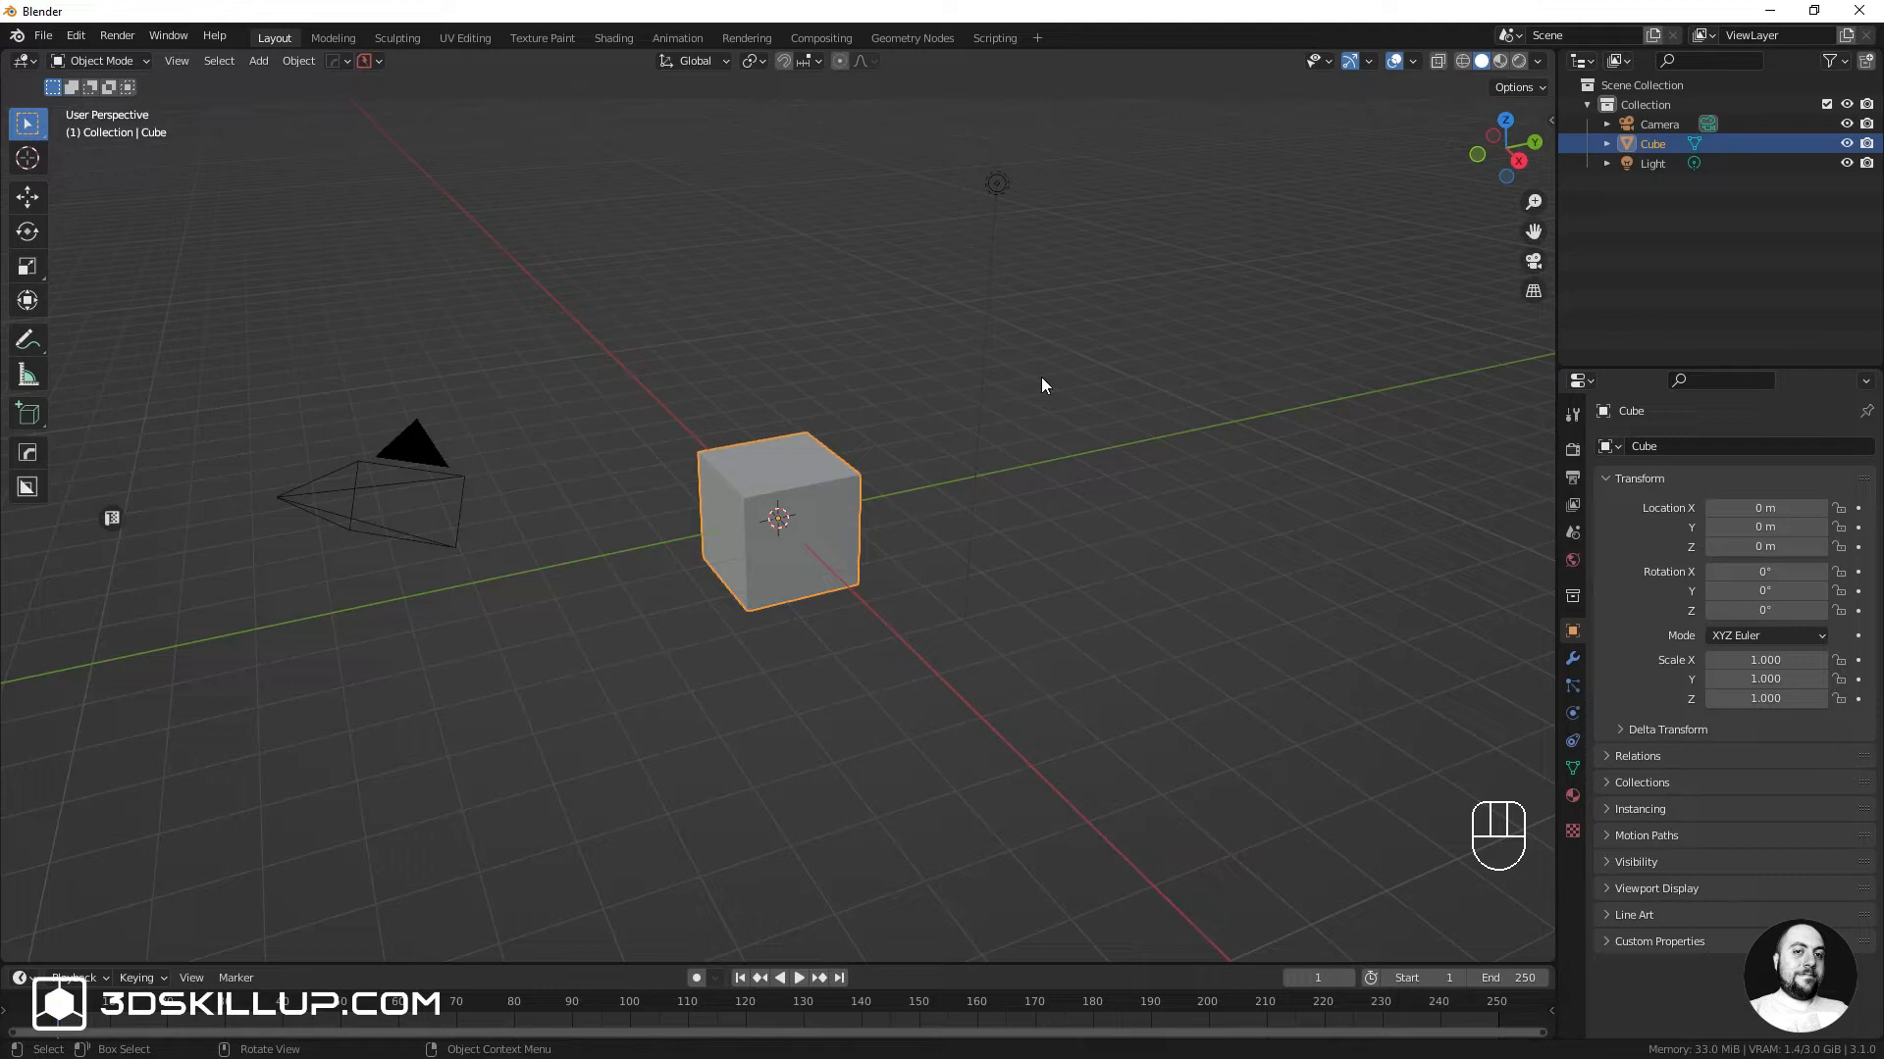
# Delete all the default objects in the scene: the cube, camera and light
pyautogui.press('a')
pyautogui.press('x')
pyautogui.click(1077, 426)
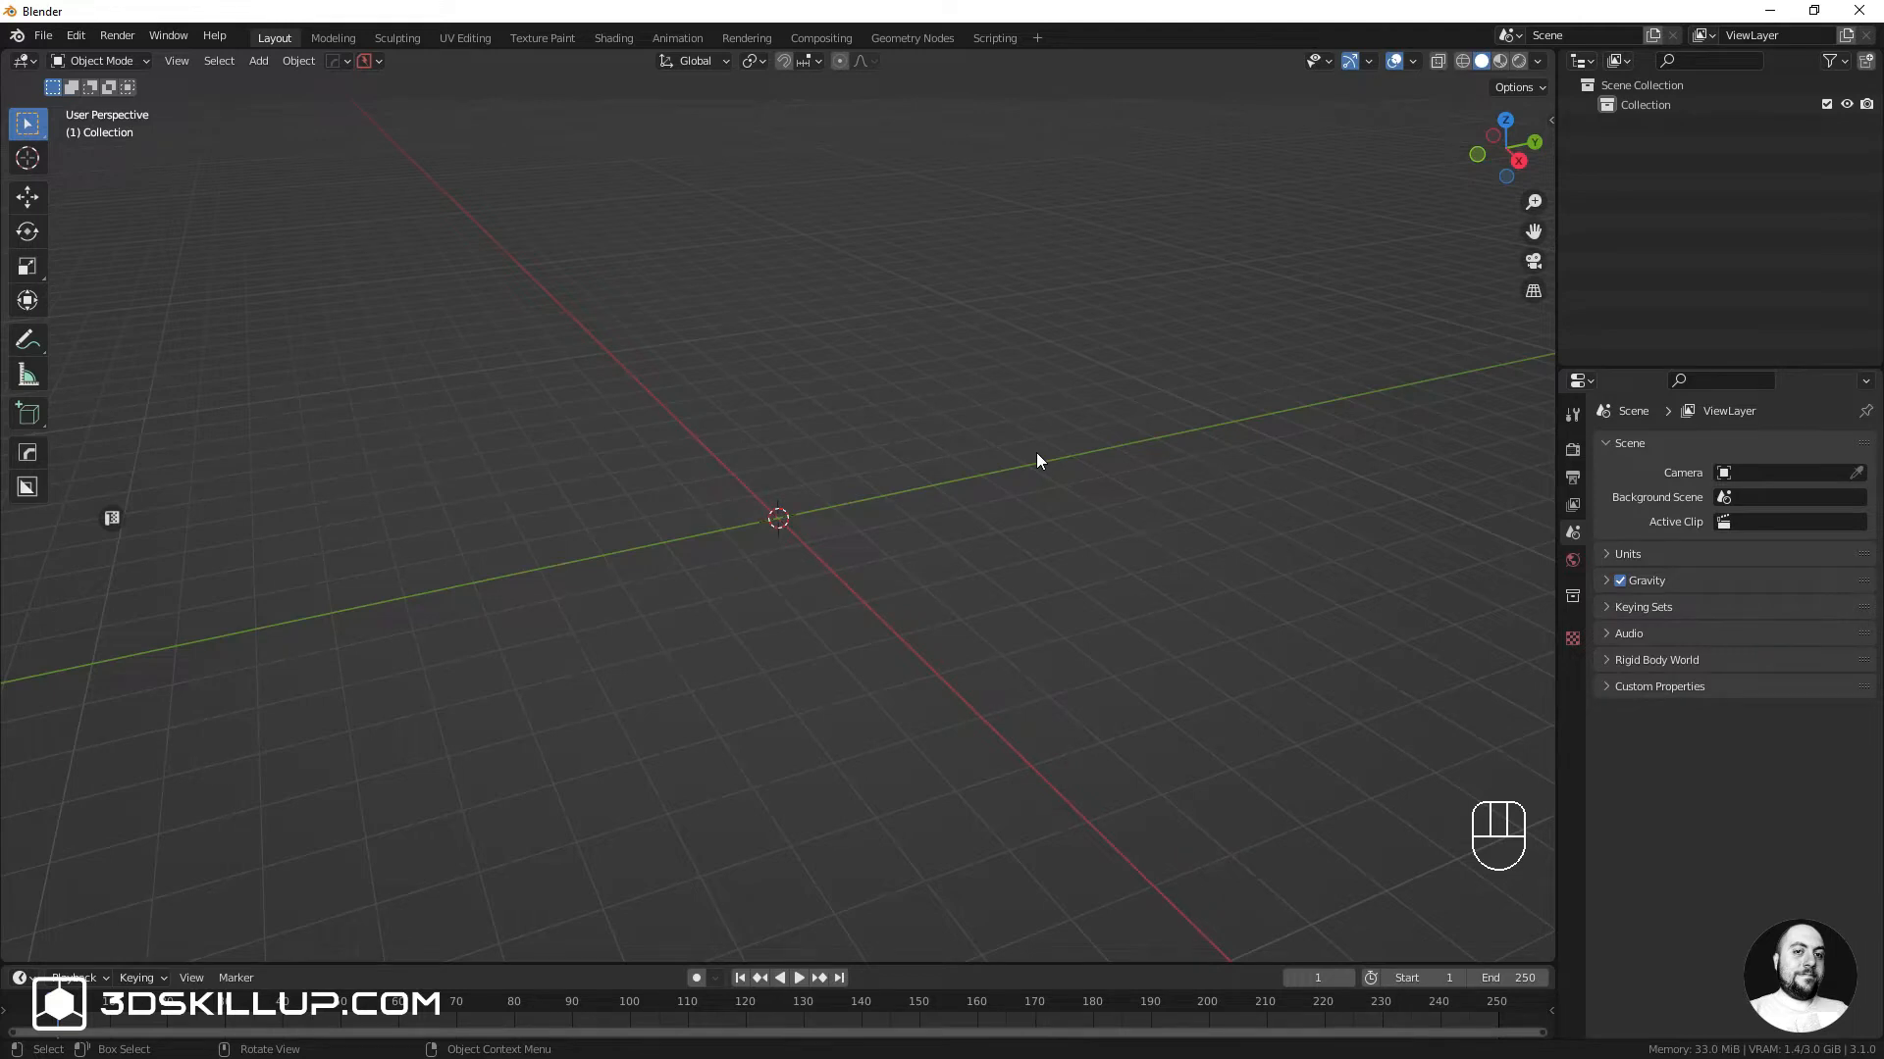
# Load reference.png from the References folder as a reference image aligned to the front view
pyautogui.press('KP_1')
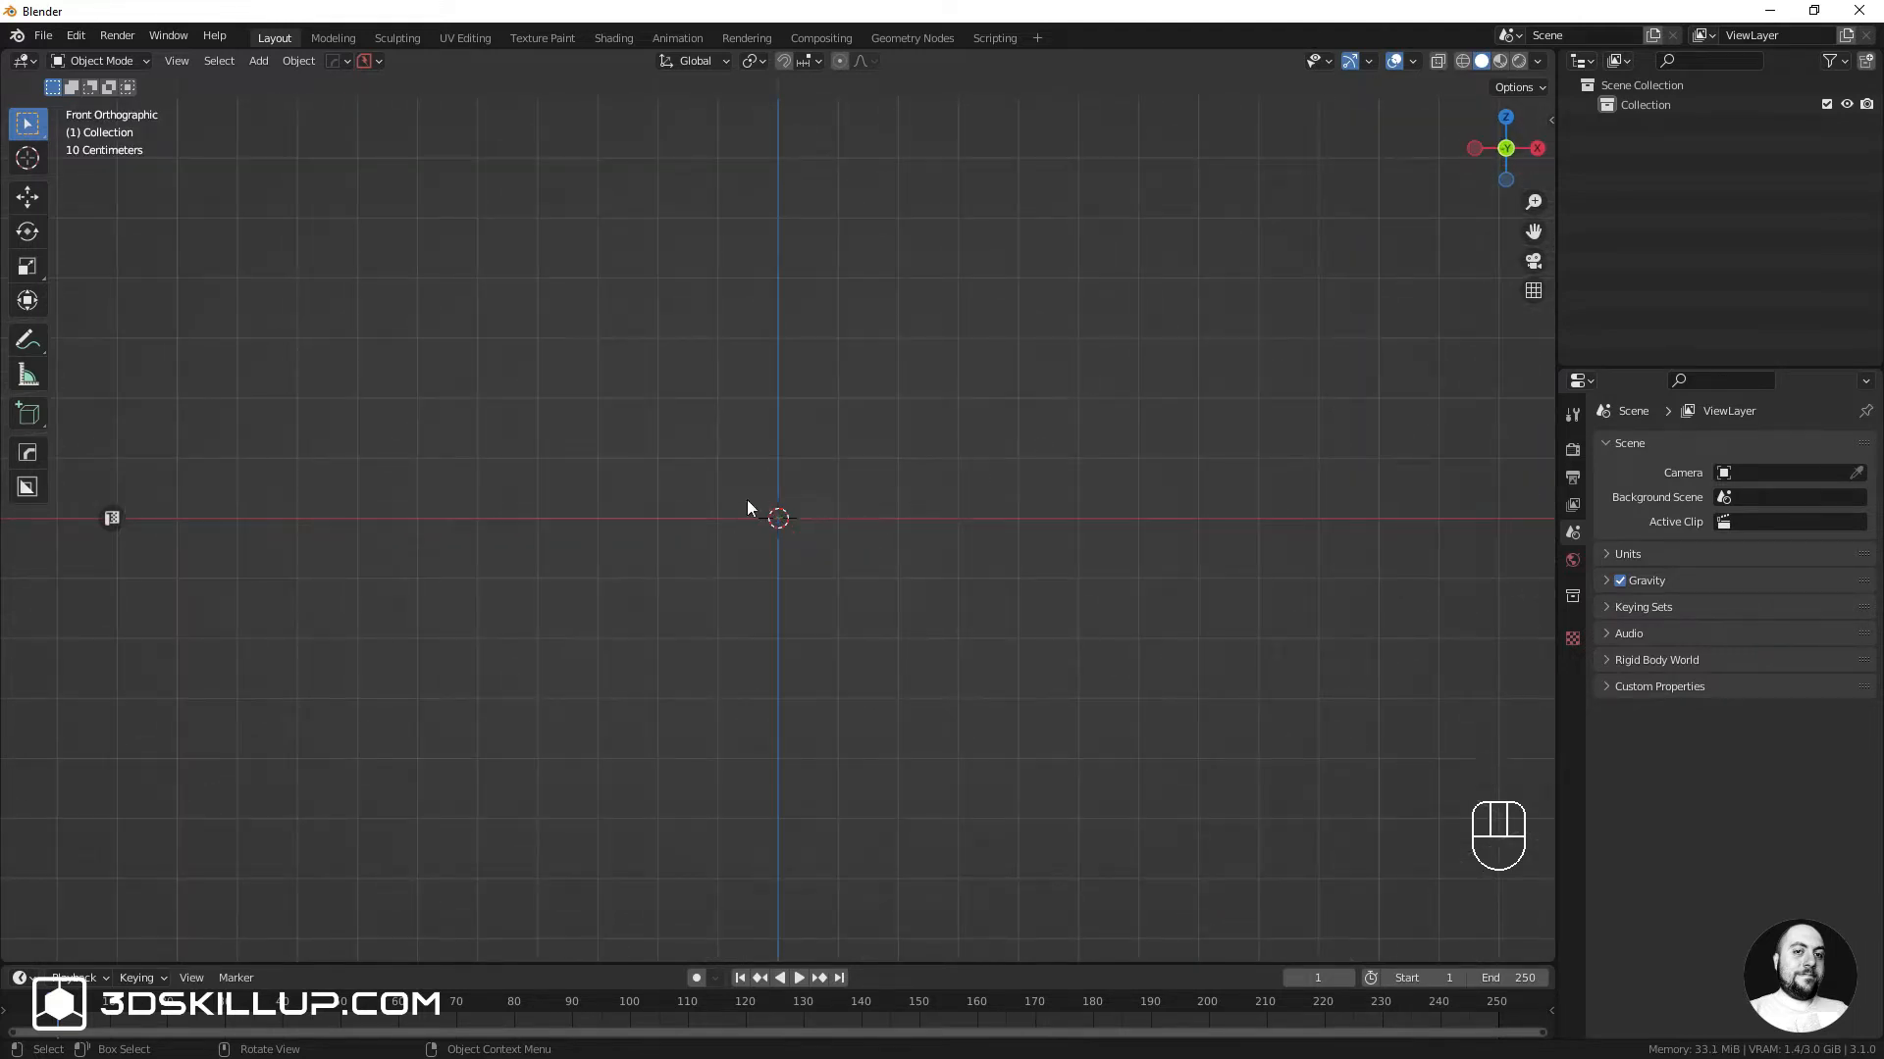
pyautogui.hotkey('shift', 'a')
pyautogui.moveTo(694, 721)
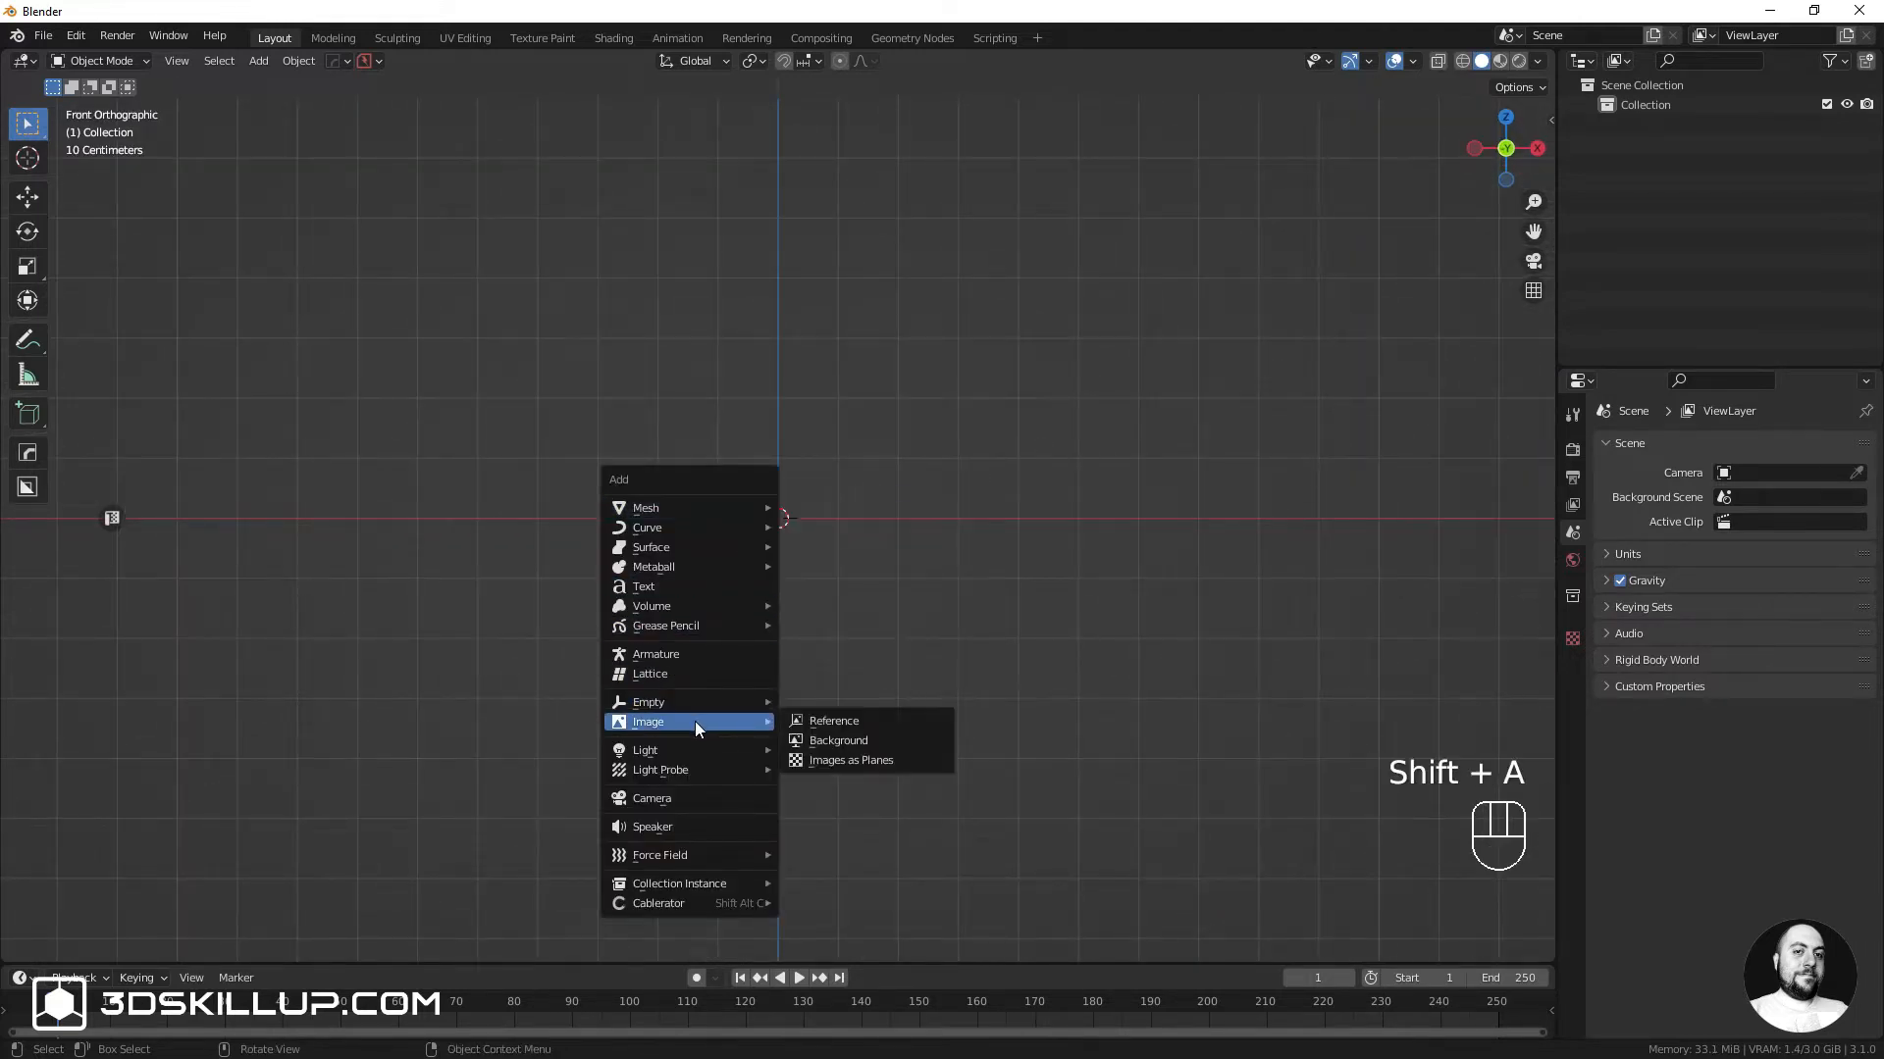
pyautogui.click(803, 717)
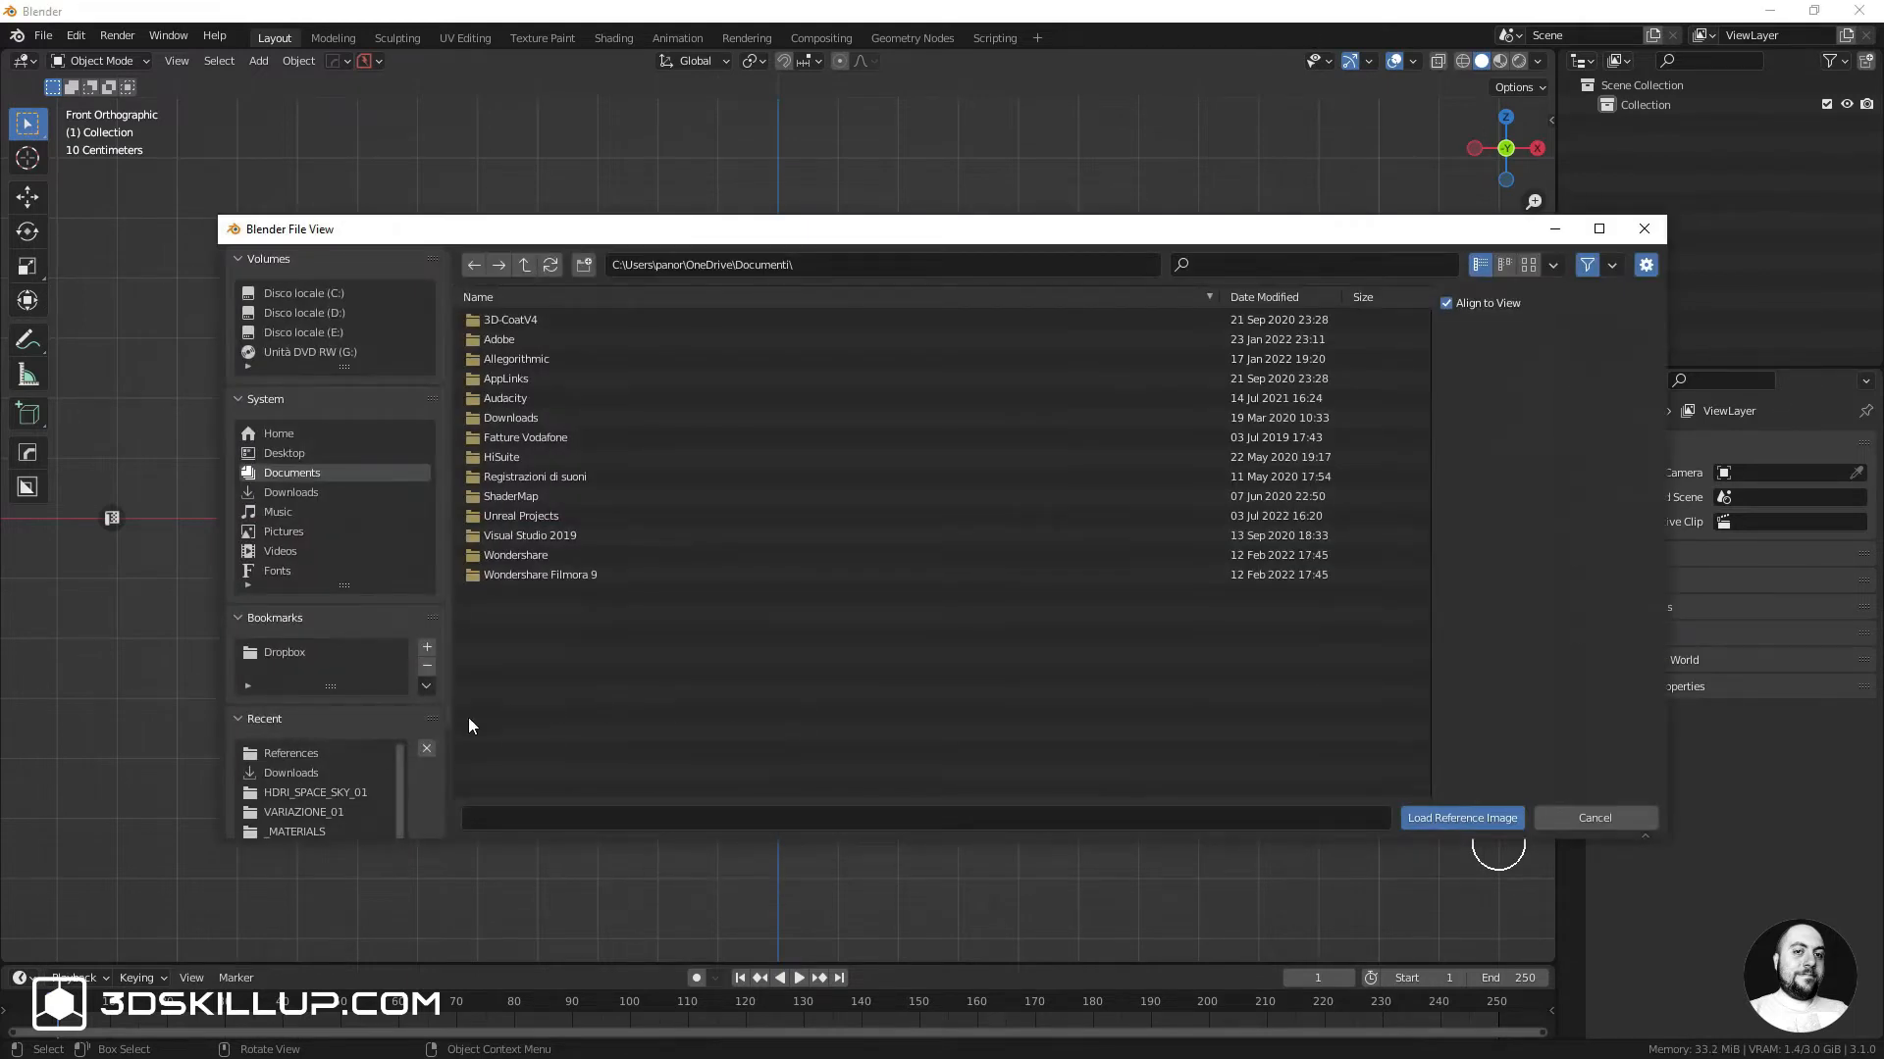
pyautogui.click(309, 752)
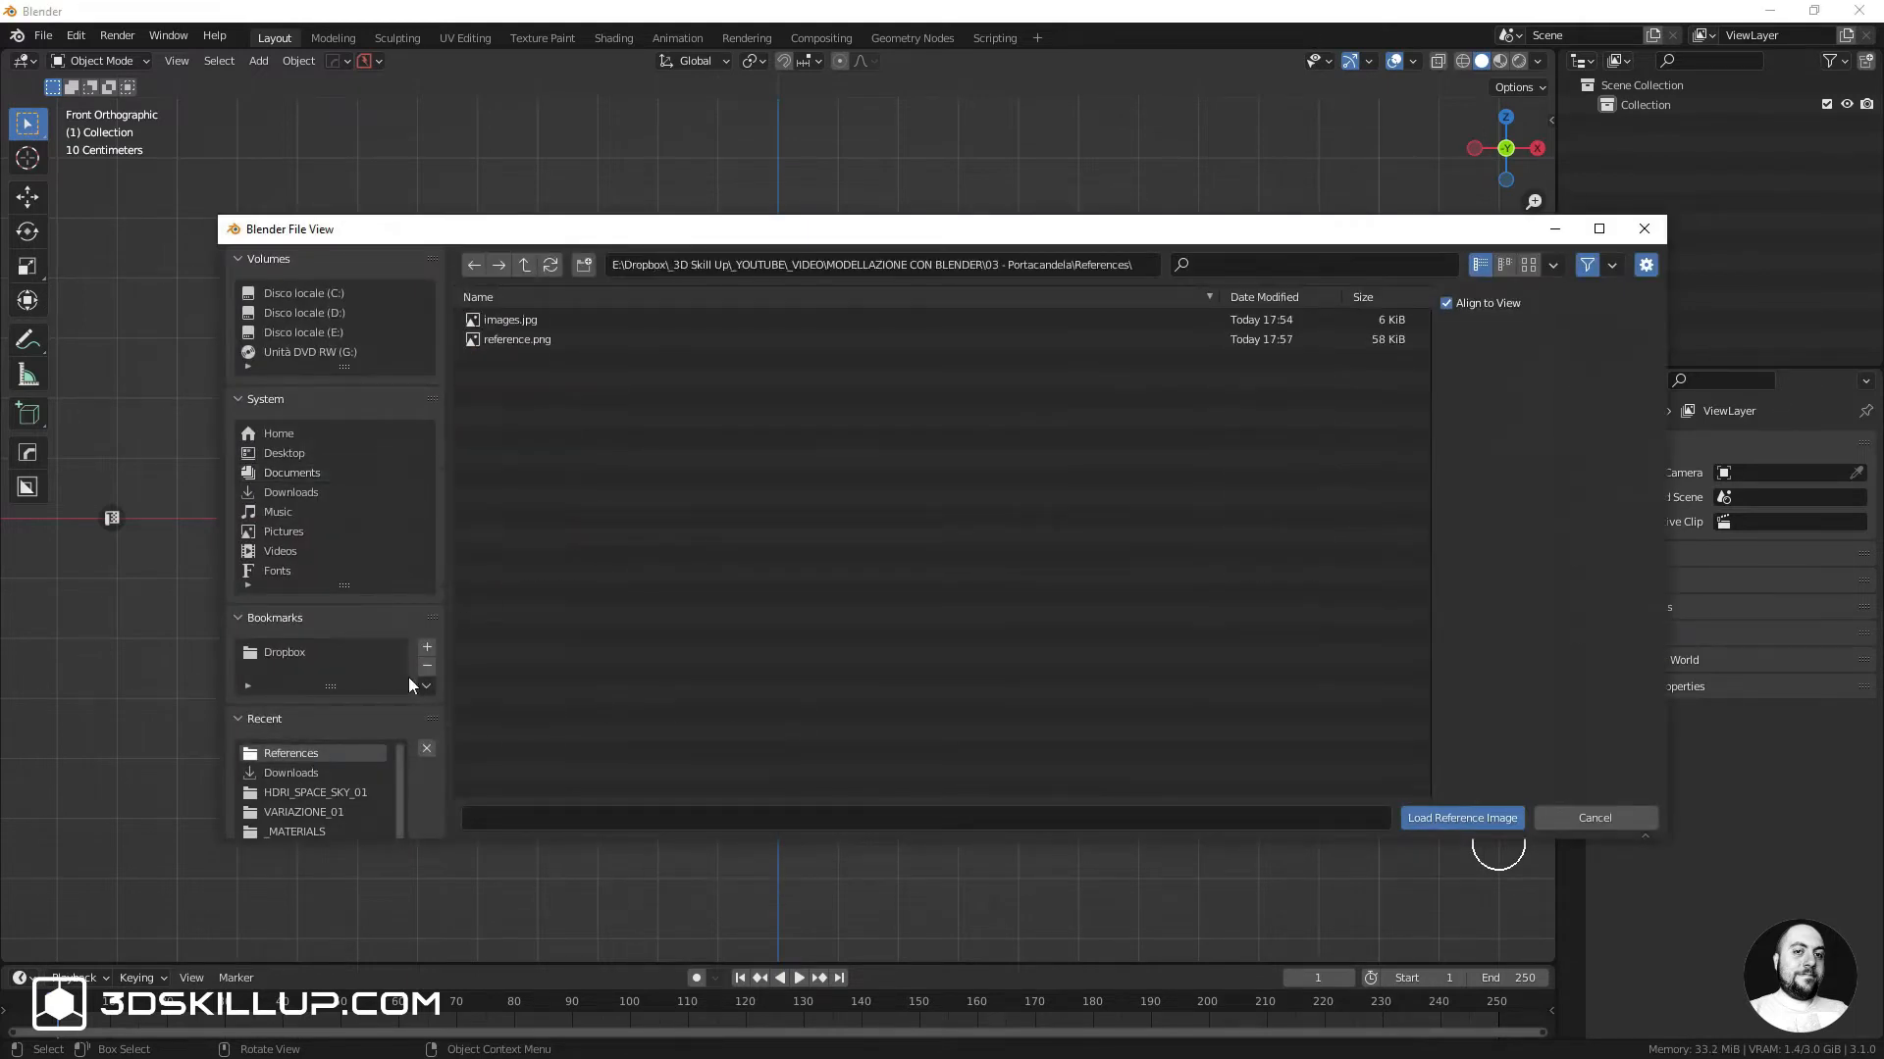
pyautogui.click(508, 339)
pyautogui.press('Return')
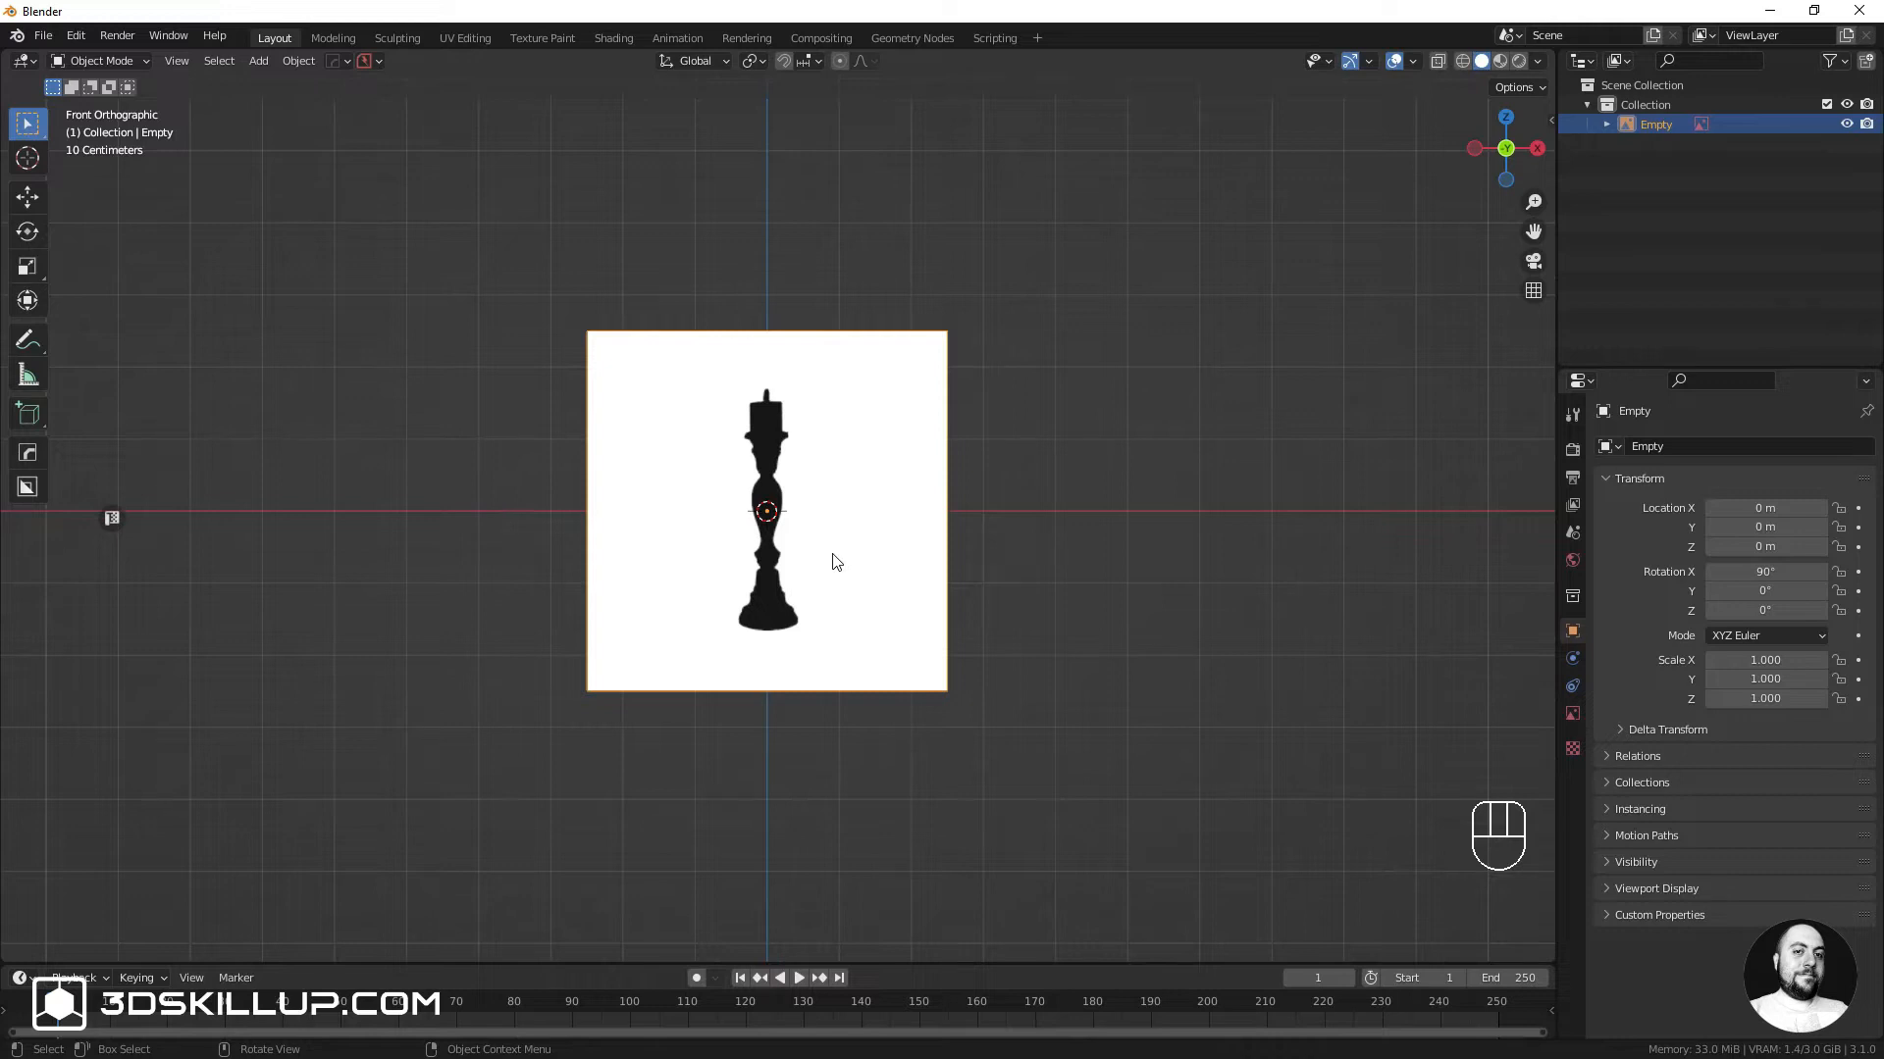
# Move the reference image up about 1.67 m along Z and back about 2.24 m along Y
pyautogui.press('g')
pyautogui.press('z')
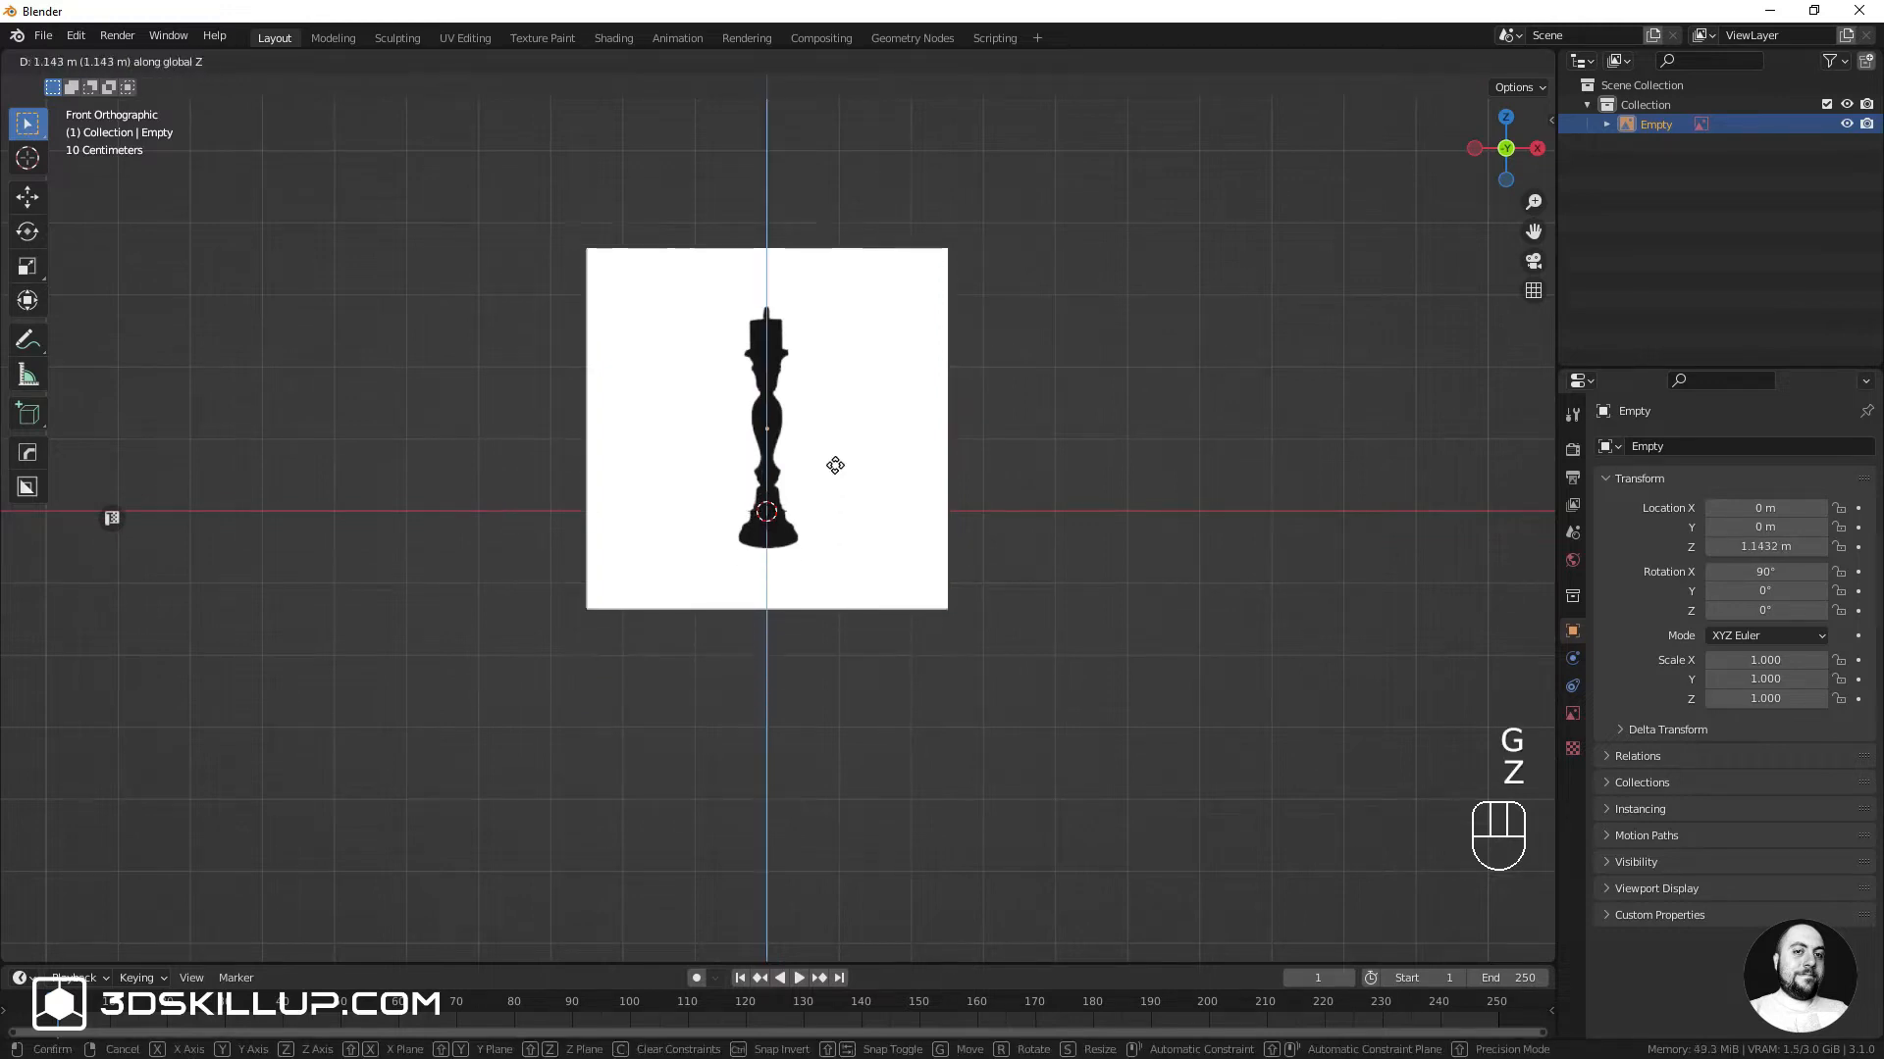
pyautogui.press('g')
pyautogui.press('y')
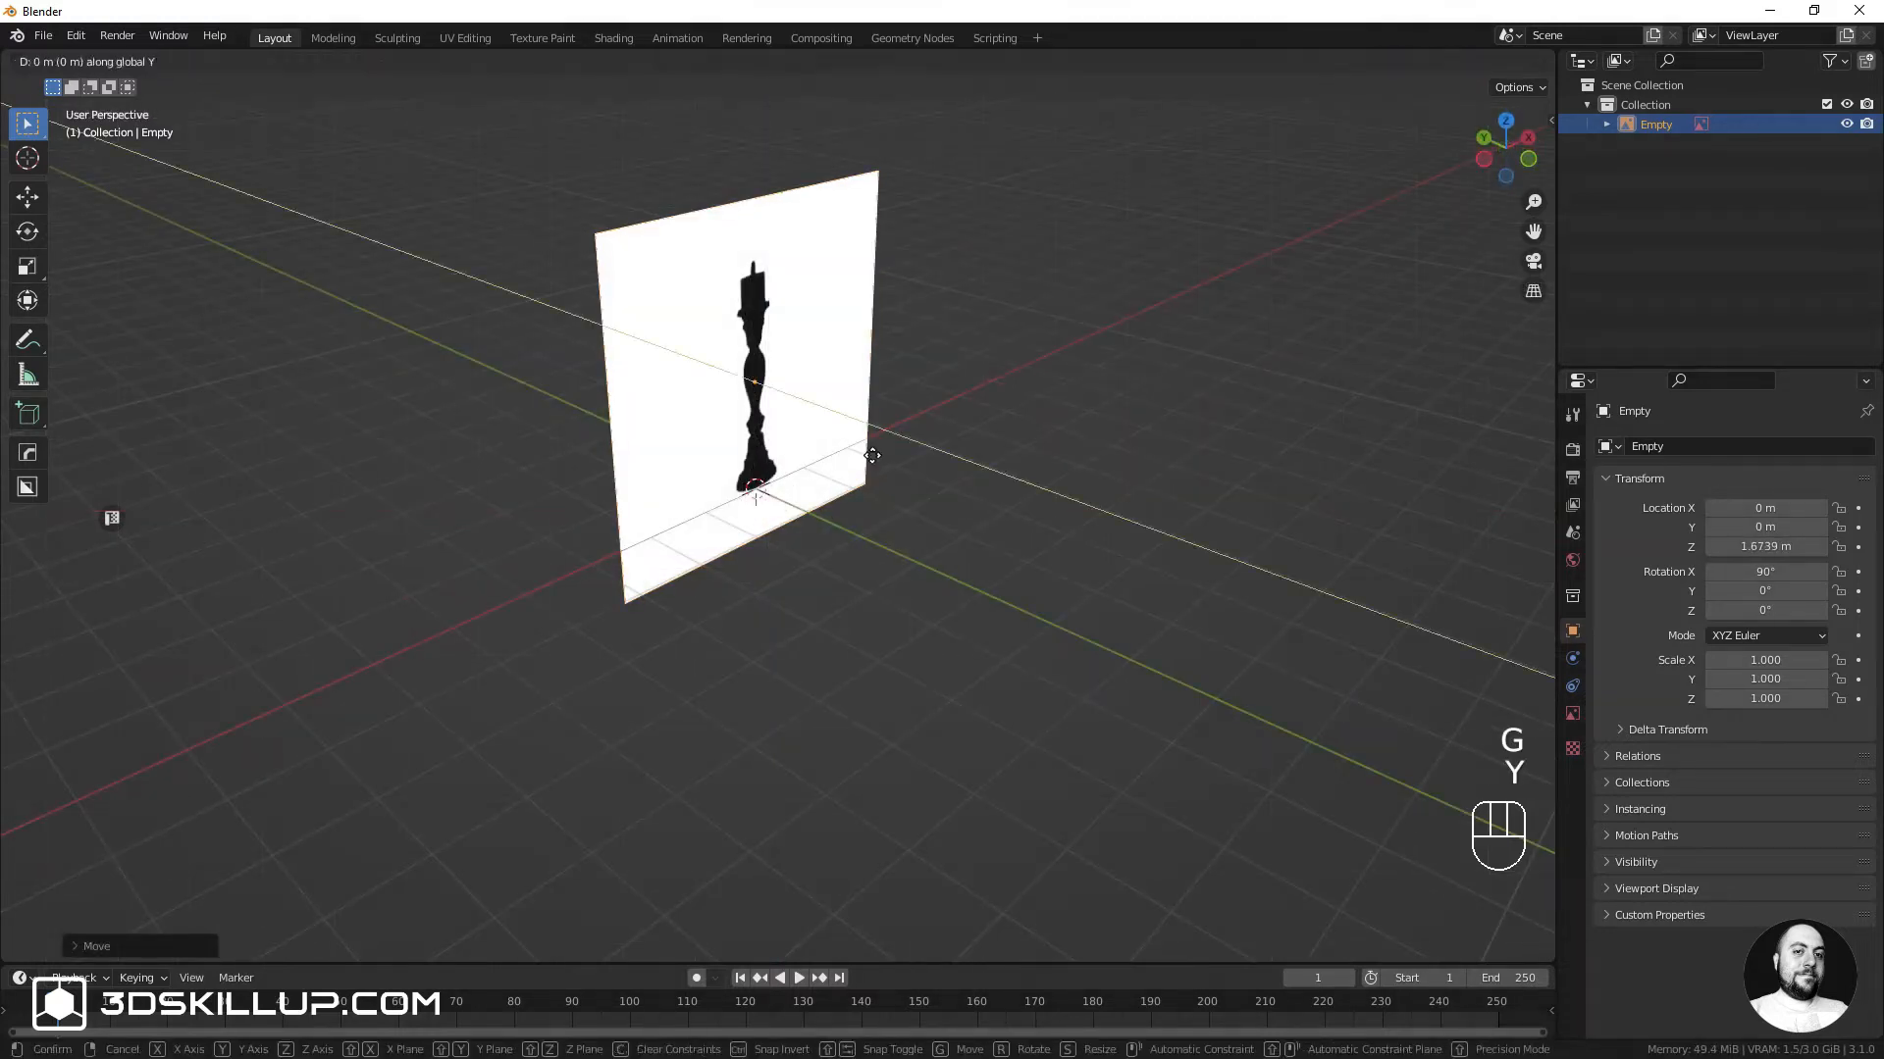
pyautogui.click(771, 424)
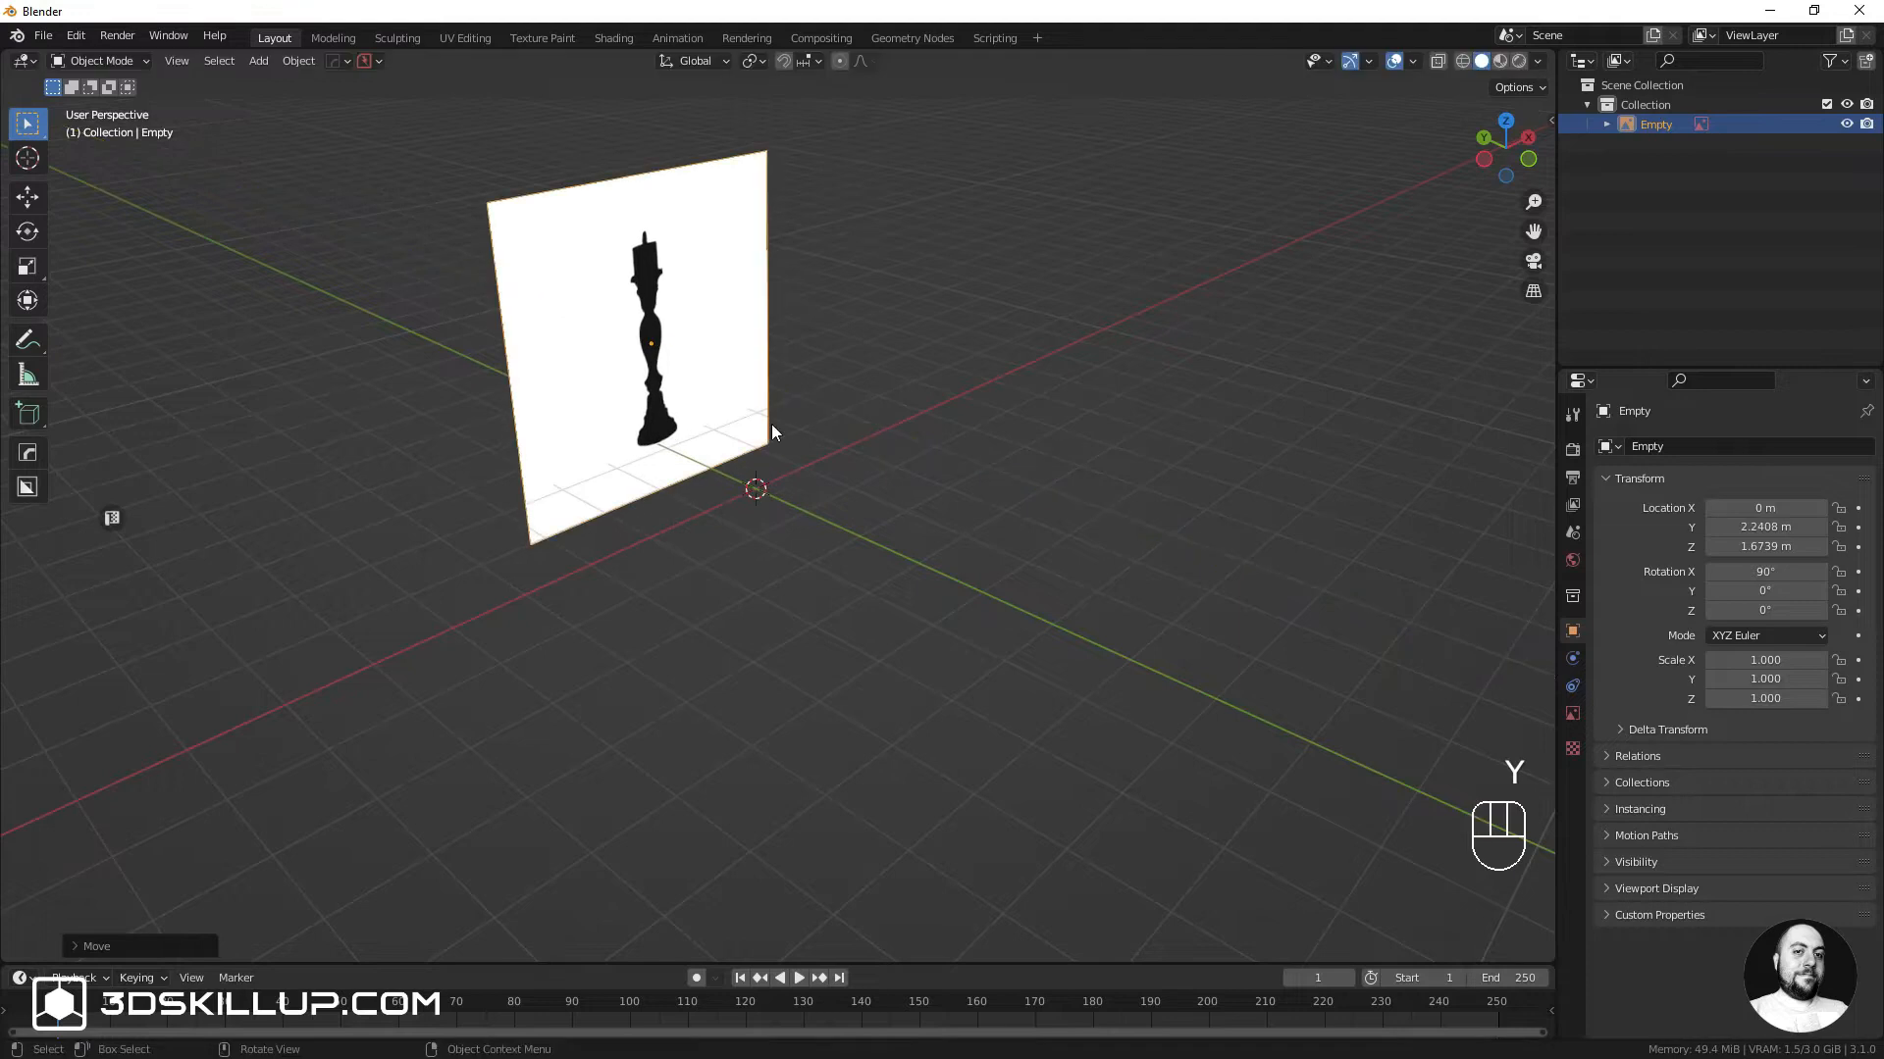
# Enable opacity for the reference image and lower it to about 0.638
pyautogui.click(1572, 714)
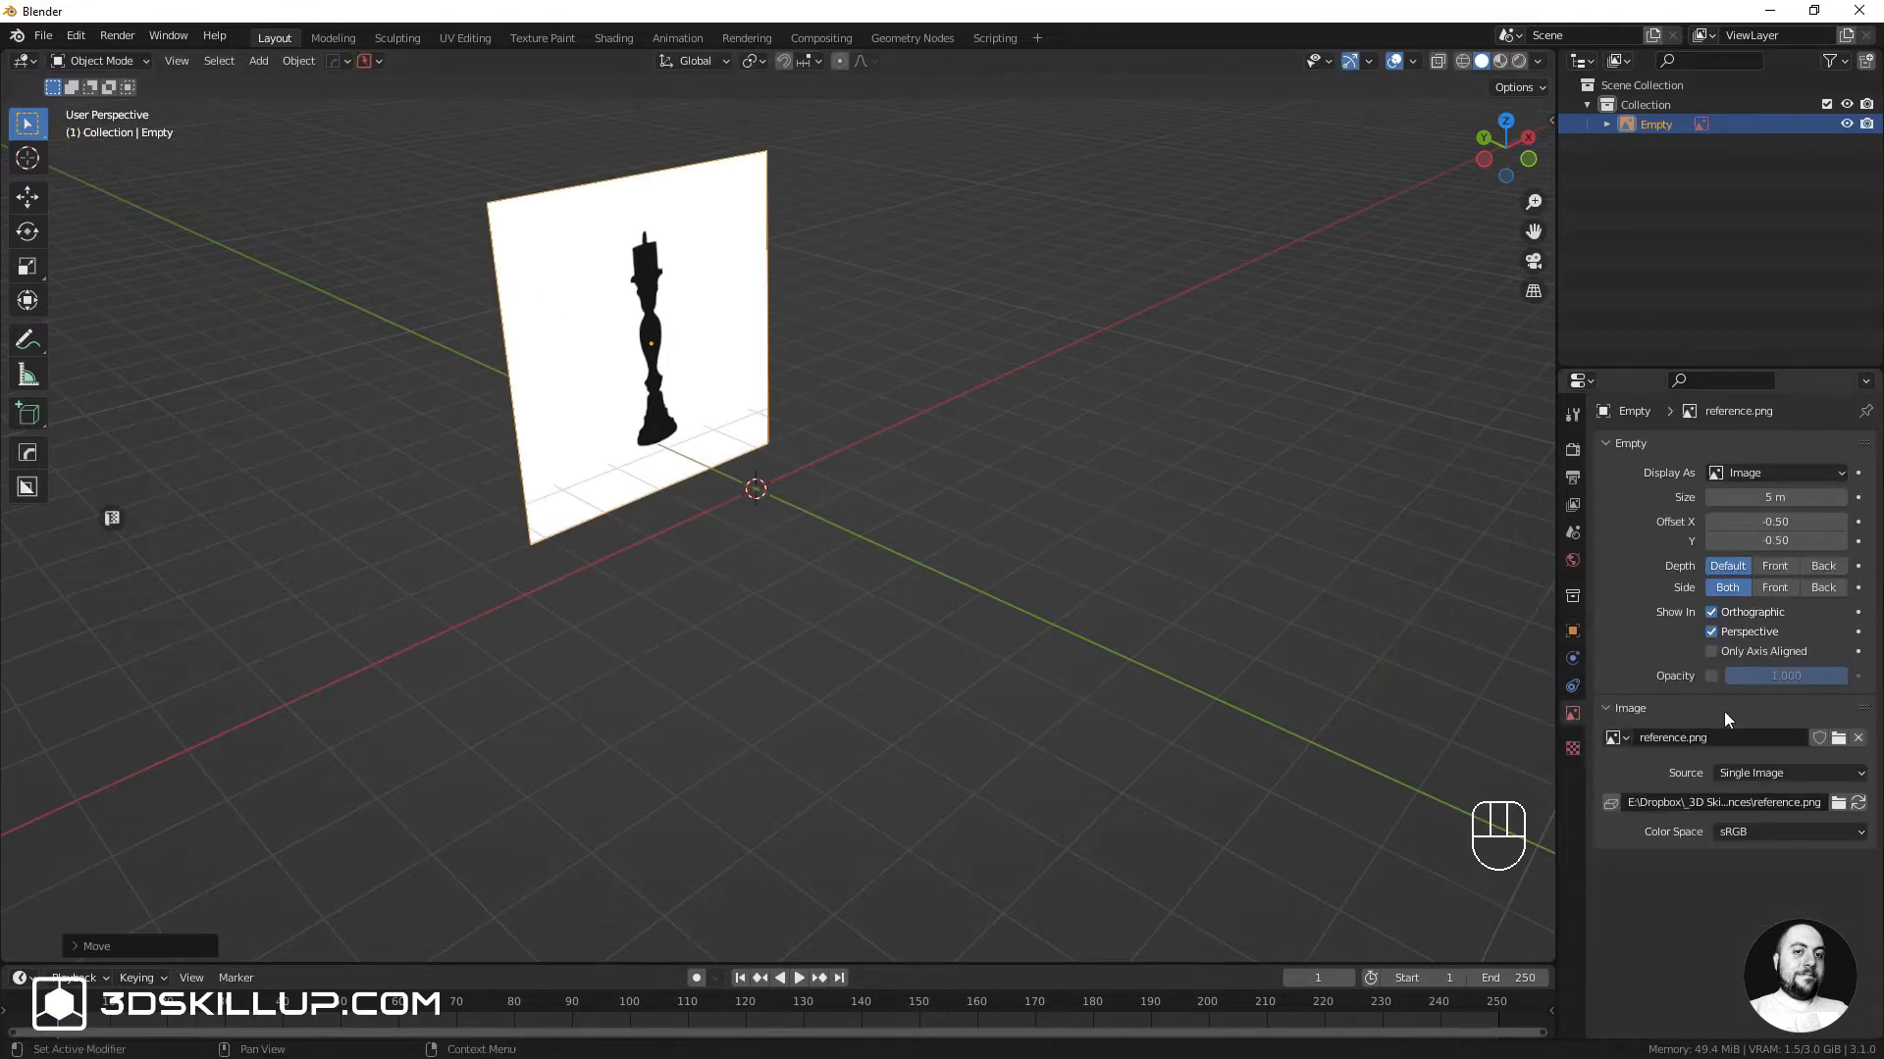
pyautogui.click(1711, 676)
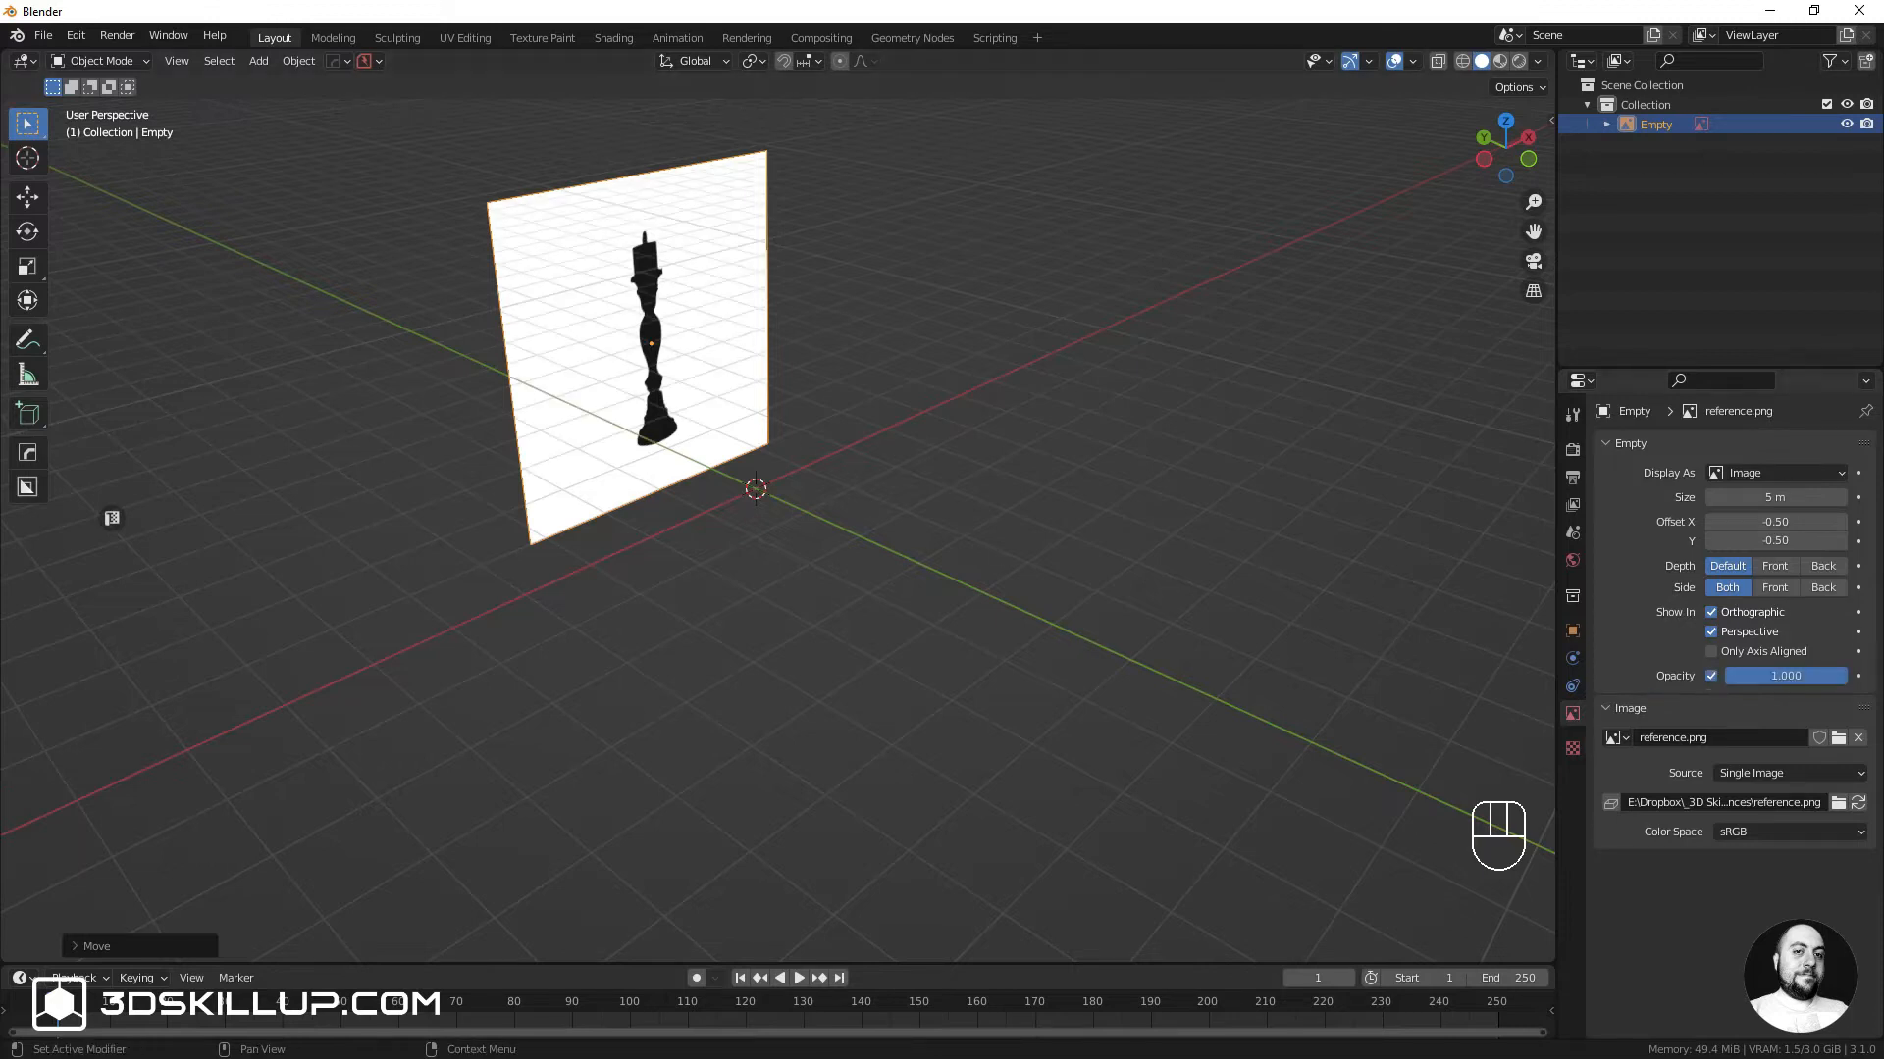
pyautogui.moveTo(1815, 674); pyautogui.dragTo(1772, 675)
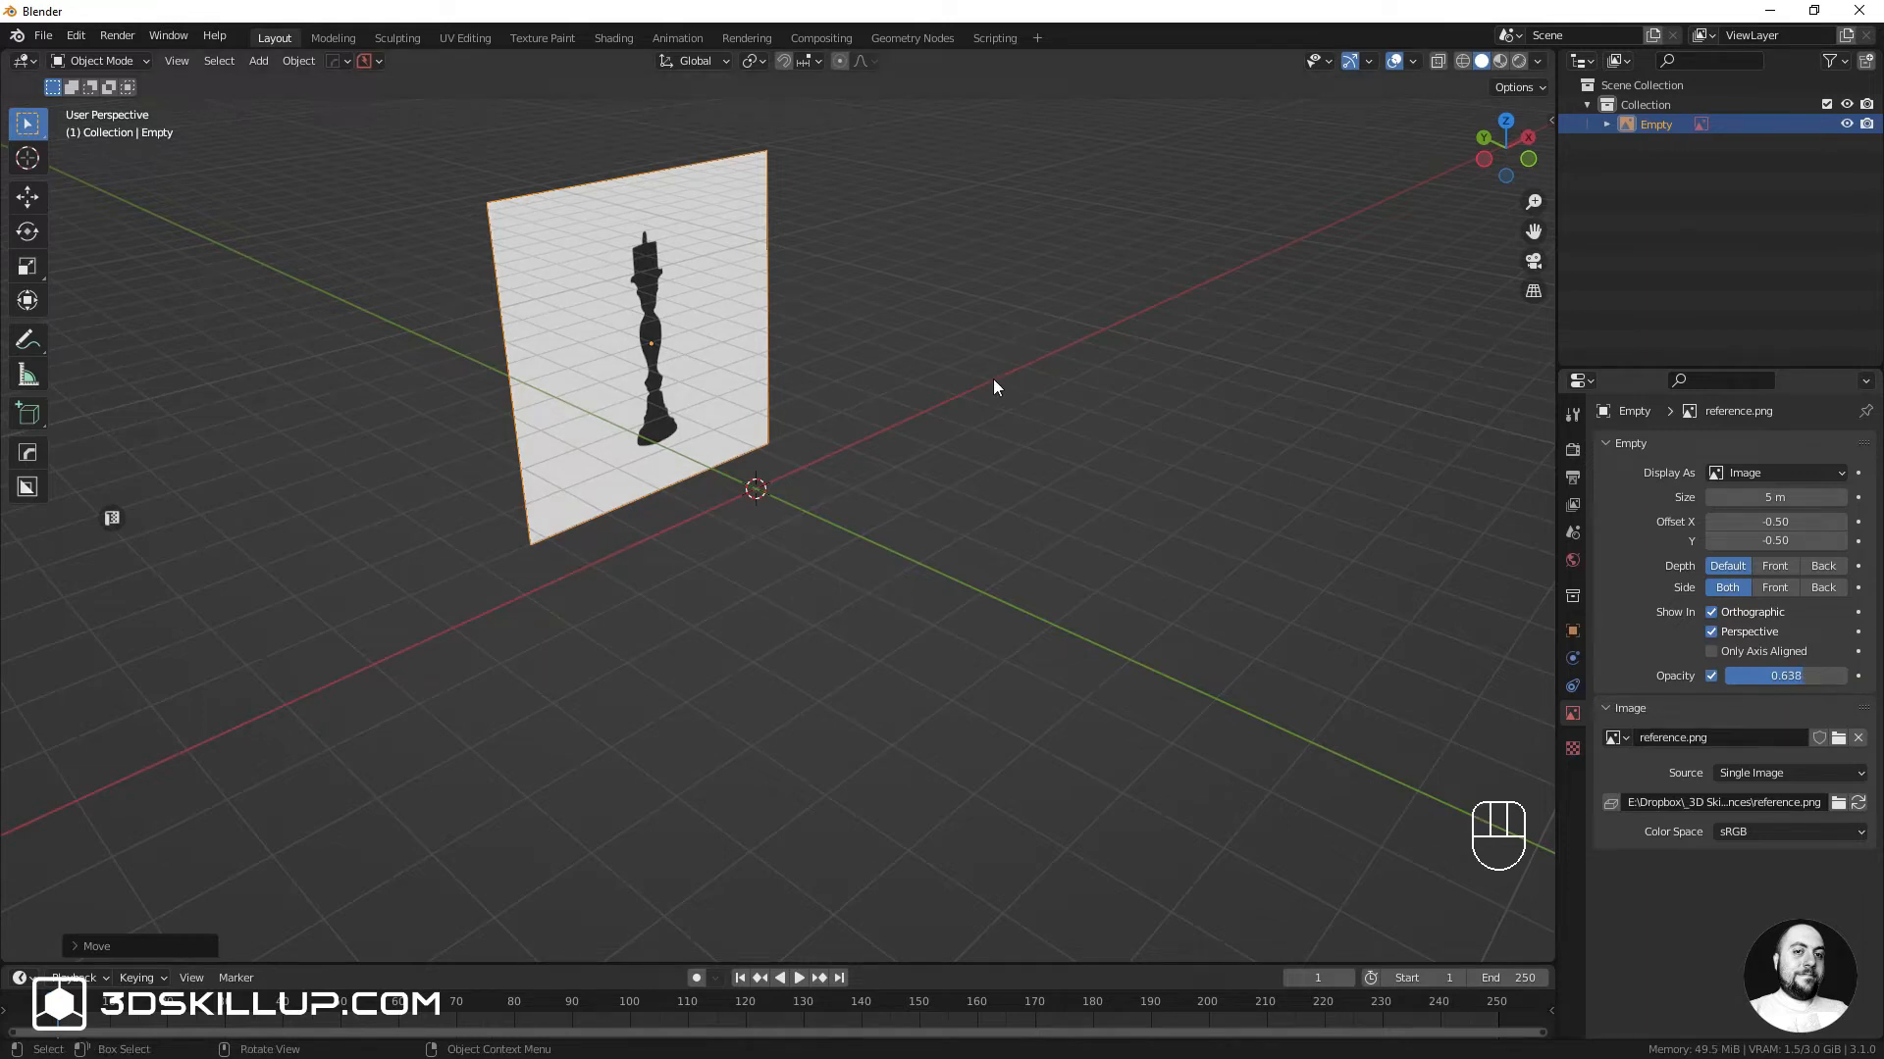
# Return to the front view and add a mesh plane at the origin
pyautogui.press('KP_1')
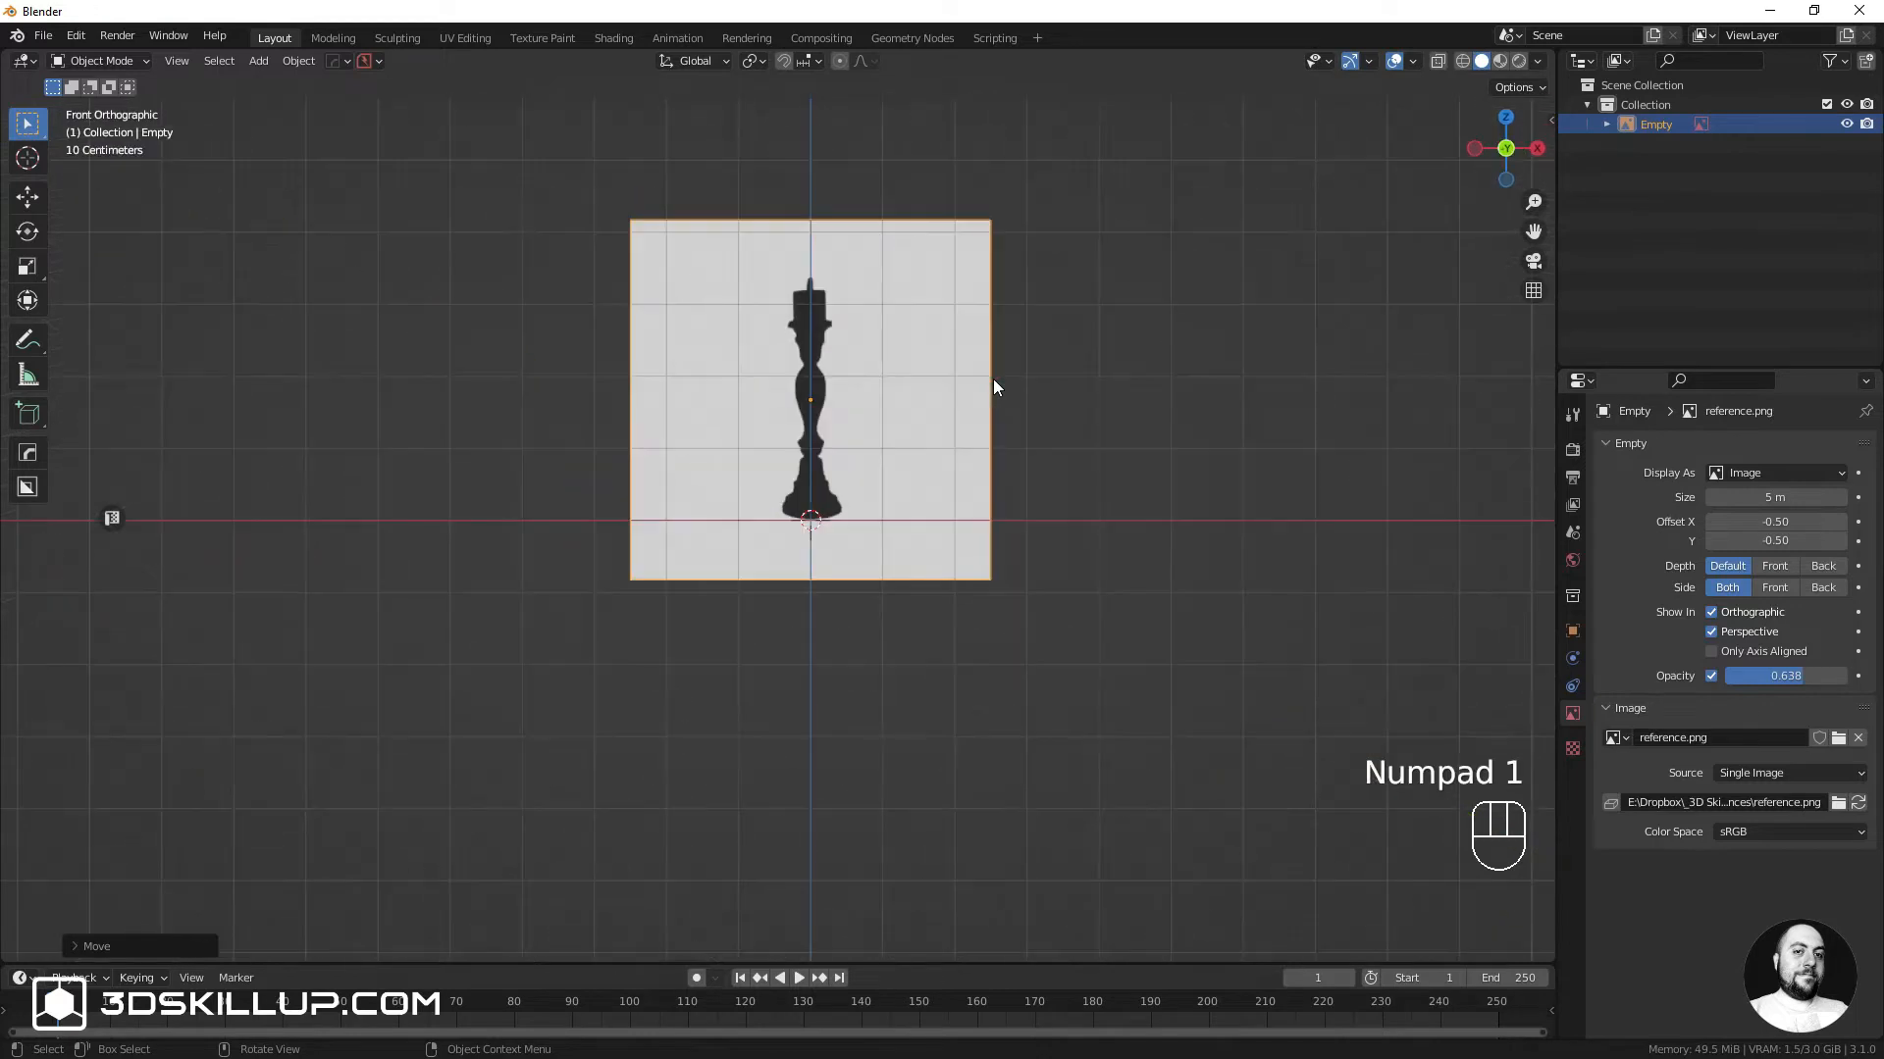
pyautogui.hotkey('shift', 'a')
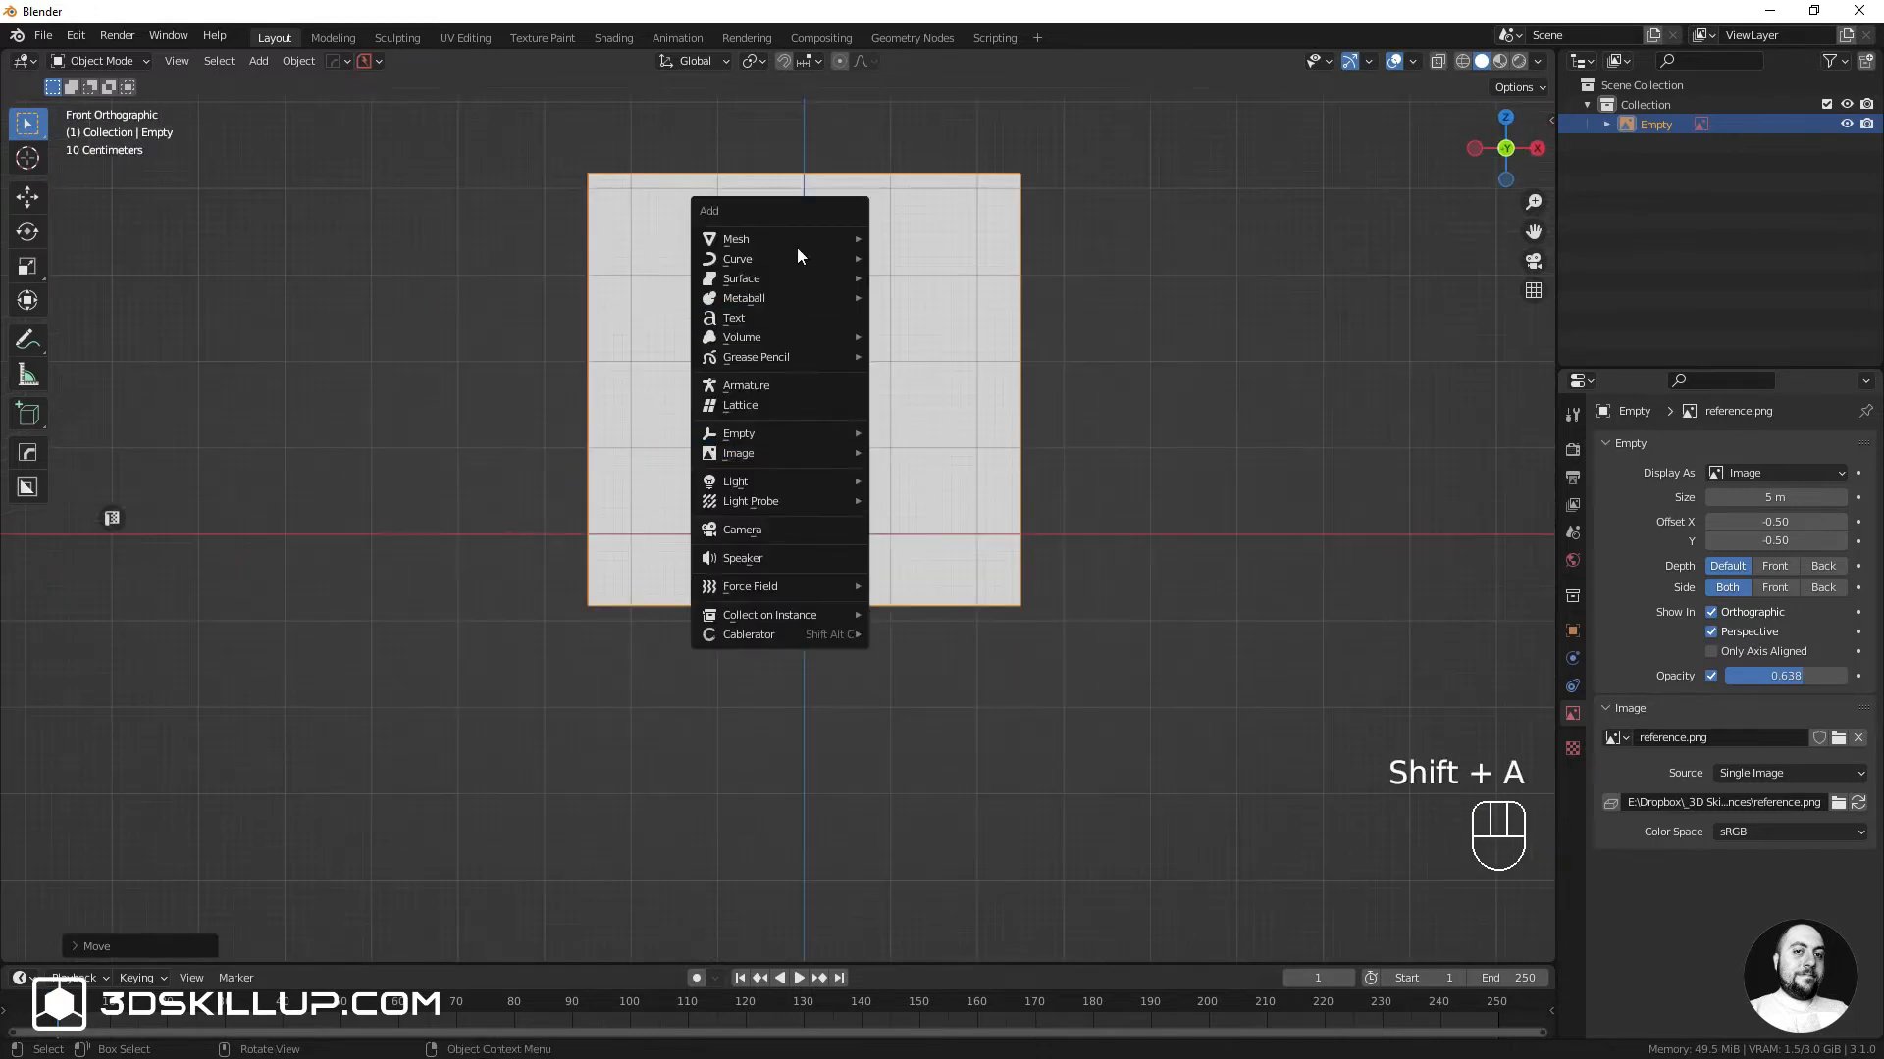
pyautogui.moveTo(794, 247)
pyautogui.click(906, 258)
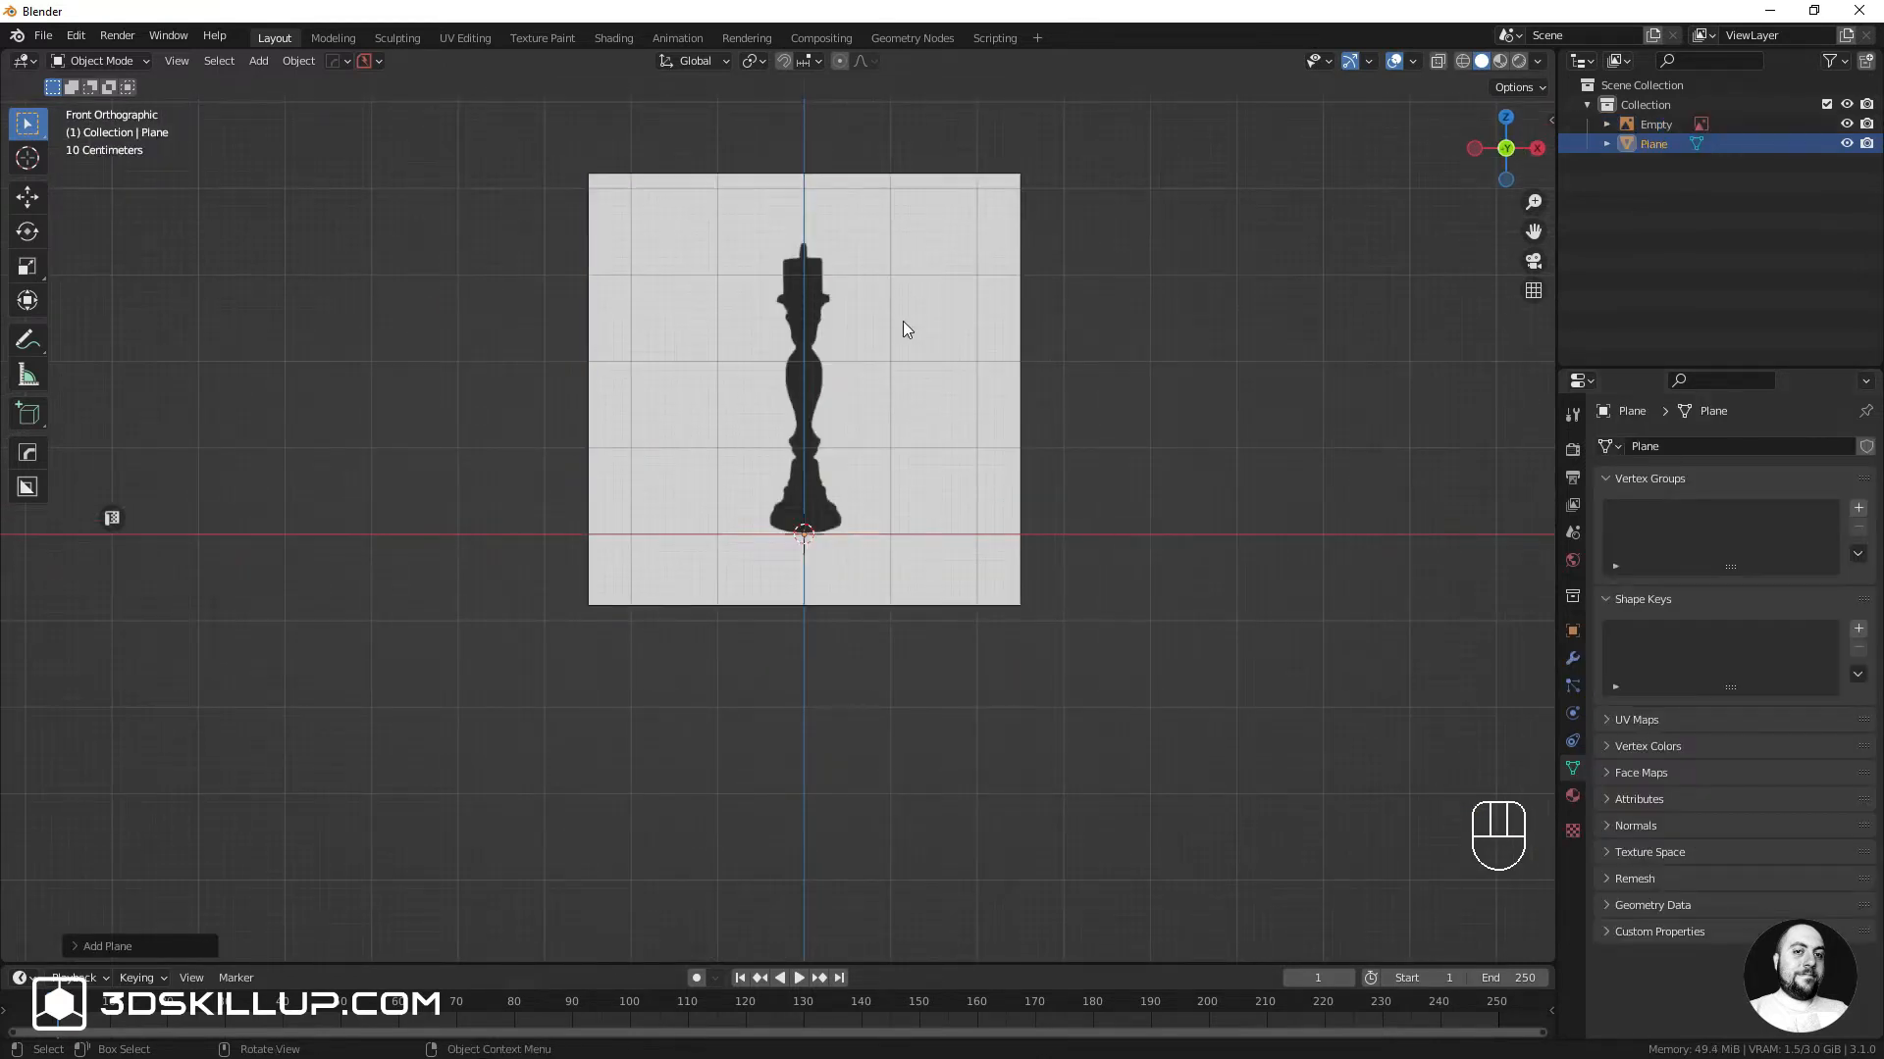
# Rotate the plane 90° about the X axis so it faces the front view
pyautogui.press('r')
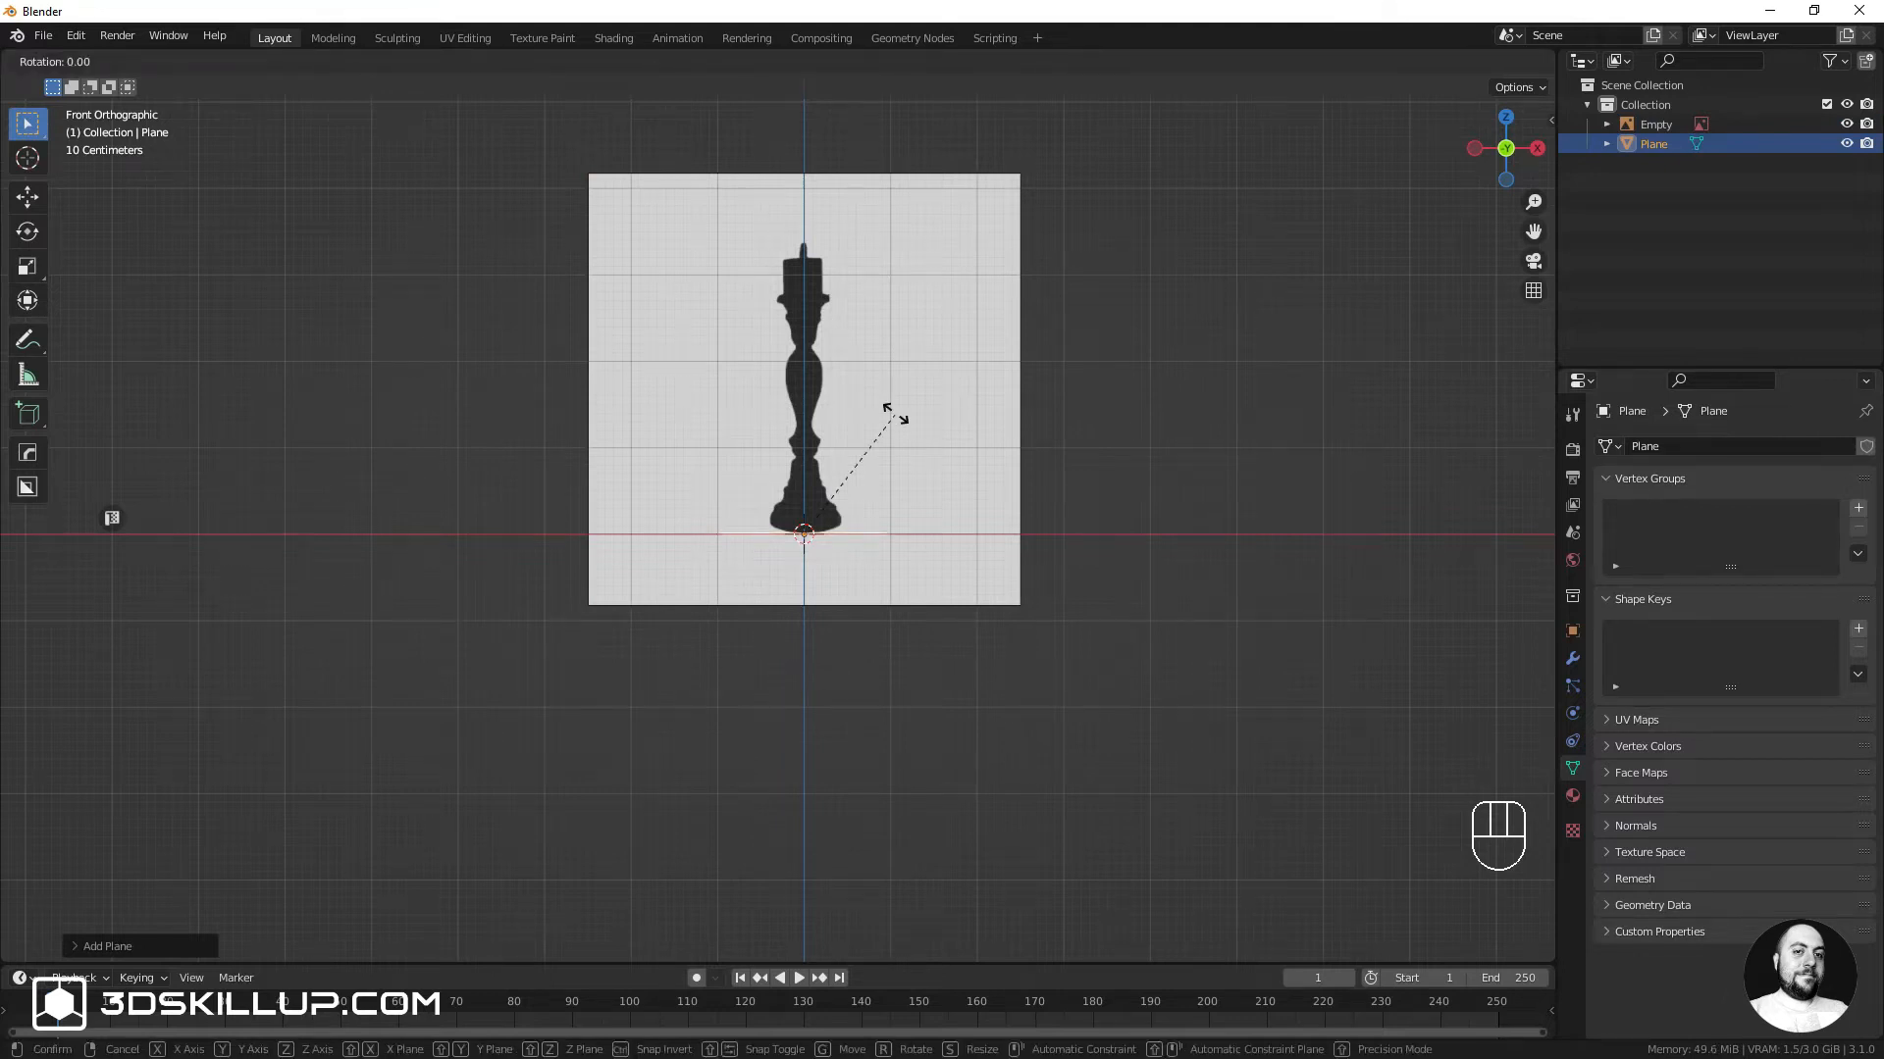
pyautogui.press('x')
pyautogui.press('KP_9')
pyautogui.press('KP_0')
pyautogui.press('Return')
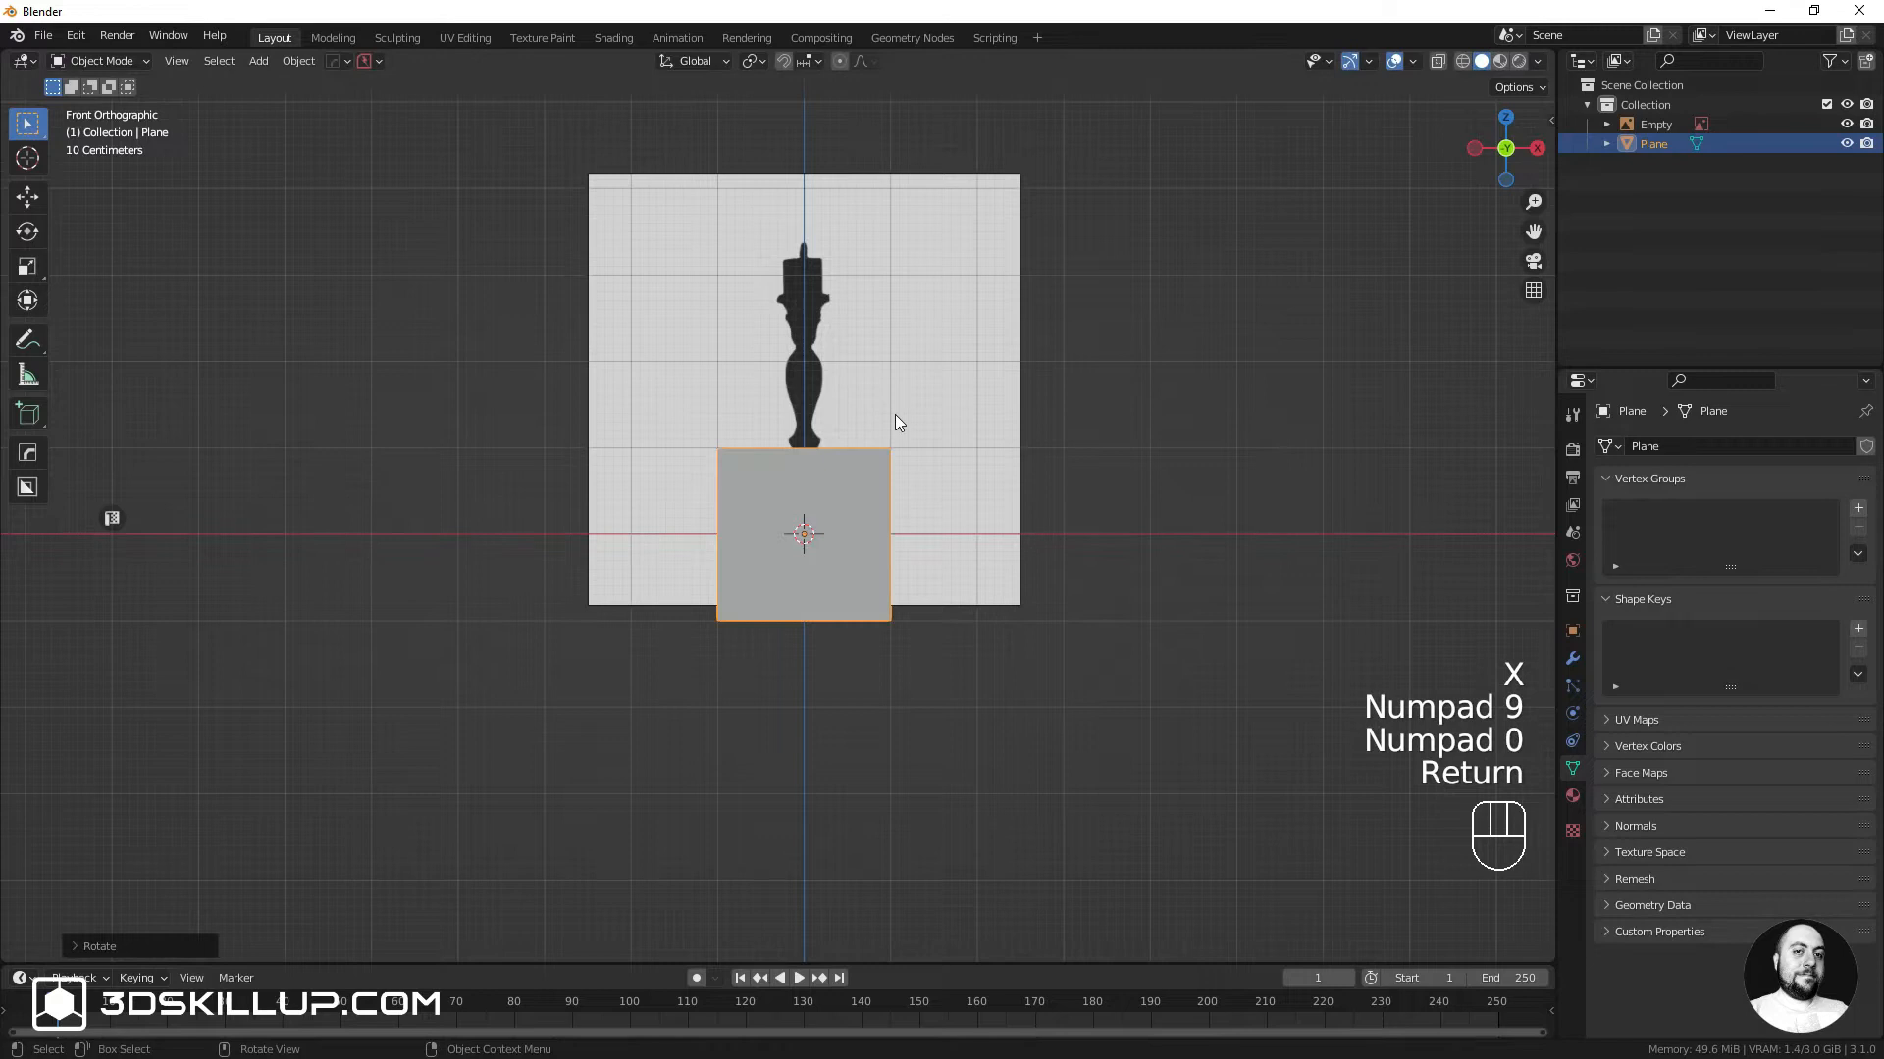
# In Edit Mode, delete all of the plane's vertices except the upper-left one
pyautogui.press('Tab')
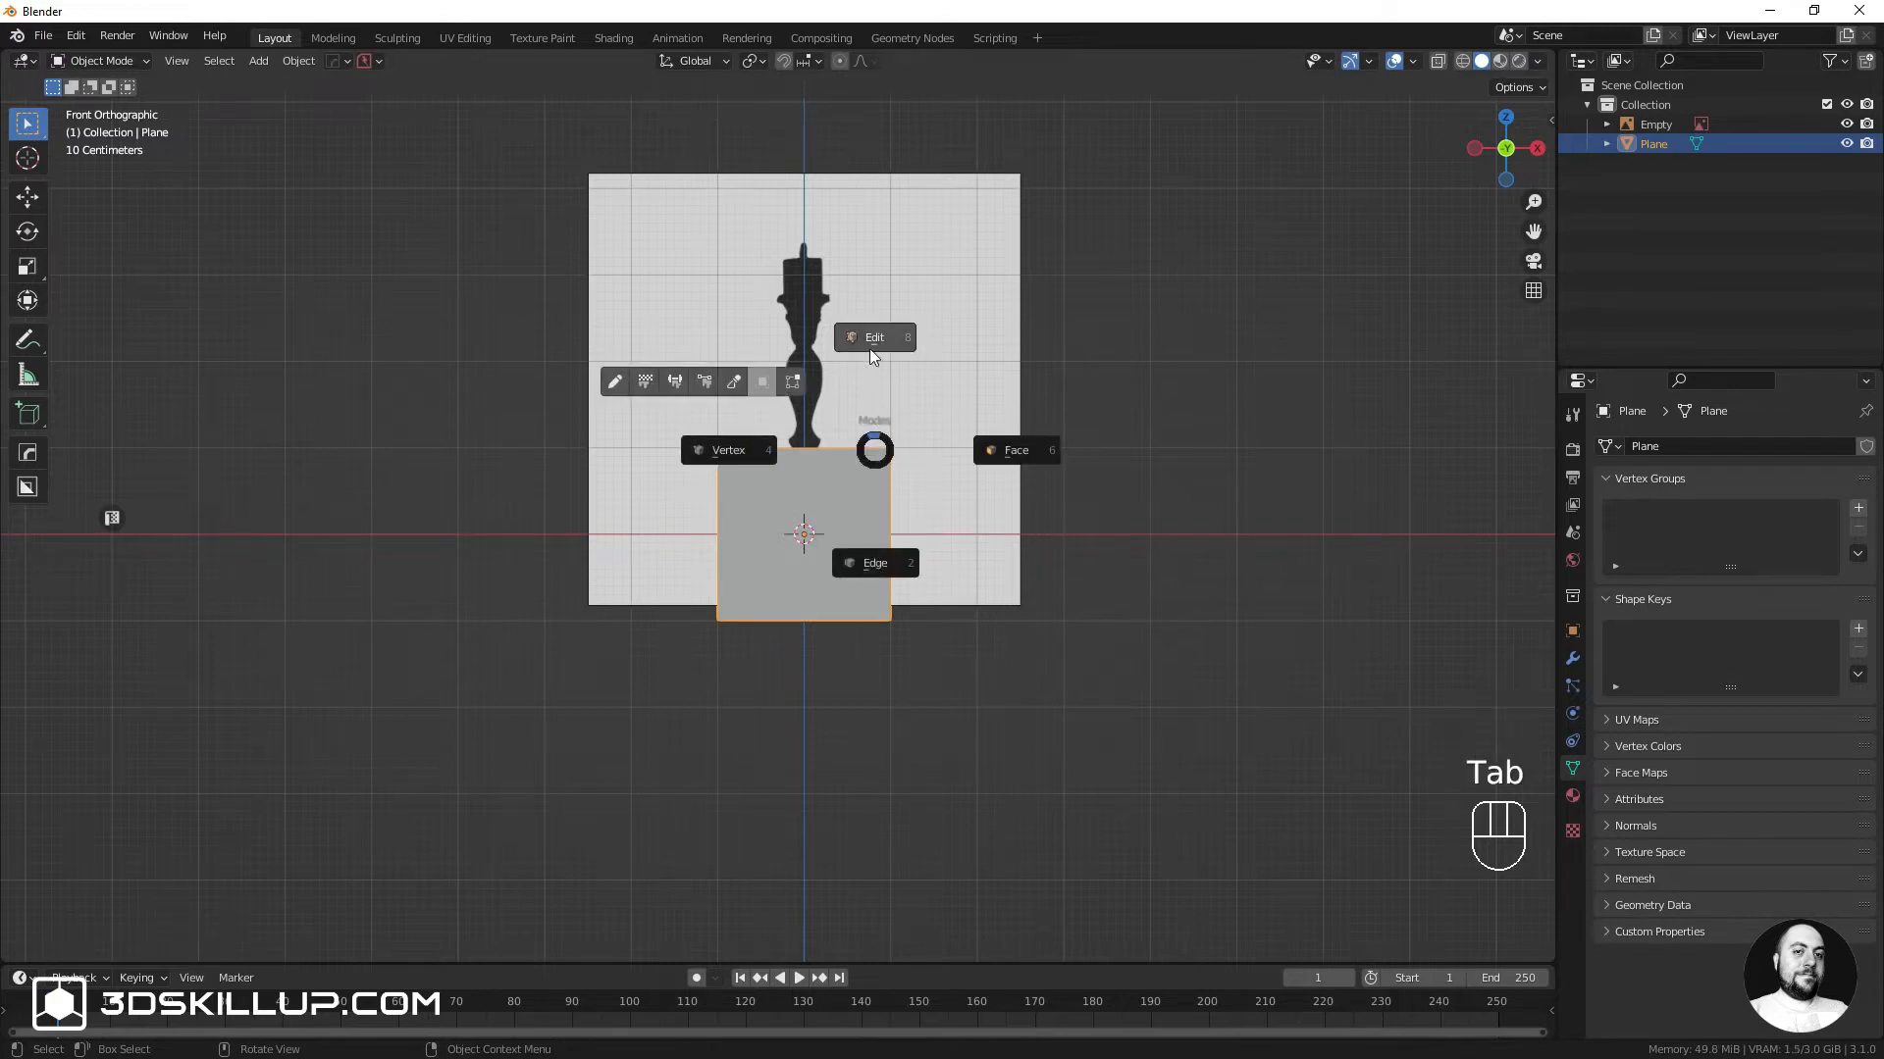
pyautogui.click(867, 337)
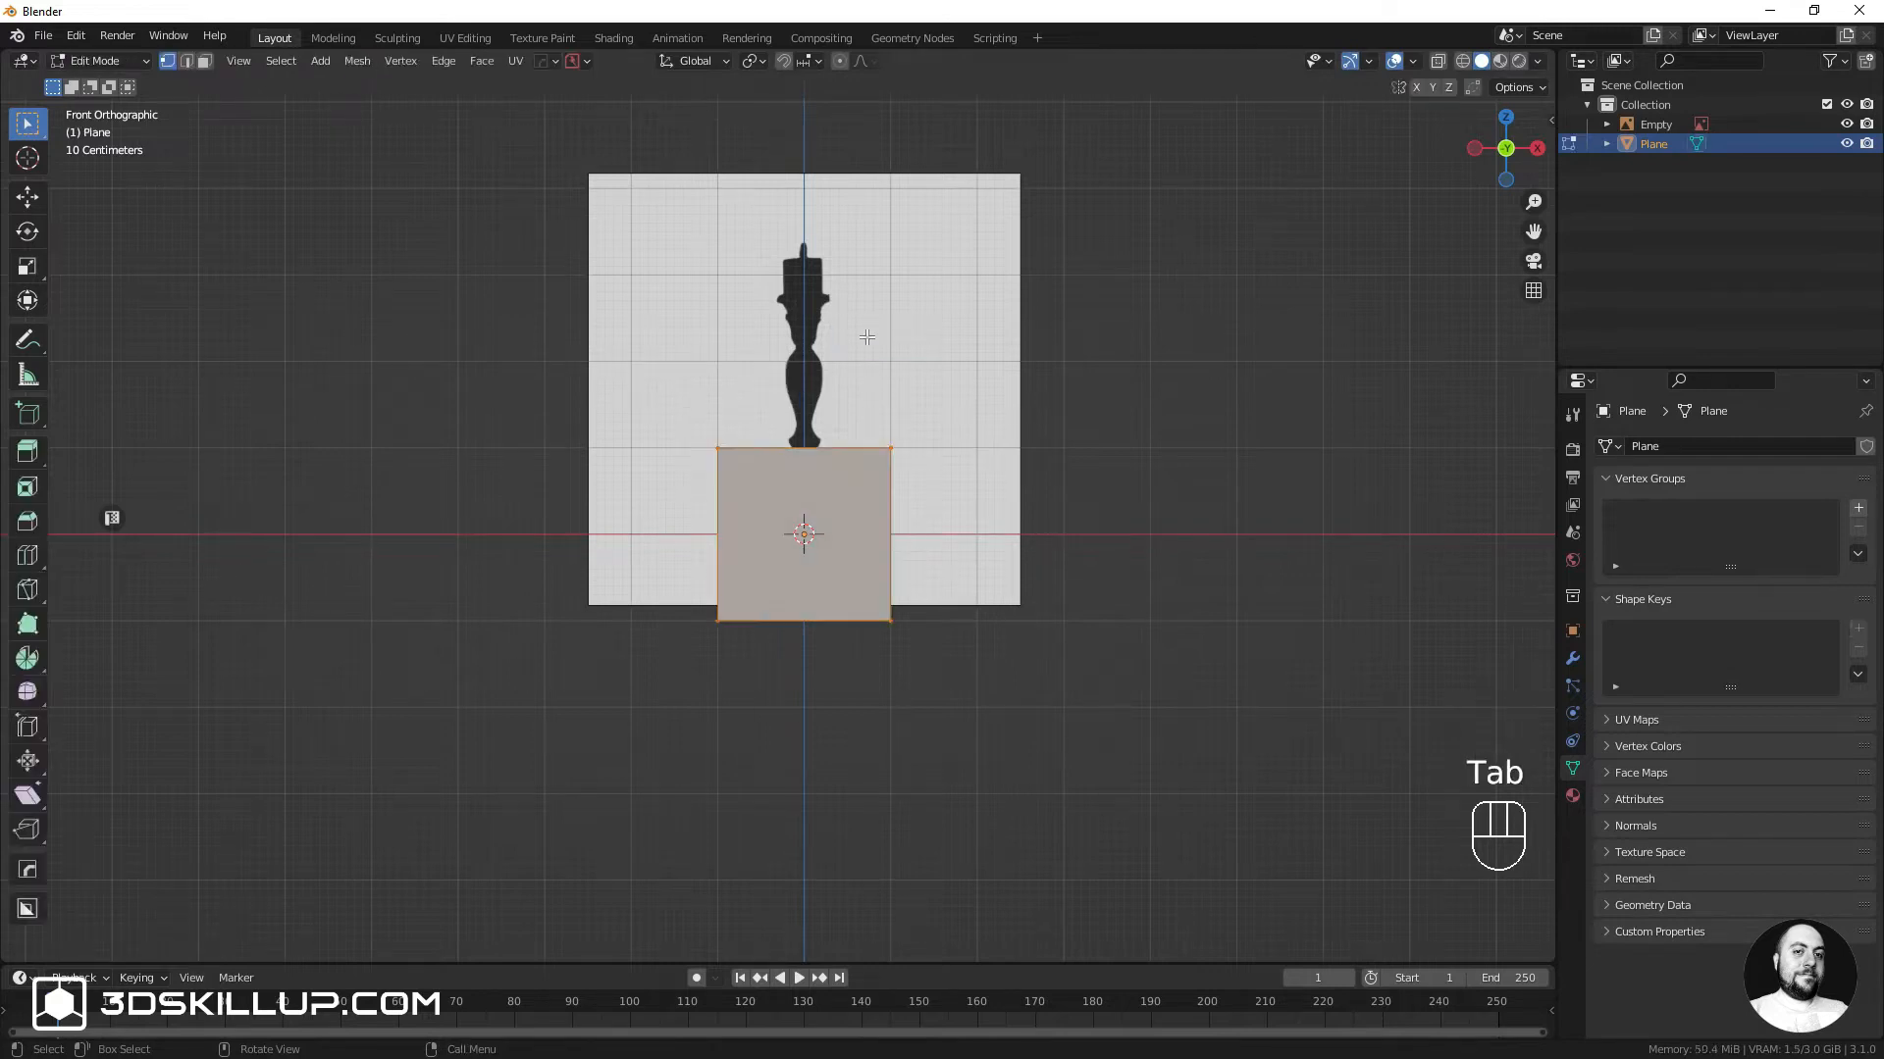
pyautogui.scroll(4, 777, 477)
pyautogui.hotkey('ctrl', 'z')
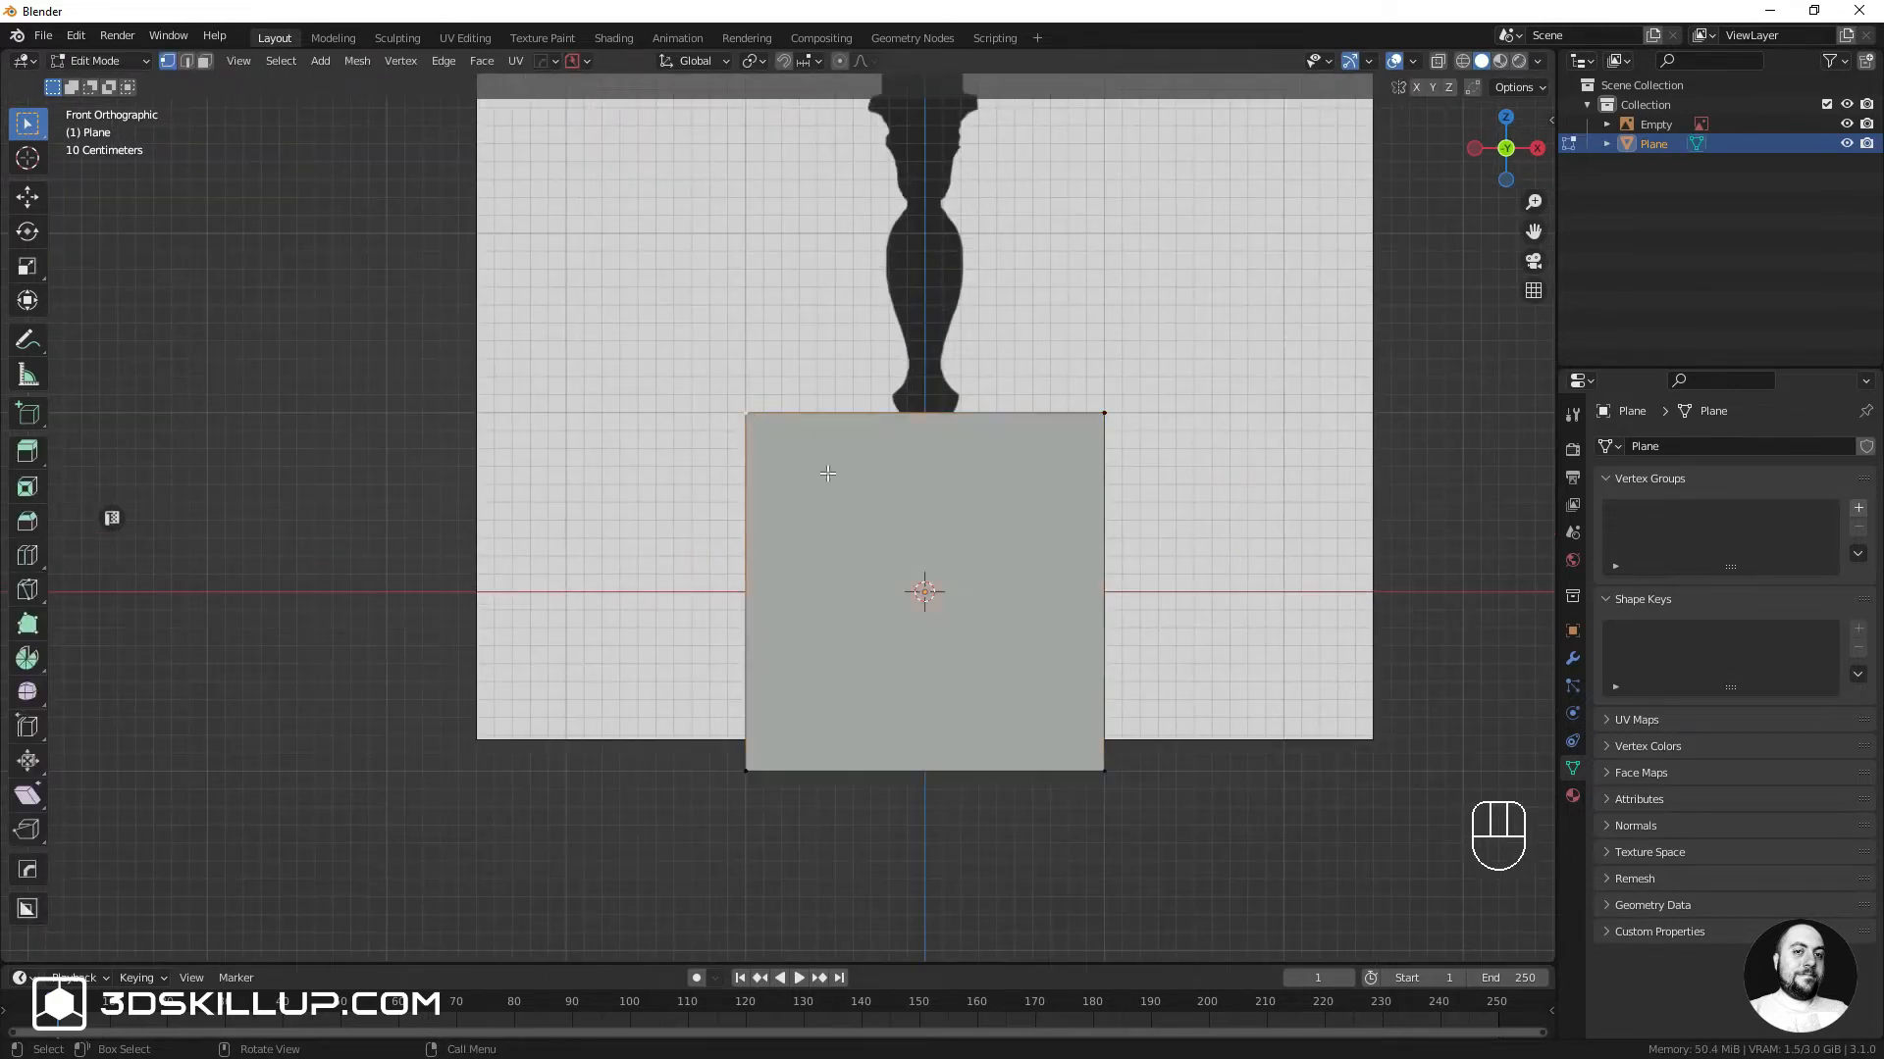
pyautogui.hotkey('ctrl', 'i')
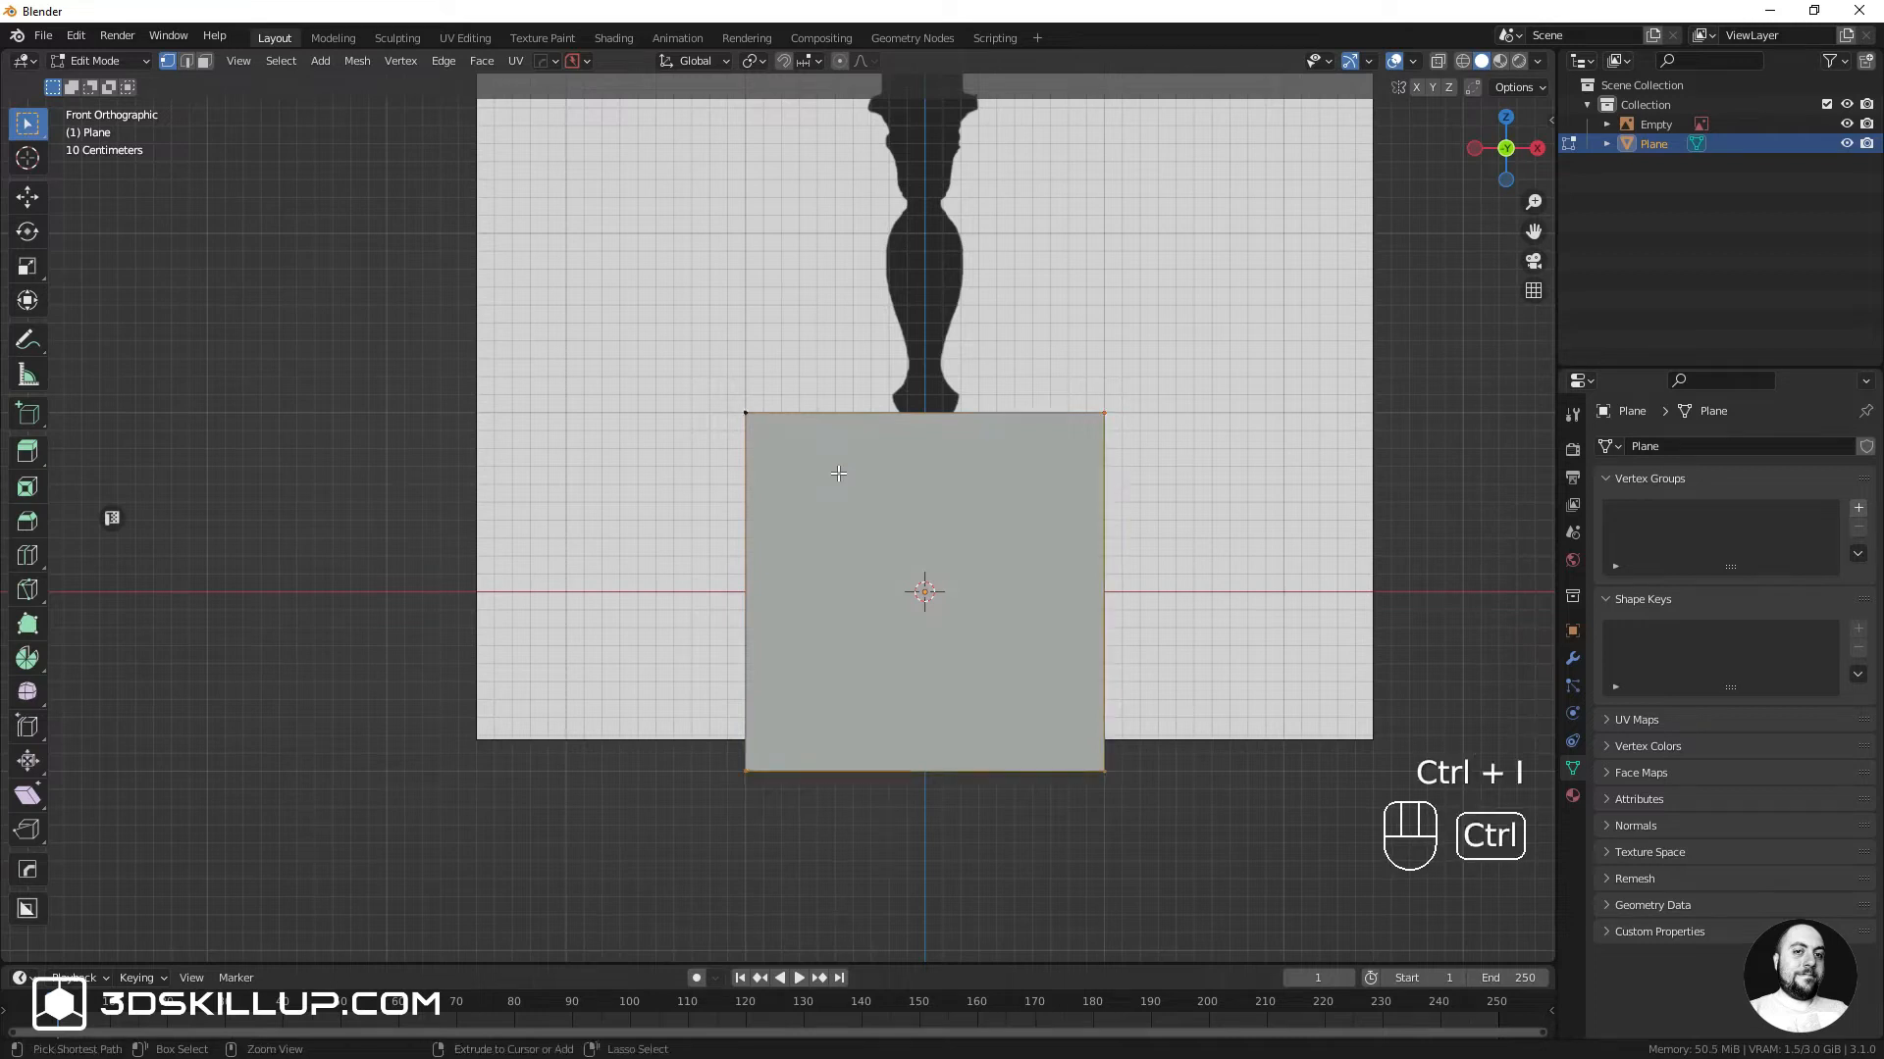
pyautogui.press('x')
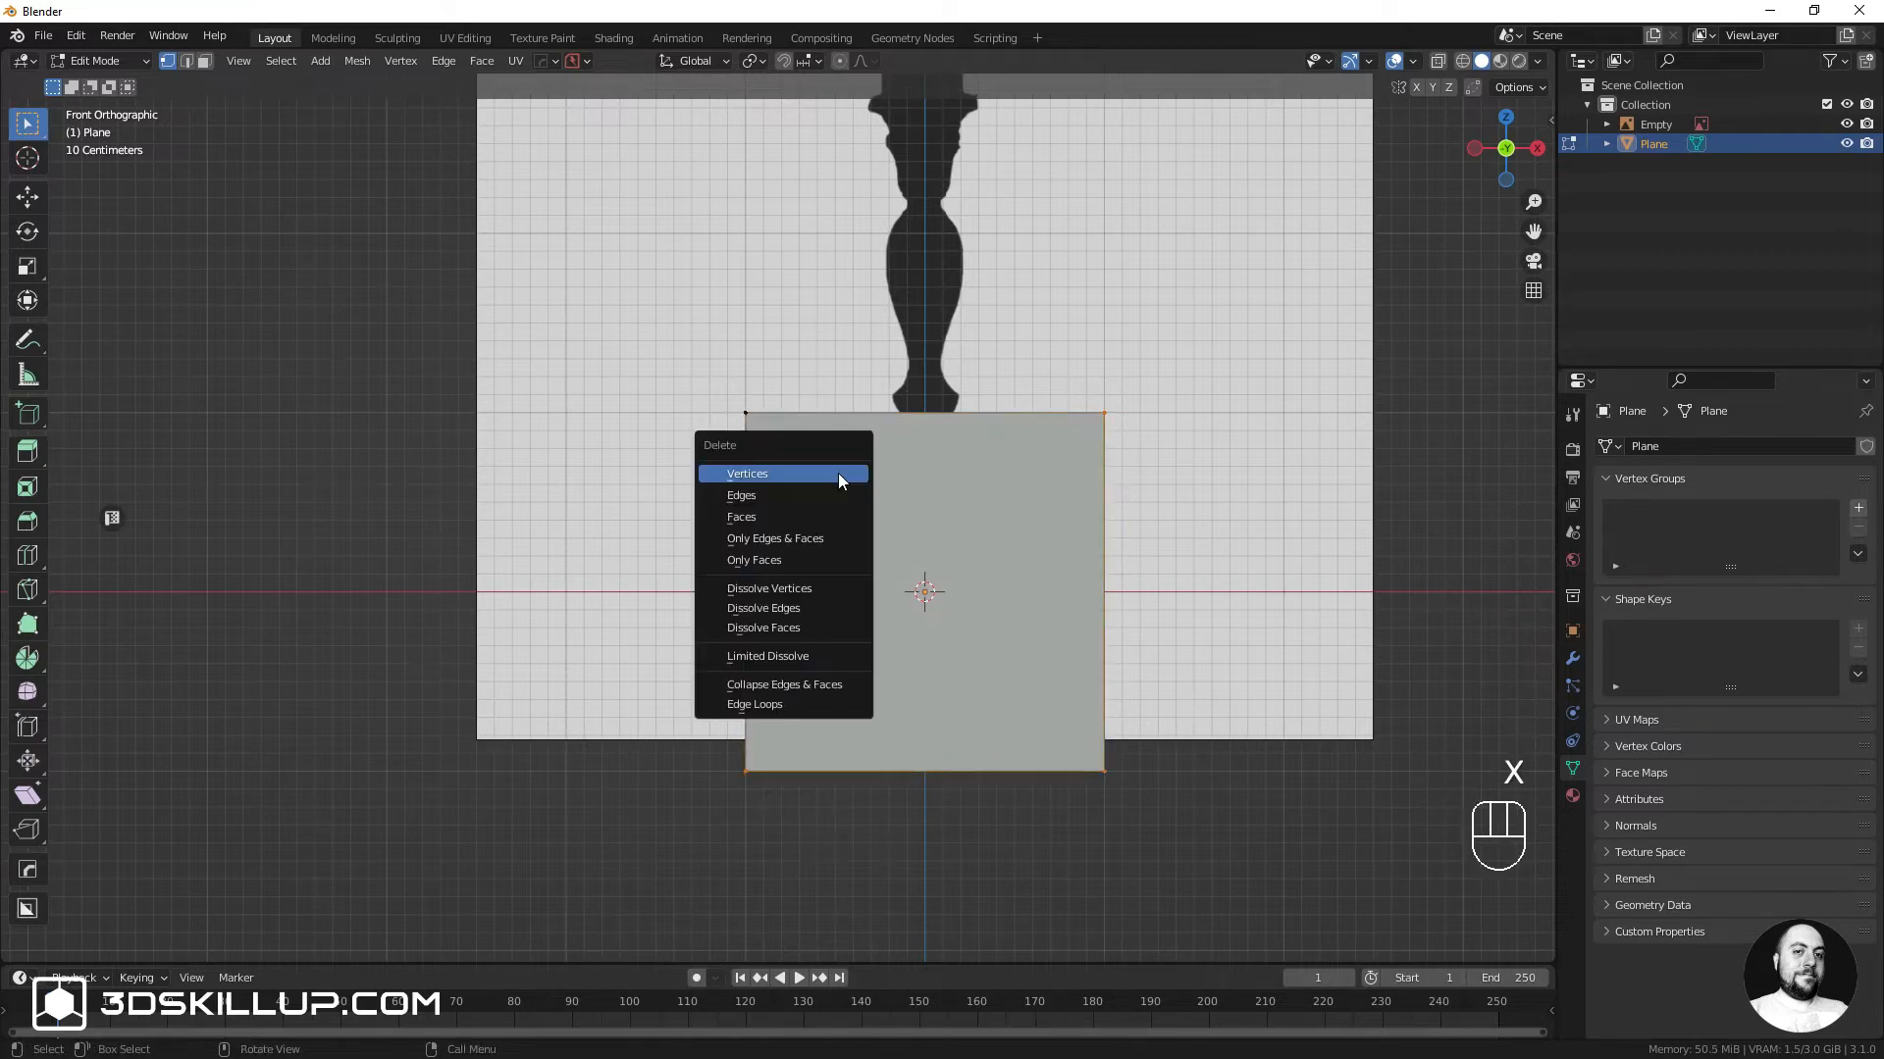
pyautogui.click(753, 474)
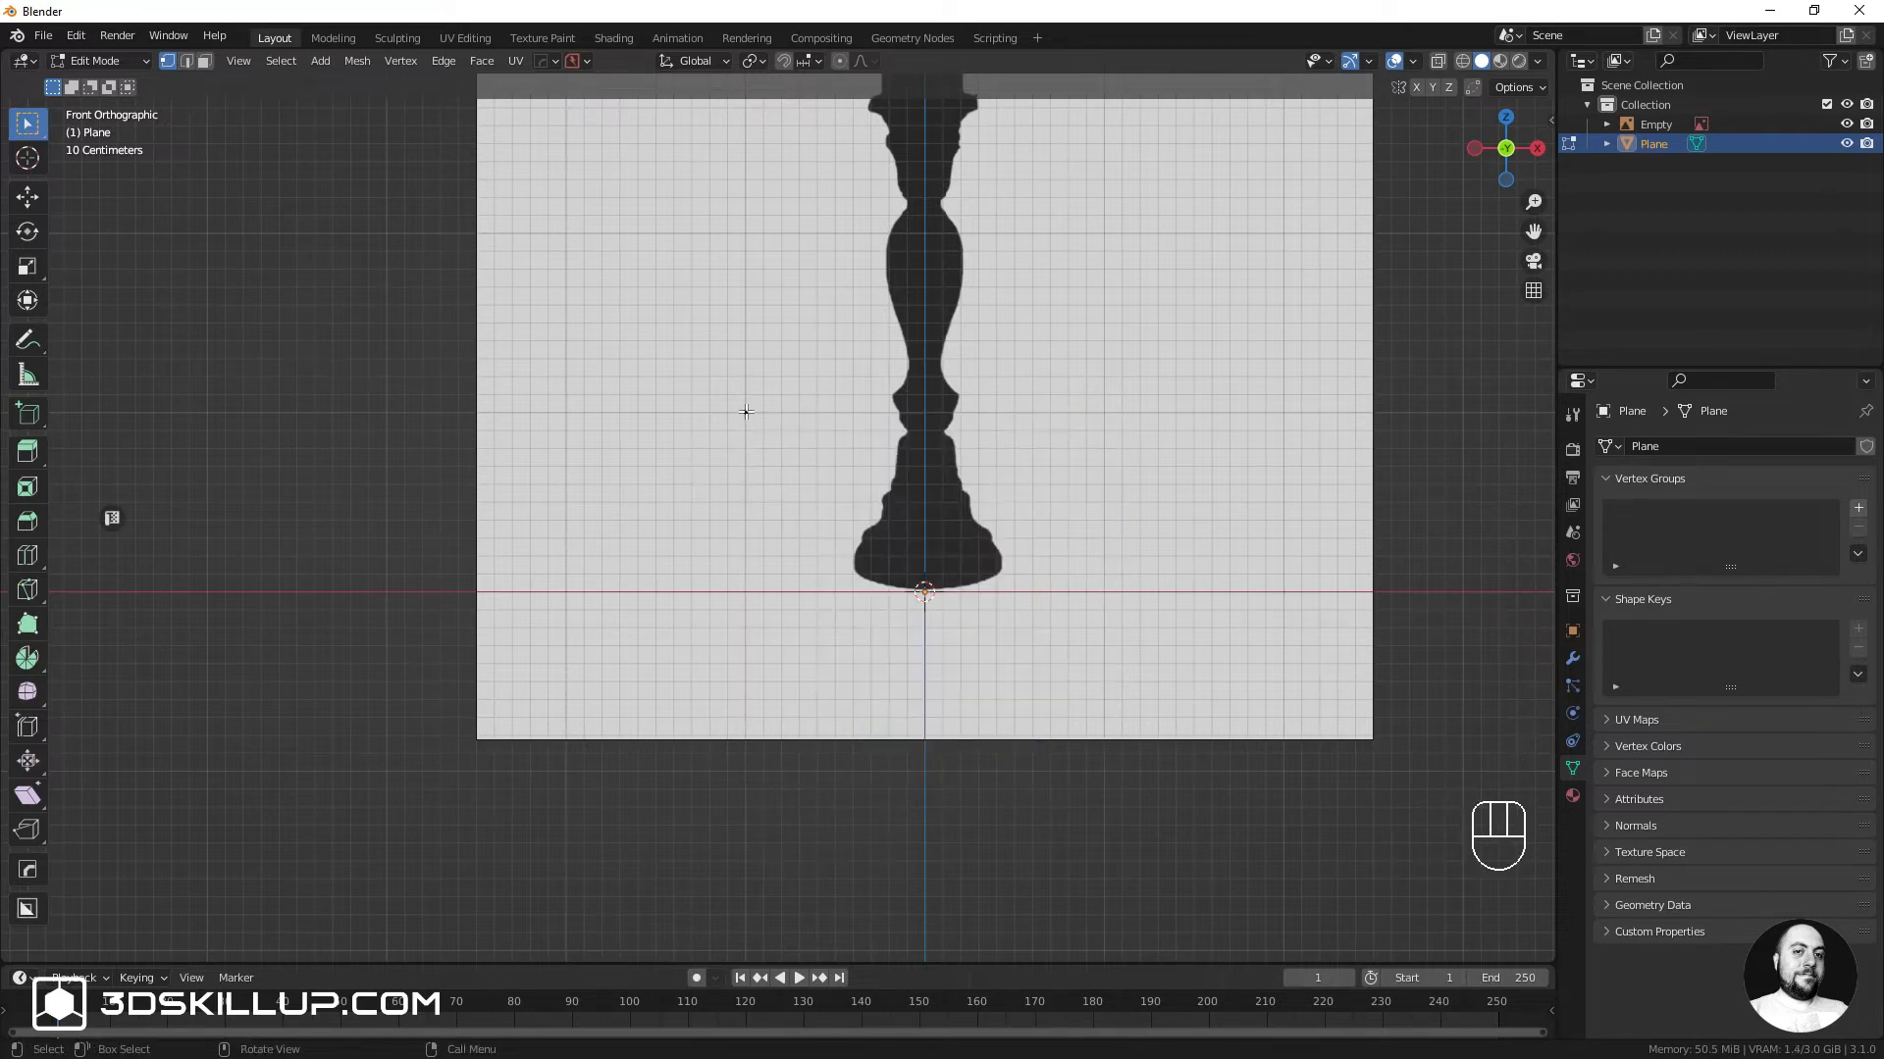
# Move the remaining vertex onto the upper-left edge of the candle cup's rim in the reference silhouette
pyautogui.keyDown('shift'); pyautogui.moveTo(746, 411); pyautogui.dragTo(761, 692, button='middle'); pyautogui.keyUp('shift')
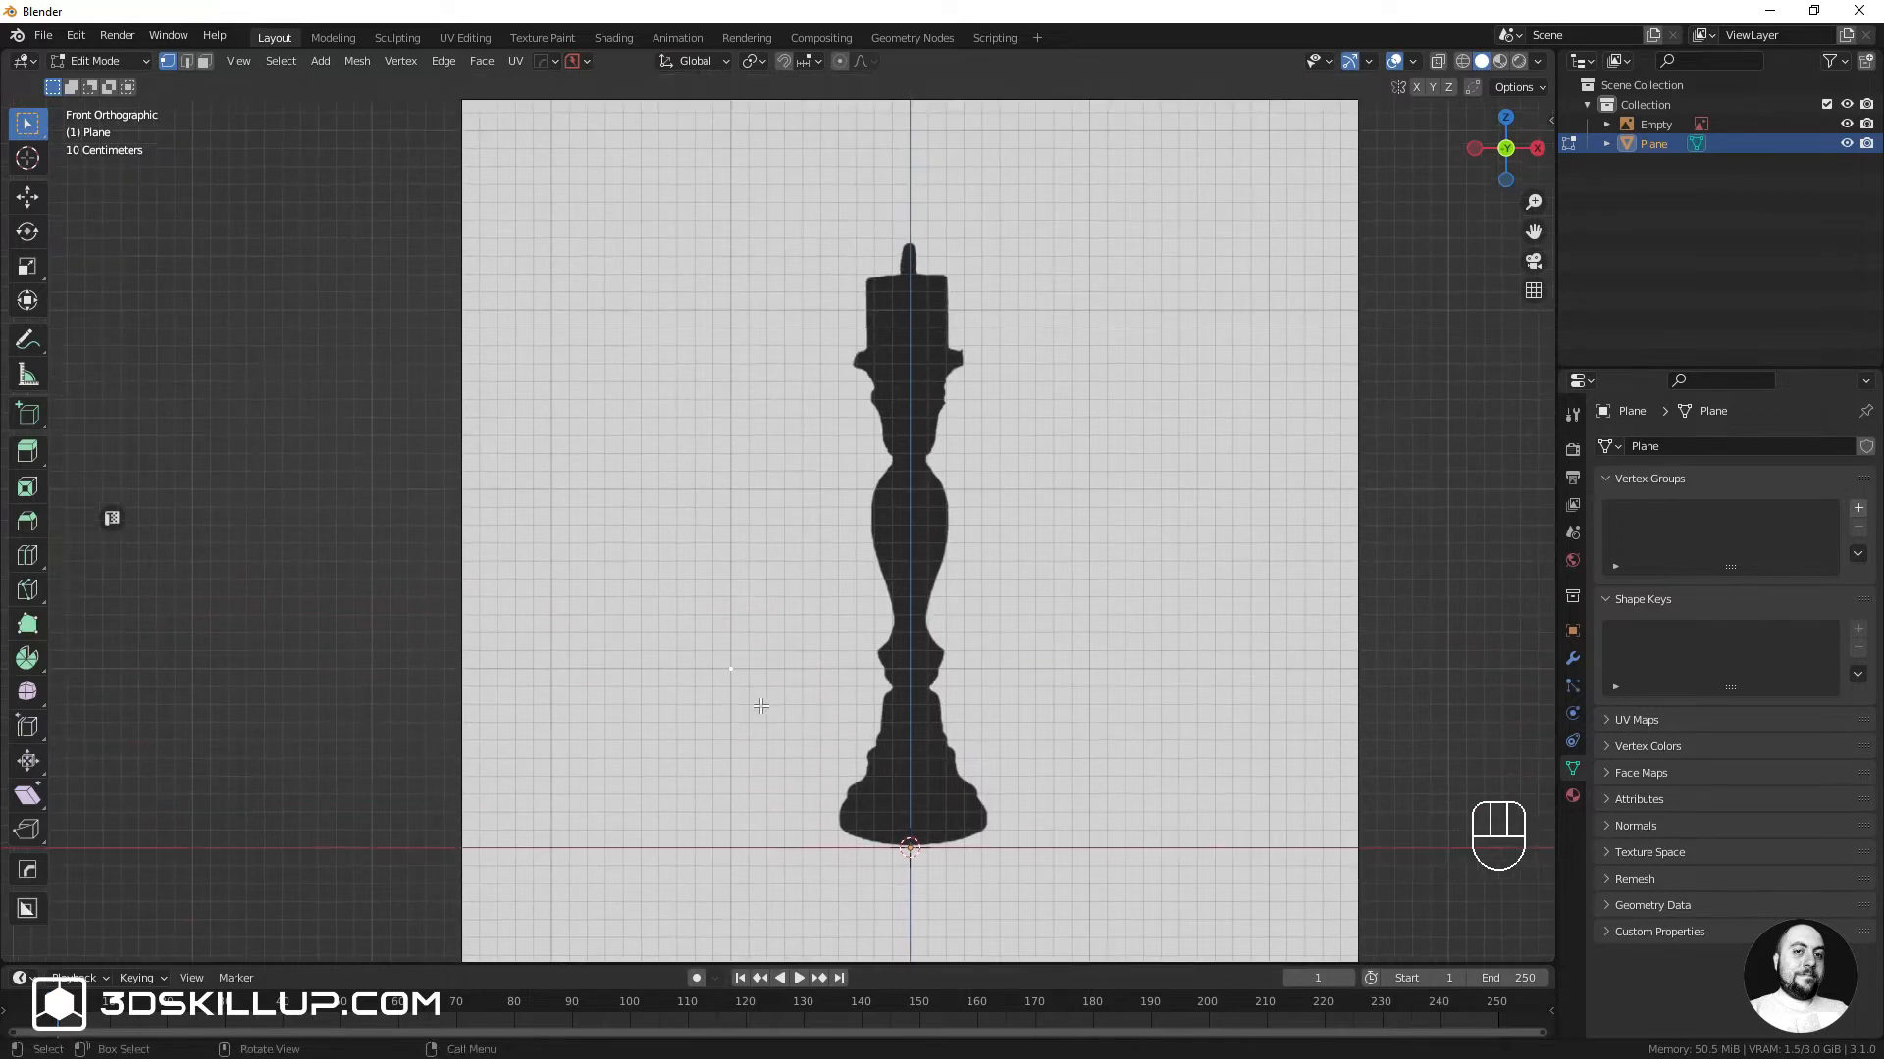
pyautogui.press('g')
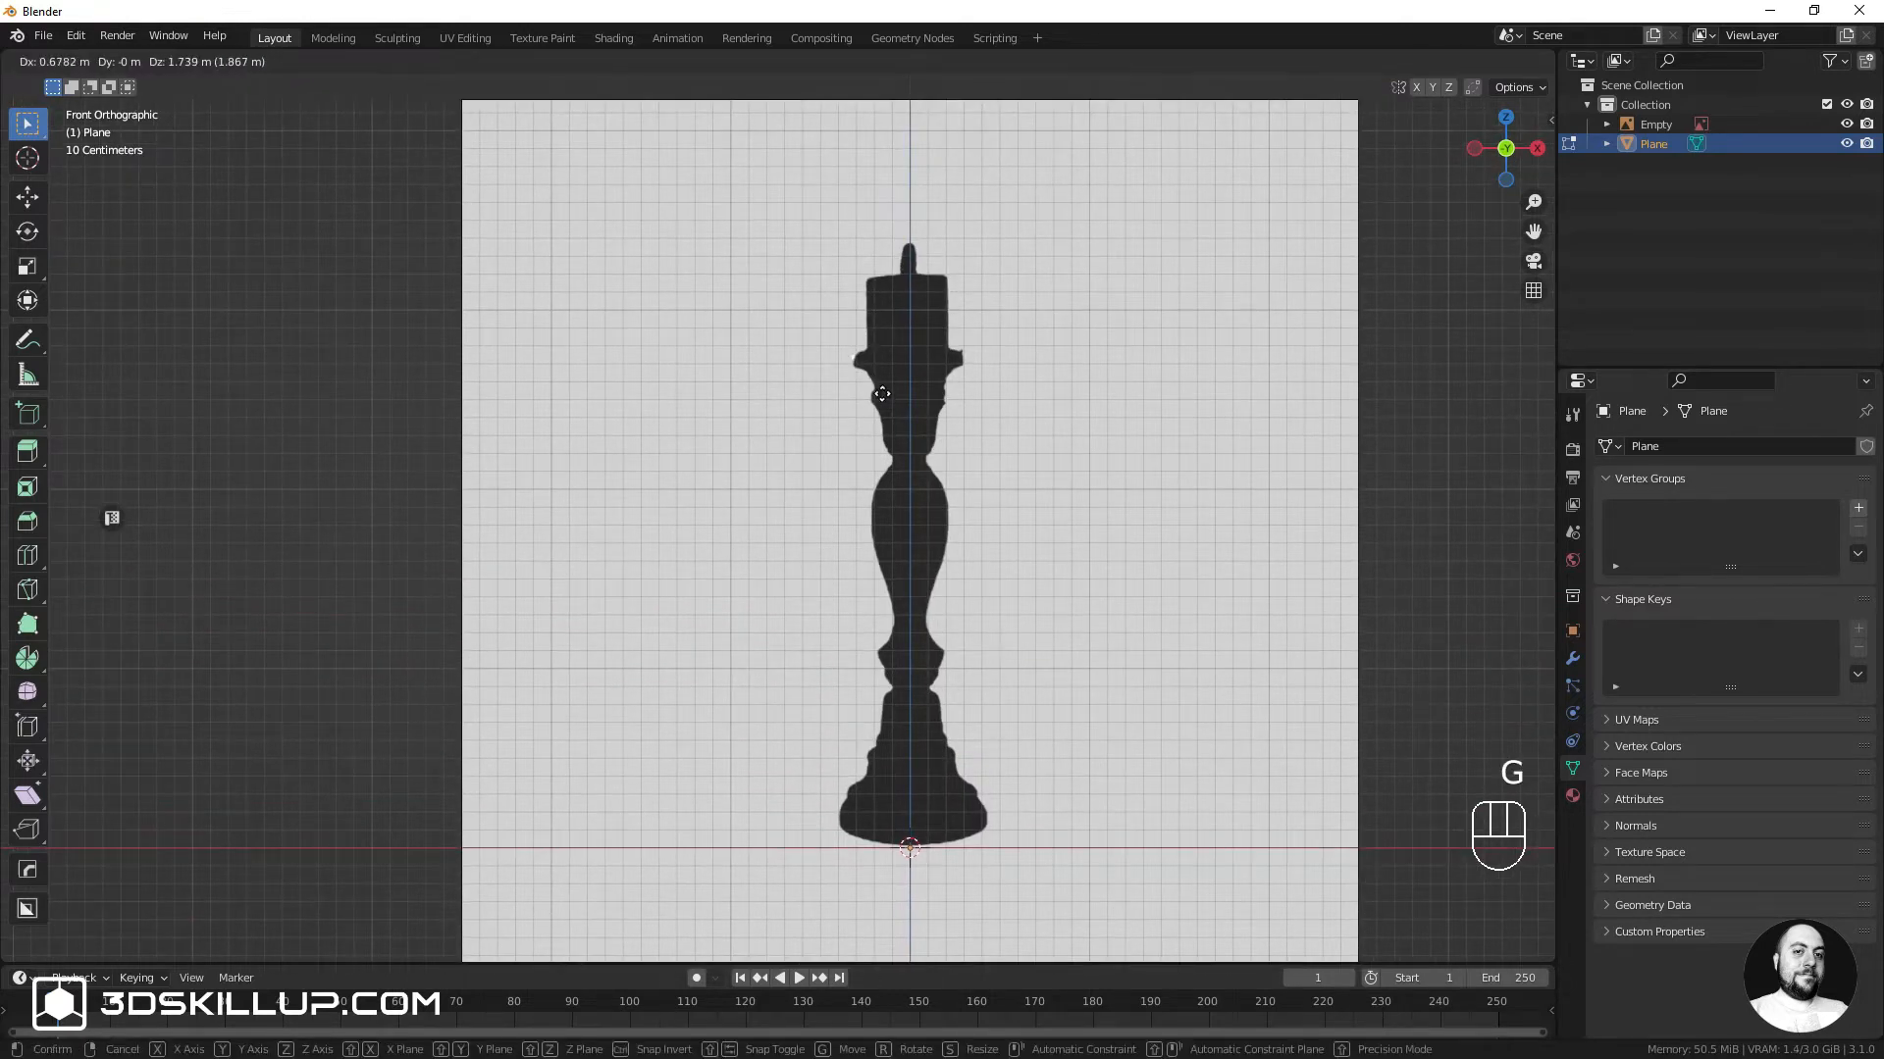
pyautogui.click(873, 380)
pyautogui.scroll(1, 872, 378)
pyautogui.scroll(7, 870, 373)
pyautogui.moveTo(840, 367)
pyautogui.keyDown('shift'); pyautogui.mouseDown(button='middle')
pyautogui.moveTo(841, 458)
pyautogui.moveTo(853, 379)
pyautogui.mouseUp(button='middle'); pyautogui.keyUp('shift')
pyautogui.press('g')
pyautogui.click(863, 433)
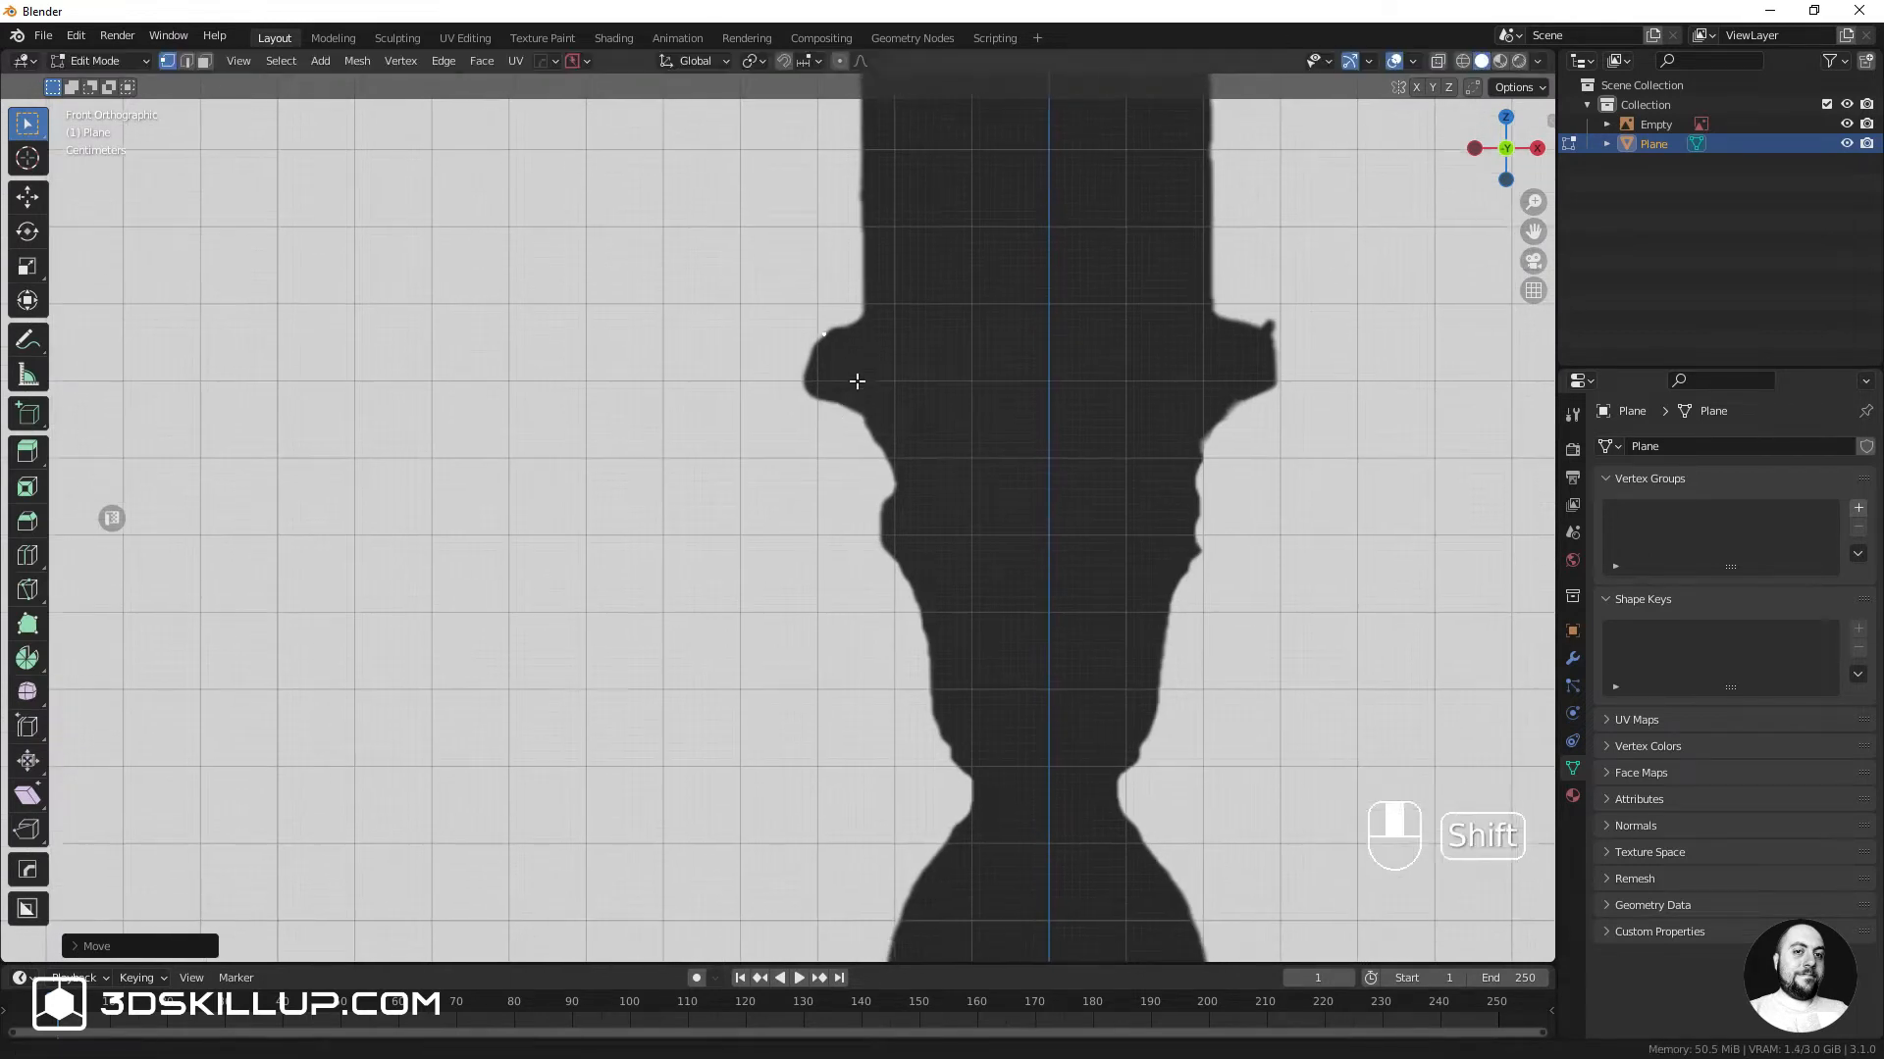
# Extrude the vertex three times to trace the left edge of the candle cup's rim
pyautogui.scroll(1, 849, 379)
pyautogui.press('e')
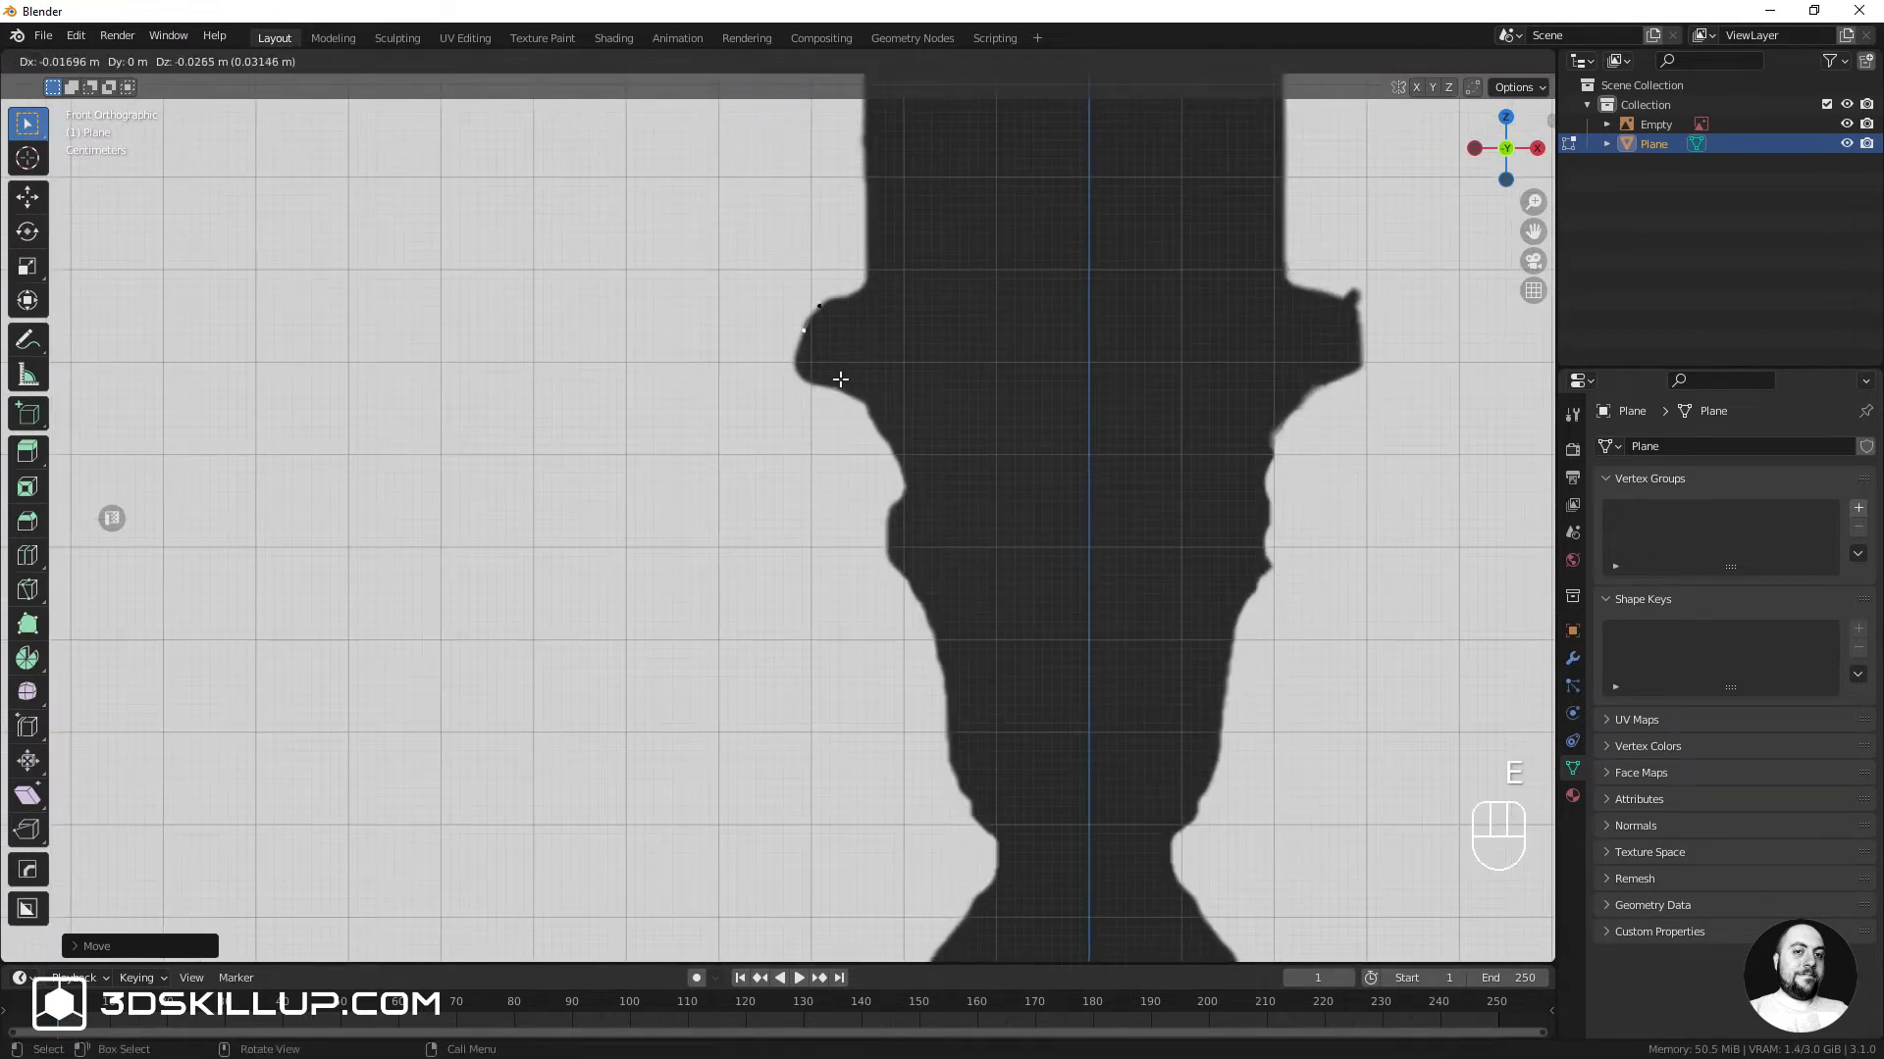
pyautogui.click(837, 384)
pyautogui.press('e')
pyautogui.click(829, 425)
pyautogui.press('e')
pyautogui.click(837, 434)
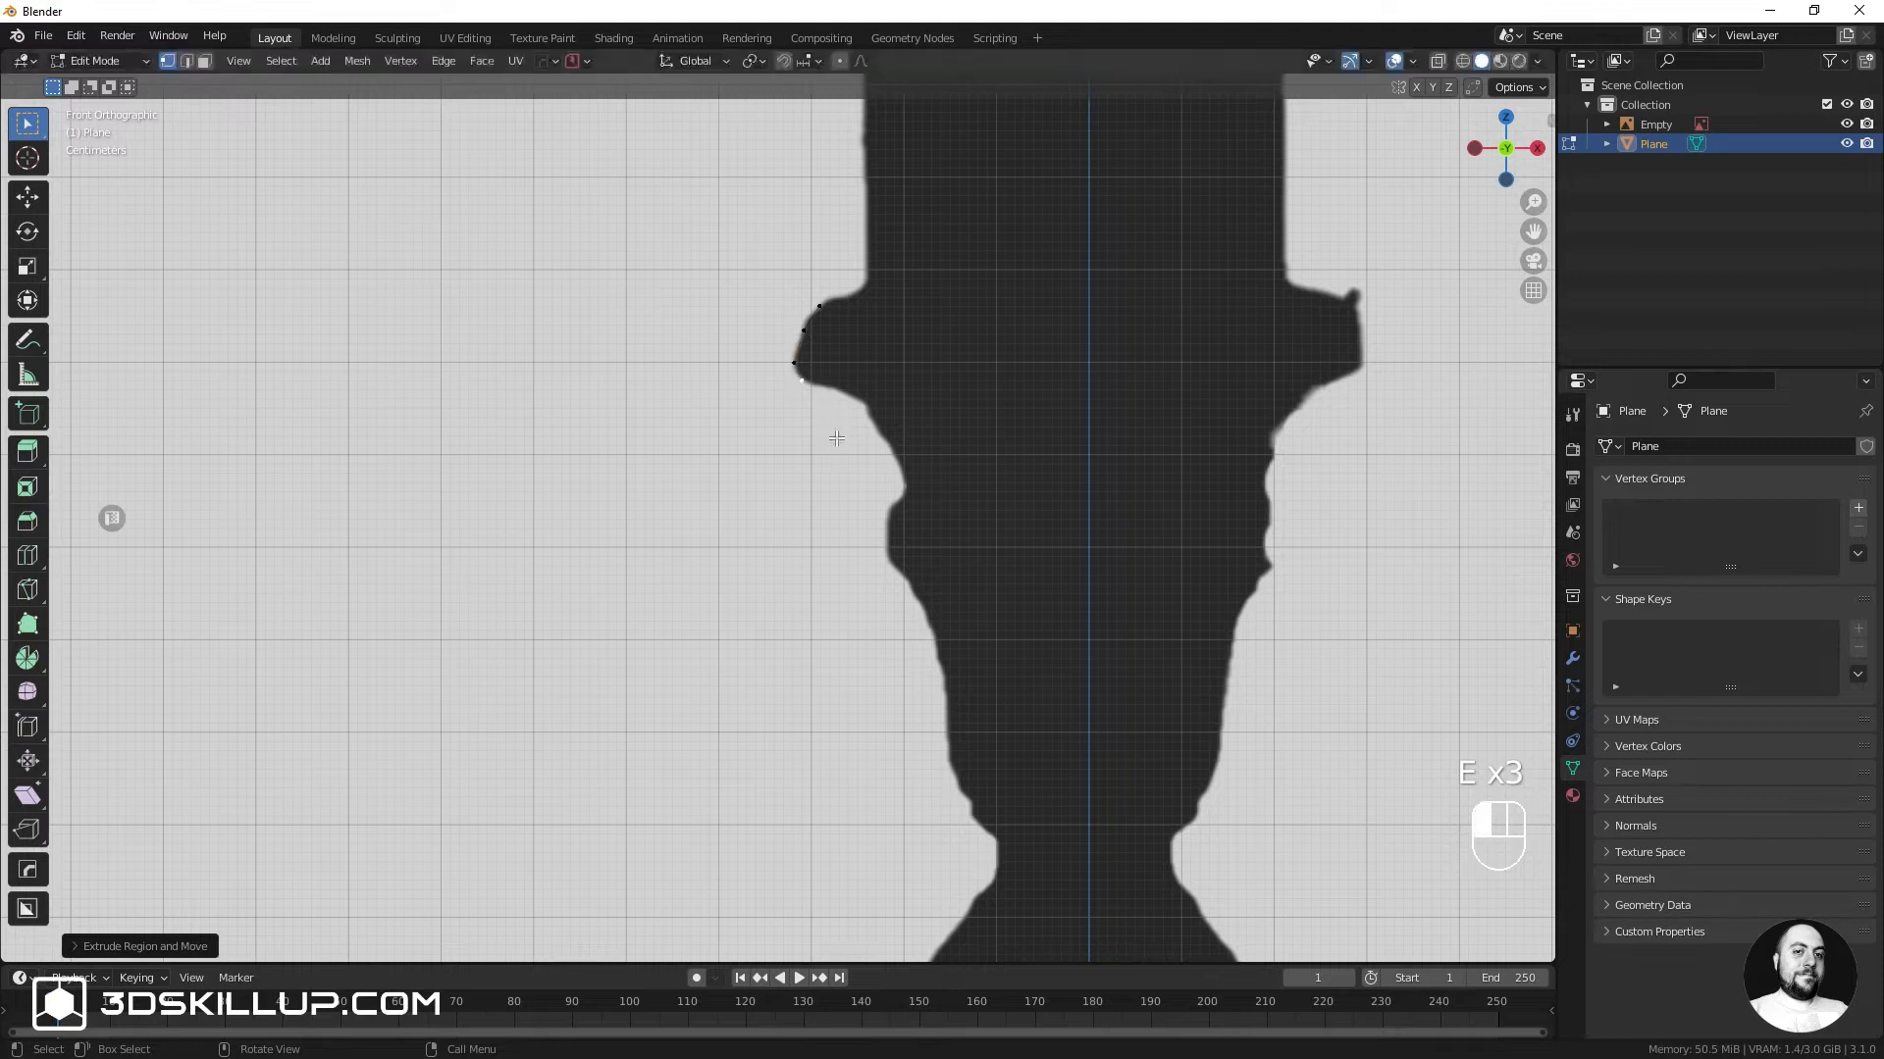
# Extrude further vertices along the underside of the rim and around the small bump below it
pyautogui.press('e')
pyautogui.click(890, 452)
pyautogui.press('e')
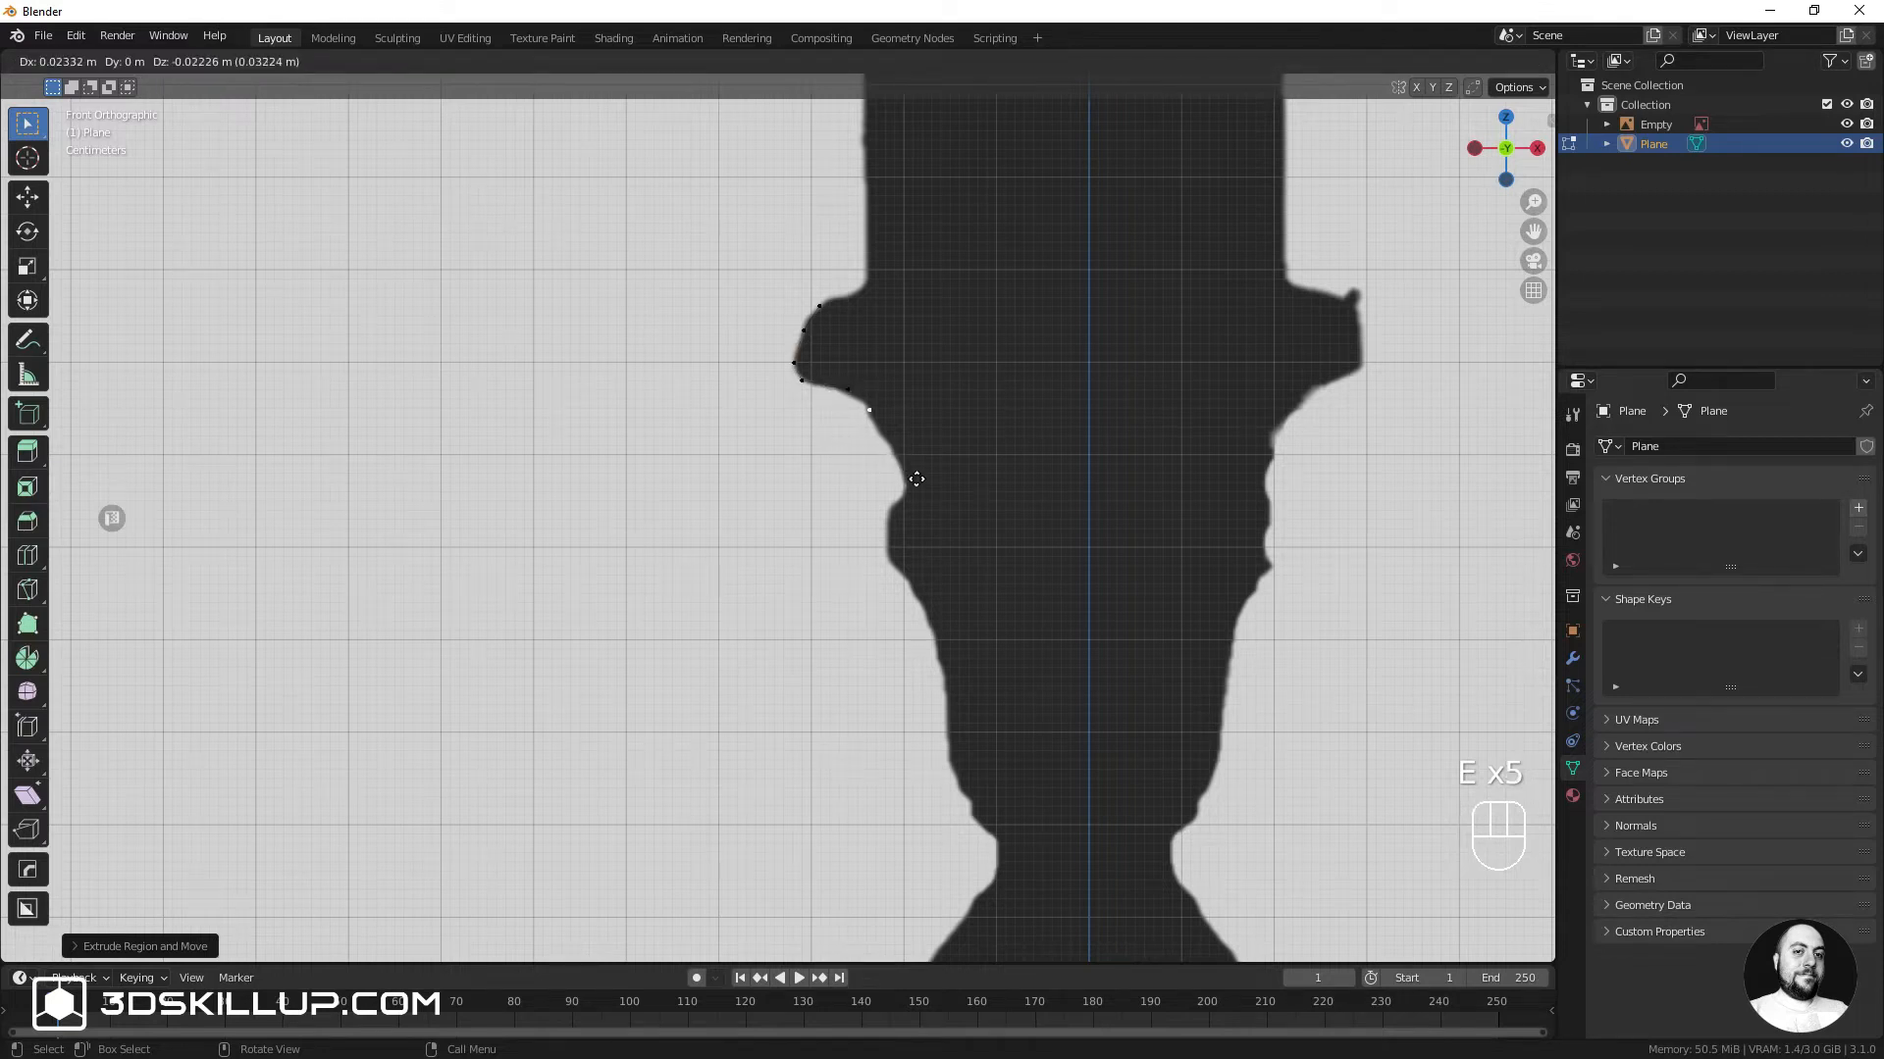
pyautogui.click(922, 489)
pyautogui.press('e')
pyautogui.click(951, 538)
pyautogui.press('e')
pyautogui.click(956, 557)
pyautogui.press('e')
pyautogui.click(940, 582)
# Continue extruding vertices down the tapered upper section and around the narrow neck beneath it
pyautogui.press('e')
pyautogui.click(987, 703)
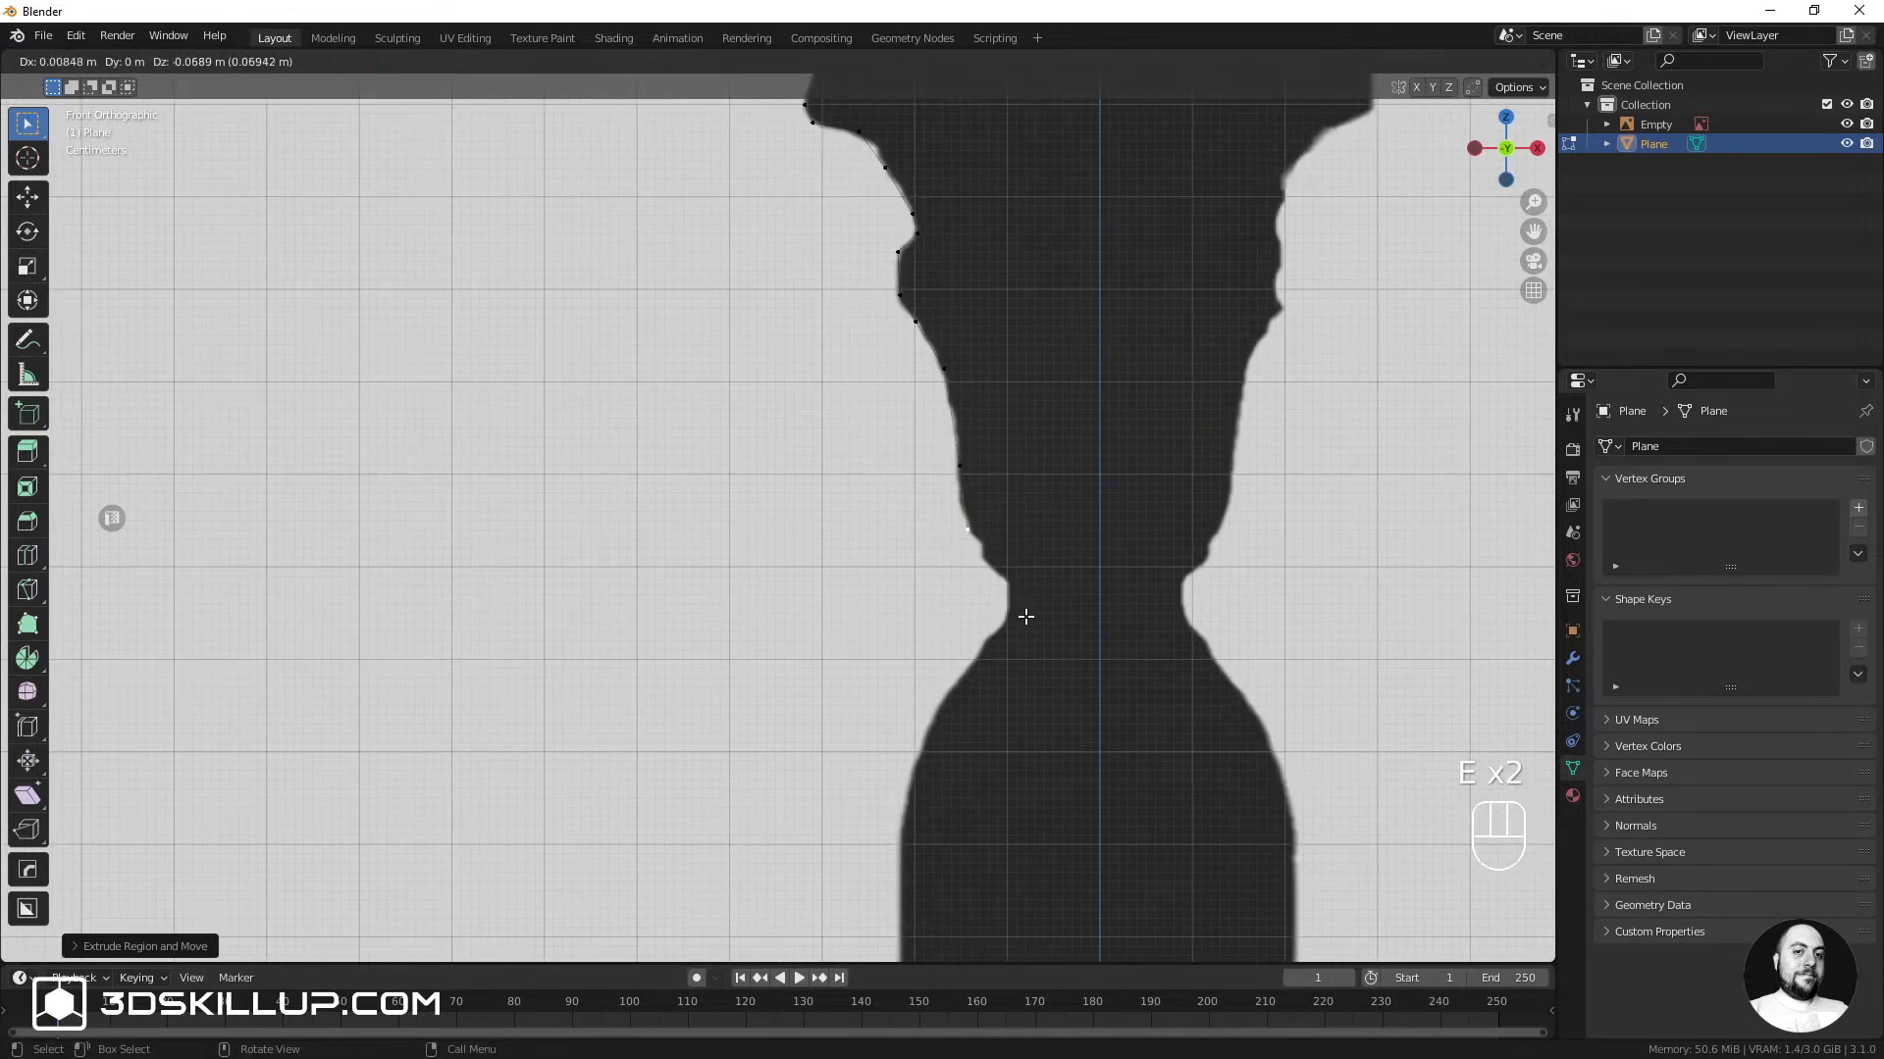
pyautogui.click(1079, 711)
pyautogui.keyDown('shift'); pyautogui.moveTo(1079, 711); pyautogui.dragTo(1142, 486, button='middle'); pyautogui.keyUp('shift')
pyautogui.press('e')
pyautogui.click(1081, 530)
# Extrude vertices along the left outline of the bulging middle section down to just past its widest part
pyautogui.press('e')
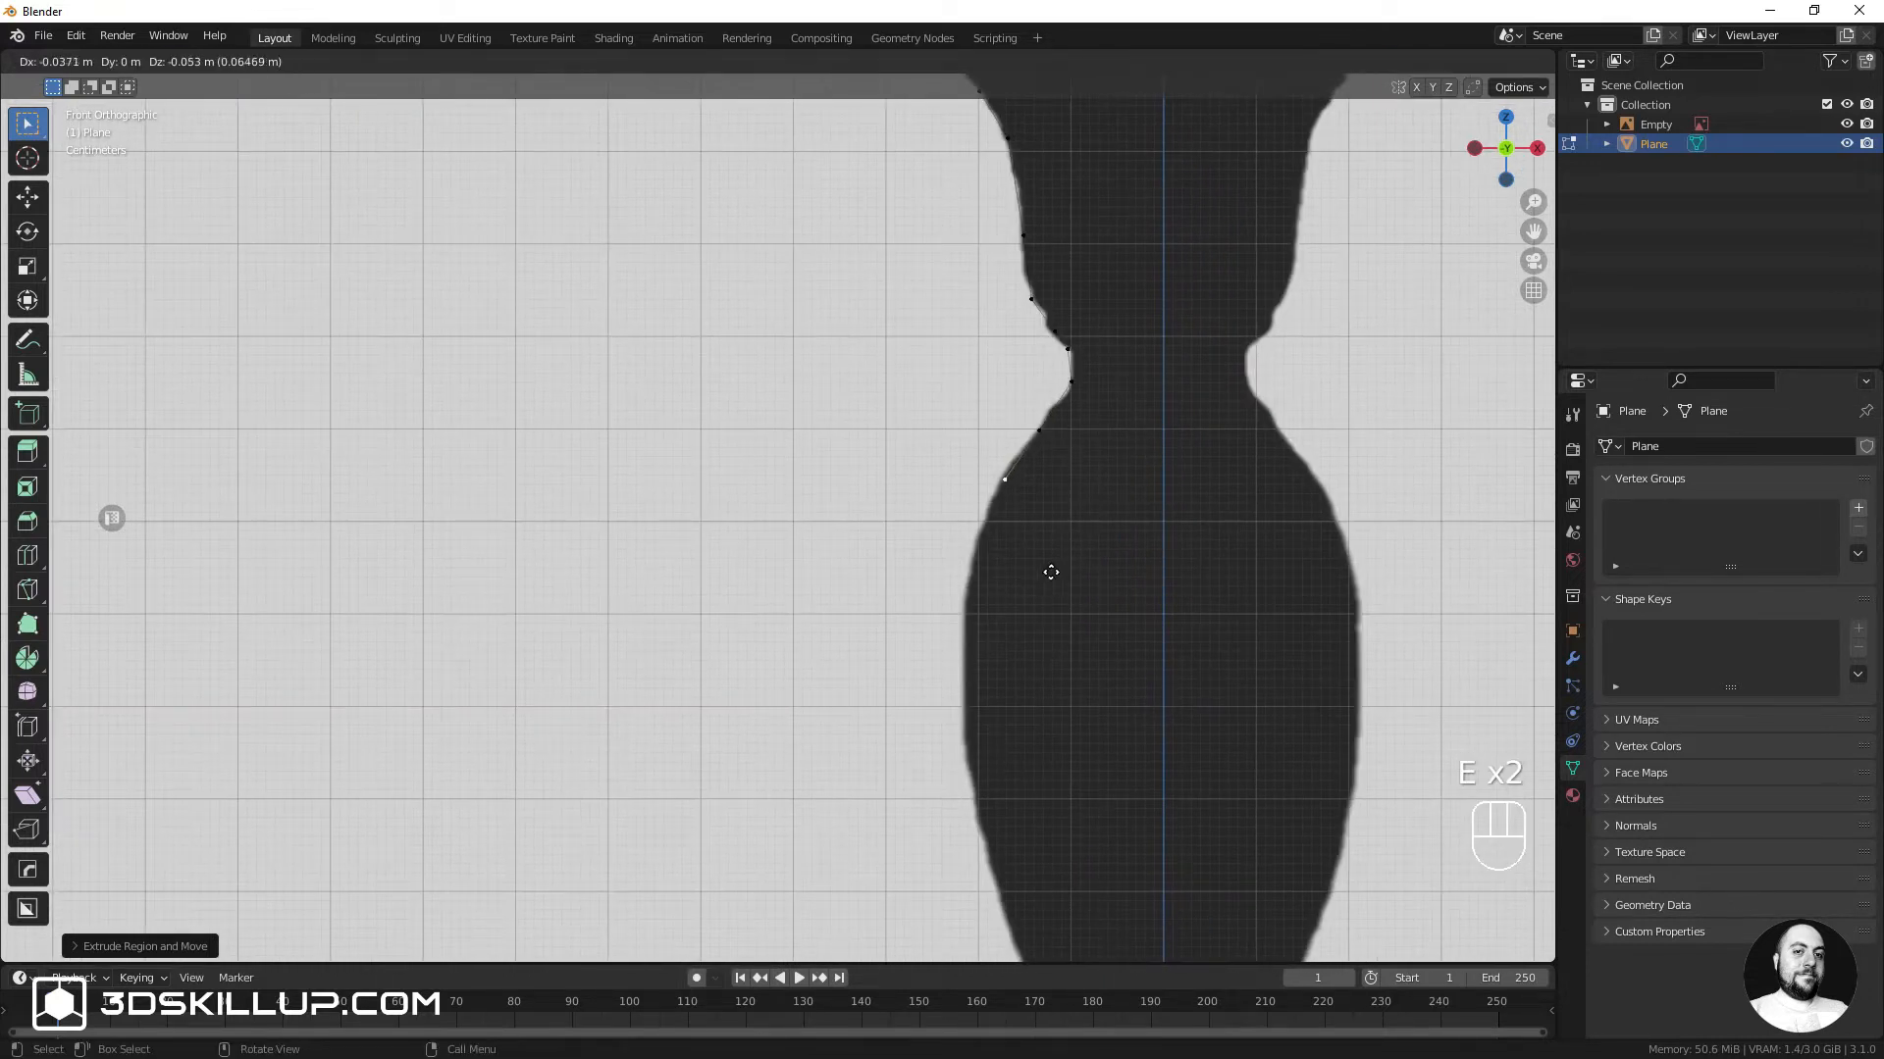
pyautogui.click(1044, 581)
pyautogui.press('e')
pyautogui.click(1021, 642)
pyautogui.keyDown('shift'); pyautogui.moveTo(1021, 643); pyautogui.dragTo(1031, 383, button='middle'); pyautogui.keyUp('shift')
pyautogui.press('e')
pyautogui.click(1005, 459)
pyautogui.keyDown('shift'); pyautogui.moveTo(1019, 476); pyautogui.dragTo(976, 354, button='middle'); pyautogui.keyUp('shift')
pyautogui.press('e')
pyautogui.click(983, 445)
# Extrude vertices down the tapering lower half of the bulge and move the misplaced vertex onto the outline
pyautogui.press('e')
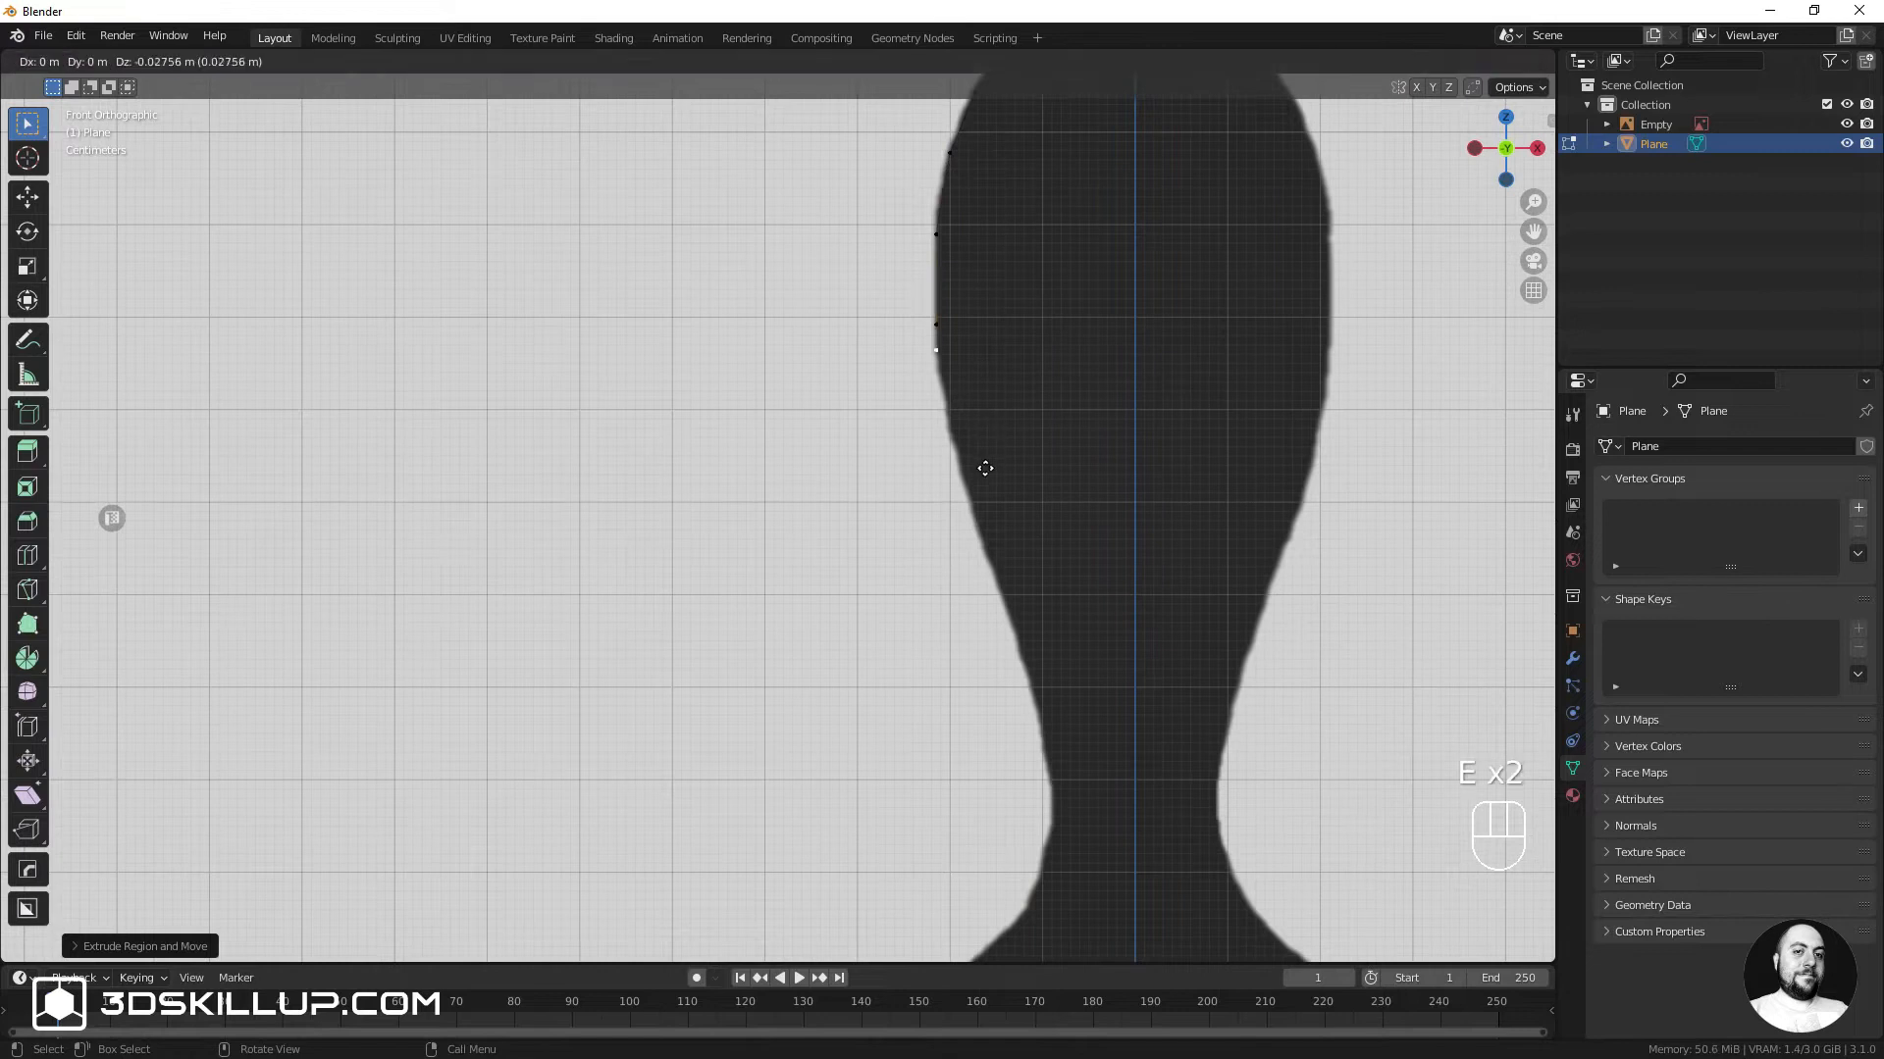
pyautogui.click(994, 544)
pyautogui.click(984, 480)
pyautogui.keyDown('shift'); pyautogui.moveTo(985, 463); pyautogui.dragTo(943, 274, button='middle'); pyautogui.keyUp('shift')
pyautogui.press('e')
pyautogui.click(989, 462)
pyautogui.click(901, 254)
pyautogui.press('g')
pyautogui.click(933, 272)
pyautogui.click(950, 382)
# Extrude vertices around the left side of the slim lower neck of the candlestick
pyautogui.press('e')
pyautogui.click(961, 348)
pyautogui.press('e')
pyautogui.click(972, 411)
pyautogui.press('e')
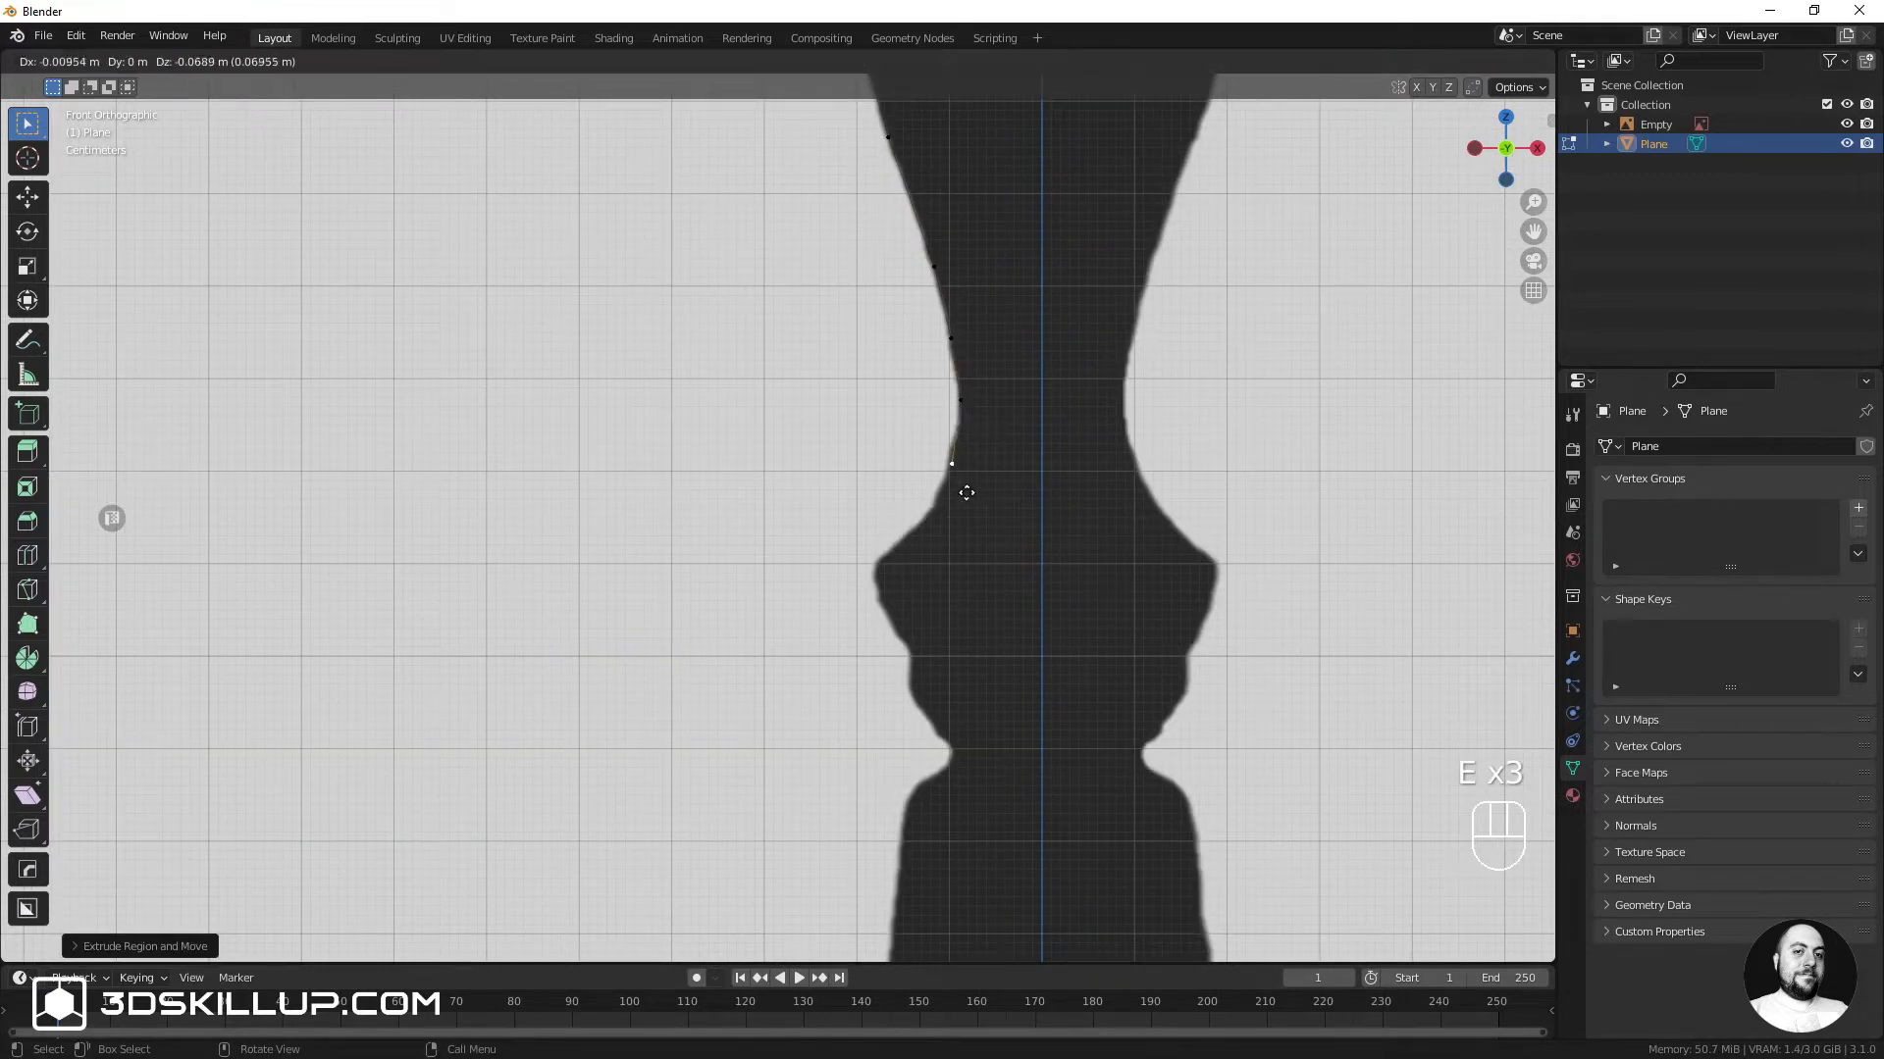
pyautogui.click(966, 492)
# Extrude vertices around the pointed left edge of the collar below the lower neck
pyautogui.keyDown('shift'); pyautogui.moveTo(928, 548); pyautogui.dragTo(966, 430, button='middle'); pyautogui.keyUp('shift')
pyautogui.press('e')
pyautogui.click(924, 468)
pyautogui.press('e')
pyautogui.click(922, 481)
pyautogui.press('e')
pyautogui.click(931, 531)
# Extrude vertices from the collar's lower side through the groove beneath it to the top of the base
pyautogui.press('e')
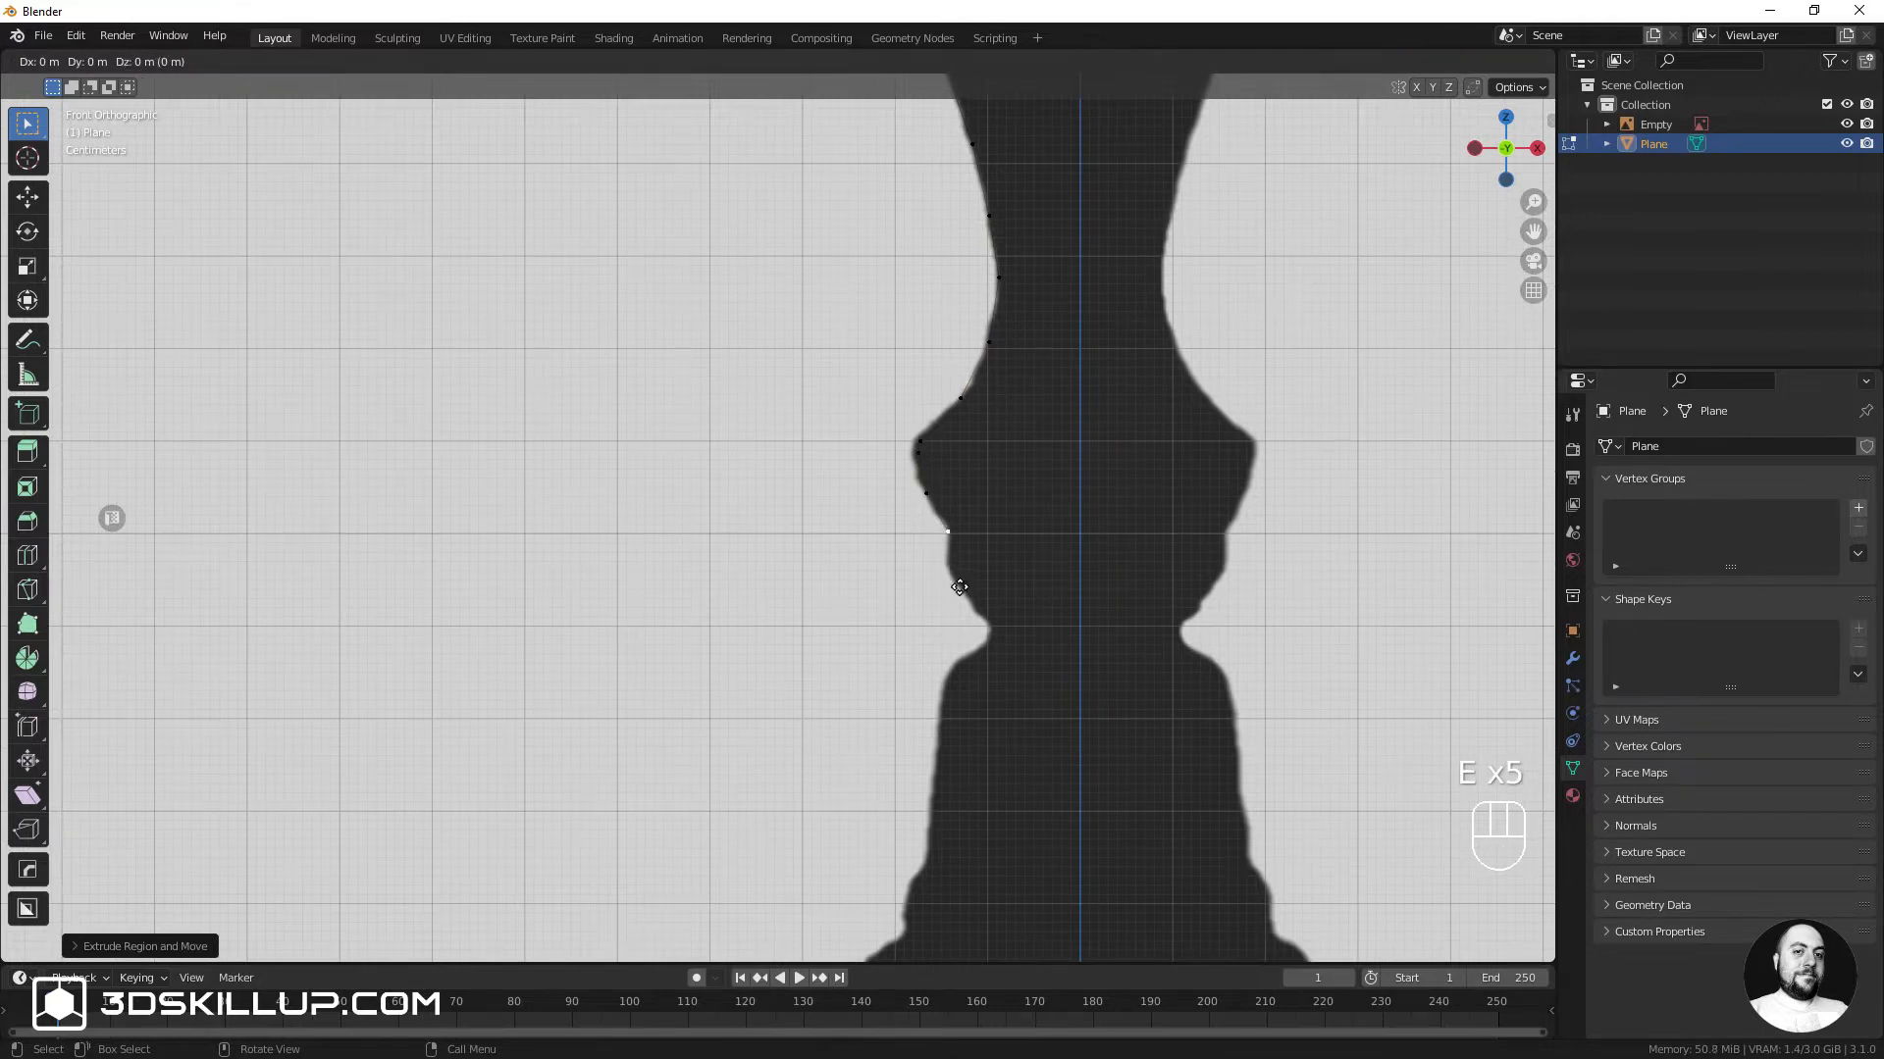
pyautogui.press('e')
pyautogui.click(958, 432)
pyautogui.press('e')
pyautogui.click(982, 450)
pyautogui.press('e')
pyautogui.click(962, 481)
pyautogui.press('e')
pyautogui.click(929, 509)
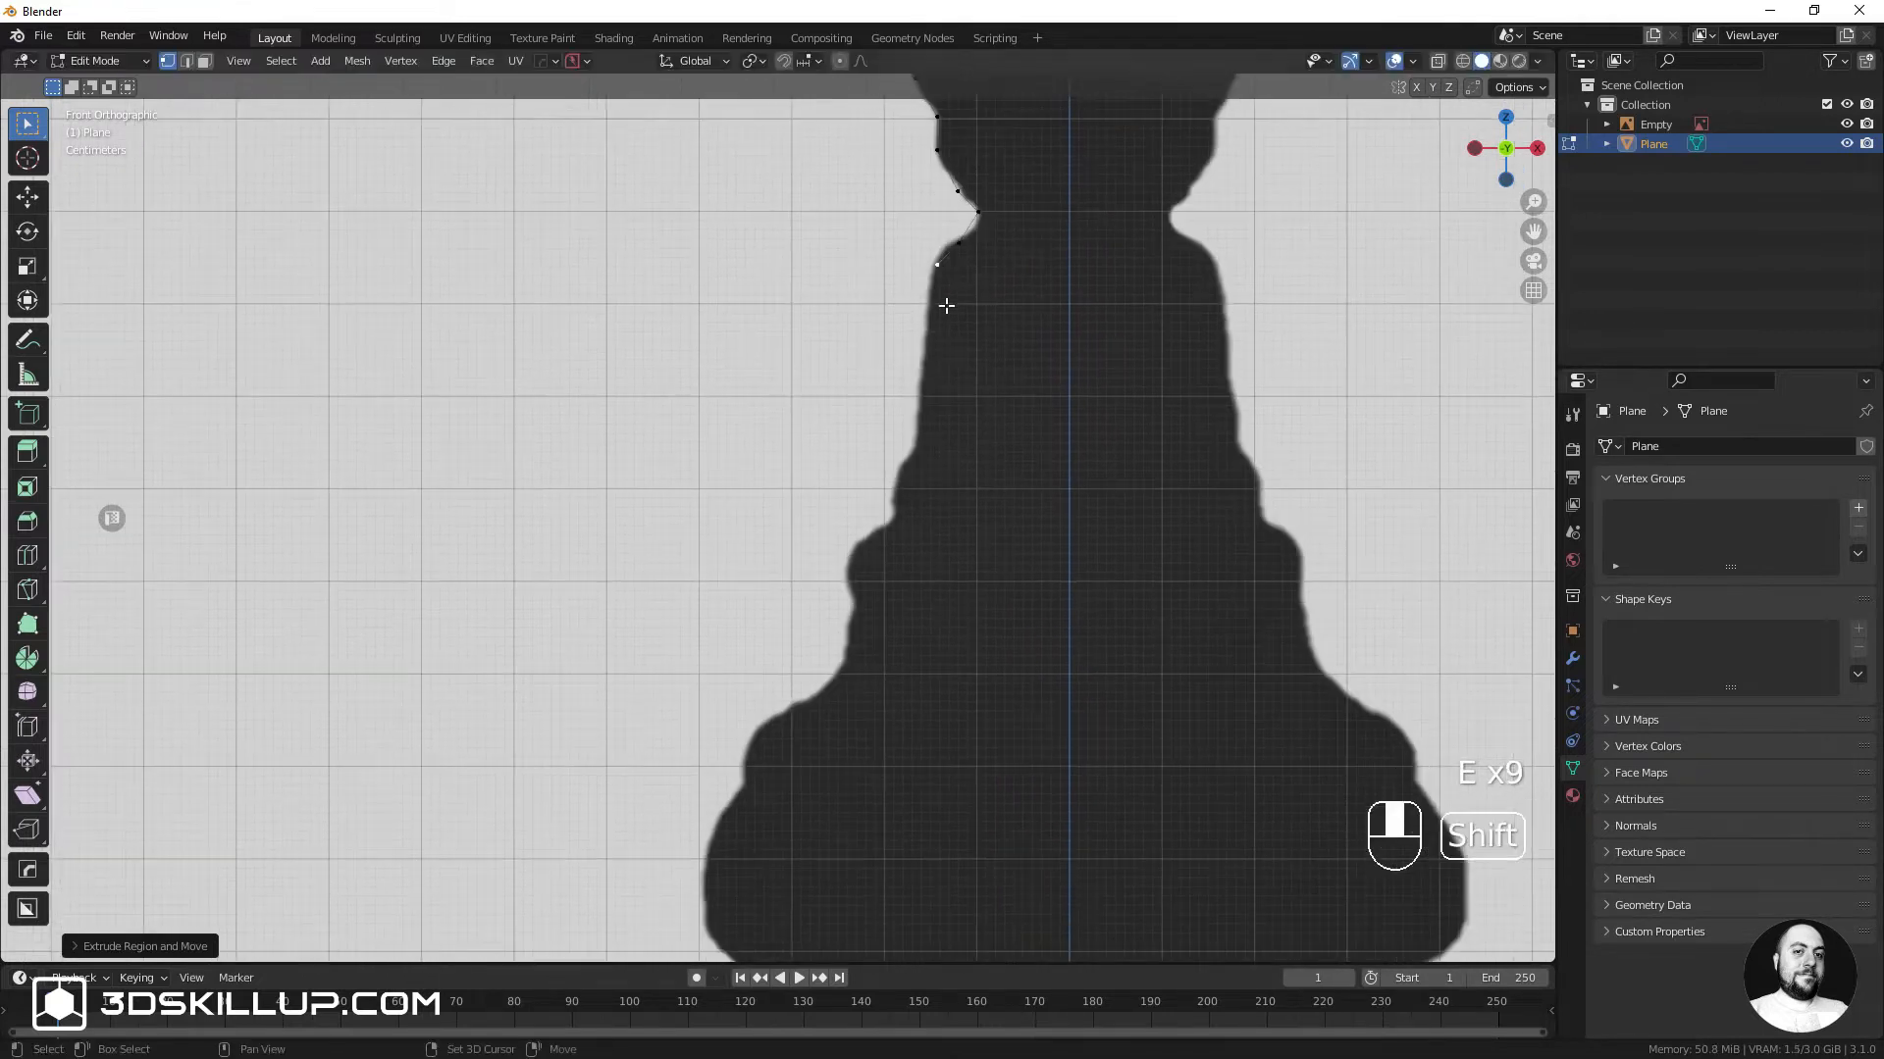
# Extrude vertices down the left flank of the foot and along the small steps at its lower end
pyautogui.click(922, 502)
pyautogui.press('e')
pyautogui.click(908, 522)
pyautogui.press('e')
pyautogui.click(894, 561)
pyautogui.press('e')
pyautogui.click(890, 580)
pyautogui.press('e')
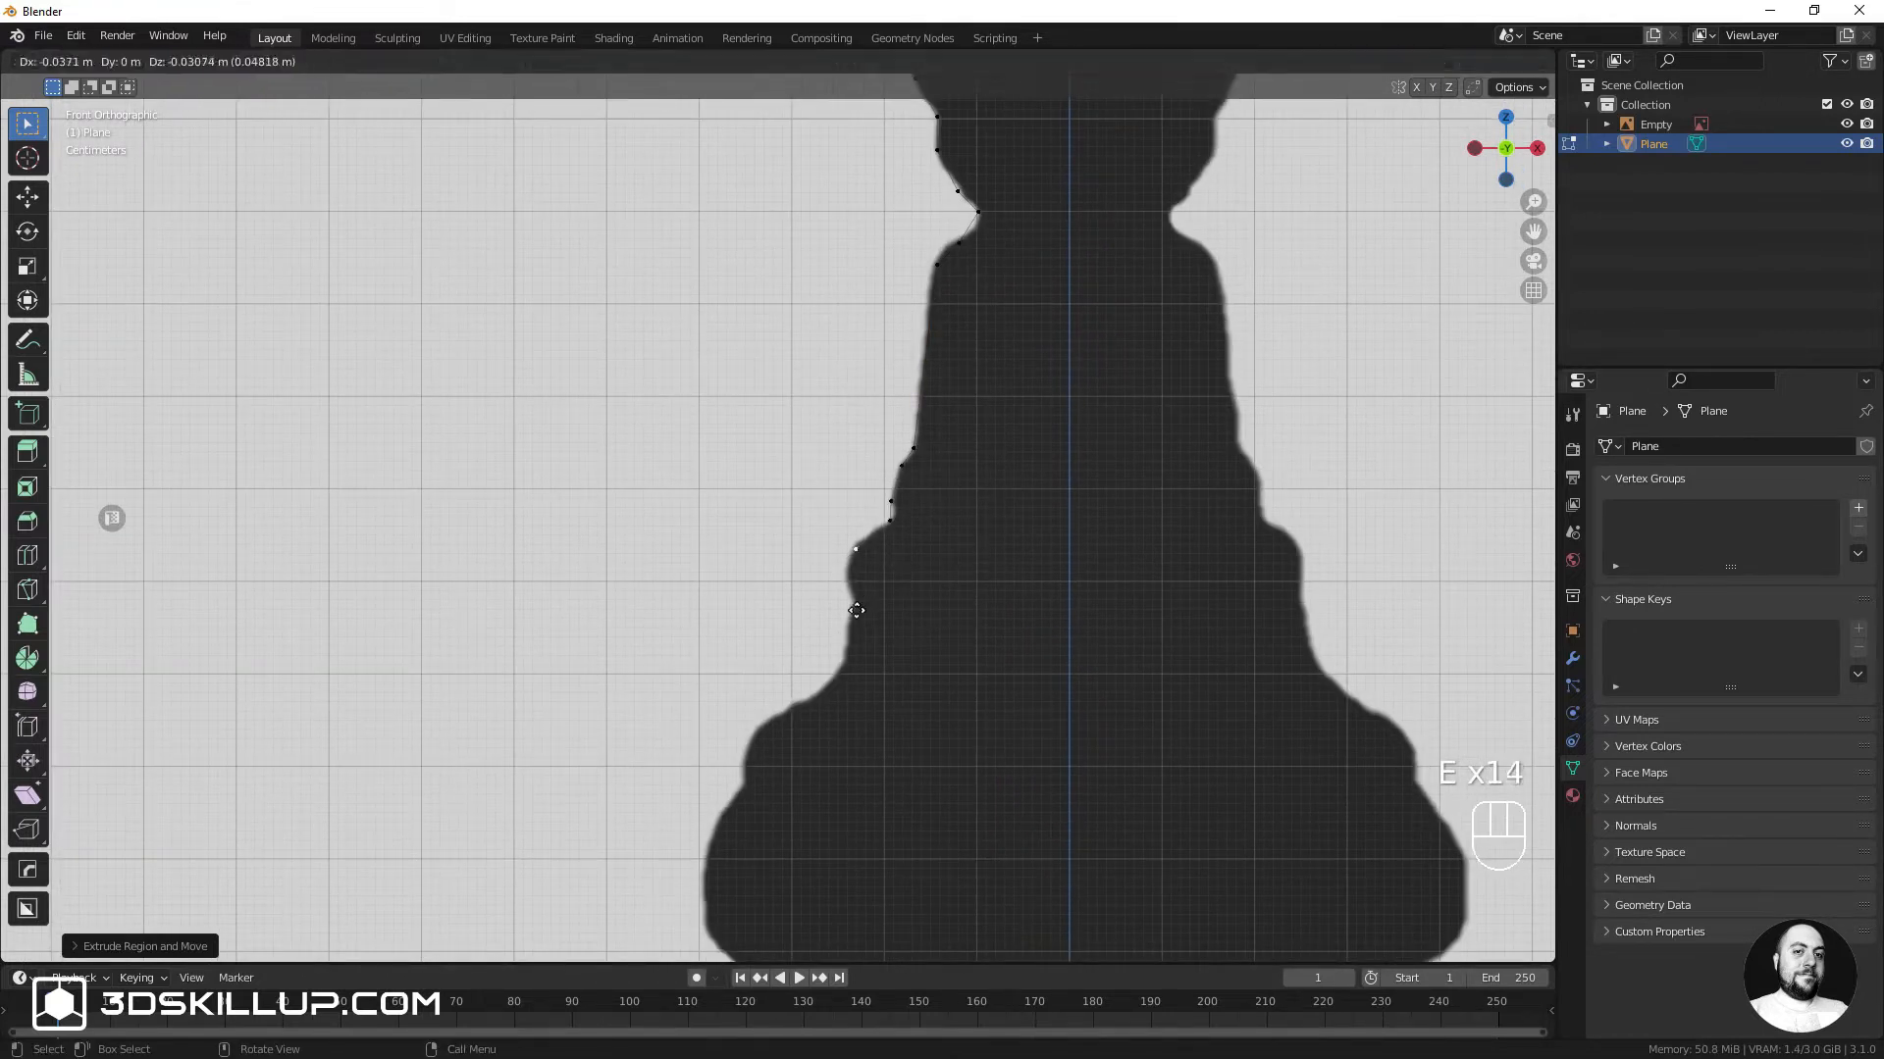
# Extrude vertices around the left side of the foot's rounded ledge and out along the curve towards the wide base
pyautogui.click(854, 434)
pyautogui.press('e')
pyautogui.click(854, 454)
pyautogui.press('e')
pyautogui.click(845, 508)
pyautogui.press('e')
pyautogui.click(790, 583)
pyautogui.keyDown('shift'); pyautogui.moveTo(789, 583); pyautogui.dragTo(824, 507, button='middle'); pyautogui.keyUp('shift')
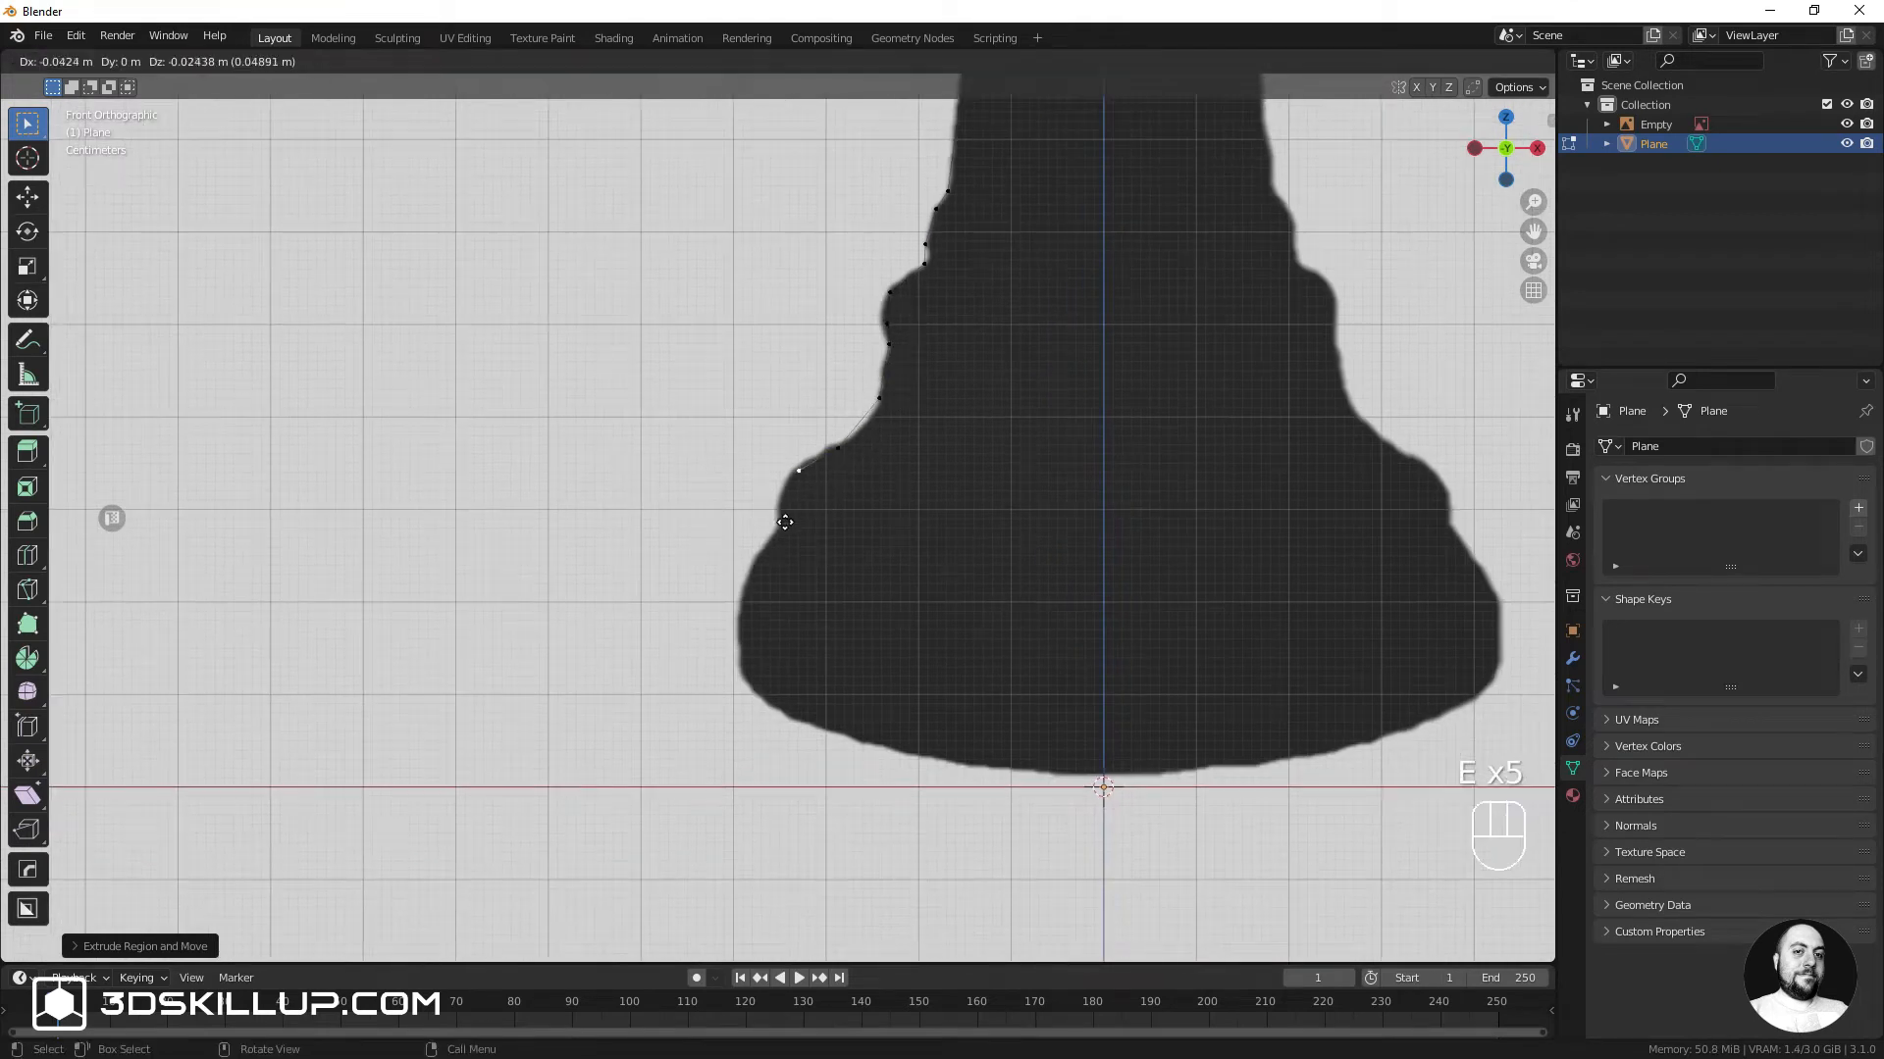
# Continue the profile down the base's upper left edge, undo the misplaced vertex, and extrude straight down along Z to the ground line
pyautogui.click(763, 581)
pyautogui.press('e')
pyautogui.keyDown('shift'); pyautogui.moveTo(763, 581); pyautogui.dragTo(775, 319, button='middle'); pyautogui.keyUp('shift')
pyautogui.click(752, 531)
pyautogui.hotkey('ctrl', 'z')
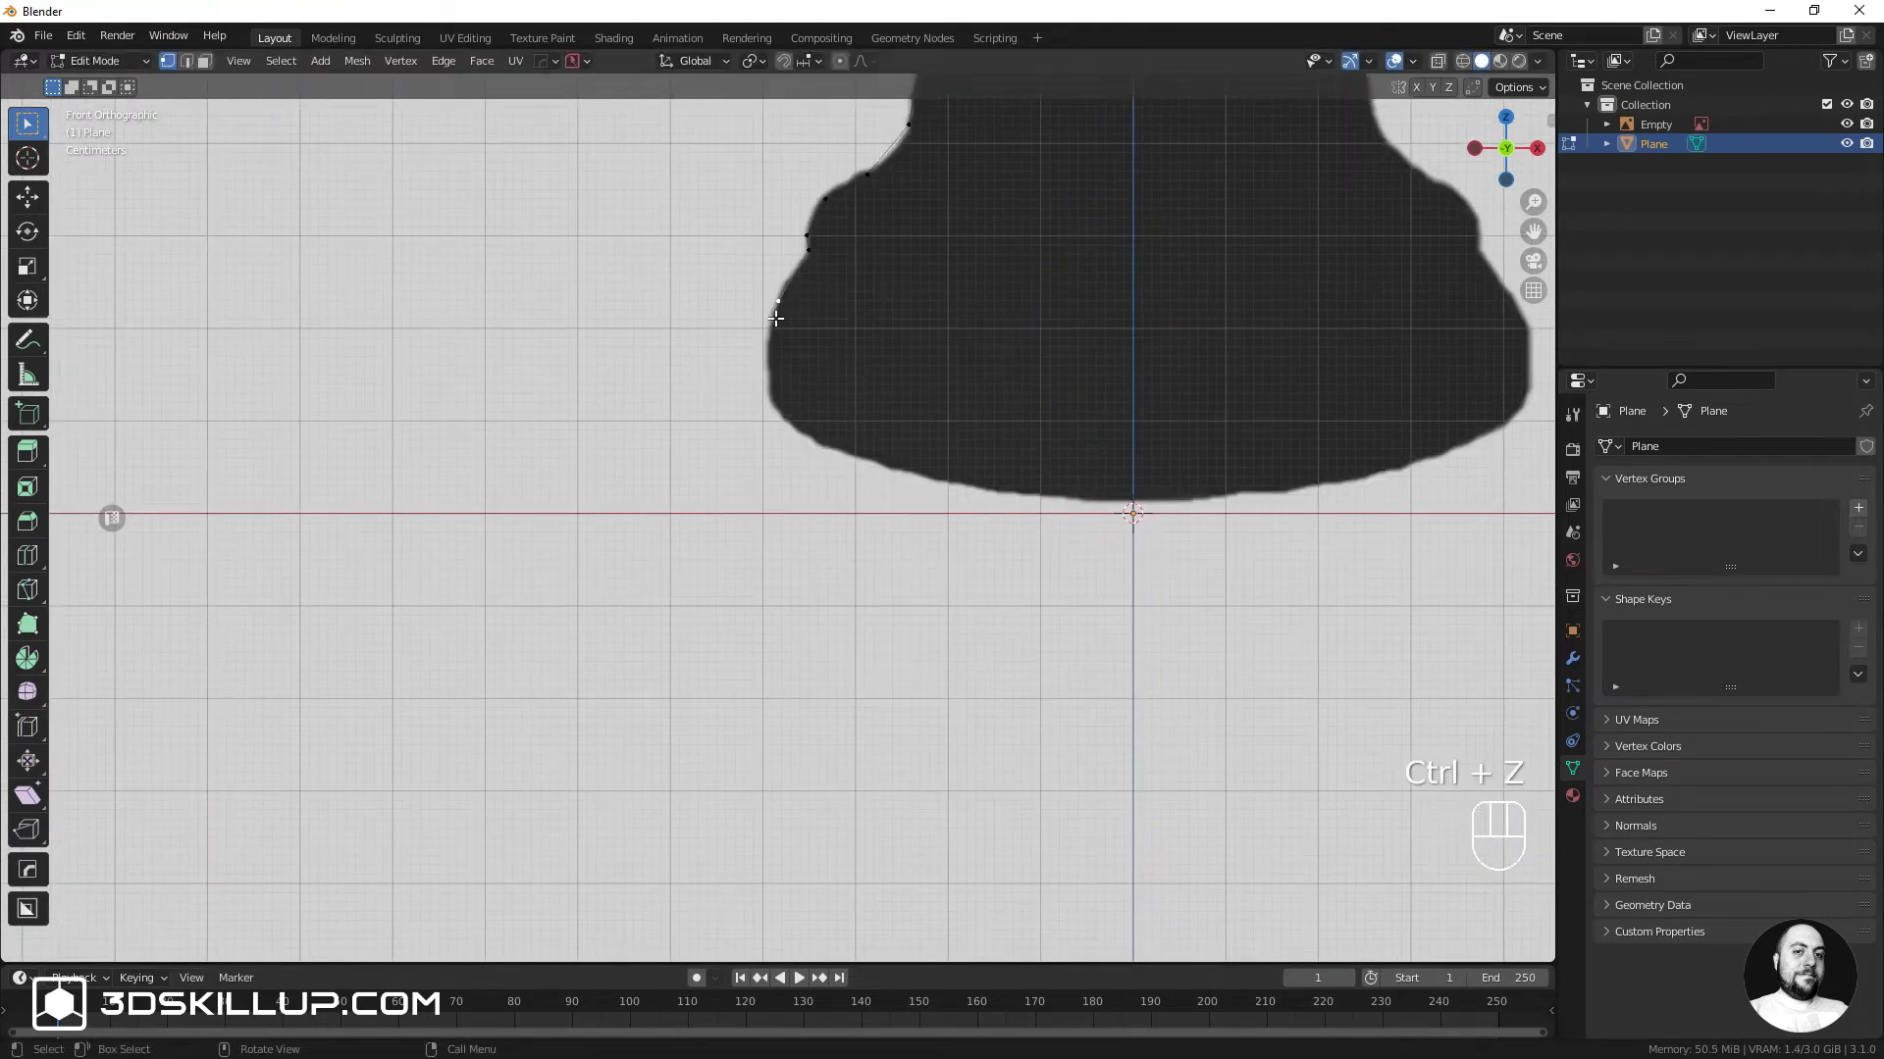
pyautogui.press('e')
pyautogui.press('z')
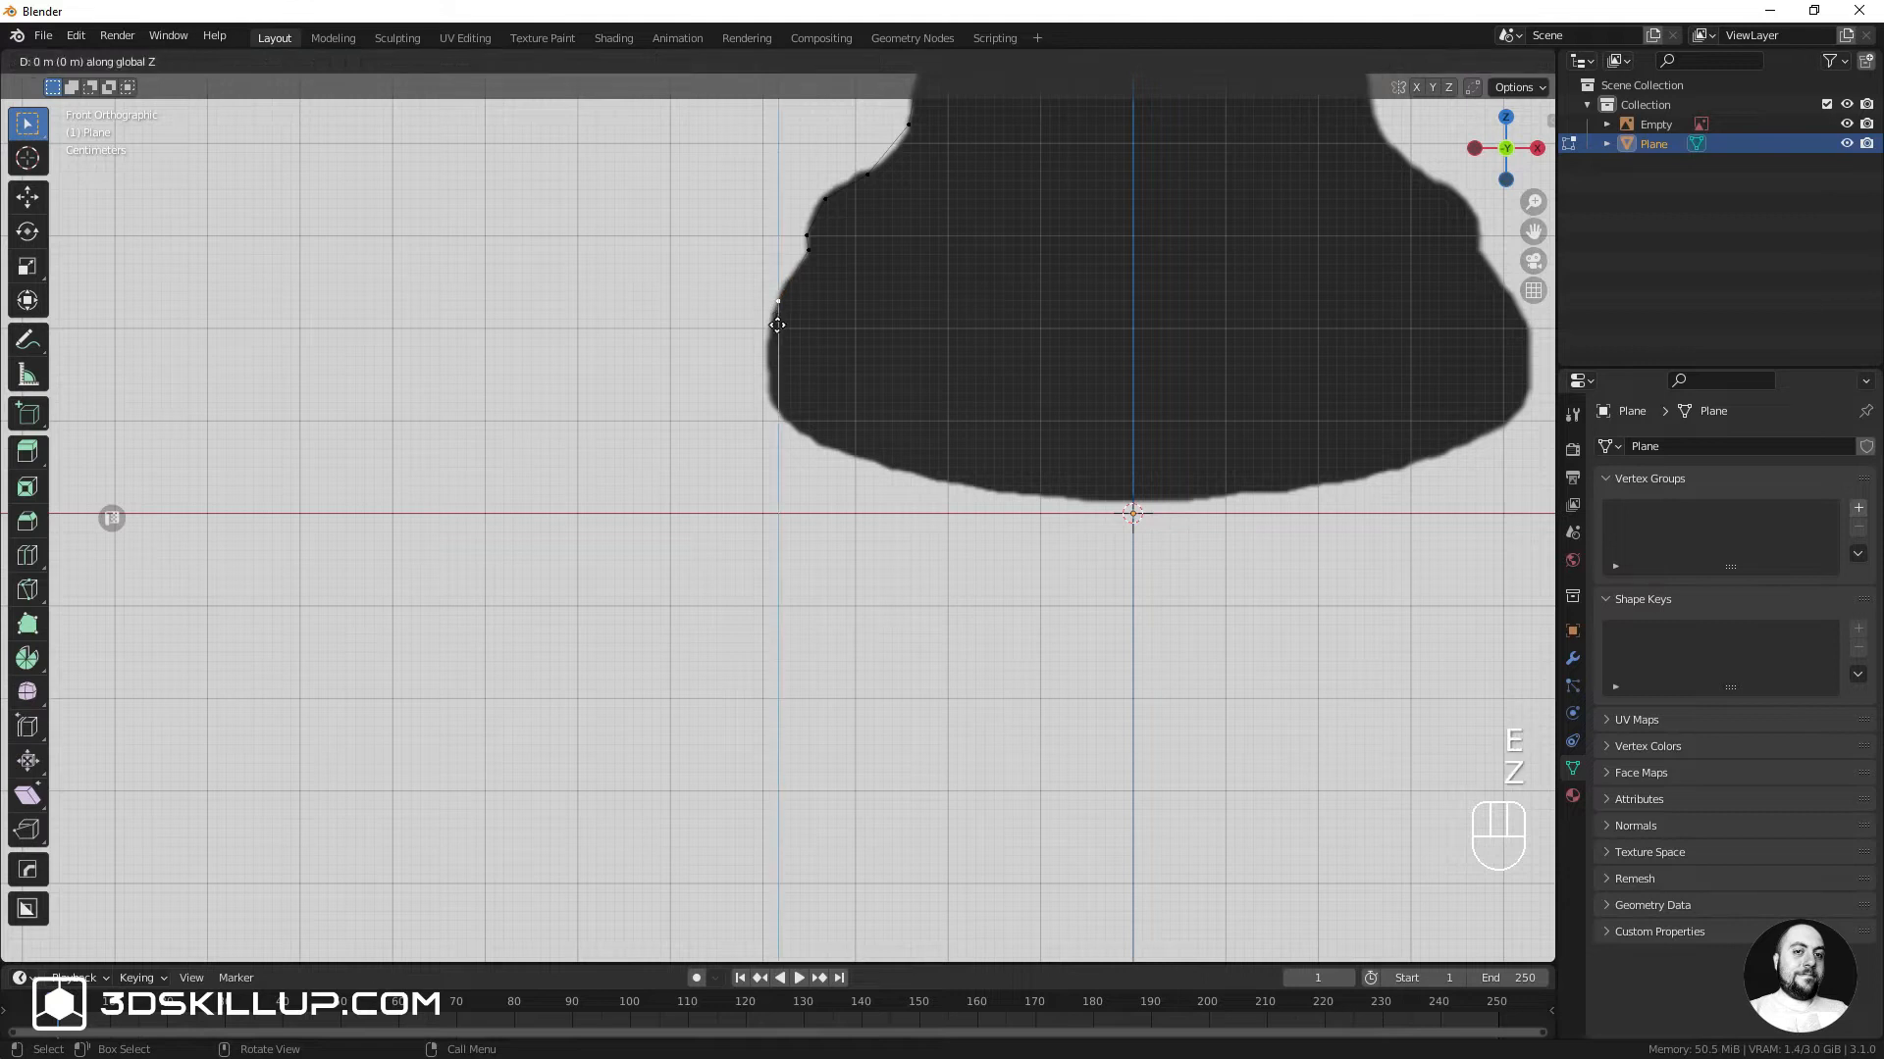
pyautogui.click(771, 511)
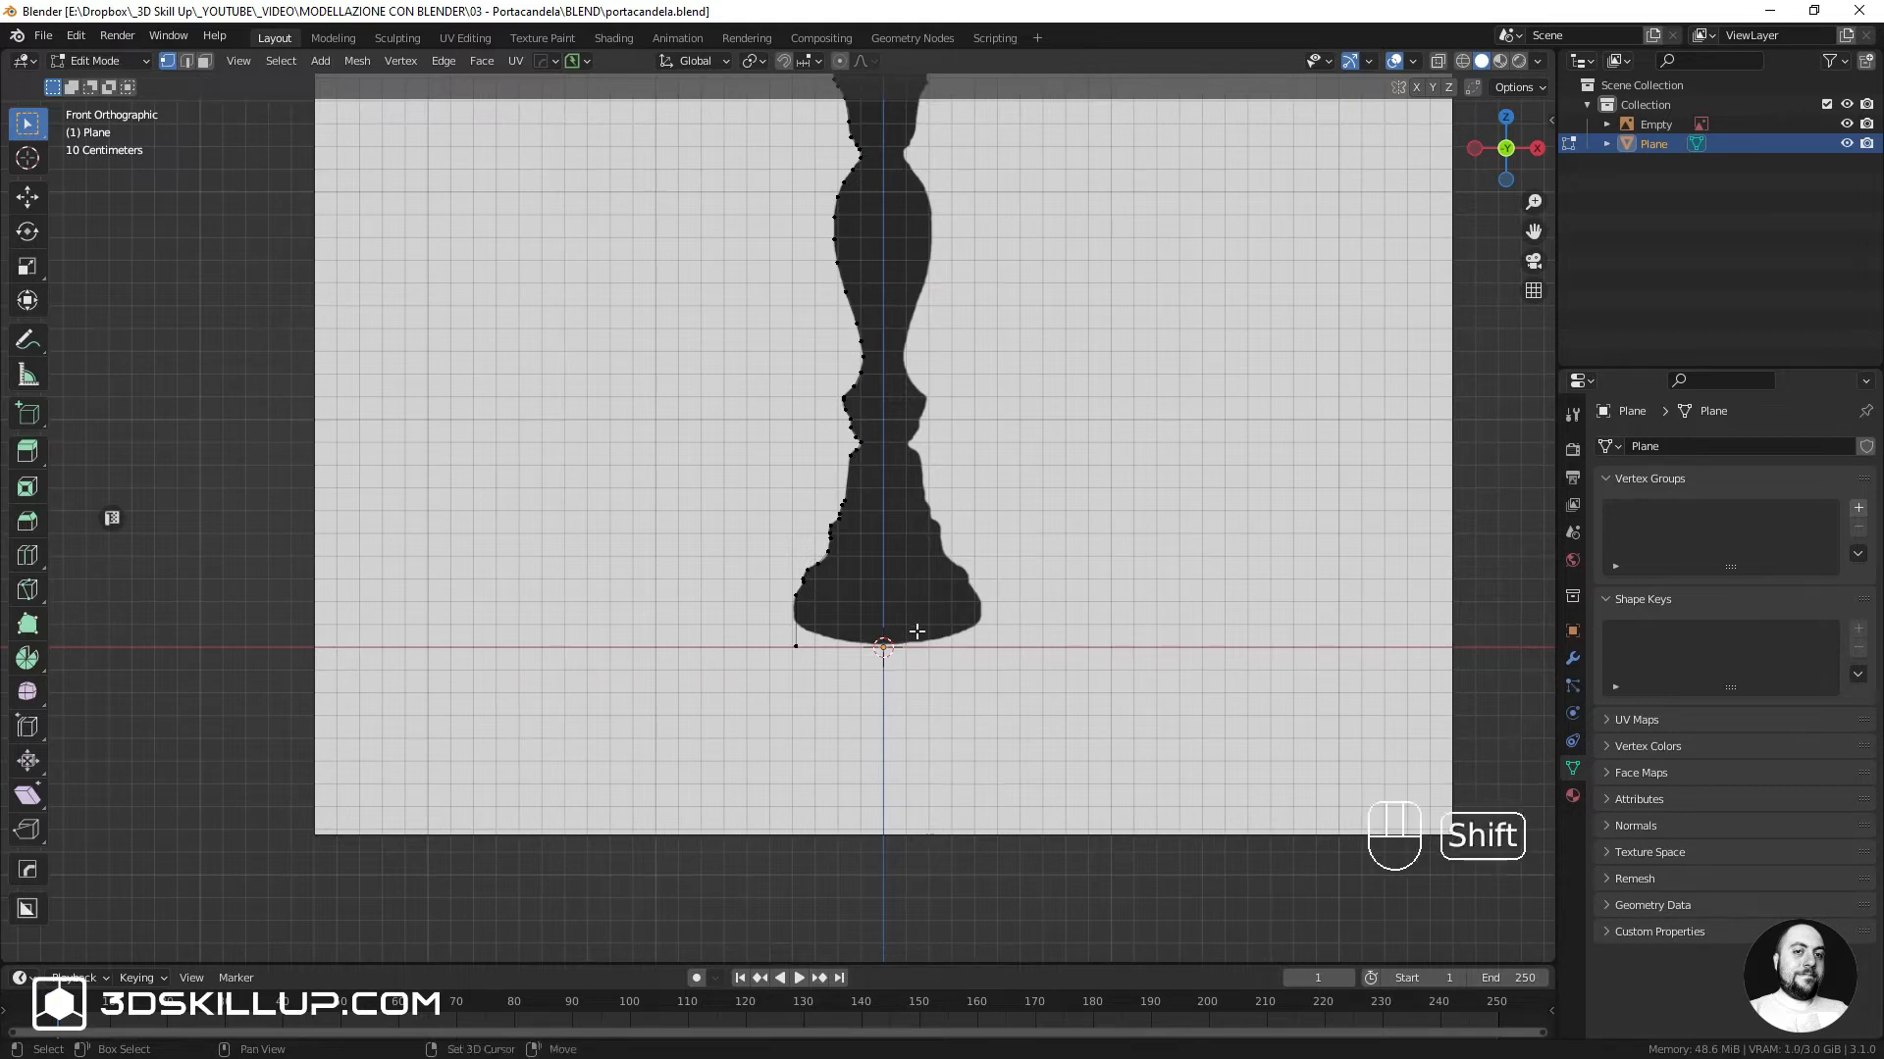
# Reset the 3D cursor to the world origin as the centre for the revolve
pyautogui.hotkey('shift', 'c')
pyautogui.scroll(3, 797, 640)
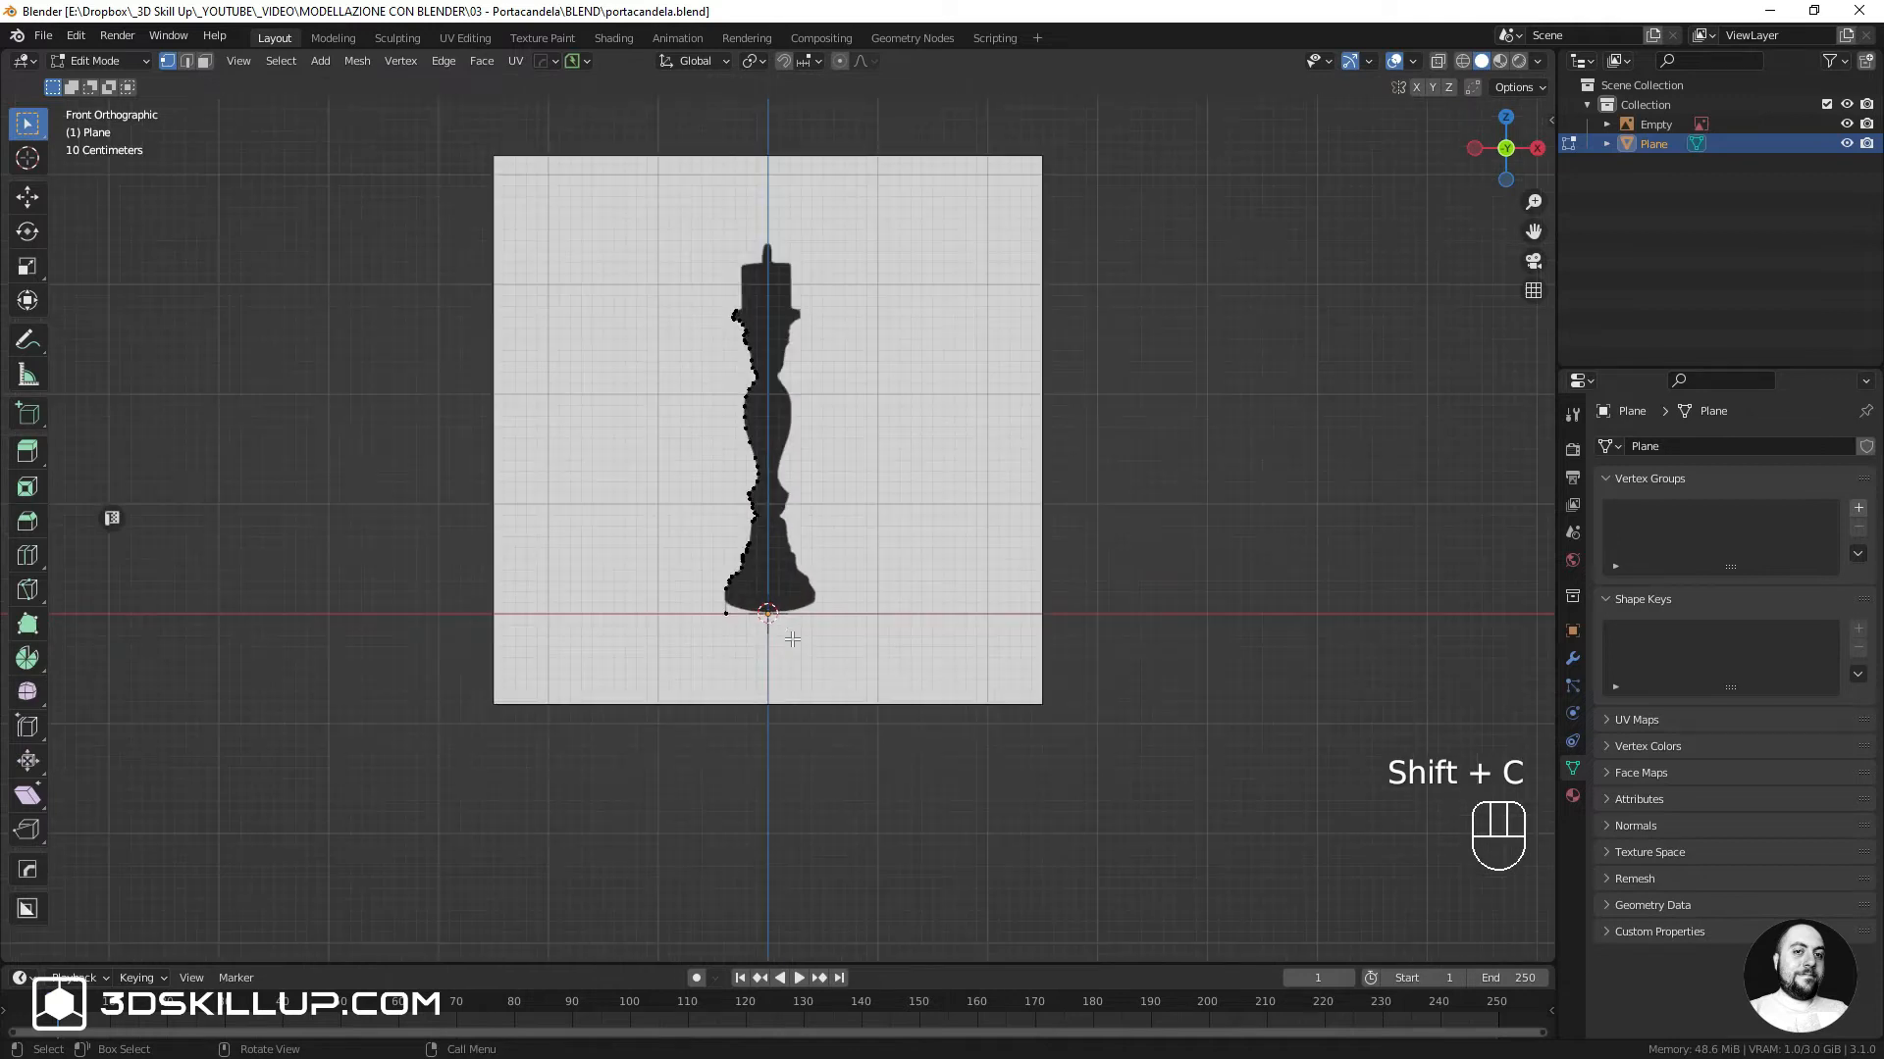
pyautogui.hotkey('shift', 's')
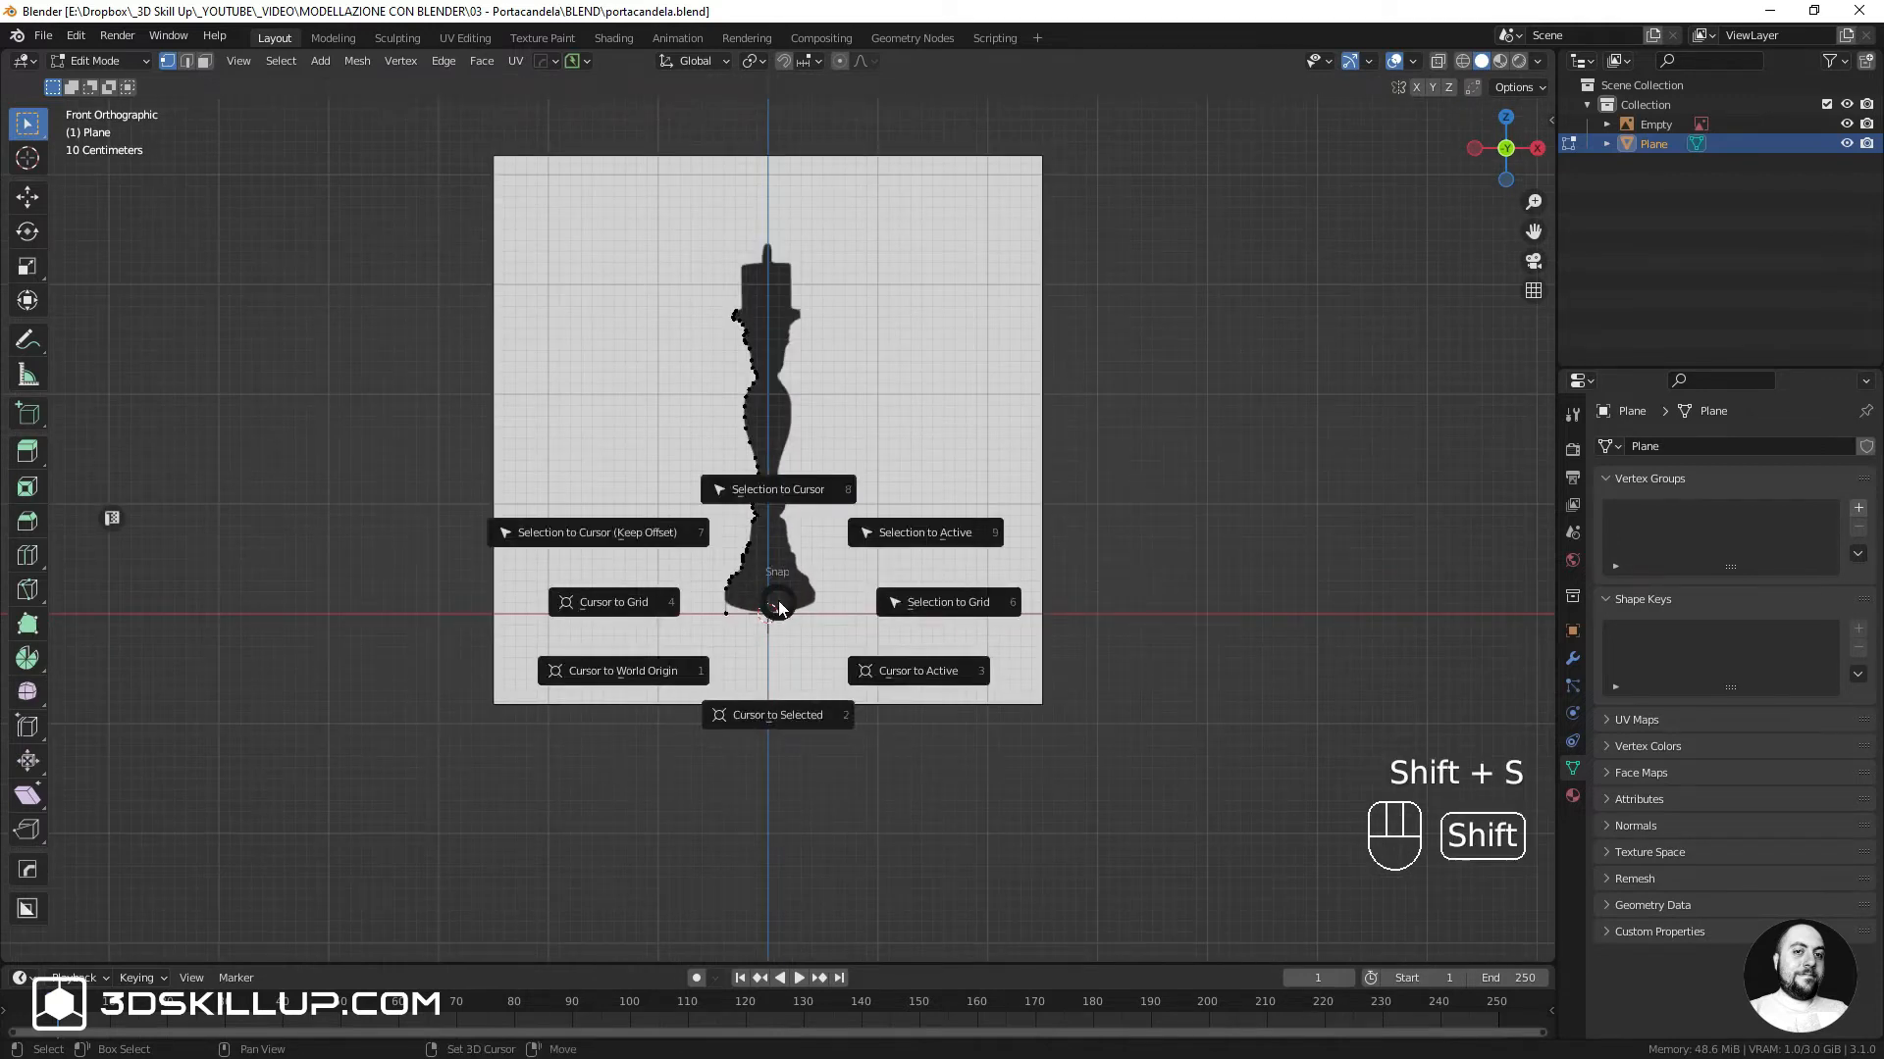
pyautogui.click(632, 677)
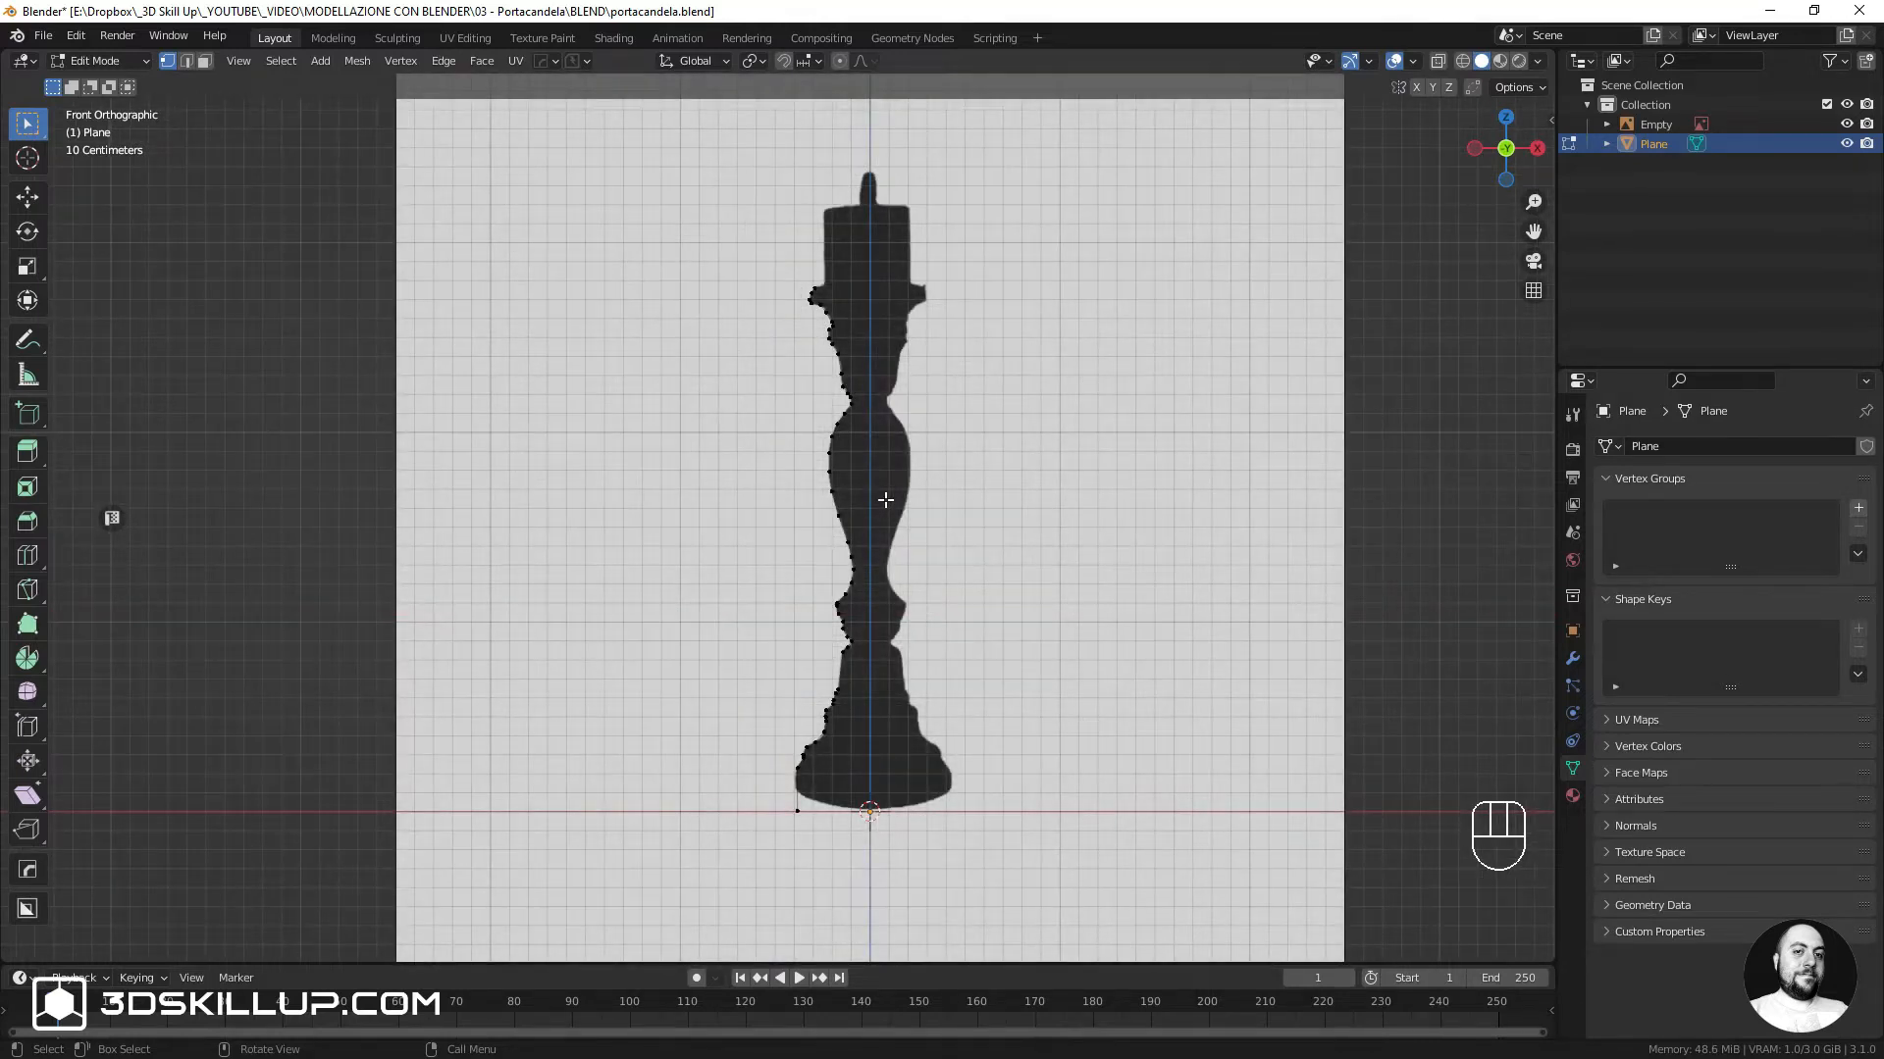
# Spin the entire candlestick profile a full turn around the Z axis with 12 steps
pyautogui.press('a')
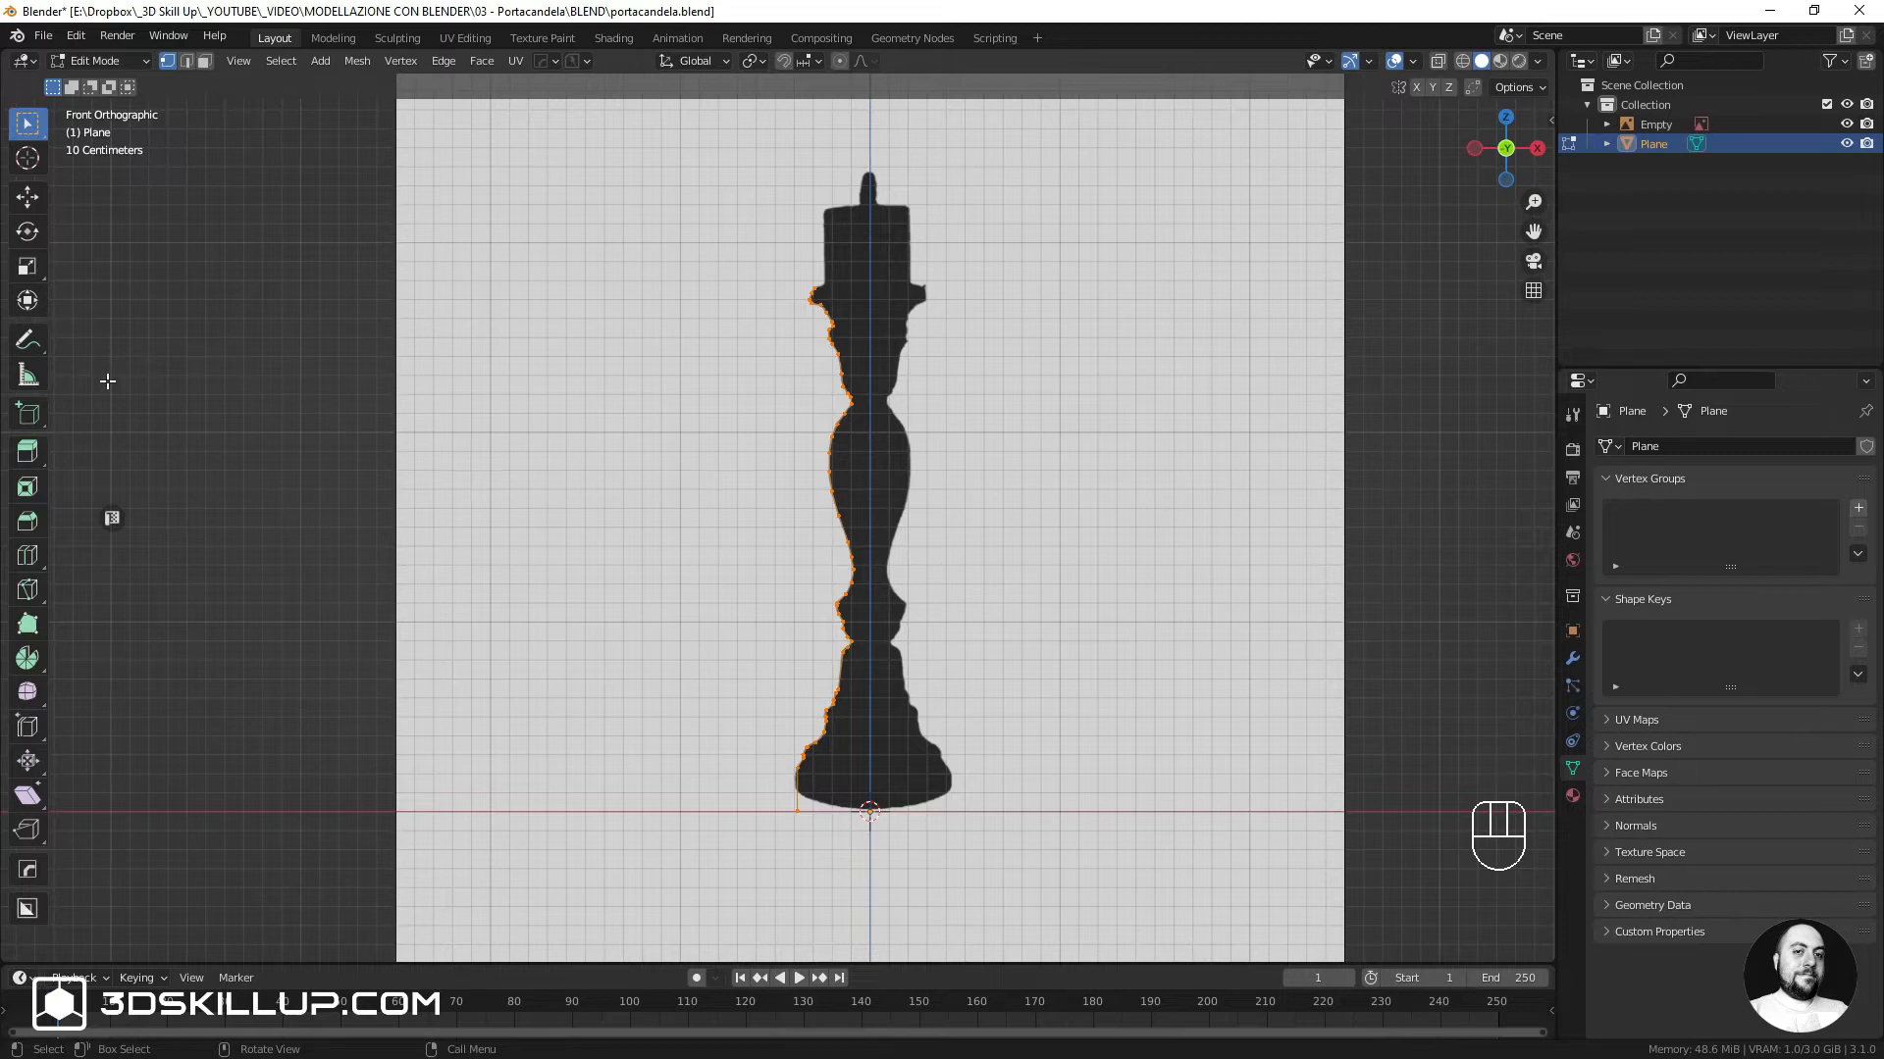
pyautogui.click(27, 660)
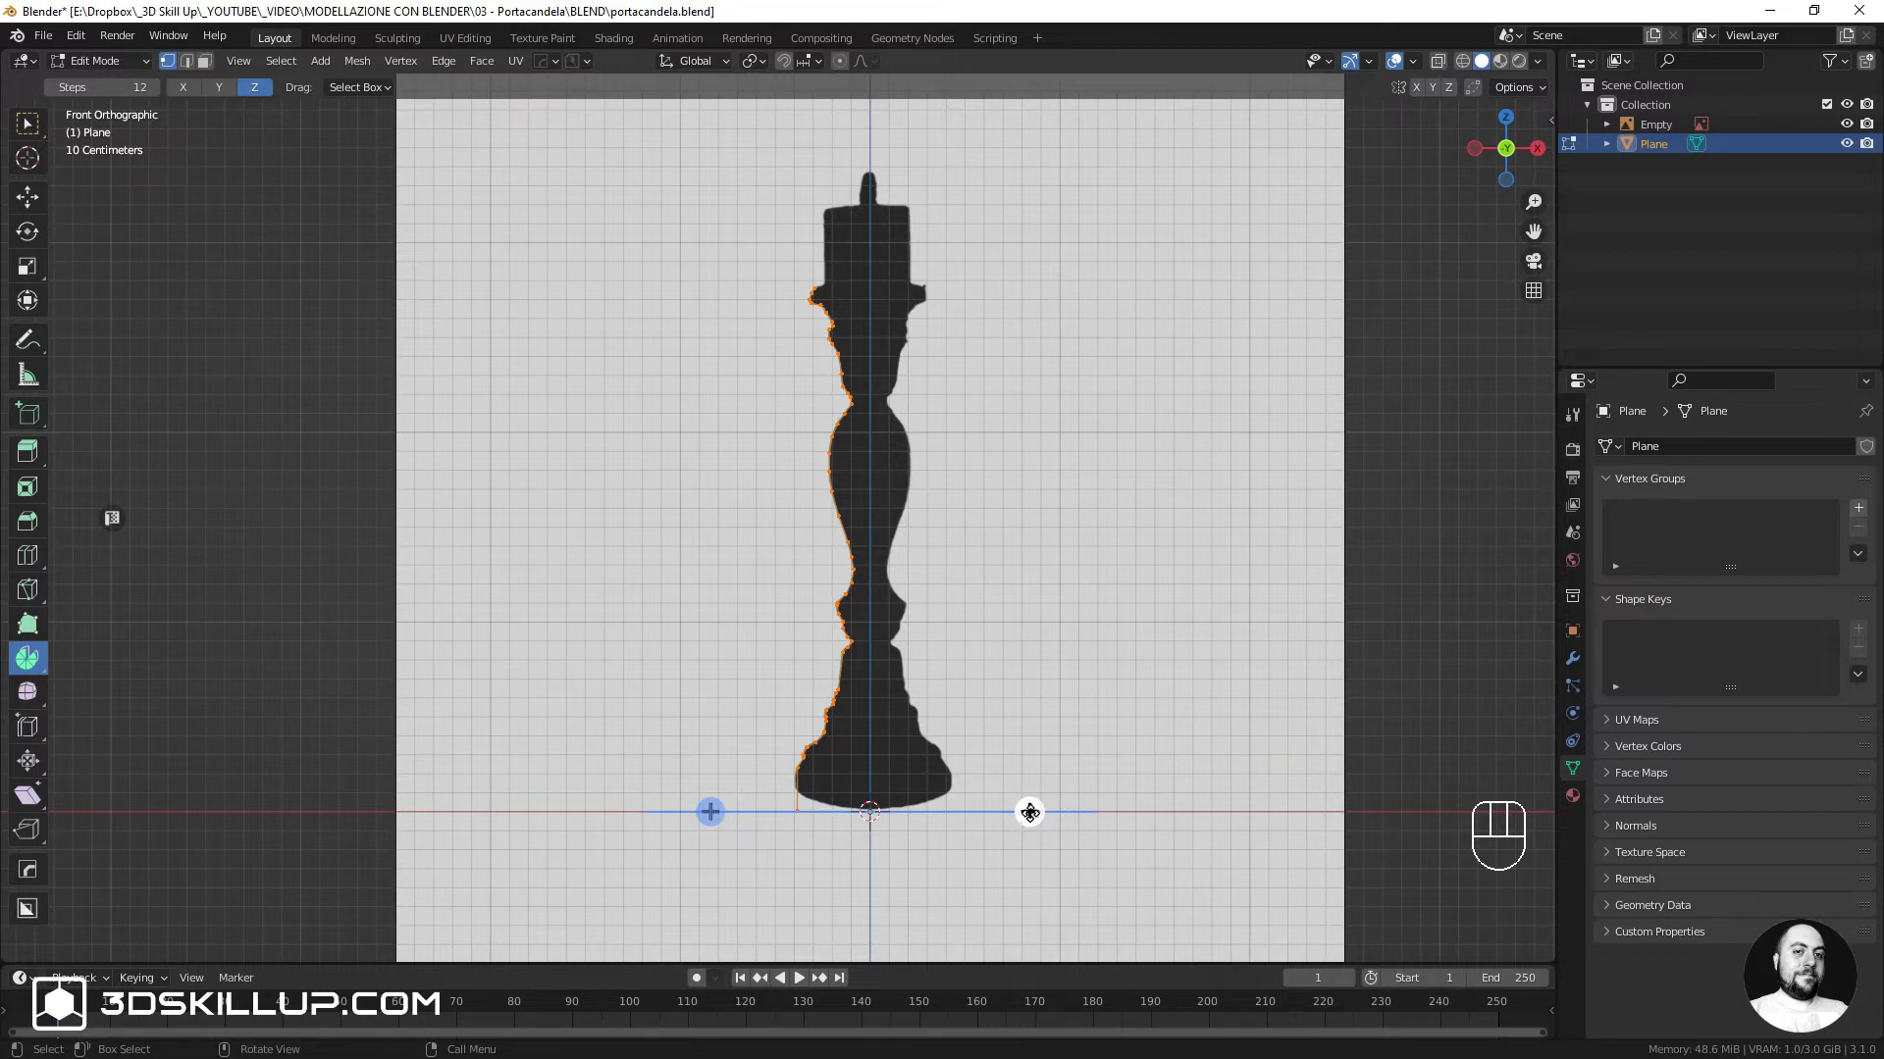
pyautogui.click(1028, 812)
pyautogui.moveTo(704, 530); pyautogui.dragTo(743, 413, button='middle')
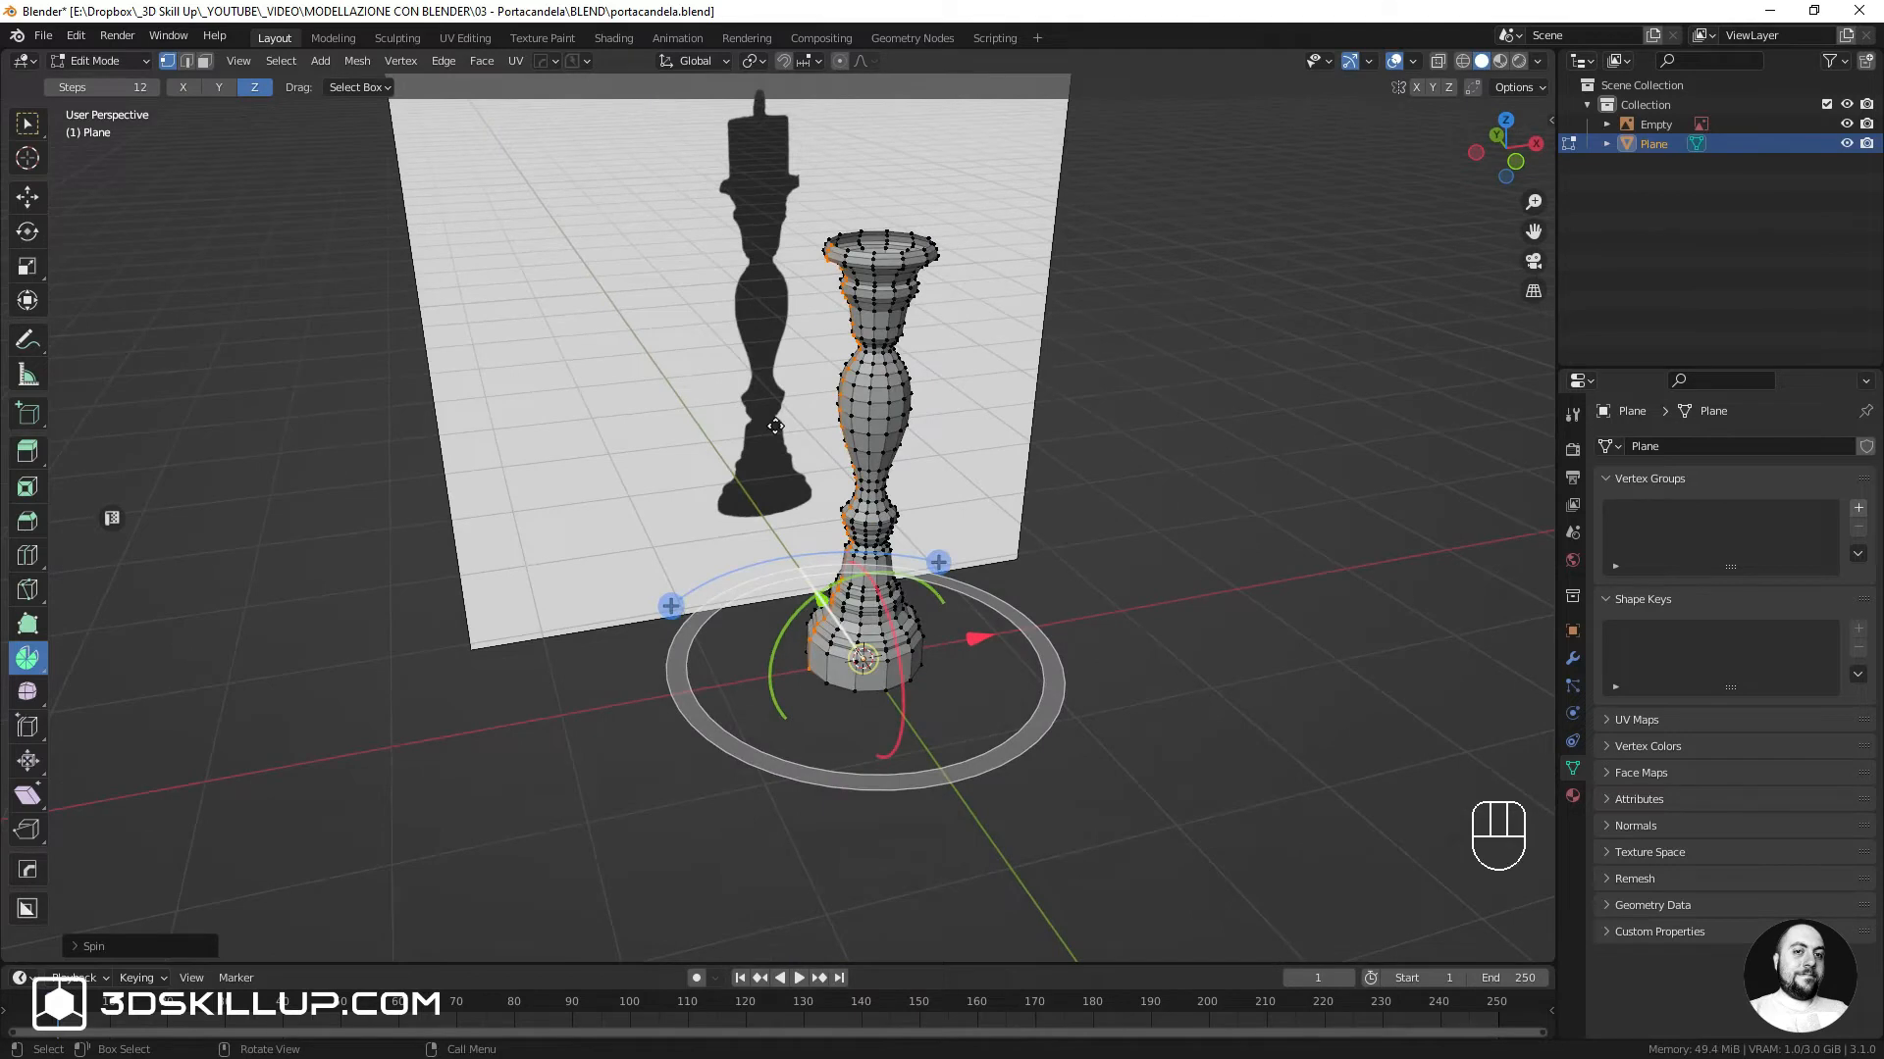
# Deselect the spun mesh and save the file
pyautogui.press('Return')
pyautogui.click(775, 426)
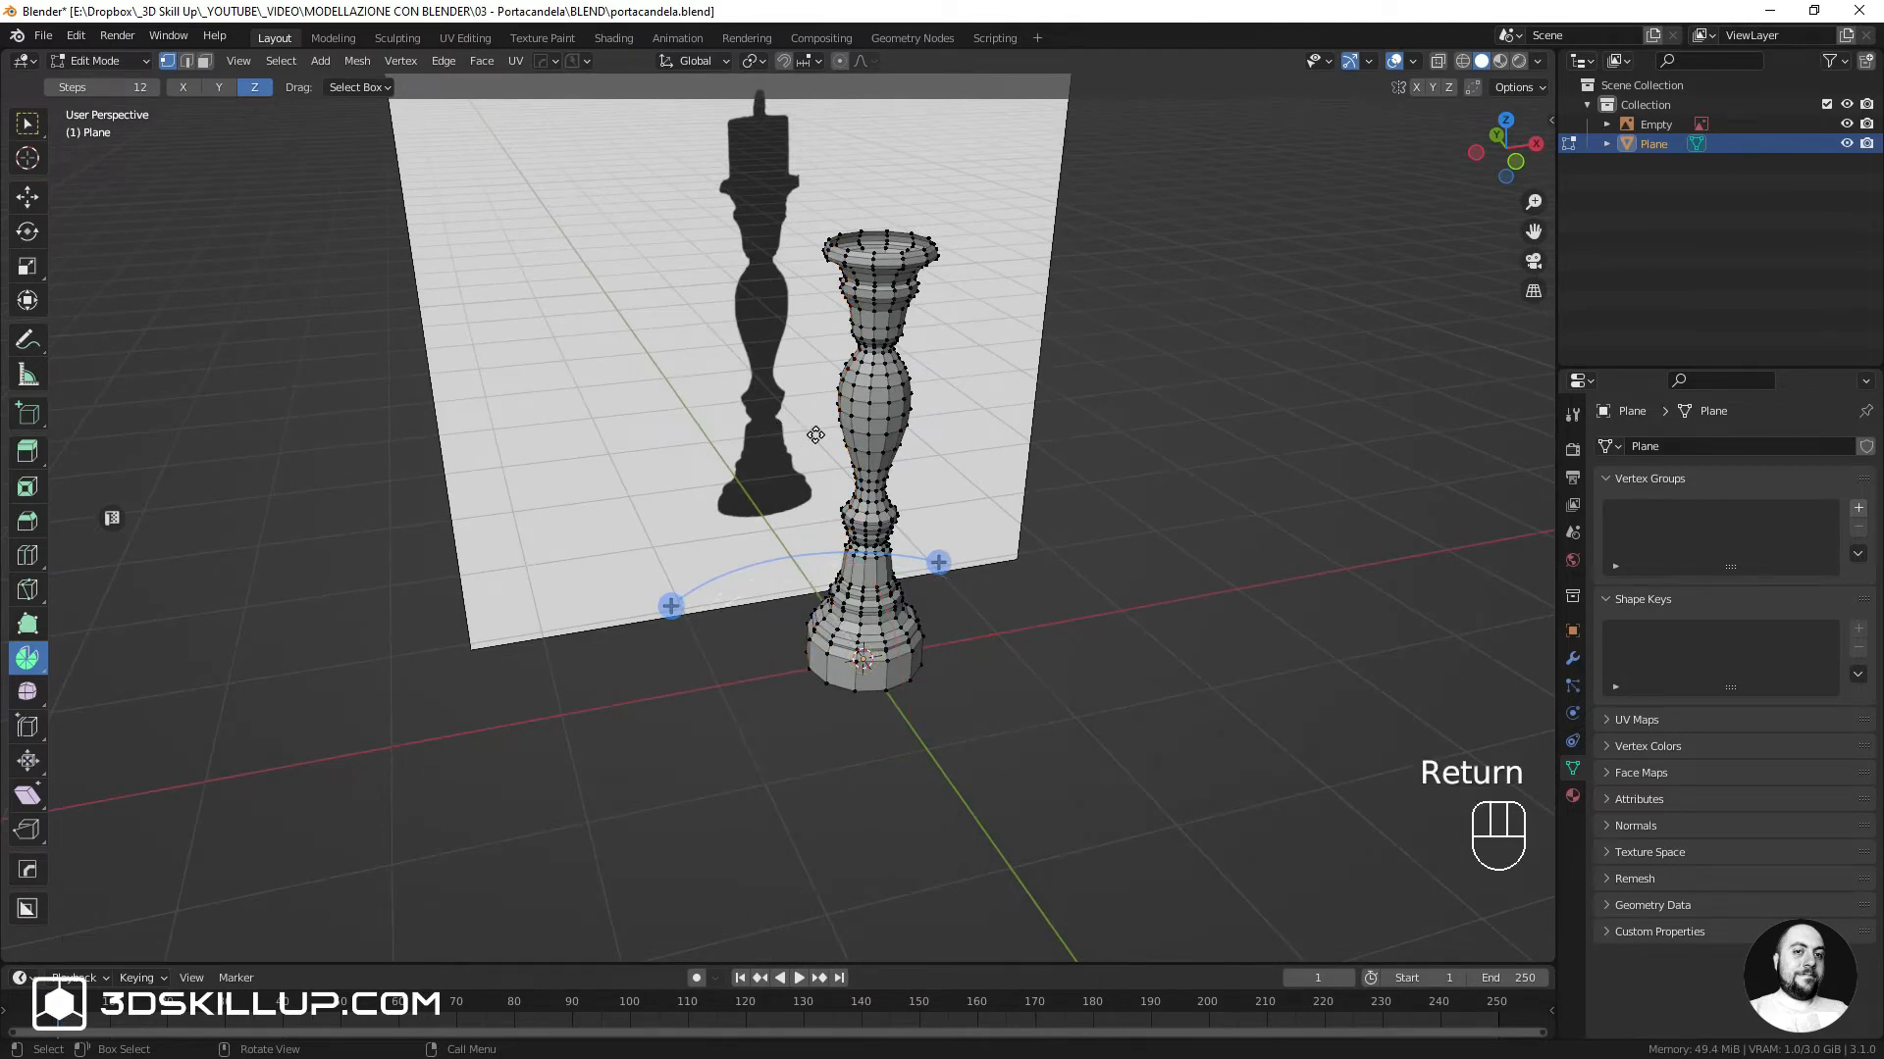
pyautogui.scroll(3, 810, 434)
pyautogui.hotkey('ctrl', 's')
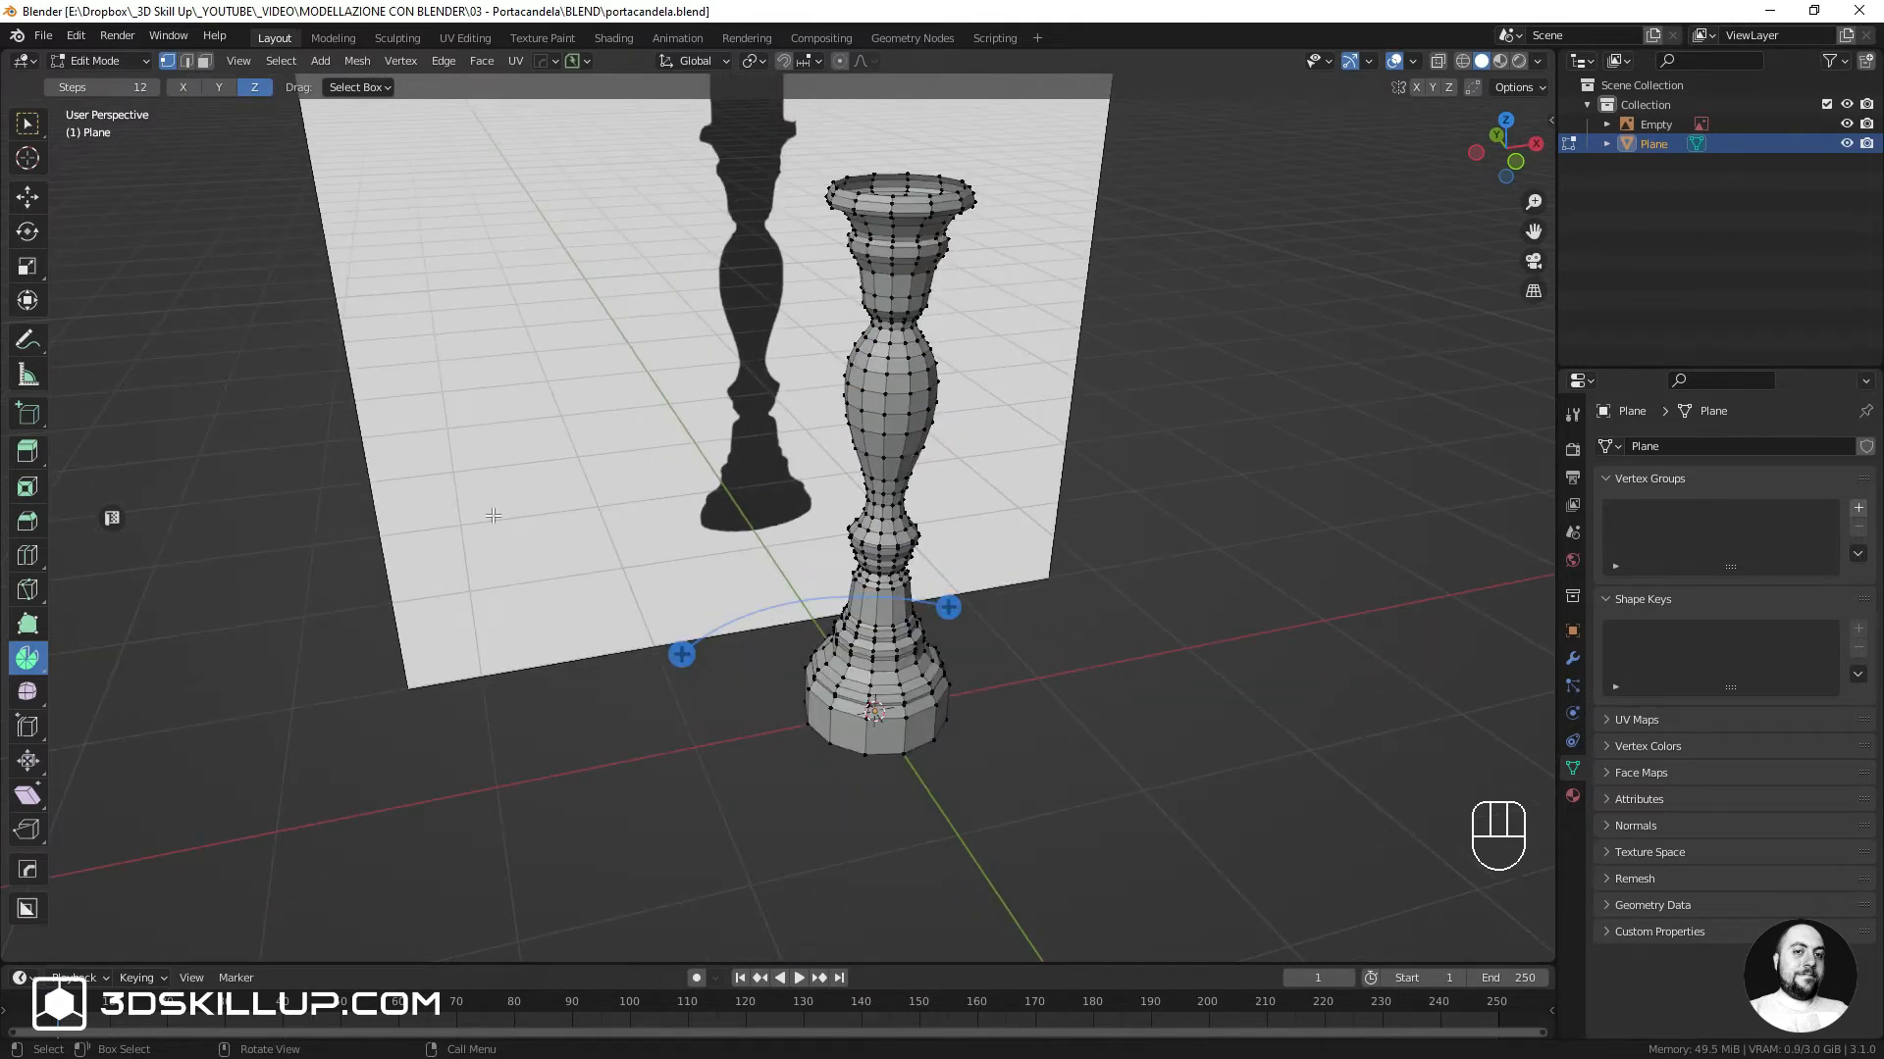
# Switch to the Move tool and Object Mode, and shade the candlestick smooth
pyautogui.click(27, 199)
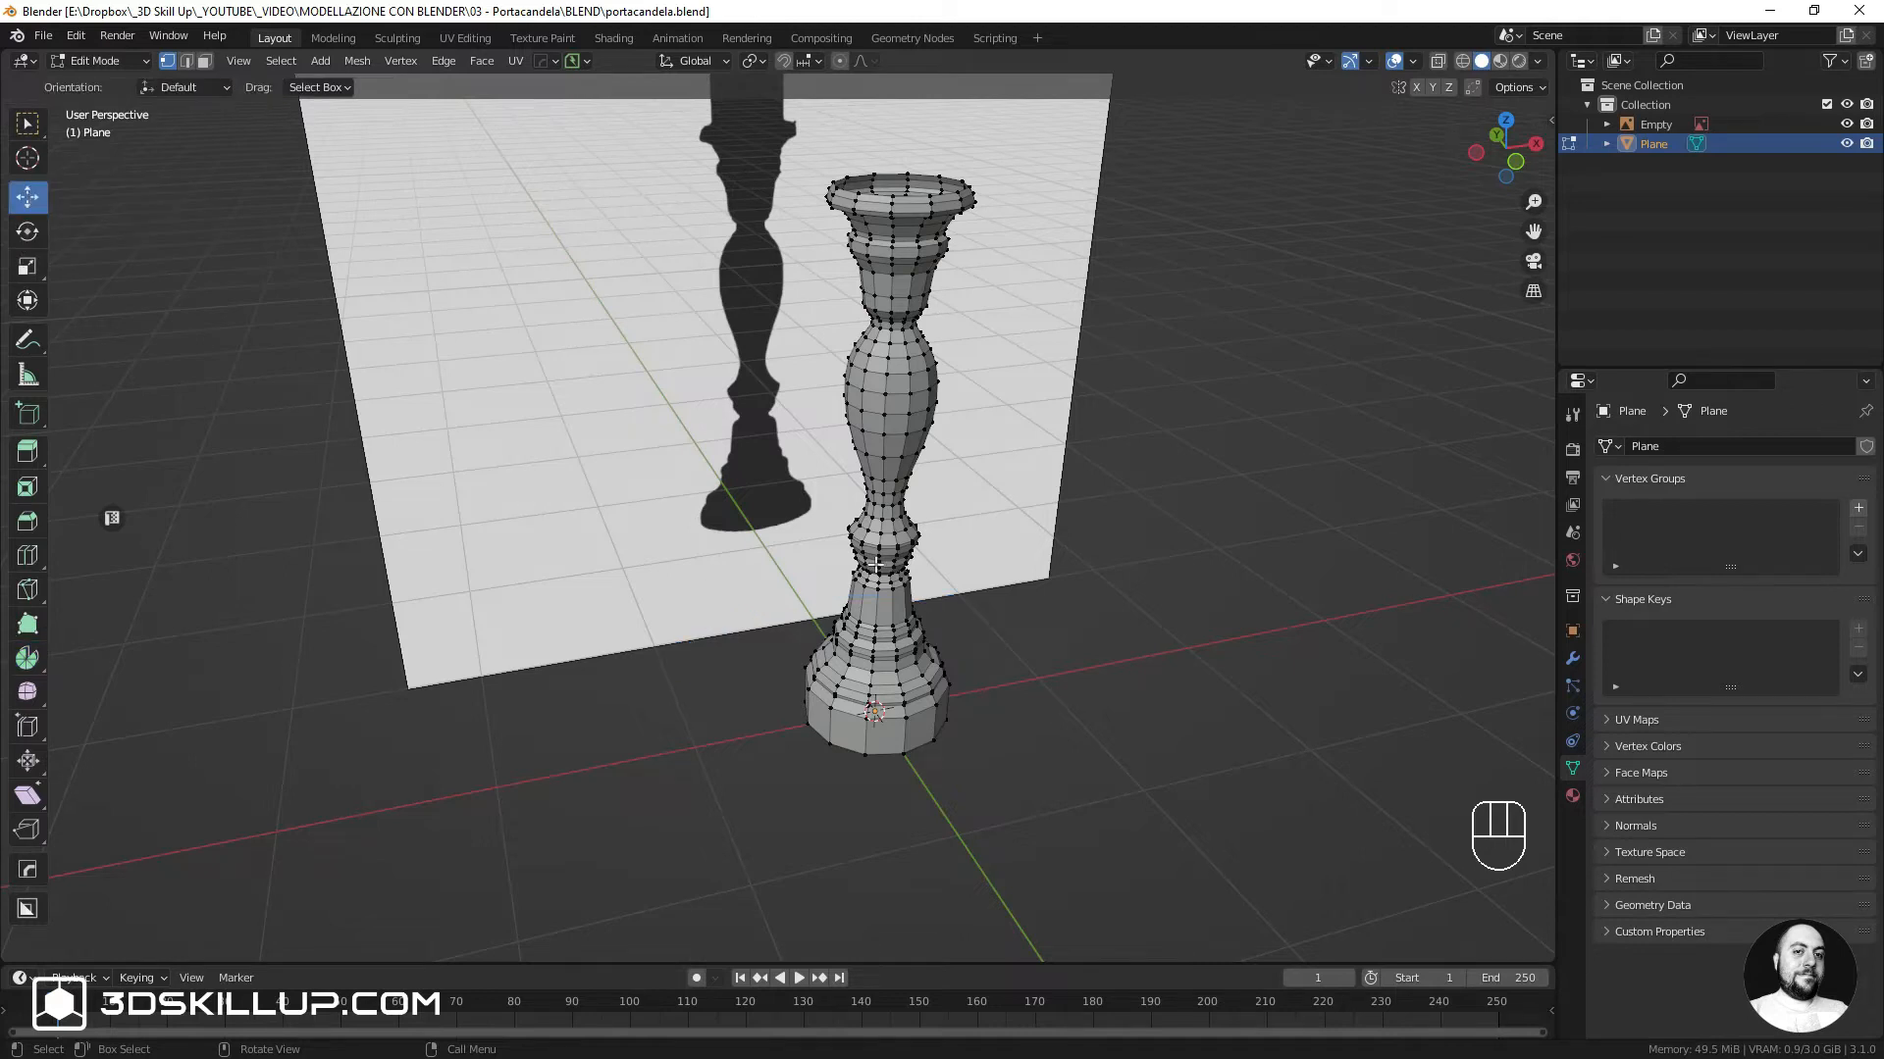
pyautogui.press('Tab')
pyautogui.click(872, 453)
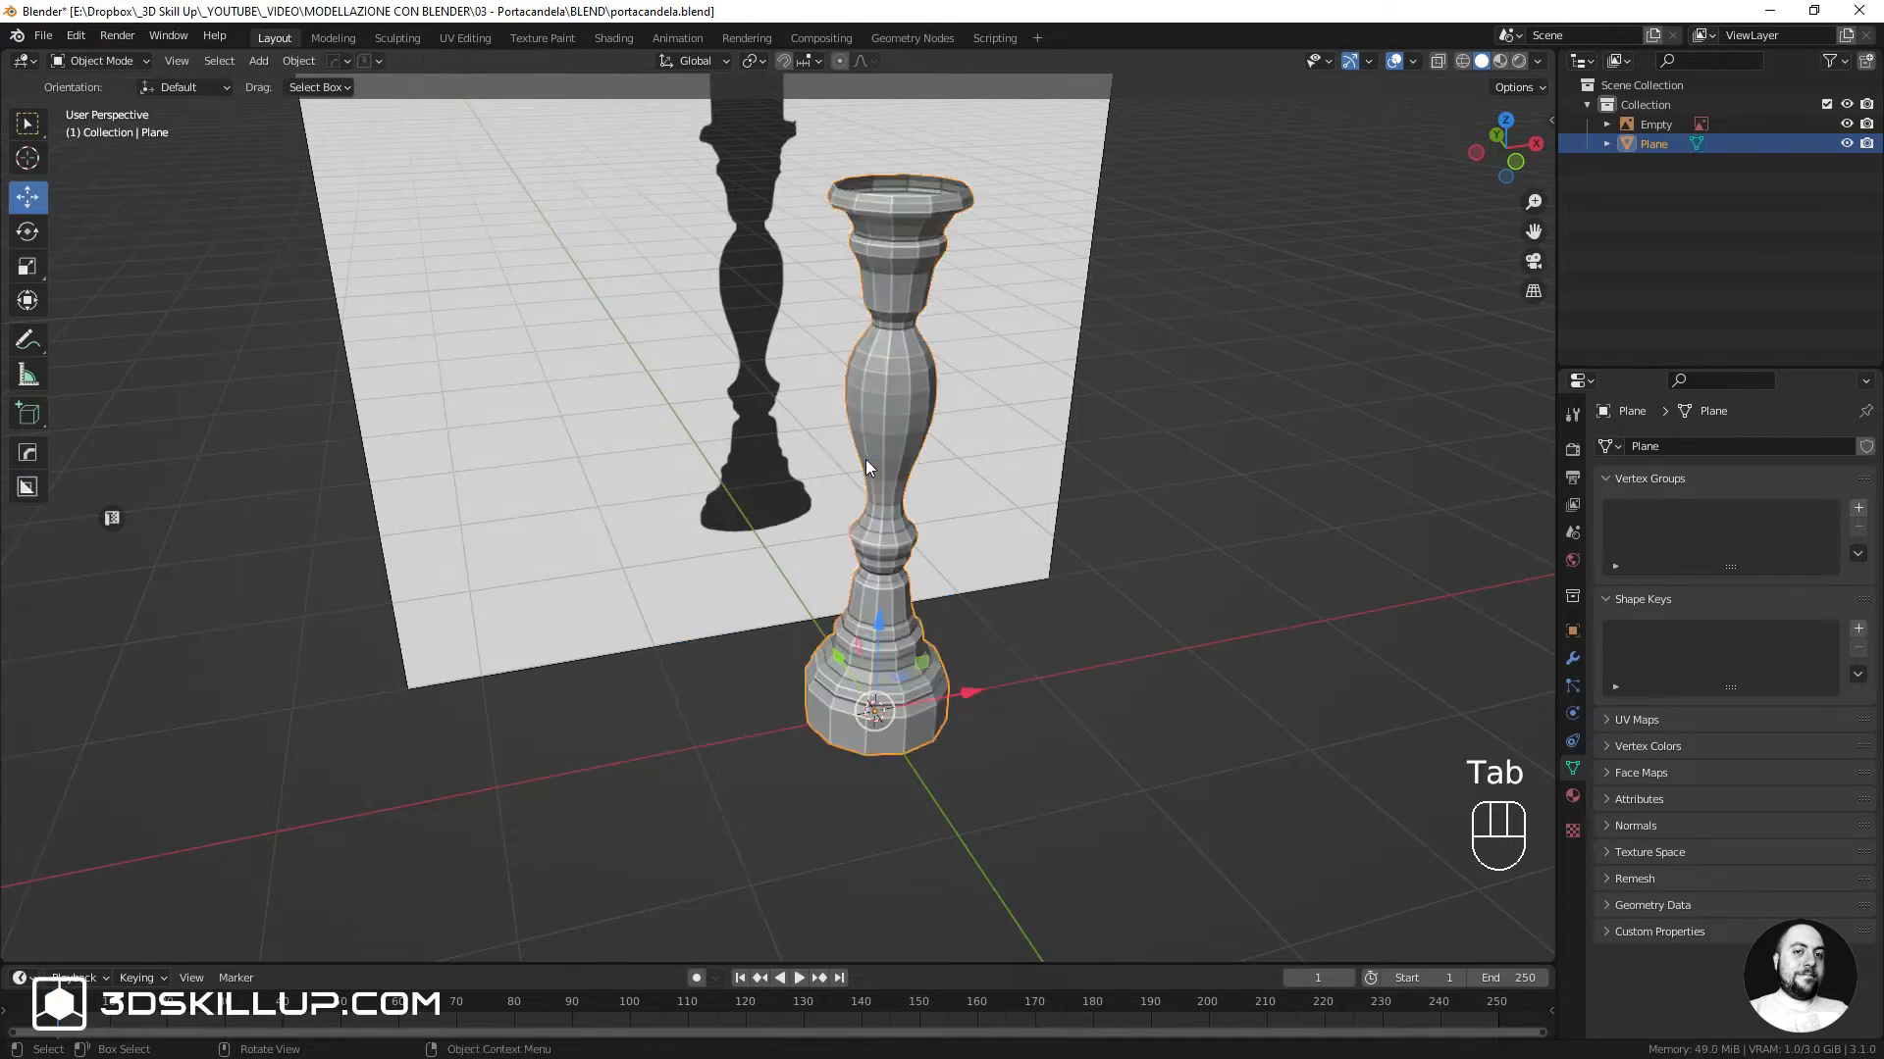
pyautogui.scroll(2, 877, 422)
pyautogui.rightClick(881, 412)
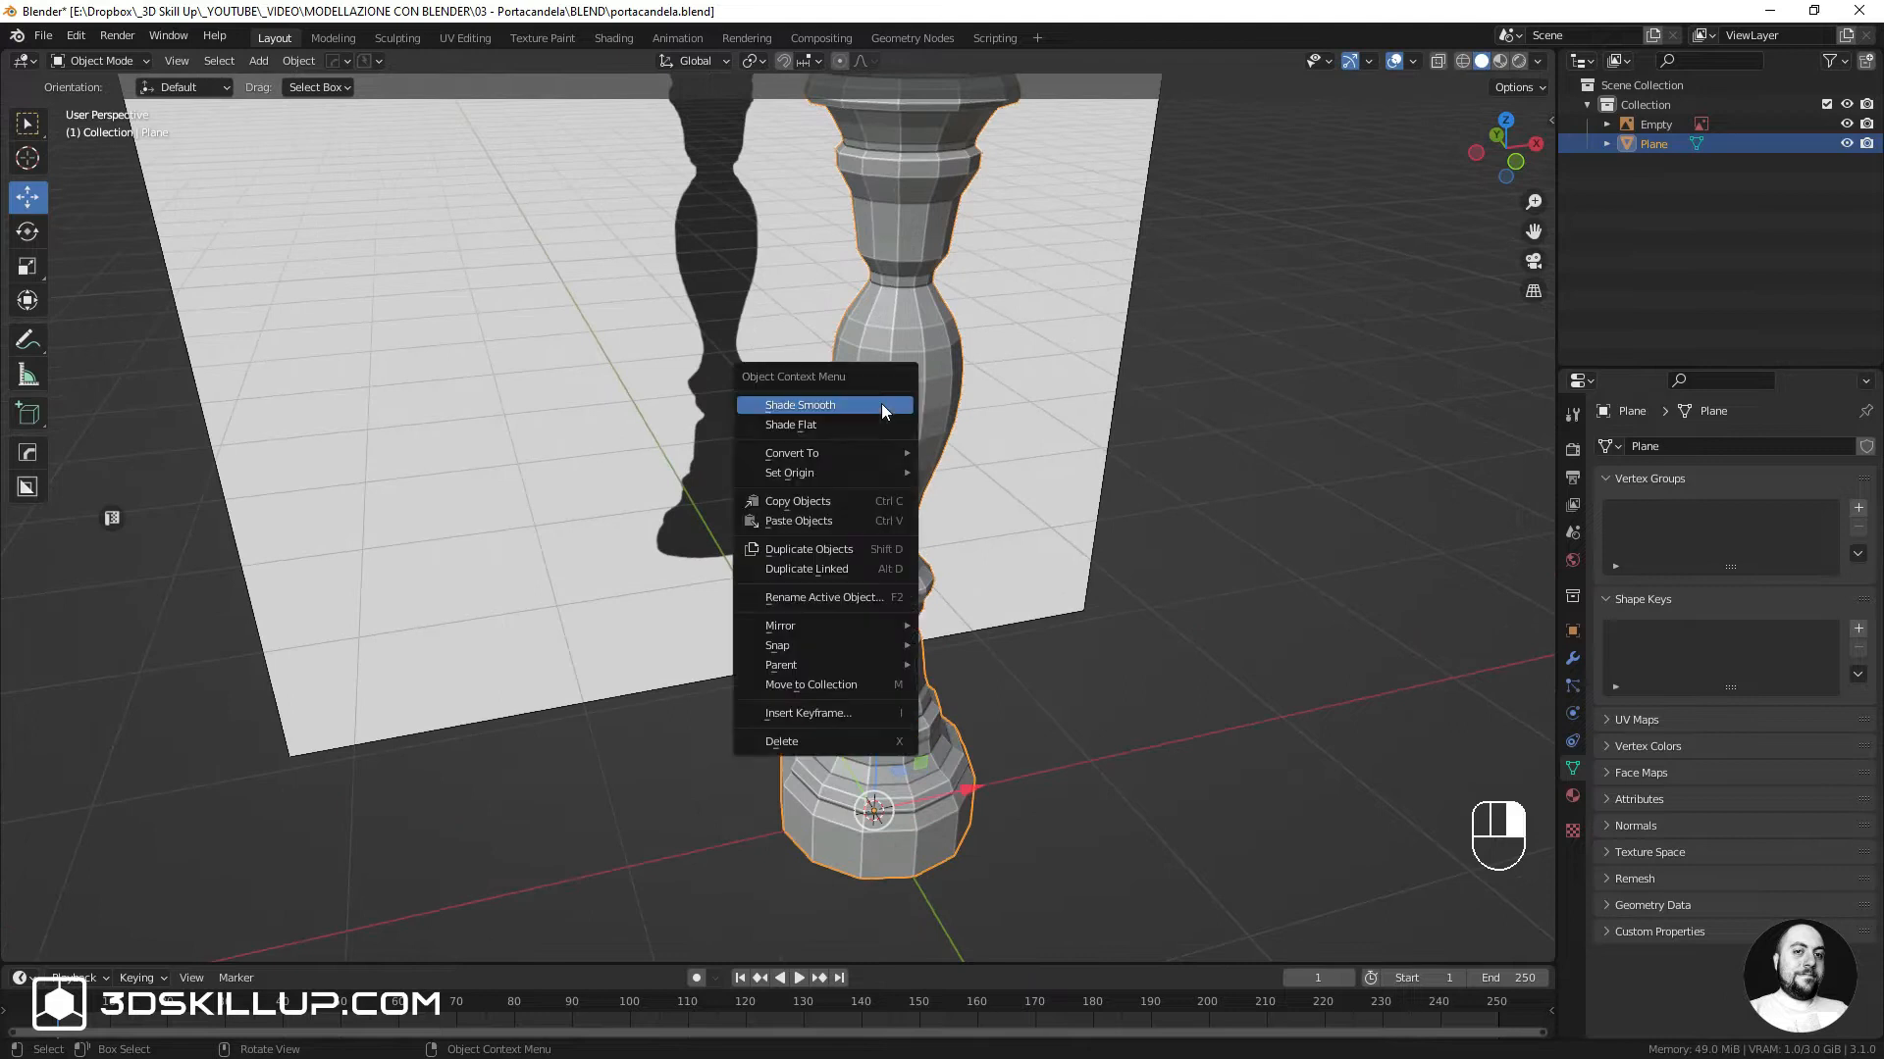
pyautogui.click(813, 408)
pyautogui.scroll(-4, 811, 412)
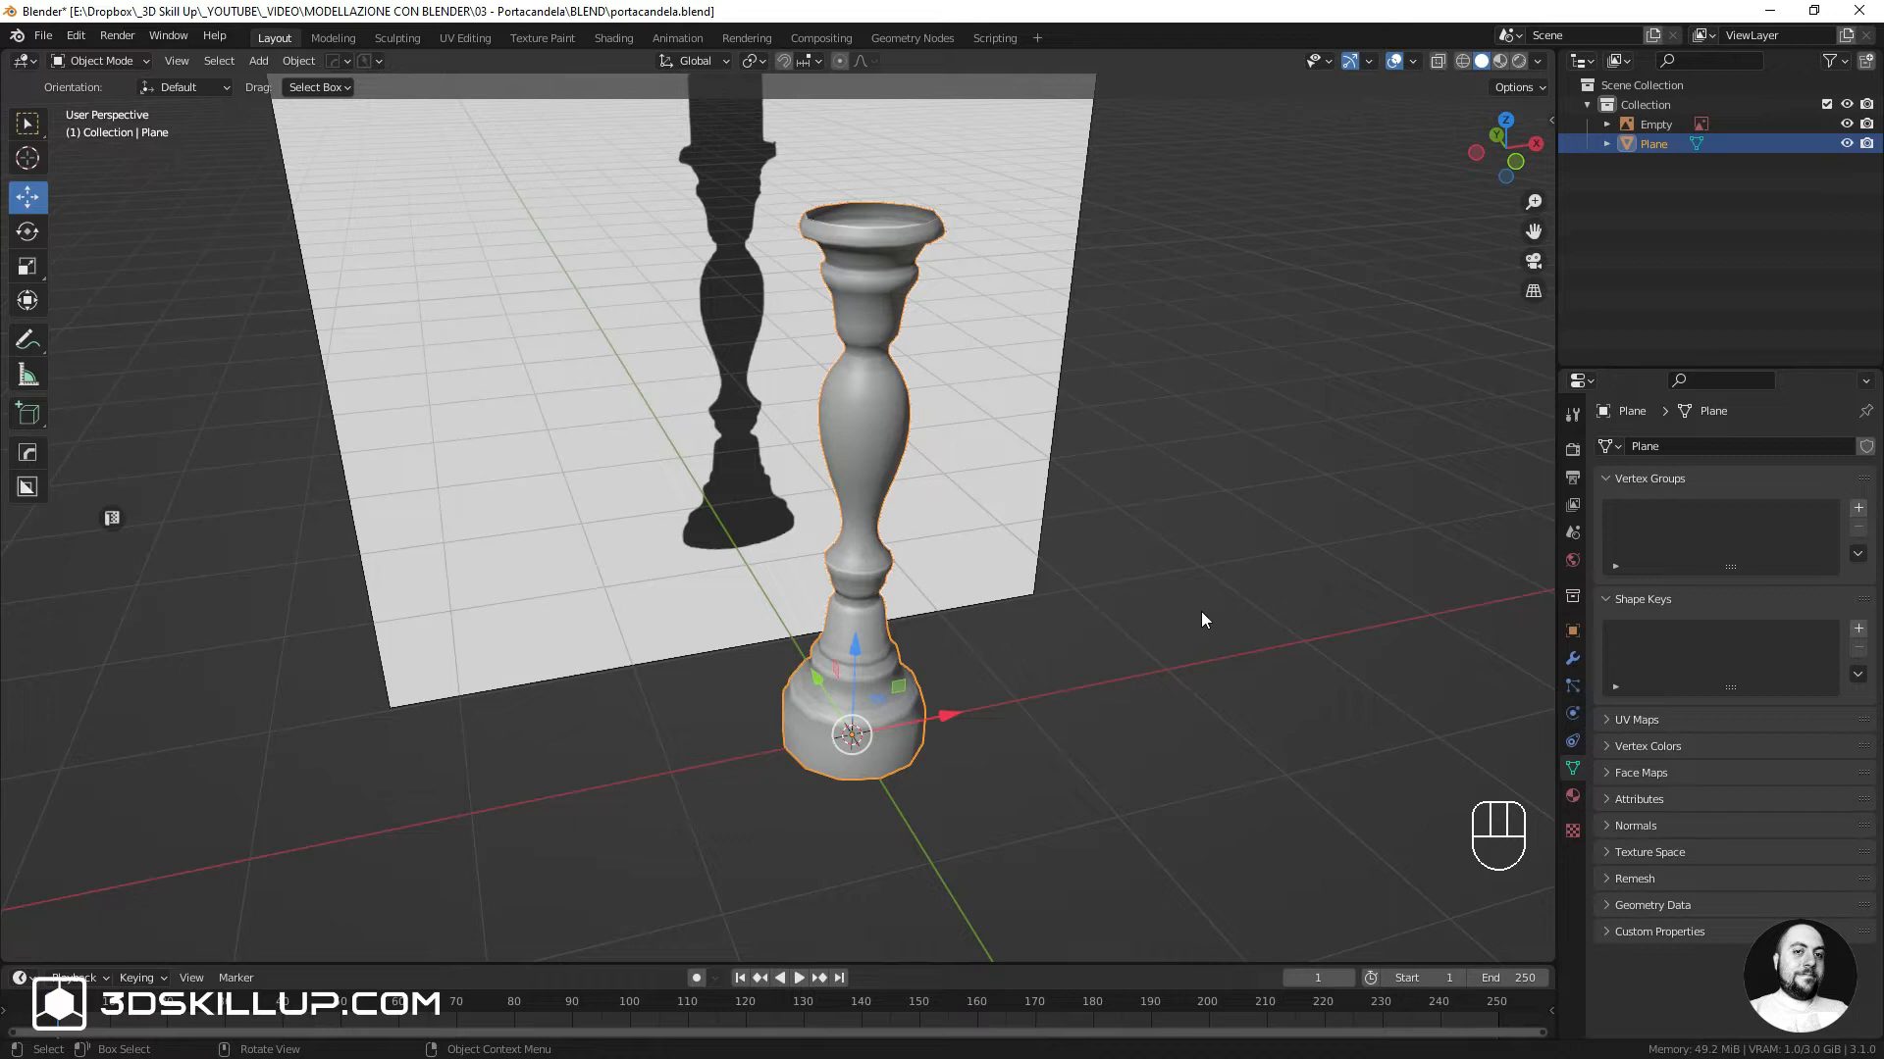
# Add a Subdivision Surface modifier to the candlestick and remove it again
pyautogui.click(1572, 661)
pyautogui.click(1642, 446)
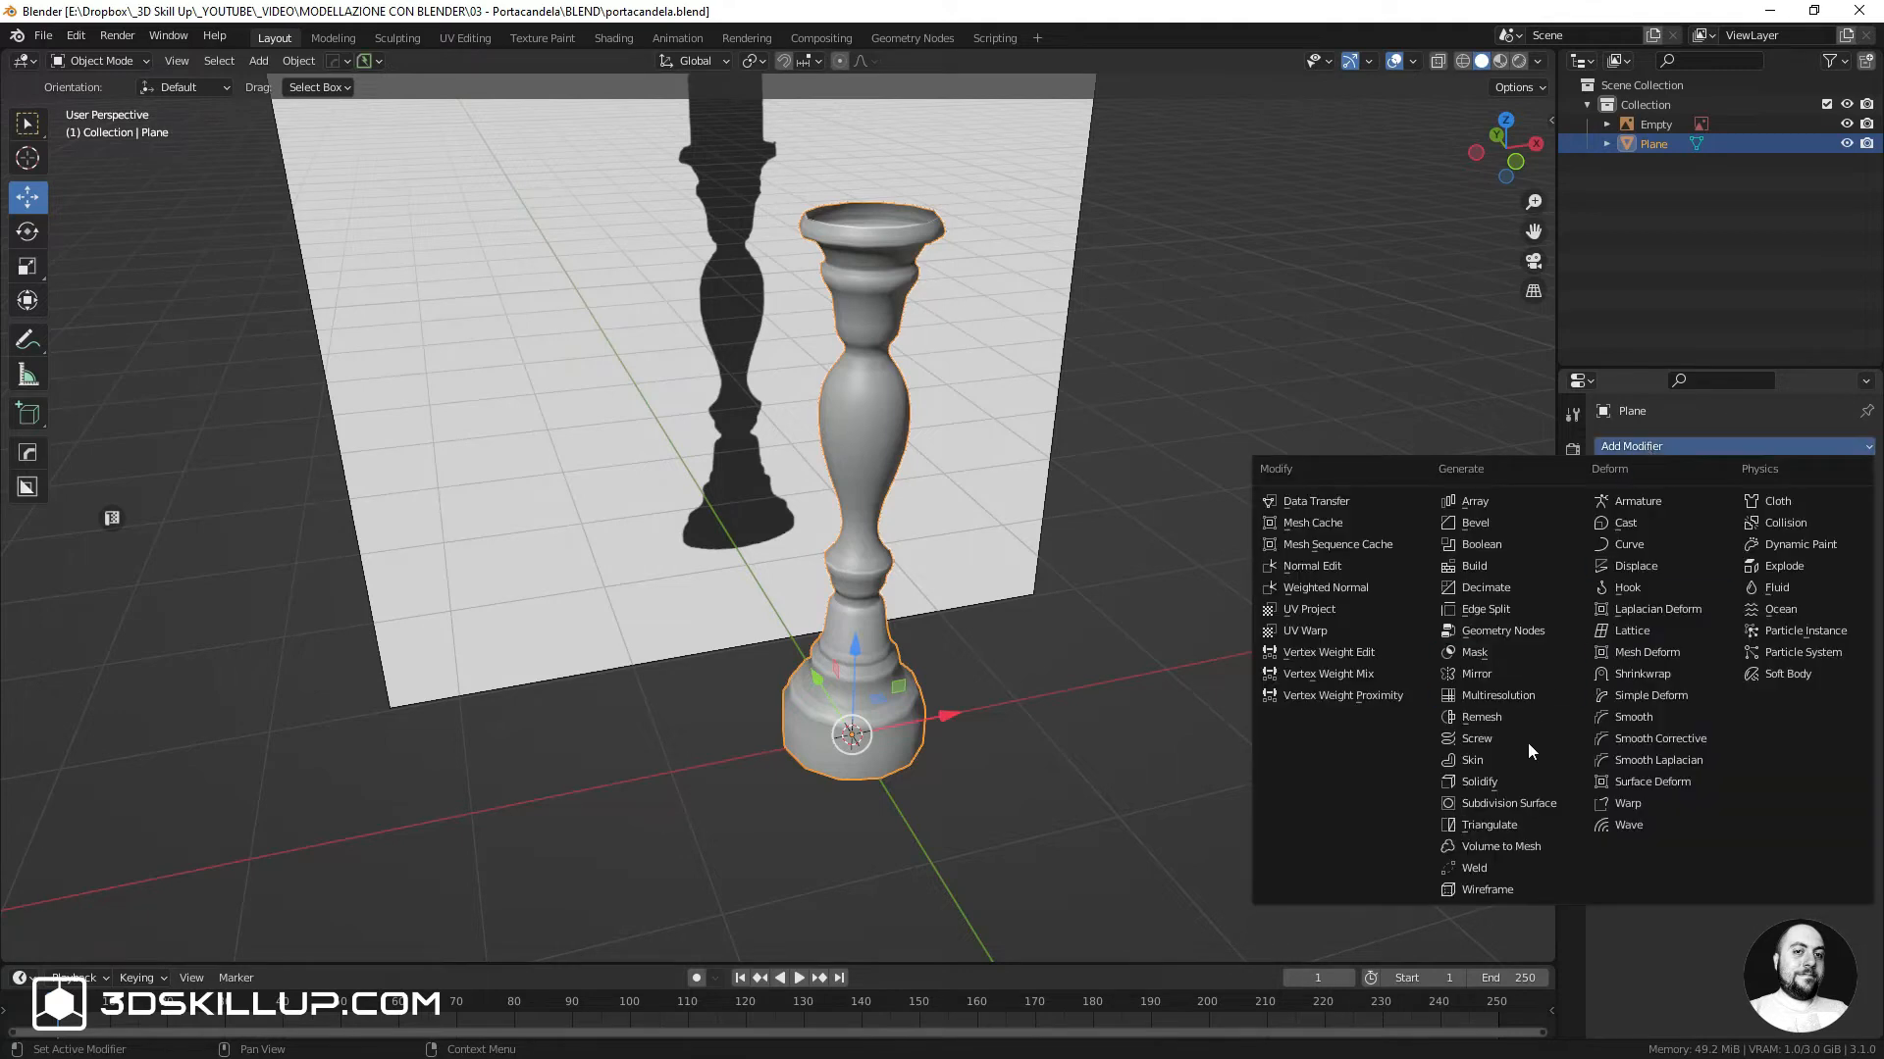
pyautogui.click(1391, 777)
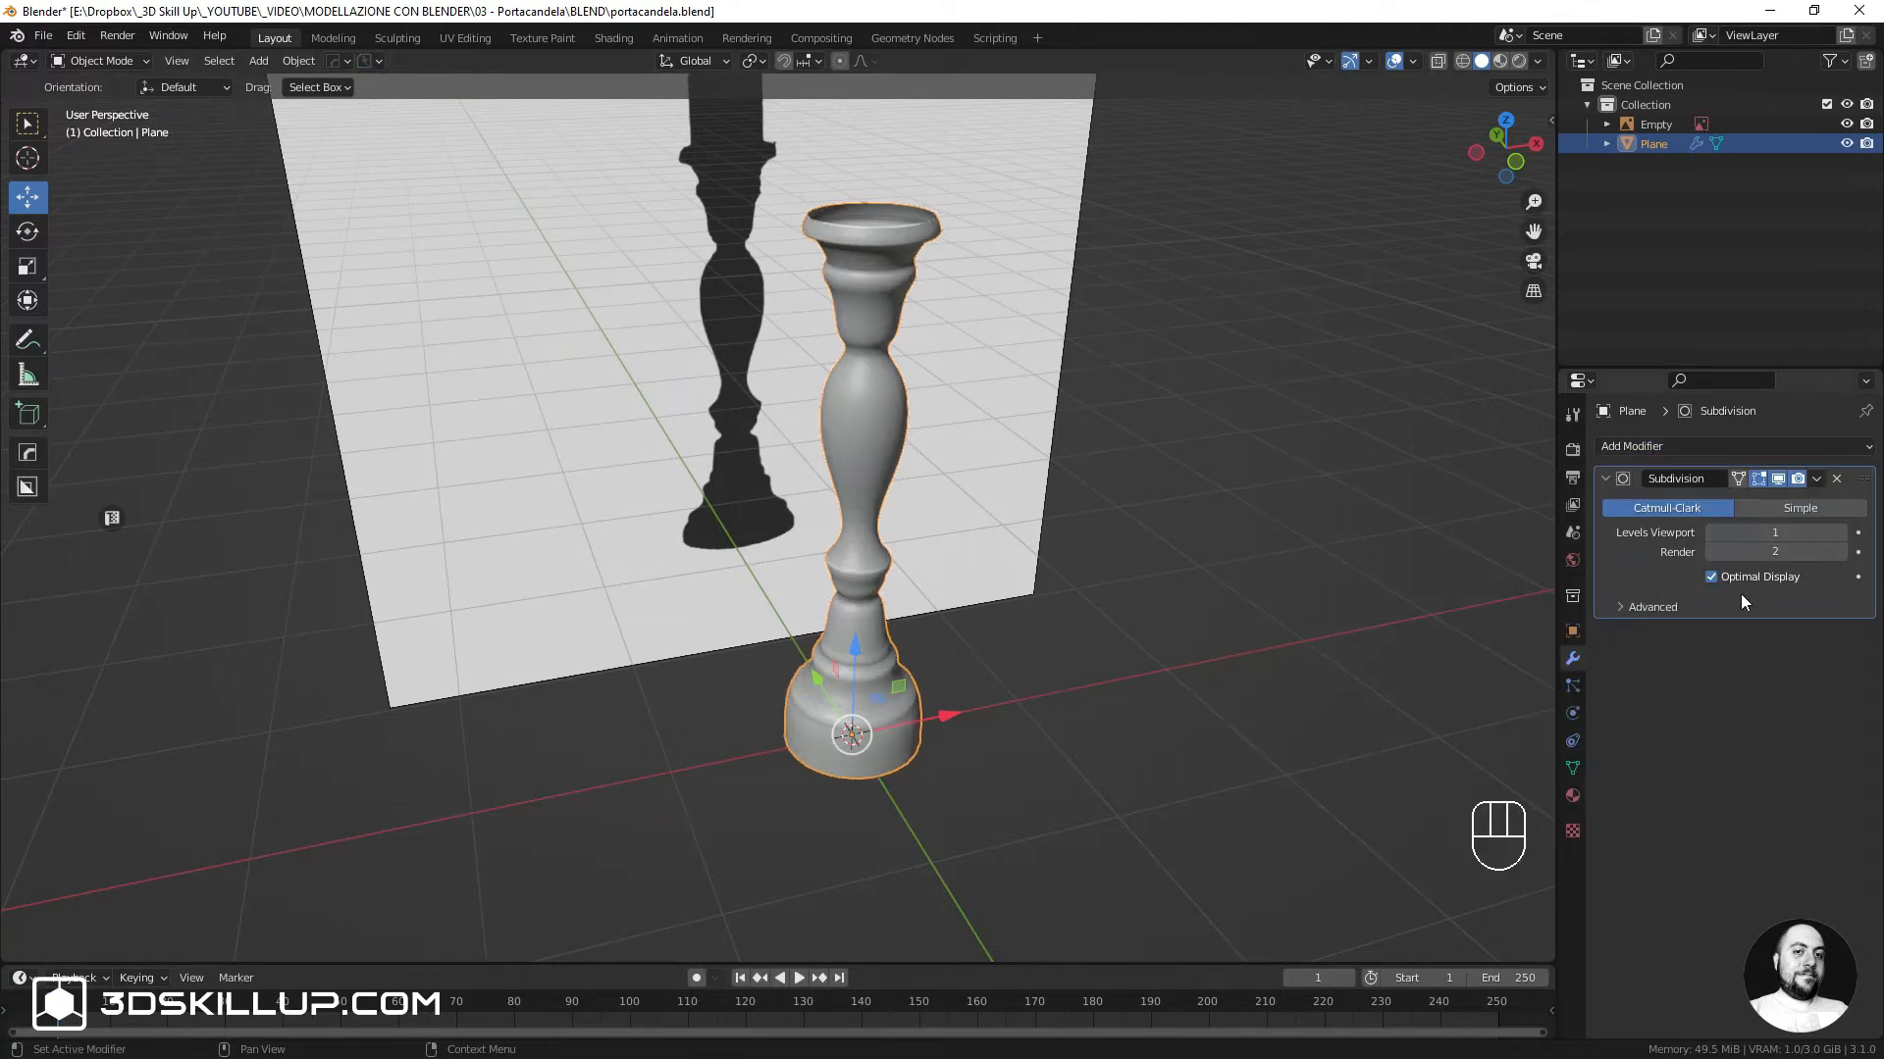
pyautogui.click(1836, 480)
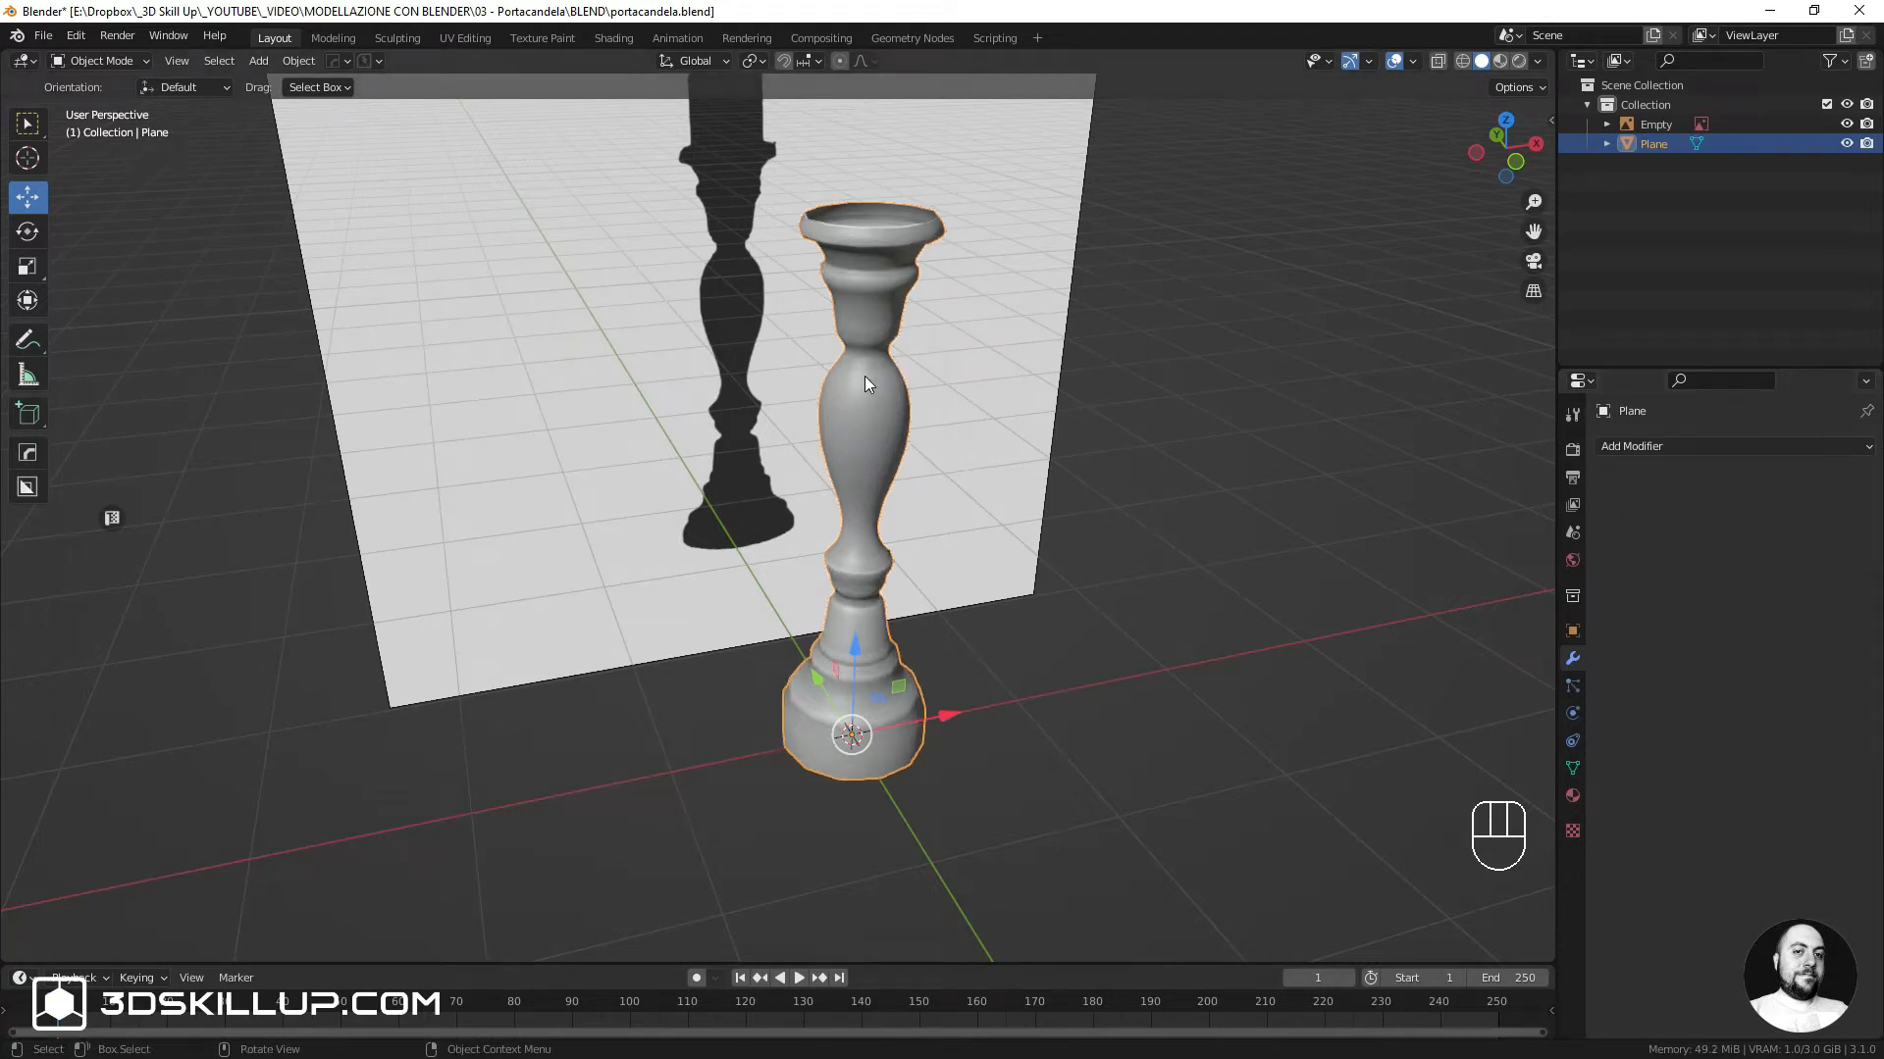
pyautogui.hotkey('ctrl', 'z')
pyautogui.hotkey('ctrl', 'shift', 'z')
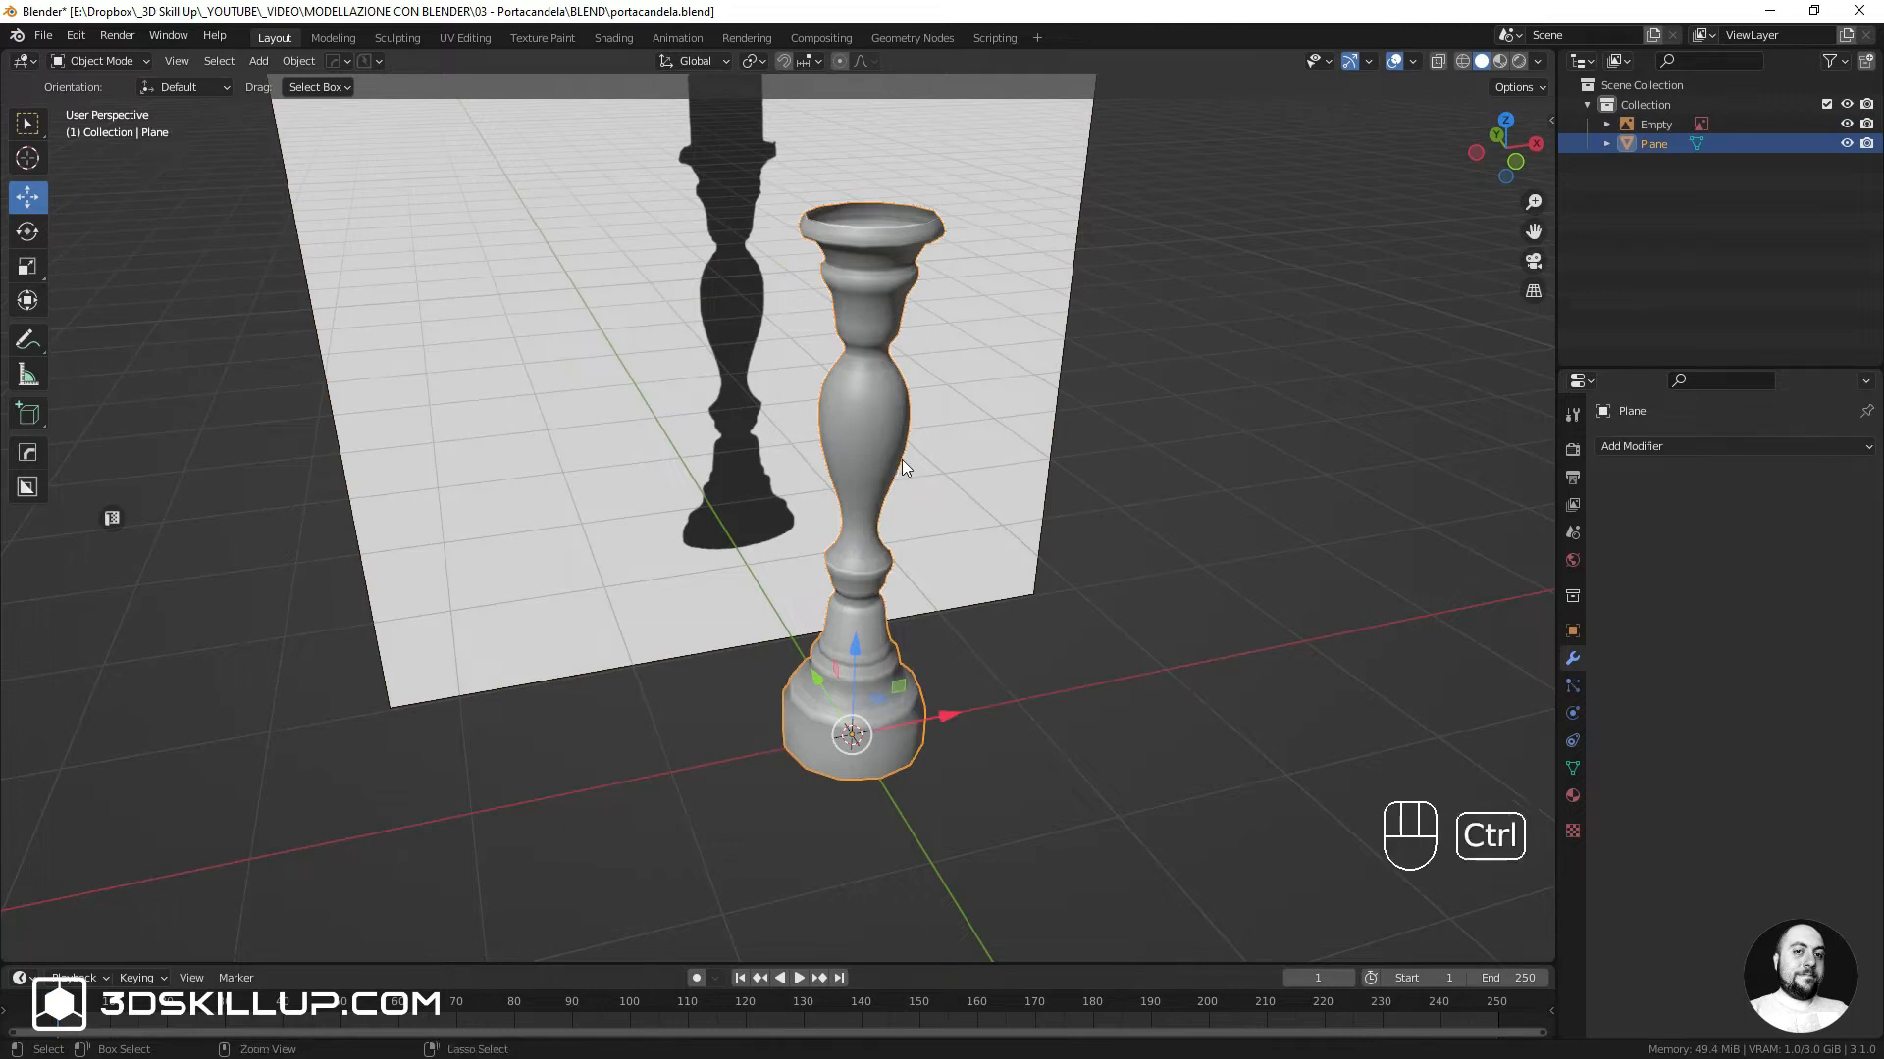
# Apply subdivision level 2 to the candlestick, keeping the modifier's viewport levels at 2
pyautogui.hotkey('ctrl', '2')
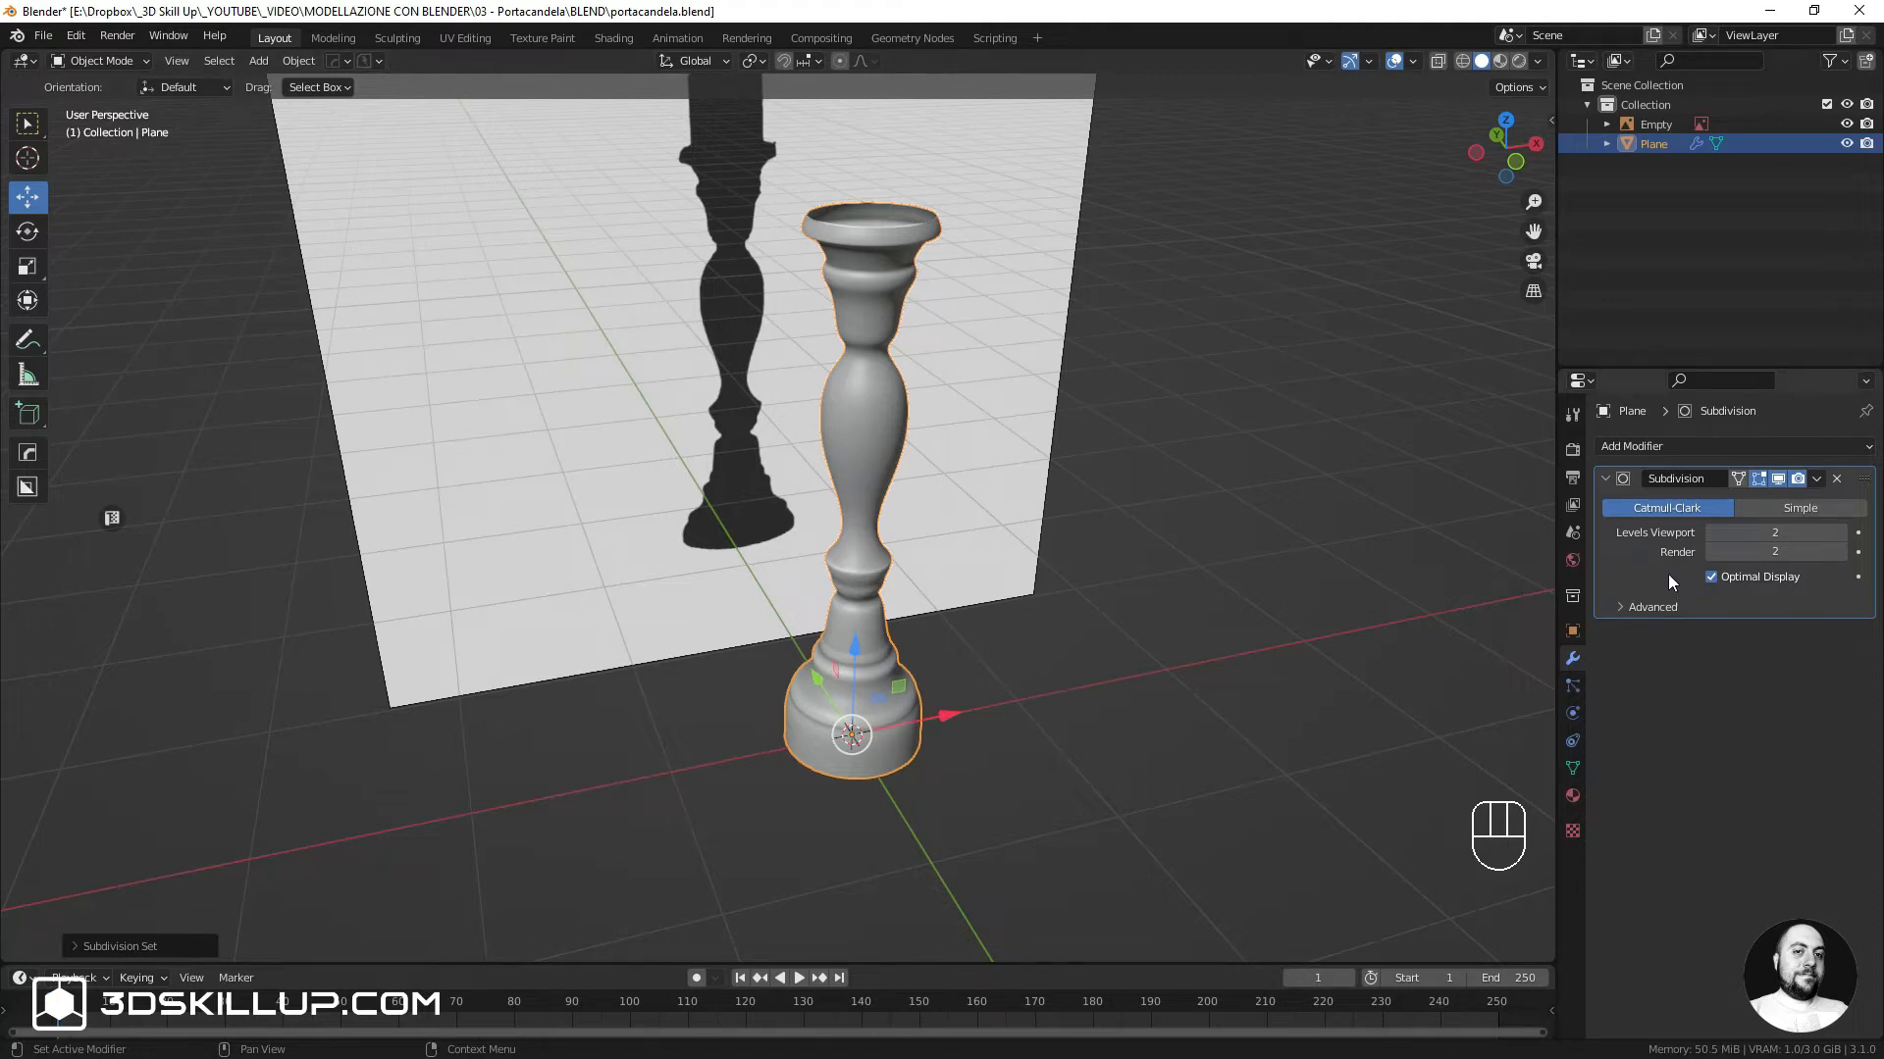
pyautogui.press('ctrl')
pyautogui.click(1710, 533)
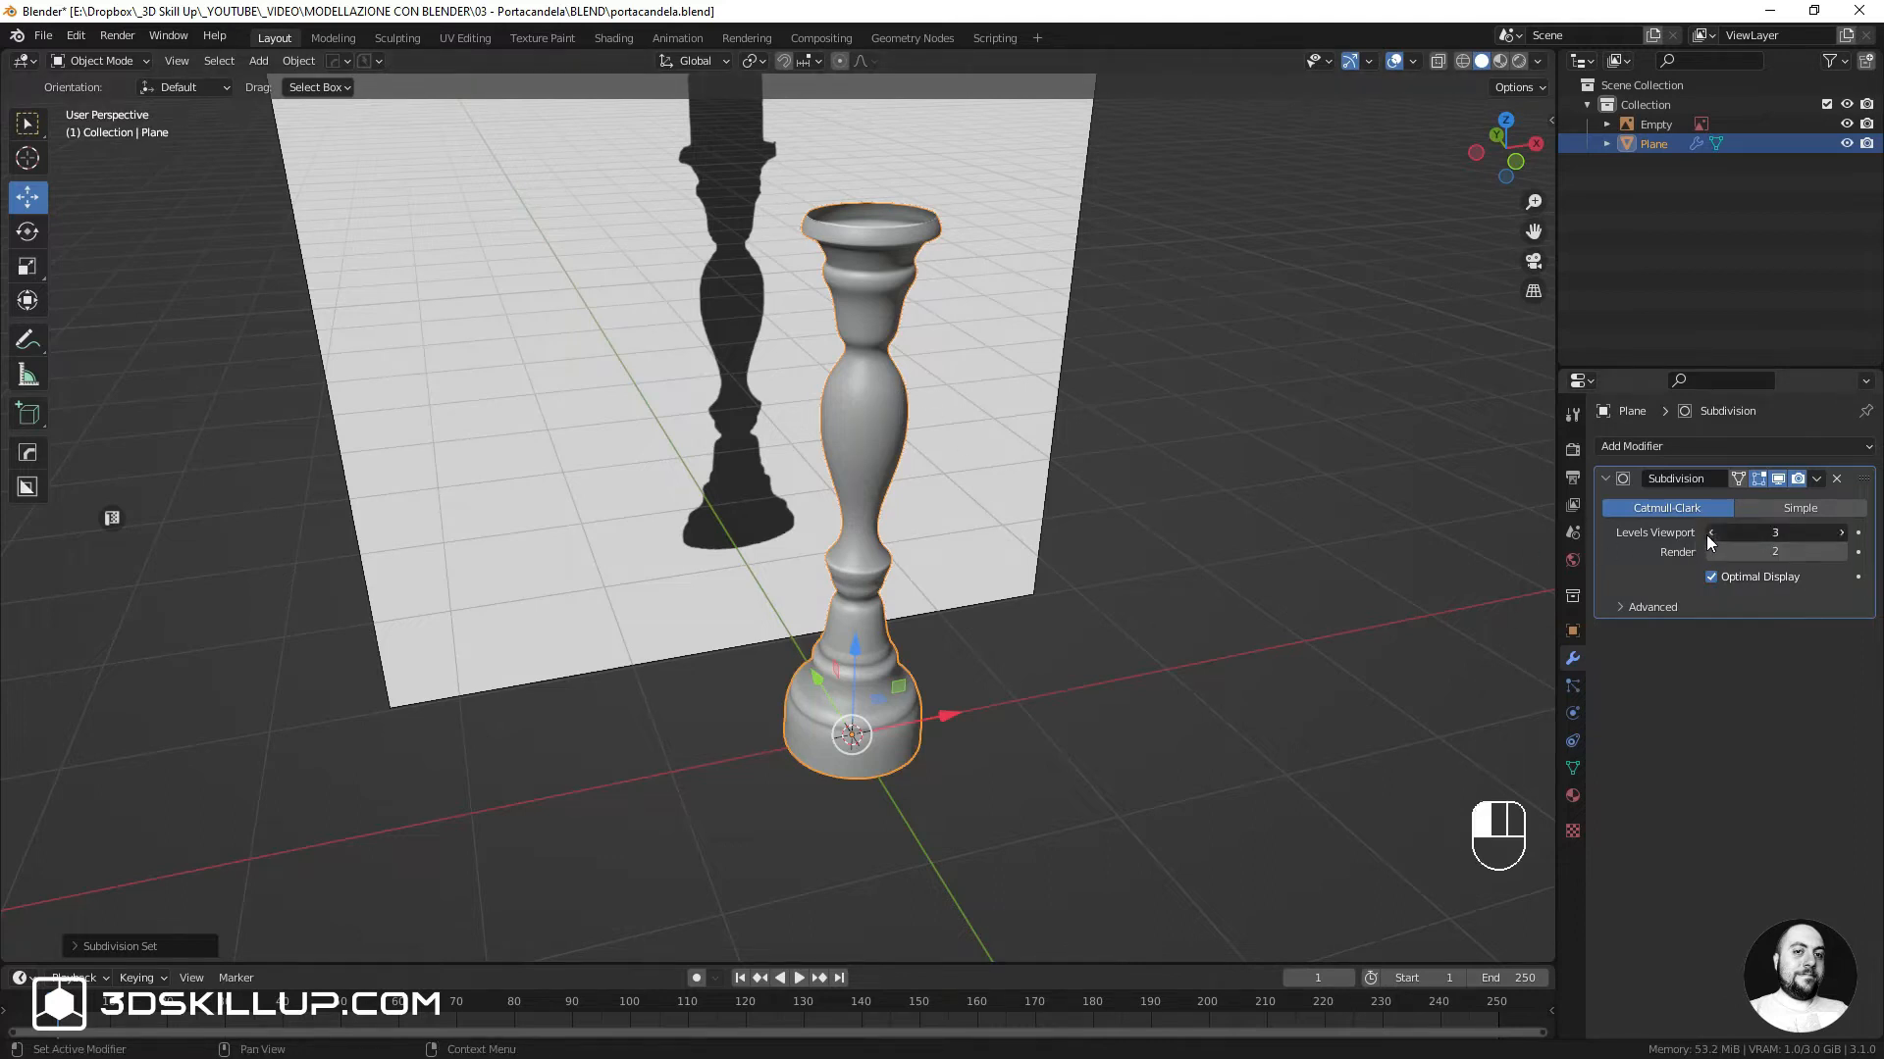
# In Edit Mode, add edge loops around the narrow waist between the upper section and the bulge
pyautogui.press('Tab')
pyautogui.click(958, 324)
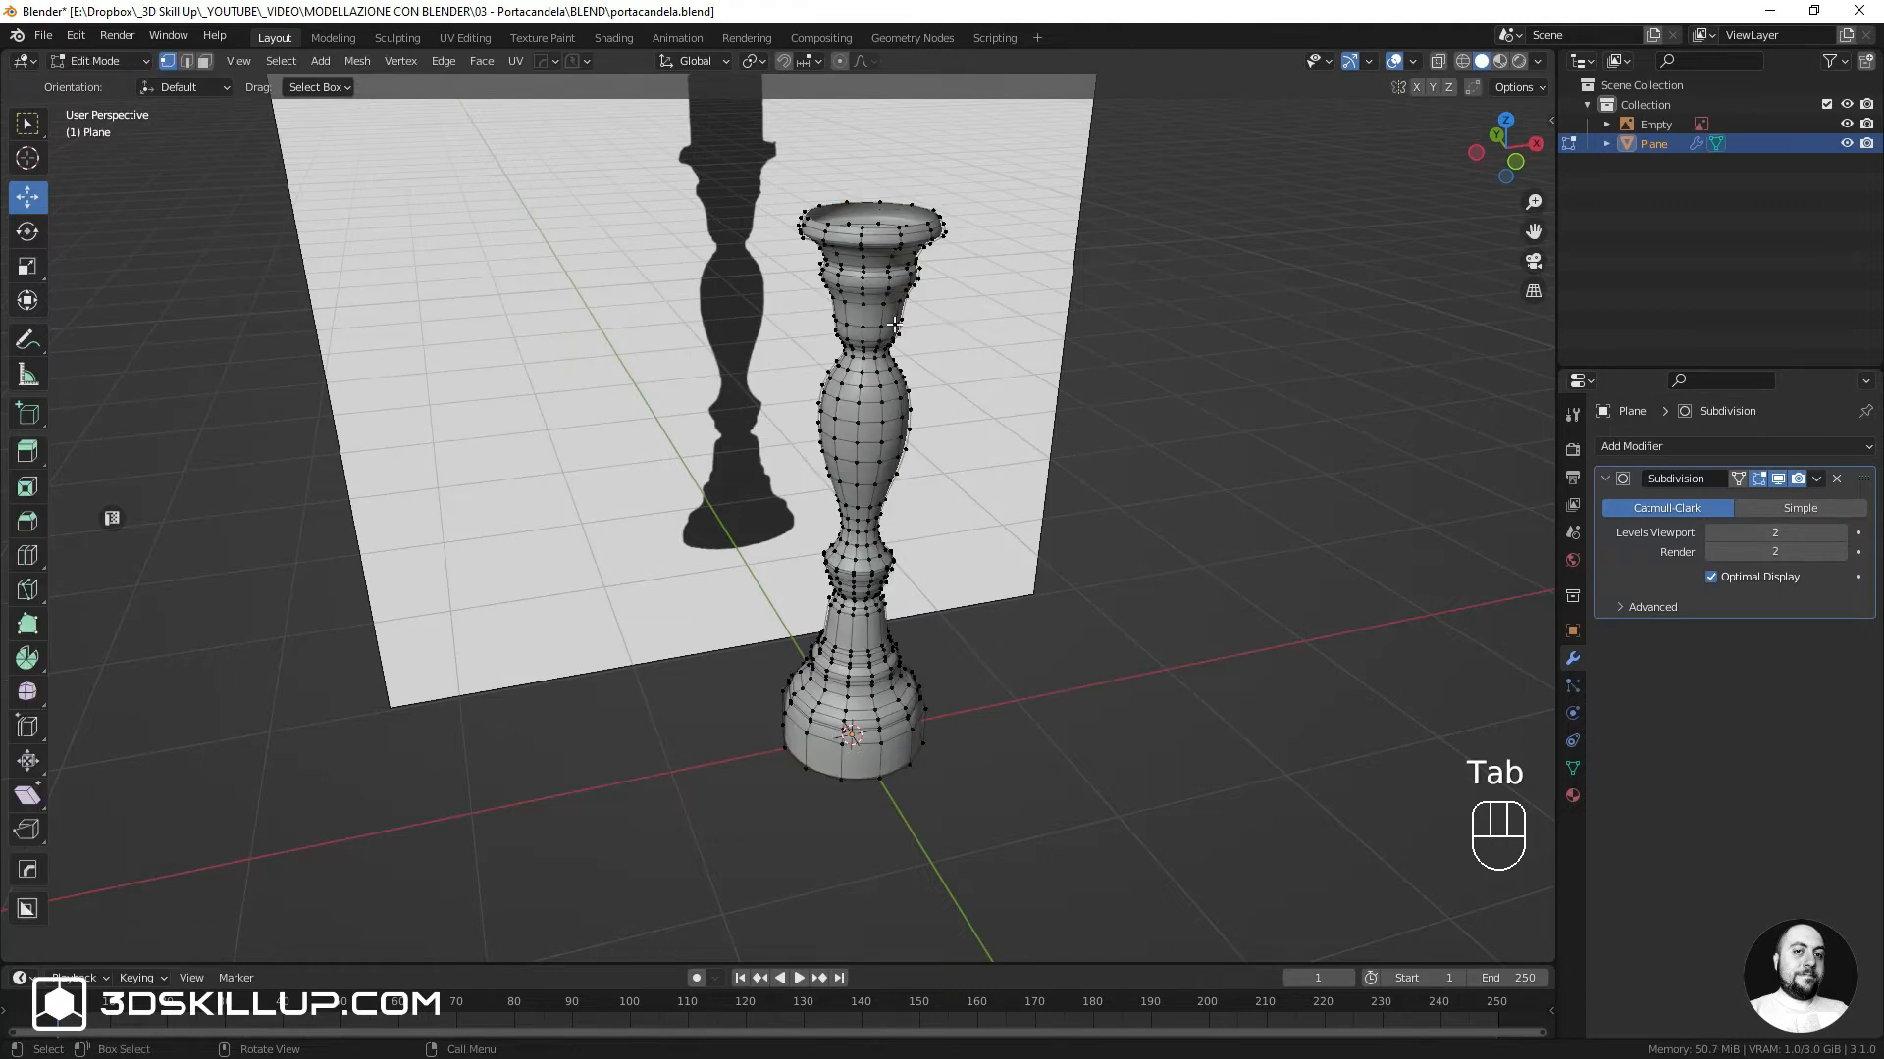
pyautogui.scroll(5, 841, 496)
pyautogui.keyDown('shift'); pyautogui.moveTo(866, 416); pyautogui.dragTo(933, 449, button='middle'); pyautogui.keyUp('shift')
pyautogui.scroll(1, 933, 491)
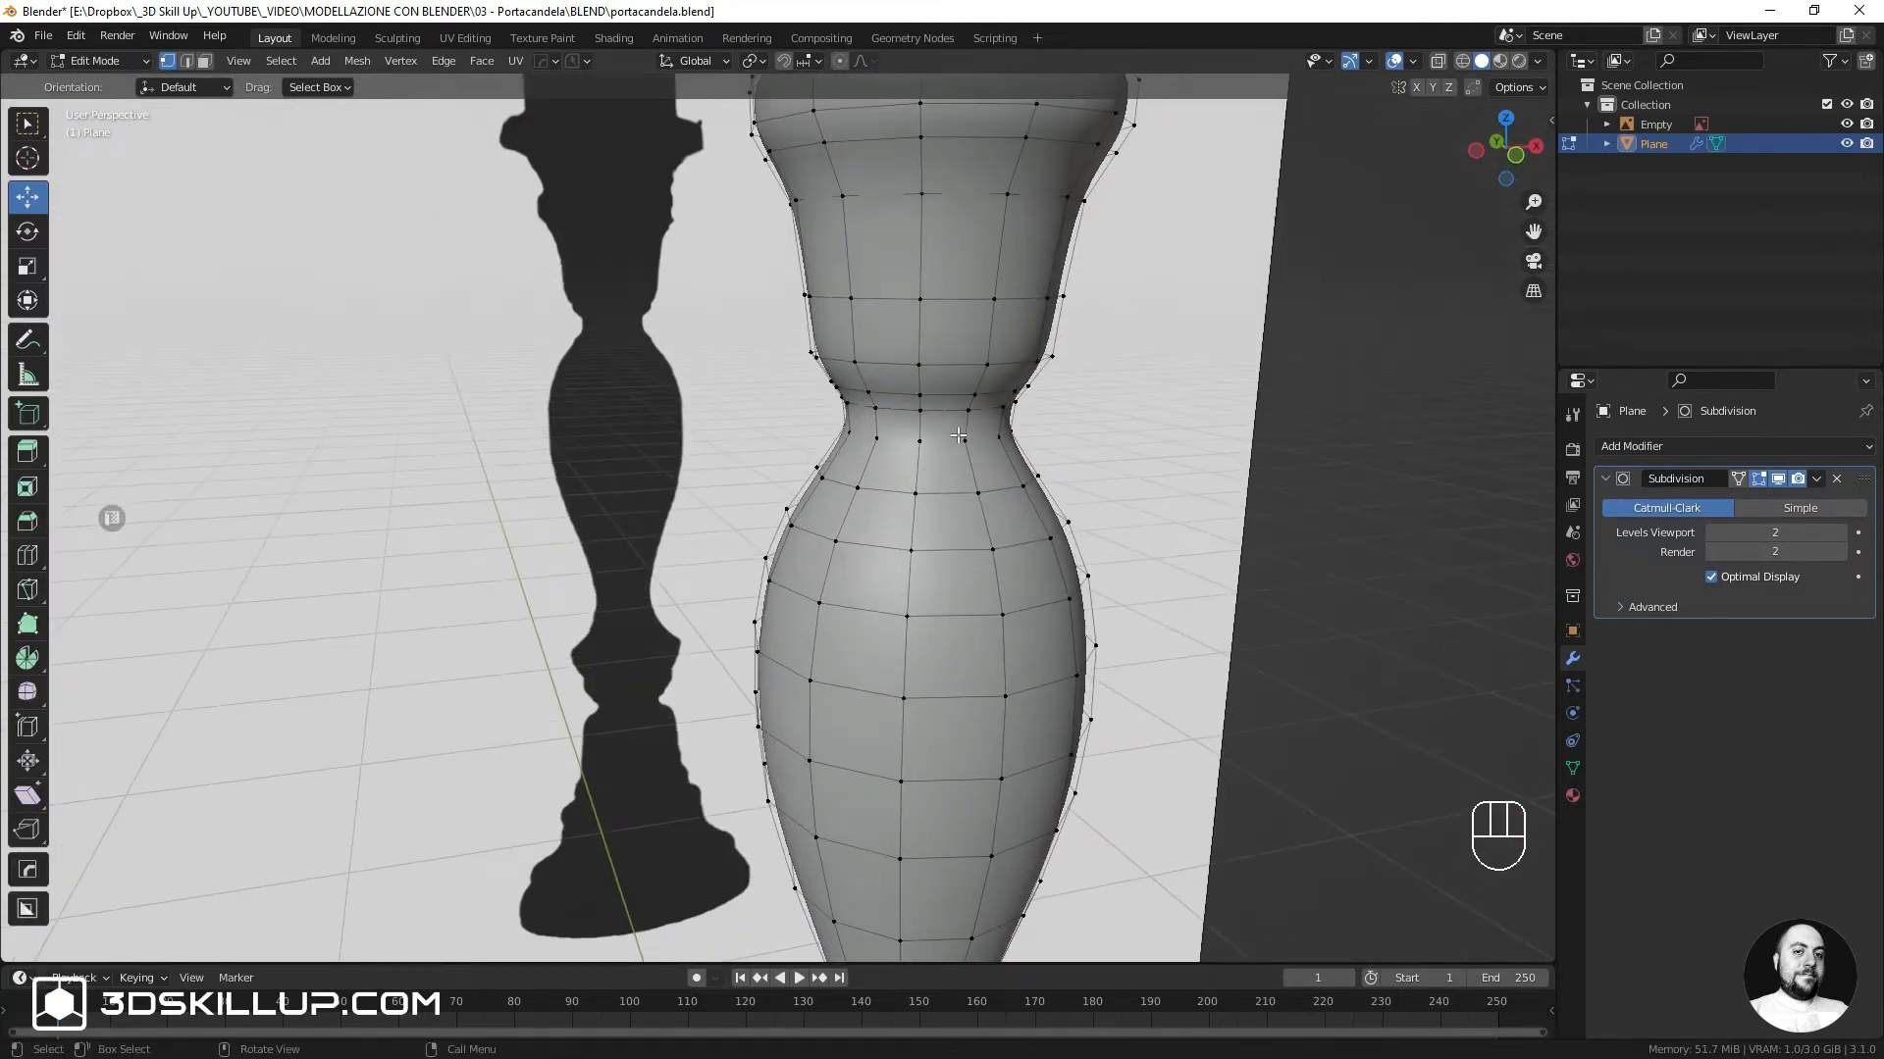
pyautogui.hotkey('ctrl', 'r')
pyautogui.click(960, 430)
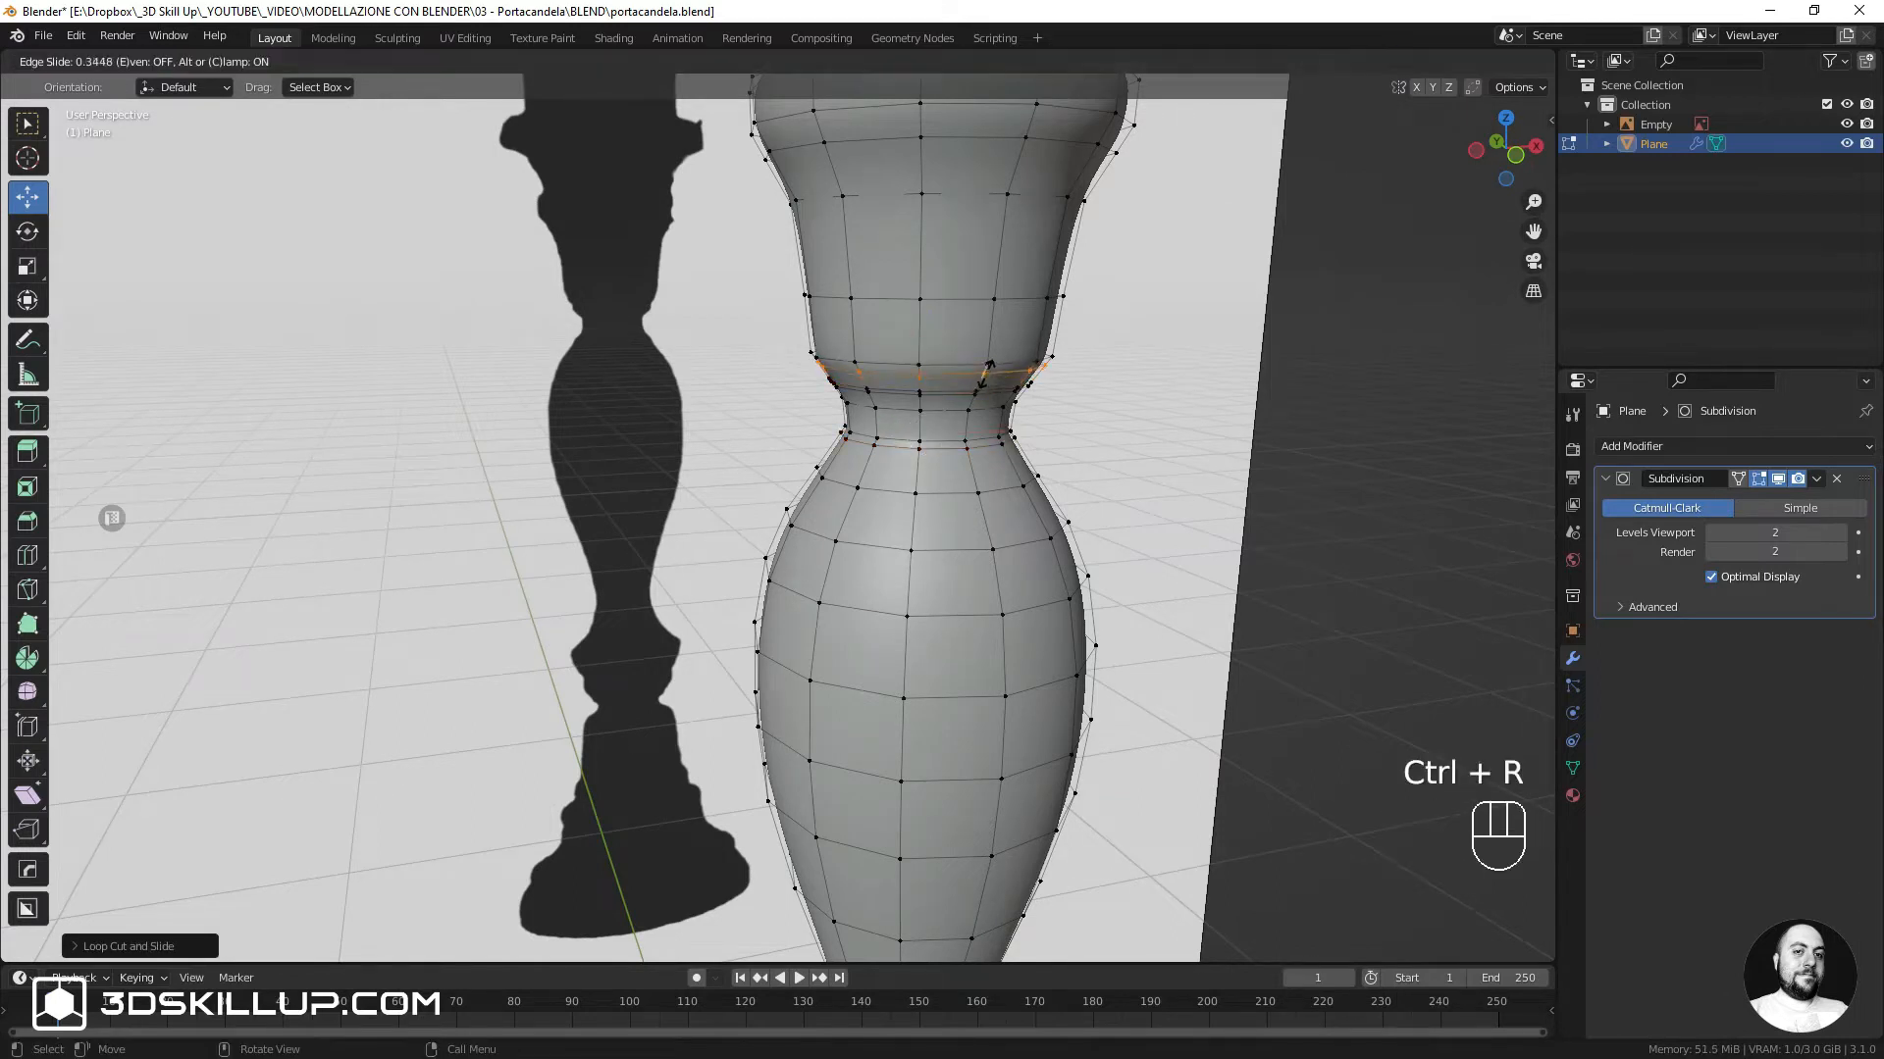
pyautogui.click(987, 373)
# Add an edge loop just above the upper section's lower rim and check the sharpened shape in Object Mode
pyautogui.hotkey('ctrl', 'r')
pyautogui.click(987, 358)
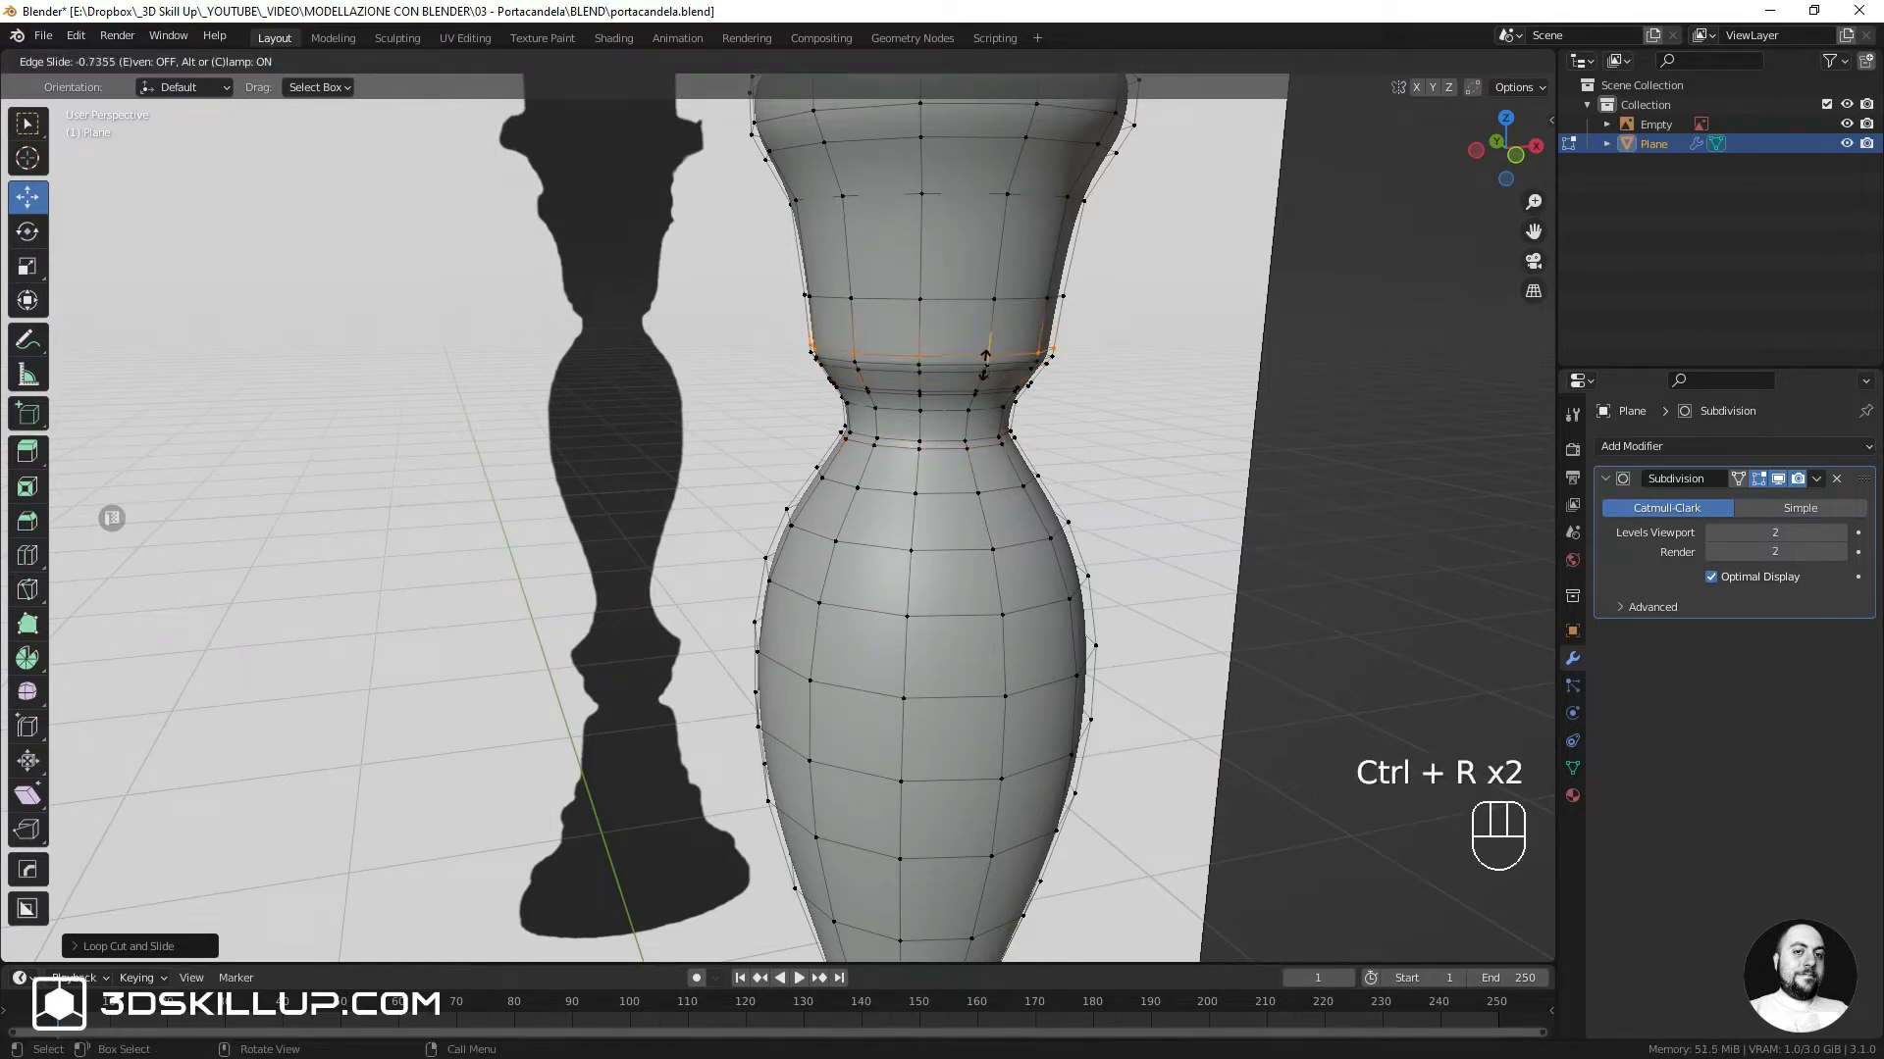
pyautogui.click(985, 364)
pyautogui.scroll(3, 949, 324)
pyautogui.press('Tab')
pyautogui.scroll(2, 940, 398)
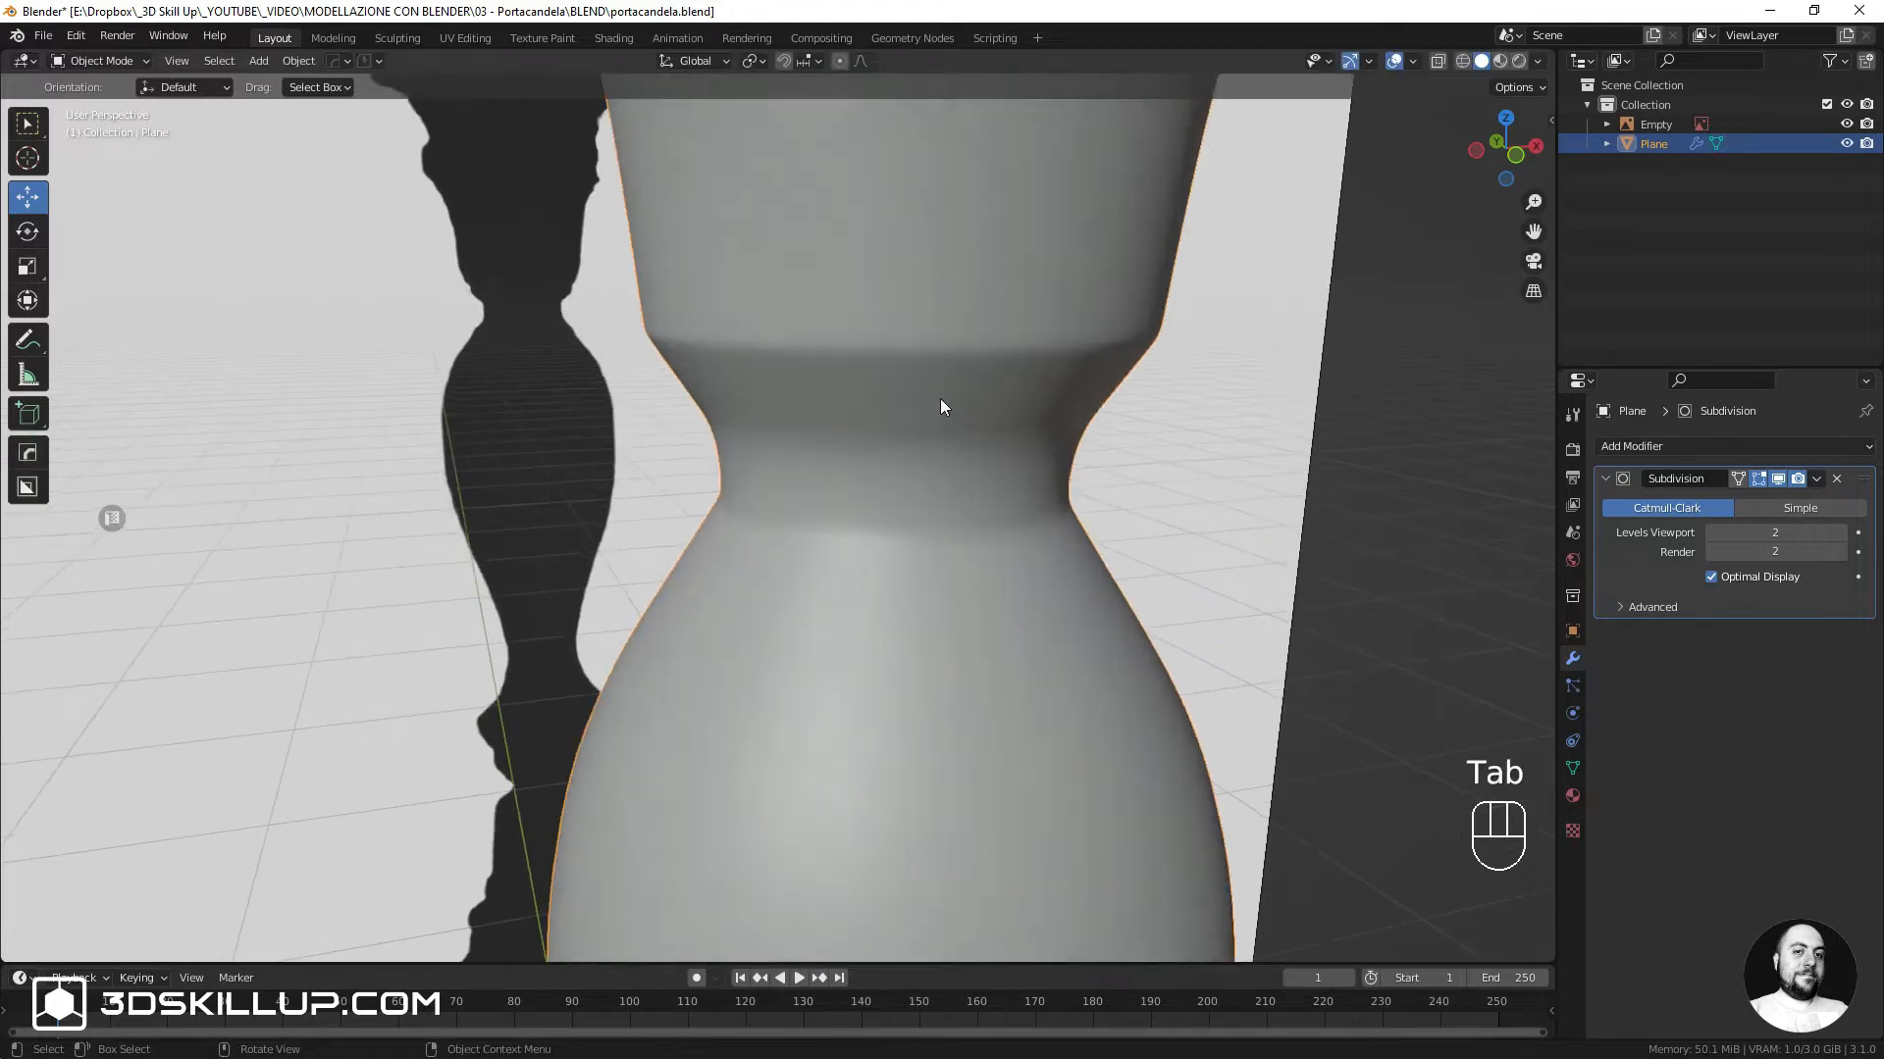
pyautogui.scroll(-2, 940, 399)
pyautogui.scroll(-4, 858, 457)
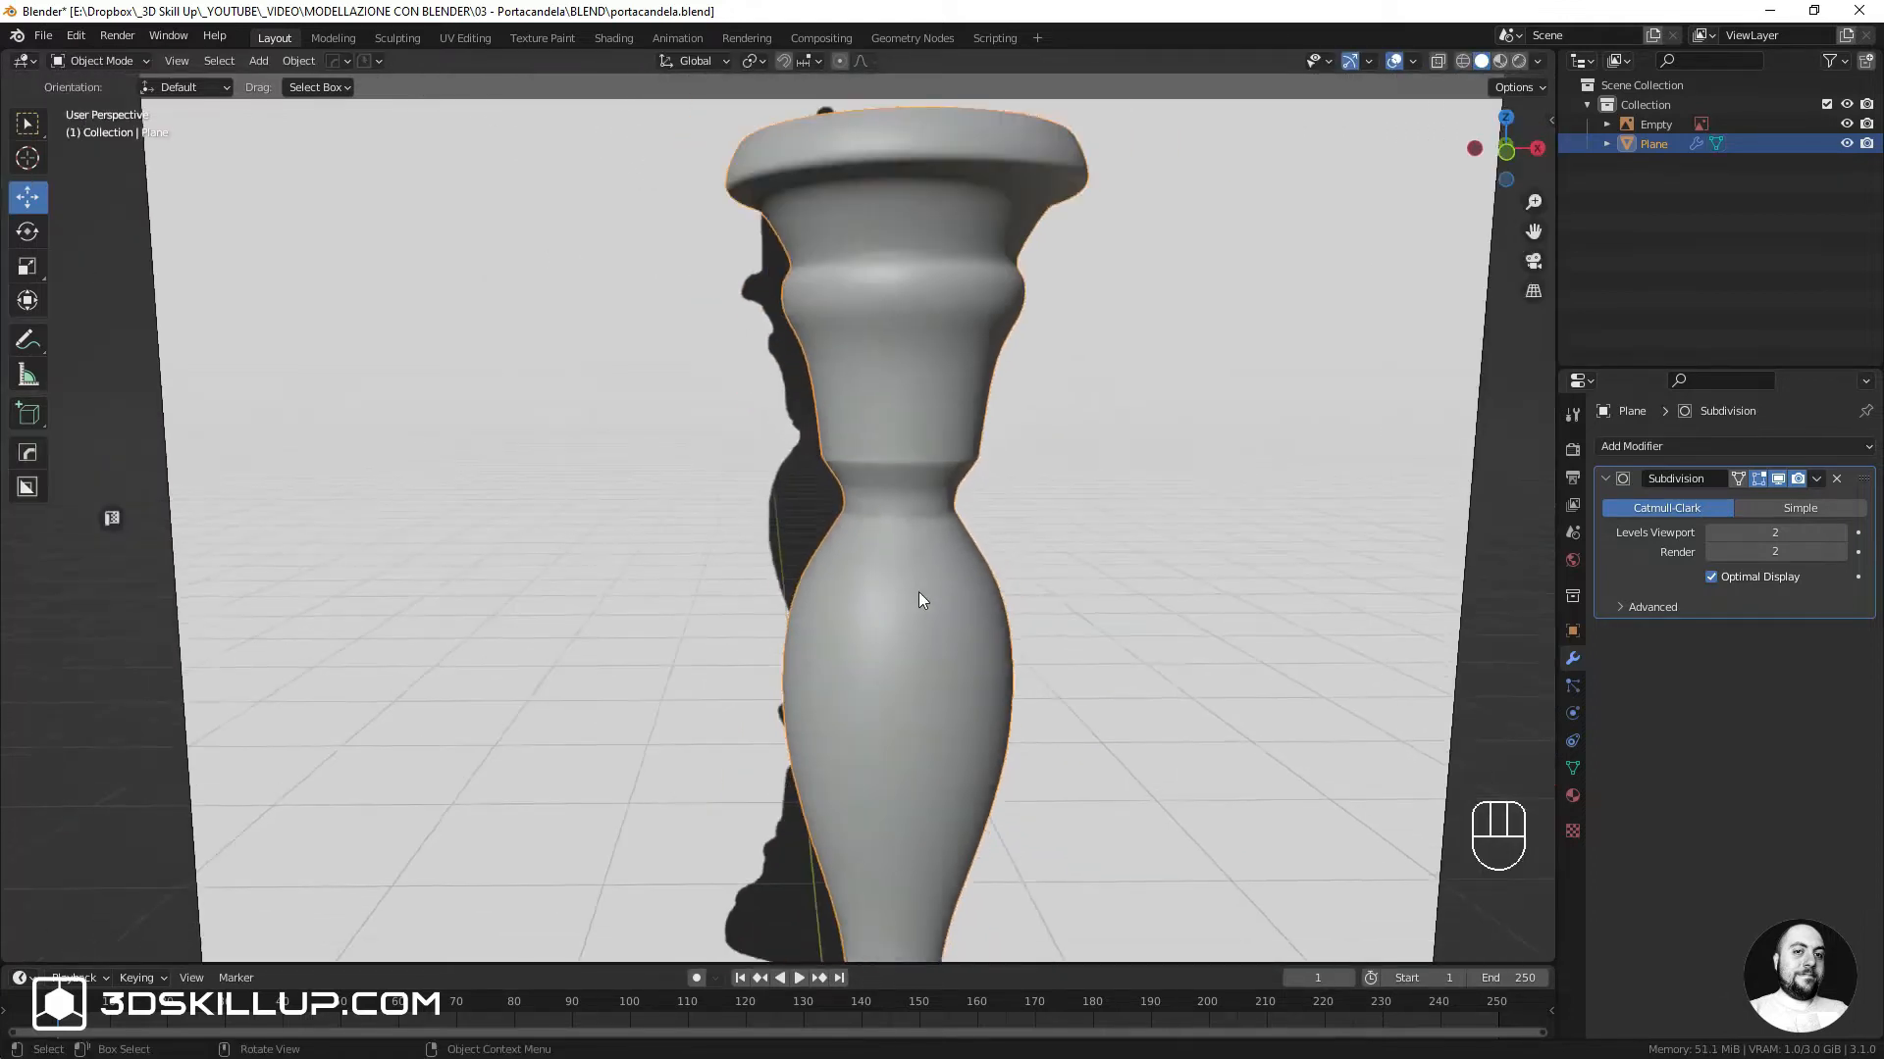
# In Edit Mode, add supporting edge loops tightly around the widest ridge of the collar below the bulge
pyautogui.keyDown('shift'); pyautogui.moveTo(944, 736); pyautogui.dragTo(983, 314, button='middle'); pyautogui.keyUp('shift')
pyautogui.scroll(5, 932, 693)
pyautogui.press('Tab')
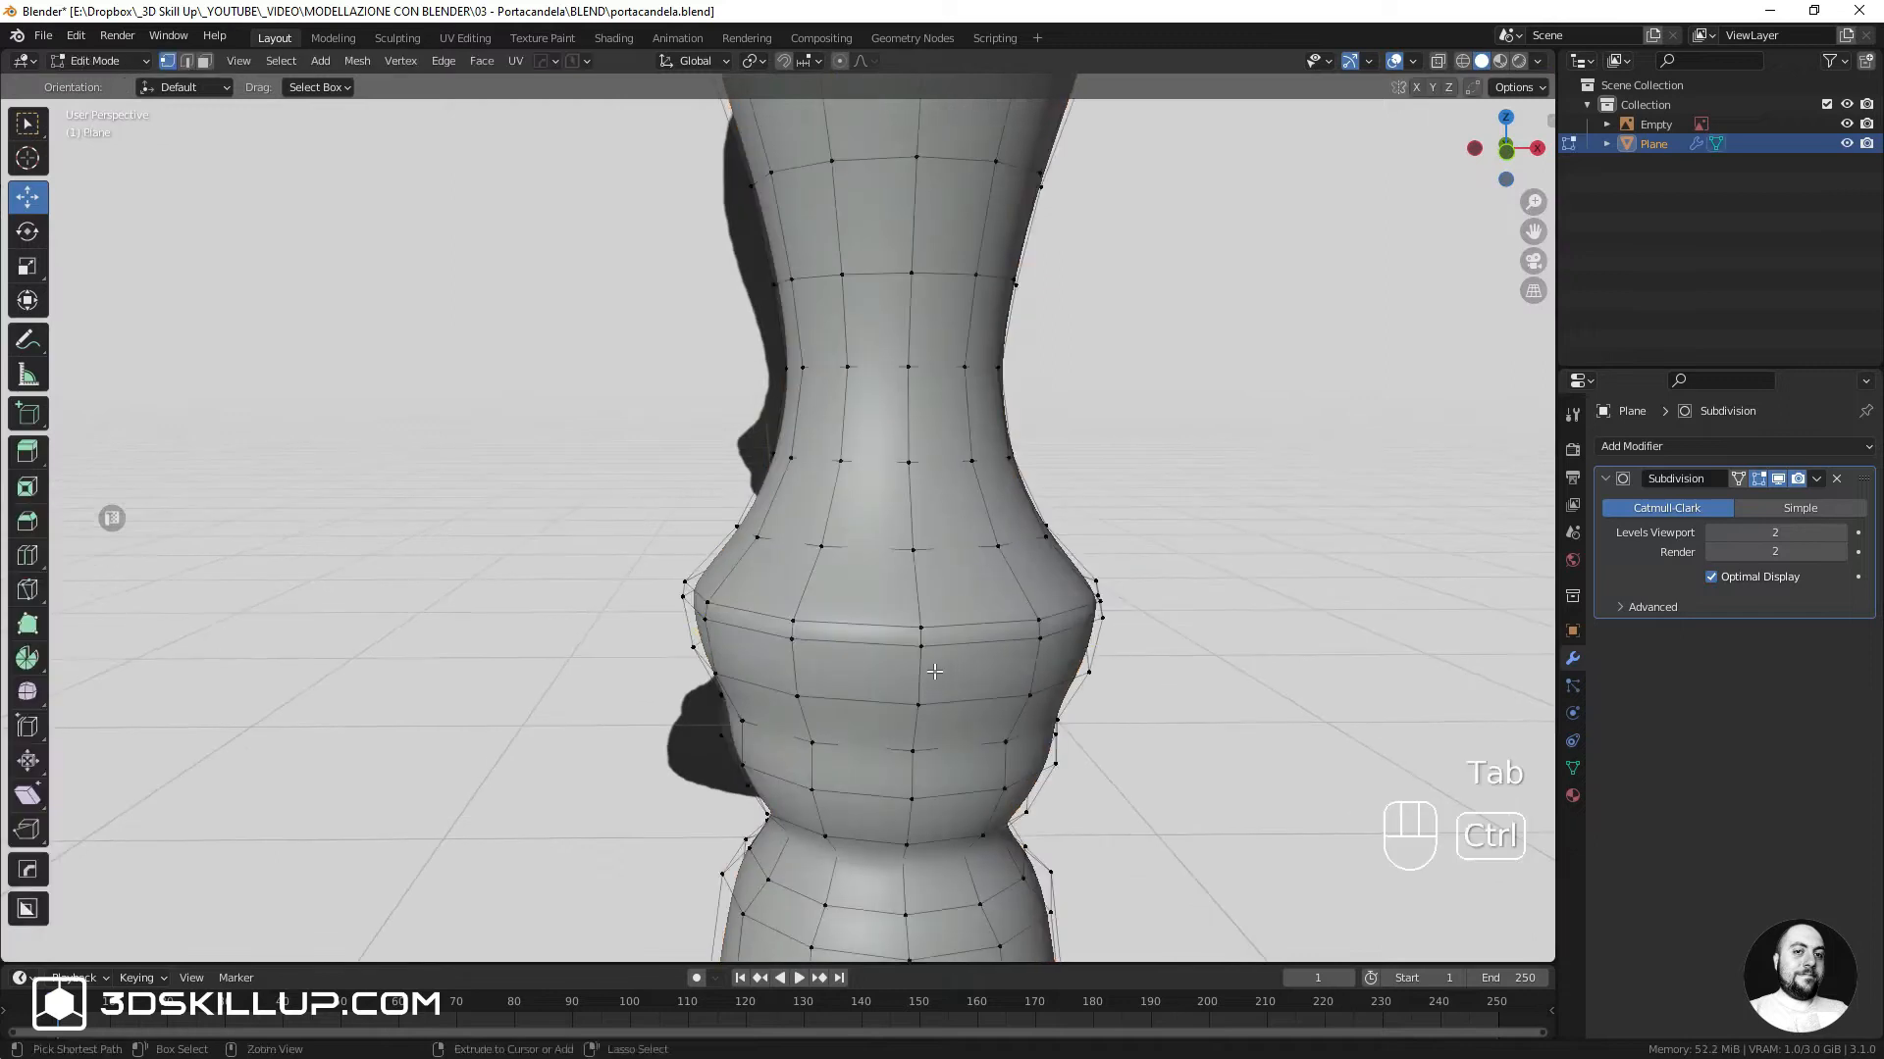
pyautogui.hotkey('ctrl', 'r')
pyautogui.click(934, 672)
pyautogui.click(945, 652)
pyautogui.hotkey('ctrl', 'r')
pyautogui.click(939, 599)
pyautogui.click(939, 617)
pyautogui.scroll(2, 928, 638)
pyautogui.hotkey('ctrl', 'r')
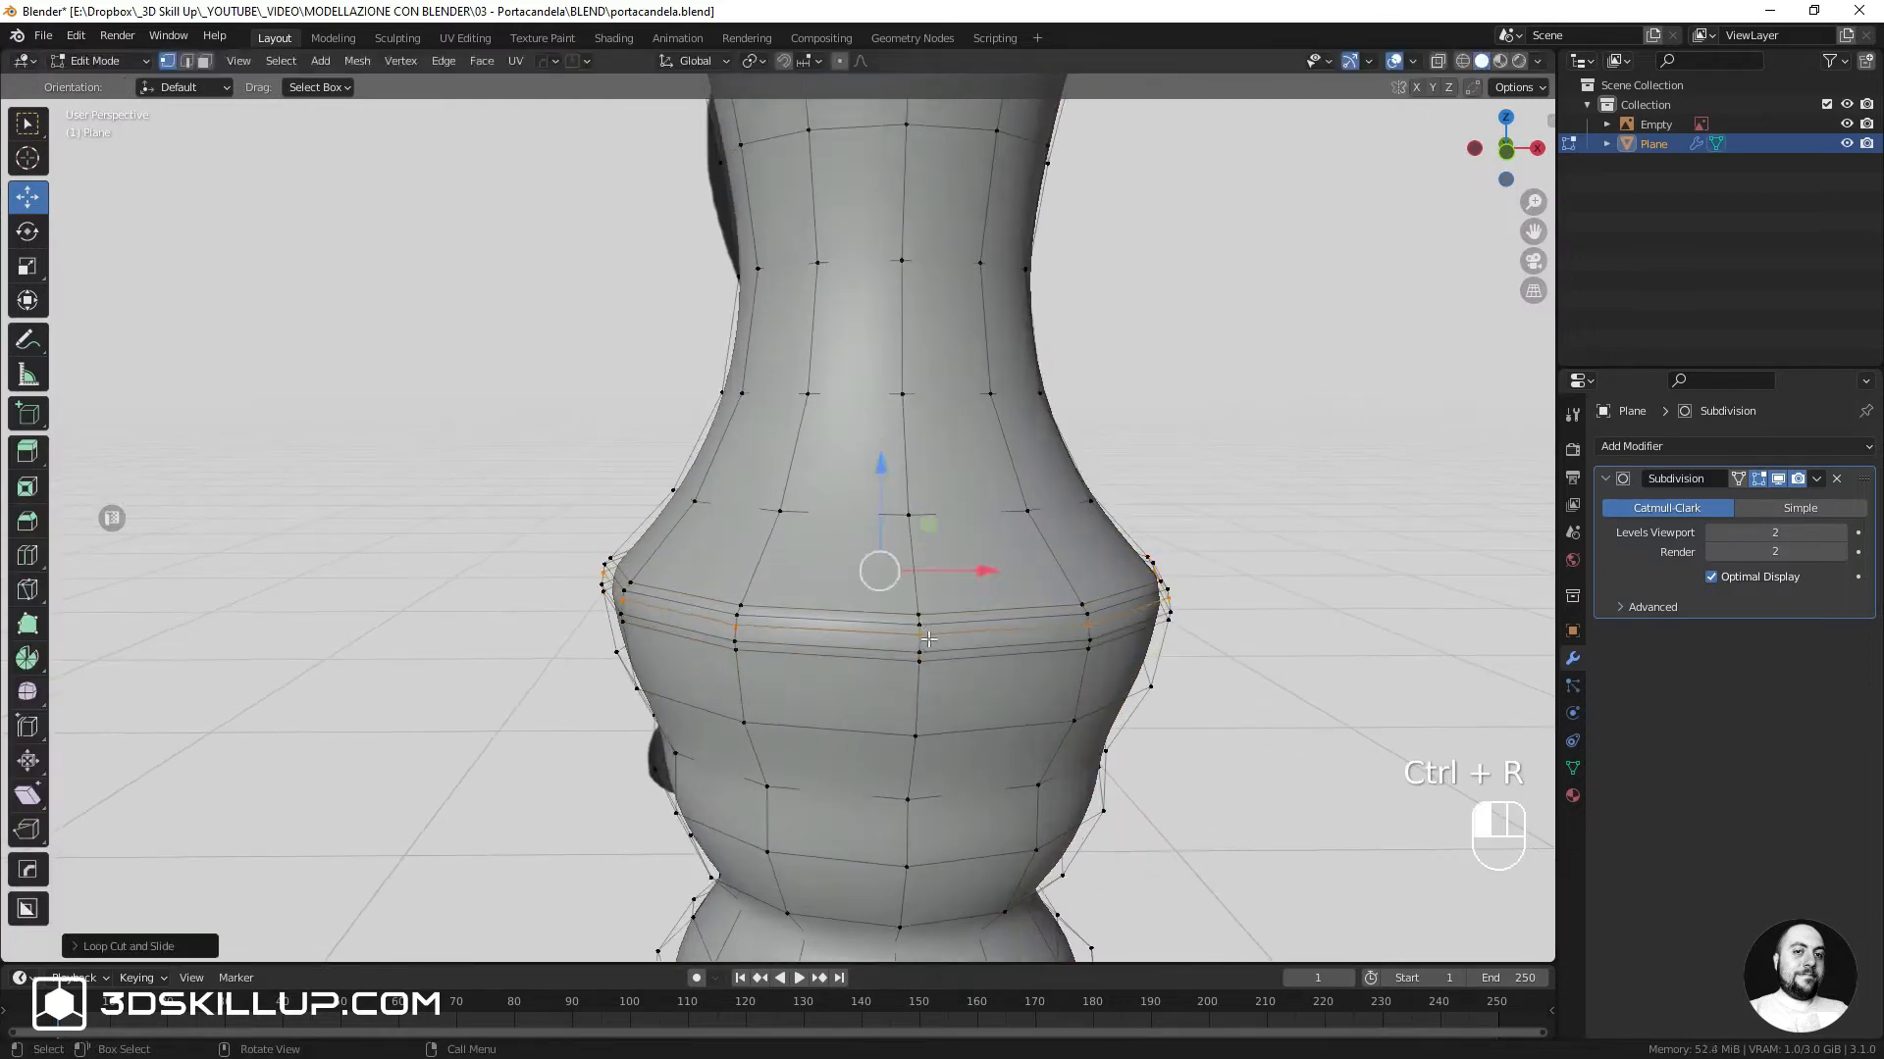
# Add edge loops closely above and below the crease under the collar's ridge
pyautogui.hotkey('ctrl', 'r')
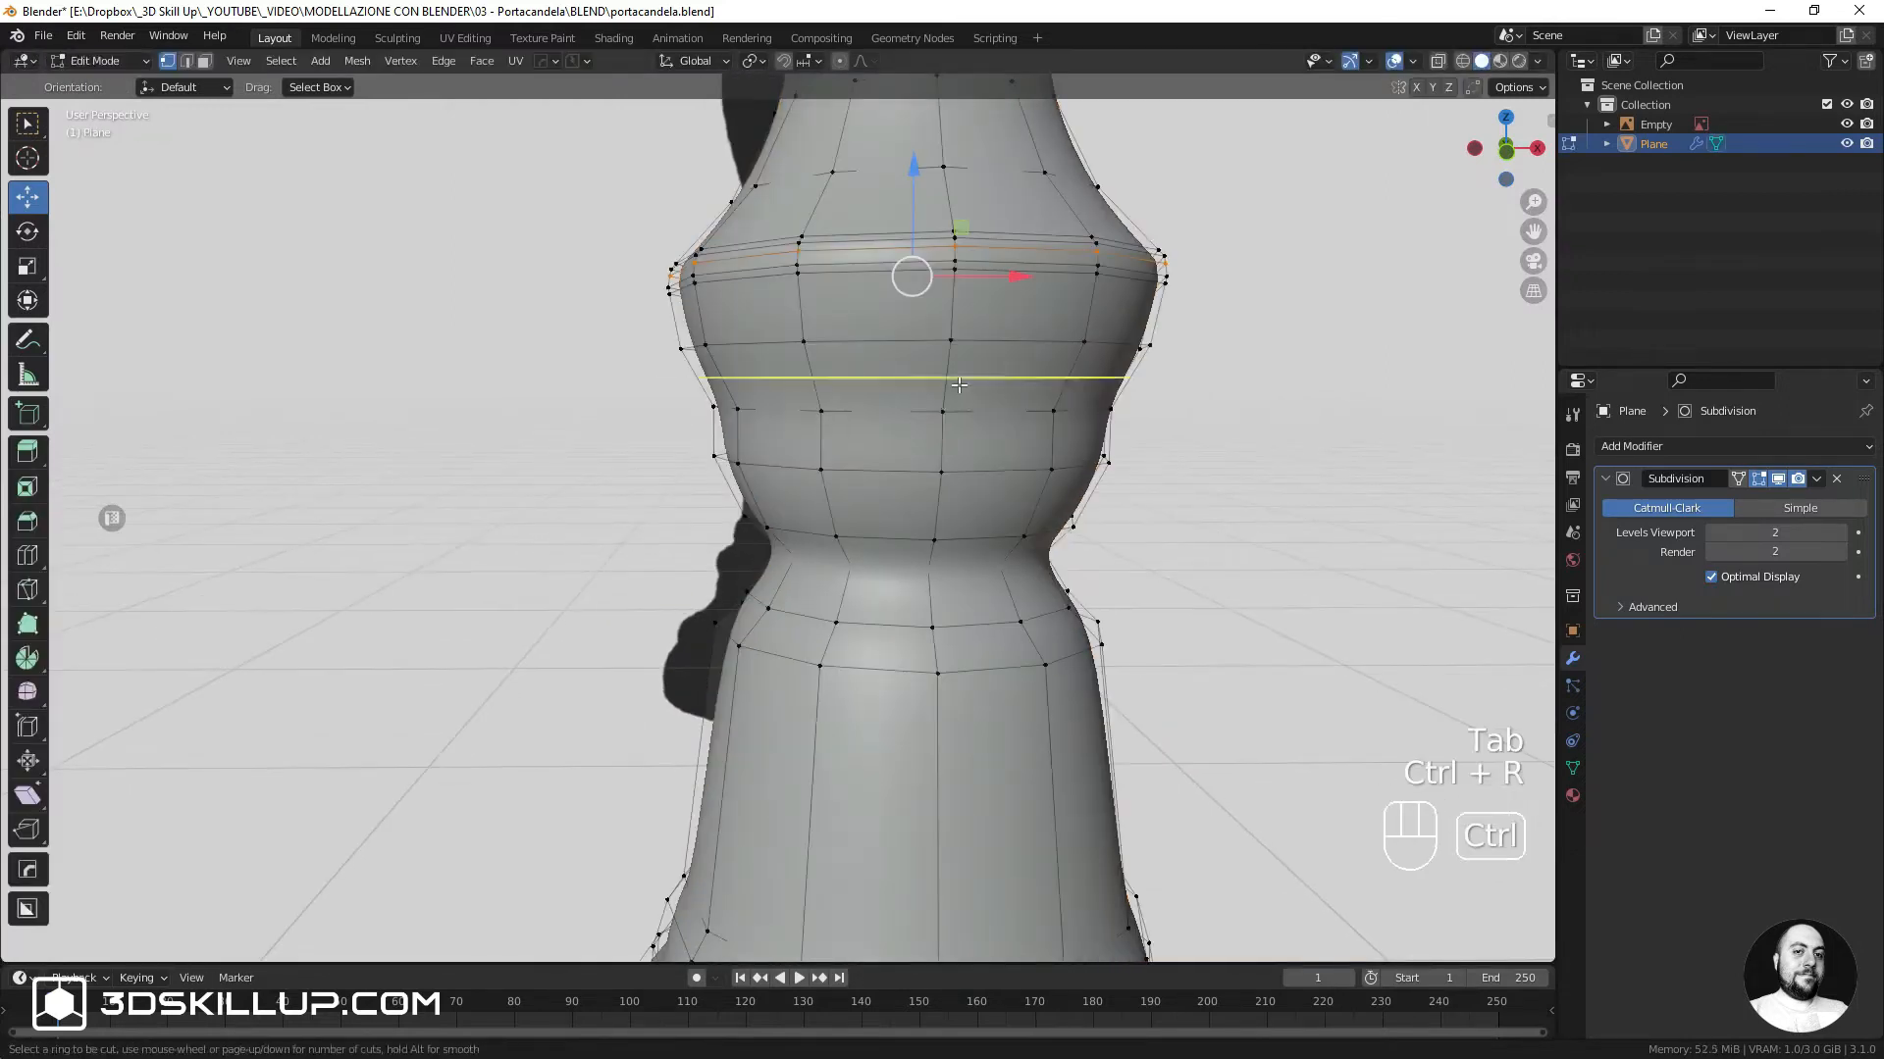
pyautogui.click(945, 394)
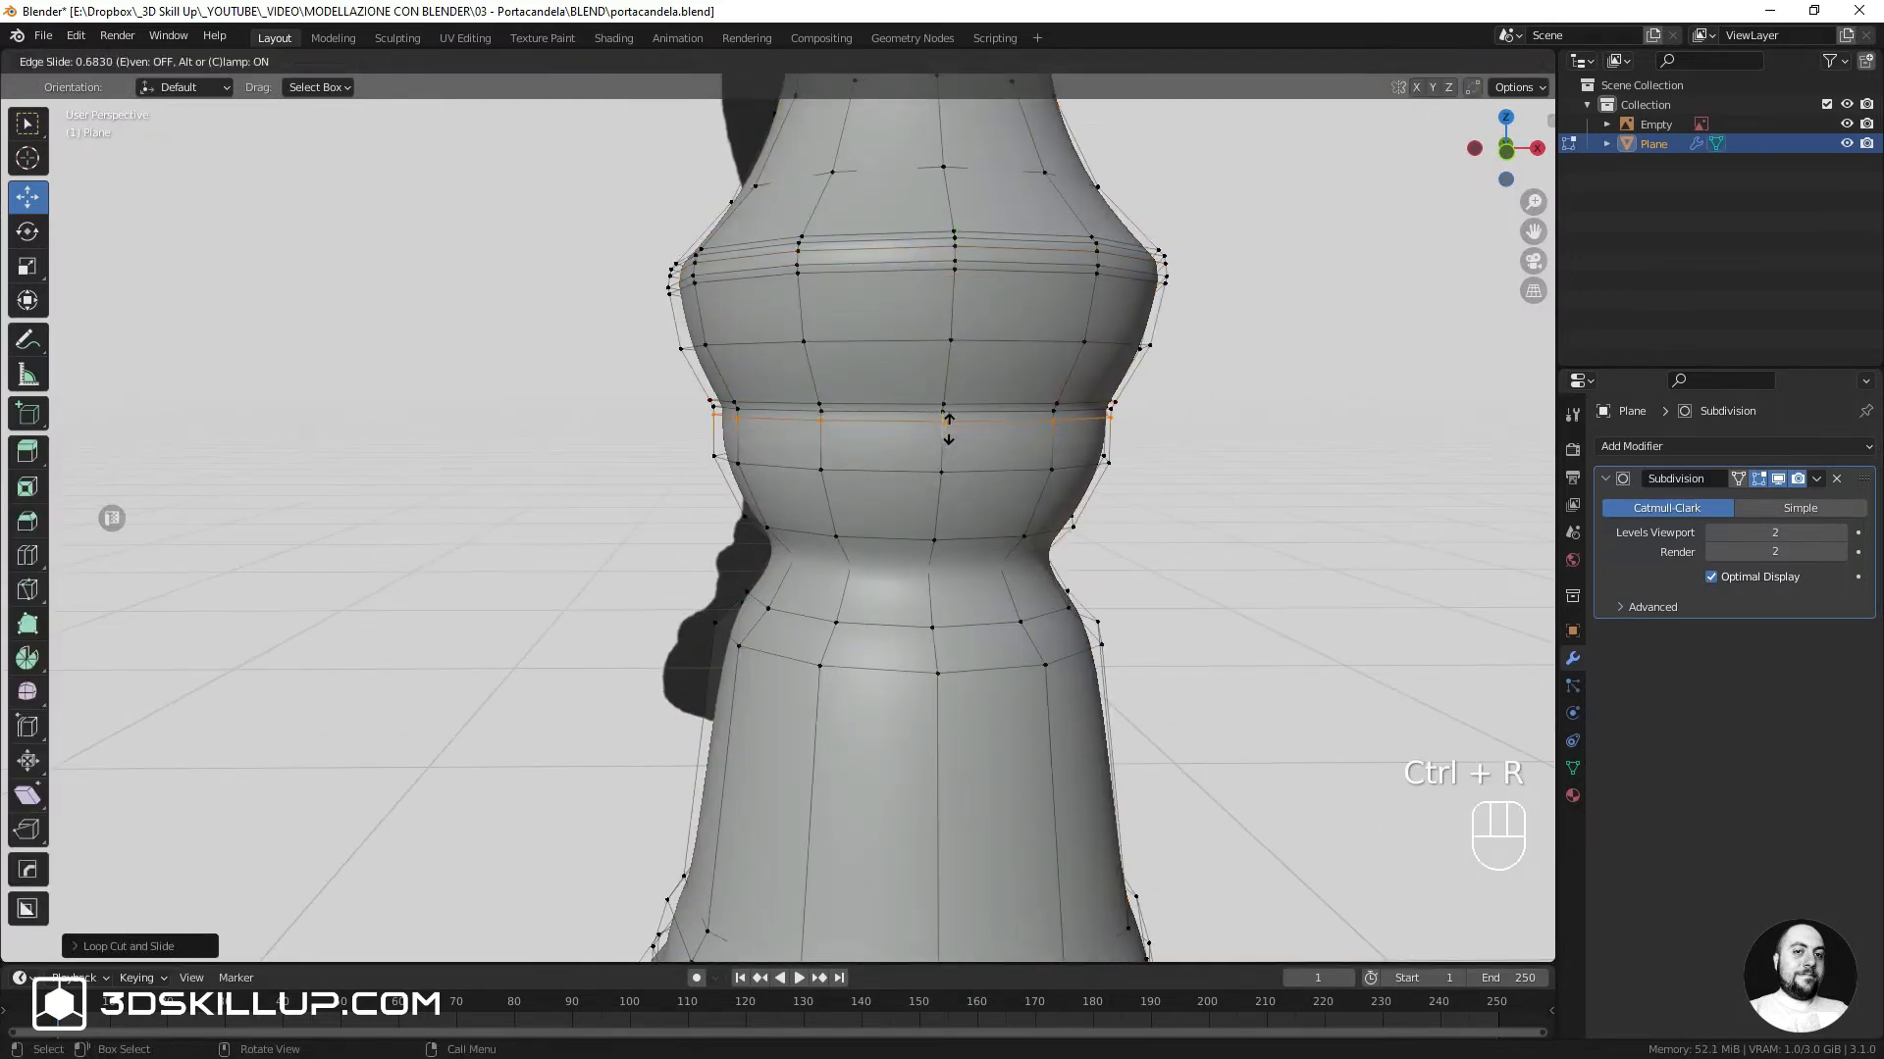
pyautogui.click(948, 424)
# Add two edge loops around the groove between the collar and the foot, and return to Object Mode
pyautogui.hotkey('ctrl', 'r')
pyautogui.click(933, 574)
pyautogui.click(932, 558)
pyautogui.hotkey('ctrl', 'r')
pyautogui.click(933, 592)
pyautogui.click(933, 581)
pyautogui.press('Tab')
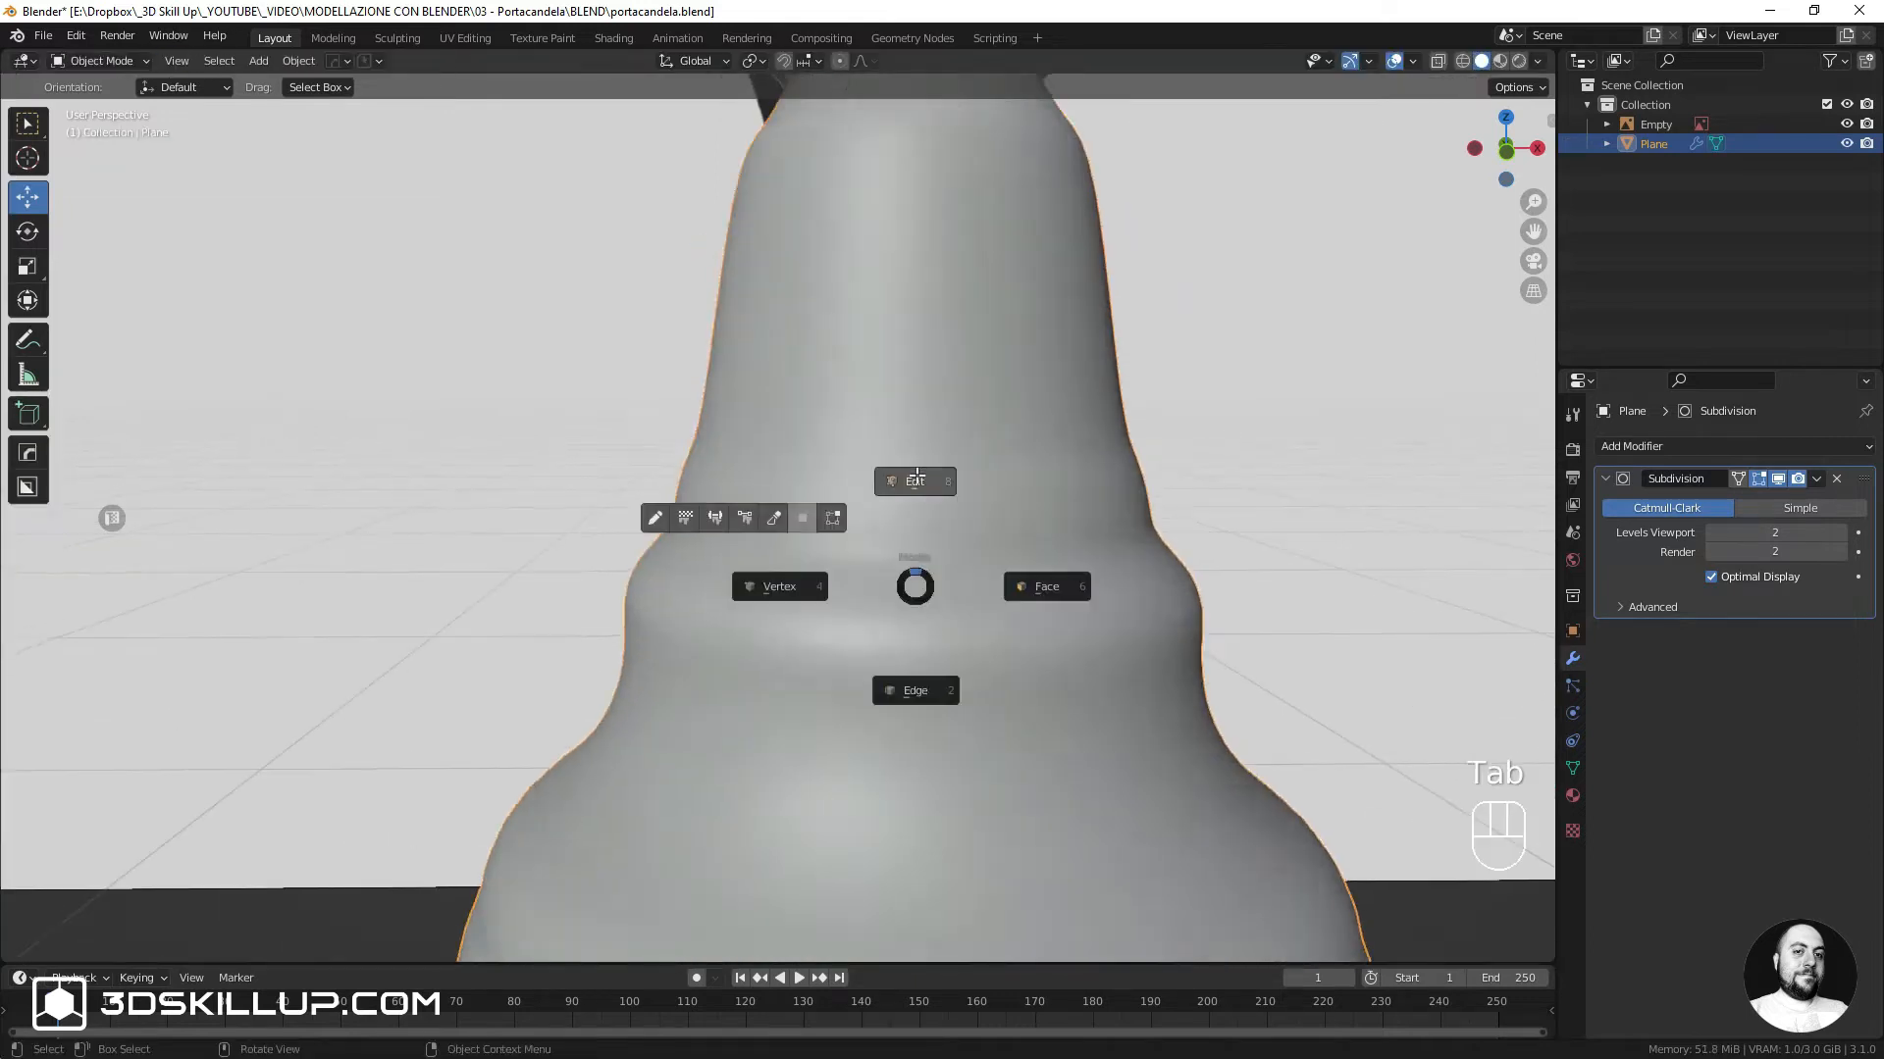
# In Edit Mode, add supporting edge loops just below and above the ledge's outer edge under the tapered foot section, and return to Object Mode
pyautogui.press('Tab')
pyautogui.hotkey('ctrl', 'r')
pyautogui.click(962, 652)
pyautogui.click(965, 639)
pyautogui.hotkey('ctrl', 'r')
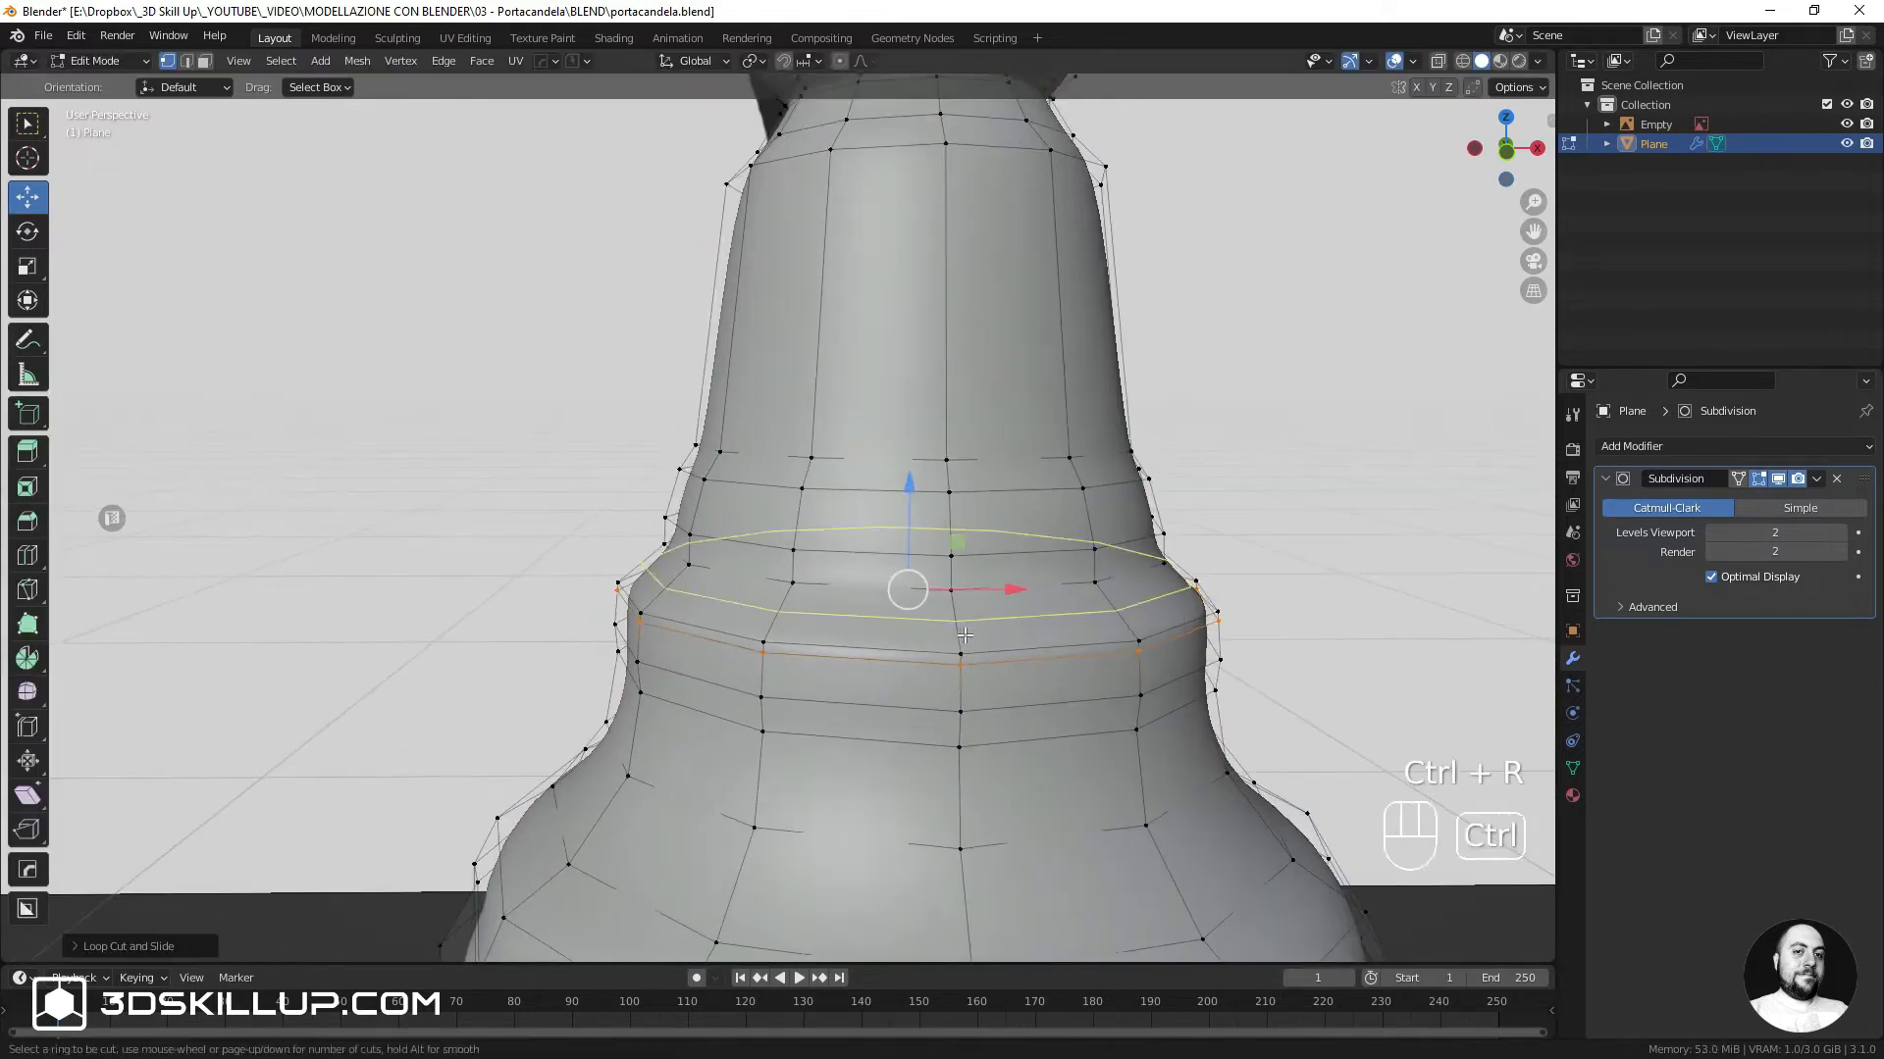
pyautogui.click(964, 635)
pyautogui.click(965, 637)
pyautogui.press('Tab')
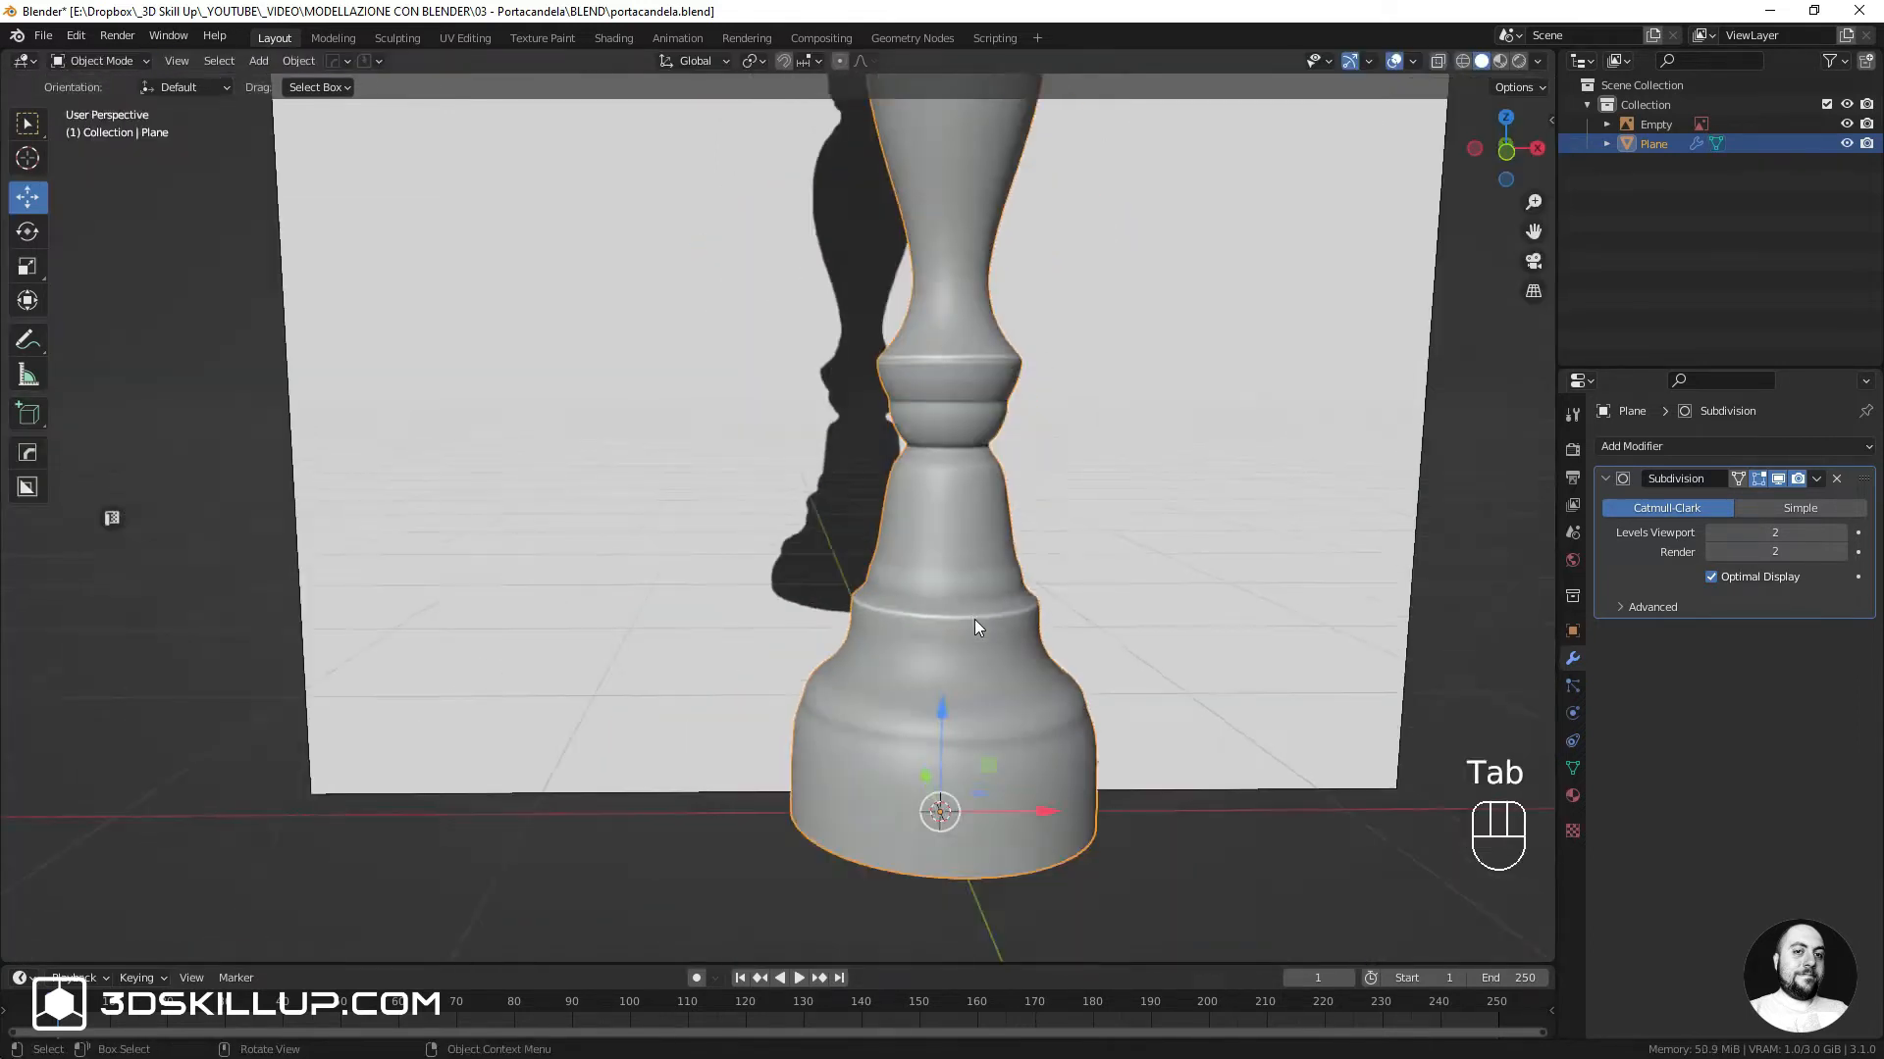
# Add an edge loop on the ledge's sloped top, near the crease where the tapered foot section begins, and check it in Object Mode
pyautogui.scroll(8, 974, 620)
pyautogui.press('Tab')
pyautogui.hotkey('ctrl', 'r')
pyautogui.click(962, 588)
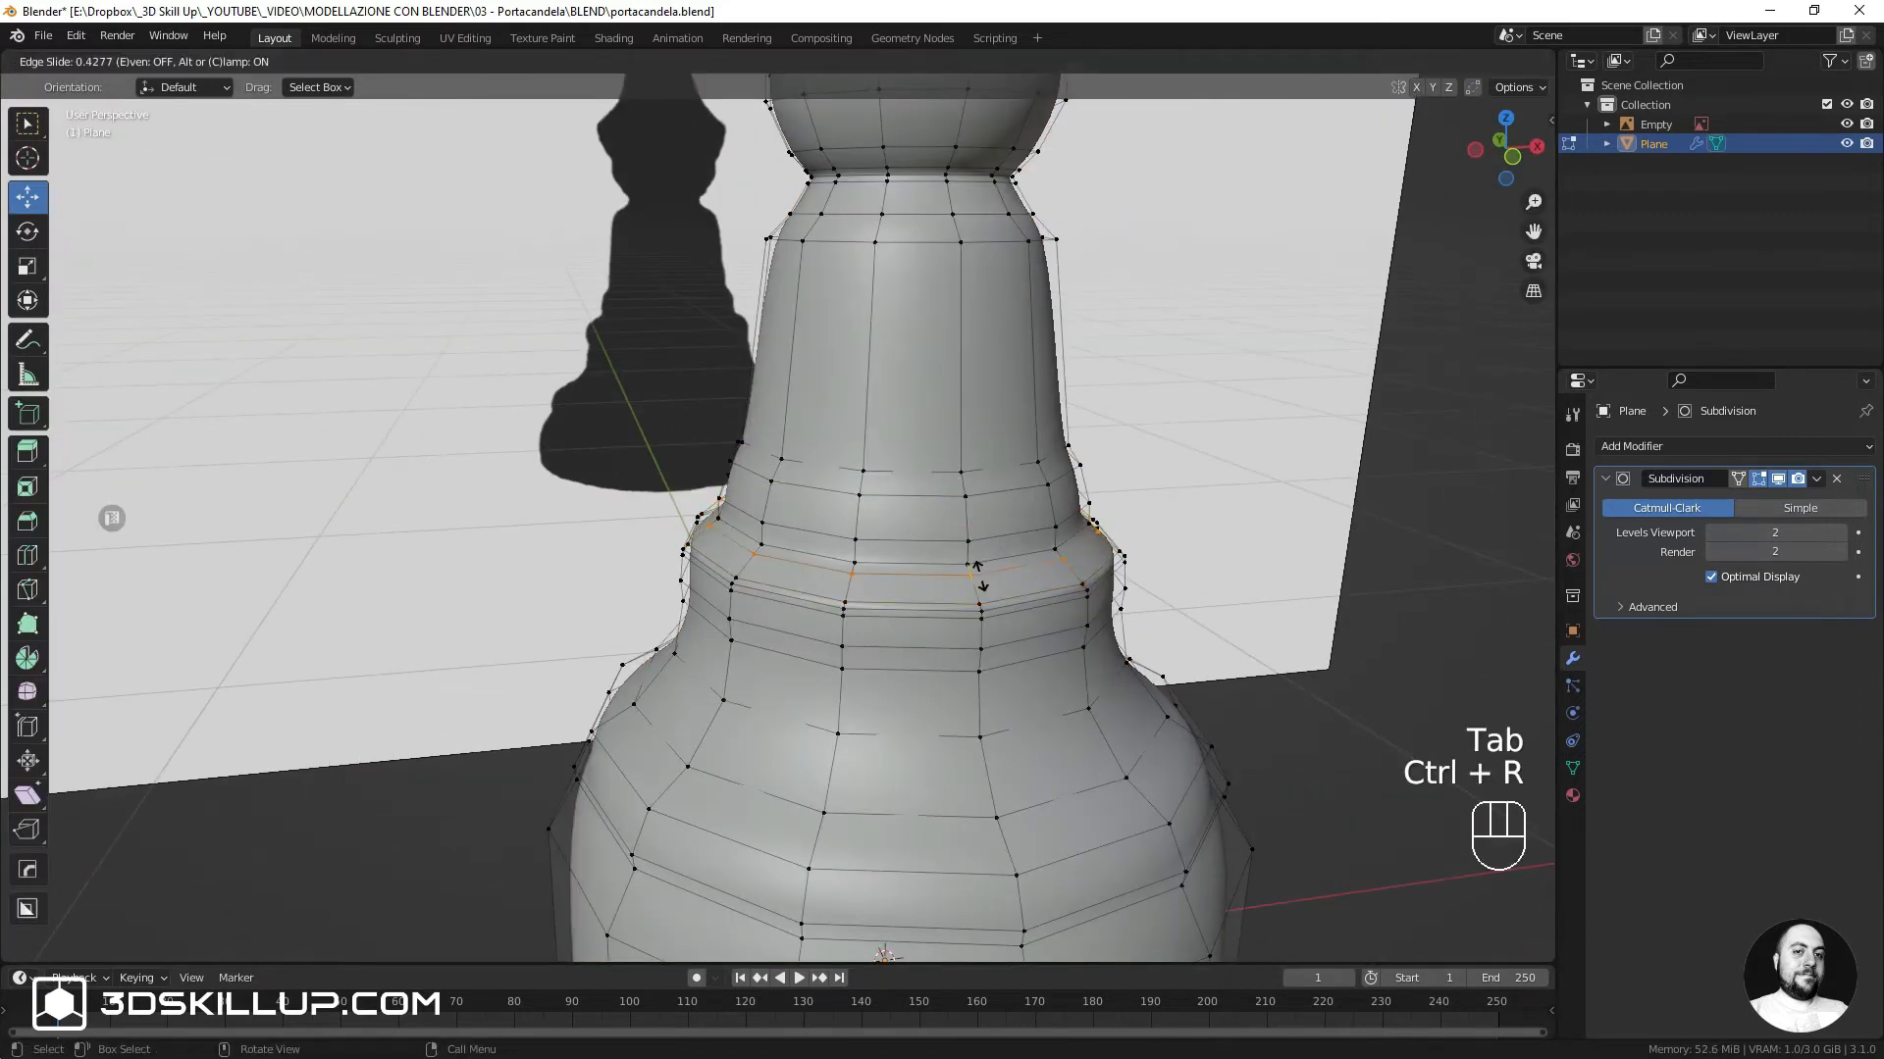
pyautogui.click(976, 573)
pyautogui.press('Tab')
# In Edit Mode, add an edge loop just below the groove between the base's dome and its cylindrical bottom part
pyautogui.press('Tab')
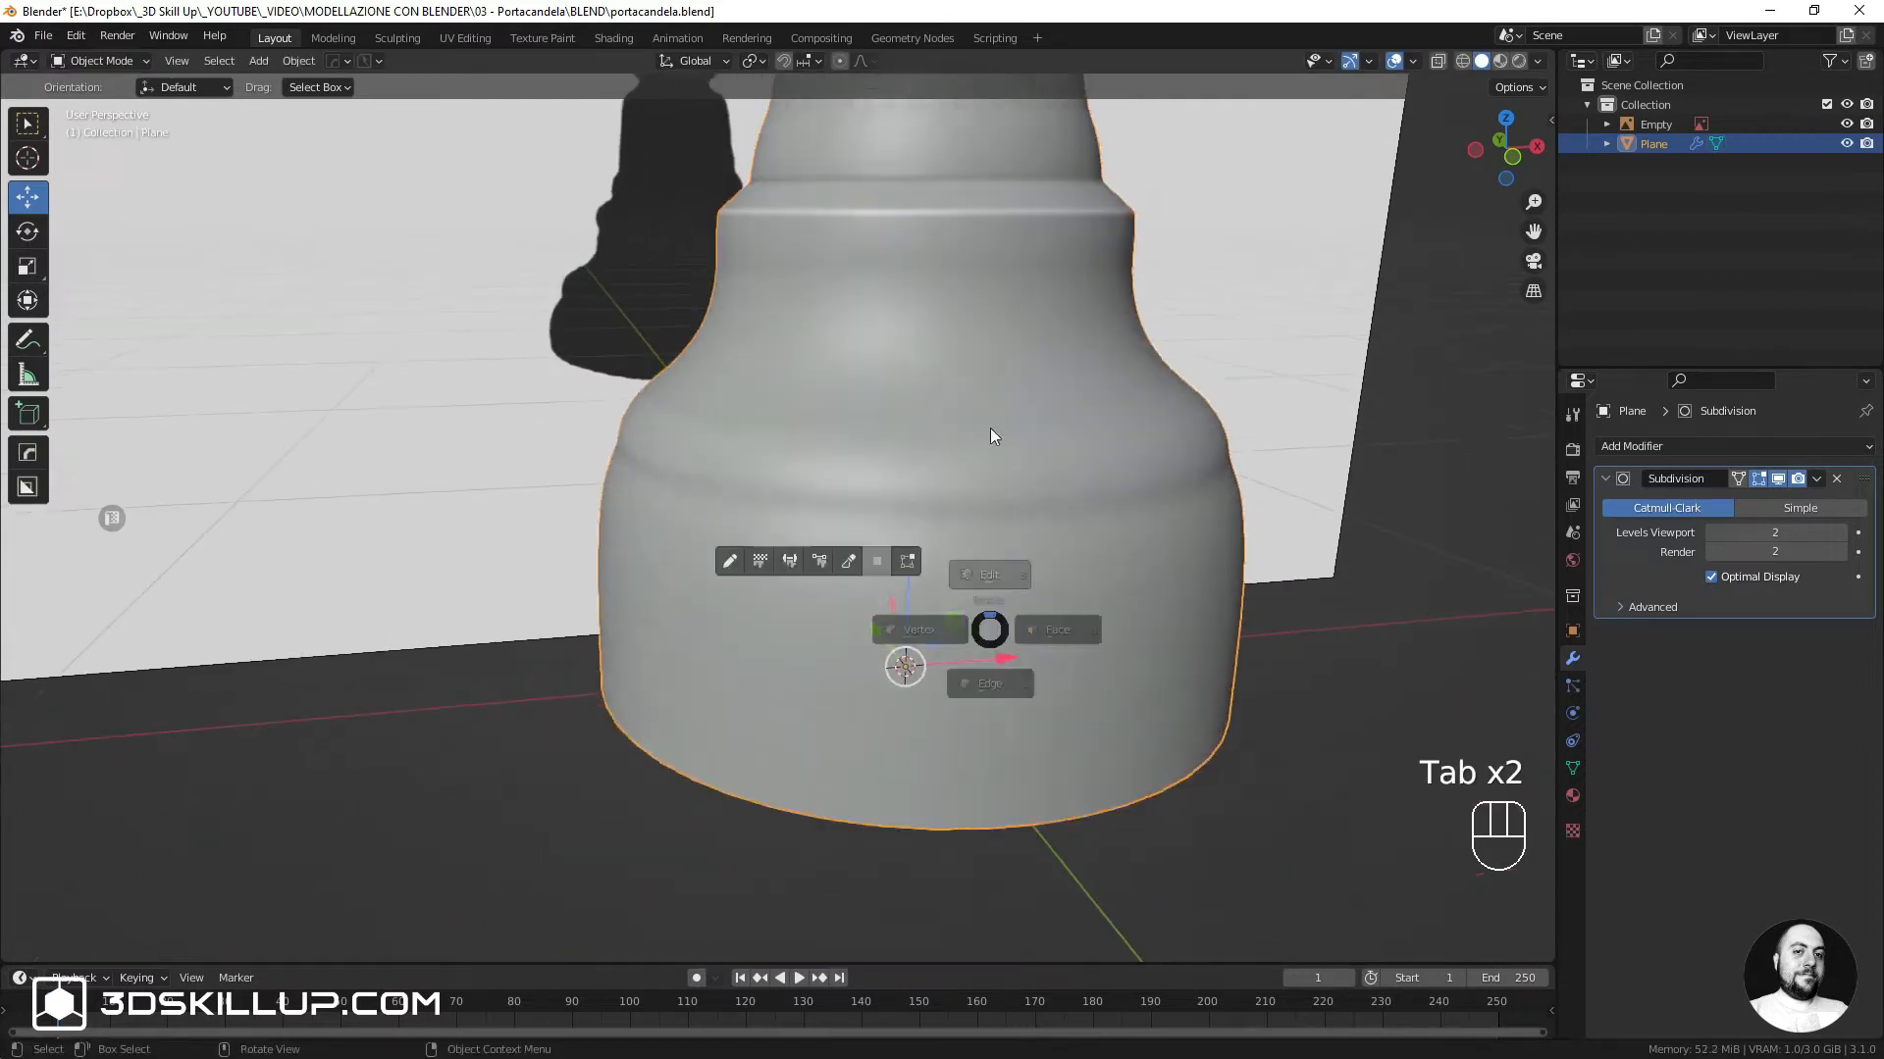
pyautogui.hotkey('ctrl', 'r')
pyautogui.click(912, 520)
pyautogui.click(913, 524)
# Add edge loops closely below and above the upper edge of the base's cylindrical bottom part
pyautogui.hotkey('ctrl', 'r')
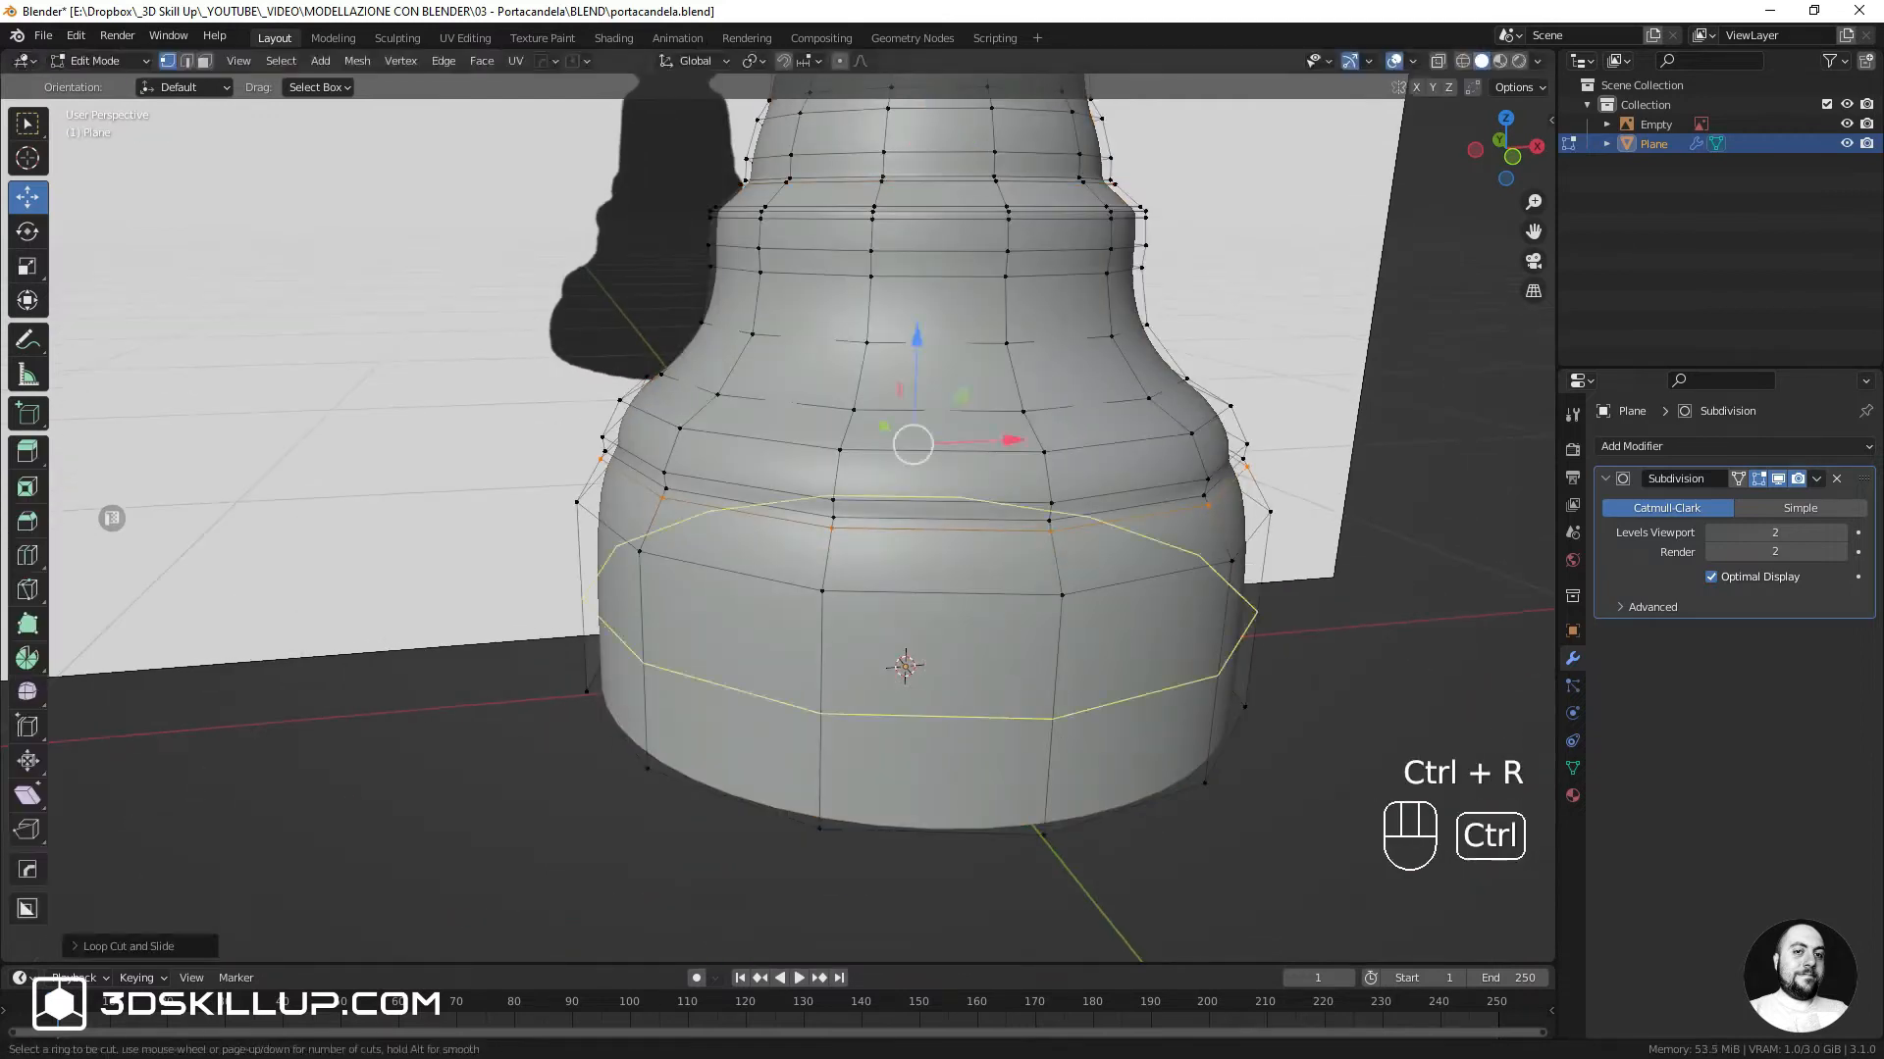
pyautogui.click(1075, 714)
pyautogui.click(1080, 615)
pyautogui.hotkey('ctrl', 'r')
pyautogui.click(1074, 569)
pyautogui.click(1073, 588)
# Add an edge loop slightly above the base's groove and check the smoothed shape in Object Mode
pyautogui.hotkey('ctrl', 'r')
pyautogui.rightClick(1054, 502)
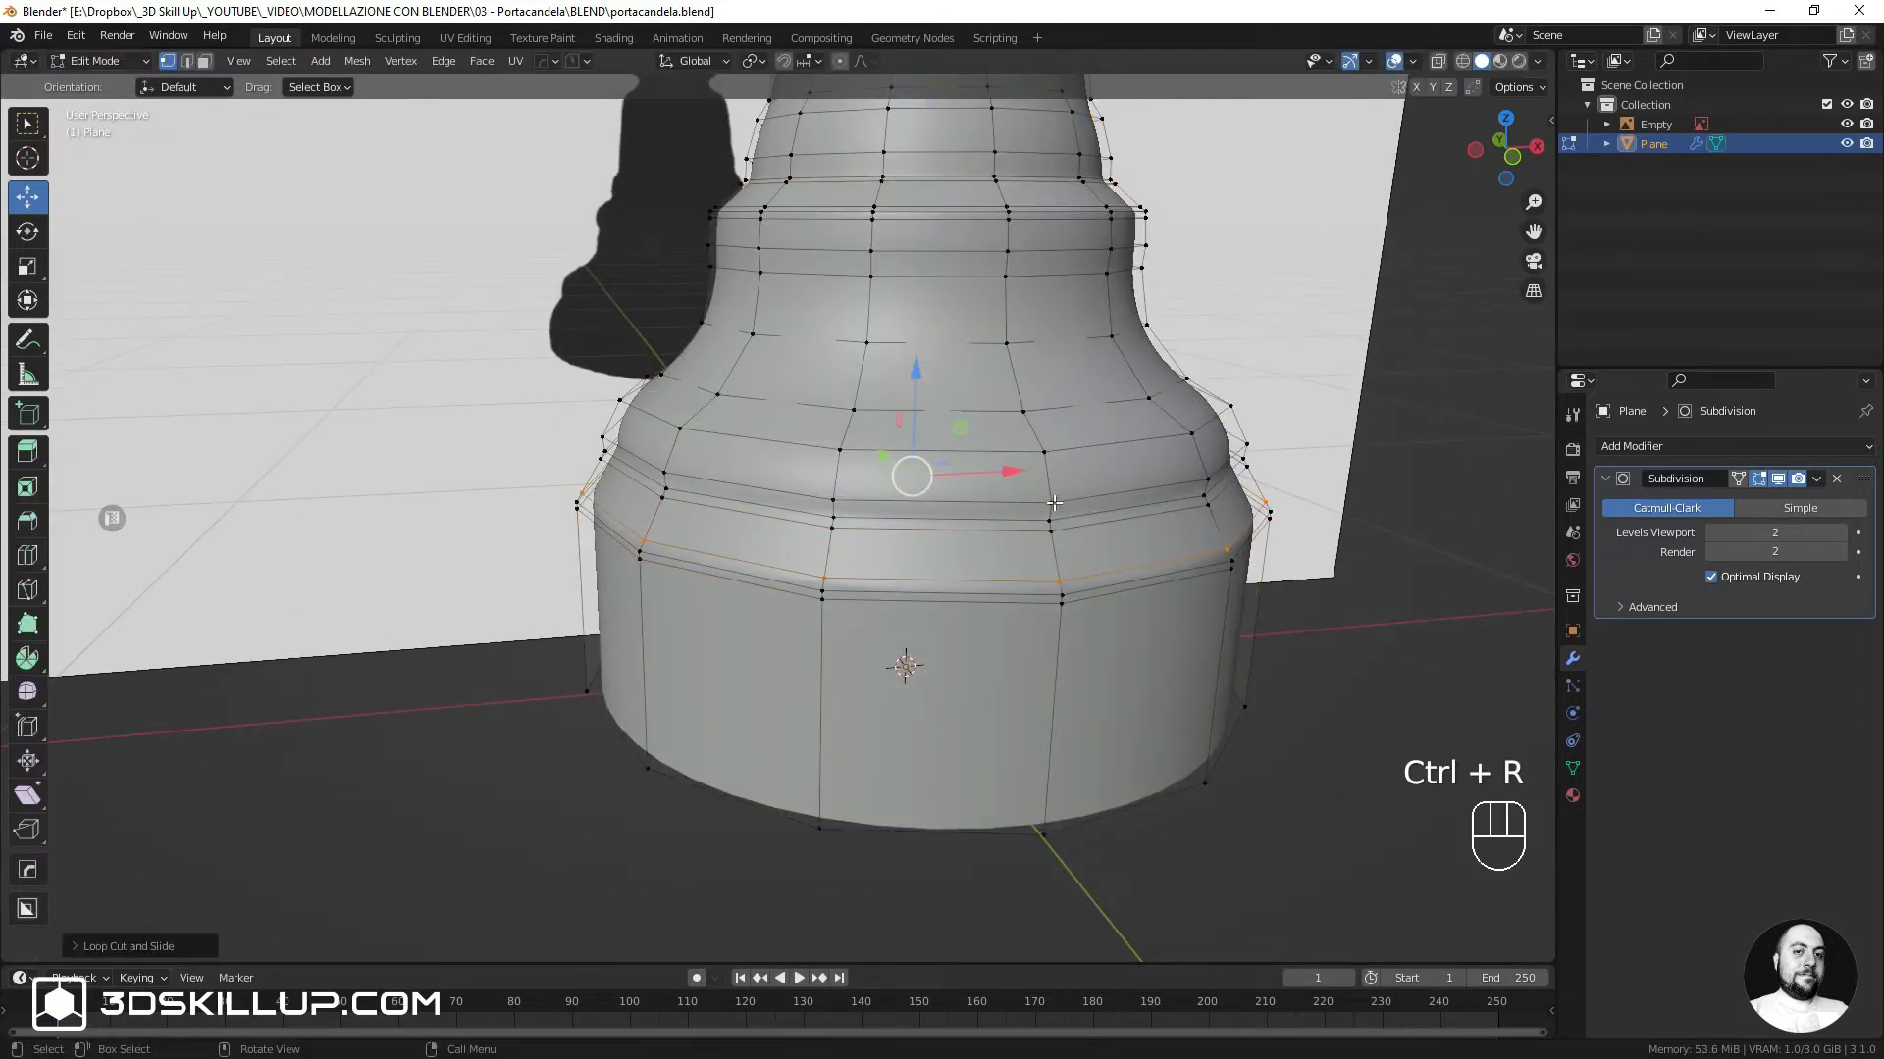
pyautogui.hotkey('ctrl', 'r')
pyautogui.click(1055, 481)
pyautogui.click(1059, 476)
pyautogui.press('Tab')
# Add an edge loop between the base's groove and the cylinder's upper edge, then inspect the whole candlestick in Object Mode
pyautogui.press('Tab')
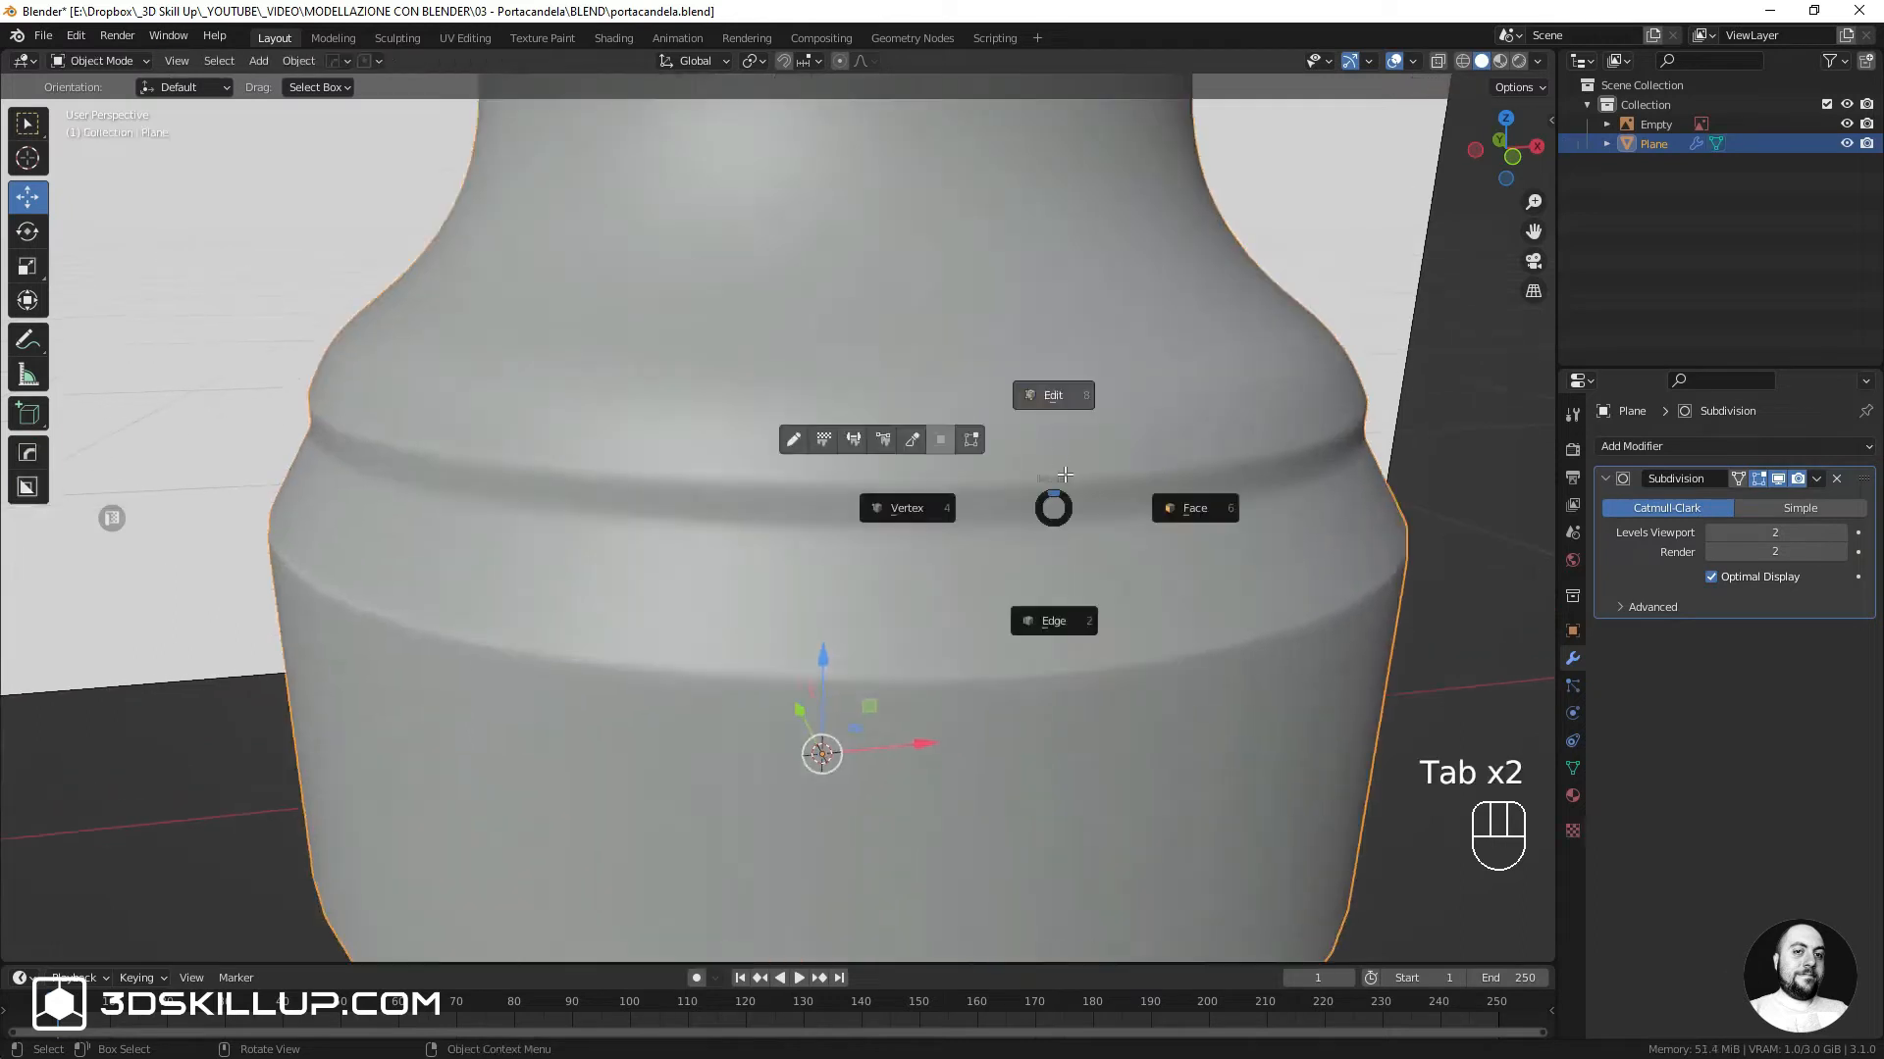
pyautogui.hotkey('ctrl', 'r')
pyautogui.click(1050, 536)
pyautogui.click(1051, 534)
pyautogui.press('Tab')
pyautogui.scroll(-7, 1055, 441)
pyautogui.keyDown('shift'); pyautogui.moveTo(1057, 480); pyautogui.dragTo(1012, 814, button='middle'); pyautogui.keyUp('shift')
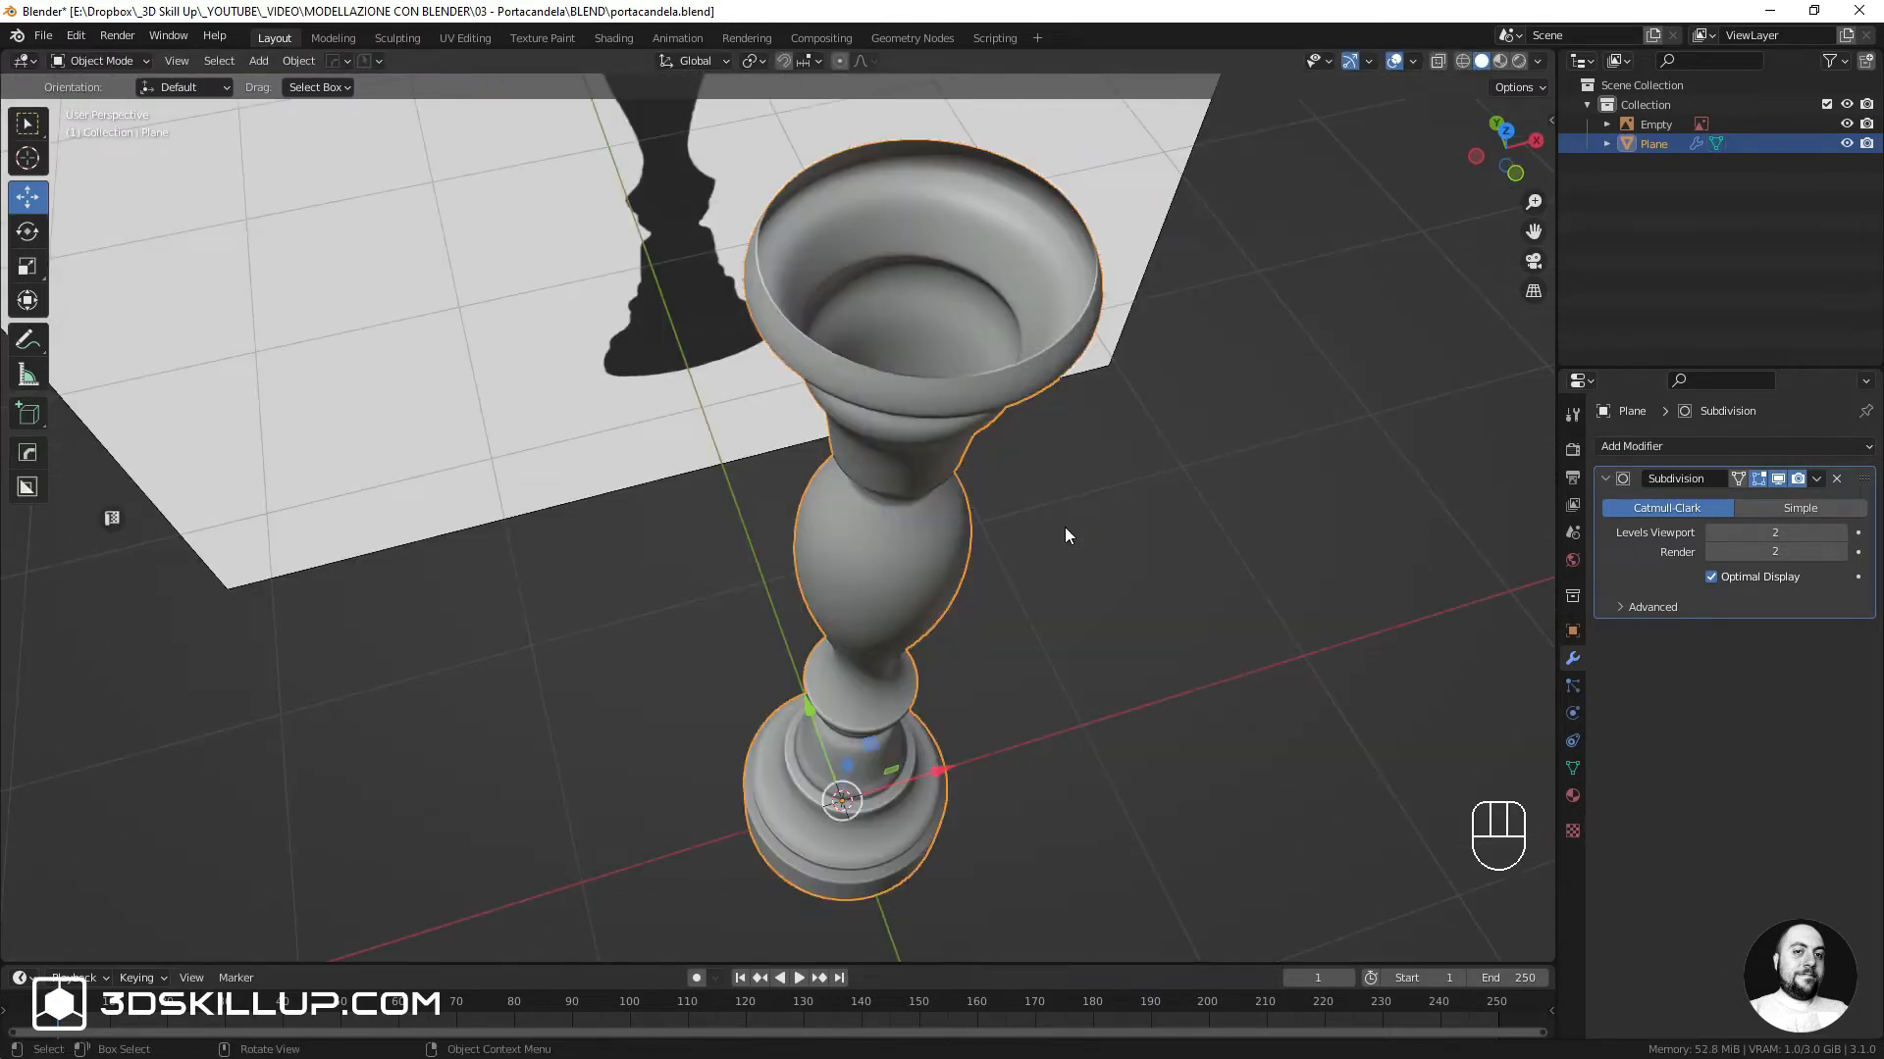
# Select the cup's top rim edge loop, extrude and scale it inward almost to the centre, and fill the remaining hole with a face
pyautogui.press('Tab')
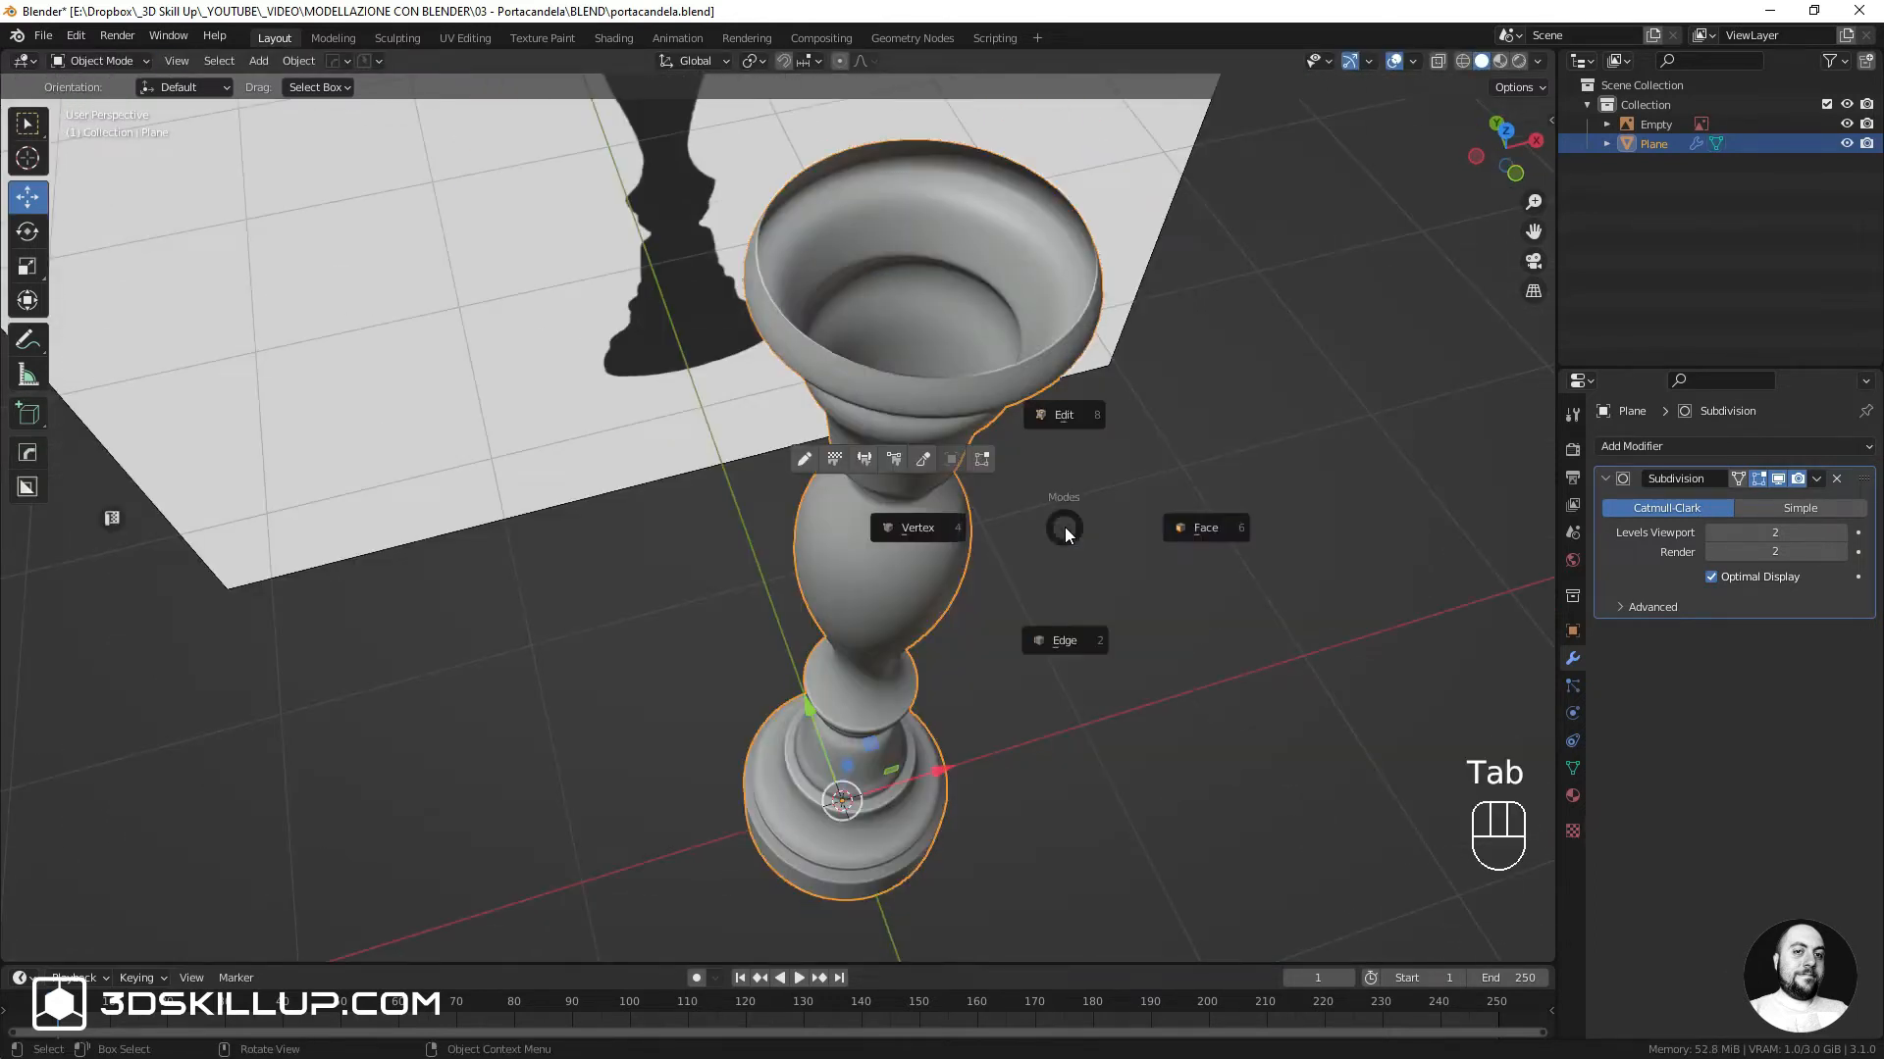
pyautogui.click(1052, 638)
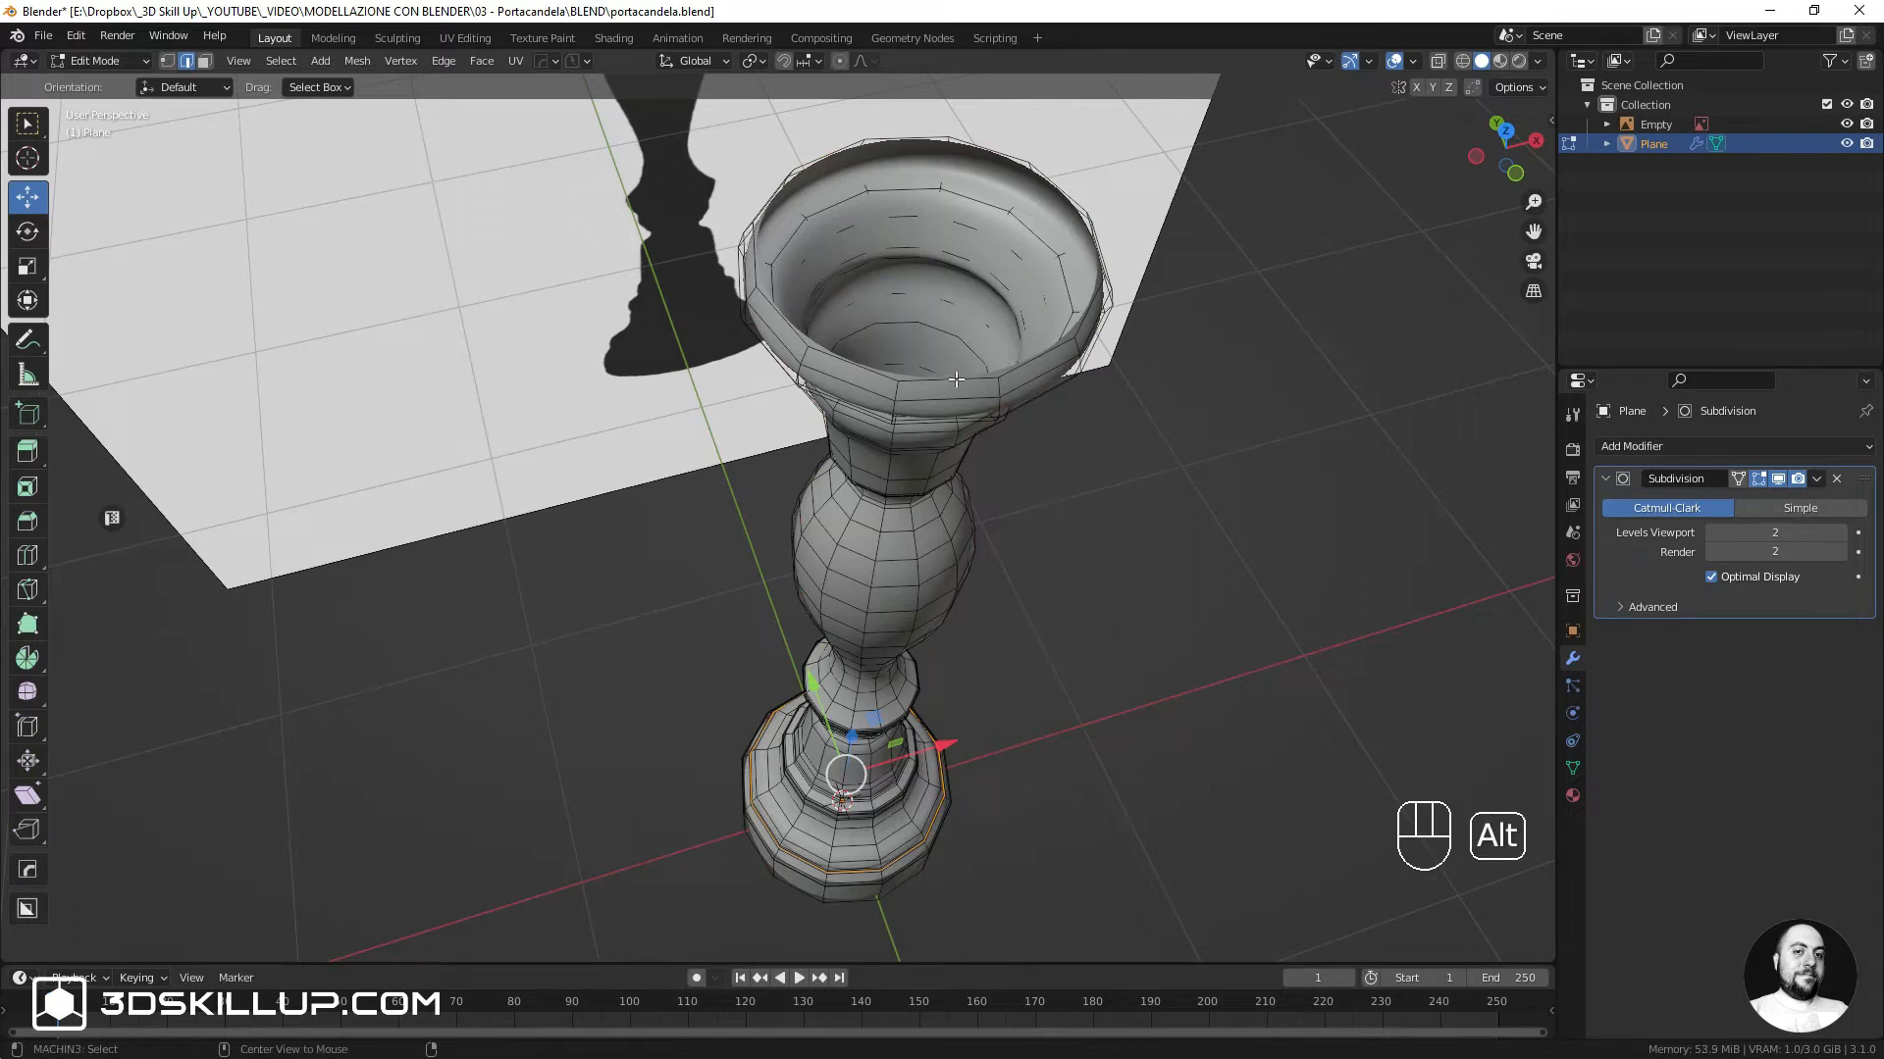
pyautogui.keyDown('alt'); pyautogui.click(955, 379); pyautogui.keyUp('alt')
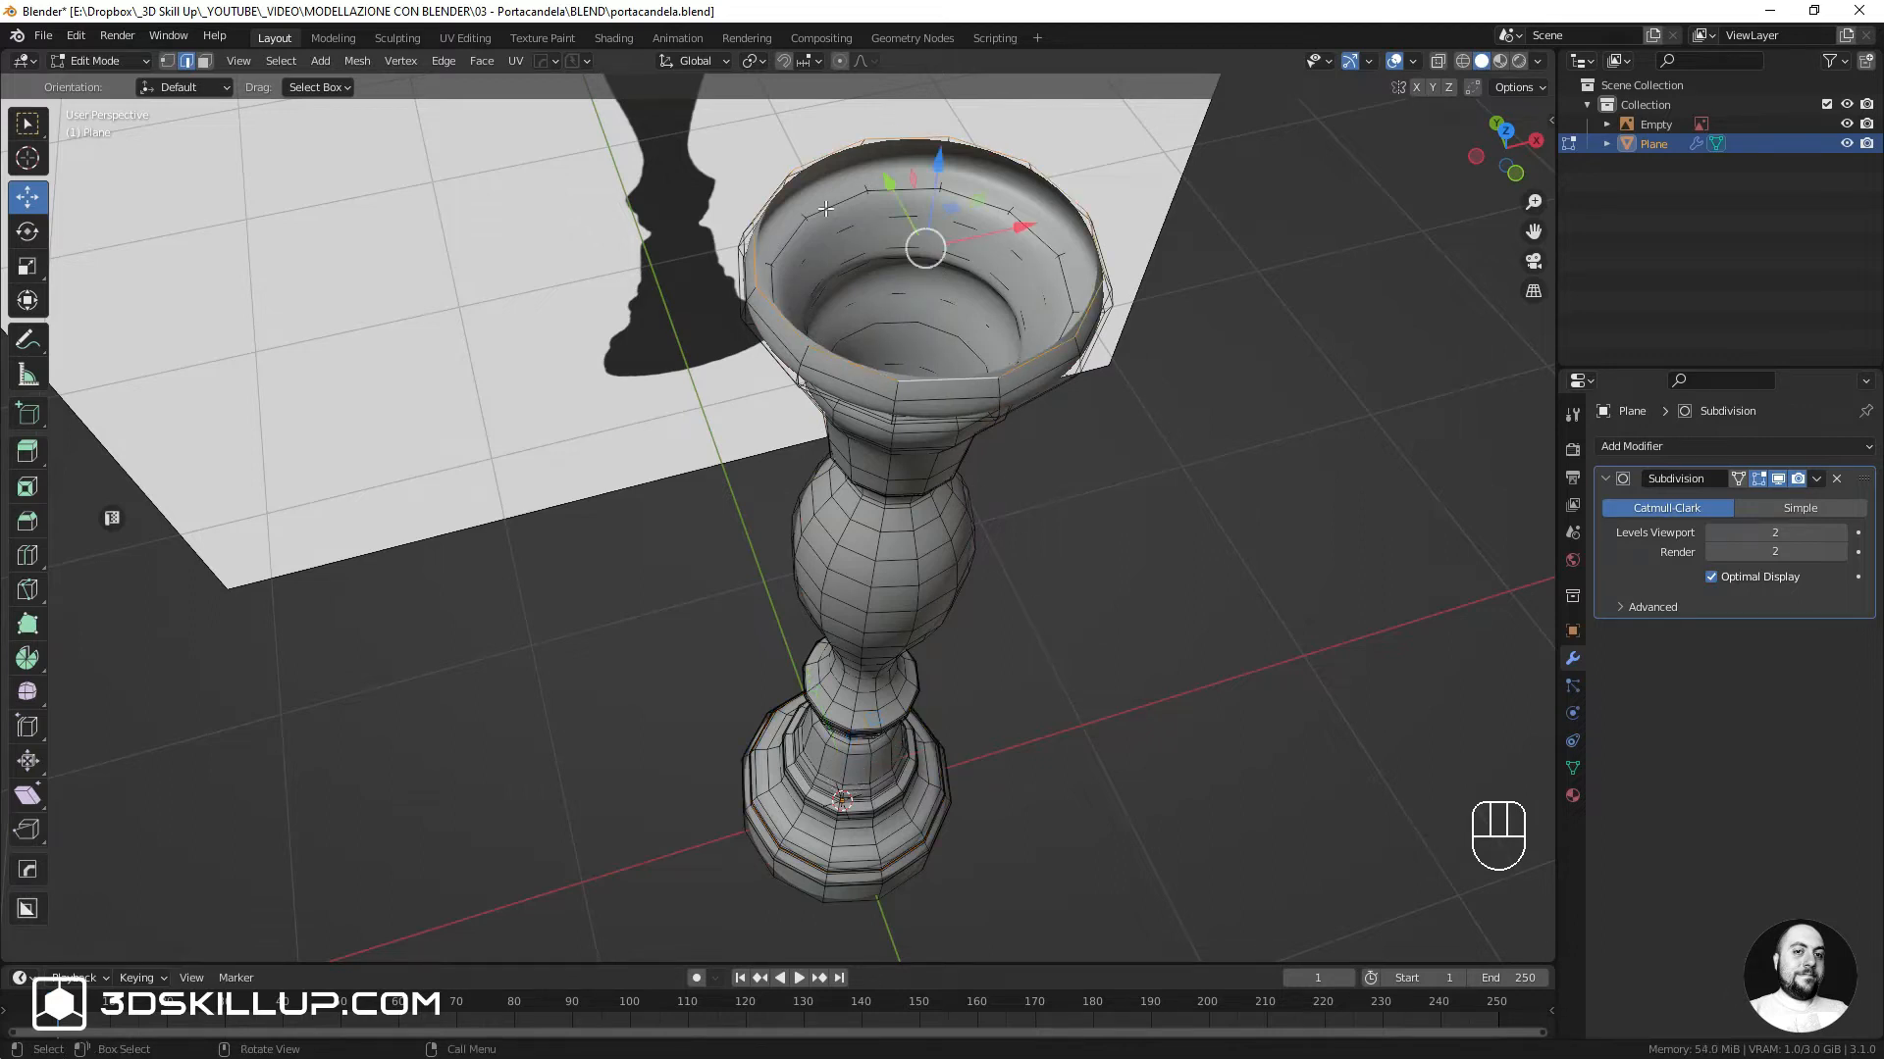
pyautogui.keyDown('shift'); pyautogui.moveTo(931, 377); pyautogui.dragTo(932, 426, button='middle'); pyautogui.keyUp('shift')
pyautogui.scroll(4, 1123, 349)
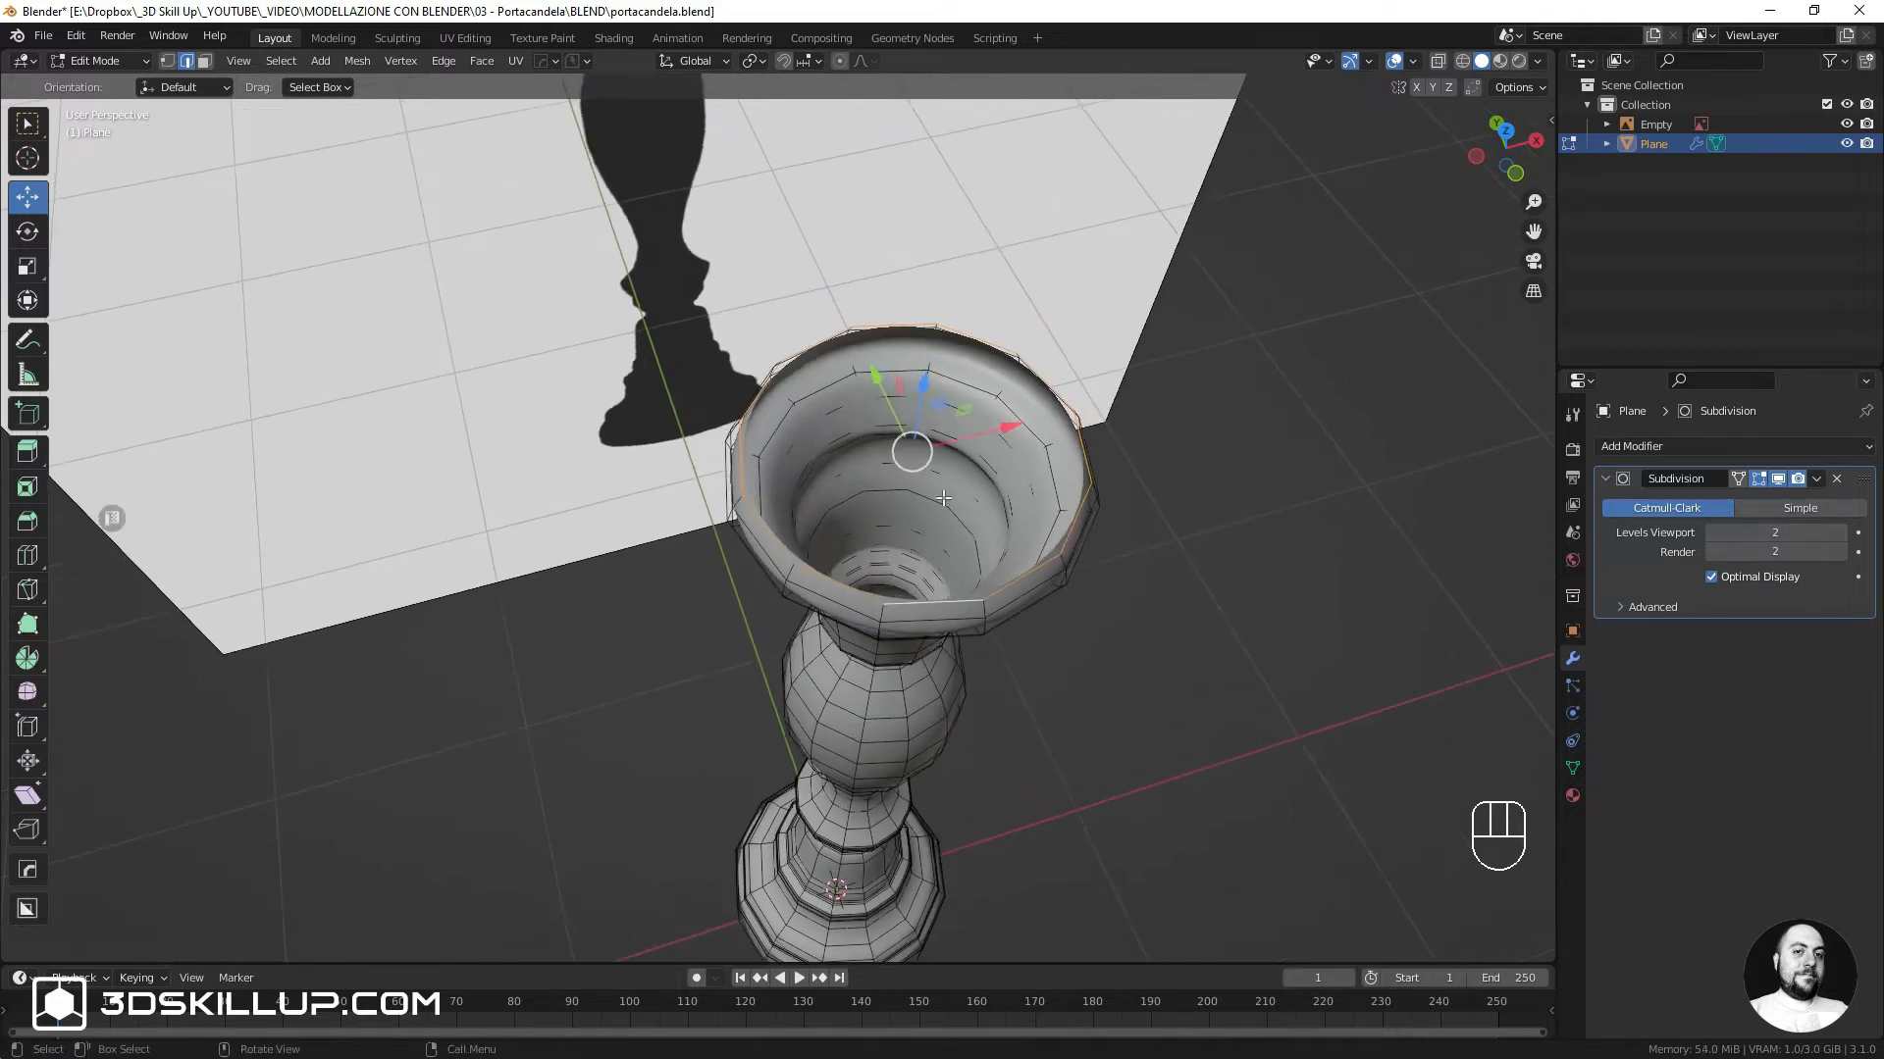
pyautogui.press('e')
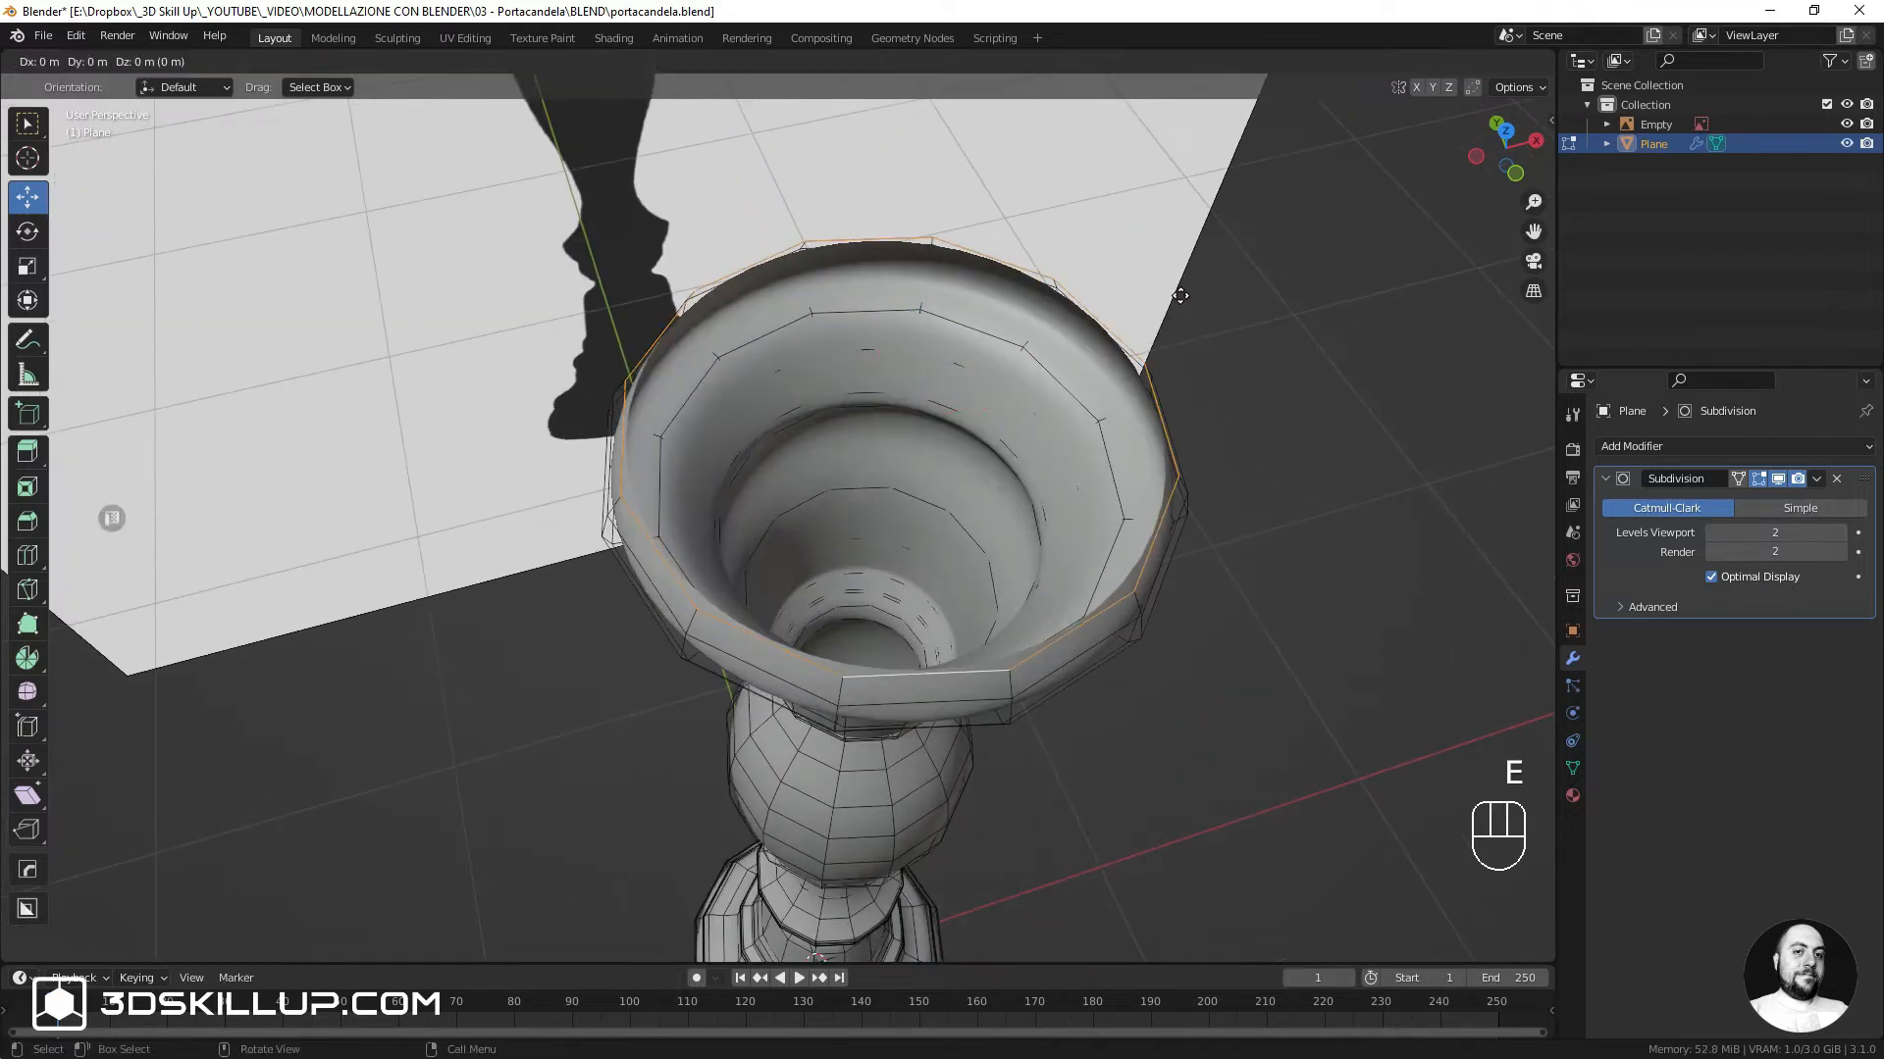
pyautogui.press('s')
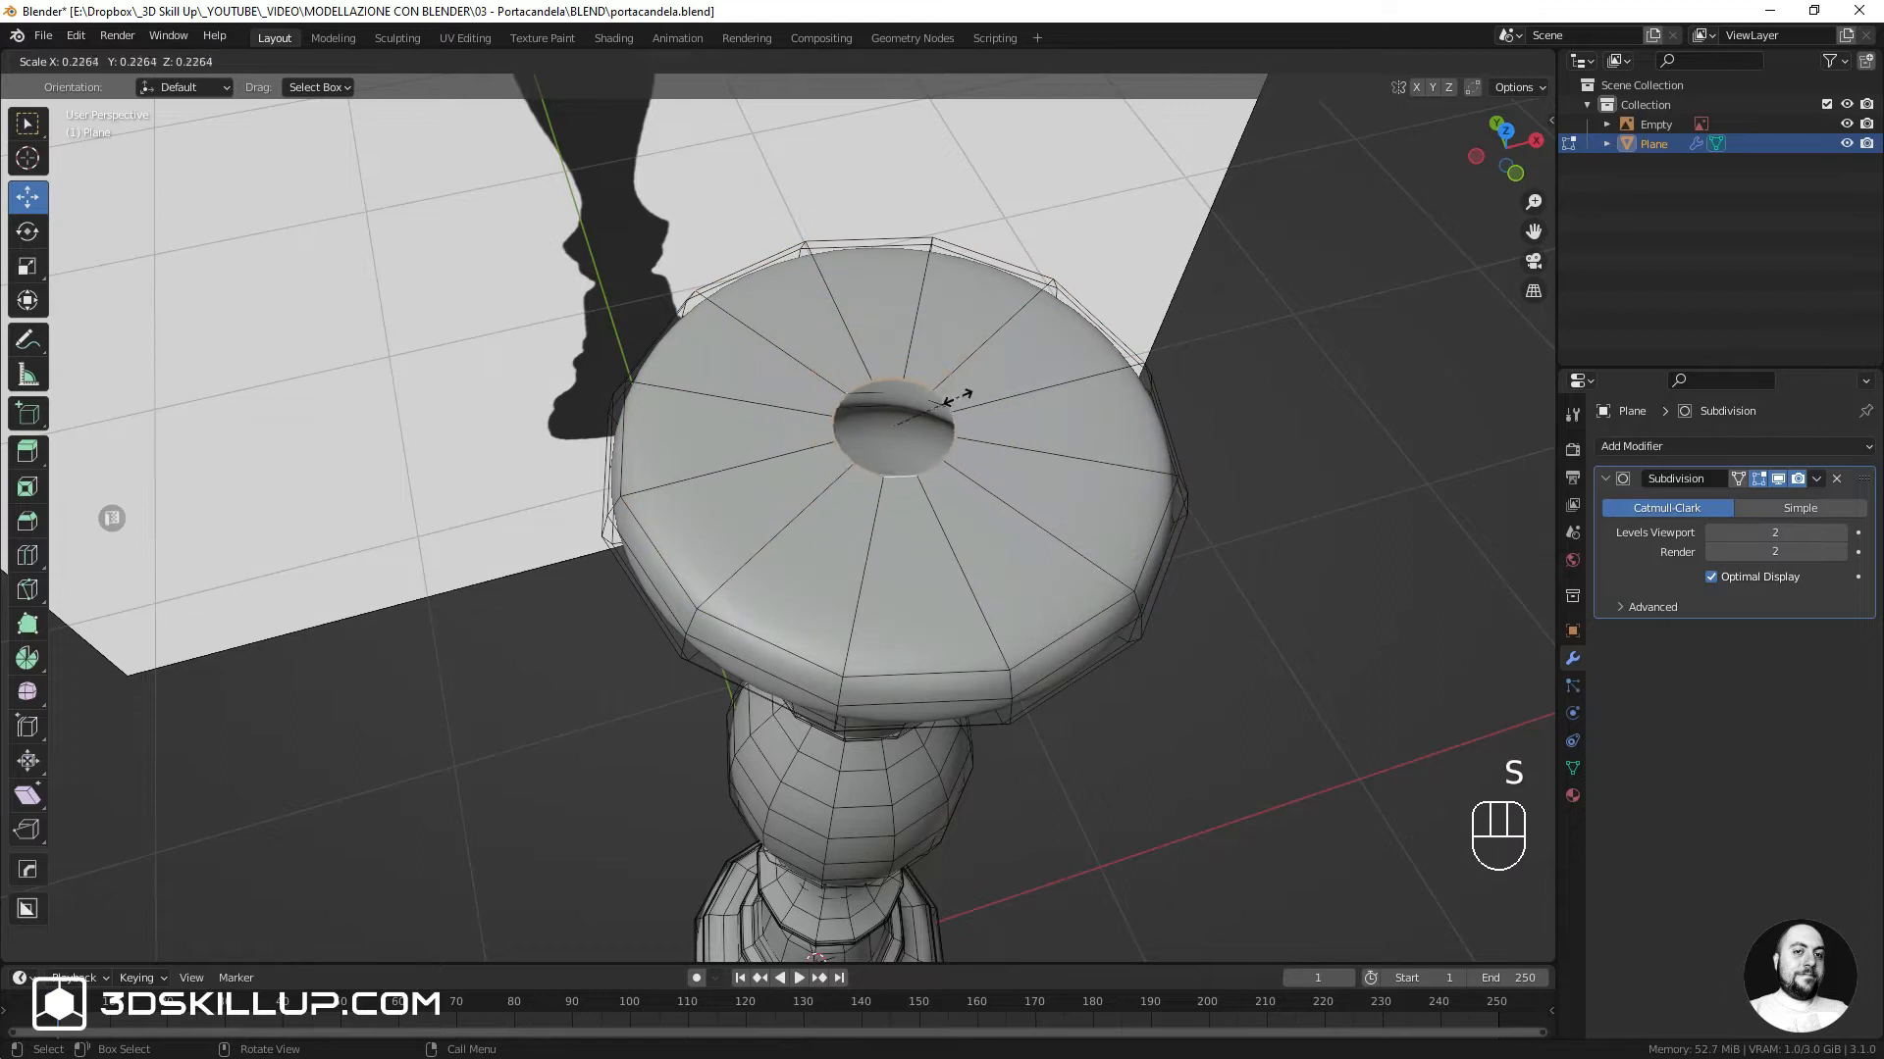
pyautogui.click(923, 412)
pyautogui.press('f')
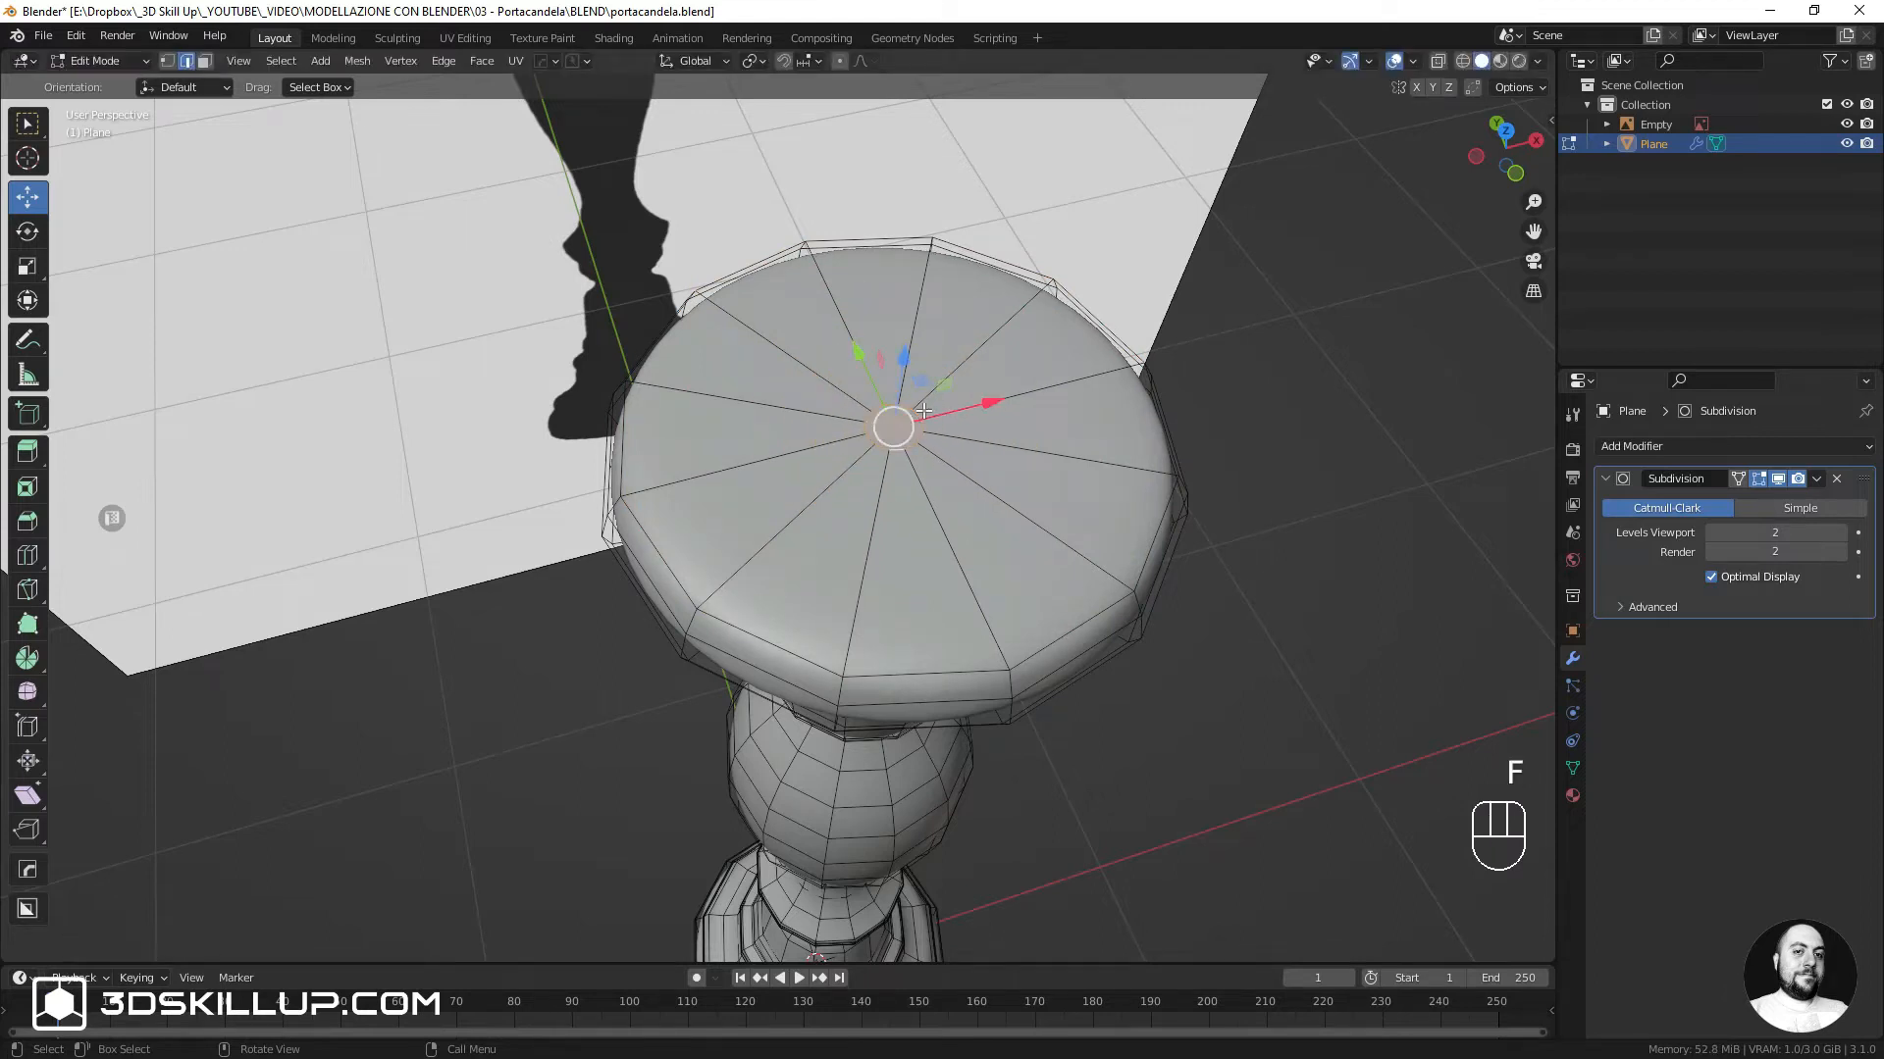
# Cut four evenly spaced concentric edge loops across the new top surface and check the result in Object Mode
pyautogui.hotkey('ctrl', 'r')
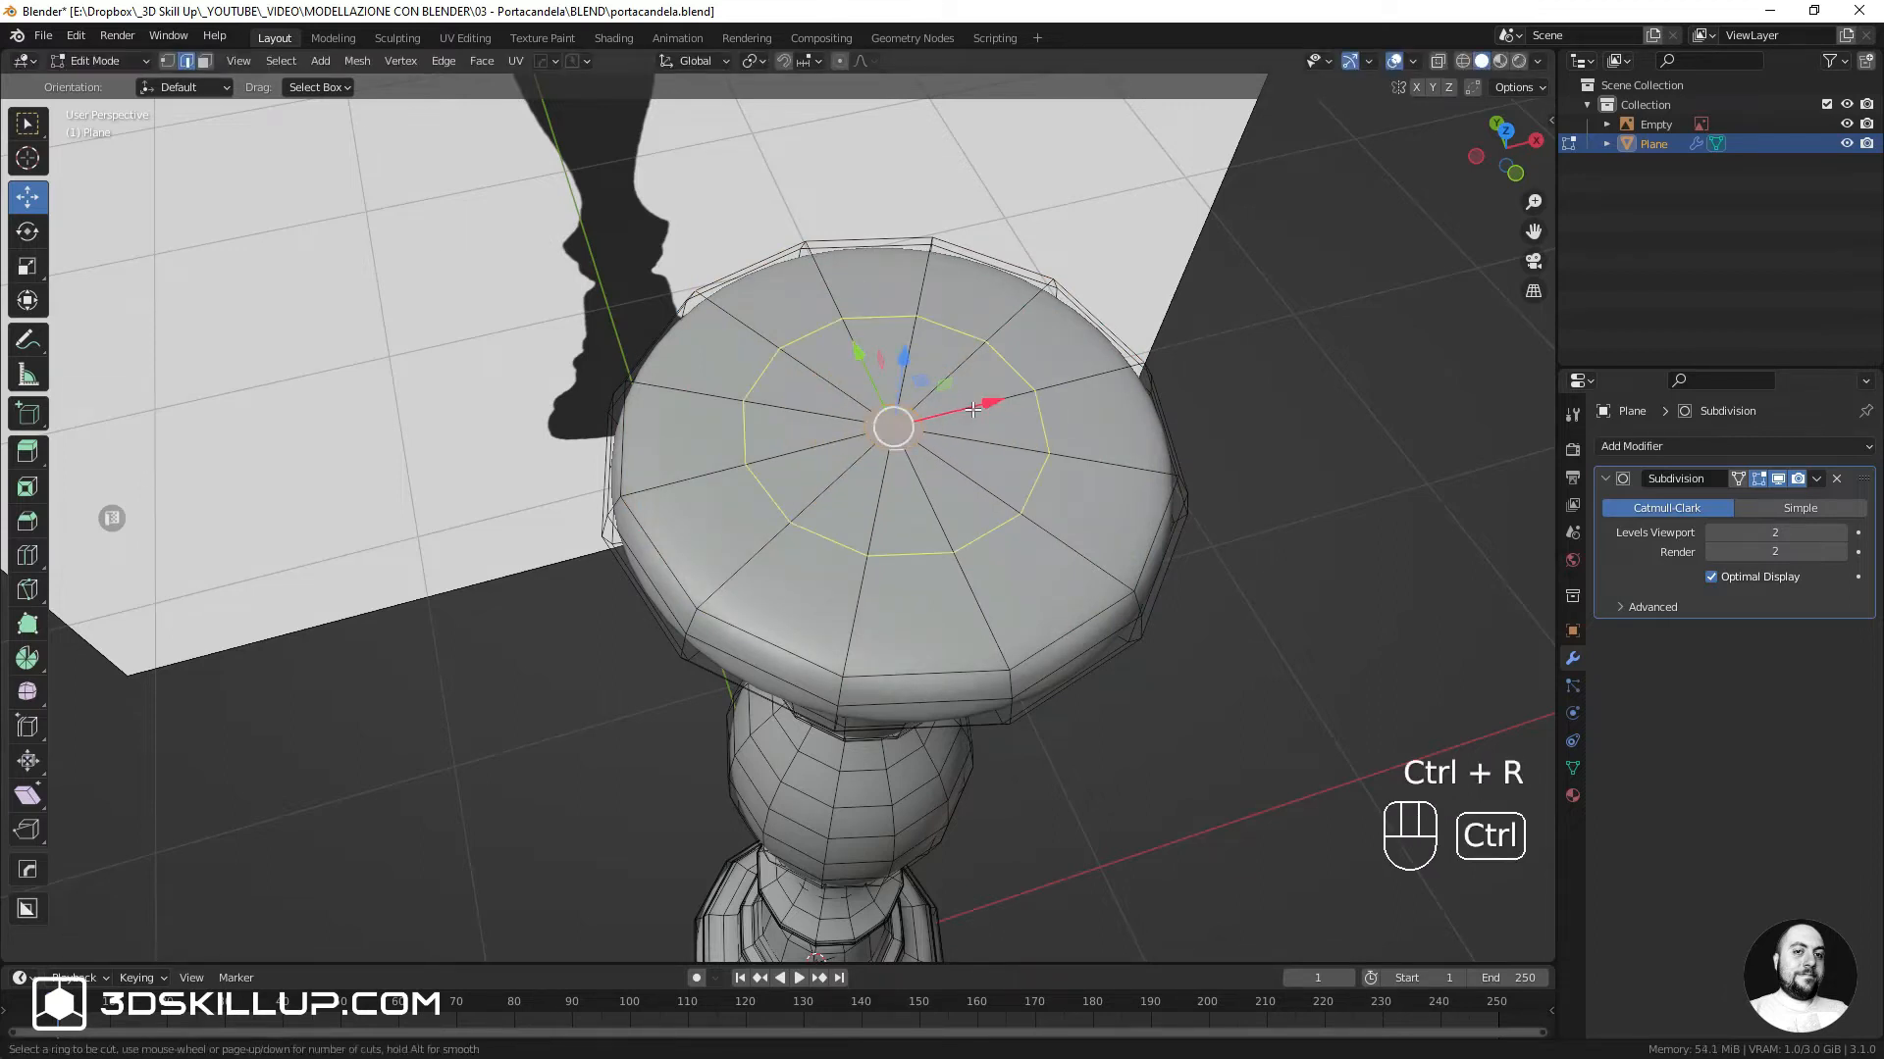
pyautogui.scroll(4, 972, 409)
pyautogui.click(972, 409)
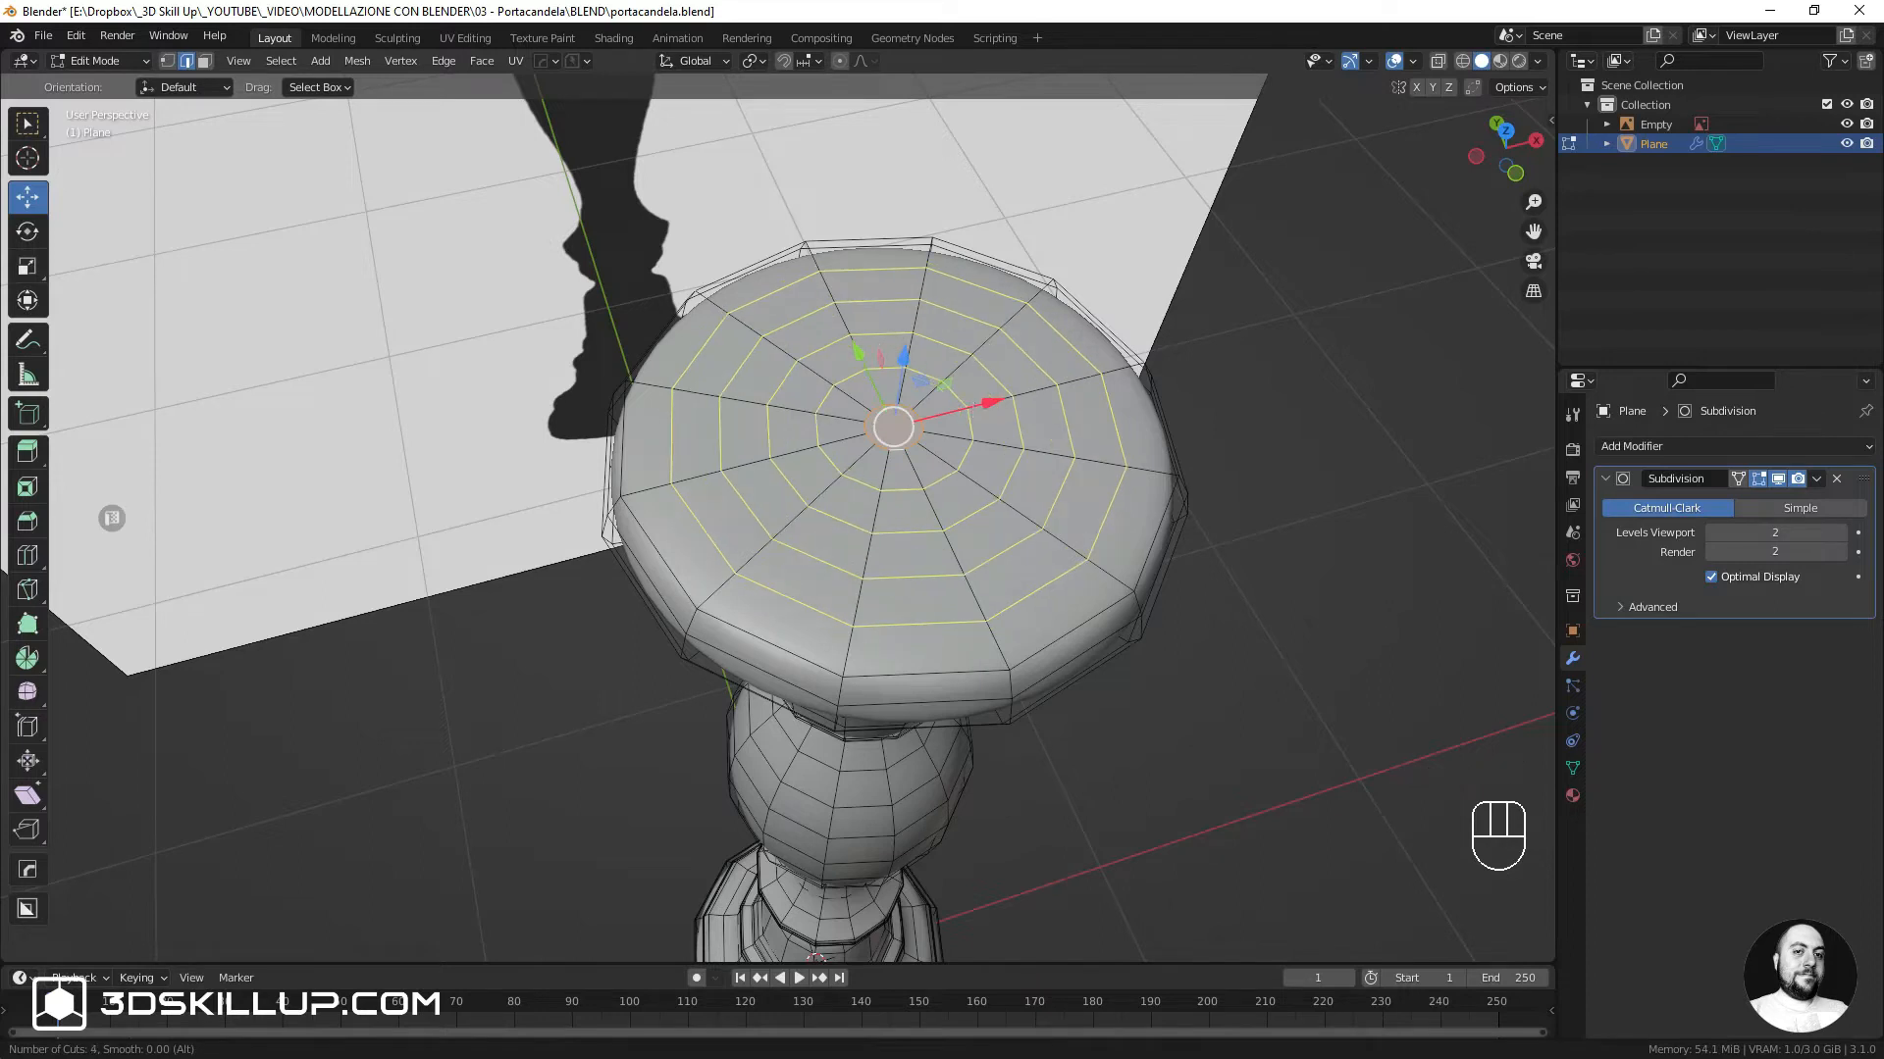
pyautogui.rightClick(974, 410)
pyautogui.keyDown('shift'); pyautogui.moveTo(981, 456); pyautogui.dragTo(856, 599, button='middle'); pyautogui.keyUp('shift')
pyautogui.press('Tab')
pyautogui.press('Tab')
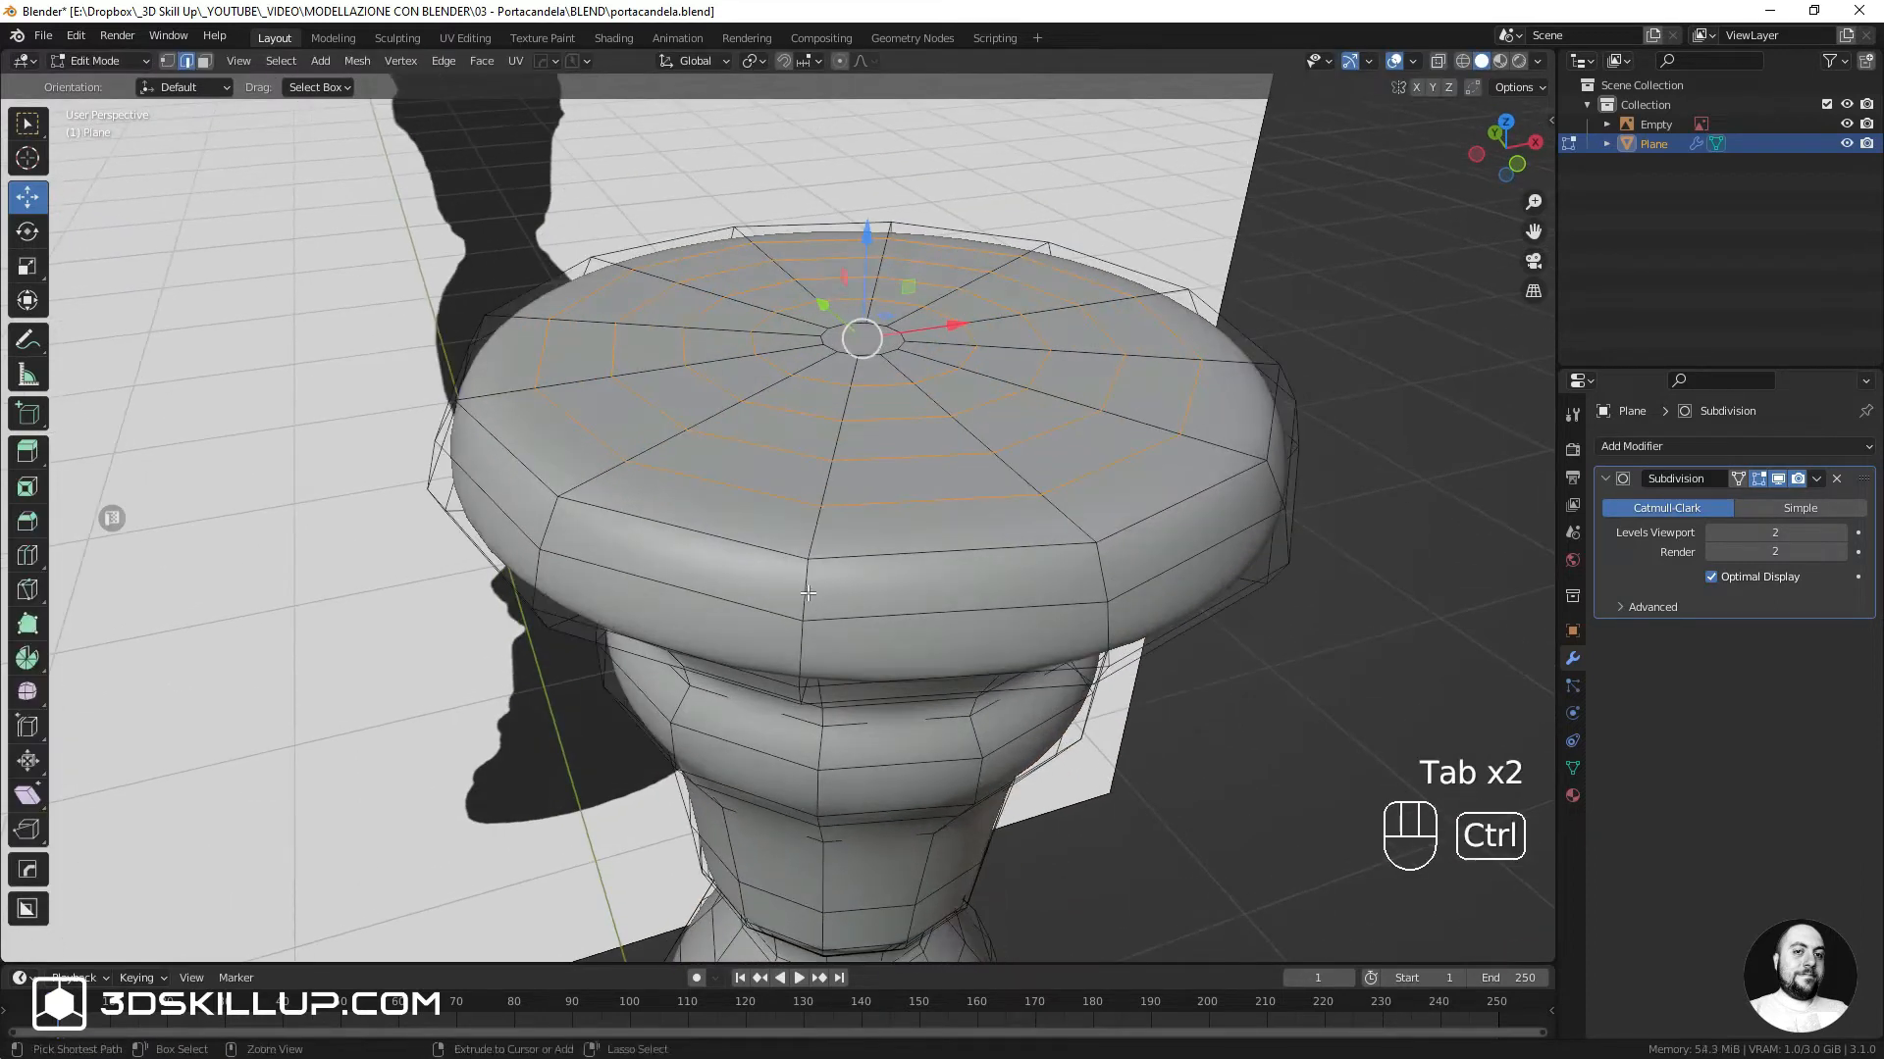
# Add an edge loop on the rim's side just below the top surface's outer edge, check the shape and save the file
pyautogui.hotkey('ctrl', 'r')
pyautogui.doubleClick(814, 579)
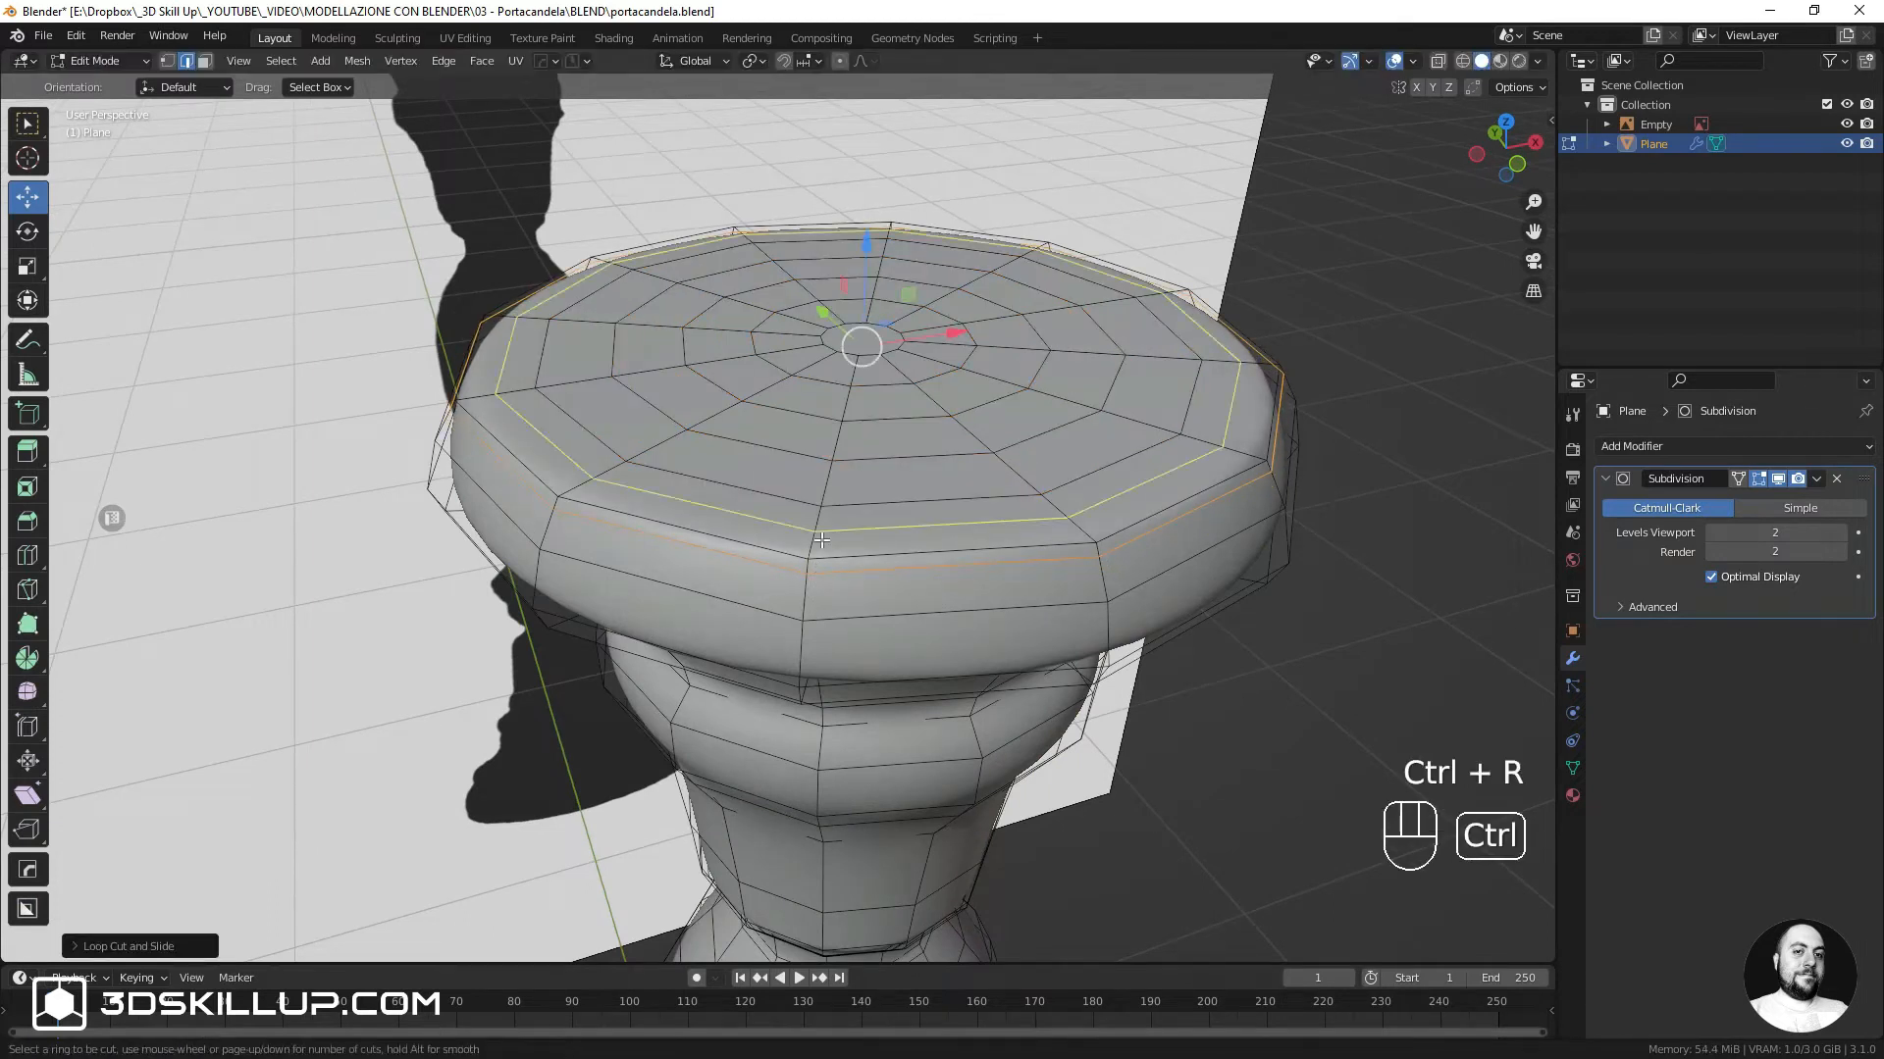
pyautogui.keyDown('shift'); pyautogui.moveTo(817, 578); pyautogui.dragTo(892, 383, button='middle'); pyautogui.keyUp('shift')
pyautogui.press('Tab')
pyautogui.press('Tab')
pyautogui.hotkey('ctrl', 's')
# Add an edge loop around the rim's side and one closely on each side of its lower edge, and return to Object Mode
pyautogui.hotkey('ctrl', 'r')
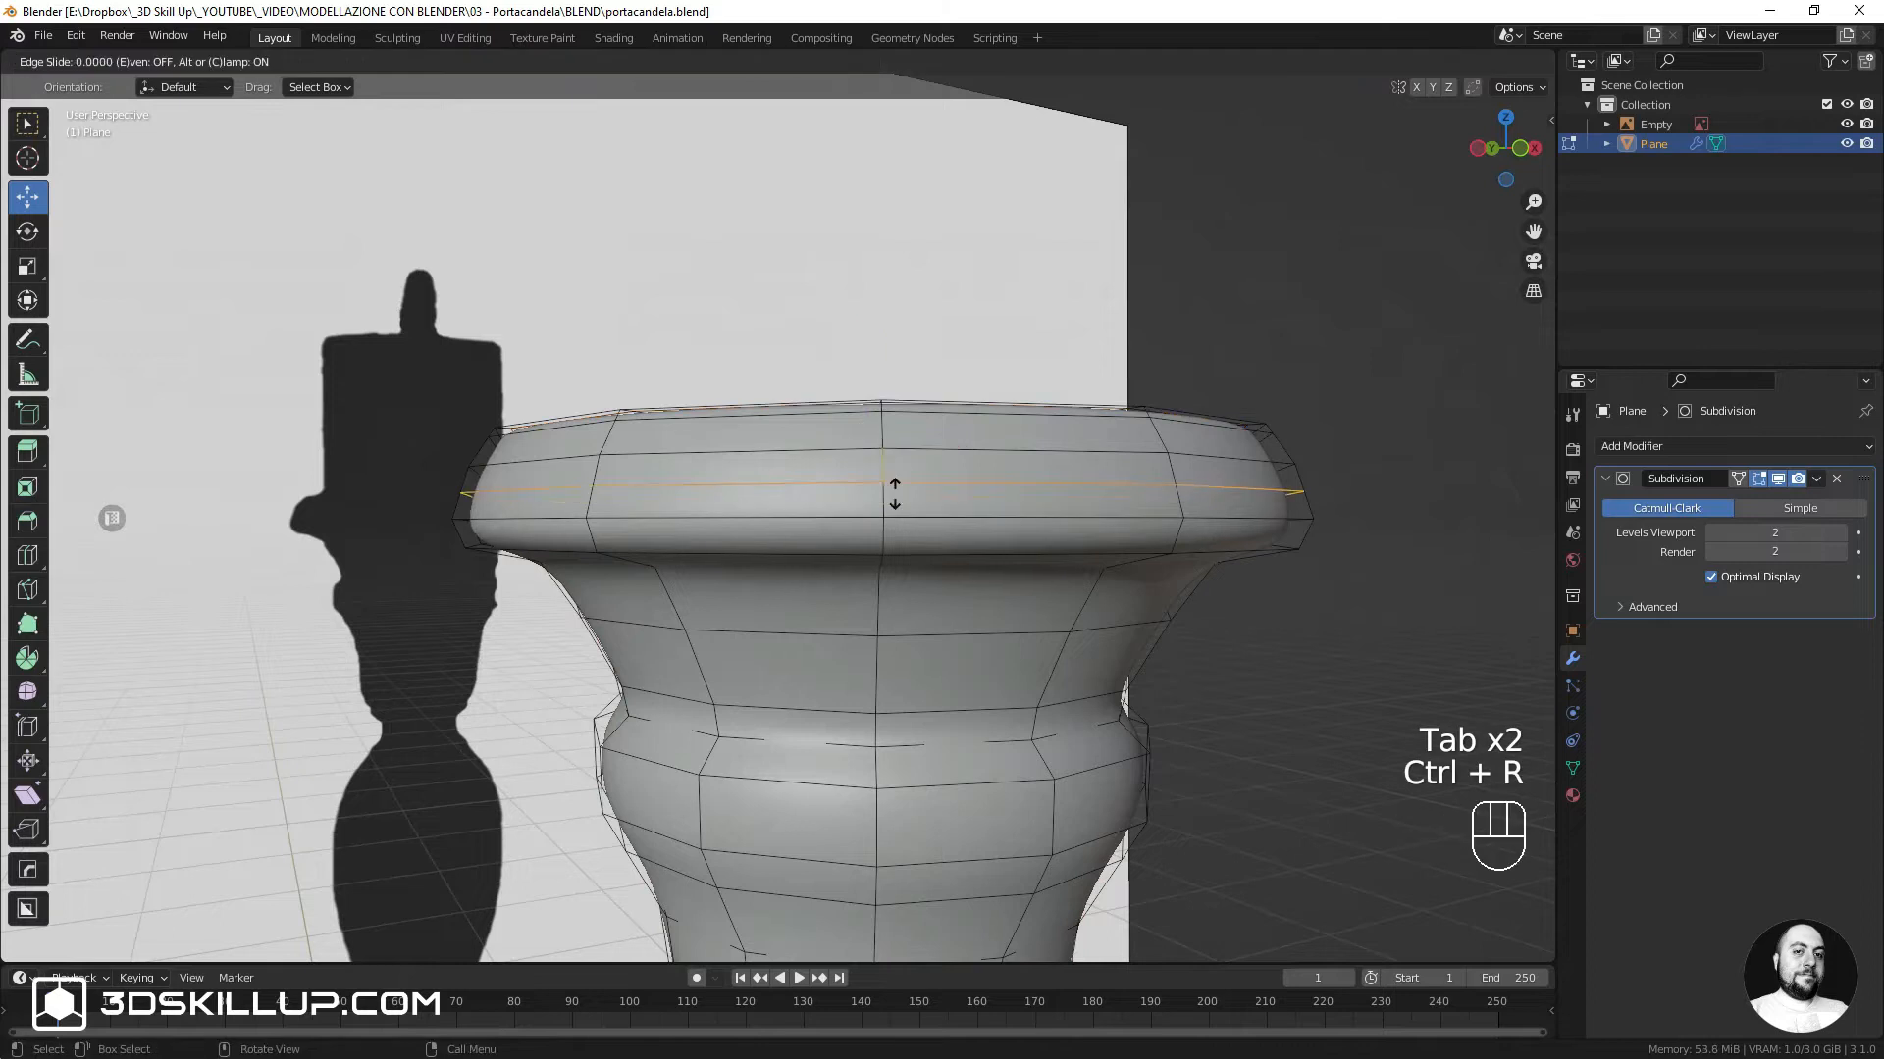
pyautogui.doubleClick(888, 496)
pyautogui.moveTo(887, 497); pyautogui.dragTo(901, 589, button='middle')
pyautogui.hotkey('ctrl', 'r')
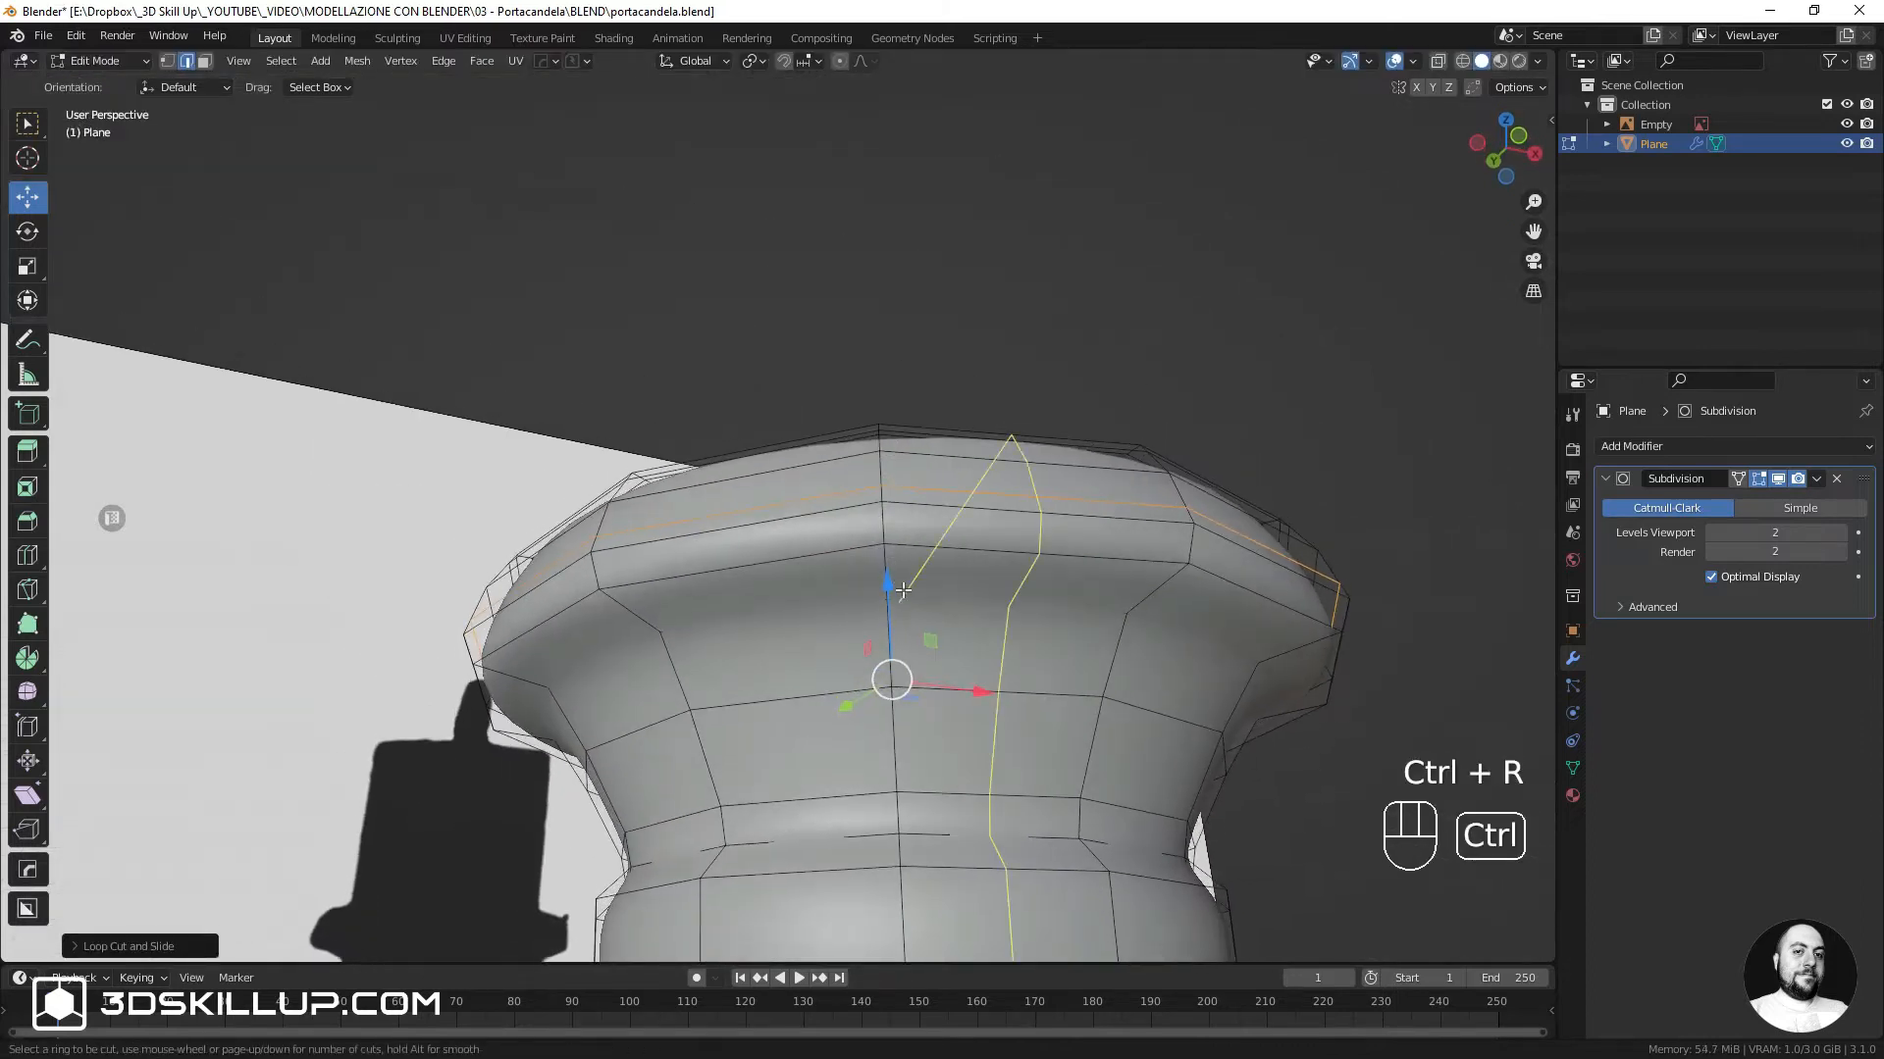
pyautogui.click(888, 577)
pyautogui.click(886, 567)
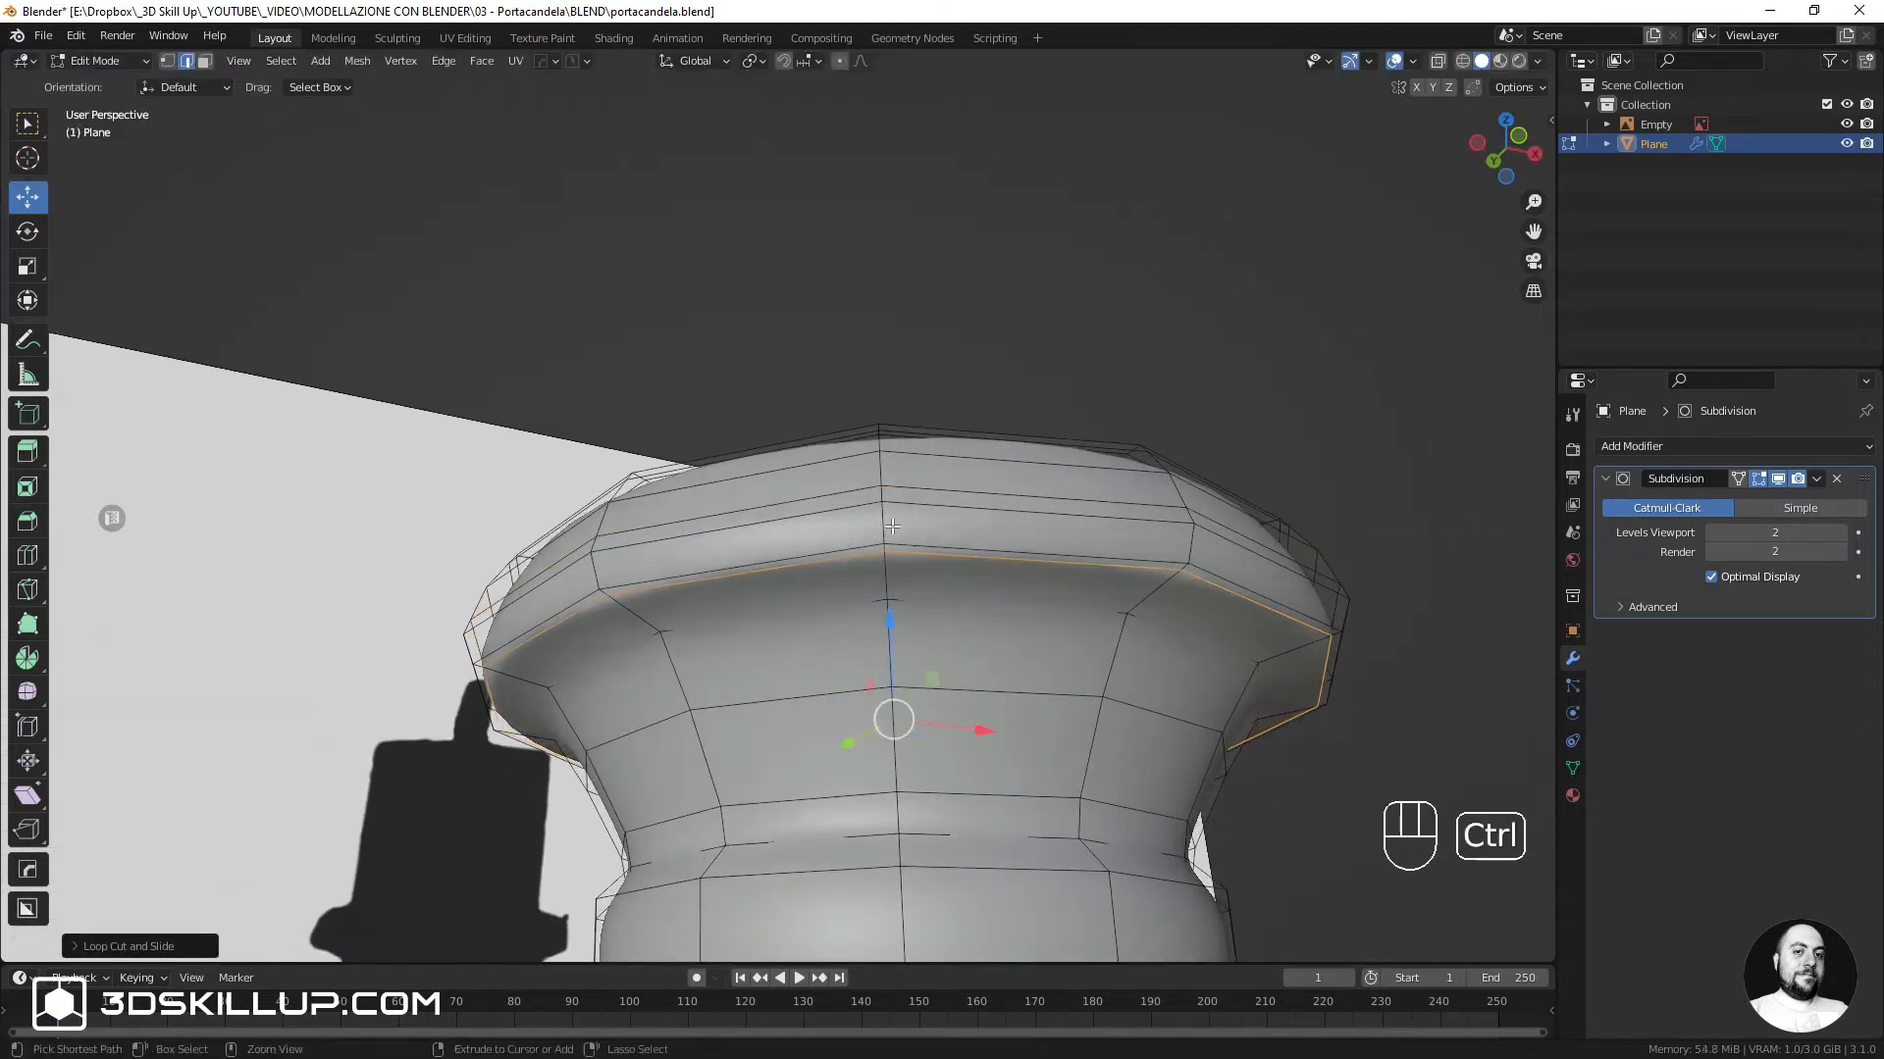
pyautogui.hotkey('ctrl', 'r')
pyautogui.click(891, 531)
pyautogui.click(891, 537)
pyautogui.press('Tab')
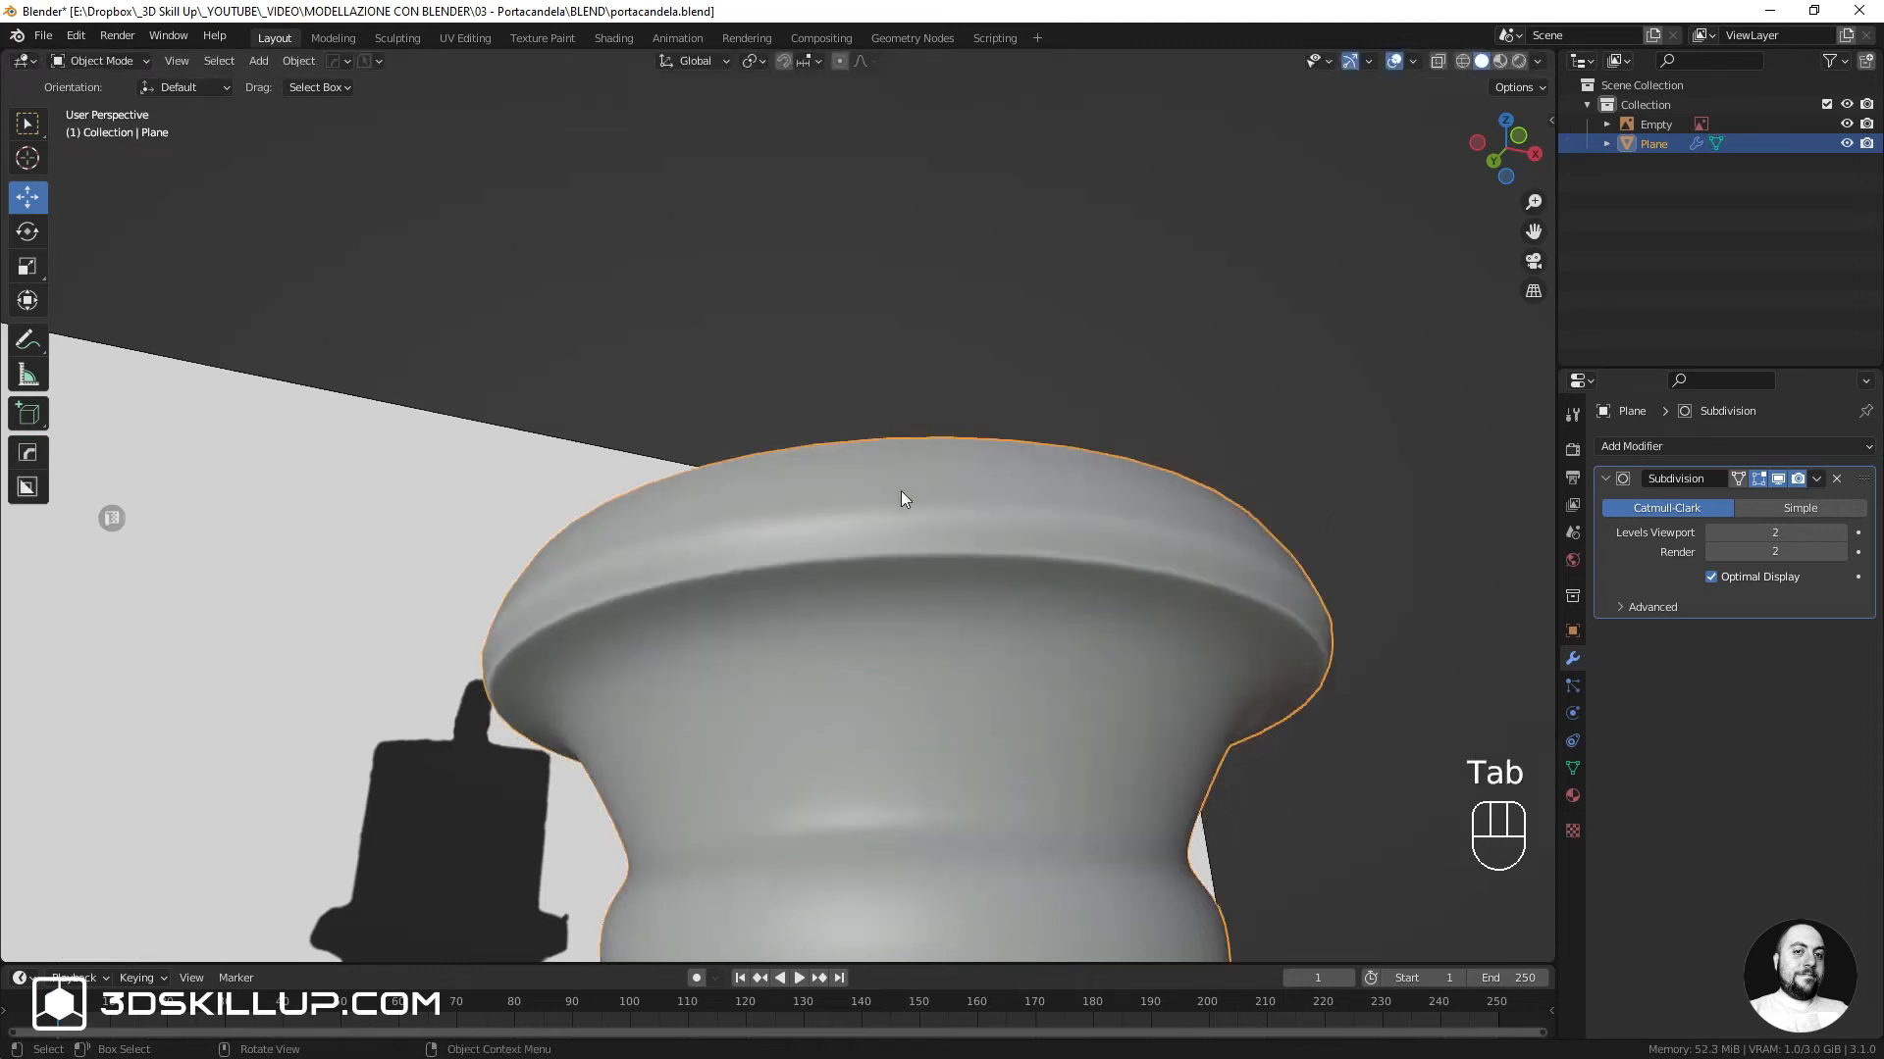
# Add an edge loop around the rounded ring below the cup's rim and bevel it into a band about 0.005 m wide
pyautogui.scroll(-6, 908, 544)
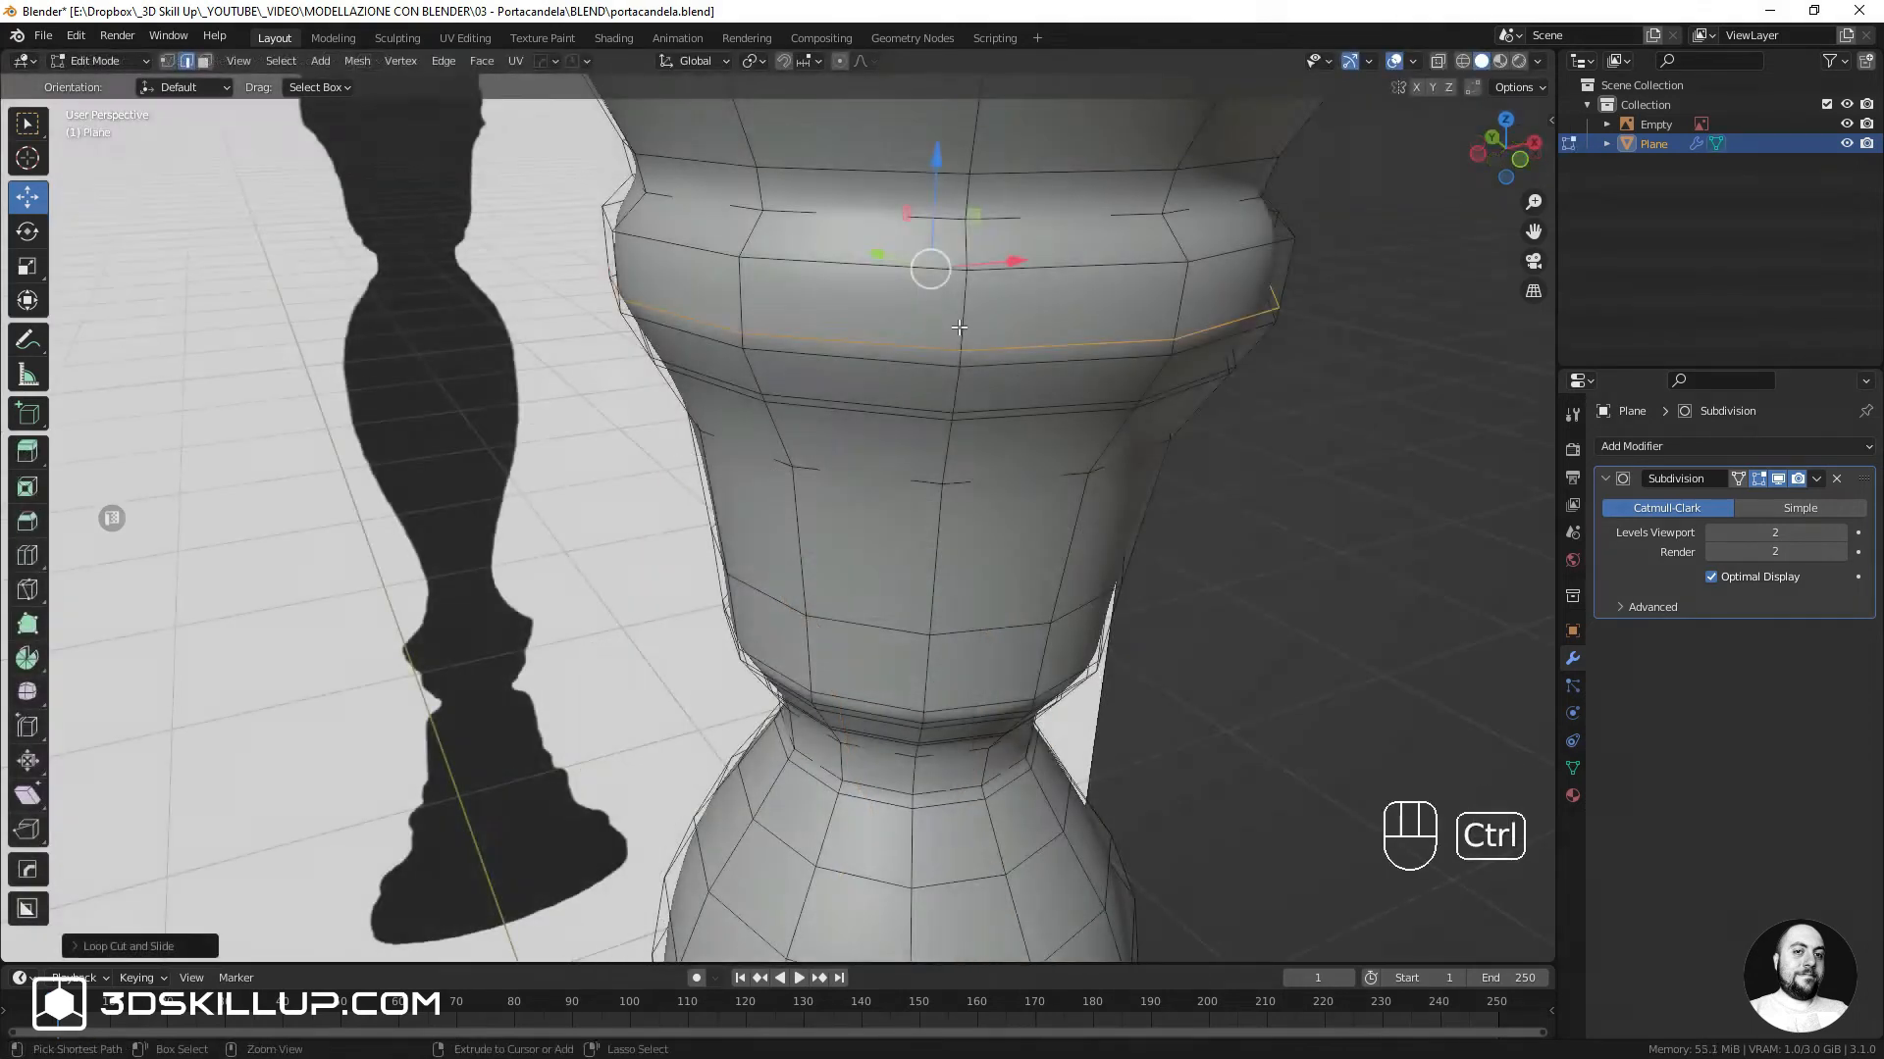
pyautogui.hotkey('ctrl', 'r')
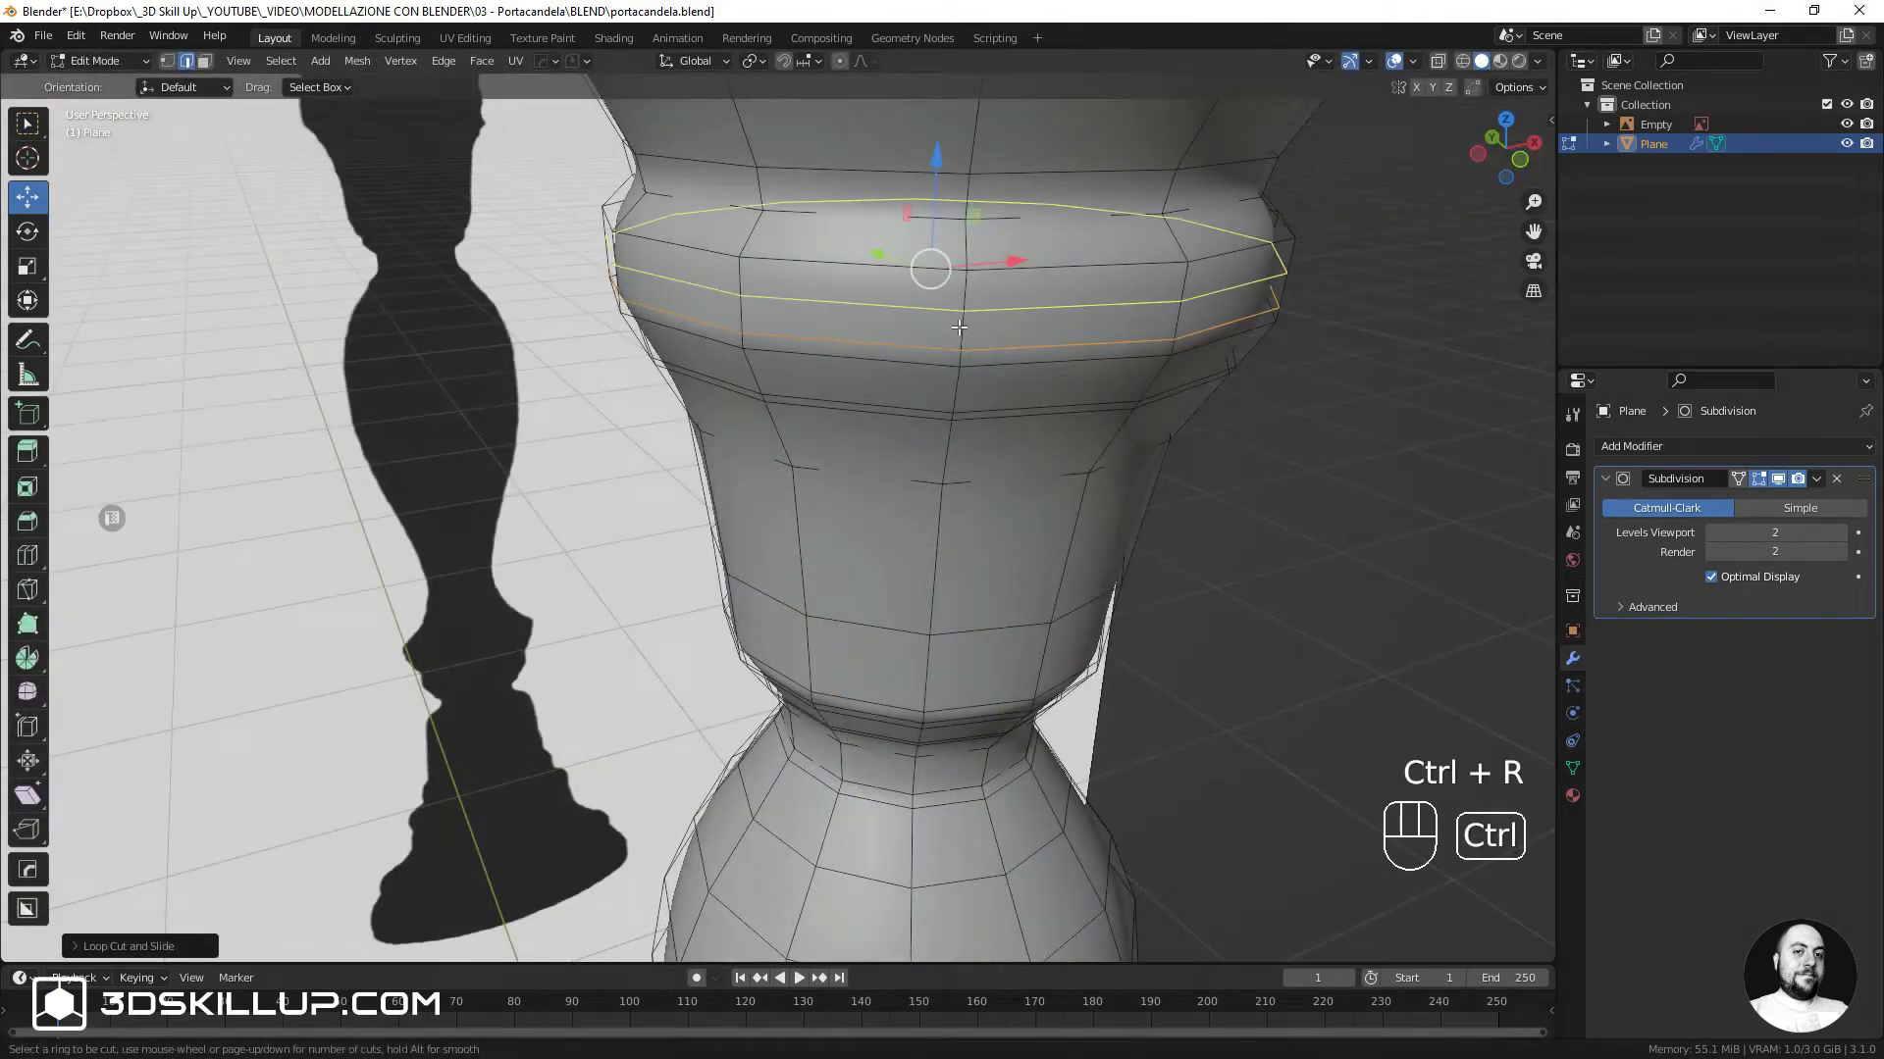
pyautogui.click(958, 328)
pyautogui.click(959, 327)
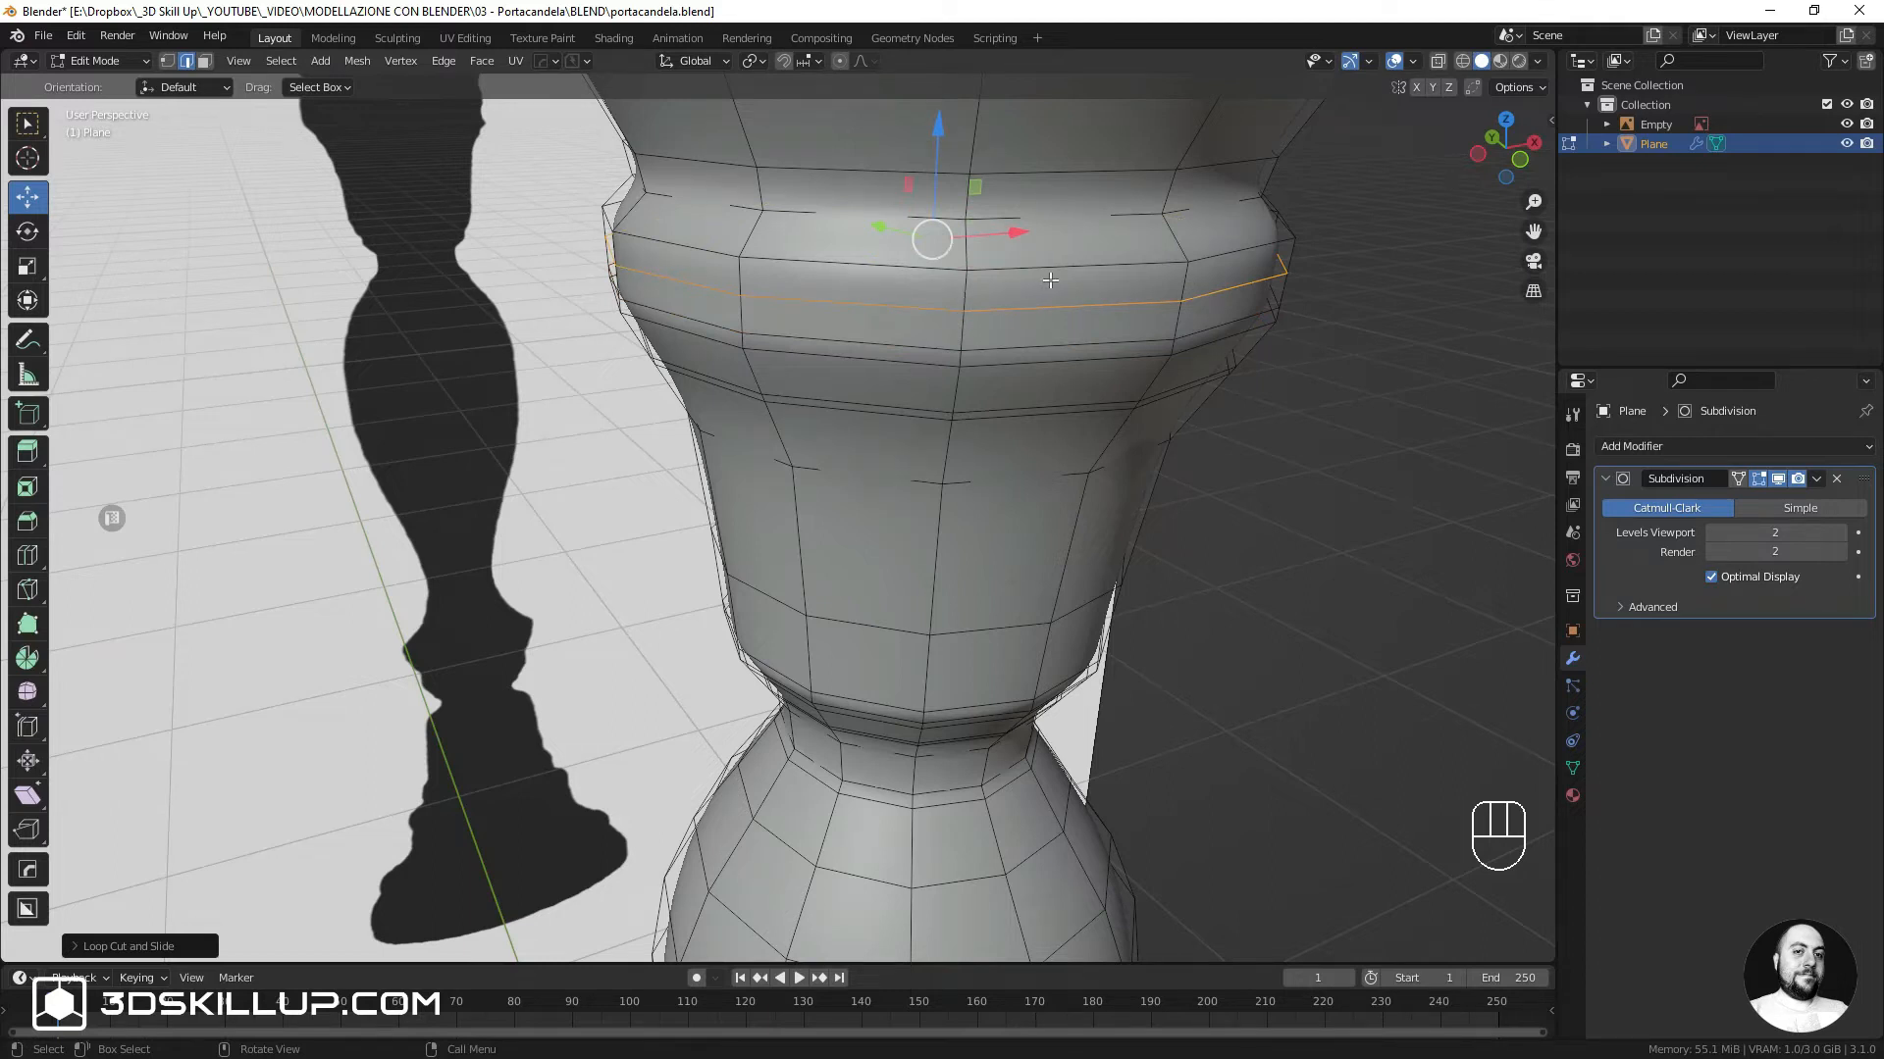
pyautogui.hotkey('ctrl', 'b')
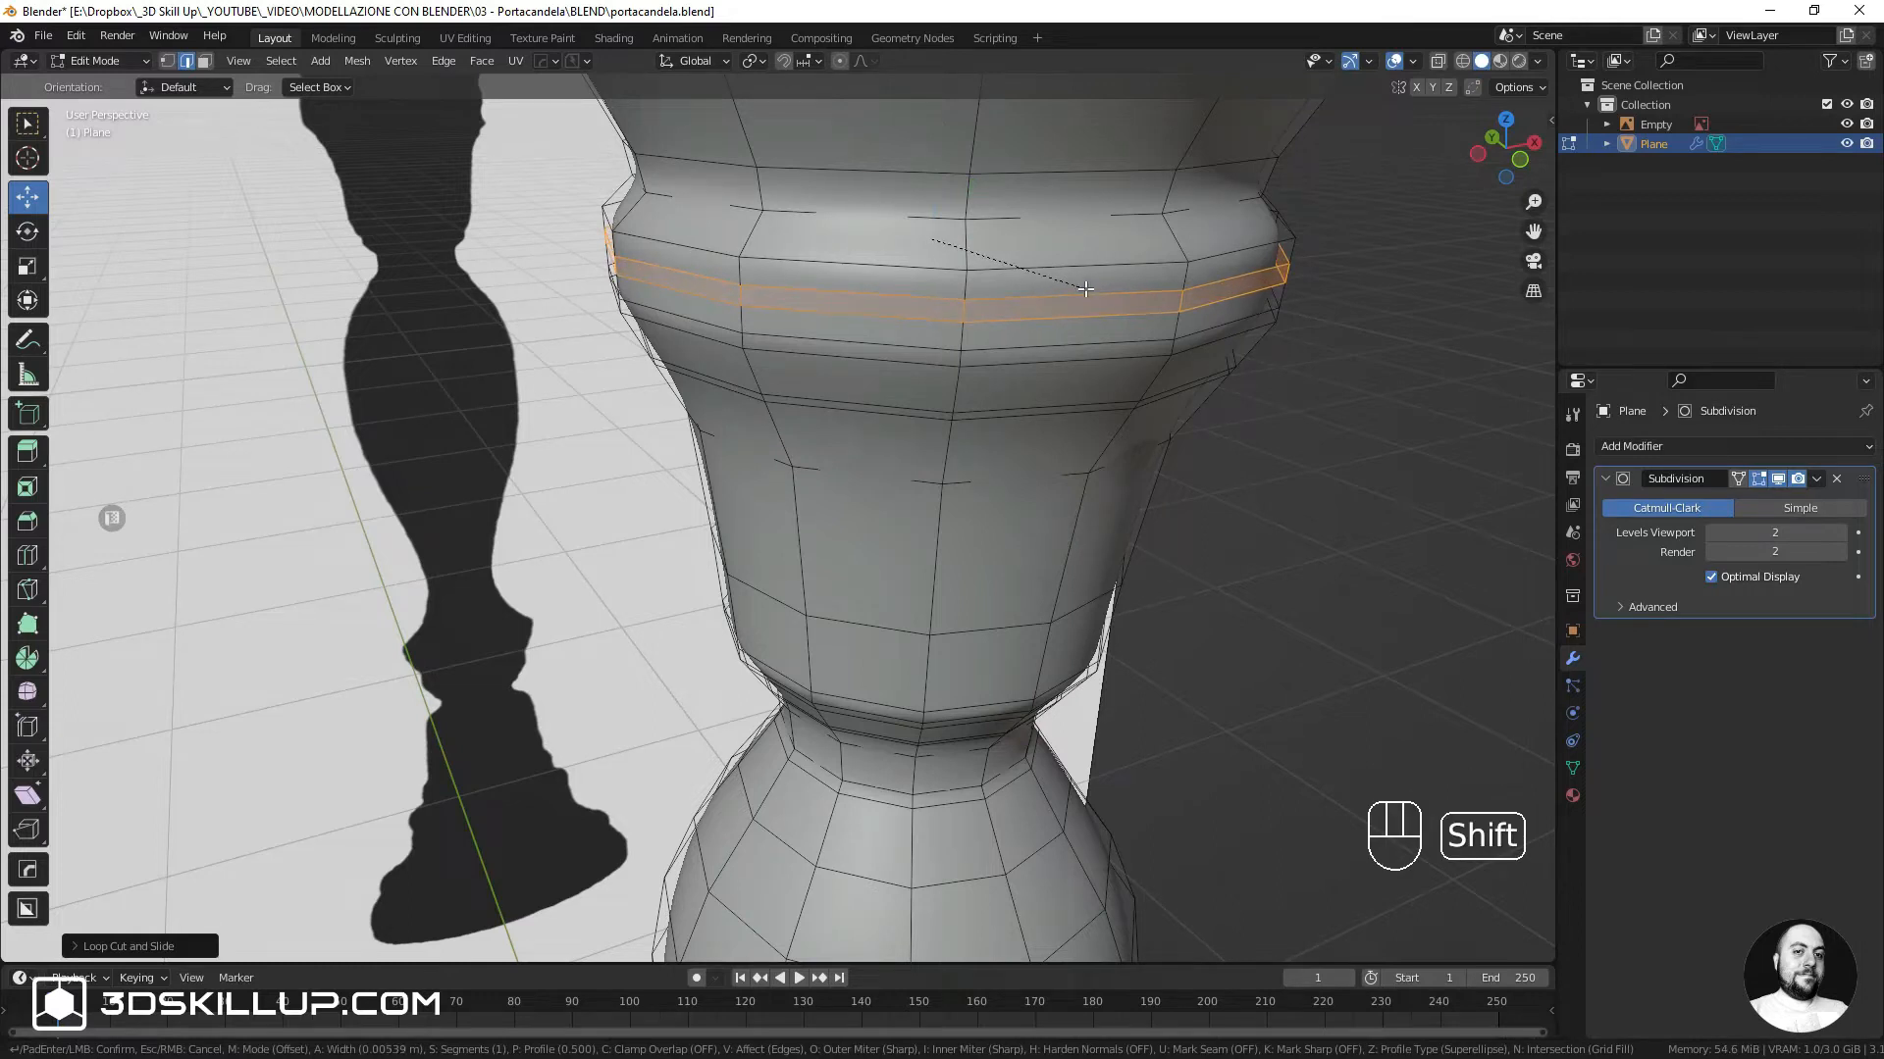
pyautogui.click(1085, 288)
pyautogui.keyDown('shift'); pyautogui.moveTo(1079, 299); pyautogui.dragTo(1061, 364, button='middle'); pyautogui.keyUp('shift')
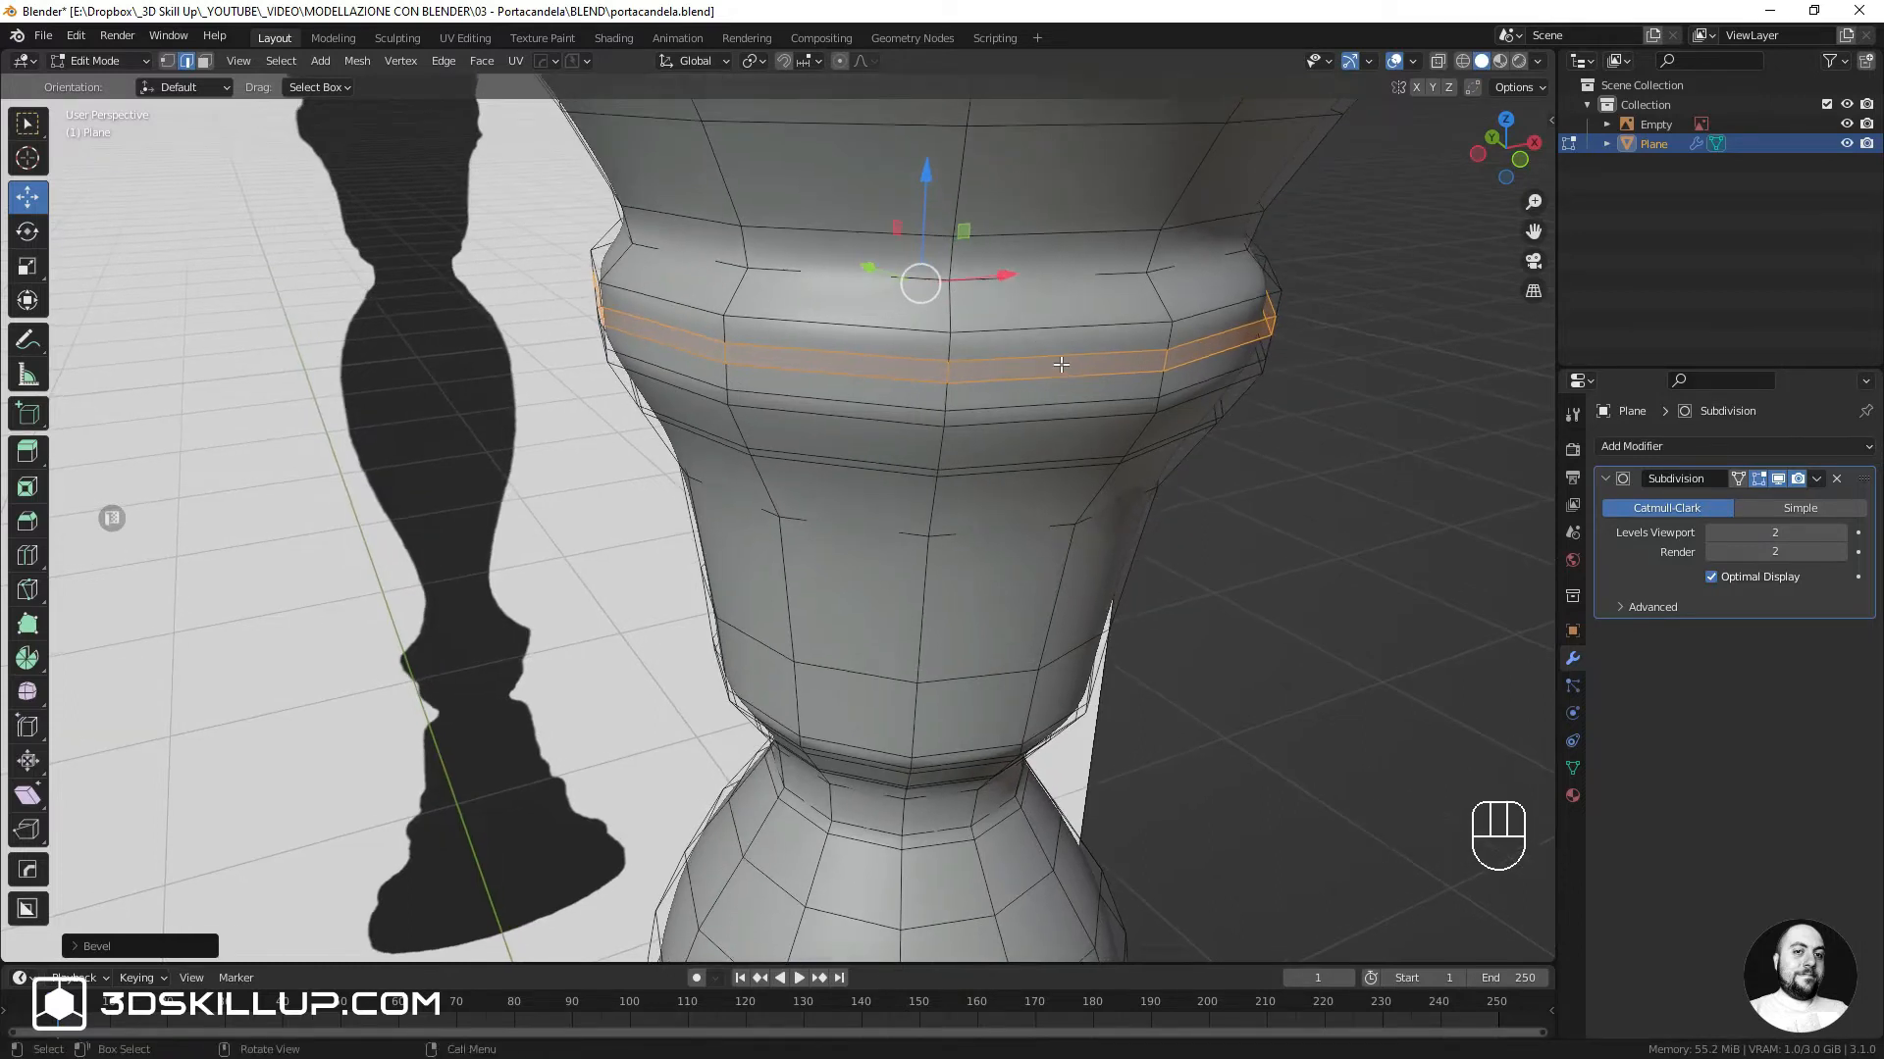
# Extrude the beveled band in place, shrink it inward along its normals into a groove, and return to Object Mode
pyautogui.press('e')
pyautogui.press('Return')
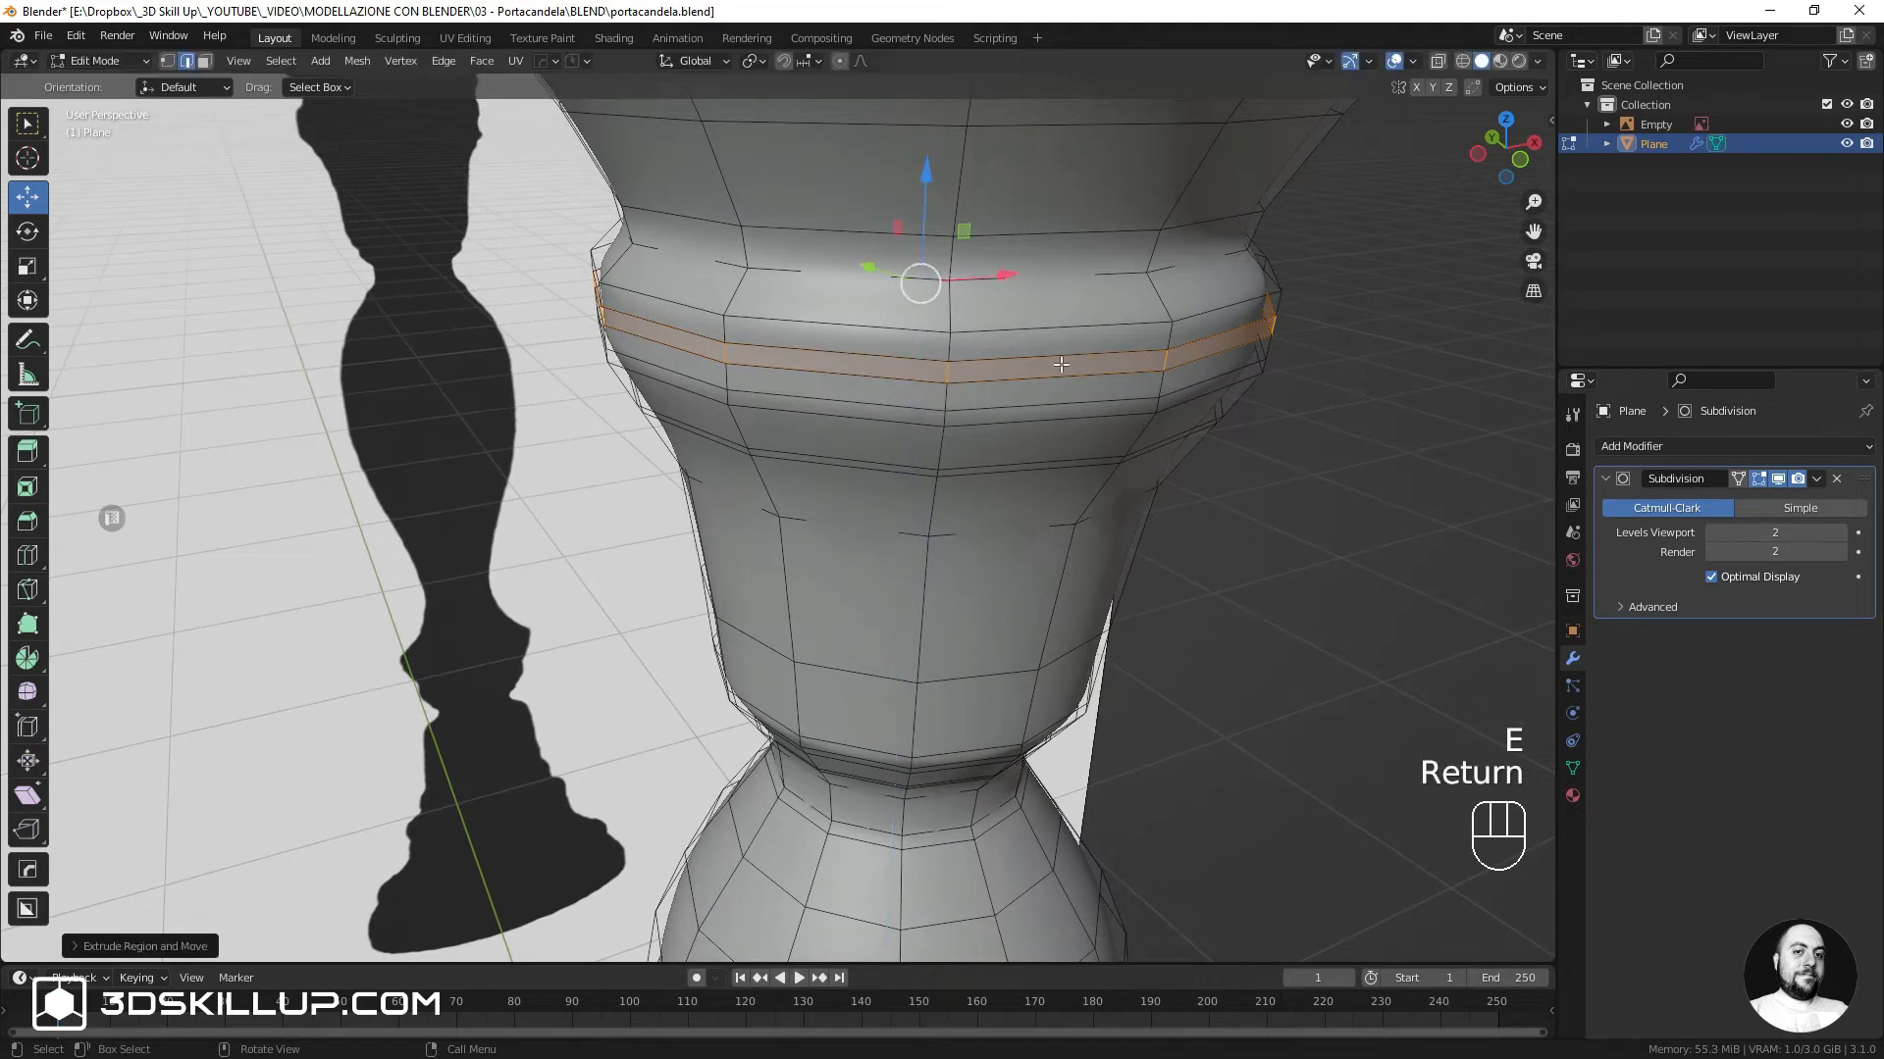
pyautogui.hotkey('alt', 's')
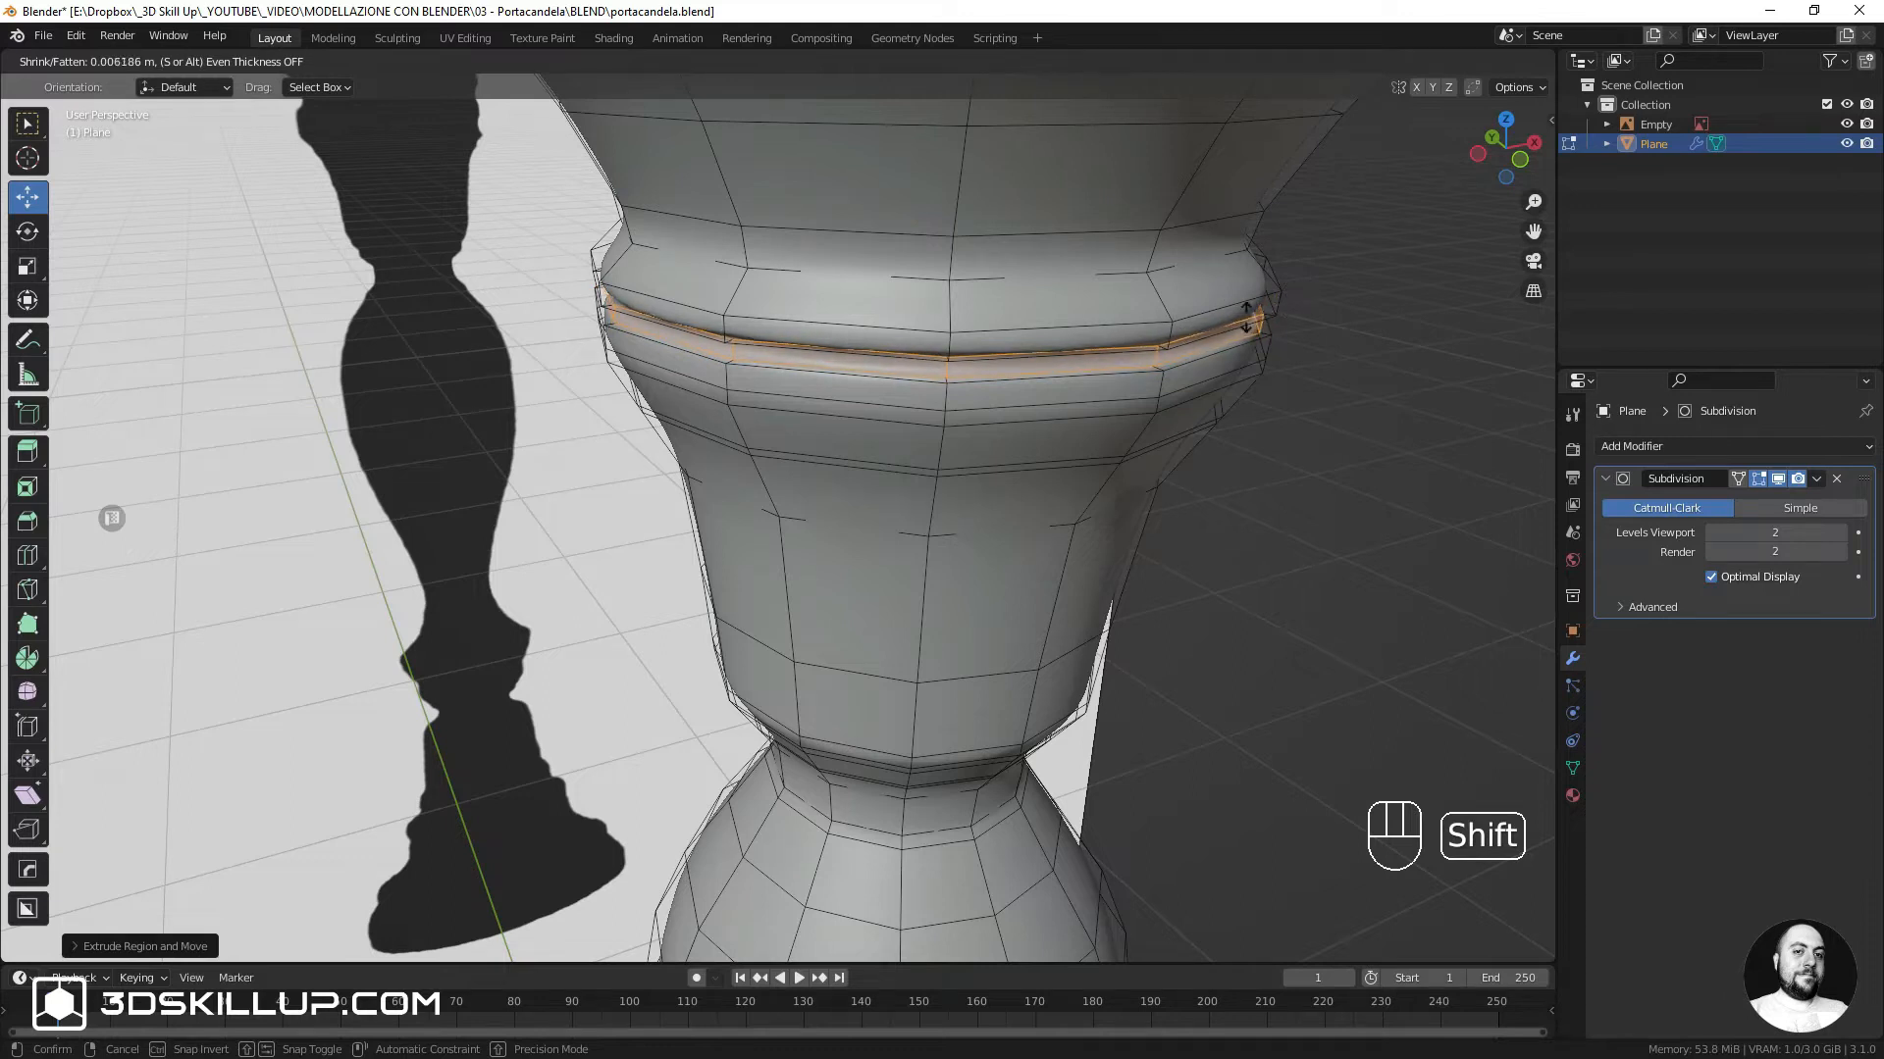
pyautogui.click(1198, 332)
pyautogui.press('Tab')
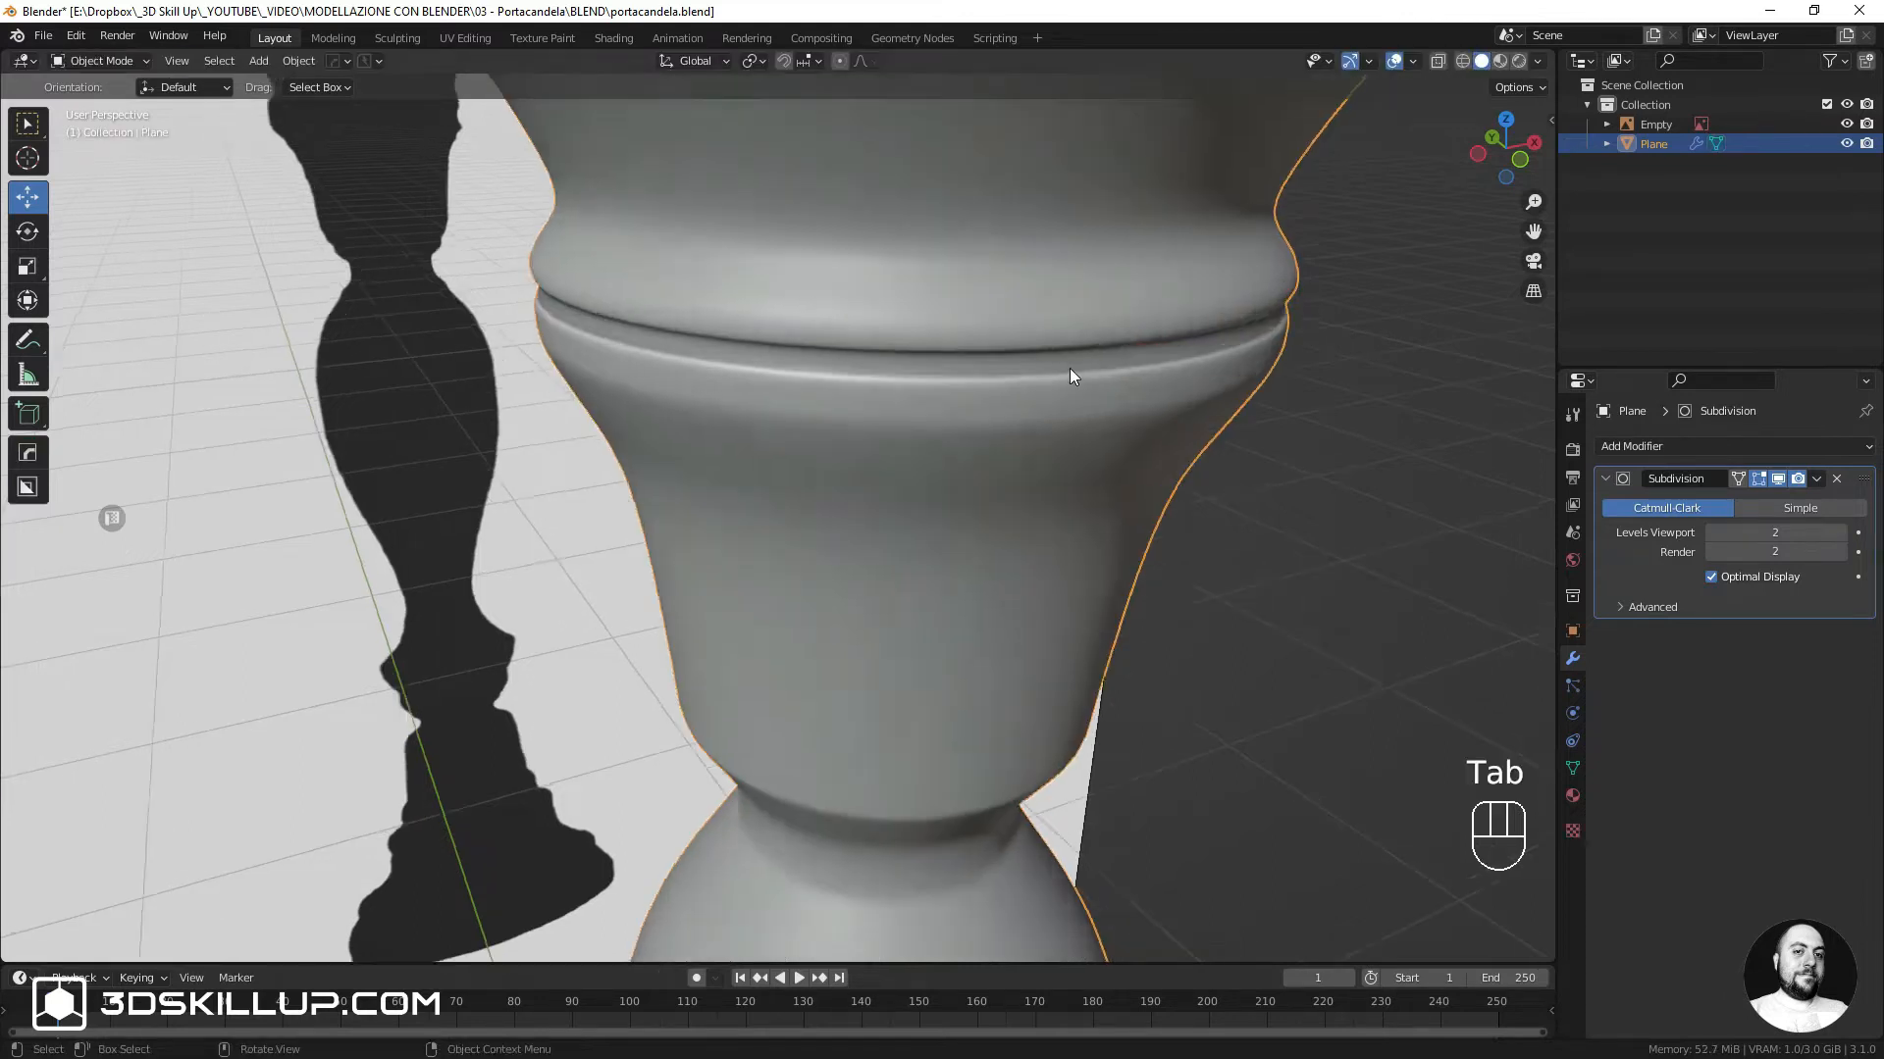
# Add edge loops closely below and above the new groove, and inspect the candlestick in Object Mode
pyautogui.scroll(3, 1069, 368)
pyautogui.scroll(-2, 1045, 343)
pyautogui.press('Tab')
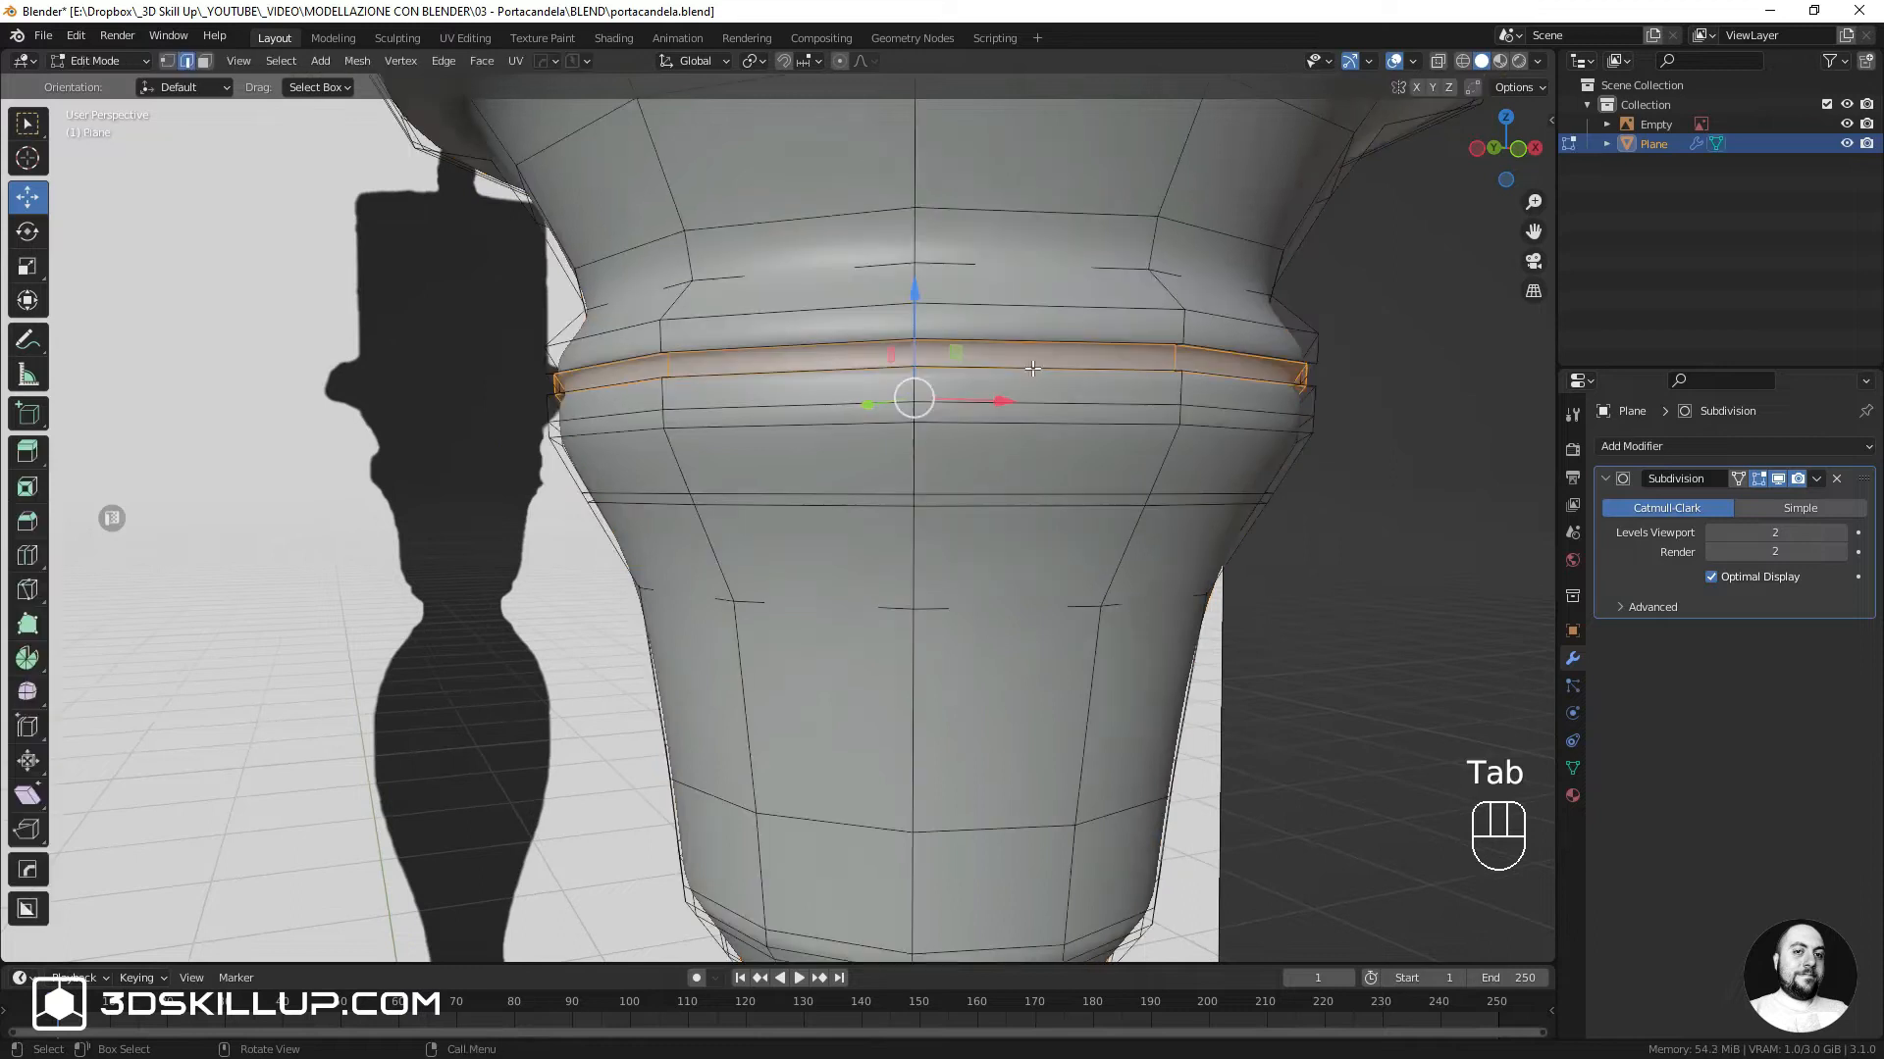
pyautogui.hotkey('ctrl', 'r')
pyautogui.click(1186, 389)
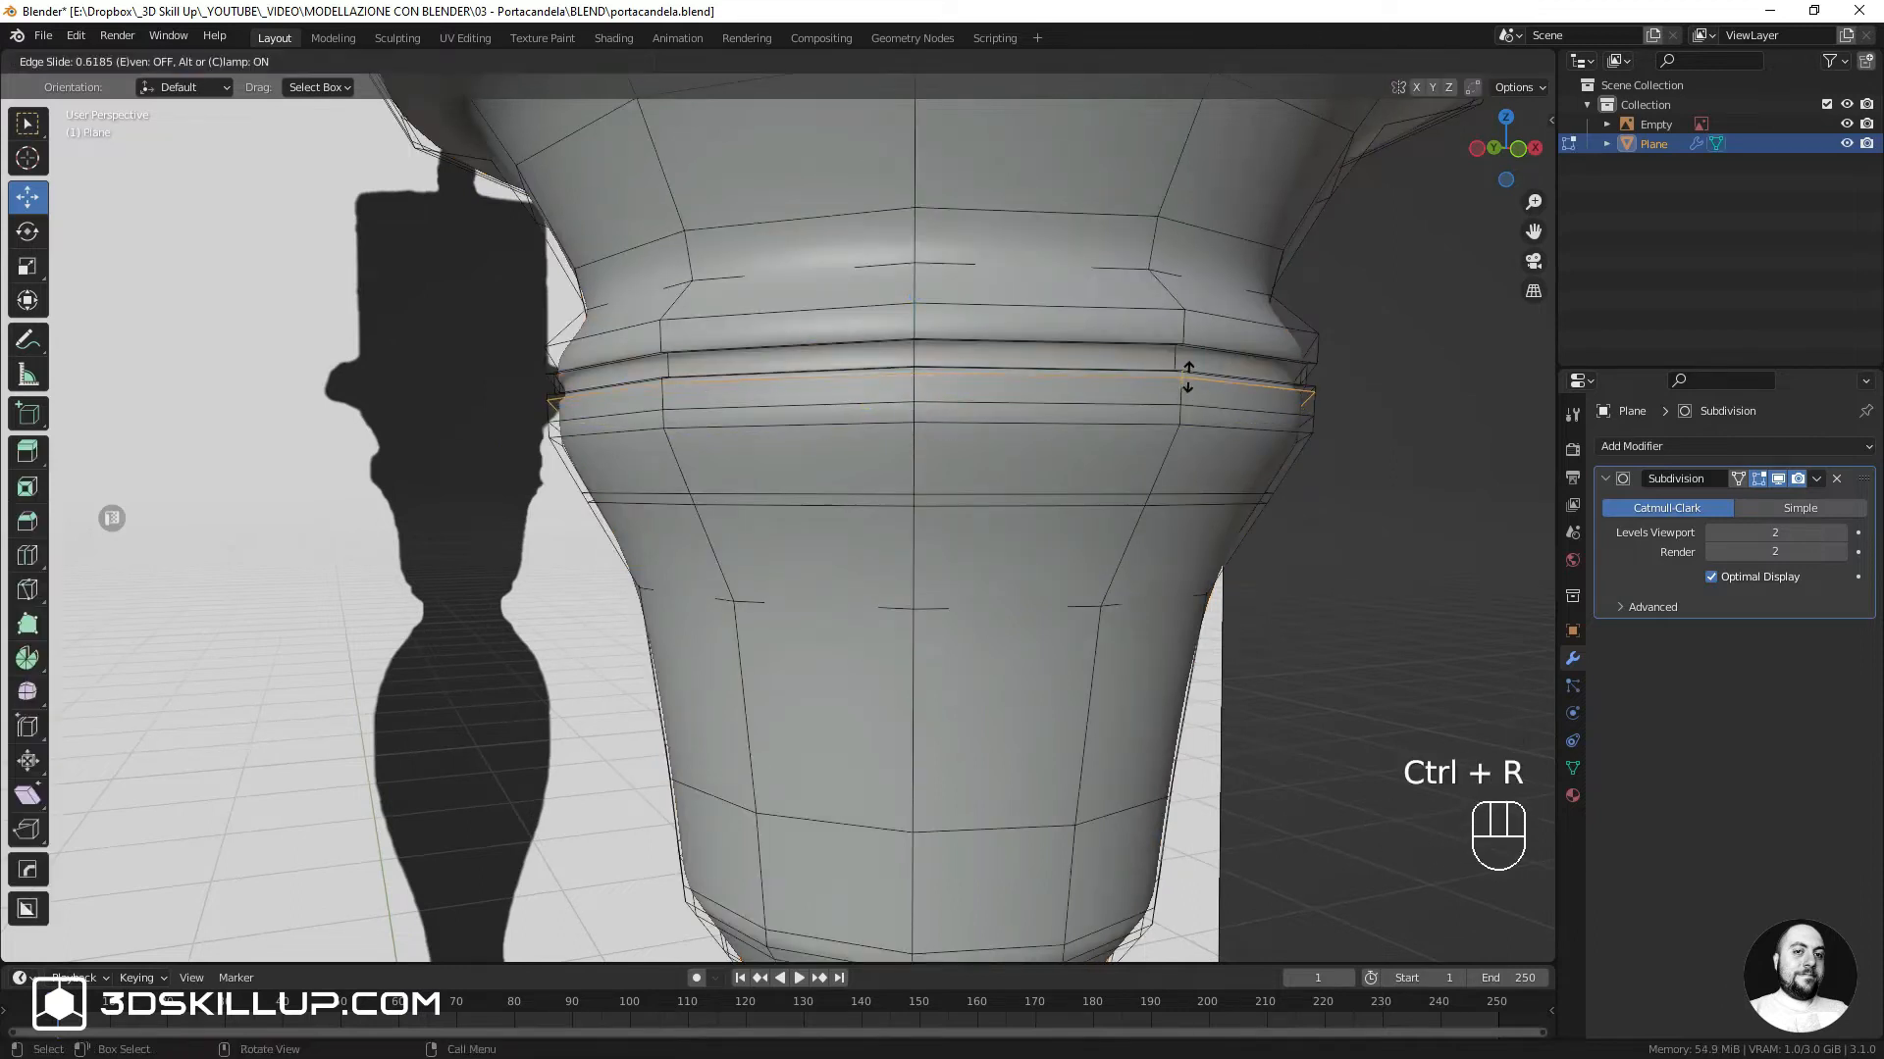
pyautogui.click(1187, 376)
pyautogui.hotkey('ctrl', 'r')
pyautogui.click(1182, 329)
pyautogui.click(1185, 339)
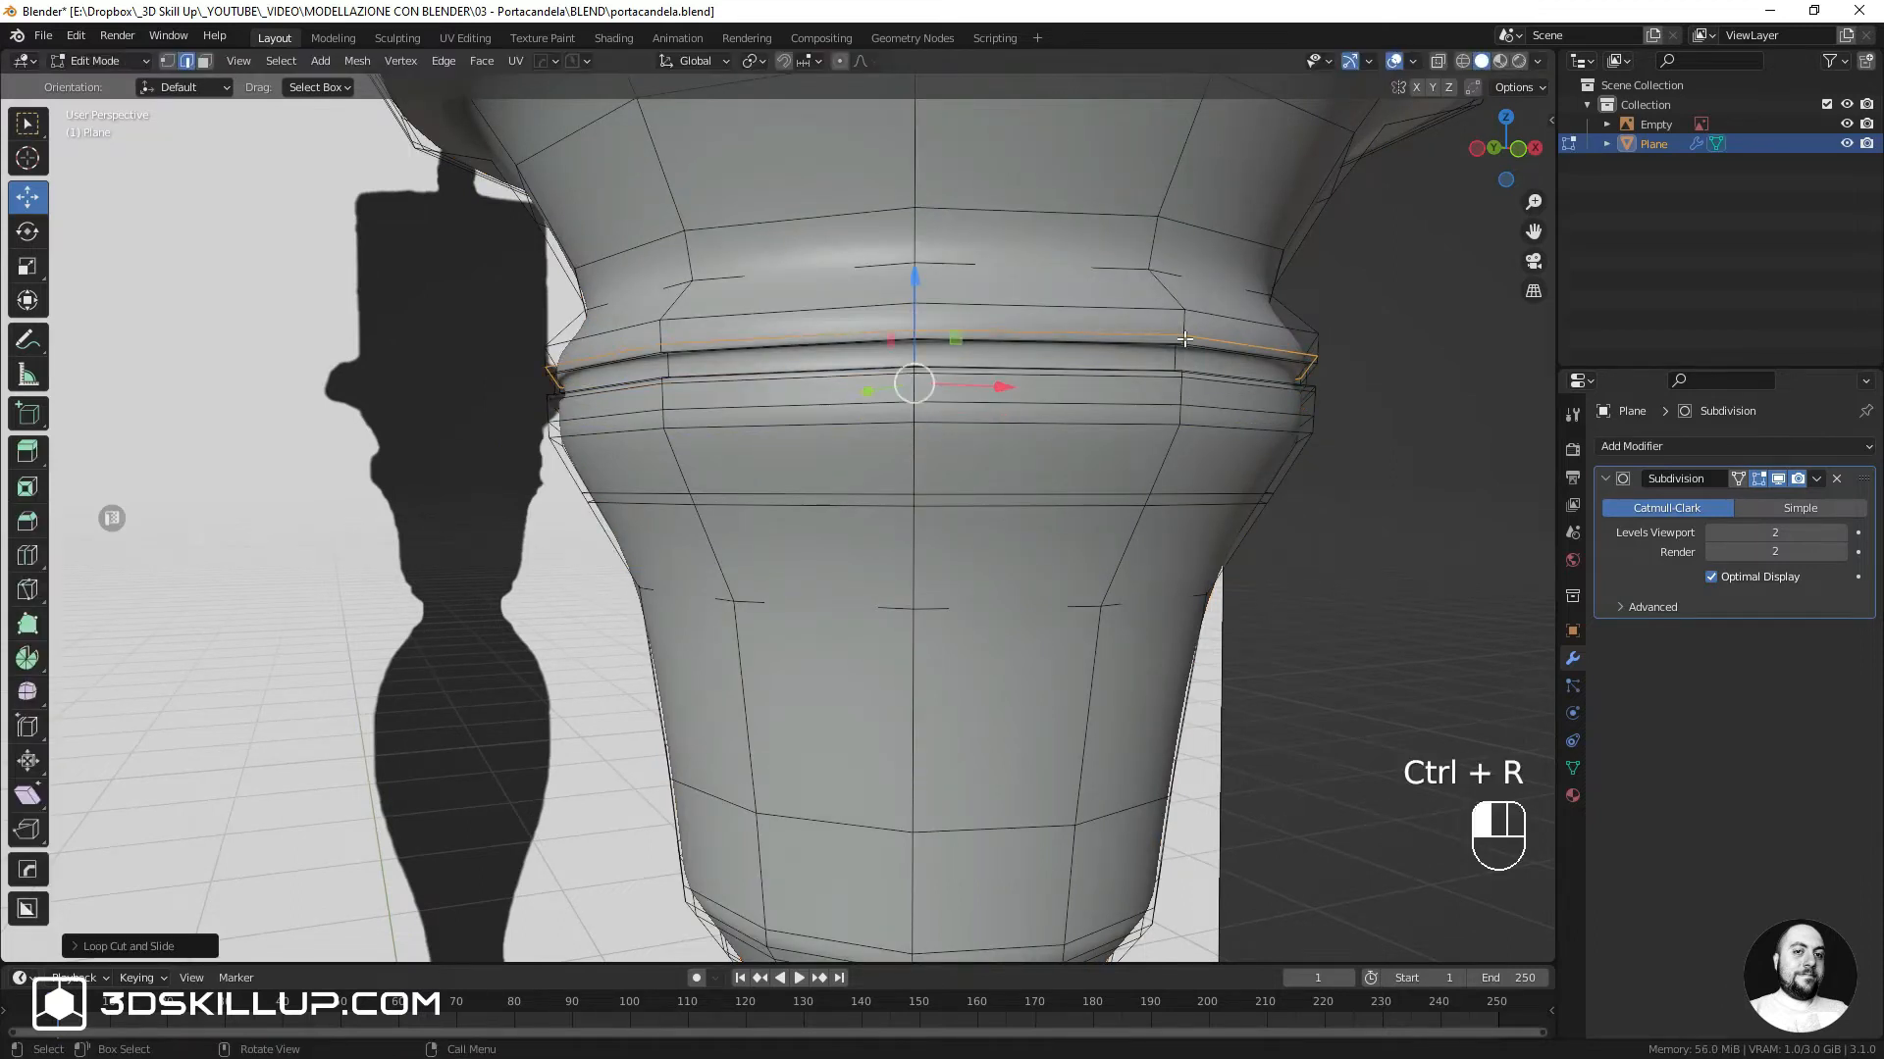
pyautogui.press('Tab')
pyautogui.scroll(-6, 1012, 538)
pyautogui.keyDown('shift'); pyautogui.moveTo(1012, 537); pyautogui.dragTo(1024, 306, button='middle'); pyautogui.keyUp('shift')
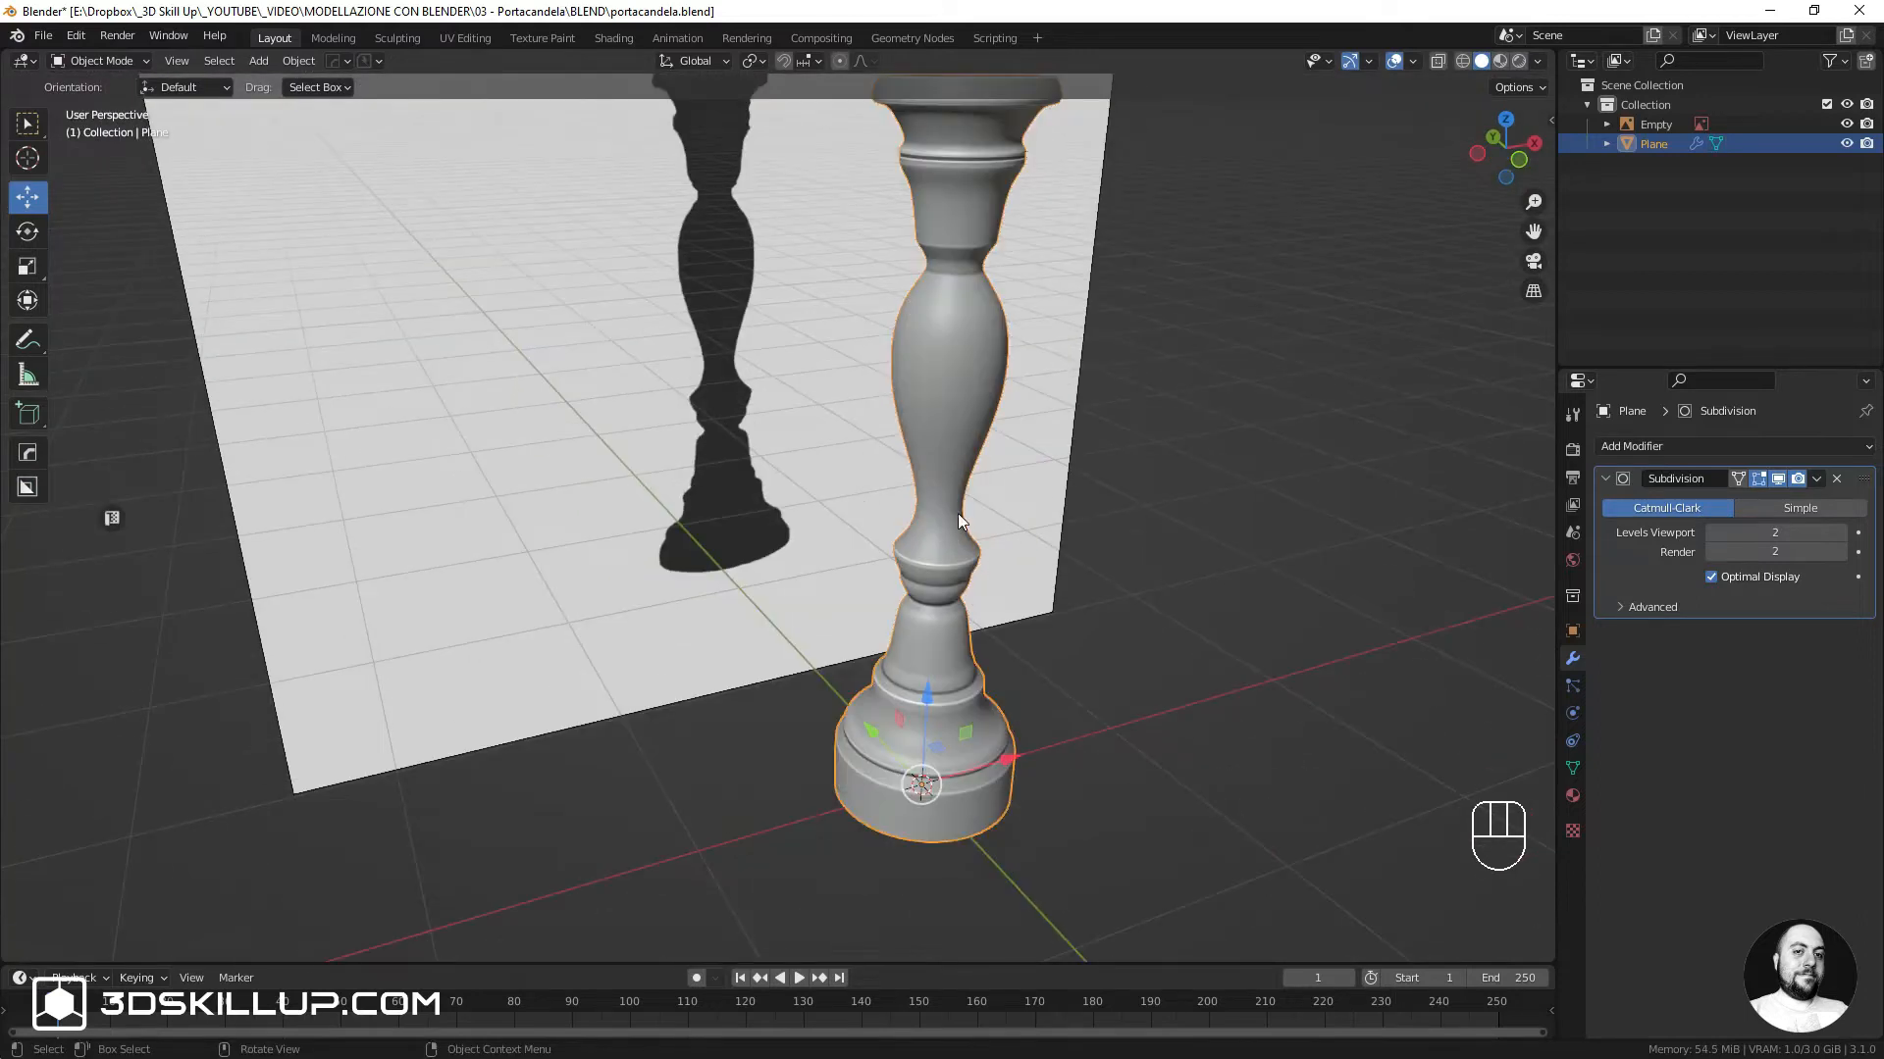
# Add an edge loop around the knob below the candlestick's main body, just under its widest ridge, and bevel it into a narrow band
pyautogui.scroll(8, 958, 514)
pyautogui.press('Tab')
pyautogui.hotkey('ctrl', 'r')
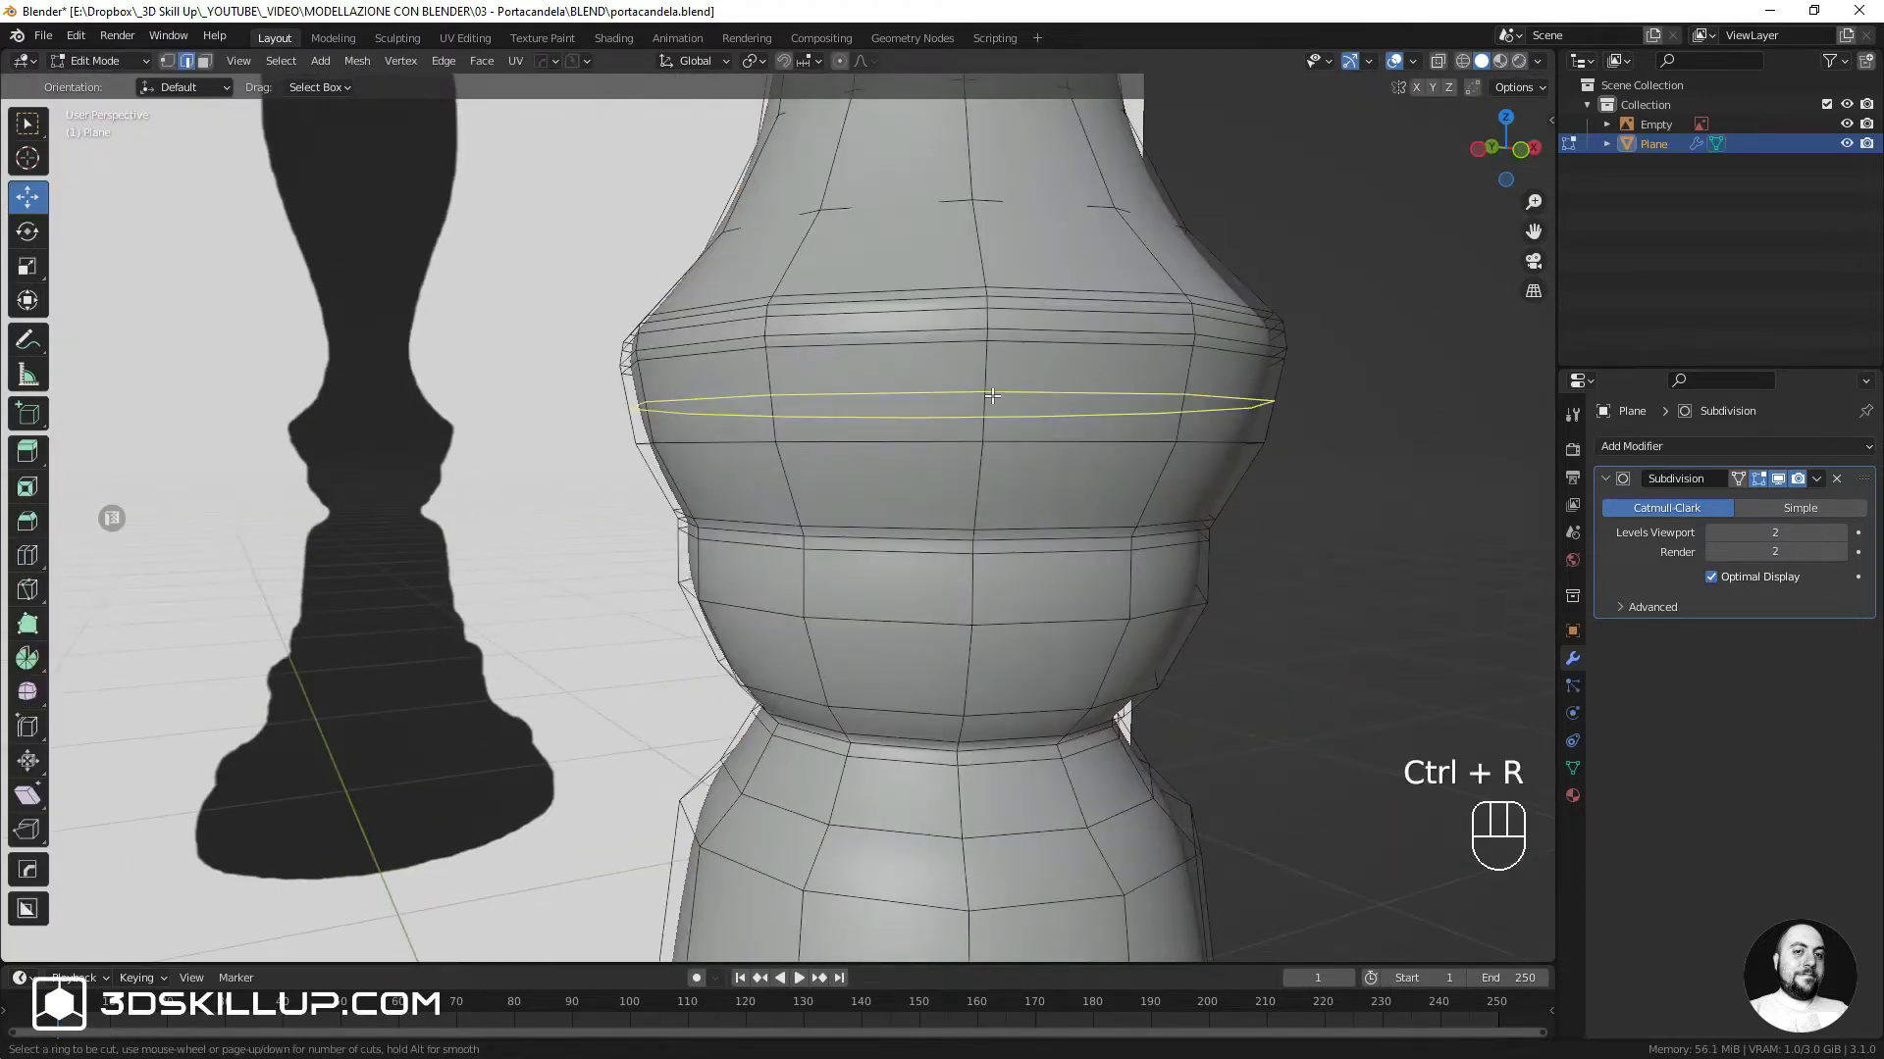
pyautogui.click(993, 395)
pyautogui.click(993, 396)
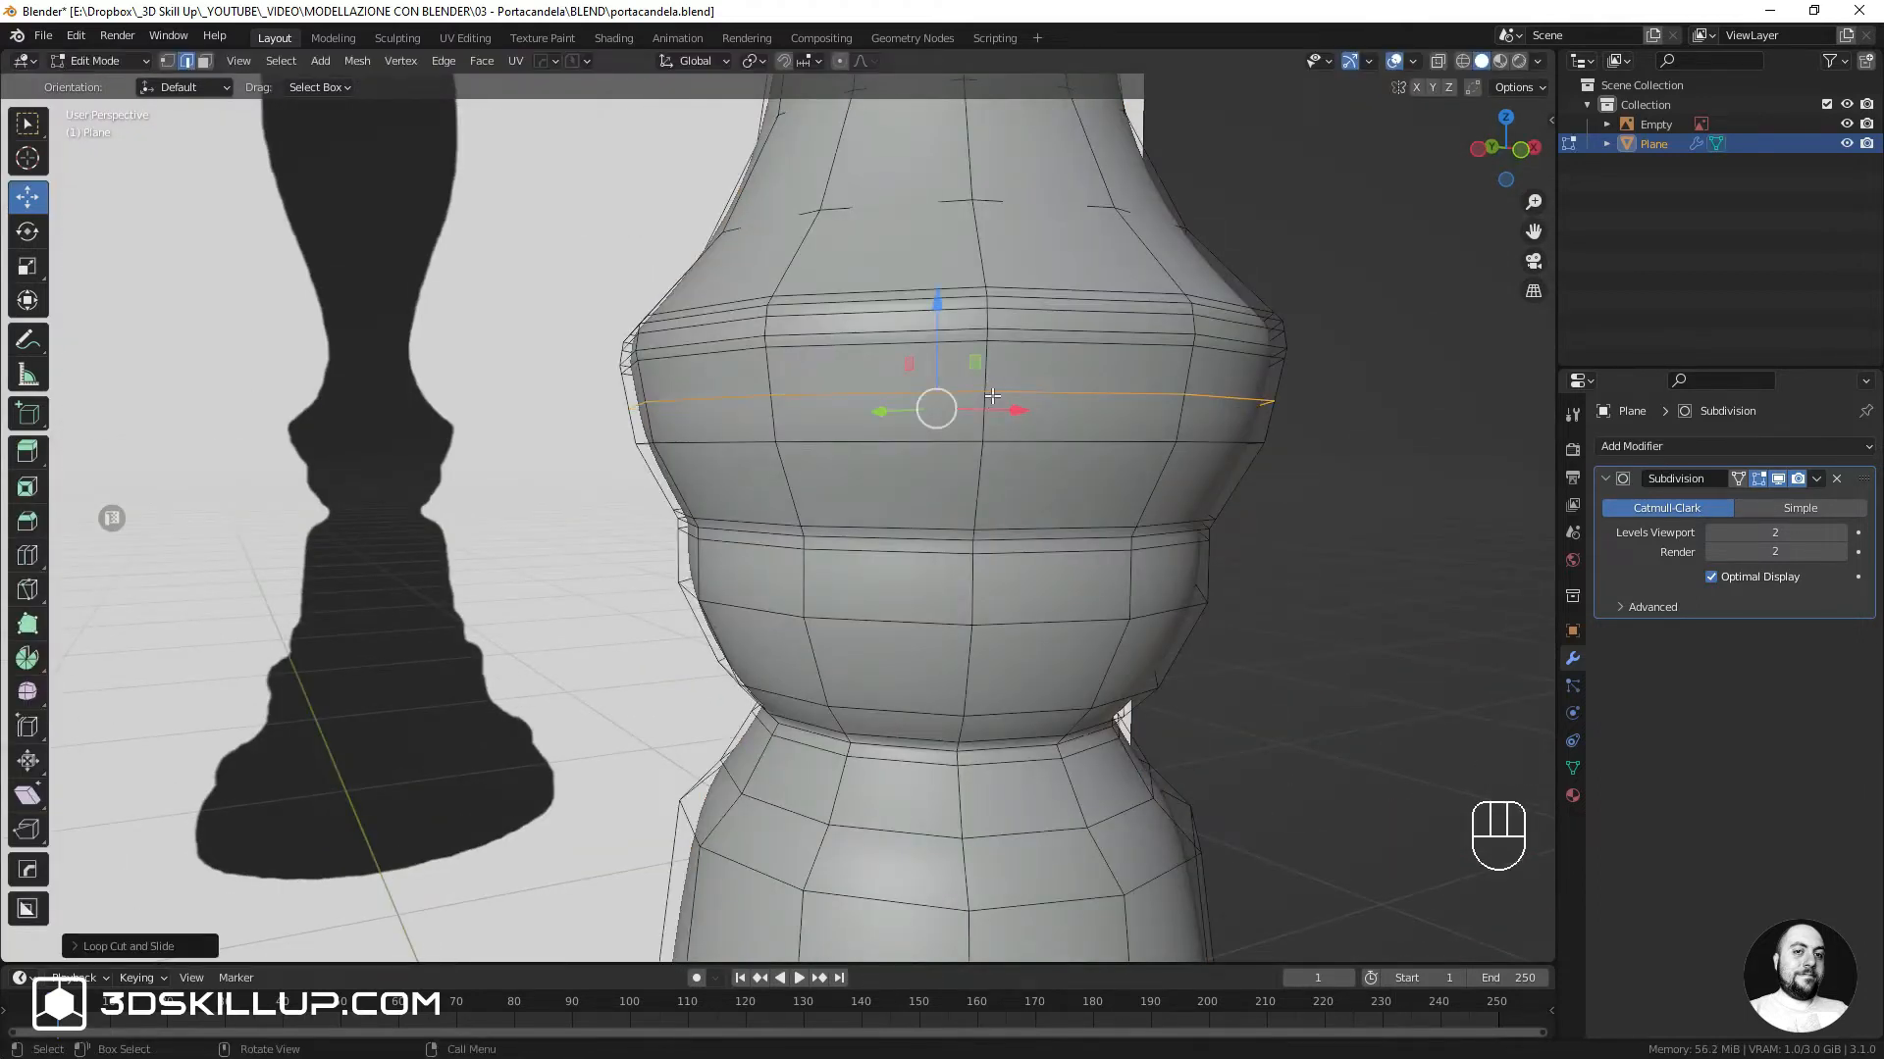
pyautogui.hotkey('ctrl', 'b')
pyautogui.keyDown('shift'); pyautogui.click(1117, 323); pyautogui.keyUp('shift')
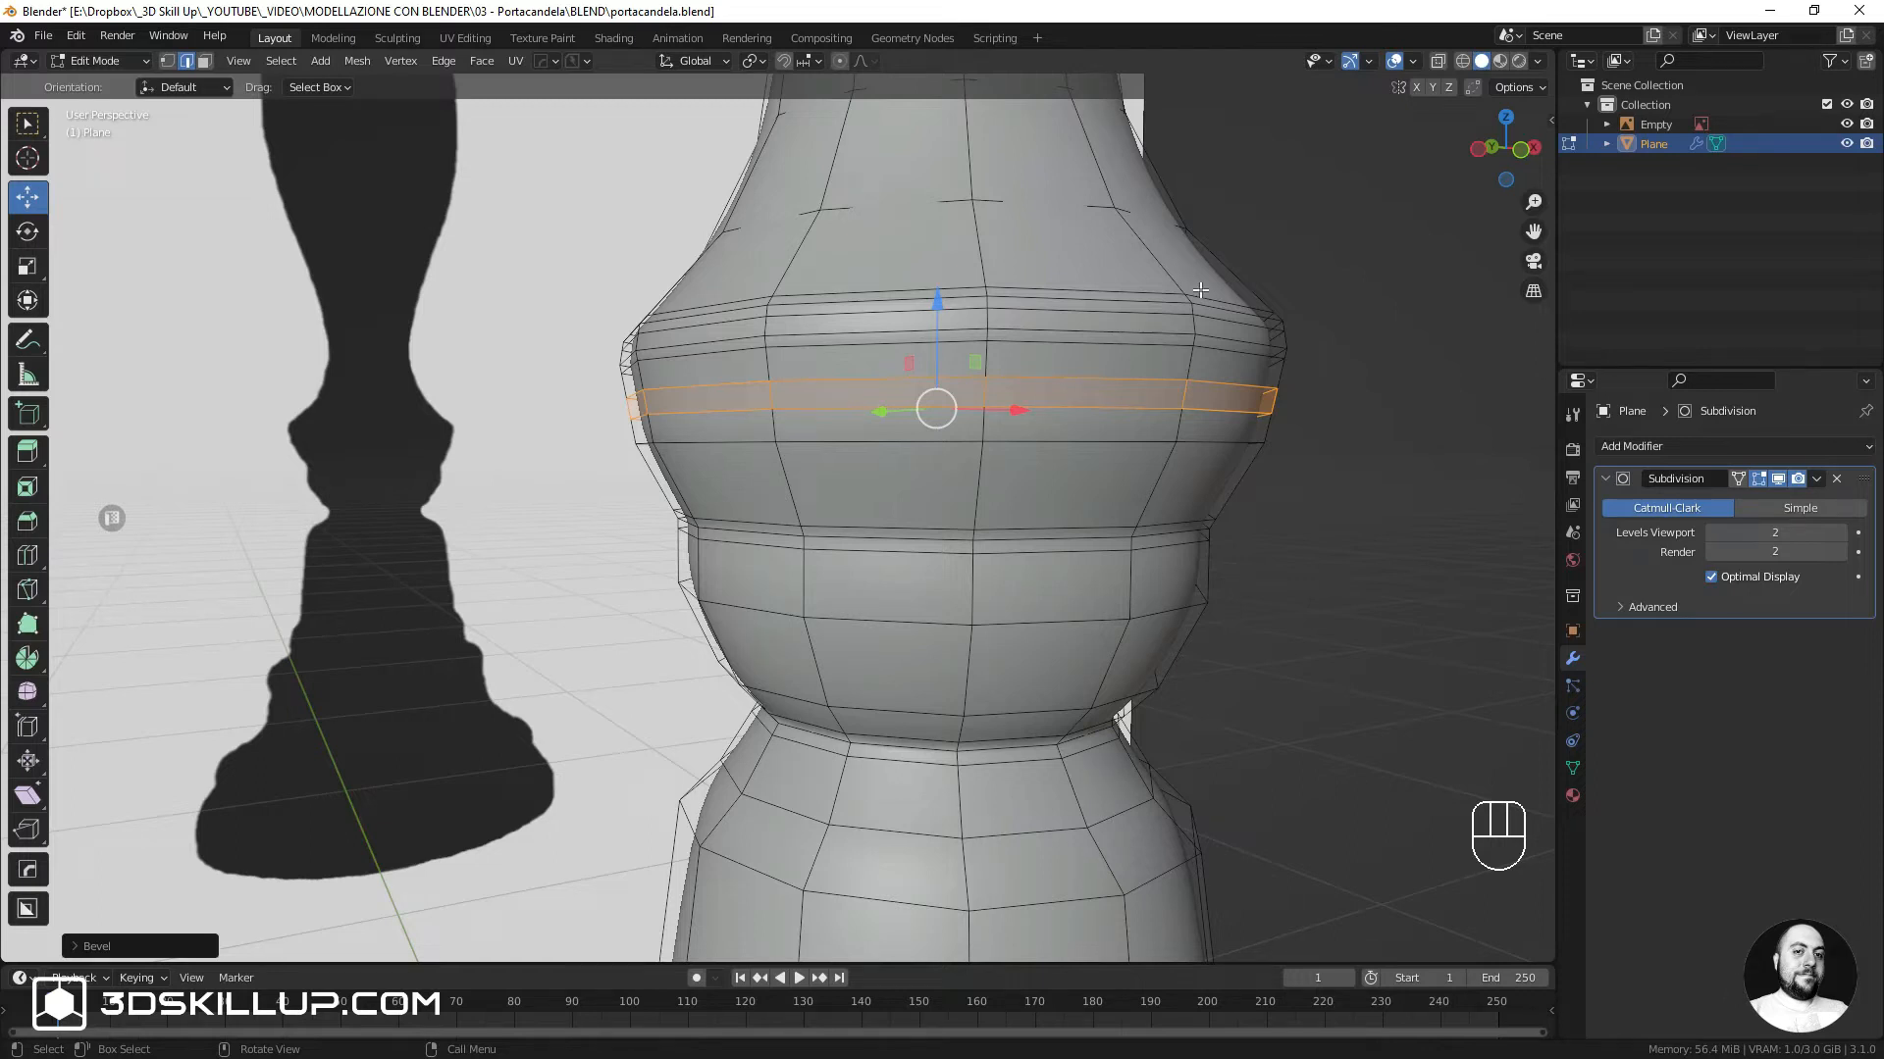
# Inset the beveled band on the knob with inward depth to form a groove
pyautogui.press('i')
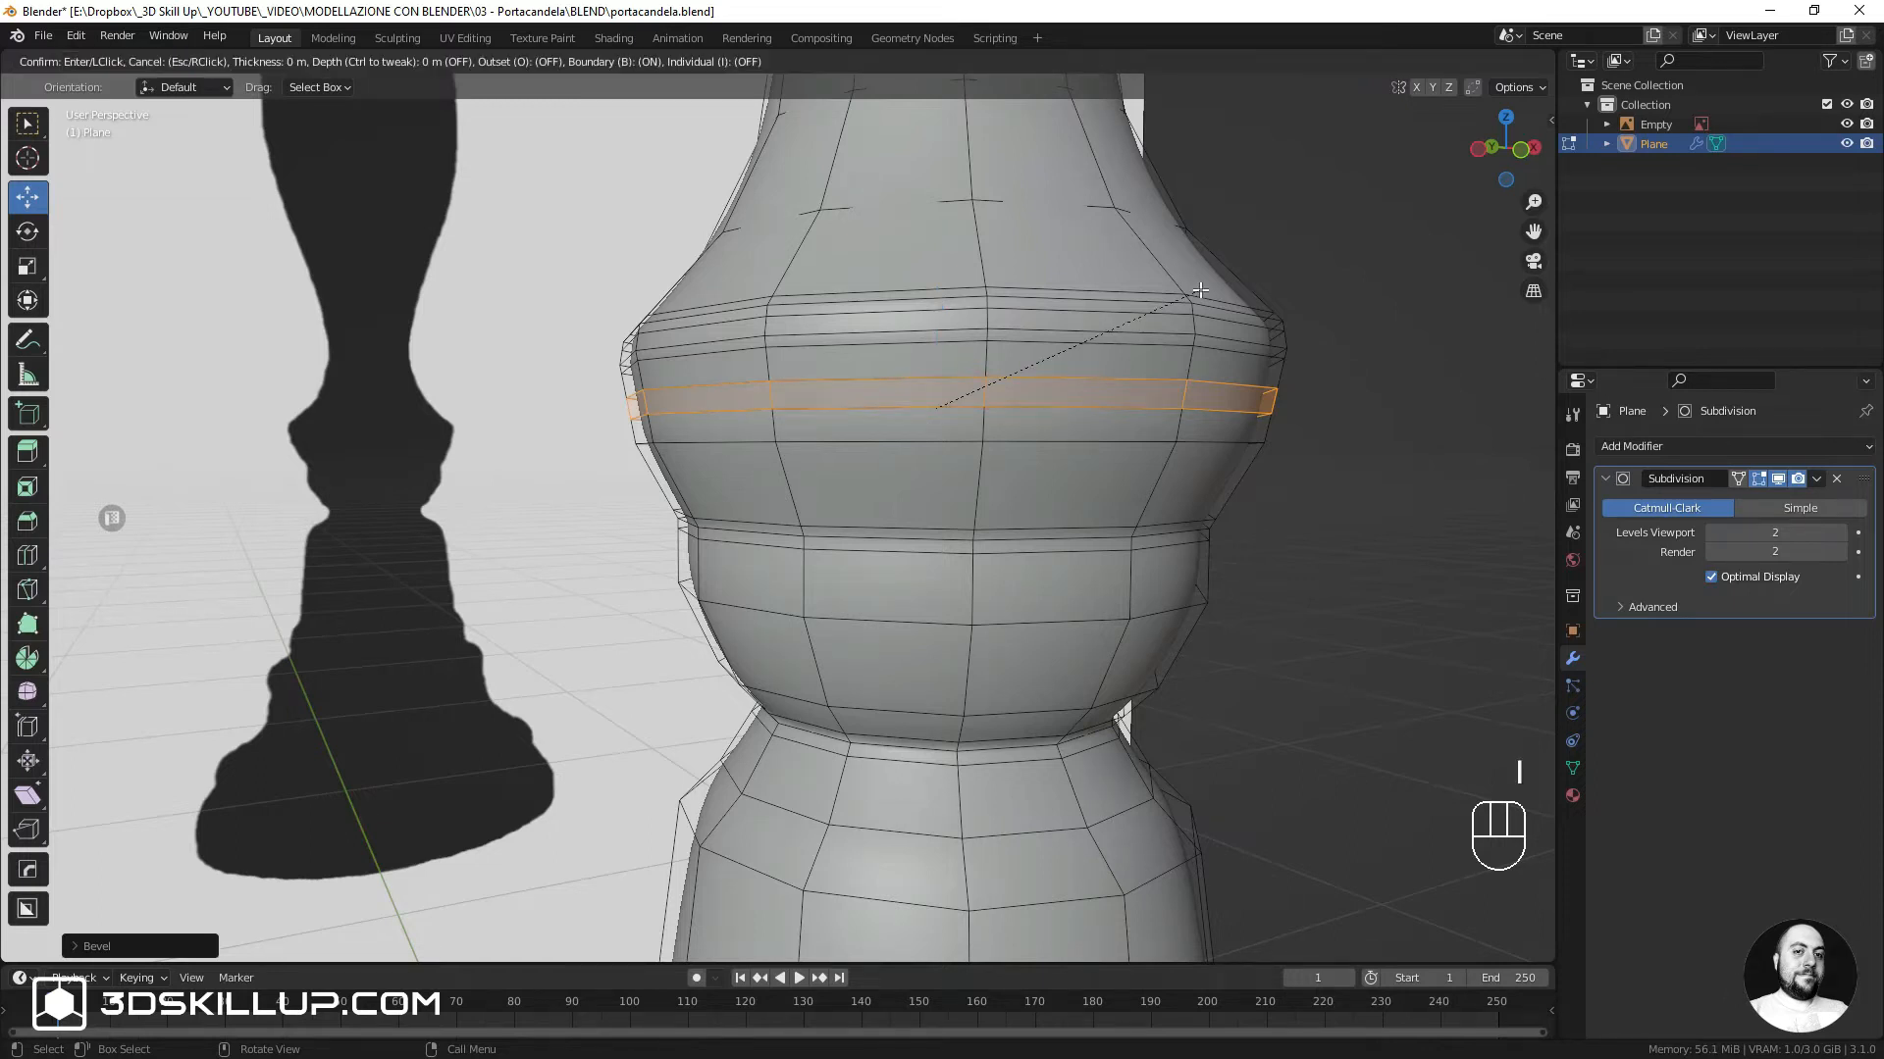
pyautogui.click(1138, 355)
pyautogui.scroll(2, 1143, 356)
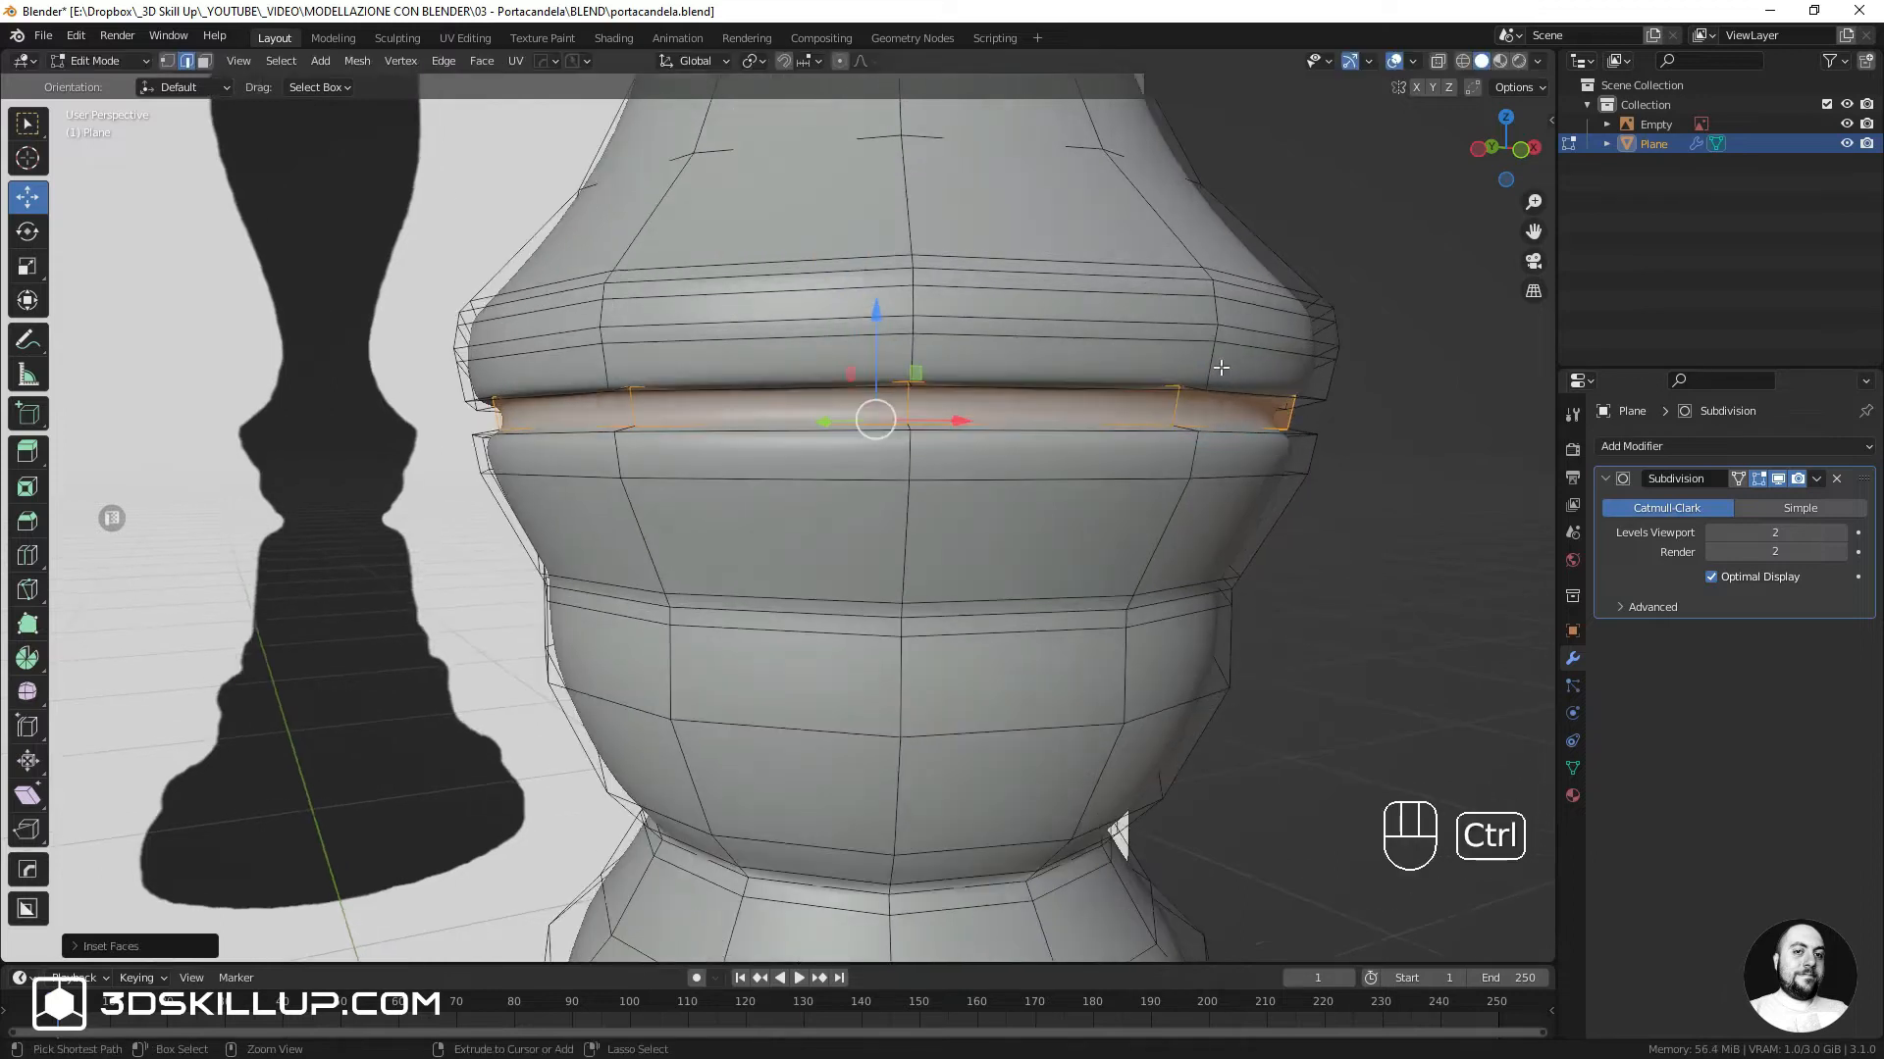
# Add a supporting edge loop closely below the knob's groove and return to Object Mode
pyautogui.hotkey('ctrl', 'r')
pyautogui.click(1201, 439)
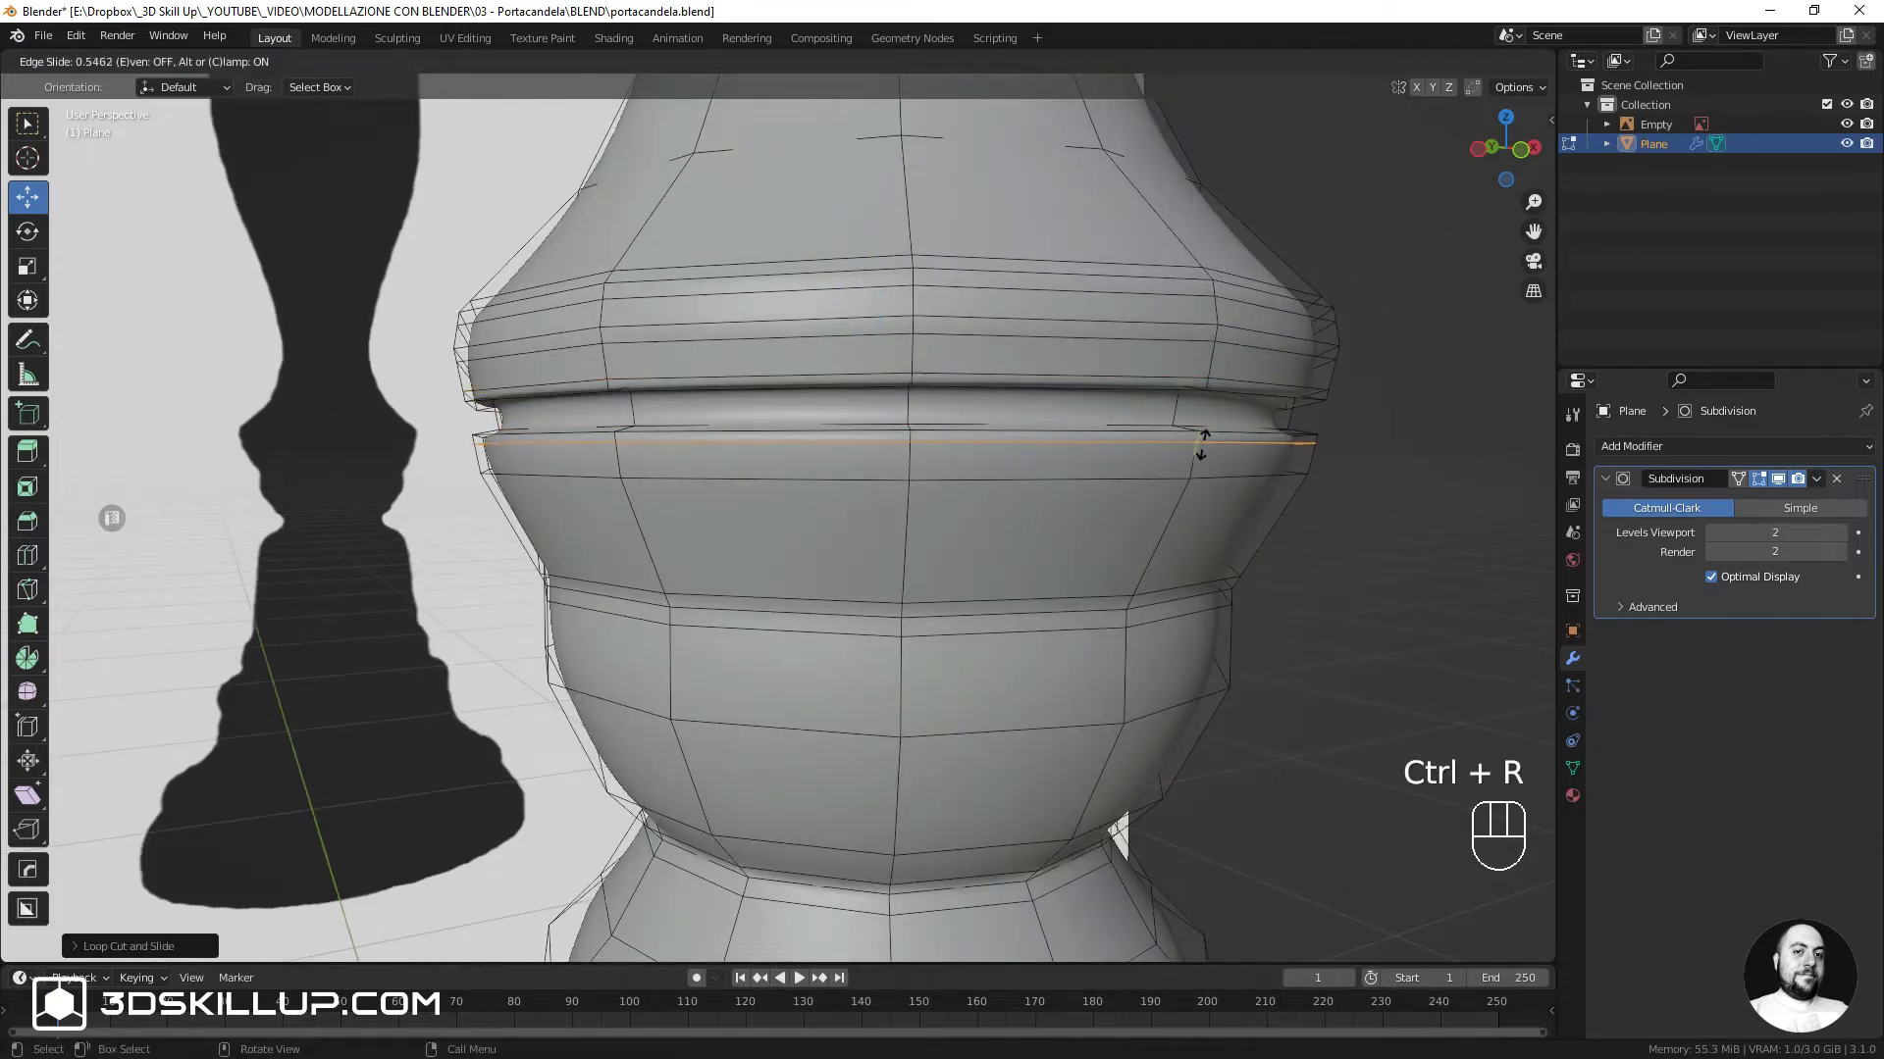
pyautogui.click(1203, 444)
pyautogui.press('Tab')
# Add an edge loop around the base's side near its upper edge and turn it into a recessed groove
pyautogui.press('Tab')
pyautogui.hotkey('ctrl', 'r')
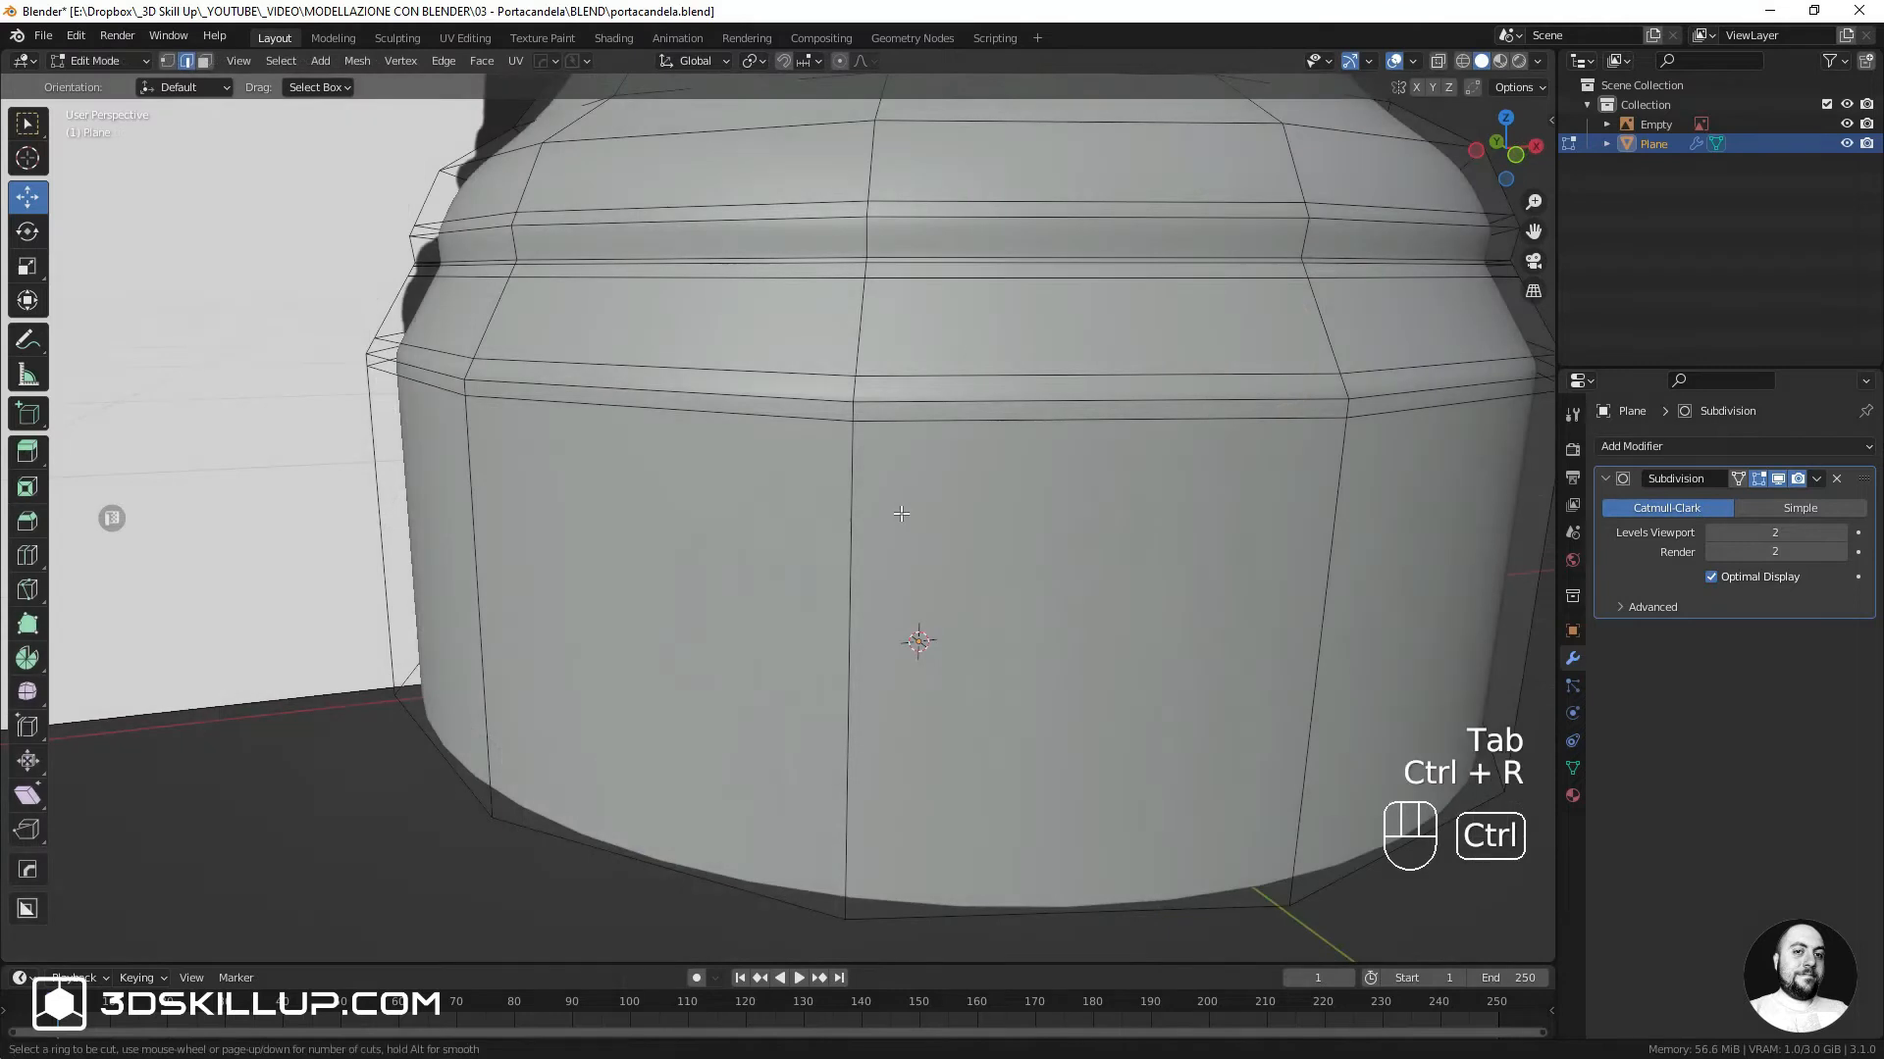
pyautogui.click(888, 471)
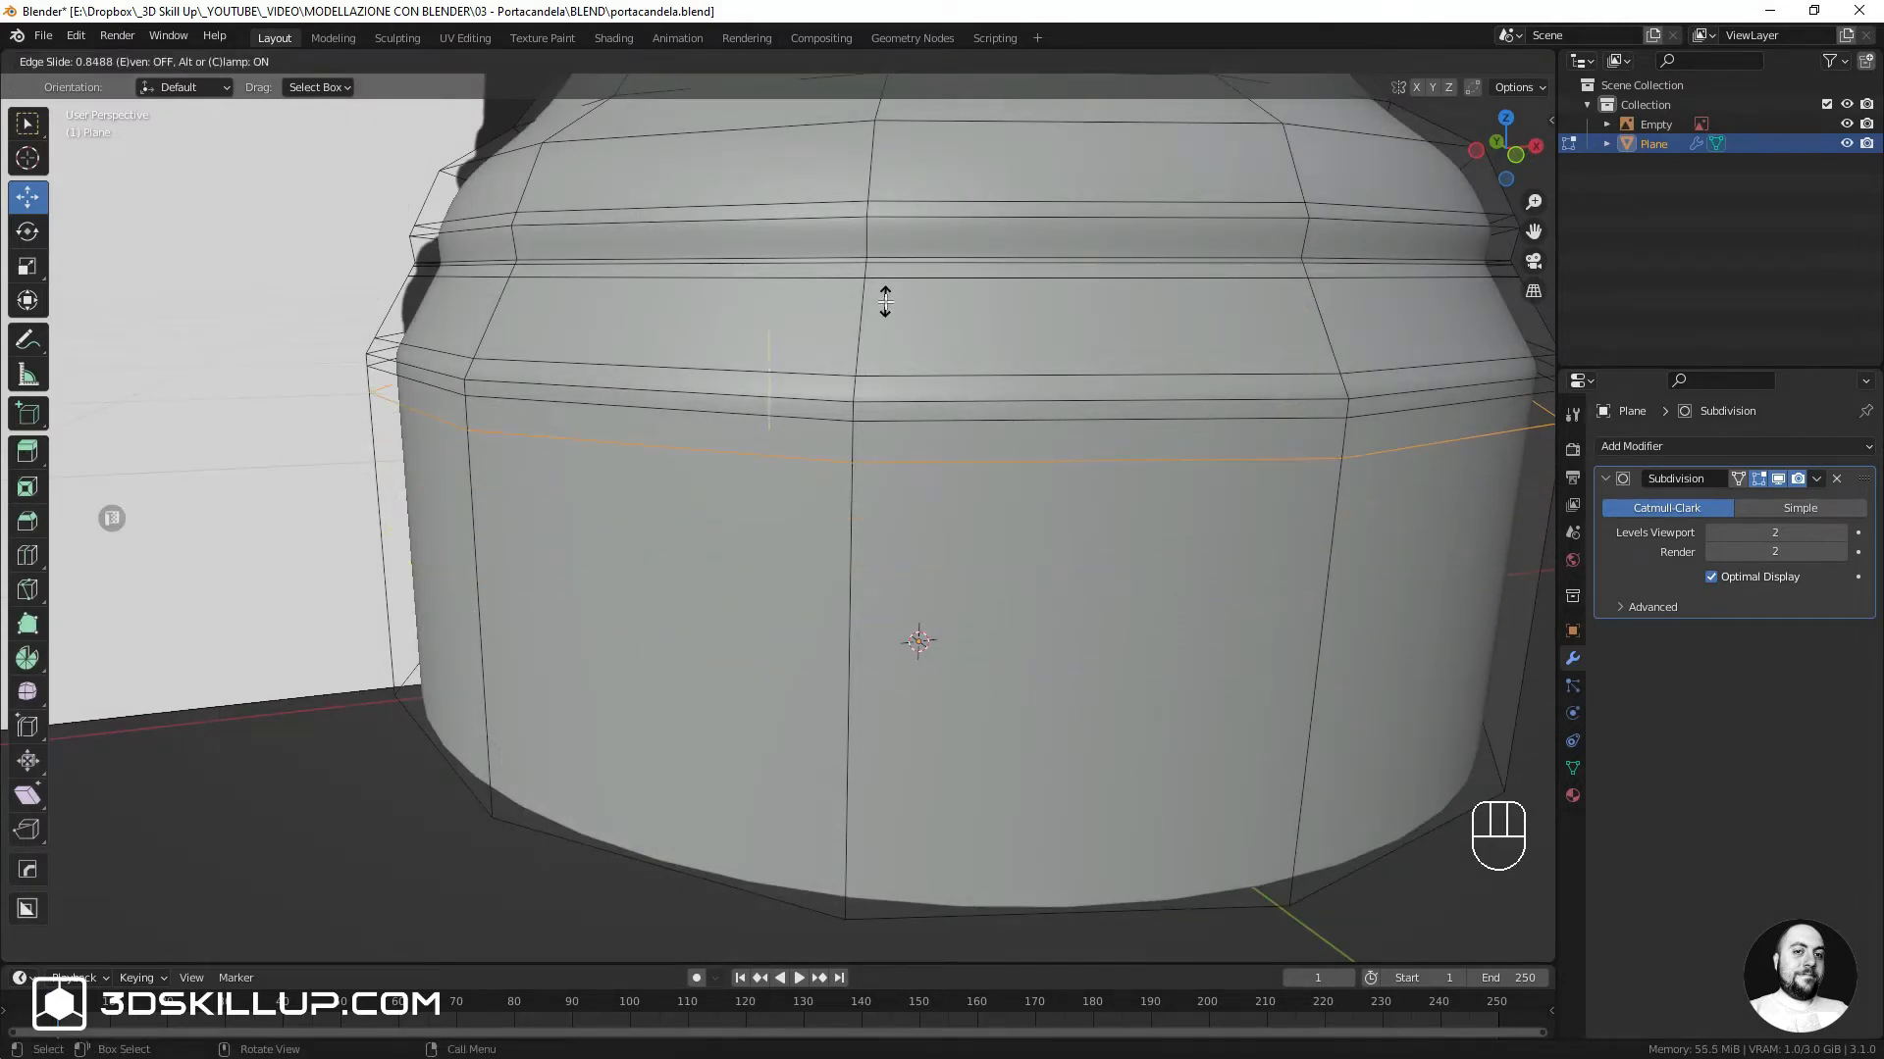
pyautogui.click(888, 295)
pyautogui.hotkey('ctrl', 'r')
pyautogui.press('Tab')
pyautogui.press('Tab')
# Add supporting edge loops closely below and above the base's groove, and return to Object Mode
pyautogui.hotkey('ctrl', 'r')
pyautogui.click(868, 537)
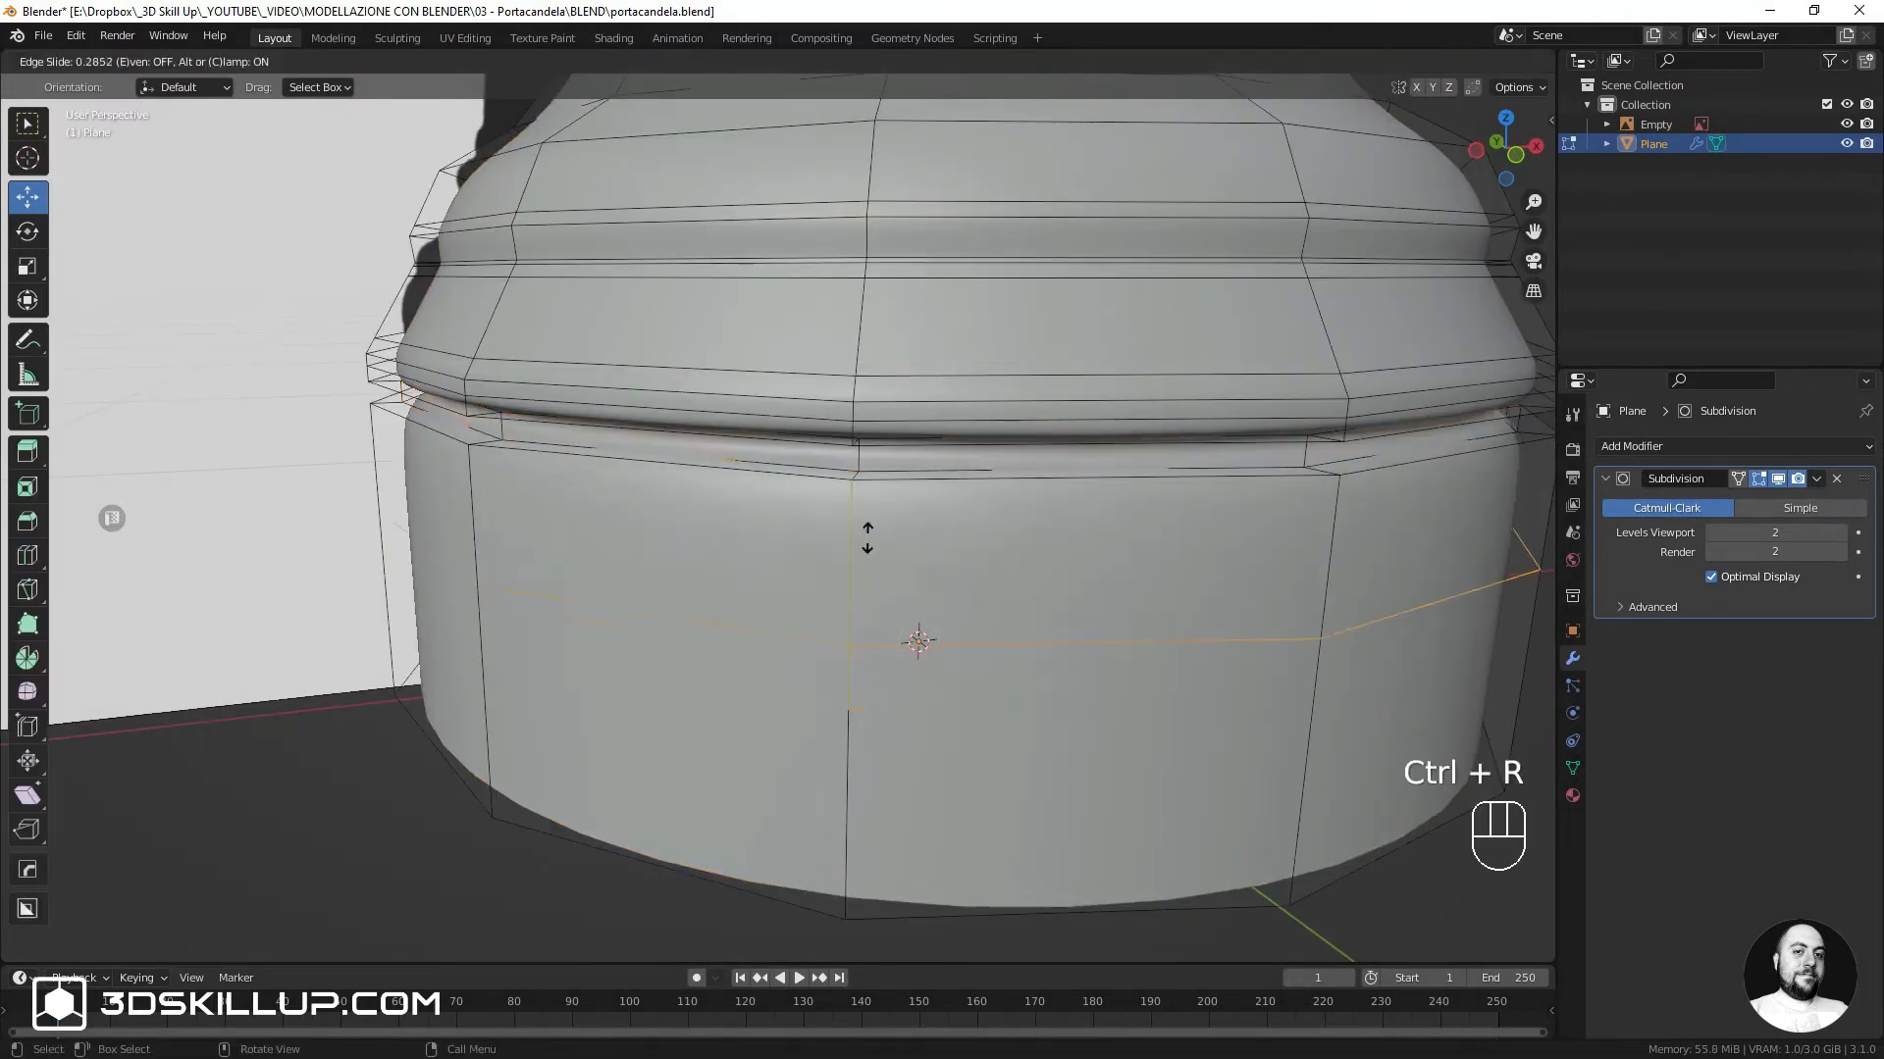
pyautogui.click(896, 398)
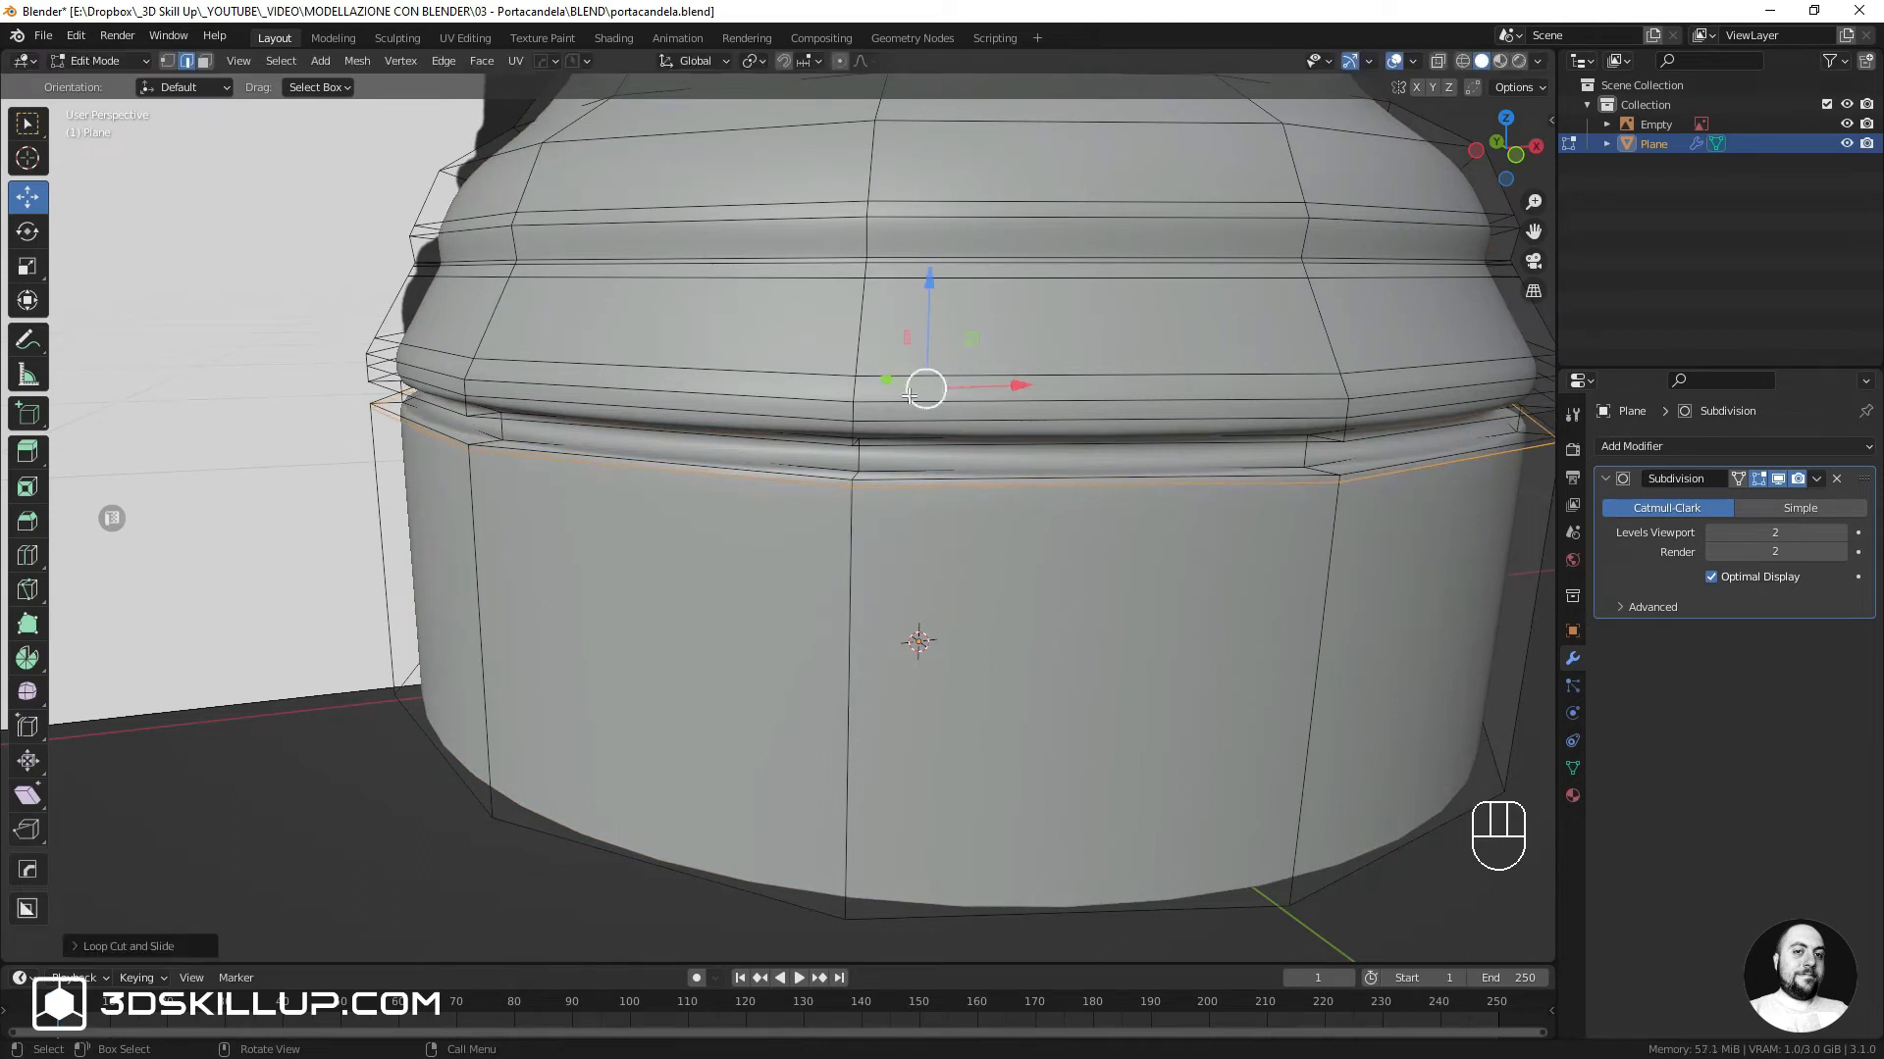
pyautogui.hotkey('ctrl', 'r')
pyautogui.click(871, 432)
pyautogui.click(883, 422)
pyautogui.press('Tab')
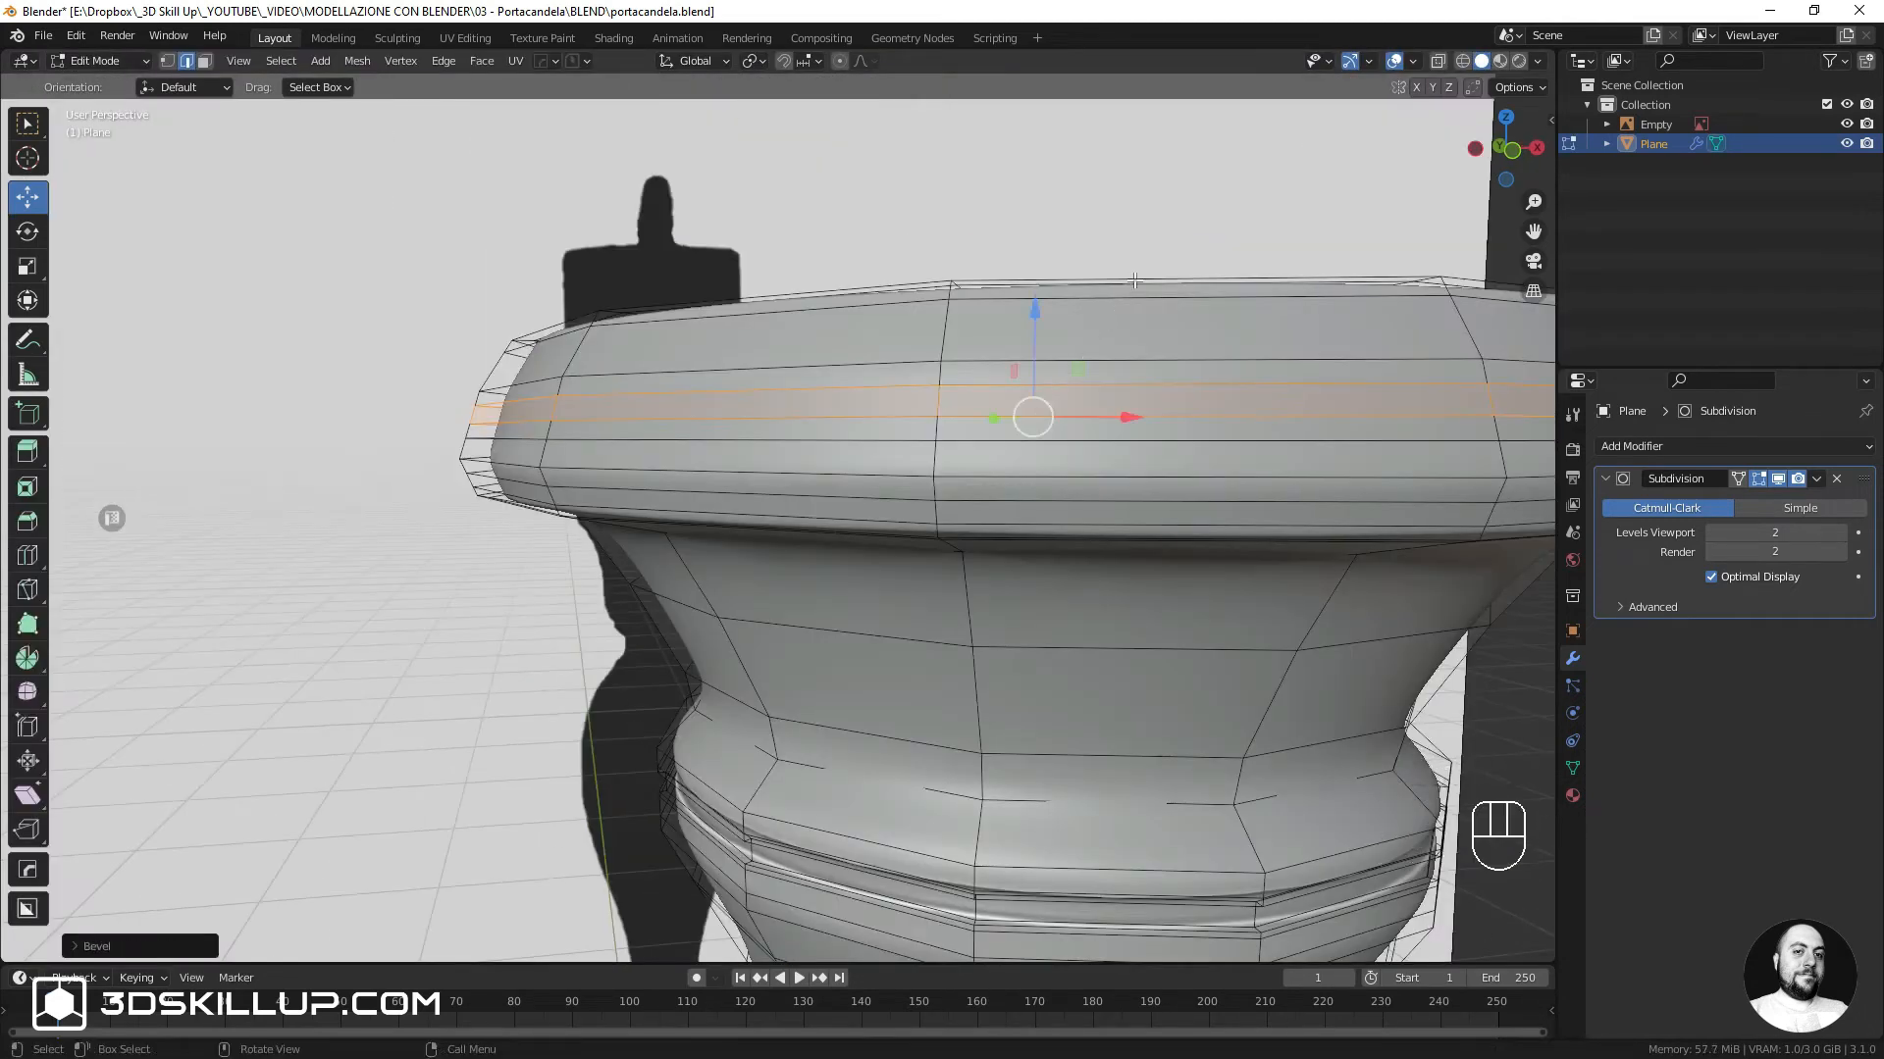
# Inset the beveled band around the cup's rim into a groove and inspect the candlestick from above
pyautogui.press('i')
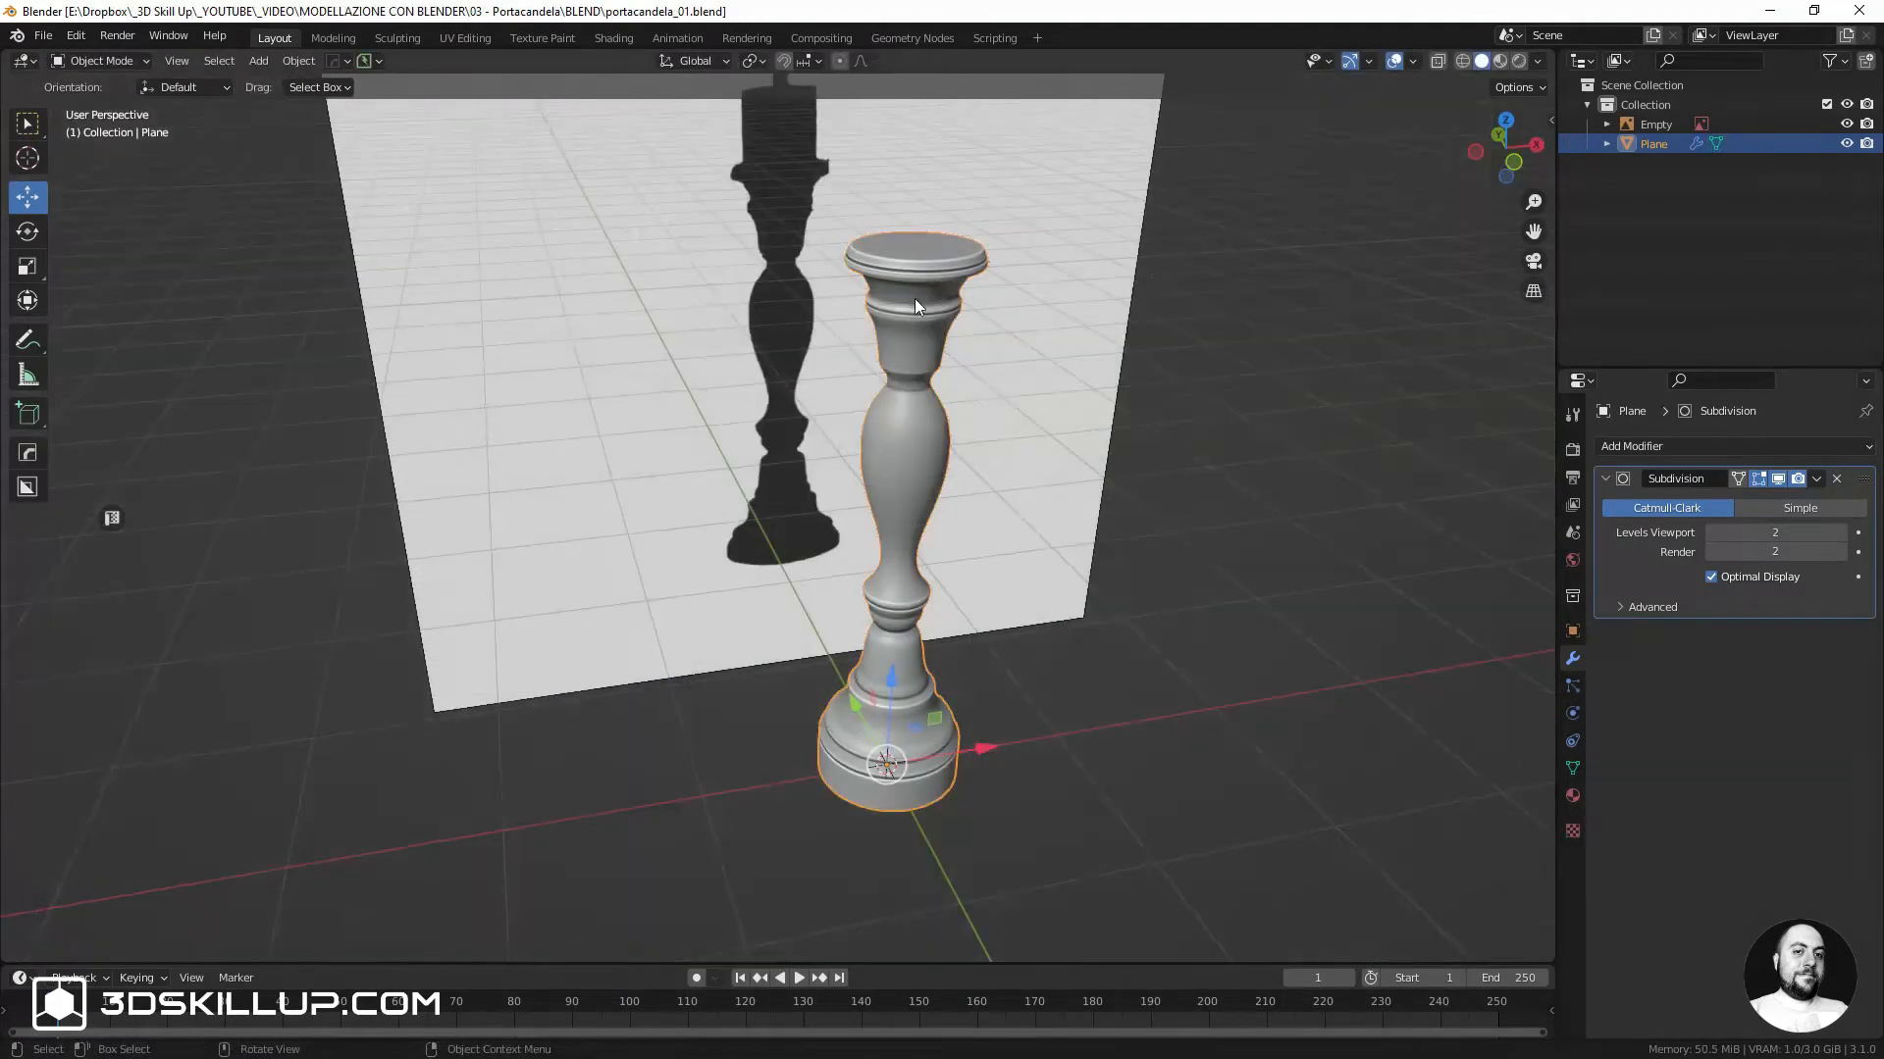
pyautogui.moveTo(915, 298); pyautogui.dragTo(908, 533, button='middle')
pyautogui.scroll(2, 908, 533)
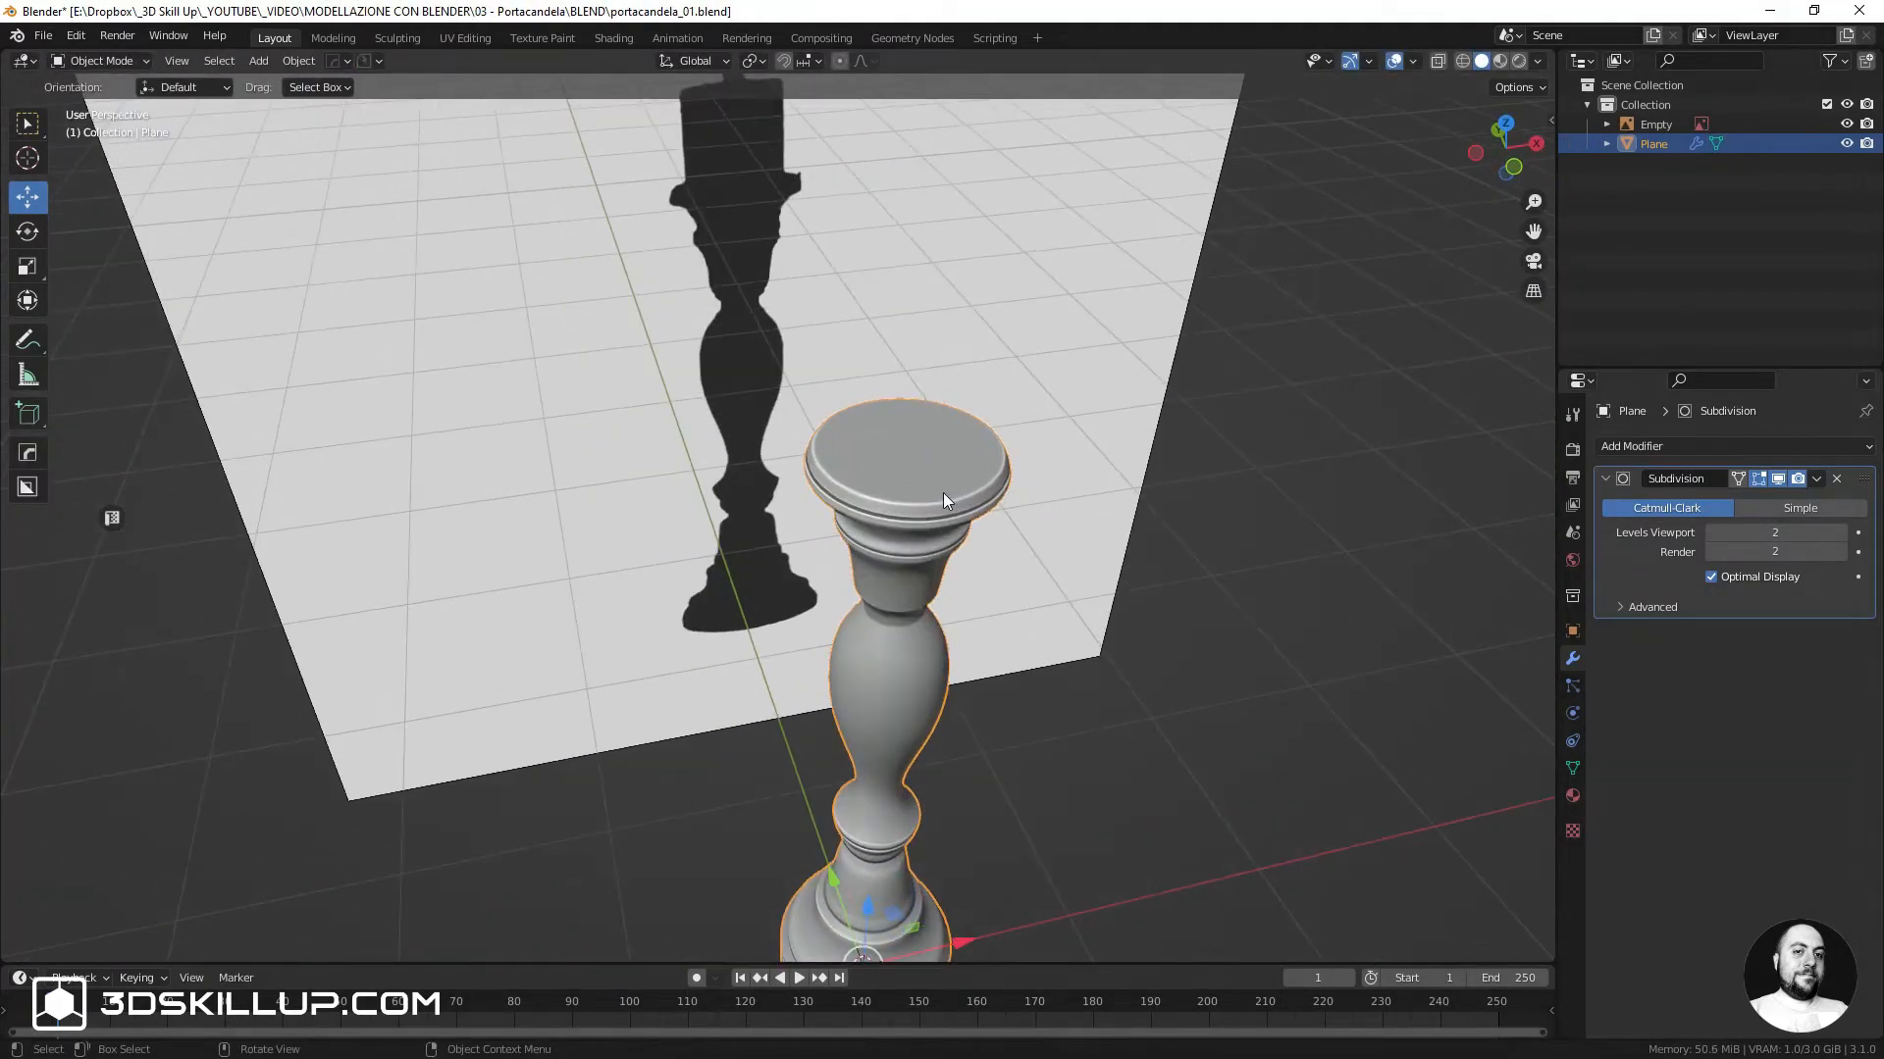
# Snap the 3D cursor to the small center face of the candlestick's top cap and return to Object Mode
pyautogui.press('Tab')
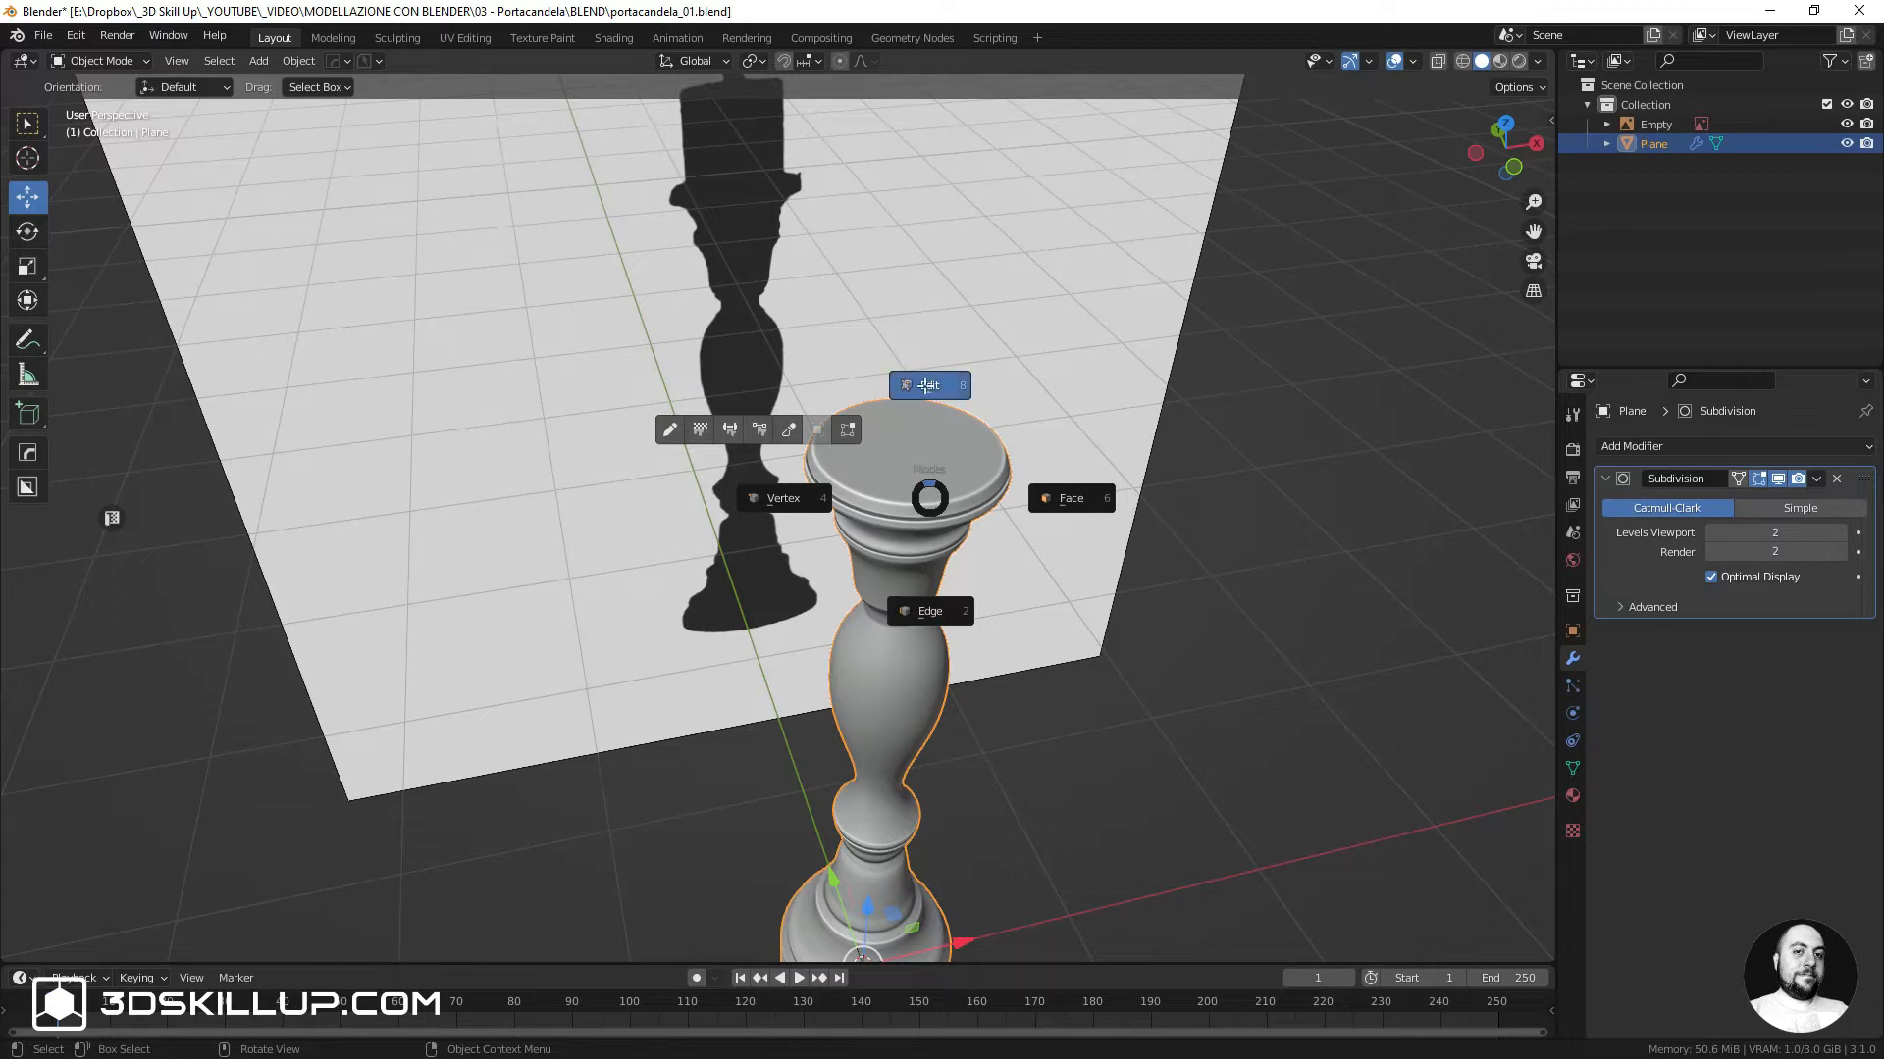
pyautogui.click(927, 385)
pyautogui.scroll(5, 913, 475)
pyautogui.press('Tab')
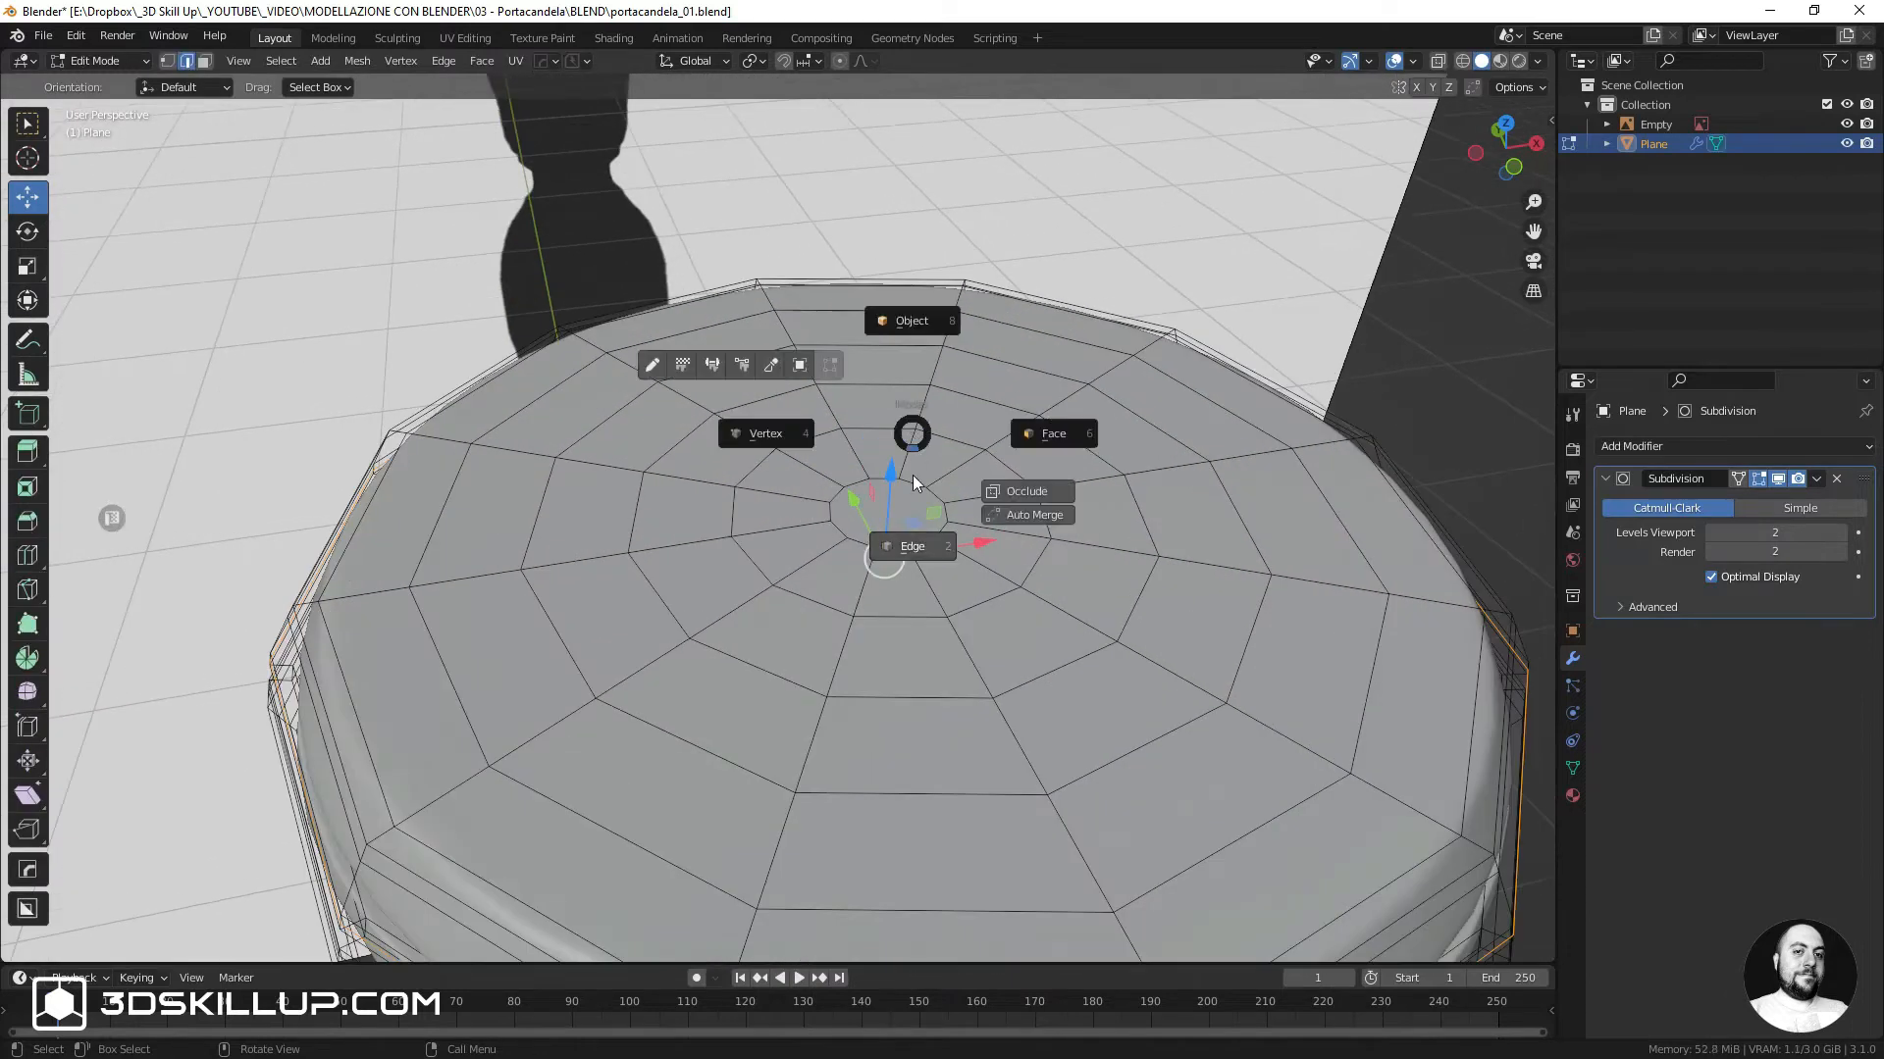
pyautogui.click(912, 542)
pyautogui.click(894, 508)
pyautogui.press('Tab')
pyautogui.click(961, 508)
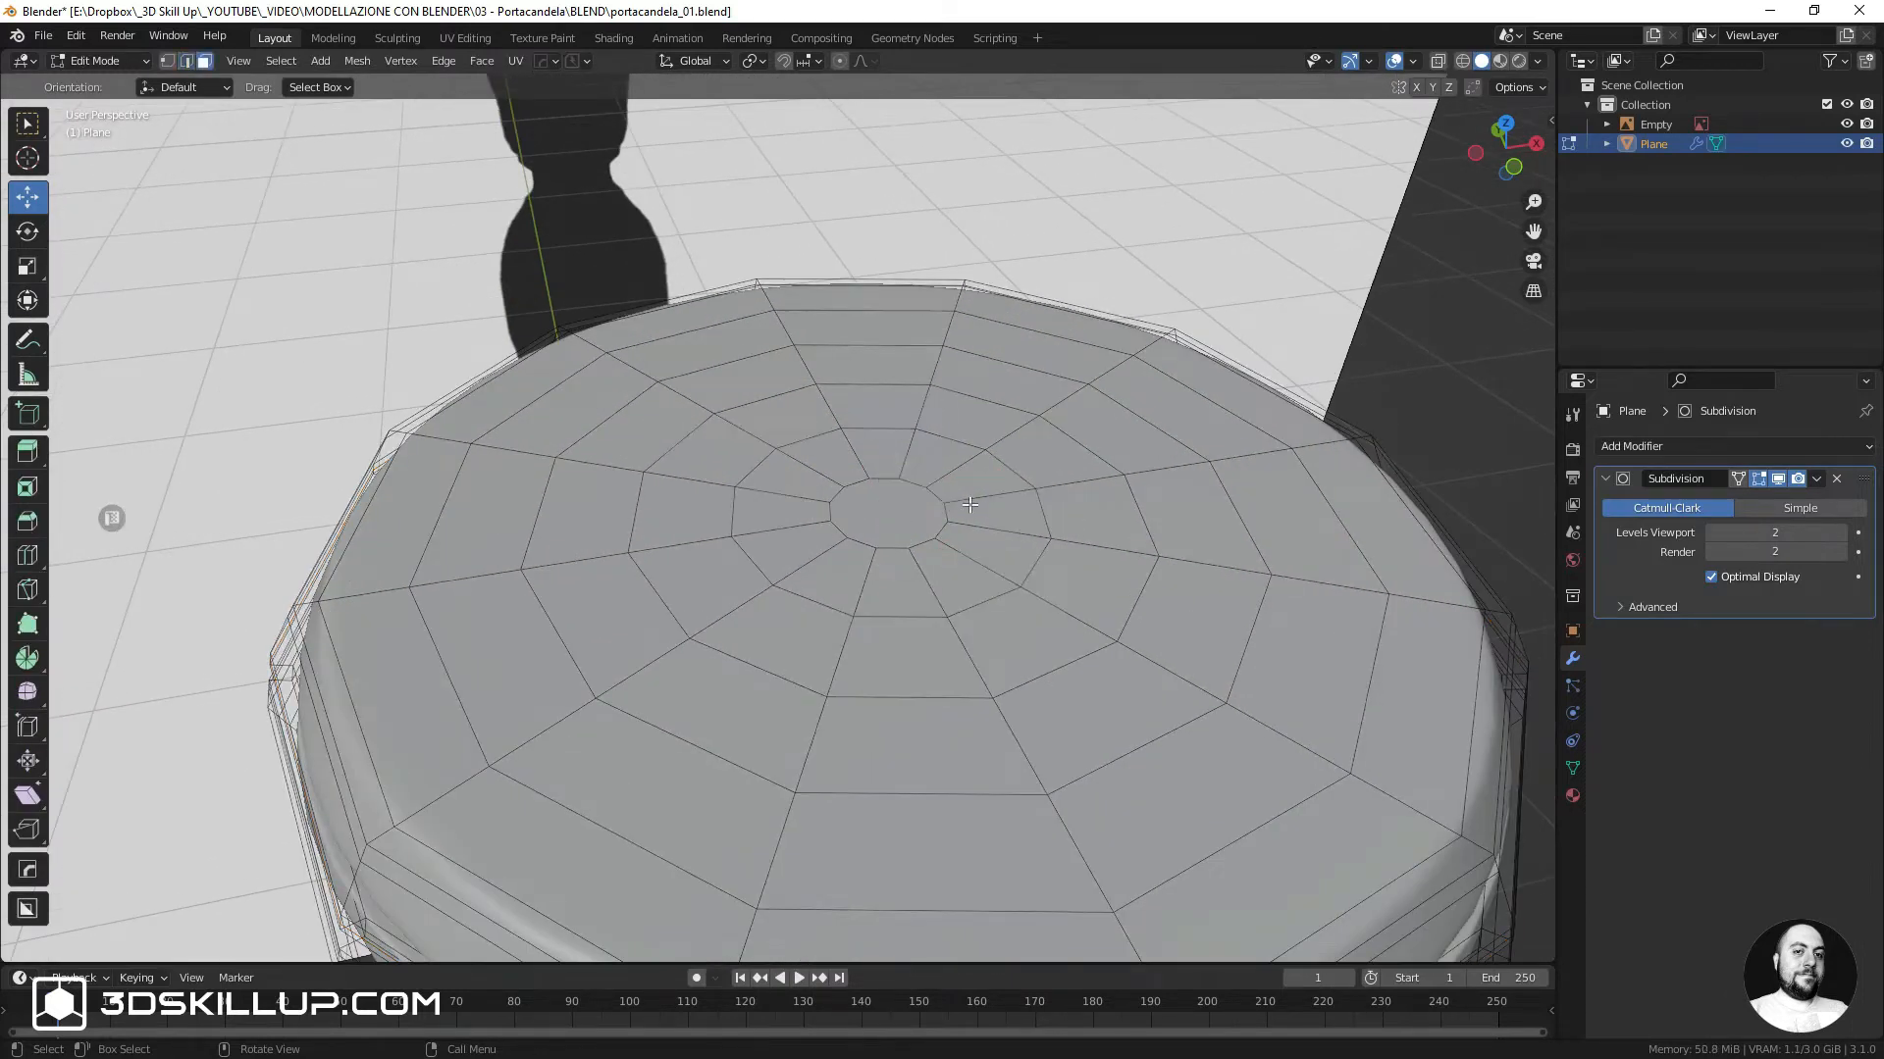
pyautogui.press('Tab')
pyautogui.click(977, 509)
pyautogui.click(894, 508)
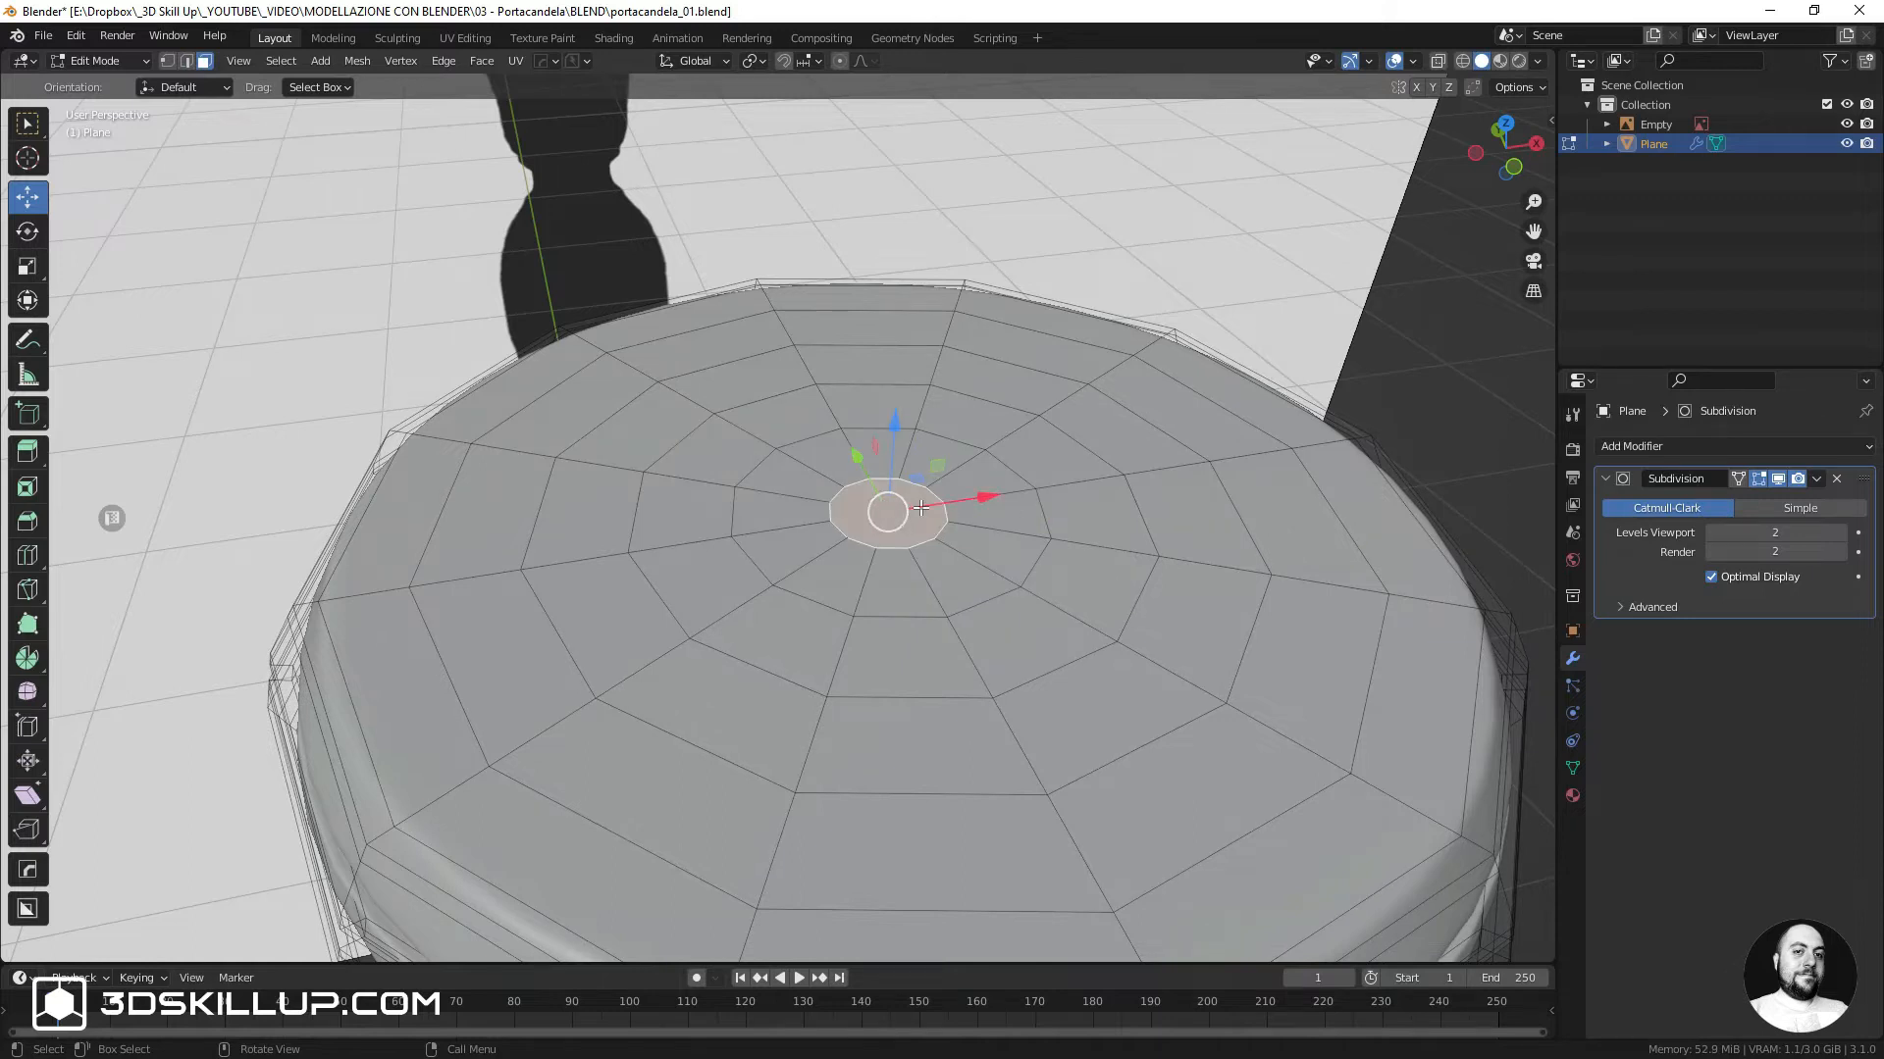
pyautogui.press('`')
pyautogui.click(919, 622)
pyautogui.press('Tab')
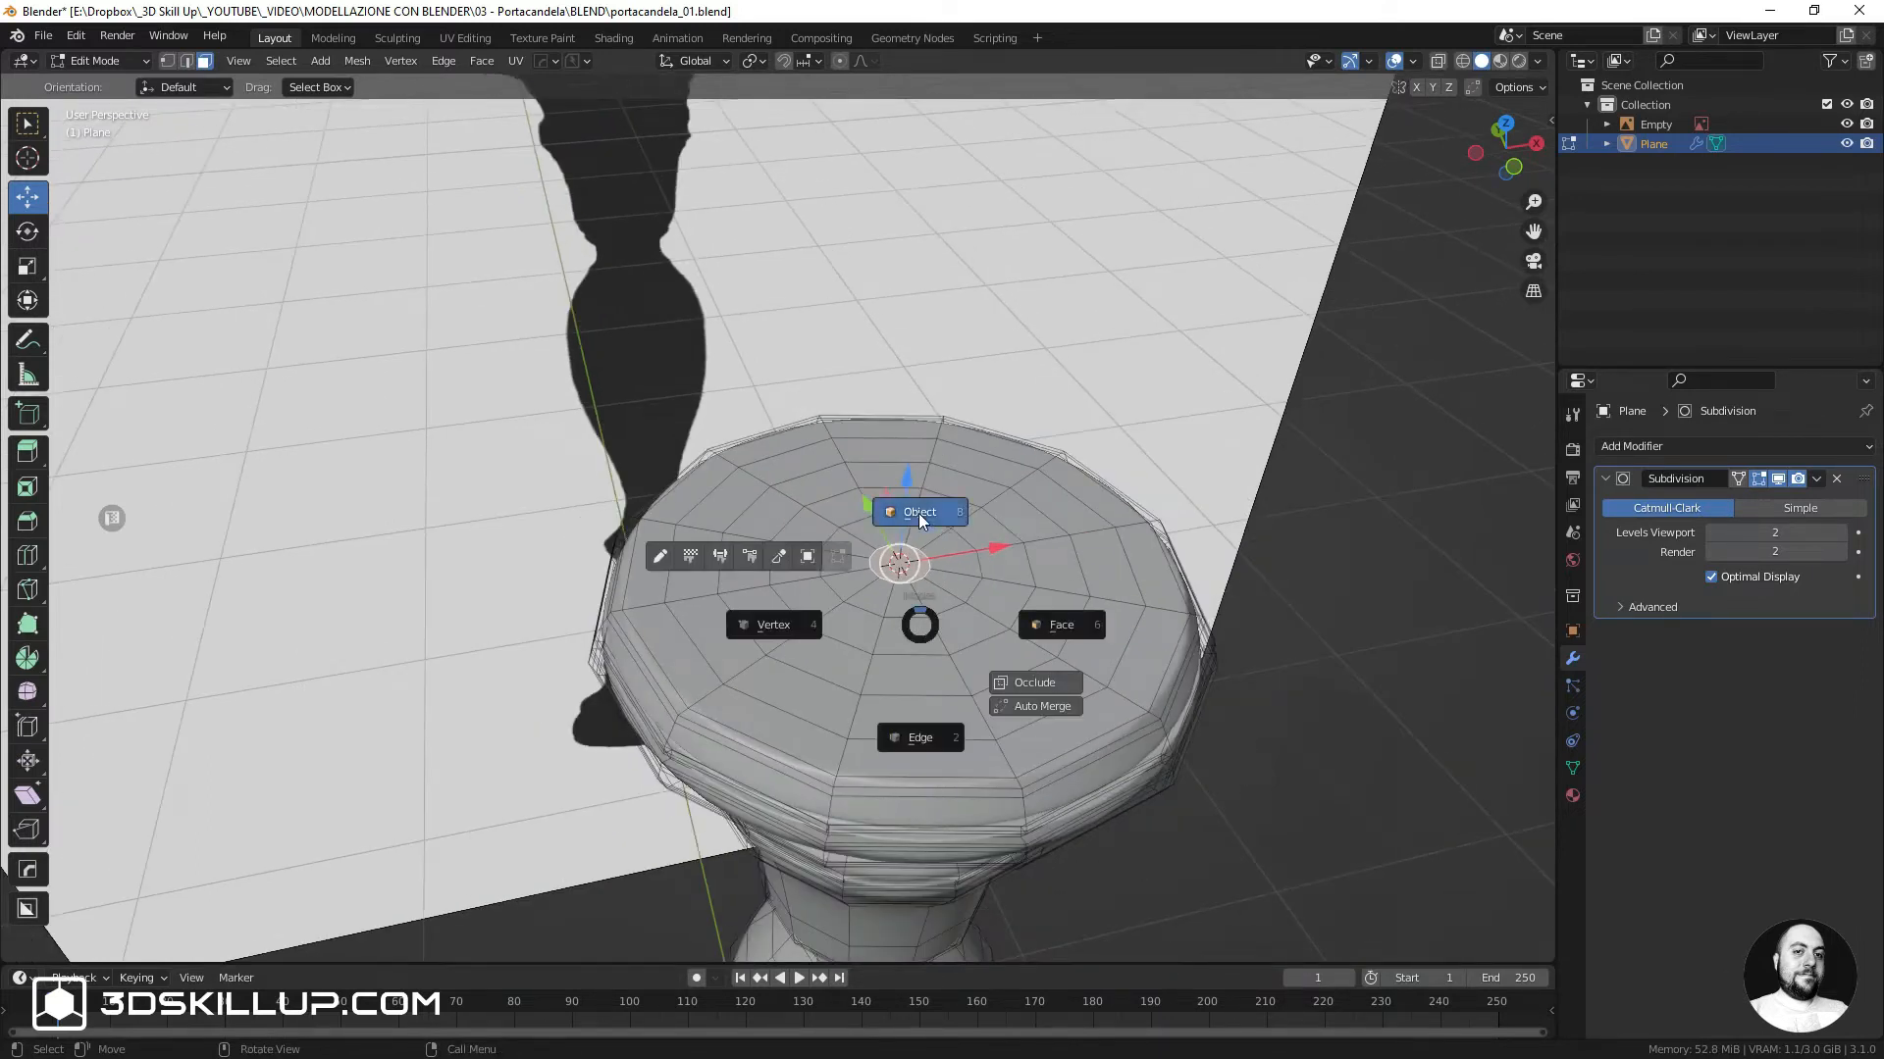
pyautogui.click(919, 580)
# Add a cylinder at the 3D cursor and scale it down to about half the top cap's width
pyautogui.hotkey('shift', 'a')
pyautogui.moveTo(916, 573)
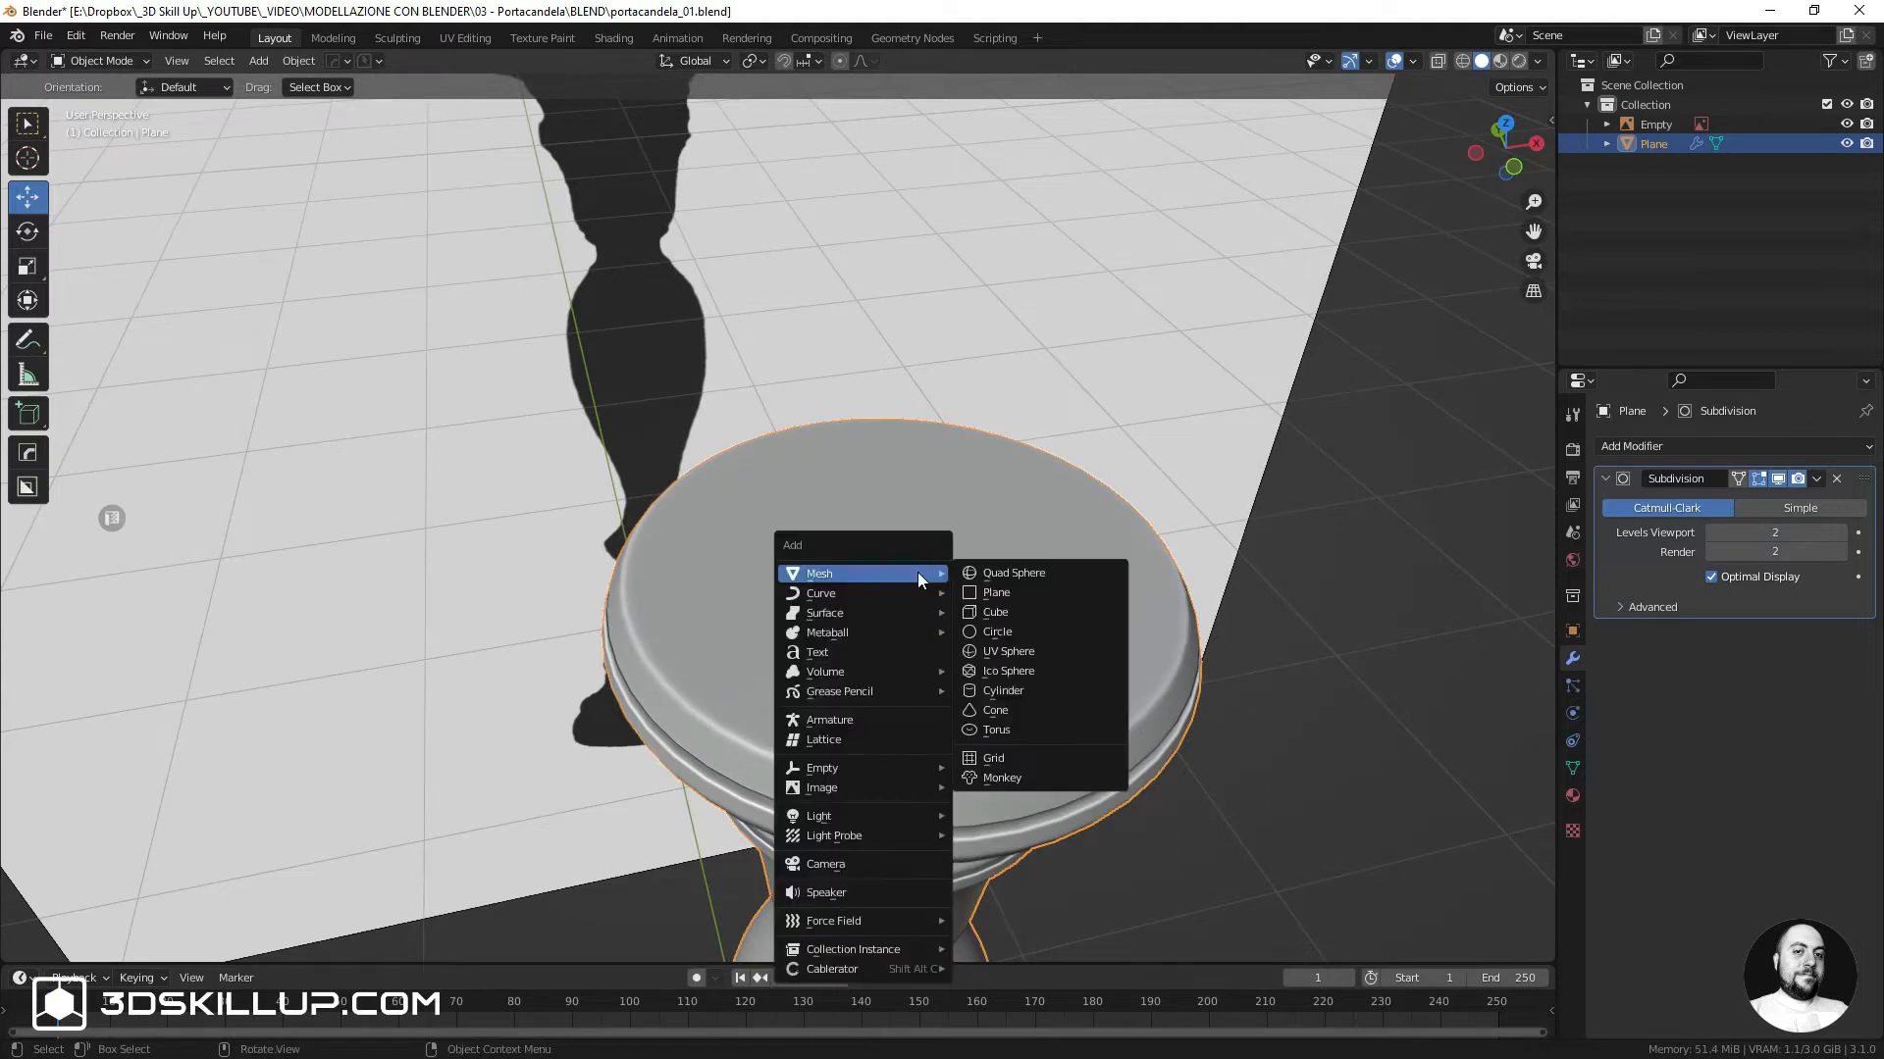
pyautogui.click(992, 689)
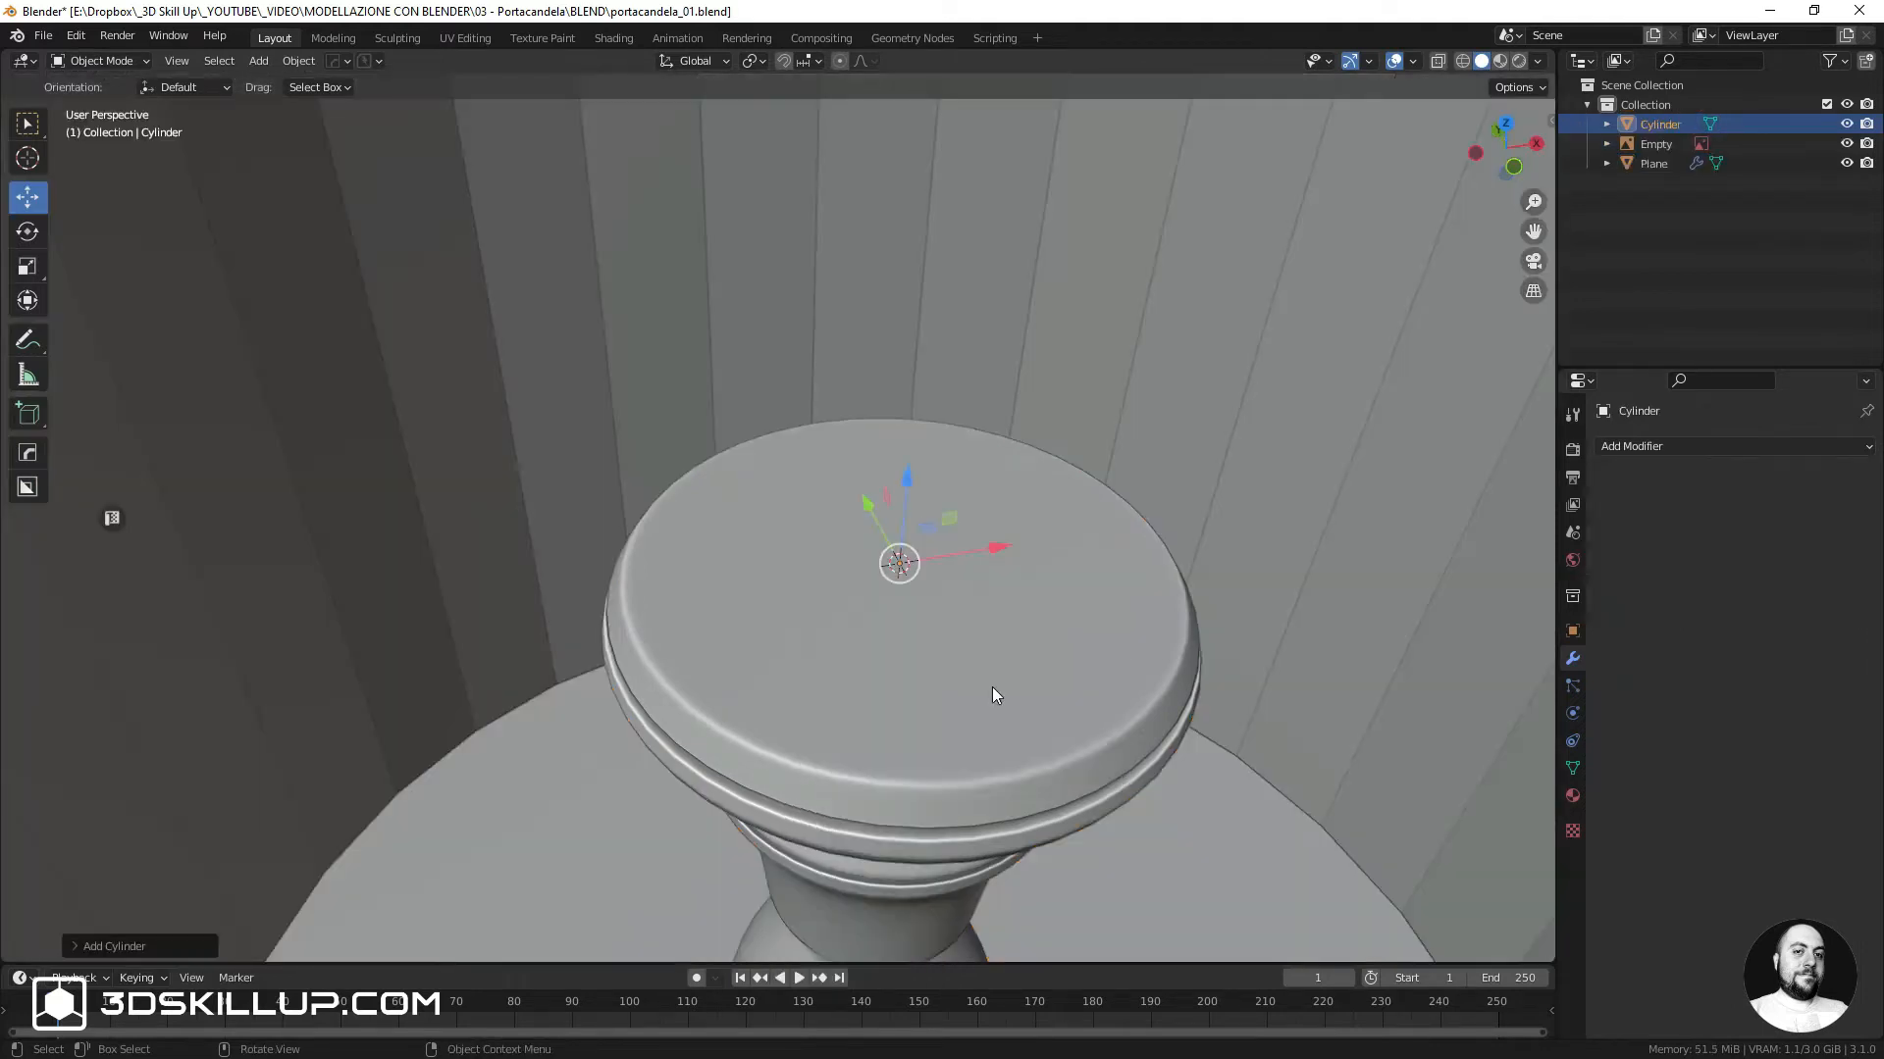
pyautogui.scroll(-10, 992, 680)
pyautogui.press('s')
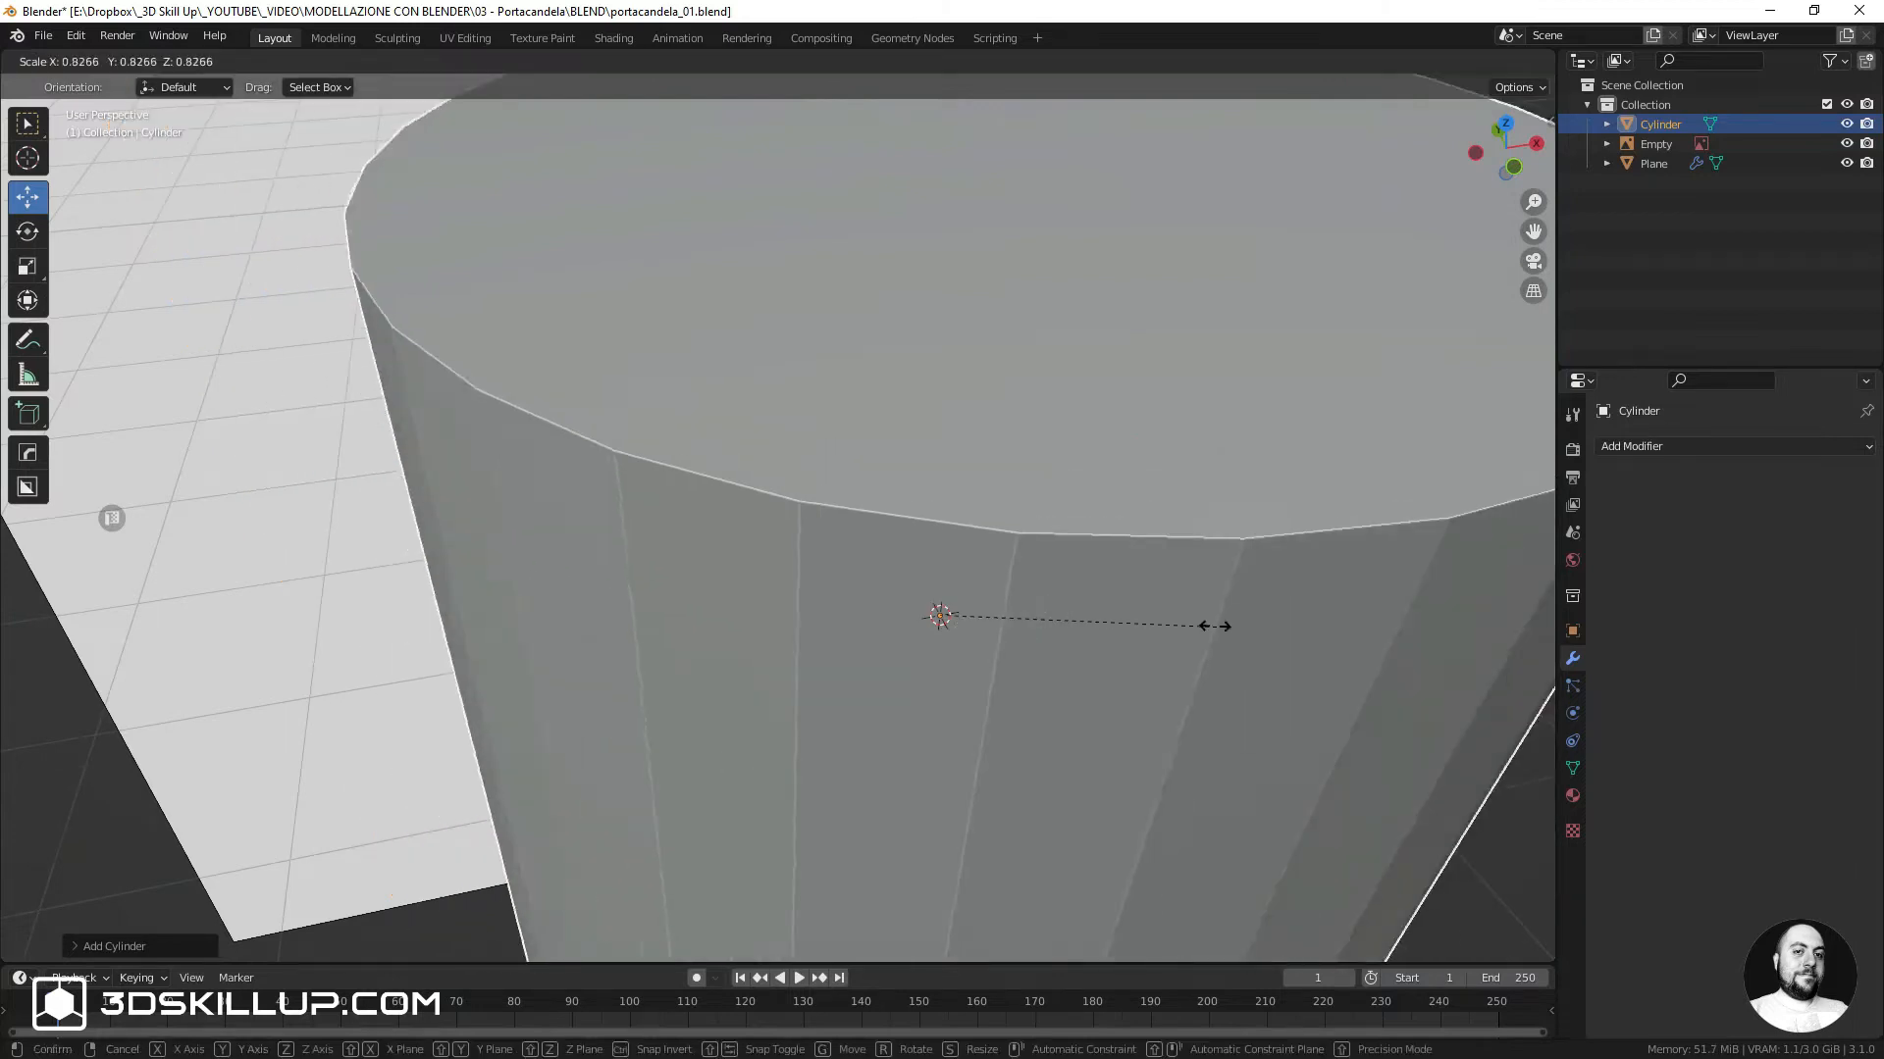
pyautogui.click(1001, 620)
# Raise the cylinder's top face about 0.28 m along Z in front view to match the reference candle's height
pyautogui.moveTo(1000, 620); pyautogui.dragTo(845, 532, button='middle')
pyautogui.press('Tab')
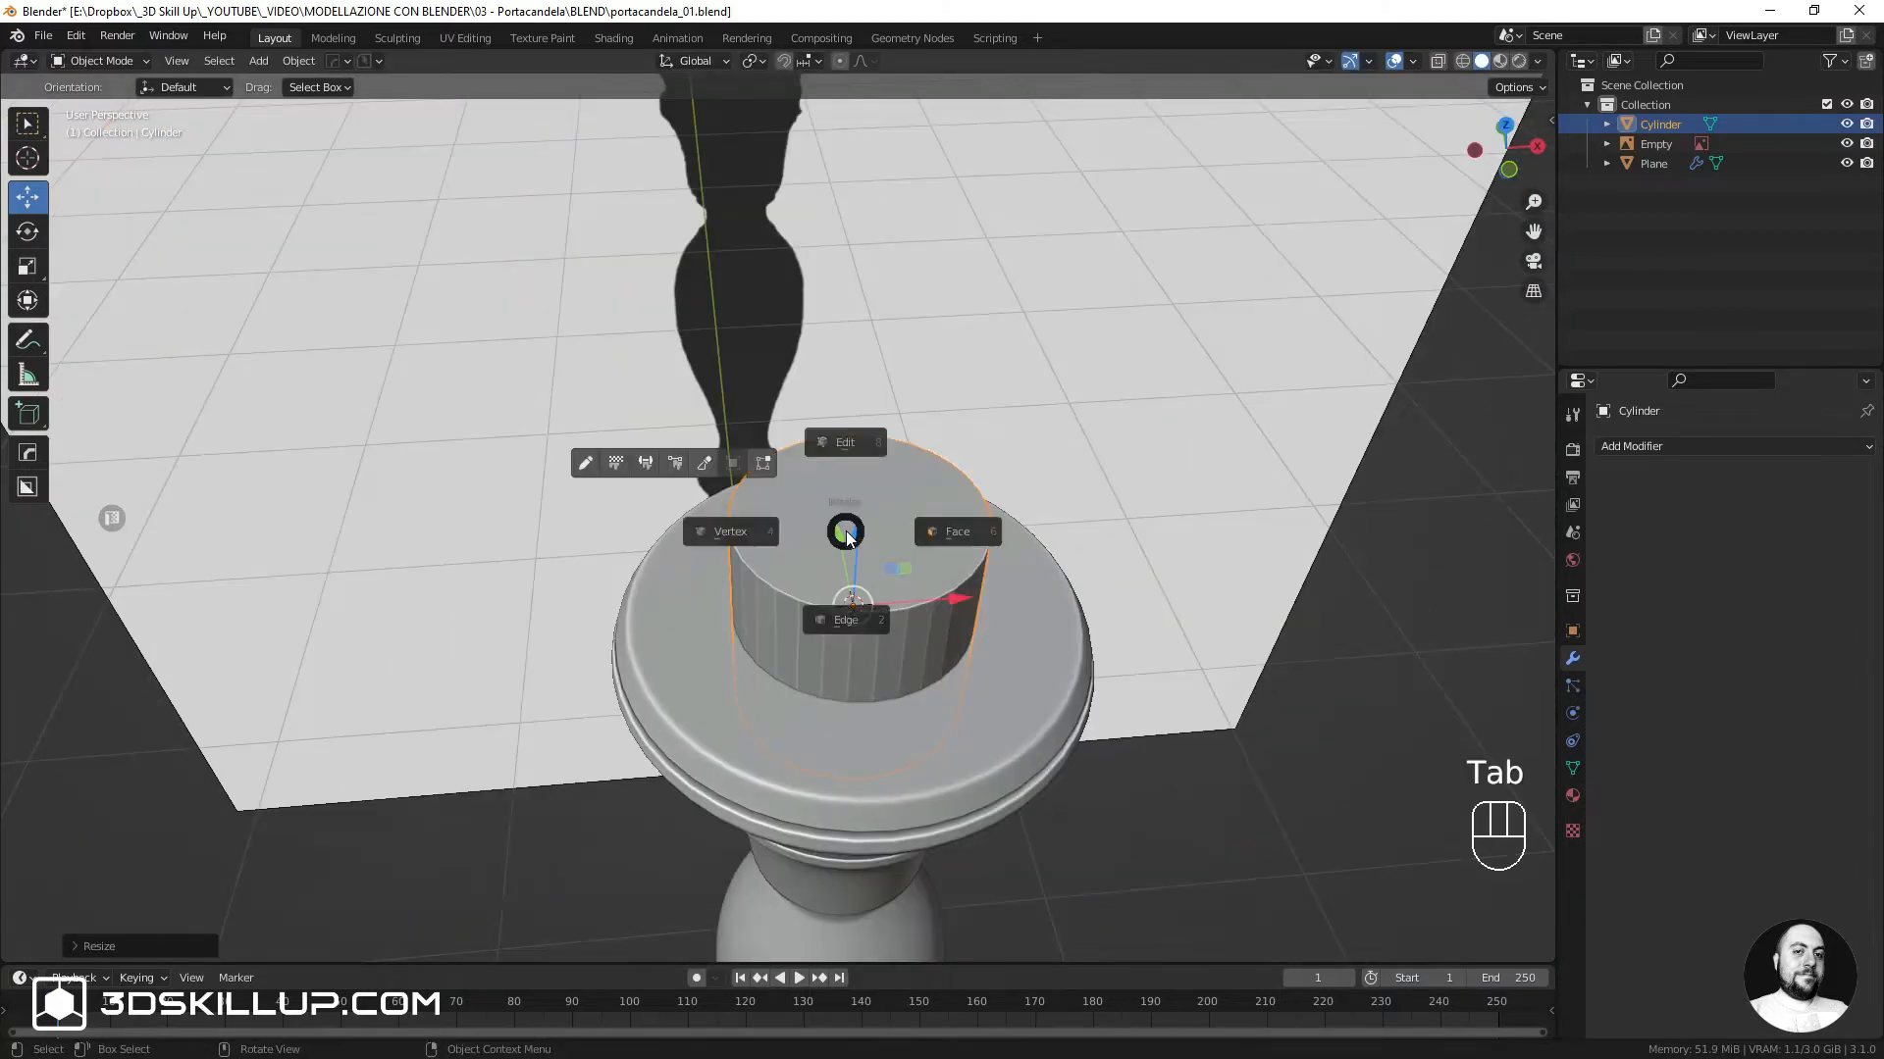
pyautogui.press('Tab')
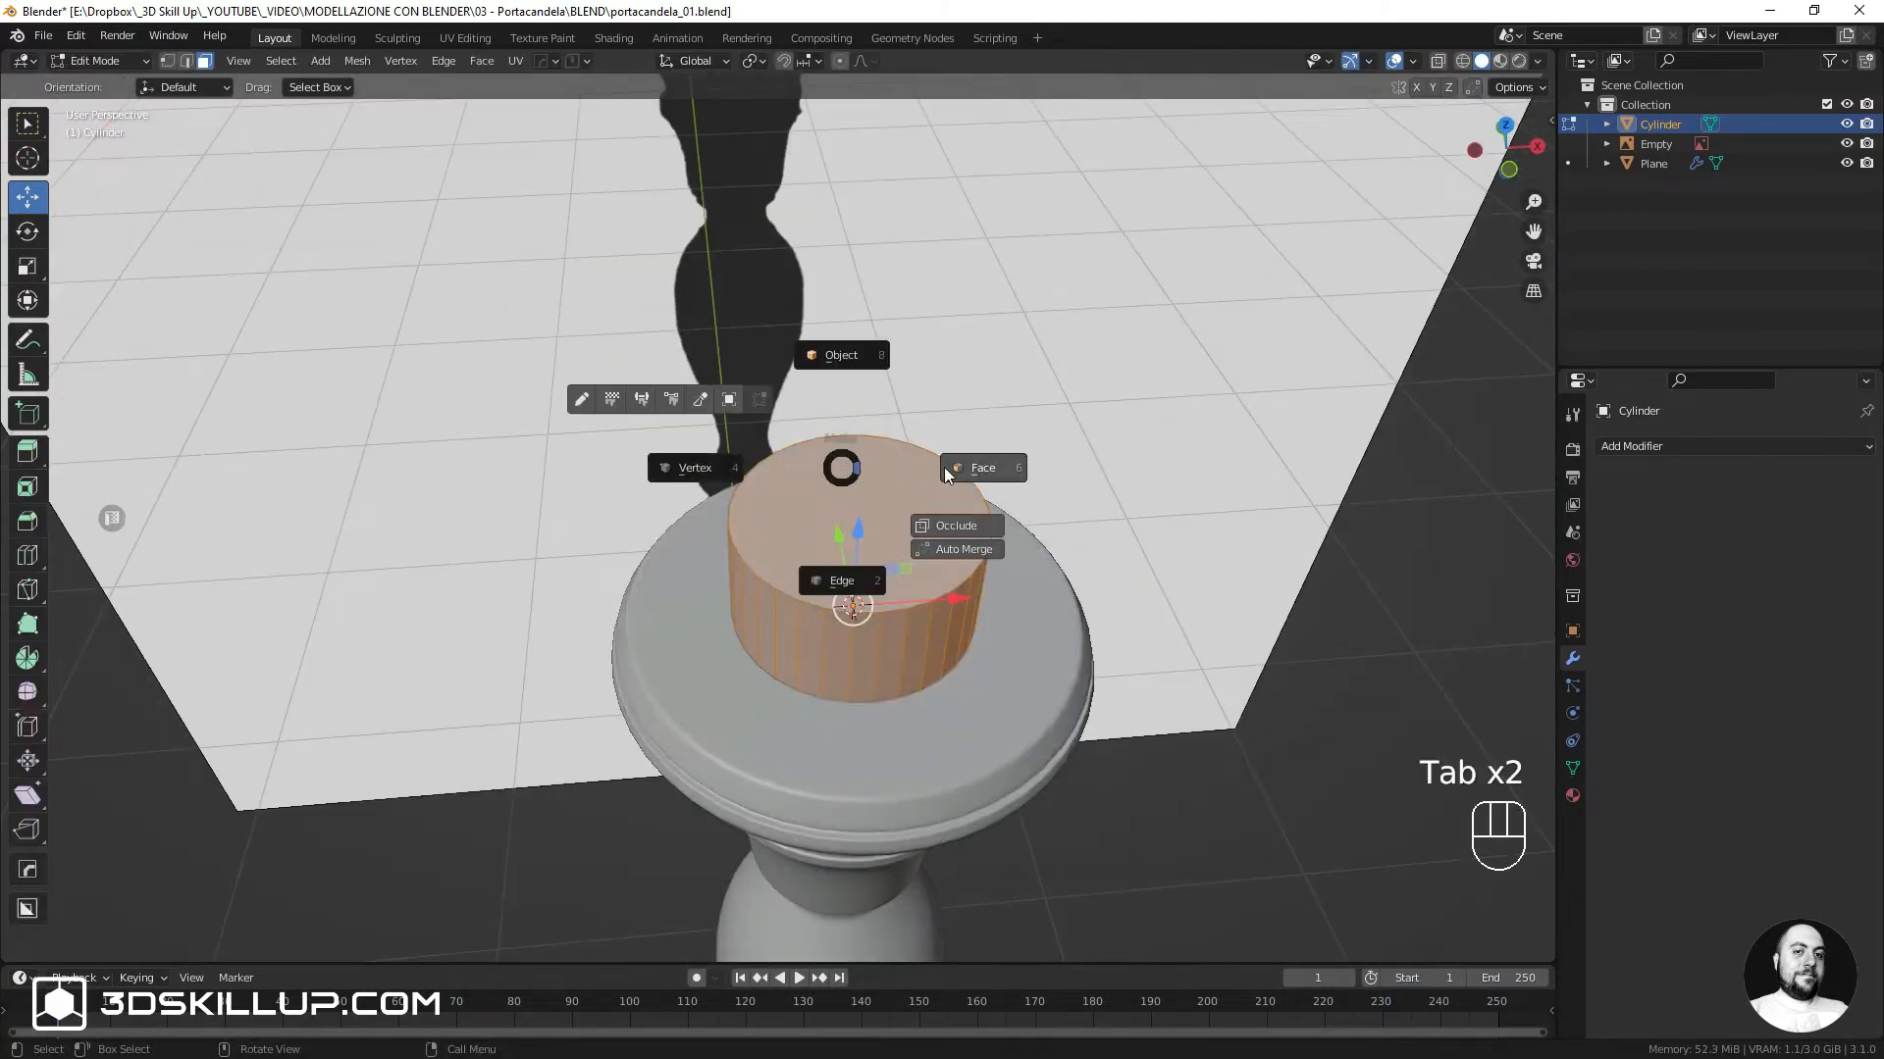
pyautogui.click(872, 510)
pyautogui.press('KP_1')
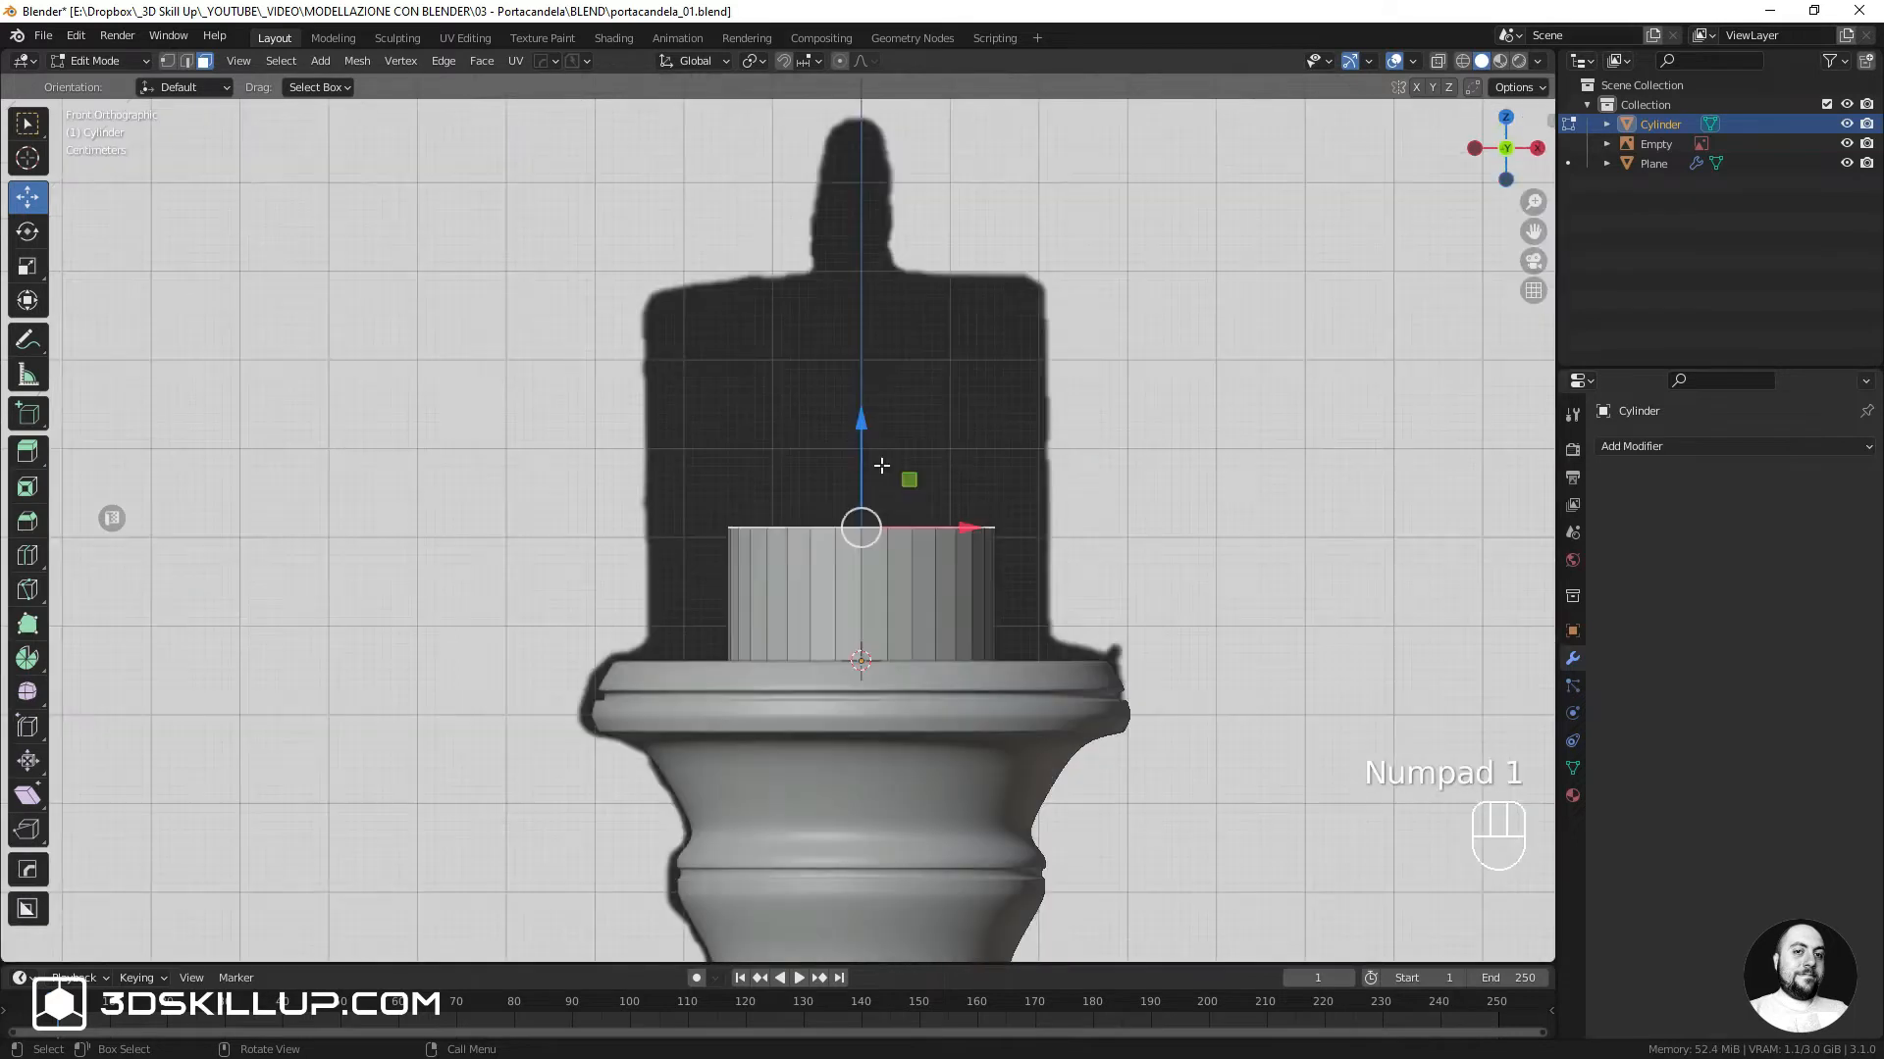
pyautogui.hotkey('ctrl', 'z')
pyautogui.press('g')
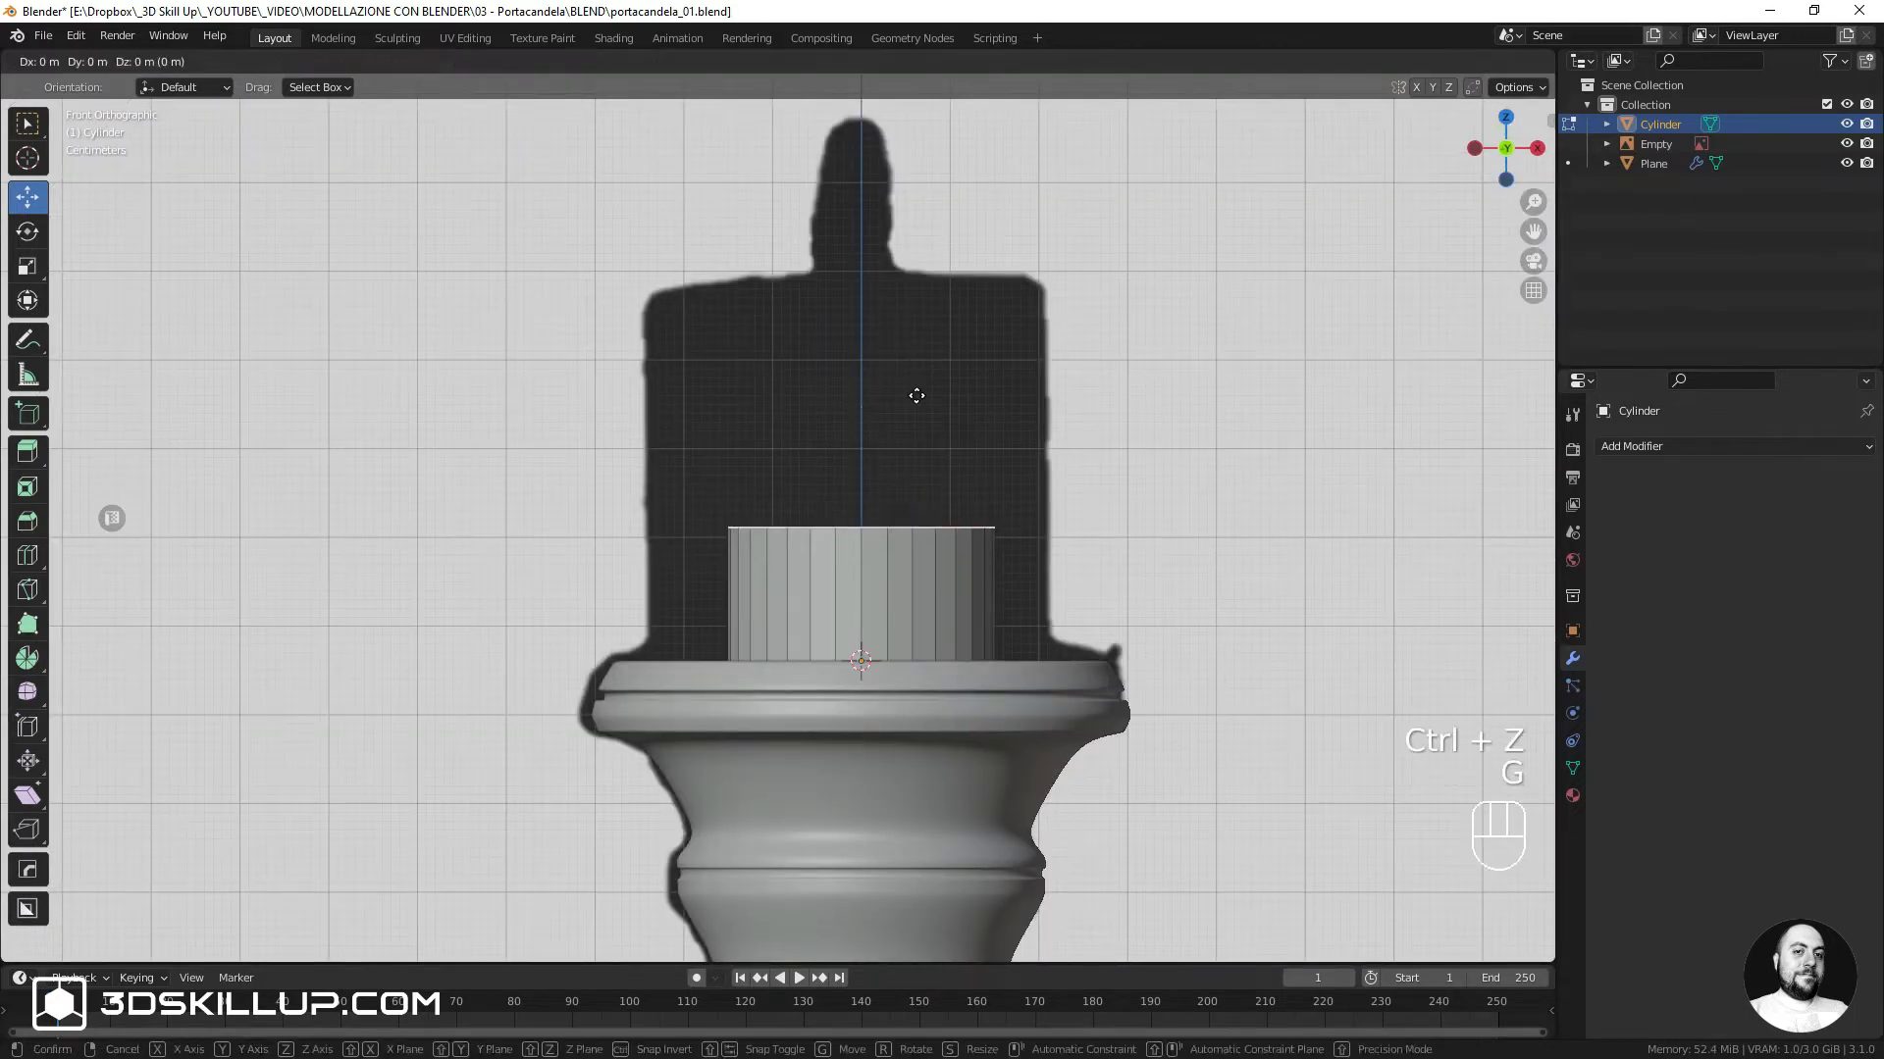
pyautogui.press('z')
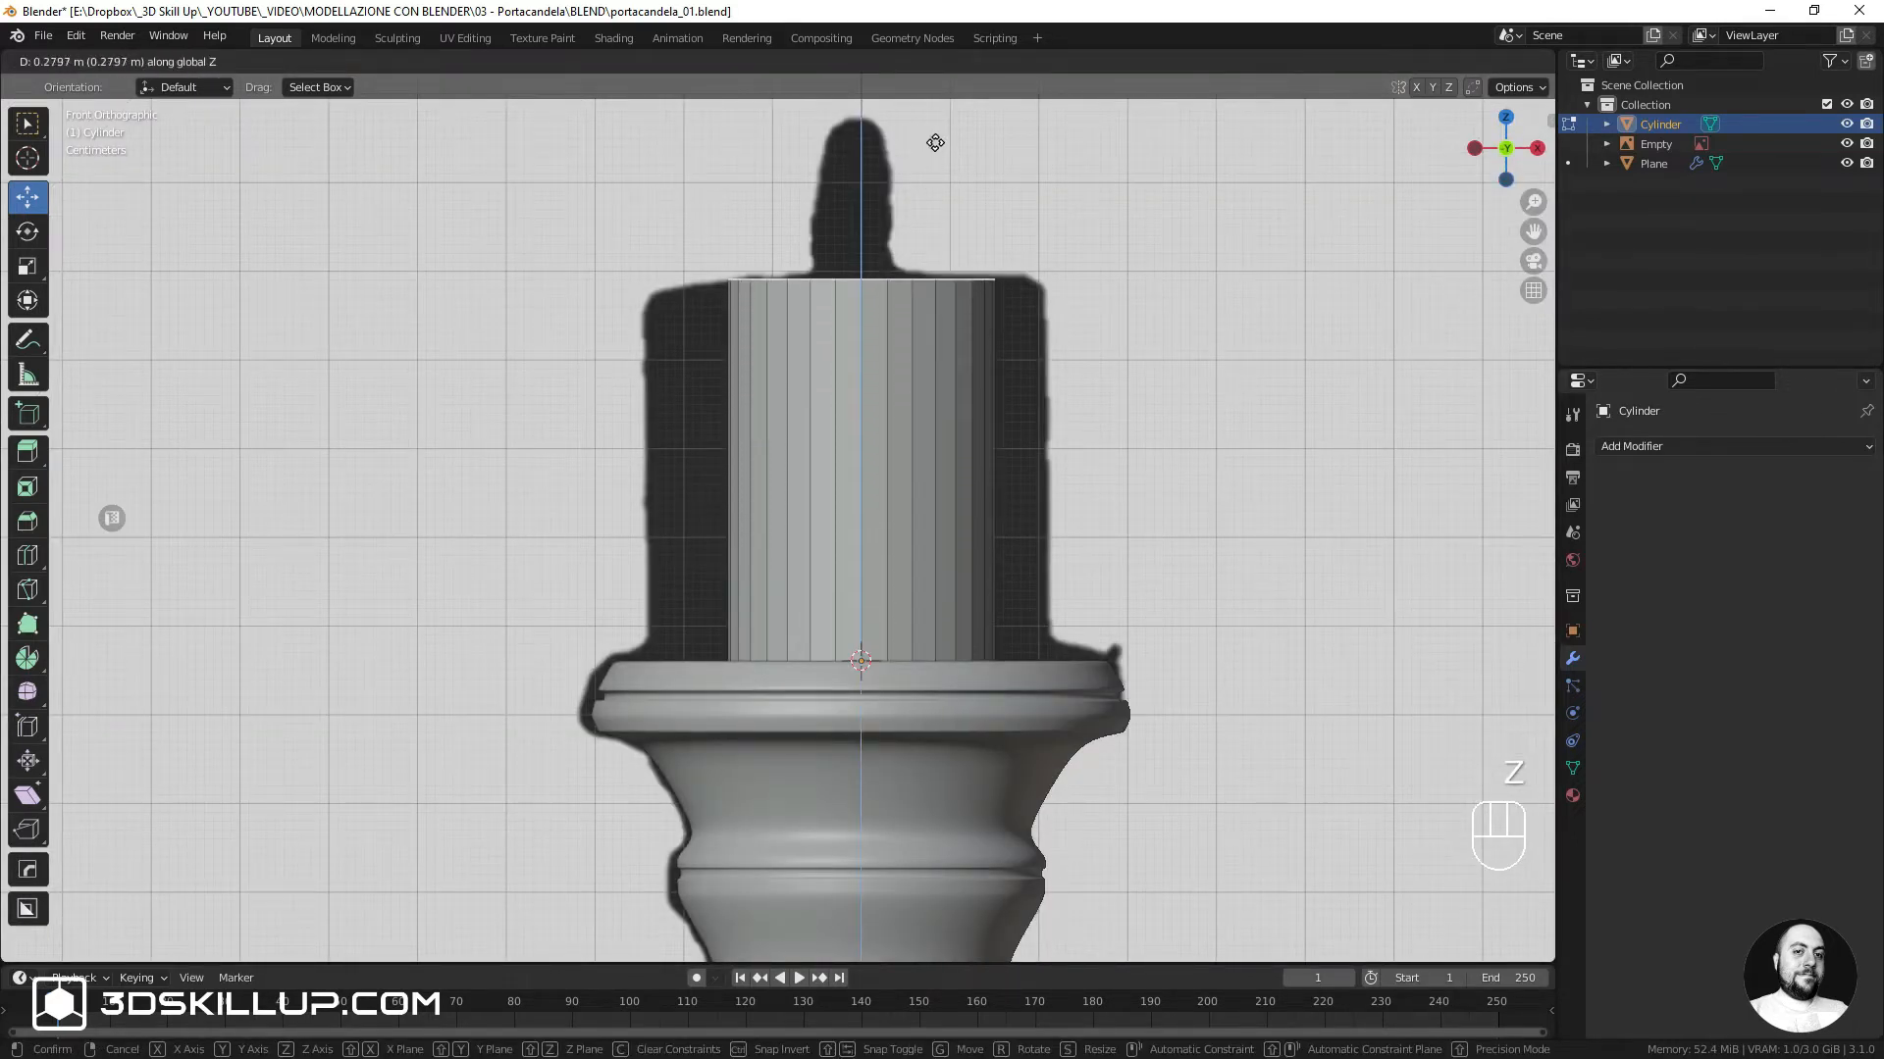
# Return to Object Mode and shade the candle cylinder smooth
pyautogui.press('Tab')
pyautogui.click(837, 334)
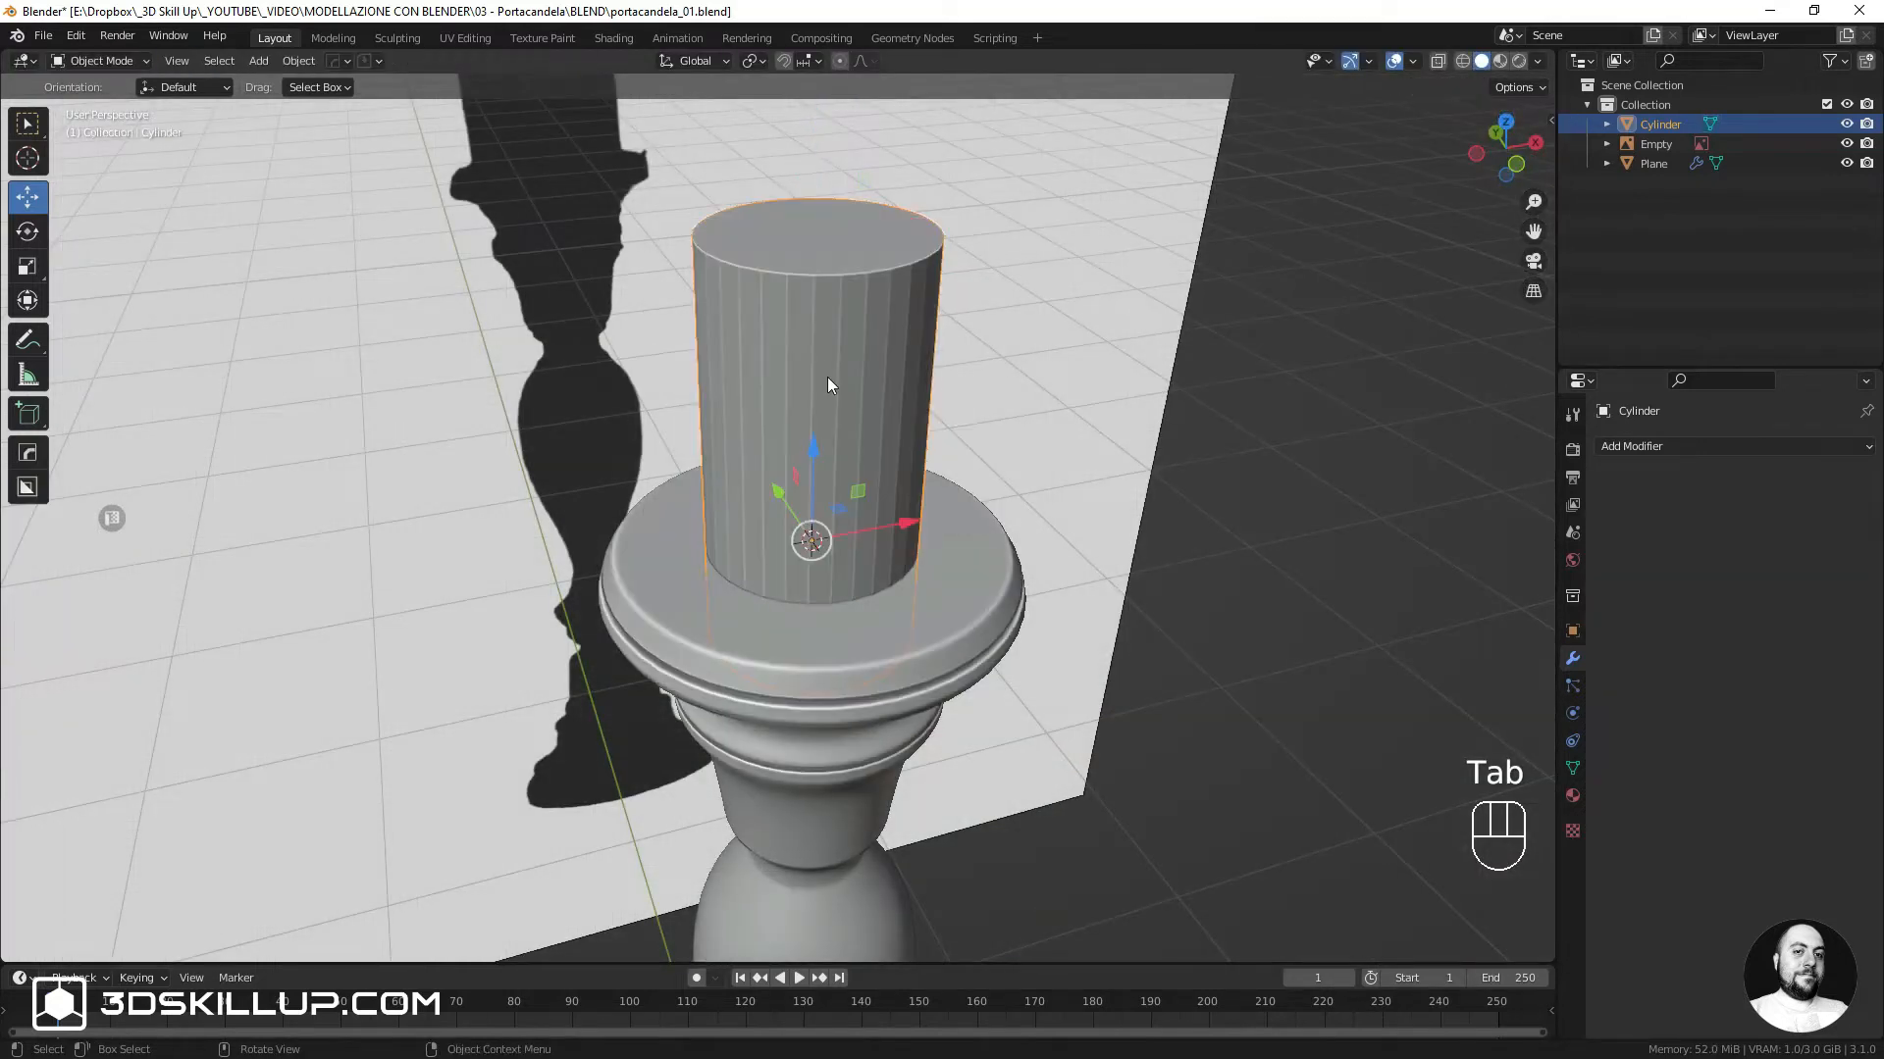
pyautogui.rightClick(821, 356)
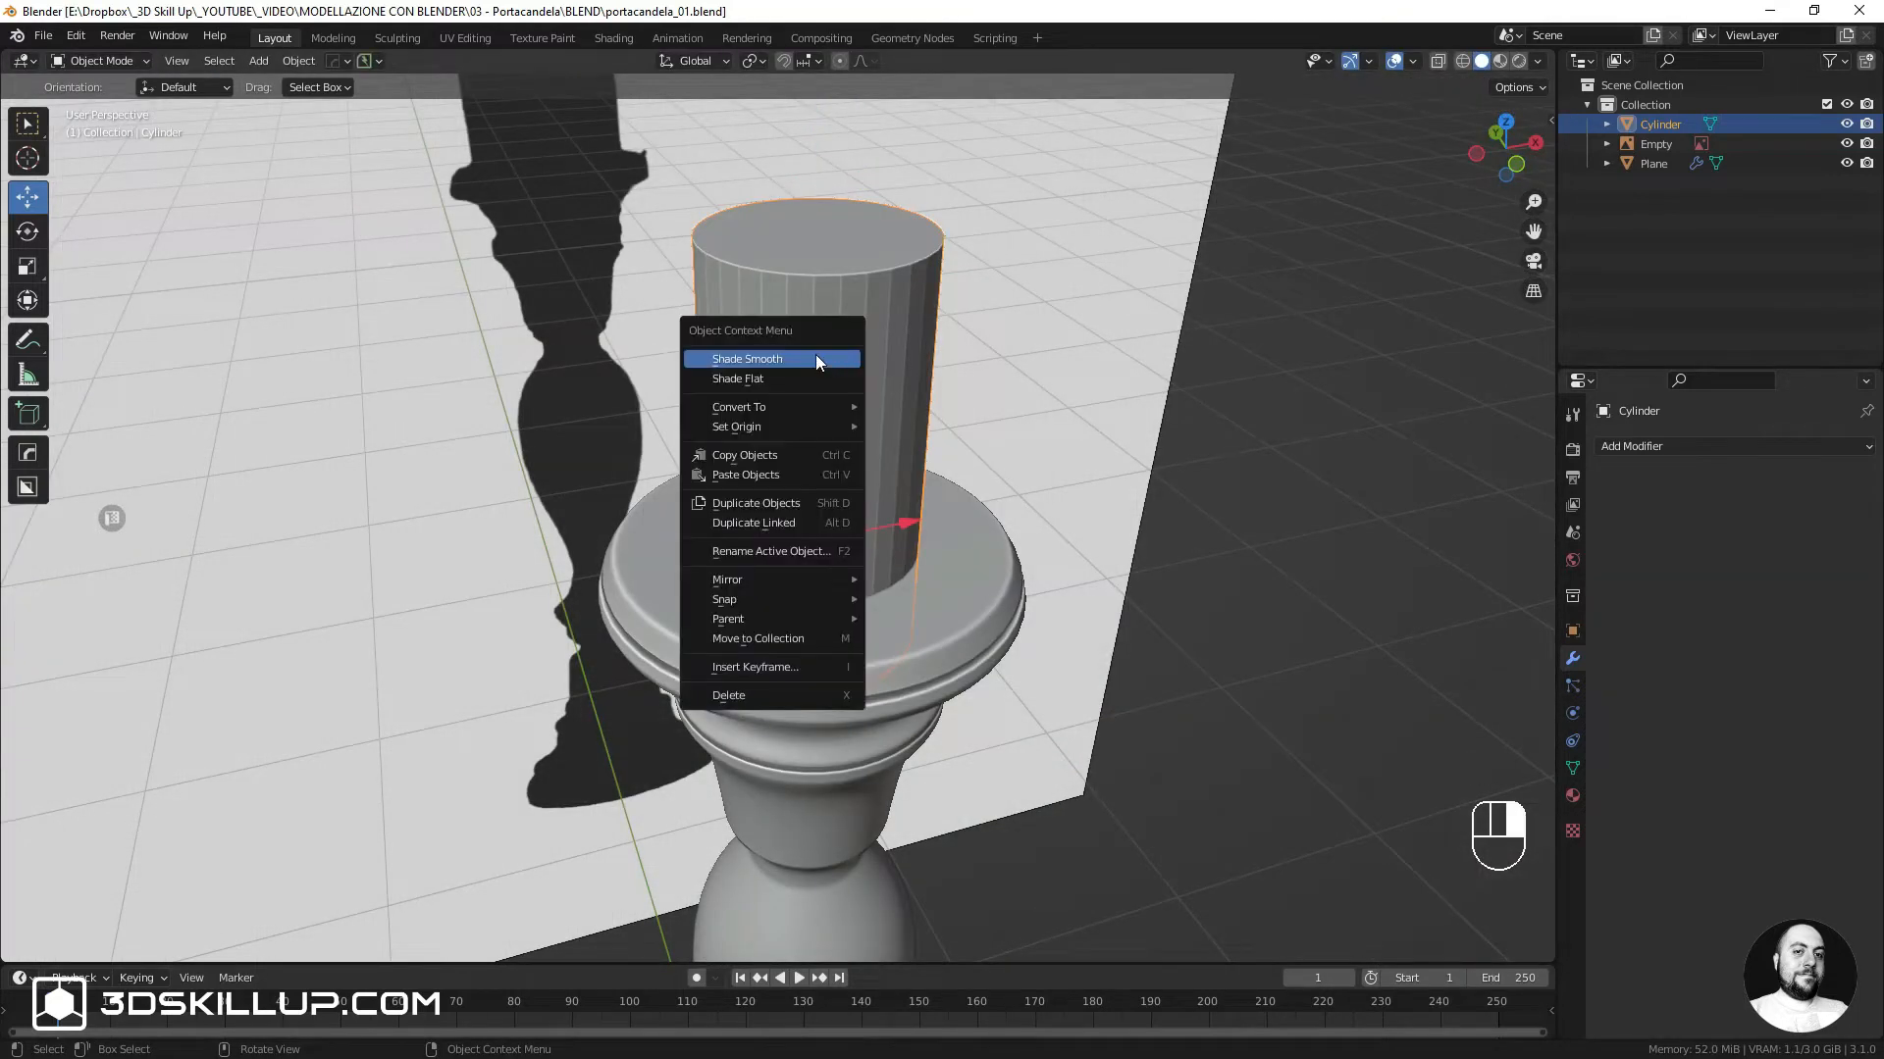
pyautogui.click(815, 357)
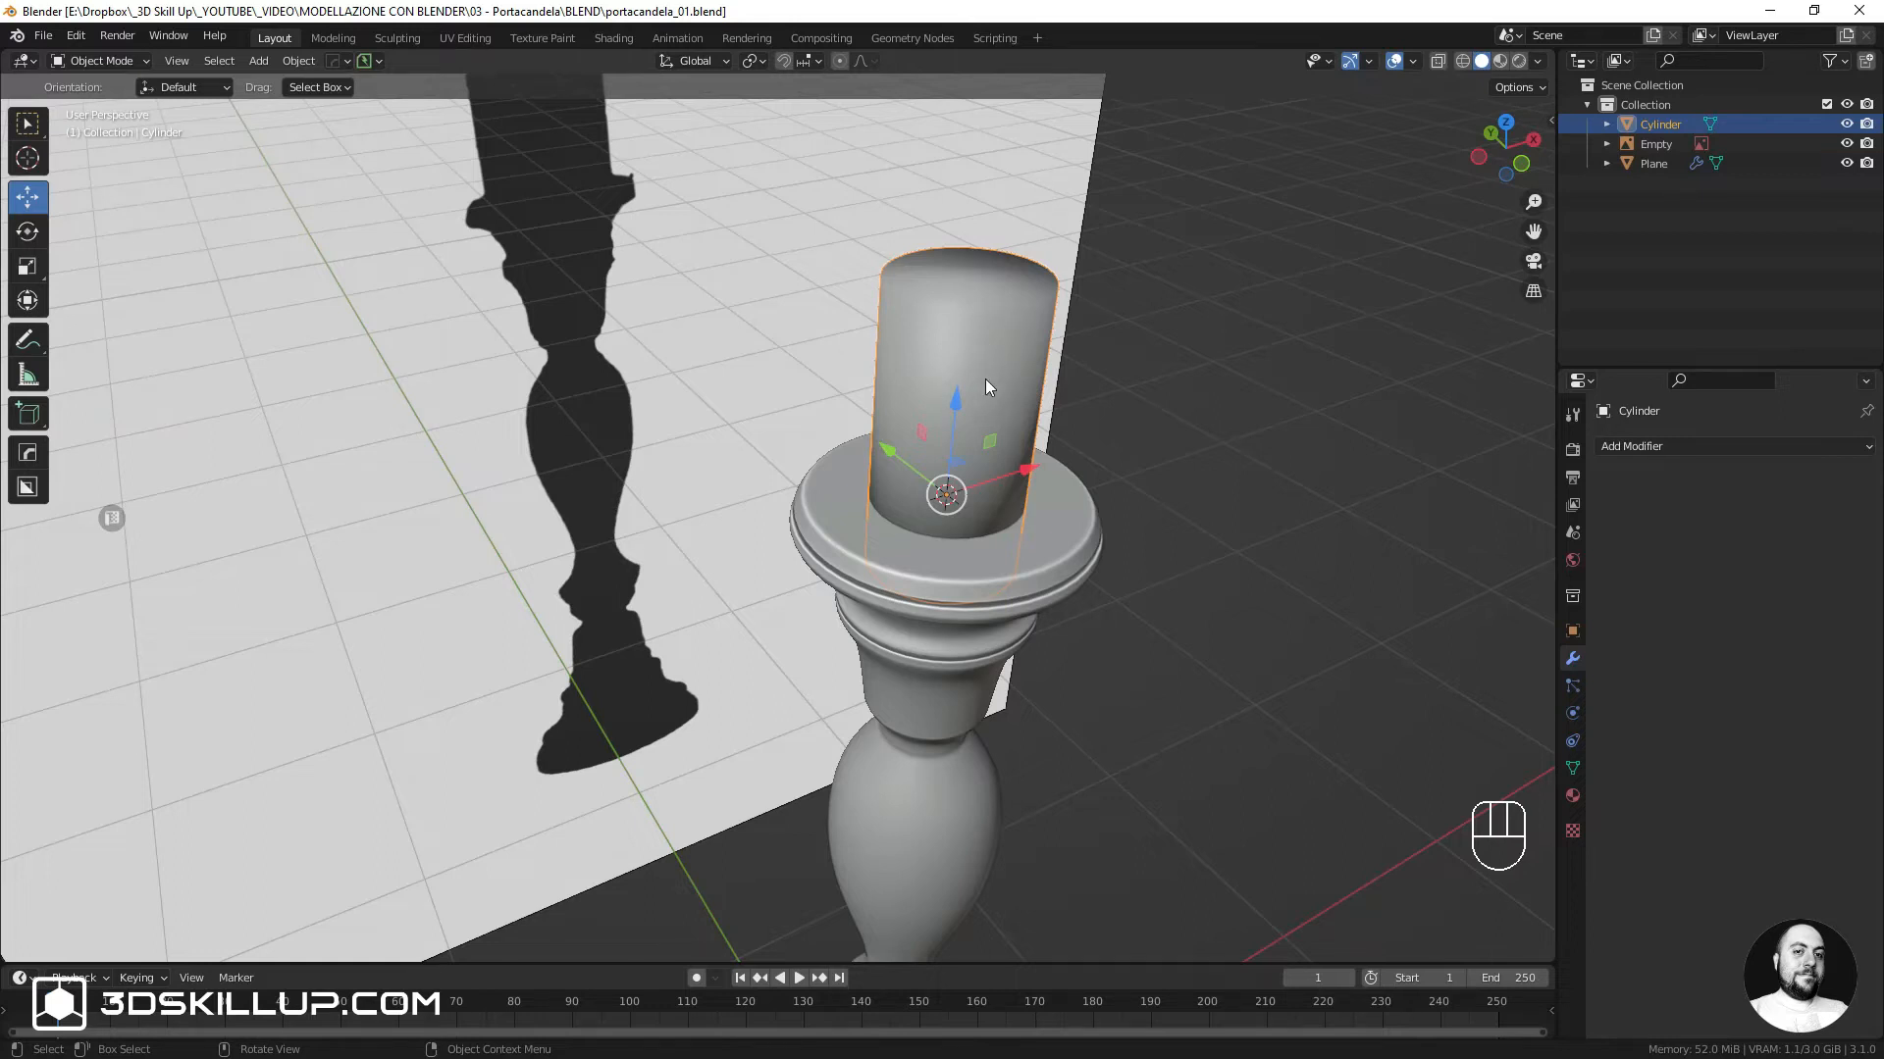
# Add 31 evenly spaced edge loops around the candle cylinder's side and save the file
pyautogui.press('Tab')
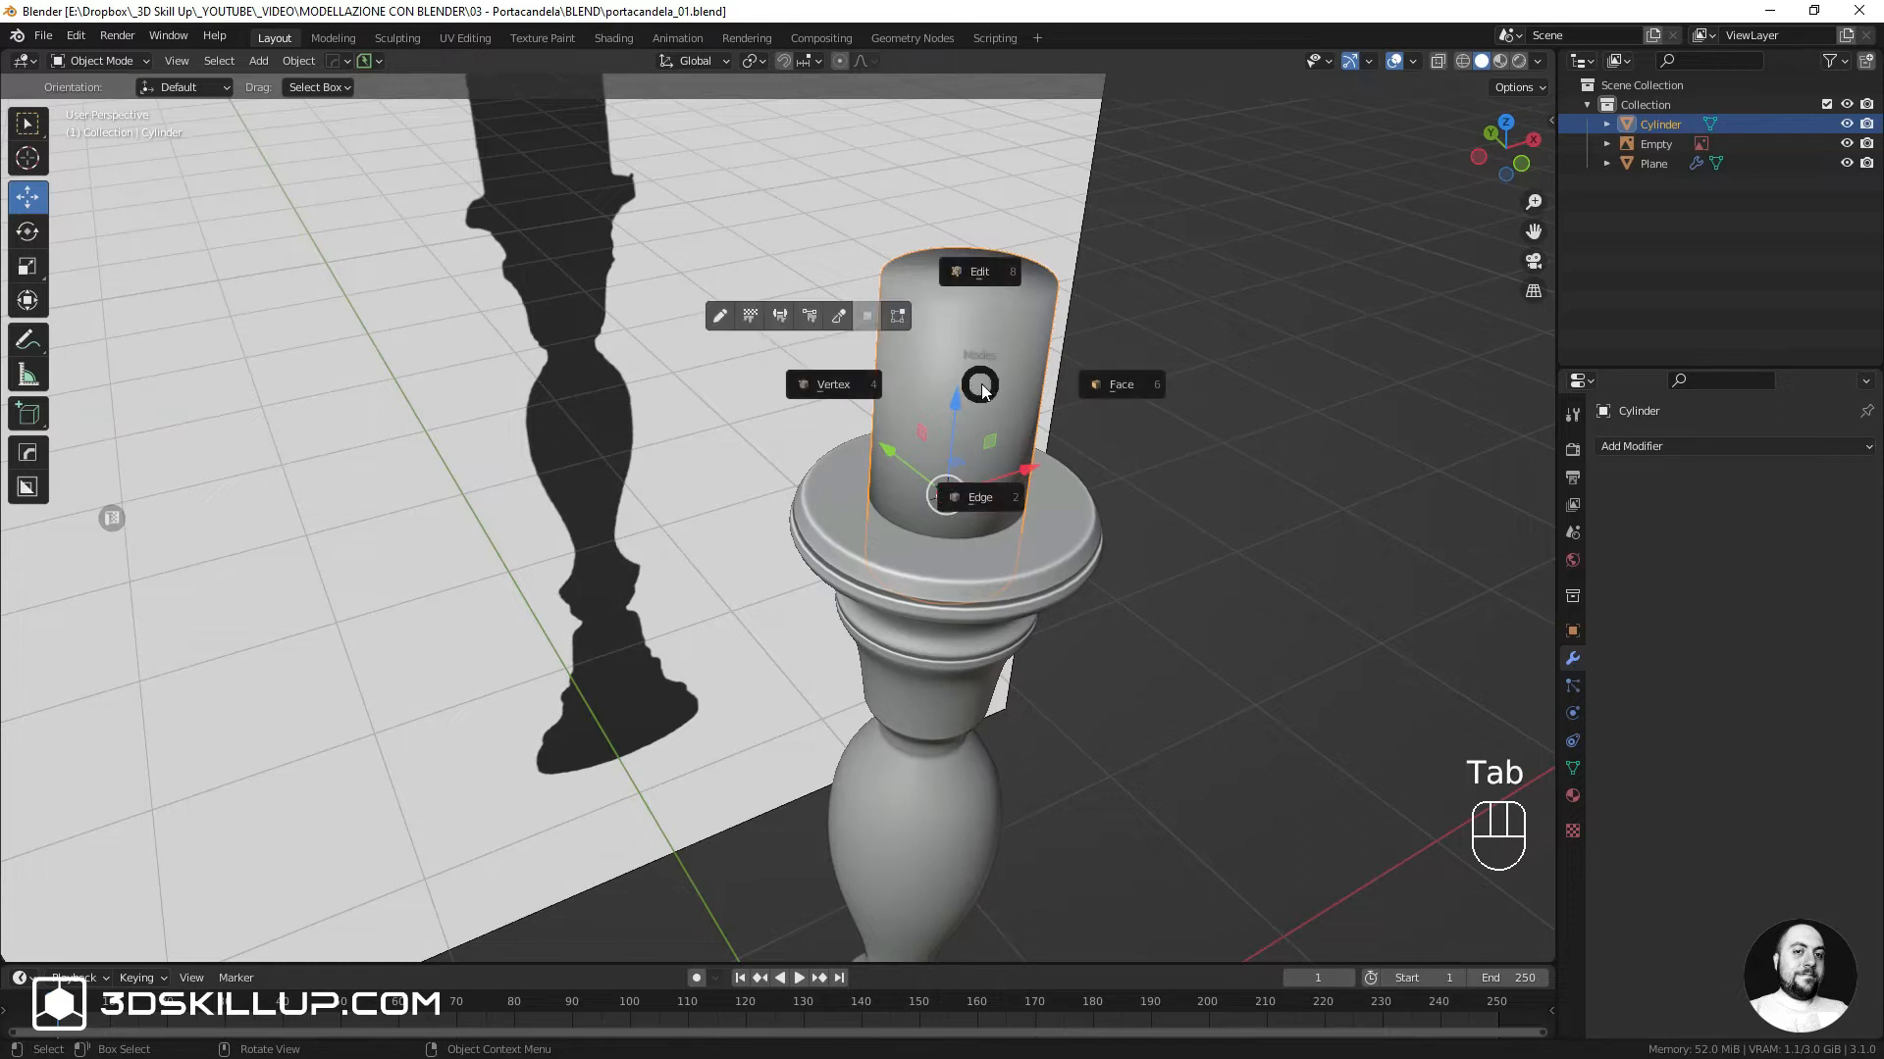
pyautogui.click(983, 280)
pyautogui.scroll(1, 994, 383)
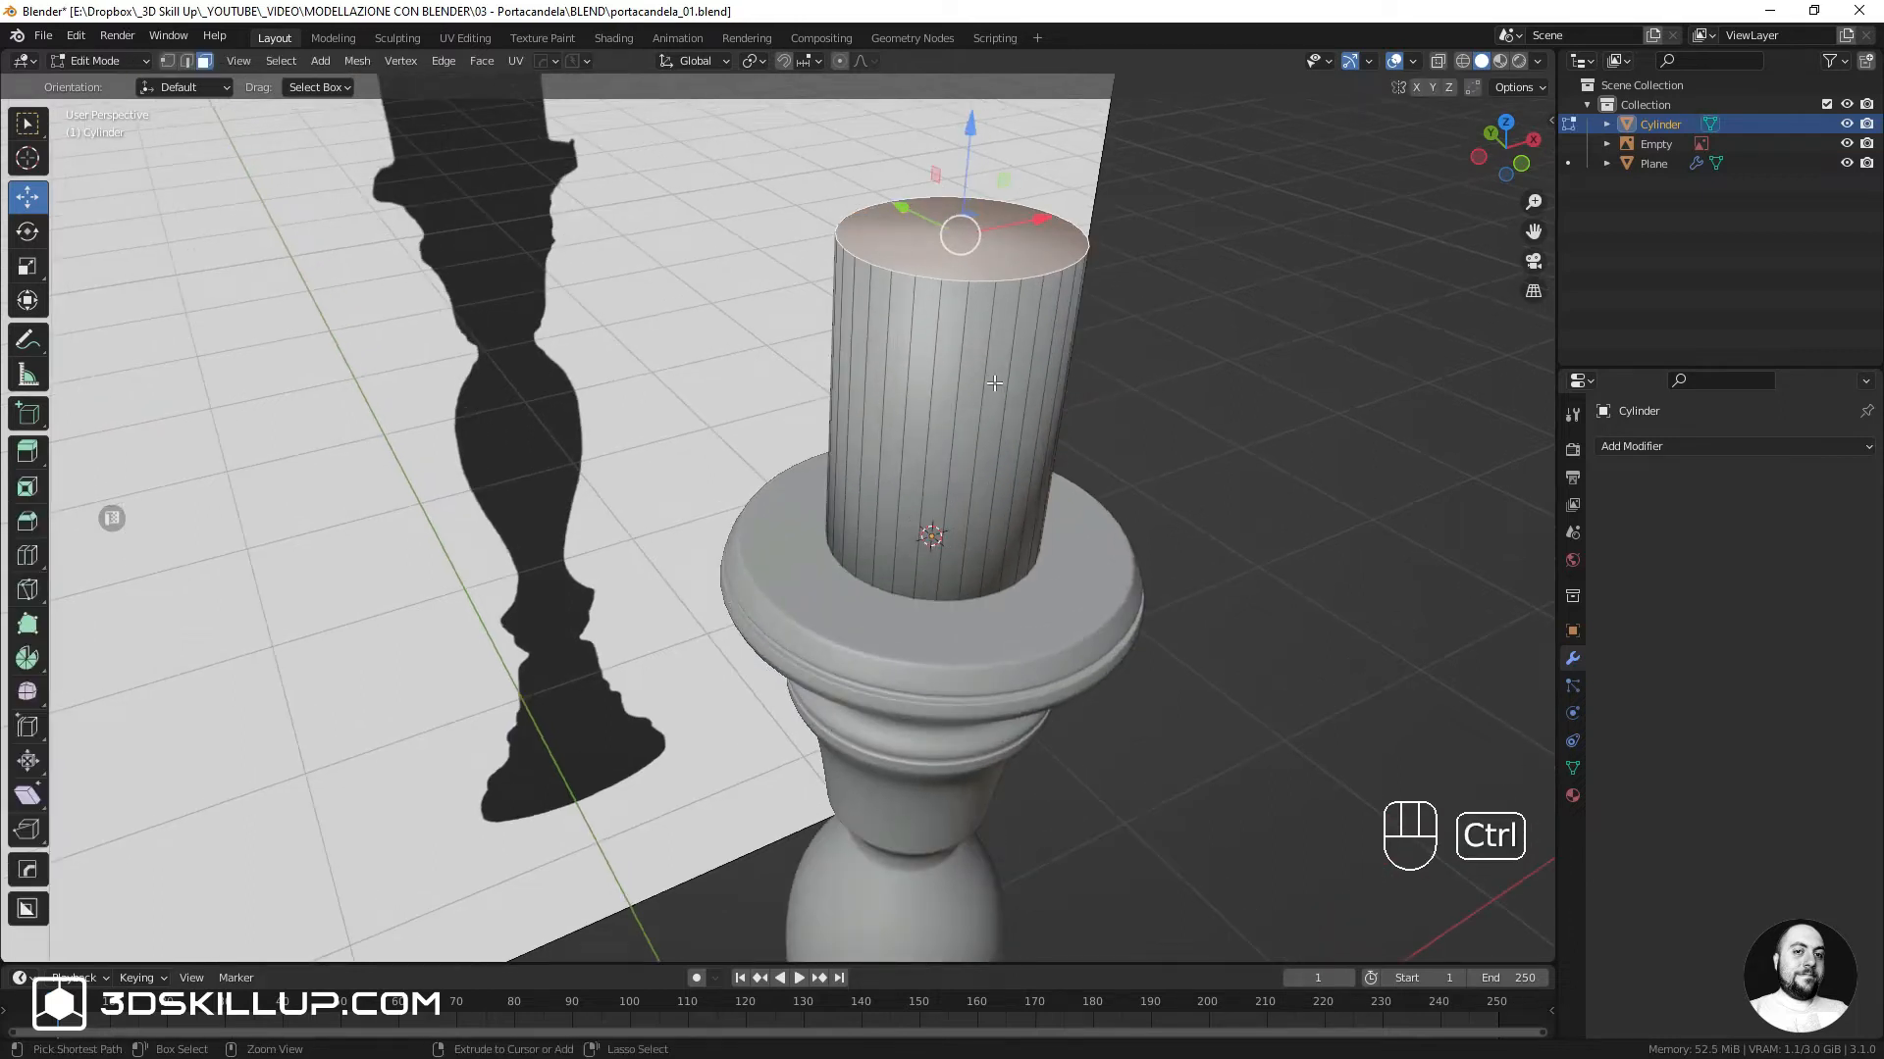
pyautogui.hotkey('ctrl', 'r')
pyautogui.scroll(16, 993, 383)
pyautogui.scroll(12, 993, 383)
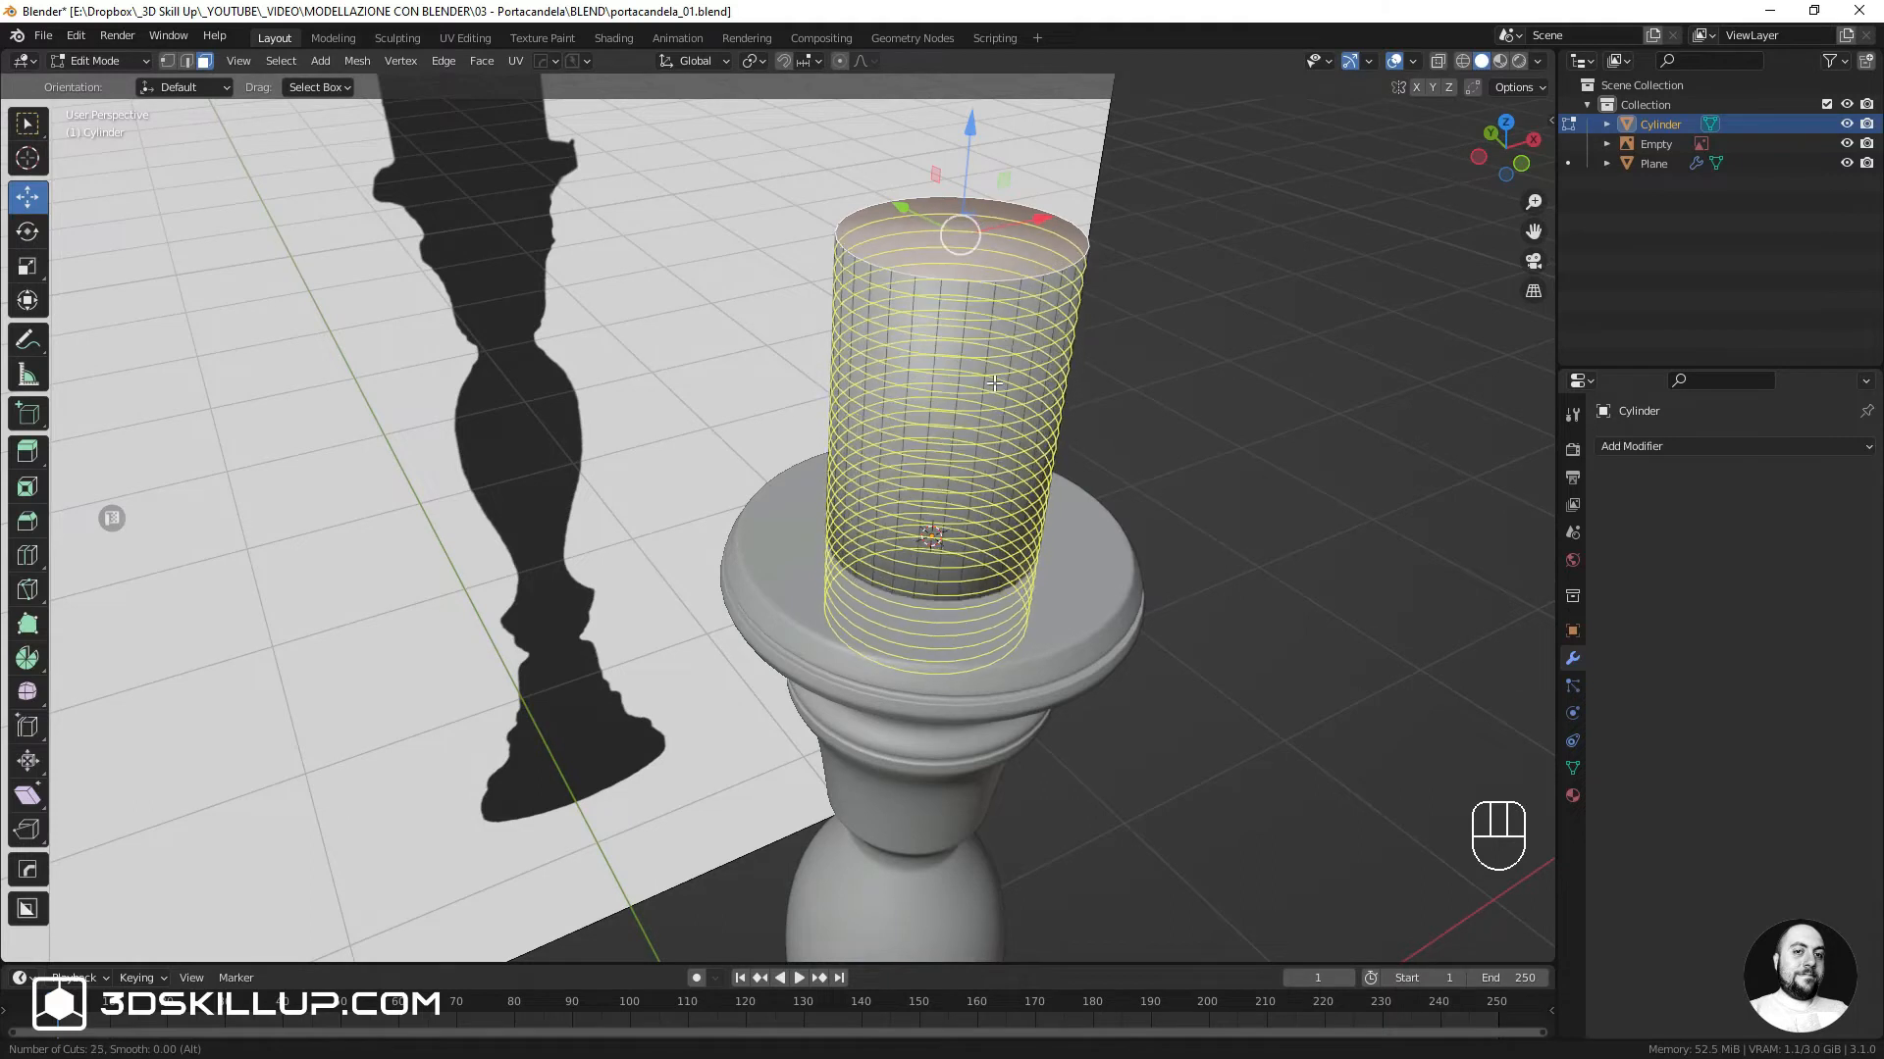
pyautogui.scroll(2, 994, 383)
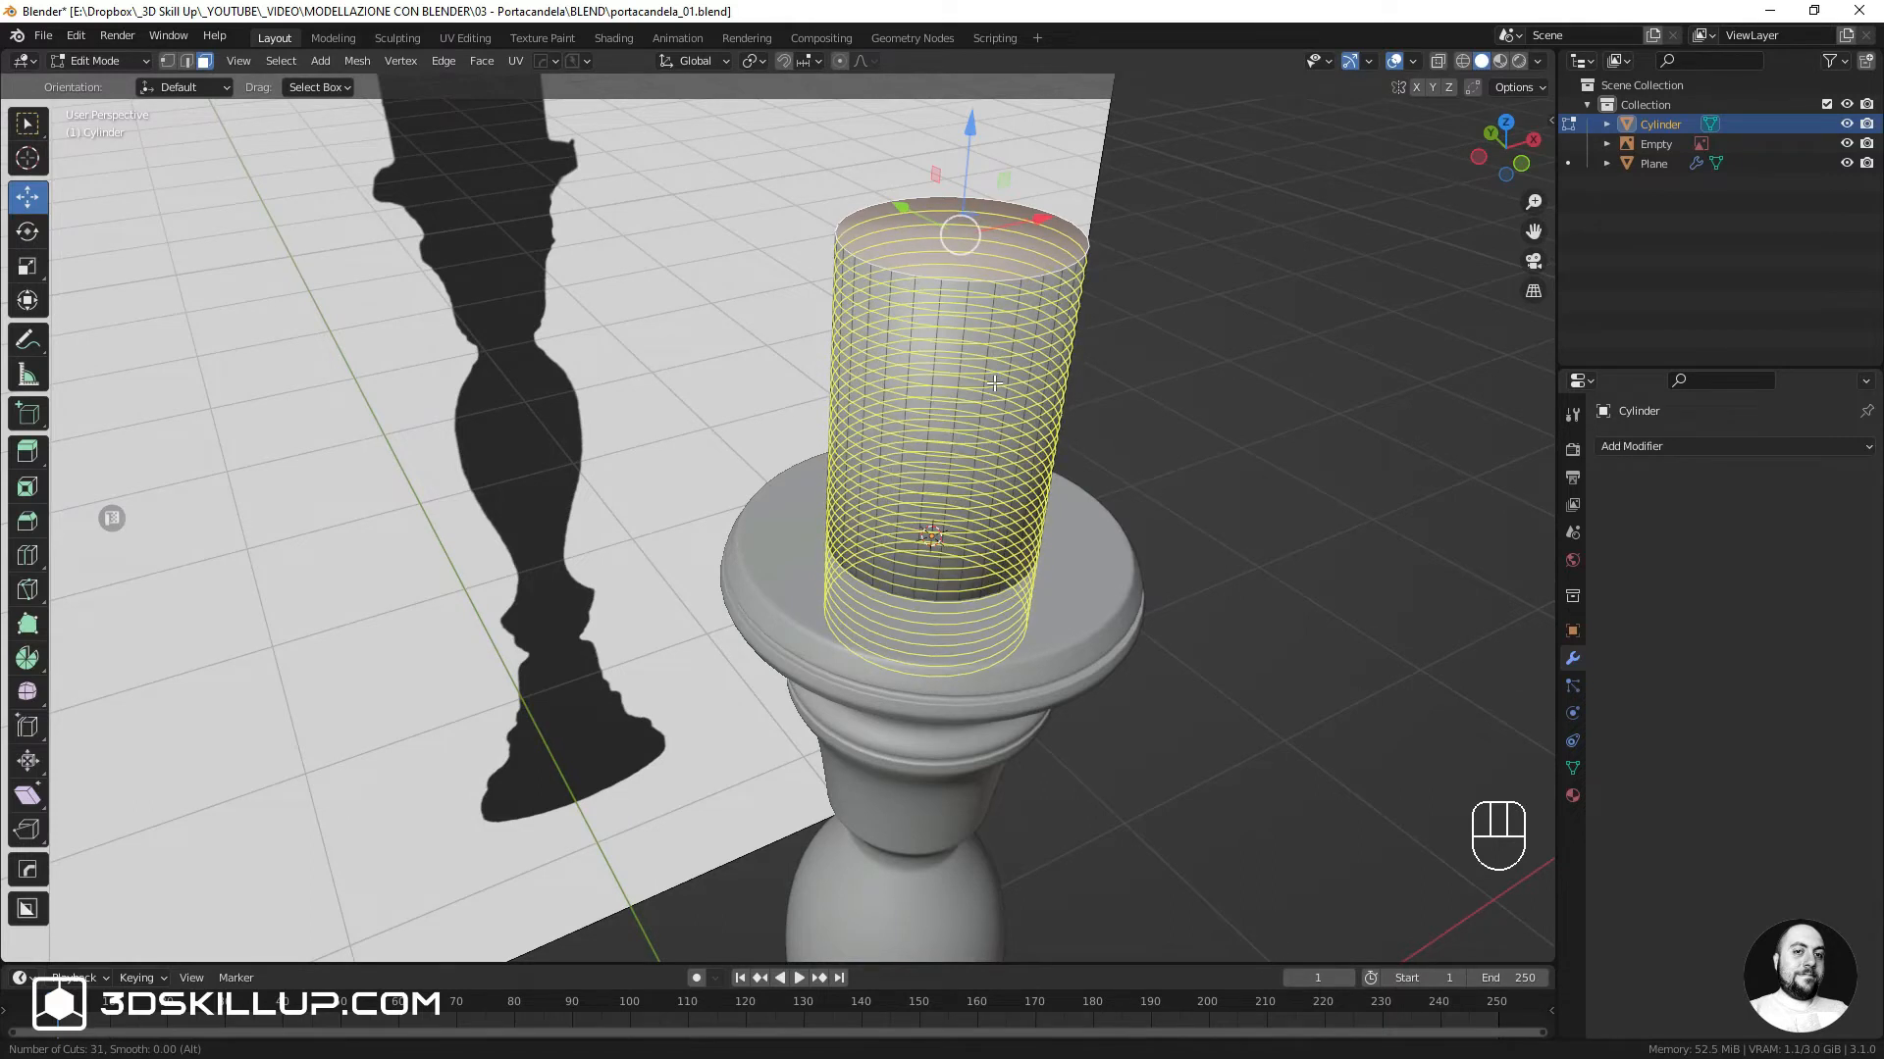
pyautogui.click(993, 382)
pyautogui.rightClick(994, 383)
pyautogui.moveTo(993, 383); pyautogui.dragTo(1148, 421, button='middle')
pyautogui.hotkey('ctrl', 's')
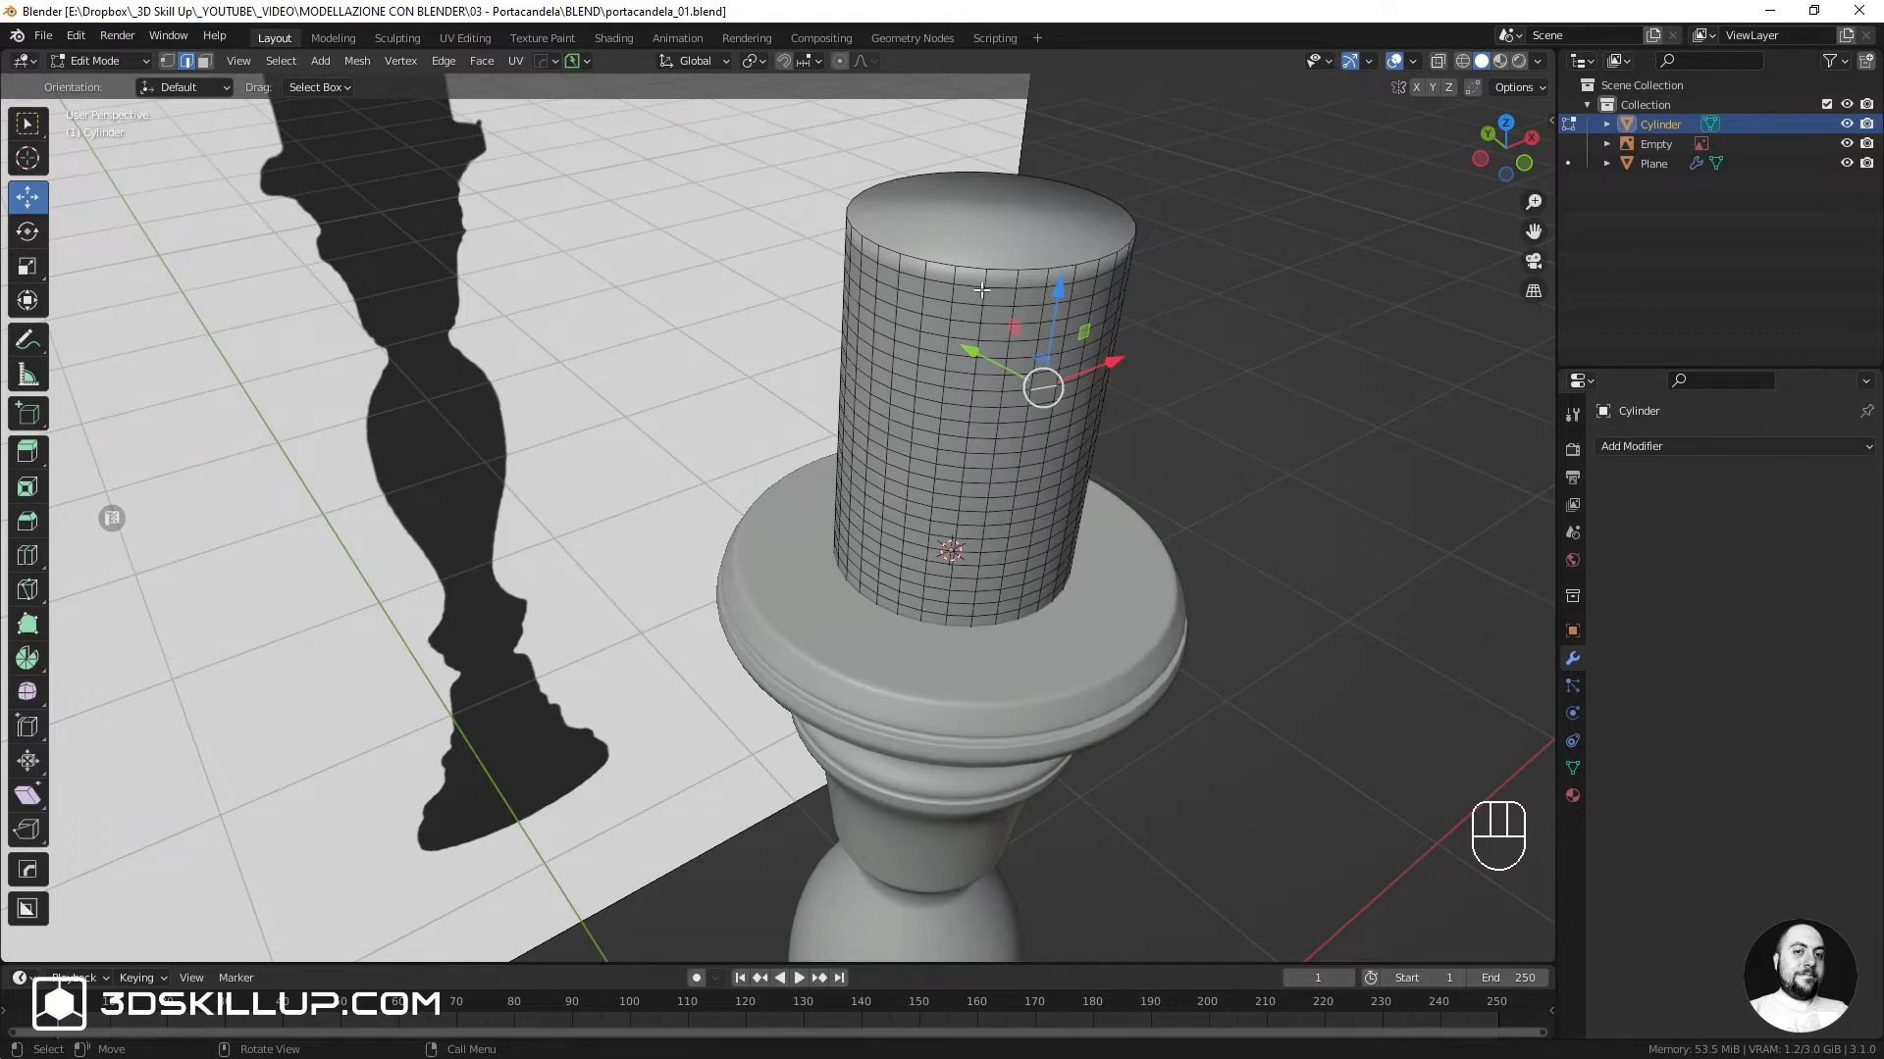
pyautogui.keyDown('shift'); pyautogui.moveTo(981, 290); pyautogui.dragTo(955, 384, button='middle'); pyautogui.keyUp('shift')
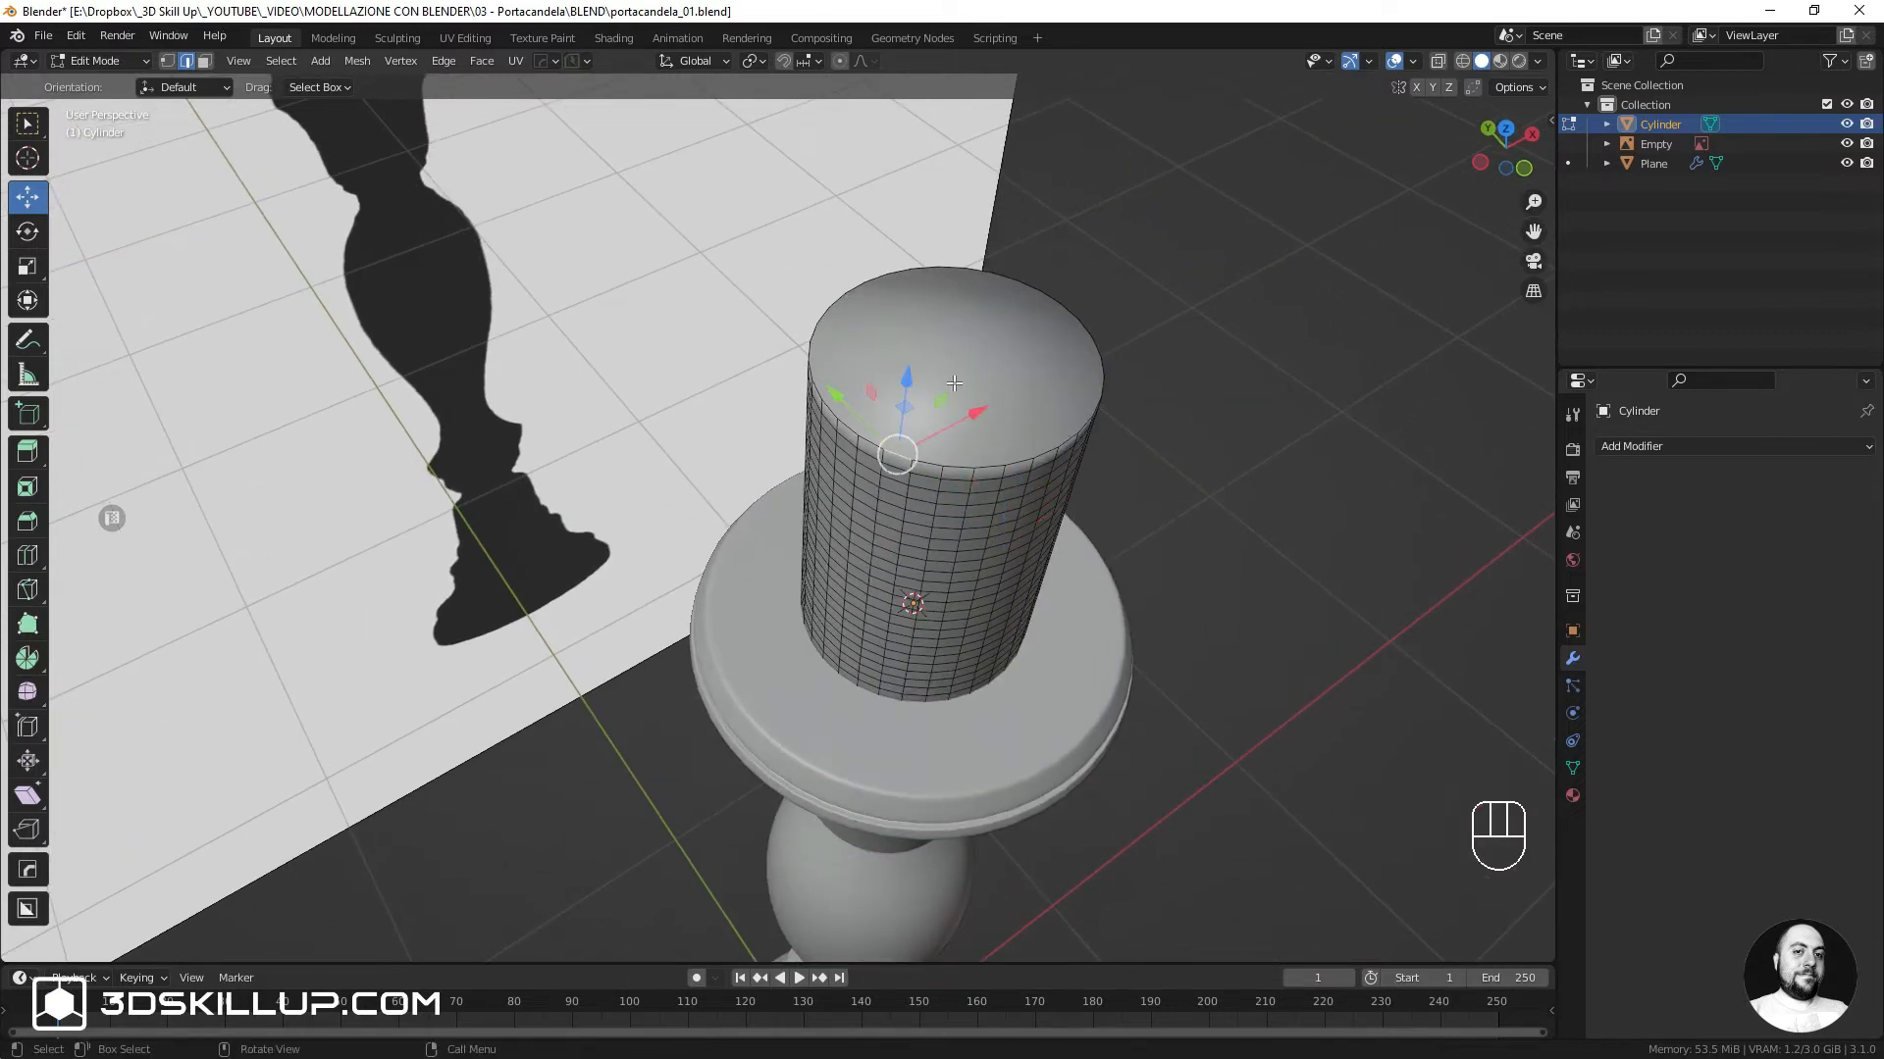
# Inset the candle cylinder's top face down to a small disc at its centre
pyautogui.press('Tab')
pyautogui.click(1113, 389)
pyautogui.click(965, 375)
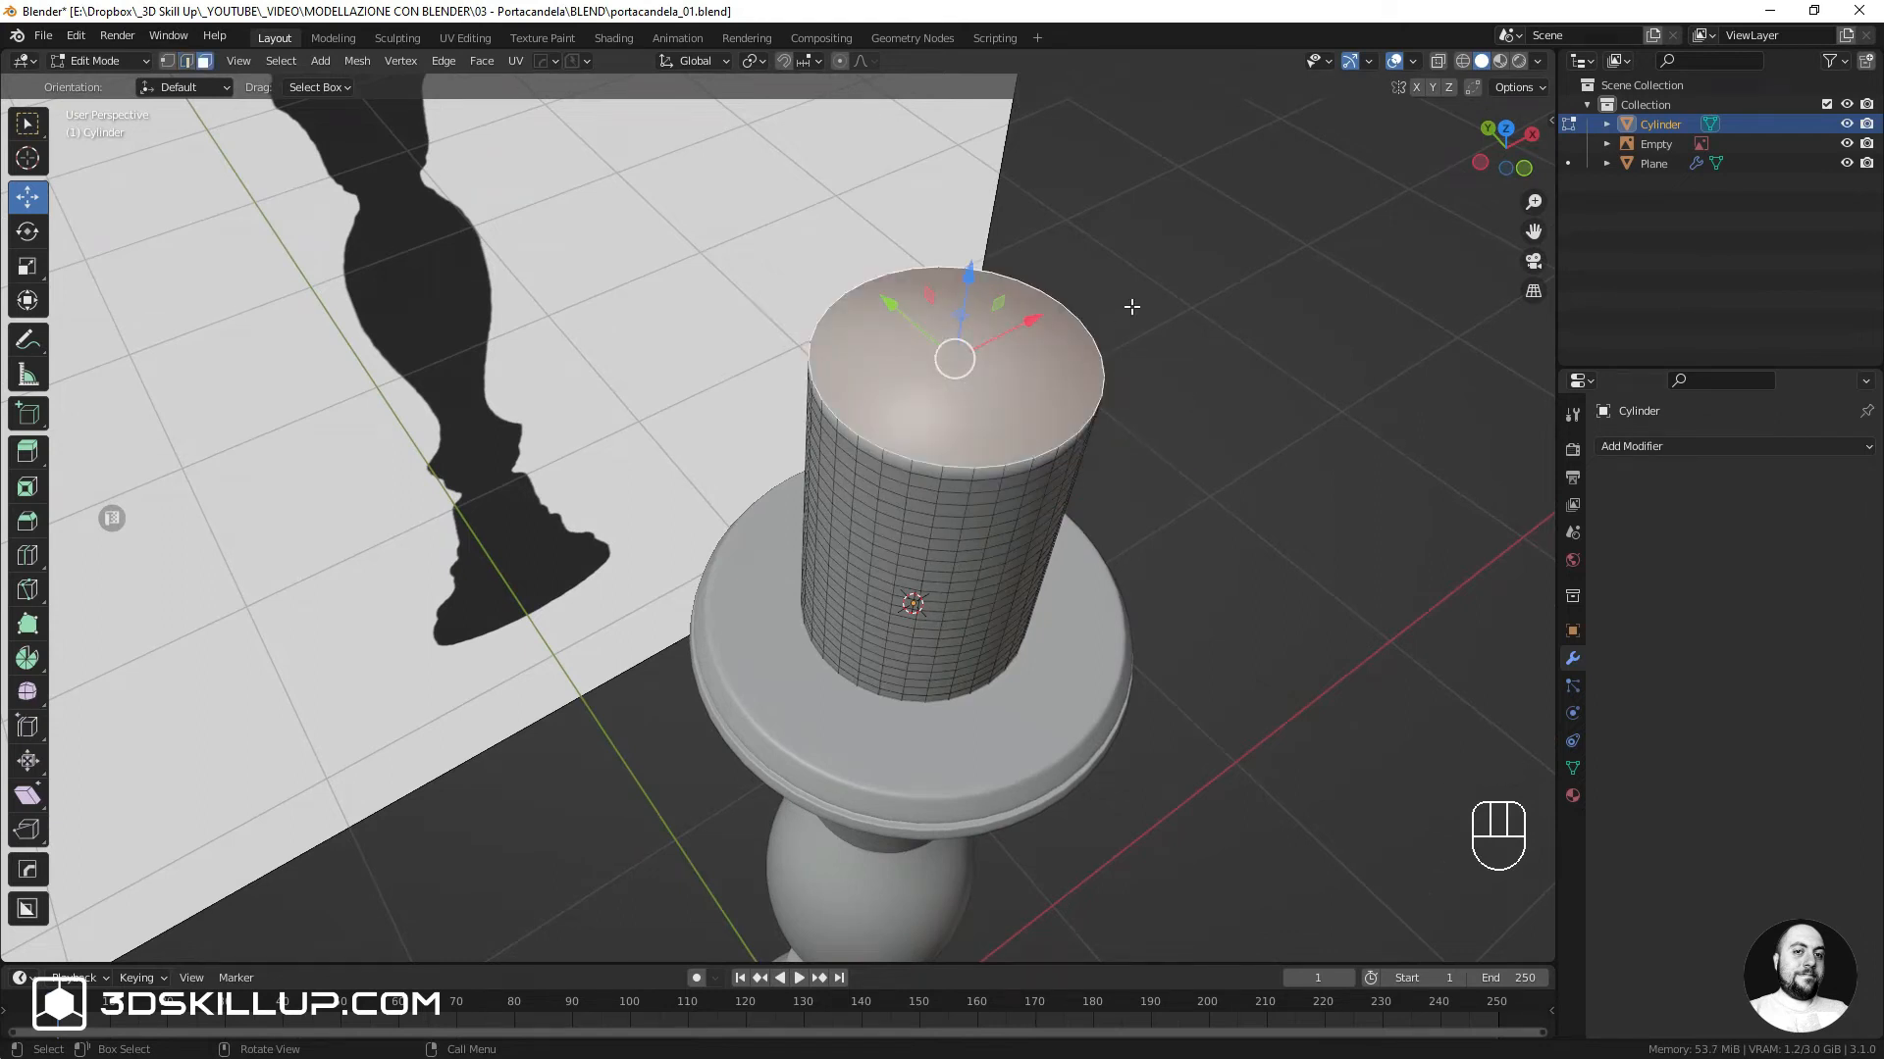
pyautogui.press('i')
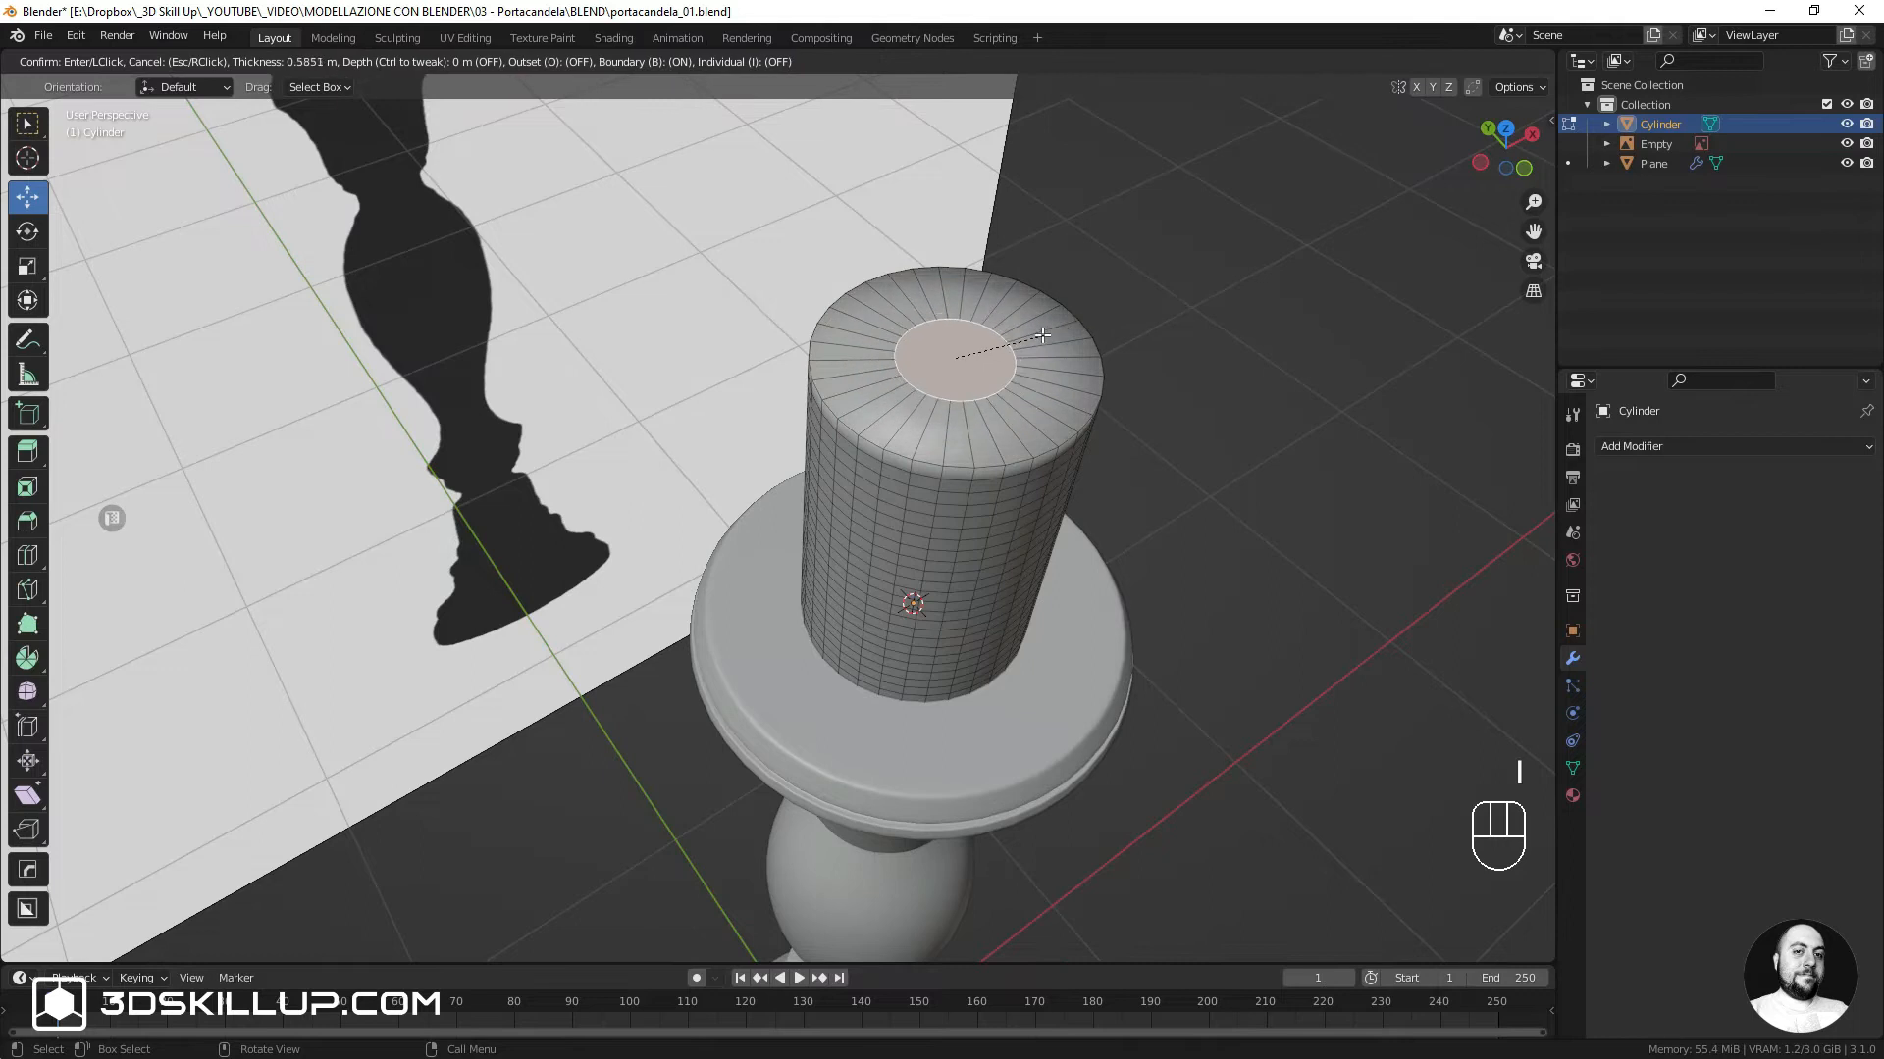
pyautogui.click(1004, 347)
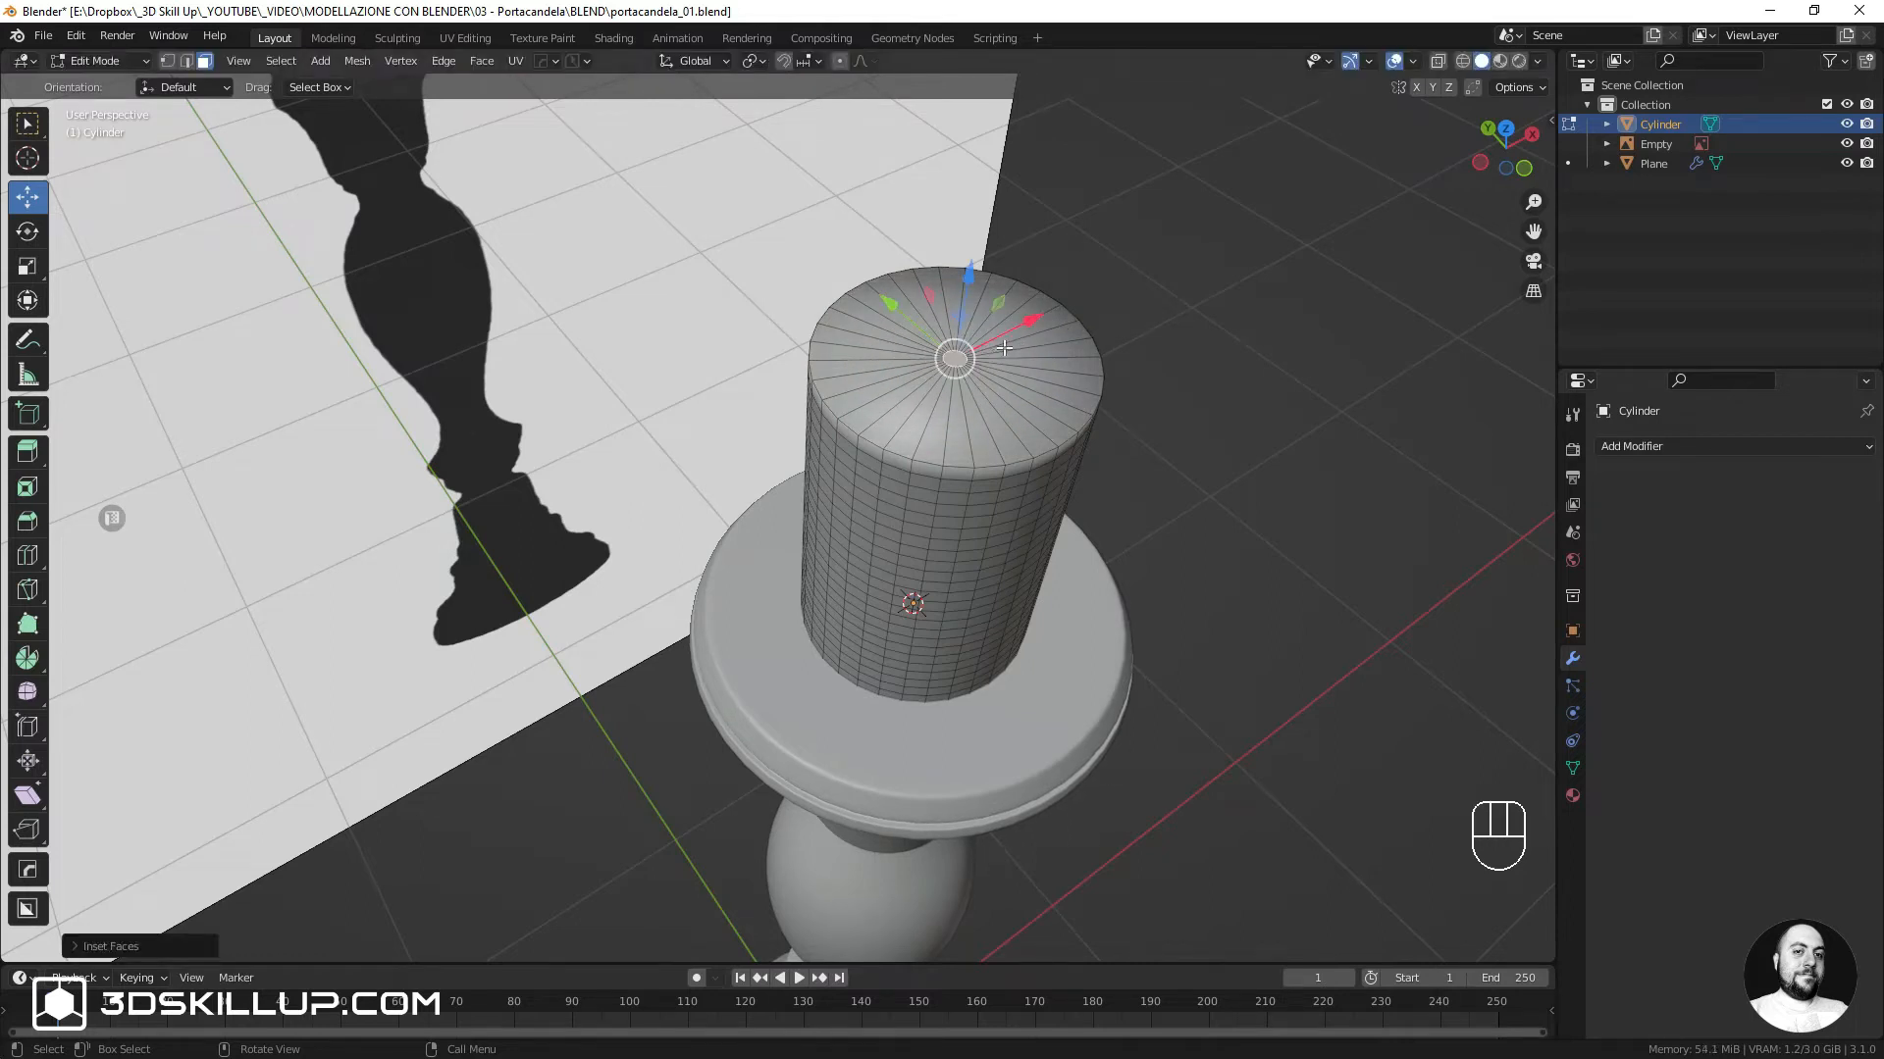
# Add 11 evenly spaced concentric edge loops between the top face's centre disc and its rim
pyautogui.hotkey('ctrl', 'r')
pyautogui.scroll(2, 1004, 348)
pyautogui.click(1003, 348)
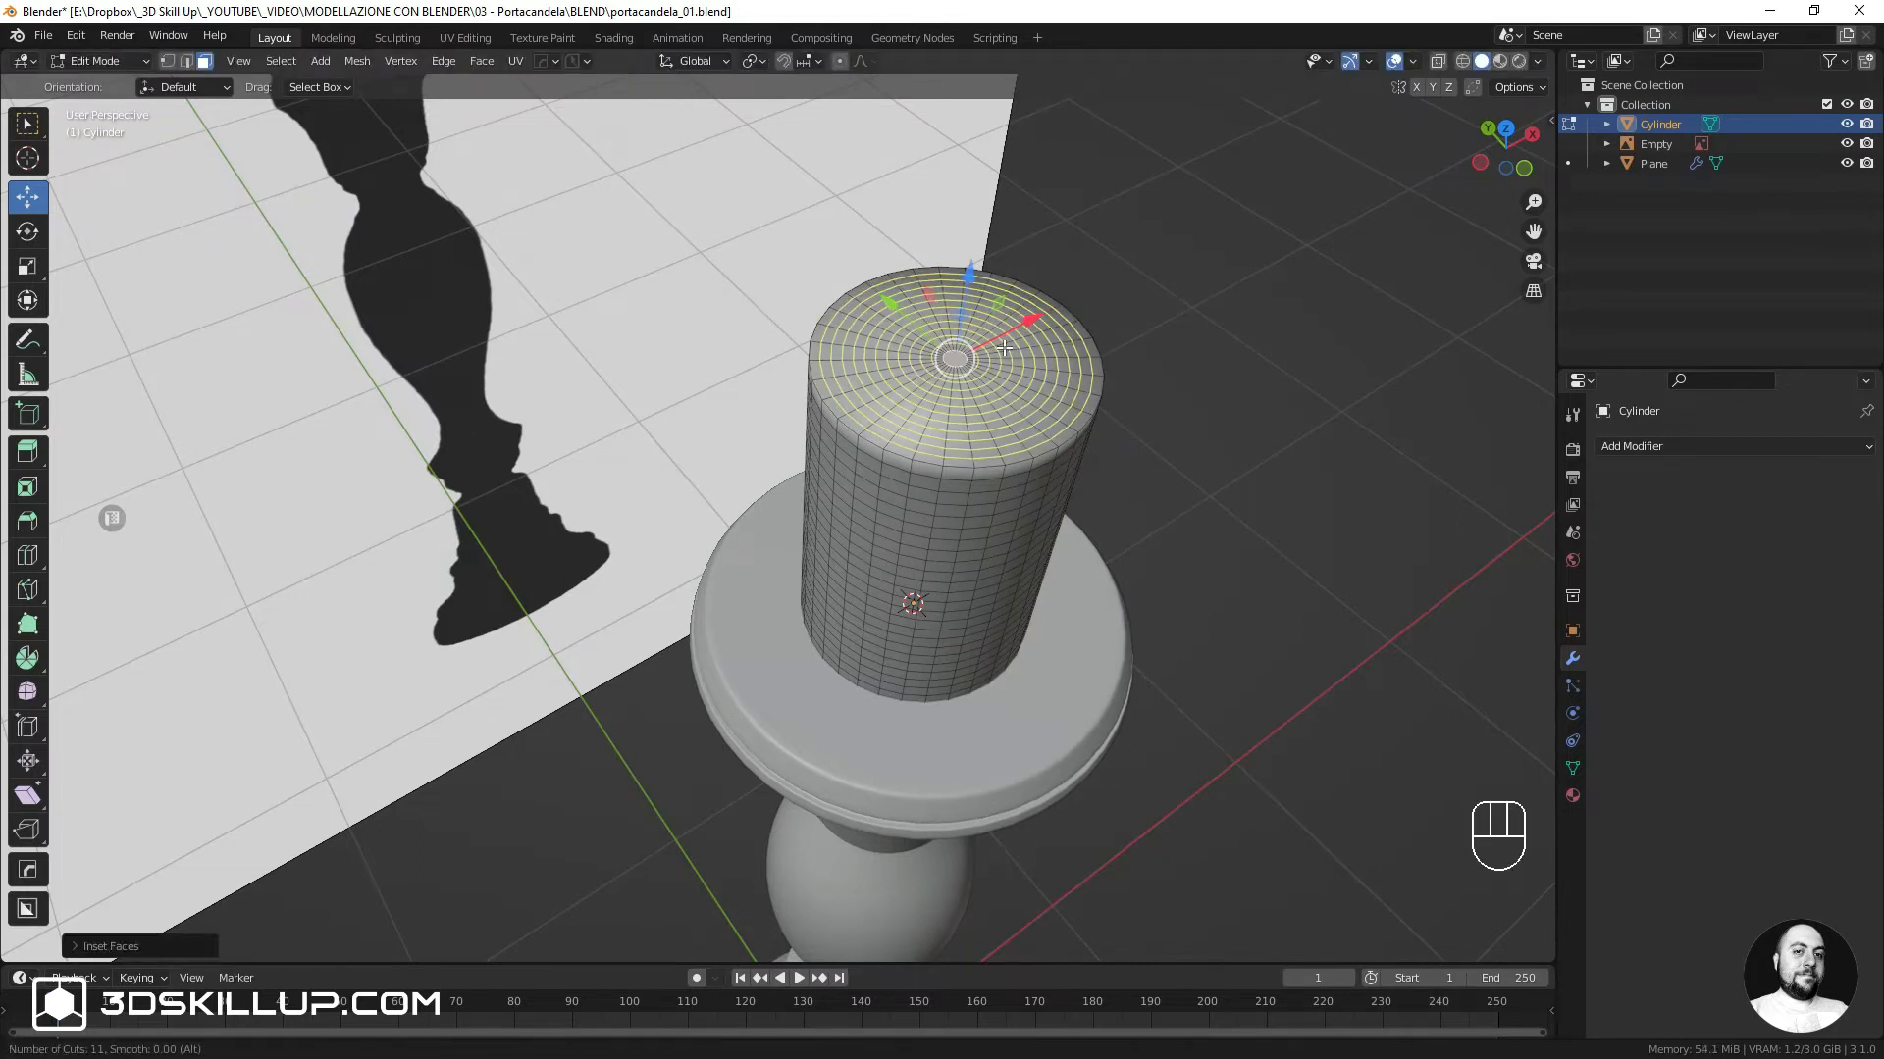
pyautogui.click(1004, 348)
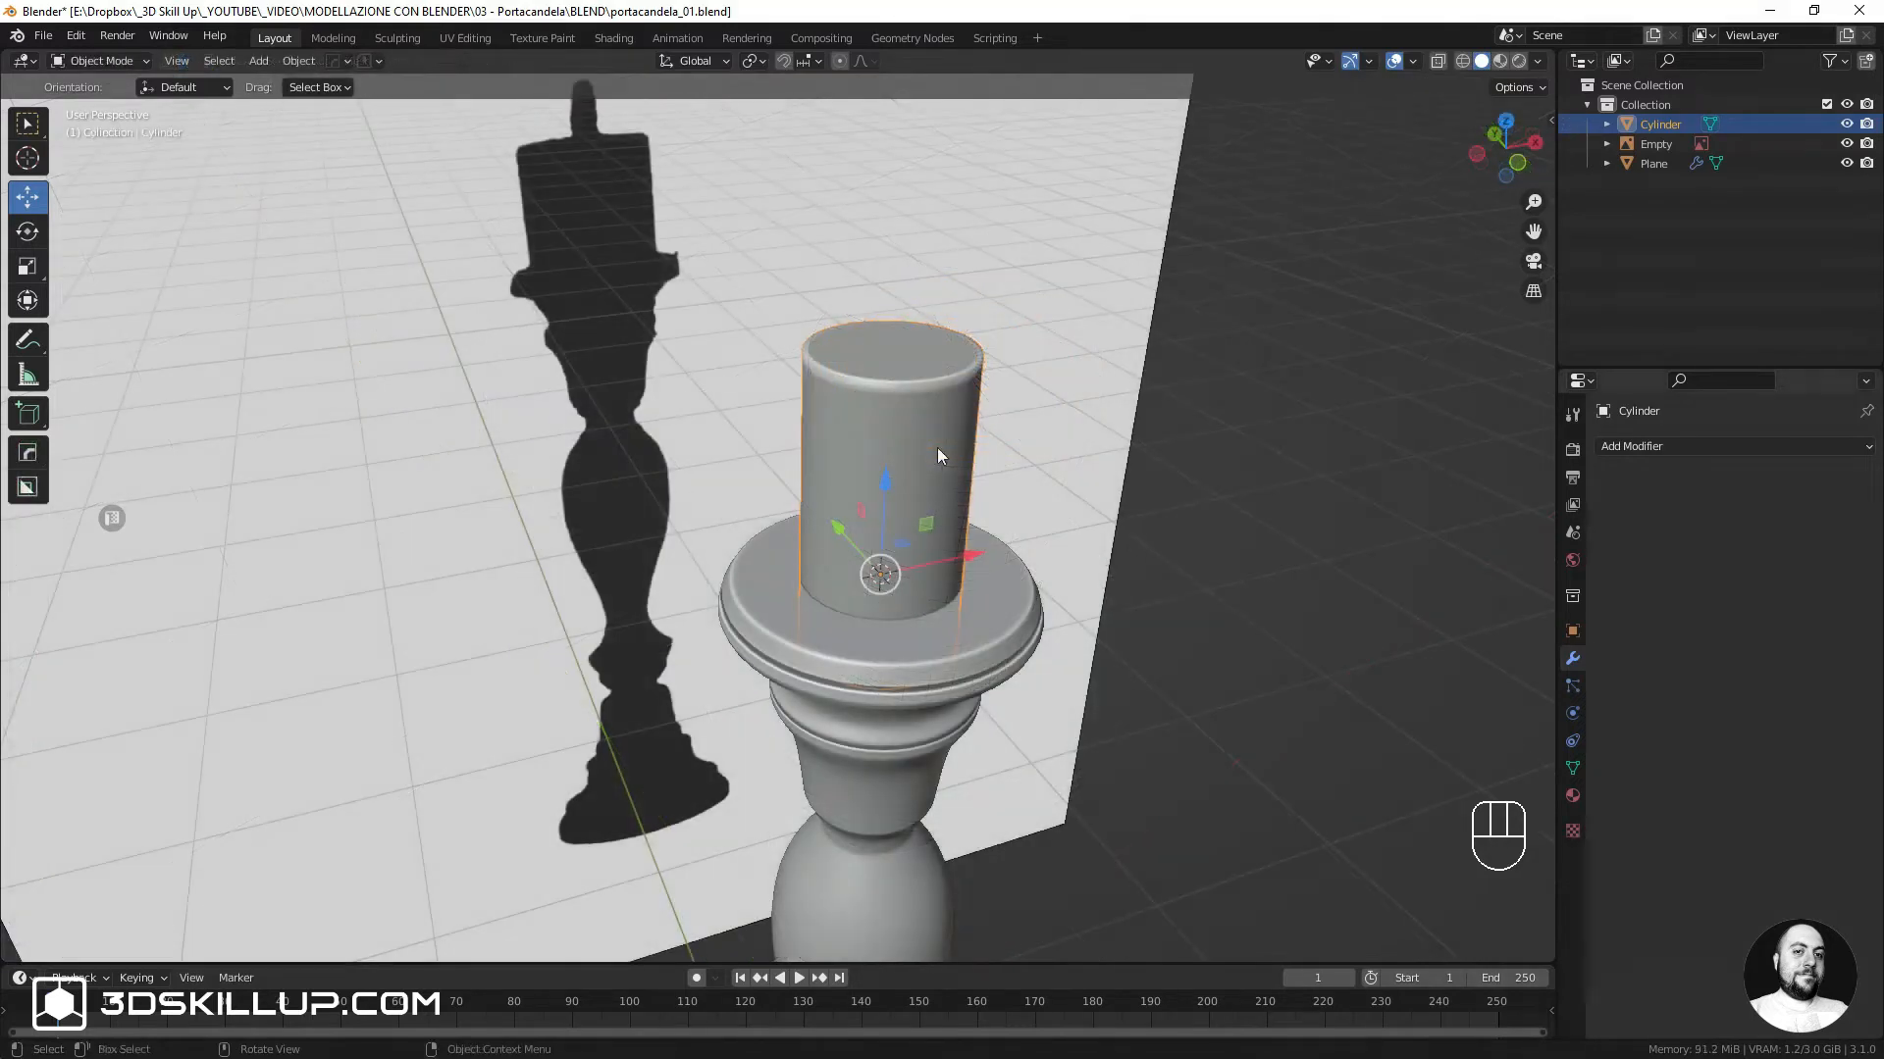
# Add a Multiresolution modifier to the candle cylinder and subdivide it to level 5
pyautogui.click(1621, 448)
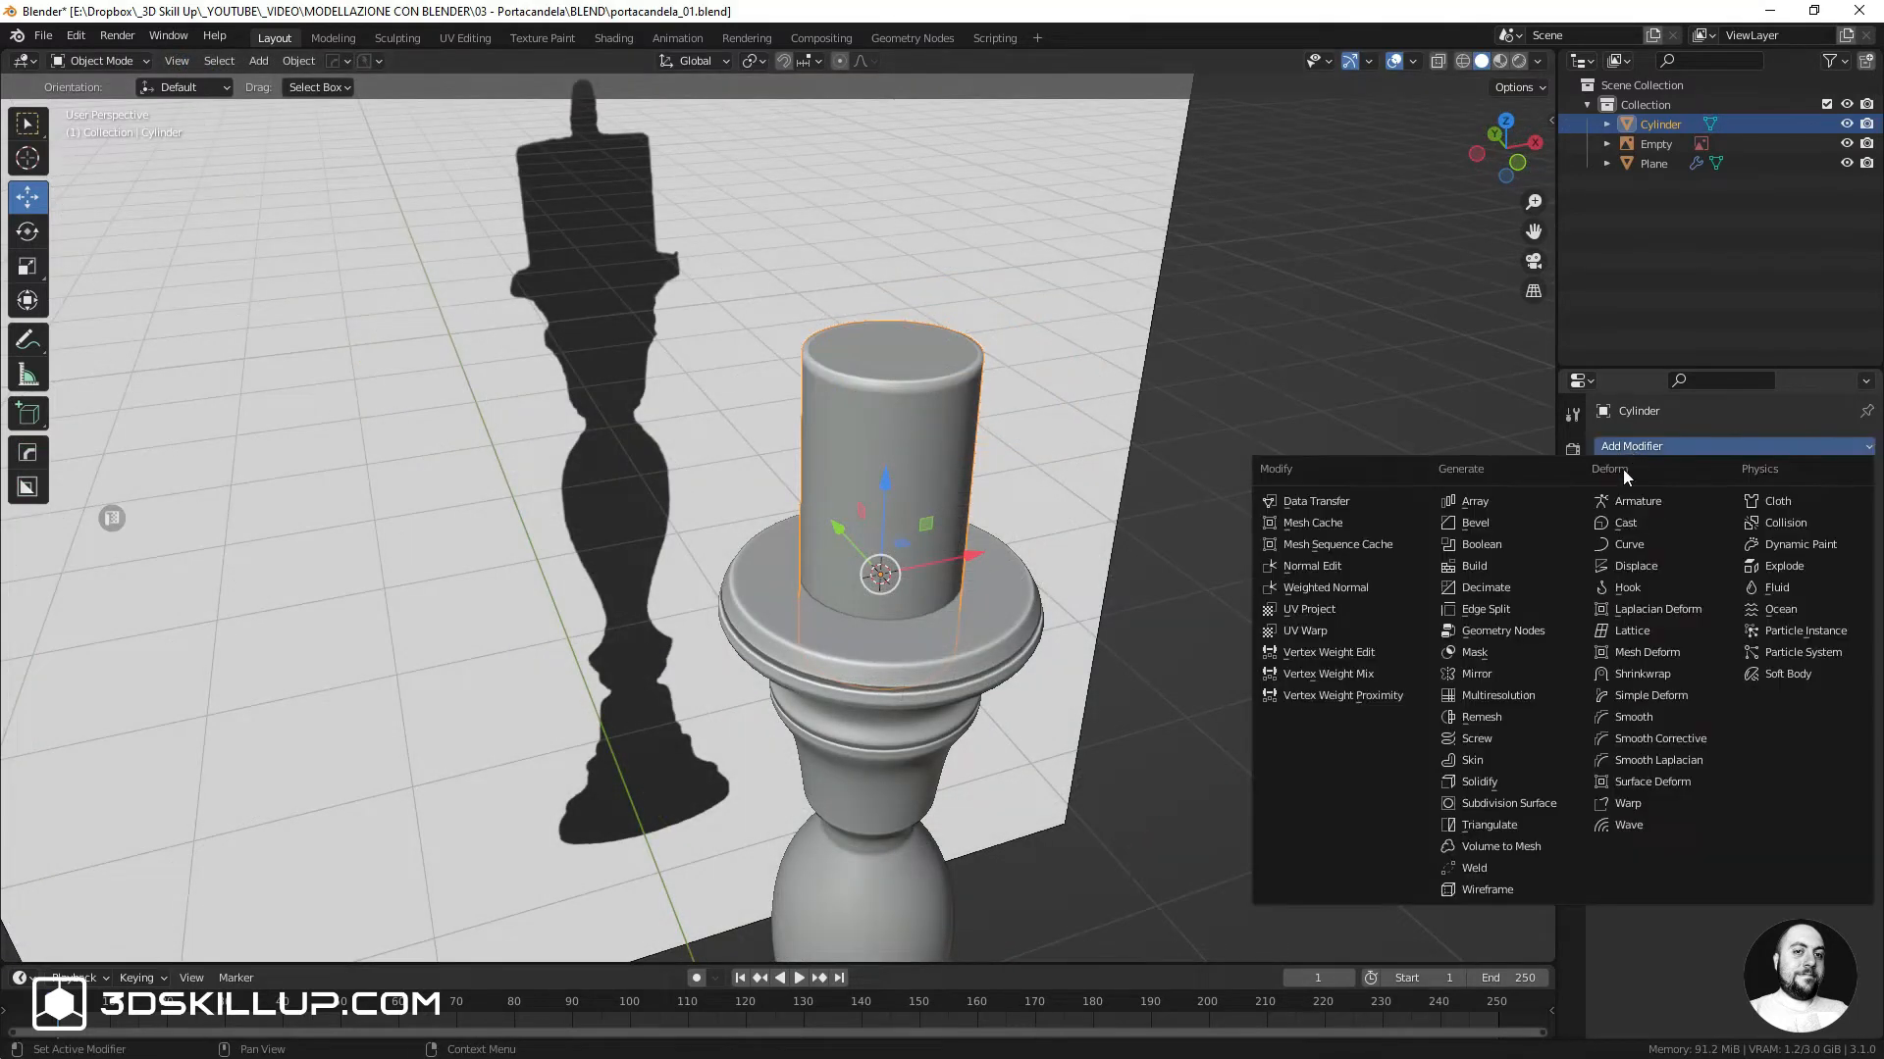
pyautogui.click(1498, 695)
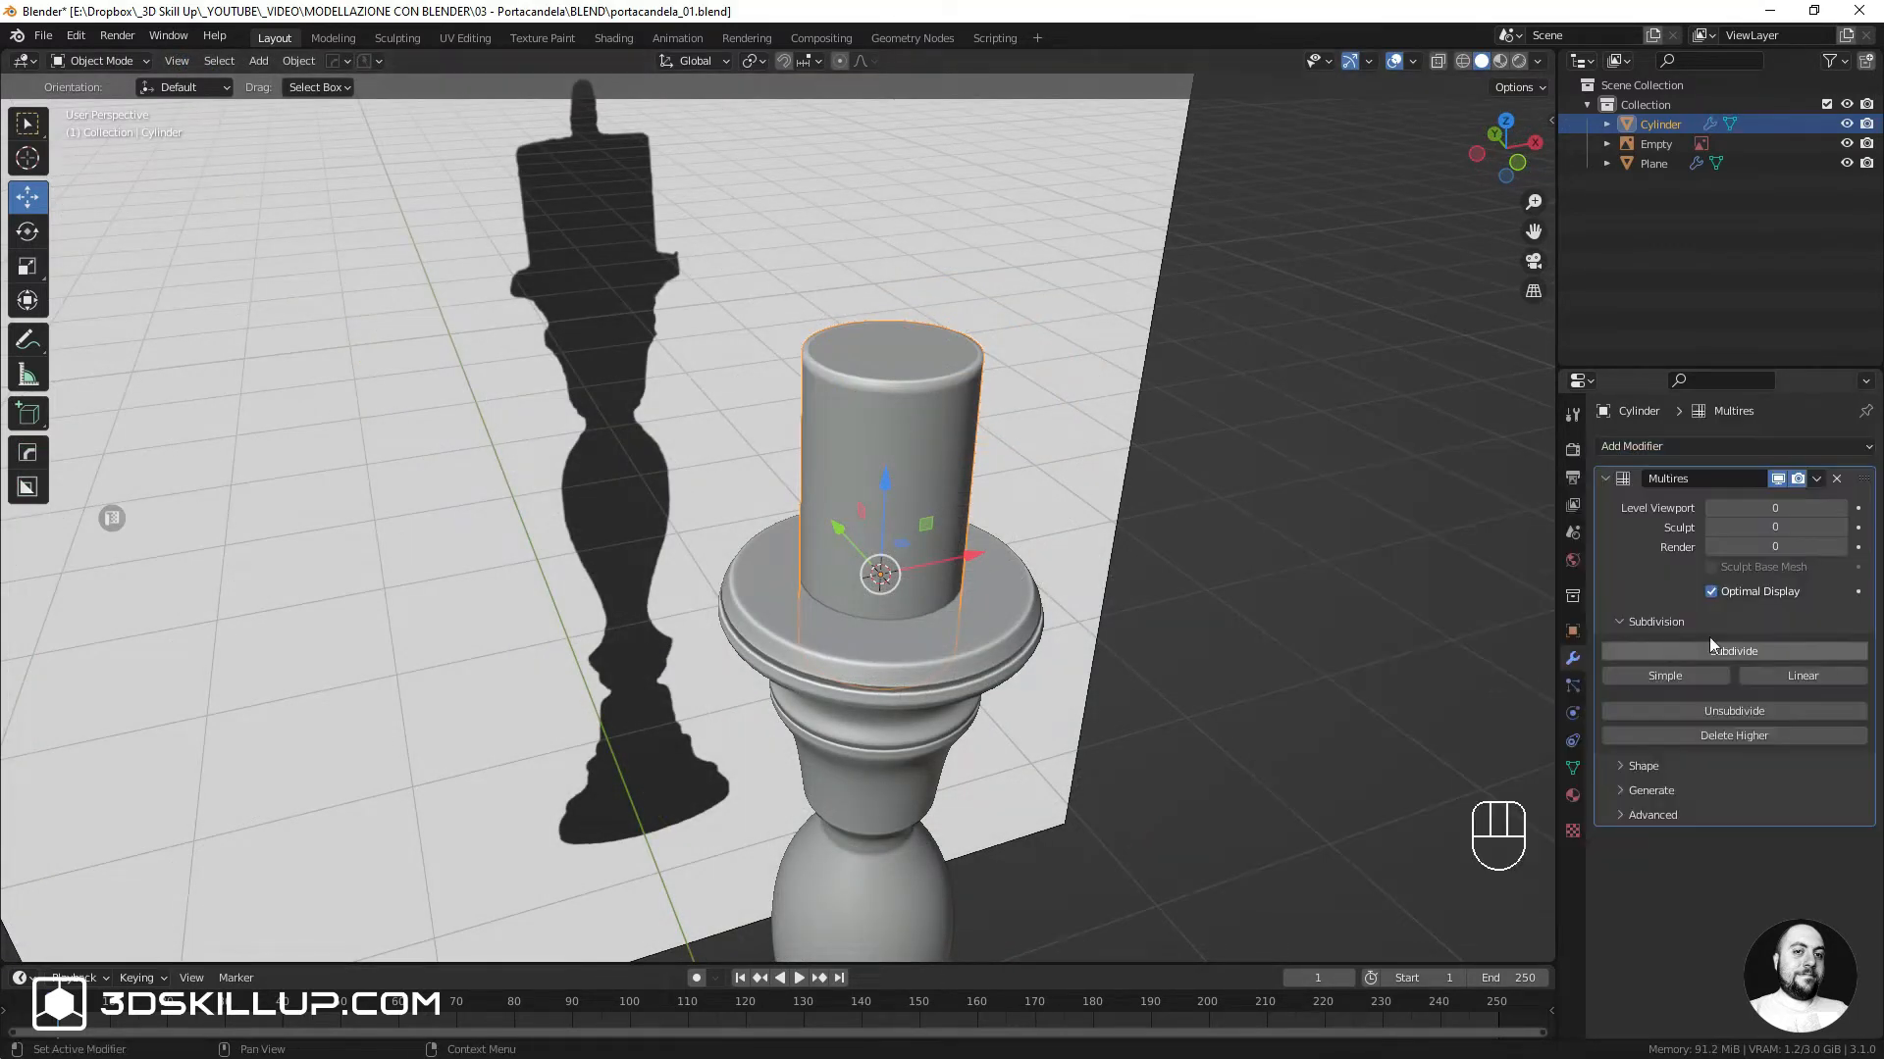
pyautogui.hotkey('ctrl', 'z')
pyautogui.hotkey('ctrl', 'z')
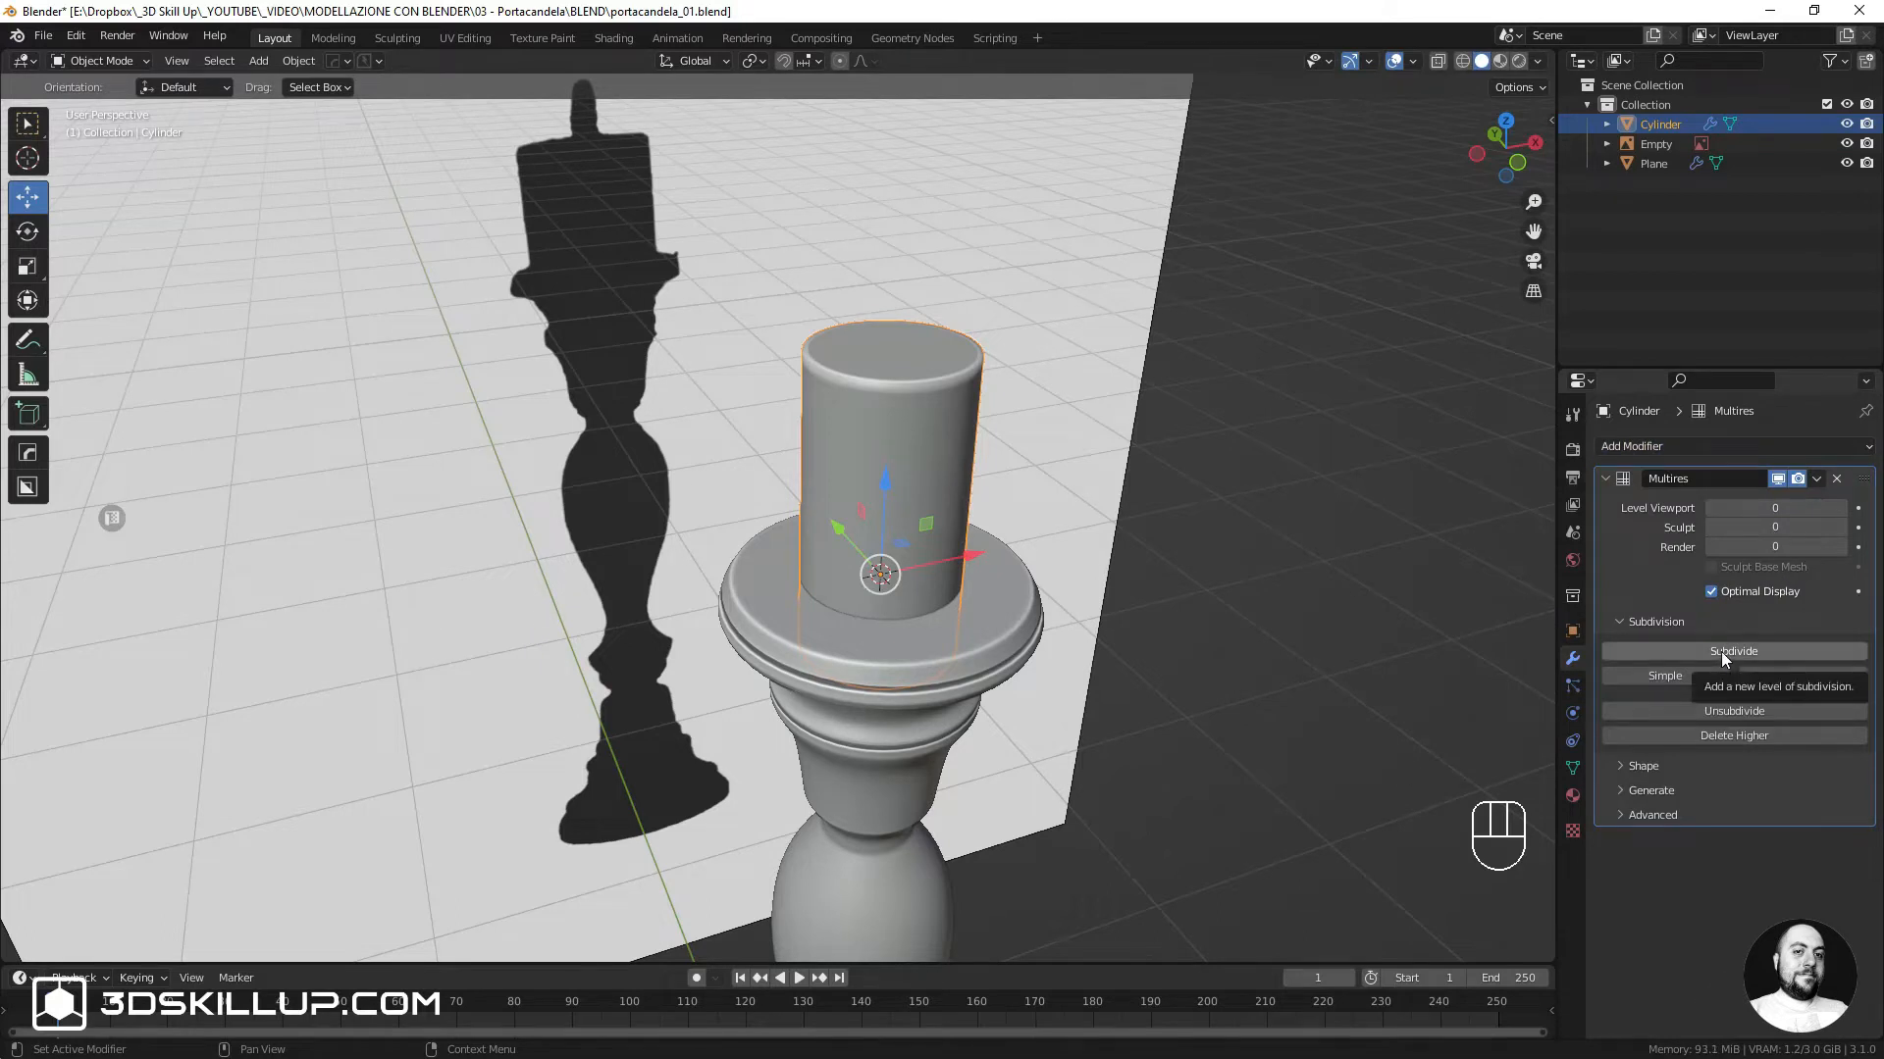
pyautogui.click(1721, 651)
pyautogui.click(1721, 652)
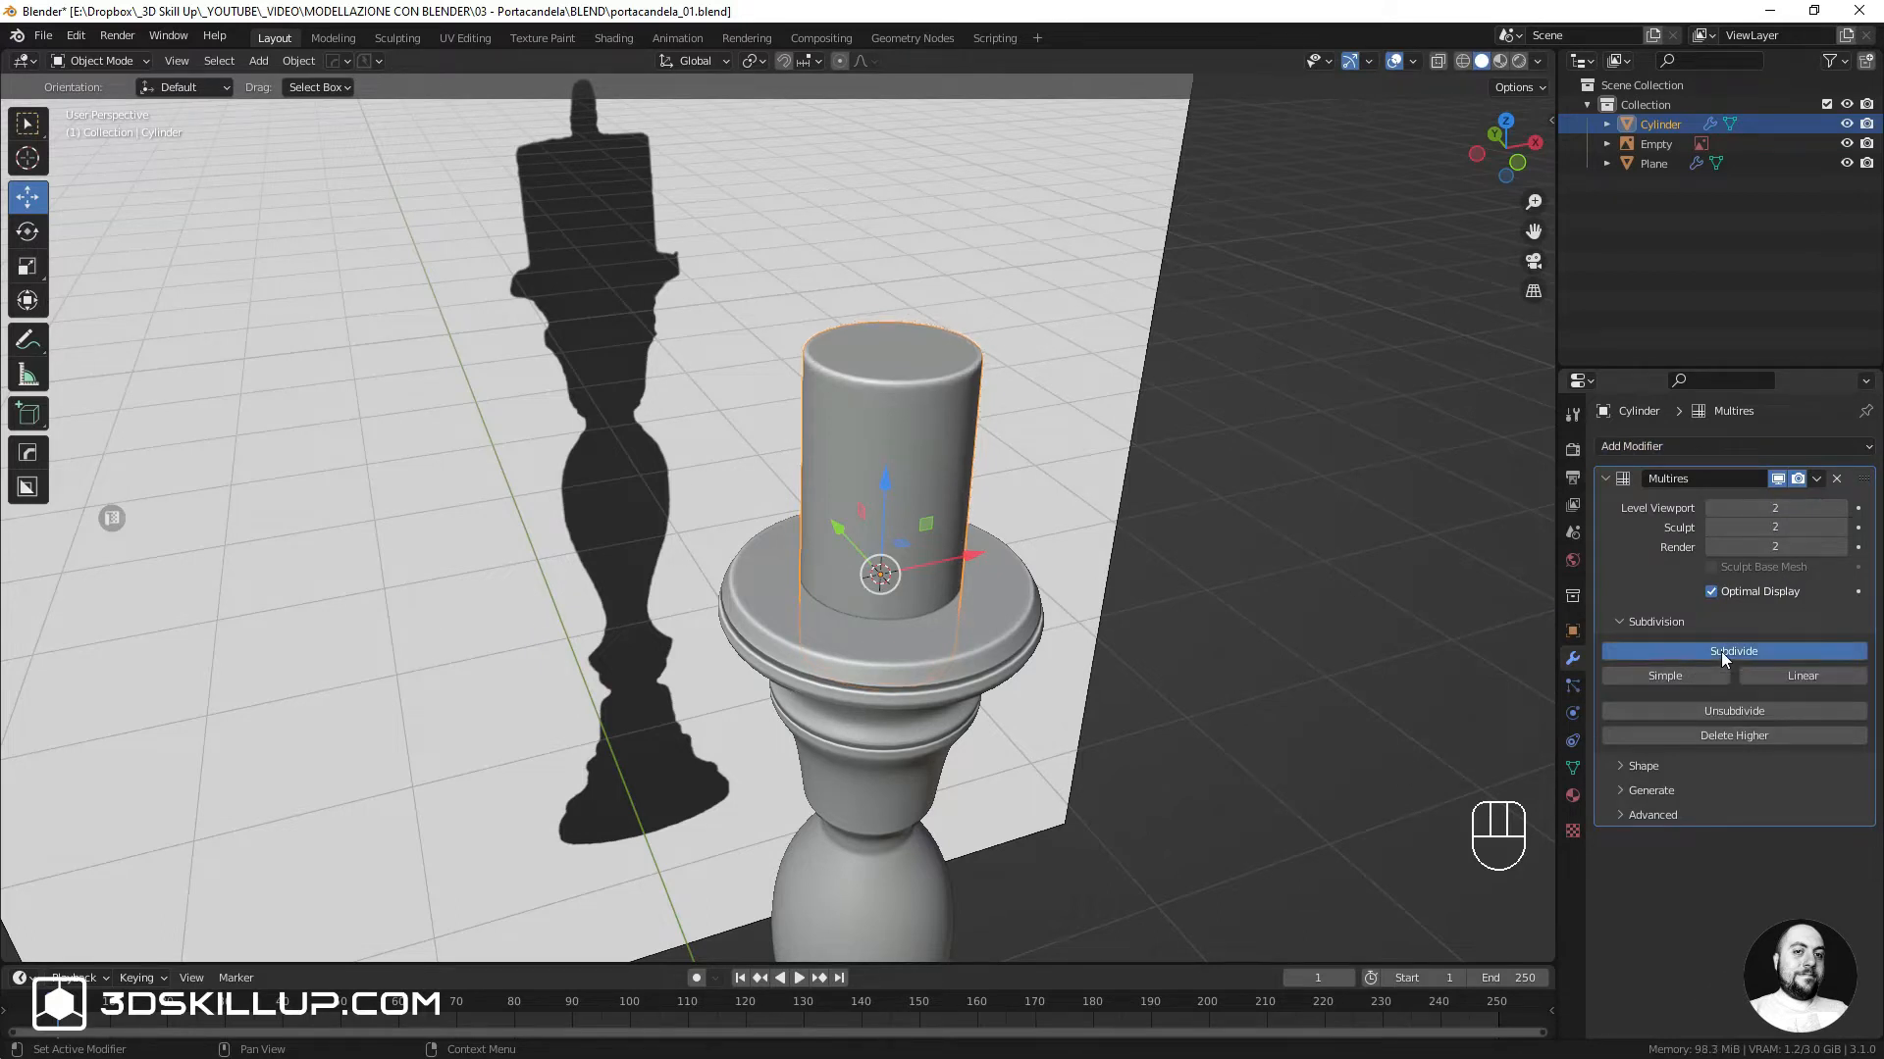
pyautogui.click(1720, 651)
pyautogui.click(1721, 651)
pyautogui.click(1720, 651)
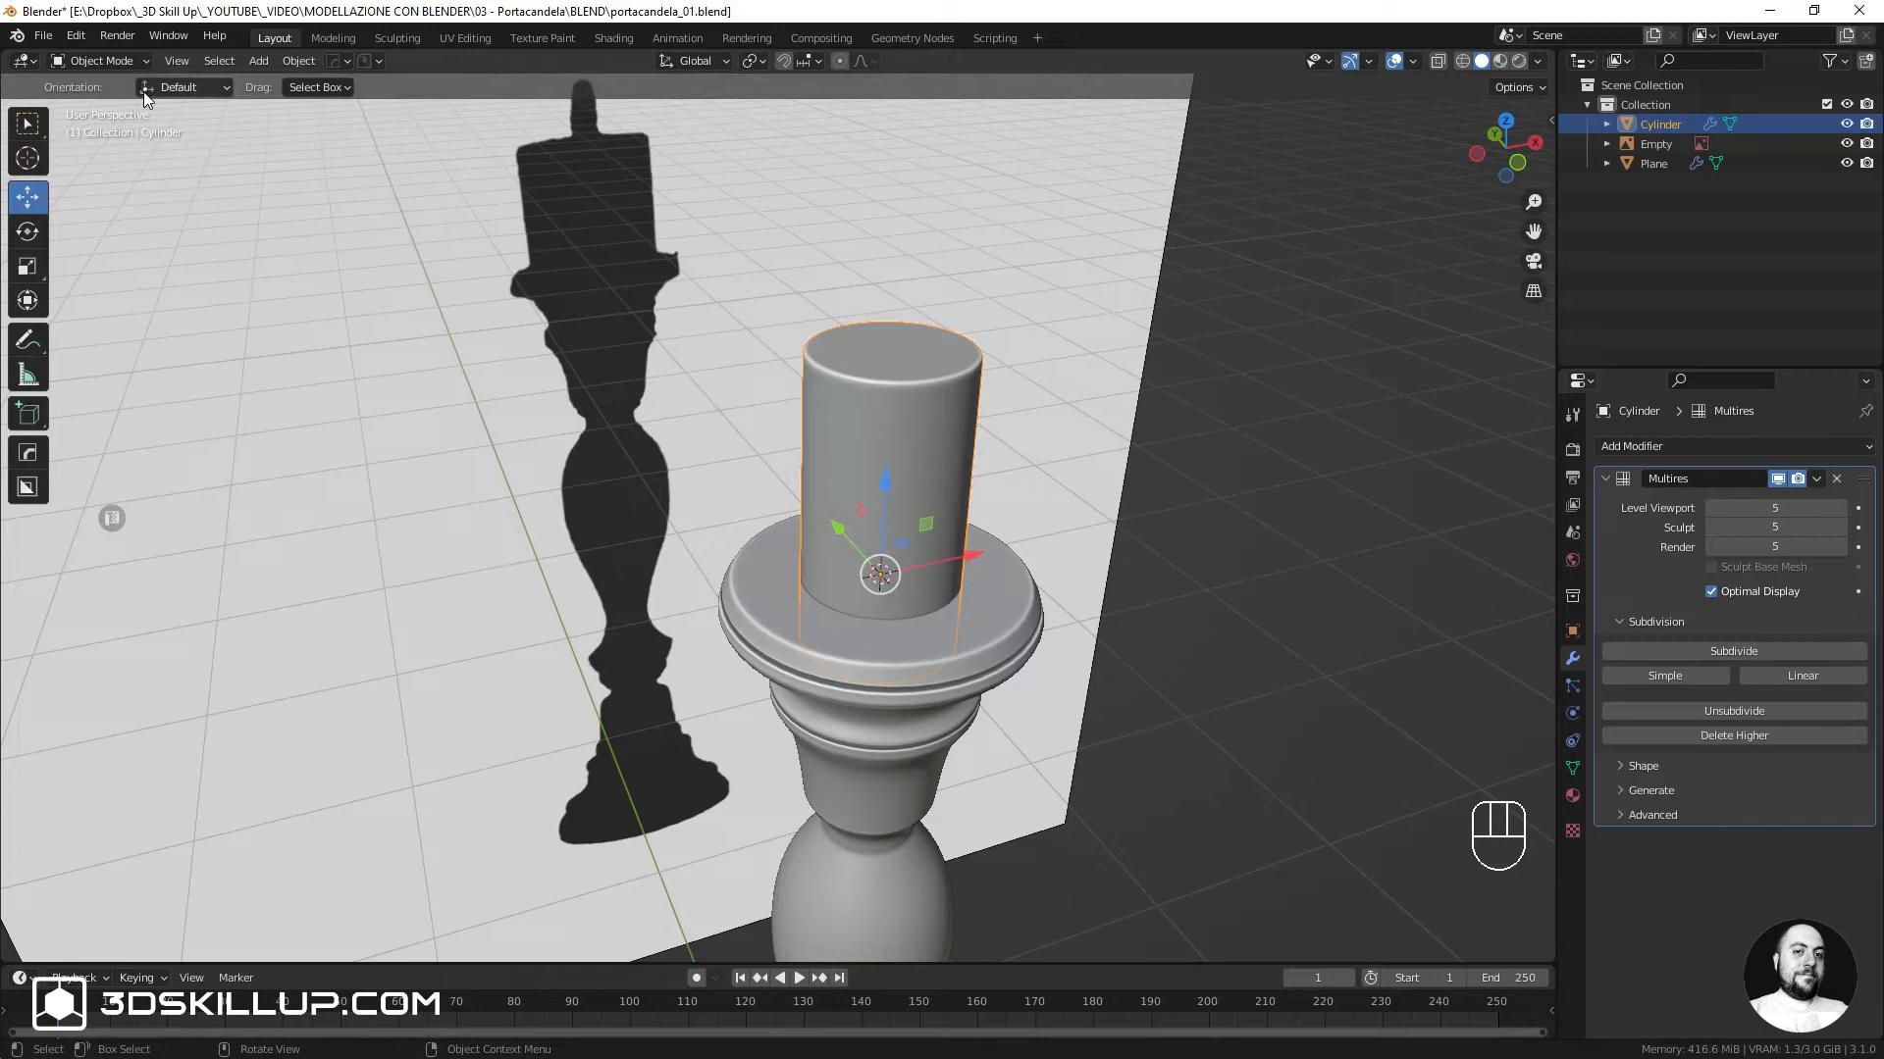
# Switch the candle to Sculpt Mode and choose the Grab brush with a 118 px radius
pyautogui.click(104, 61)
pyautogui.click(106, 126)
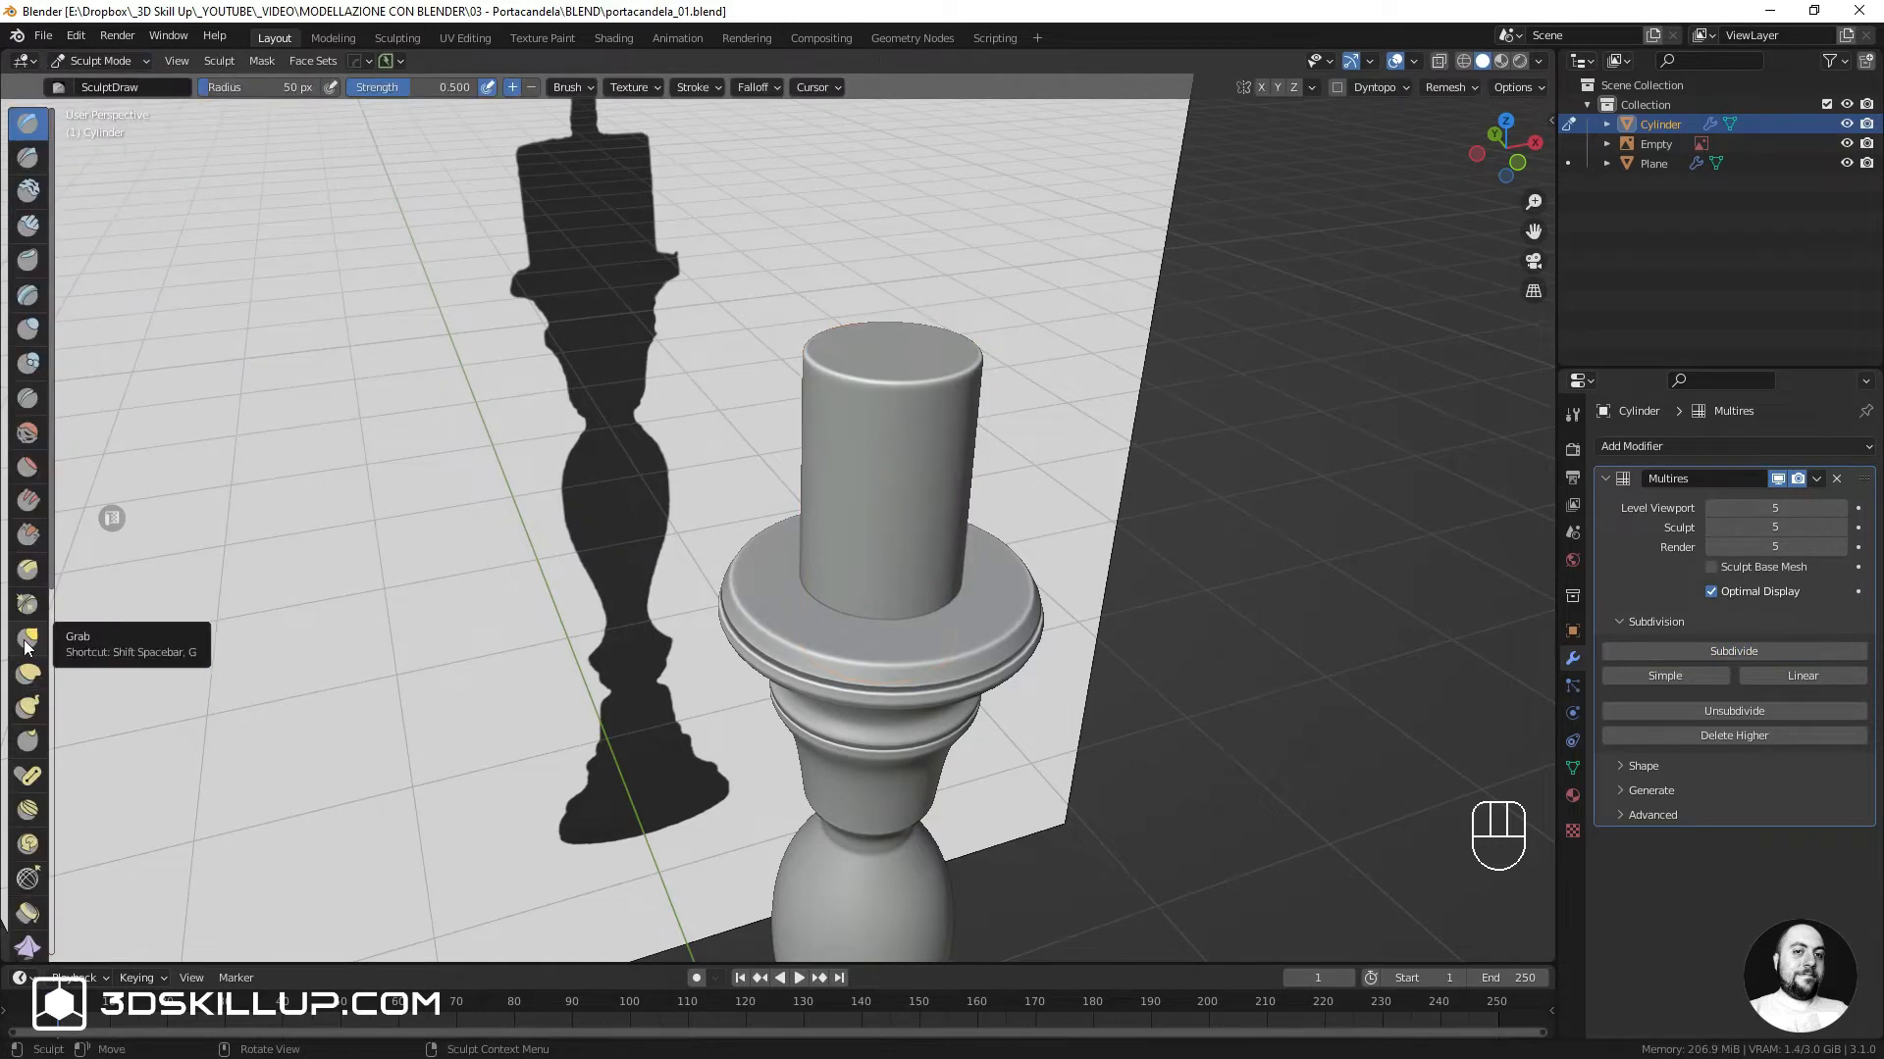
pyautogui.click(27, 638)
pyautogui.scroll(2, 885, 424)
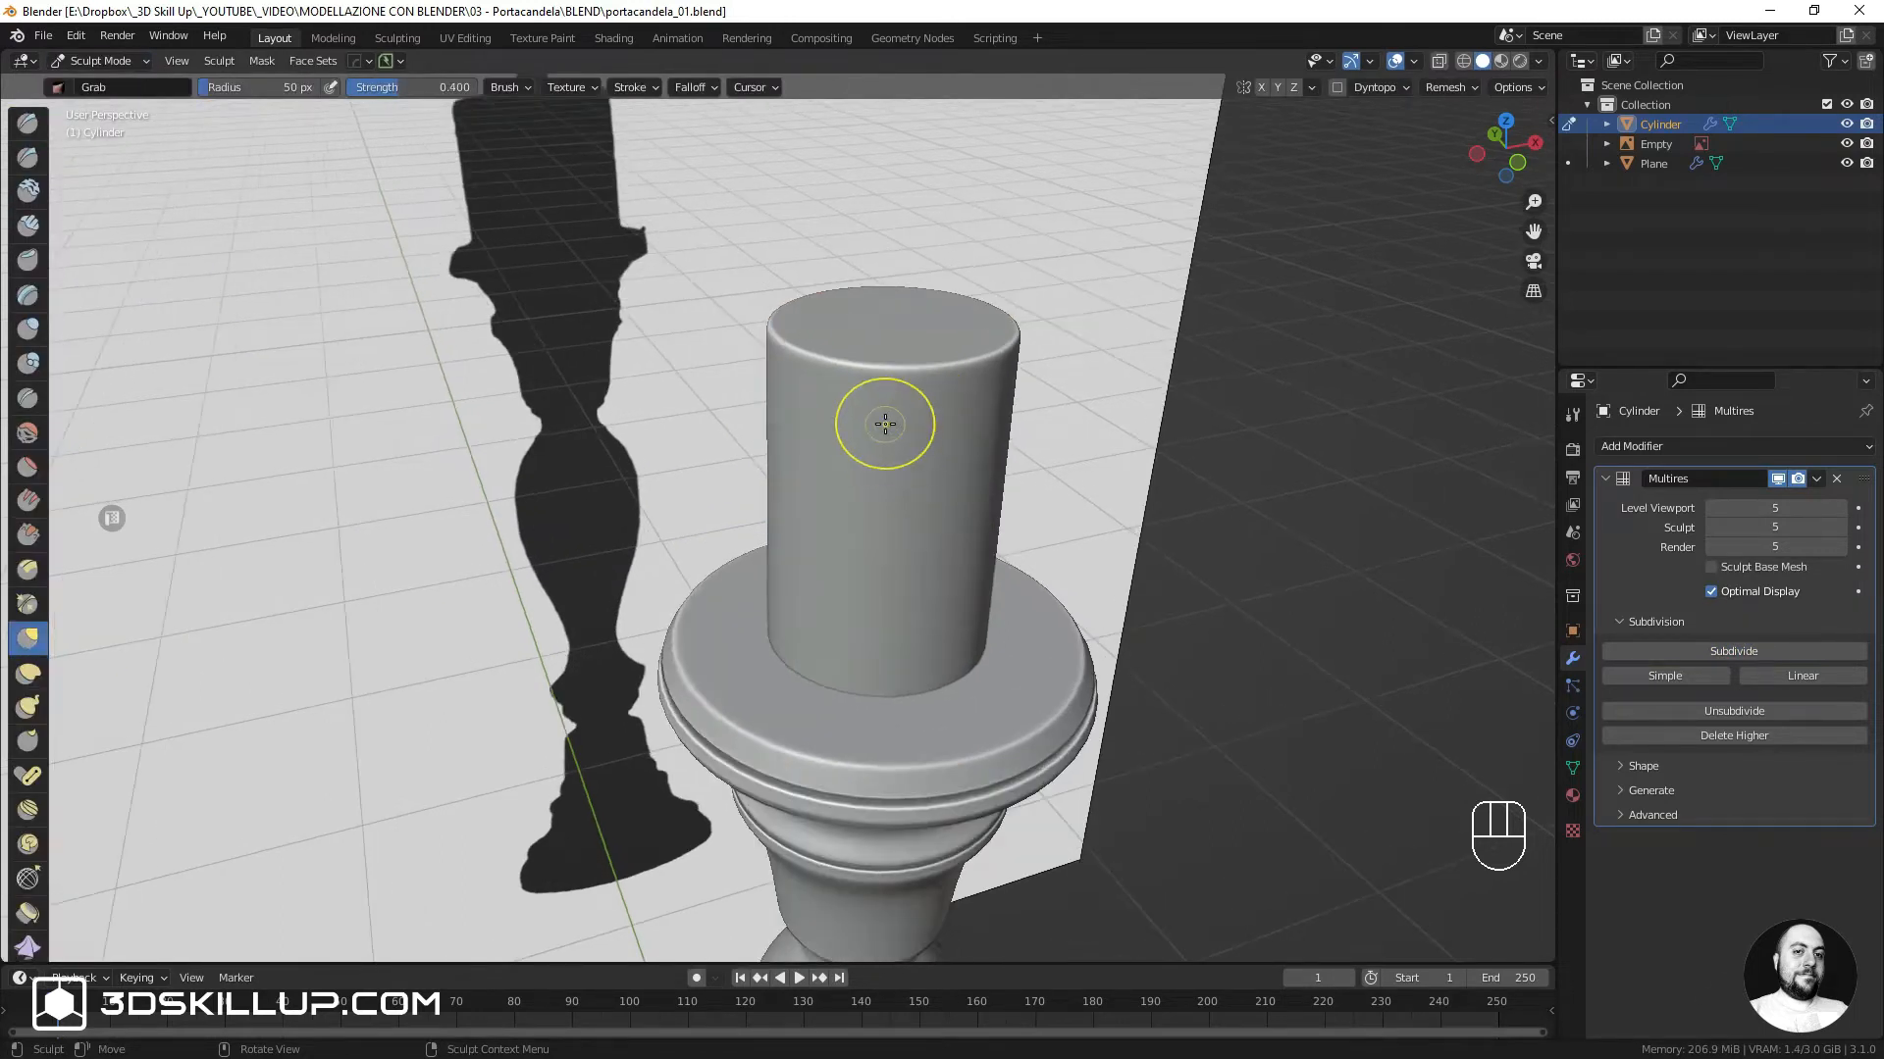
pyautogui.keyDown('alt'); pyautogui.moveTo(896, 451); pyautogui.dragTo(918, 399, button='middle'); pyautogui.keyUp('alt')
pyautogui.press('f')
pyautogui.click(887, 369)
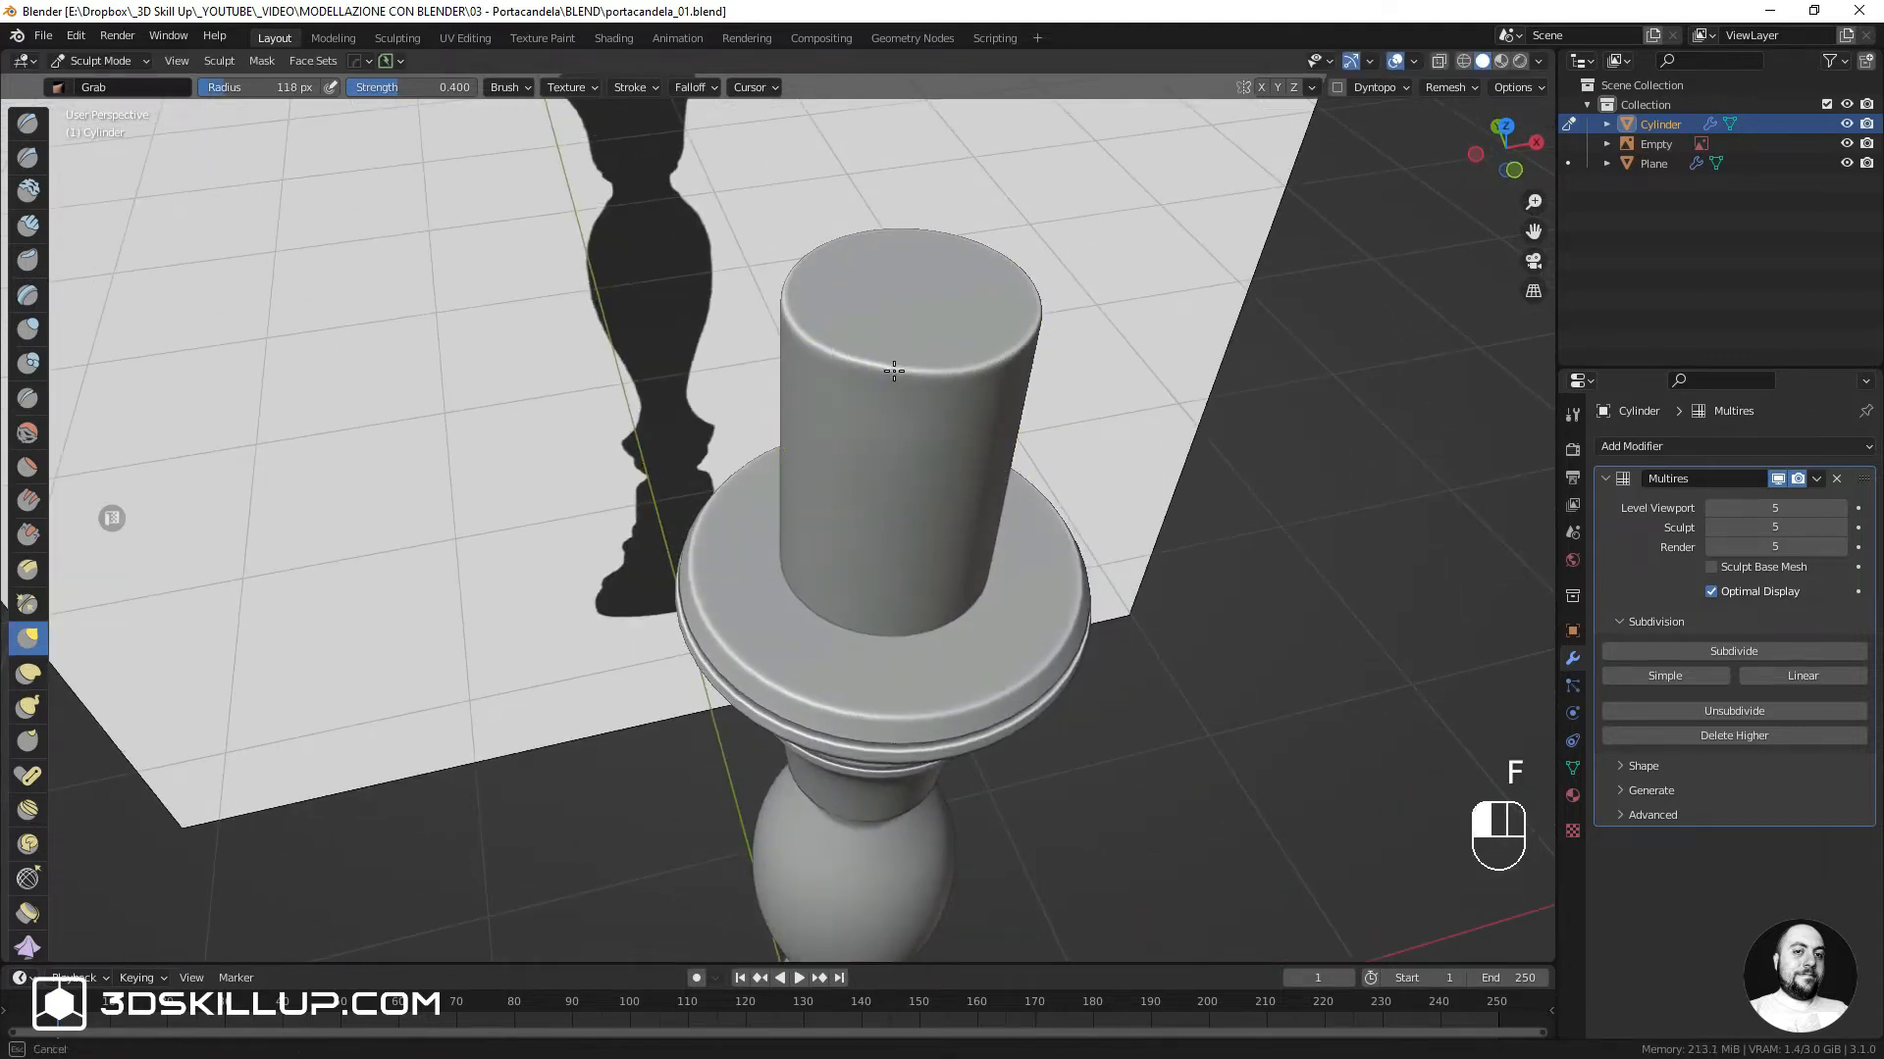
# Grab the candle's top rim and sides from several angles to make its outline slightly irregular
pyautogui.keyDown('alt'); pyautogui.moveTo(1138, 328); pyautogui.dragTo(1077, 334, button='middle'); pyautogui.keyUp('alt')
pyautogui.keyDown('alt'); pyautogui.keyDown('shift'); pyautogui.moveTo(1078, 334); pyautogui.dragTo(1001, 414, button='middle'); pyautogui.keyUp('shift'); pyautogui.keyUp('alt')
pyautogui.moveTo(1001, 414); pyautogui.dragTo(946, 437)
pyautogui.keyDown('alt'); pyautogui.moveTo(947, 437); pyautogui.dragTo(834, 530, button='middle'); pyautogui.keyUp('alt')
pyautogui.moveTo(1075, 266); pyautogui.dragTo(1001, 334)
pyautogui.keyDown('alt'); pyautogui.moveTo(1001, 392); pyautogui.dragTo(1108, 265, button='middle'); pyautogui.keyUp('alt')
pyautogui.moveTo(1018, 293)
pyautogui.mouseDown()
pyautogui.moveTo(839, 526)
pyautogui.moveTo(841, 500)
pyautogui.mouseUp()
pyautogui.keyDown('alt'); pyautogui.moveTo(840, 501); pyautogui.dragTo(1060, 490, button='middle'); pyautogui.keyUp('alt')
pyautogui.moveTo(644, 497); pyautogui.dragTo(659, 481)
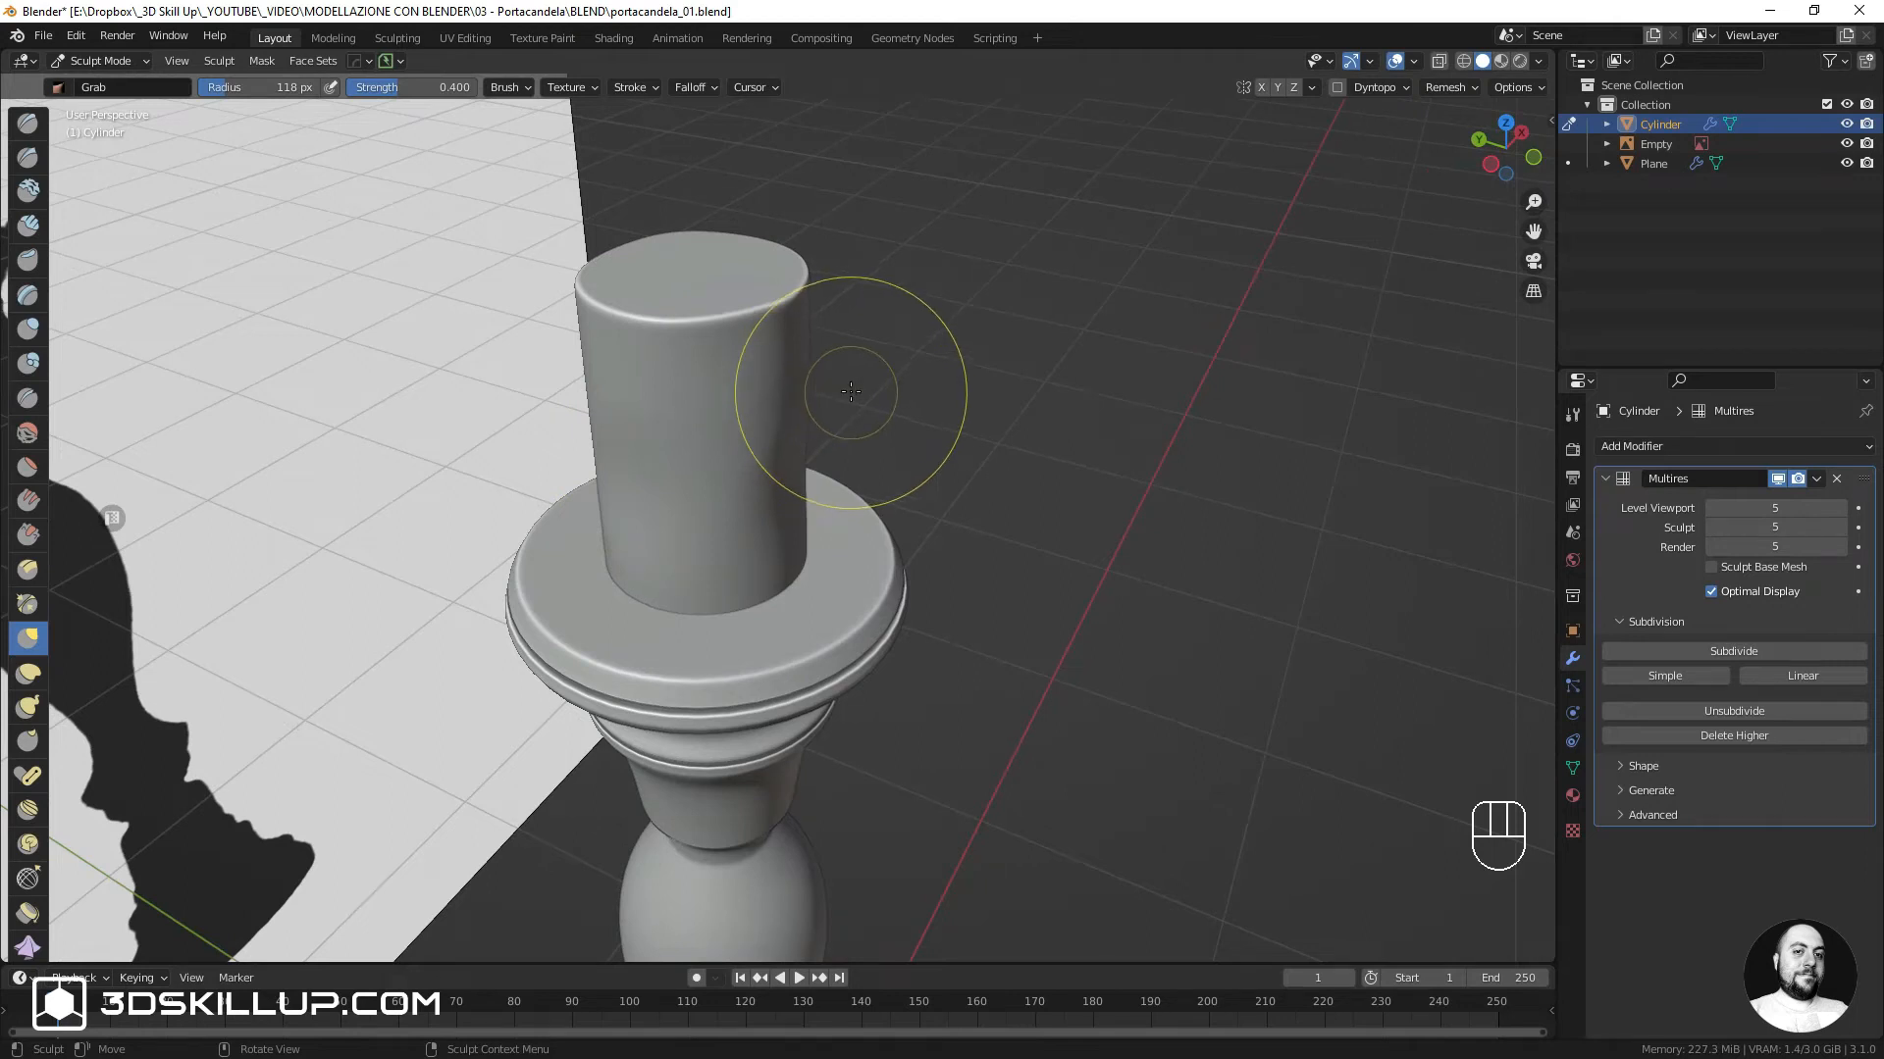
# Enlarge the Grab brush to 129 px and push and pull the candle's walls and rim into an uneven, wavy shape
pyautogui.press('f')
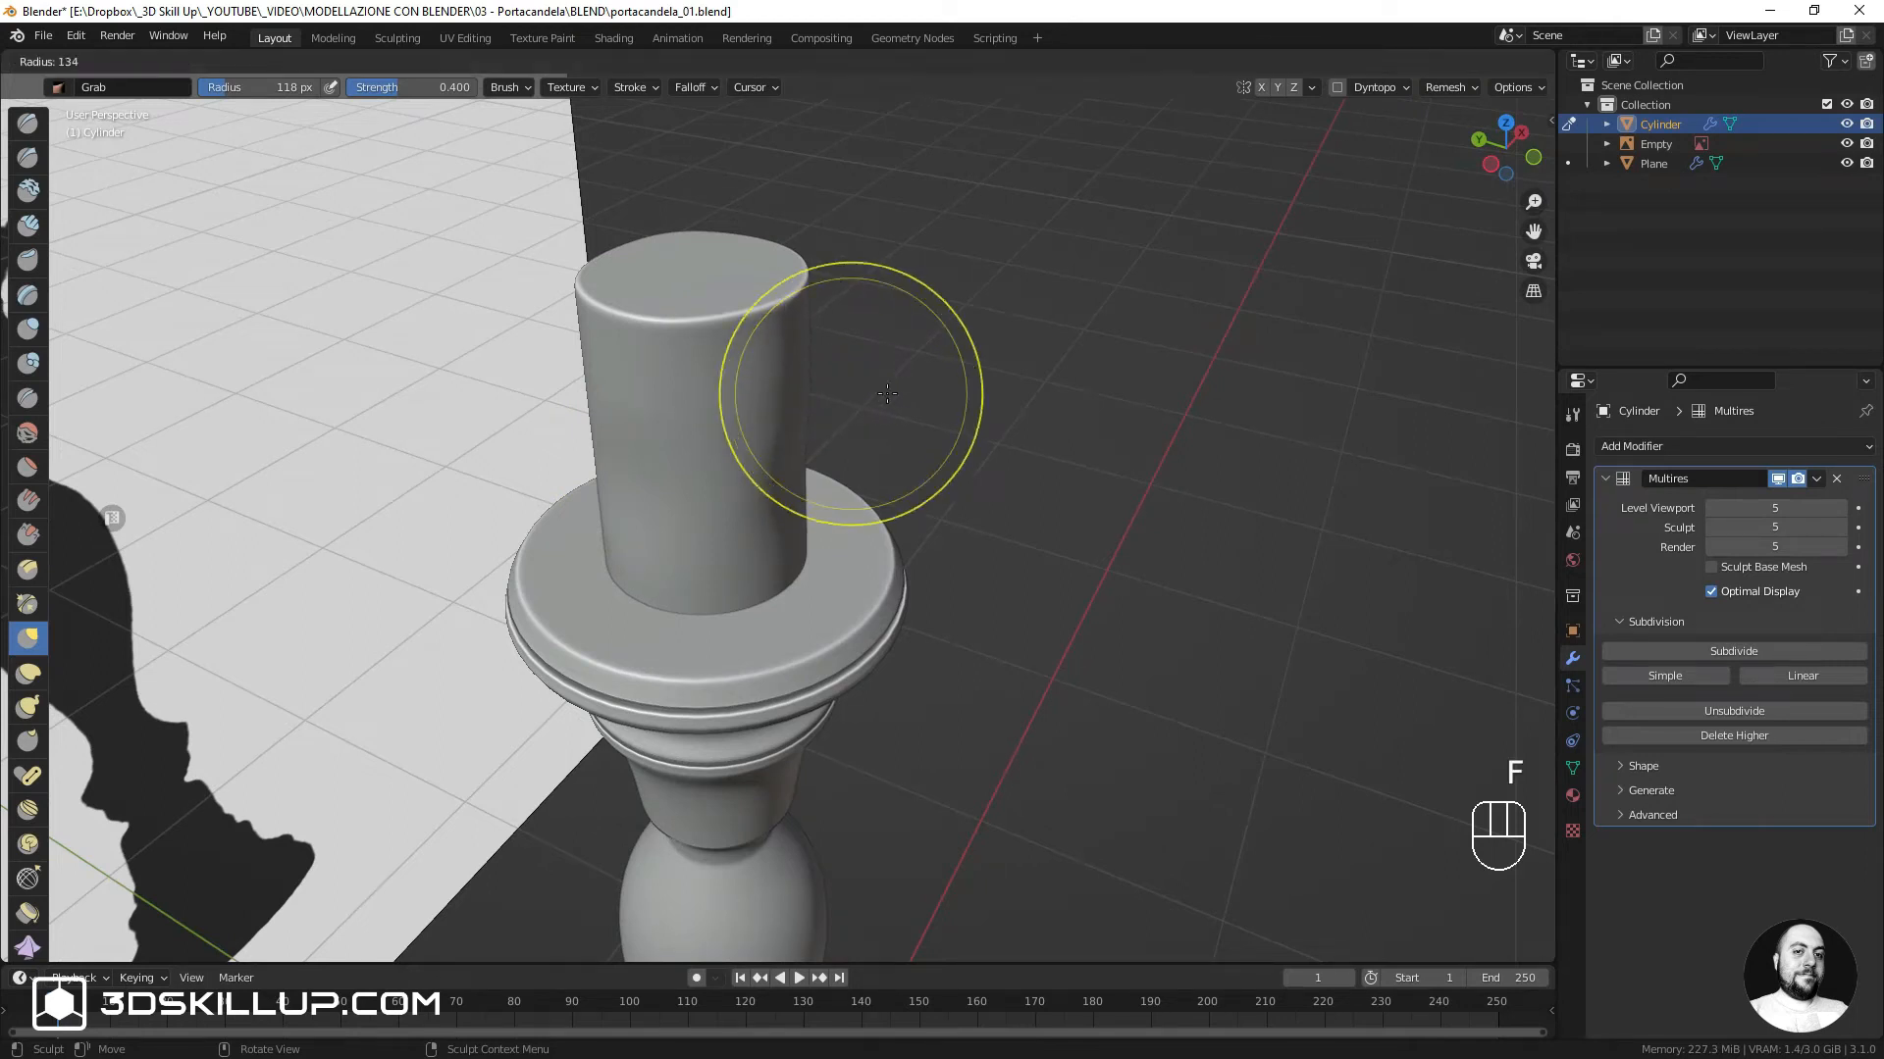
pyautogui.click(862, 396)
pyautogui.keyDown('alt'); pyautogui.keyDown('shift'); pyautogui.moveTo(844, 411); pyautogui.dragTo(967, 429, button='middle'); pyautogui.keyUp('shift'); pyautogui.keyUp('alt')
pyautogui.moveTo(804, 471); pyautogui.dragTo(831, 472)
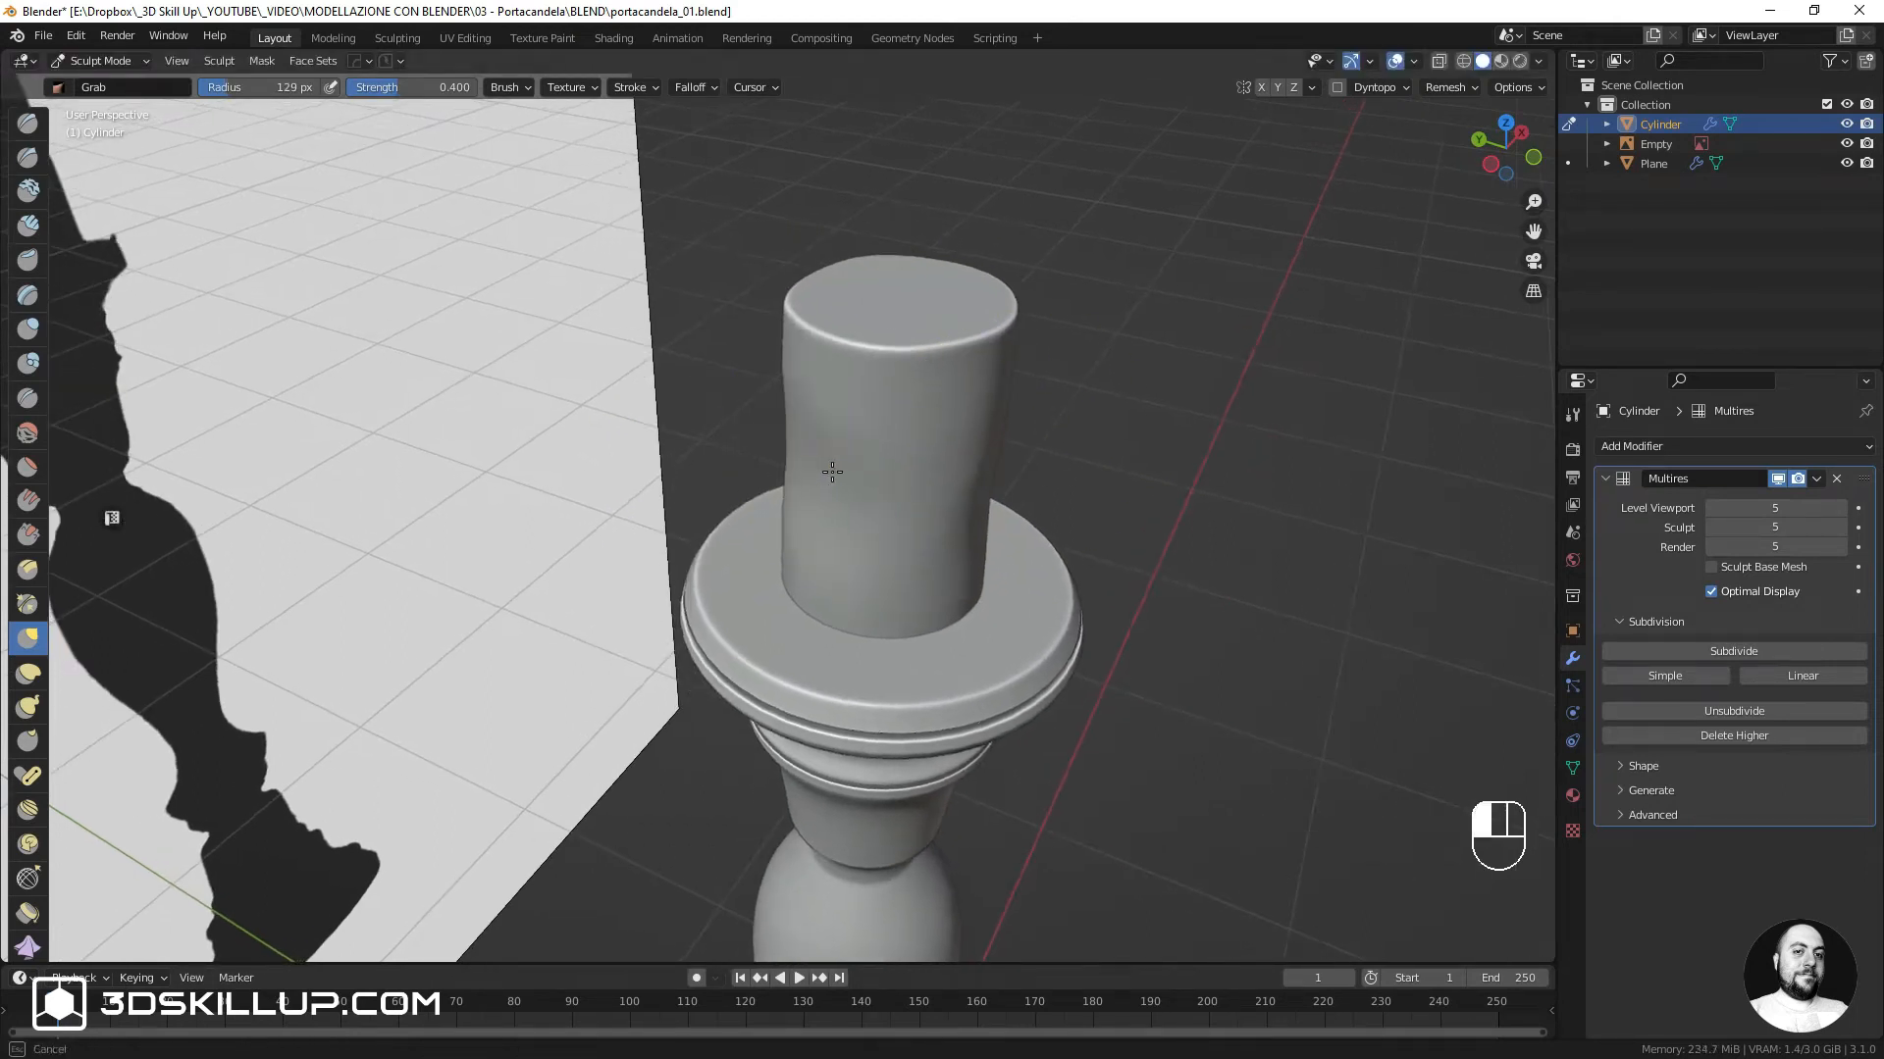
pyautogui.moveTo(826, 556); pyautogui.dragTo(826, 554)
pyautogui.keyDown('alt'); pyautogui.moveTo(822, 422); pyautogui.dragTo(814, 465, button='middle'); pyautogui.keyUp('alt')
pyautogui.moveTo(883, 341); pyautogui.dragTo(912, 311)
pyautogui.keyDown('alt'); pyautogui.moveTo(966, 338); pyautogui.dragTo(834, 353, button='middle'); pyautogui.keyUp('alt')
pyautogui.moveTo(854, 372)
pyautogui.keyDown('shift'); pyautogui.mouseDown(button='middle')
pyautogui.moveTo(893, 358)
pyautogui.moveTo(912, 387)
pyautogui.mouseUp(button='middle'); pyautogui.keyUp('shift')
pyautogui.moveTo(967, 407)
pyautogui.keyDown('alt'); pyautogui.mouseDown(button='middle')
pyautogui.moveTo(860, 420)
pyautogui.moveTo(959, 424)
pyautogui.mouseUp(button='middle'); pyautogui.keyUp('alt')
pyautogui.keyDown('alt'); pyautogui.moveTo(844, 446); pyautogui.dragTo(961, 447, button='middle'); pyautogui.keyUp('alt')
pyautogui.moveTo(850, 481); pyautogui.dragTo(791, 588)
pyautogui.keyDown('alt'); pyautogui.moveTo(966, 427); pyautogui.dragTo(897, 446, button='middle'); pyautogui.keyUp('alt')
pyautogui.keyDown('shift'); pyautogui.moveTo(932, 456); pyautogui.dragTo(983, 435, button='middle'); pyautogui.keyUp('shift')
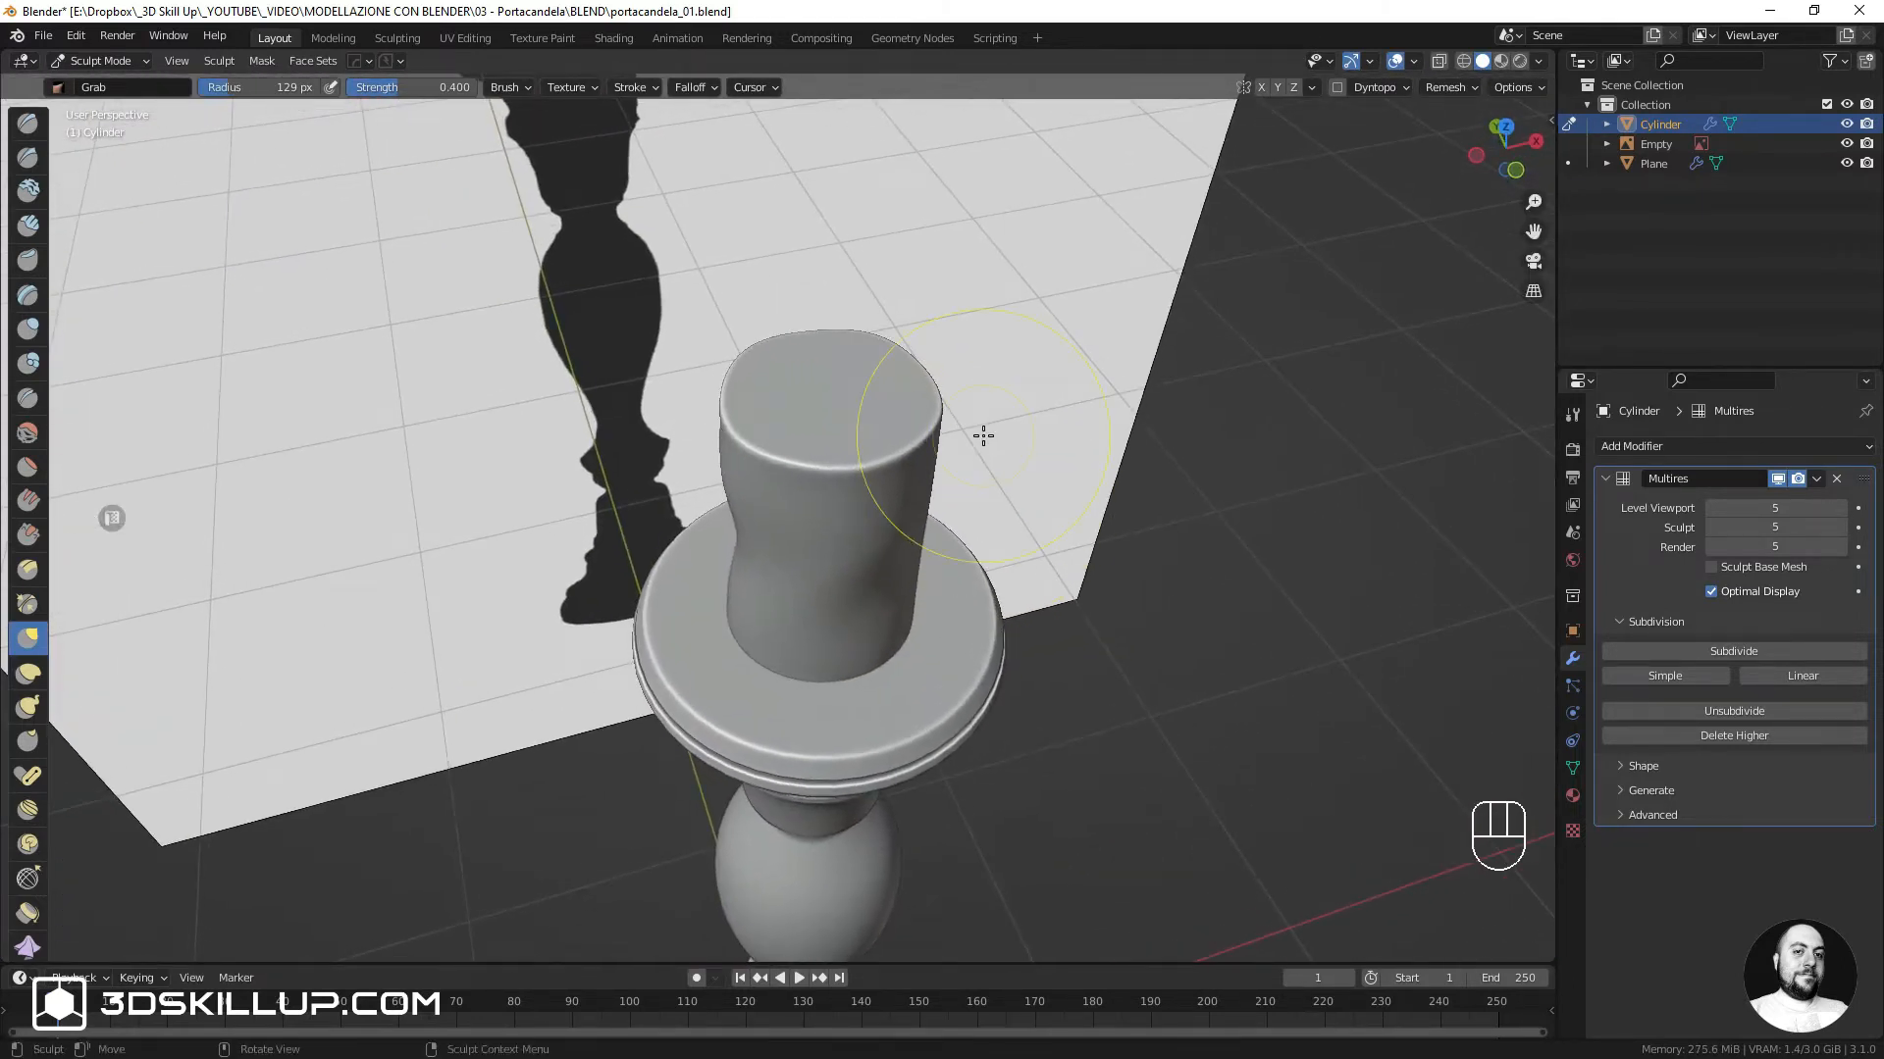
# Swell the candle's top rim and upper wall all round with the Inflate brush at an 81 px radius
pyautogui.click(29, 329)
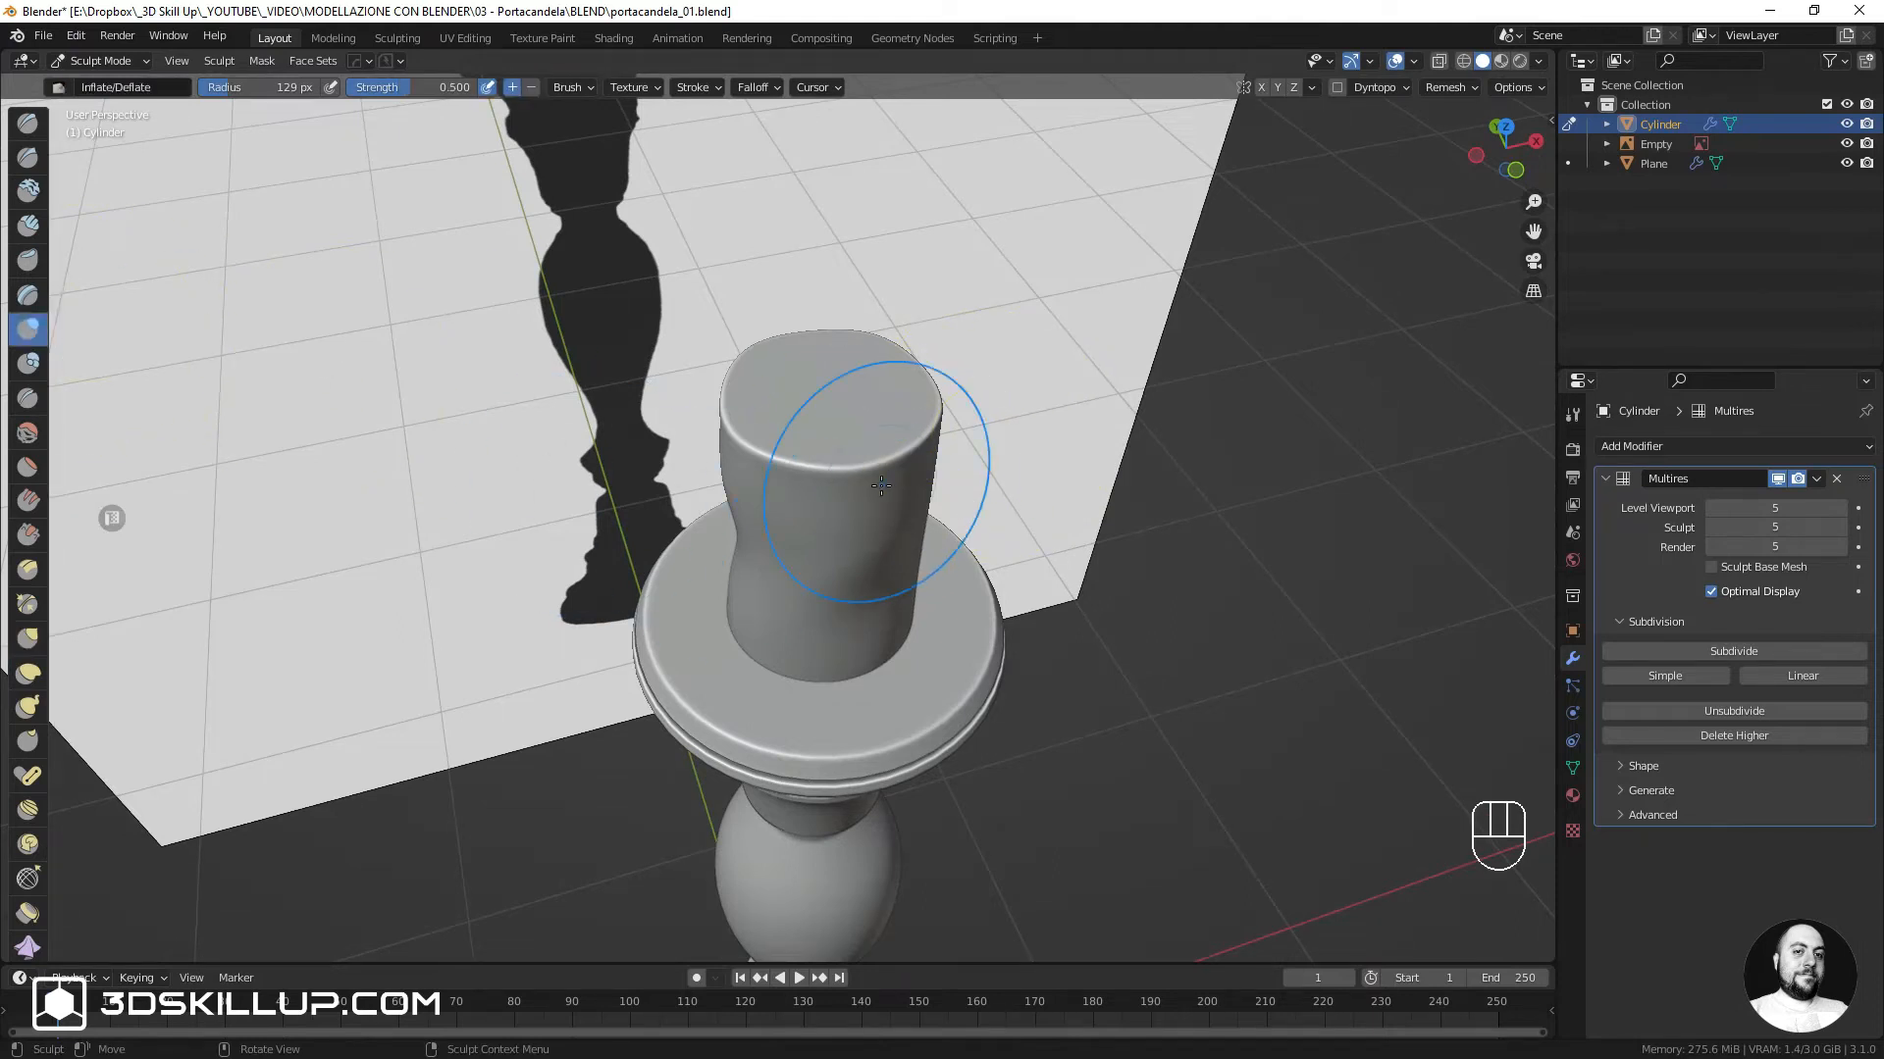
pyautogui.press('f')
pyautogui.click(832, 461)
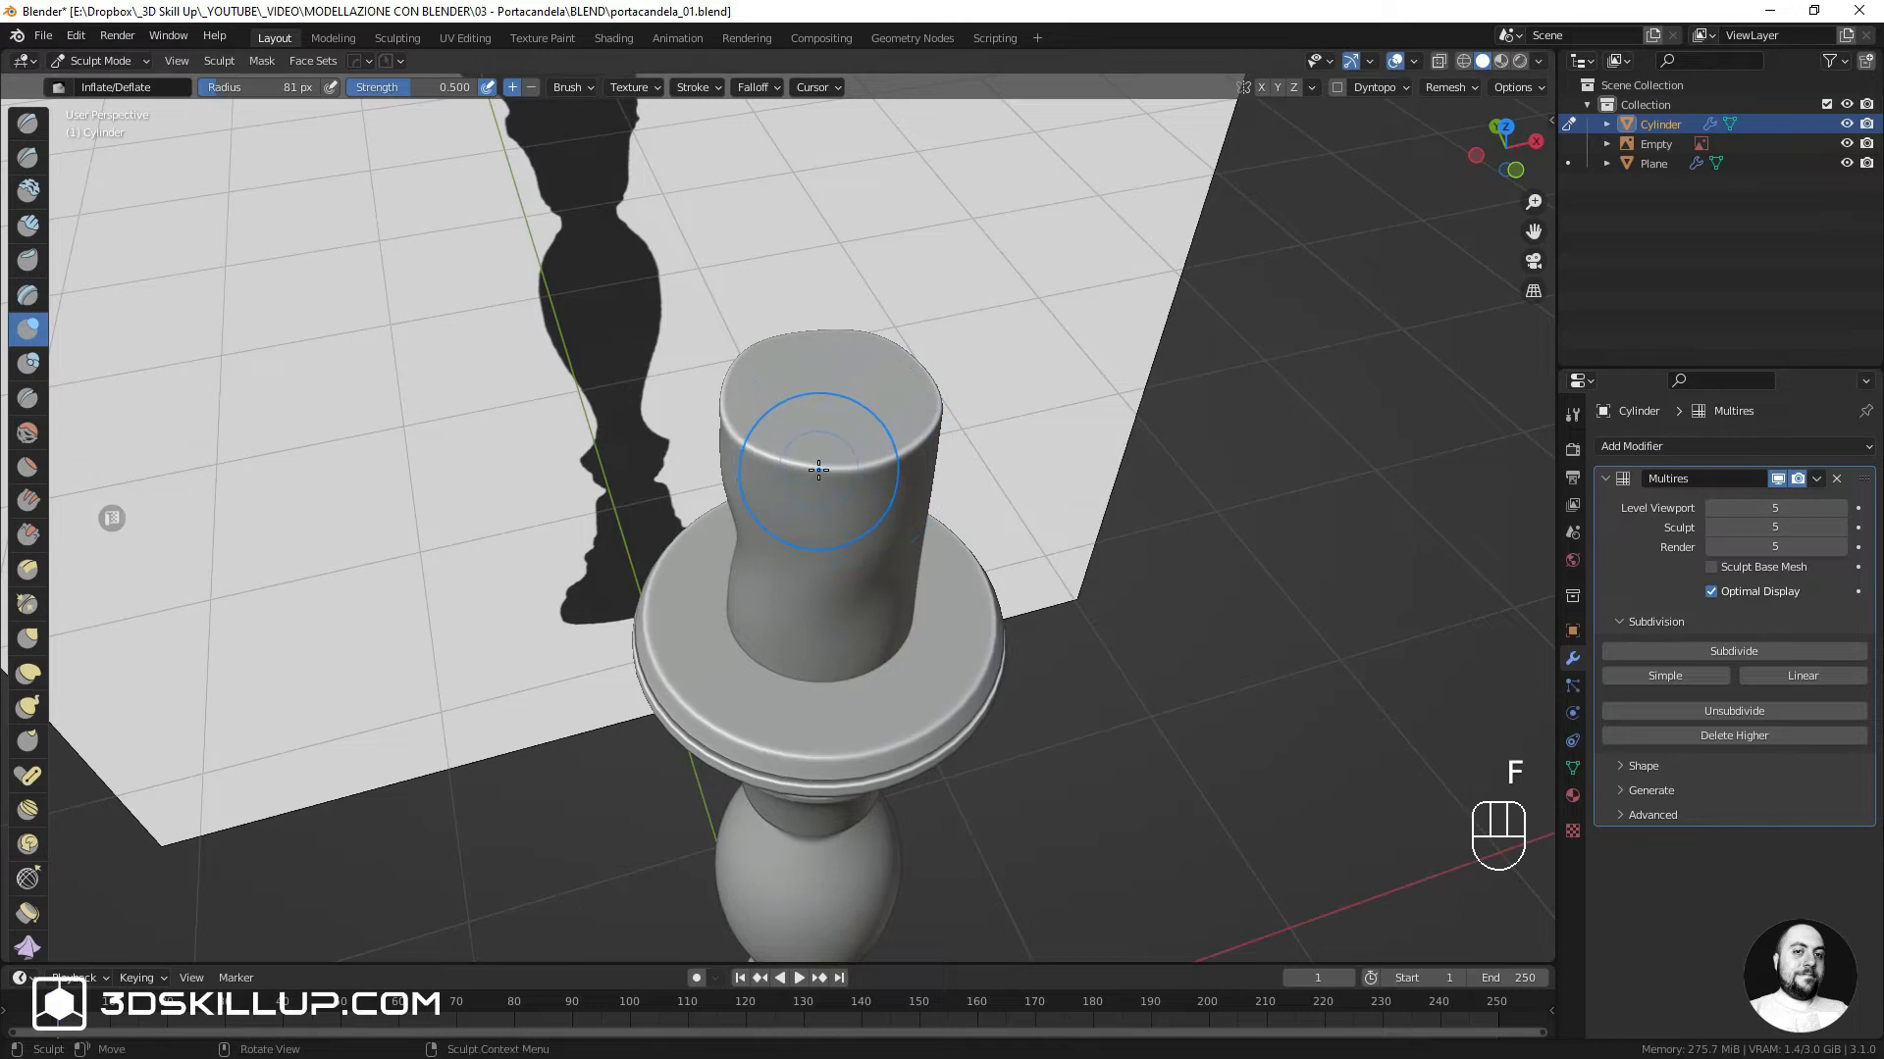
pyautogui.moveTo(820, 467); pyautogui.dragTo(883, 441)
pyautogui.moveTo(883, 442)
pyautogui.keyDown('alt'); pyautogui.mouseDown(button='middle')
pyautogui.moveTo(967, 378)
pyautogui.moveTo(1178, 357)
pyautogui.mouseUp(button='middle'); pyautogui.keyUp('alt')
pyautogui.keyDown('alt'); pyautogui.moveTo(785, 398); pyautogui.dragTo(986, 377, button='middle'); pyautogui.keyUp('alt')
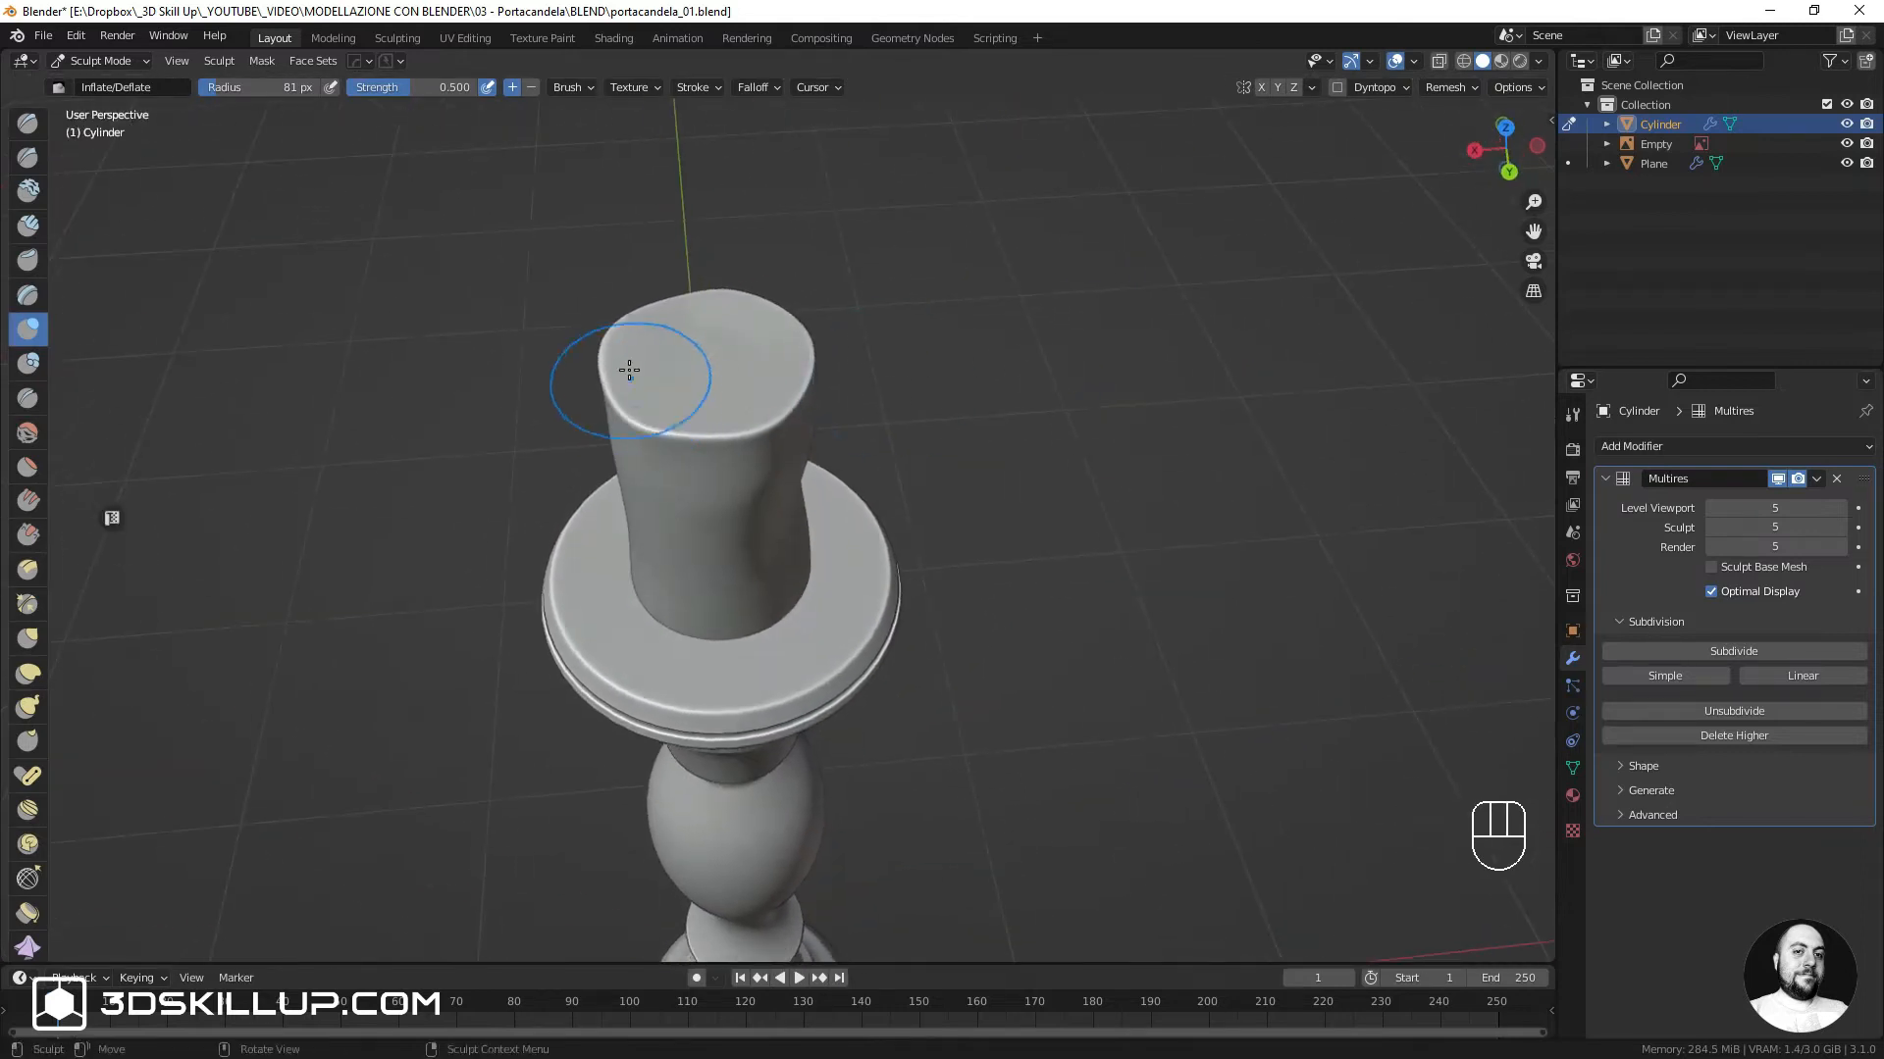
pyautogui.moveTo(626, 380)
pyautogui.mouseDown()
pyautogui.moveTo(621, 407)
pyautogui.moveTo(781, 420)
pyautogui.mouseUp()
pyautogui.keyDown('alt'); pyautogui.moveTo(681, 412); pyautogui.dragTo(893, 402, button='middle'); pyautogui.keyUp('alt')
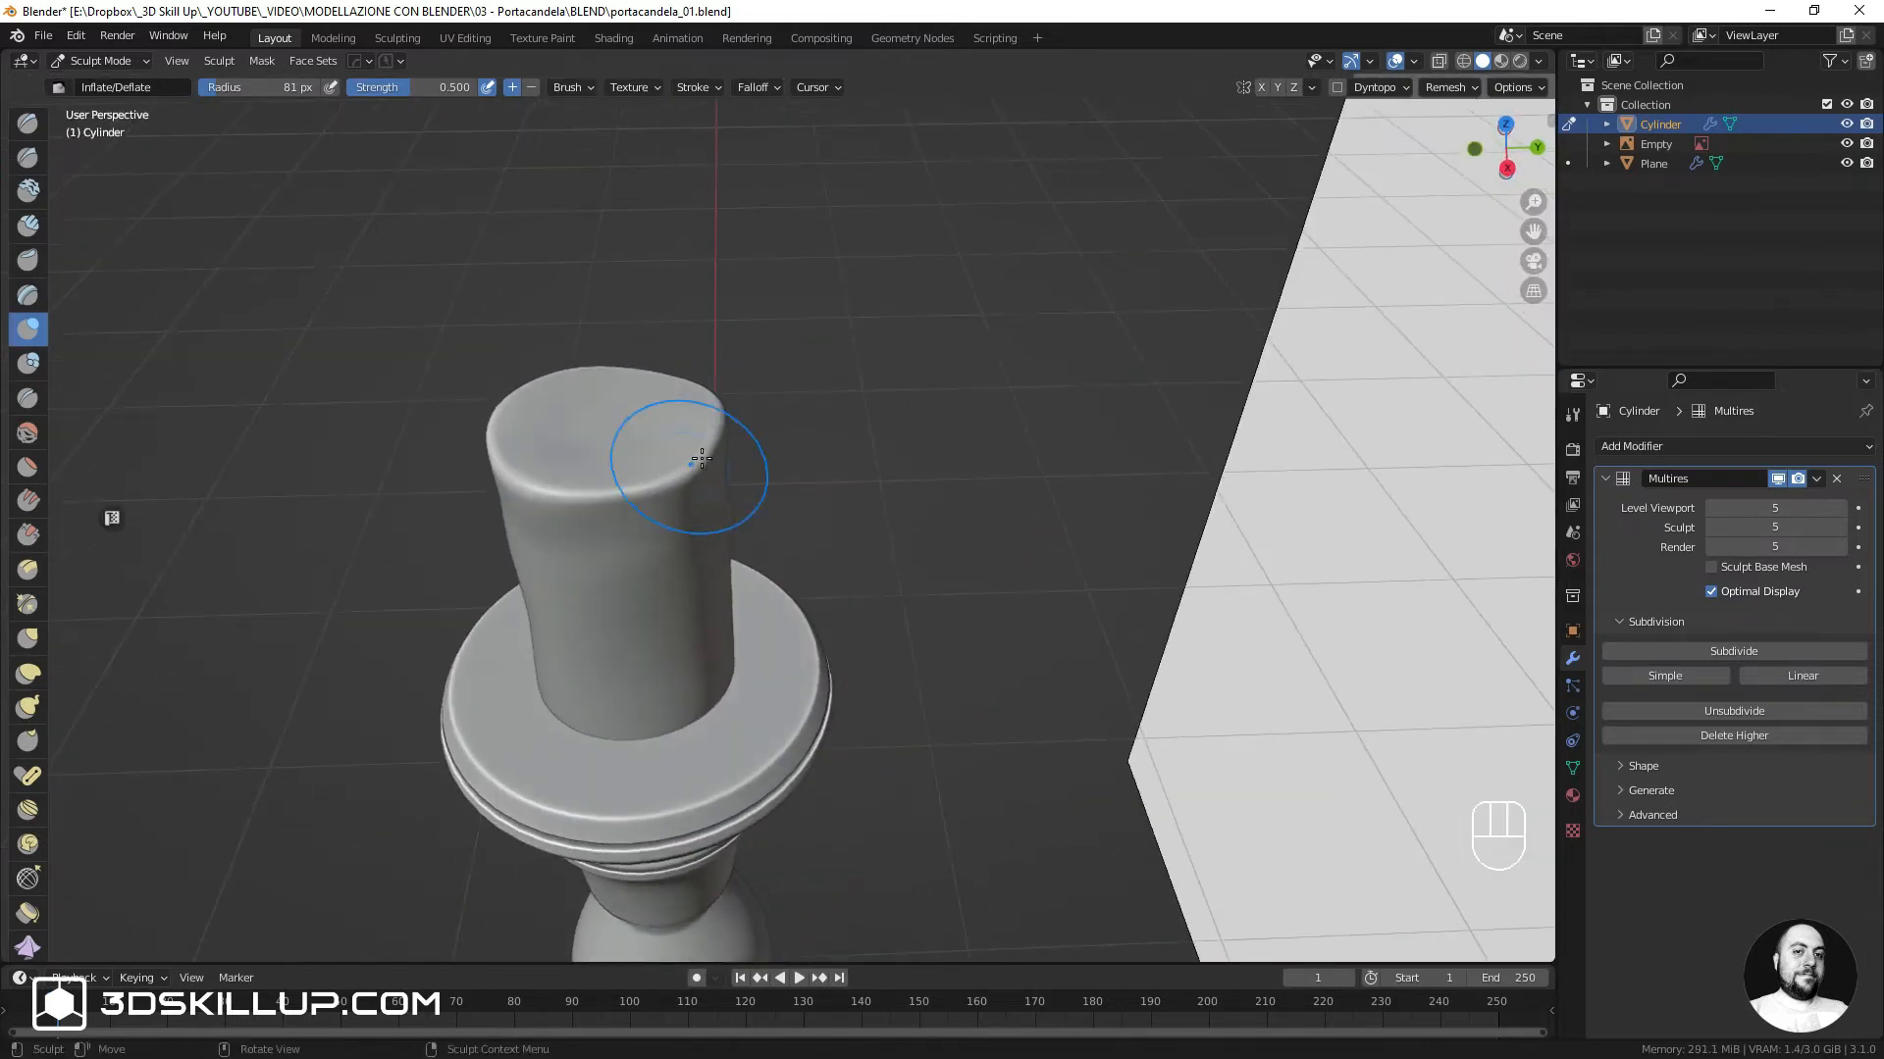
pyautogui.moveTo(687, 476); pyautogui.dragTo(552, 479)
pyautogui.keyDown('alt'); pyautogui.moveTo(676, 463); pyautogui.dragTo(902, 447, button='middle'); pyautogui.keyUp('alt')
pyautogui.moveTo(660, 559); pyautogui.dragTo(492, 576)
# Reduce the Inflate brush to 50 px and thicken the remaining parts of the candle's upper rim
pyautogui.press('f')
pyautogui.click(525, 574)
pyautogui.keyDown('alt'); pyautogui.moveTo(534, 579); pyautogui.dragTo(731, 577, button='middle'); pyautogui.keyUp('alt')
pyautogui.moveTo(372, 626)
pyautogui.mouseDown()
pyautogui.moveTo(344, 614)
pyautogui.moveTo(447, 628)
pyautogui.mouseUp()
pyautogui.keyDown('alt'); pyautogui.moveTo(577, 580); pyautogui.dragTo(651, 577, button='middle'); pyautogui.keyUp('alt')
pyautogui.keyDown('alt'); pyautogui.keyDown('shift'); pyautogui.moveTo(628, 576); pyautogui.dragTo(887, 450, button='middle'); pyautogui.keyUp('shift'); pyautogui.keyUp('alt')
pyautogui.moveTo(712, 522); pyautogui.dragTo(807, 512)
pyautogui.keyDown('alt'); pyautogui.moveTo(829, 441); pyautogui.dragTo(789, 491, button='middle'); pyautogui.keyUp('alt')
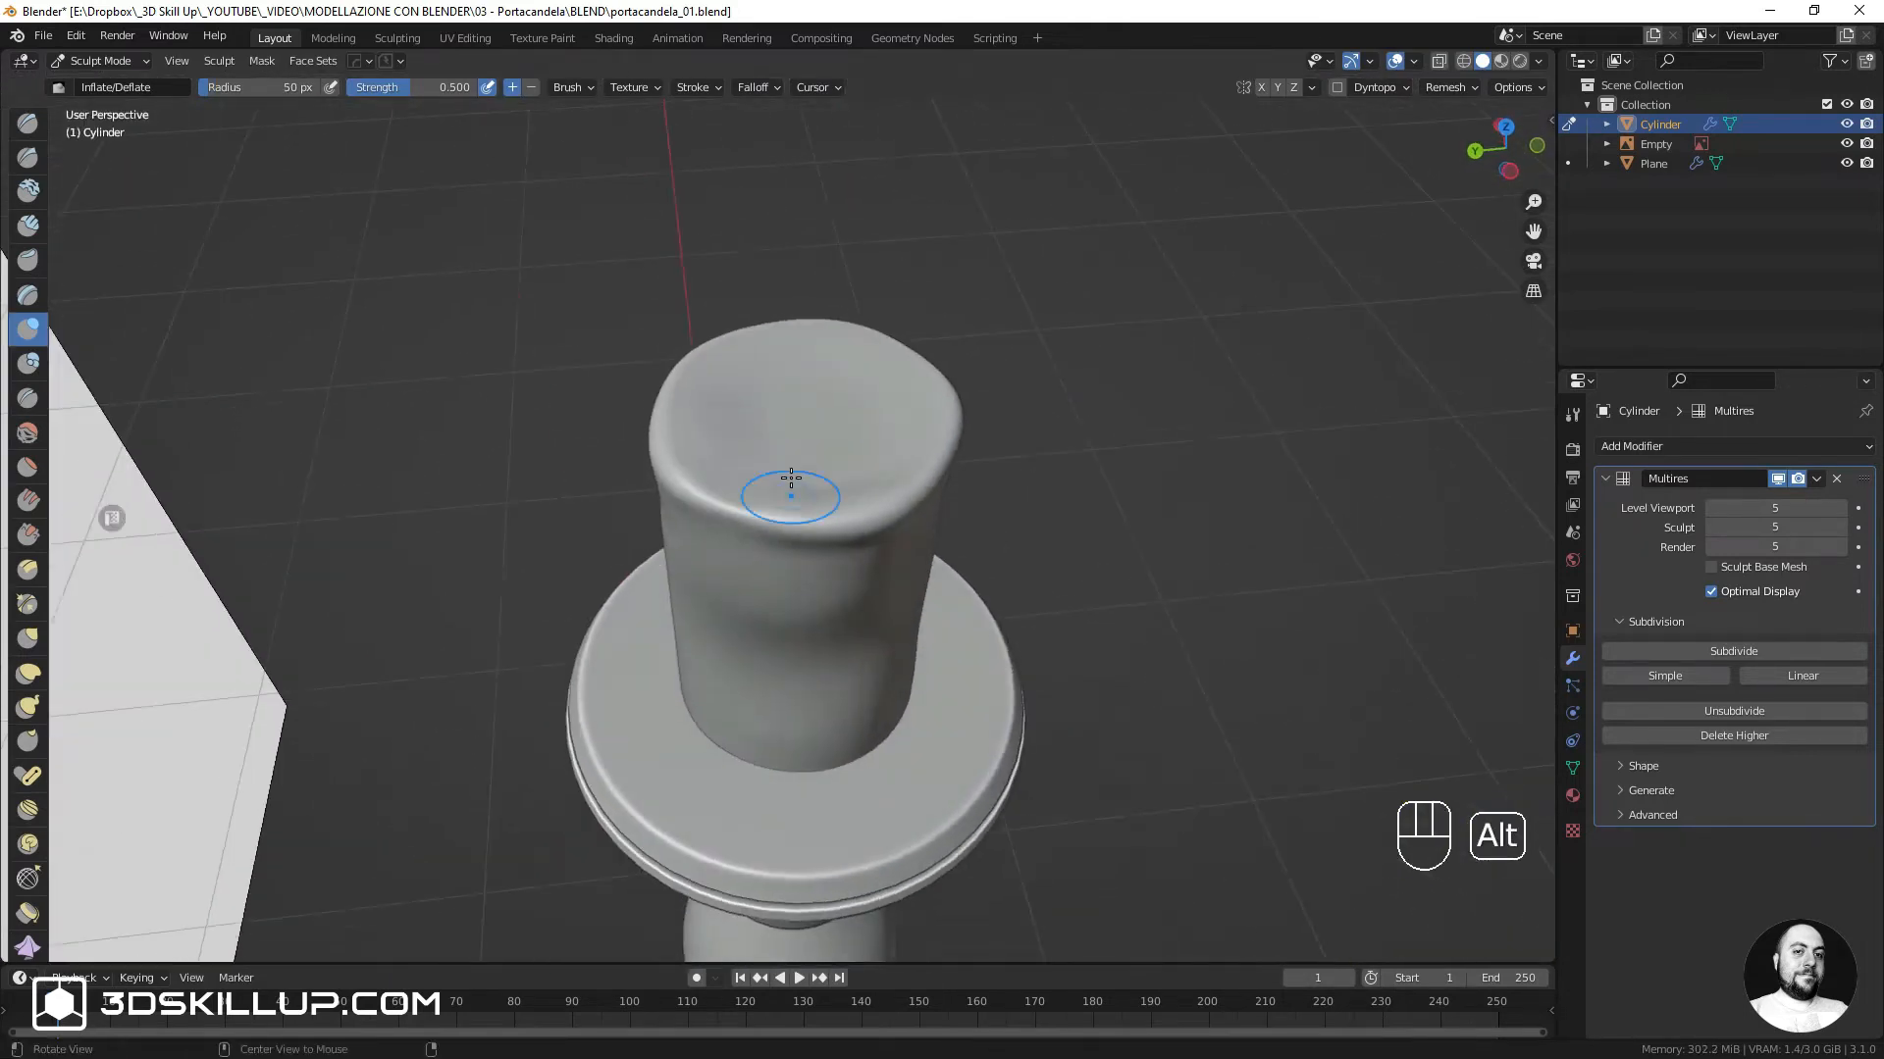
# Carve a hollow into the candle's top with inverted Blob strokes at a 107 px radius, then reduce the brush to 64 px
pyautogui.click(28, 363)
pyautogui.press('f')
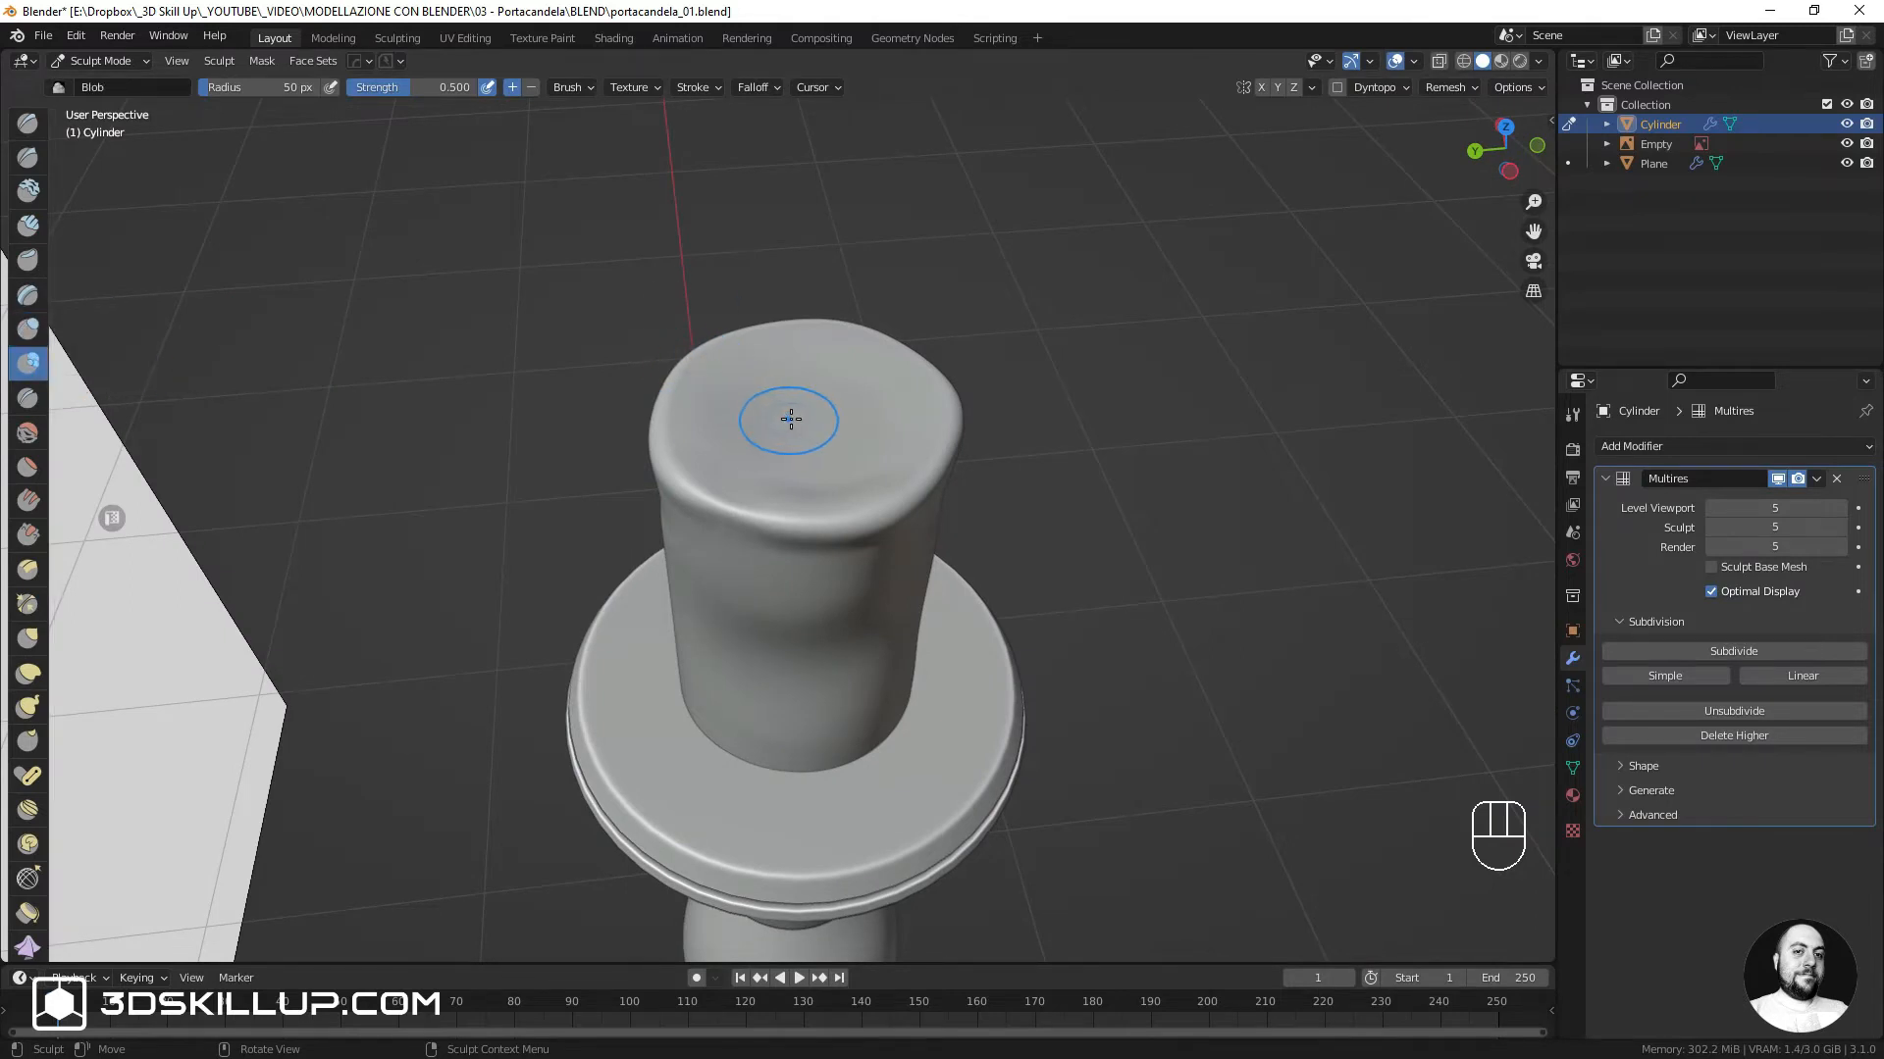
pyautogui.click(841, 400)
pyautogui.moveTo(841, 400)
pyautogui.keyDown('alt'); pyautogui.mouseDown(button='middle')
pyautogui.moveTo(815, 480)
pyautogui.moveTo(811, 418)
pyautogui.moveTo(820, 470)
pyautogui.mouseUp(button='middle'); pyautogui.keyUp('alt')
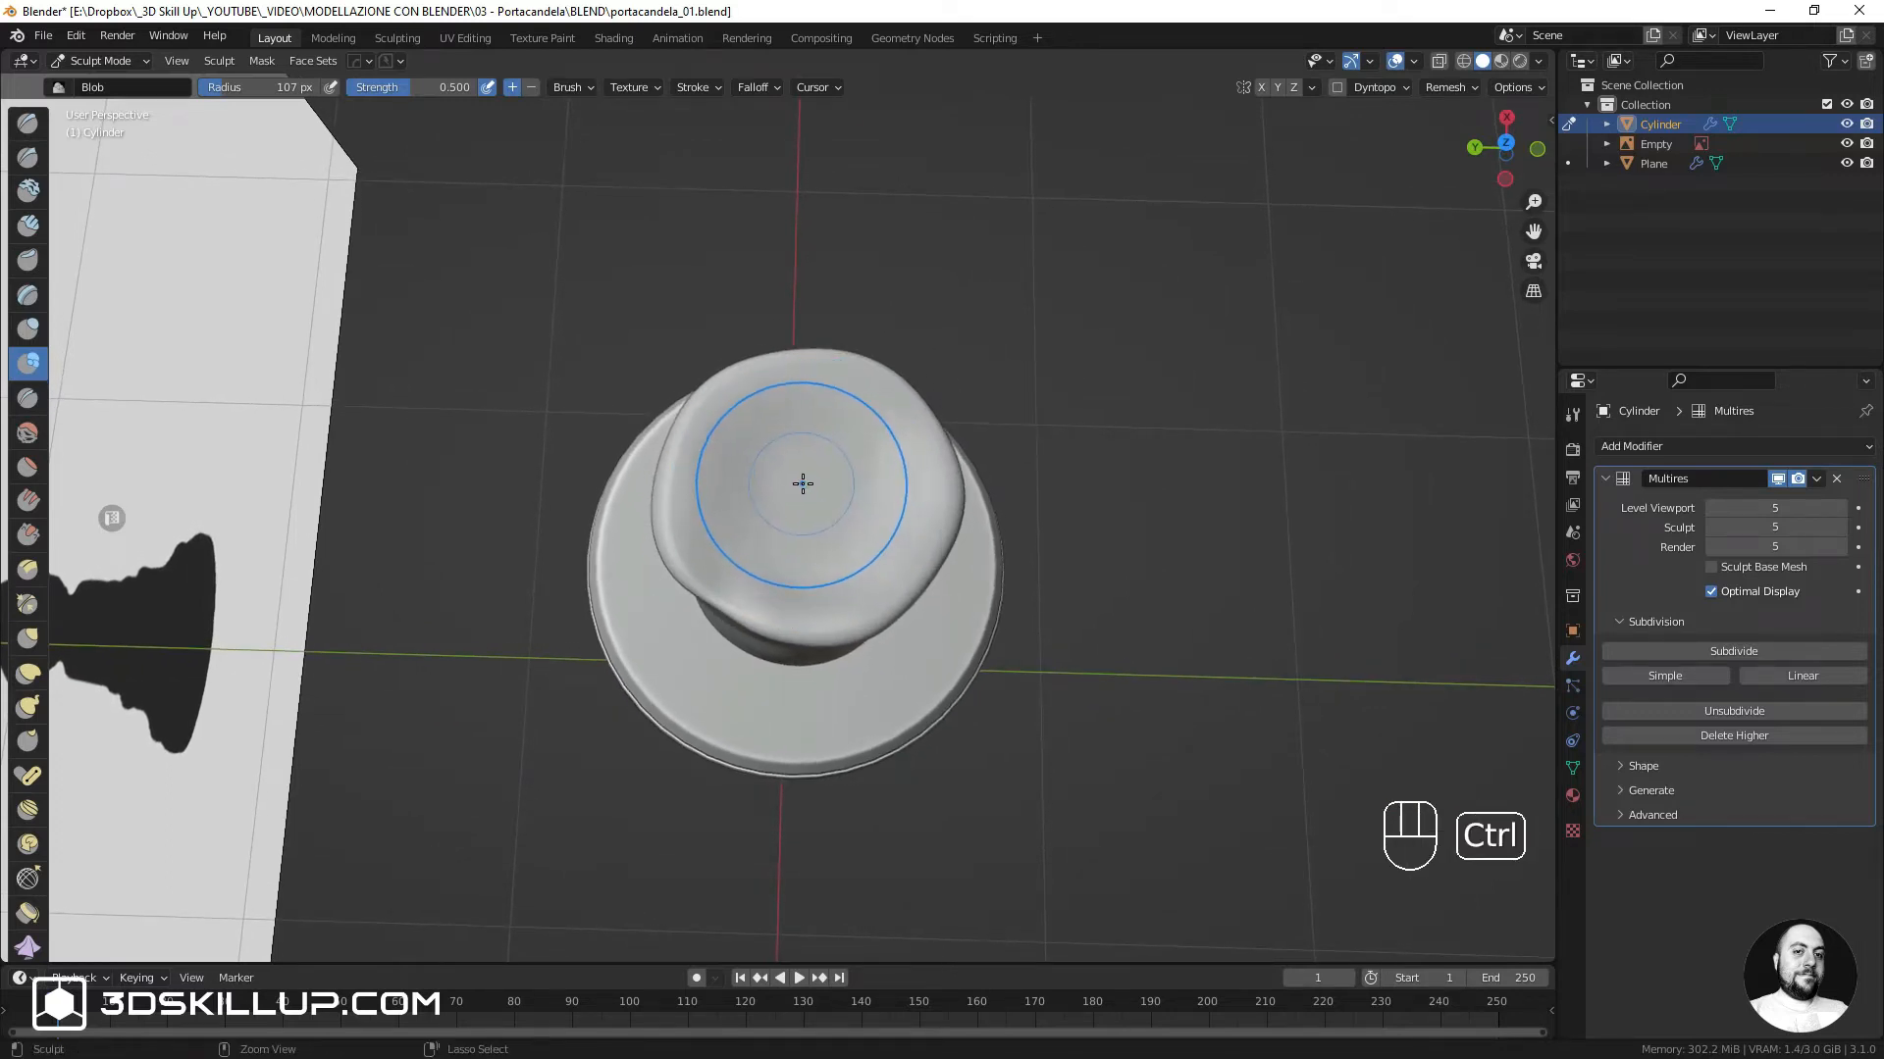
pyautogui.moveTo(806, 485)
pyautogui.keyDown('ctrl'); pyautogui.mouseDown()
pyautogui.moveTo(761, 498)
pyautogui.moveTo(765, 531)
pyautogui.mouseUp(); pyautogui.keyUp('ctrl')
pyautogui.moveTo(841, 468)
pyautogui.keyDown('ctrl'); pyautogui.mouseDown()
pyautogui.moveTo(804, 551)
pyautogui.moveTo(841, 484)
pyautogui.moveTo(815, 392)
pyautogui.moveTo(746, 437)
pyautogui.mouseUp(); pyautogui.keyUp('ctrl')
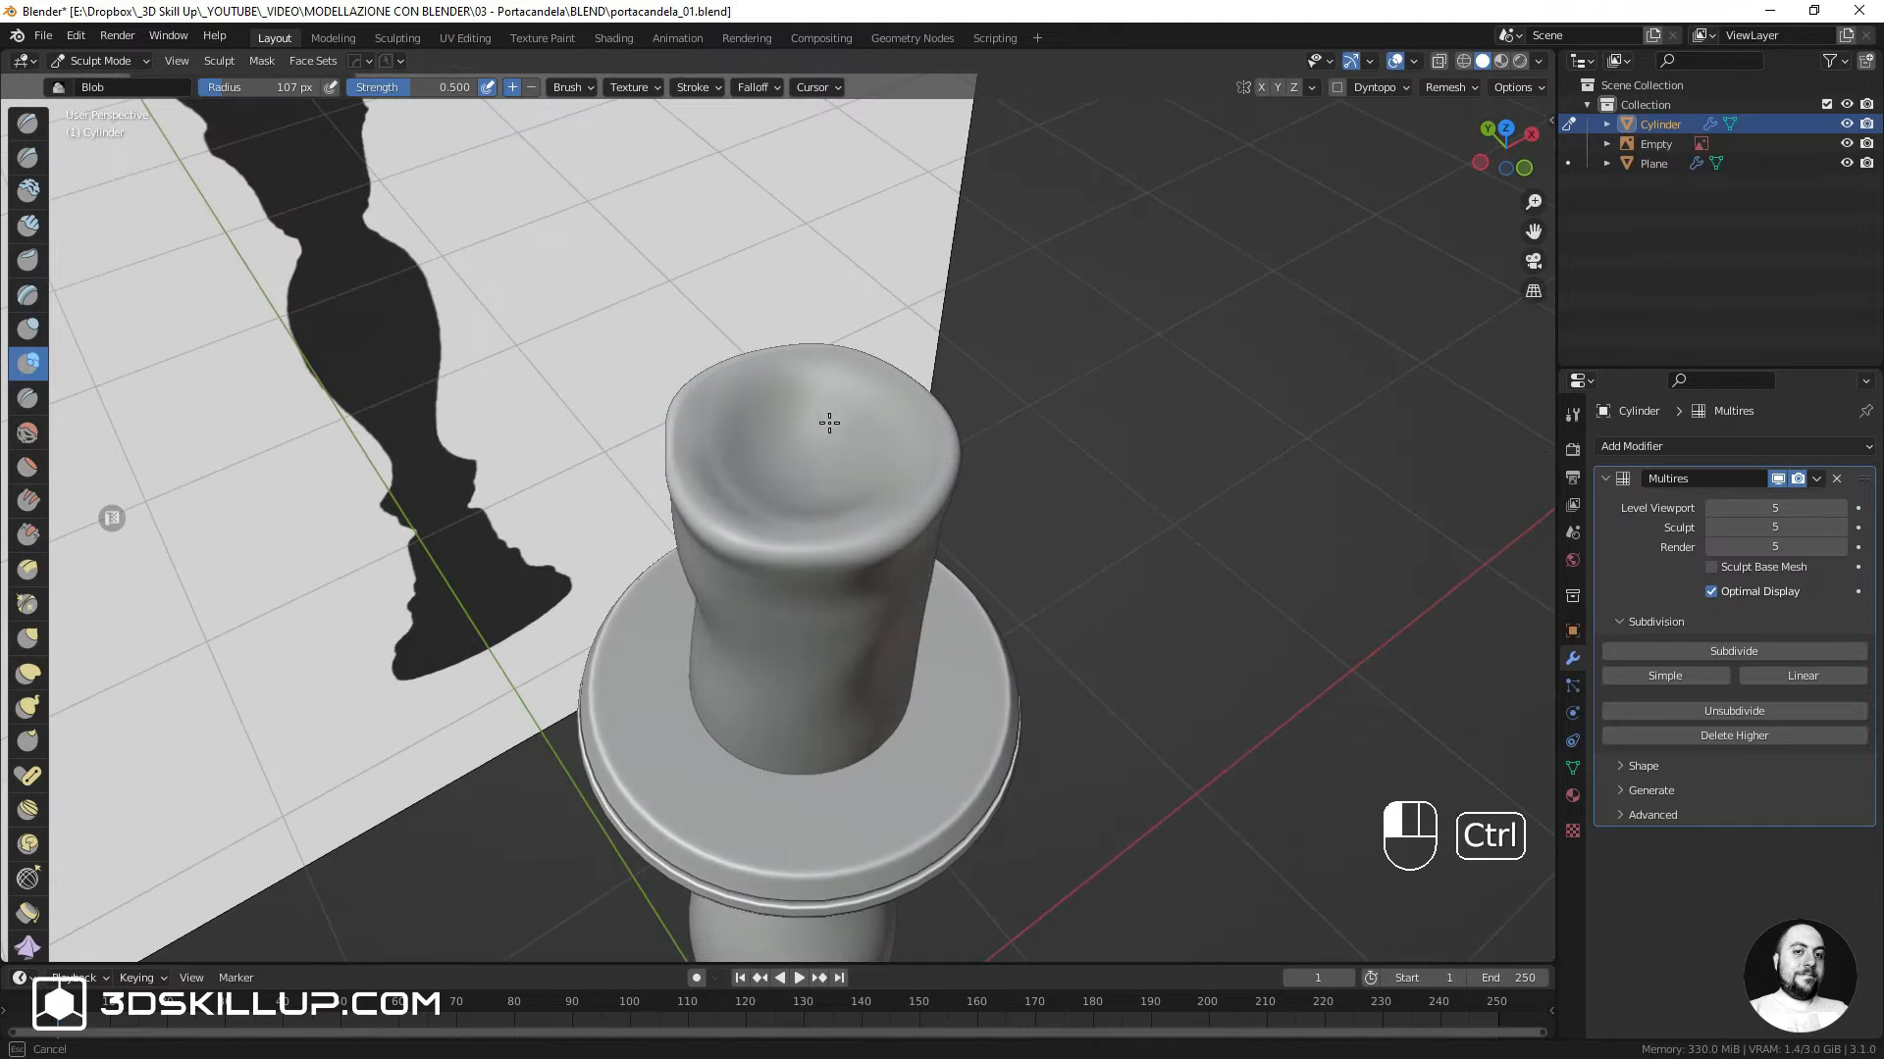
pyautogui.moveTo(874, 463)
pyautogui.keyDown('ctrl'); pyautogui.mouseDown()
pyautogui.moveTo(824, 412)
pyautogui.moveTo(845, 469)
pyautogui.moveTo(797, 481)
pyautogui.mouseUp(); pyautogui.keyUp('ctrl')
pyautogui.press('f')
pyautogui.click(750, 441)
pyautogui.moveTo(797, 482); pyautogui.dragTo(54, 216, button='middle')
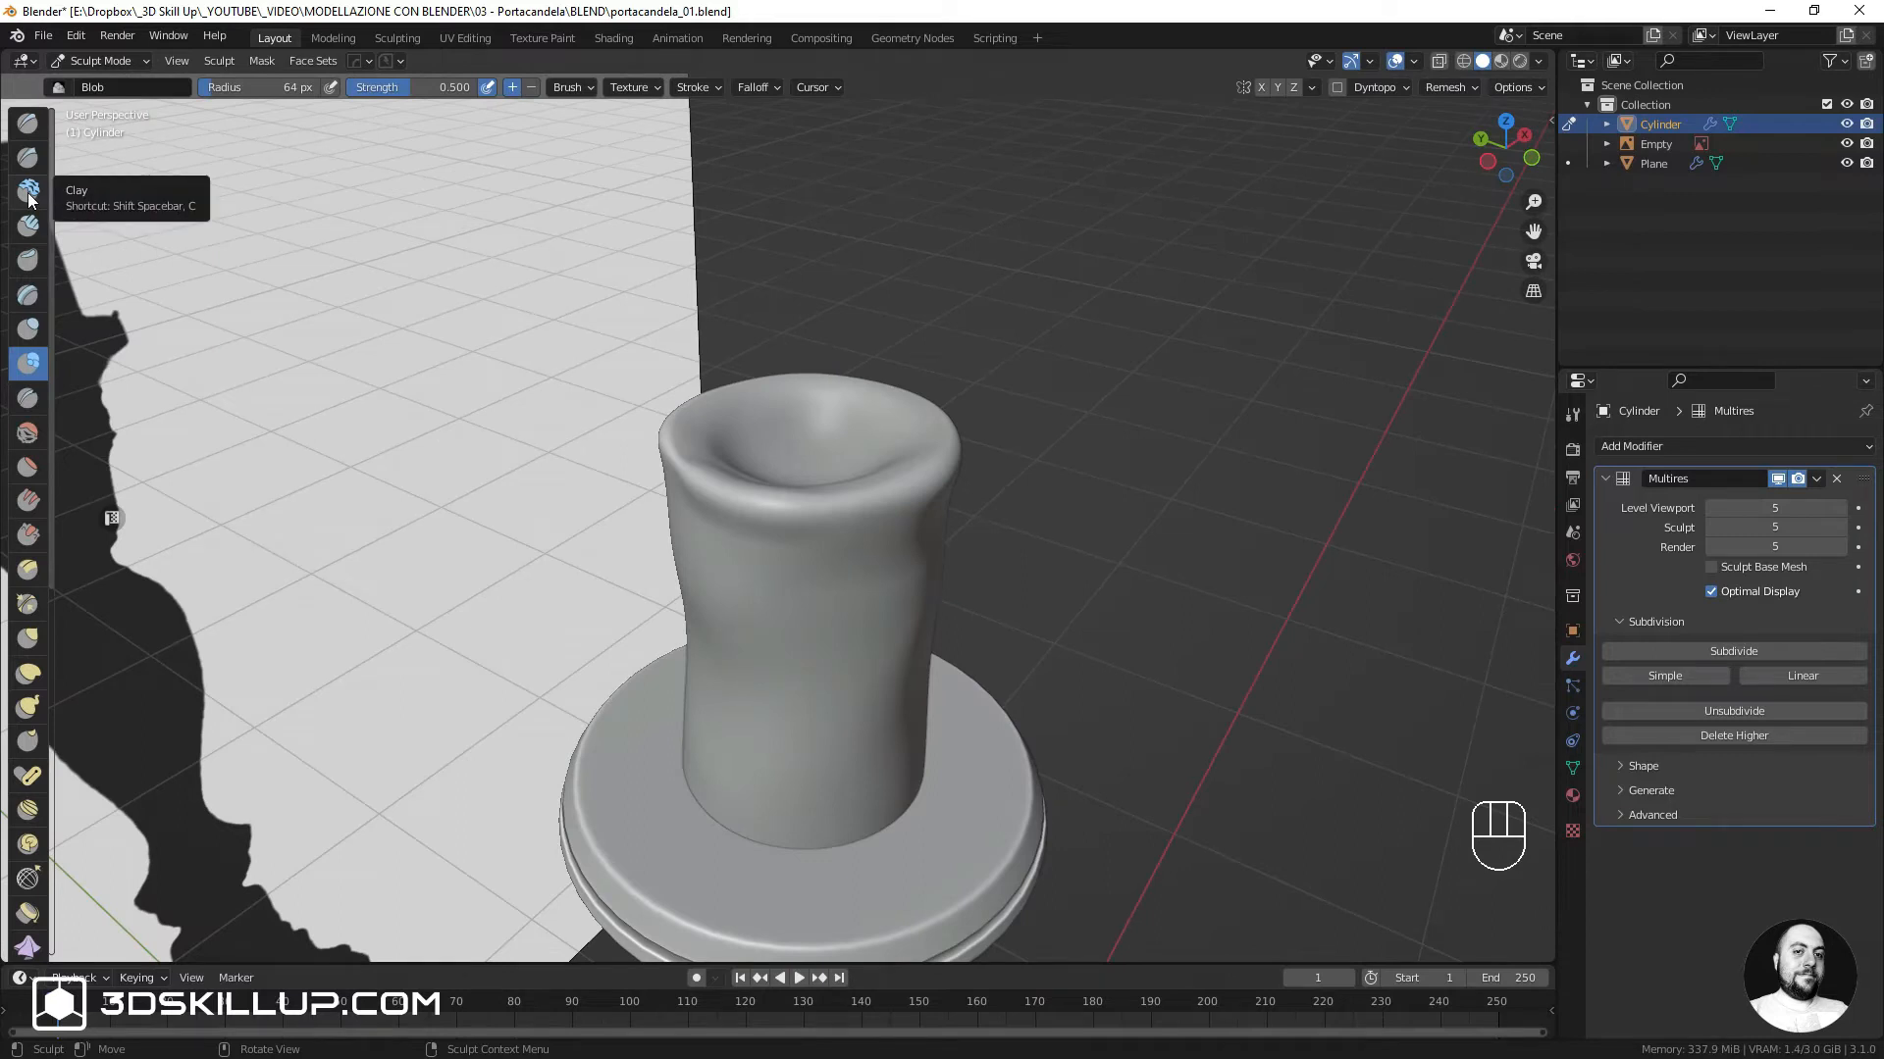
# Build up irregular wax texture on the candle's side wall with the Clay brush at a 96 px radius
pyautogui.click(29, 192)
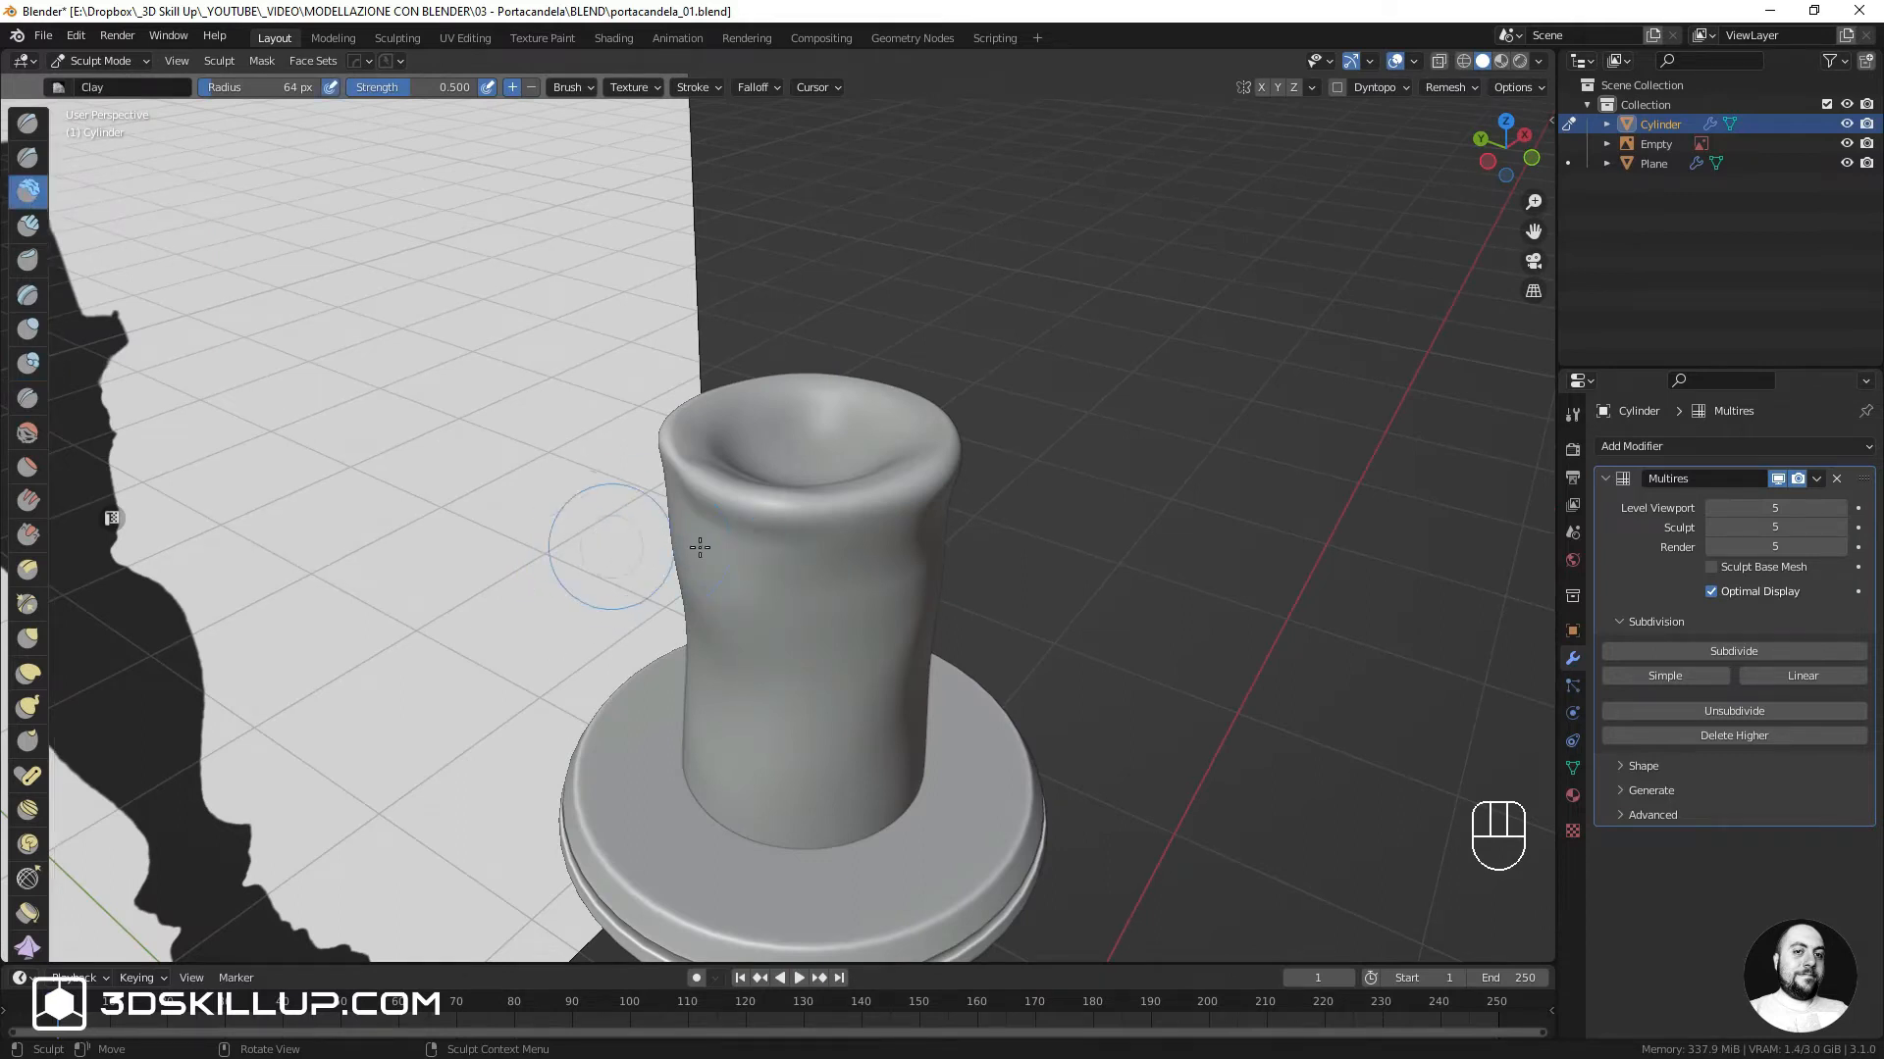
pyautogui.press('f')
pyautogui.click(849, 571)
pyautogui.moveTo(826, 610); pyautogui.dragTo(819, 578)
pyautogui.moveTo(845, 718)
pyautogui.mouseDown()
pyautogui.moveTo(874, 723)
pyautogui.moveTo(743, 711)
pyautogui.mouseUp()
pyautogui.keyDown('alt'); pyautogui.moveTo(747, 687); pyautogui.dragTo(841, 662); pyautogui.keyUp('alt')
pyautogui.moveTo(731, 633); pyautogui.dragTo(712, 677)
pyautogui.moveTo(705, 574); pyautogui.dragTo(702, 698)
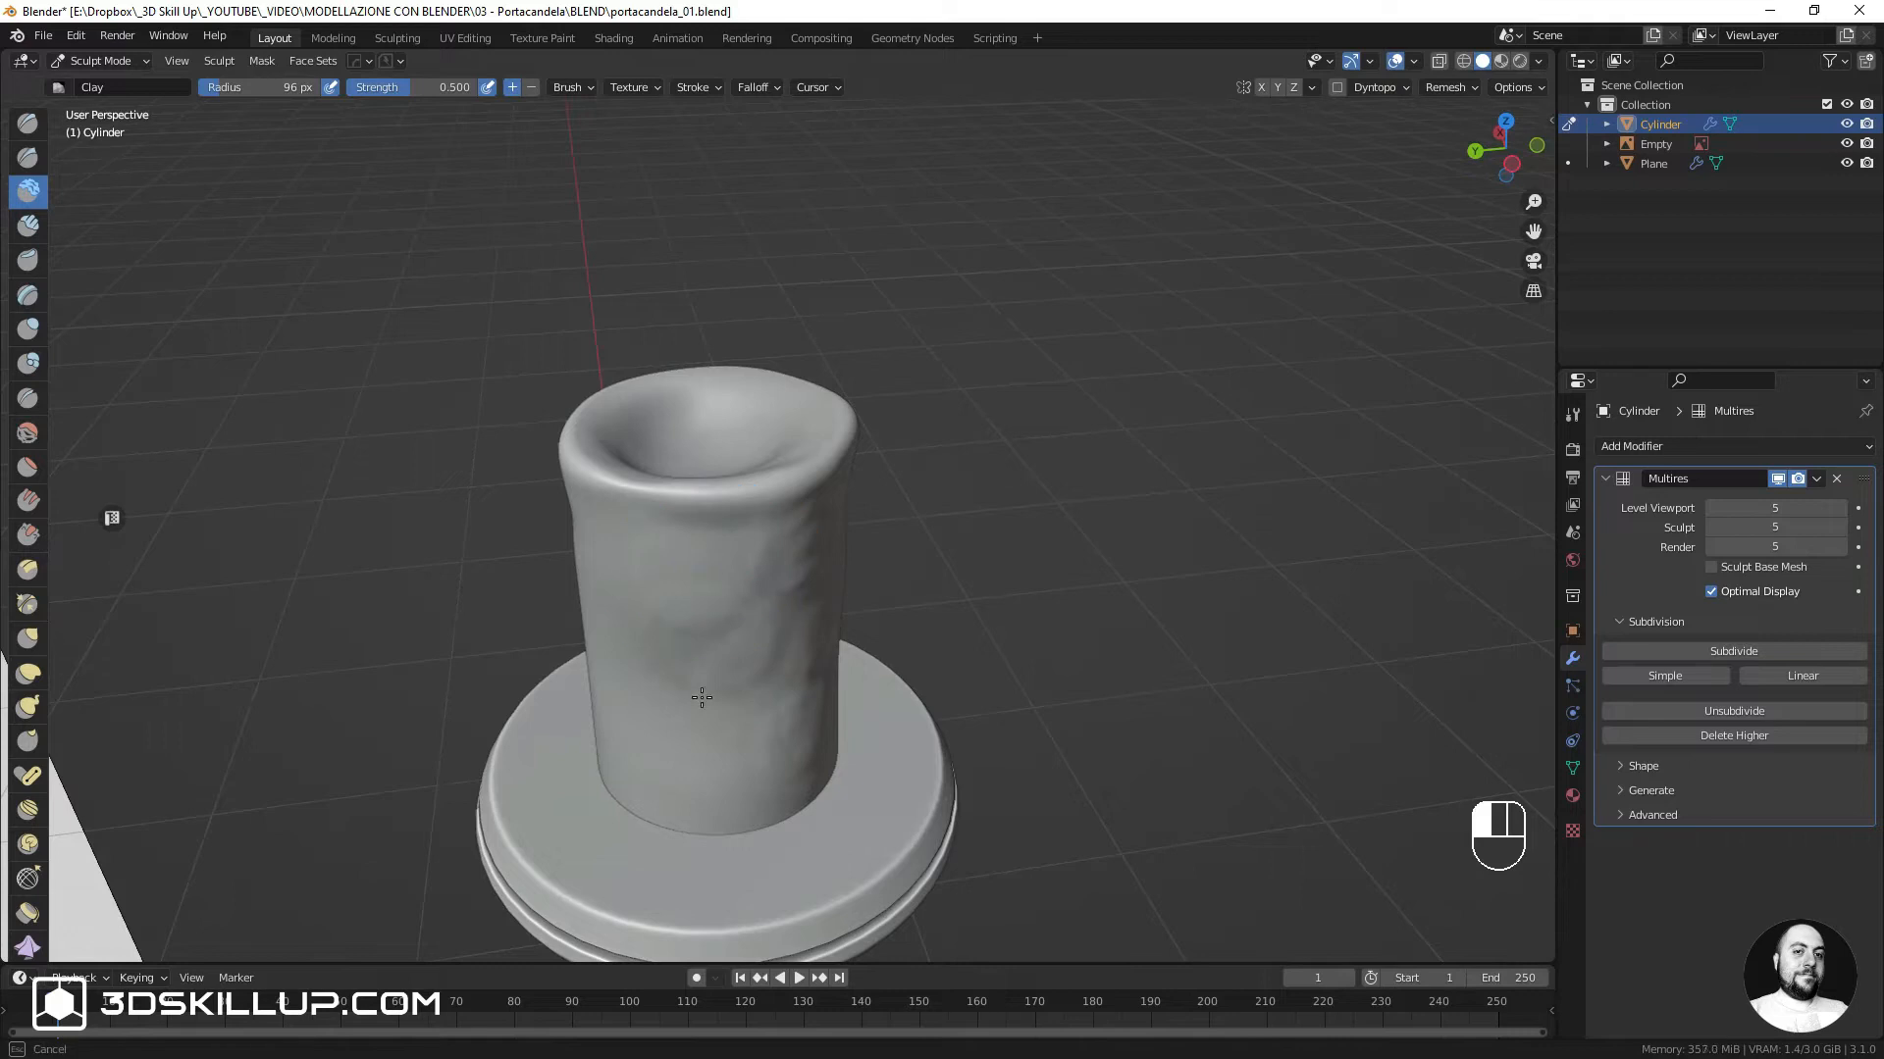
pyautogui.moveTo(705, 770); pyautogui.dragTo(703, 792)
pyautogui.moveTo(675, 755)
pyautogui.mouseDown()
pyautogui.moveTo(674, 778)
pyautogui.moveTo(721, 797)
pyautogui.mouseUp()
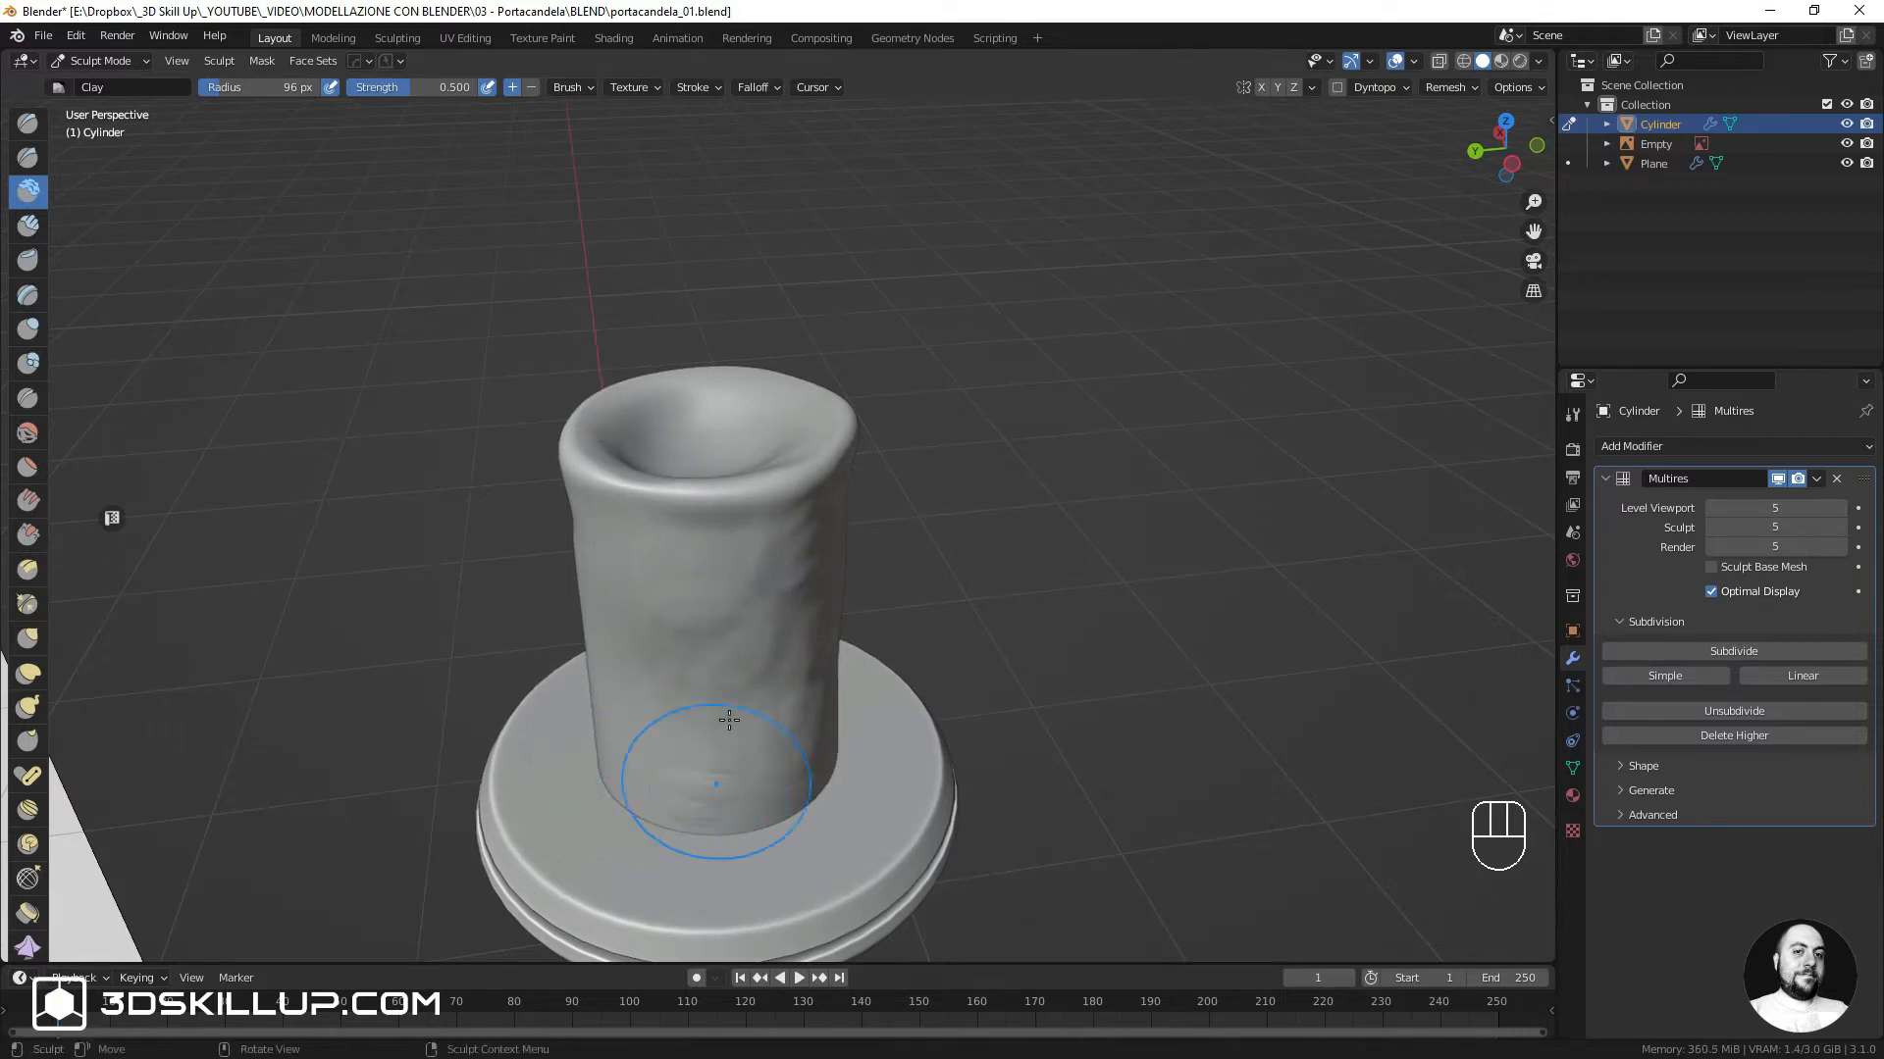
pyautogui.moveTo(731, 731)
pyautogui.mouseDown()
pyautogui.moveTo(757, 811)
pyautogui.moveTo(699, 790)
pyautogui.mouseUp()
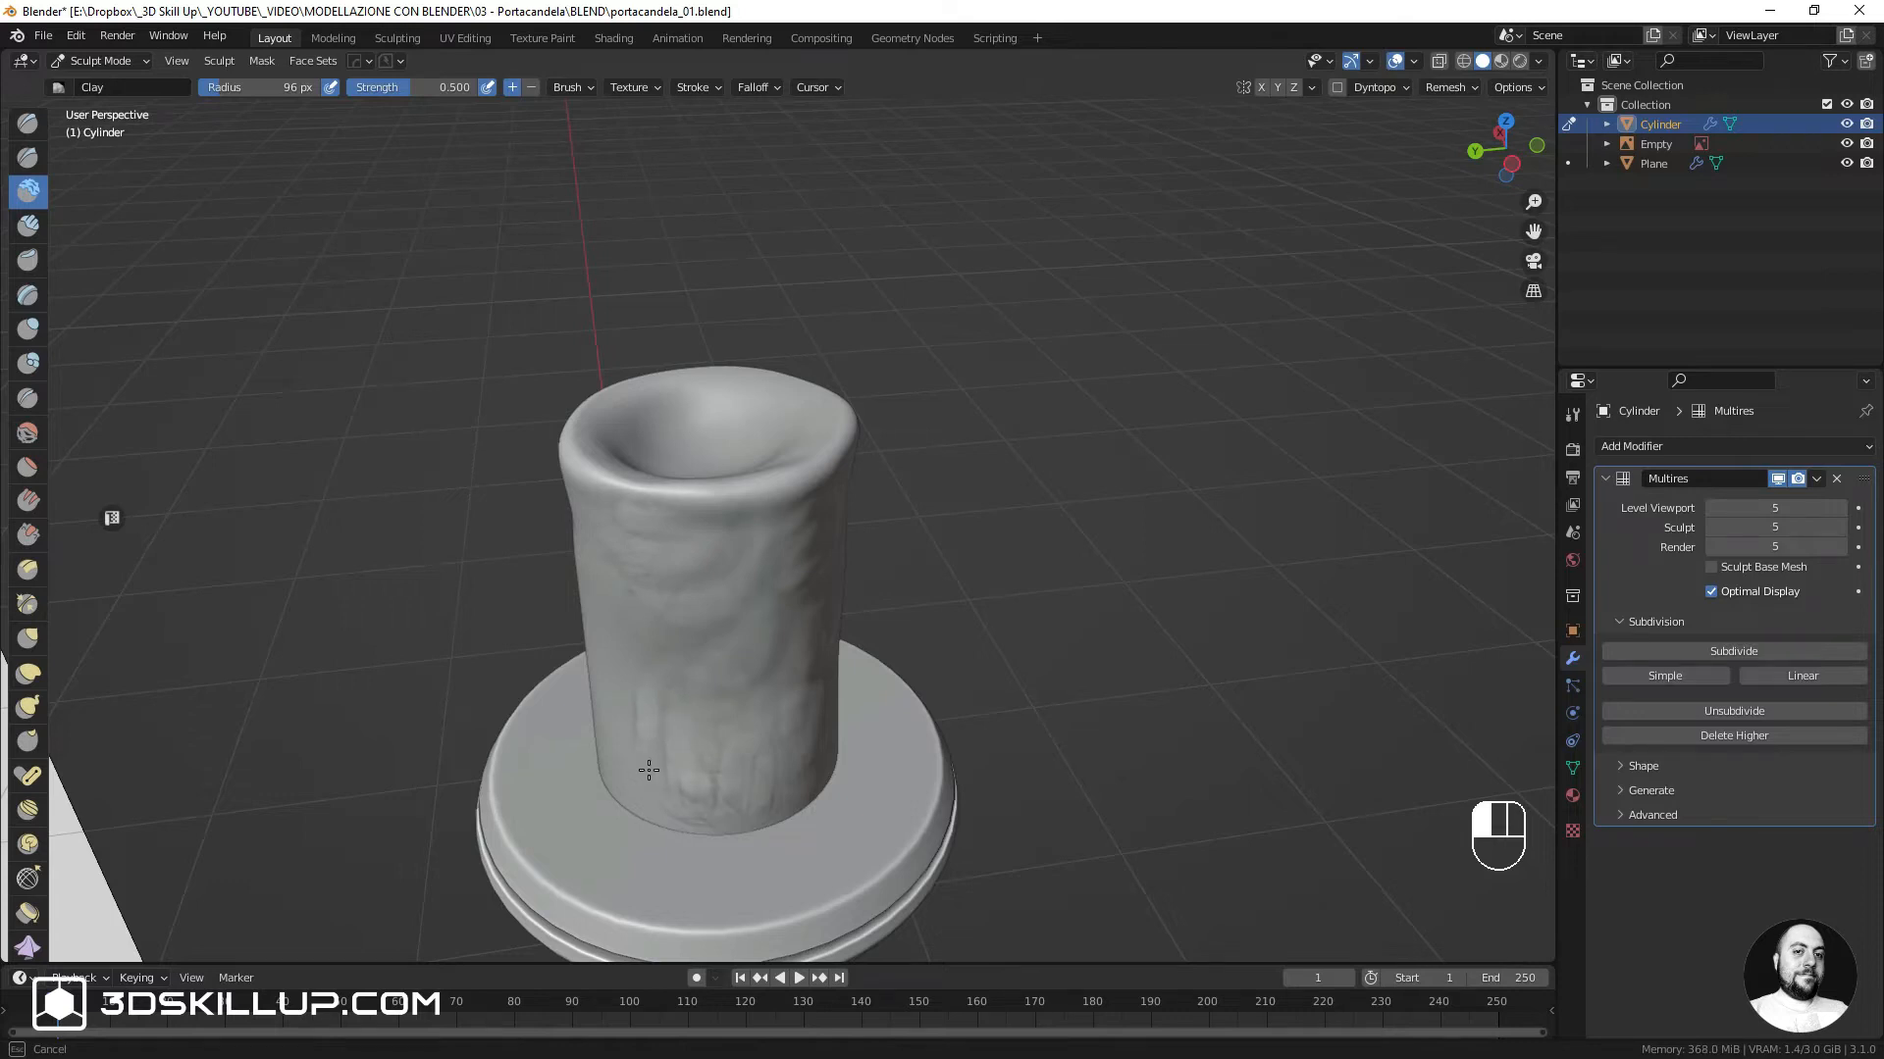
pyautogui.moveTo(648, 771)
pyautogui.keyDown('alt'); pyautogui.mouseDown()
pyautogui.moveTo(631, 673)
pyautogui.moveTo(900, 605)
pyautogui.moveTo(928, 531)
pyautogui.mouseUp(); pyautogui.keyUp('alt')
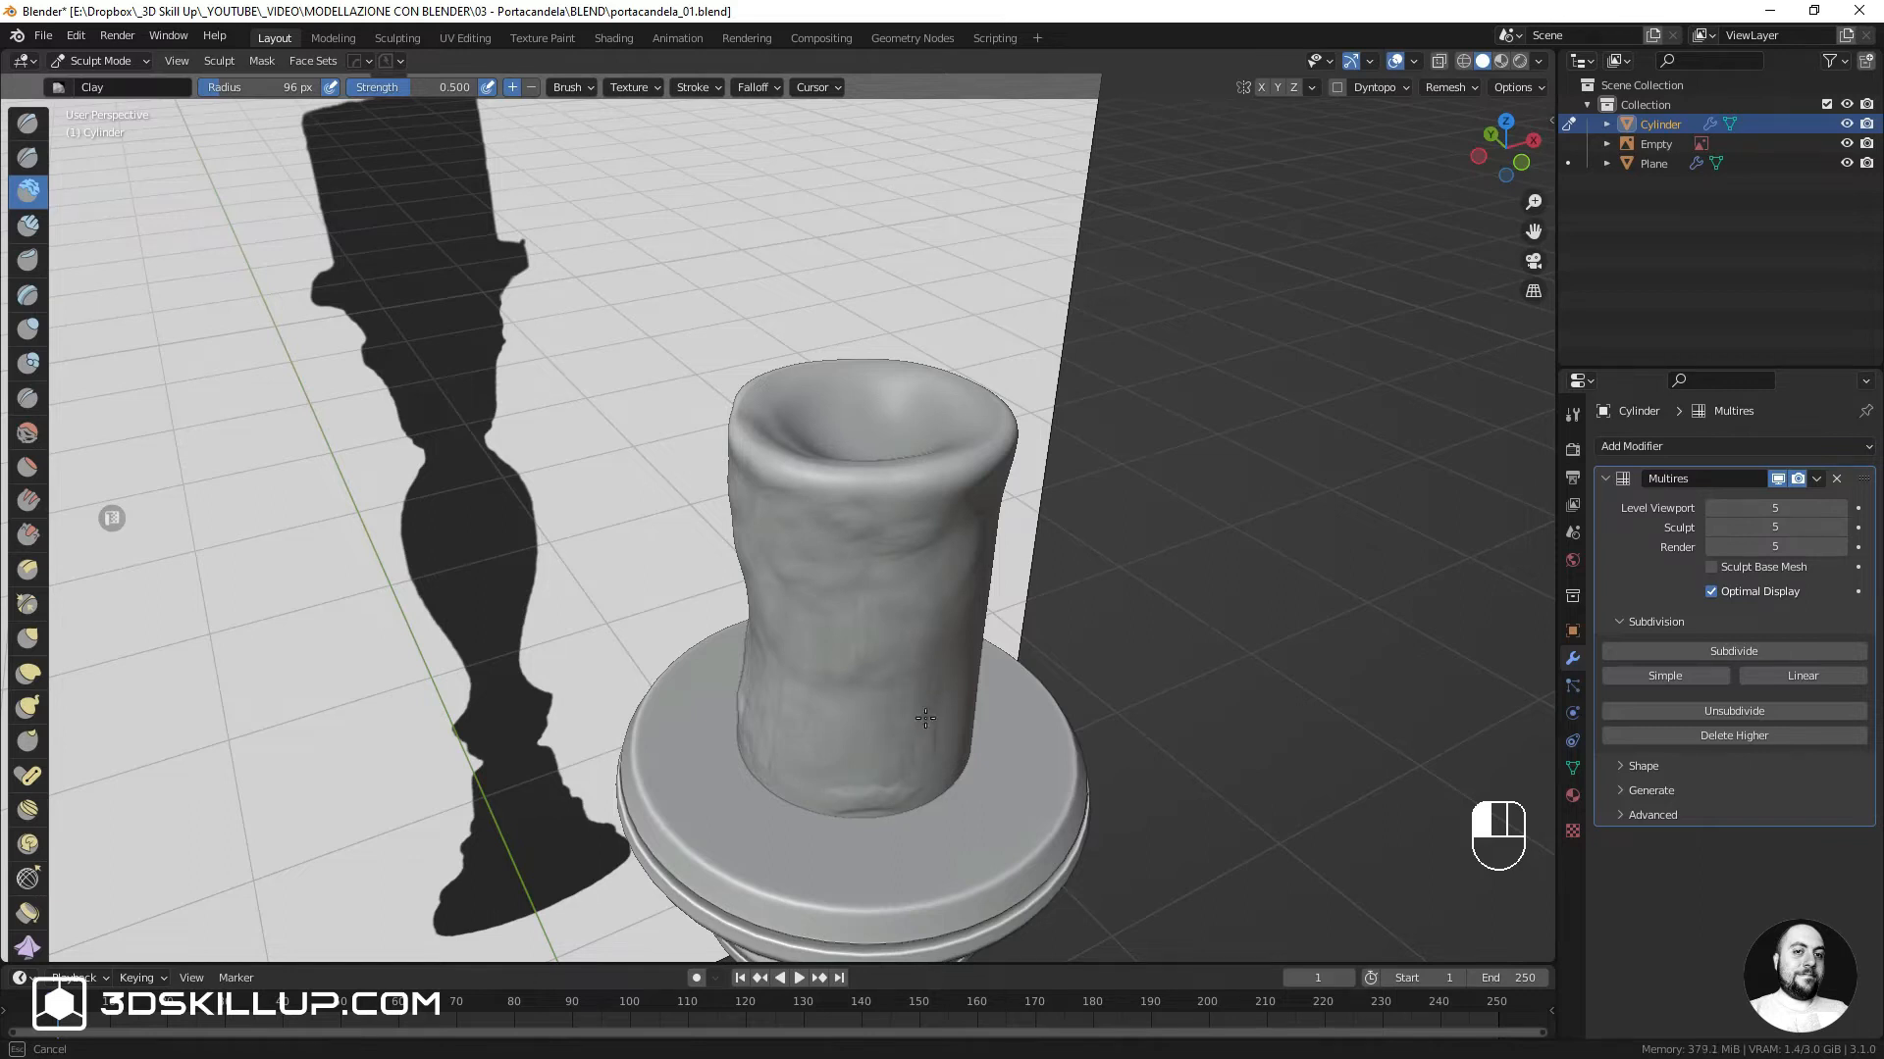
# Continue the Clay wax drips around the candle's remaining sides, from below the rim down to the base
pyautogui.moveTo(875, 744); pyautogui.dragTo(836, 765)
pyautogui.keyDown('alt'); pyautogui.moveTo(836, 765); pyautogui.dragTo(681, 706); pyautogui.keyUp('alt')
pyautogui.moveTo(671, 773); pyautogui.dragTo(654, 787)
pyautogui.keyDown('alt'); pyautogui.moveTo(654, 787); pyautogui.dragTo(560, 511); pyautogui.keyUp('alt')
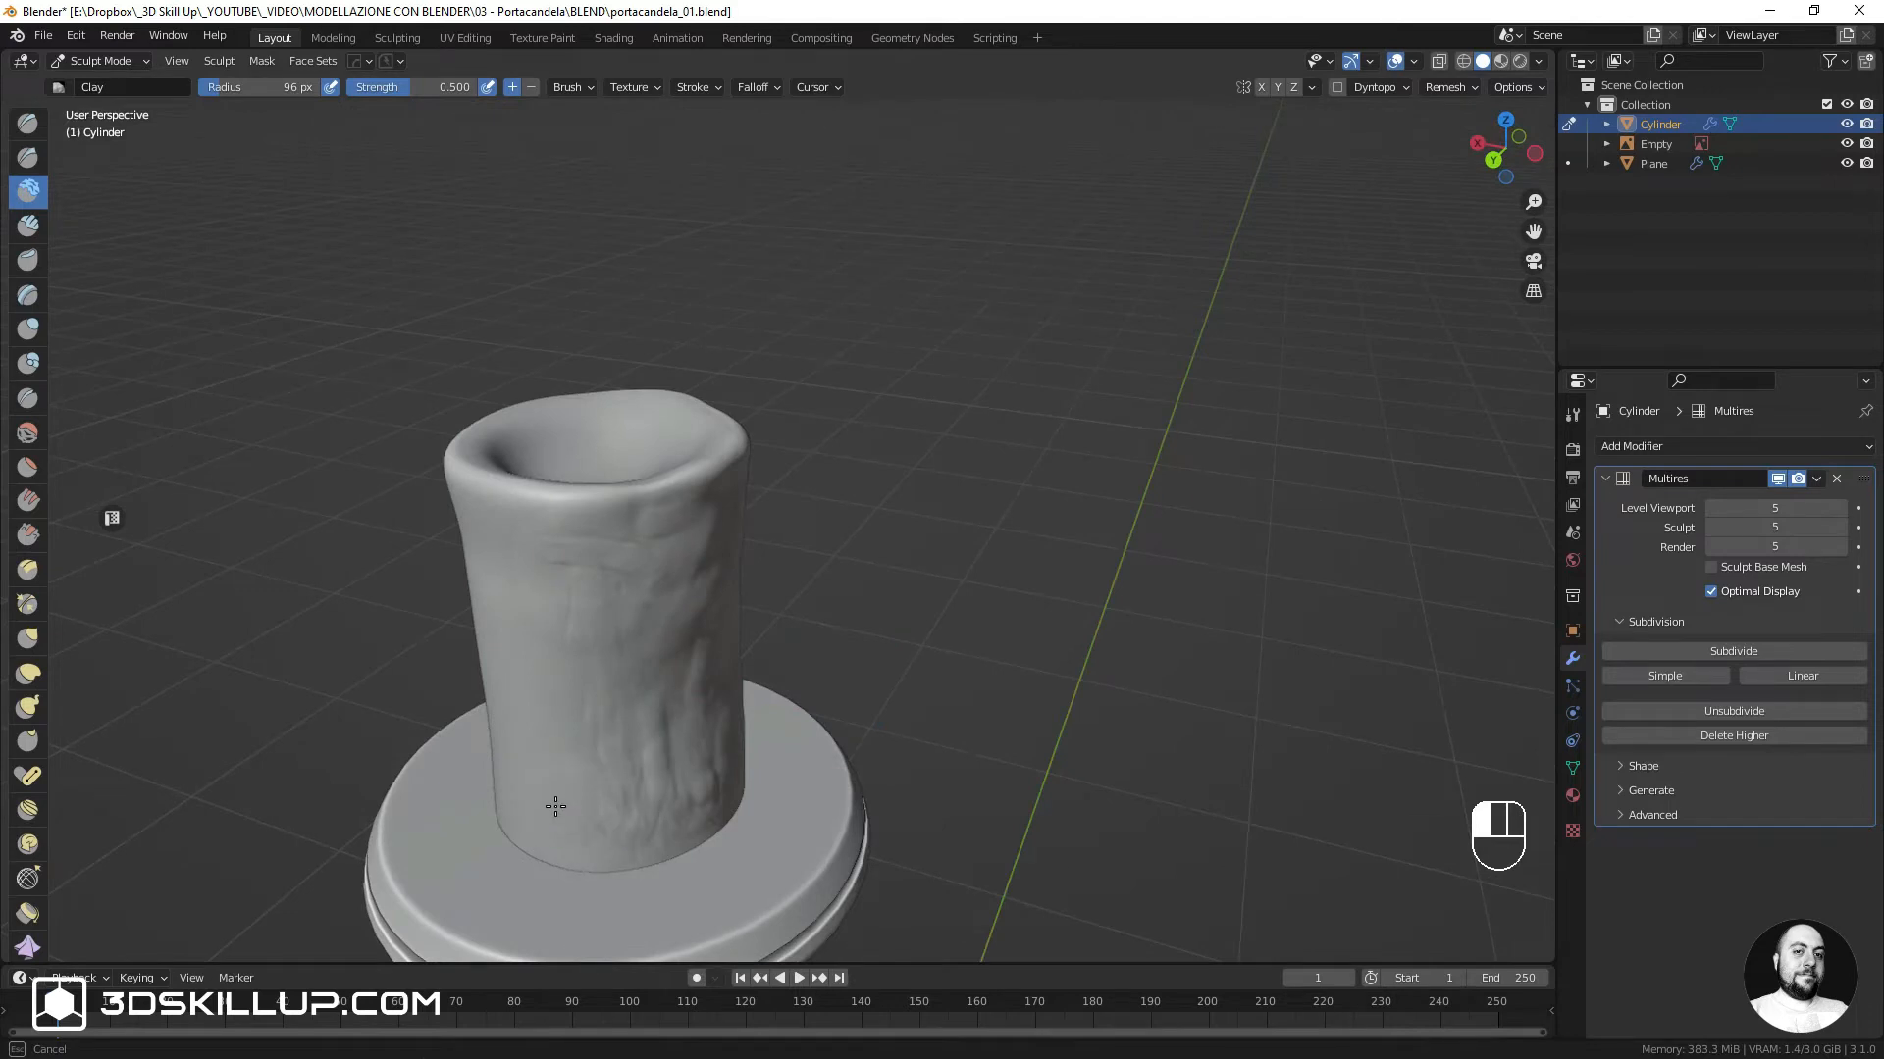
pyautogui.moveTo(555, 807)
pyautogui.mouseDown()
pyautogui.moveTo(507, 702)
pyautogui.moveTo(572, 690)
pyautogui.mouseUp()
pyautogui.keyDown('alt'); pyautogui.moveTo(572, 690); pyautogui.dragTo(684, 716); pyautogui.keyUp('alt')
pyautogui.moveTo(479, 555); pyautogui.dragTo(412, 539)
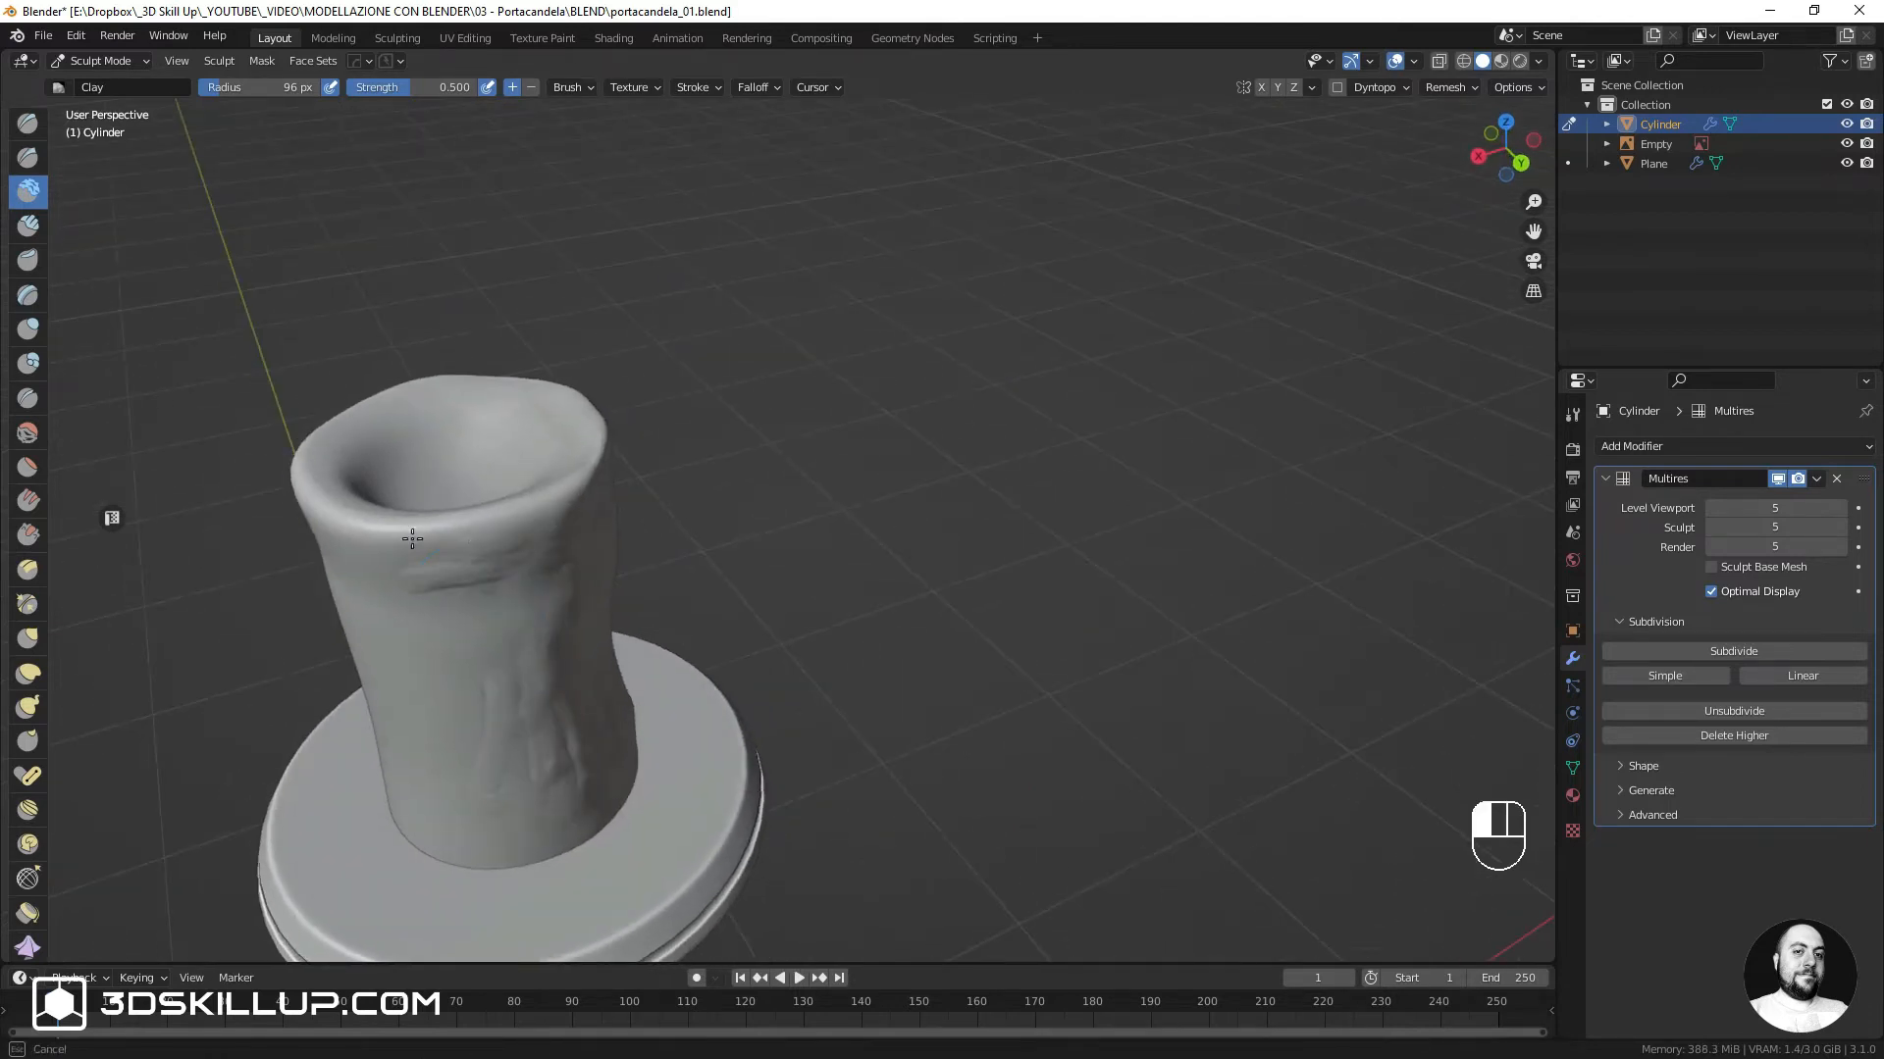
pyautogui.moveTo(511, 753); pyautogui.dragTo(515, 839)
# Enlarge the Clay brush to 140 px and build up broader wax texture on the candle's side wall, from below the rim to the base
pyautogui.keyDown('alt'); pyautogui.keyDown('shift'); pyautogui.moveTo(515, 726); pyautogui.dragTo(731, 660); pyautogui.keyUp('shift'); pyautogui.keyUp('alt')
pyautogui.press('f')
pyautogui.click(727, 601)
pyautogui.moveTo(715, 549)
pyautogui.mouseDown()
pyautogui.moveTo(695, 713)
pyautogui.moveTo(638, 618)
pyautogui.moveTo(717, 597)
pyautogui.mouseUp()
pyautogui.moveTo(539, 480); pyautogui.dragTo(581, 484)
pyautogui.moveTo(643, 722); pyautogui.dragTo(670, 792)
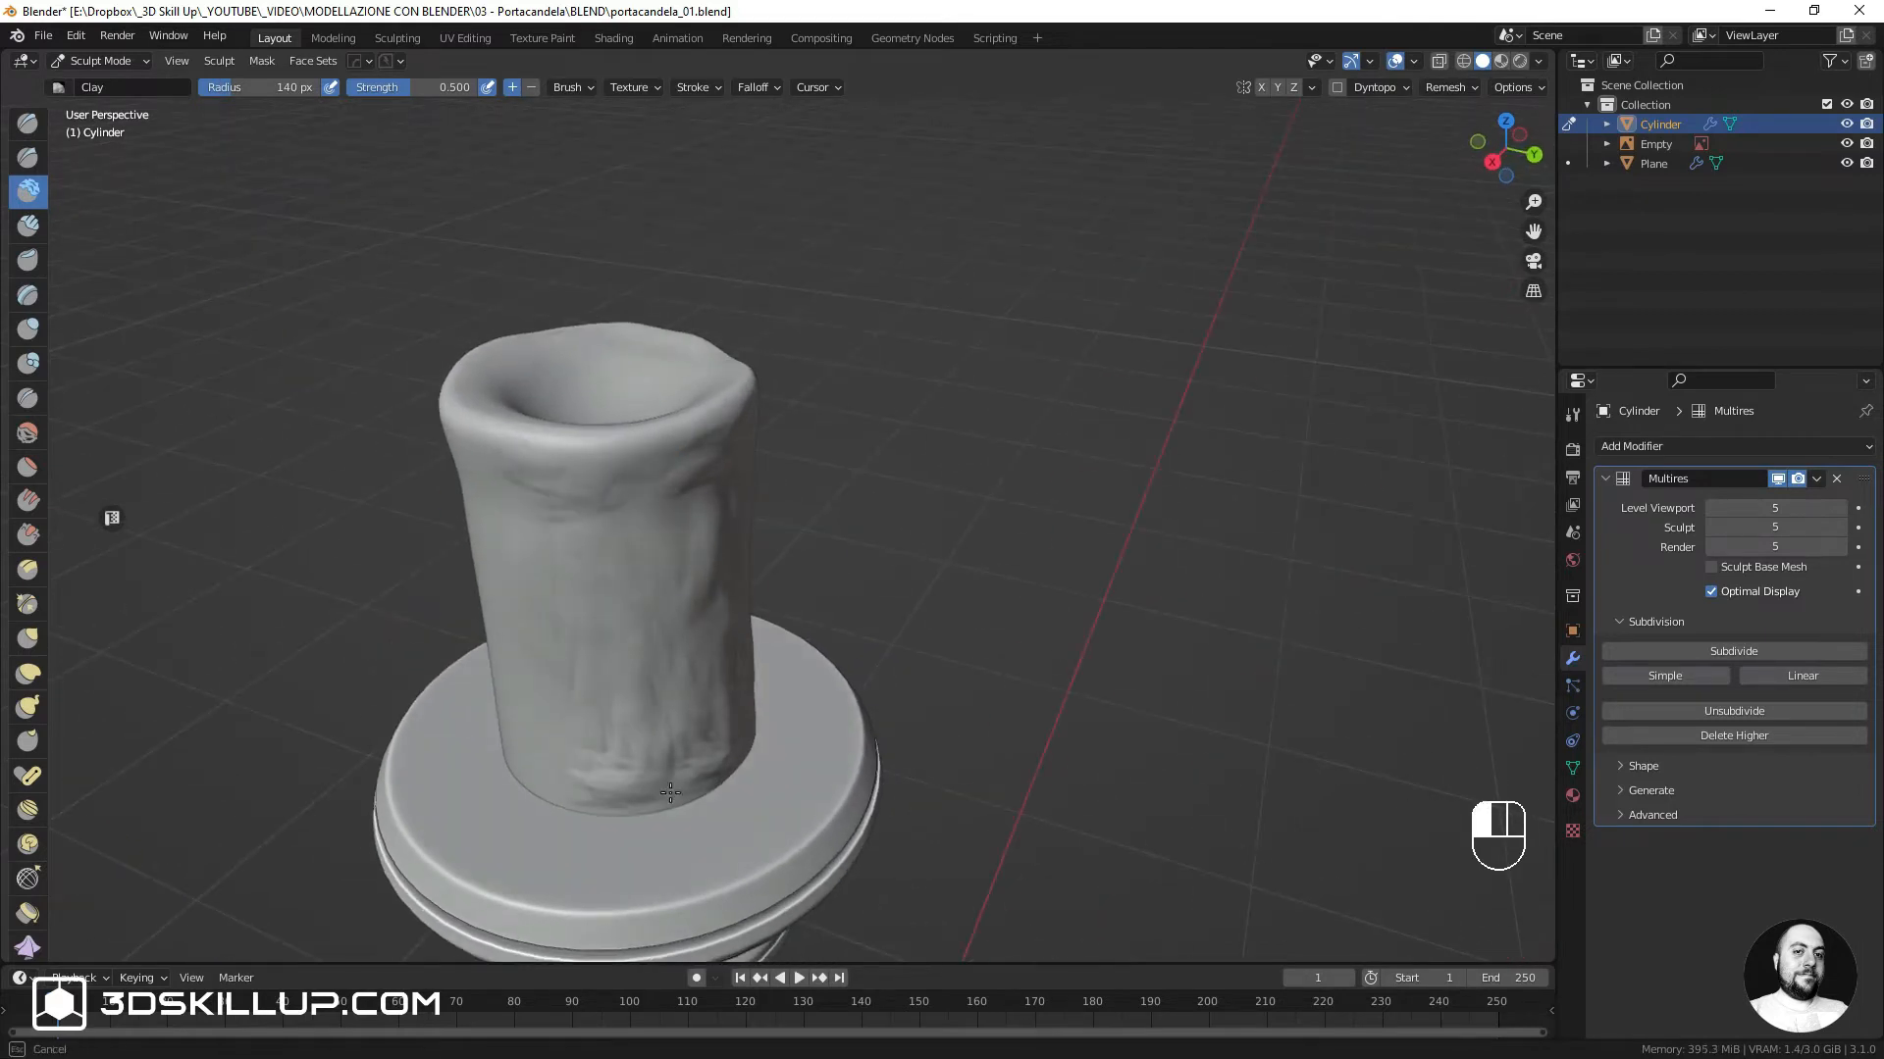
pyautogui.moveTo(574, 566); pyautogui.dragTo(745, 545)
# Carry the 140 px Clay texture around the candle's remaining sides
pyautogui.keyDown('alt'); pyautogui.keyDown('shift'); pyautogui.moveTo(746, 545); pyautogui.dragTo(922, 509); pyautogui.keyUp('shift'); pyautogui.keyUp('alt')
pyautogui.moveTo(741, 446); pyautogui.dragTo(645, 418)
pyautogui.moveTo(748, 540); pyautogui.dragTo(800, 731)
pyautogui.keyDown('alt'); pyautogui.moveTo(643, 640); pyautogui.dragTo(747, 630); pyautogui.keyUp('alt')
pyautogui.moveTo(751, 626)
pyautogui.mouseDown()
pyautogui.moveTo(785, 673)
pyautogui.moveTo(712, 478)
pyautogui.moveTo(792, 403)
pyautogui.mouseUp()
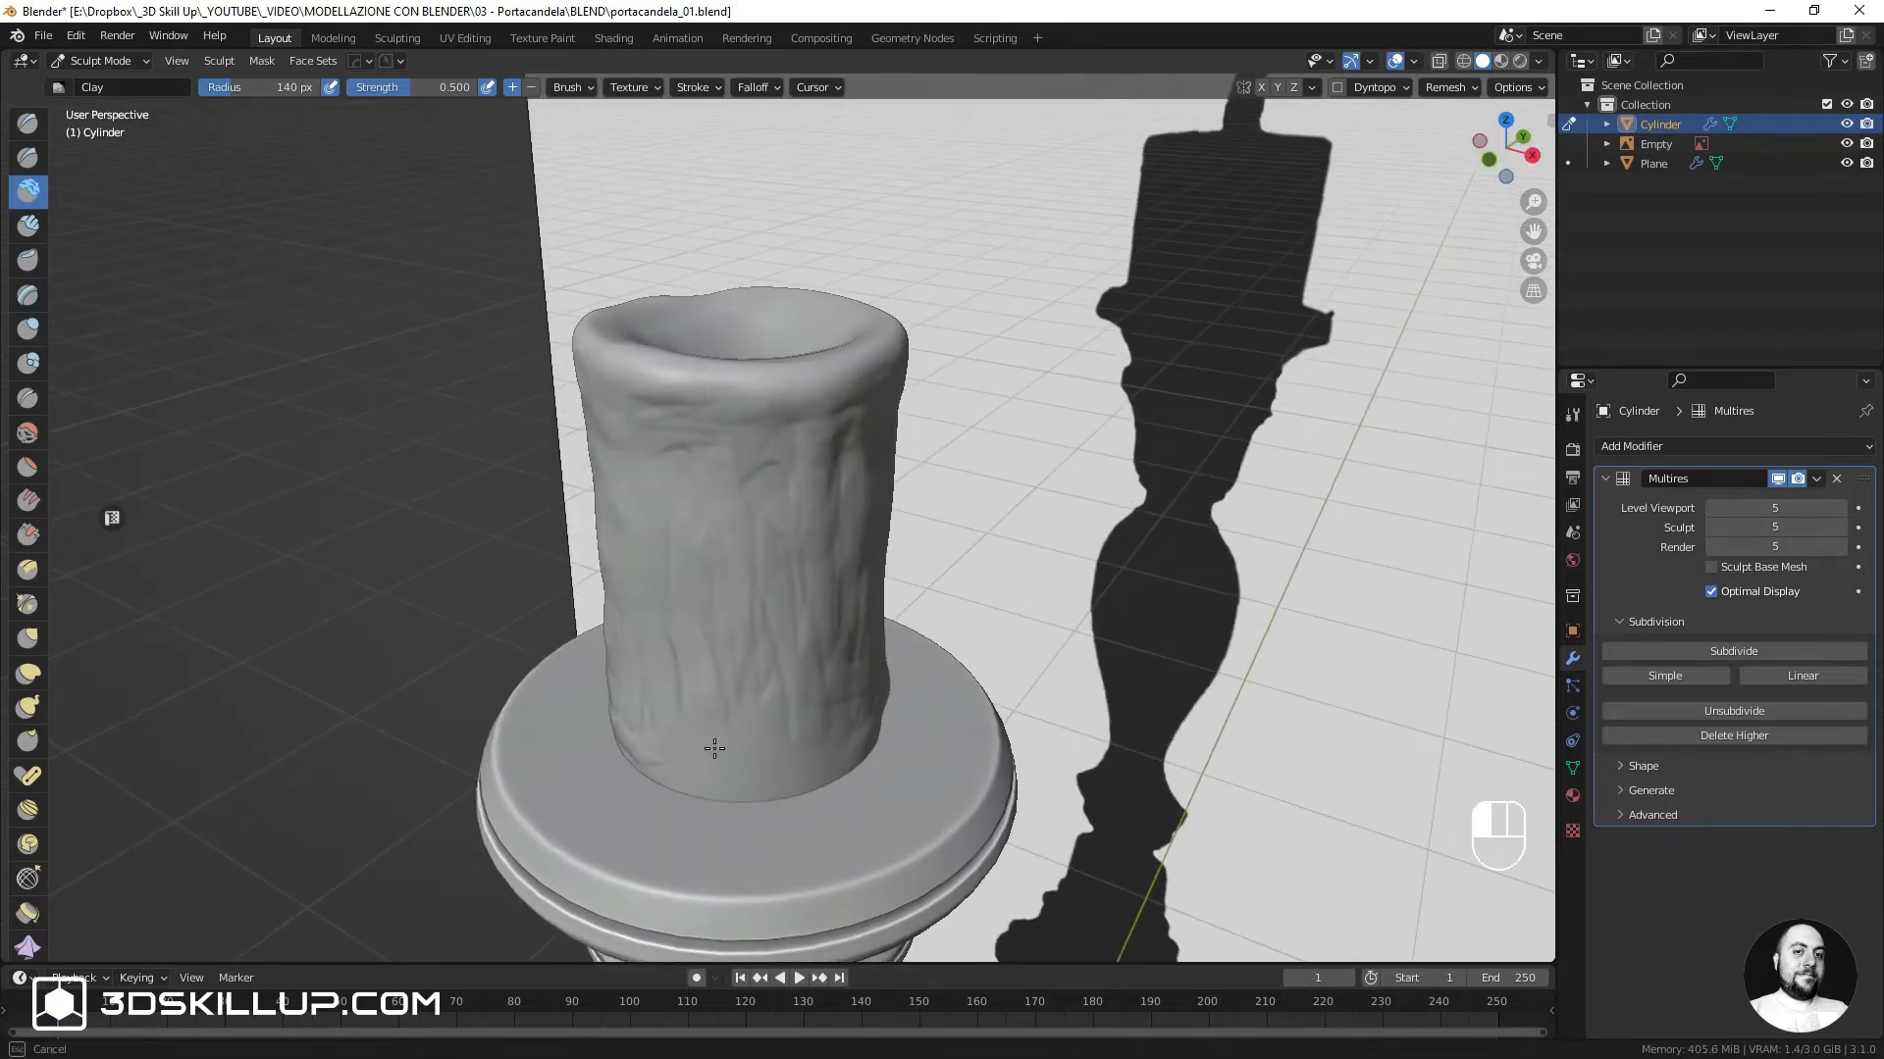
pyautogui.moveTo(715, 749); pyautogui.dragTo(713, 676)
pyautogui.moveTo(836, 685)
pyautogui.mouseDown()
pyautogui.moveTo(664, 475)
pyautogui.moveTo(653, 505)
pyautogui.mouseUp()
pyautogui.keyDown('alt'); pyautogui.keyDown('shift'); pyautogui.moveTo(658, 510); pyautogui.dragTo(824, 549, button='middle'); pyautogui.keyUp('shift'); pyautogui.keyUp('alt')
pyautogui.moveTo(804, 534)
pyautogui.mouseDown()
pyautogui.moveTo(819, 589)
pyautogui.moveTo(736, 526)
pyautogui.mouseUp()
pyautogui.keyDown('alt'); pyautogui.moveTo(735, 527); pyautogui.dragTo(715, 547, button='middle'); pyautogui.keyUp('alt')
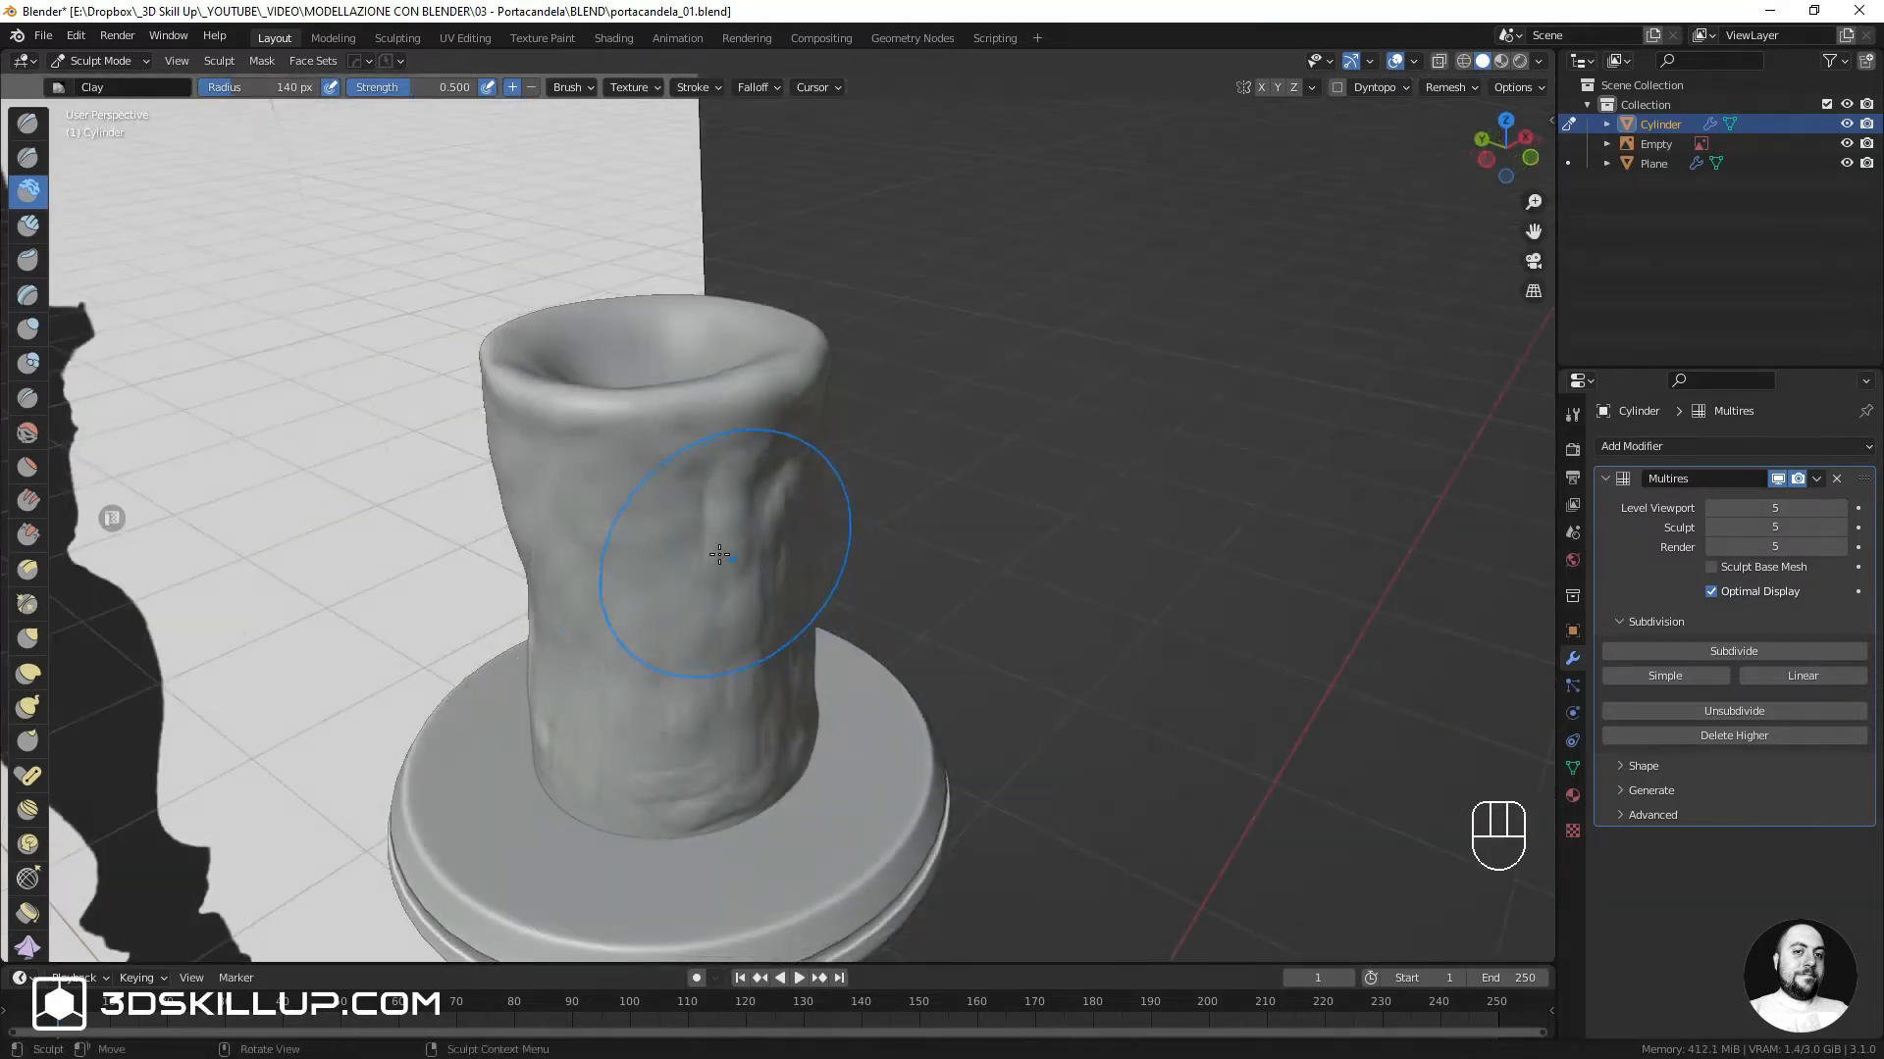
# Smooth the rough Clay texture on the first sides of the candle wall, from rim to base
pyautogui.moveTo(714, 560)
pyautogui.keyDown('shift'); pyautogui.mouseDown()
pyautogui.moveTo(731, 485)
pyautogui.moveTo(698, 756)
pyautogui.moveTo(642, 793)
pyautogui.mouseUp(); pyautogui.keyUp('shift')
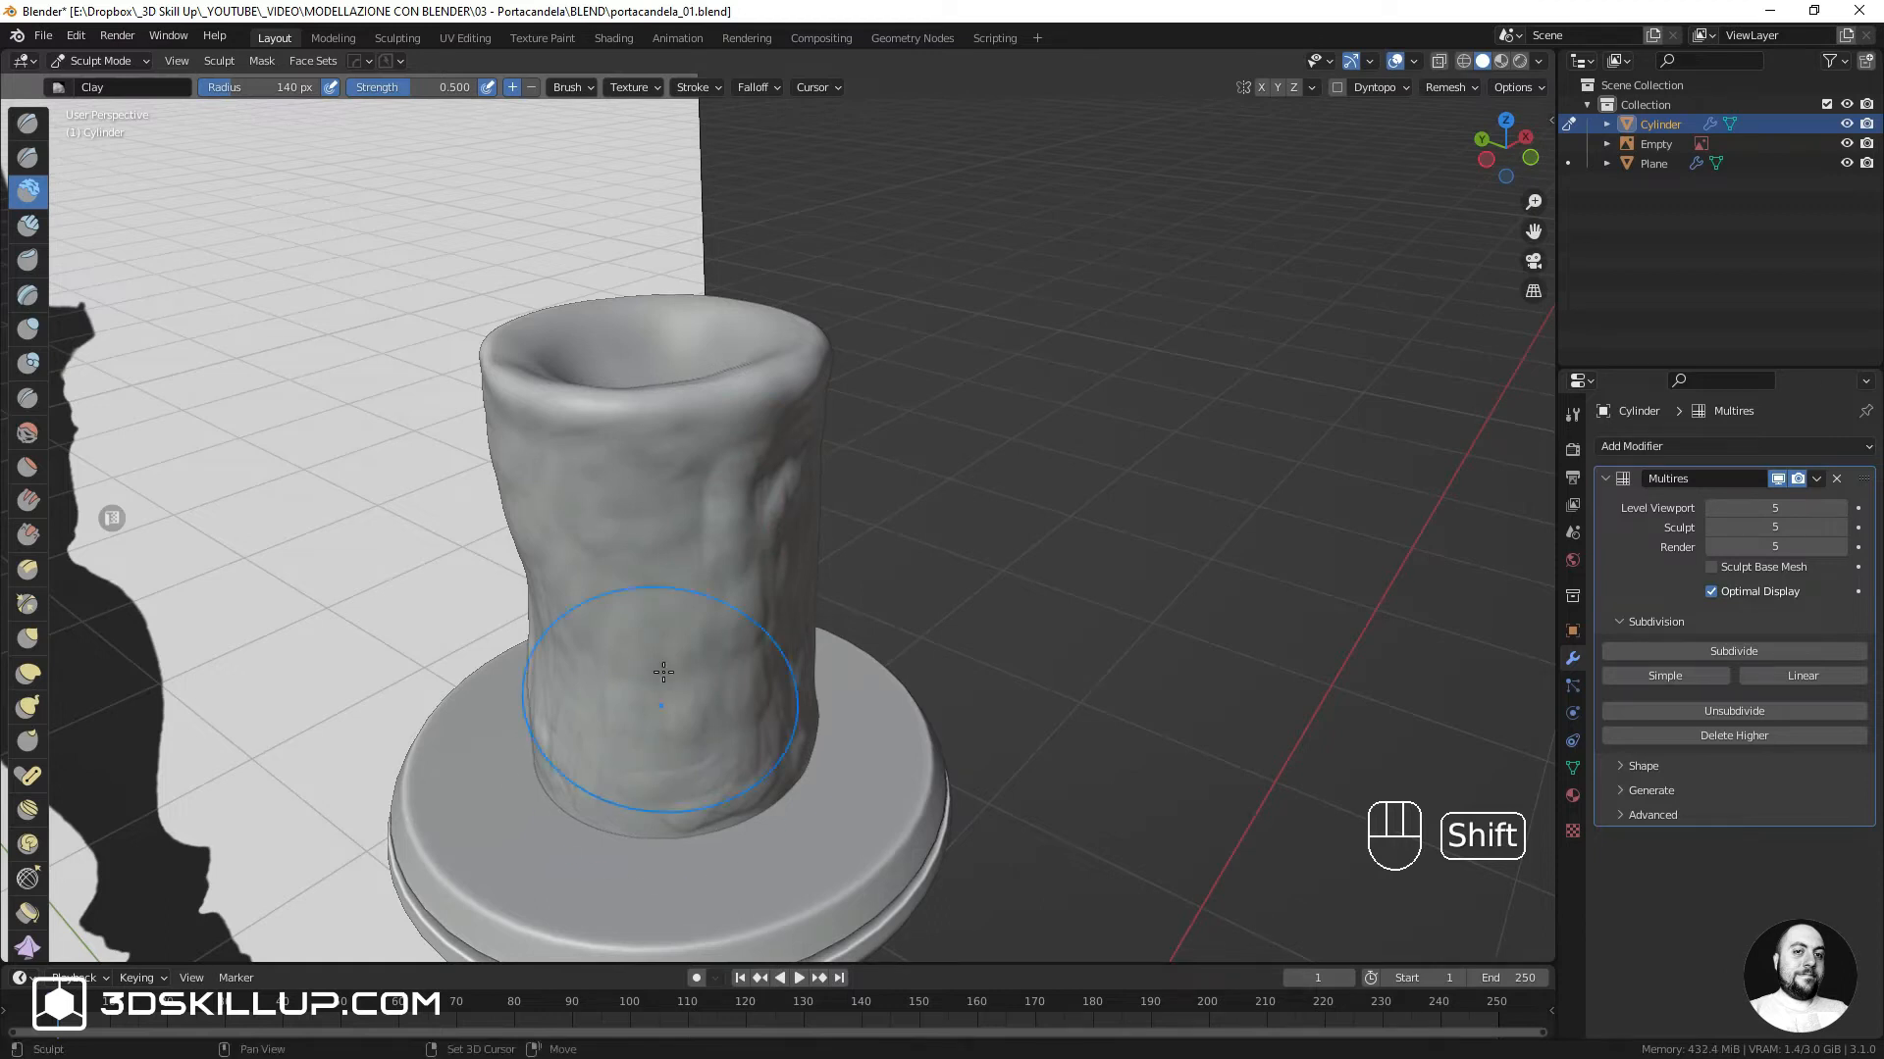
pyautogui.moveTo(668, 703)
pyautogui.keyDown('alt'); pyautogui.mouseDown(button='middle')
pyautogui.moveTo(804, 699)
pyautogui.moveTo(793, 708)
pyautogui.mouseUp(button='middle'); pyautogui.keyUp('alt')
pyautogui.moveTo(653, 756)
pyautogui.keyDown('shift'); pyautogui.mouseDown()
pyautogui.moveTo(536, 798)
pyautogui.moveTo(475, 760)
pyautogui.mouseUp(); pyautogui.keyUp('shift')
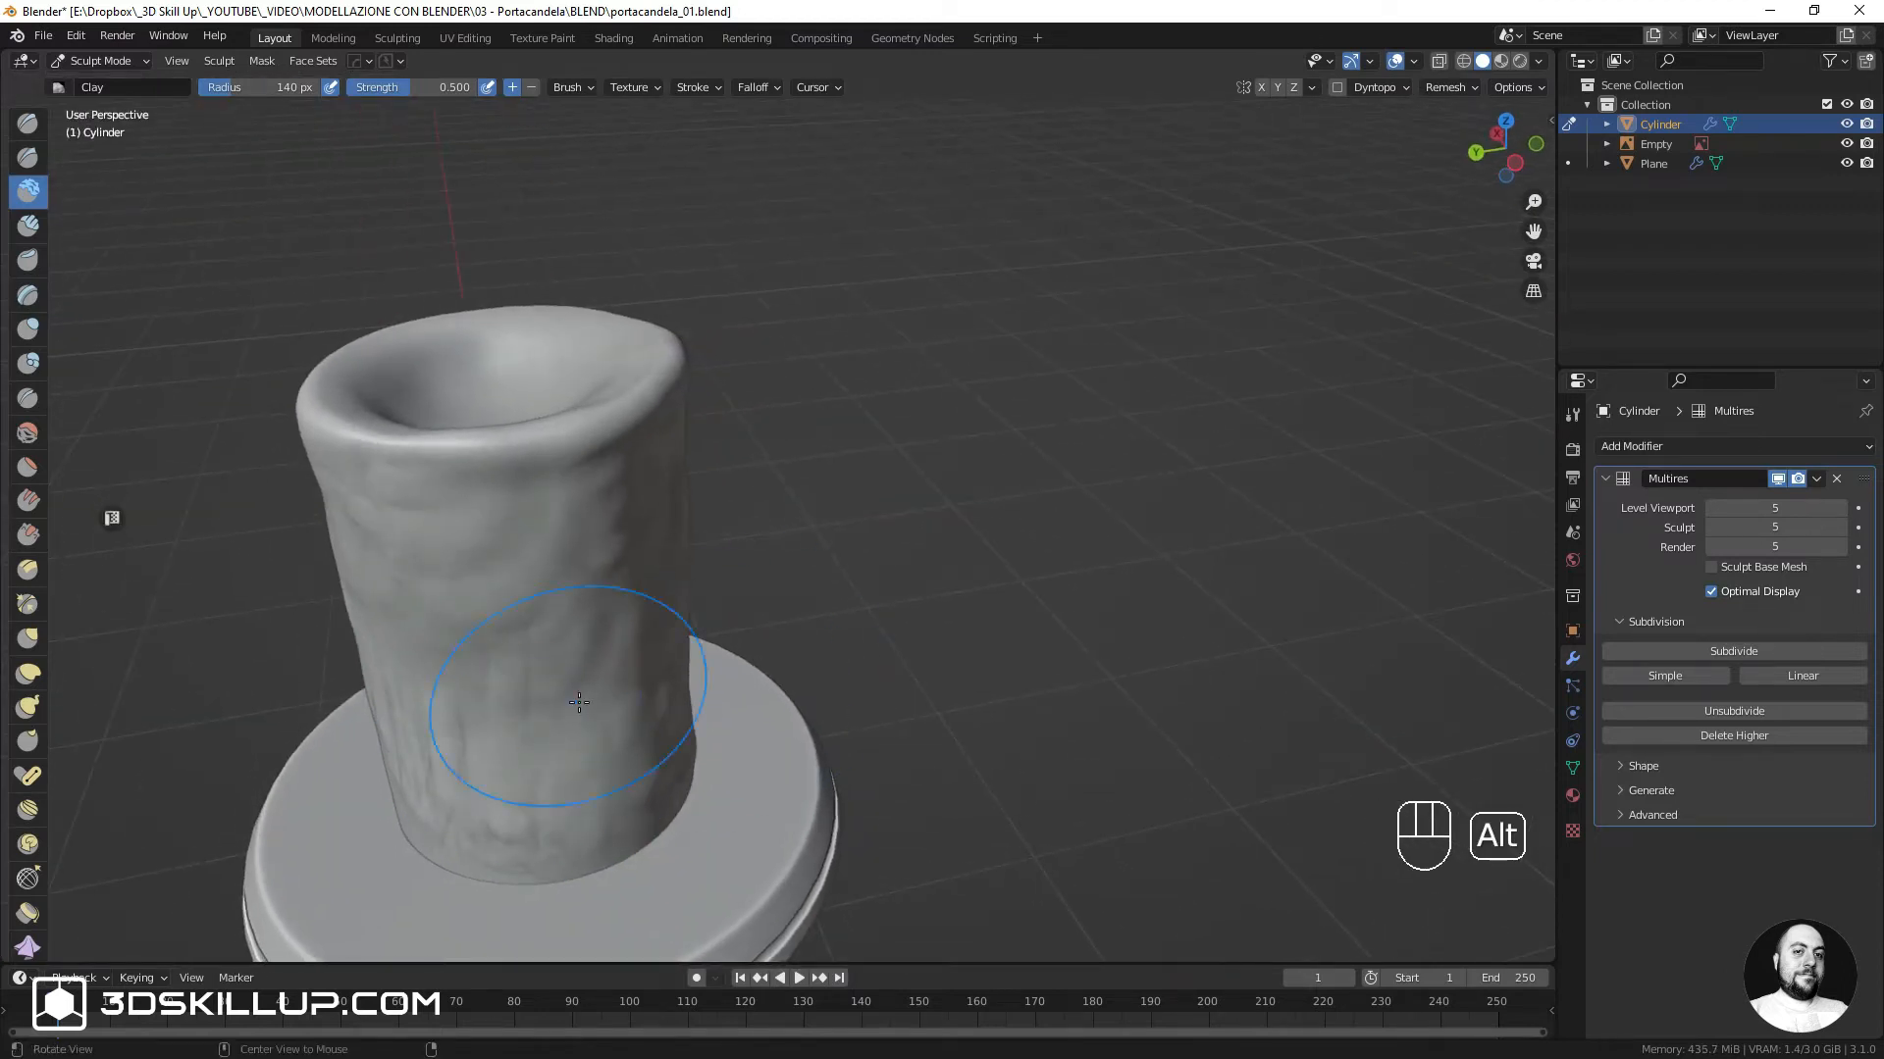
pyautogui.keyDown('alt'); pyautogui.keyDown('shift'); pyautogui.moveTo(565, 692); pyautogui.dragTo(851, 595, button='middle'); pyautogui.keyUp('shift'); pyautogui.keyUp('alt')
pyautogui.moveTo(755, 562)
pyautogui.keyDown('shift'); pyautogui.mouseDown()
pyautogui.moveTo(817, 551)
pyautogui.moveTo(737, 478)
pyautogui.mouseUp(); pyautogui.keyUp('shift')
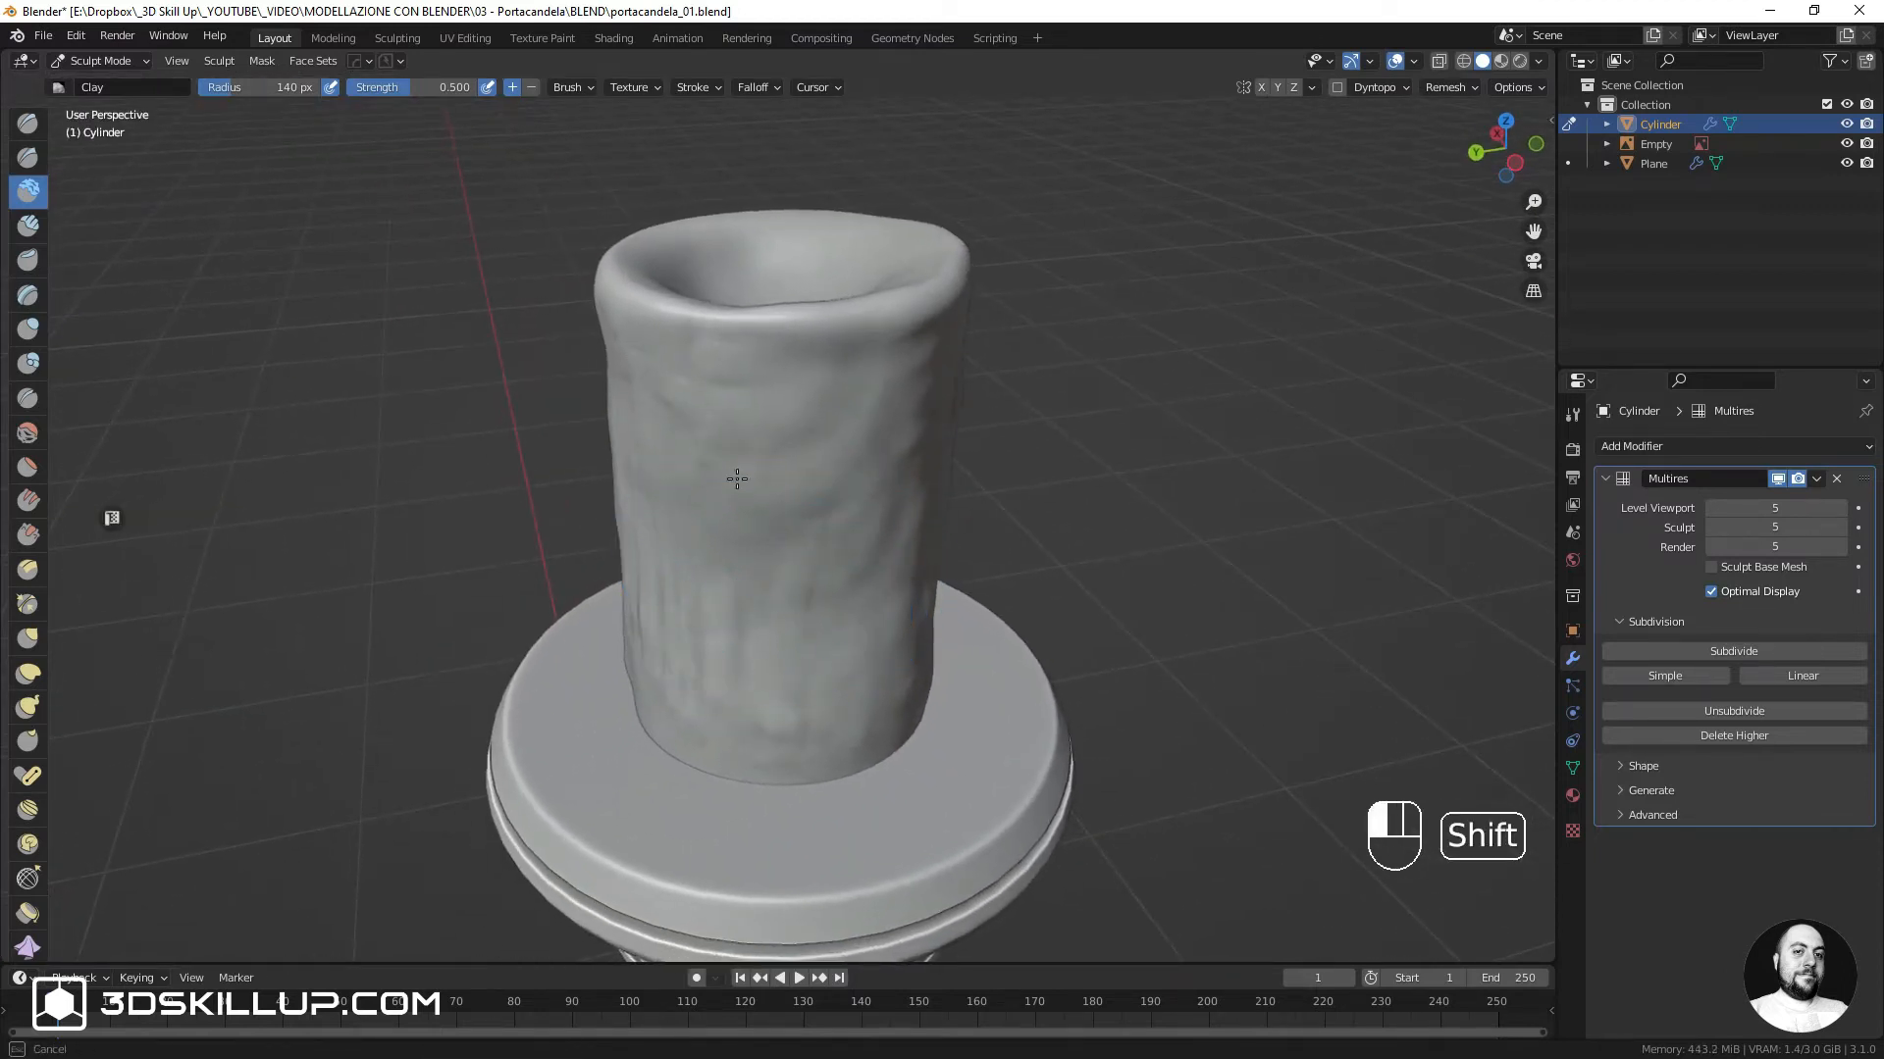
pyautogui.moveTo(654, 382)
pyautogui.keyDown('shift'); pyautogui.mouseDown()
pyautogui.moveTo(666, 354)
pyautogui.moveTo(708, 655)
pyautogui.moveTo(736, 648)
pyautogui.moveTo(731, 662)
pyautogui.mouseUp(); pyautogui.keyUp('shift')
pyautogui.keyDown('alt'); pyautogui.moveTo(628, 682); pyautogui.dragTo(751, 692, button='middle'); pyautogui.keyUp('alt')
pyautogui.keyDown('shift'); pyautogui.moveTo(653, 702); pyautogui.dragTo(640, 710); pyautogui.keyUp('shift')
pyautogui.keyDown('shift'); pyautogui.moveTo(538, 370); pyautogui.dragTo(545, 382); pyautogui.keyUp('shift')
# Continue smoothing the wax texture around the next sides of the candle, both near the base and below the rim
pyautogui.moveTo(653, 498)
pyautogui.keyDown('alt'); pyautogui.mouseDown(button='middle')
pyautogui.moveTo(770, 493)
pyautogui.moveTo(907, 441)
pyautogui.mouseUp(button='middle'); pyautogui.keyUp('alt')
pyautogui.keyDown('shift'); pyautogui.moveTo(790, 715); pyautogui.dragTo(787, 721); pyautogui.keyUp('shift')
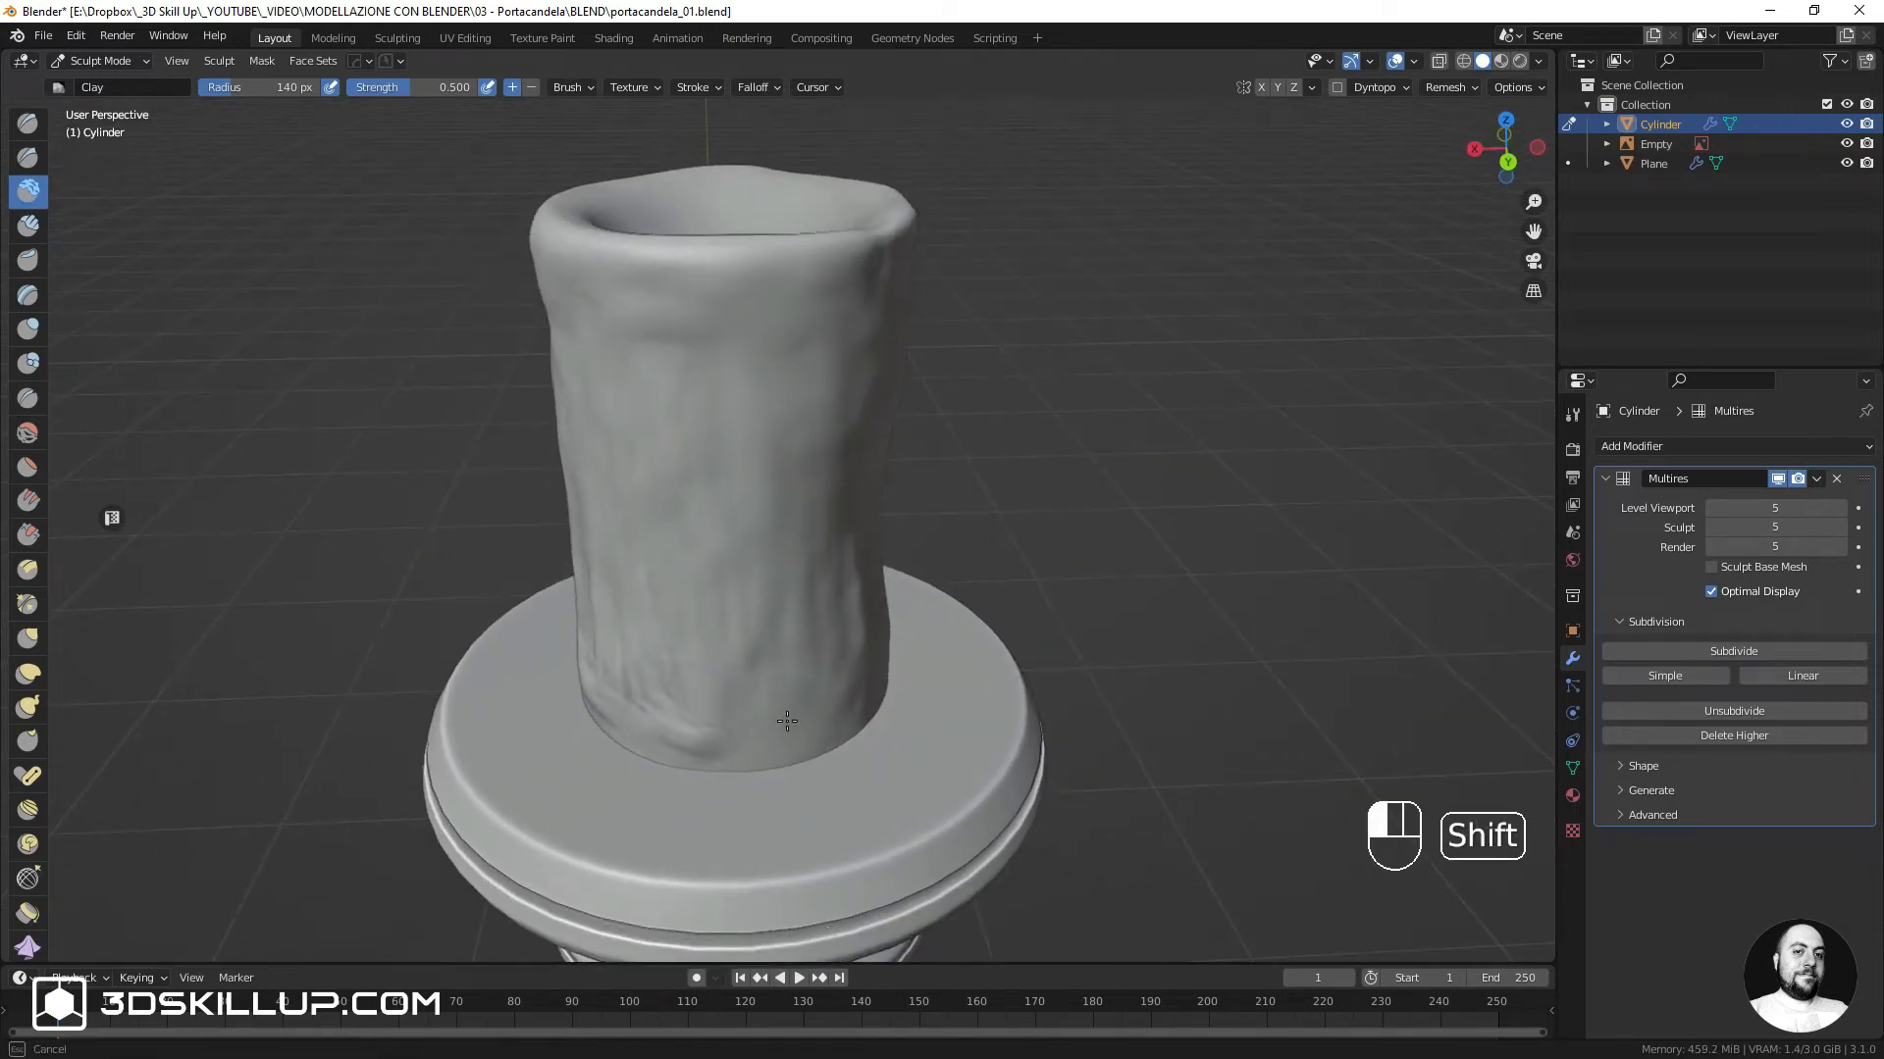
pyautogui.keyDown('shift'); pyautogui.moveTo(665, 365); pyautogui.dragTo(659, 380); pyautogui.keyUp('shift')
pyautogui.moveTo(783, 460)
pyautogui.keyDown('alt'); pyautogui.keyDown('shift'); pyautogui.mouseDown(button='middle')
pyautogui.moveTo(938, 445)
pyautogui.moveTo(888, 459)
pyautogui.mouseUp(button='middle'); pyautogui.keyUp('shift'); pyautogui.keyUp('alt')
pyautogui.keyDown('shift'); pyautogui.moveTo(839, 699); pyautogui.dragTo(832, 709); pyautogui.keyUp('shift')
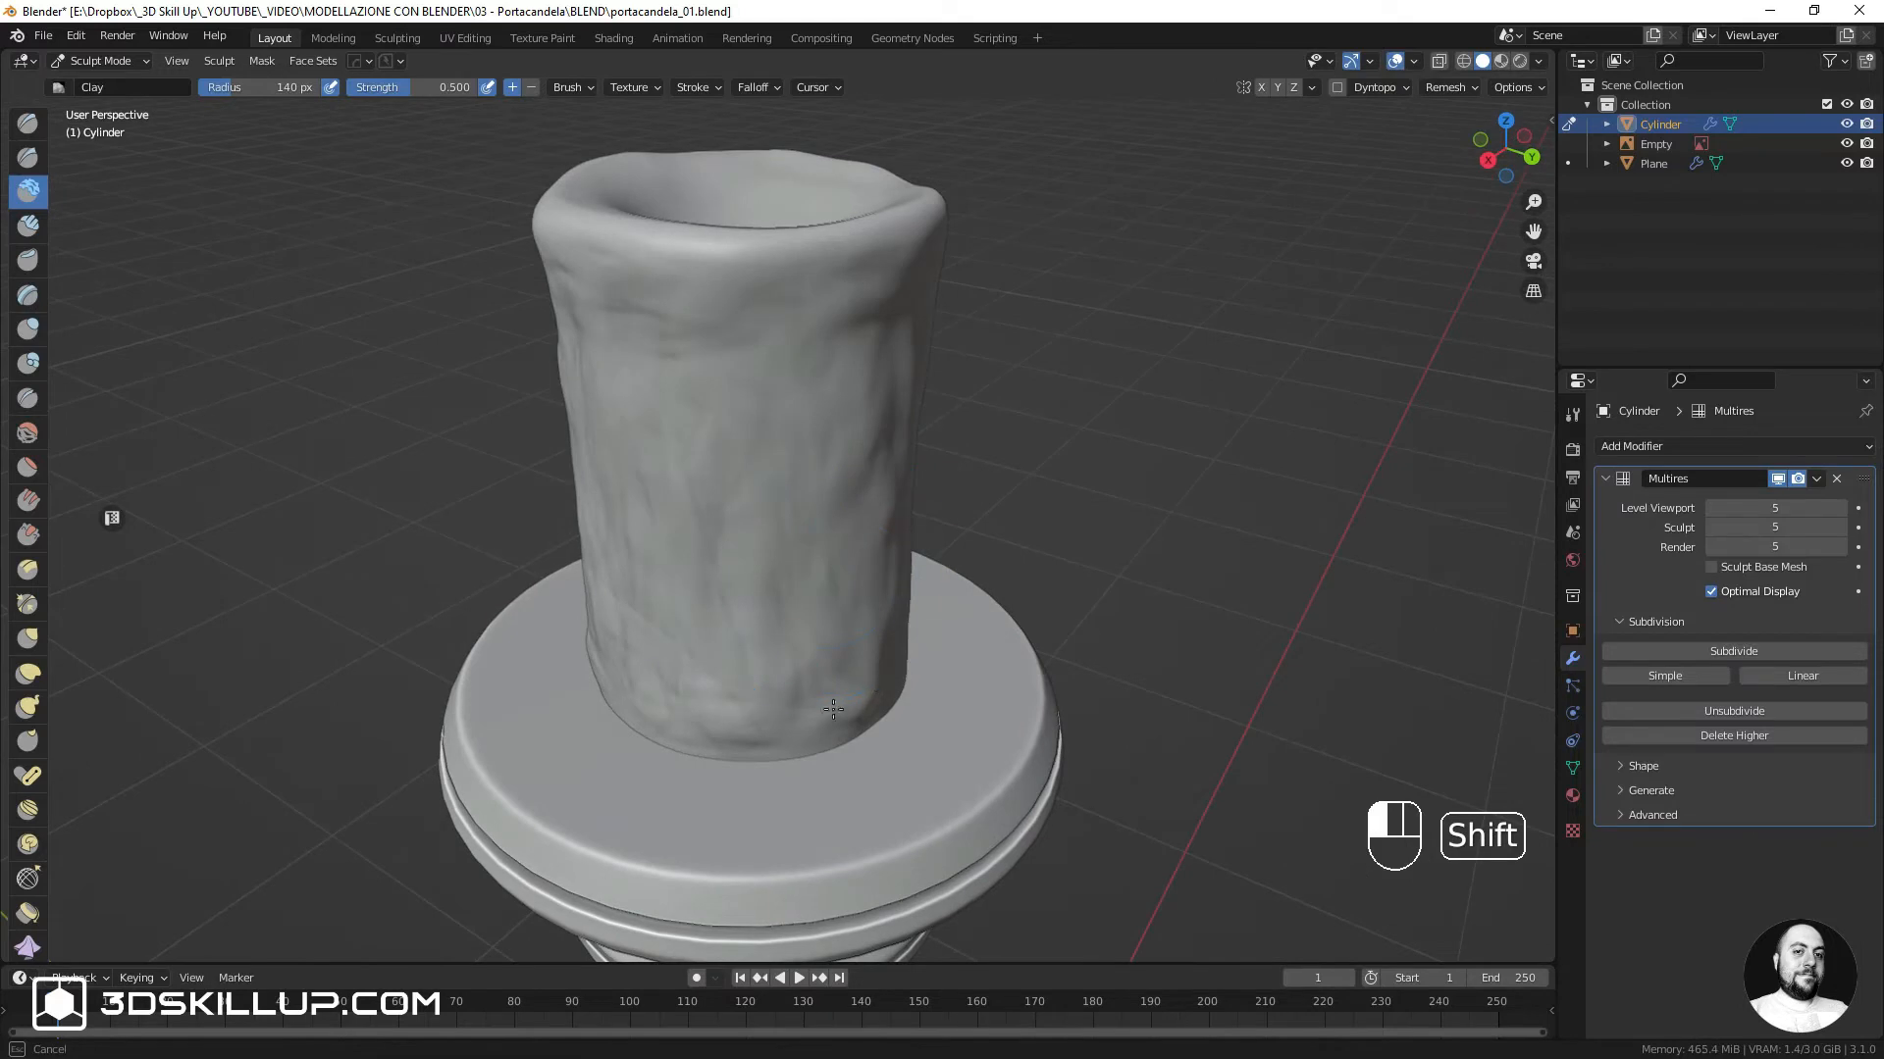
pyautogui.keyDown('shift'); pyautogui.moveTo(770, 375); pyautogui.dragTo(765, 387); pyautogui.keyUp('shift')
pyautogui.keyDown('alt'); pyautogui.moveTo(755, 456); pyautogui.dragTo(898, 449, button='middle'); pyautogui.keyUp('alt')
pyautogui.keyDown('alt'); pyautogui.keyDown('shift'); pyautogui.moveTo(785, 450); pyautogui.dragTo(912, 441, button='middle'); pyautogui.keyUp('shift'); pyautogui.keyUp('alt')
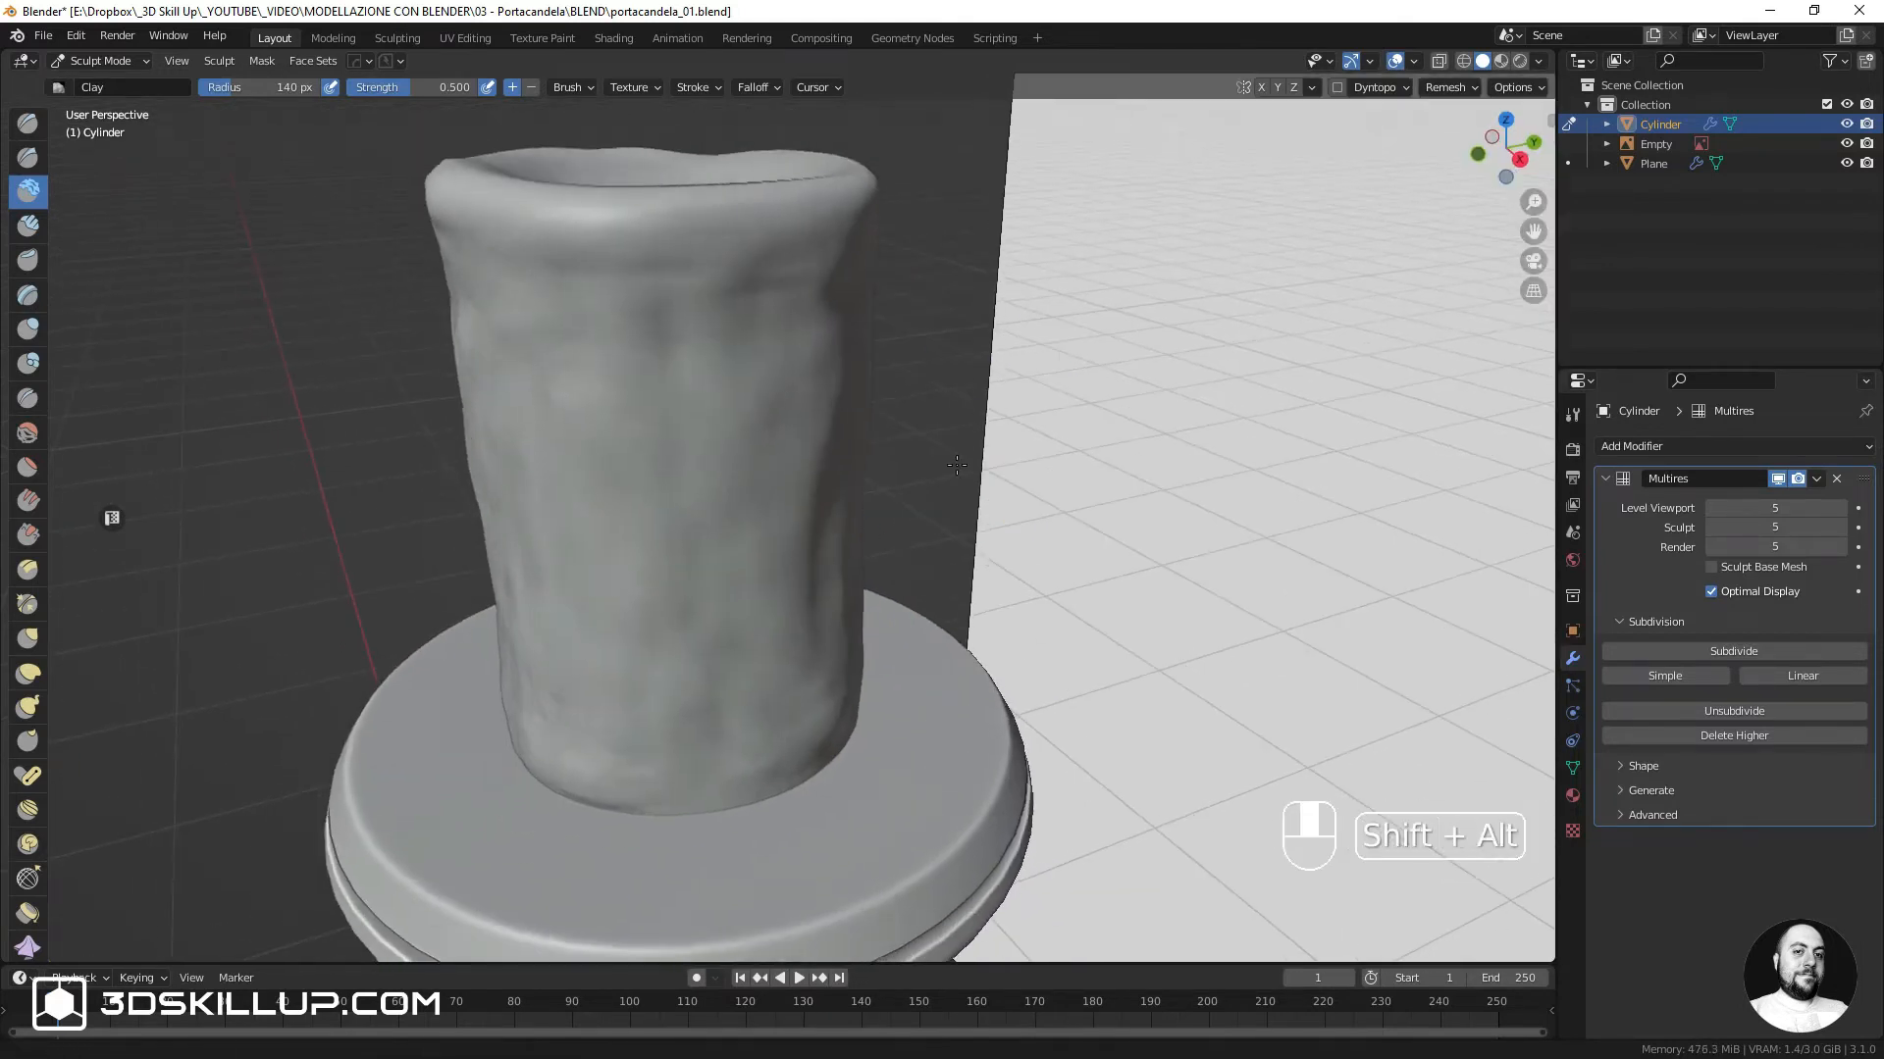
# Finish smoothing the last sides of the candle wall, including the rim edge and the lower part near the base
pyautogui.keyDown('shift'); pyautogui.moveTo(717, 712); pyautogui.dragTo(712, 721); pyautogui.keyUp('shift')
pyautogui.keyDown('shift'); pyautogui.moveTo(691, 279); pyautogui.dragTo(686, 291); pyautogui.keyUp('shift')
pyautogui.keyDown('alt'); pyautogui.keyDown('shift'); pyautogui.moveTo(633, 461); pyautogui.dragTo(937, 438, button='middle'); pyautogui.keyUp('shift'); pyautogui.keyUp('alt')
pyautogui.keyDown('shift'); pyautogui.moveTo(645, 196); pyautogui.dragTo(643, 204); pyautogui.keyUp('shift')
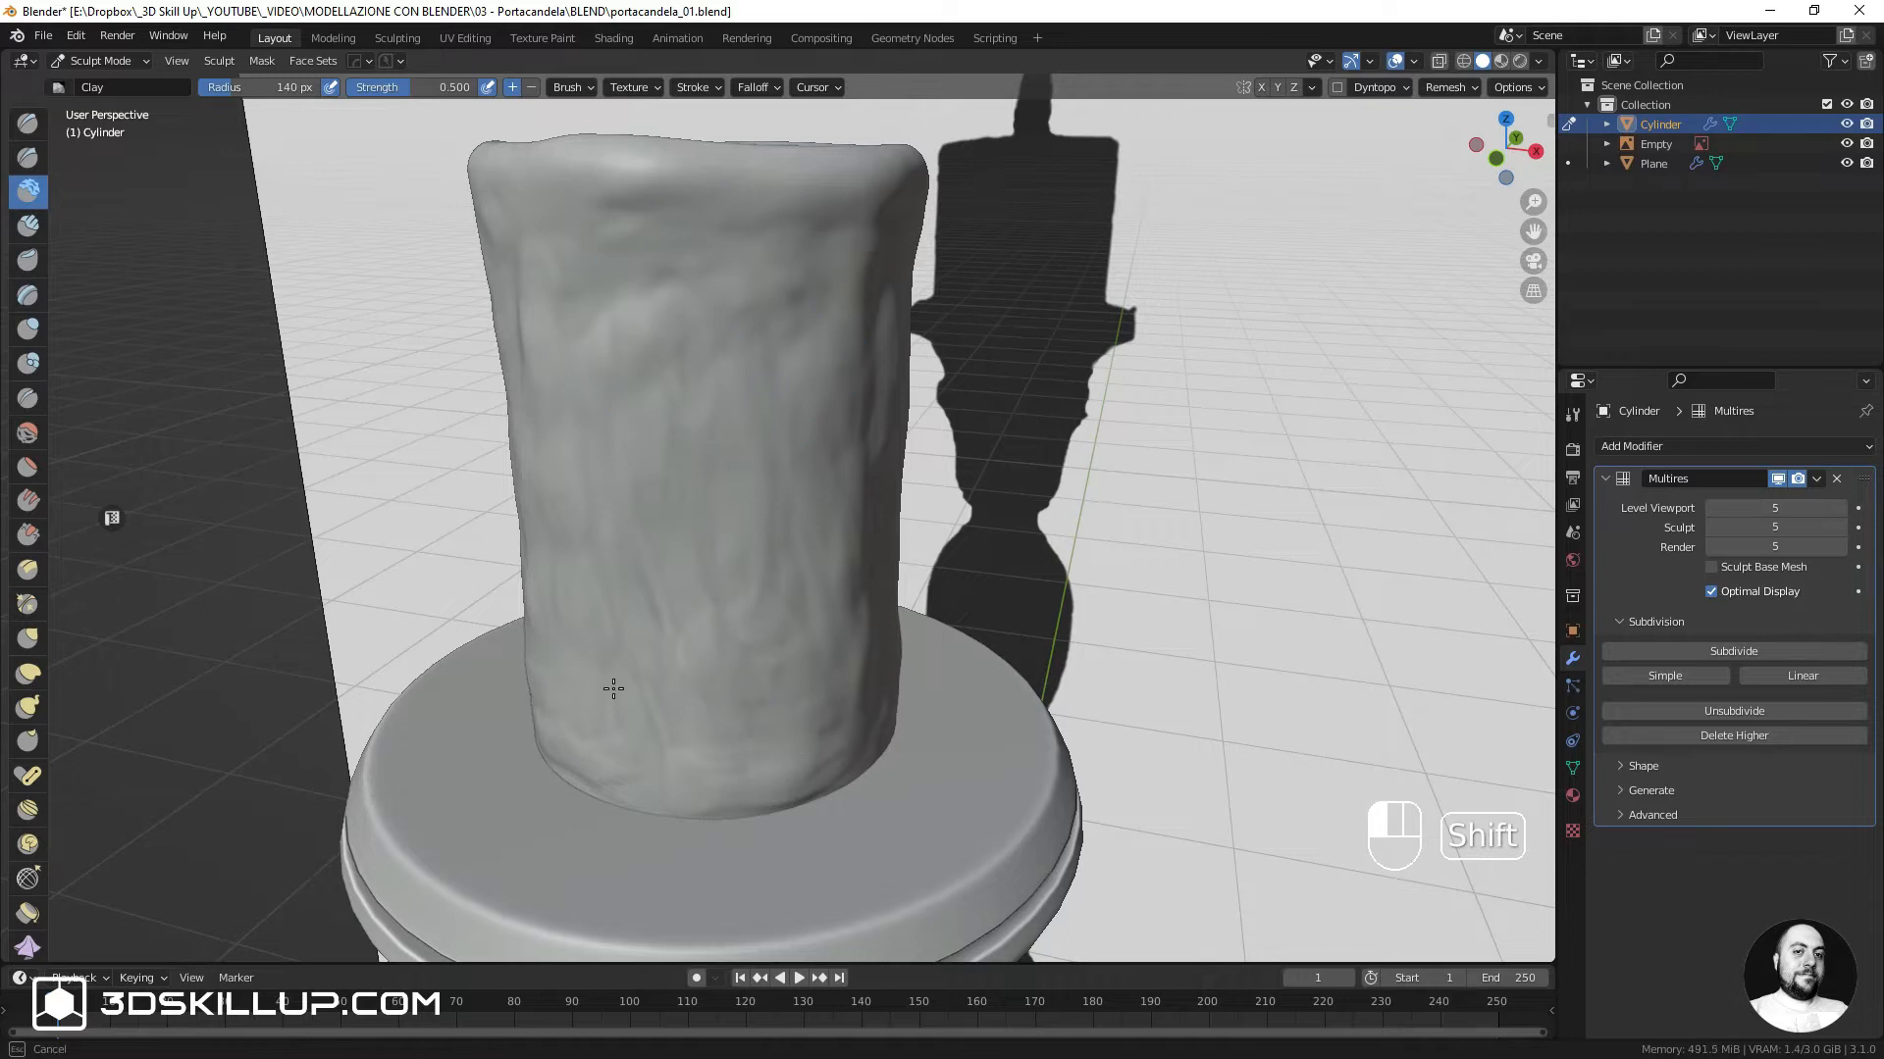
pyautogui.keyDown('shift'); pyautogui.moveTo(613, 689); pyautogui.dragTo(628, 648); pyautogui.keyUp('shift')
pyautogui.keyDown('alt'); pyautogui.moveTo(668, 547); pyautogui.dragTo(851, 550, button='middle'); pyautogui.keyUp('alt')
pyautogui.keyDown('shift'); pyautogui.moveTo(707, 579); pyautogui.dragTo(677, 653); pyautogui.keyUp('shift')
pyautogui.keyDown('shift'); pyautogui.moveTo(628, 745); pyautogui.dragTo(592, 797); pyautogui.keyUp('shift')
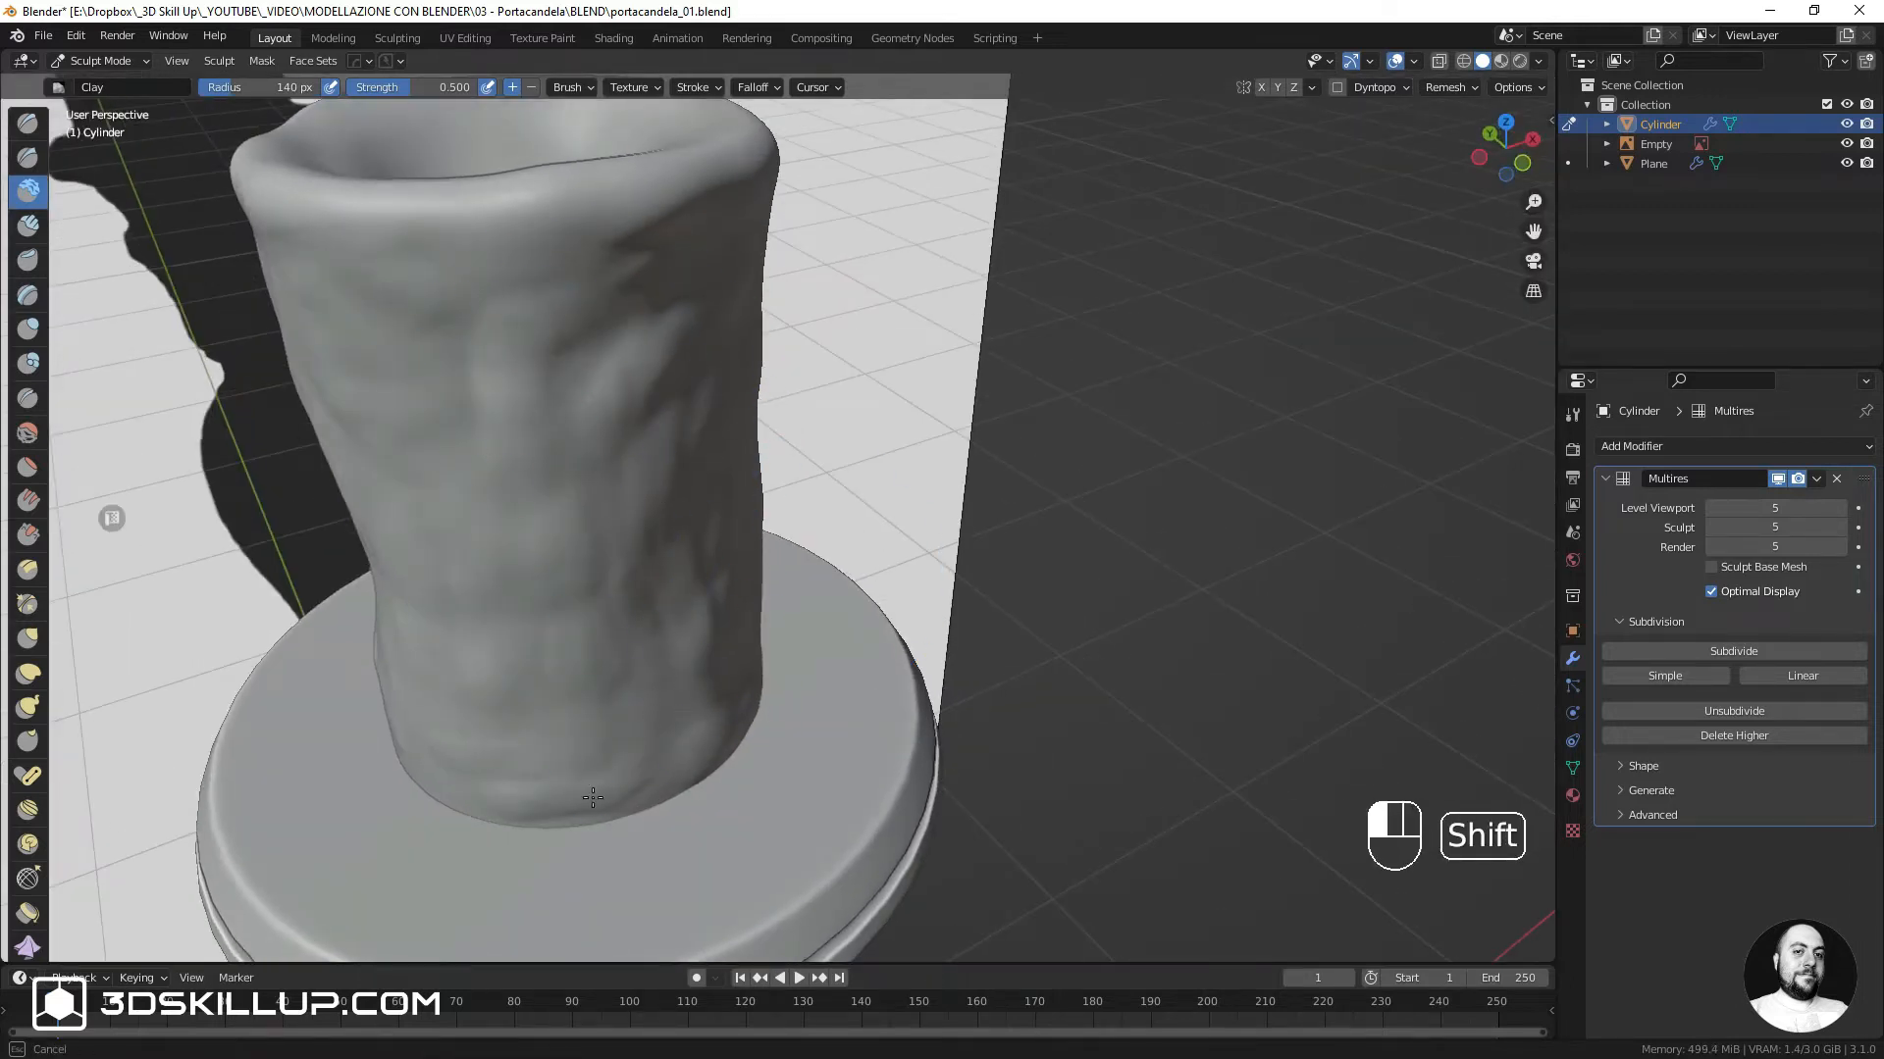
# Sculpt a wax drip running down from the rim on the candle's side with the Inflate/Deflate brush at a 44 px radius
pyautogui.scroll(-6, 547, 736)
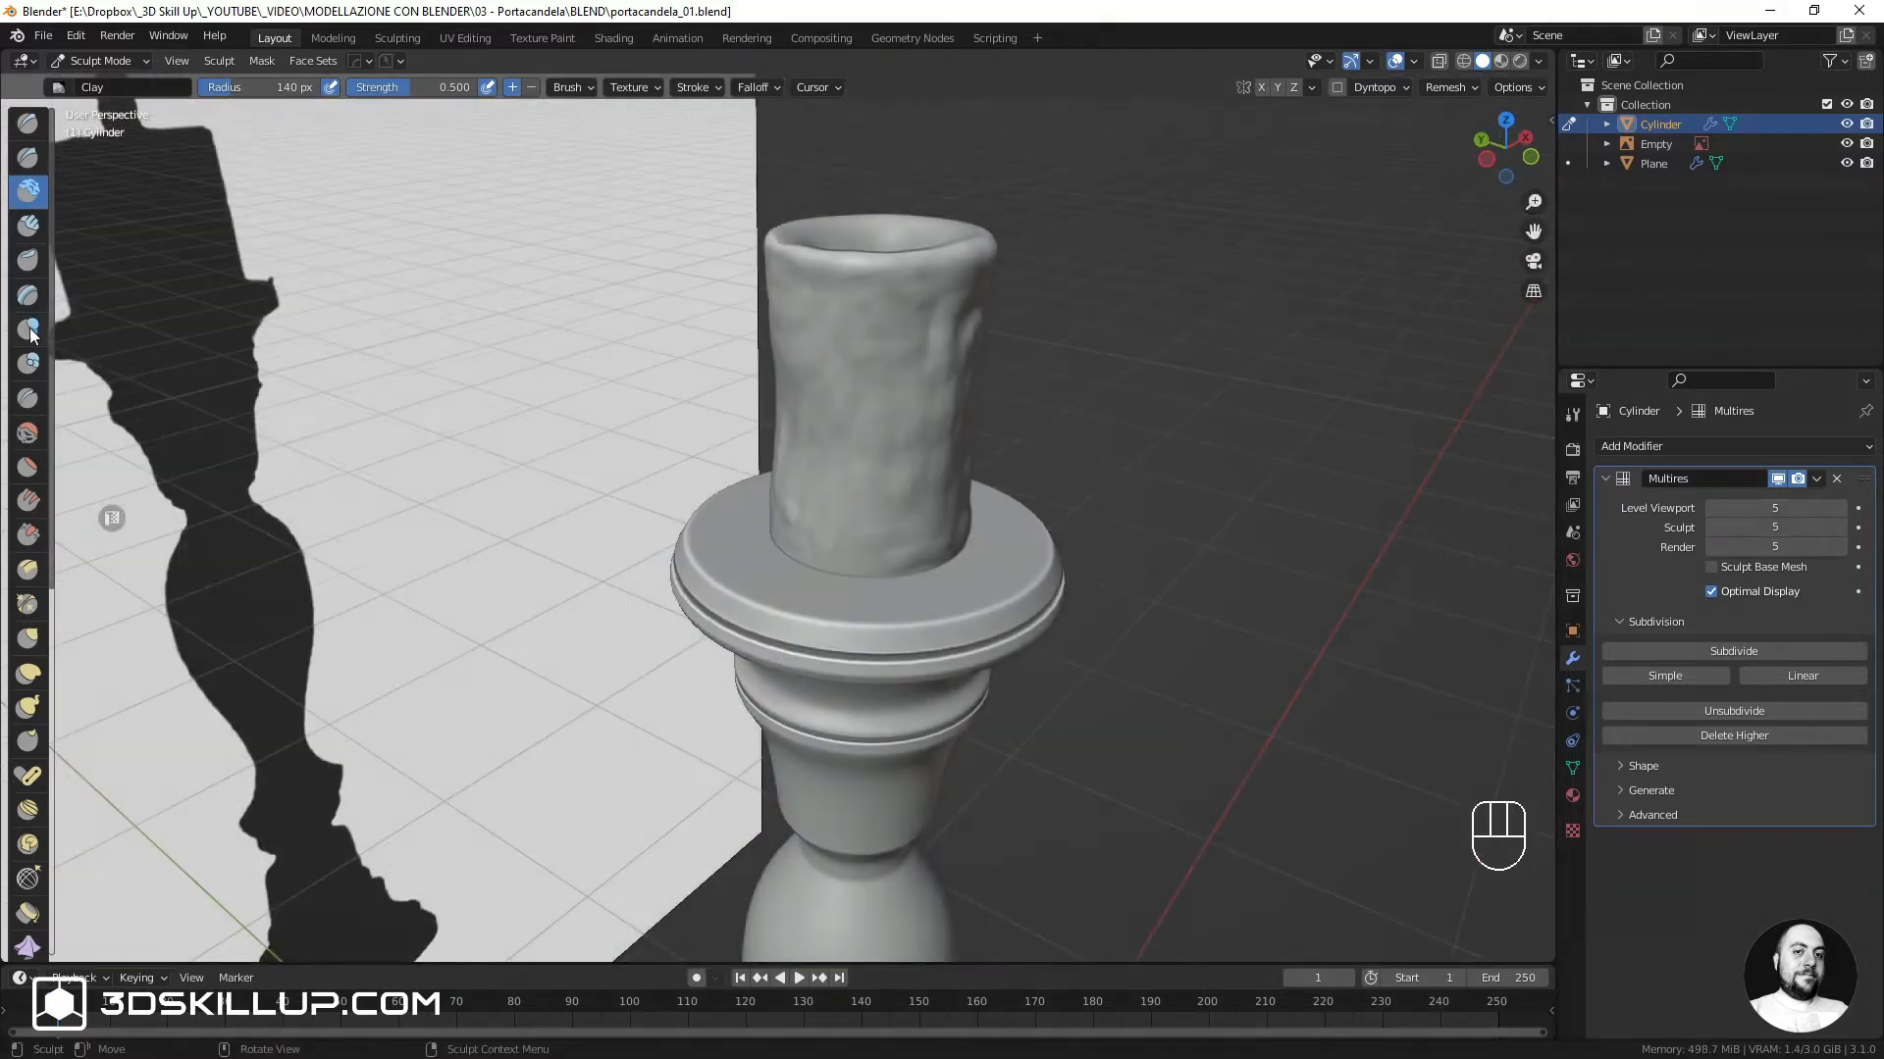
pyautogui.click(29, 329)
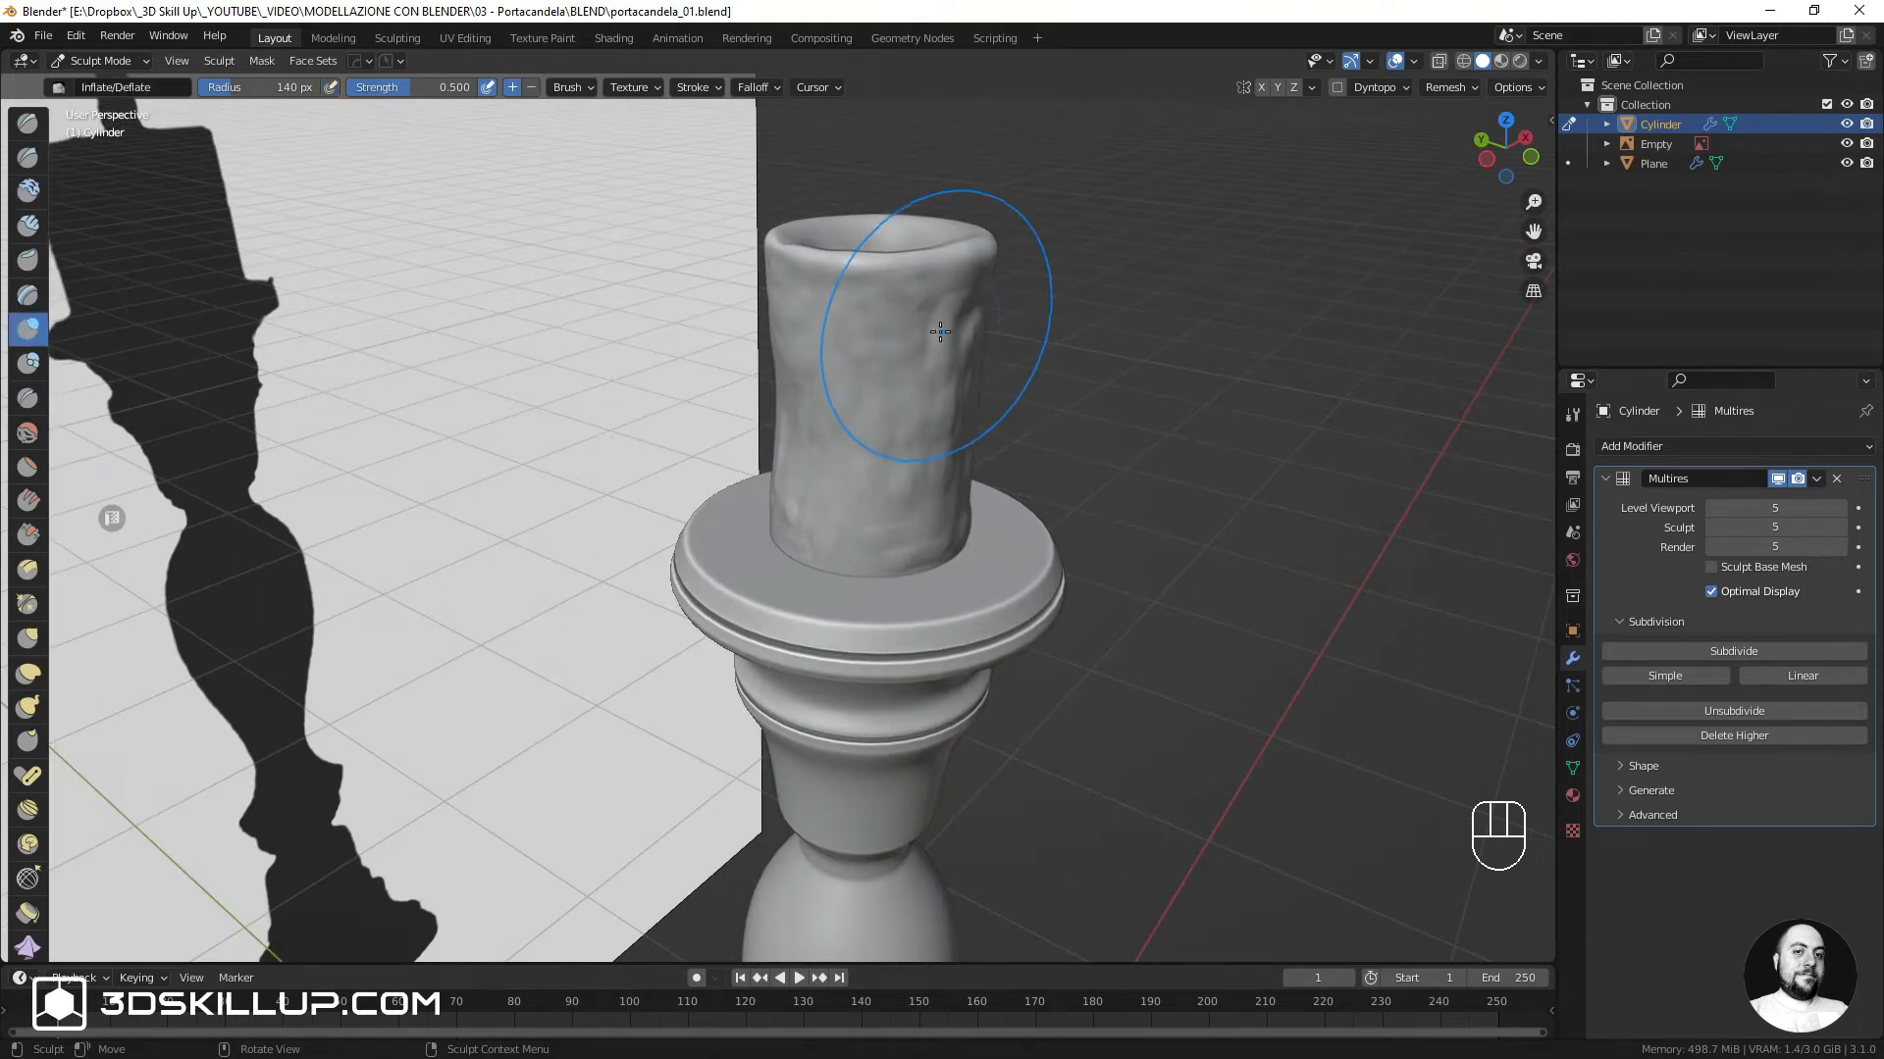
pyautogui.press('f')
pyautogui.click(853, 314)
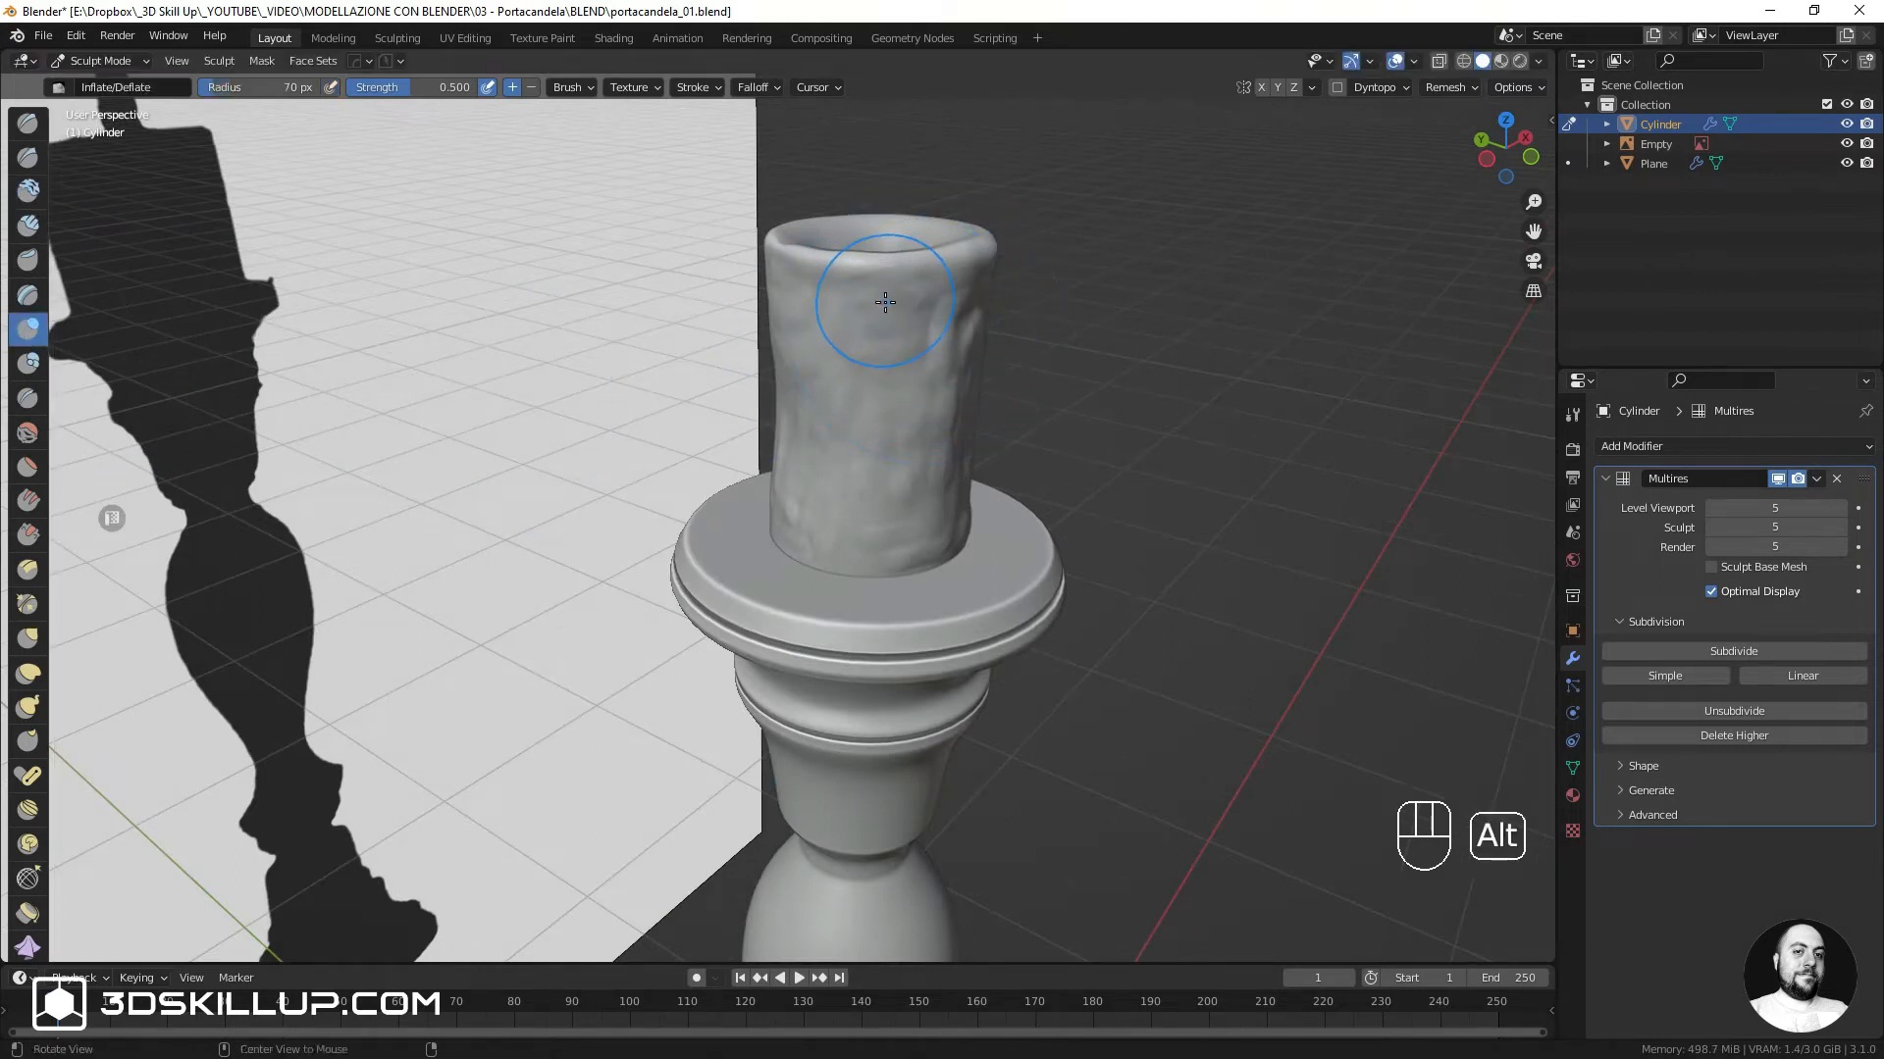
pyautogui.keyDown('ctrl'); pyautogui.moveTo(885, 298); pyautogui.dragTo(892, 250, button='middle'); pyautogui.keyUp('ctrl')
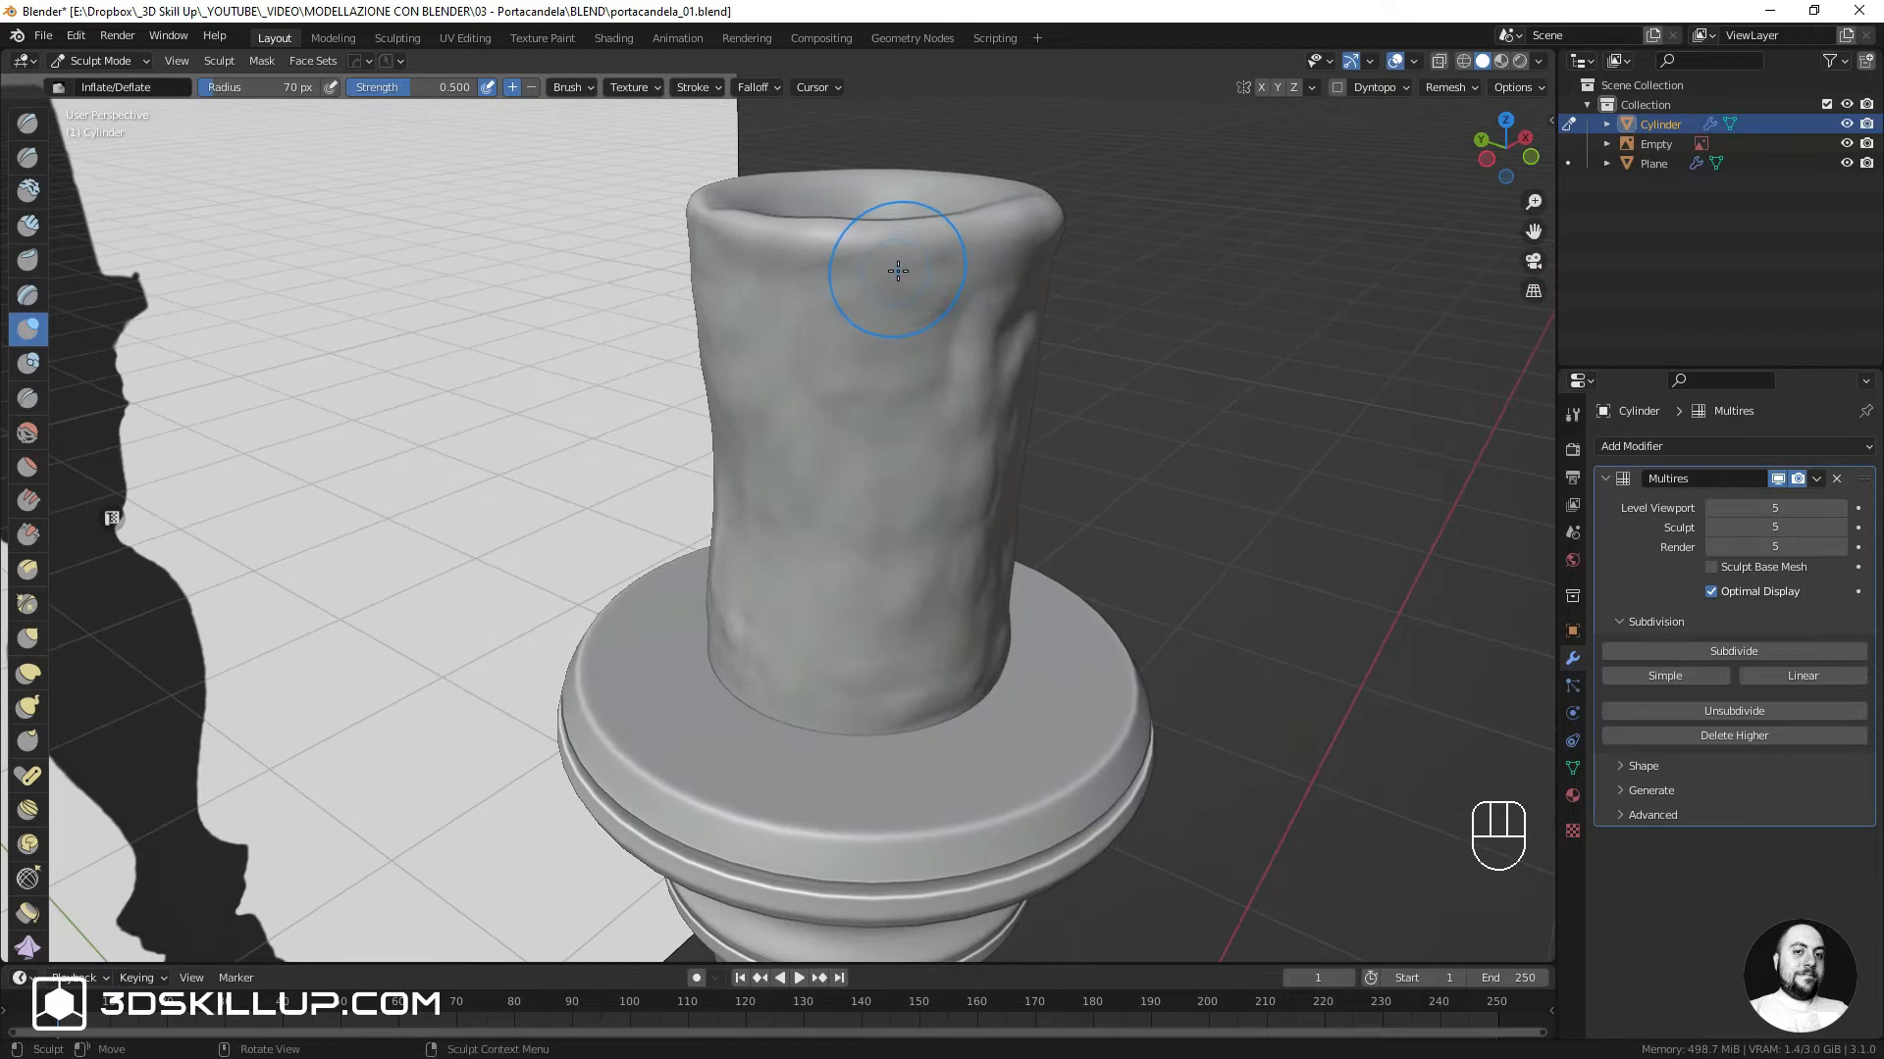
pyautogui.press('f')
pyautogui.click(874, 270)
pyautogui.press('f')
pyautogui.click(874, 274)
pyautogui.press('f')
pyautogui.click(887, 255)
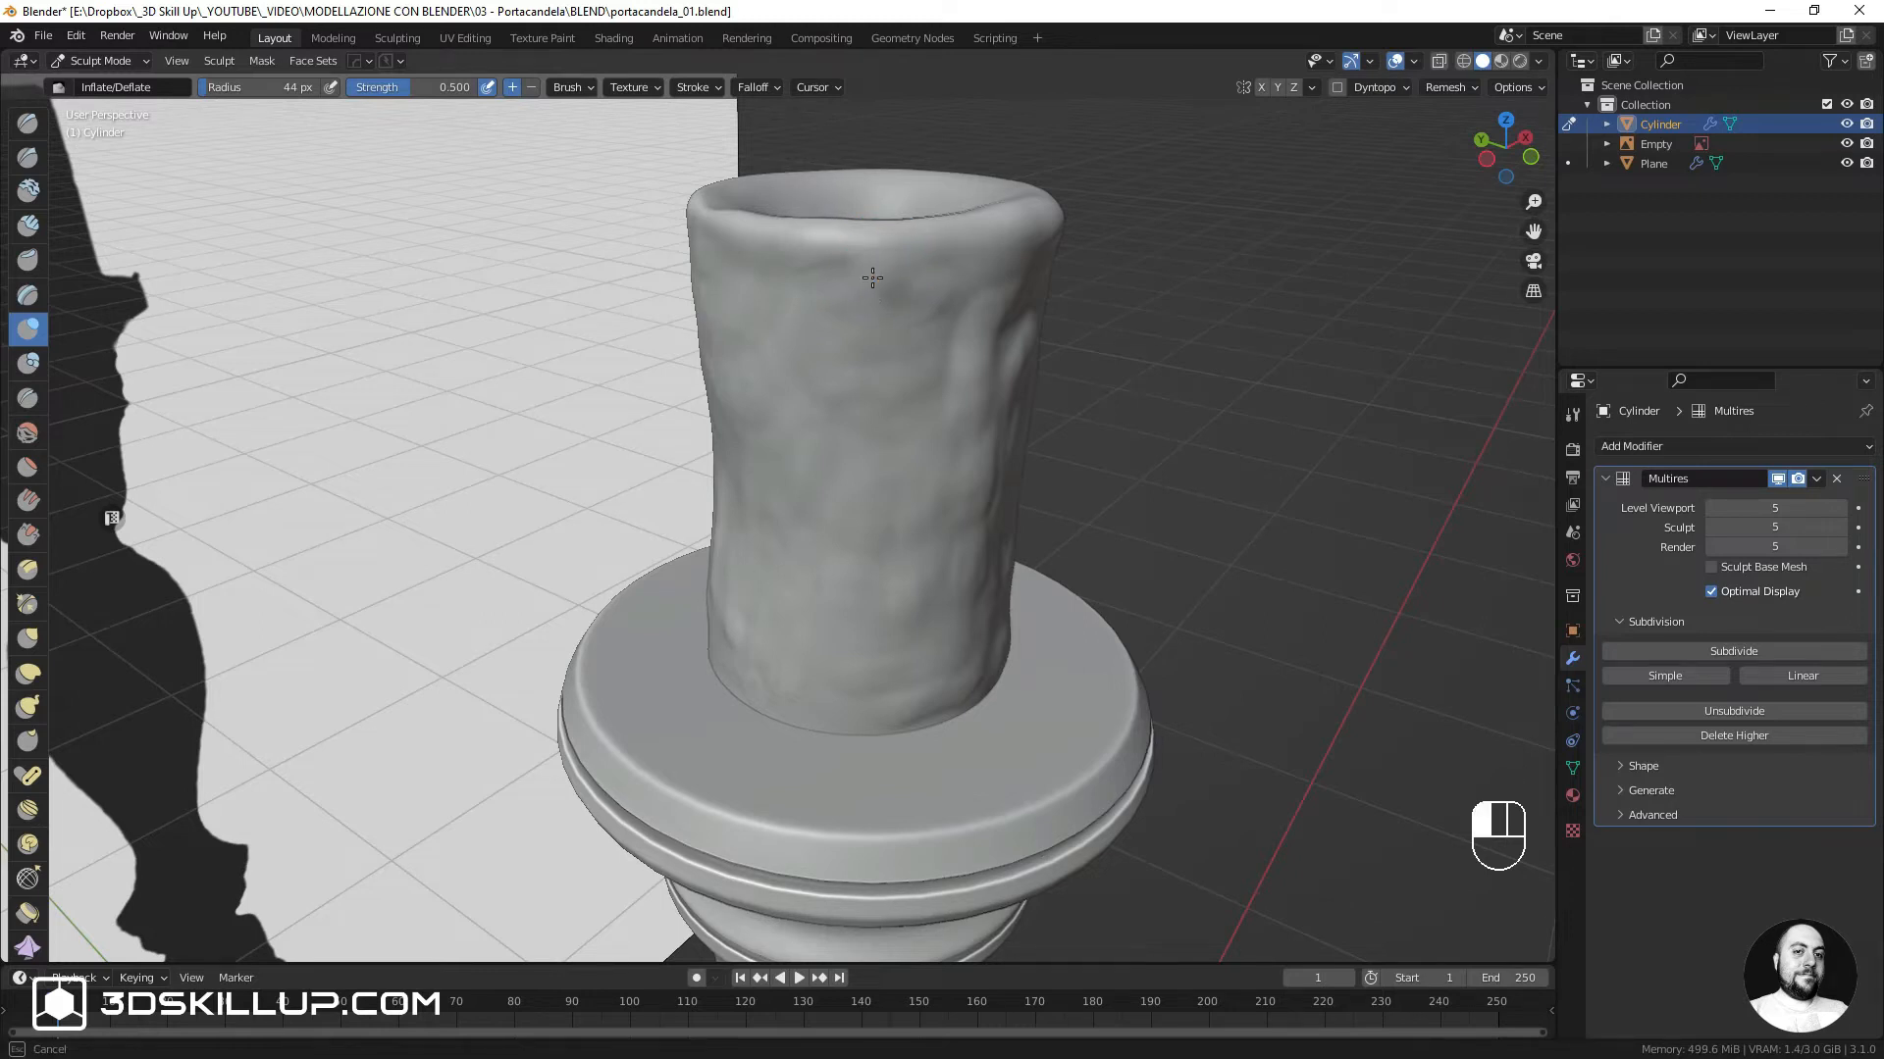
pyautogui.moveTo(872, 279); pyautogui.dragTo(866, 405)
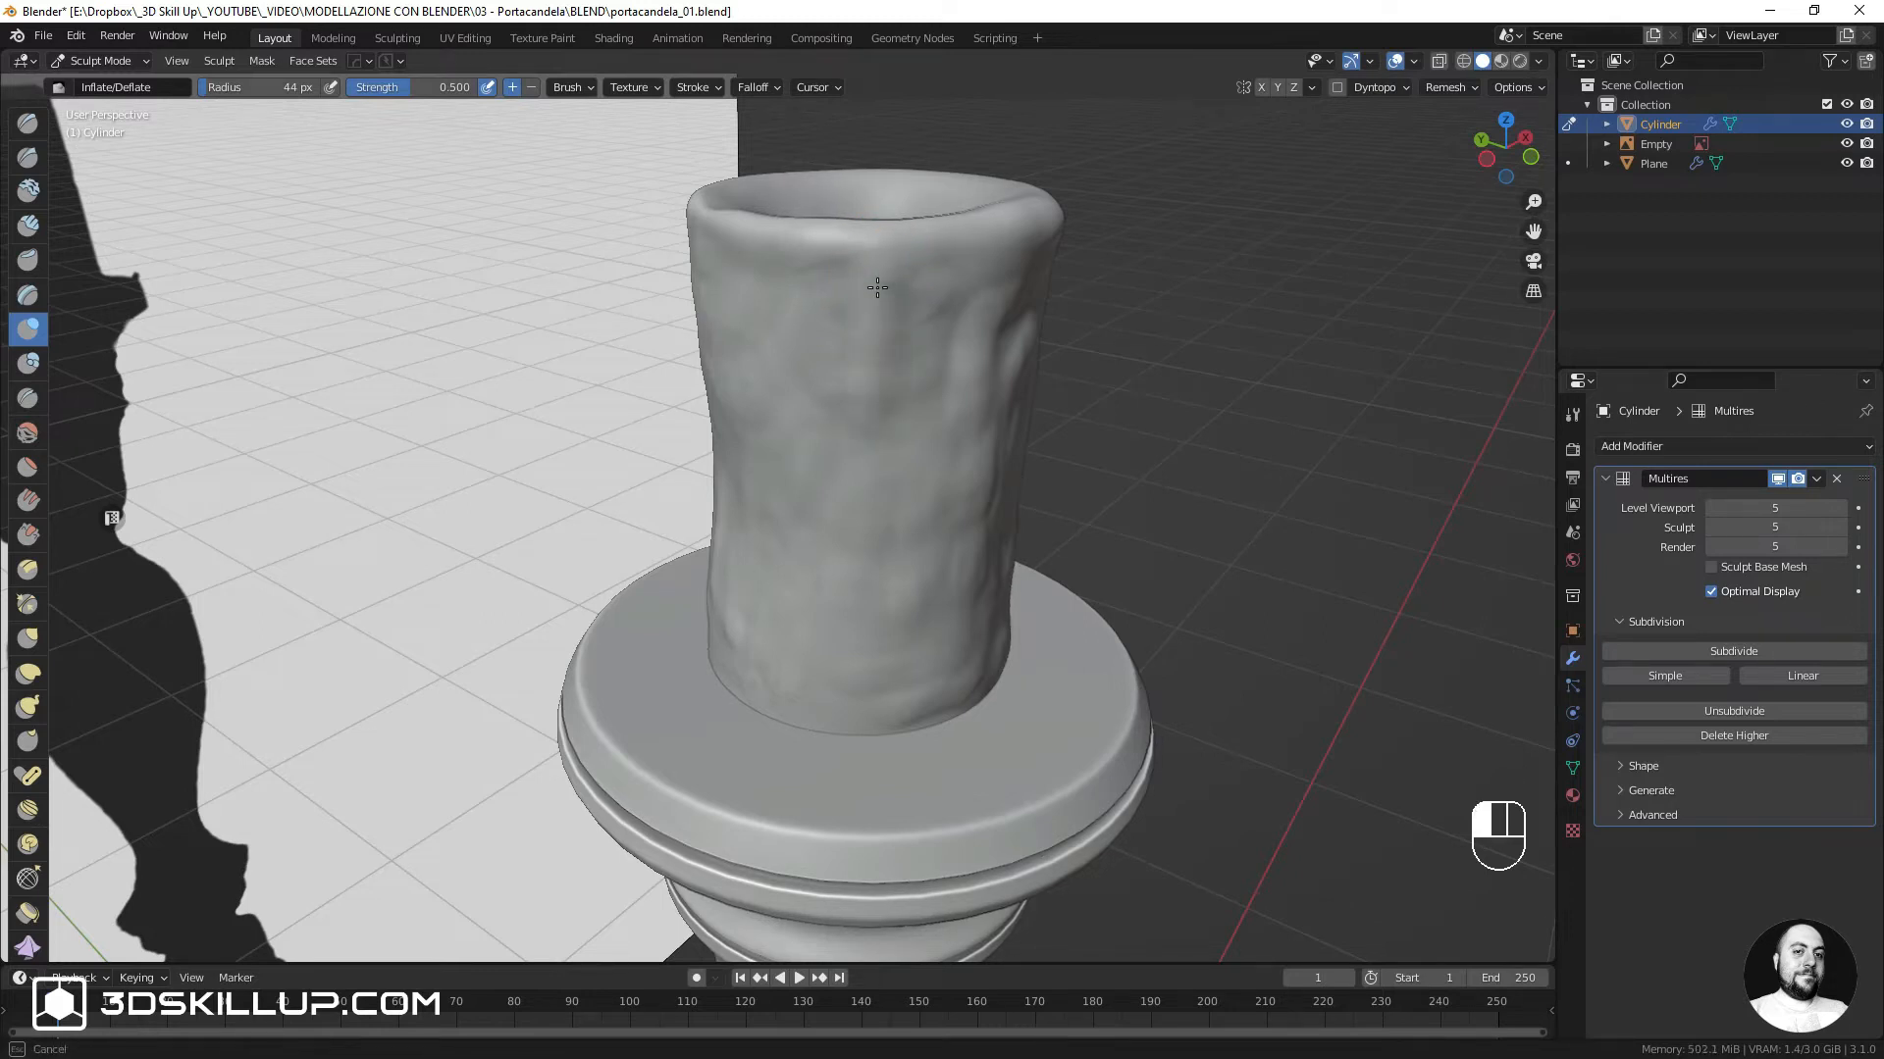
pyautogui.moveTo(873, 302); pyautogui.dragTo(859, 405)
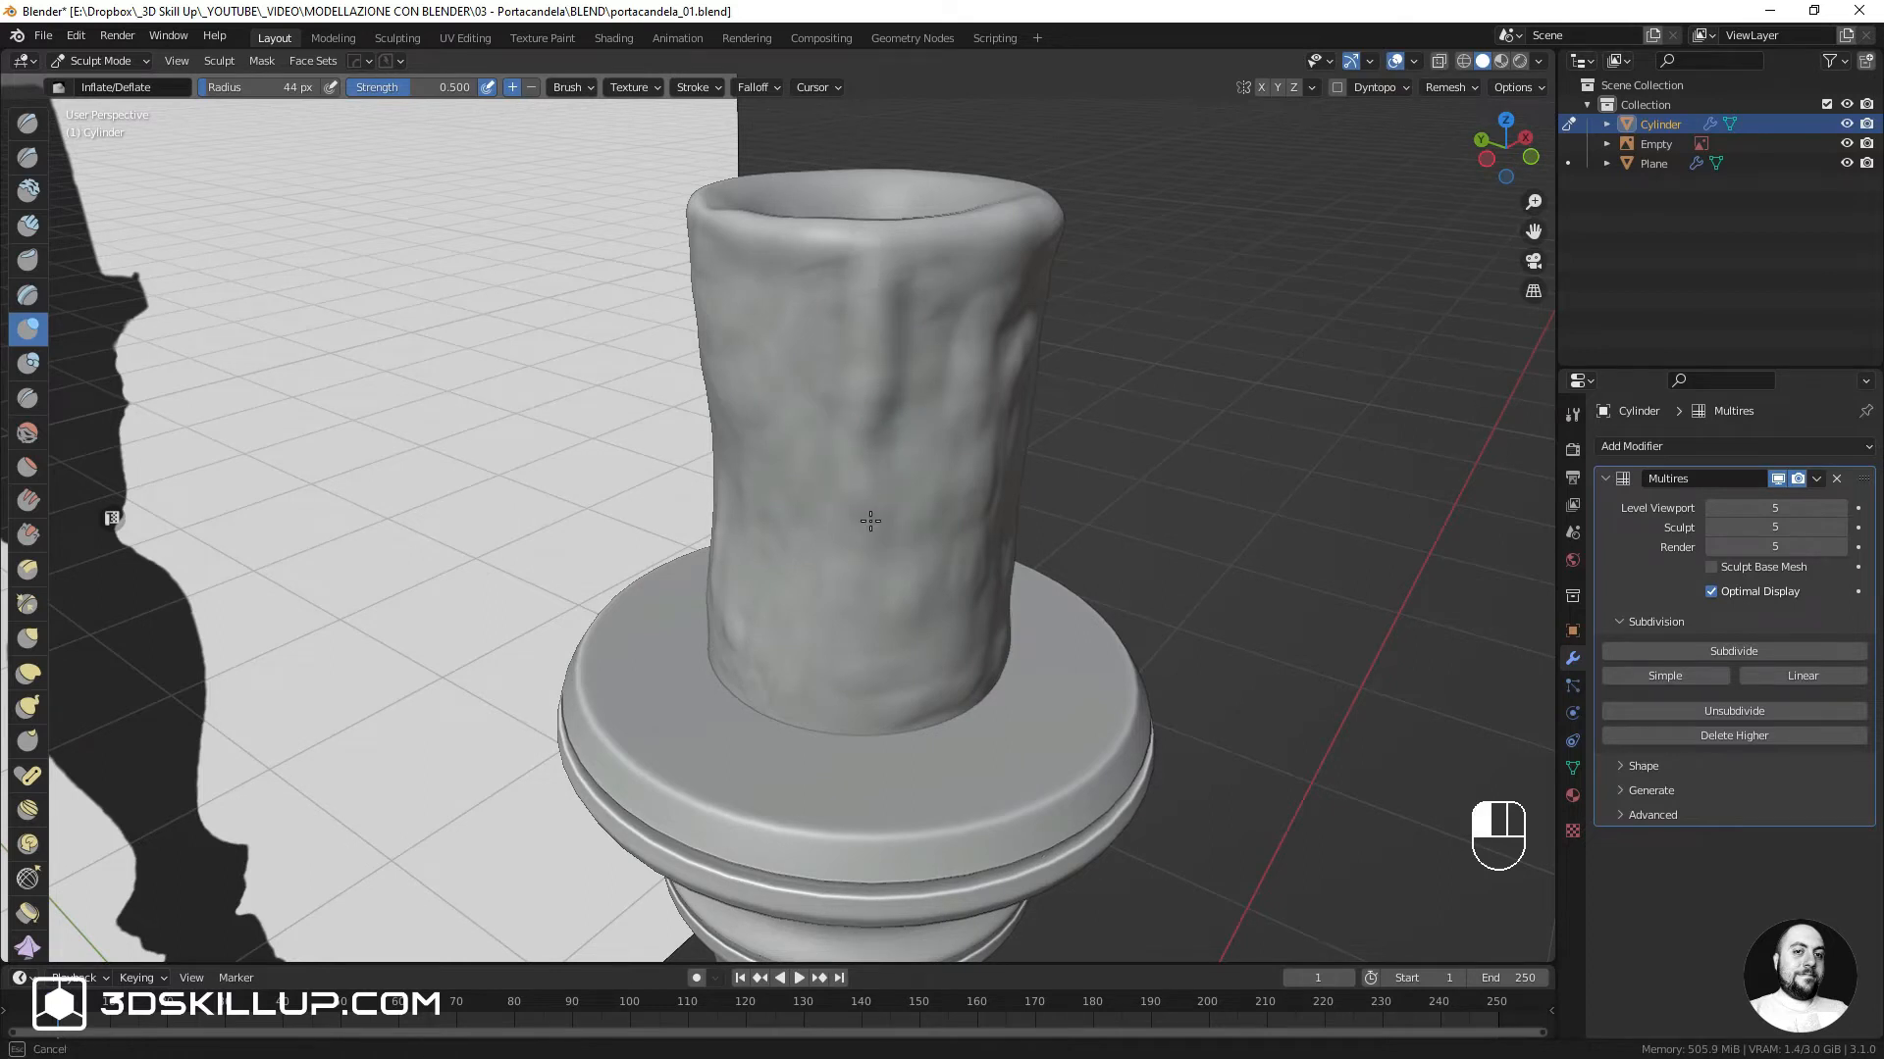
pyautogui.moveTo(870, 521); pyautogui.dragTo(877, 521)
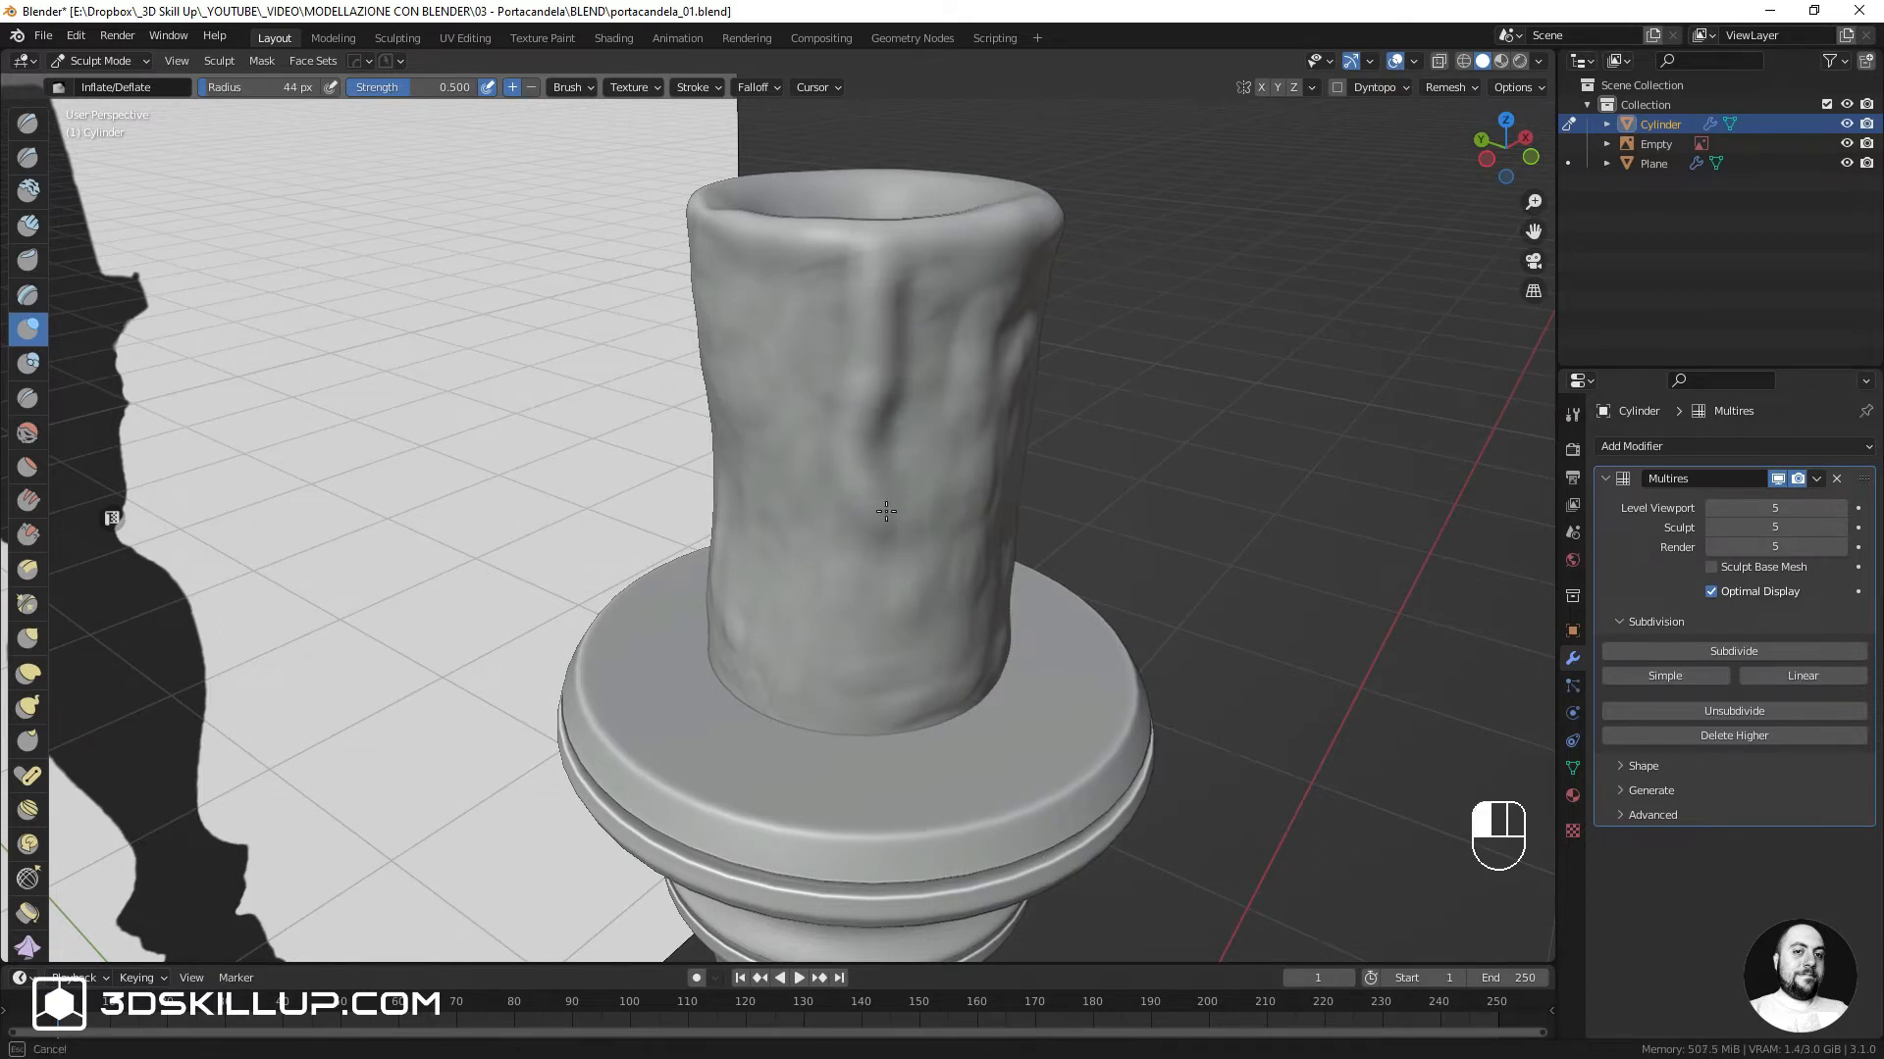
pyautogui.moveTo(881, 277)
pyautogui.mouseDown()
pyautogui.moveTo(840, 449)
pyautogui.moveTo(876, 567)
pyautogui.mouseUp()
# Enlarge the Inflate/Deflate brush to 68 px and thicken the drip, swelling its lower end into a round drop
pyautogui.press('f')
pyautogui.click(907, 545)
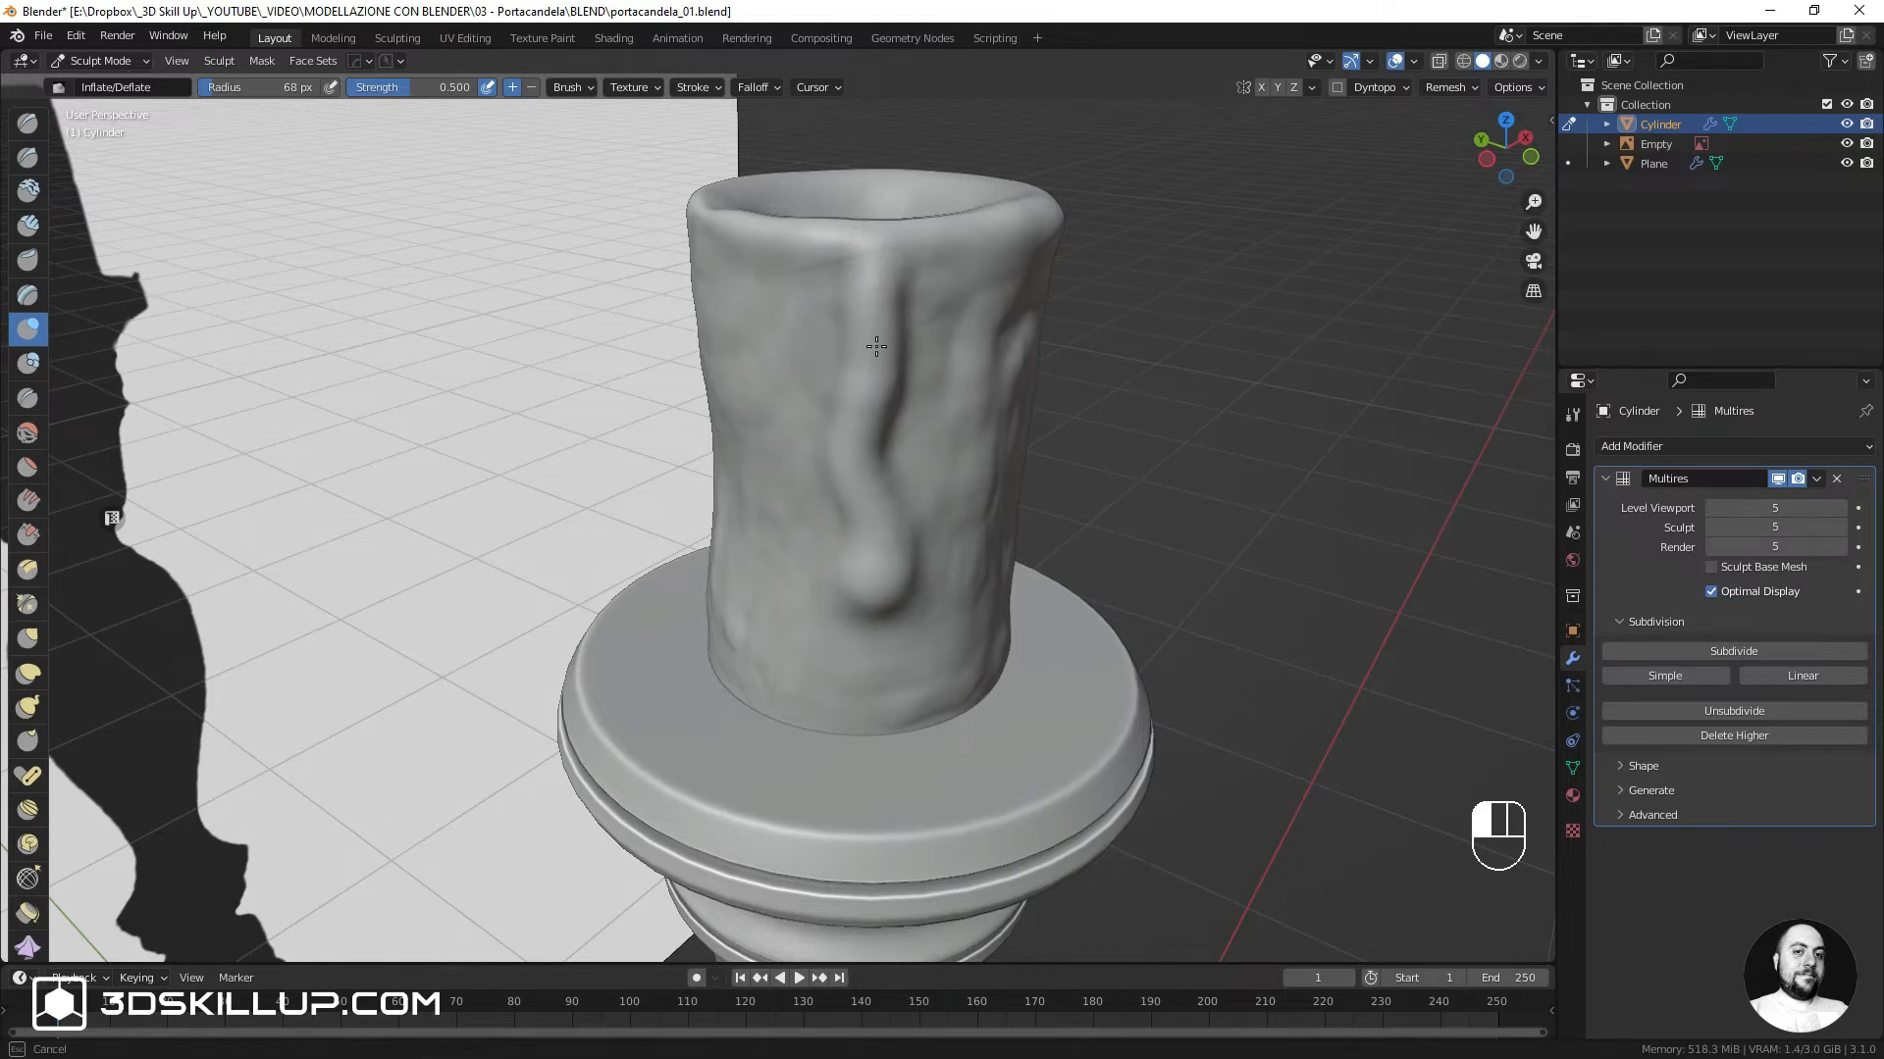
pyautogui.moveTo(876, 347); pyautogui.dragTo(875, 351)
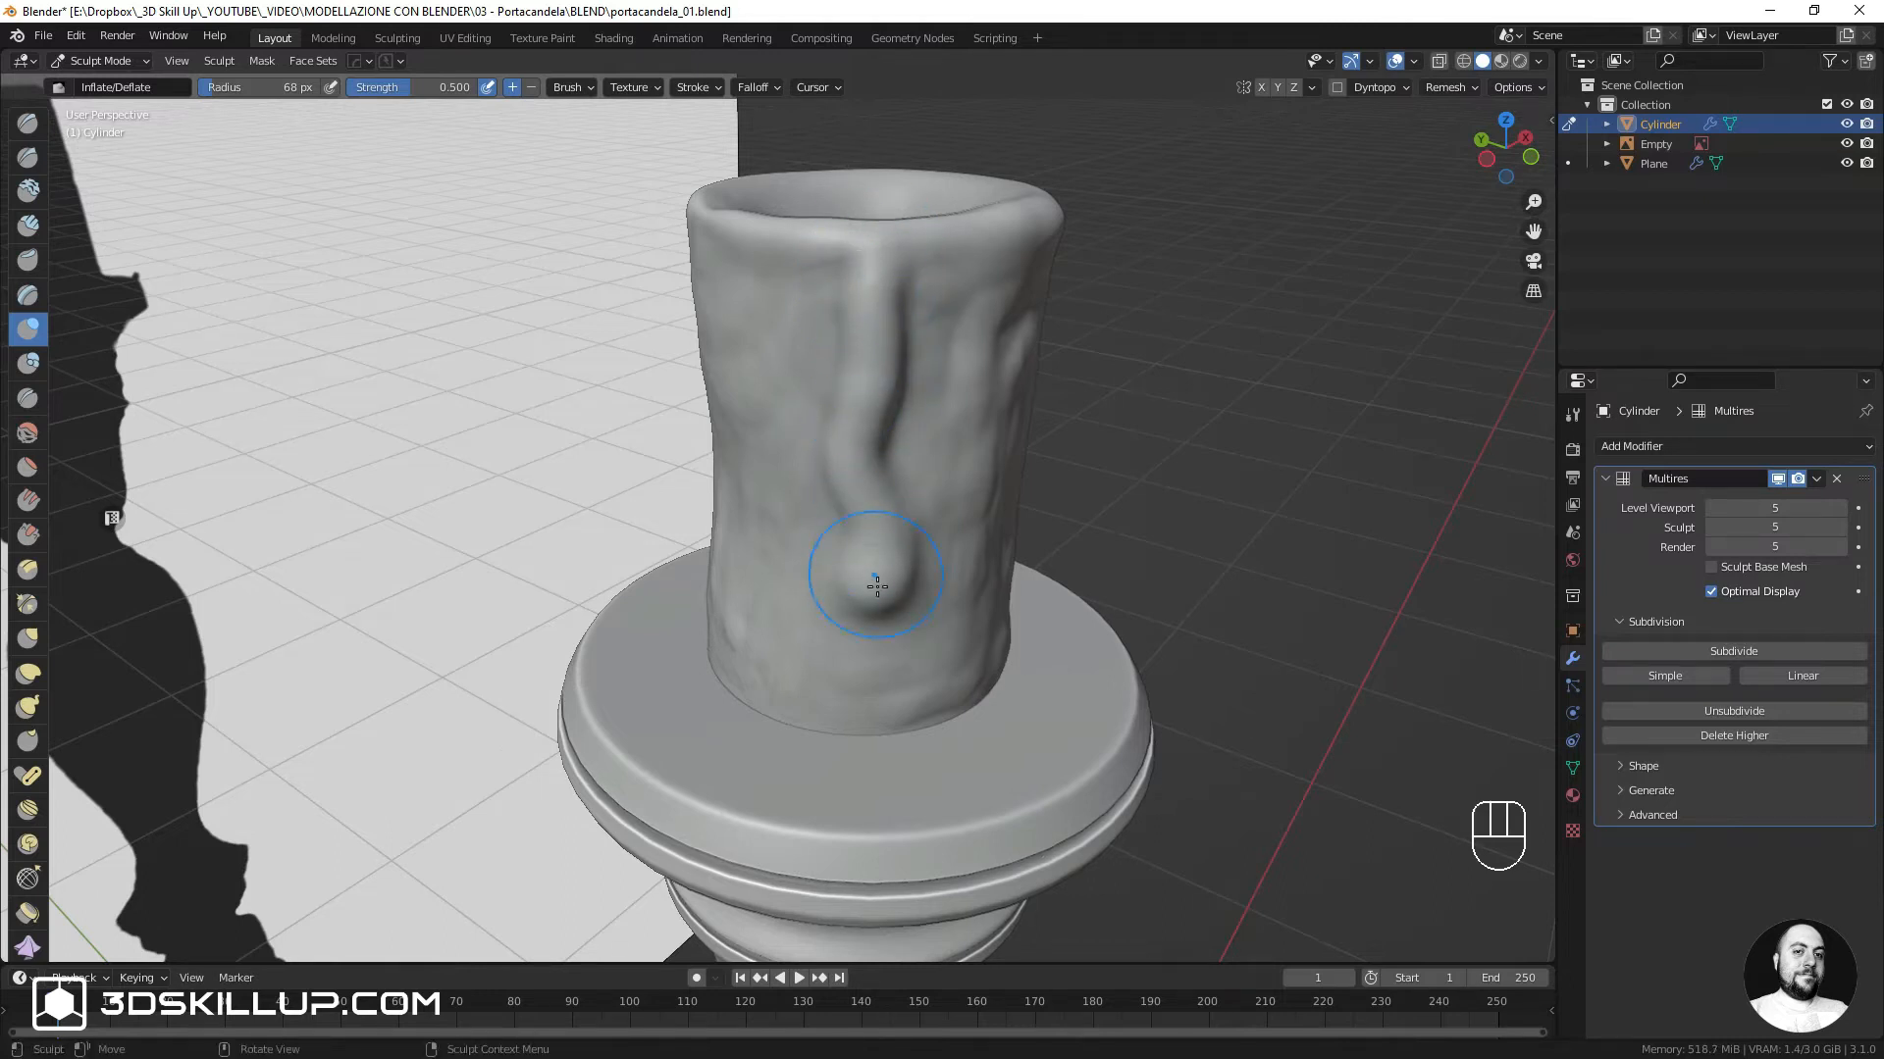
pyautogui.moveTo(858, 260); pyautogui.dragTo(866, 540)
pyautogui.moveTo(864, 554); pyautogui.dragTo(864, 564)
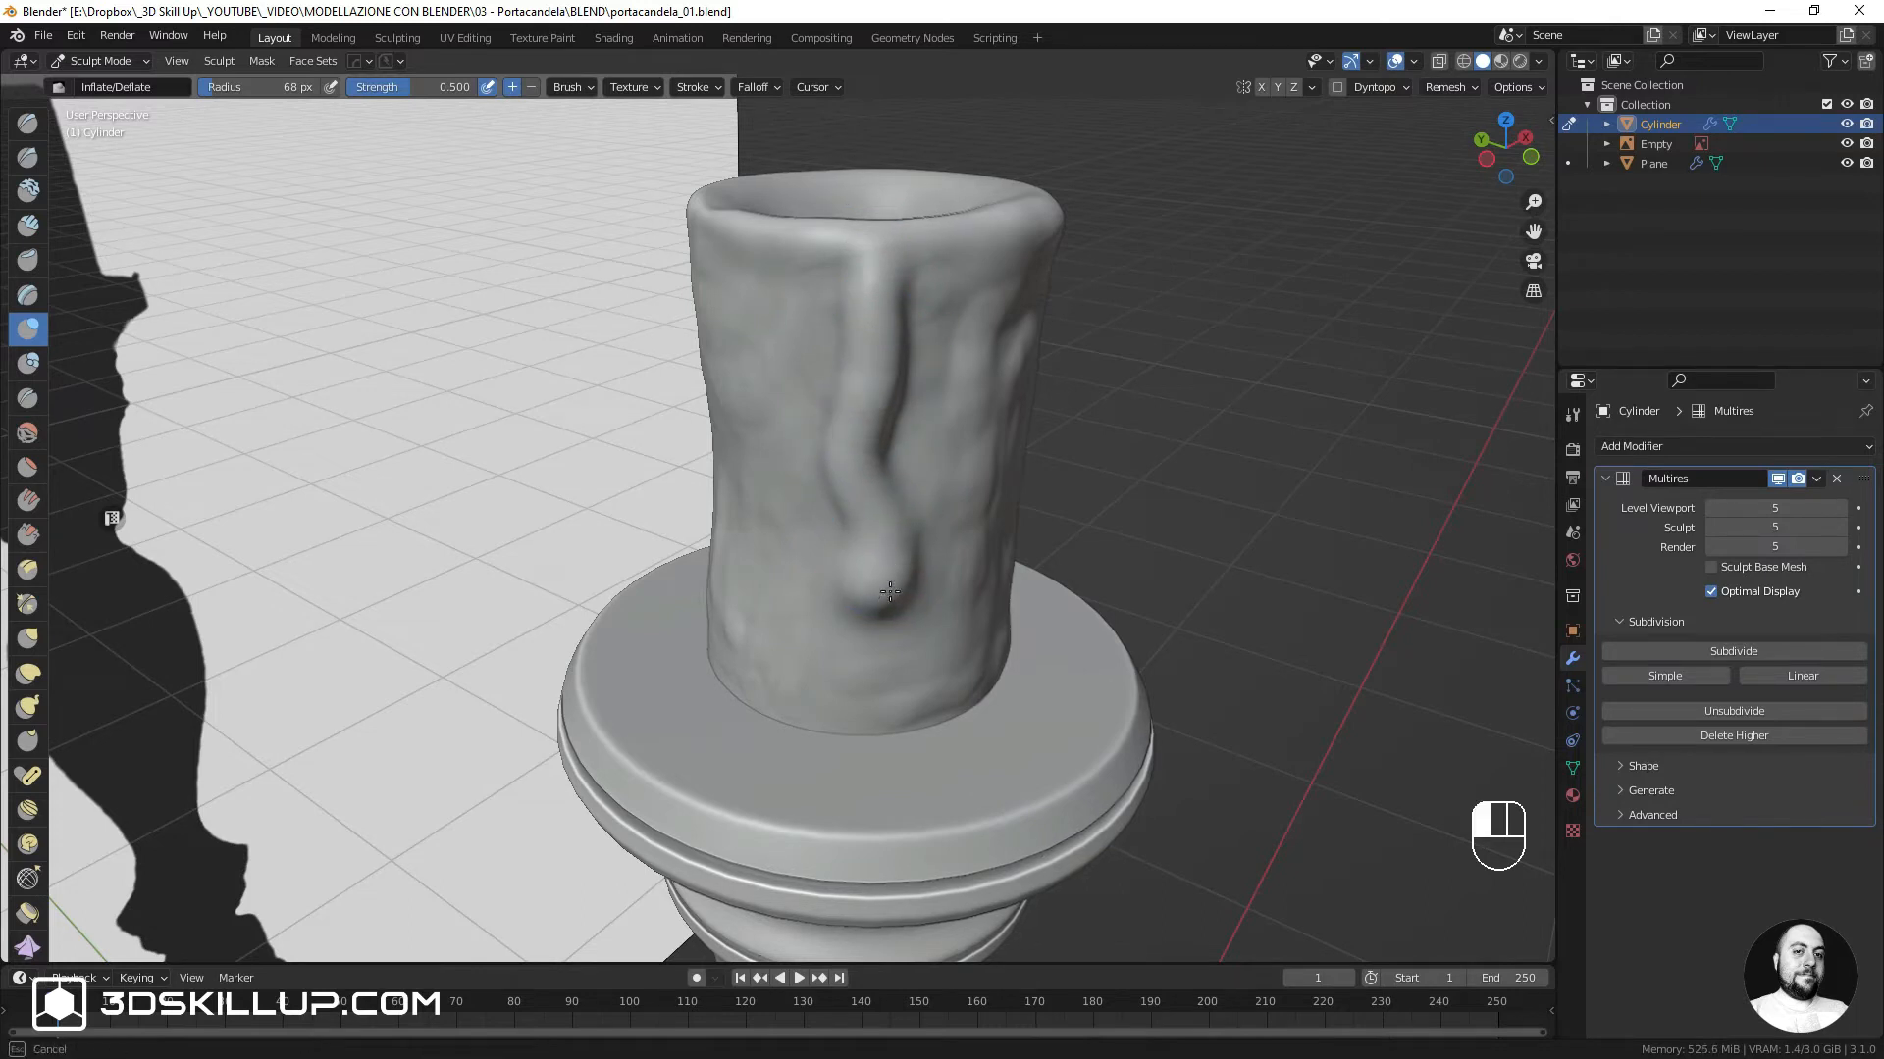
pyautogui.moveTo(903, 307); pyautogui.dragTo(898, 378)
pyautogui.moveTo(865, 417); pyautogui.dragTo(871, 554)
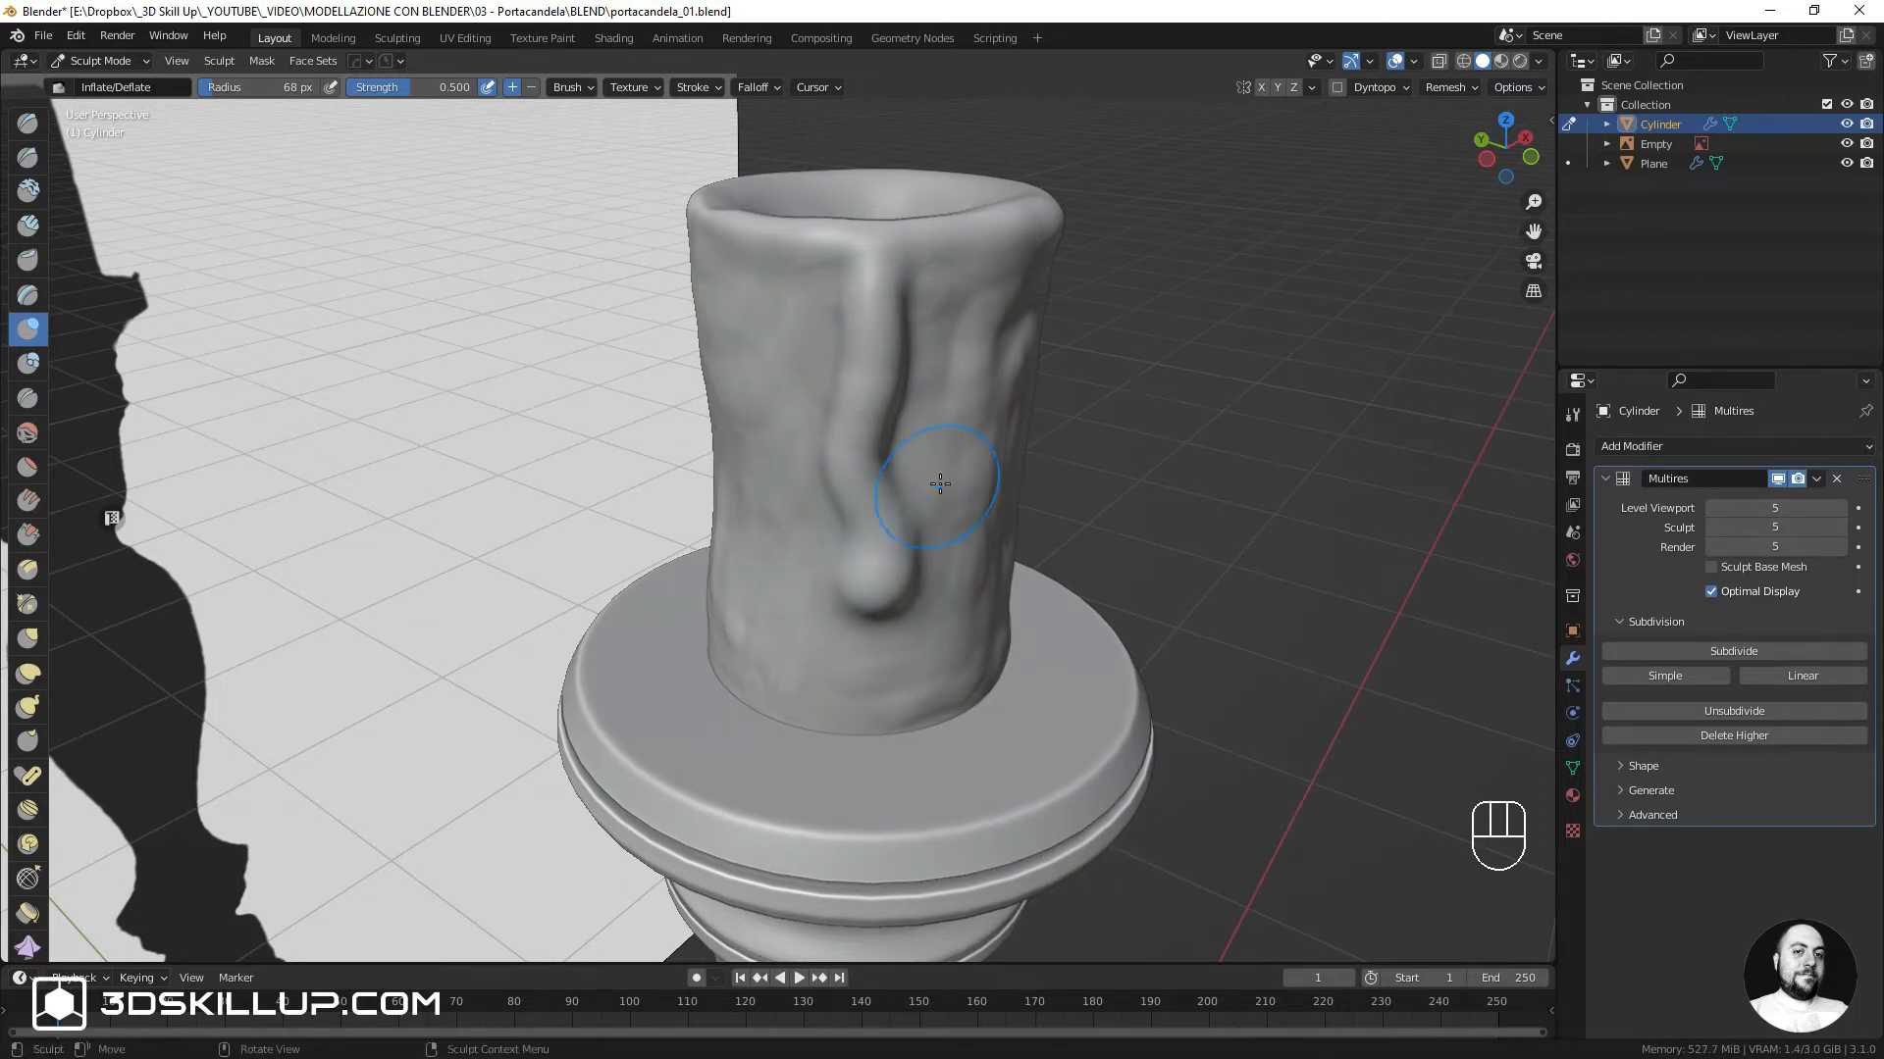
# Carve a crease around the drip's rounded lower end with the Crease brush at 68 px and 0.250 strength
pyautogui.moveTo(934, 519)
pyautogui.keyDown('alt'); pyautogui.mouseDown(button='middle')
pyautogui.moveTo(872, 466)
pyautogui.moveTo(895, 526)
pyautogui.mouseUp(button='middle'); pyautogui.keyUp('alt')
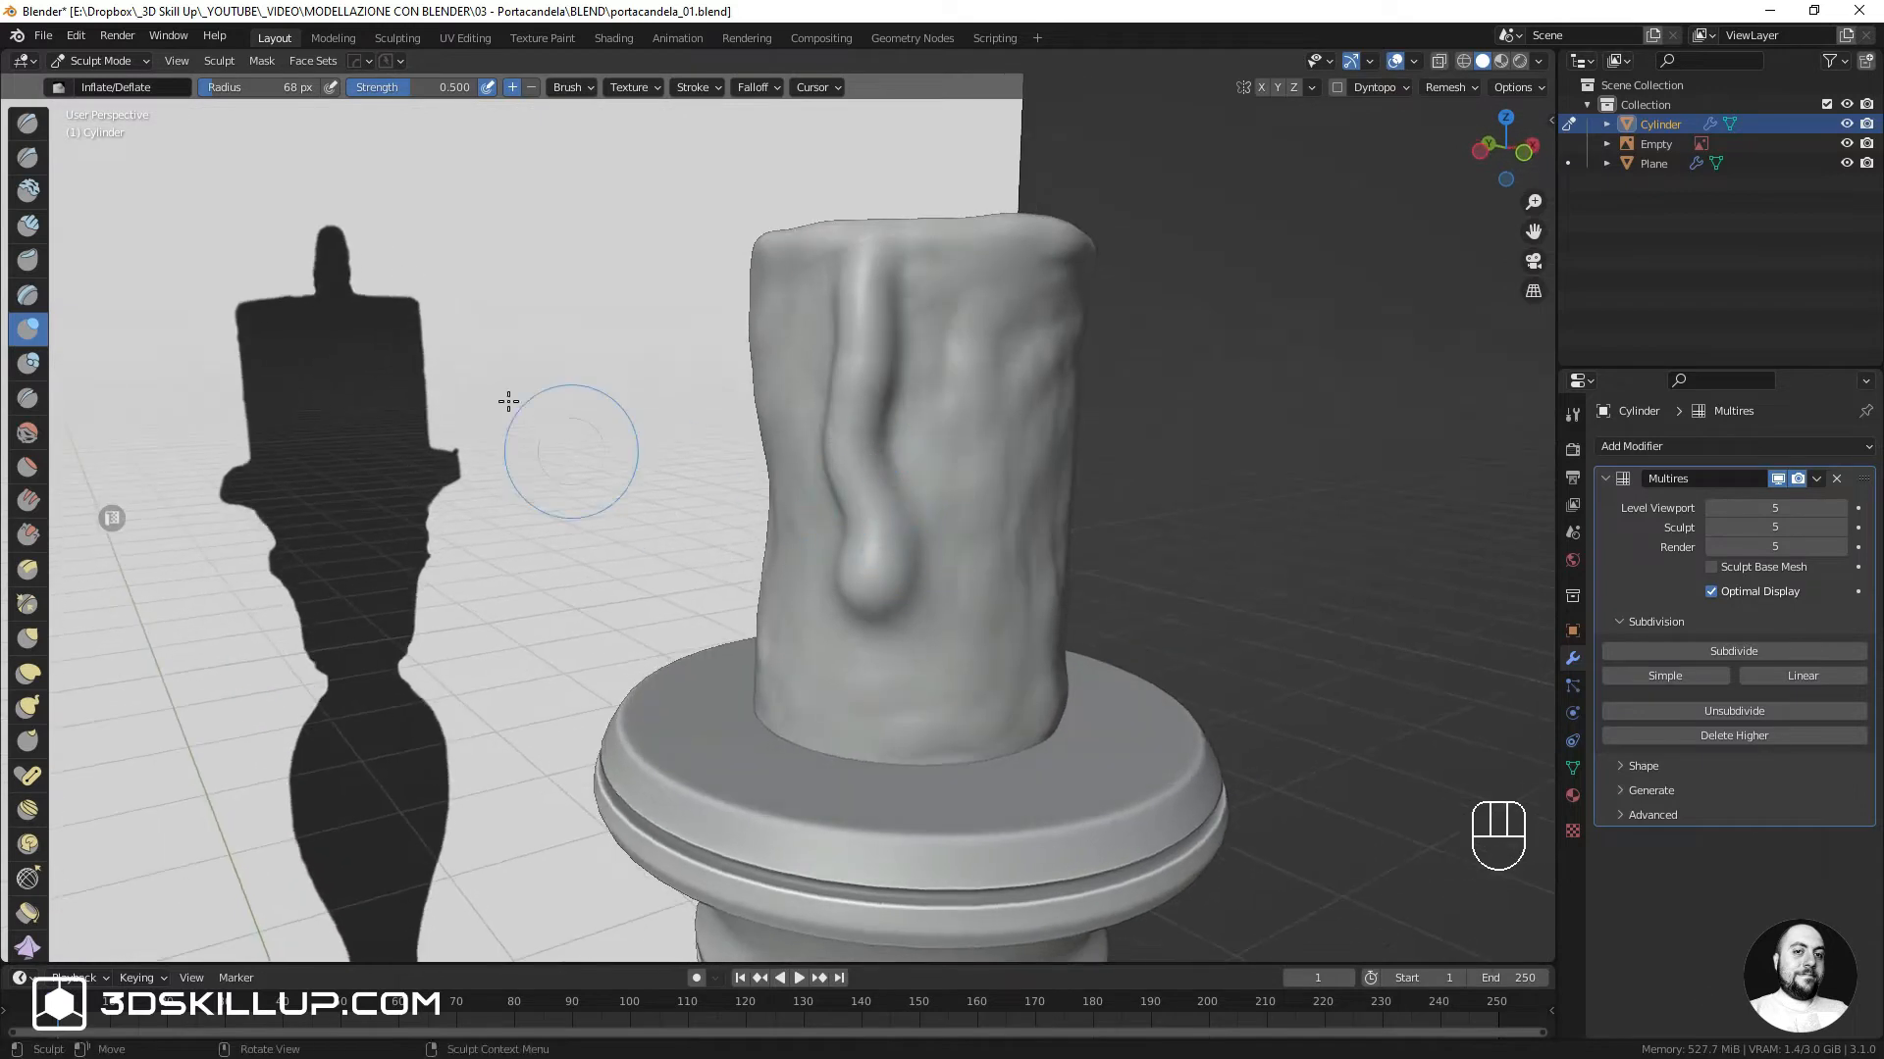
pyautogui.click(27, 398)
pyautogui.moveTo(912, 594)
pyautogui.mouseDown()
pyautogui.moveTo(878, 628)
pyautogui.moveTo(822, 622)
pyautogui.mouseUp()
pyautogui.keyDown('alt'); pyautogui.moveTo(816, 624); pyautogui.dragTo(913, 618, button='middle'); pyautogui.keyUp('alt')
pyautogui.moveTo(907, 612)
pyautogui.mouseDown()
pyautogui.moveTo(850, 620)
pyautogui.moveTo(841, 582)
pyautogui.mouseUp()
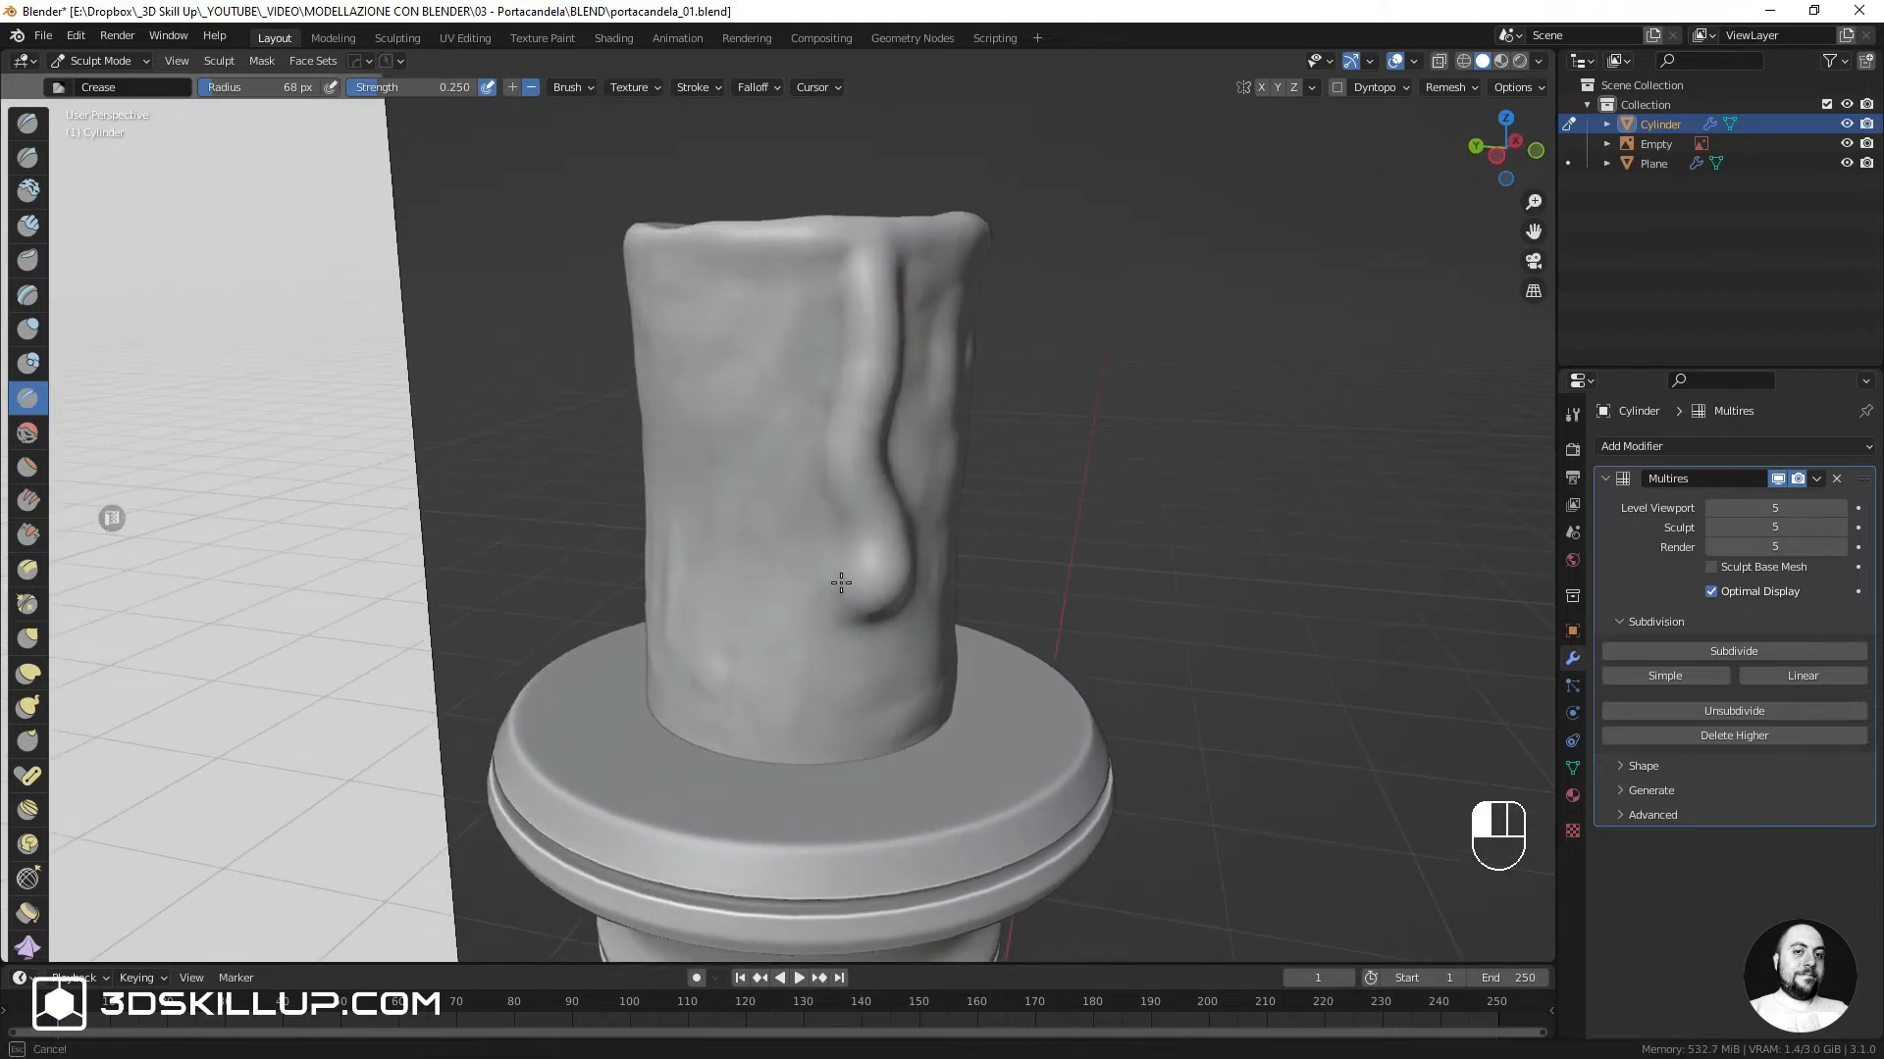
pyautogui.keyDown('alt'); pyautogui.moveTo(840, 583); pyautogui.dragTo(828, 605, button='middle'); pyautogui.keyUp('alt')
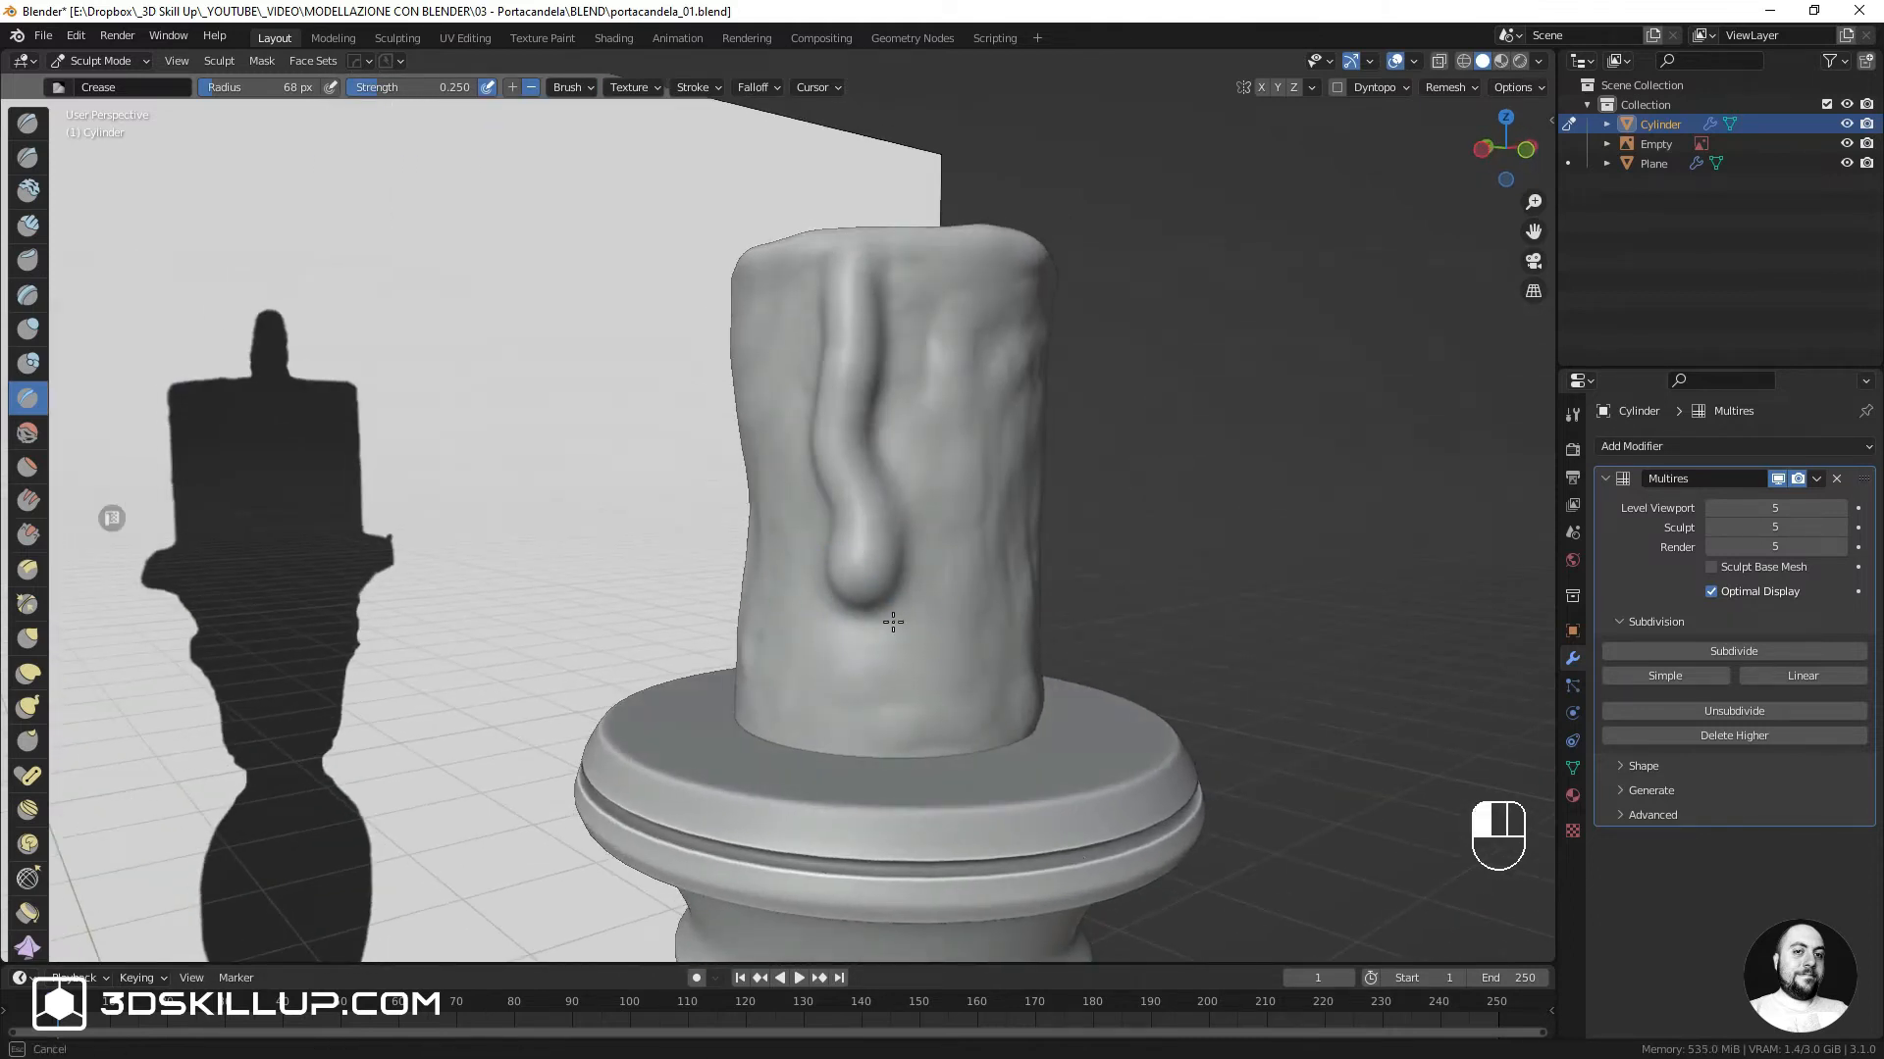
pyautogui.keyDown('alt'); pyautogui.moveTo(820, 589); pyautogui.dragTo(849, 569, button='middle'); pyautogui.keyUp('alt')
pyautogui.moveTo(847, 534); pyautogui.dragTo(834, 576)
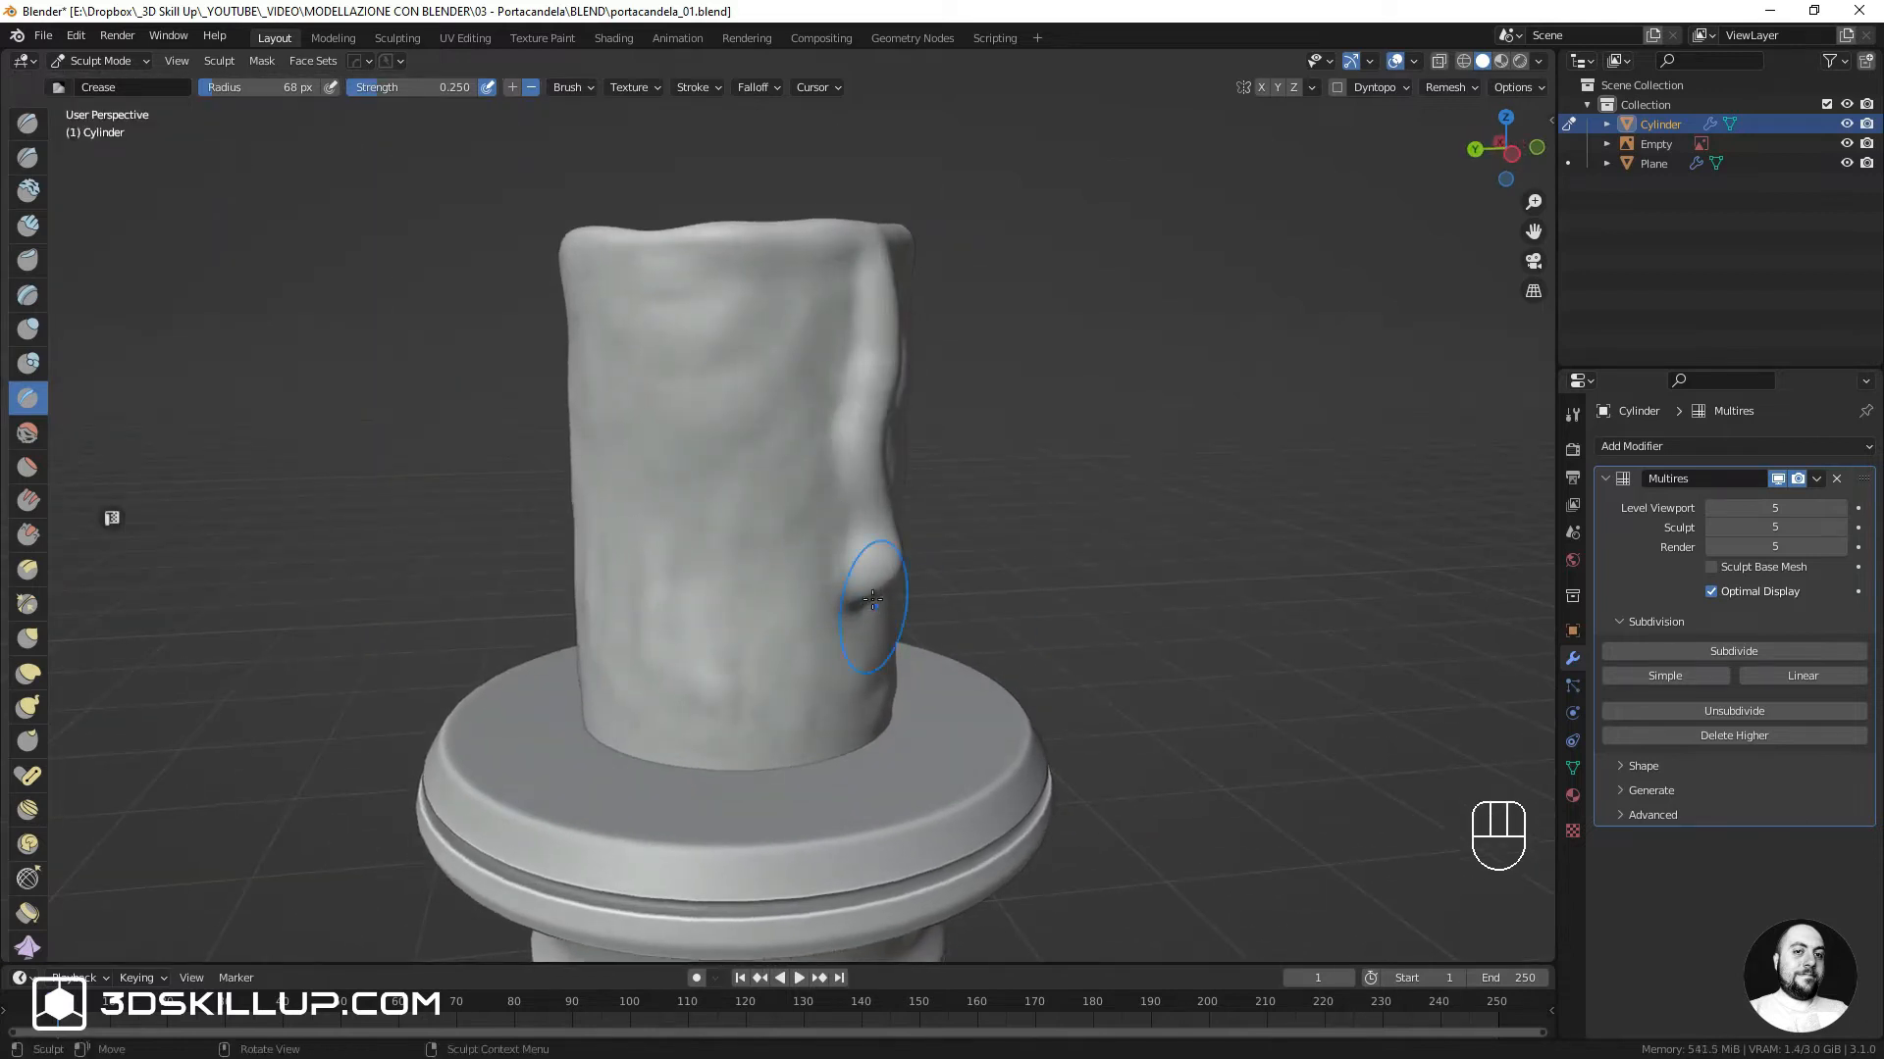
pyautogui.keyDown('alt'); pyautogui.moveTo(869, 576); pyautogui.dragTo(740, 572, button='middle'); pyautogui.keyUp('alt')
pyautogui.moveTo(834, 594)
pyautogui.mouseDown()
pyautogui.moveTo(824, 580)
pyautogui.moveTo(863, 612)
pyautogui.mouseUp()
pyautogui.keyDown('alt'); pyautogui.moveTo(920, 558); pyautogui.dragTo(897, 614, button='middle'); pyautogui.keyUp('alt')
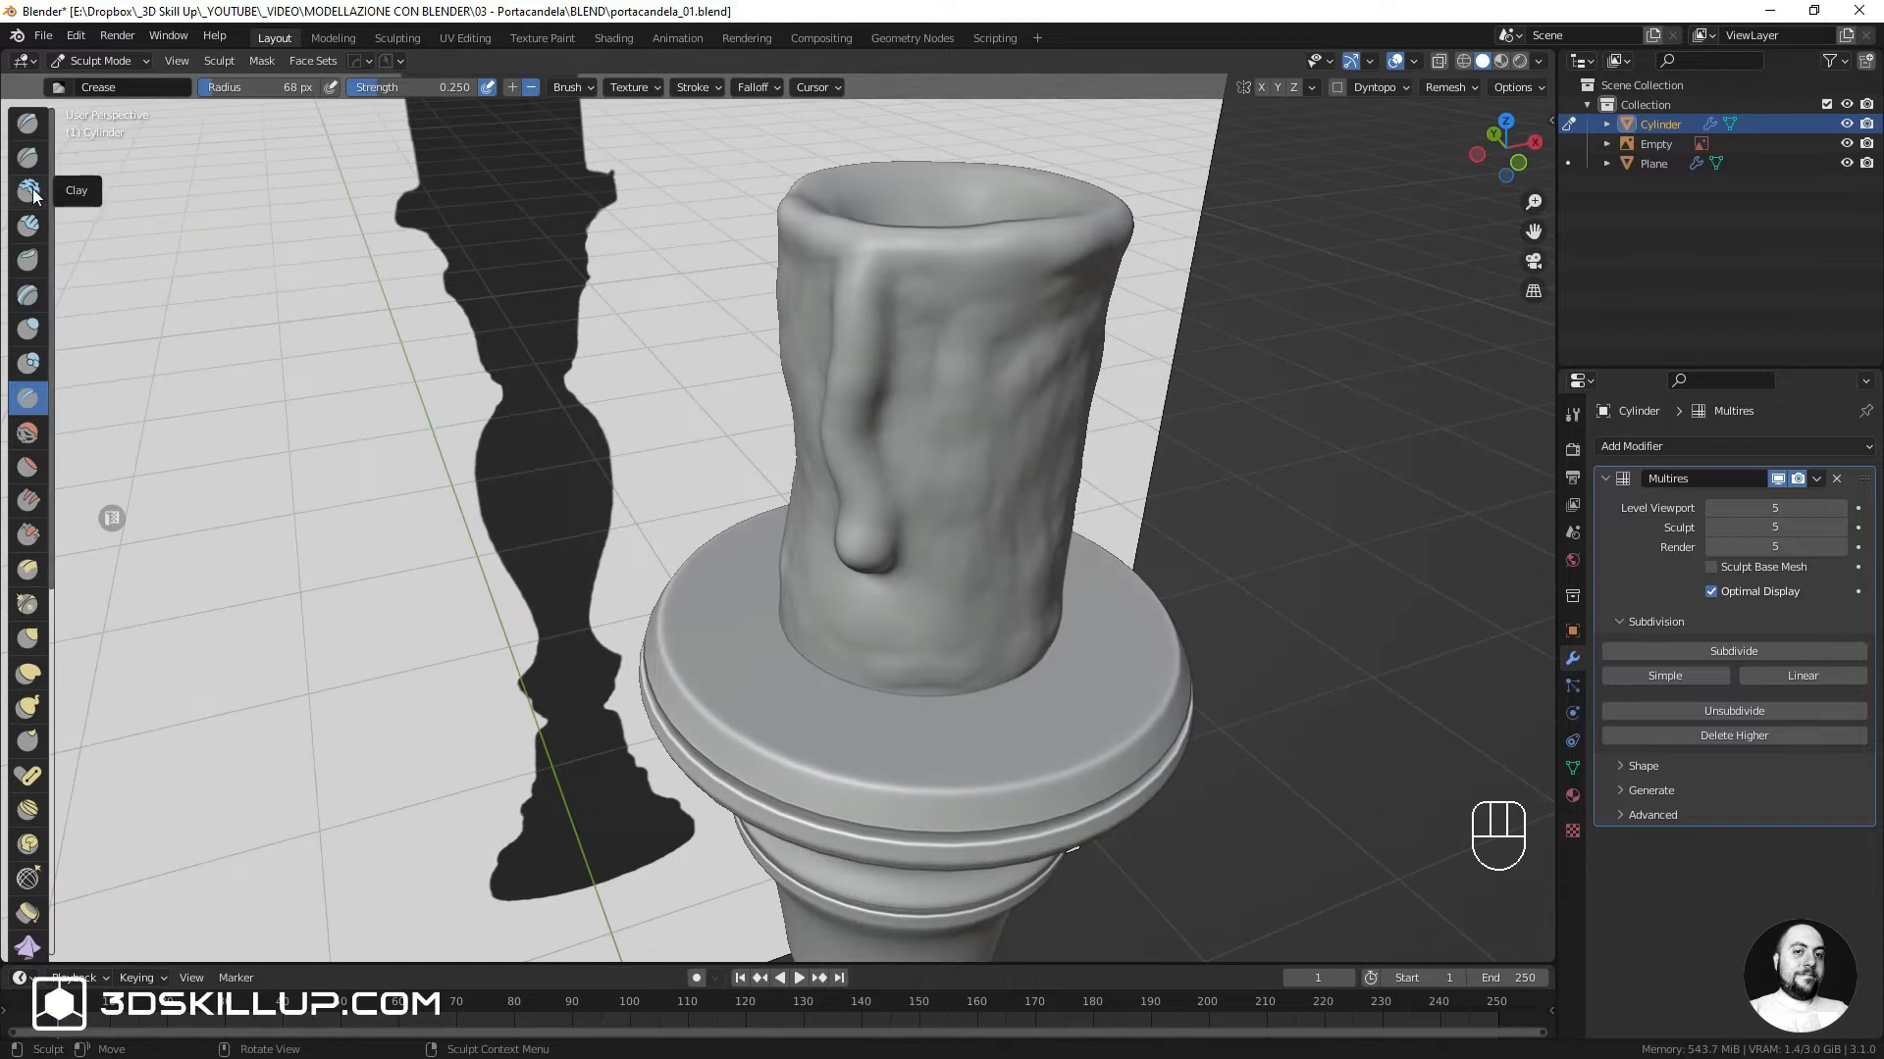
# Pare down the upper part of the drip with inverted Clay strokes at a 68 px radius
pyautogui.click(33, 193)
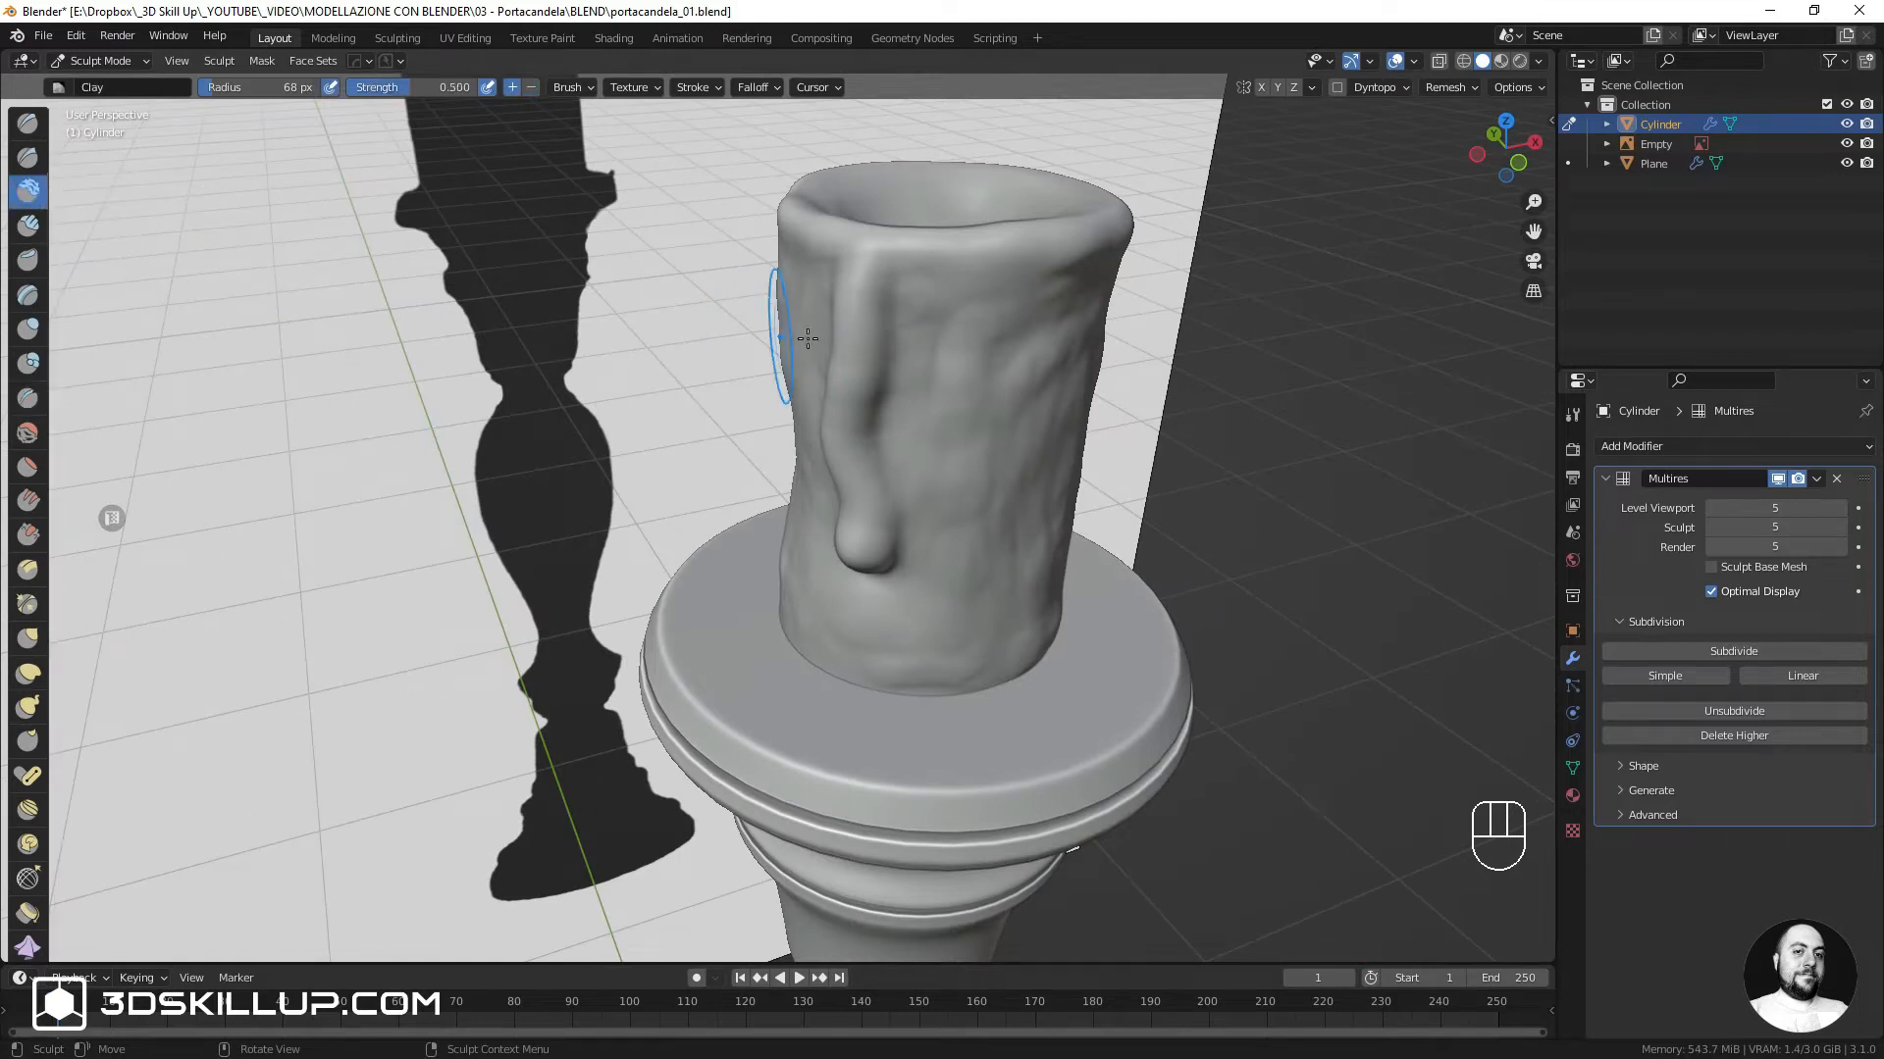
pyautogui.moveTo(862, 297)
pyautogui.keyDown('ctrl'); pyautogui.mouseDown()
pyautogui.moveTo(851, 316)
pyautogui.moveTo(867, 284)
pyautogui.mouseUp(); pyautogui.keyUp('ctrl')
pyautogui.keyDown('ctrl'); pyautogui.moveTo(864, 282); pyautogui.dragTo(849, 324); pyautogui.keyUp('ctrl')
pyautogui.keyDown('alt'); pyautogui.moveTo(849, 322); pyautogui.dragTo(1007, 316, button='middle'); pyautogui.keyUp('alt')
pyautogui.keyDown('ctrl'); pyautogui.moveTo(822, 276); pyautogui.dragTo(844, 375); pyautogui.keyUp('ctrl')
pyautogui.keyDown('alt'); pyautogui.moveTo(883, 345); pyautogui.dragTo(791, 320, button='middle'); pyautogui.keyUp('alt')
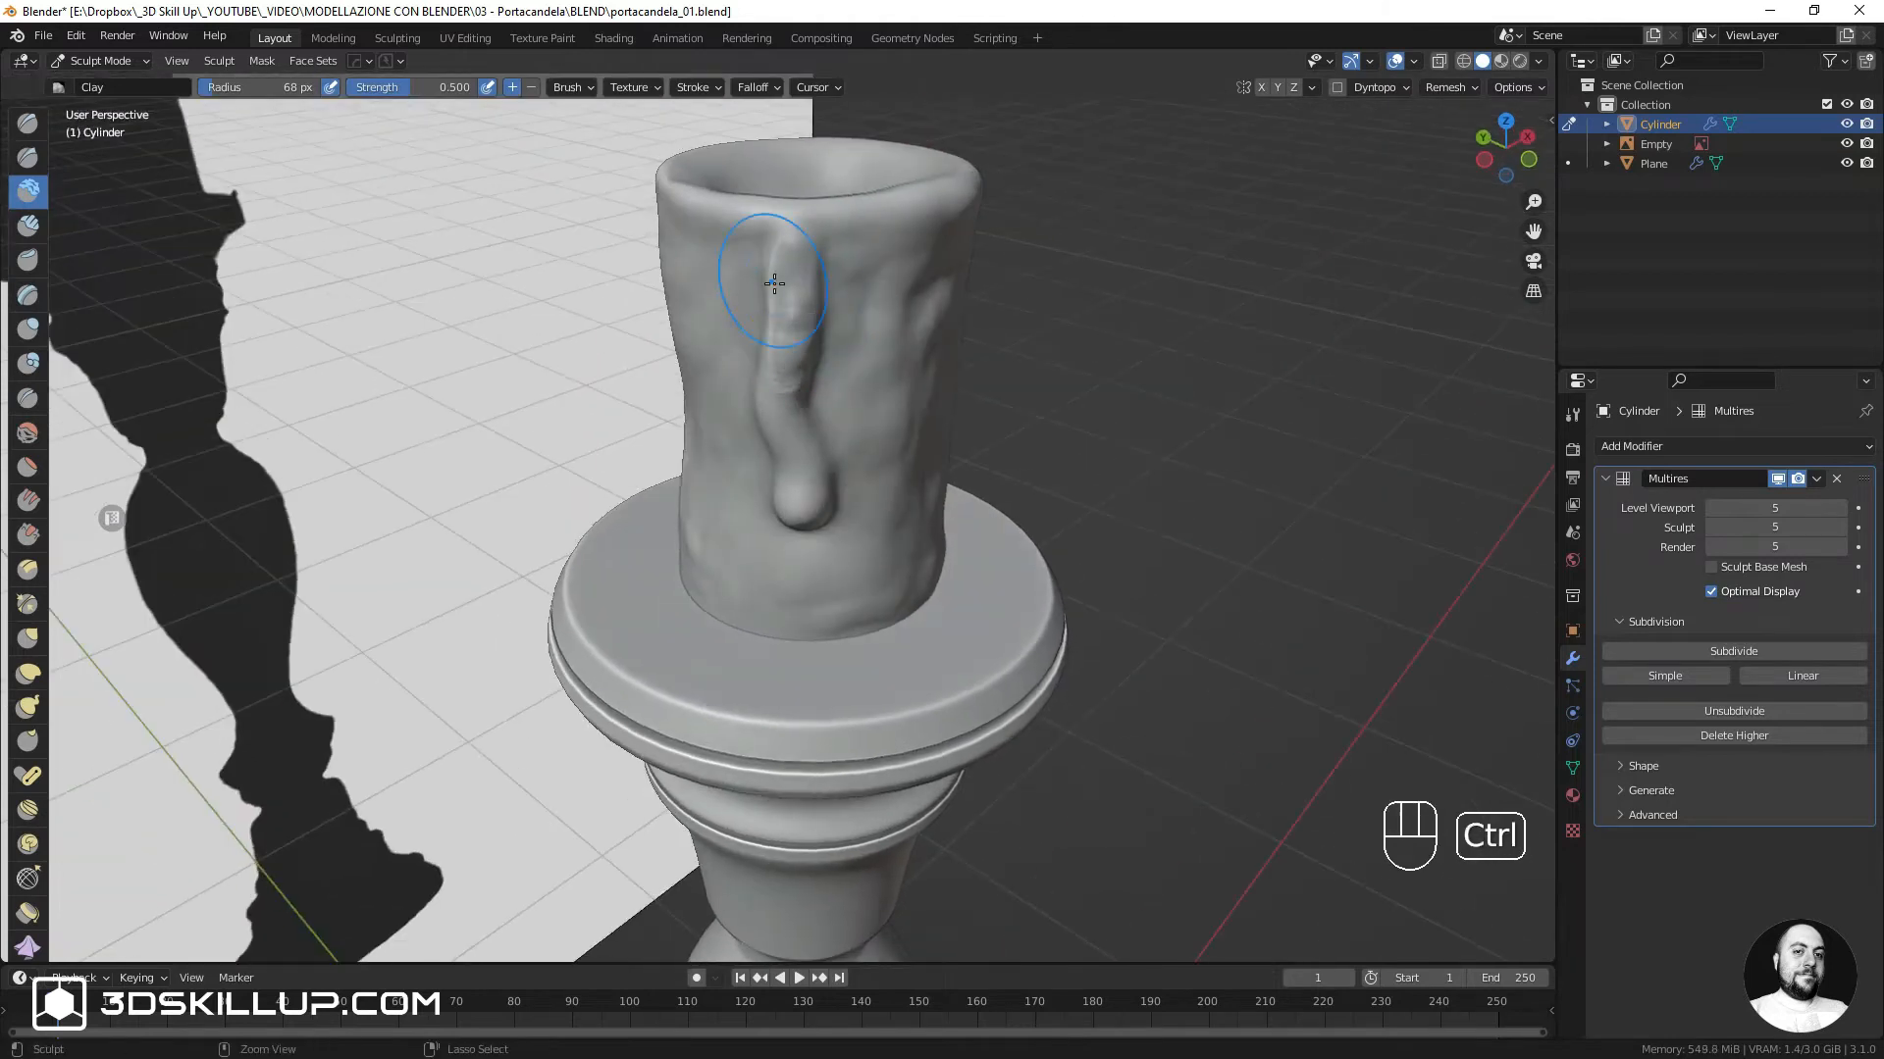
pyautogui.keyDown('ctrl'); pyautogui.moveTo(774, 284); pyautogui.dragTo(781, 336); pyautogui.keyUp('ctrl')
pyautogui.keyDown('alt'); pyautogui.moveTo(777, 316); pyautogui.dragTo(848, 282, button='middle'); pyautogui.keyUp('alt')
pyautogui.keyDown('ctrl'); pyautogui.moveTo(762, 216); pyautogui.dragTo(762, 242); pyautogui.keyUp('ctrl')
# Blend the drip into the rim and wall by alternating smoothing with further inverted Clay strokes along its upper sides
pyautogui.moveTo(800, 294)
pyautogui.keyDown('shift'); pyautogui.mouseDown()
pyautogui.moveTo(803, 330)
pyautogui.moveTo(824, 296)
pyautogui.mouseUp(); pyautogui.keyUp('shift')
pyautogui.keyDown('alt'); pyautogui.moveTo(834, 303); pyautogui.dragTo(769, 277, button='middle'); pyautogui.keyUp('alt')
pyautogui.keyDown('ctrl'); pyautogui.moveTo(767, 276); pyautogui.dragTo(744, 312); pyautogui.keyUp('ctrl')
pyautogui.keyDown('alt'); pyautogui.moveTo(752, 285); pyautogui.dragTo(828, 274, button='middle'); pyautogui.keyUp('alt')
pyautogui.moveTo(780, 265)
pyautogui.keyDown('ctrl'); pyautogui.mouseDown()
pyautogui.moveTo(754, 319)
pyautogui.moveTo(766, 255)
pyautogui.mouseUp(); pyautogui.keyUp('ctrl')
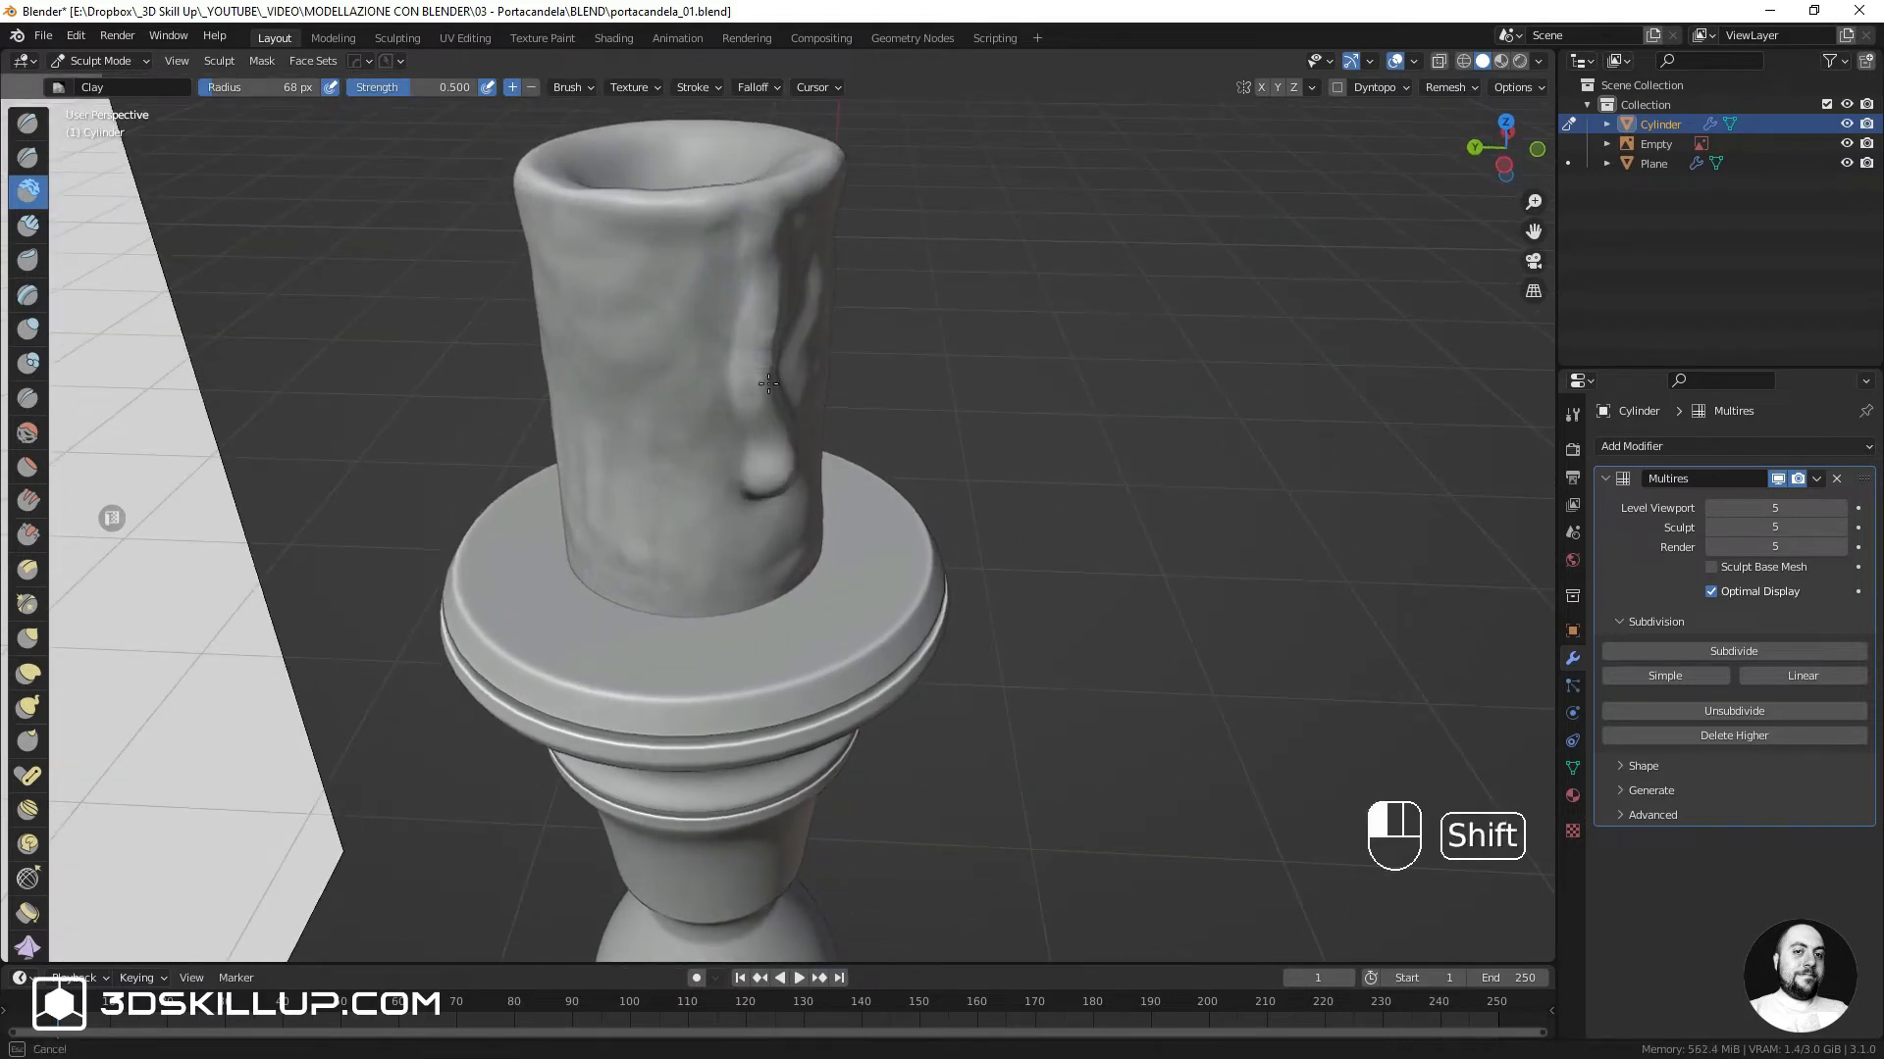
pyautogui.keyDown('shift'); pyautogui.moveTo(768, 383); pyautogui.dragTo(769, 346); pyautogui.keyUp('shift')
pyautogui.keyDown('alt'); pyautogui.moveTo(888, 328); pyautogui.dragTo(767, 306, button='middle'); pyautogui.keyUp('alt')
pyautogui.moveTo(822, 312)
pyautogui.keyDown('shift'); pyautogui.mouseDown()
pyautogui.moveTo(820, 284)
pyautogui.moveTo(830, 324)
pyautogui.mouseUp(); pyautogui.keyUp('shift')
pyautogui.keyDown('alt'); pyautogui.moveTo(836, 306); pyautogui.dragTo(943, 294, button='middle'); pyautogui.keyUp('alt')
pyautogui.keyDown('ctrl'); pyautogui.moveTo(836, 265); pyautogui.dragTo(824, 320); pyautogui.keyUp('ctrl')
pyautogui.moveTo(840, 235)
pyautogui.keyDown('shift'); pyautogui.mouseDown()
pyautogui.moveTo(834, 270)
pyautogui.moveTo(838, 241)
pyautogui.mouseUp(); pyautogui.keyUp('shift')
pyautogui.moveTo(888, 231)
pyautogui.keyDown('alt'); pyautogui.mouseDown(button='middle')
pyautogui.moveTo(775, 250)
pyautogui.moveTo(863, 255)
pyautogui.moveTo(860, 308)
pyautogui.moveTo(798, 354)
pyautogui.mouseUp(button='middle'); pyautogui.keyUp('alt')
# Sculpt a second, shorter wax drip below the rim on another side with the Inflate/Deflate brush at a 68 px radius
pyautogui.click(28, 330)
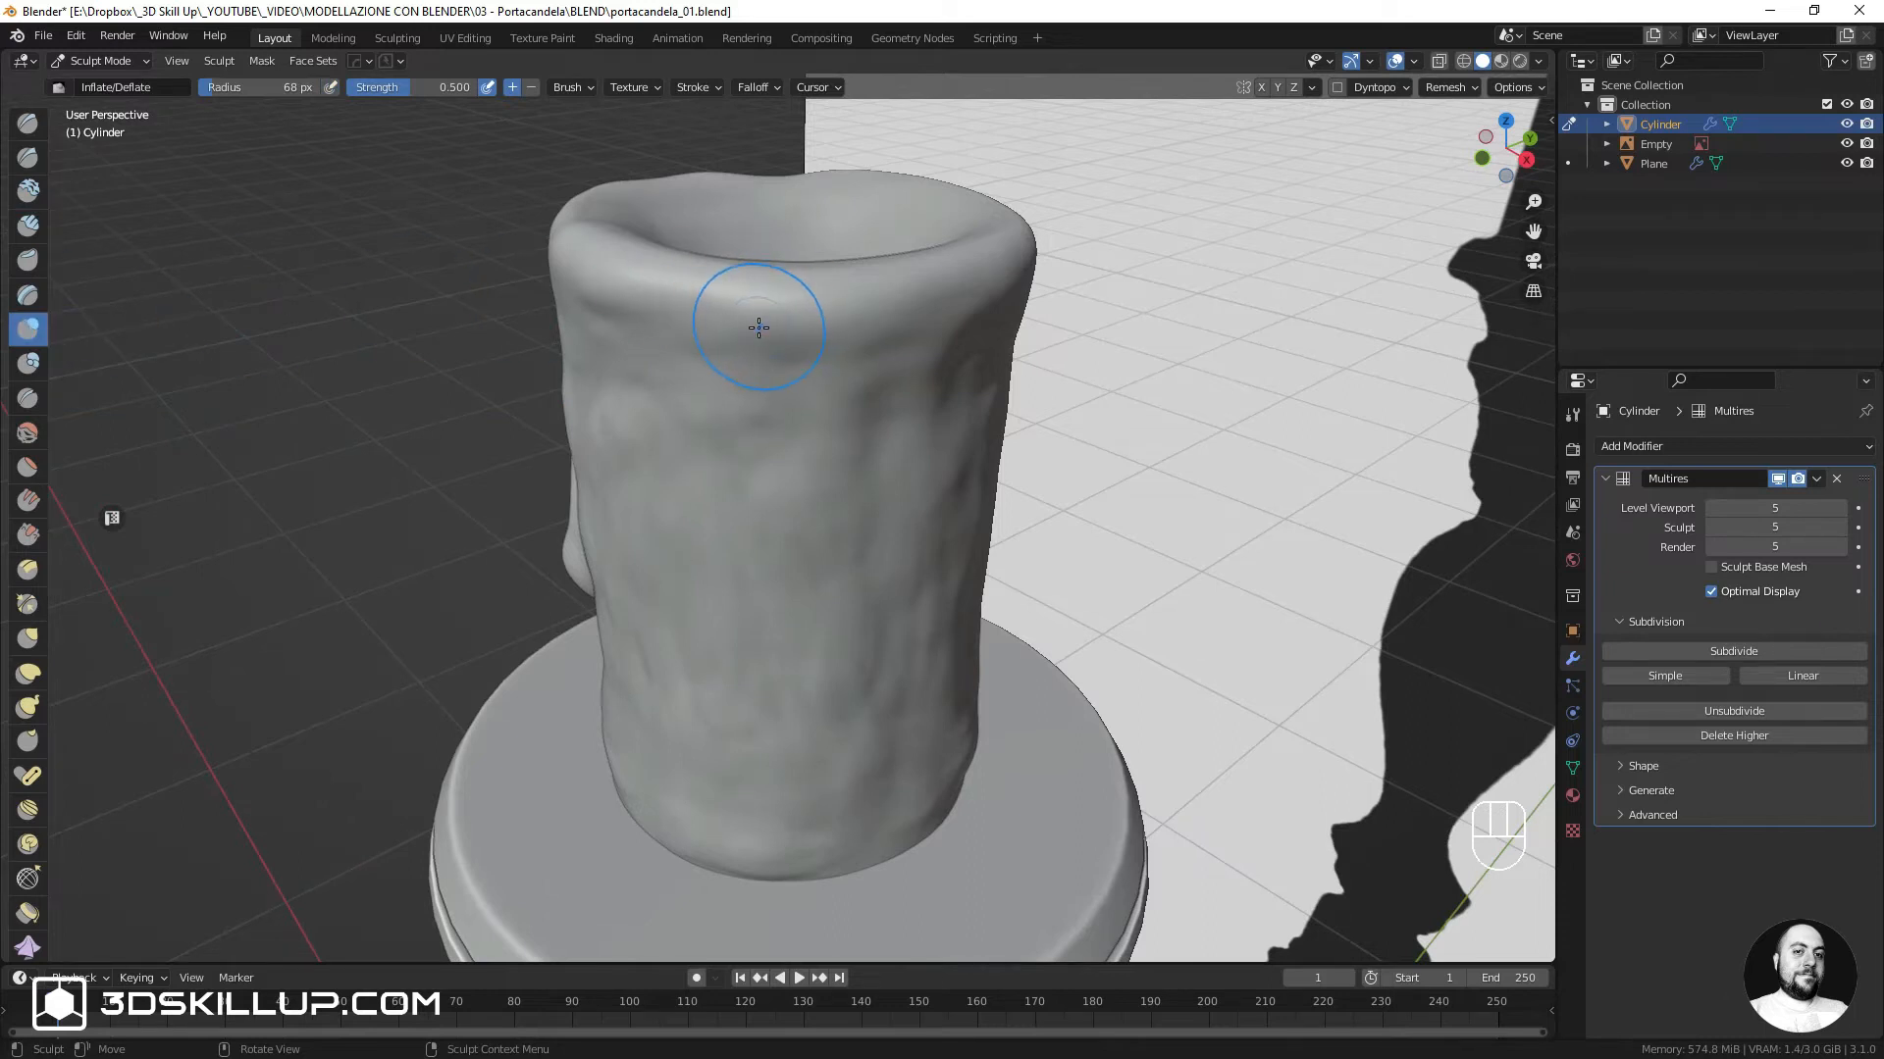
pyautogui.moveTo(749, 315); pyautogui.dragTo(756, 373)
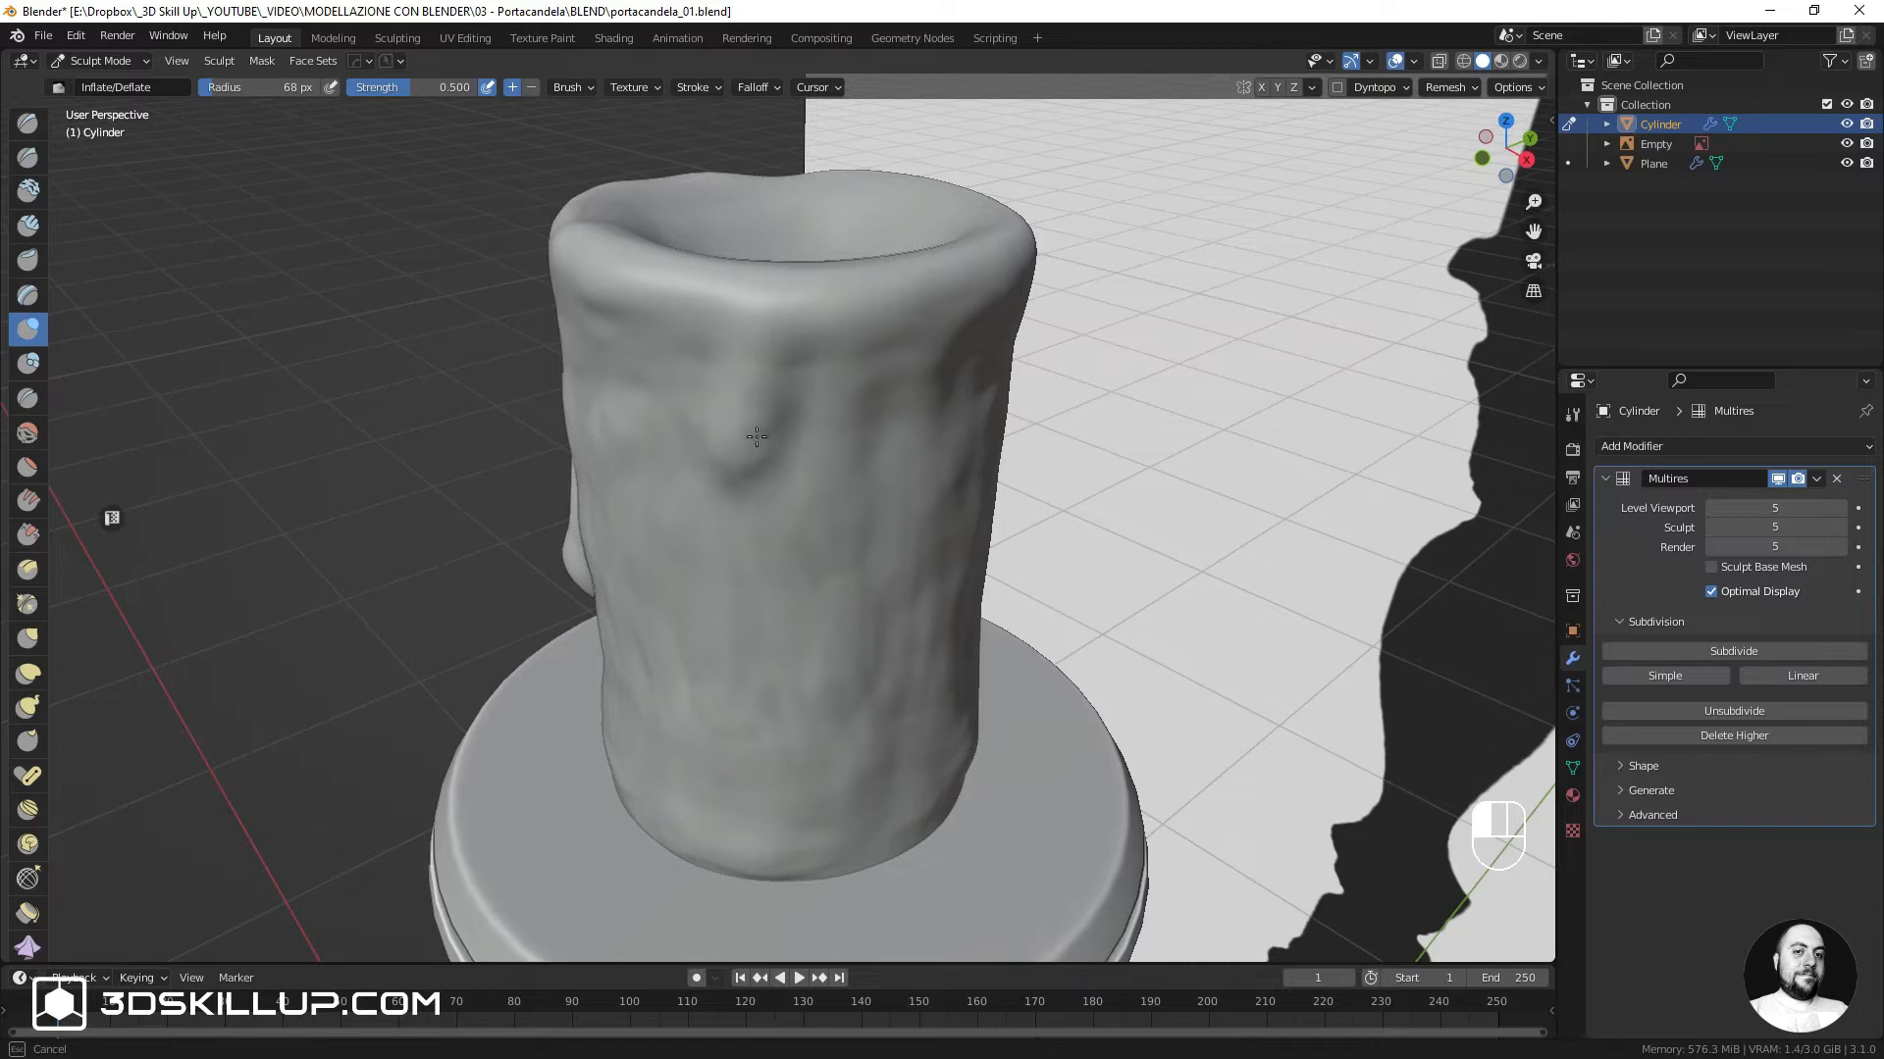
pyautogui.moveTo(756, 436); pyautogui.dragTo(744, 445)
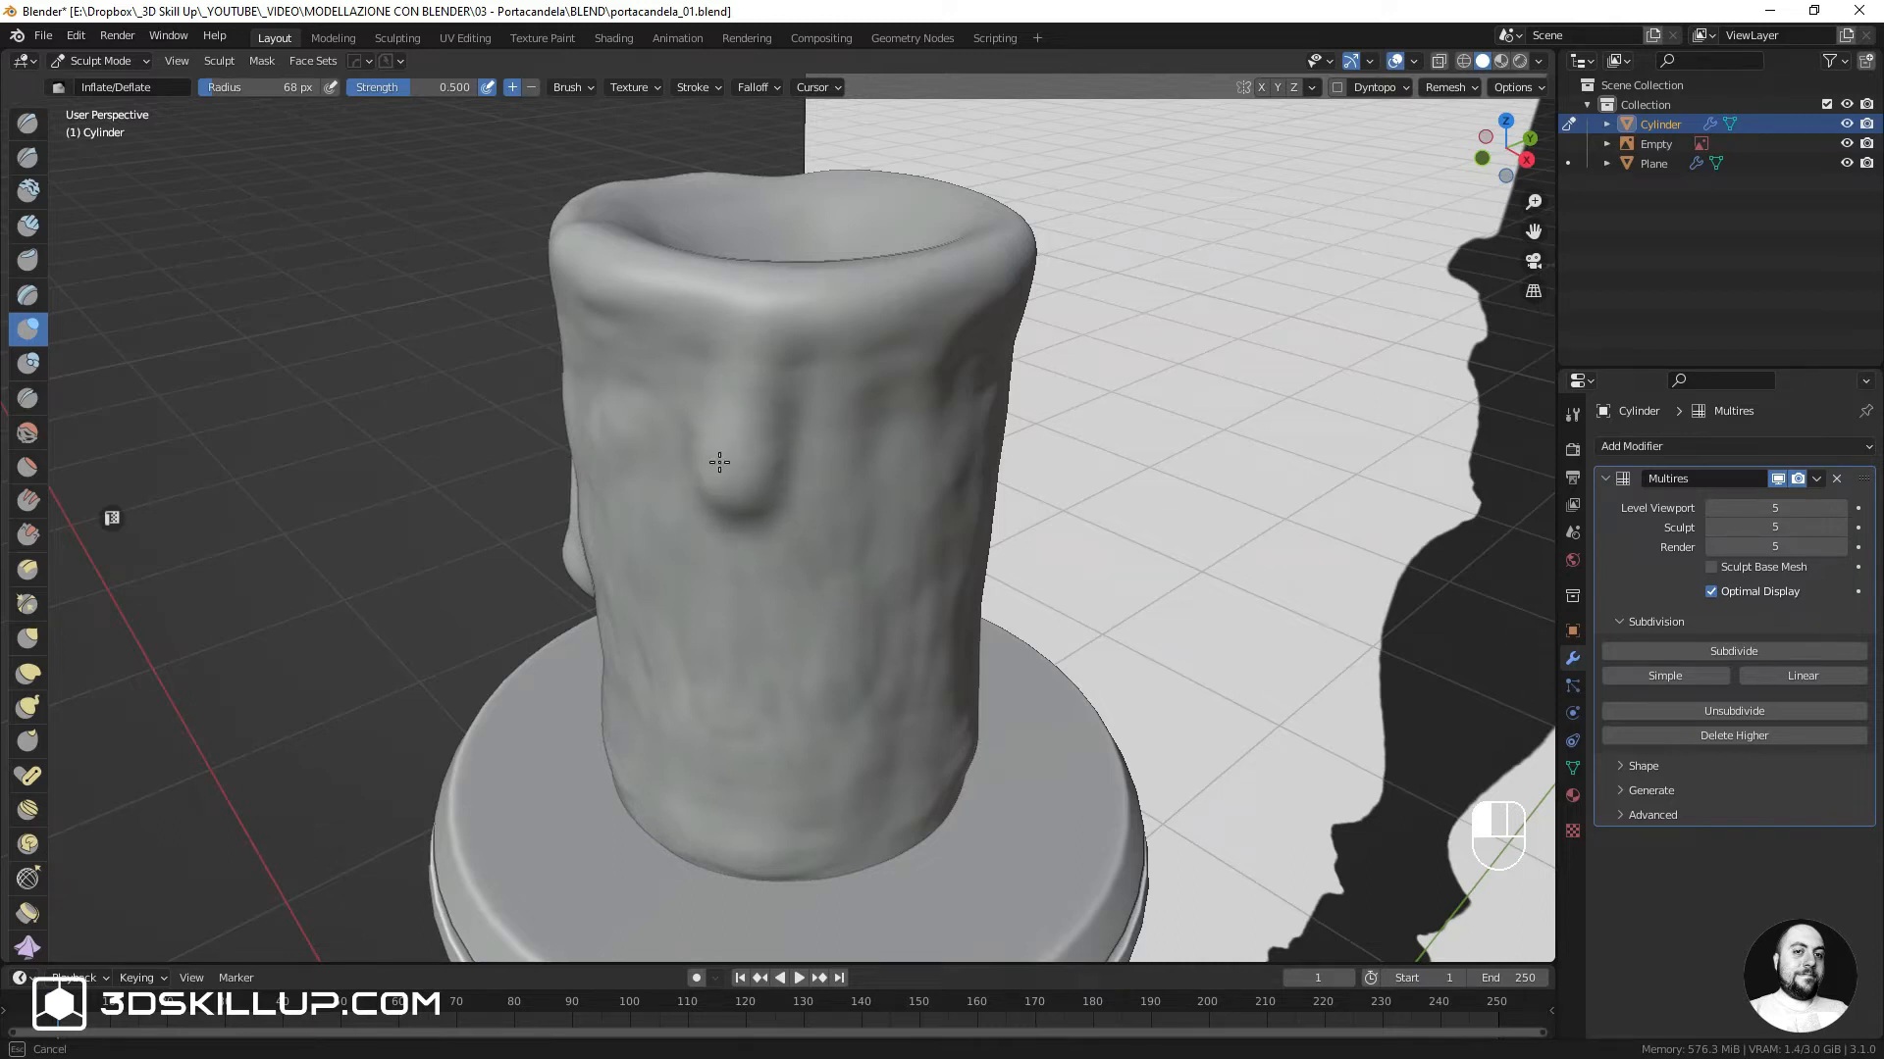
pyautogui.moveTo(750, 347)
pyautogui.mouseDown()
pyautogui.moveTo(785, 382)
pyautogui.moveTo(779, 479)
pyautogui.moveTo(702, 433)
pyautogui.moveTo(701, 457)
pyautogui.mouseUp()
# Reduce the Inflate/Deflate brush to 48 px and build up the second drip's narrow upper part and its tip
pyautogui.press('f')
pyautogui.click(758, 384)
pyautogui.moveTo(731, 353); pyautogui.dragTo(740, 471)
pyautogui.moveTo(730, 338); pyautogui.dragTo(730, 371)
pyautogui.moveTo(747, 355)
pyautogui.mouseDown()
pyautogui.moveTo(753, 372)
pyautogui.moveTo(726, 373)
pyautogui.moveTo(848, 355)
pyautogui.mouseUp()
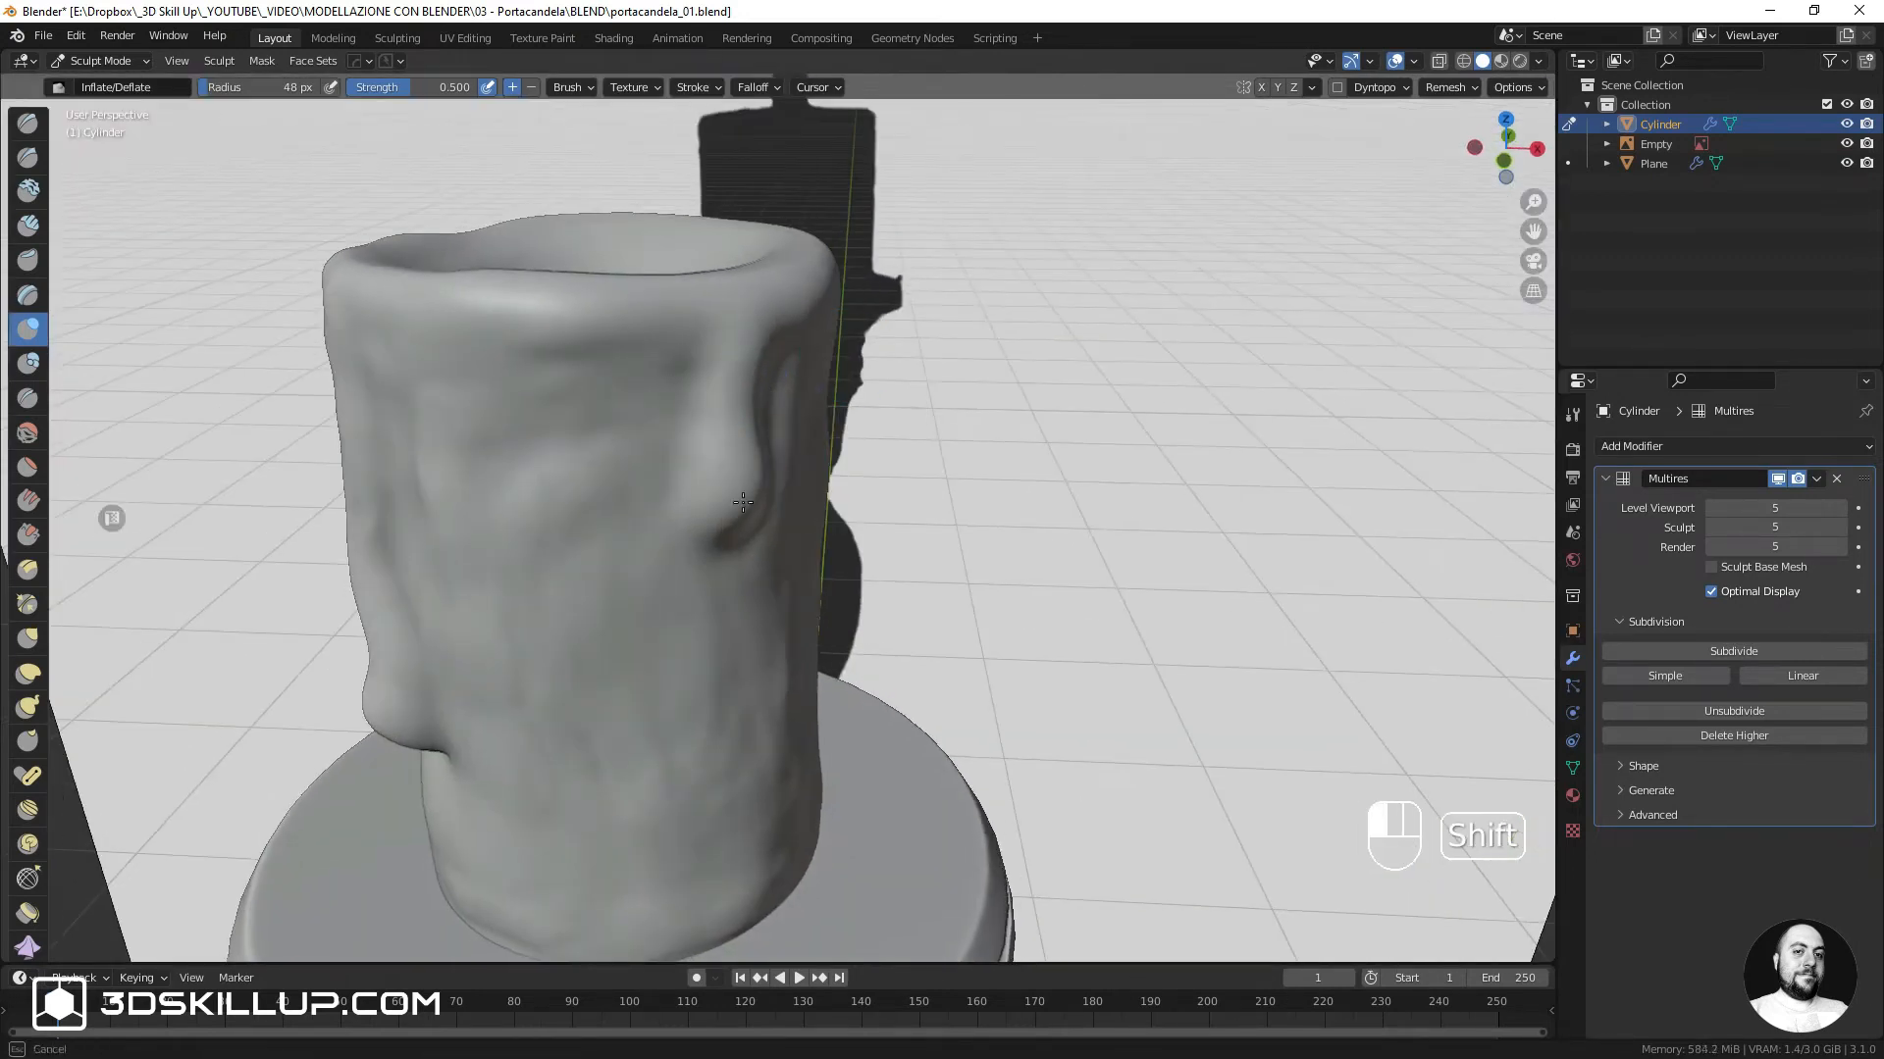
# Define the side edge of the second drip with the Crease brush at a 48 px radius
pyautogui.moveTo(759, 382); pyautogui.dragTo(105, 264, button='middle')
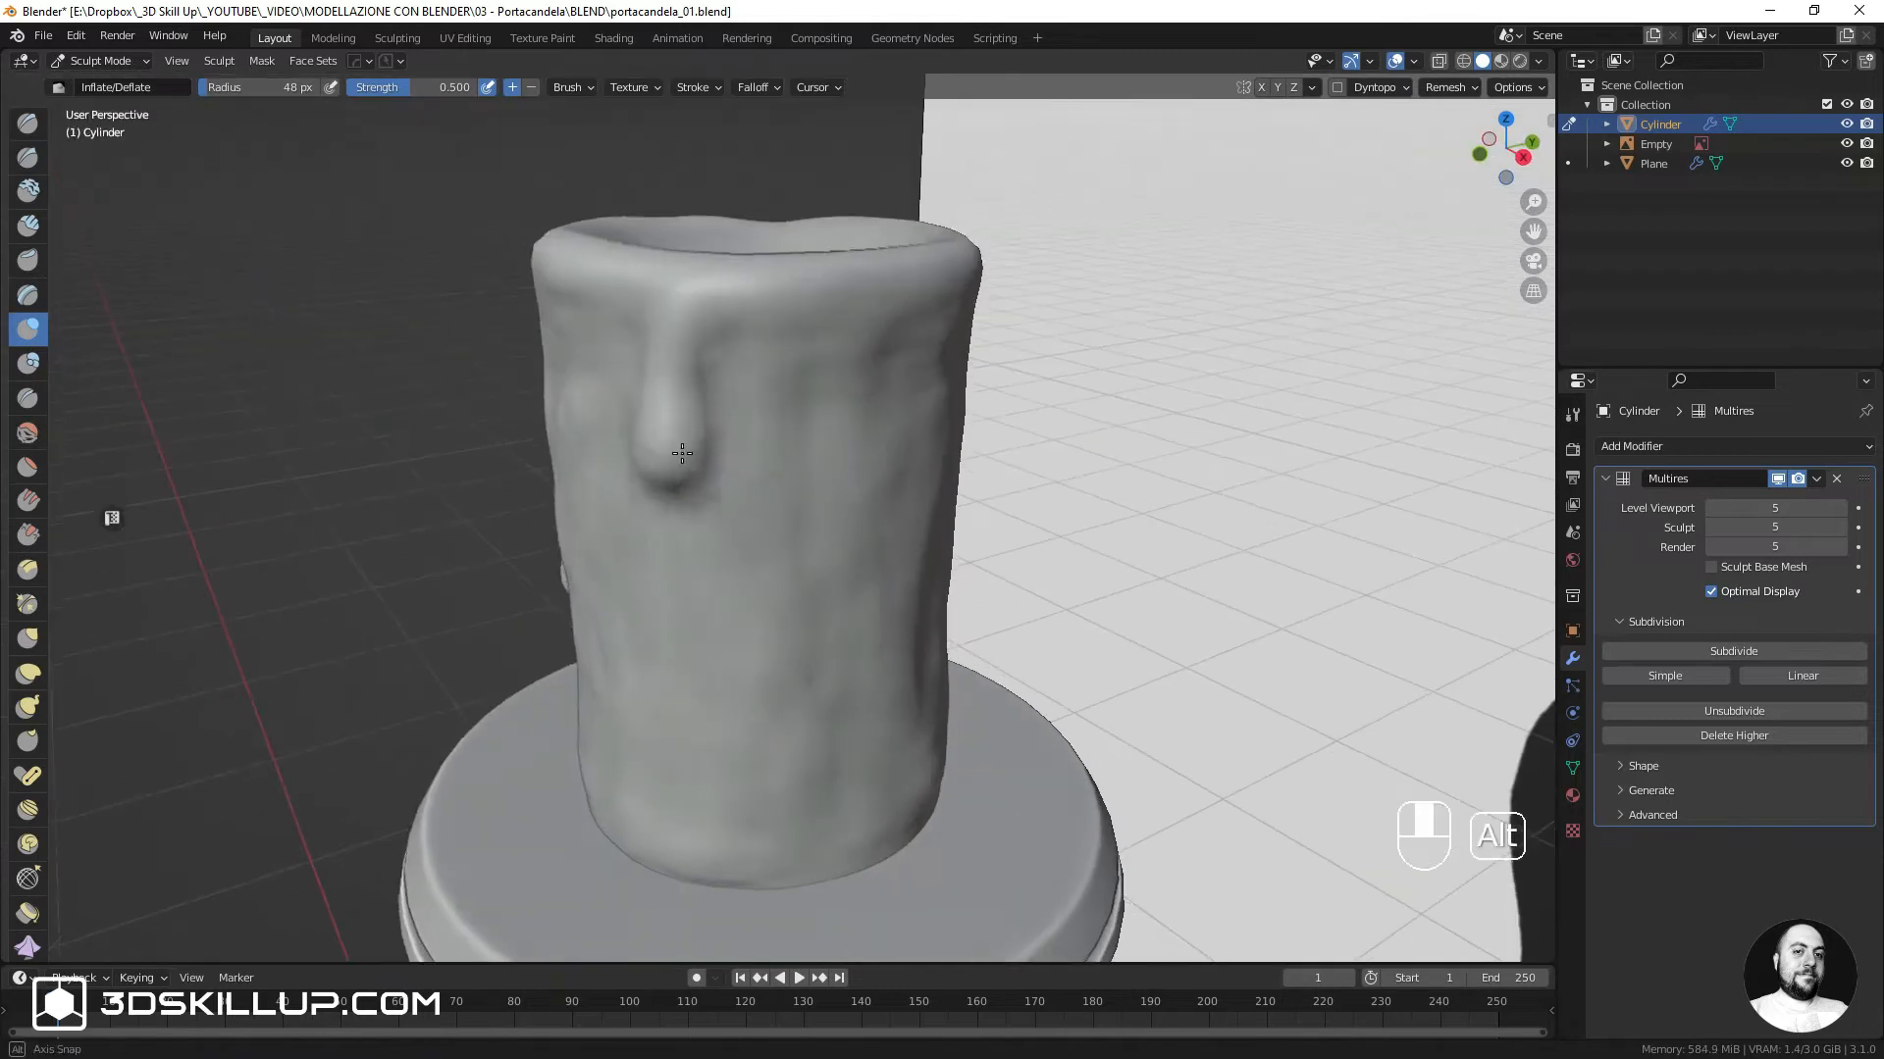
pyautogui.click(28, 397)
pyautogui.moveTo(622, 387)
pyautogui.keyDown('alt'); pyautogui.mouseDown()
pyautogui.moveTo(652, 449)
pyautogui.moveTo(631, 484)
pyautogui.mouseUp(); pyautogui.keyUp('alt')
# Sculpt a third, long and thin wax drip running down from the rim on another side with the Inflate/Deflate brush at a 40 px radius
pyautogui.keyDown('alt'); pyautogui.moveTo(728, 418); pyautogui.dragTo(899, 416, button='middle'); pyautogui.keyUp('alt')
pyautogui.keyDown('ctrl'); pyautogui.keyDown('alt'); pyautogui.moveTo(759, 365); pyautogui.dragTo(677, 461, button='middle'); pyautogui.keyUp('alt'); pyautogui.keyUp('ctrl')
pyautogui.keyDown('alt'); pyautogui.moveTo(677, 432); pyautogui.dragTo(1020, 416, button='middle'); pyautogui.keyUp('alt')
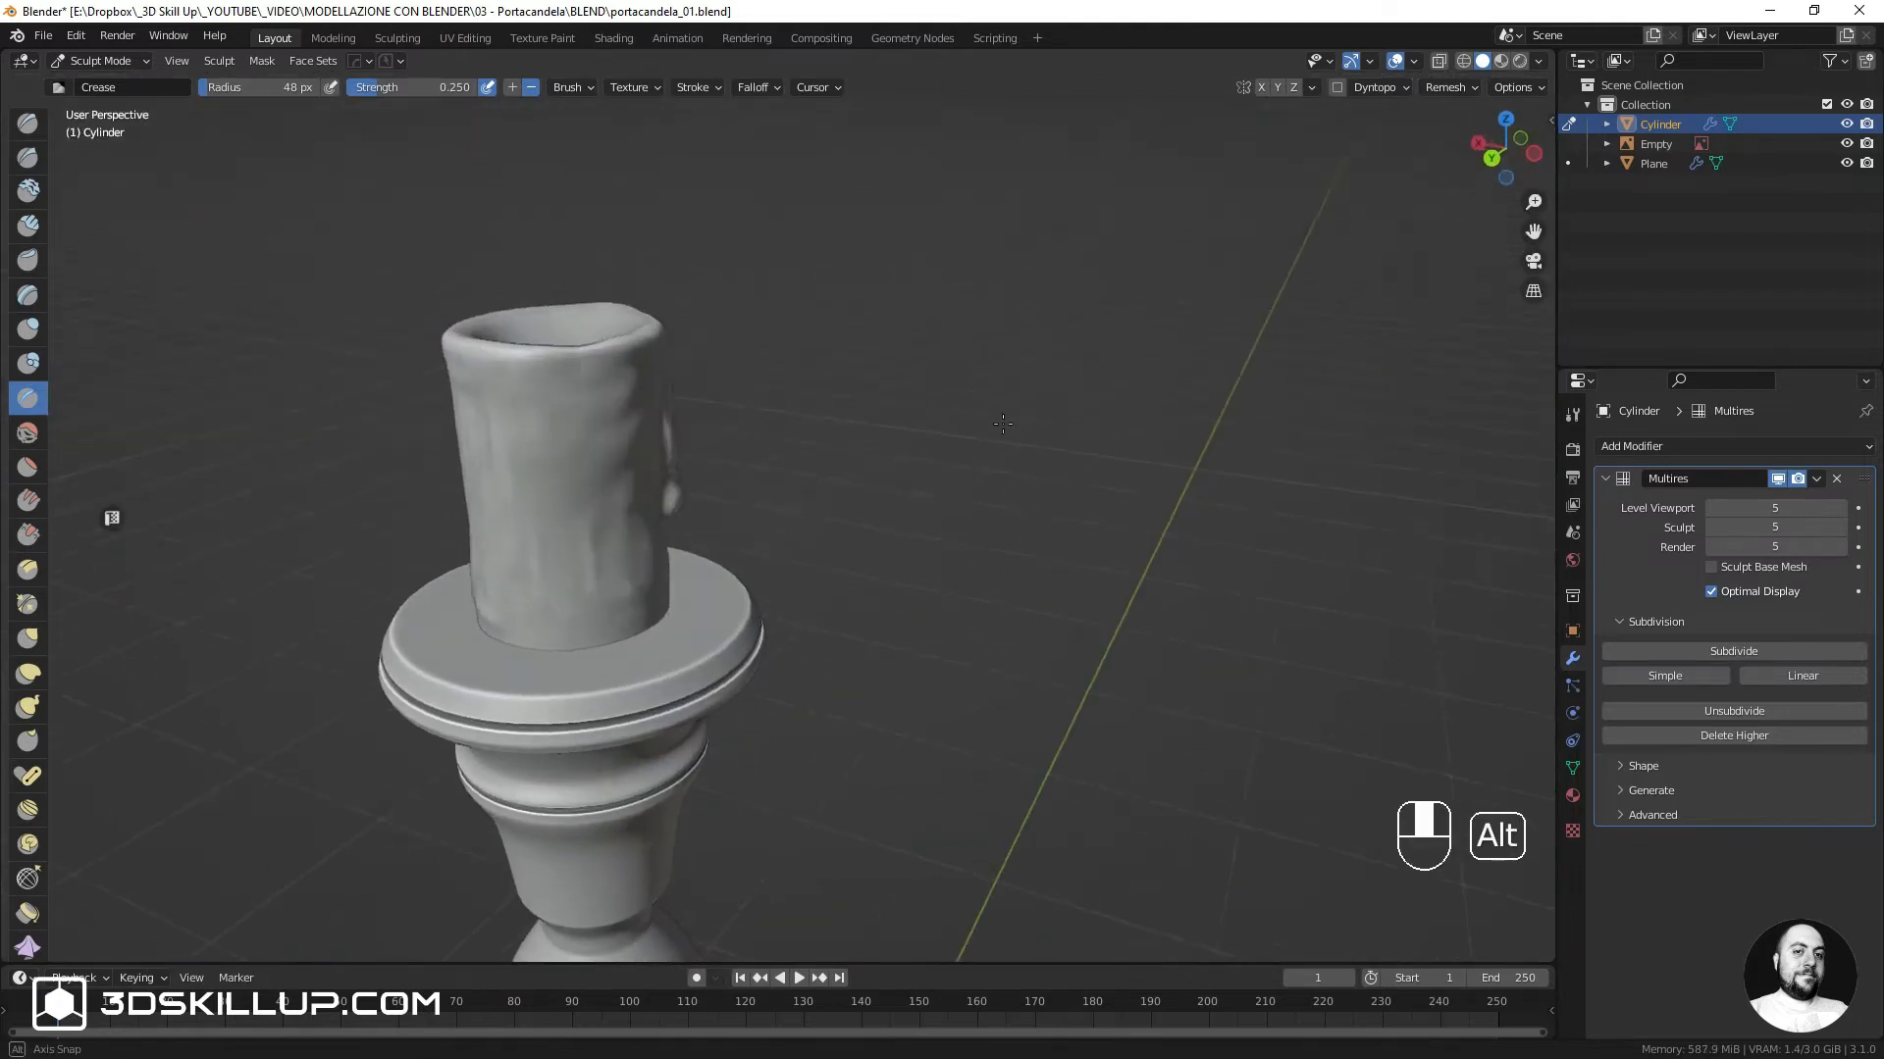
pyautogui.keyDown('alt'); pyautogui.moveTo(1020, 416); pyautogui.dragTo(1199, 411, button='middle'); pyautogui.keyUp('alt')
pyautogui.press('f')
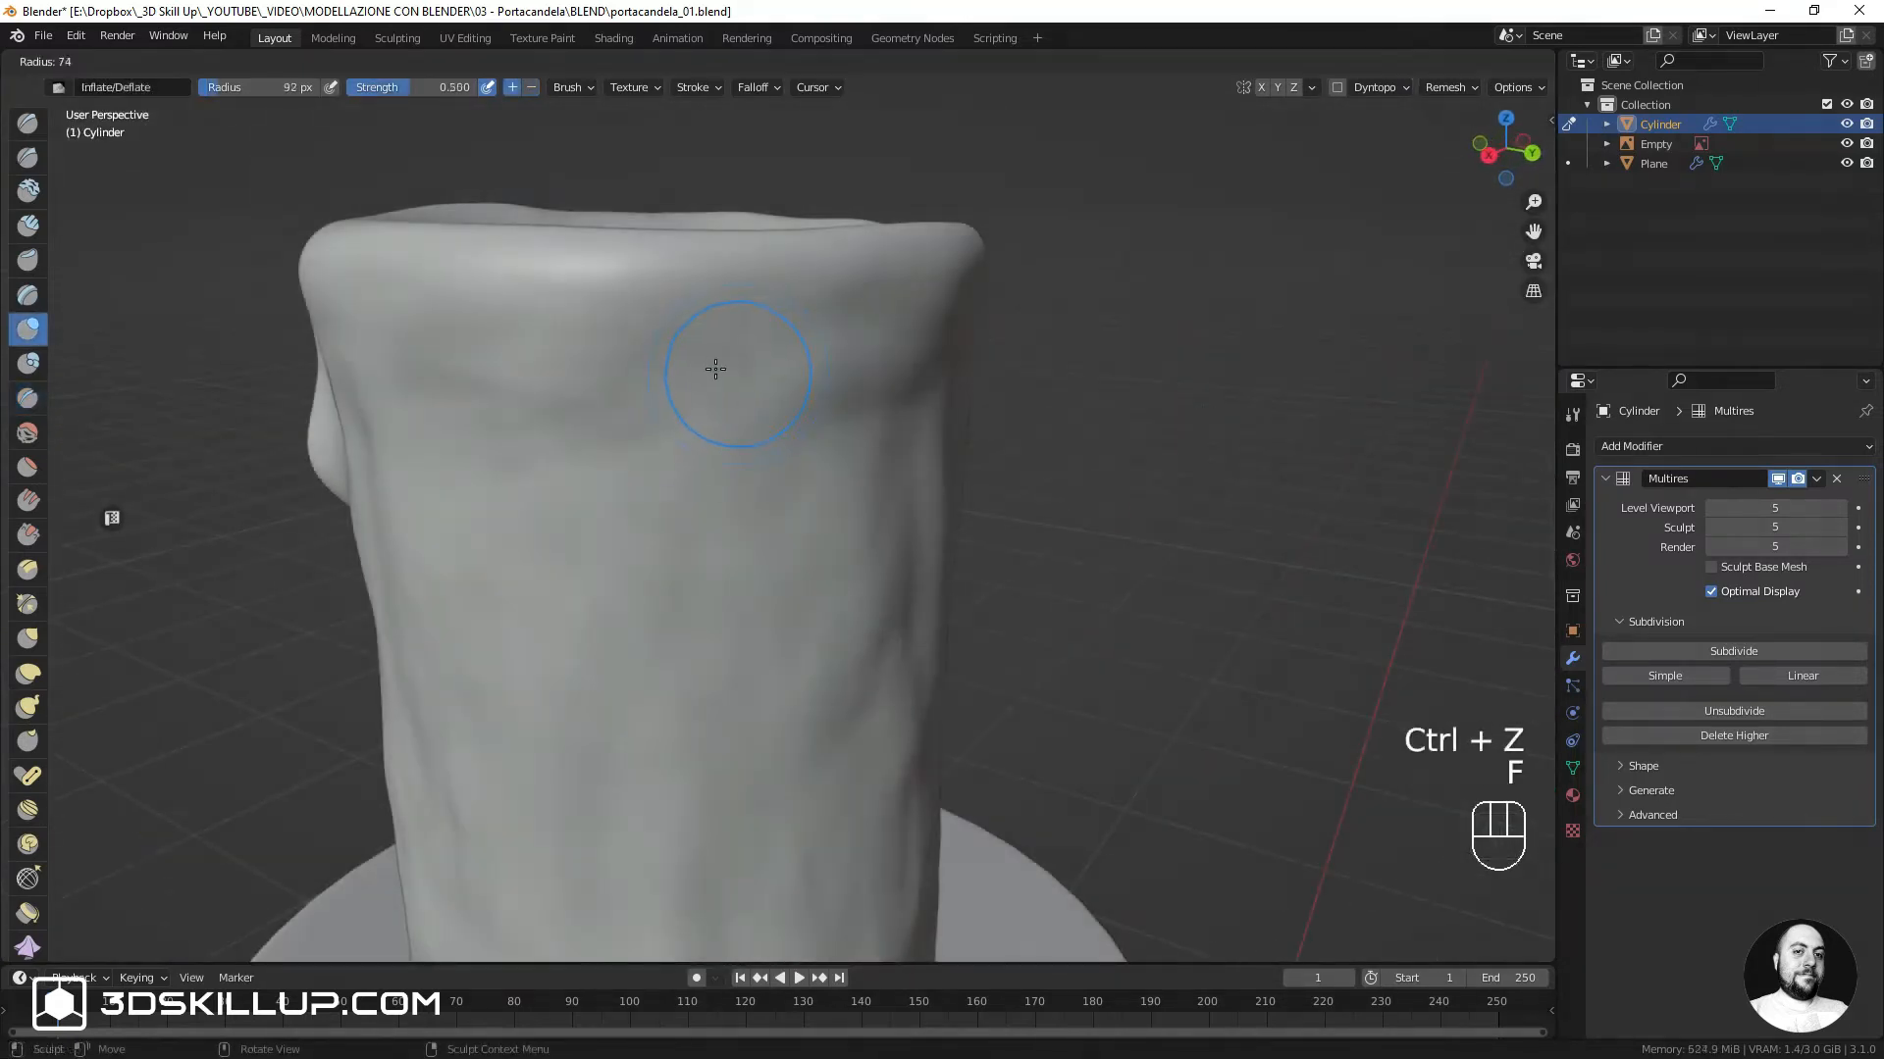
pyautogui.click(706, 357)
pyautogui.press('f')
pyautogui.click(701, 335)
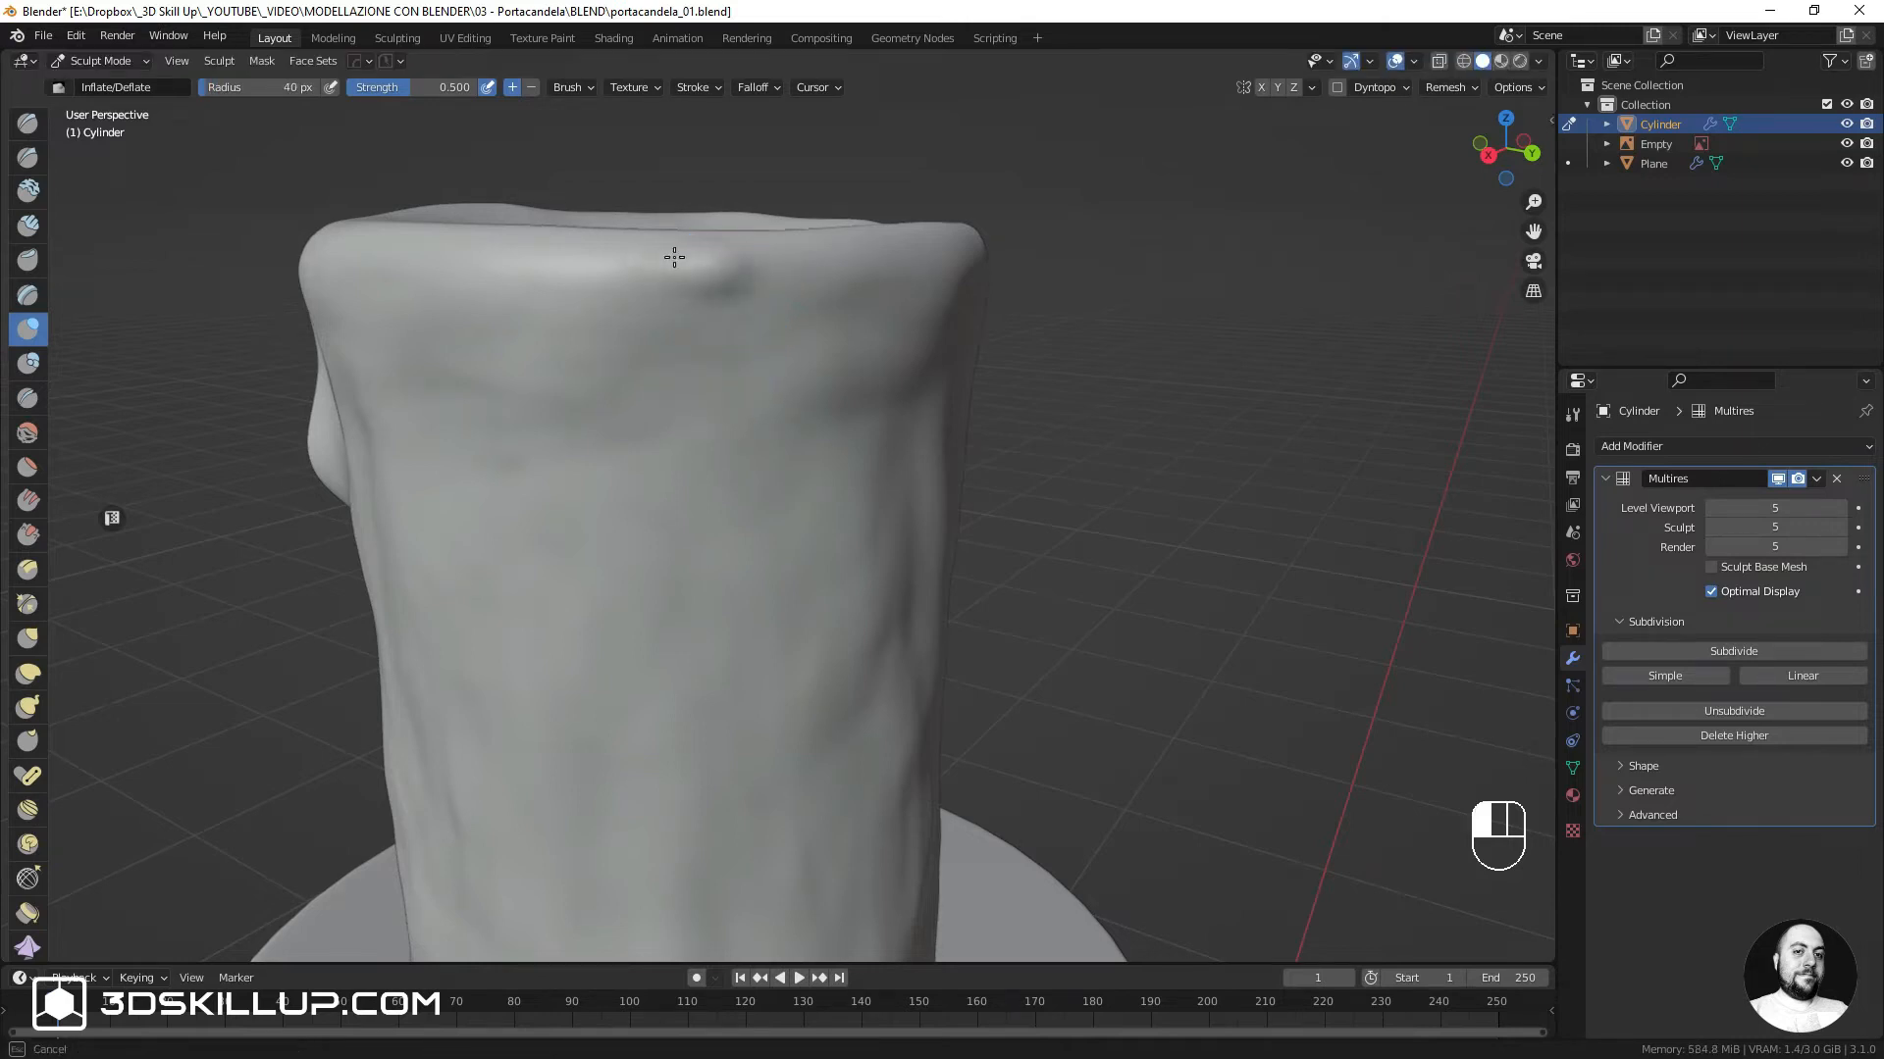
pyautogui.moveTo(709, 315); pyautogui.dragTo(696, 382)
pyautogui.moveTo(716, 276); pyautogui.dragTo(683, 489)
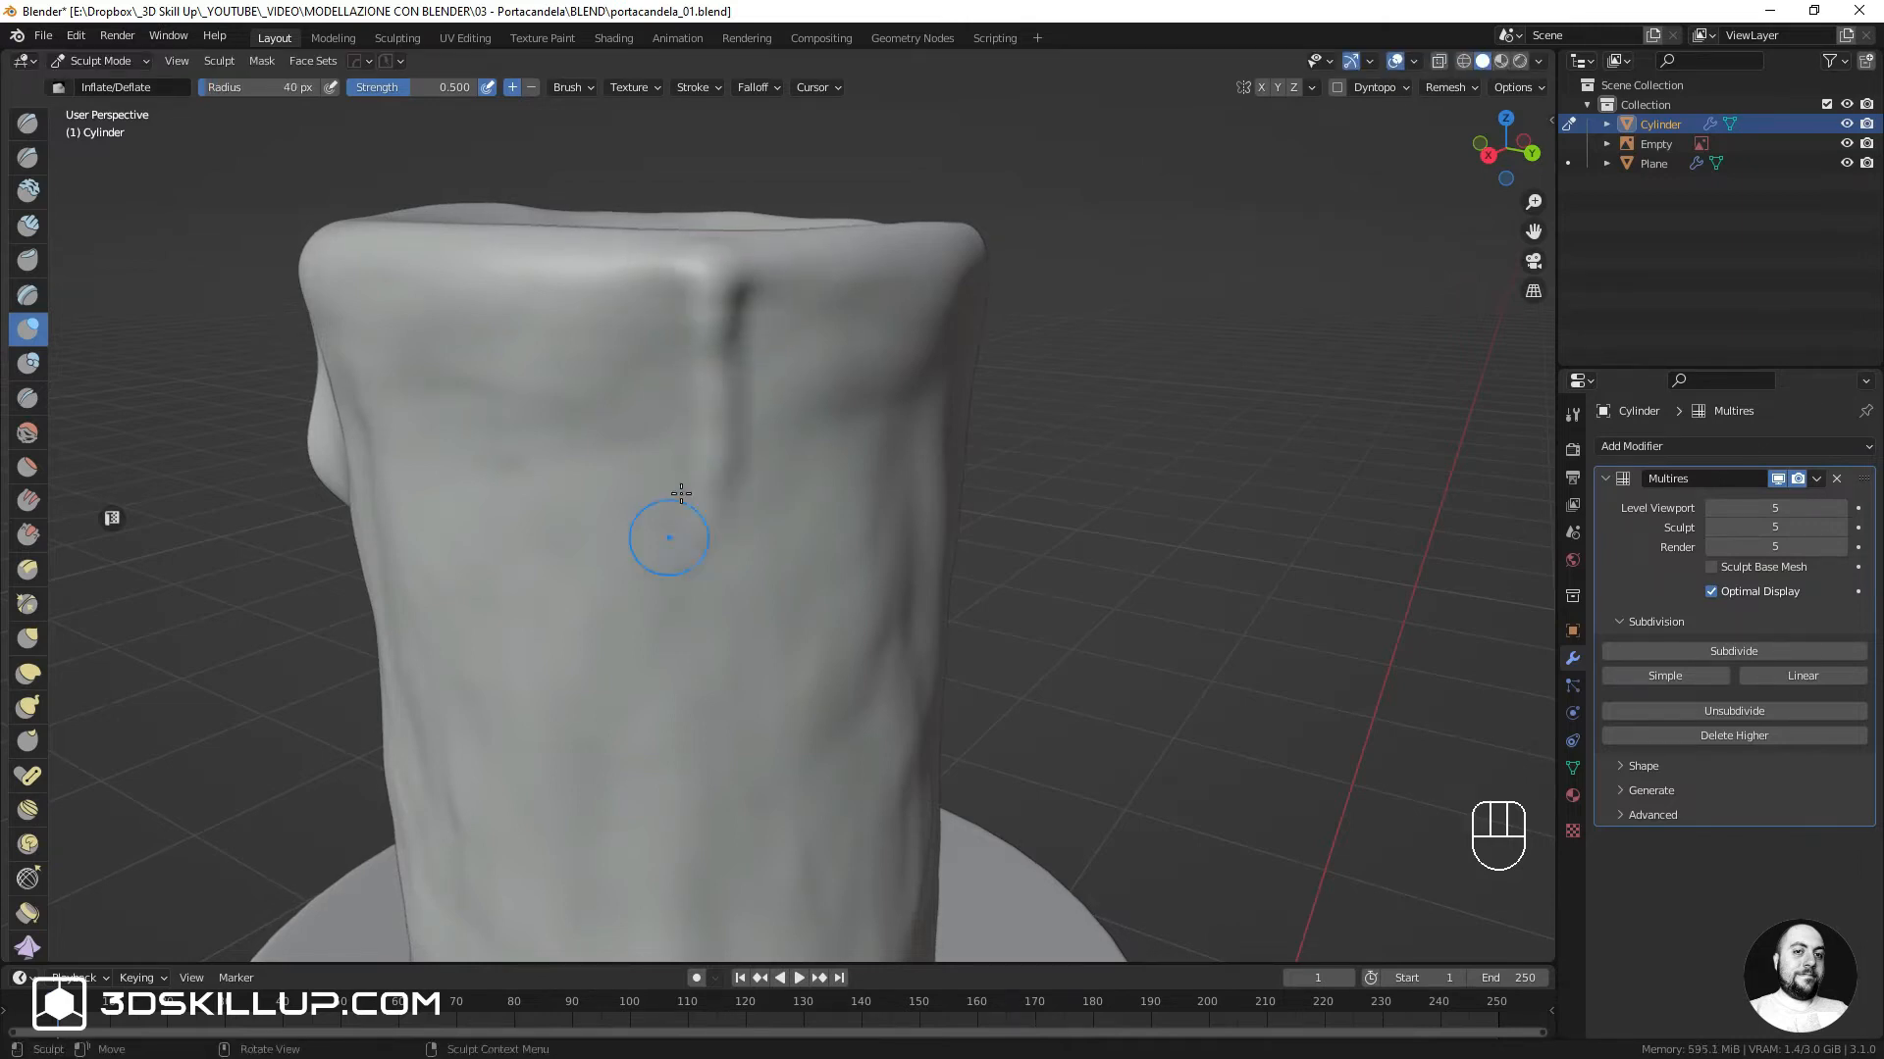
pyautogui.moveTo(714, 338)
pyautogui.mouseDown()
pyautogui.moveTo(702, 559)
pyautogui.moveTo(714, 469)
pyautogui.moveTo(702, 552)
pyautogui.moveTo(728, 755)
pyautogui.mouseUp()
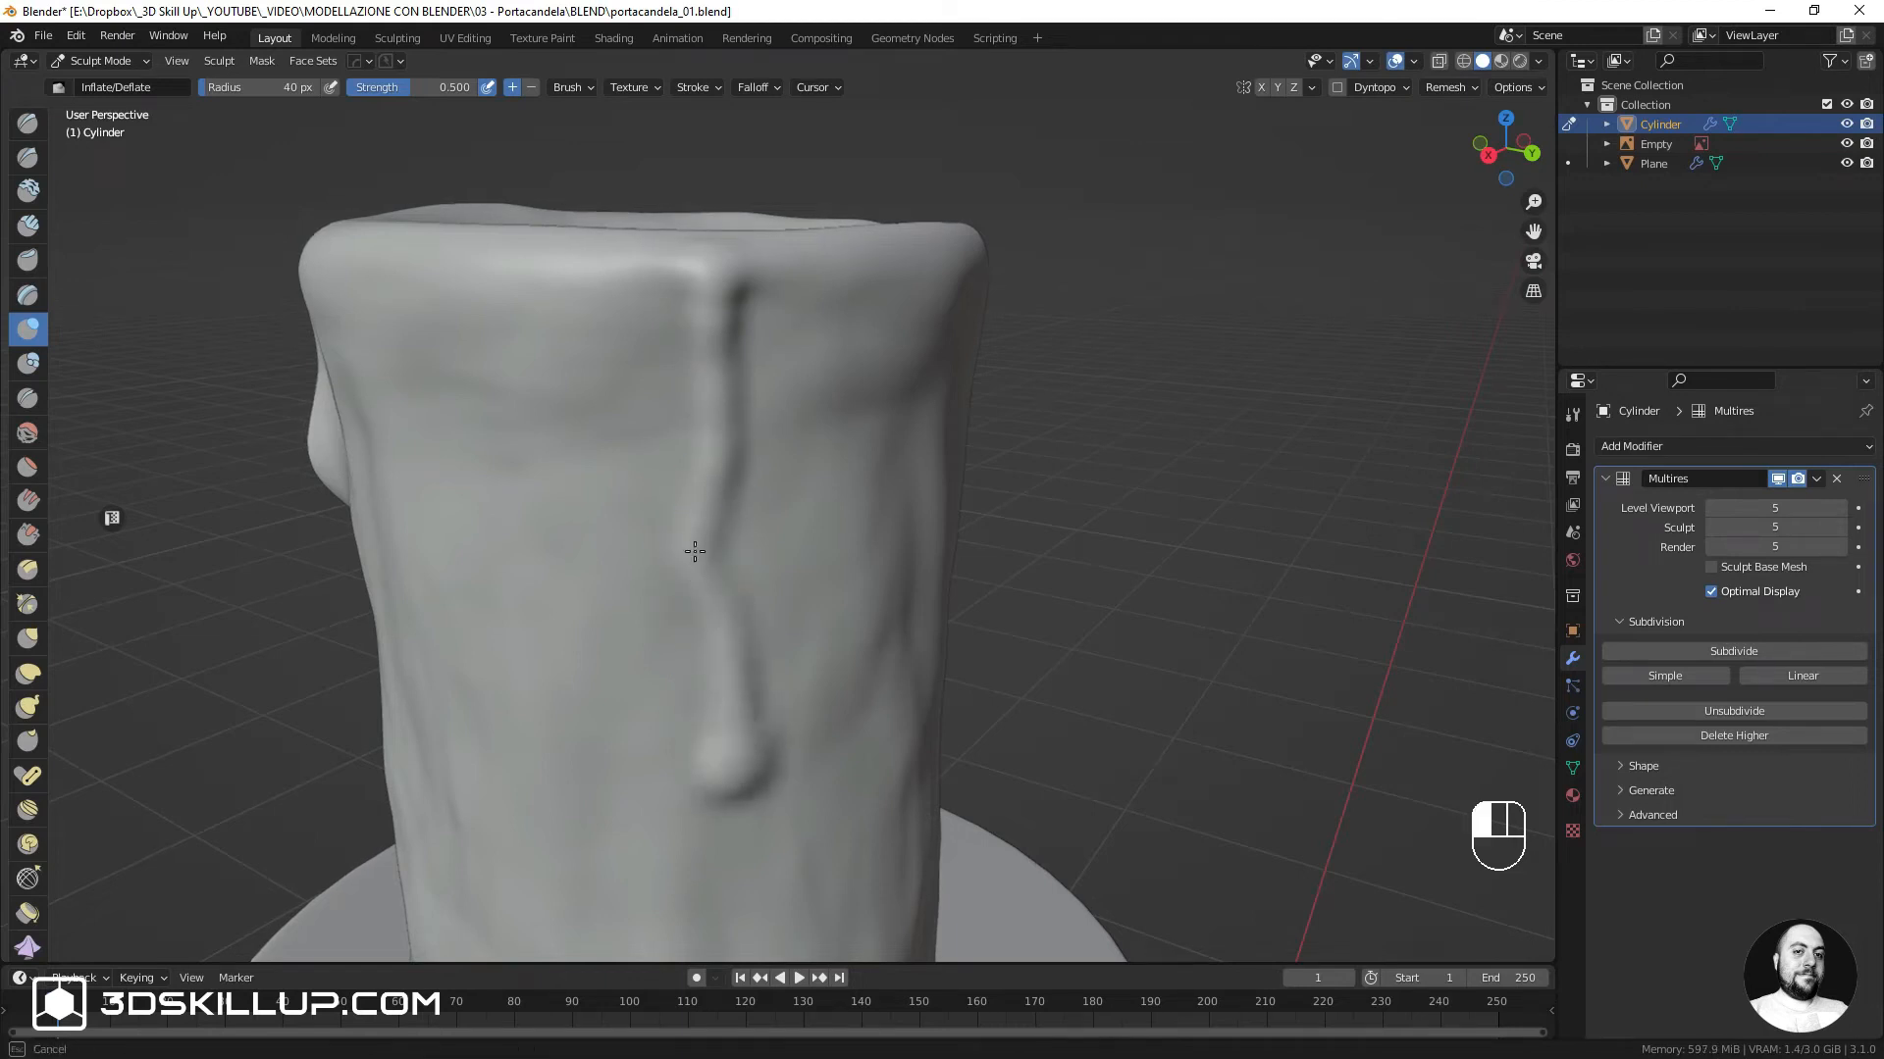
# Refine the third drip by alternating inflating, deflating and smoothing strokes along its upper and middle parts
pyautogui.moveTo(694, 551); pyautogui.dragTo(697, 557)
pyautogui.moveTo(739, 315)
pyautogui.keyDown('ctrl'); pyautogui.mouseDown()
pyautogui.moveTo(713, 275)
pyautogui.moveTo(738, 373)
pyautogui.mouseUp(); pyautogui.keyUp('ctrl')
pyautogui.moveTo(726, 392)
pyautogui.keyDown('shift'); pyautogui.mouseDown()
pyautogui.moveTo(701, 459)
pyautogui.moveTo(728, 392)
pyautogui.mouseUp(); pyautogui.keyUp('shift')
pyautogui.moveTo(713, 545)
pyautogui.mouseDown()
pyautogui.moveTo(742, 755)
pyautogui.moveTo(706, 450)
pyautogui.mouseUp()
pyautogui.press('f')
pyautogui.click(757, 735)
# Resize the brush and smooth an uneven area on another side of the candle
pyautogui.scroll(-4, 704, 442)
pyautogui.moveTo(705, 520); pyautogui.dragTo(643, 527, button='middle')
pyautogui.scroll(-4, 642, 527)
pyautogui.moveTo(608, 520); pyautogui.dragTo(873, 525, button='middle')
pyautogui.scroll(2, 550, 571)
pyautogui.moveTo(363, 579)
pyautogui.mouseDown(button='middle')
pyautogui.moveTo(550, 571)
pyautogui.moveTo(431, 584)
pyautogui.mouseUp(button='middle')
pyautogui.moveTo(432, 584)
pyautogui.keyDown('shift'); pyautogui.mouseDown(button='middle')
pyautogui.moveTo(723, 491)
pyautogui.moveTo(775, 530)
pyautogui.mouseUp(button='middle'); pyautogui.keyUp('shift')
pyautogui.scroll(1, 723, 493)
pyautogui.press('f')
pyautogui.click(667, 522)
pyautogui.moveTo(720, 515)
pyautogui.keyDown('shift'); pyautogui.mouseDown()
pyautogui.moveTo(721, 548)
pyautogui.moveTo(721, 489)
pyautogui.moveTo(731, 533)
pyautogui.moveTo(750, 471)
pyautogui.mouseUp(); pyautogui.keyUp('shift')
# Flatten parts of the candle's wax surface with the Flatten/Contrast brush and smooth the result
pyautogui.click(27, 467)
pyautogui.moveTo(863, 476); pyautogui.dragTo(731, 471, button='middle')
pyautogui.moveTo(750, 481)
pyautogui.mouseDown()
pyautogui.moveTo(750, 465)
pyautogui.moveTo(738, 505)
pyautogui.mouseUp()
pyautogui.keyDown('alt'); pyautogui.moveTo(701, 499); pyautogui.dragTo(822, 545); pyautogui.keyUp('alt')
pyautogui.moveTo(608, 471)
pyautogui.keyDown('alt'); pyautogui.mouseDown()
pyautogui.moveTo(721, 441)
pyautogui.moveTo(849, 451)
pyautogui.moveTo(708, 456)
pyautogui.moveTo(579, 530)
pyautogui.moveTo(824, 539)
pyautogui.mouseUp(); pyautogui.keyUp('alt')
pyautogui.keyDown('alt'); pyautogui.keyDown('shift'); pyautogui.moveTo(588, 525); pyautogui.dragTo(775, 363); pyautogui.keyUp('shift'); pyautogui.keyUp('alt')
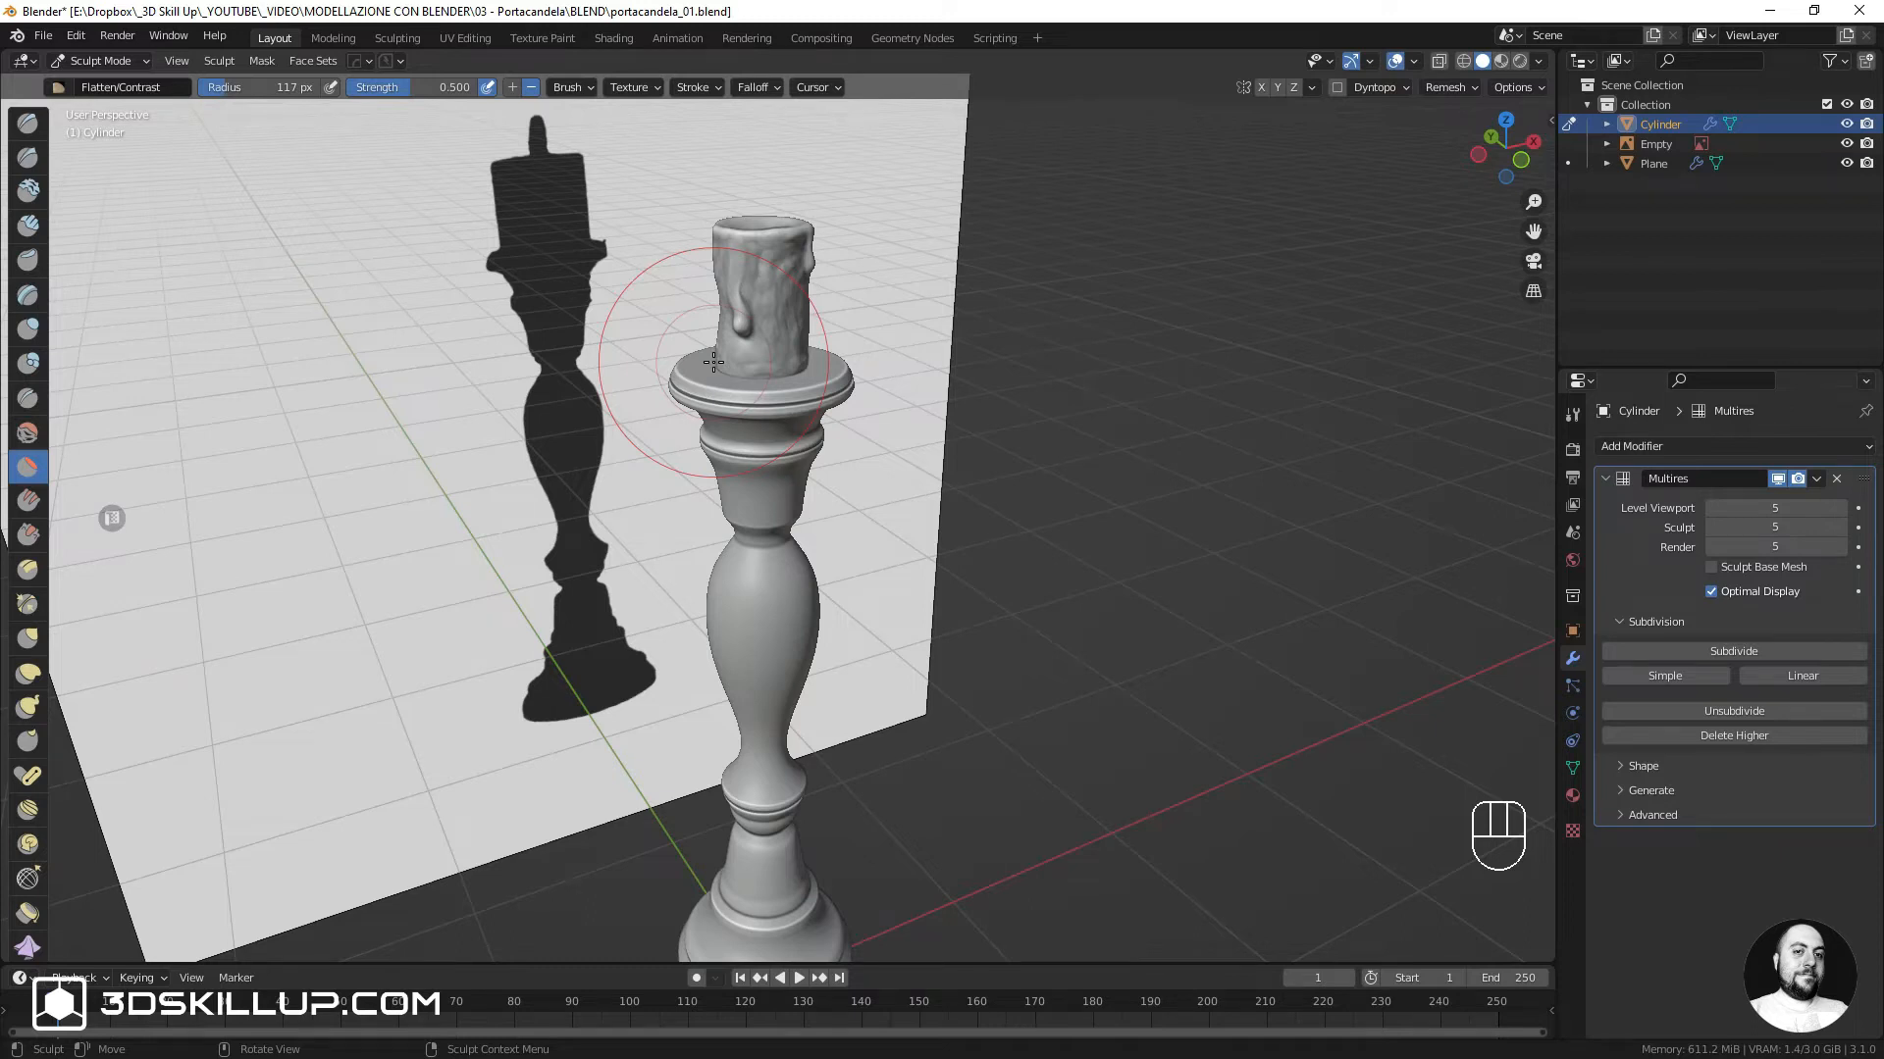
# Leave Sculpt Mode, select the candle and open its mesh in Edit Mode
pyautogui.click(90, 61)
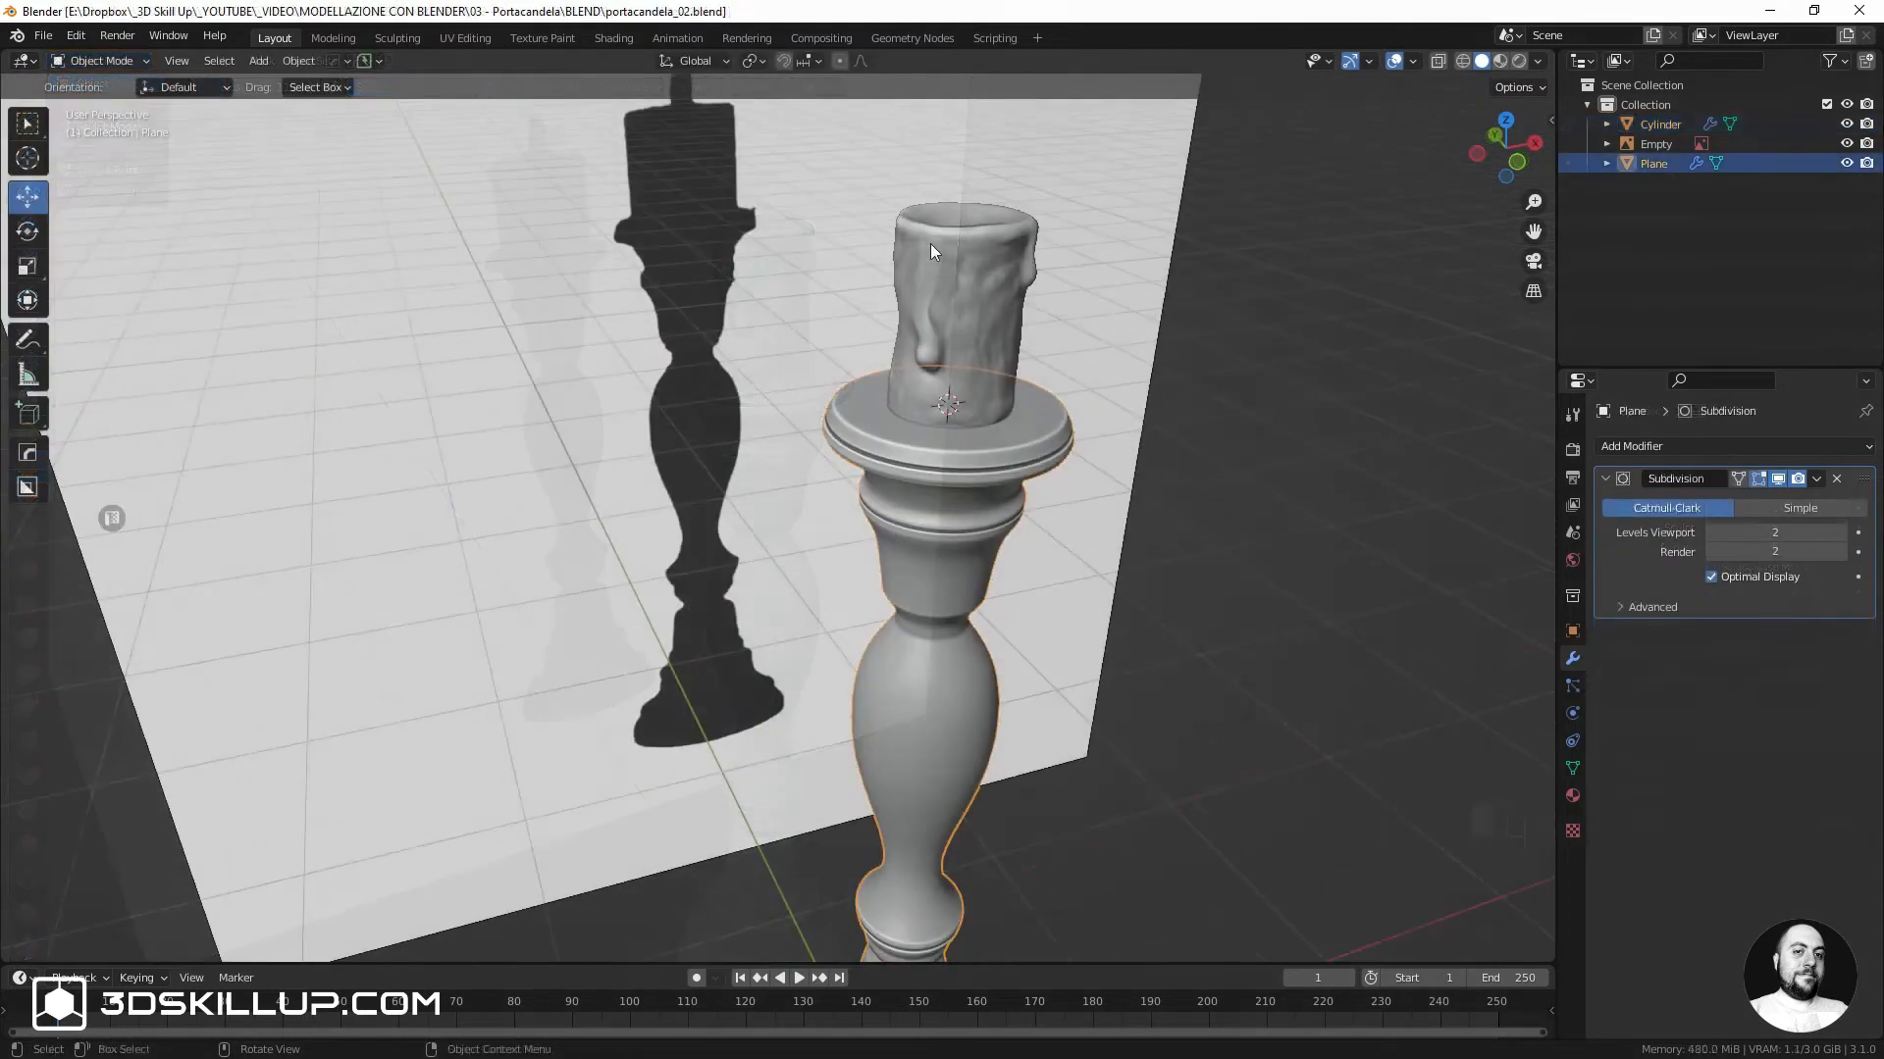
pyautogui.click(921, 371)
pyautogui.scroll(3, 936, 361)
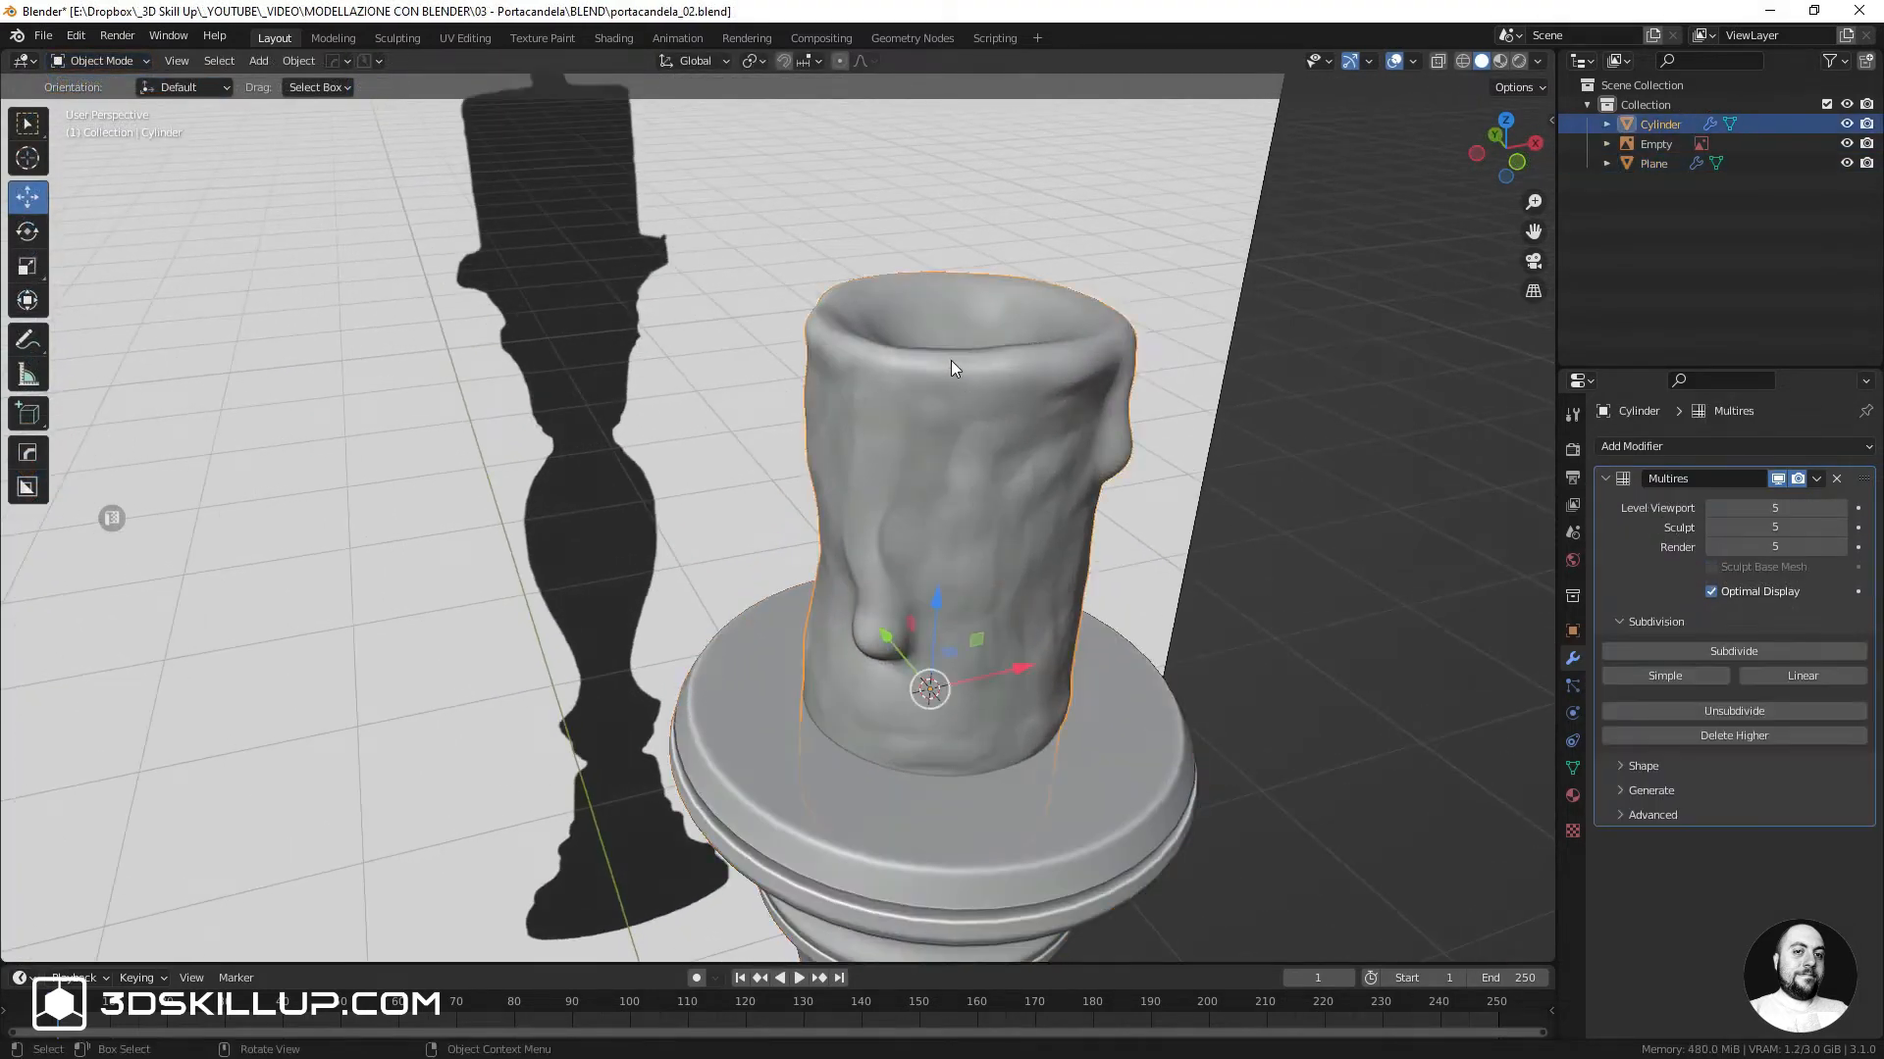
pyautogui.moveTo(951, 361); pyautogui.dragTo(884, 443, button='middle')
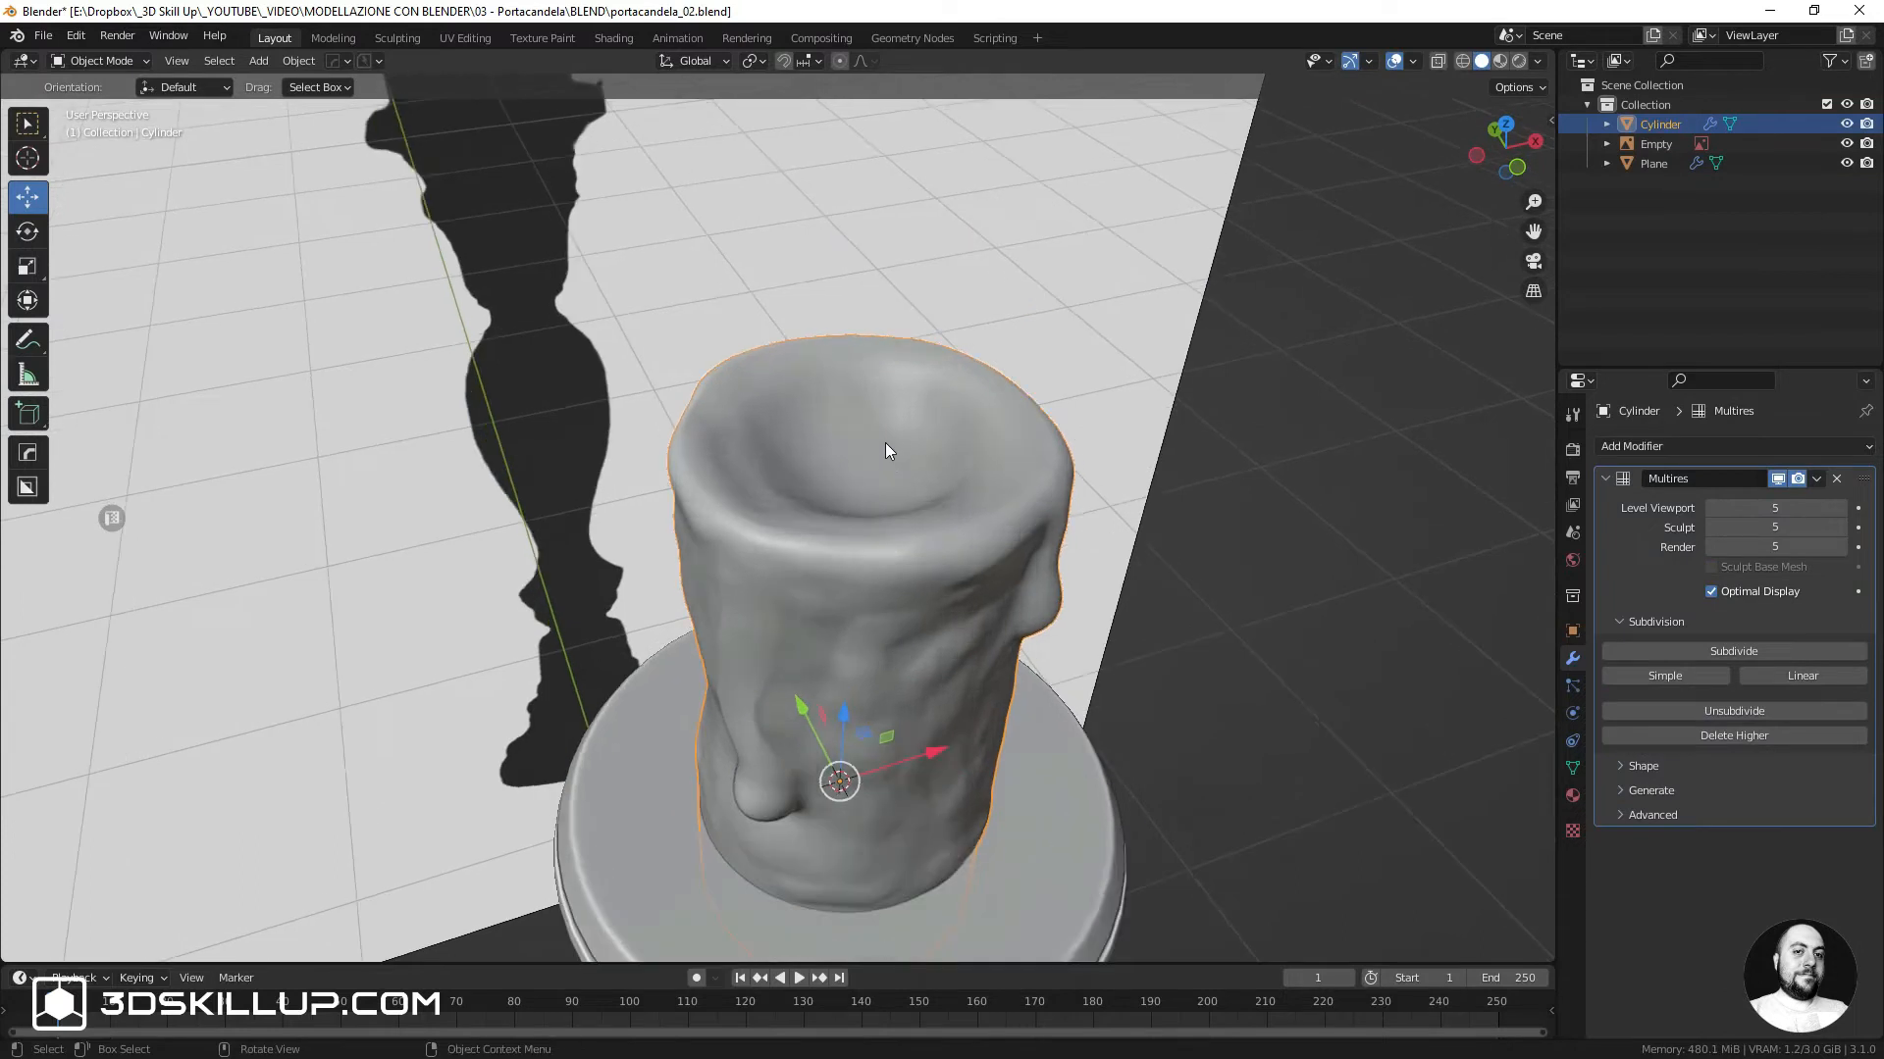
pyautogui.hotkey('ctrl', 'Tab')
pyautogui.click(860, 435)
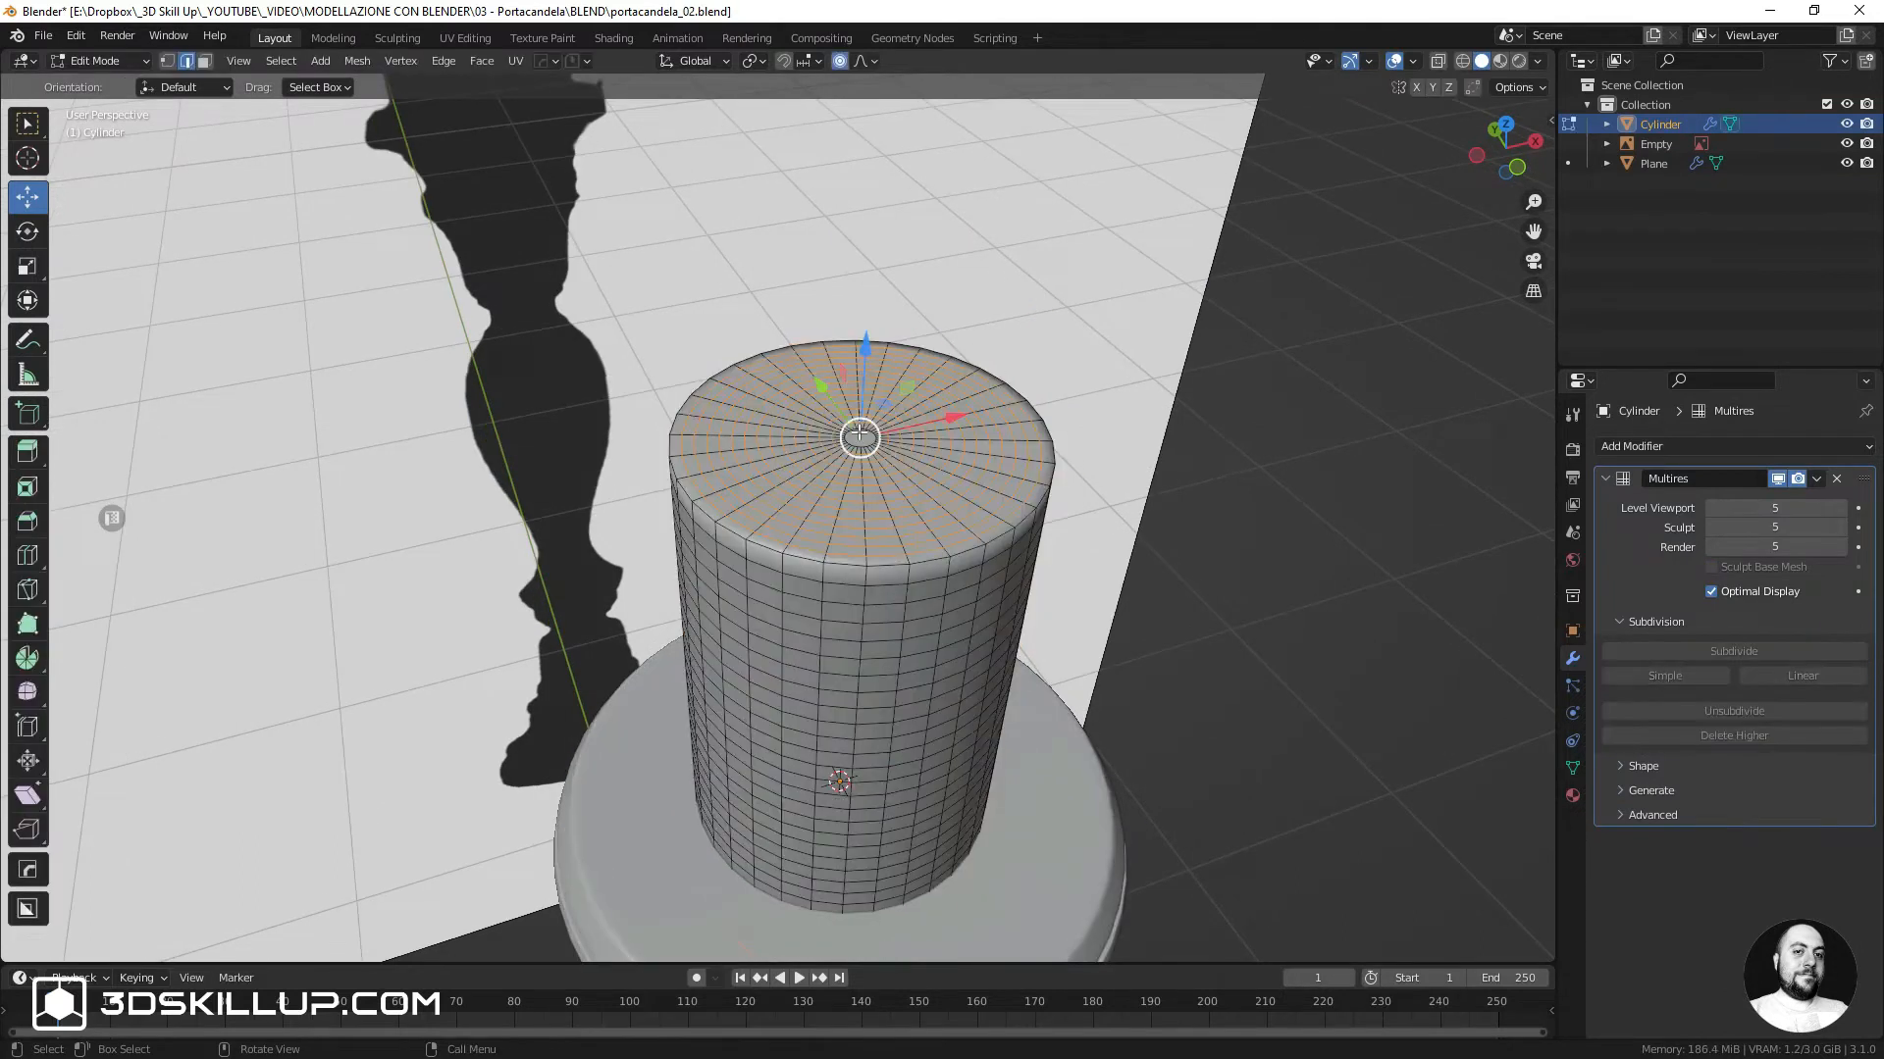
# In face selection mode, duplicate the small centre face of the candle's top in place and separate it into its own object
pyautogui.scroll(4, 859, 435)
pyautogui.hotkey('ctrl', 'Tab')
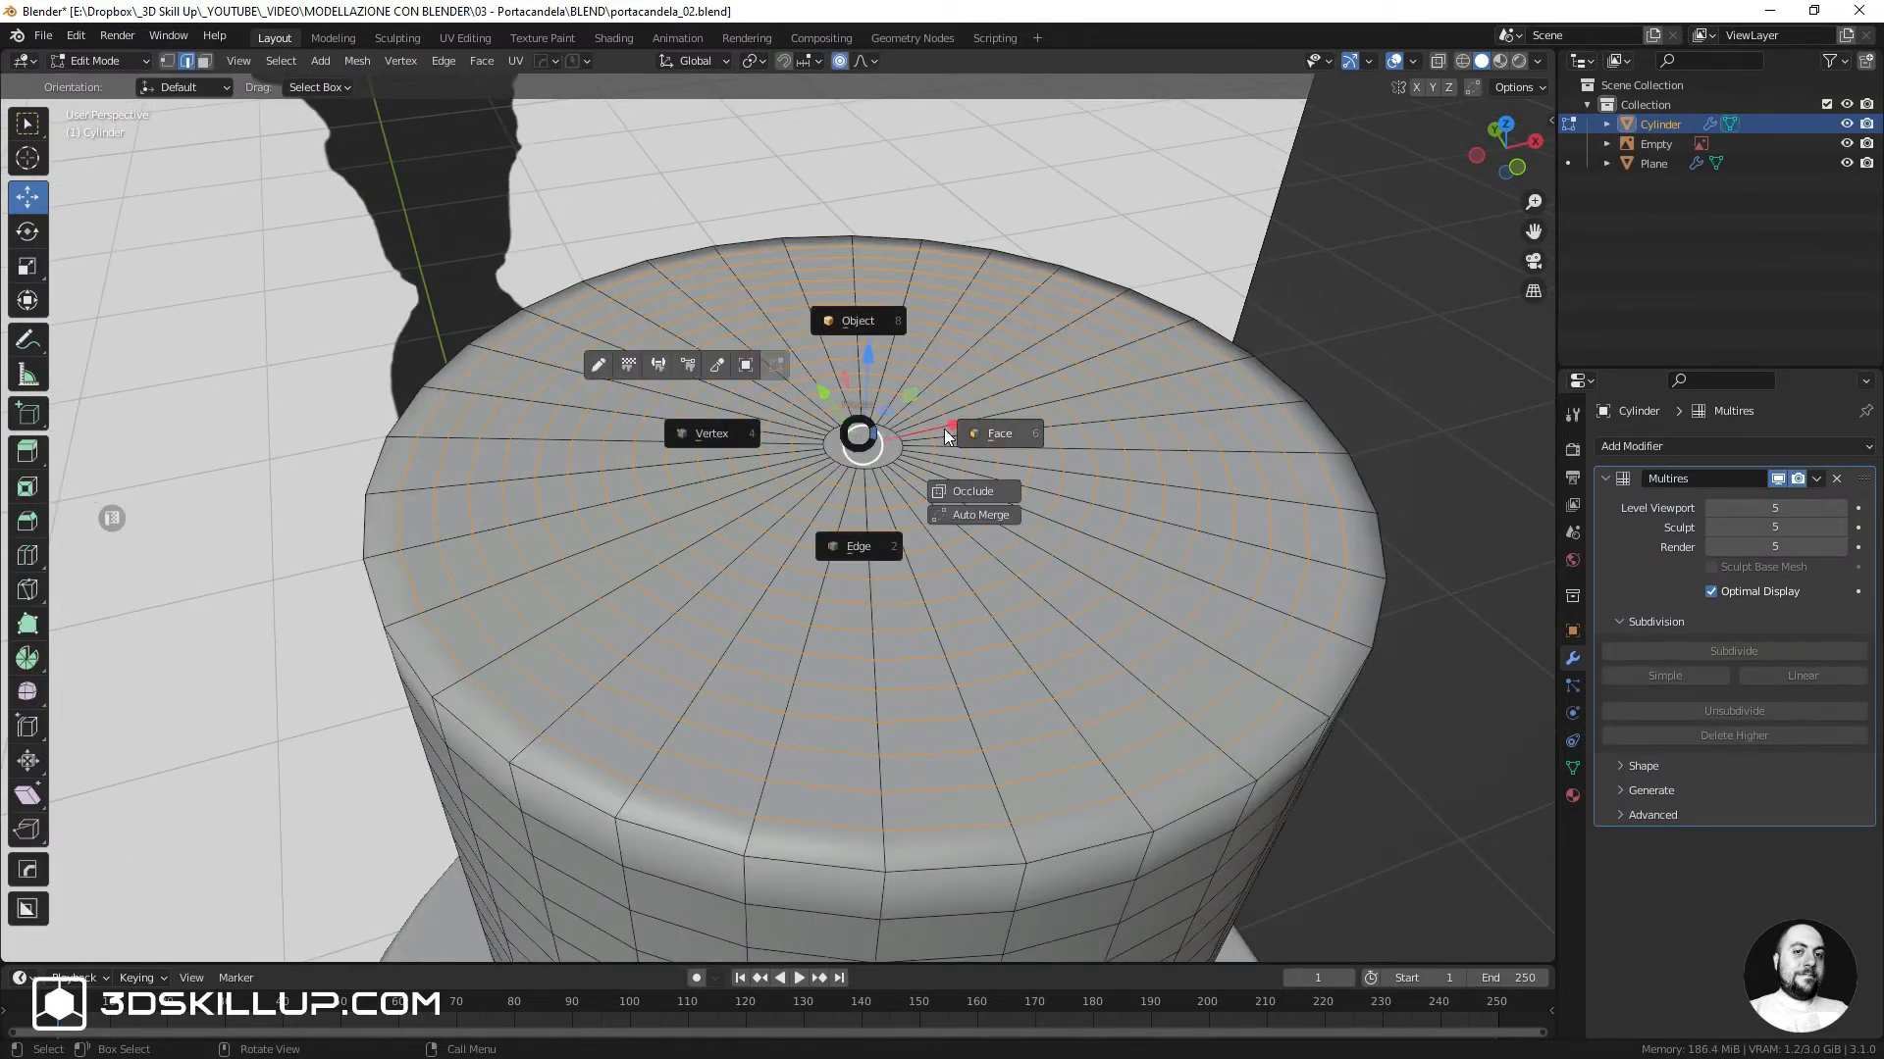
pyautogui.click(990, 436)
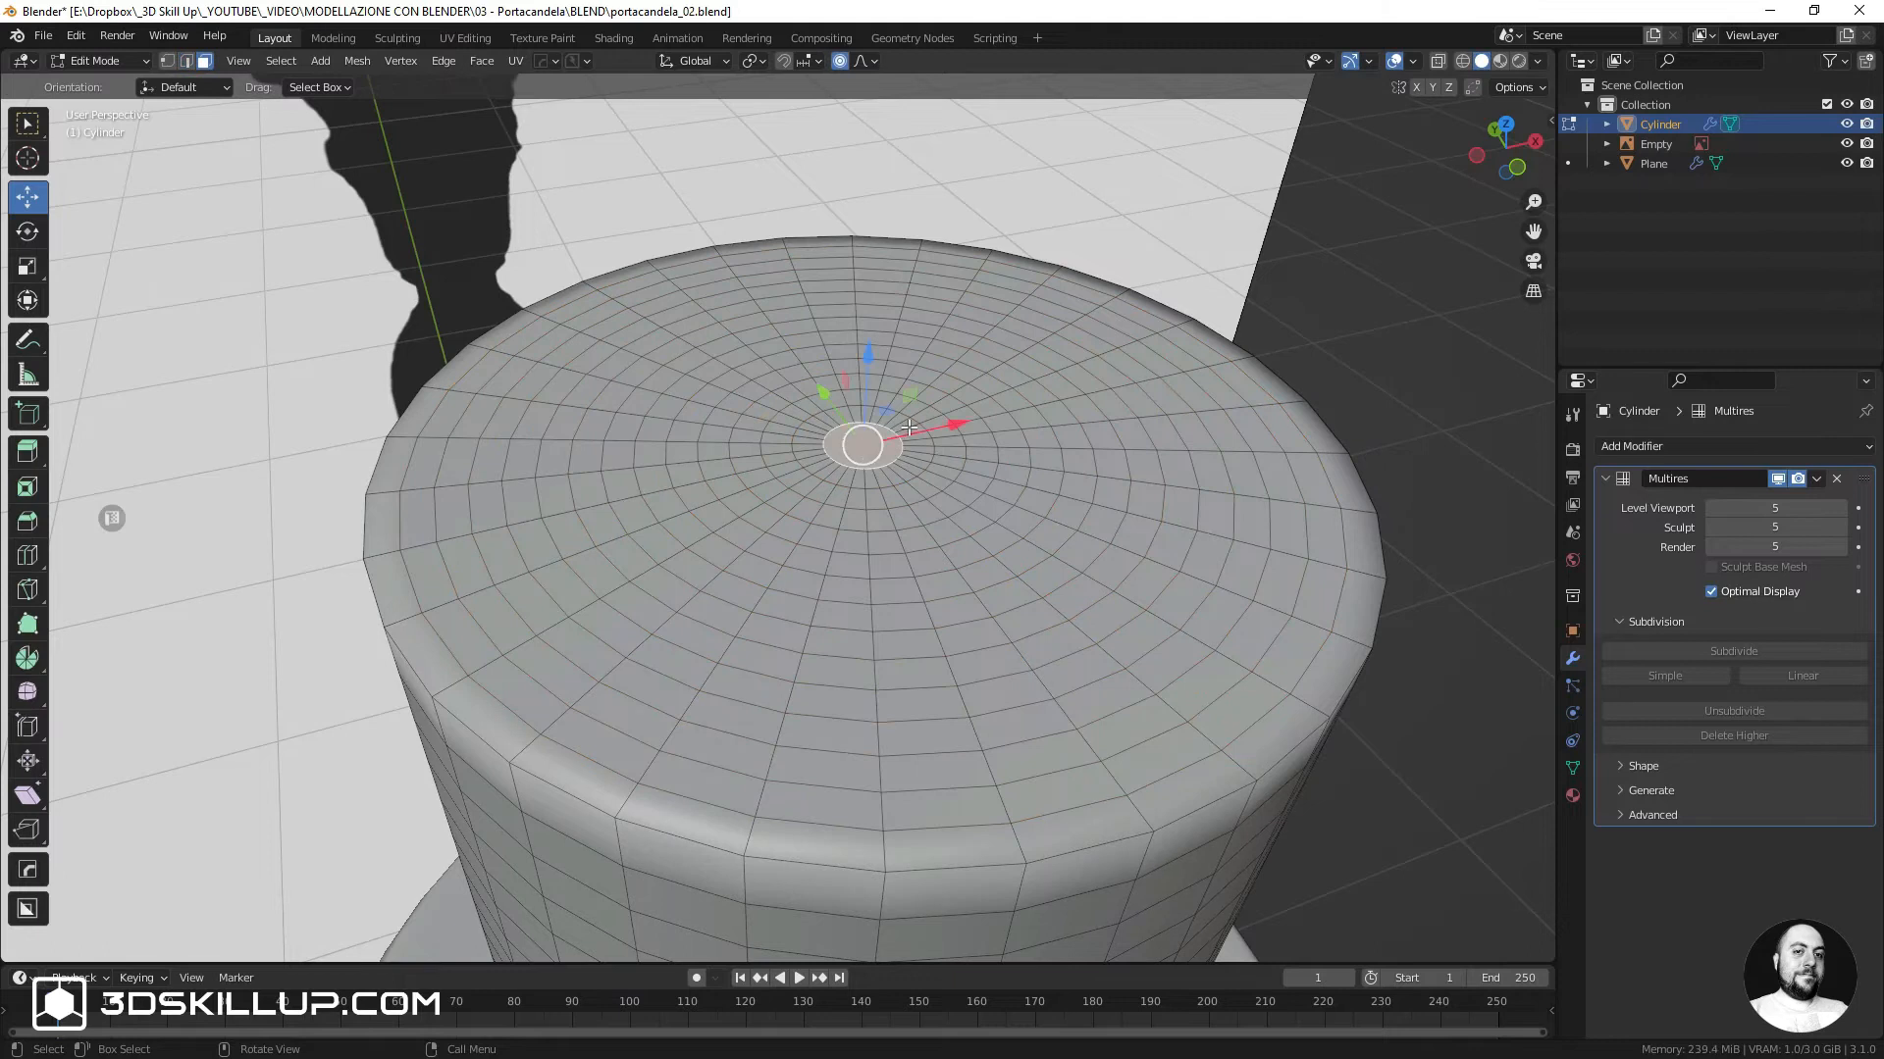
pyautogui.moveTo(937, 404); pyautogui.dragTo(936, 394, button='middle')
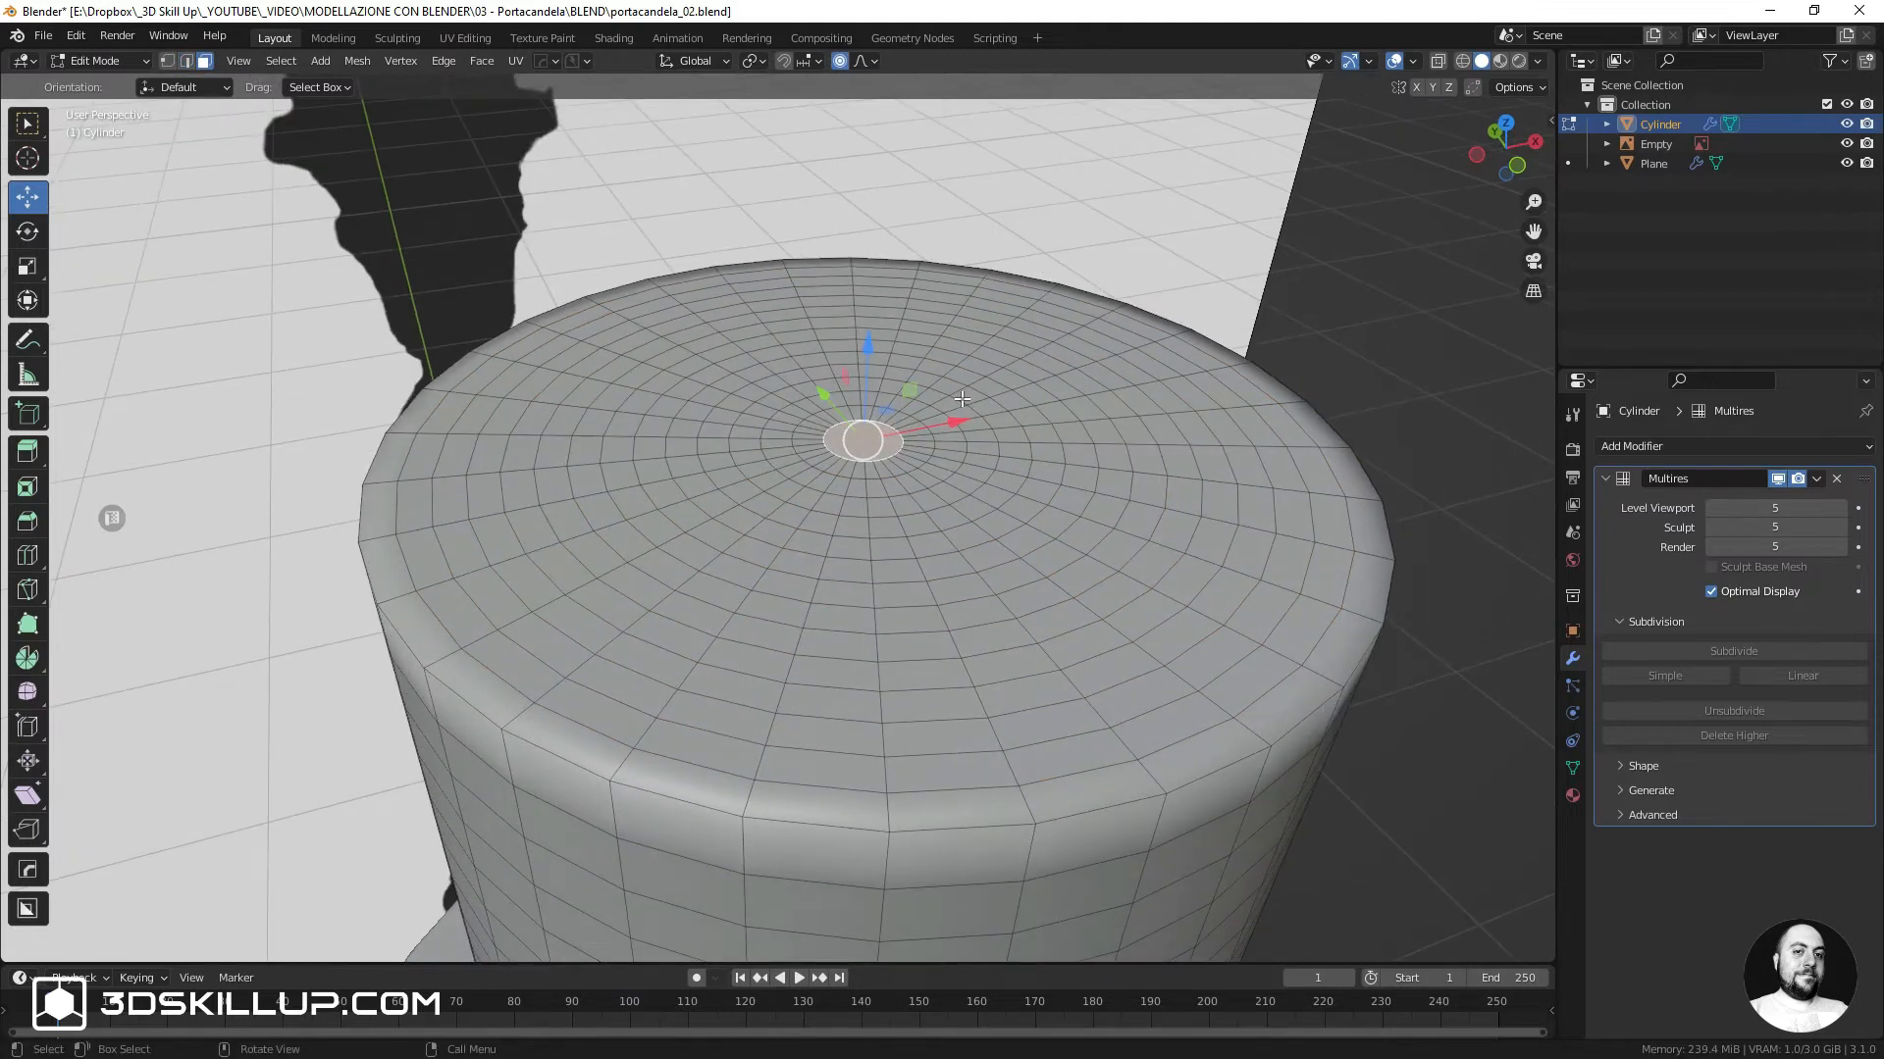
pyautogui.press('g')
pyautogui.rightClick(963, 399)
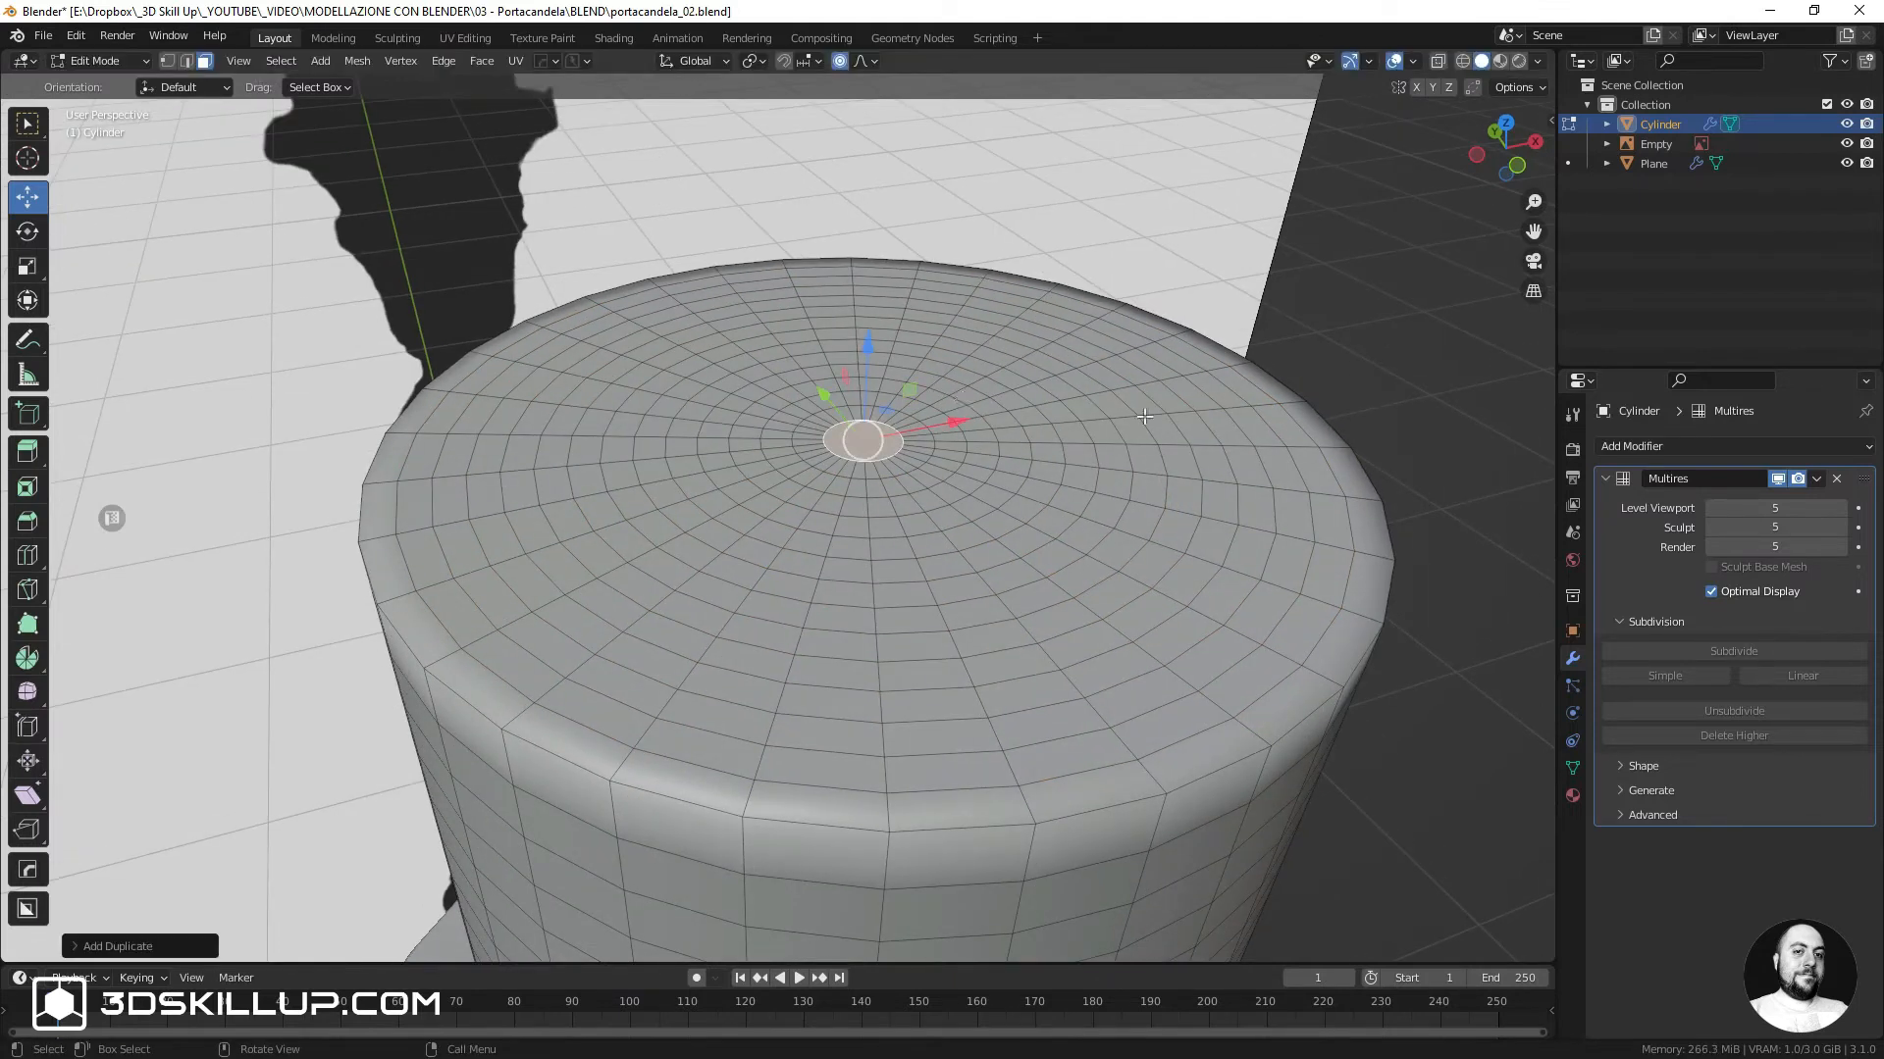
pyautogui.press('n')
pyautogui.press('p')
pyautogui.click(884, 425)
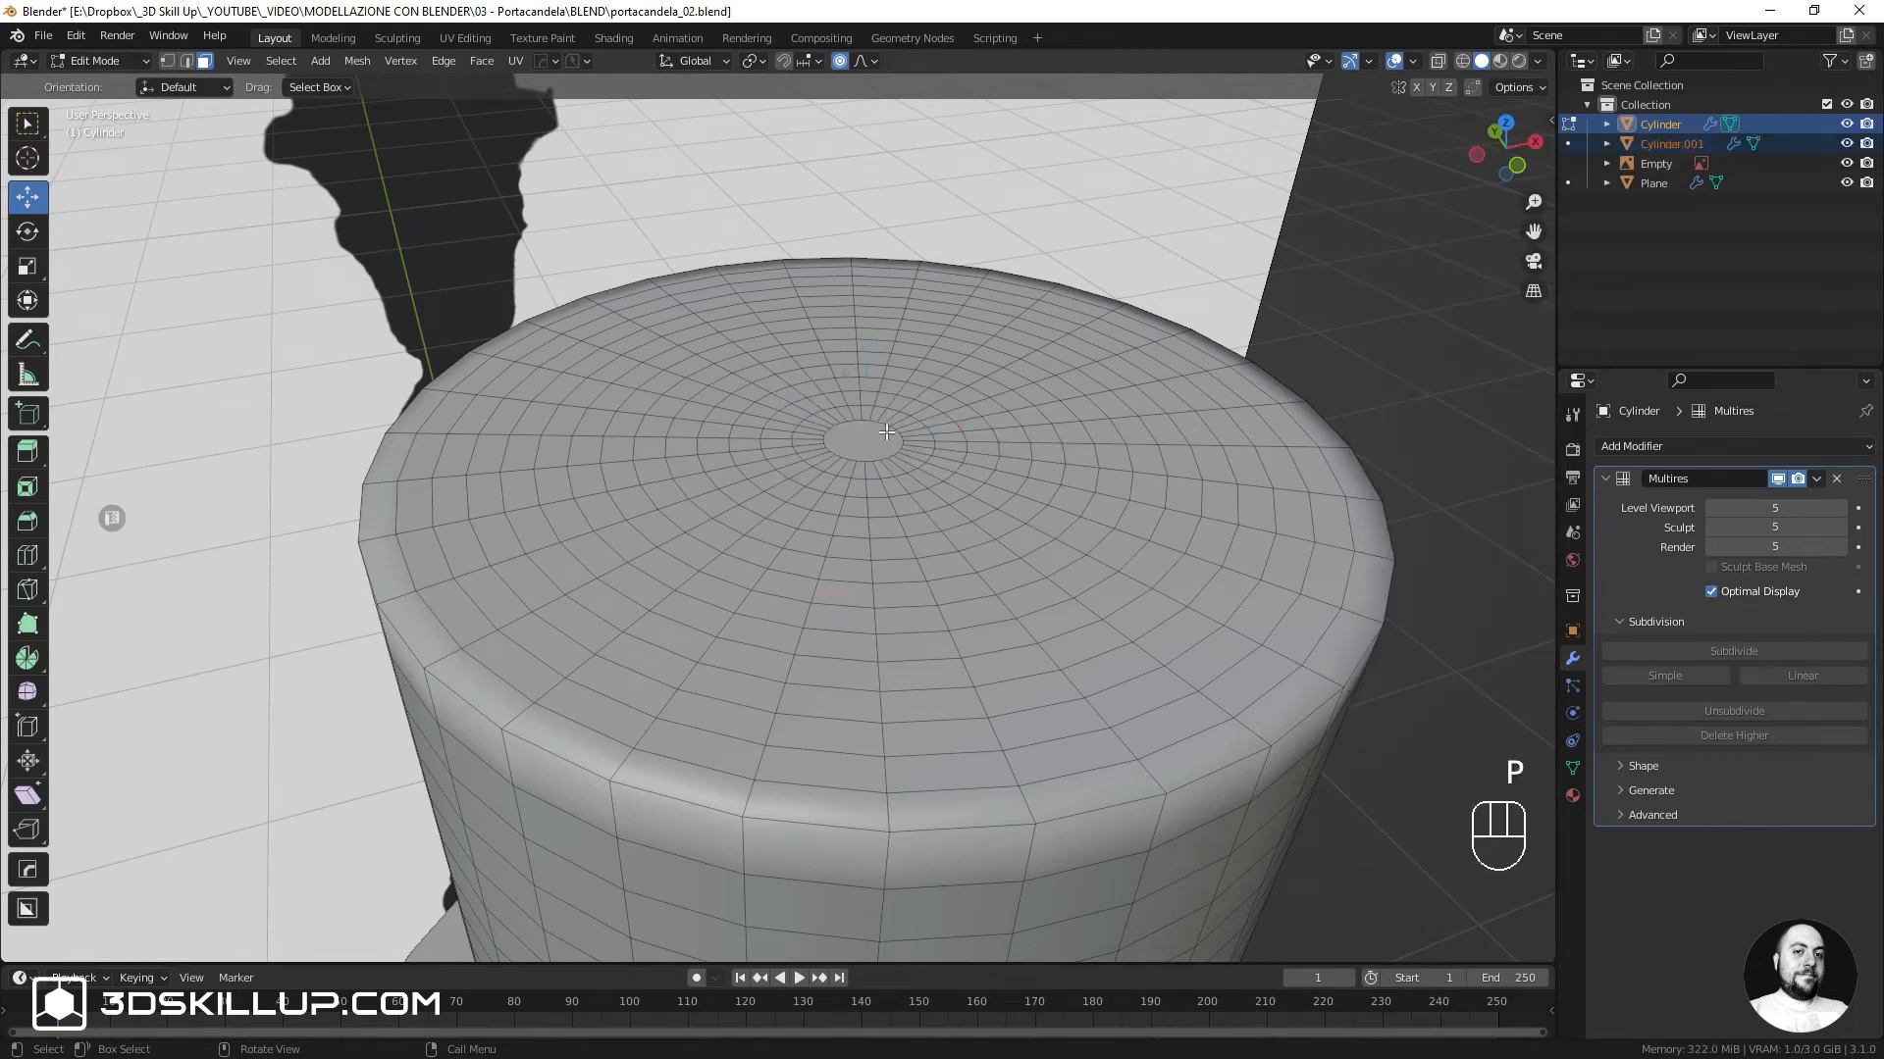
# Return to Object Mode, select only the separated disc and remove its Multires modifier
pyautogui.hotkey('ctrl', 'Tab')
pyautogui.click(890, 422)
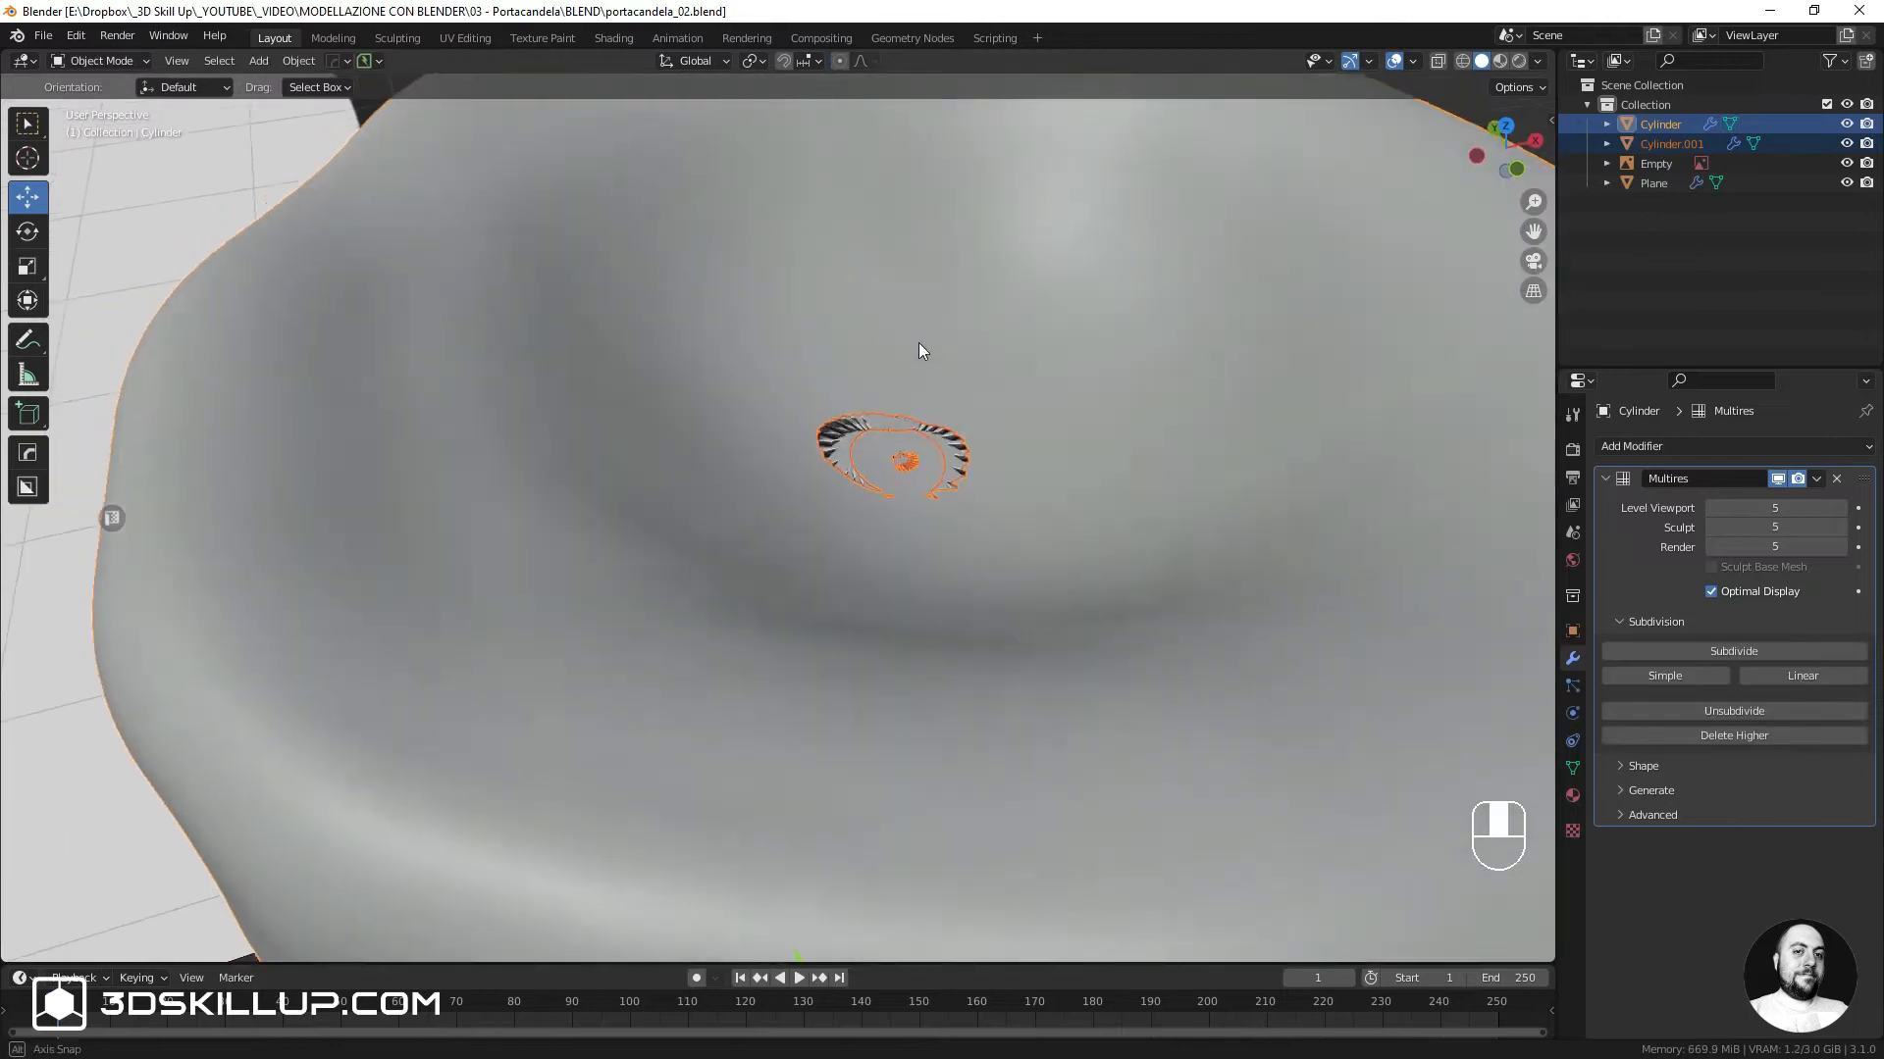
pyautogui.click(954, 477)
pyautogui.scroll(-5, 954, 478)
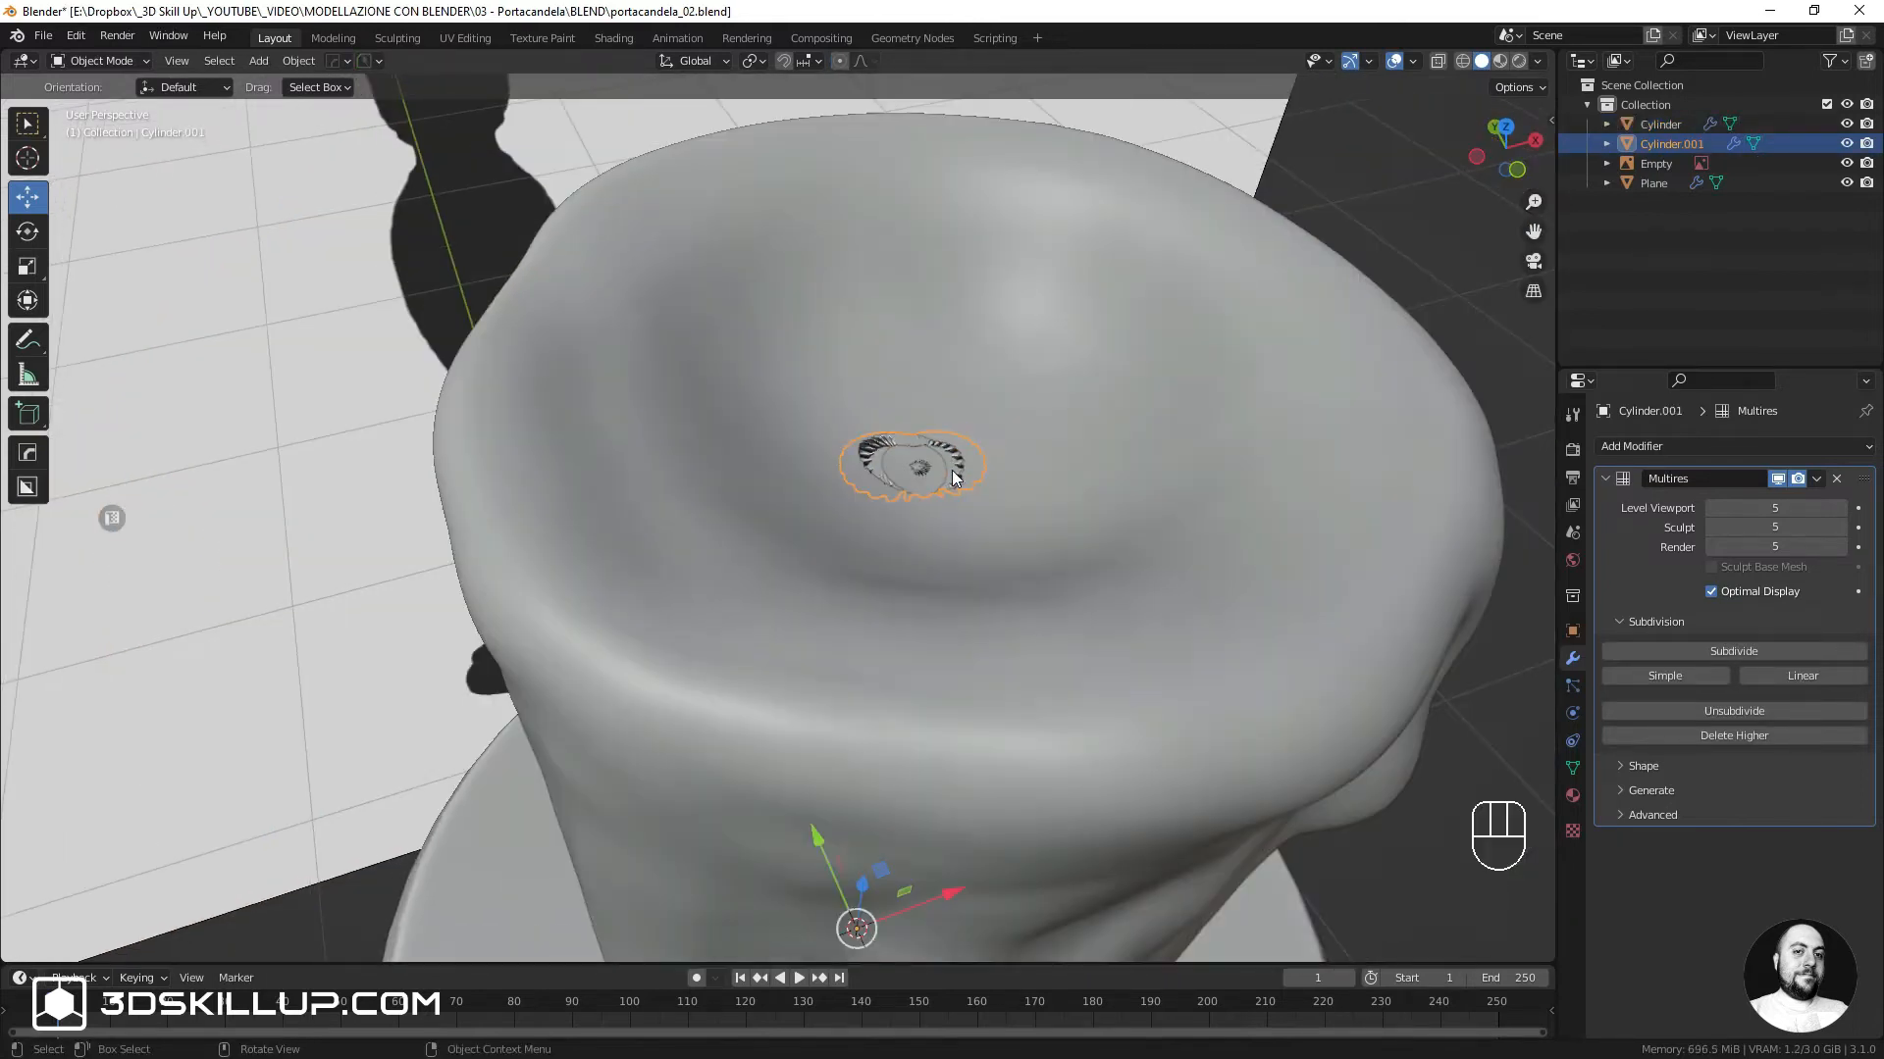
pyautogui.click(1837, 478)
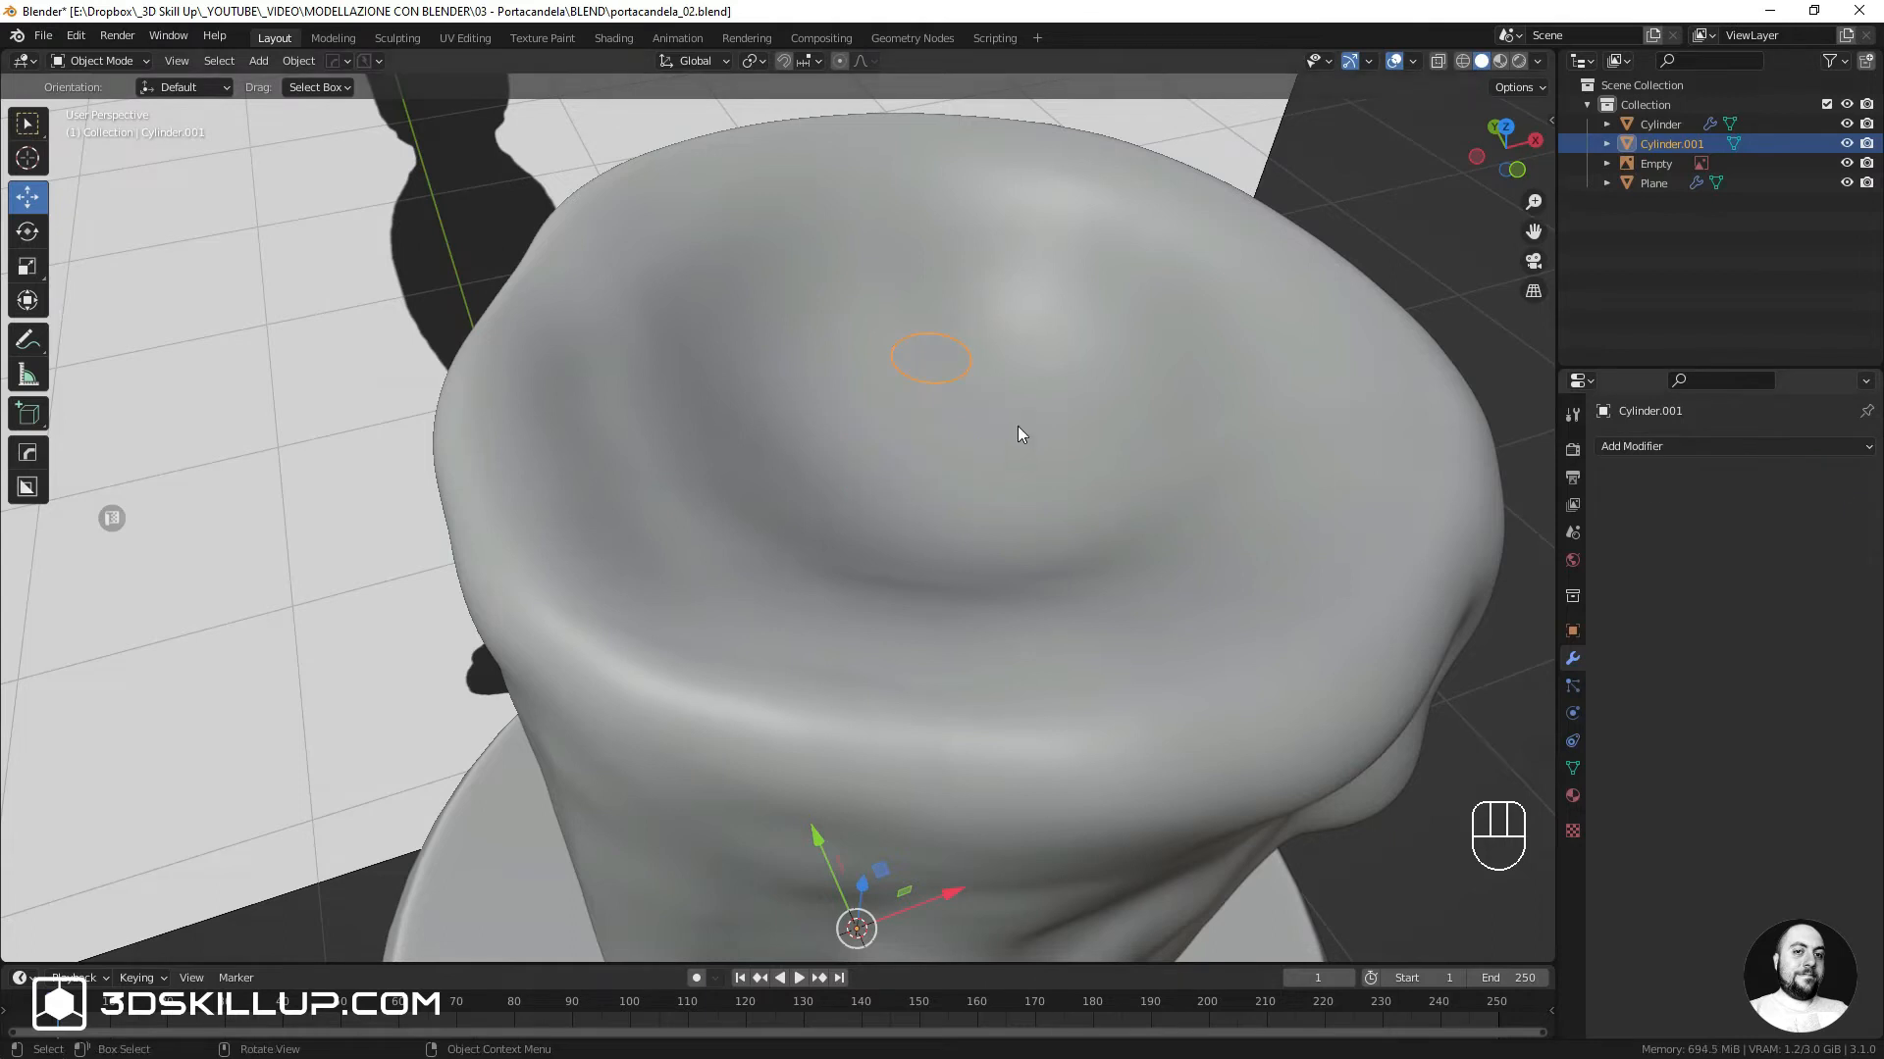
# Lower the disc along the Z axis to the bottom of the candle's hollow
pyautogui.moveTo(1021, 420); pyautogui.dragTo(1019, 337, button='middle')
pyautogui.press('g')
pyautogui.press('z')
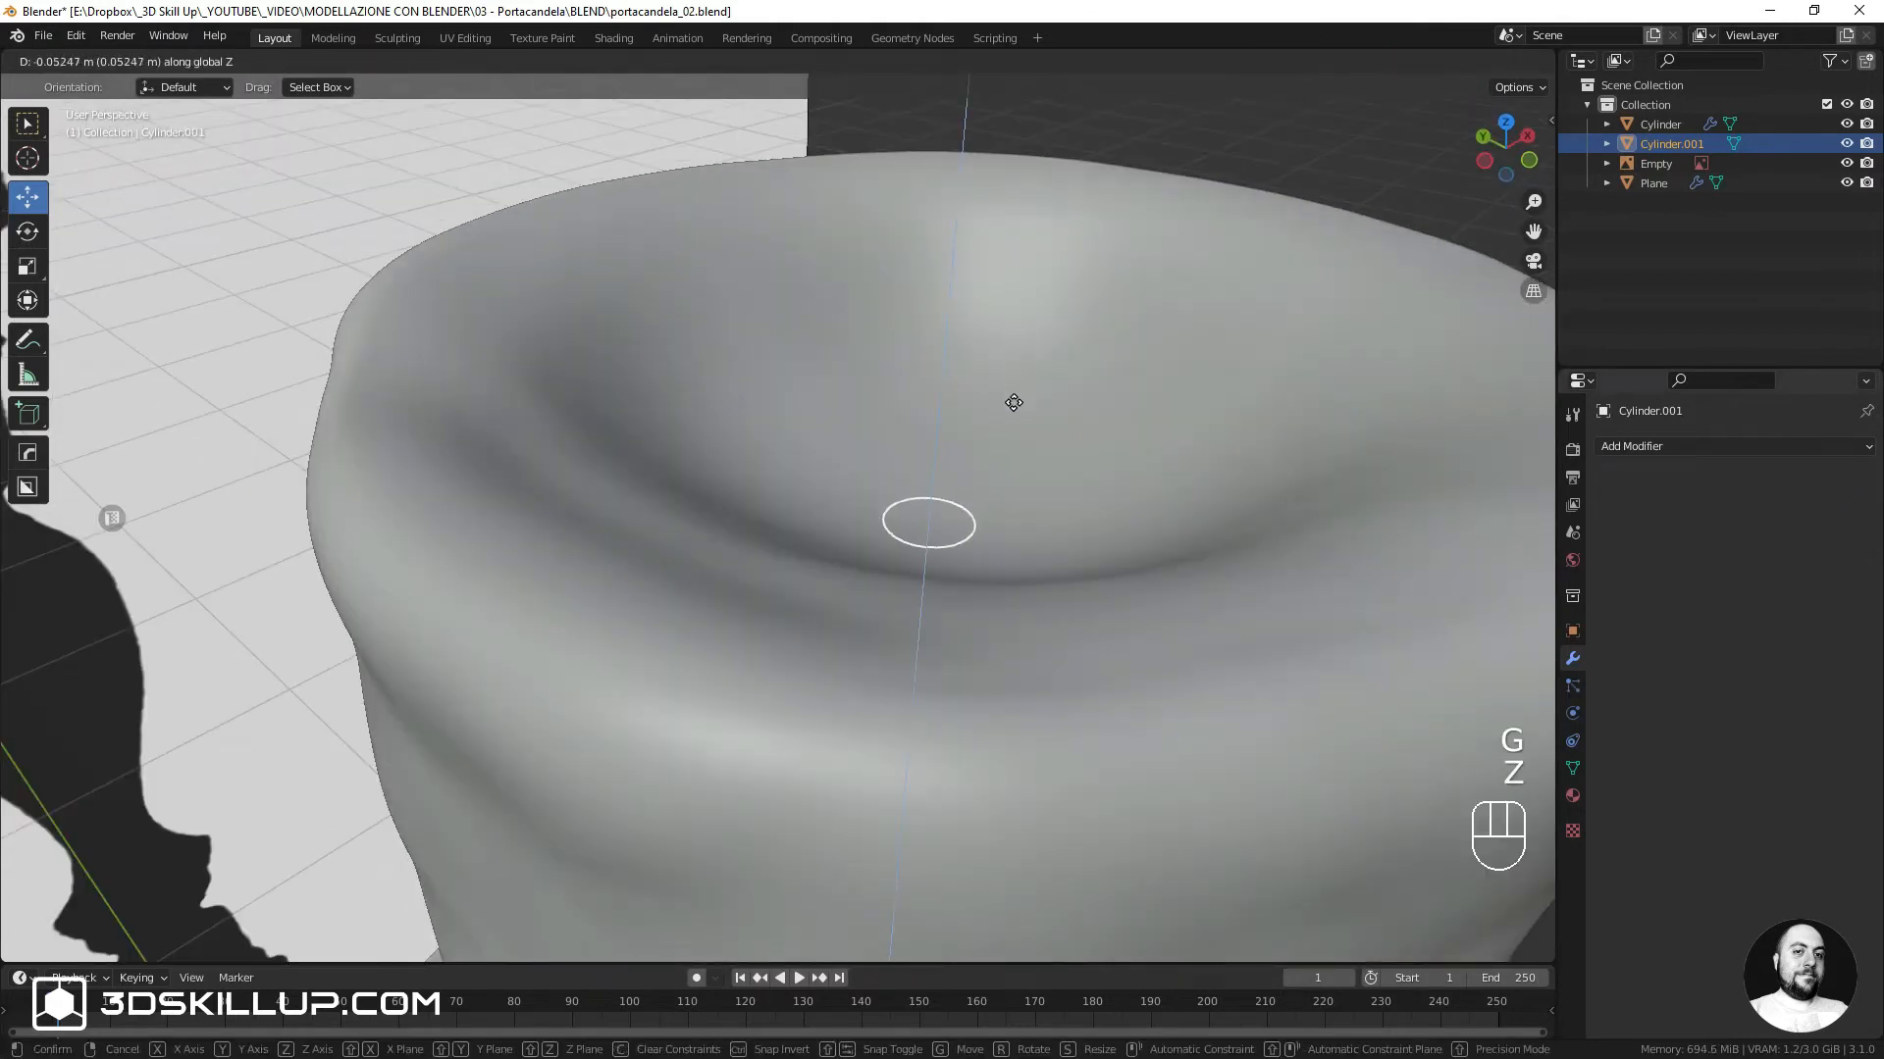
pyautogui.press('shift')
pyautogui.click(1001, 438)
# Extrude the whole disc upward in Edit Mode to form a wick rising above the candle's rim
pyautogui.press('Tab')
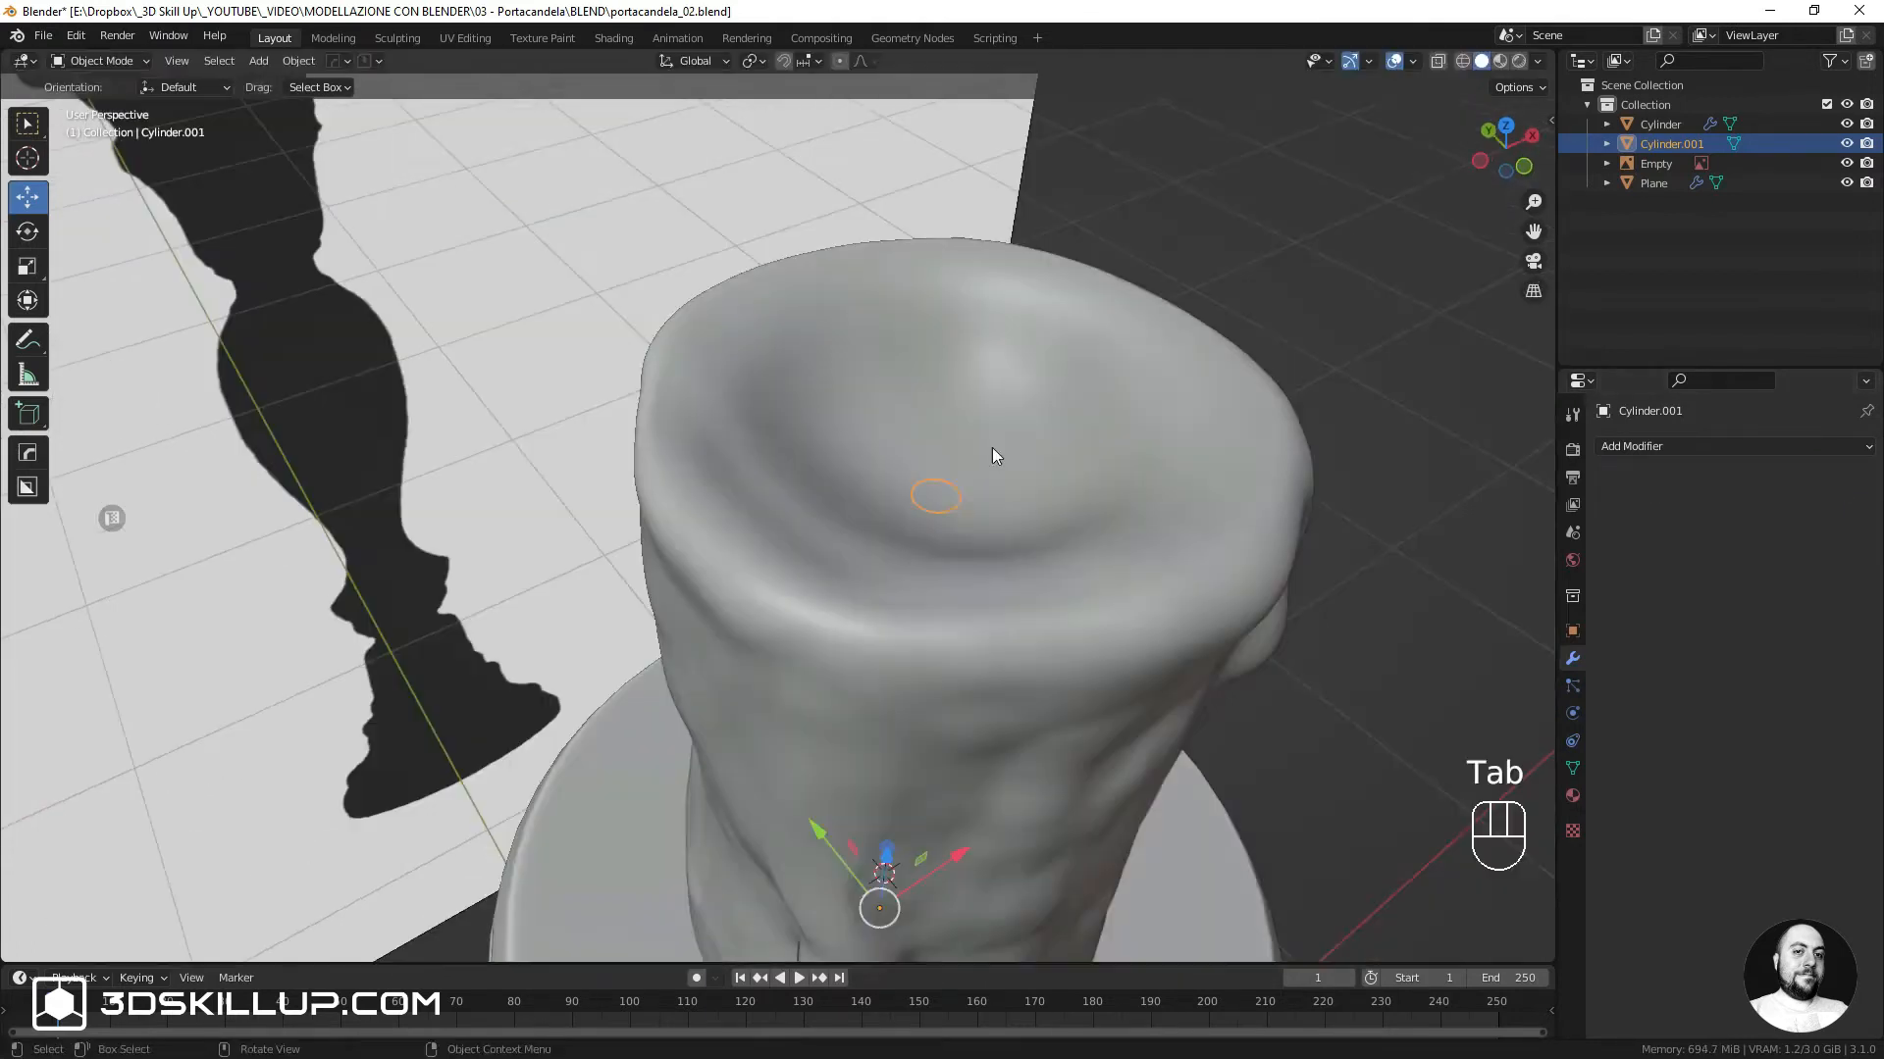
pyautogui.press('Tab')
pyautogui.press('a')
pyautogui.moveTo(1017, 444); pyautogui.dragTo(1017, 412, button='middle')
pyautogui.press('e')
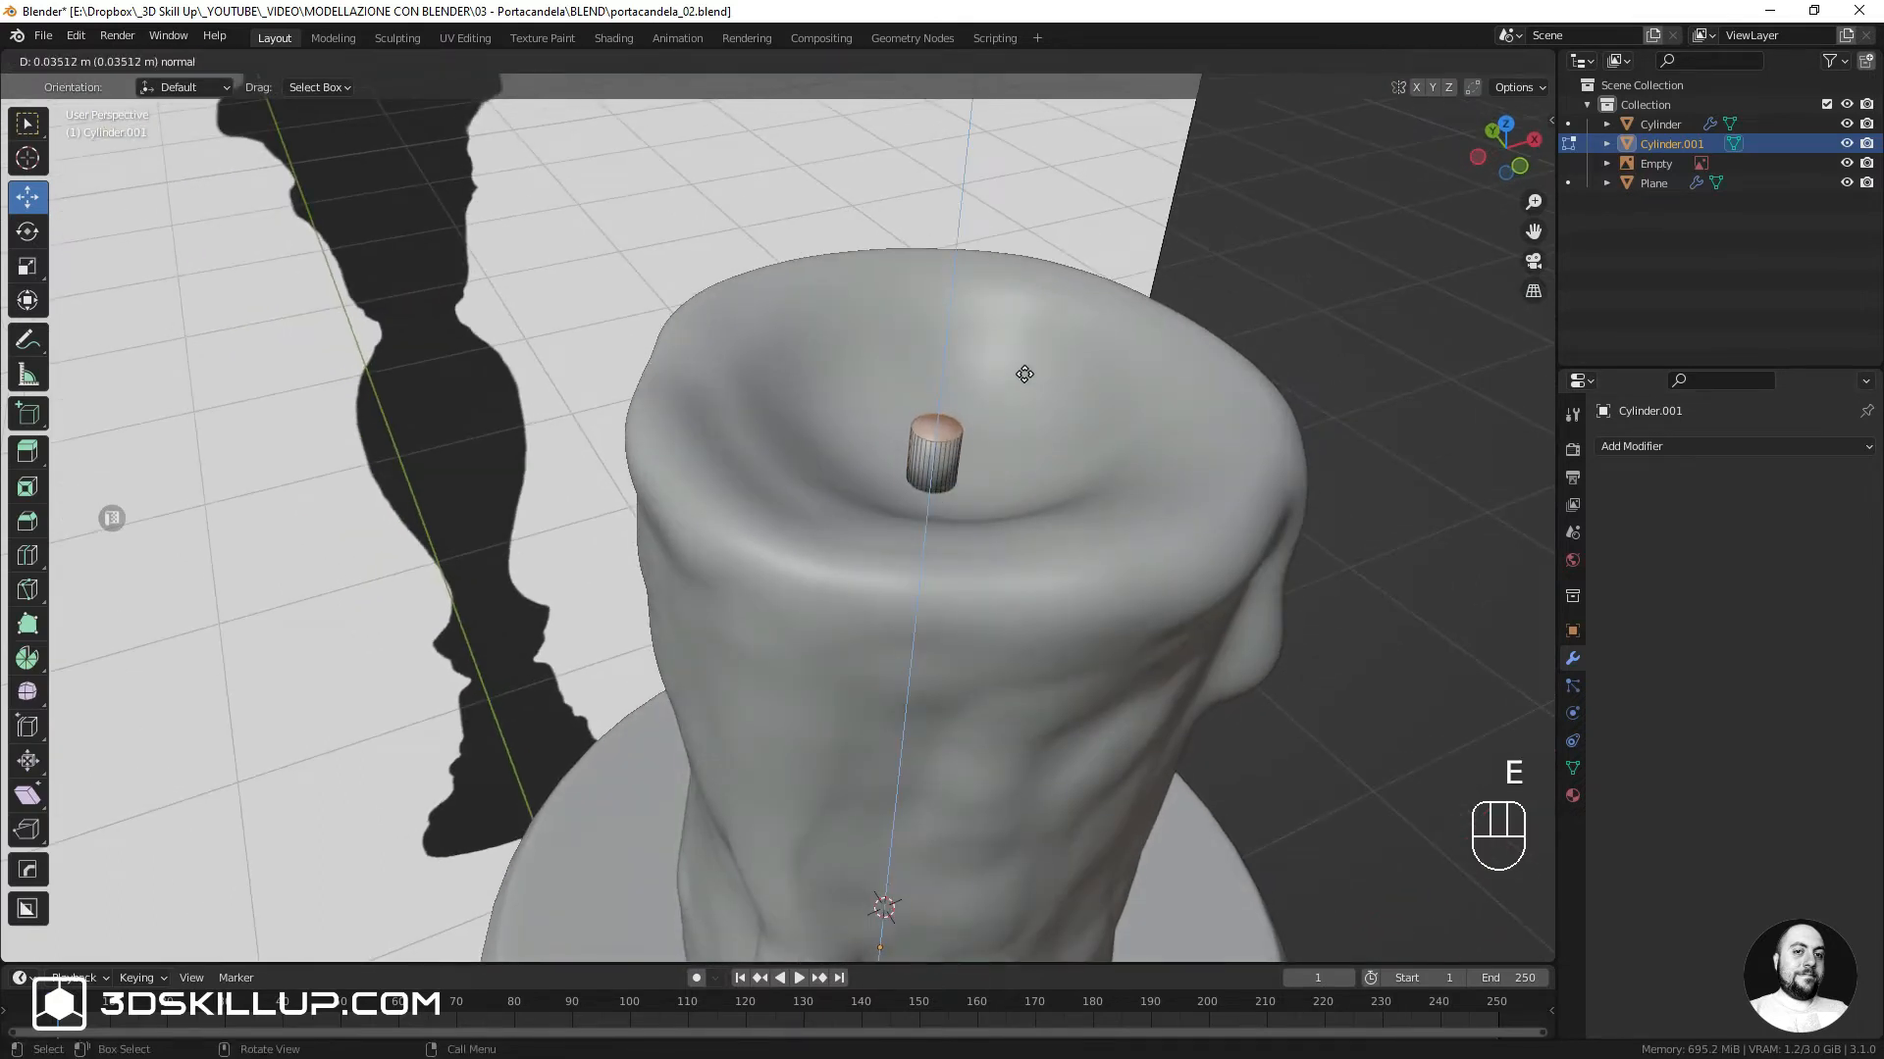
pyautogui.click(1049, 200)
# Add a series of evenly spaced horizontal loop cuts along the wick without sliding them
pyautogui.moveTo(1092, 487); pyautogui.dragTo(997, 447, button='middle')
pyautogui.scroll(2, 998, 448)
pyautogui.hotkey('ctrl', 'r')
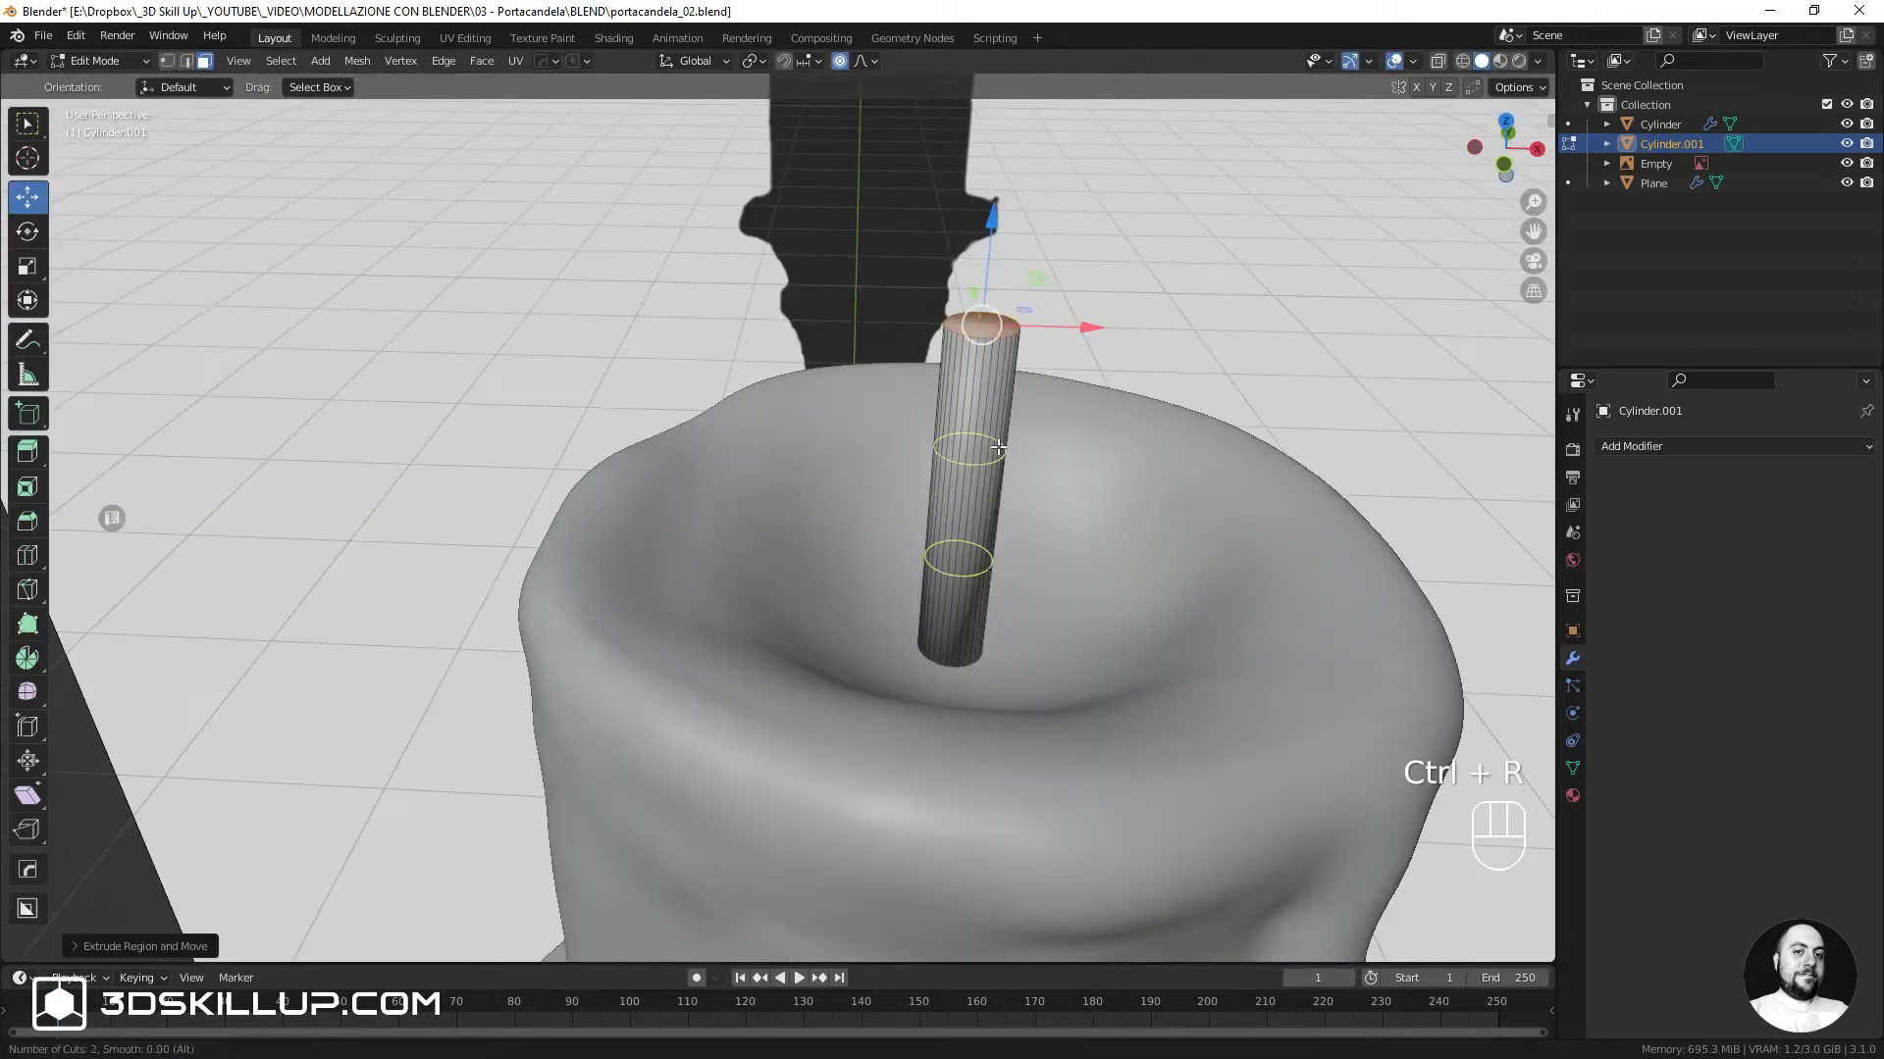
pyautogui.scroll(8, 998, 447)
pyautogui.click(997, 448)
pyautogui.rightClick(998, 447)
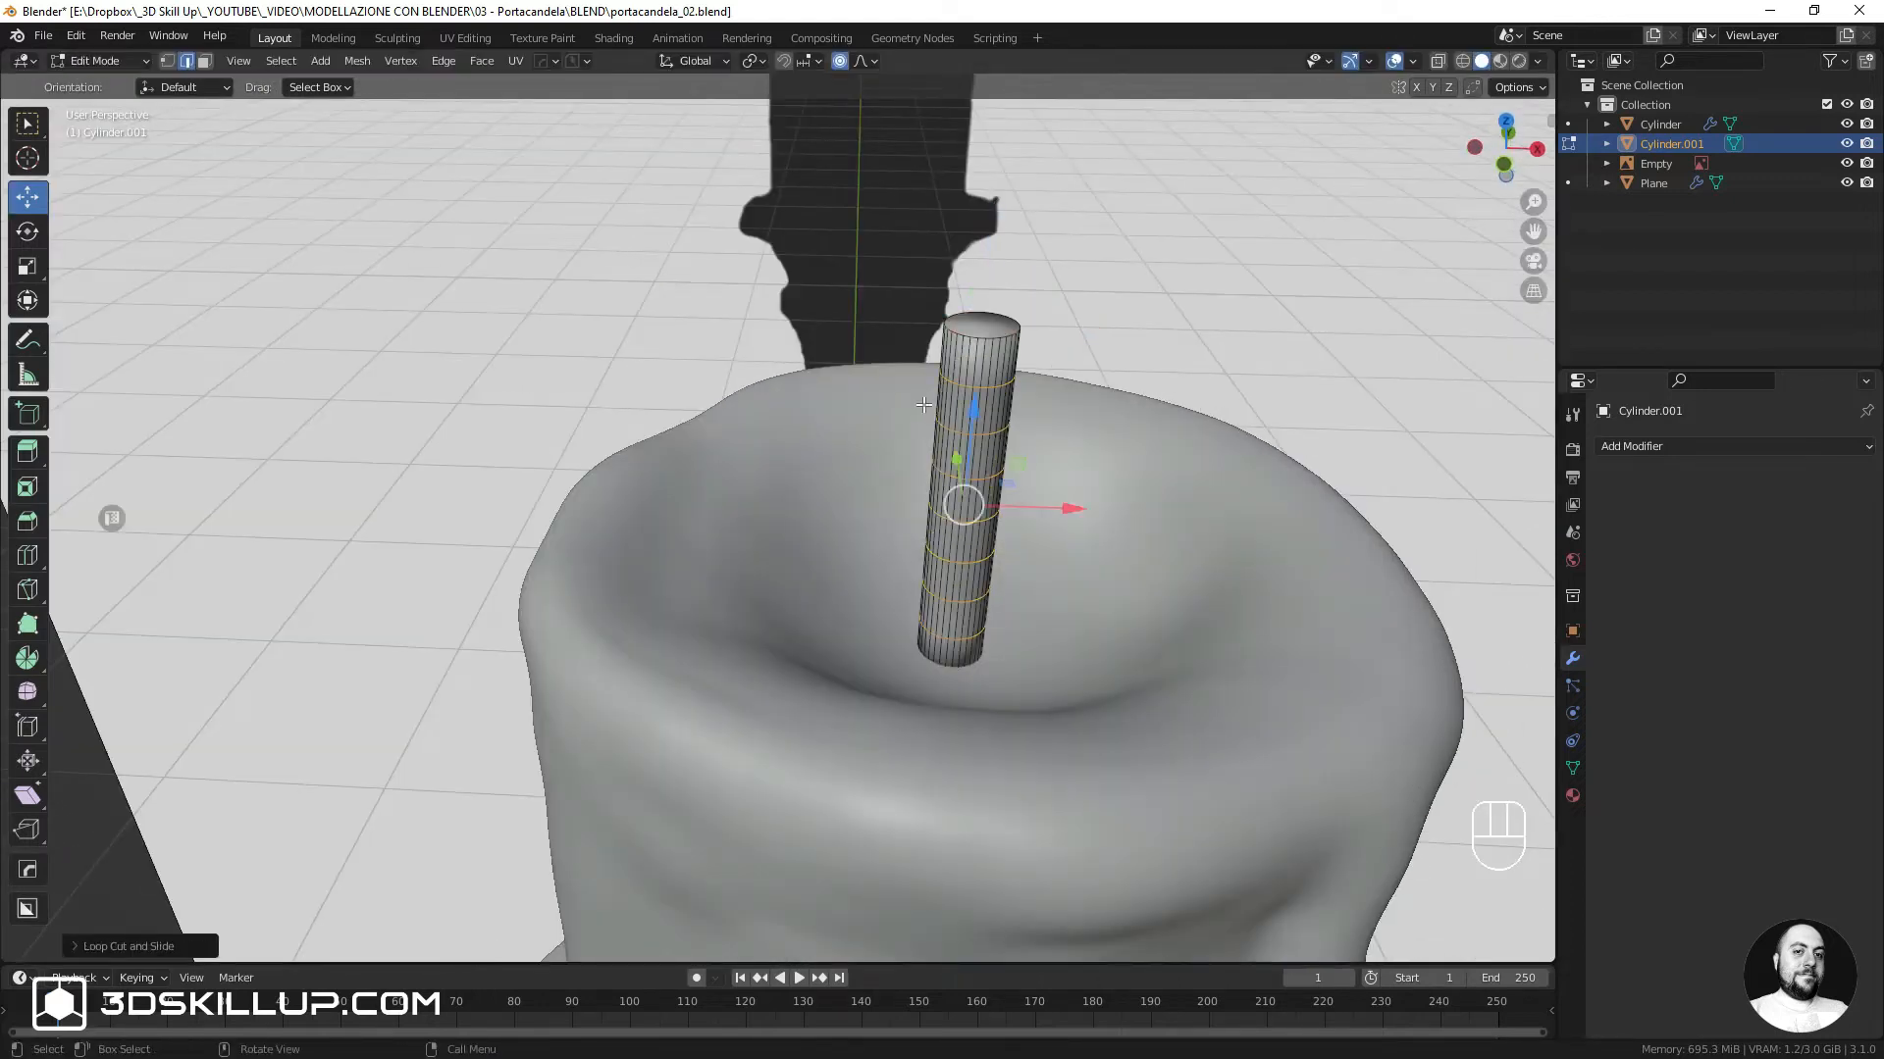
# Shift an edge loop near the wick's middle sideways along the Y axis, using proportional editing with a size of about 0.032 m
pyautogui.moveTo(923, 404); pyautogui.dragTo(1022, 500, button='middle')
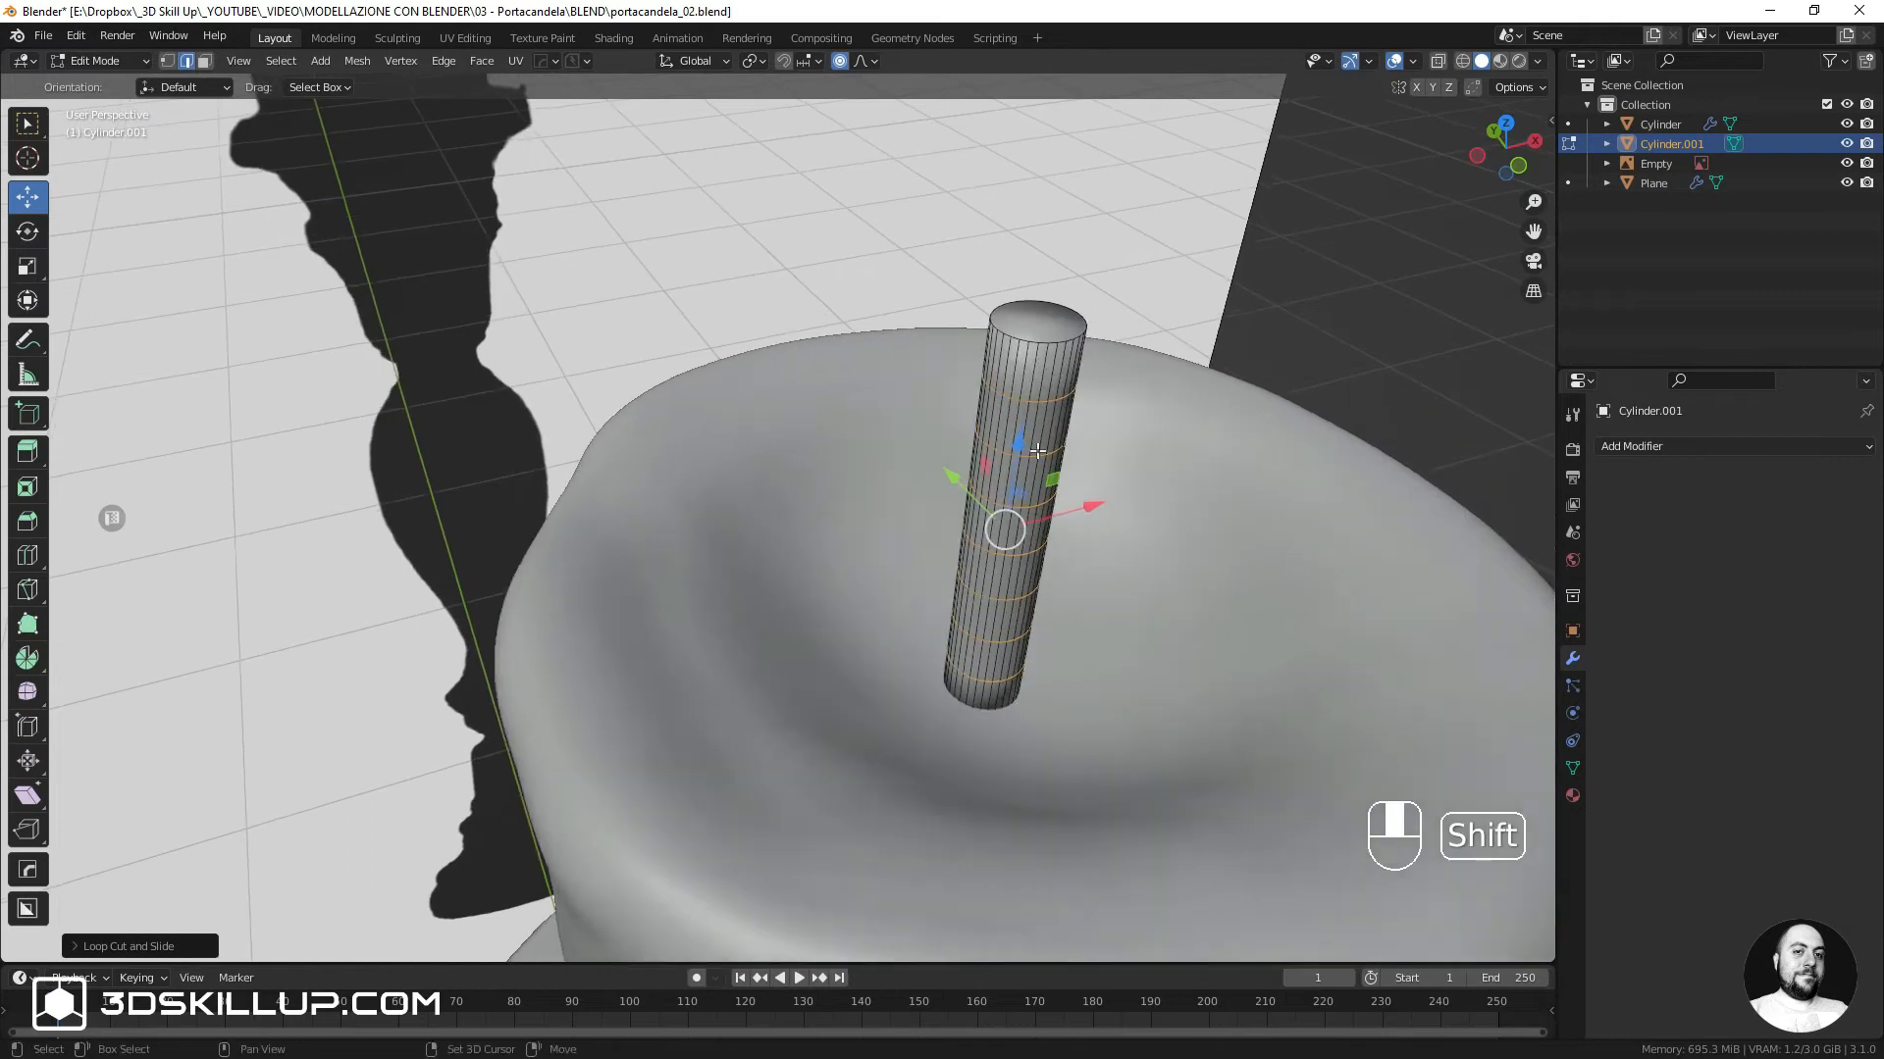
pyautogui.keyDown('alt'); pyautogui.click(1022, 502); pyautogui.keyUp('alt')
pyautogui.keyDown('alt'); pyautogui.click(1016, 507); pyautogui.keyUp('alt')
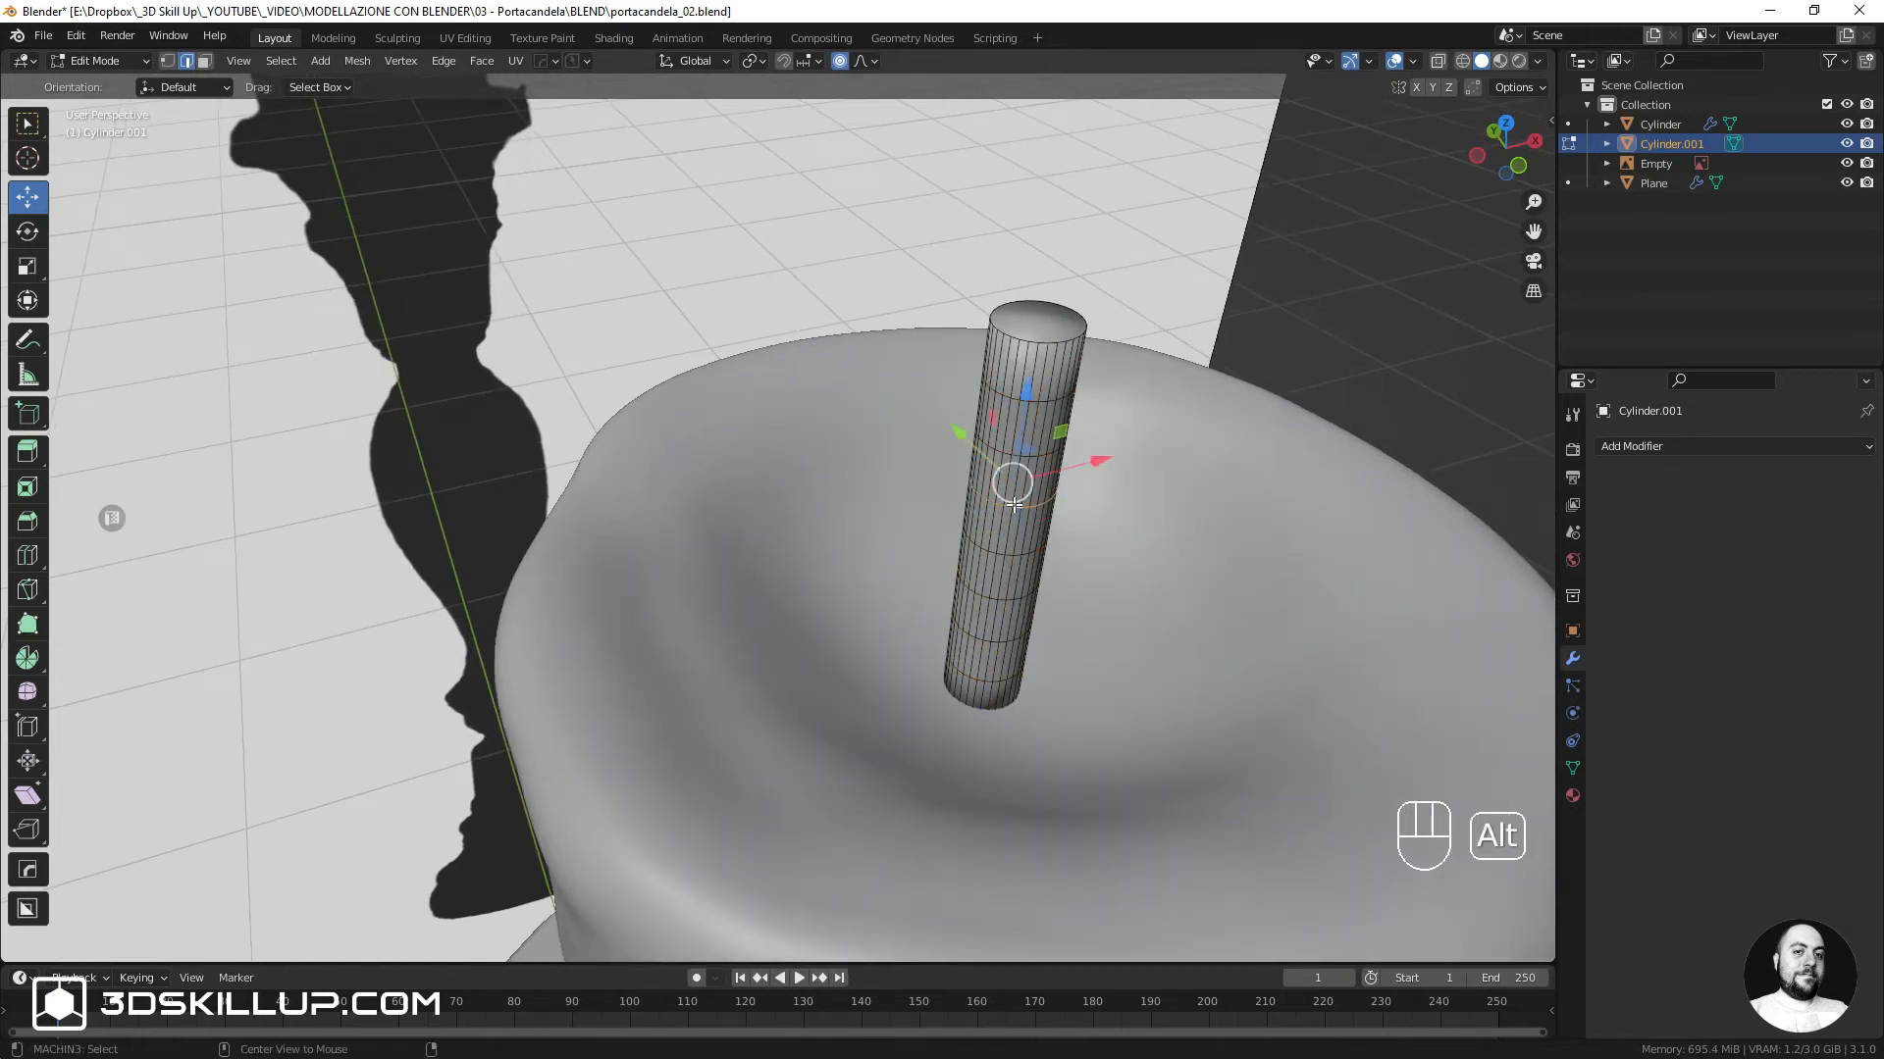
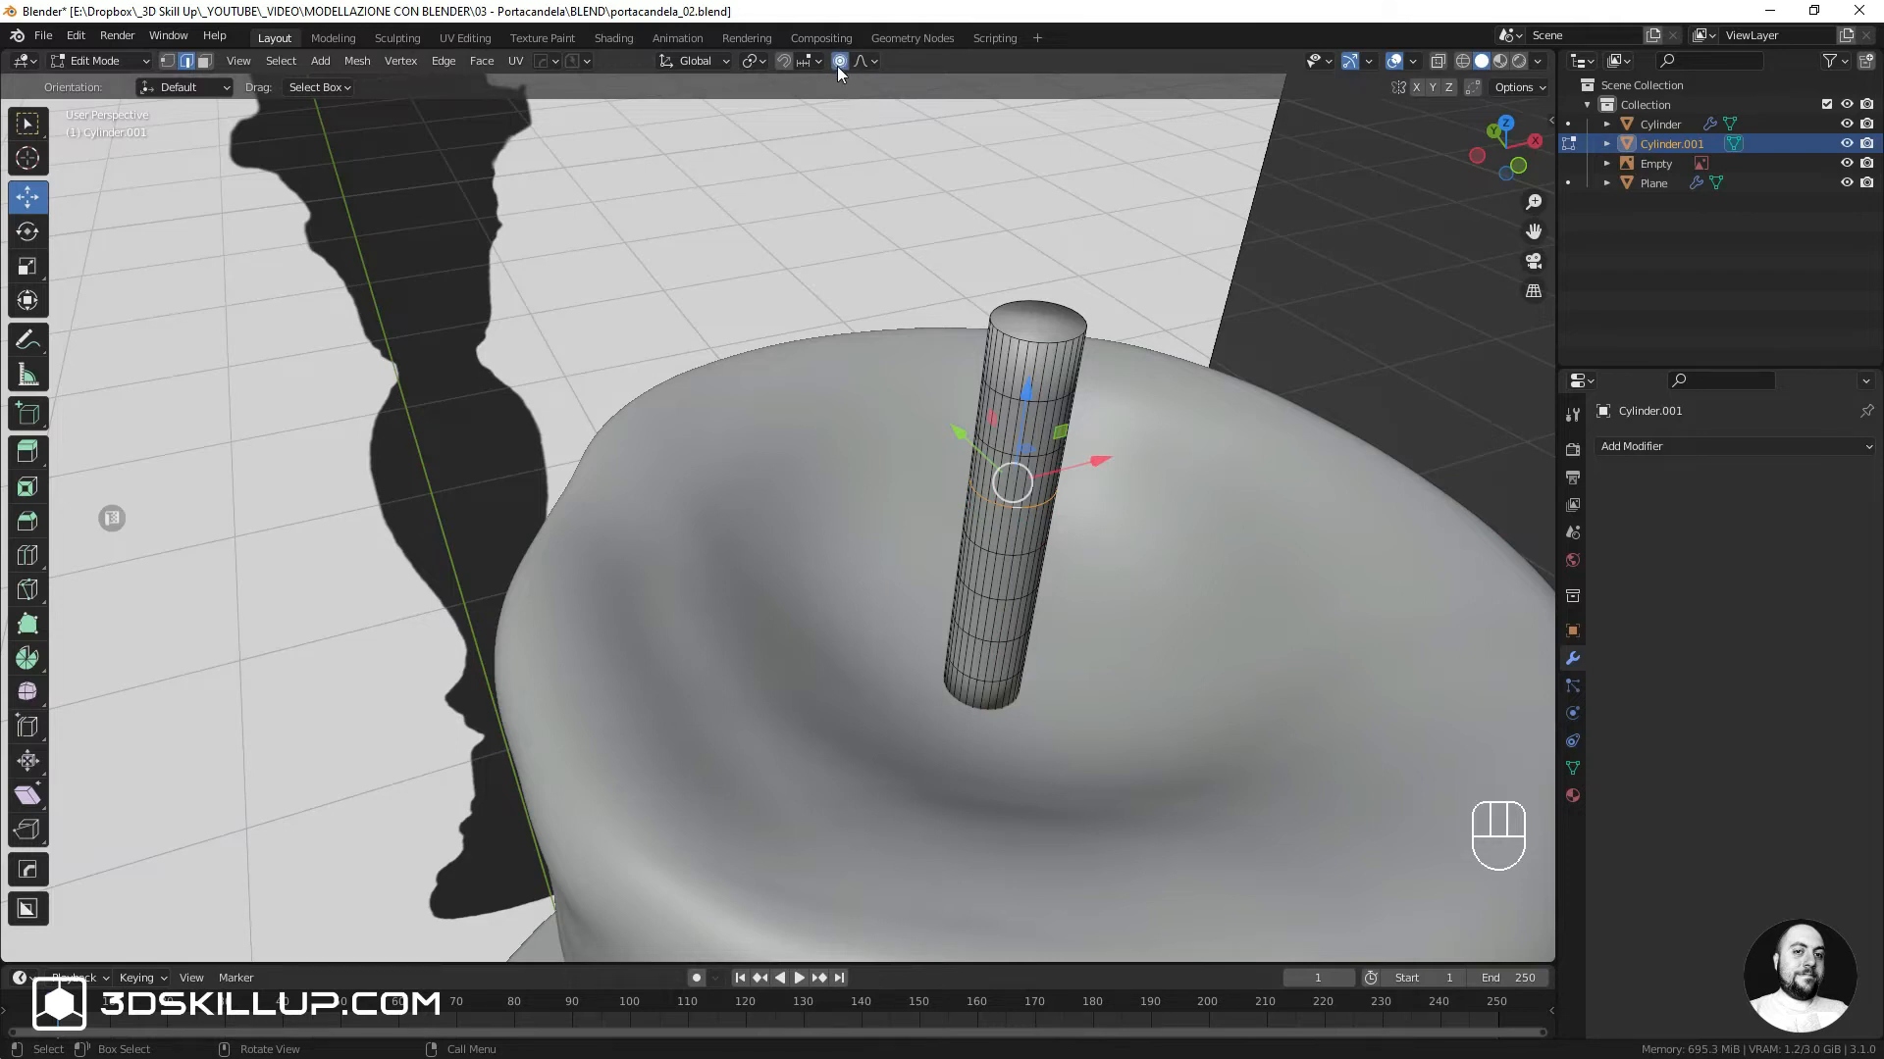
pyautogui.moveTo(922, 314); pyautogui.dragTo(1083, 442, button='middle')
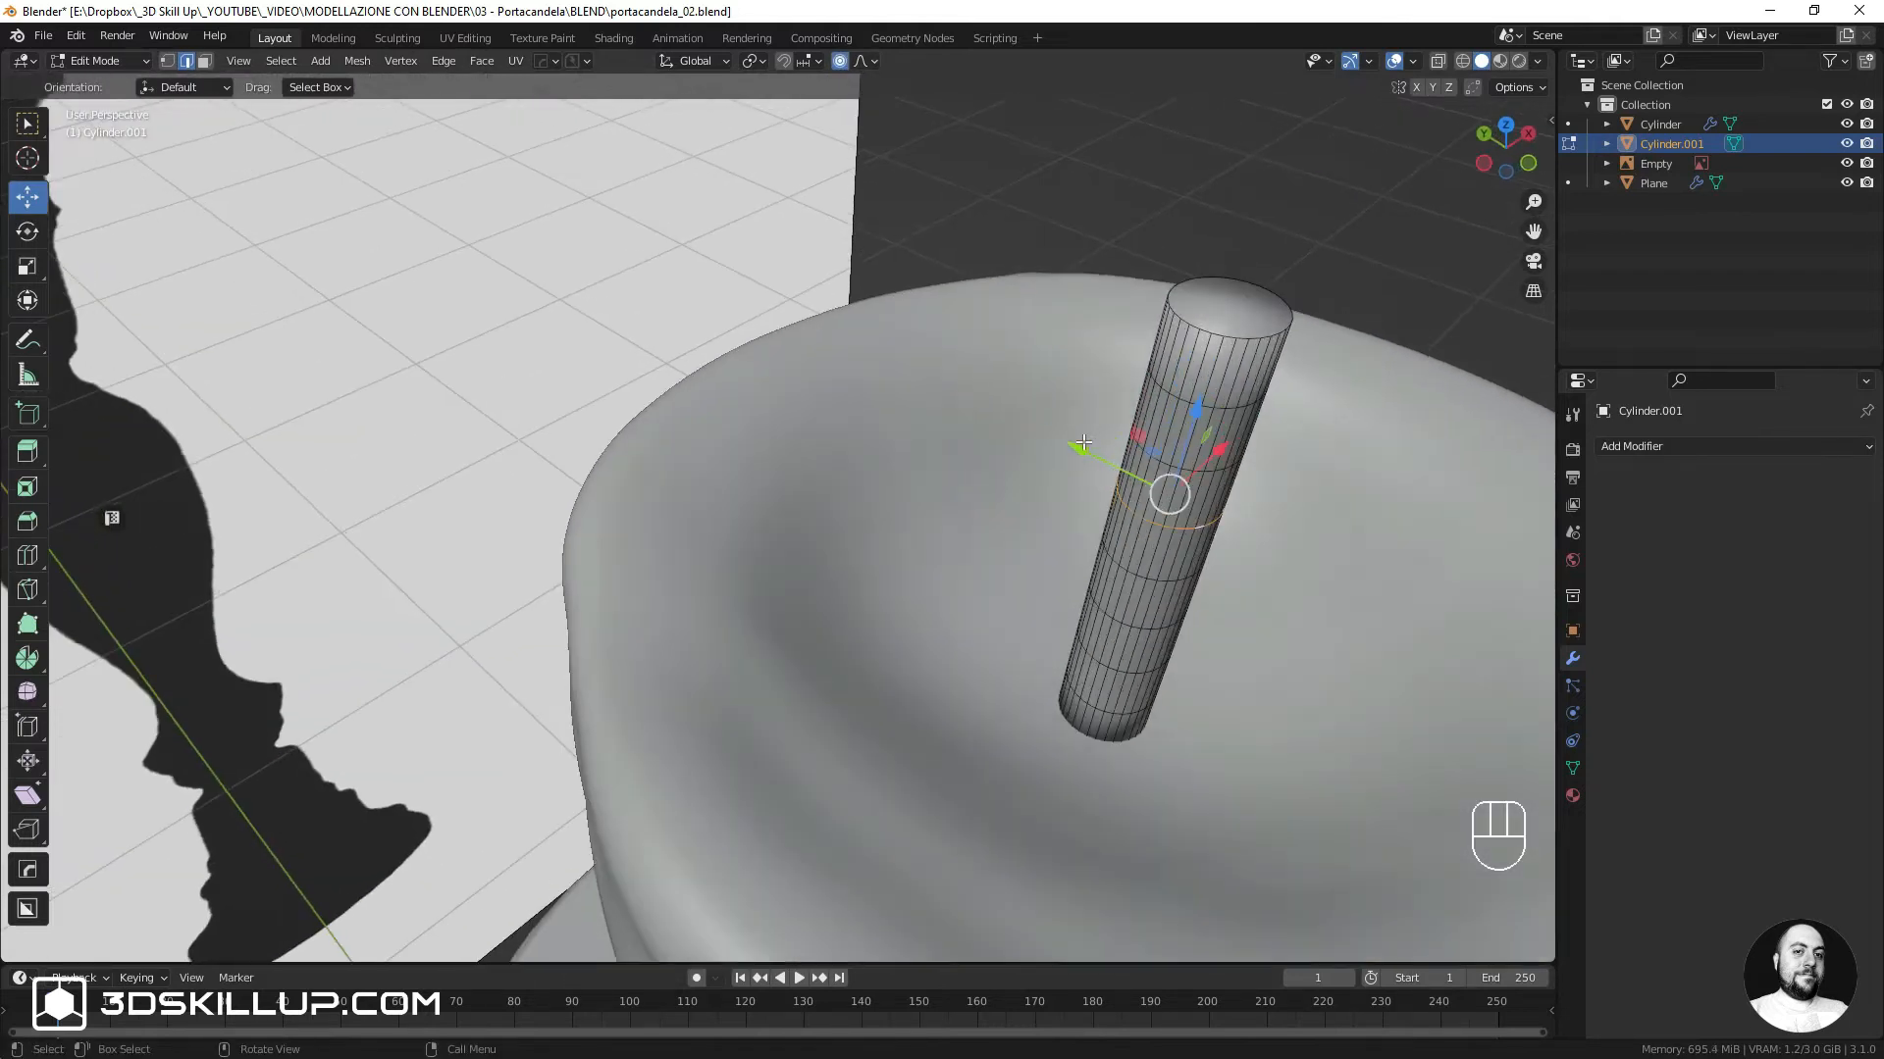
pyautogui.press('g')
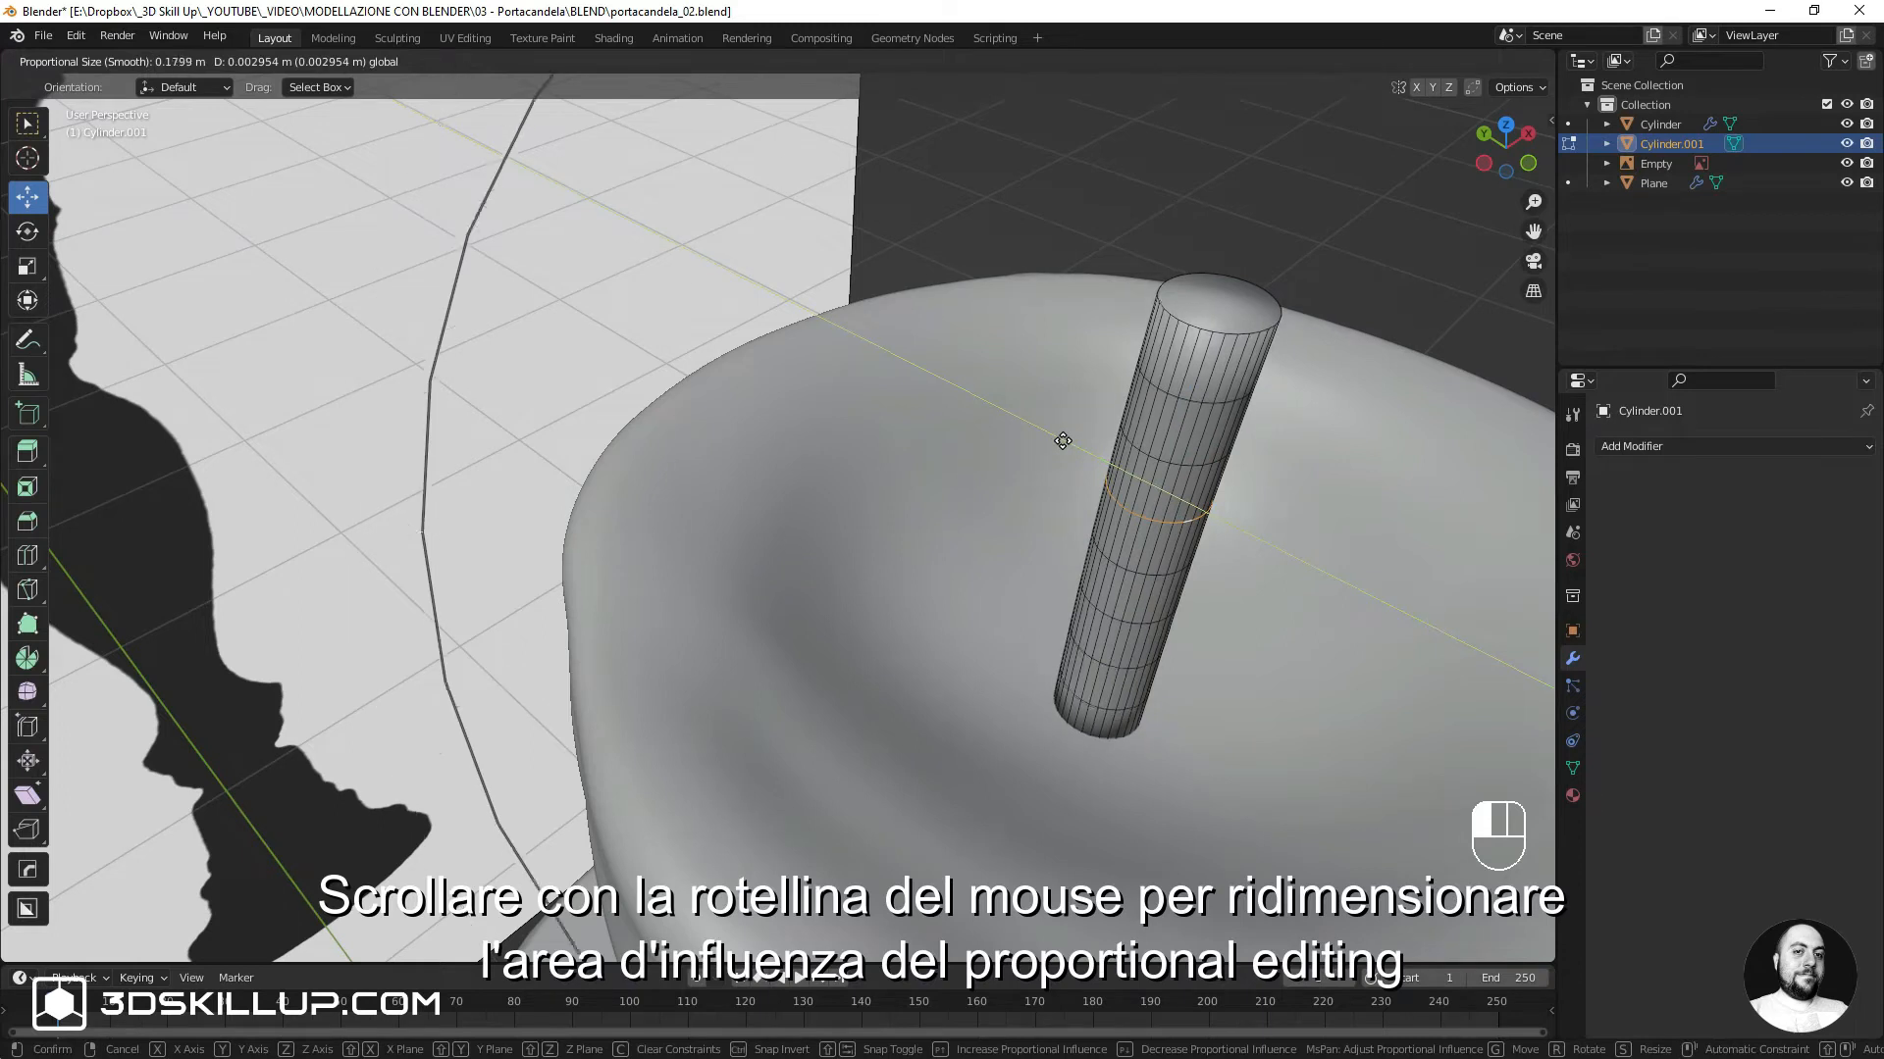
pyautogui.scroll(18, 1062, 441)
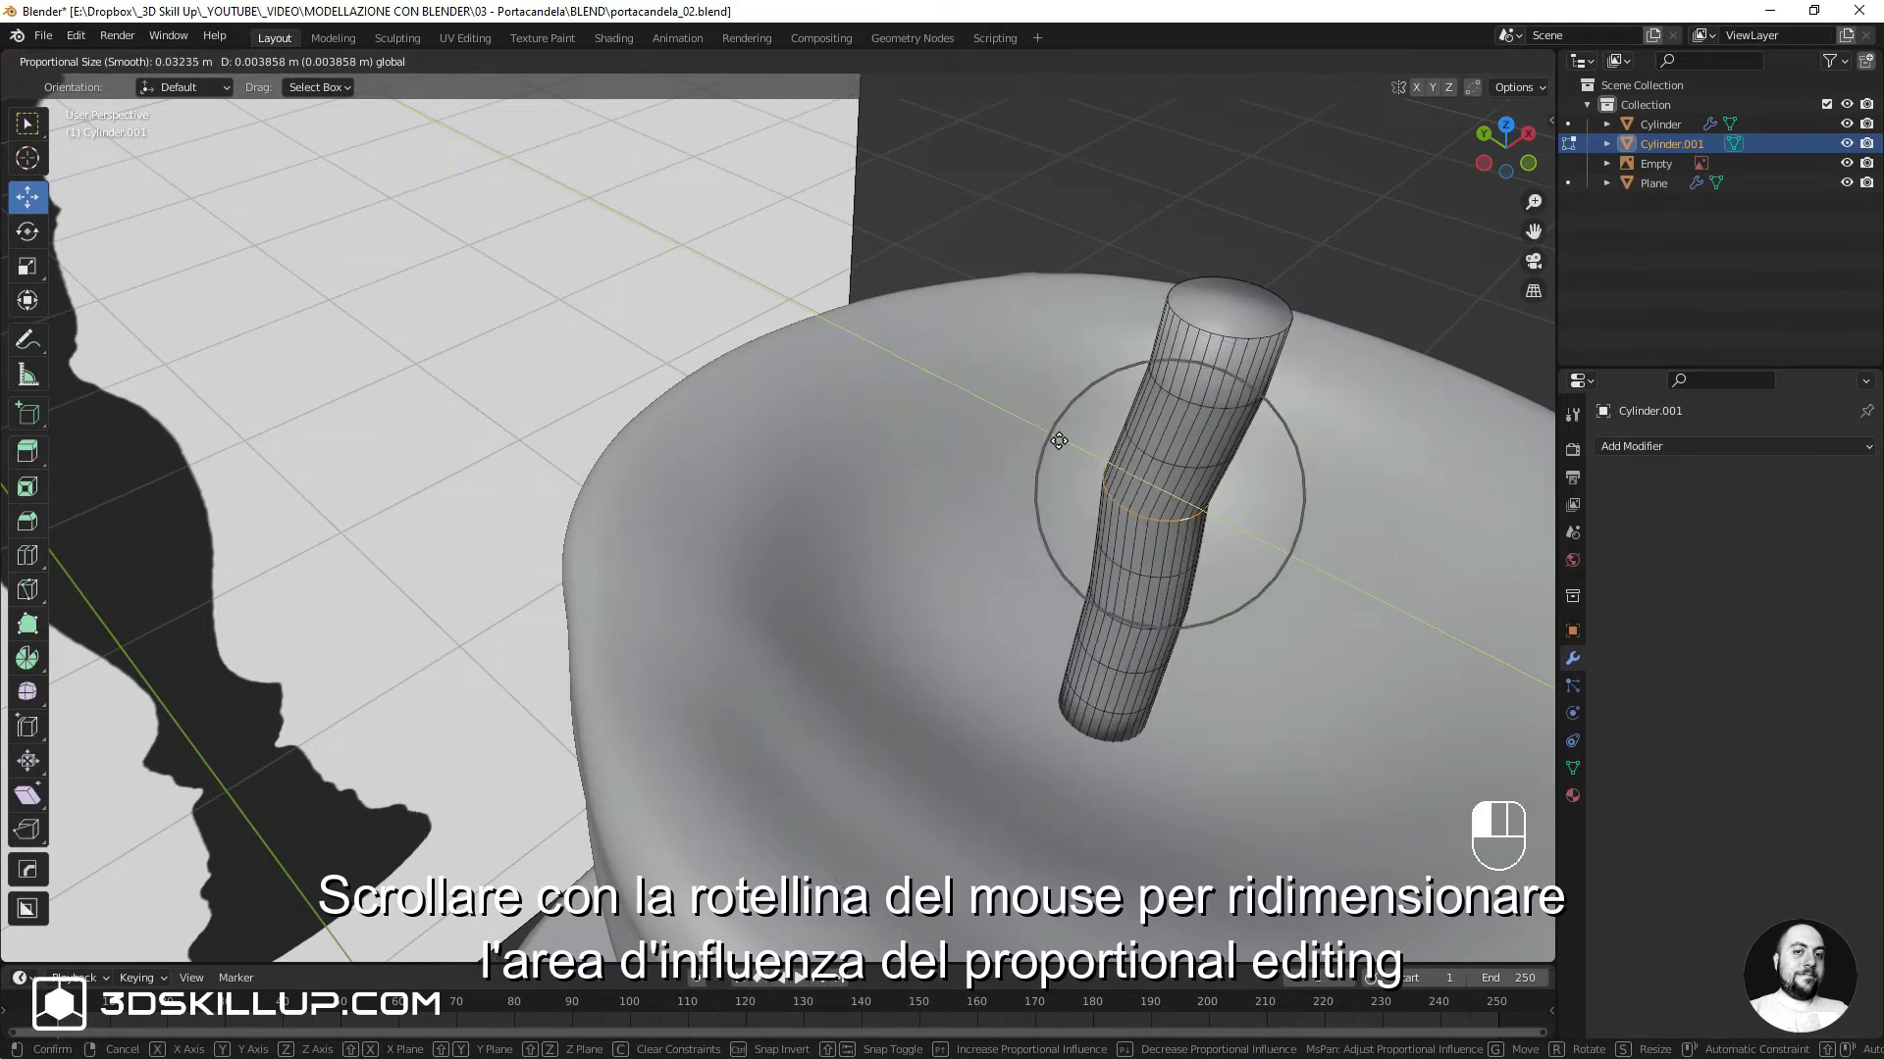
pyautogui.click(1054, 441)
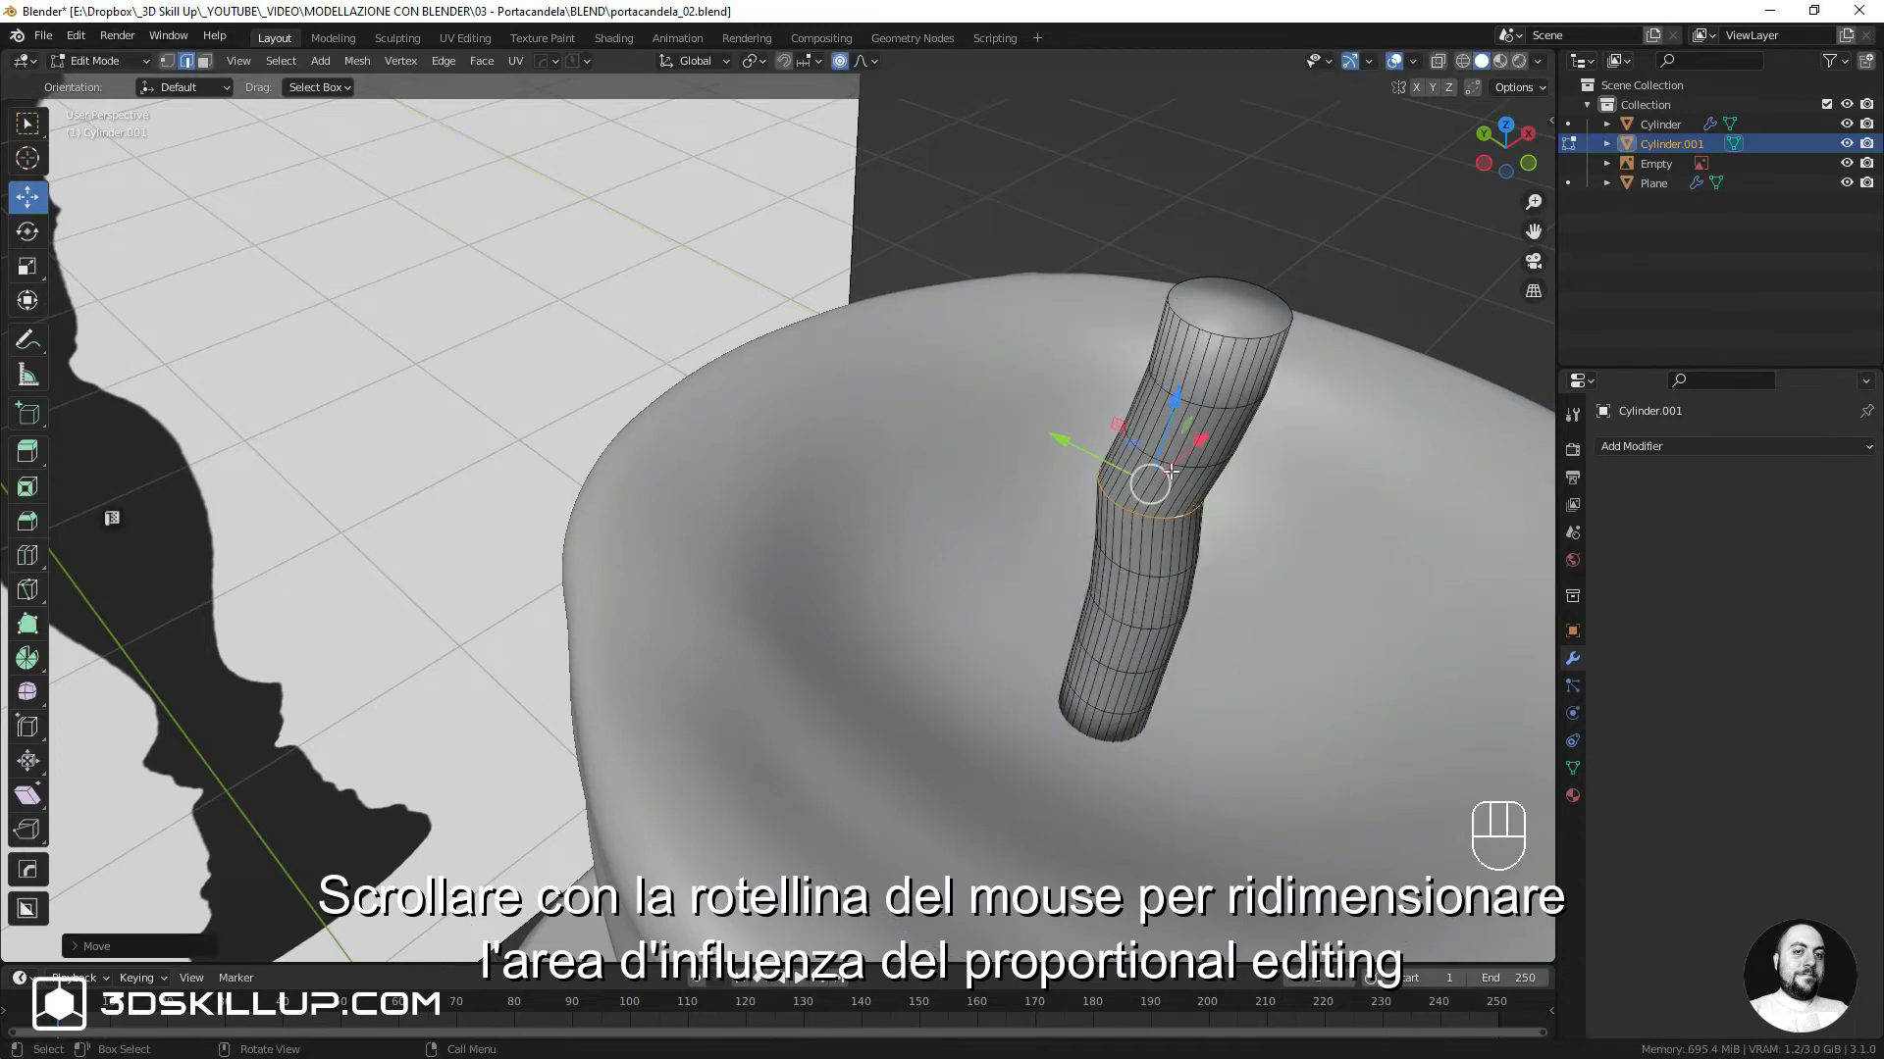
# Shift an edge loop near the wick's base along the Y axis in the opposite direction with proportional editing
pyautogui.keyDown('alt'); pyautogui.click(1128, 642); pyautogui.keyUp('alt')
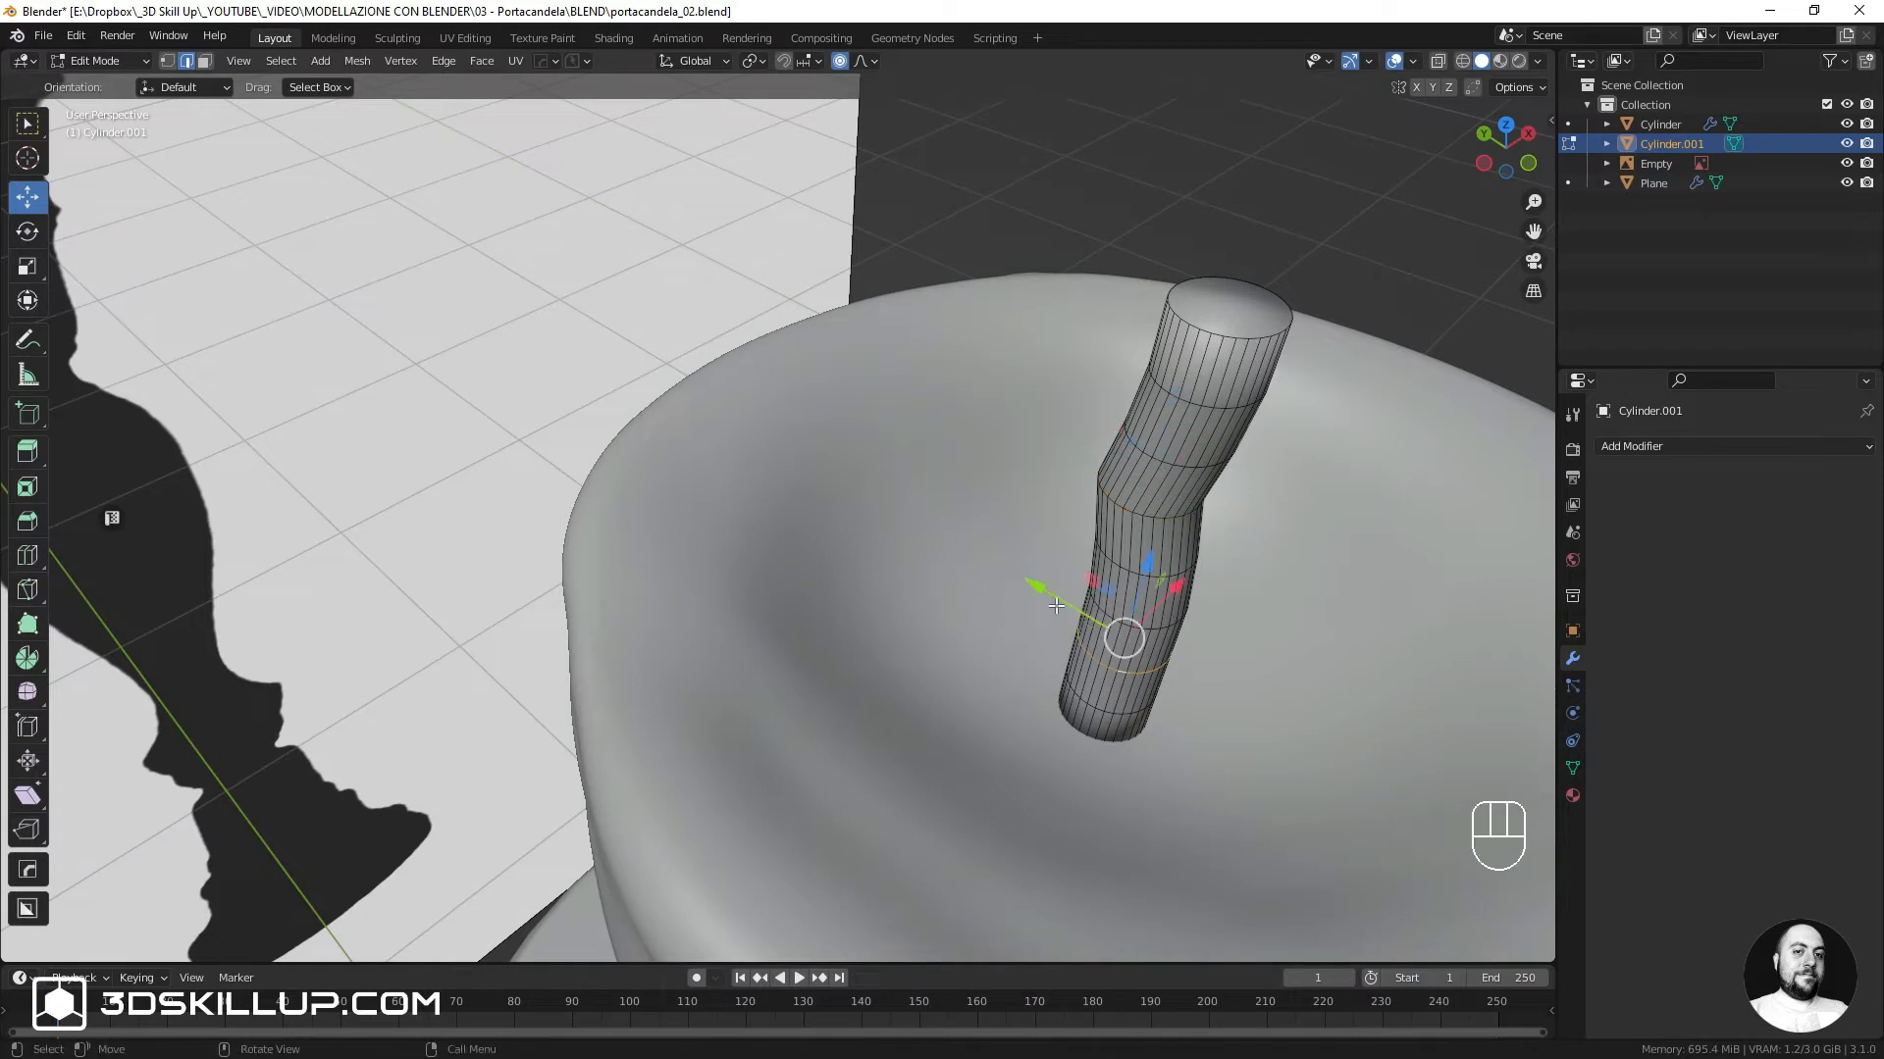
pyautogui.moveTo(1039, 589); pyautogui.dragTo(1062, 599)
pyautogui.scroll(-1, 1066, 601)
pyautogui.moveTo(1099, 599); pyautogui.dragTo(987, 585, button='middle')
pyautogui.keyDown('shift'); pyautogui.moveTo(1079, 586); pyautogui.dragTo(971, 539, button='middle'); pyautogui.keyUp('shift')
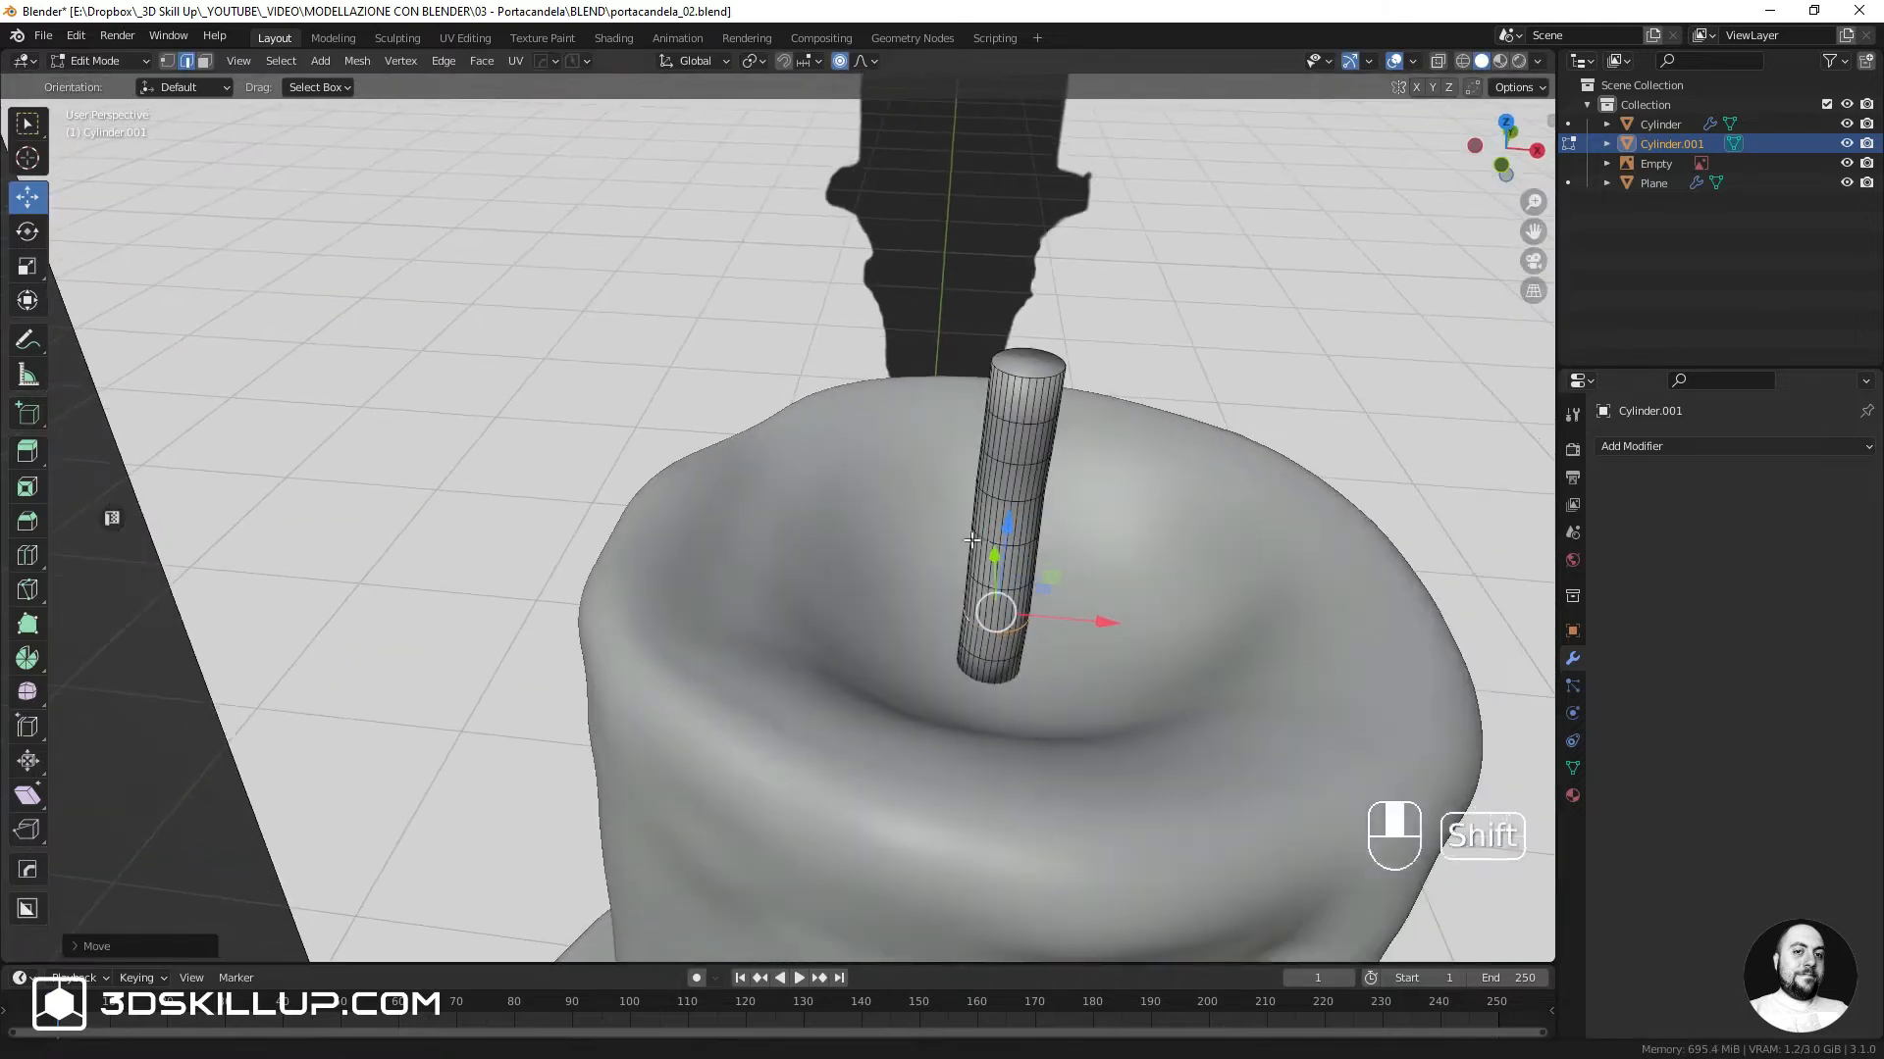
# Return to Object Mode and add a Bevel modifier to the wick
pyautogui.press('Tab')
pyautogui.scroll(1, 1021, 450)
pyautogui.moveTo(1021, 450); pyautogui.dragTo(962, 467, button='middle')
pyautogui.scroll(2, 1034, 420)
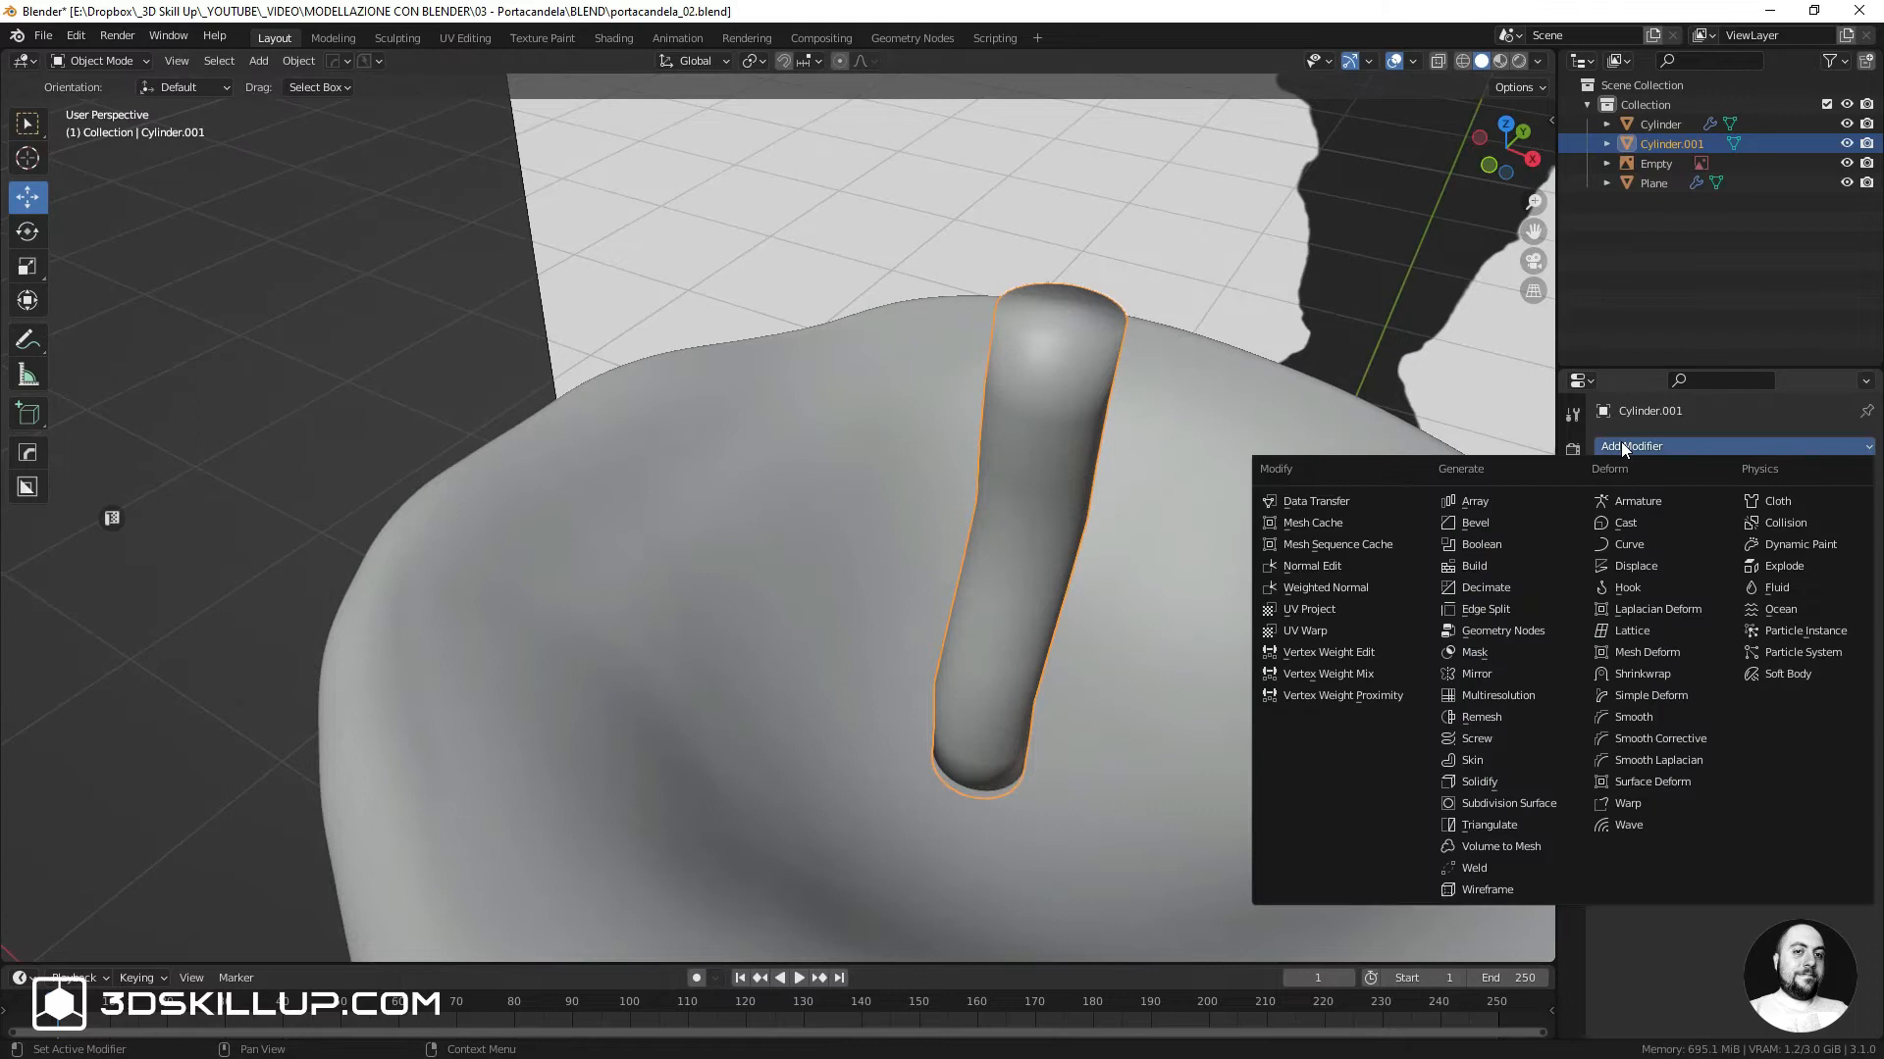
pyautogui.click(1486, 523)
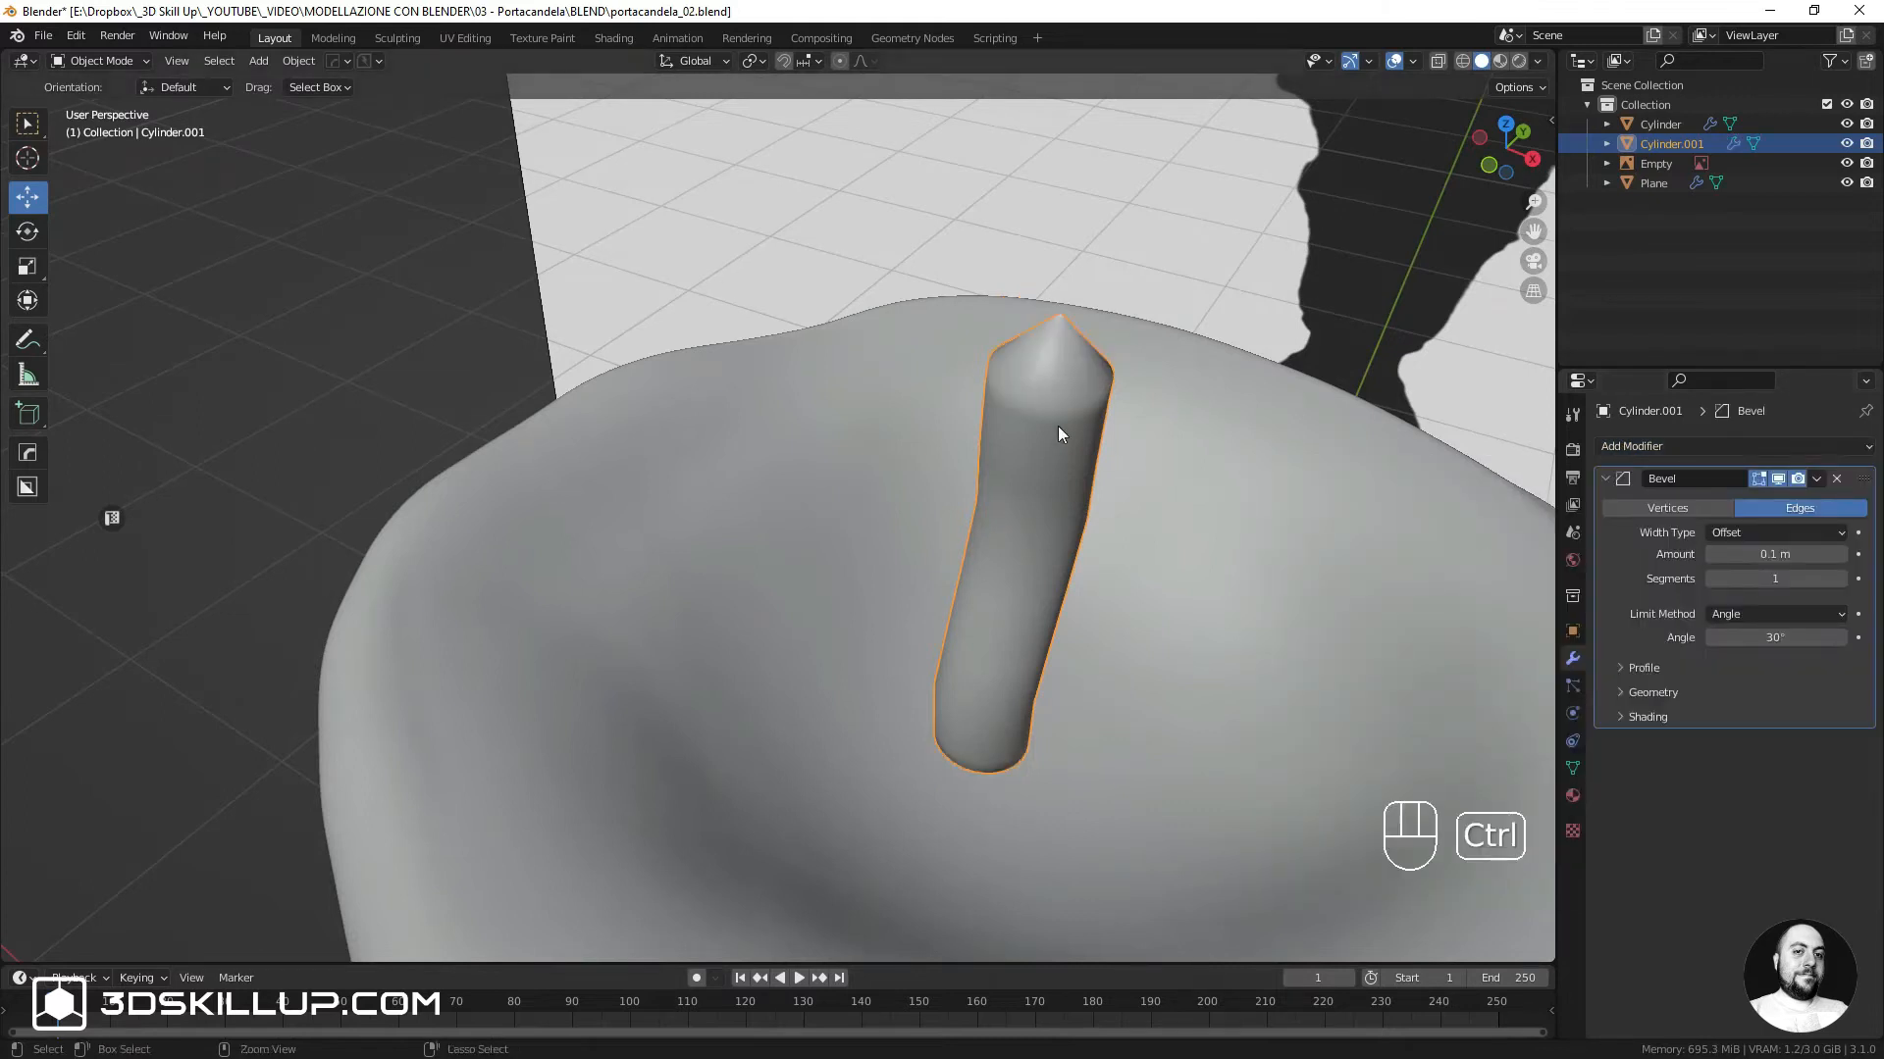
# Apply the wick's rotation and scale, and set its bevel to an amount of 0.001 m with 3 segments
pyautogui.hotkey('ctrl', 'a')
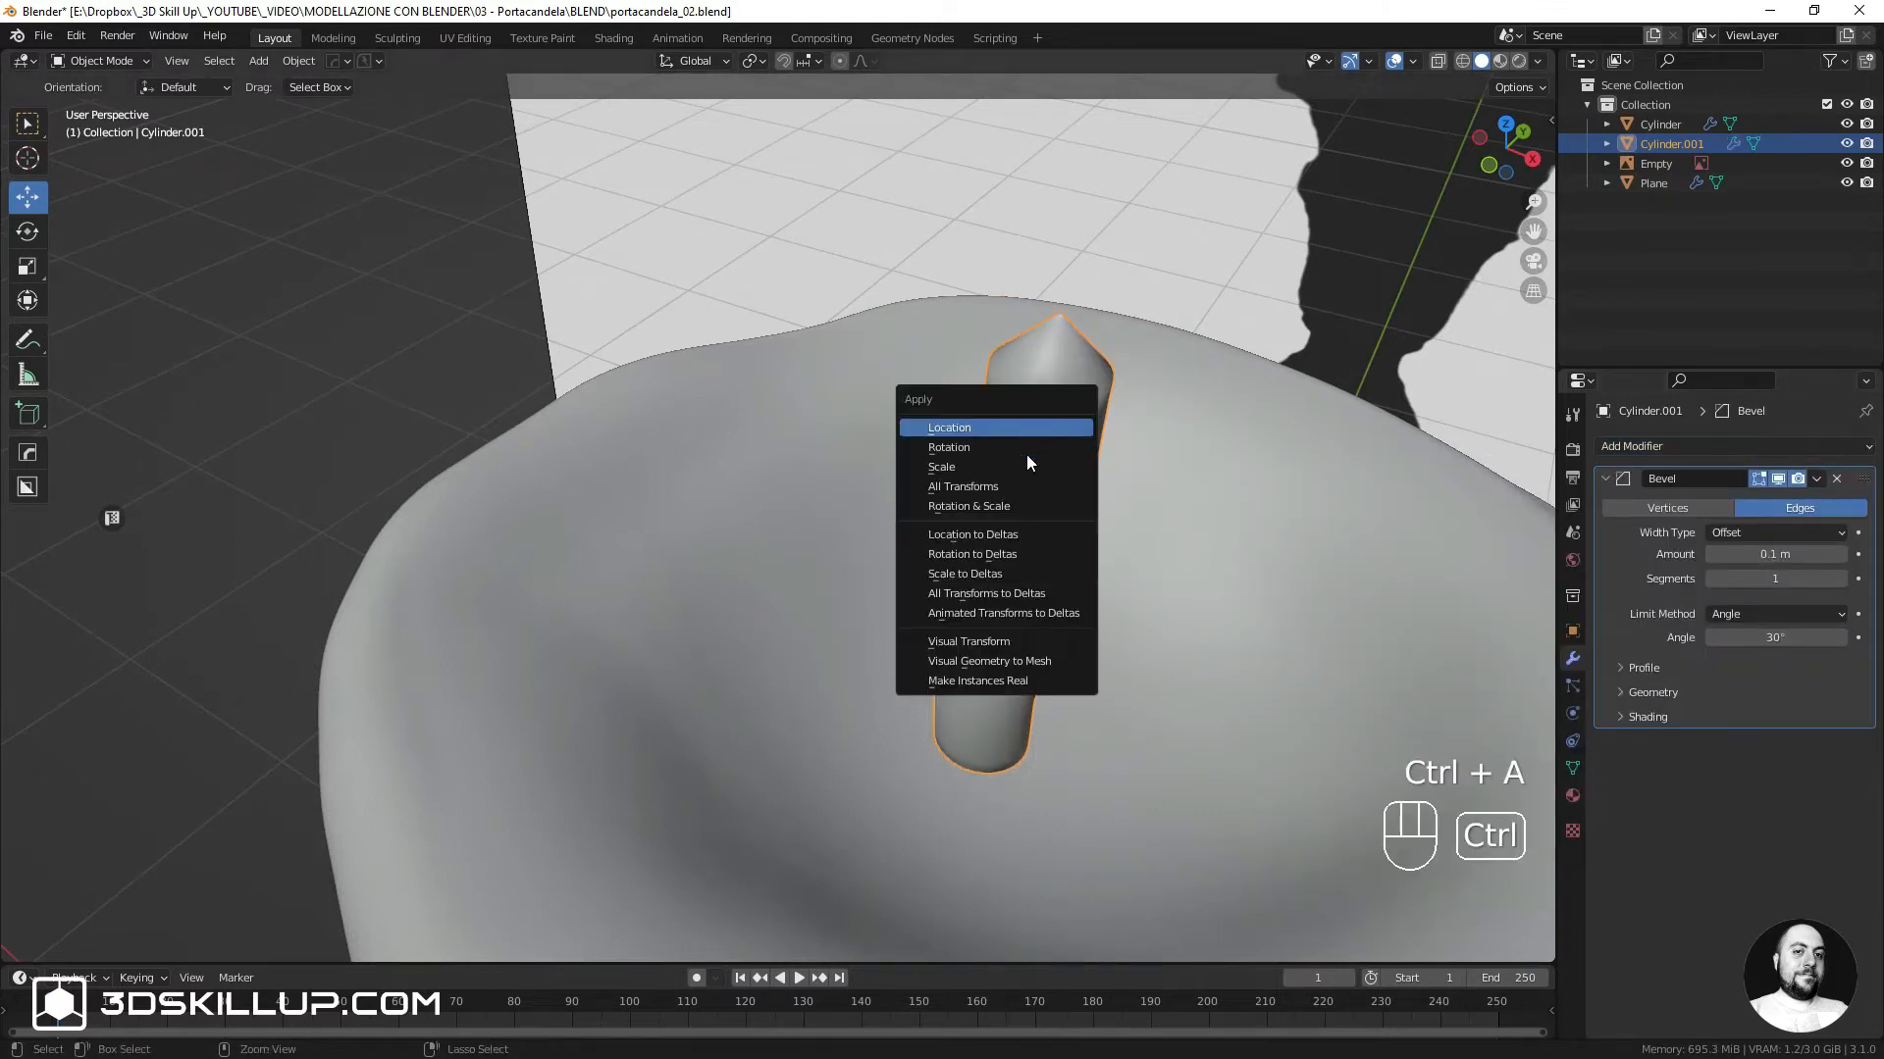
pyautogui.click(977, 508)
pyautogui.keyDown('shift'); pyautogui.moveTo(1792, 555); pyautogui.dragTo(1777, 555); pyautogui.keyUp('shift')
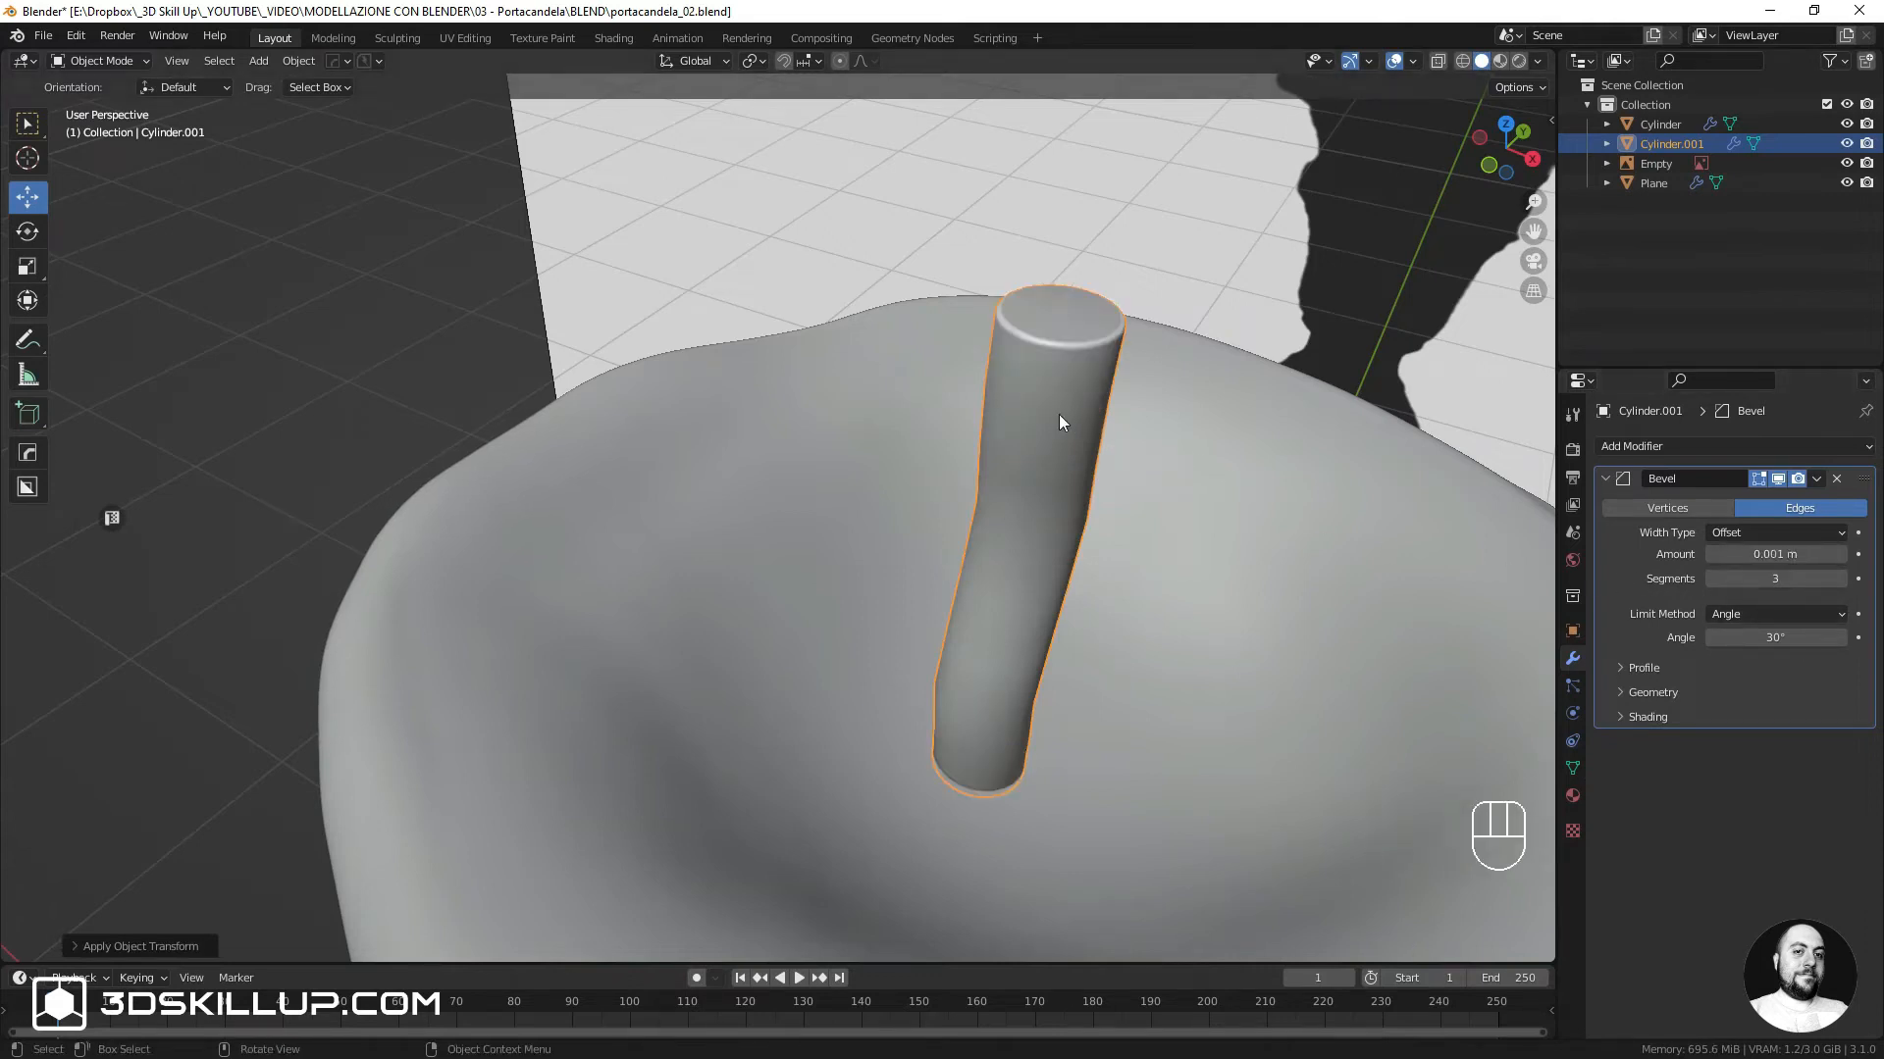
# Smooth the wick with a Subdivision modifier at viewport level 2, placed after the bevel
pyautogui.scroll(2, 1057, 414)
pyautogui.scroll(6, 940, 325)
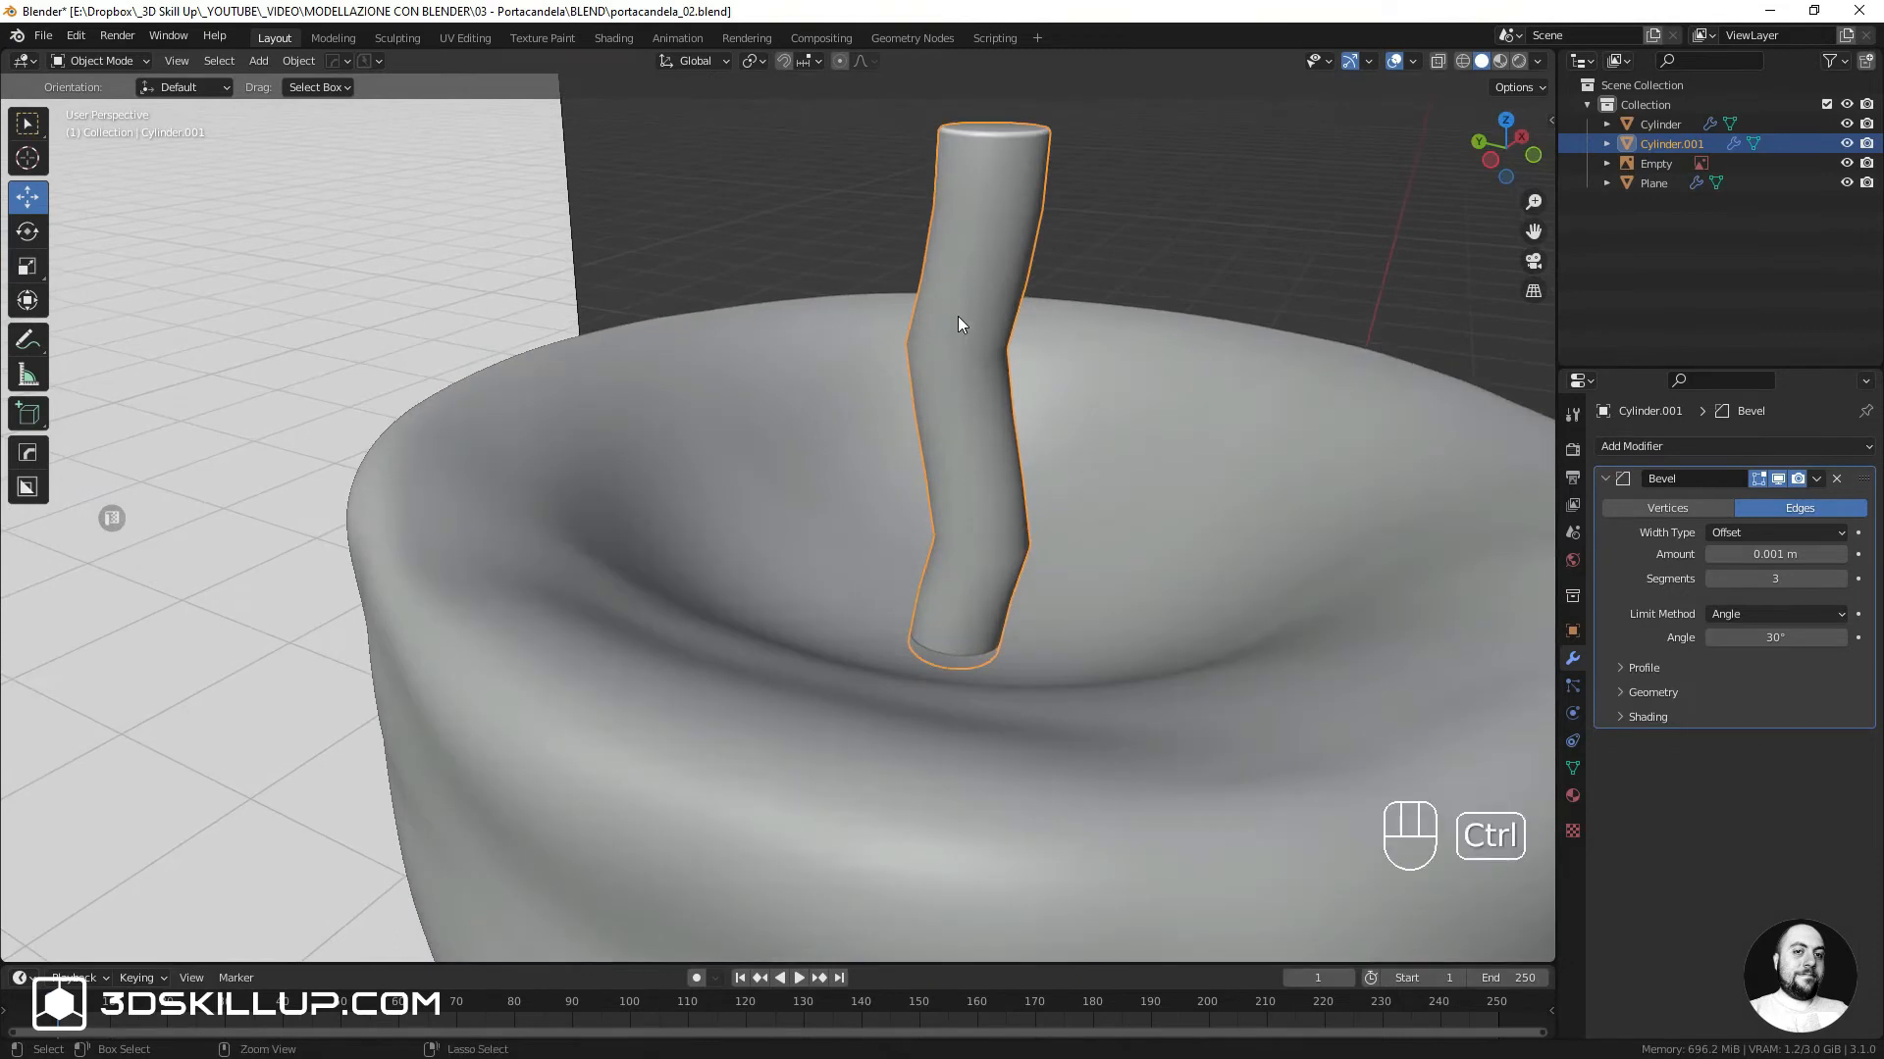
pyautogui.hotkey('ctrl', '2')
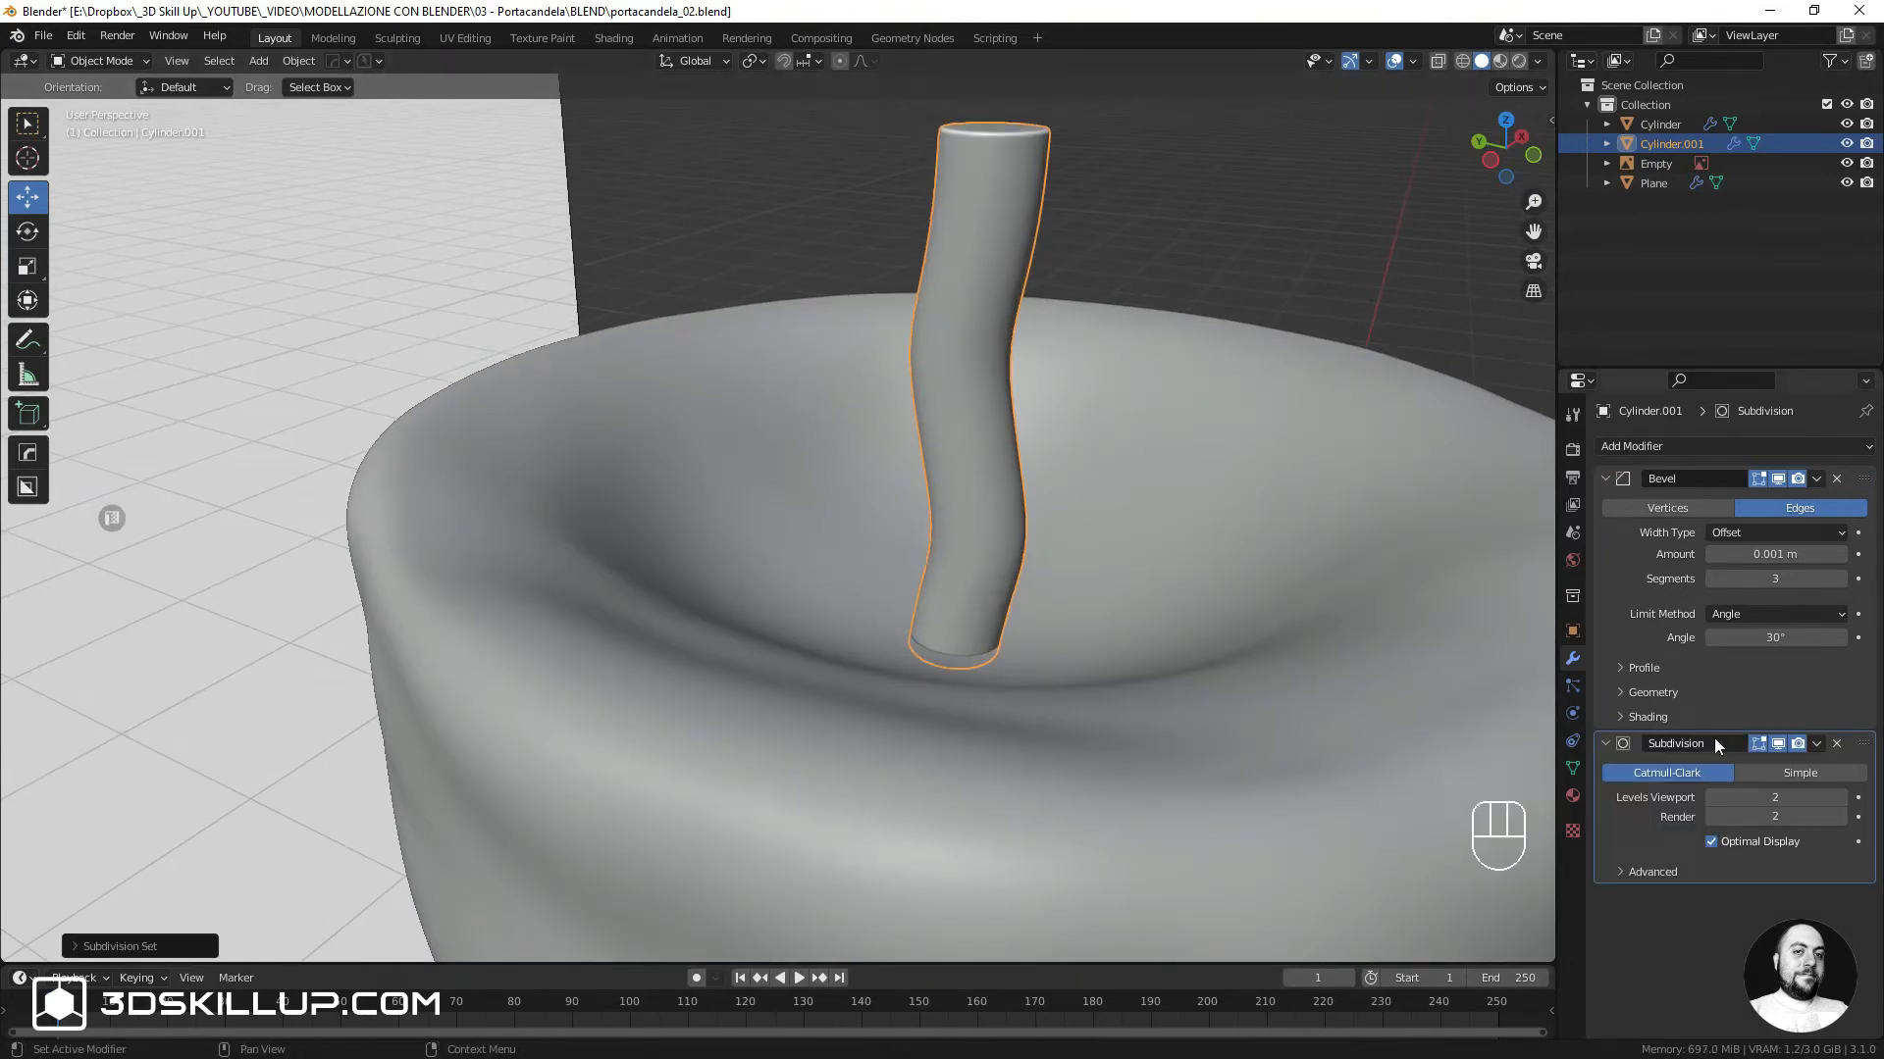
# Examine the wick, candle and candlestick together, selecting the candle and the candlestick in turn to review their modifiers
pyautogui.scroll(-1, 989, 345)
pyautogui.scroll(-3, 987, 339)
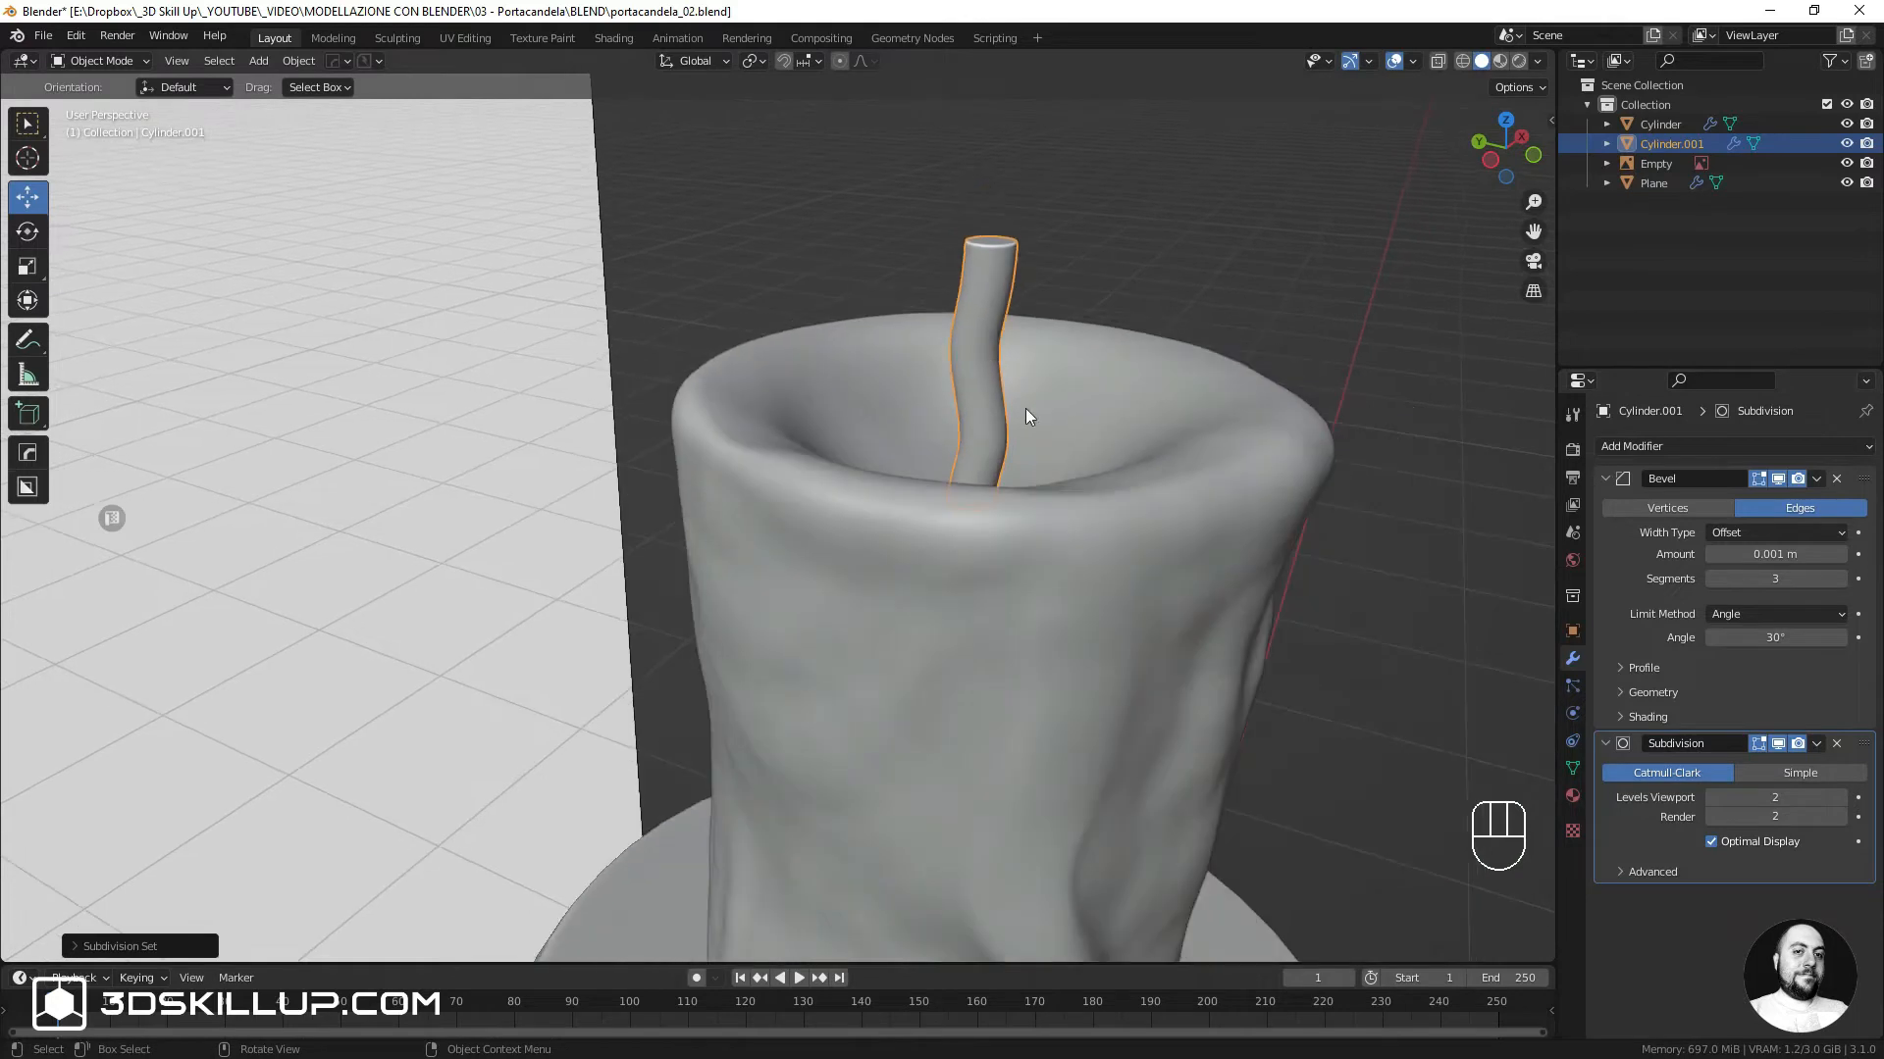
pyautogui.keyDown('shift'); pyautogui.moveTo(1026, 408); pyautogui.dragTo(1023, 363, button='middle'); pyautogui.keyUp('shift')
pyautogui.scroll(-1, 1017, 375)
pyautogui.scroll(-2, 1016, 375)
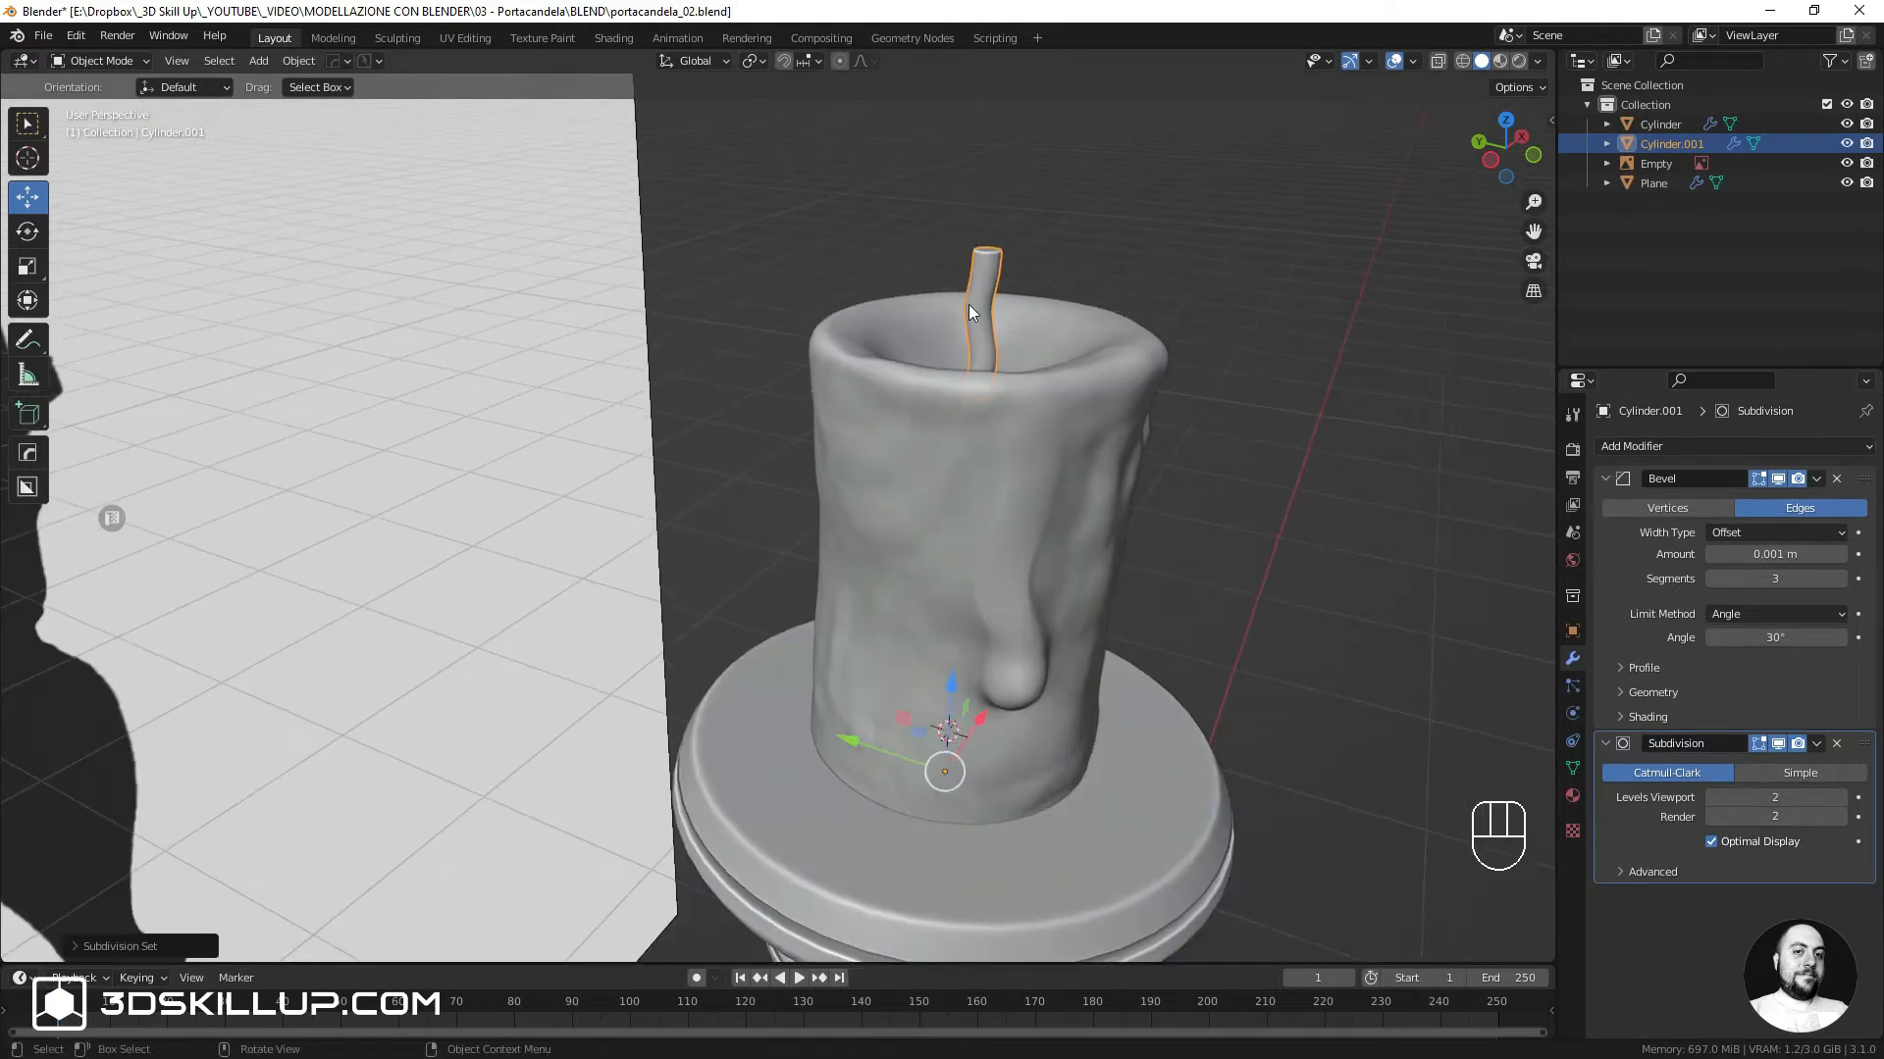
pyautogui.scroll(-2, 1003, 462)
pyautogui.keyDown('shift'); pyautogui.moveTo(1012, 505); pyautogui.dragTo(997, 441, button='middle'); pyautogui.keyUp('shift')
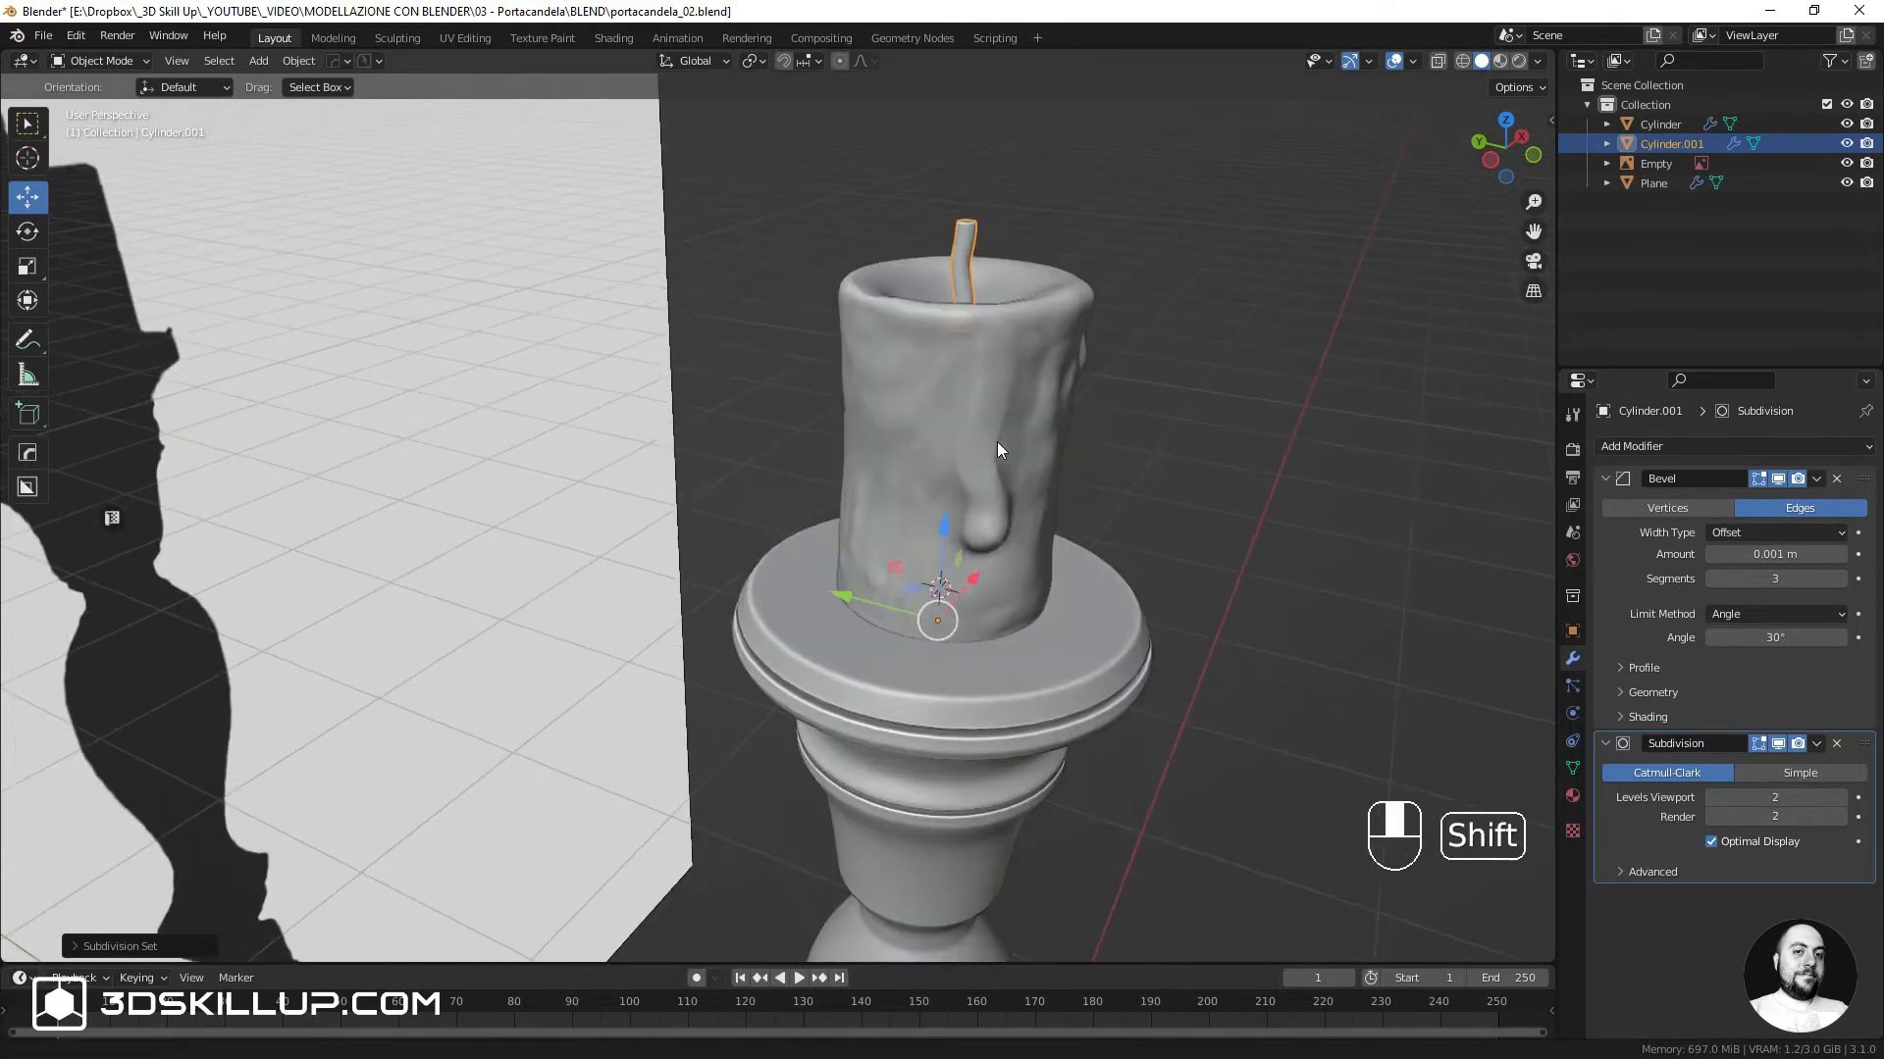
pyautogui.click(971, 394)
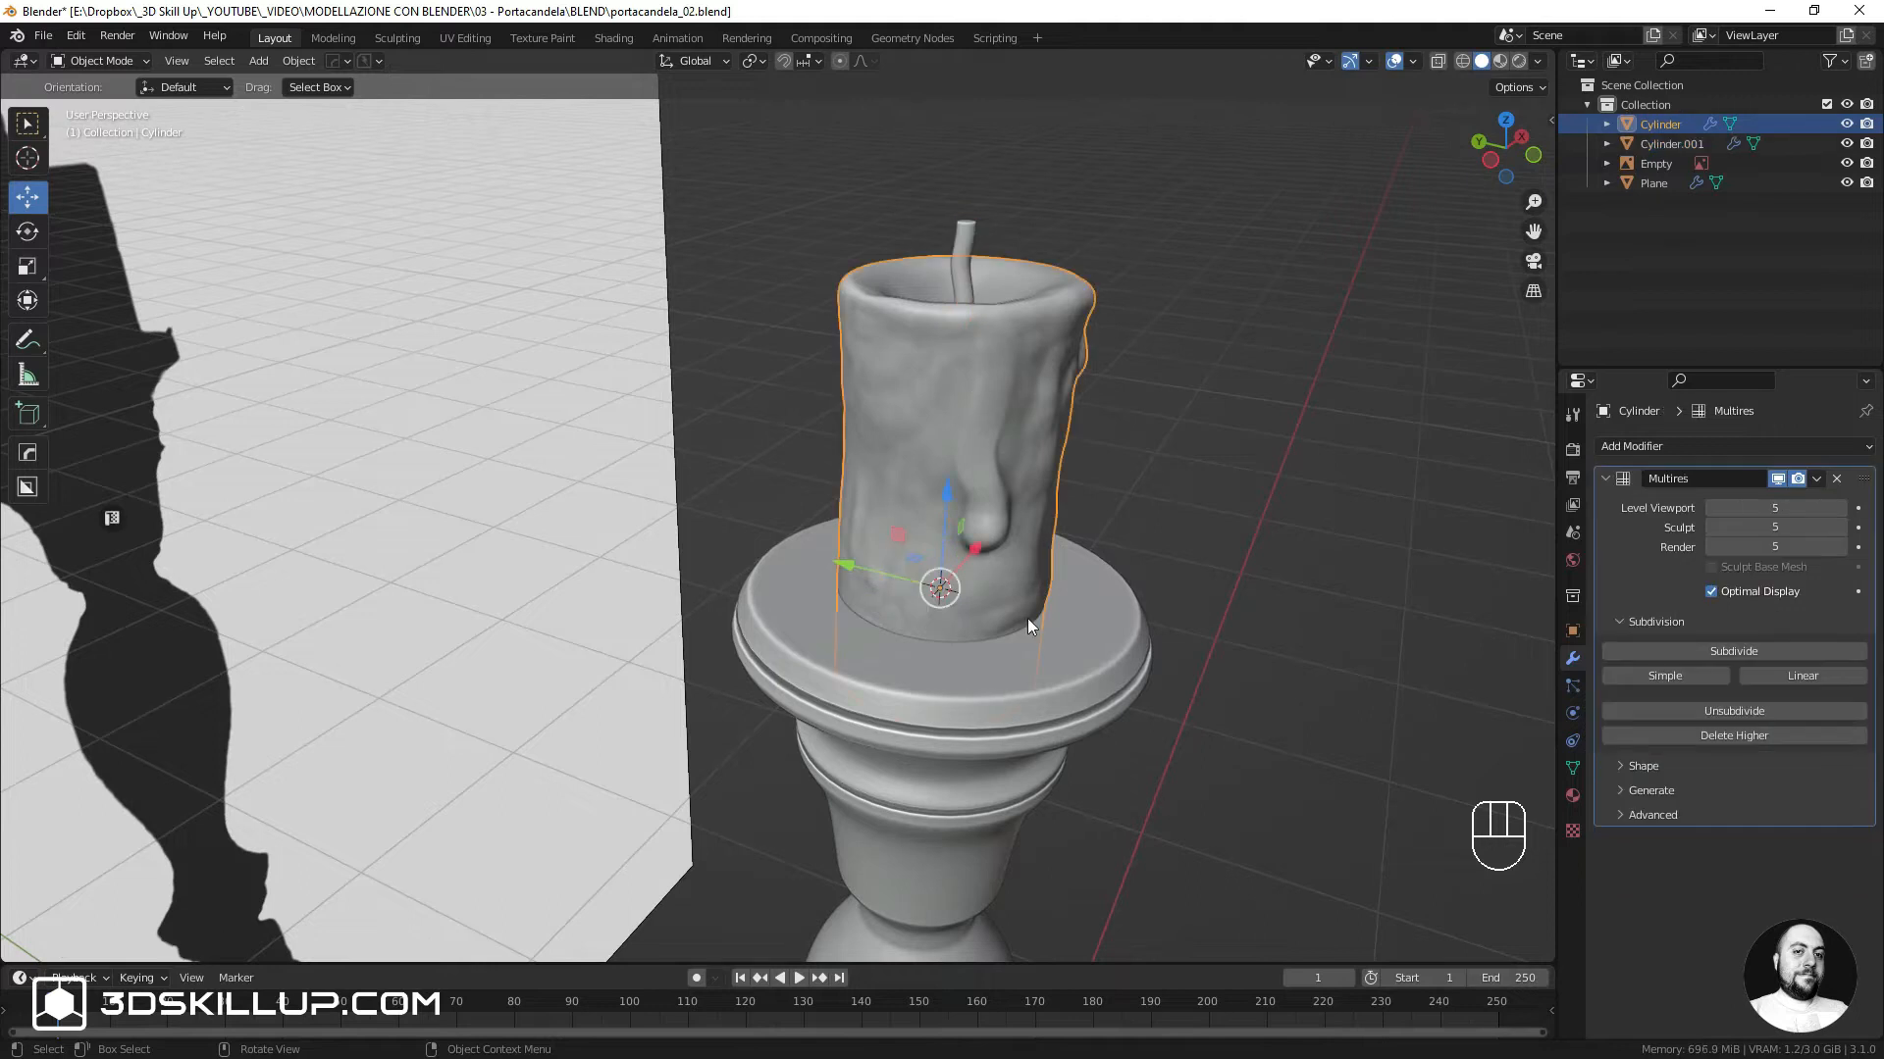
pyautogui.click(1038, 703)
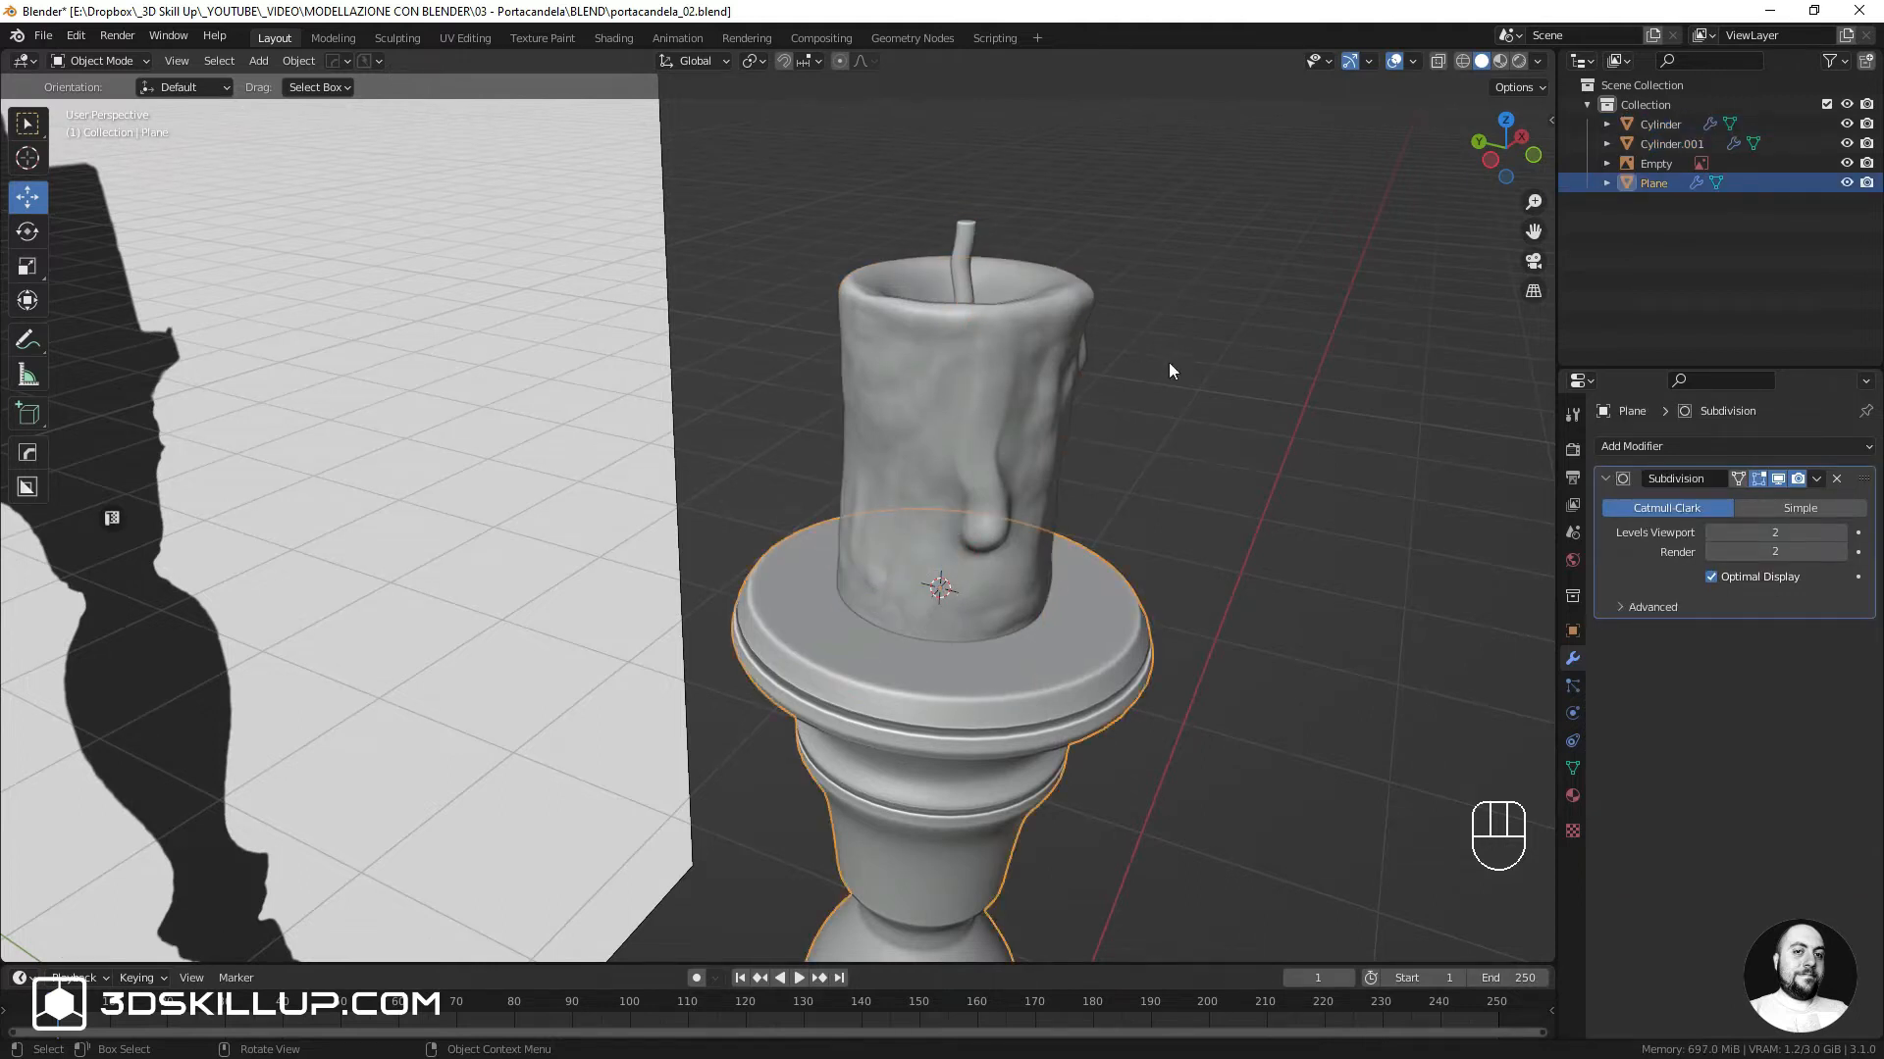
pyautogui.scroll(4, 946, 257)
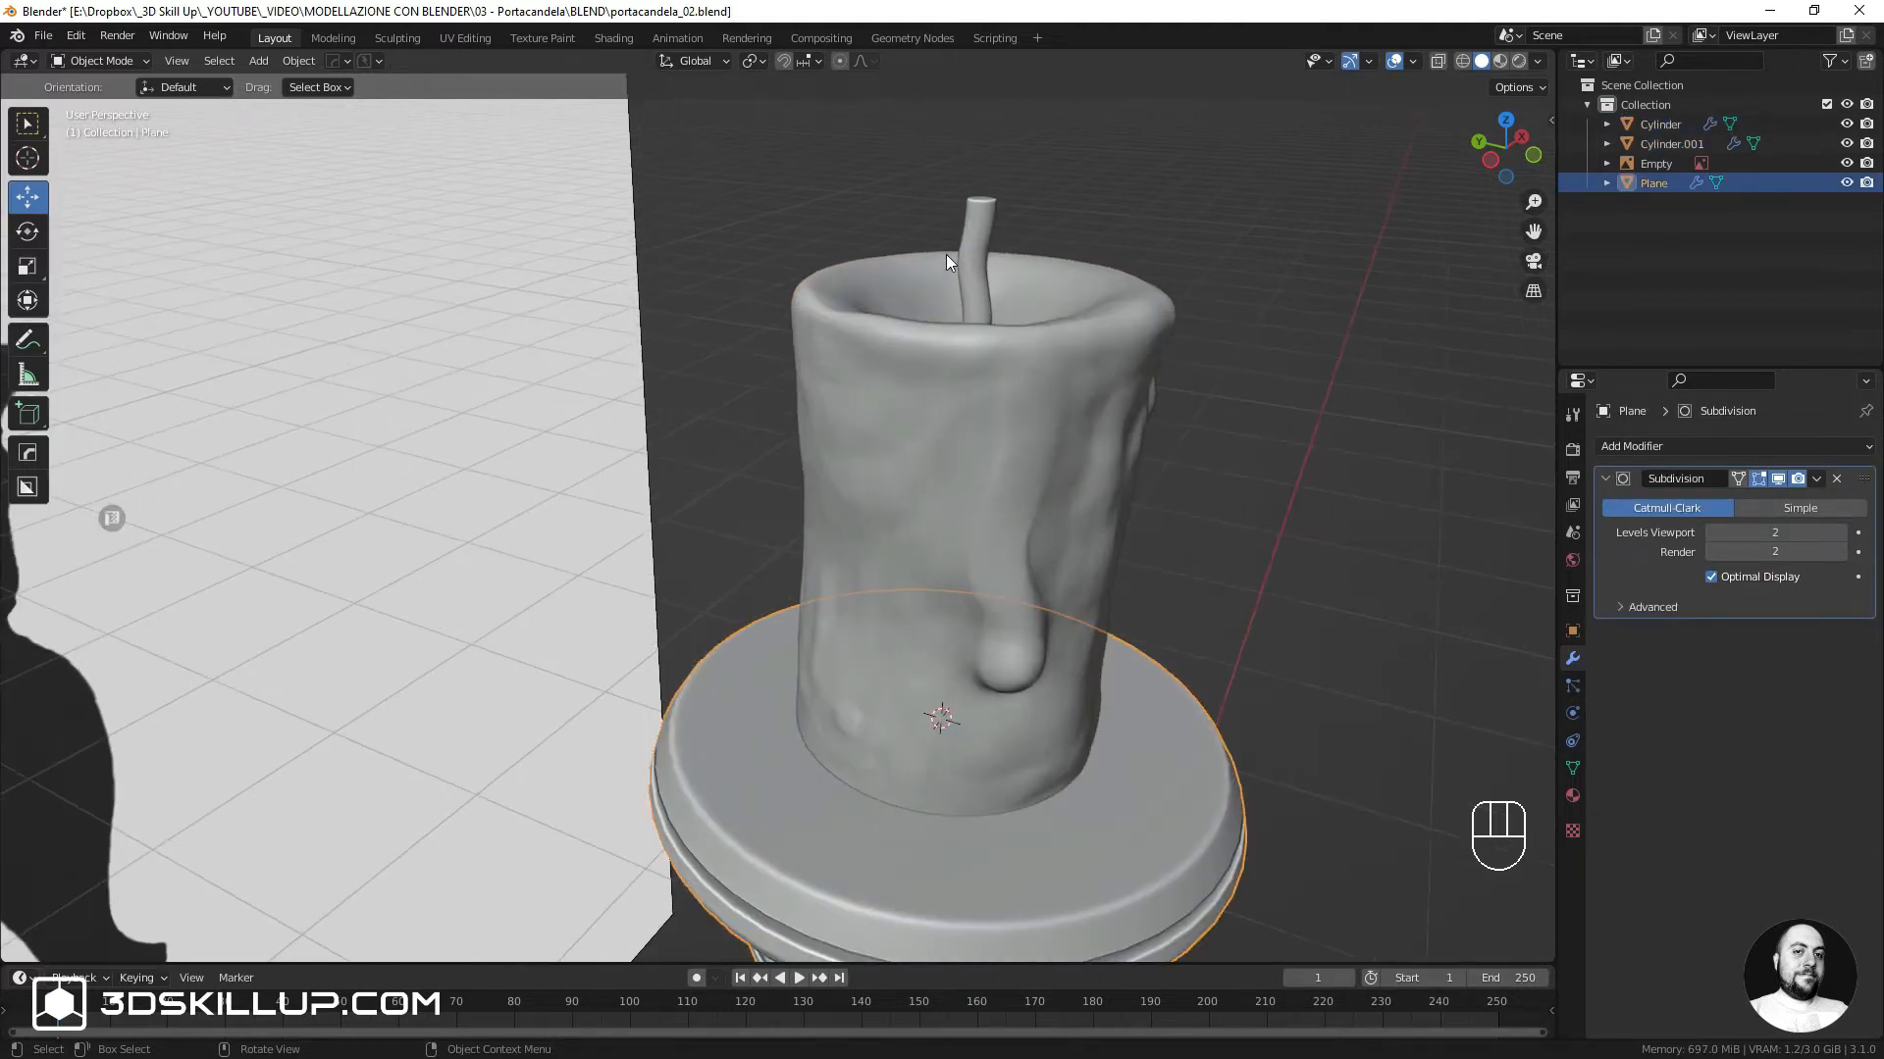
pyautogui.keyDown('shift'); pyautogui.moveTo(963, 257); pyautogui.dragTo(934, 407, button='middle'); pyautogui.keyUp('shift')
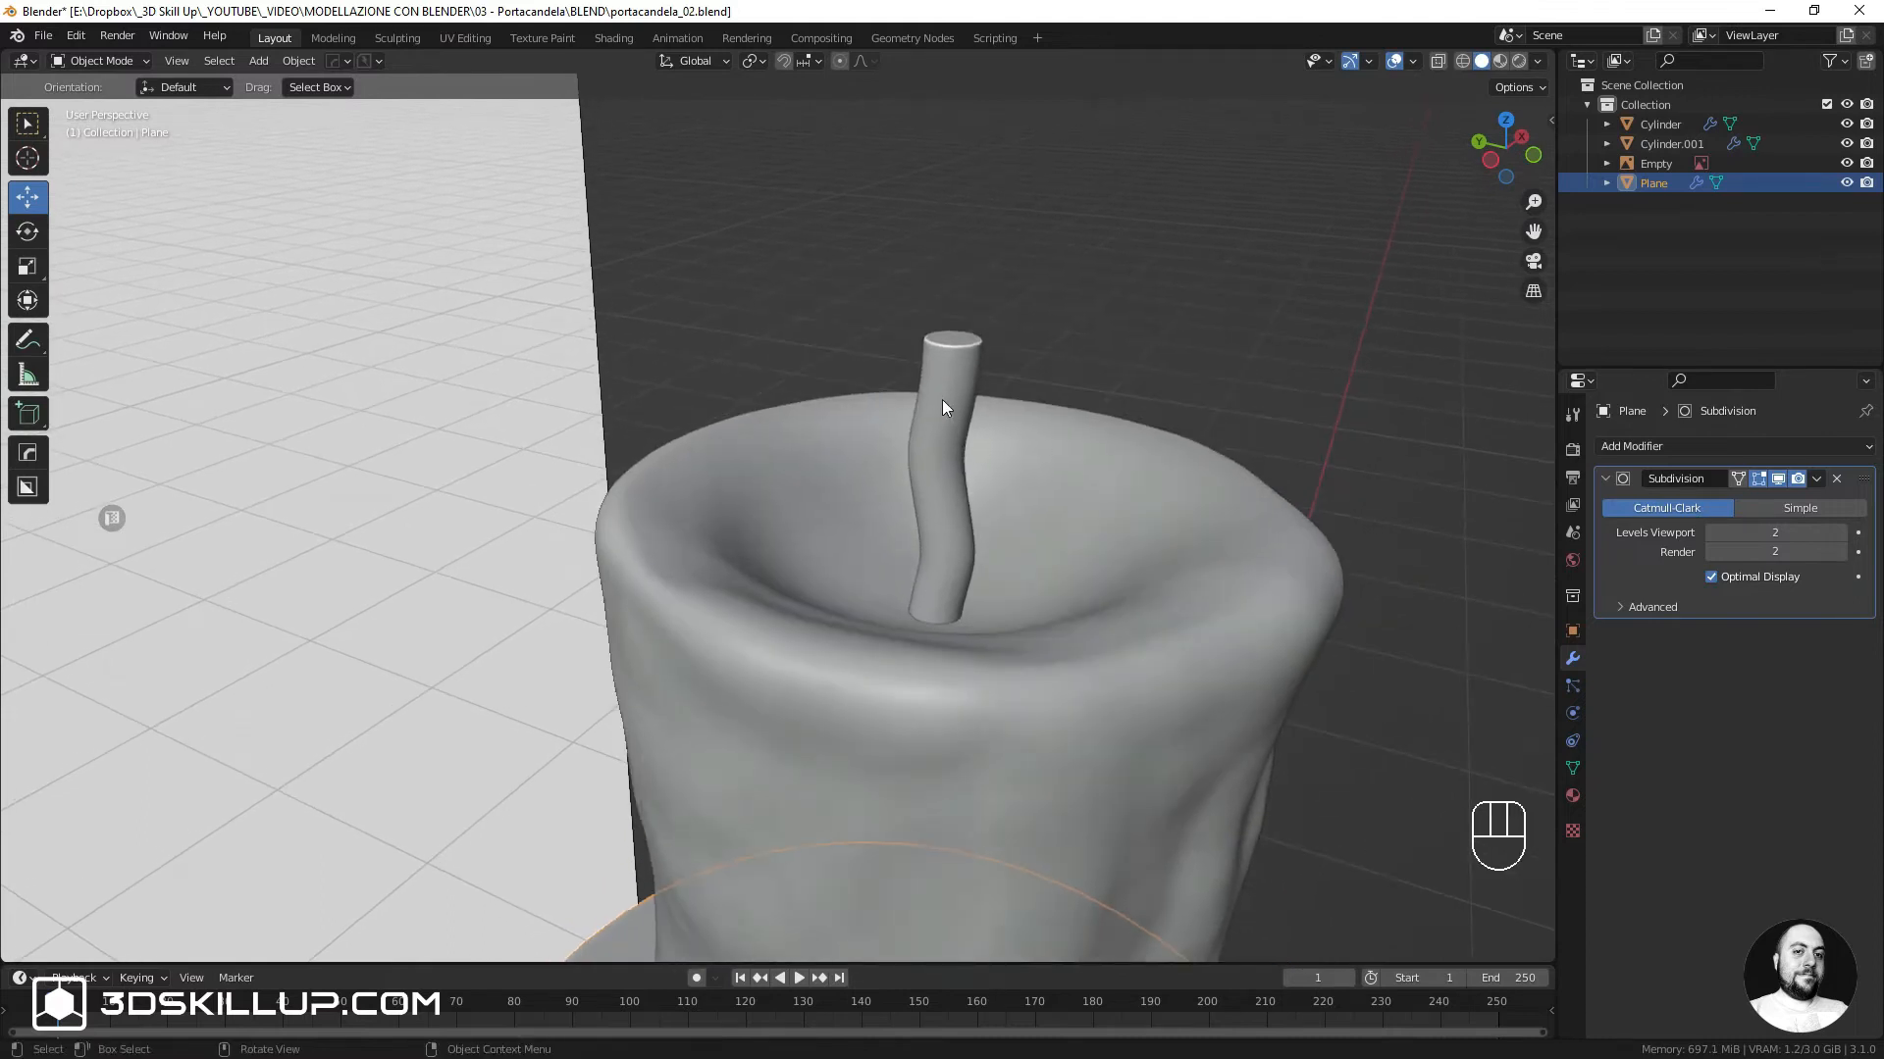
# Select the wick, switch to the UV Editing workspace and isolate the wick in local view
pyautogui.click(941, 398)
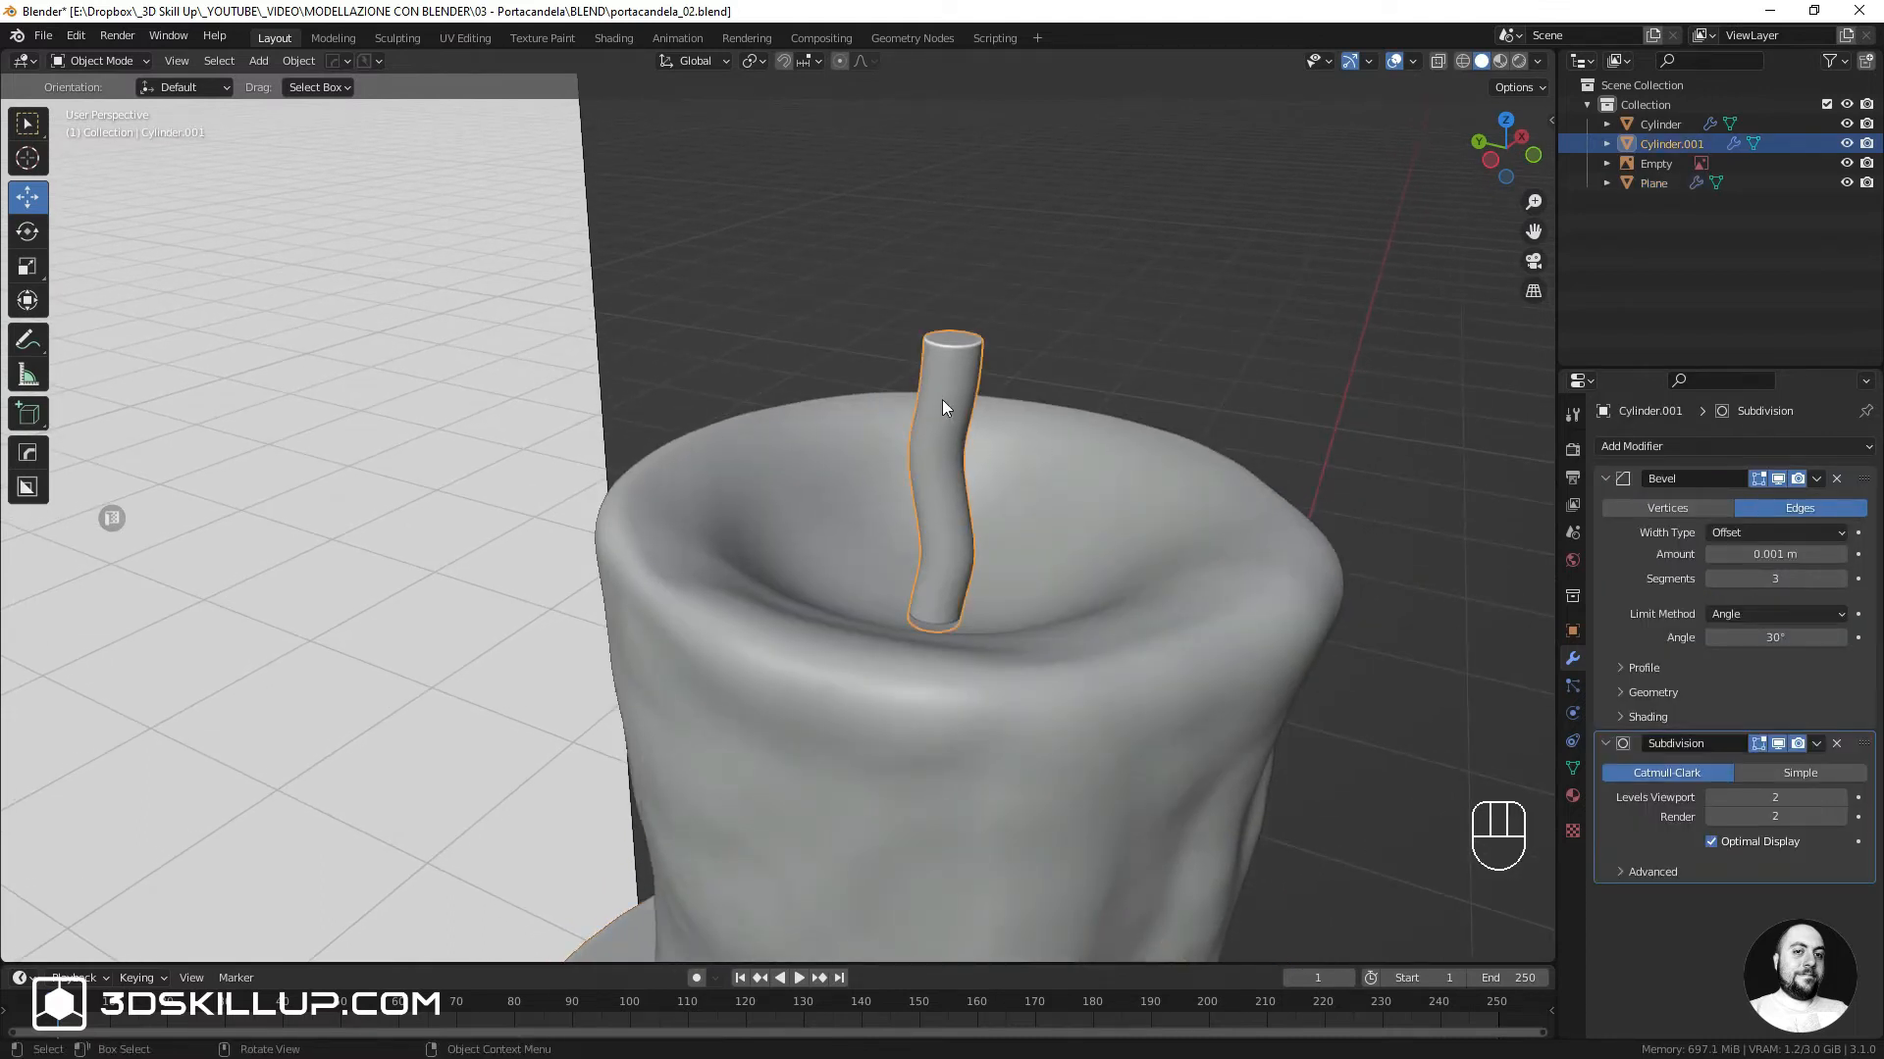
pyautogui.click(453, 36)
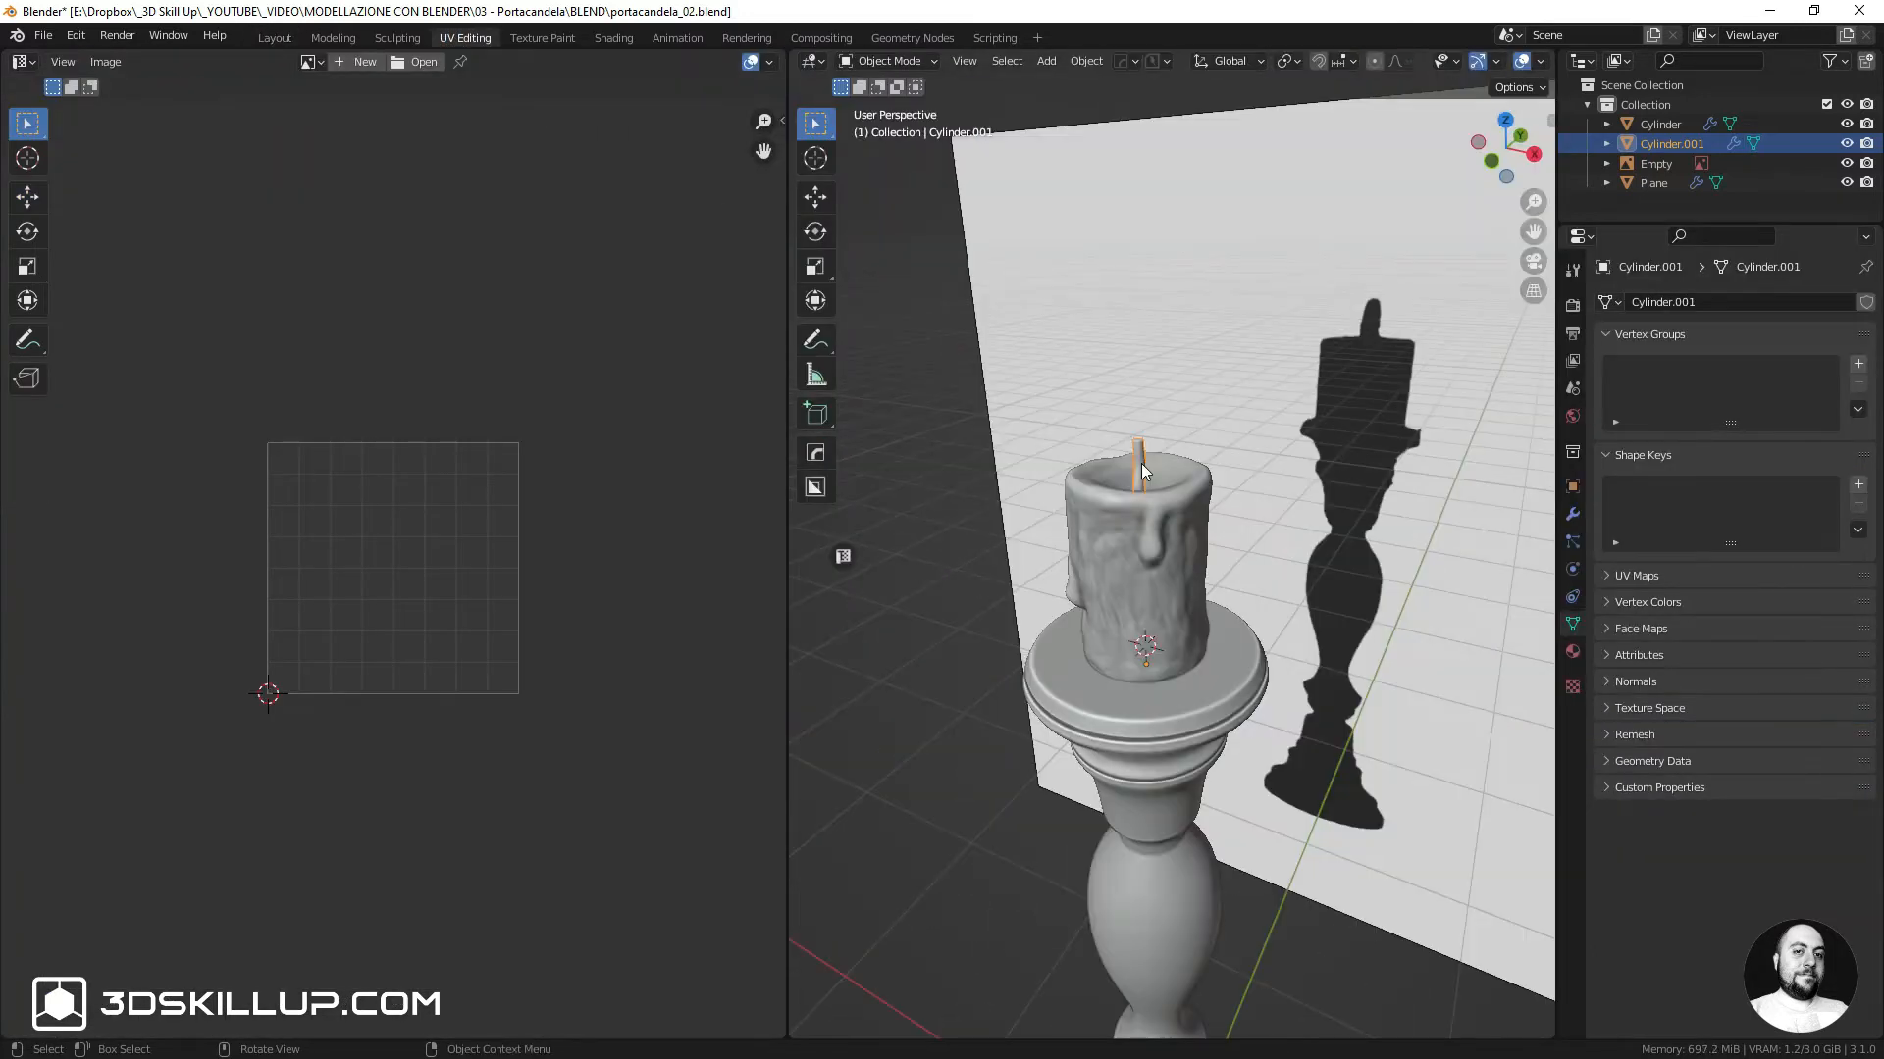
pyautogui.click(1140, 463)
pyautogui.click(1139, 462)
pyautogui.press('KP_Divide')
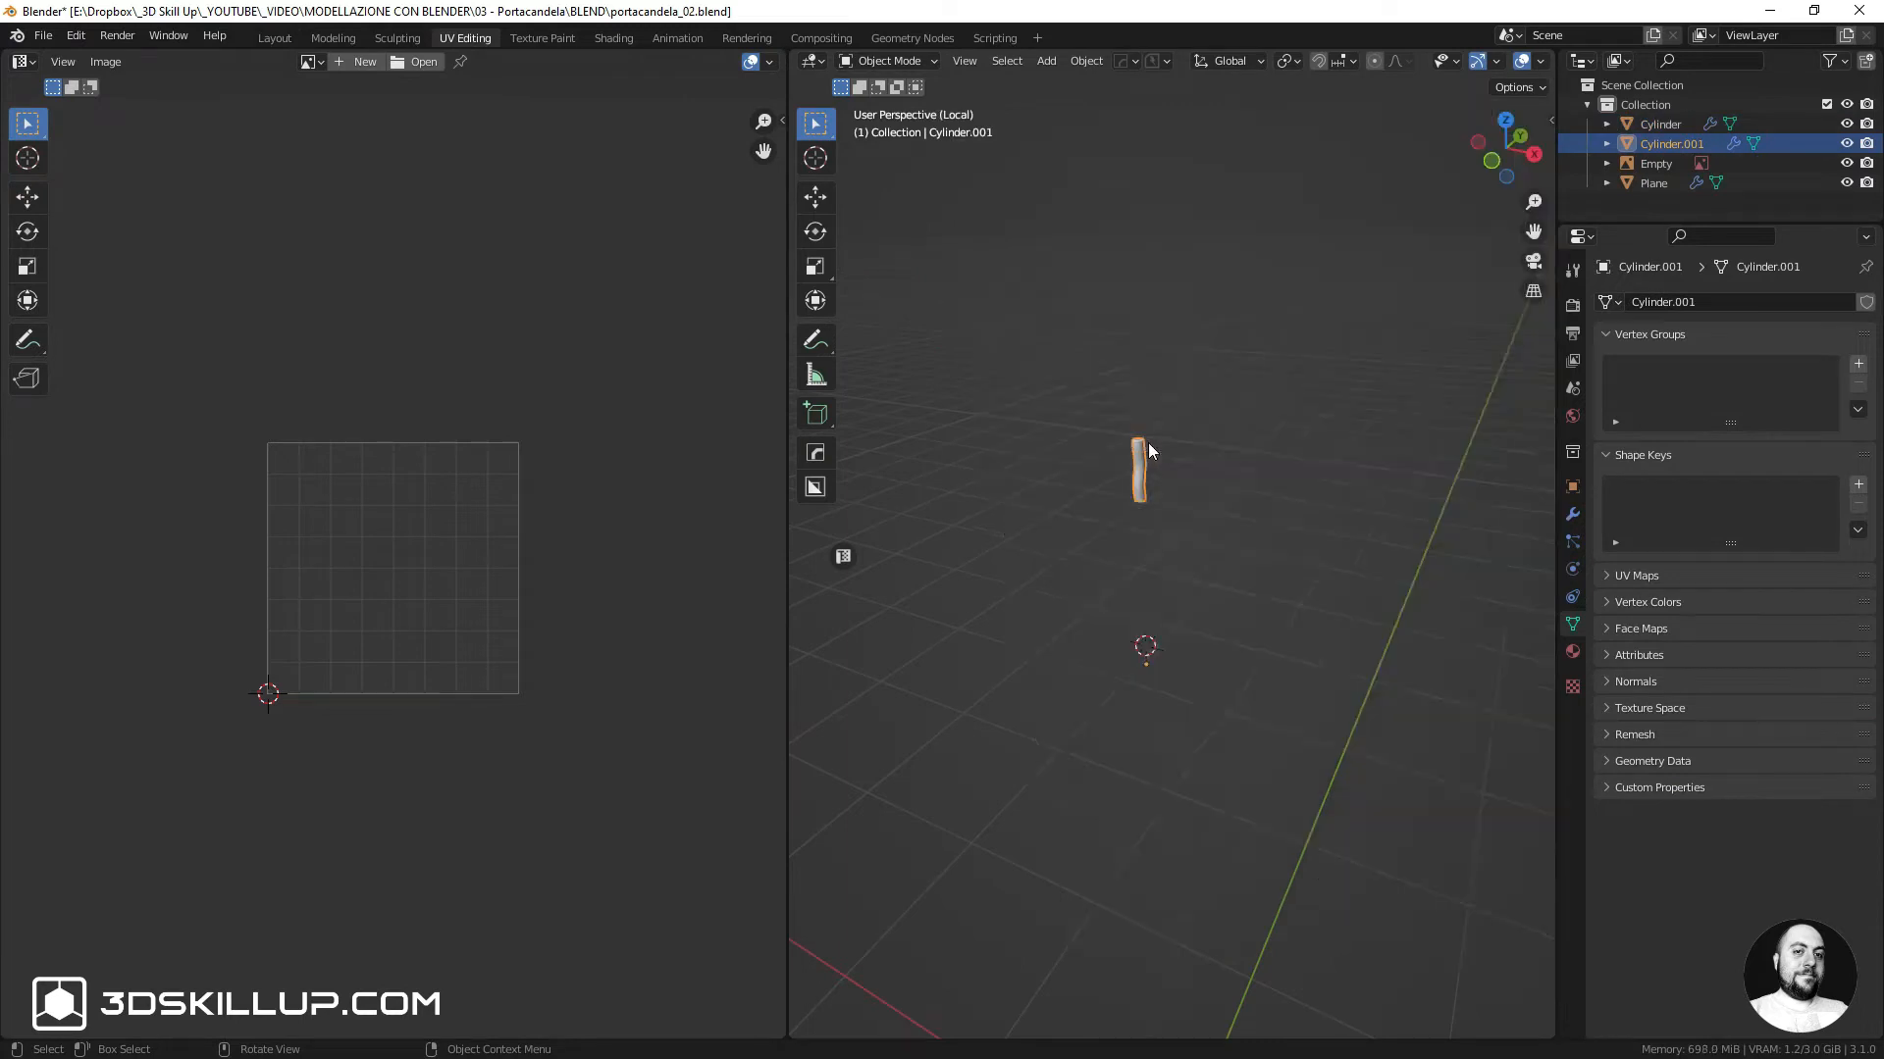
pyautogui.moveTo(1148, 443); pyautogui.dragTo(1119, 540, button='middle')
pyautogui.scroll(5, 1144, 657)
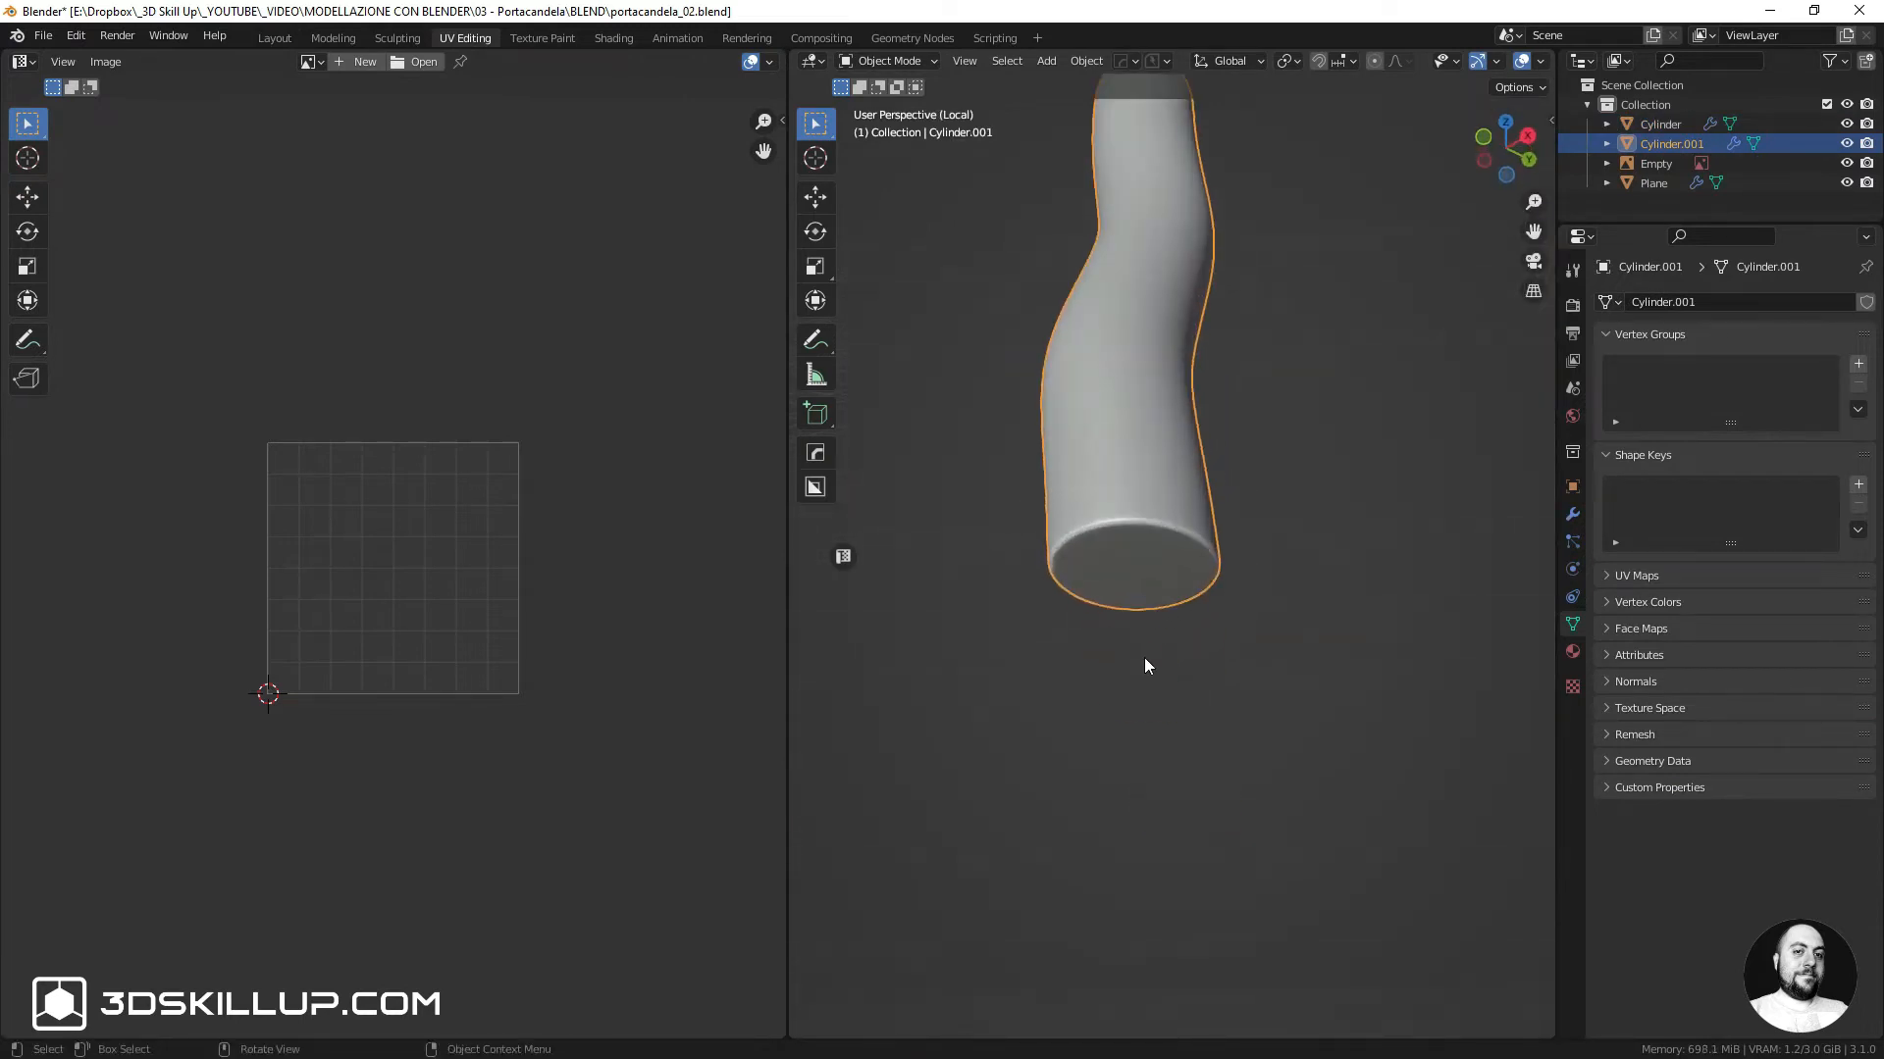
# Enter Edit Mode with face selection and delete the wick's bottom cap face
pyautogui.press('Tab')
pyautogui.press('3')
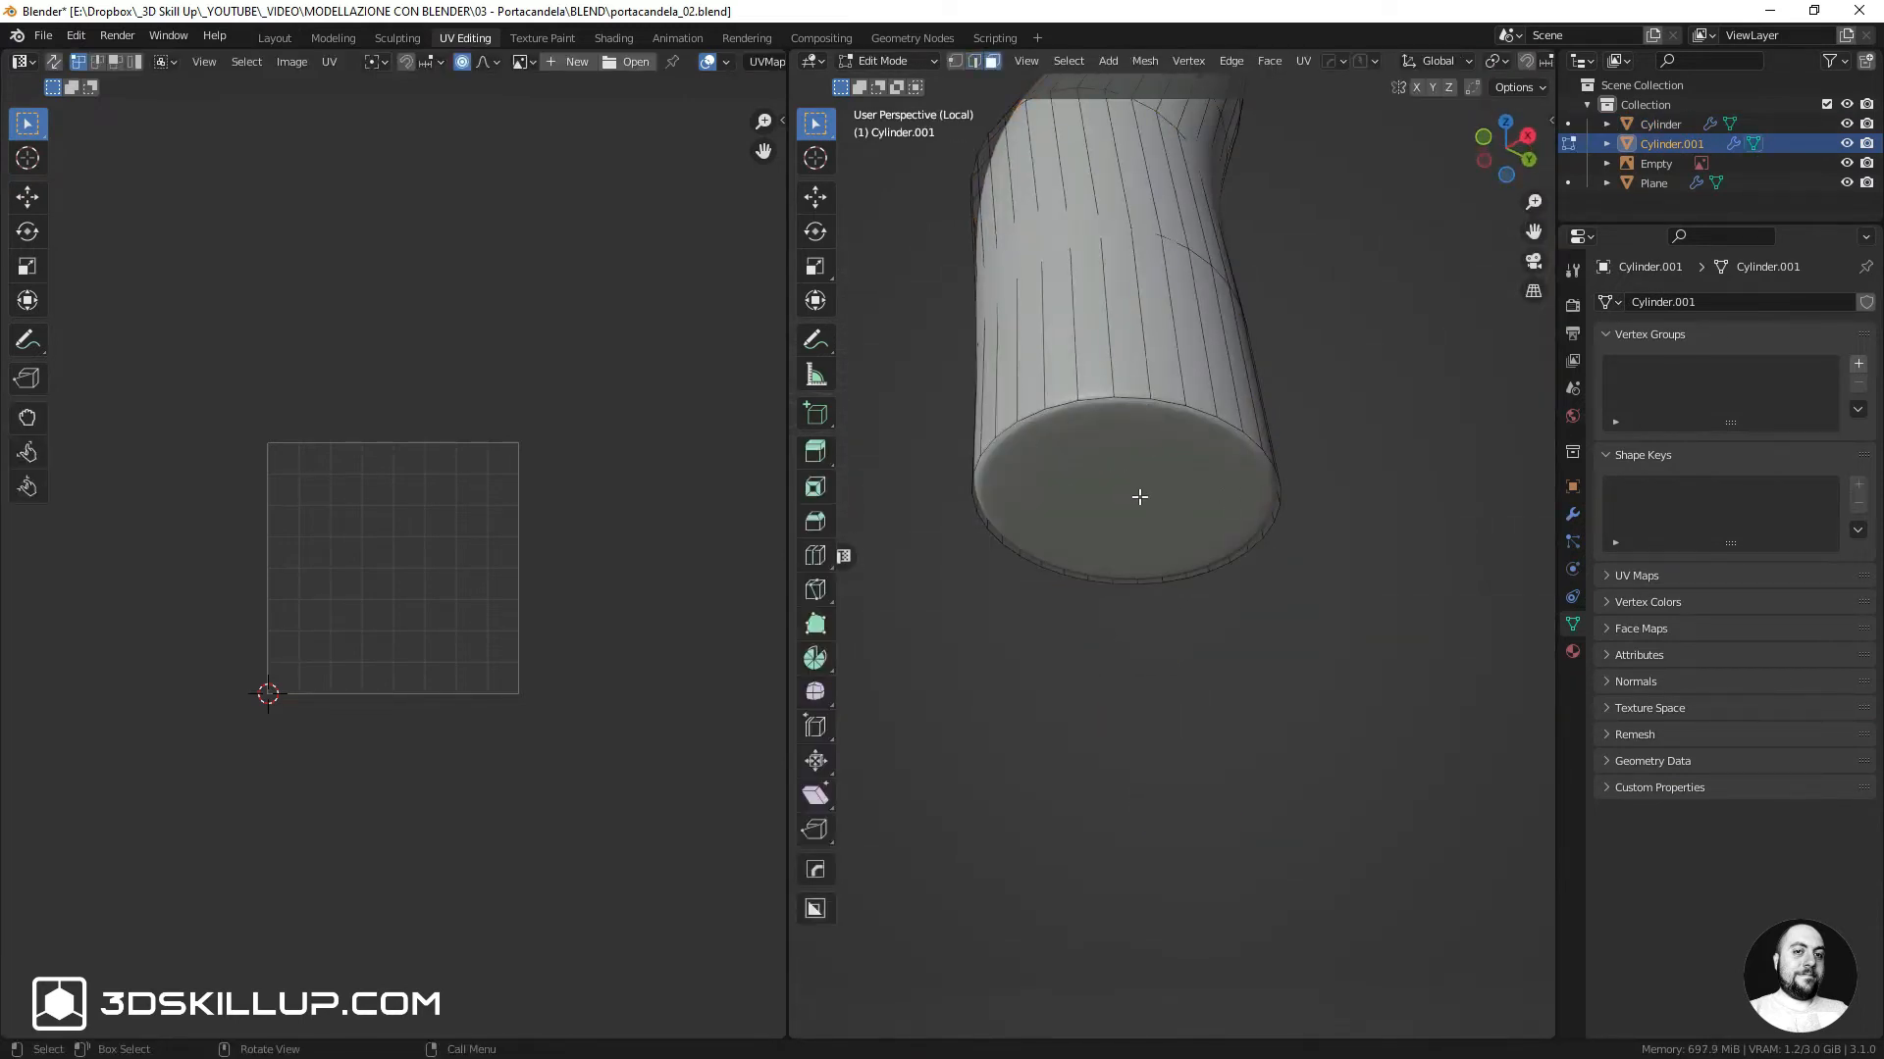
pyautogui.click(1130, 493)
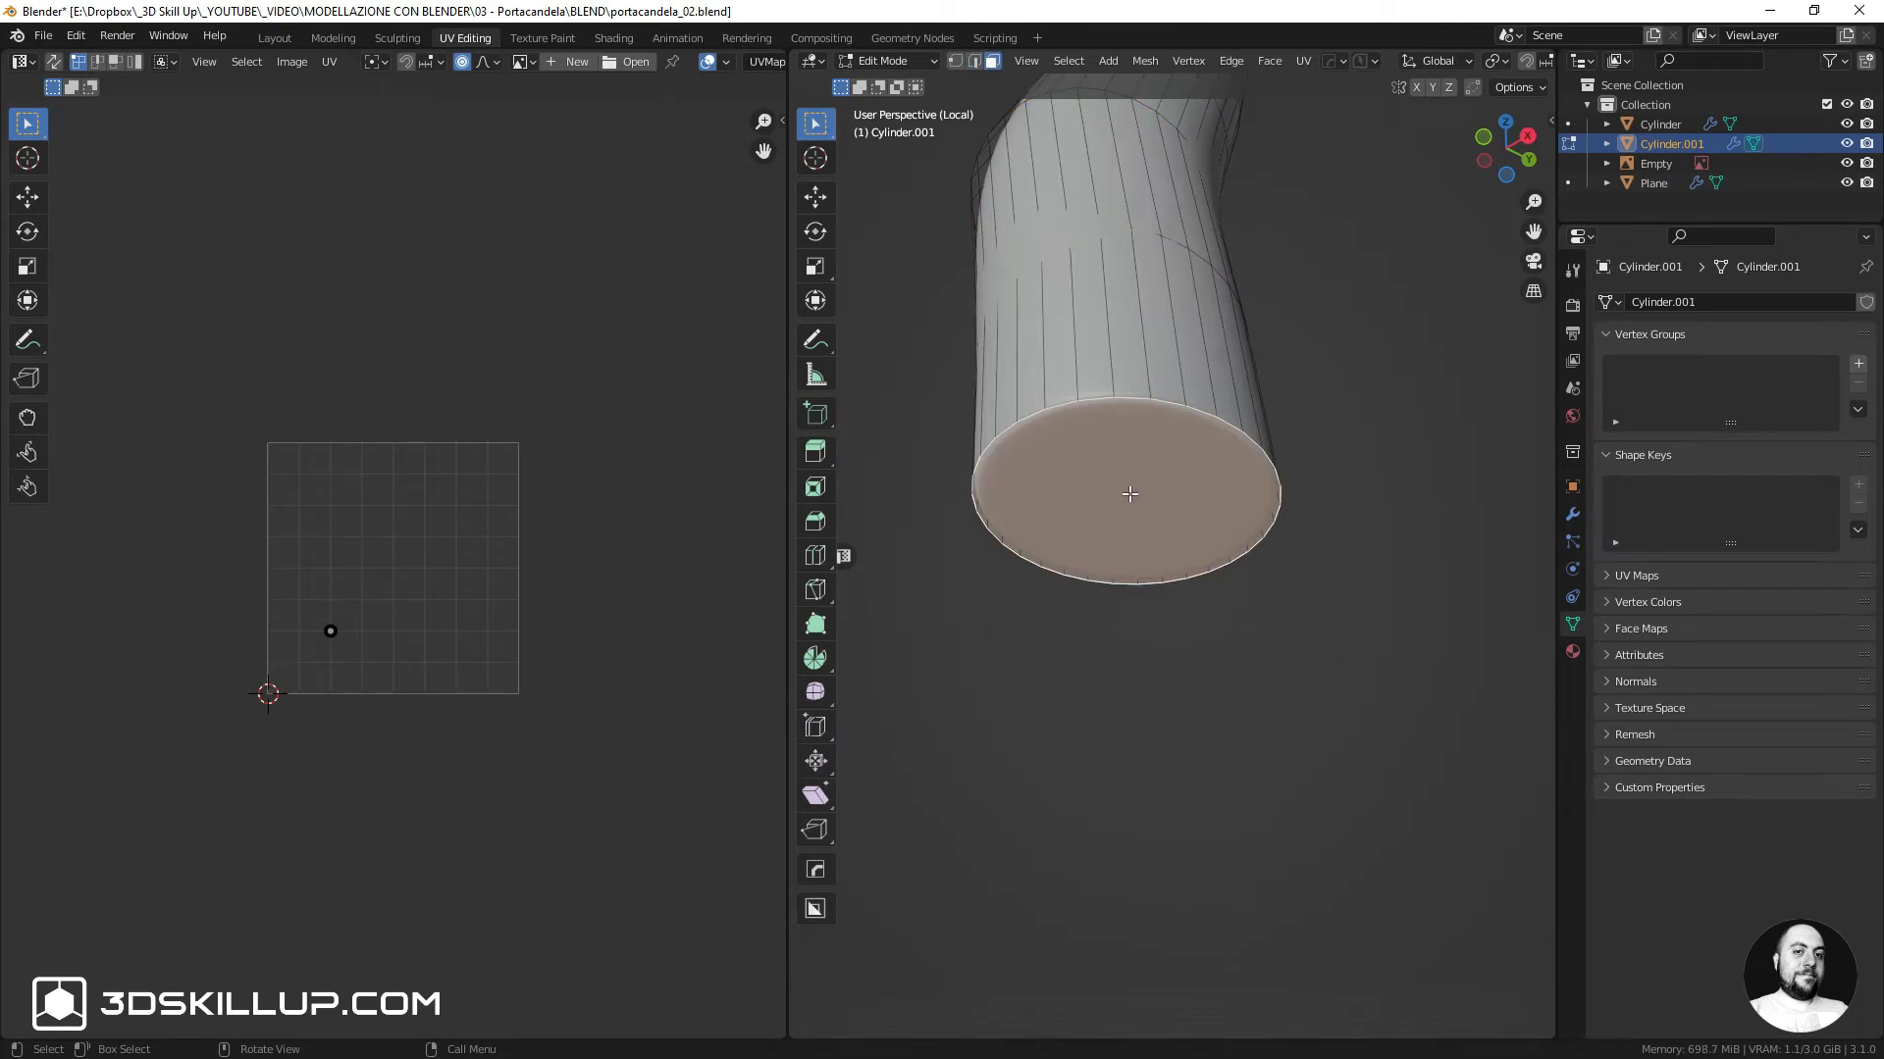
pyautogui.press('x')
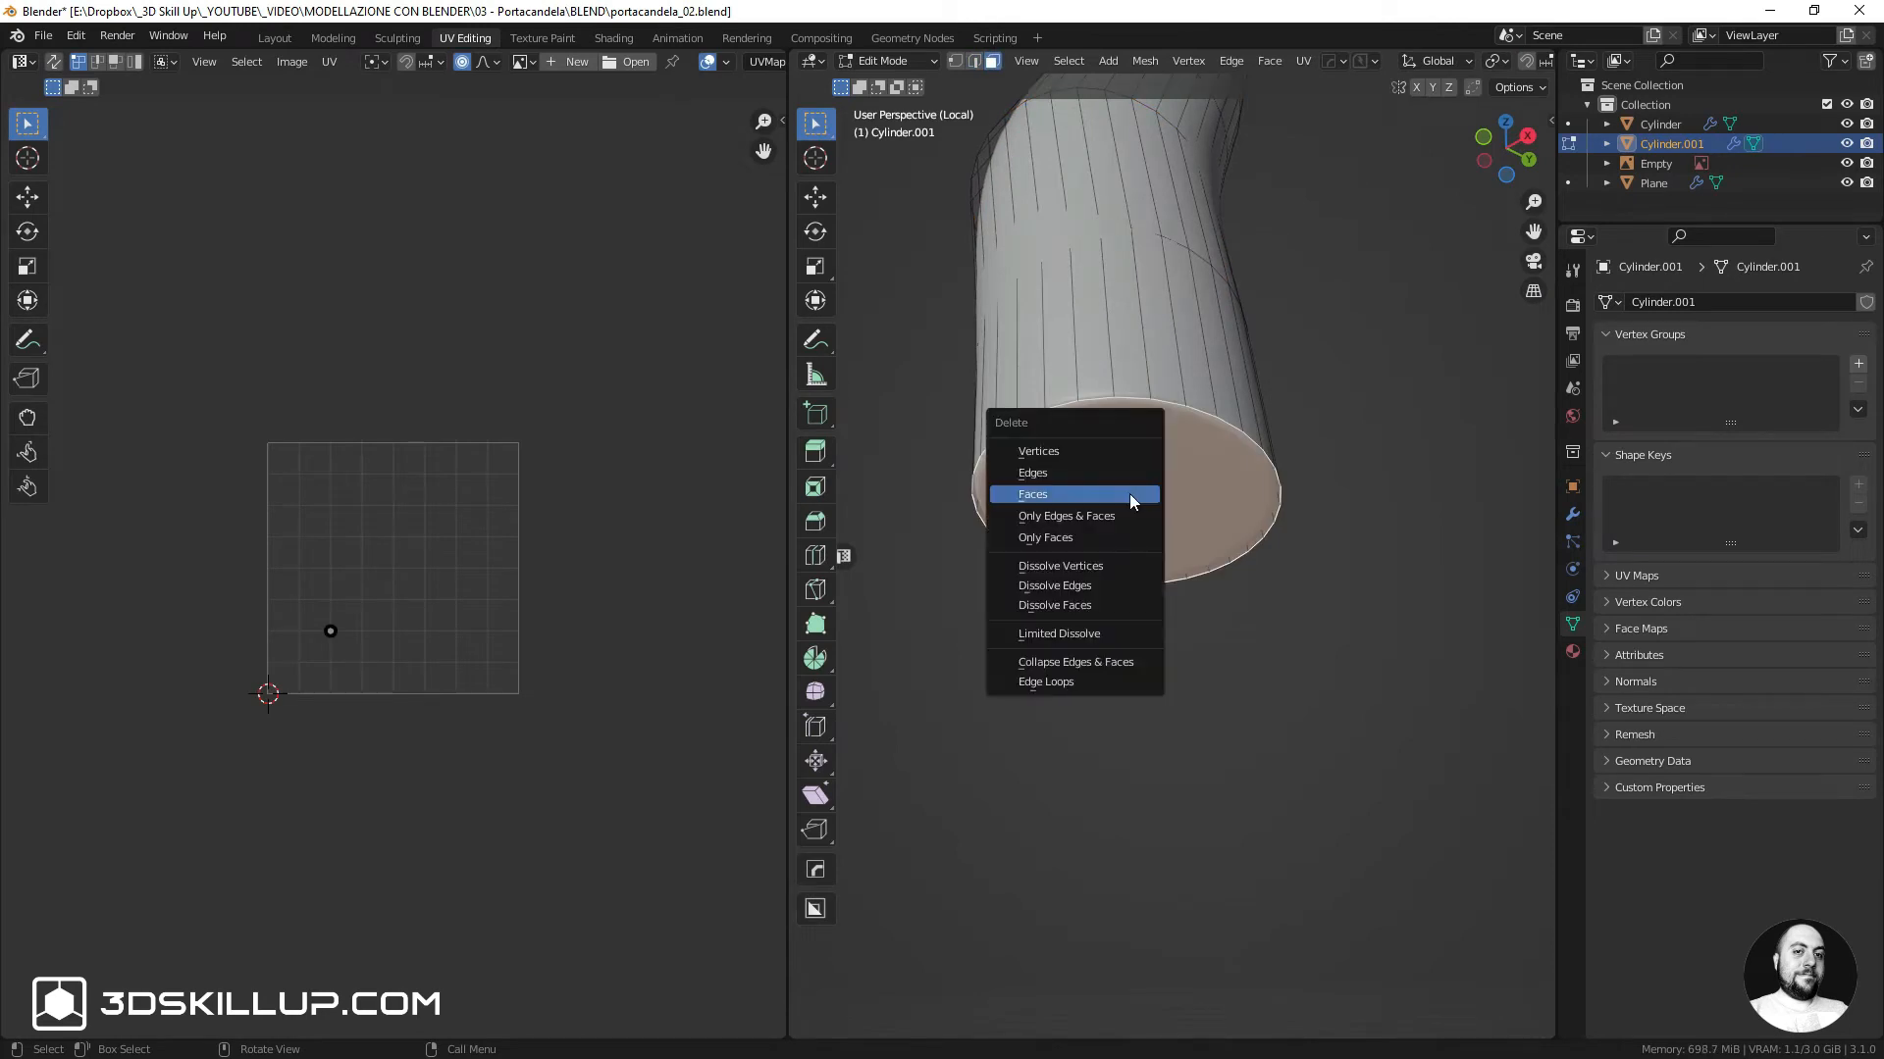
pyautogui.click(1055, 492)
# Mark seams on the edge loop around the wick's top cap and on one lengthwise edge line down its side
pyautogui.moveTo(1055, 493); pyautogui.dragTo(1167, 481, button='middle')
pyautogui.hotkey('ctrl', 'Tab')
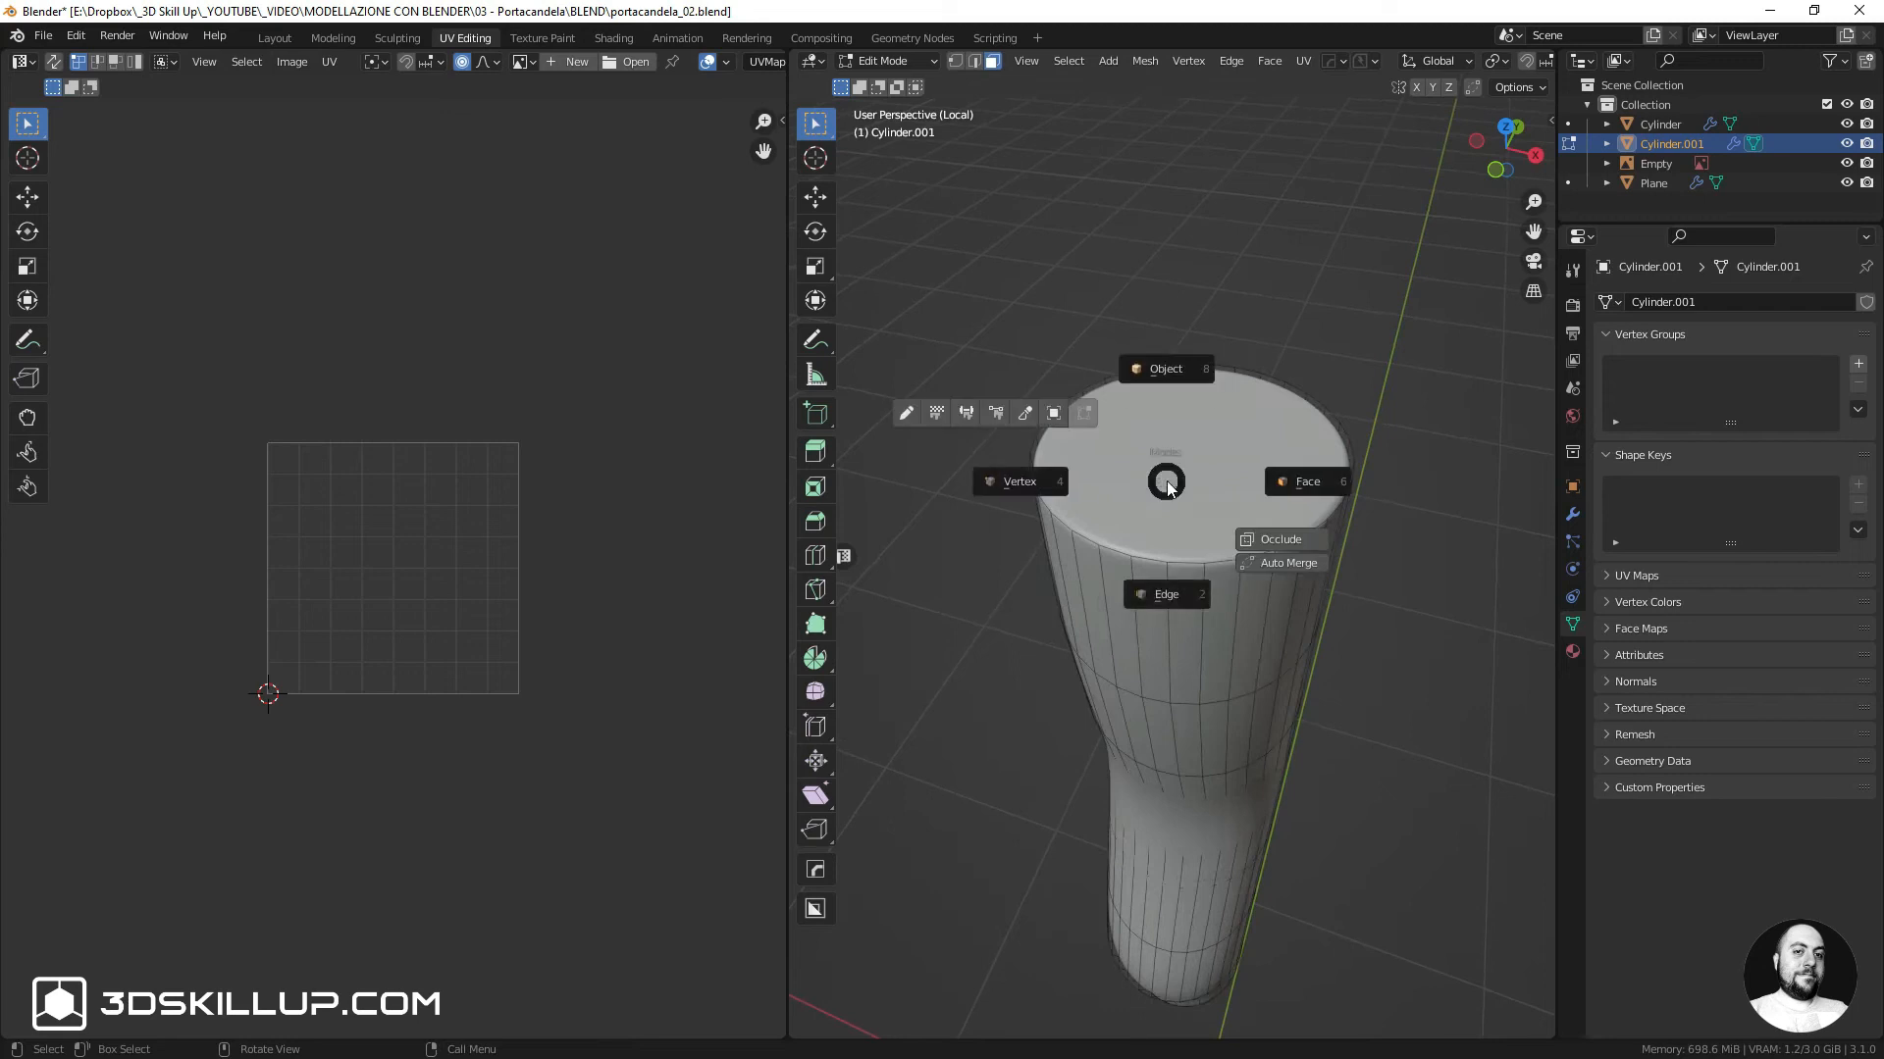
pyautogui.click(1167, 564)
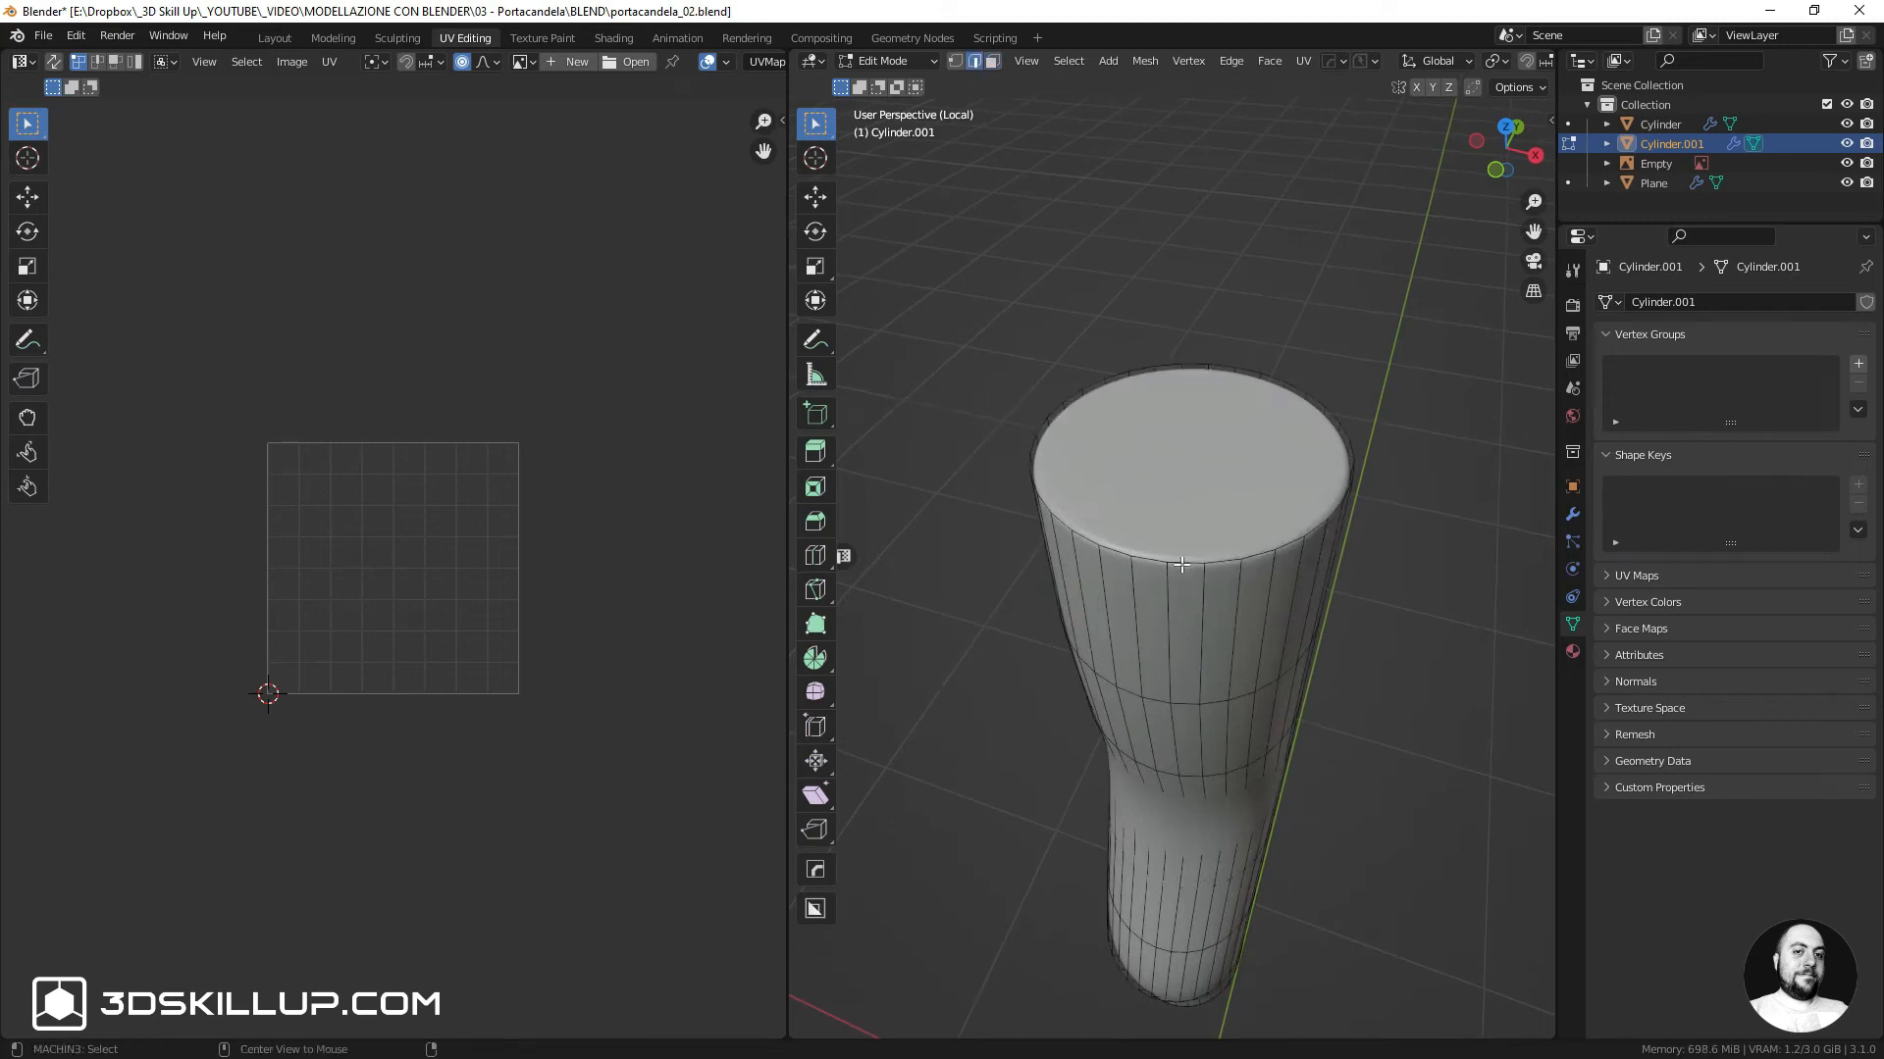
pyautogui.keyDown('alt'); pyautogui.click(1167, 564); pyautogui.keyUp('alt')
pyautogui.keyDown('shift'); pyautogui.scroll(-5, 1187, 559); pyautogui.keyUp('shift')
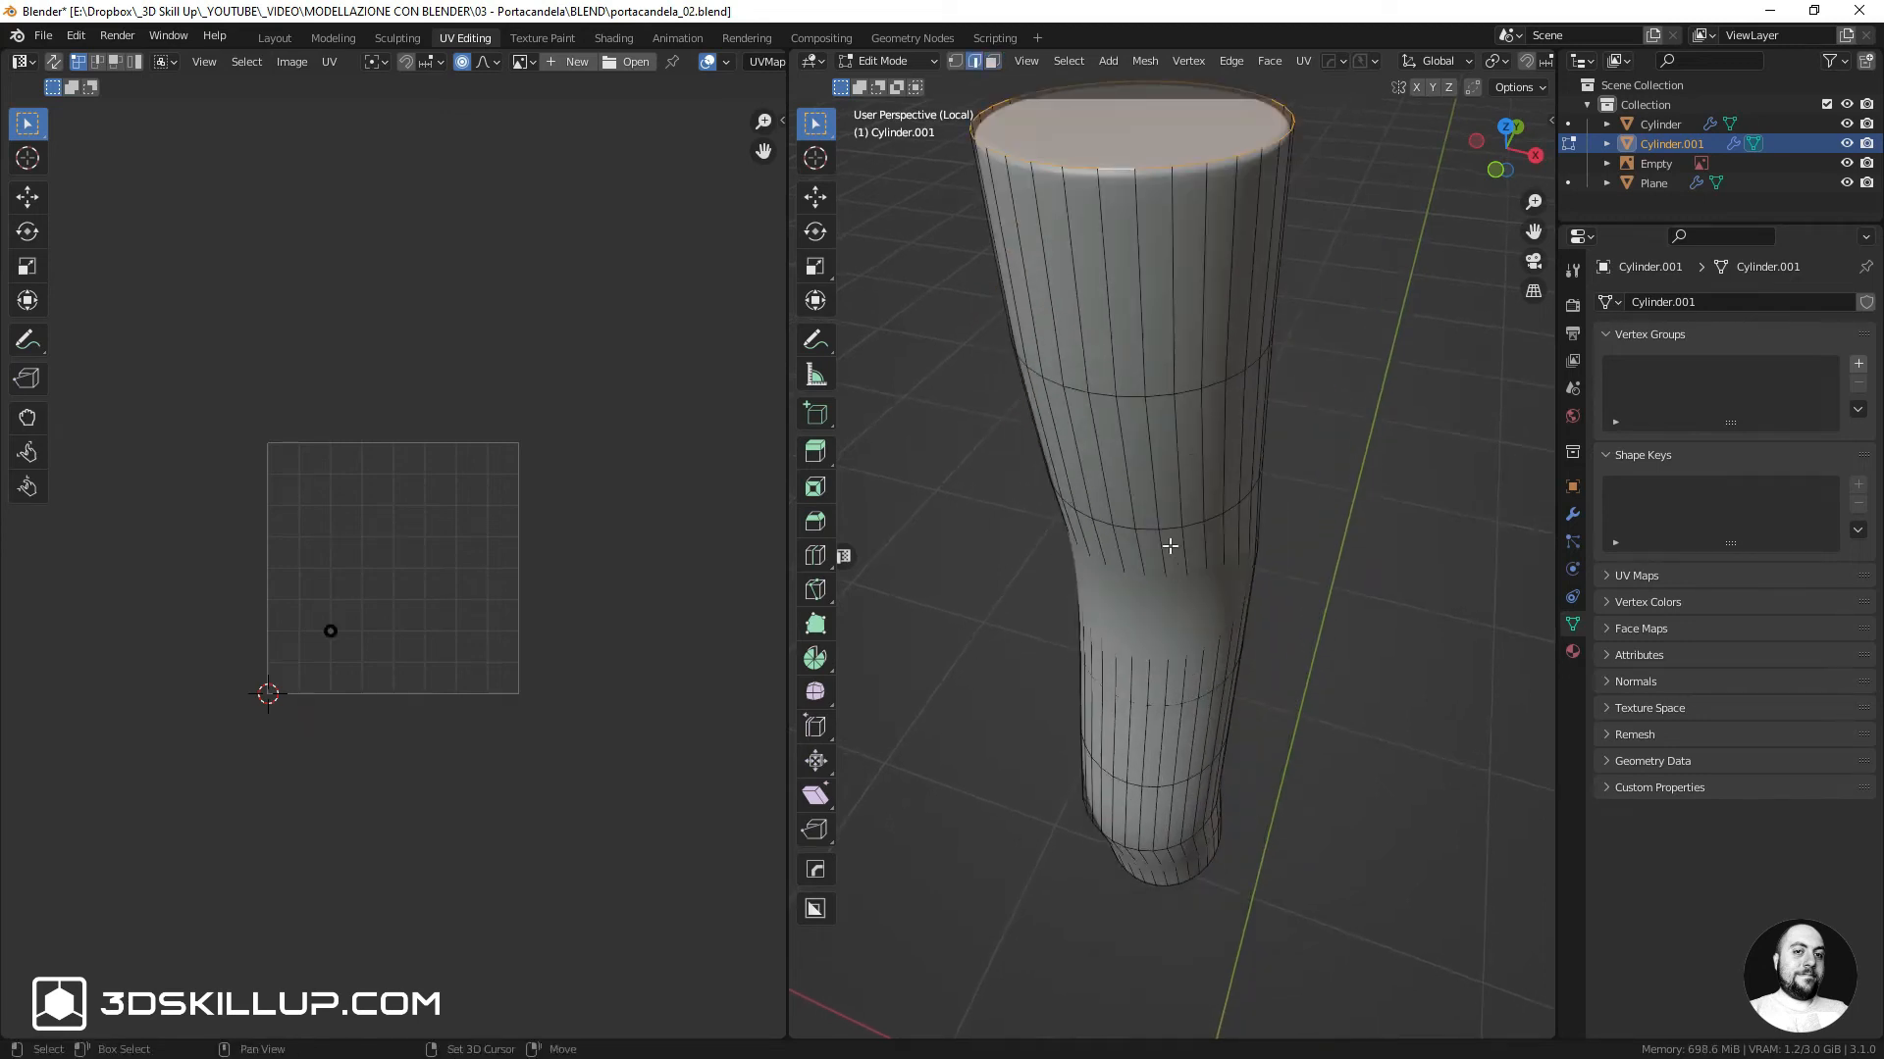
pyautogui.keyDown('shift'); pyautogui.scroll(4, 1199, 536); pyautogui.keyUp('shift')
pyautogui.keyDown('alt'); pyautogui.keyDown('shift'); pyautogui.click(1181, 556); pyautogui.keyUp('shift'); pyautogui.keyUp('alt')
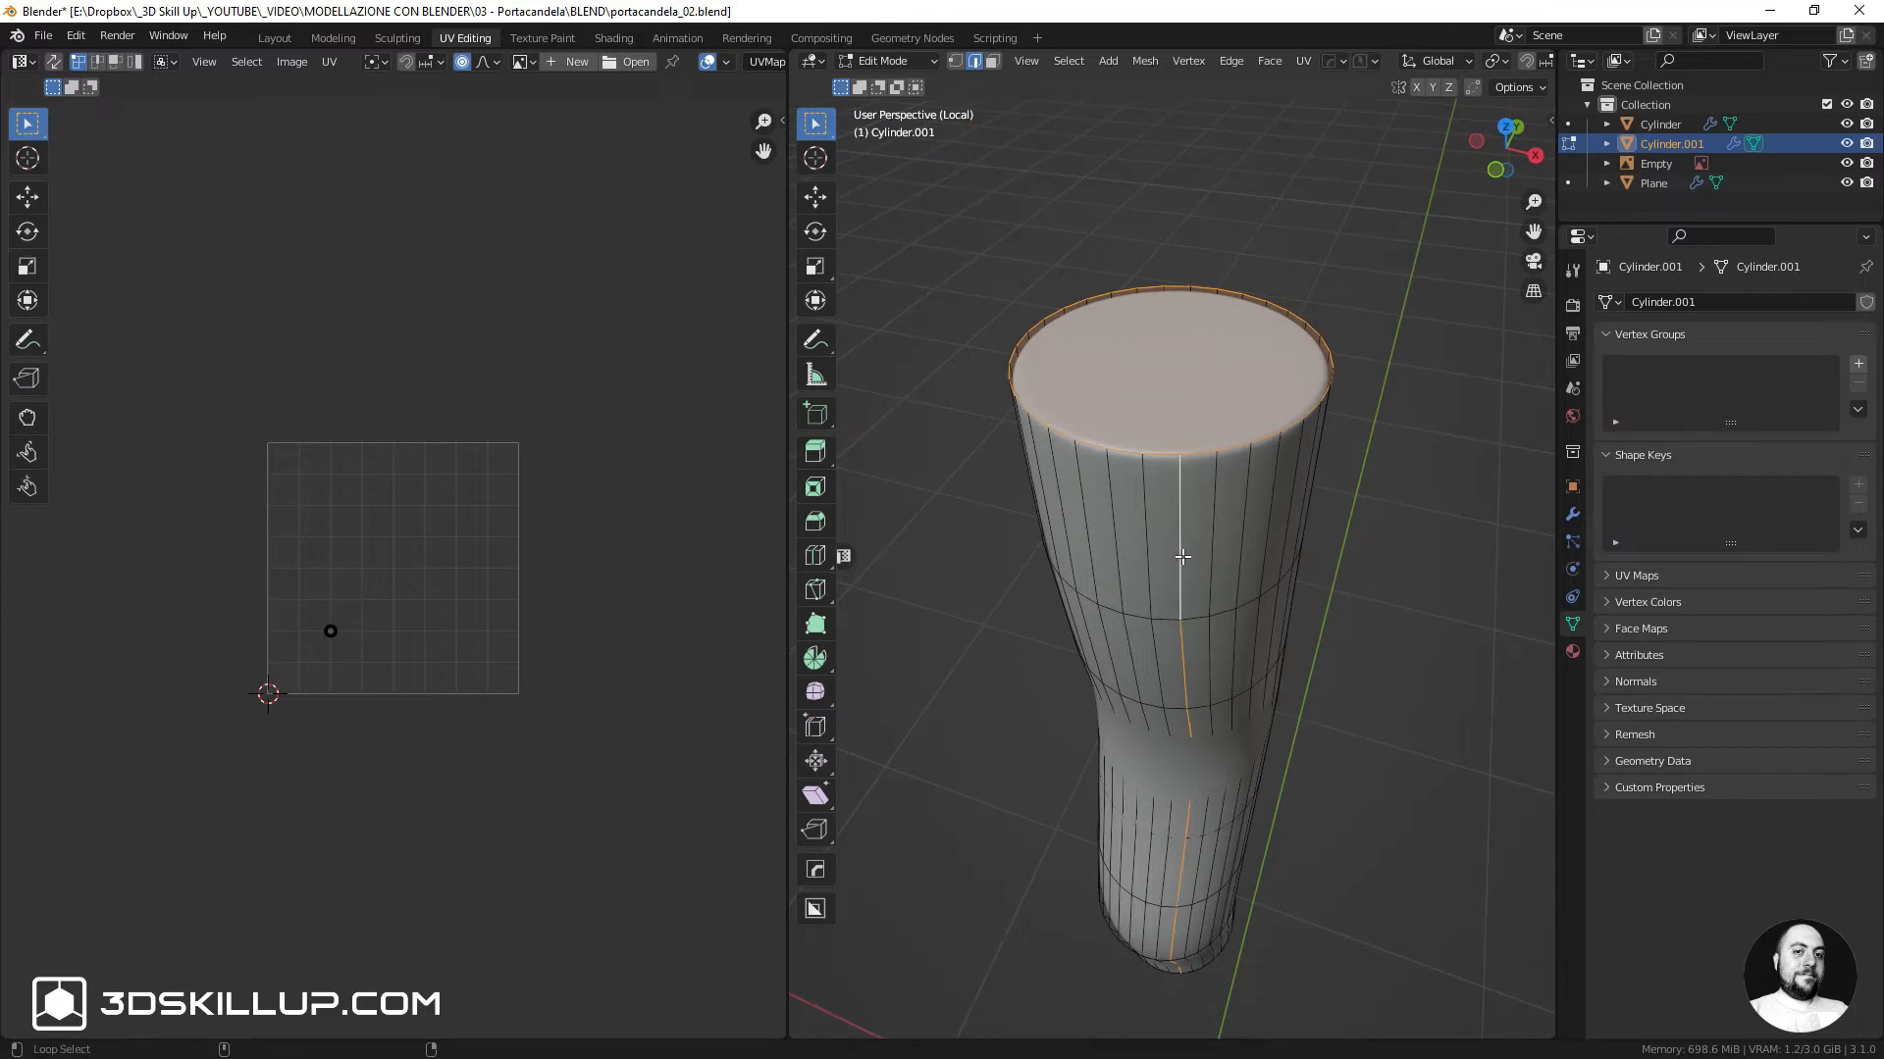
pyautogui.hotkey('ctrl', 'e')
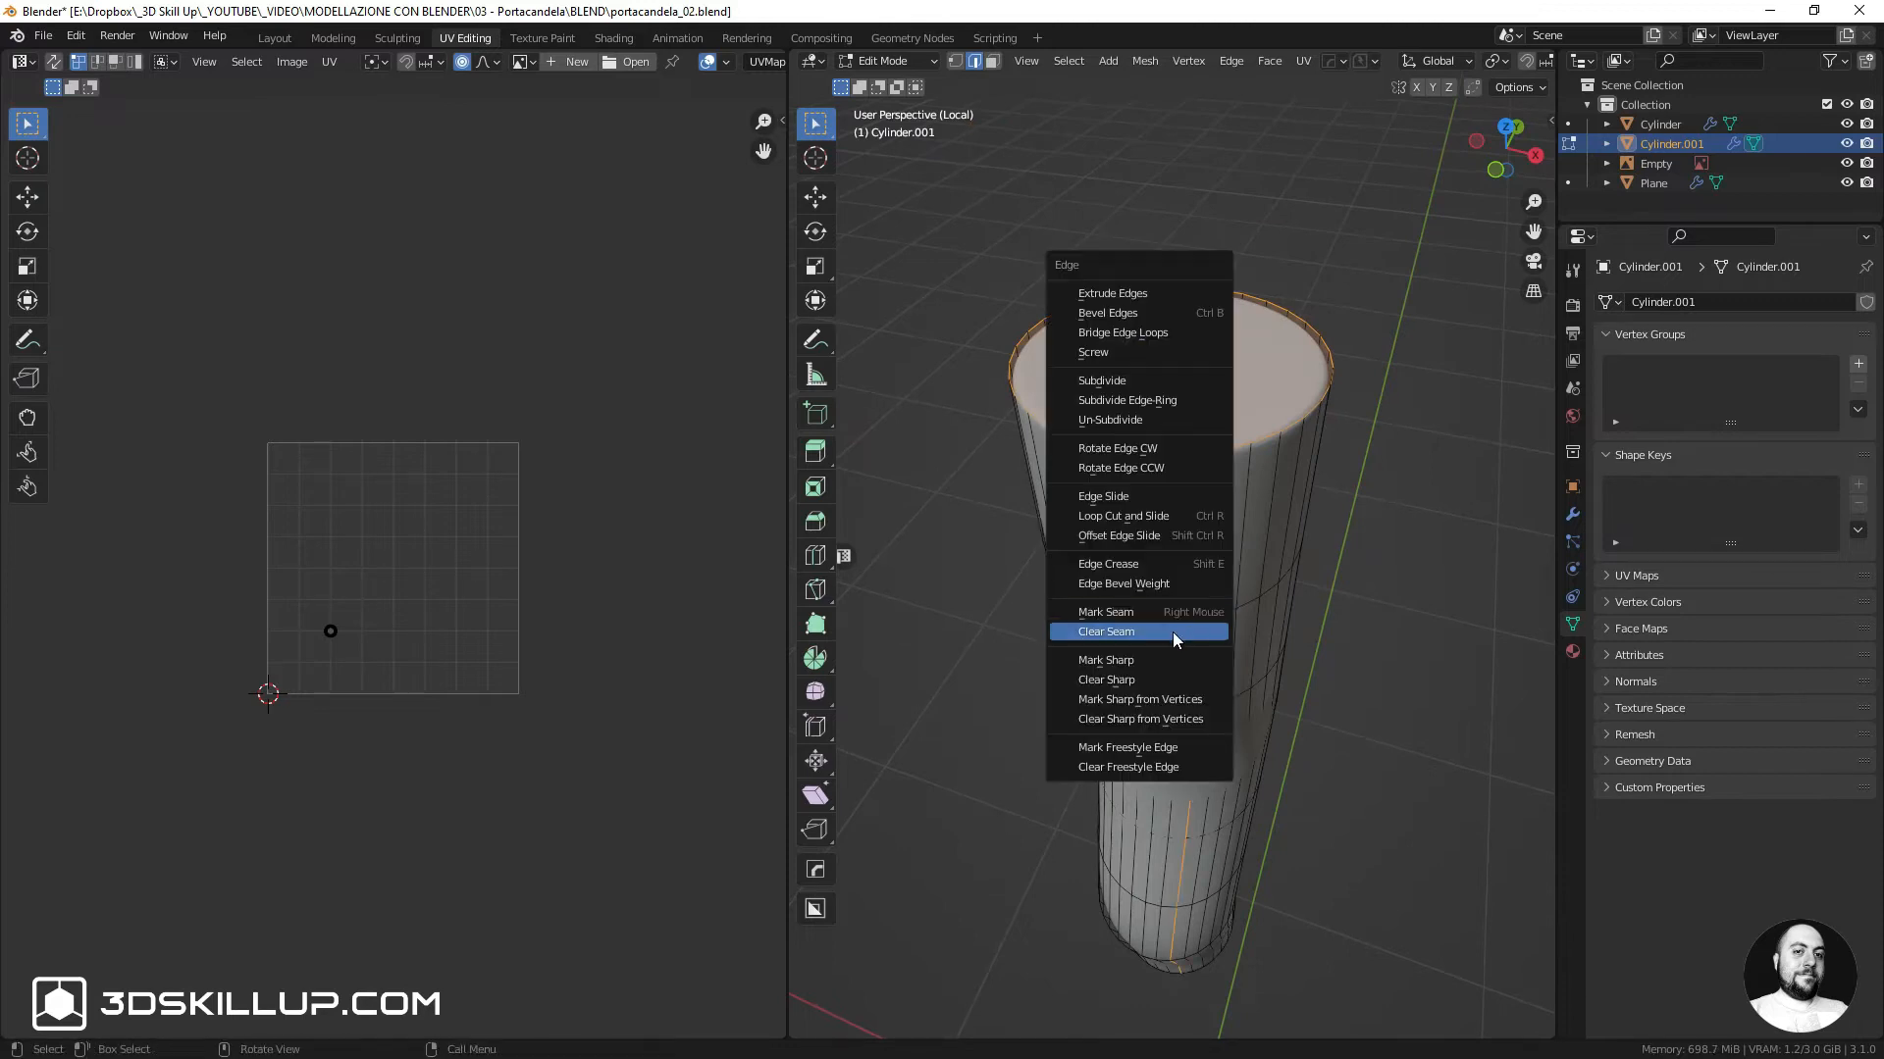
pyautogui.click(1148, 613)
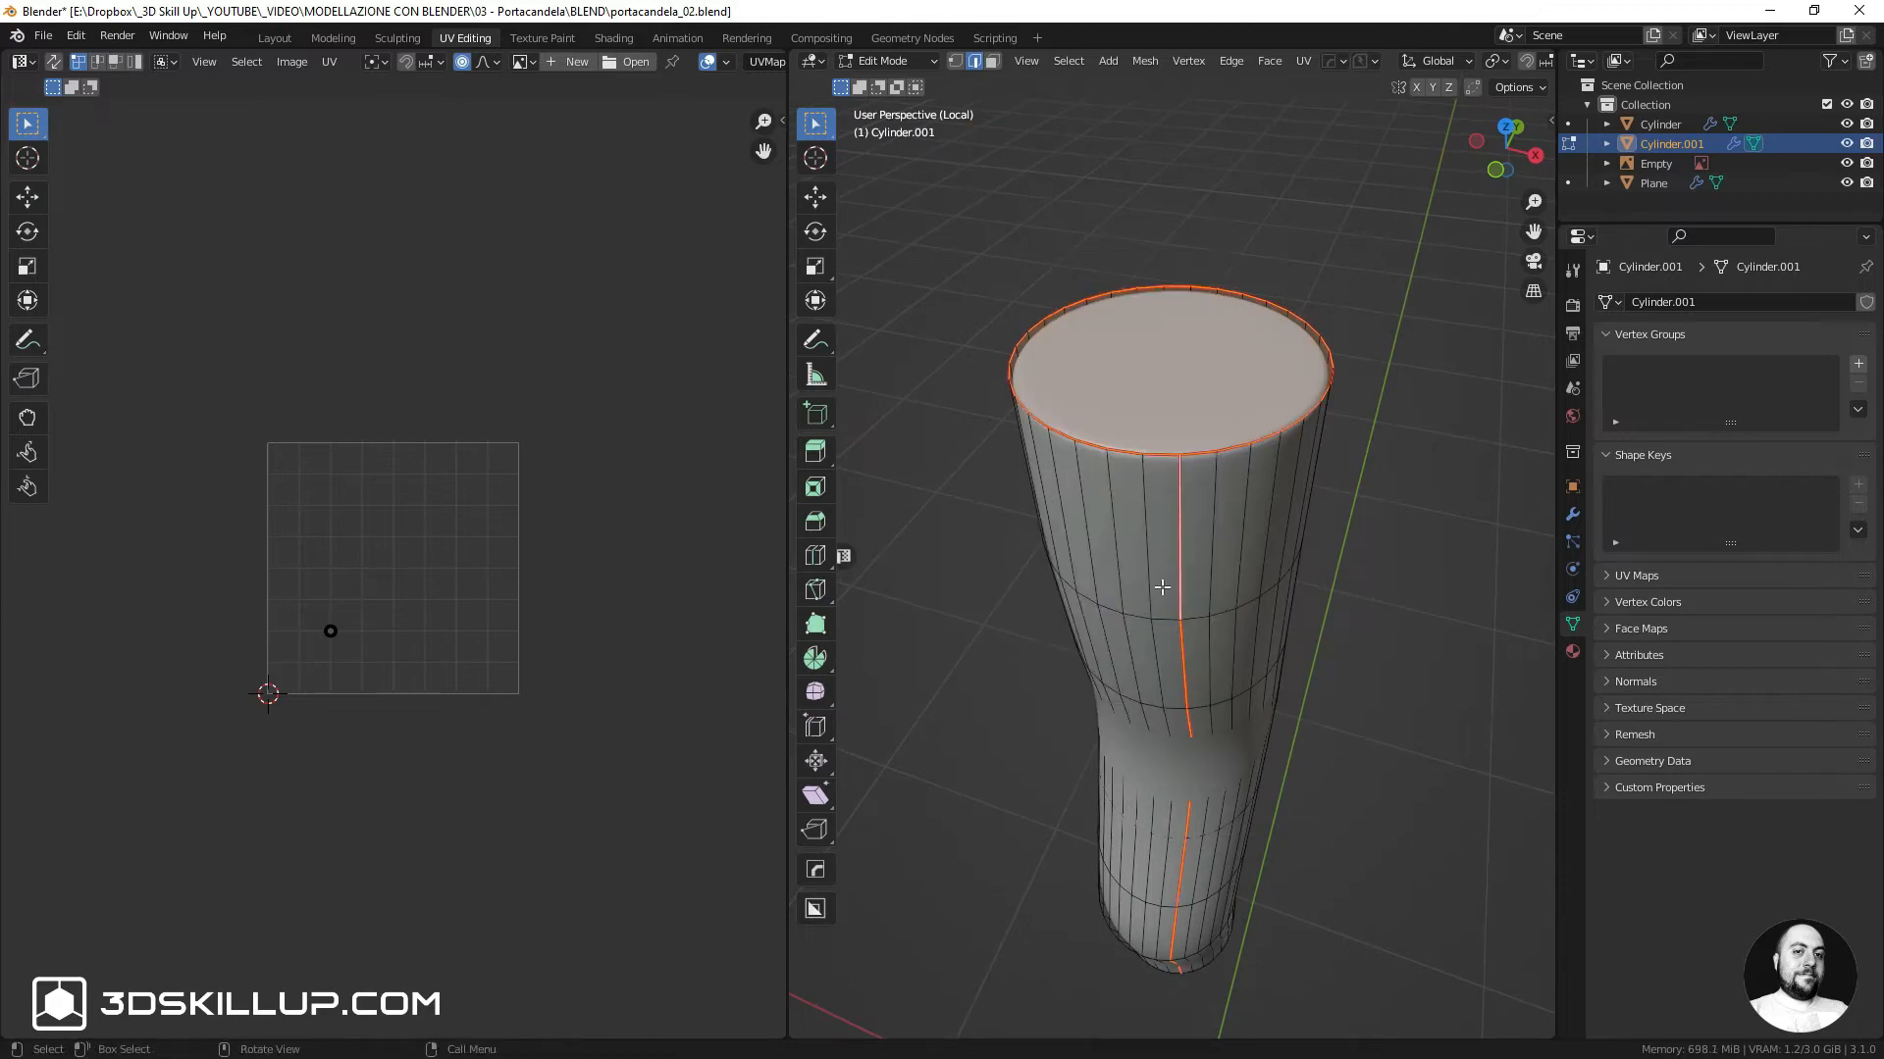
# Unwrap the wick's entire mesh along the marked seams
pyautogui.press('a')
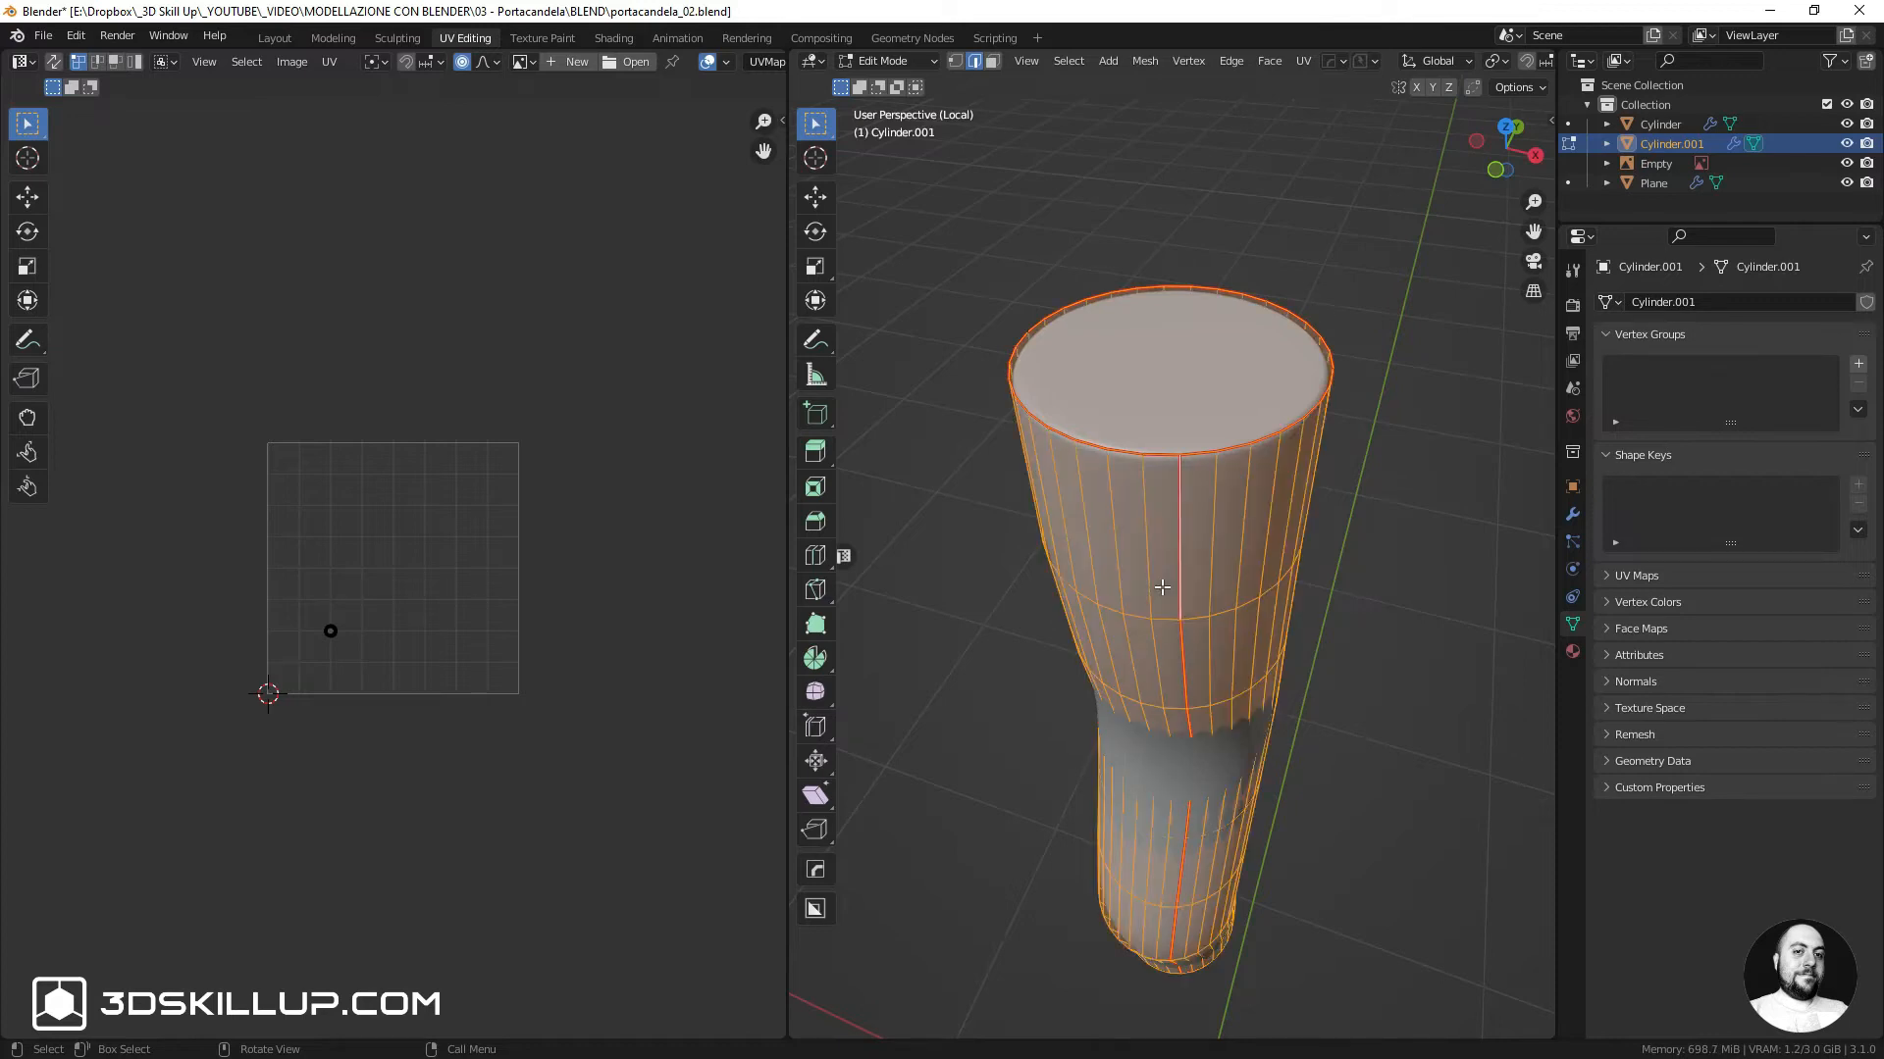
pyautogui.press('u')
pyautogui.click(1160, 586)
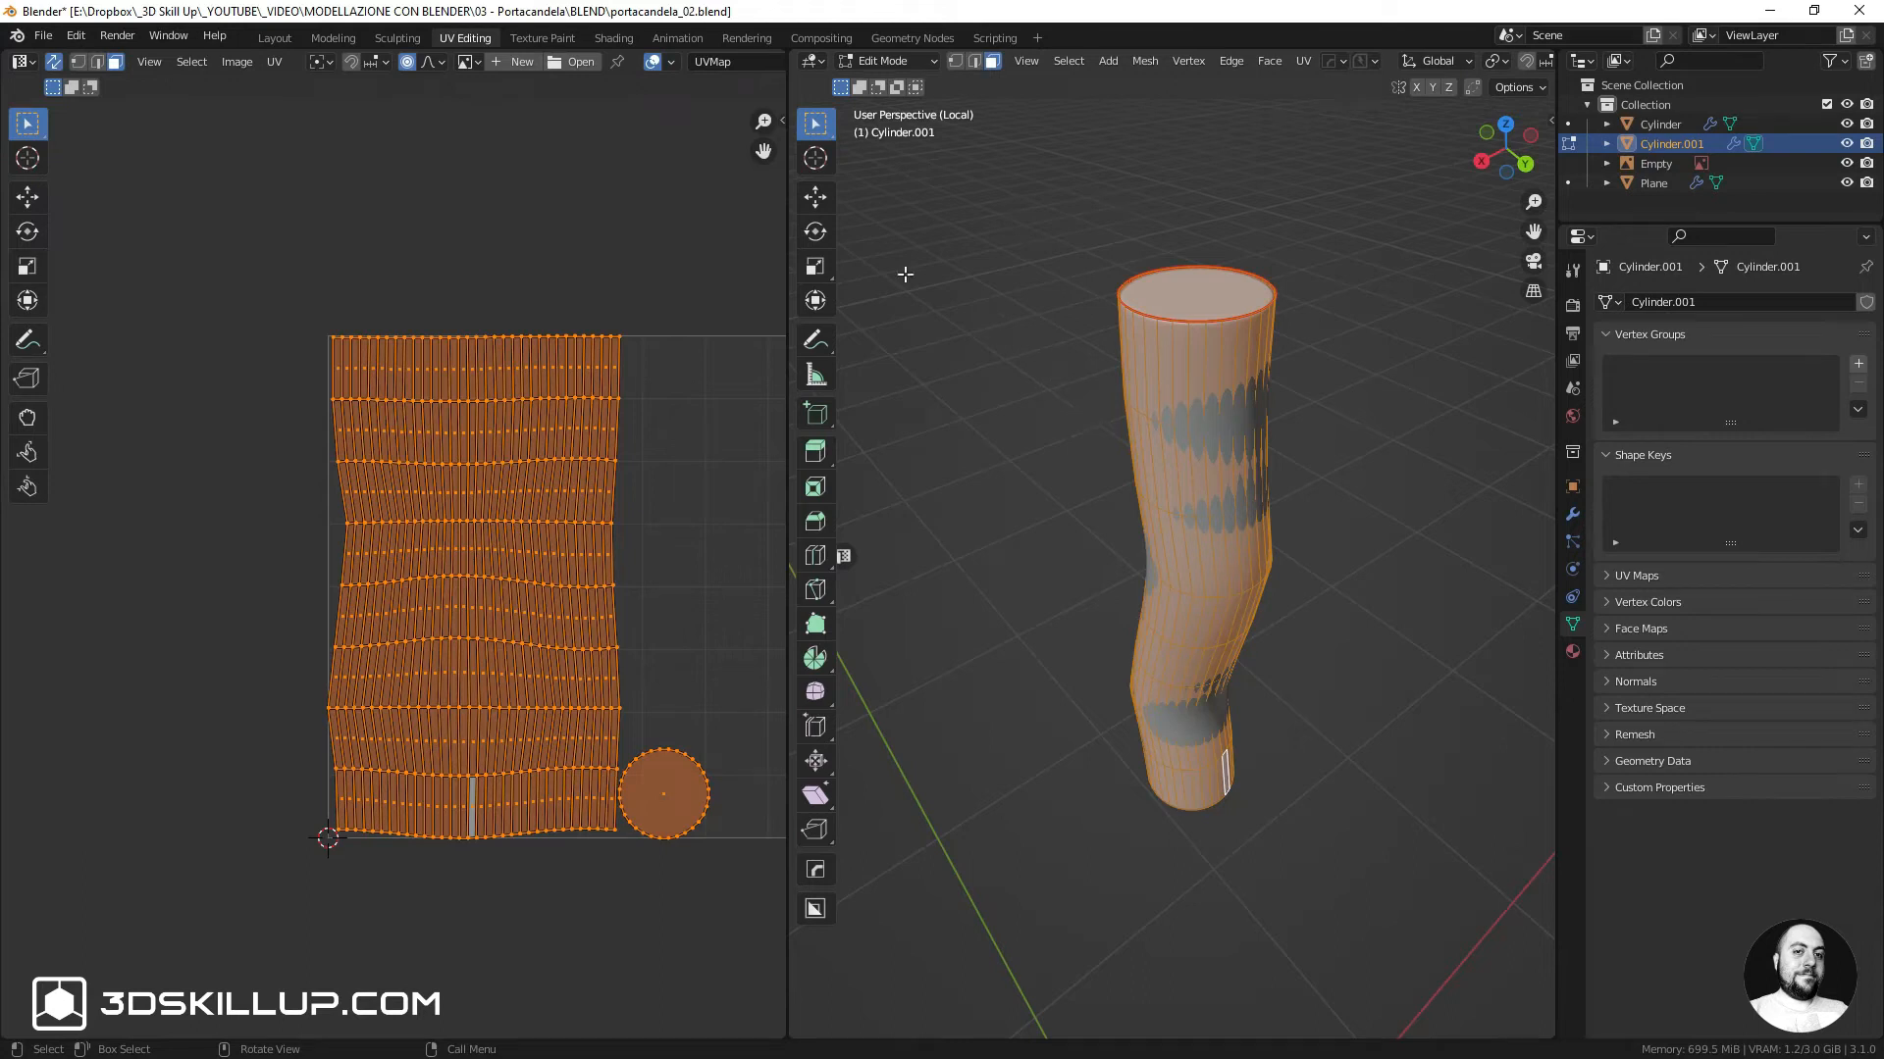
# Switch to the Shading workspace and create a new material named mat_uv_grid on the wick
pyautogui.click(612, 39)
pyautogui.scroll(10, 904, 377)
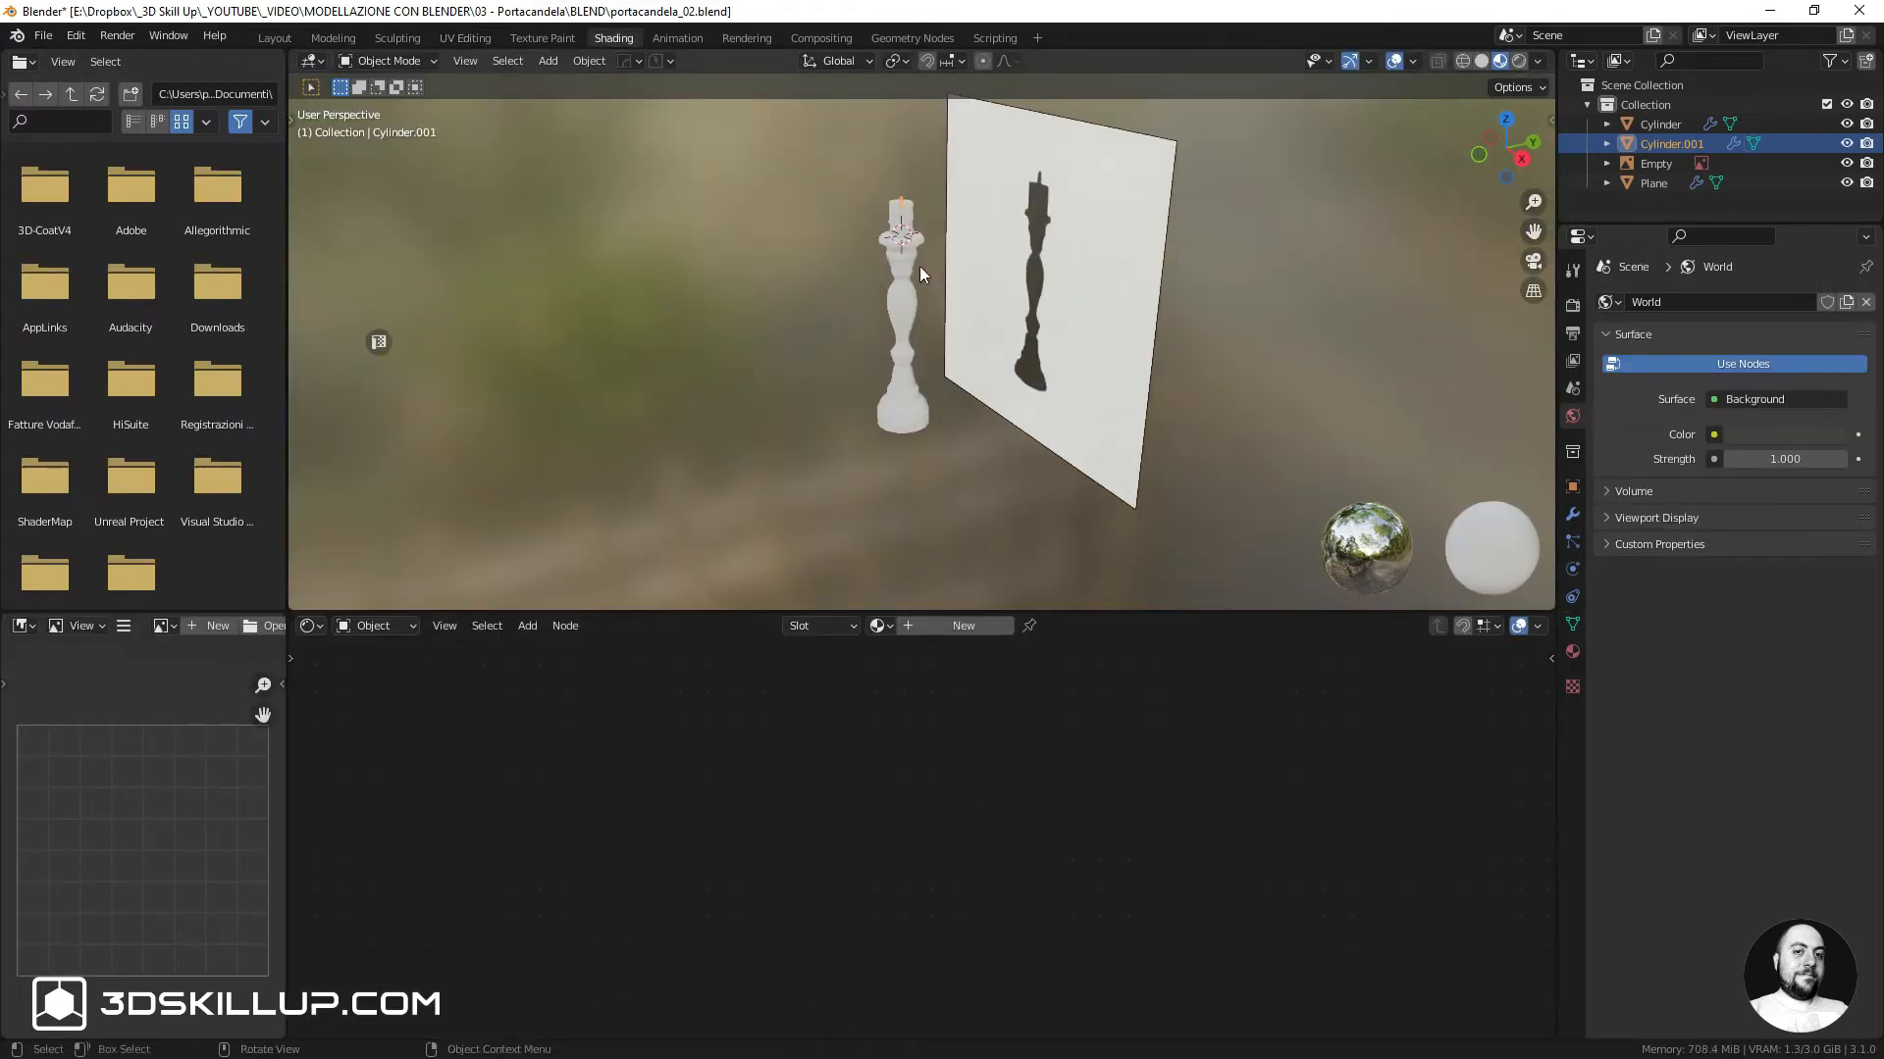
pyautogui.scroll(2, 957, 314)
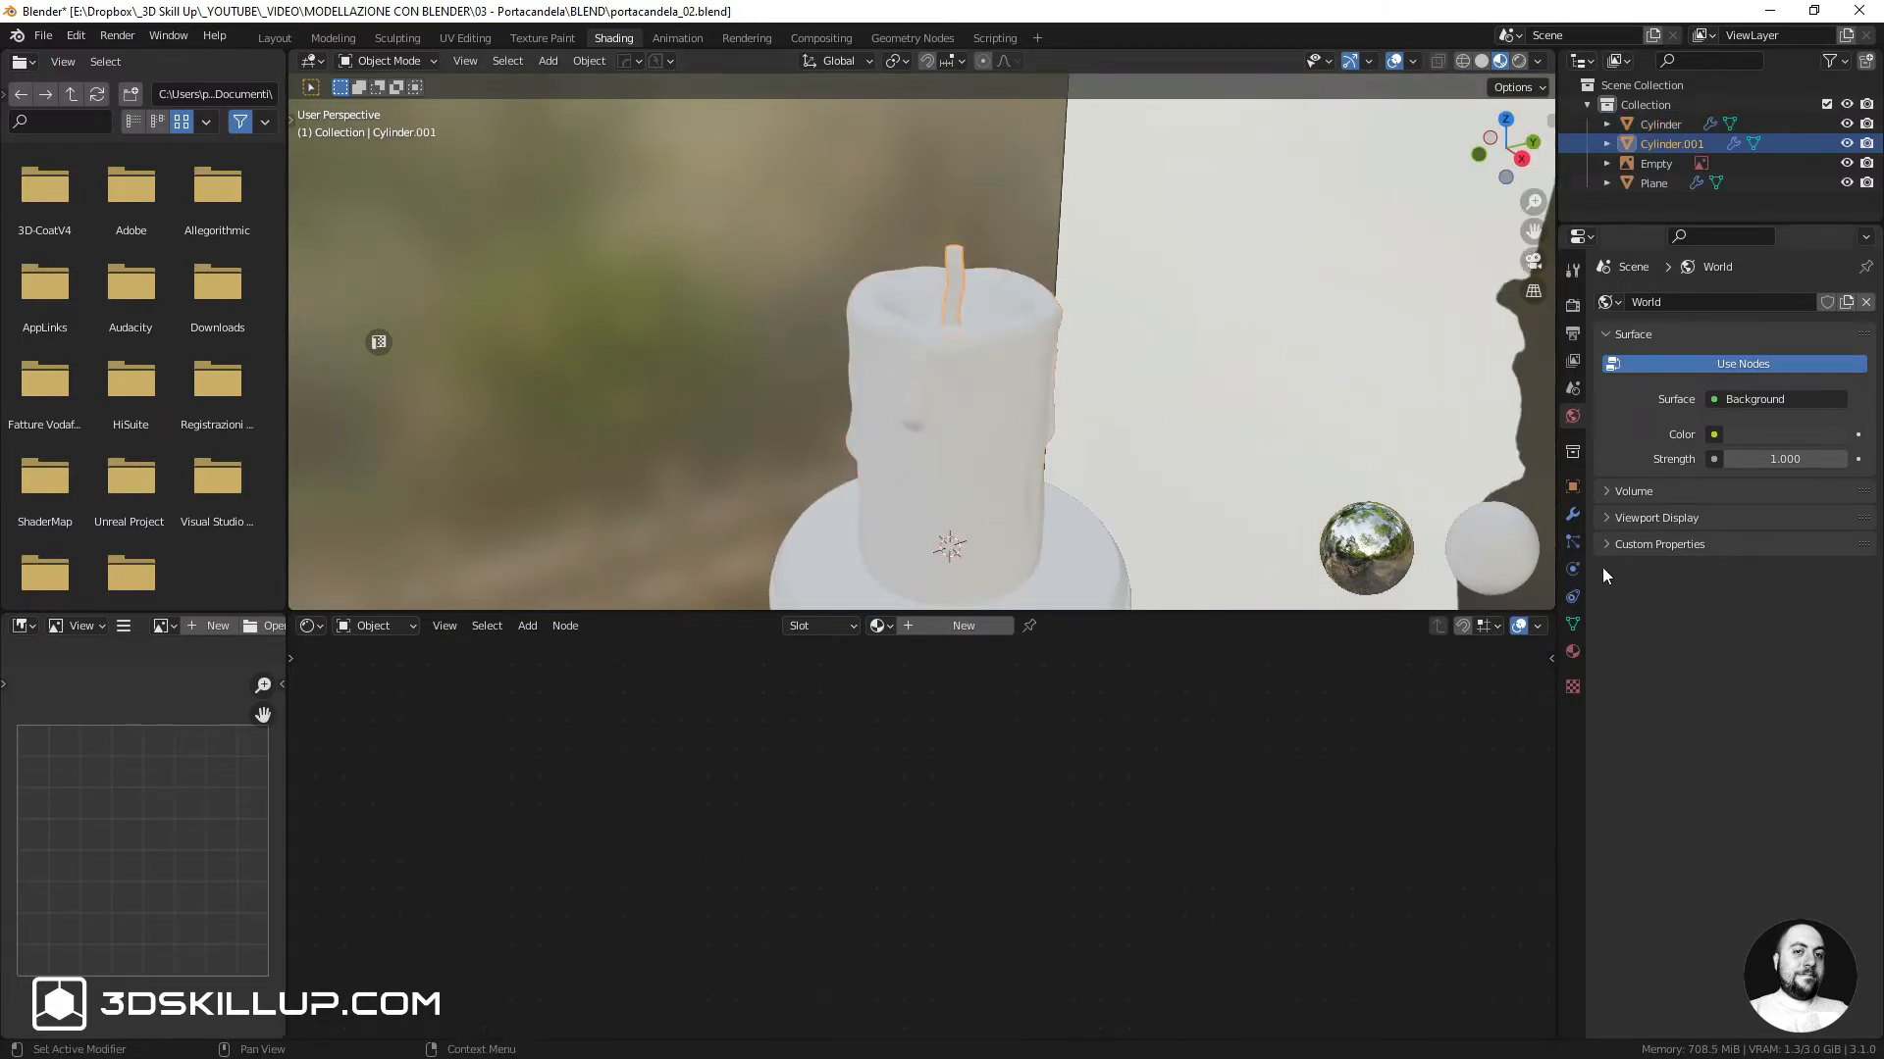
pyautogui.click(1573, 651)
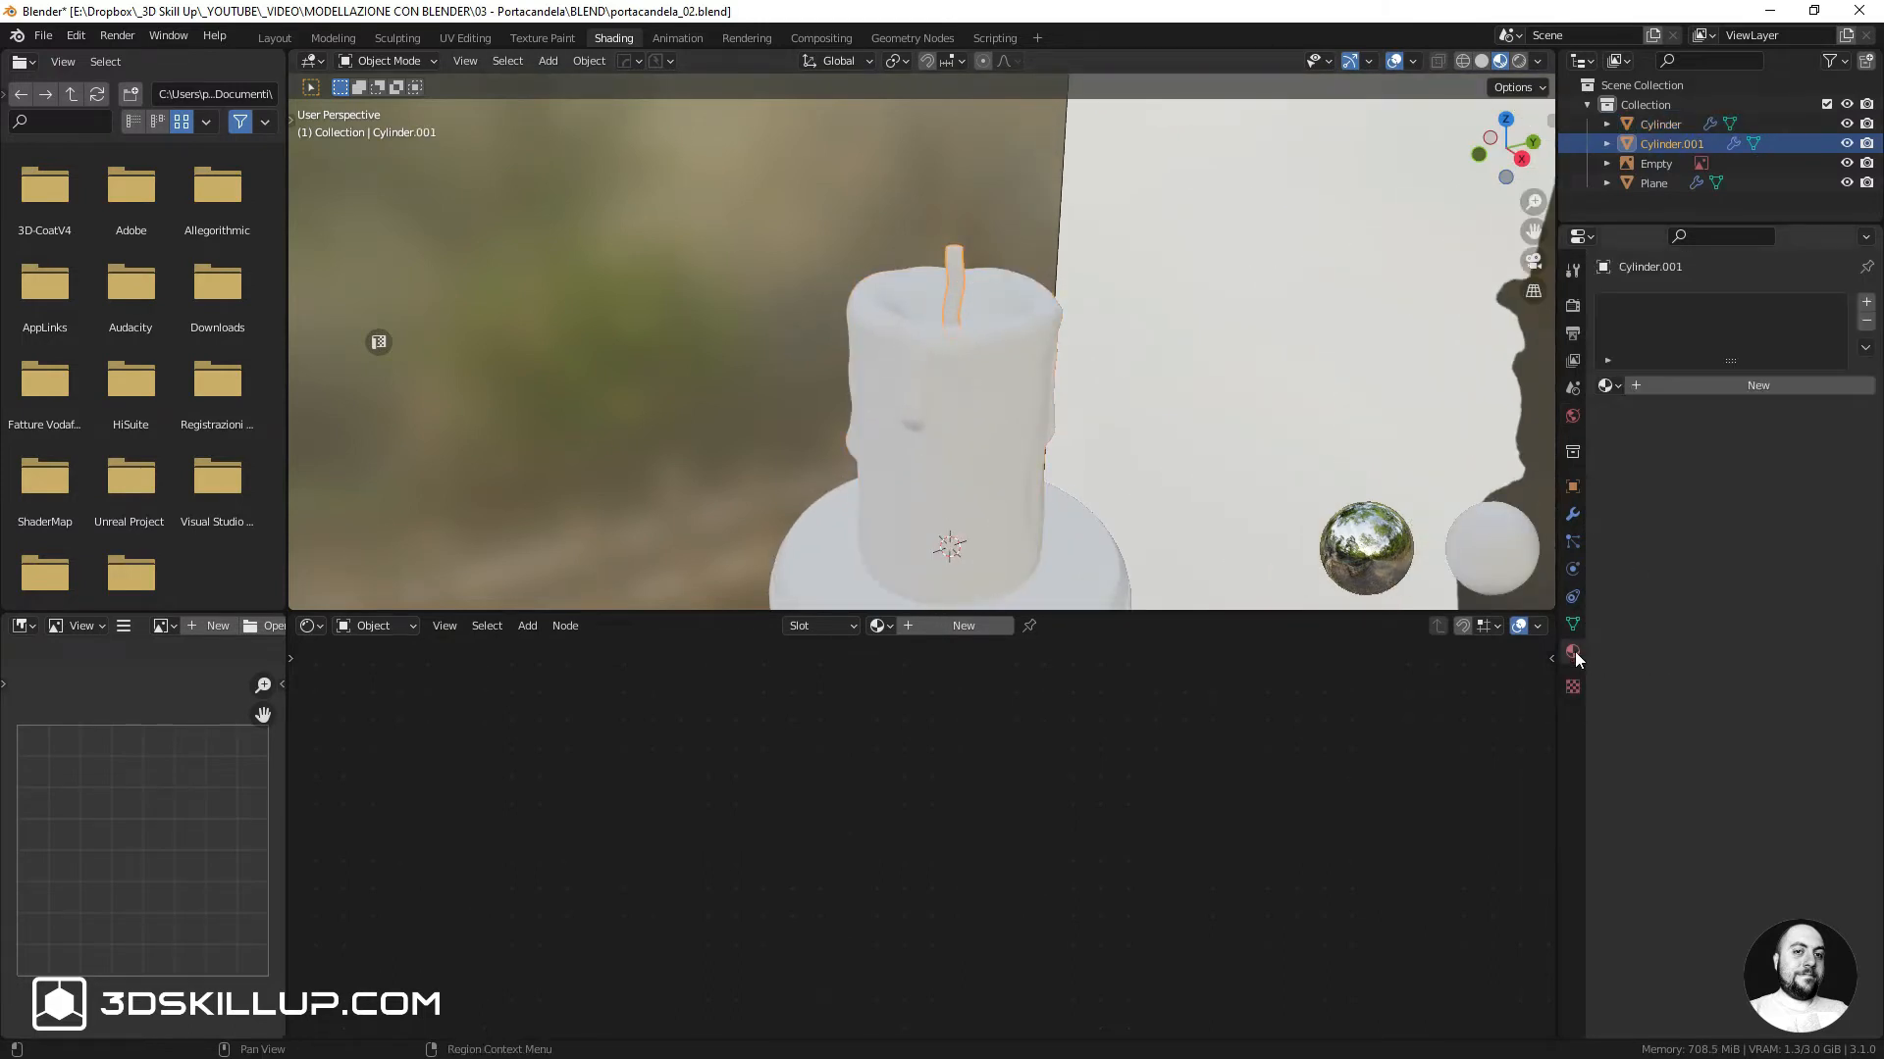
pyautogui.click(1658, 388)
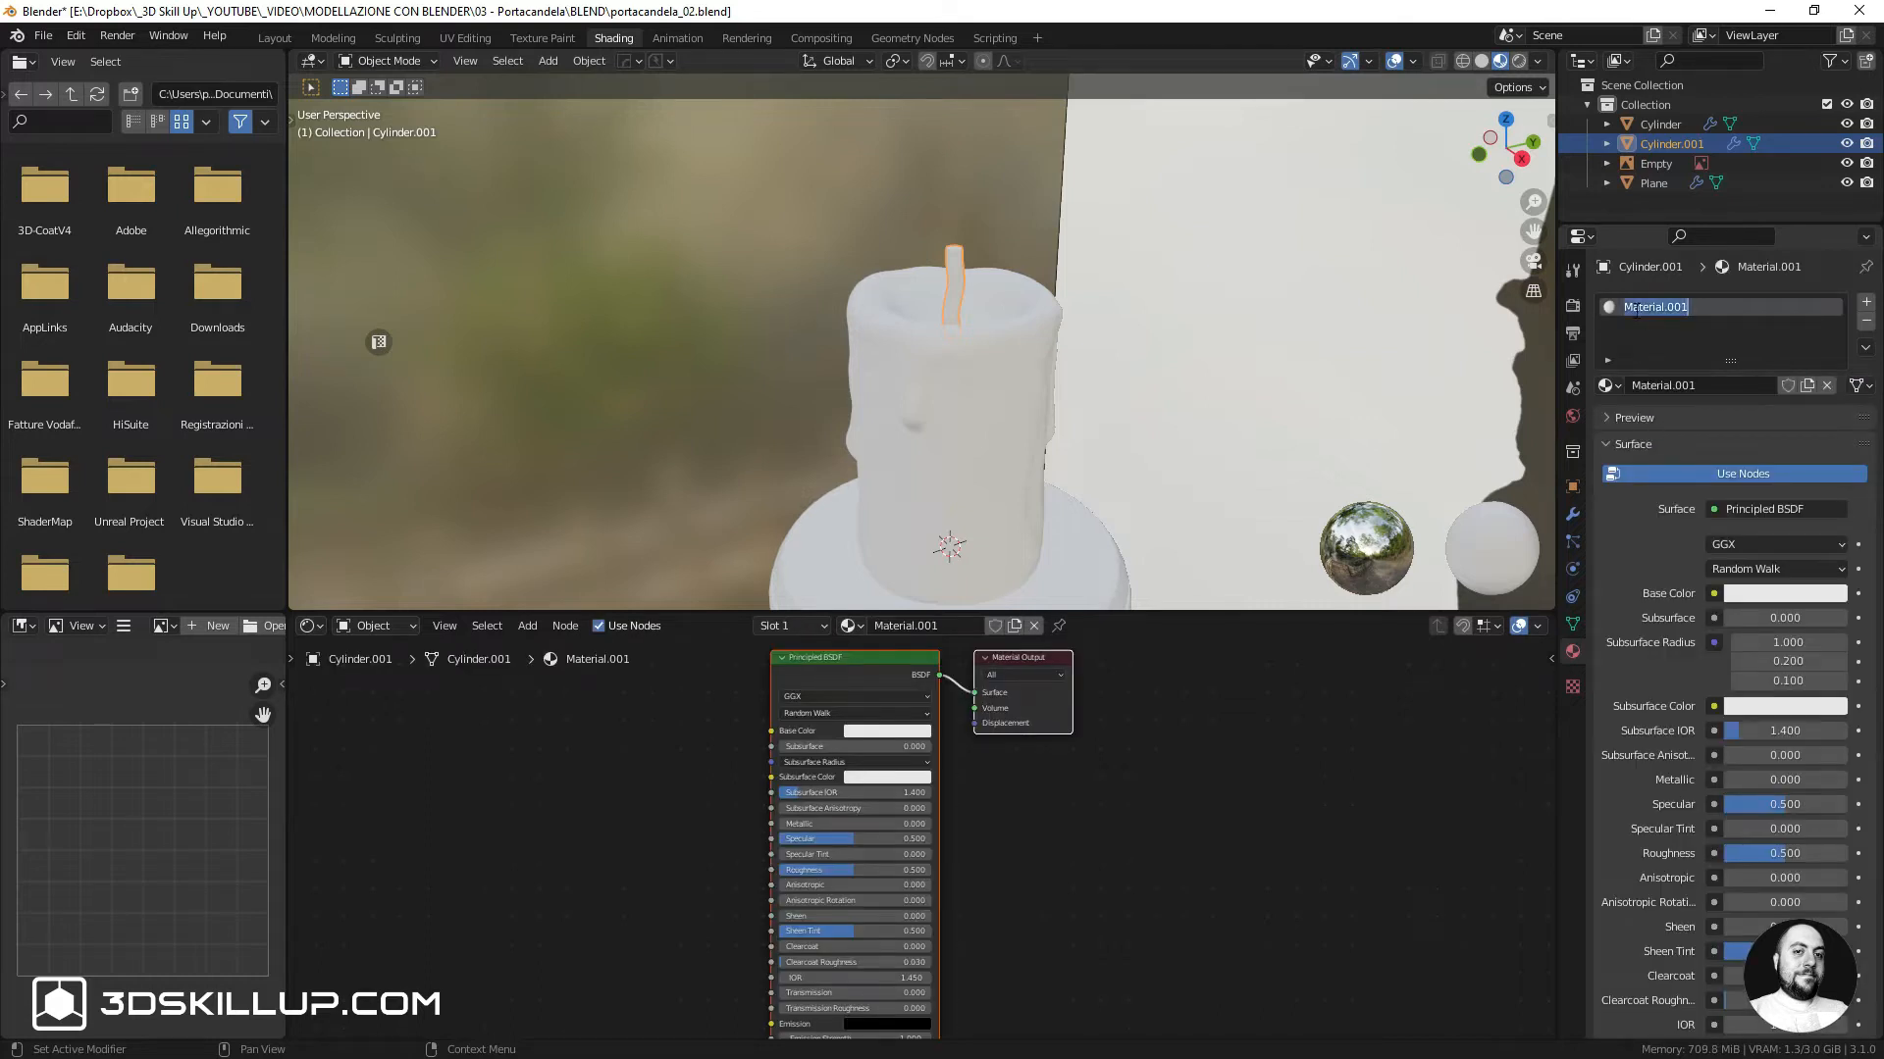
pyautogui.write('mat_uv_grid')
pyautogui.press('Return')
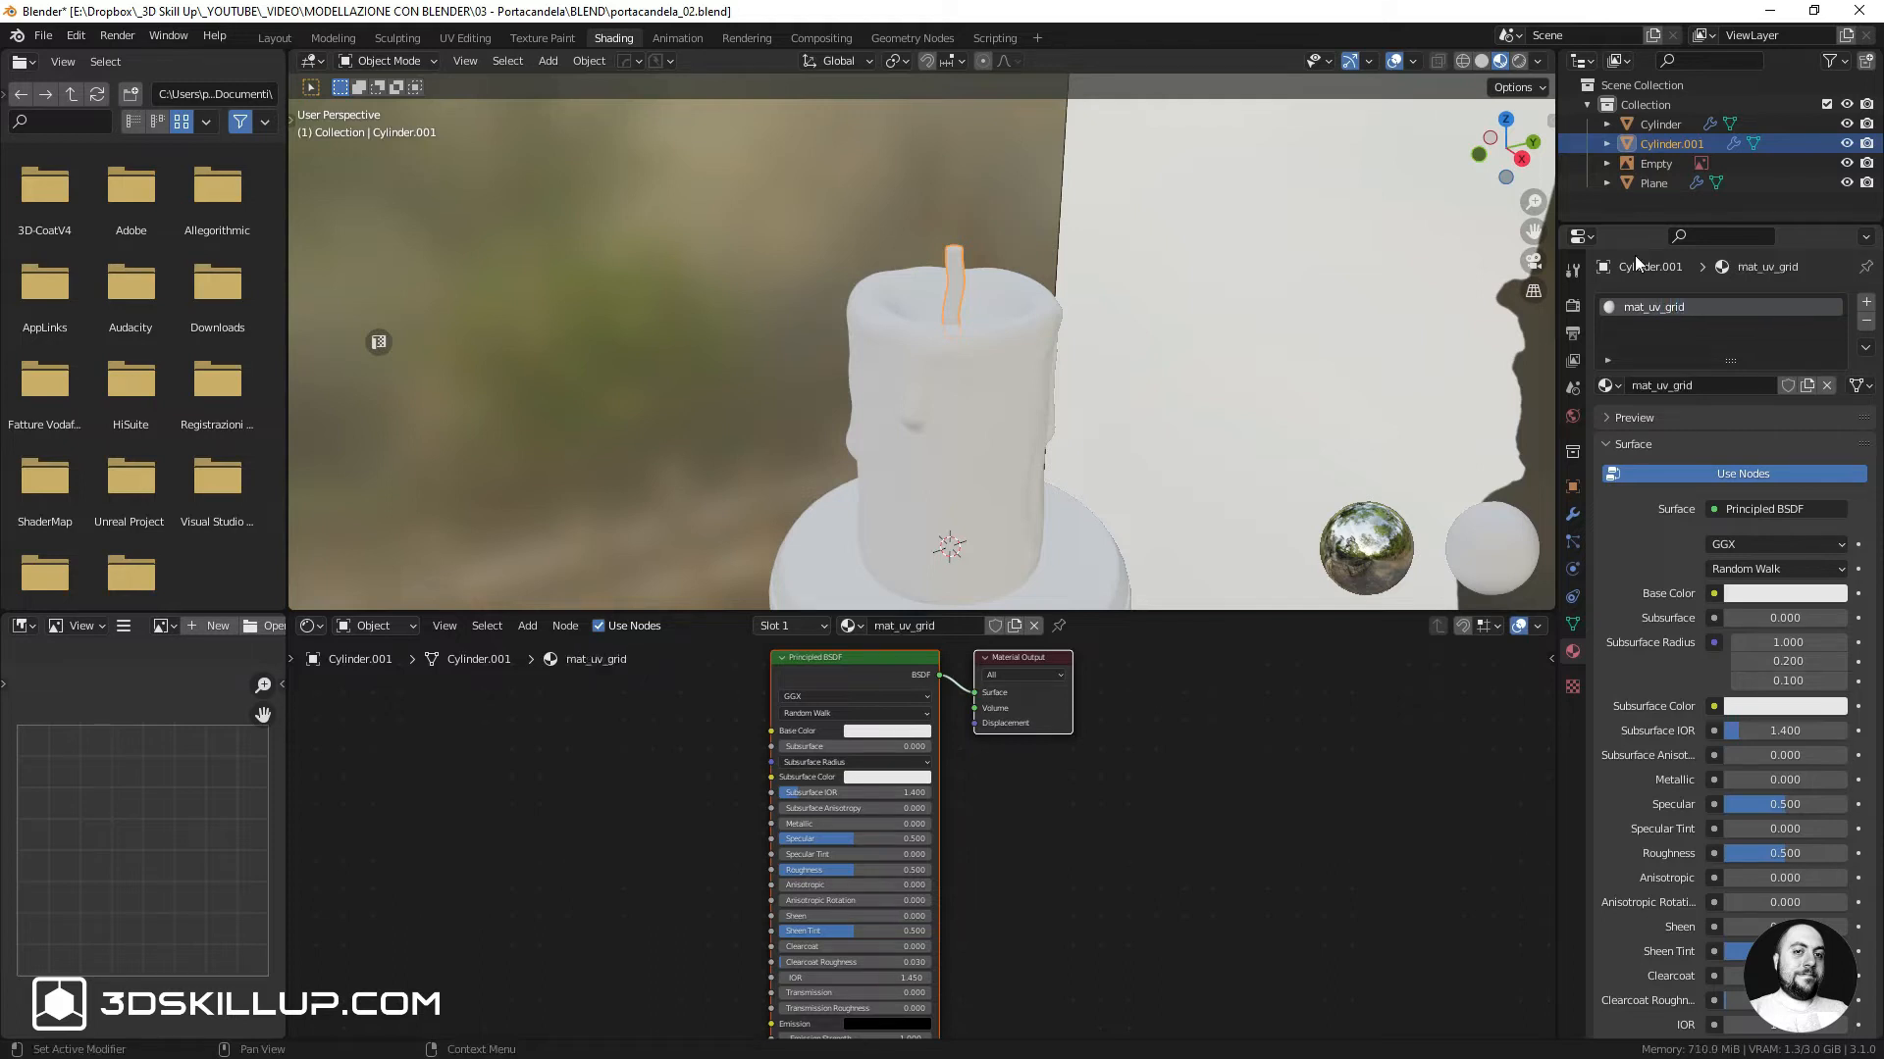
# Add an Image Texture node beside the Principled BSDF in the mat_uv_grid material
pyautogui.moveTo(799, 663); pyautogui.dragTo(892, 697, button='middle')
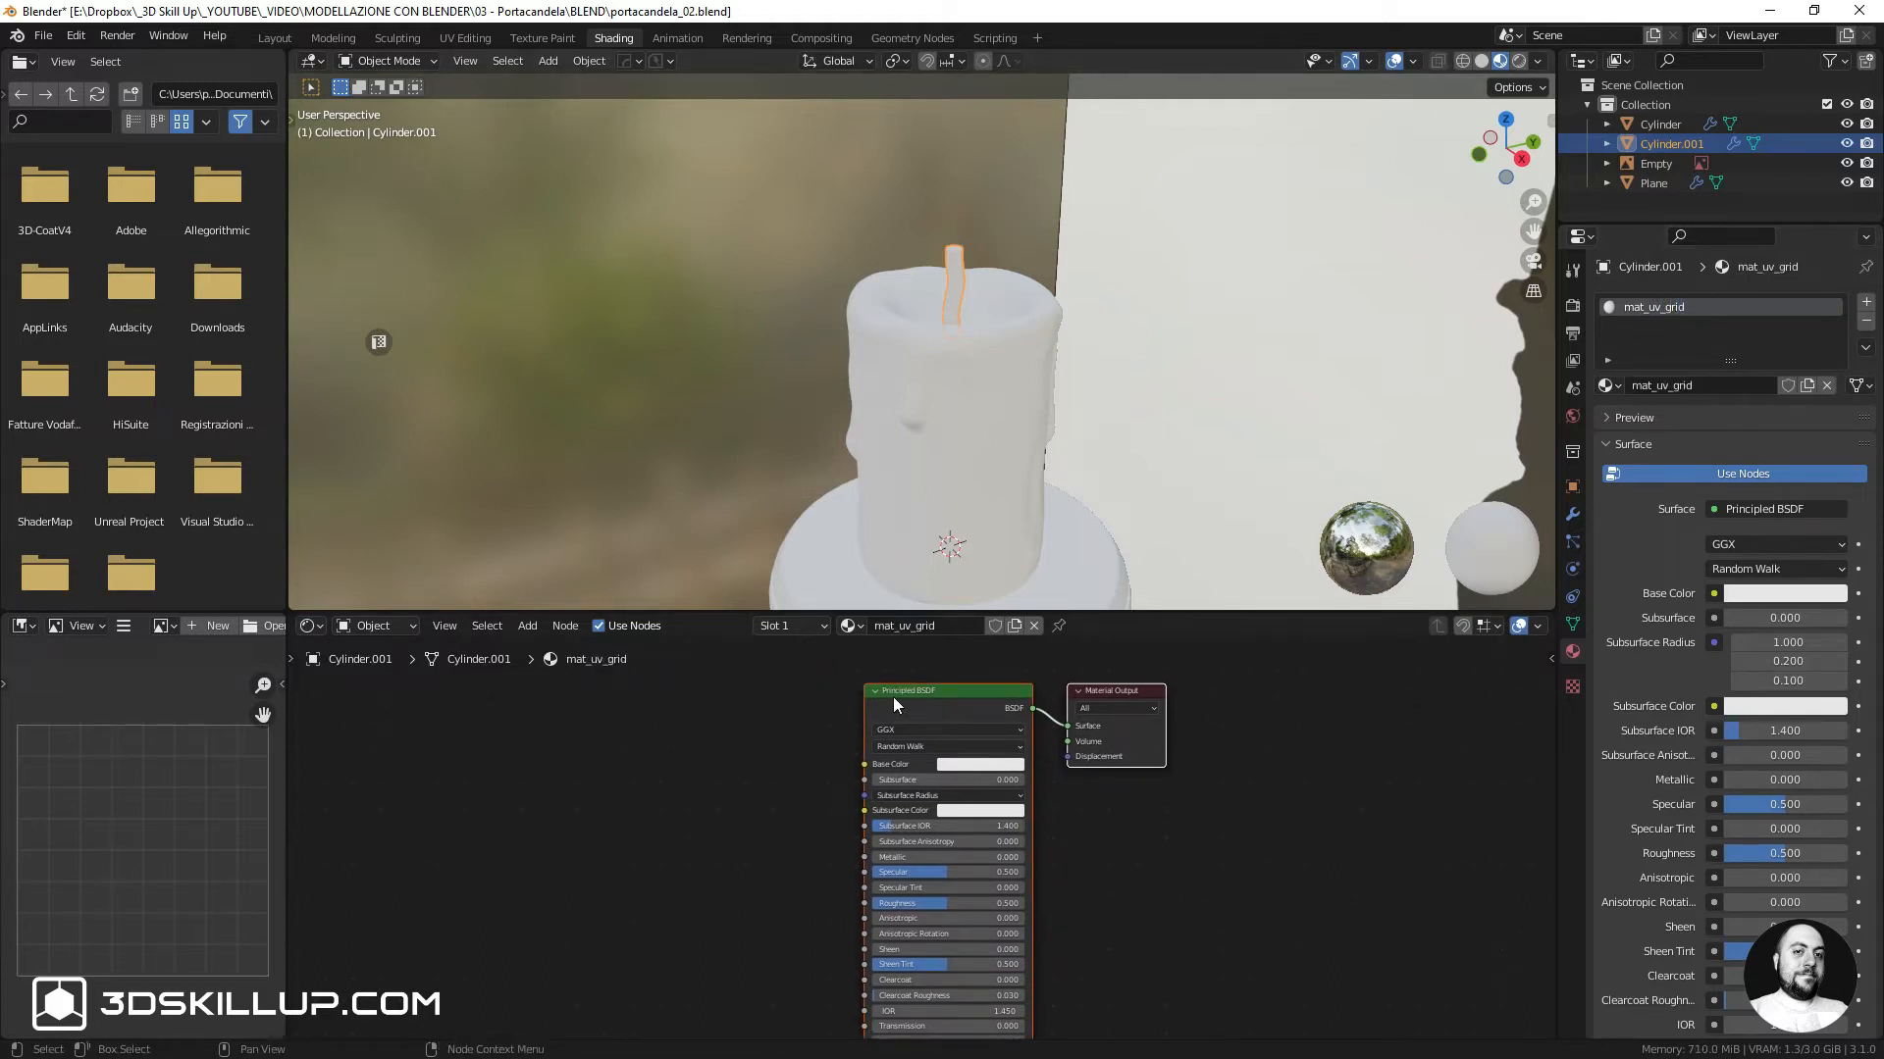
pyautogui.click(893, 697)
pyautogui.hotkey('shift', 'a')
pyautogui.moveTo(616, 822)
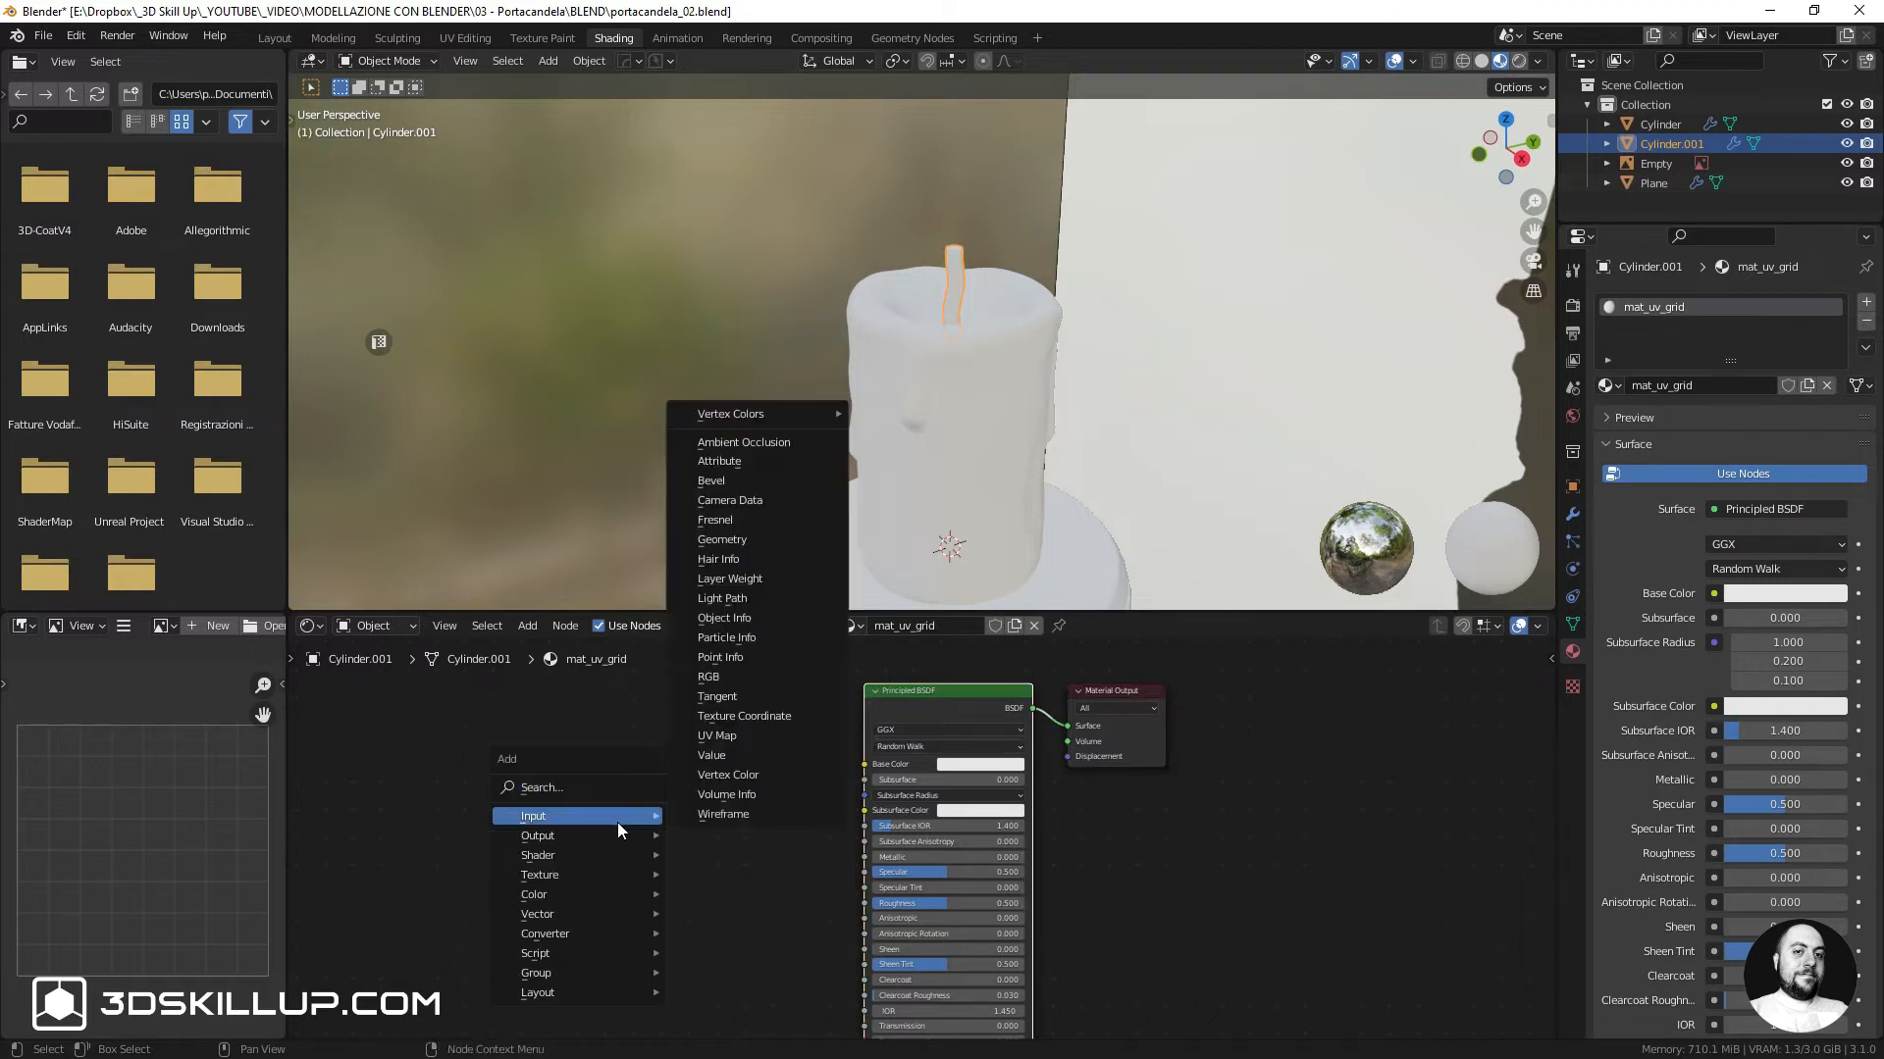
pyautogui.press('Escape')
pyautogui.hotkey('shift', 'a')
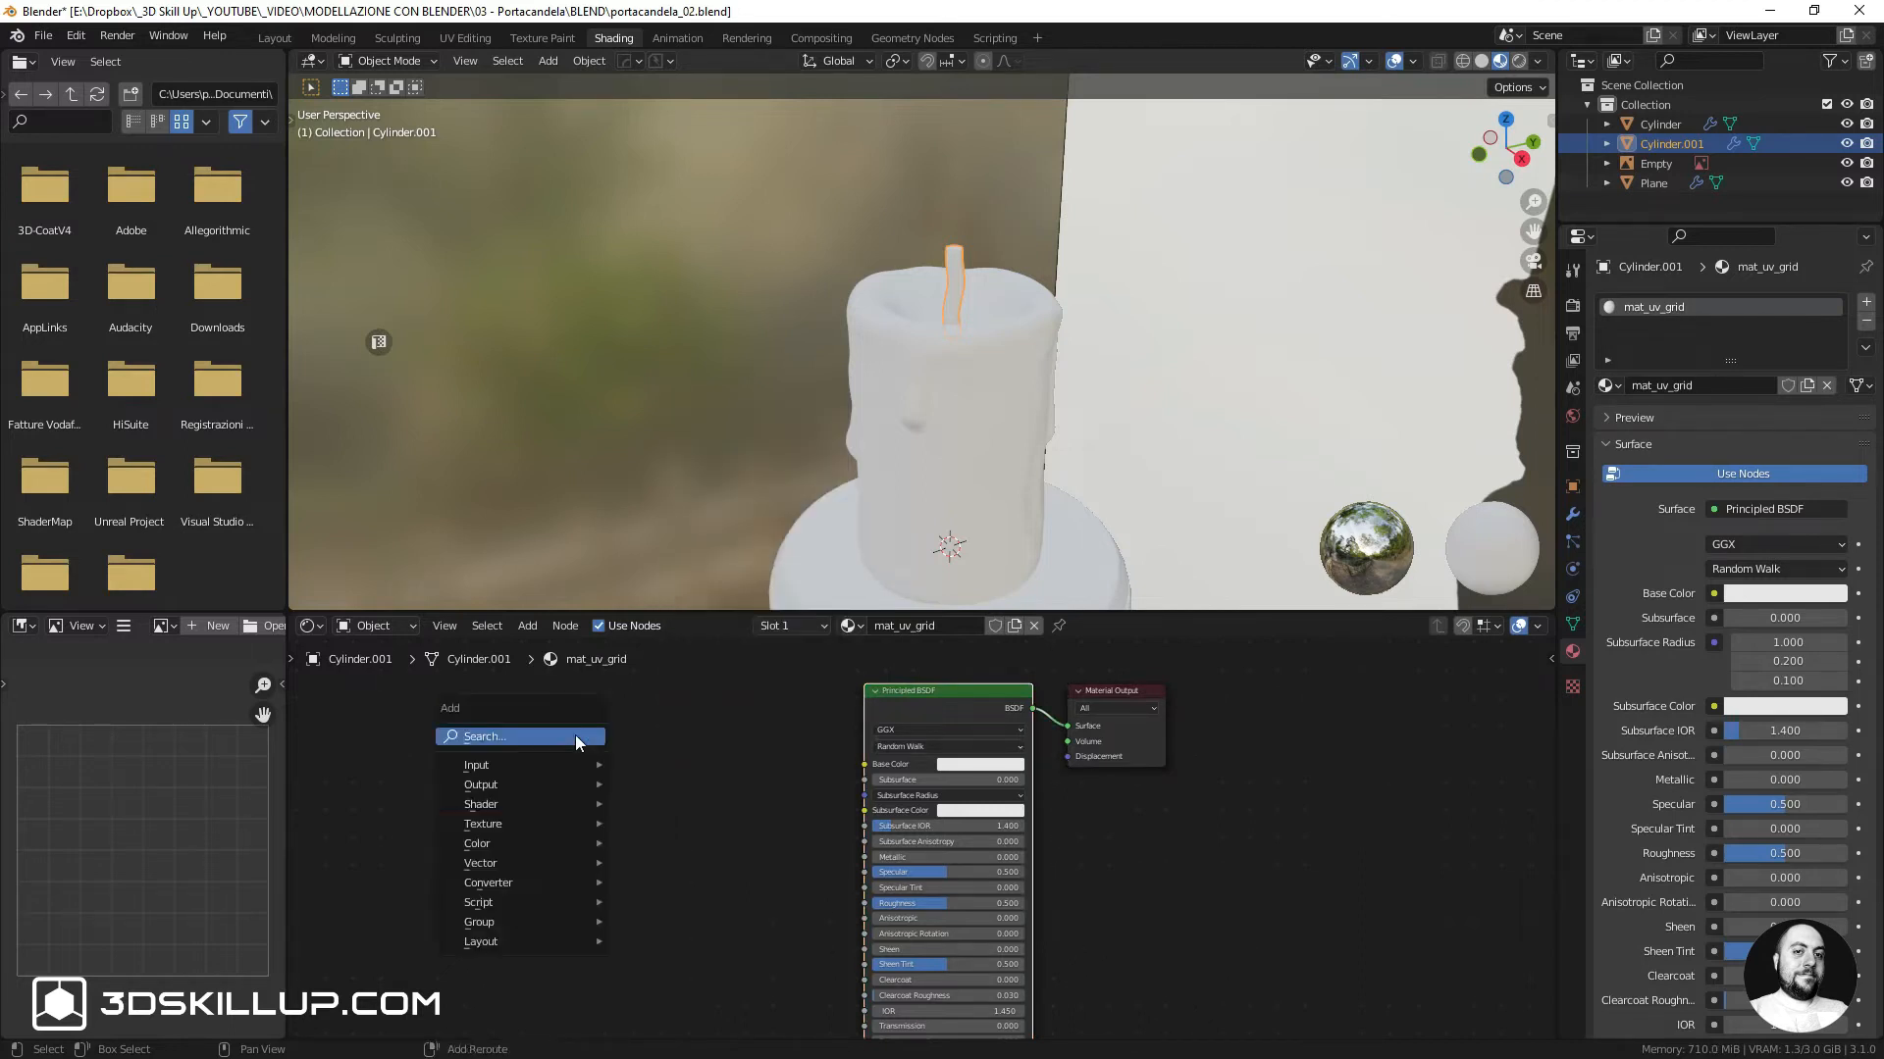
pyautogui.moveTo(547, 824)
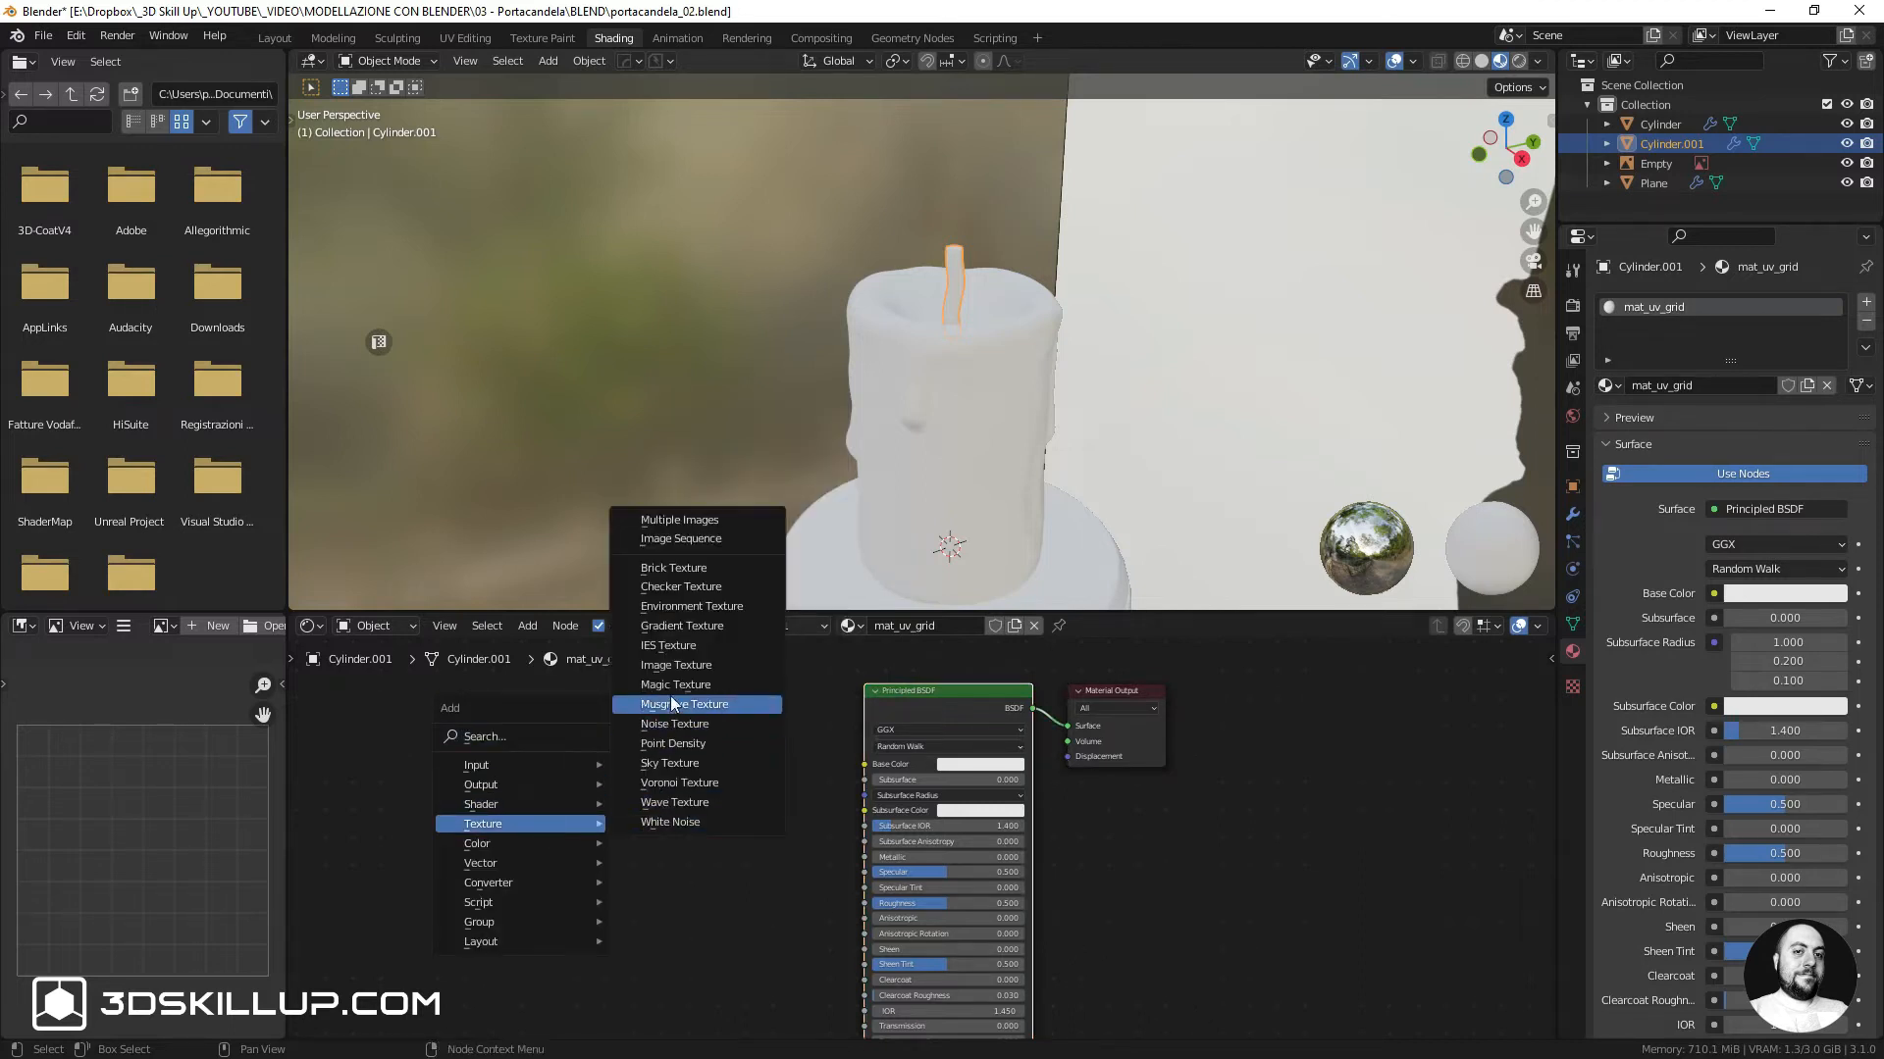
pyautogui.click(676, 665)
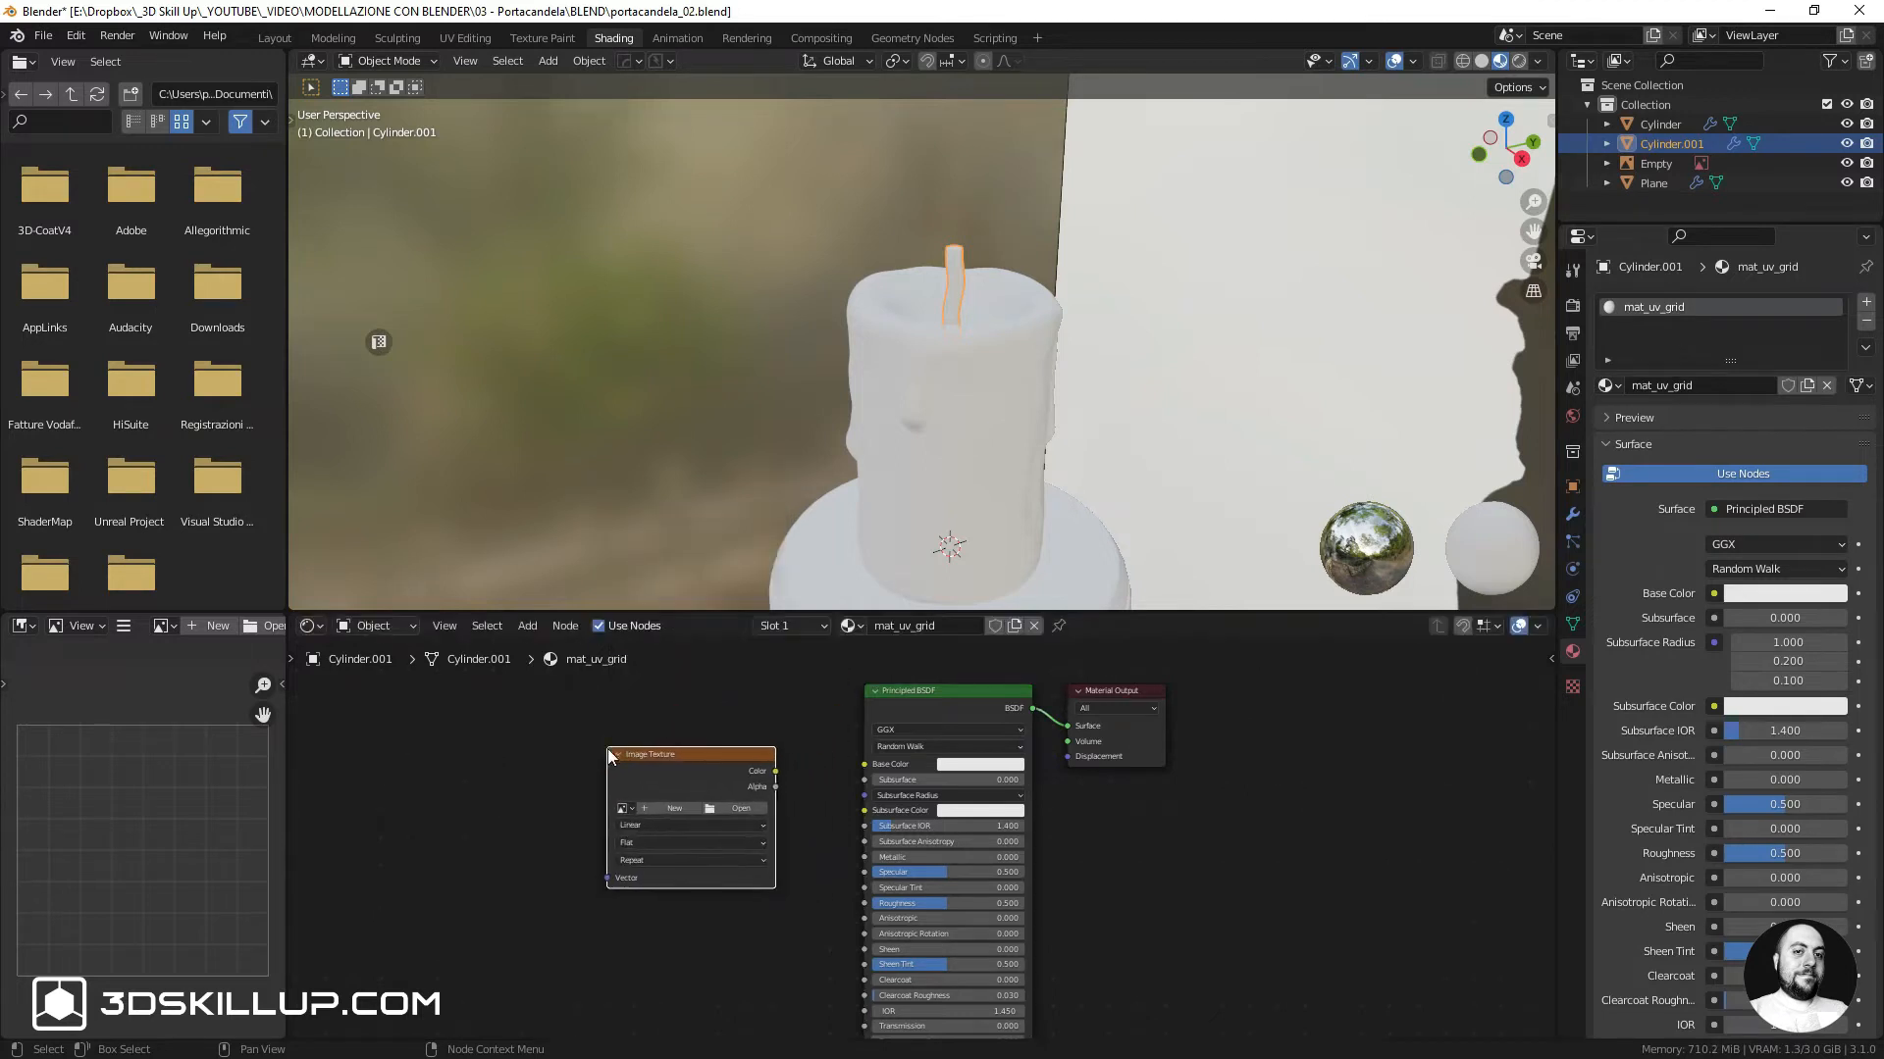
pyautogui.click(609, 750)
# Create a new 2048 × 2048 px image of generated type UV Grid in the Image Texture node
pyautogui.scroll(1, 693, 824)
pyautogui.click(659, 811)
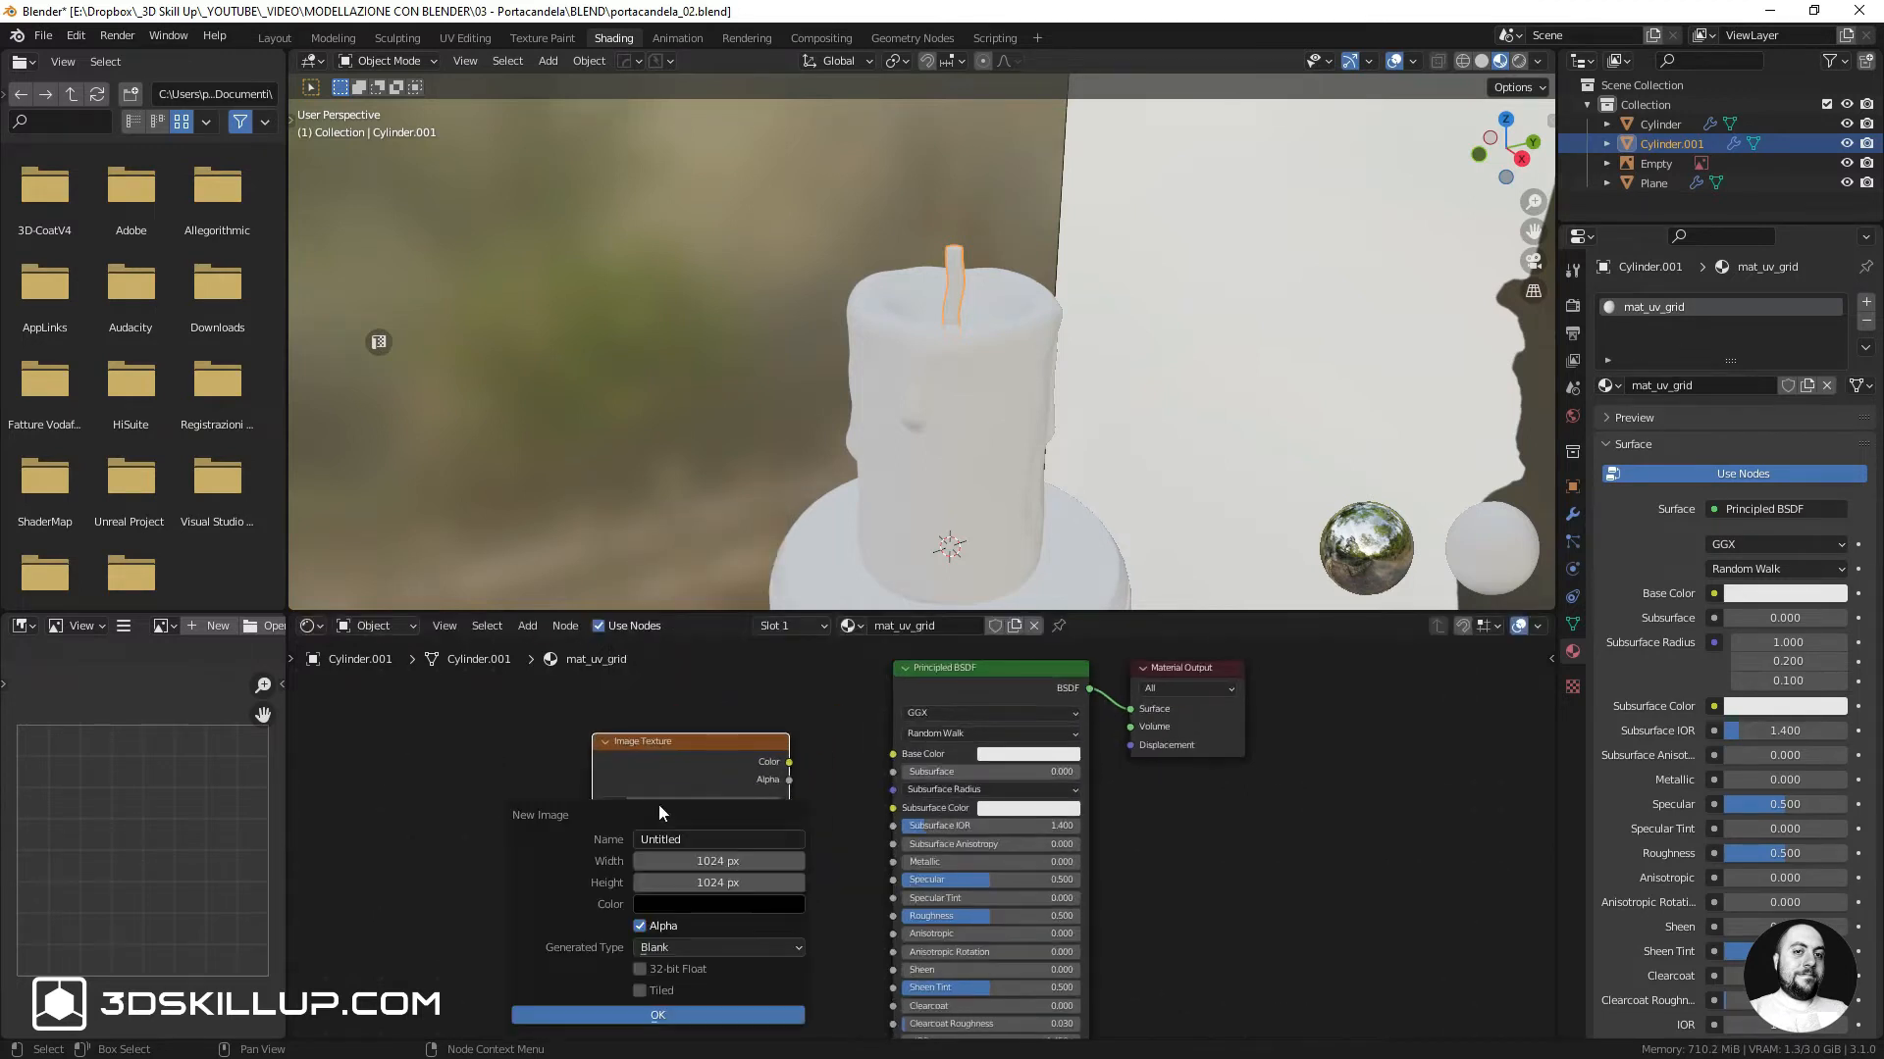
pyautogui.click(702, 865)
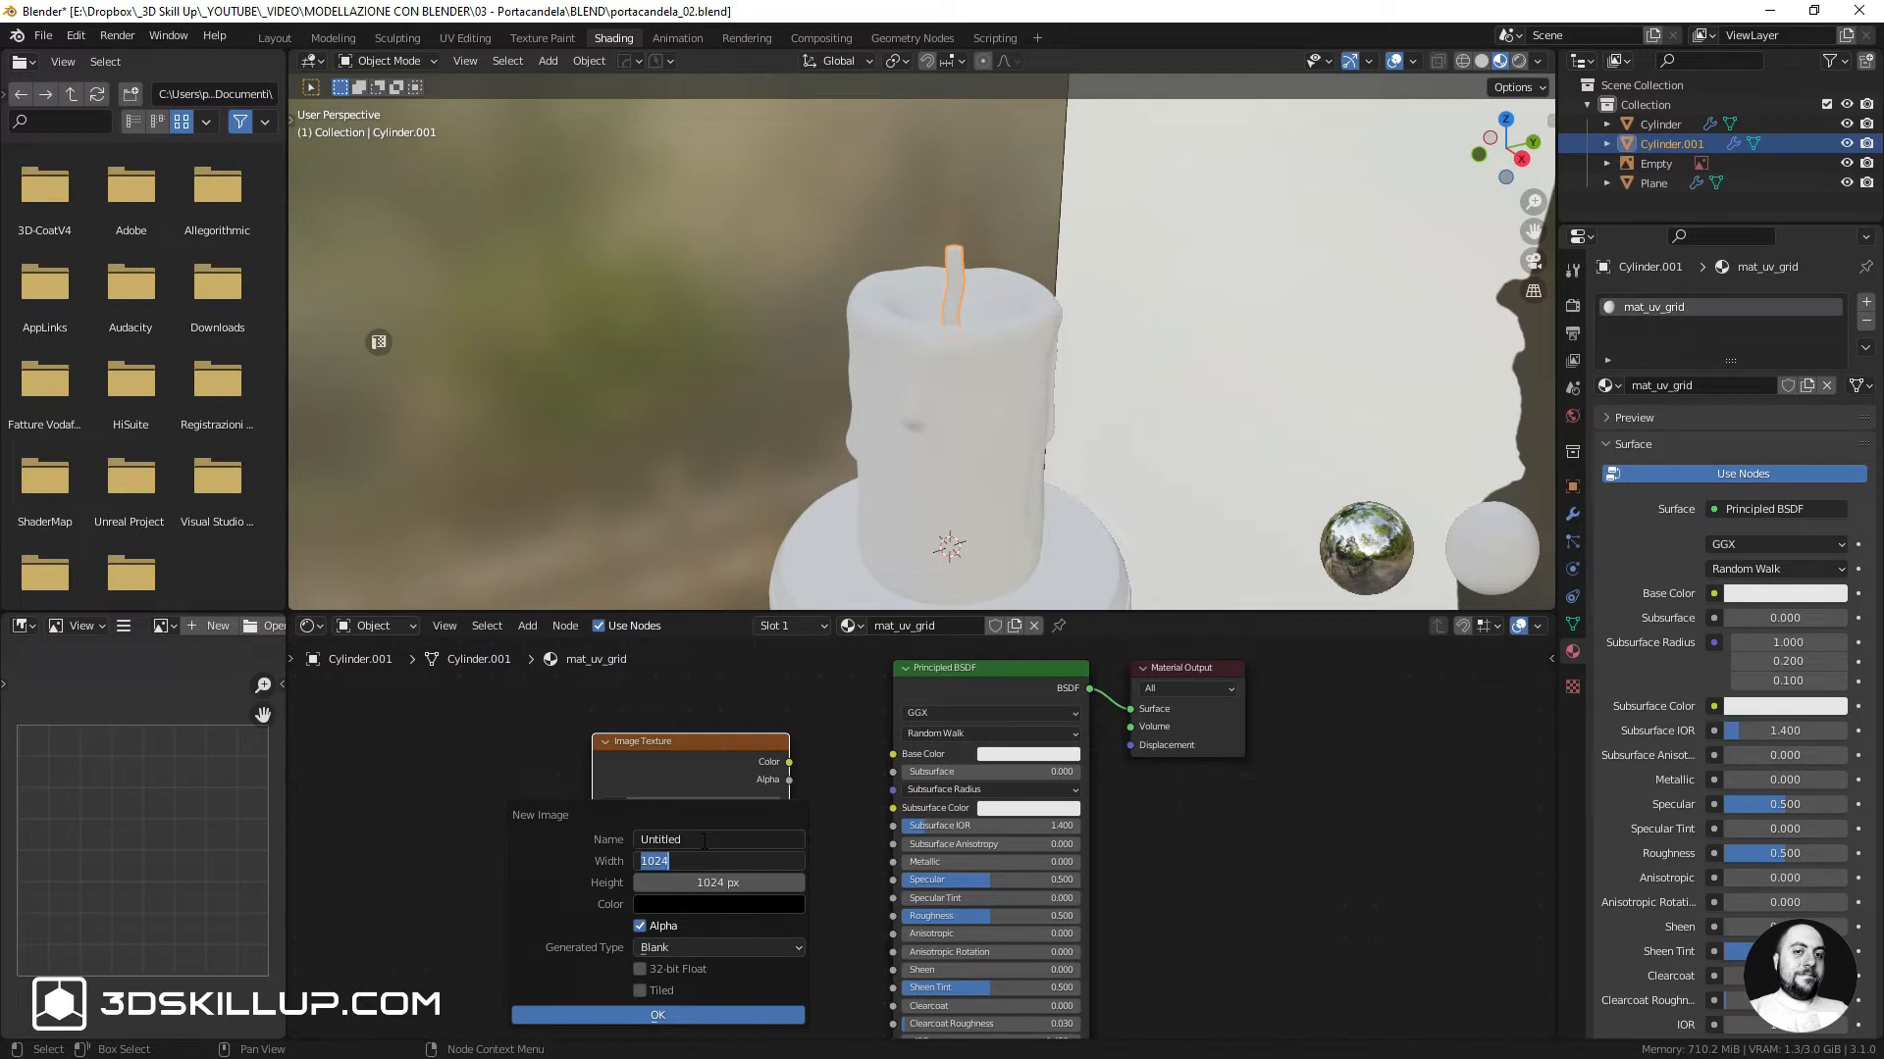
pyautogui.write('2048')
pyautogui.press('Tab')
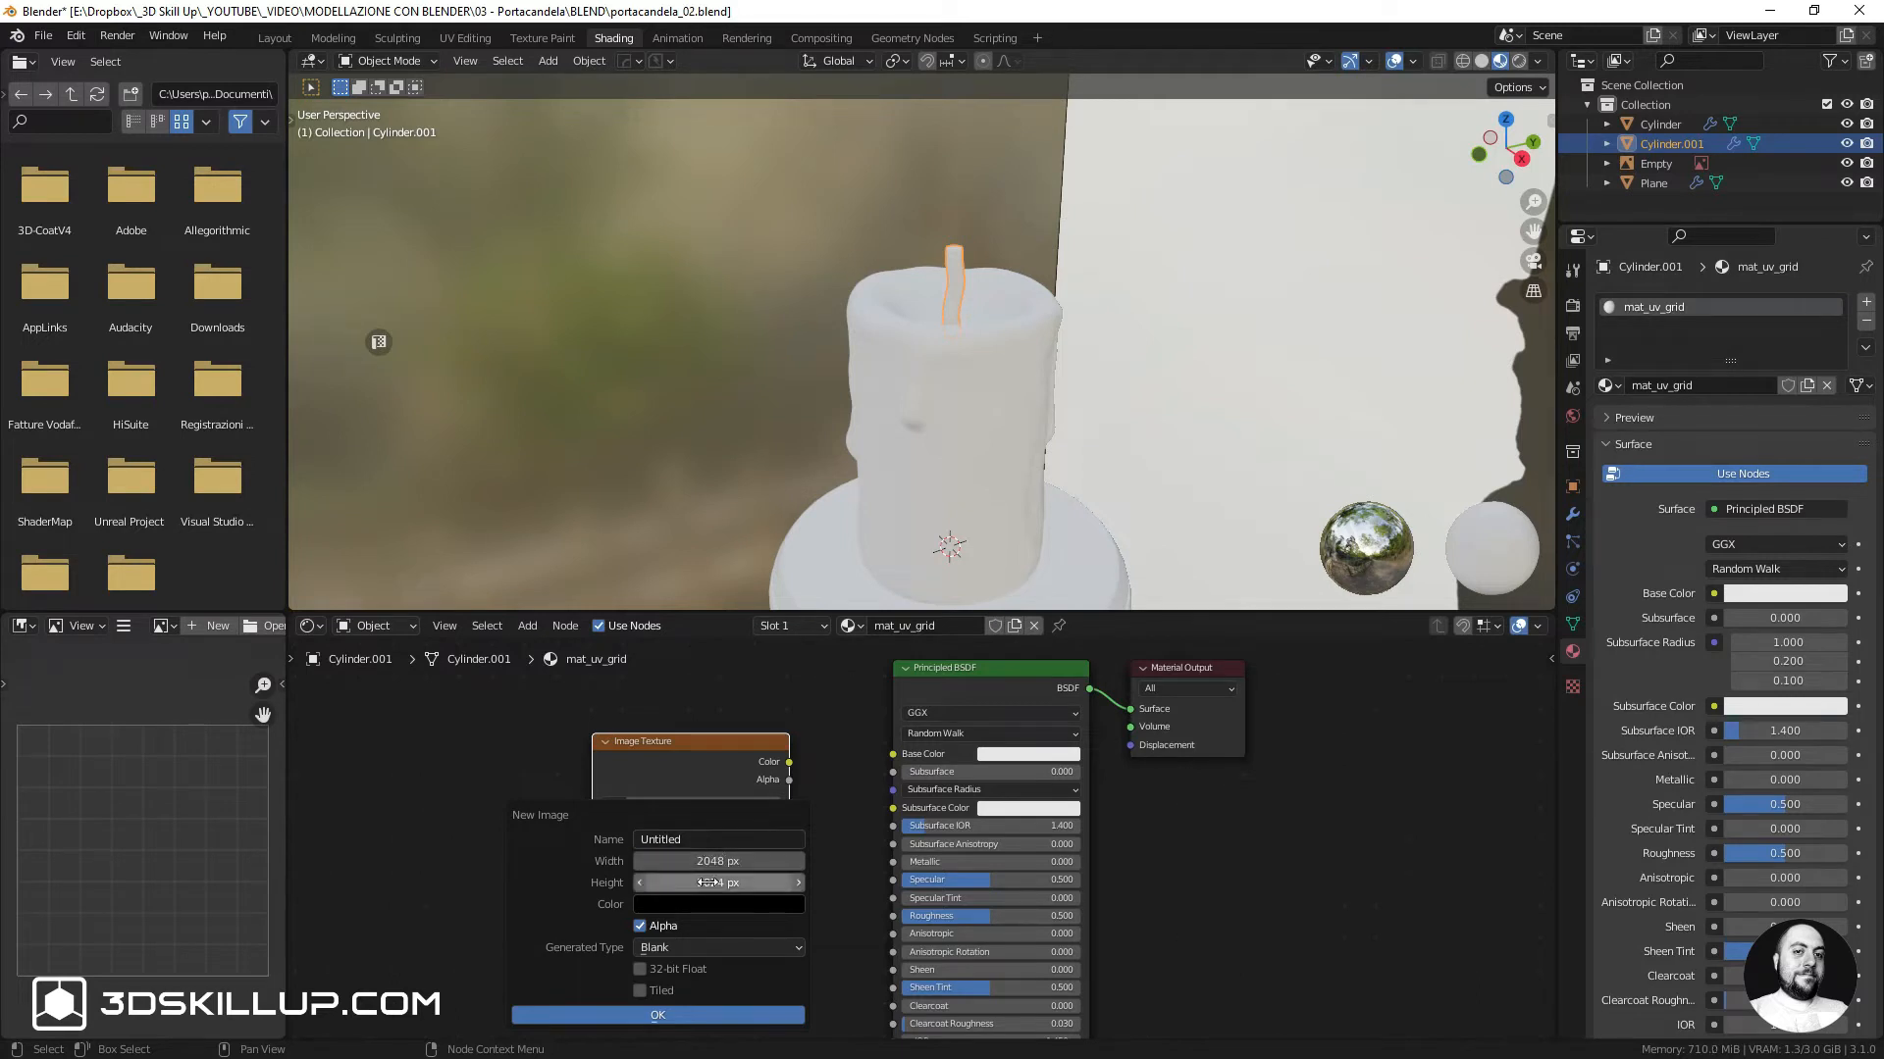
pyautogui.write('2048')
pyautogui.press('Return')
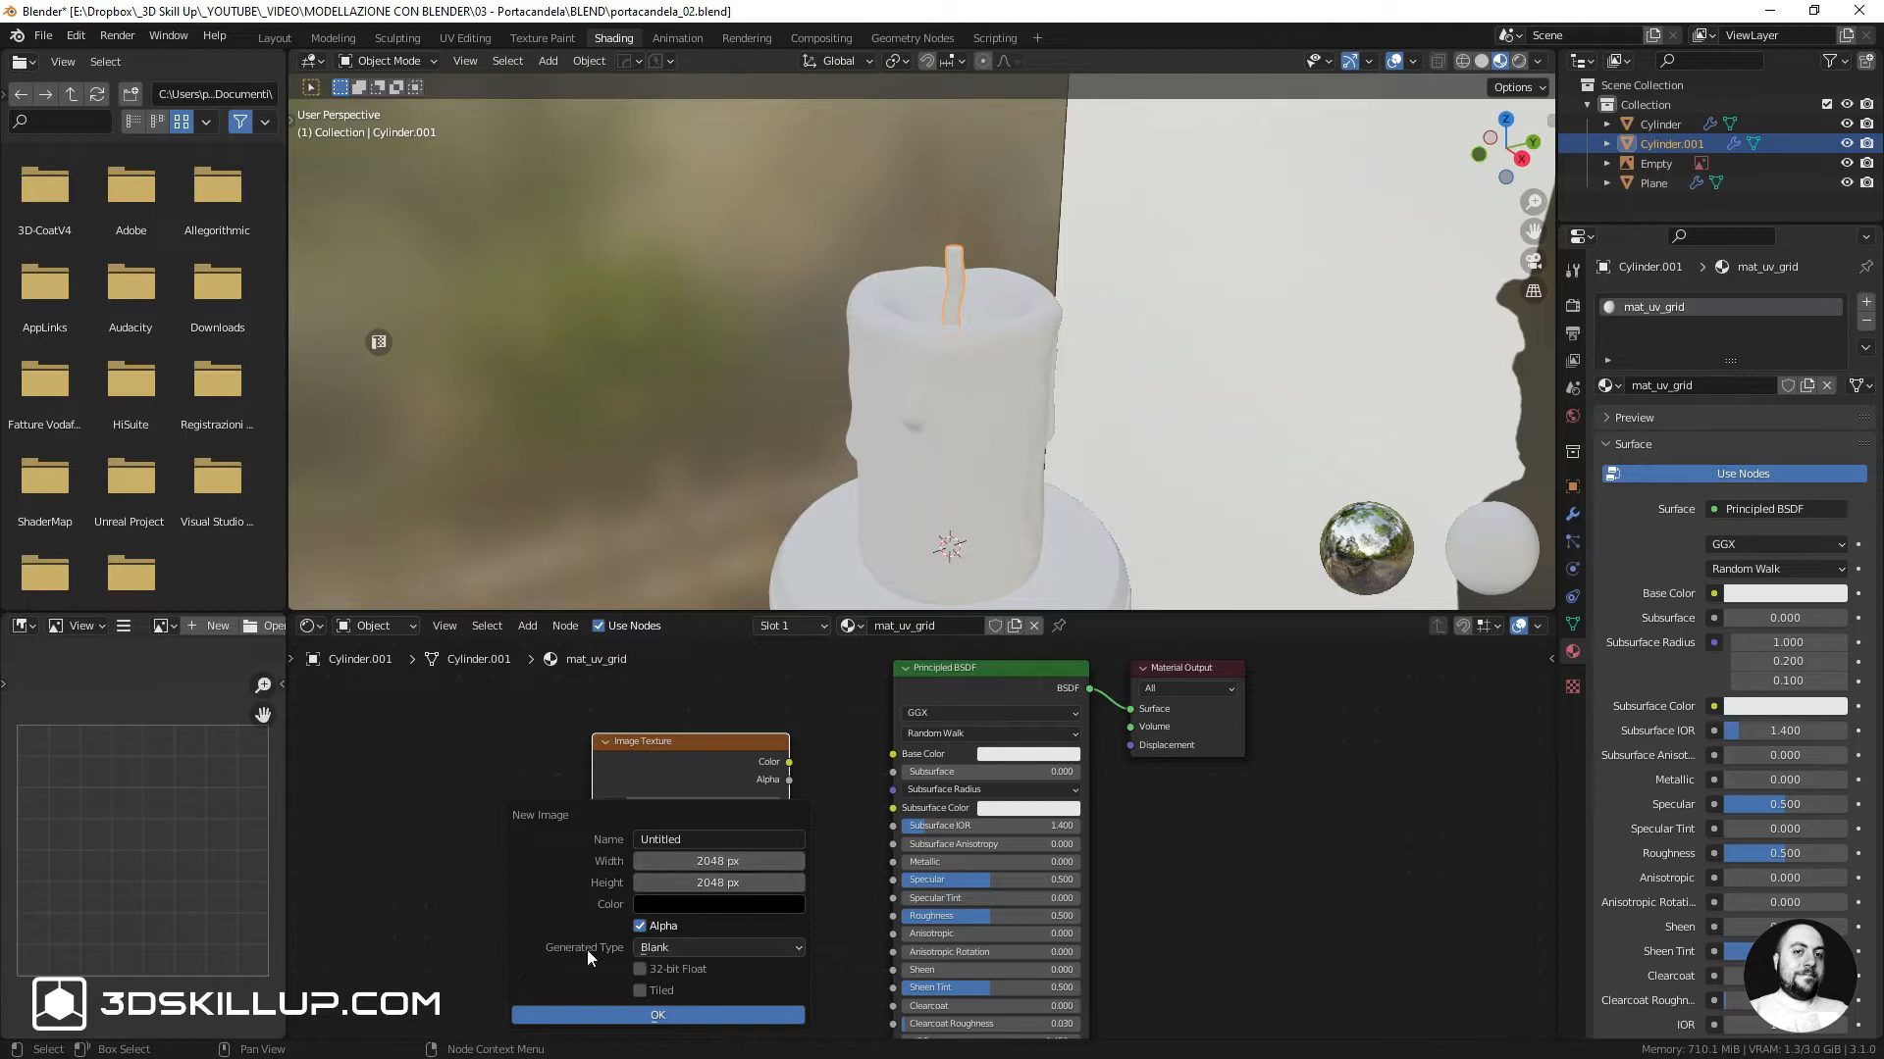
pyautogui.click(669, 949)
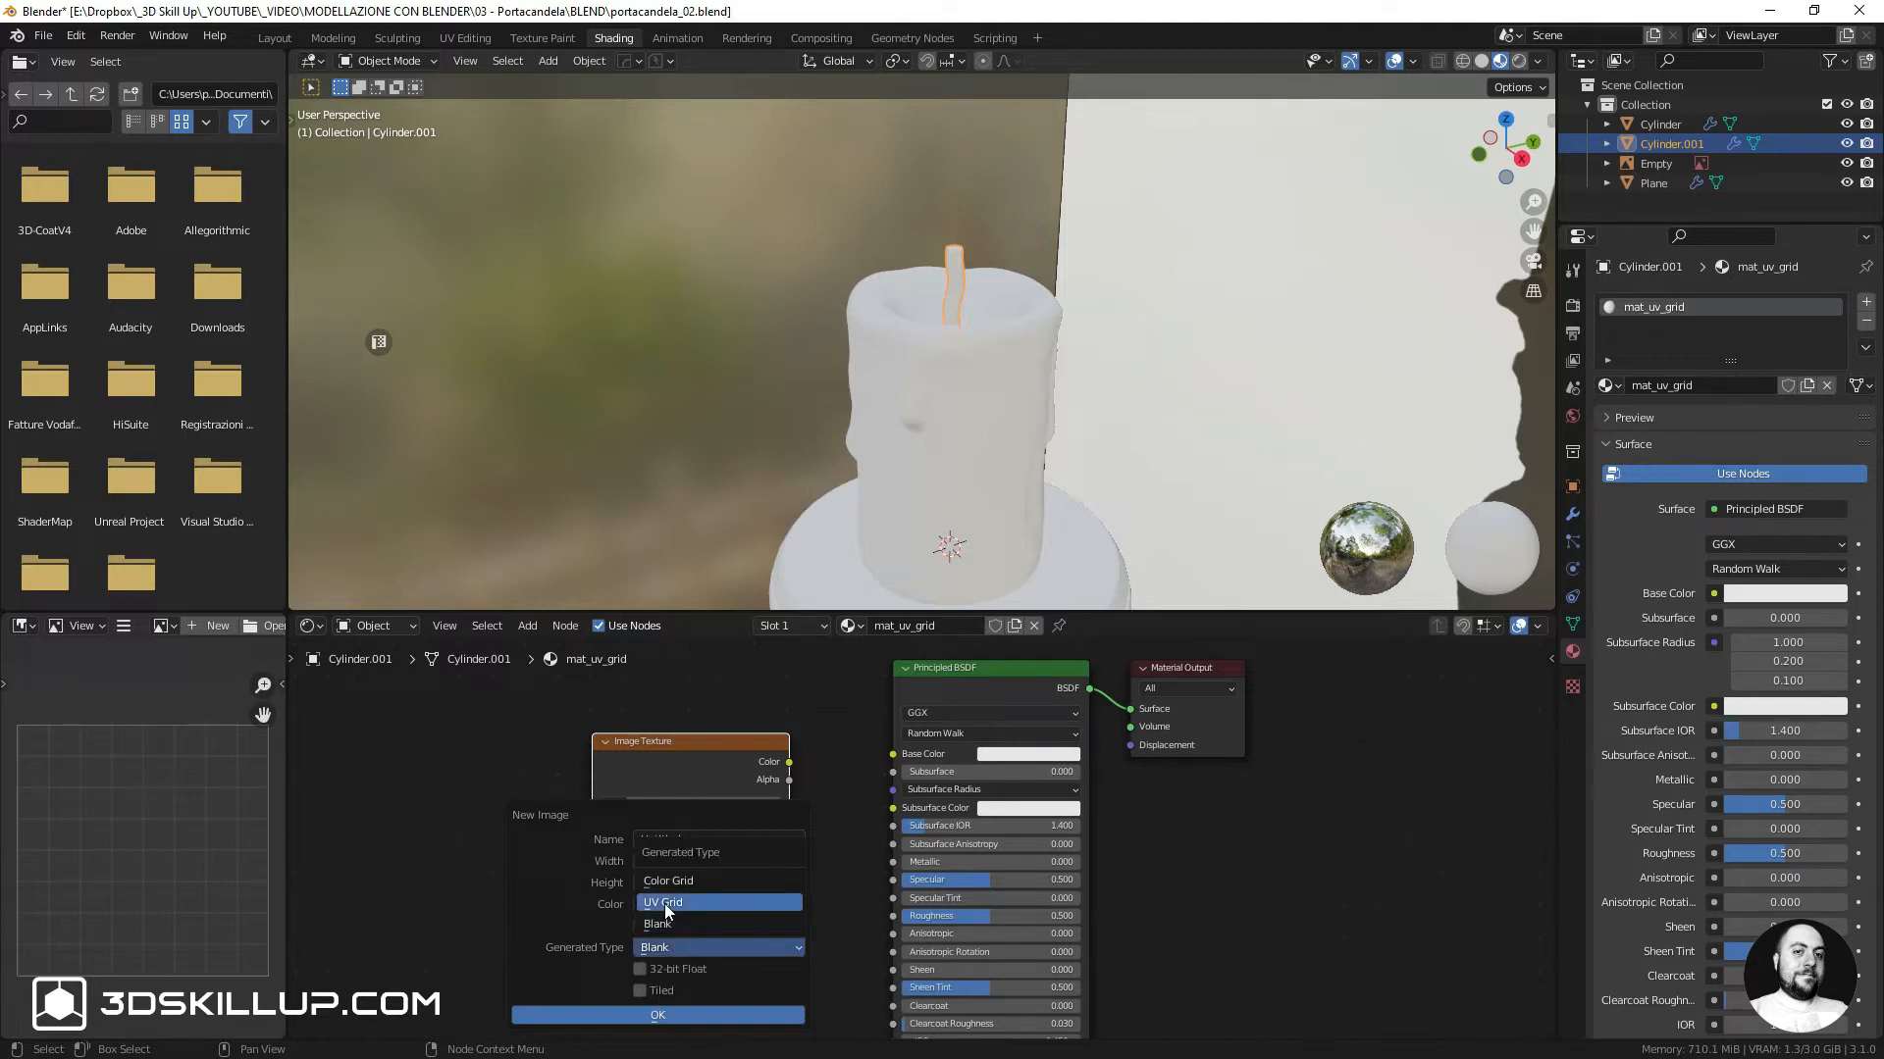
pyautogui.click(663, 904)
pyautogui.click(687, 1015)
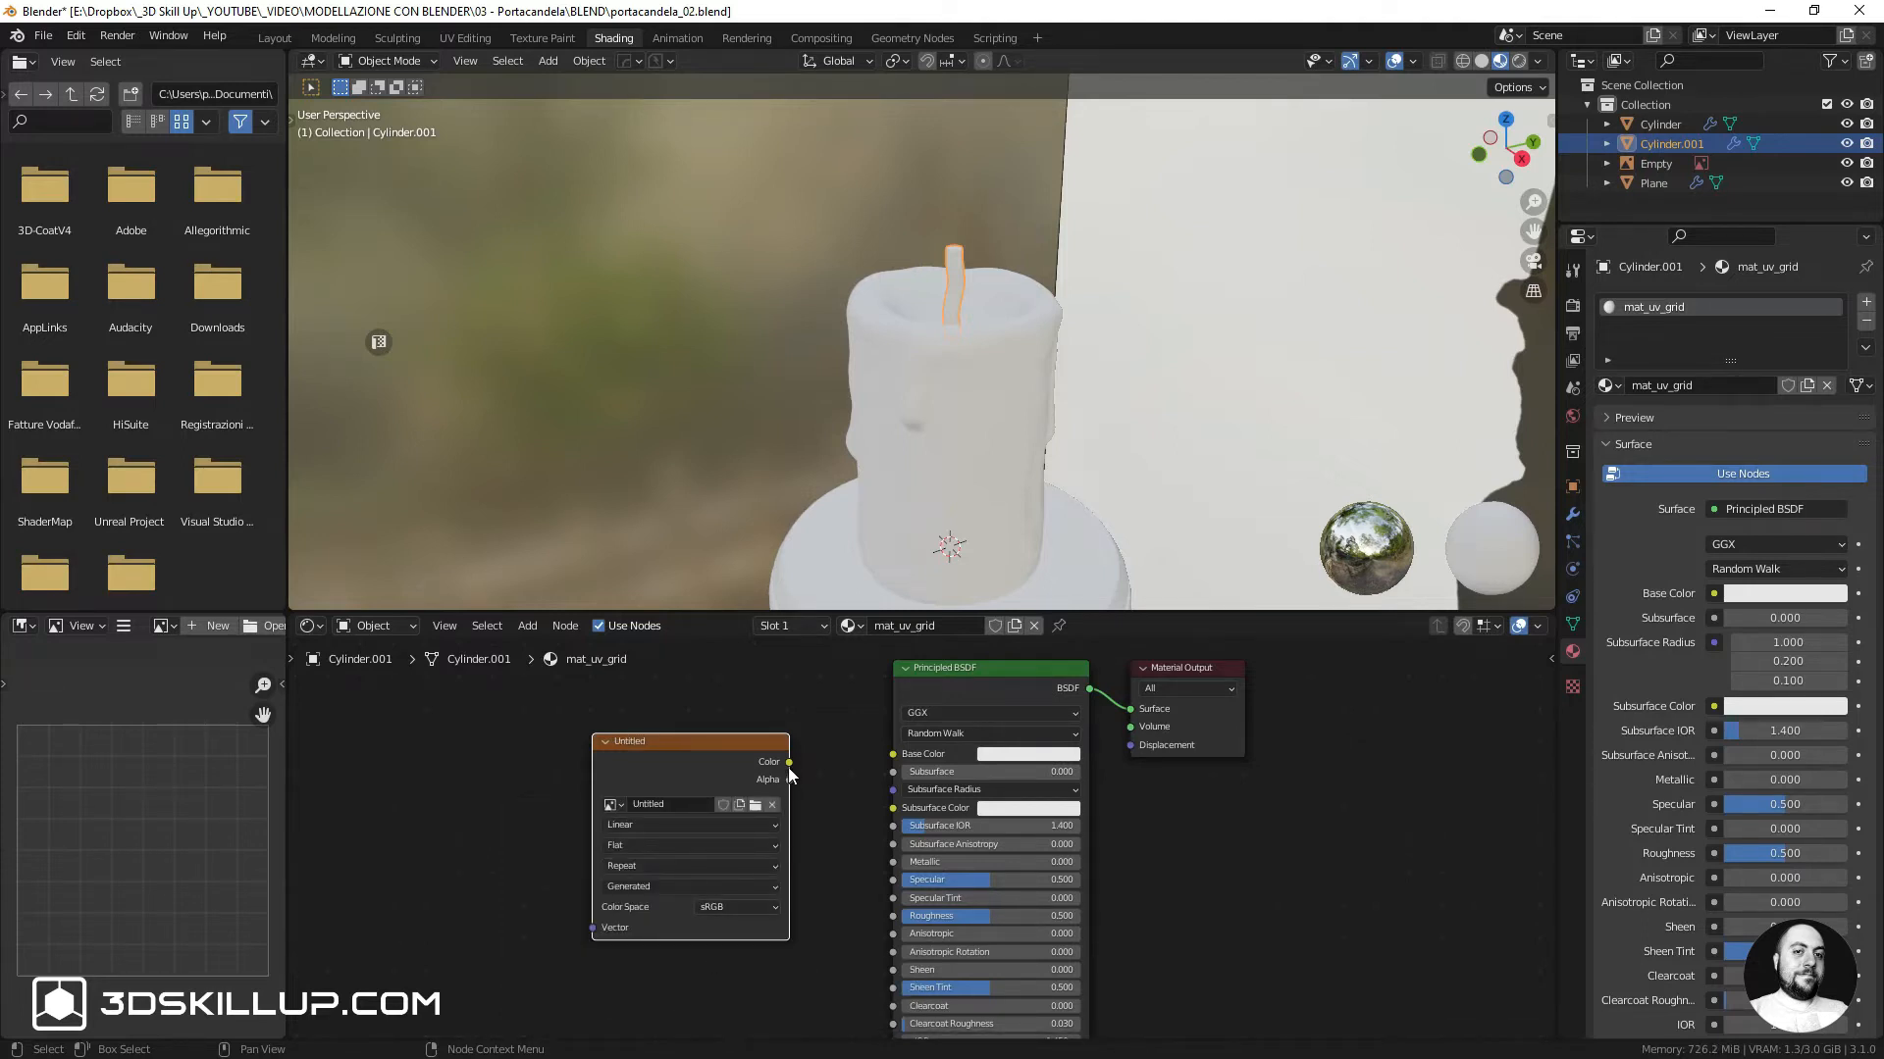
# Connect the image texture's Color output to the Principled BSDF's Base Color
pyautogui.moveTo(791, 762); pyautogui.dragTo(893, 754)
pyautogui.scroll(-3, 946, 675)
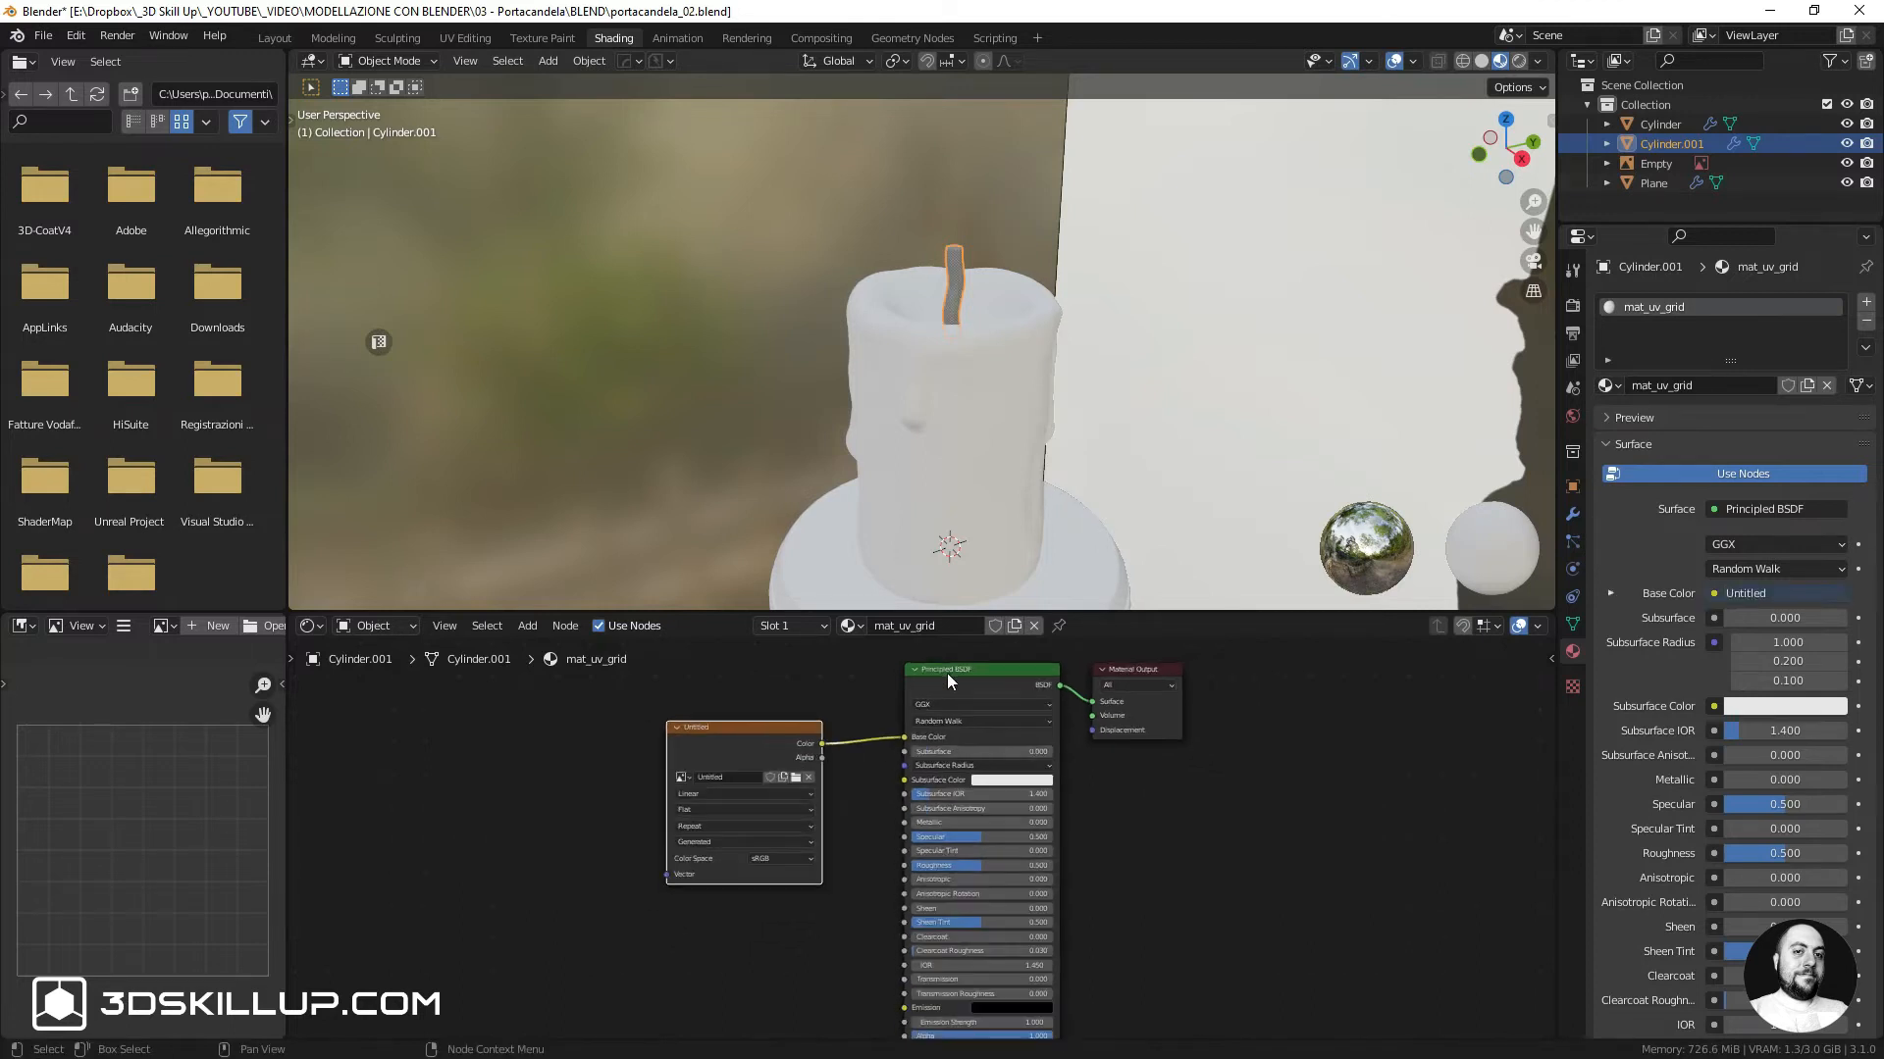
pyautogui.moveTo(940, 686); pyautogui.dragTo(960, 763, button='middle')
pyautogui.scroll(5, 960, 768)
pyautogui.scroll(-1, 964, 757)
pyautogui.scroll(-1, 964, 756)
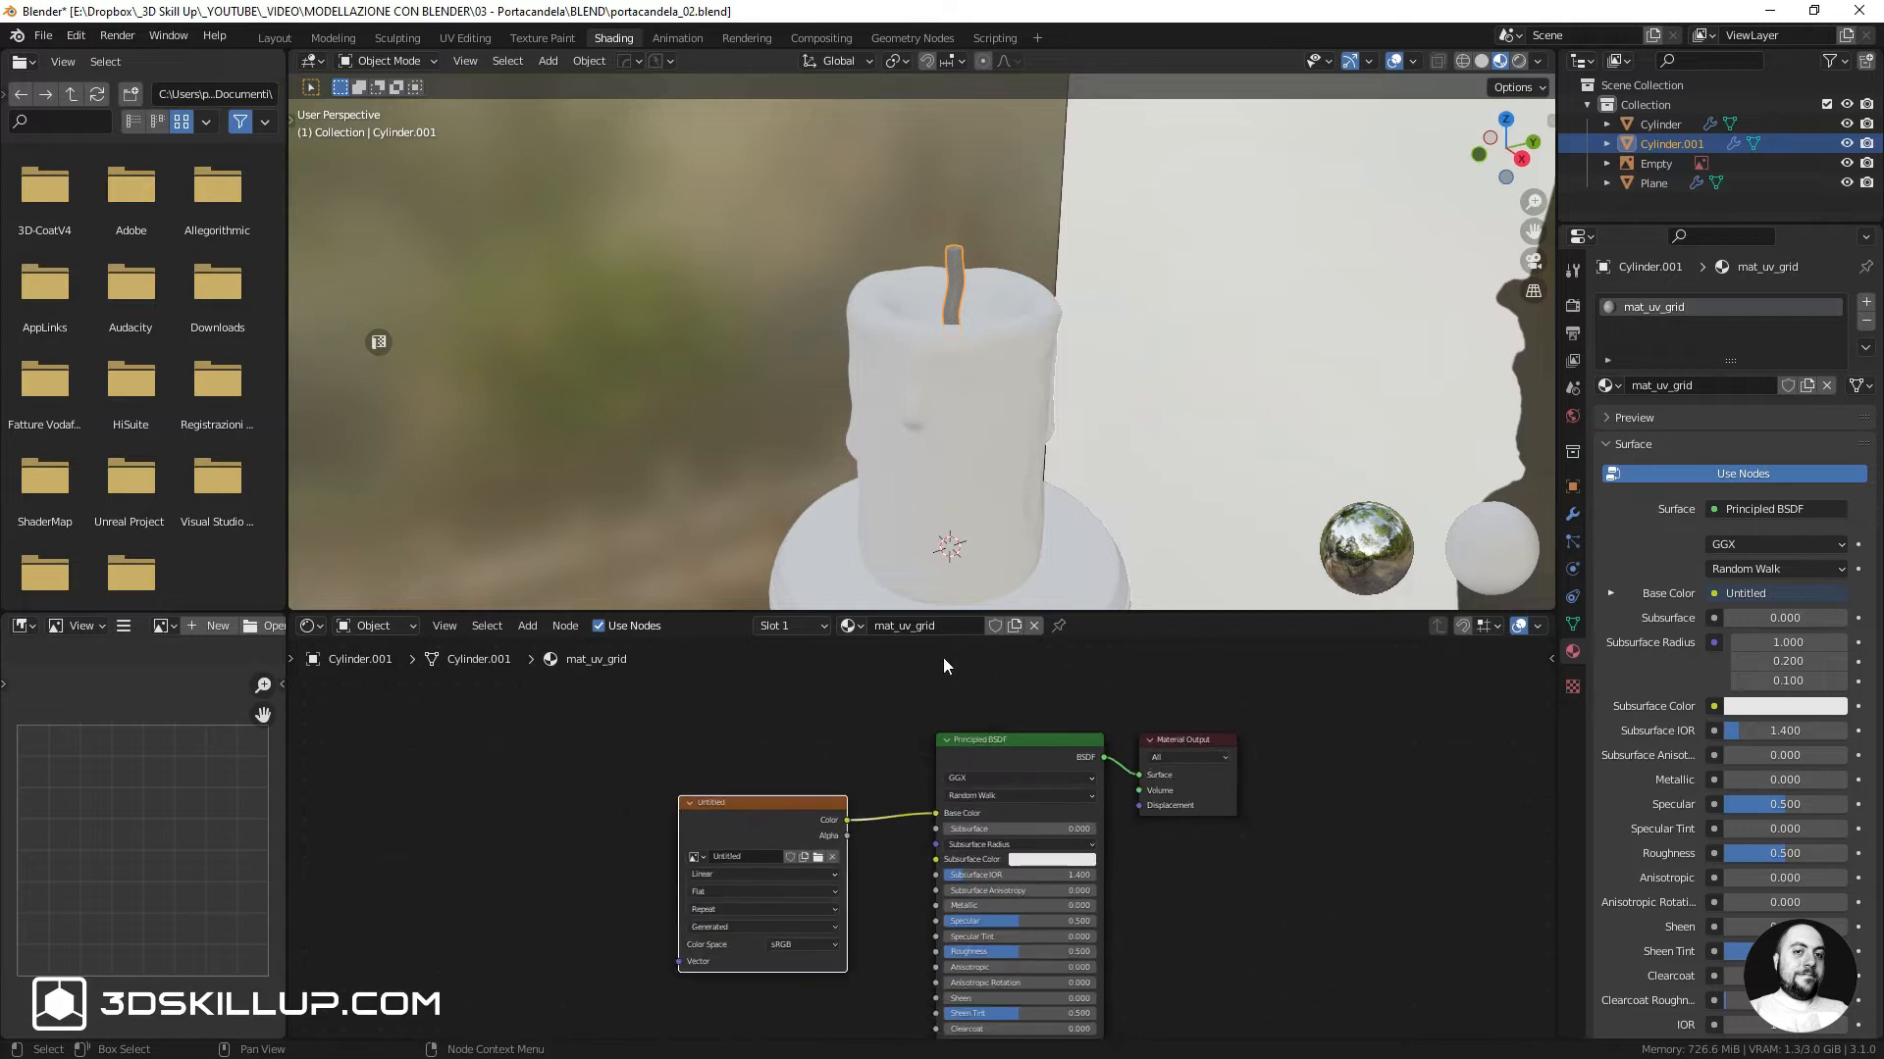
pyautogui.scroll(3, 979, 272)
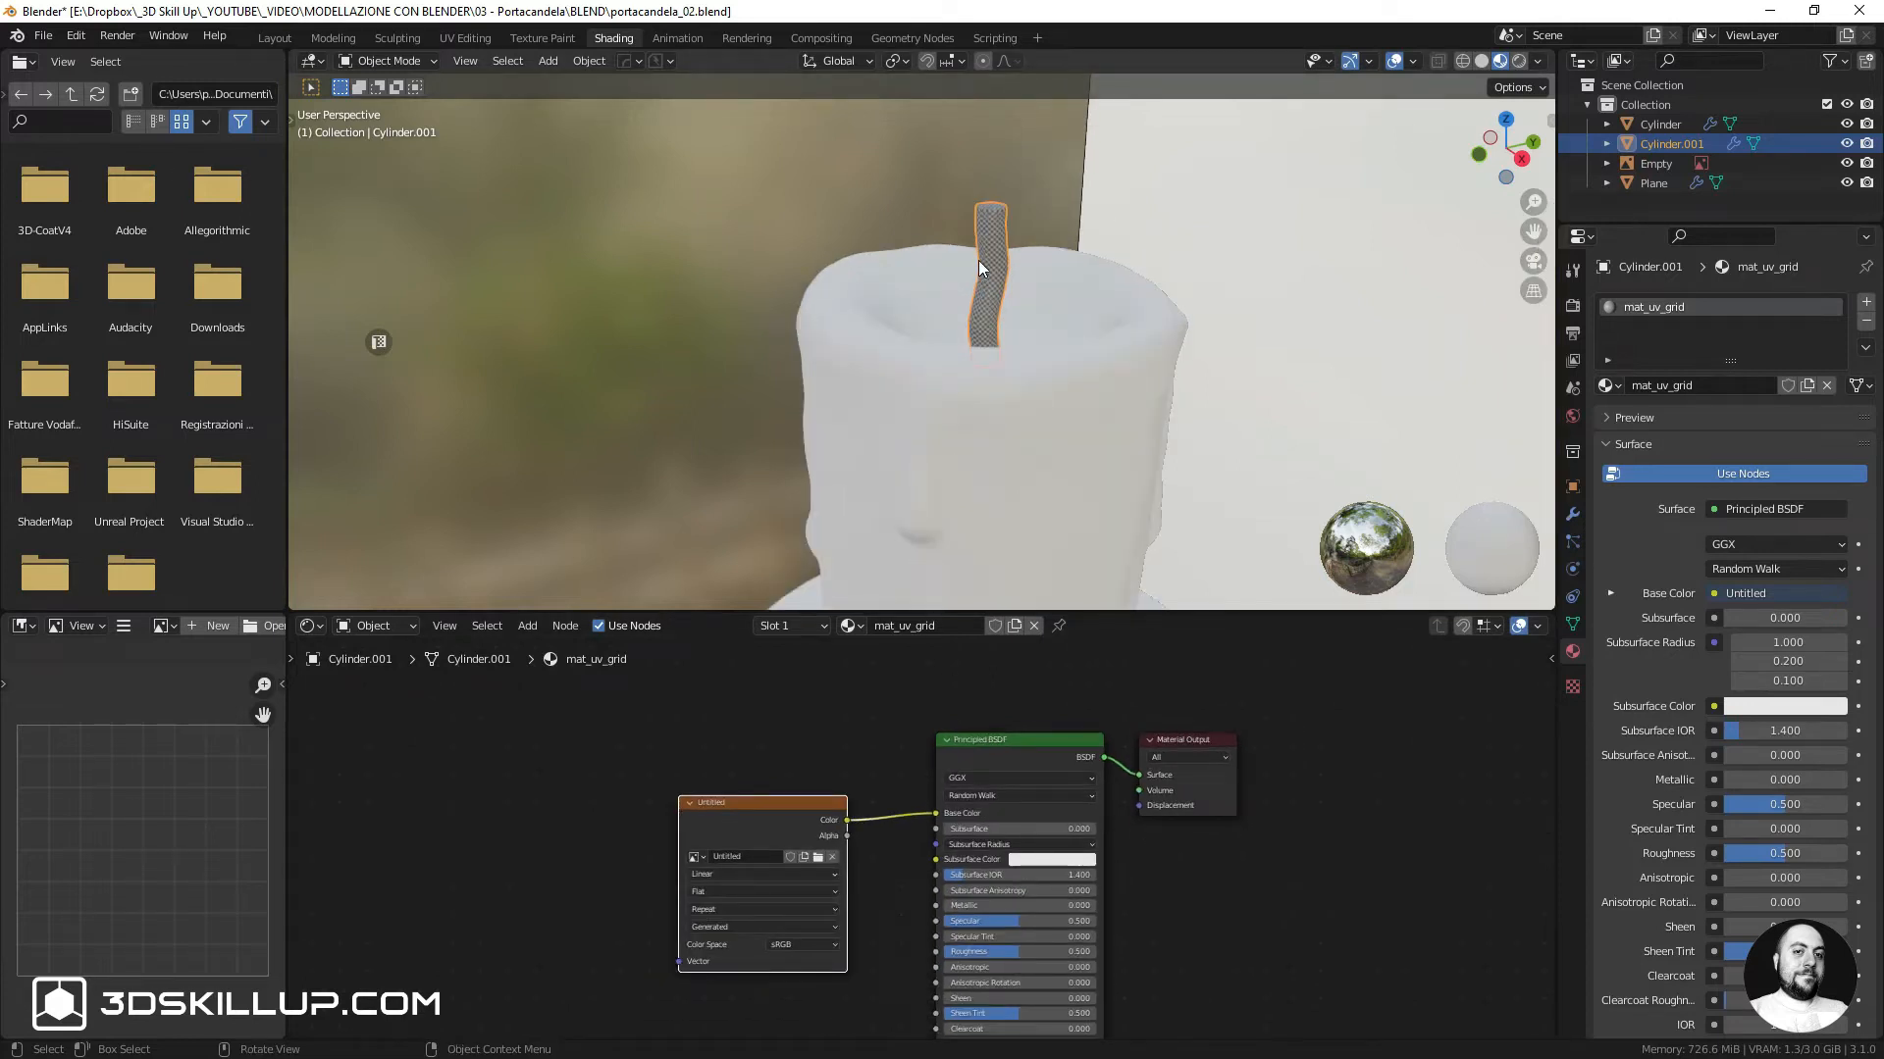
# Enter Edit Mode on the wick and enable Live Unwrap
pyautogui.press('Tab')
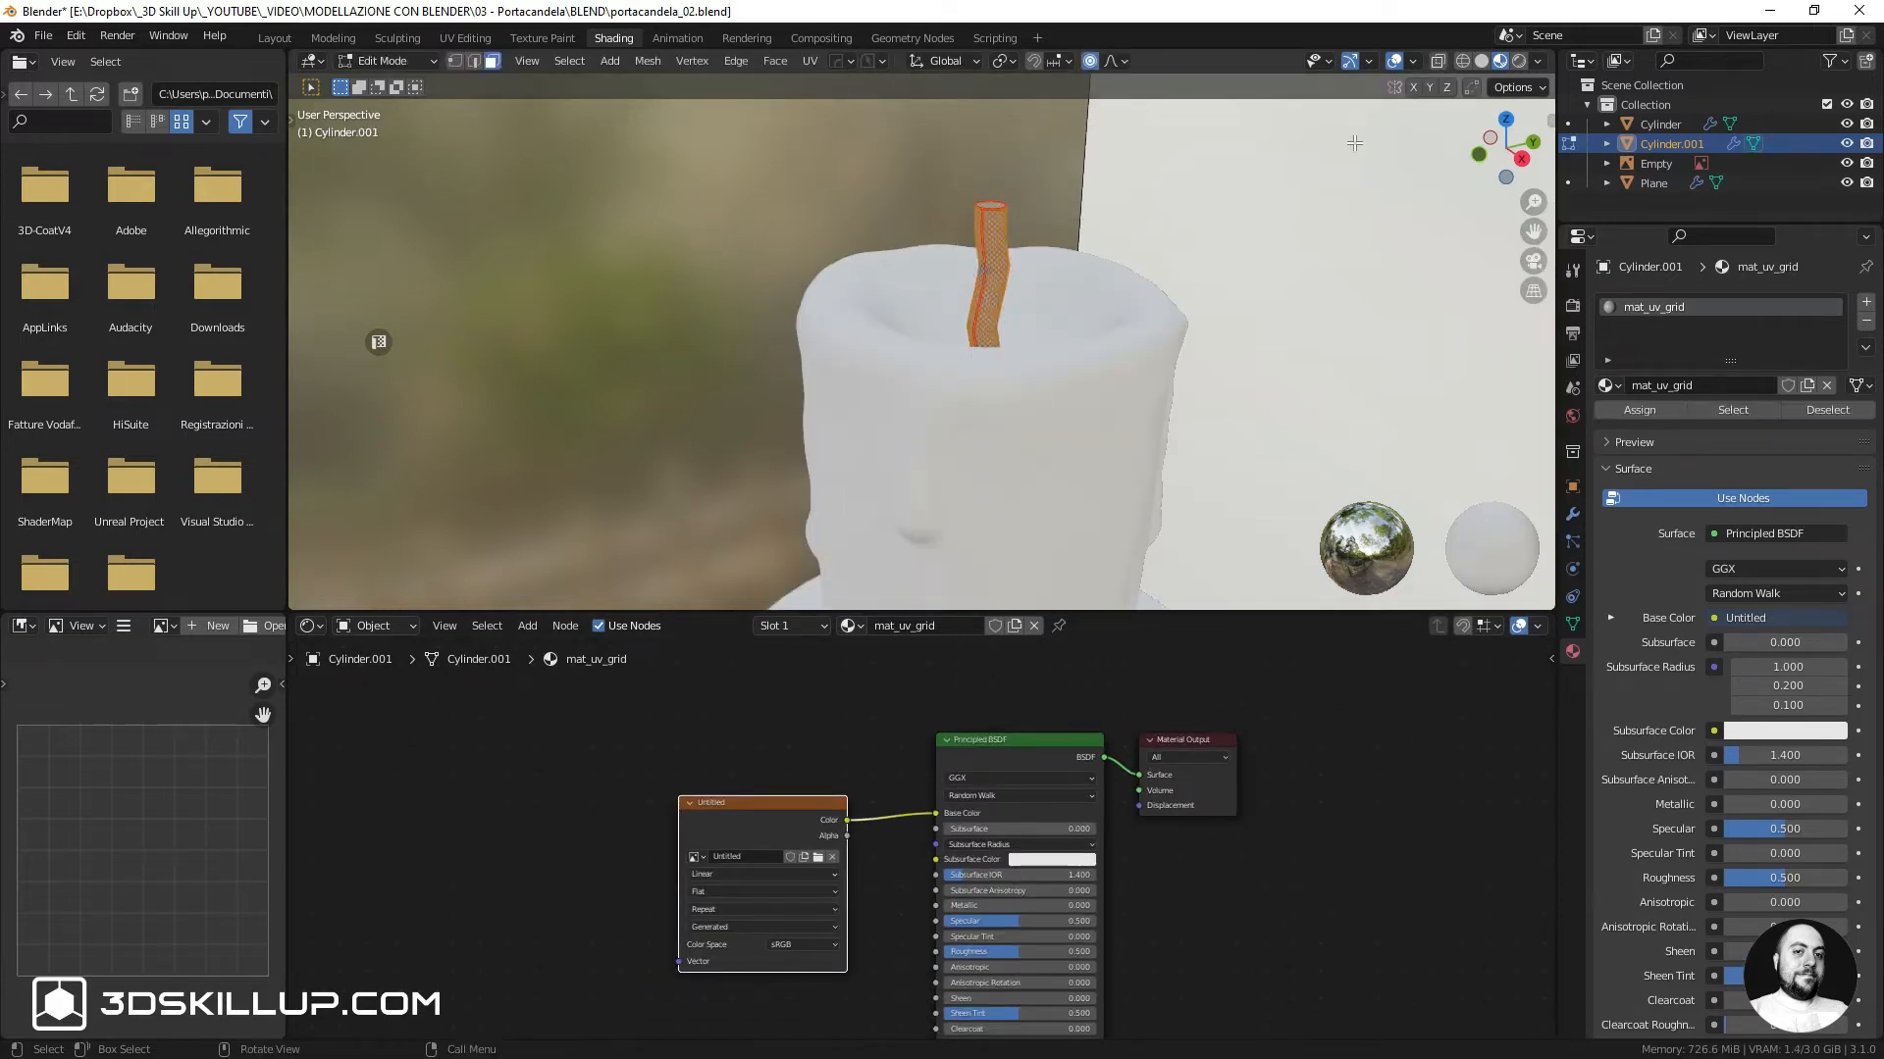
pyautogui.click(1516, 89)
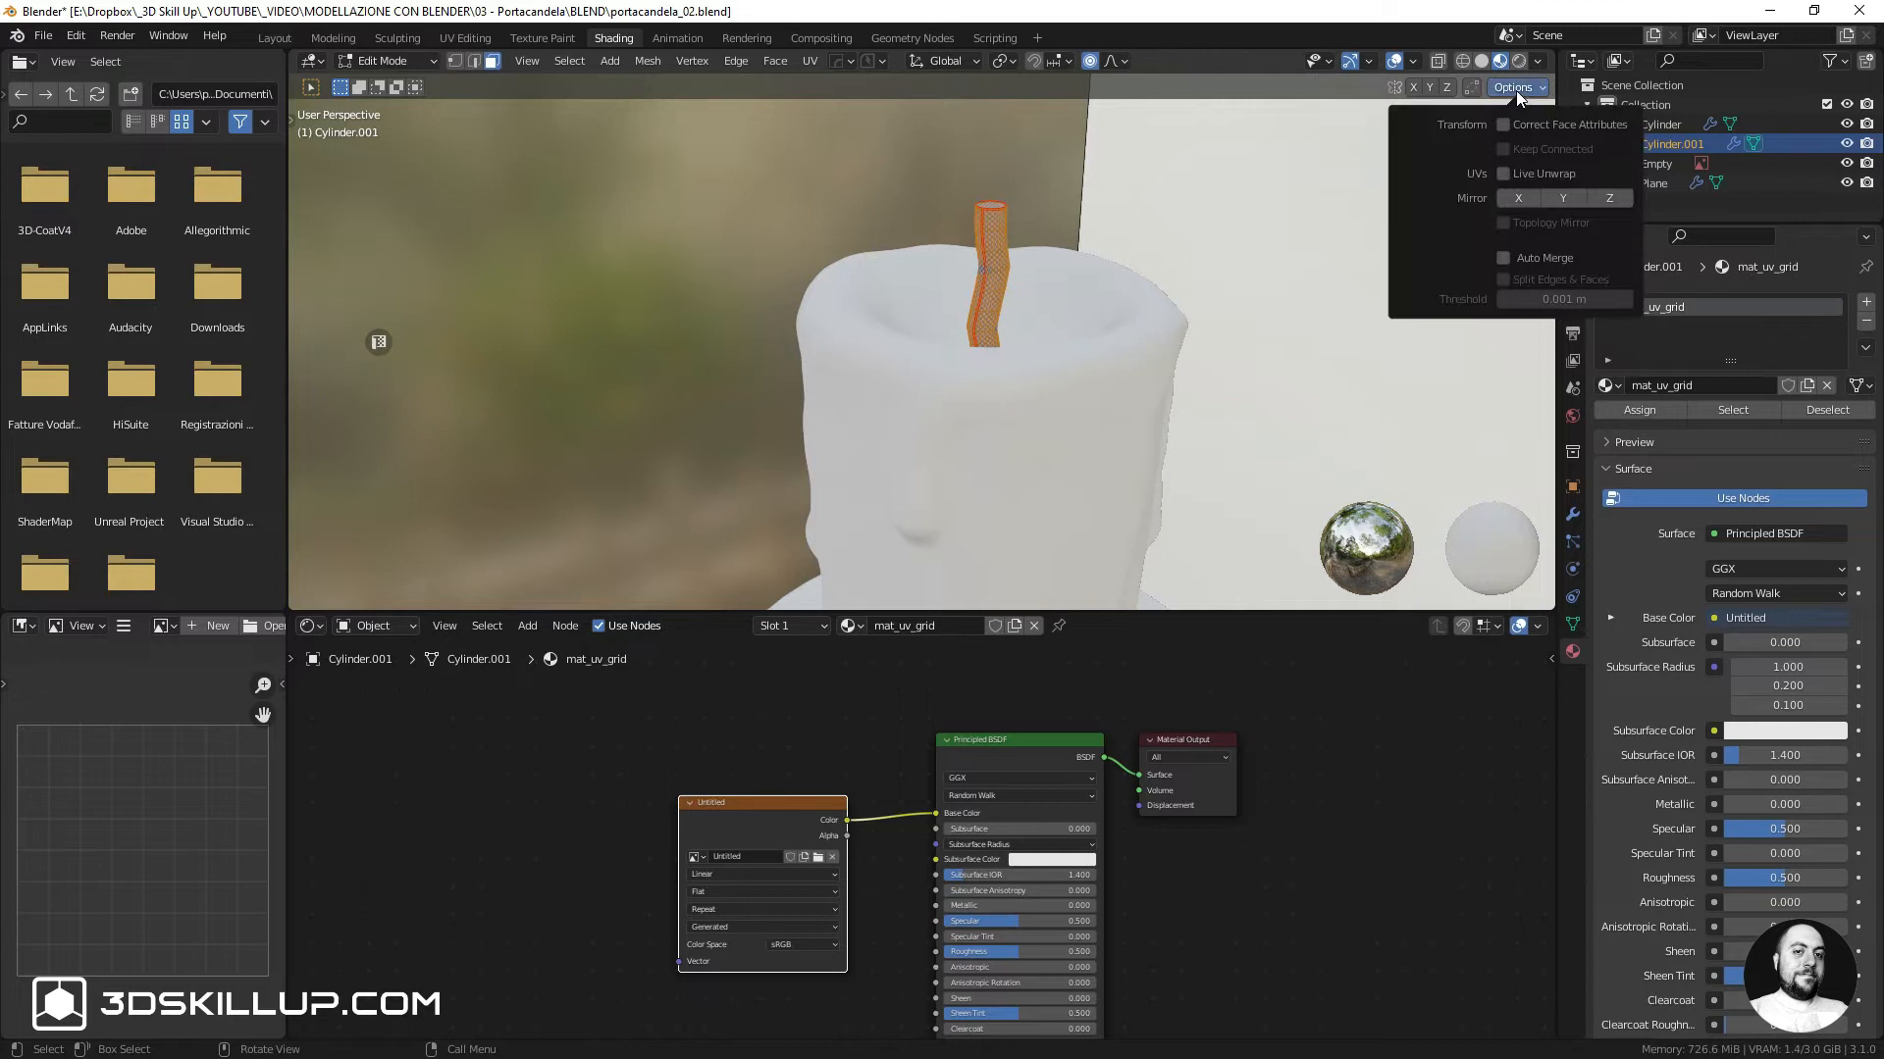
pyautogui.click(1503, 173)
pyautogui.scroll(-1, 1334, 243)
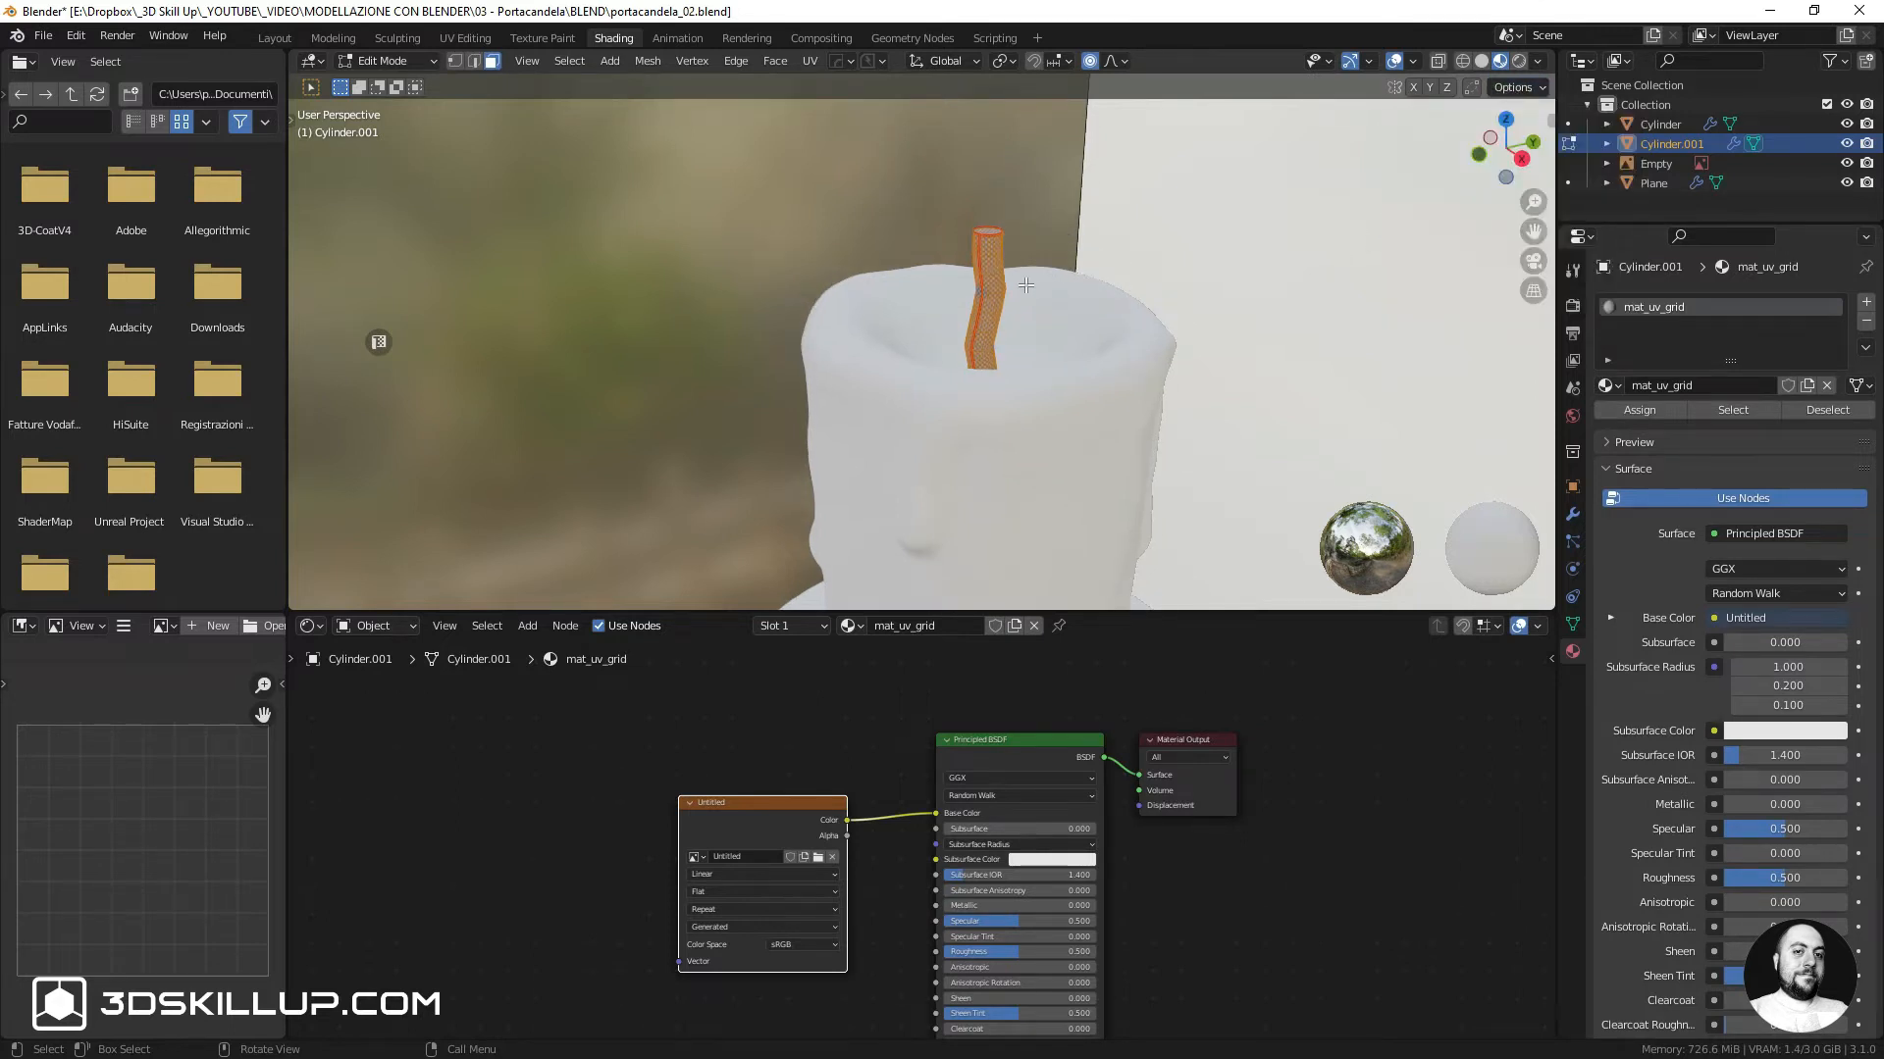
pyautogui.scroll(2, 1020, 284)
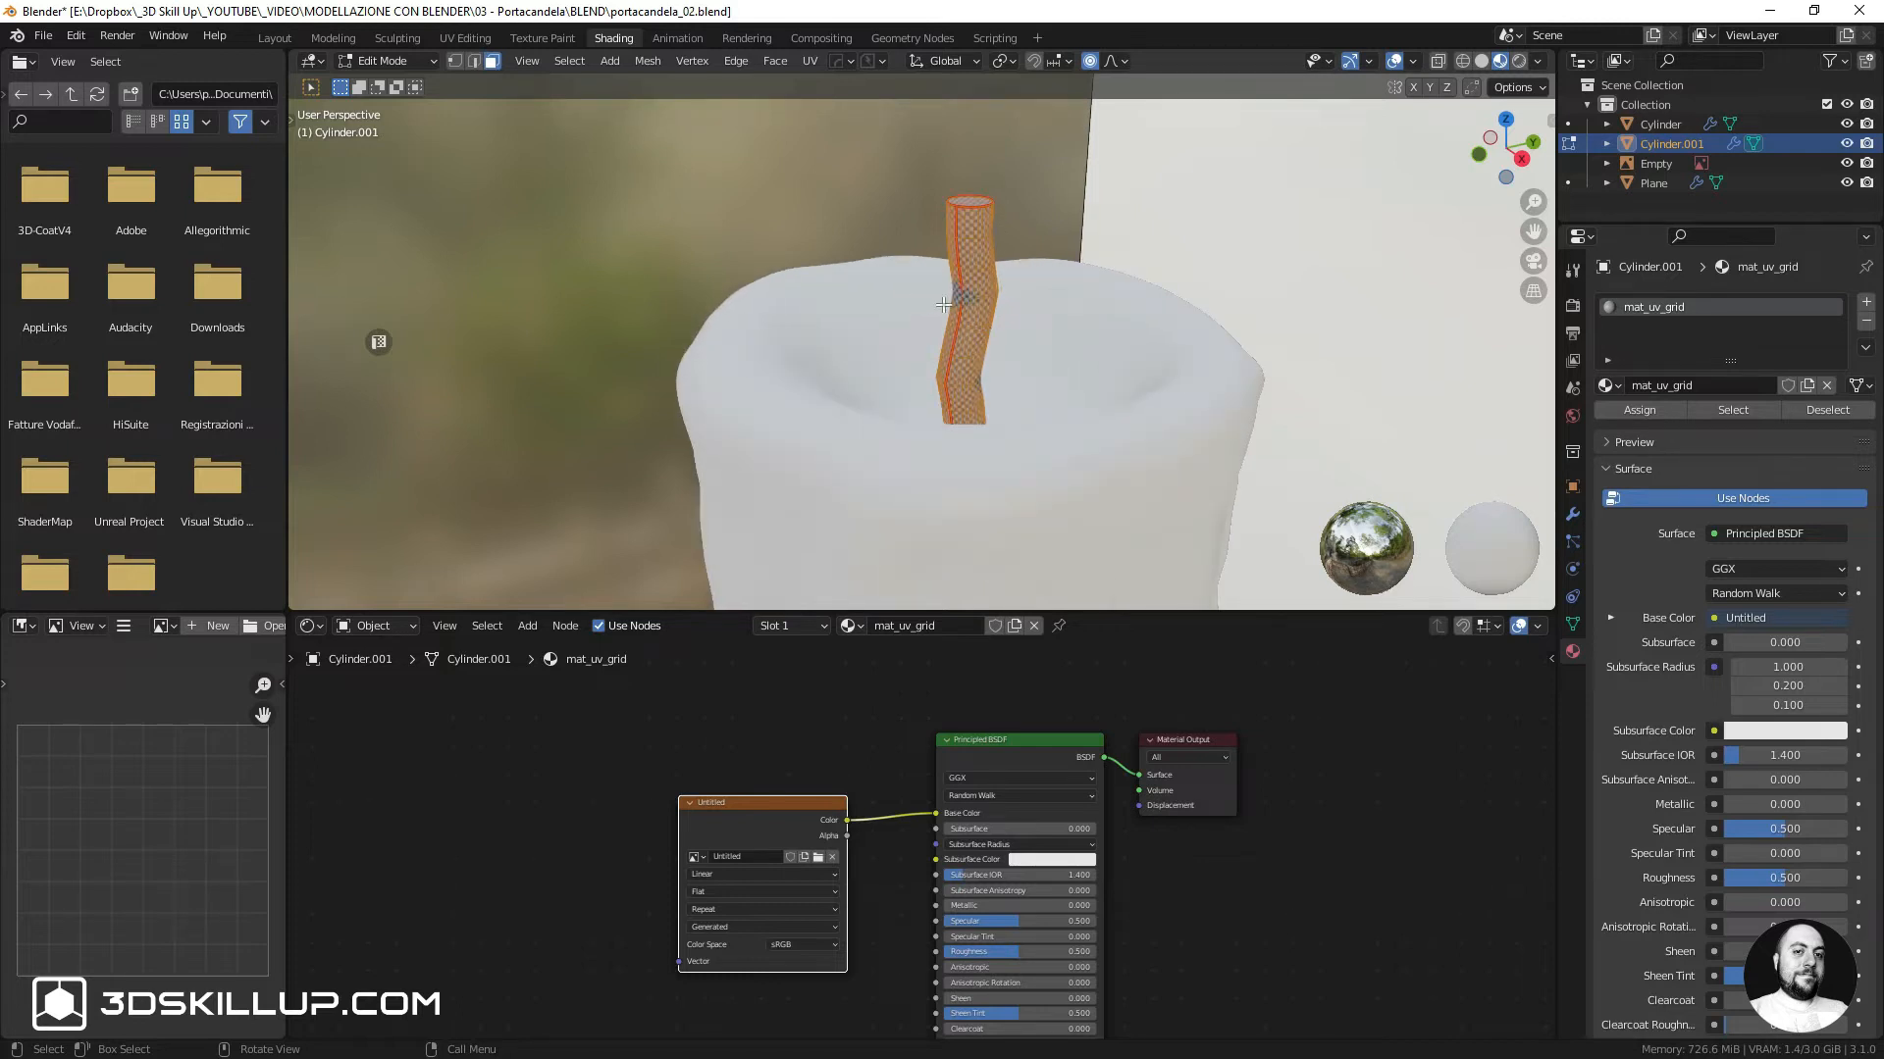
# Switch to the UV Editing workspace and show the wick in Object Mode with Material Preview shading
pyautogui.click(459, 40)
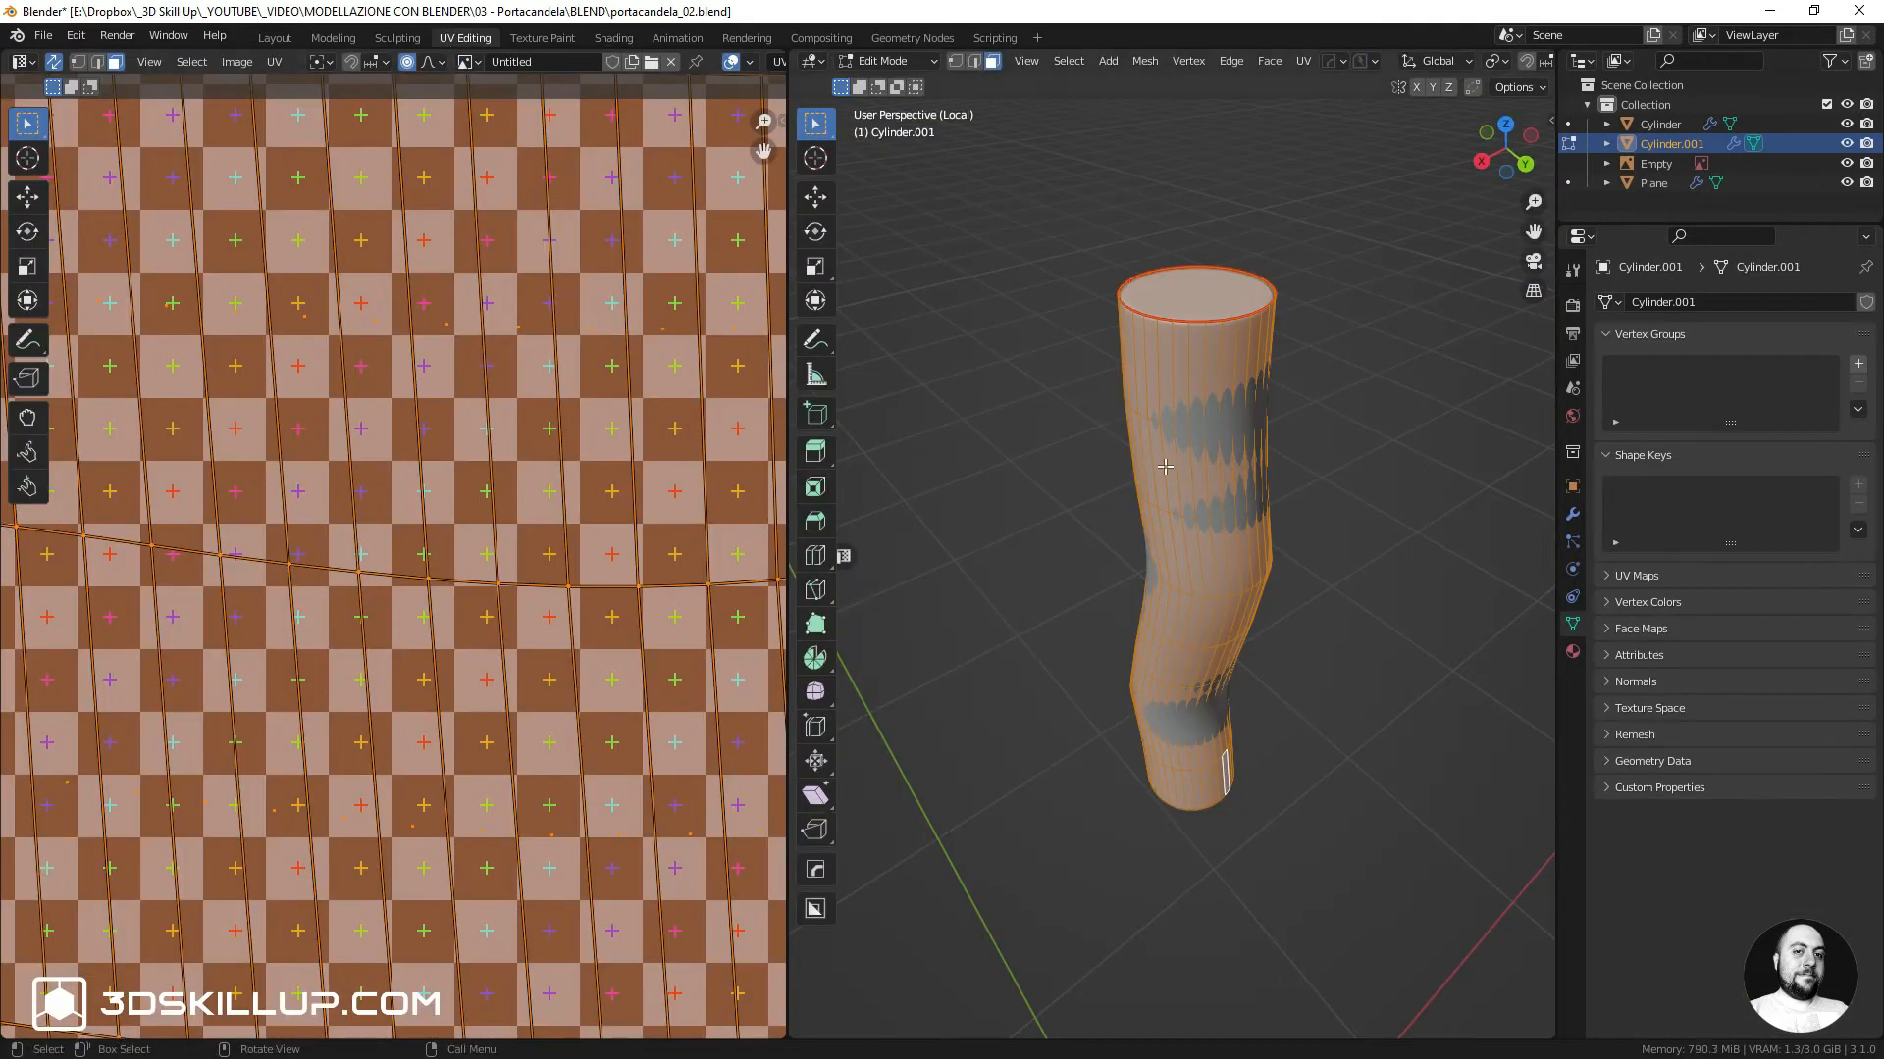
pyautogui.hotkey('ctrl', 'Tab')
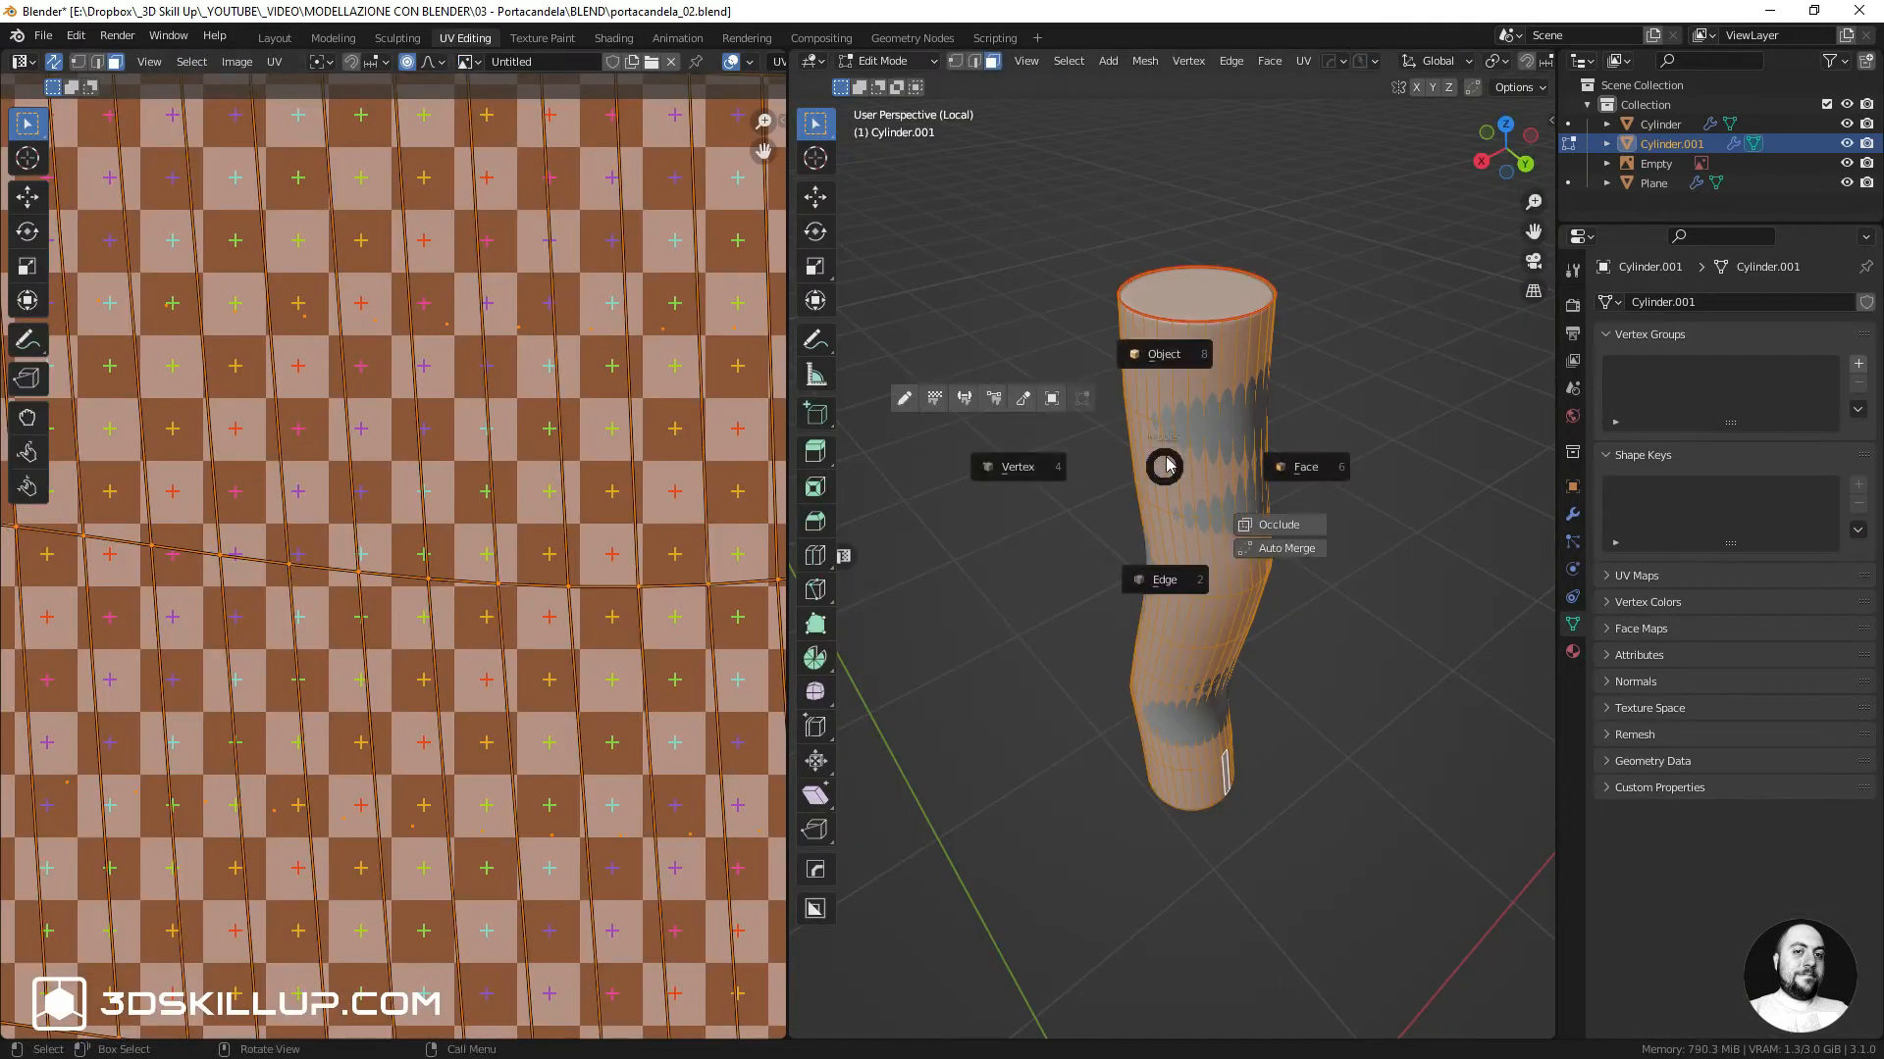
pyautogui.click(1165, 355)
pyautogui.scroll(-2, 1178, 416)
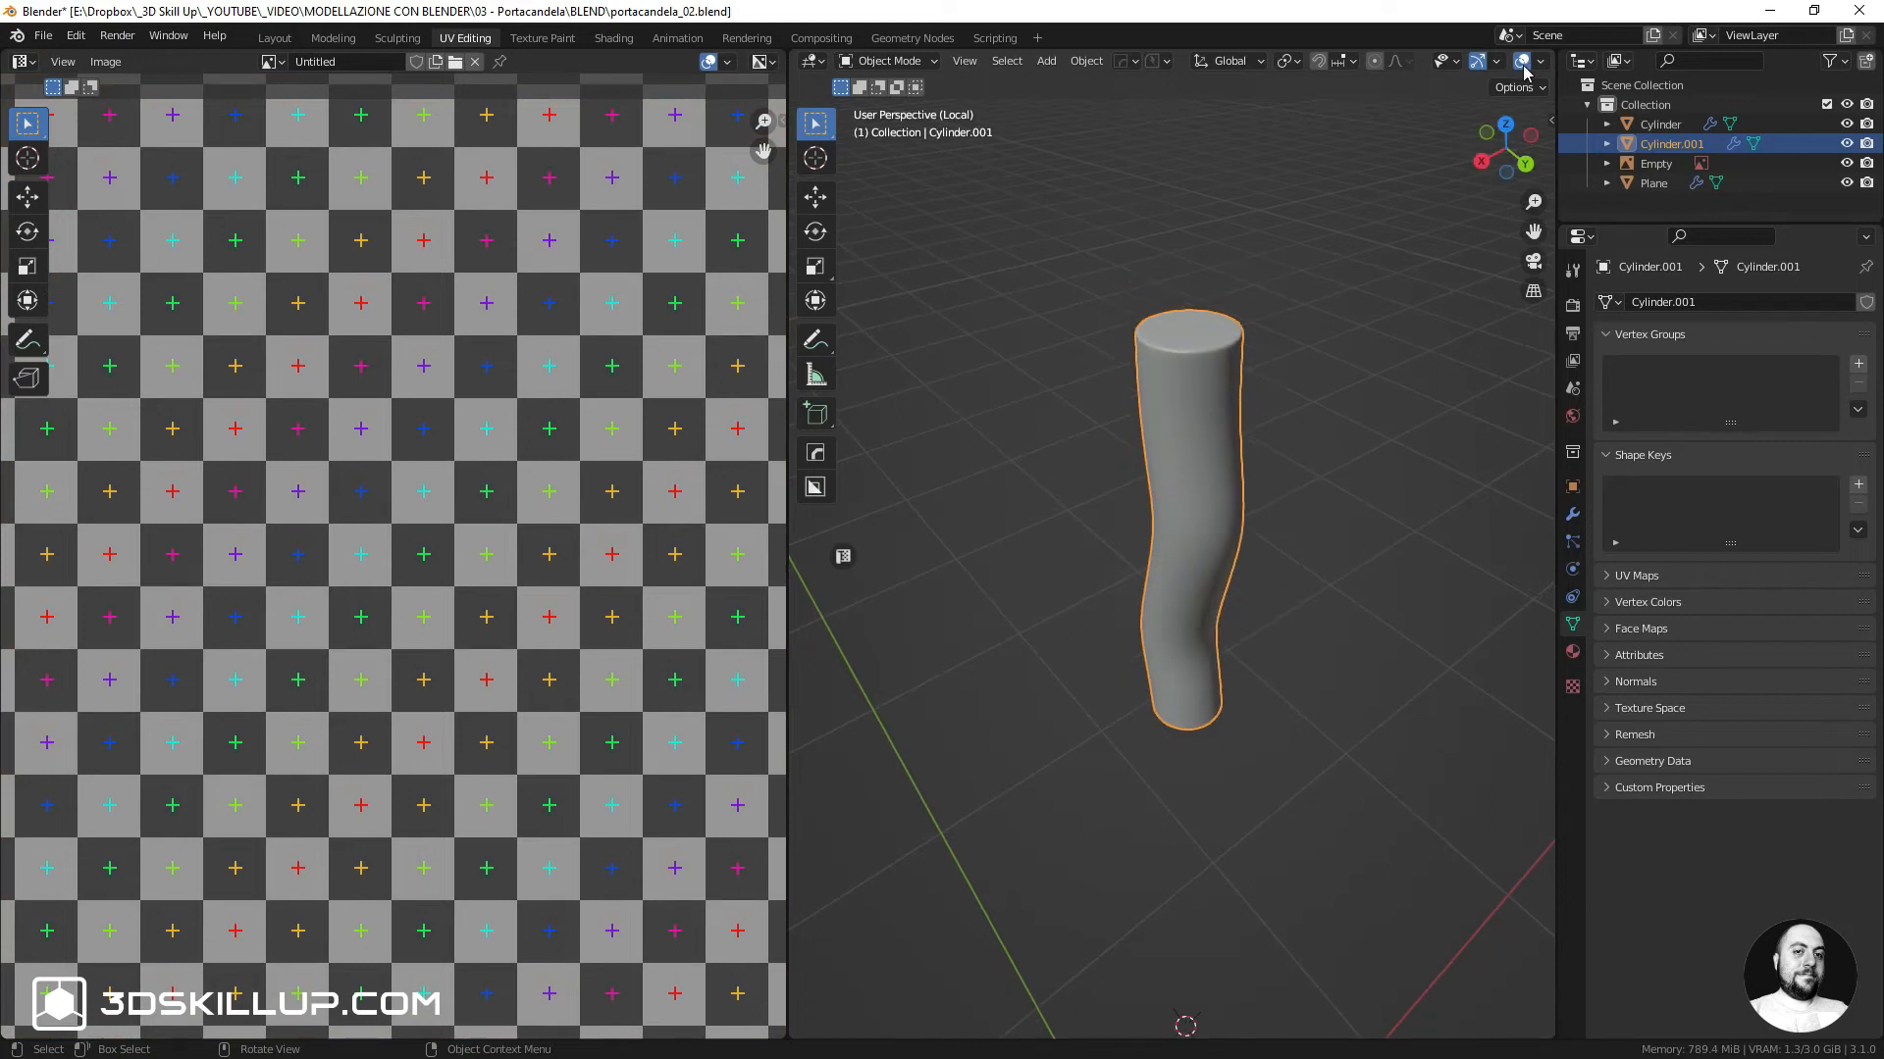
pyautogui.scroll(-3, 1524, 61)
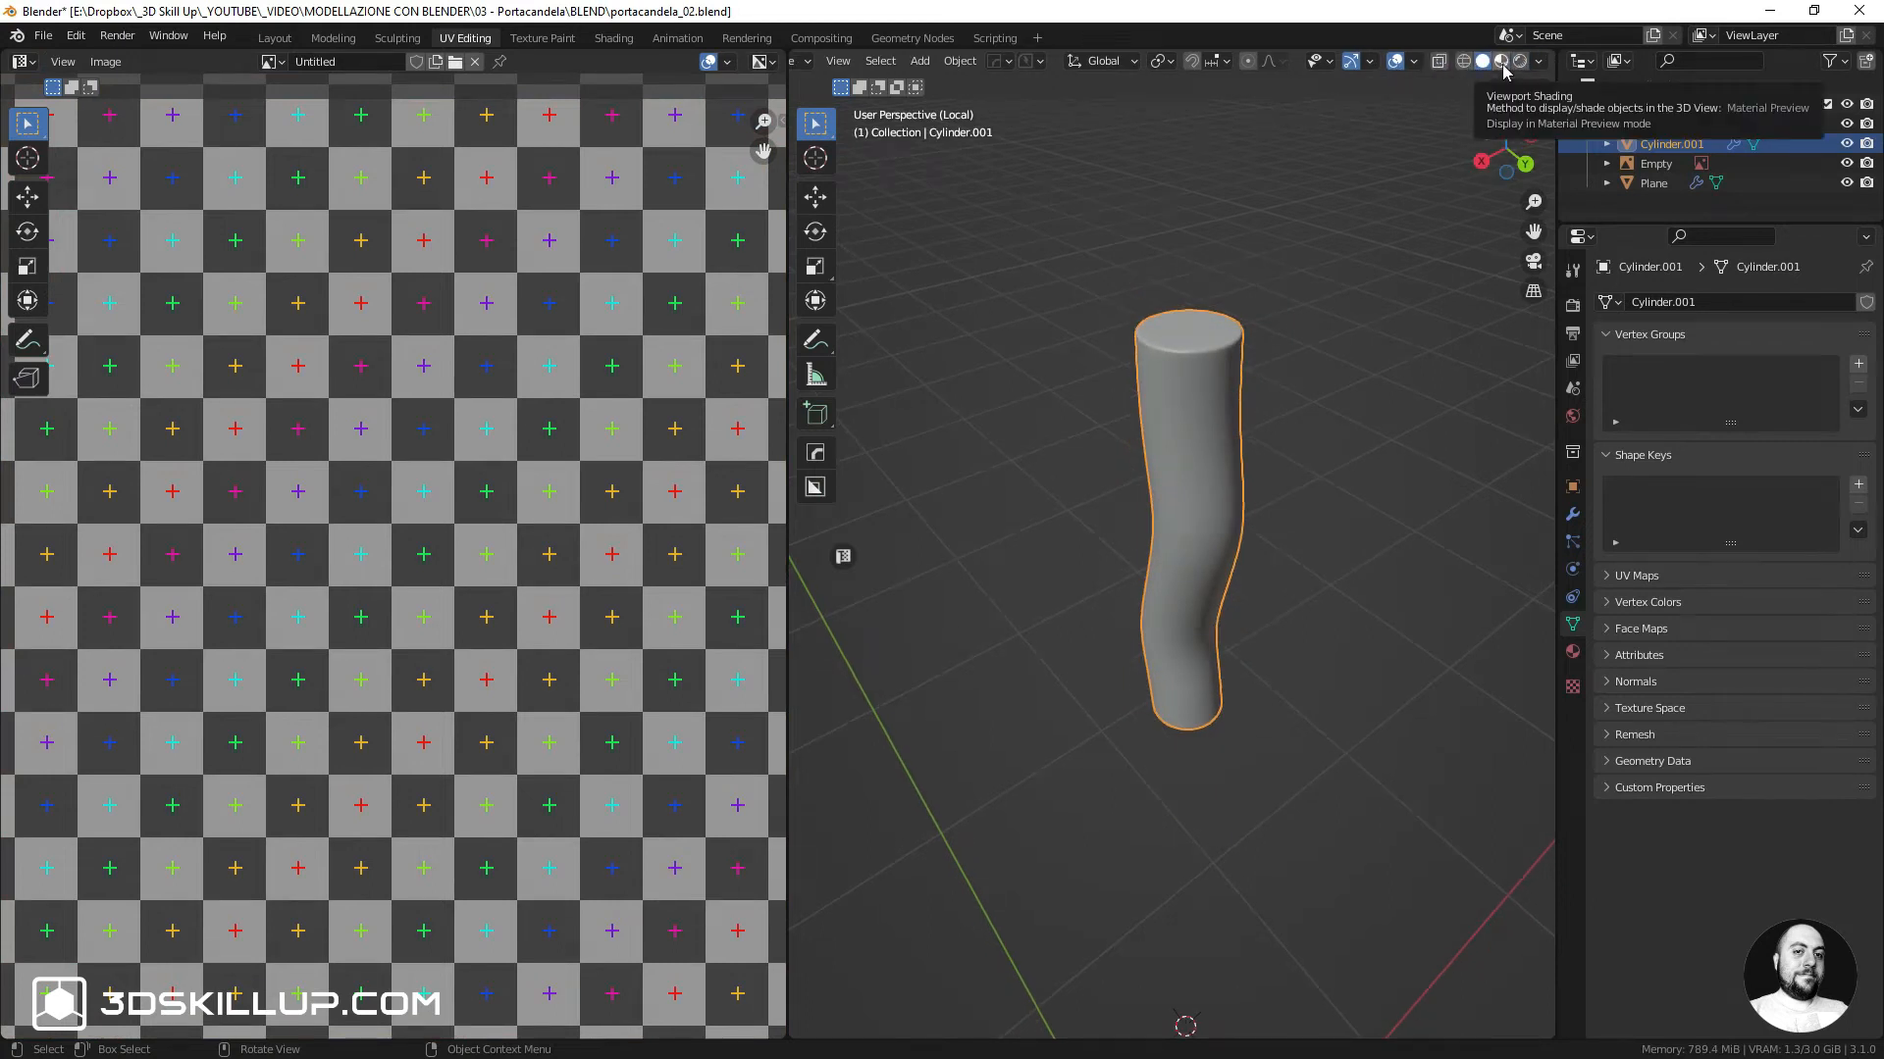
pyautogui.click(1502, 61)
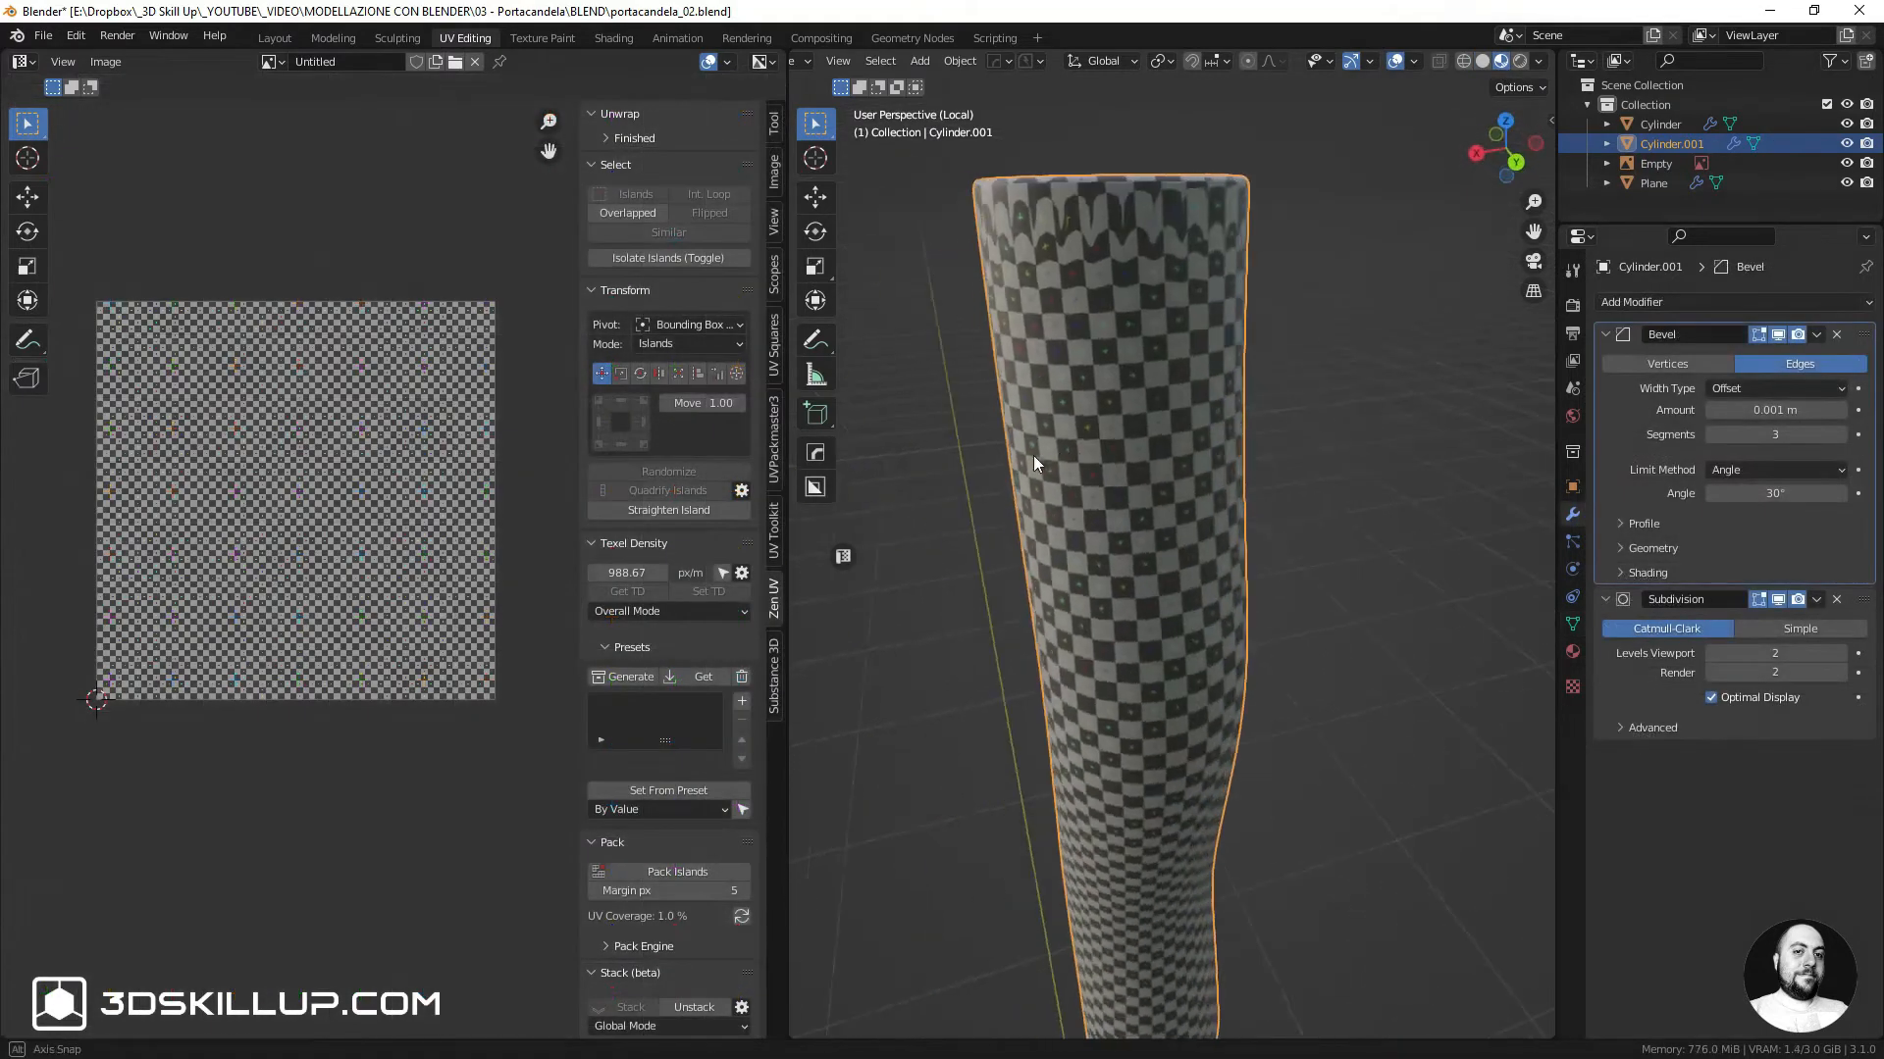
# Toggle the Subdivision modifier's viewport display off and on to compare the checker pattern near the wick's top
pyautogui.moveTo(1033, 456); pyautogui.dragTo(1130, 476, button='middle')
pyautogui.scroll(-2, 1164, 415)
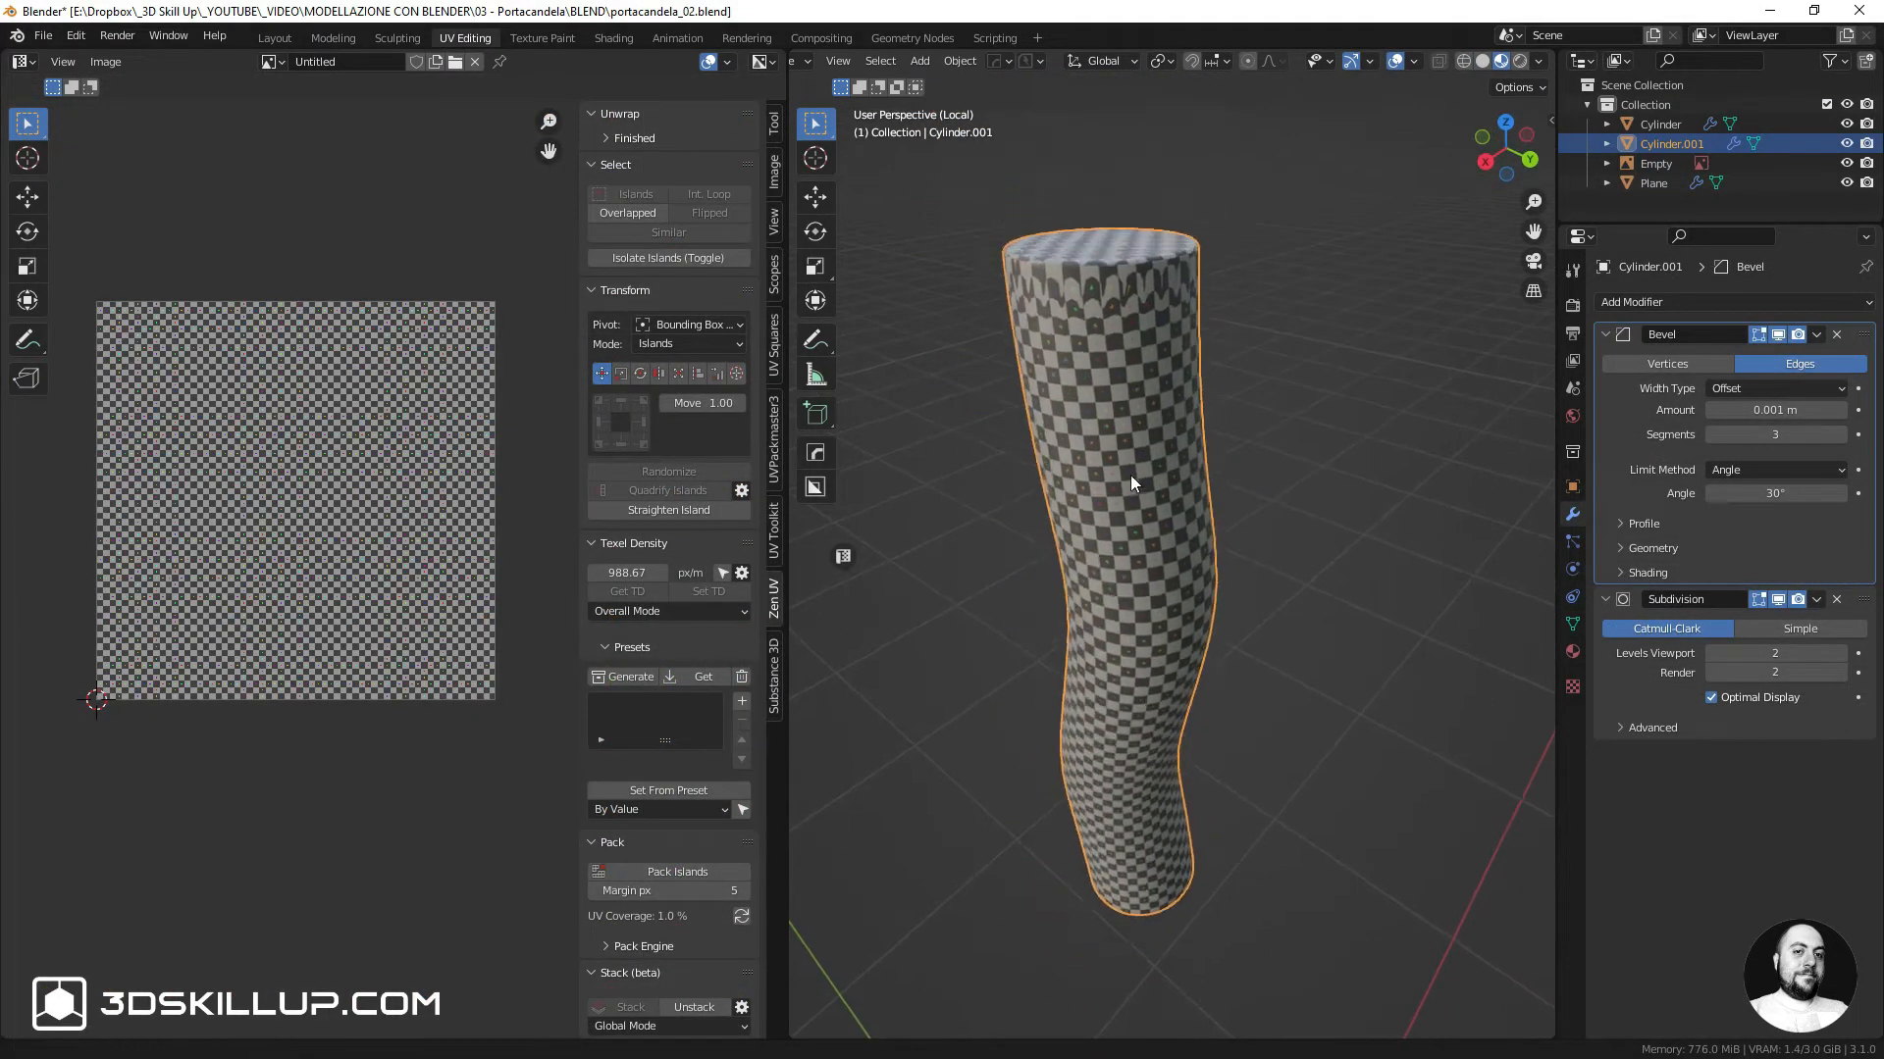
pyautogui.click(1780, 601)
pyautogui.click(1780, 601)
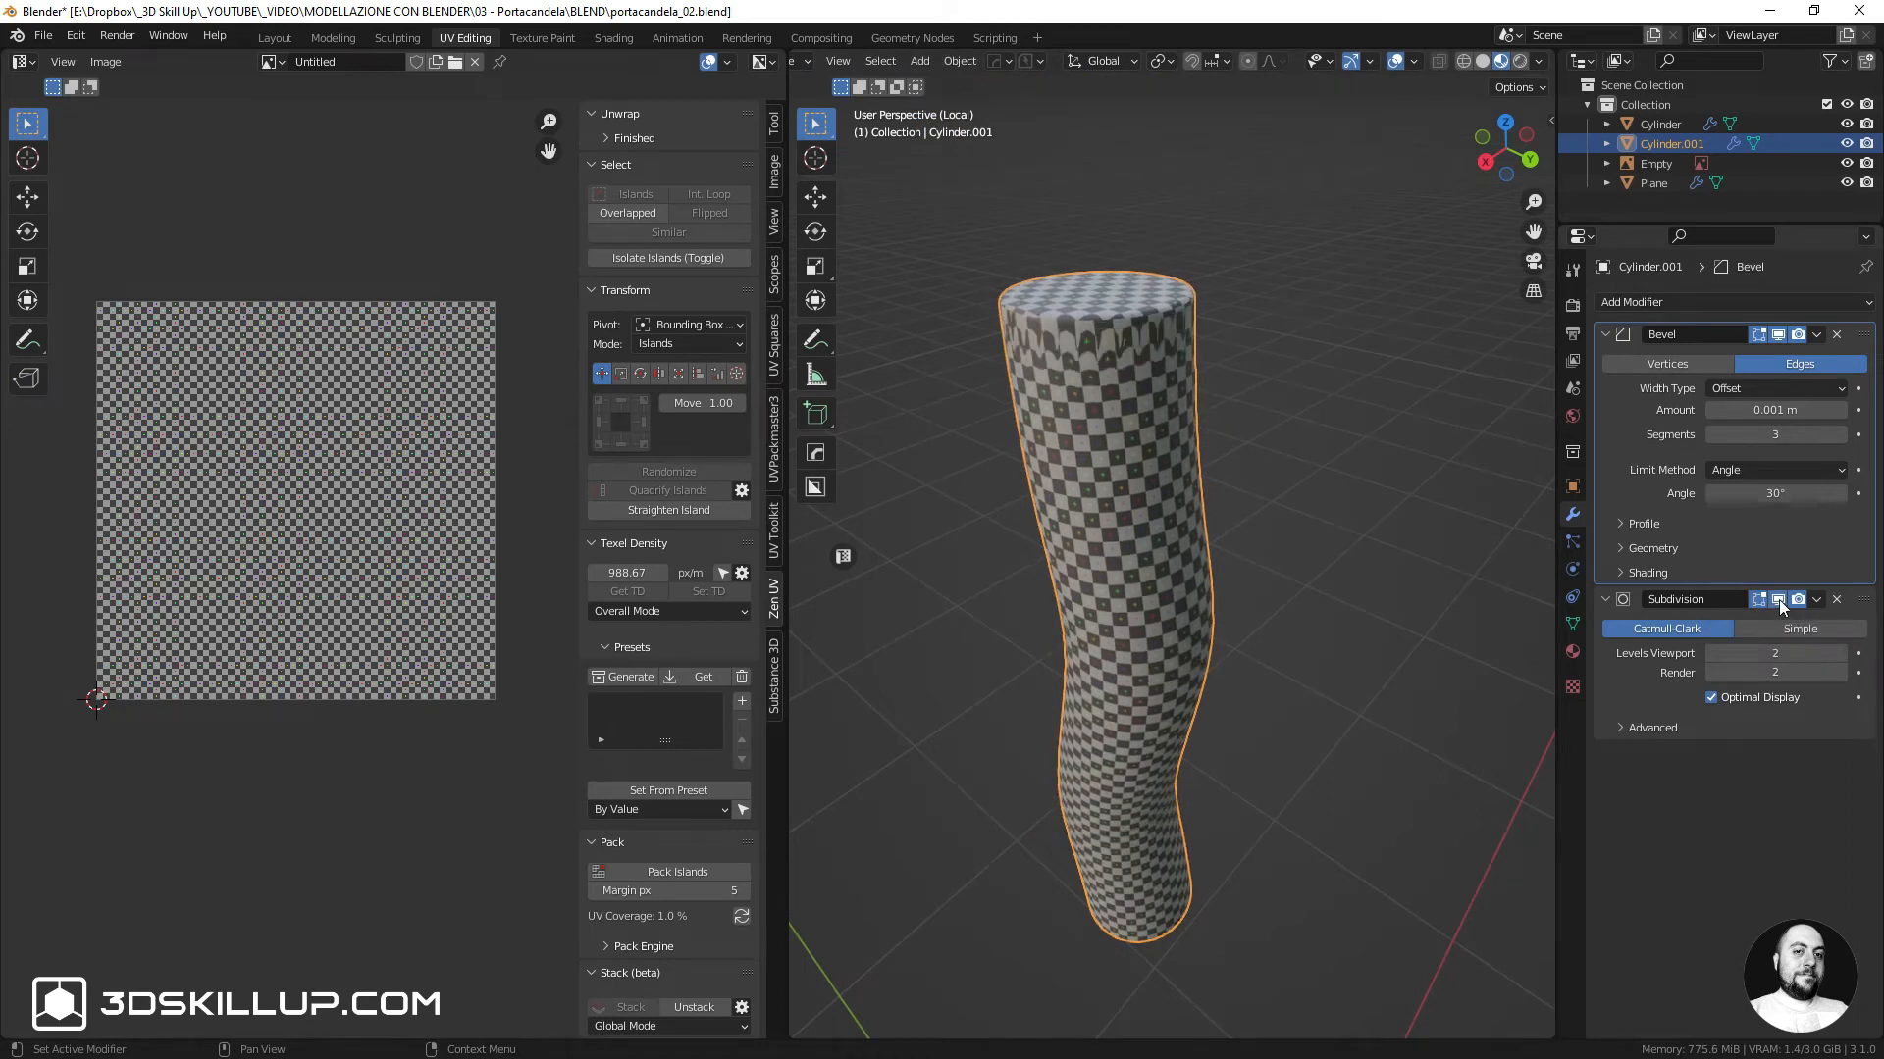
pyautogui.click(1779, 600)
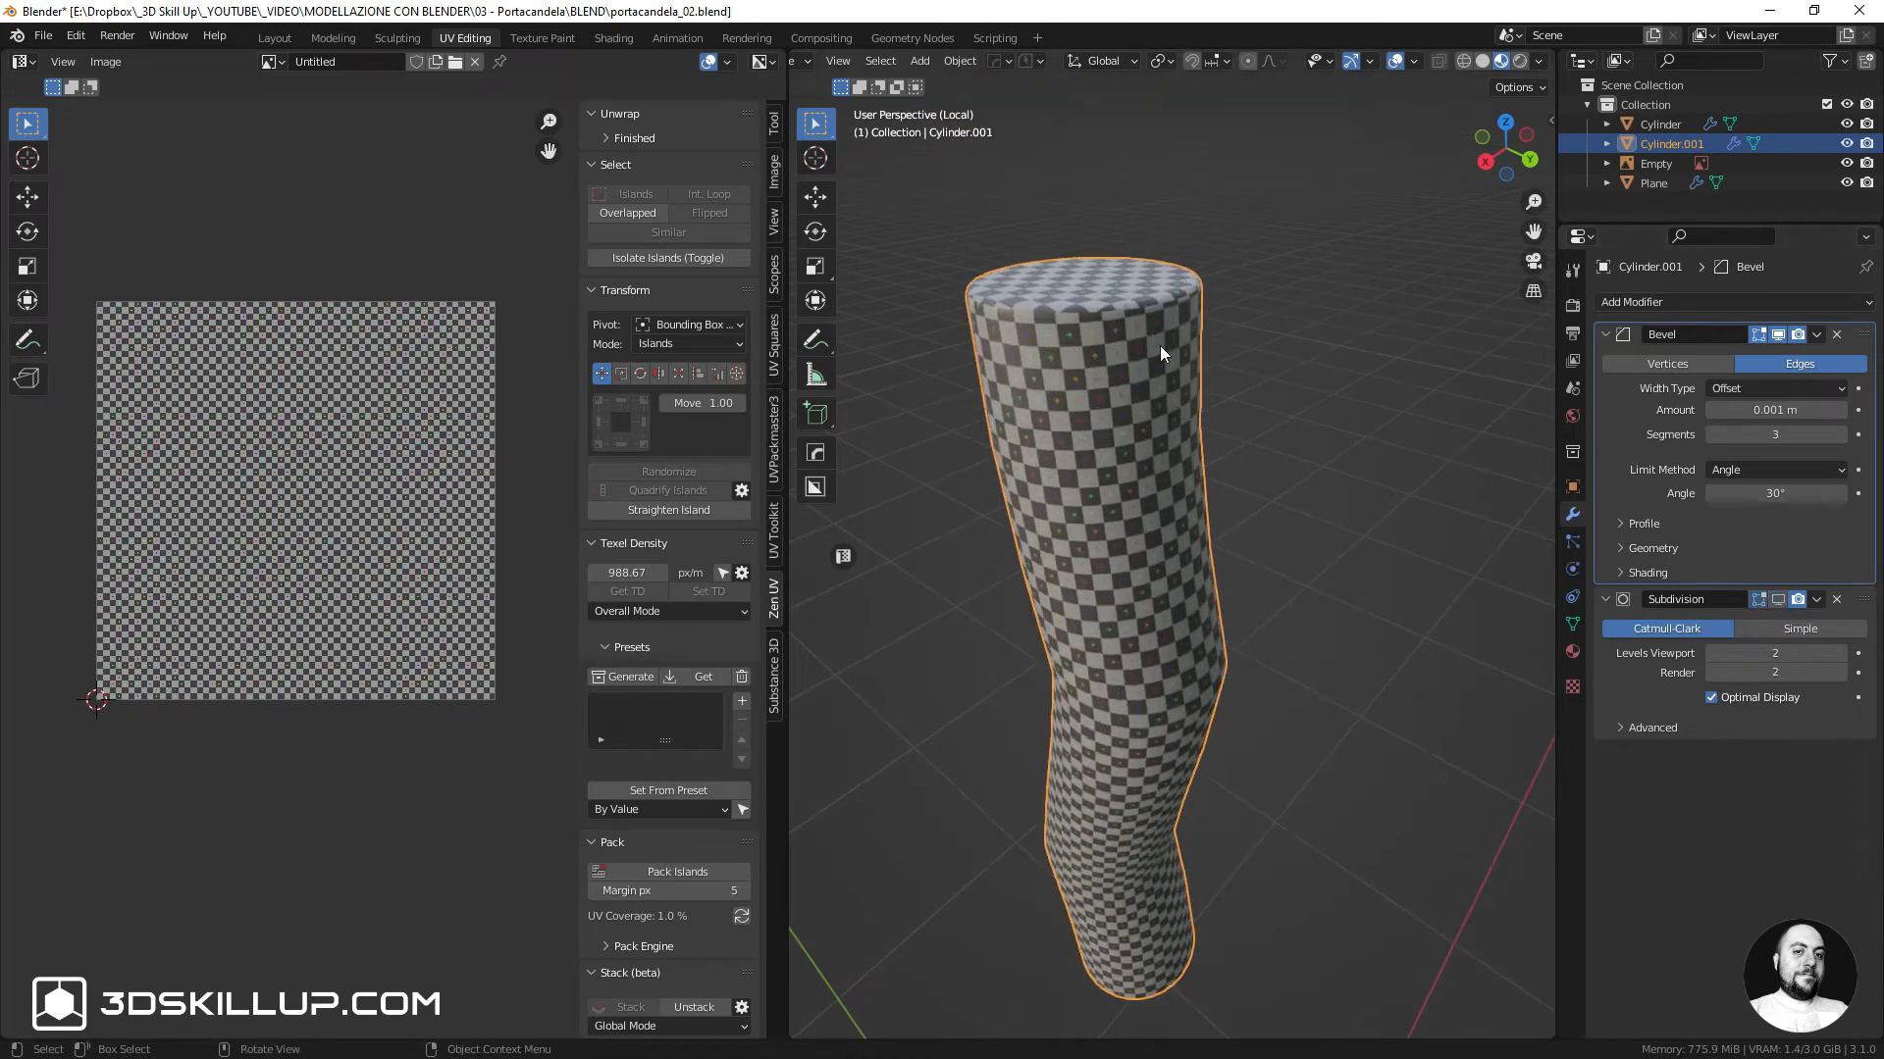
pyautogui.click(1779, 600)
# Enter Edit Mode on the wick, select all faces to examine the UV islands, and clear the selection
pyautogui.hotkey('ctrl', 'Tab')
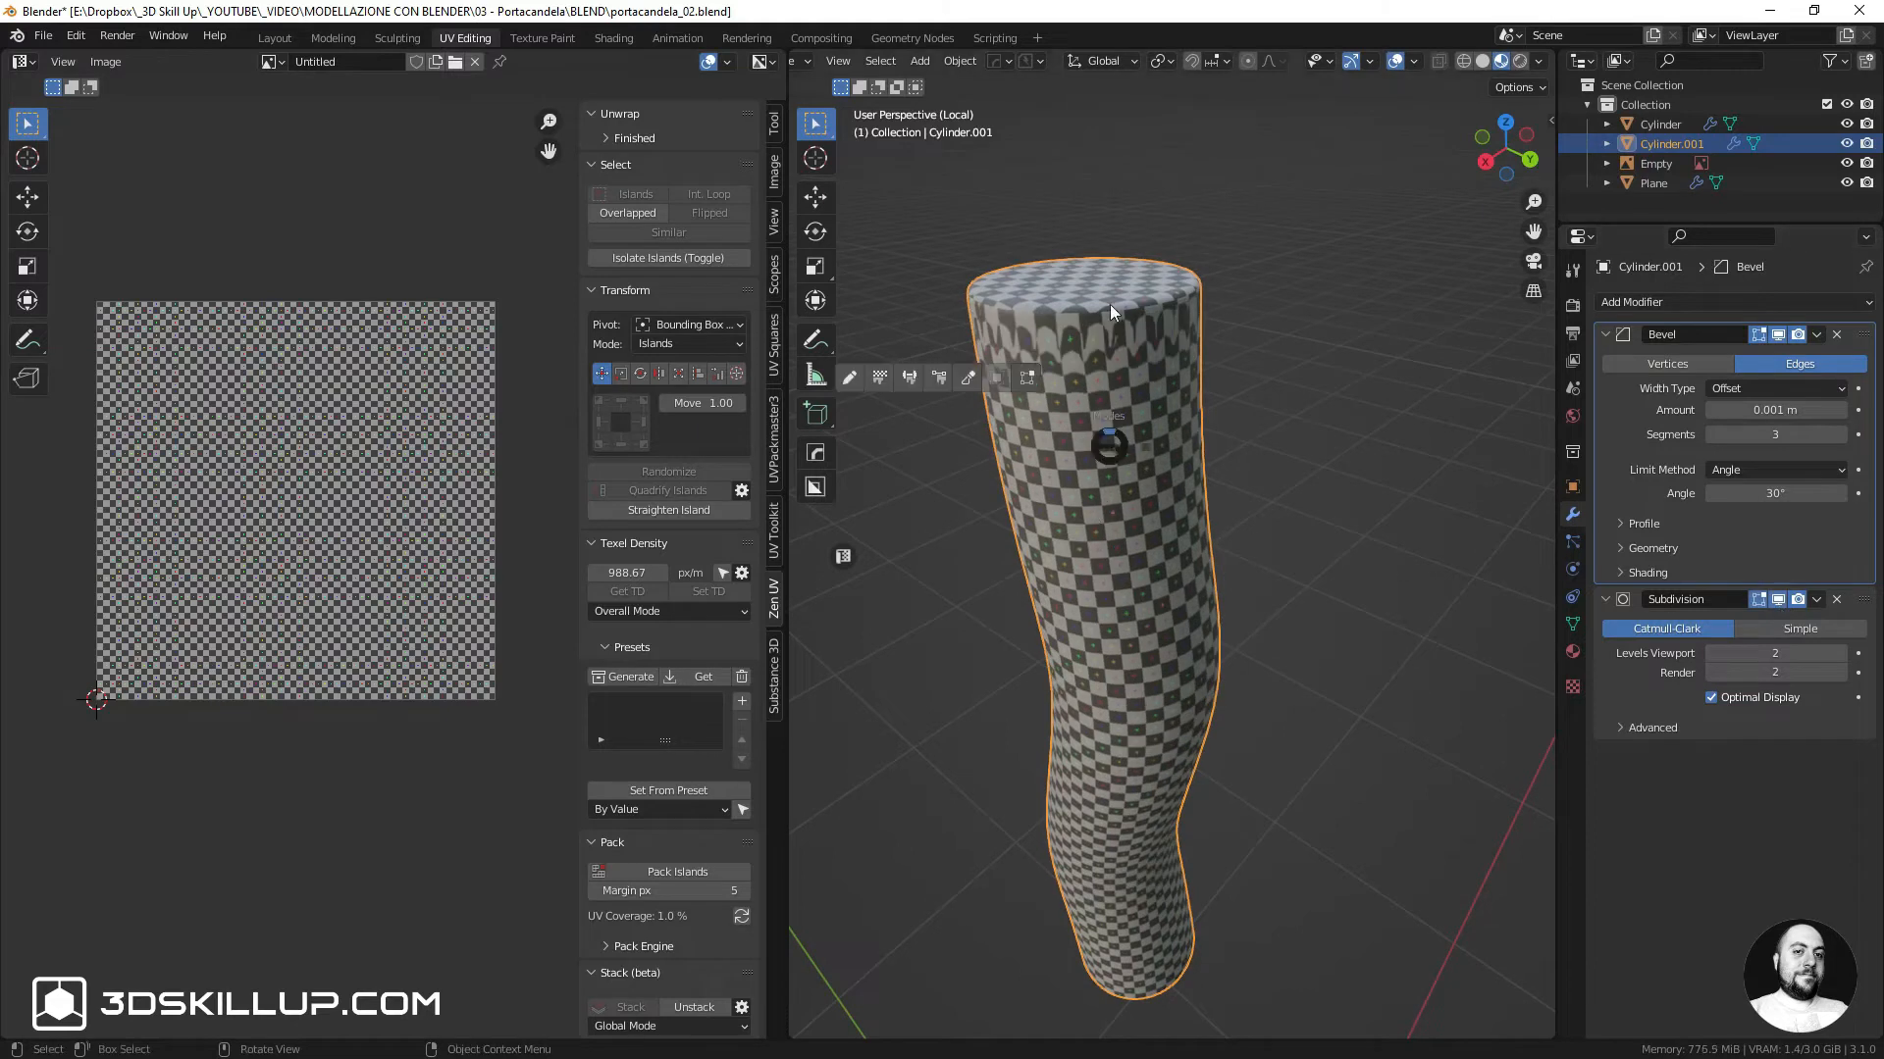
pyautogui.click(1111, 312)
pyautogui.scroll(2, 282, 446)
pyautogui.moveTo(283, 446); pyautogui.dragTo(393, 443, button='middle')
pyautogui.scroll(-1, 377, 436)
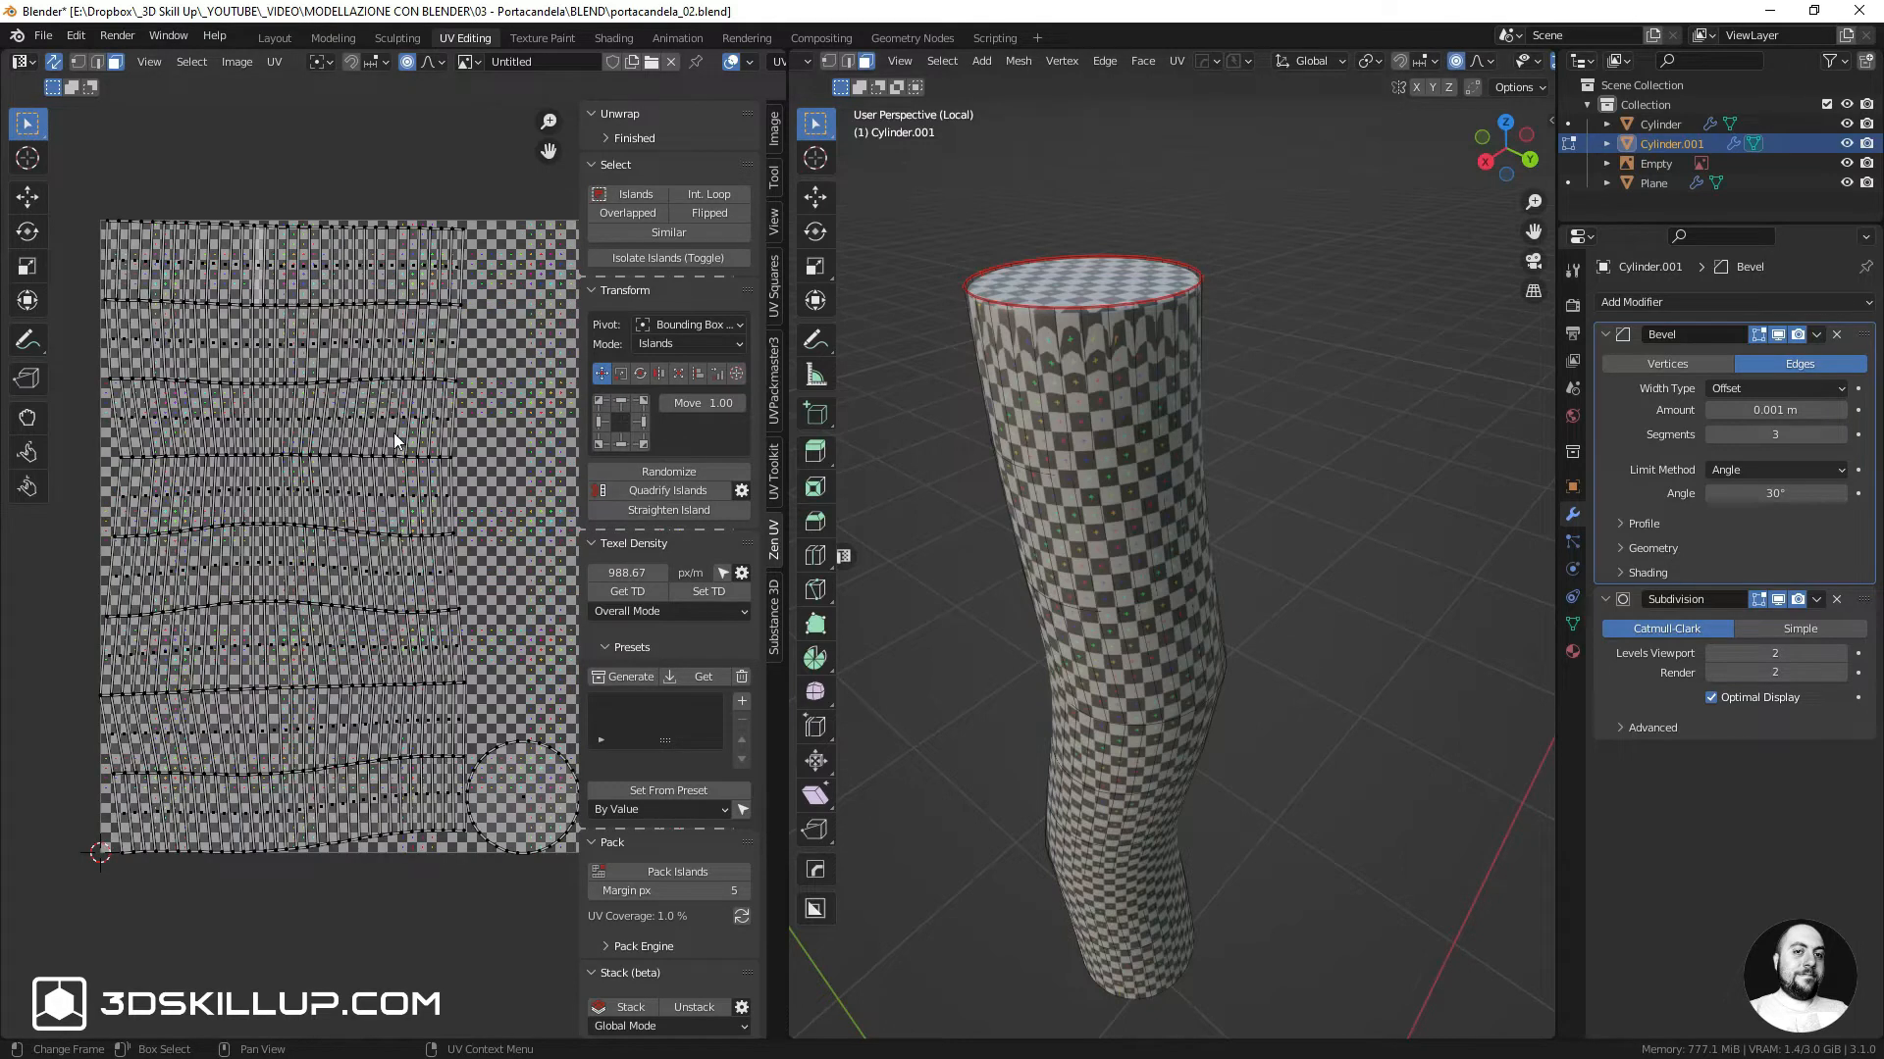
pyautogui.press('a')
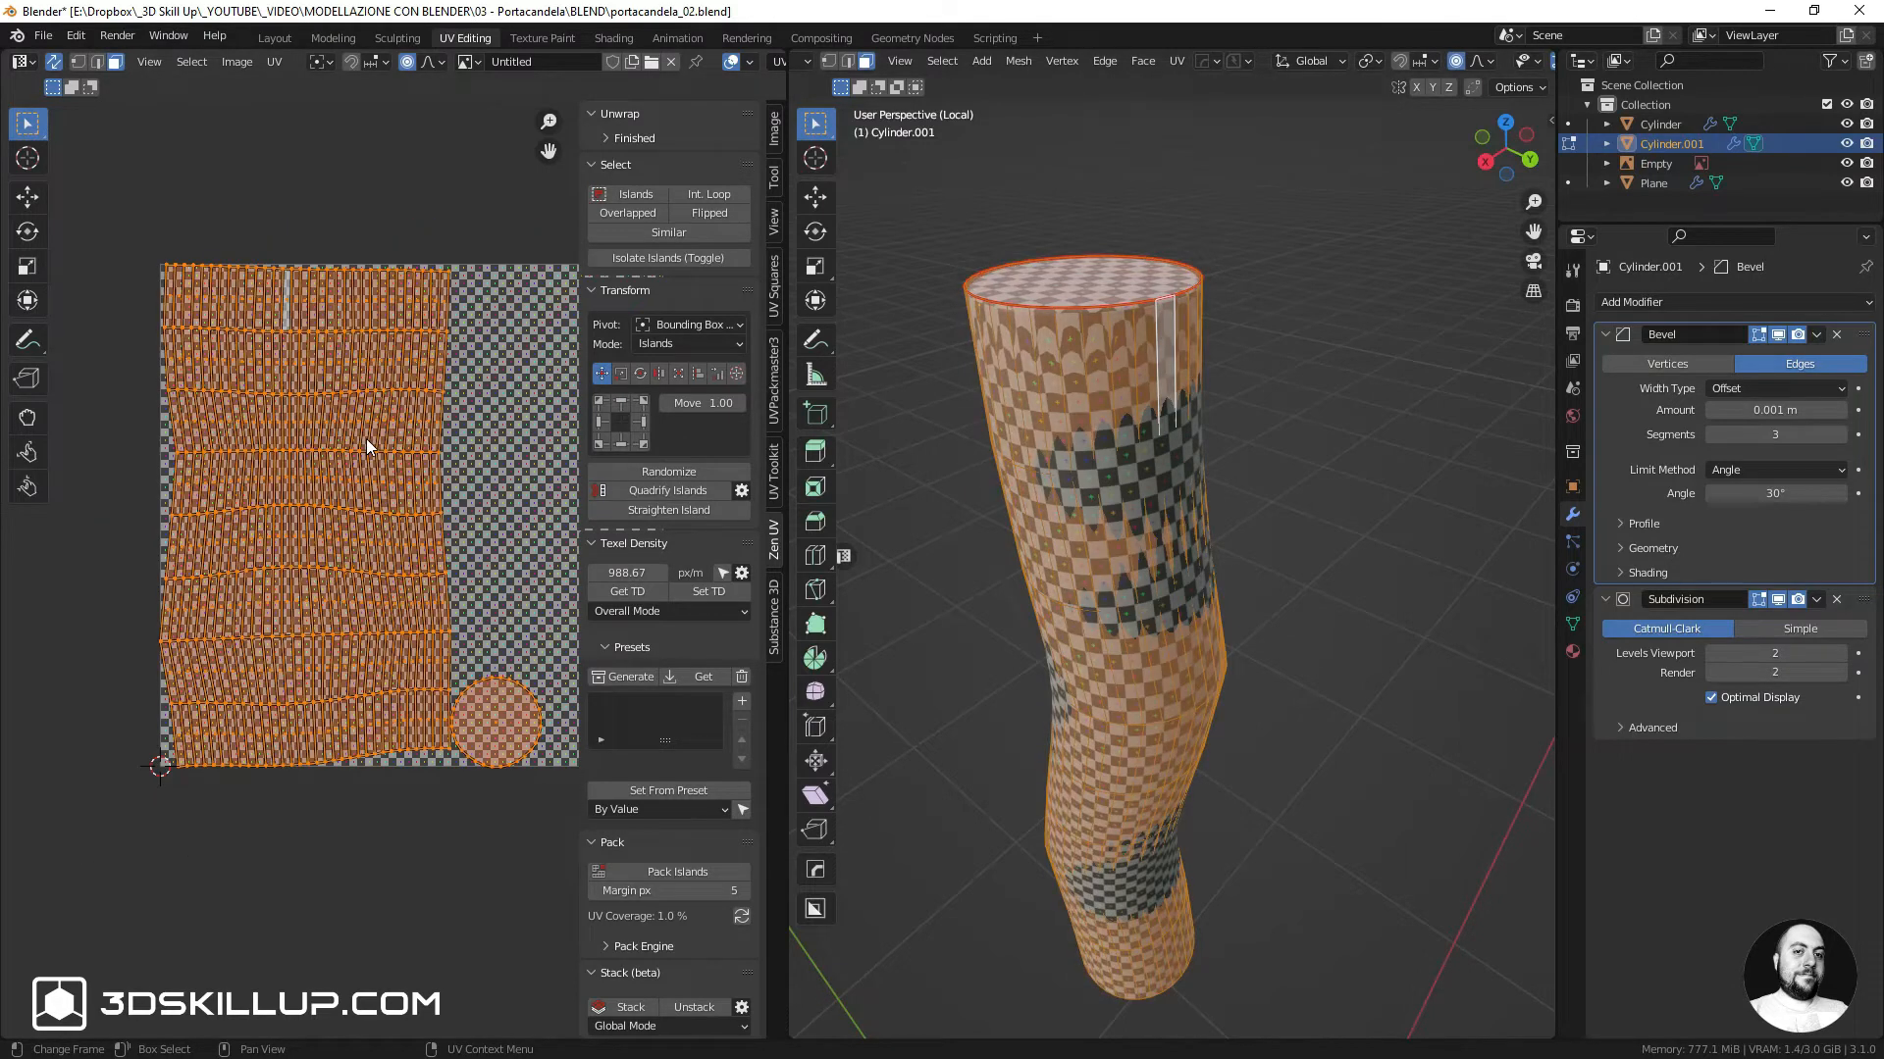
pyautogui.hotkey('alt', 'a')
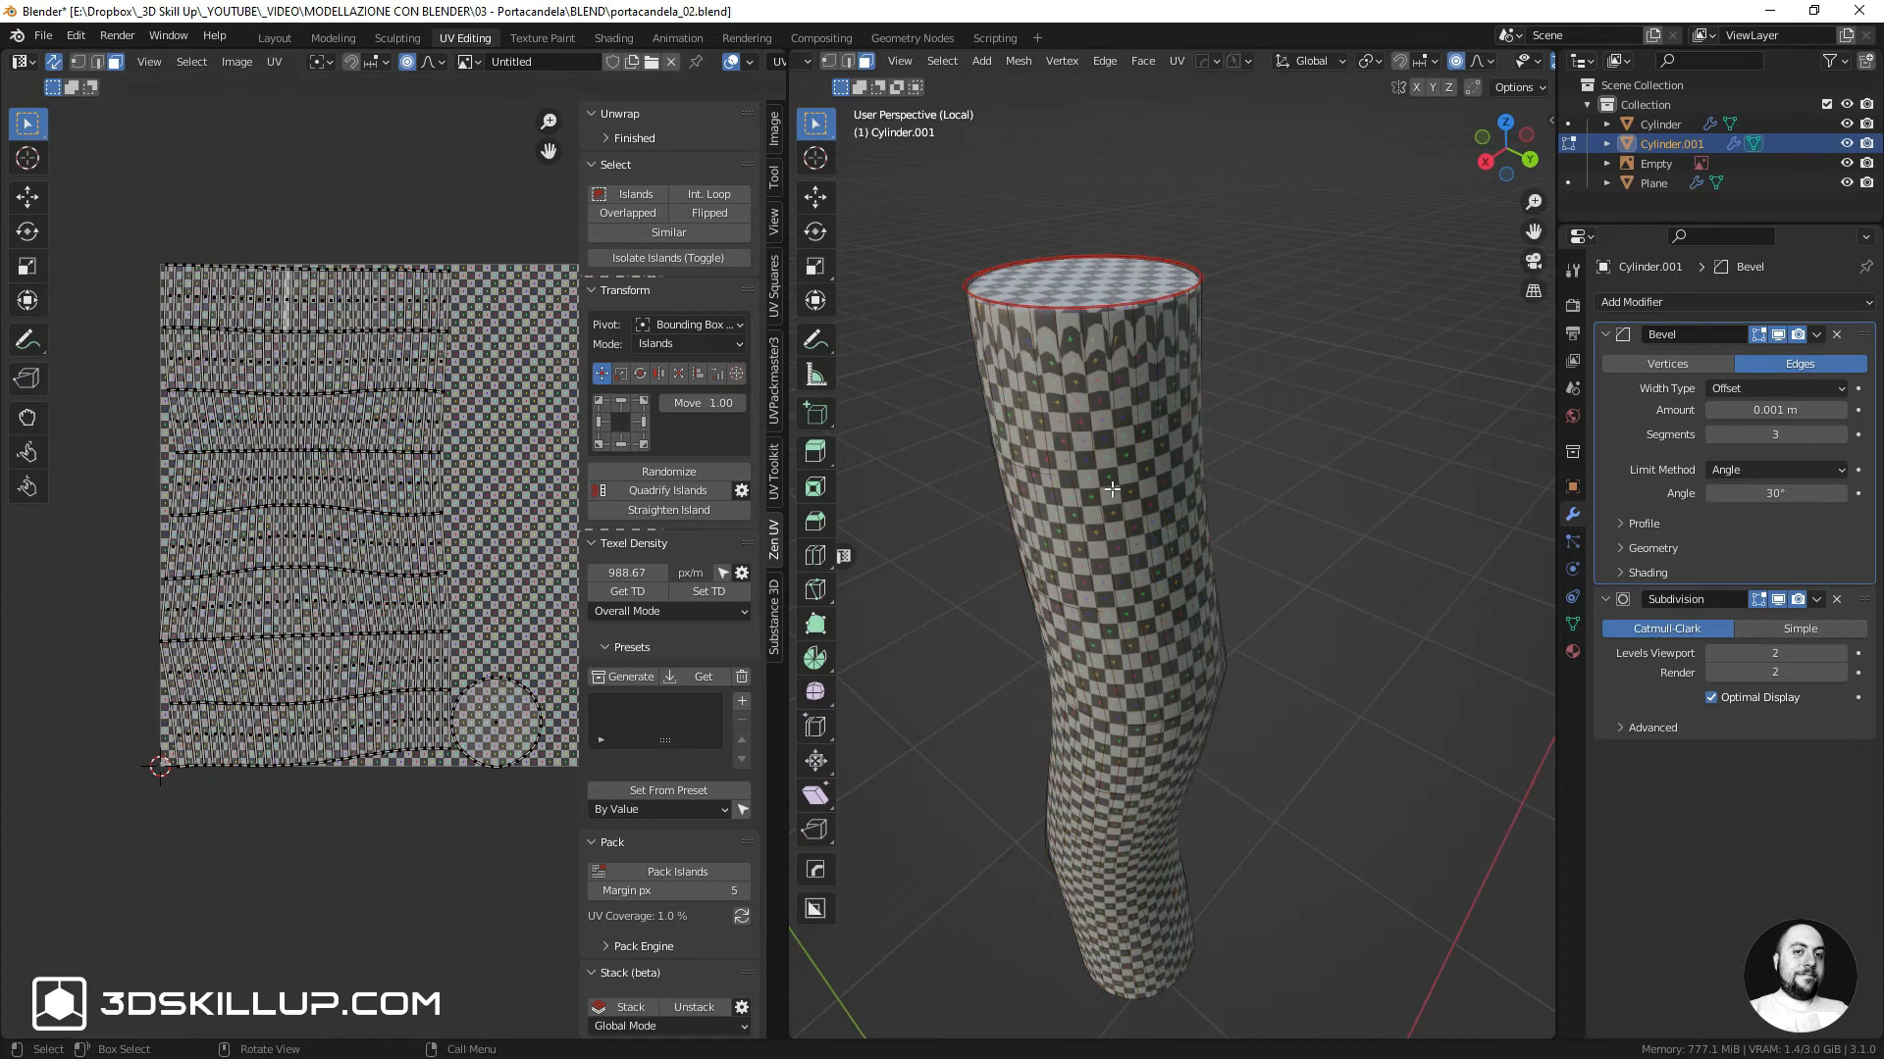
# Select two vertically adjacent side faces just below the wick's top cap and unwrap them
pyautogui.moveTo(1098, 376); pyautogui.dragTo(1148, 394, button='middle')
pyautogui.scroll(4, 1146, 396)
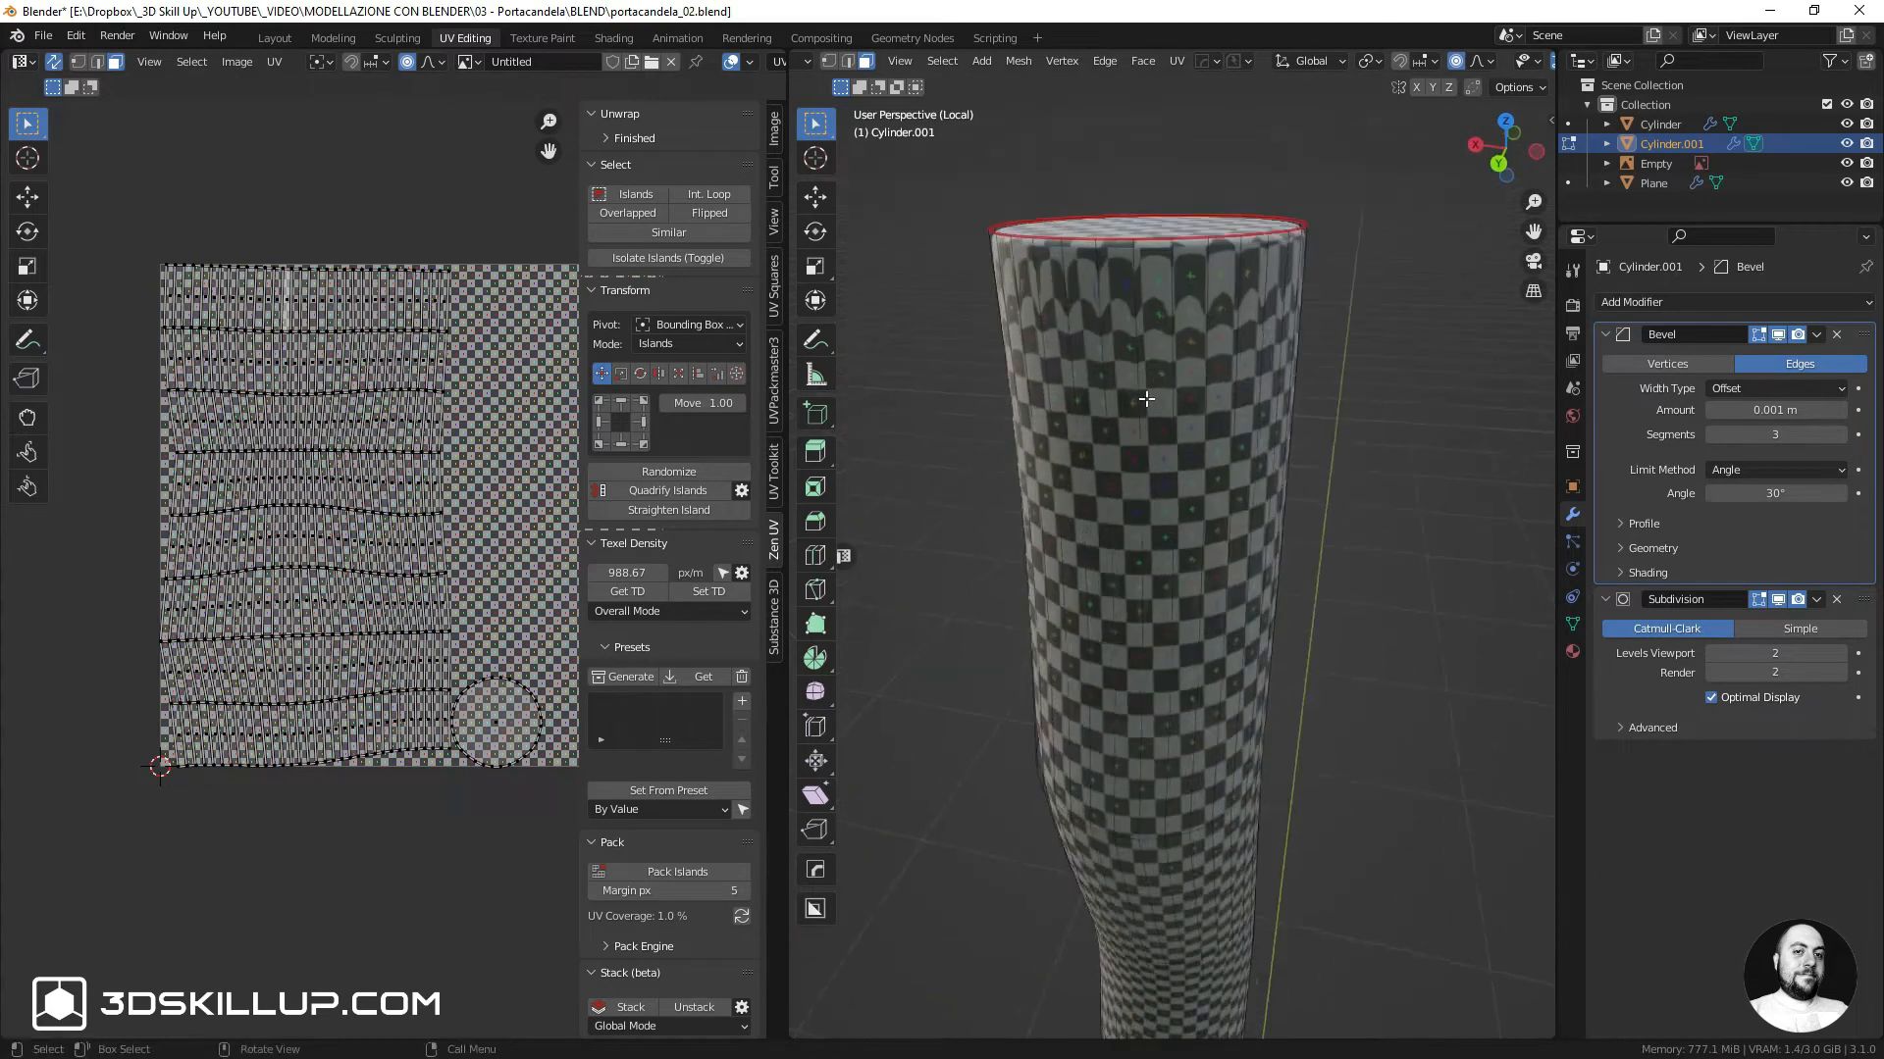
pyautogui.click(1124, 377)
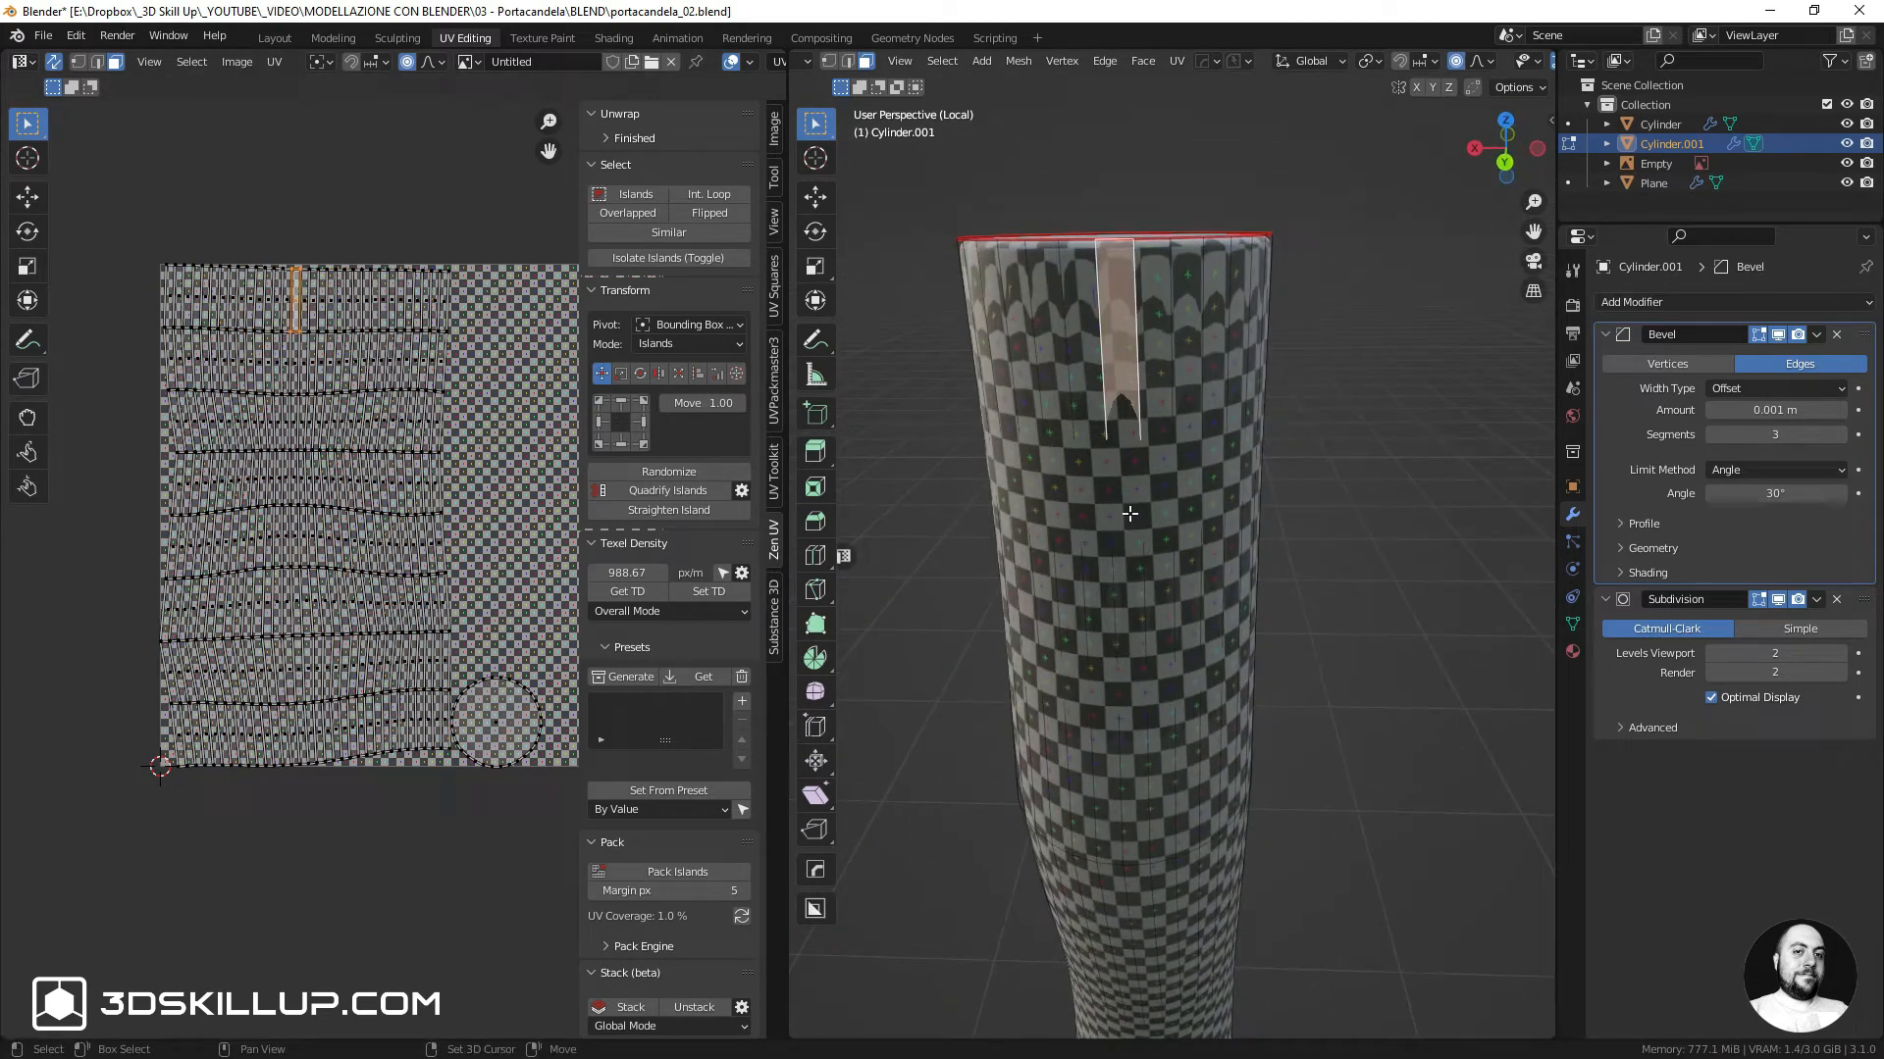
pyautogui.keyDown('shift'); pyautogui.click(1131, 514); pyautogui.keyUp('shift')
pyautogui.moveTo(1130, 514)
pyautogui.mouseDown(button='middle')
pyautogui.moveTo(1153, 475)
pyautogui.moveTo(1139, 409)
pyautogui.moveTo(1139, 480)
pyautogui.mouseUp(button='middle')
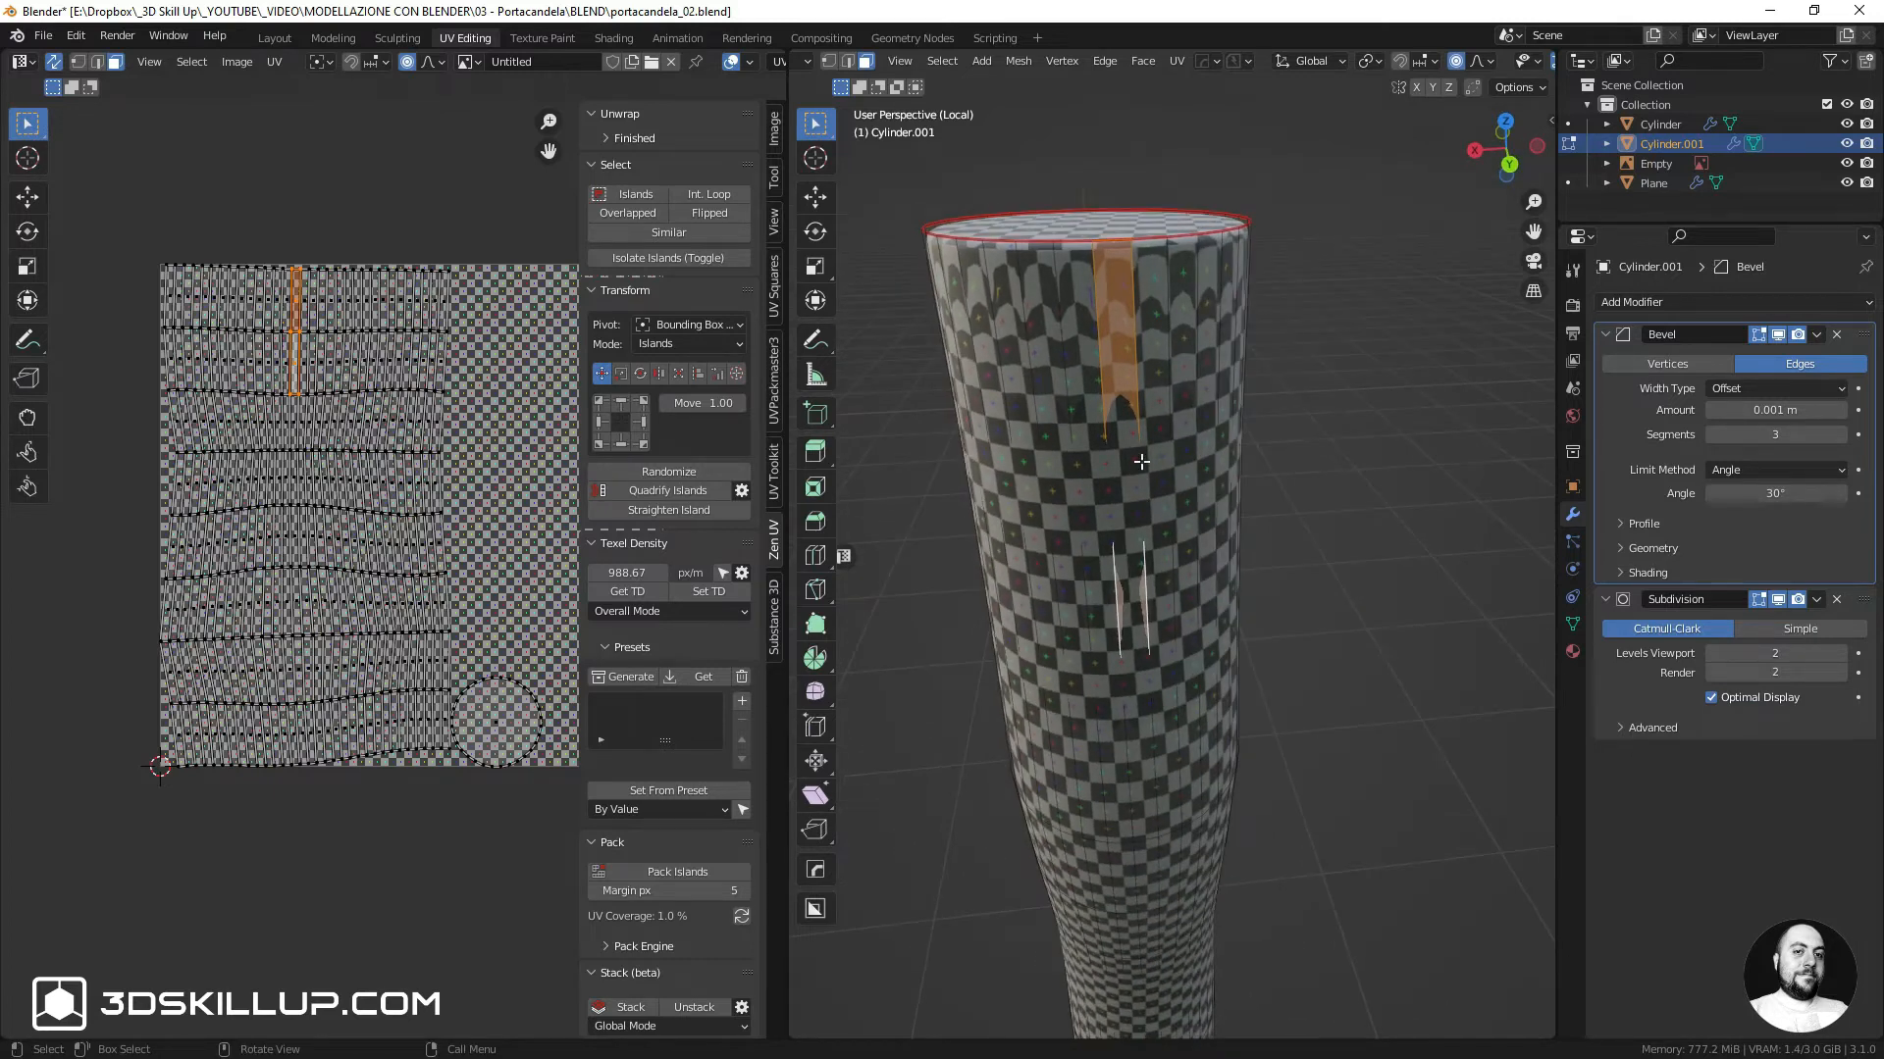
pyautogui.press('u')
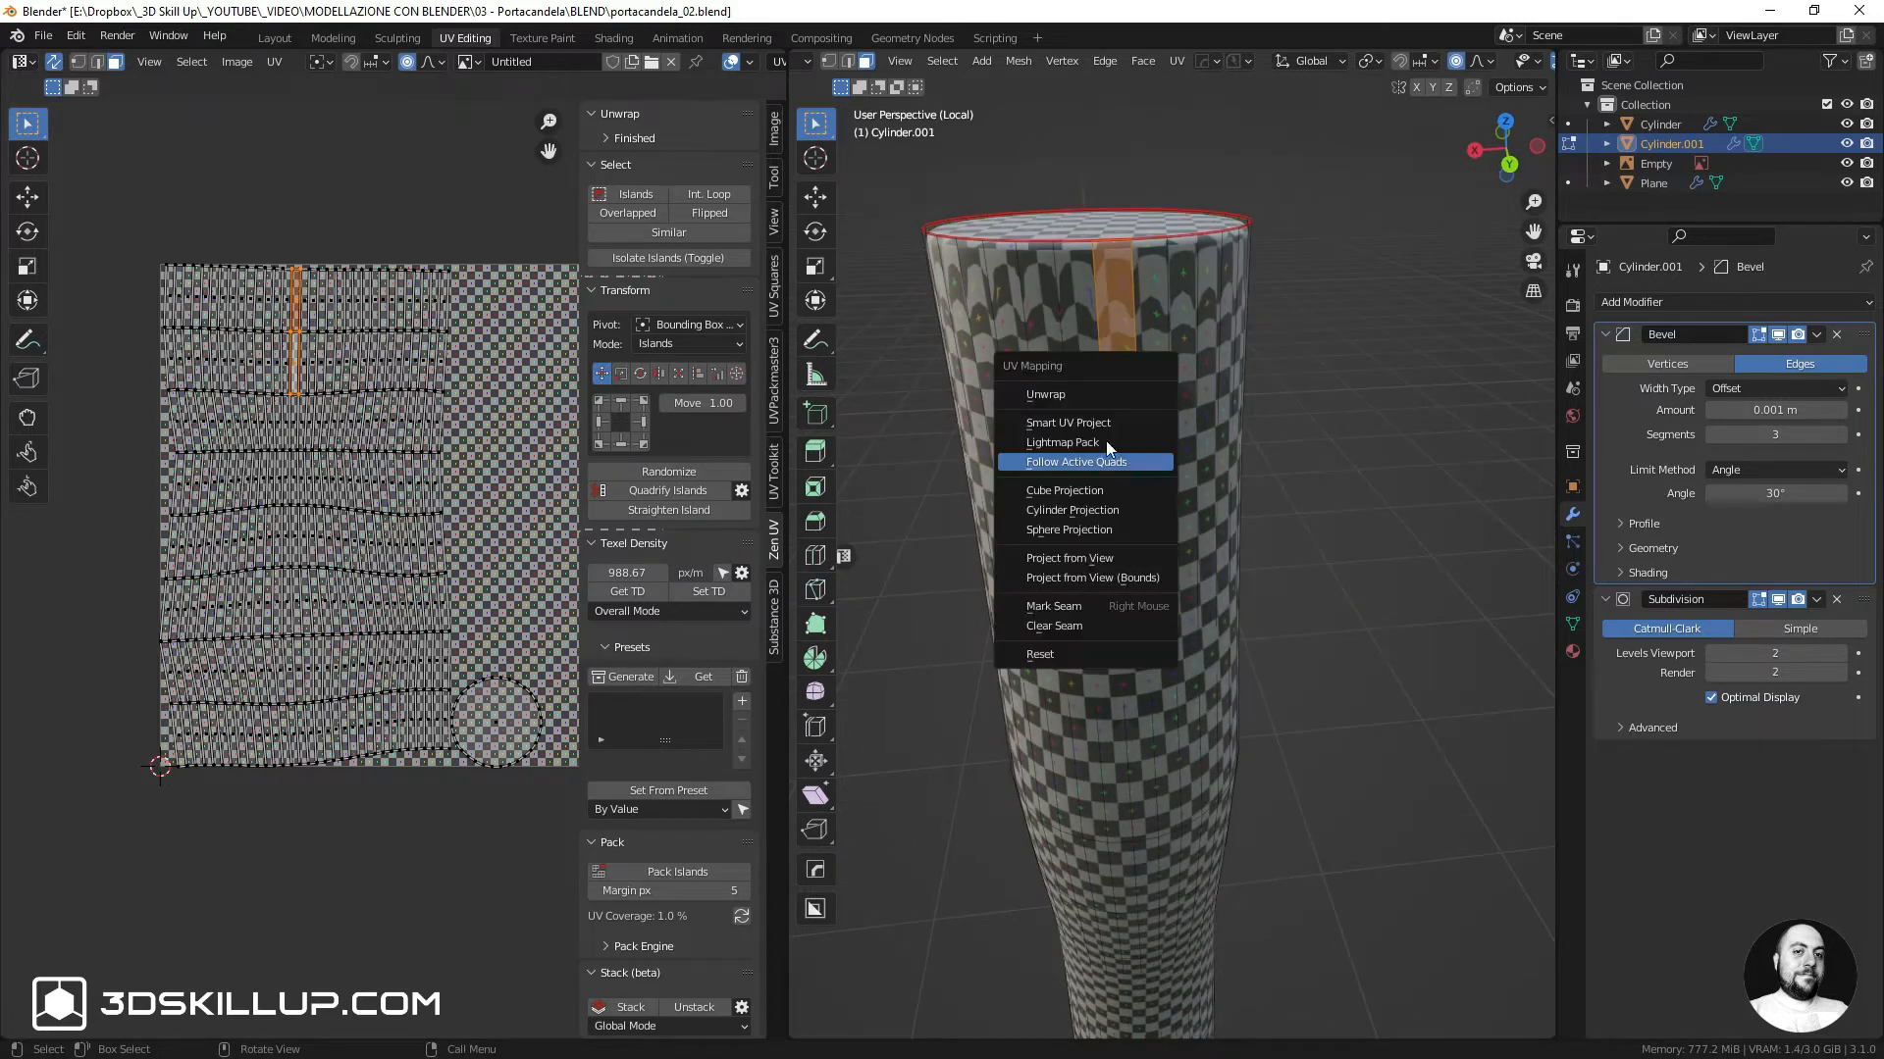
pyautogui.click(1079, 390)
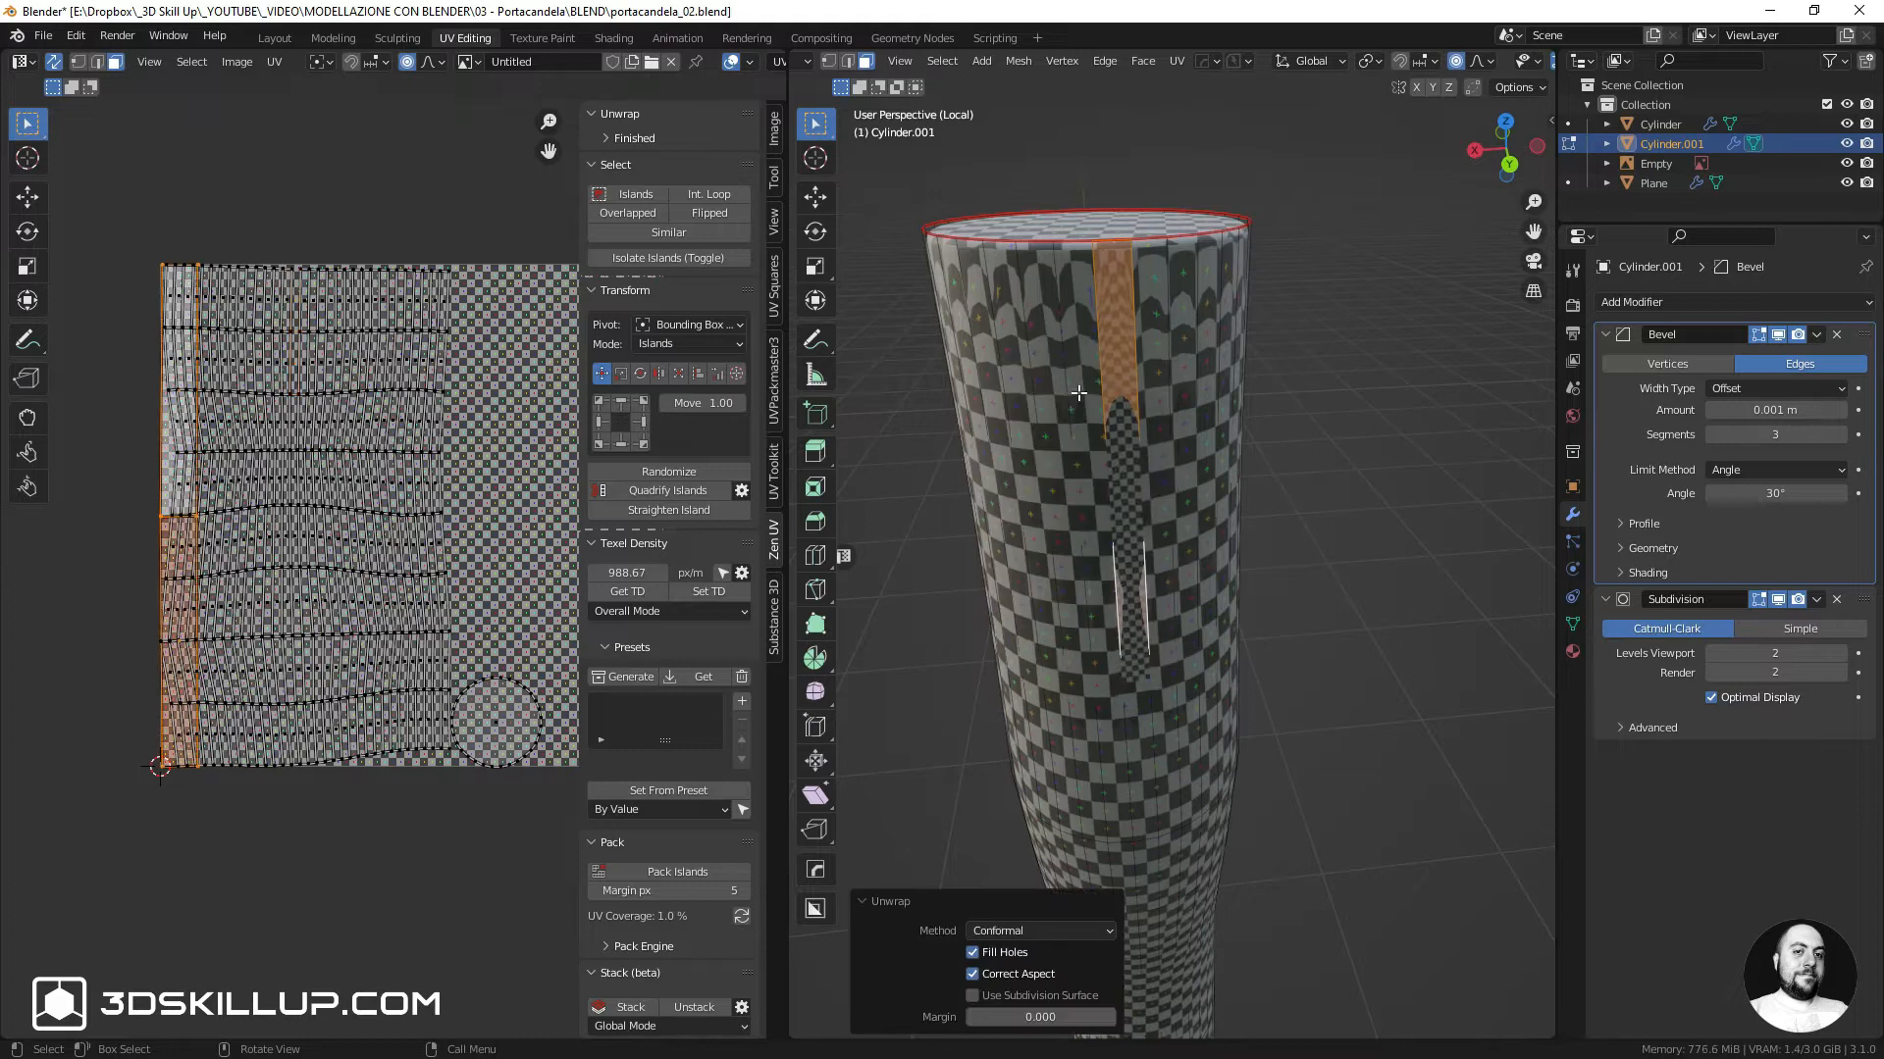
# Select all the linked side faces up to the seams and unwrap them with Follow Active Quads using Length Average
pyautogui.click(54, 63)
pyautogui.press('l')
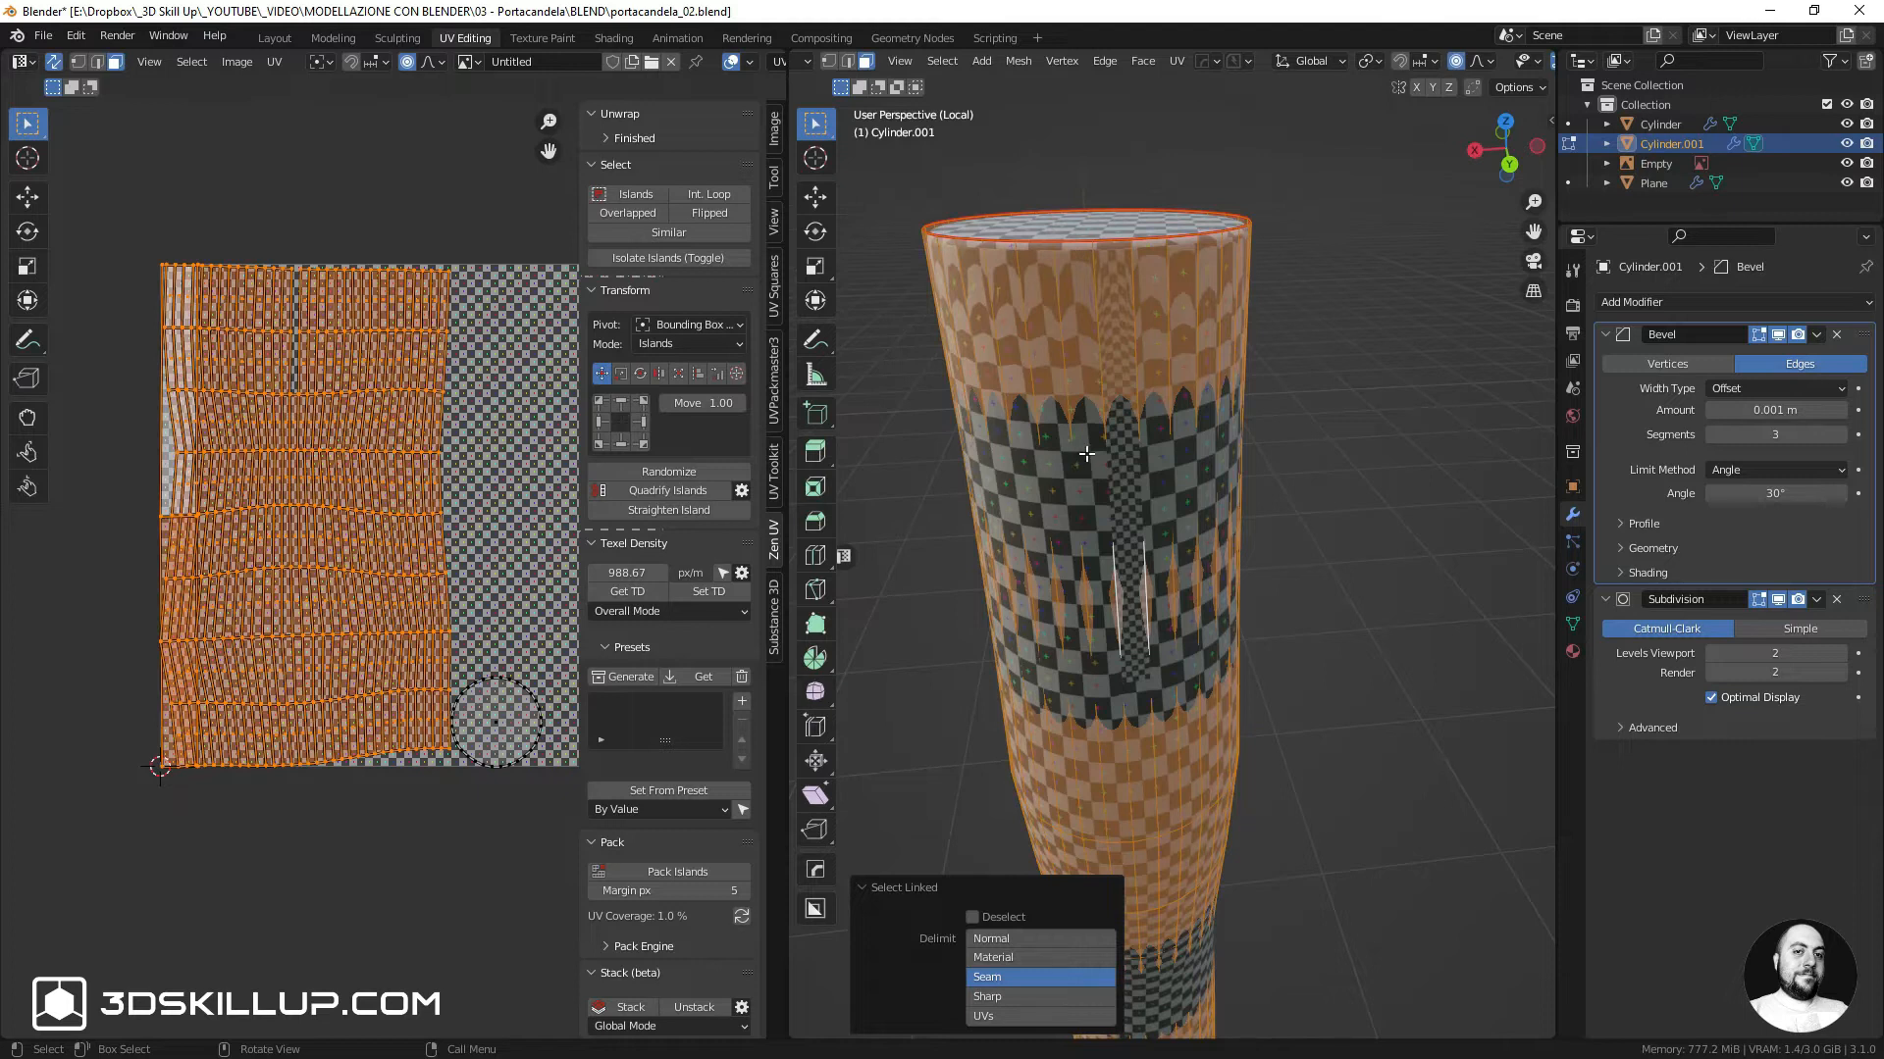
pyautogui.press('u')
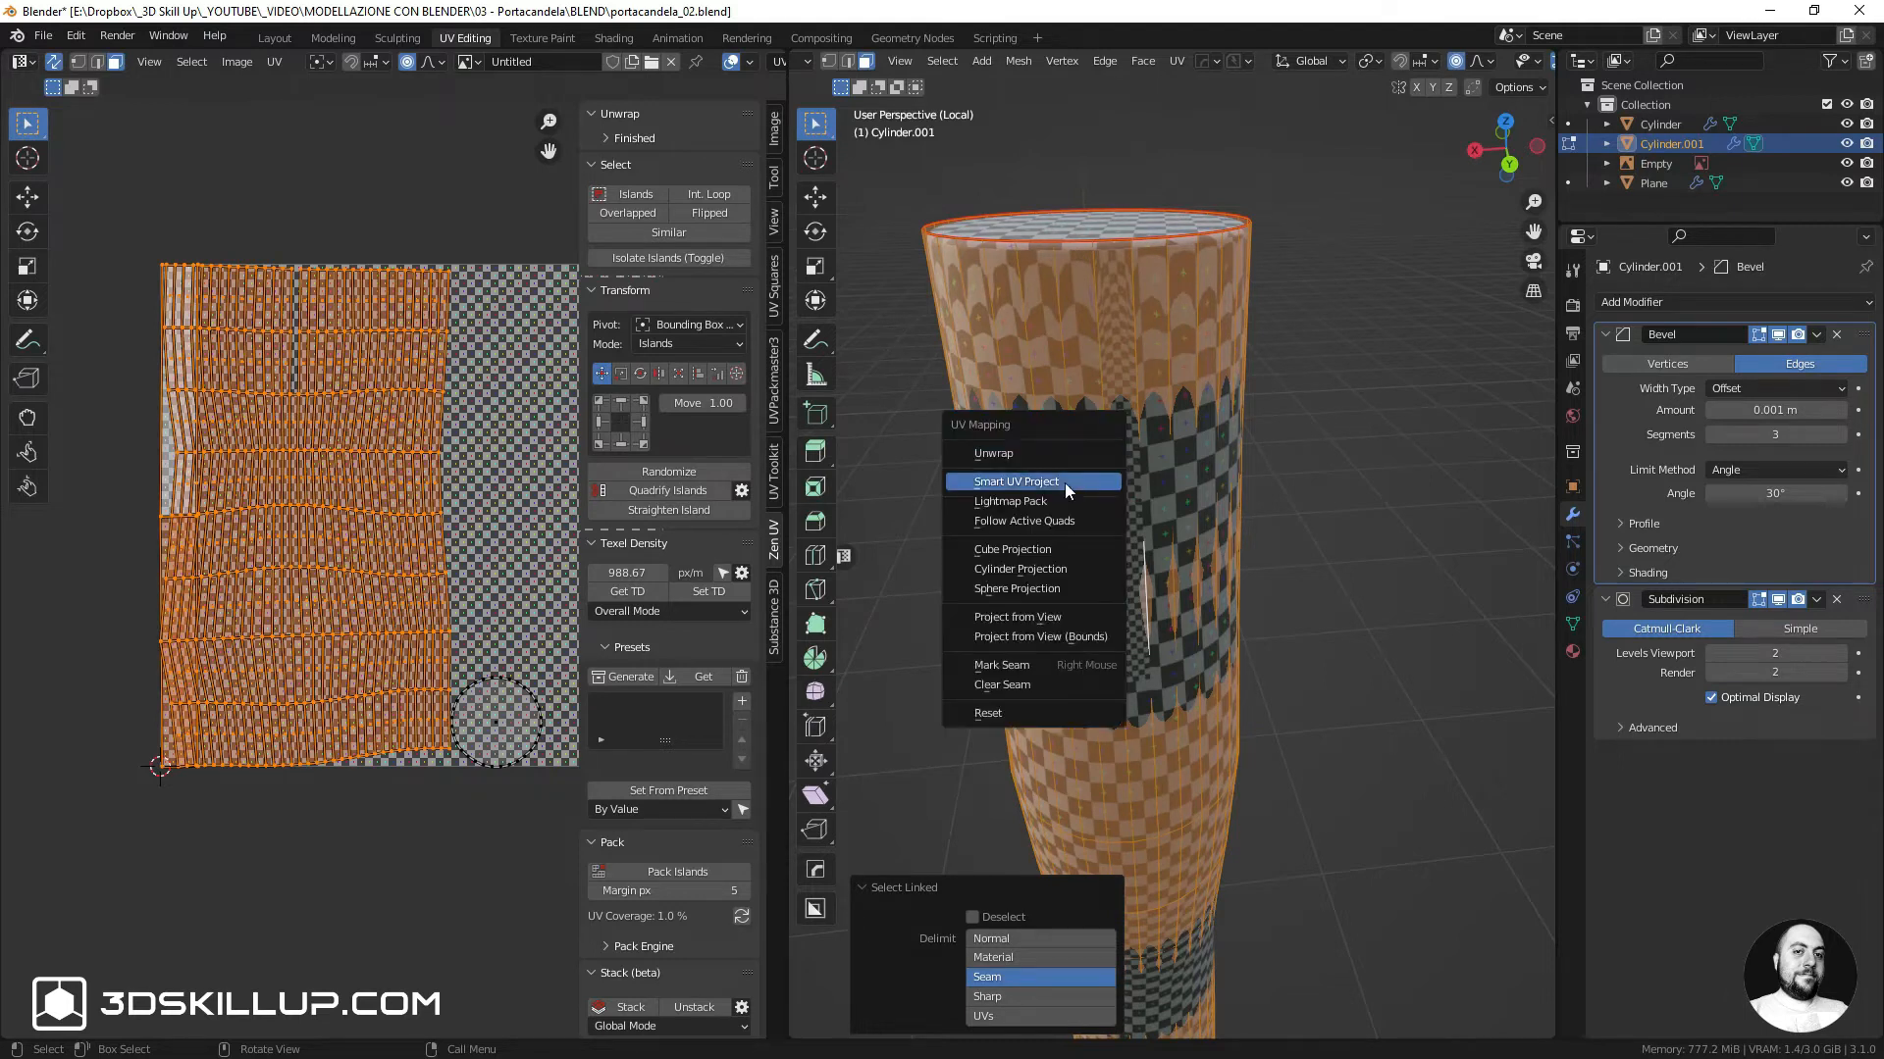
pyautogui.click(1021, 520)
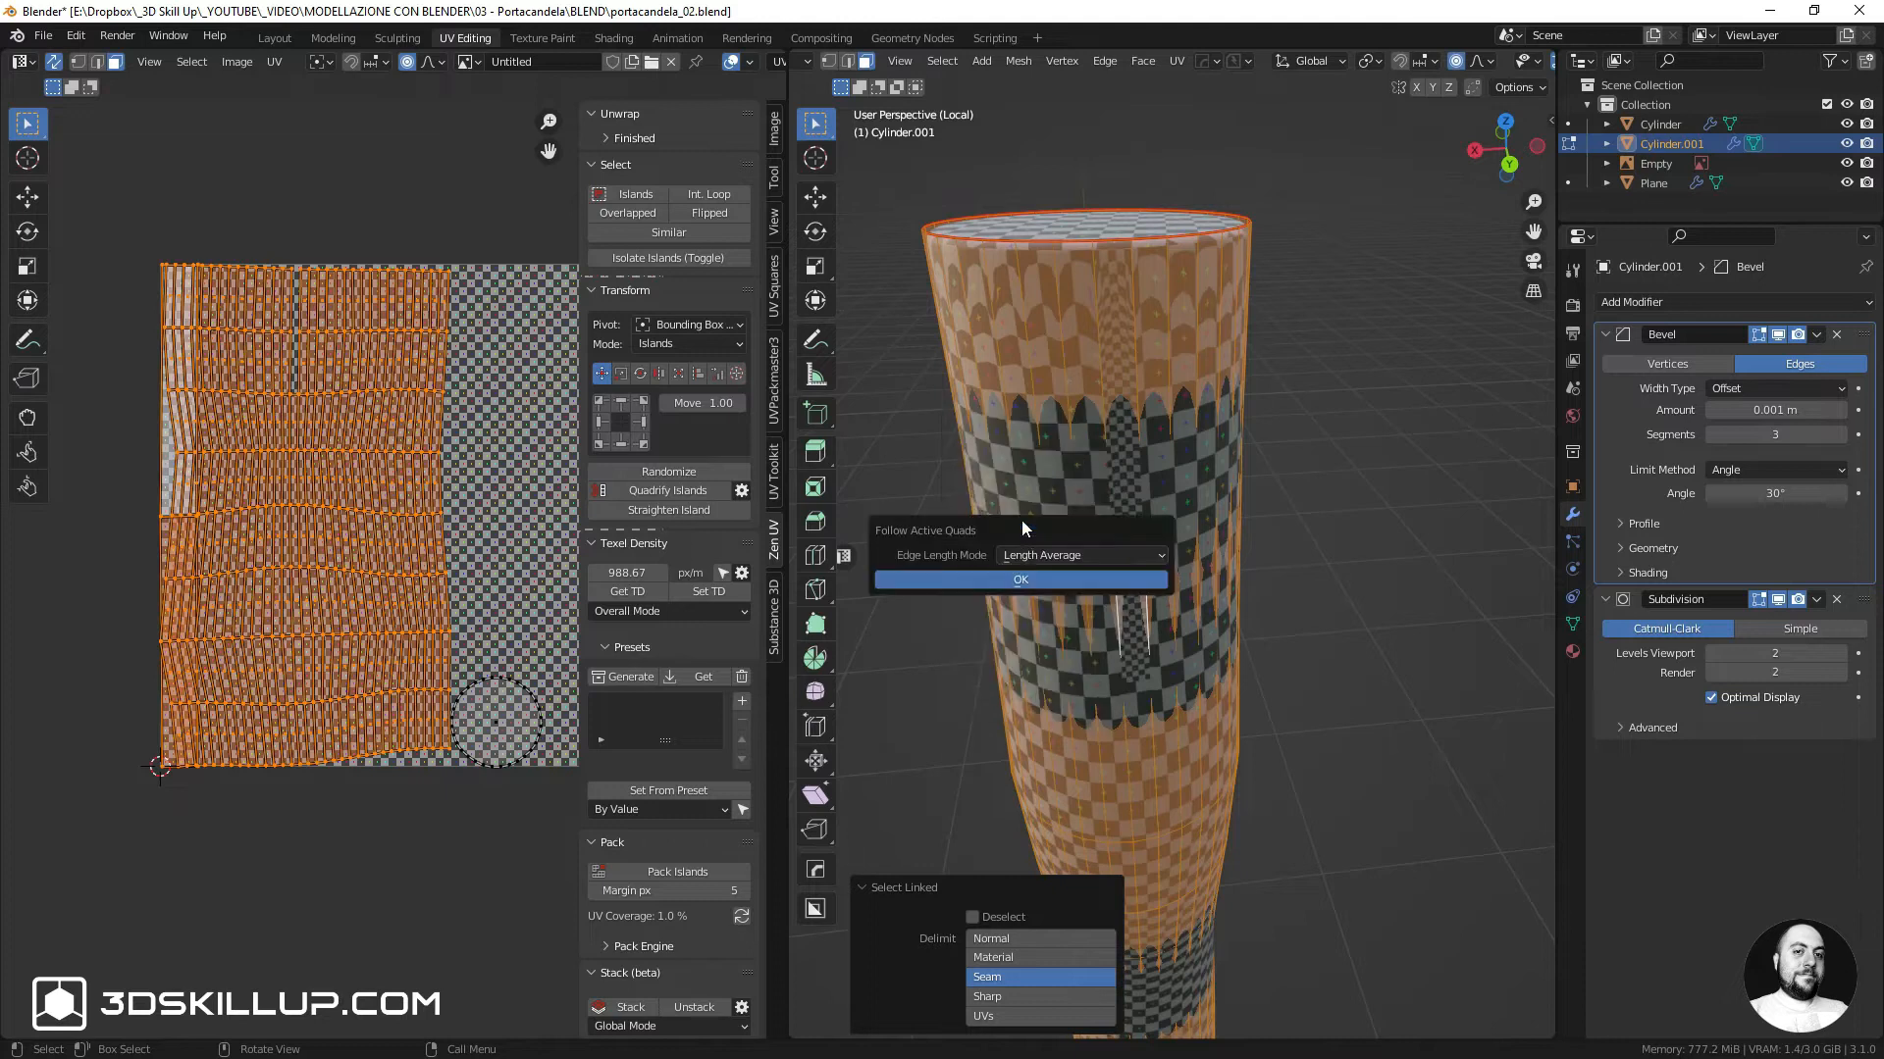
pyautogui.click(1022, 576)
pyautogui.scroll(-7, 371, 485)
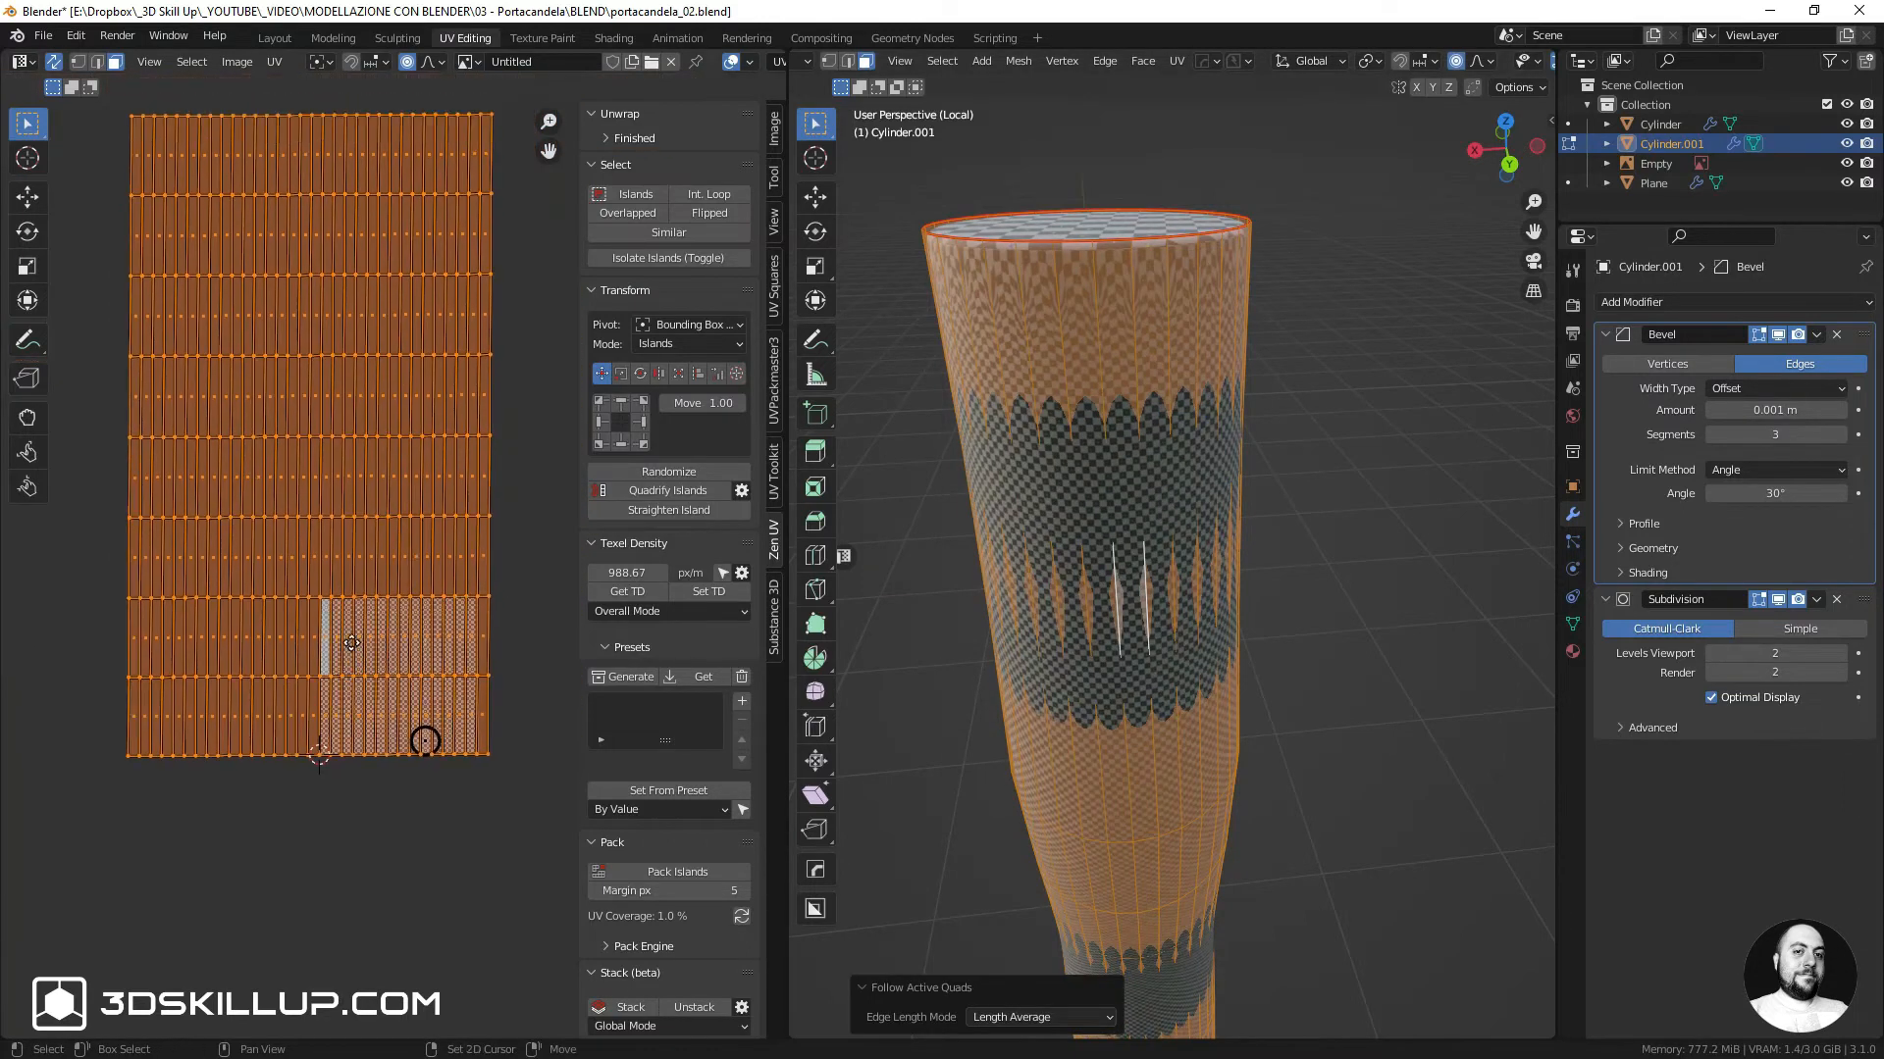
pyautogui.moveTo(361, 509); pyautogui.dragTo(356, 550, button='middle')
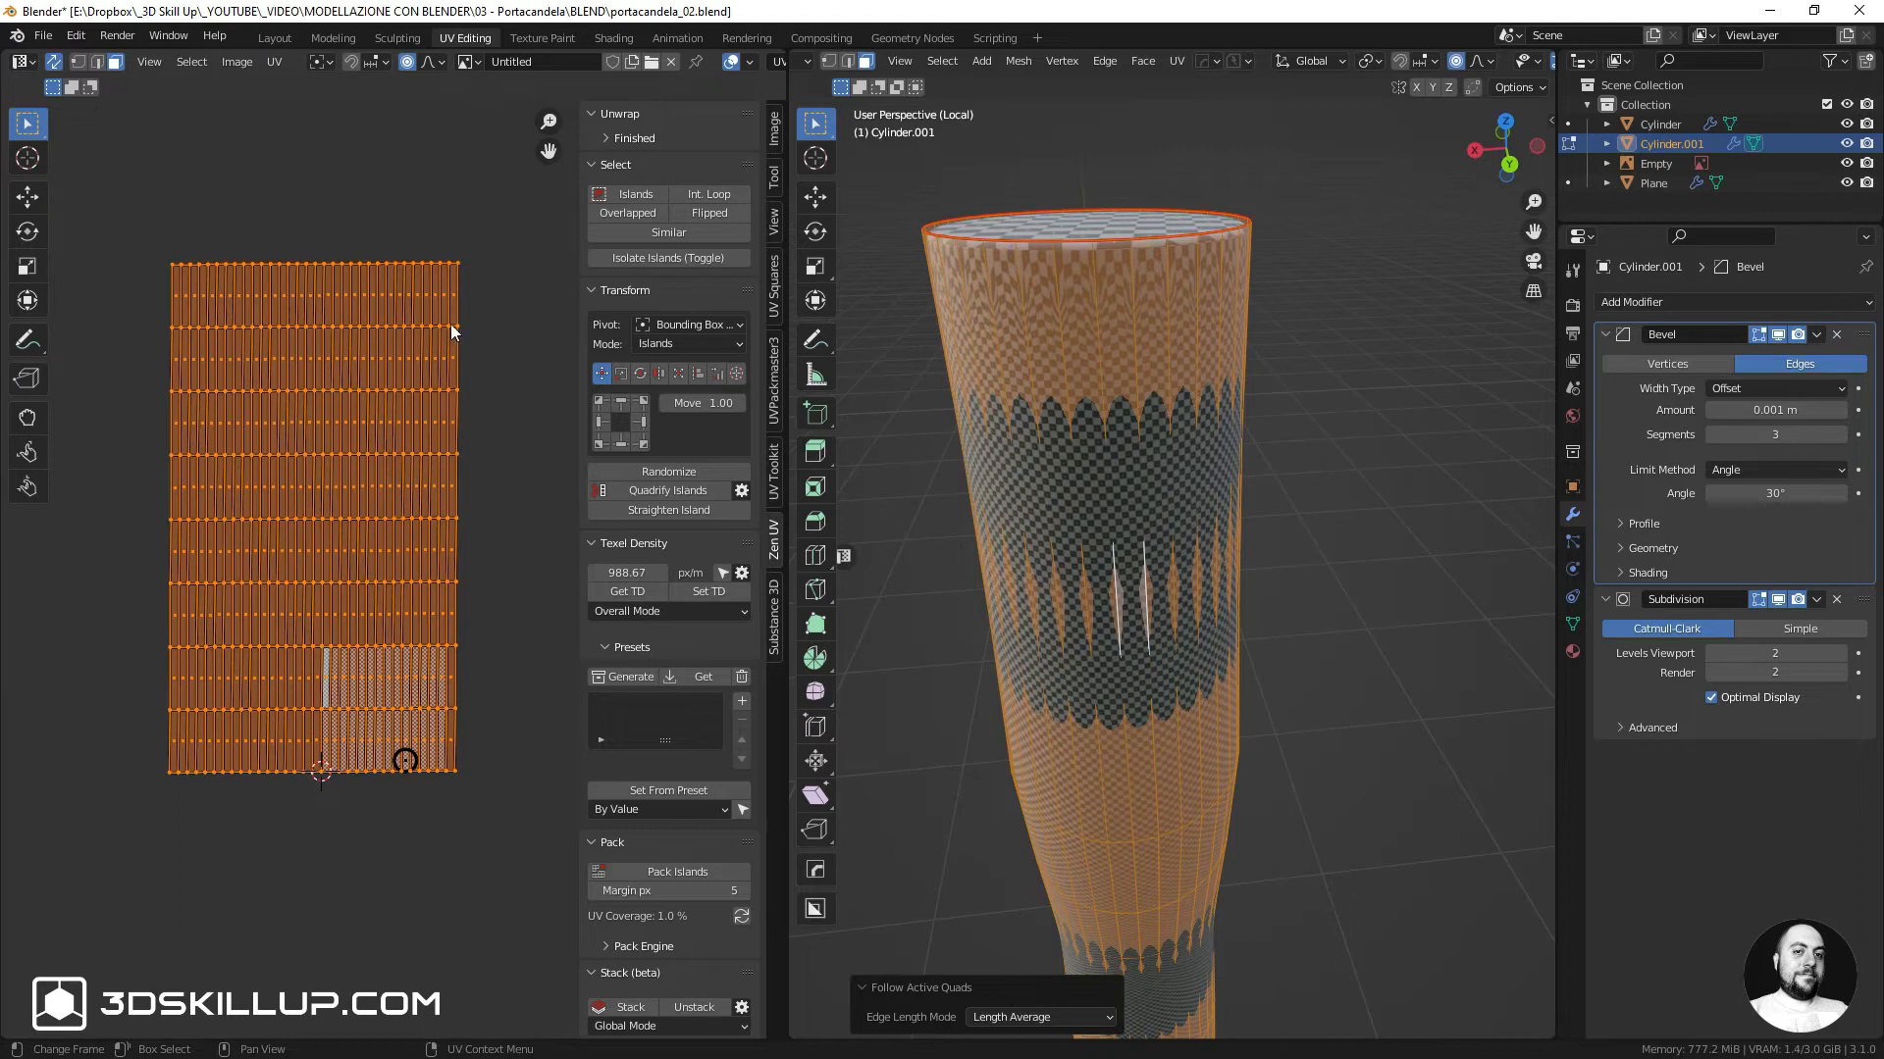
pyautogui.scroll(2, 450, 323)
pyautogui.press('s')
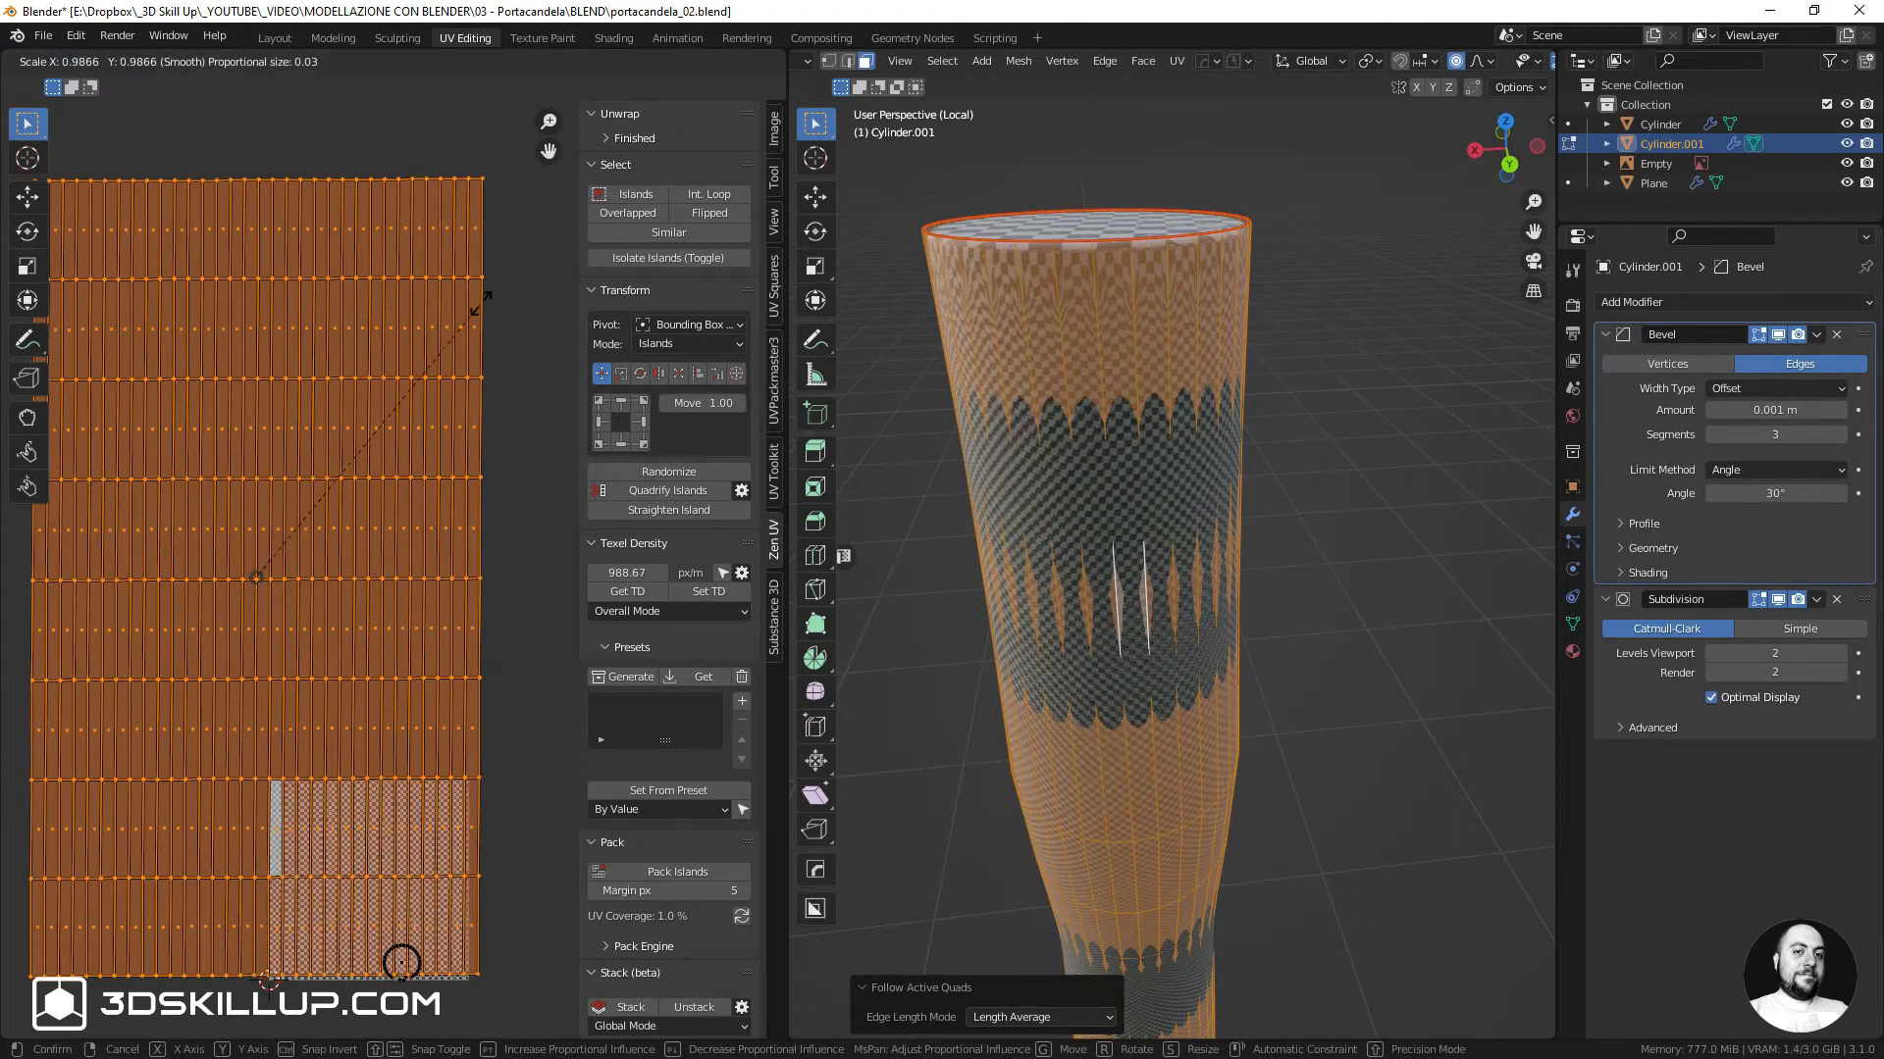
pyautogui.click(335, 494)
pyautogui.hotkey('ctrl', 'z')
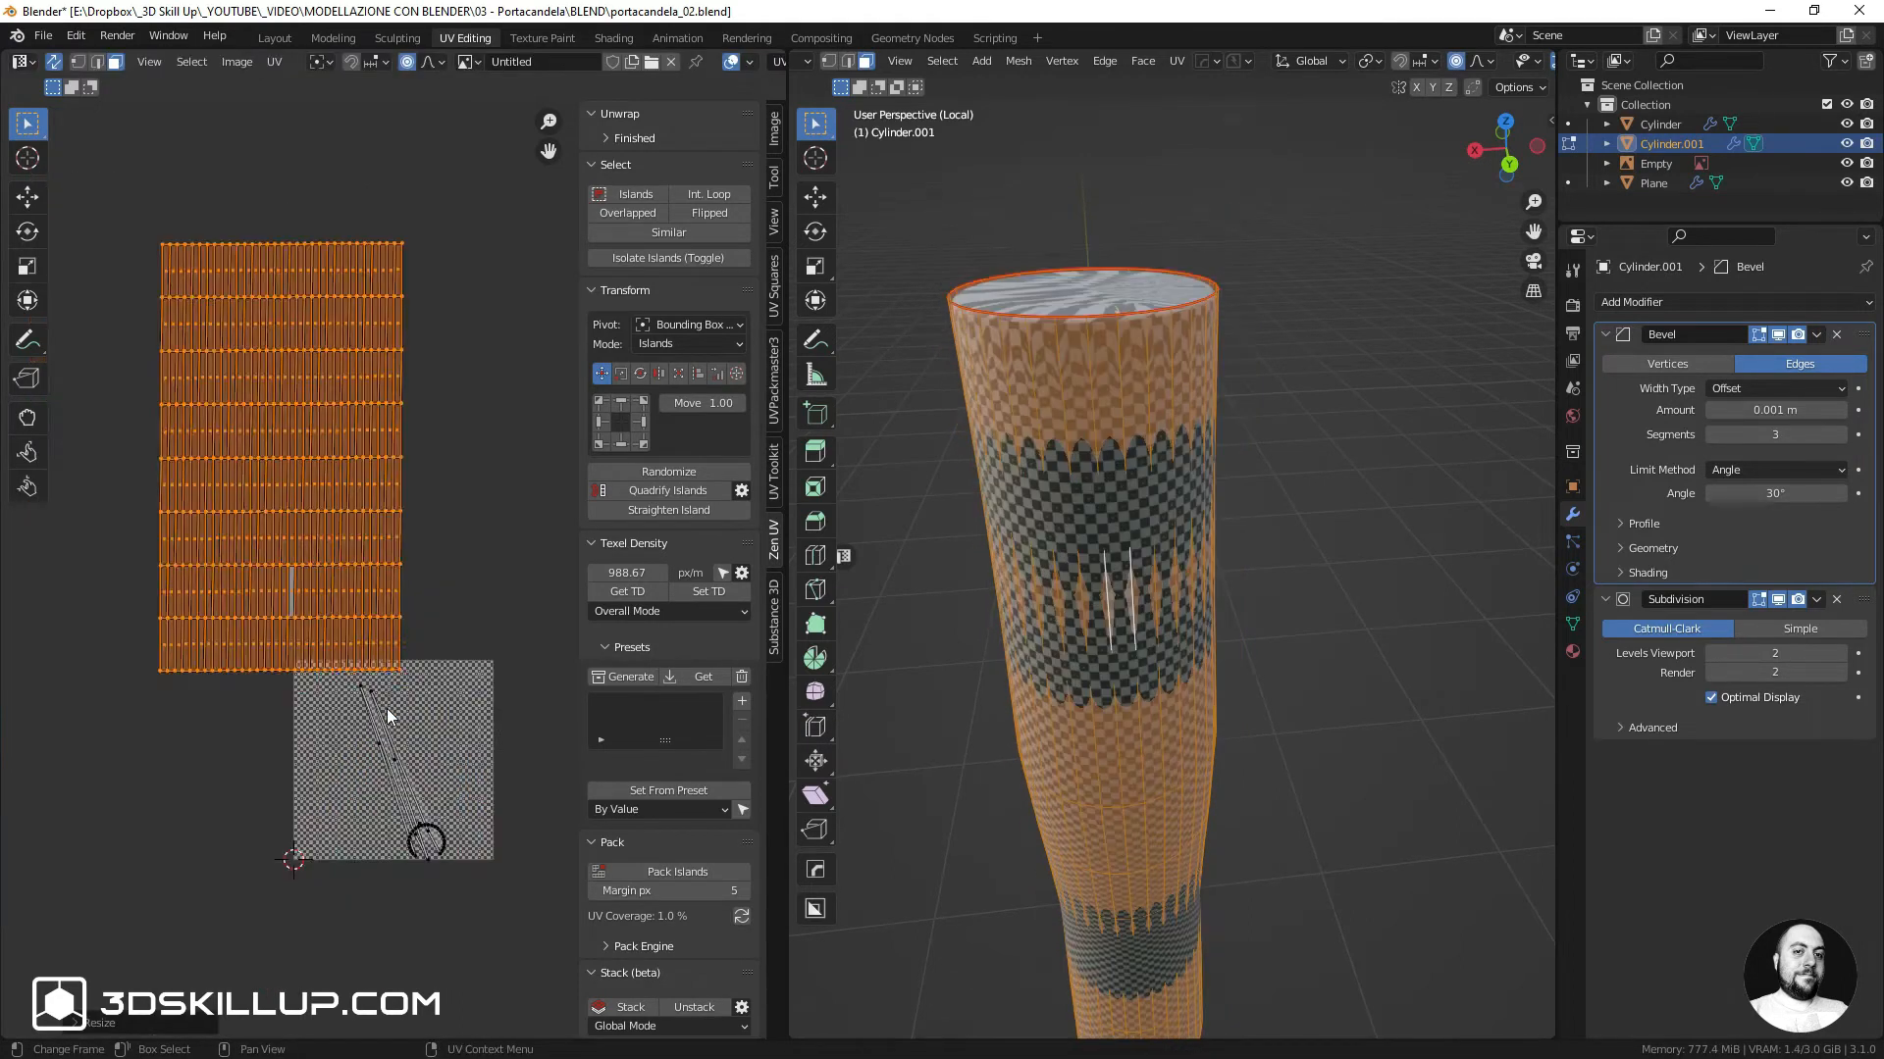
pyautogui.scroll(5, 384, 721)
pyautogui.scroll(-3, 381, 719)
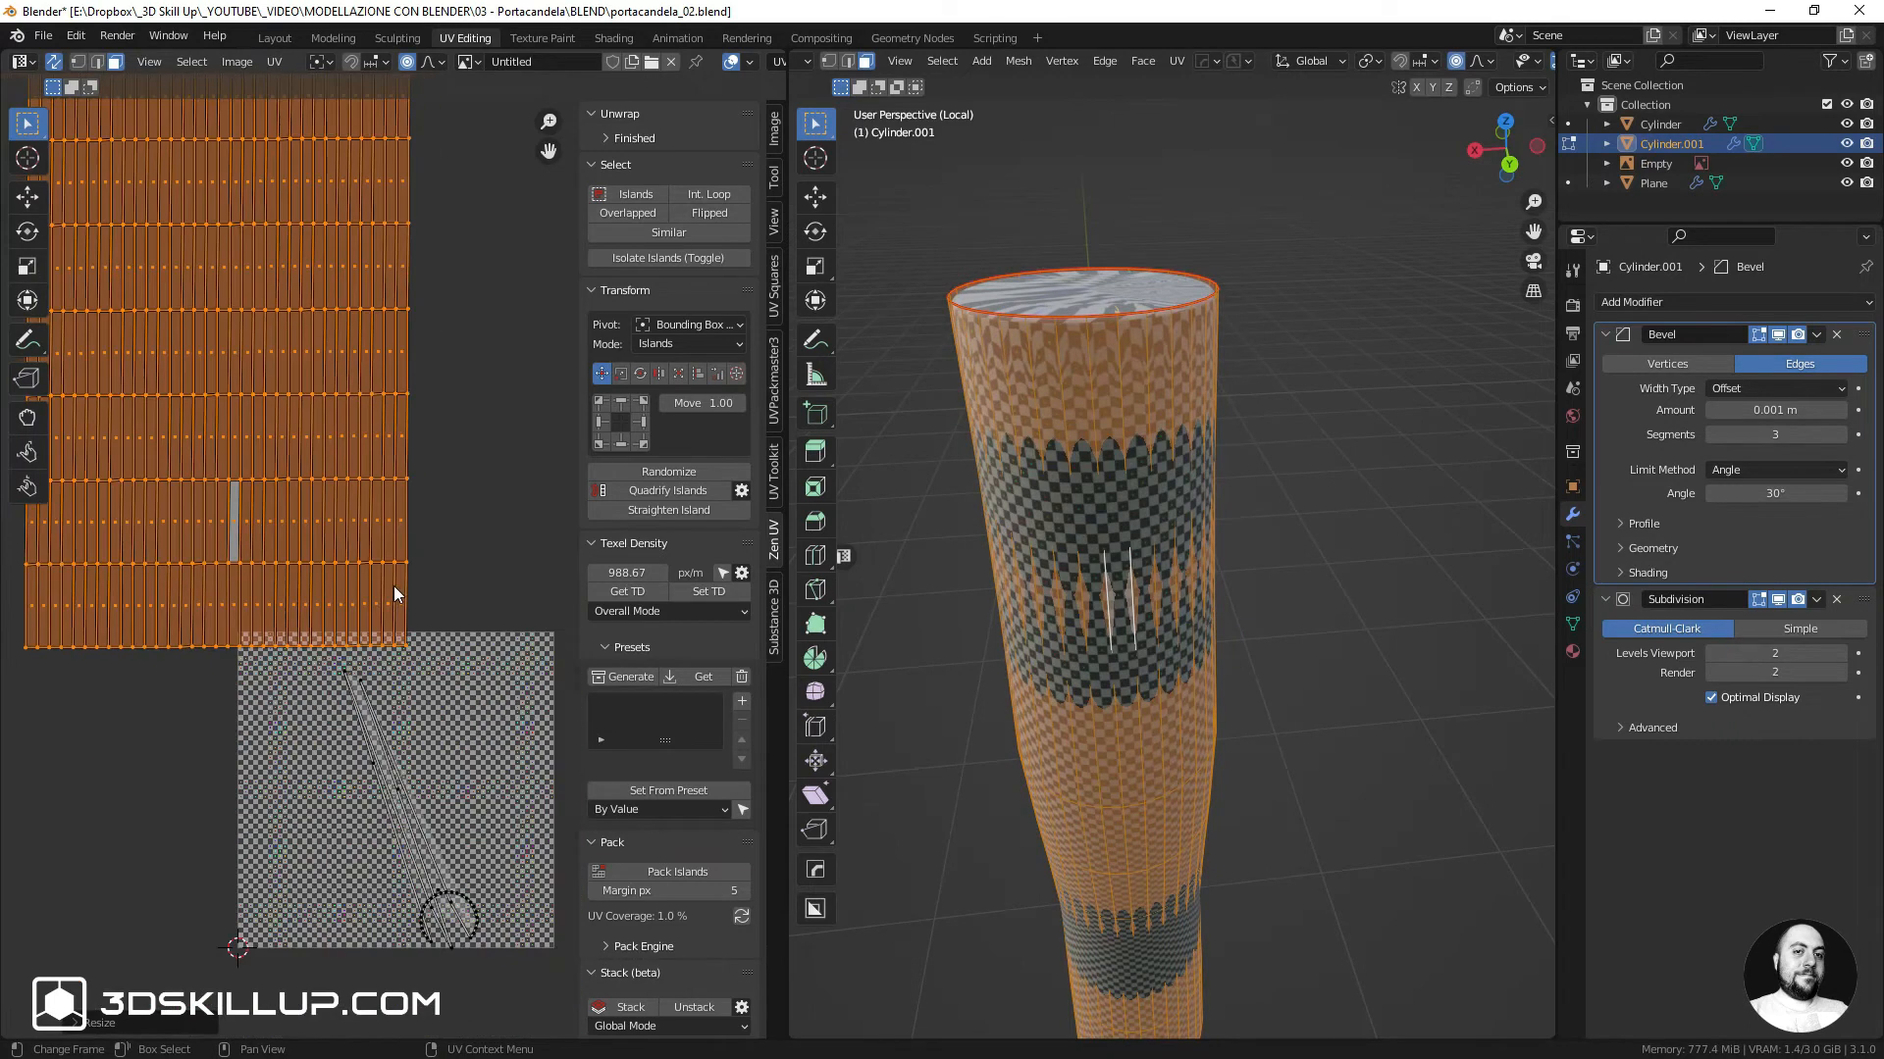
pyautogui.hotkey('ctrl', 'z')
pyautogui.scroll(-2, 404, 393)
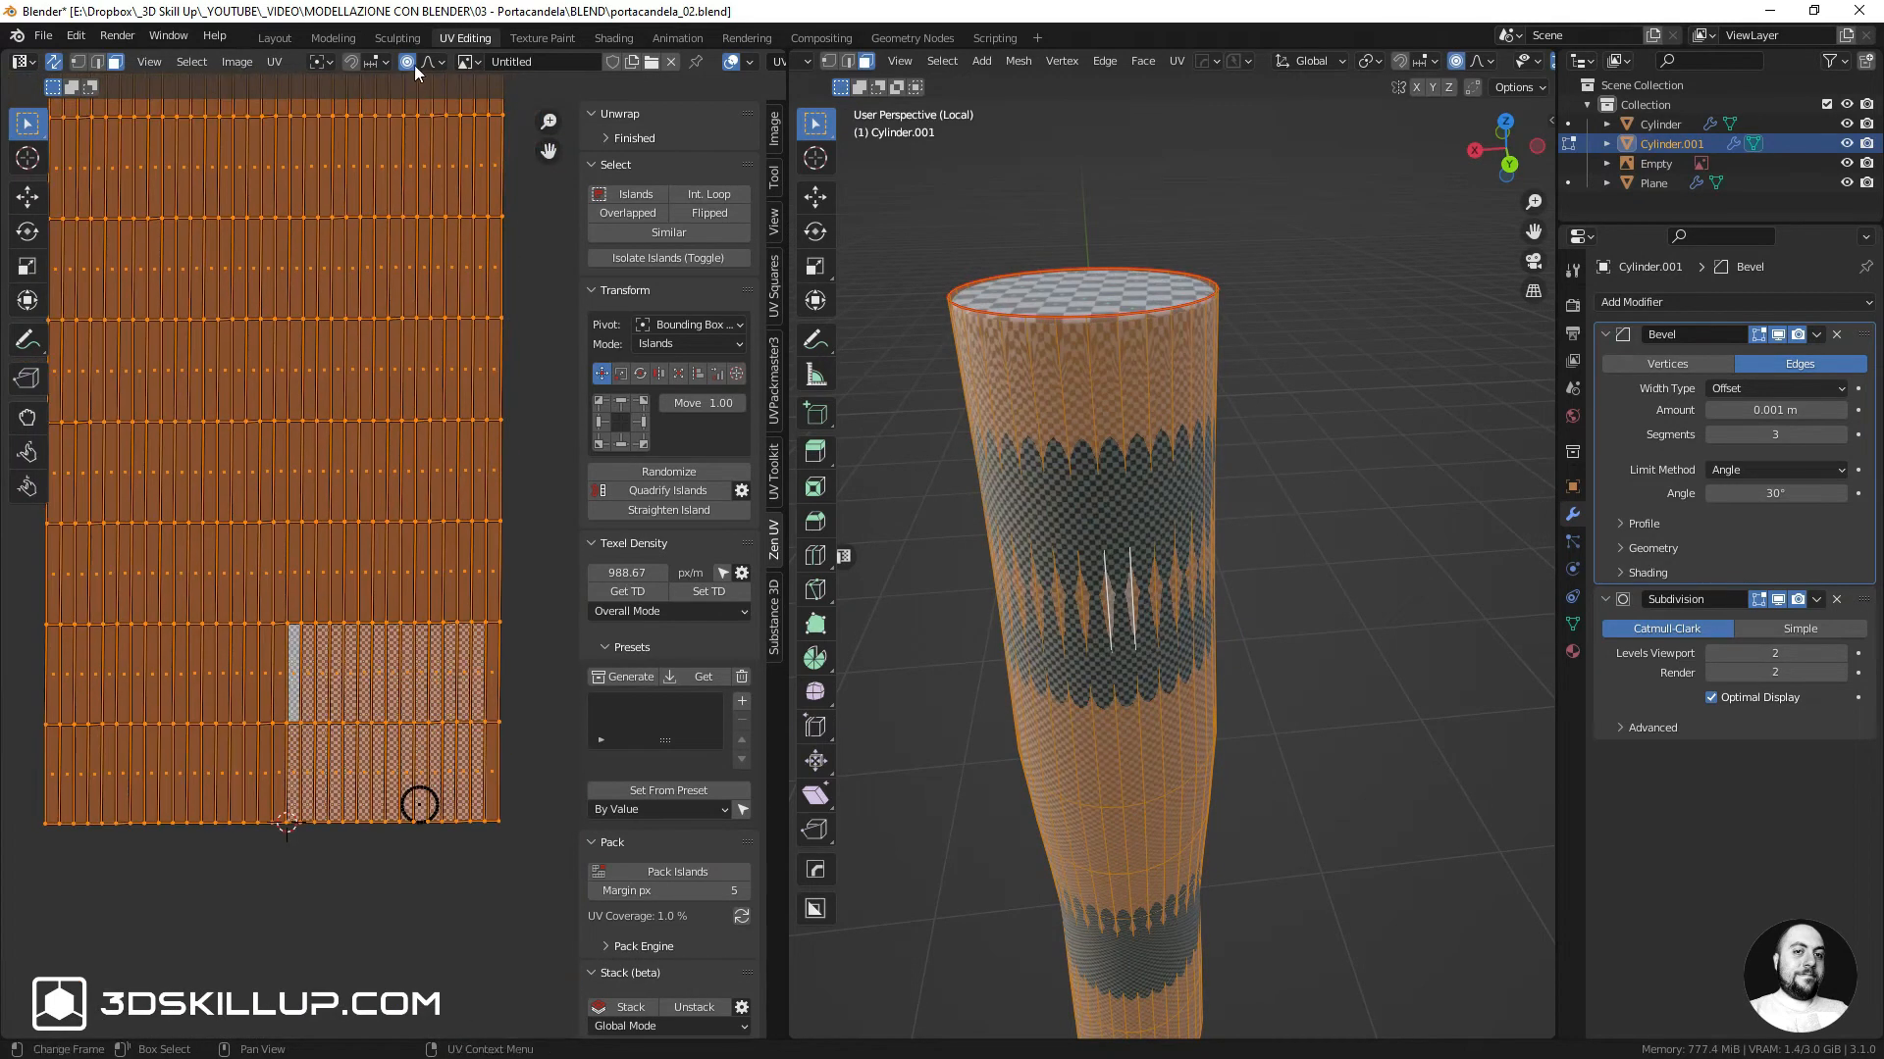
# Turn off proportional editing in the UV editor, then scale down and move the side island to fit beside the cap island in the UV square
pyautogui.press('s')
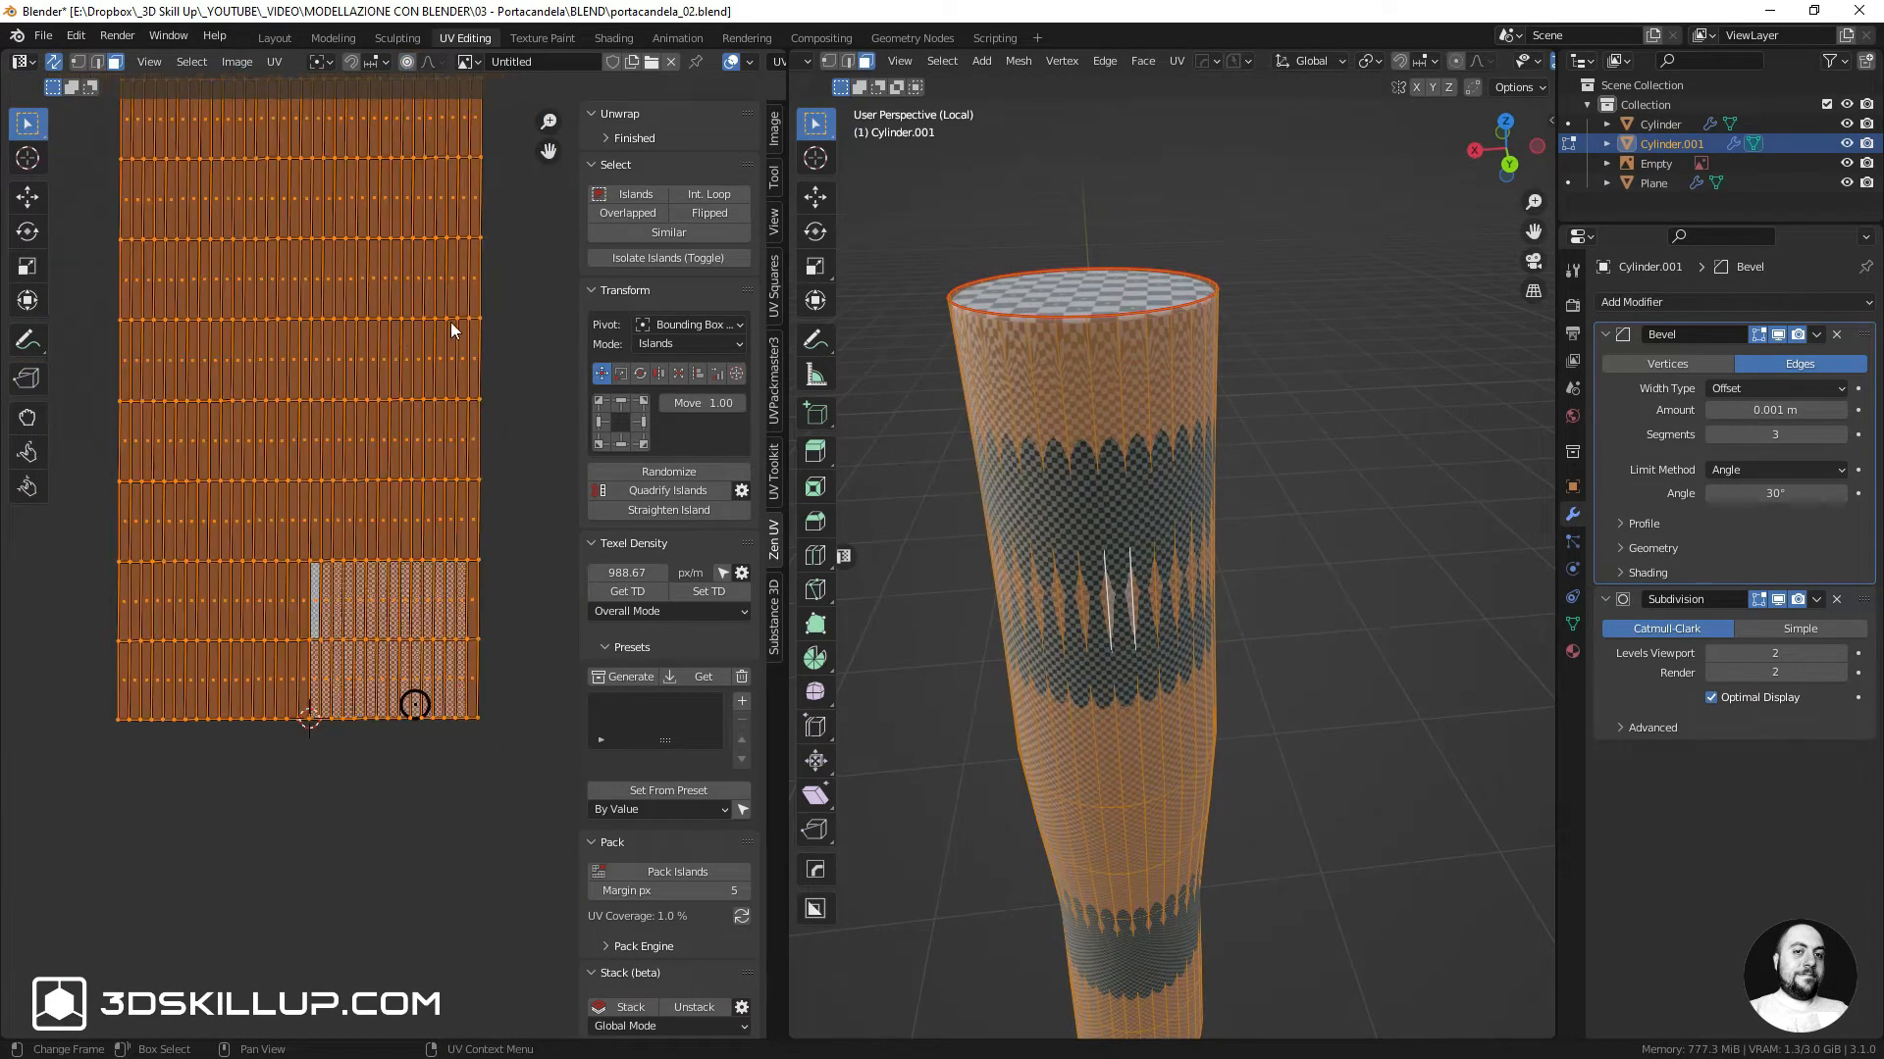
pyautogui.click(336, 373)
pyautogui.scroll(2, 335, 438)
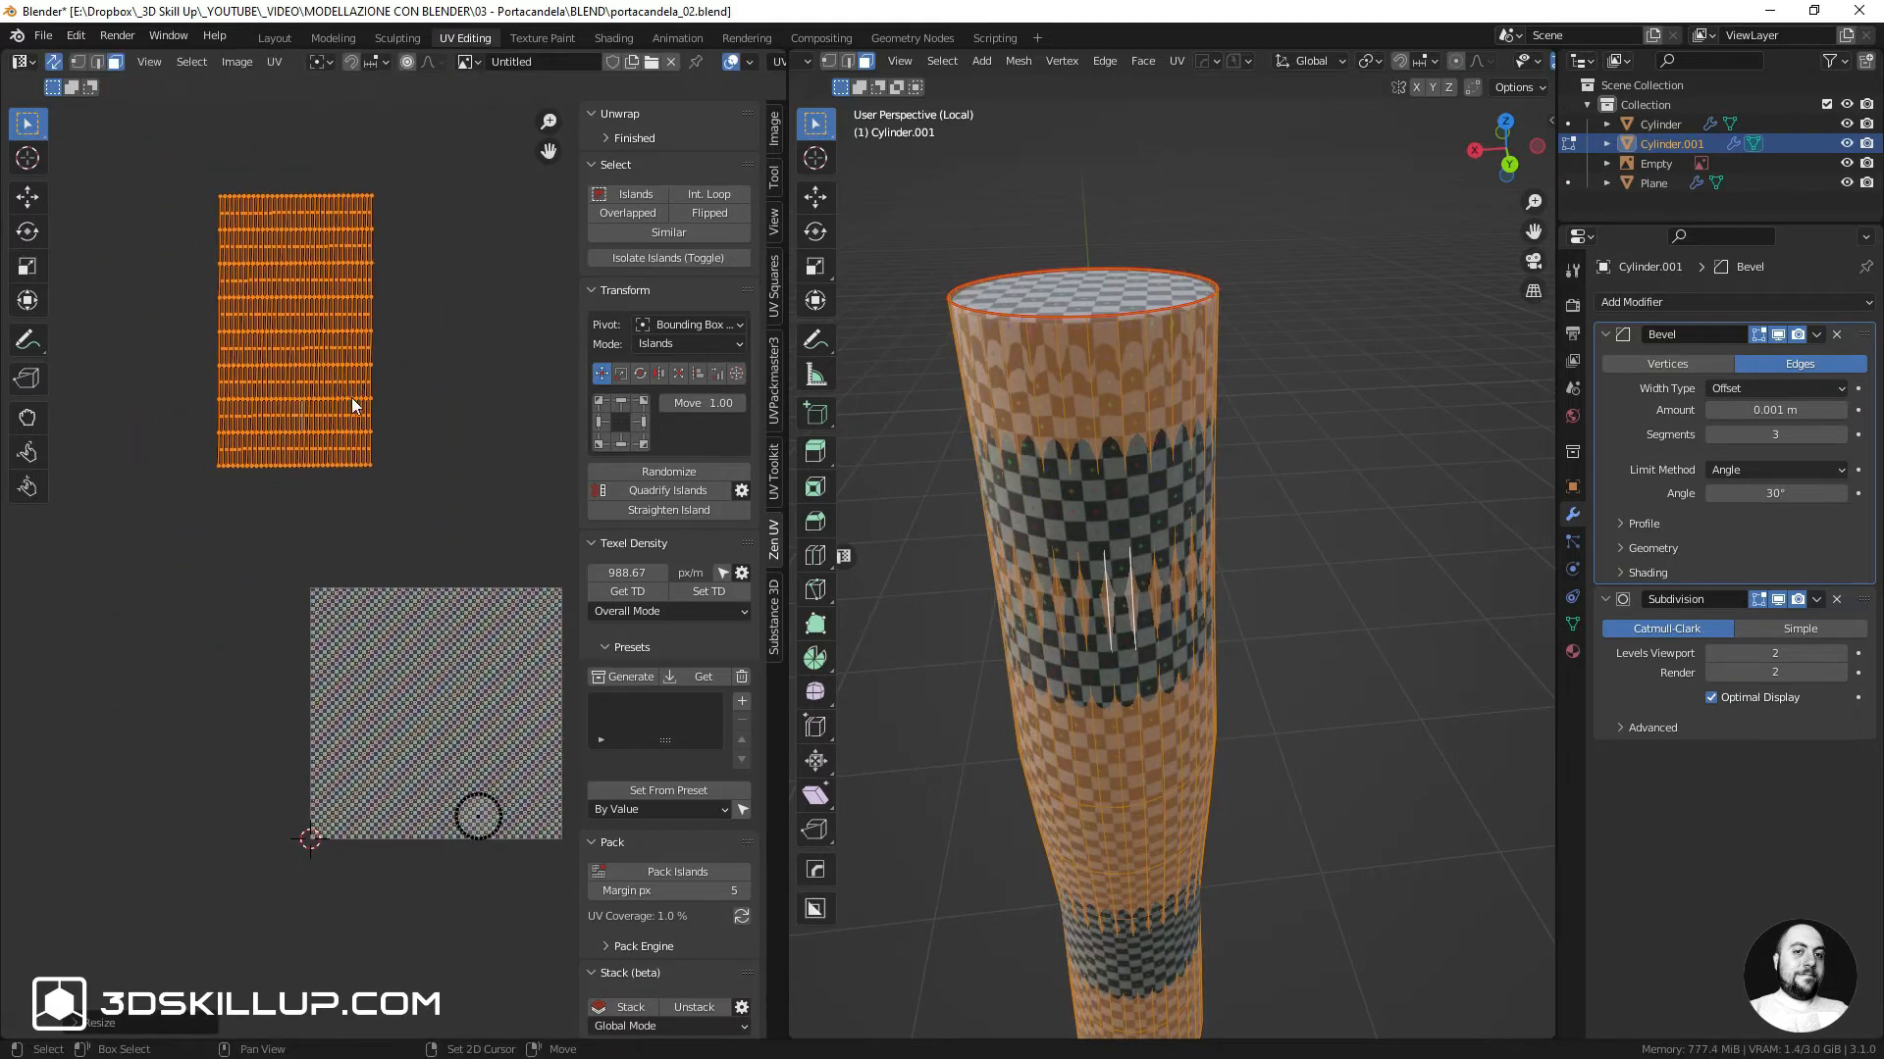
pyautogui.press('g')
pyautogui.click(441, 740)
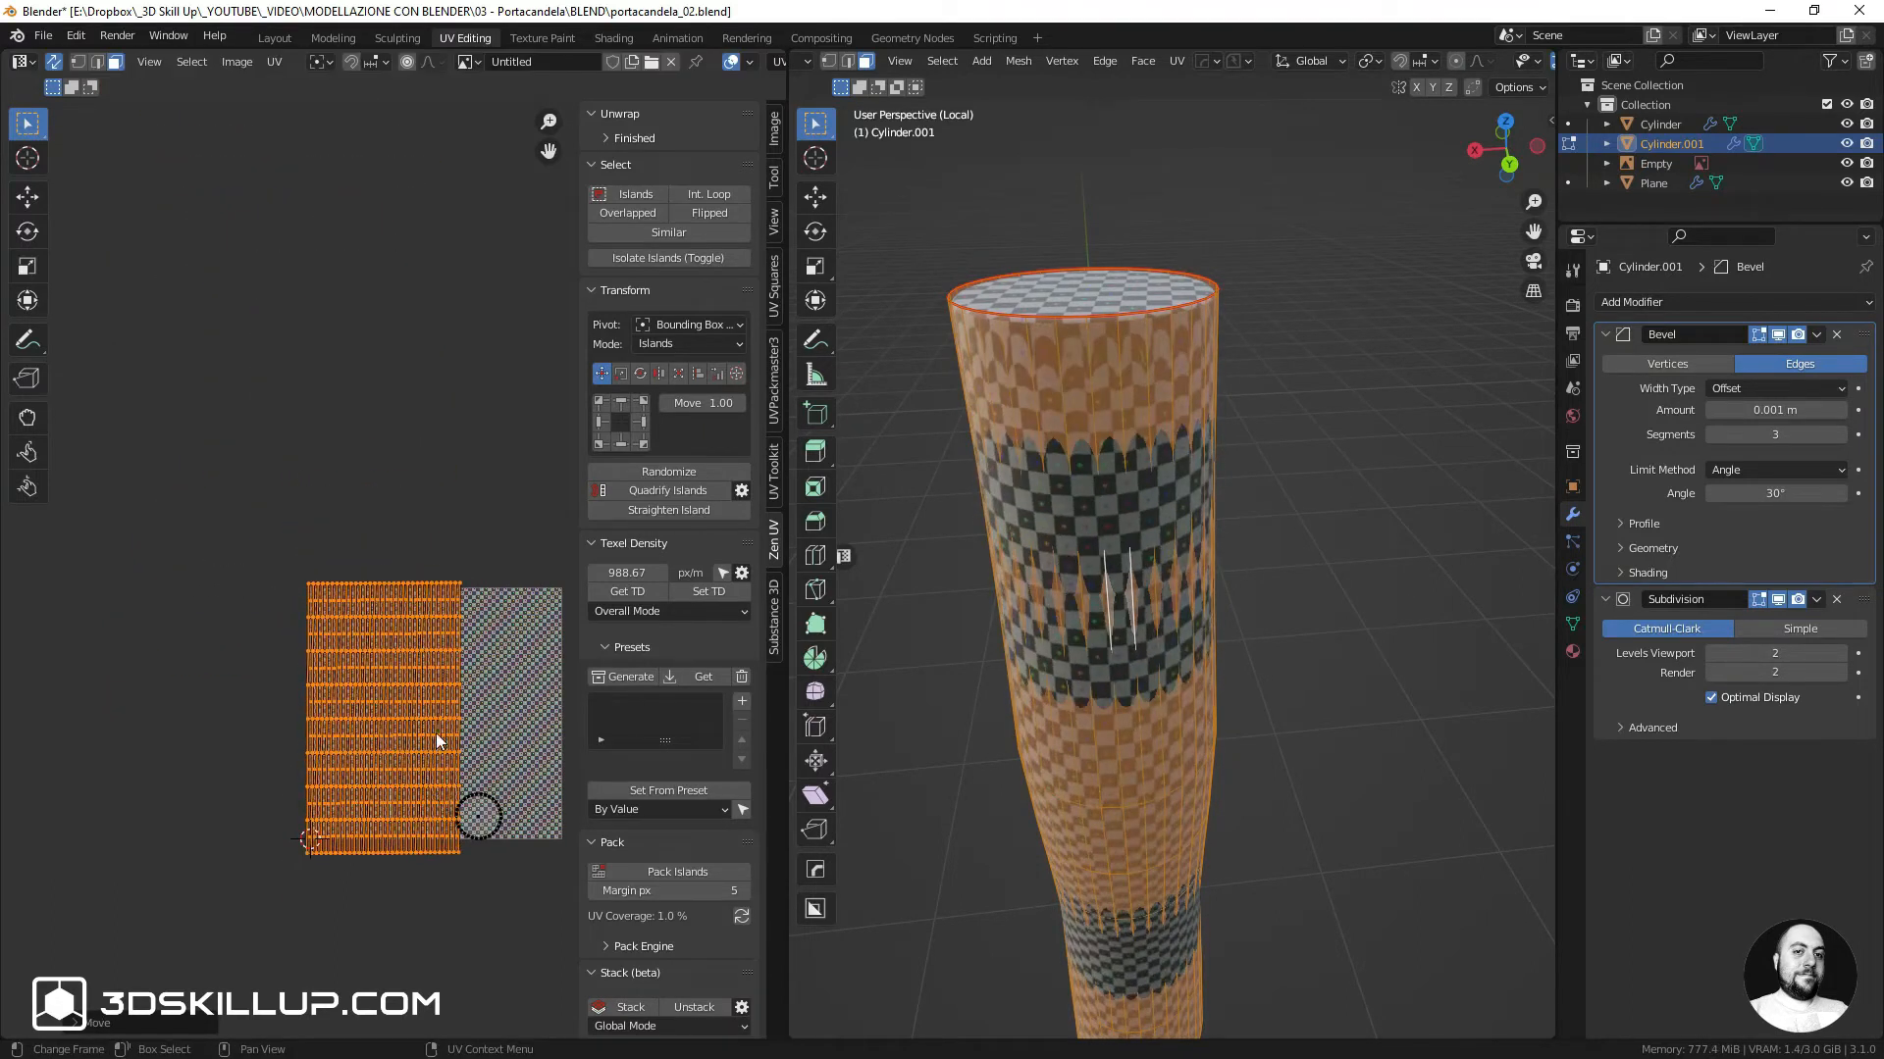
pyautogui.scroll(2, 436, 732)
pyautogui.press('s')
pyautogui.click(475, 615)
pyautogui.scroll(6, 1161, 433)
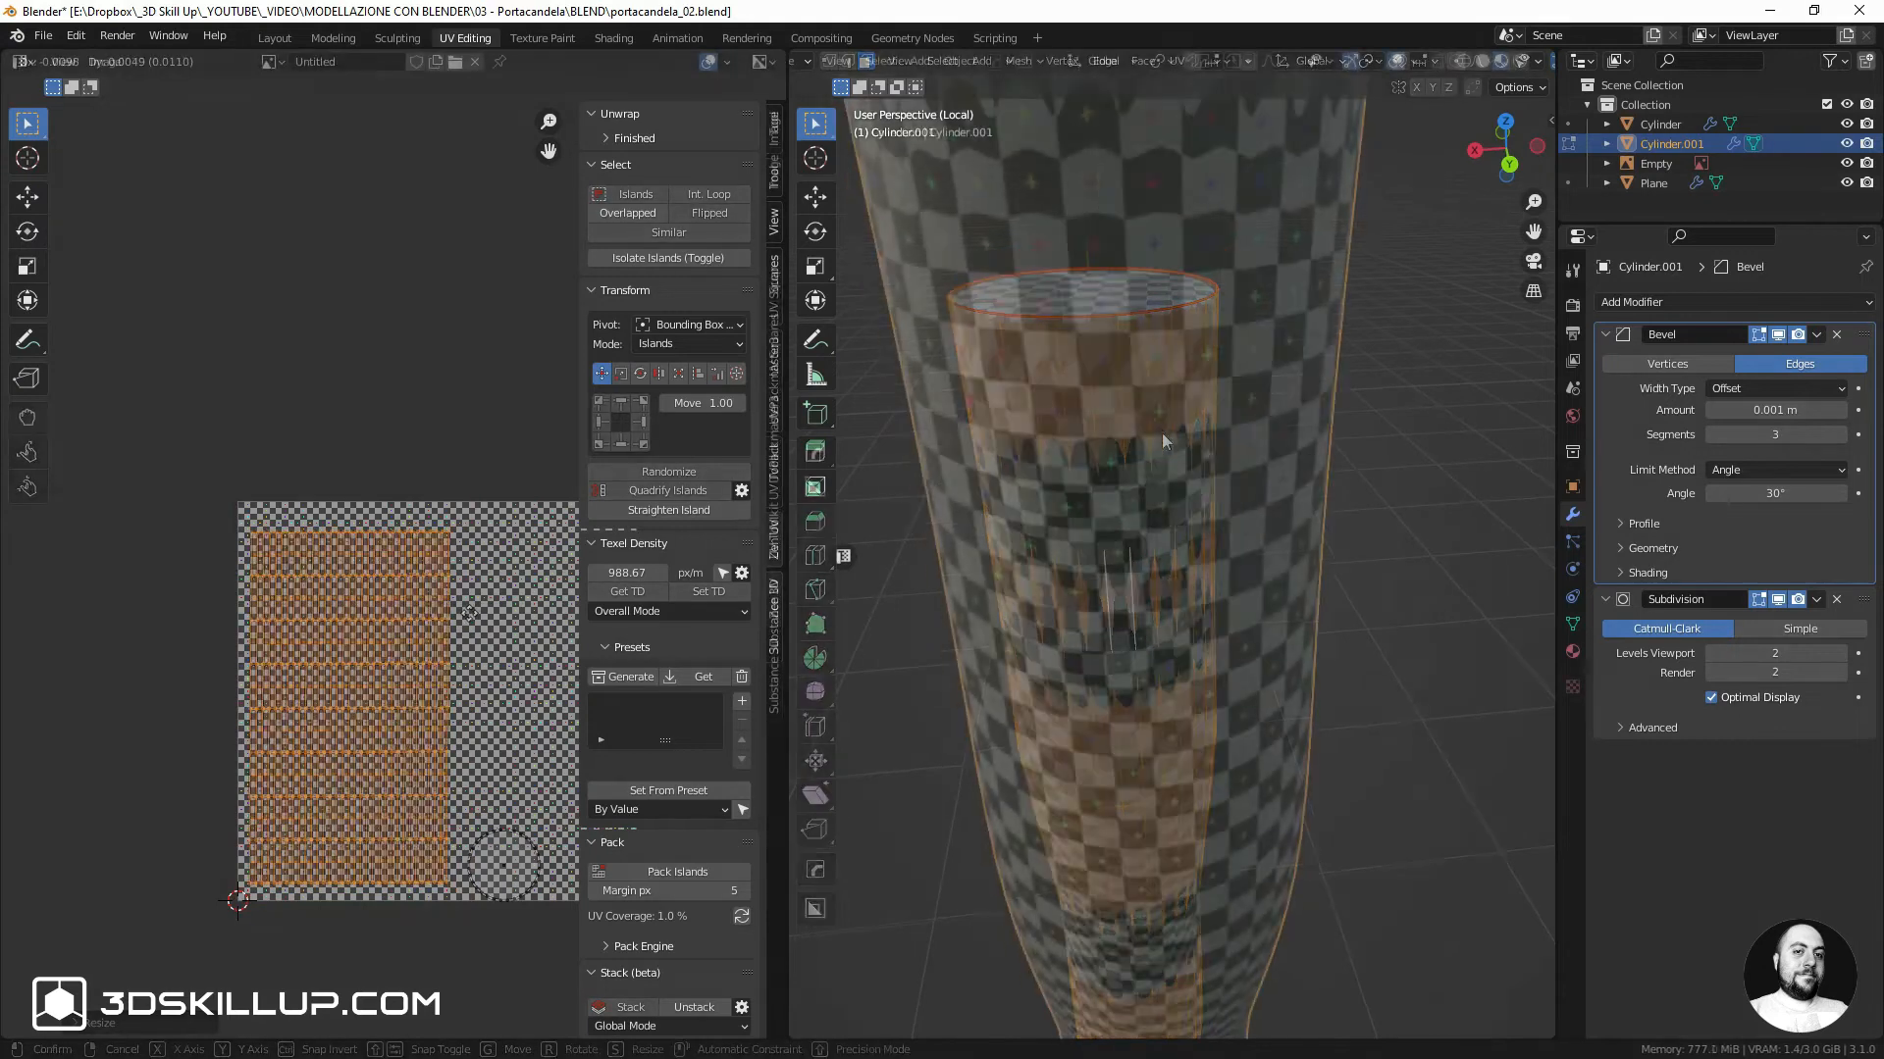
# Return to Object Mode and examine the checker pattern along the wick's side and near its top cap
pyautogui.press('Tab')
pyautogui.moveTo(1163, 476); pyautogui.dragTo(1130, 504, button='middle')
pyautogui.scroll(4, 1133, 493)
pyautogui.keyDown('shift'); pyautogui.moveTo(1130, 627); pyautogui.dragTo(1134, 460, button='middle'); pyautogui.keyUp('shift')
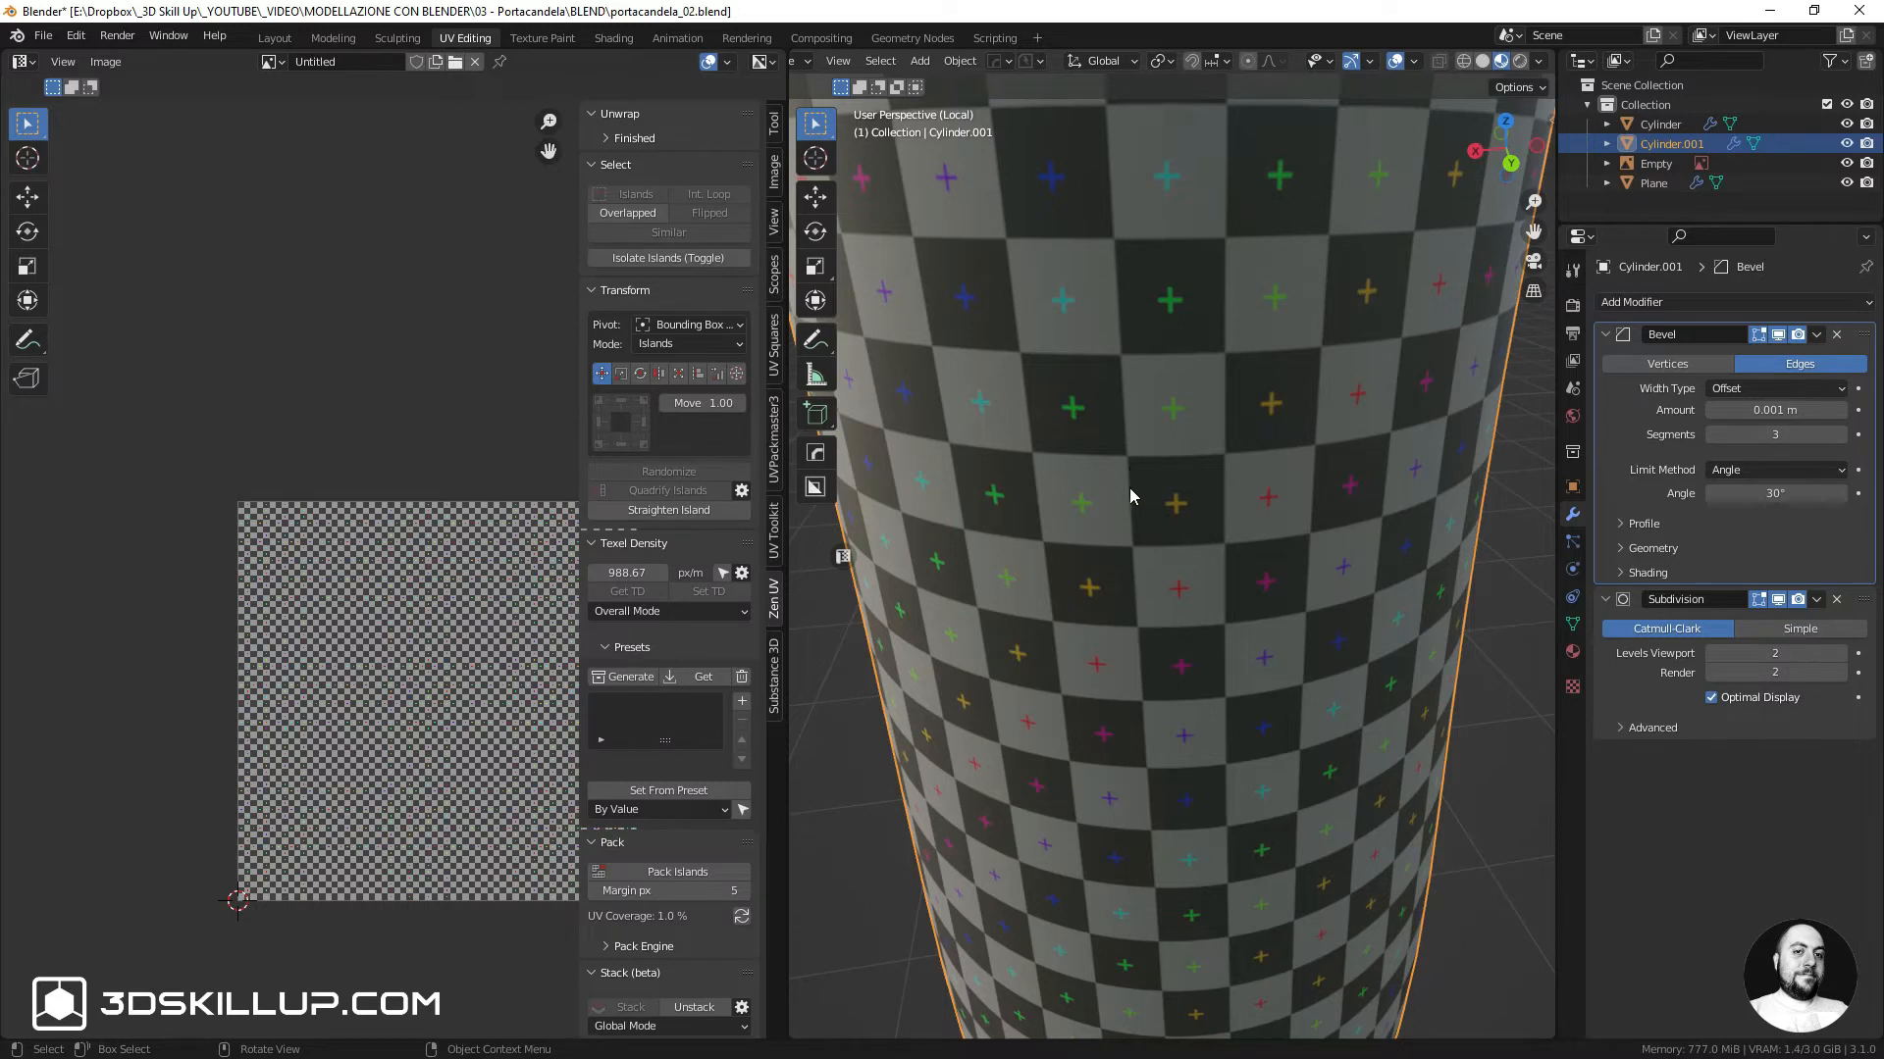
pyautogui.scroll(-6, 1129, 467)
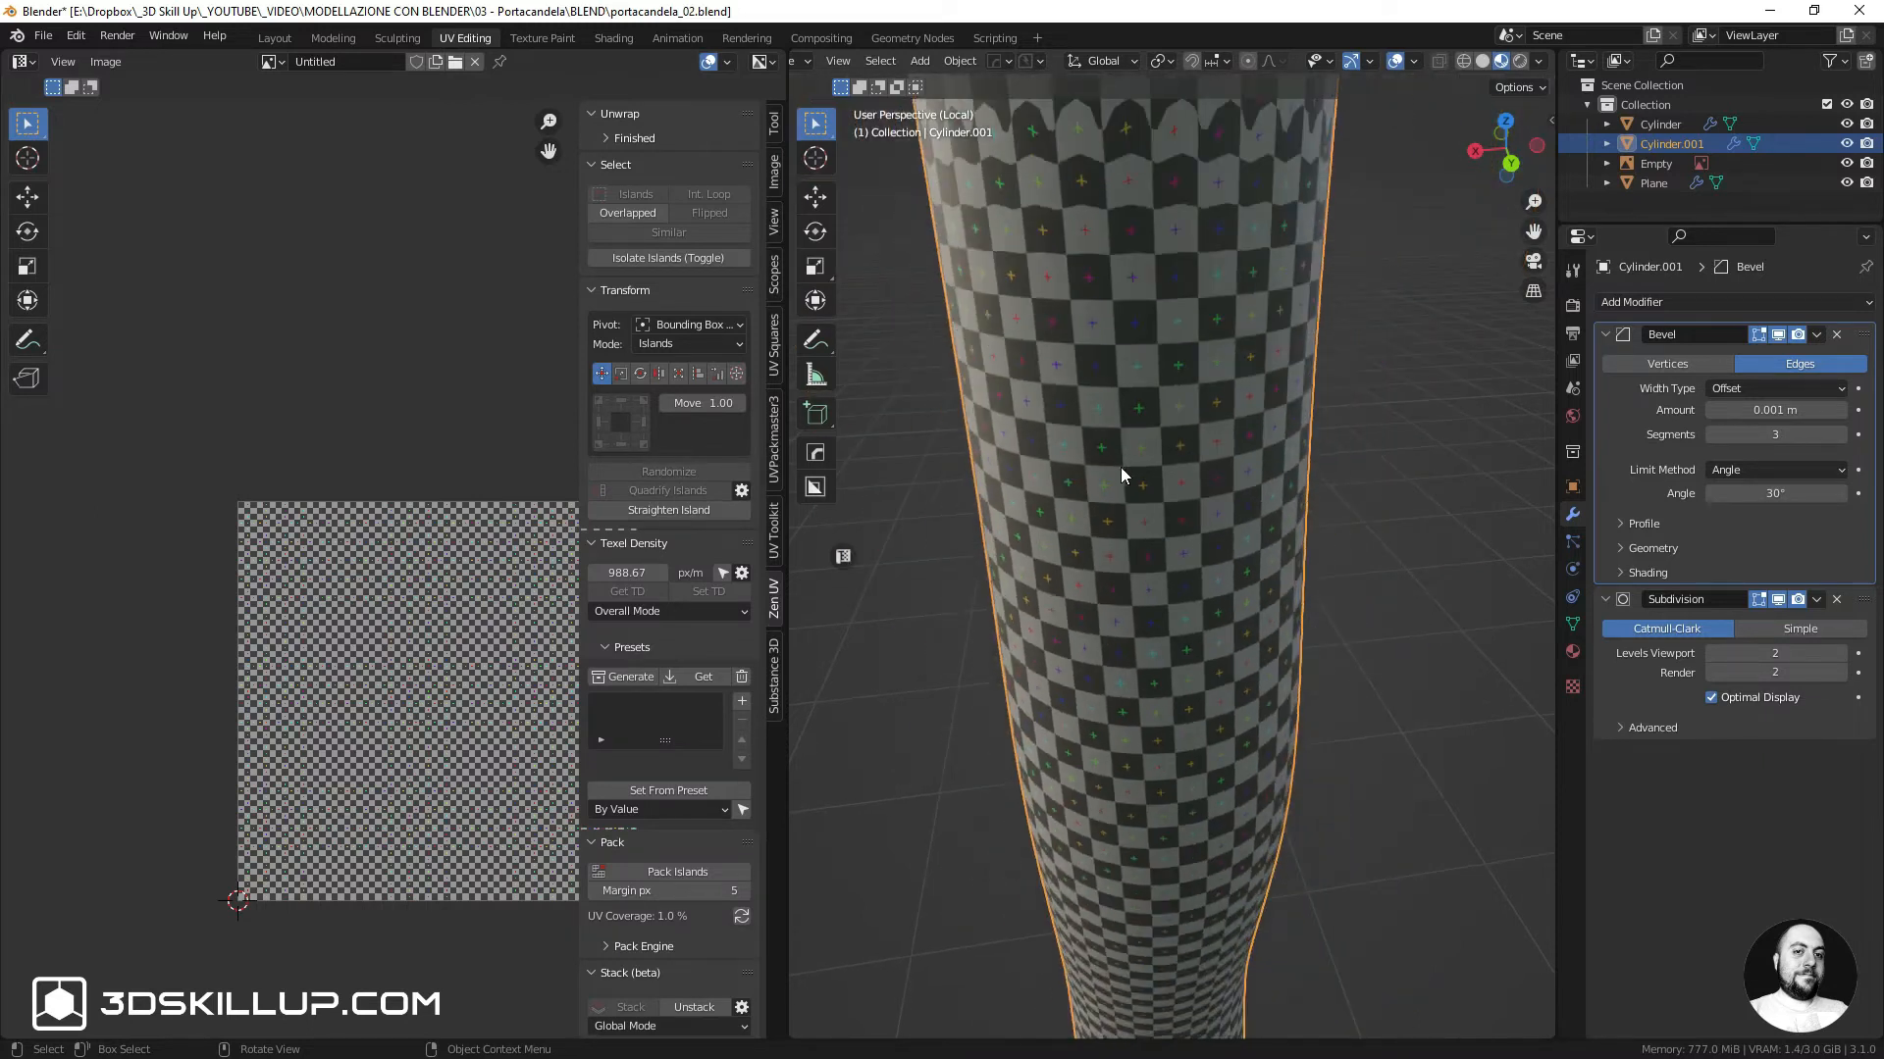
pyautogui.moveTo(1118, 515); pyautogui.dragTo(1254, 436, button='middle')
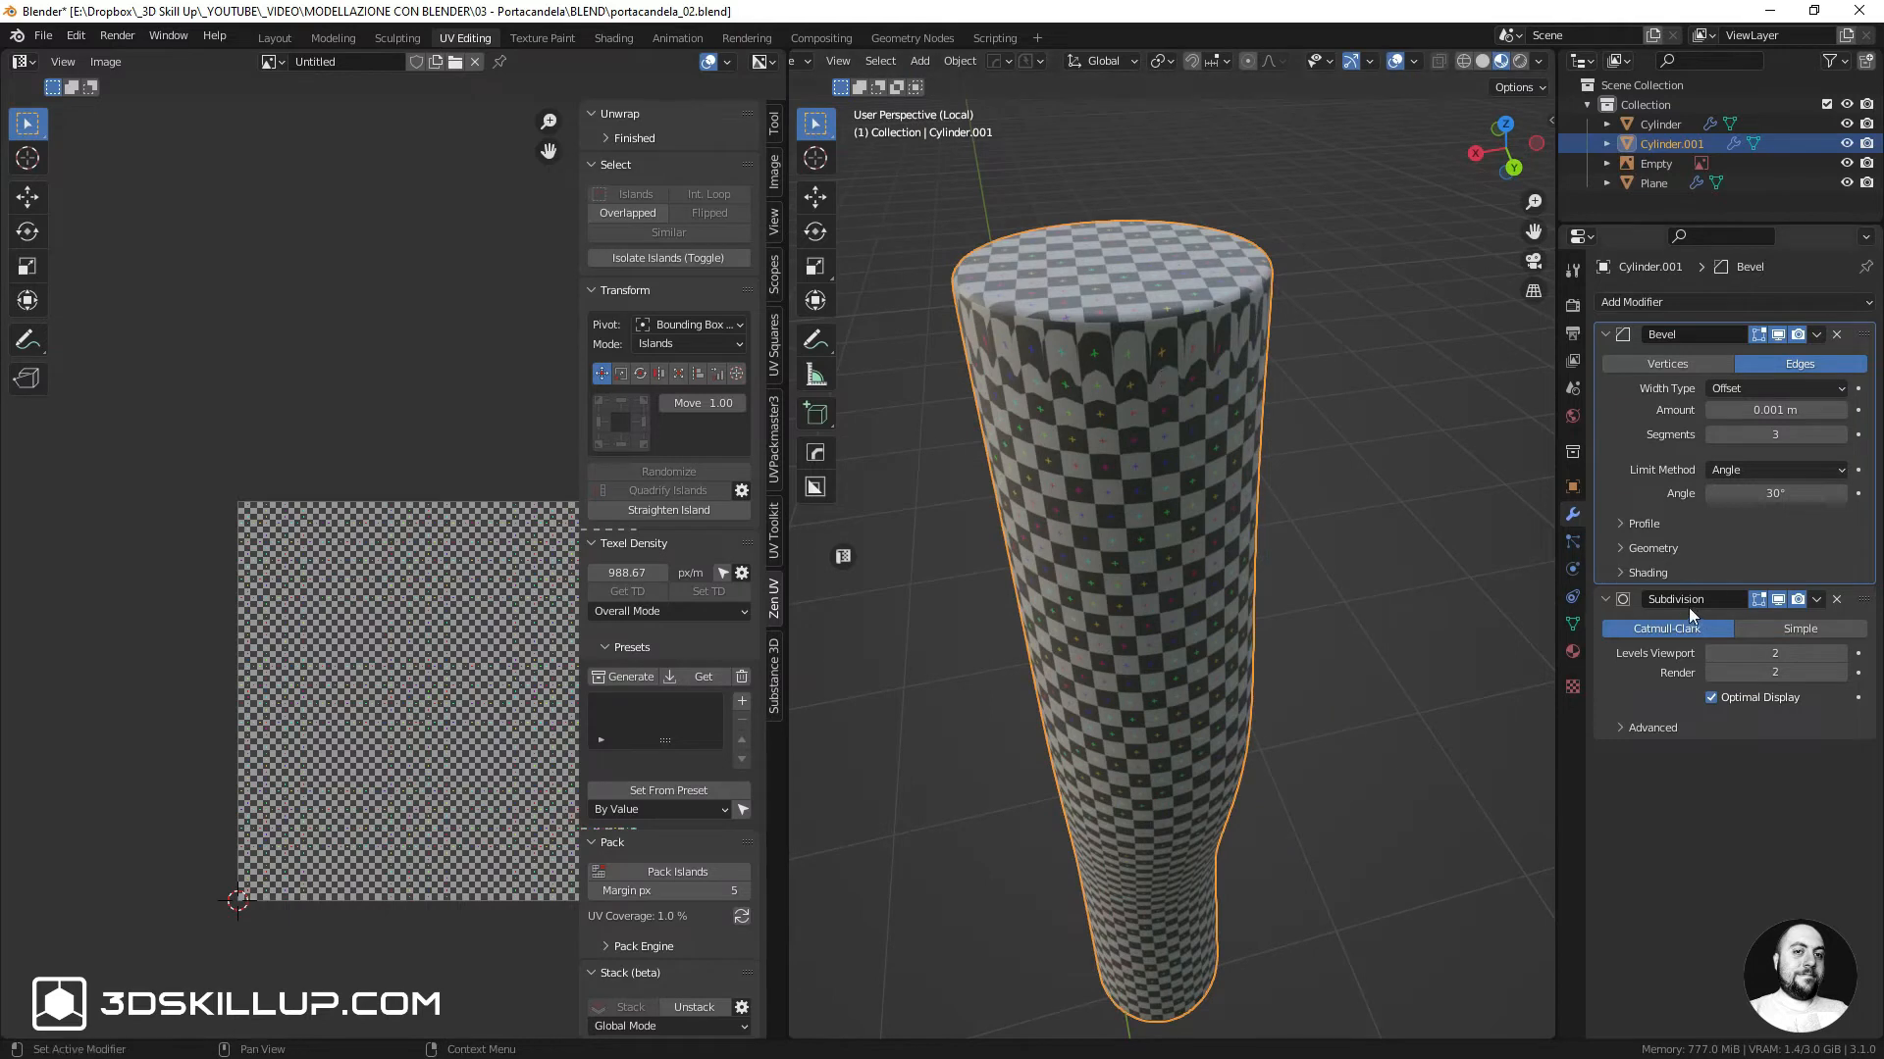
# Compare the checker pattern with the Subdivision modifier's viewport display on and off, and leave the display off
pyautogui.click(1777, 600)
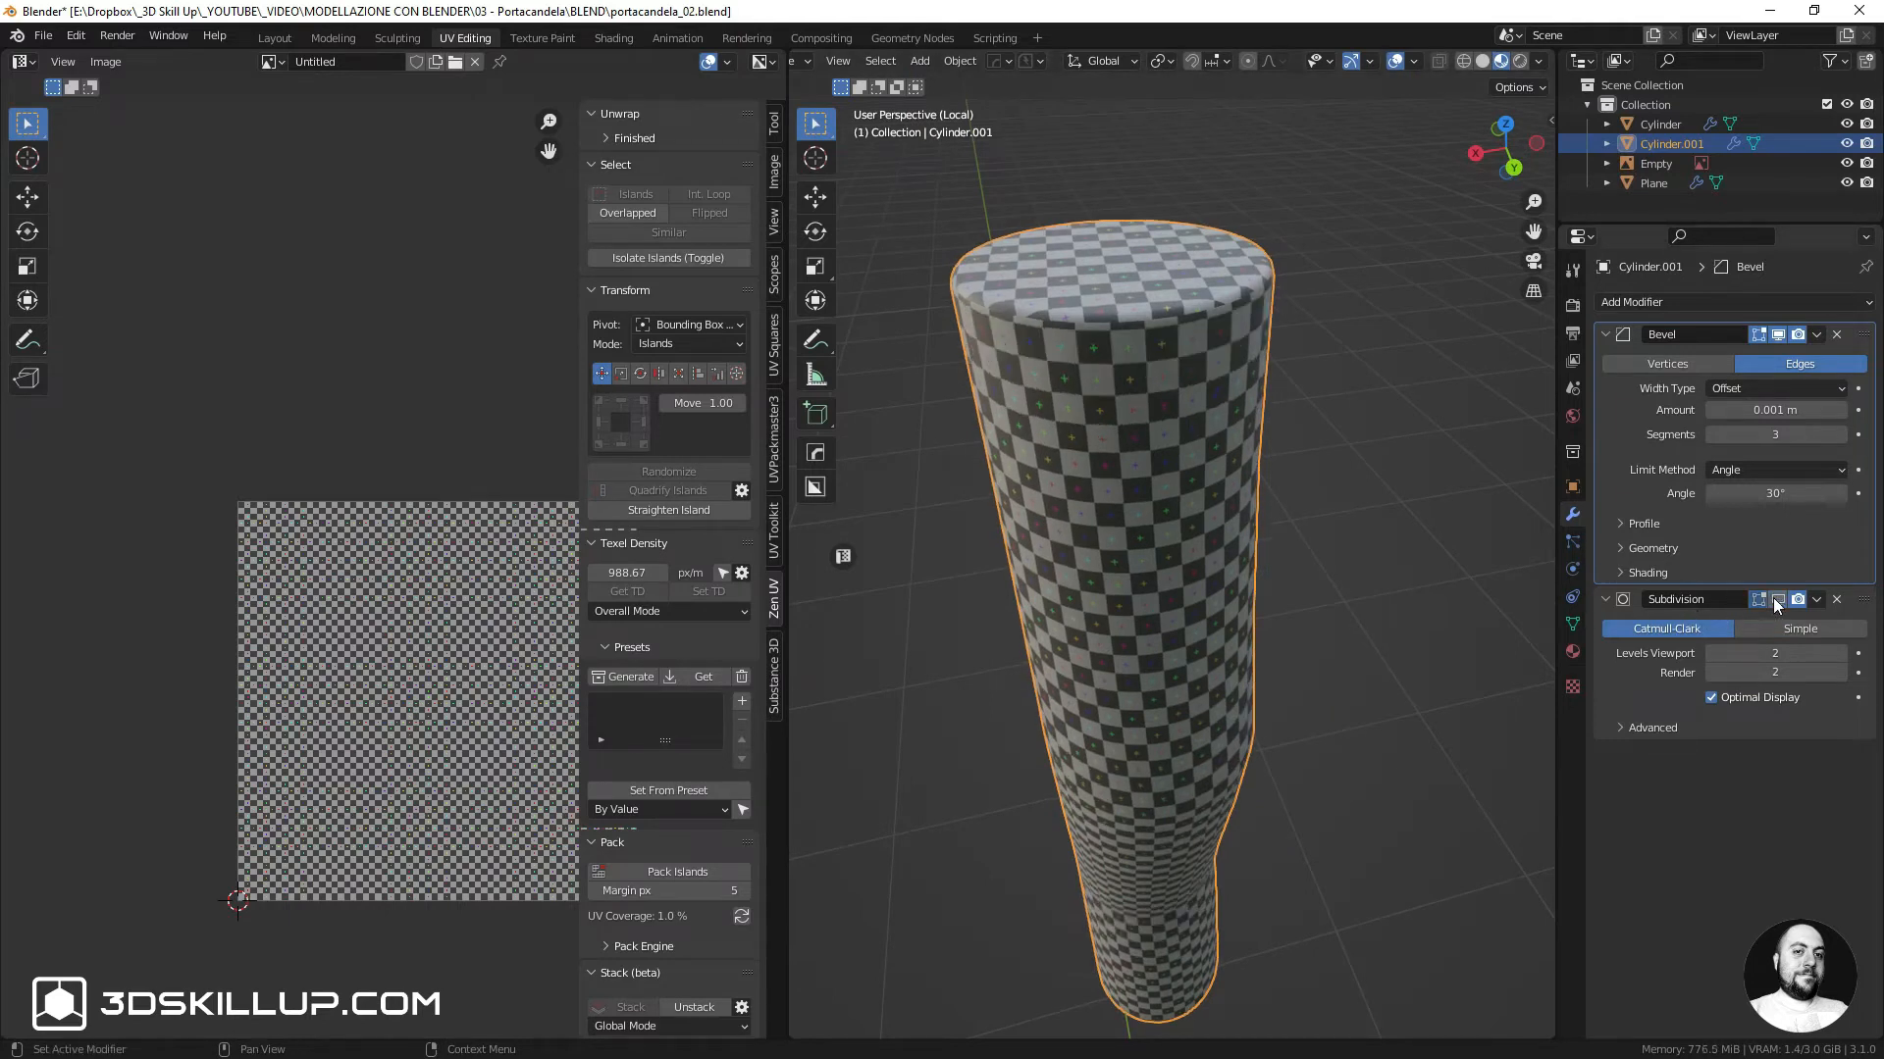
pyautogui.click(1777, 601)
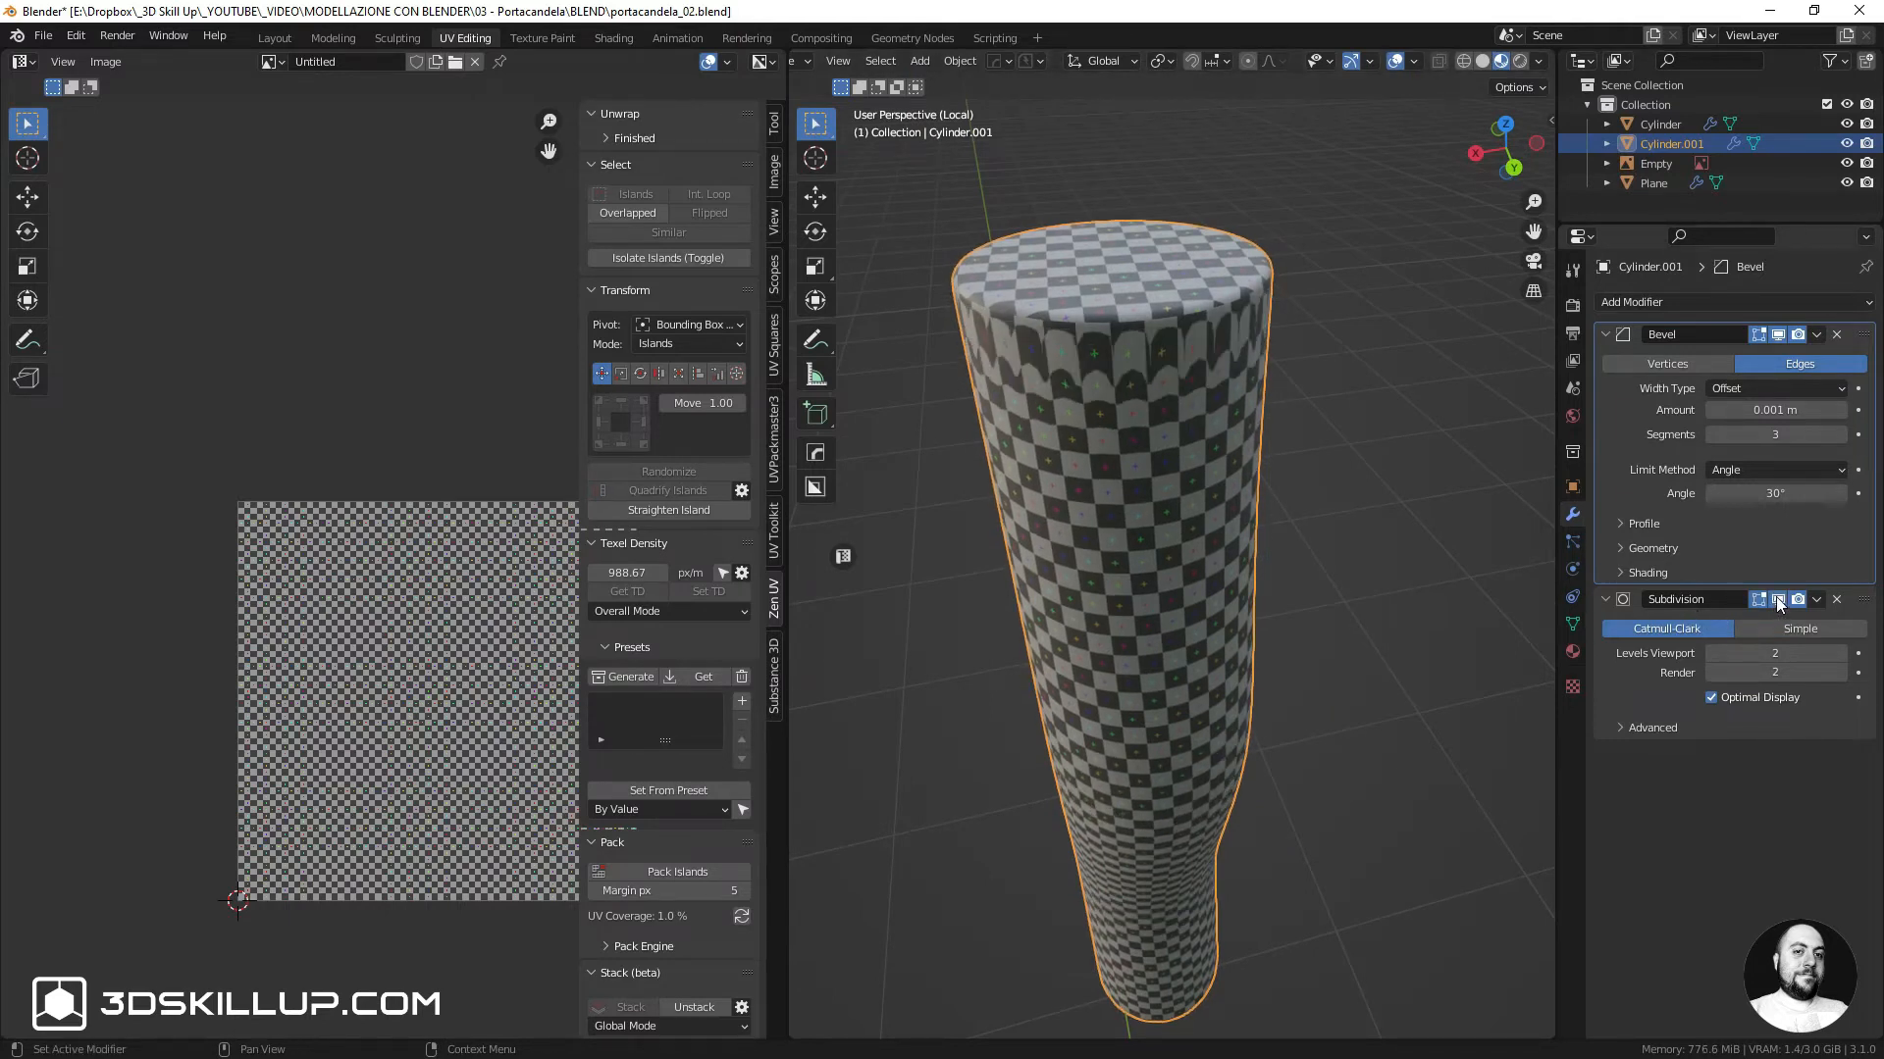
pyautogui.click(1777, 599)
pyautogui.click(1777, 599)
pyautogui.click(1777, 600)
# Enter Edit Mode and add five evenly spaced loop cuts around the wick's topmost side band
pyautogui.press('Tab')
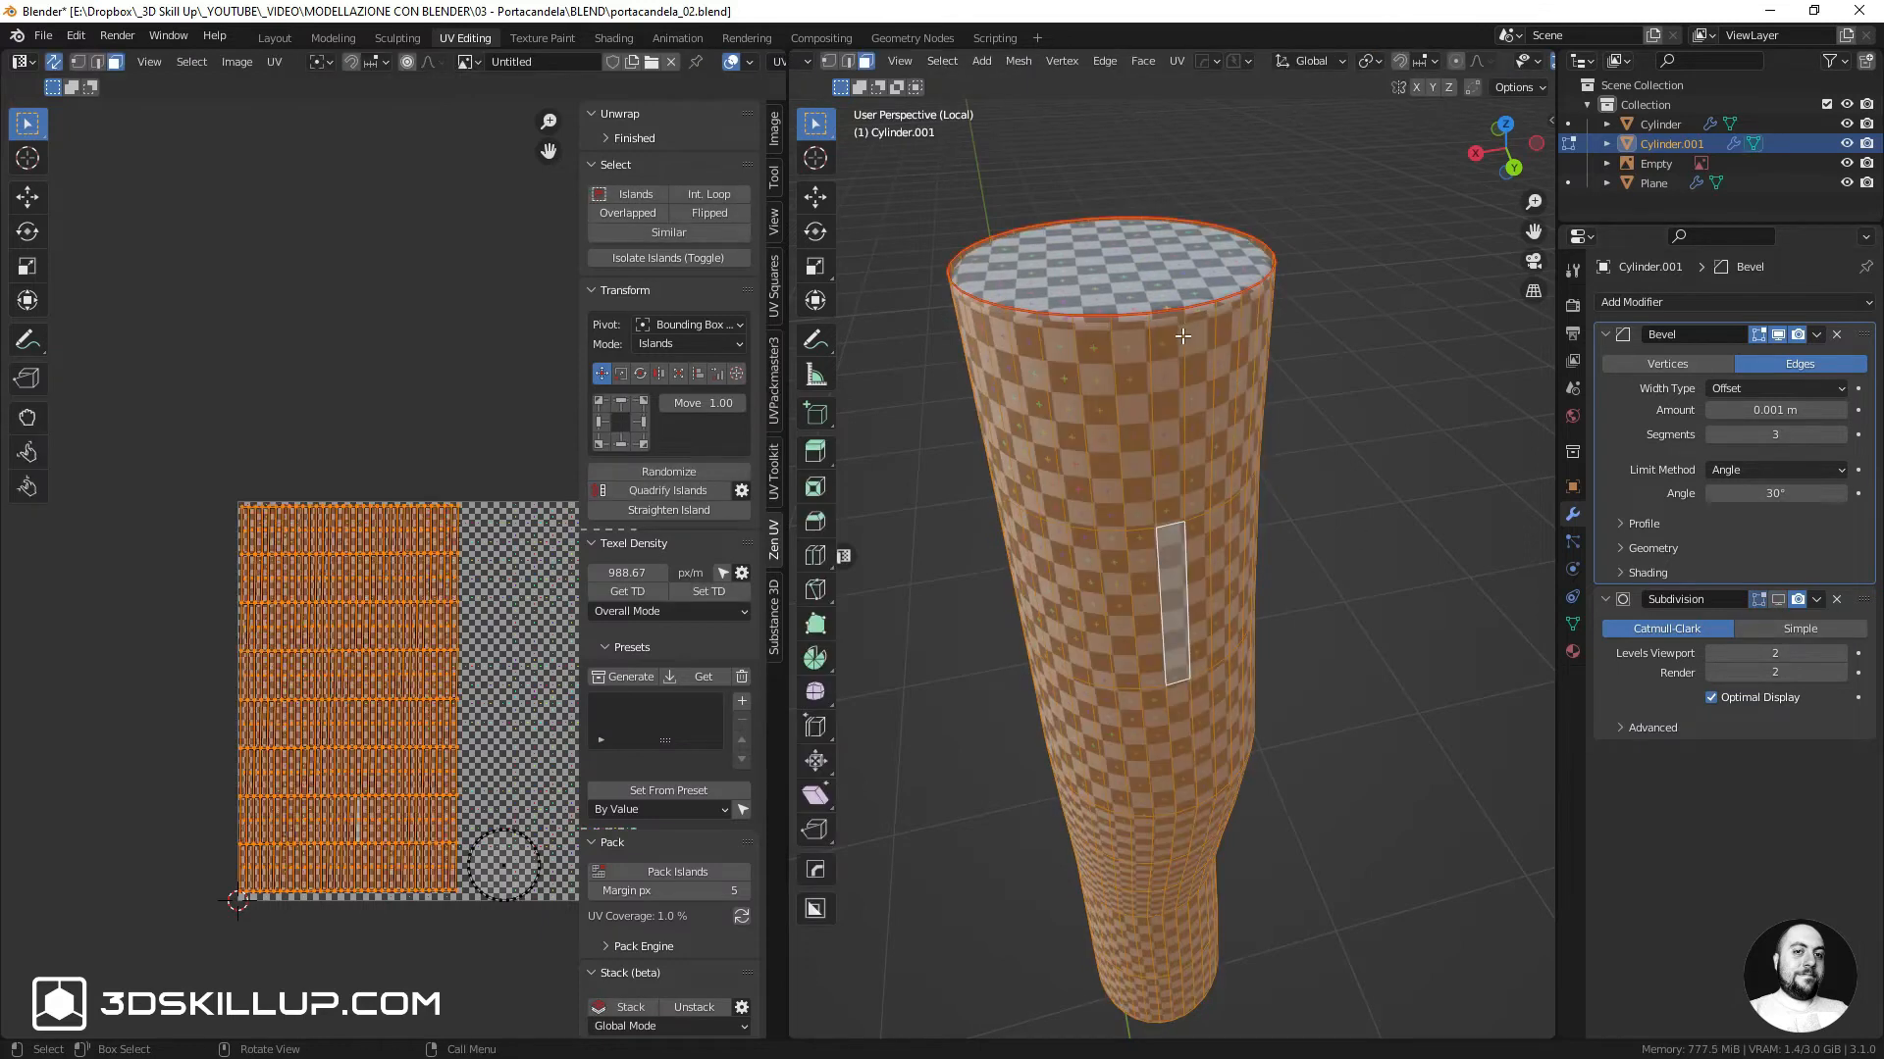
pyautogui.hotkey('ctrl', 'r')
pyautogui.scroll(4, 1180, 405)
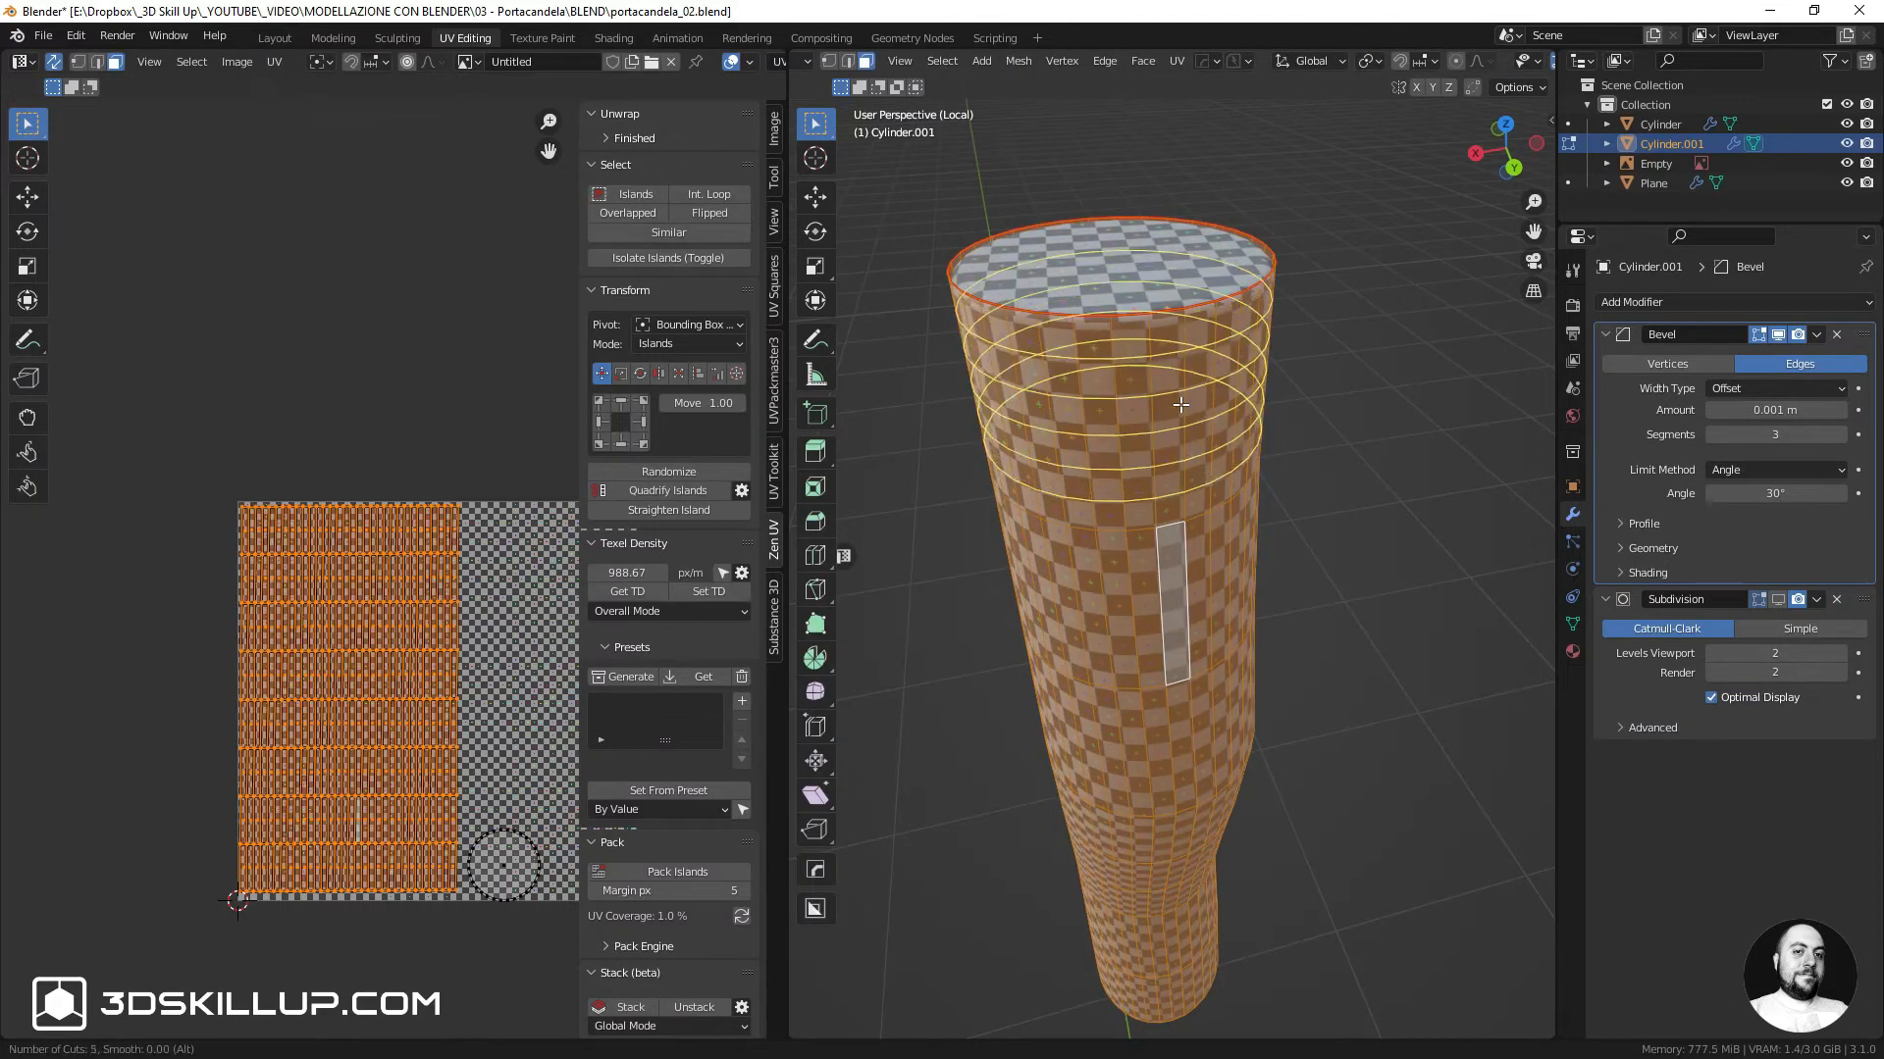
pyautogui.click(1180, 404)
pyautogui.rightClick(1180, 404)
# Add six evenly spaced loop cuts around the second side band from the wick's top
pyautogui.scroll(2, 1180, 412)
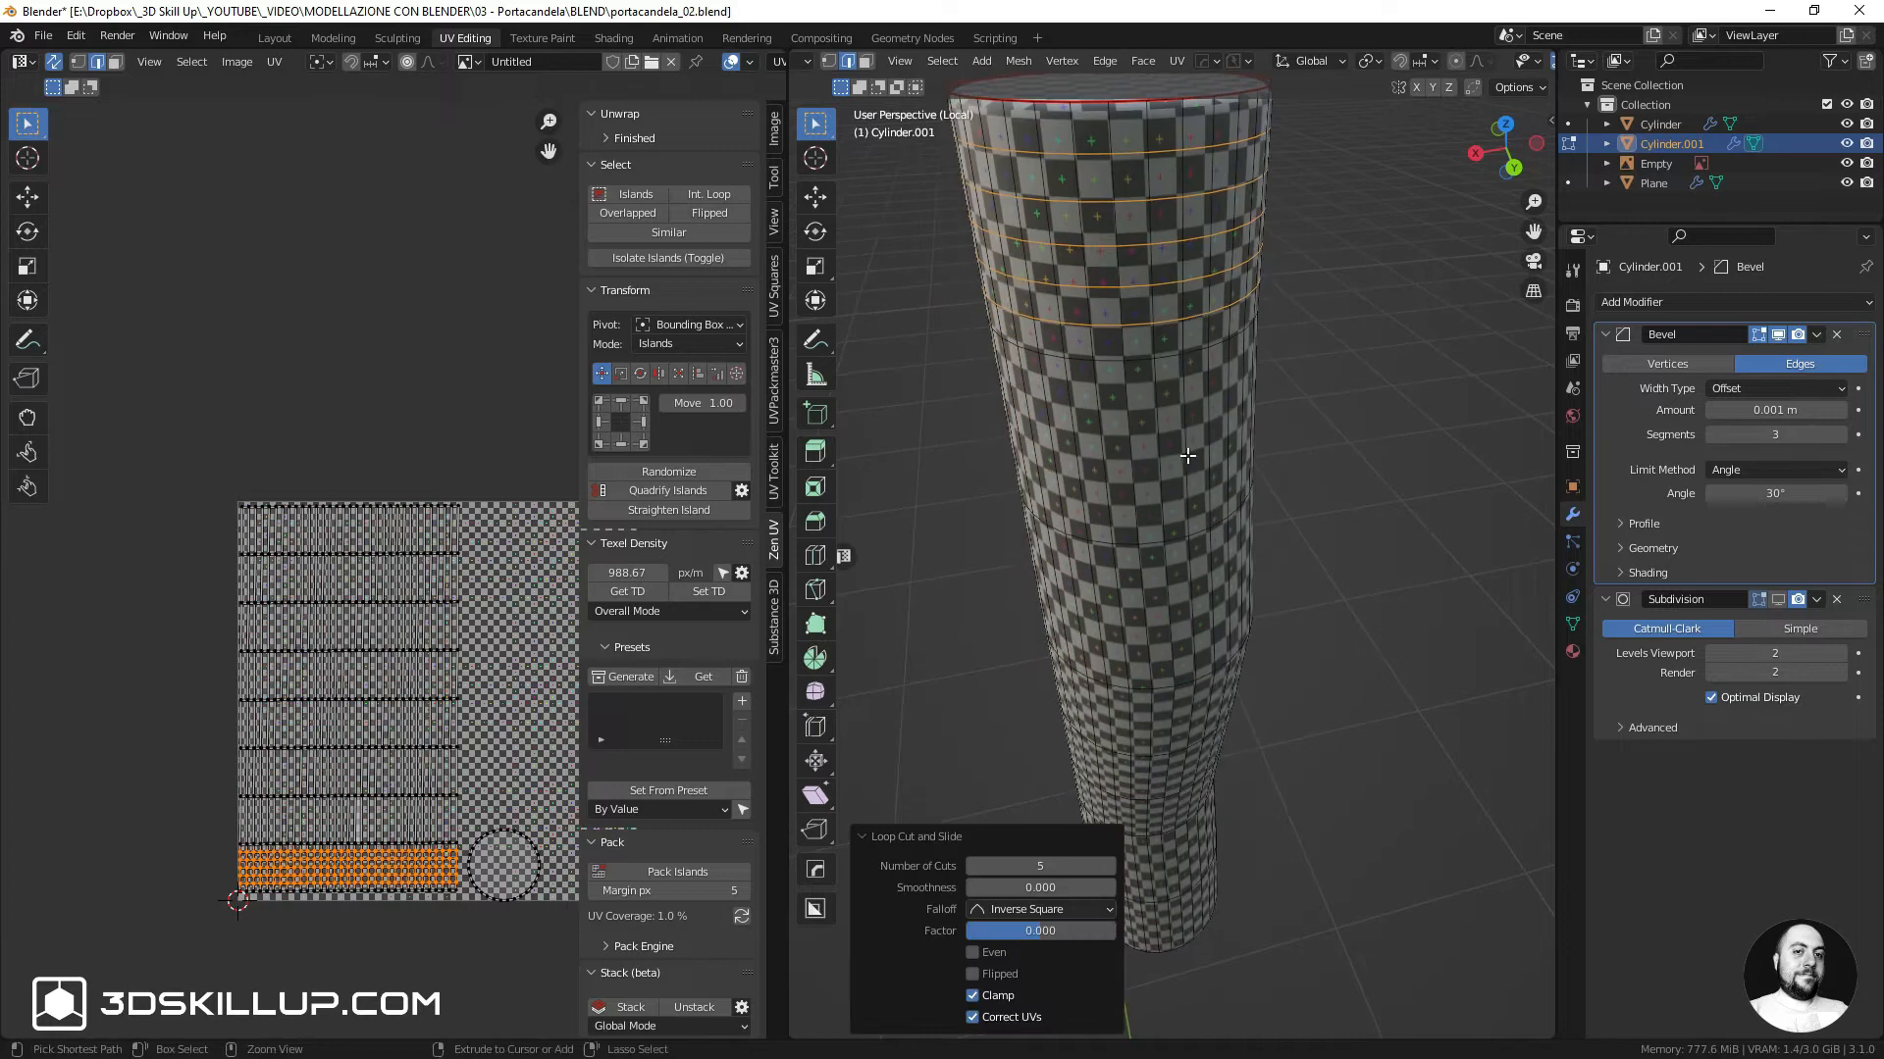
pyautogui.hotkey('ctrl', 'r')
pyautogui.scroll(5, 1177, 436)
pyautogui.click(1176, 437)
pyautogui.rightClick(1176, 437)
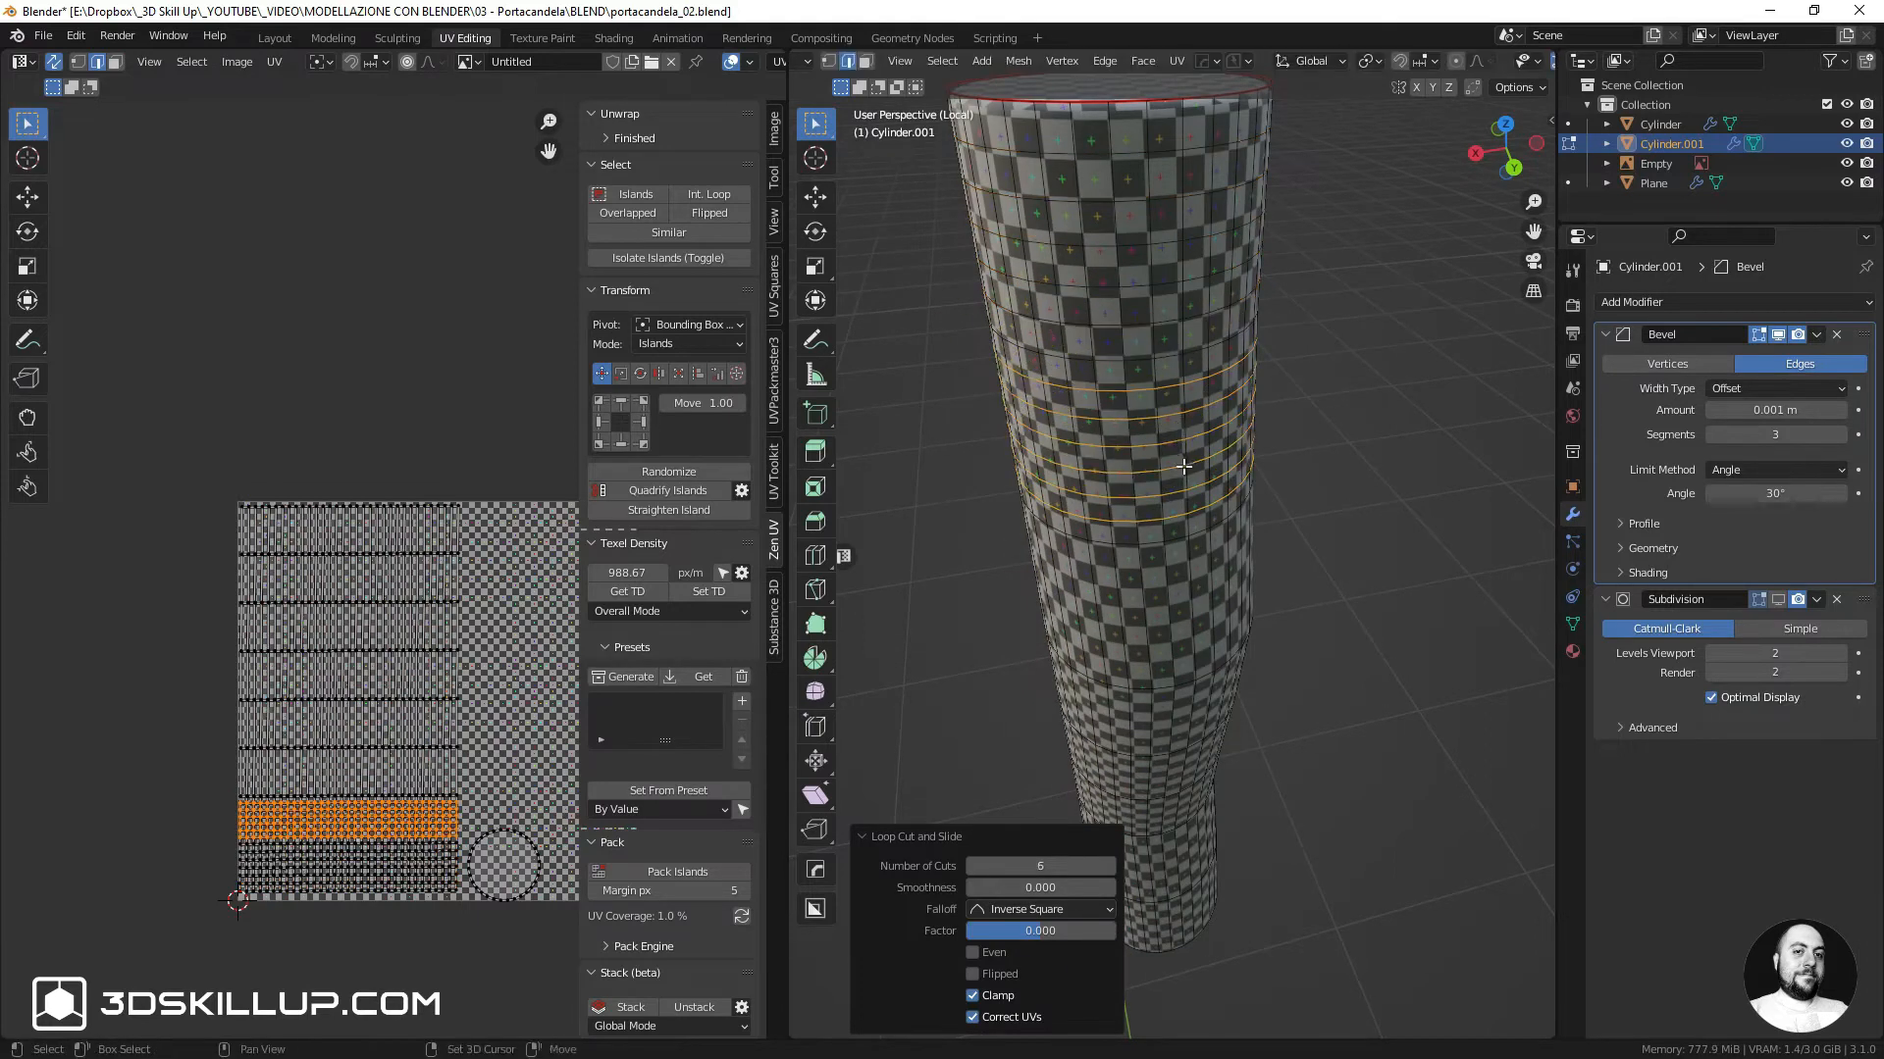
# Add five evenly spaced loop cuts around the third side band from the wick's top
pyautogui.moveTo(1176, 437); pyautogui.dragTo(1210, 237, button='middle')
pyautogui.hotkey('ctrl', 'r')
pyautogui.scroll(4, 1201, 441)
pyautogui.click(1199, 443)
pyautogui.rightClick(1199, 443)
# Add several even loop cuts to the fourth side band from the top and six to the fifth
pyautogui.scroll(1, 1194, 446)
pyautogui.hotkey('ctrl', 'r')
pyautogui.scroll(4, 1202, 425)
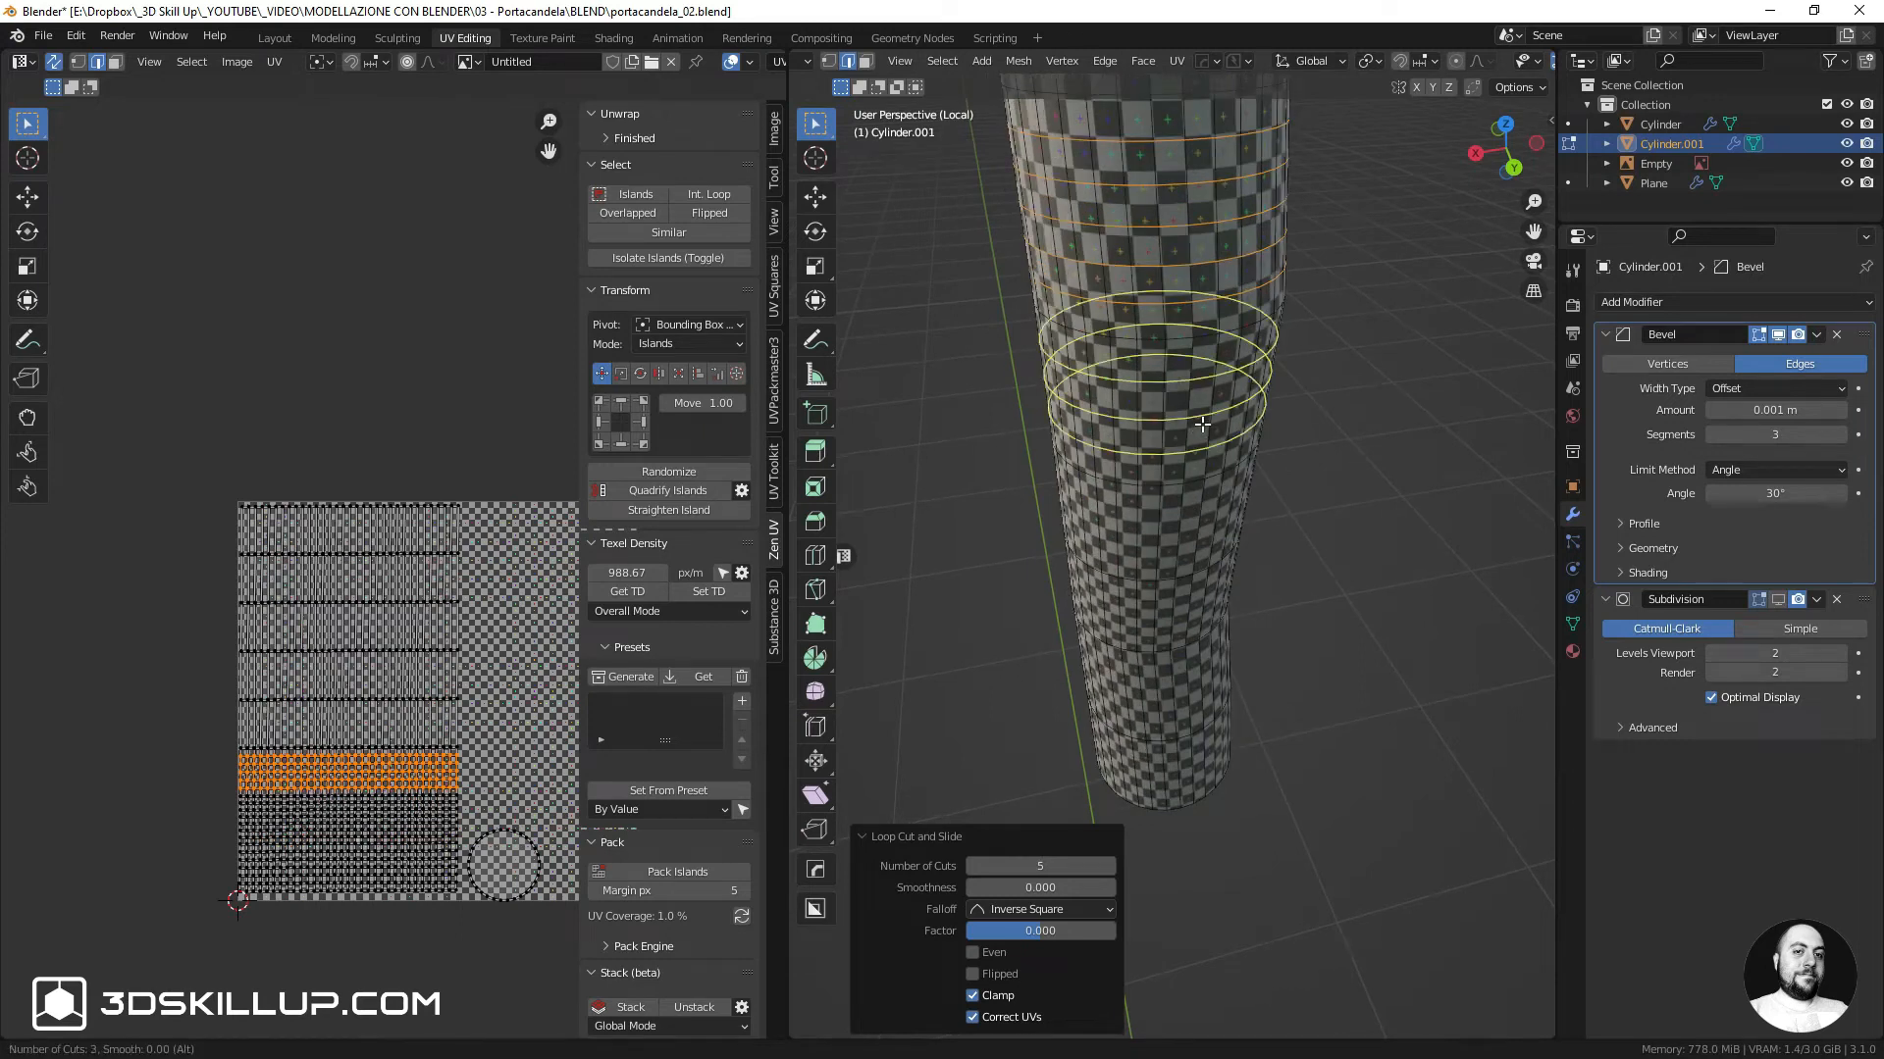
pyautogui.click(1203, 425)
pyautogui.rightClick(1203, 424)
pyautogui.keyDown('shift'); pyautogui.moveTo(1203, 425); pyautogui.dragTo(1214, 329, button='middle'); pyautogui.keyUp('shift')
pyautogui.hotkey('ctrl', 'r')
pyautogui.scroll(4, 1213, 417)
pyautogui.click(1212, 420)
# Add several even loop cuts to the sixth side band from the top and six to the seventh
pyautogui.keyDown('shift'); pyautogui.moveTo(1211, 428); pyautogui.dragTo(1215, 334, button='middle'); pyautogui.keyUp('shift')
pyautogui.hotkey('ctrl', 'r')
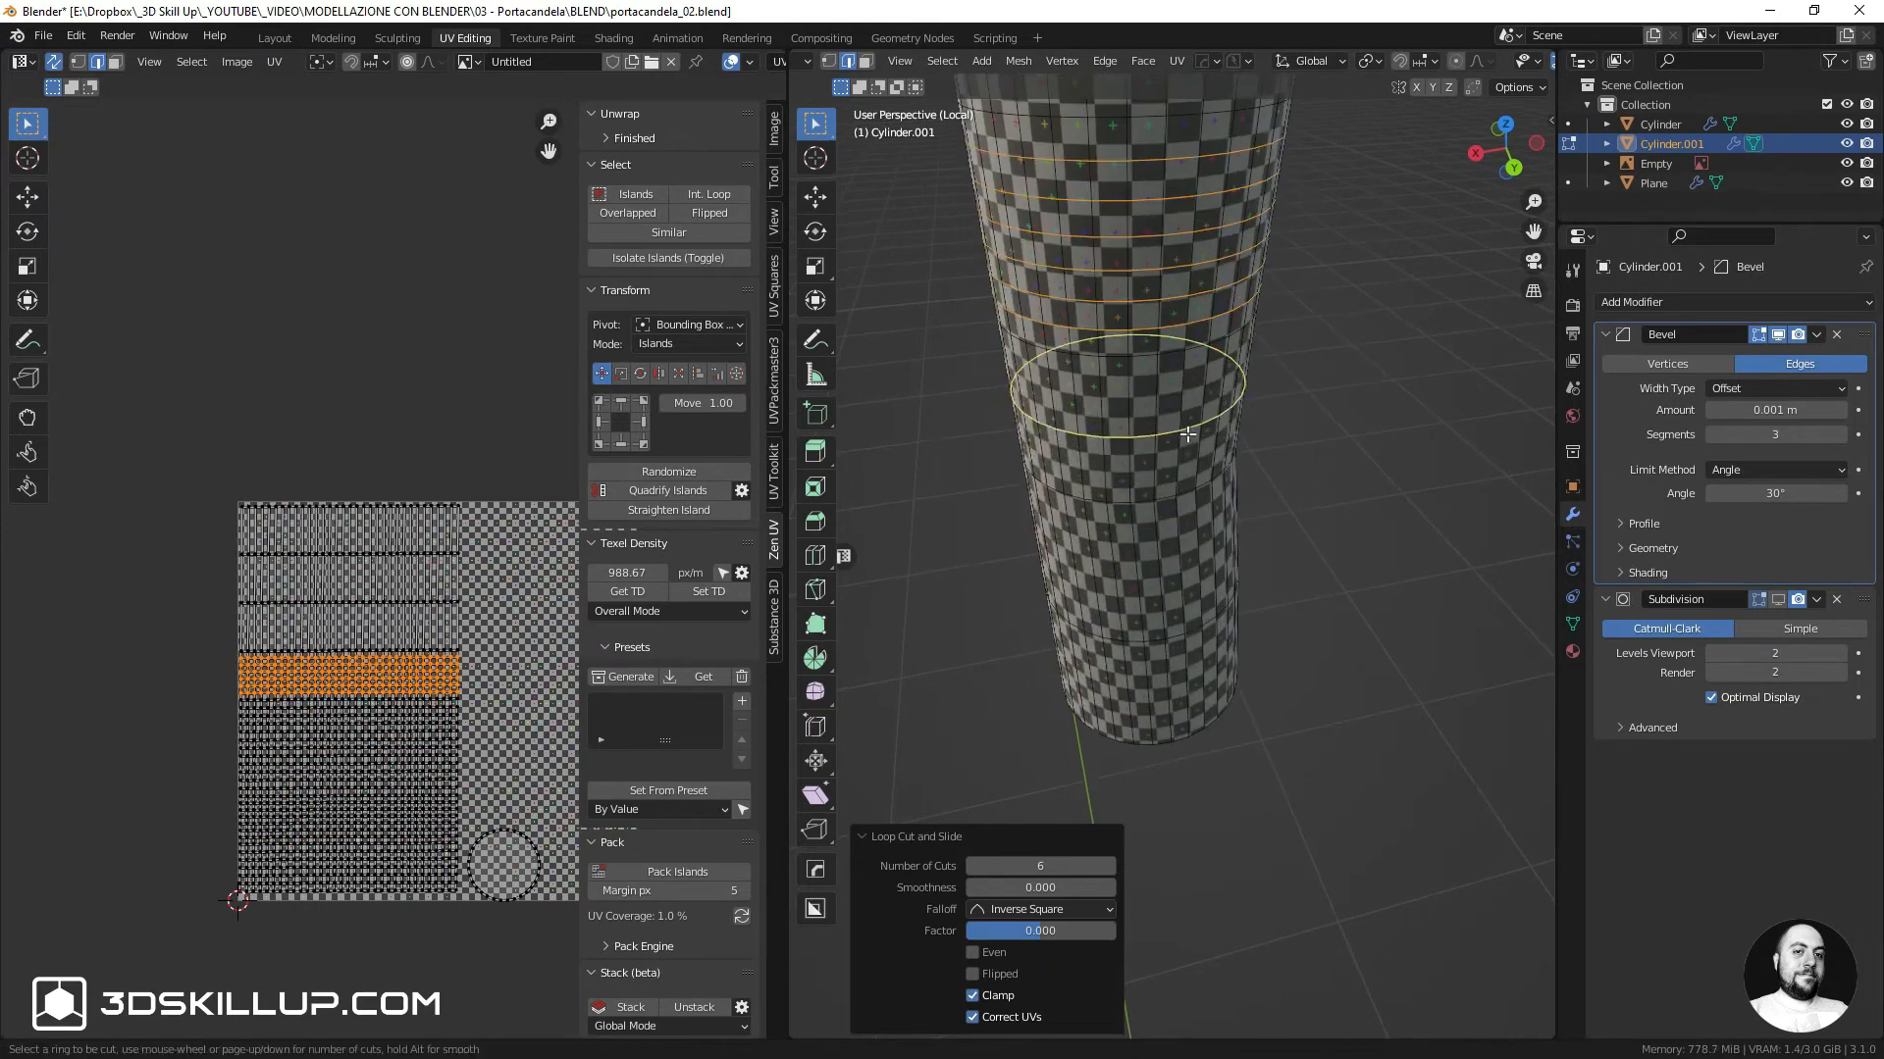
pyautogui.scroll(4, 1193, 428)
pyautogui.click(1193, 428)
pyautogui.hotkey('ctrl', 'r')
pyautogui.scroll(5, 1215, 459)
pyautogui.click(1213, 465)
pyautogui.rightClick(1212, 465)
pyautogui.scroll(1, 1210, 416)
# Add five evenly spaced loop cuts around the lowest side band at the wick's base
pyautogui.keyDown('shift'); pyautogui.moveTo(1207, 474); pyautogui.dragTo(1223, 385, button='middle'); pyautogui.keyUp('shift')
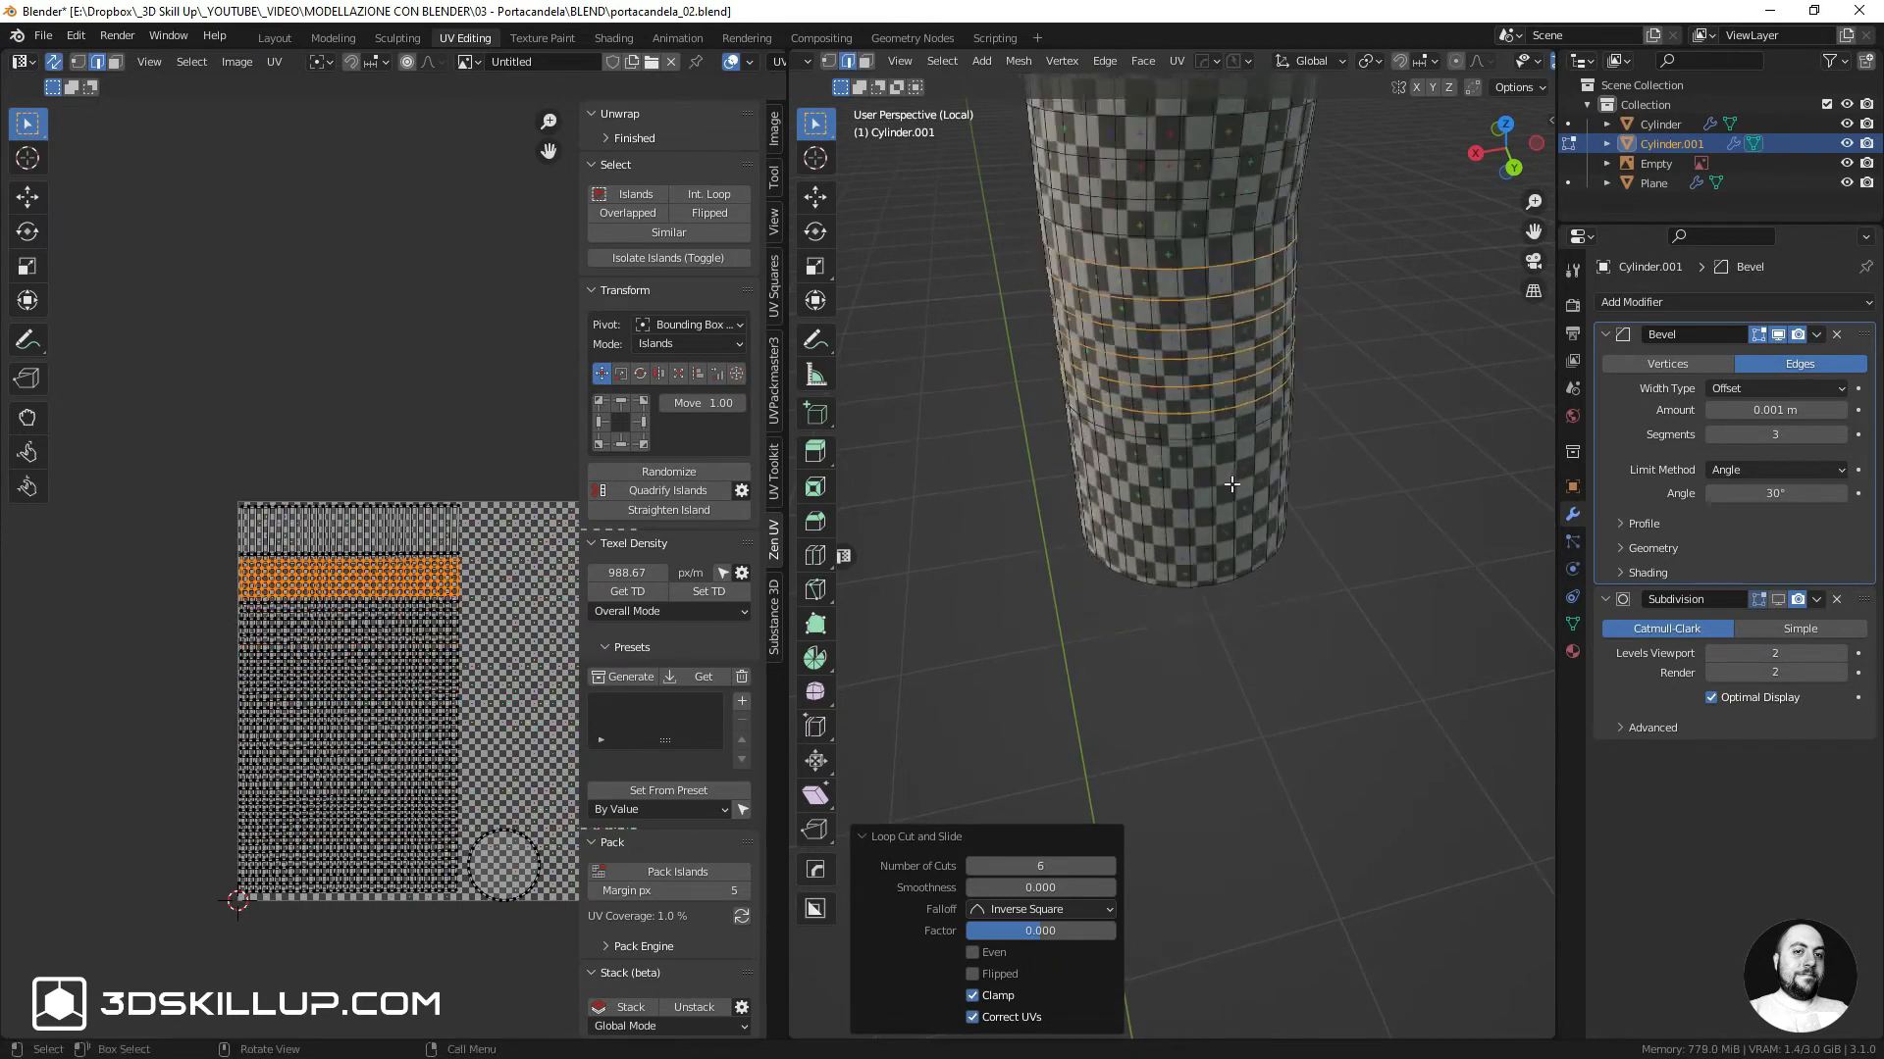
pyautogui.scroll(1, 1224, 391)
pyautogui.hotkey('ctrl', 'r')
pyautogui.scroll(4, 1231, 494)
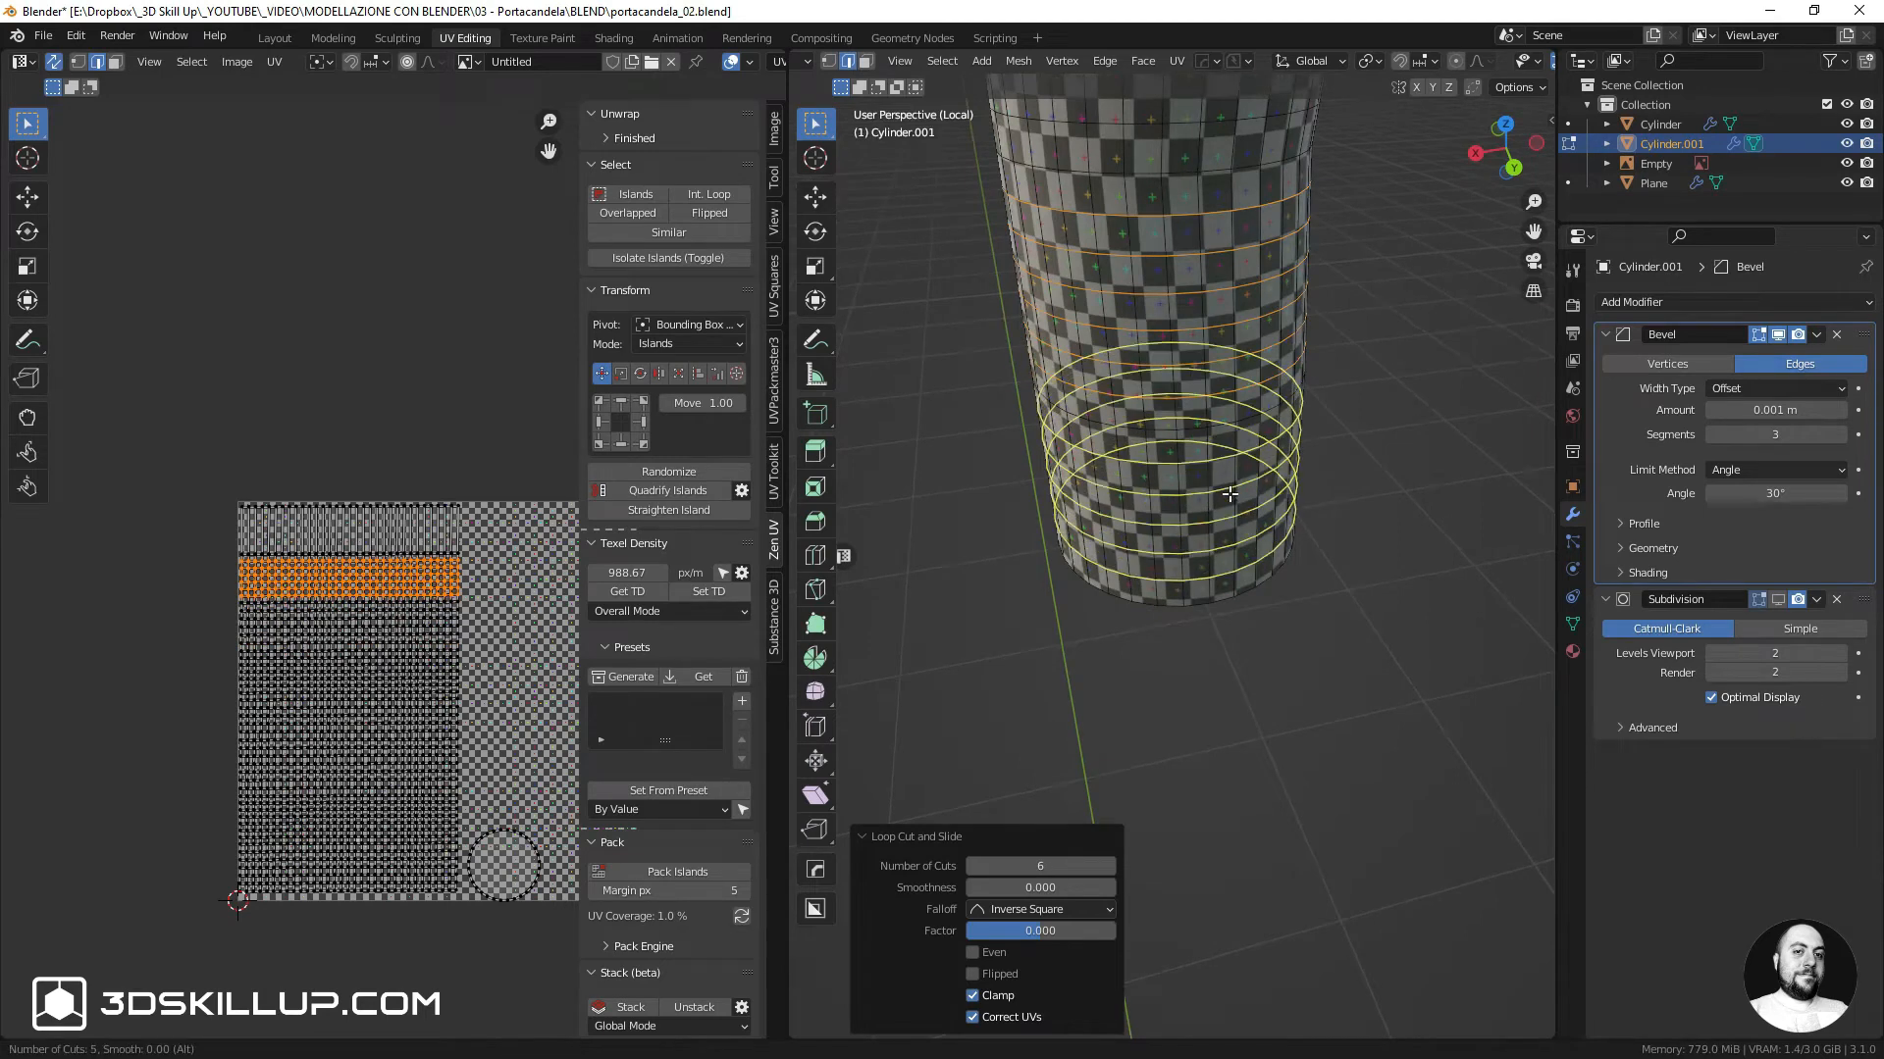
pyautogui.click(1230, 494)
pyautogui.rightClick(1230, 493)
# Examine the loop spacing and checker pattern along the whole wick from its base up to the top cap
pyautogui.scroll(-2, 1218, 463)
pyautogui.keyDown('shift'); pyautogui.moveTo(1195, 403); pyautogui.dragTo(1173, 564, button='middle'); pyautogui.keyUp('shift')
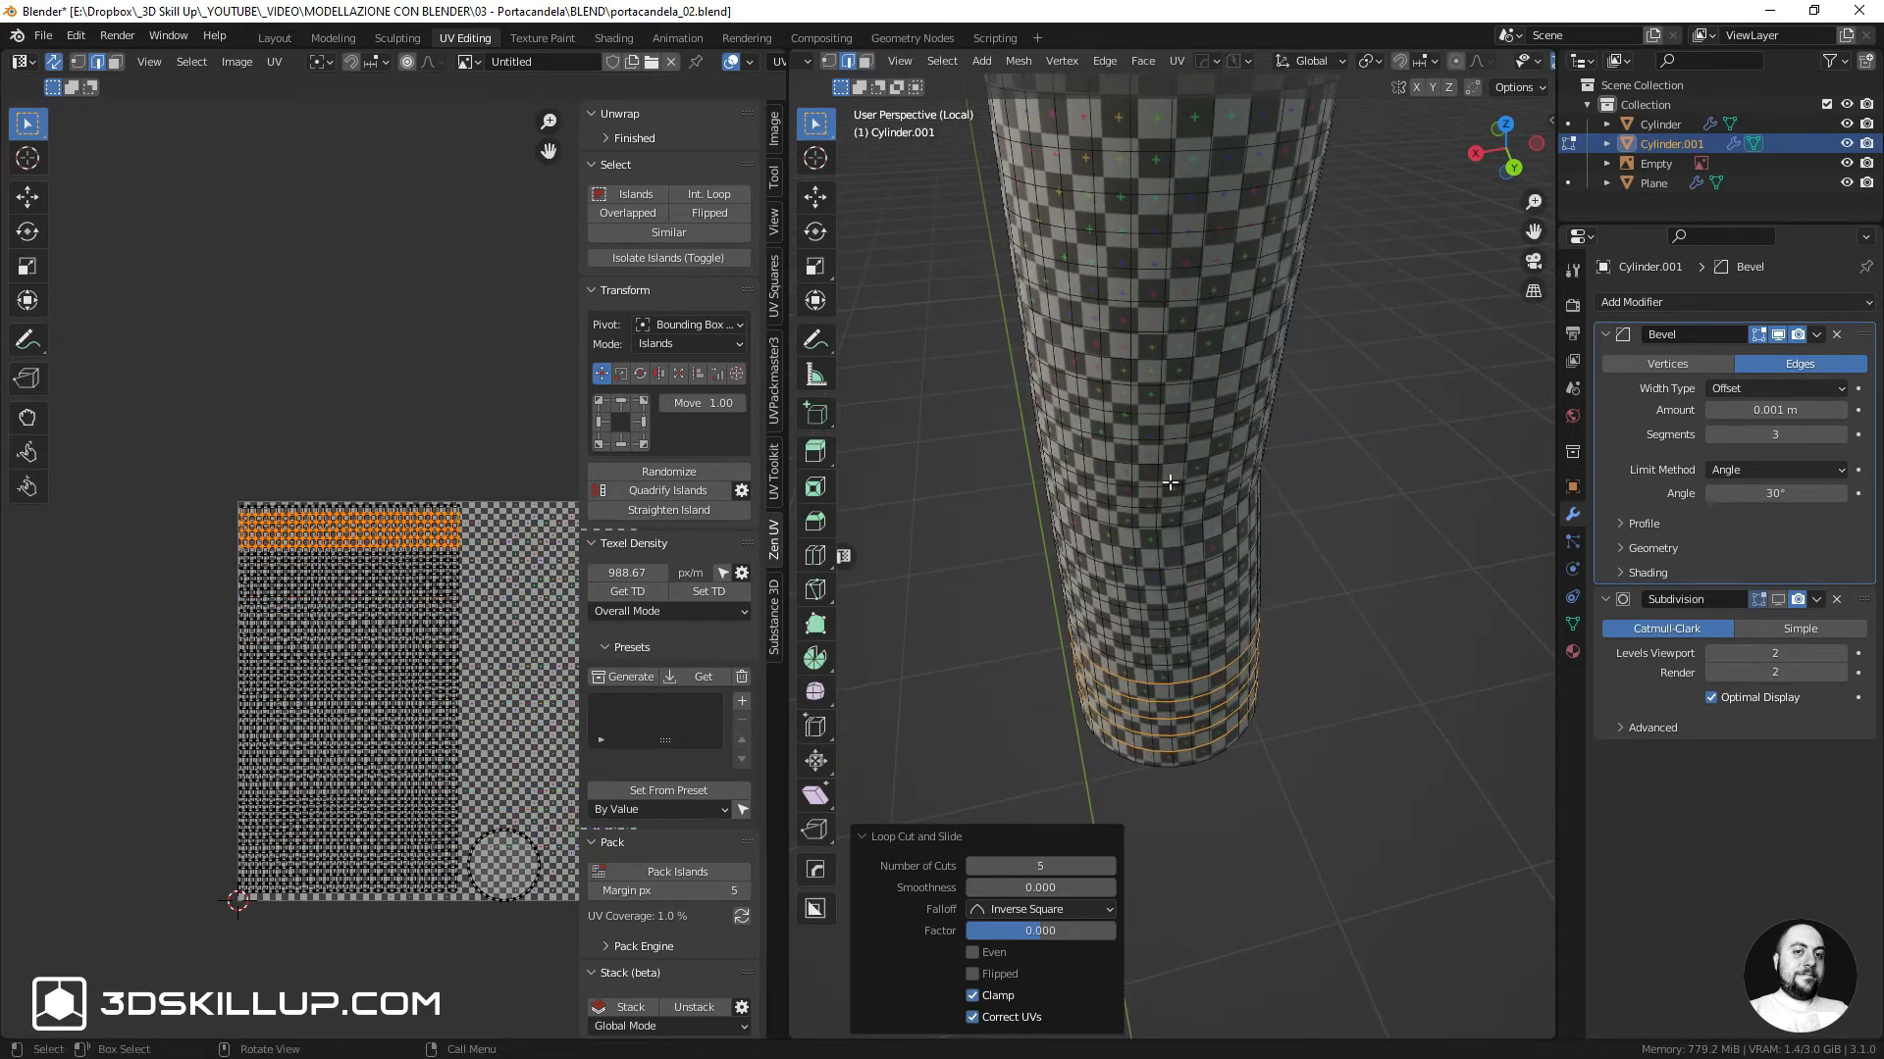
pyautogui.scroll(-2, 1173, 380)
pyautogui.keyDown('shift'); pyautogui.moveTo(1174, 378); pyautogui.dragTo(1185, 549, button='middle'); pyautogui.keyUp('shift')
pyautogui.keyDown('shift'); pyautogui.moveTo(1186, 390); pyautogui.dragTo(1200, 510, button='middle'); pyautogui.keyUp('shift')
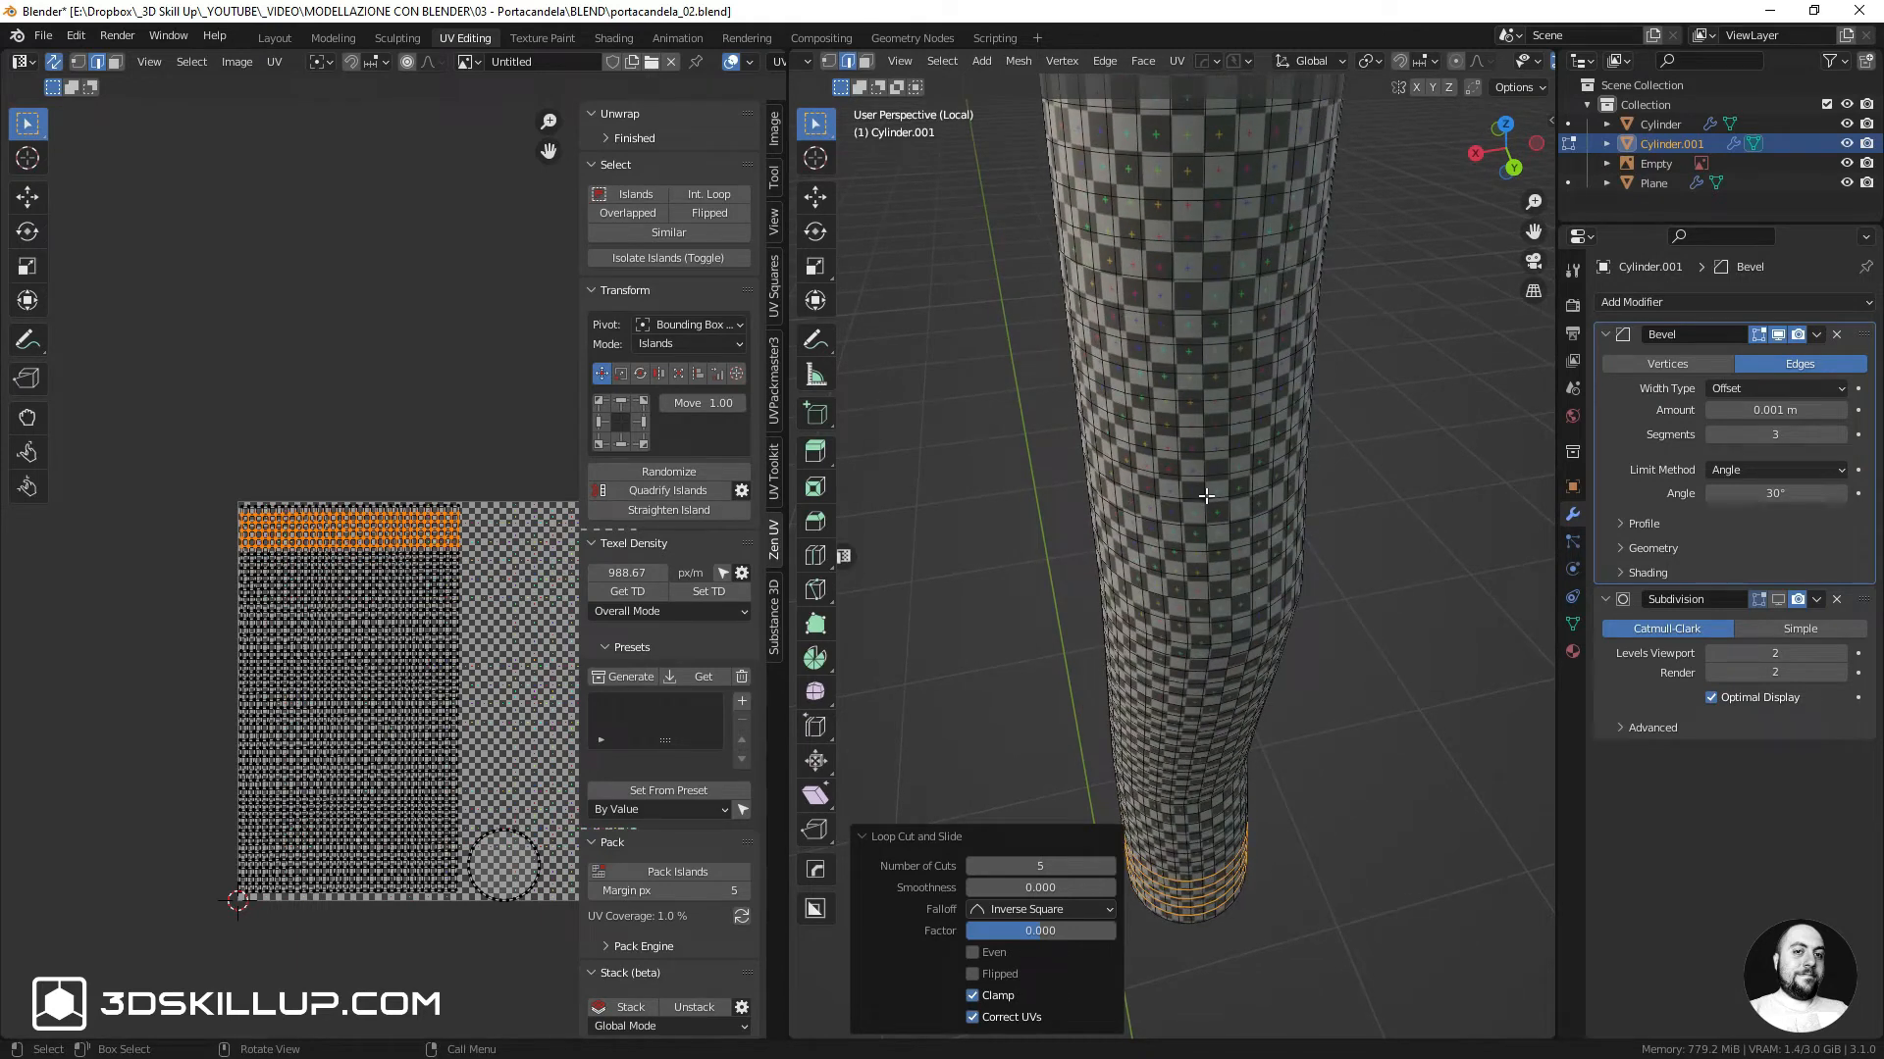
pyautogui.scroll(-2, 1204, 494)
pyautogui.keyDown('shift'); pyautogui.moveTo(1201, 476); pyautogui.dragTo(1194, 509, button='middle'); pyautogui.keyUp('shift')
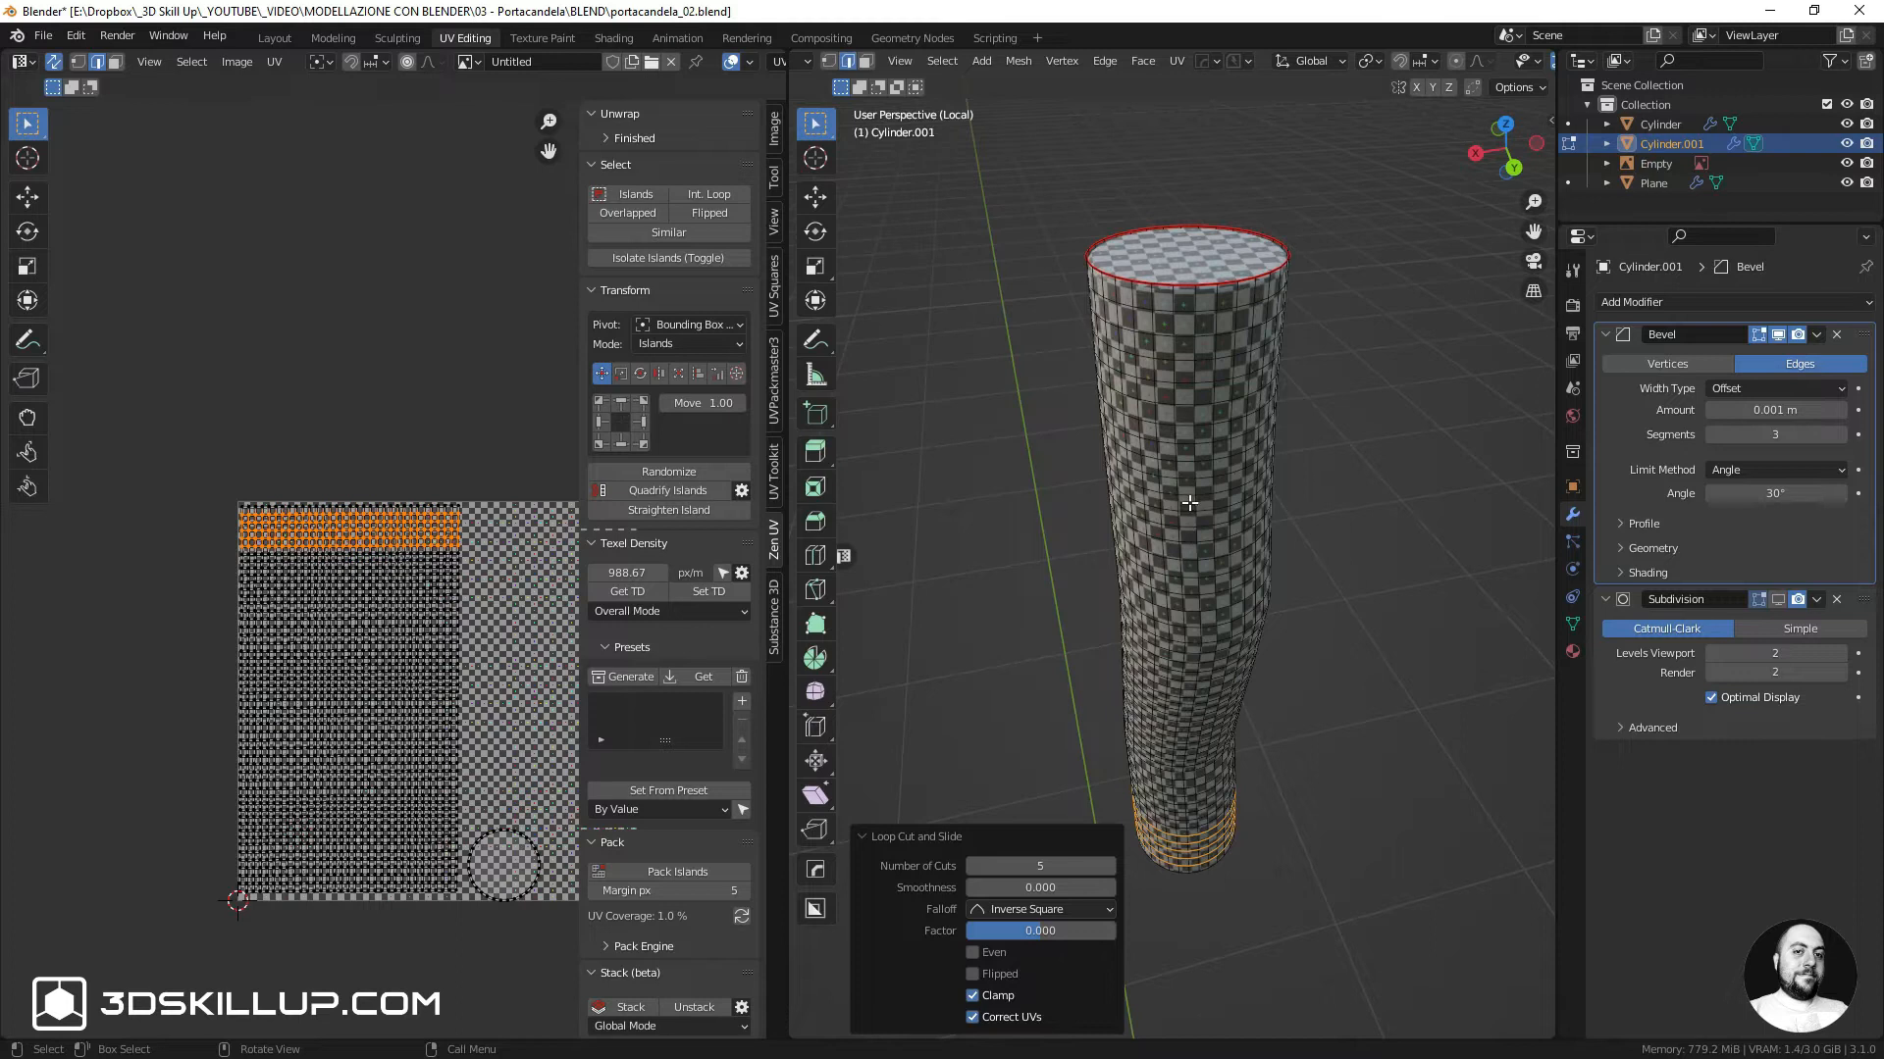
pyautogui.moveTo(1174, 484); pyautogui.dragTo(1156, 475, button='middle')
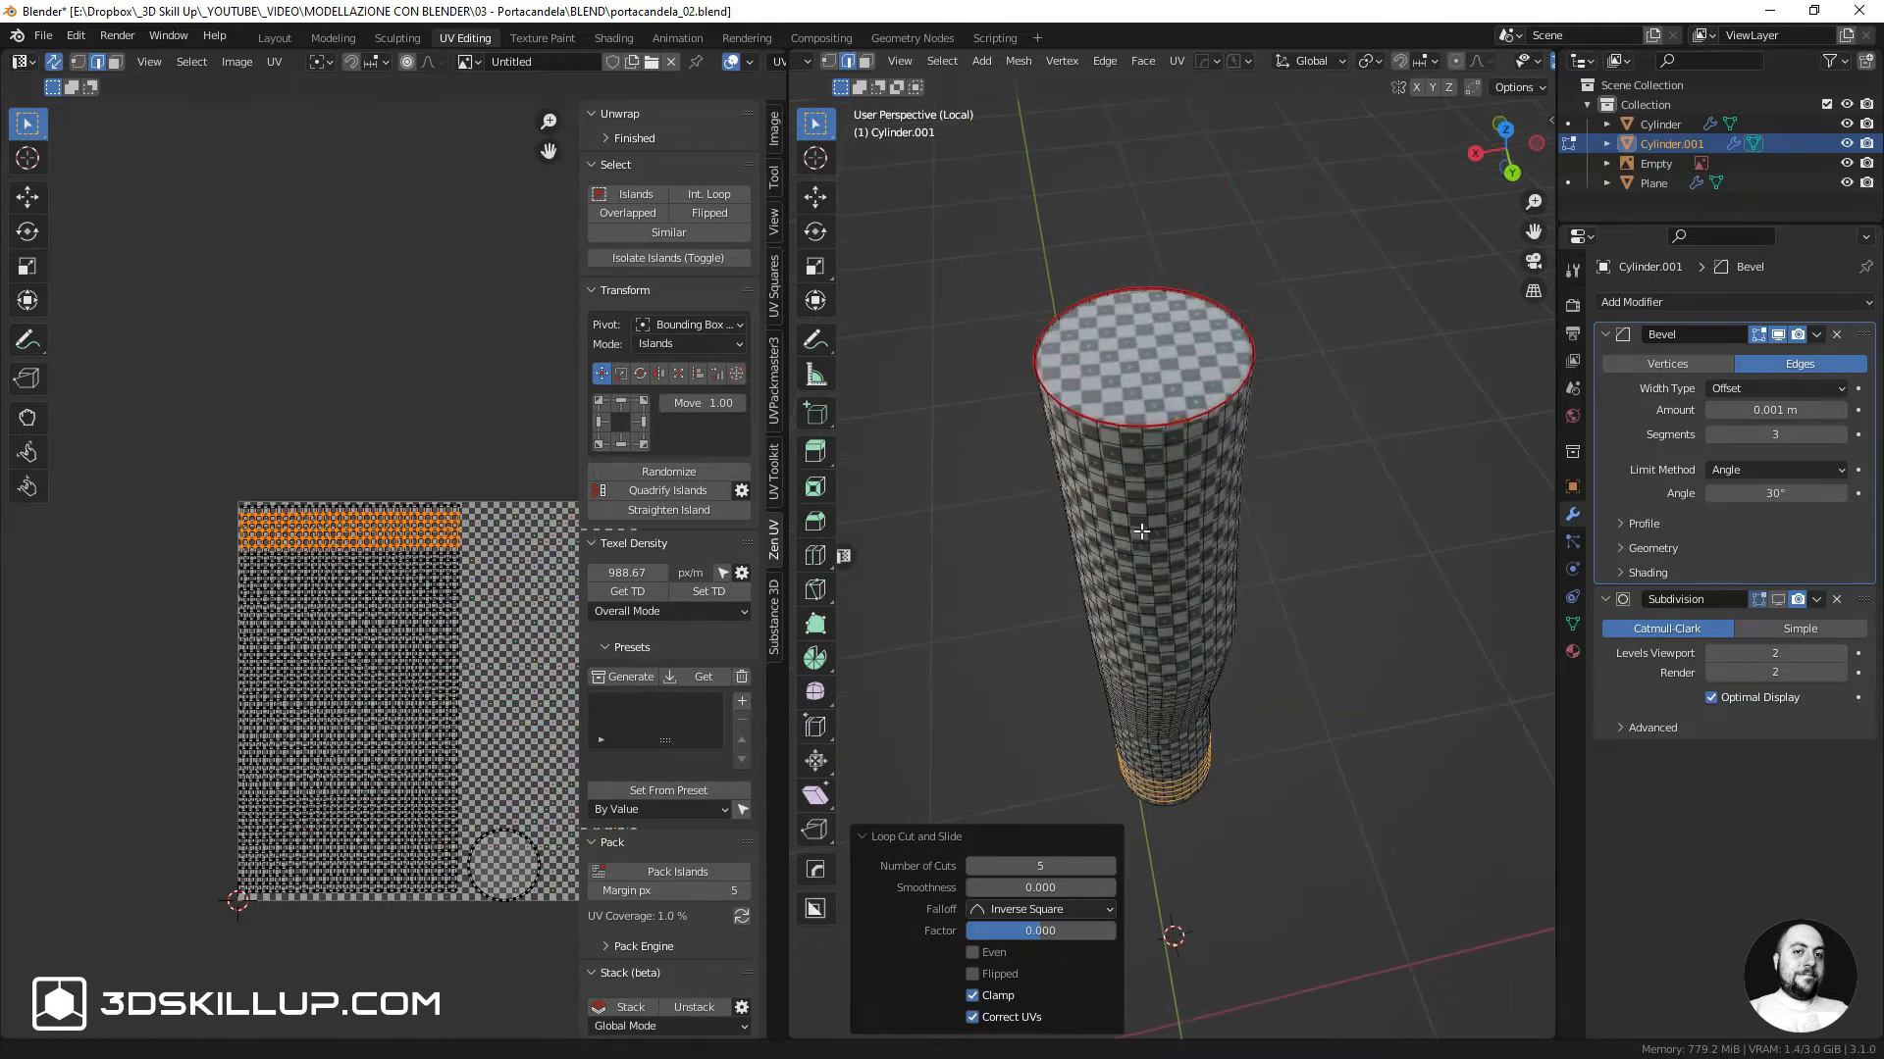
pyautogui.scroll(2, 1154, 474)
pyautogui.scroll(-2, 1157, 471)
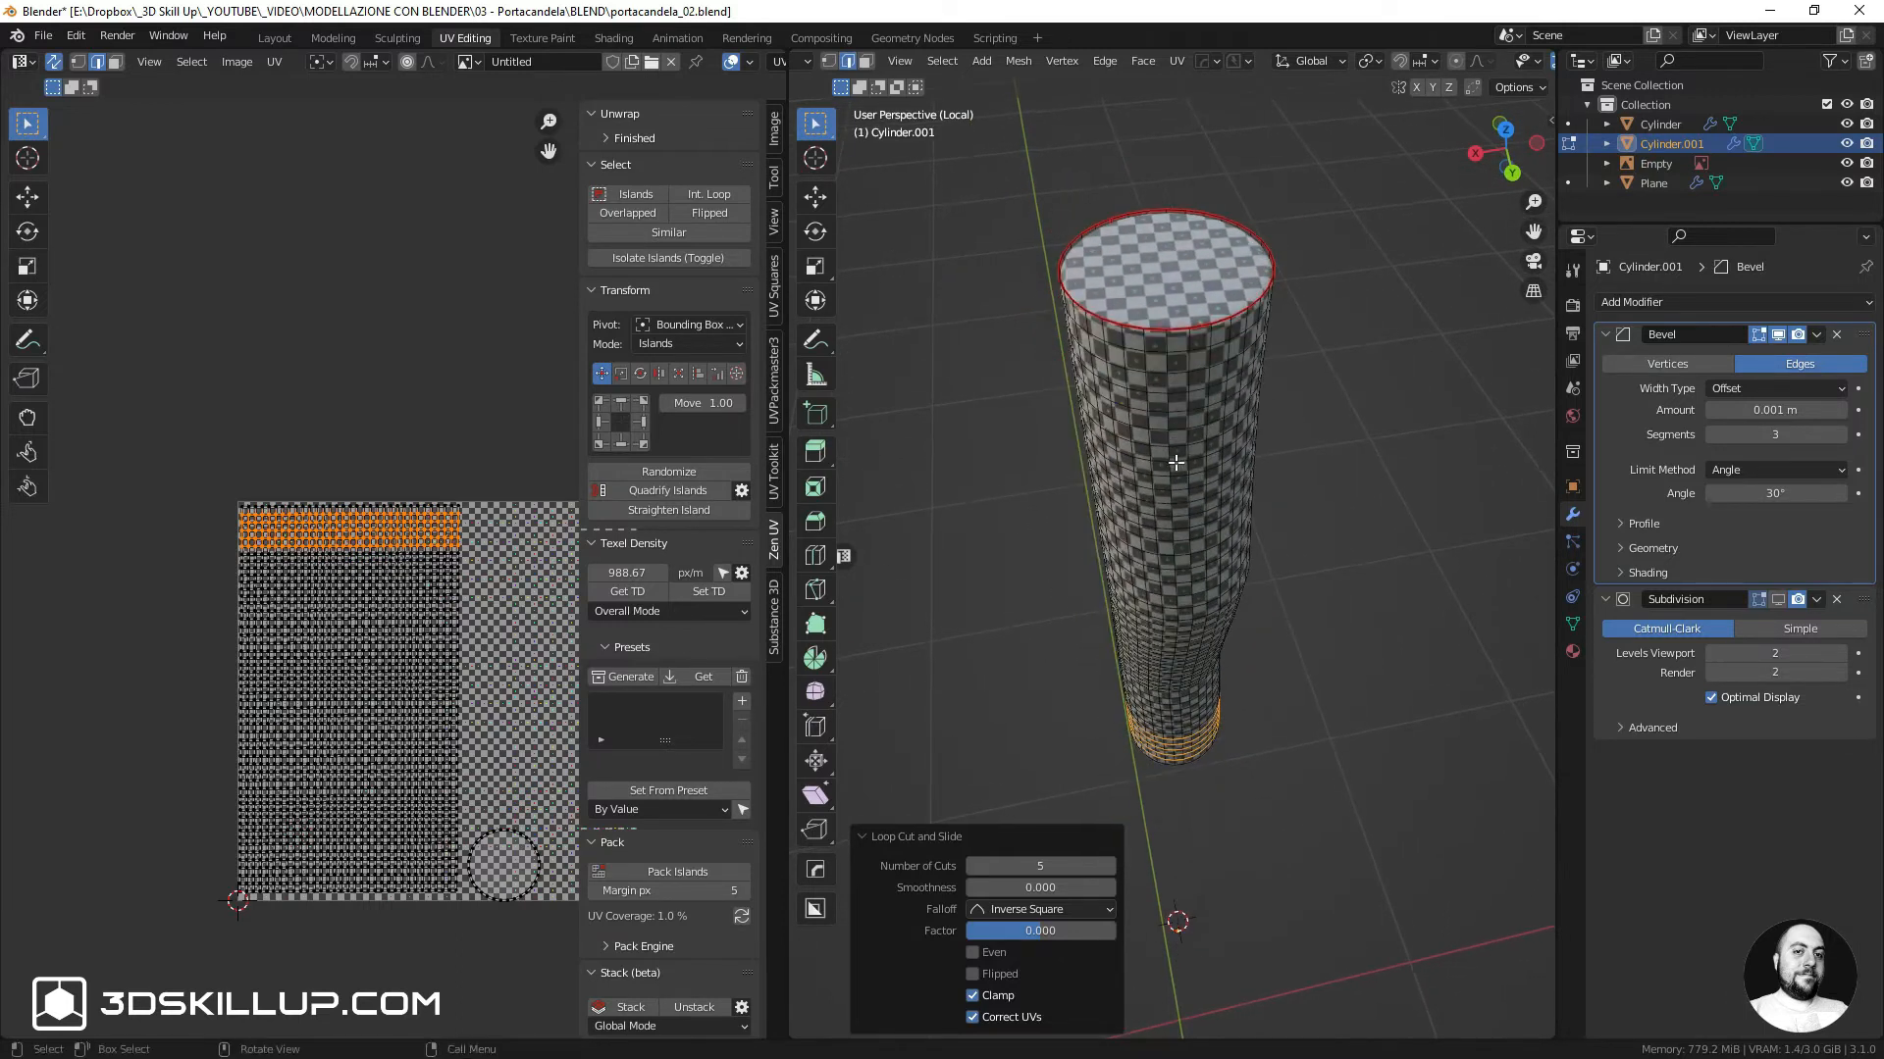
pyautogui.scroll(1, 1141, 459)
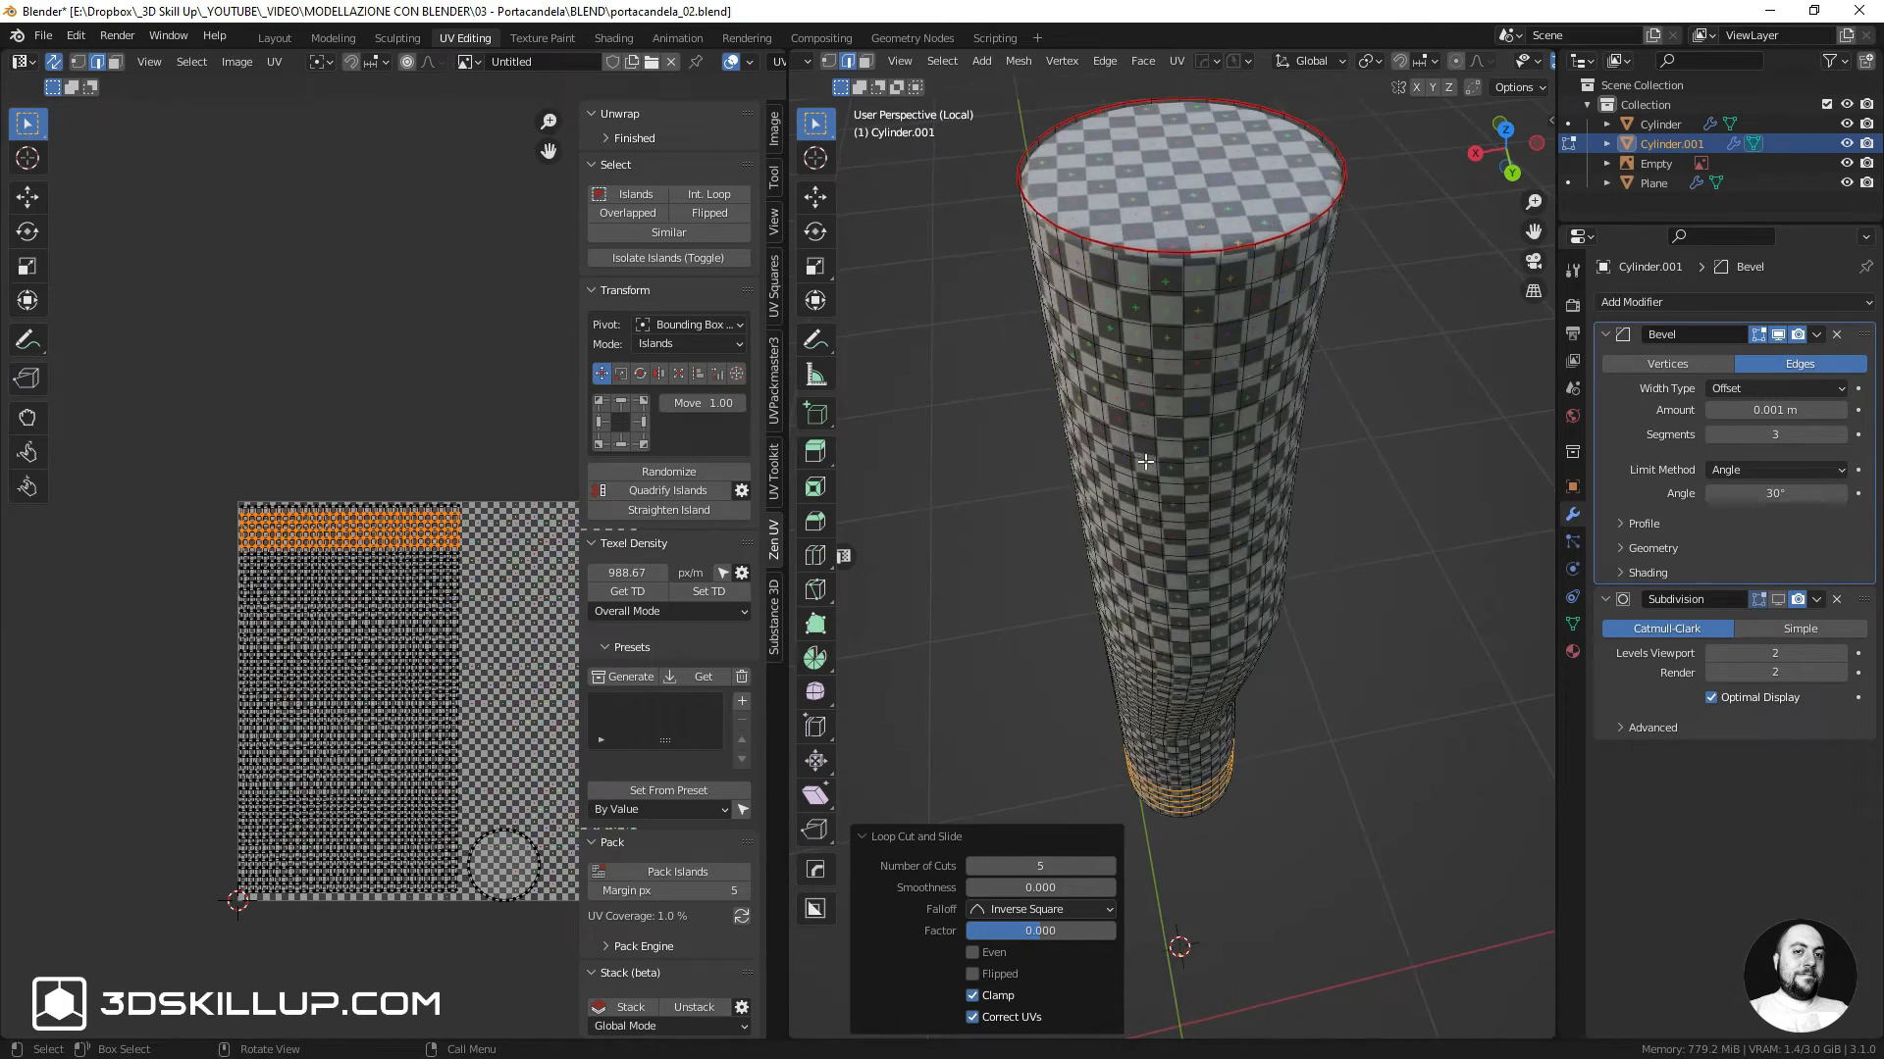
pyautogui.scroll(-1, 1148, 450)
# Return to Object Mode, turn the Subdivision modifier's viewport display back on, and examine the checker pattern around the wick's bends
pyautogui.press('Tab')
pyautogui.moveTo(1158, 452); pyautogui.dragTo(1153, 368, button='middle')
pyautogui.moveTo(1213, 438); pyautogui.dragTo(1209, 535, button='middle')
pyautogui.scroll(3, 1216, 491)
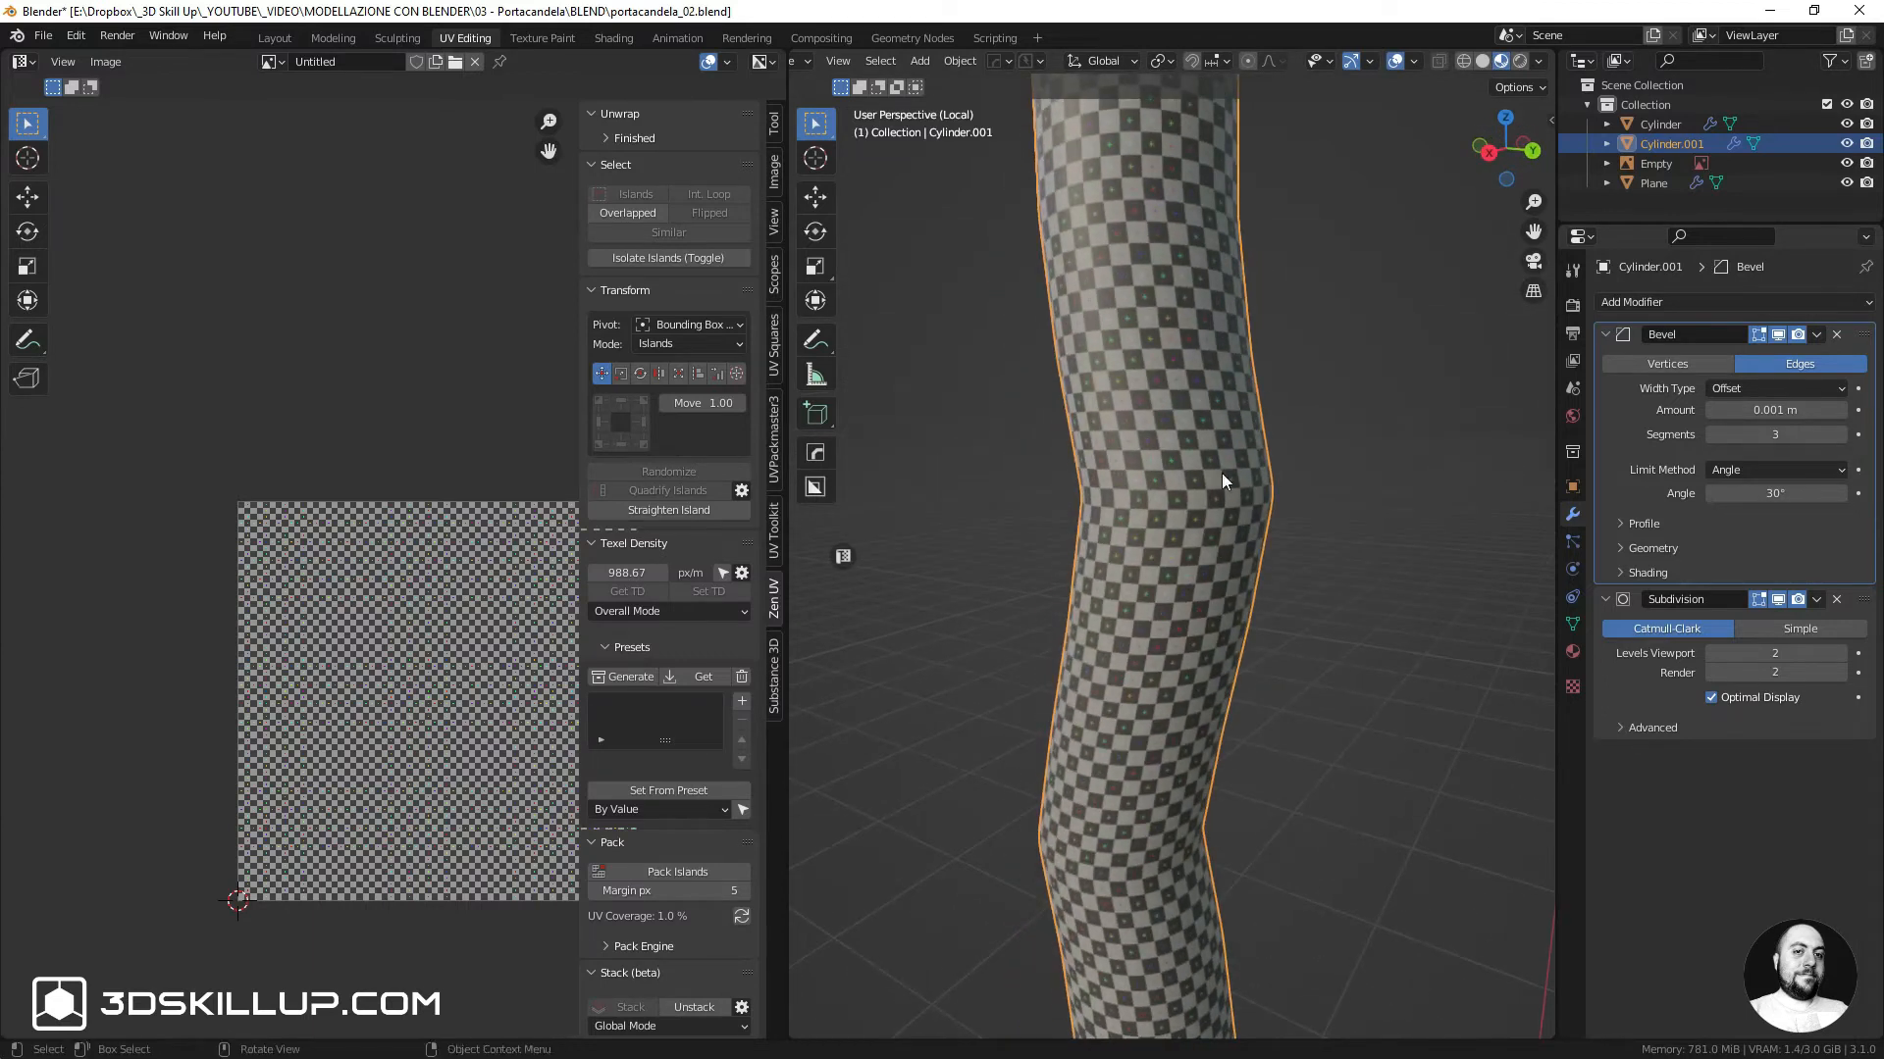
# Dissolve the two edge loops directly above and below the wick's upper bend, and return to Object Mode
pyautogui.press('Tab')
pyautogui.scroll(2, 1221, 471)
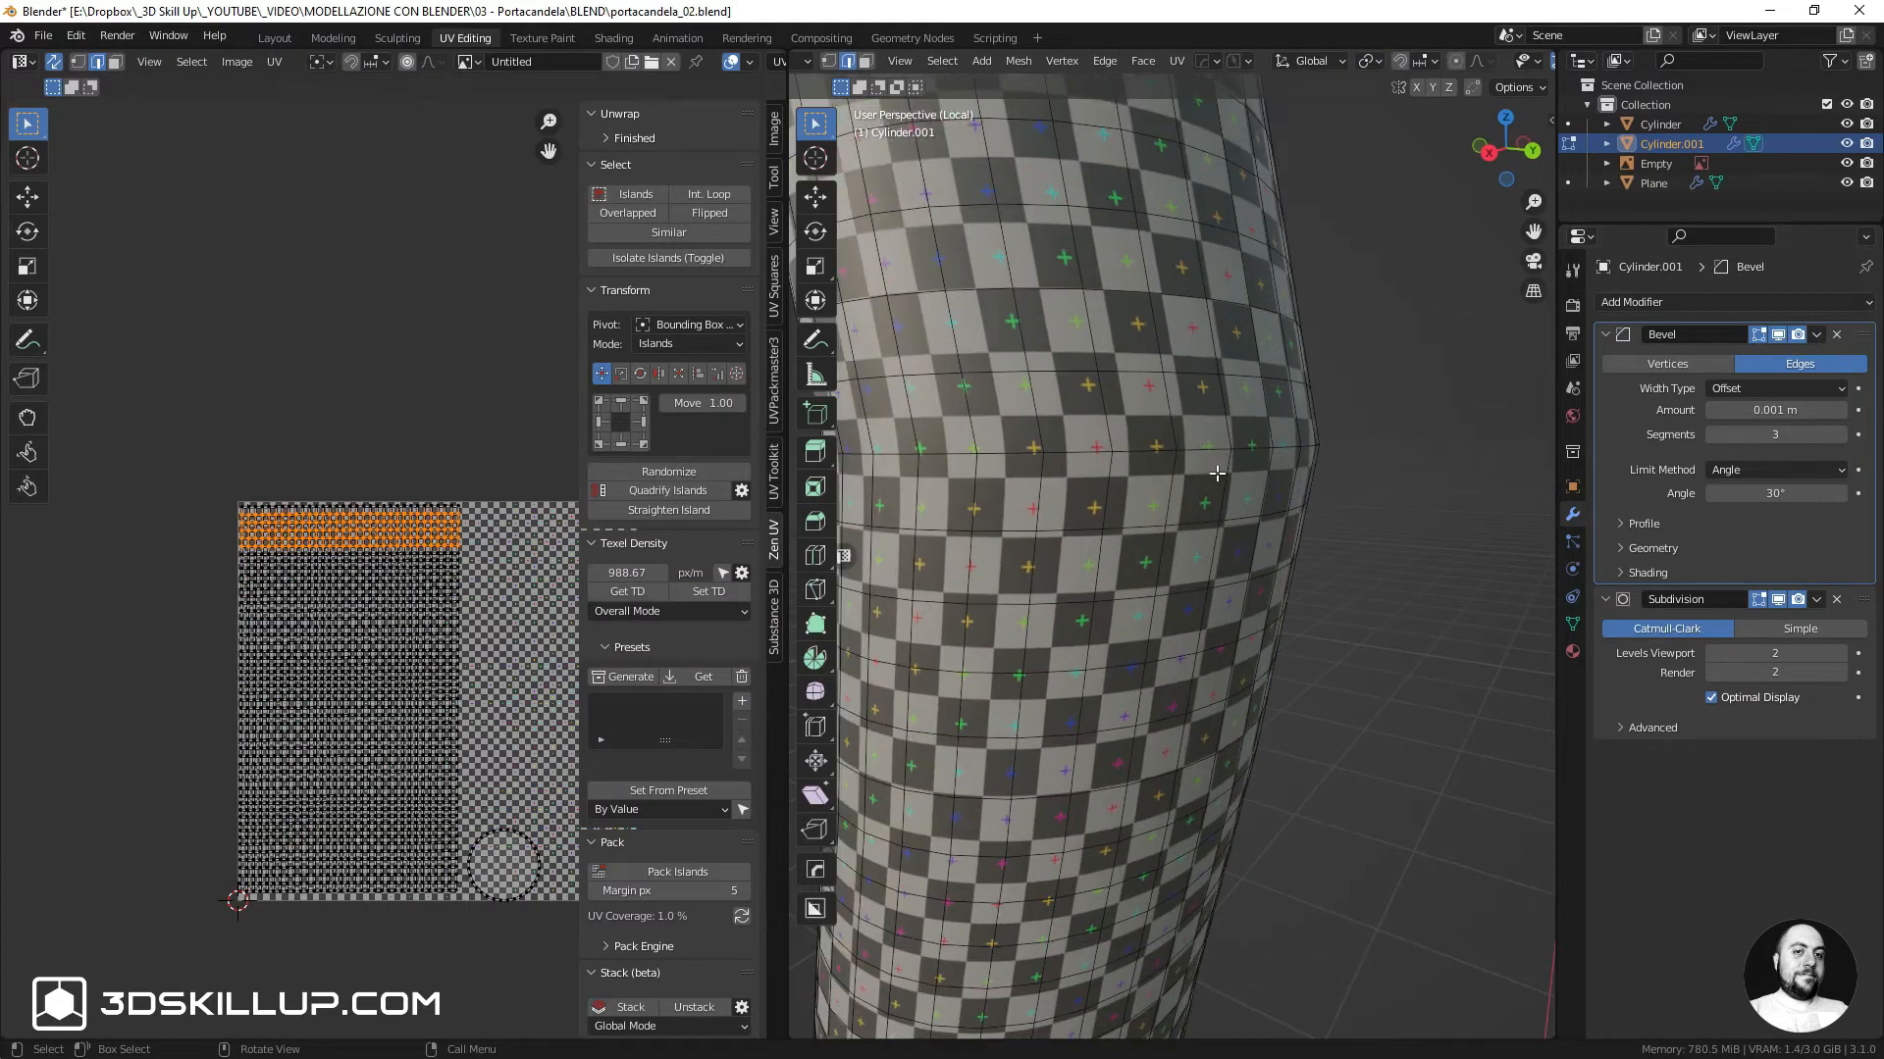
pyautogui.scroll(-1, 1220, 471)
pyautogui.keyDown('alt'); pyautogui.click(1156, 396); pyautogui.keyUp('alt')
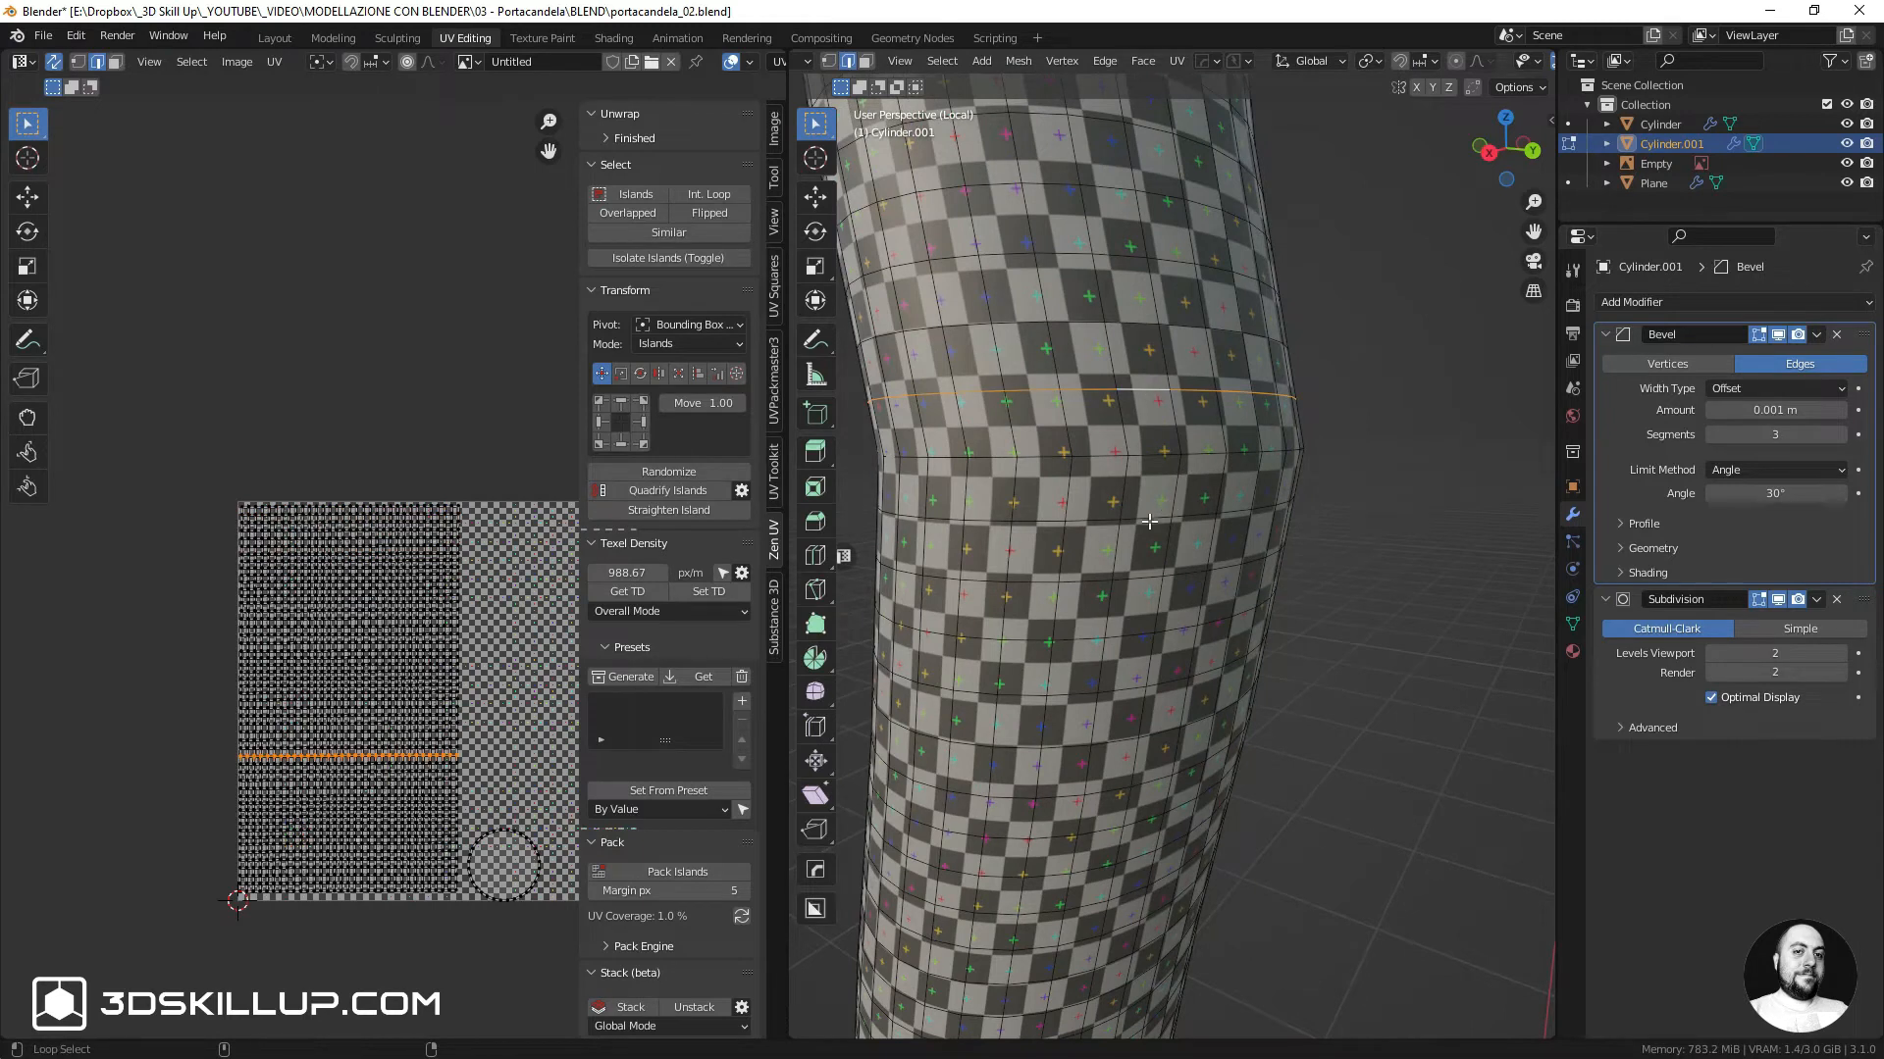
pyautogui.keyDown('alt'); pyautogui.keyDown('shift'); pyautogui.click(1166, 508); pyautogui.keyUp('shift'); pyautogui.keyUp('alt')
pyautogui.hotkey('ctrl', 'x')
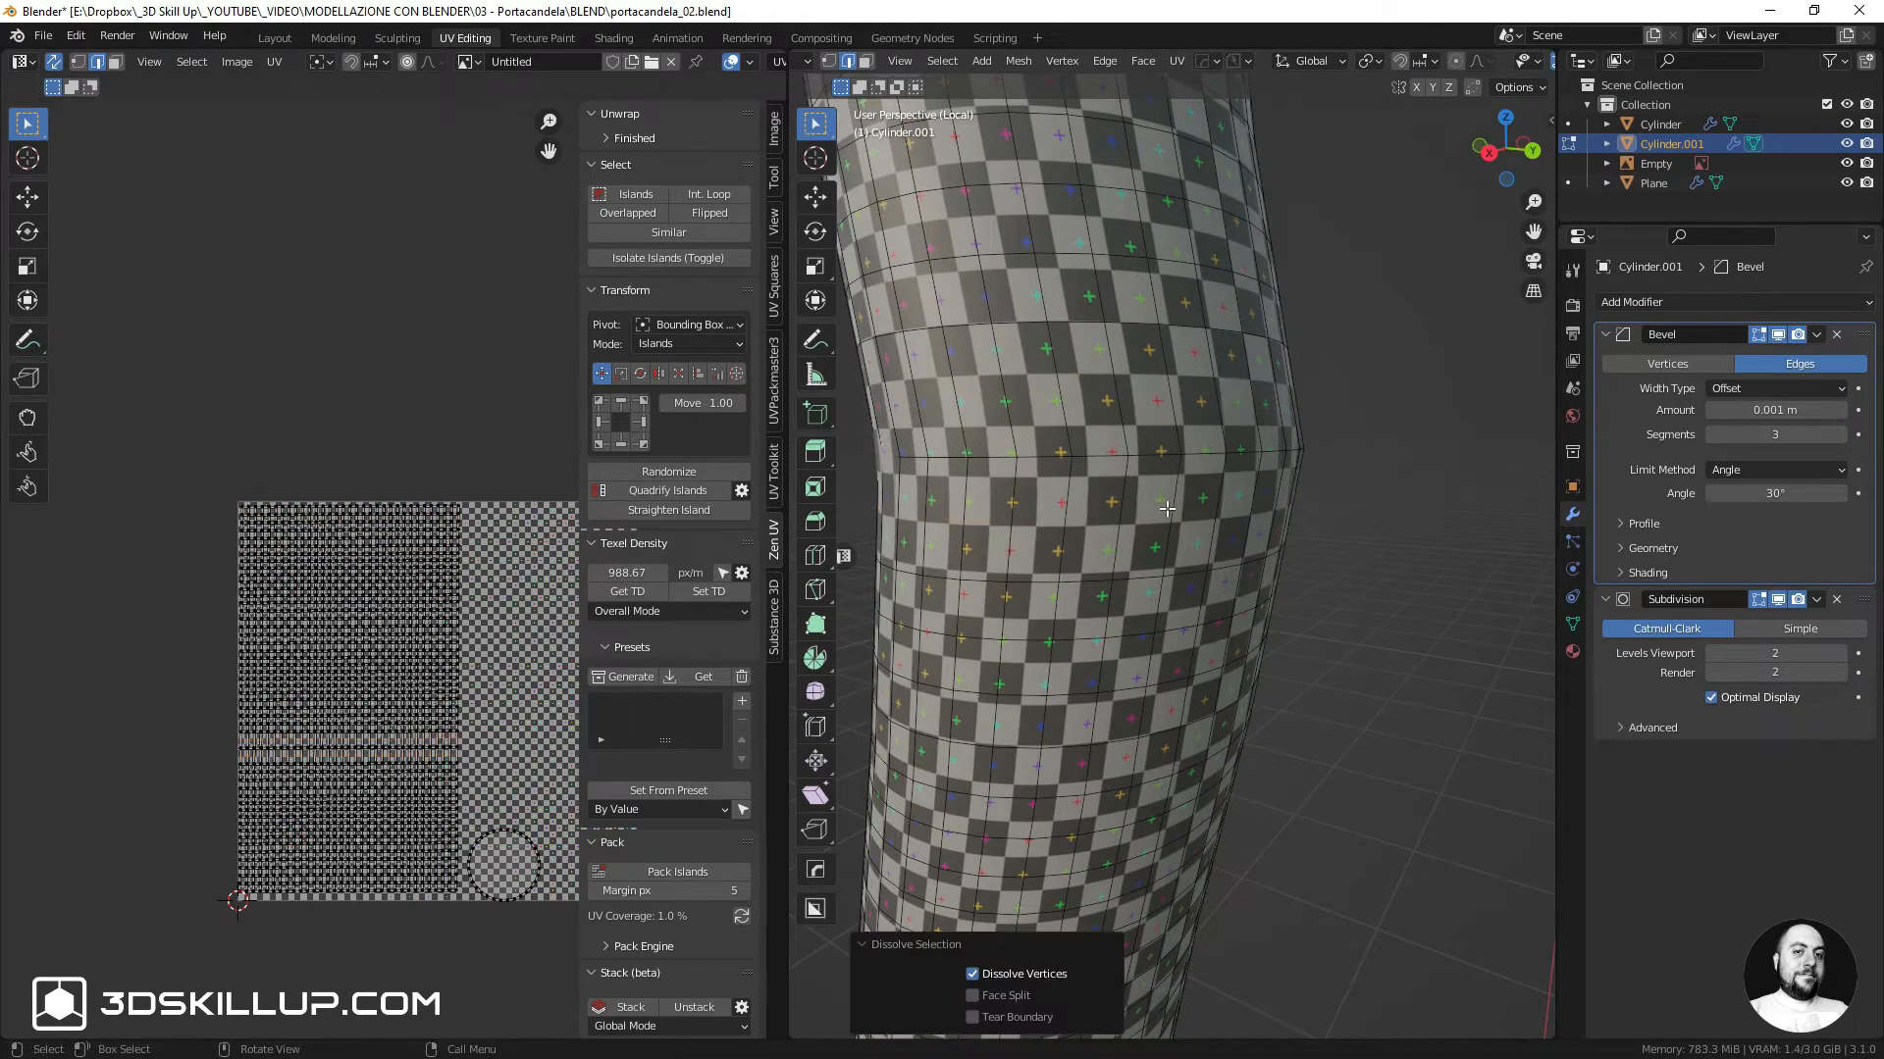
pyautogui.scroll(-2, 1166, 508)
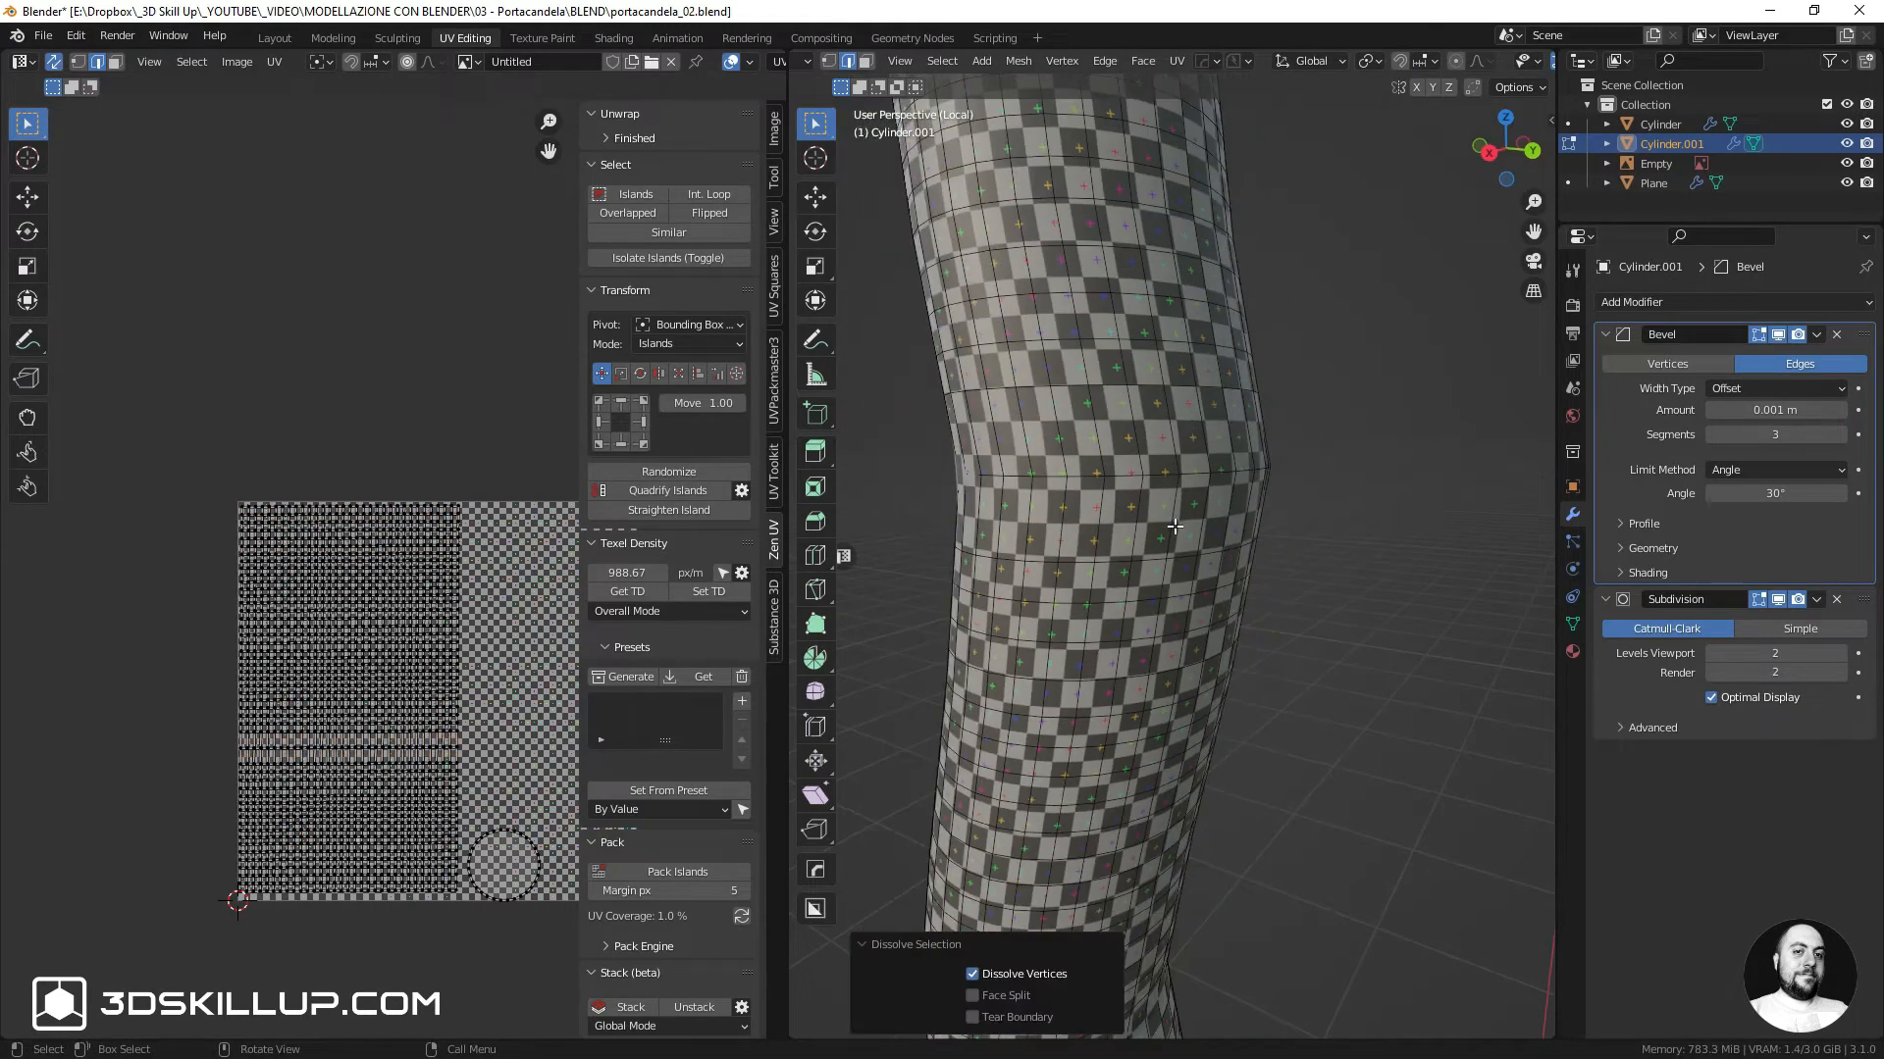
pyautogui.keyDown('shift'); pyautogui.moveTo(1166, 509); pyautogui.dragTo(1214, 461, button='middle'); pyautogui.keyUp('shift')
pyautogui.press('Tab')
pyautogui.click(1215, 348)
pyautogui.keyDown('shift'); pyautogui.moveTo(1189, 542); pyautogui.dragTo(1210, 462, button='middle'); pyautogui.keyUp('shift')
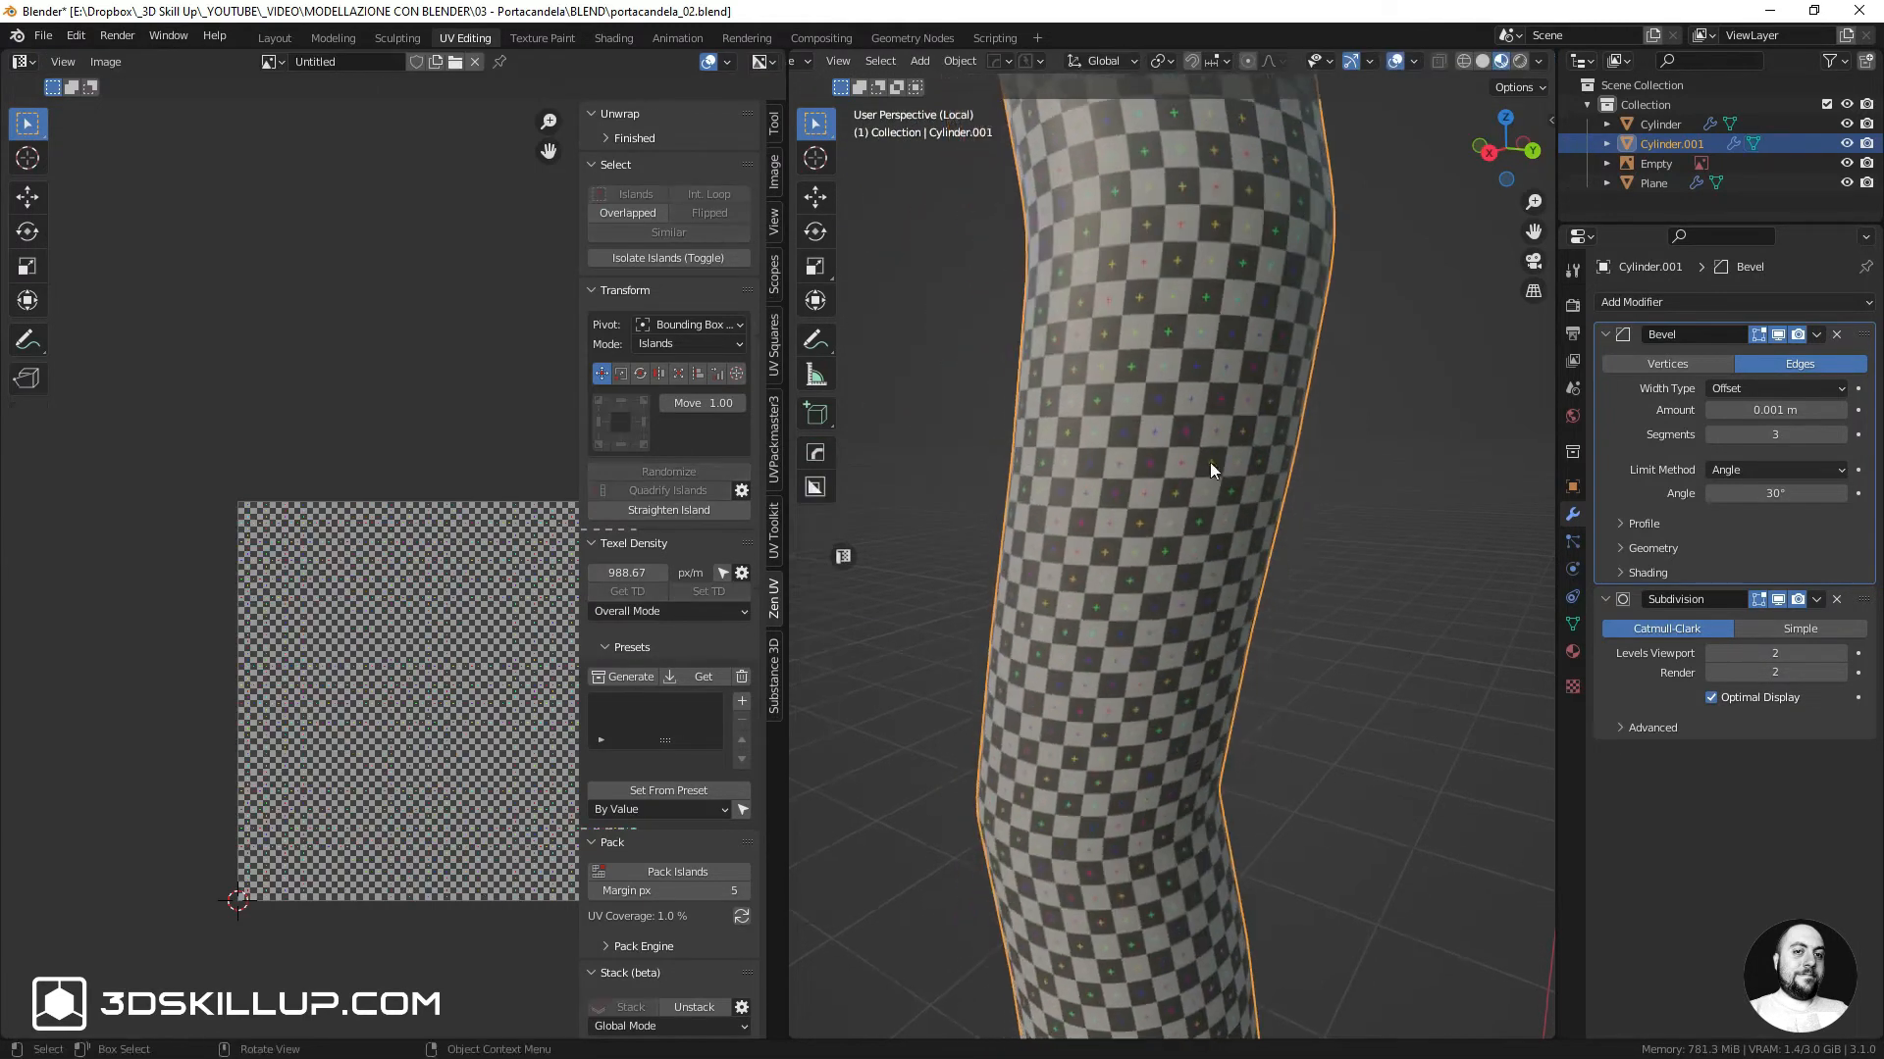
# Dissolve the two edge loops on either side of the next bend down the wick, and return to Object Mode
pyautogui.scroll(-1, 1210, 462)
pyautogui.keyDown('shift'); pyautogui.moveTo(1153, 726); pyautogui.dragTo(1210, 482, button='middle'); pyautogui.keyUp('shift')
pyautogui.press('Tab')
pyautogui.click(1158, 633)
pyautogui.scroll(3, 1127, 633)
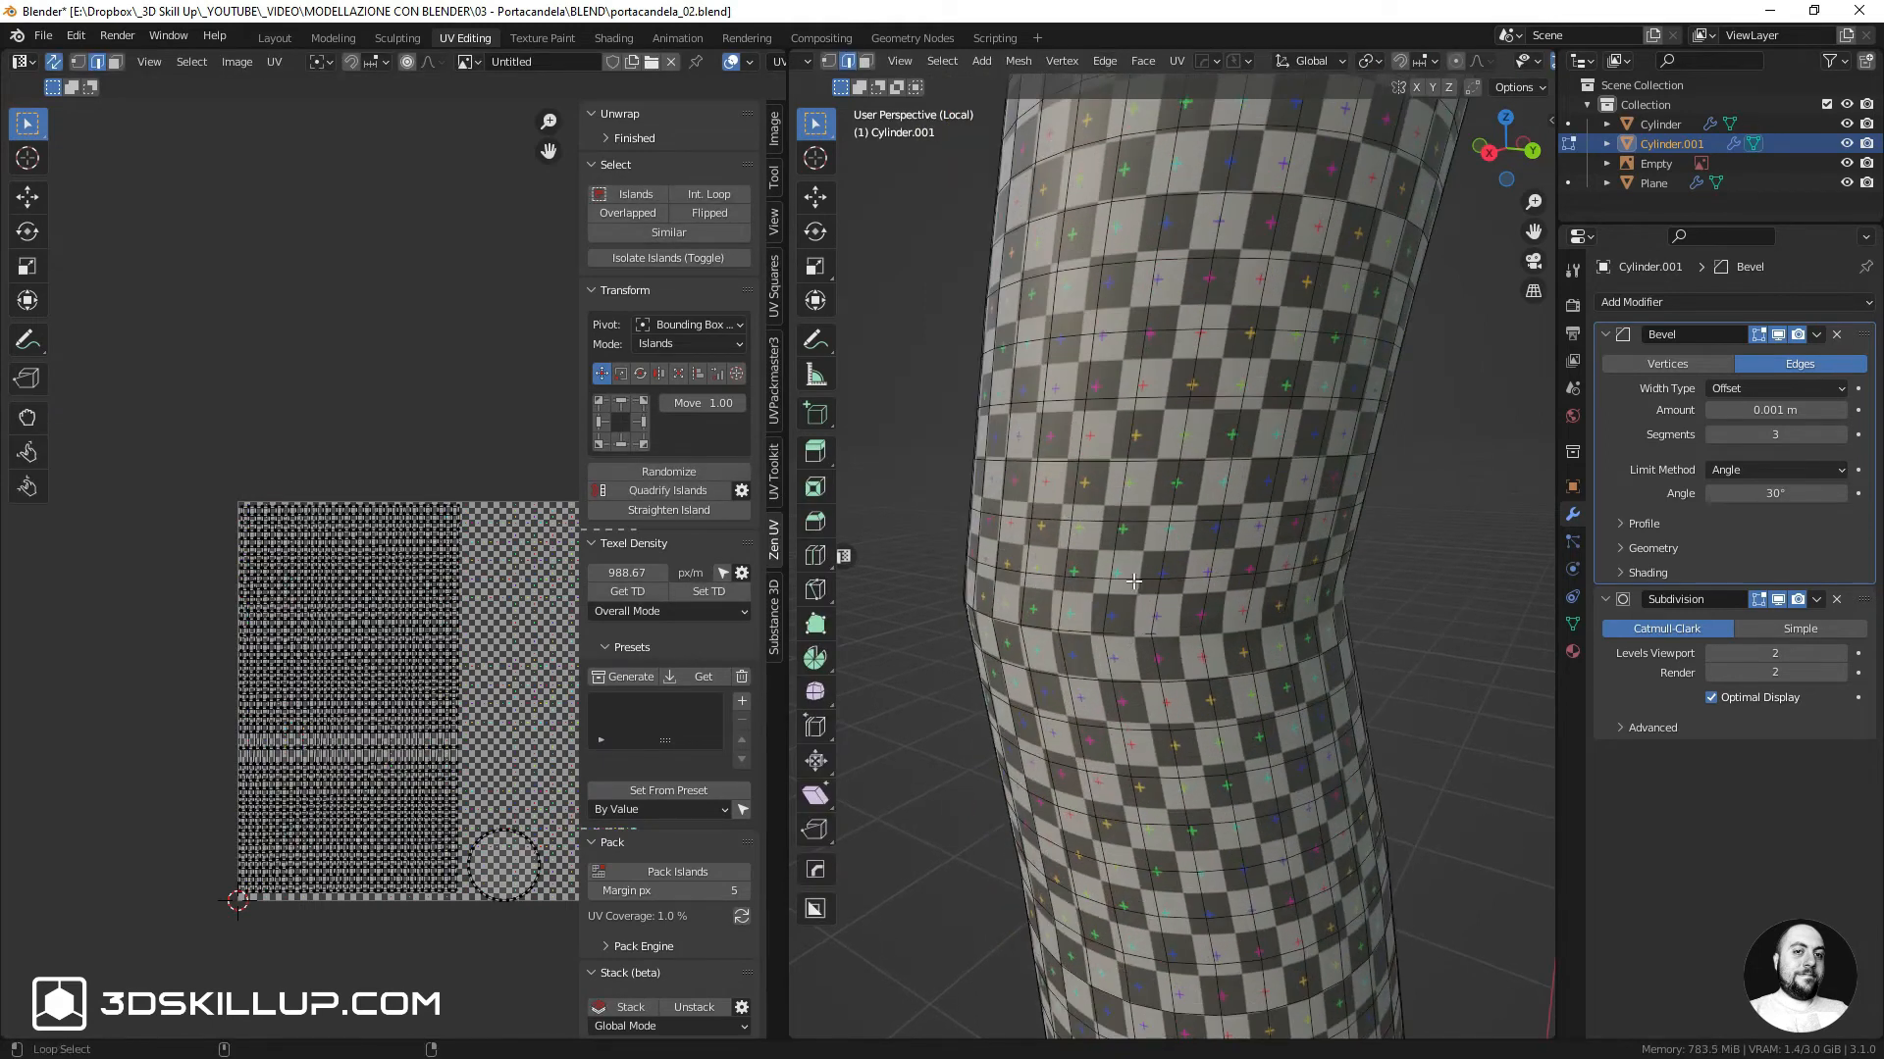
pyautogui.keyDown('alt'); pyautogui.click(1128, 640); pyautogui.keyUp('alt')
pyautogui.keyDown('alt'); pyautogui.keyDown('shift'); pyautogui.click(1143, 671); pyautogui.keyUp('shift'); pyautogui.keyUp('alt')
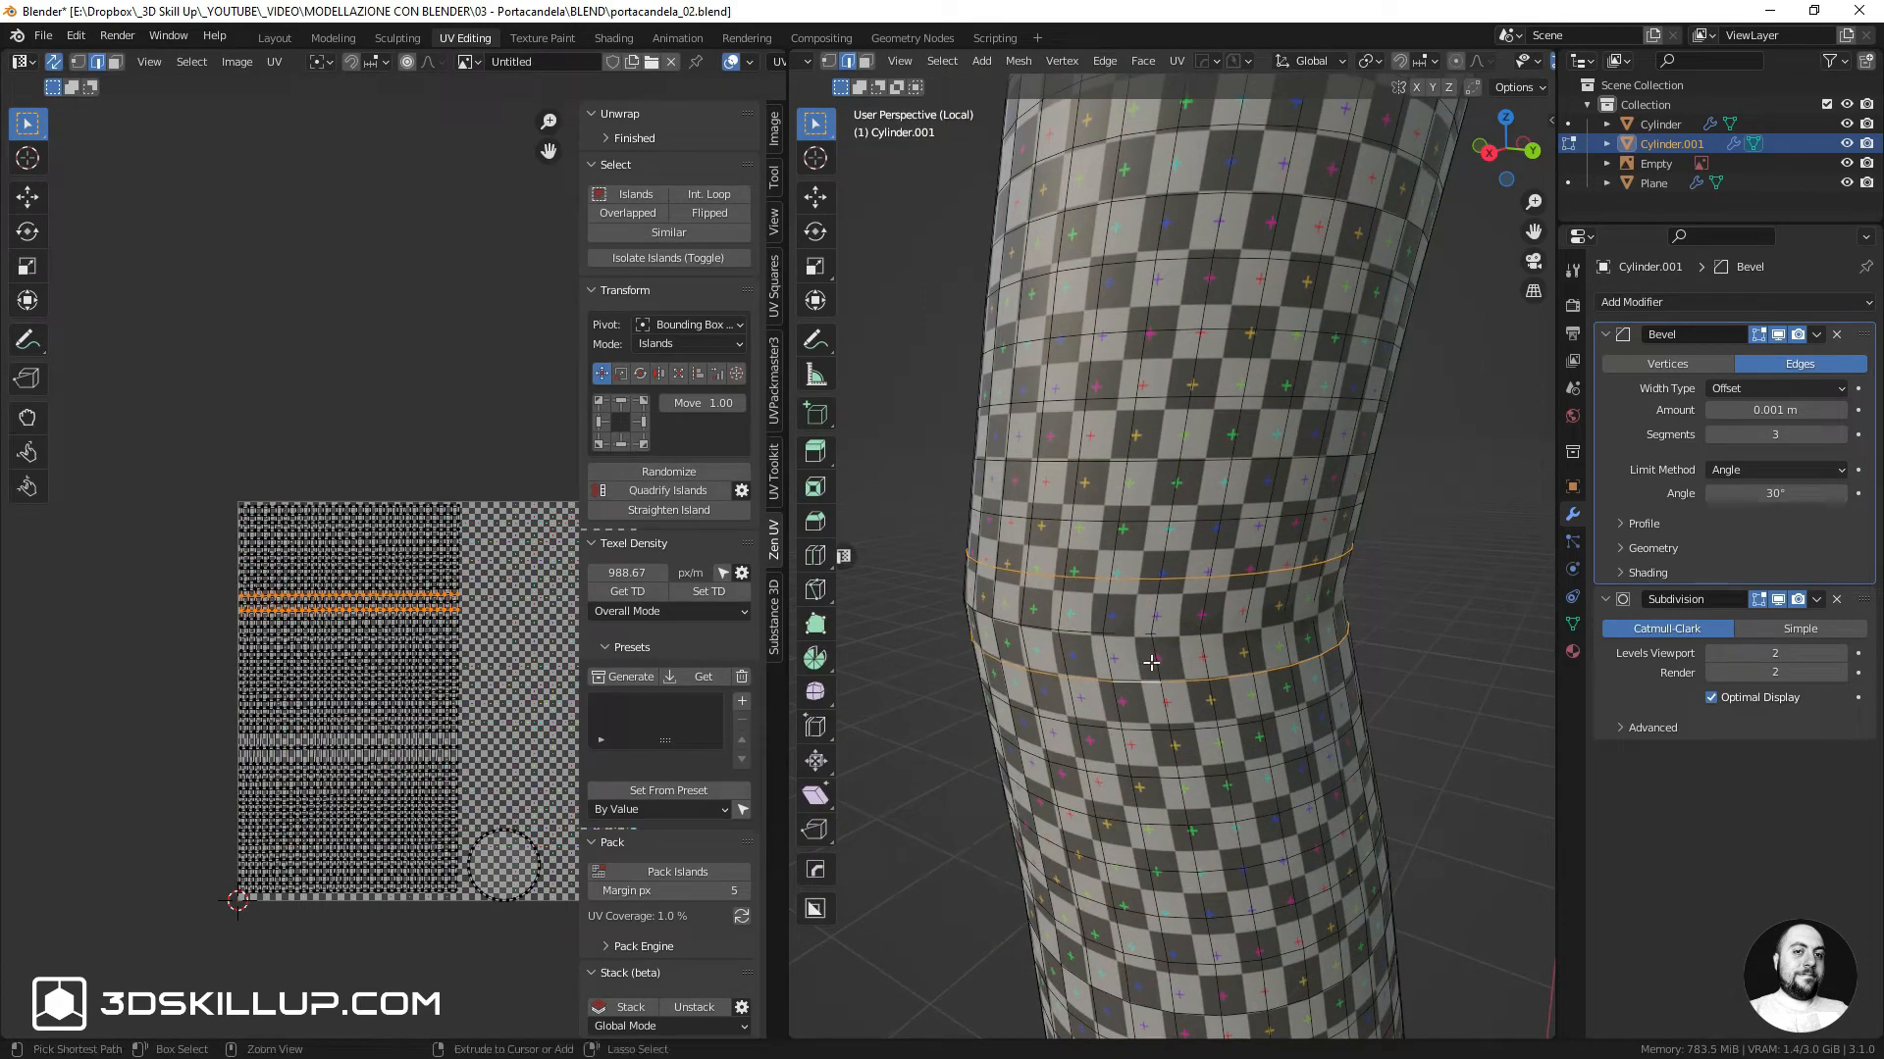
pyautogui.press('Tab')
pyautogui.click(1074, 580)
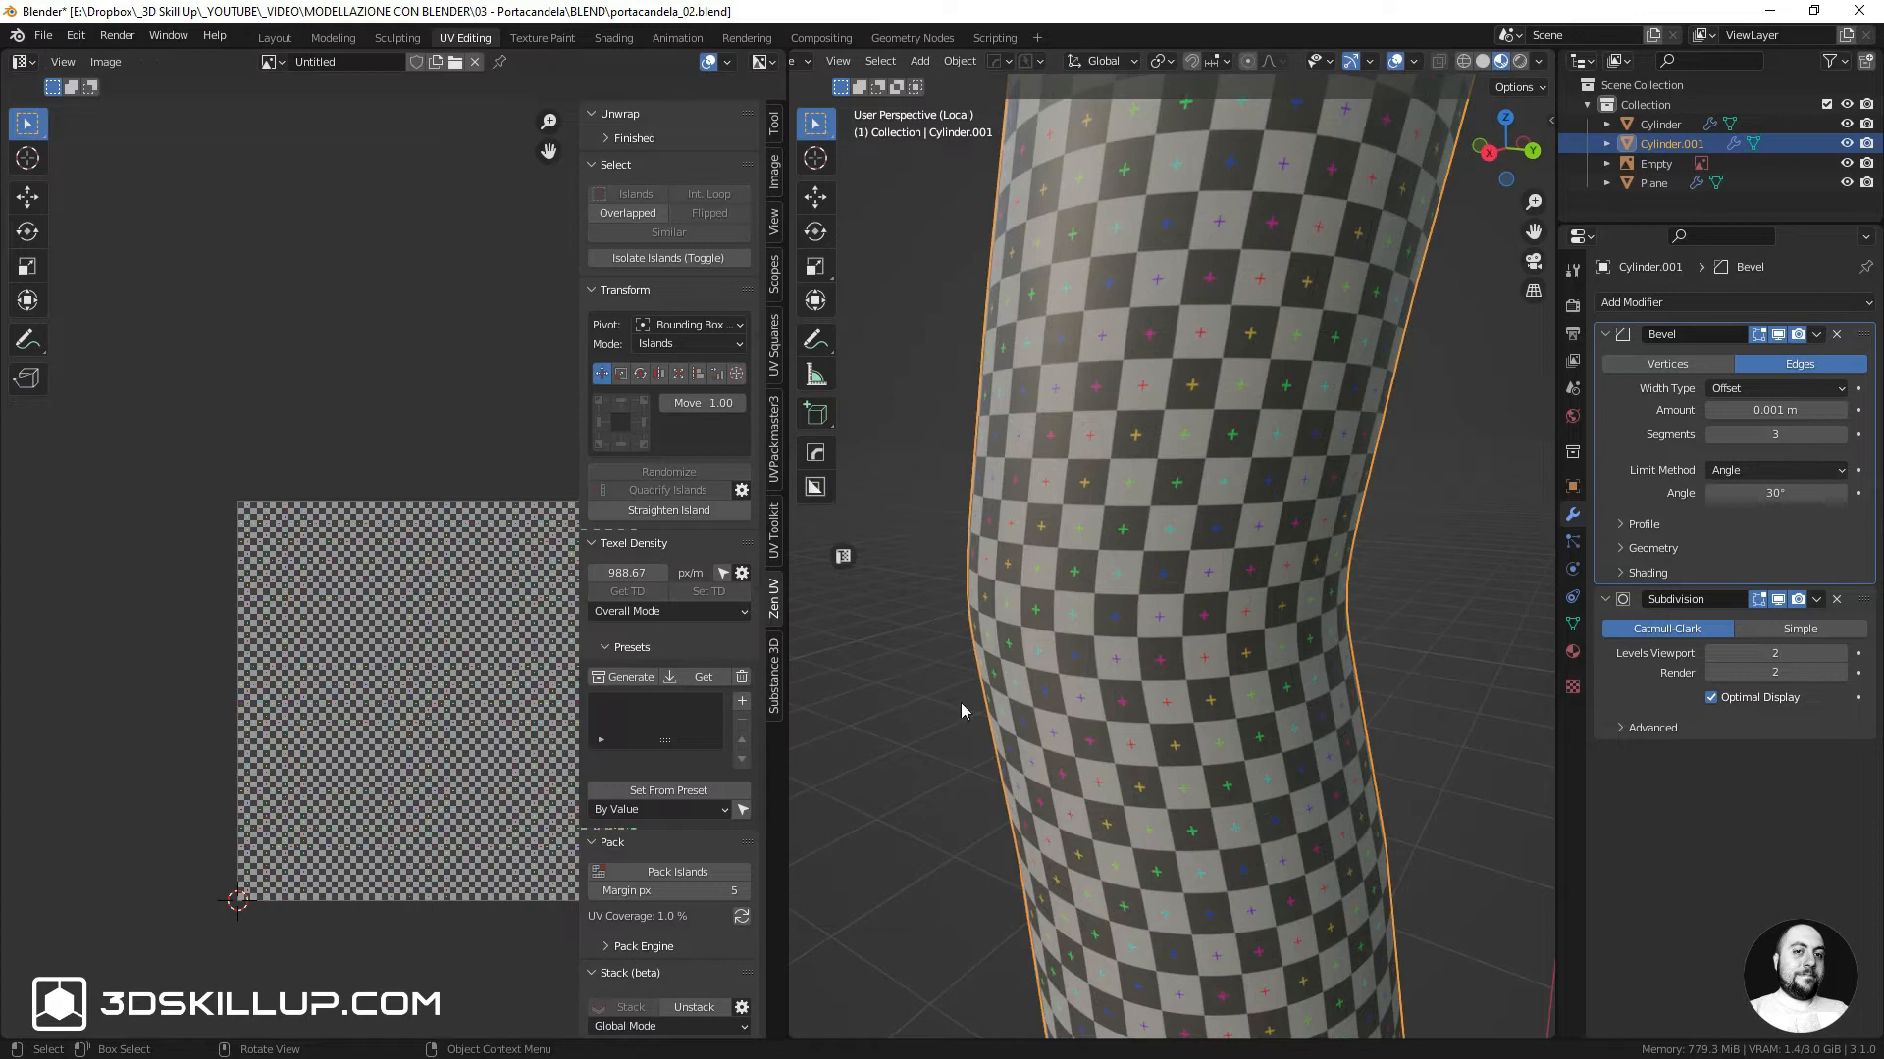
# Exit the wick's local view to bring back the whole candlestick and its reference image
pyautogui.scroll(-6, 1044, 592)
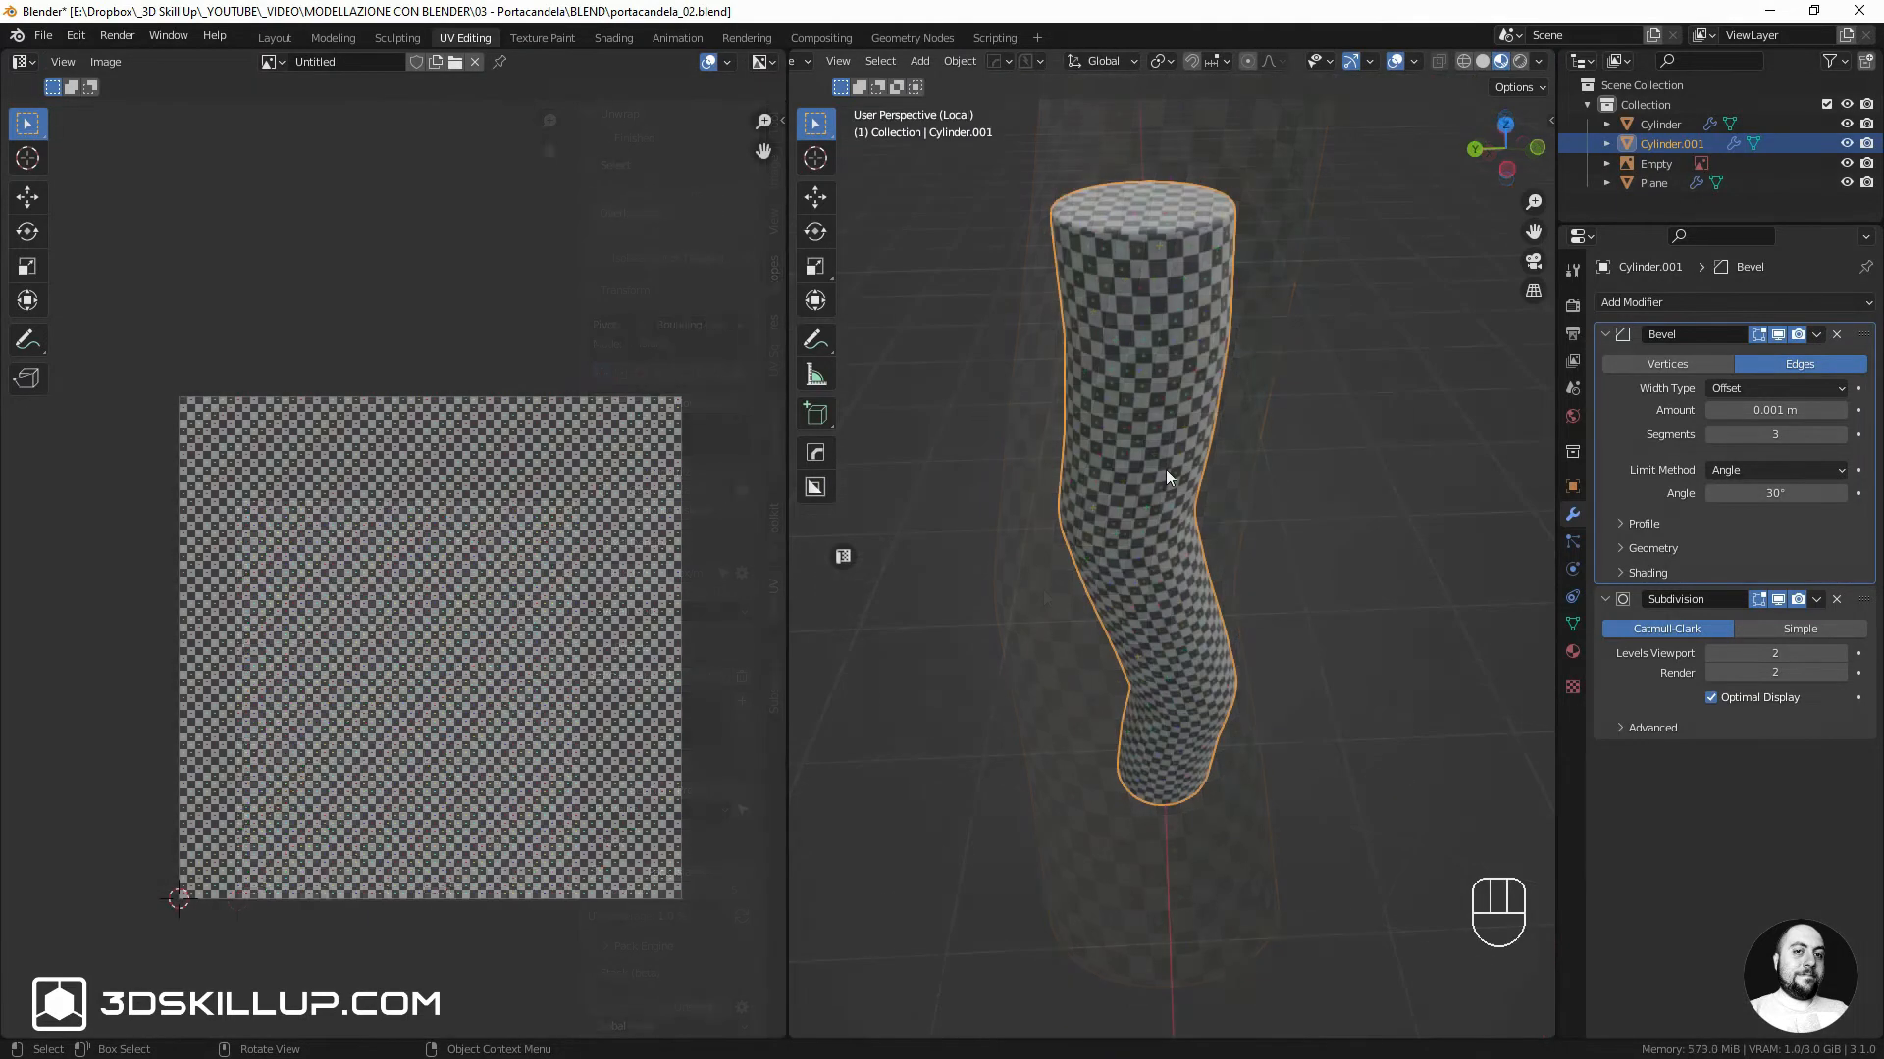
pyautogui.press('KP_Divide')
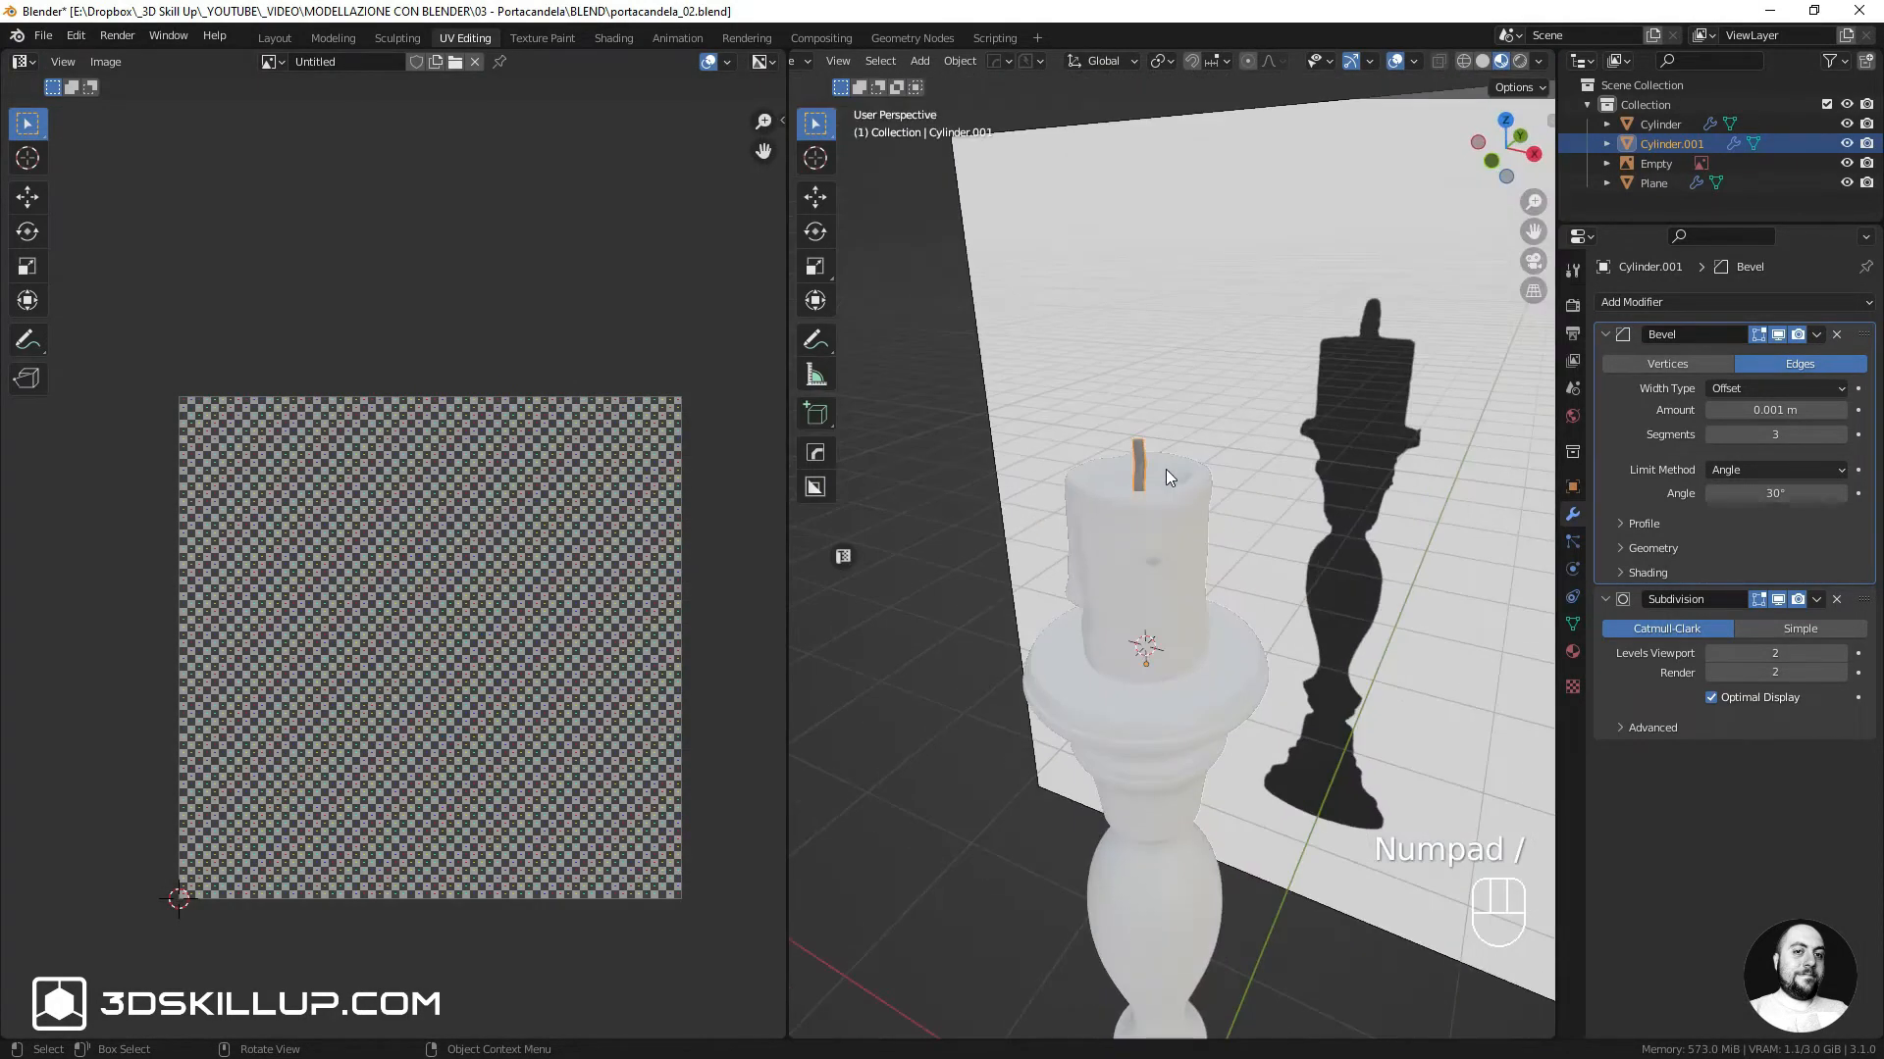
# Isolate the candle body in local view and open its mesh in Edit Mode
pyautogui.keyDown('shift'); pyautogui.moveTo(1166, 469); pyautogui.dragTo(1155, 414, button='middle'); pyautogui.keyUp('shift')
pyautogui.scroll(4, 1156, 412)
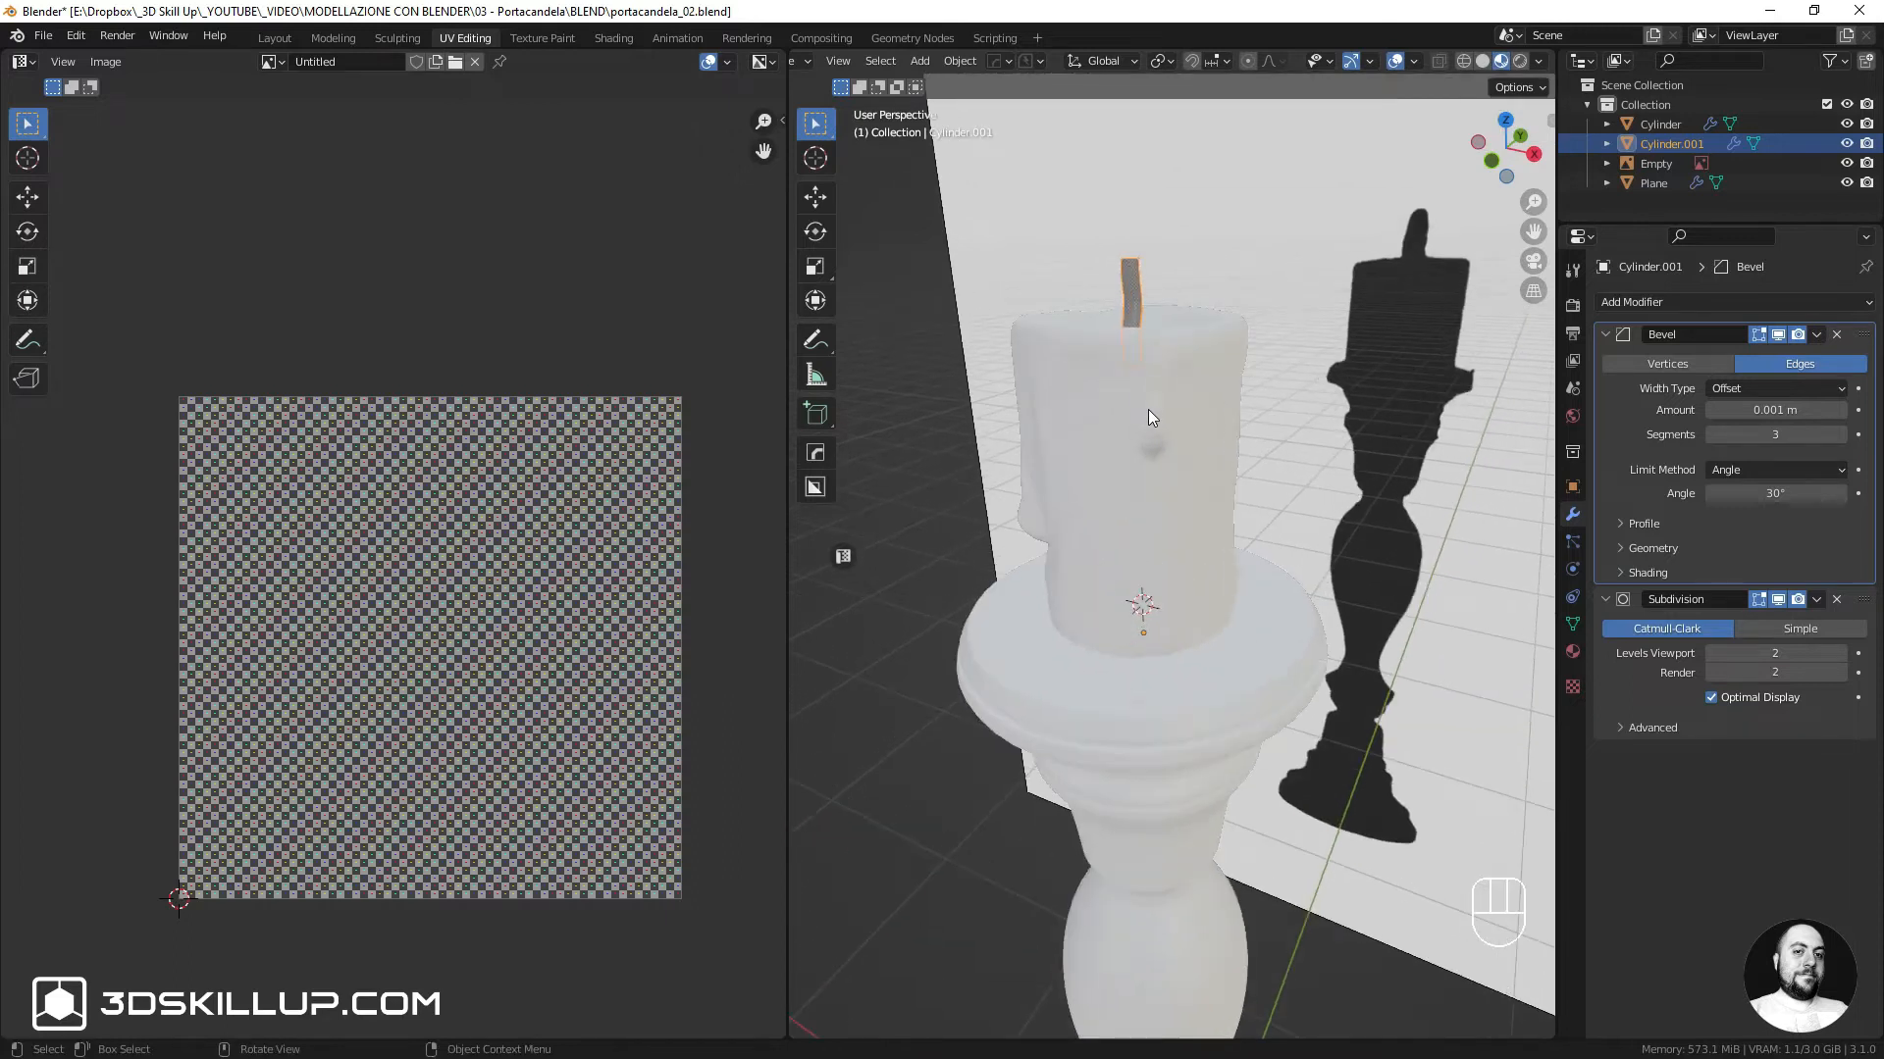
pyautogui.click(1092, 404)
pyautogui.moveTo(1092, 416); pyautogui.dragTo(1146, 468, button='middle')
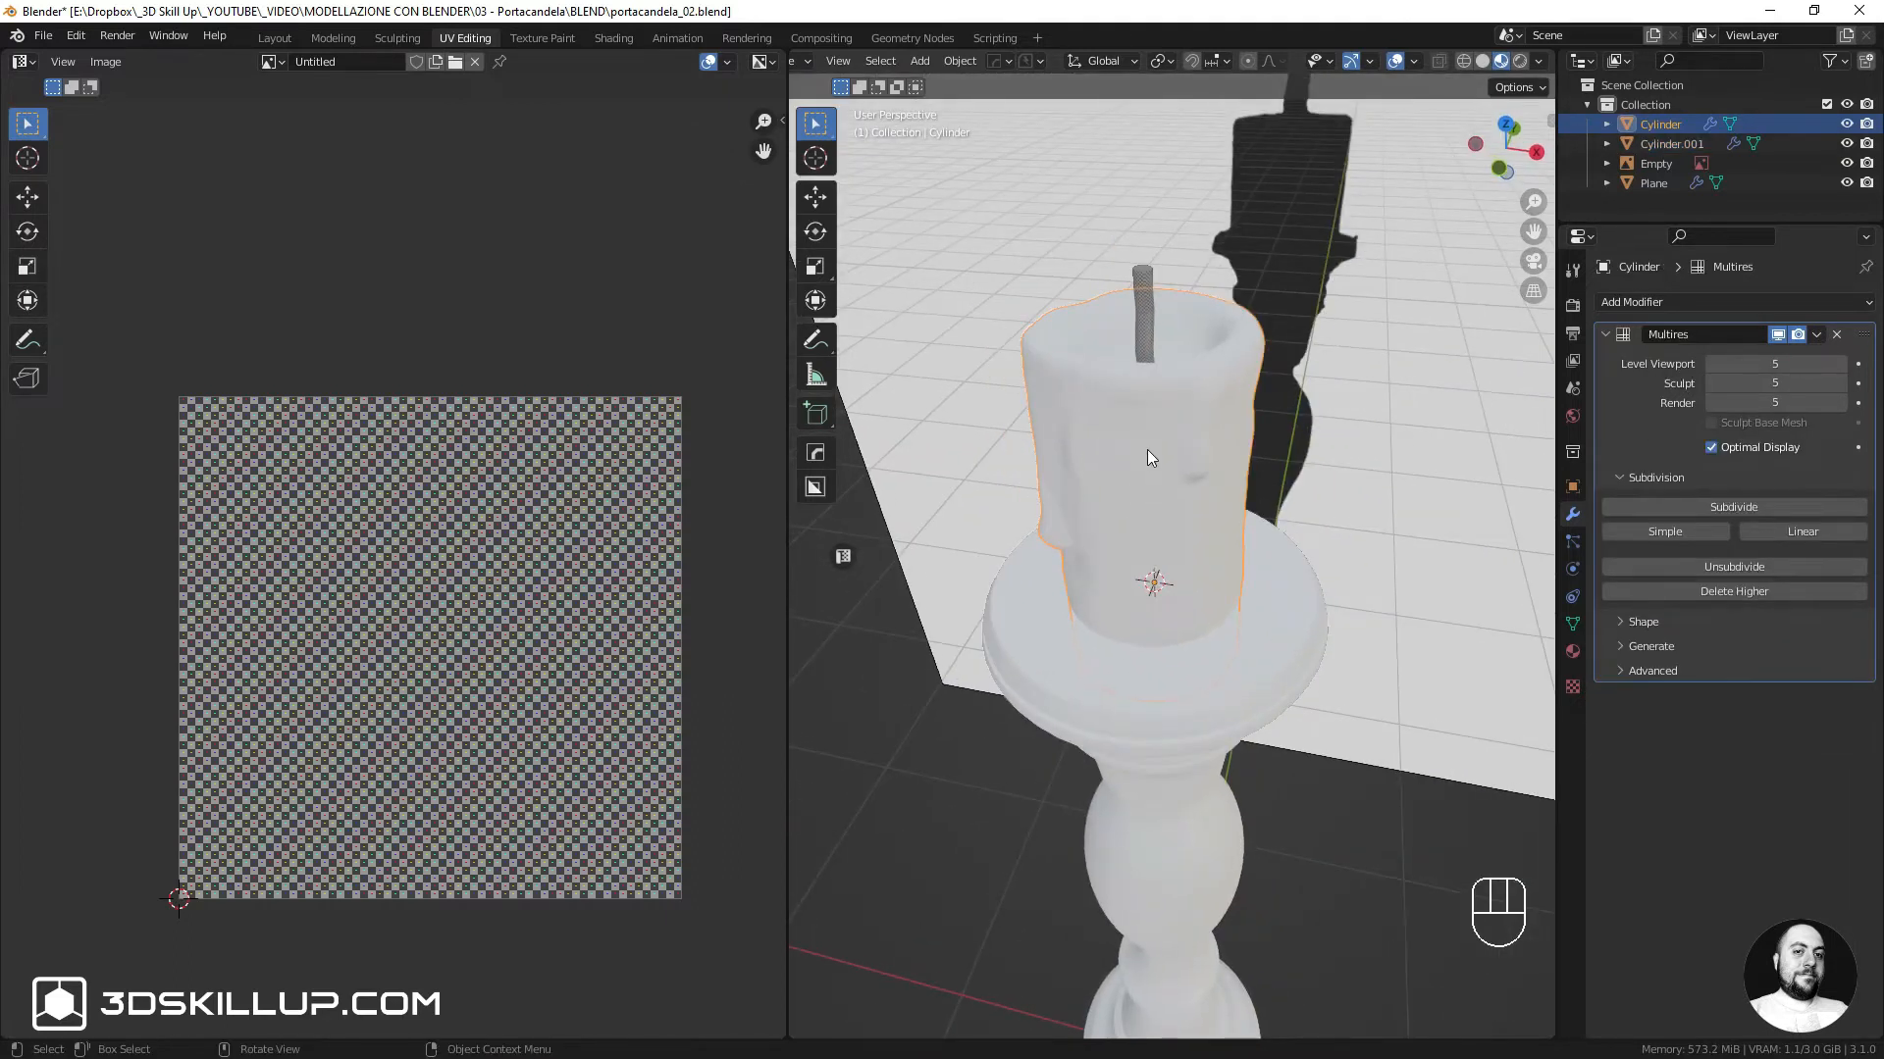
pyautogui.press('KP_Divide')
pyautogui.press('Tab')
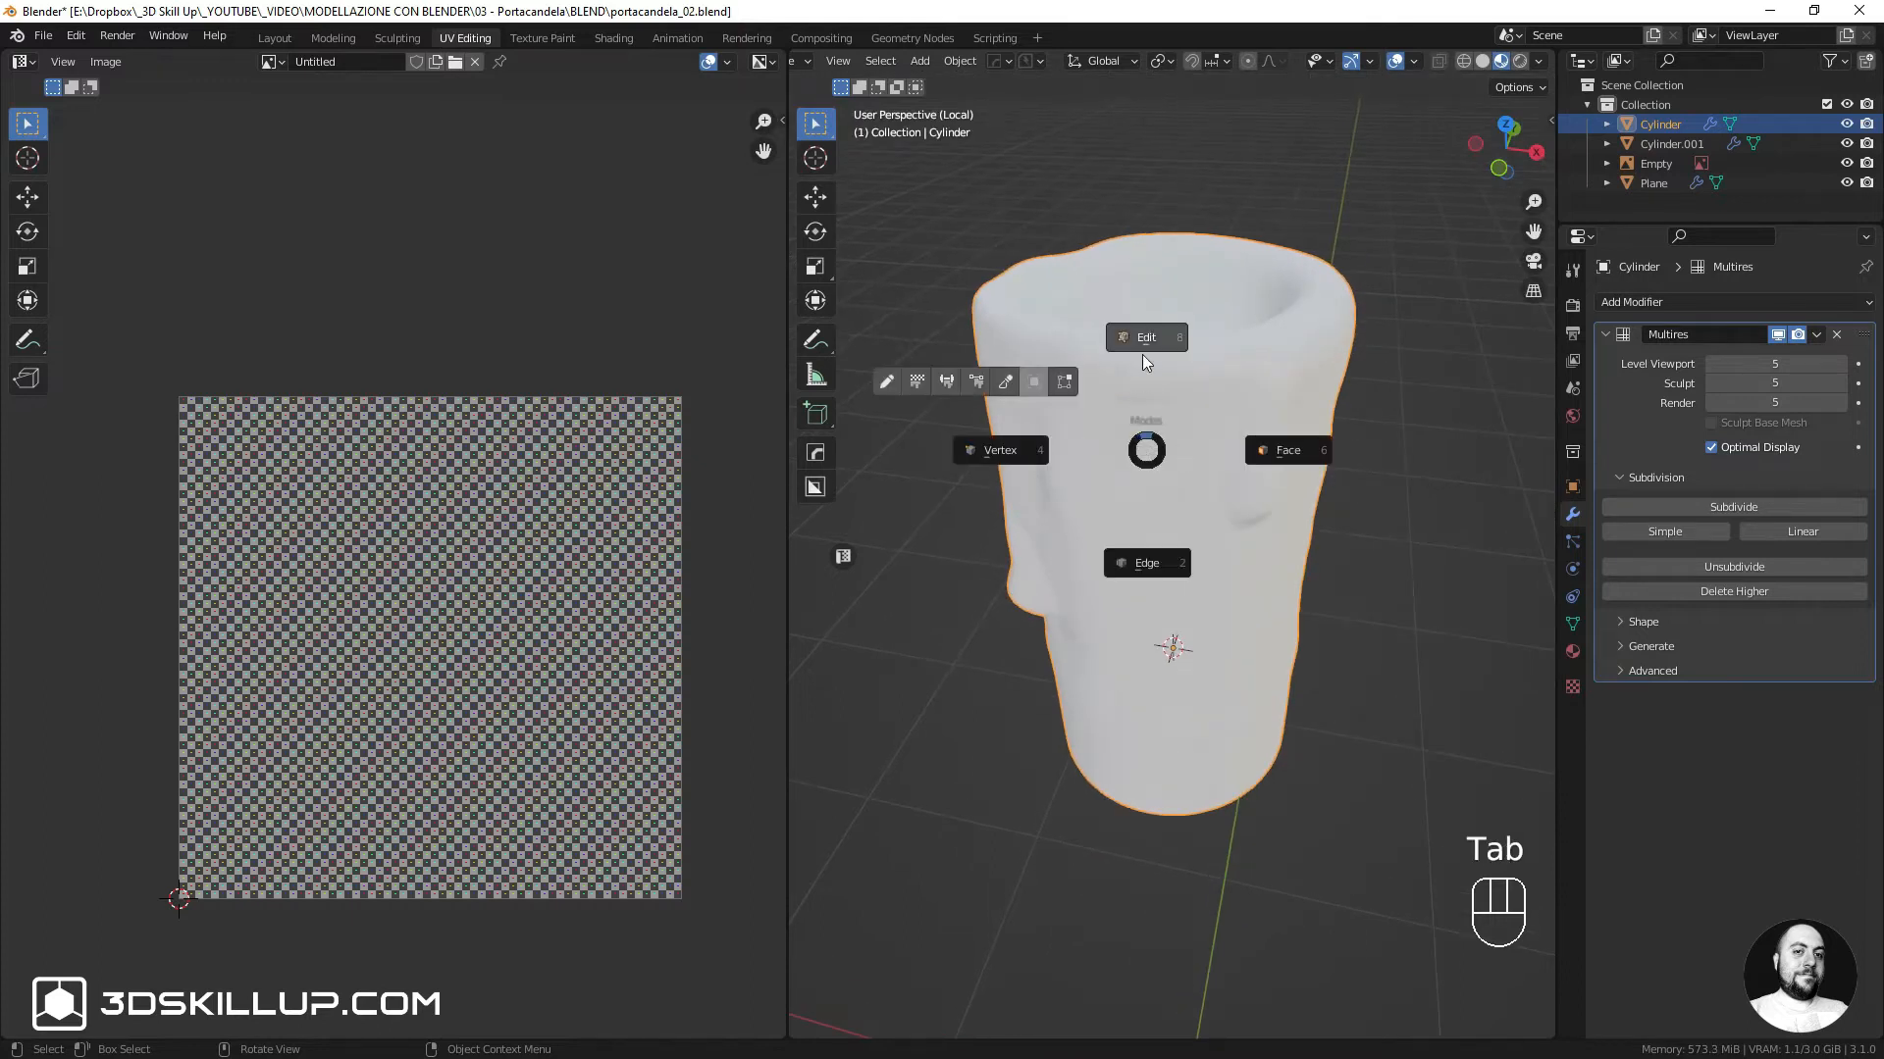
pyautogui.click(1140, 334)
pyautogui.scroll(6, 1140, 334)
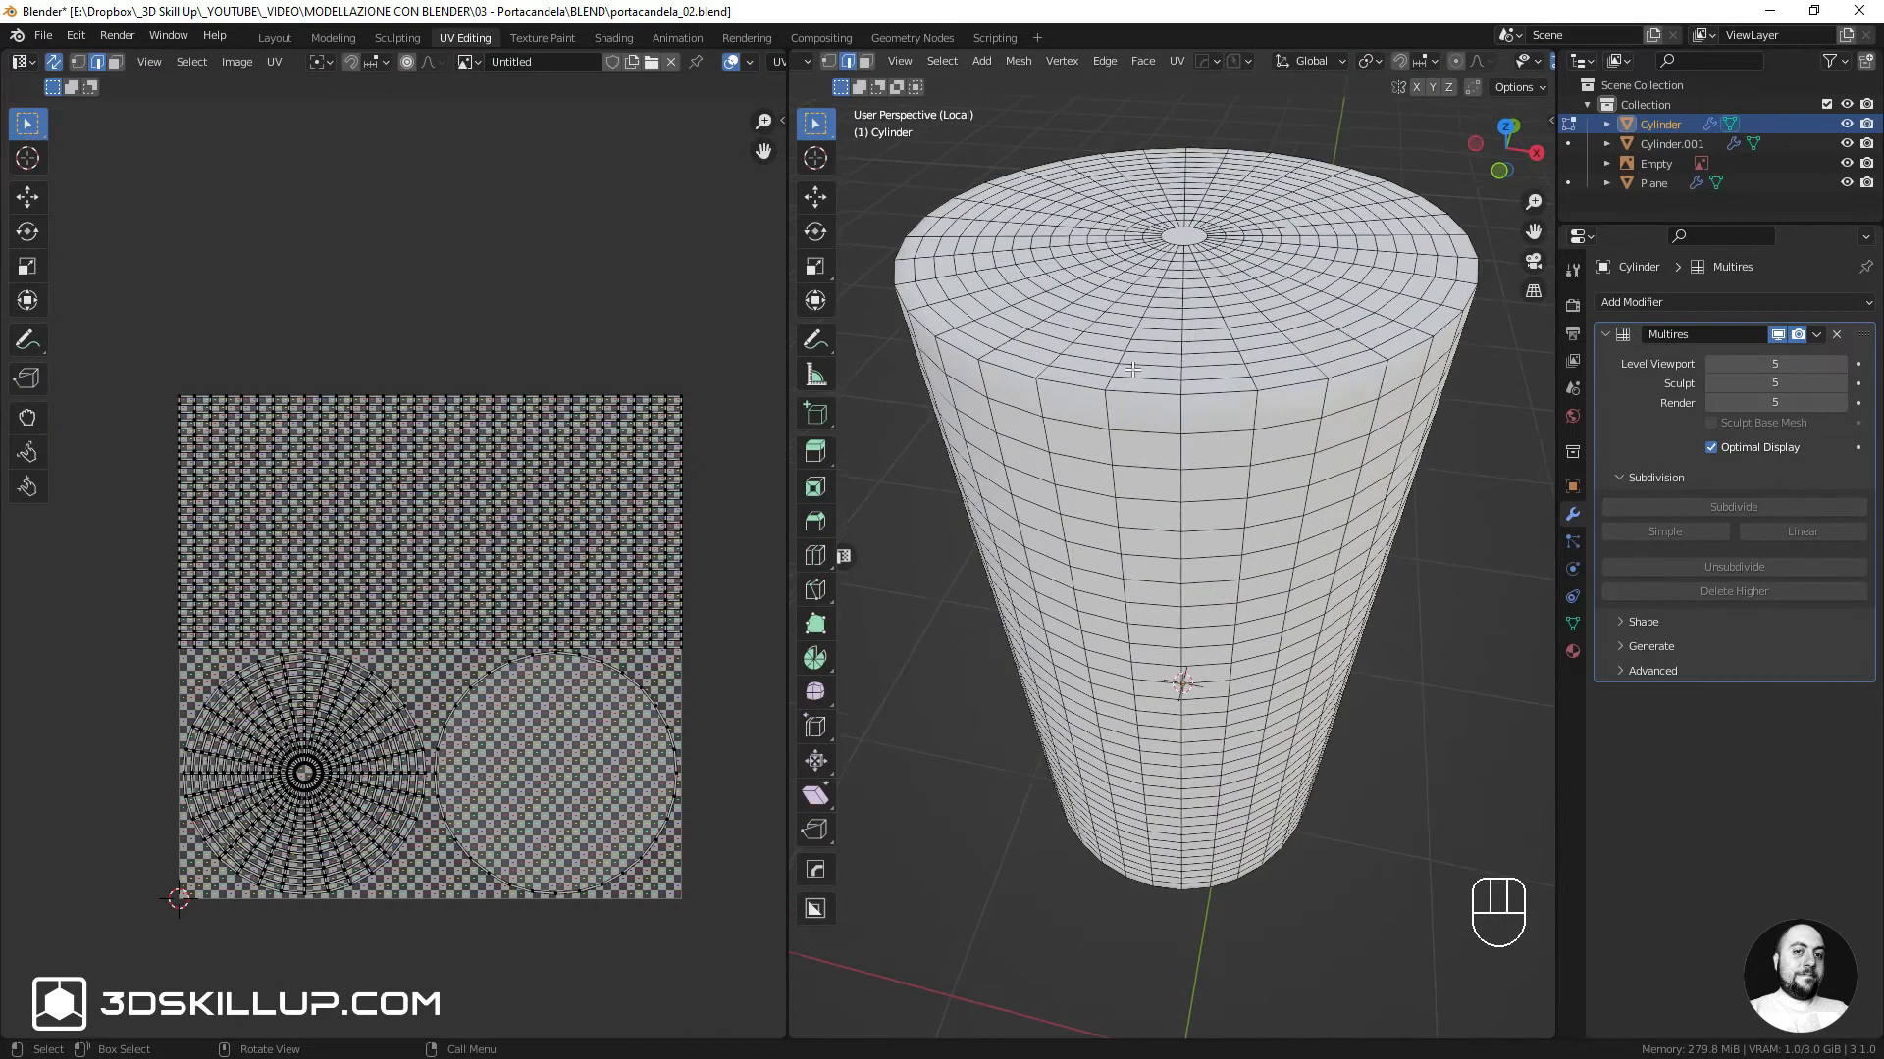
# Select the candle's bottom cap face in face mode and delete it
pyautogui.keyDown('alt'); pyautogui.click(1122, 400); pyautogui.keyUp('alt')
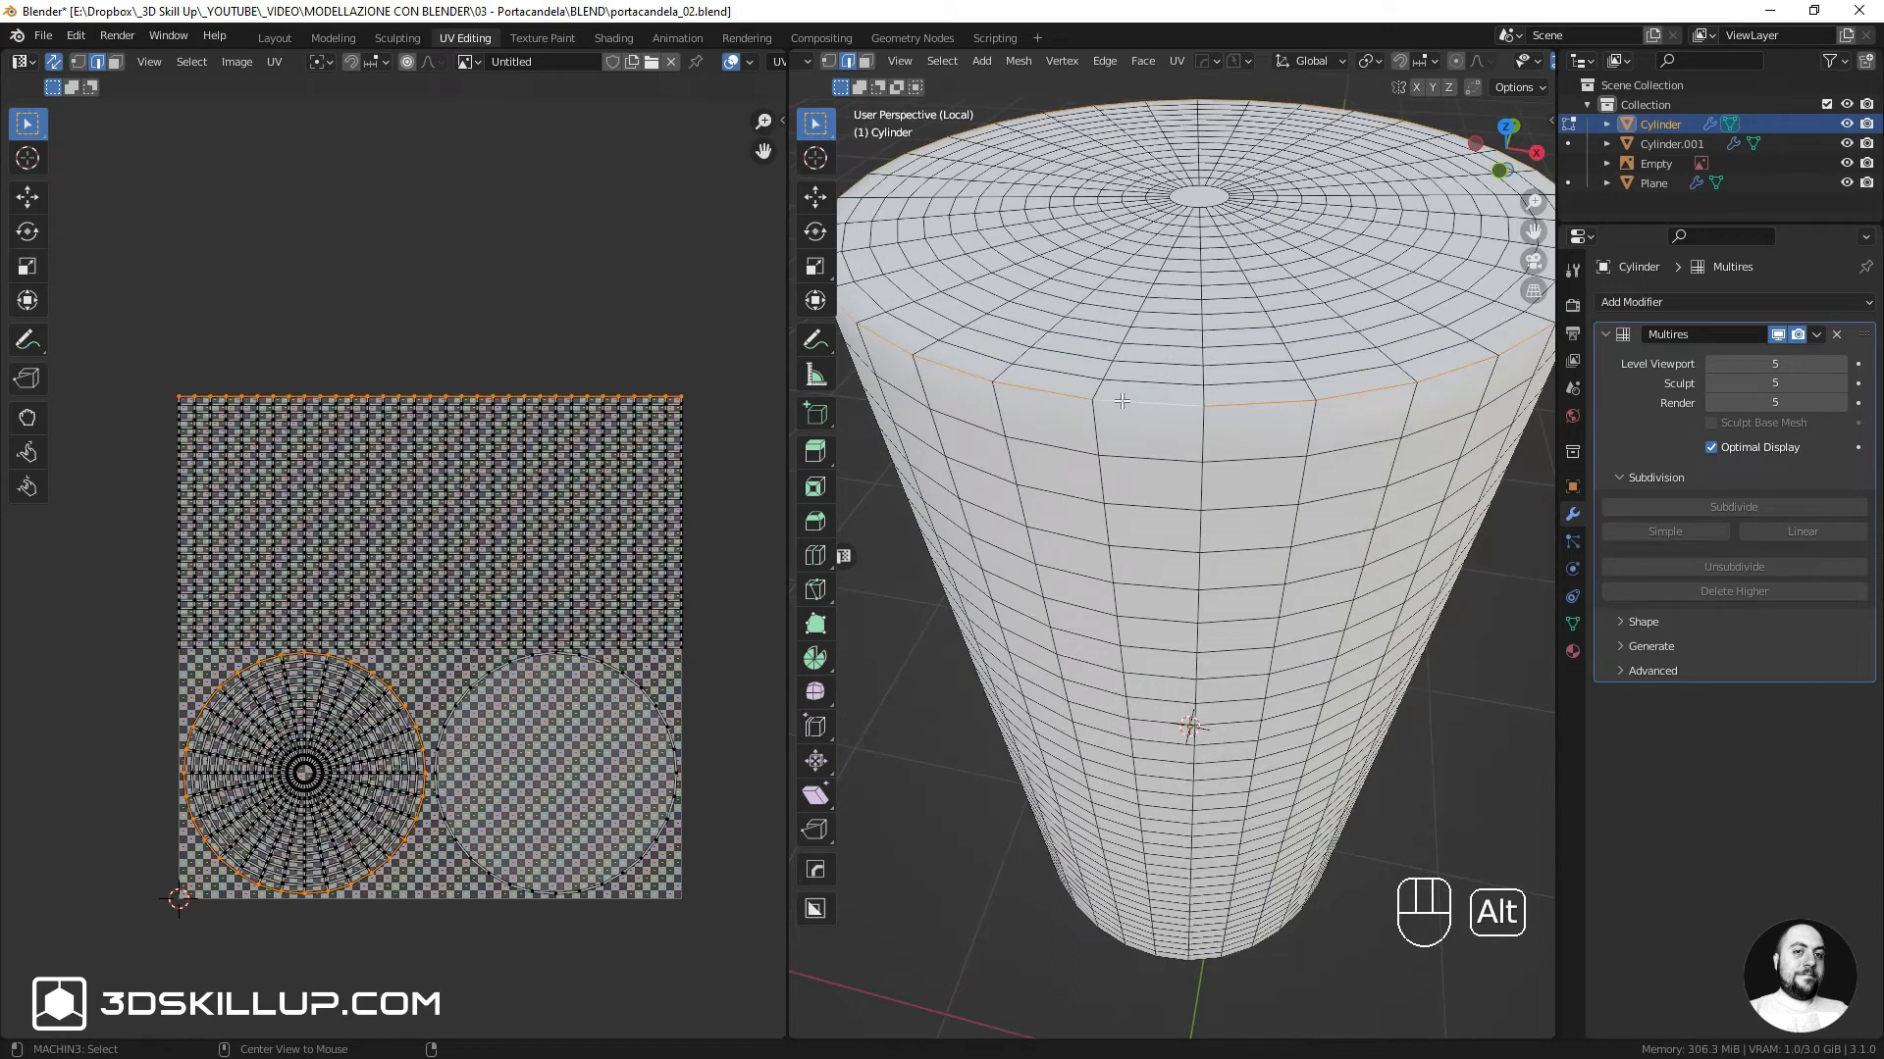
pyautogui.scroll(-4, 1125, 487)
pyautogui.moveTo(1145, 562); pyautogui.dragTo(1160, 490, button='middle')
pyautogui.keyDown('shift'); pyautogui.moveTo(1160, 490); pyautogui.dragTo(1161, 338, button='middle'); pyautogui.keyUp('shift')
pyautogui.moveTo(1154, 912); pyautogui.dragTo(1148, 783, button='middle')
pyautogui.keyDown('shift'); pyautogui.moveTo(1148, 783); pyautogui.dragTo(1173, 681, button='middle'); pyautogui.keyUp('shift')
pyautogui.hotkey('ctrl', 'Tab')
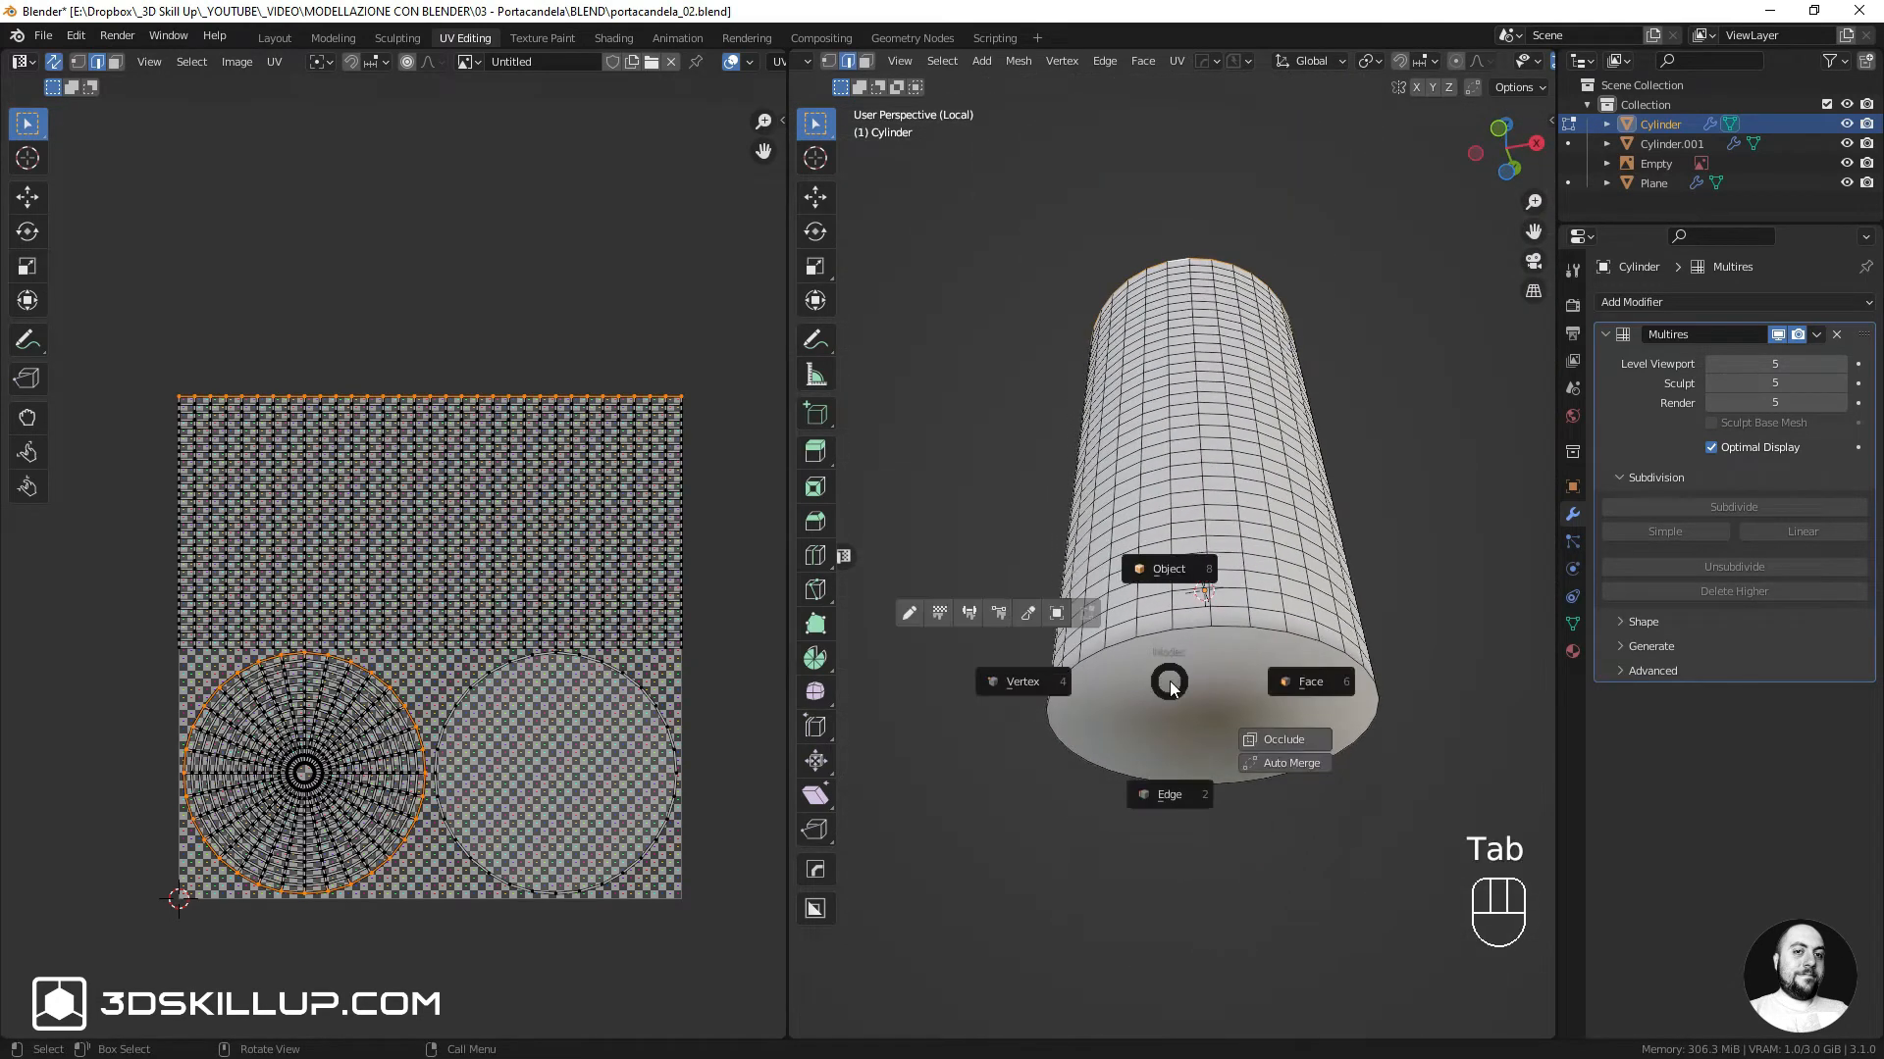
pyautogui.click(1211, 685)
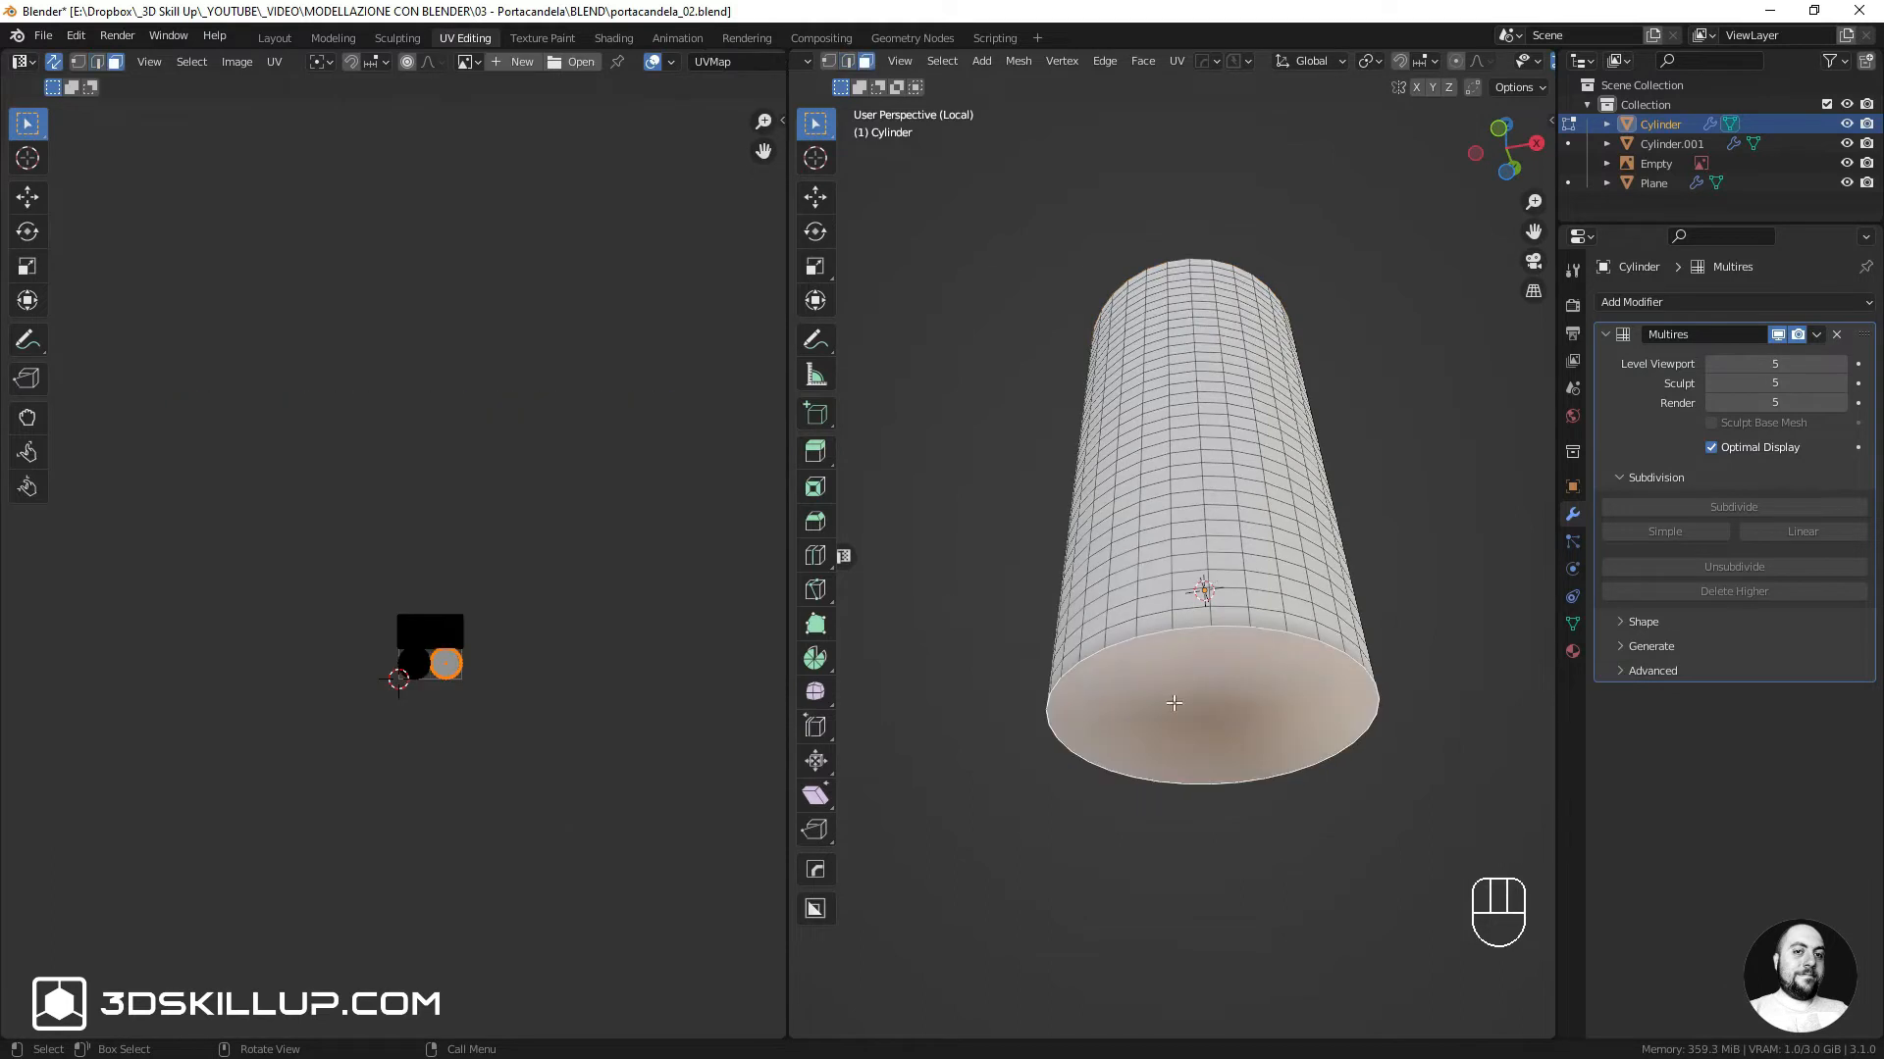
pyautogui.press('x')
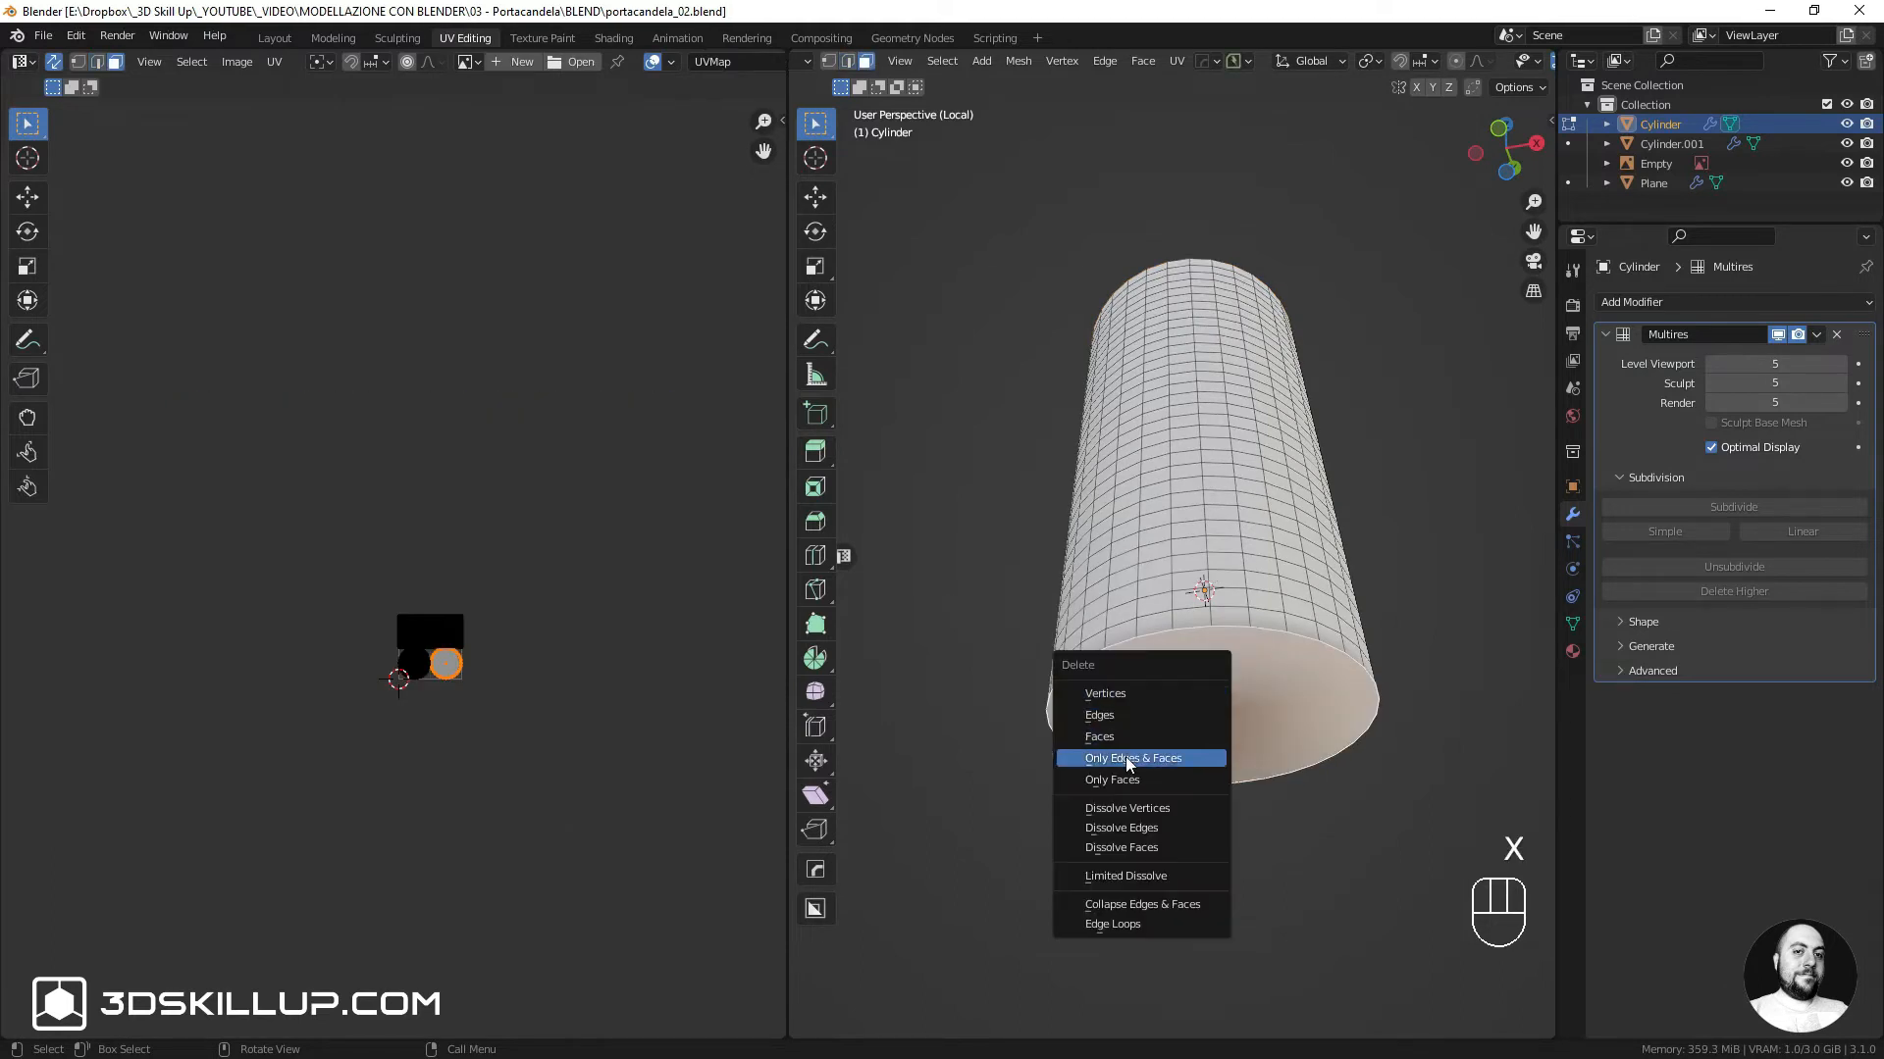
pyautogui.click(1168, 737)
# Switch to edge selection and select the edge loop around the candle's top rim
pyautogui.moveTo(1167, 737); pyautogui.dragTo(1168, 475, button='middle')
pyautogui.scroll(4, 1162, 446)
pyautogui.press('Tab')
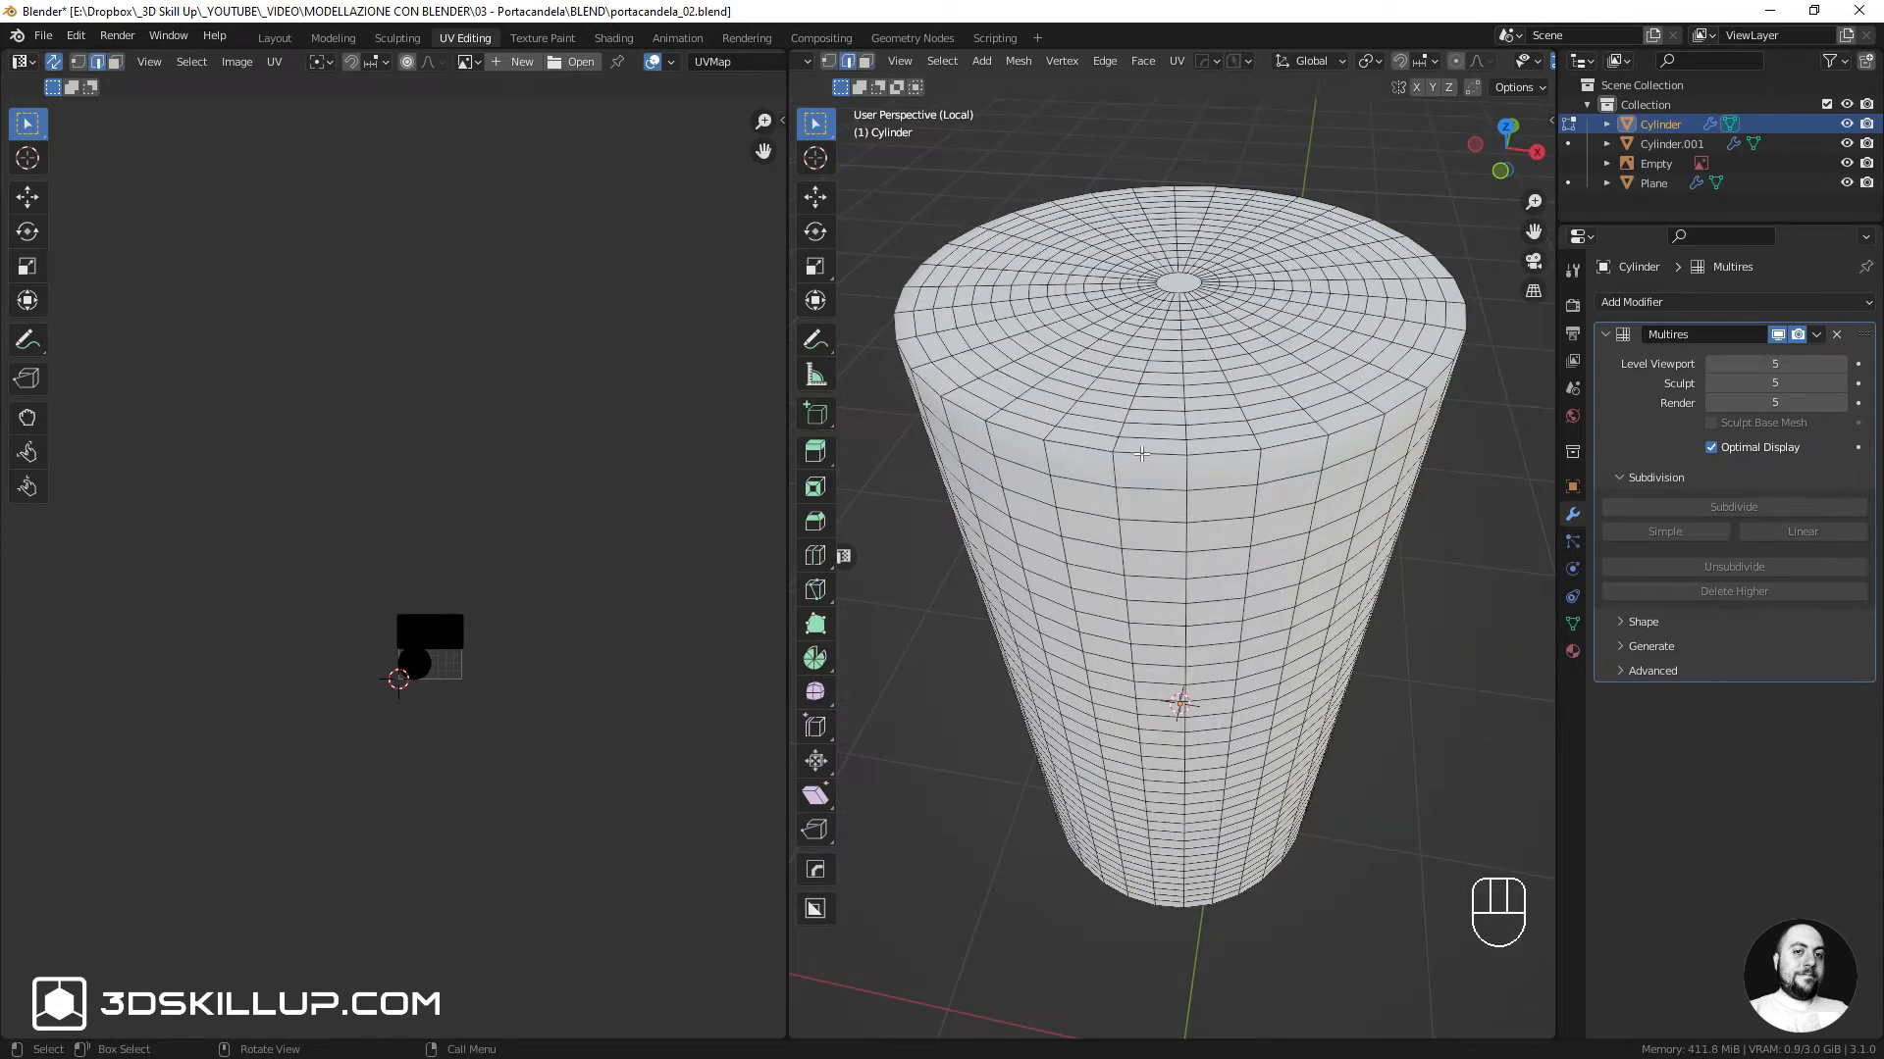
pyautogui.keyDown('alt'); pyautogui.click(1139, 455); pyautogui.keyUp('alt')
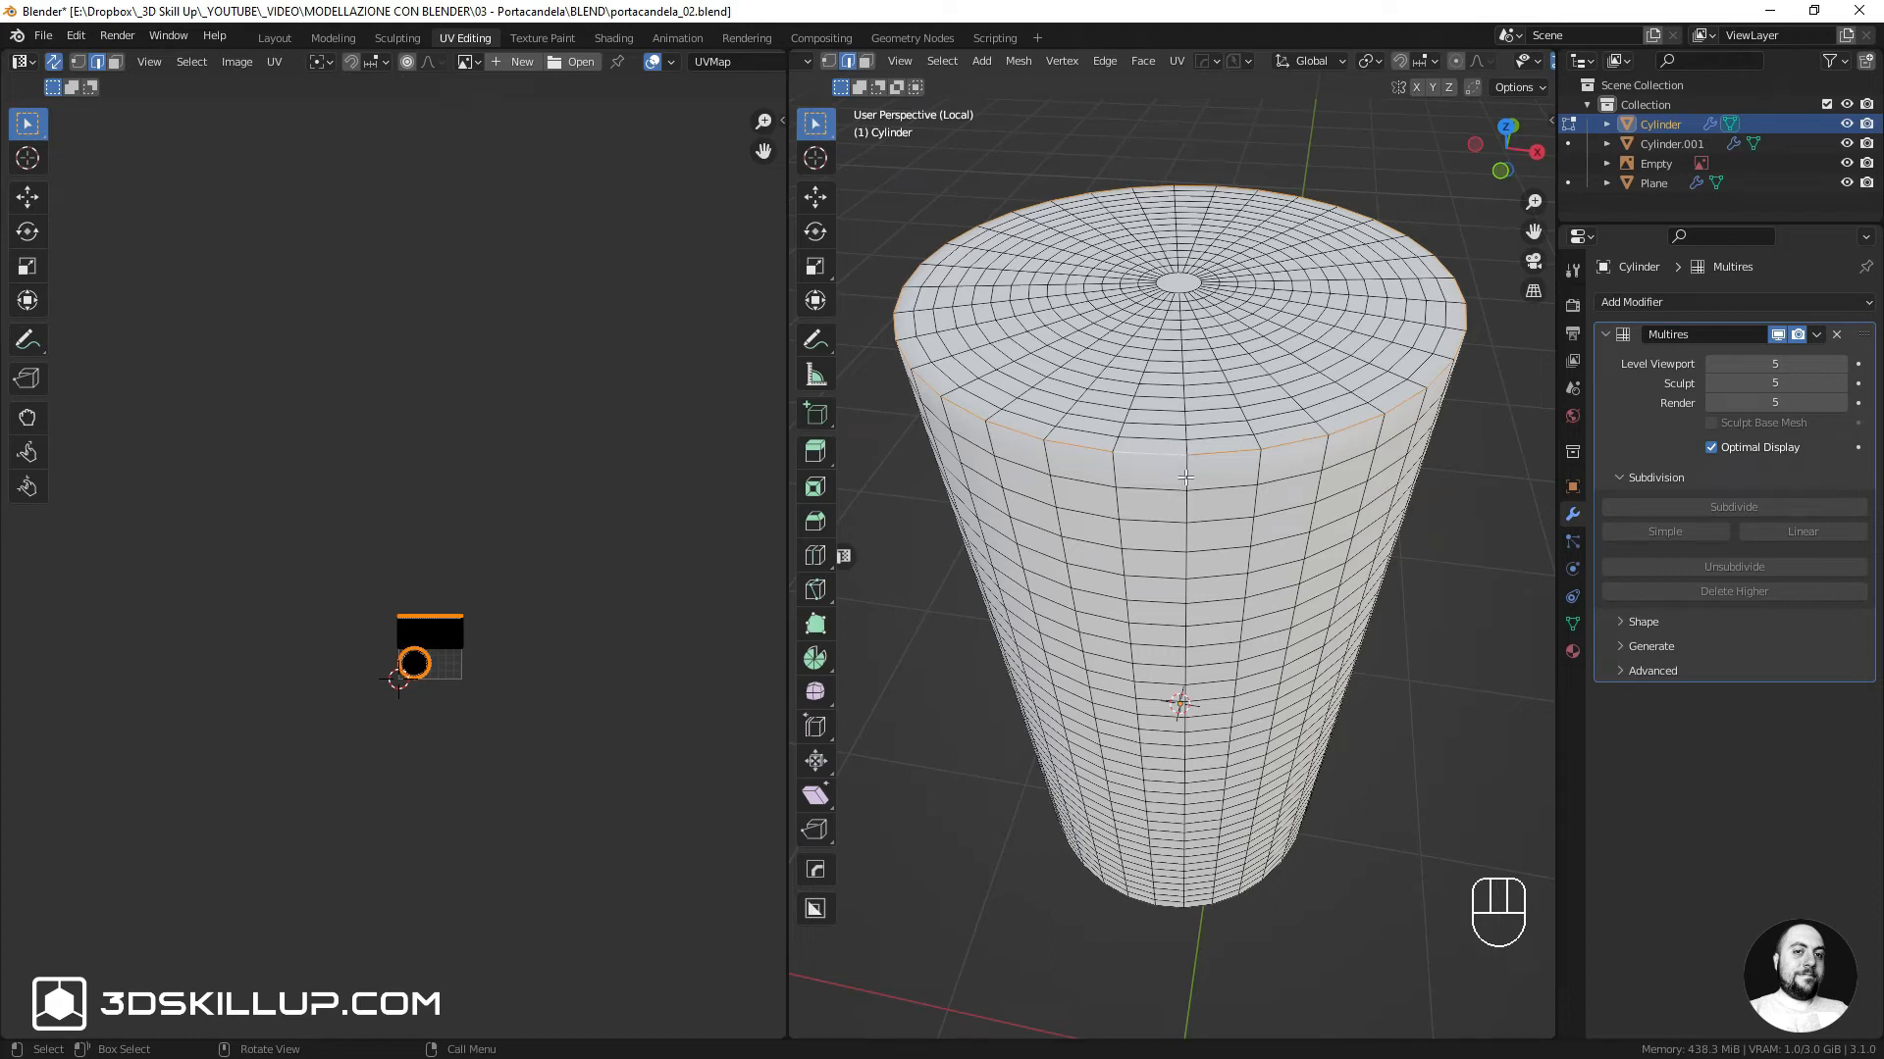
# Add the vertical edge path from the candle's rim down to its base to the selection and mark the selected edges as seams
pyautogui.keyDown('shift'); pyautogui.click(1185, 469); pyautogui.keyUp('shift')
pyautogui.keyDown('shift'); pyautogui.moveTo(1190, 481); pyautogui.dragTo(1191, 304, button='middle'); pyautogui.keyUp('shift')
pyautogui.moveTo(1193, 471); pyautogui.dragTo(1201, 372, button='middle')
pyautogui.keyDown('shift'); pyautogui.moveTo(1208, 633); pyautogui.dragTo(1209, 529, button='middle'); pyautogui.keyUp('shift')
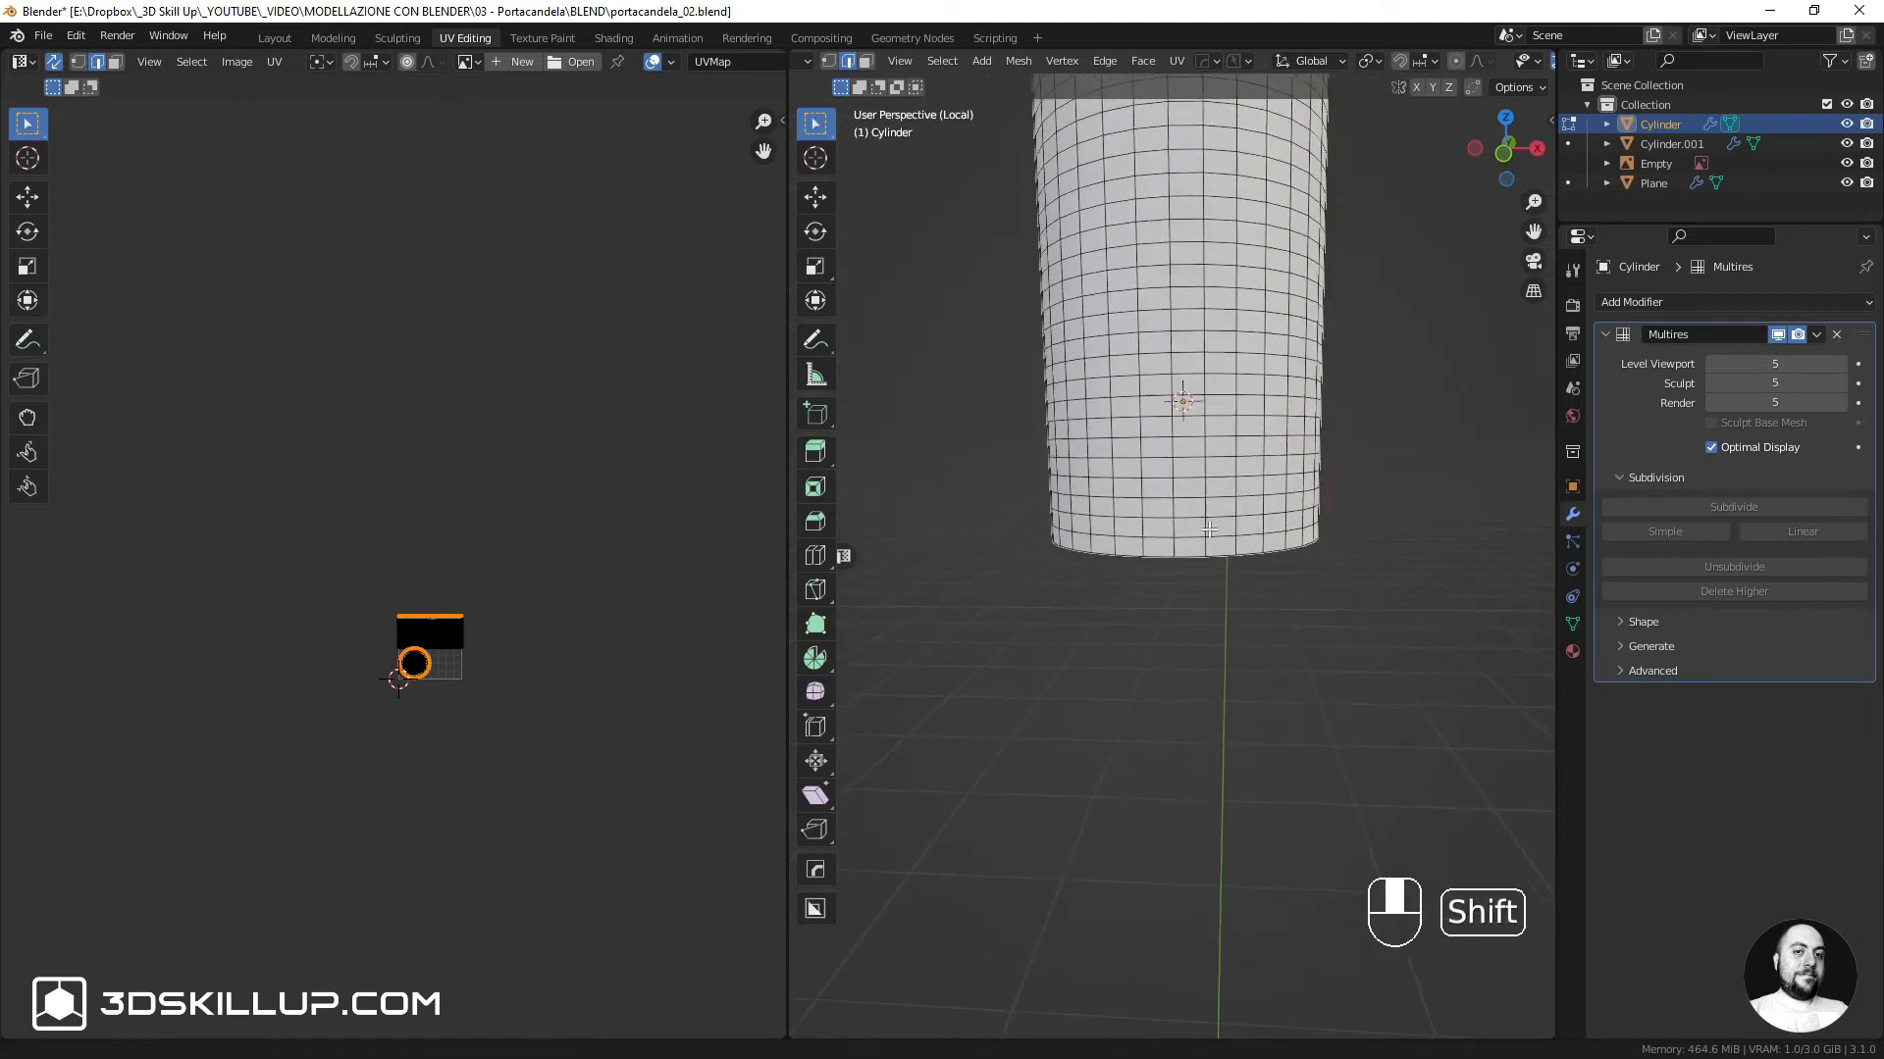
pyautogui.scroll(5, 1210, 530)
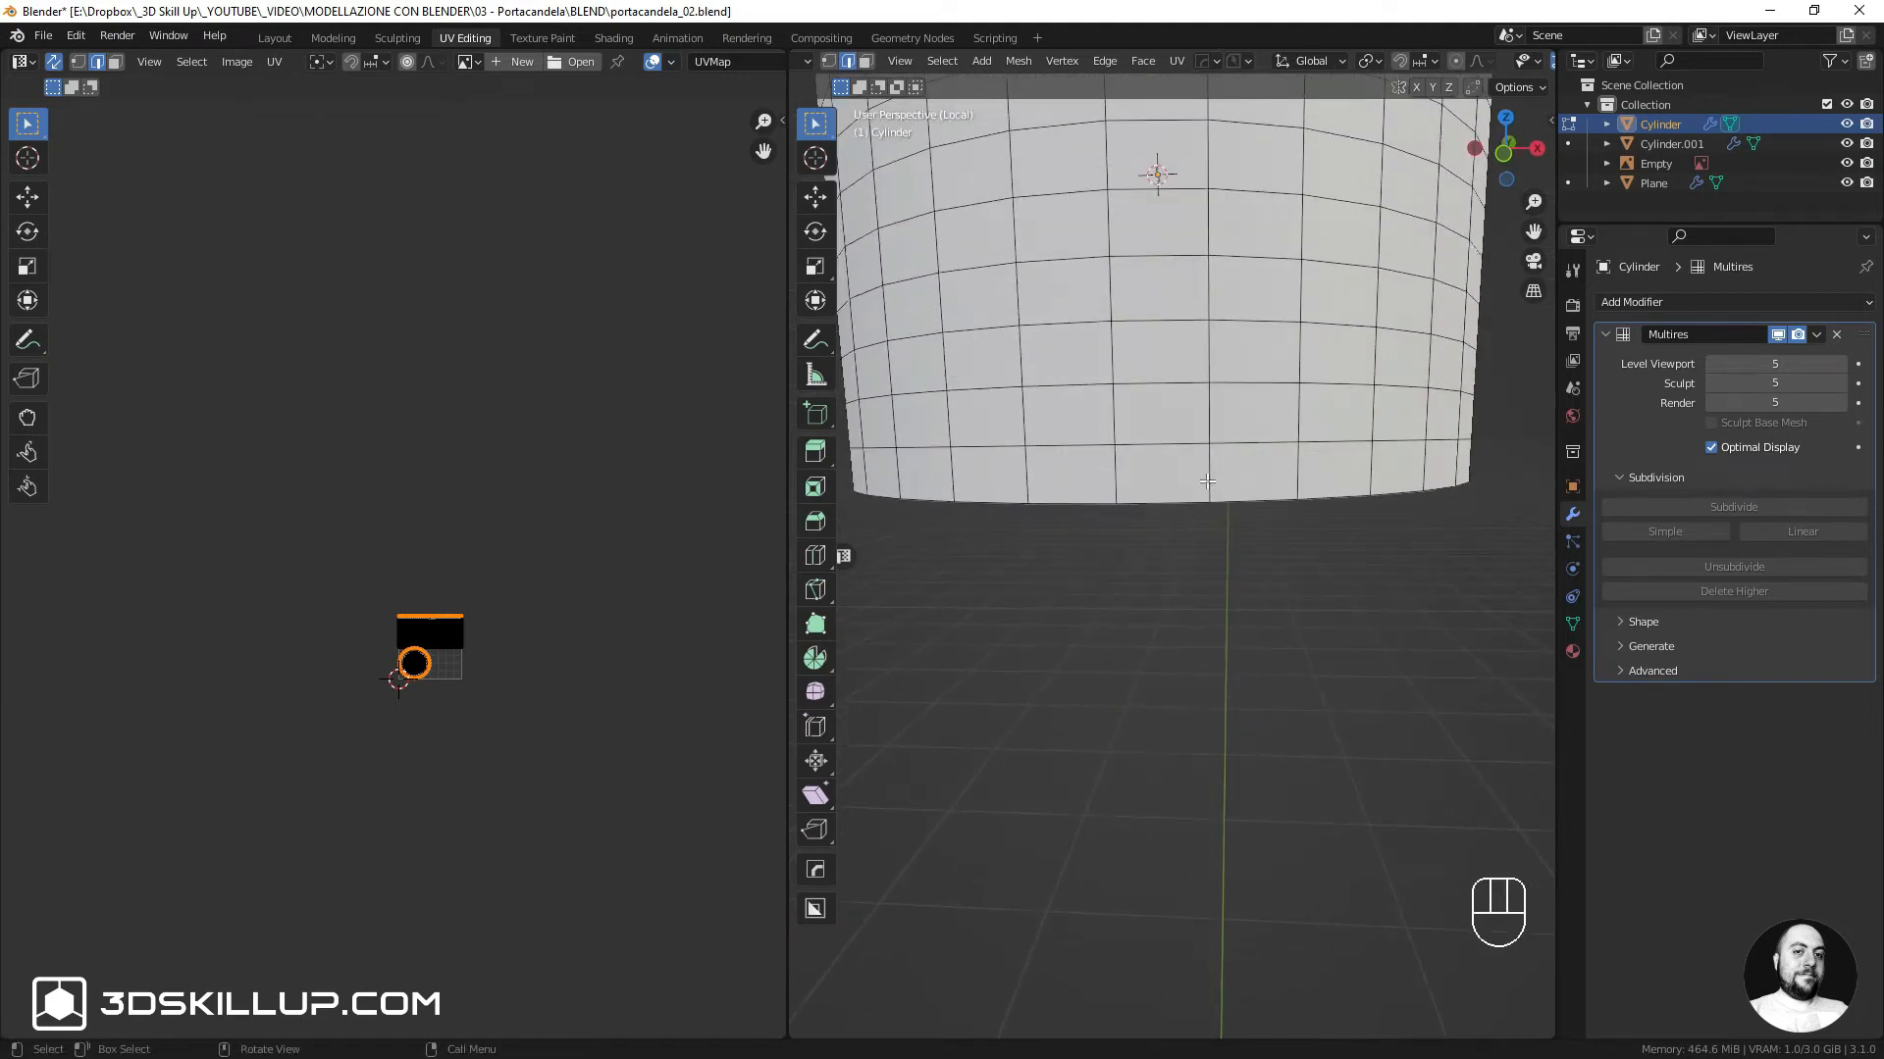
pyautogui.keyDown('ctrl'); pyautogui.click(1206, 480); pyautogui.keyUp('ctrl')
pyautogui.scroll(-2, 1220, 452)
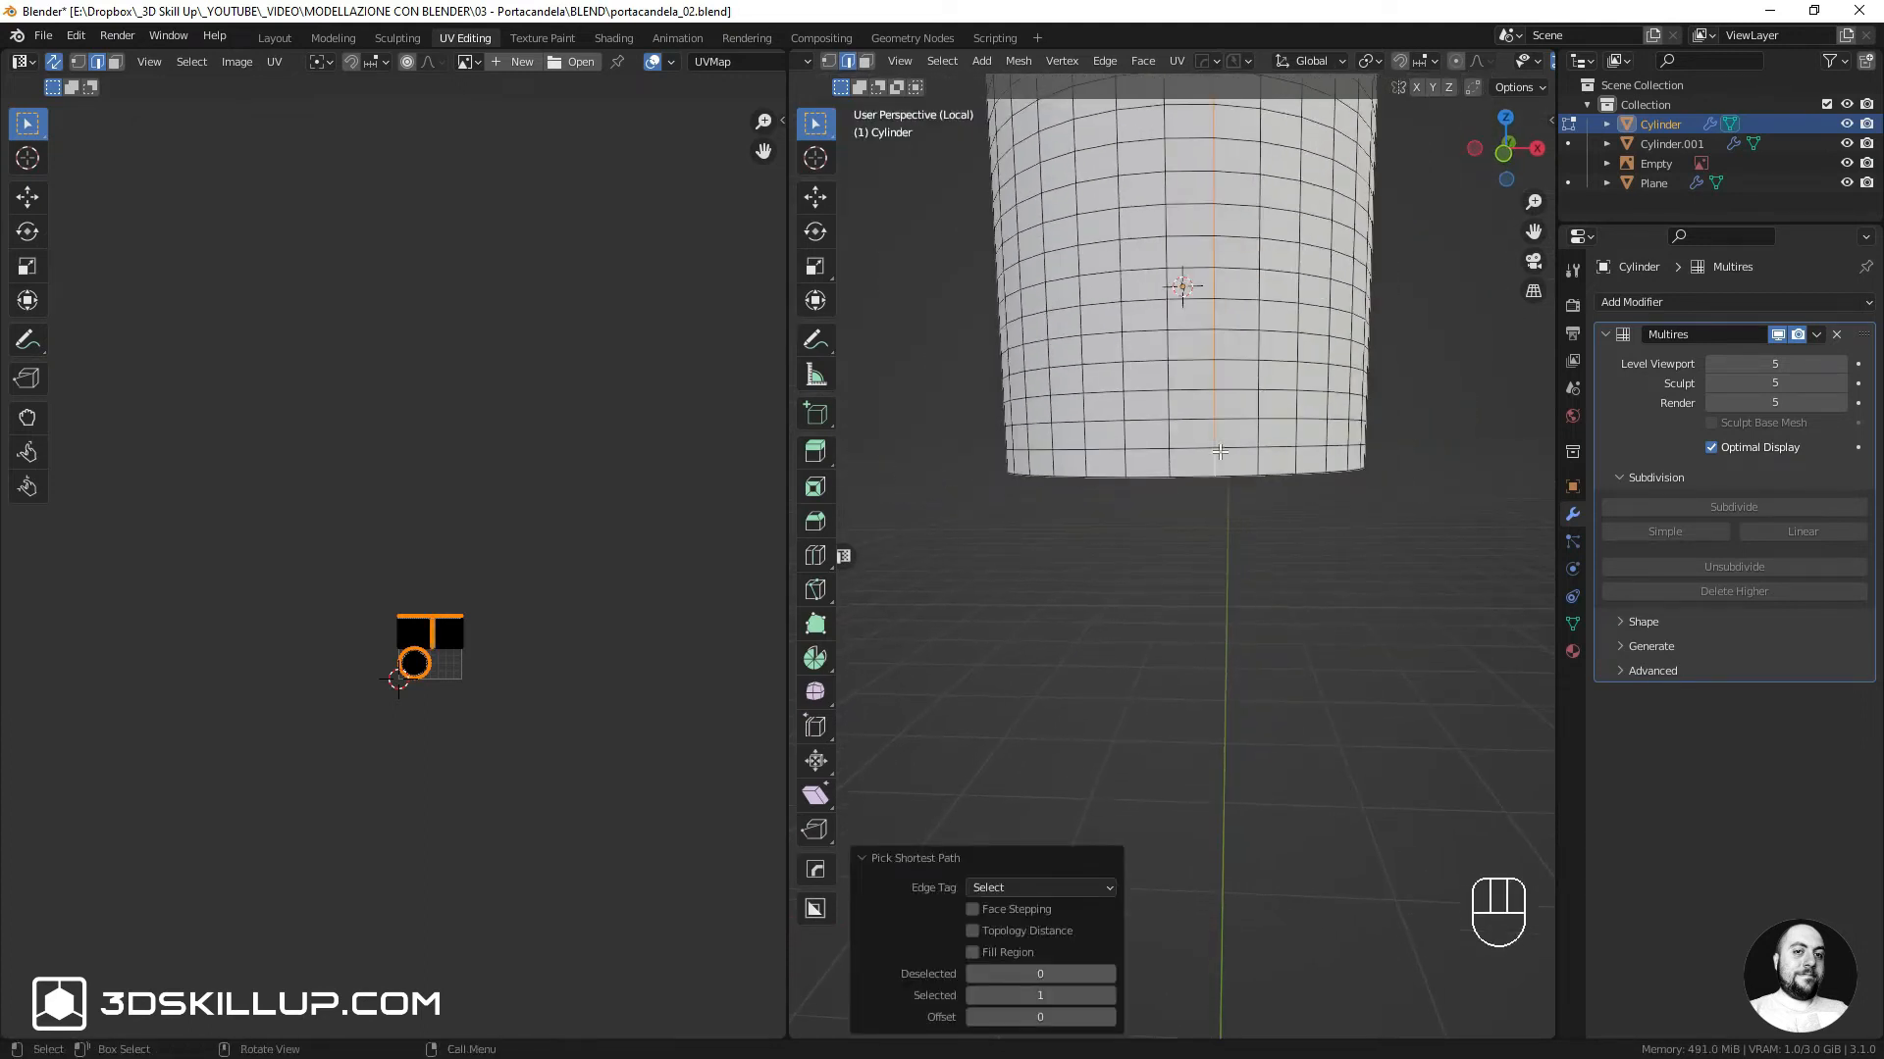
pyautogui.scroll(-2, 1219, 451)
pyautogui.keyDown('shift'); pyautogui.moveTo(1217, 300); pyautogui.dragTo(1214, 436, button='middle'); pyautogui.keyUp('shift')
pyautogui.scroll(1, 1214, 436)
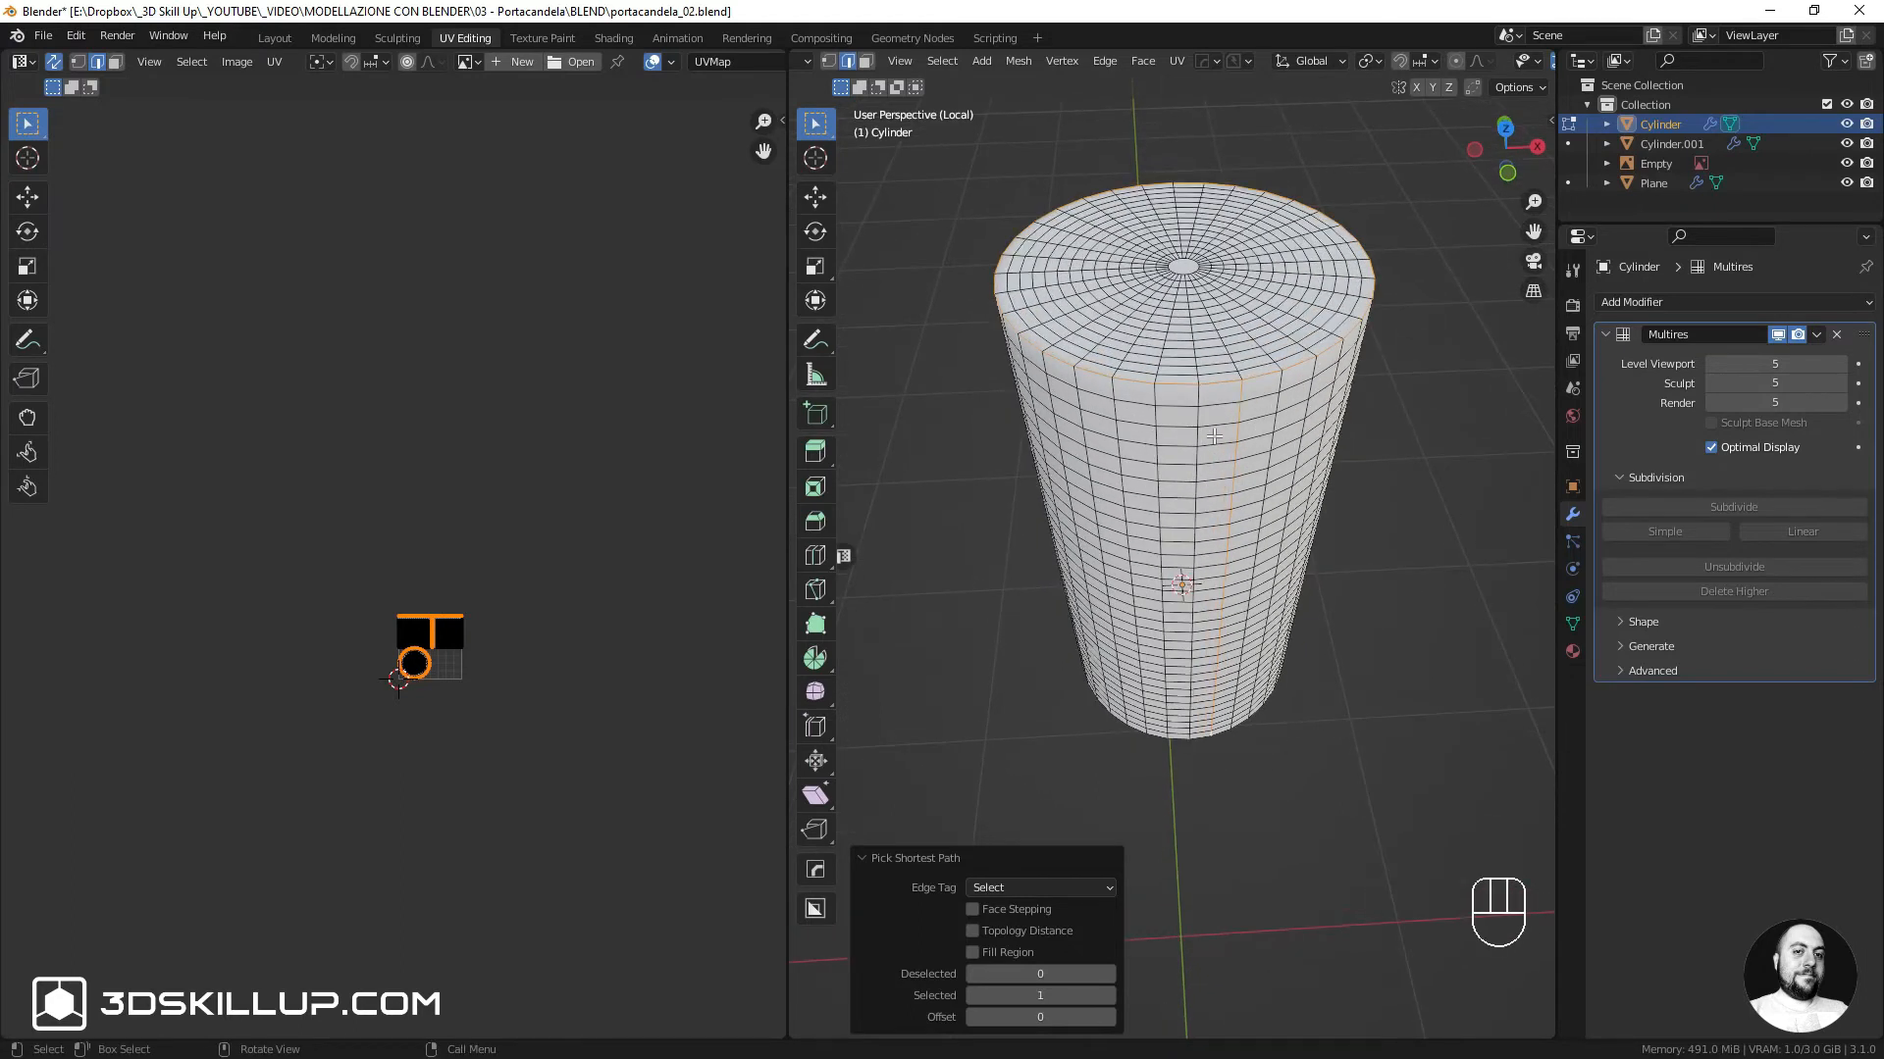
pyautogui.hotkey('ctrl', 'e')
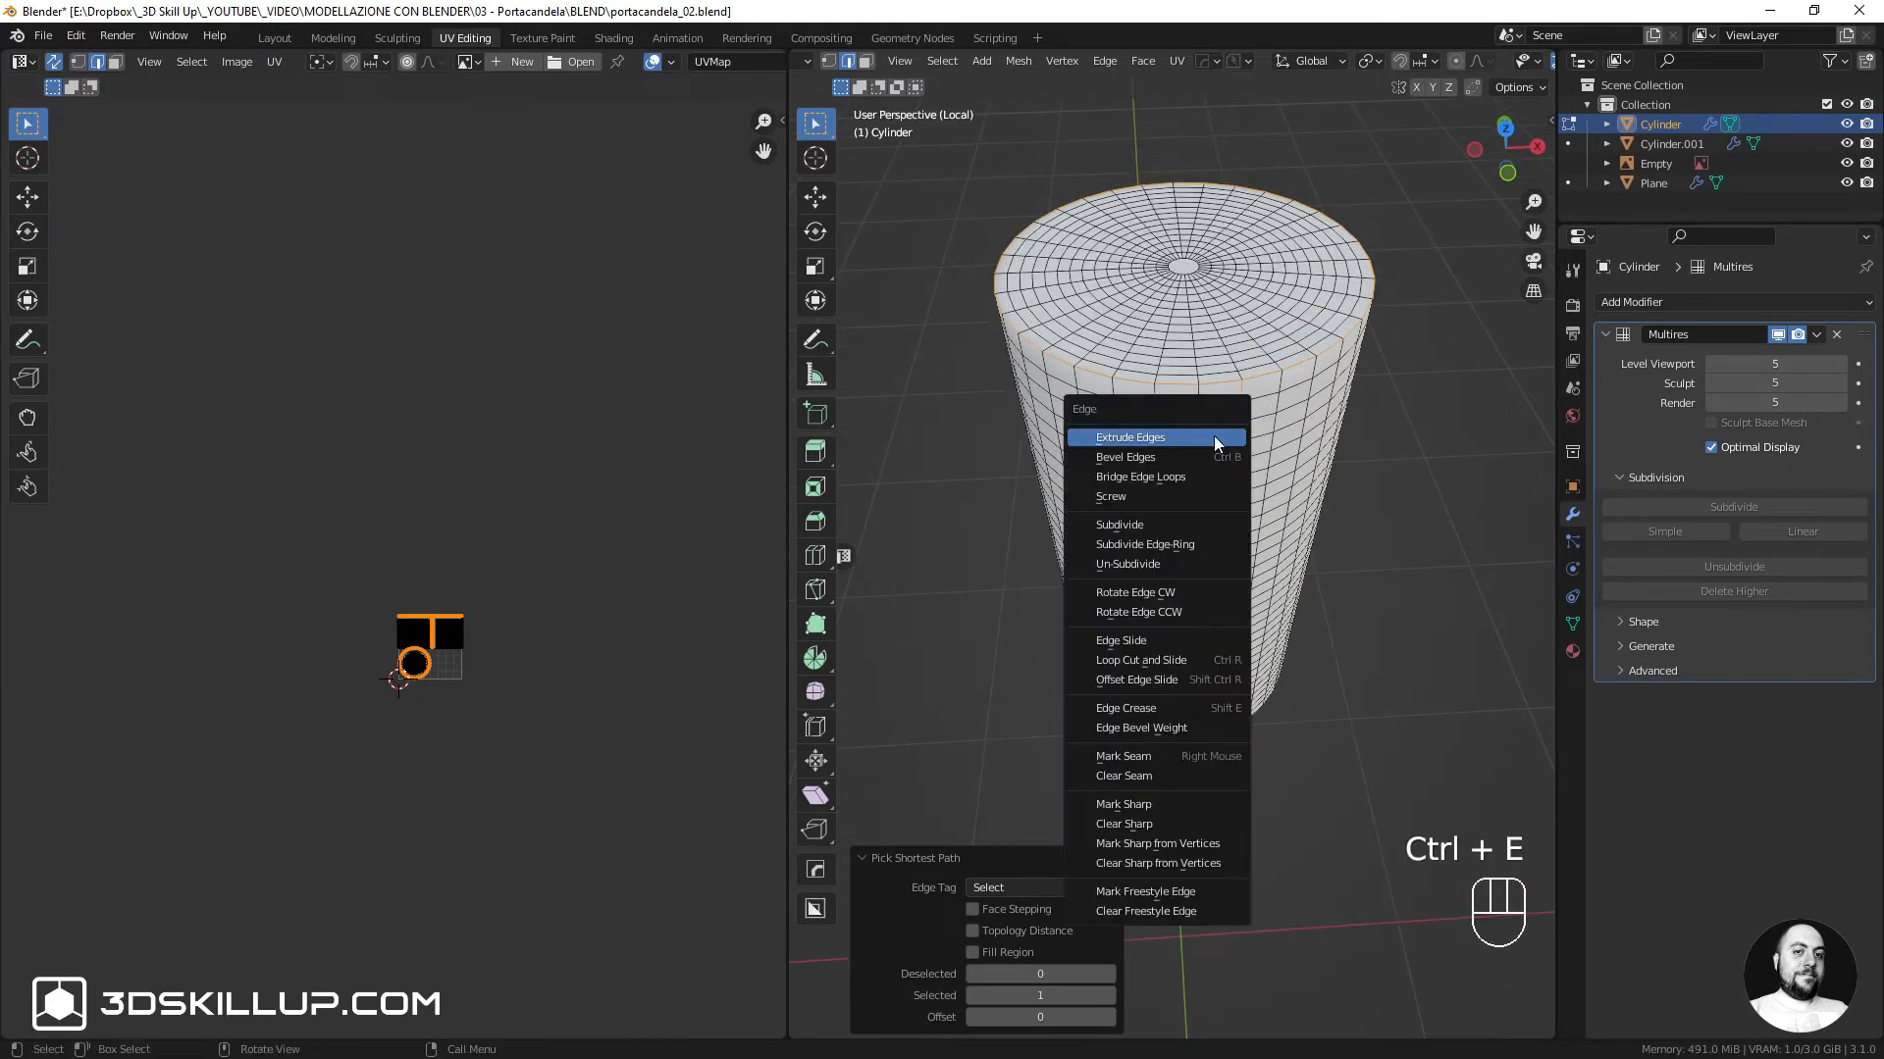
pyautogui.click(1138, 755)
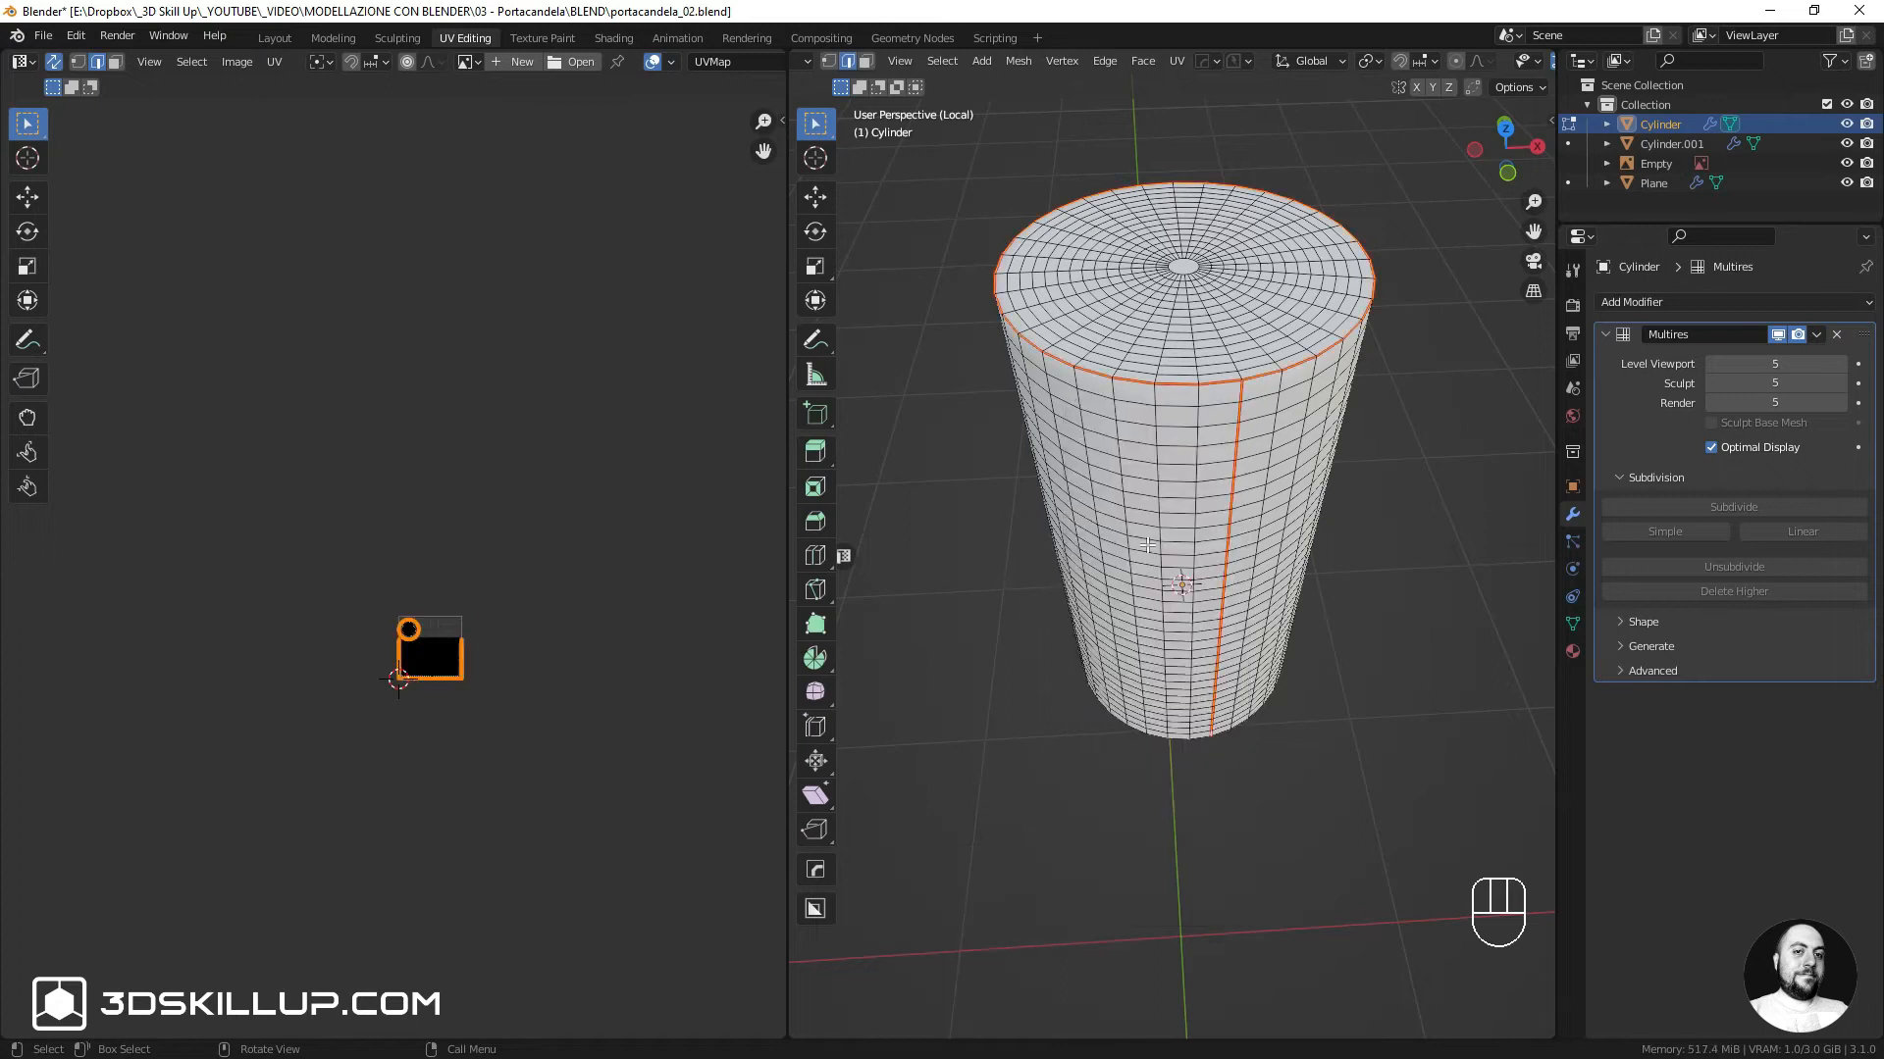
# Select the candle's entire mesh and unwrap its UVs
pyautogui.moveTo(1146, 467); pyautogui.dragTo(1181, 450, button='middle')
pyautogui.press('a')
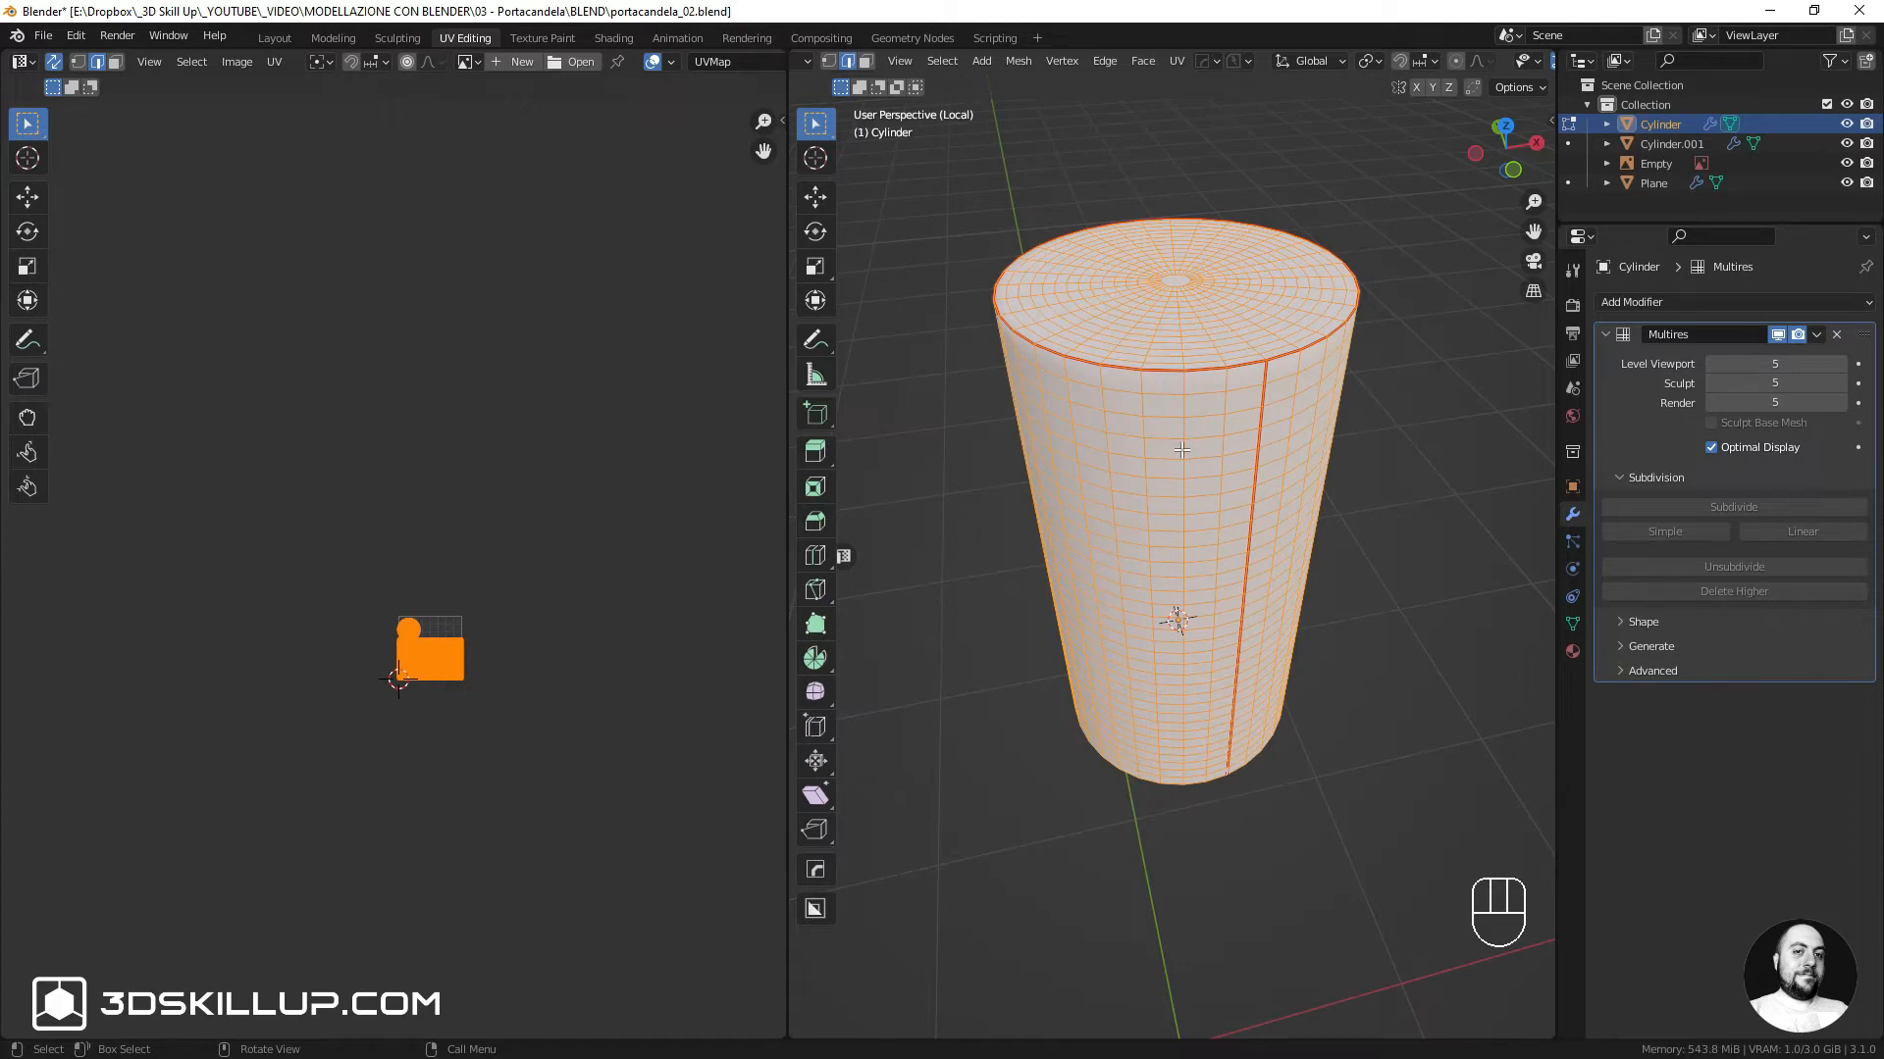
pyautogui.press('u')
pyautogui.click(1128, 453)
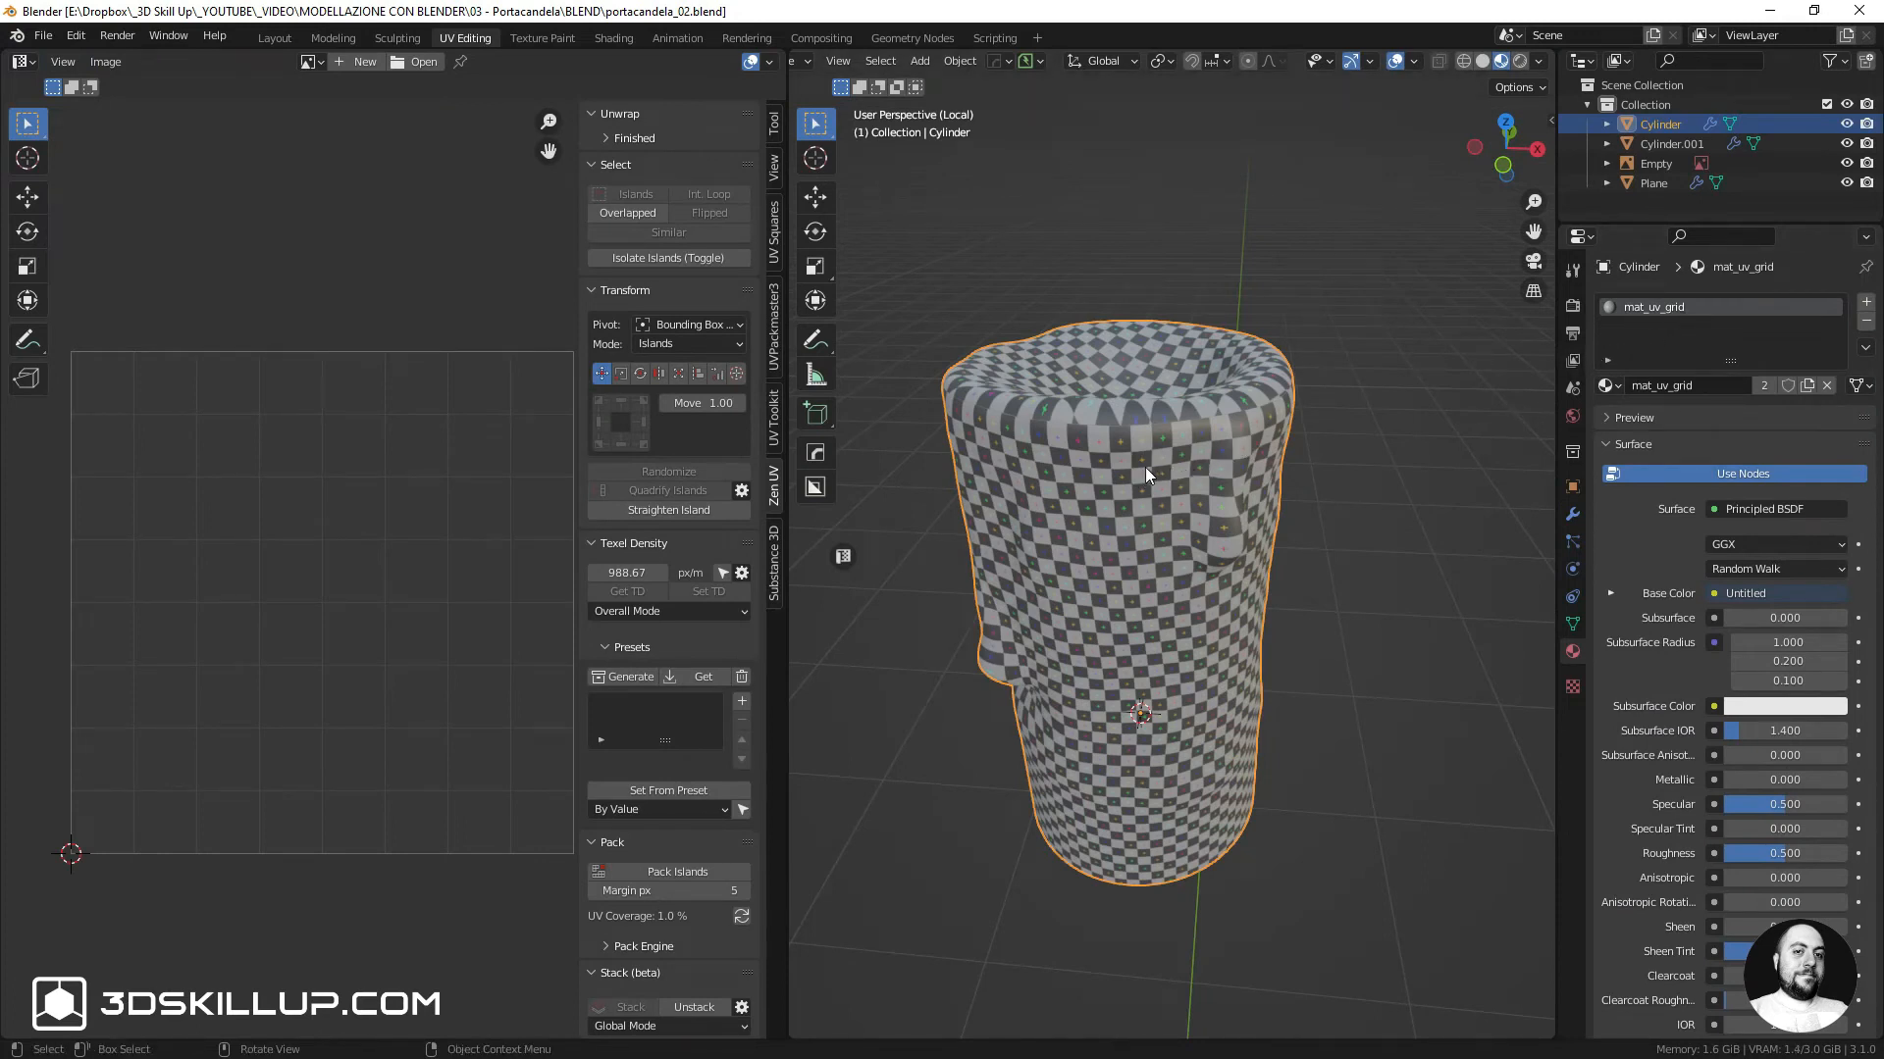
# Examine the checker texture around the candle's sides, wax drips and rim for UV distortion
pyautogui.scroll(3, 1041, 567)
pyautogui.moveTo(999, 656); pyautogui.dragTo(1124, 503, button='middle')
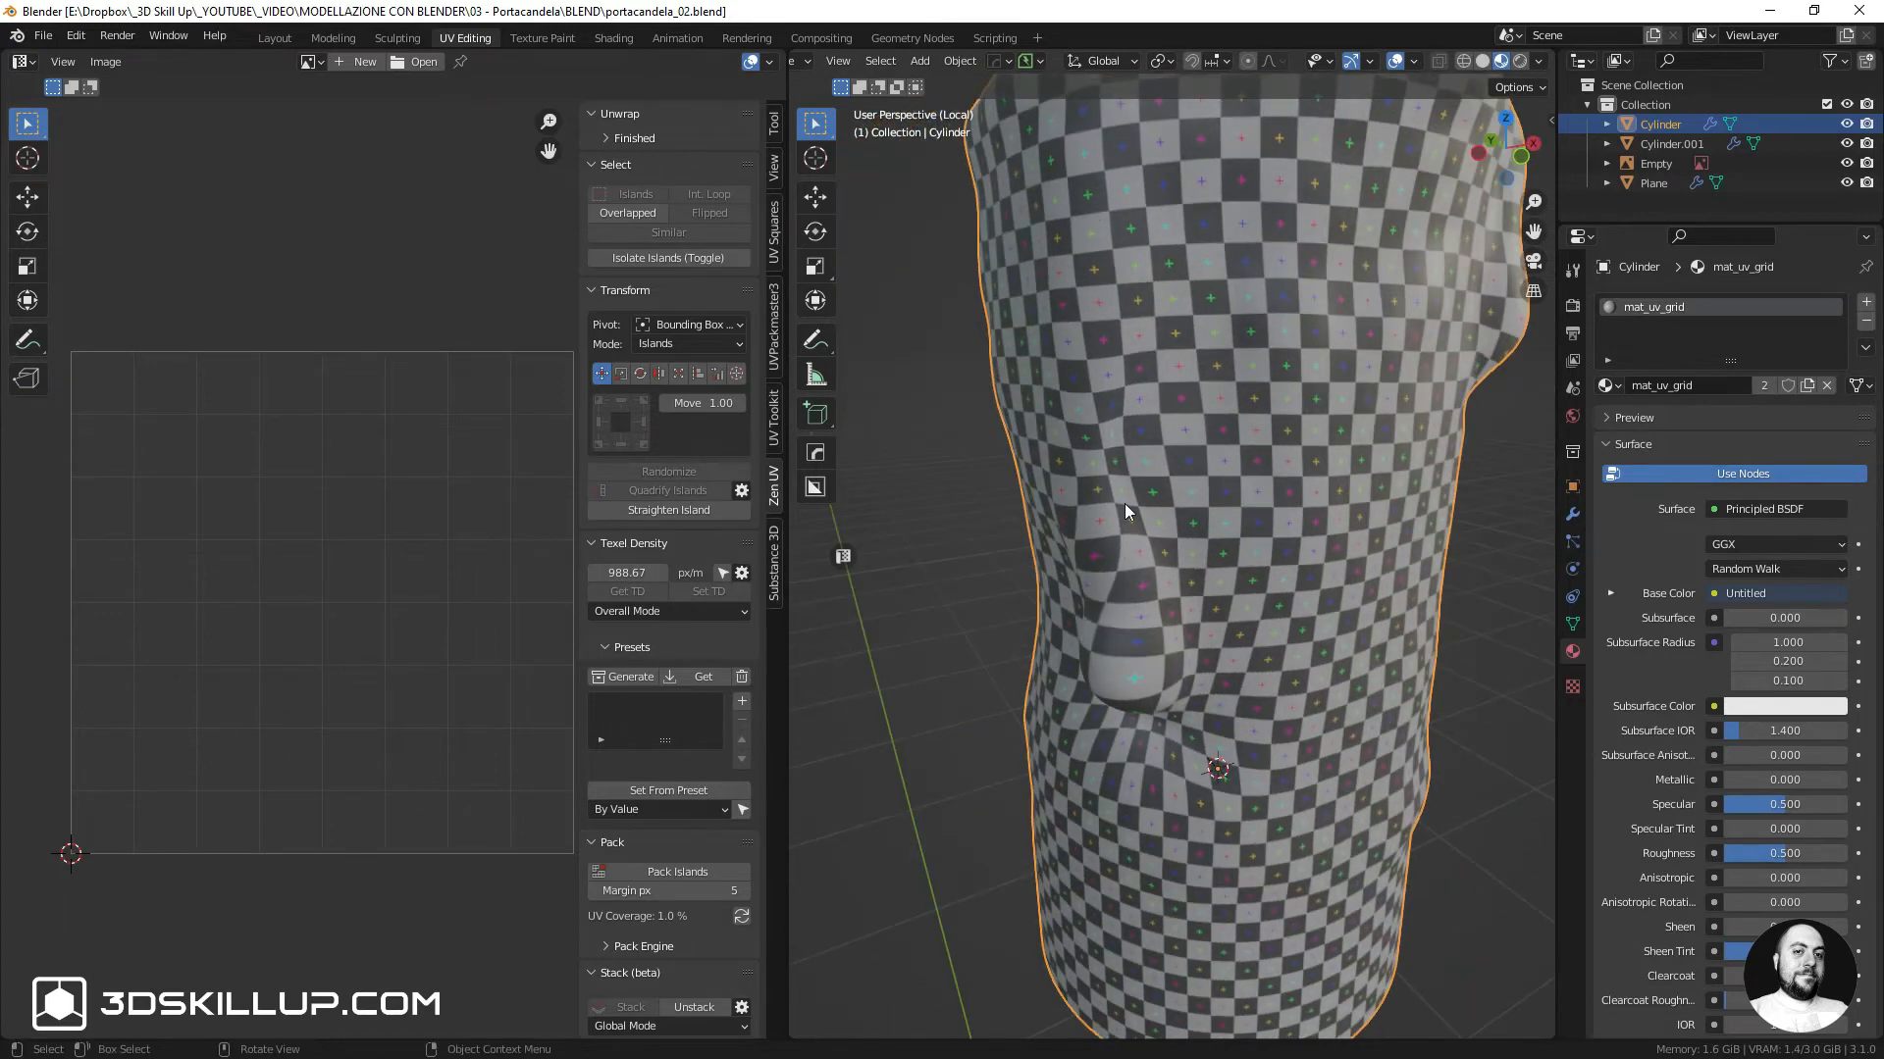
pyautogui.moveTo(1173, 591); pyautogui.dragTo(1138, 520, button='middle')
pyautogui.scroll(-5, 1188, 579)
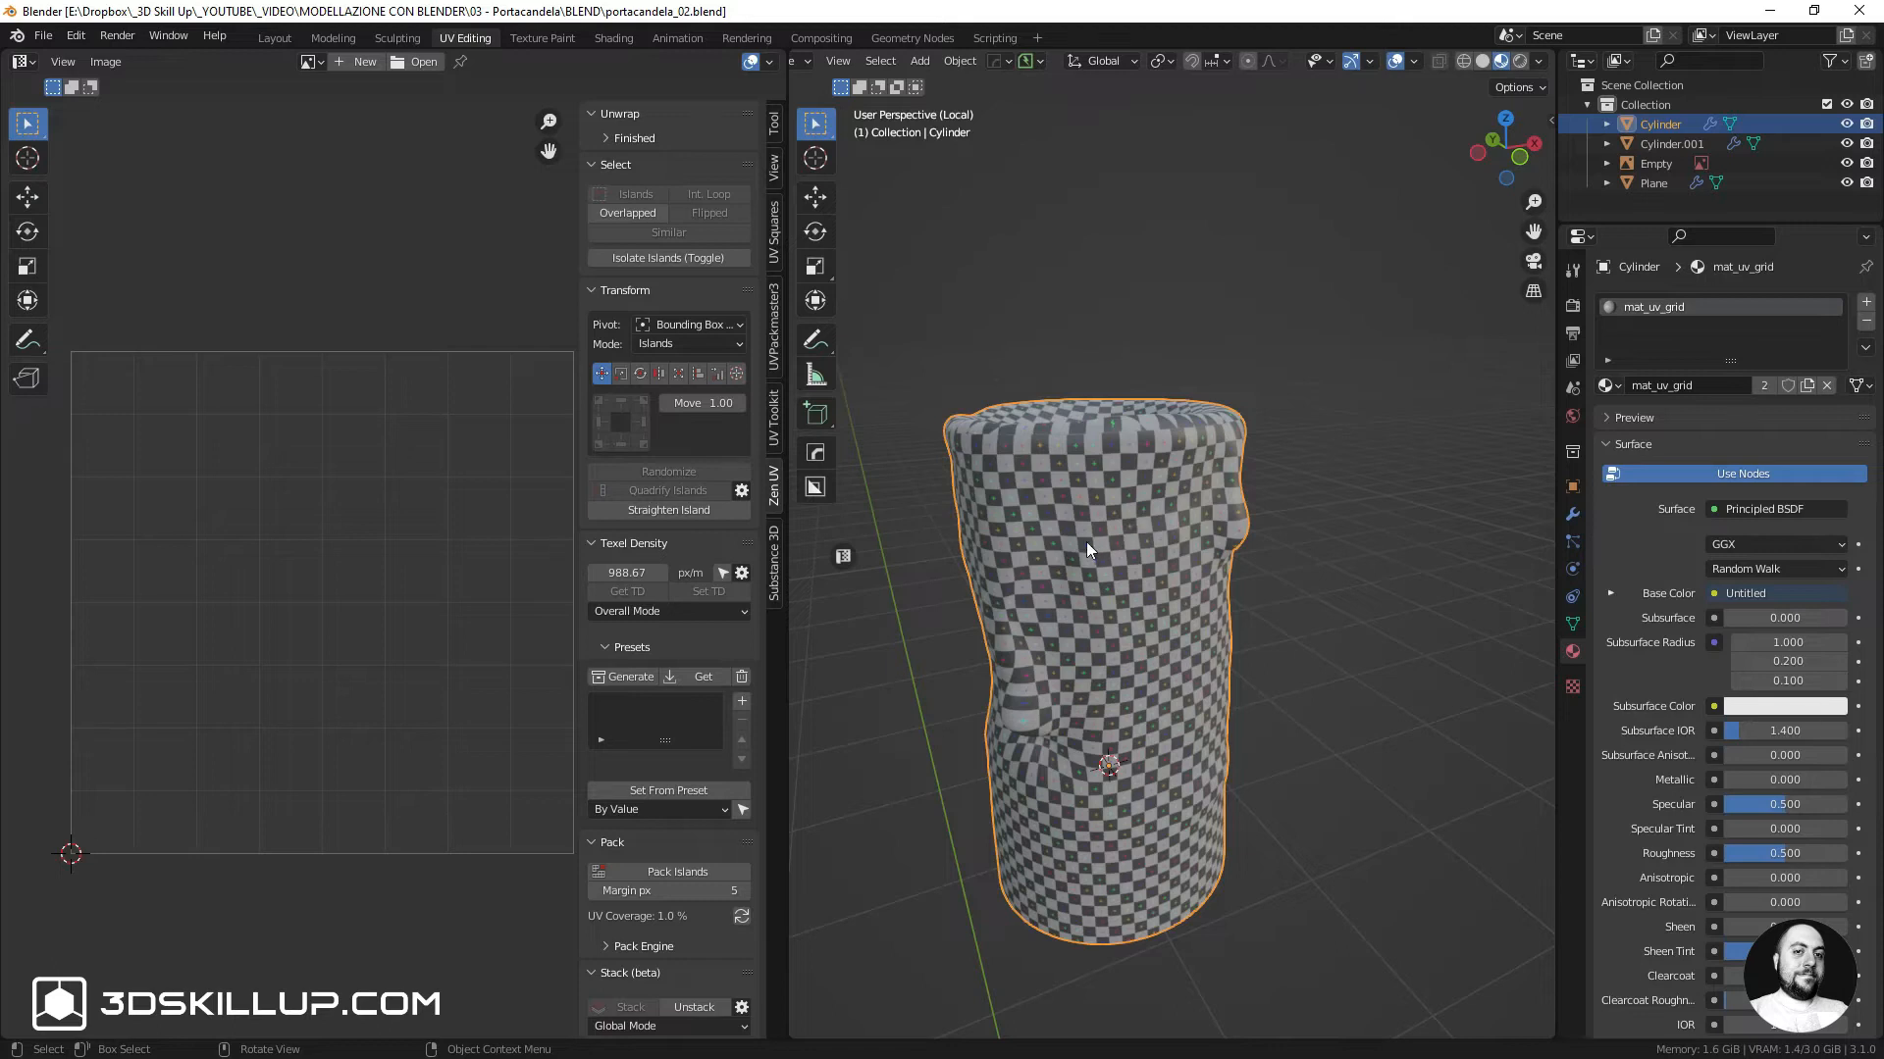
pyautogui.scroll(2, 1086, 542)
pyautogui.keyDown('shift'); pyautogui.moveTo(1069, 534); pyautogui.dragTo(1087, 420, button='middle'); pyautogui.keyUp('shift')
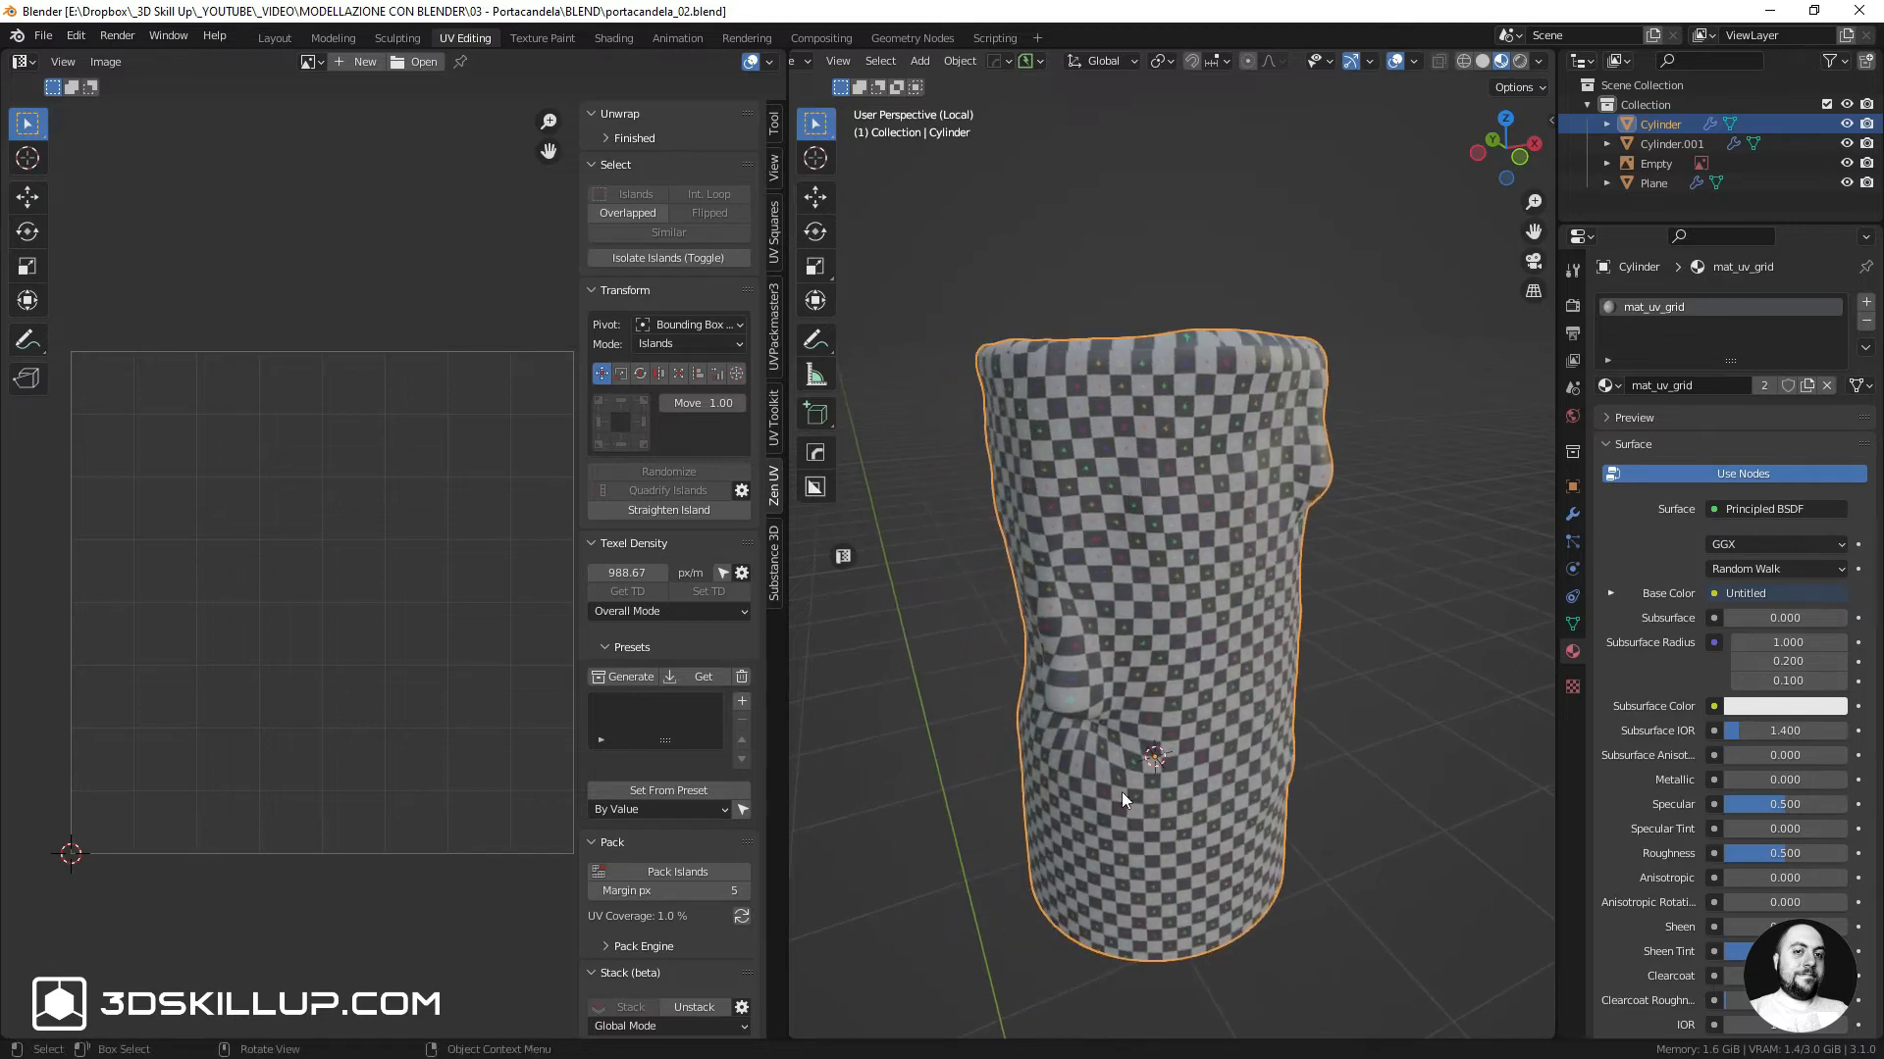
pyautogui.moveTo(1130, 702); pyautogui.dragTo(1160, 679, button='middle')
pyautogui.moveTo(1157, 754); pyautogui.dragTo(1116, 598, button='middle')
pyautogui.scroll(2, 1230, 552)
pyautogui.moveTo(1230, 551); pyautogui.dragTo(1081, 430, button='middle')
pyautogui.scroll(3, 1197, 579)
pyautogui.scroll(-3, 1136, 558)
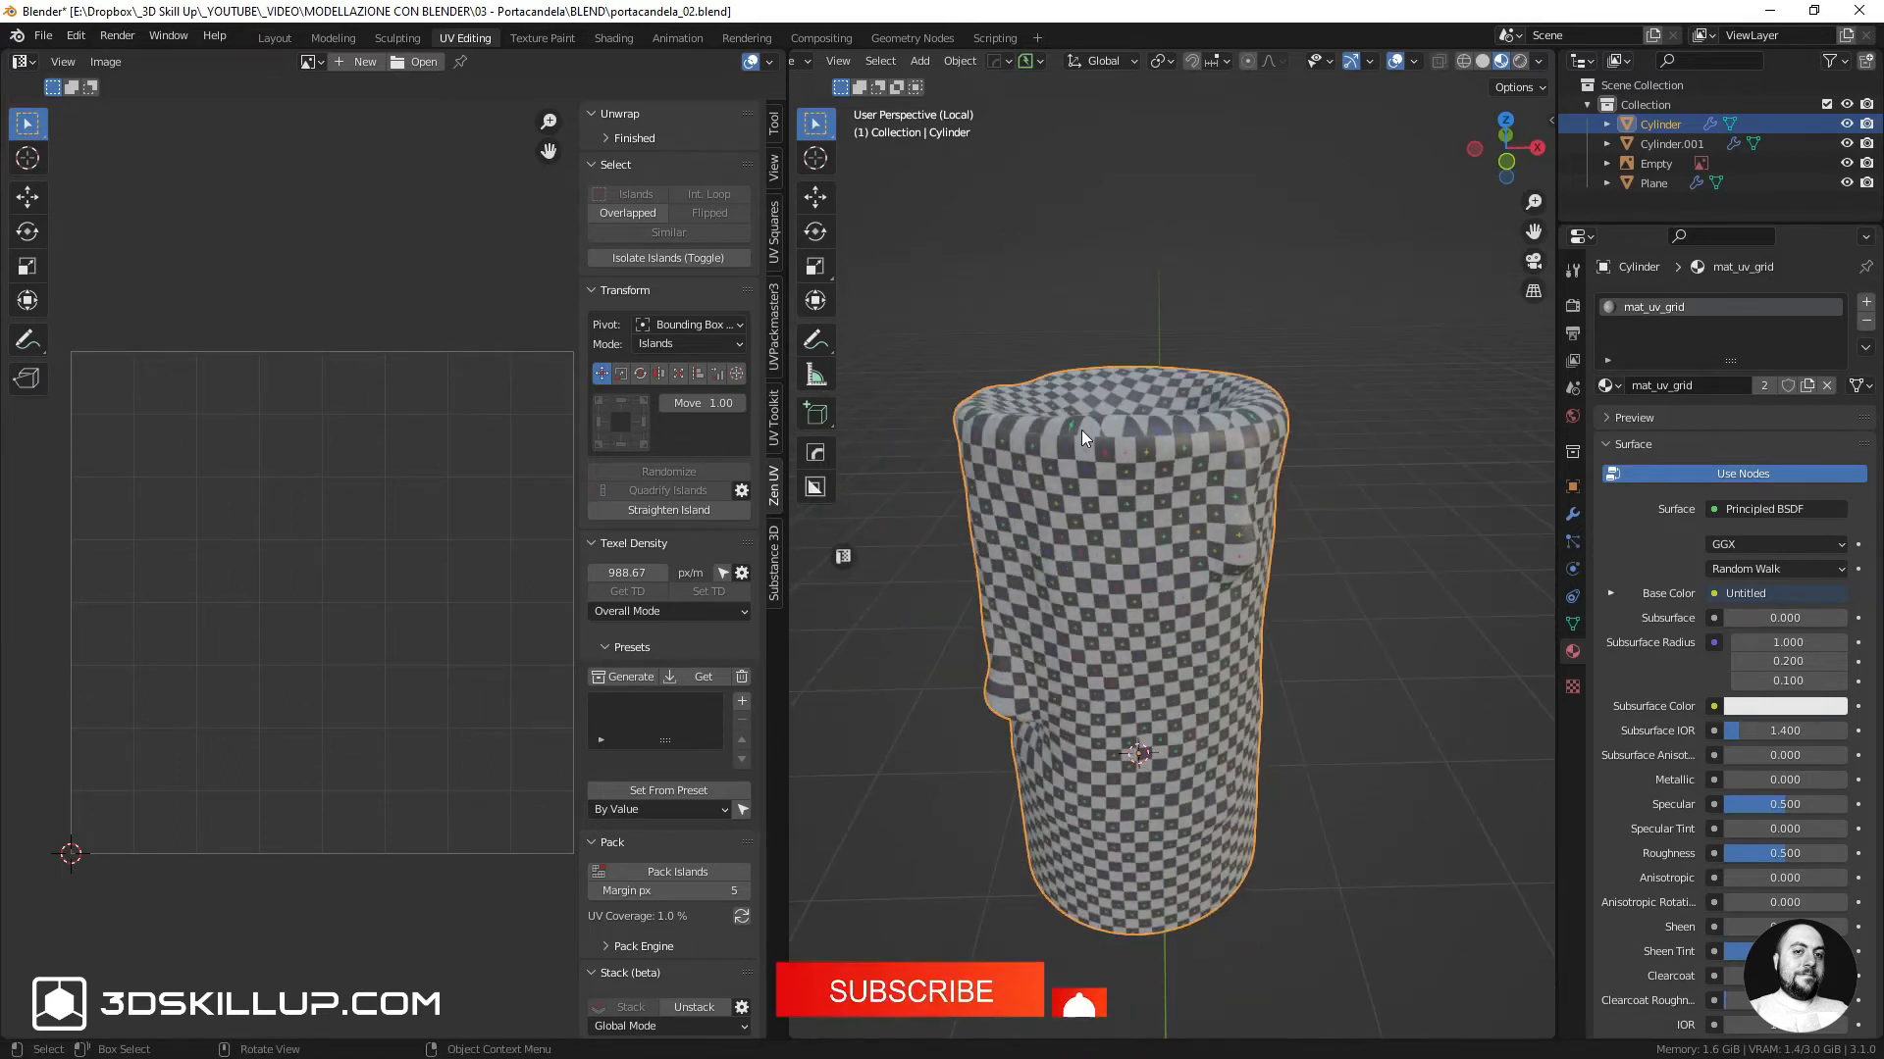
# Return to the full scene, isolate the candlestick in local view and open its mesh in Edit Mode
pyautogui.press('KP_Divide')
pyautogui.scroll(4, 1156, 585)
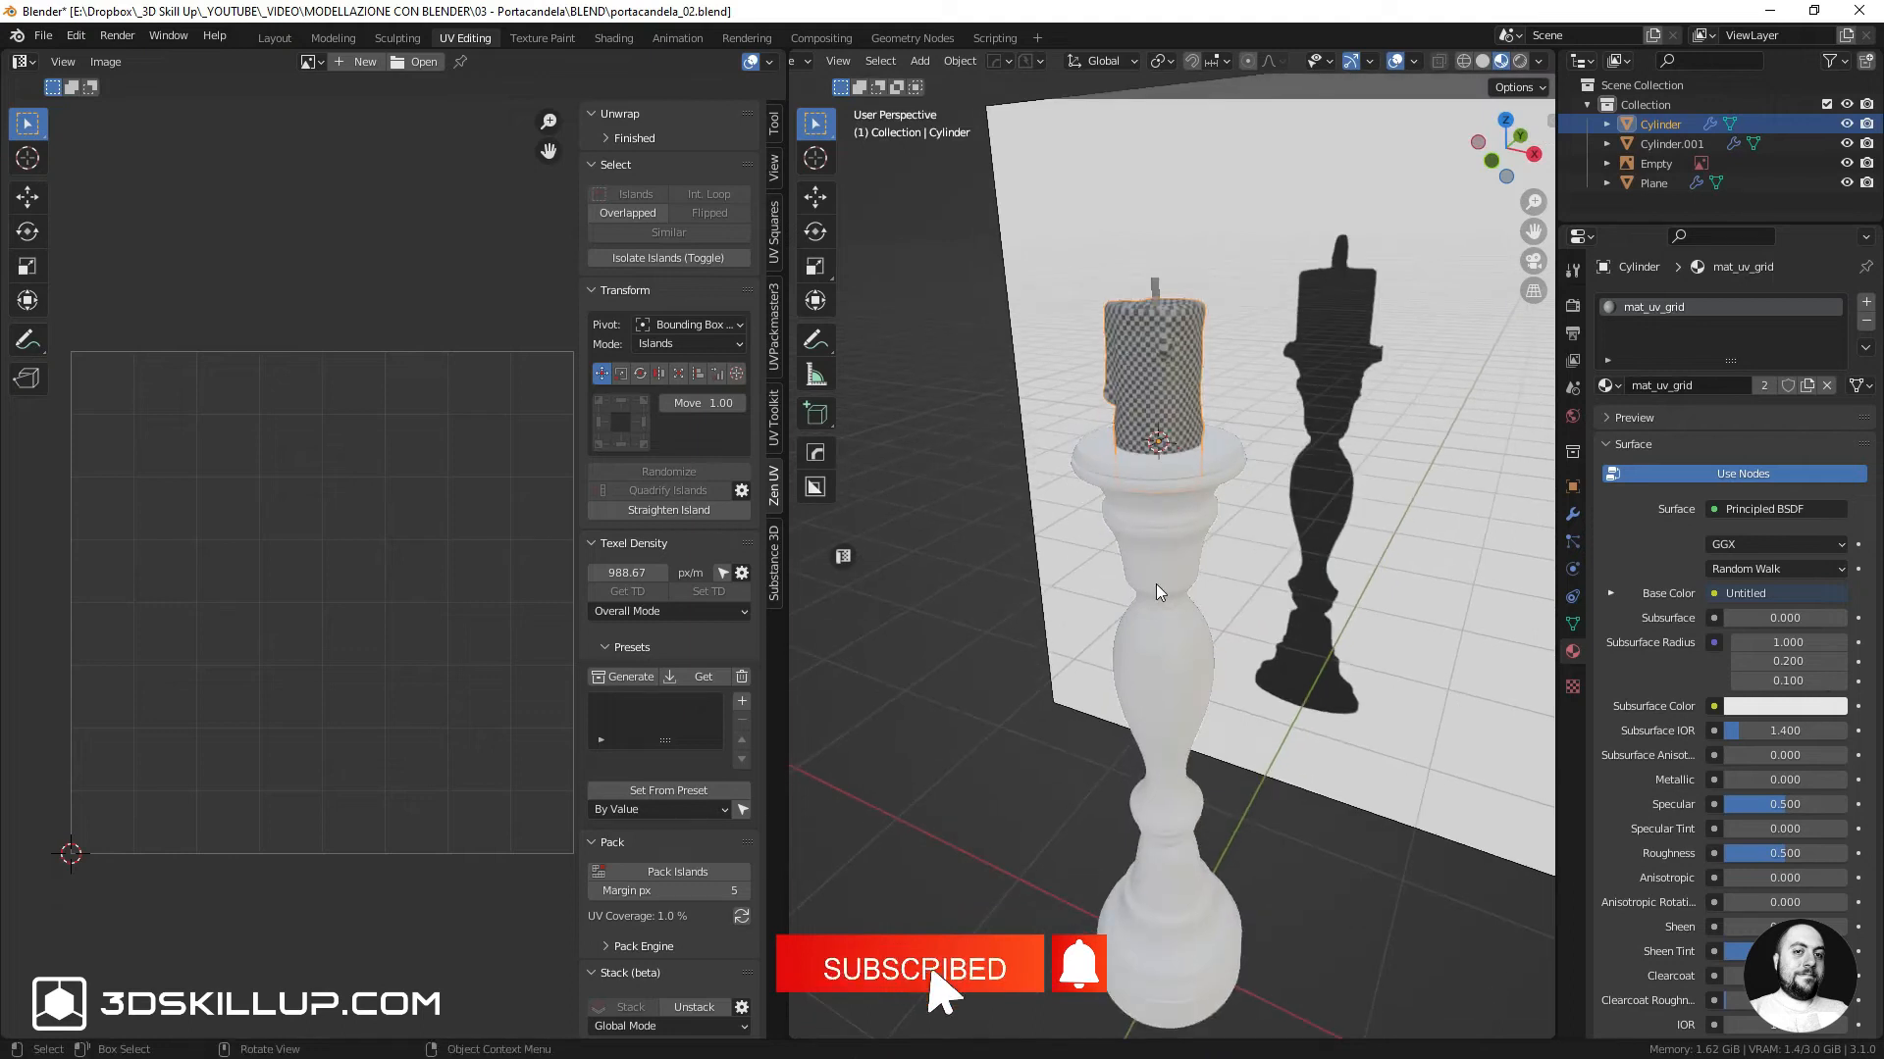
pyautogui.click(1156, 545)
pyautogui.press('KP_Divide')
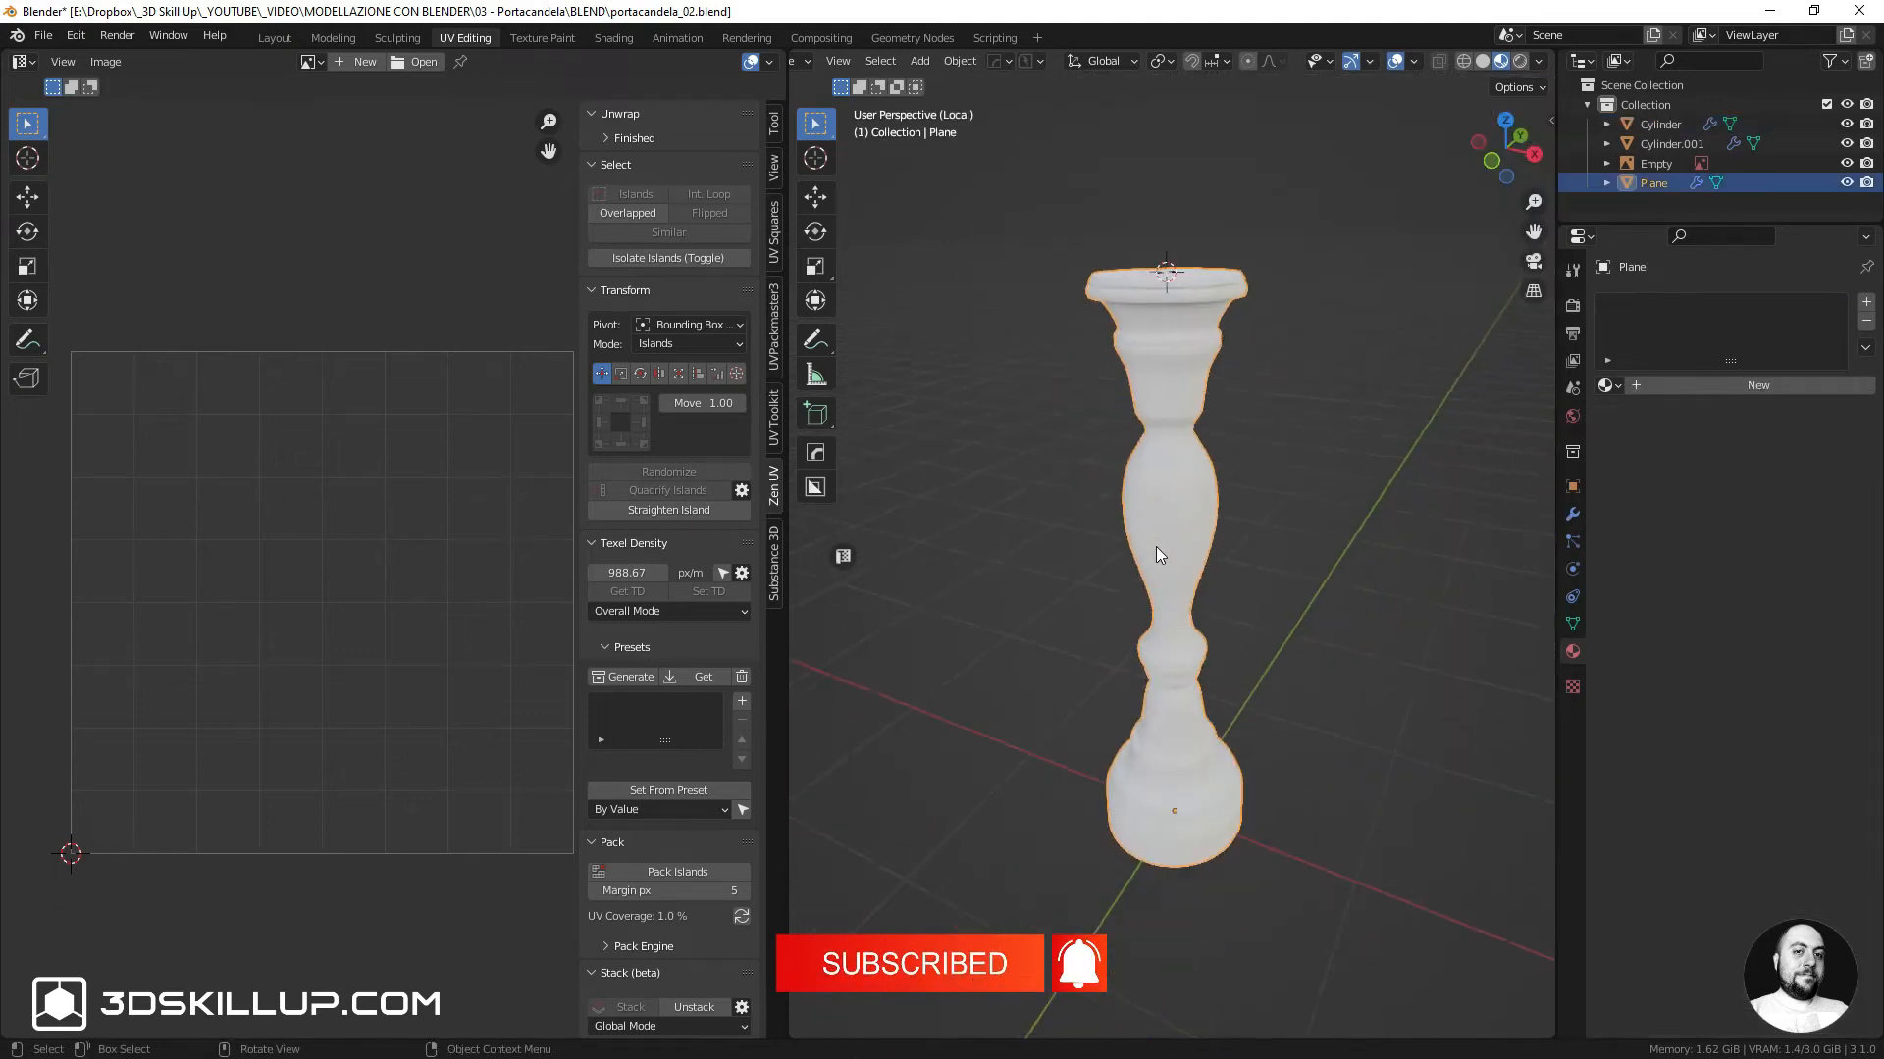
pyautogui.keyDown('shift'); pyautogui.moveTo(1174, 484); pyautogui.dragTo(1177, 512, button='middle'); pyautogui.keyUp('shift')
pyautogui.press('Tab')
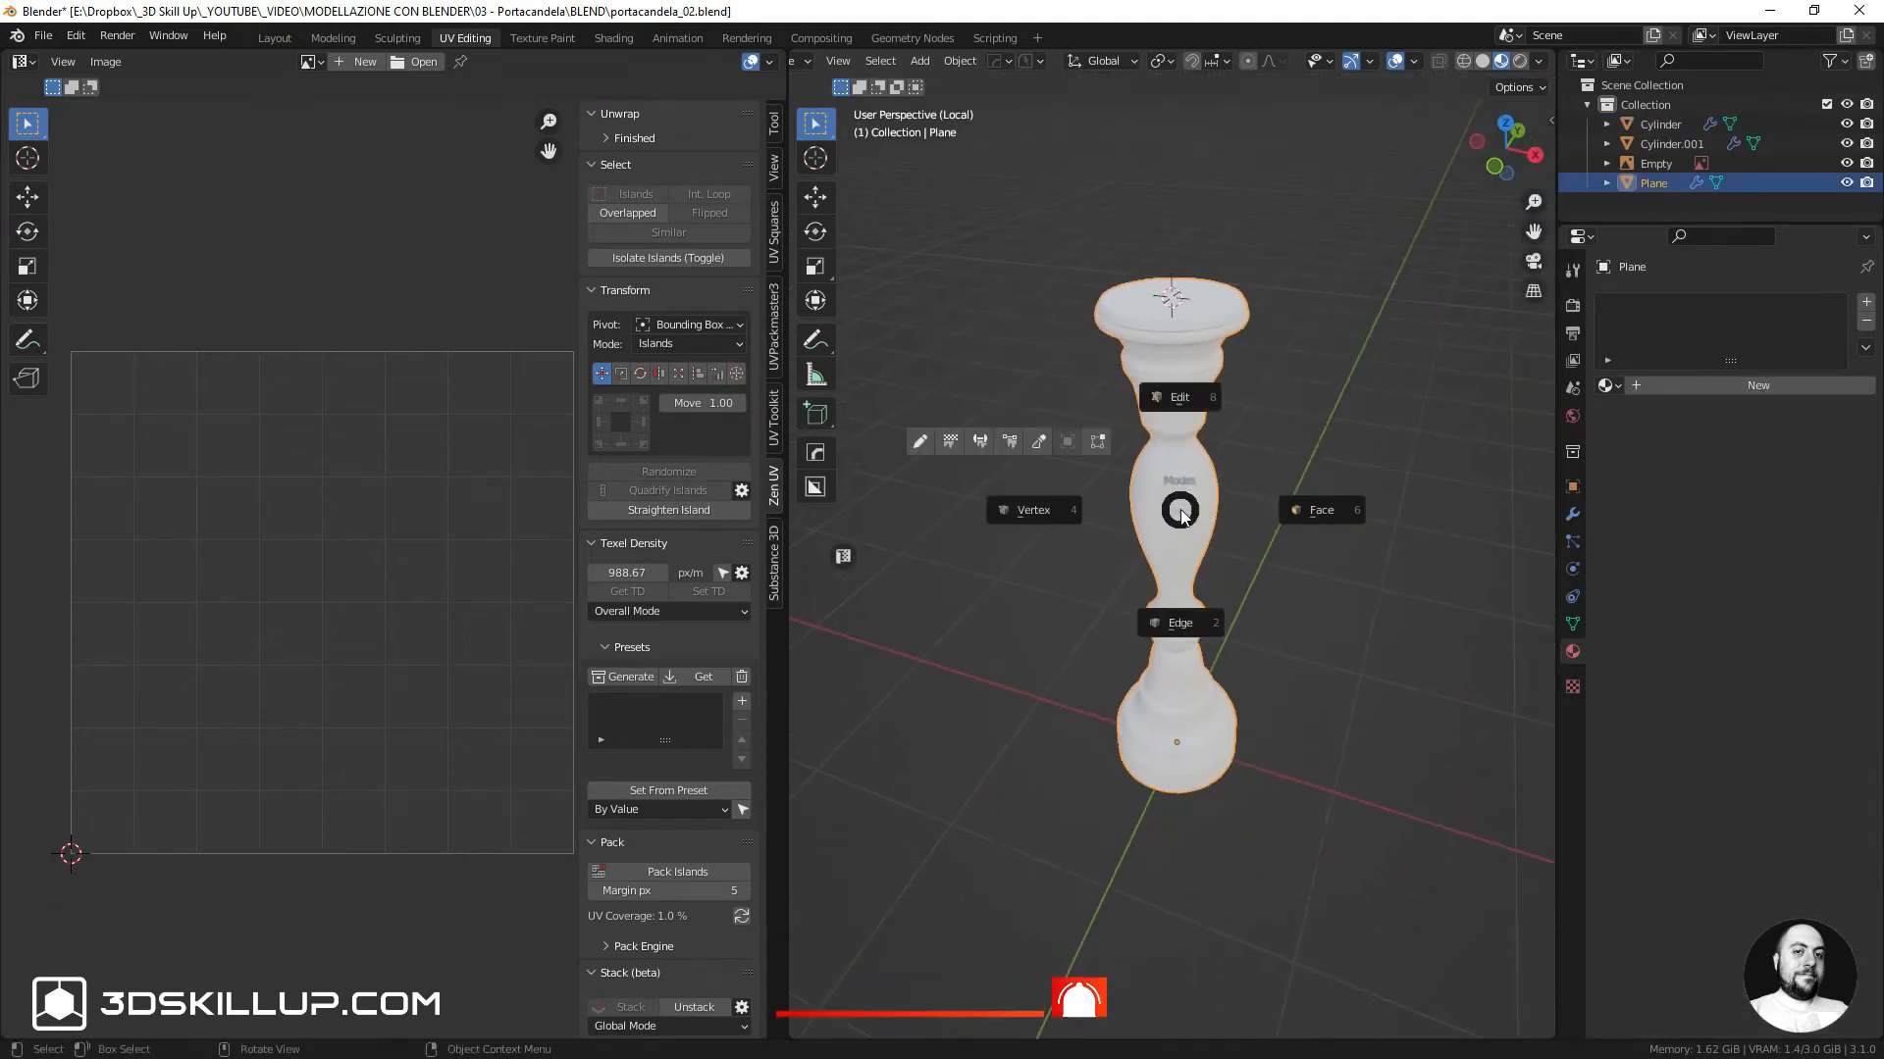
pyautogui.click(1181, 389)
# Fill the open edge loop under the candlestick's base with a face and inset it by about 0.011 m
pyautogui.keyDown('shift'); pyautogui.moveTo(1150, 434); pyautogui.dragTo(1234, 456, button='middle'); pyautogui.keyUp('shift')
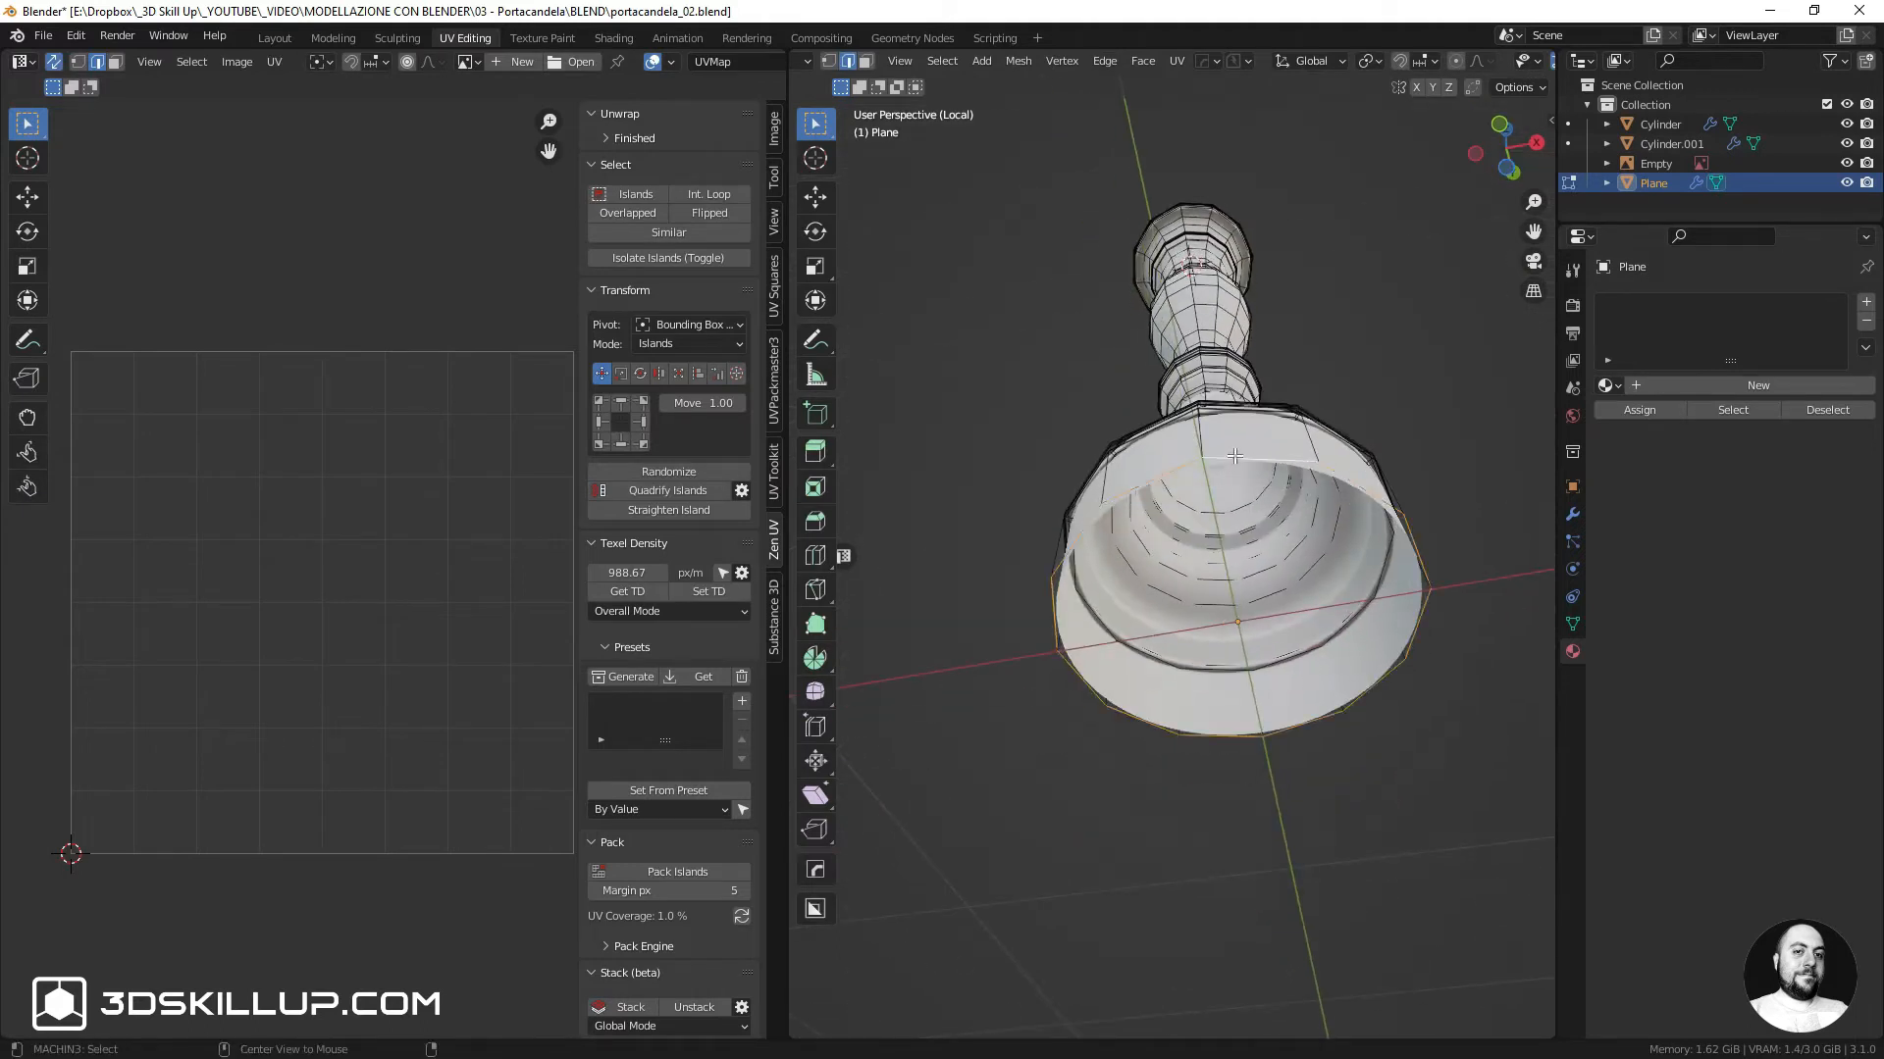
pyautogui.keyDown('alt'); pyautogui.click(1237, 457); pyautogui.keyUp('alt')
pyautogui.hotkey('ctrl', 'l')
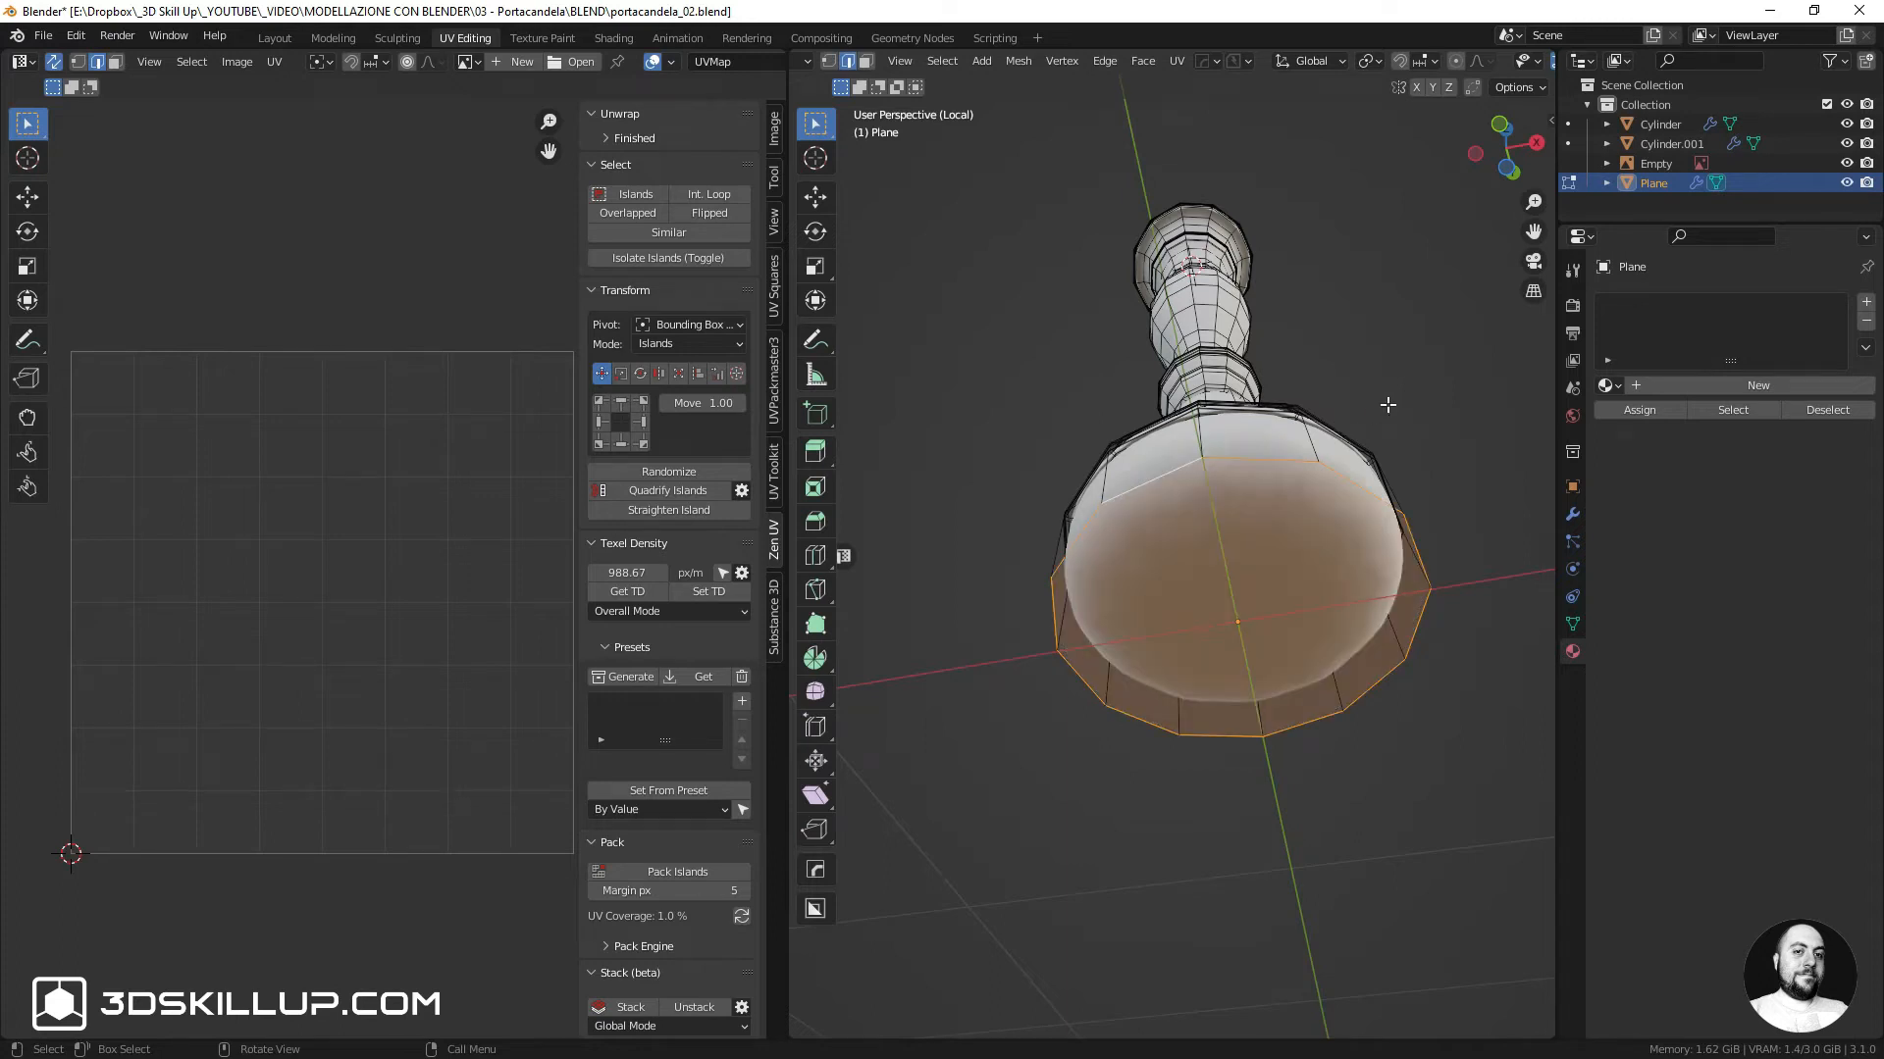
pyautogui.press('i')
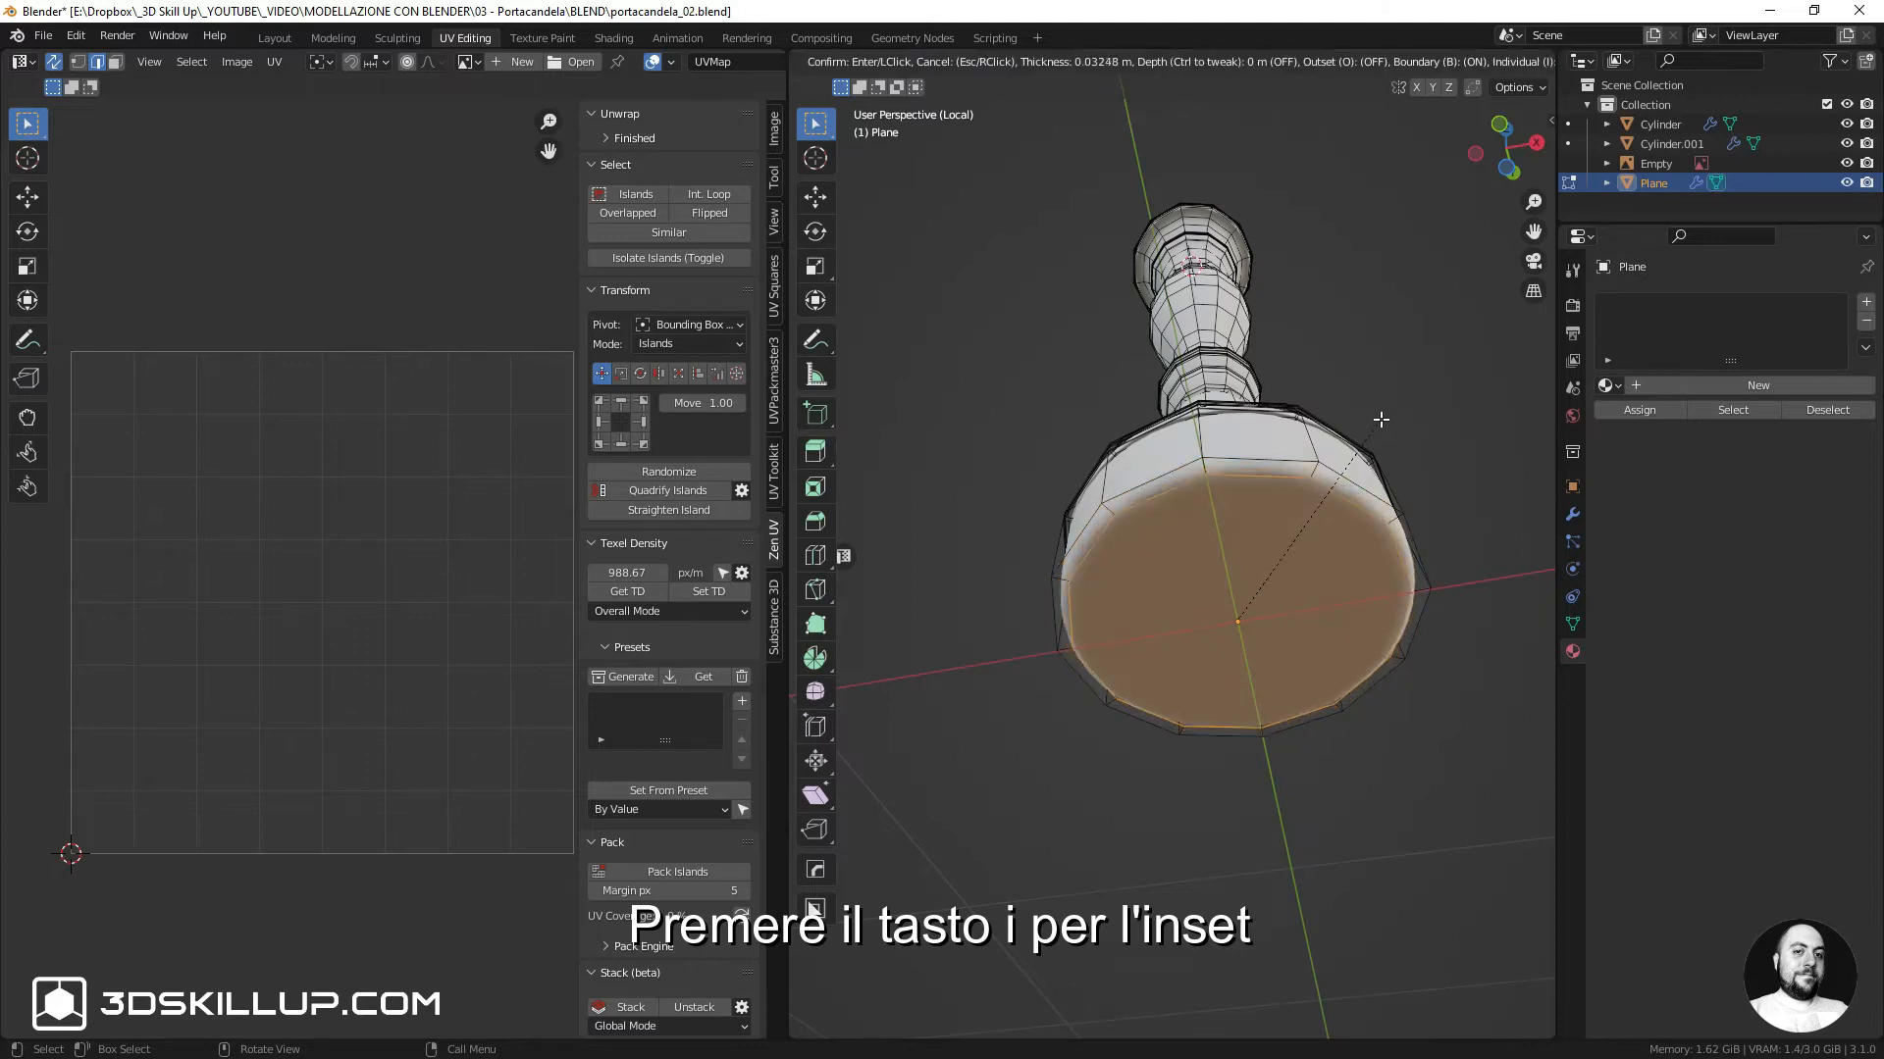
pyautogui.click(1390, 413)
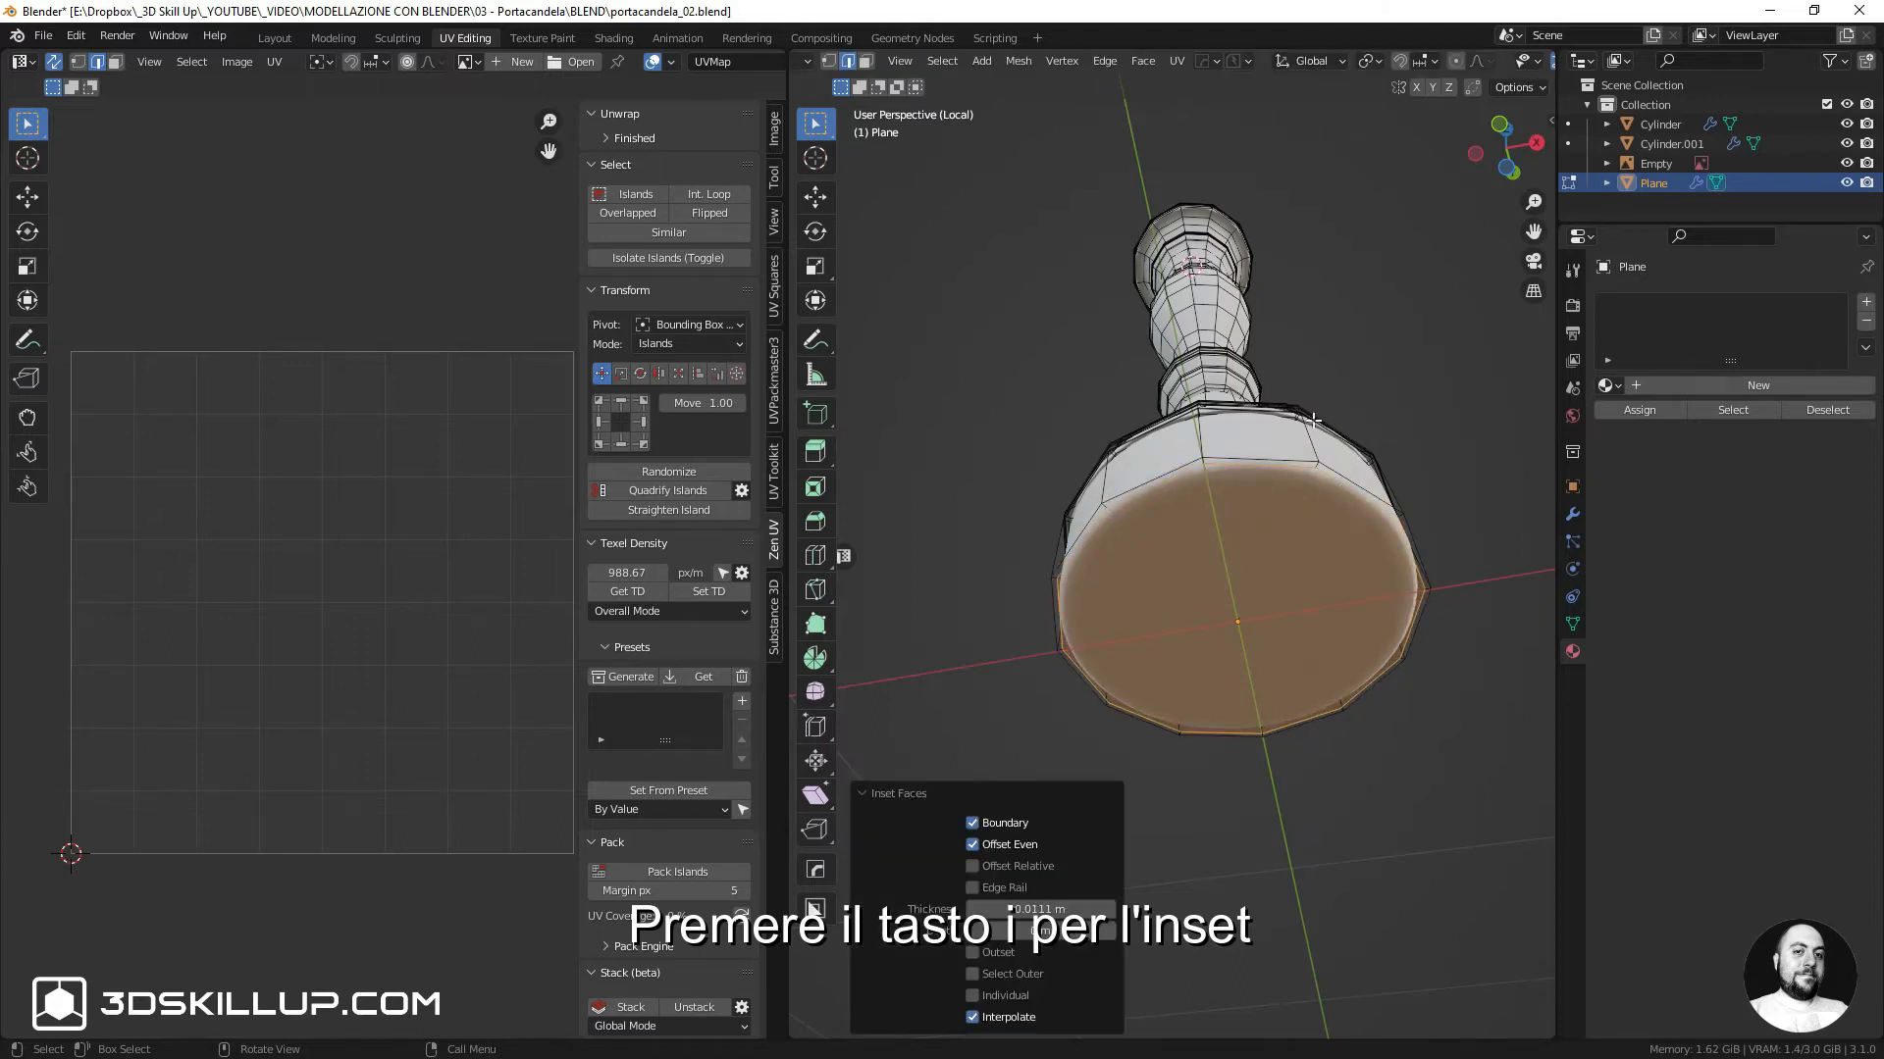
# Add a horizontal loop cut around the side of the candlestick's base, slid close to its bottom edge
pyautogui.press('Tab')
pyautogui.moveTo(1310, 471); pyautogui.dragTo(1225, 512, button='middle')
pyautogui.press('Tab')
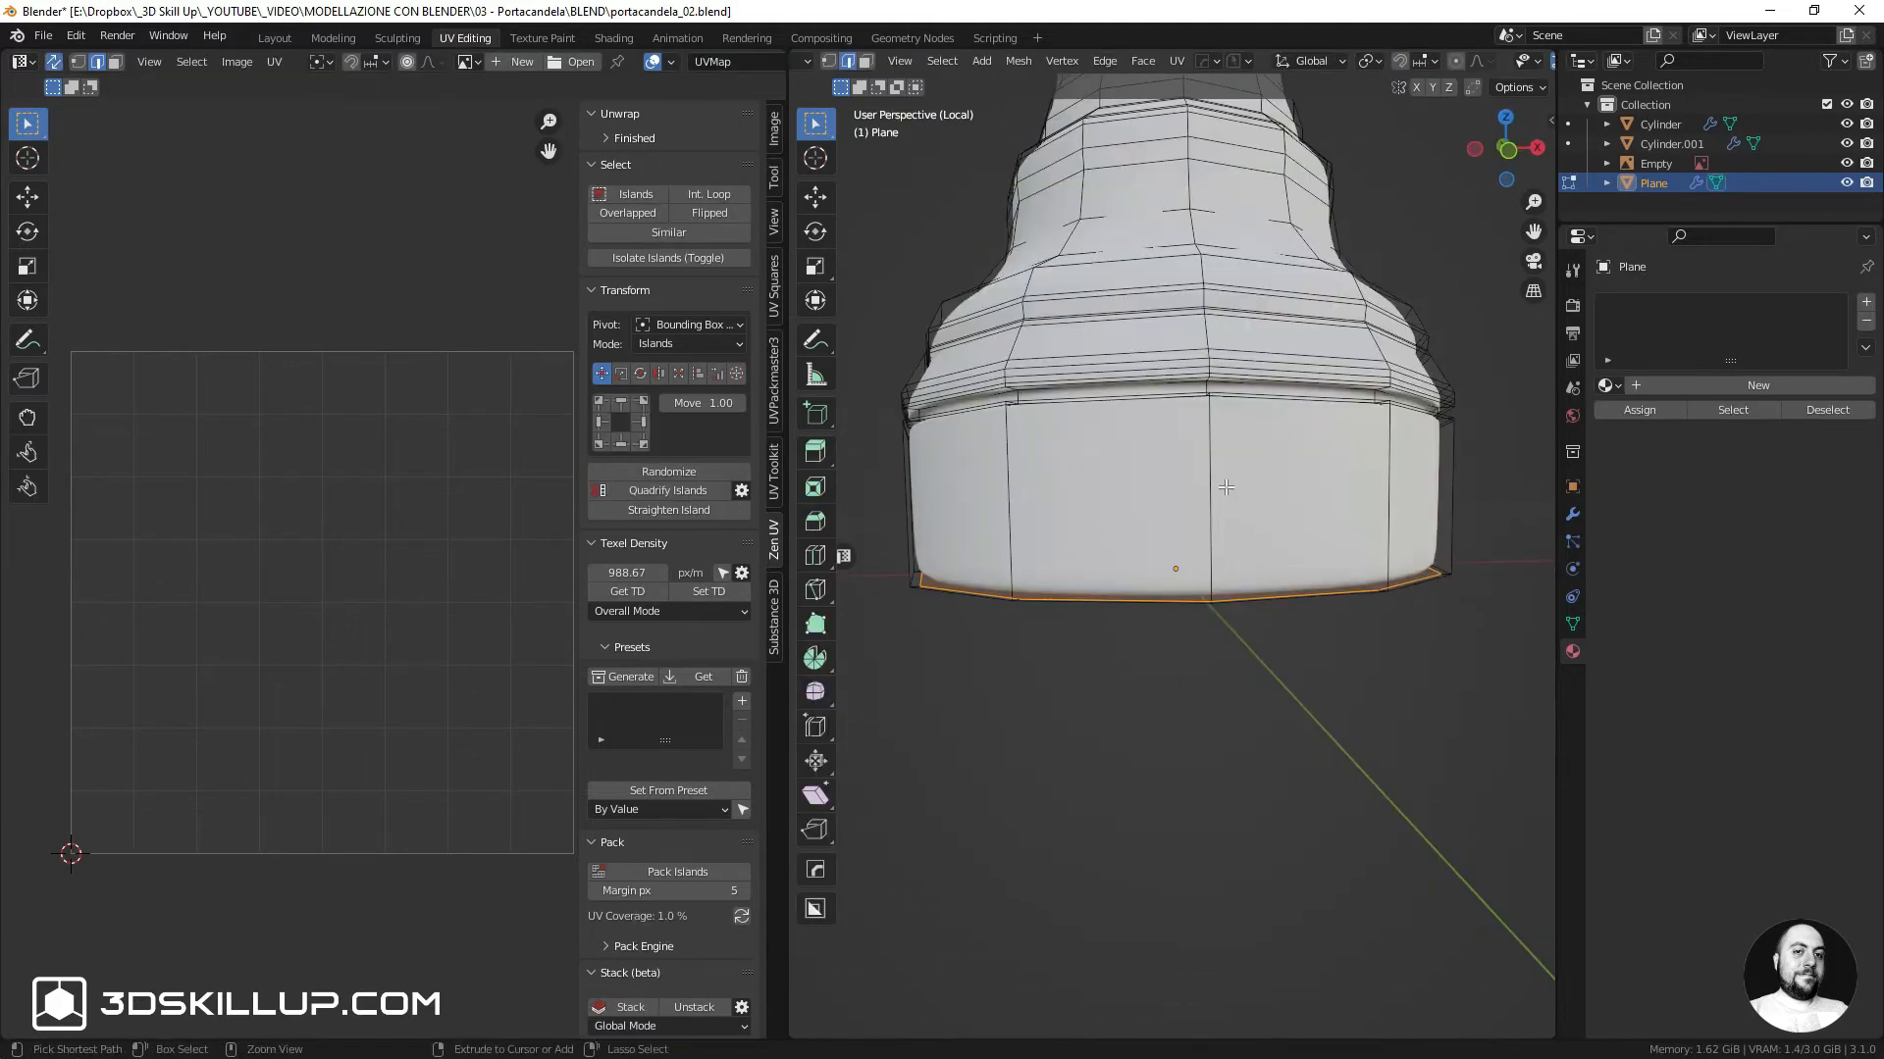
pyautogui.hotkey('ctrl', 'r')
pyautogui.click(1226, 495)
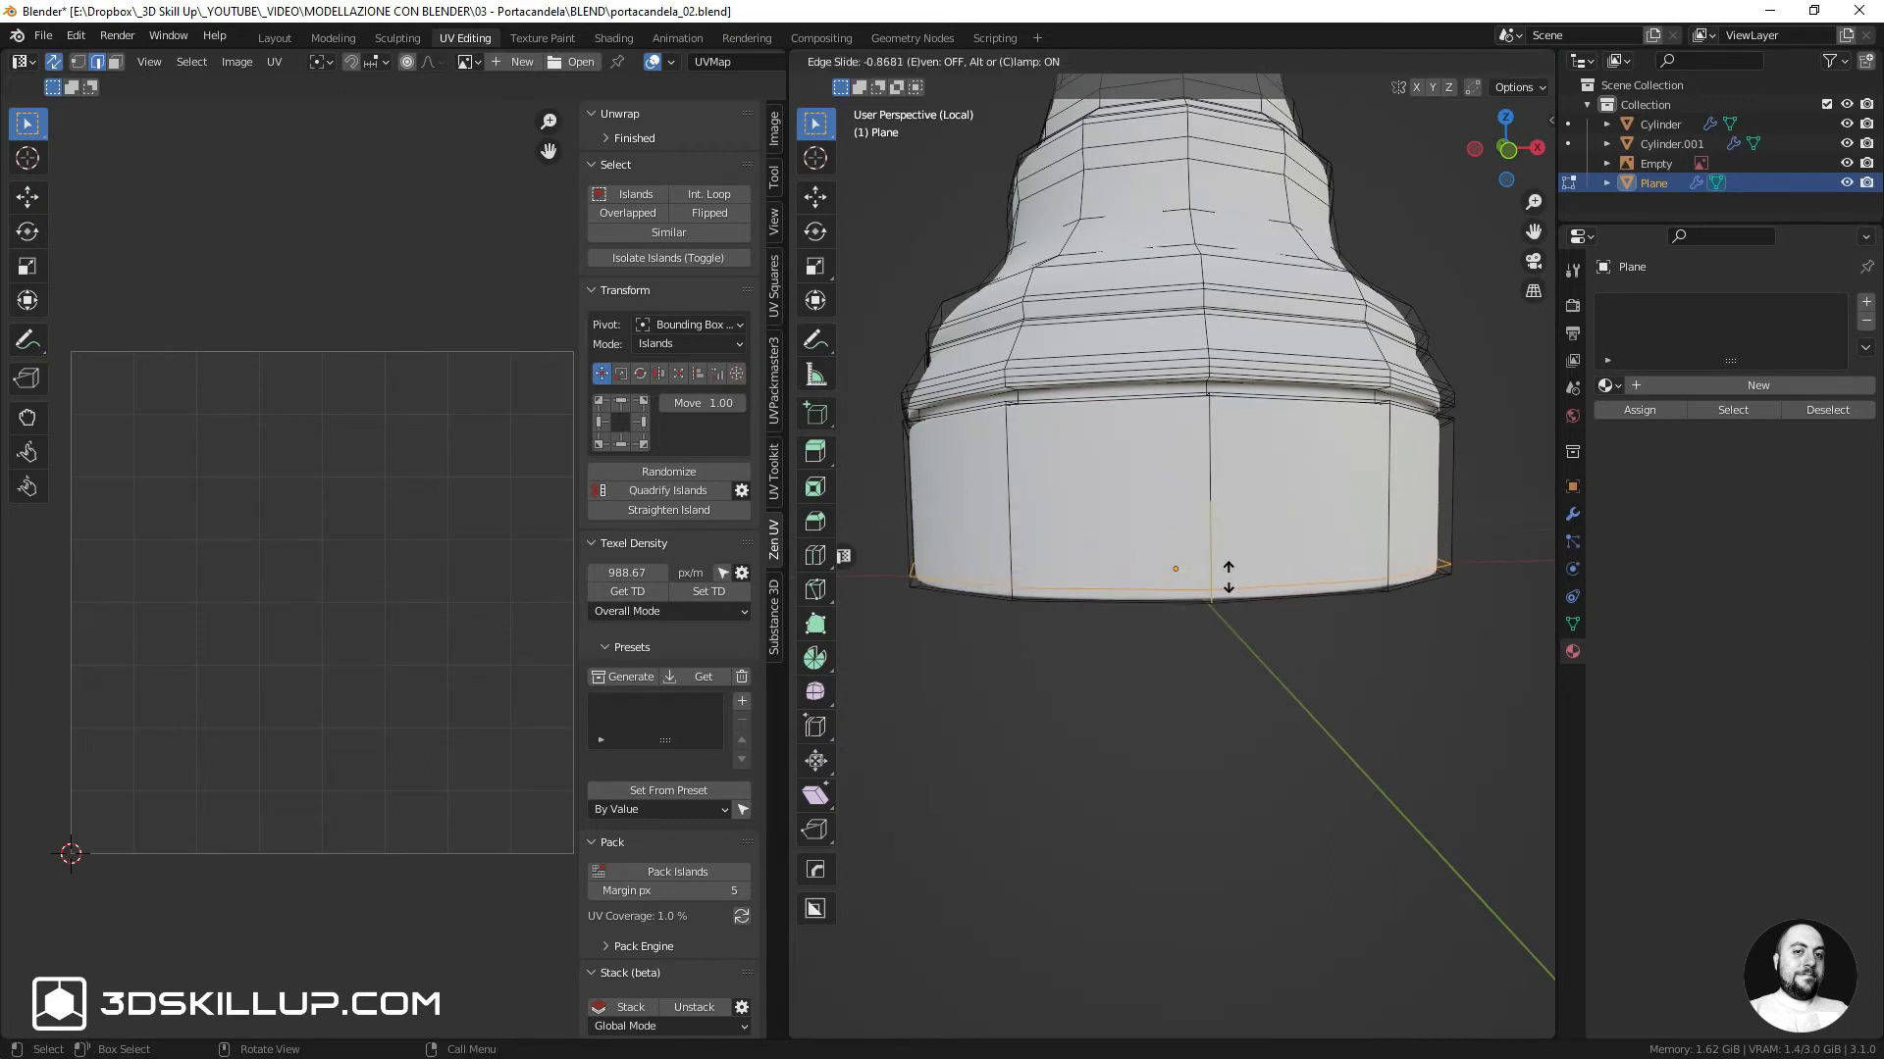
pyautogui.click(1228, 577)
# Select the outer edge loop around the flat top of the candlestick's upper plate
pyautogui.scroll(-3, 1217, 510)
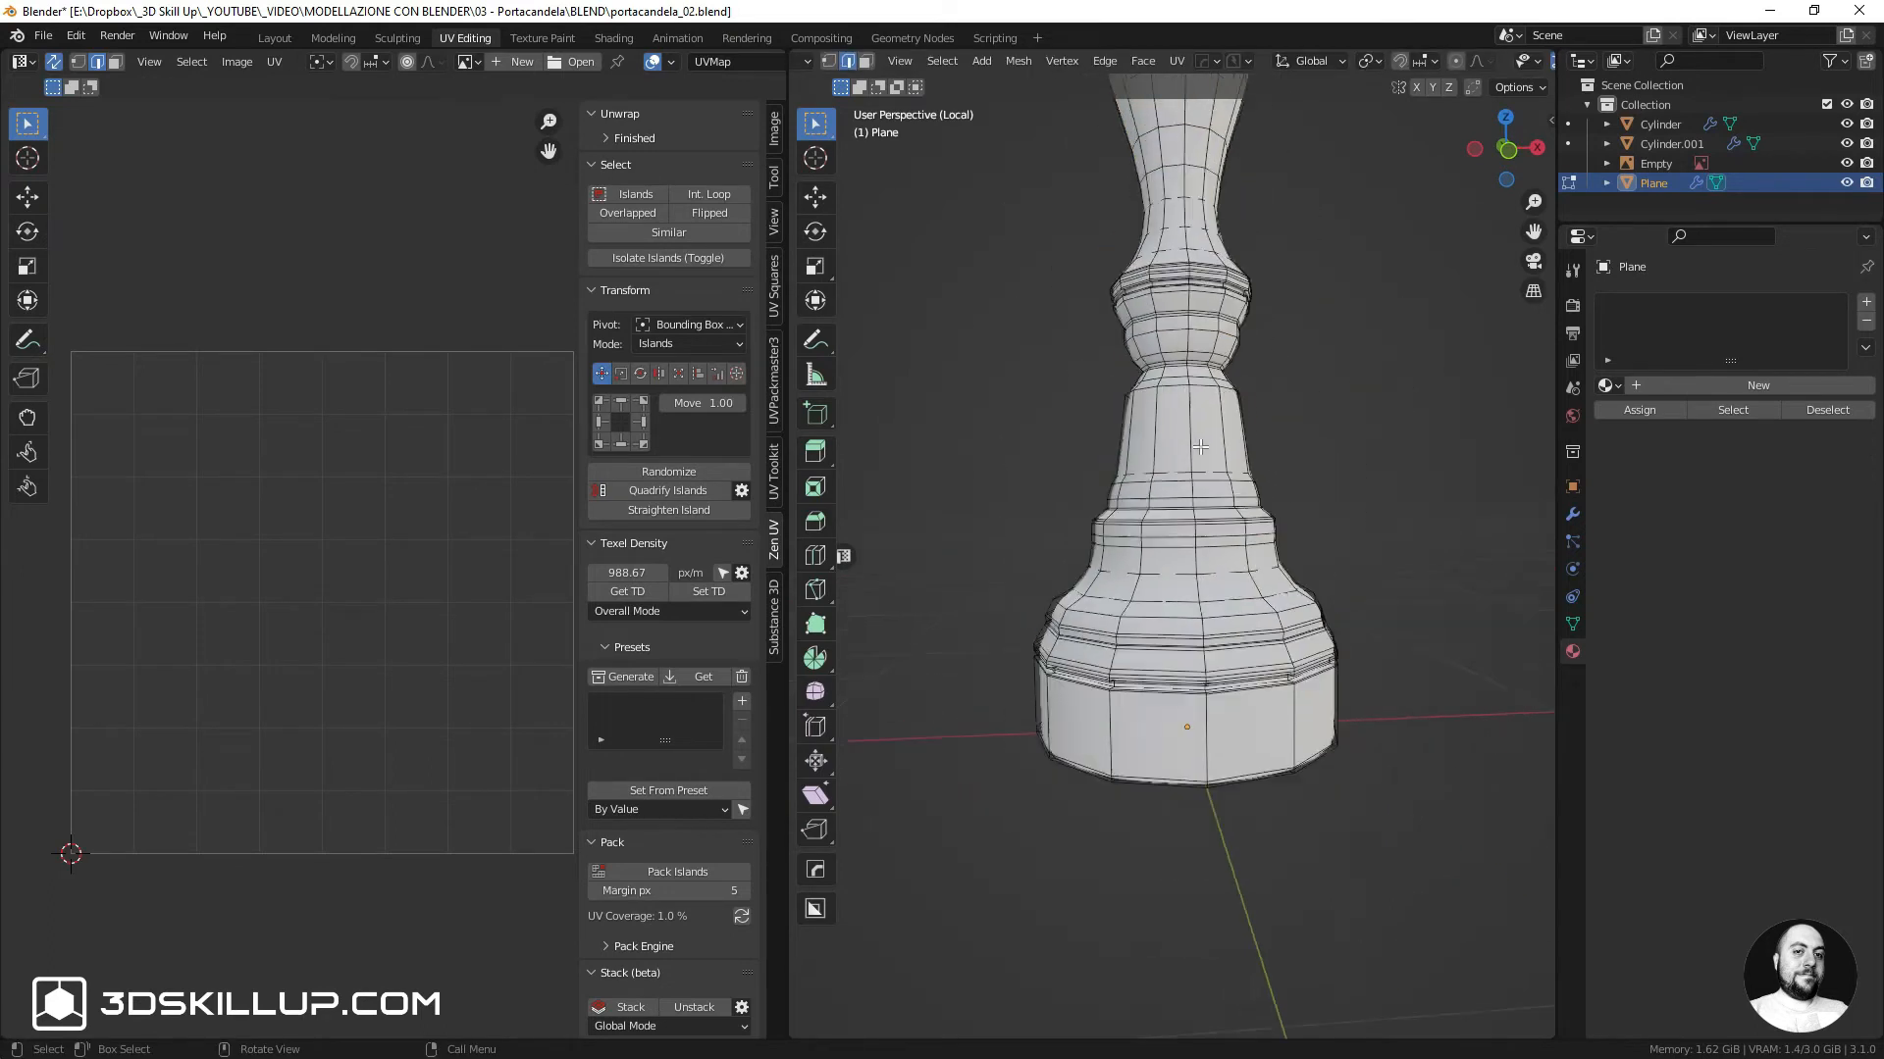
pyautogui.scroll(-2, 1201, 628)
pyautogui.keyDown('shift'); pyautogui.moveTo(1200, 447); pyautogui.dragTo(1199, 726, button='middle'); pyautogui.keyUp('shift')
pyautogui.keyDown('shift'); pyautogui.moveTo(1197, 294); pyautogui.dragTo(1199, 562, button='middle'); pyautogui.keyUp('shift')
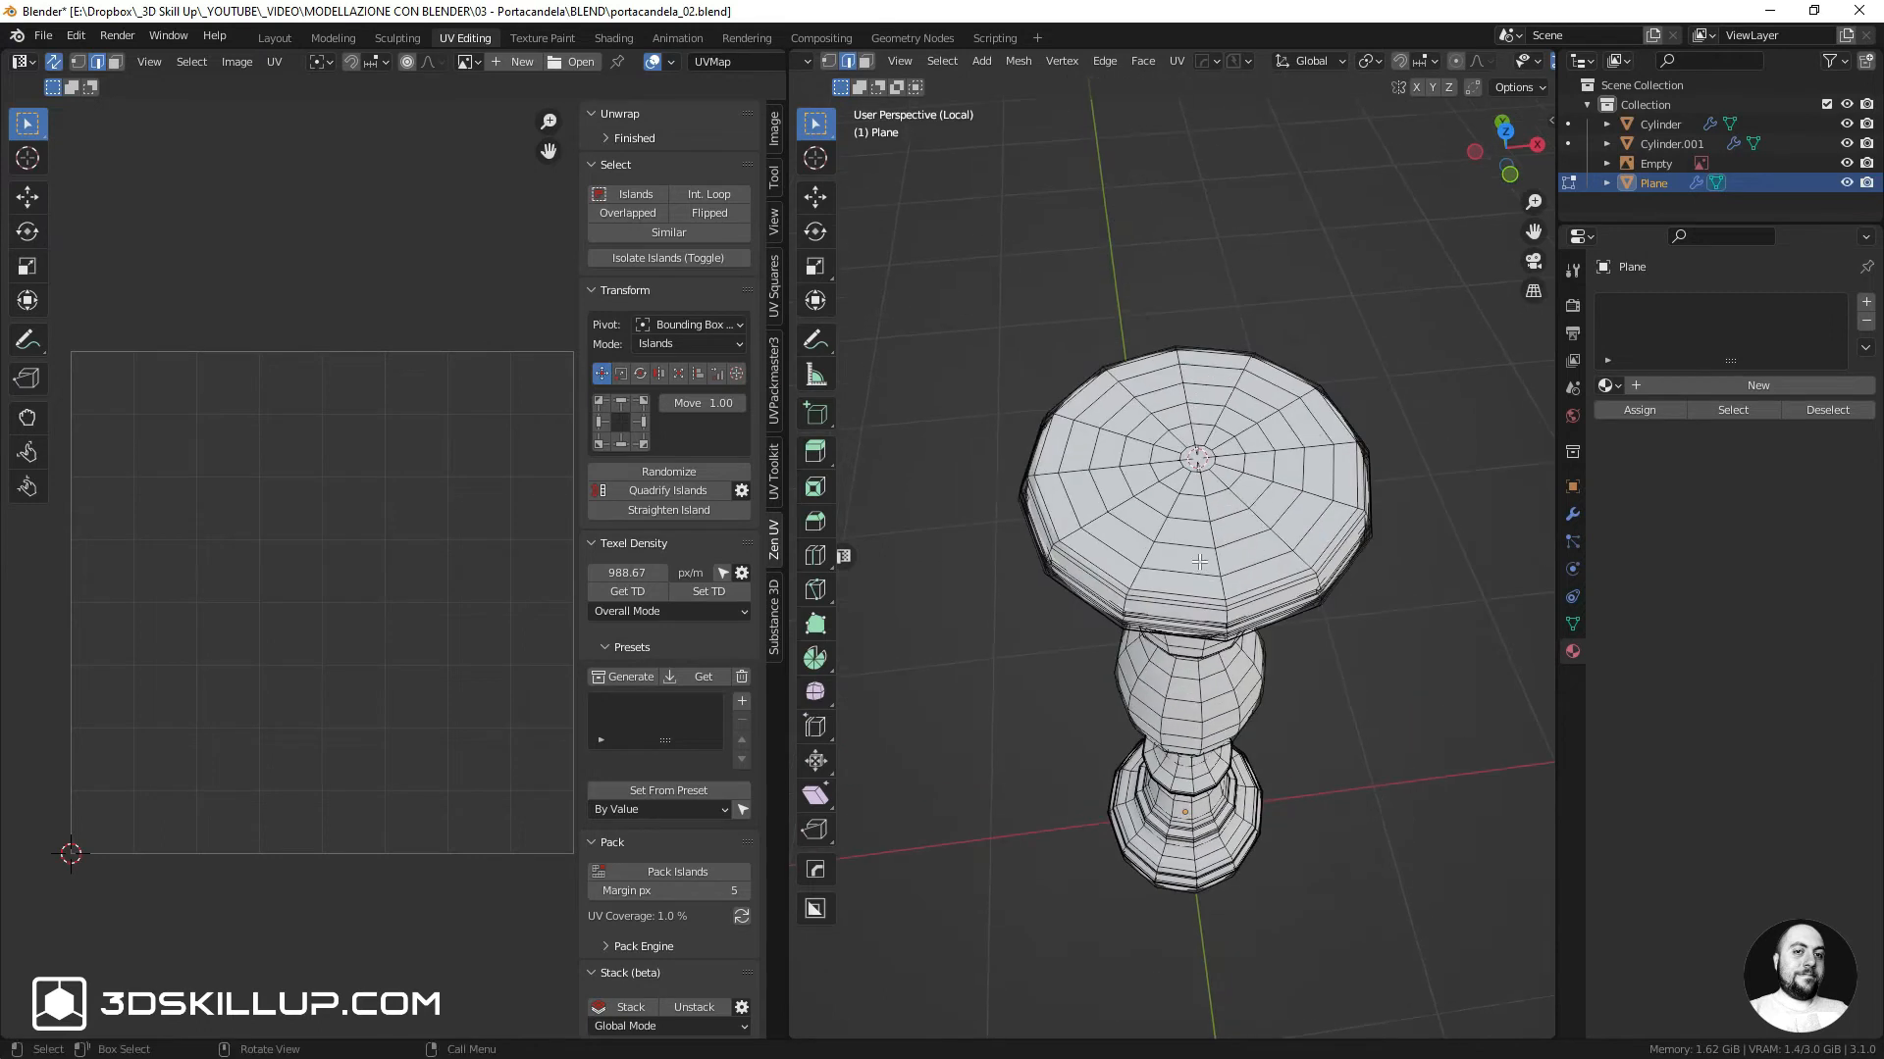
pyautogui.scroll(1, 1181, 608)
pyautogui.moveTo(1166, 630); pyautogui.dragTo(1156, 520, button='middle')
pyautogui.keyDown('shift'); pyautogui.moveTo(1155, 486); pyautogui.dragTo(1188, 439, button='middle'); pyautogui.keyUp('shift')
pyautogui.scroll(1, 1148, 606)
pyautogui.keyDown('alt'); pyautogui.click(1124, 604); pyautogui.keyUp('alt')
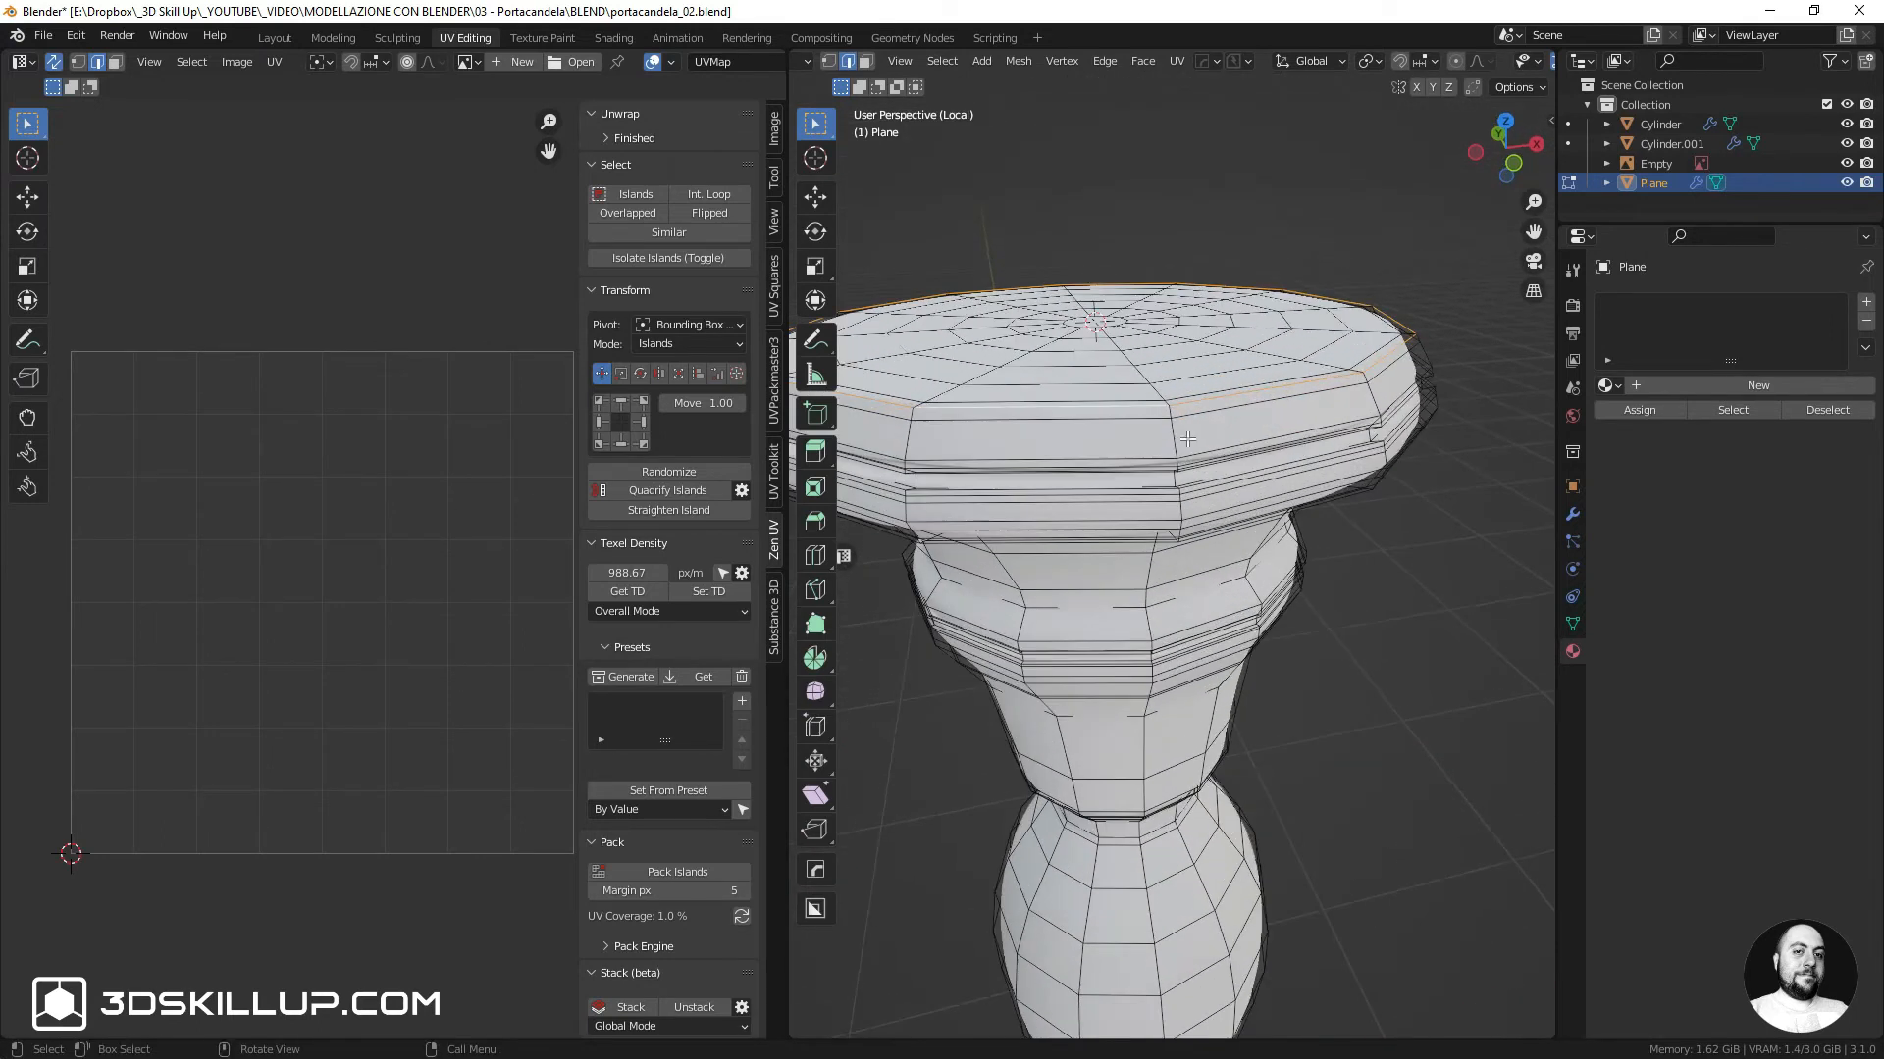
pyautogui.scroll(1, 1182, 431)
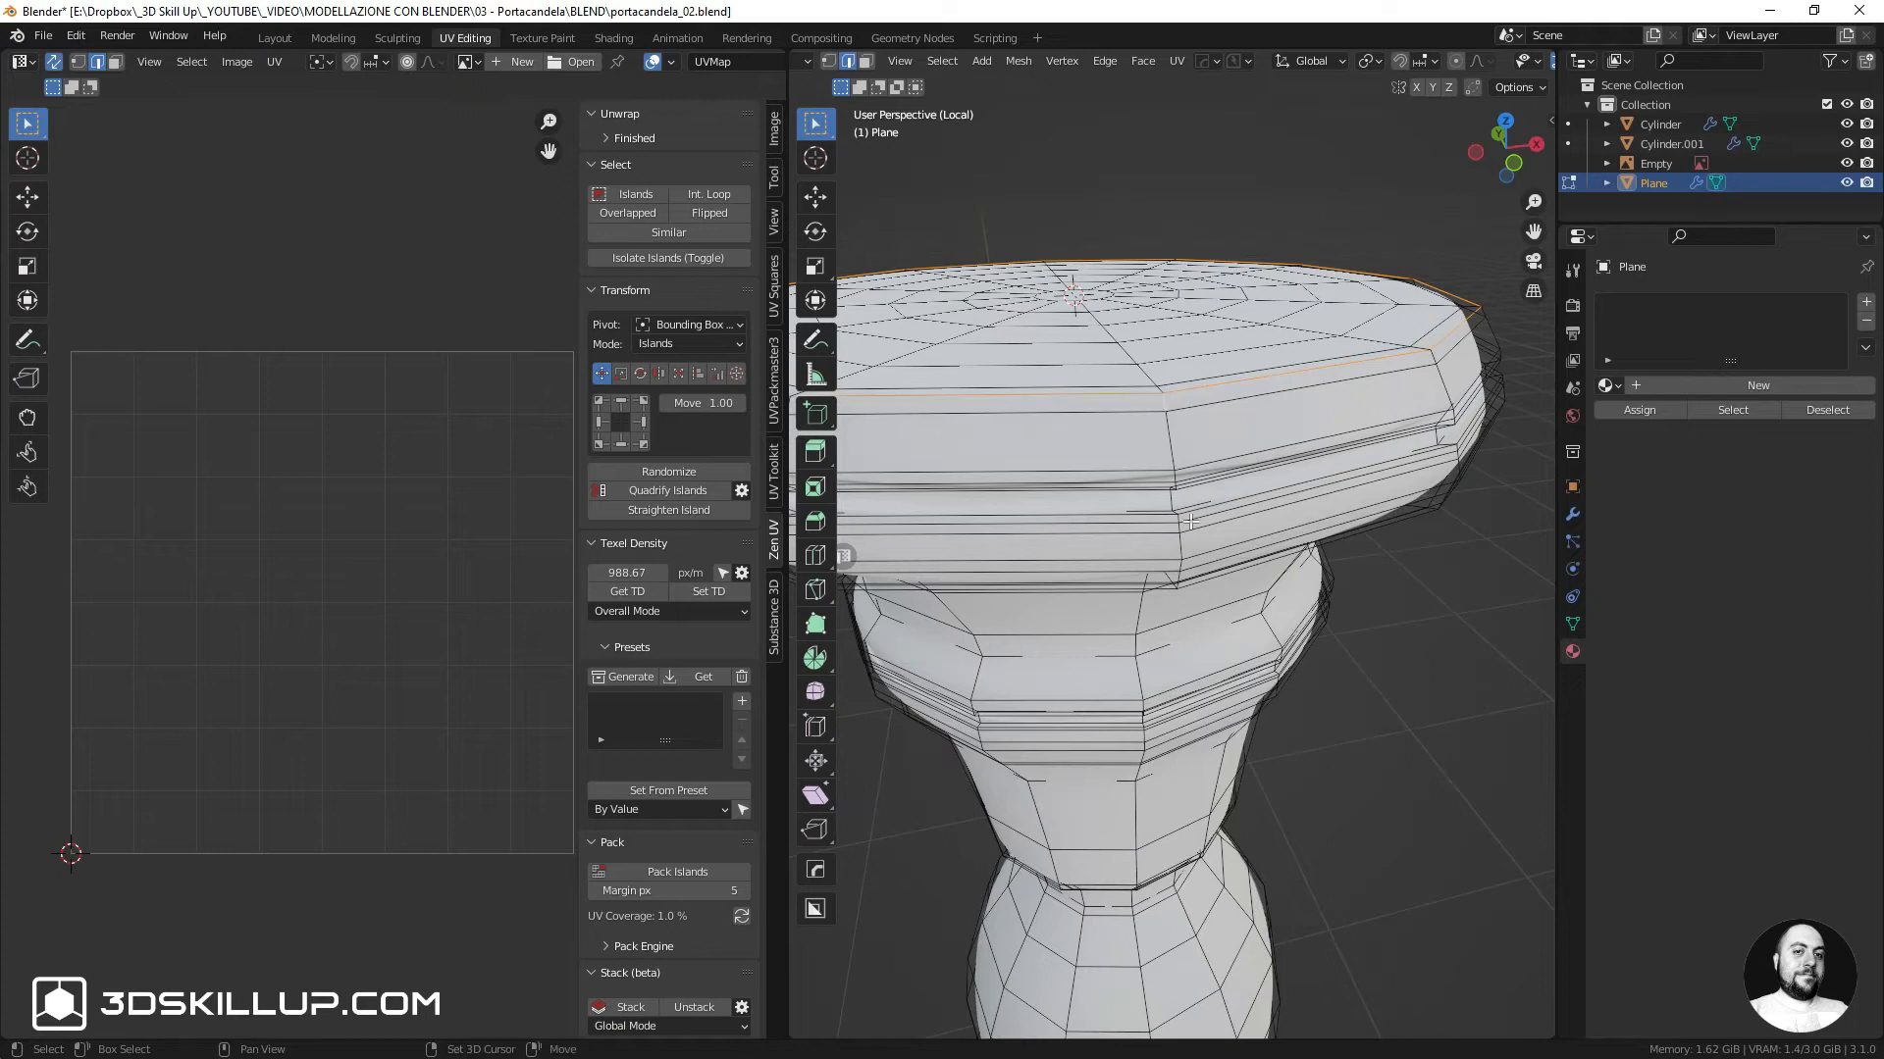
# Extend the edge selection by shortest path from the plate's rim down to the lowest vertical edge of the base
pyautogui.scroll(-1, 1190, 520)
pyautogui.keyDown('shift'); pyautogui.moveTo(1182, 706); pyautogui.dragTo(1168, 480, button='middle'); pyautogui.keyUp('shift')
pyautogui.keyDown('shift'); pyautogui.moveTo(1167, 648); pyautogui.dragTo(1158, 127, button='middle'); pyautogui.keyUp('shift')
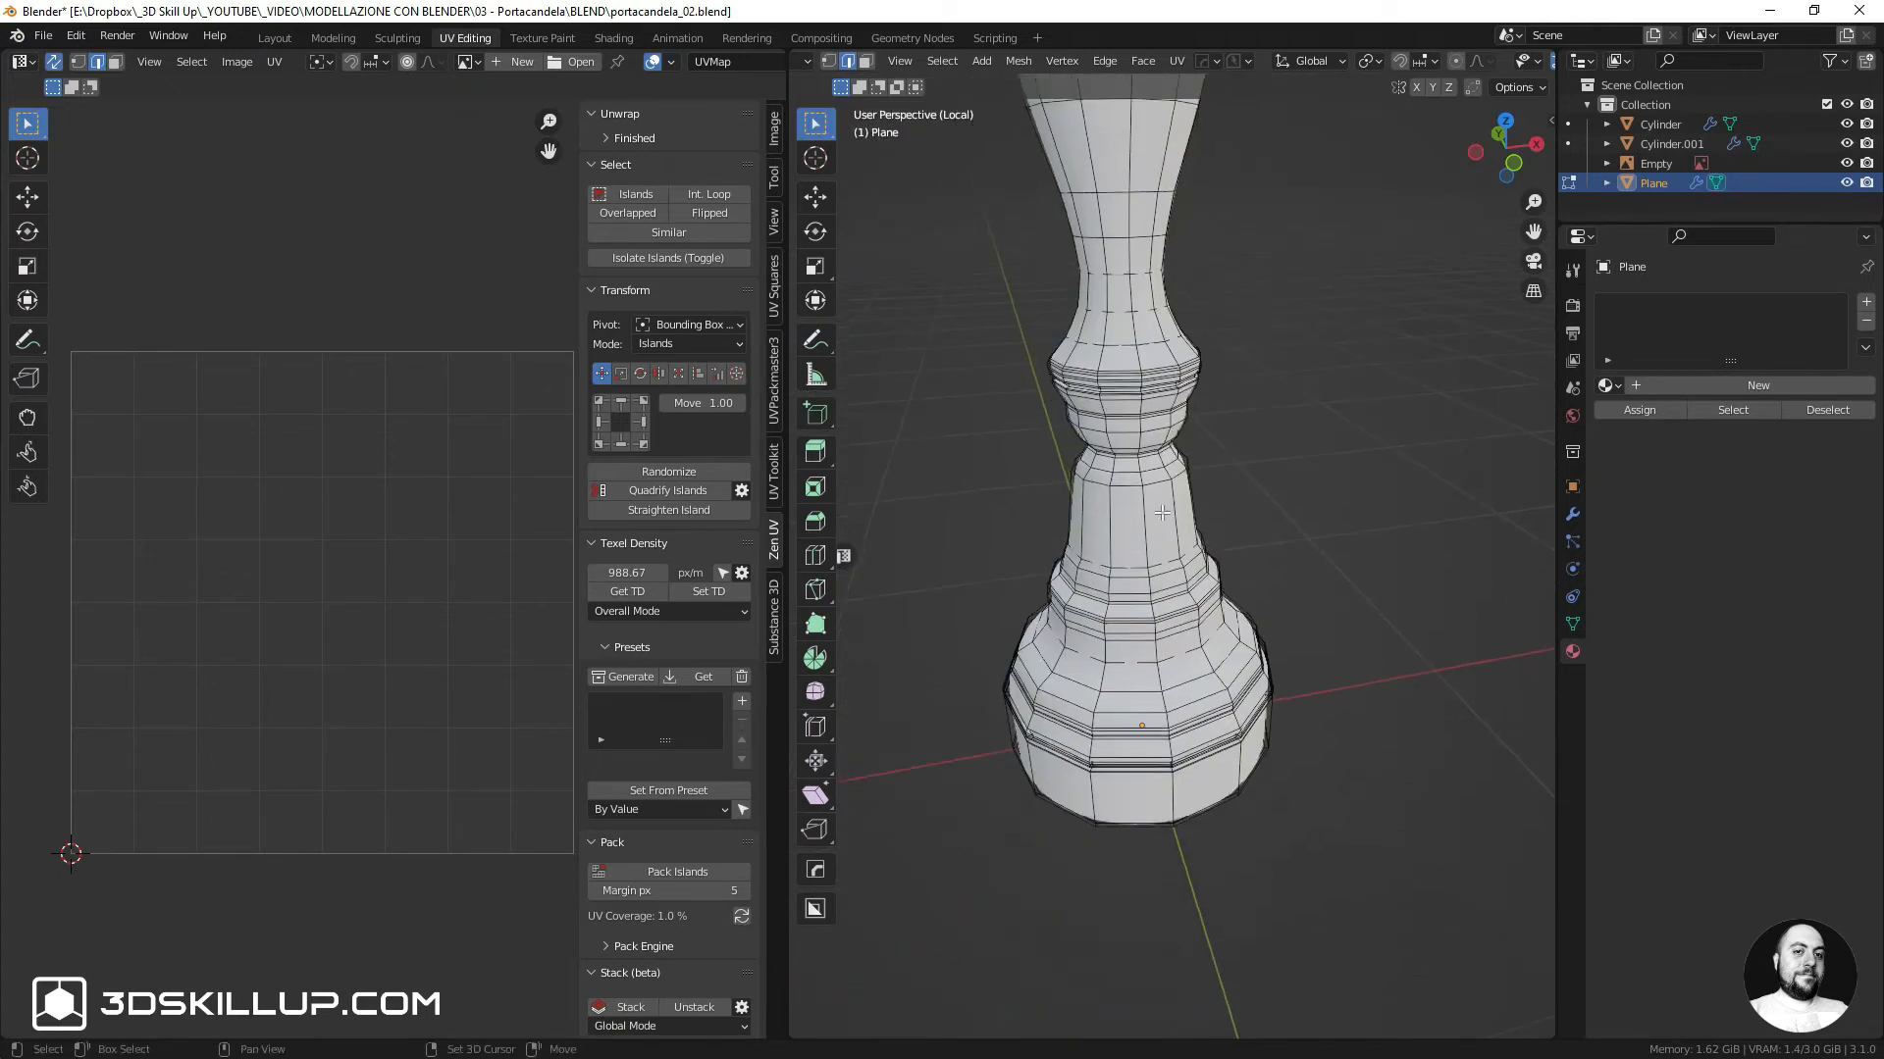
pyautogui.keyDown('shift'); pyautogui.moveTo(1166, 834); pyautogui.dragTo(1164, 643, button='middle'); pyautogui.keyUp('shift')
pyautogui.scroll(4, 1168, 653)
pyautogui.moveTo(1185, 768); pyautogui.dragTo(1177, 576, button='middle')
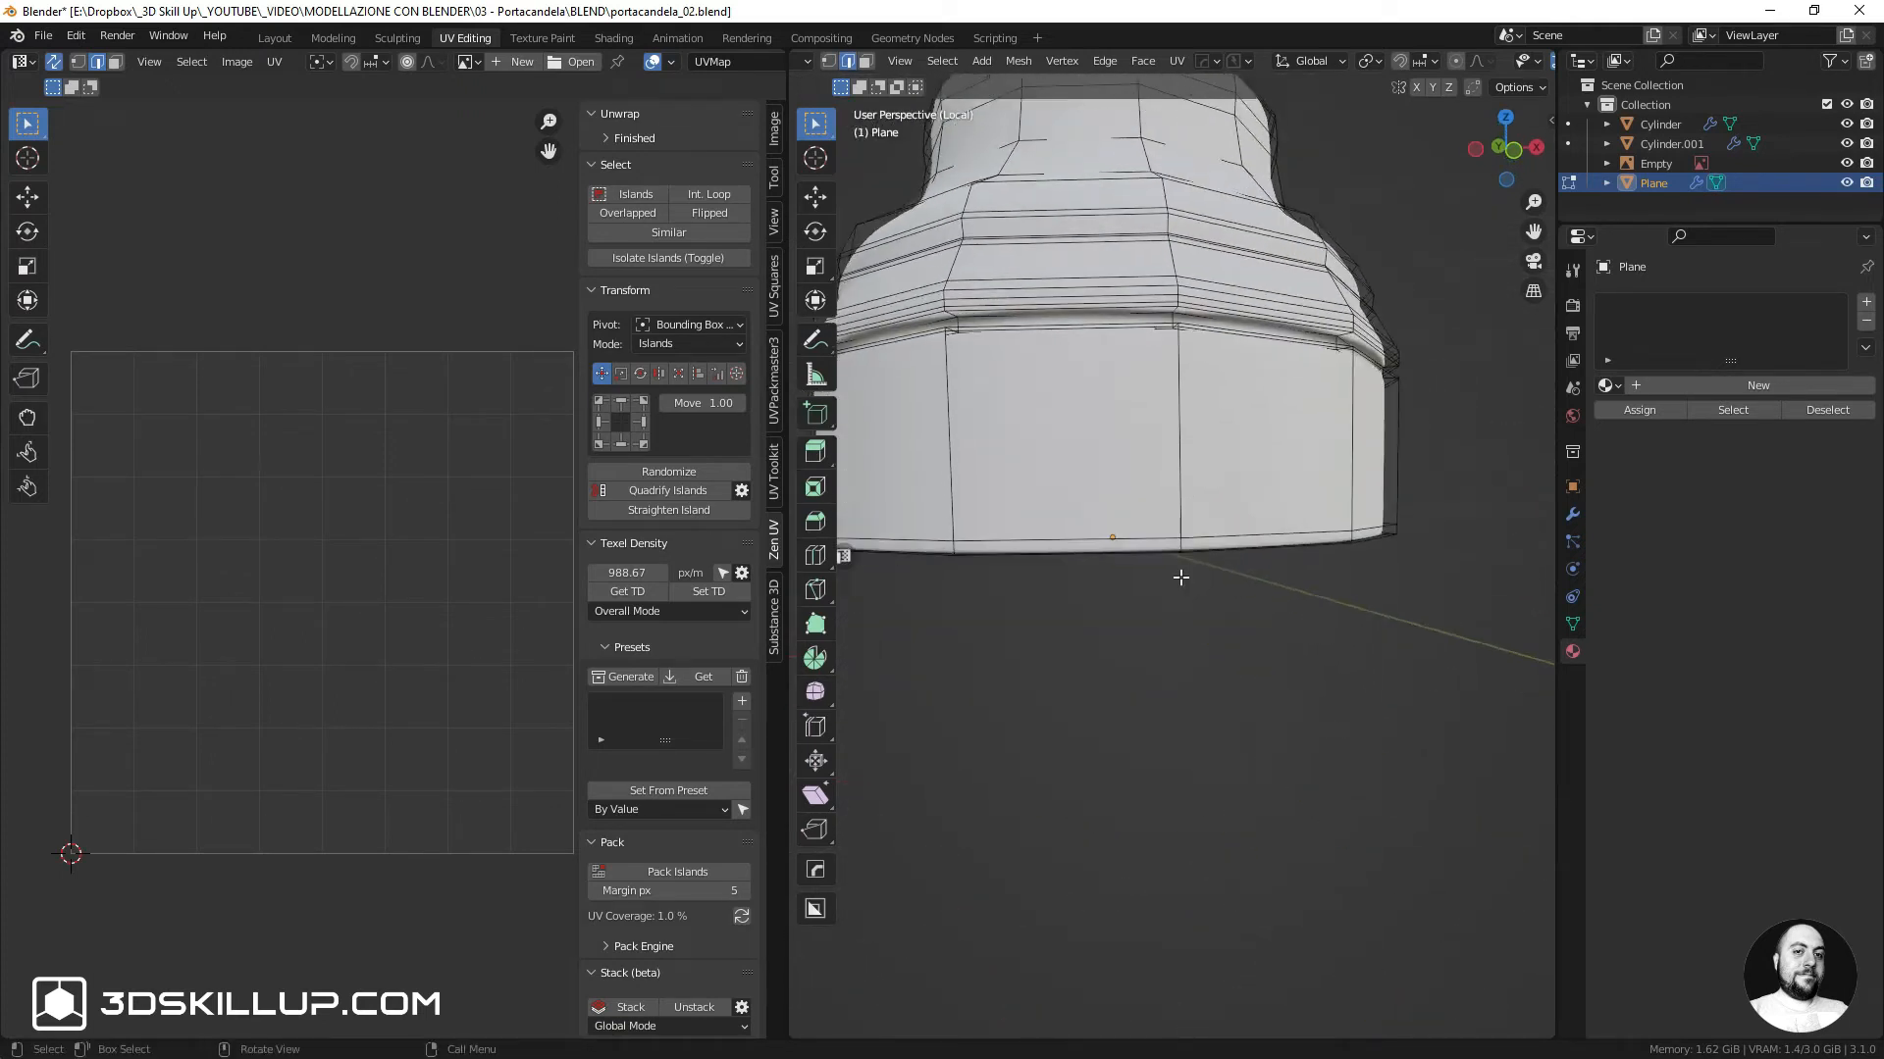
pyautogui.scroll(5, 1181, 549)
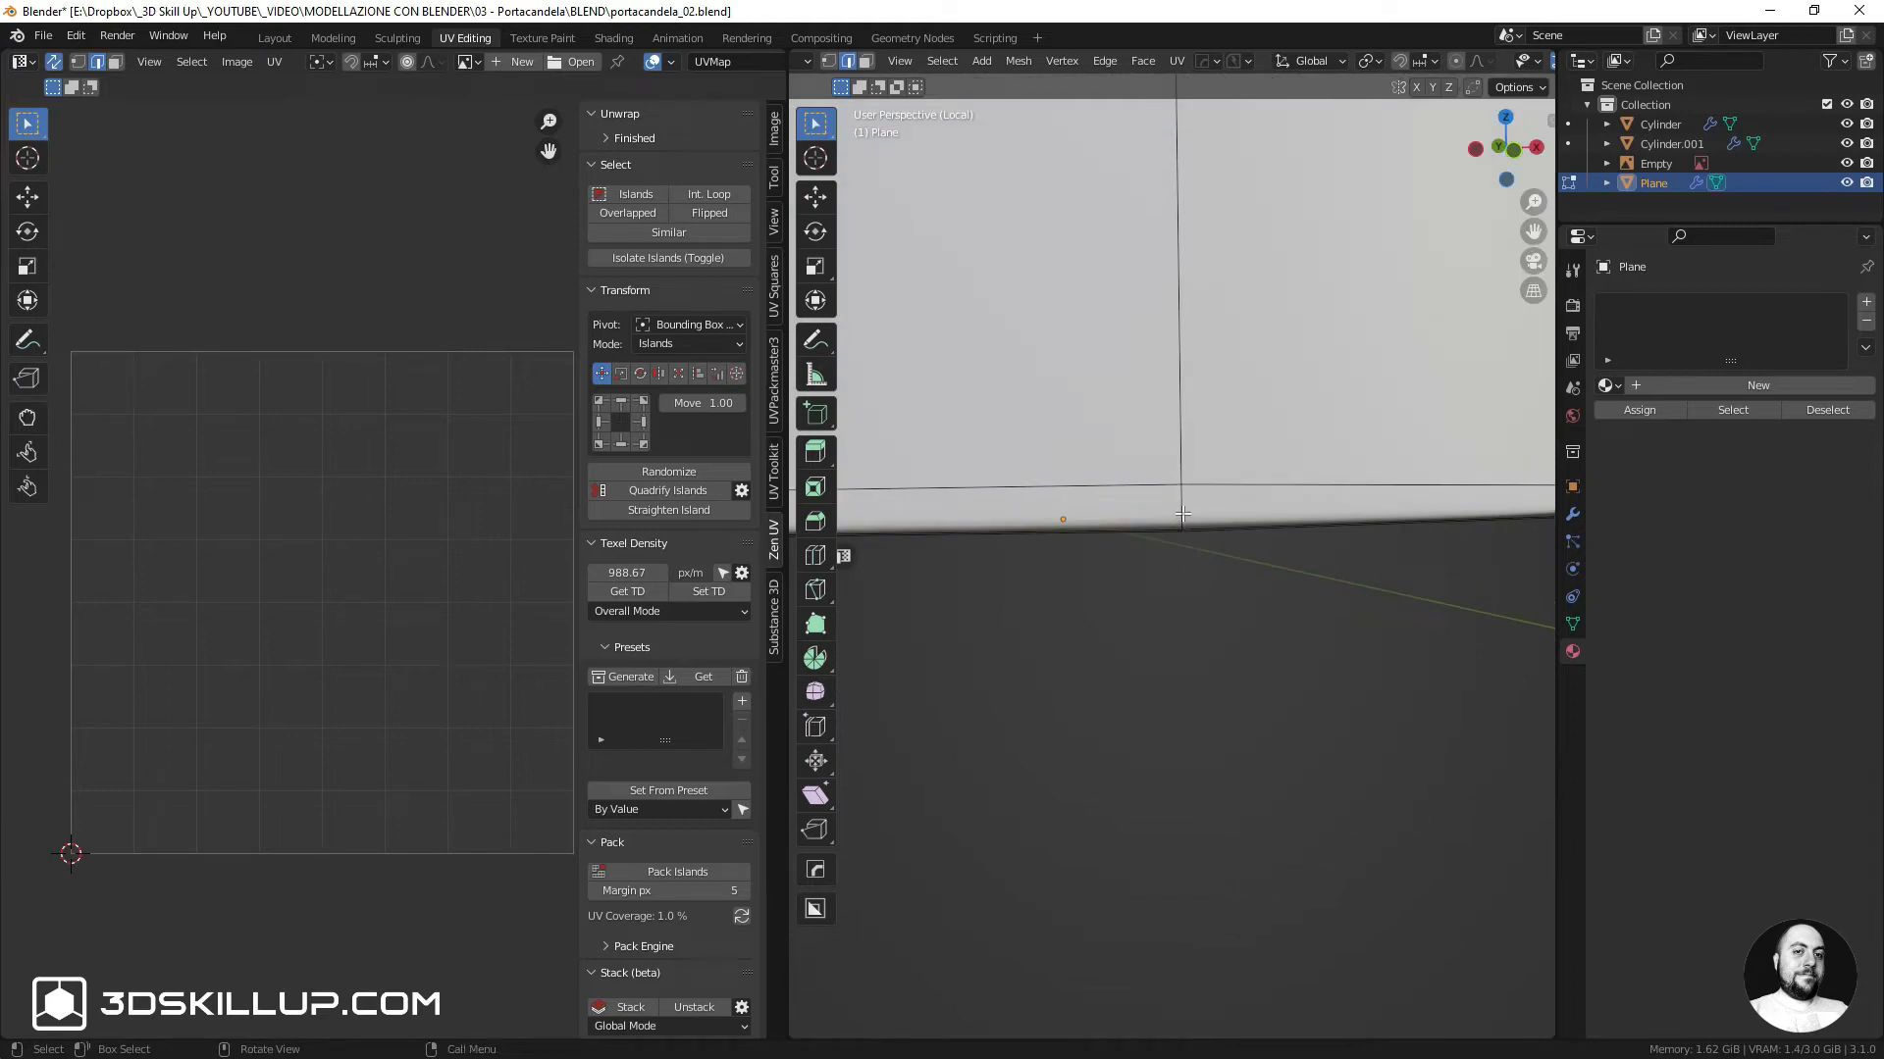
pyautogui.press('ctrl')
pyautogui.keyDown('ctrl'); pyautogui.click(1182, 513); pyautogui.keyUp('ctrl')
pyautogui.scroll(-5, 1182, 514)
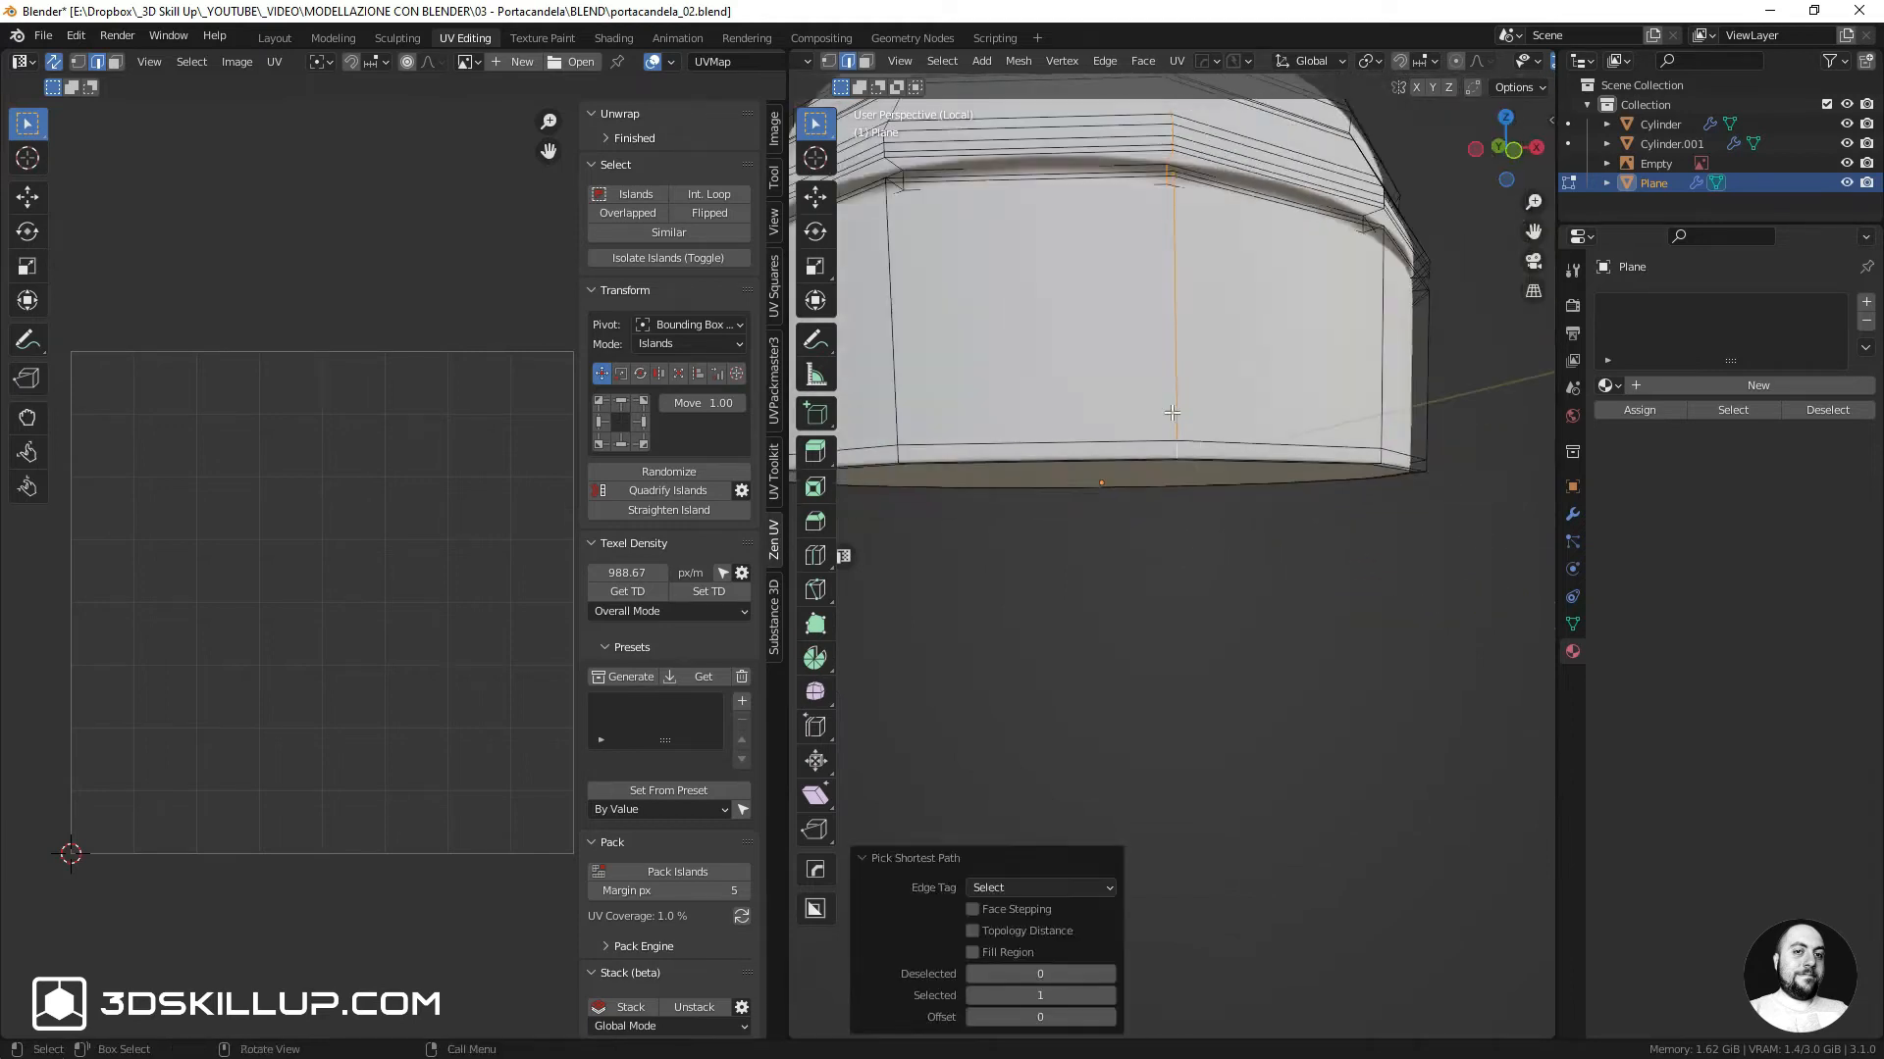
# Add the edge loop around the underside of the base to the selection and mark all selected edges as seams
pyautogui.moveTo(1182, 513); pyautogui.dragTo(1144, 428, button='middle')
pyautogui.scroll(5, 1144, 429)
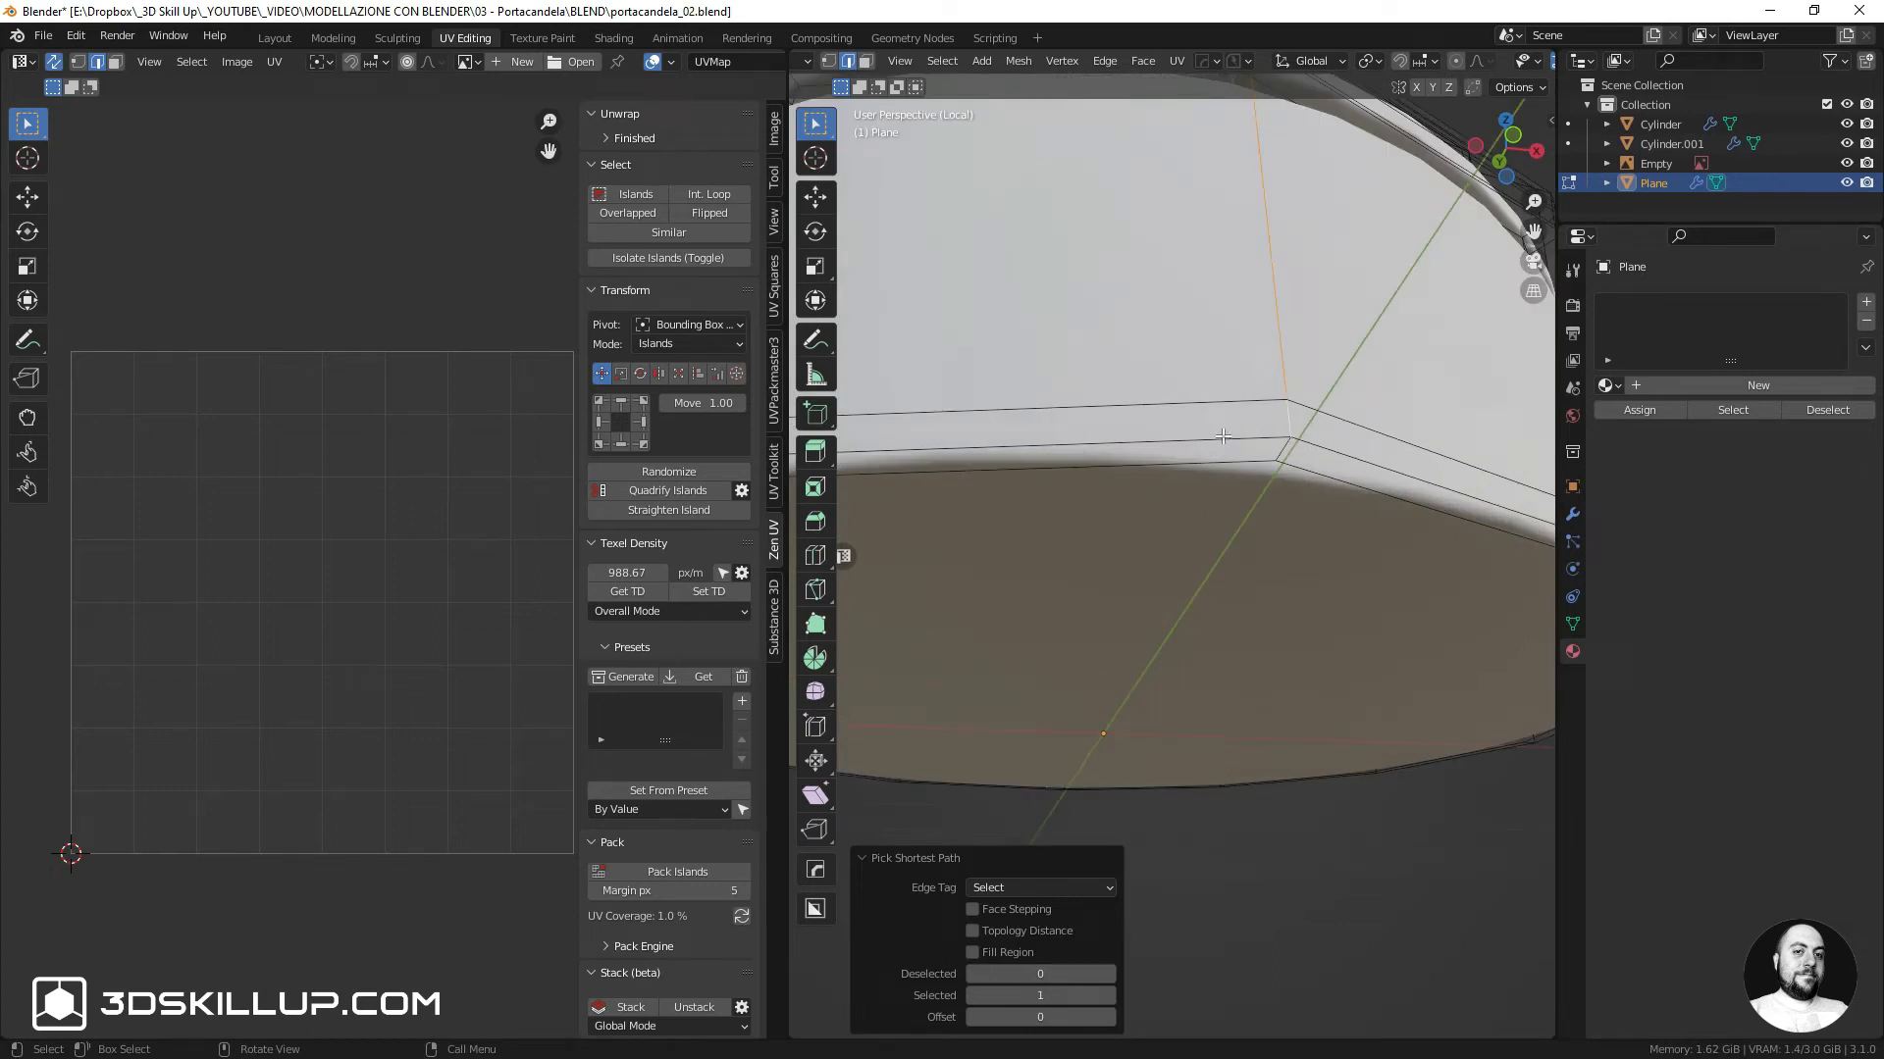
pyautogui.press('shift')
pyautogui.keyDown('alt'); pyautogui.keyDown('shift'); pyautogui.click(1221, 439); pyautogui.keyUp('shift'); pyautogui.keyUp('alt')
pyautogui.scroll(-6, 1221, 441)
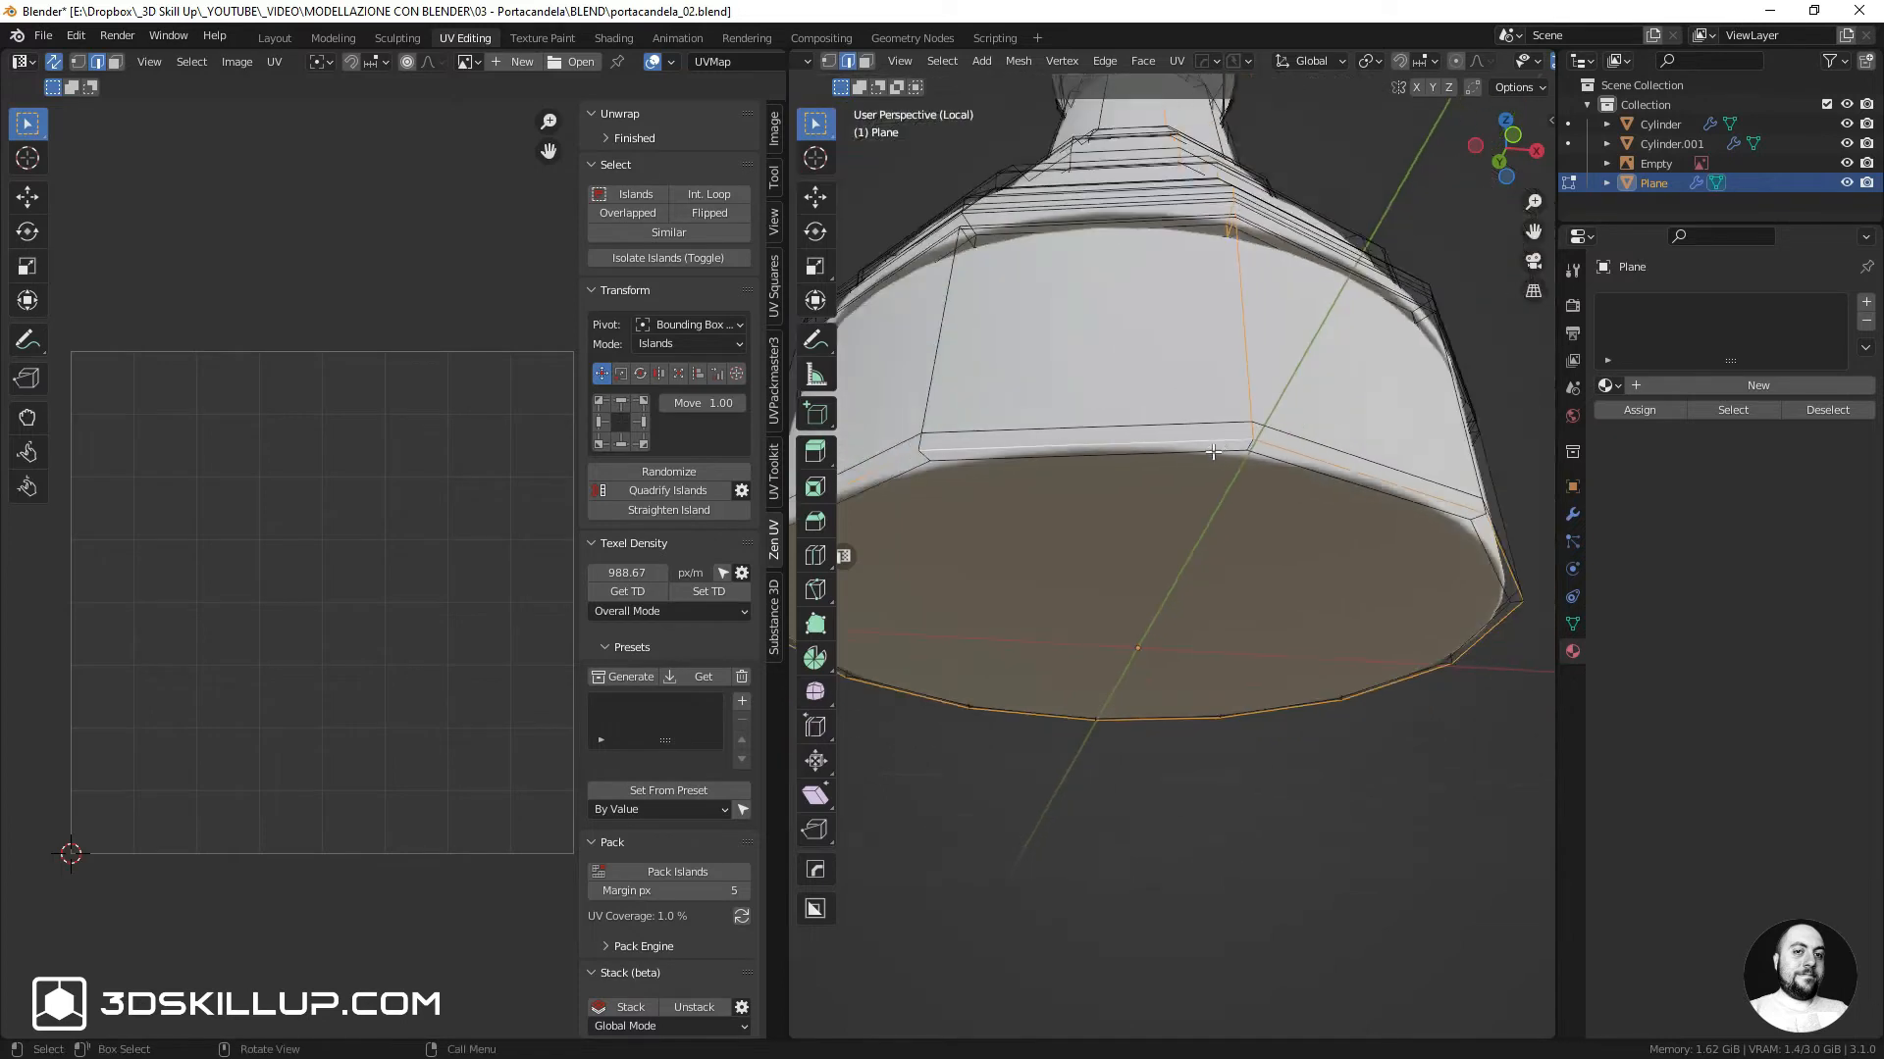
pyautogui.keyDown('shift'); pyautogui.moveTo(1221, 449); pyautogui.dragTo(1314, 494, button='middle'); pyautogui.keyUp('shift')
pyautogui.moveTo(1285, 407); pyautogui.dragTo(1221, 480, button='middle')
pyautogui.hotkey('ctrl', 'e')
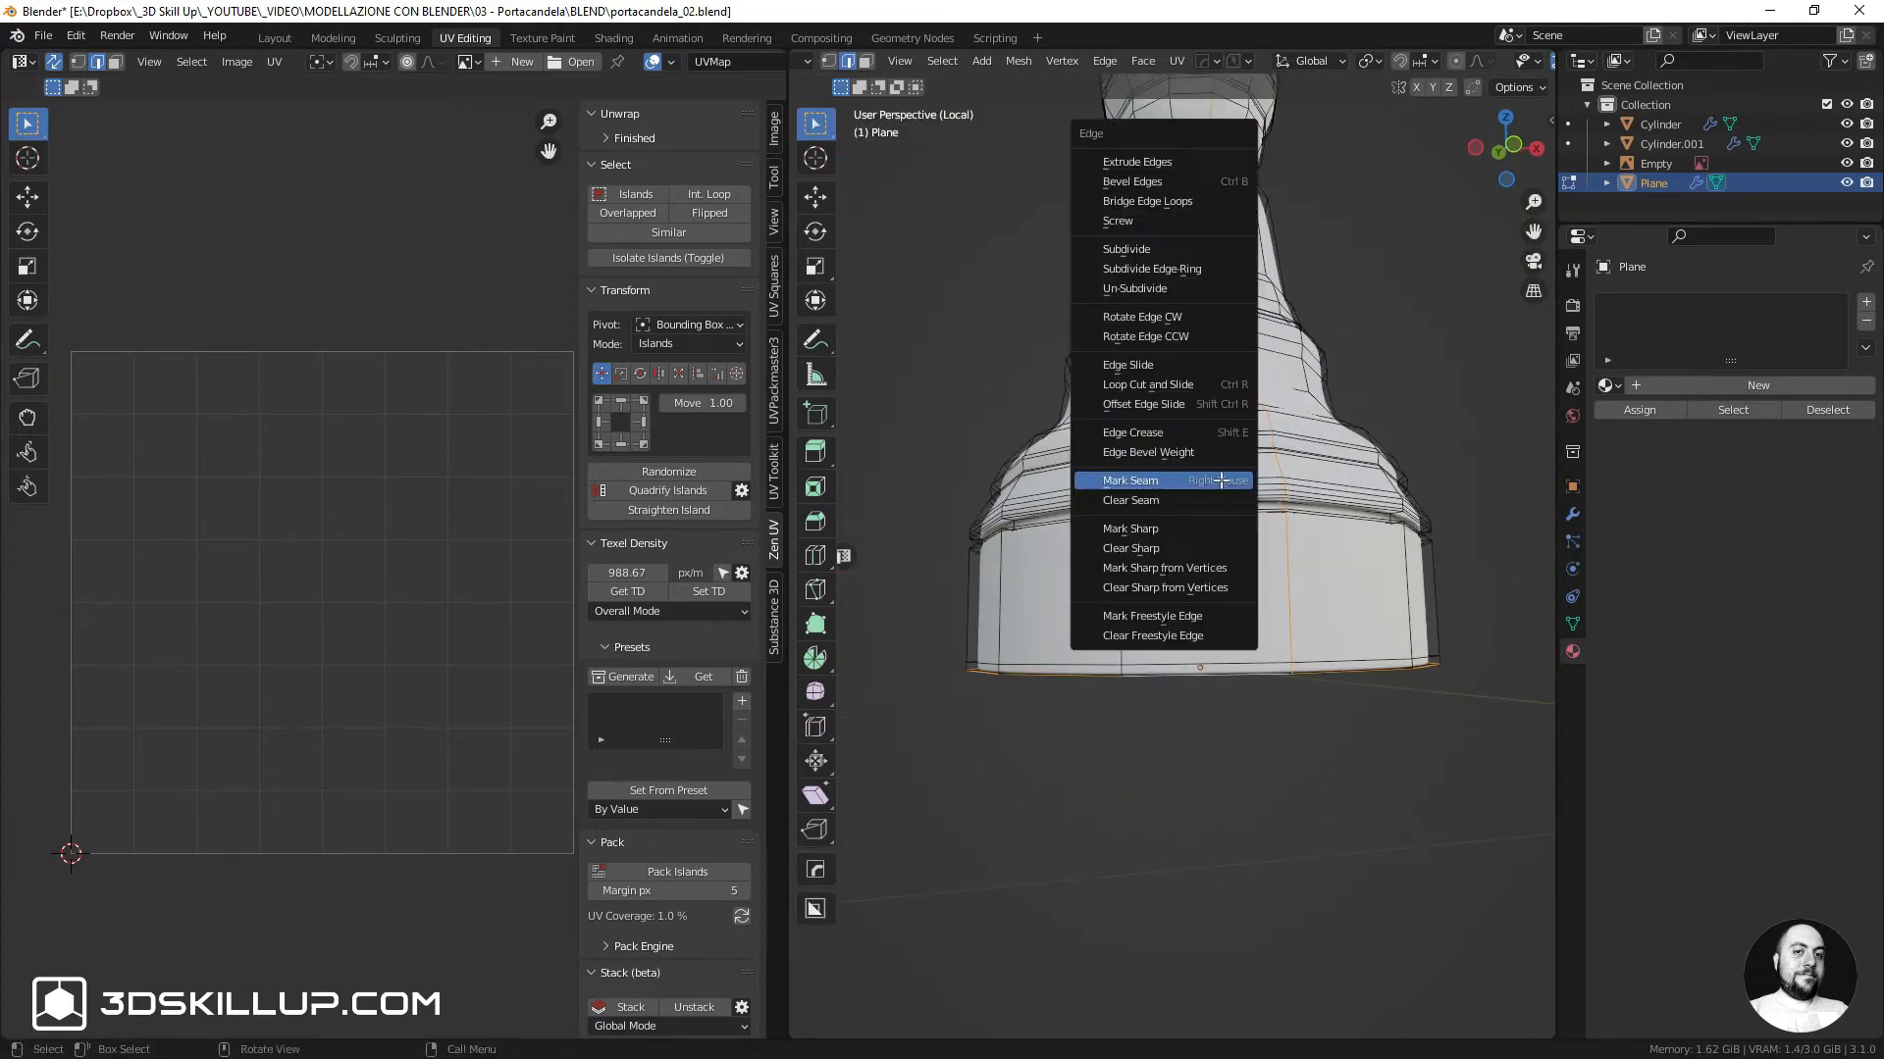
pyautogui.click(1221, 483)
pyautogui.moveTo(1189, 371); pyautogui.dragTo(1161, 322, button='middle')
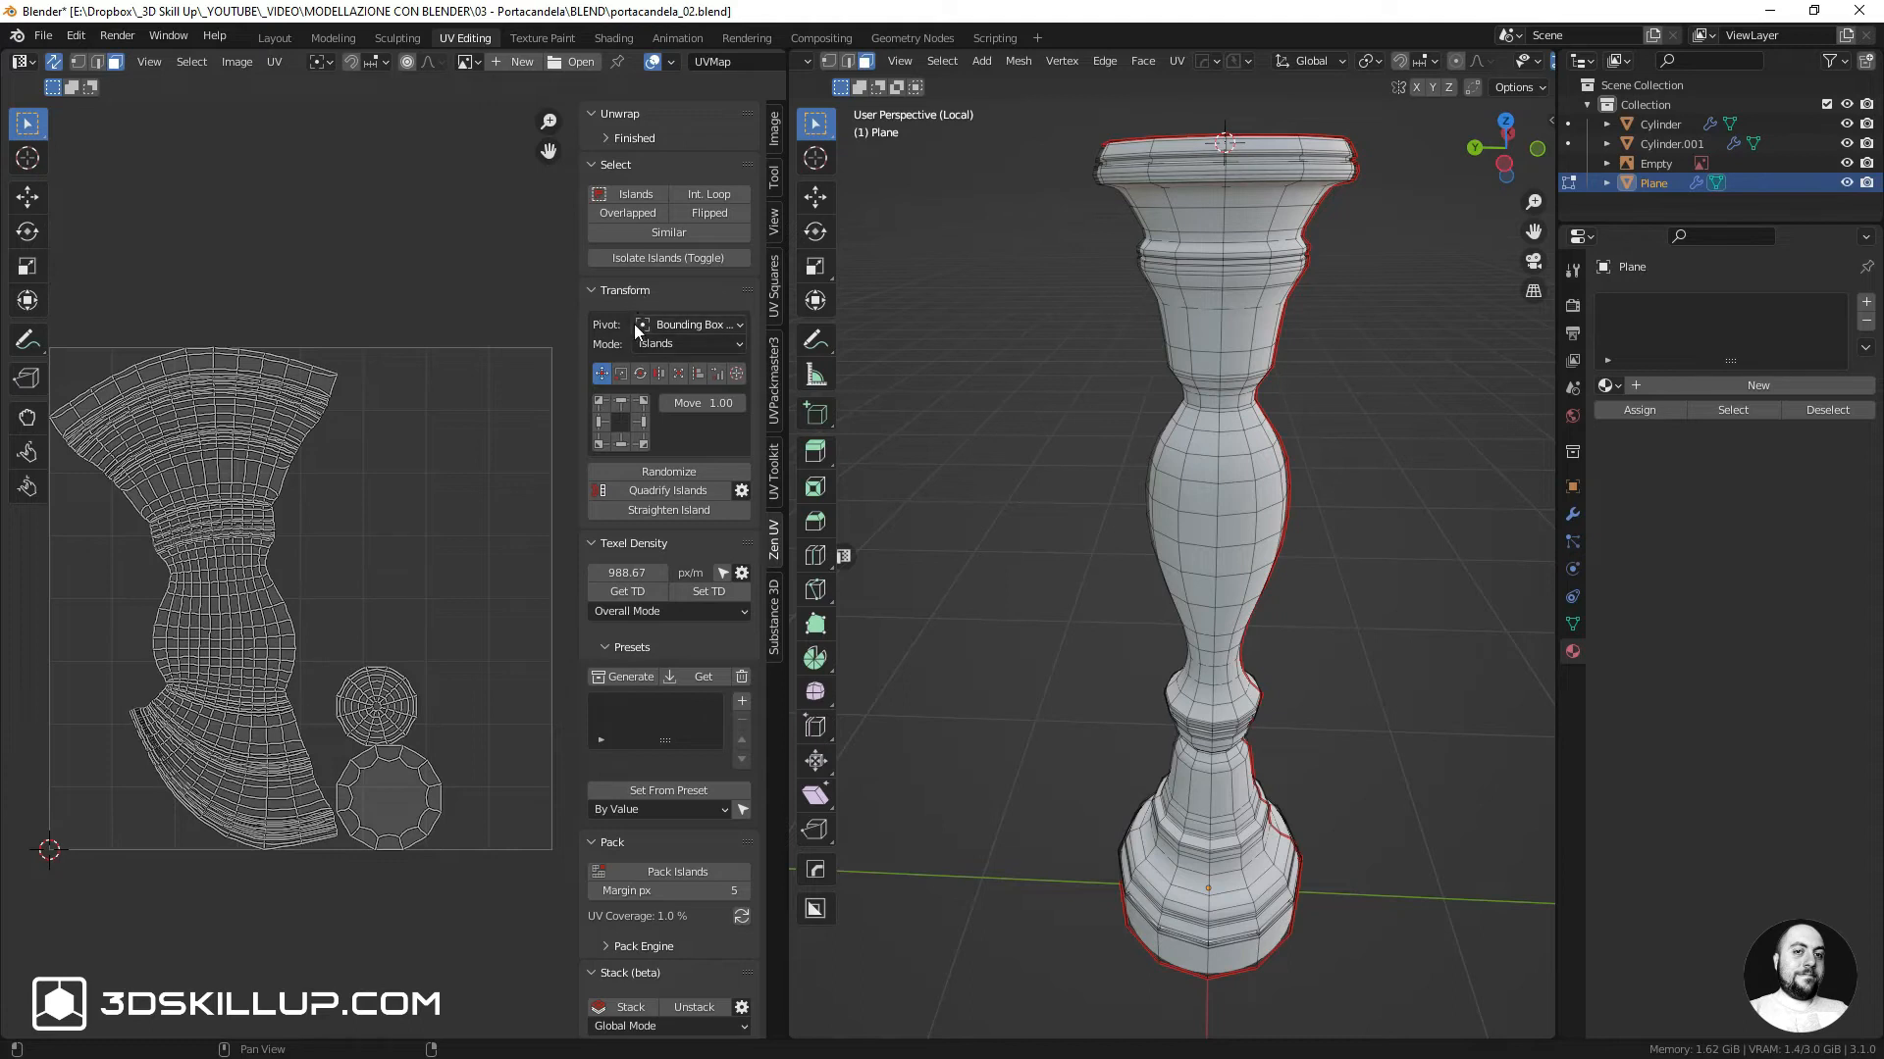
# Save the file, then select the candlestick body's linked UV island and quadrify it with Zen UV
pyautogui.hotkey('ctrl', 's')
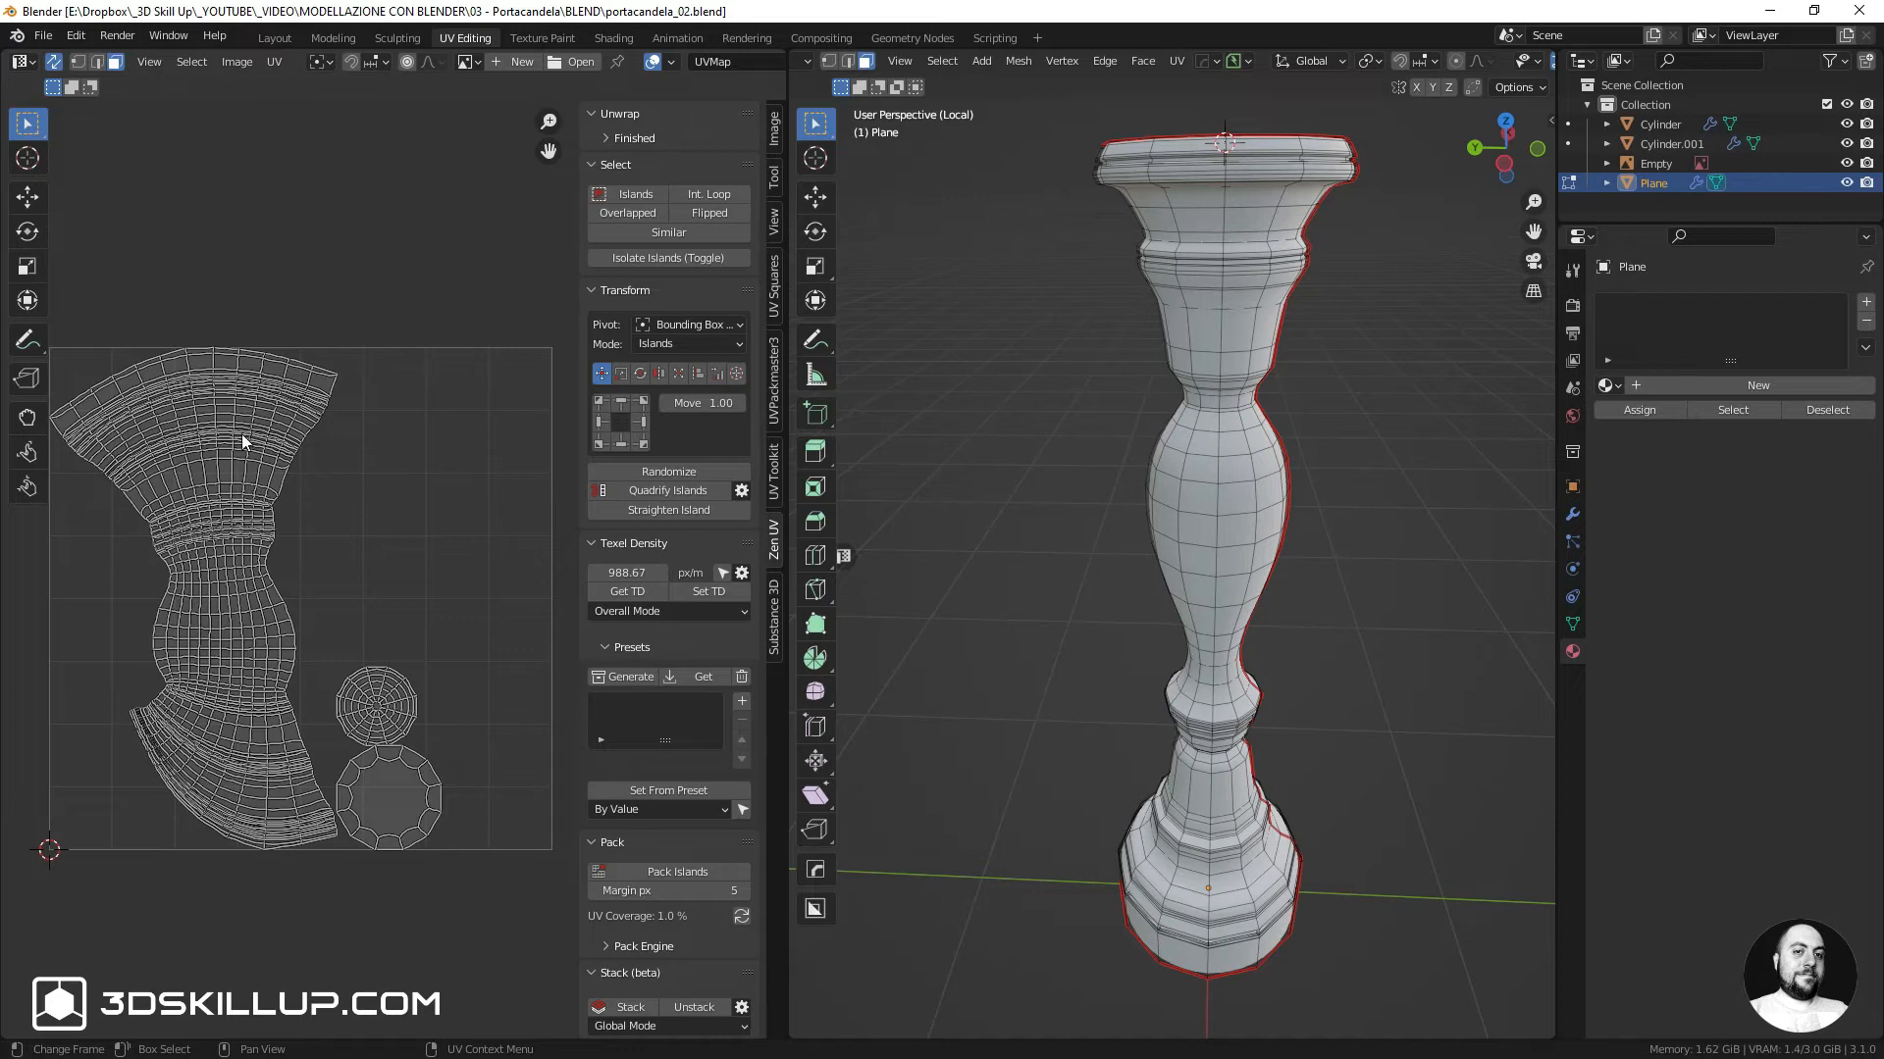
pyautogui.click(55, 65)
pyautogui.press('l')
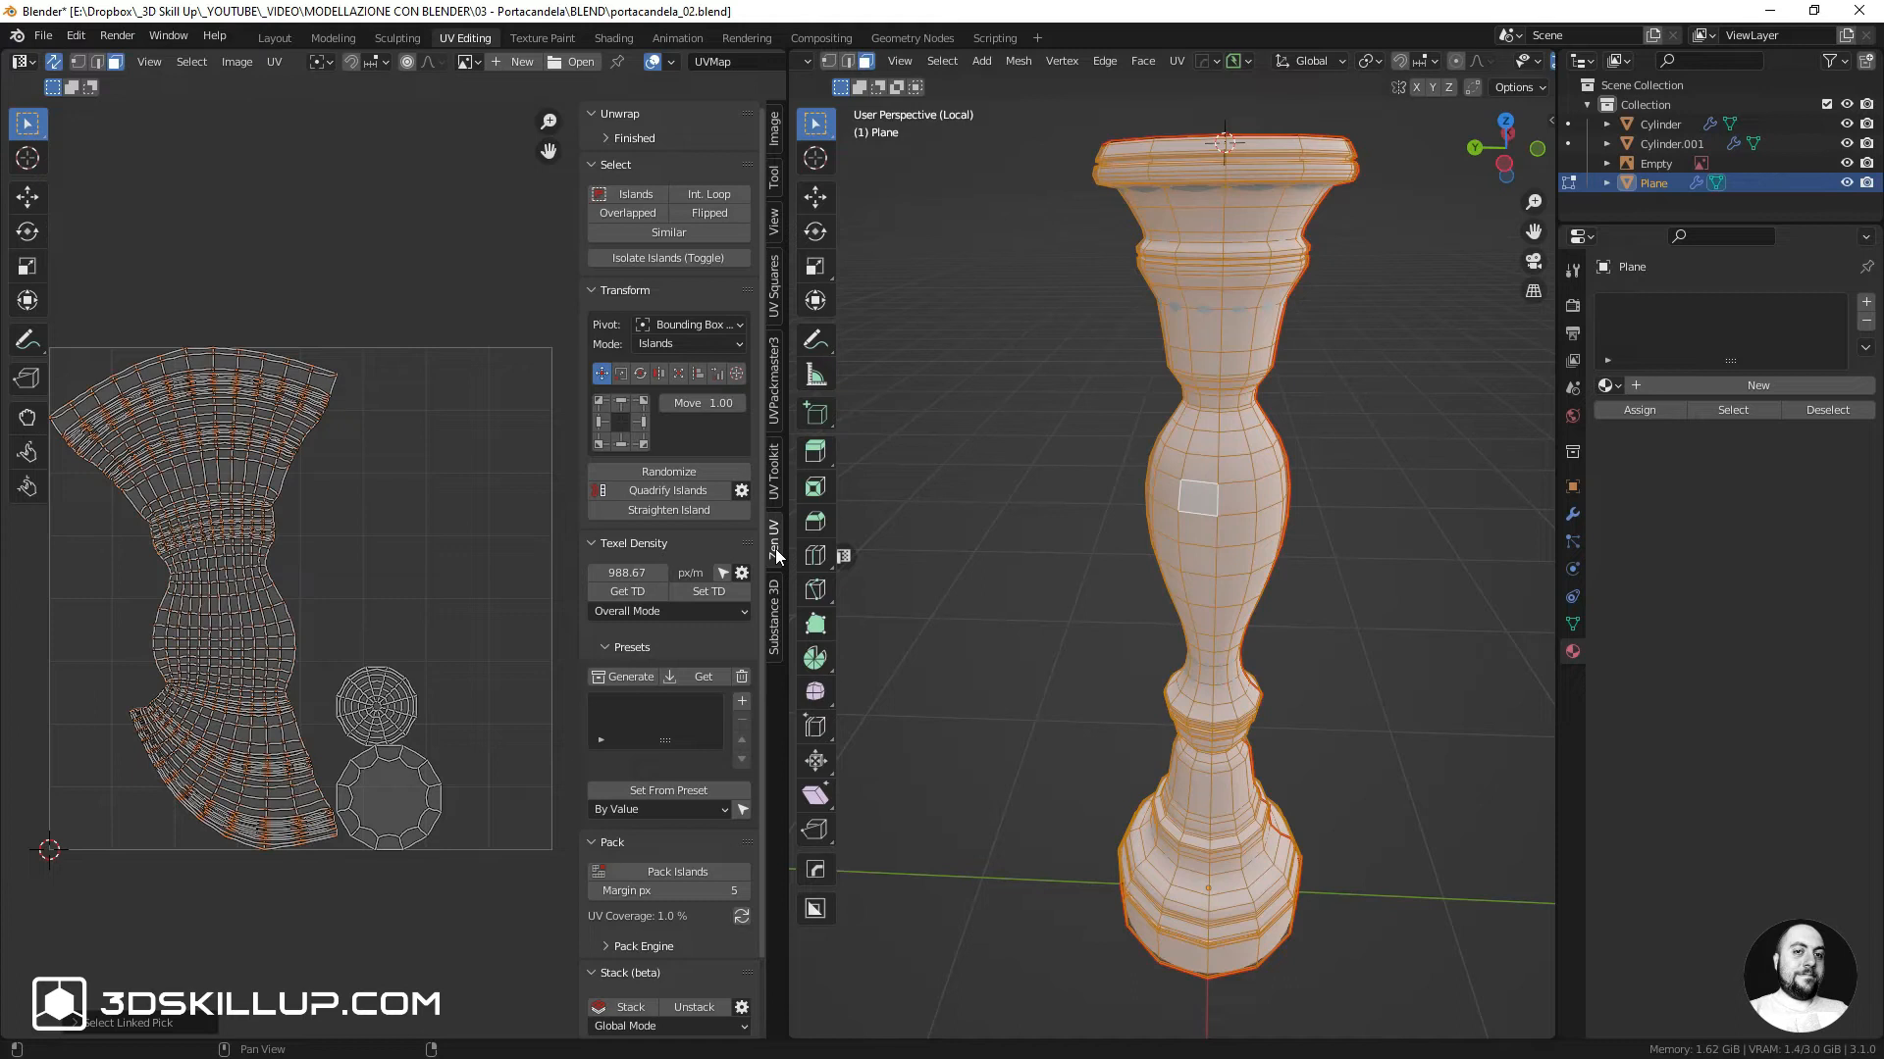
pyautogui.press('n')
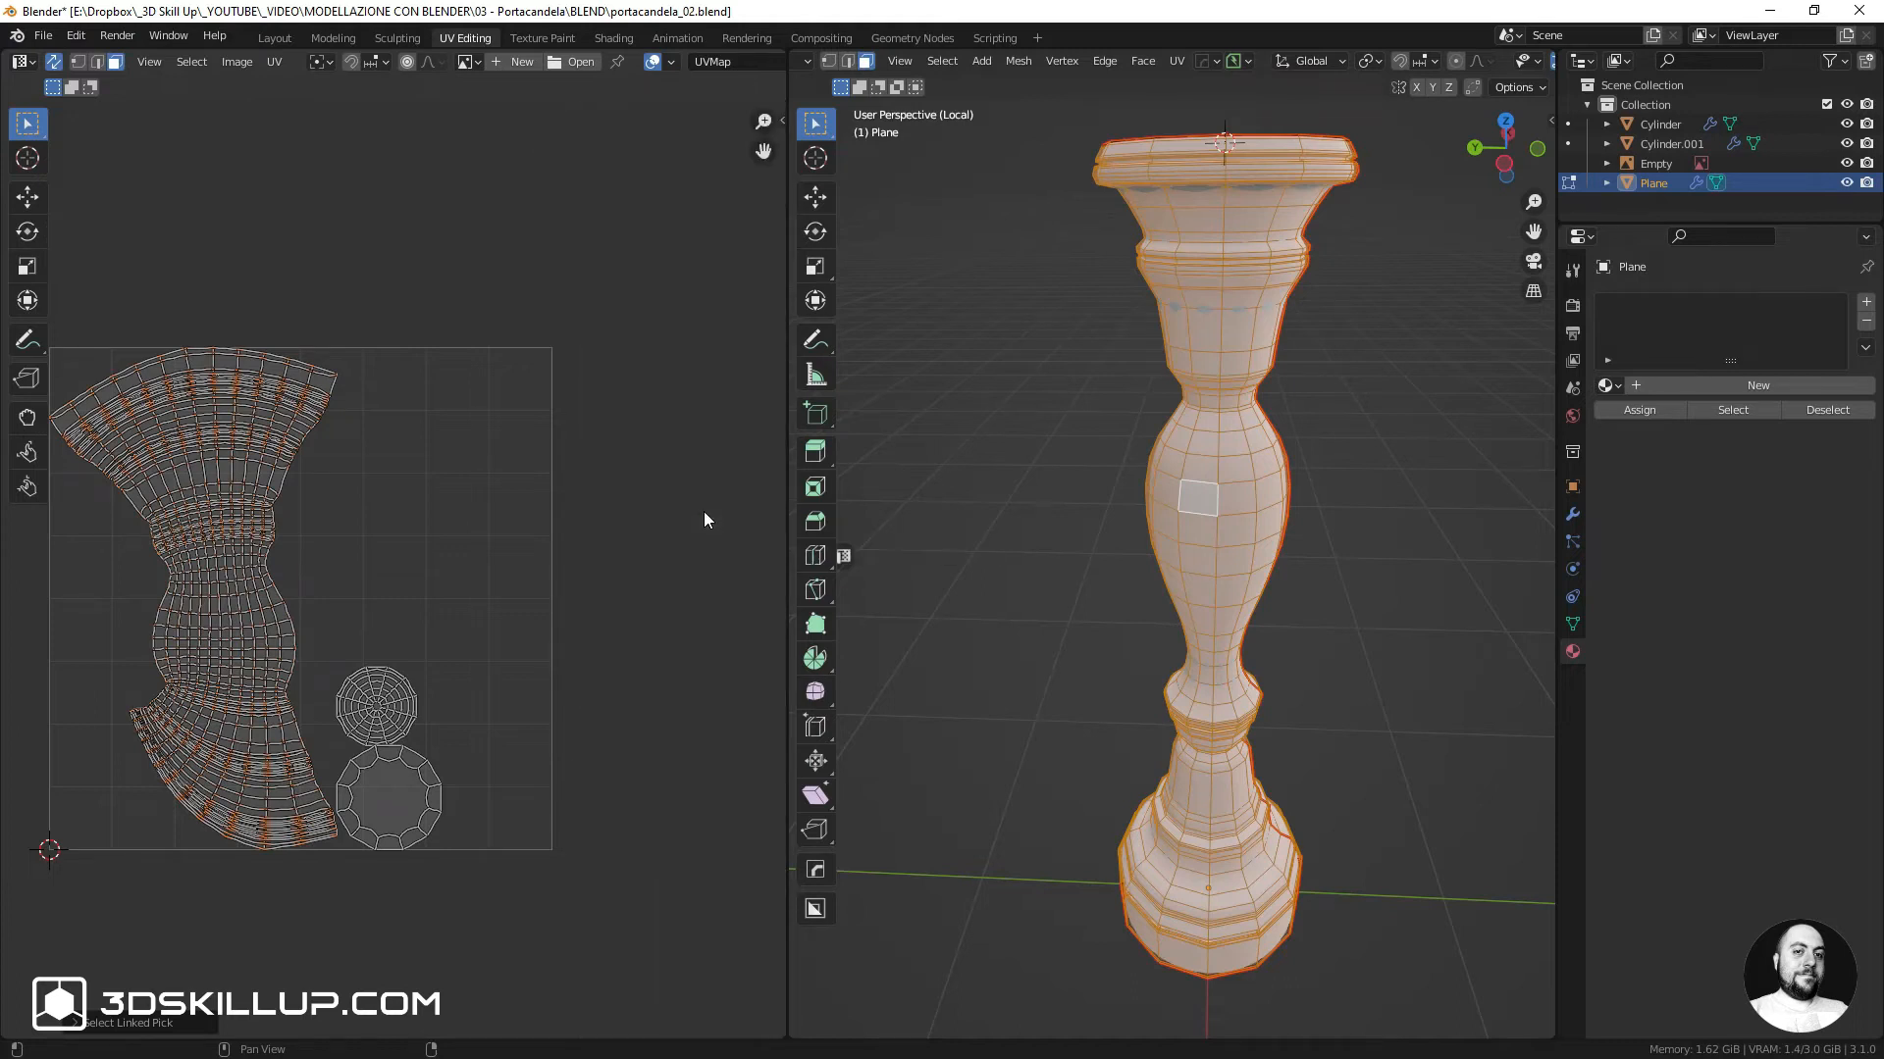
pyautogui.press('n')
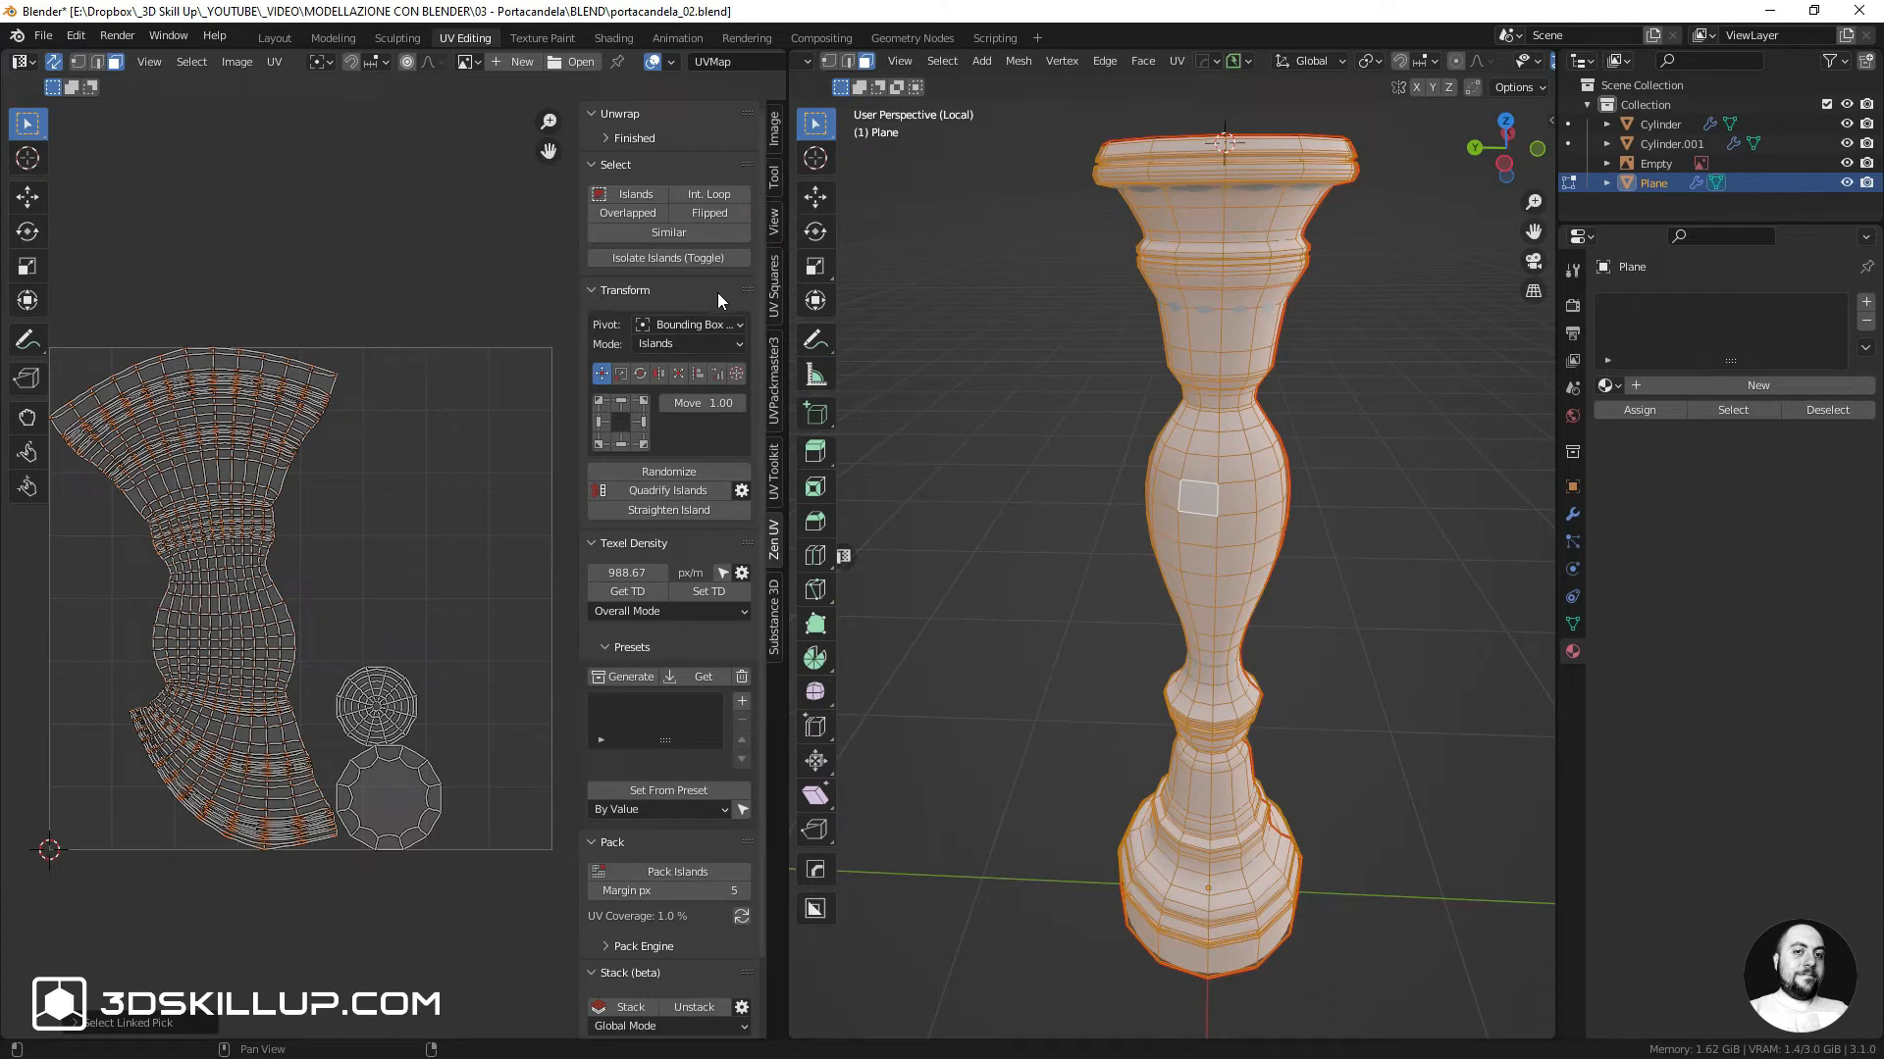
pyautogui.click(633, 492)
# Move the rectangular body island into the upper half of the UV square
pyautogui.scroll(-2, 302, 571)
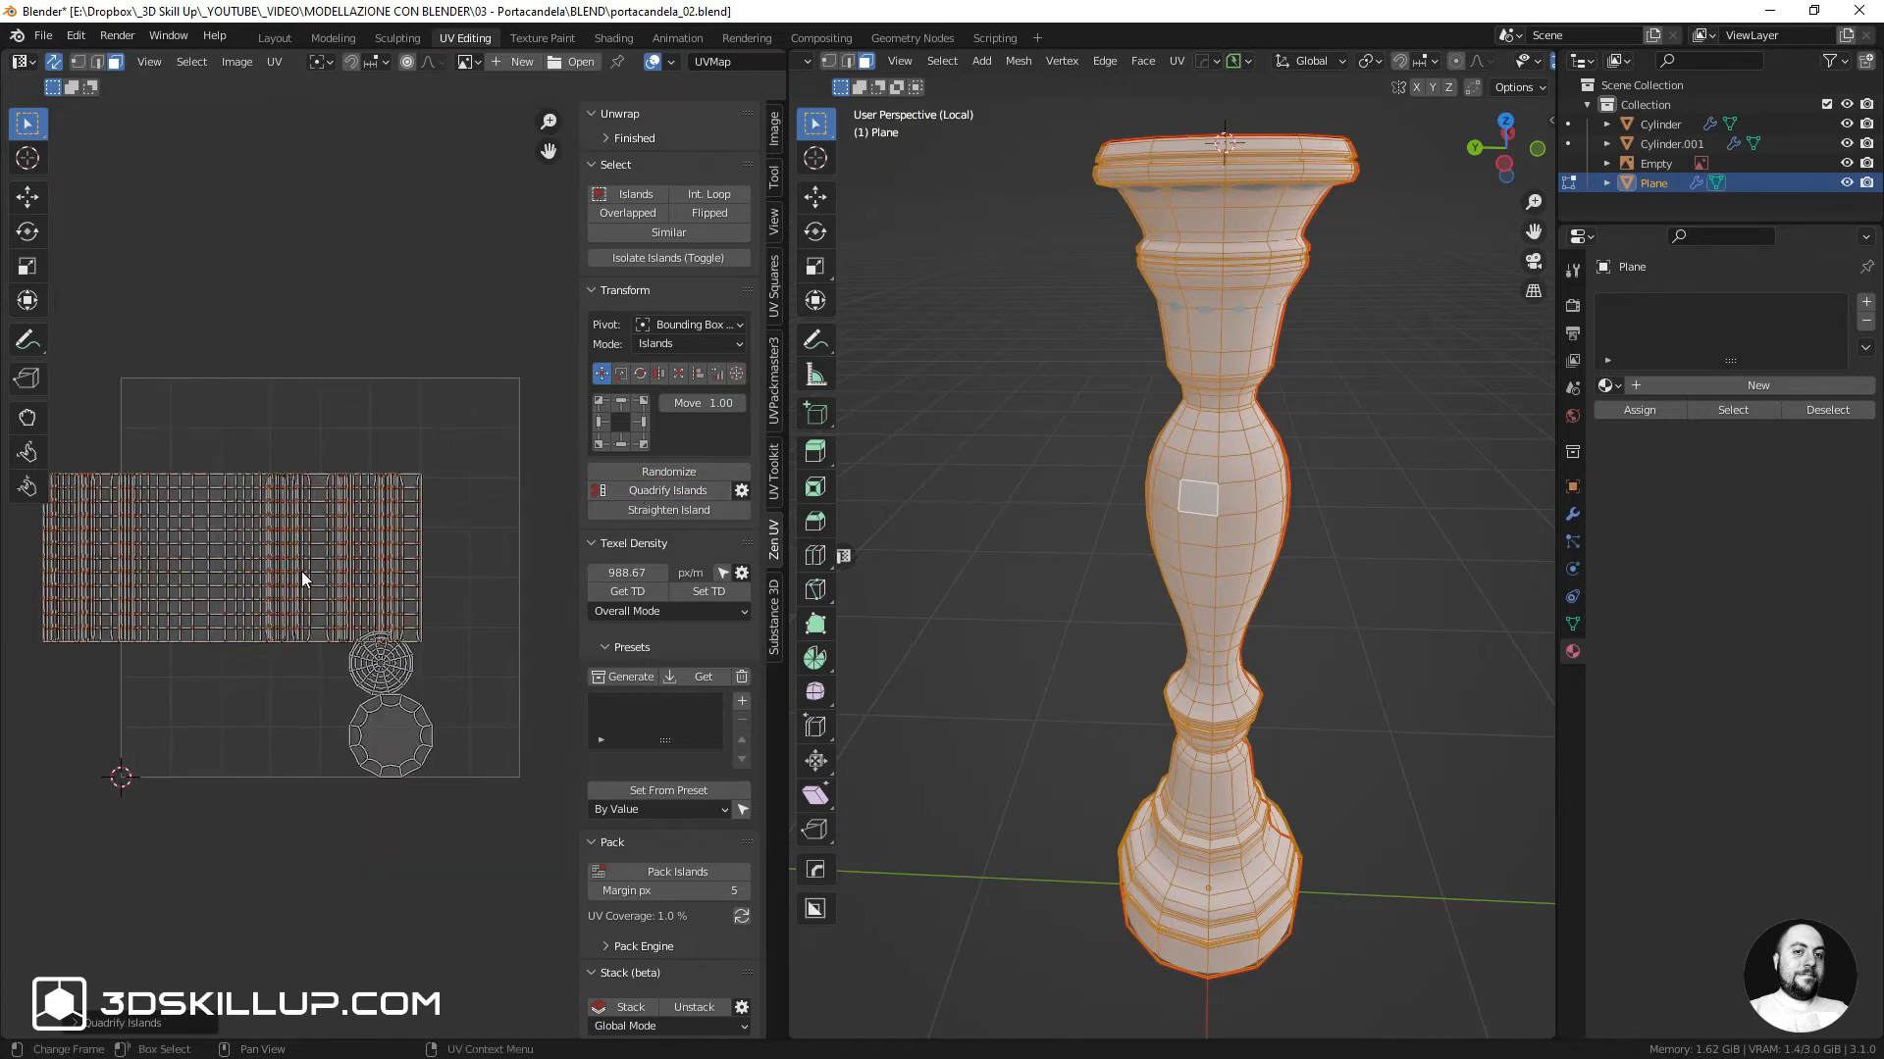
pyautogui.moveTo(302, 571); pyautogui.dragTo(340, 566, button='middle')
pyautogui.press('g')
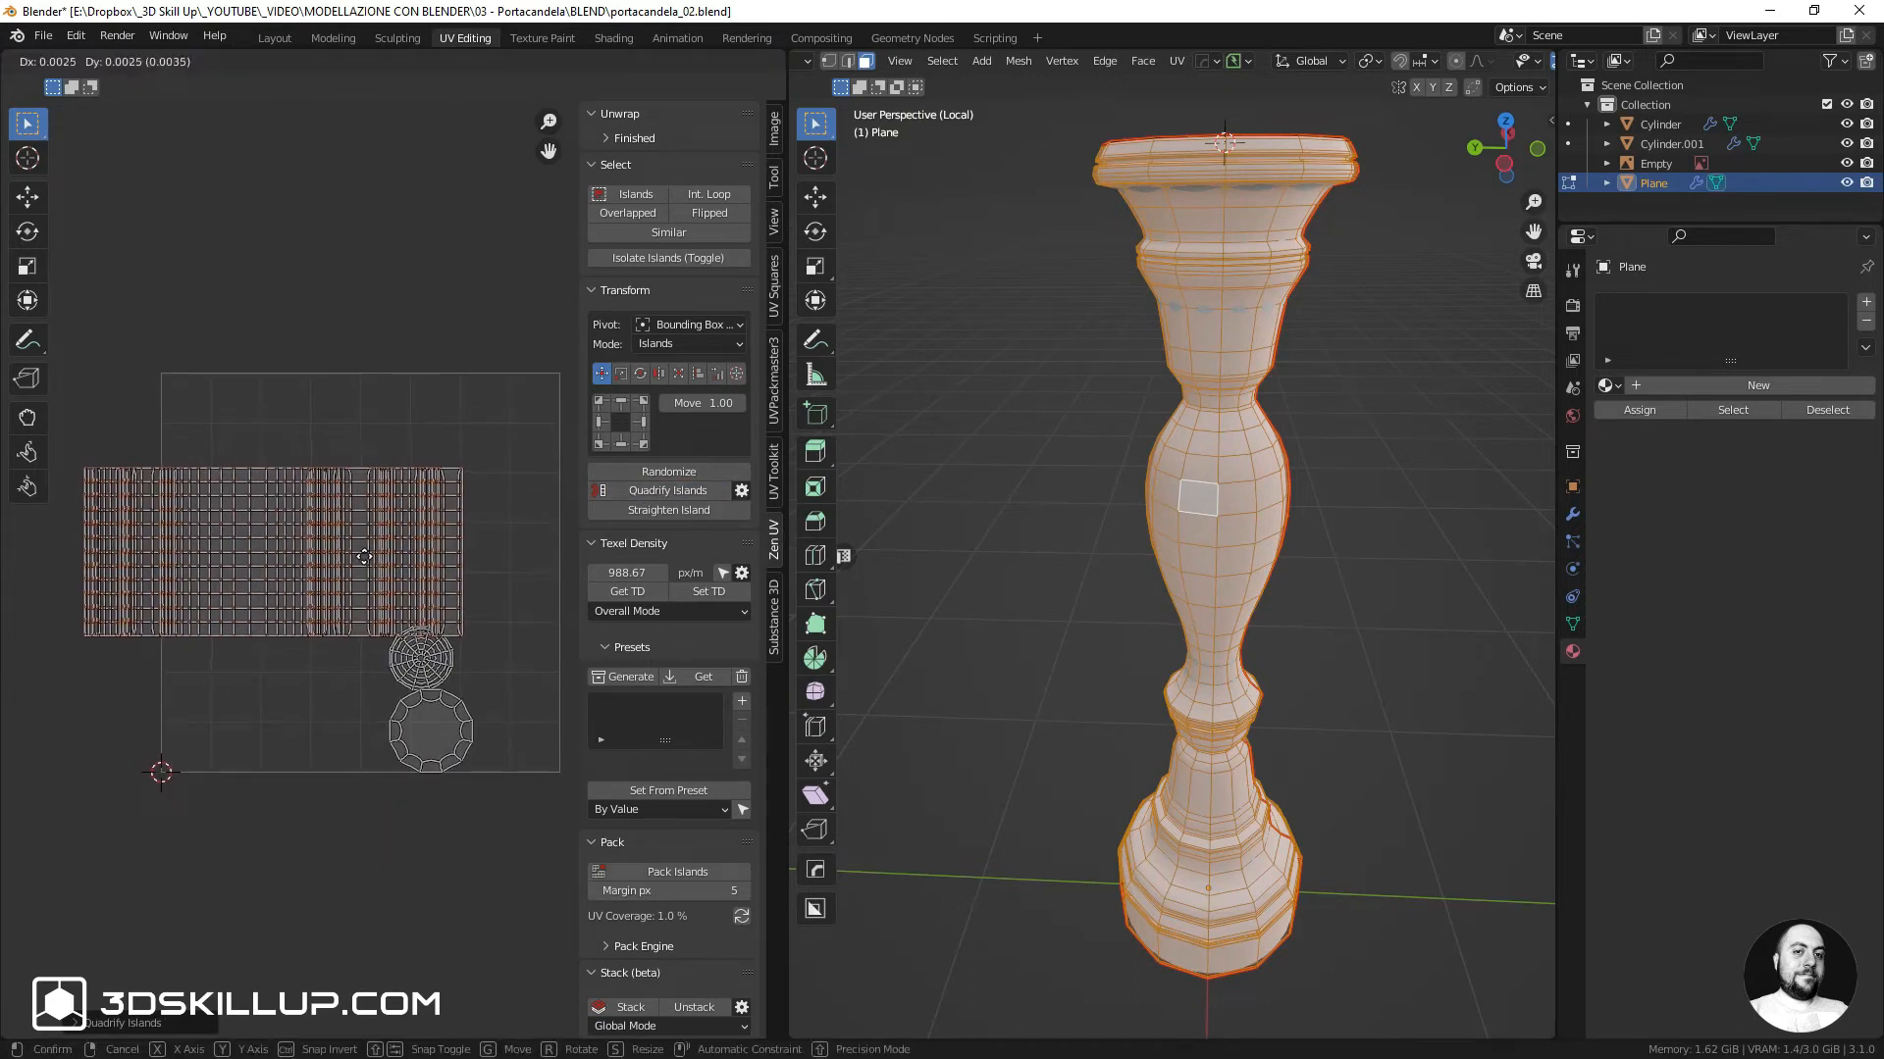
pyautogui.click(443, 469)
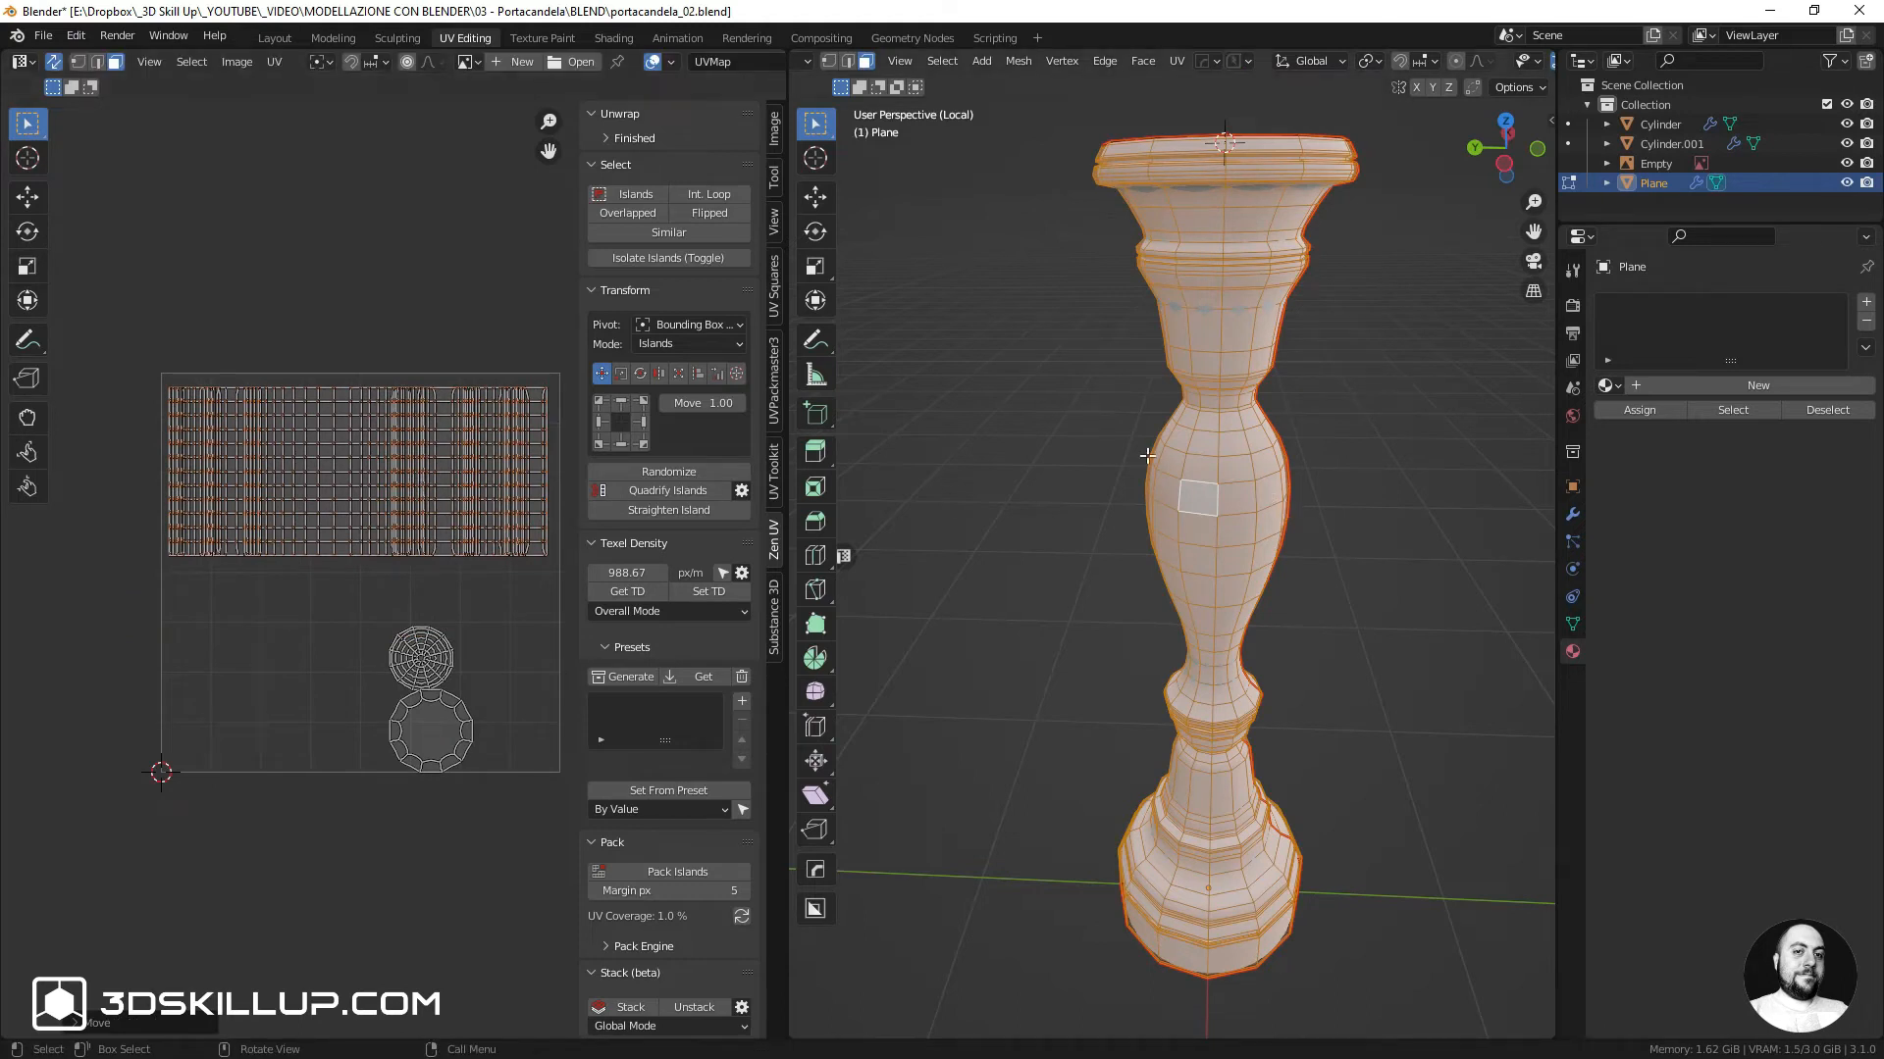
# Return to Object Mode, assign the mat_uv_grid material to the candlestick and examine the checker pattern on it
pyautogui.hotkey('ctrl', 'Tab')
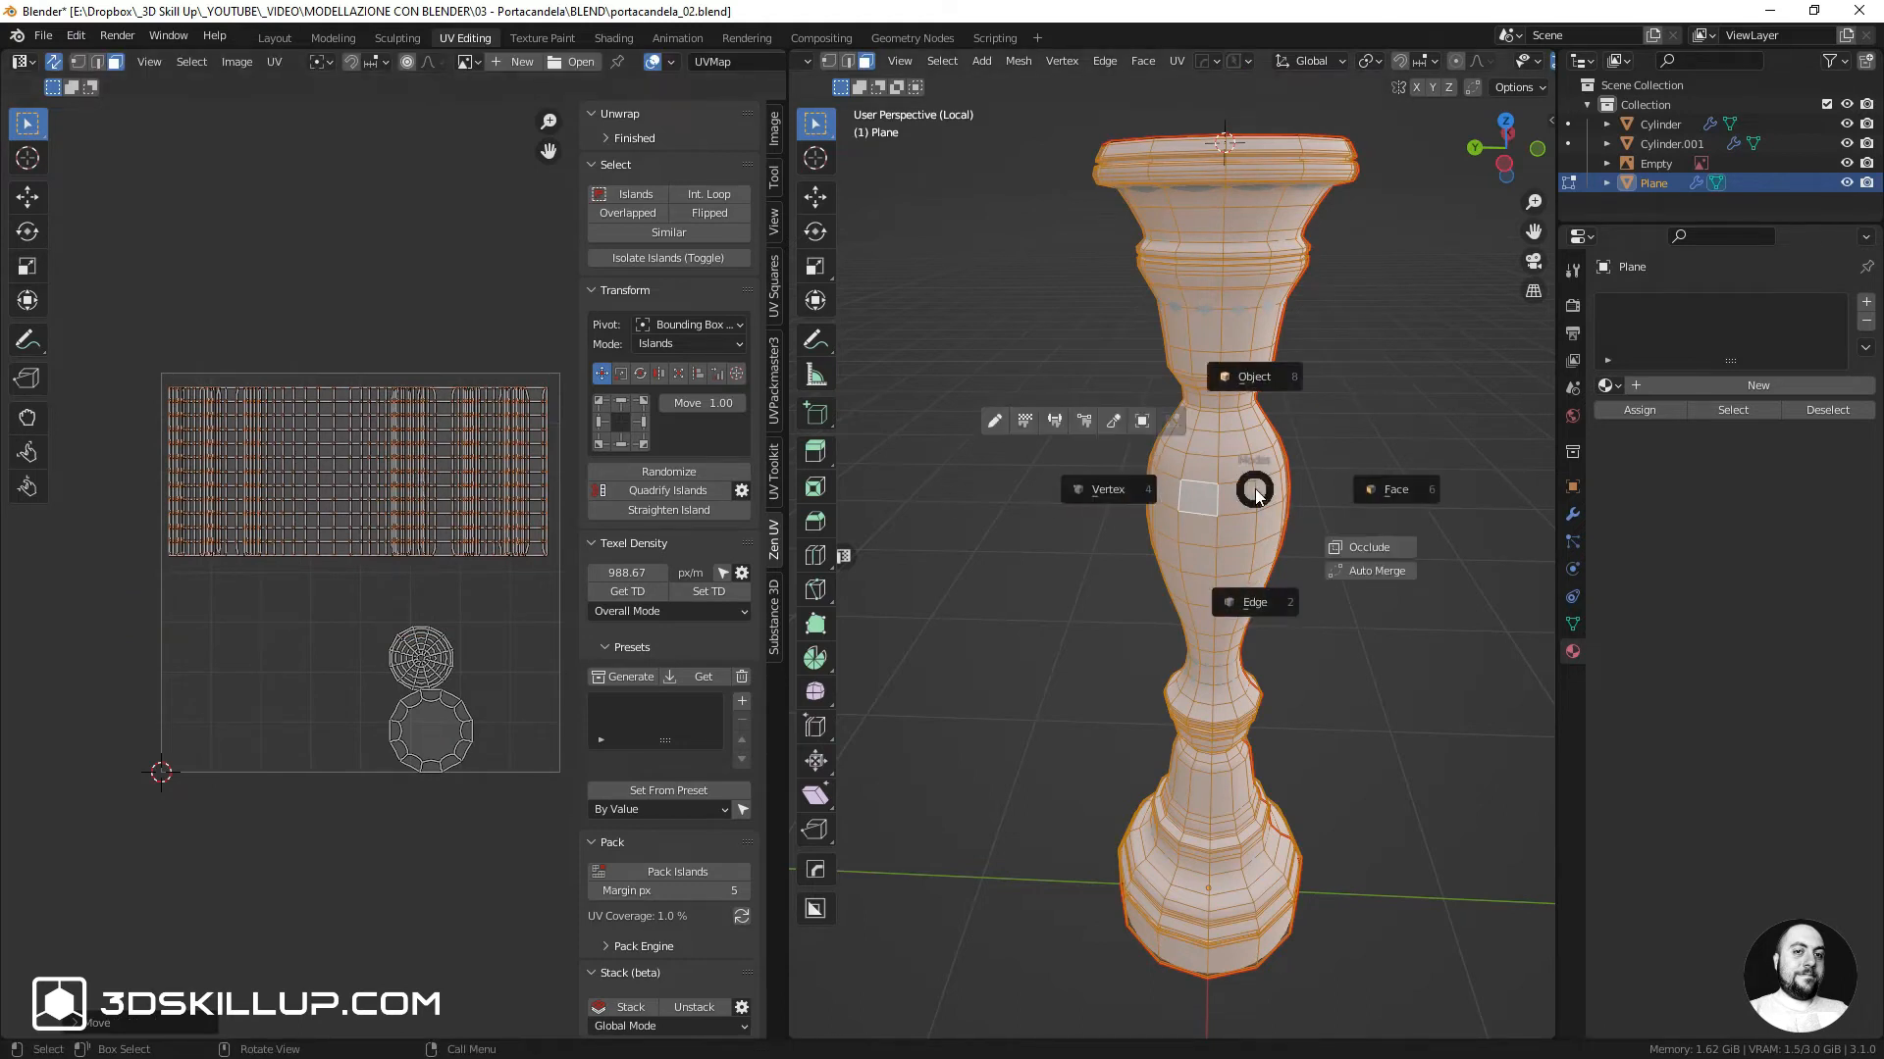
pyautogui.click(1260, 397)
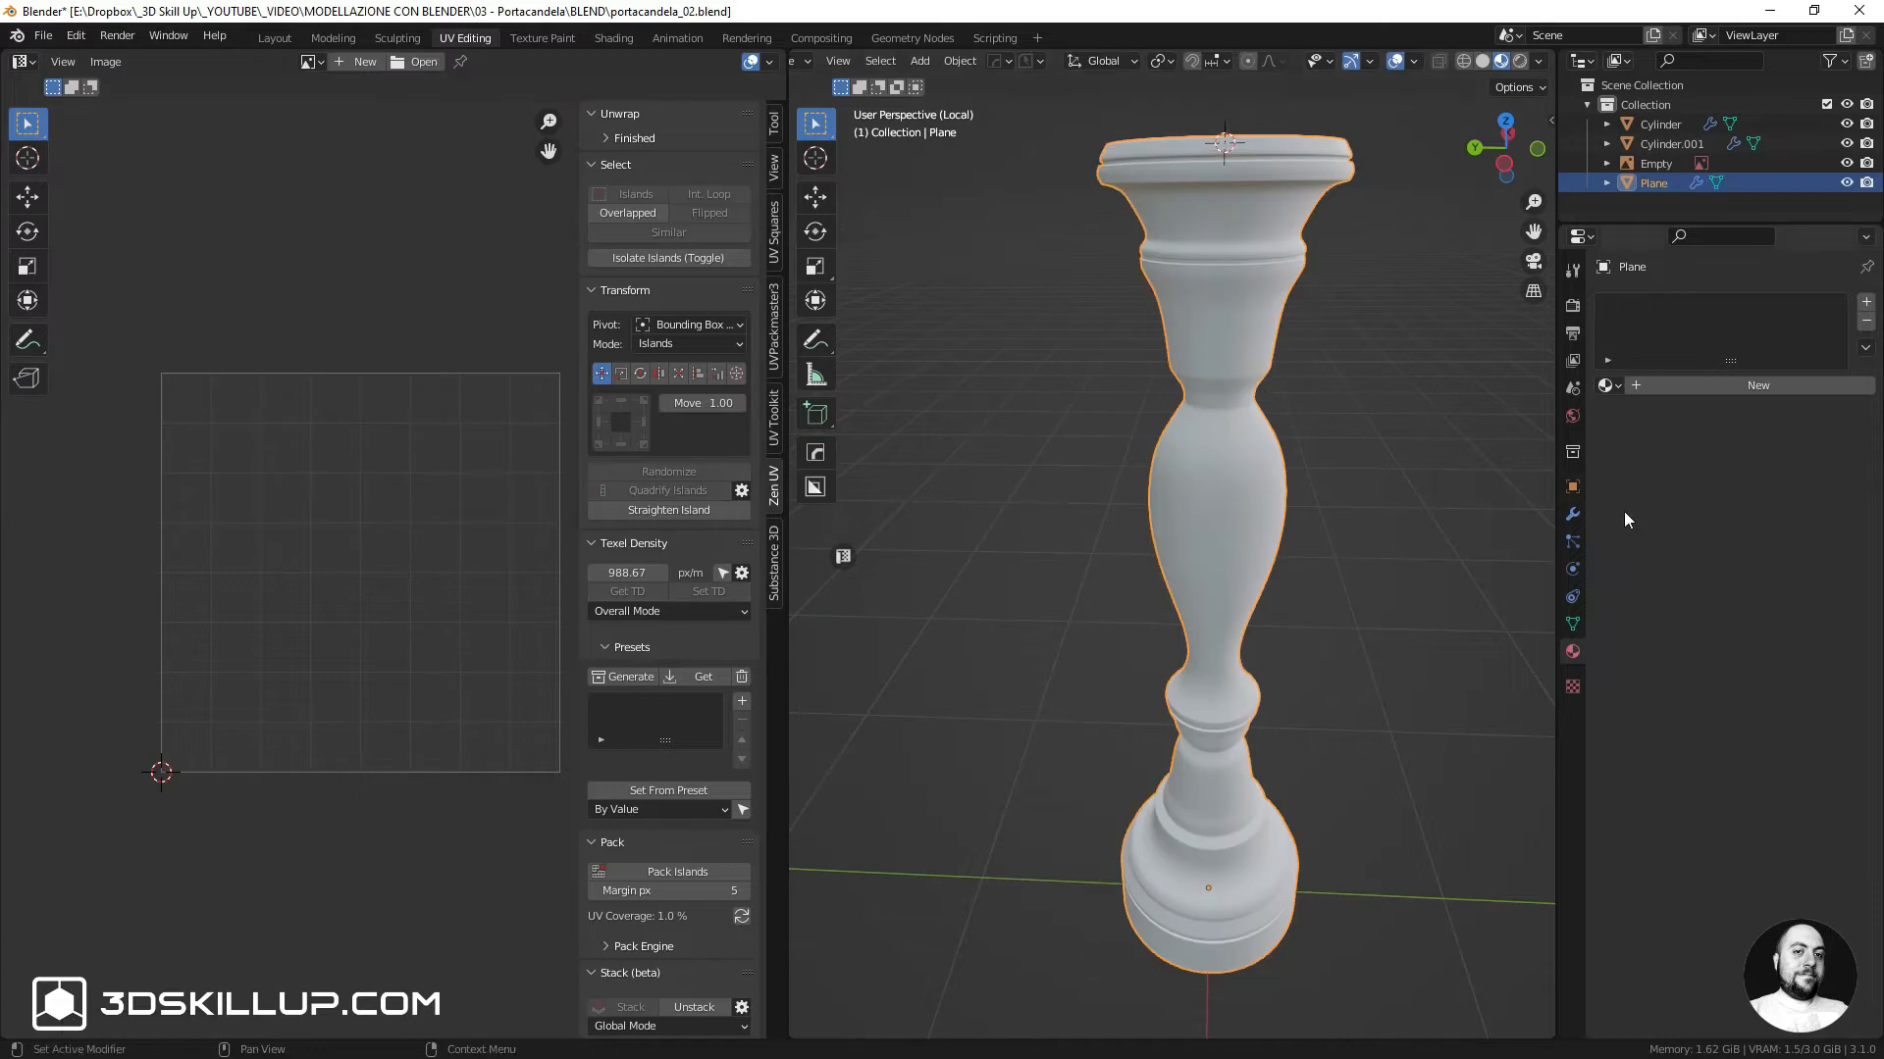
pyautogui.click(1607, 386)
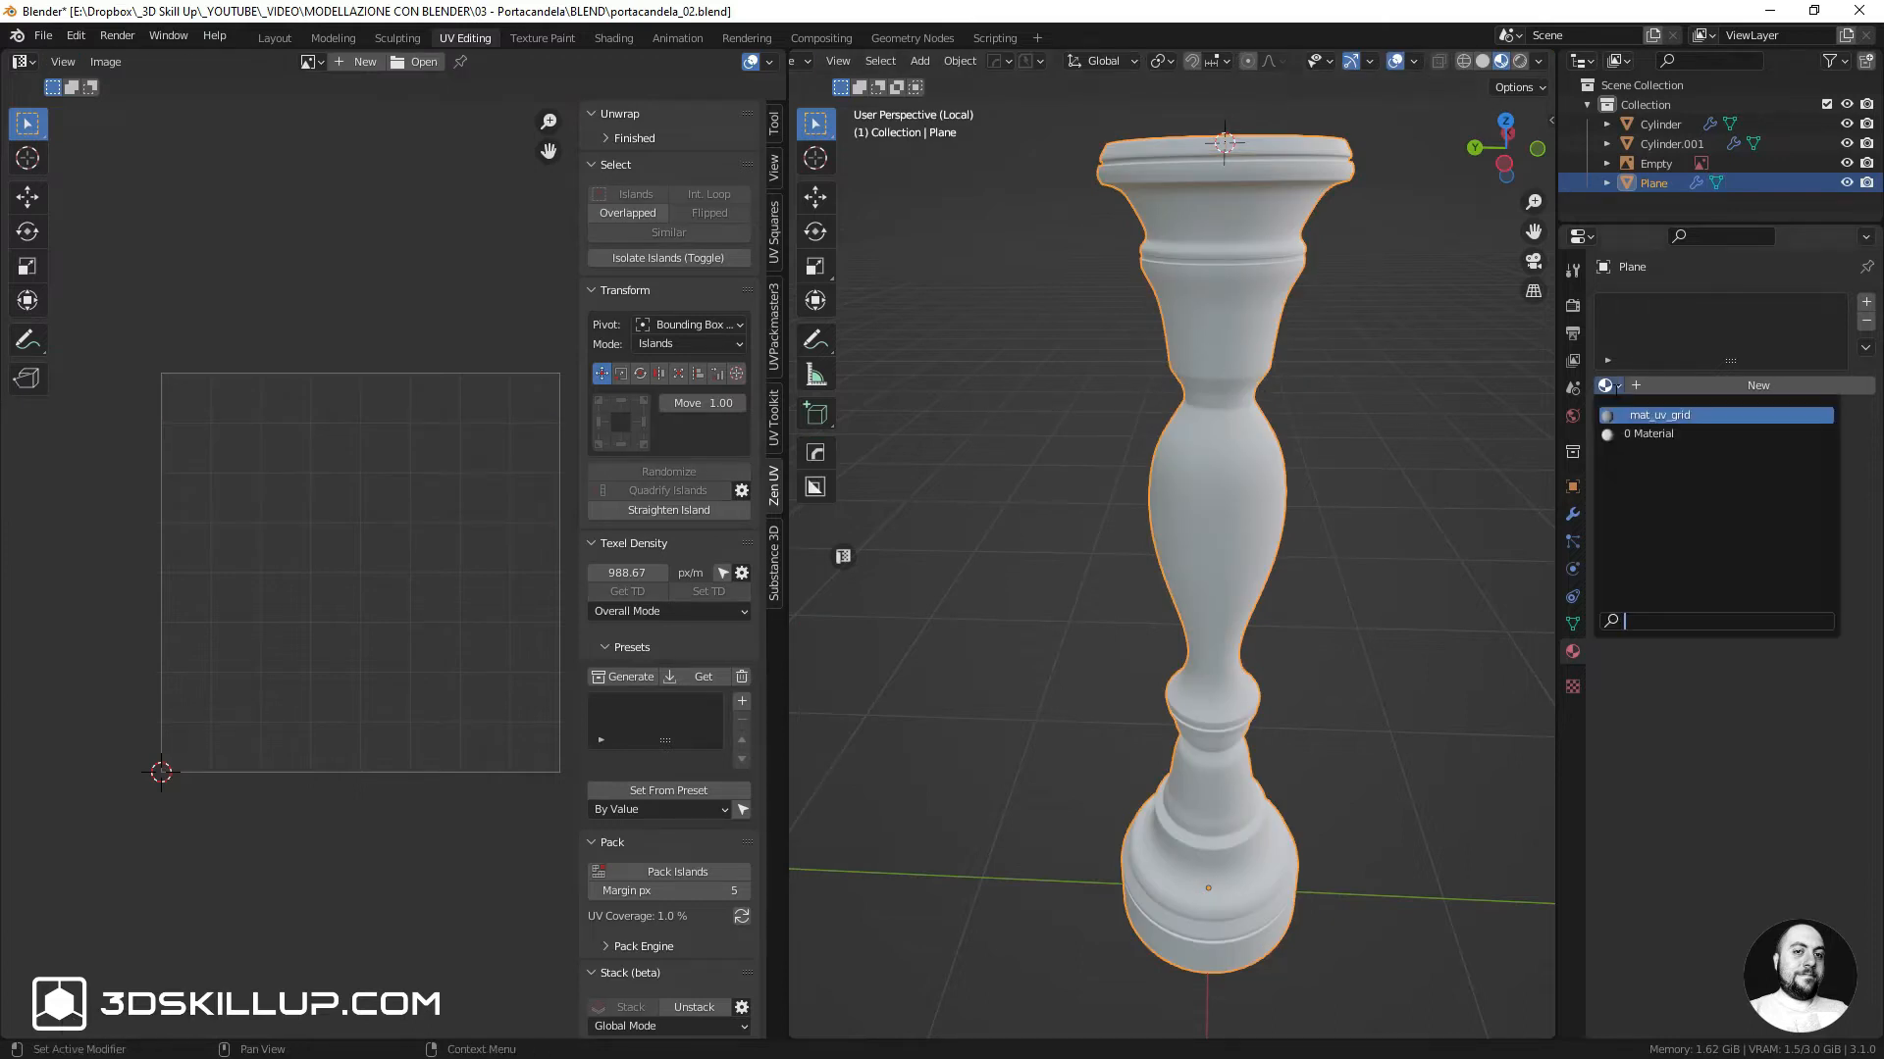
pyautogui.click(1640, 416)
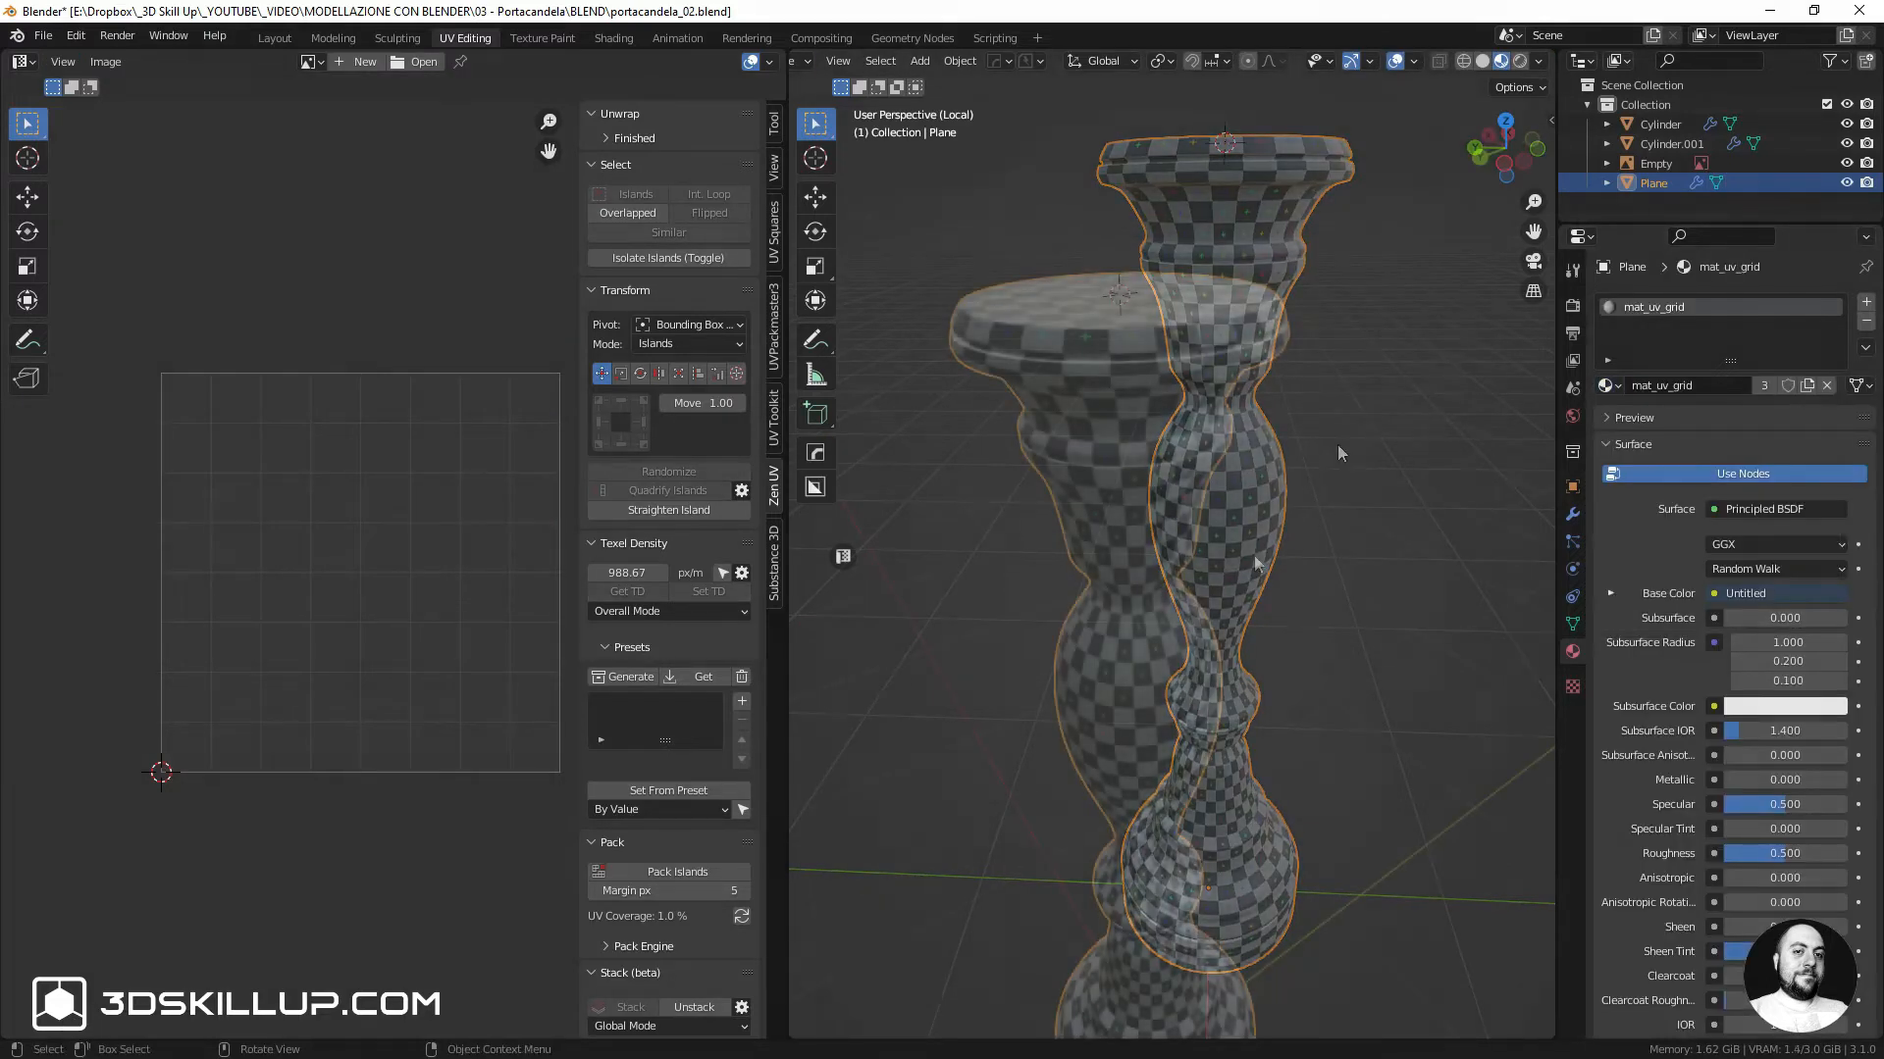
pyautogui.moveTo(1339, 446); pyautogui.dragTo(1264, 567, button='middle')
pyautogui.scroll(3, 1138, 533)
pyautogui.scroll(2, 1239, 591)
pyautogui.scroll(-2, 1228, 592)
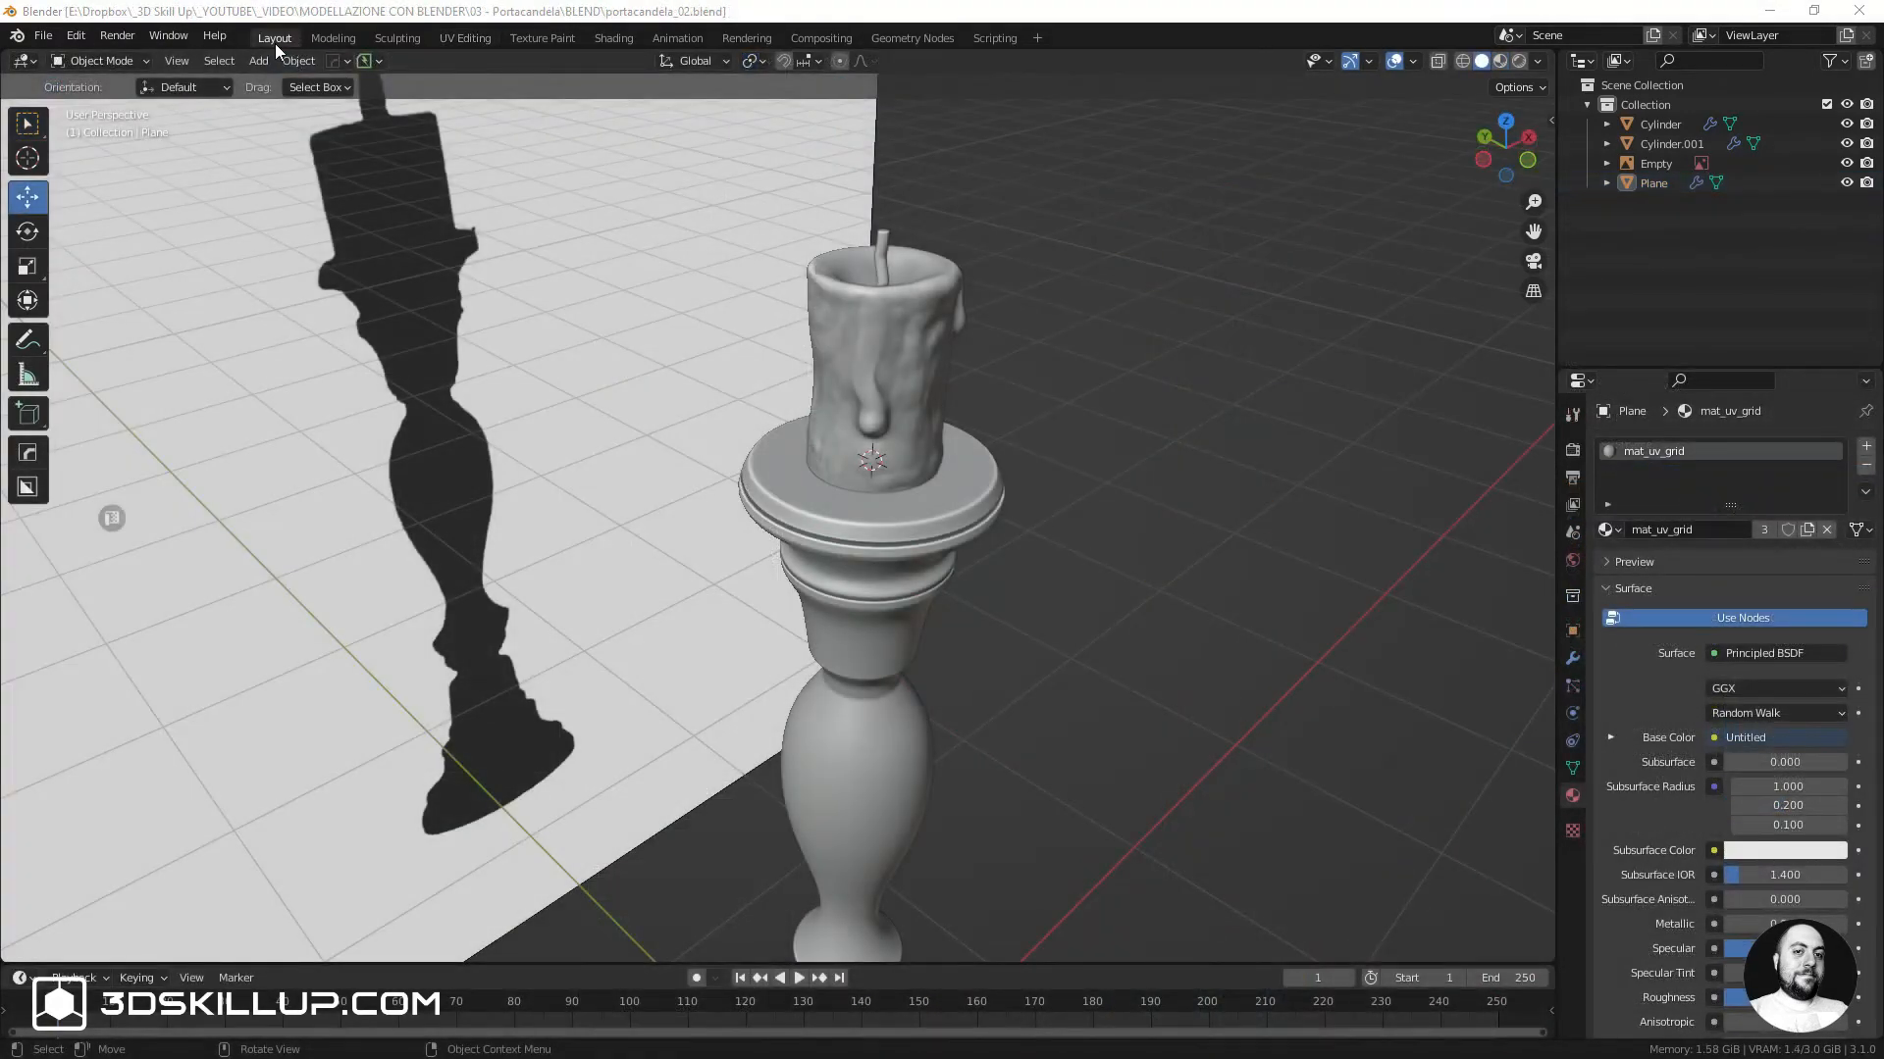
# Select the candlestick in the Layout workspace and isolate it in local view
pyautogui.scroll(1, 841, 520)
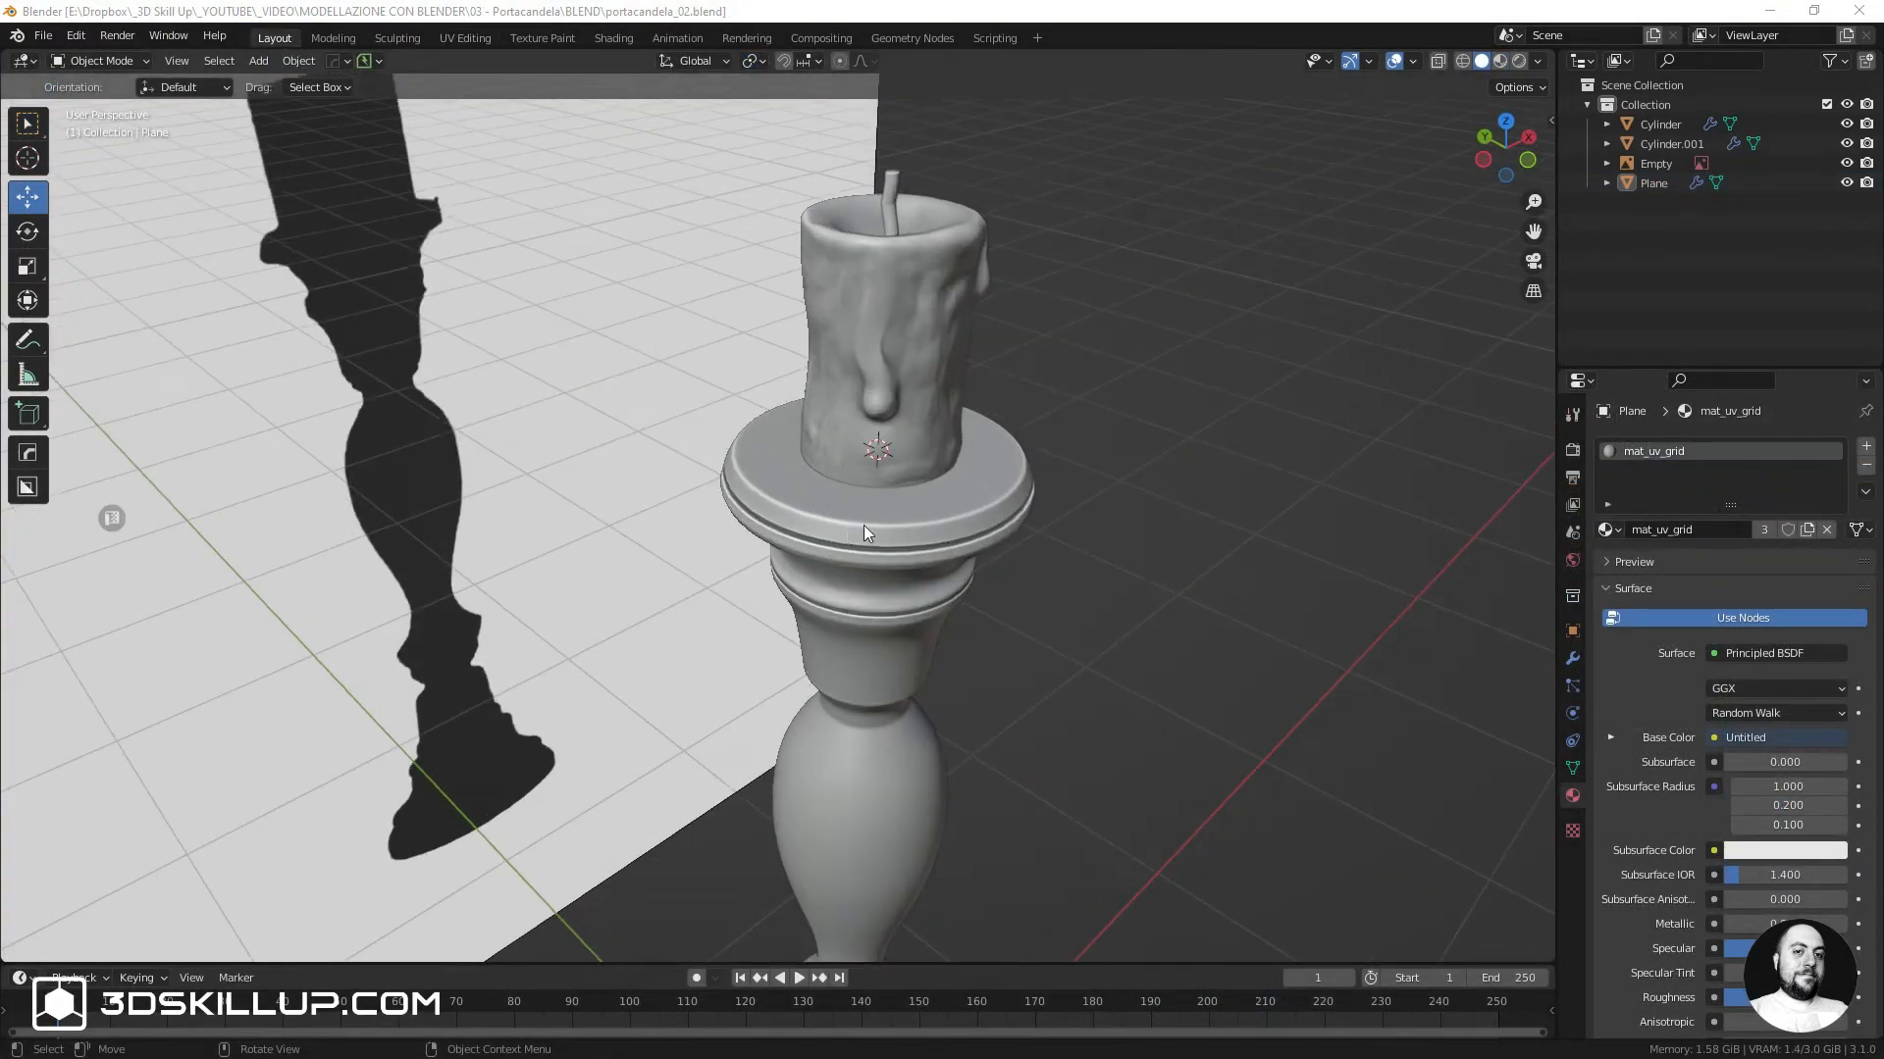
pyautogui.click(868, 591)
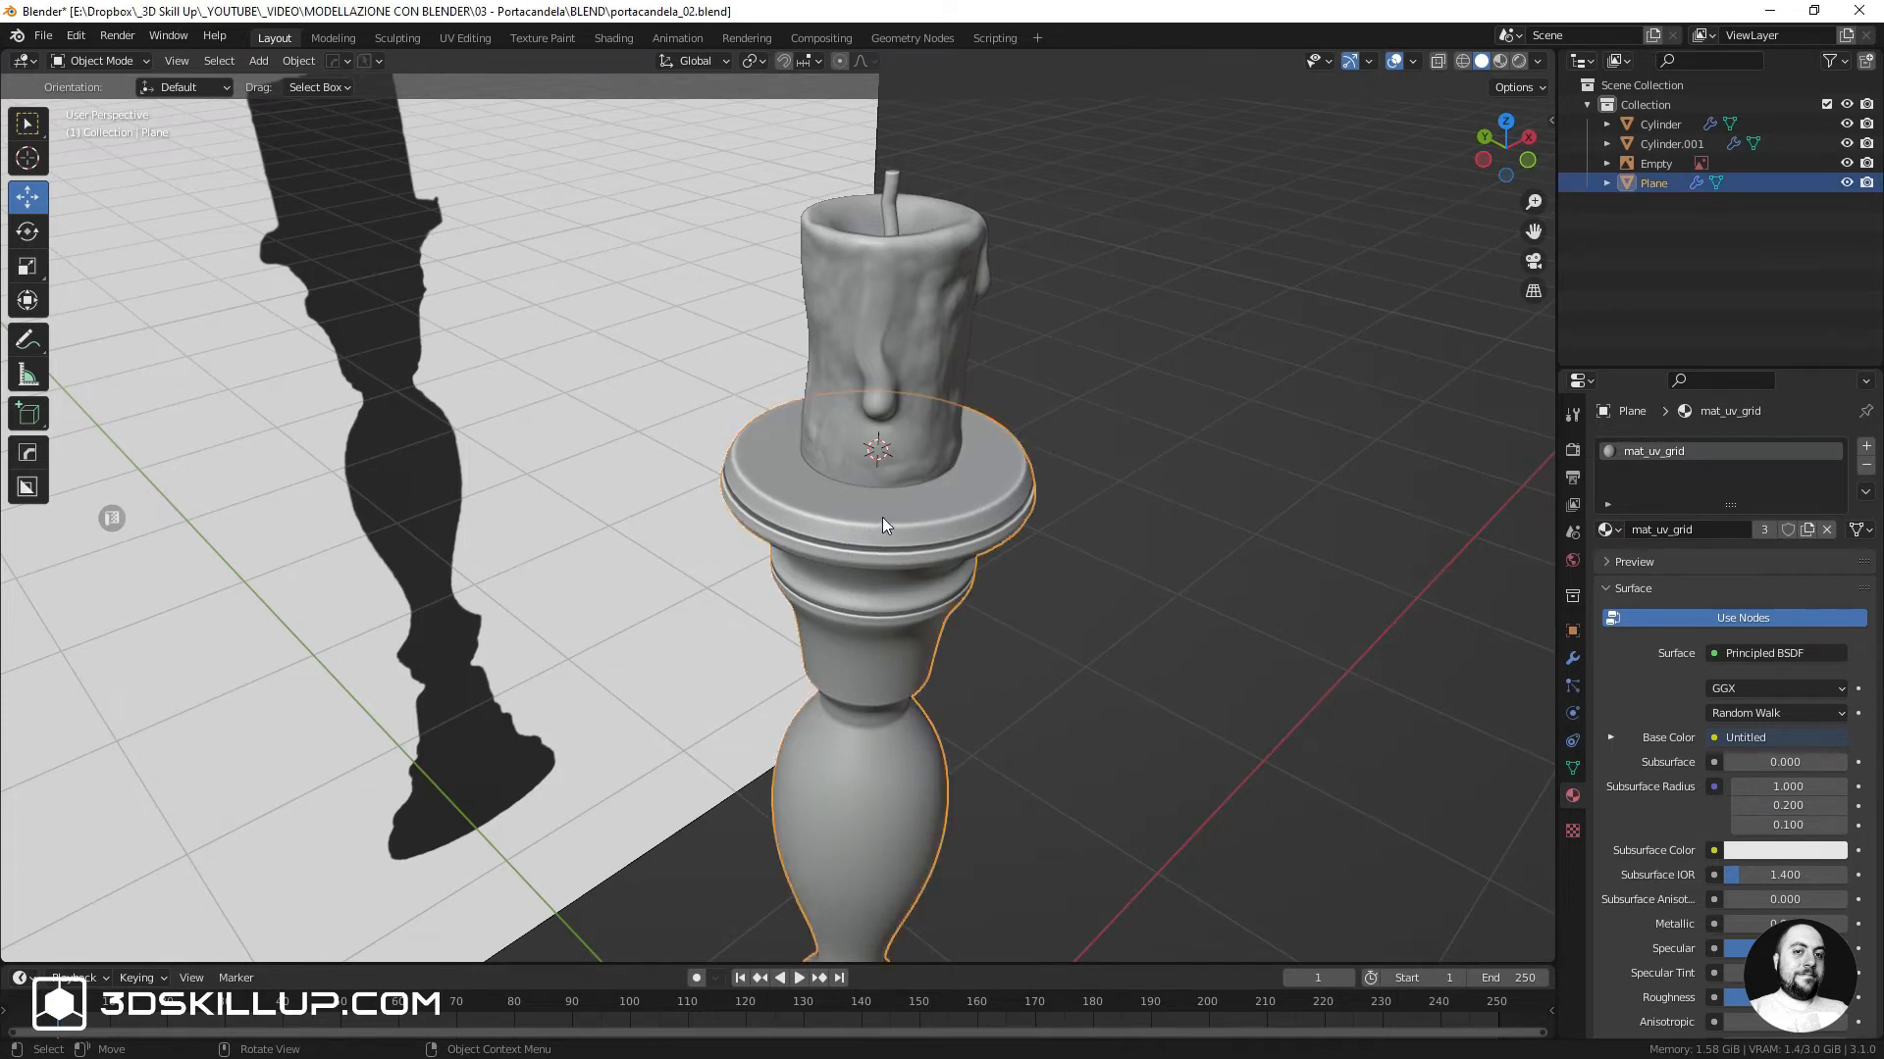
pyautogui.scroll(5, 877, 517)
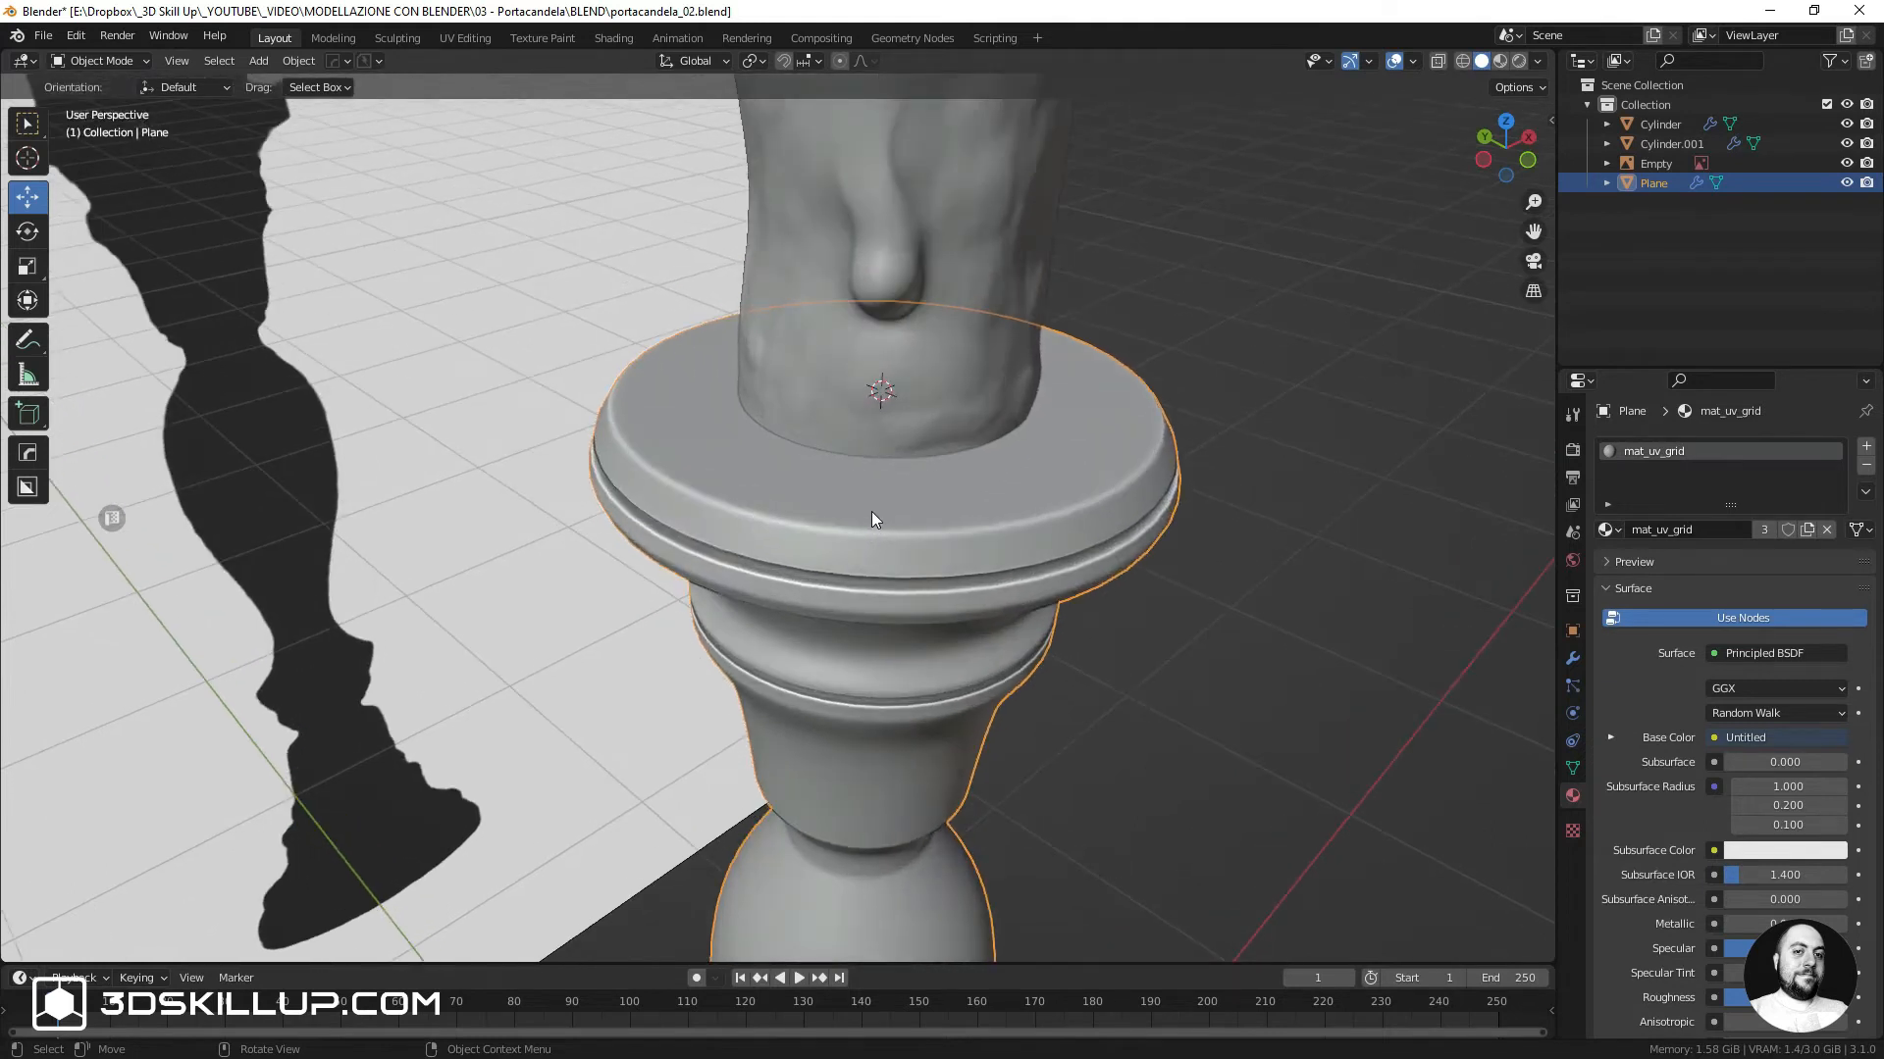
pyautogui.click(871, 512)
pyautogui.click(869, 524)
pyautogui.hotkey('ctrl', 'Tab')
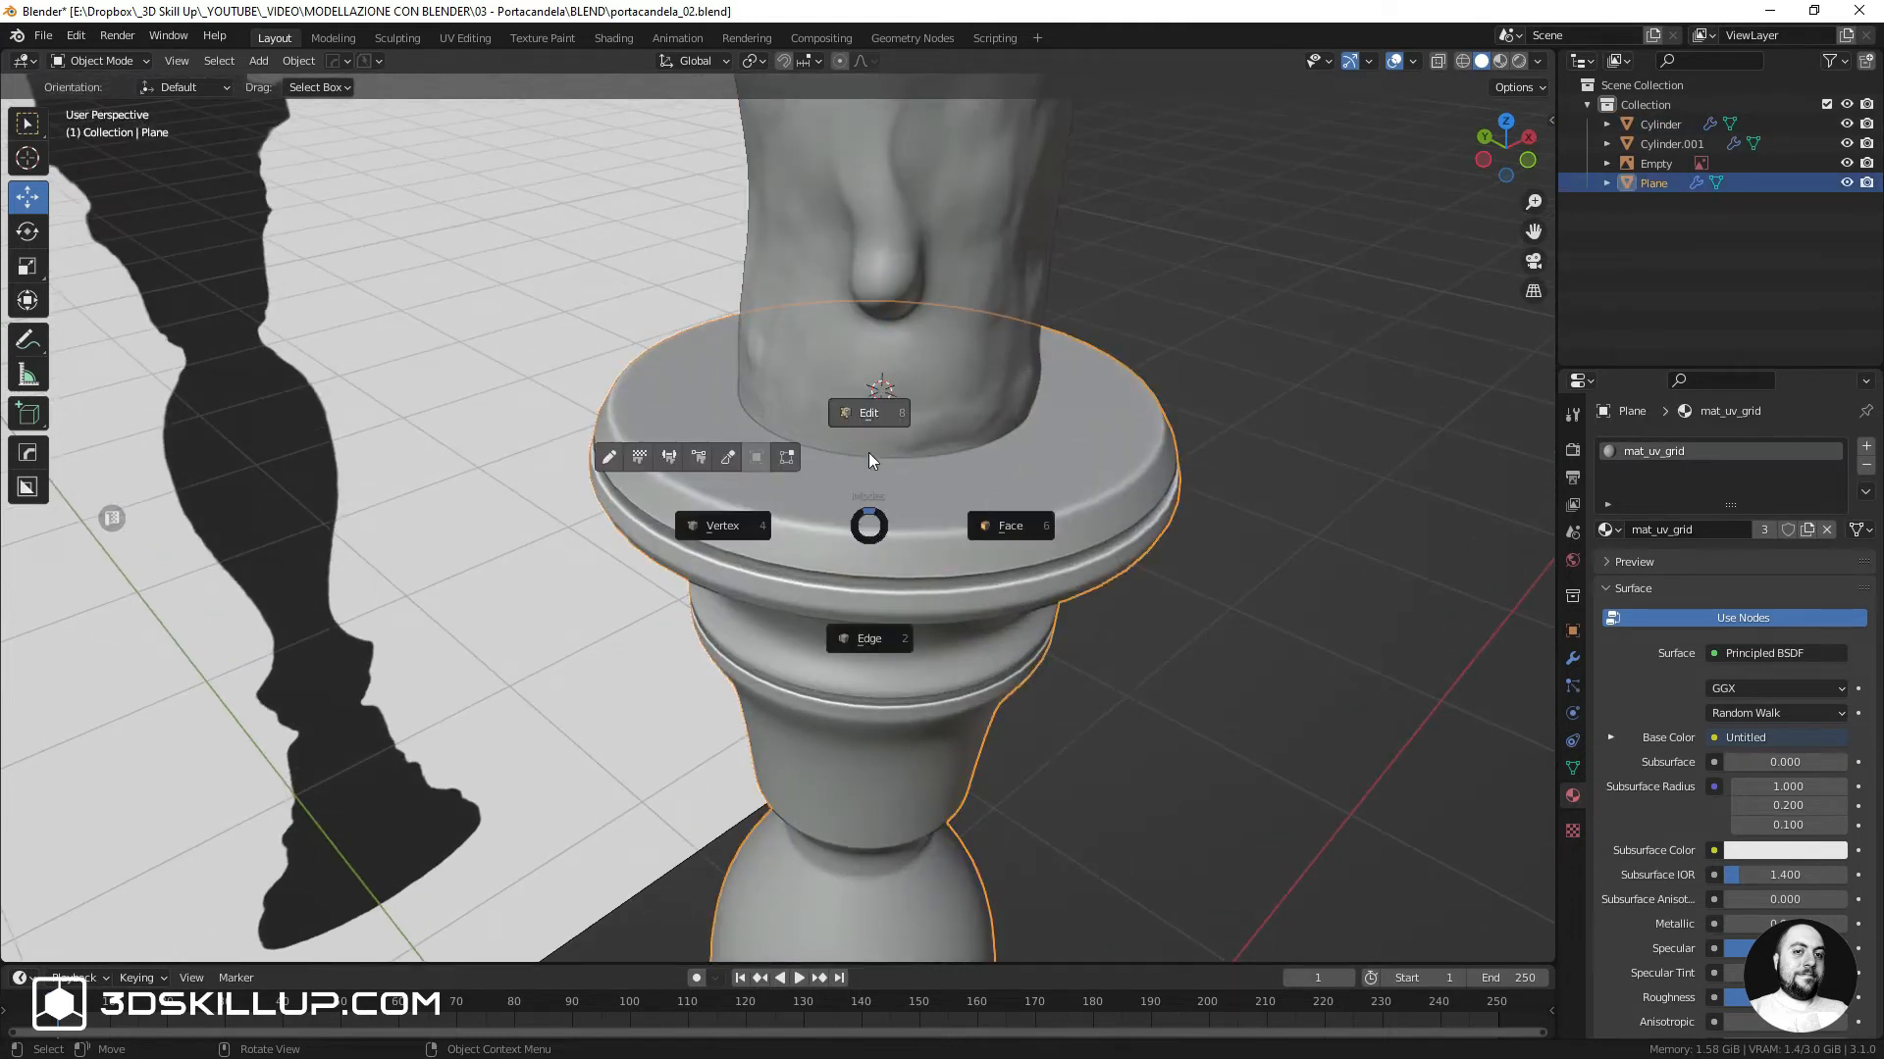
pyautogui.click(865, 419)
pyautogui.press('Tab')
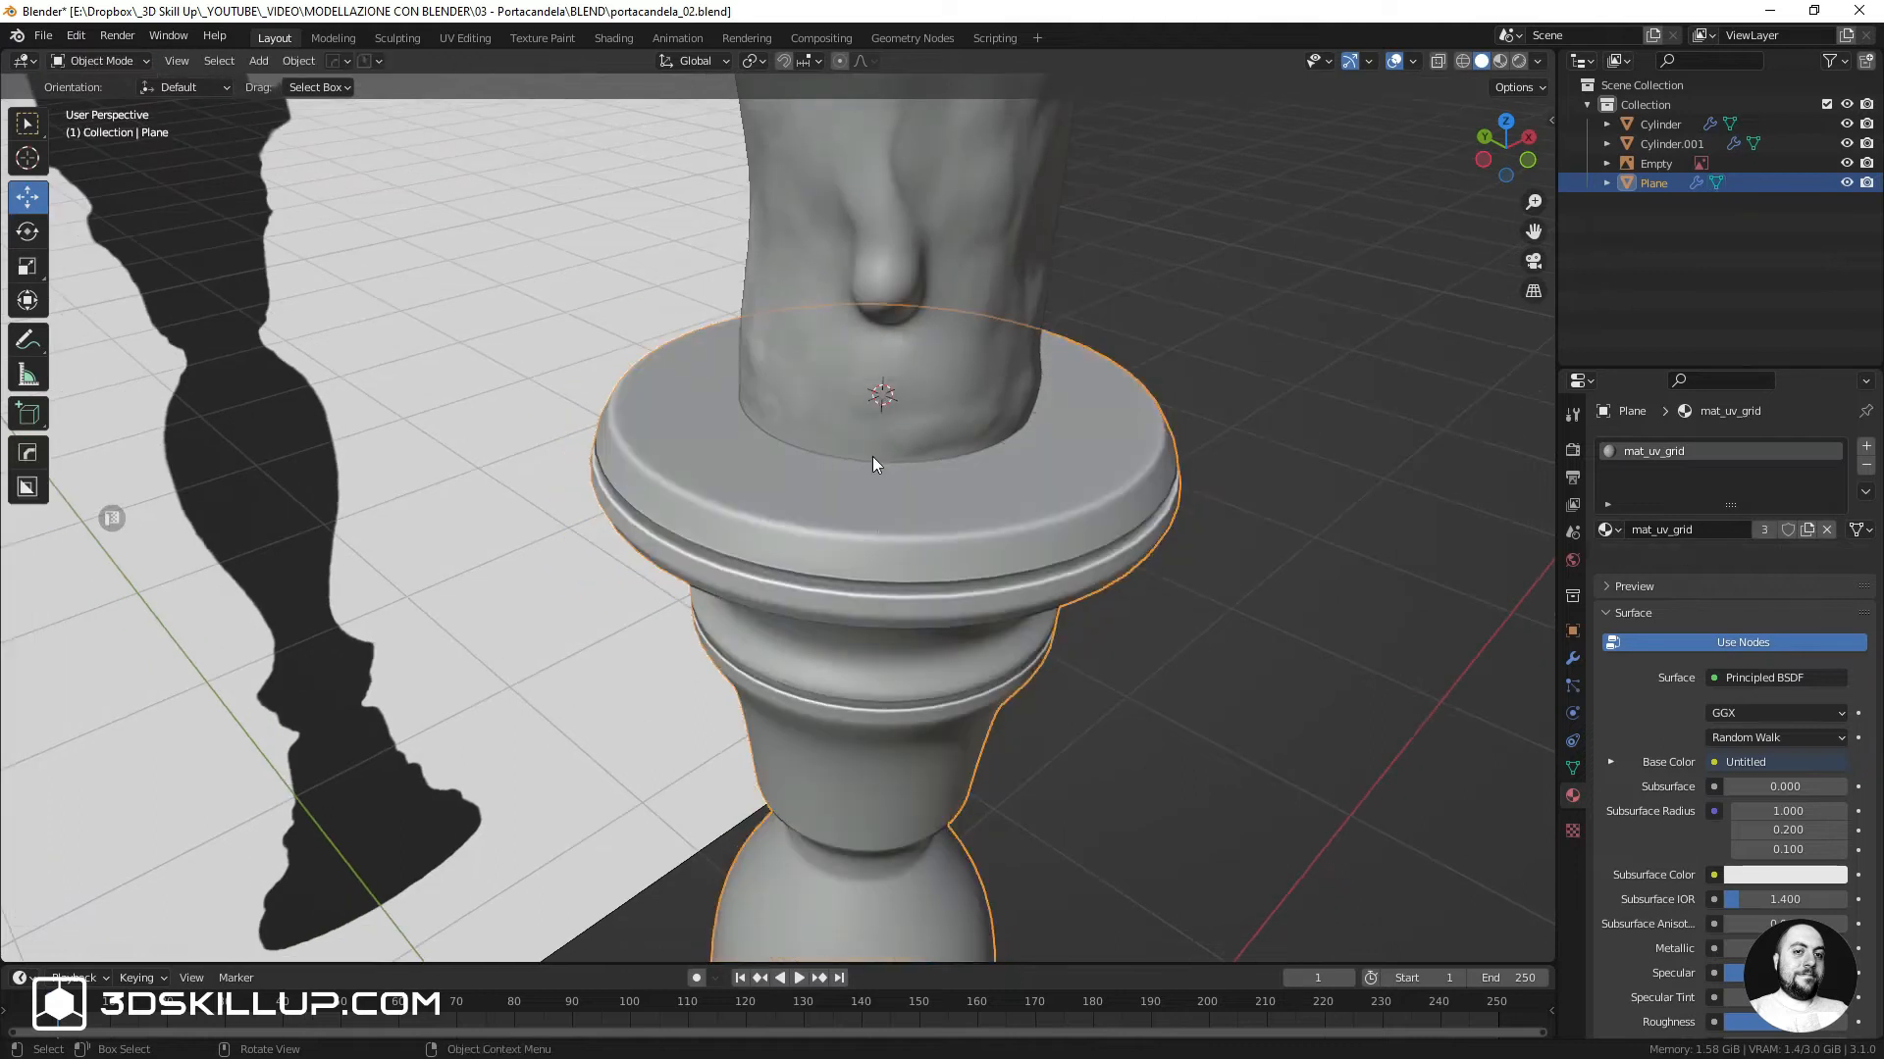
pyautogui.press('KP_Divide')
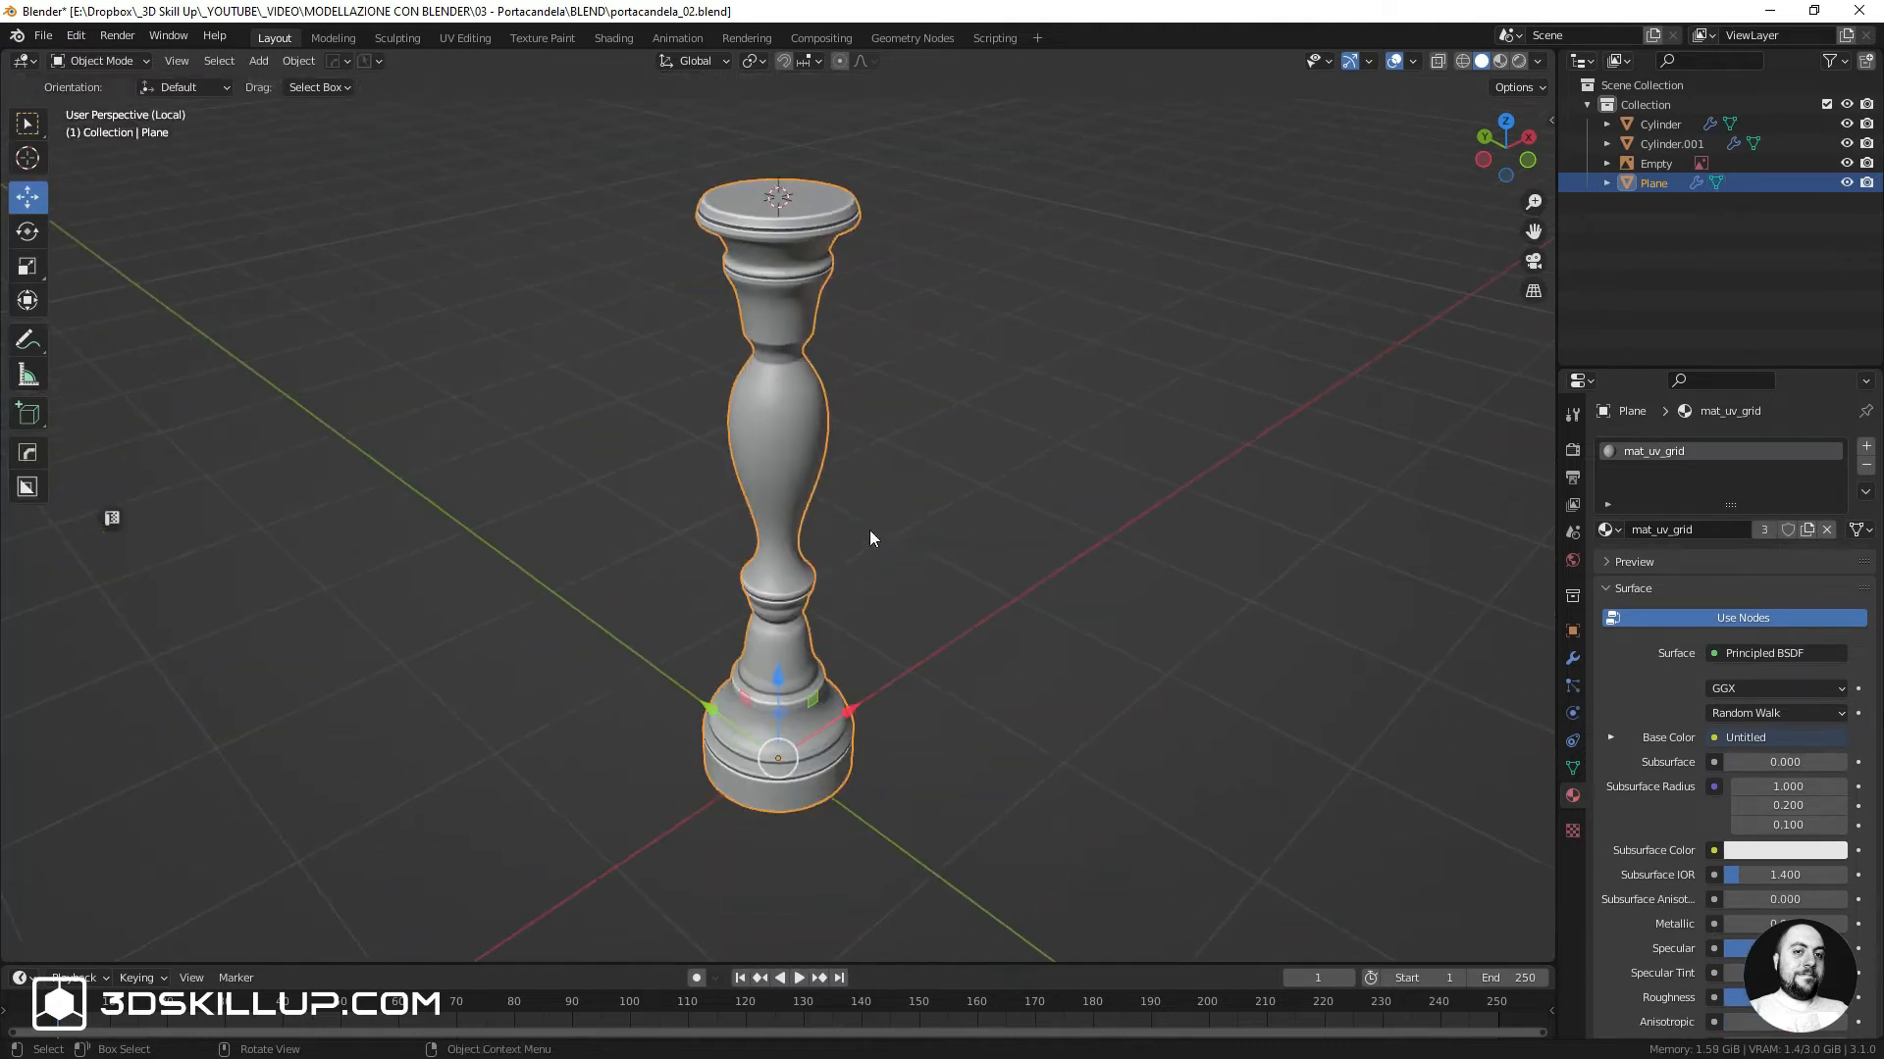
pyautogui.moveTo(585, 168); pyautogui.dragTo(773, 416, button='middle')
pyautogui.scroll(4, 806, 434)
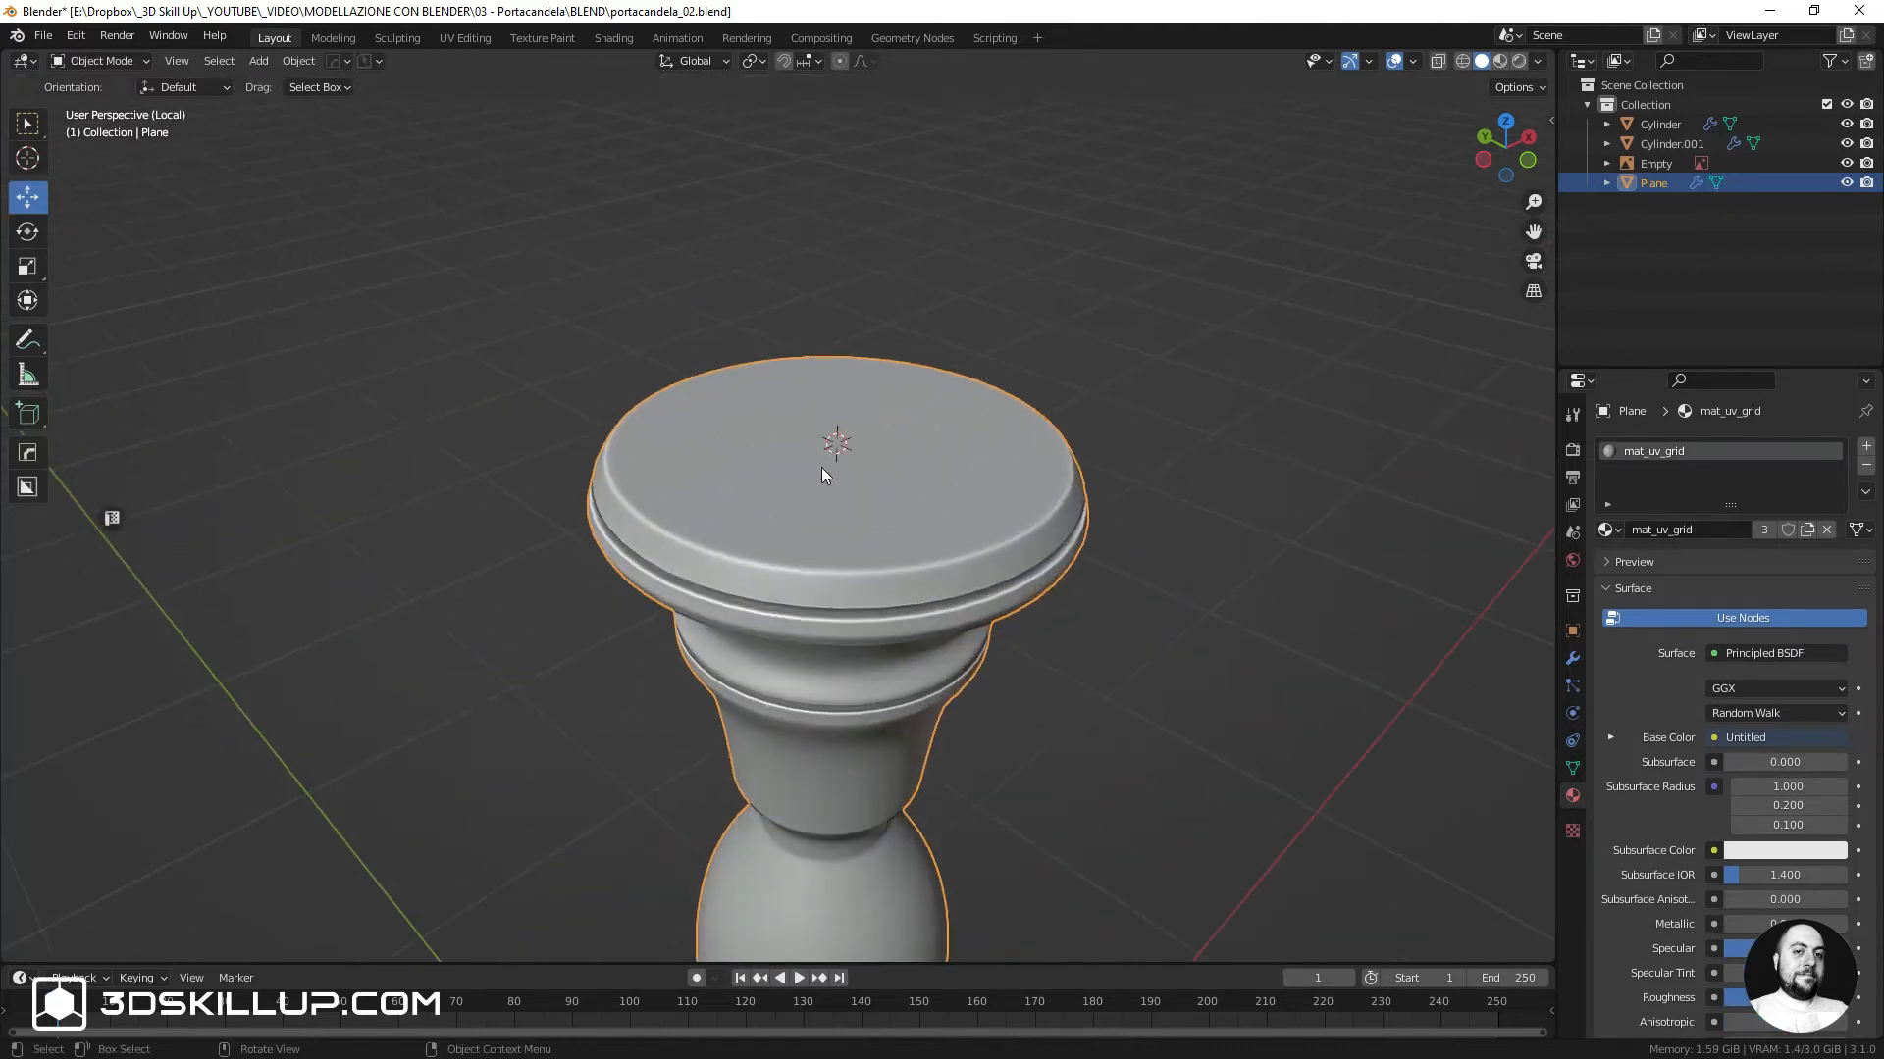
# Enter Edit Mode with face selection and select the central face on the candlestick's flat top
pyautogui.hotkey('ctrl', 'Tab')
pyautogui.click(836, 436)
pyautogui.scroll(3, 838, 435)
pyautogui.moveTo(838, 435); pyautogui.dragTo(838, 469, button='middle')
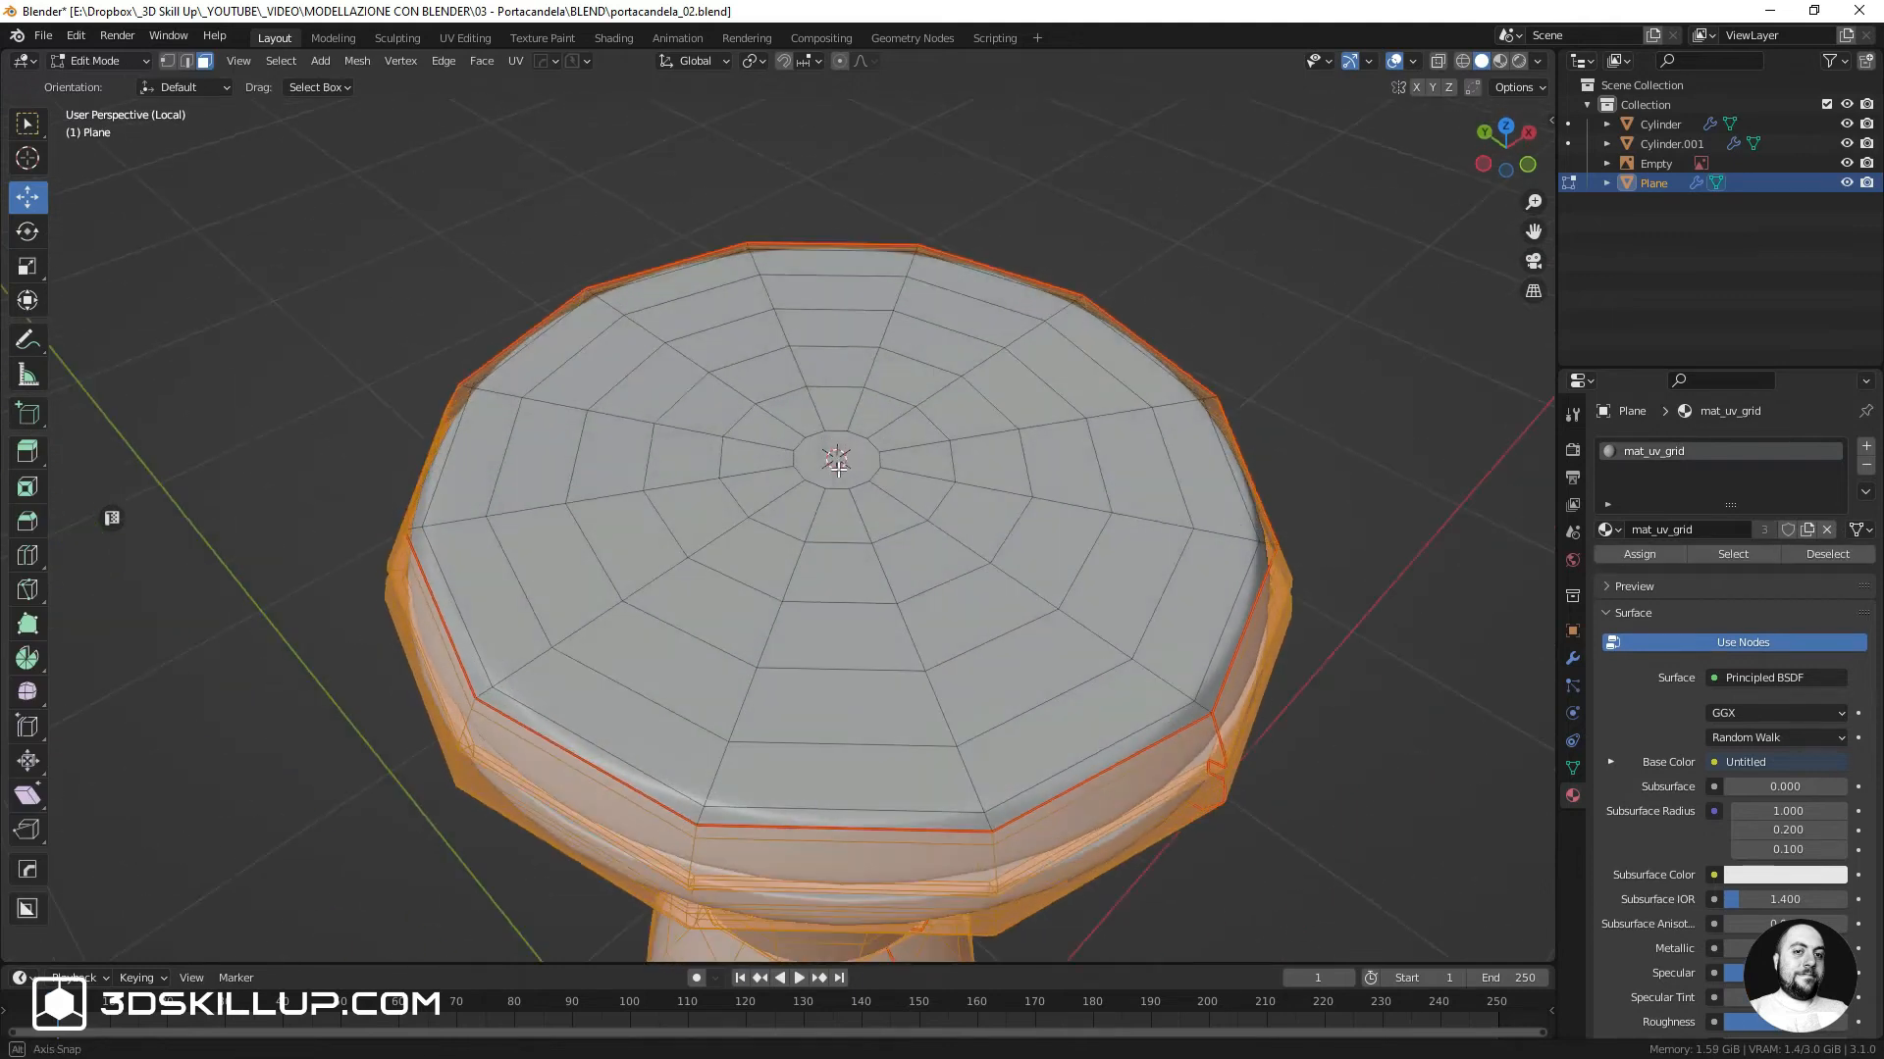
pyautogui.hotkey('ctrl', 'Tab')
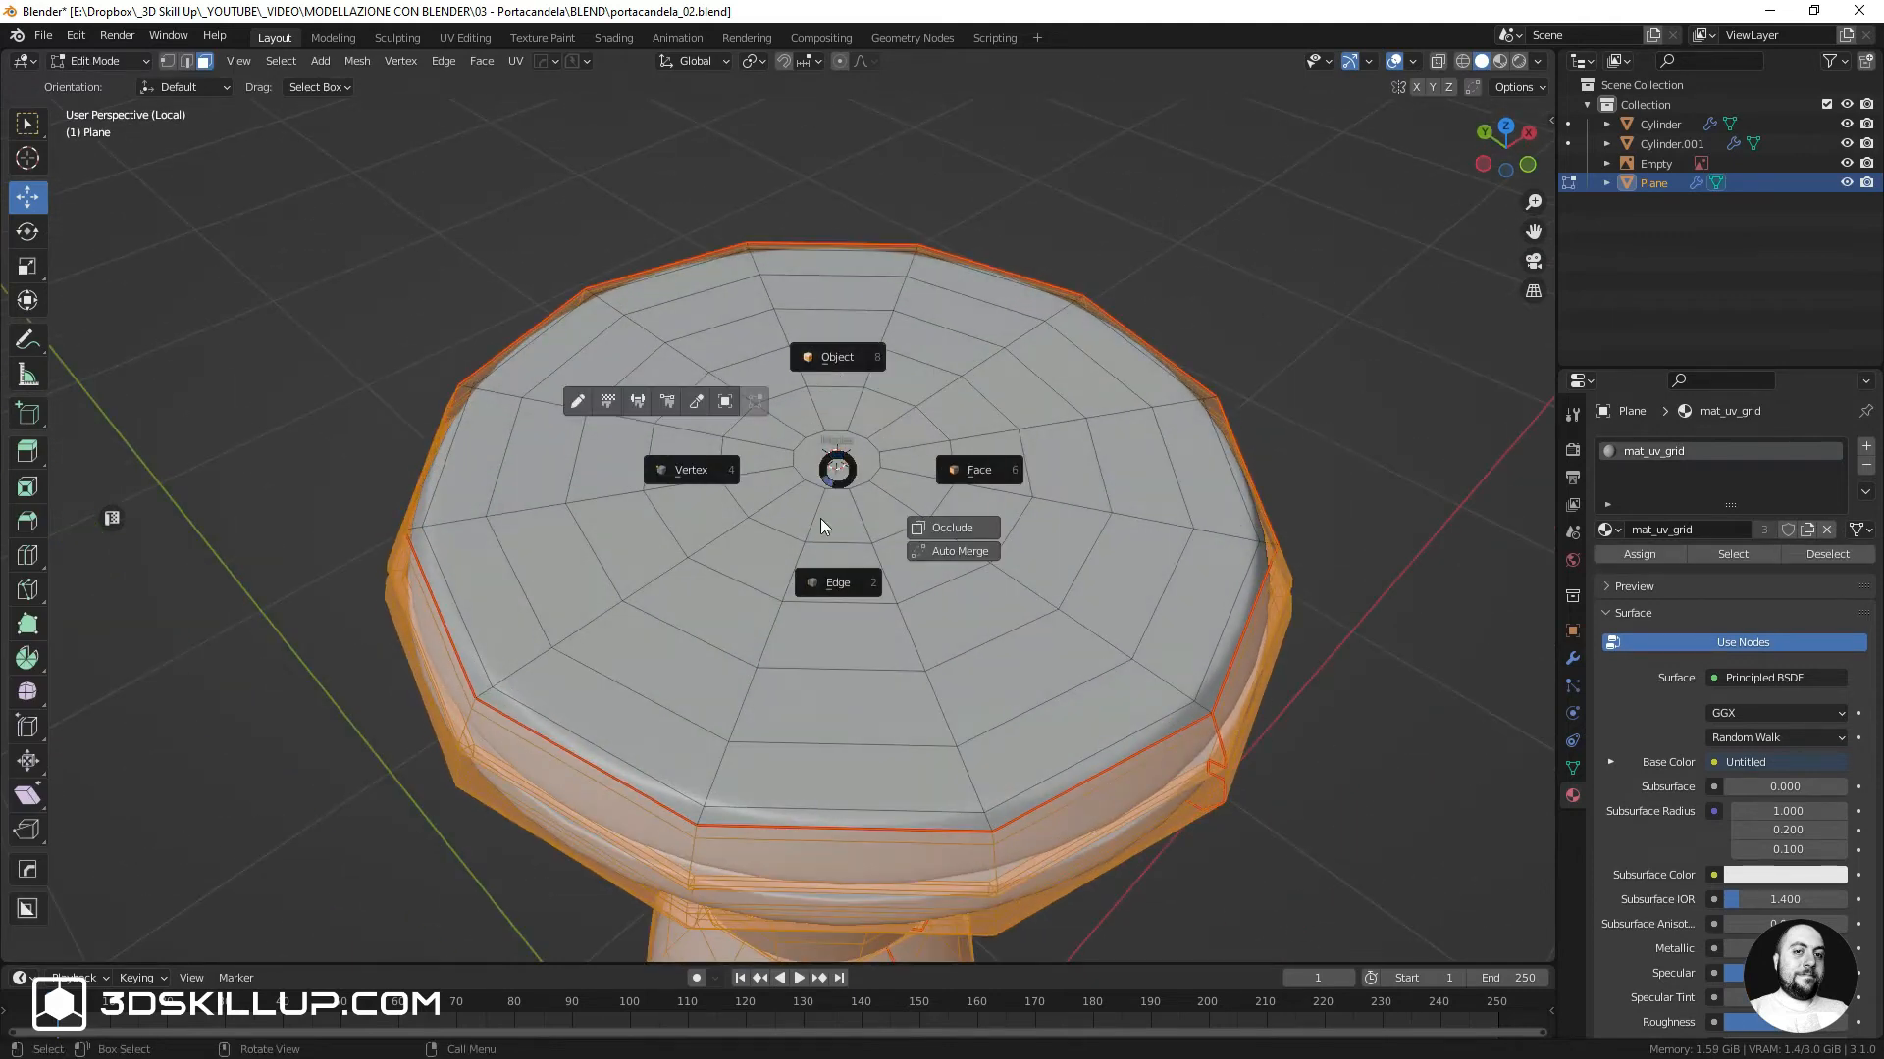
pyautogui.click(938, 475)
pyautogui.scroll(3, 830, 465)
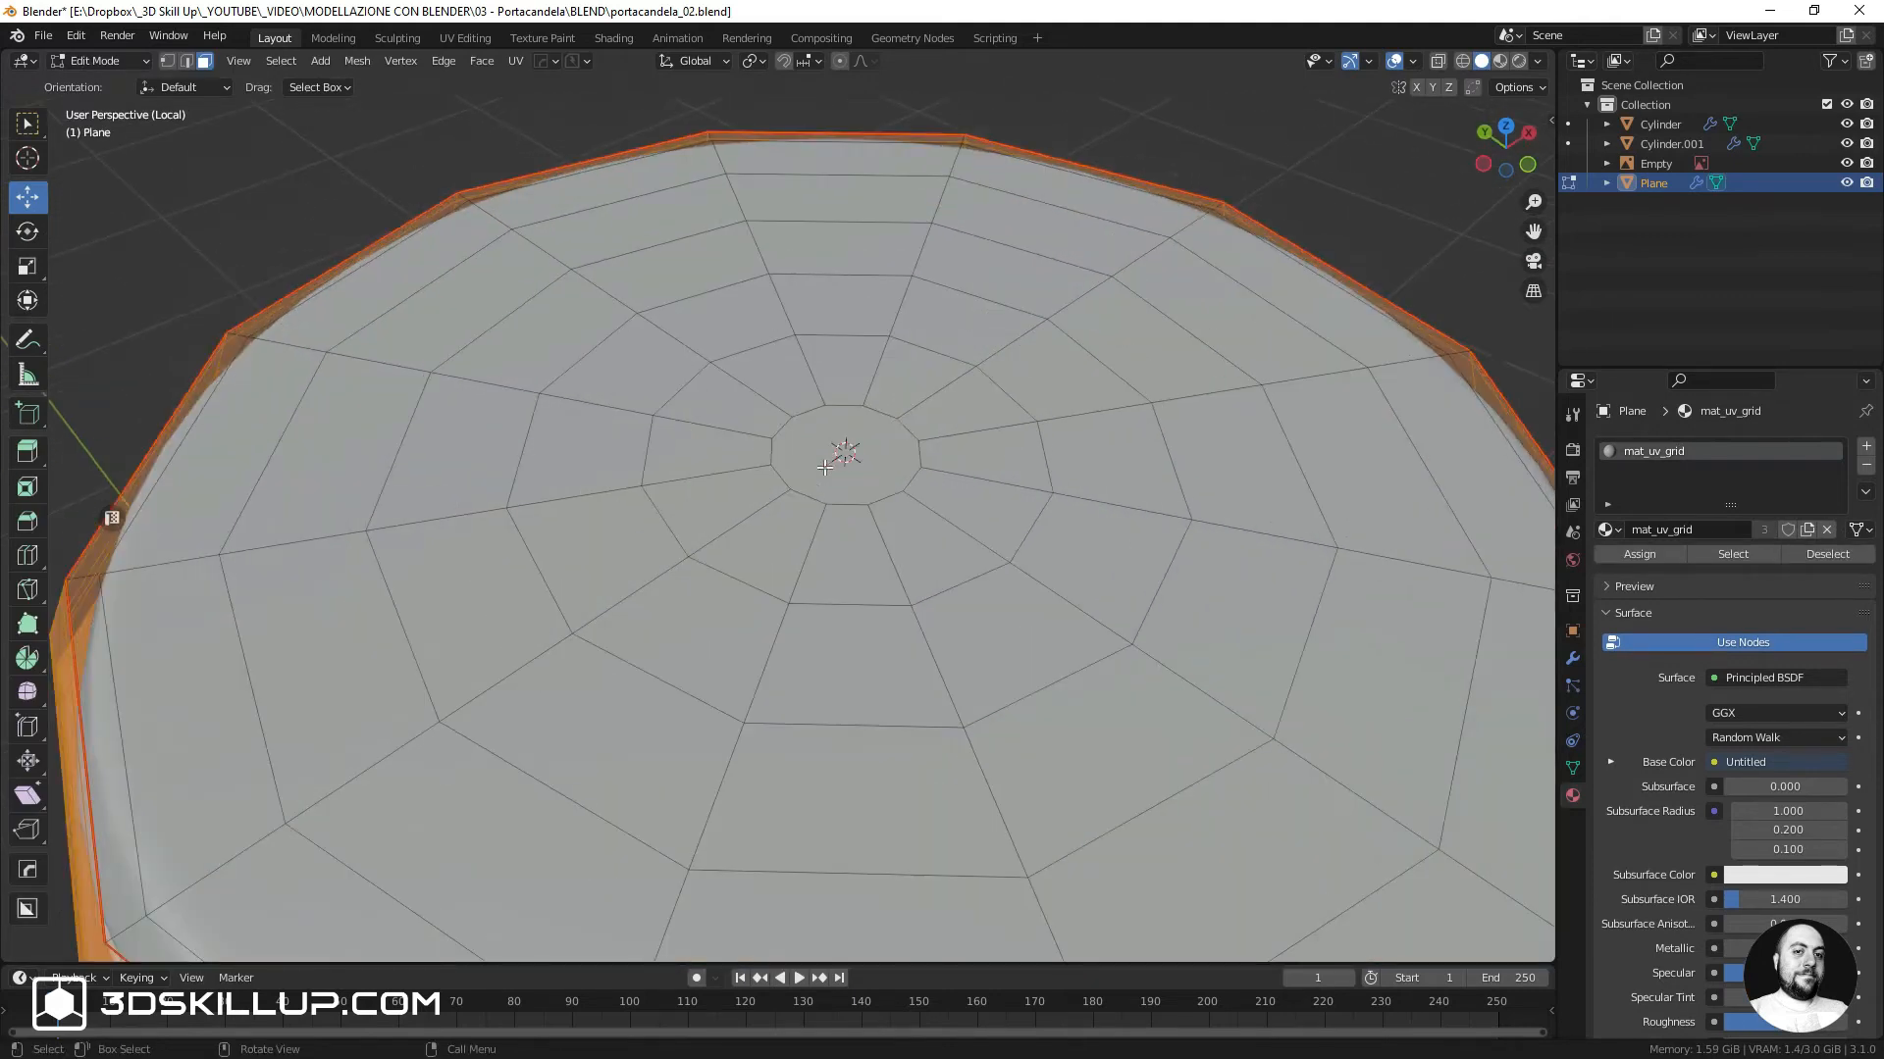
pyautogui.click(841, 452)
pyautogui.moveTo(840, 452); pyautogui.dragTo(842, 452, button='middle')
pyautogui.scroll(-2, 842, 453)
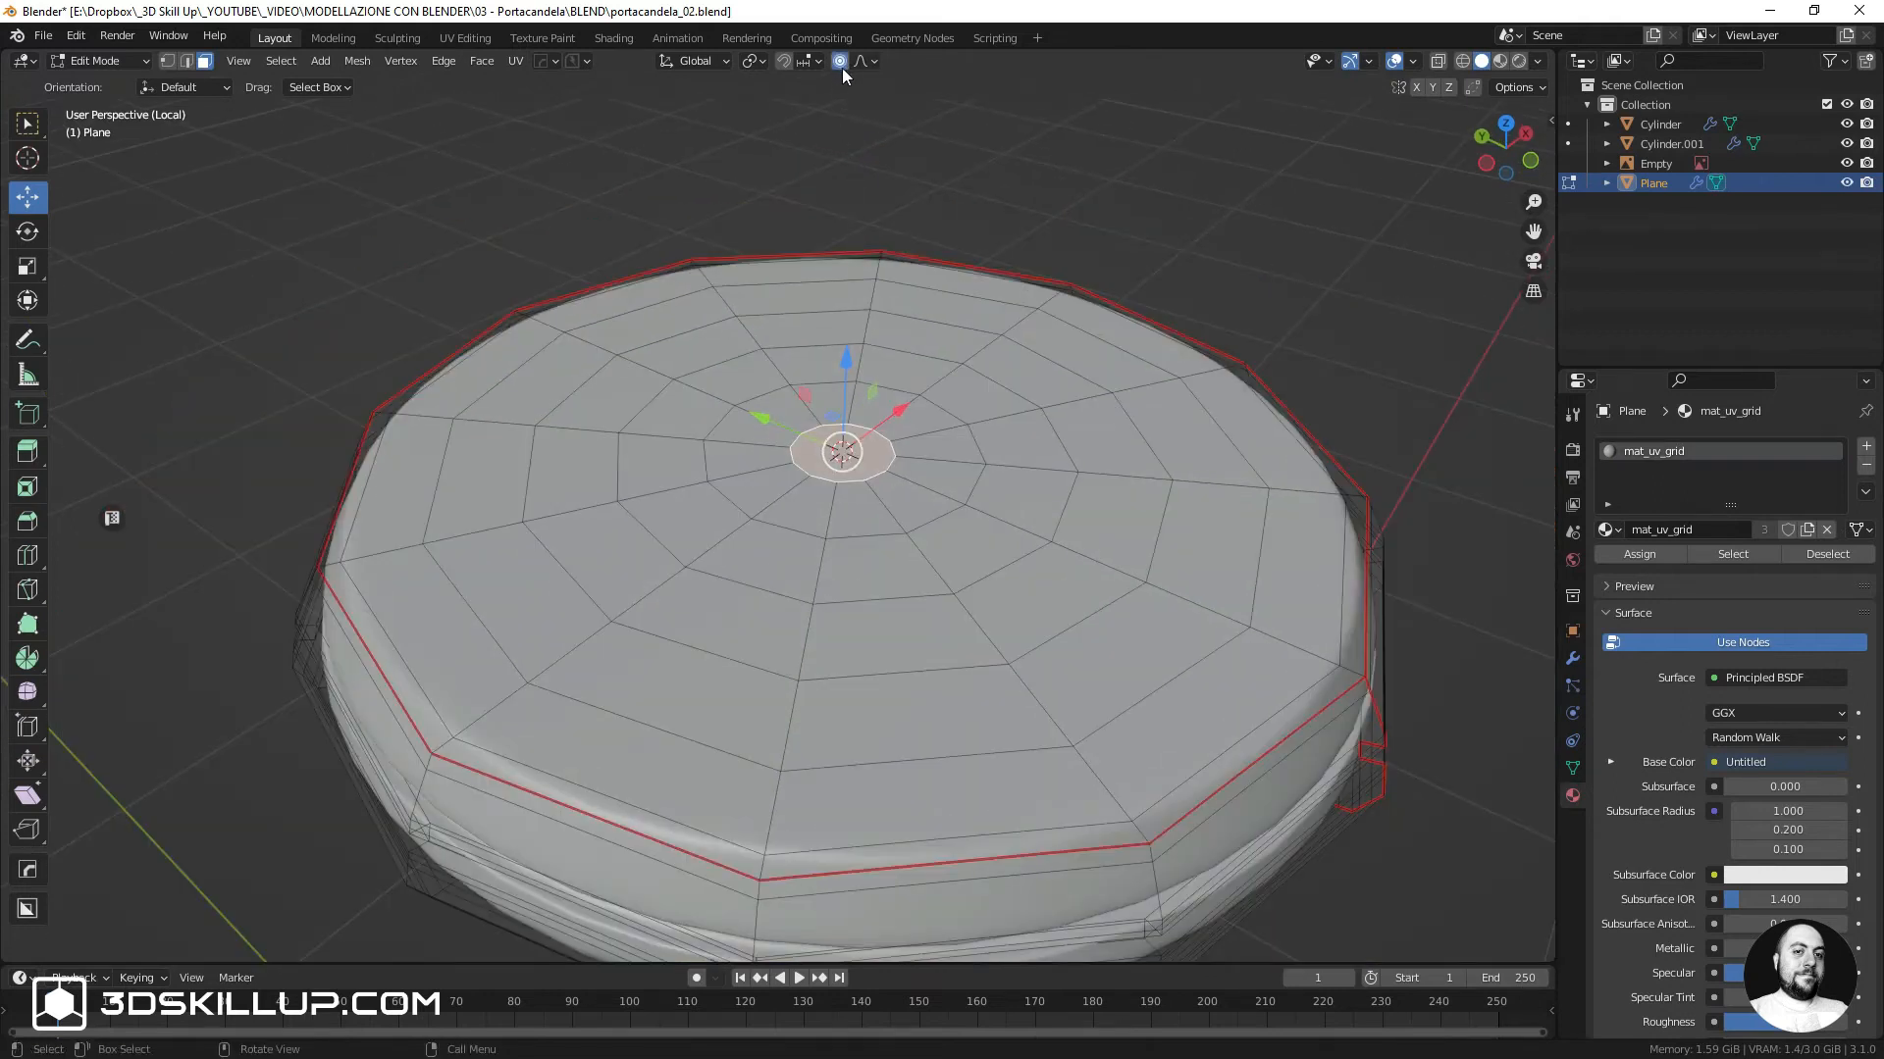
# Lower the central face of the candlestick's top with proportional editing to form a smooth concave dish, and return to Object Mode
pyautogui.click(840, 63)
pyautogui.scroll(3, 848, 375)
pyautogui.moveTo(854, 391); pyautogui.dragTo(860, 324, button='middle')
pyautogui.scroll(-2, 859, 353)
pyautogui.moveTo(859, 322); pyautogui.dragTo(821, 449)
pyautogui.scroll(-15, 841, 349)
pyautogui.scroll(-4, 840, 384)
pyautogui.scroll(-1, 822, 446)
pyautogui.press('Tab')
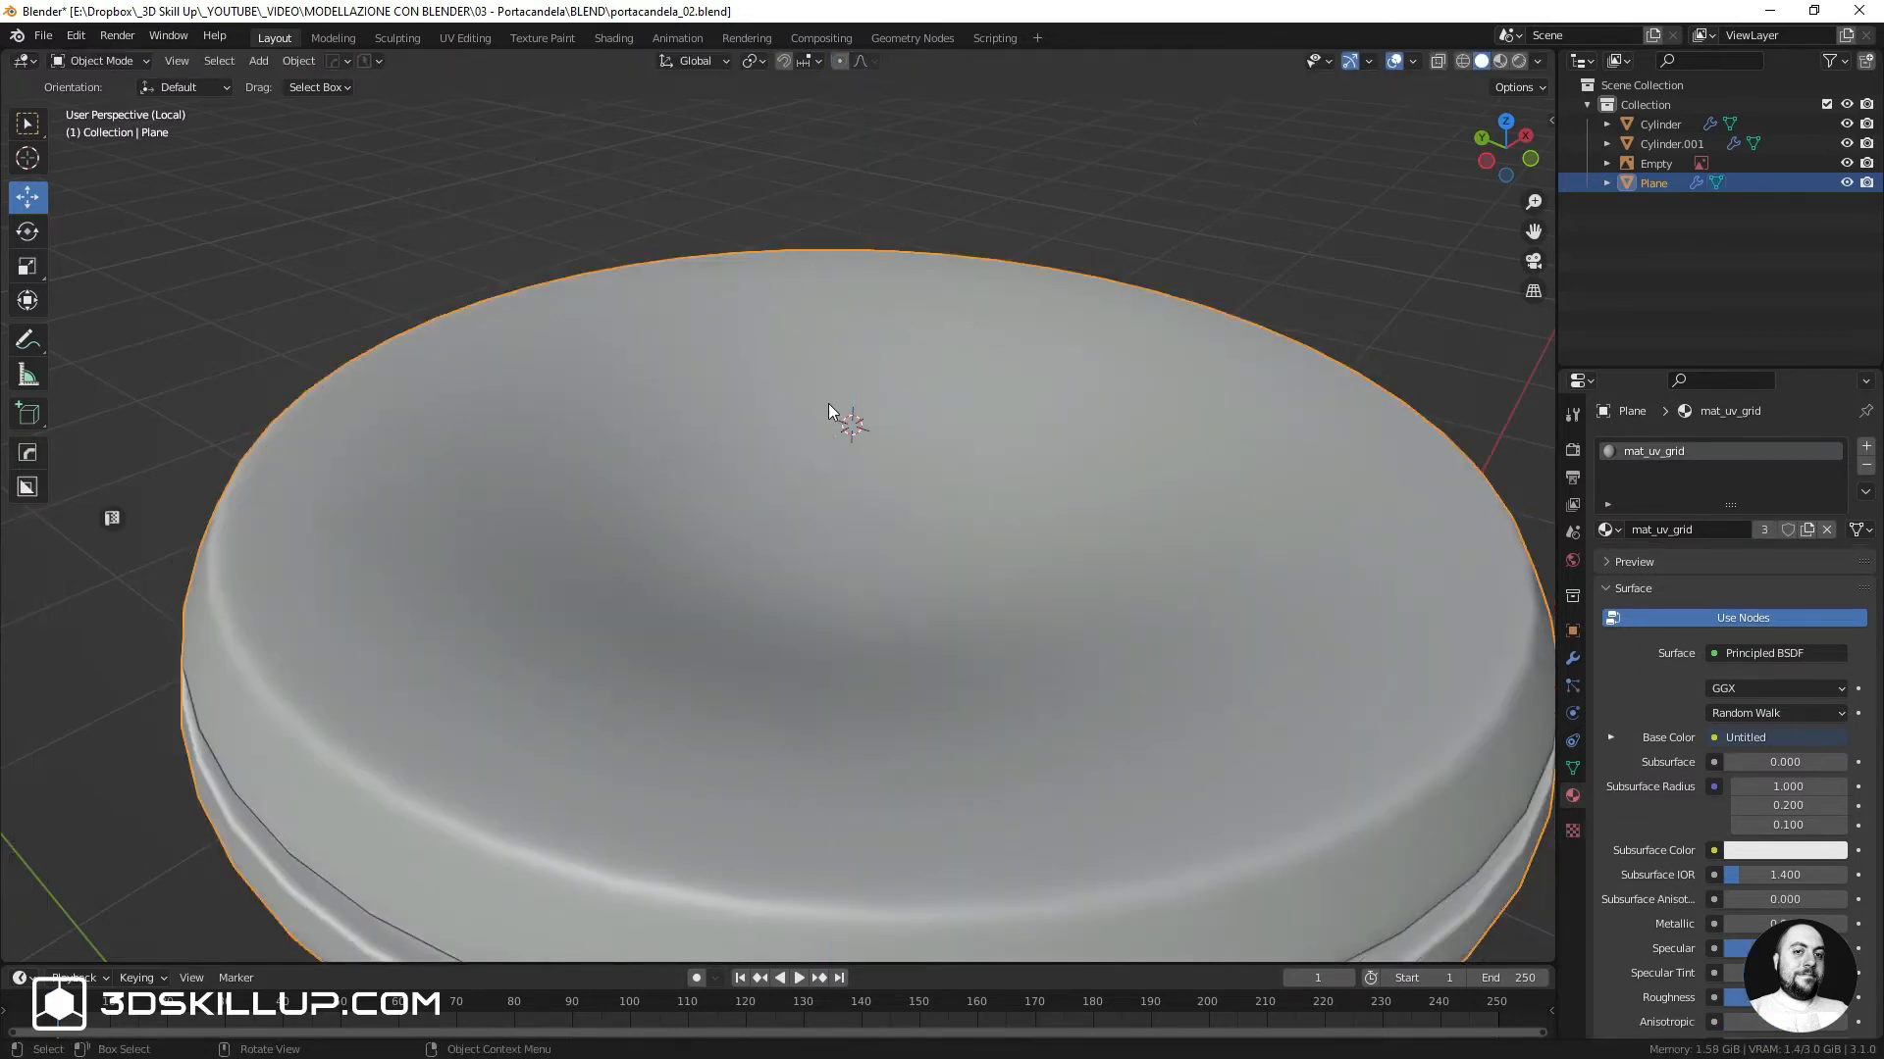
# Check the checker pattern on the dished top in material preview, and leave local view with solid shading restored
pyautogui.scroll(-4, 1067, 345)
pyautogui.click(1497, 62)
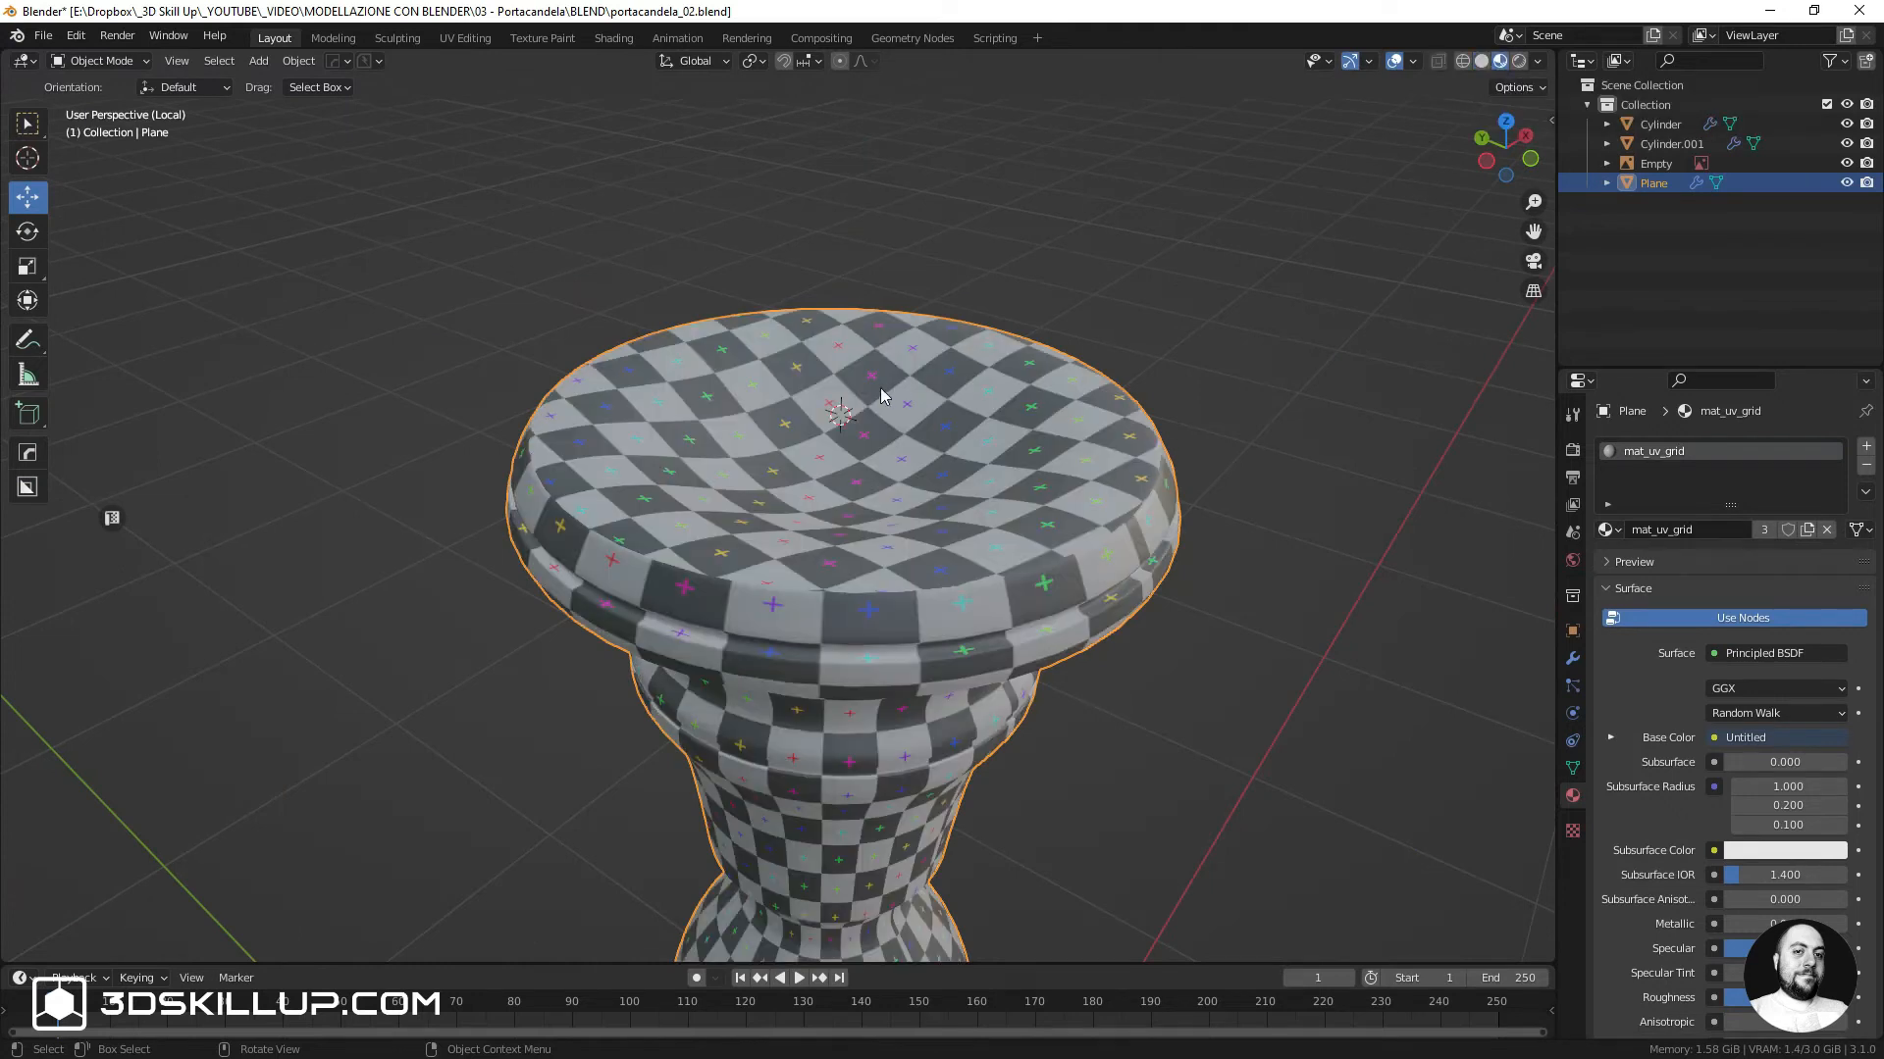
pyautogui.moveTo(882, 390); pyautogui.dragTo(815, 402, button='middle')
pyautogui.scroll(3, 747, 471)
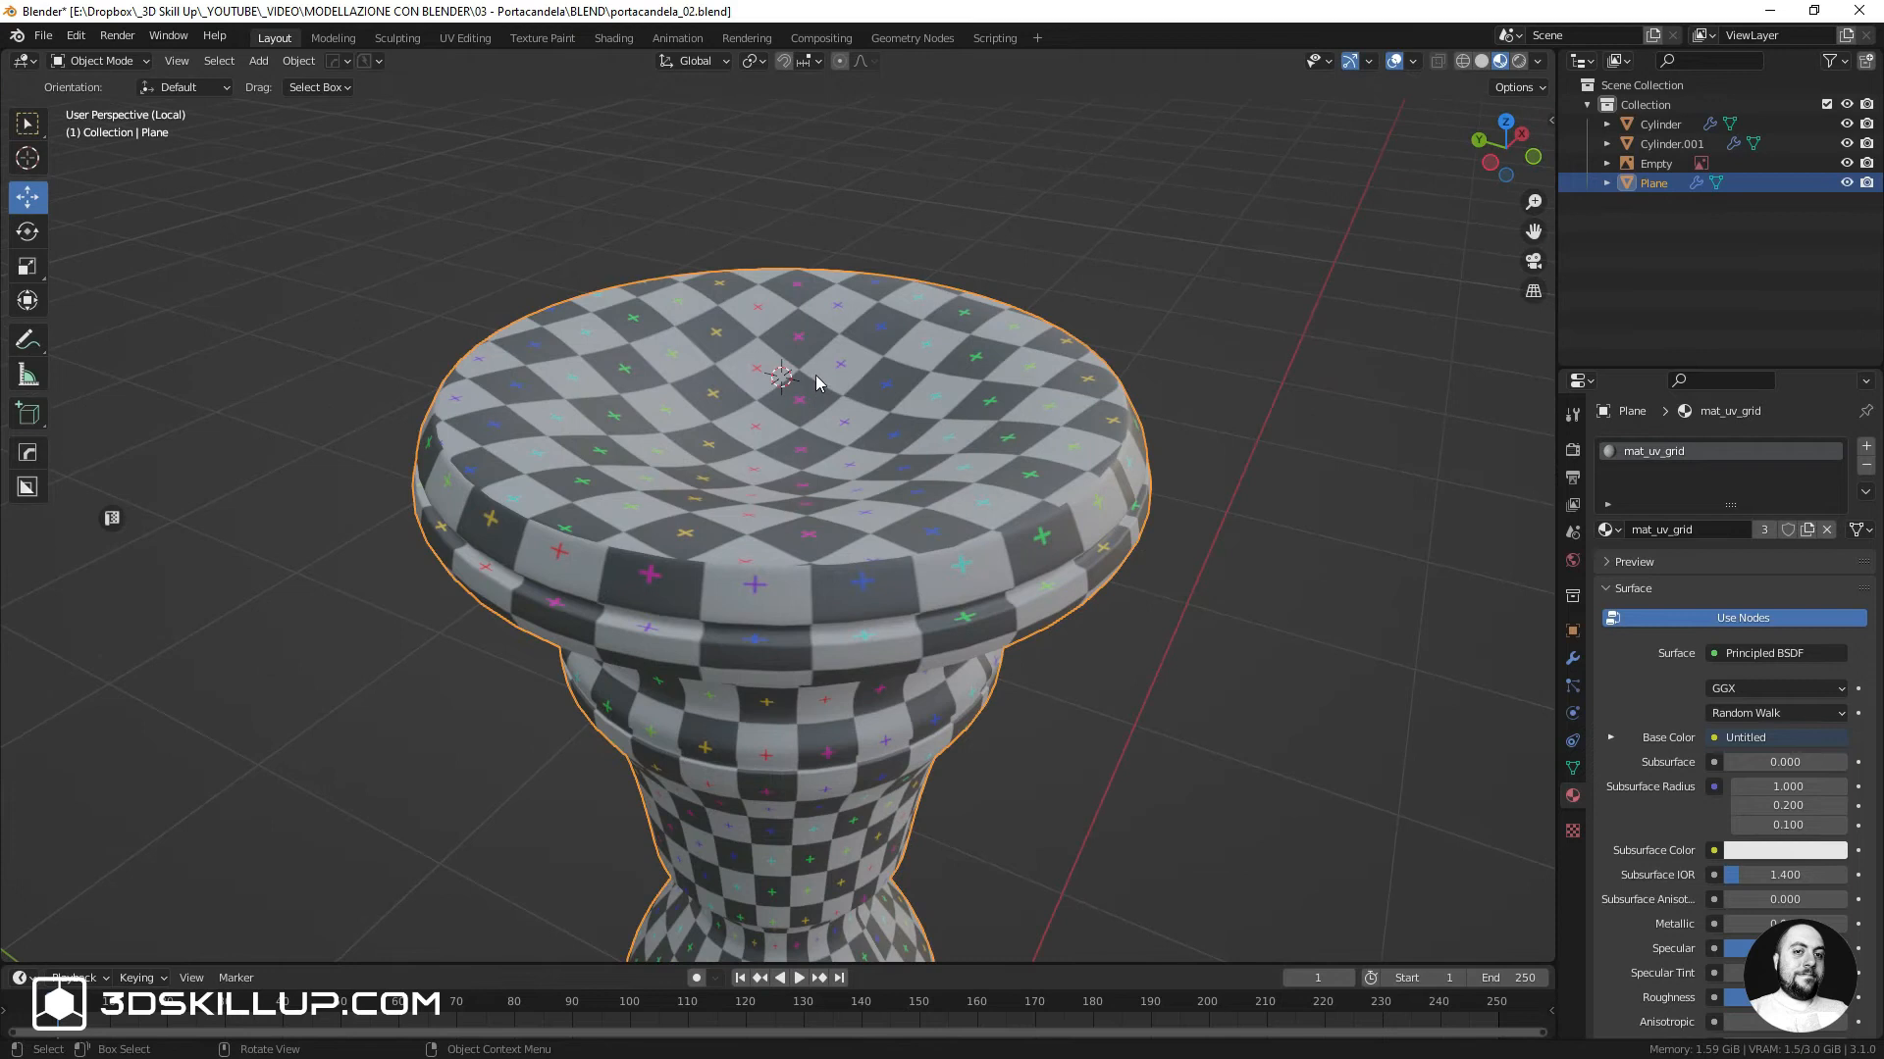
pyautogui.press('KP_Divide')
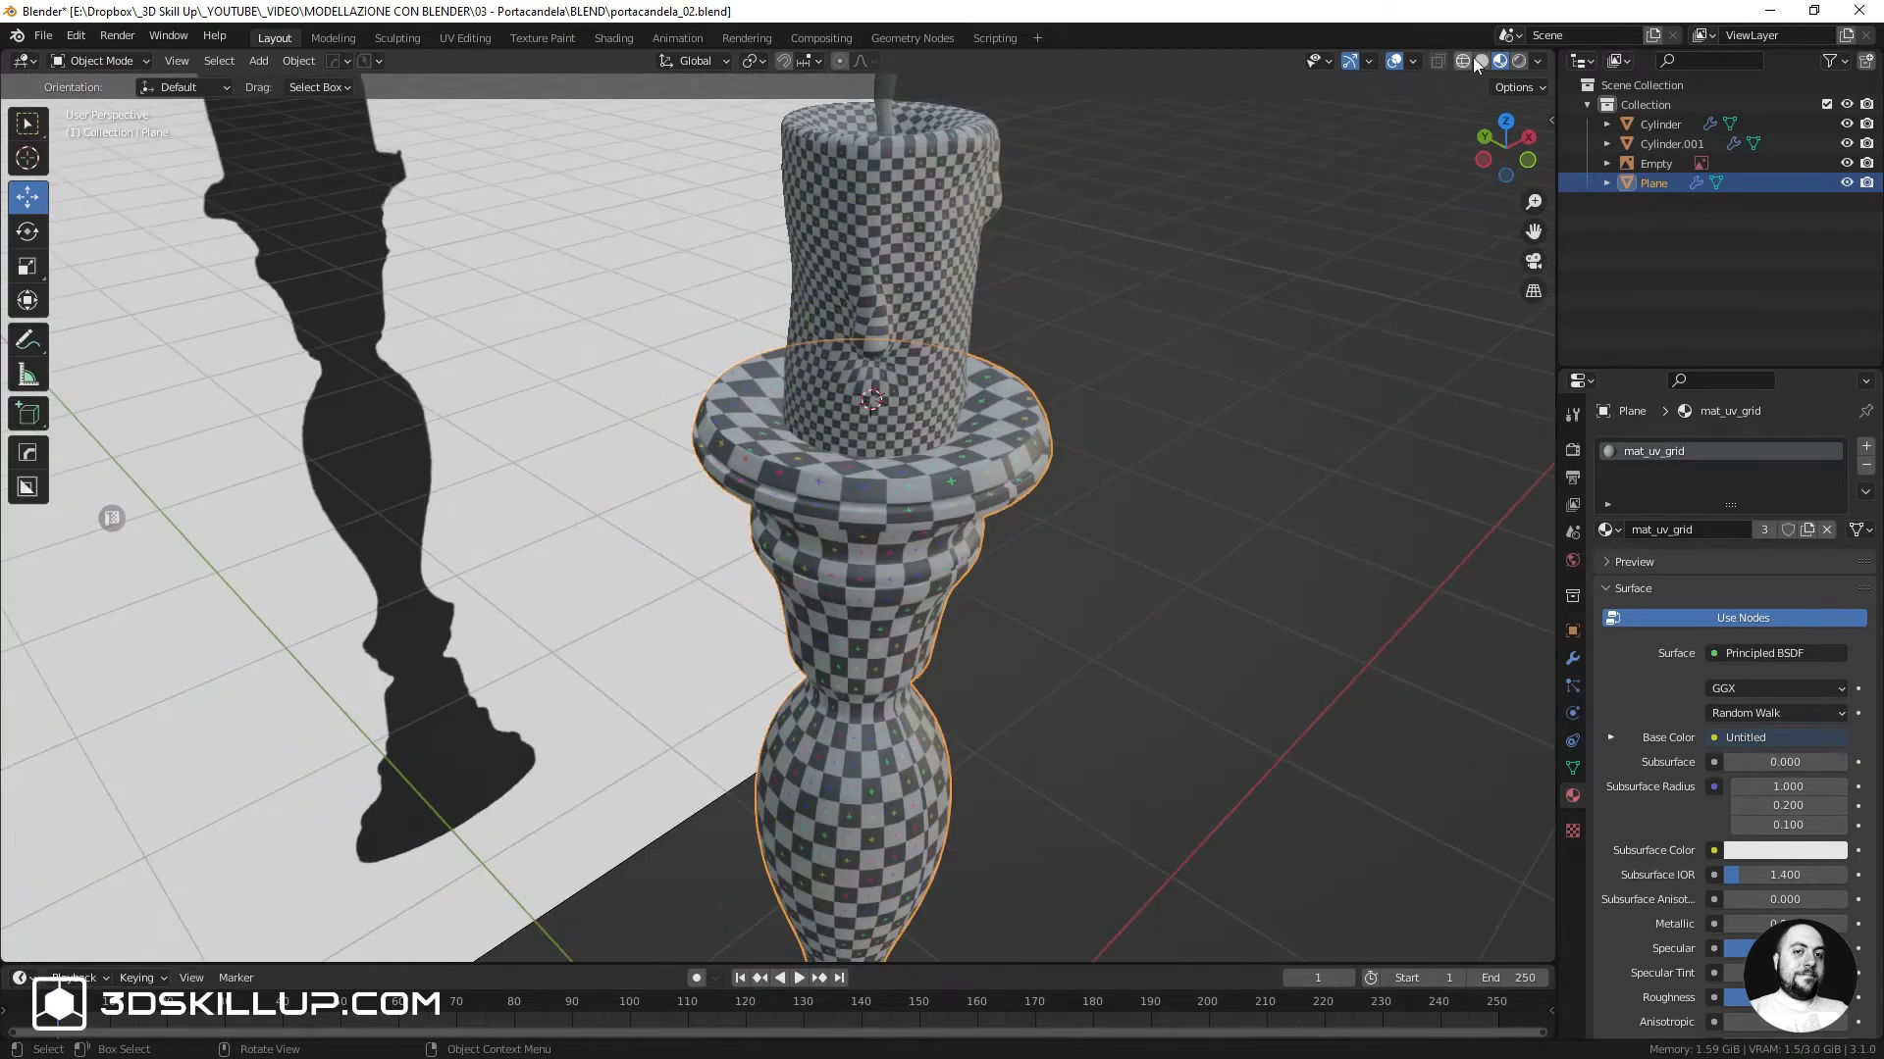
pyautogui.click(1476, 58)
# Lower the candle along Z into the candlestick's dished top and deselect everything
pyautogui.moveTo(1030, 338)
pyautogui.mouseDown(button='middle')
pyautogui.moveTo(949, 356)
pyautogui.moveTo(973, 342)
pyautogui.mouseUp(button='middle')
pyautogui.scroll(3, 962, 356)
pyautogui.moveTo(822, 410); pyautogui.dragTo(837, 396, button='middle')
pyautogui.click(879, 344)
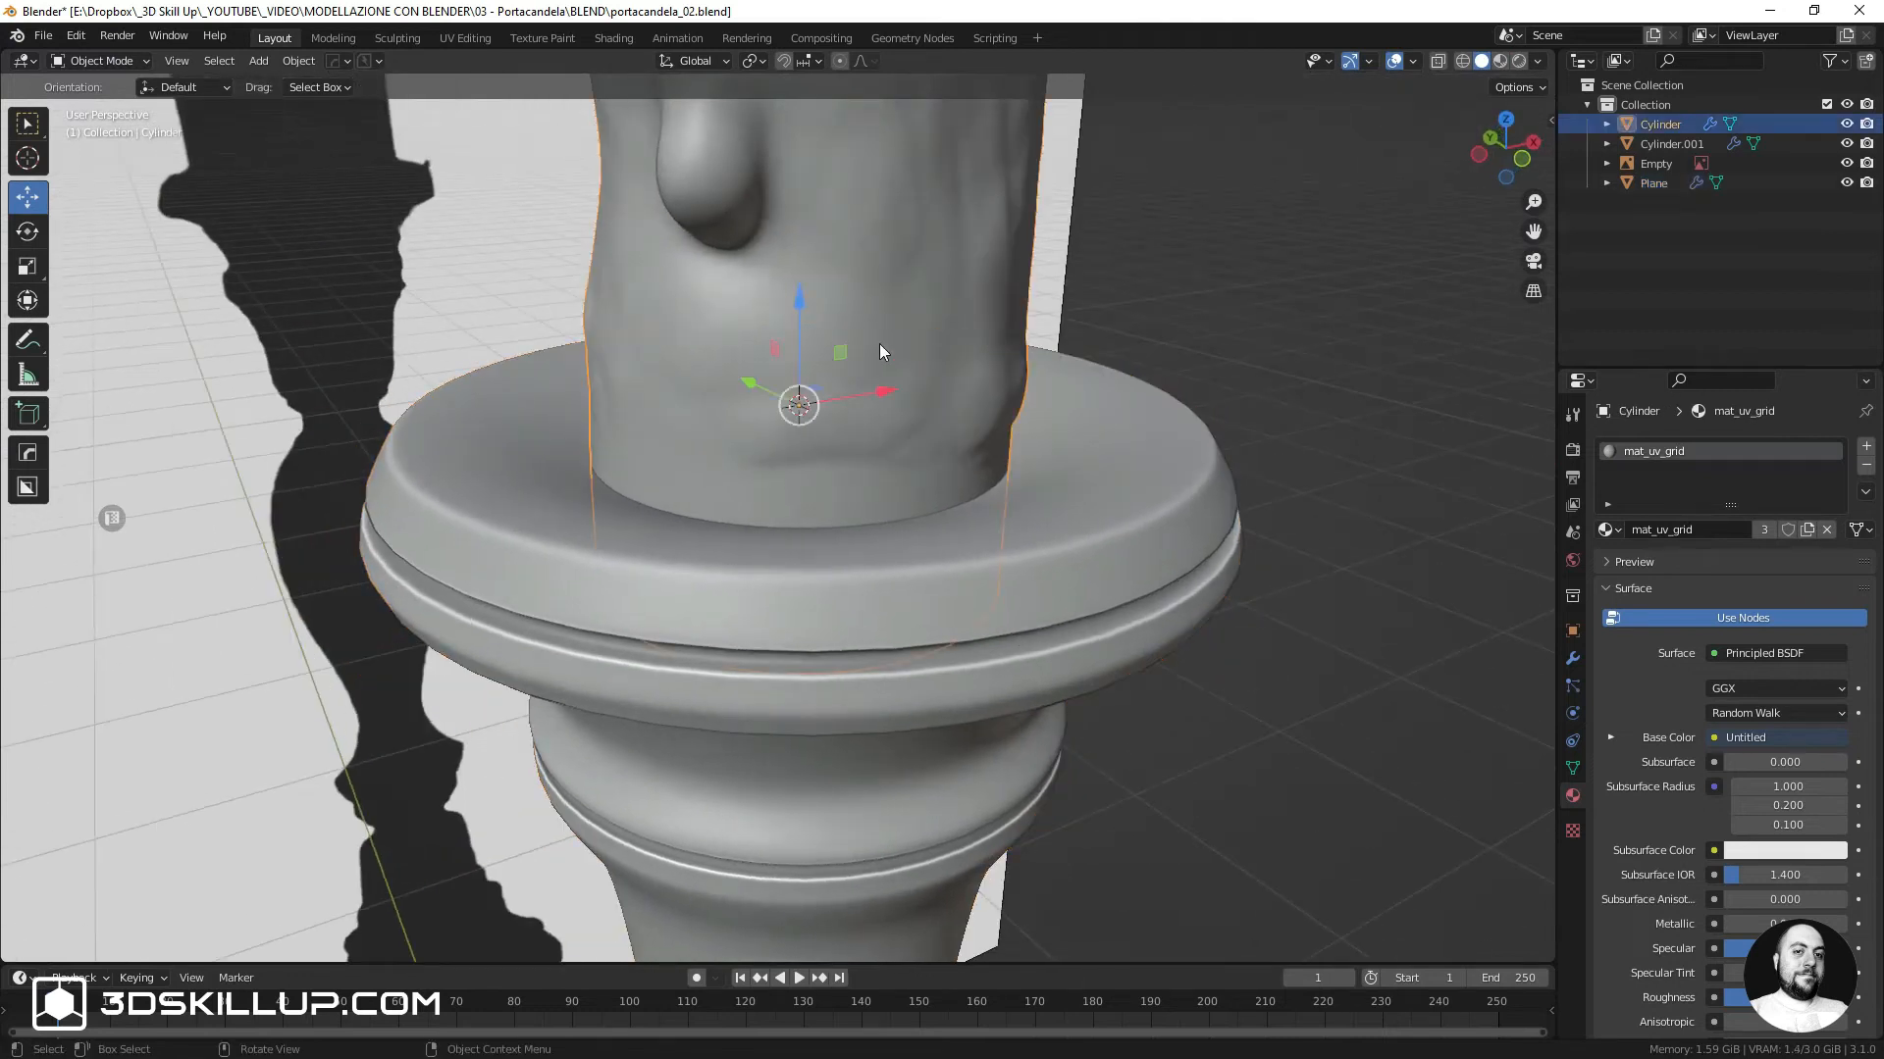
pyautogui.press('g')
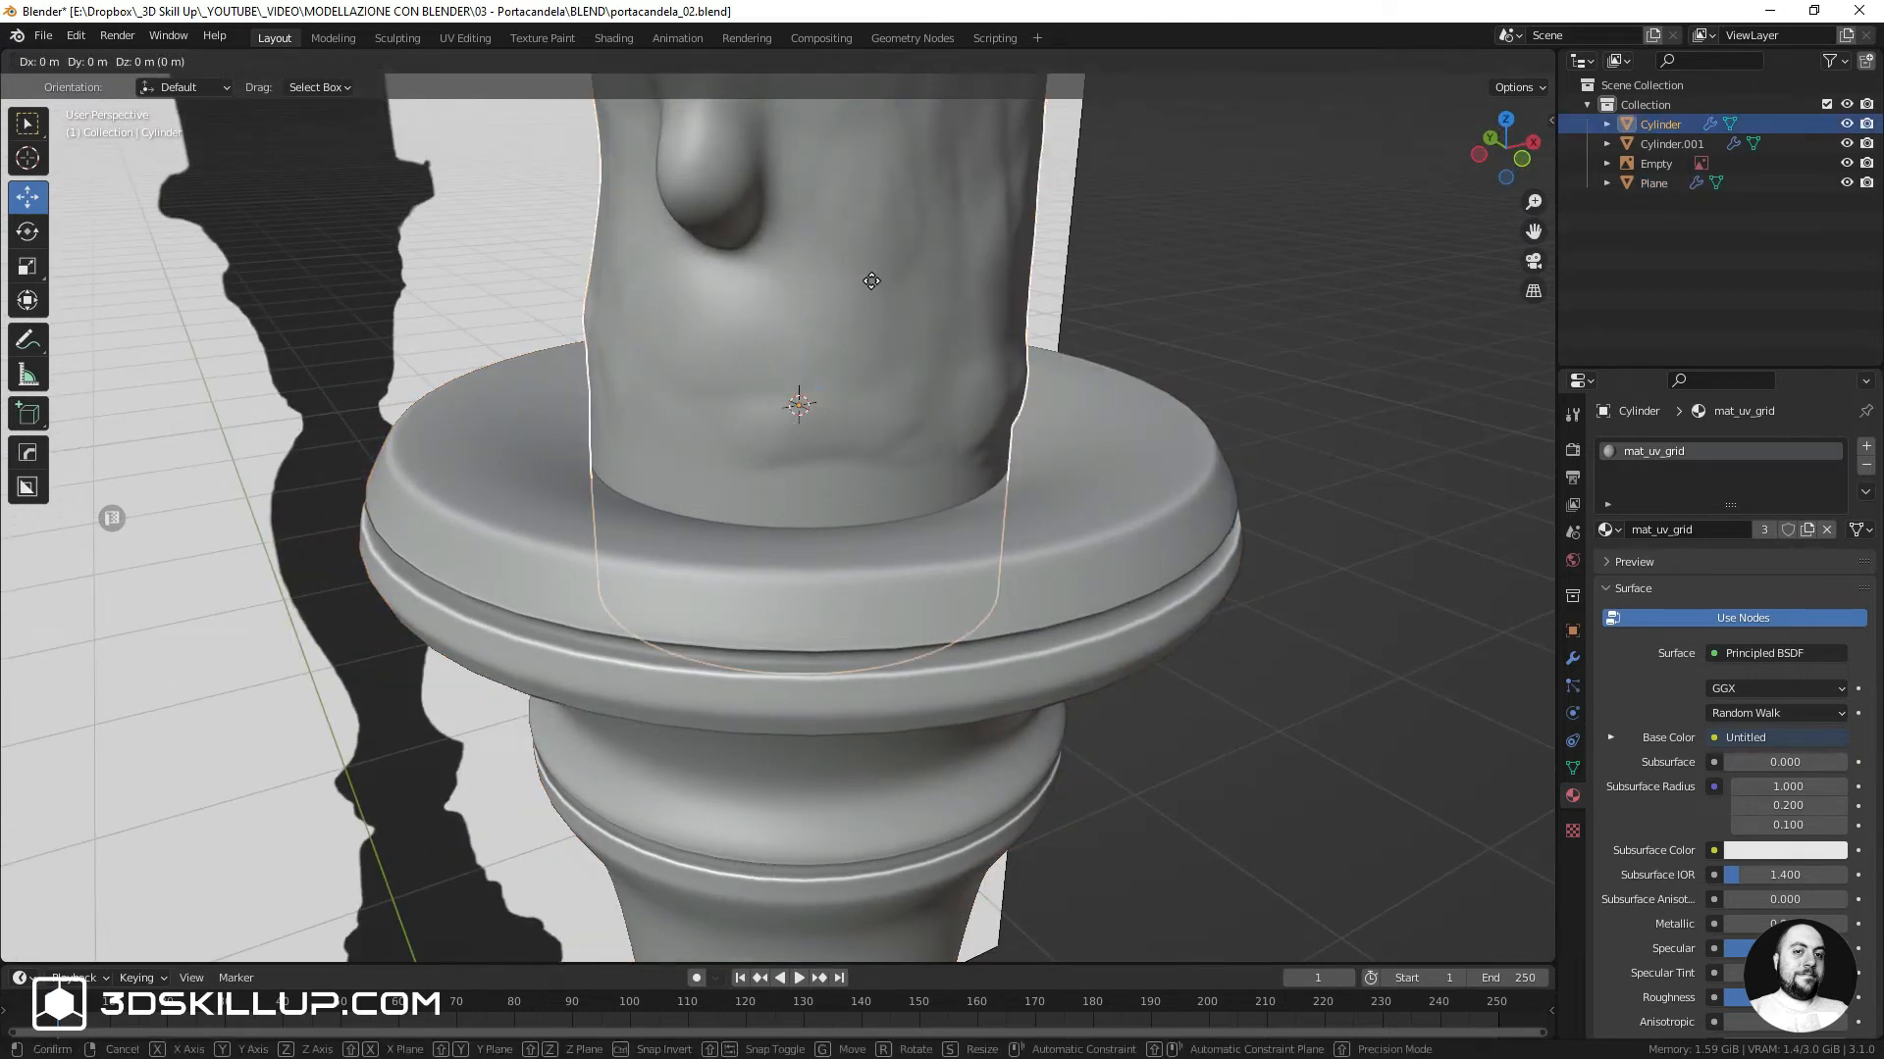
pyautogui.press('z')
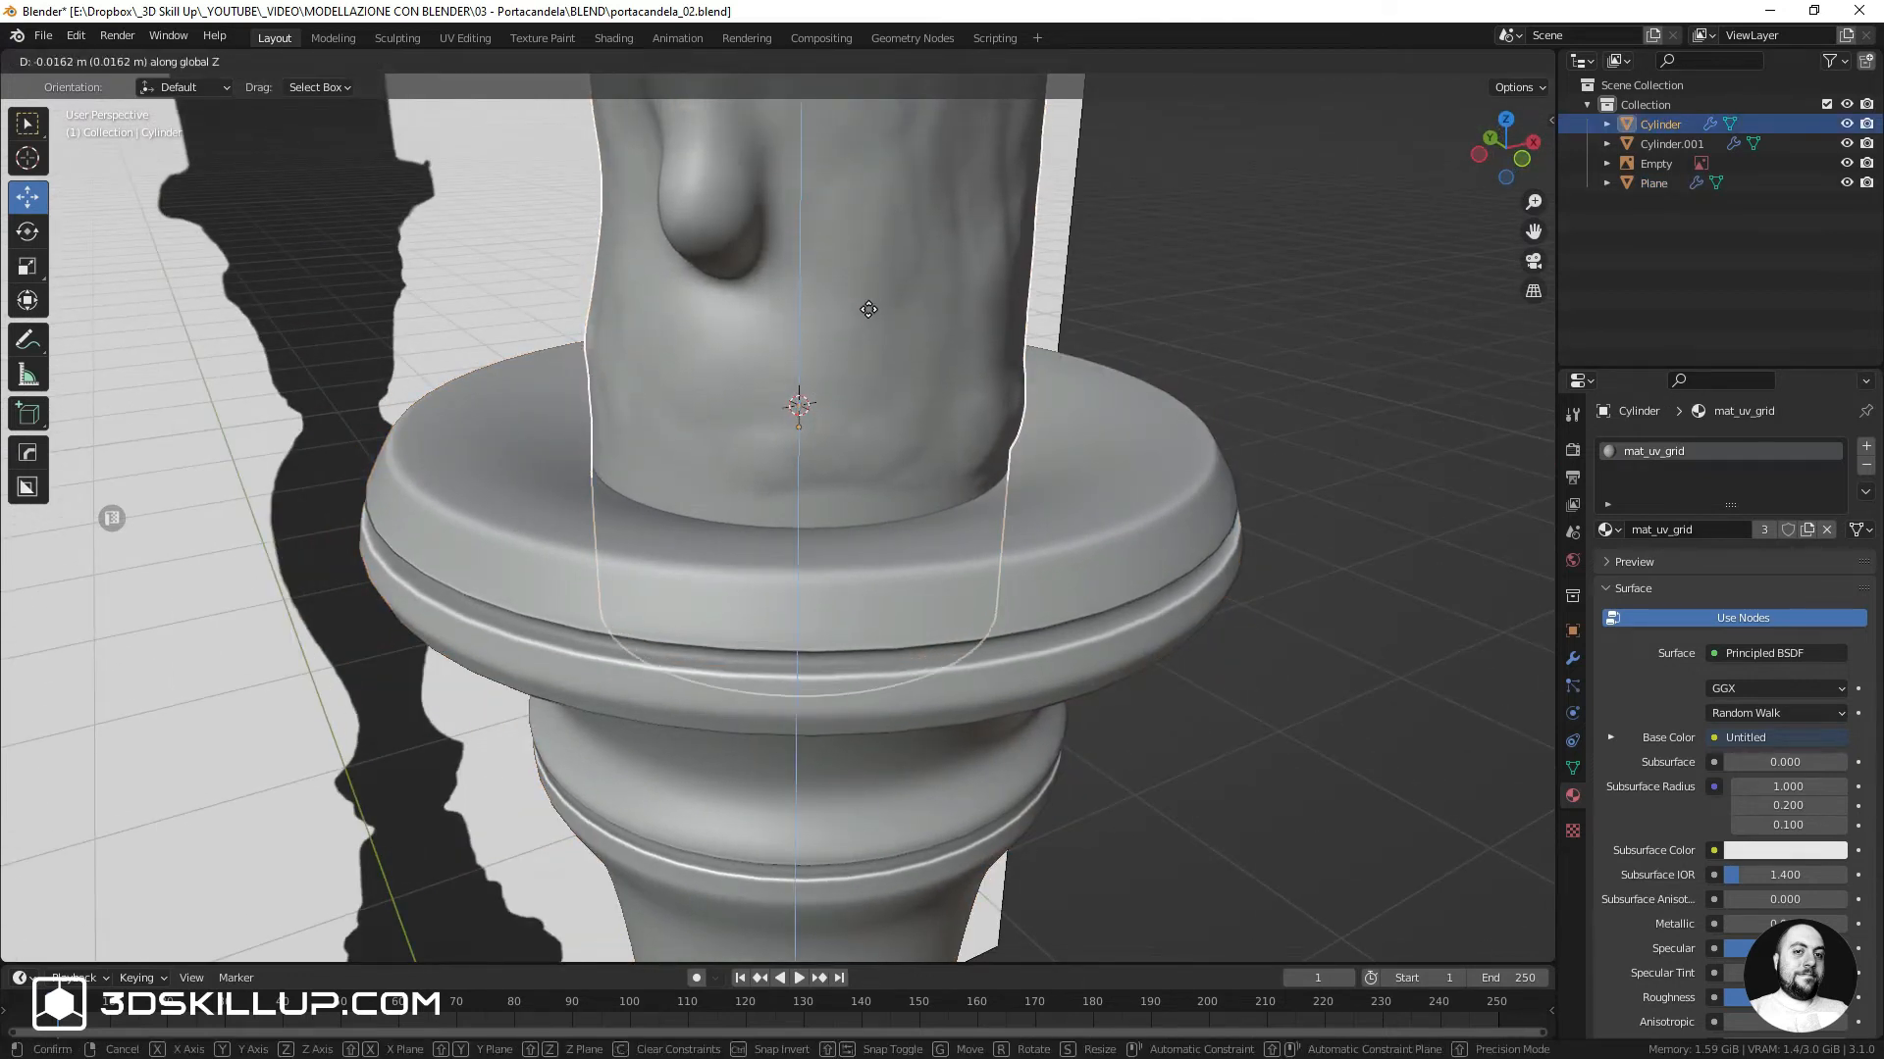
pyautogui.click(867, 334)
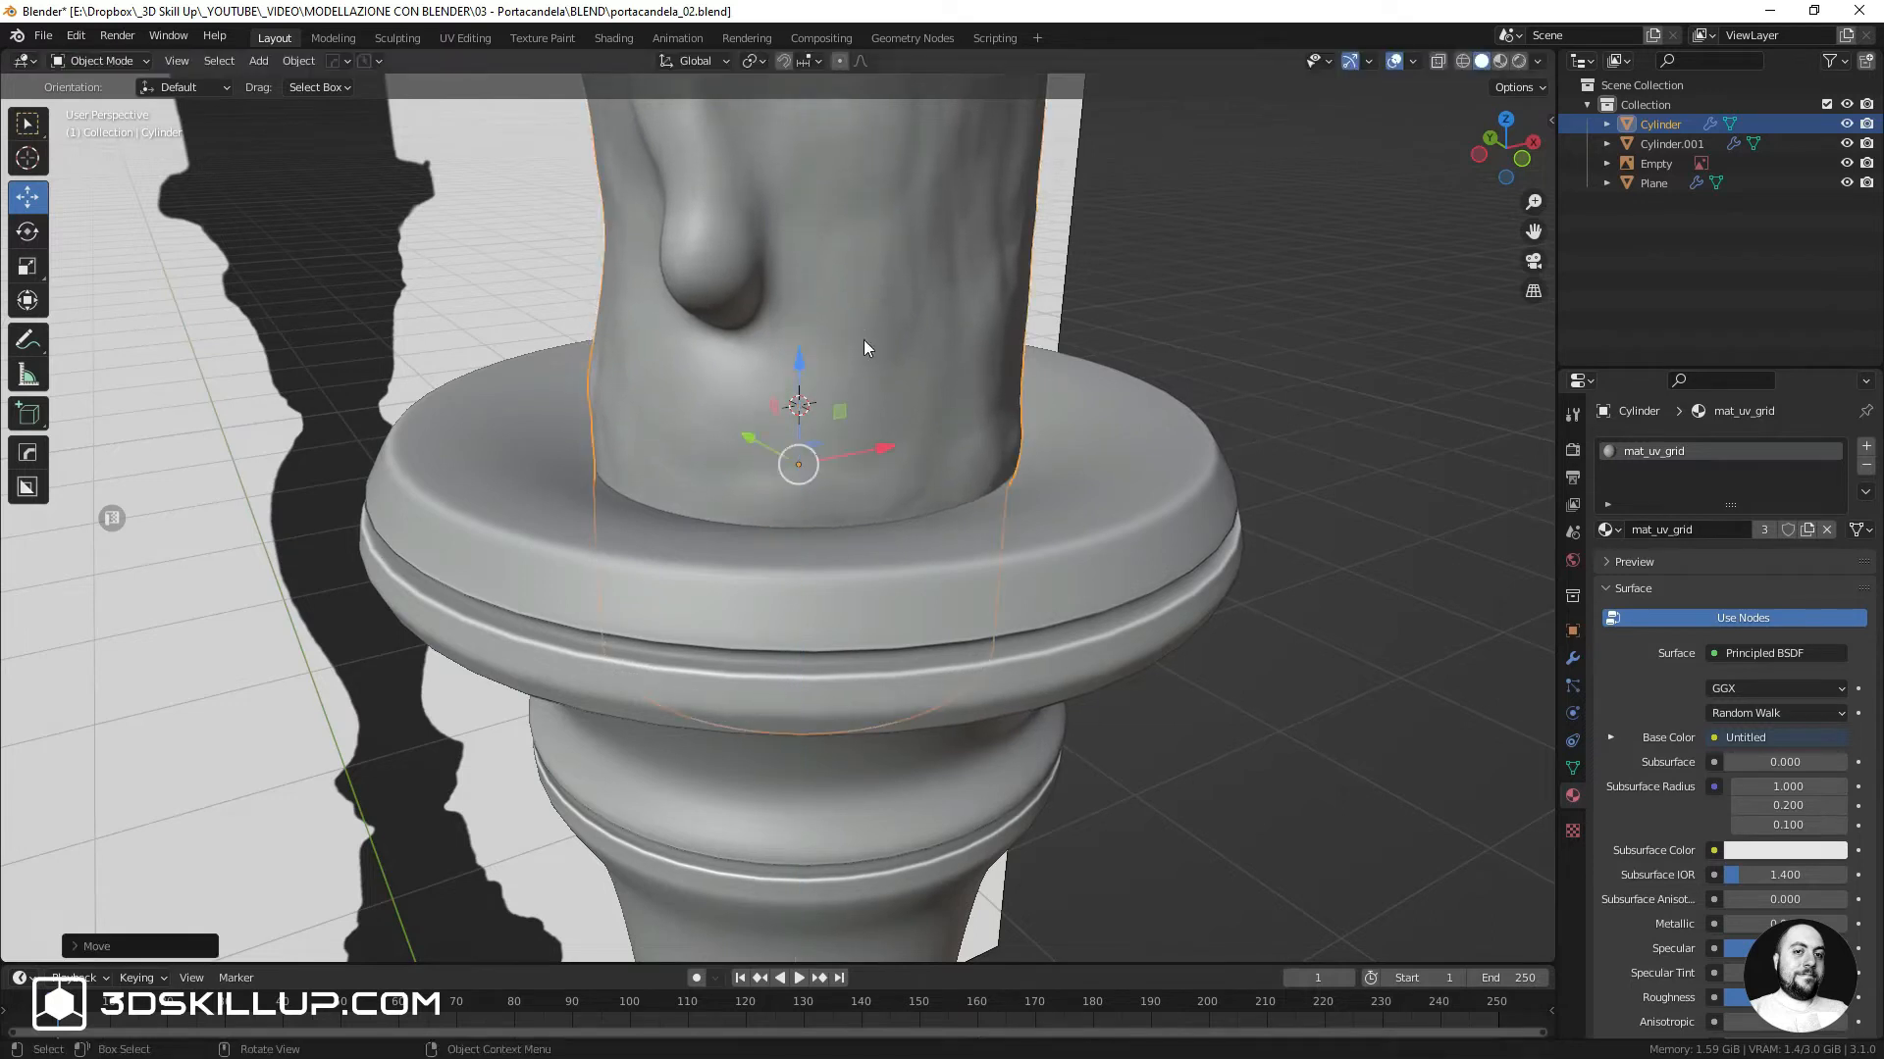
pyautogui.scroll(-5, 864, 340)
pyautogui.press('a')
pyautogui.hotkey('alt', 'a')
pyautogui.scroll(-4, 868, 319)
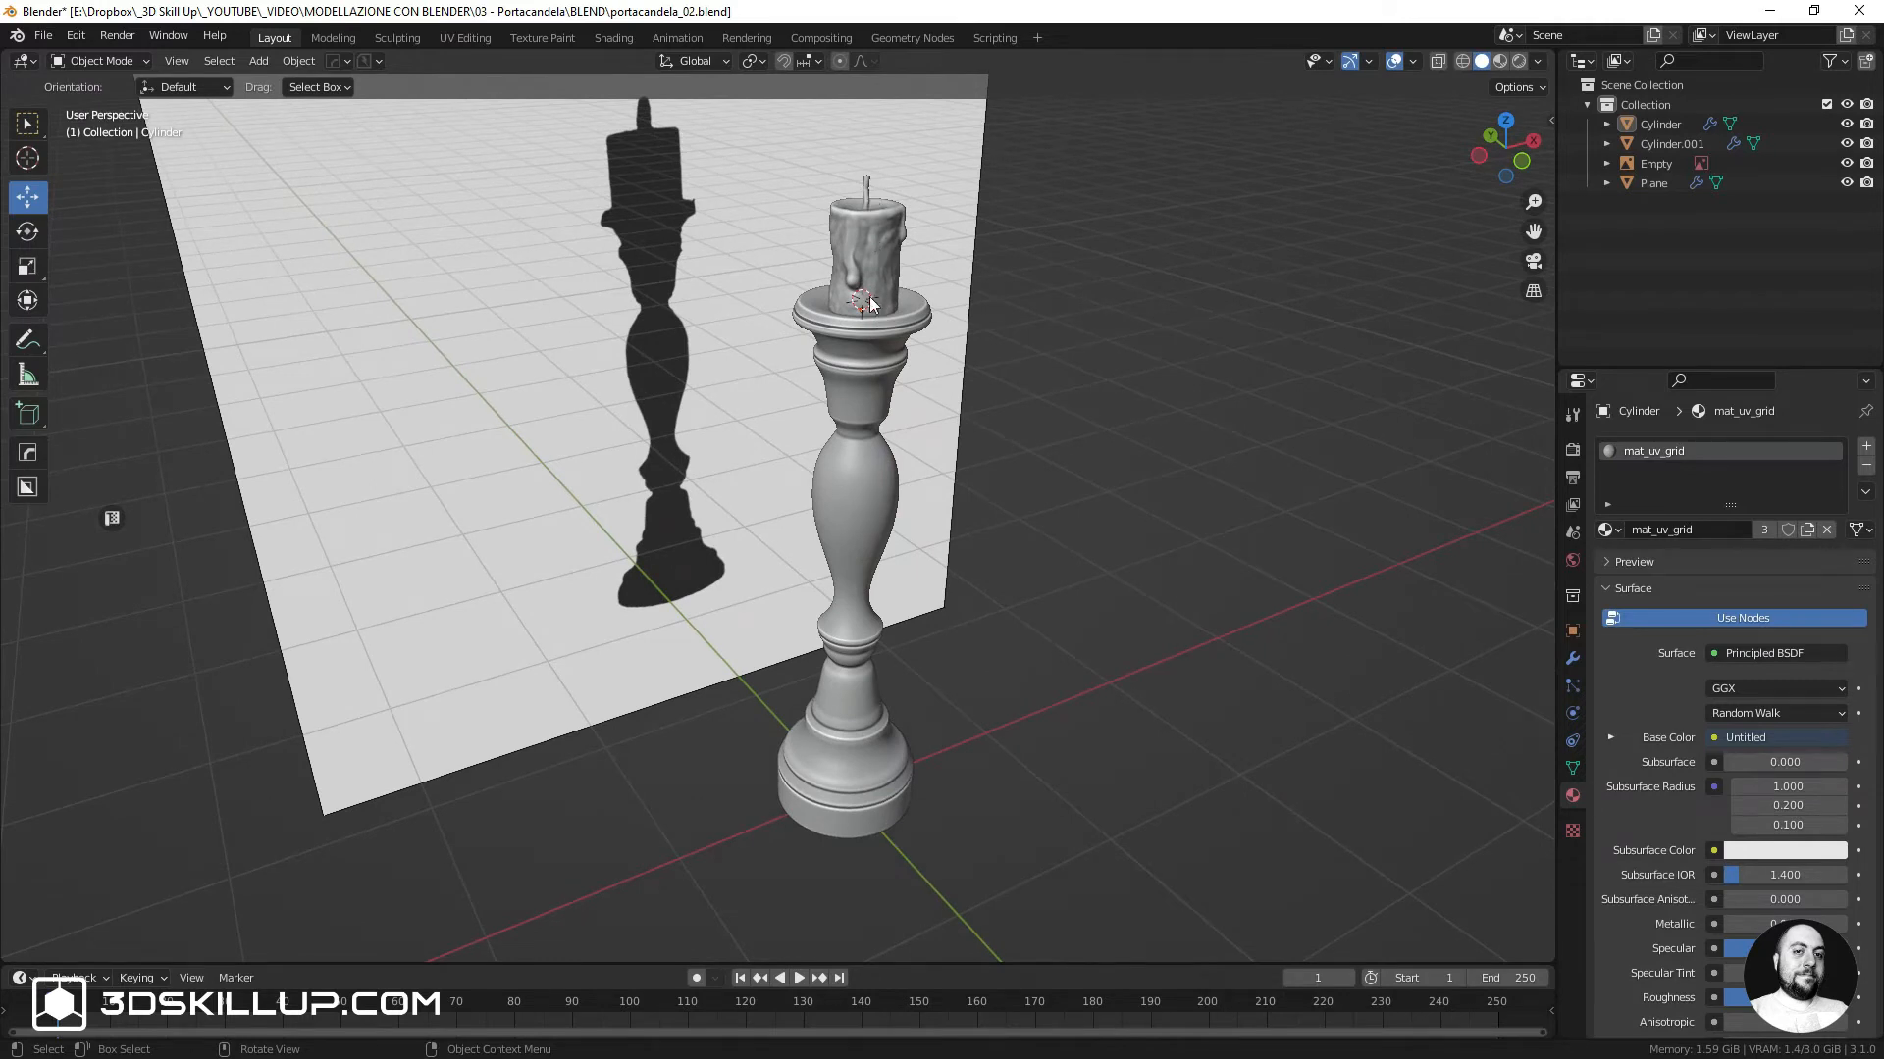
pyautogui.scroll(1, 872, 306)
pyautogui.moveTo(871, 312); pyautogui.dragTo(855, 348, button='middle')
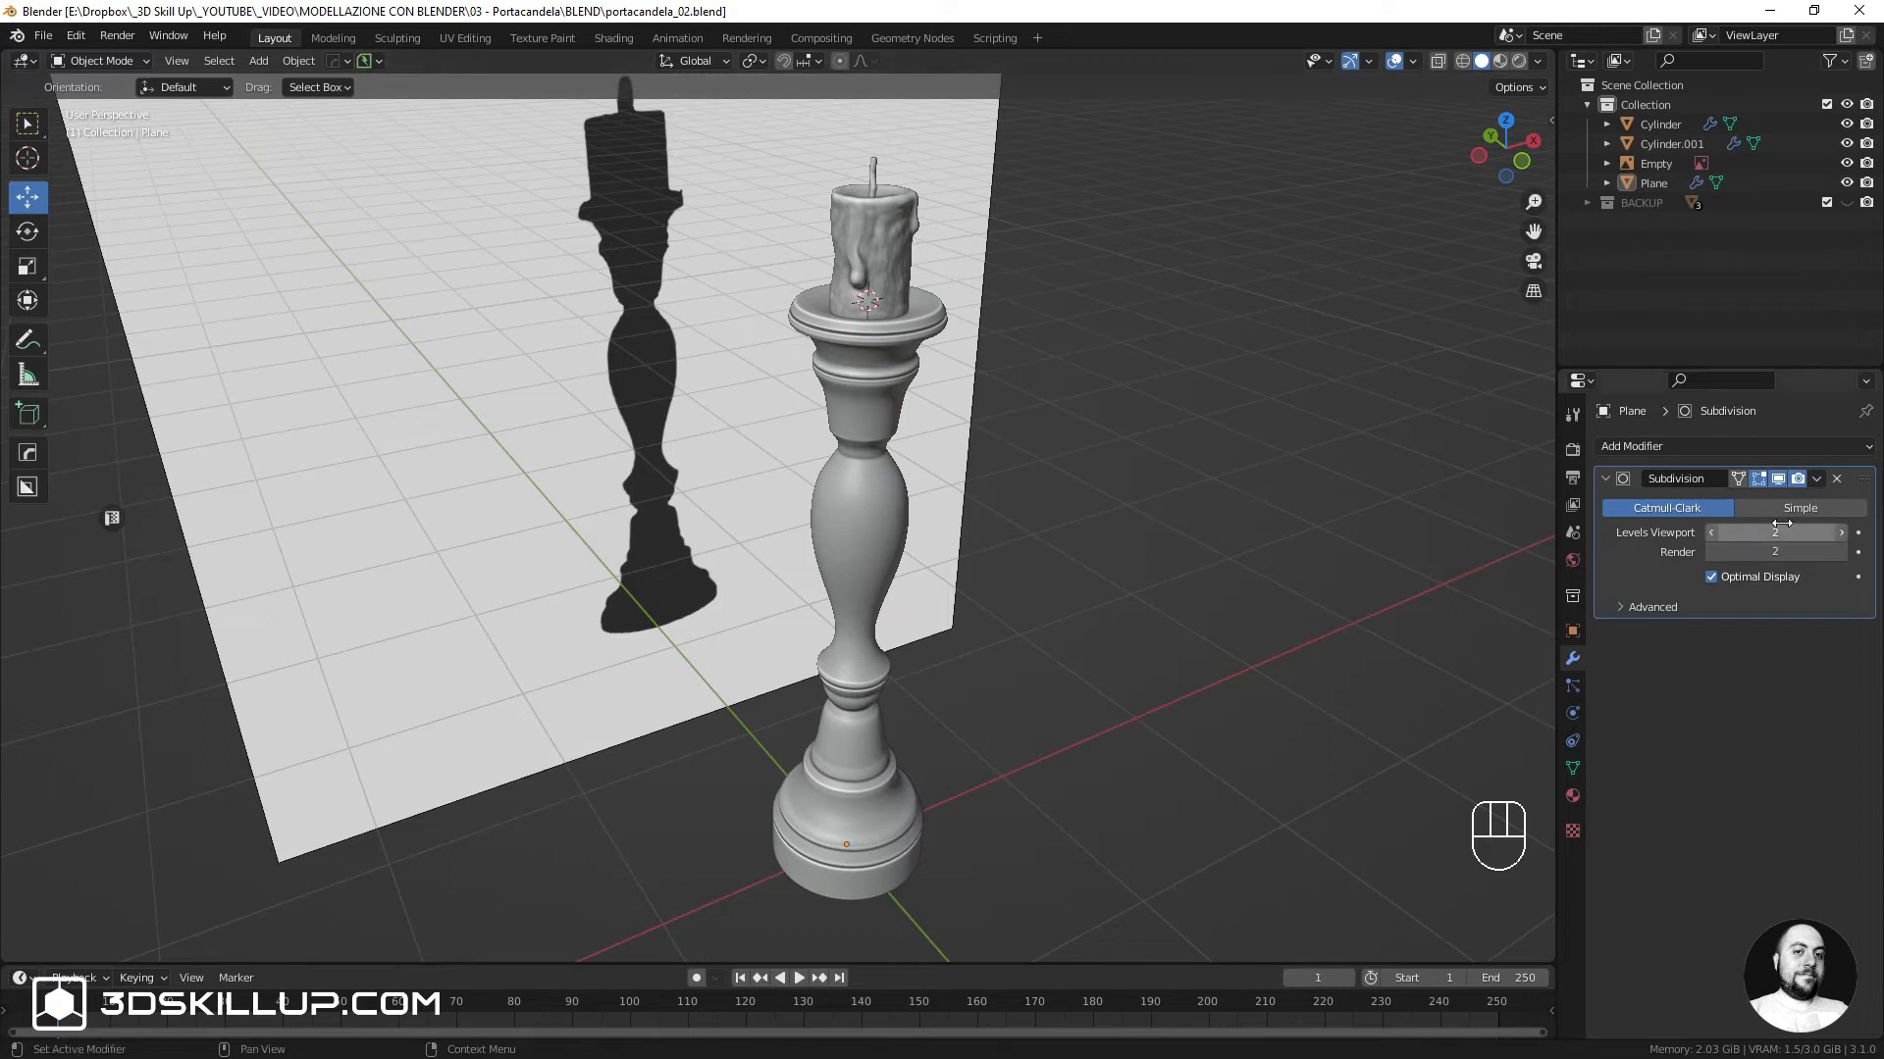
# Try applying the candlestick's Subdivision modifier and undo it
pyautogui.click(1652, 562)
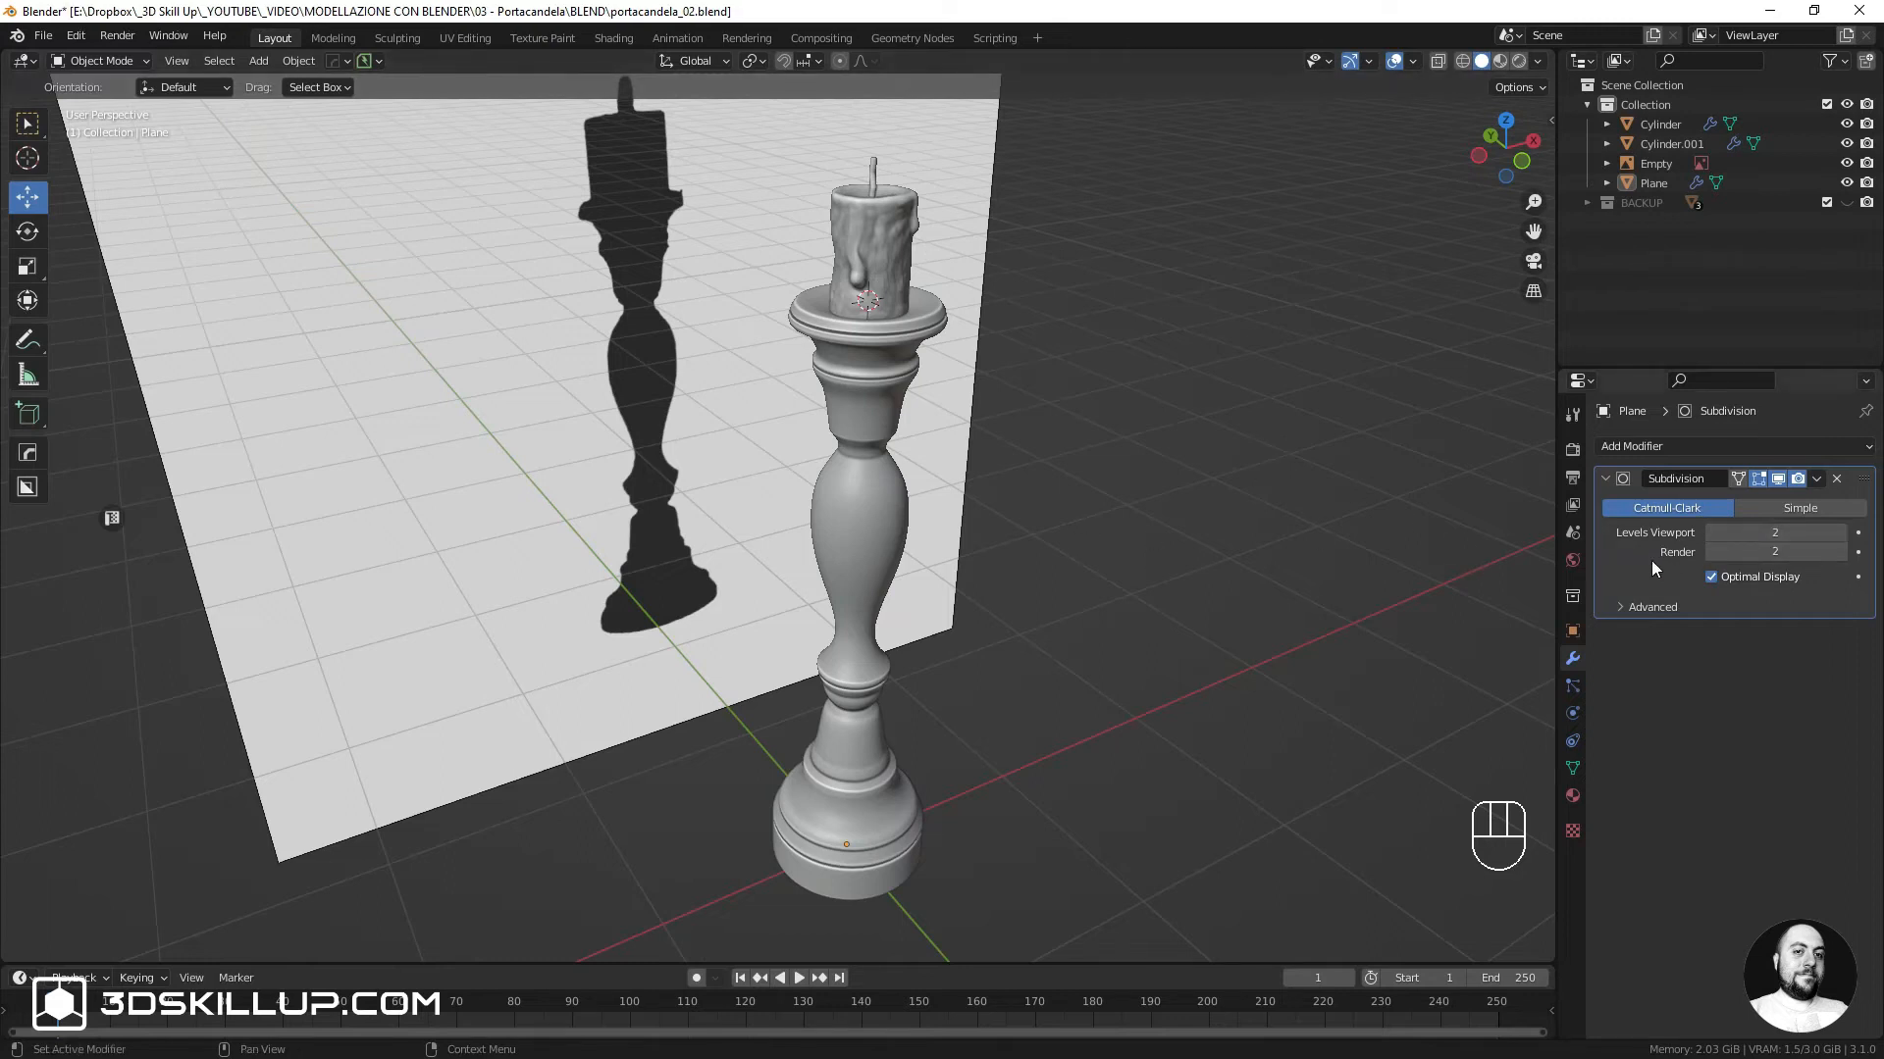
pyautogui.click(1815, 480)
pyautogui.hotkey('ctrl', 'a')
pyautogui.hotkey('ctrl', 'a')
pyautogui.hotkey('ctrl', 'shift', 'z')
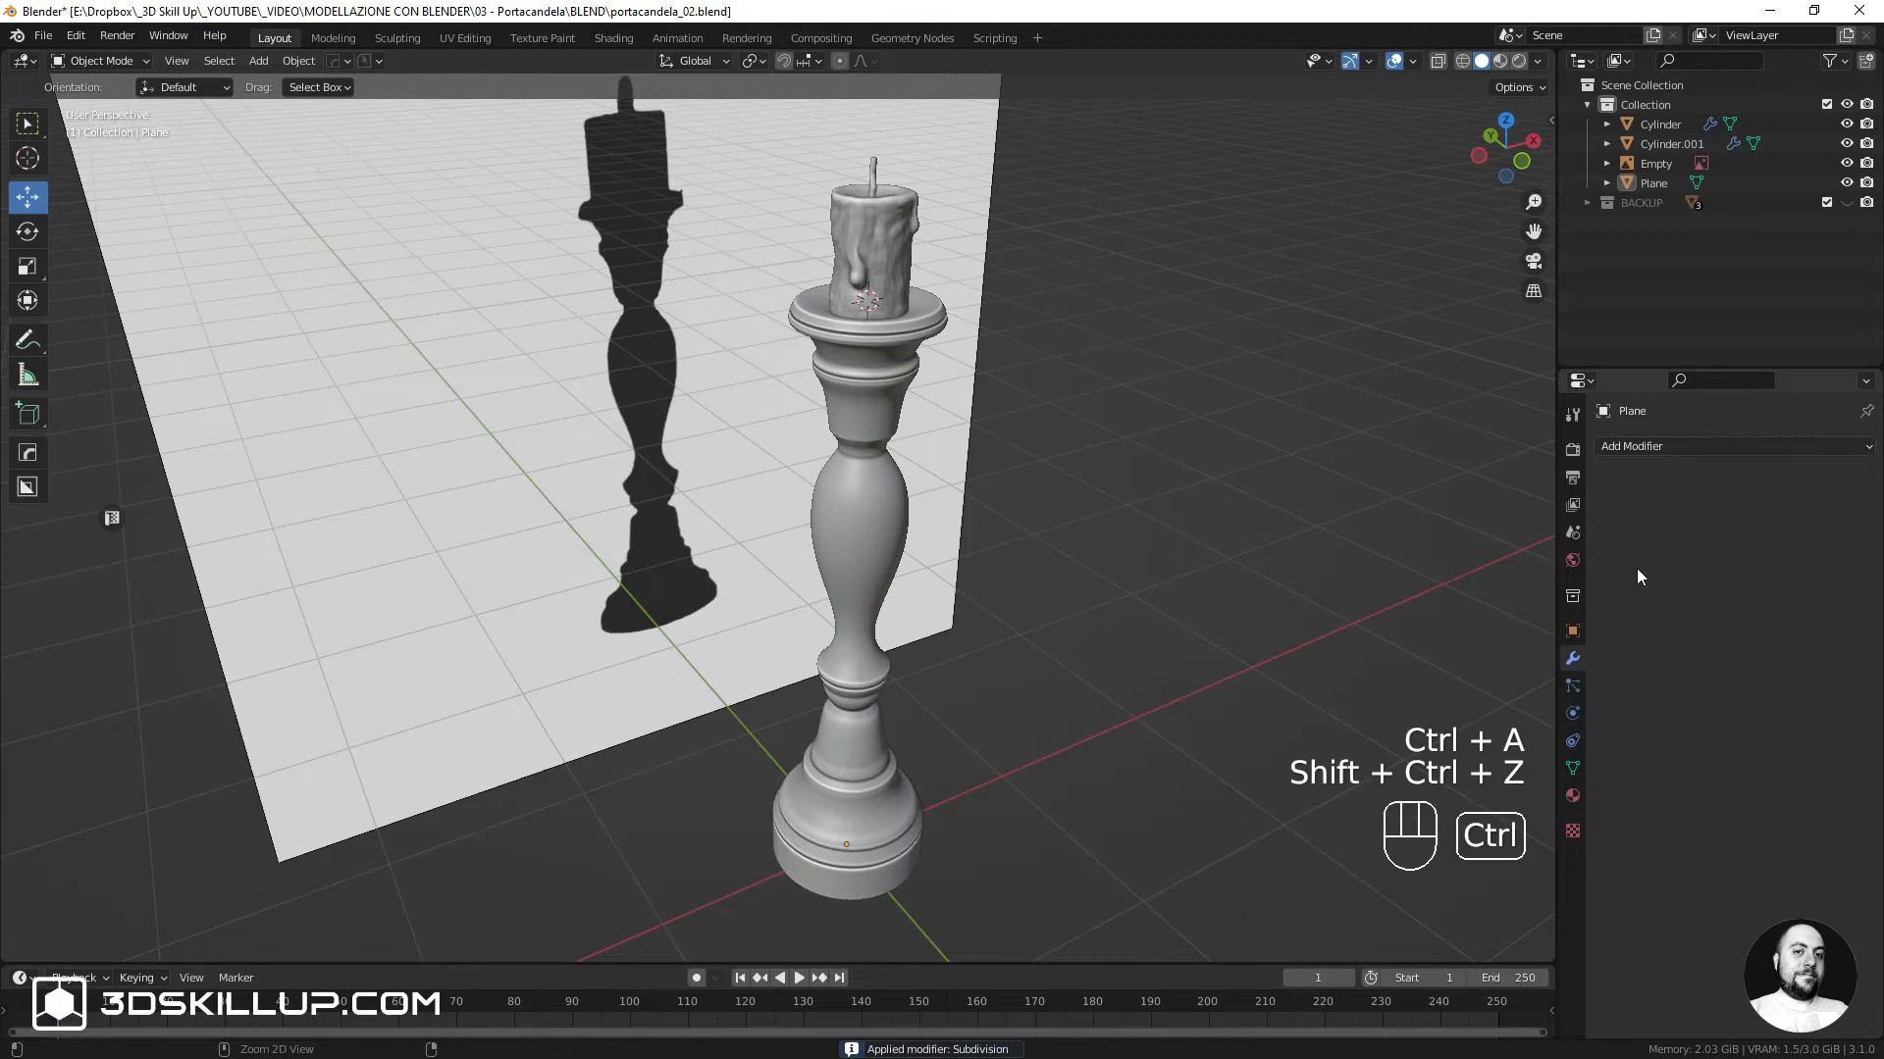
pyautogui.hotkey('ctrl', 'z')
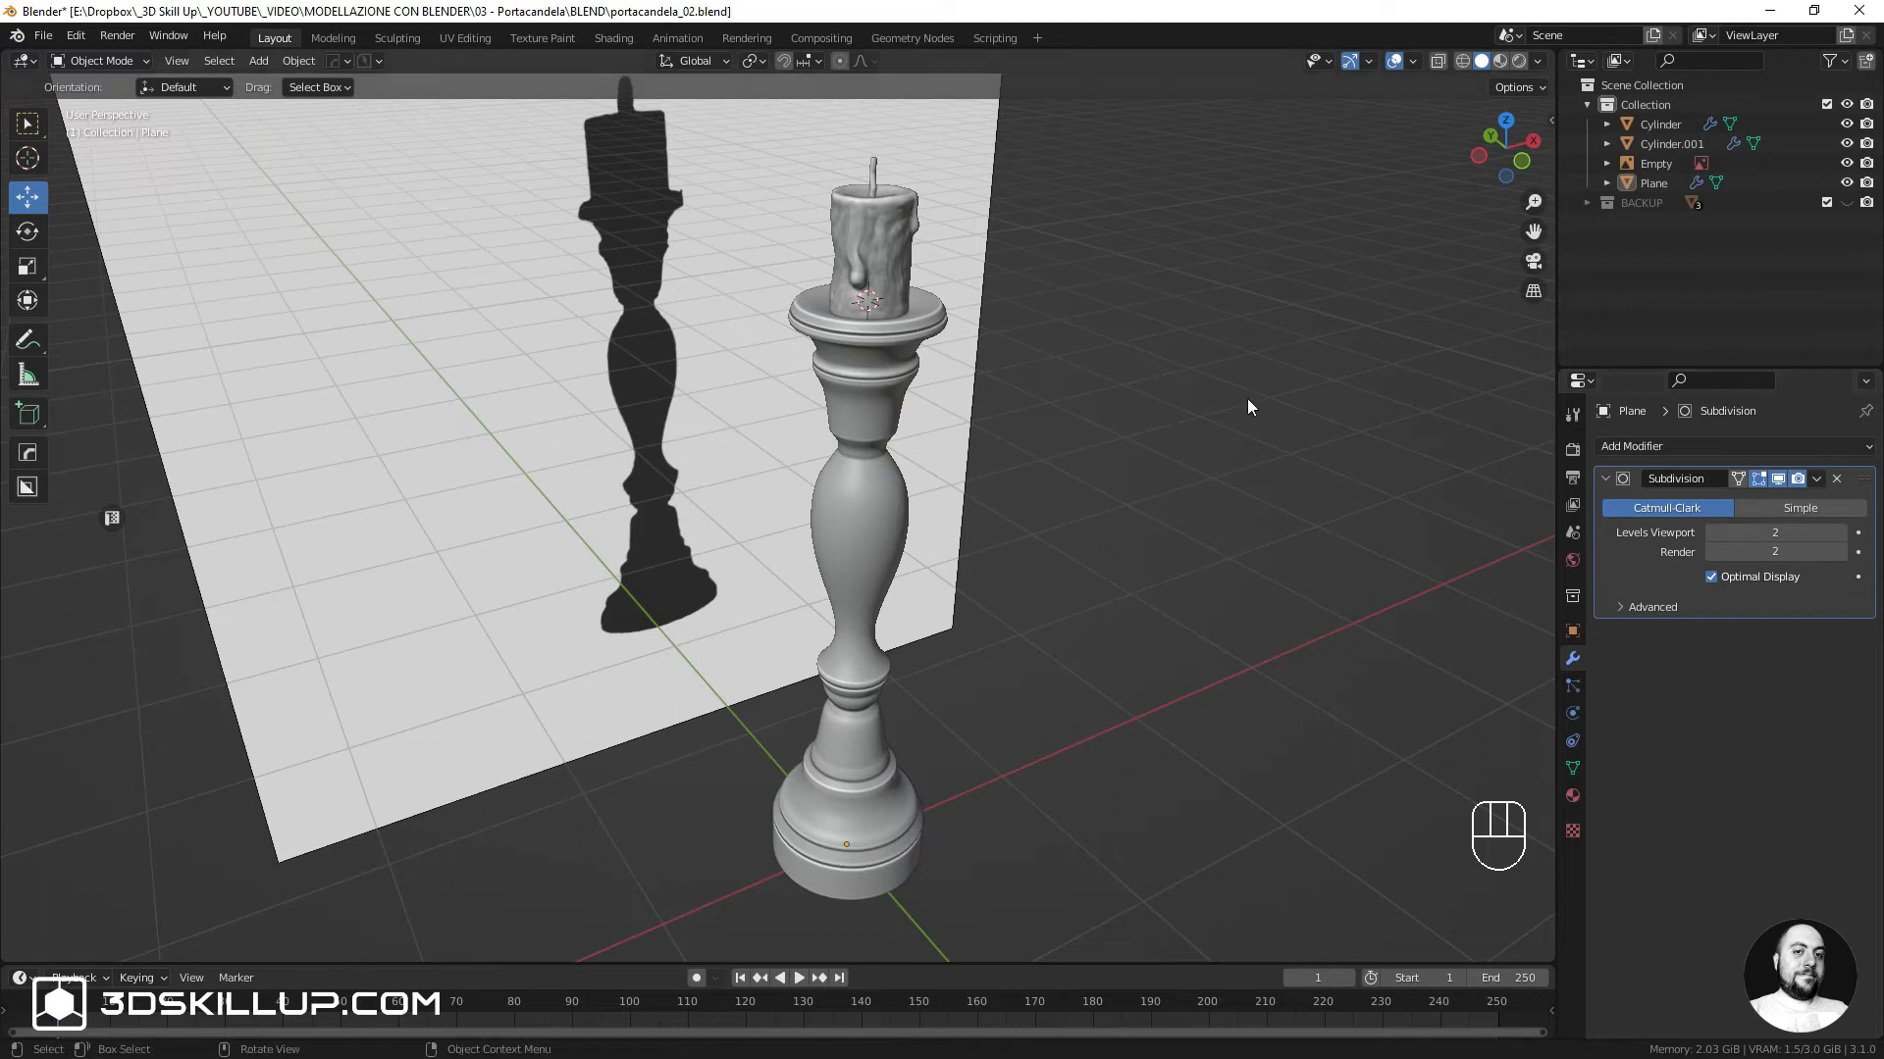
# Save the file and delete the Empty that holds the reference image
pyautogui.hotkey('ctrl', 's')
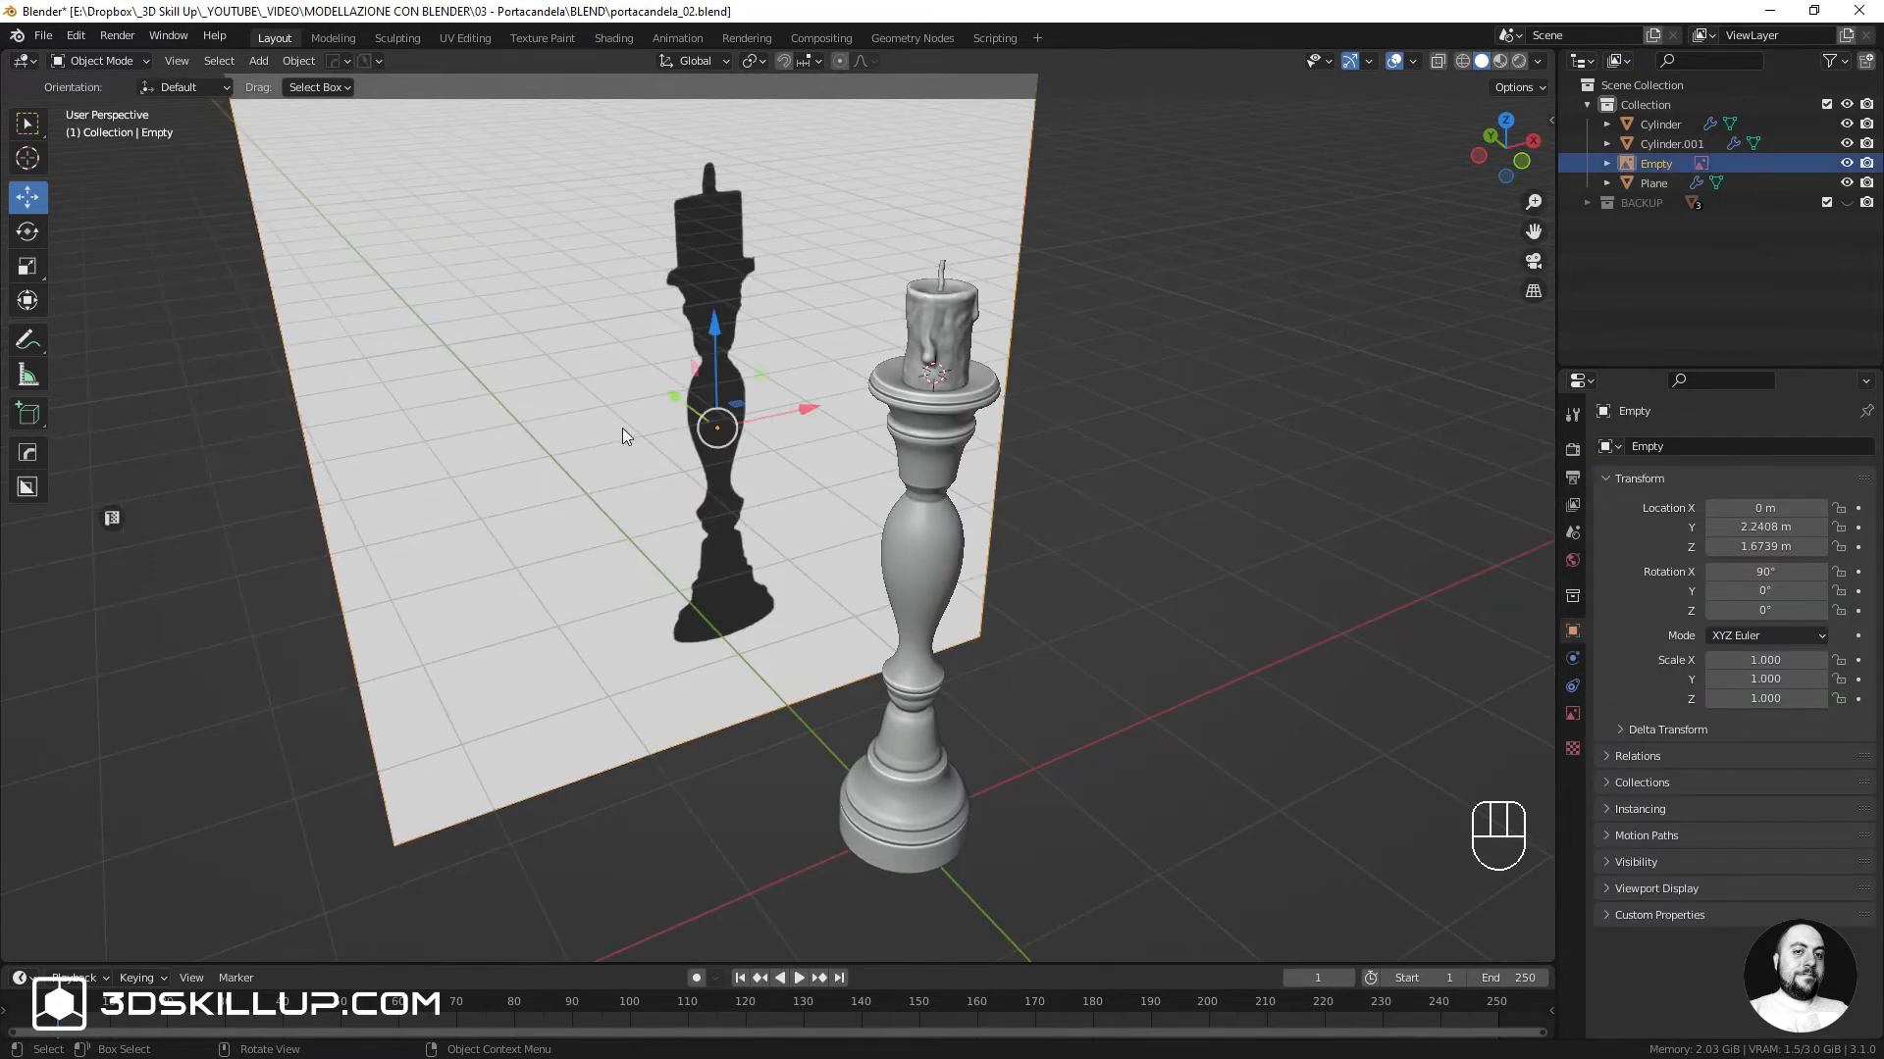
pyautogui.press('x')
pyautogui.click(618, 427)
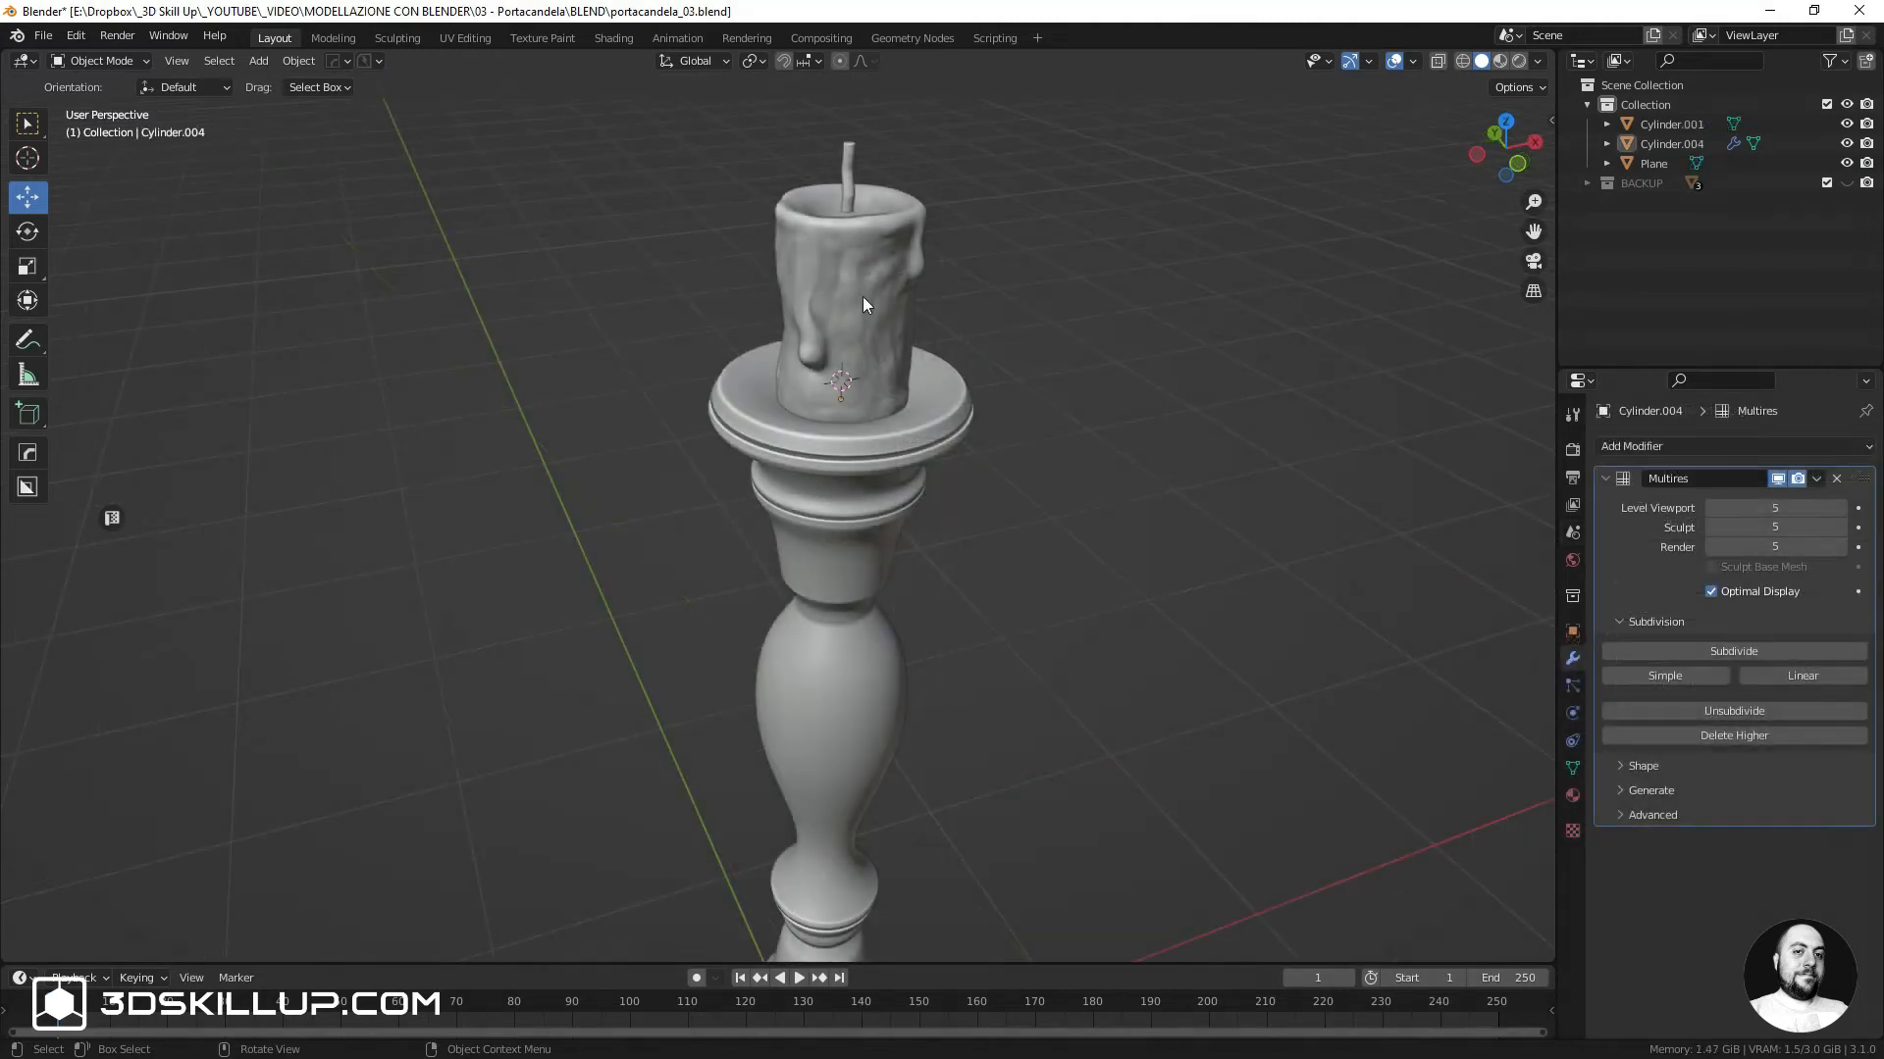
# Set the viewport level of the candle's Multires modifier to 2
pyautogui.scroll(2, 862, 296)
pyautogui.scroll(-2, 854, 253)
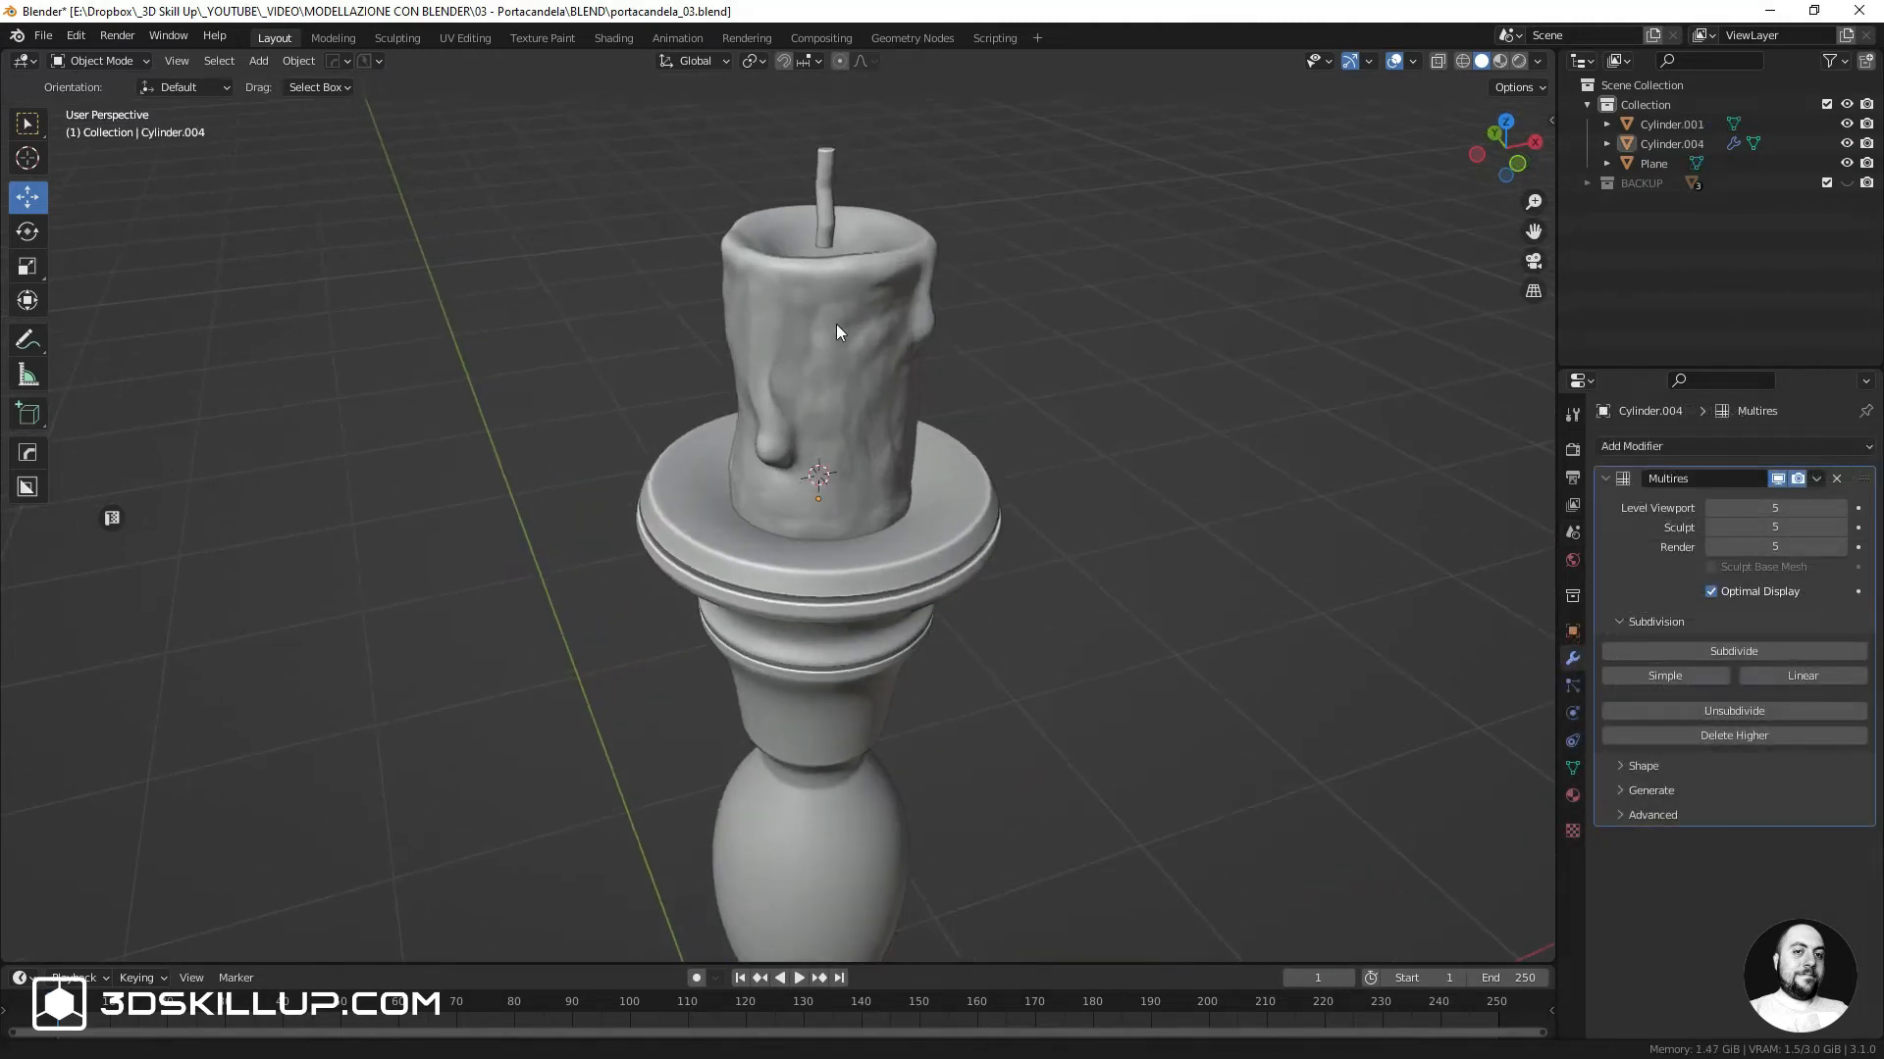
pyautogui.click(827, 280)
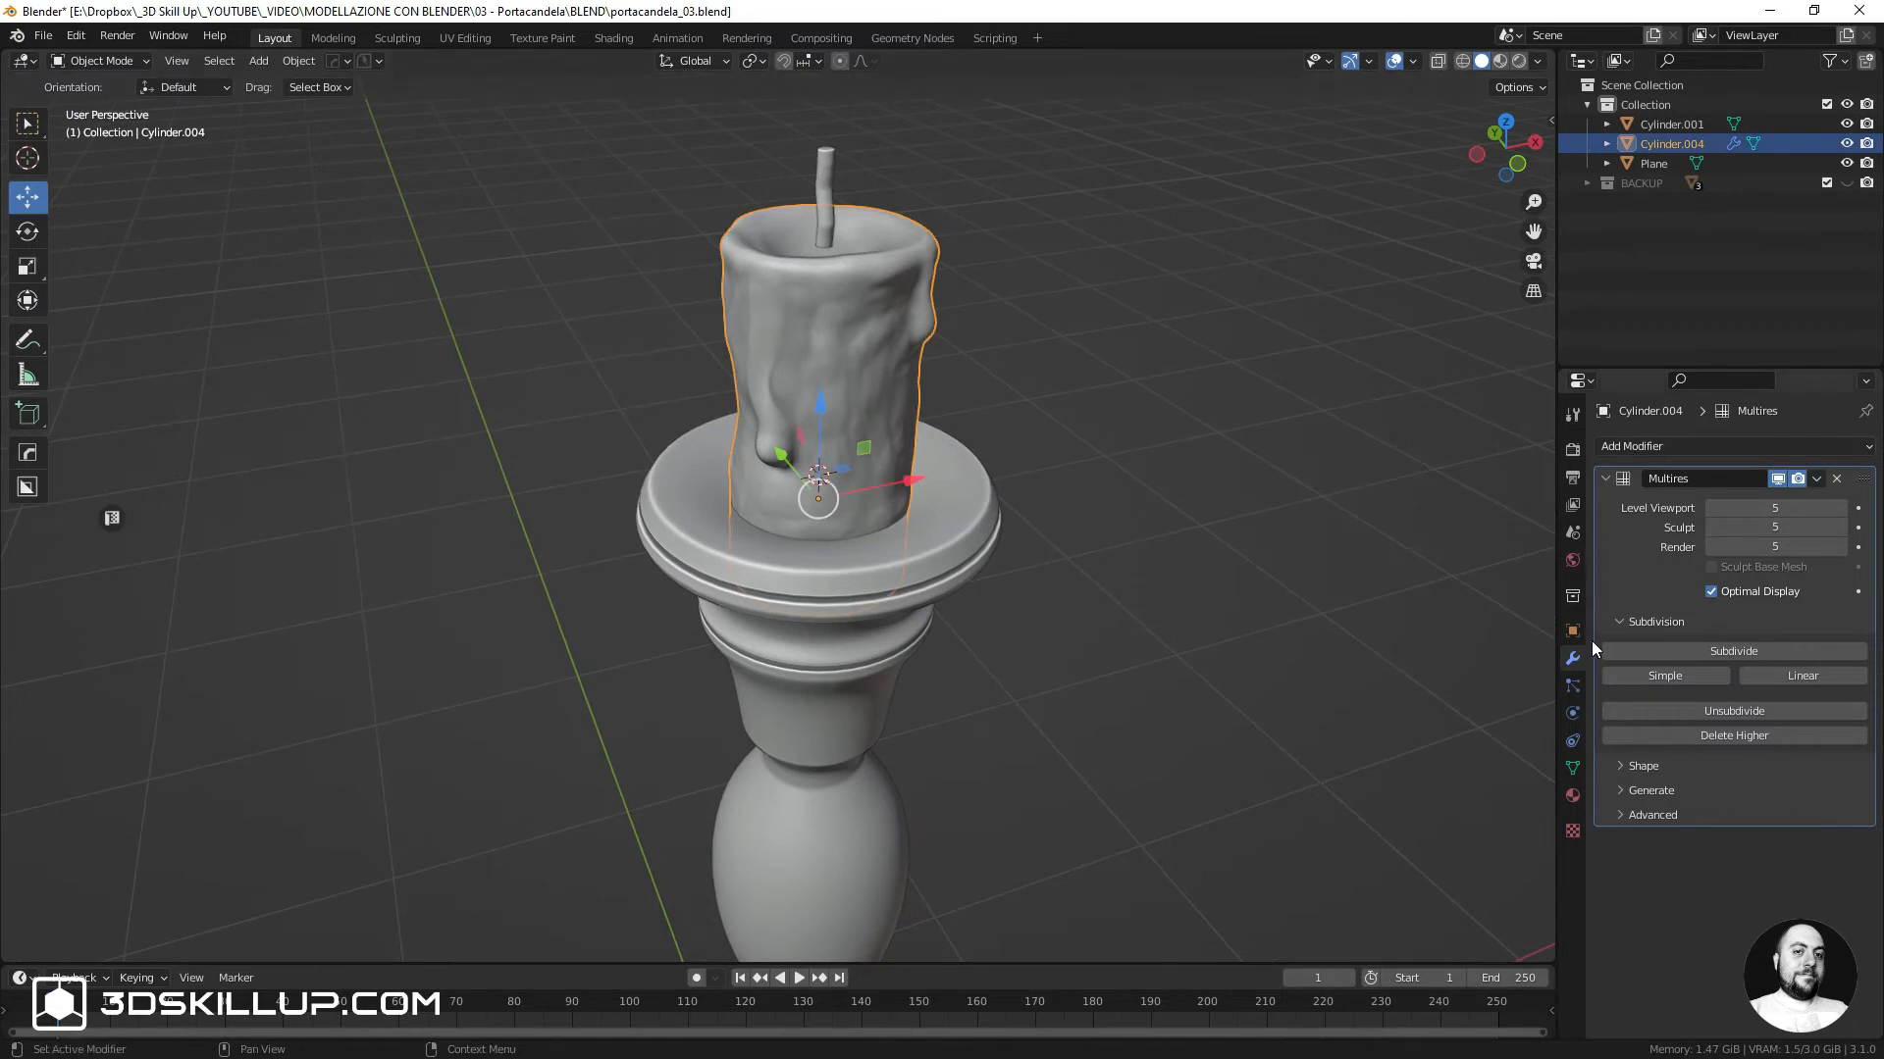
pyautogui.click(1711, 508)
pyautogui.click(1710, 508)
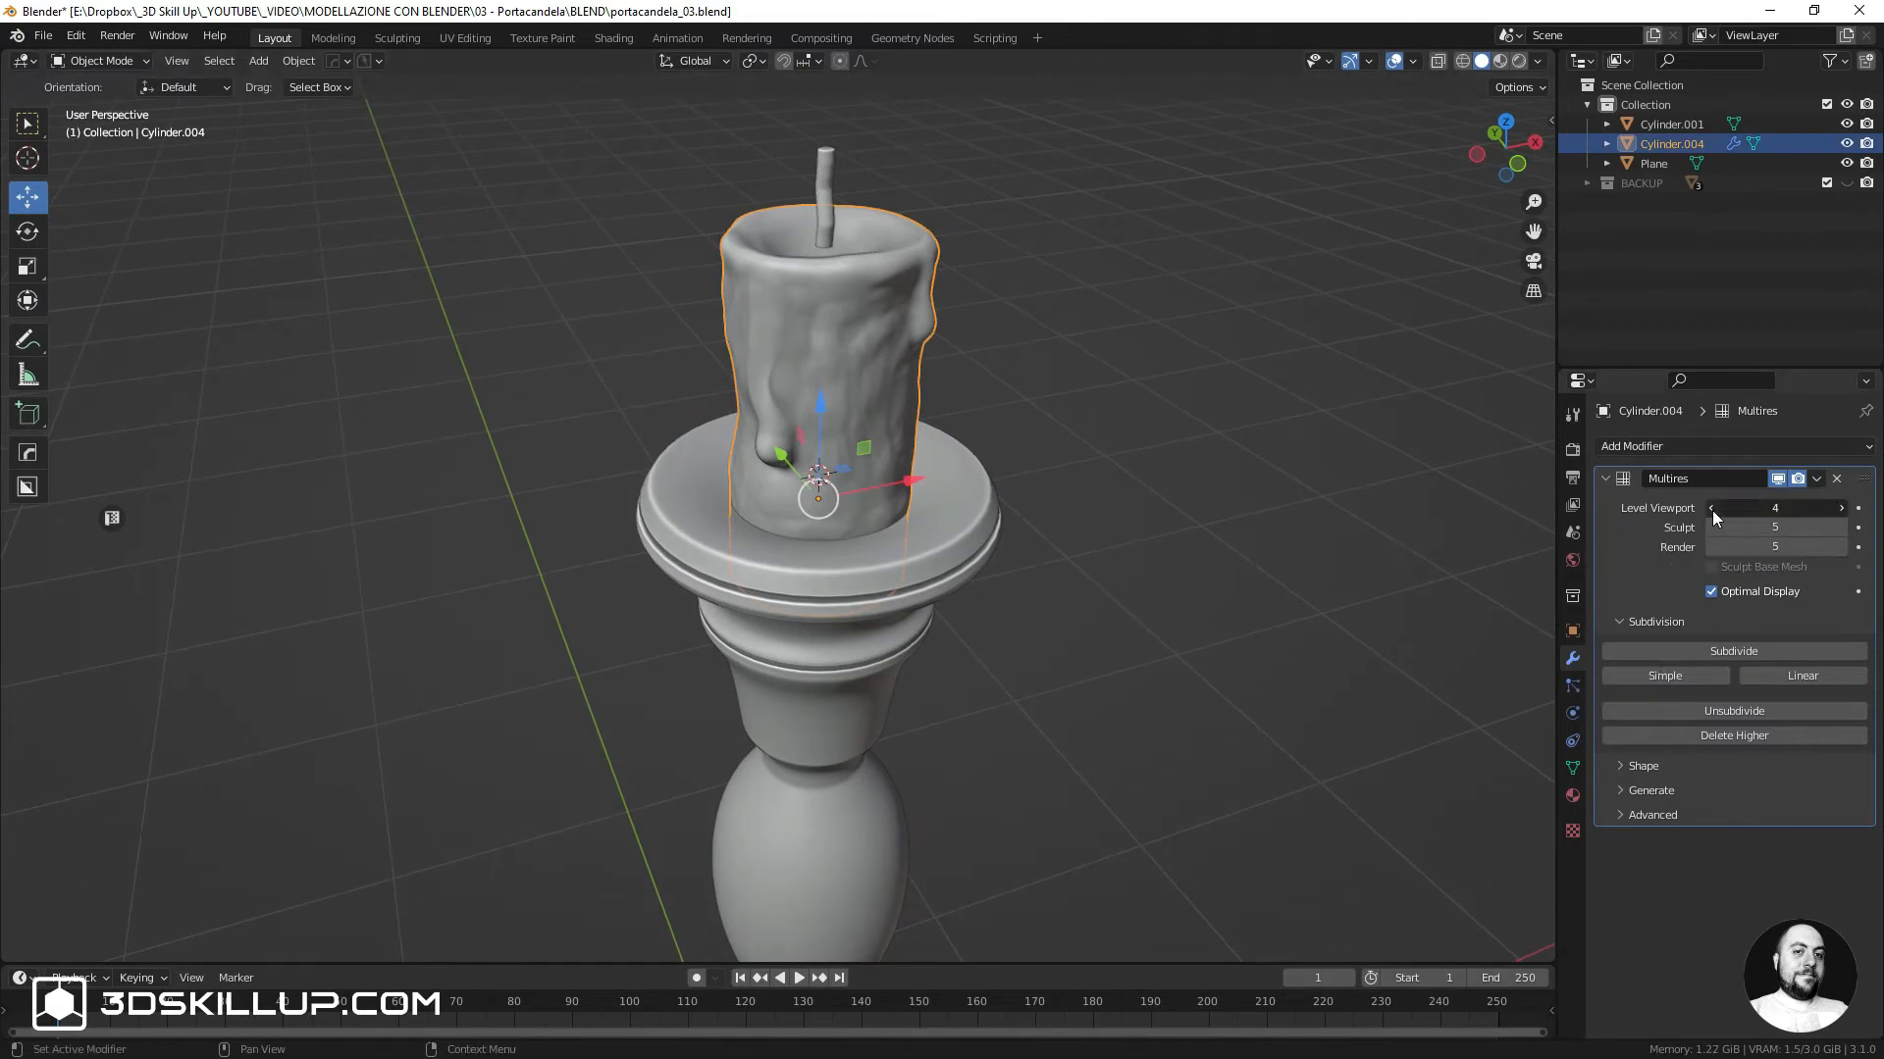
pyautogui.click(1711, 508)
pyautogui.moveTo(932, 373); pyautogui.dragTo(938, 418, button='middle')
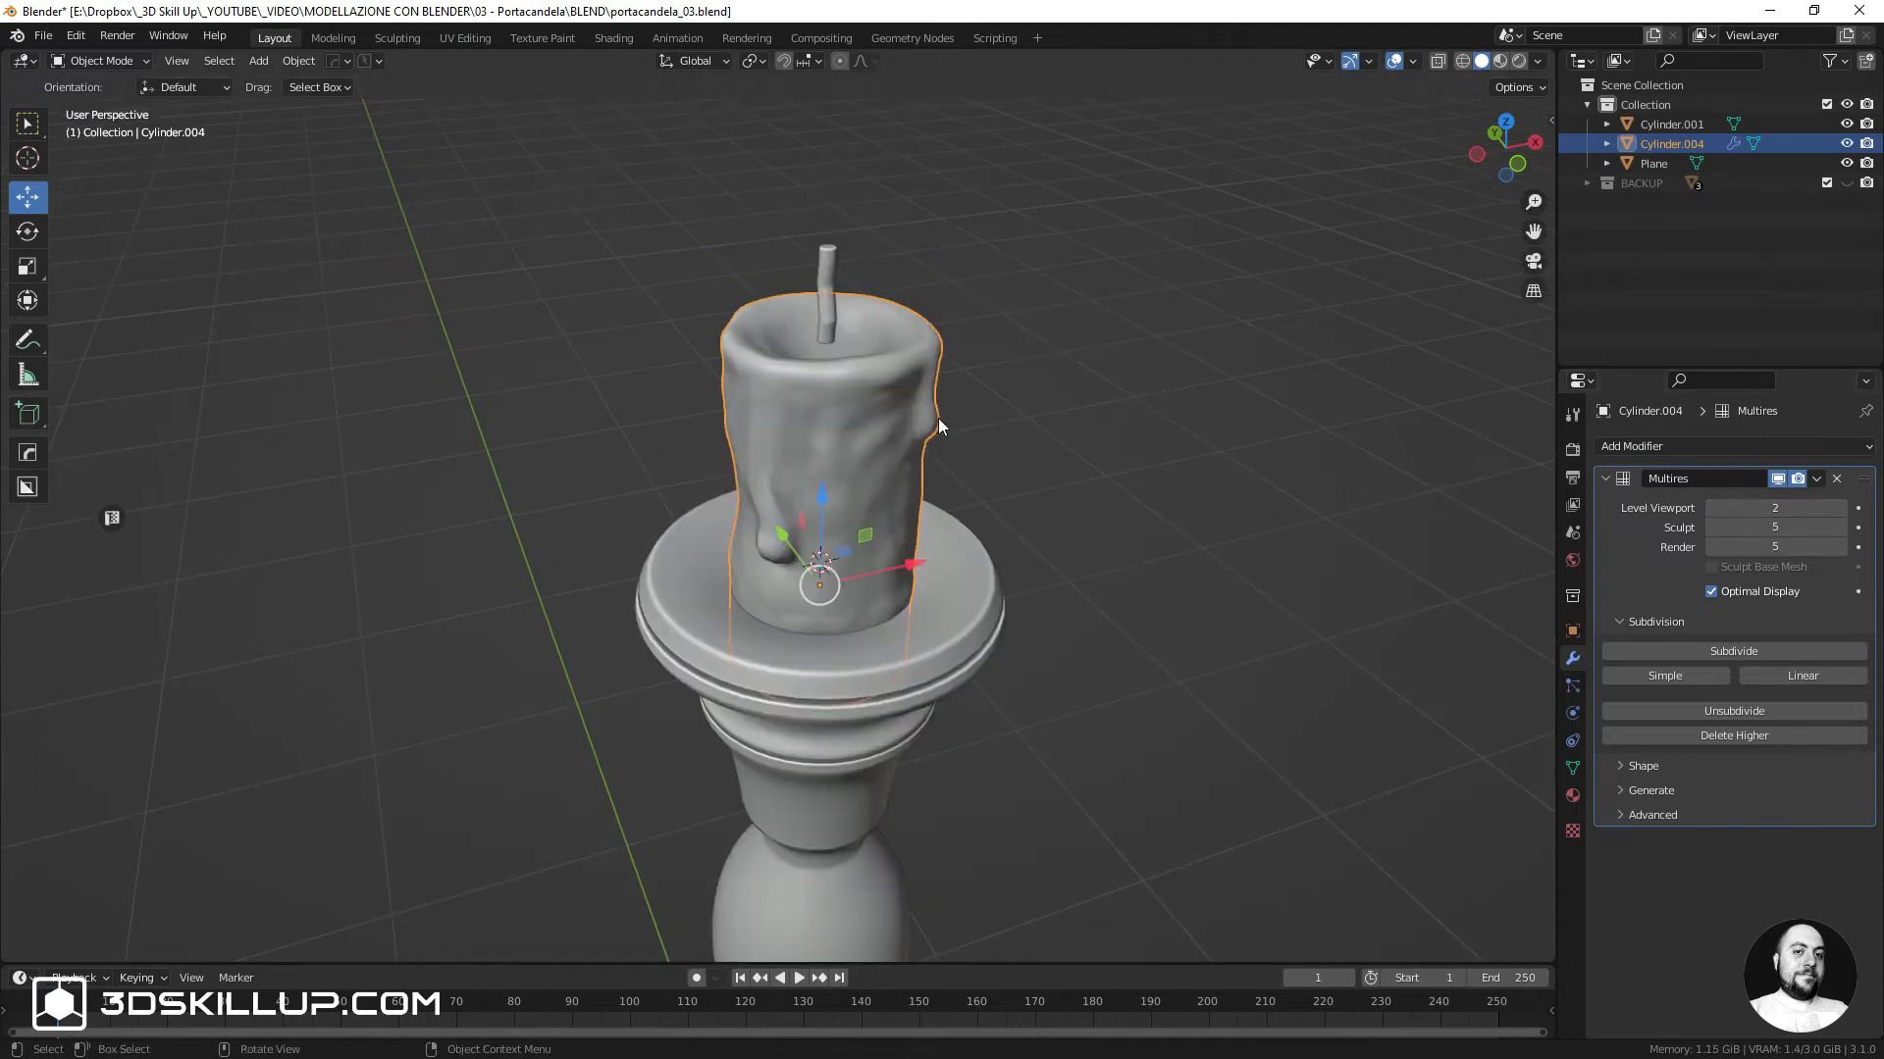
# Lower the wick about 0.05 m along Z so its base sinks into the candle's hollow
pyautogui.scroll(5, 833, 333)
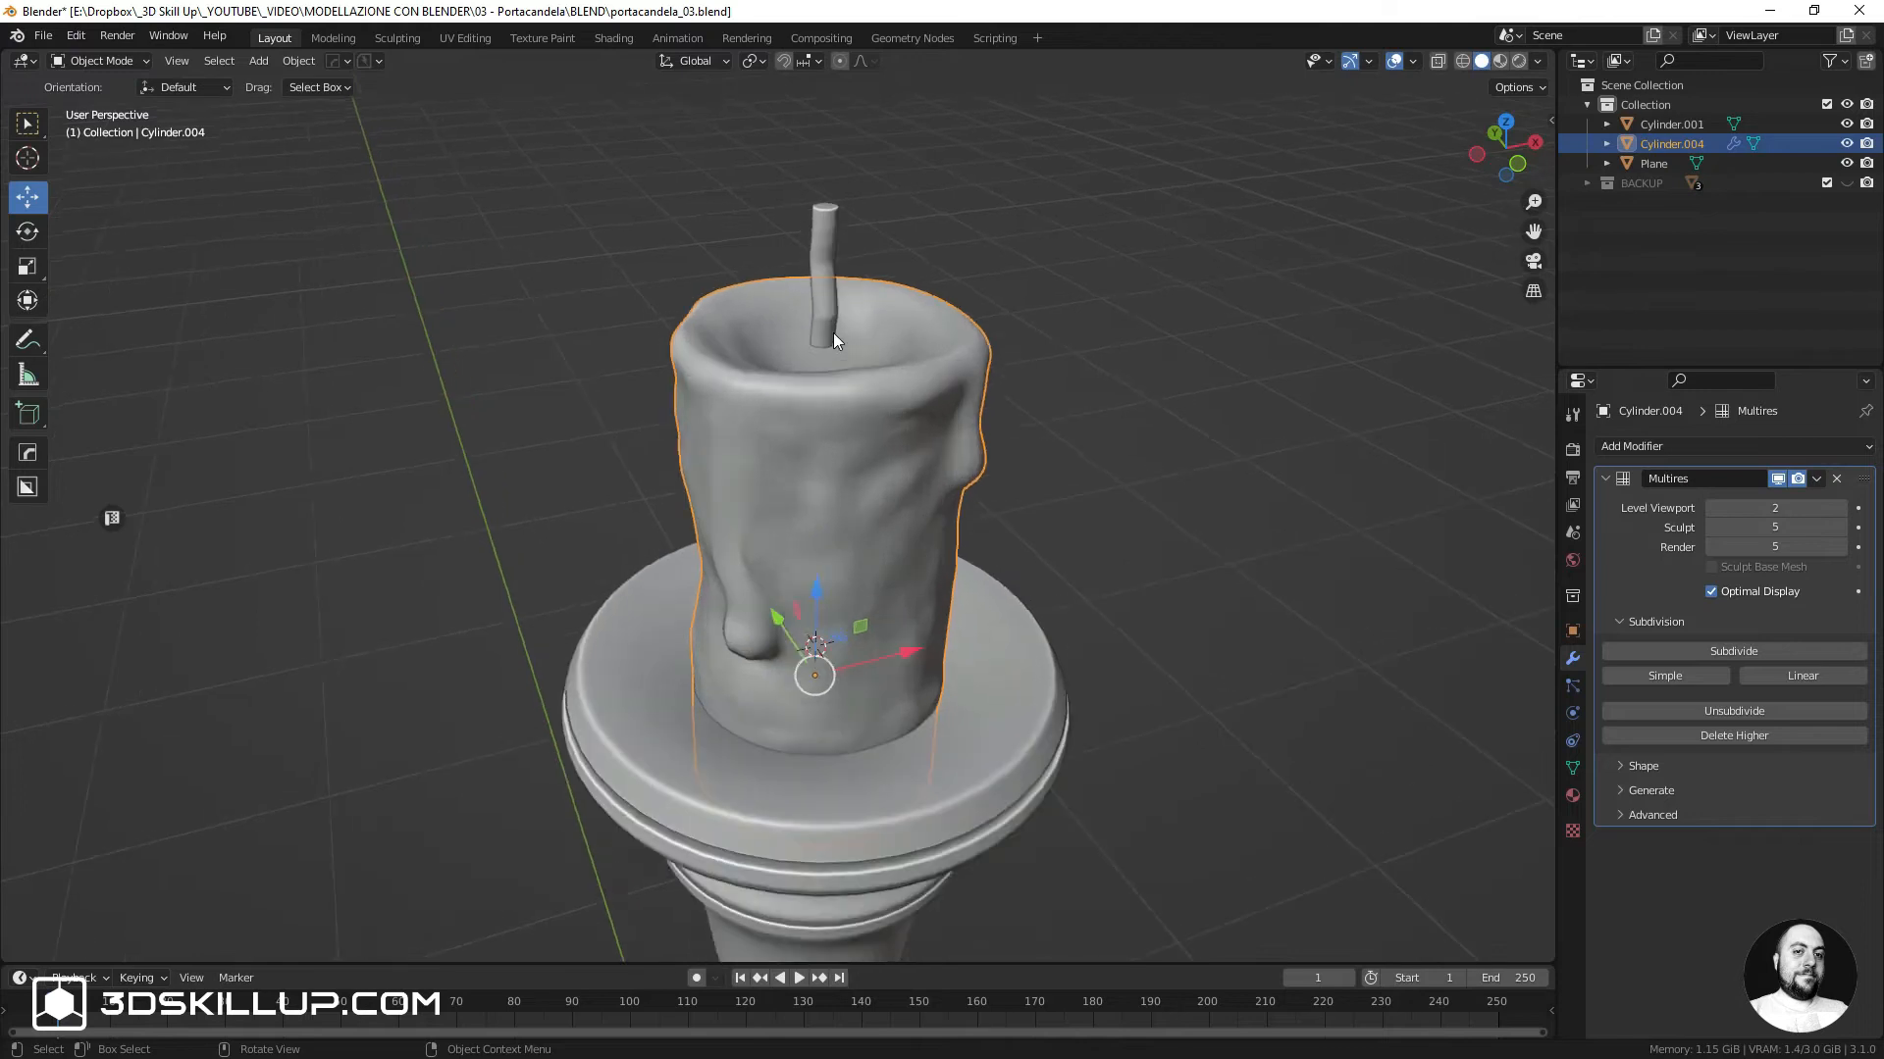
pyautogui.click(820, 402)
pyautogui.moveTo(820, 400); pyautogui.dragTo(748, 450, button='middle')
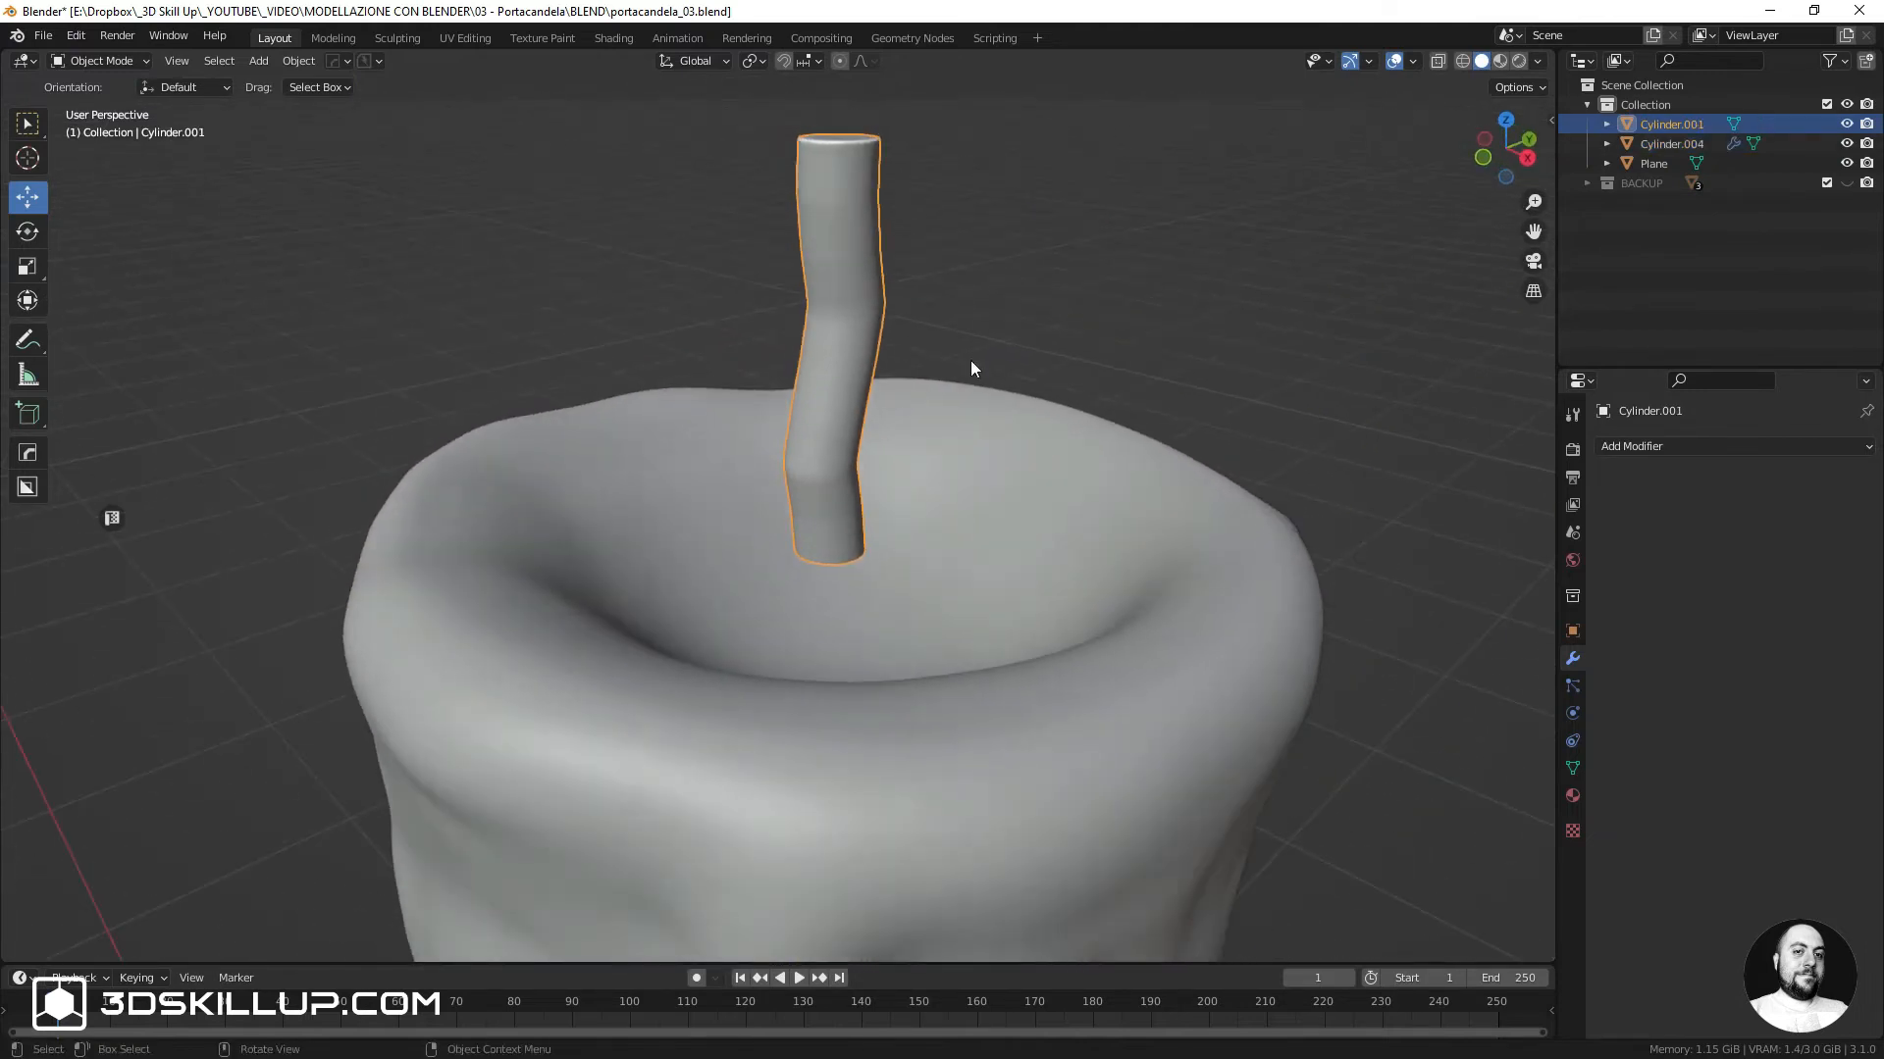
pyautogui.press('g')
pyautogui.press('z')
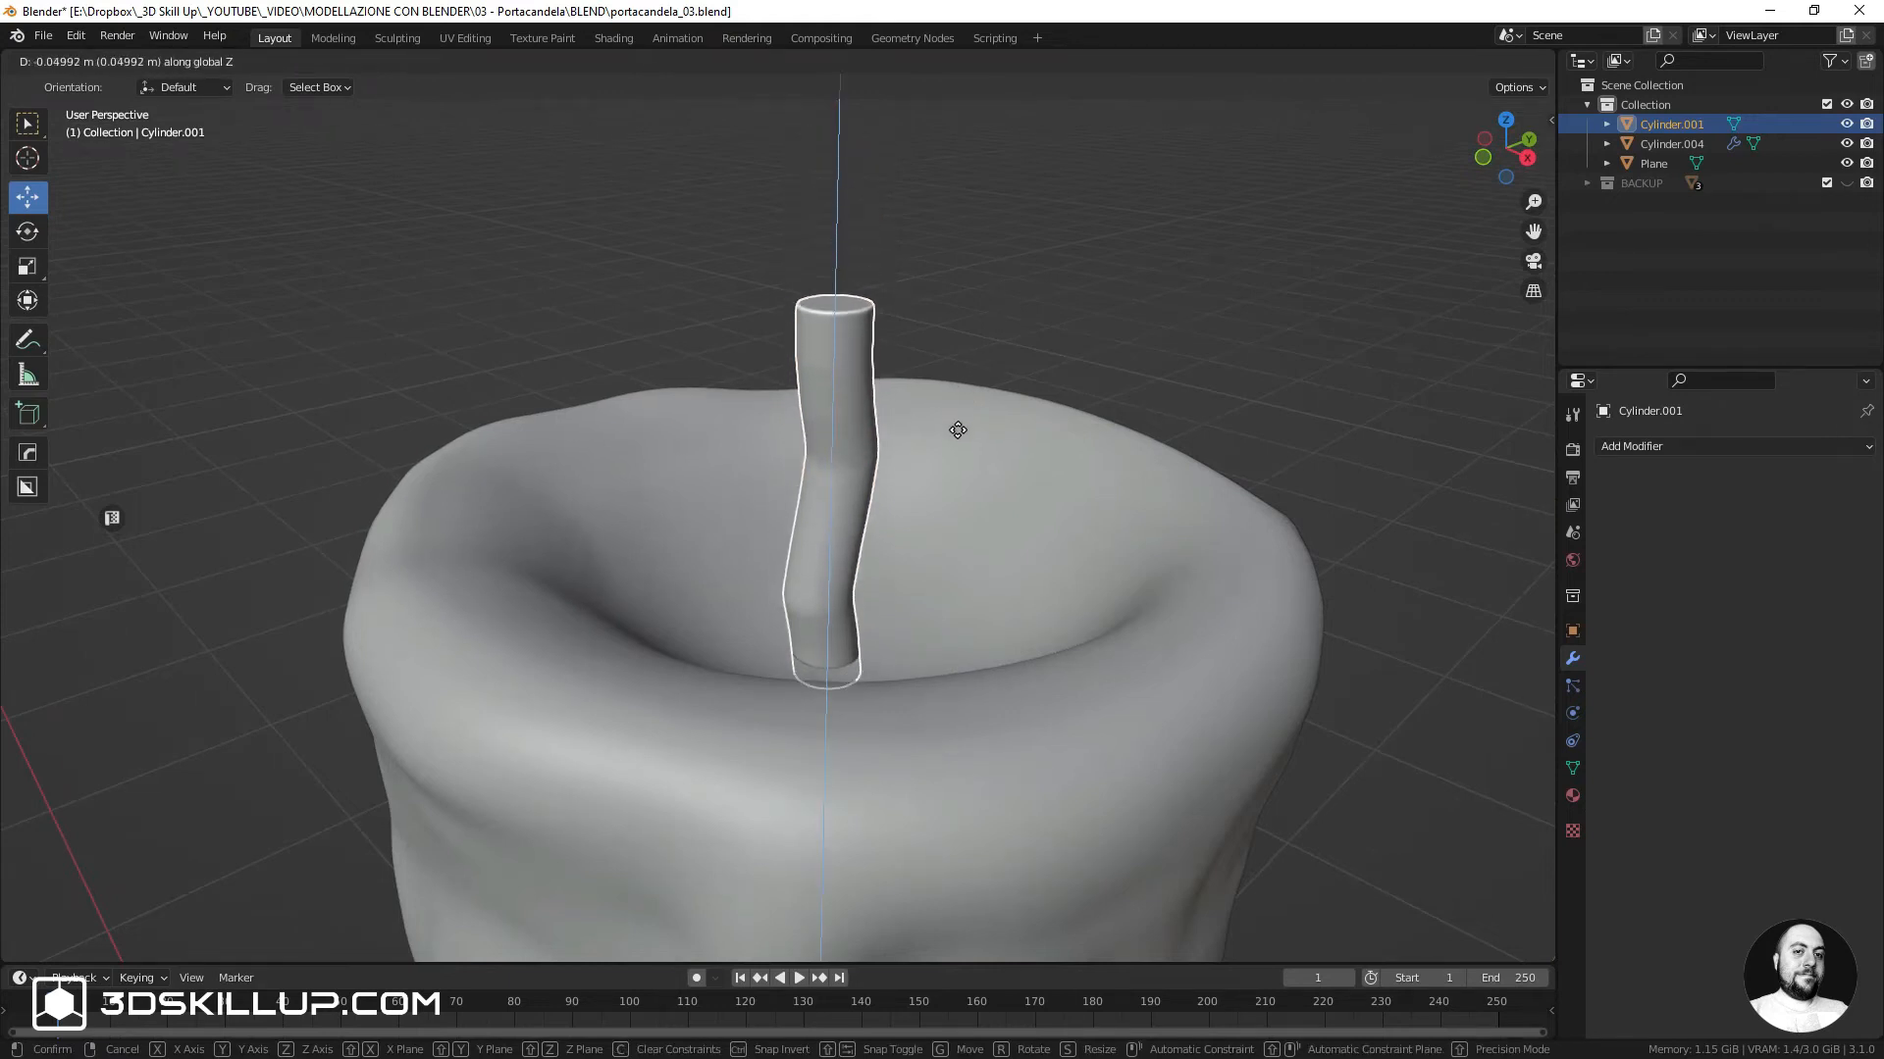
pyautogui.click(958, 433)
pyautogui.scroll(-3, 909, 528)
pyautogui.scroll(-5, 822, 531)
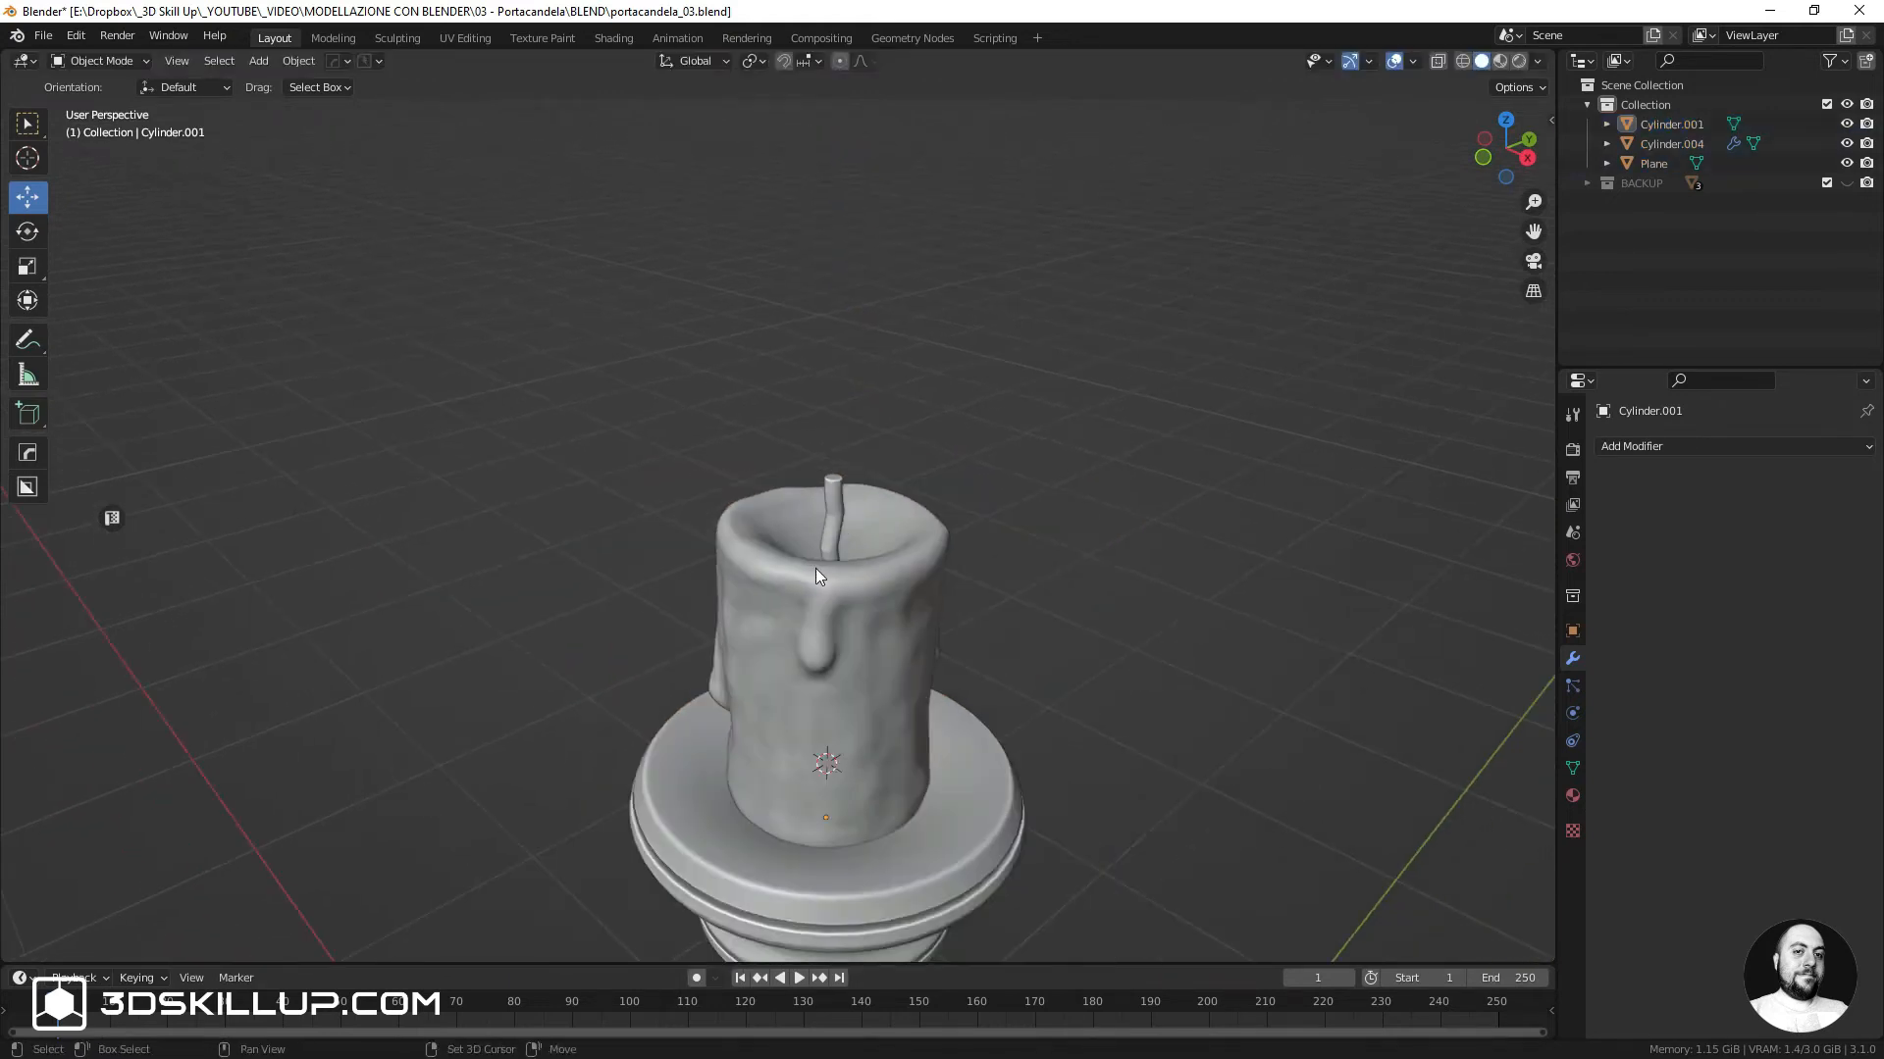
pyautogui.keyDown('shift'); pyautogui.moveTo(708, 581); pyautogui.dragTo(711, 387, button='middle'); pyautogui.keyUp('shift')
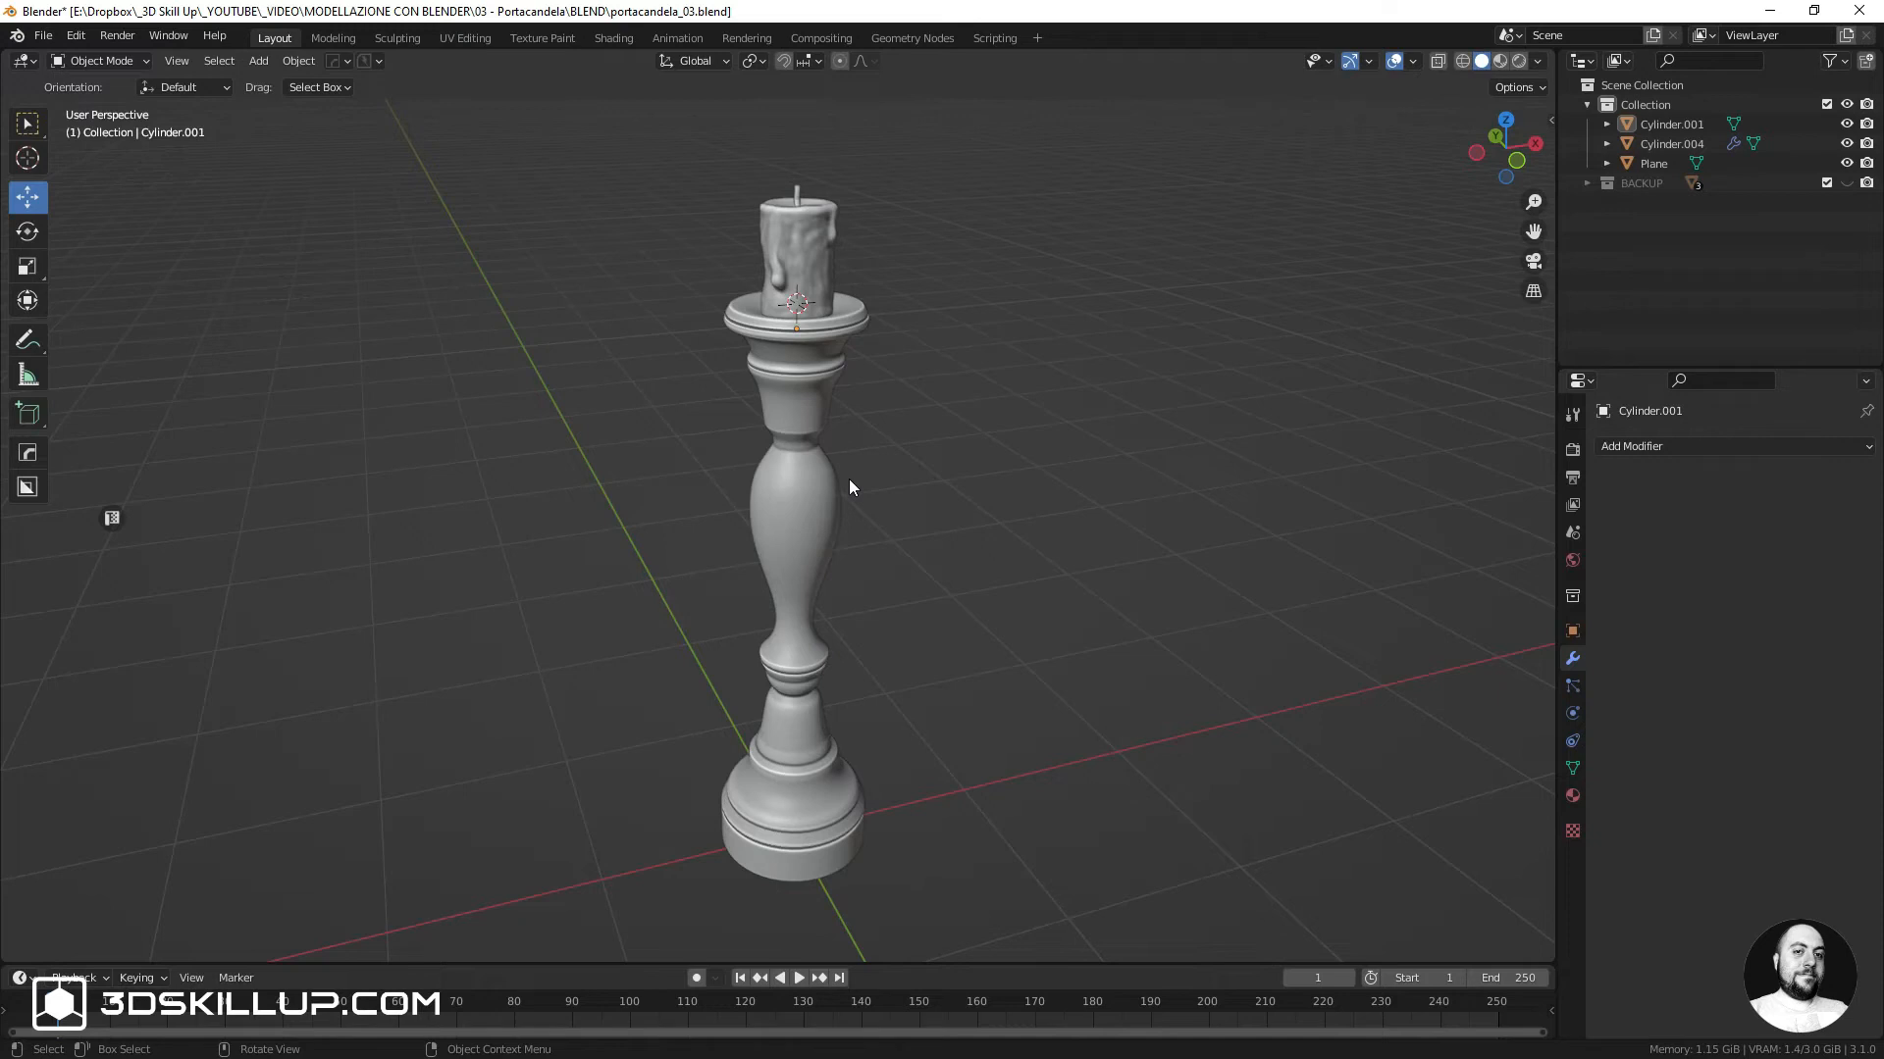
# Convert the wick, candle and candlestick to plain meshes with Visual Geometry to Mesh
pyautogui.press('a')
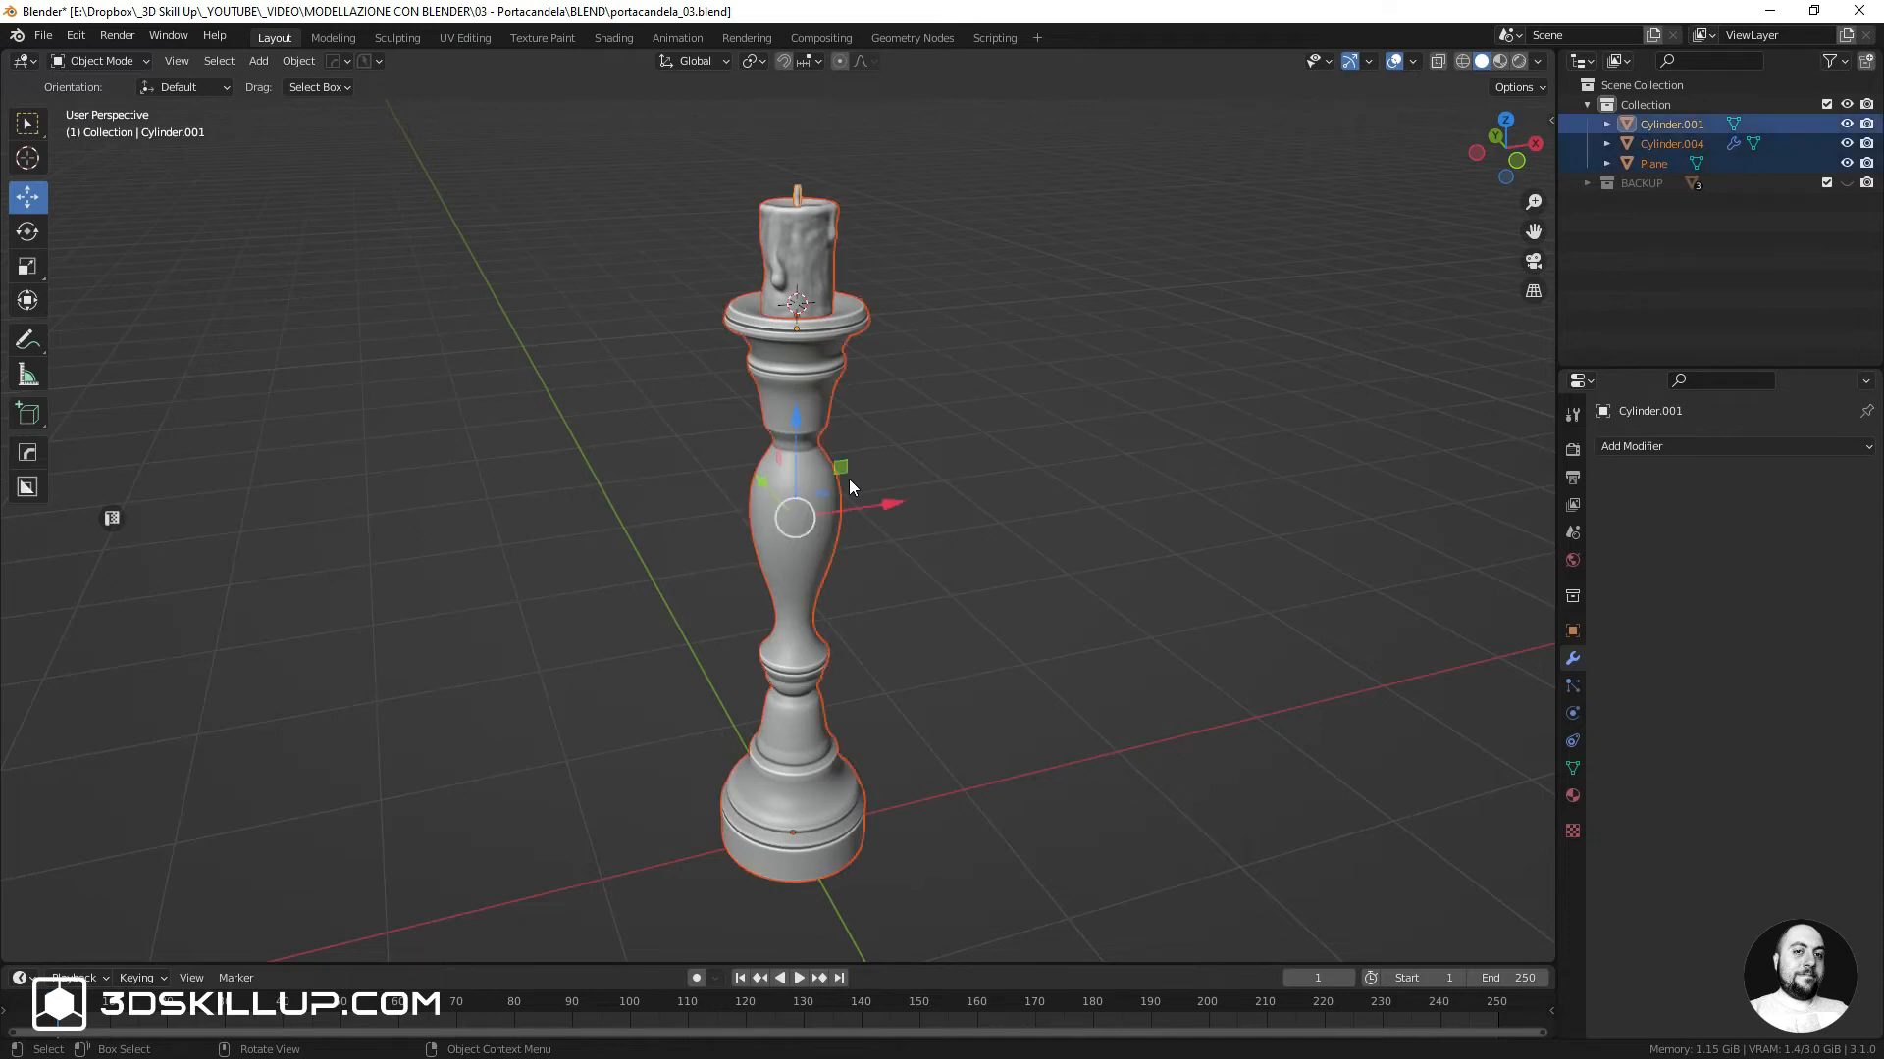
pyautogui.hotkey('ctrl', 'a')
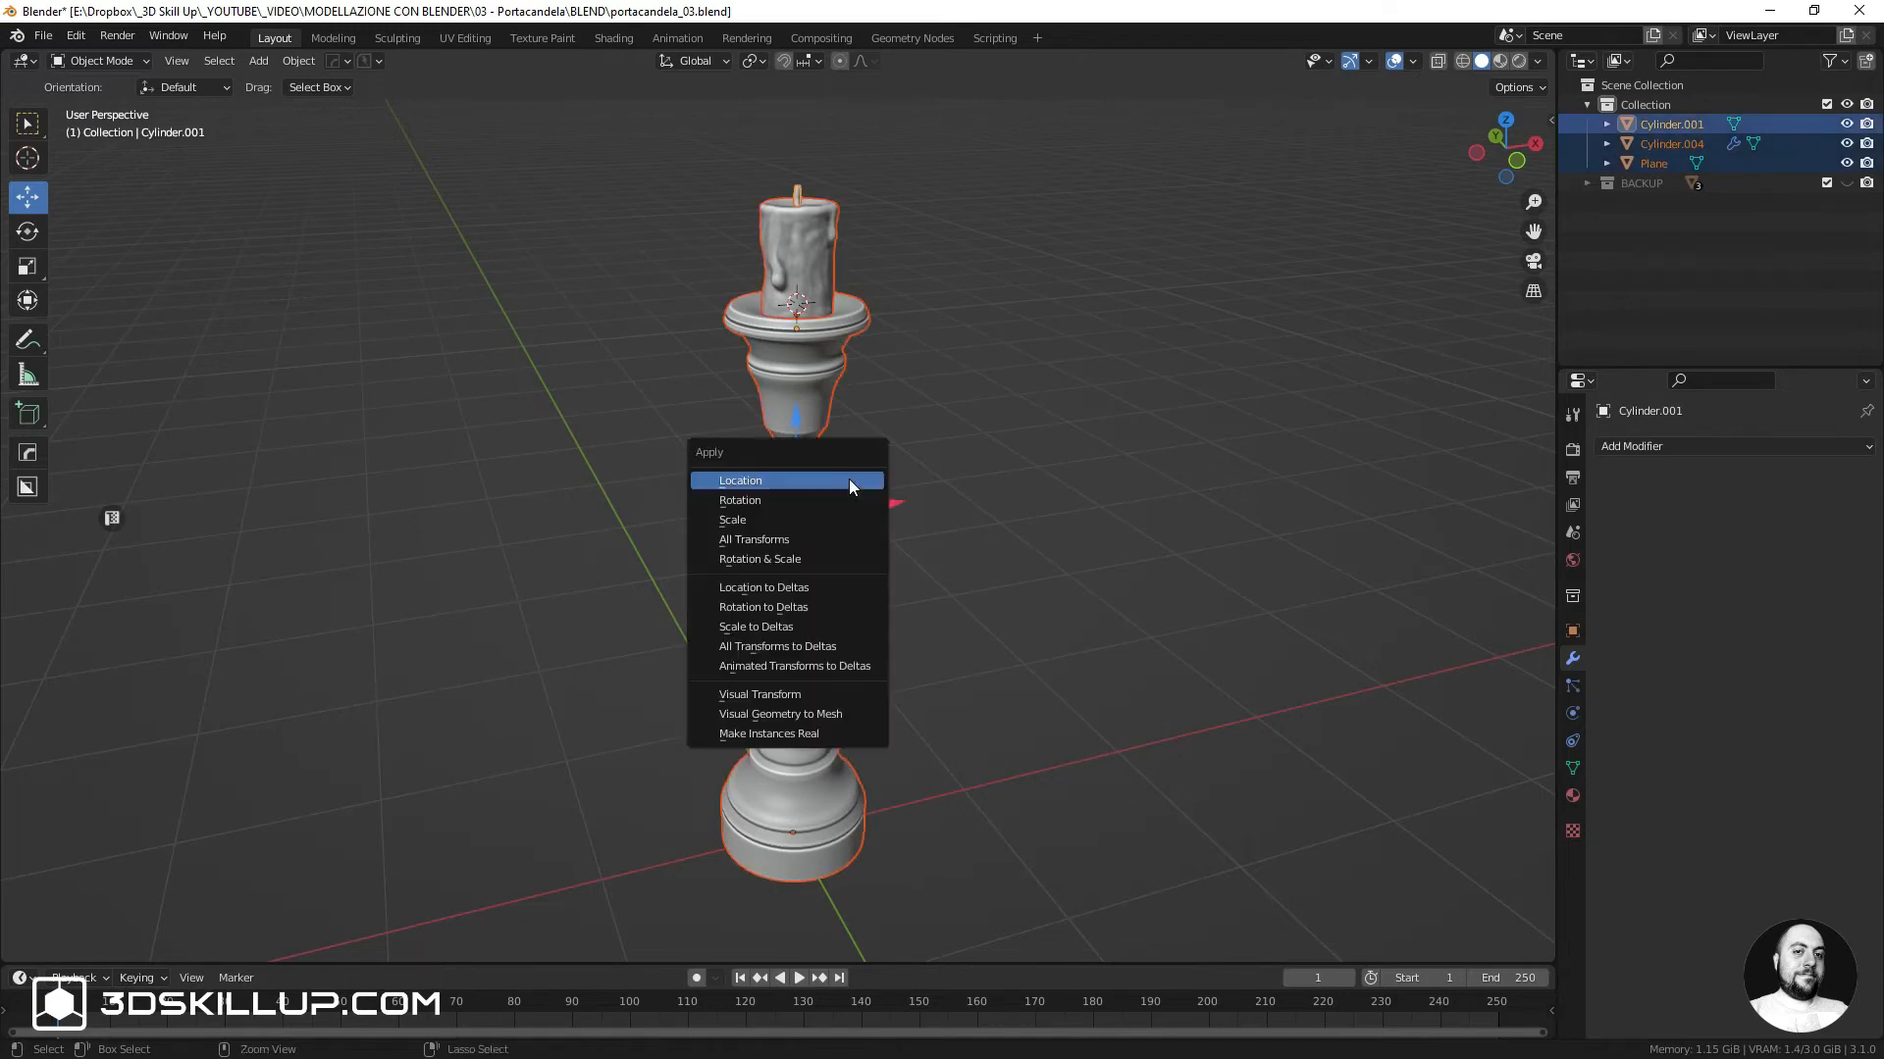
pyautogui.click(783, 714)
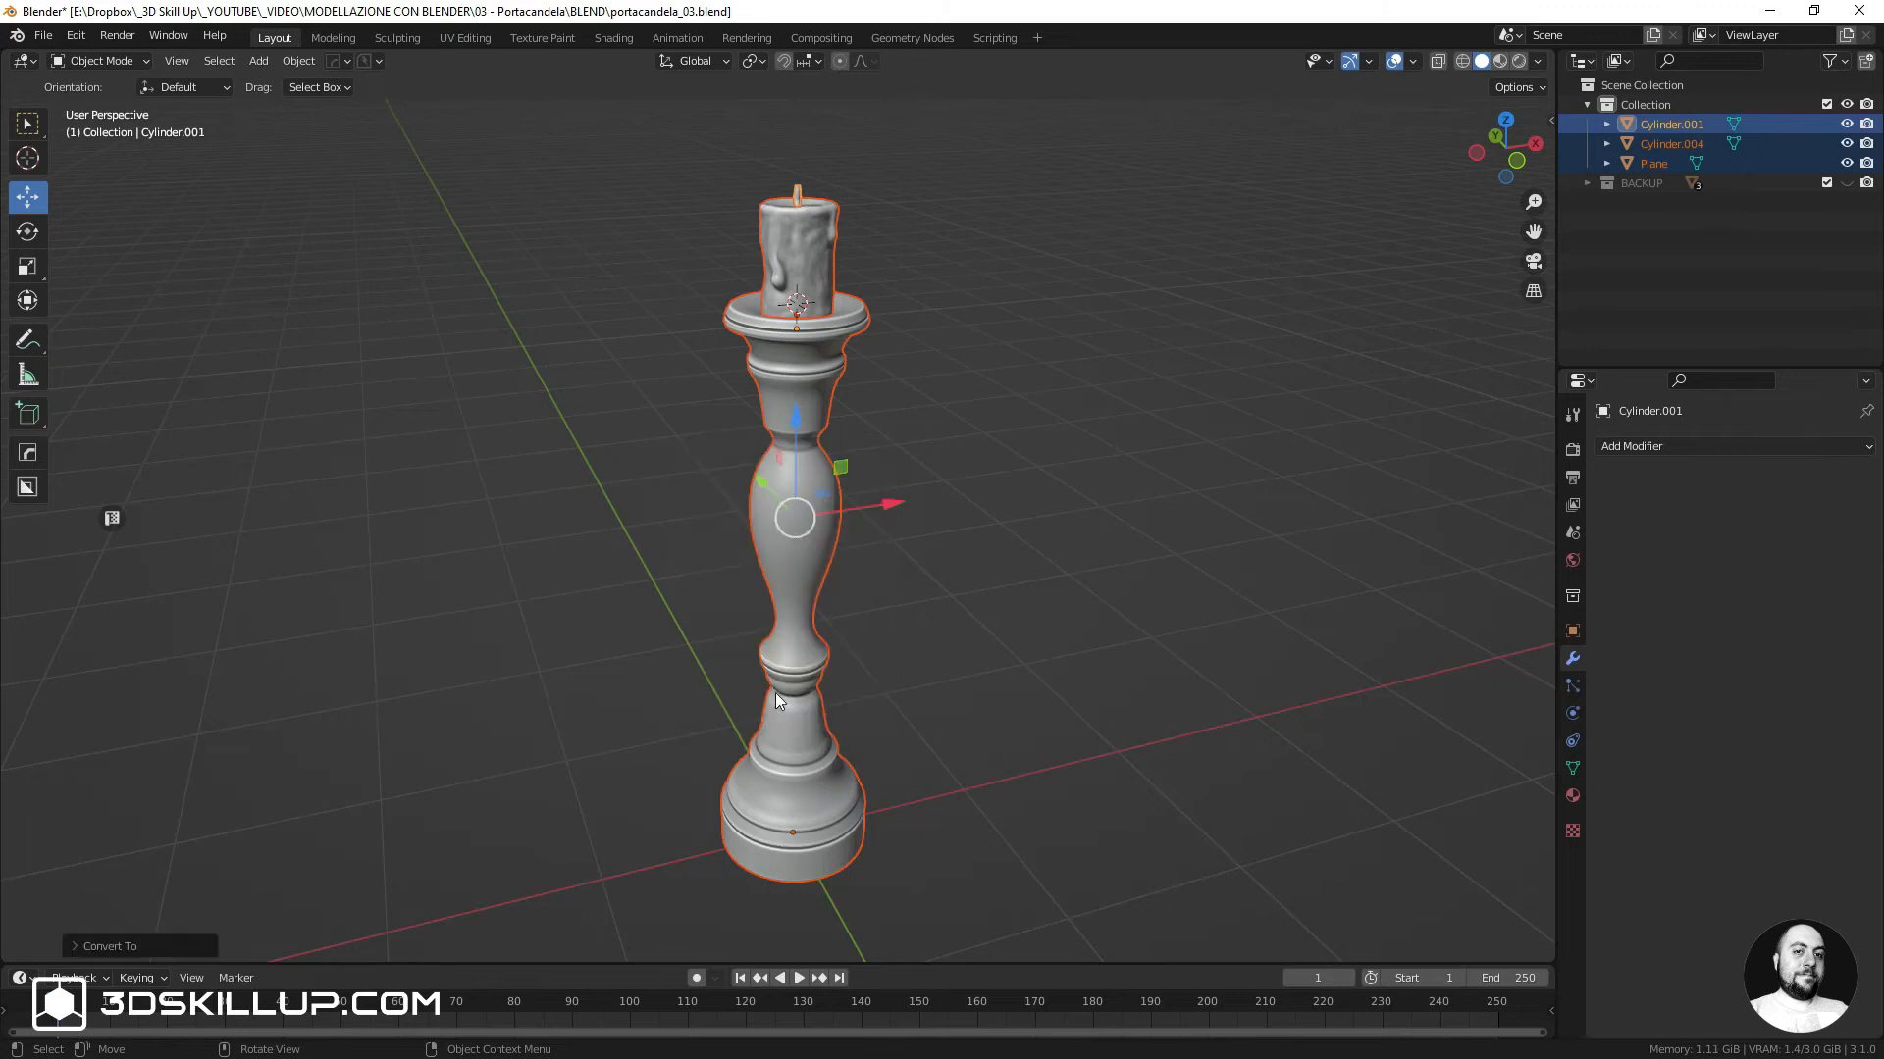
# Examine the converted candle, wick and candlestick up close and as a whole
pyautogui.scroll(3, 863, 375)
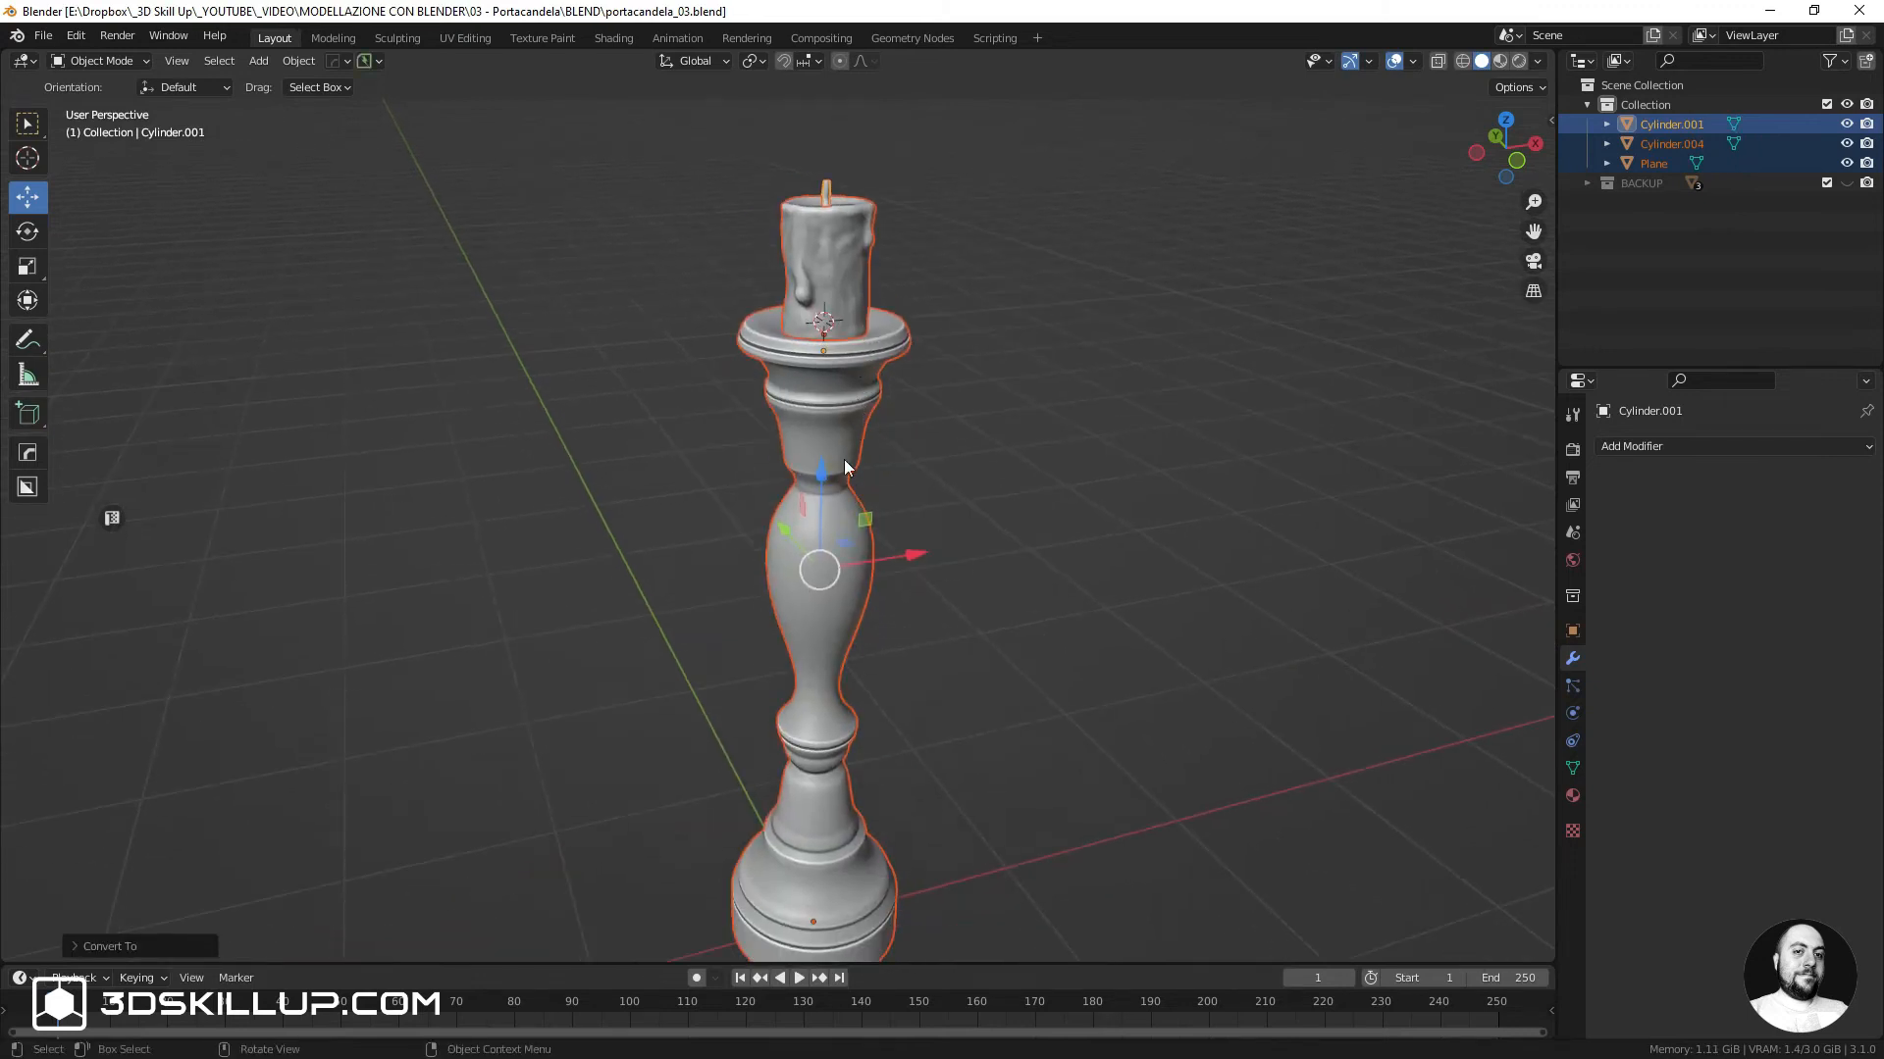
pyautogui.scroll(2, 844, 333)
pyautogui.keyDown('shift'); pyautogui.moveTo(833, 310); pyautogui.dragTo(834, 504, button='middle'); pyautogui.keyUp('shift')
pyautogui.scroll(2, 822, 375)
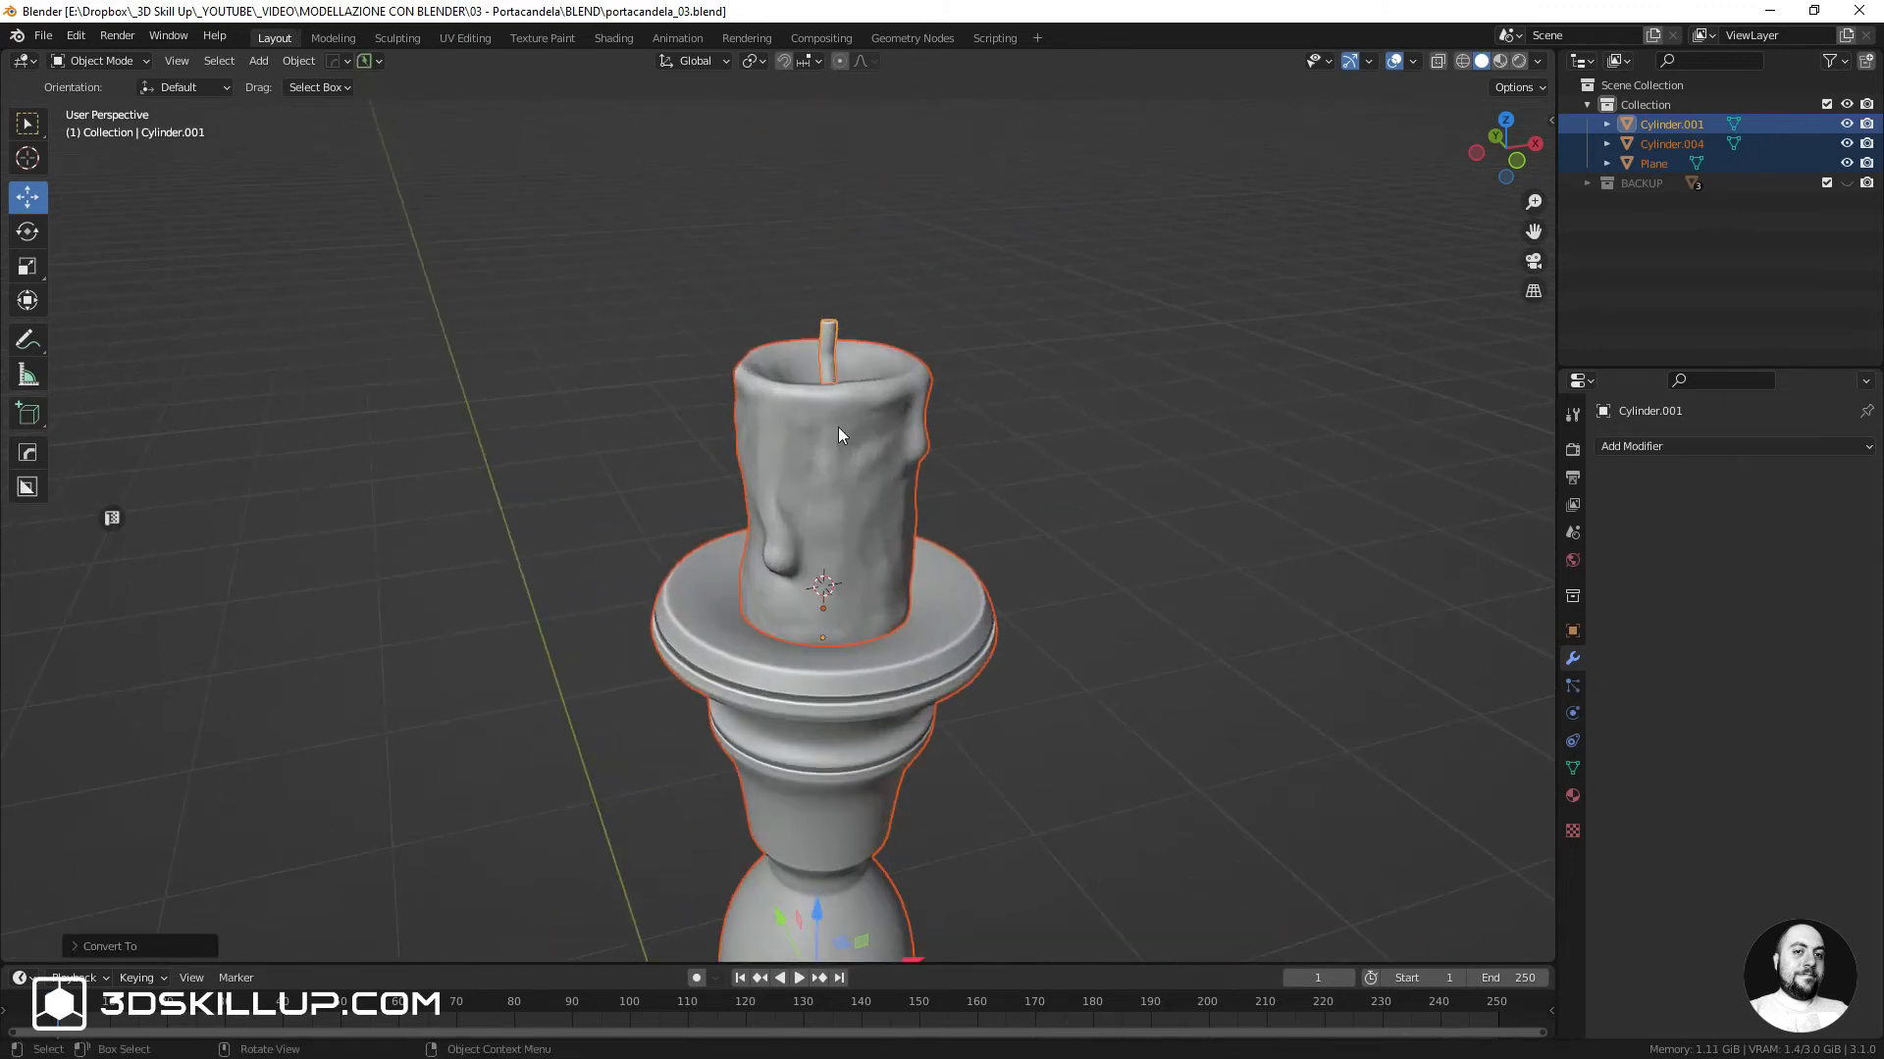
pyautogui.scroll(1, 838, 427)
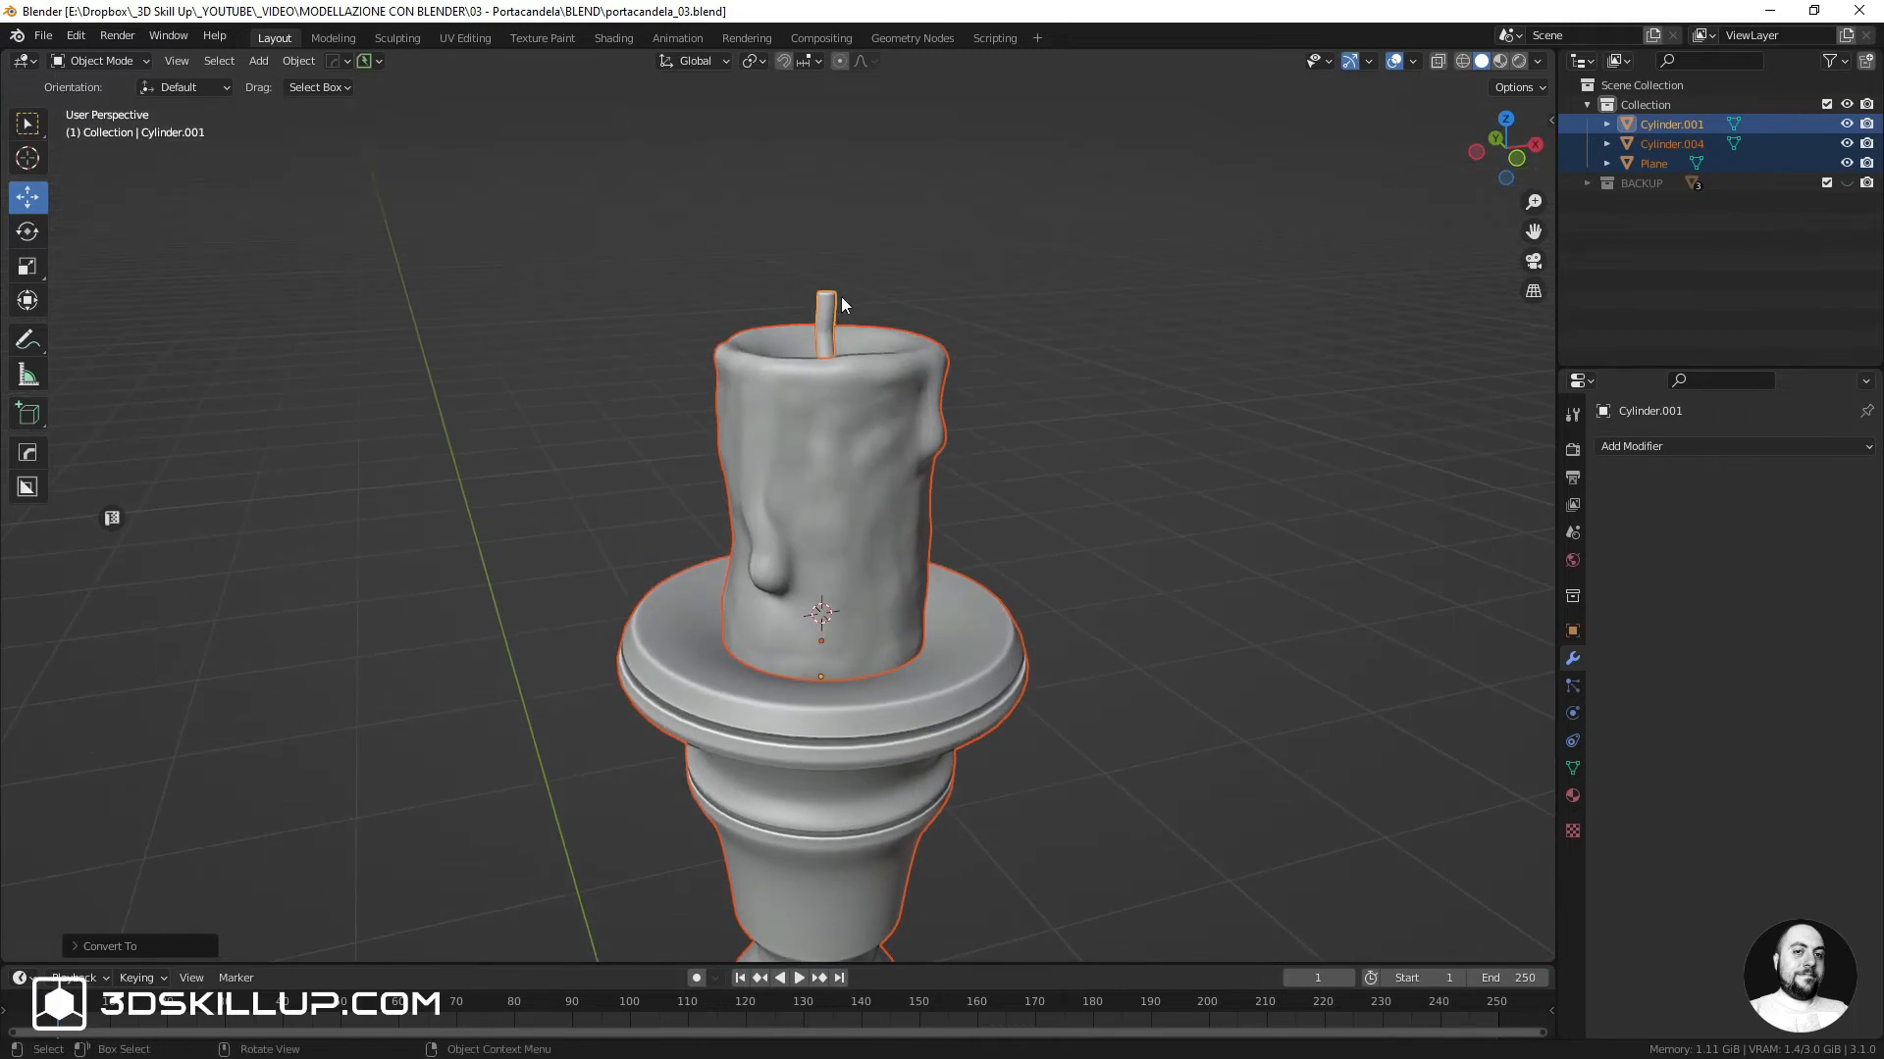
pyautogui.moveTo(839, 296)
pyautogui.mouseDown(button='middle')
pyautogui.moveTo(875, 296)
pyautogui.moveTo(822, 285)
pyautogui.mouseUp(button='middle')
pyautogui.scroll(5, 869, 284)
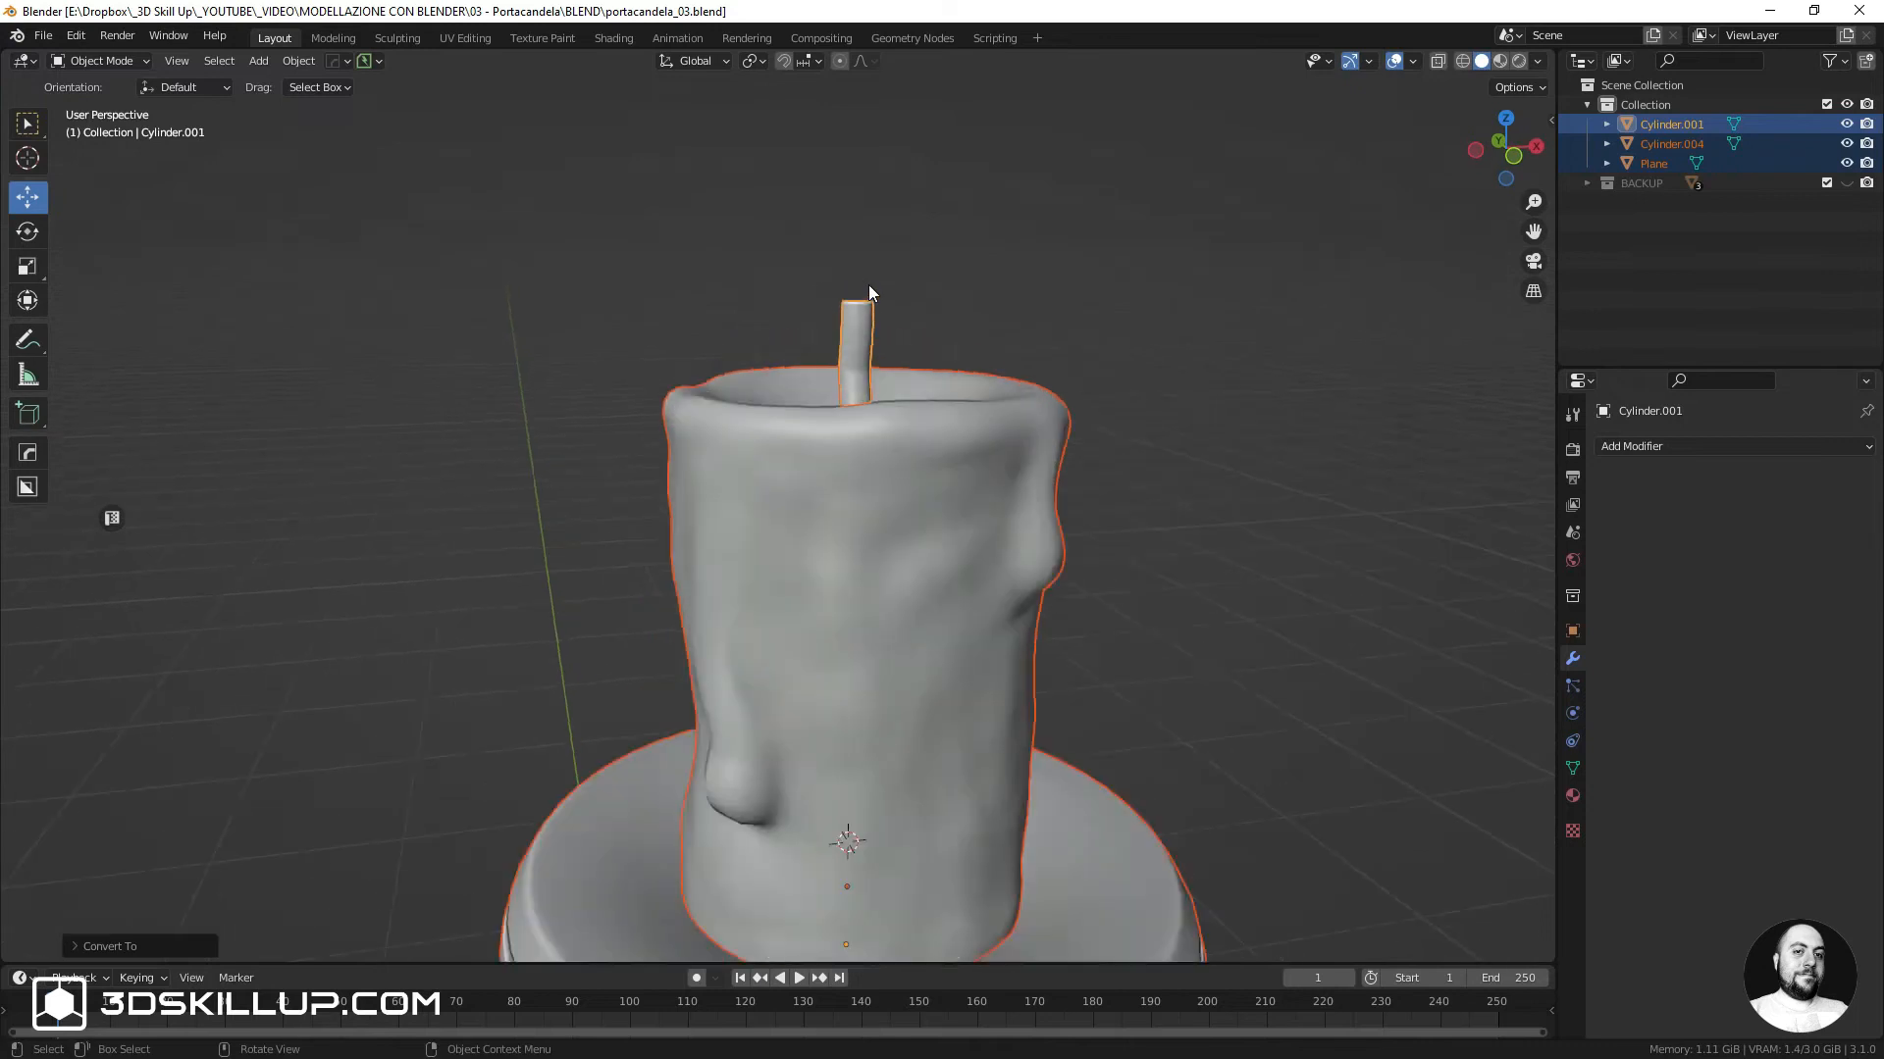
pyautogui.scroll(-6, 875, 359)
pyautogui.scroll(-4, 893, 393)
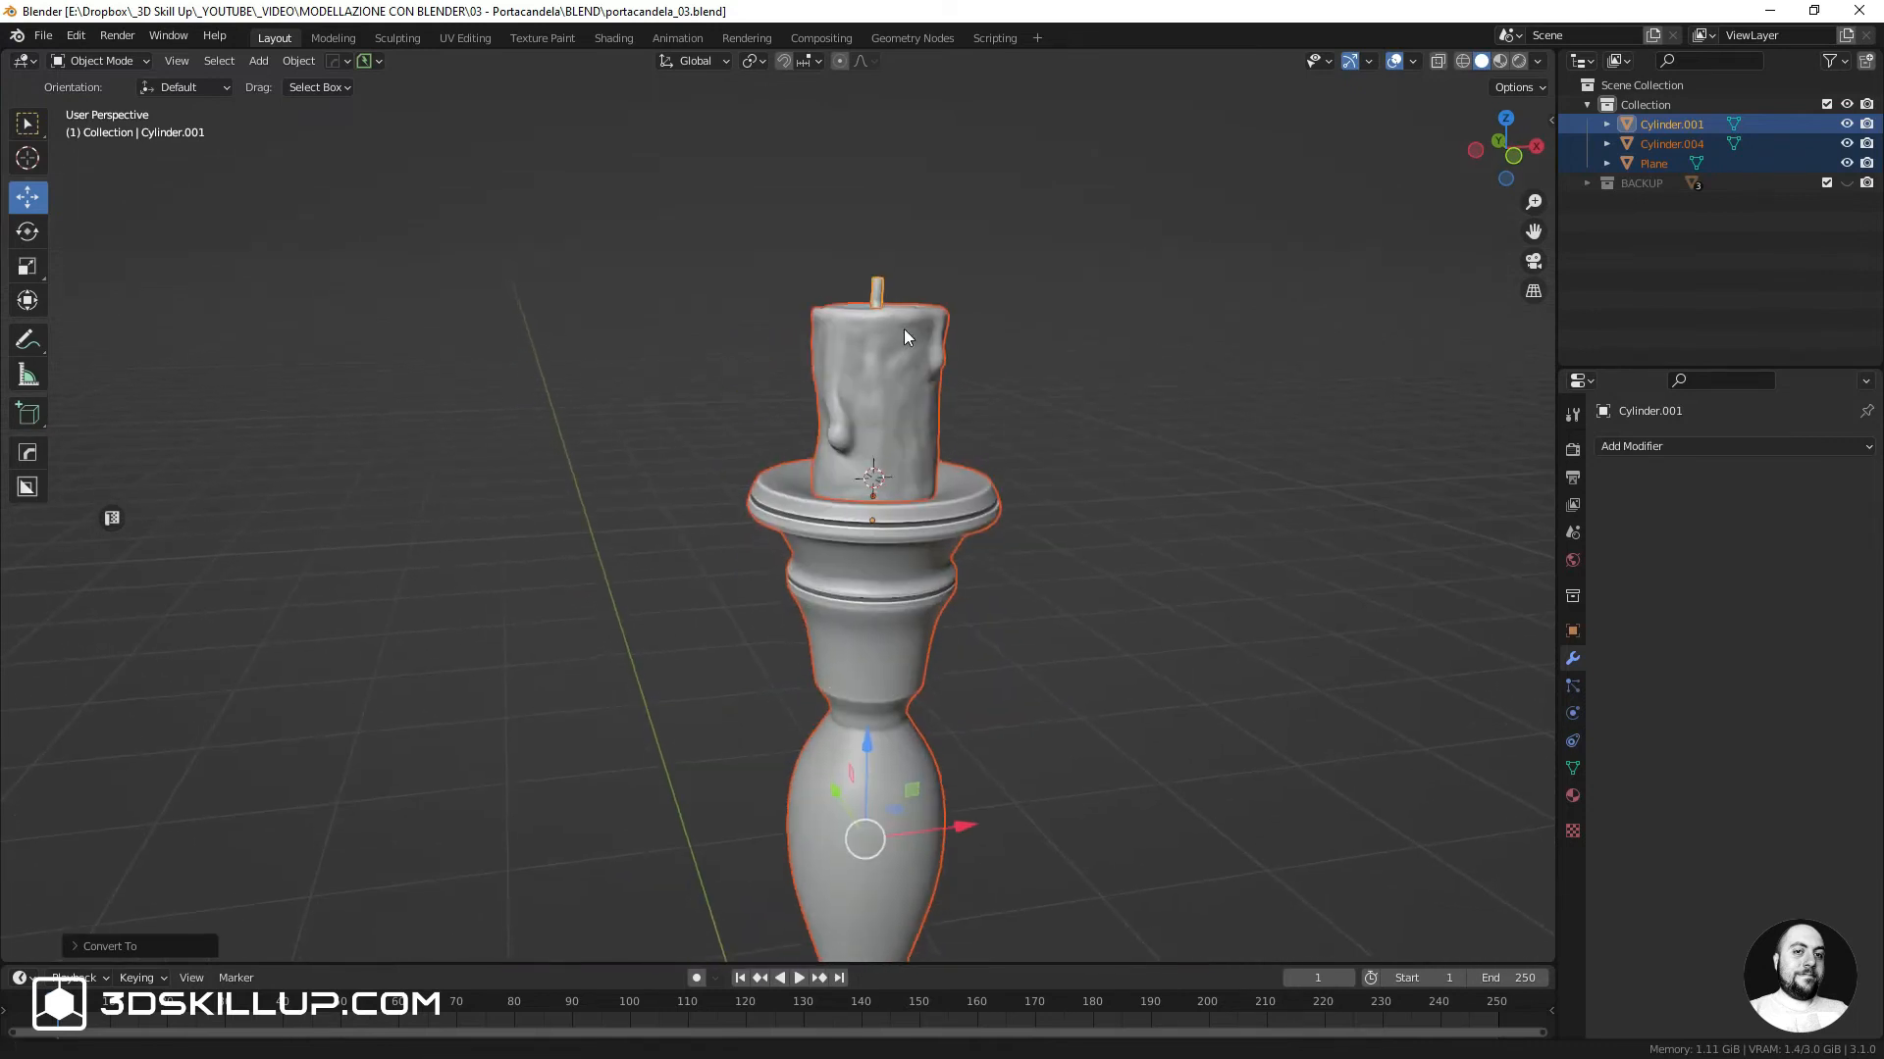
pyautogui.scroll(2, 922, 549)
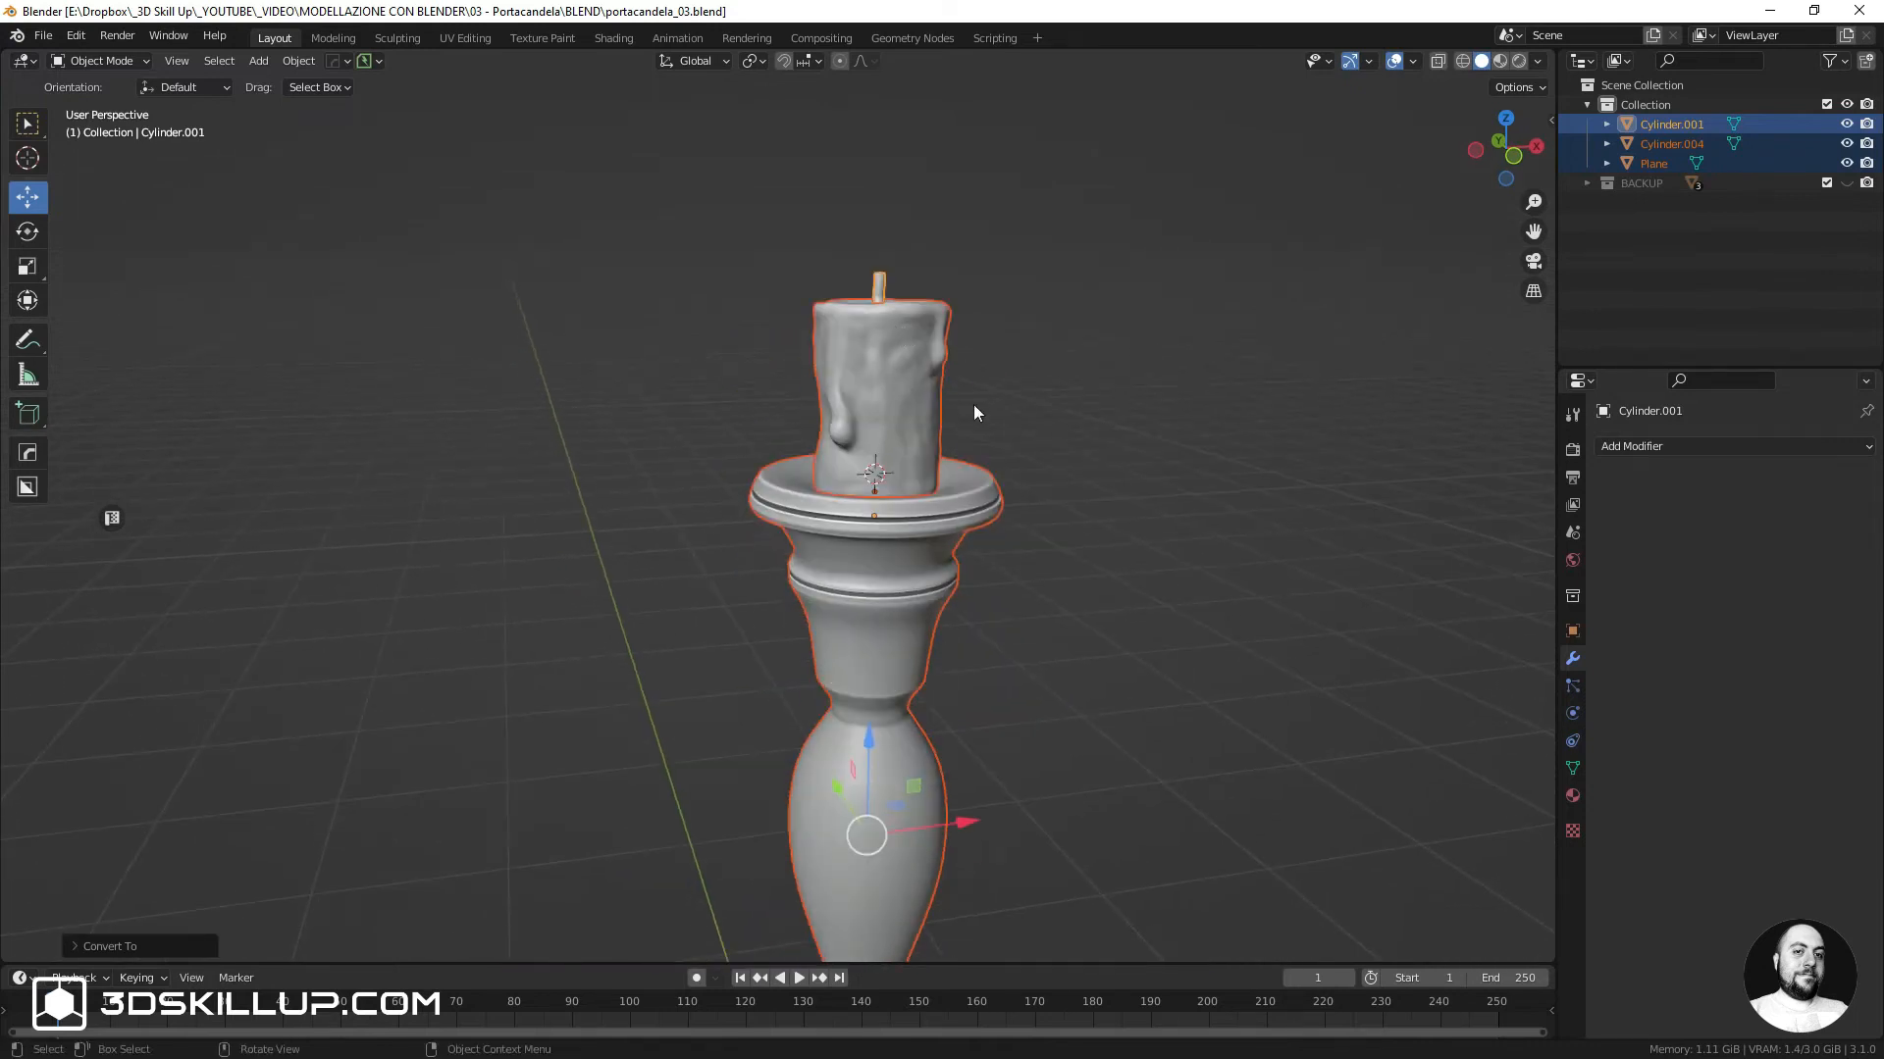
pyautogui.scroll(2, 856, 434)
pyautogui.scroll(-4, 810, 496)
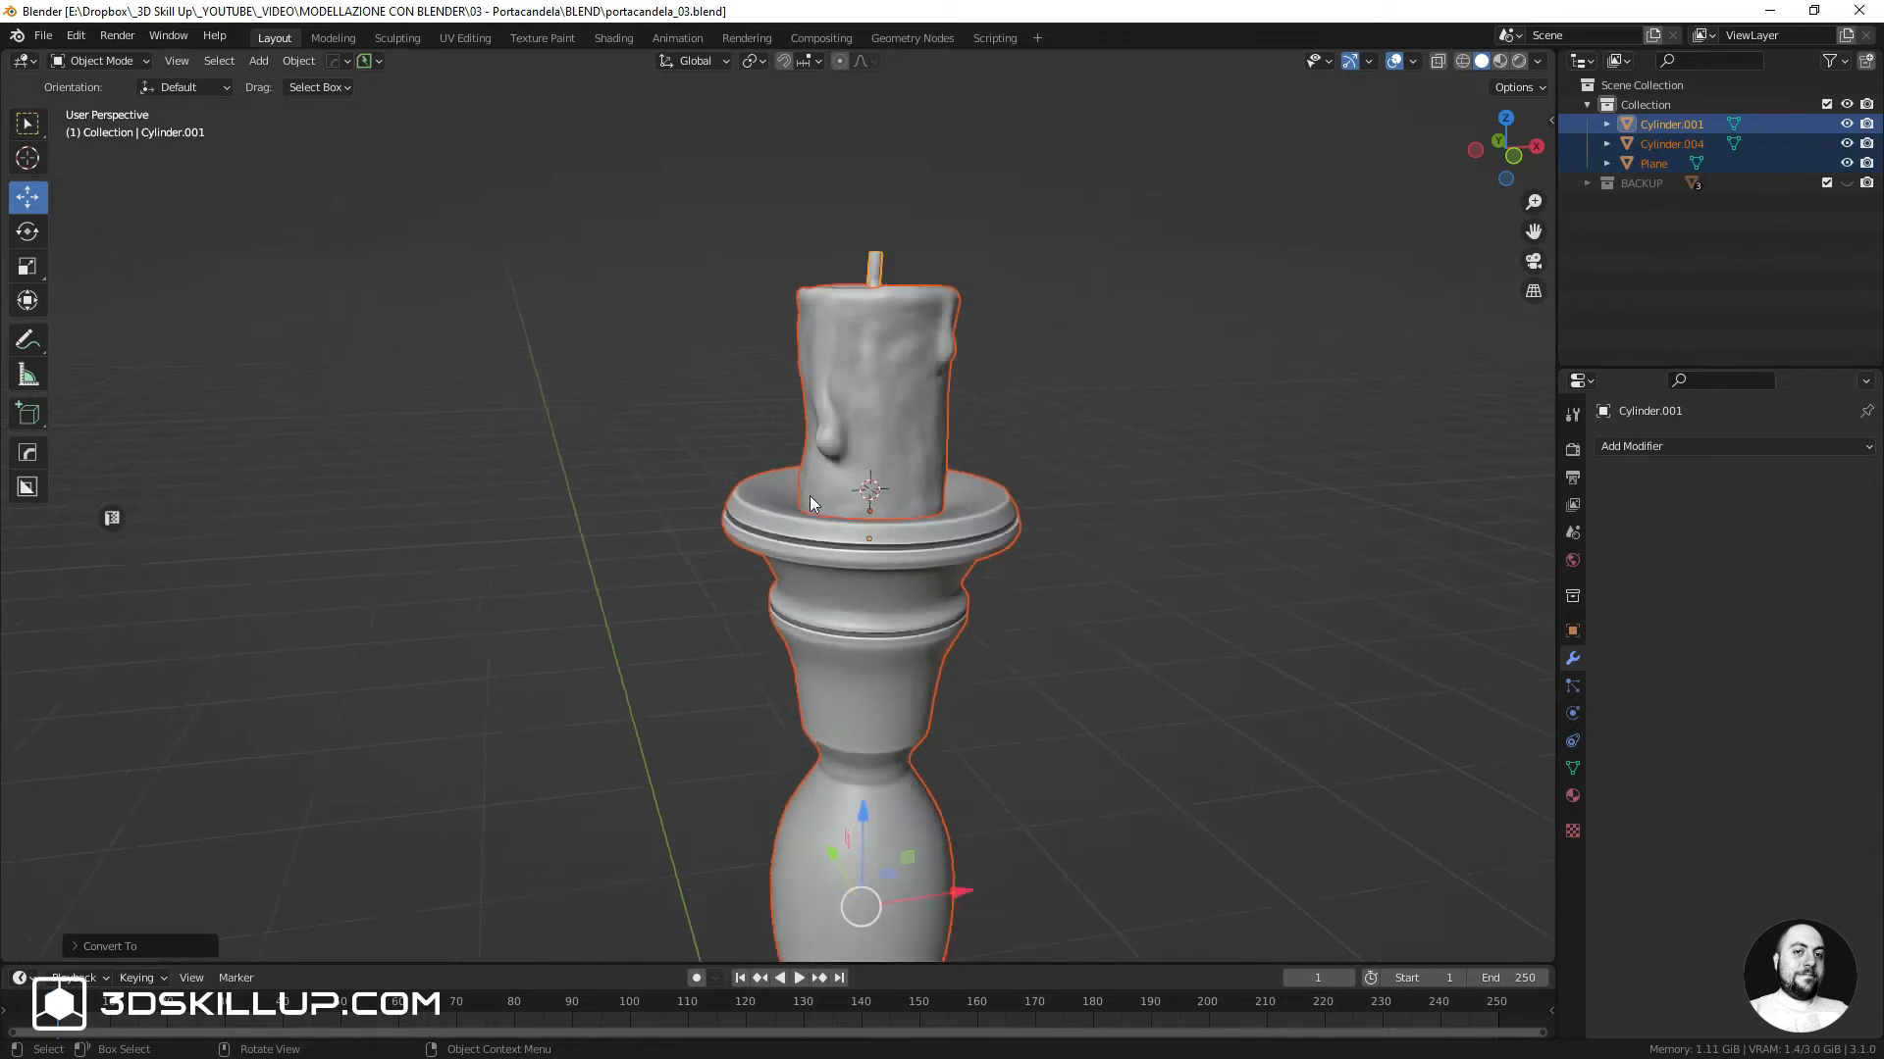
pyautogui.scroll(-3, 824, 452)
pyautogui.moveTo(838, 398); pyautogui.dragTo(875, 381, button='middle')
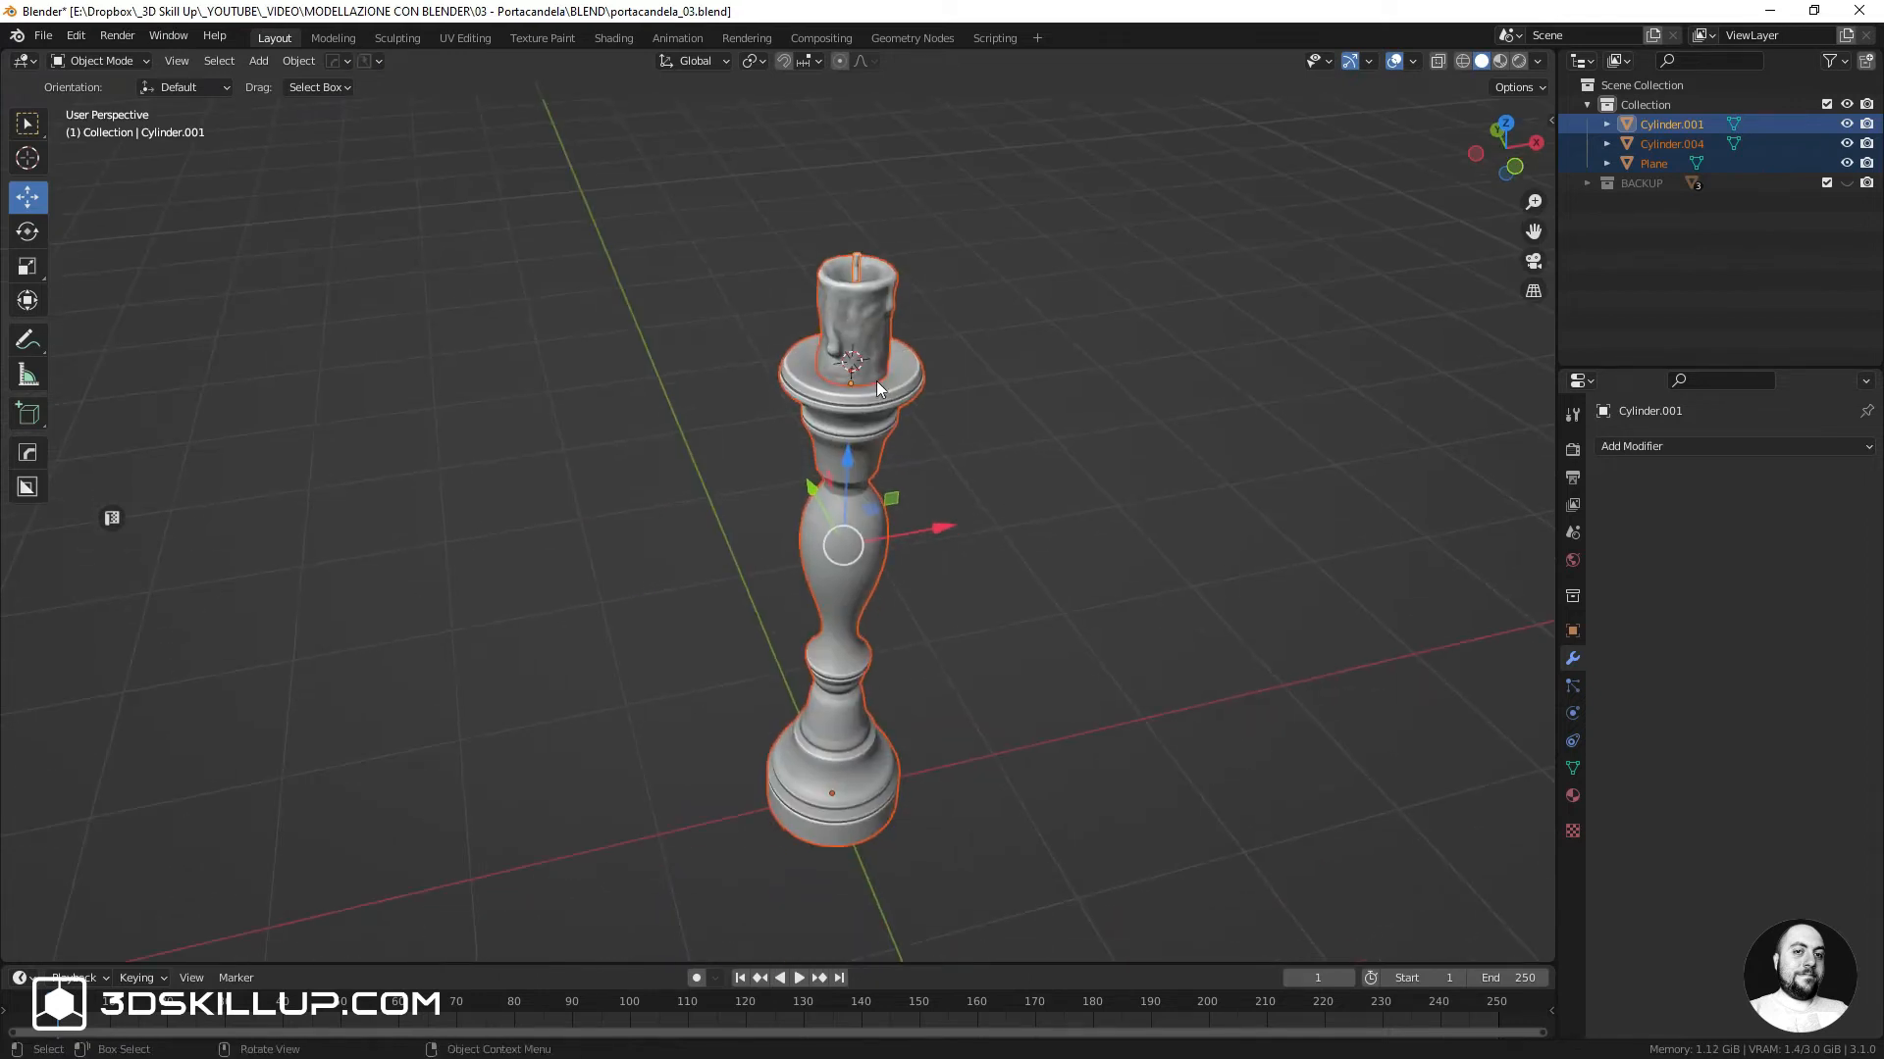
# Join the candle, wick and candlestick into a single object and rename it portacandela
pyautogui.hotkey('ctrl', 'j')
pyautogui.scroll(4, 874, 310)
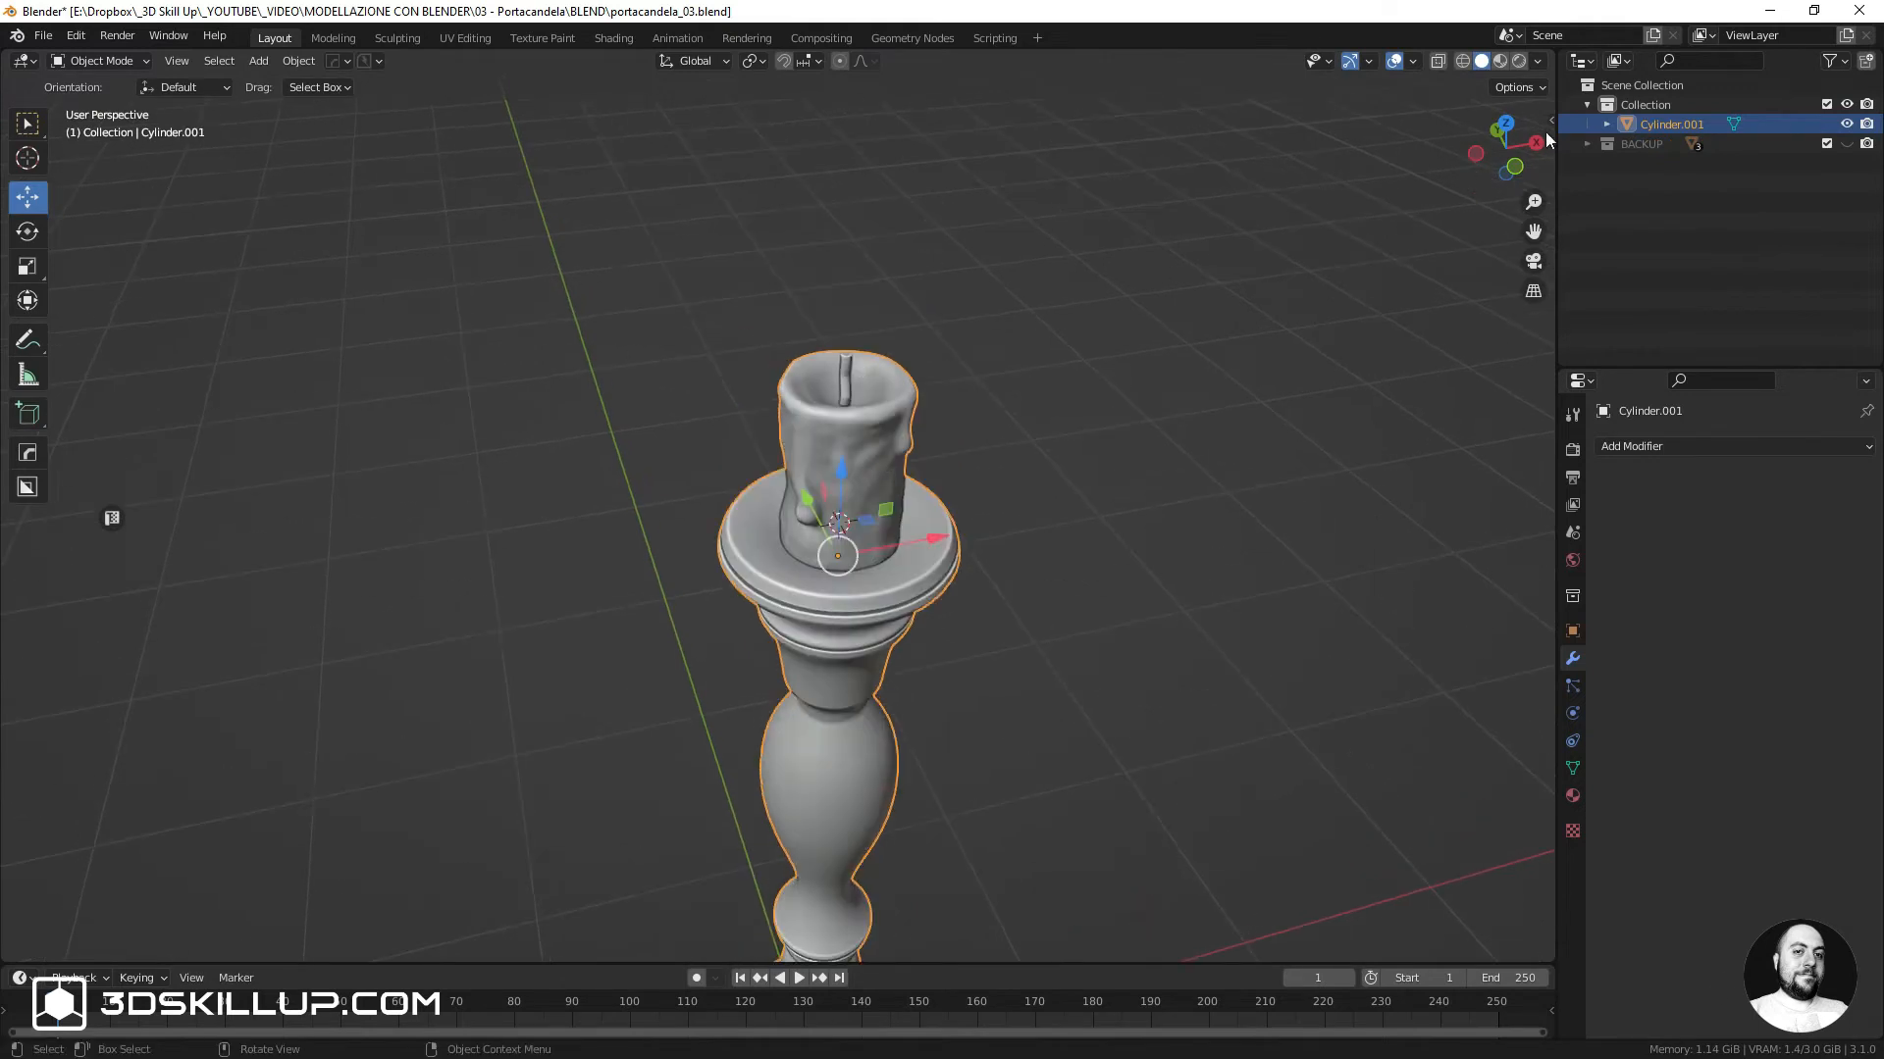
pyautogui.doubleClick(1669, 125)
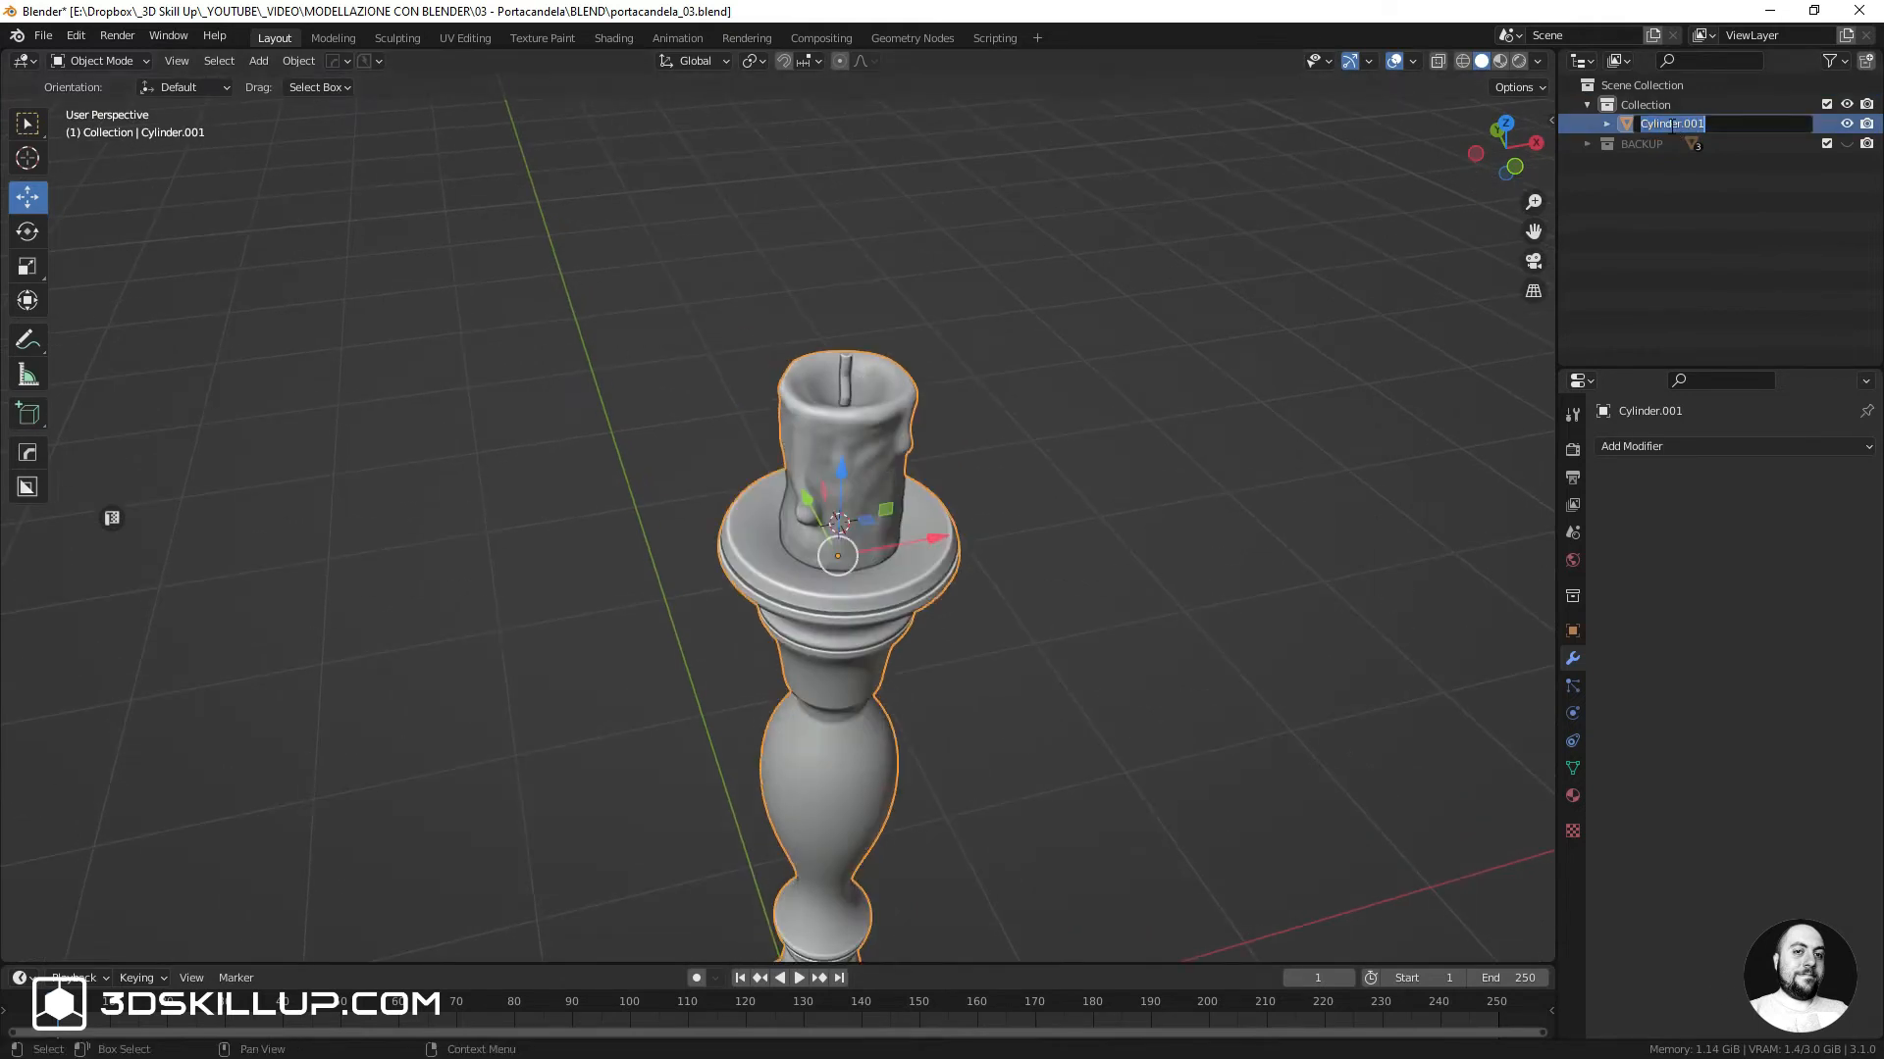
pyautogui.write('portacandela')
pyautogui.press('Return')
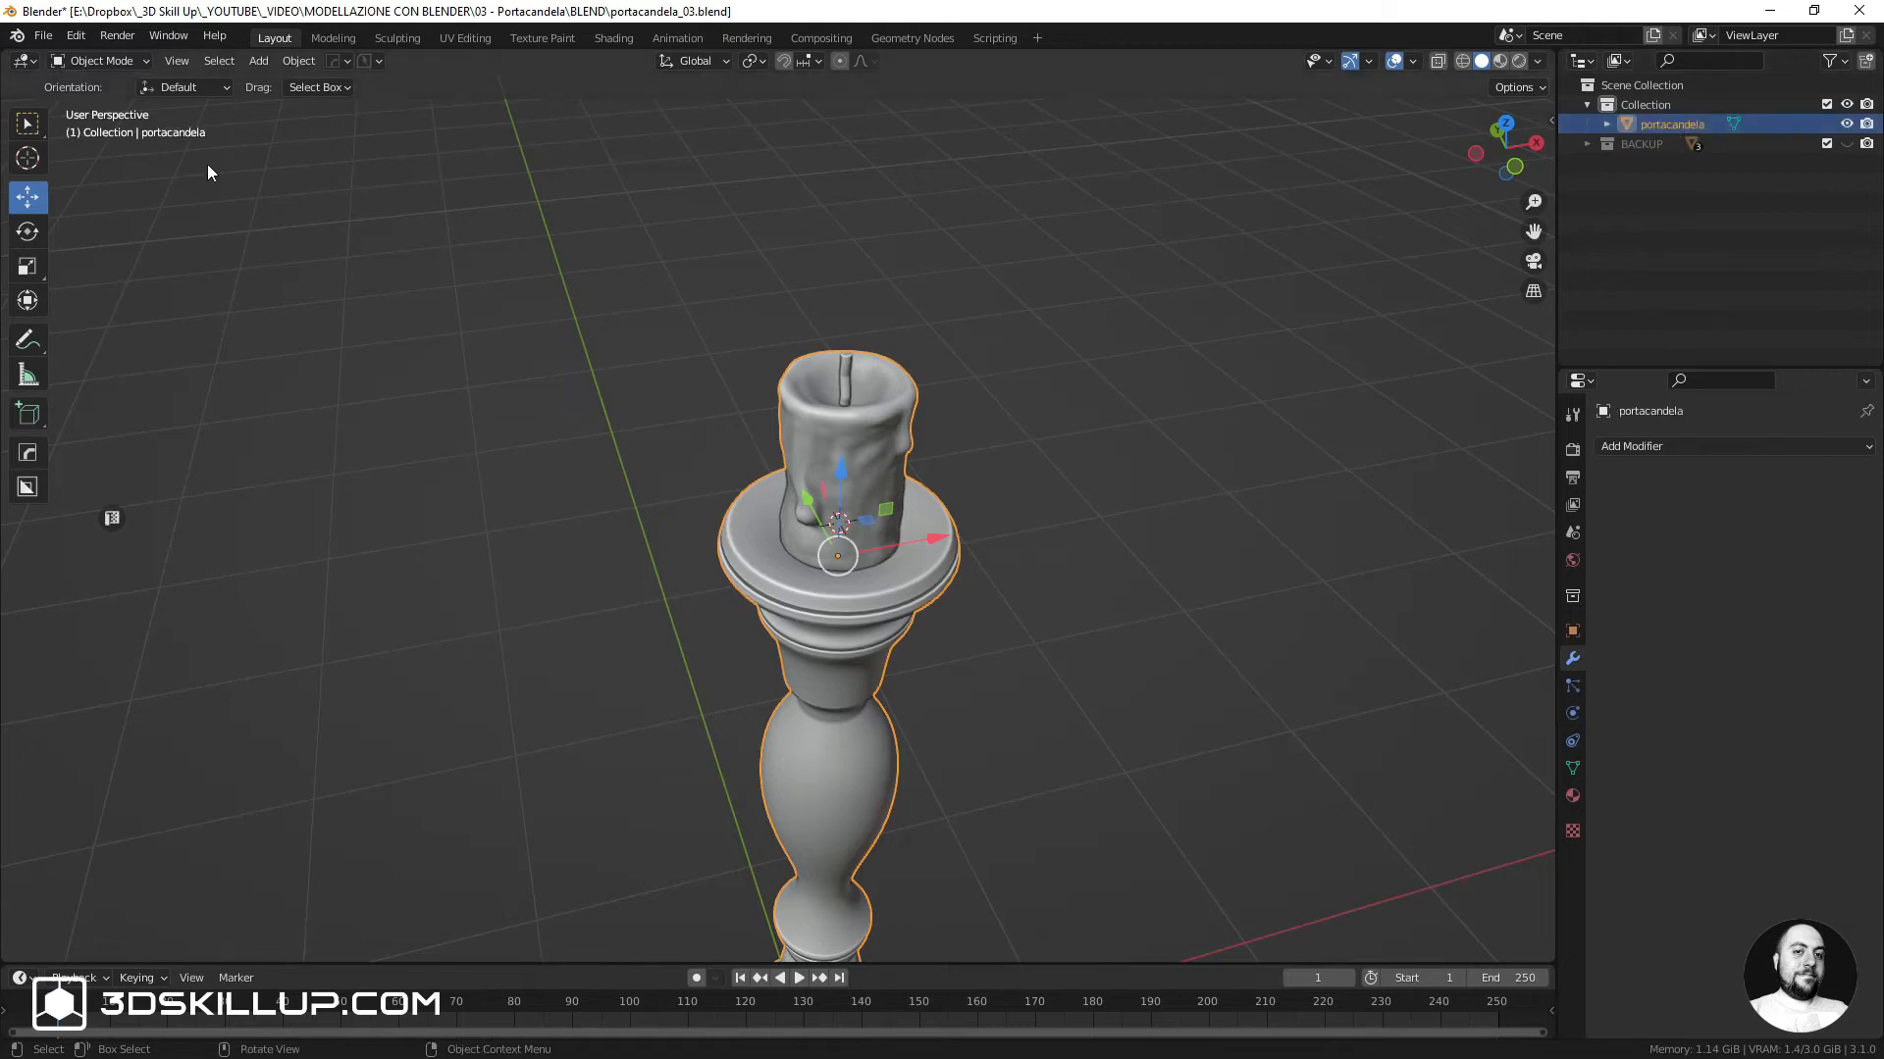
# Open the joined model in the UV Editing workspace, try Pack Islands, bring up the UVPackmaster3 options and save the file
pyautogui.click(471, 37)
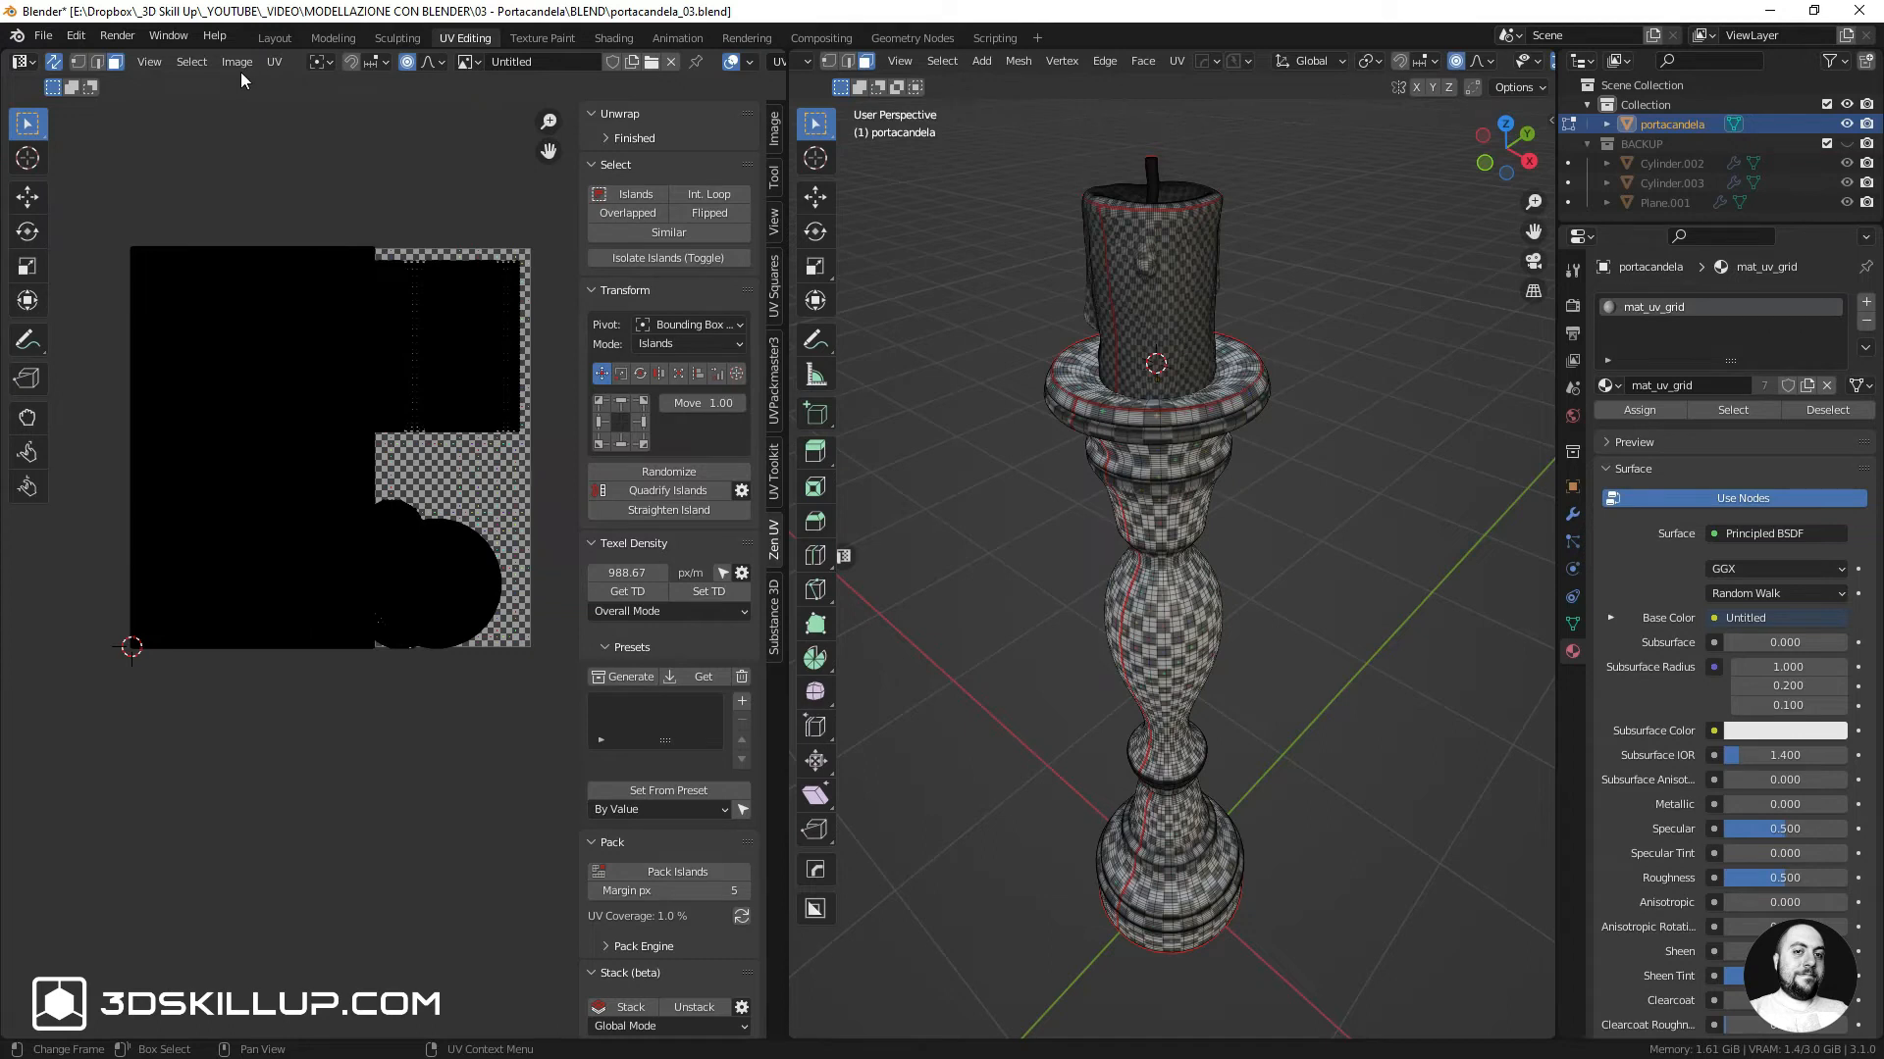
pyautogui.click(274, 67)
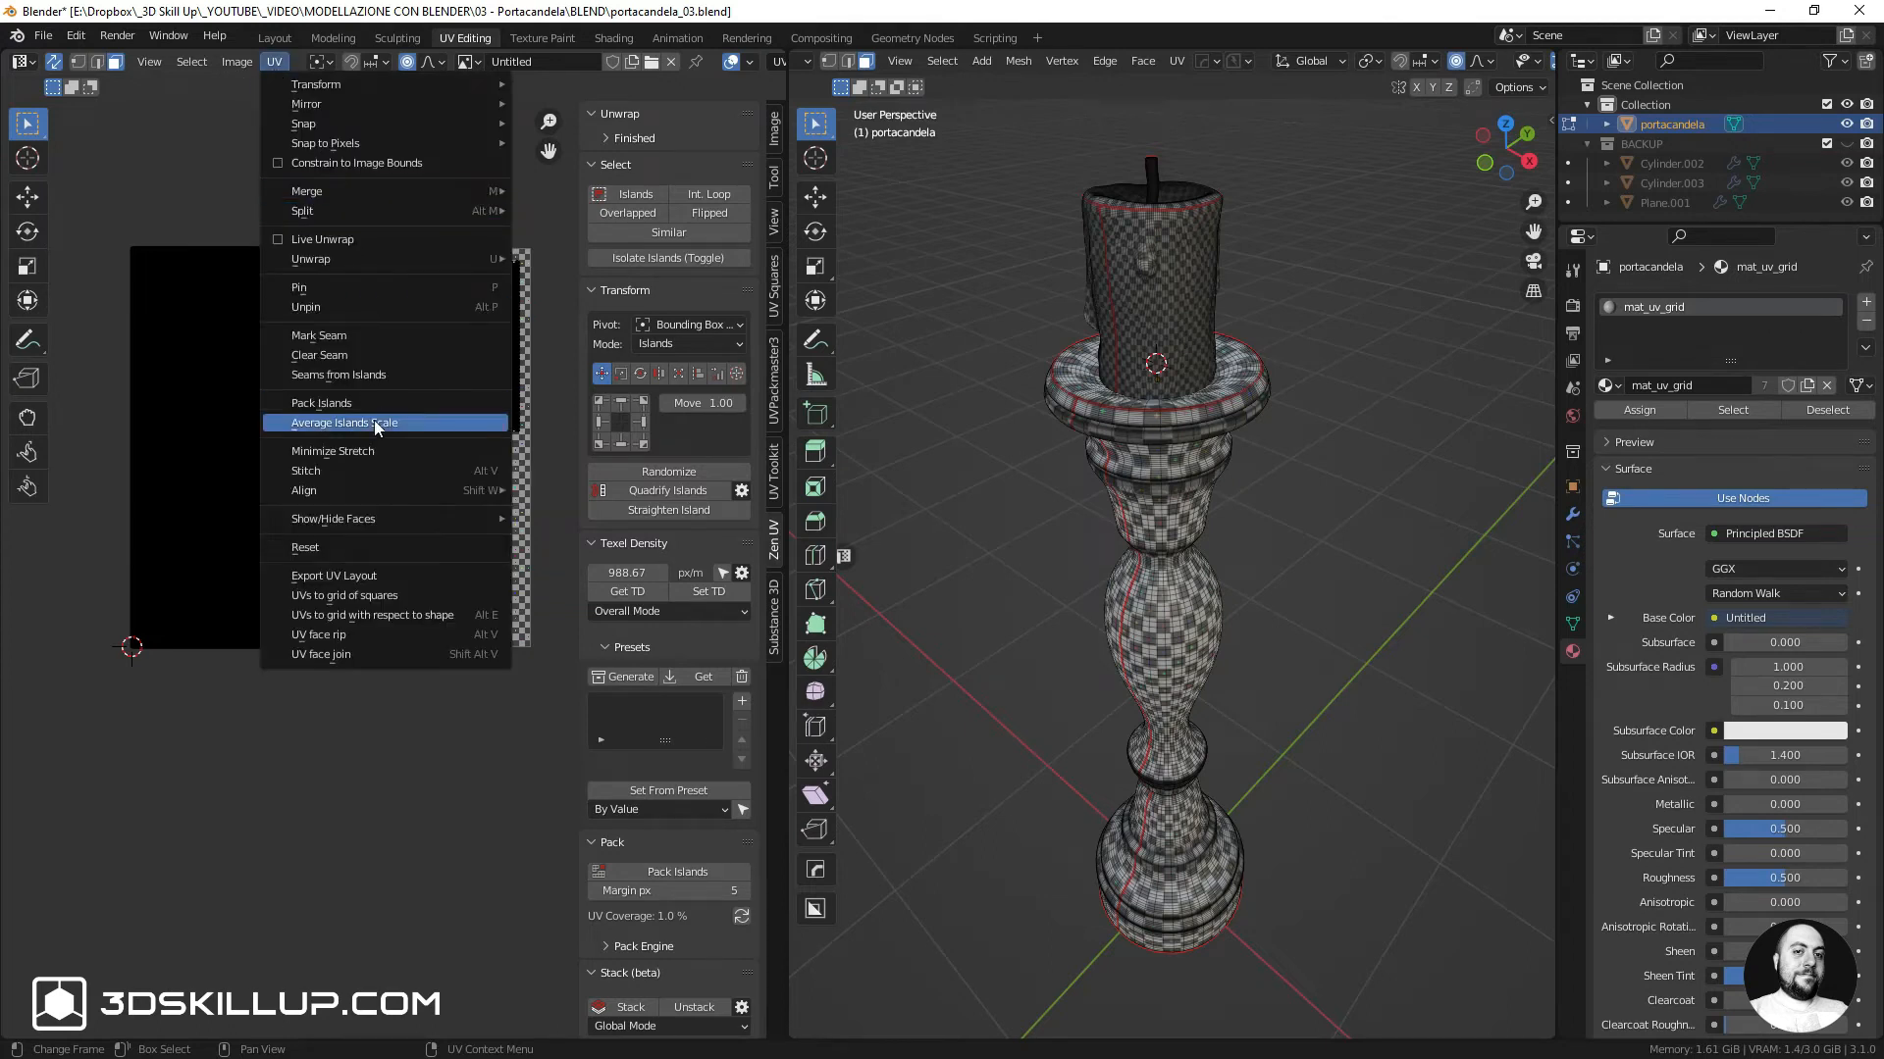
pyautogui.click(337, 408)
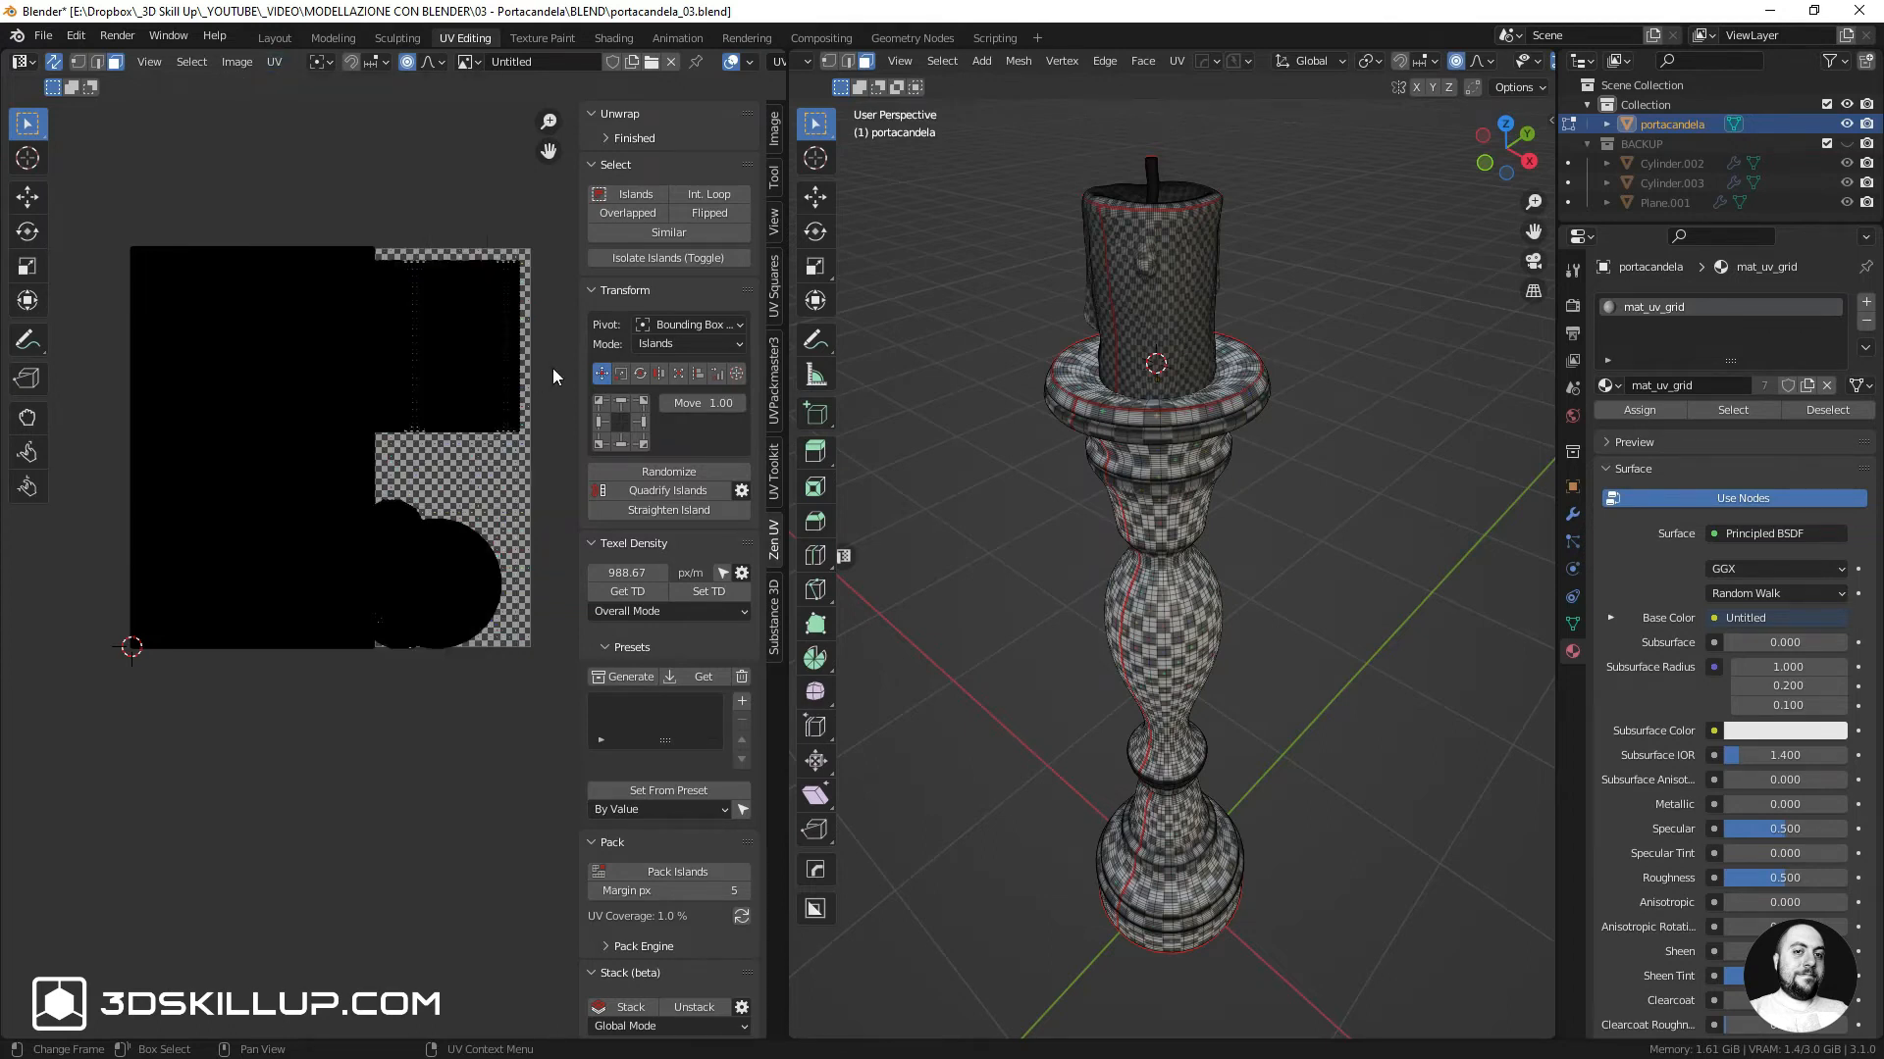
pyautogui.click(775, 380)
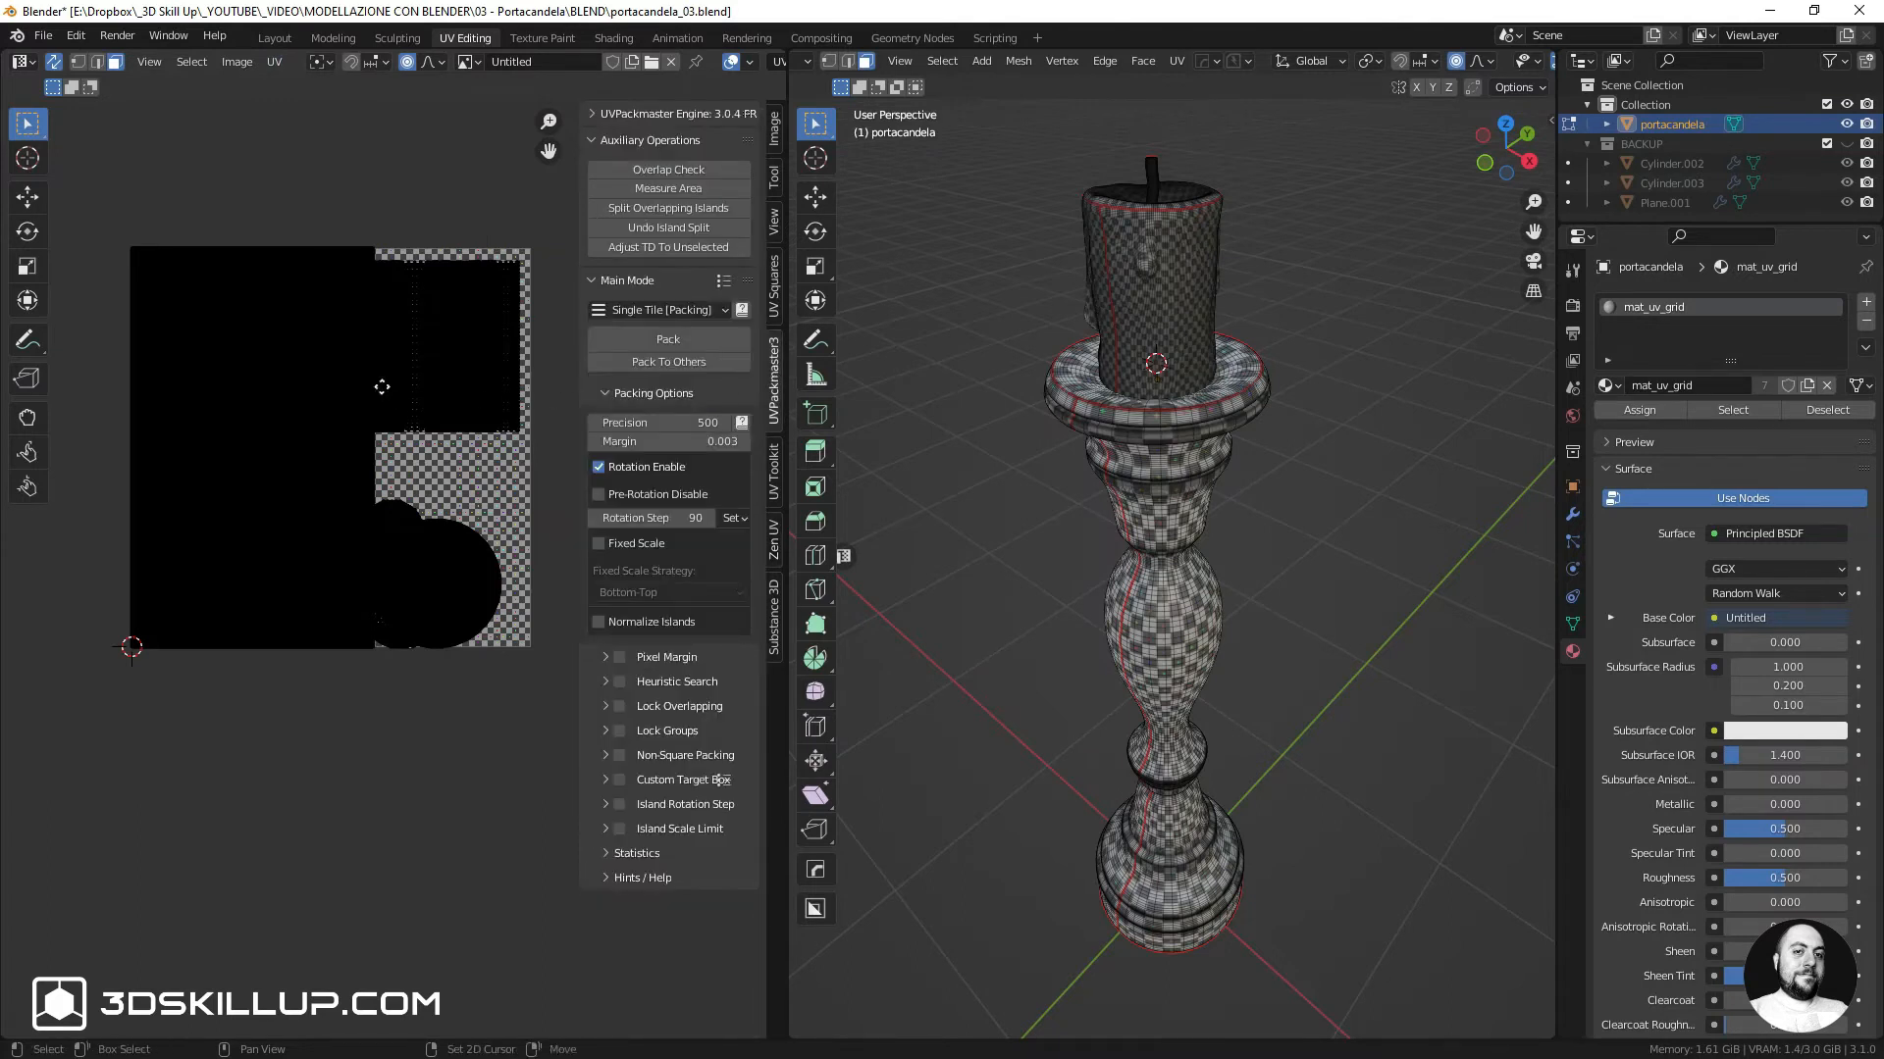
pyautogui.moveTo(382, 387); pyautogui.dragTo(361, 443, button='middle')
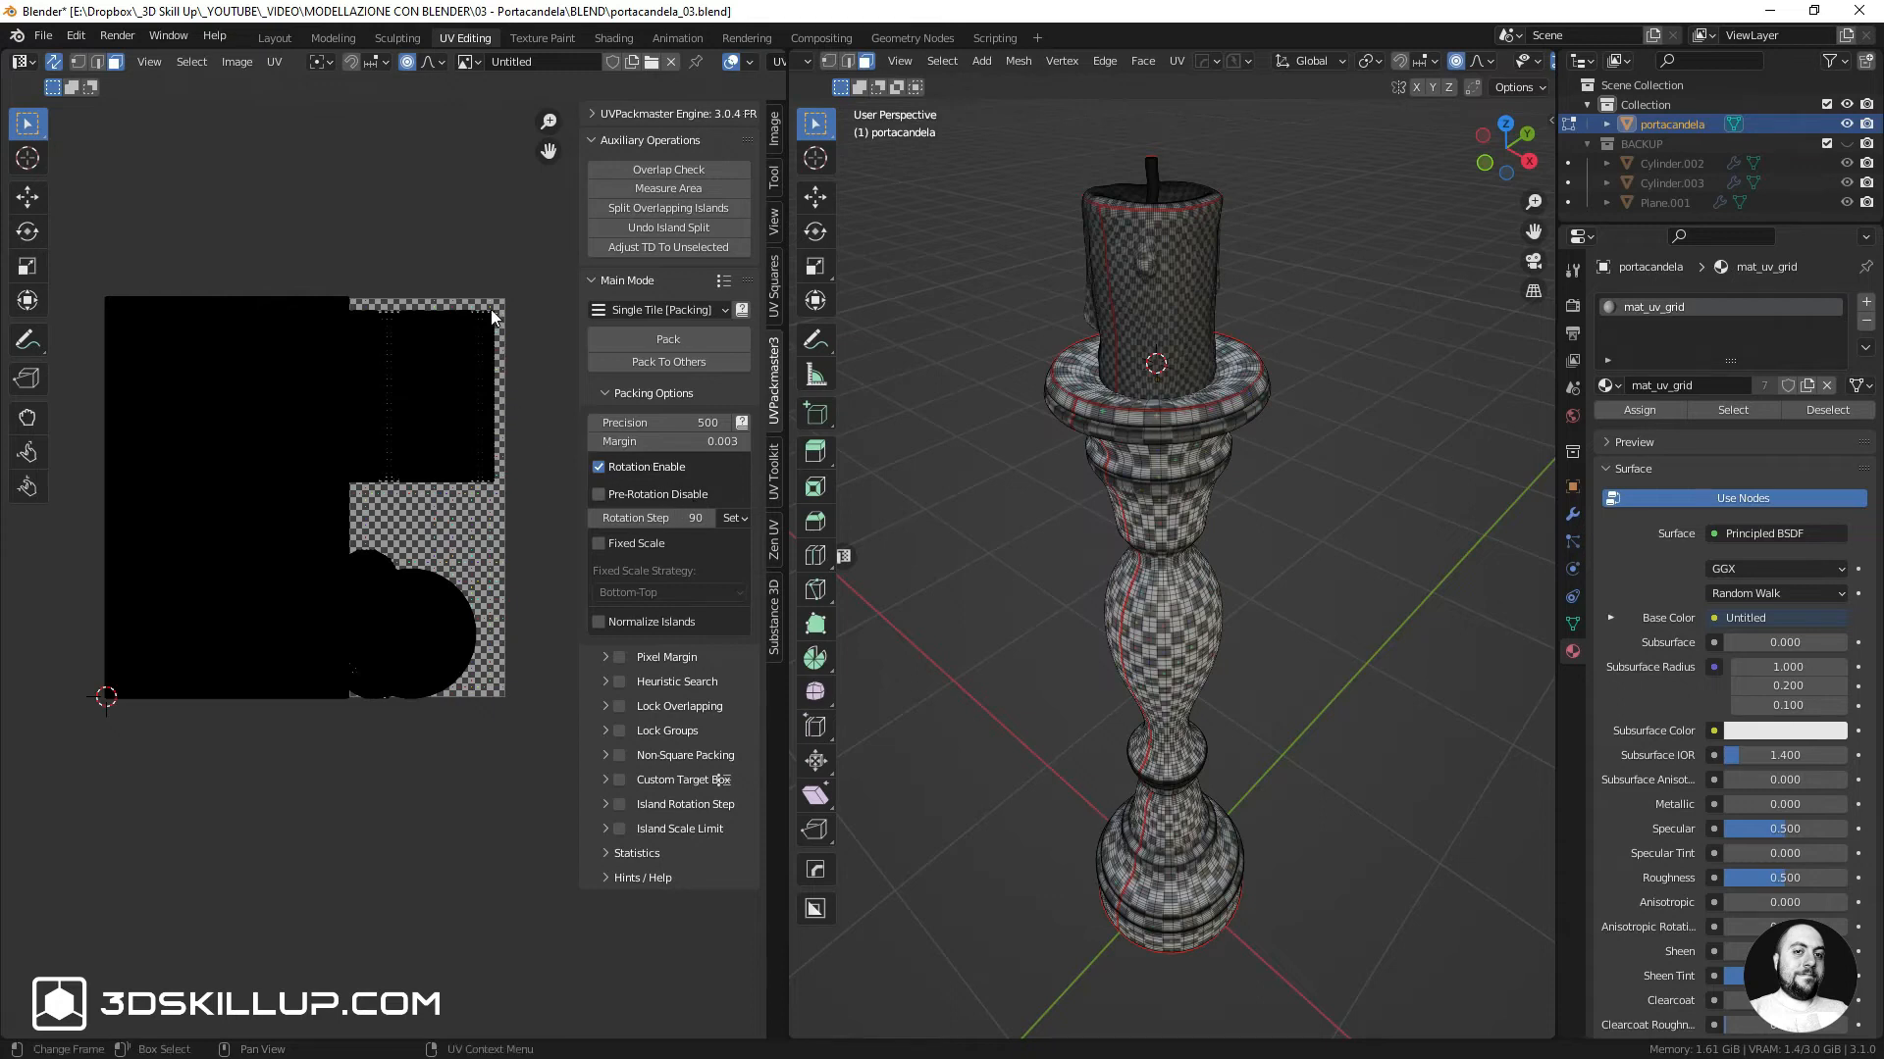
pyautogui.hotkey('ctrl', 's')
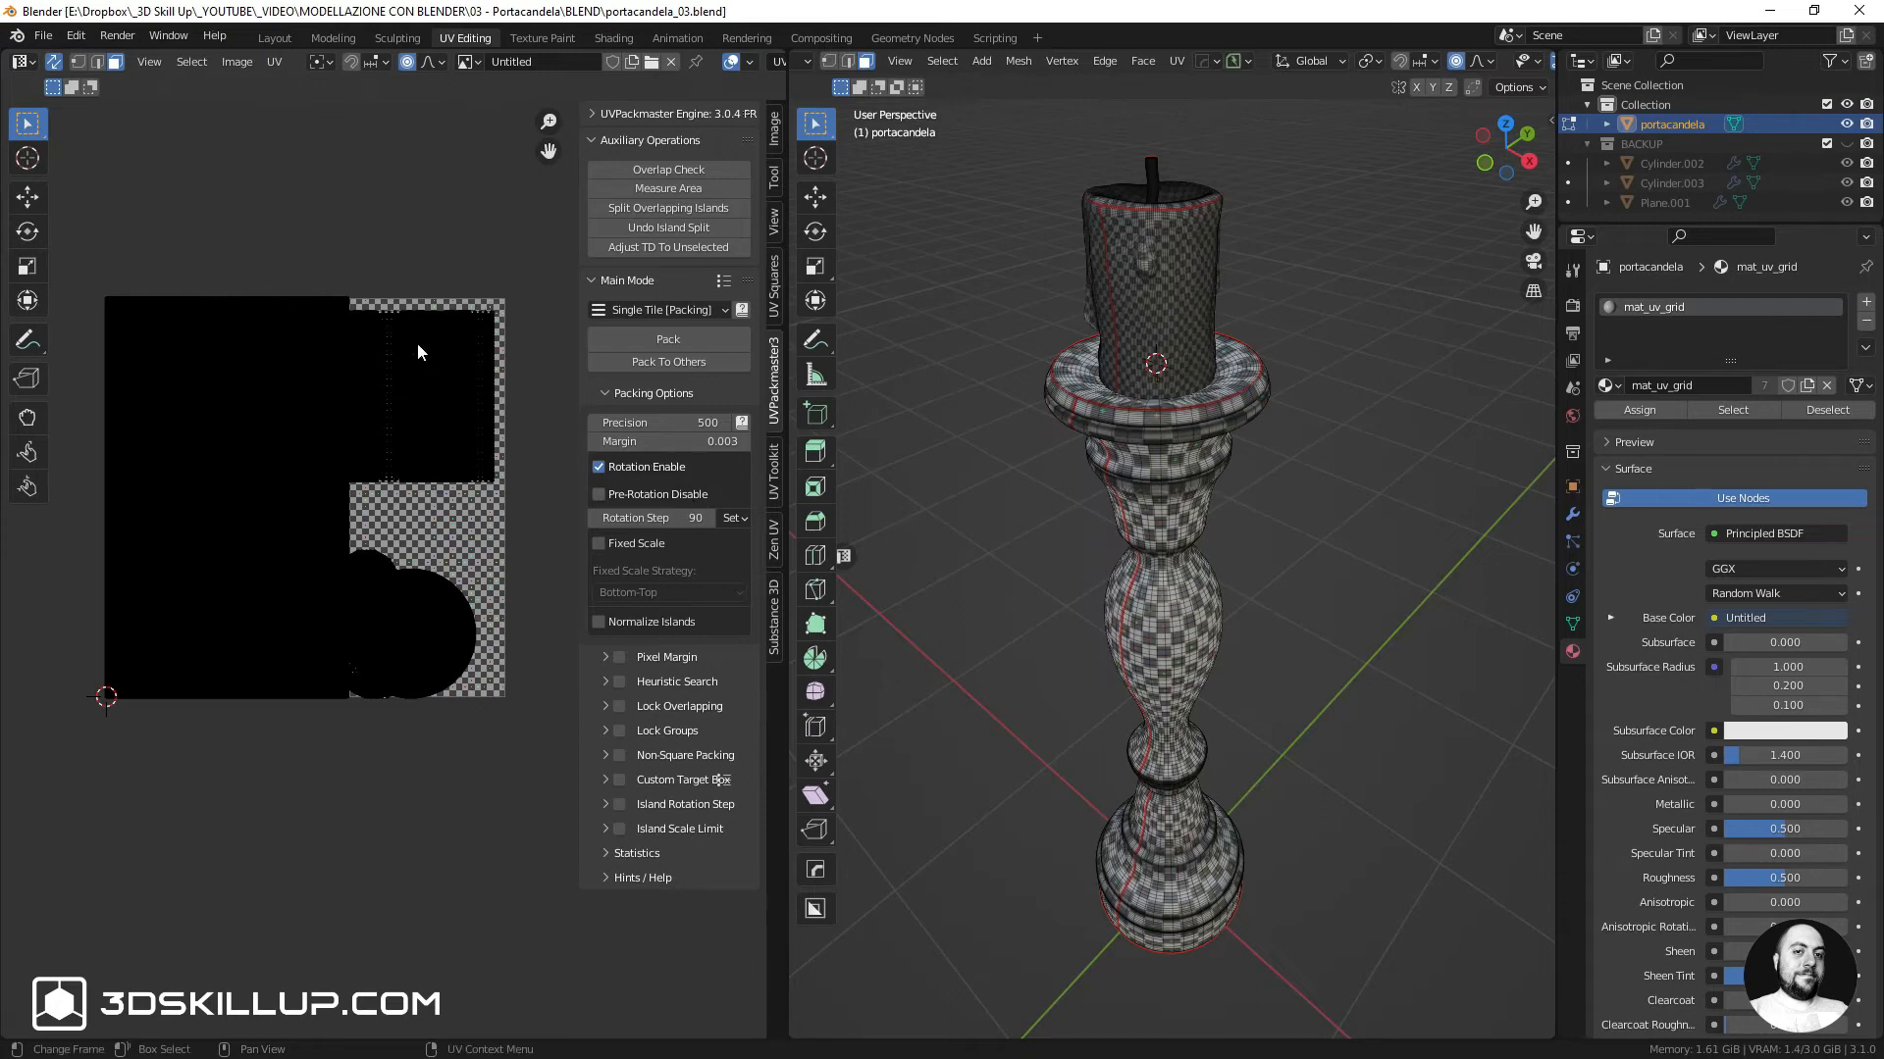
# Enable Heuristic Search and pack all UV islands of the model with UVPackmaster3
pyautogui.click(619, 684)
pyautogui.press('a')
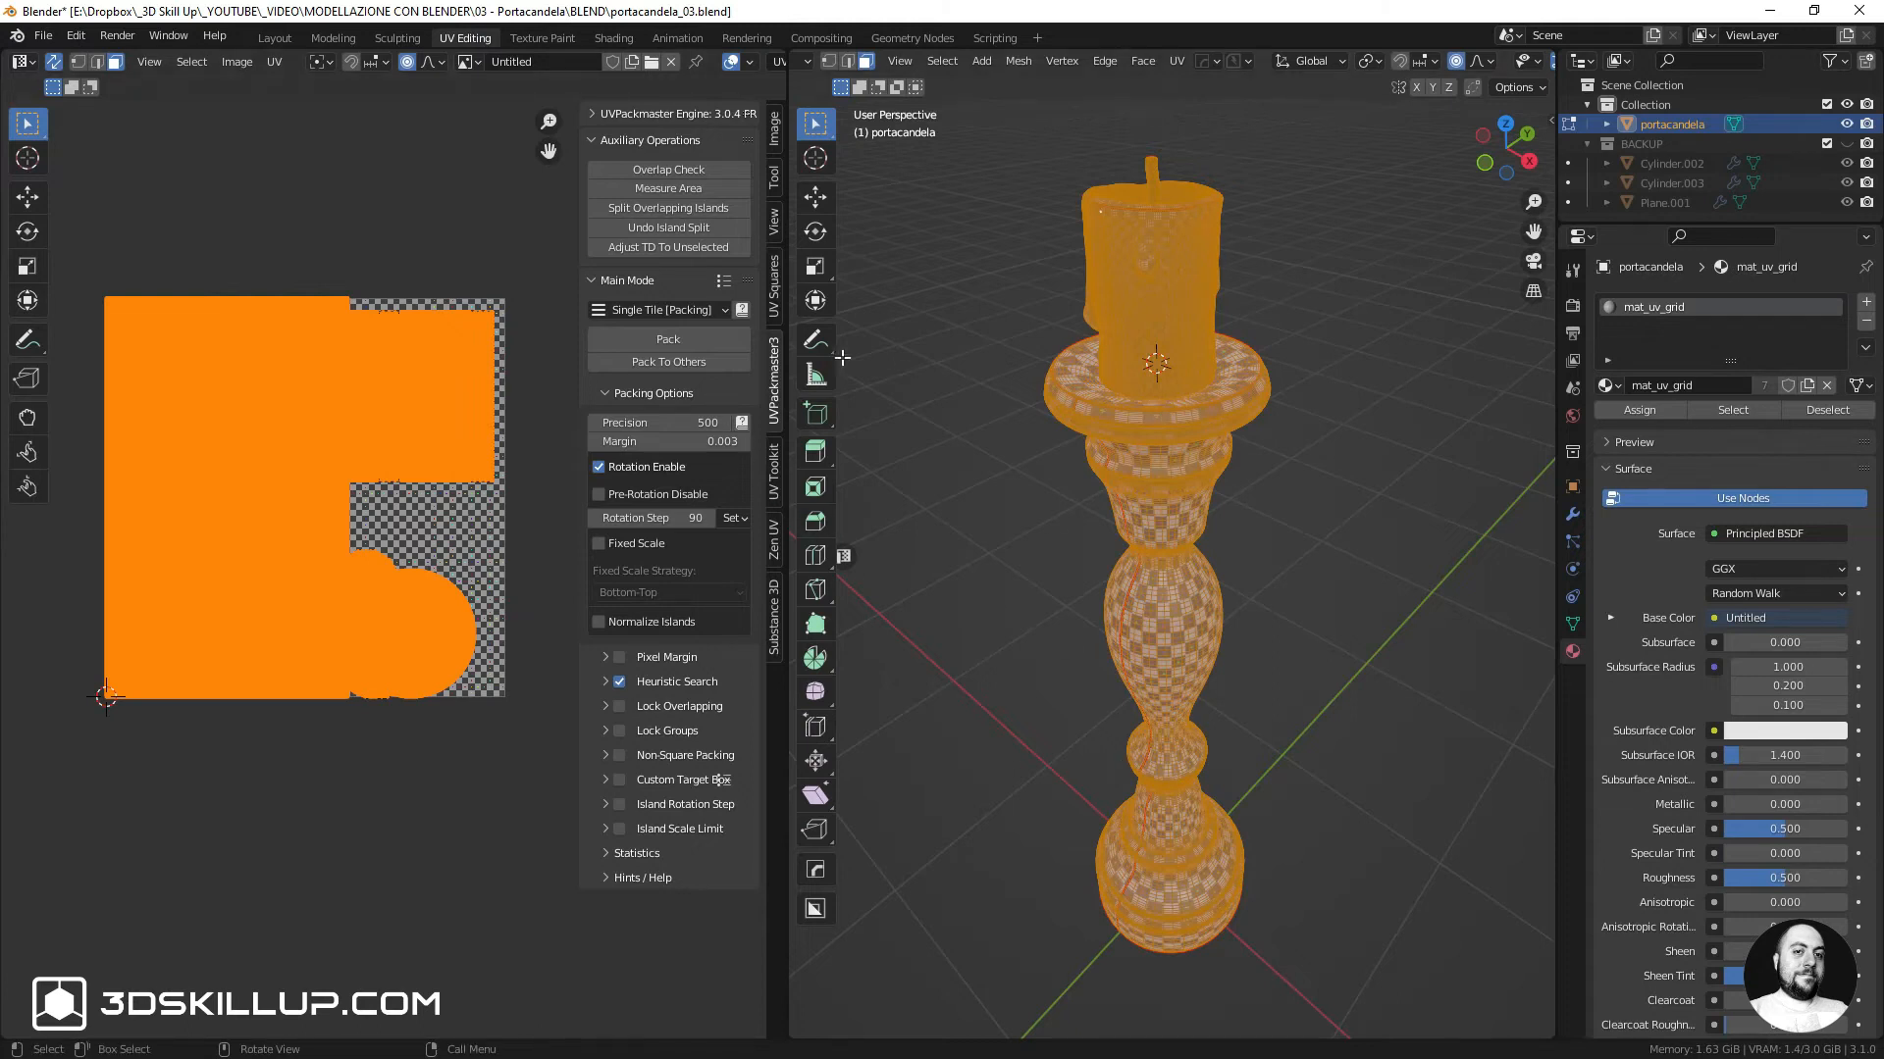
pyautogui.click(686, 341)
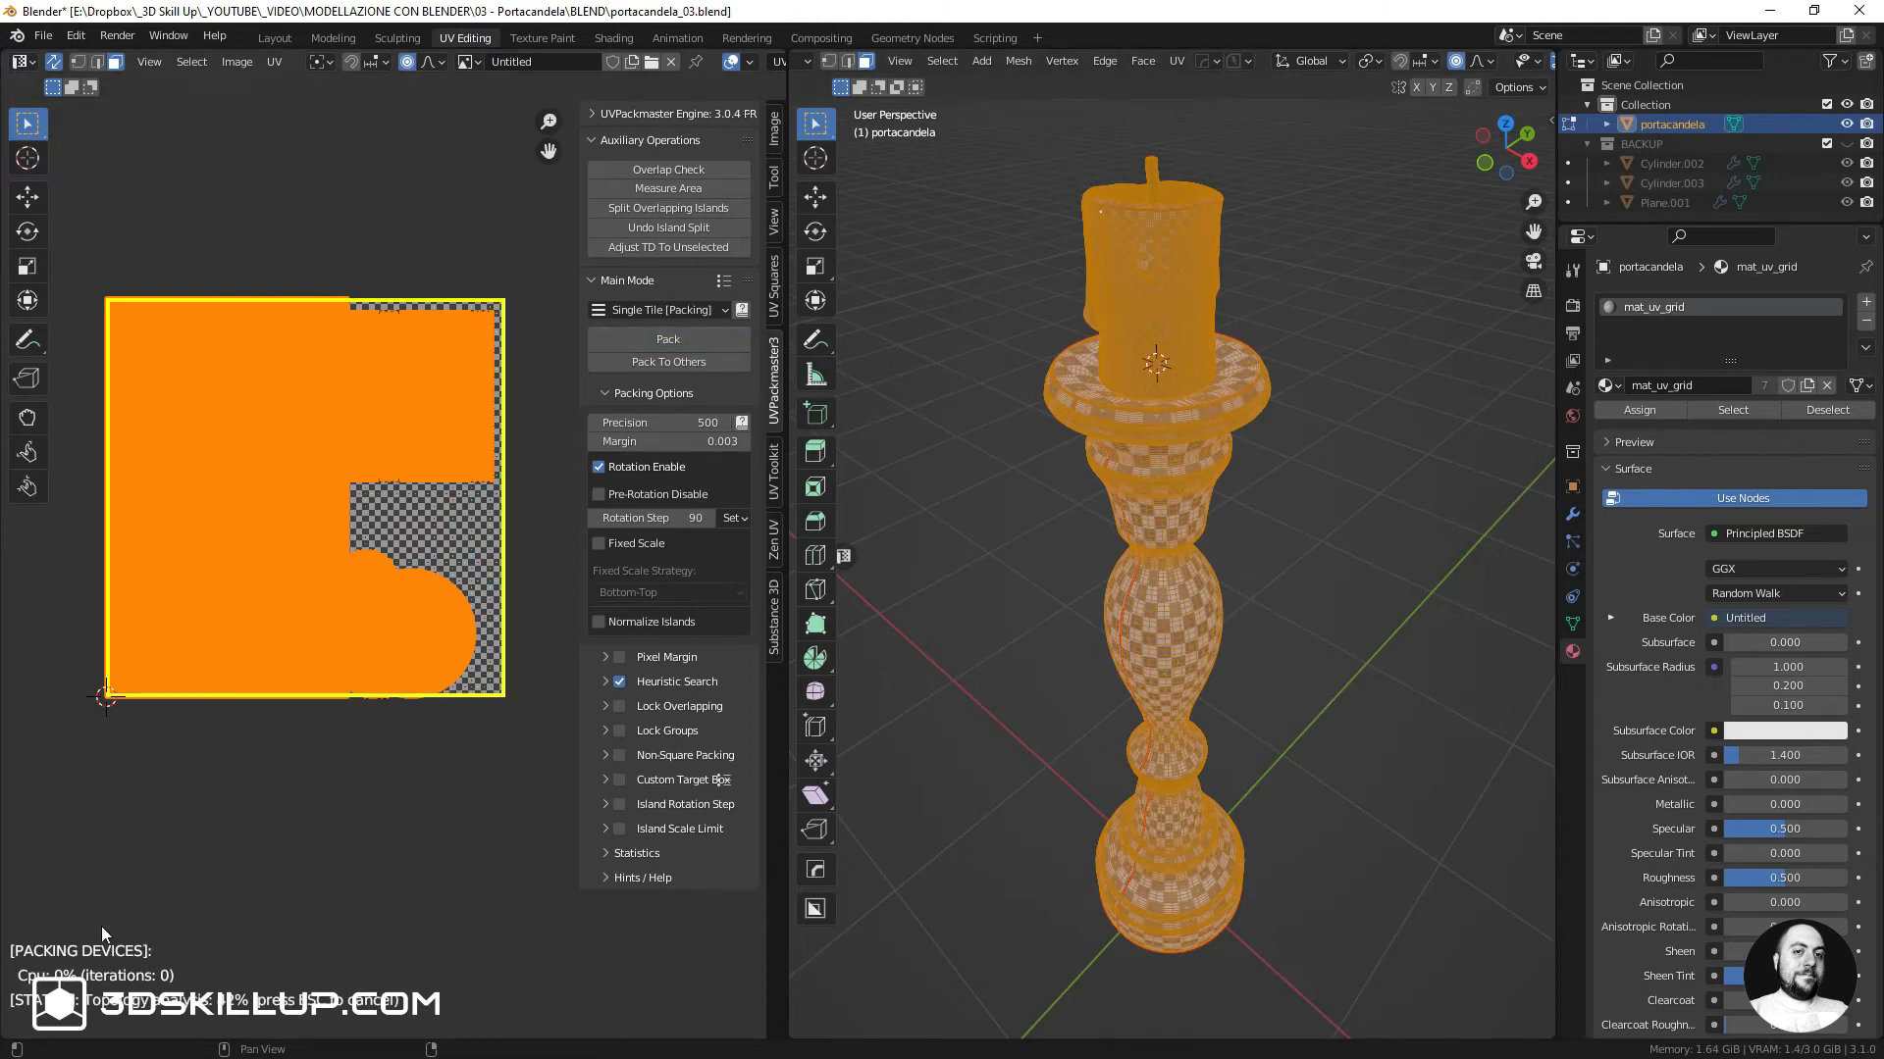
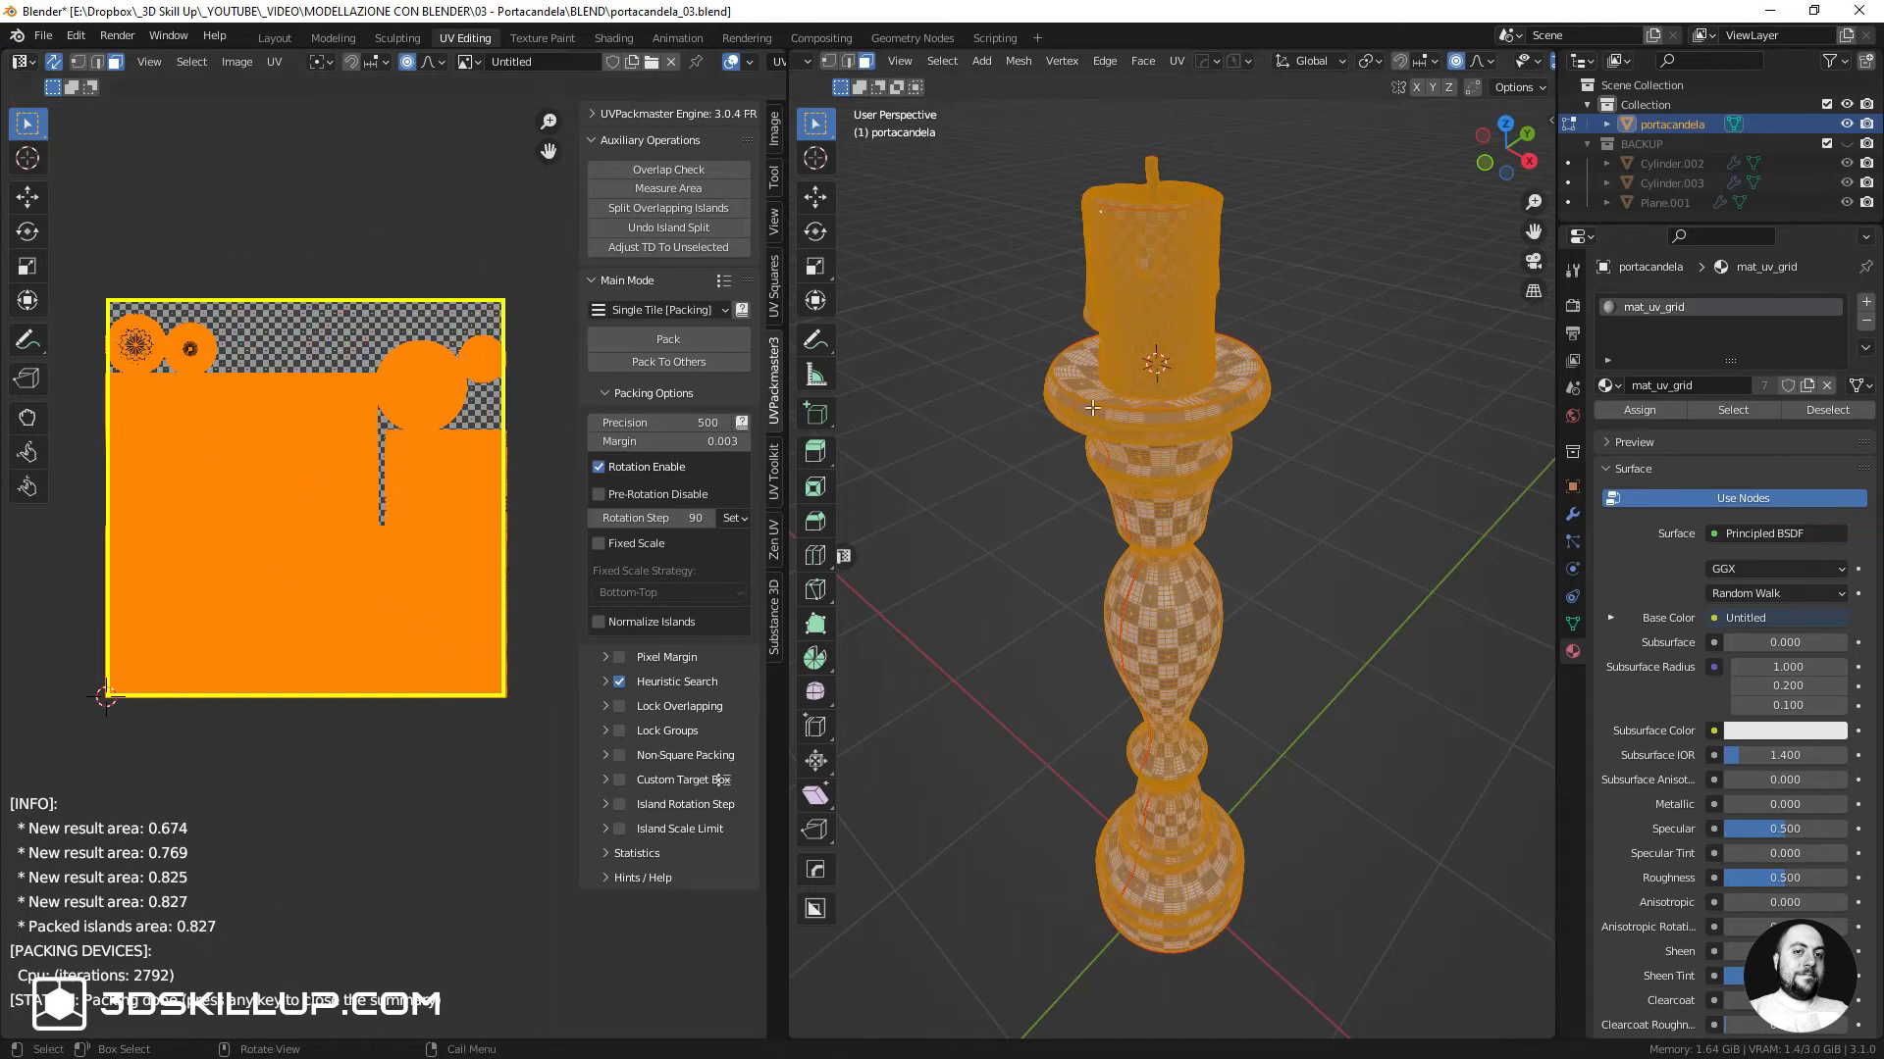
# Examine the packed UV layout and the checker size on the candle compared with the candlestick
pyautogui.press('Tab')
pyautogui.press('Tab')
pyautogui.press('Tab')
pyautogui.hotkey('alt', 'a')
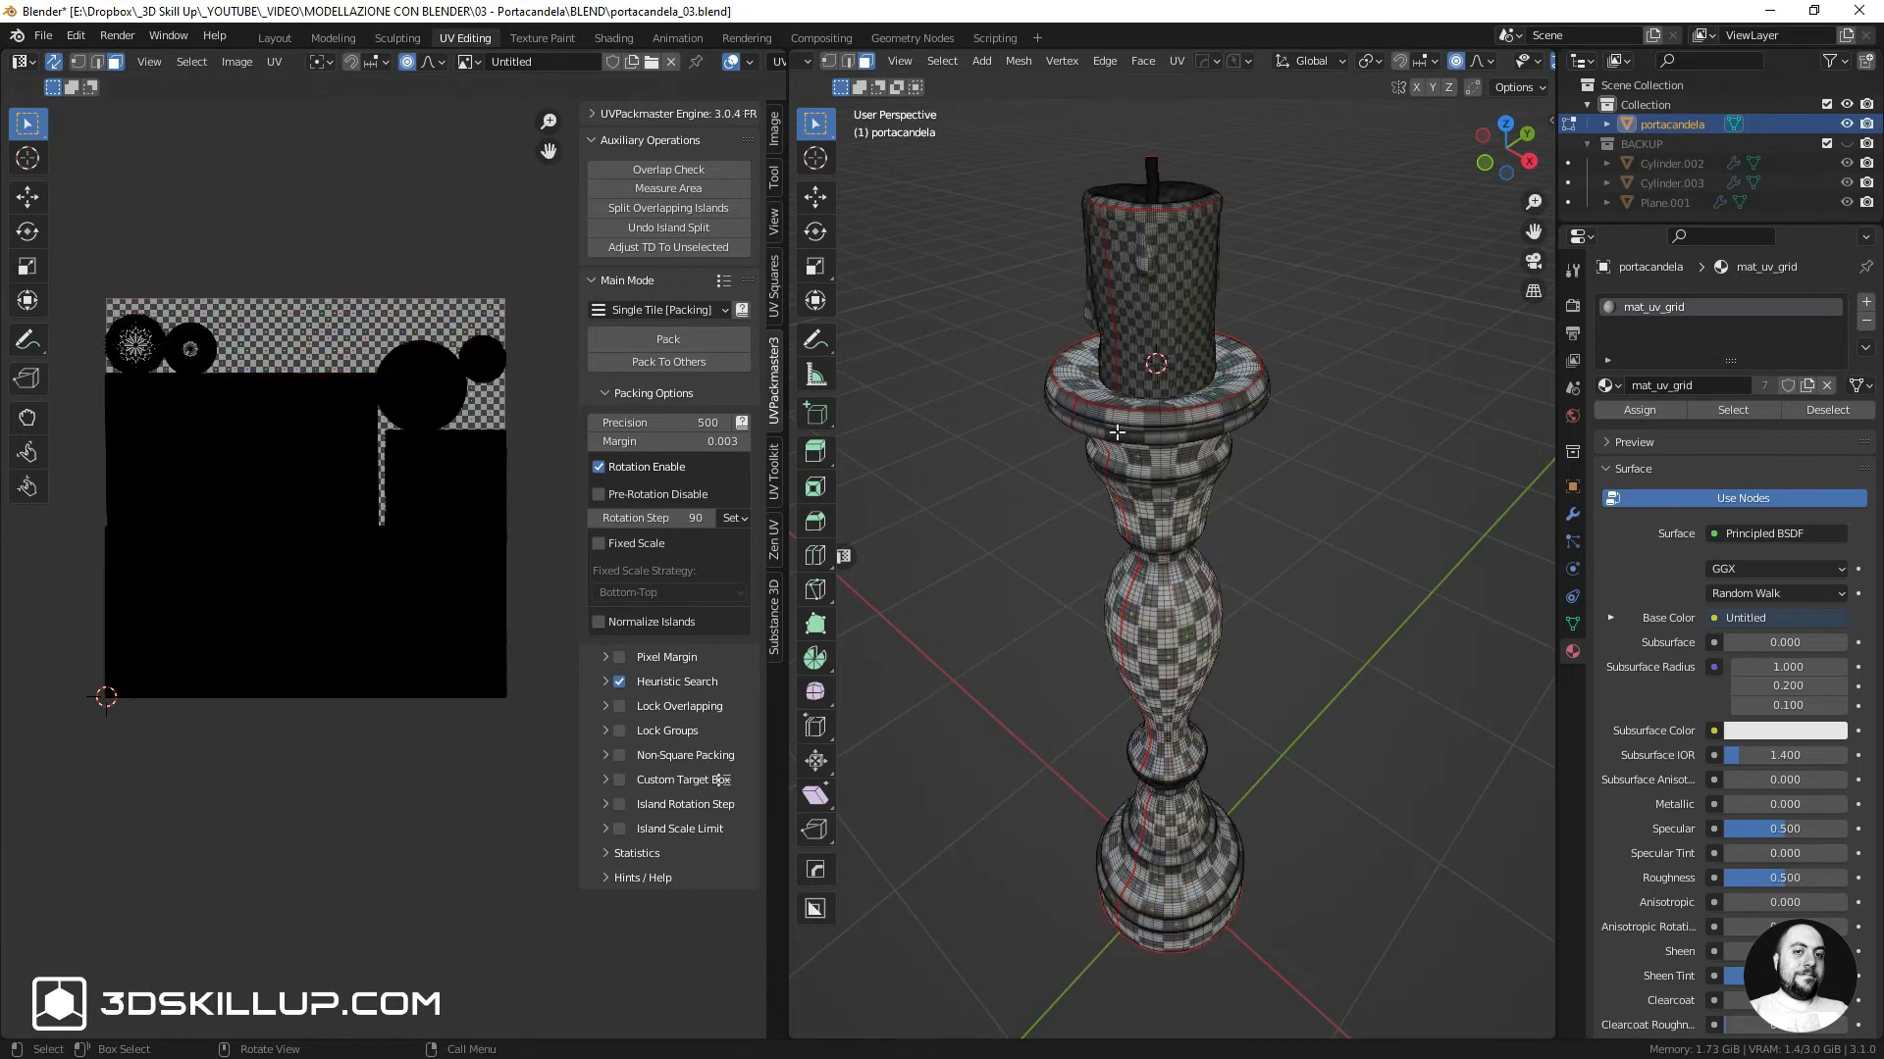
pyautogui.scroll(3, 1123, 499)
pyautogui.scroll(-4, 1122, 498)
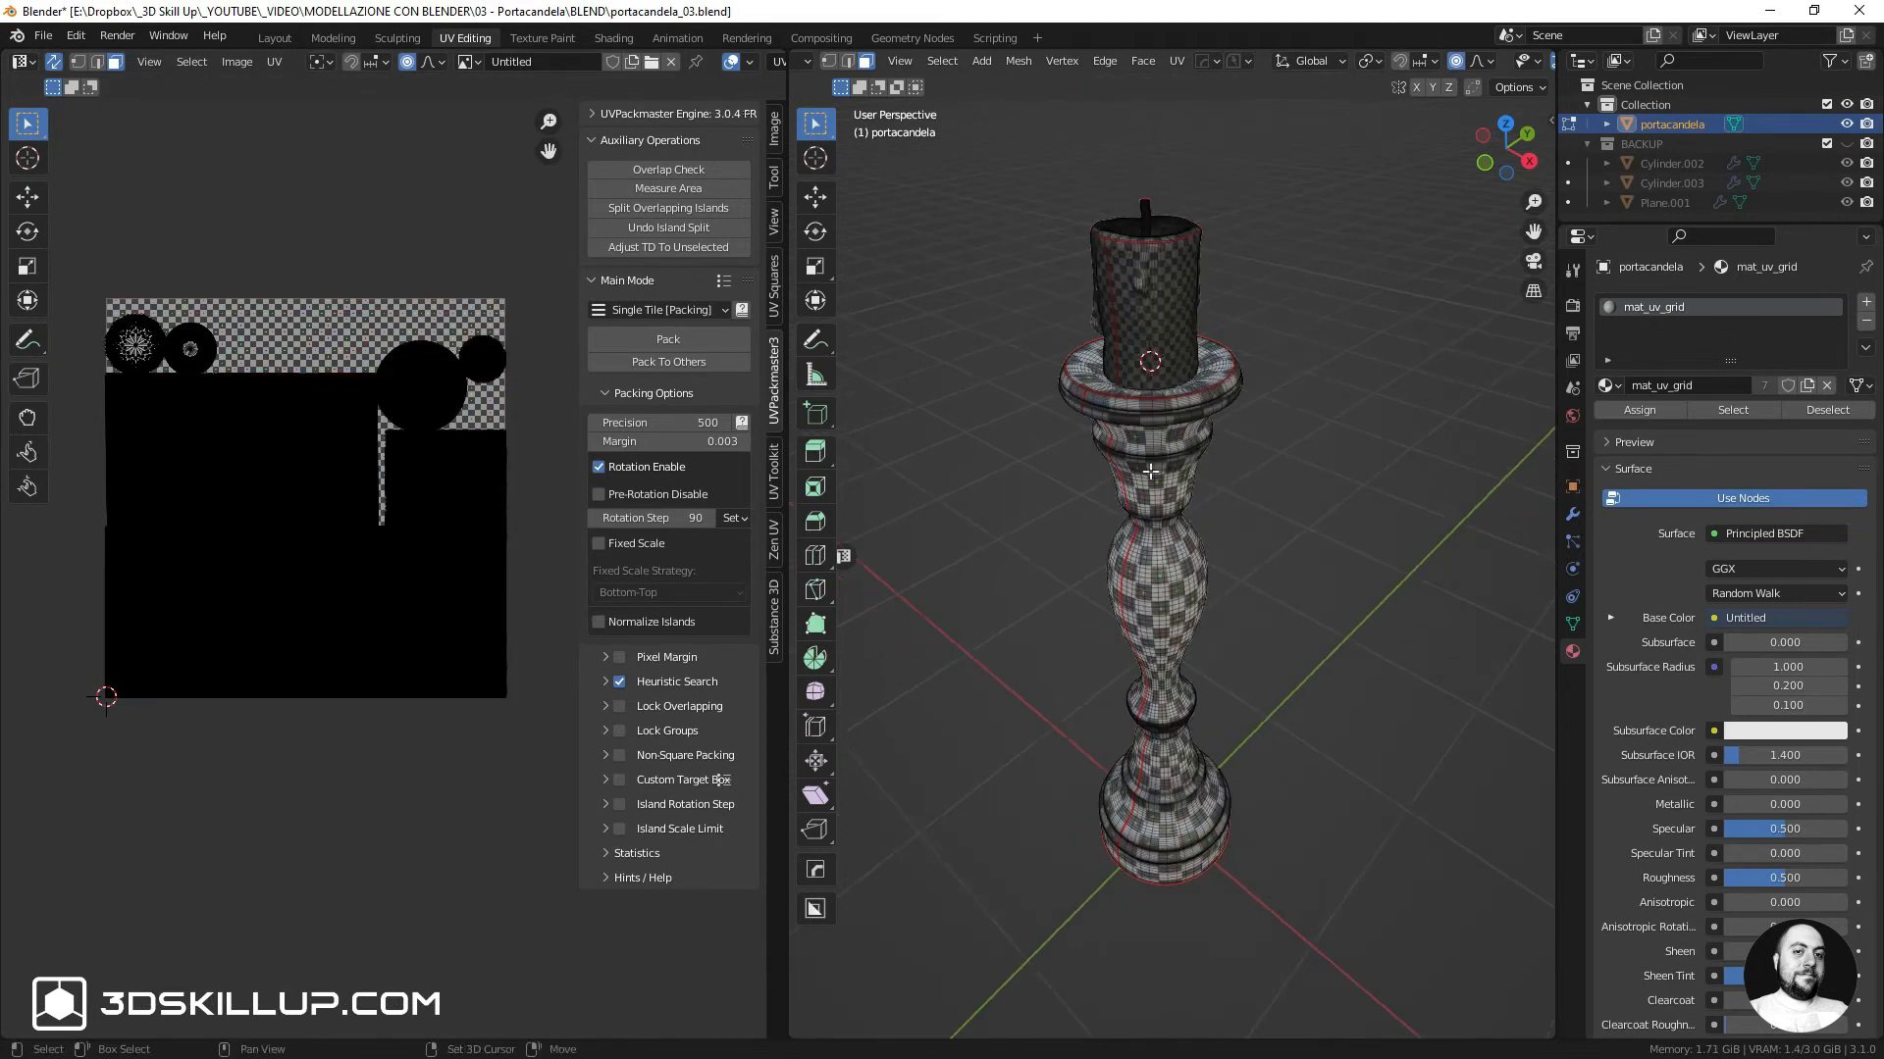
pyautogui.moveTo(1149, 656); pyautogui.dragTo(1136, 640, button='middle')
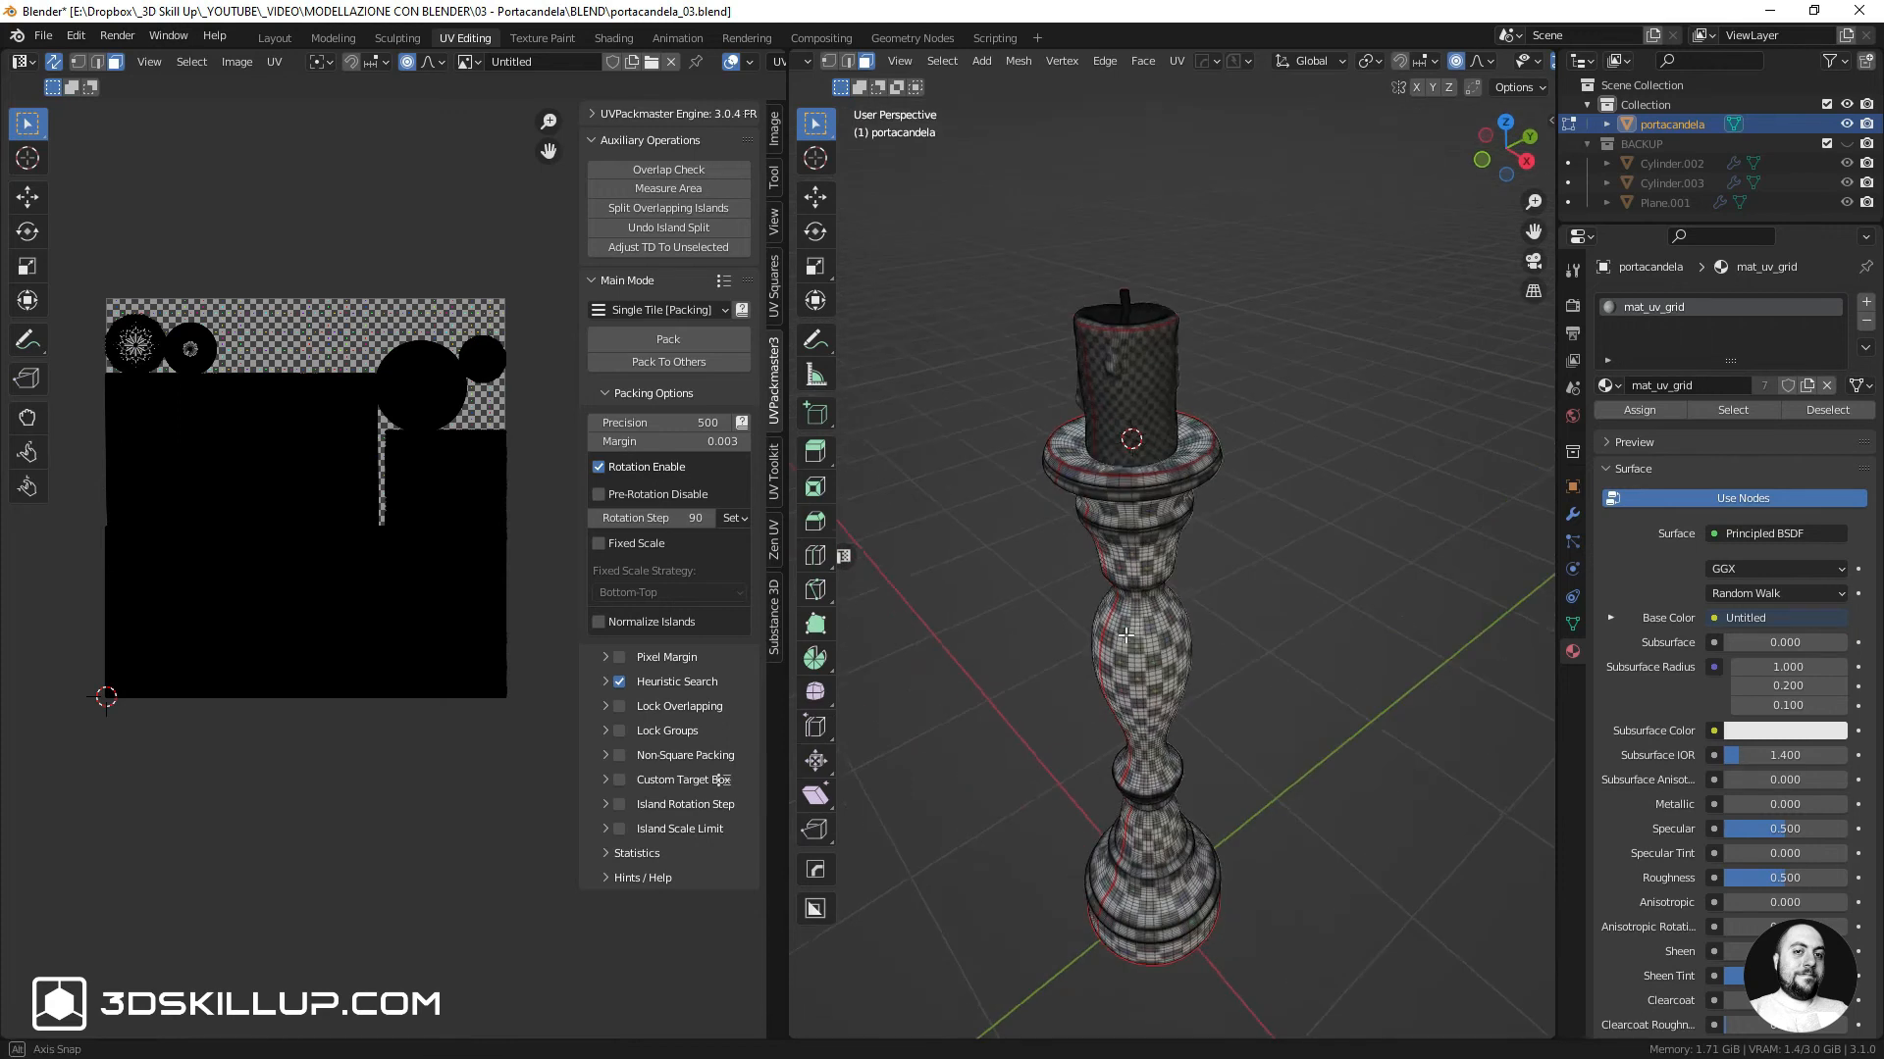
pyautogui.scroll(2, 1158, 400)
pyautogui.scroll(-3, 1158, 399)
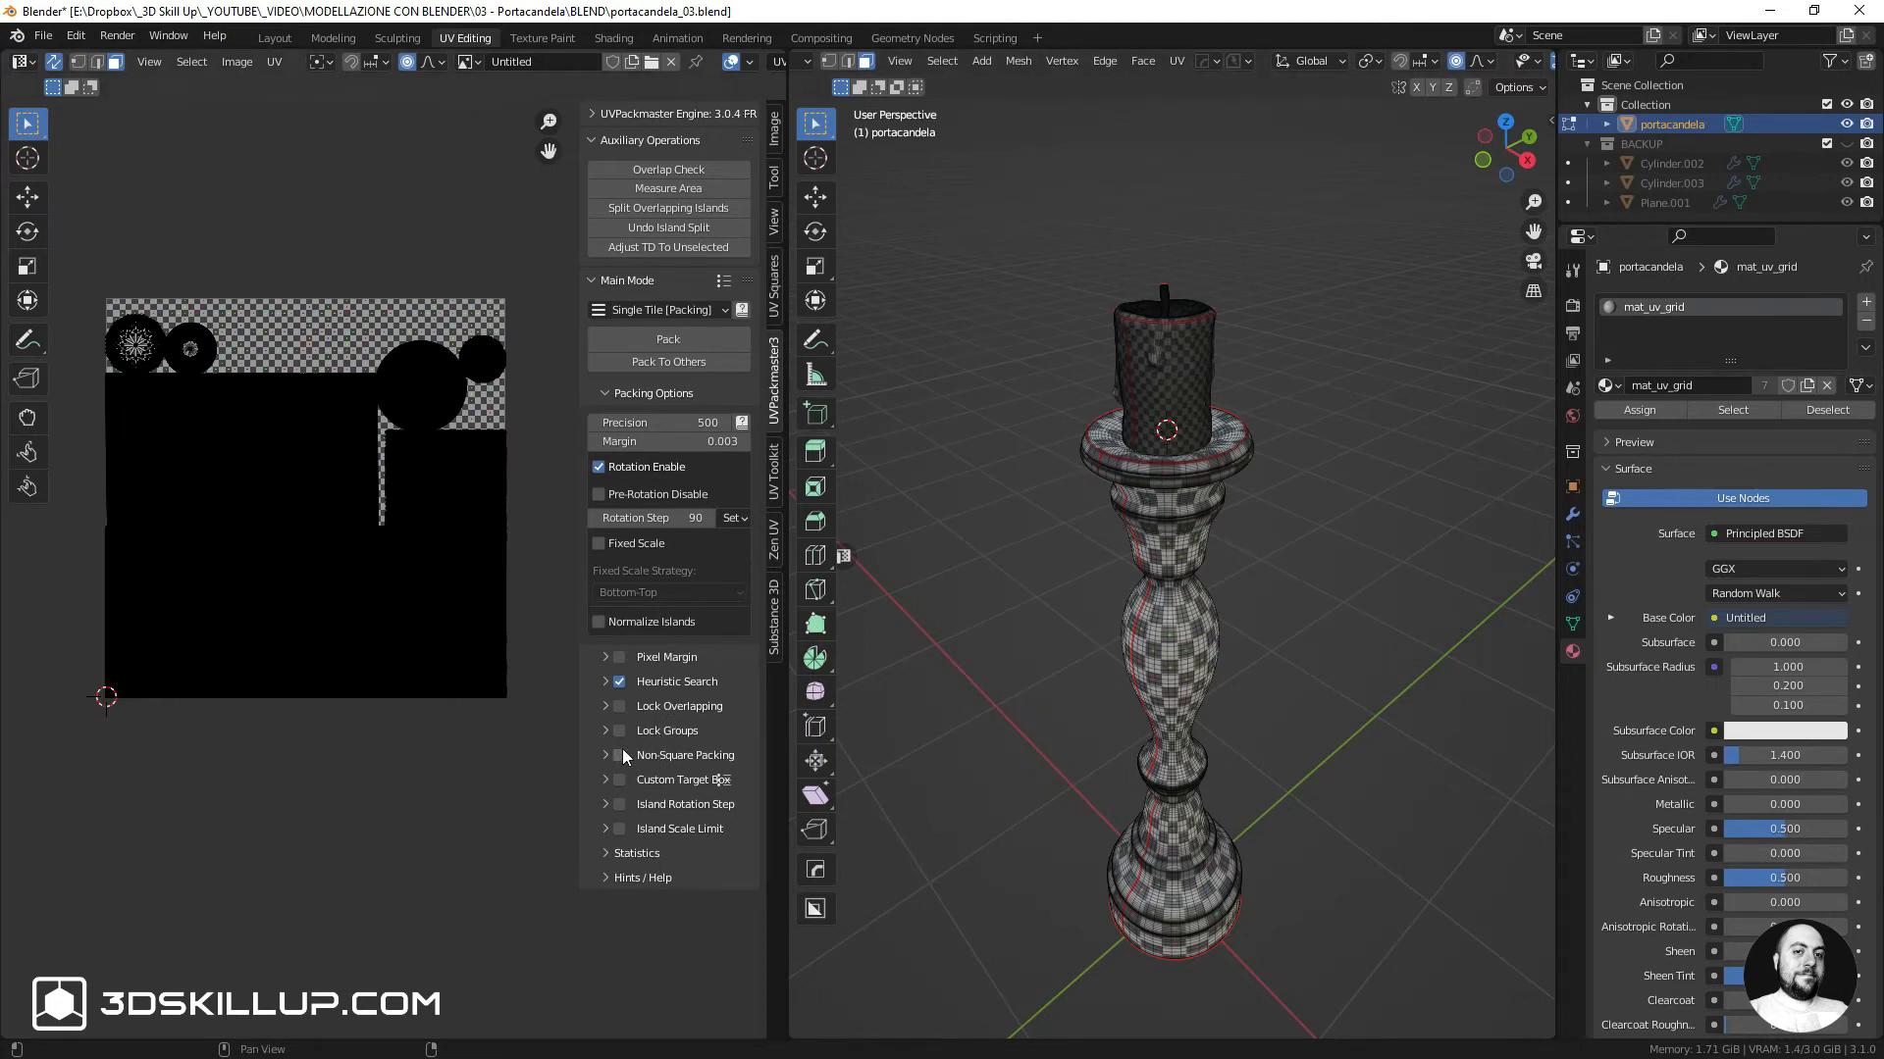
# Enable Normalize Islands and repack all the UV islands so every part shares the same average texel density
pyautogui.click(598, 622)
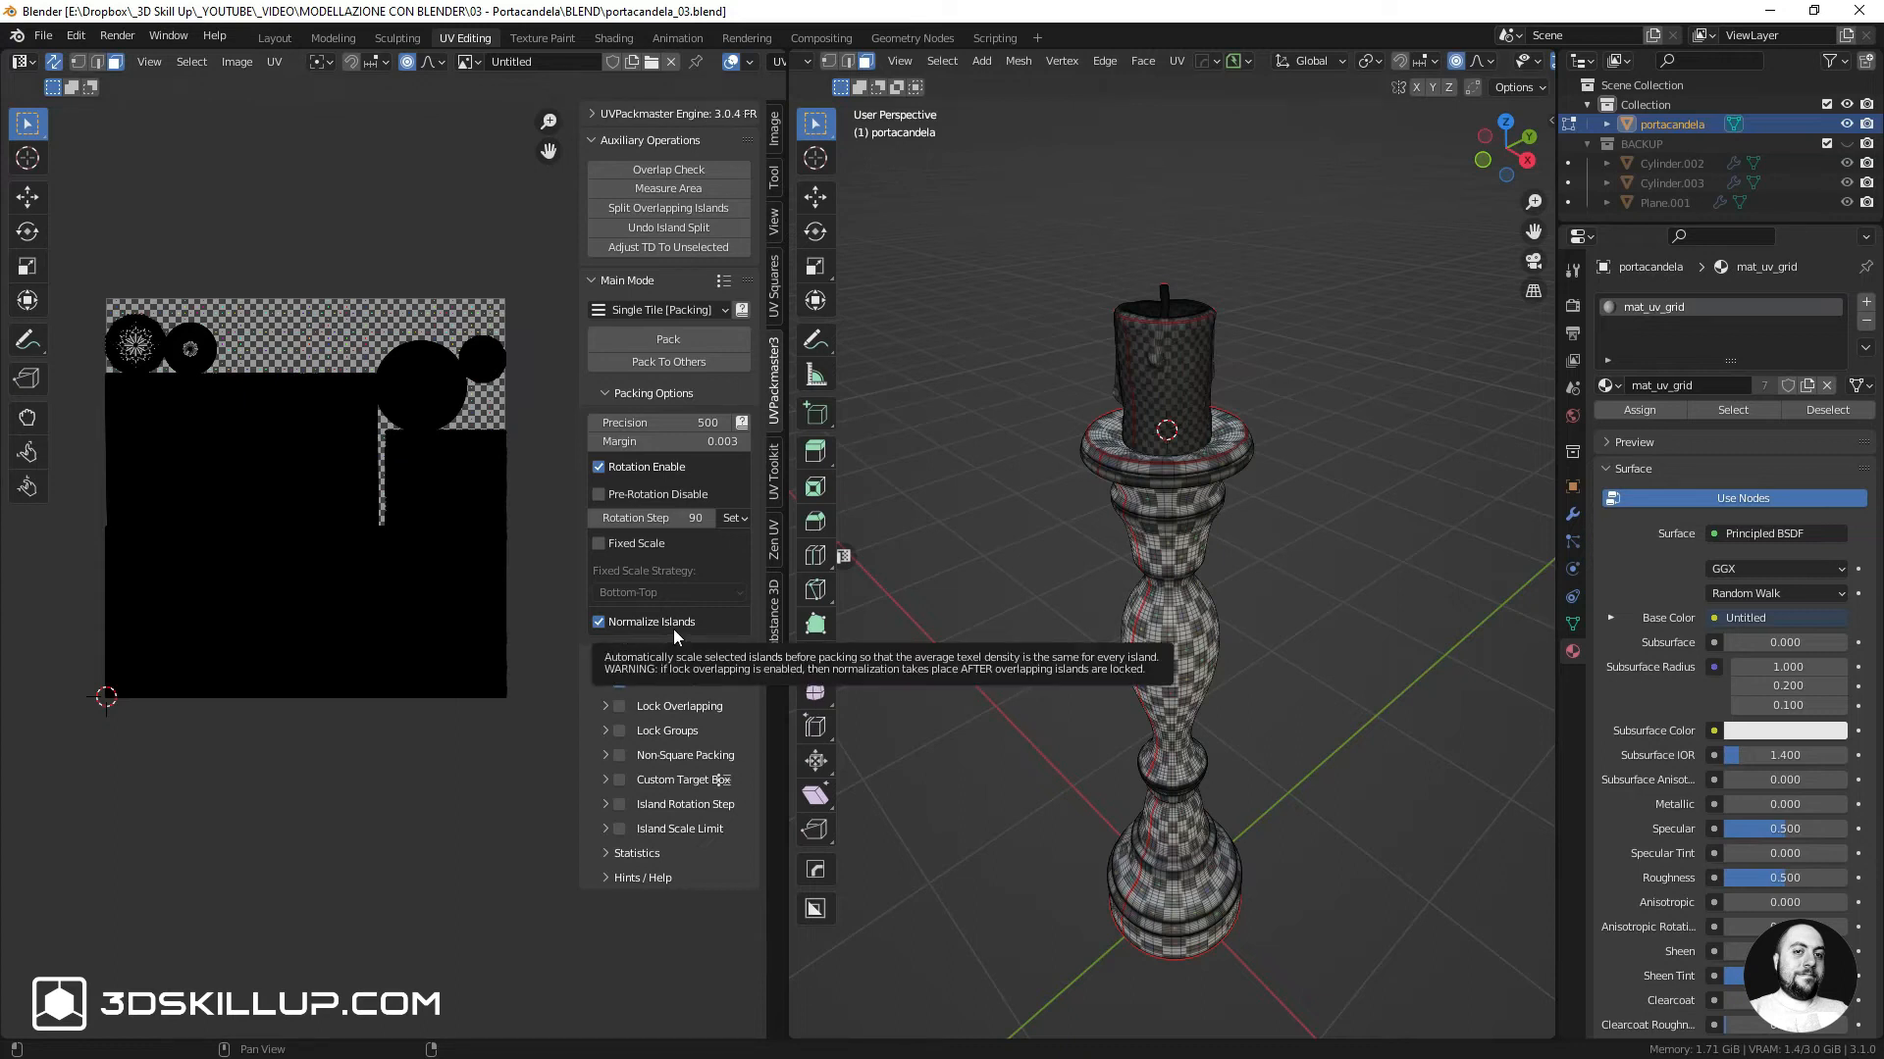
pyautogui.press('a')
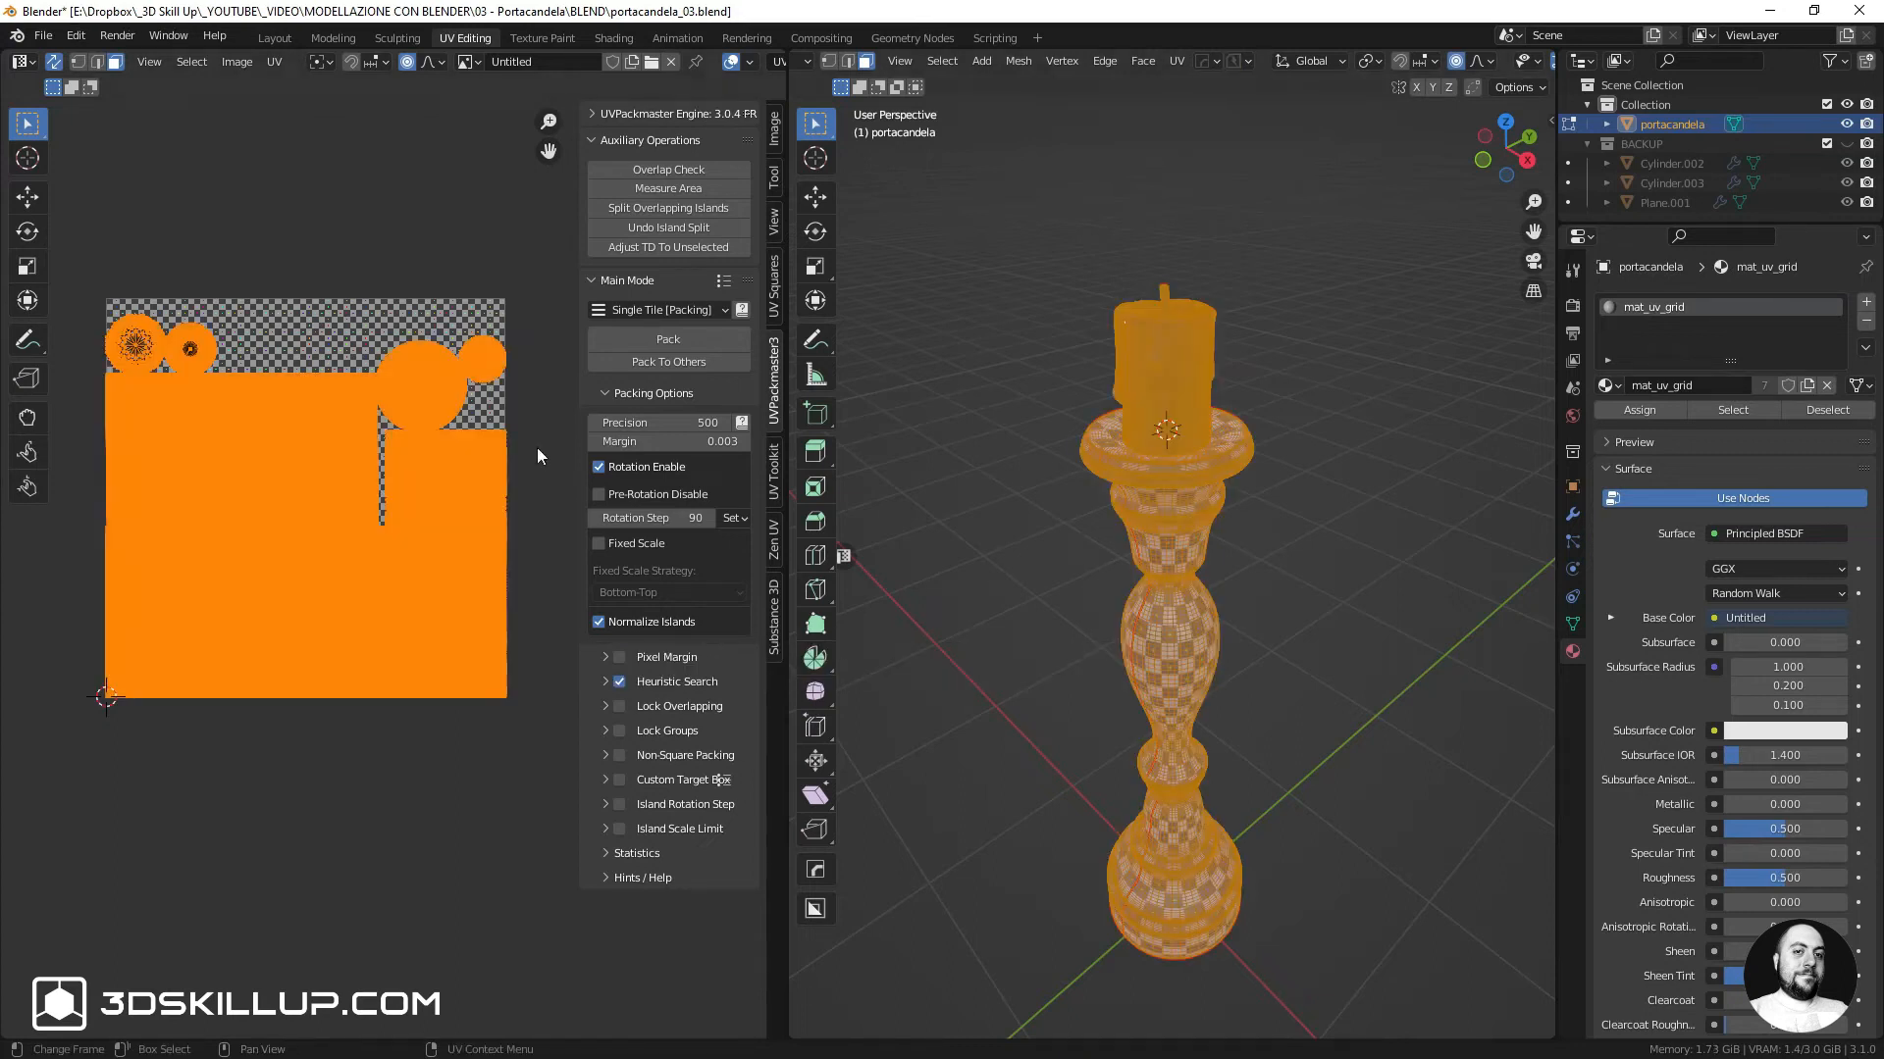
pyautogui.click(664, 344)
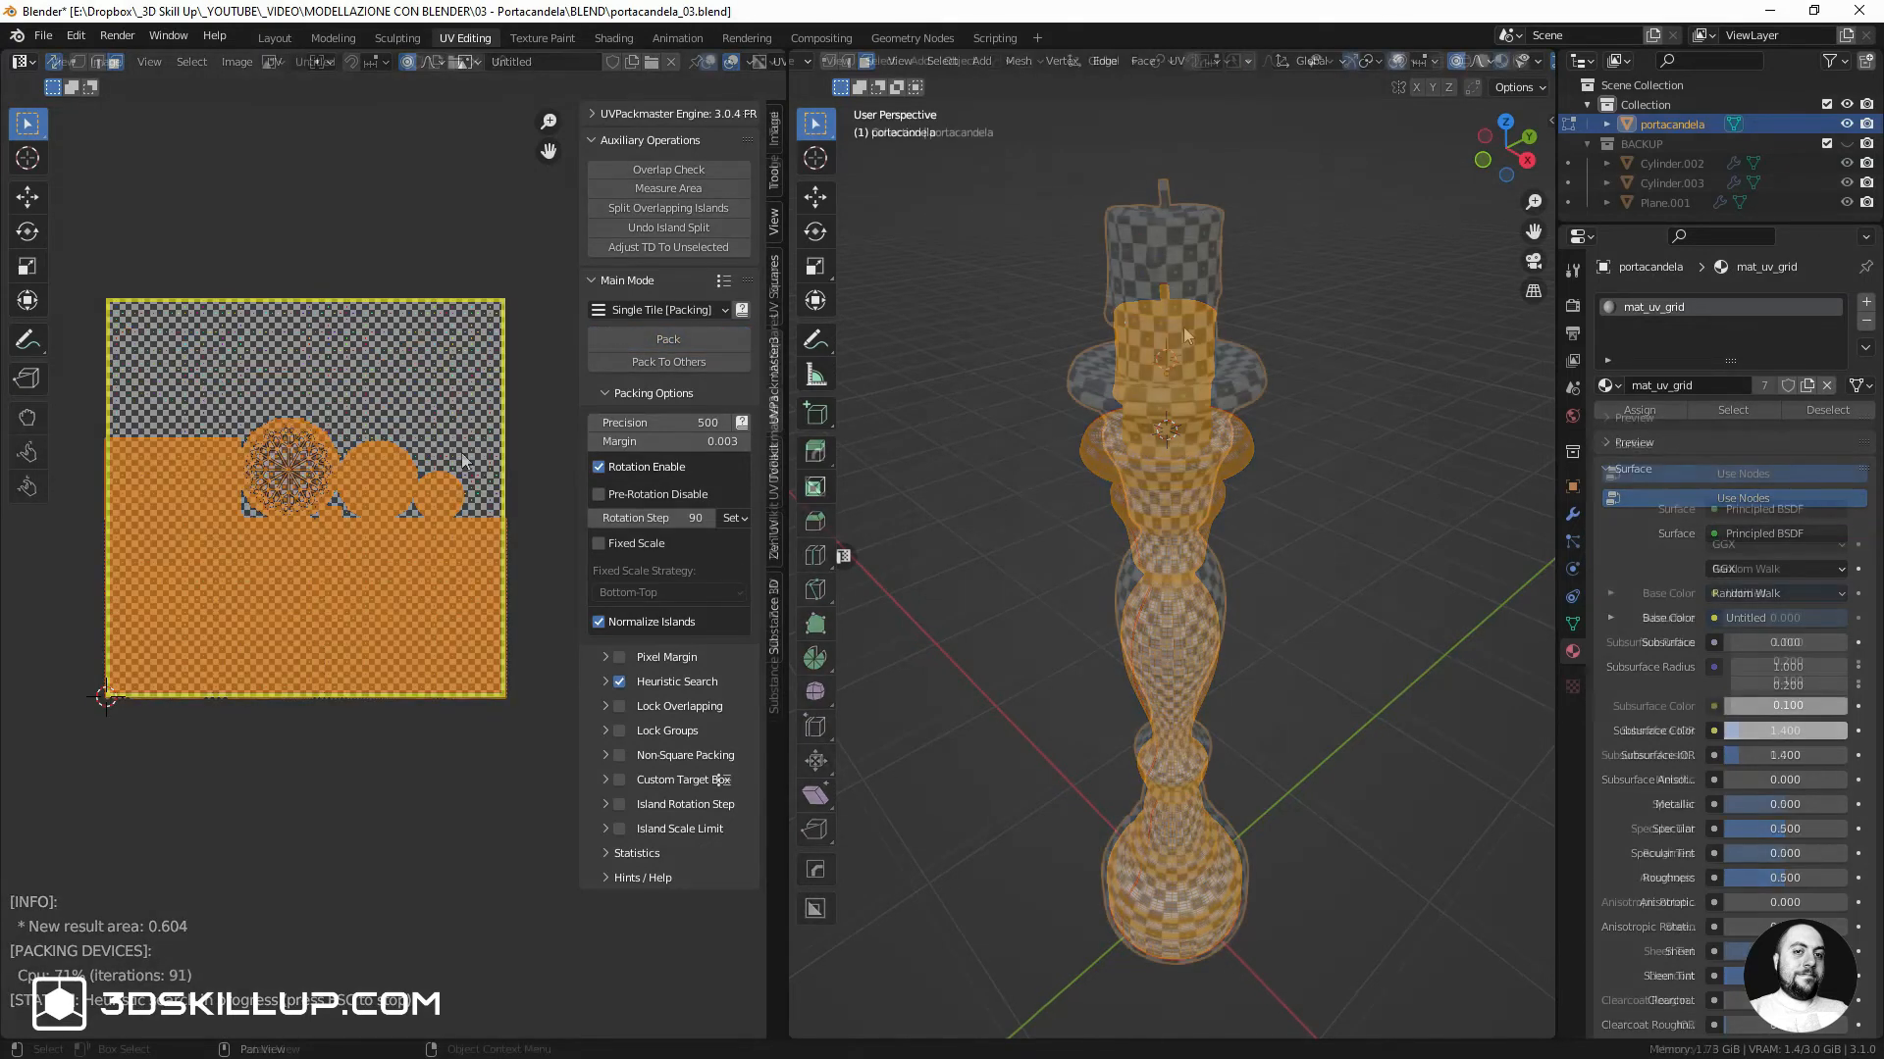
# Examine the checker pattern over the candle, dish, stem and base for uneven density and distortion
pyautogui.press('Tab')
pyautogui.moveTo(1175, 274); pyautogui.dragTo(1156, 298, button='middle')
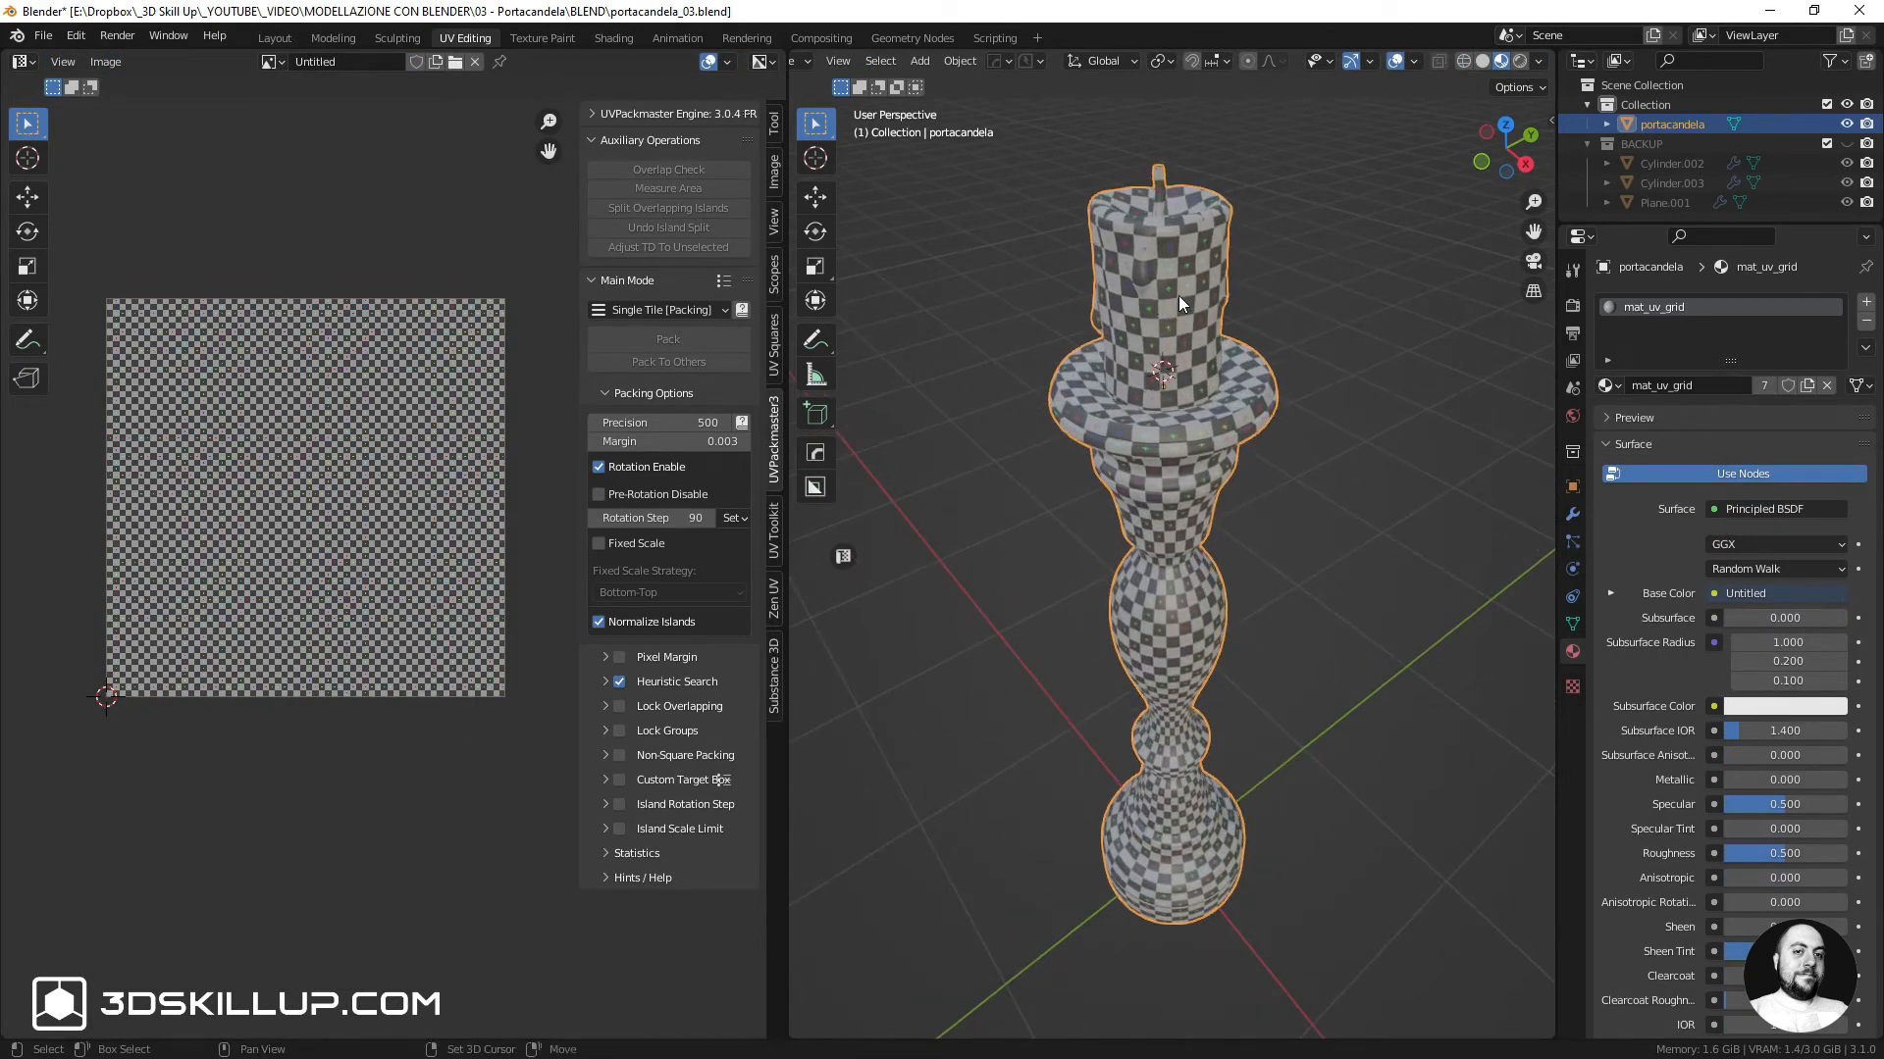
pyautogui.moveTo(1179, 296); pyautogui.dragTo(1149, 361, button='middle')
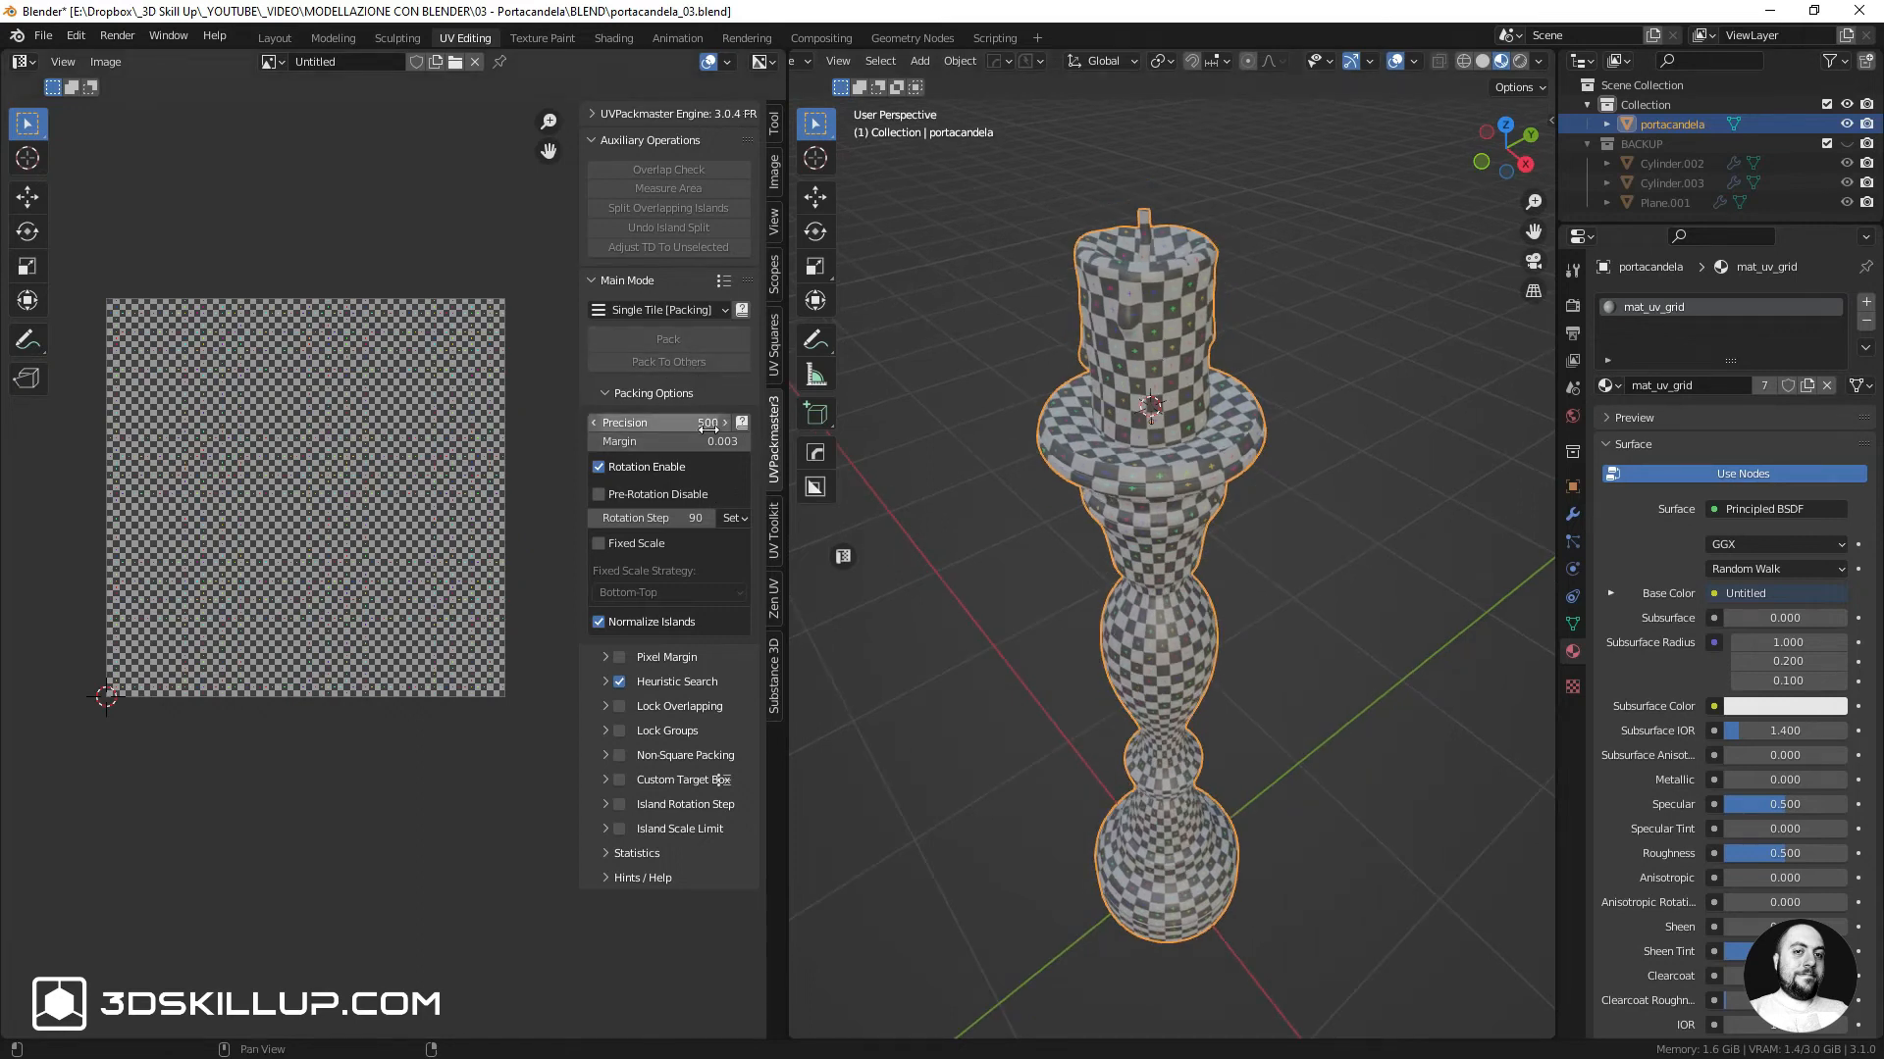
pyautogui.press('Tab')
pyautogui.click(1128, 238)
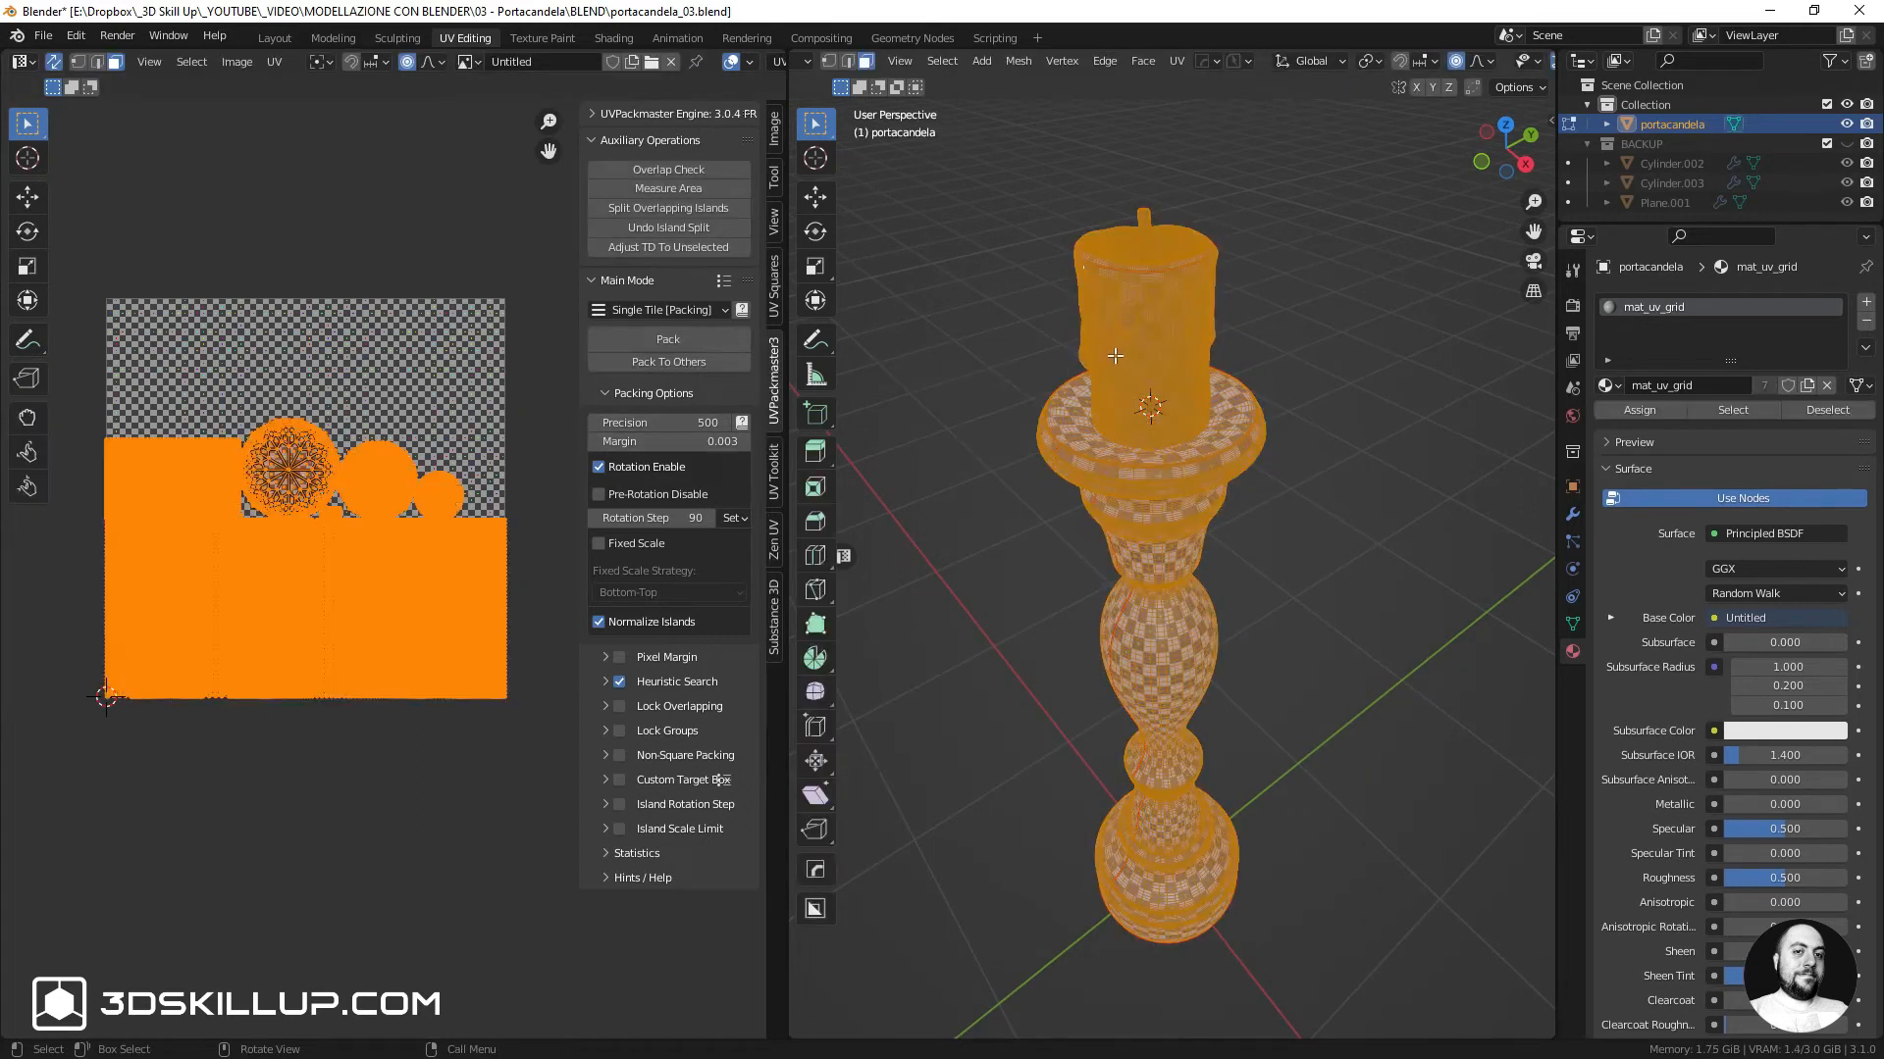
pyautogui.hotkey('alt', 'a')
pyautogui.press('l')
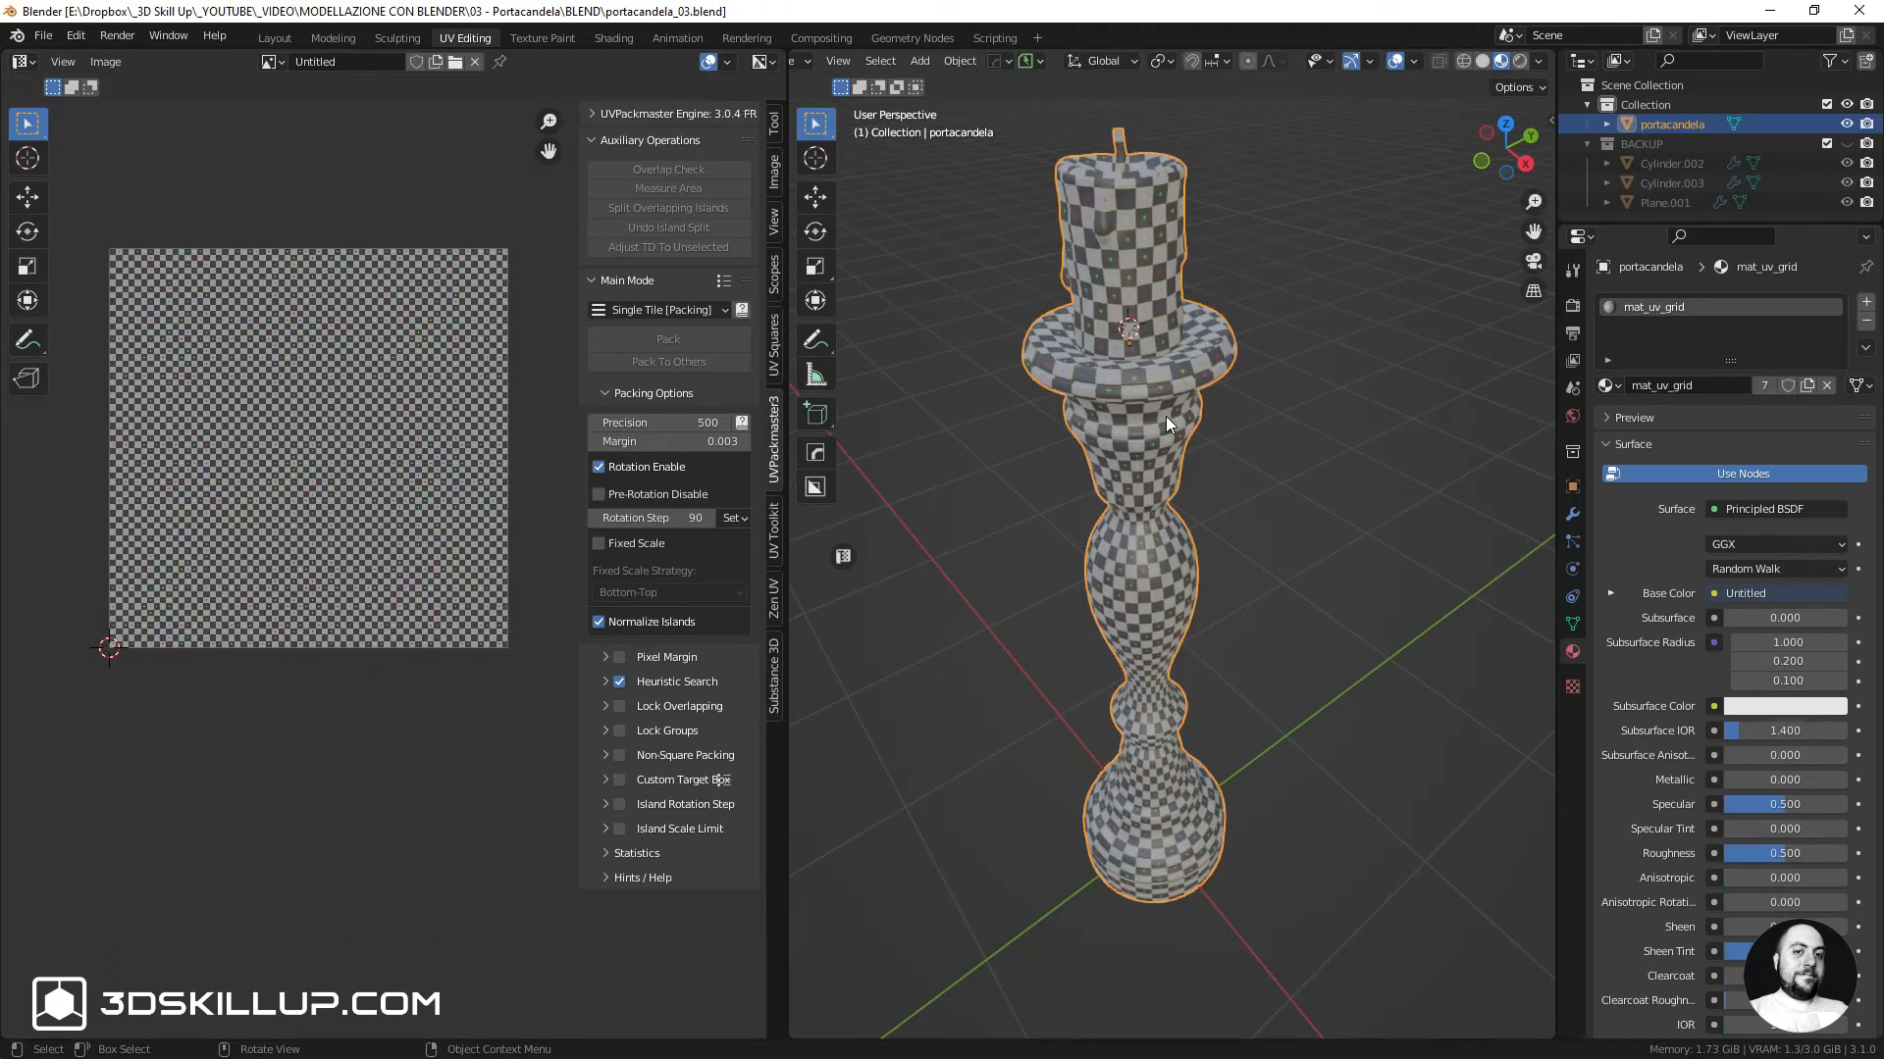
pyautogui.click(1136, 415)
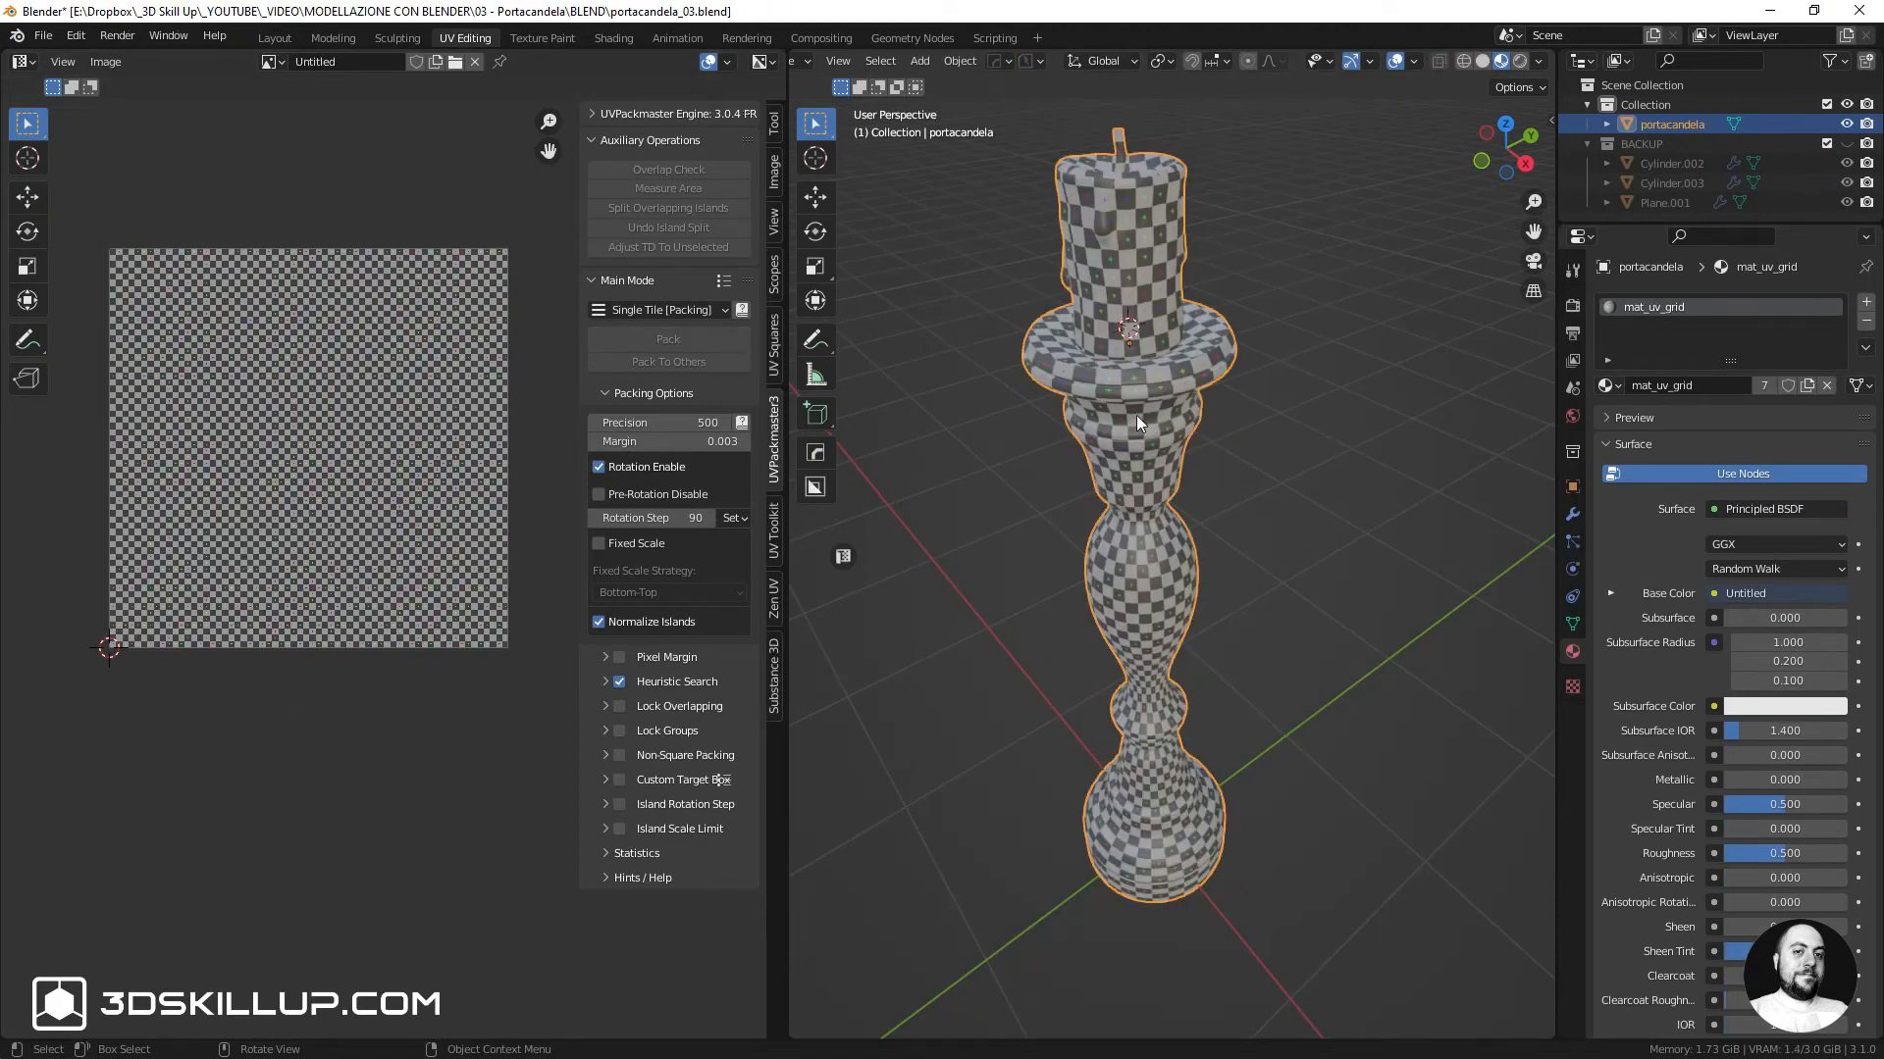
pyautogui.moveTo(1149, 376)
pyautogui.mouseDown(button='middle')
pyautogui.moveTo(1127, 408)
pyautogui.moveTo(1130, 349)
pyautogui.moveTo(1124, 396)
pyautogui.mouseUp(button='middle')
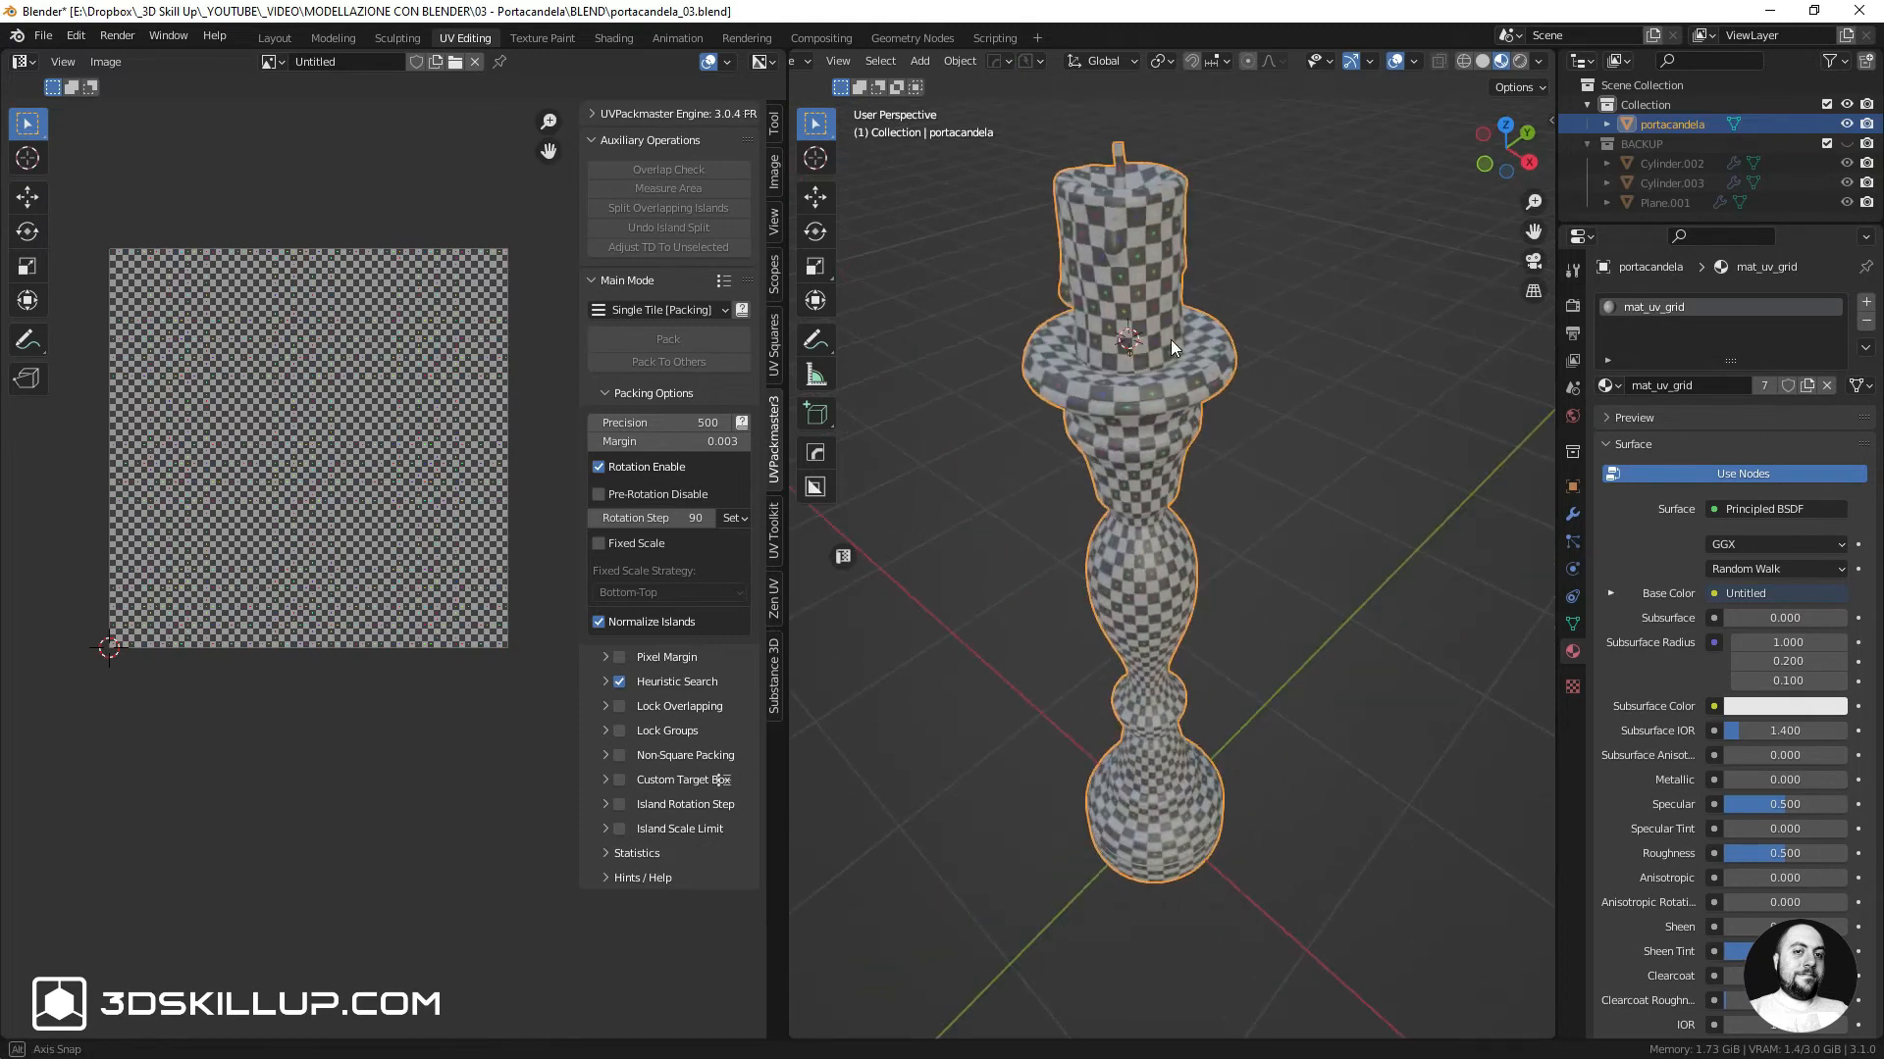
pyautogui.press('Tab')
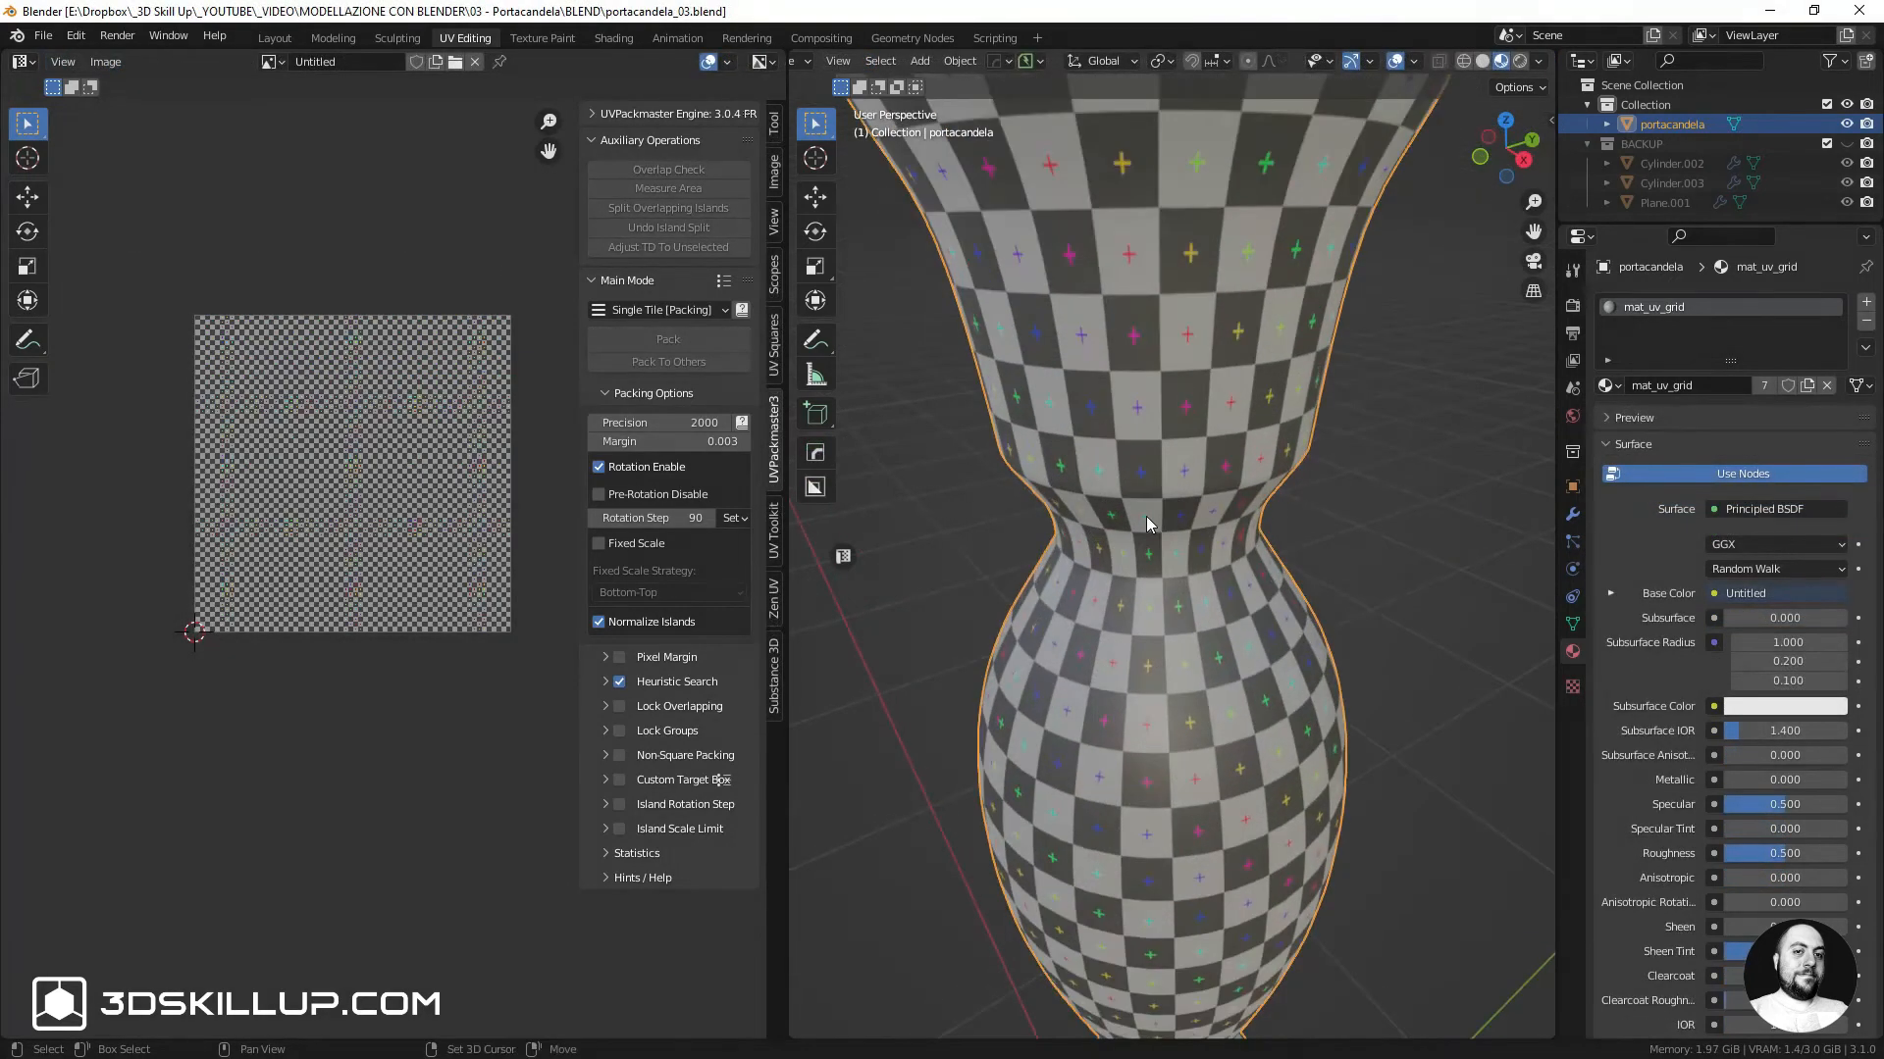
# Mark a seam along the edge loop at the narrow neck just above the candlestick stem's central bulge
pyautogui.keyDown('shift'); pyautogui.moveTo(1148, 519); pyautogui.dragTo(1162, 359, button='middle'); pyautogui.keyUp('shift')
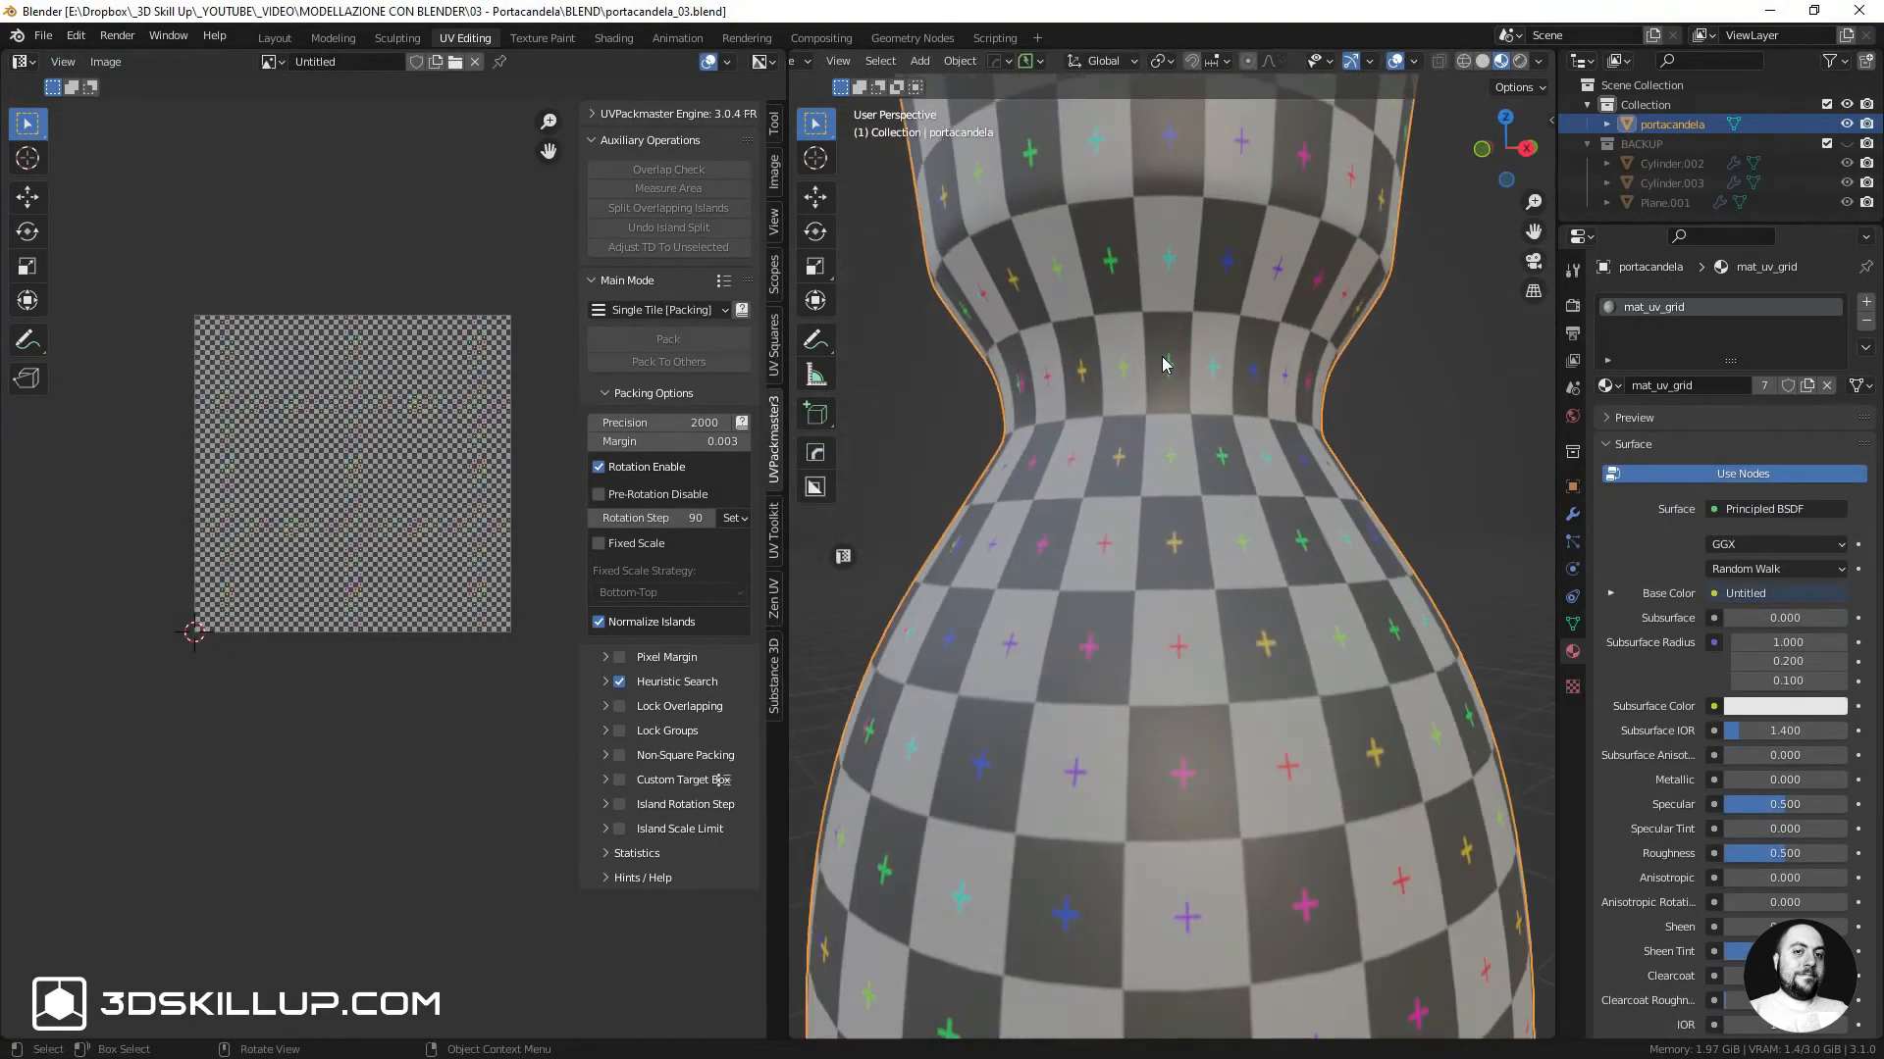
pyautogui.keyDown('ctrl'); pyautogui.moveTo(1139, 422); pyautogui.dragTo(1175, 290, button='middle'); pyautogui.keyUp('ctrl')
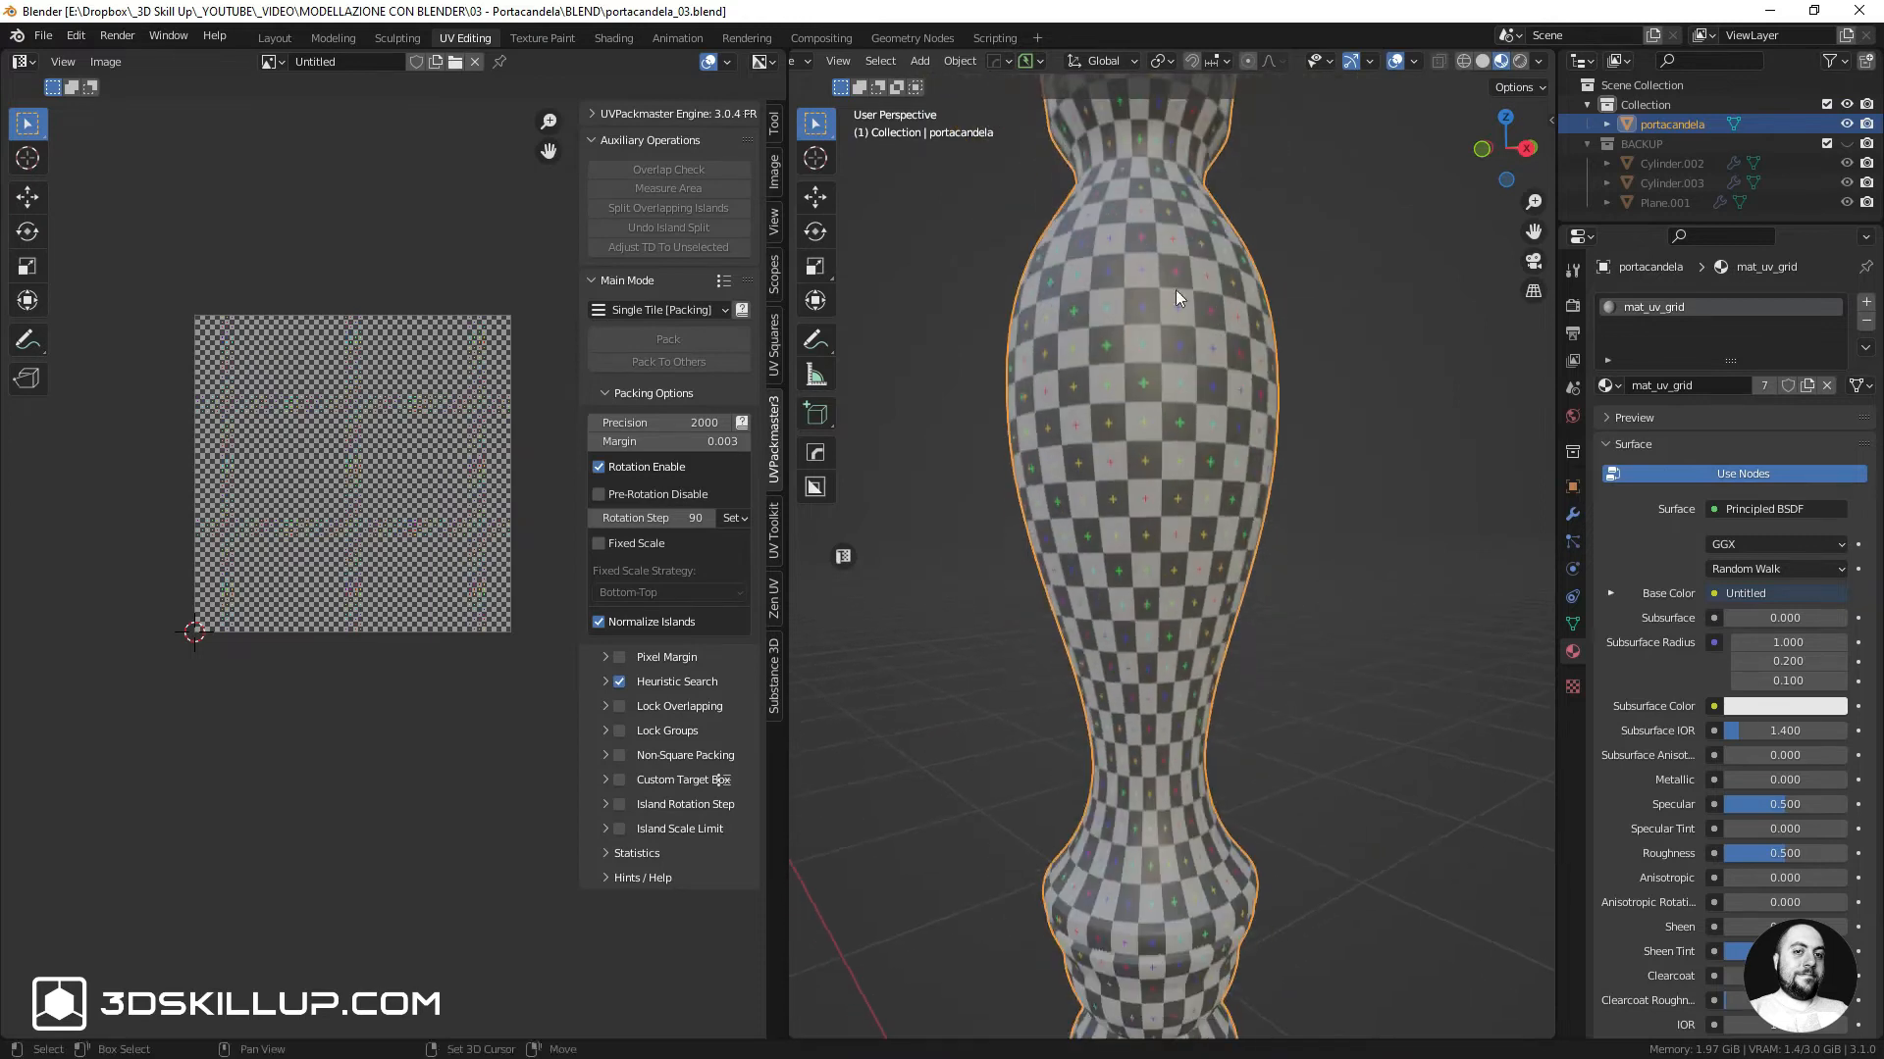
pyautogui.keyDown('shift'); pyautogui.moveTo(1169, 668); pyautogui.dragTo(1168, 404, button='middle'); pyautogui.keyUp('shift')
pyautogui.keyDown('ctrl'); pyautogui.moveTo(1159, 613); pyautogui.dragTo(1152, 286, button='middle'); pyautogui.keyUp('ctrl')
pyautogui.keyDown('shift'); pyautogui.moveTo(1163, 756); pyautogui.dragTo(1146, 427, button='middle'); pyautogui.keyUp('shift')
pyautogui.press('Tab')
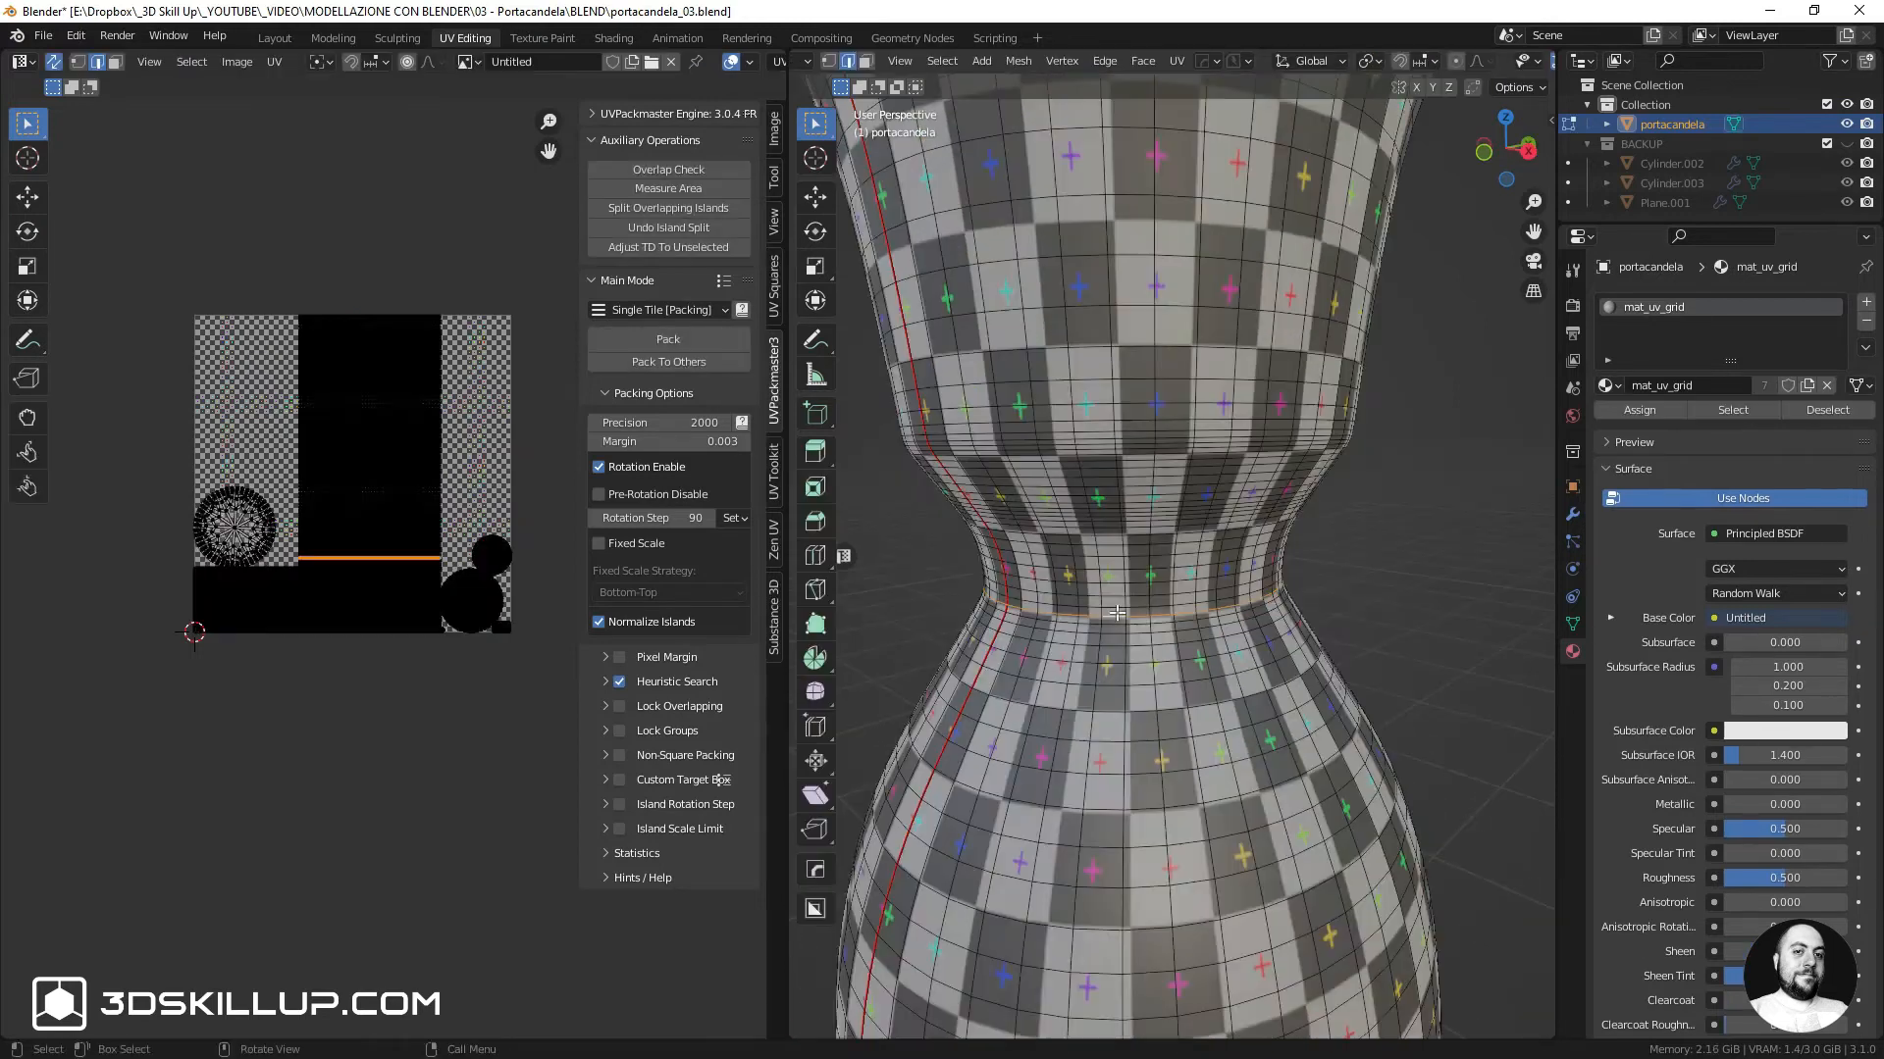
pyautogui.press('a')
pyautogui.hotkey('alt', 'a')
pyautogui.keyDown('alt'); pyautogui.click(1117, 613); pyautogui.keyUp('alt')
pyautogui.hotkey('ctrl', 'e')
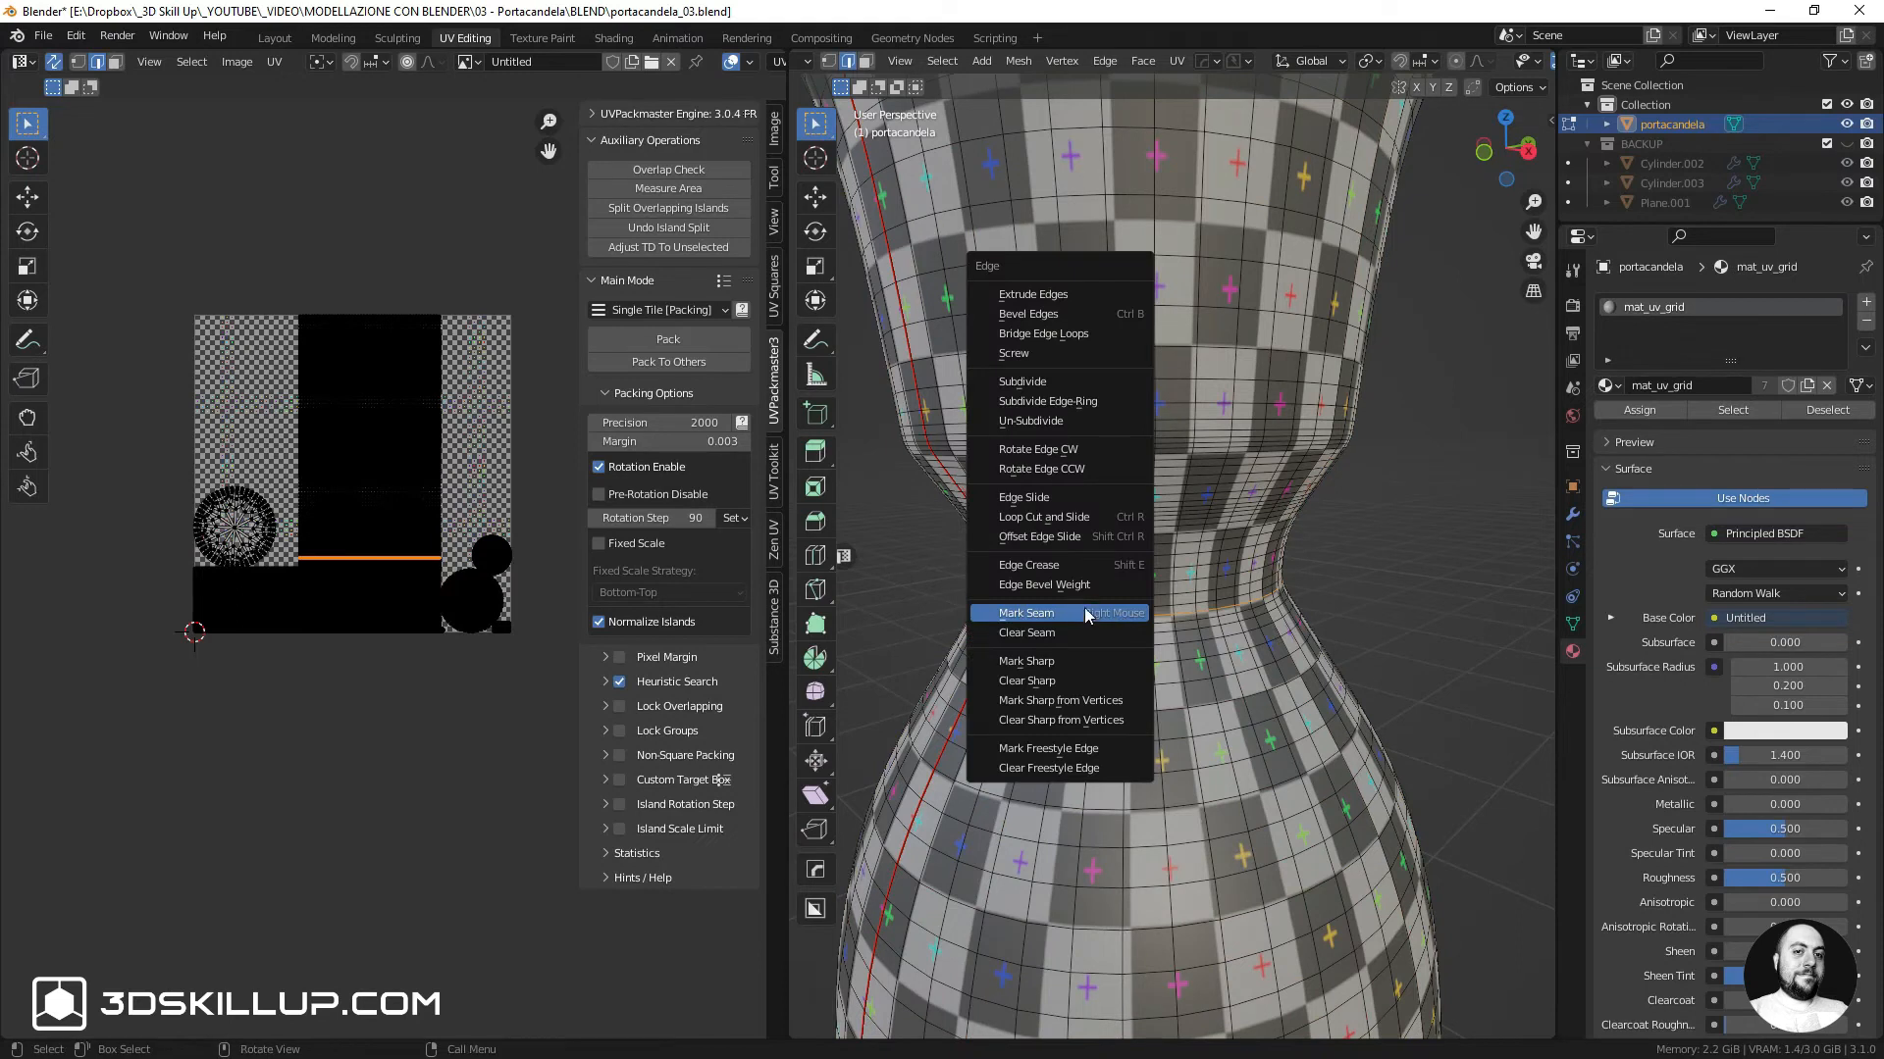
pyautogui.click(1086, 615)
# Mark a seam along the edge loop at the groove around the knob below the stem's central bulge
pyautogui.keyDown('ctrl'); pyautogui.moveTo(1091, 616); pyautogui.dragTo(1143, 589, button='middle'); pyautogui.keyUp('ctrl')
pyautogui.keyDown('ctrl'); pyautogui.moveTo(1146, 834); pyautogui.dragTo(1148, 559, button='middle'); pyautogui.keyUp('ctrl')
pyautogui.moveTo(1148, 557); pyautogui.dragTo(1131, 549, button='middle')
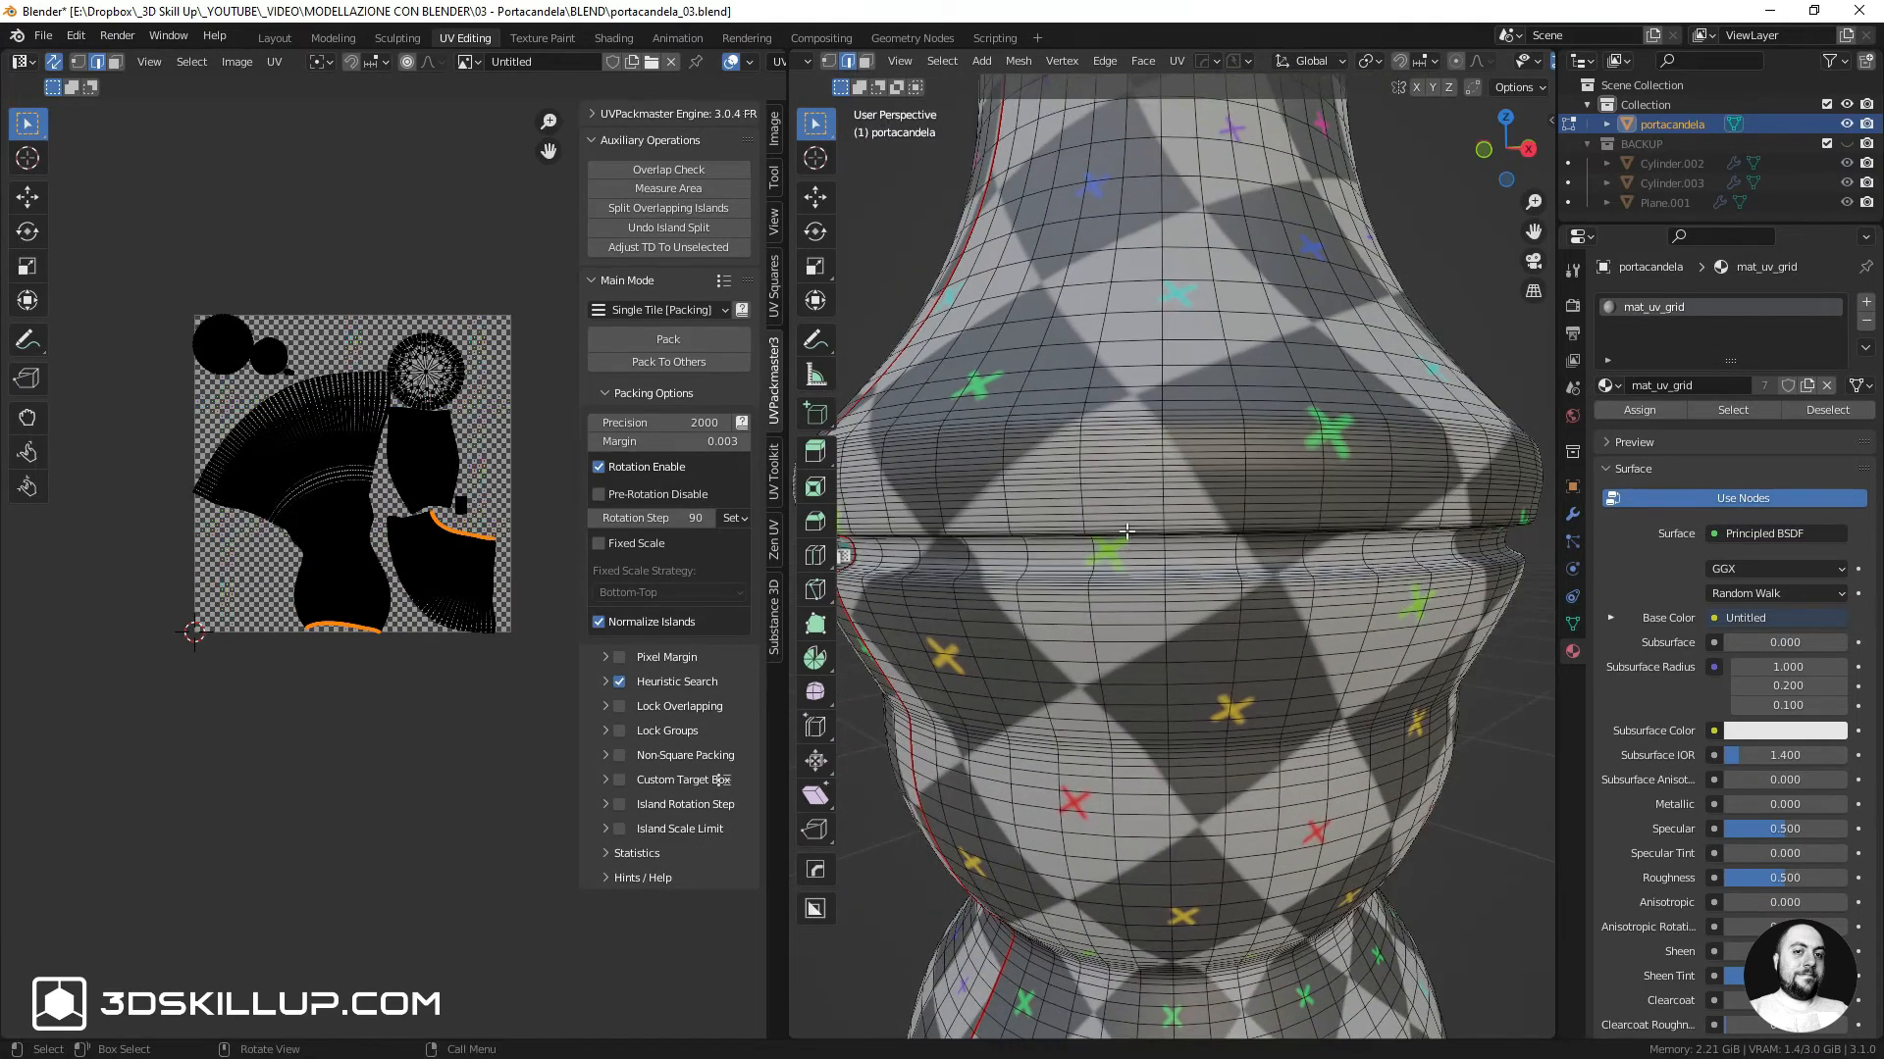
pyautogui.scroll(2, 1129, 546)
pyautogui.keyDown('alt'); pyautogui.click(1116, 539); pyautogui.keyUp('alt')
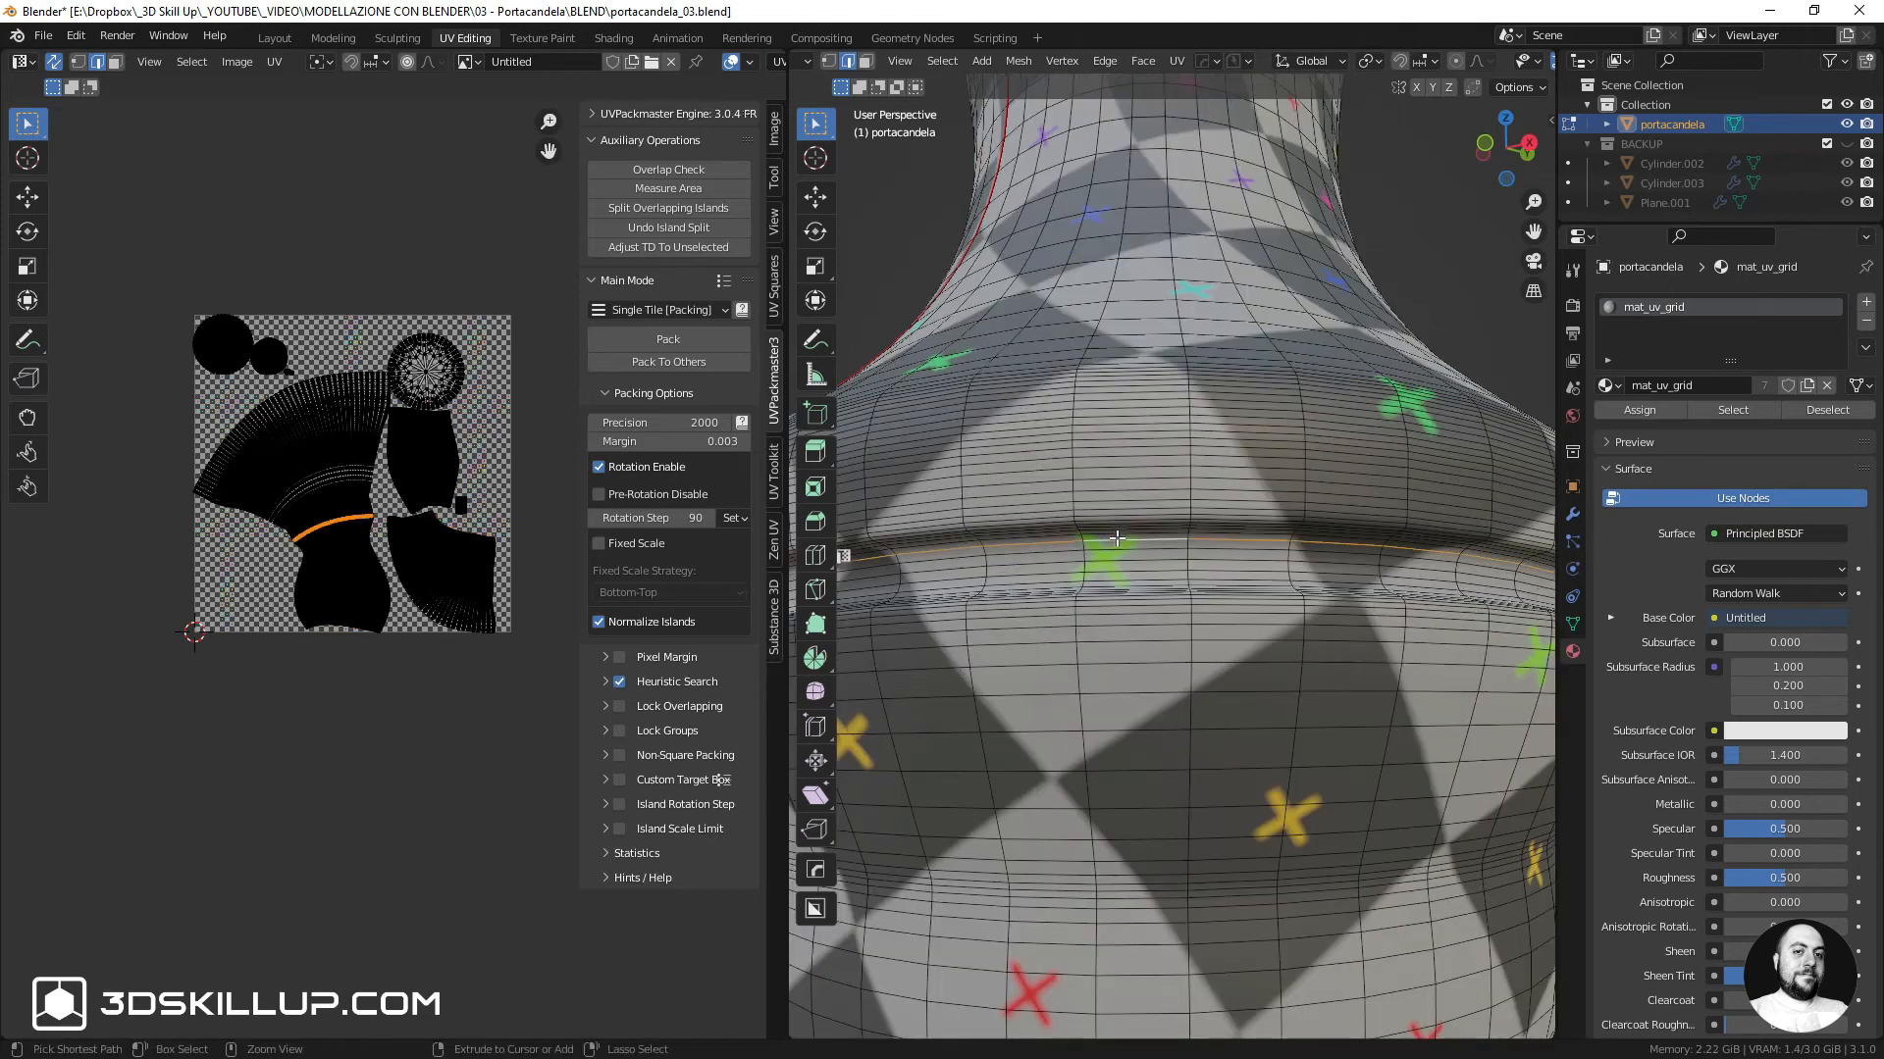
pyautogui.hotkey('ctrl', 'e')
pyautogui.click(1118, 546)
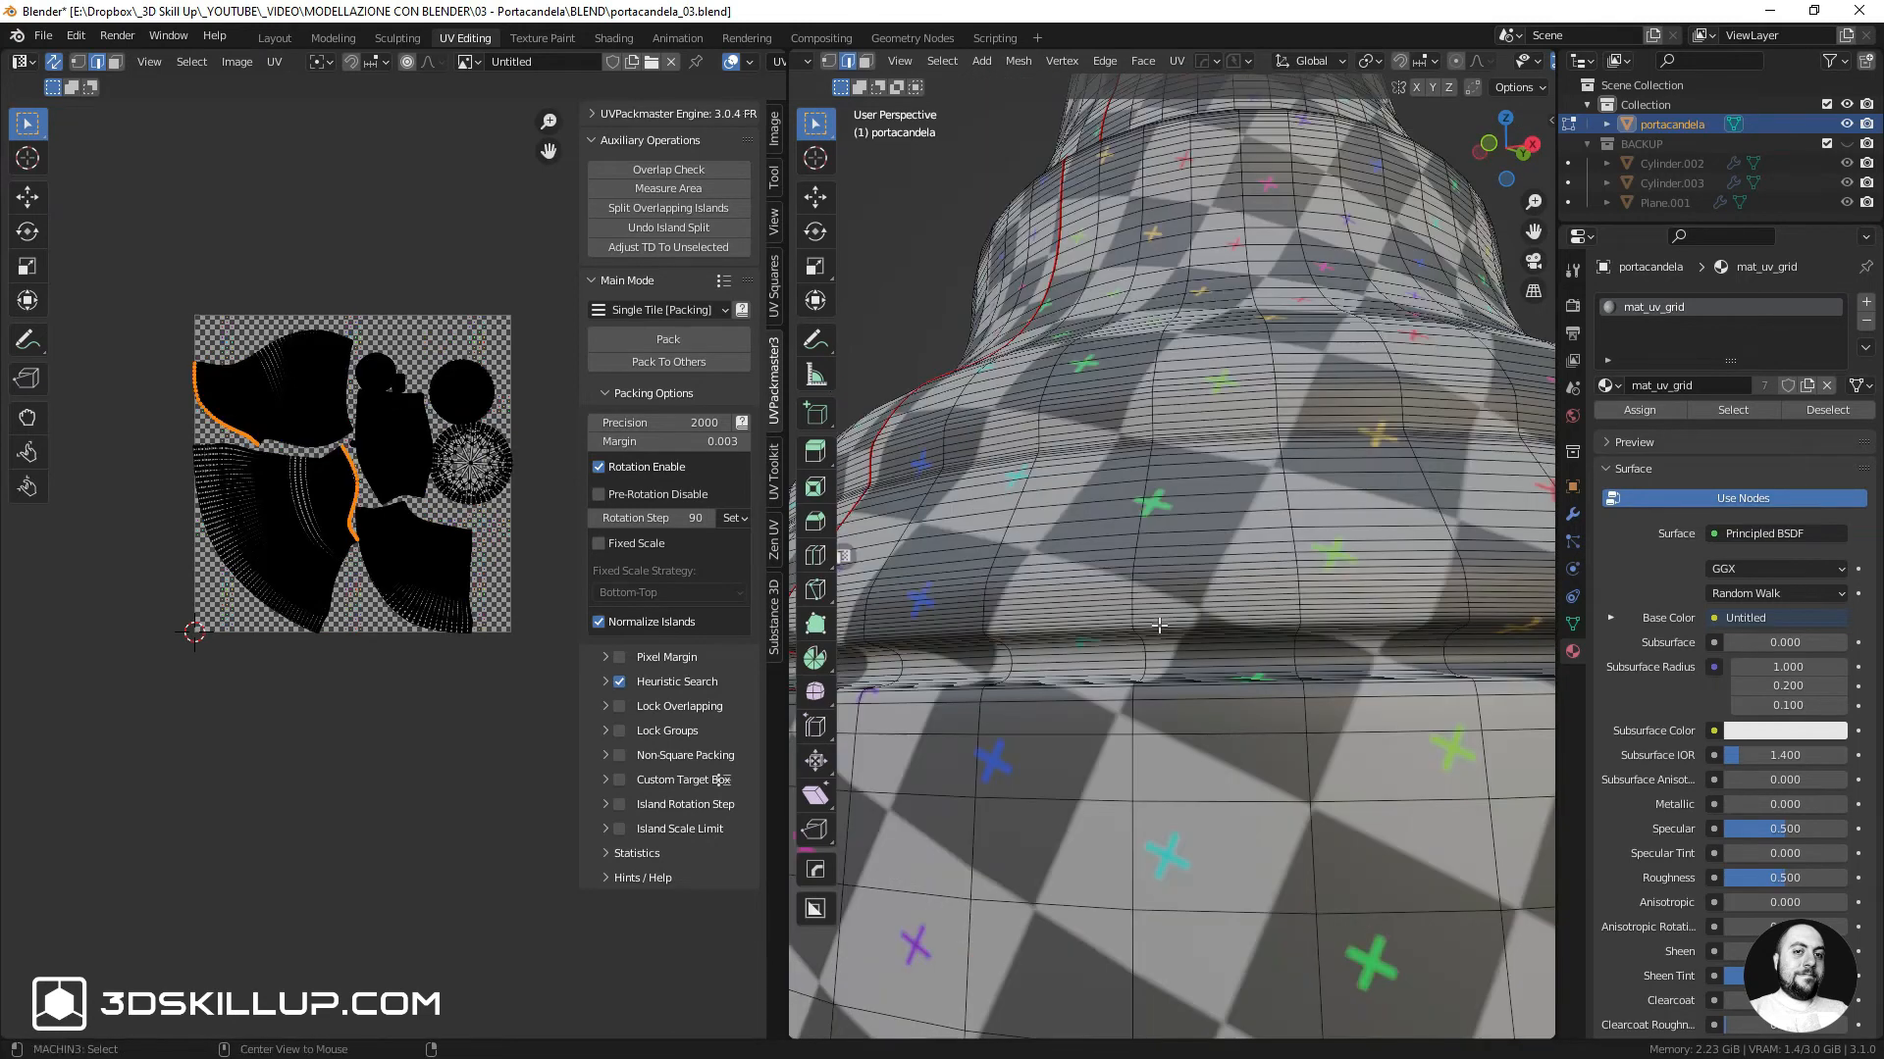
# Mark a seam along the edge loop at the groove above the base's lowest band and clear the selection
pyautogui.keyDown('alt'); pyautogui.click(1159, 628); pyautogui.keyUp('alt')
pyautogui.hotkey('ctrl', 'e')
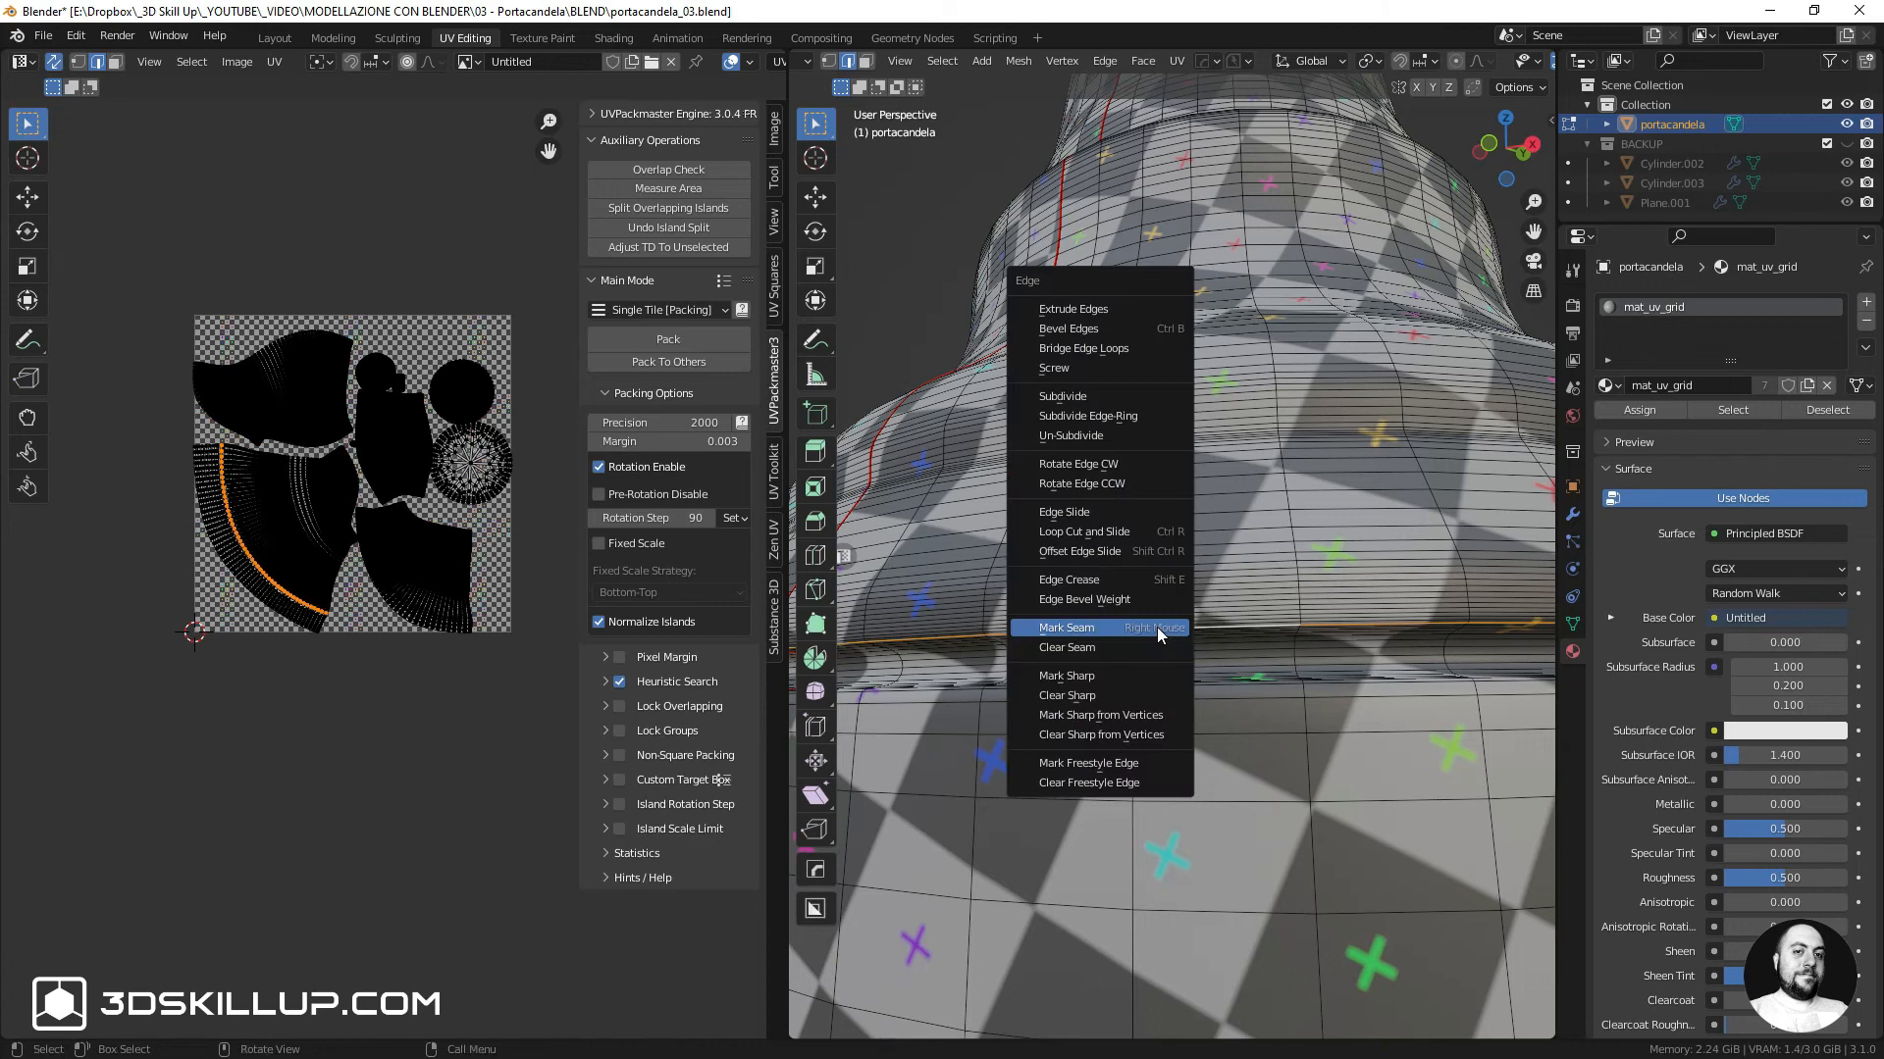
pyautogui.click(1158, 627)
pyautogui.press('a')
pyautogui.hotkey('alt', 'a')
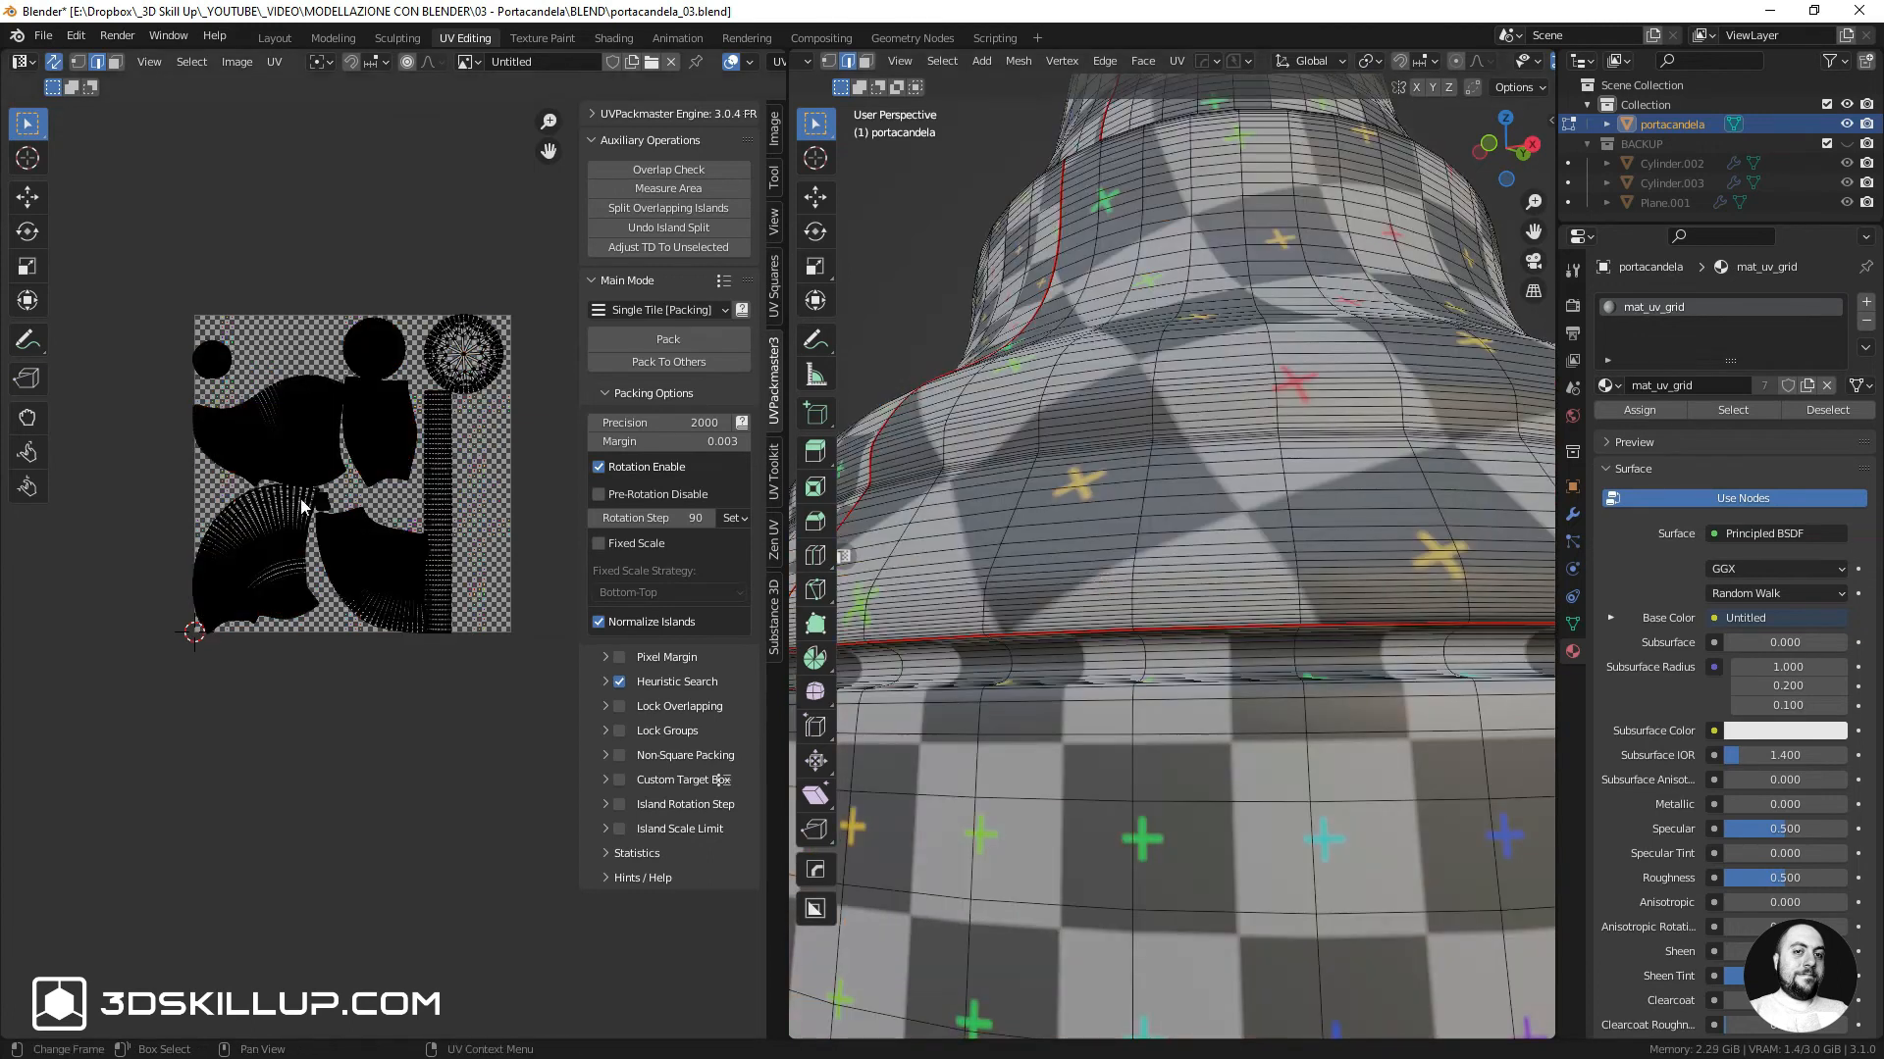
# Select the curved UV island beneath the small circle in face mode and straighten it into a rectangle with Zen UV's Quadrify Islands
pyautogui.scroll(3, 317, 505)
pyautogui.moveTo(317, 505); pyautogui.dragTo(249, 520, button='middle')
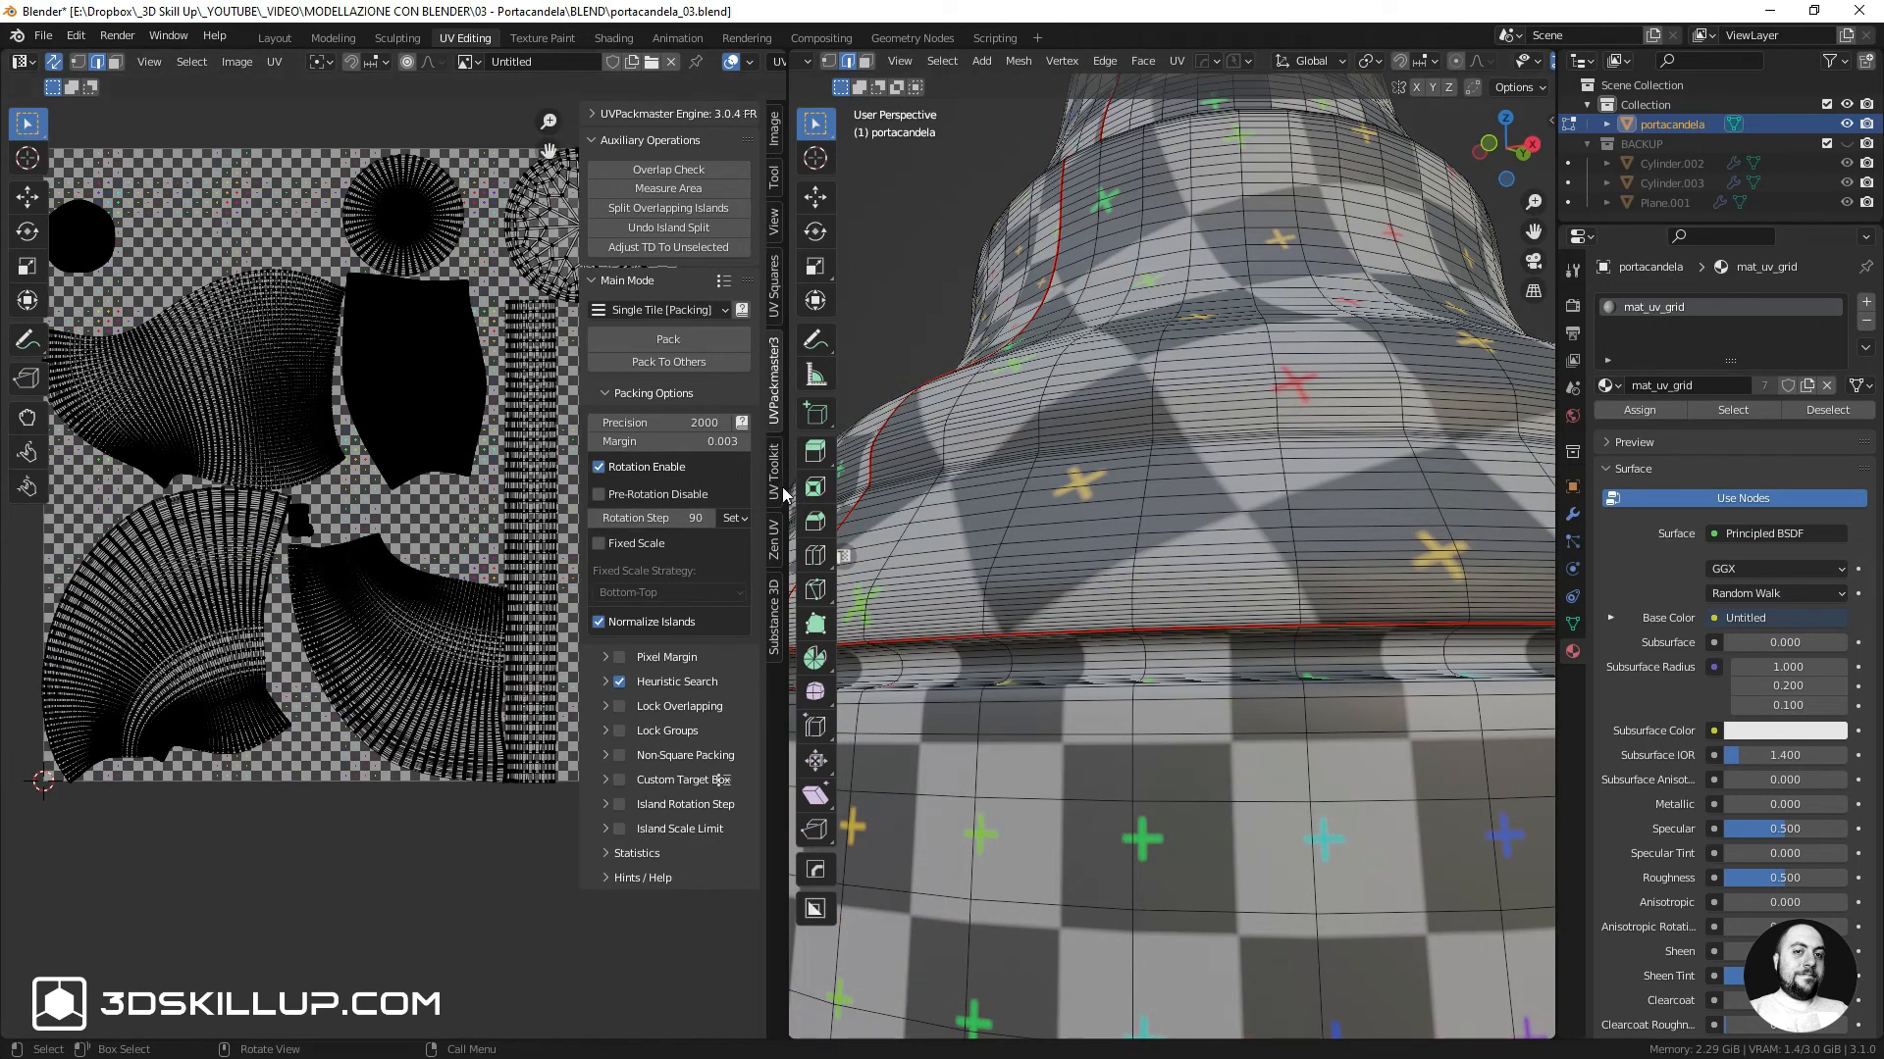
pyautogui.click(774, 540)
pyautogui.scroll(-4, 441, 480)
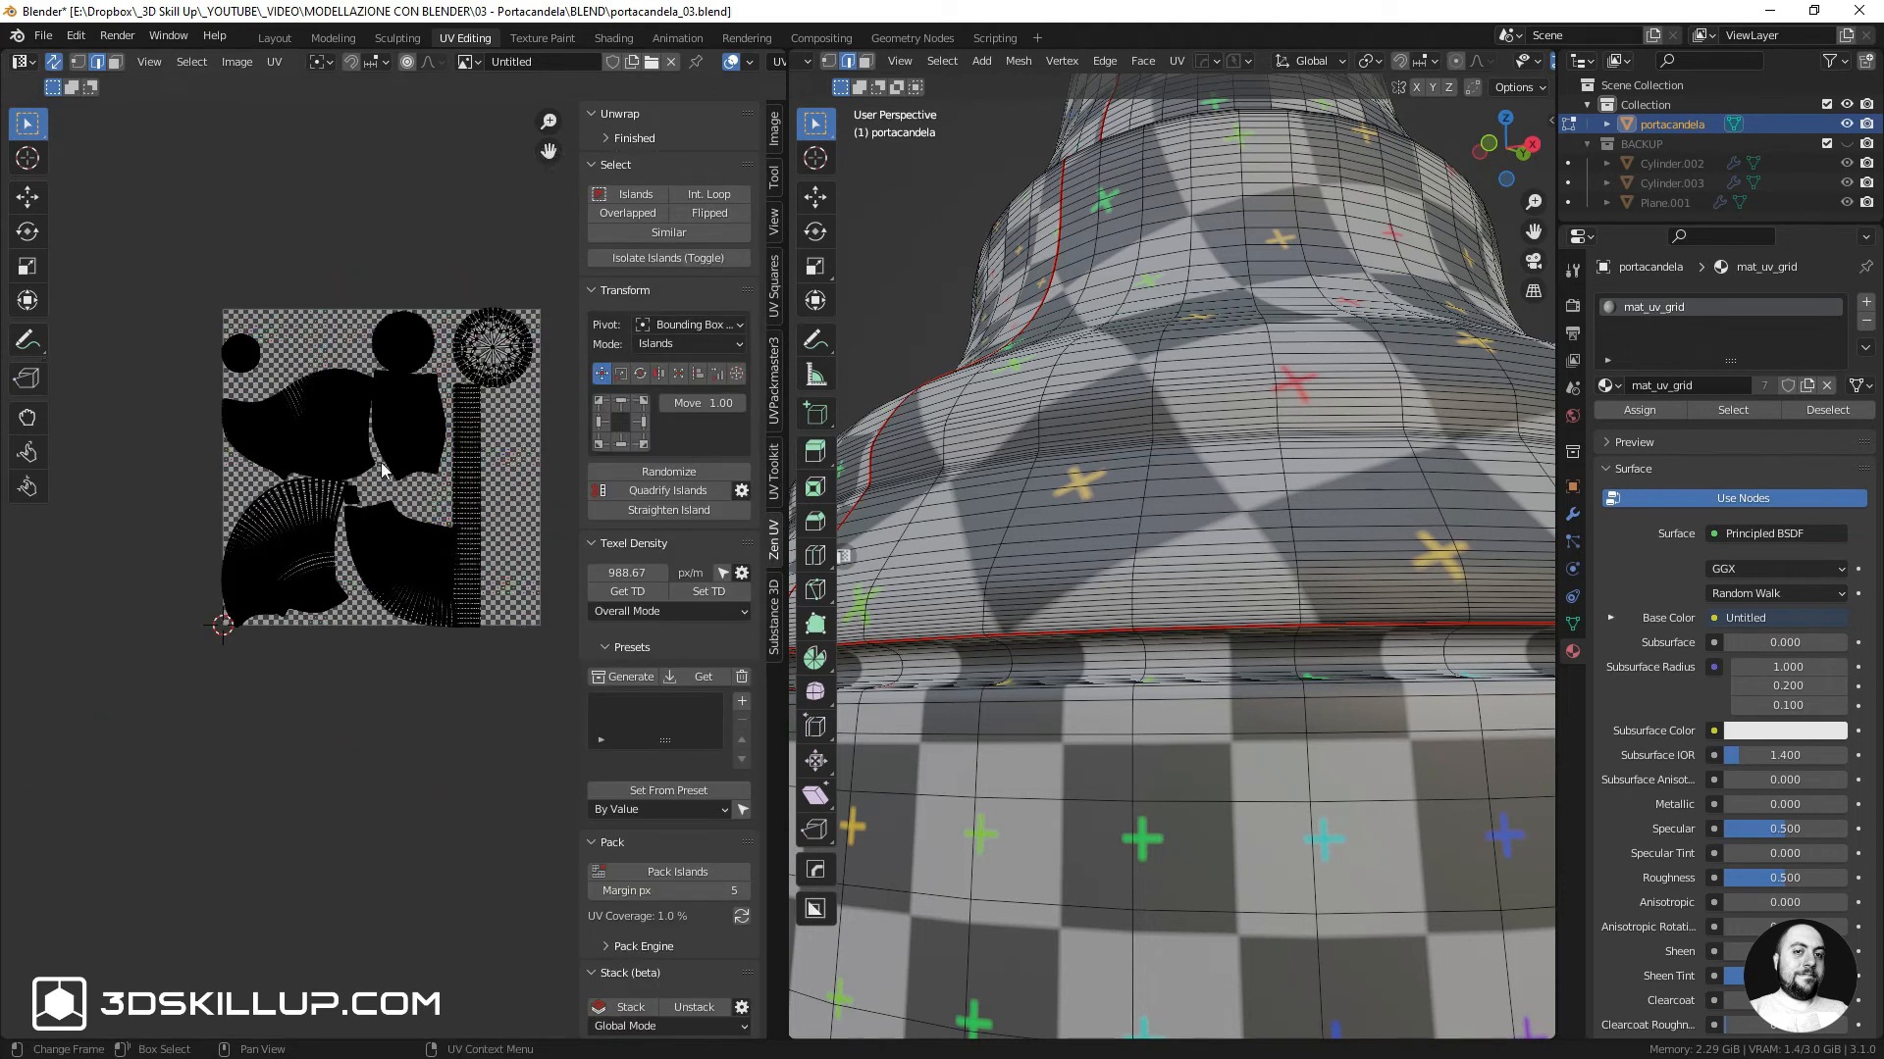
pyautogui.moveTo(358, 463); pyautogui.dragTo(376, 504, button='middle')
pyautogui.scroll(3, 322, 480)
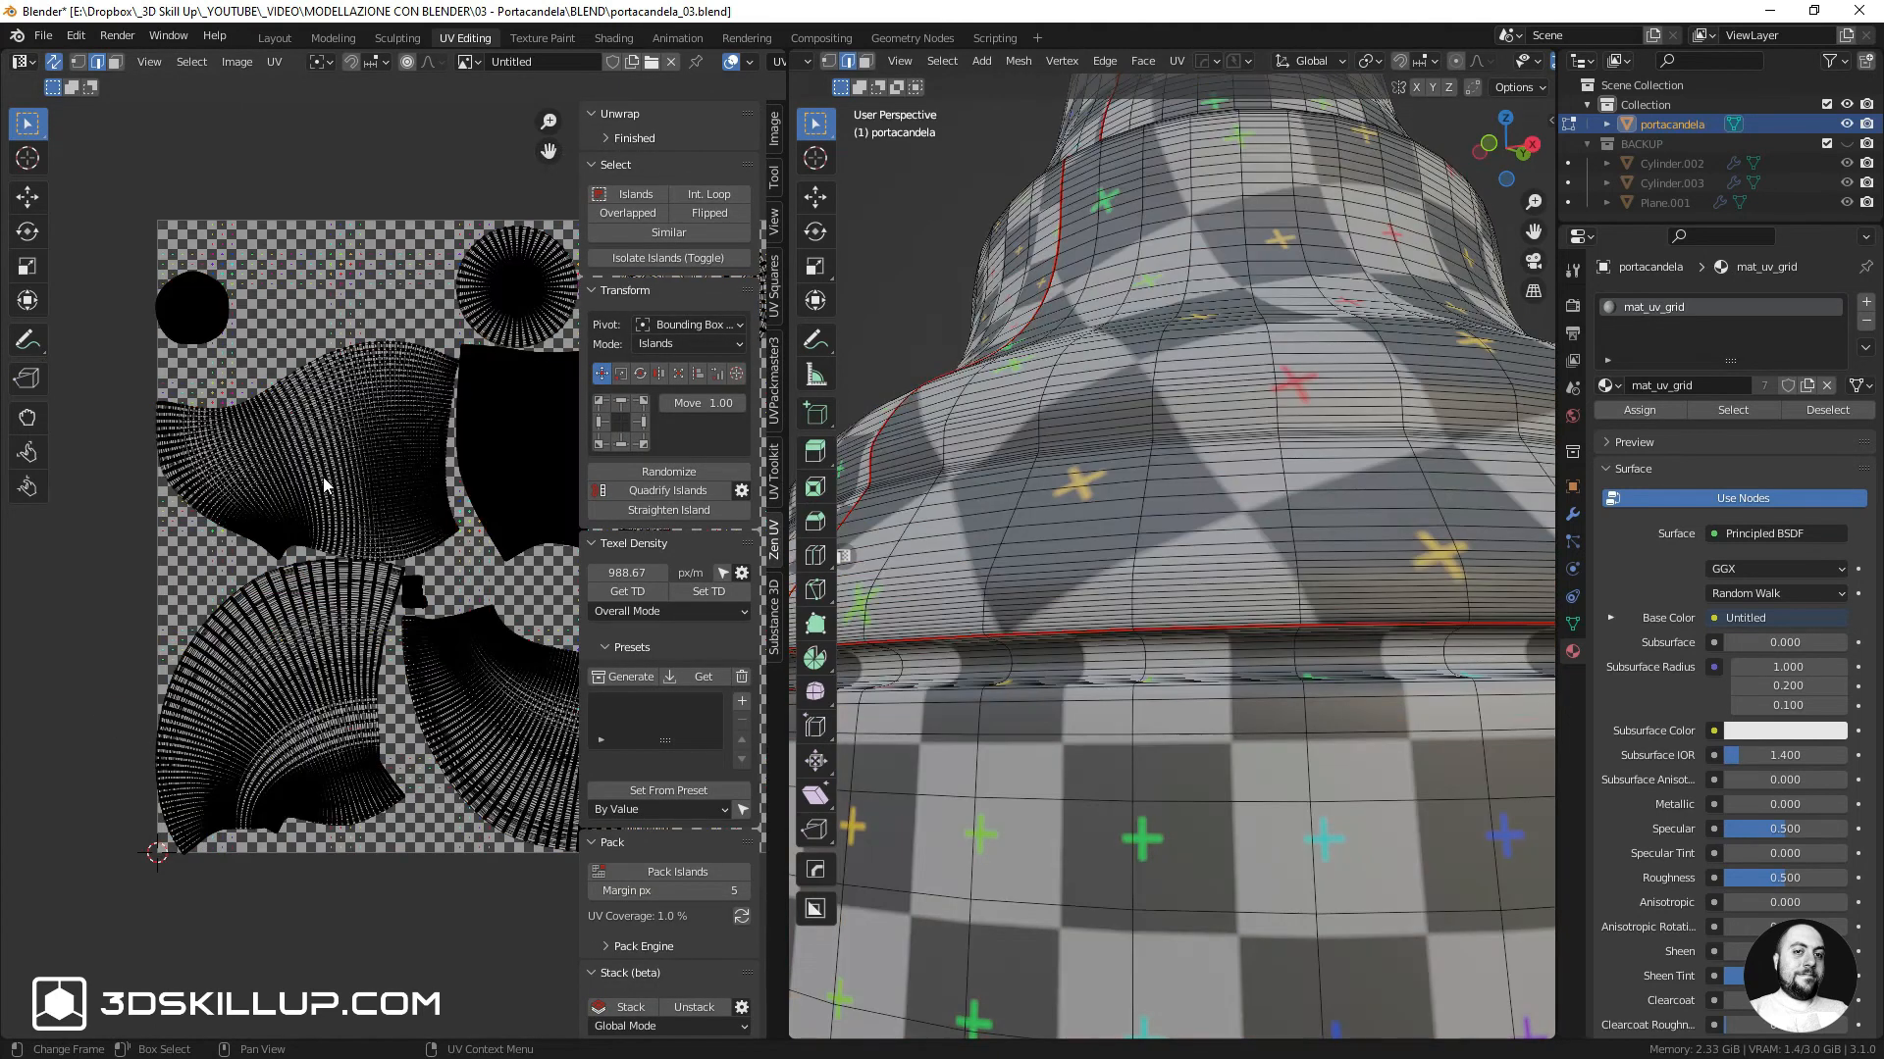
pyautogui.press('l')
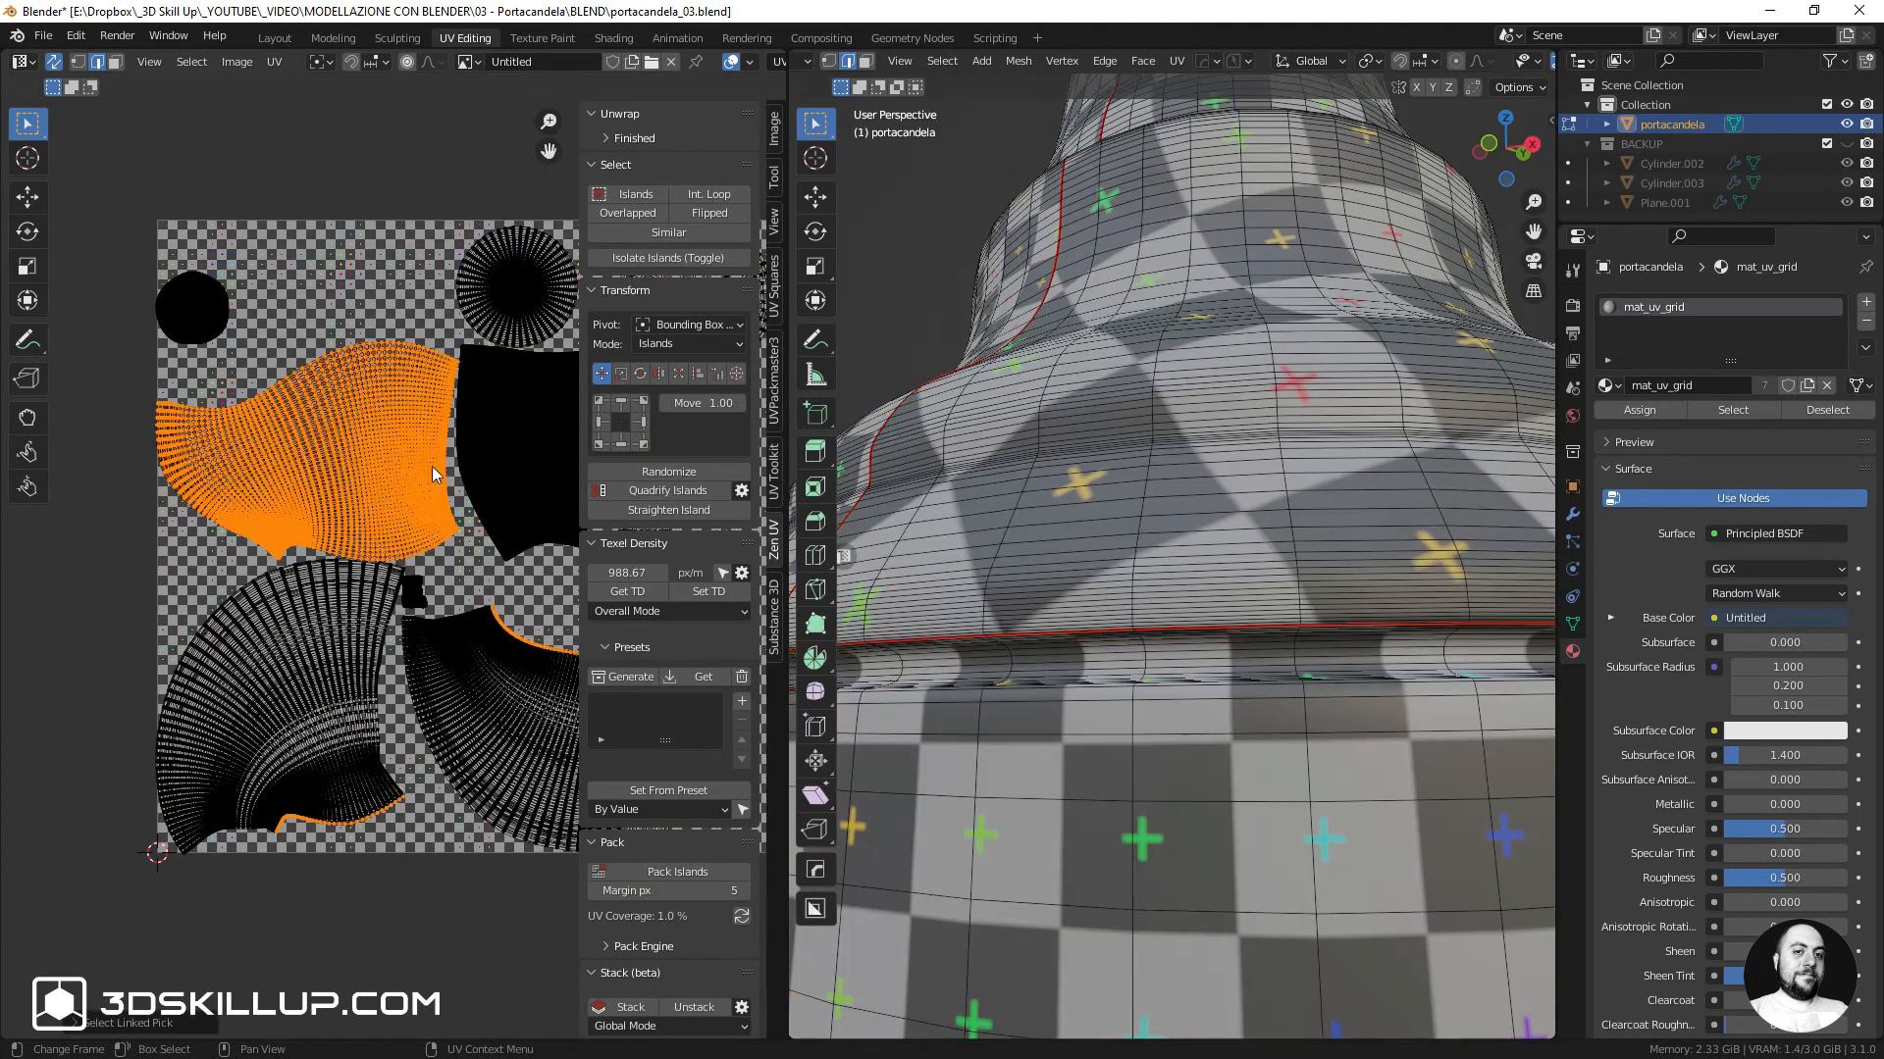
pyautogui.click(116, 63)
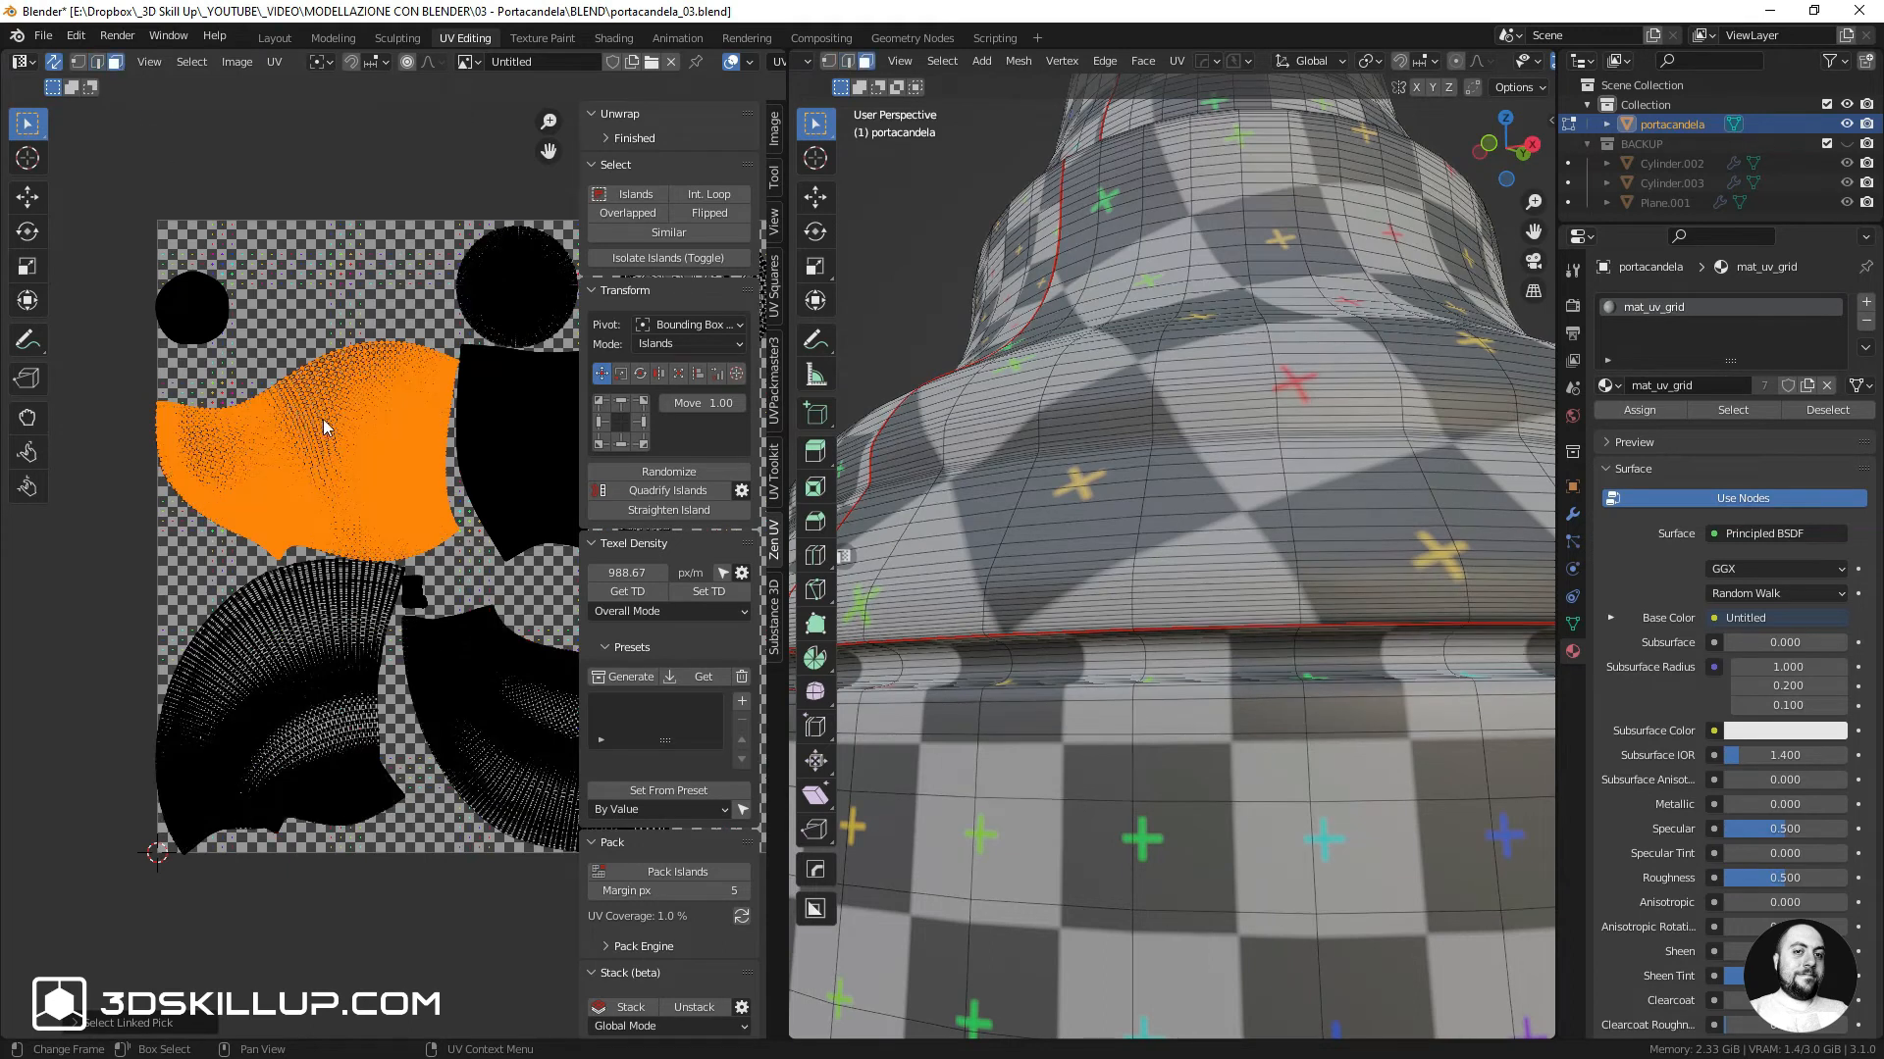
pyautogui.moveTo(345, 426); pyautogui.dragTo(312, 412, button='middle')
pyautogui.click(622, 493)
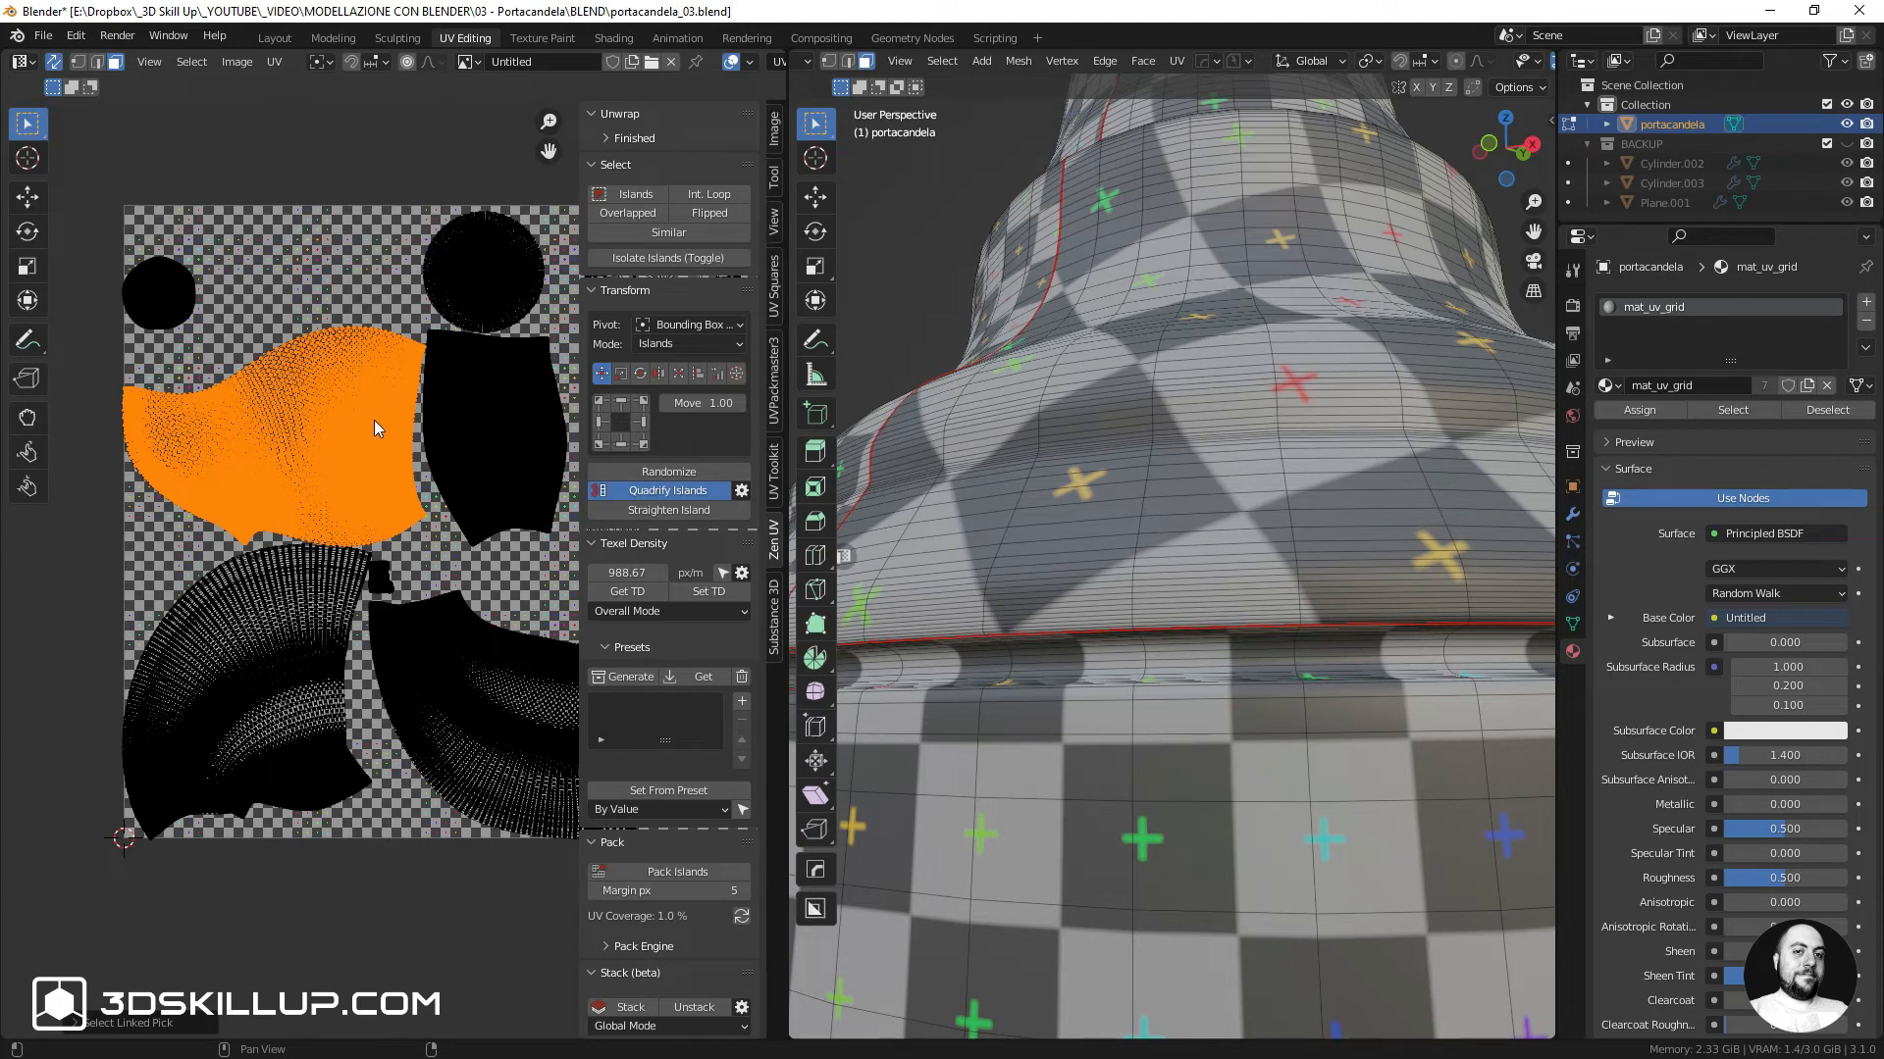
# Quadrify the two lower fan-shaped UV islands and the curved island beneath the larger solid circle
pyautogui.scroll(-2, 374, 428)
pyautogui.click(305, 581)
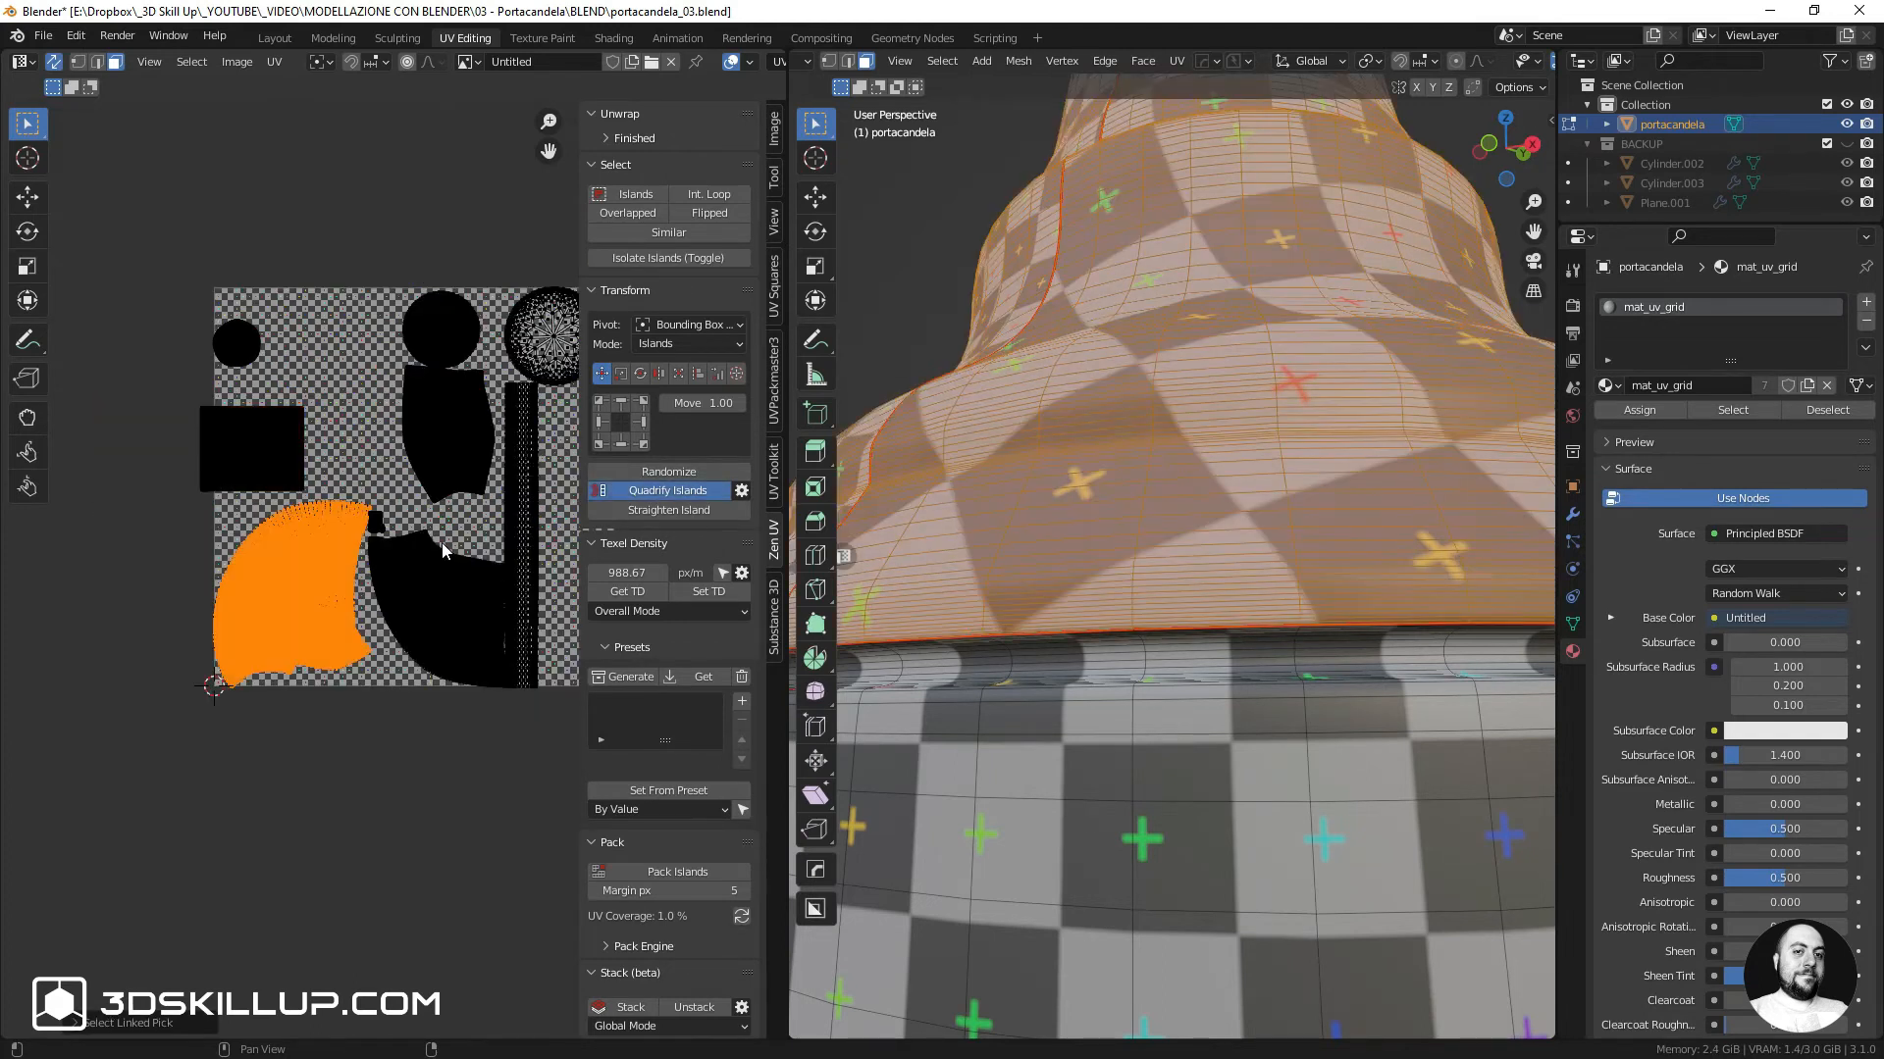
pyautogui.scroll(2, 425, 592)
pyautogui.press('l')
pyautogui.click(606, 494)
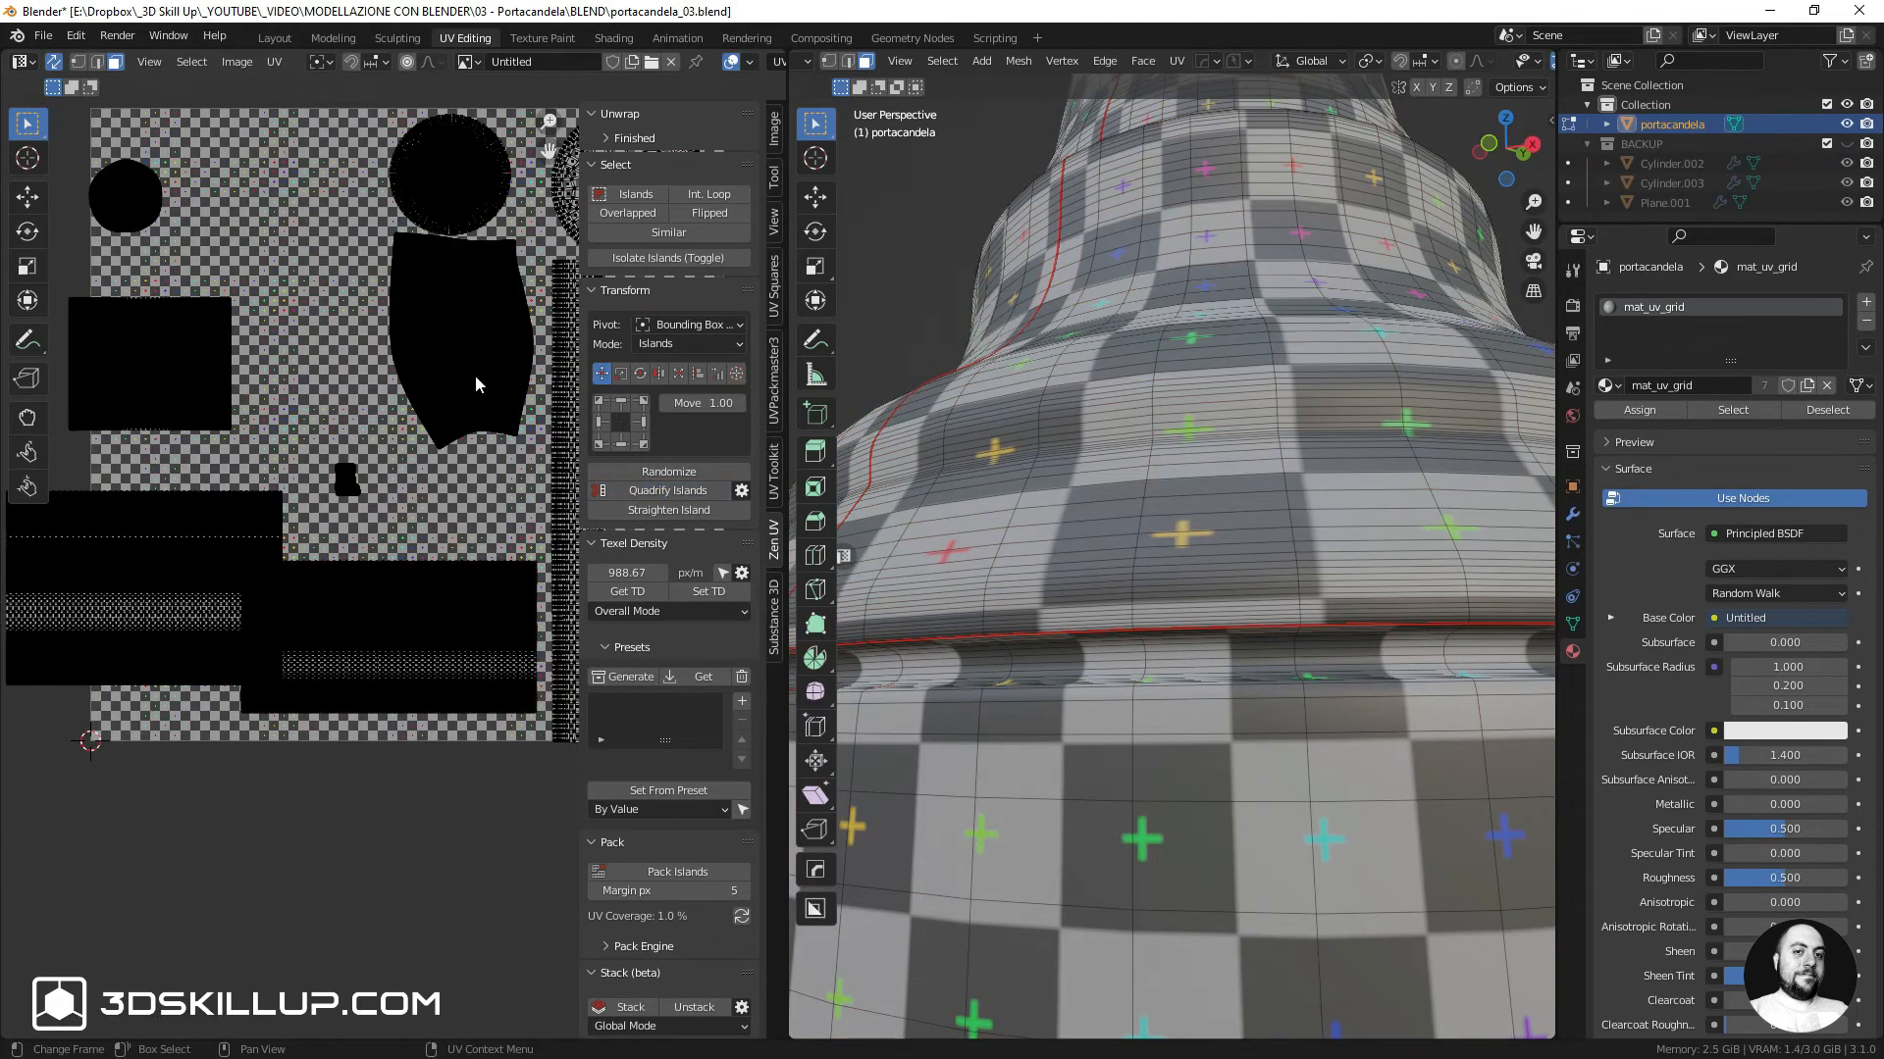
pyautogui.press('l')
pyautogui.click(642, 491)
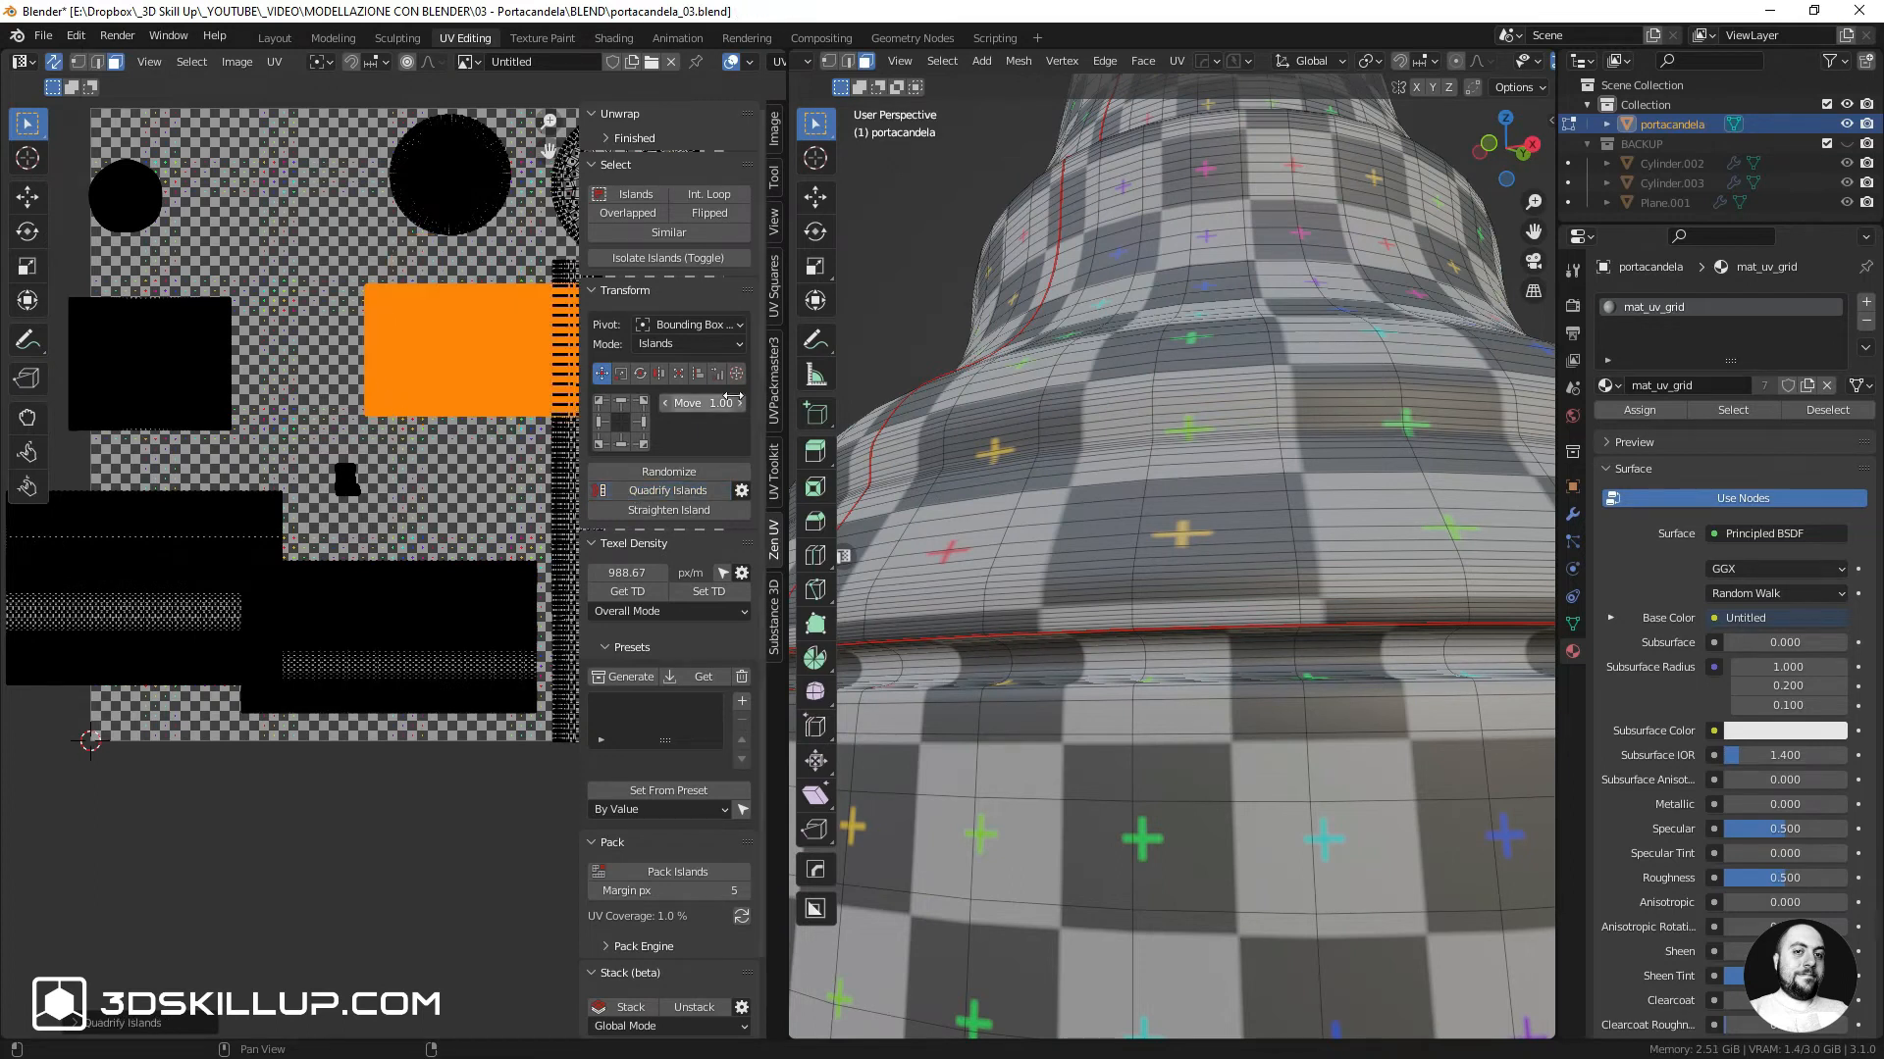
# Select all UV islands and pack them into a single tile with UVPackmaster, keeping the 0.003 margin and heuristic search
pyautogui.click(774, 389)
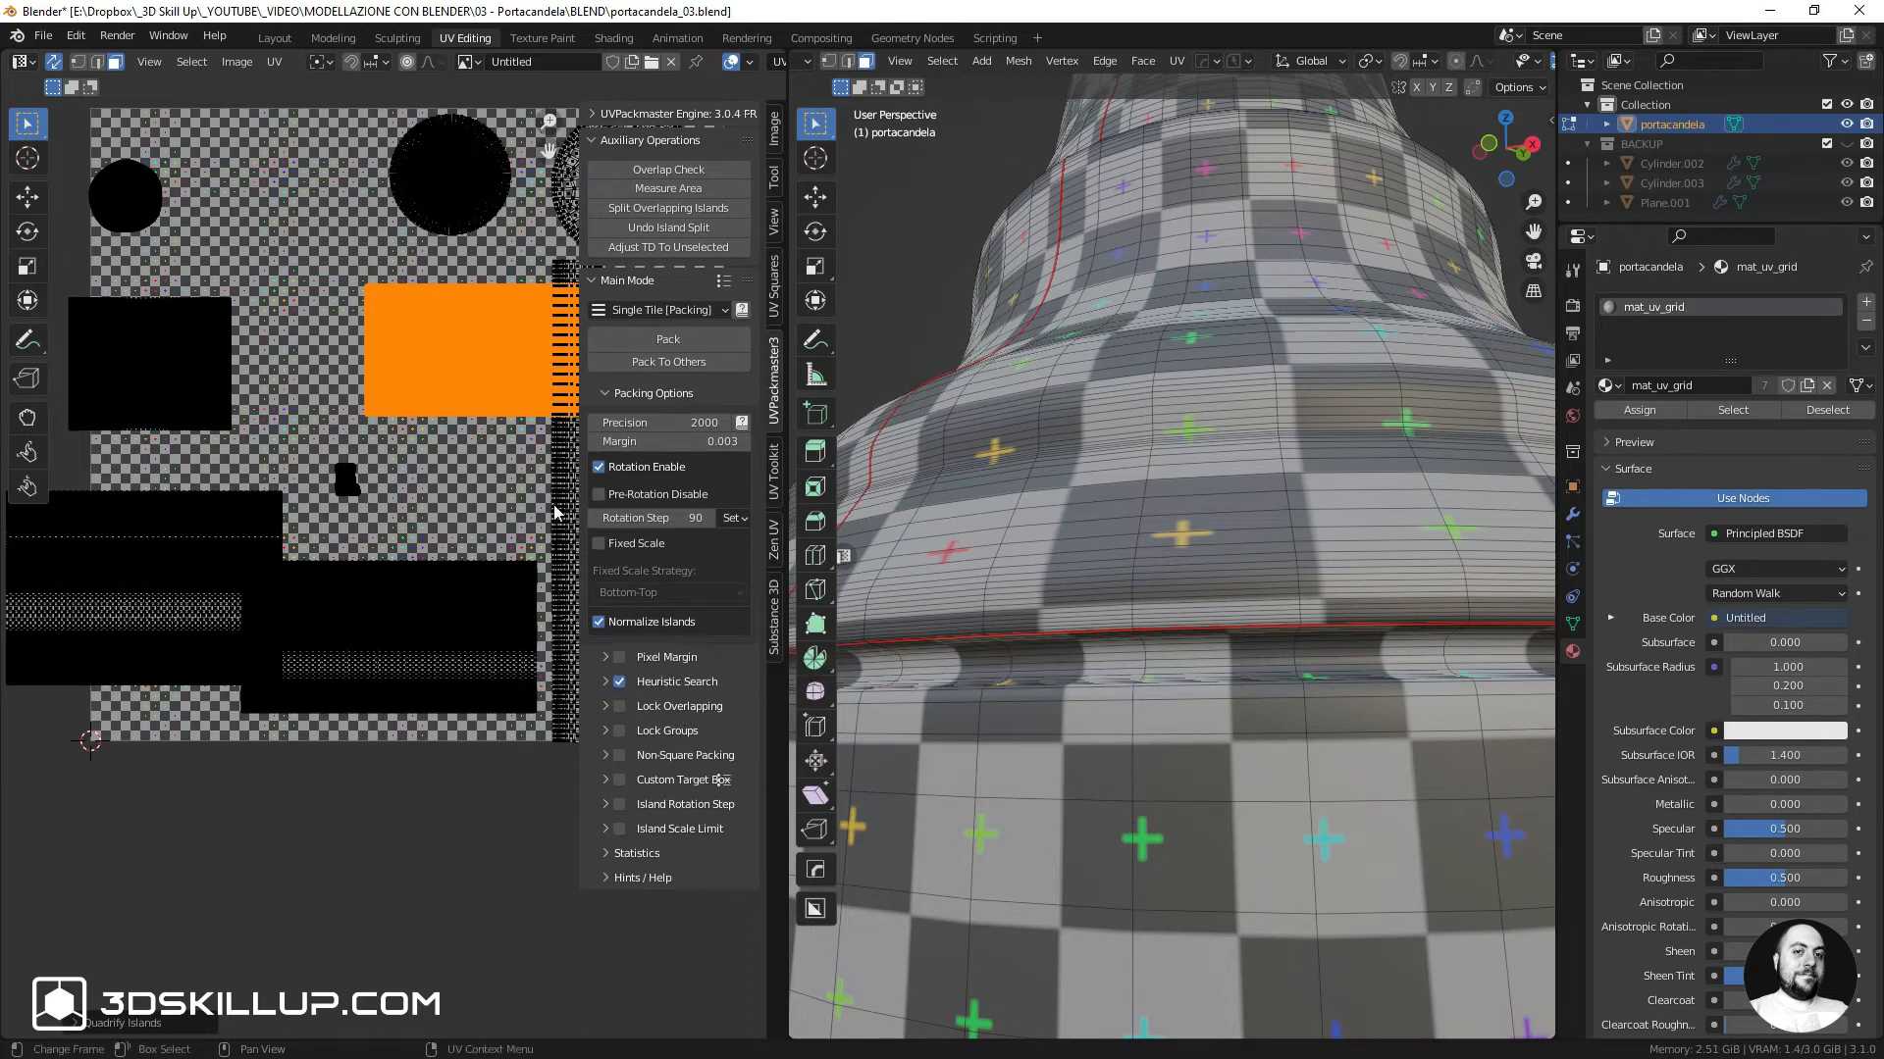
pyautogui.scroll(-1, 484, 468)
pyautogui.scroll(-1, 483, 467)
pyautogui.moveTo(466, 411); pyautogui.dragTo(386, 488, button='middle')
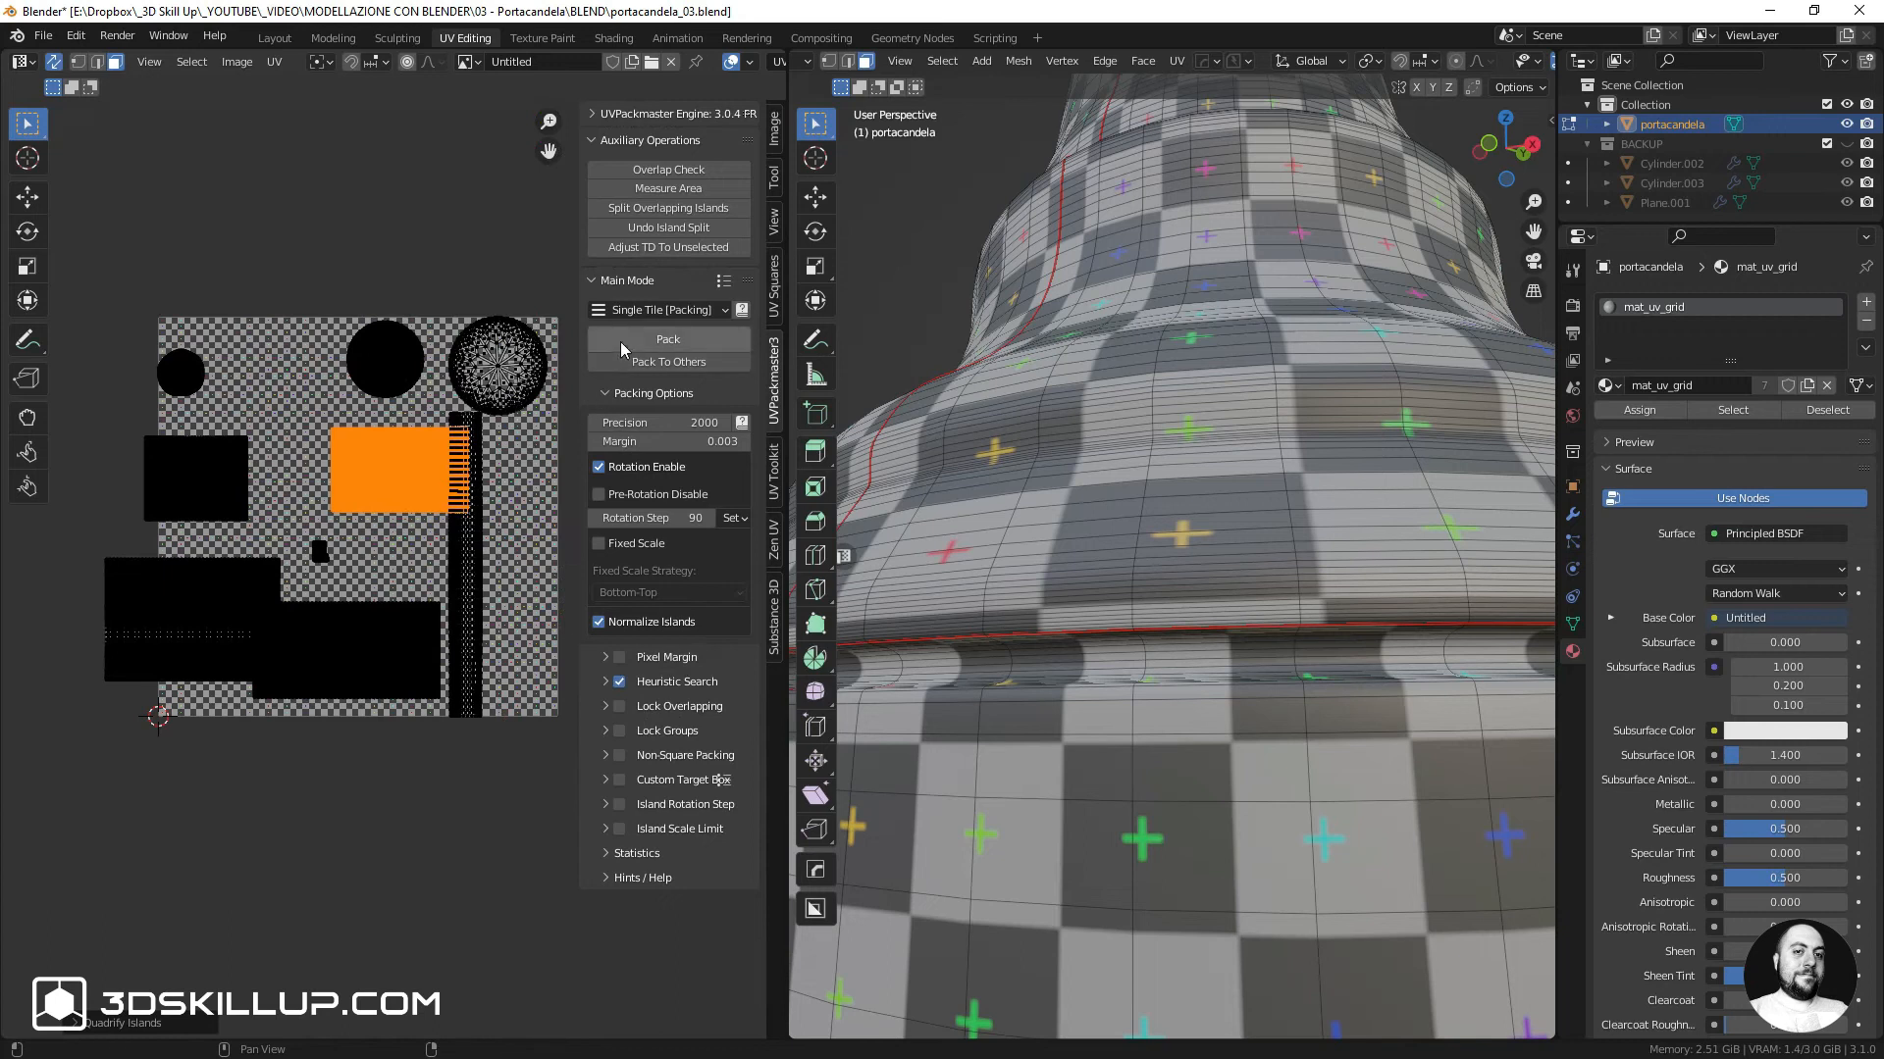
pyautogui.press('a')
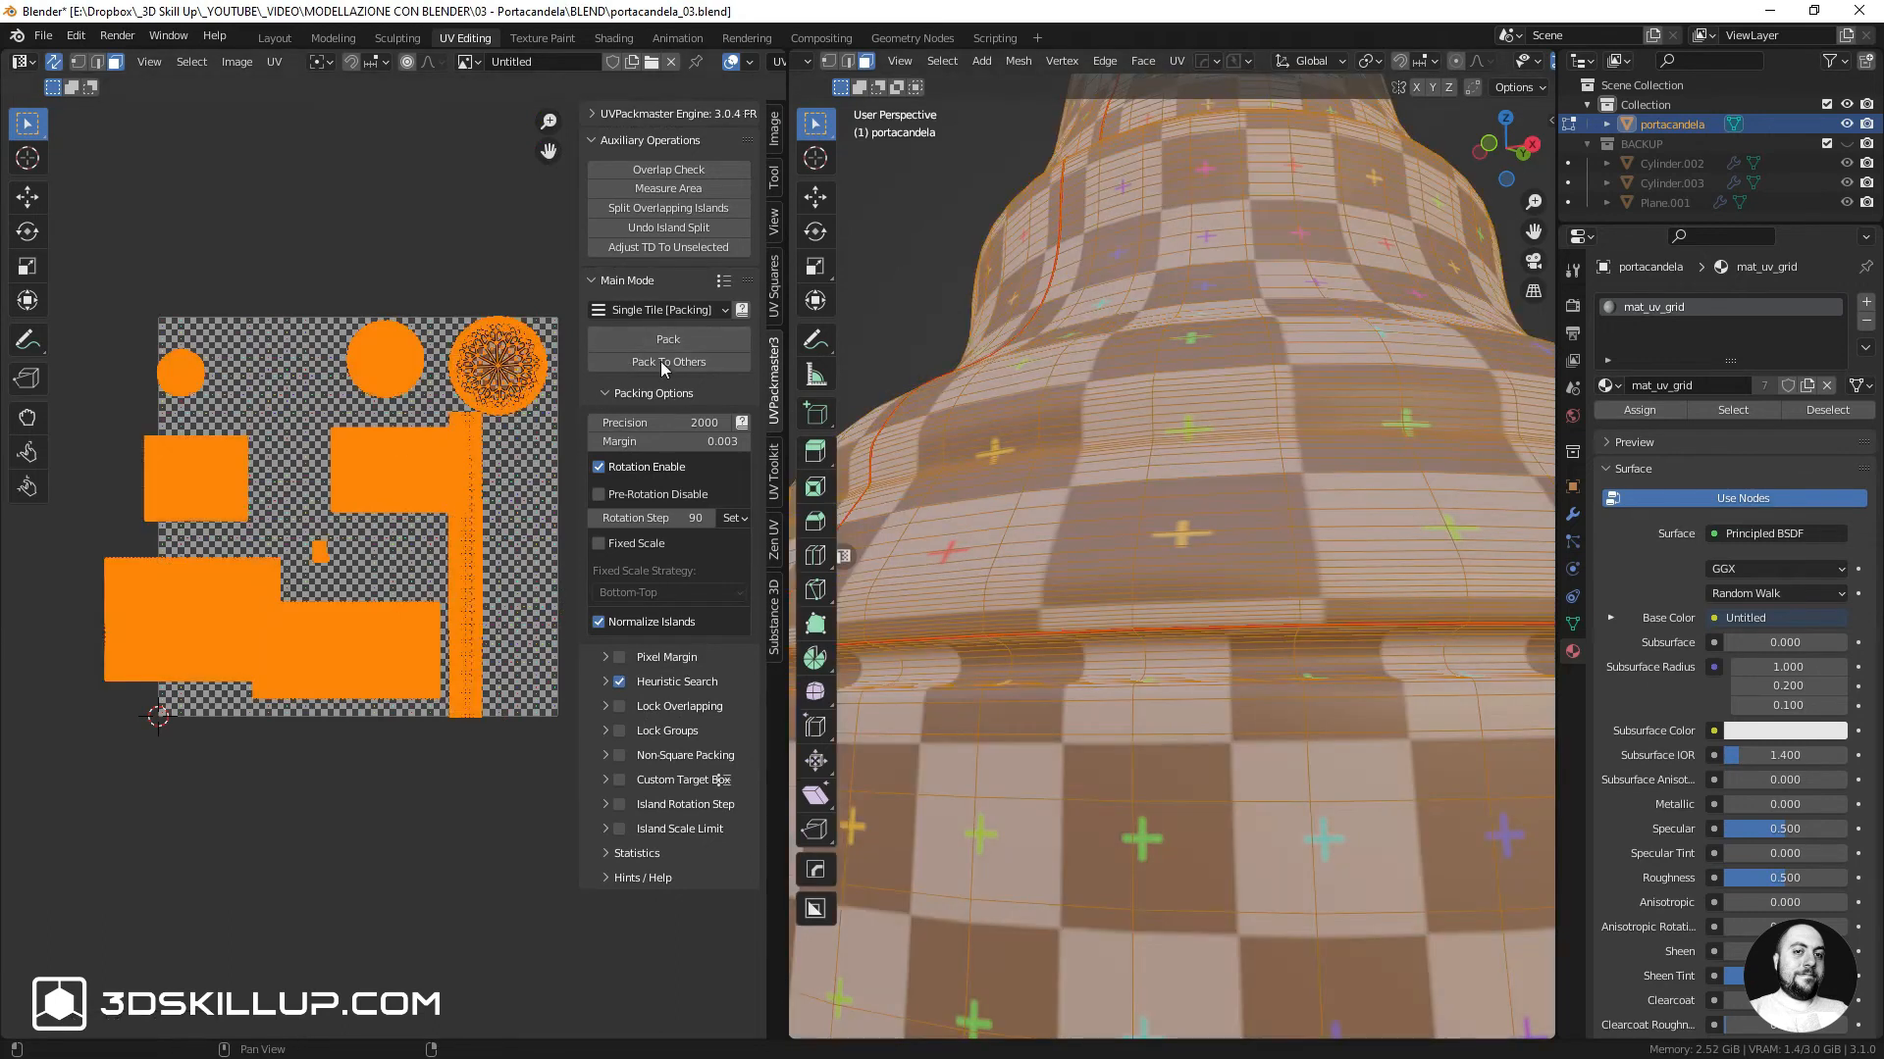
pyautogui.click(658, 351)
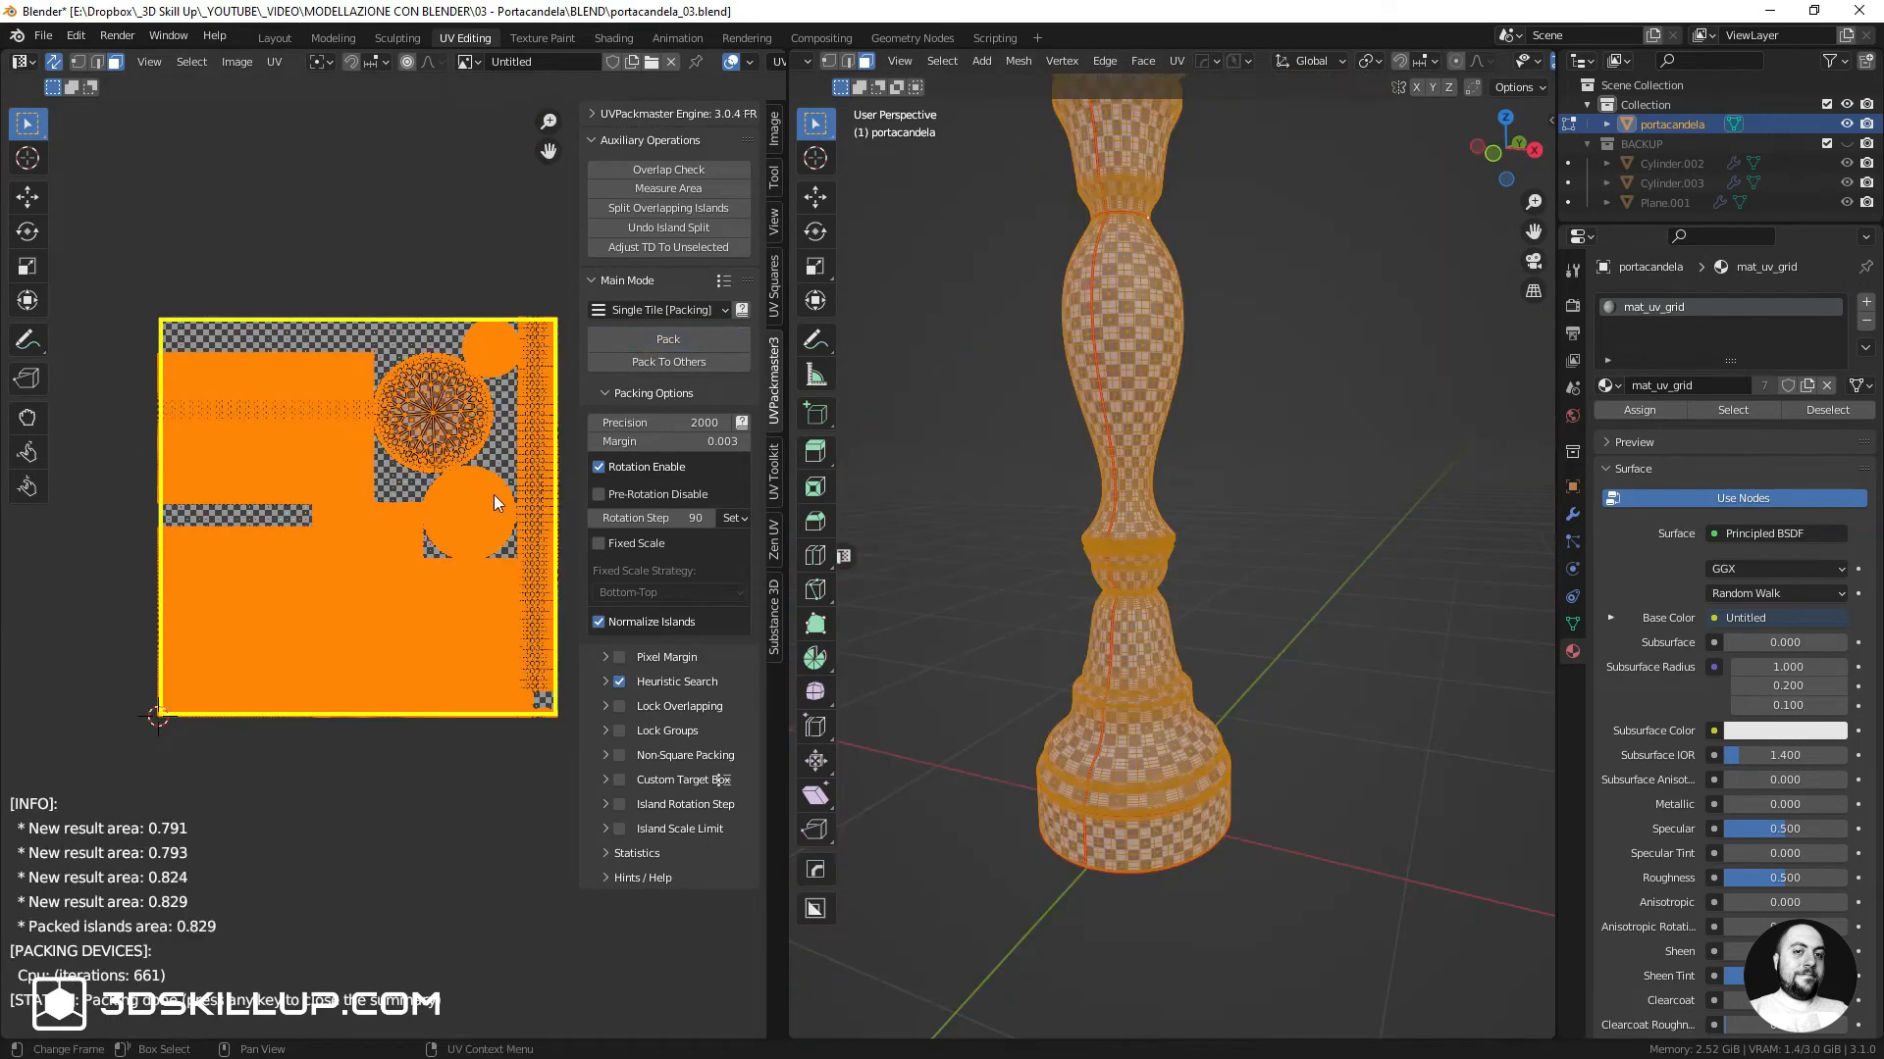
# Return to Object Mode and examine the checker pattern along the candlestick's stem, necks and base for distortion and uneven density
pyautogui.scroll(-2, 1060, 490)
pyautogui.keyDown('shift'); pyautogui.moveTo(1068, 500); pyautogui.dragTo(1046, 561, button='middle'); pyautogui.keyUp('shift')
pyautogui.press('Tab')
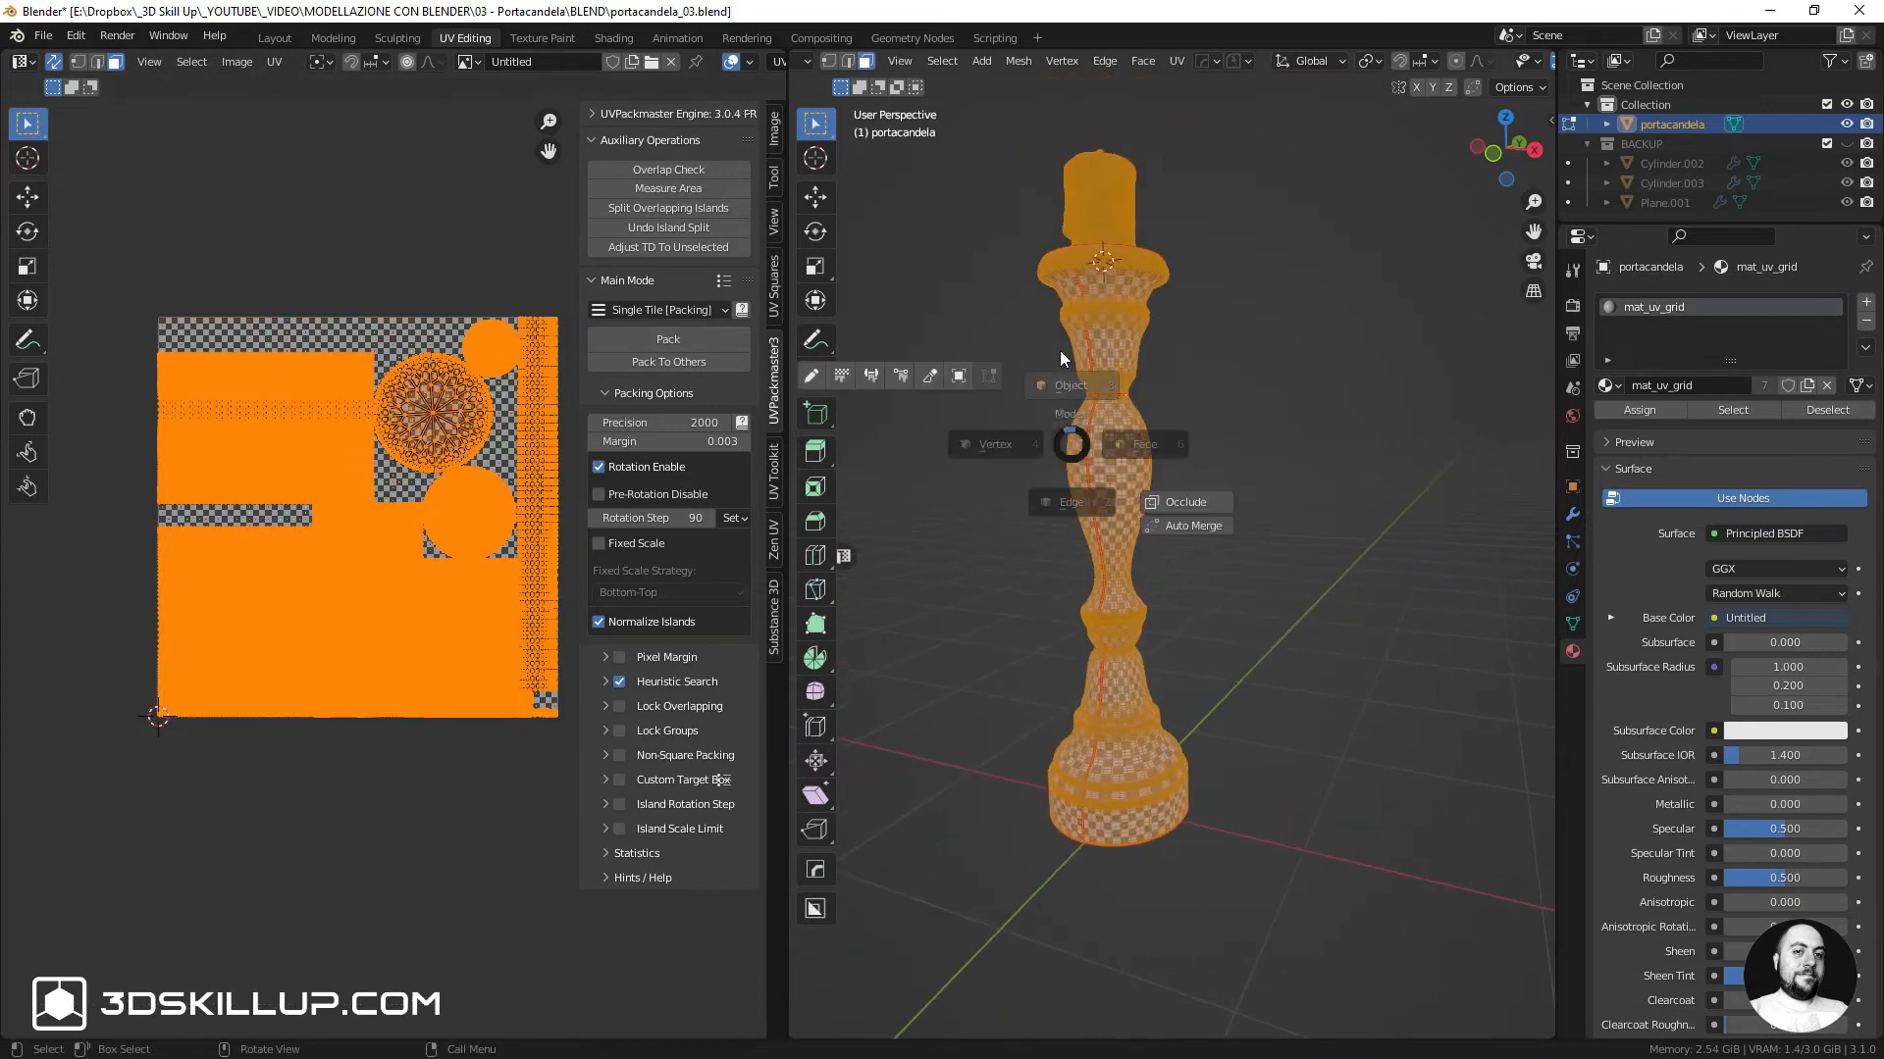
pyautogui.click(1069, 402)
pyautogui.scroll(8, 1069, 410)
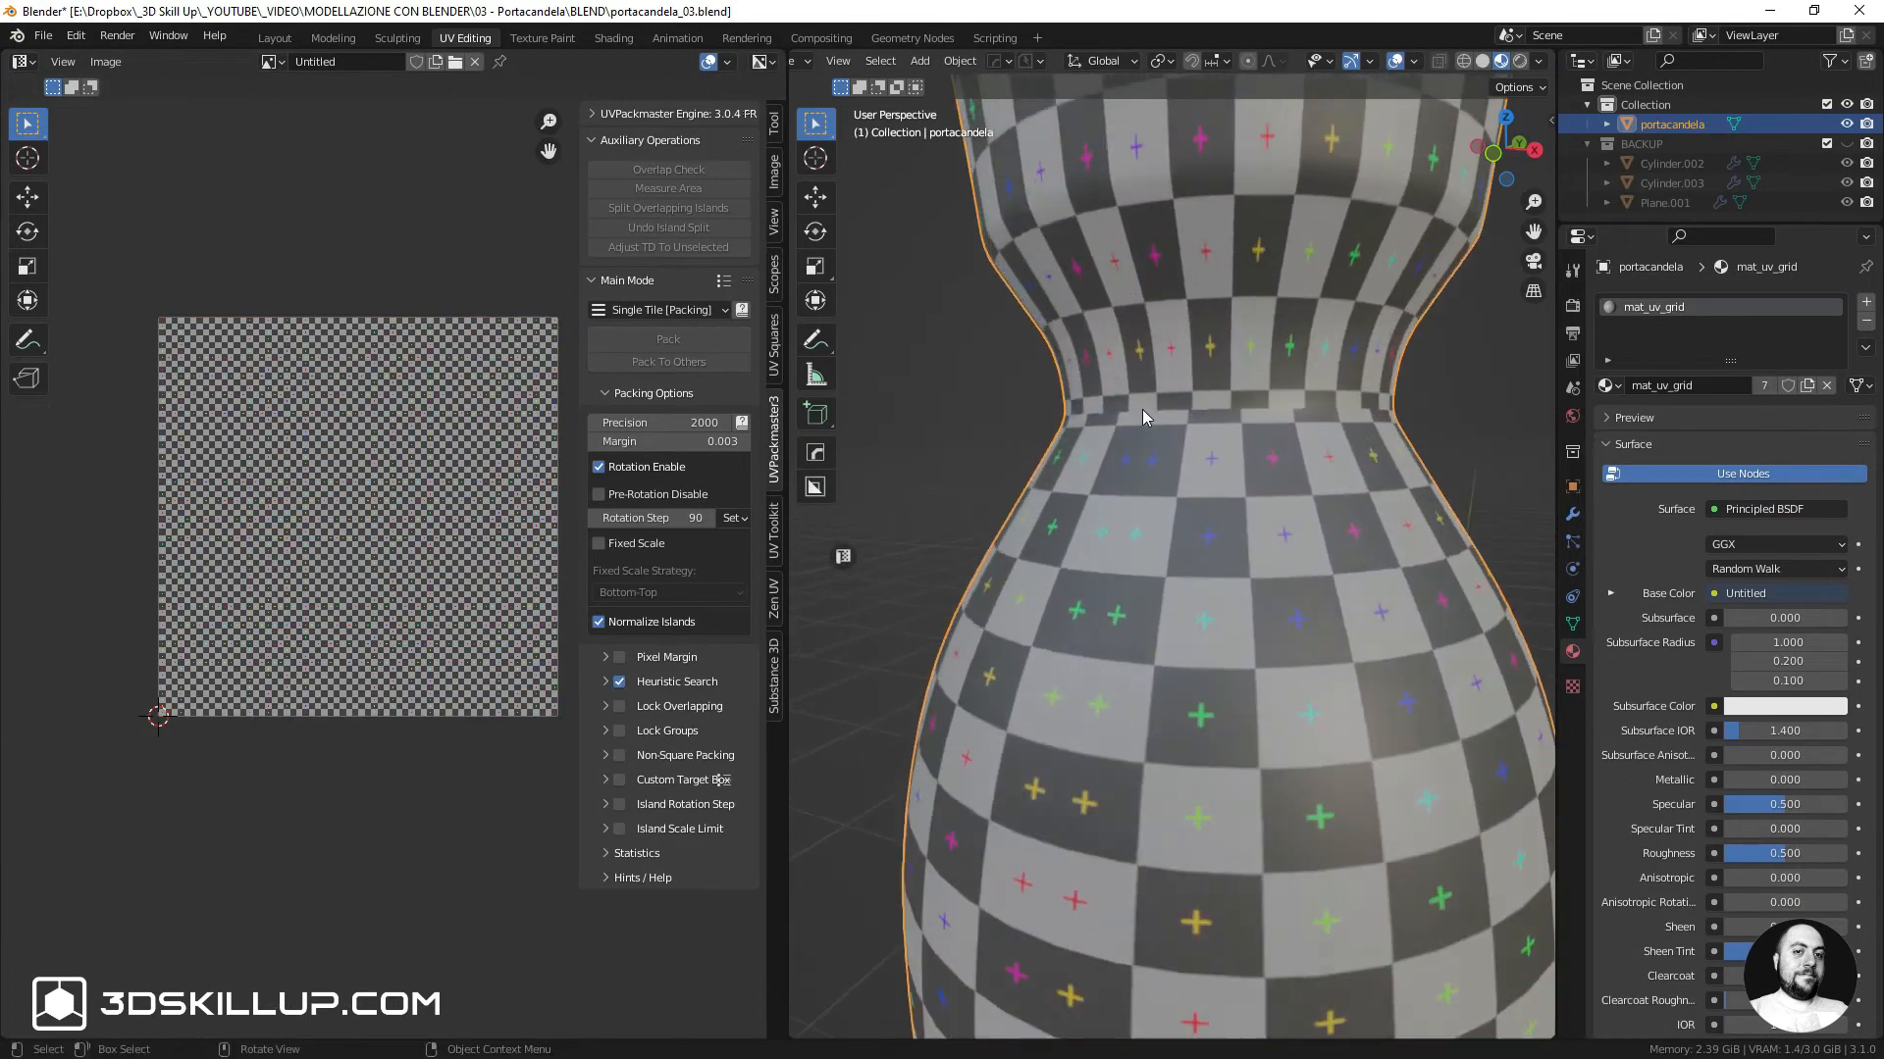
pyautogui.scroll(-6, 1122, 513)
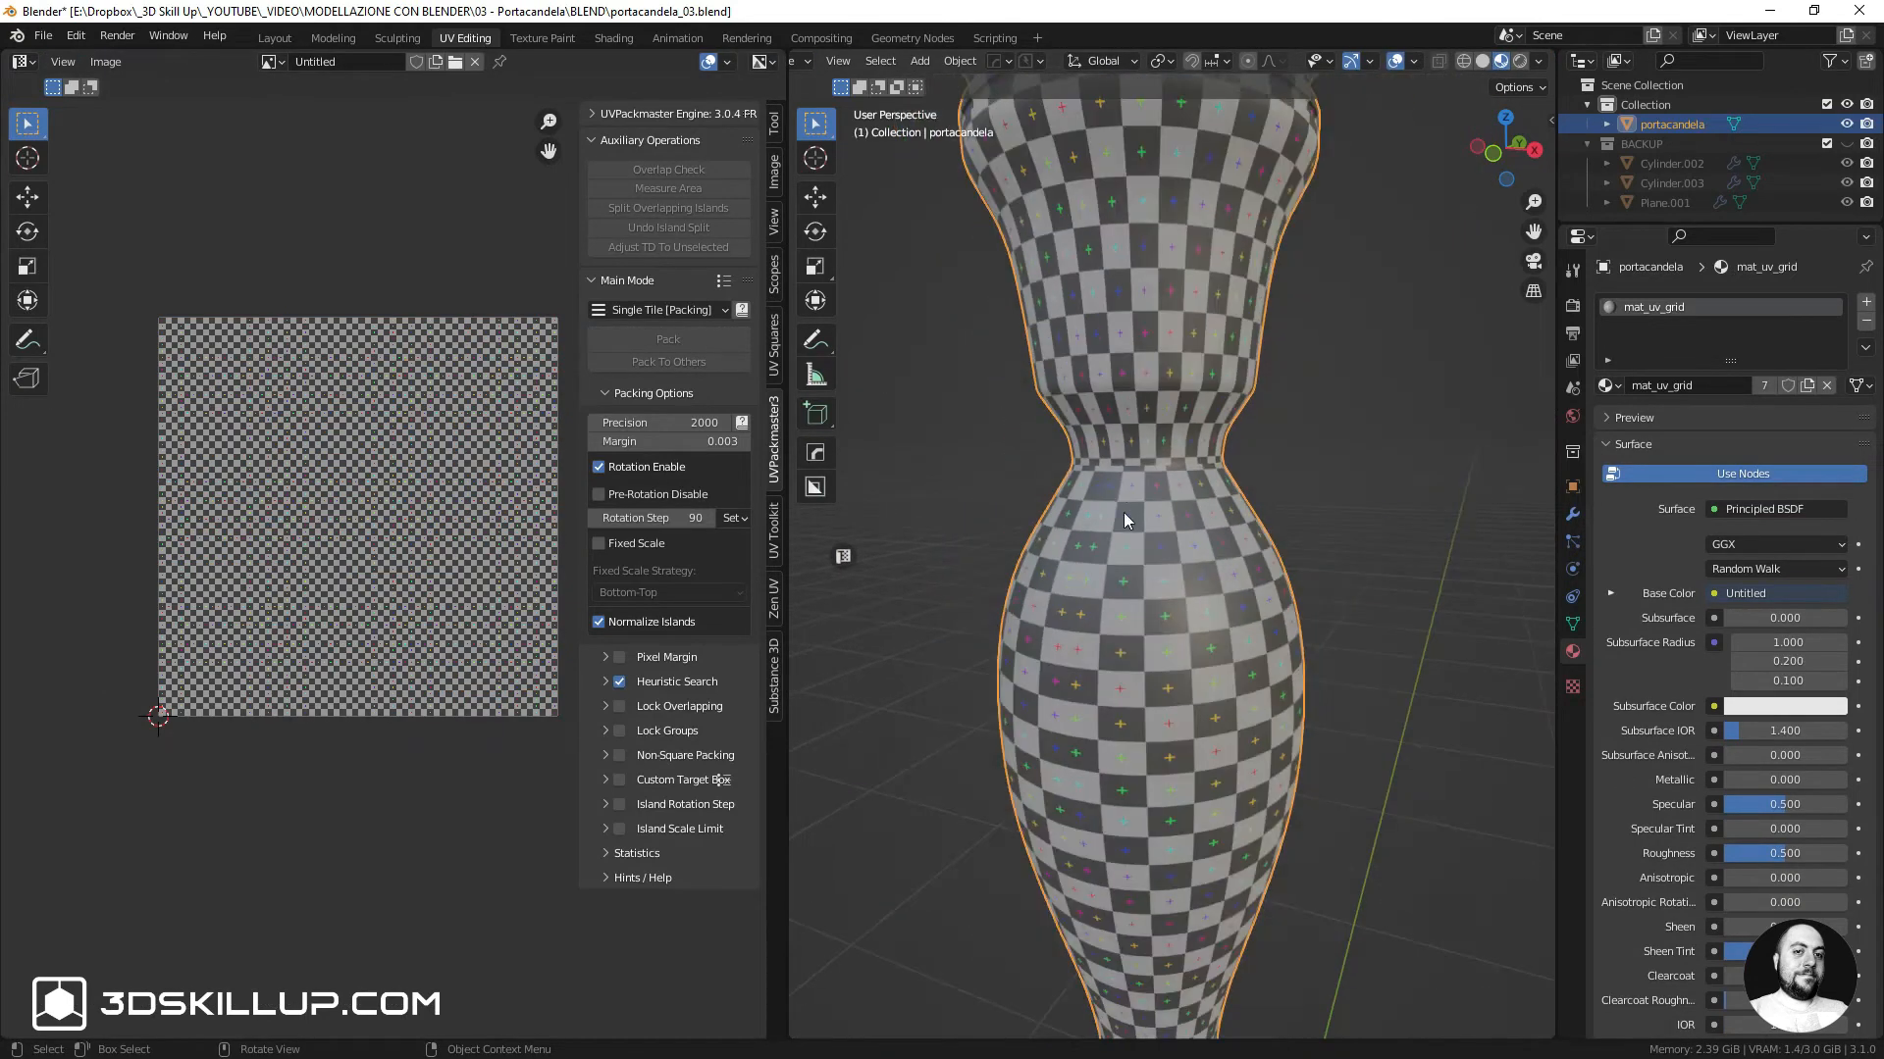
pyautogui.scroll(2, 1132, 288)
pyautogui.scroll(-2, 1191, 576)
pyautogui.keyDown('shift'); pyautogui.moveTo(1191, 576); pyautogui.dragTo(1164, 287, button='middle'); pyautogui.keyUp('shift')
pyautogui.scroll(5, 1154, 589)
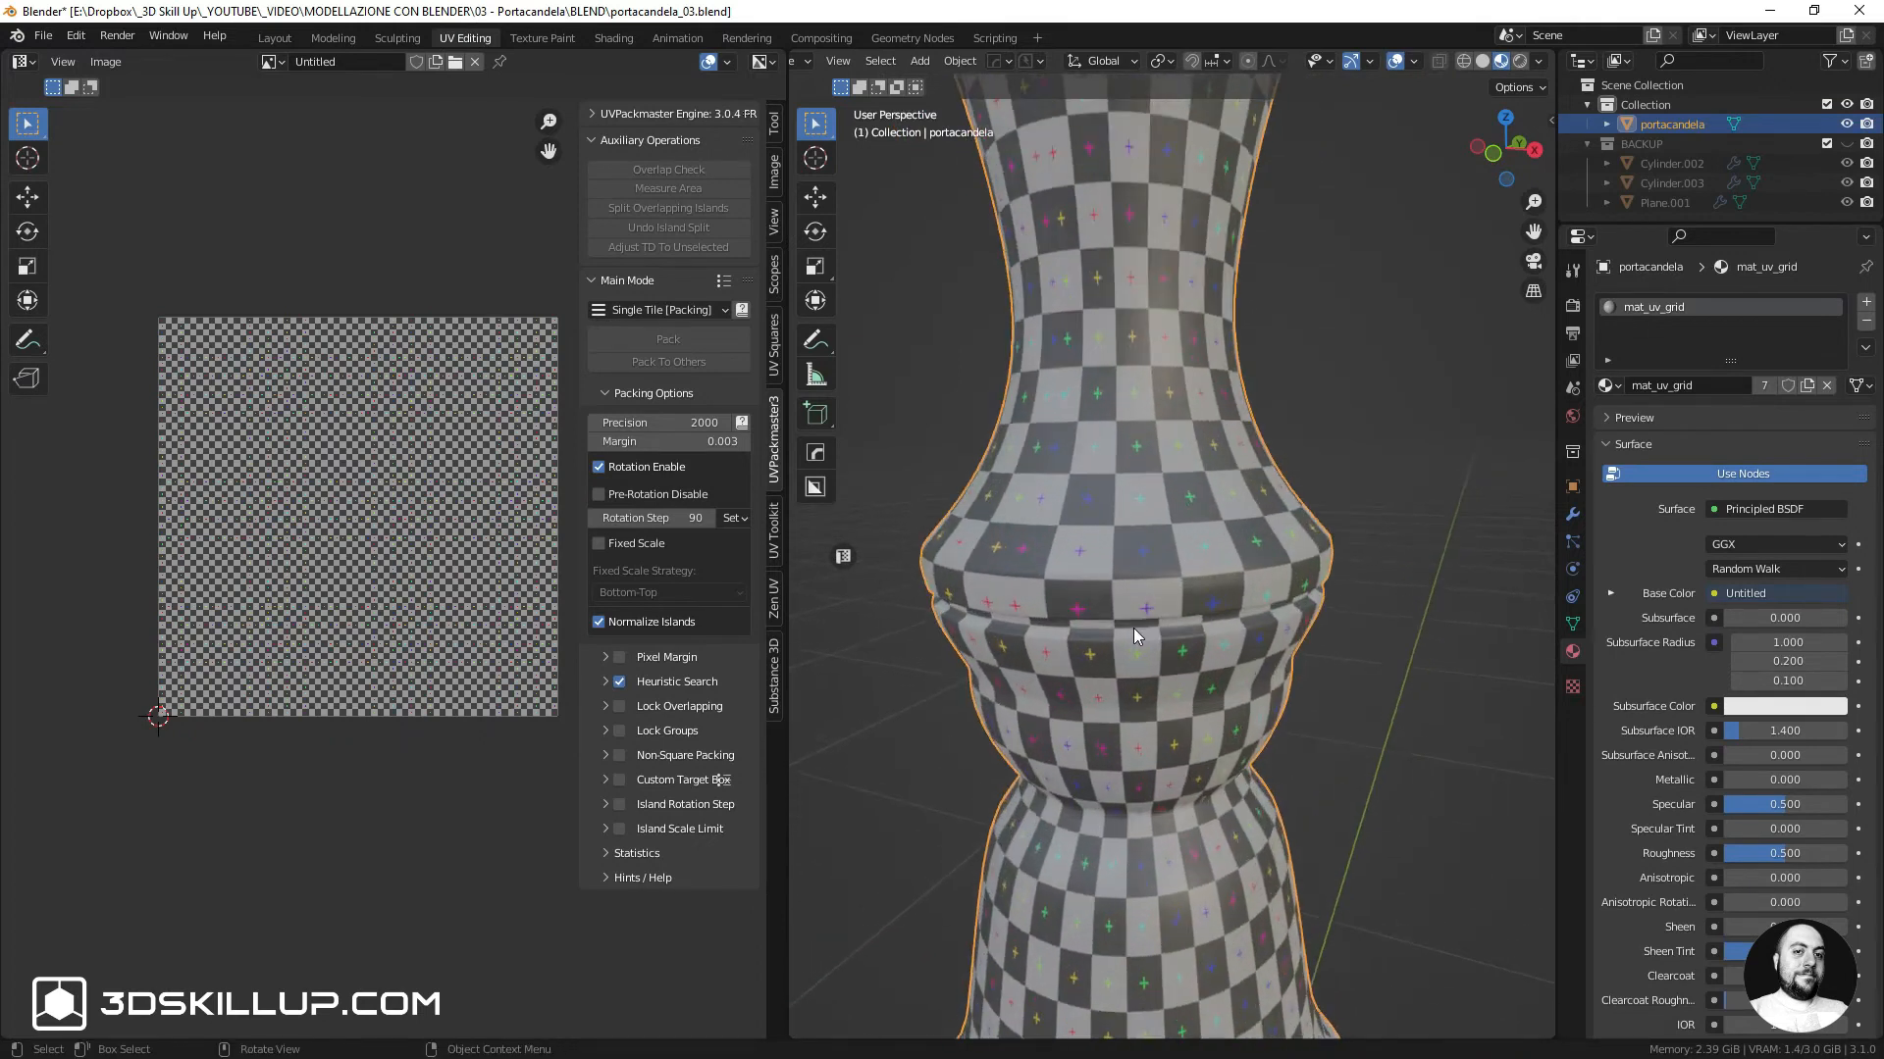
pyautogui.keyDown('shift'); pyautogui.moveTo(1133, 634); pyautogui.dragTo(1179, 626, button='middle'); pyautogui.keyUp('shift')
pyautogui.scroll(-4, 1148, 520)
pyautogui.keyDown('shift'); pyautogui.moveTo(1151, 378); pyautogui.dragTo(1149, 693, button='middle'); pyautogui.keyUp('shift')
pyautogui.scroll(-3, 1138, 490)
pyautogui.moveTo(1134, 519); pyautogui.dragTo(1099, 559, button='middle')
pyautogui.moveTo(1187, 393); pyautogui.dragTo(1105, 439, button='middle')
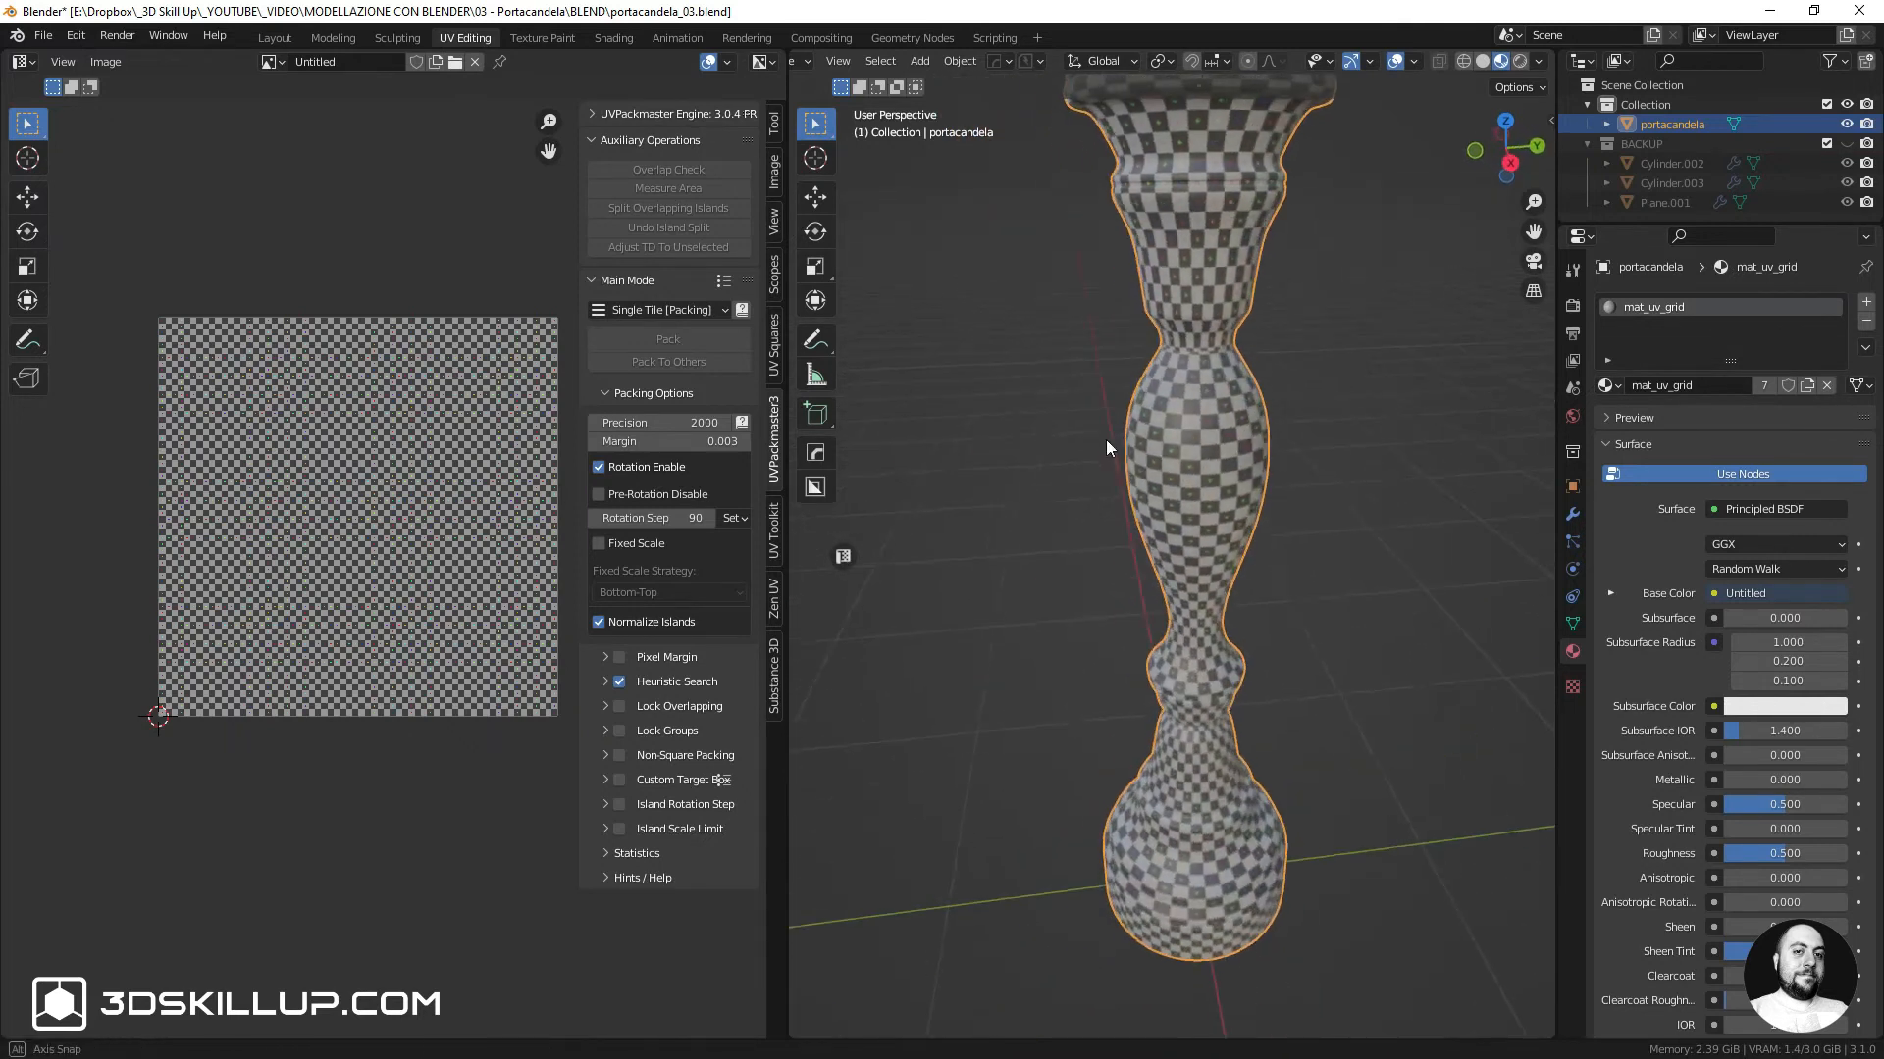
pyautogui.scroll(3, 1211, 433)
pyautogui.scroll(-4, 1174, 547)
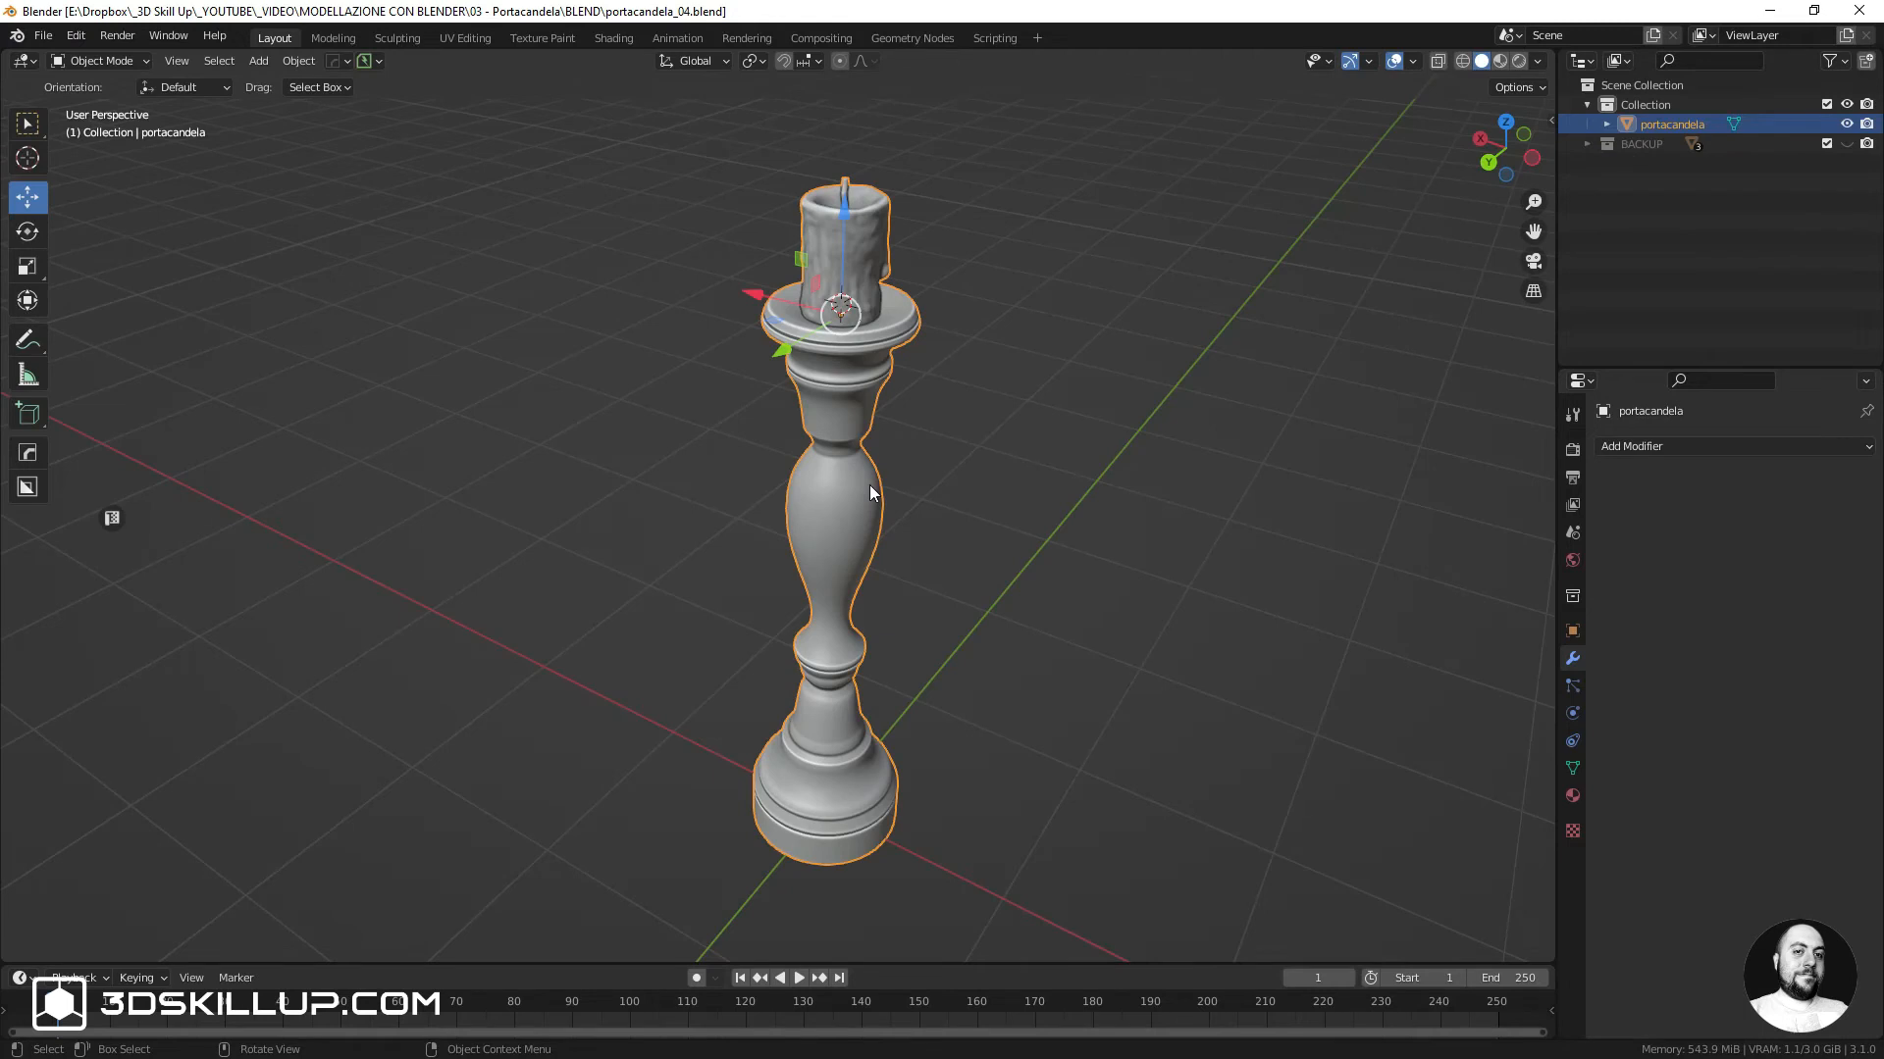
# Turn on the Face Orientation overlay and enter Edit Mode on the candlestick with nothing selected
pyautogui.click(1413, 61)
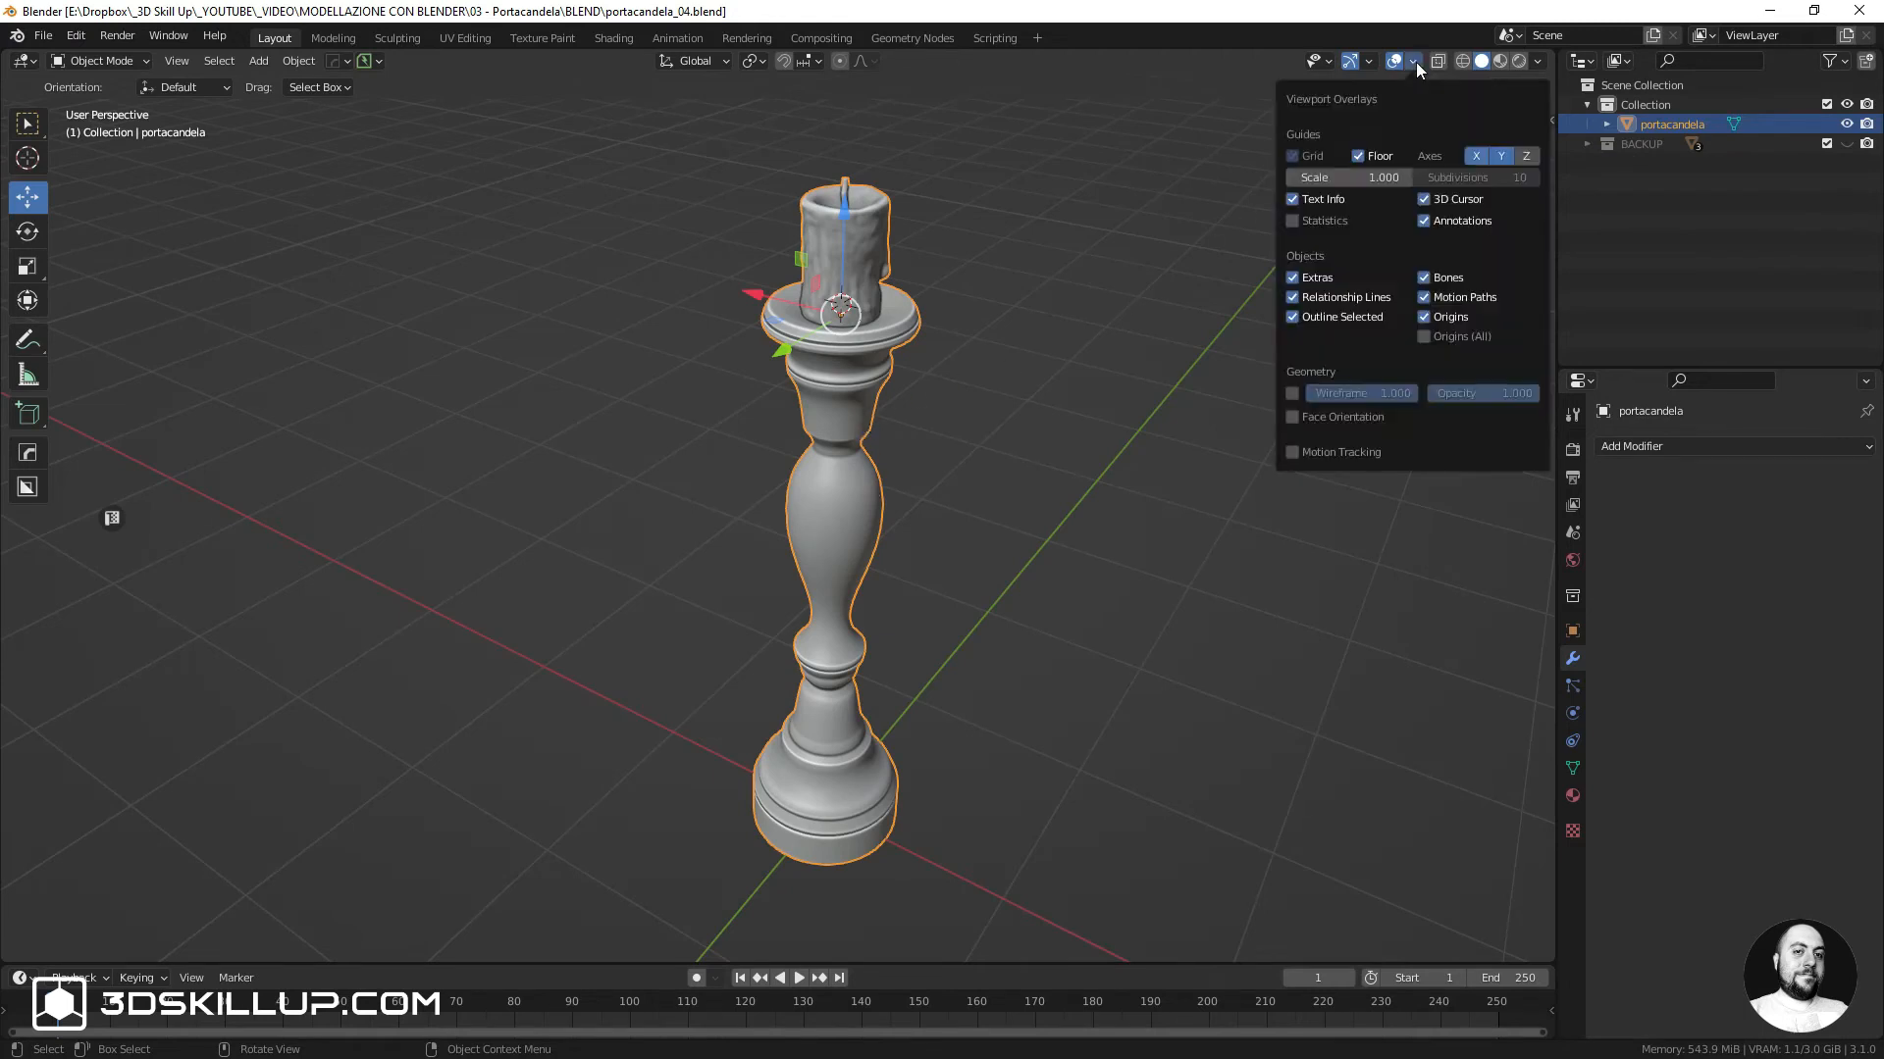
pyautogui.click(1293, 416)
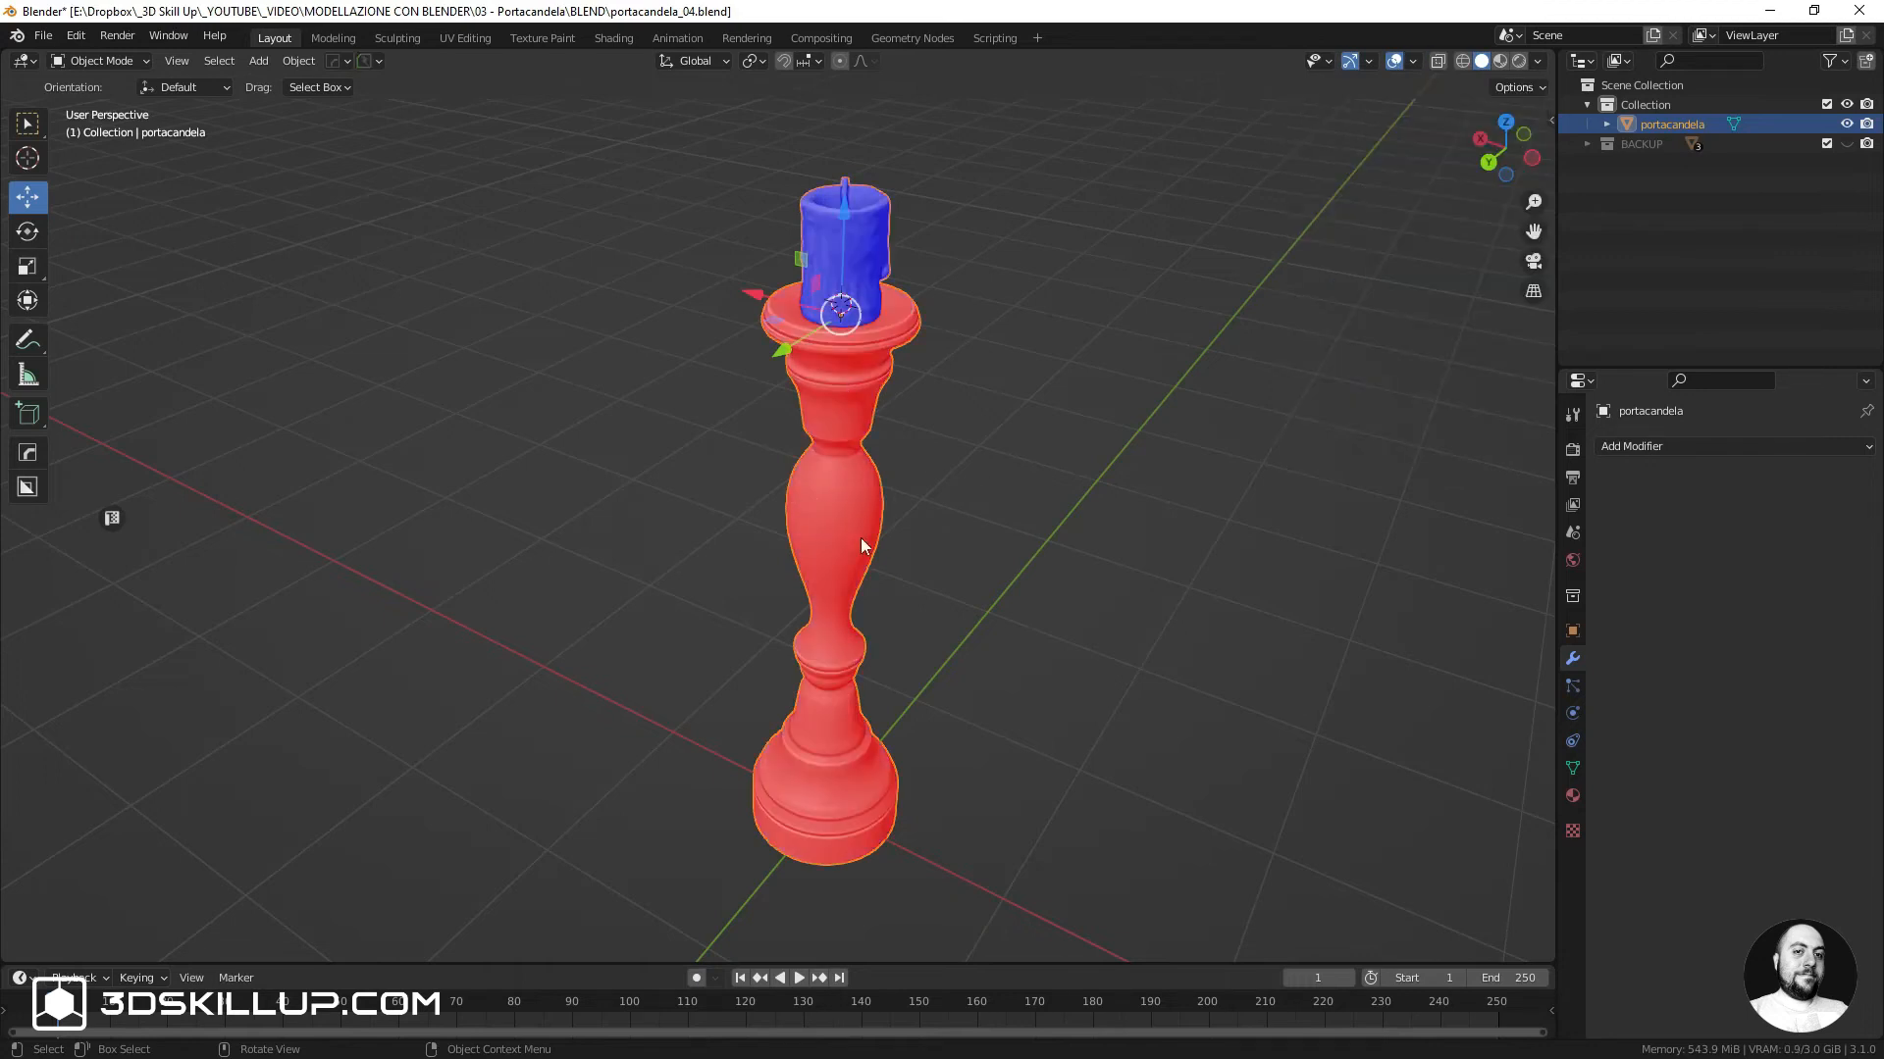
pyautogui.press('Tab')
pyautogui.click(857, 421)
pyautogui.hotkey('alt', 'a')
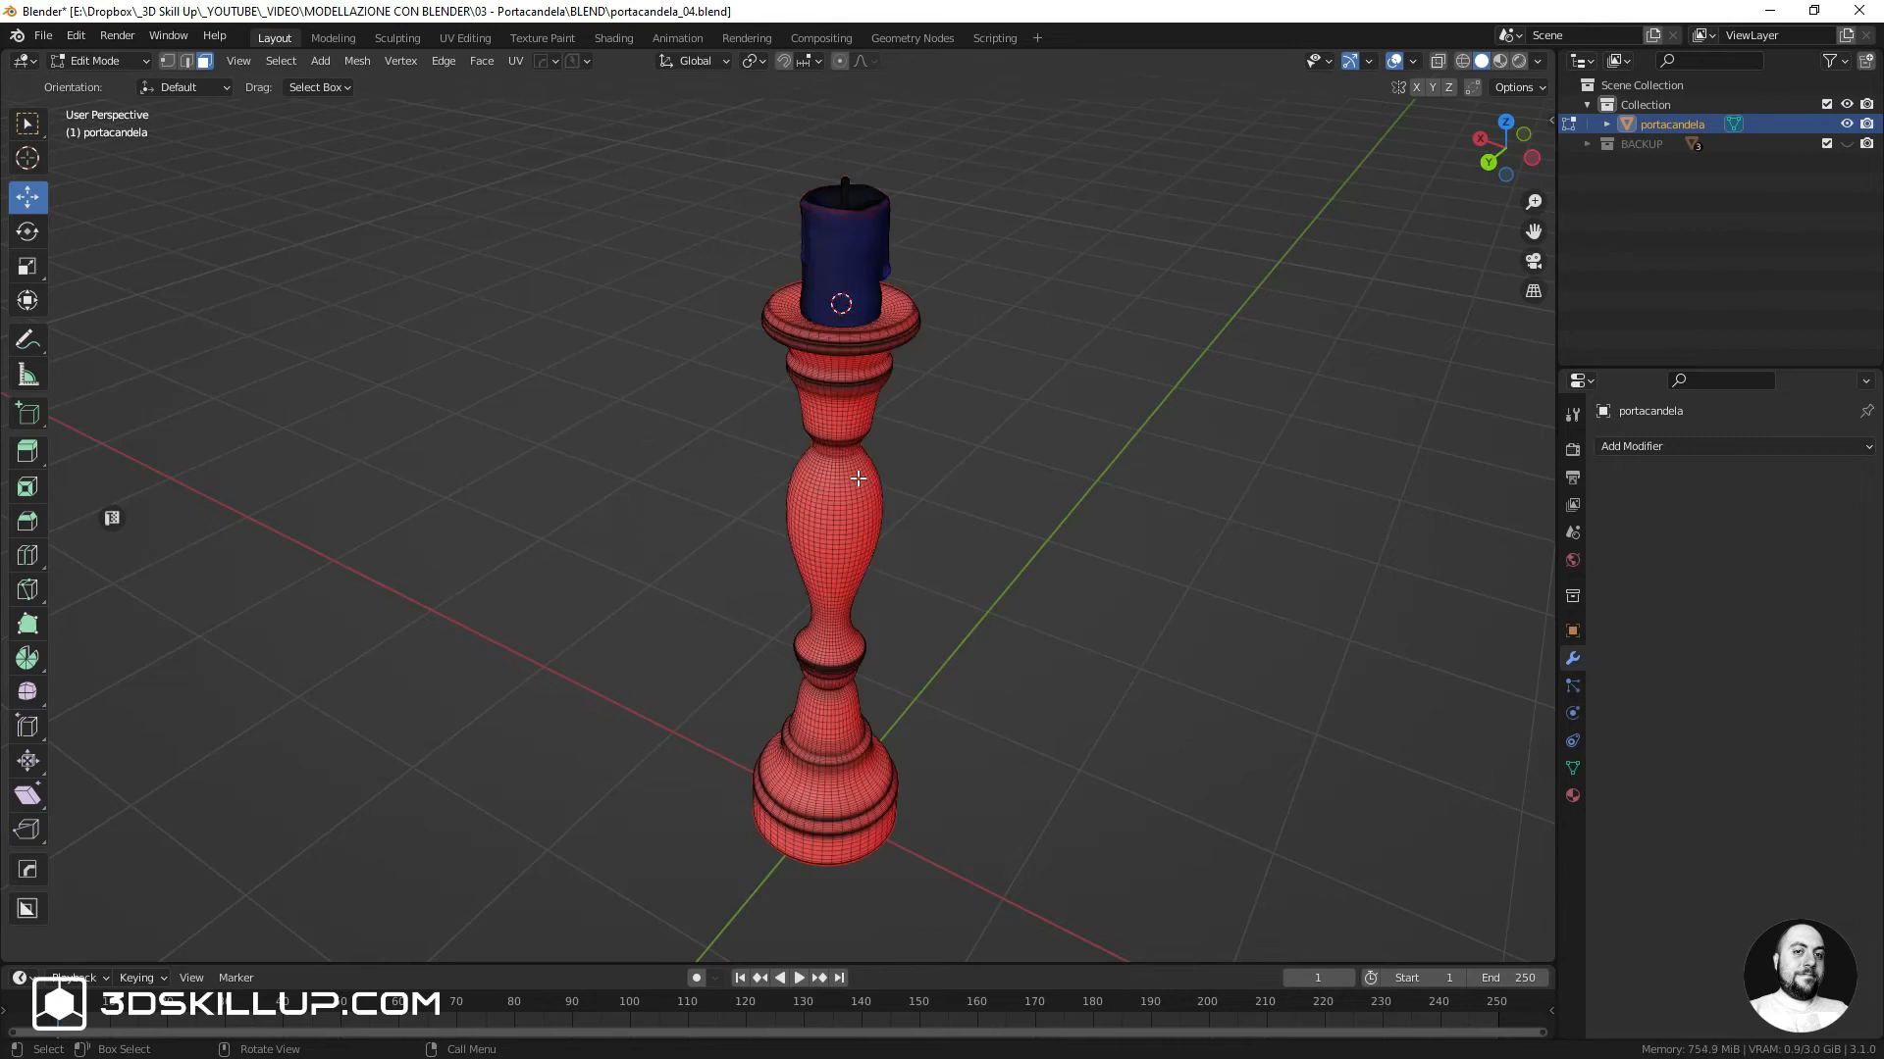
# Select the entire candlestick body as linked geometry delimited by Material and recalculate its normals to face outward
pyautogui.press('l')
pyautogui.click(148, 947)
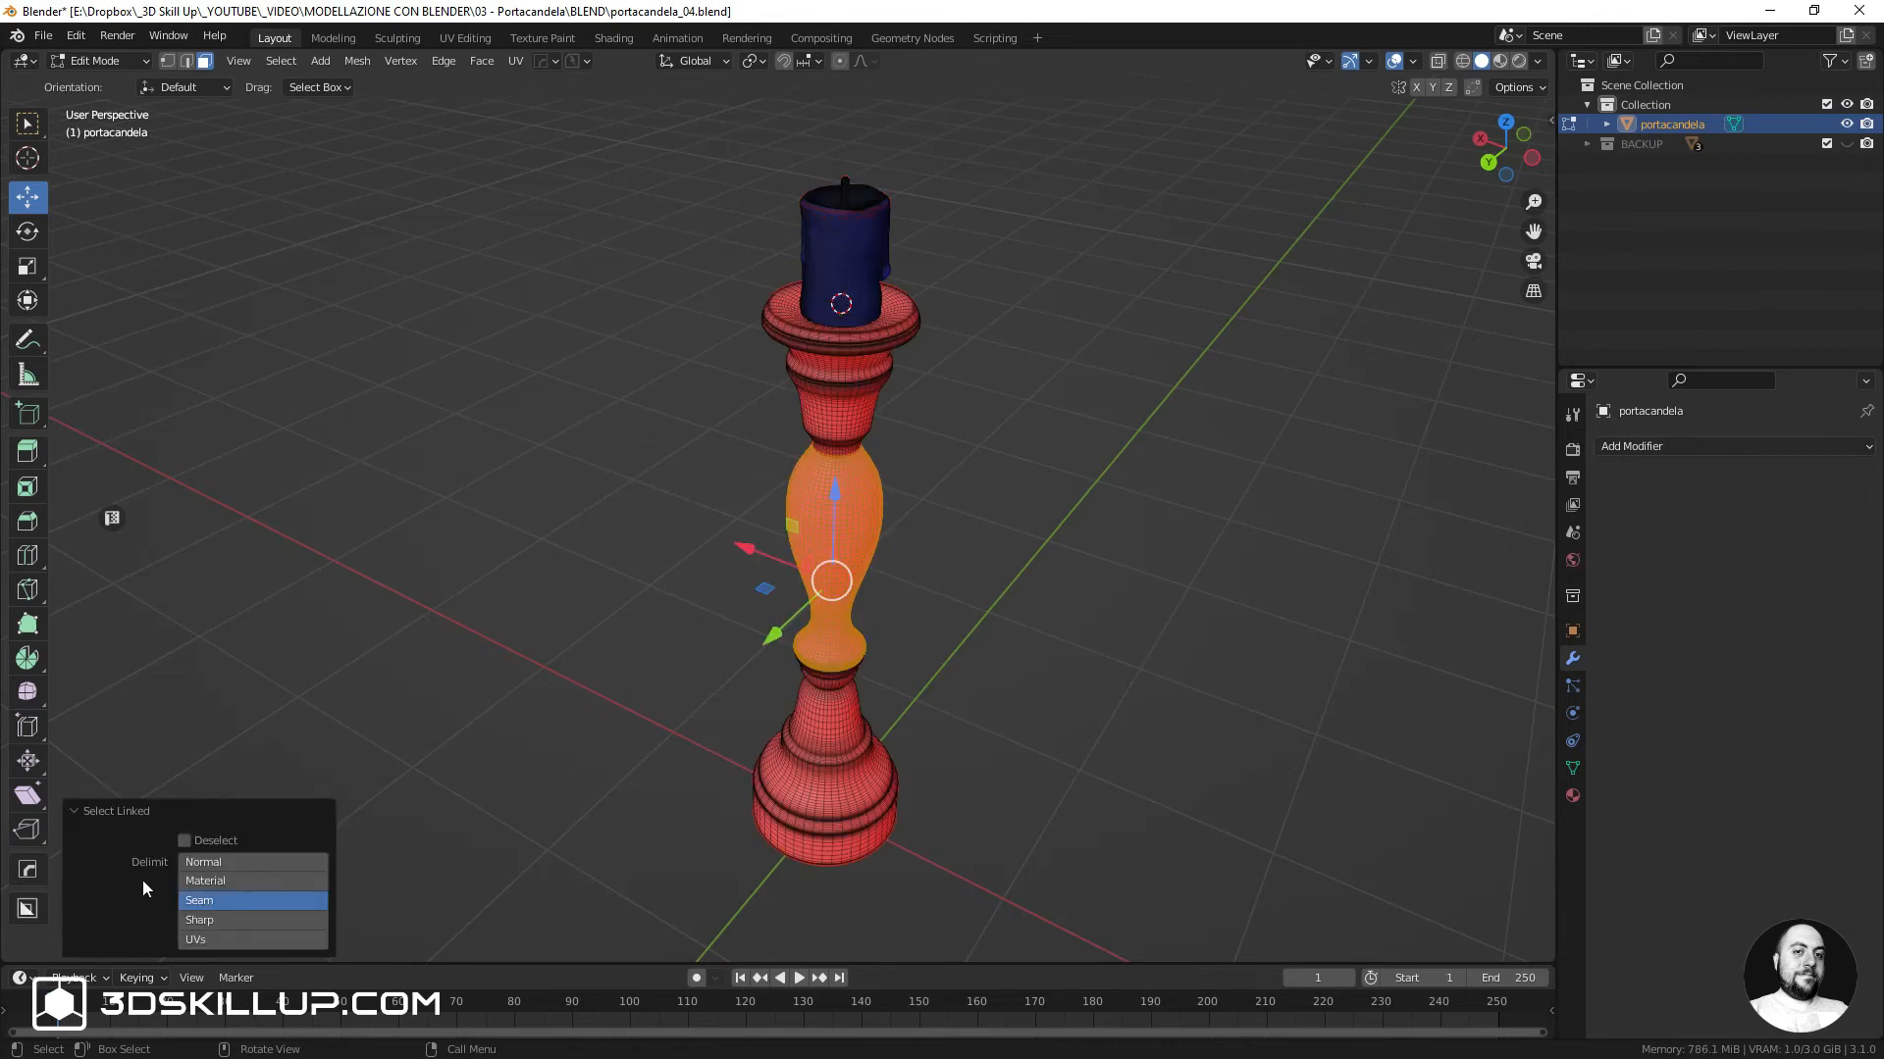
pyautogui.click(205, 880)
pyautogui.scroll(4, 874, 484)
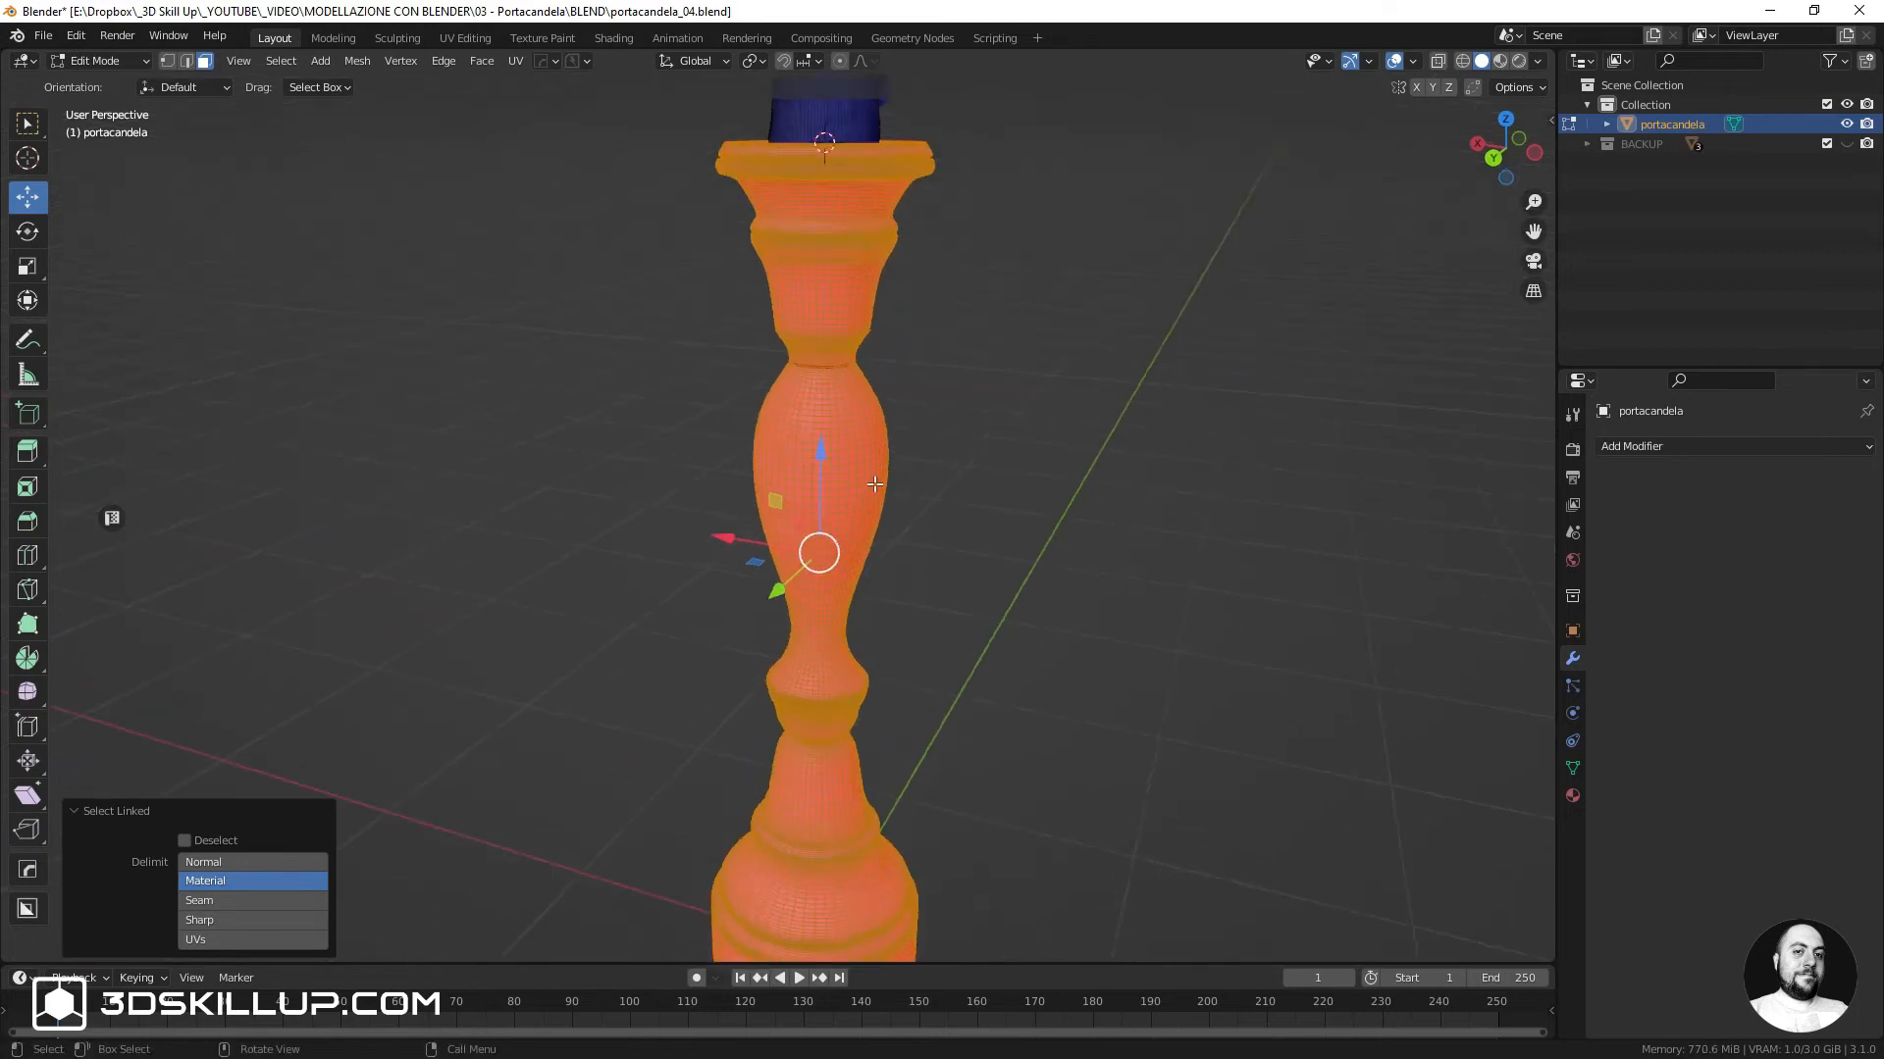
pyautogui.scroll(-3, 875, 484)
pyautogui.moveTo(874, 484); pyautogui.dragTo(856, 484, button='middle')
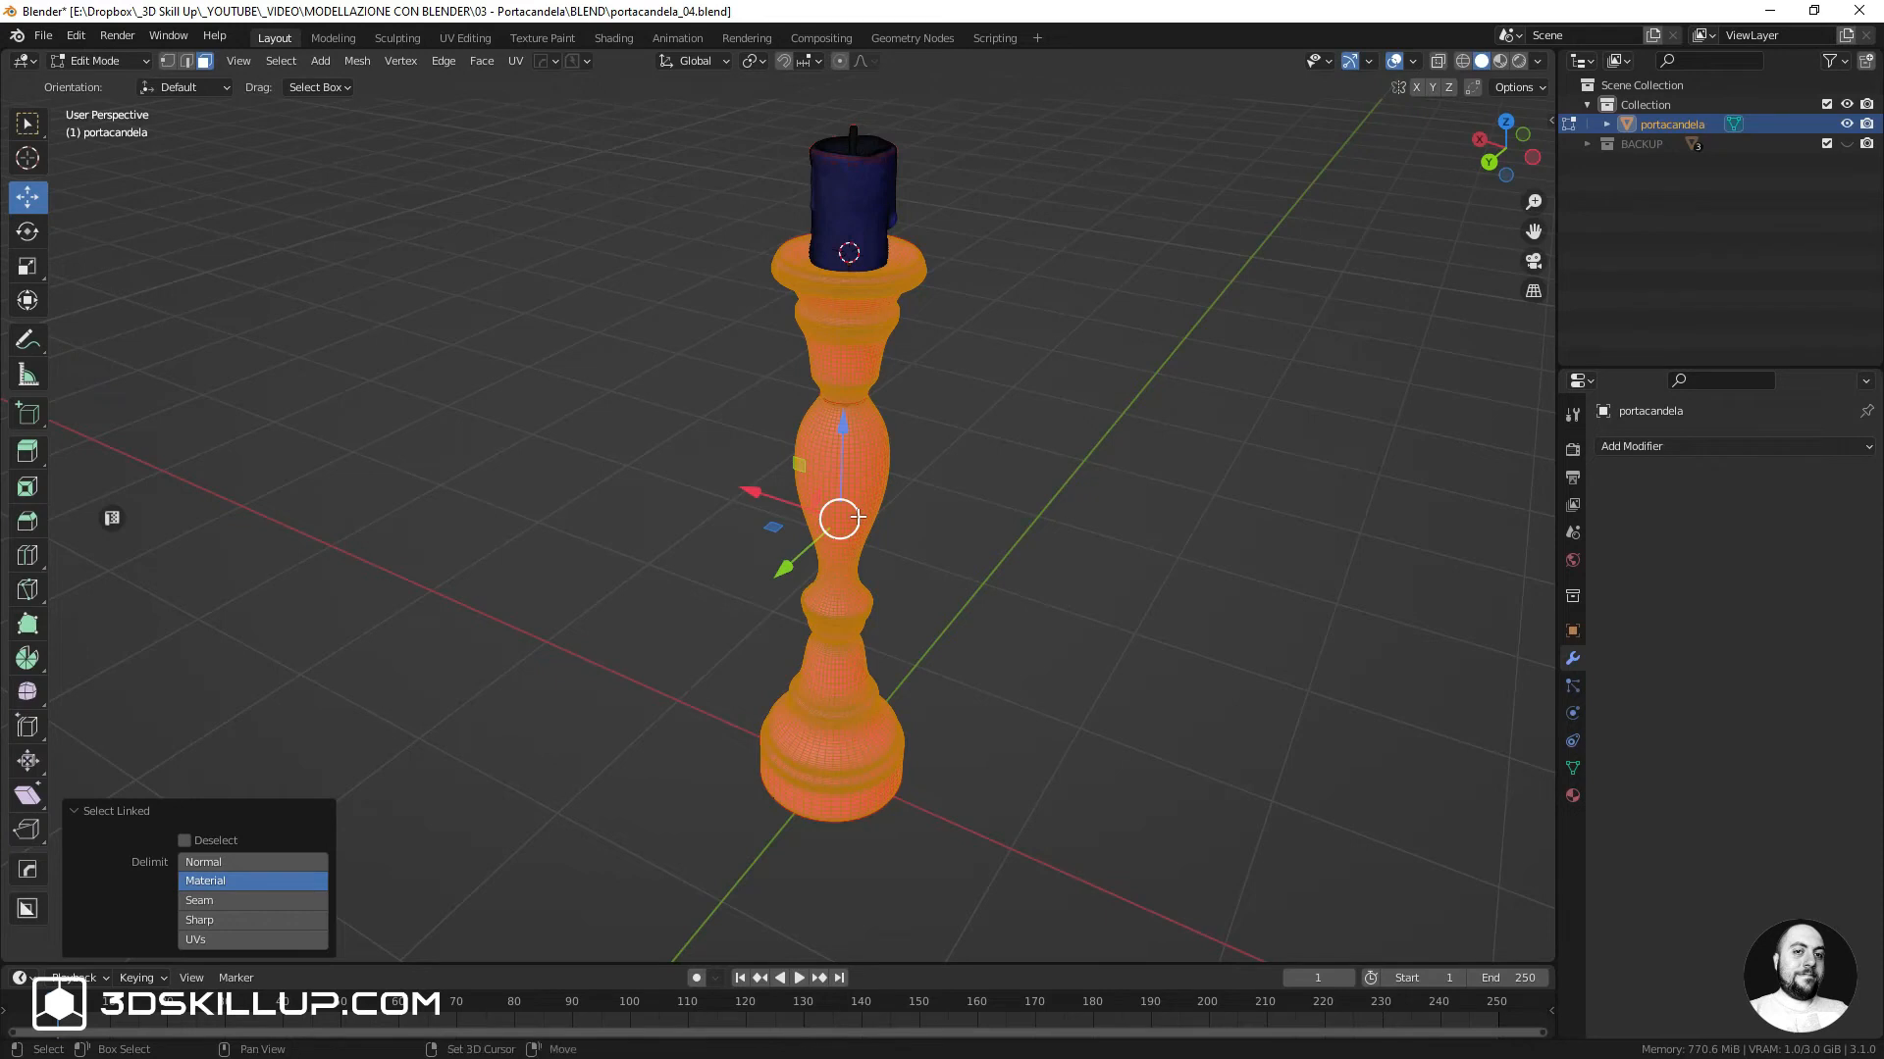
pyautogui.hotkey('shift', 'n')
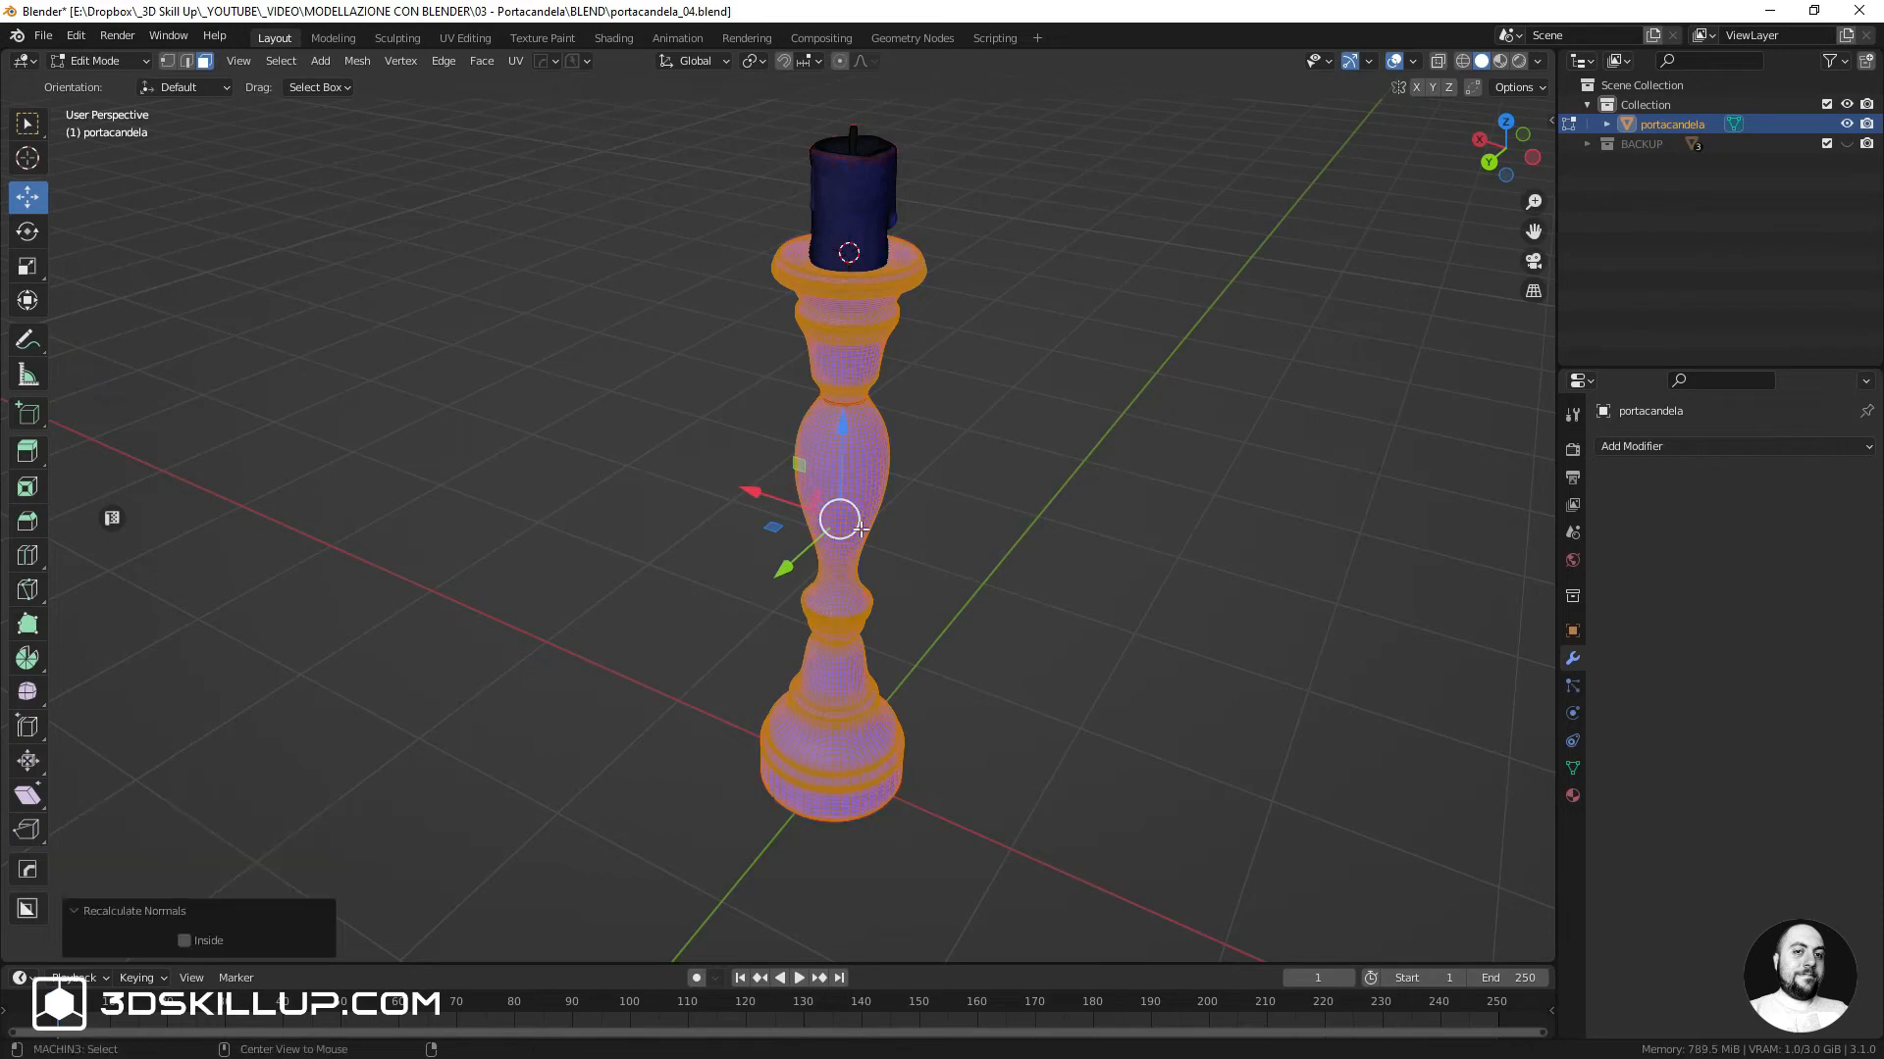
pyautogui.hotkey('alt', 'n')
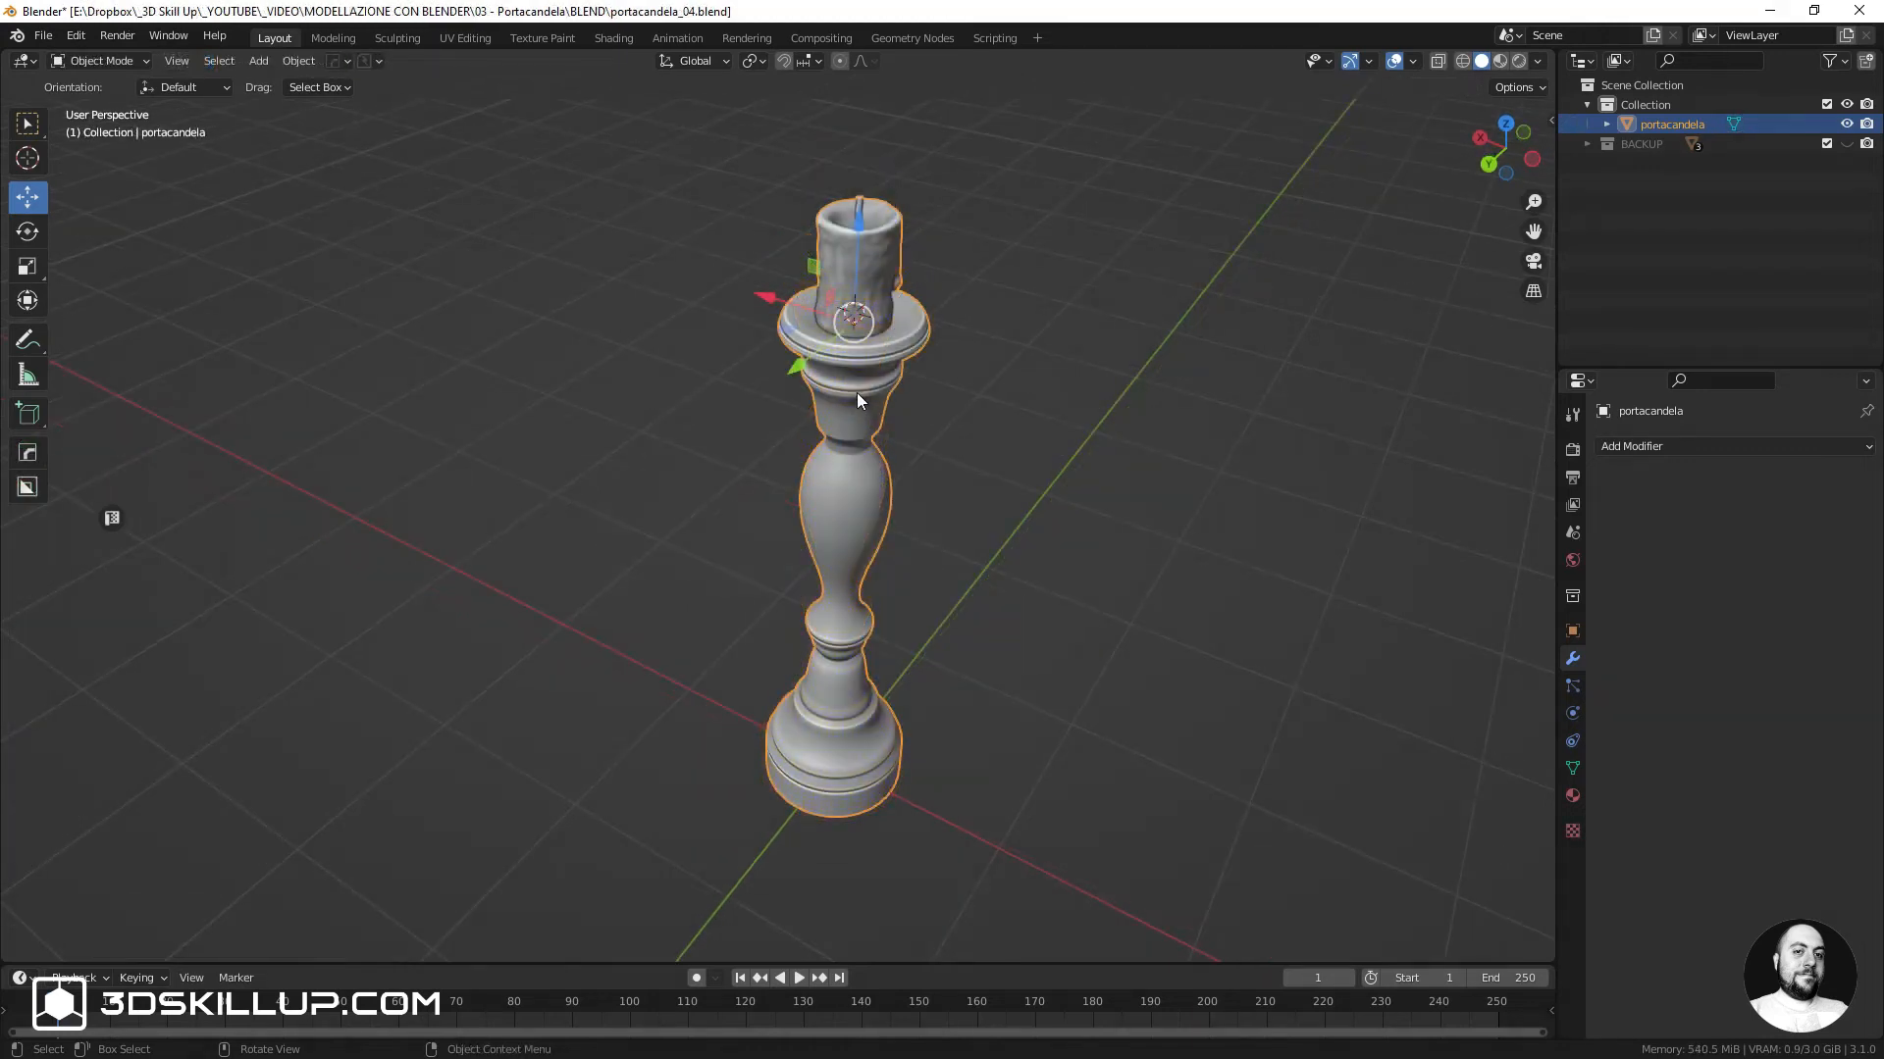
# Start an FBX export and create and open a new folder named FBX inside the 03 - Portacandela project folder
pyautogui.click(43, 35)
pyautogui.moveTo(139, 326)
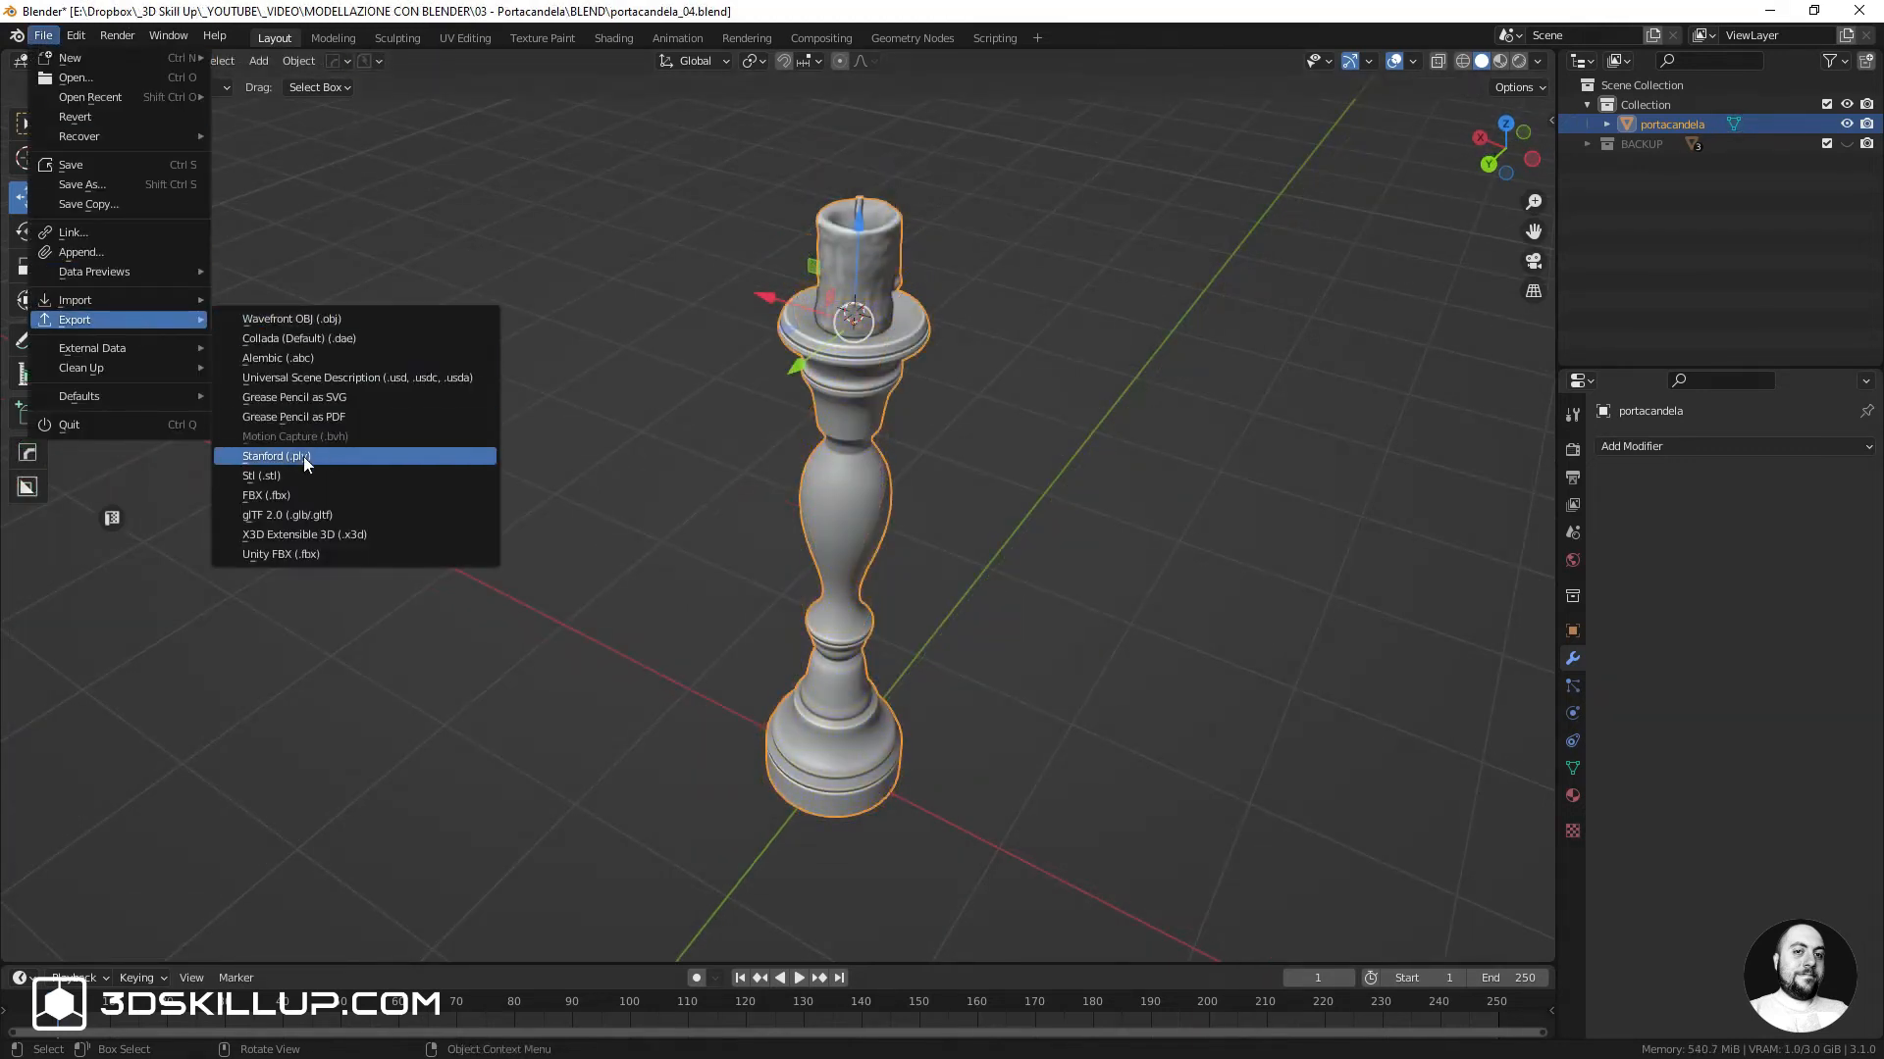
pyautogui.click(287, 491)
pyautogui.click(524, 264)
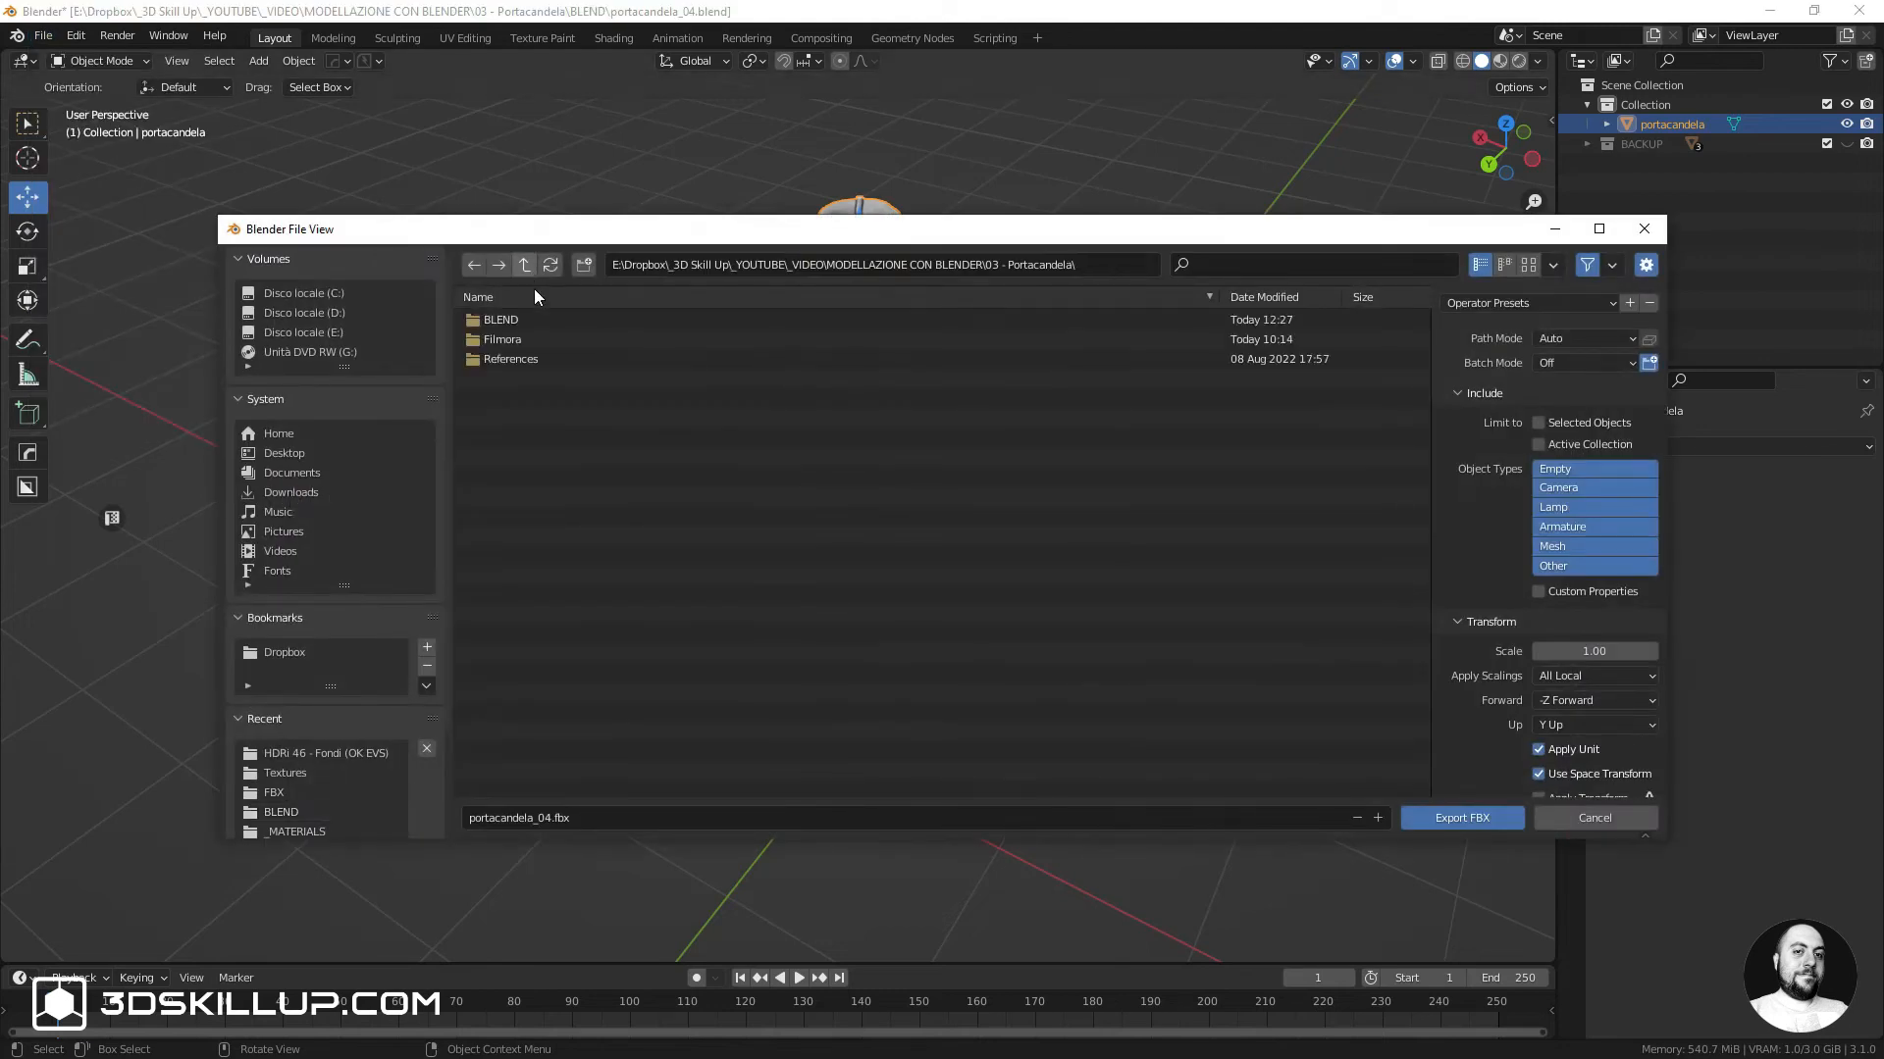
pyautogui.click(583, 265)
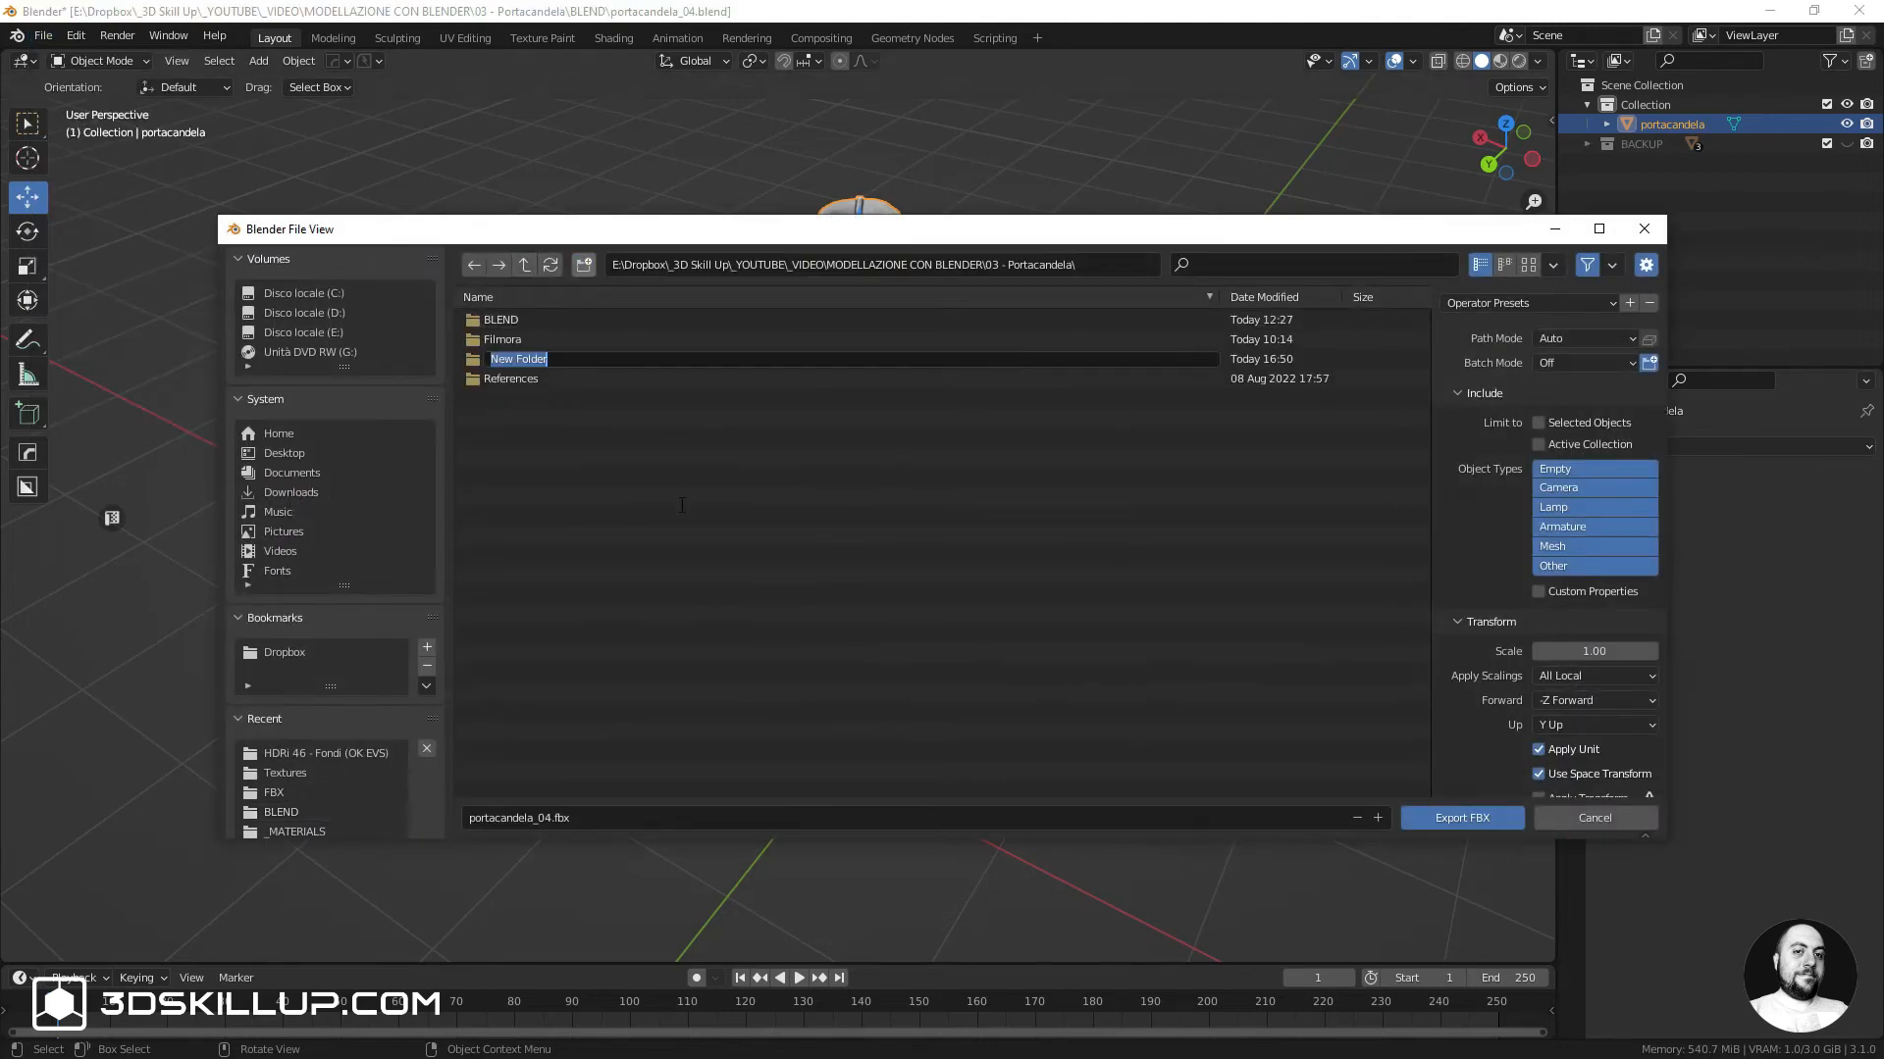
pyautogui.write('FBX')
pyautogui.press('Return')
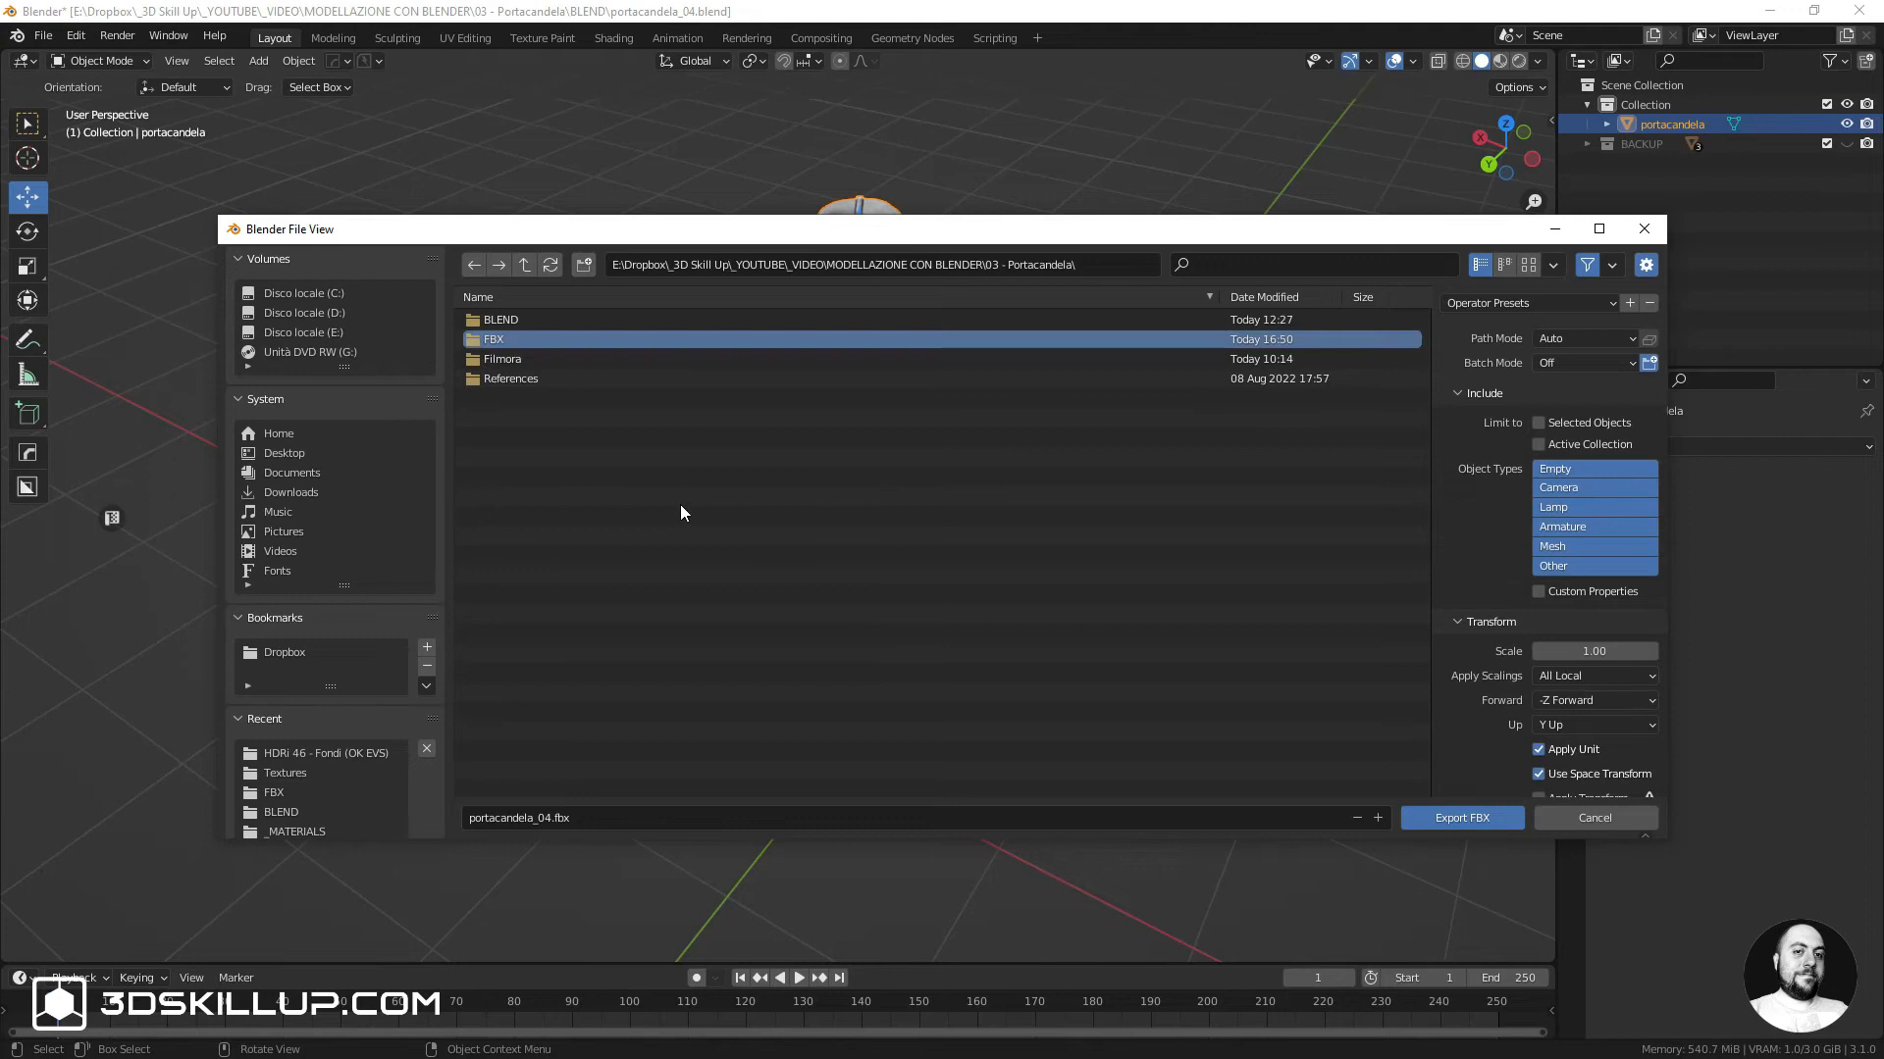
pyautogui.doubleClick(499, 339)
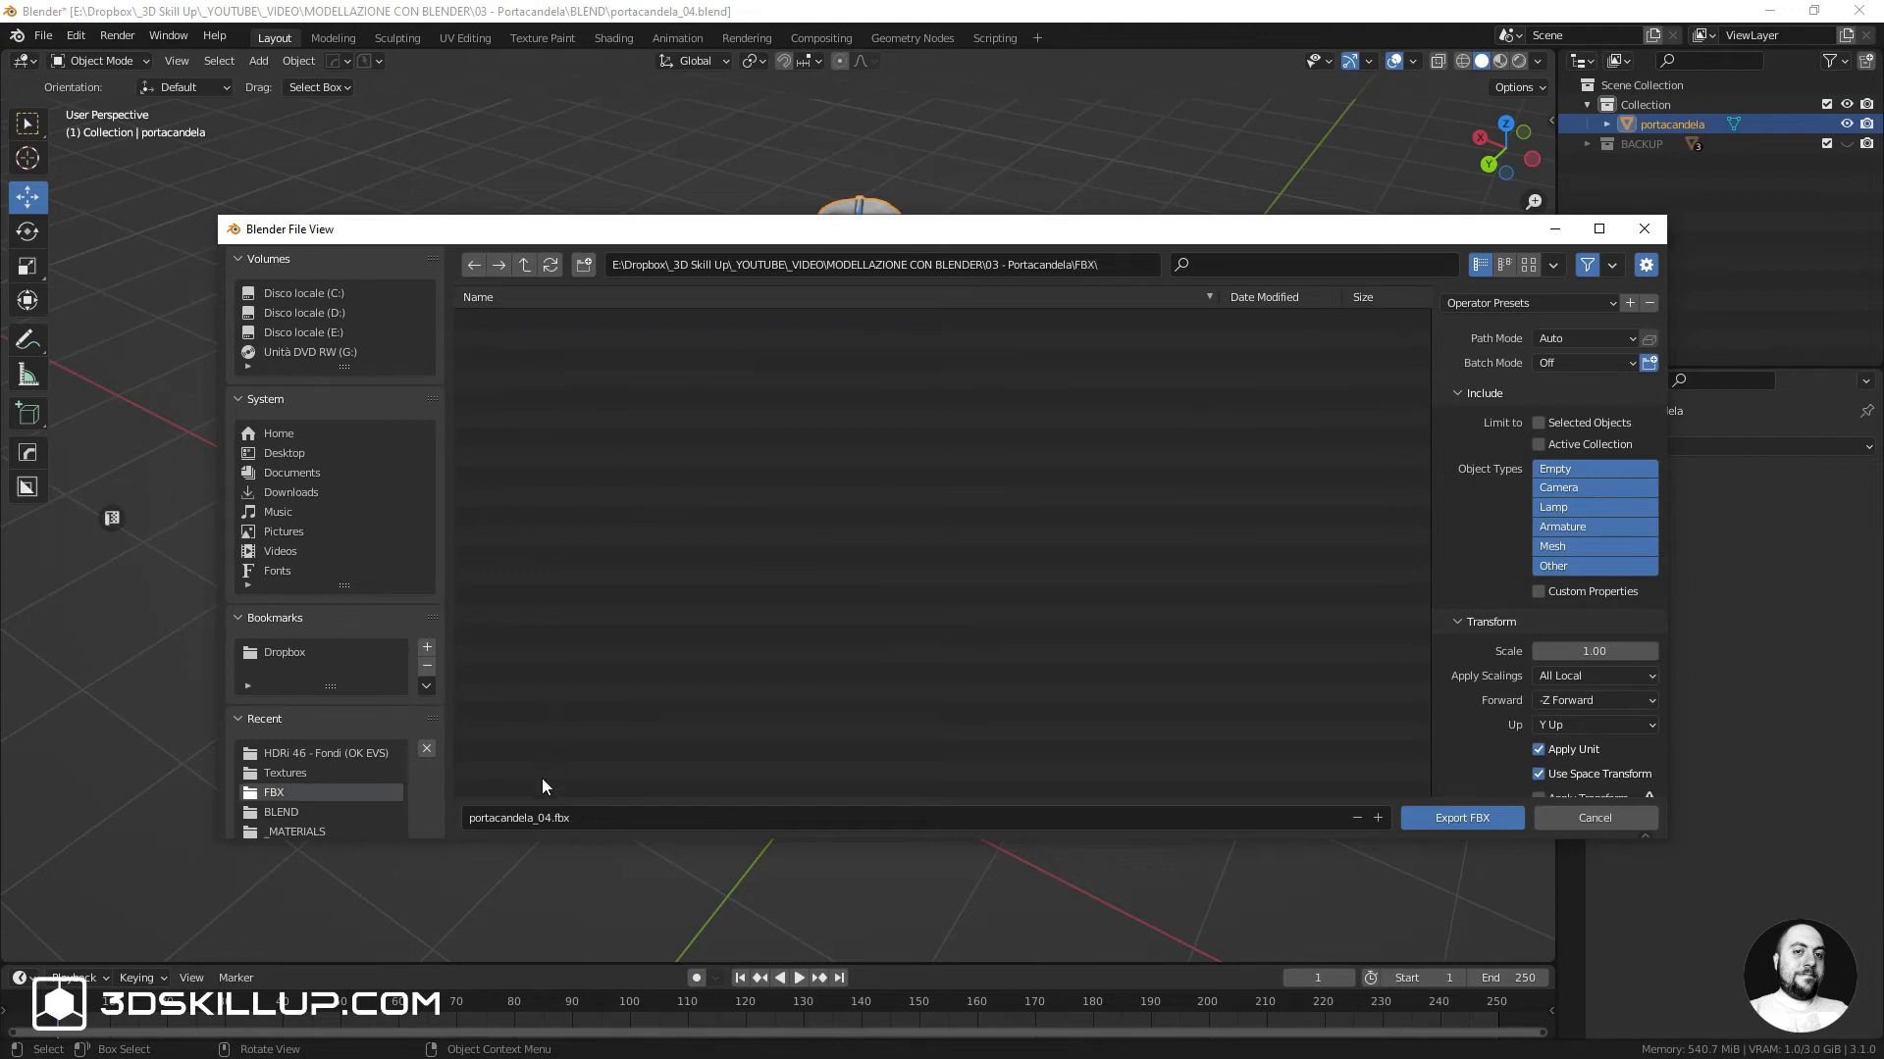
# Name the export file portacandela.fbx and limit the export to Selected Objects
pyautogui.click(512, 819)
pyautogui.write('p')
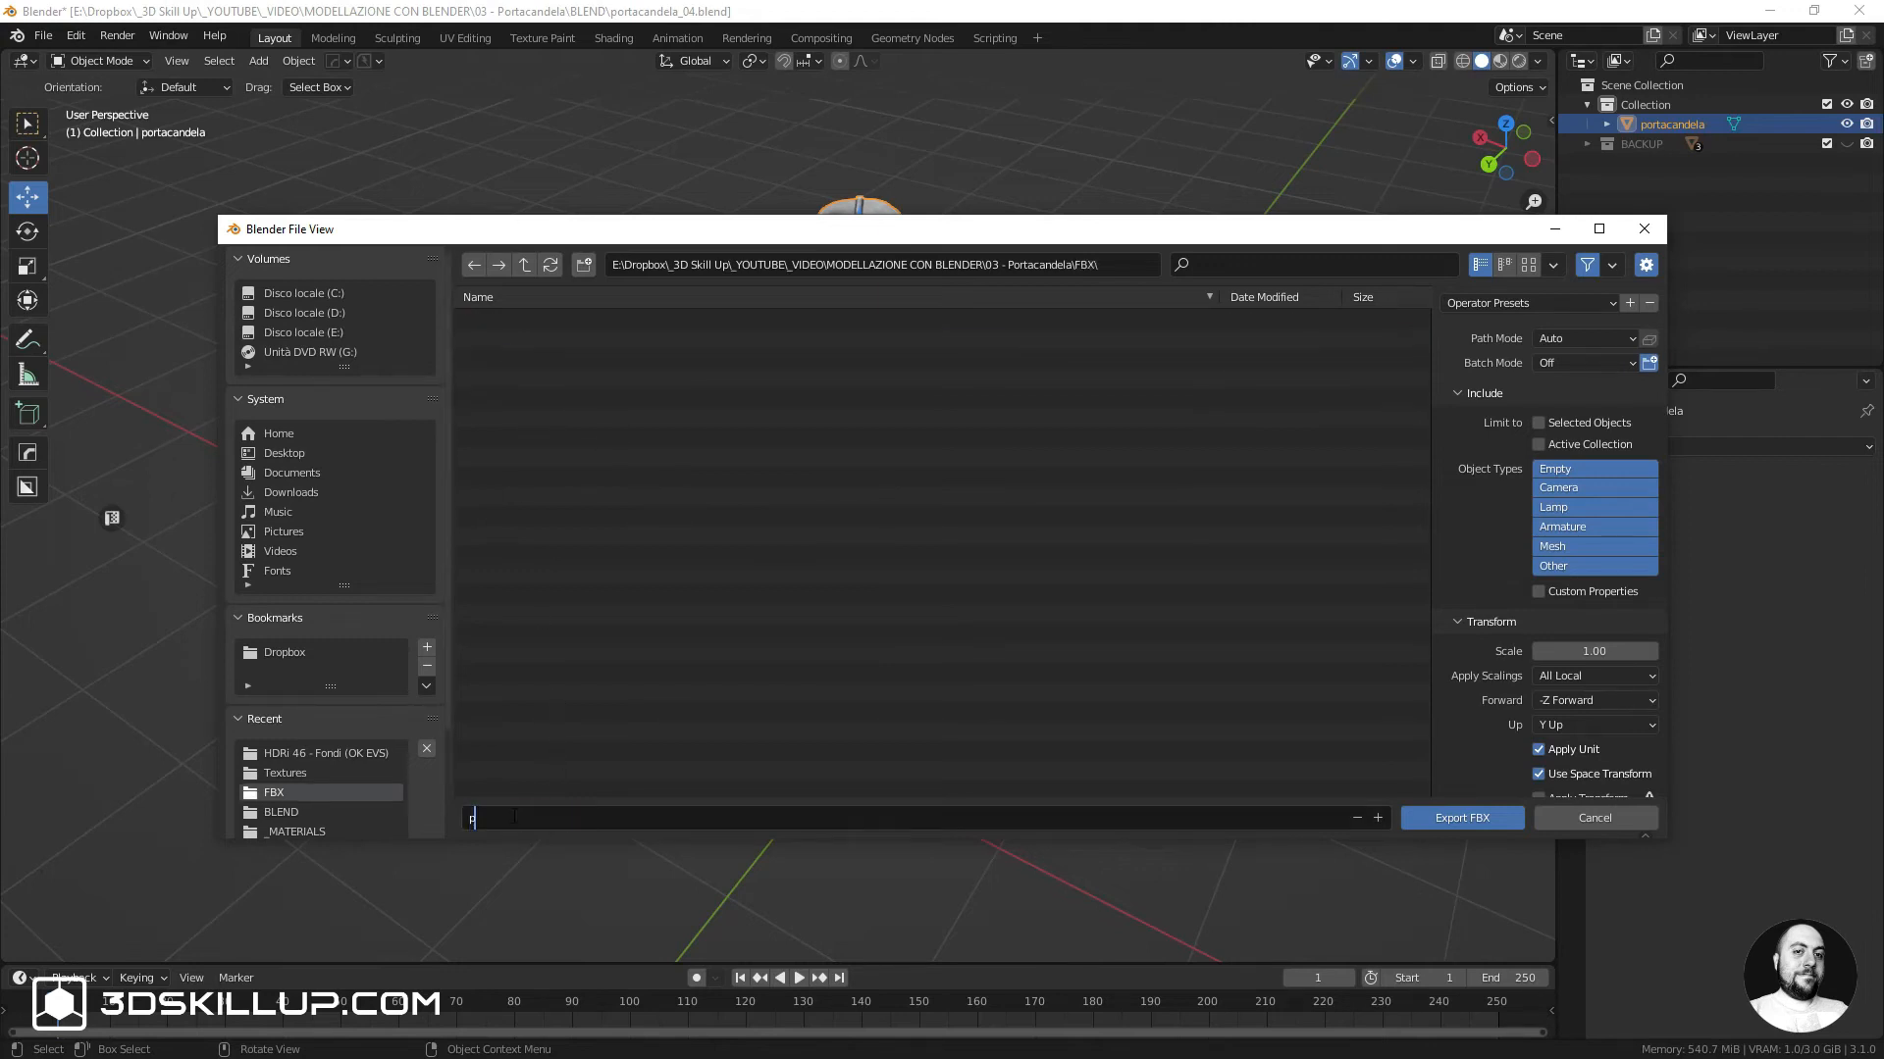
pyautogui.write('ortacandela')
pyautogui.press('Return')
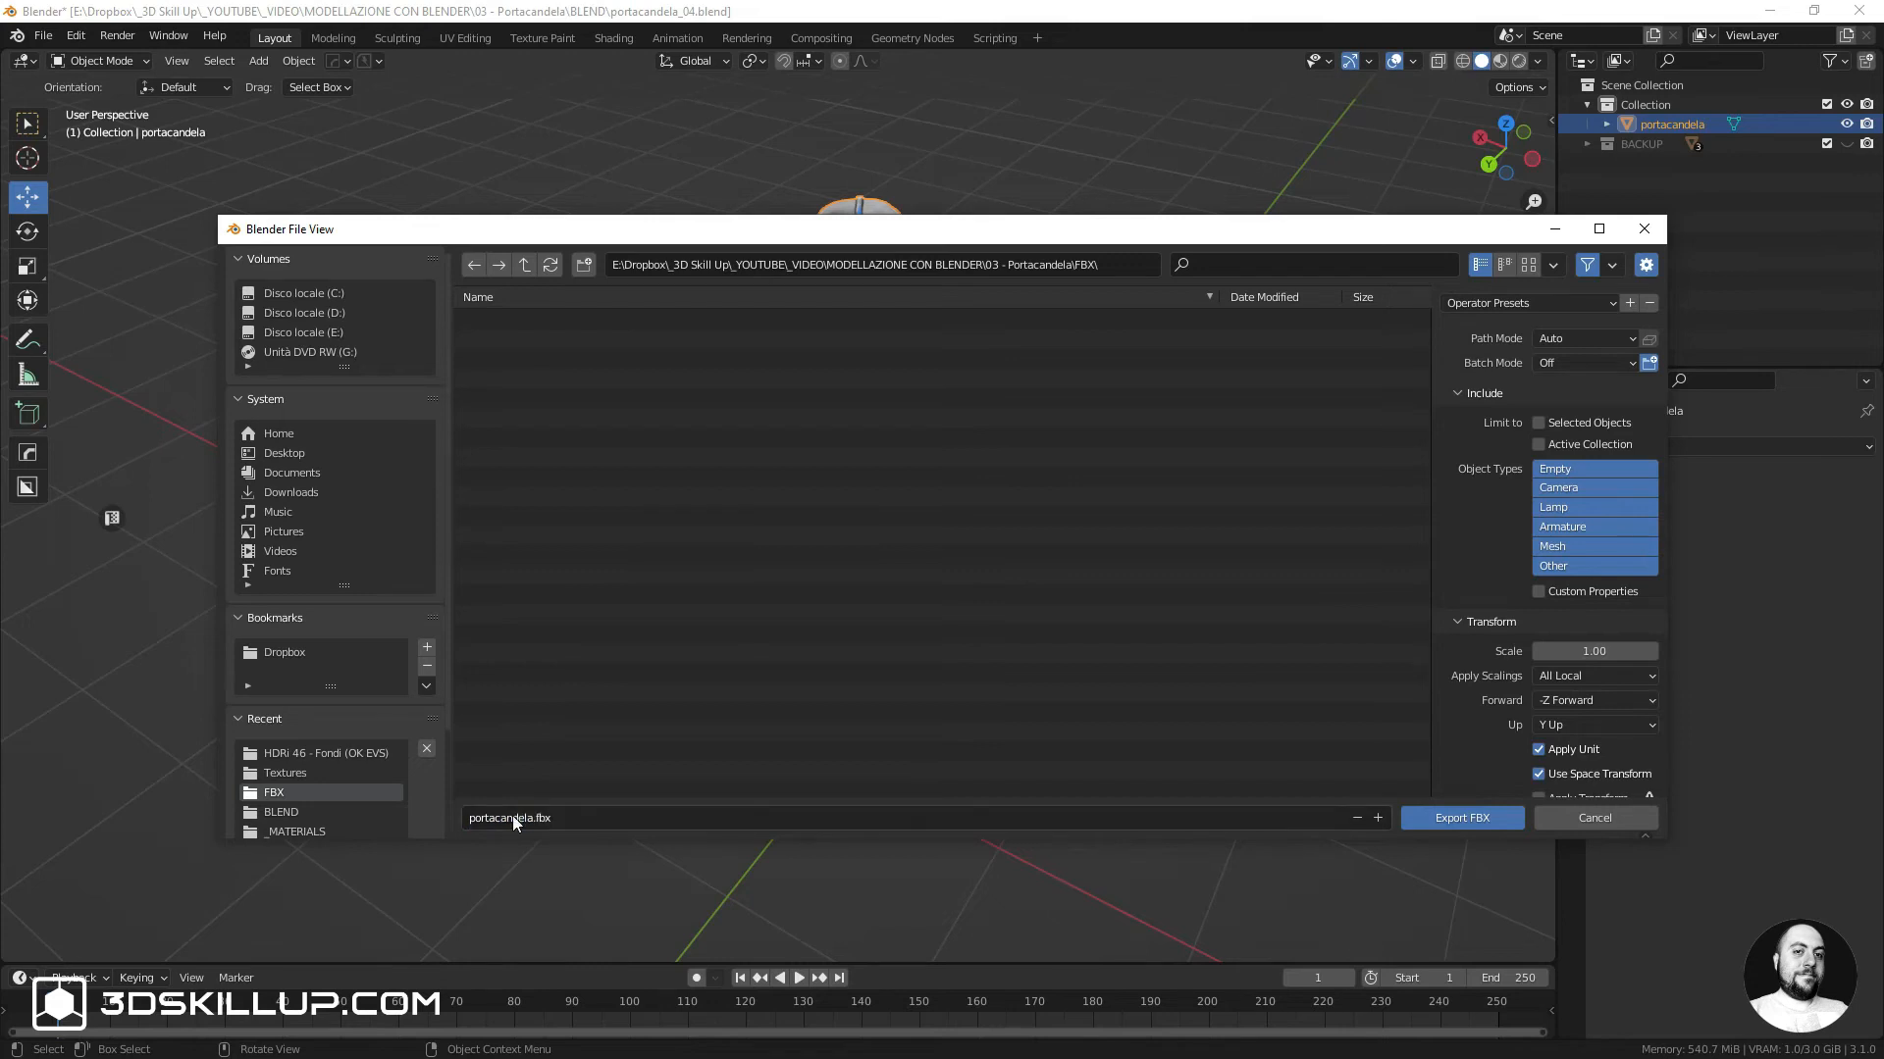
pyautogui.click(1537, 424)
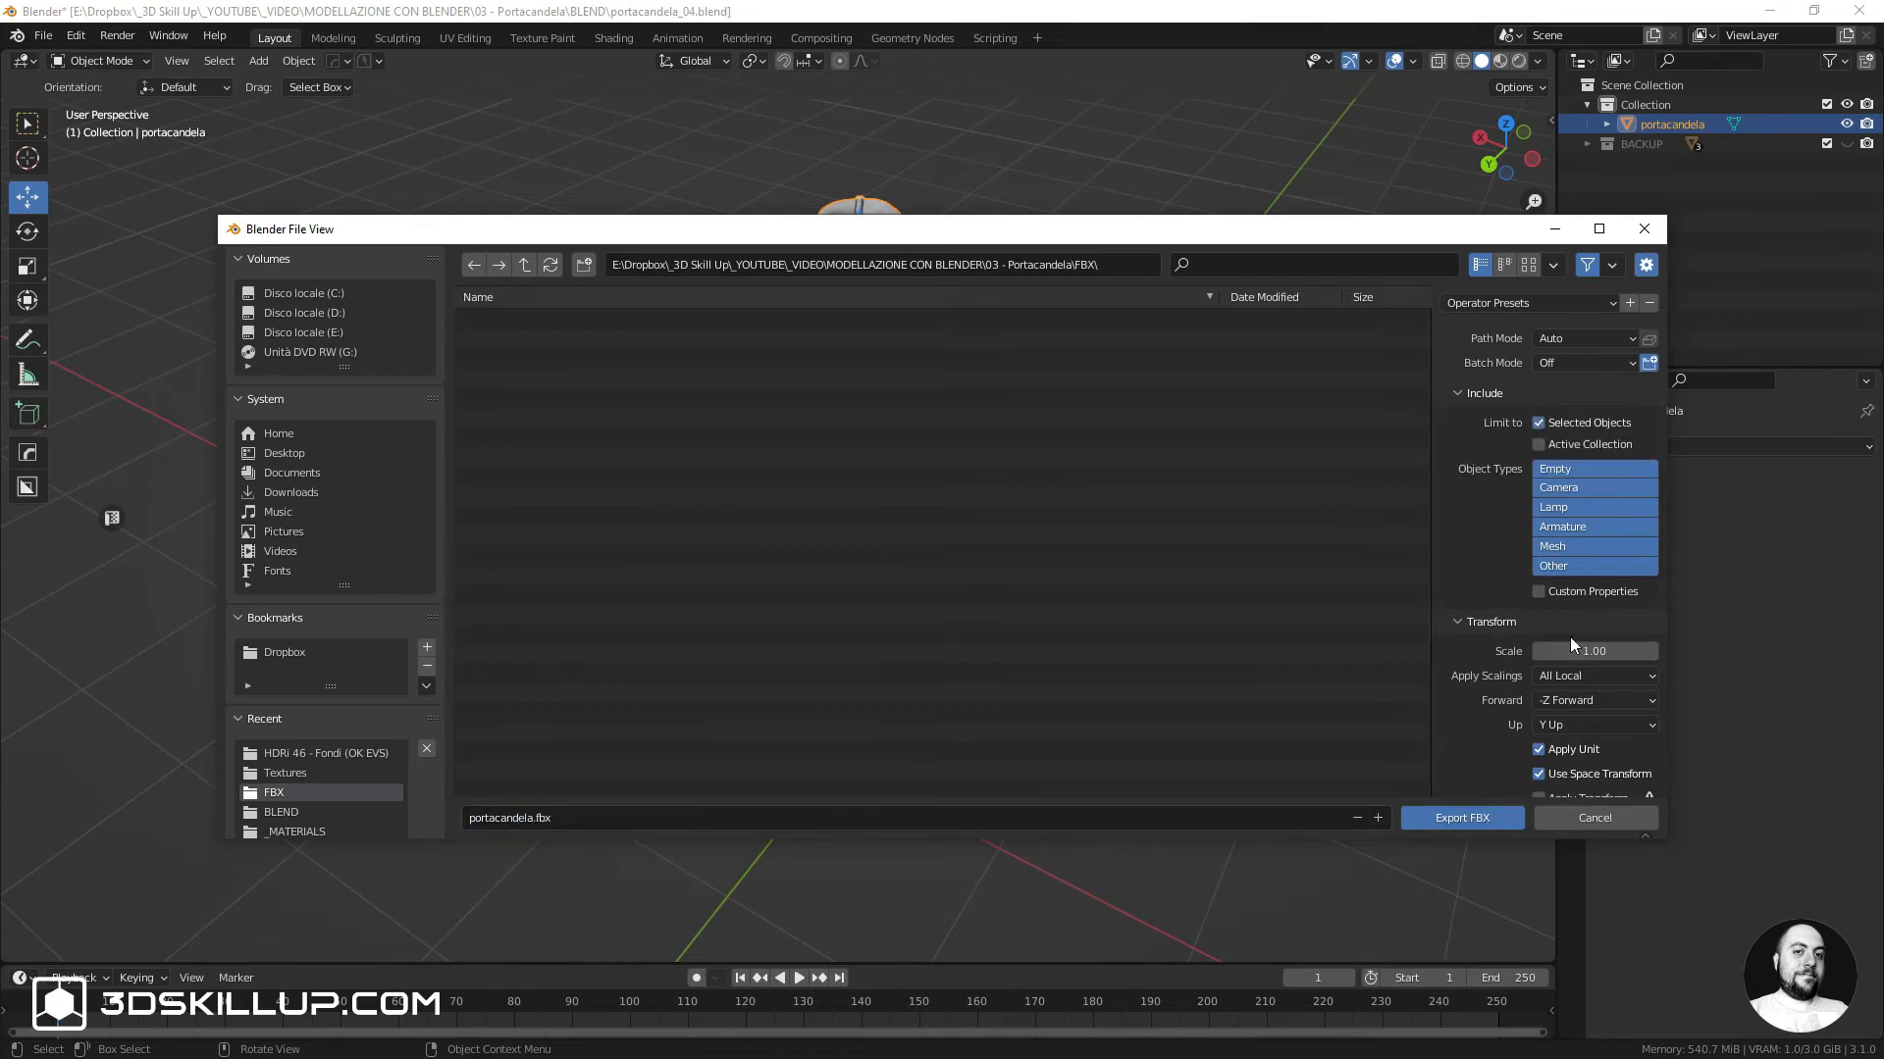
# Export the selected candlestick as portacandela.fbx into the FBX folder
pyautogui.scroll(-2, 1531, 716)
pyautogui.click(1472, 814)
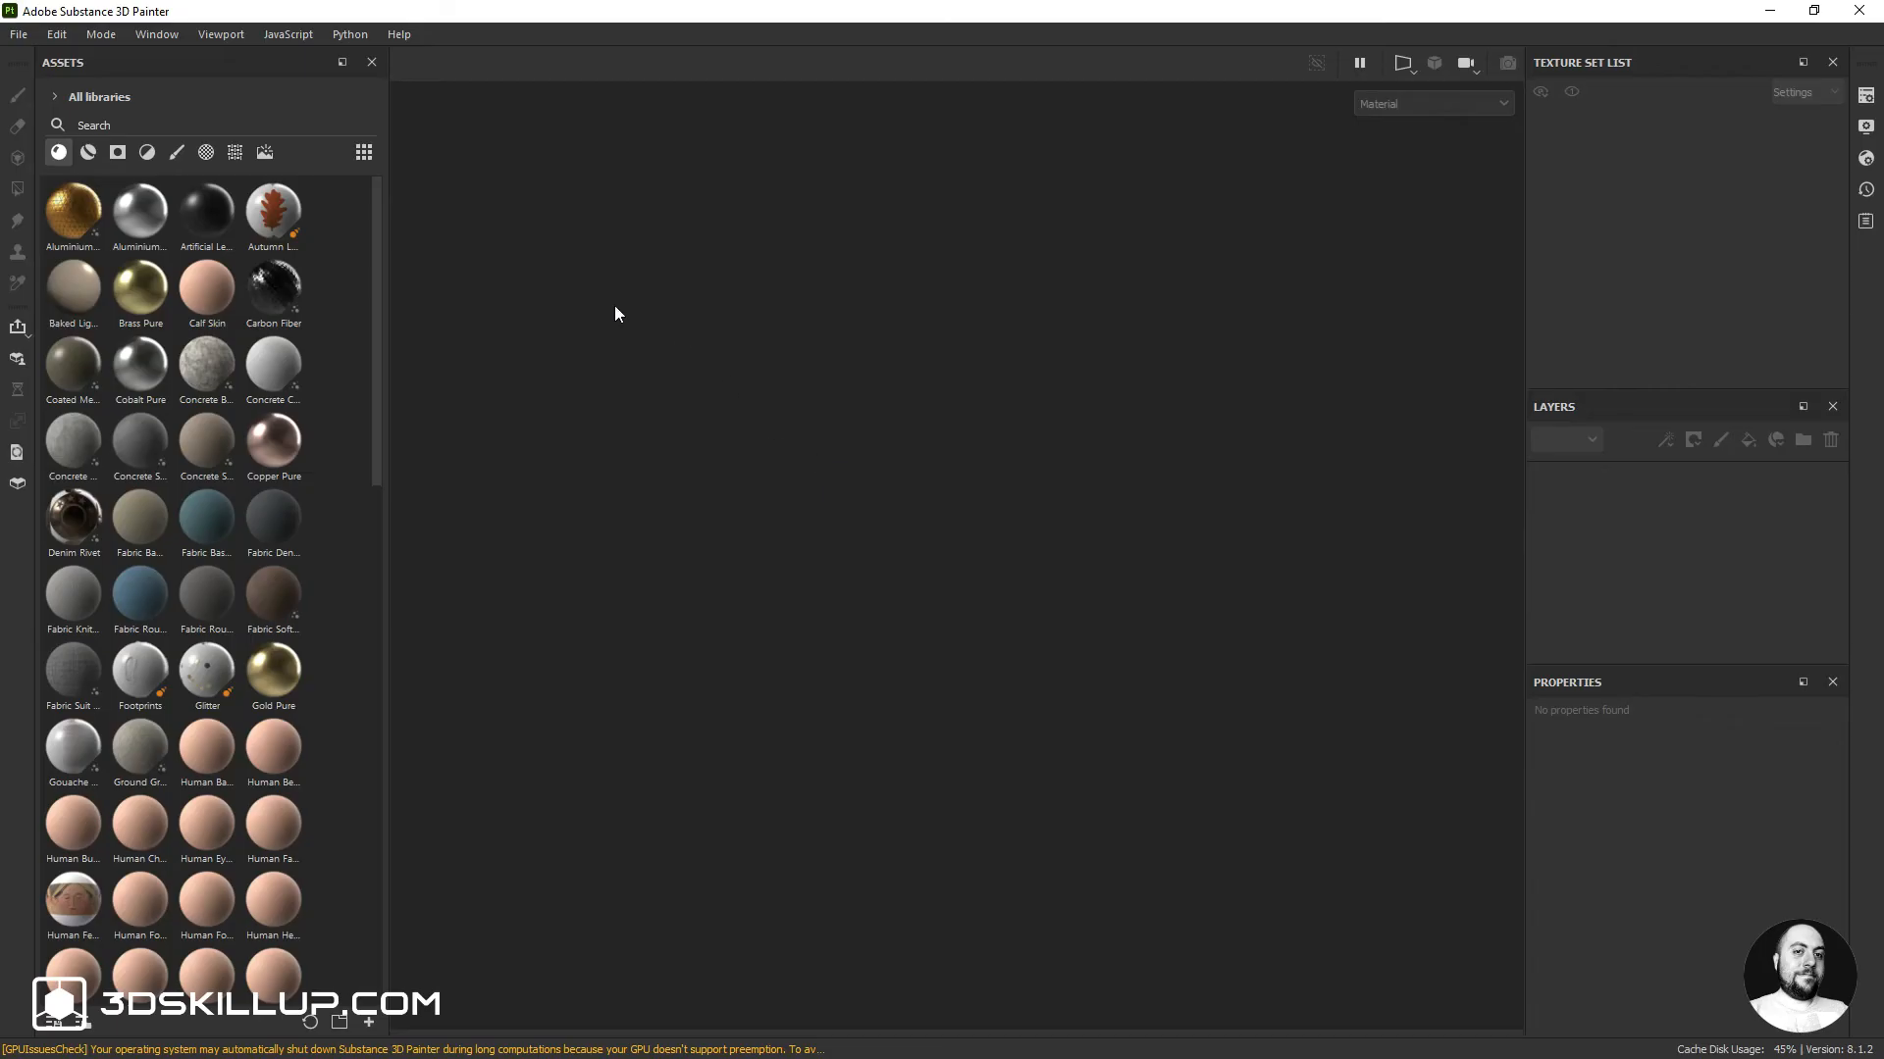
# Switch to Substance 3D Painter and start a new project with portacandela.fbx from the FBX folder as its mesh
pyautogui.click(18, 35)
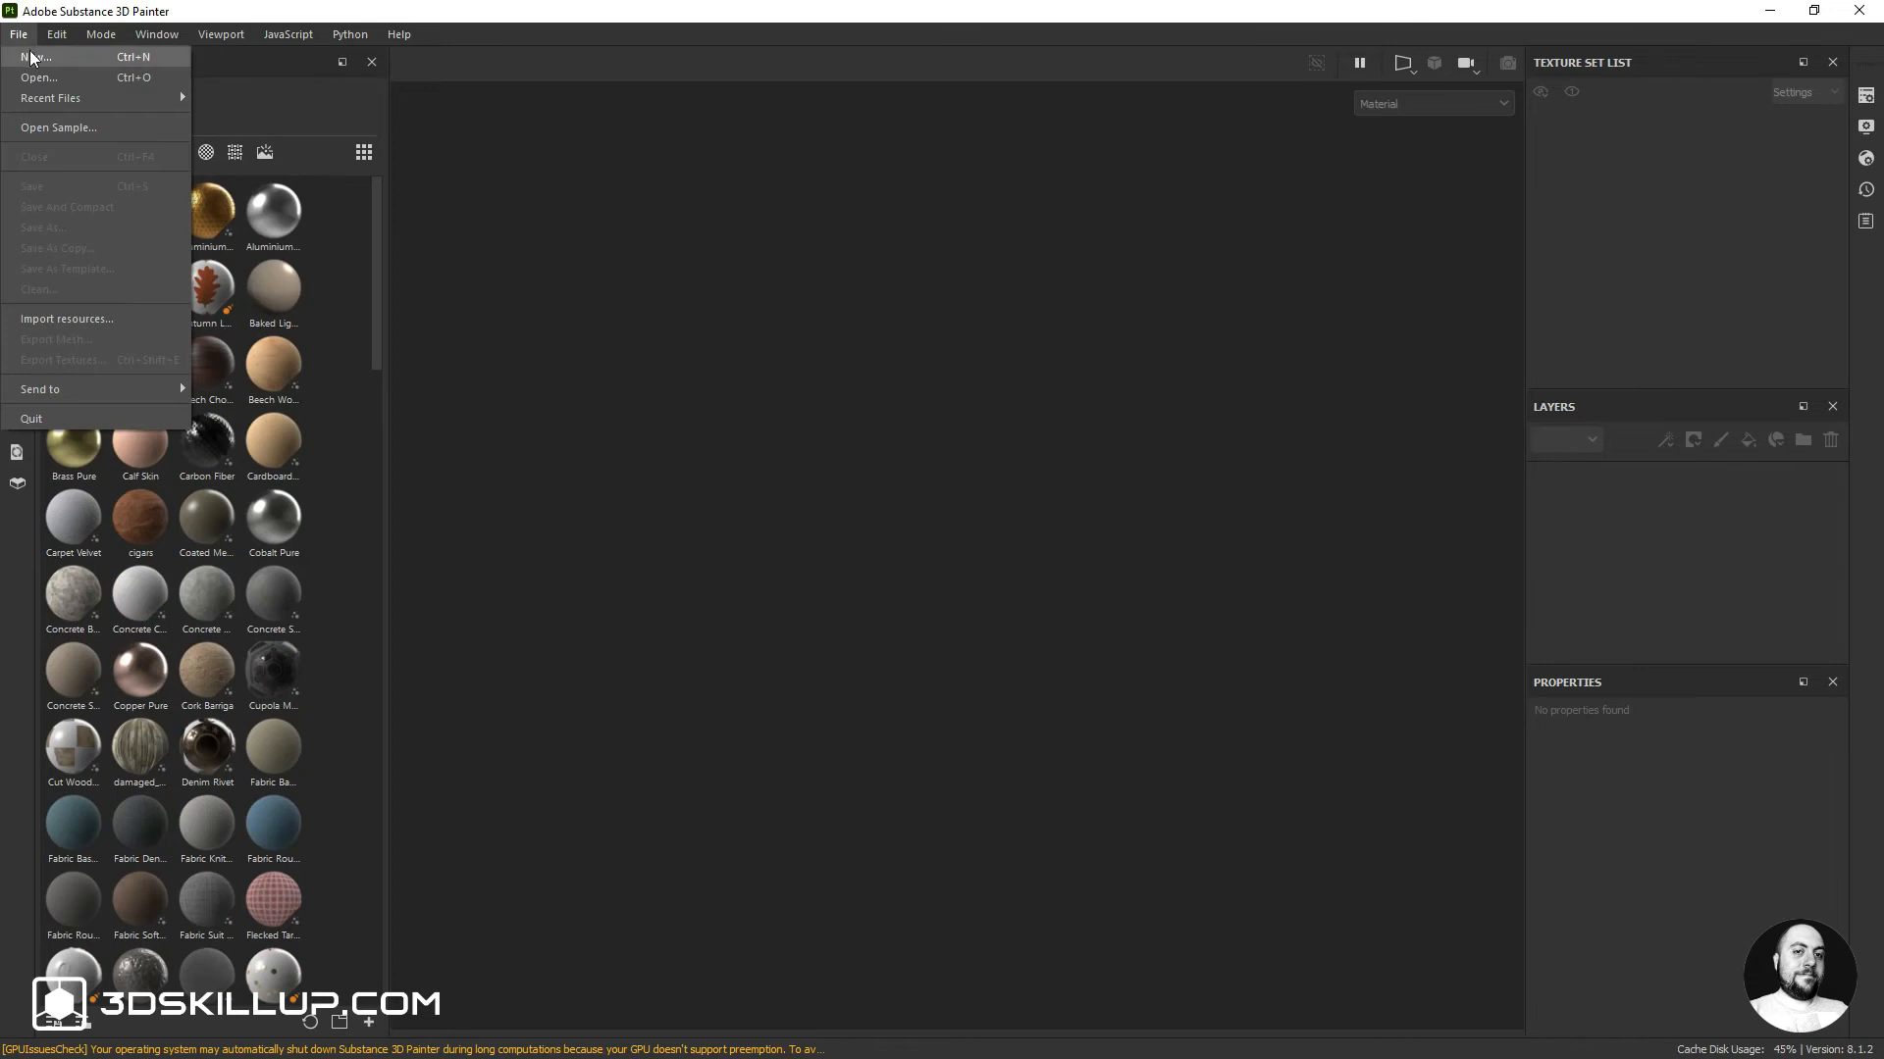
pyautogui.click(30, 50)
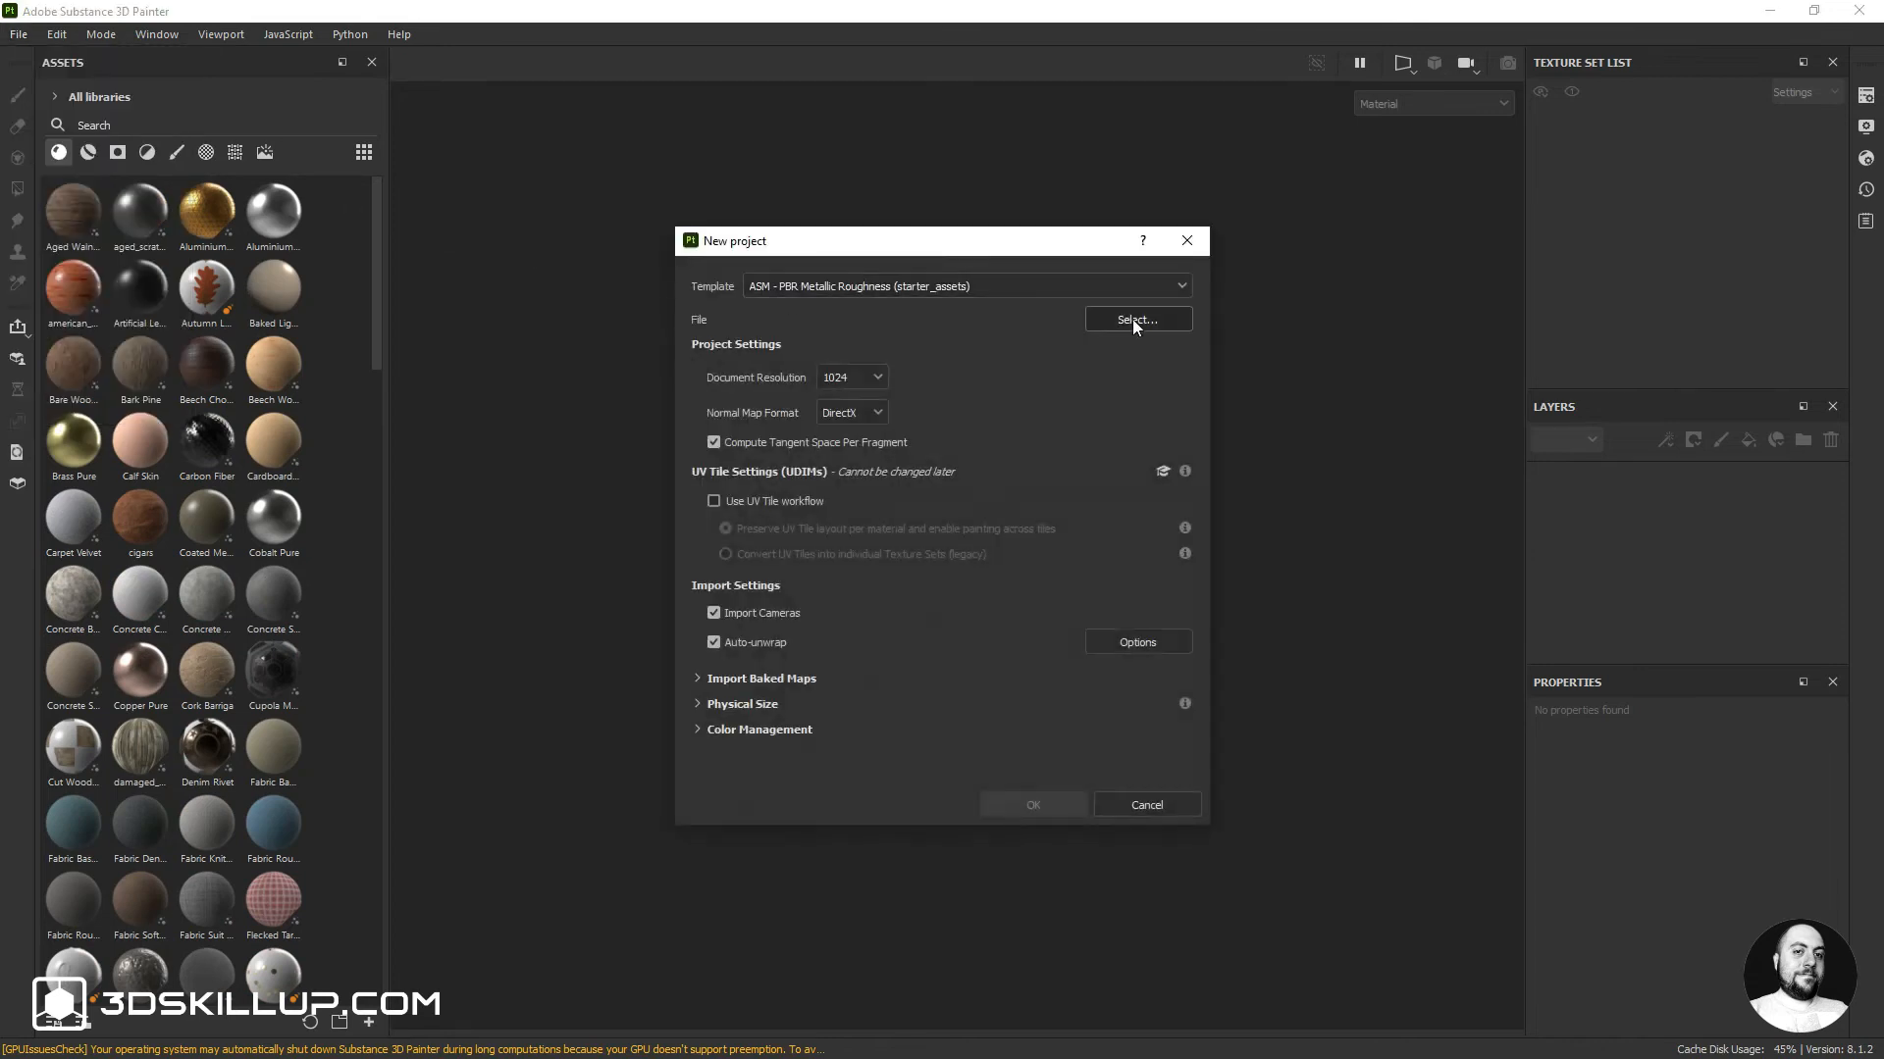
pyautogui.click(1132, 320)
pyautogui.click(1005, 403)
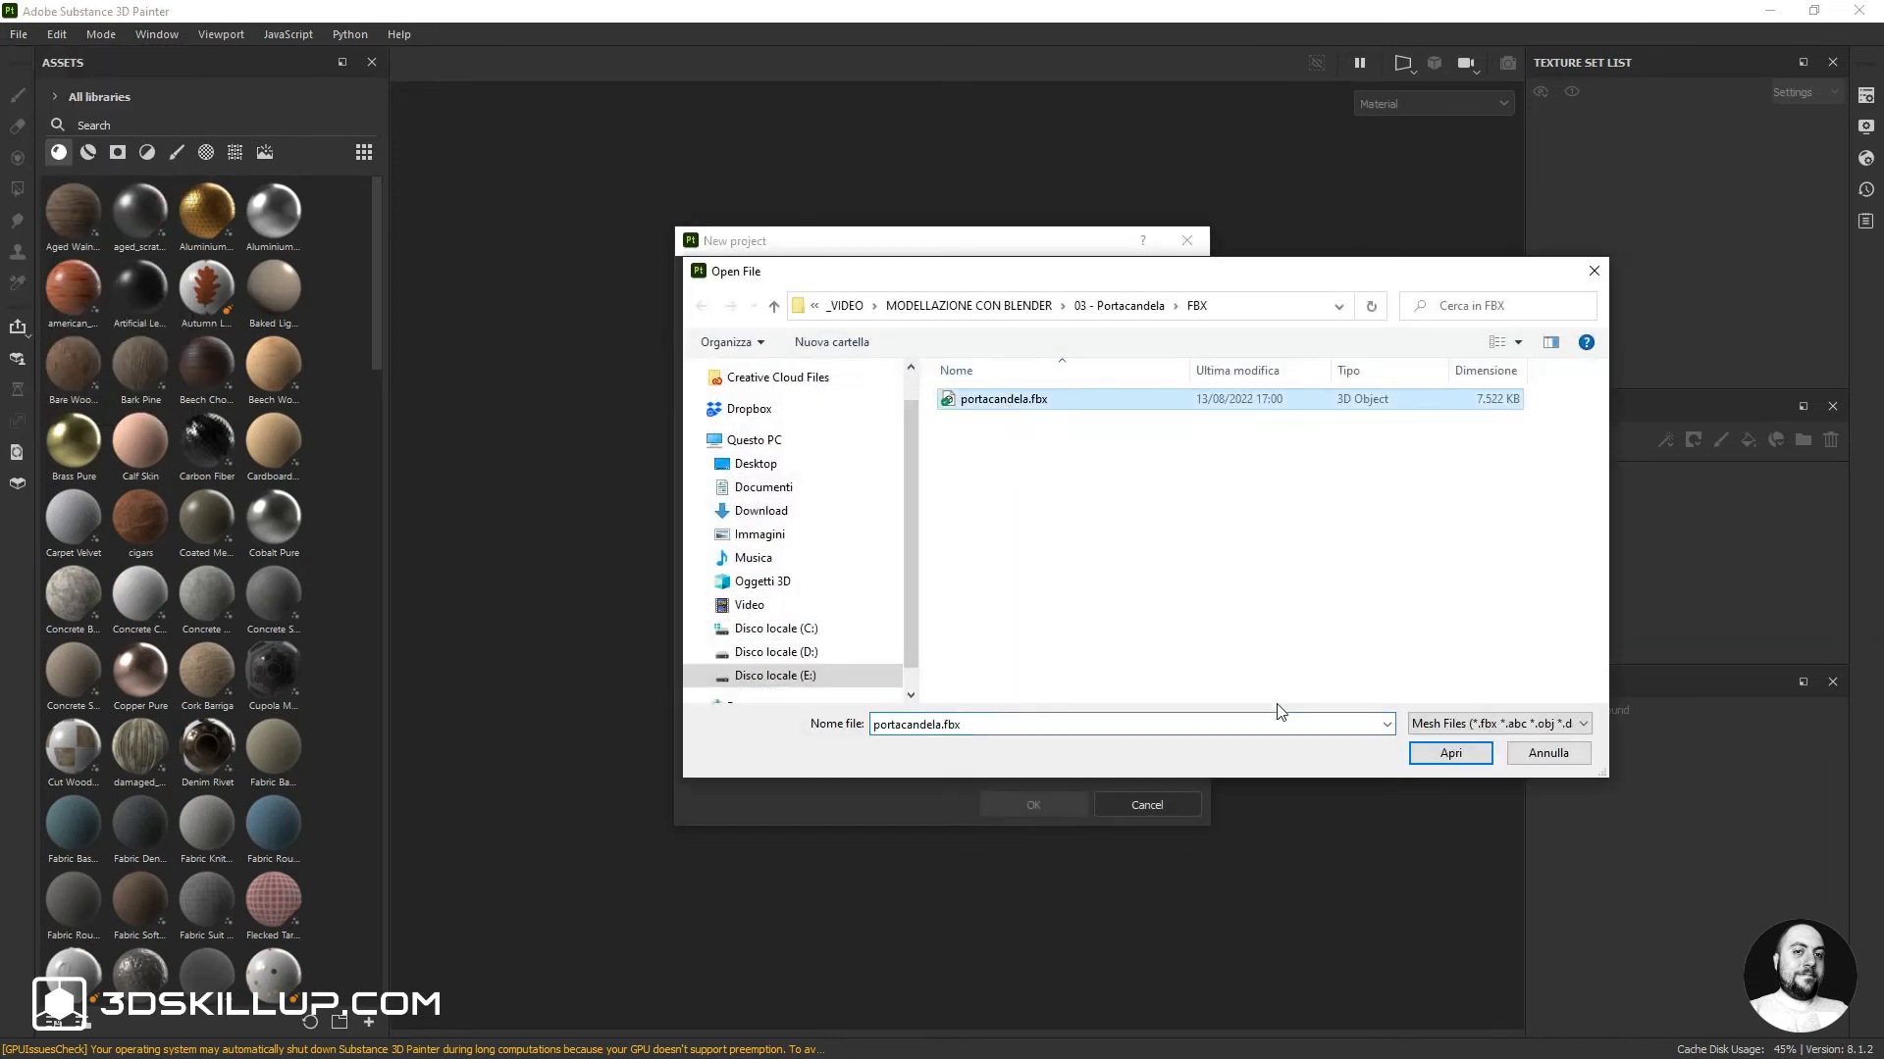
pyautogui.click(1434, 756)
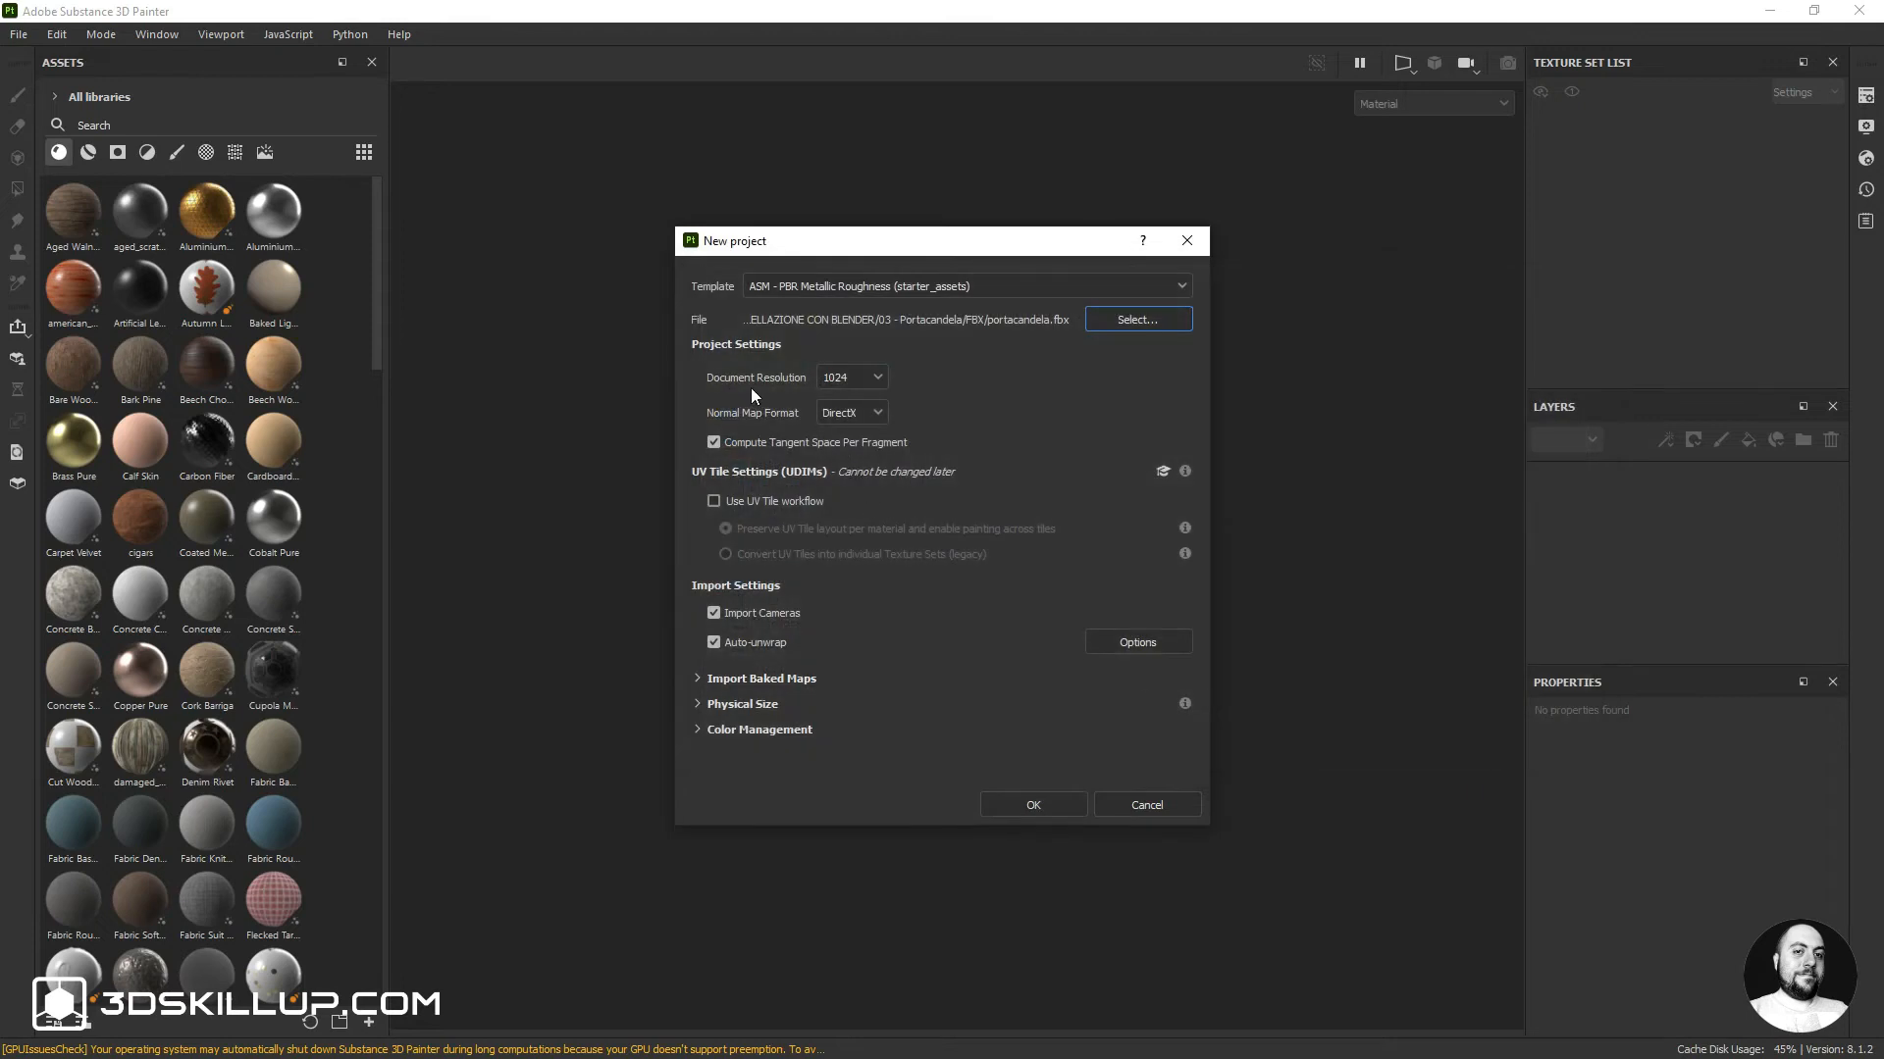
# Set the new project's document resolution to 2048 and create the project
pyautogui.click(844, 379)
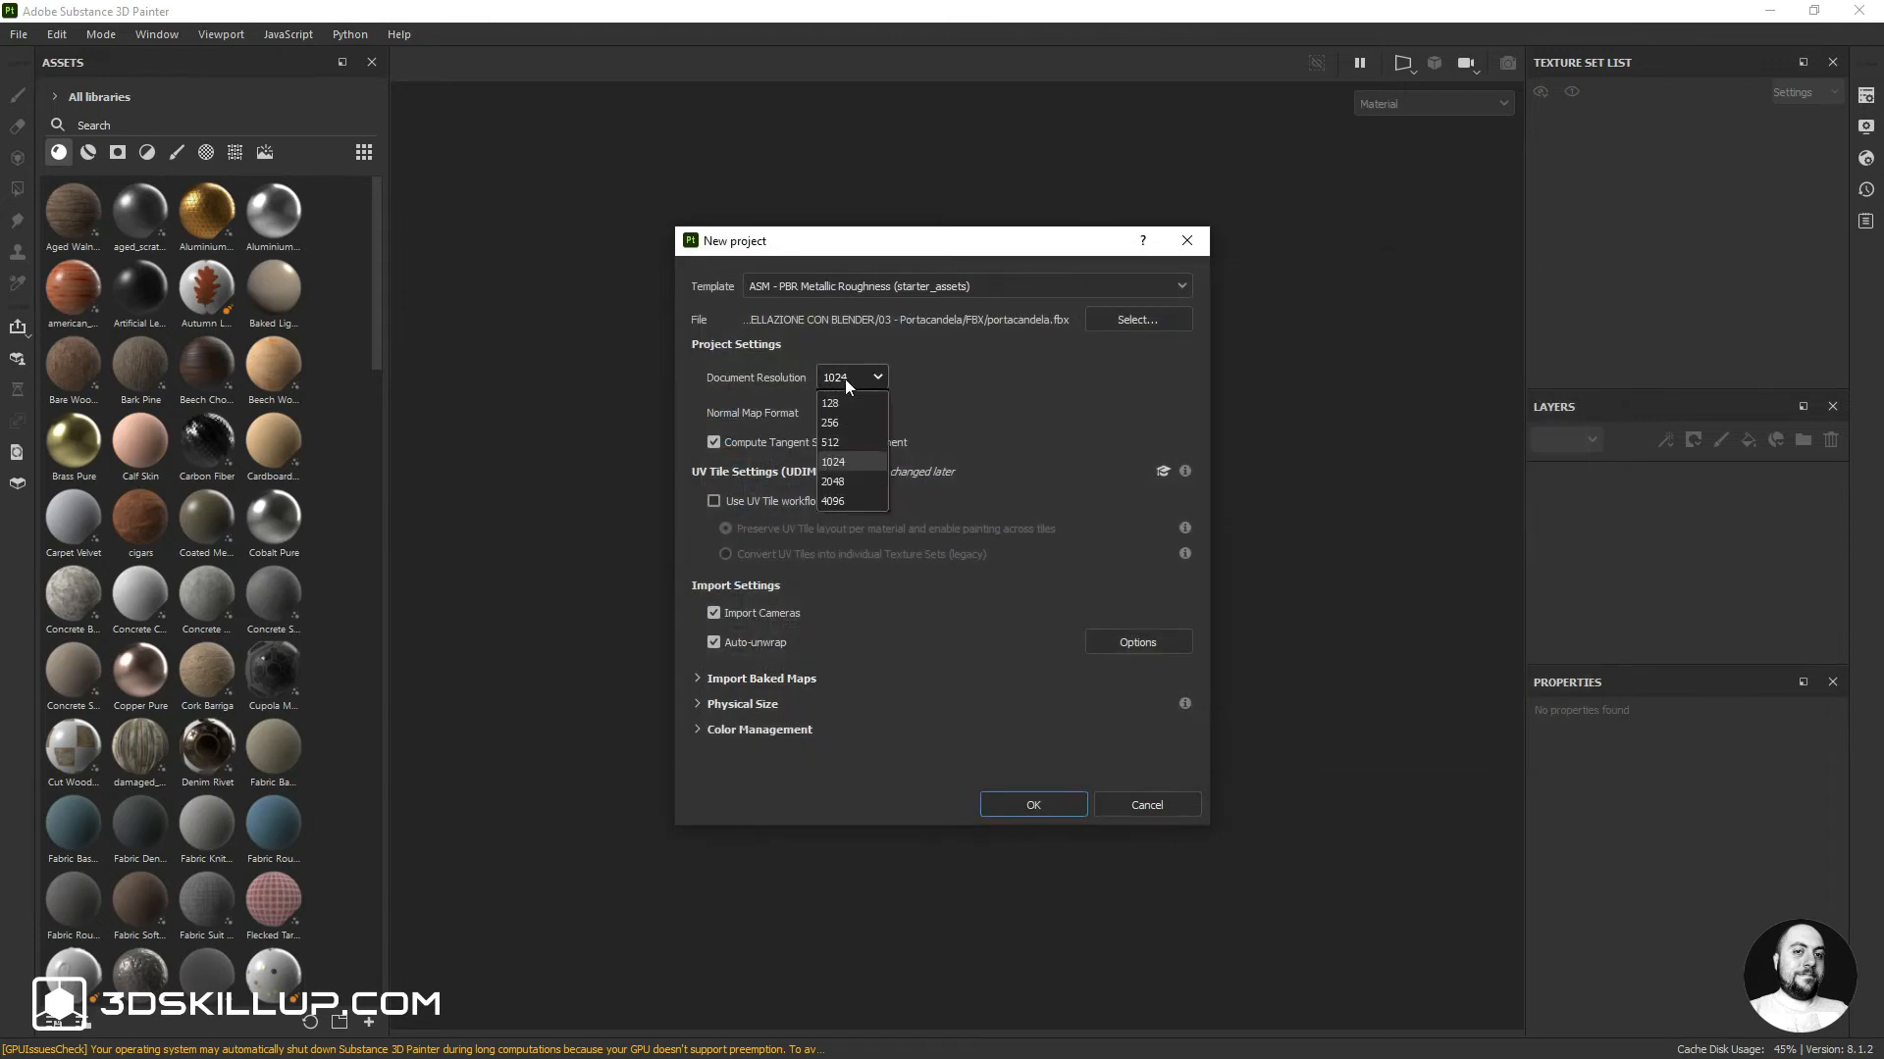
pyautogui.click(844, 479)
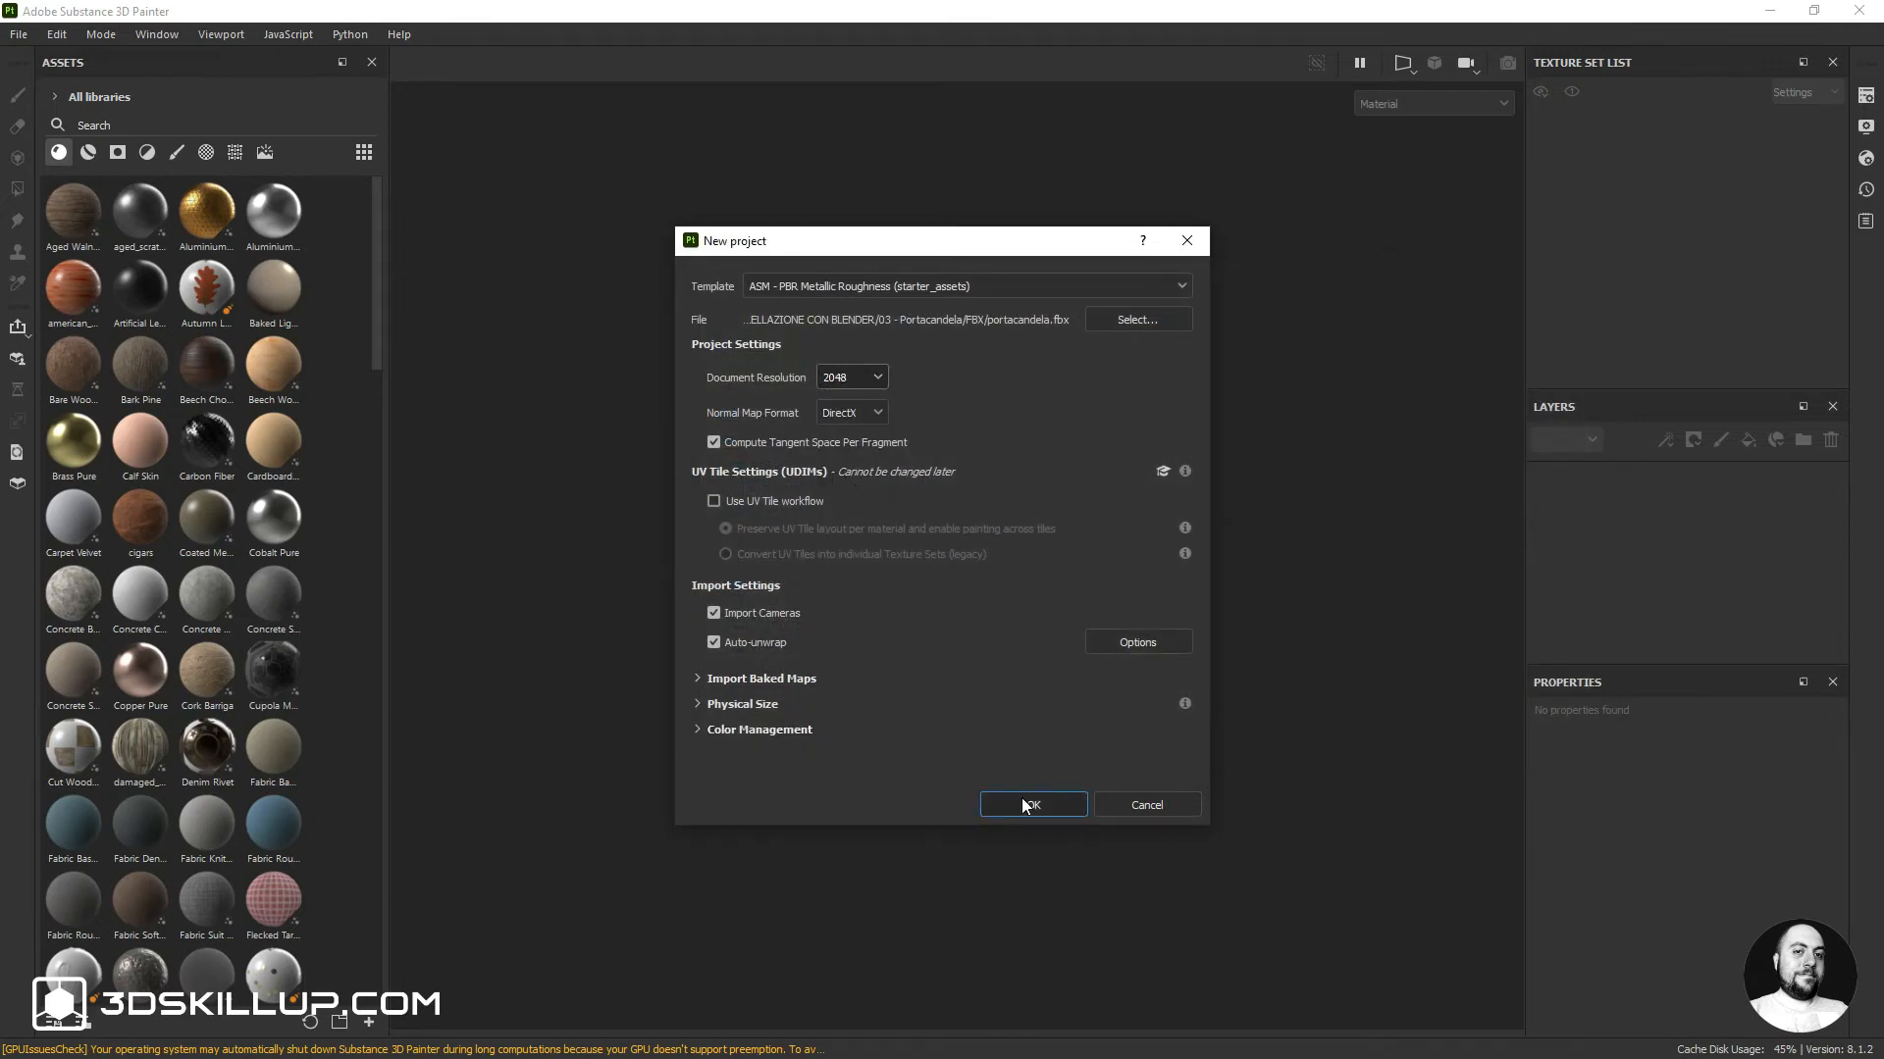
pyautogui.click(1023, 805)
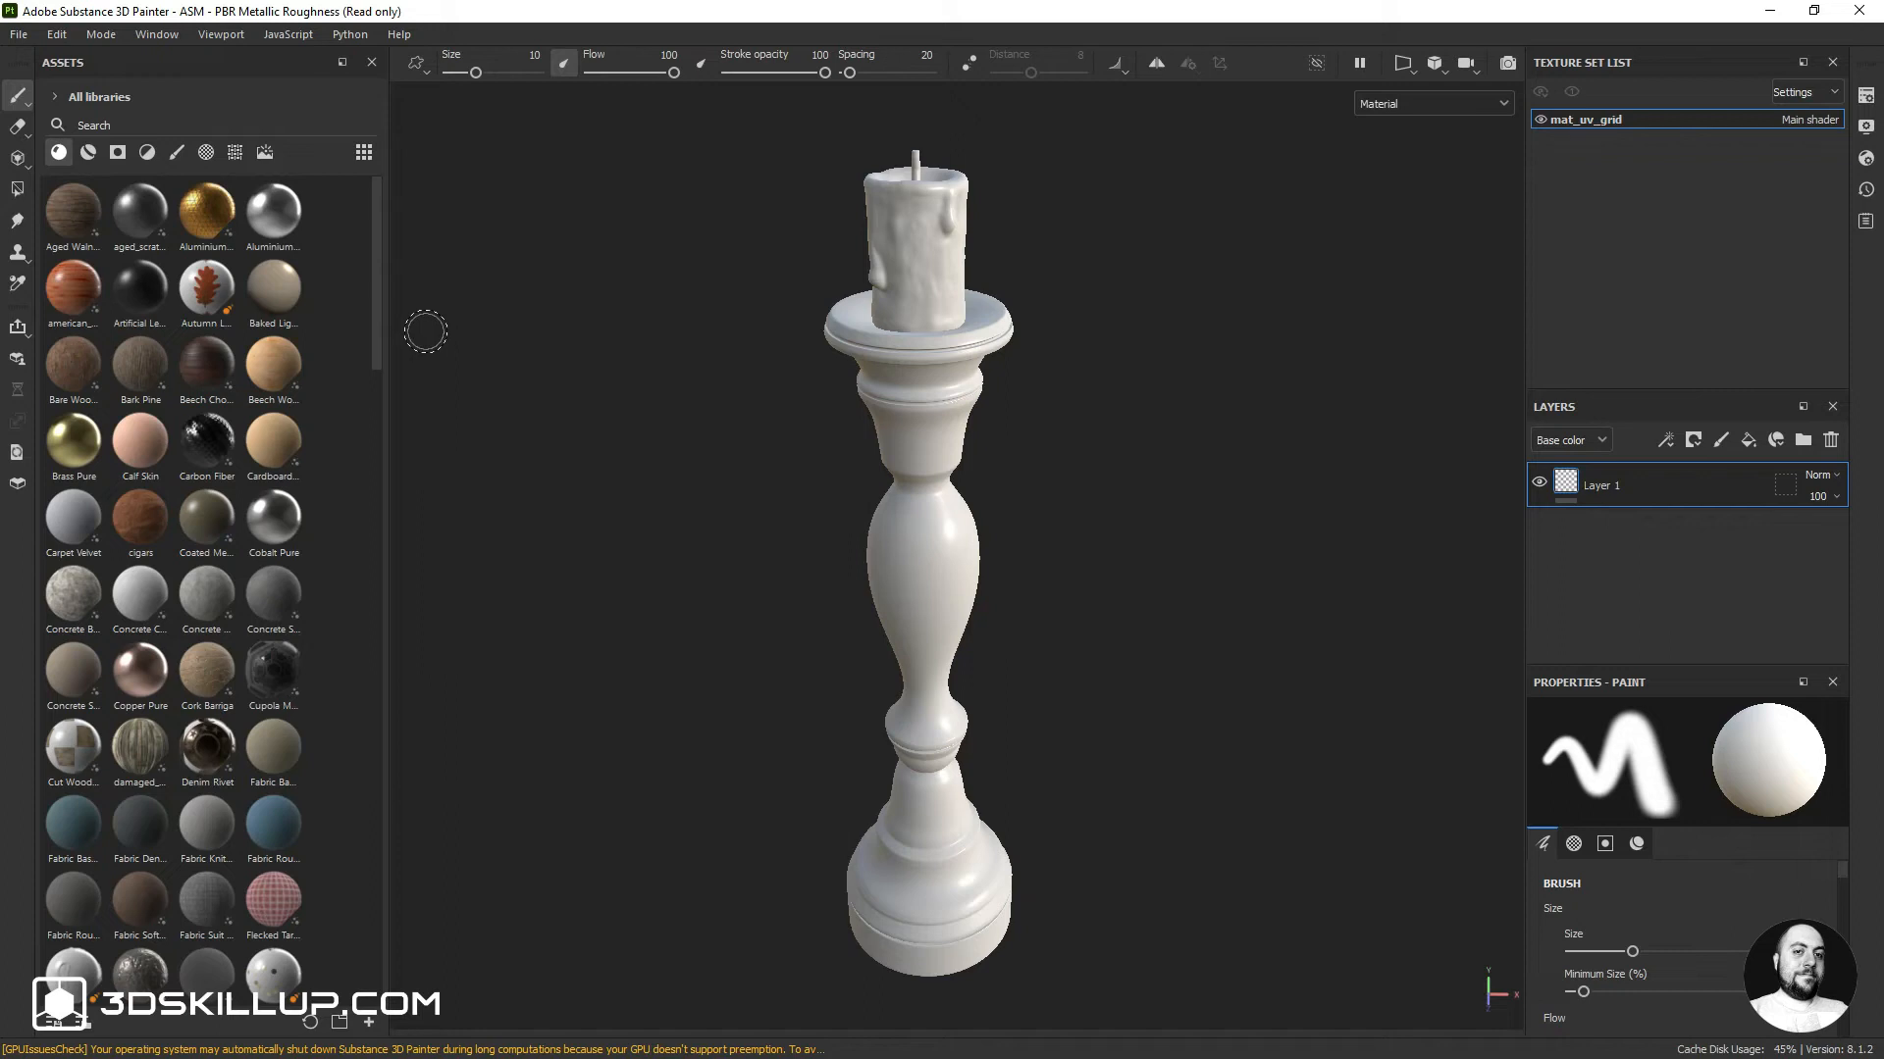
# Open the mesh map baking settings for the texture set and exclude the Normal, ID and Thickness maps
pyautogui.click(1867, 104)
pyautogui.scroll(-5, 1693, 396)
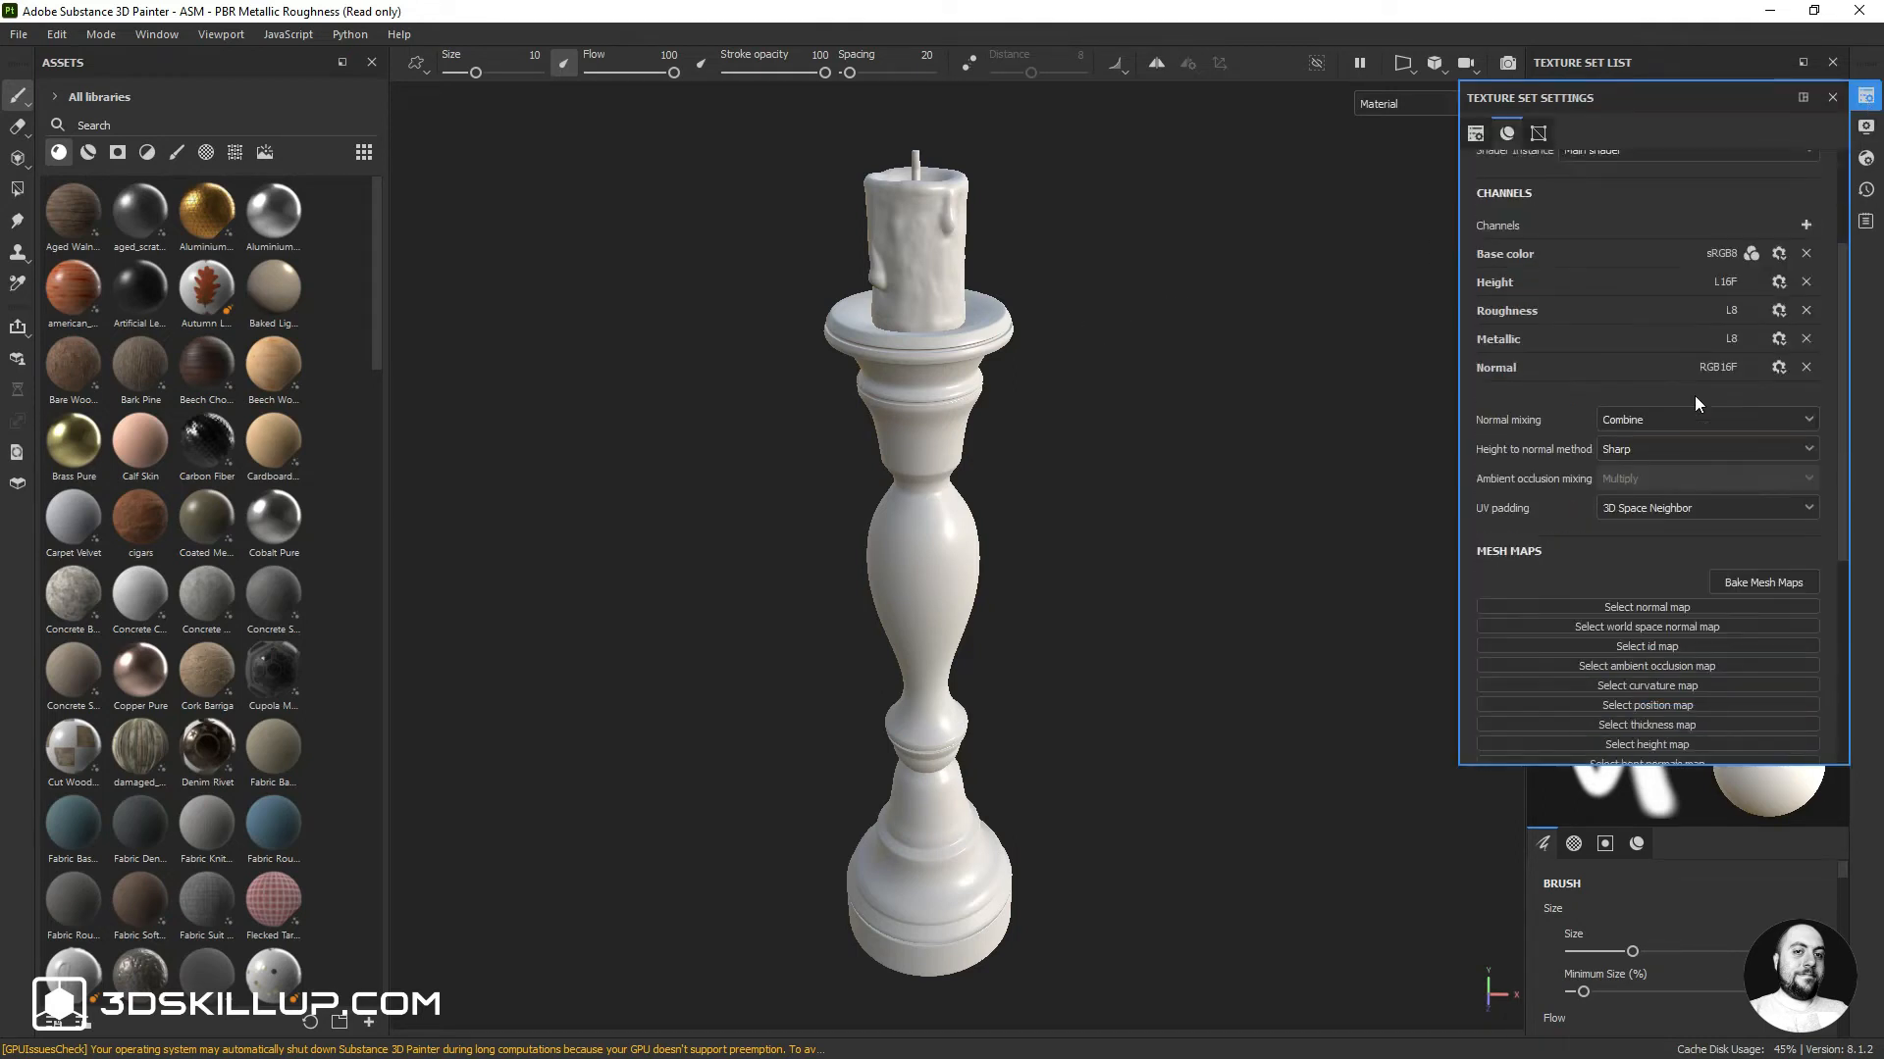
pyautogui.click(1745, 521)
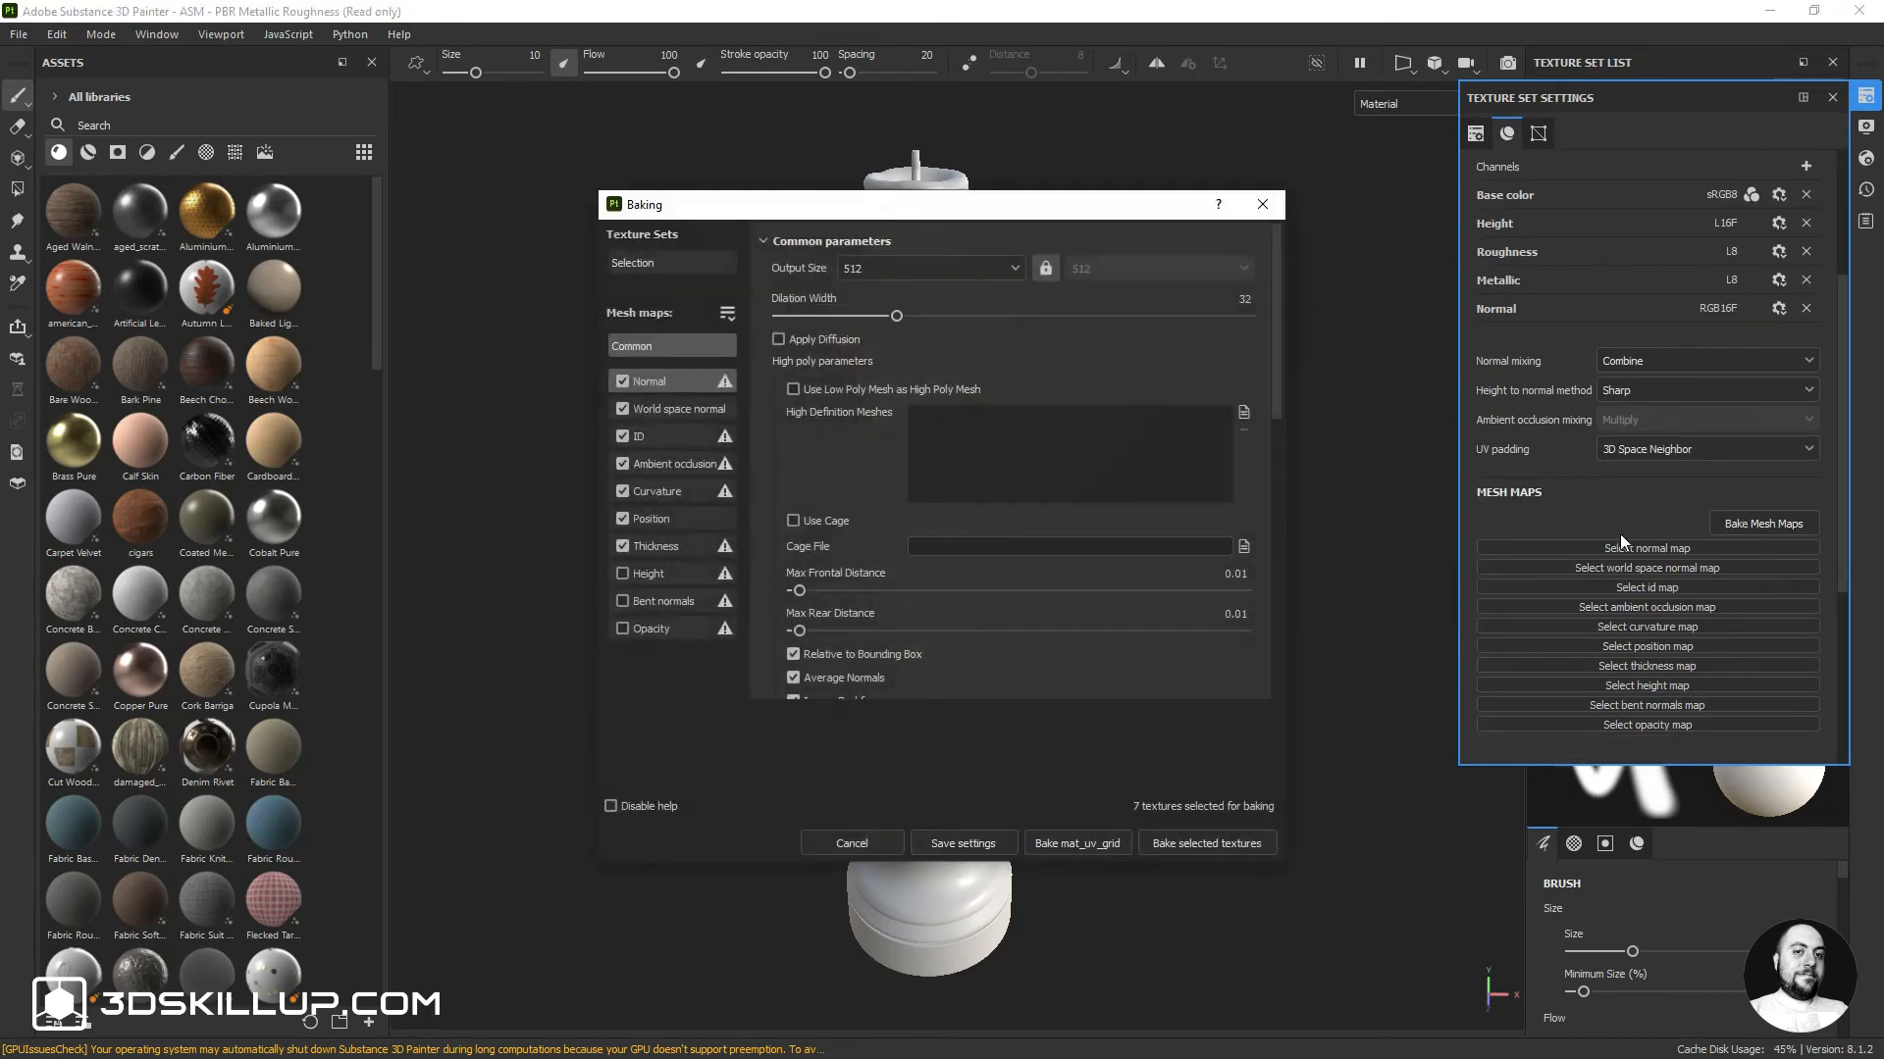
pyautogui.click(622, 380)
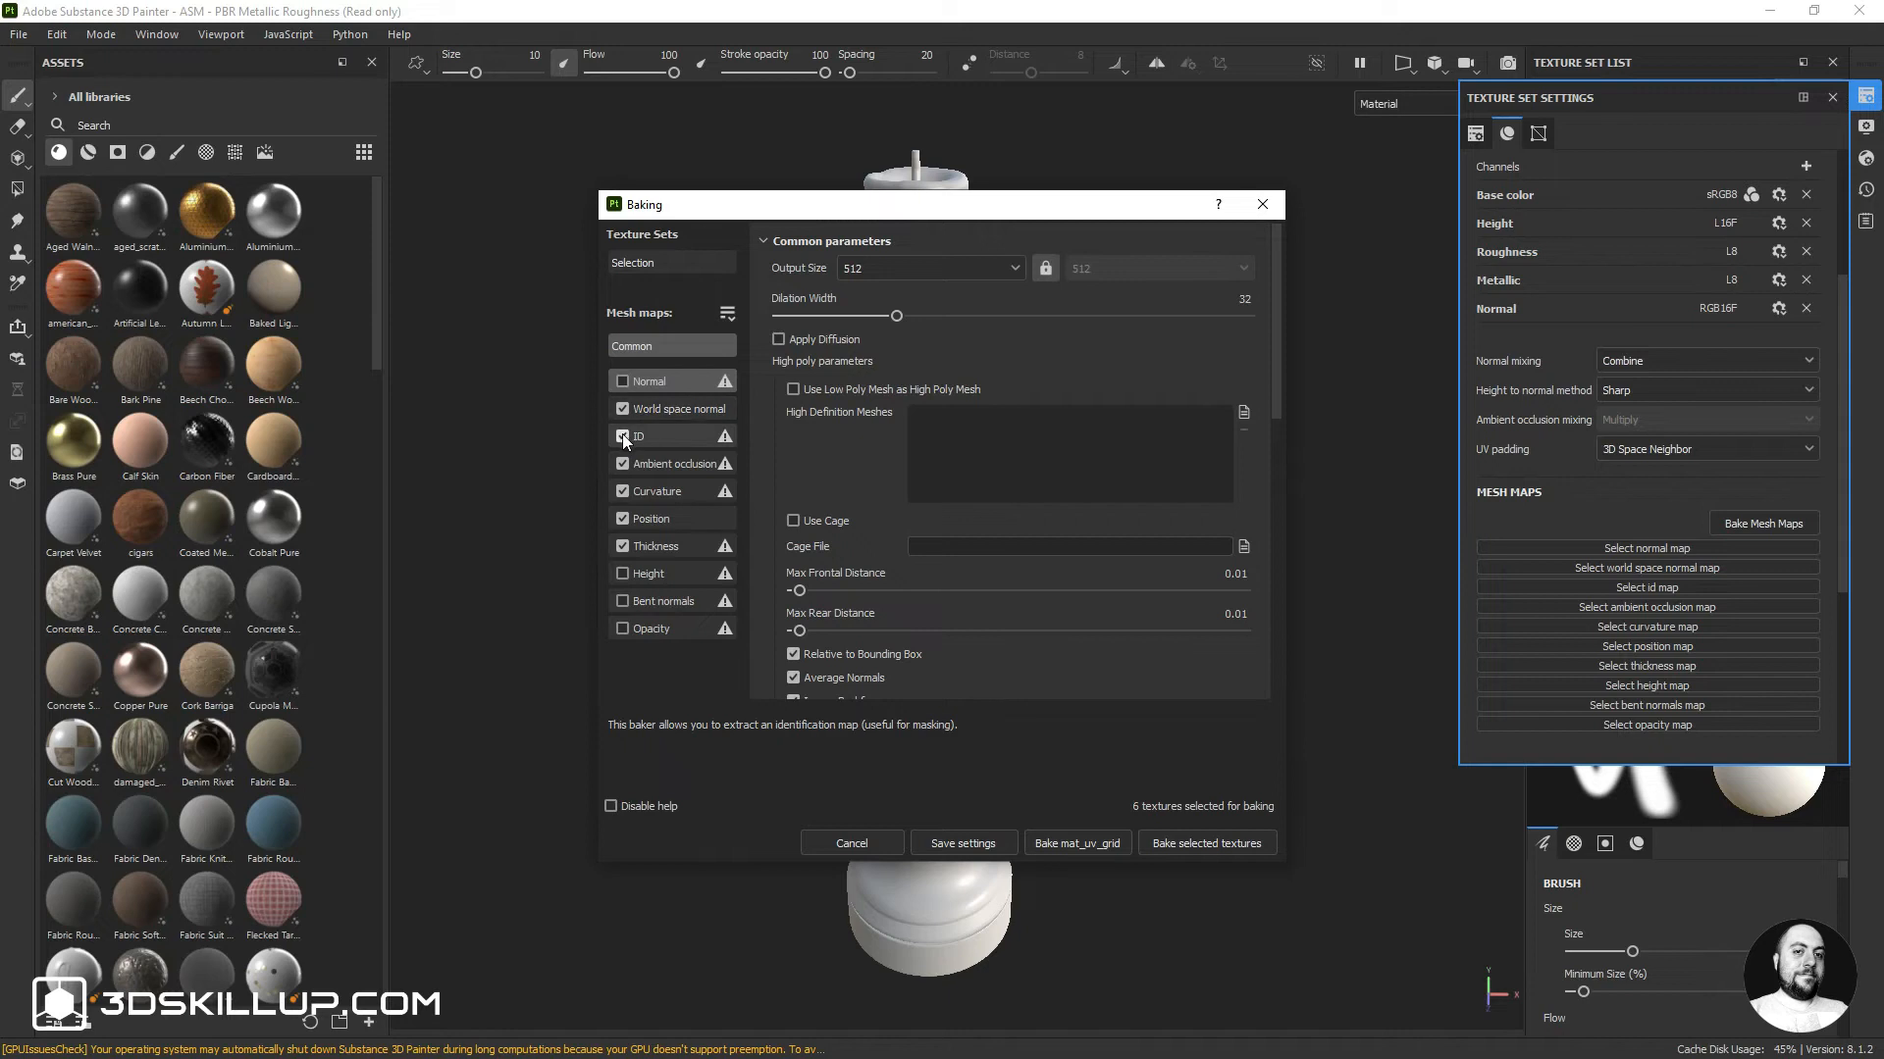
pyautogui.click(622, 434)
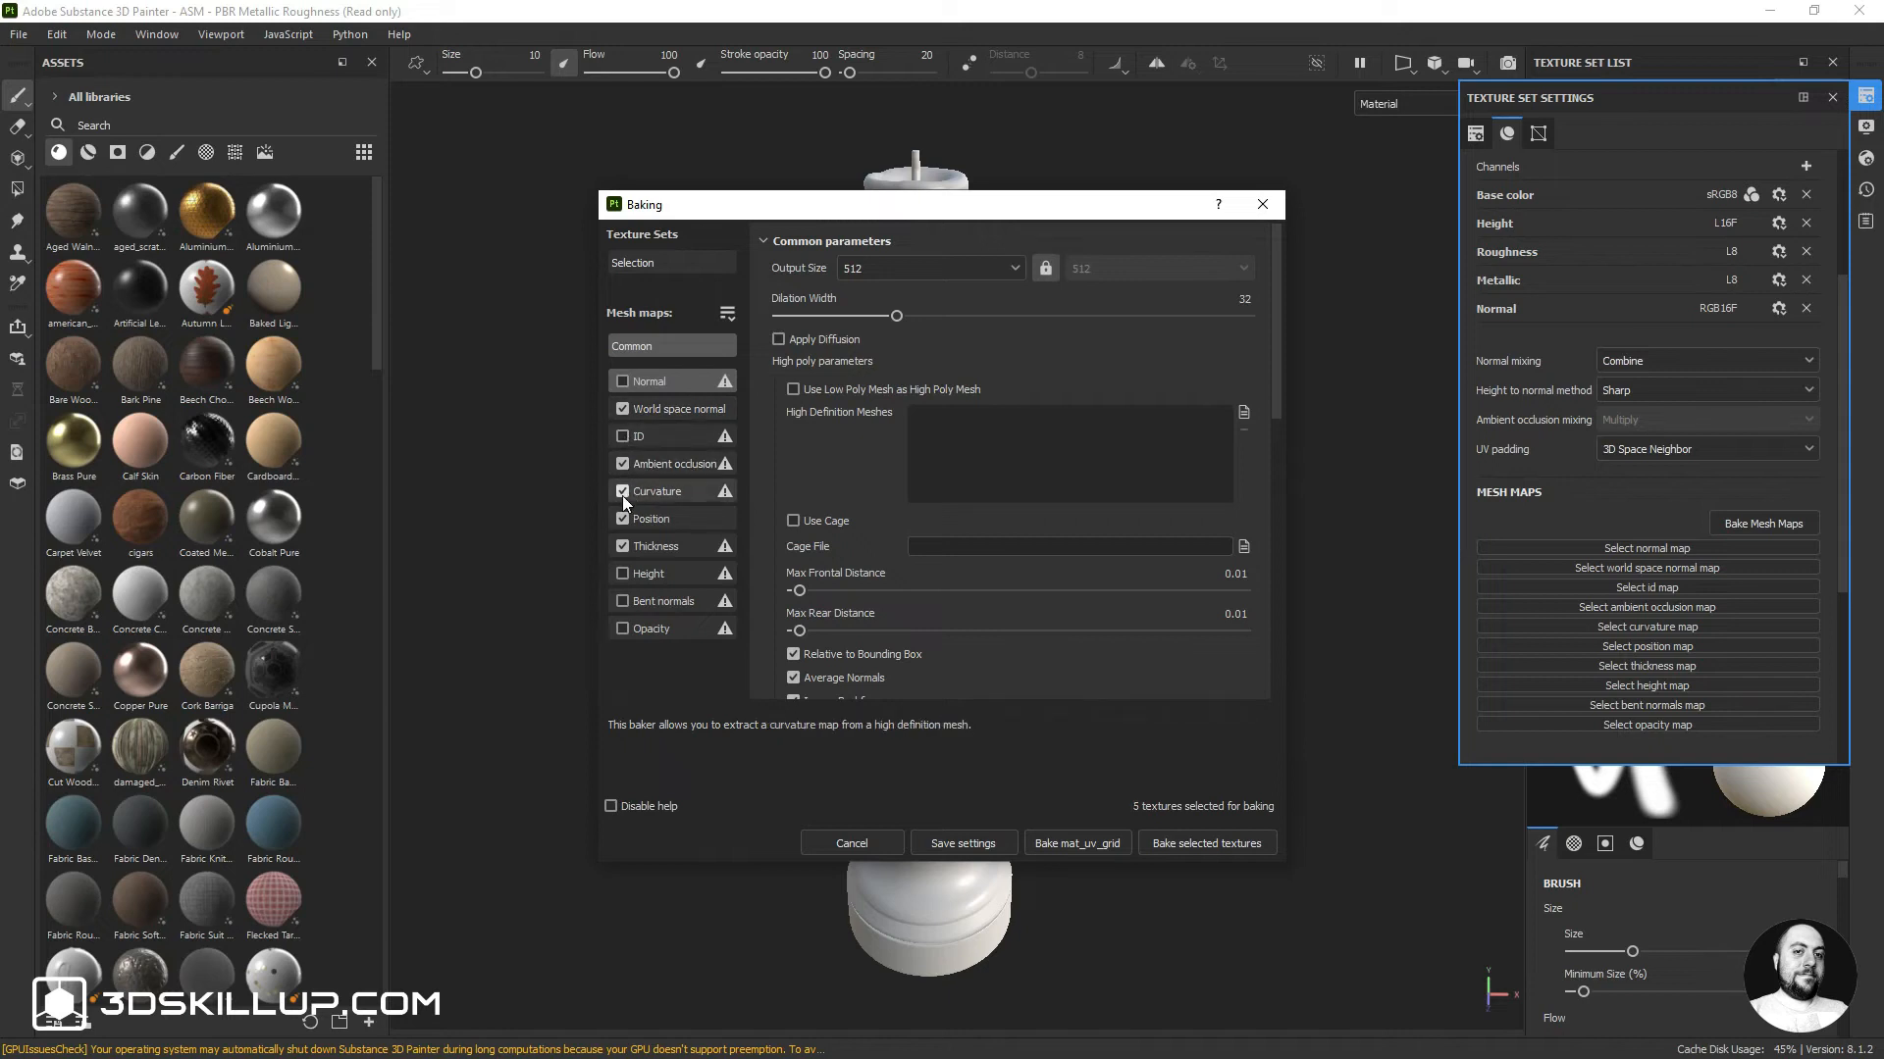
pyautogui.click(622, 546)
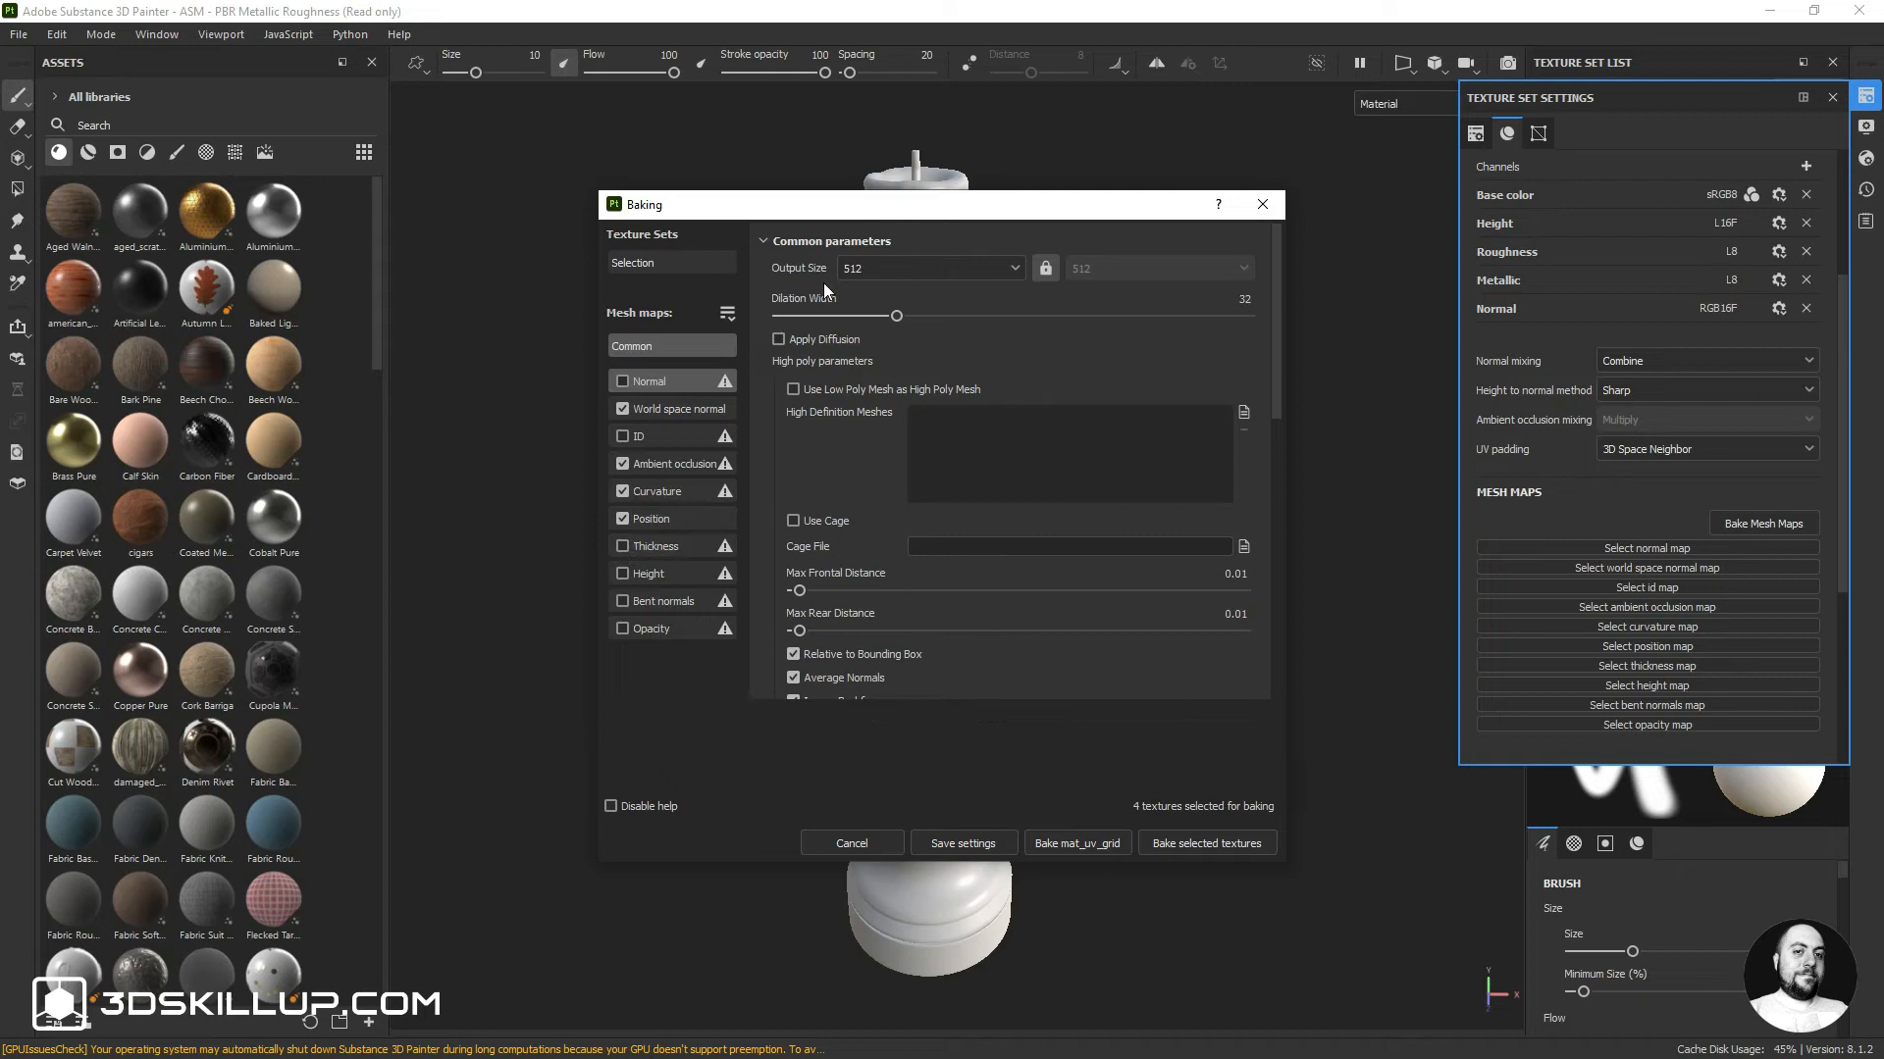
# Choose the bake output size and Subsampling 2x2 antialiasing, and bake the mesh maps for mat_uv_grid
pyautogui.click(878, 268)
pyautogui.click(866, 404)
pyautogui.scroll(-2, 960, 402)
pyautogui.scroll(-2, 966, 424)
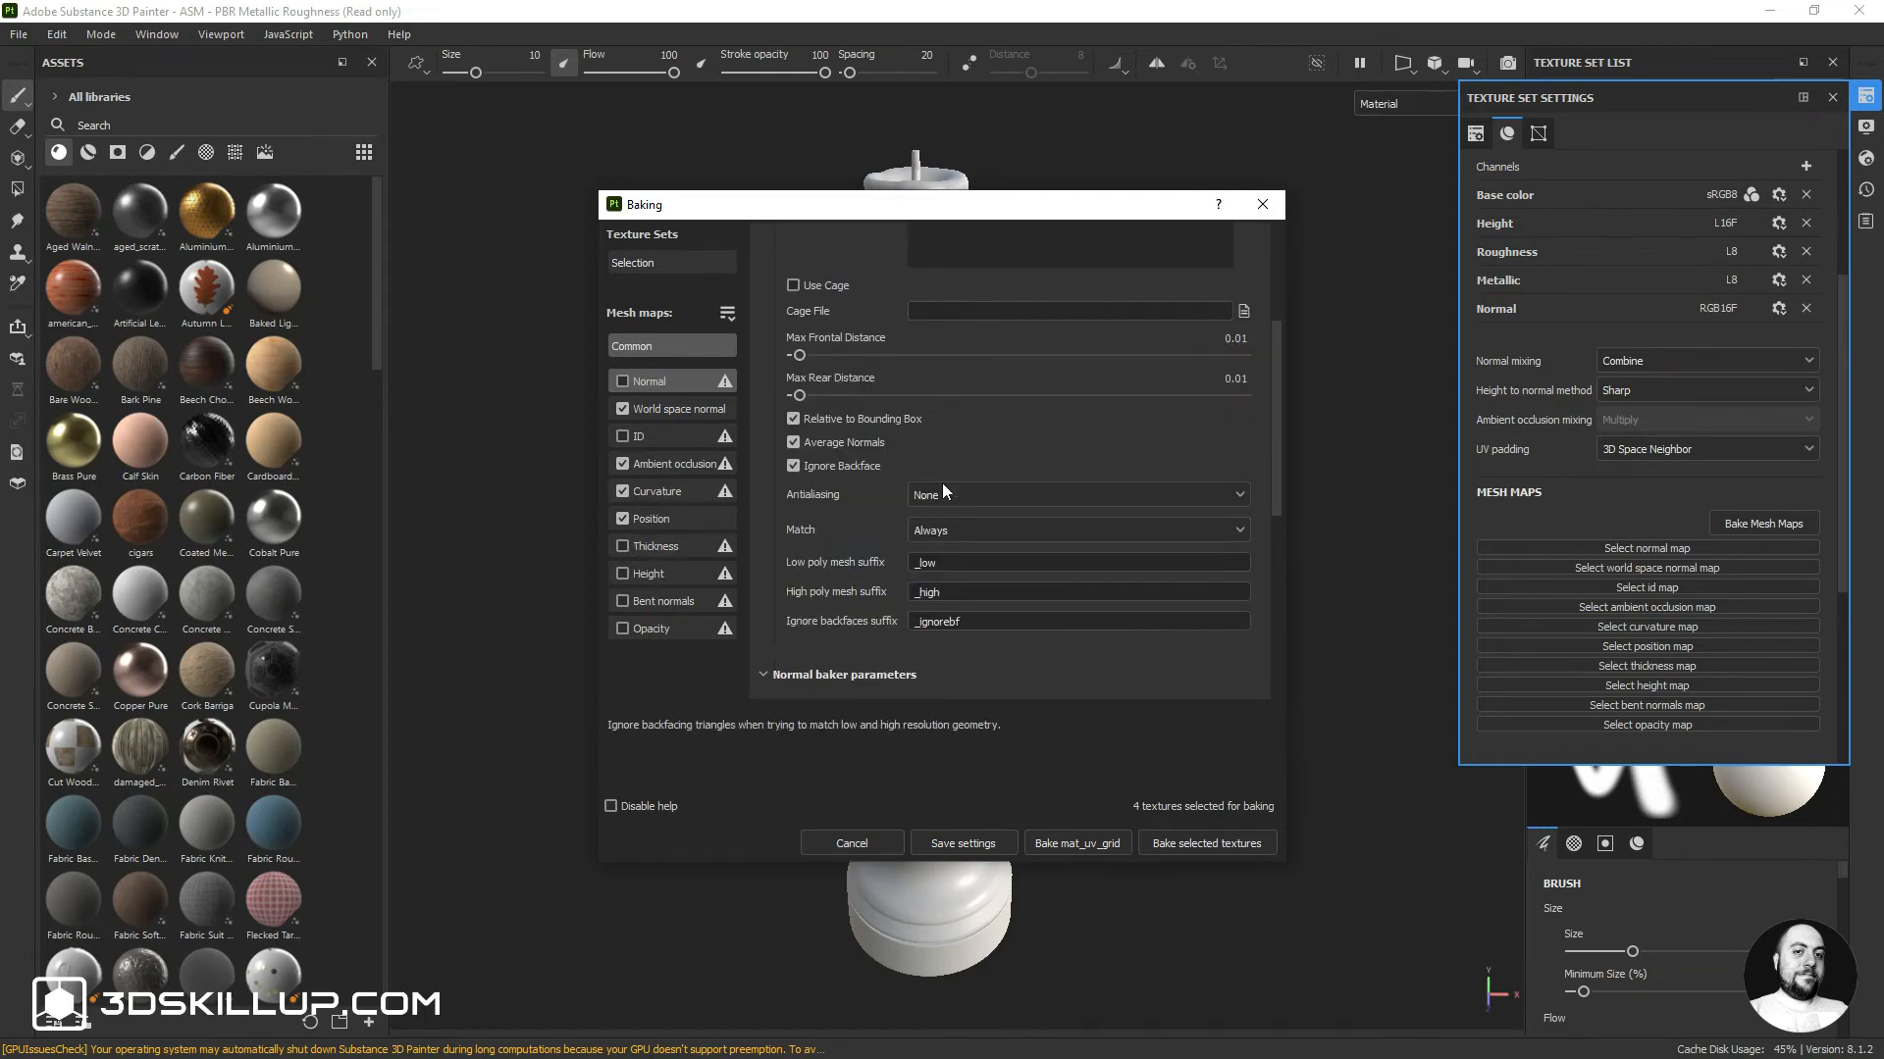
pyautogui.click(953, 499)
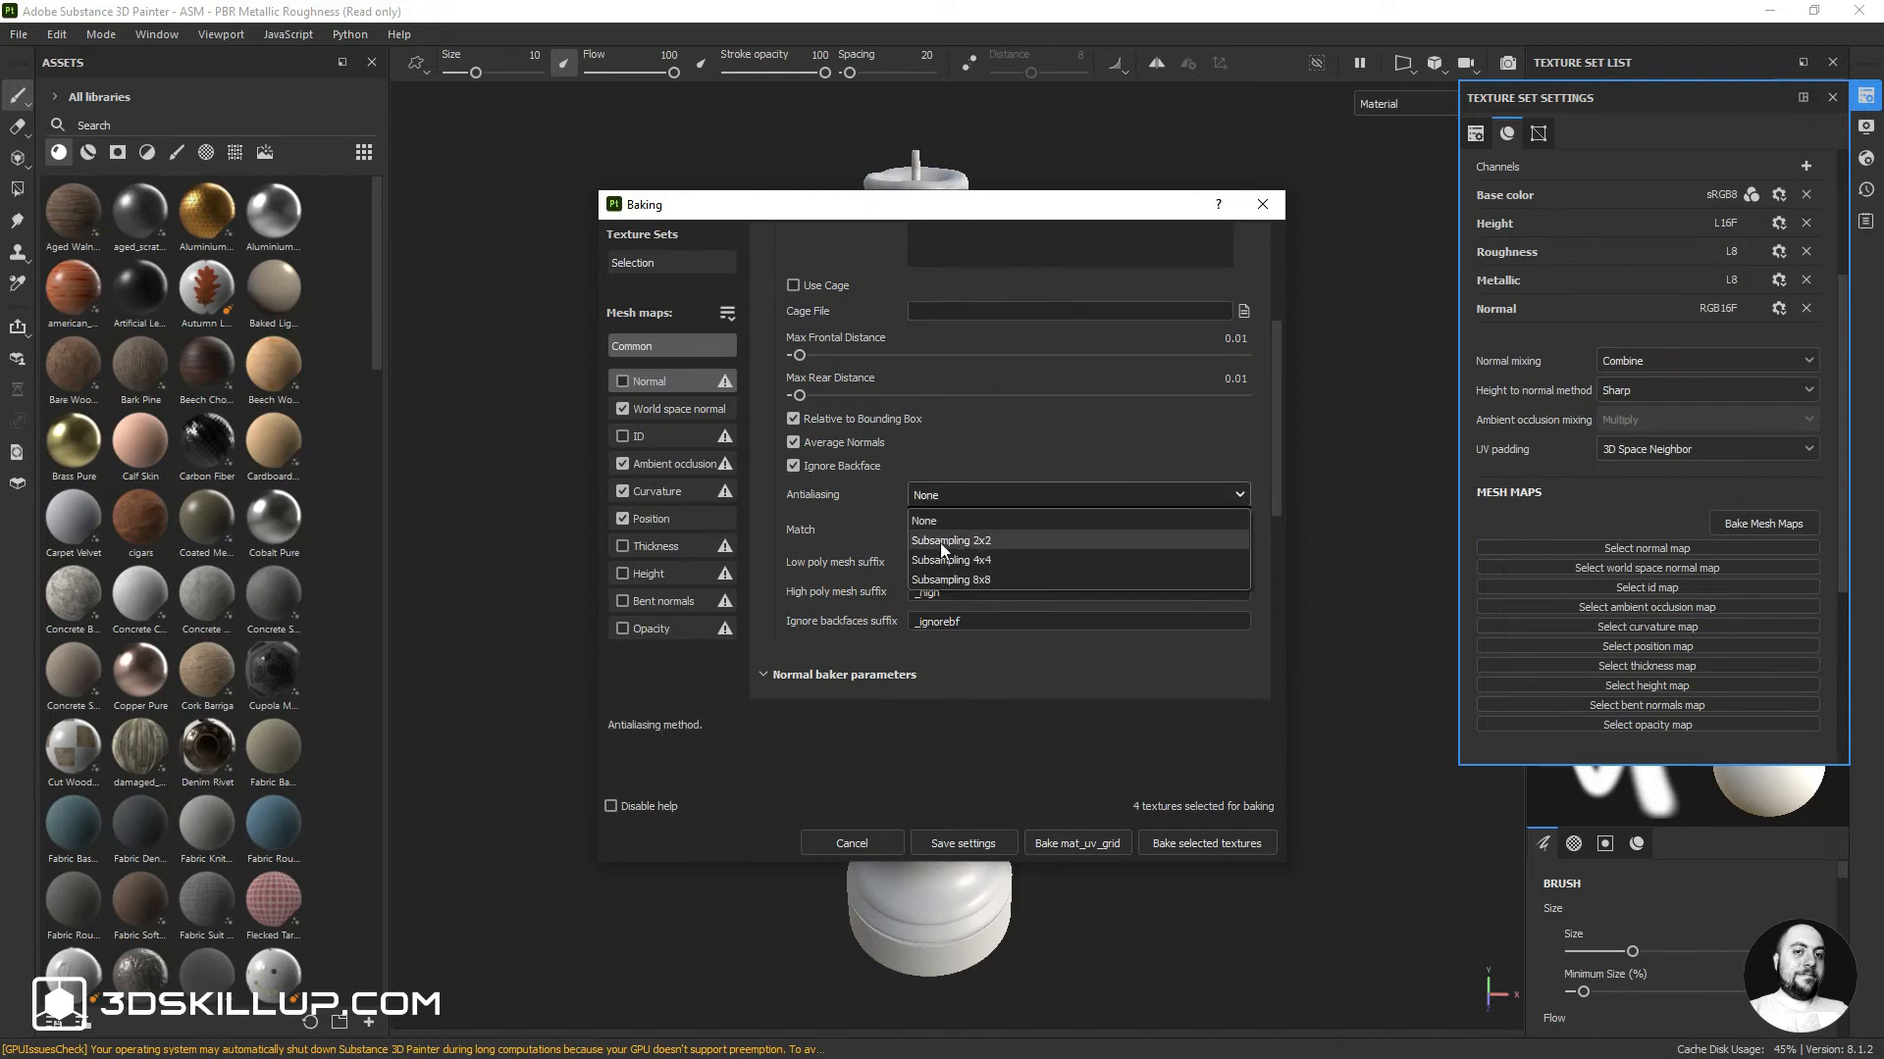
pyautogui.click(971, 541)
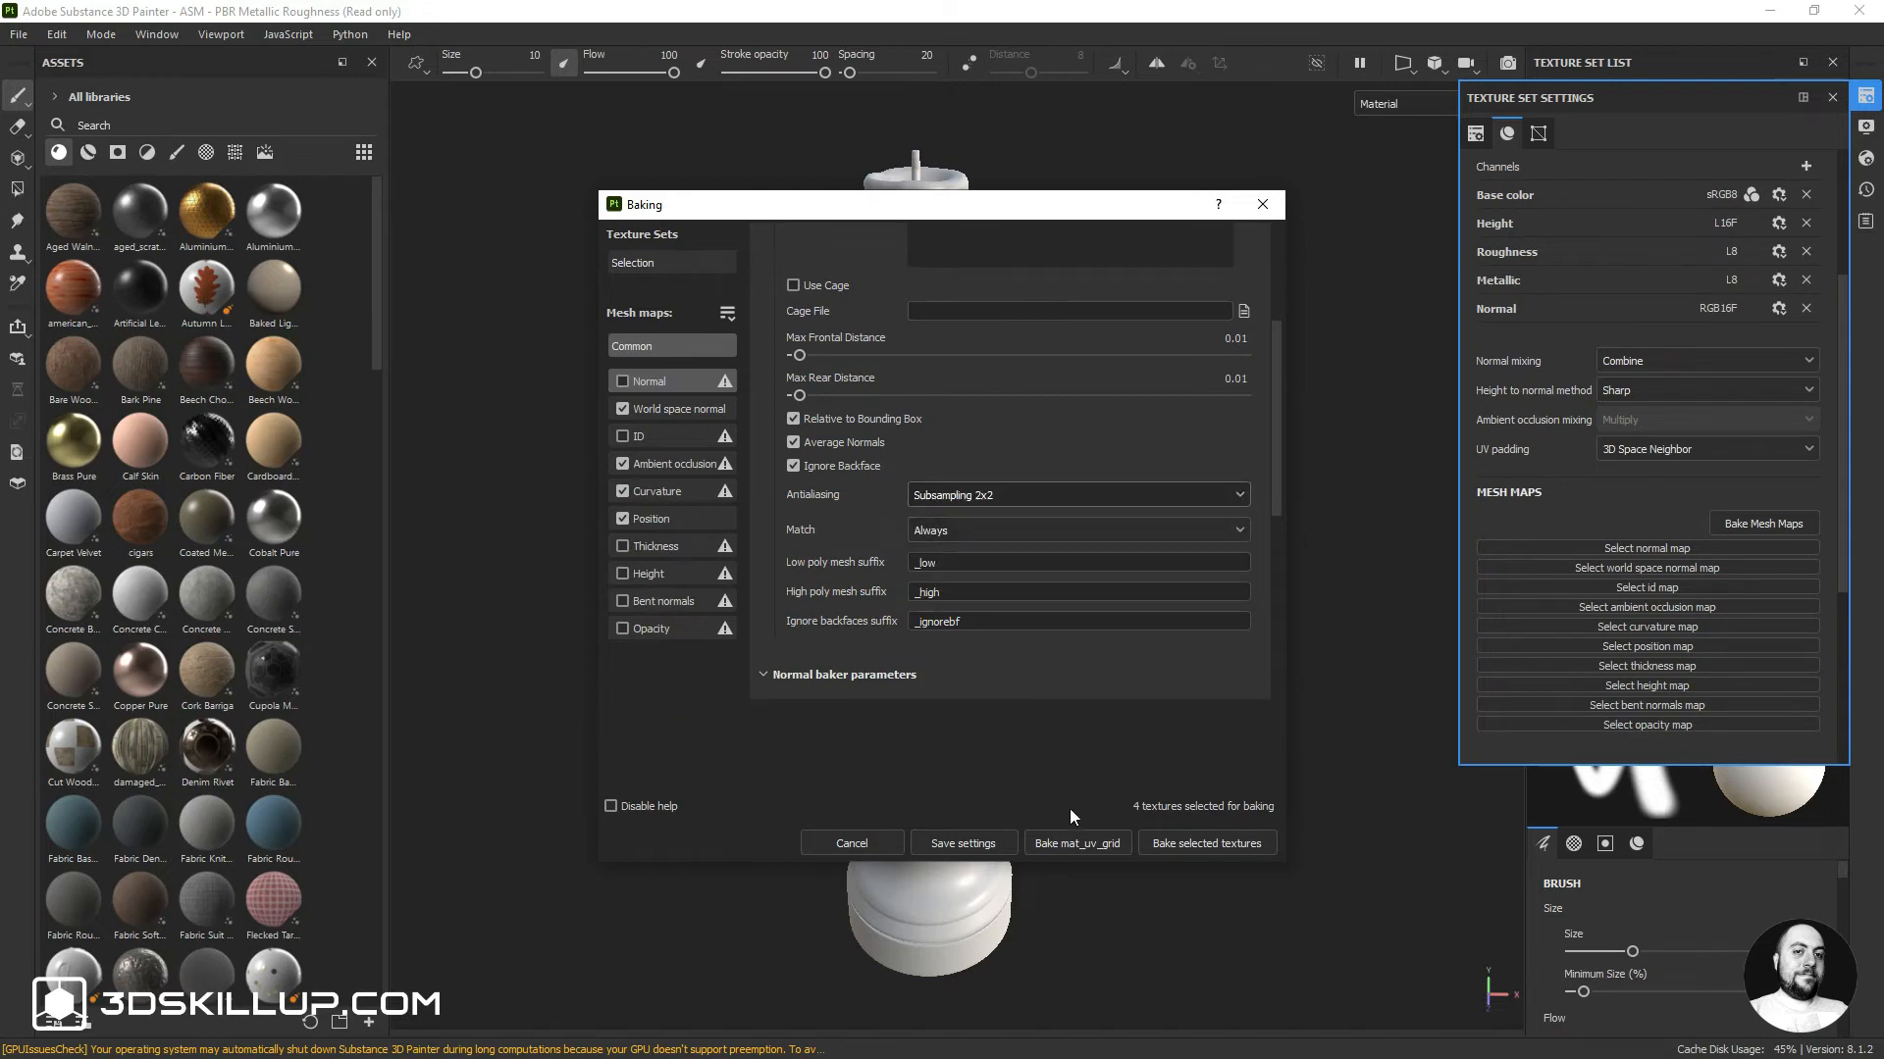
pyautogui.click(1067, 845)
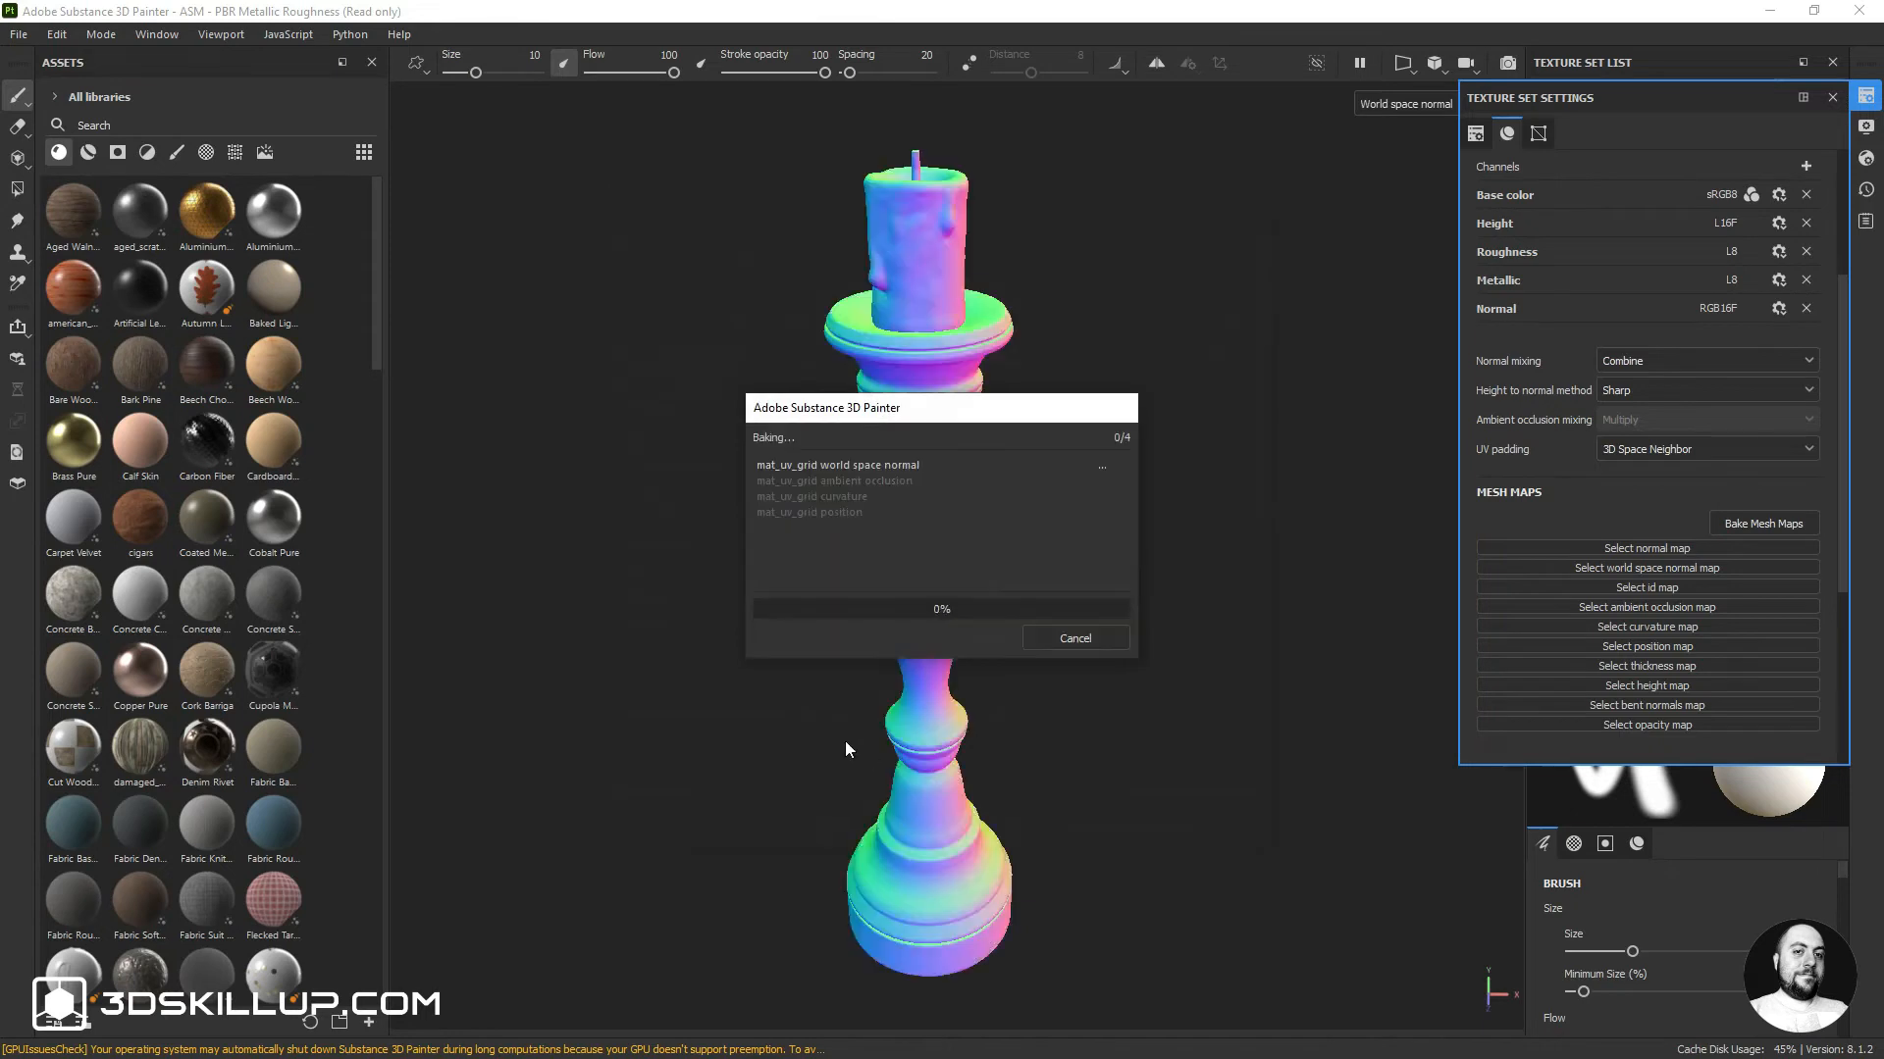
pyautogui.click(1833, 97)
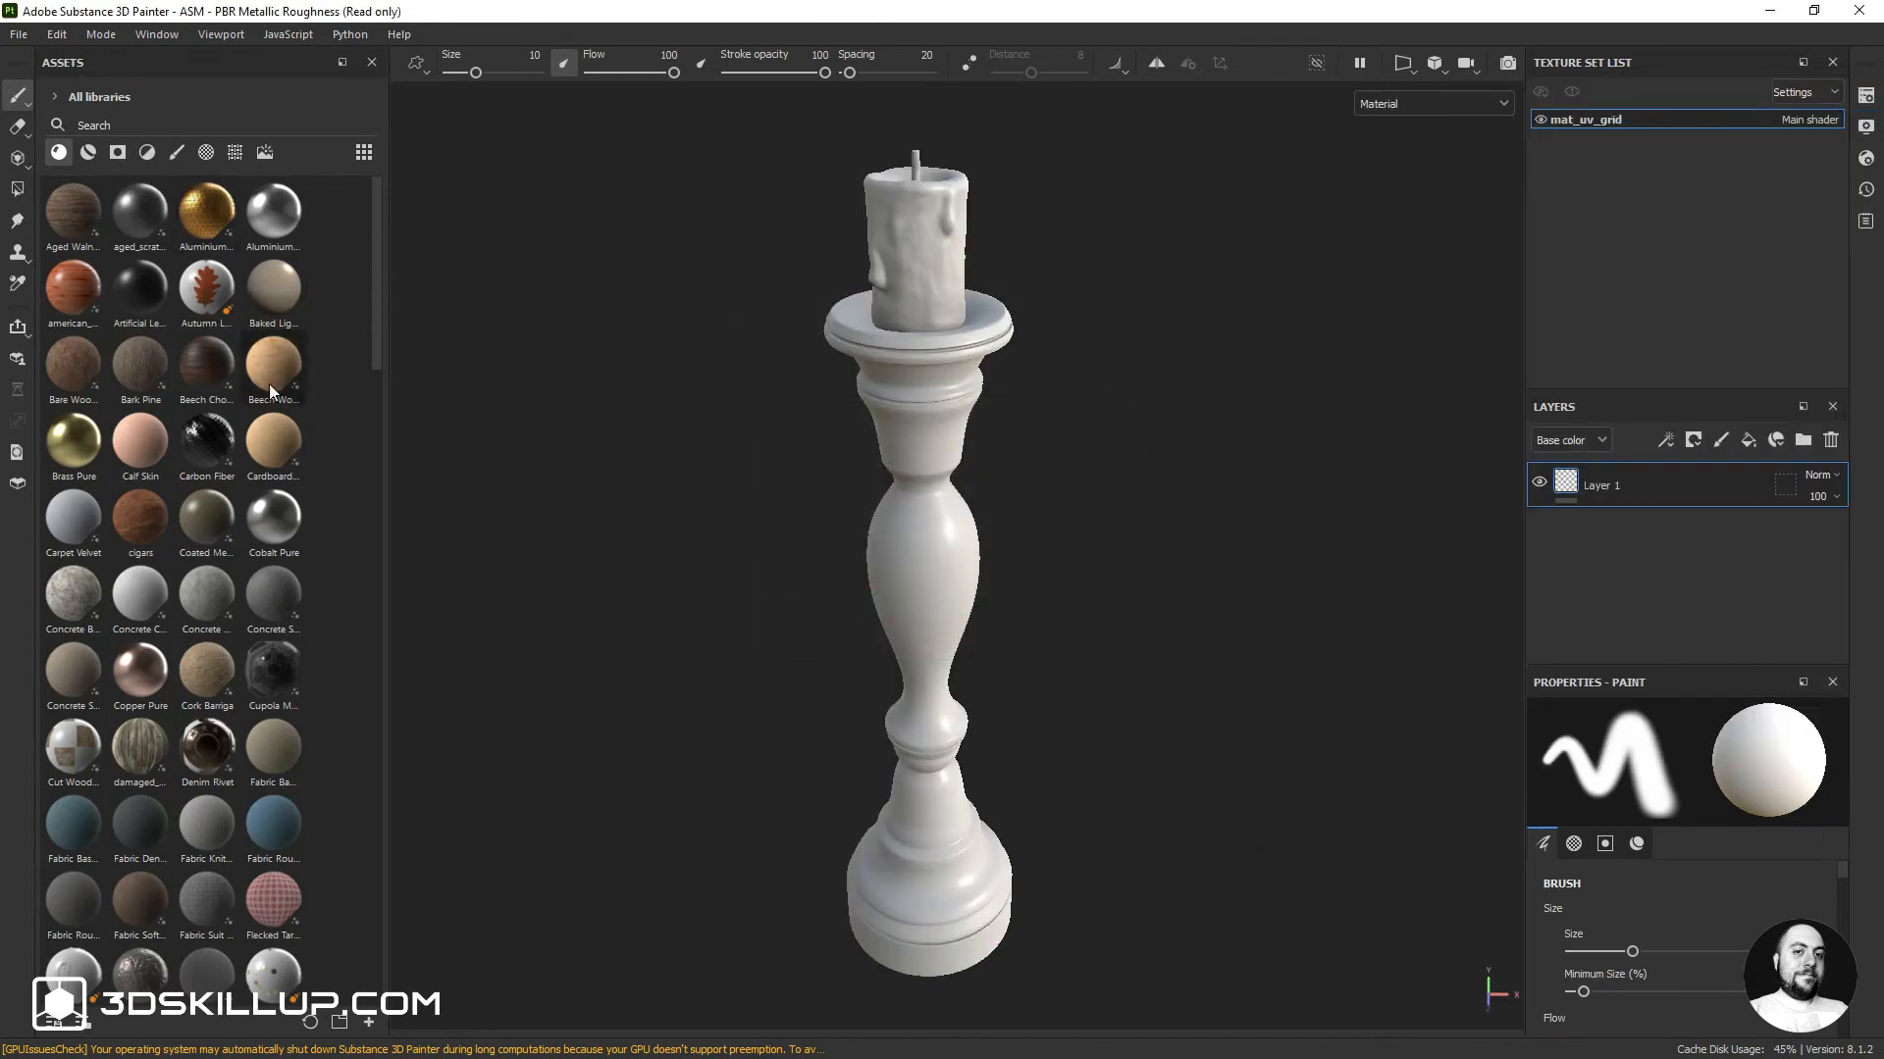
# Apply the Bronze Armor smart material to the candlestick and check the layers inside its folder
pyautogui.click(88, 153)
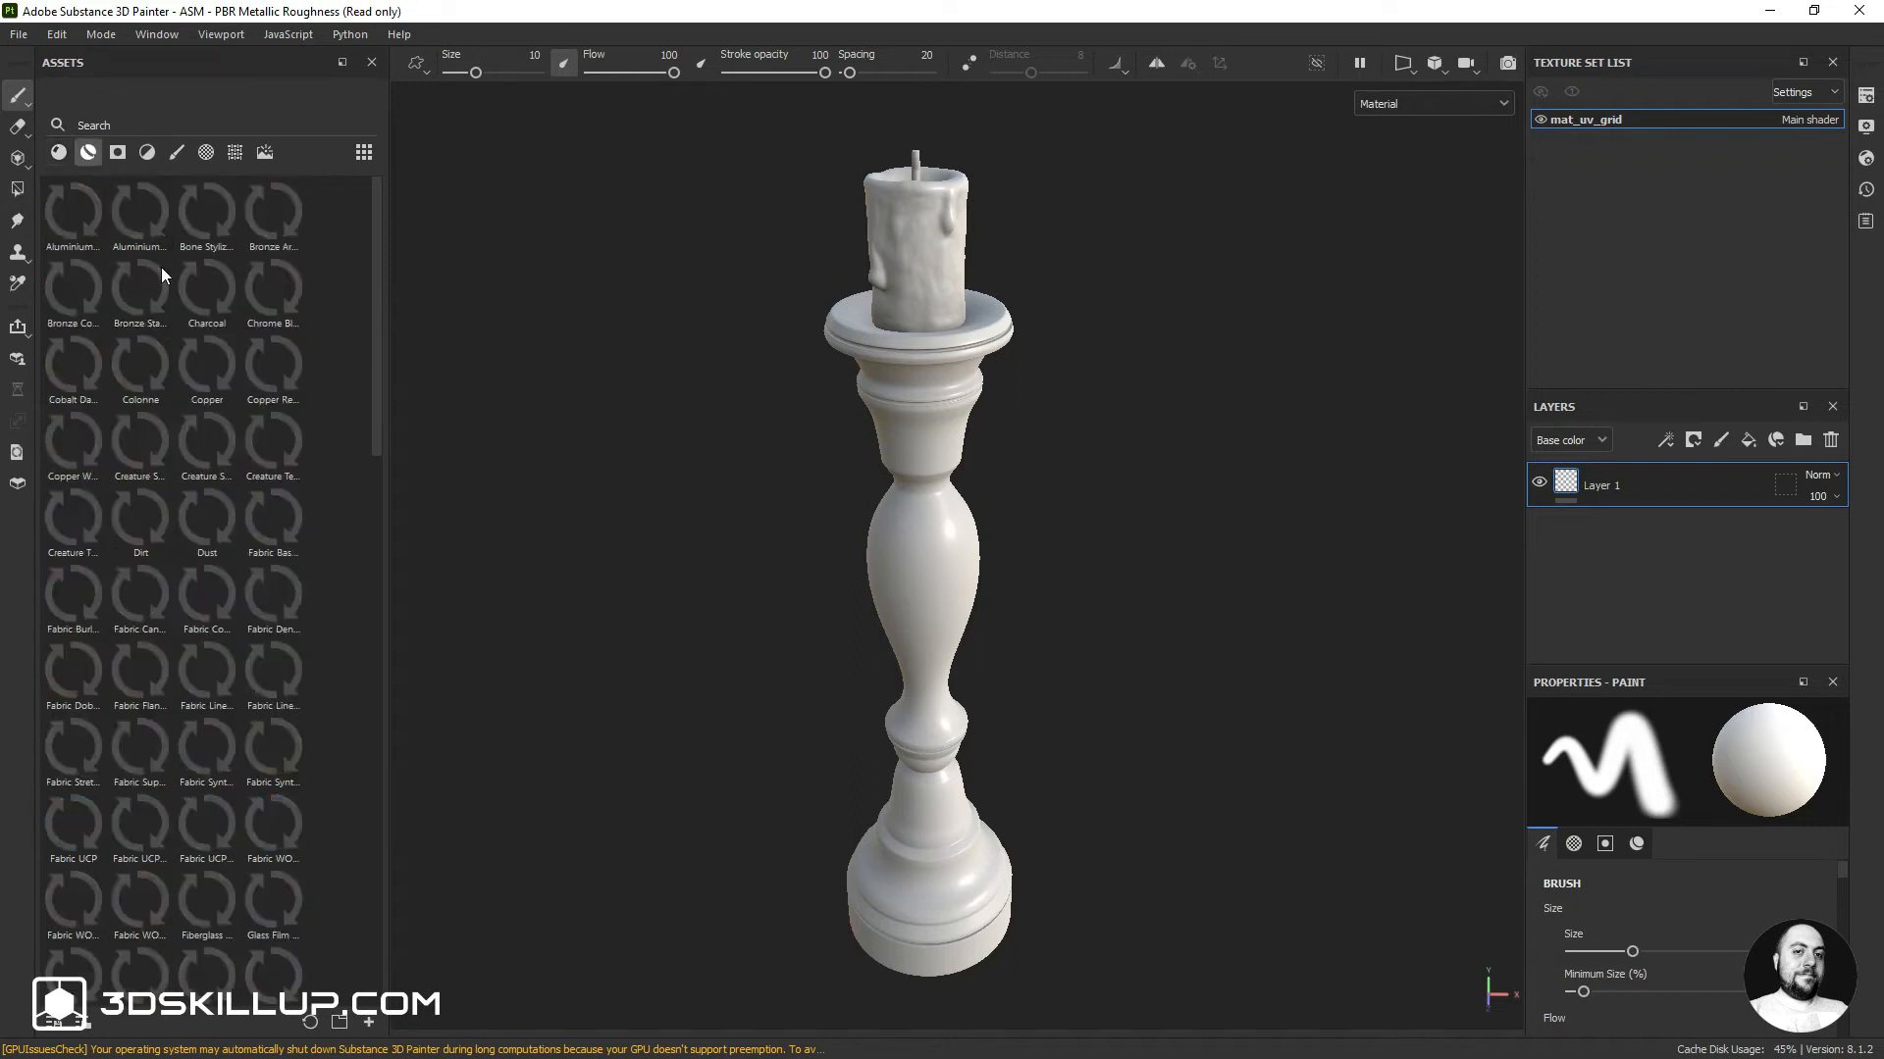
pyautogui.moveTo(281, 218)
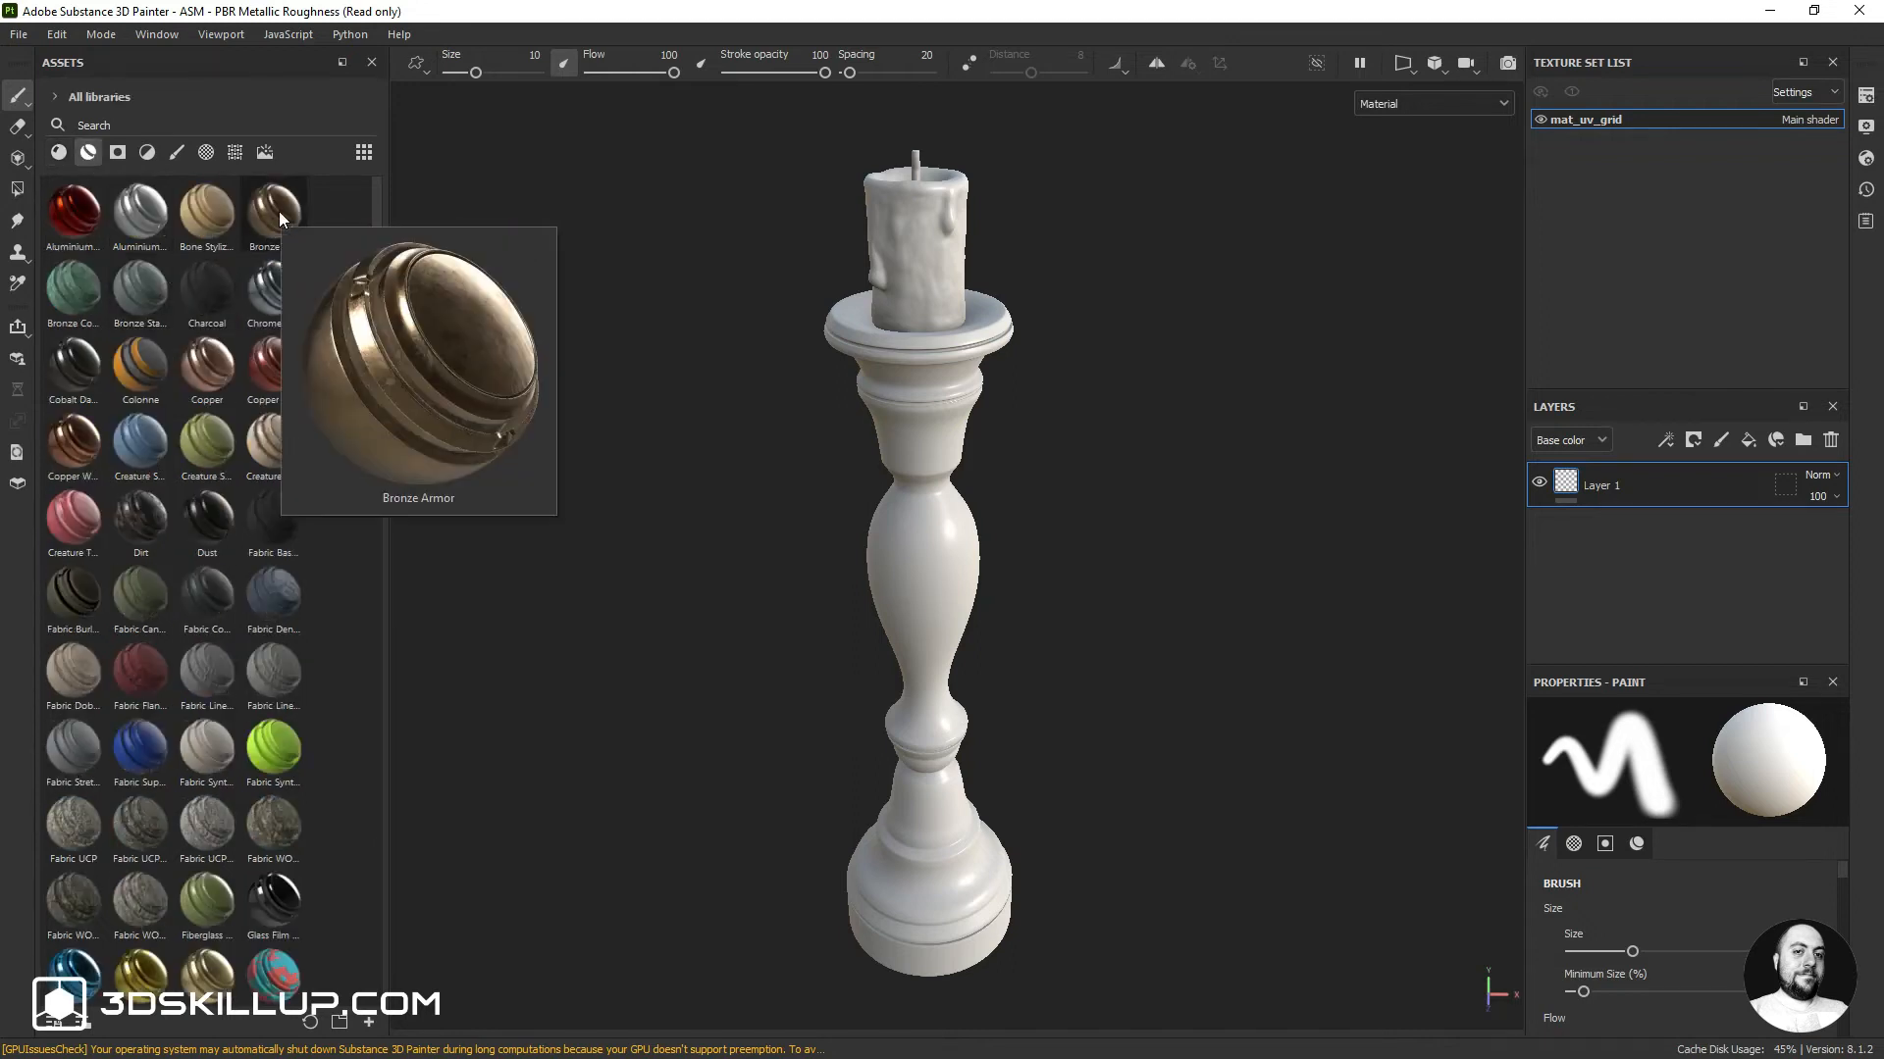
pyautogui.moveTo(278, 210); pyautogui.dragTo(926, 551)
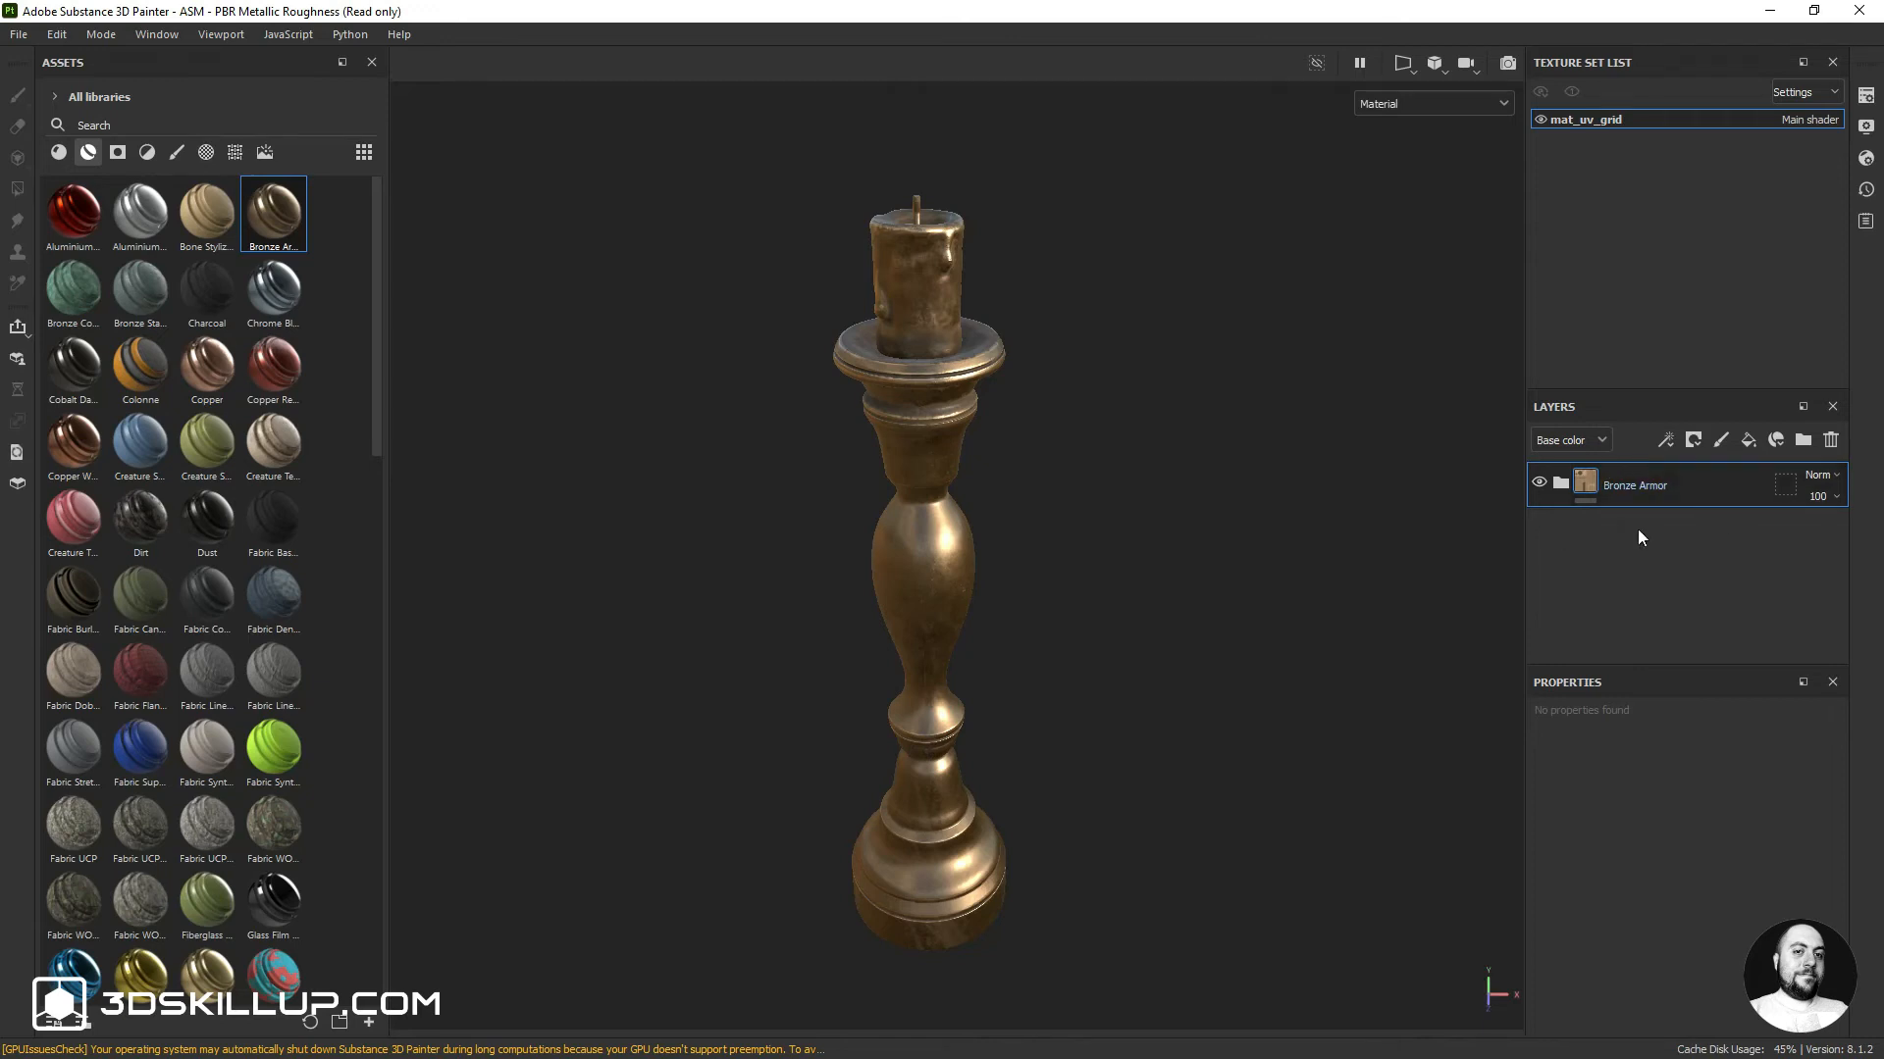
pyautogui.click(1561, 481)
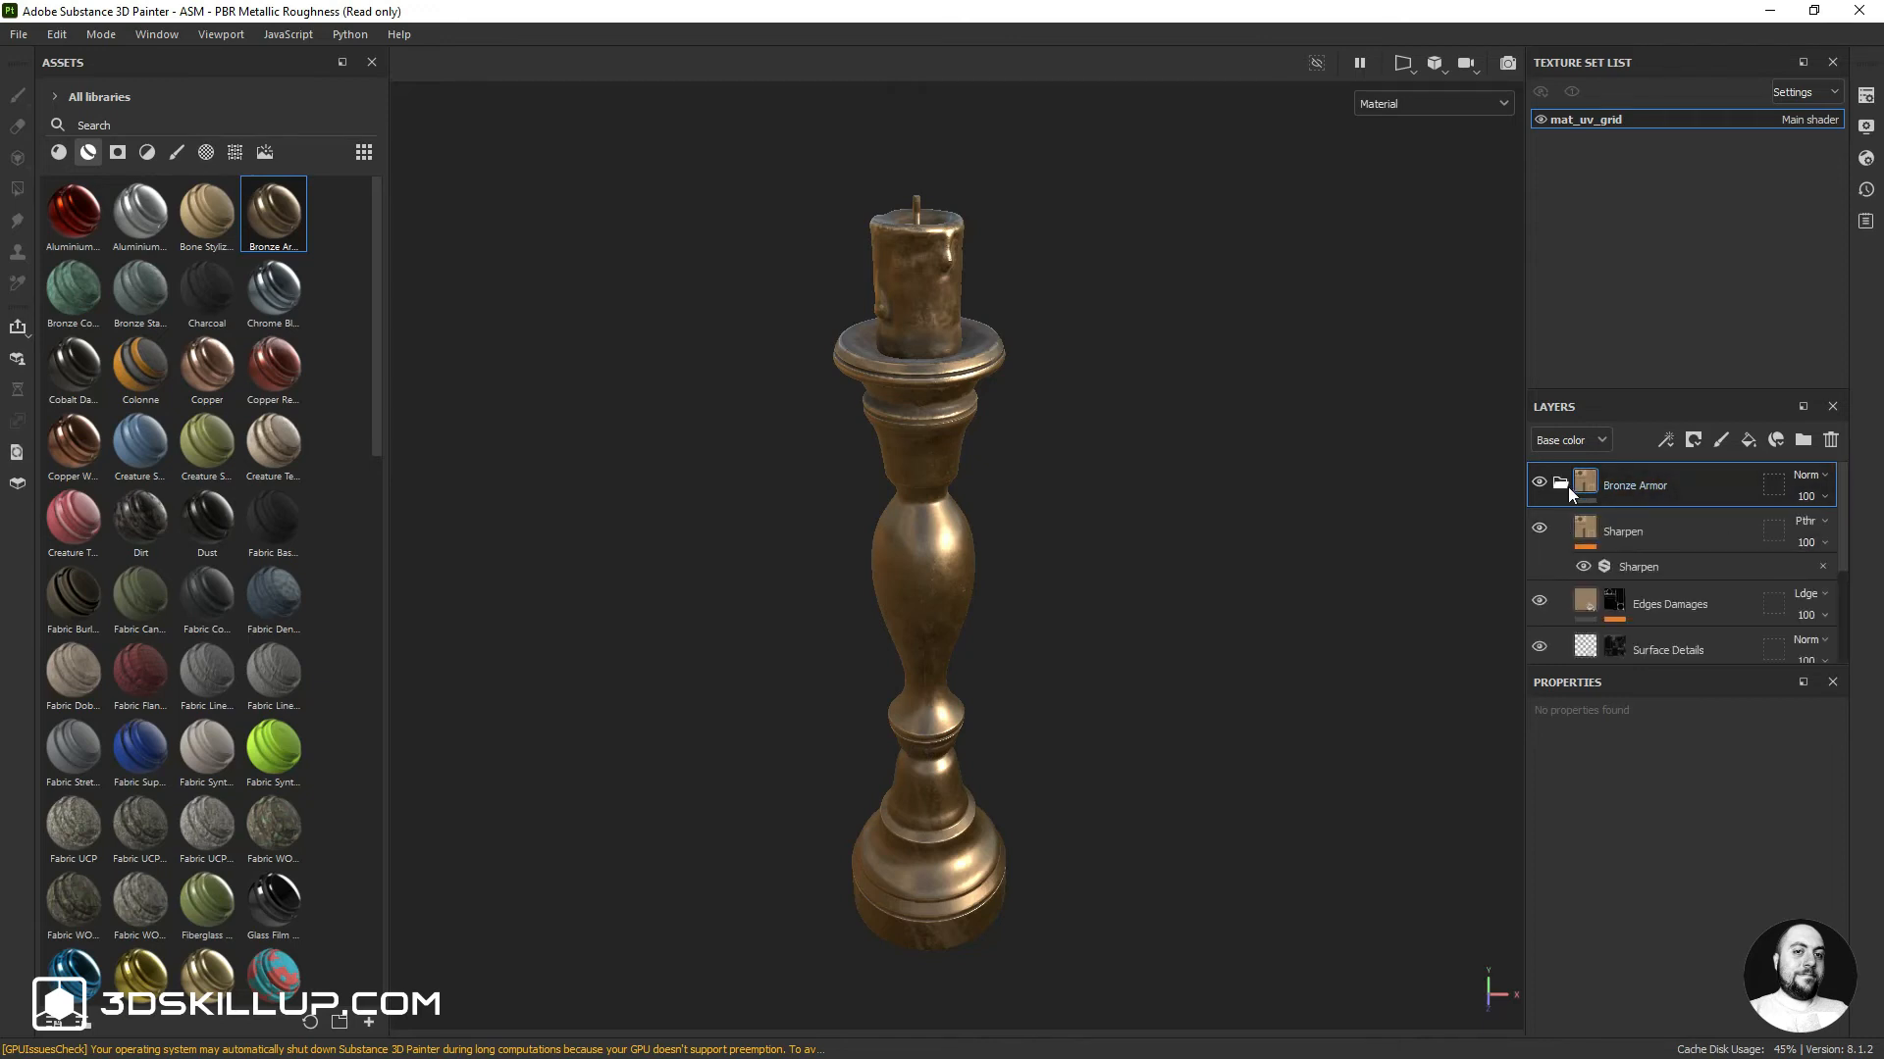
pyautogui.click(1565, 484)
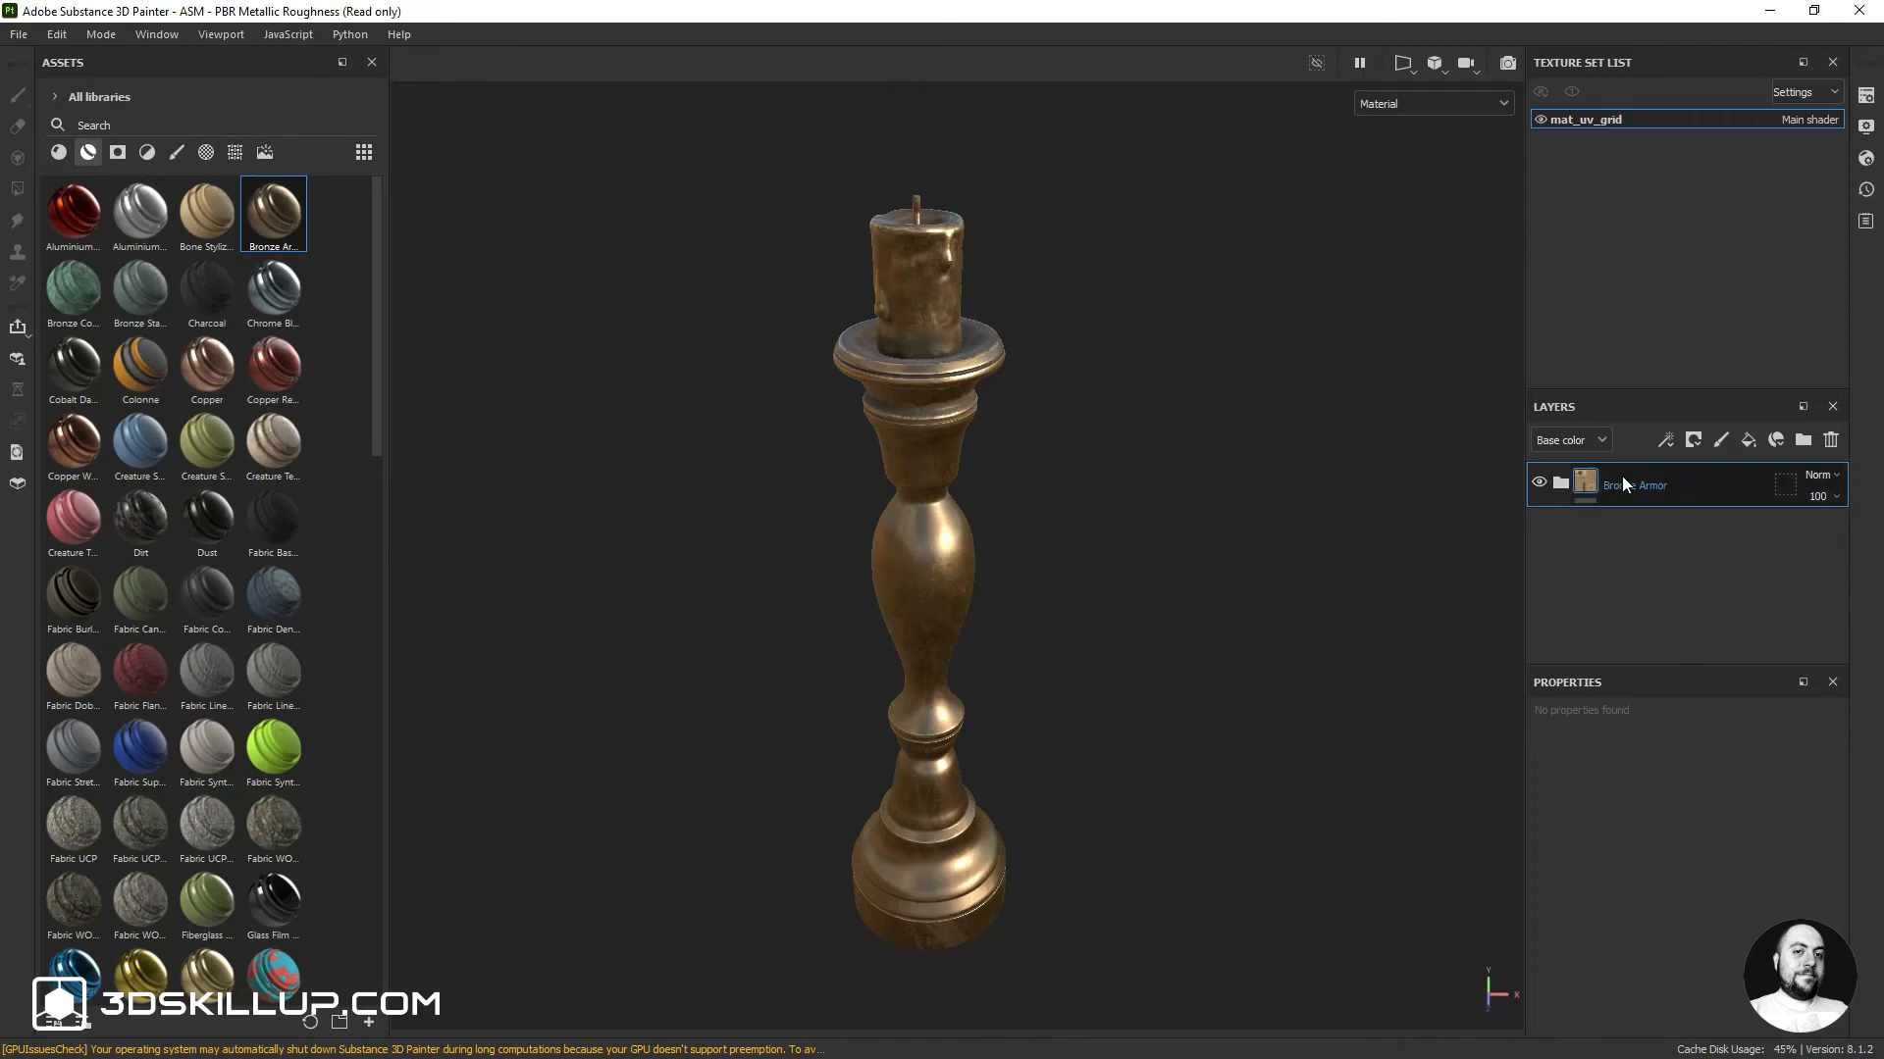
# Add a black mask to the Bronze Armor folder and reveal it only on the candlestick body with Mesh fill
pyautogui.click(1693, 441)
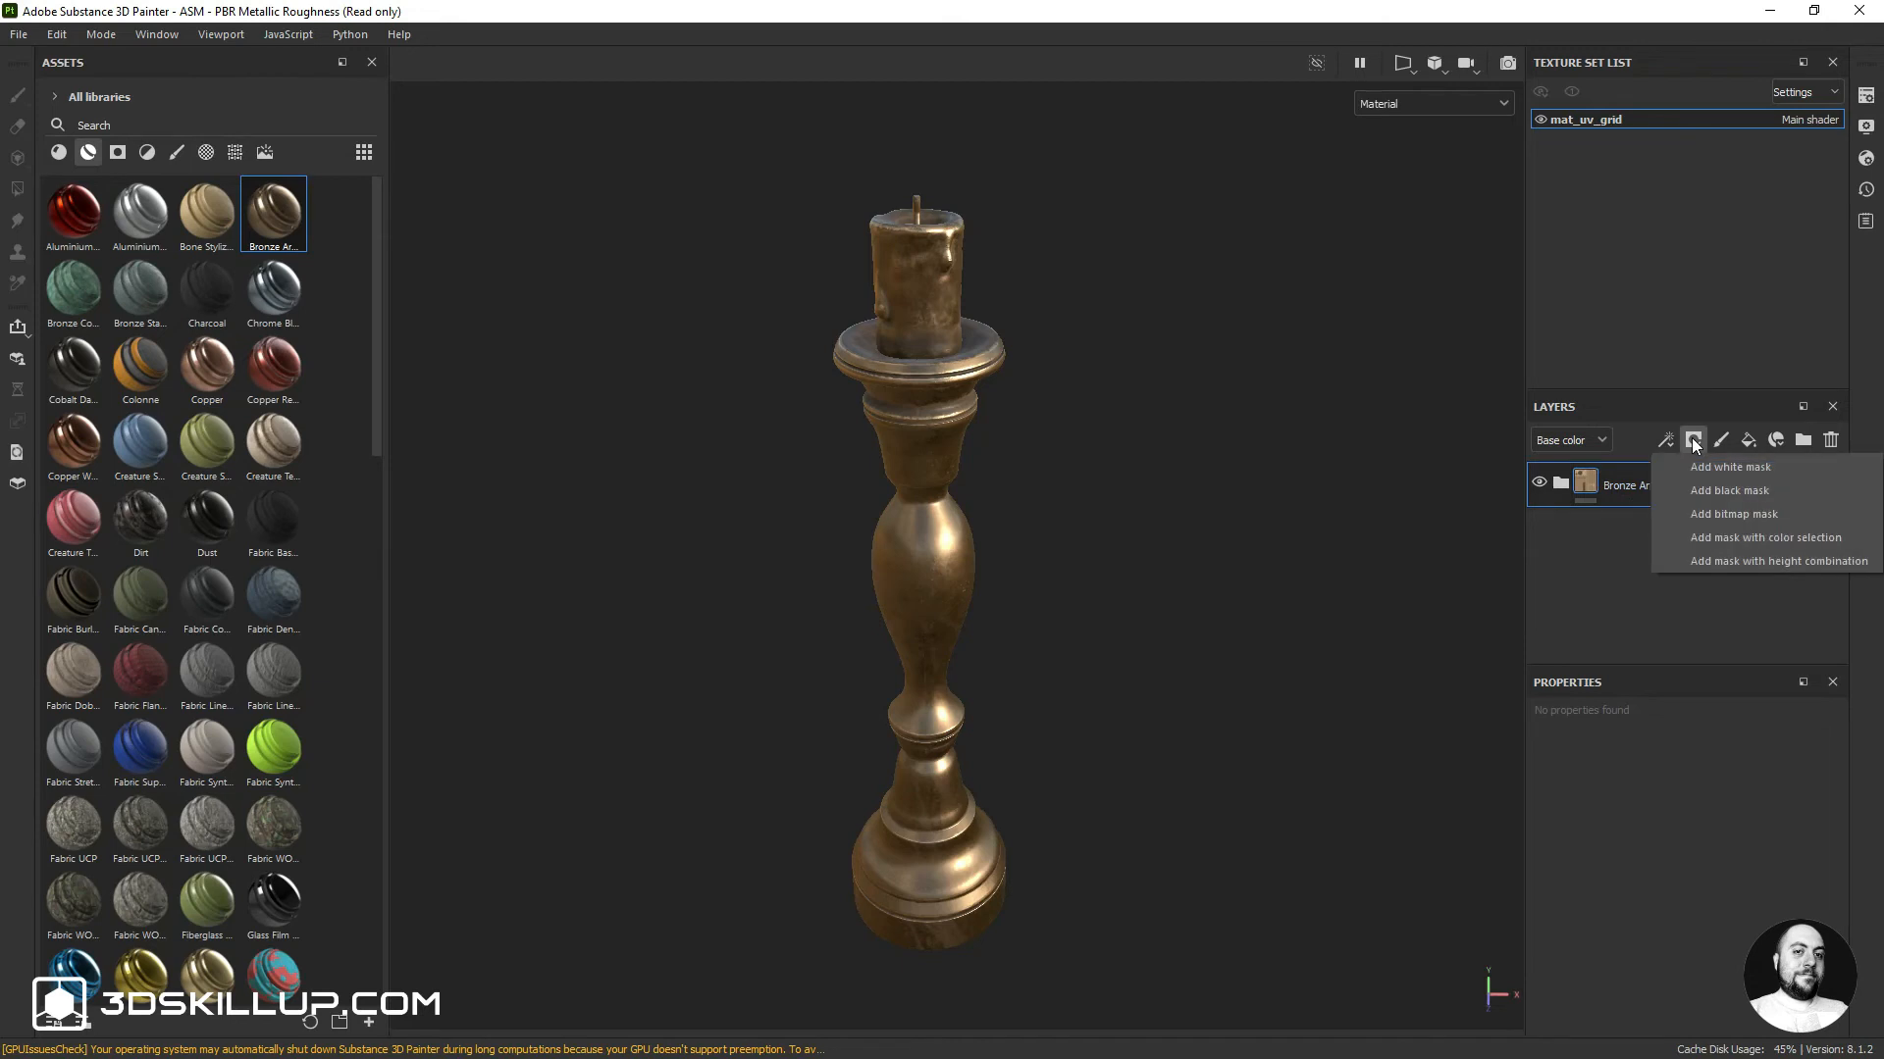
pyautogui.click(1729, 490)
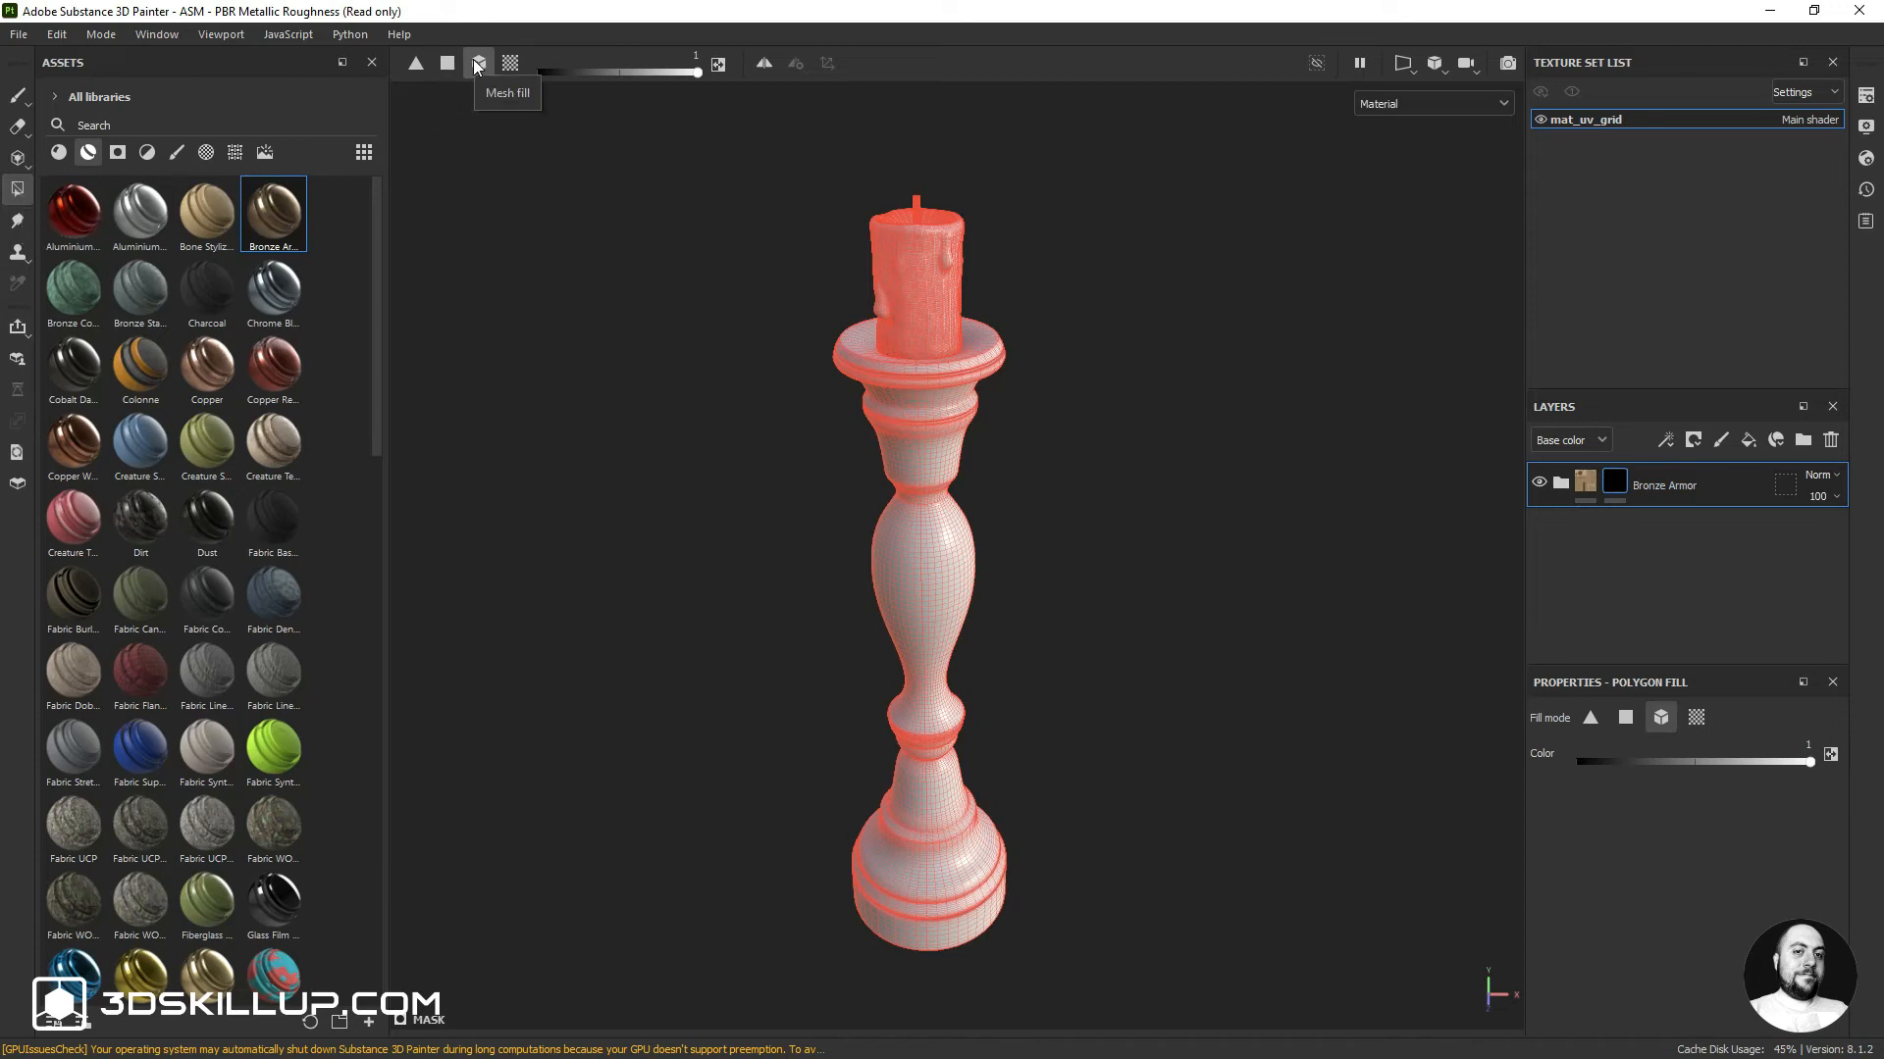
pyautogui.click(926, 560)
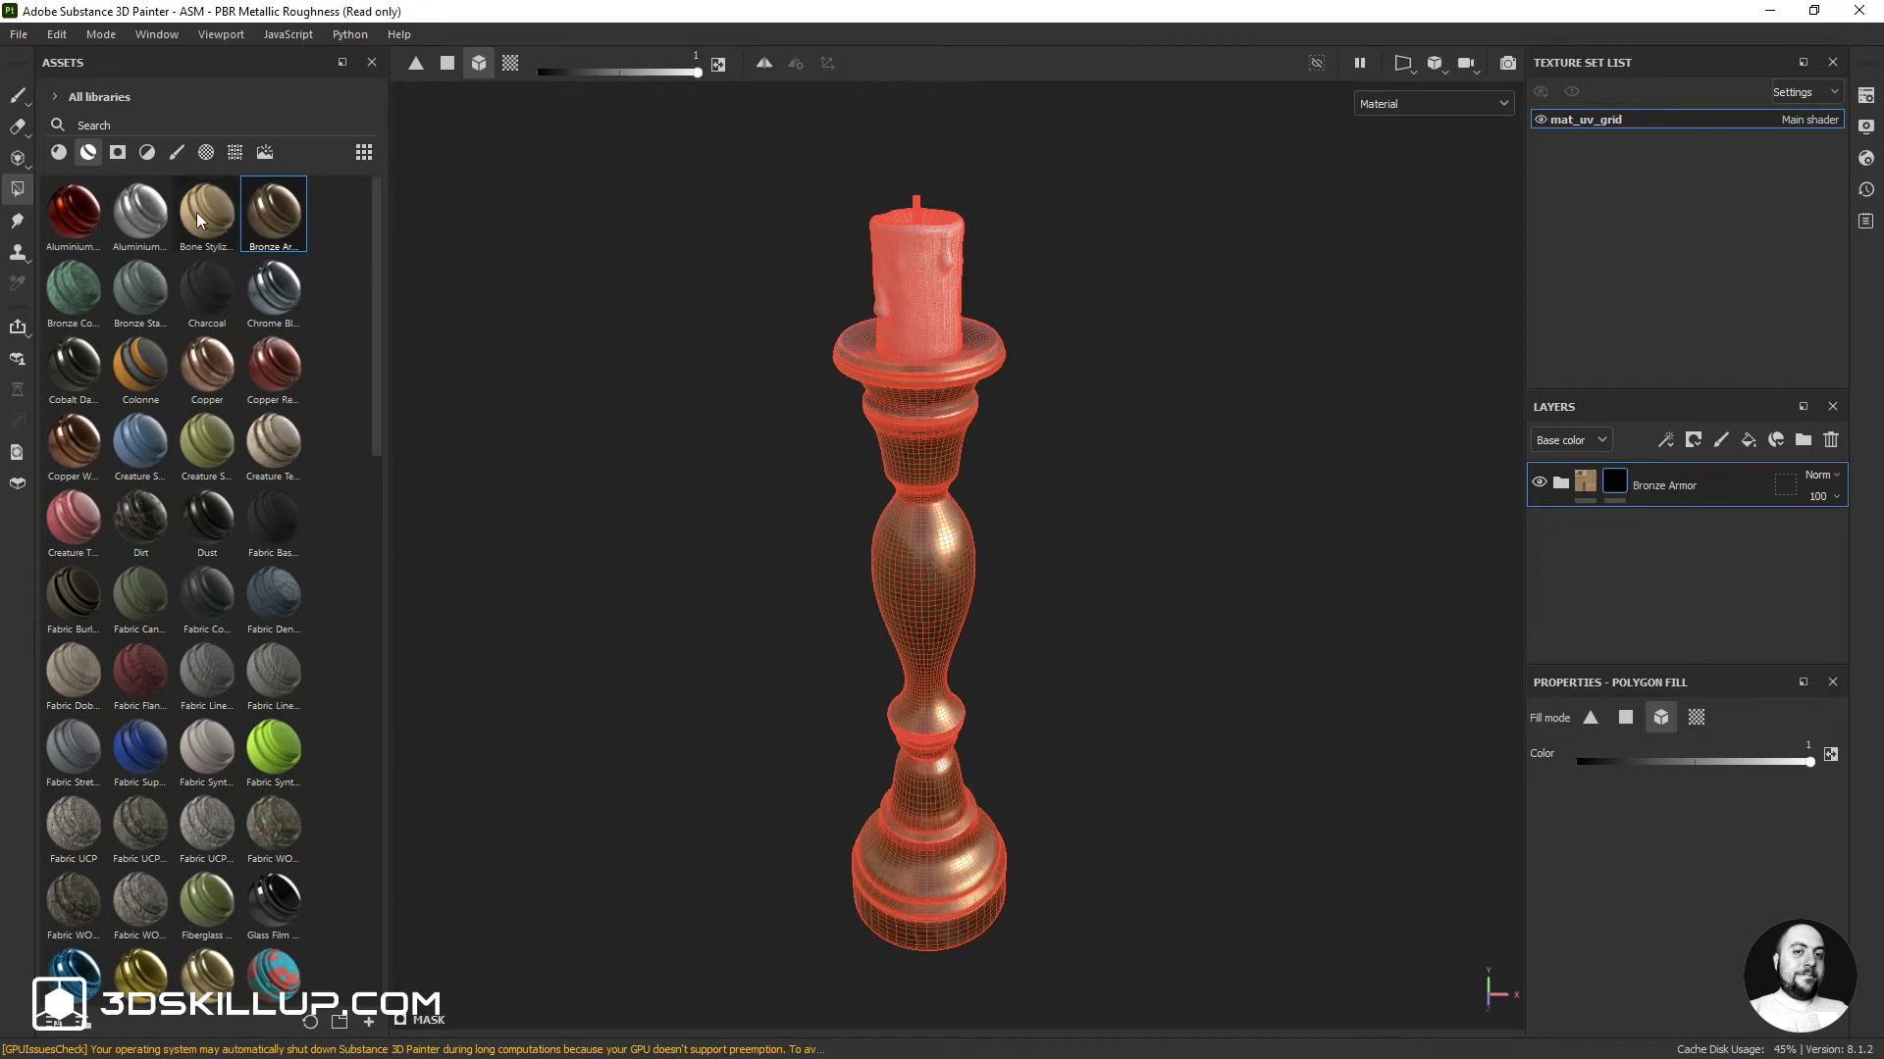
pyautogui.click(18, 95)
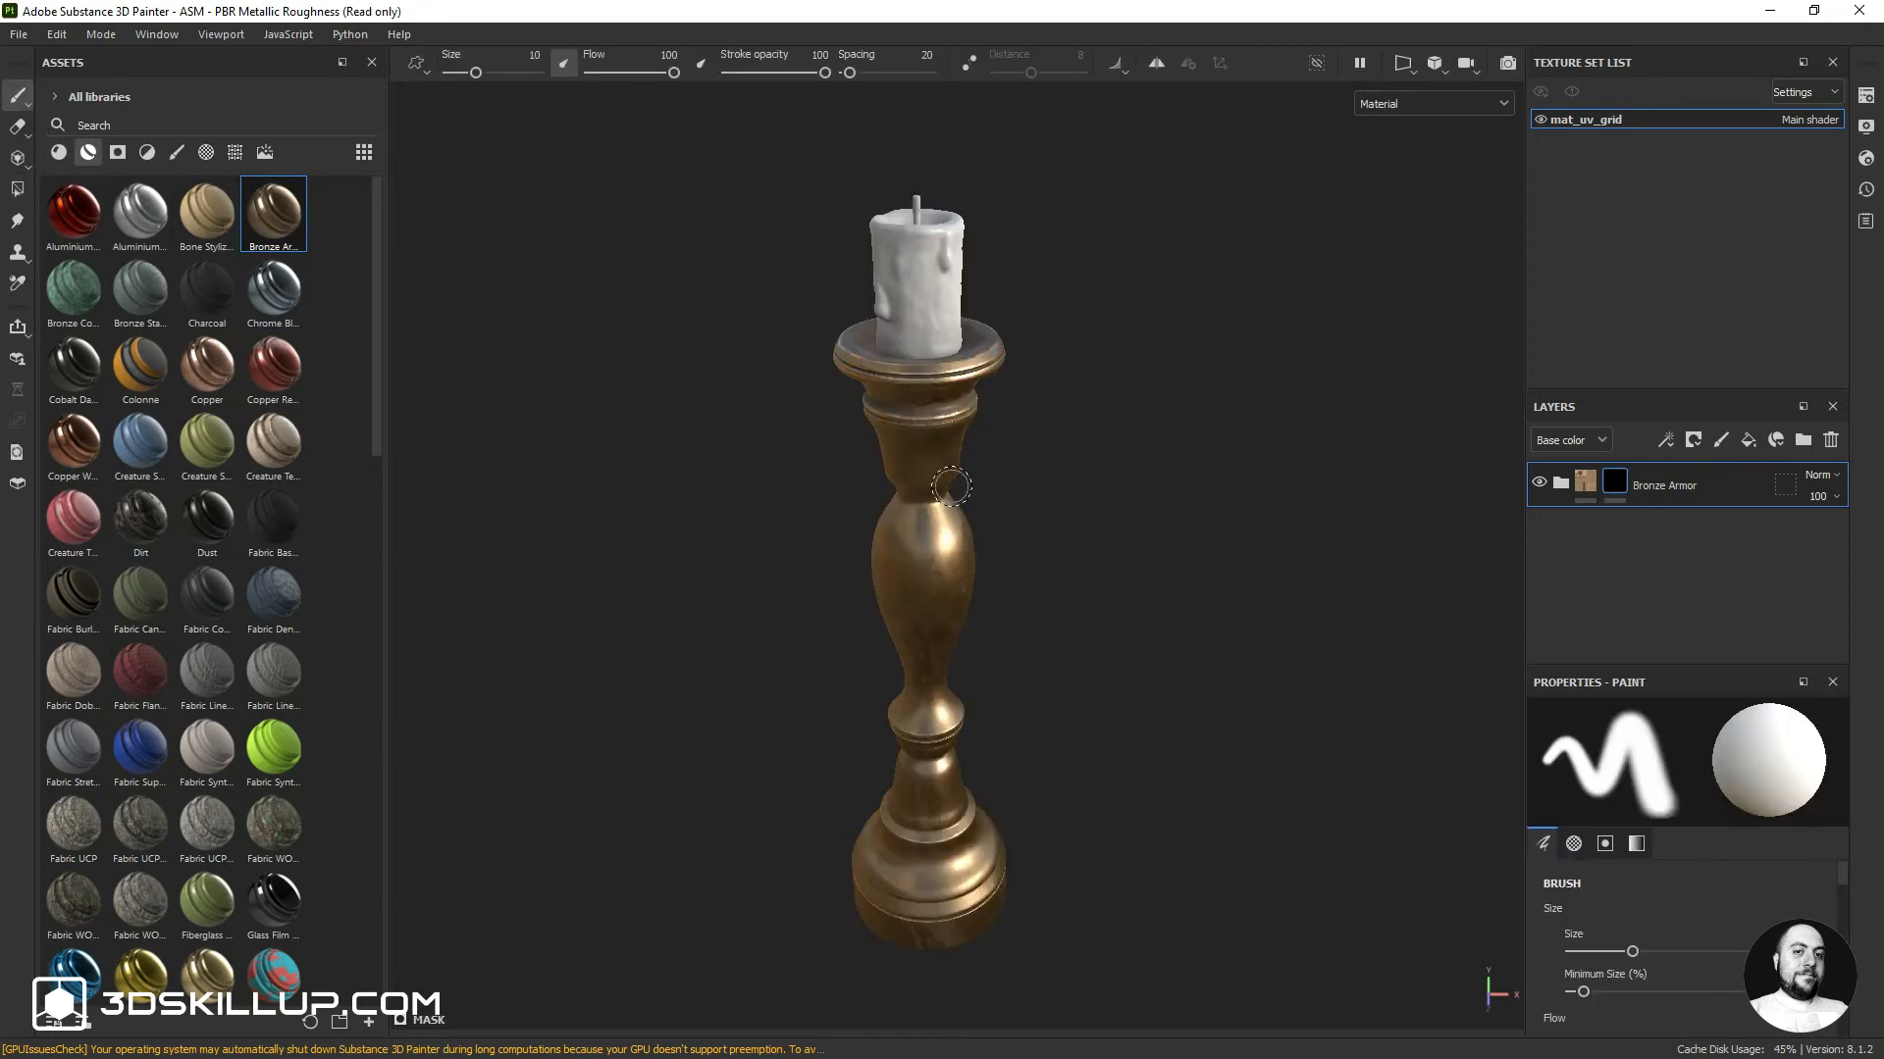
# Examine the bronze finish along the candlestick's stem, cup and base, and the bare candle on top
pyautogui.scroll(3, 861, 593)
pyautogui.scroll(4, 864, 591)
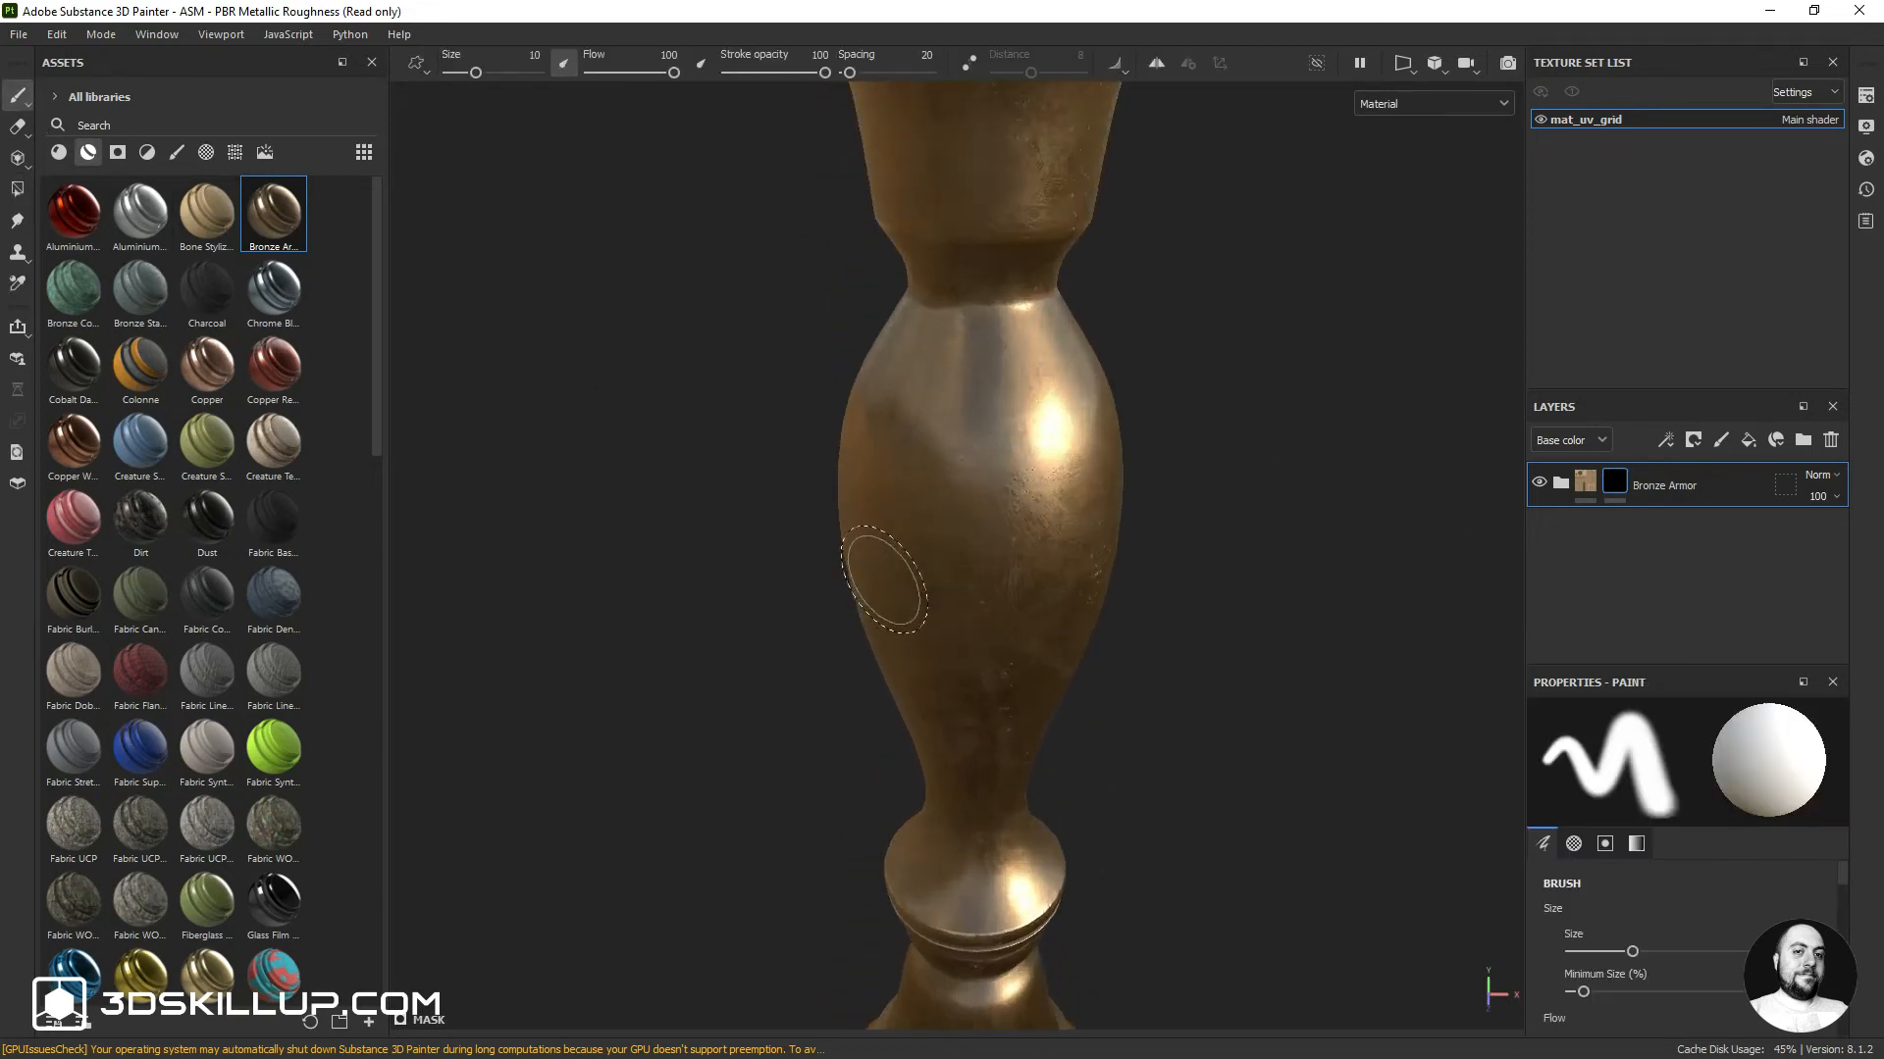
pyautogui.keyDown('alt'); pyautogui.moveTo(883, 580); pyautogui.dragTo(804, 447); pyautogui.keyUp('alt')
pyautogui.scroll(-3, 1044, 504)
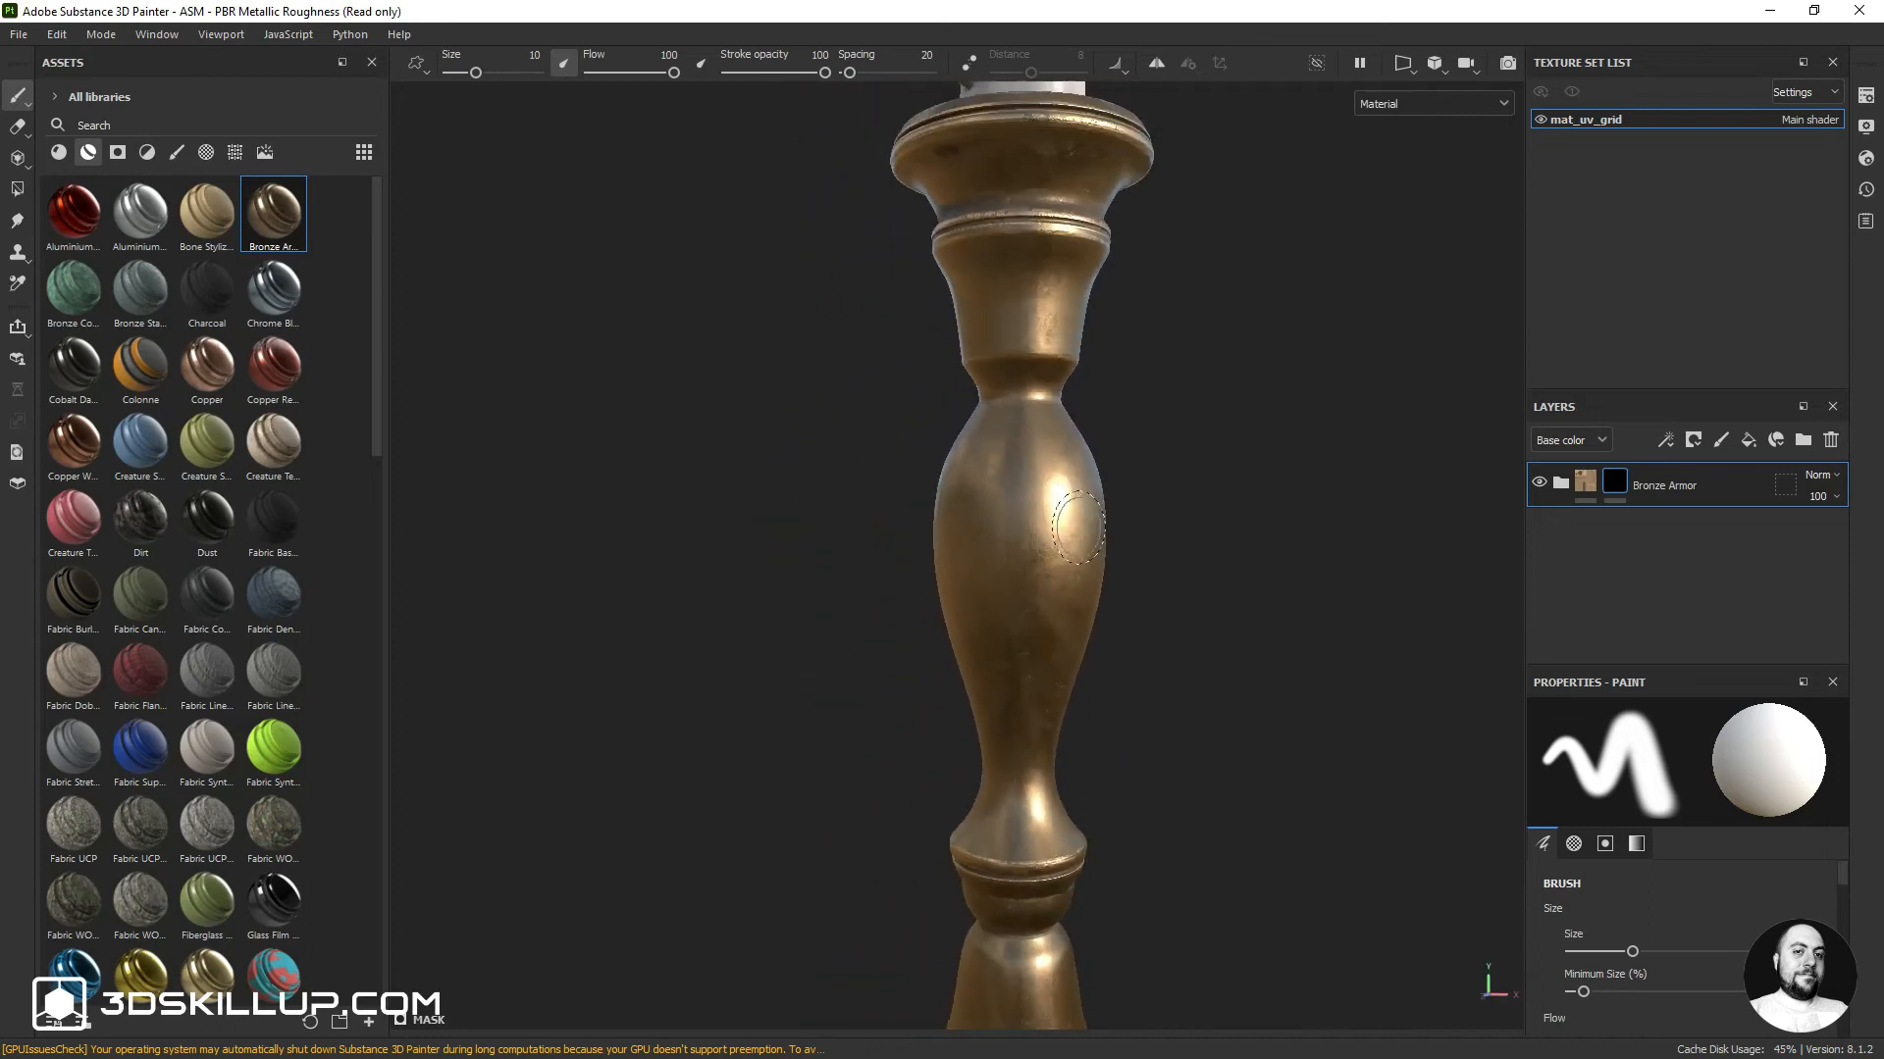
pyautogui.keyDown('alt'); pyautogui.moveTo(1045, 505); pyautogui.dragTo(912, 510); pyautogui.keyUp('alt')
pyautogui.keyDown('alt'); pyautogui.moveTo(1109, 538); pyautogui.dragTo(944, 562, button='middle'); pyautogui.keyUp('alt')
pyautogui.scroll(2, 1025, 559)
pyautogui.keyDown('alt'); pyautogui.moveTo(1025, 559); pyautogui.dragTo(988, 598); pyautogui.keyUp('alt')
pyautogui.keyDown('alt'); pyautogui.moveTo(968, 567); pyautogui.dragTo(991, 760, button='middle'); pyautogui.keyUp('alt')
pyautogui.keyDown('alt'); pyautogui.moveTo(971, 515); pyautogui.dragTo(1010, 812, button='middle'); pyautogui.keyUp('alt')
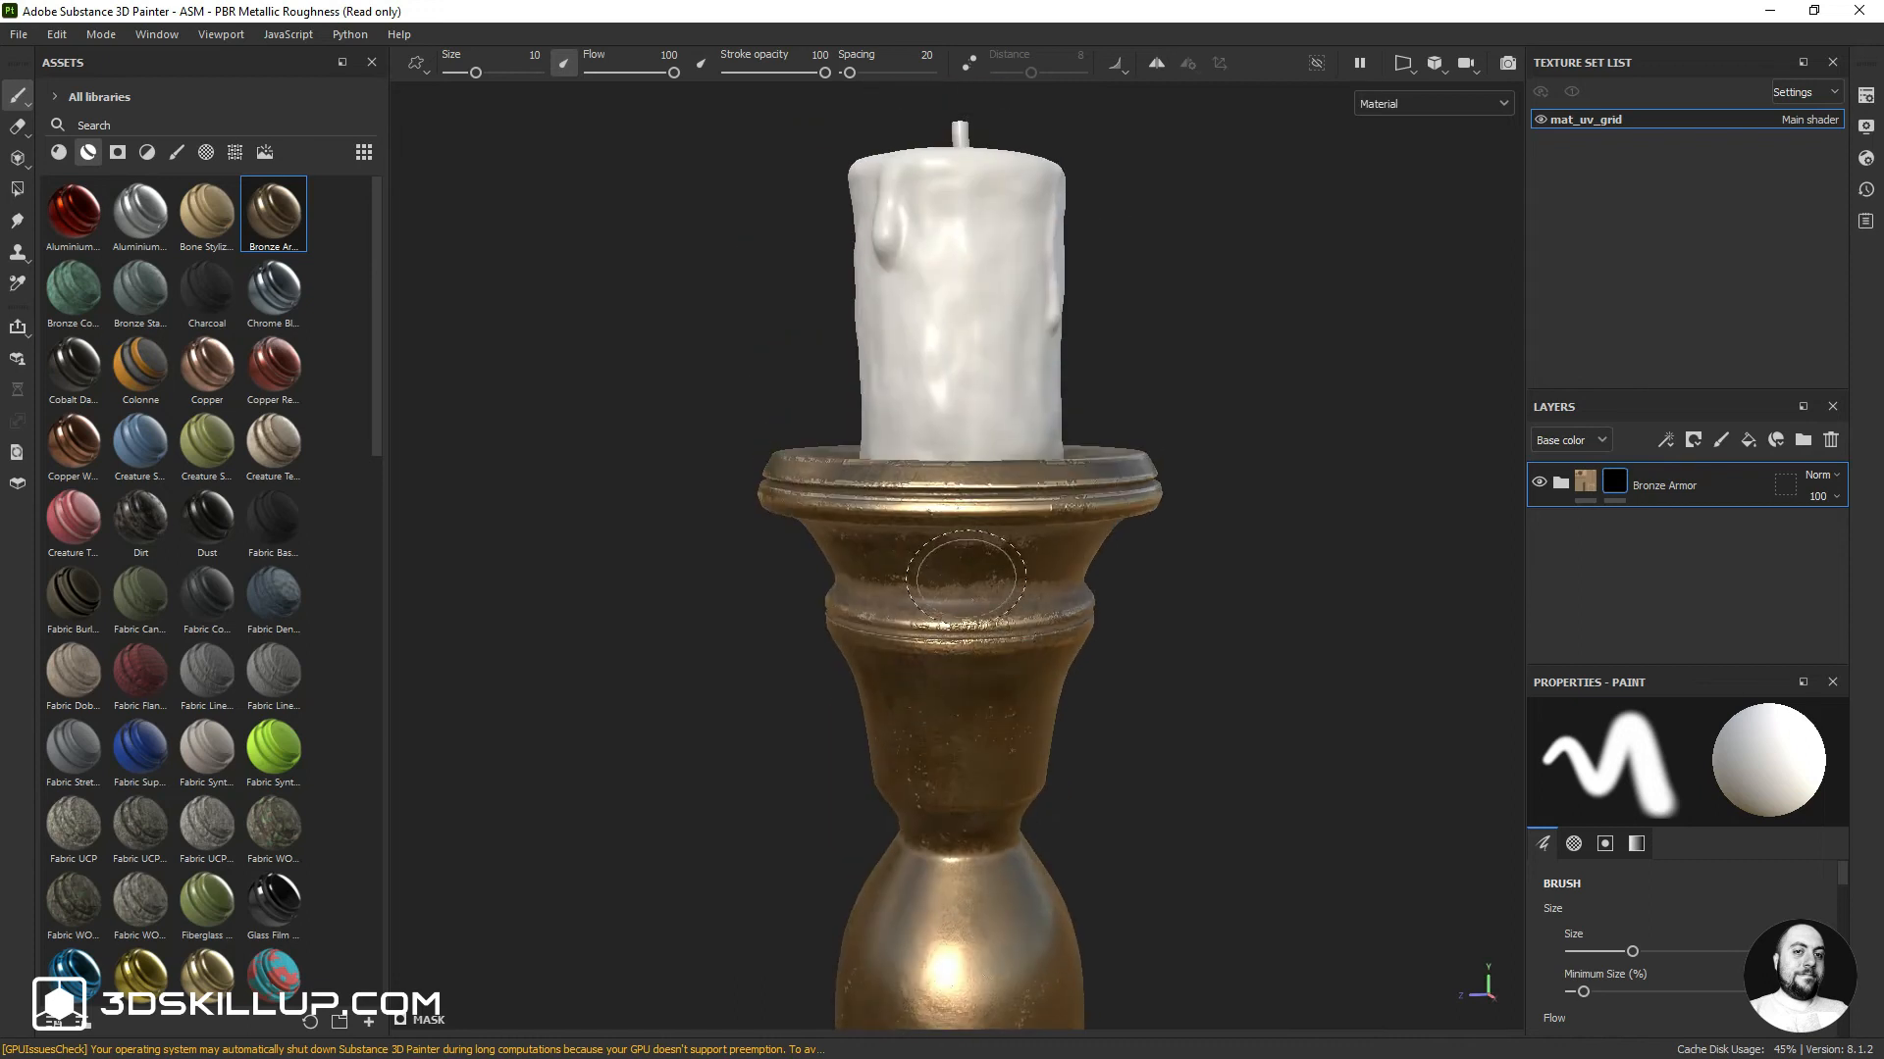
pyautogui.scroll(3, 966, 563)
pyautogui.keyDown('alt'); pyautogui.moveTo(964, 564); pyautogui.dragTo(1024, 639); pyautogui.keyUp('alt')
pyautogui.scroll(-4, 988, 549)
pyautogui.keyDown('alt'); pyautogui.moveTo(1028, 639); pyautogui.dragTo(994, 444, button='middle'); pyautogui.keyUp('alt')
pyautogui.keyDown('alt'); pyautogui.moveTo(984, 704); pyautogui.dragTo(970, 672); pyautogui.keyUp('alt')
pyautogui.scroll(3, 987, 741)
pyautogui.scroll(-6, 991, 726)
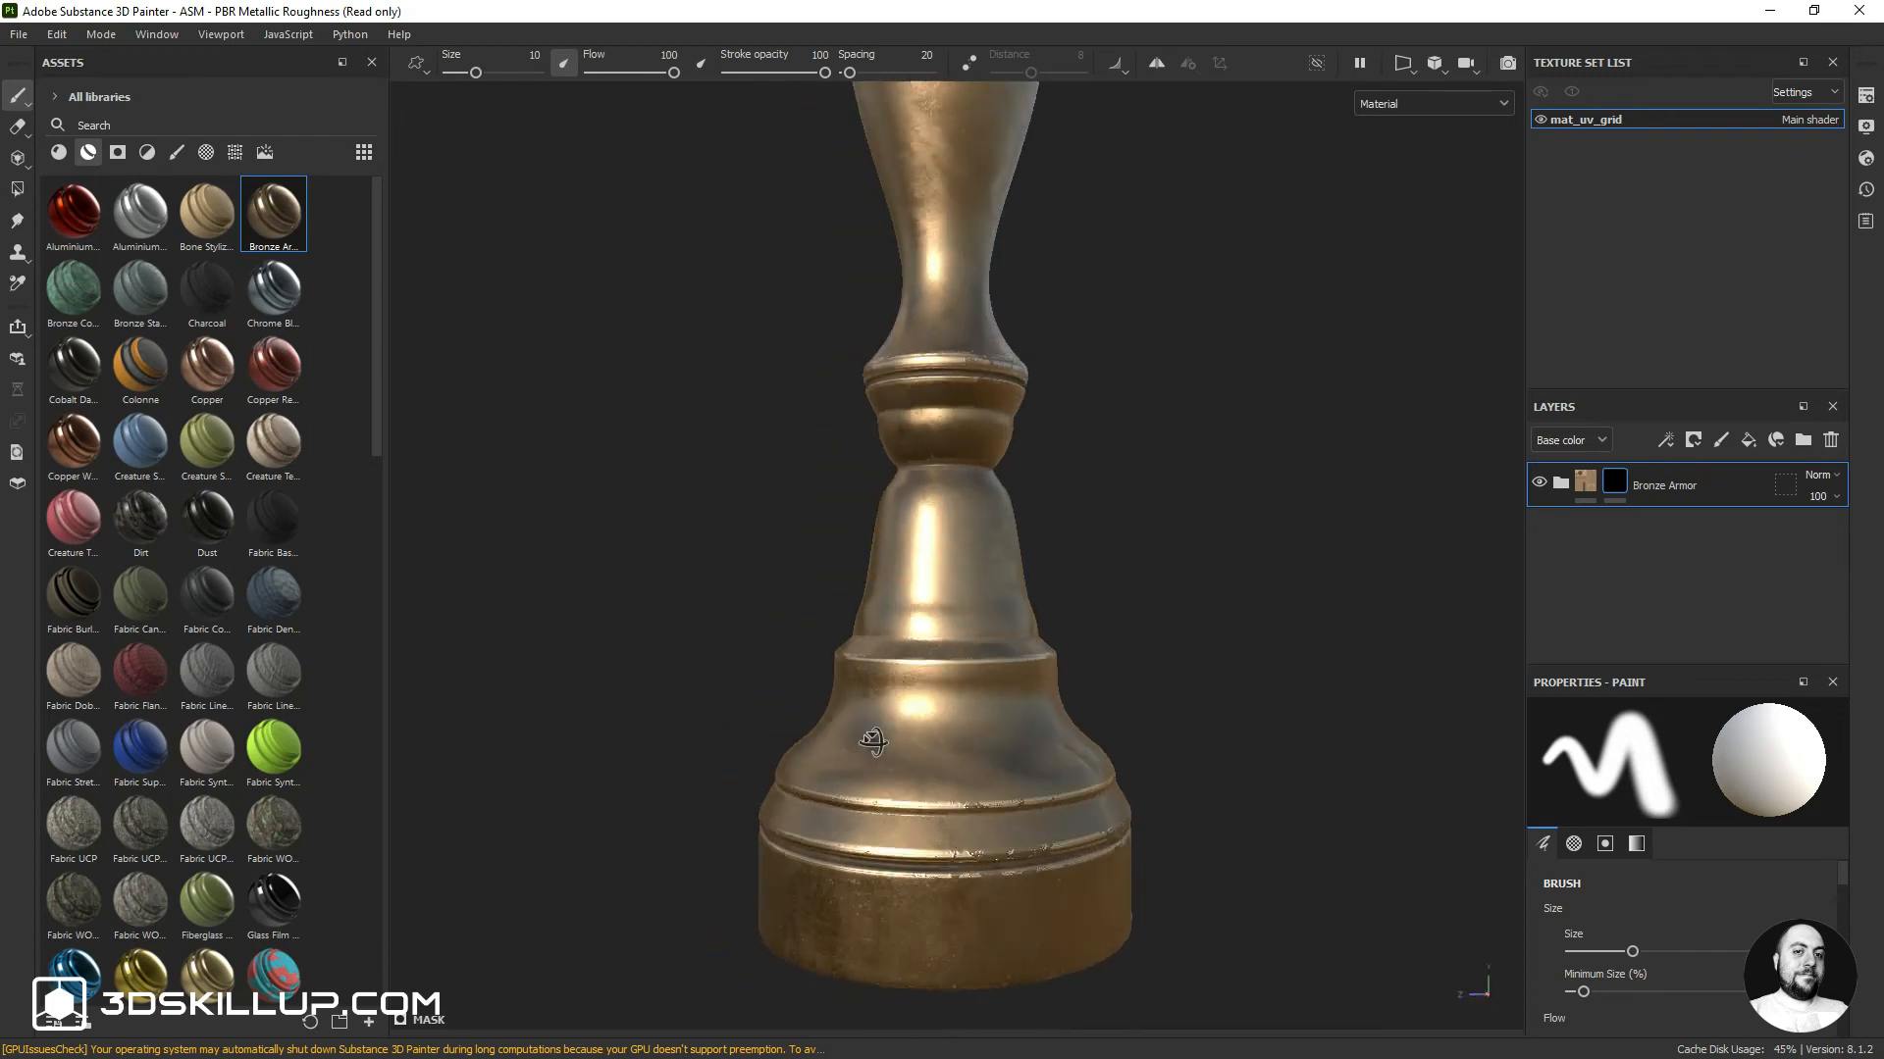
pyautogui.keyDown('alt'); pyautogui.moveTo(984, 668); pyautogui.dragTo(993, 746, button='middle'); pyautogui.keyUp('alt')
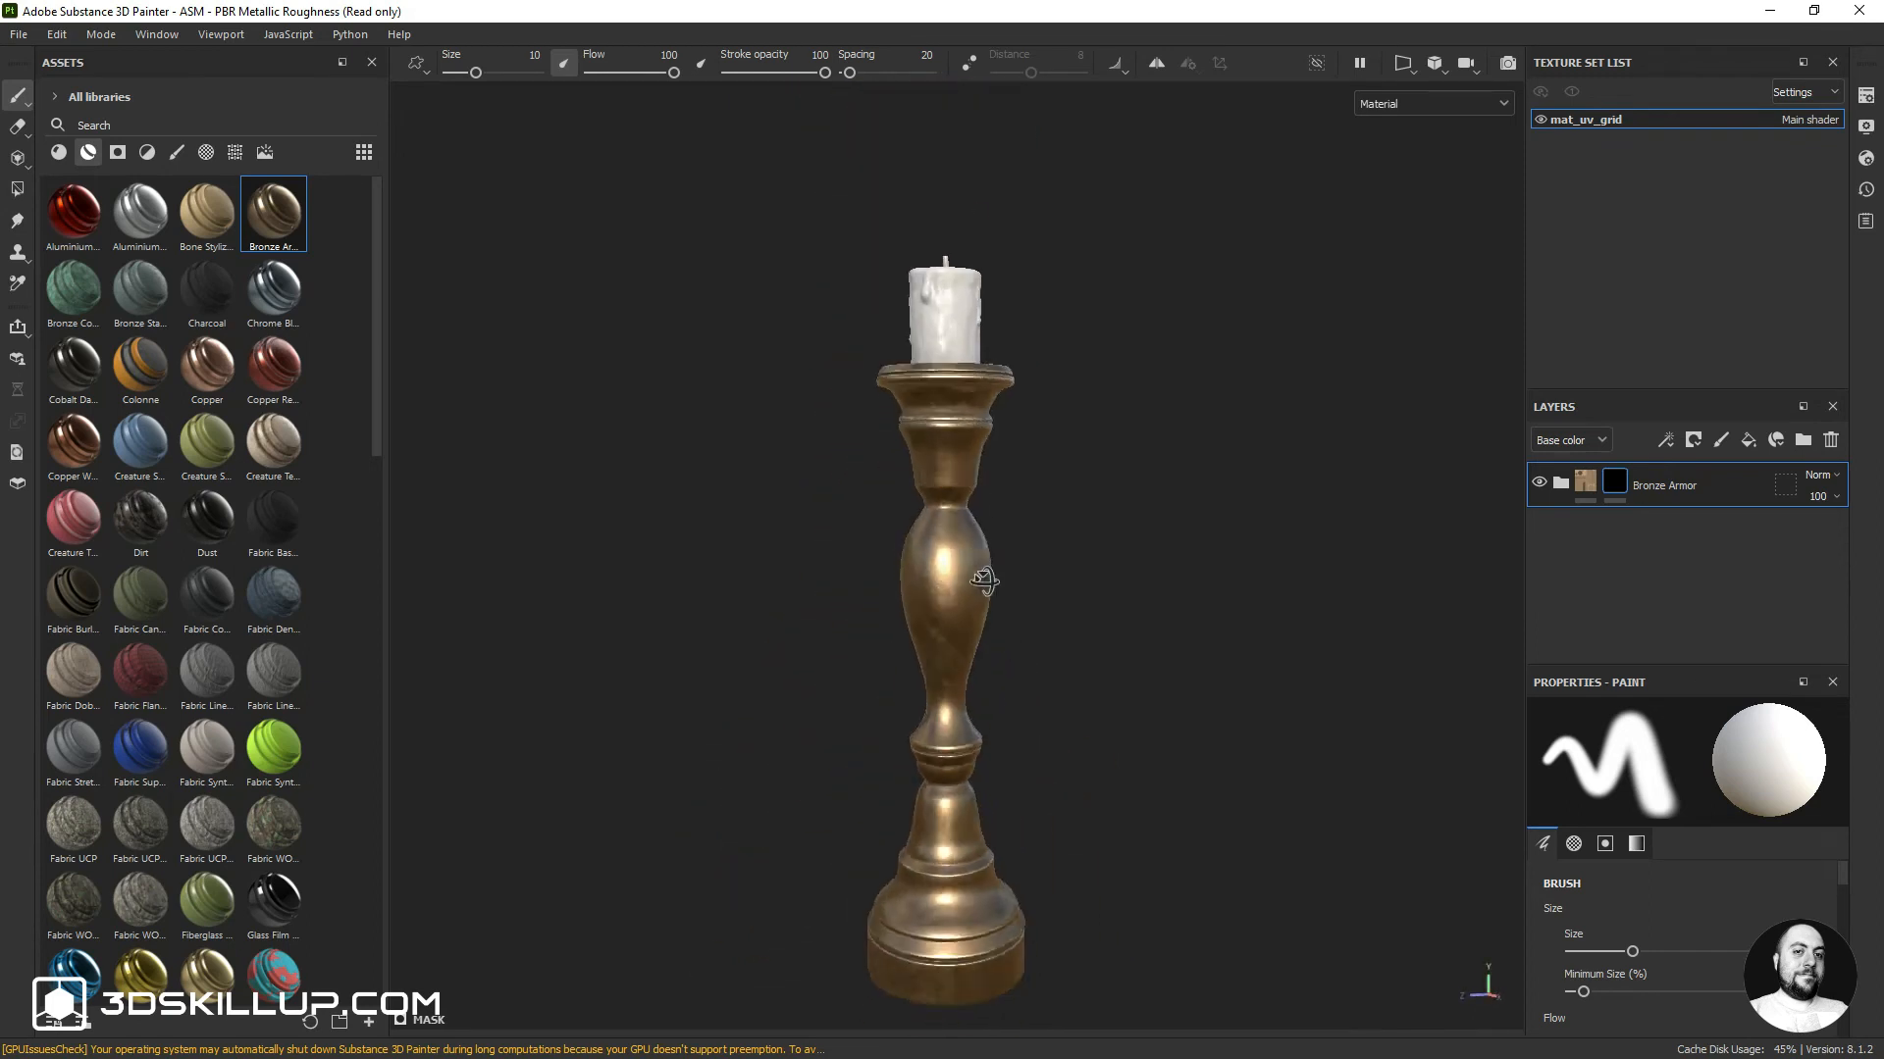
pyautogui.keyDown('alt'); pyautogui.moveTo(984, 579); pyautogui.dragTo(972, 628); pyautogui.keyUp('alt')
pyautogui.scroll(5, 966, 568)
pyautogui.keyDown('alt'); pyautogui.moveTo(951, 496); pyautogui.dragTo(943, 583, button='middle'); pyautogui.keyUp('alt')
pyautogui.scroll(2, 943, 583)
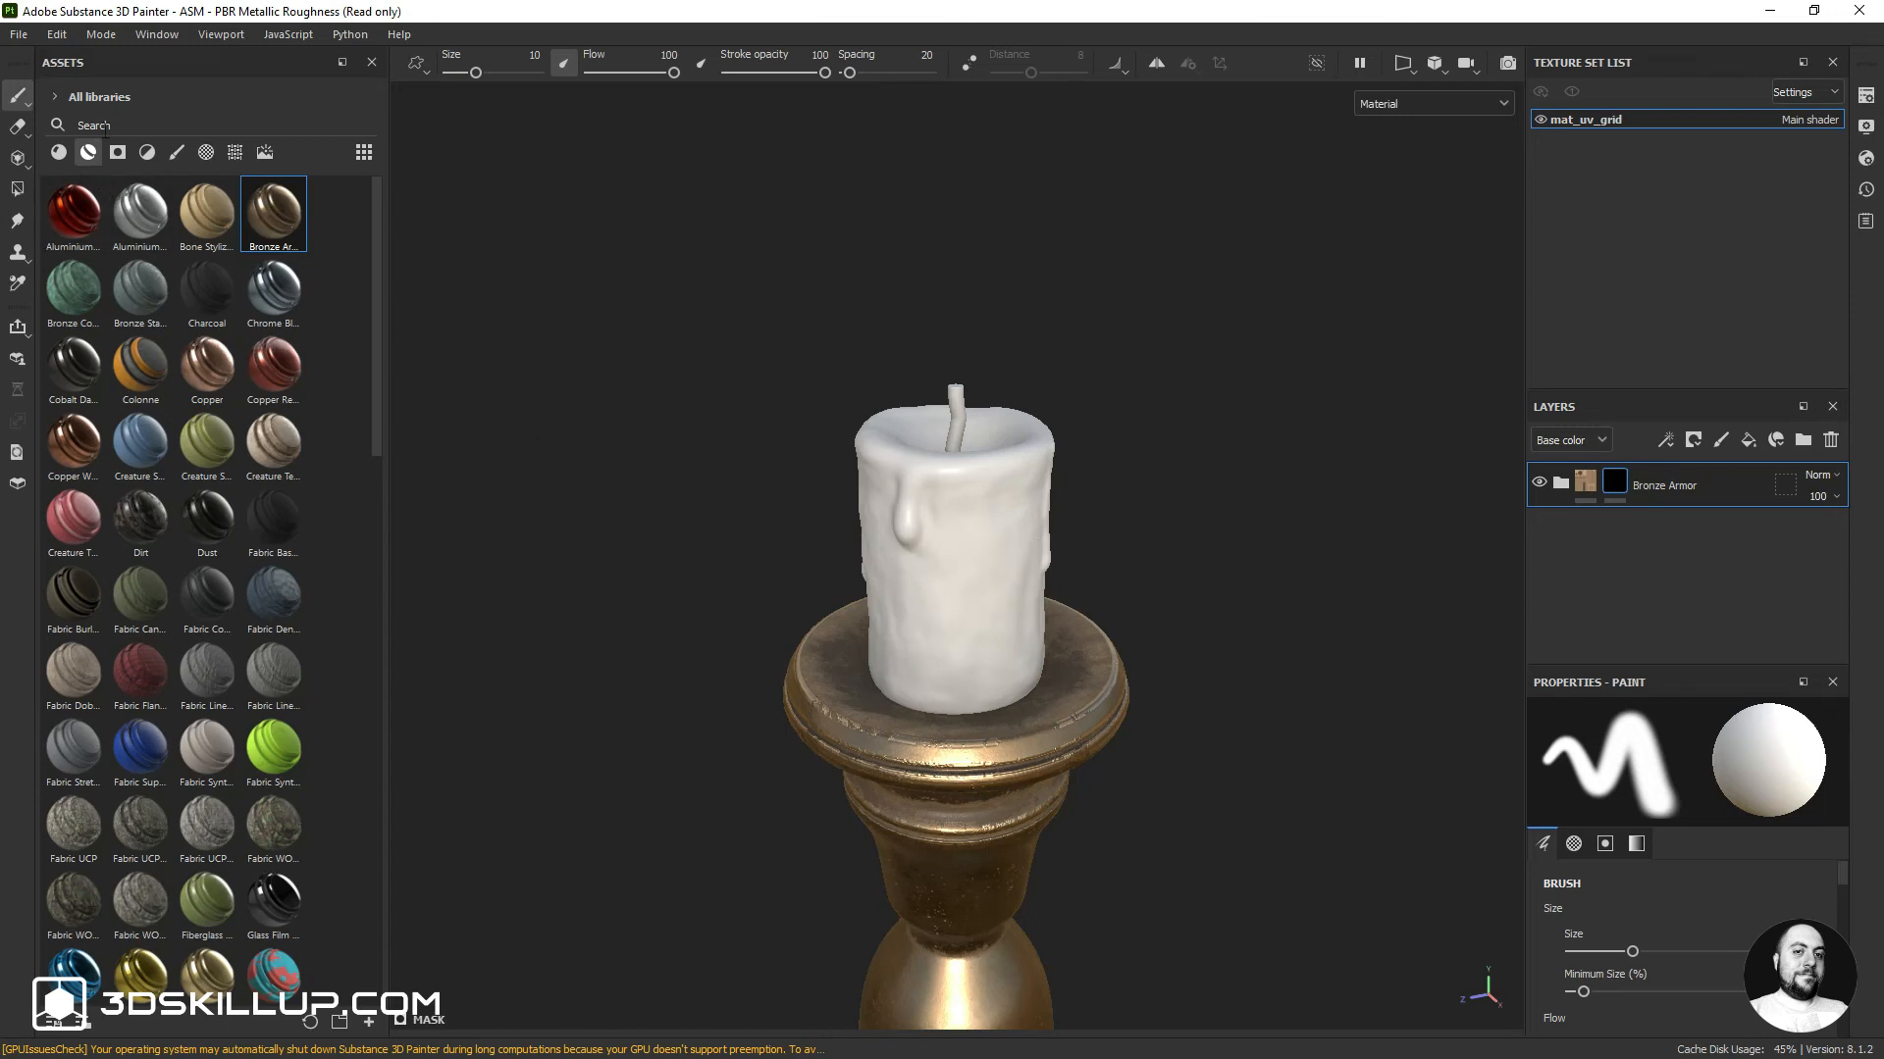
# Search the smart materials for wax and add Wax Candle above the Bronze Armor folder
pyautogui.click(59, 152)
pyautogui.click(113, 123)
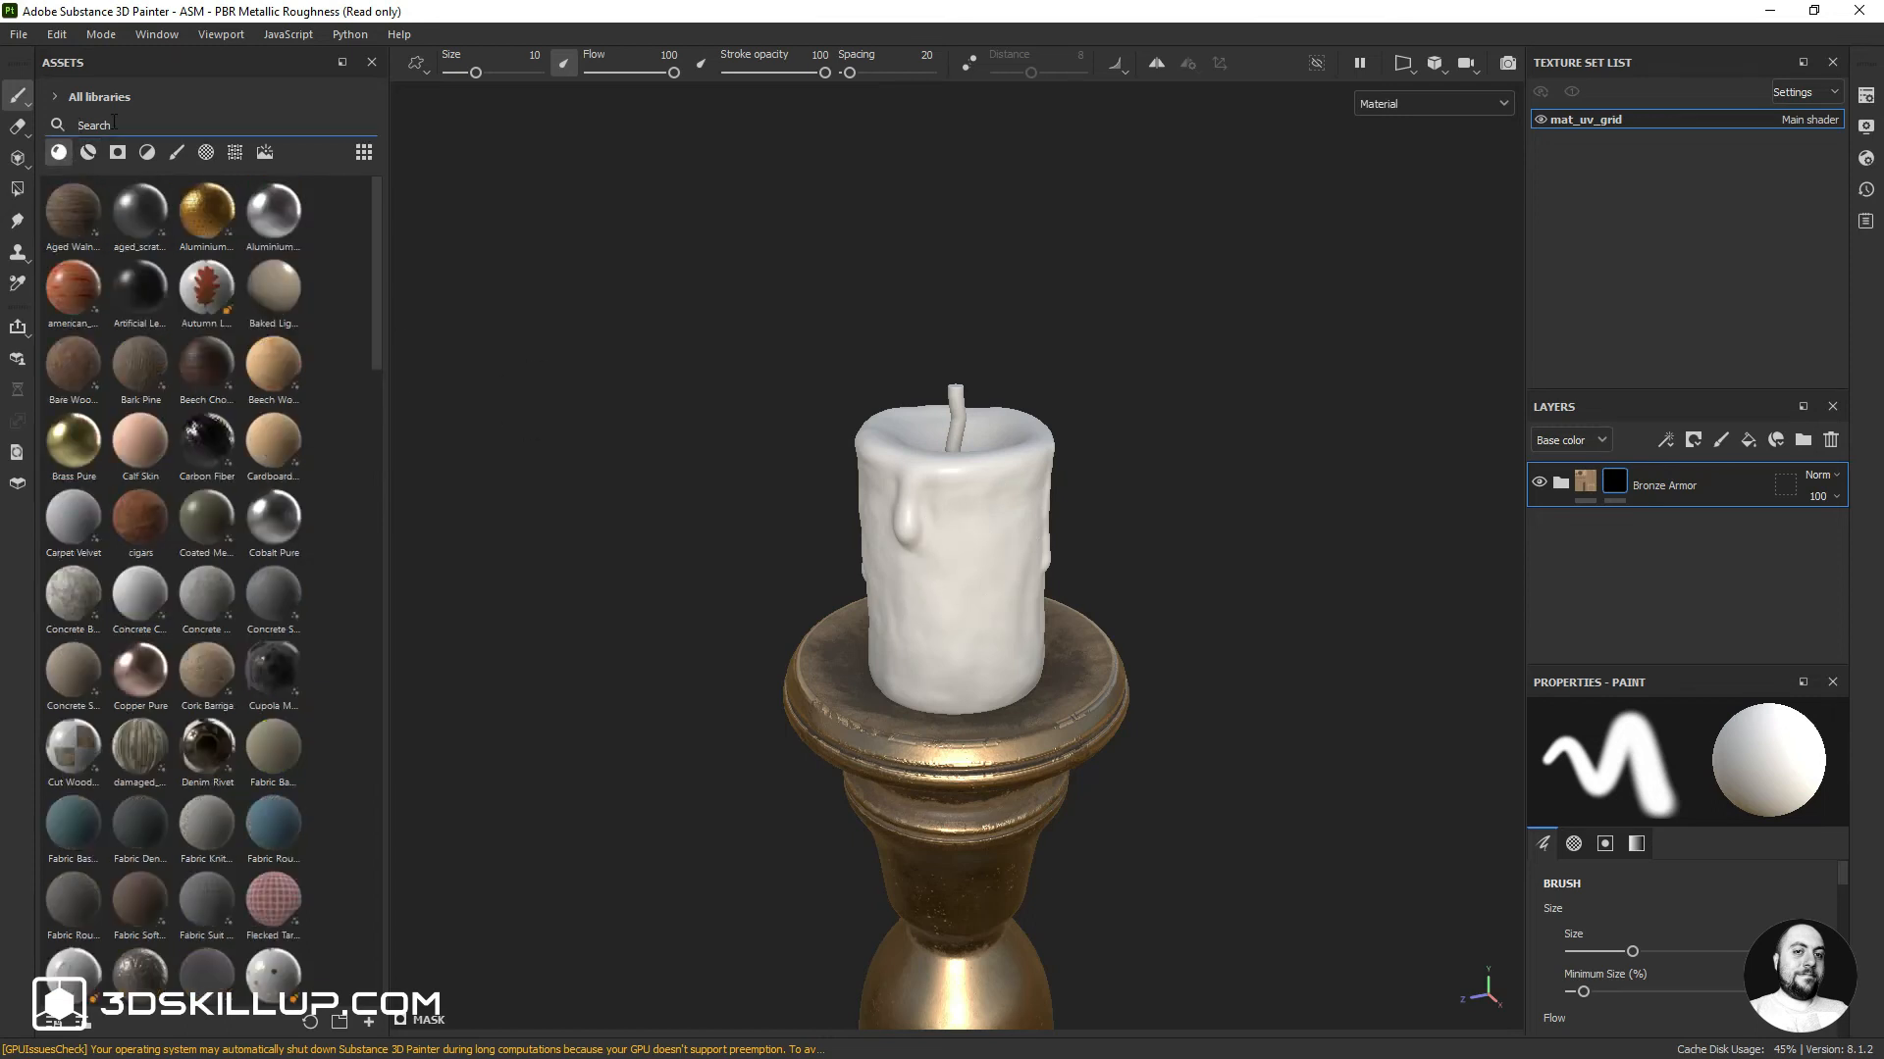
pyautogui.click(88, 153)
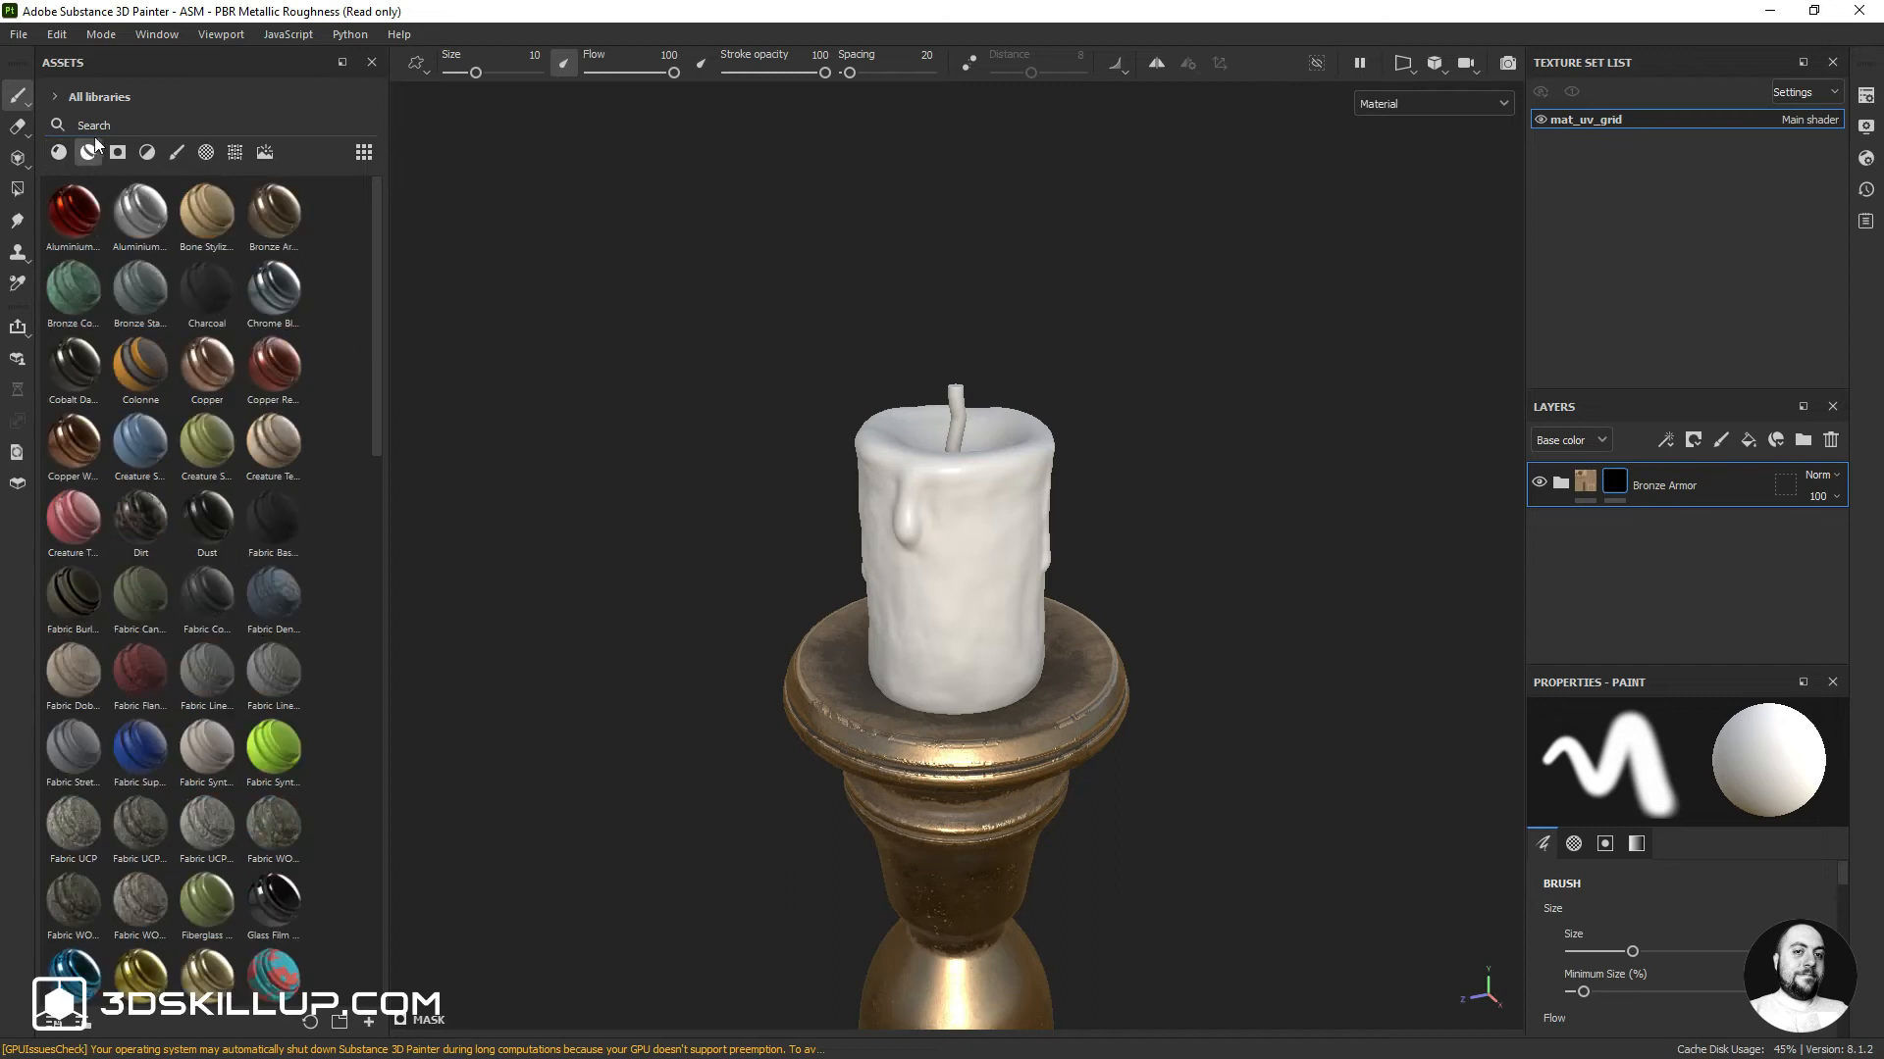
pyautogui.write('wax')
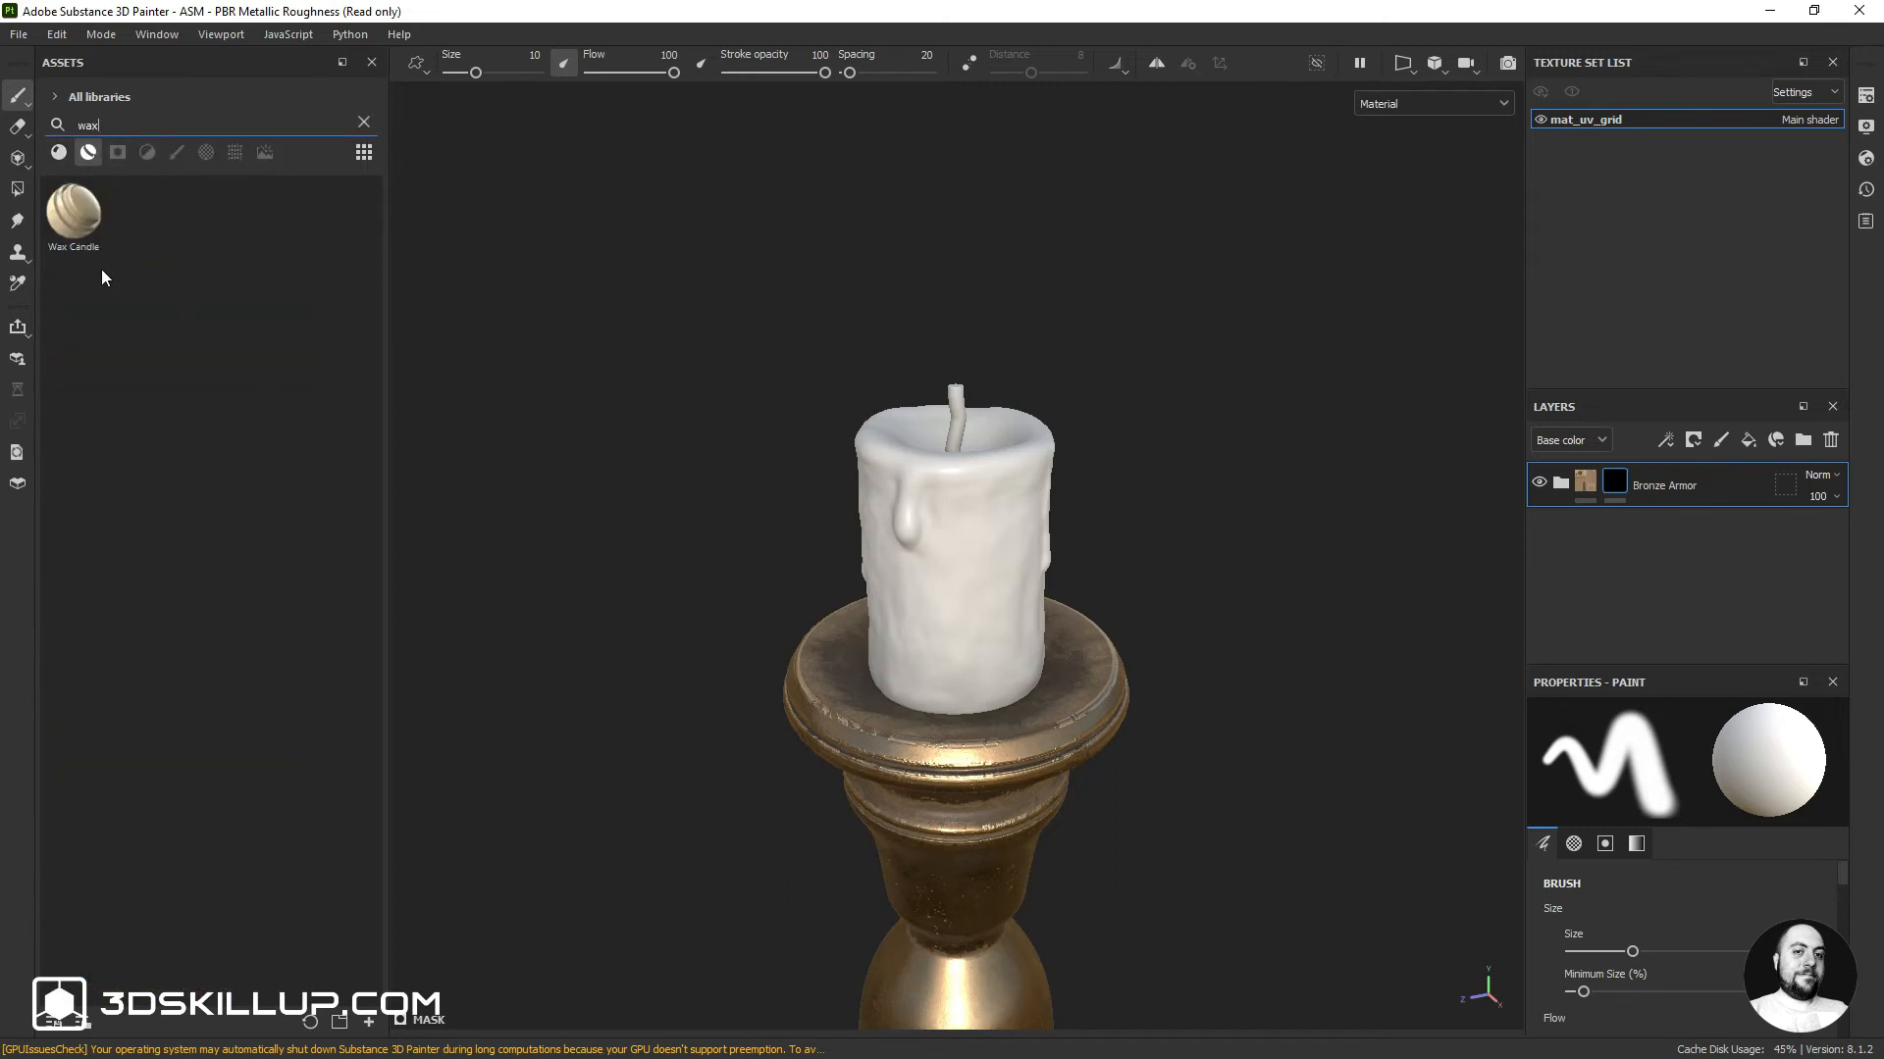
pyautogui.moveTo(74, 217)
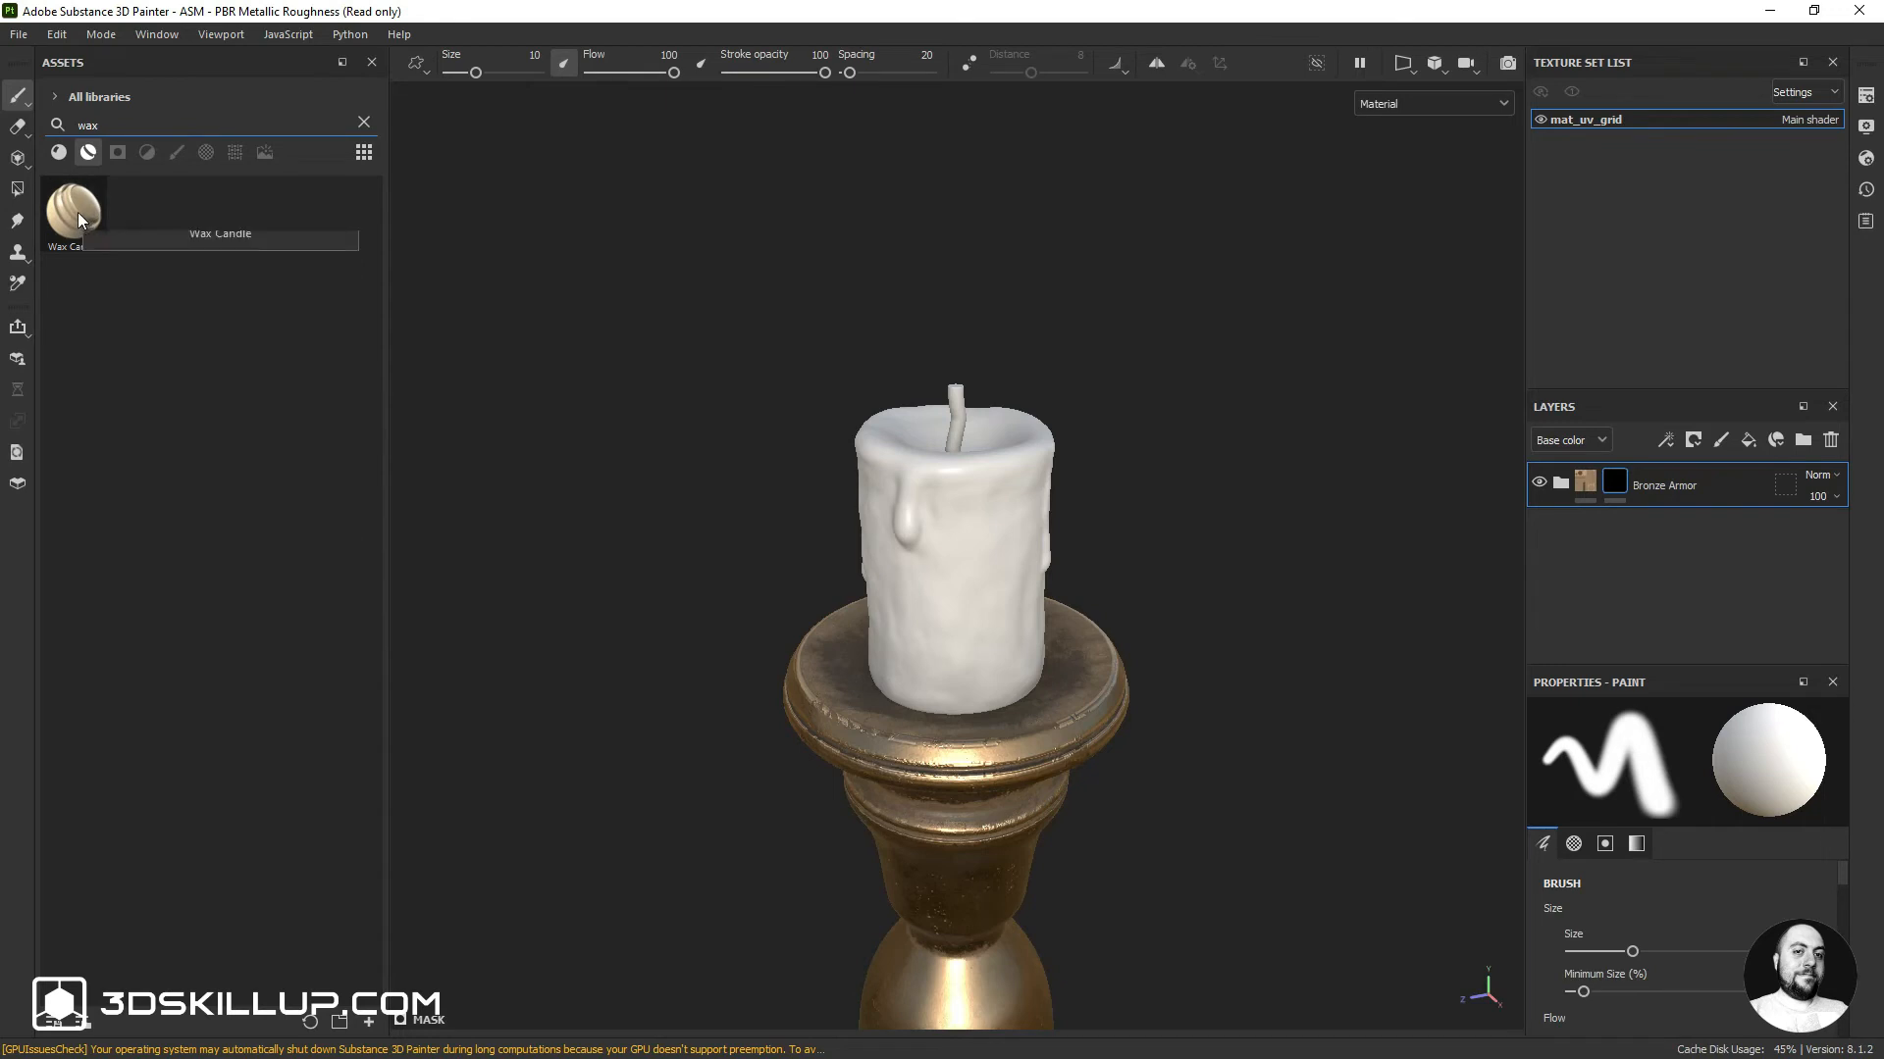
pyautogui.moveTo(78, 212)
pyautogui.mouseDown()
pyautogui.moveTo(1168, 361)
pyautogui.moveTo(1570, 457)
pyautogui.moveTo(1567, 473)
pyautogui.mouseUp()
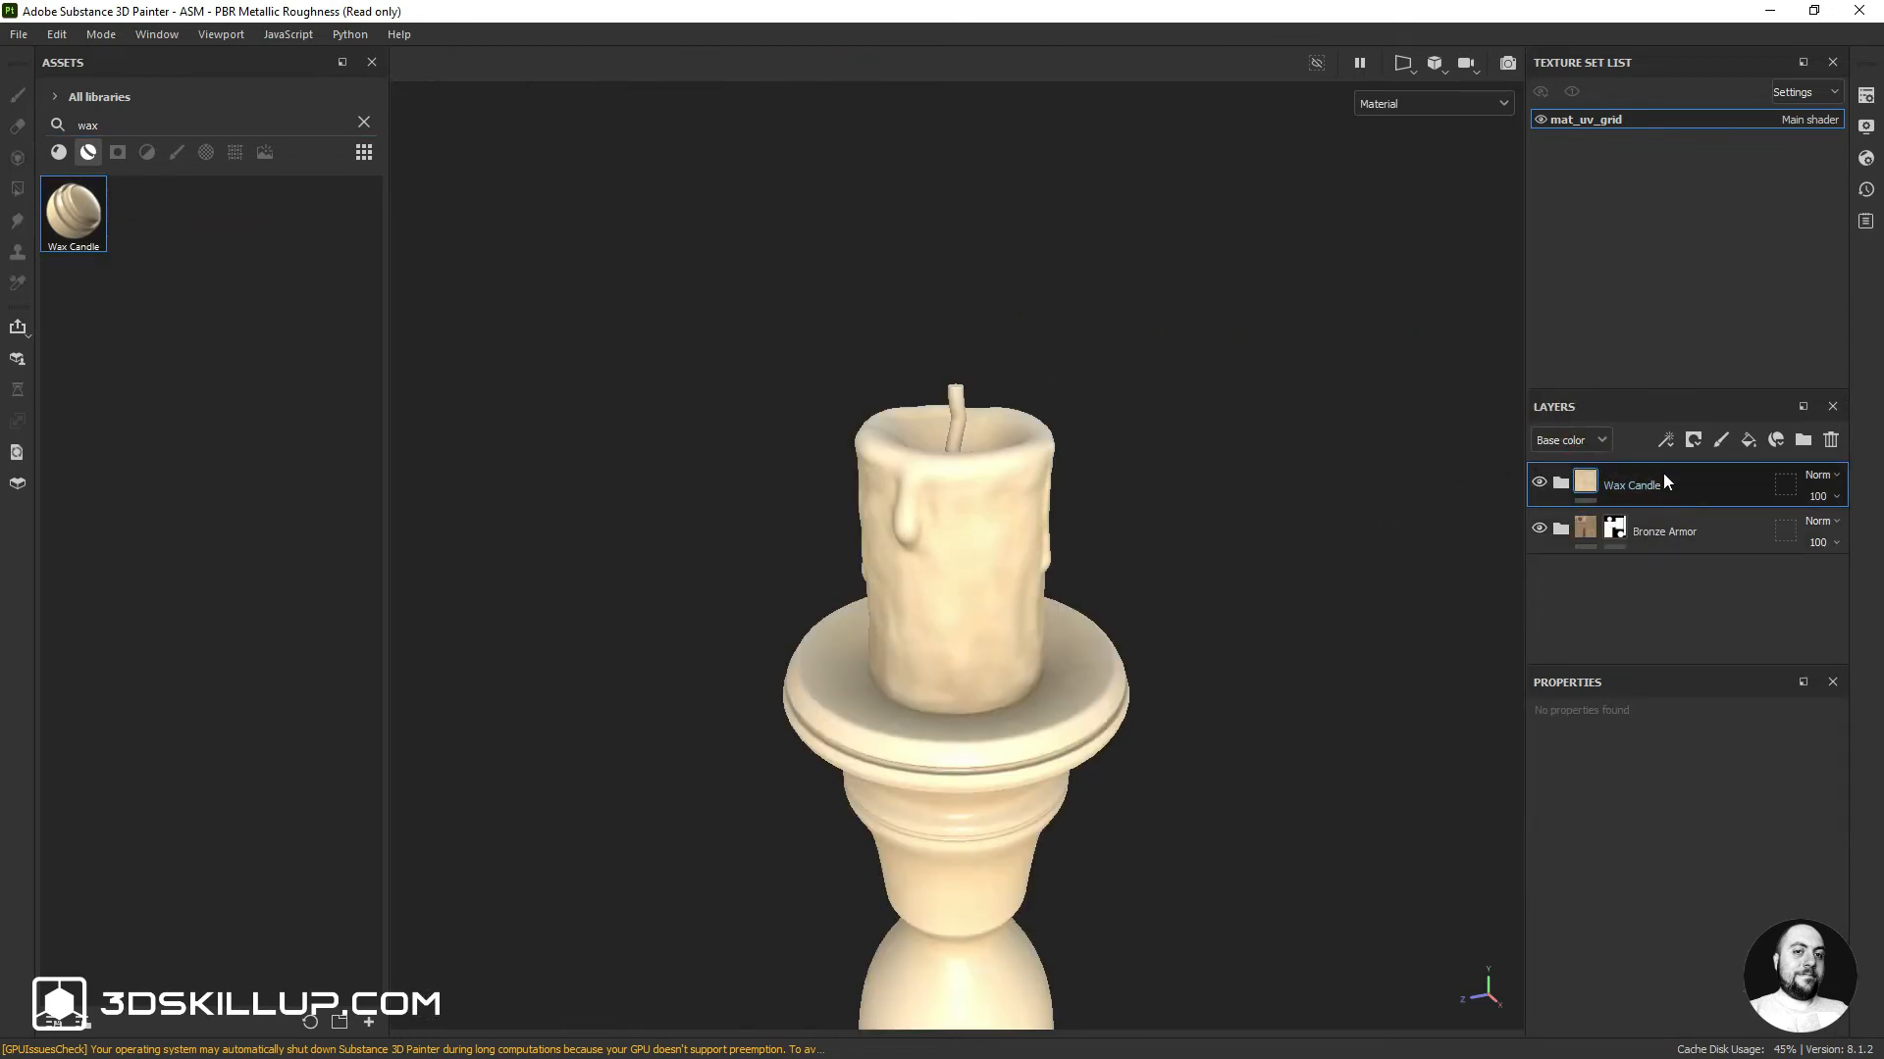
# Add a black mask to the Wax Candle folder and reveal it only on the candle with Mesh fill
pyautogui.click(1692, 444)
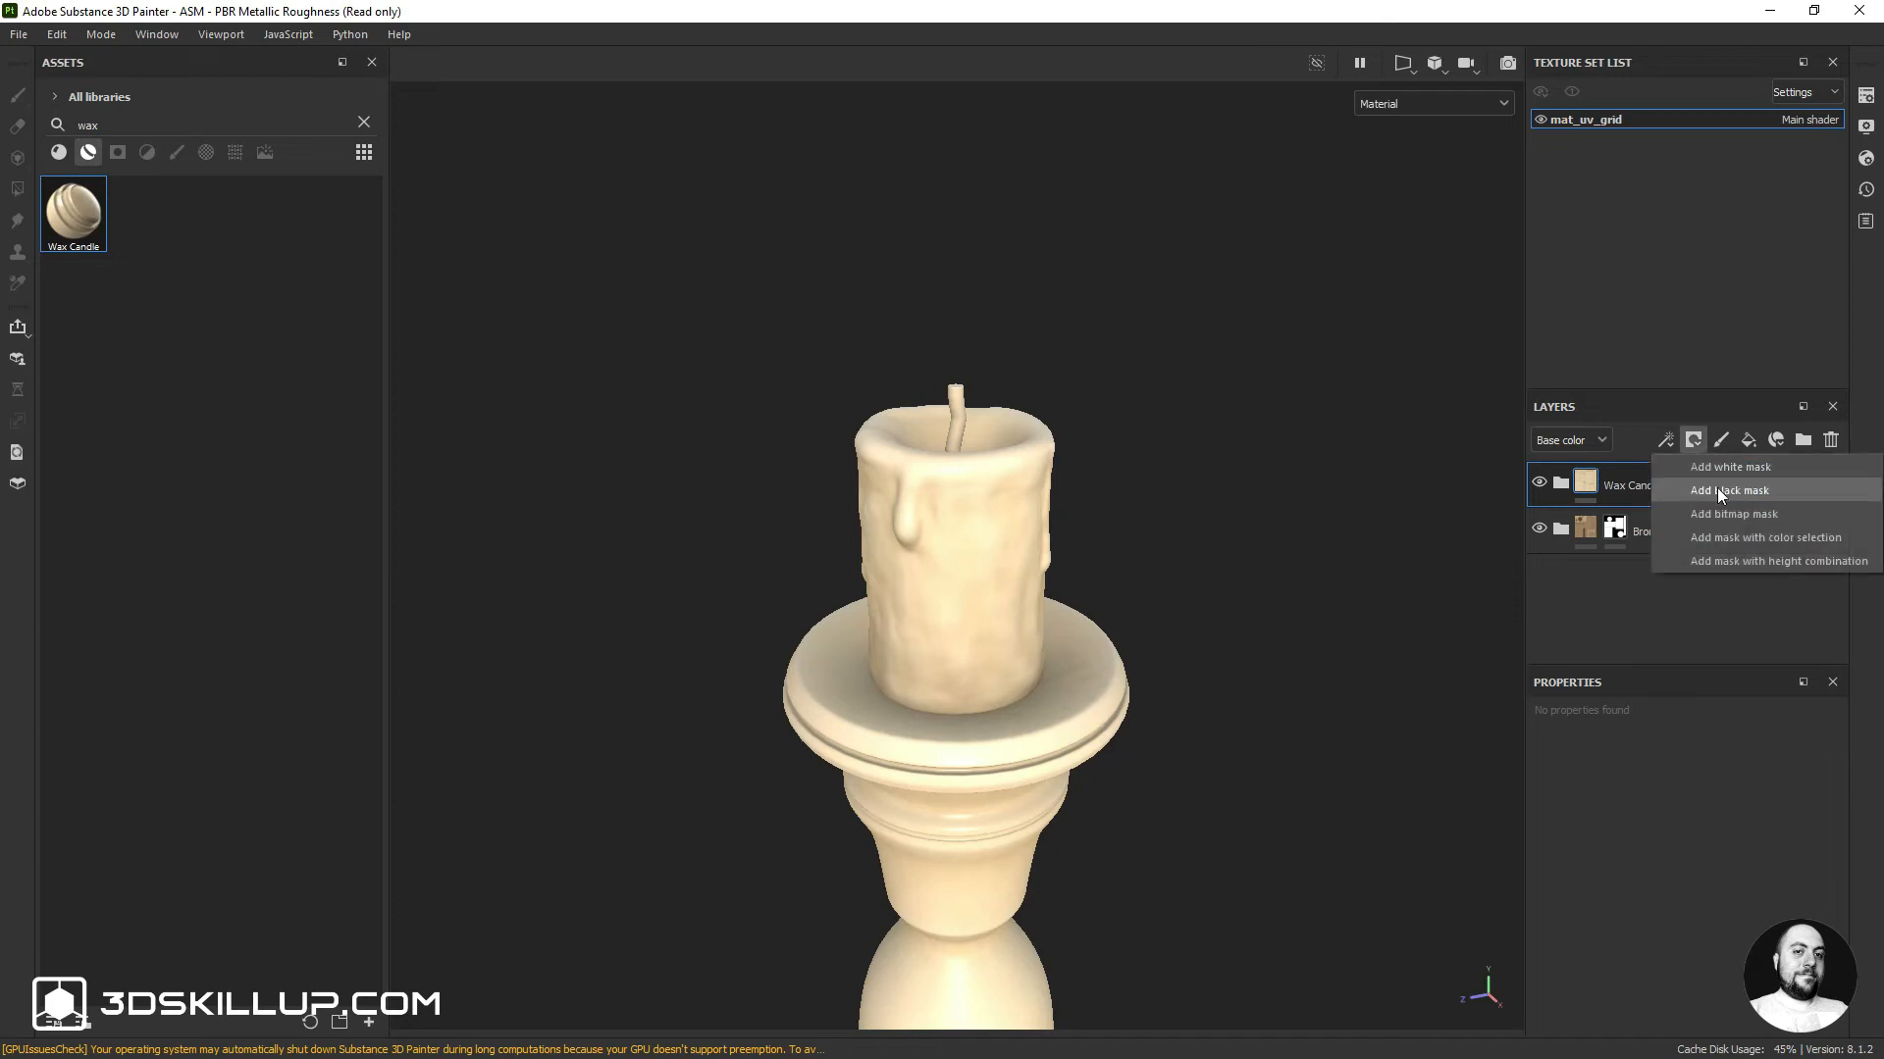
pyautogui.click(1717, 486)
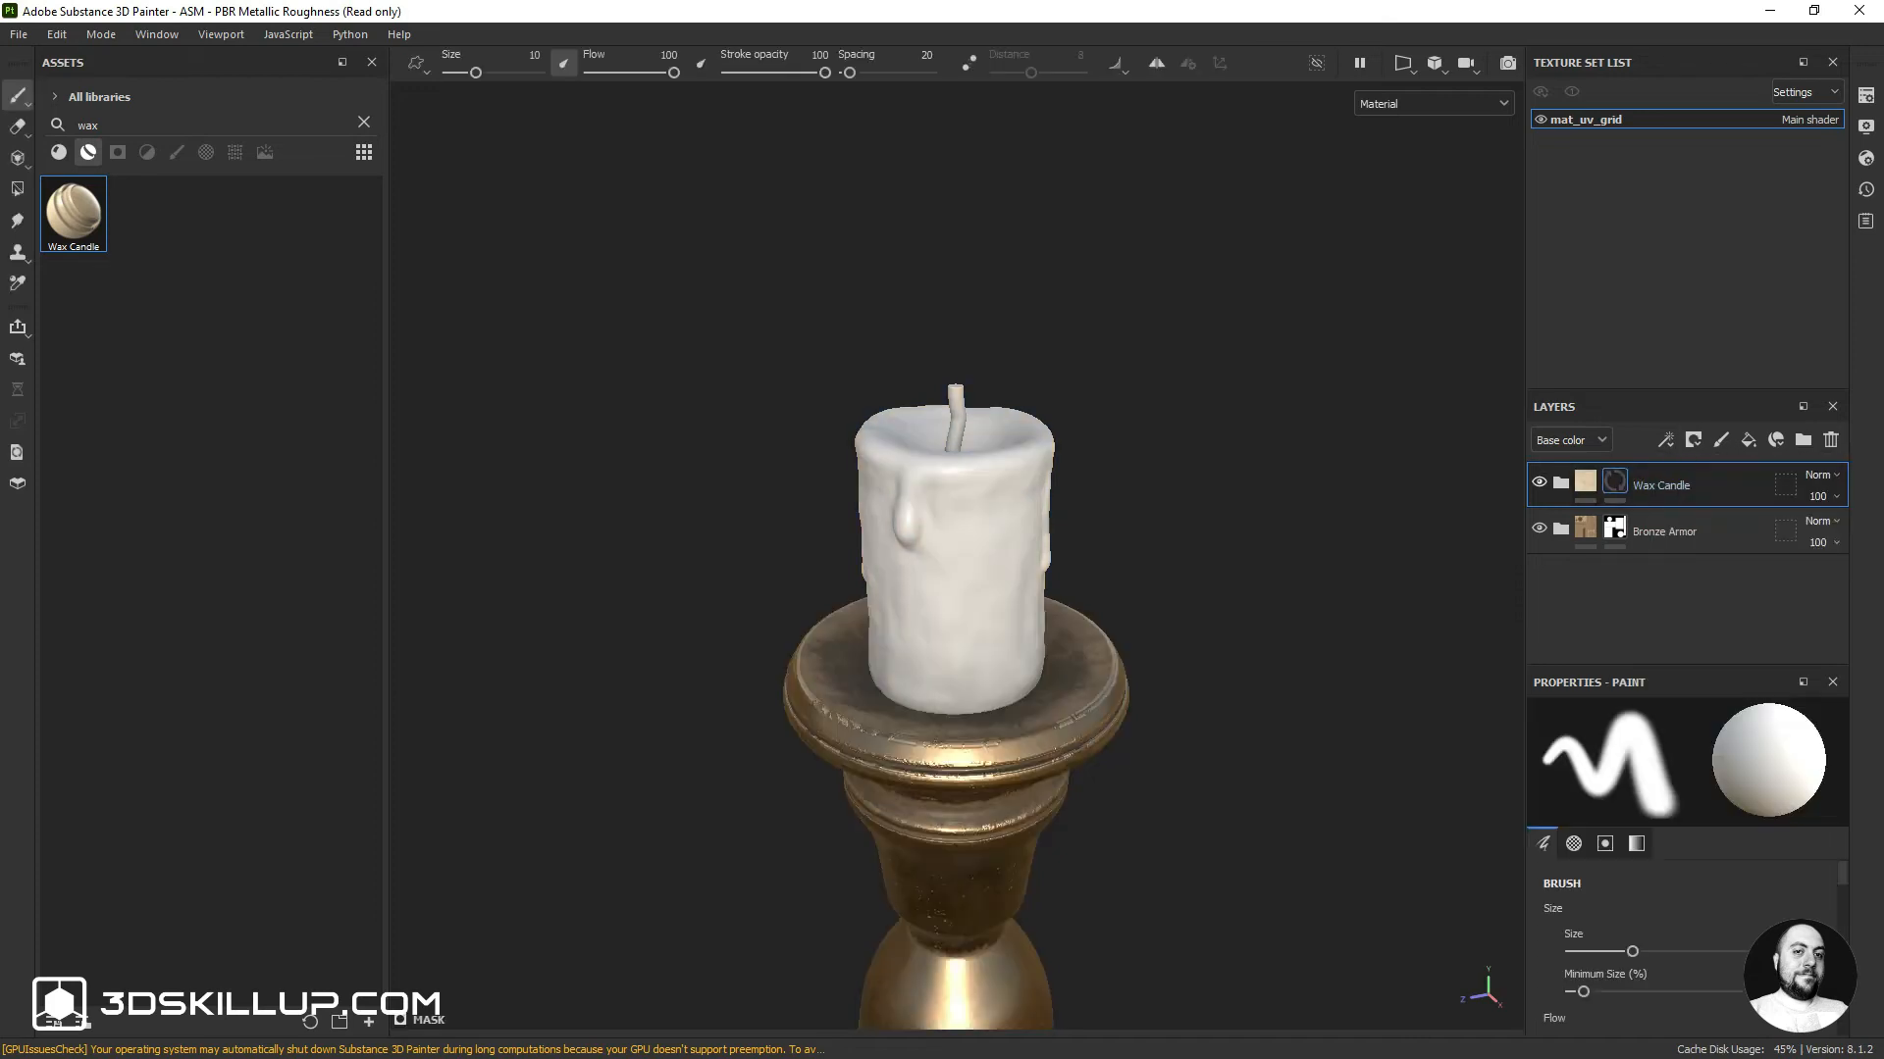
pyautogui.click(19, 190)
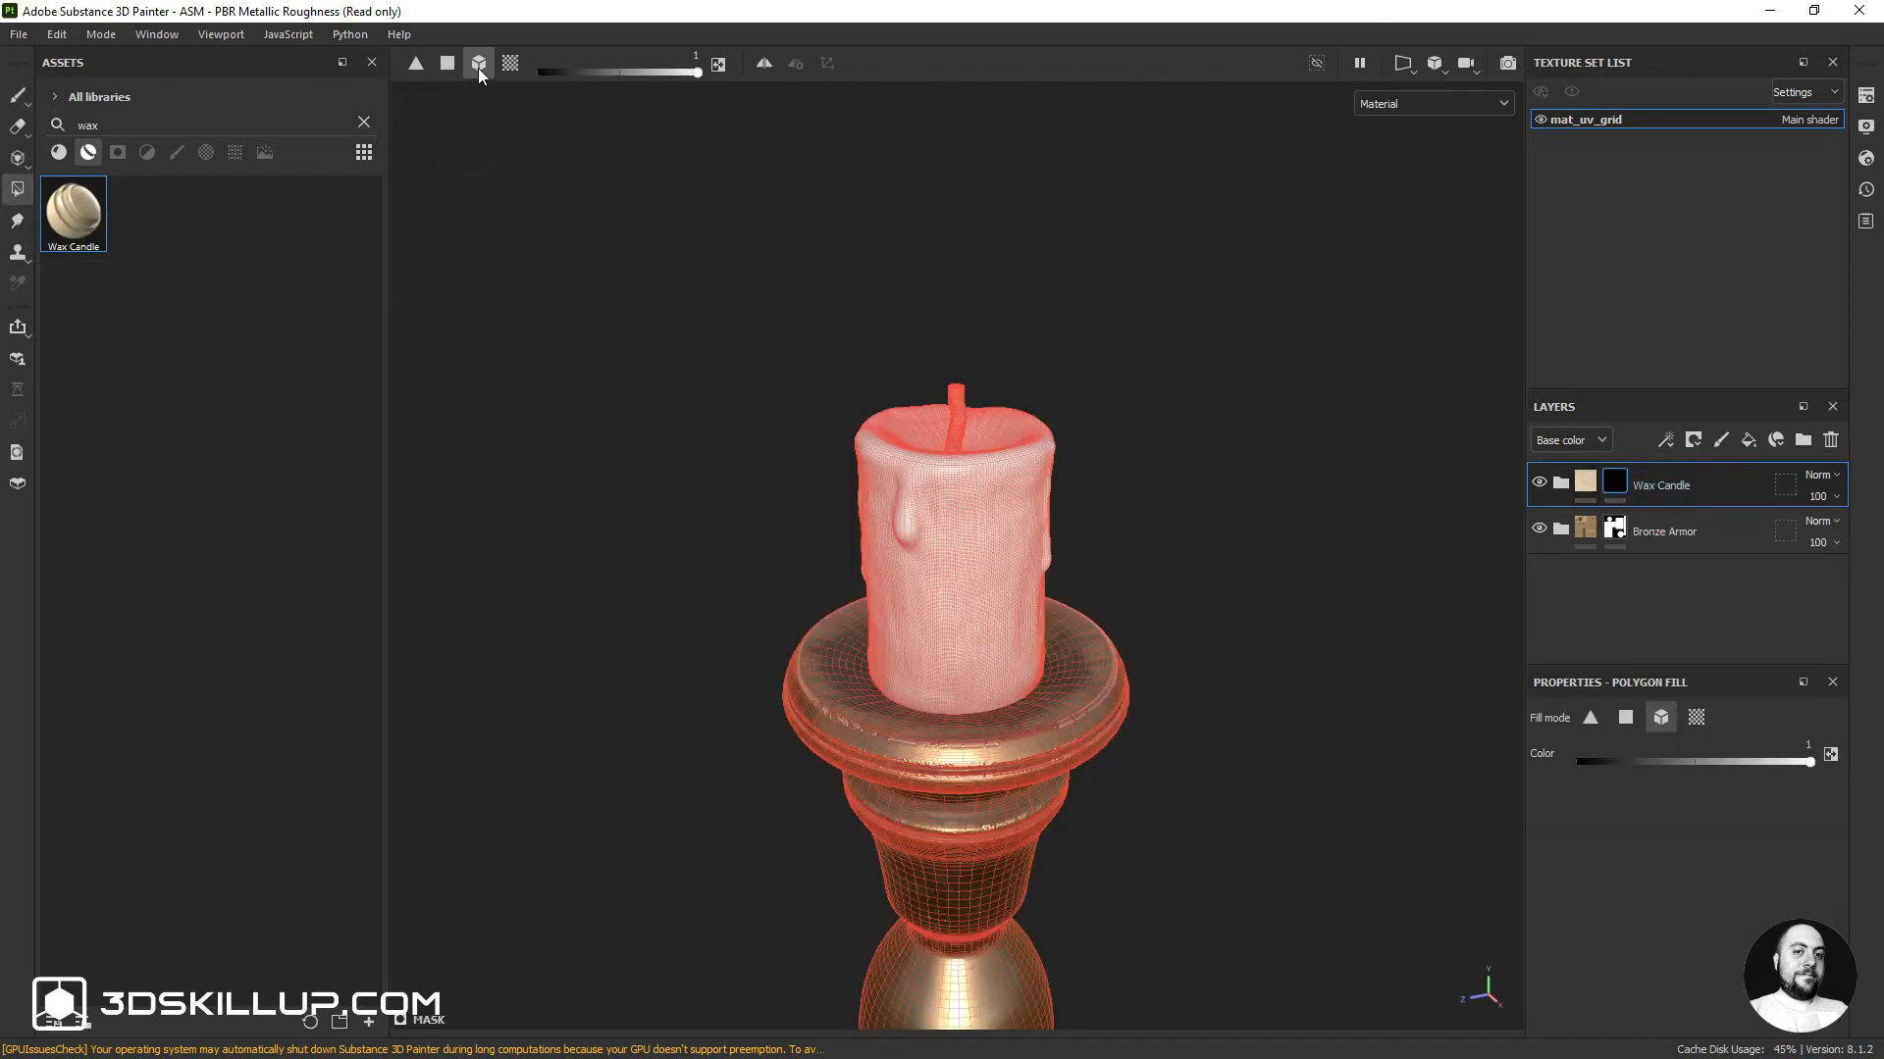
pyautogui.click(952, 530)
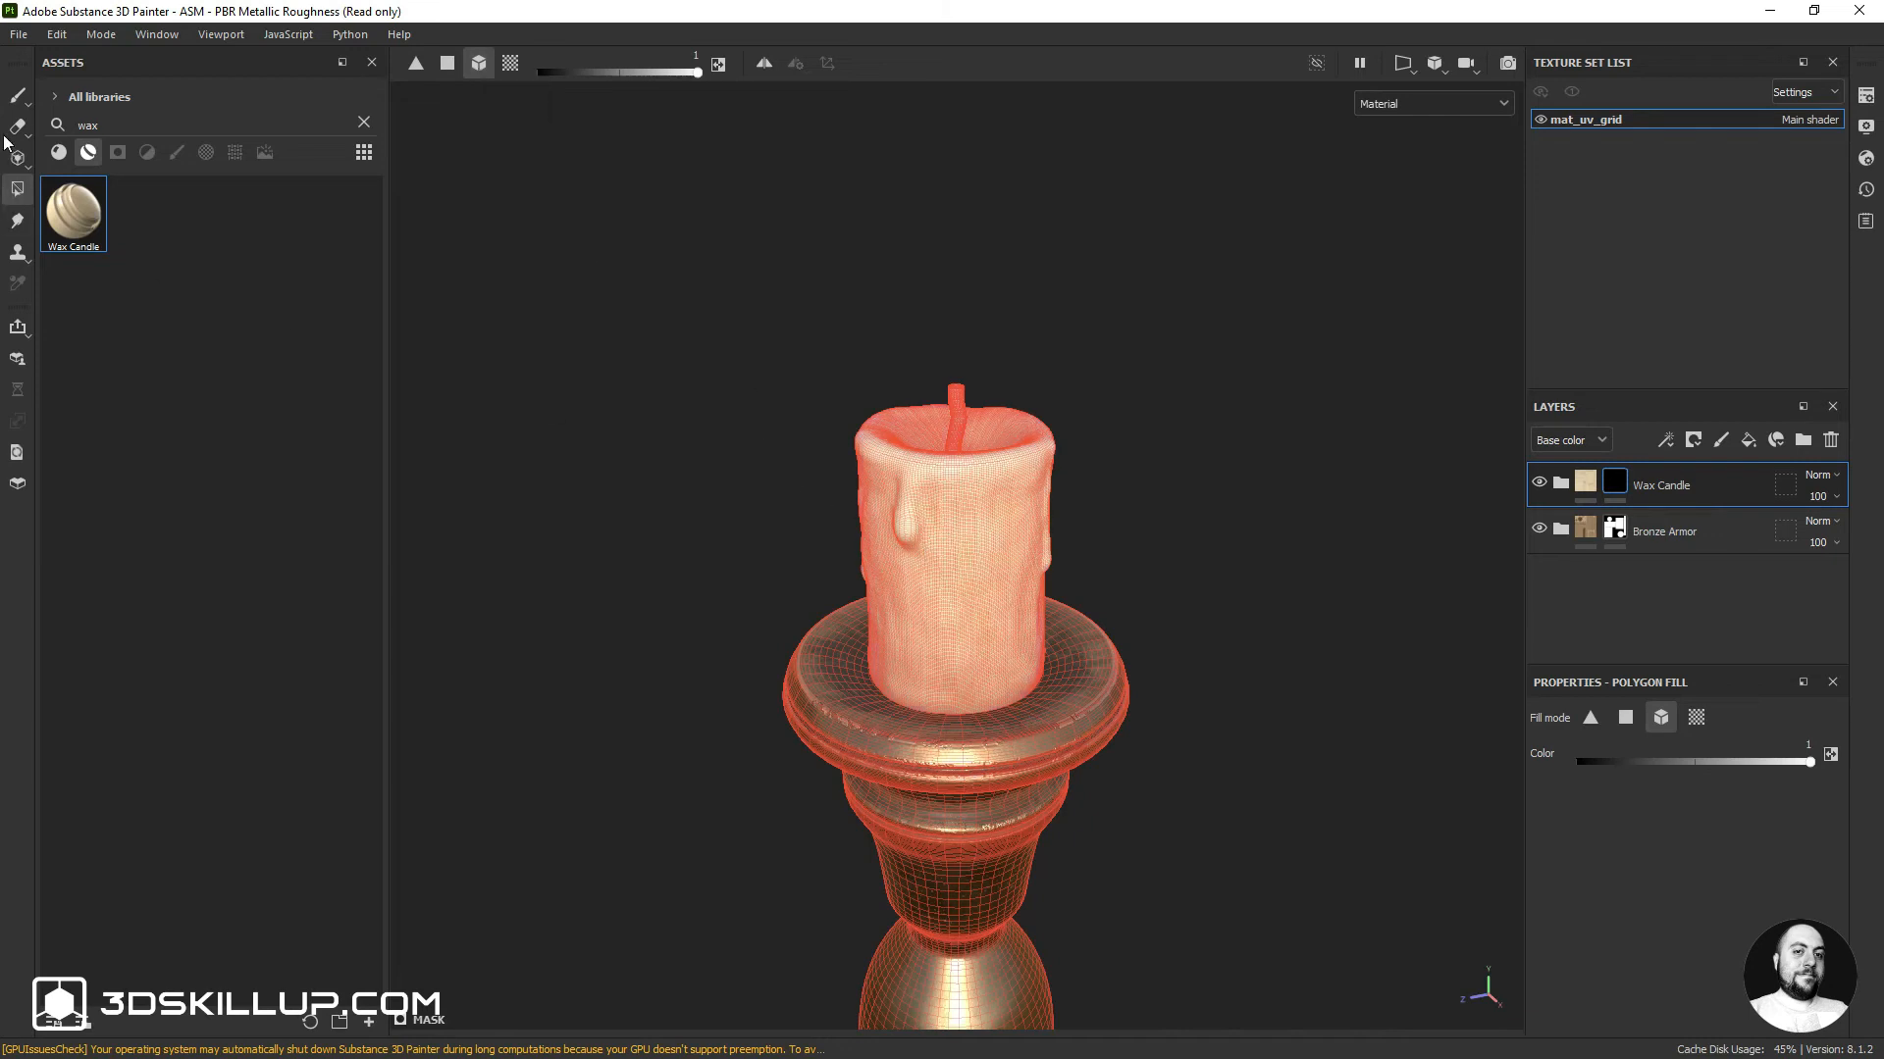
pyautogui.click(17, 95)
pyautogui.scroll(-5, 984, 542)
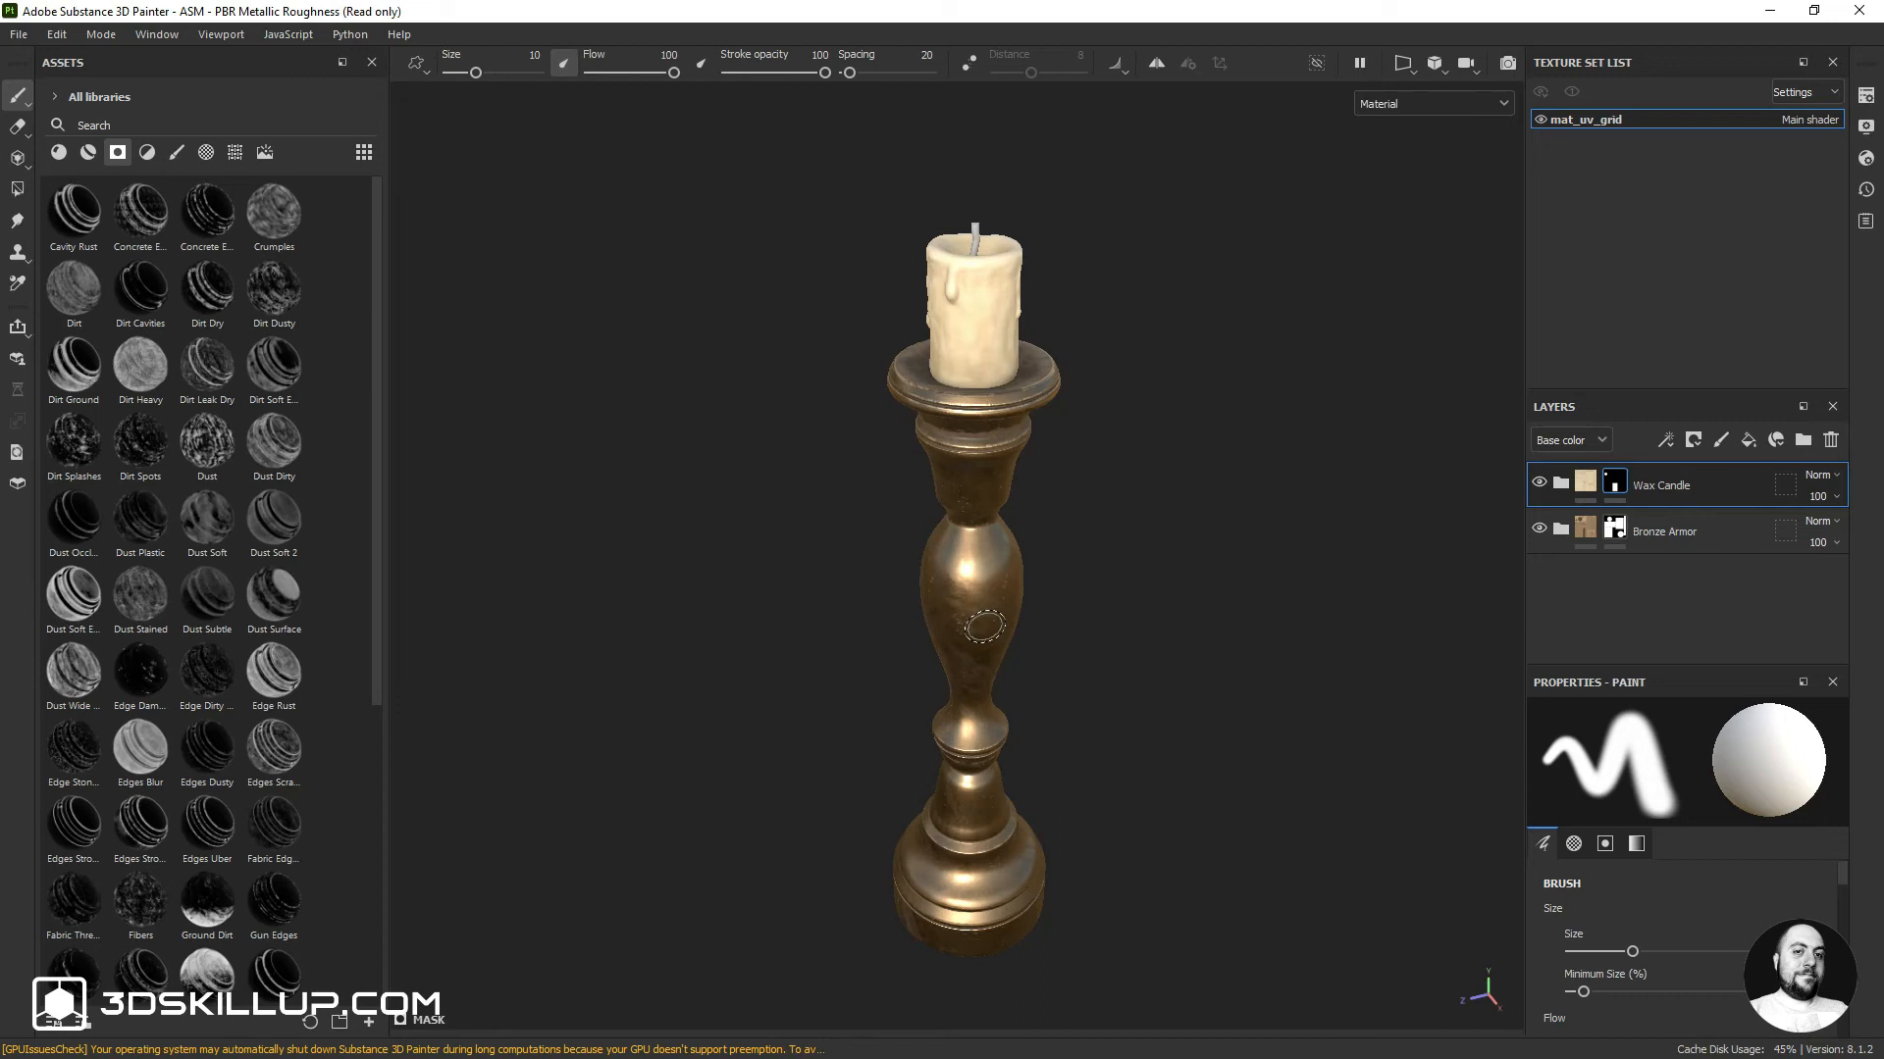
# Find the Fabric Rough Aligned material, add it as a fill layer above Wax Candle, and set its tiling to 5
pyautogui.keyDown('alt'); pyautogui.moveTo(985, 626); pyautogui.dragTo(1145, 462); pyautogui.keyUp('alt')
pyautogui.scroll(8, 1030, 302)
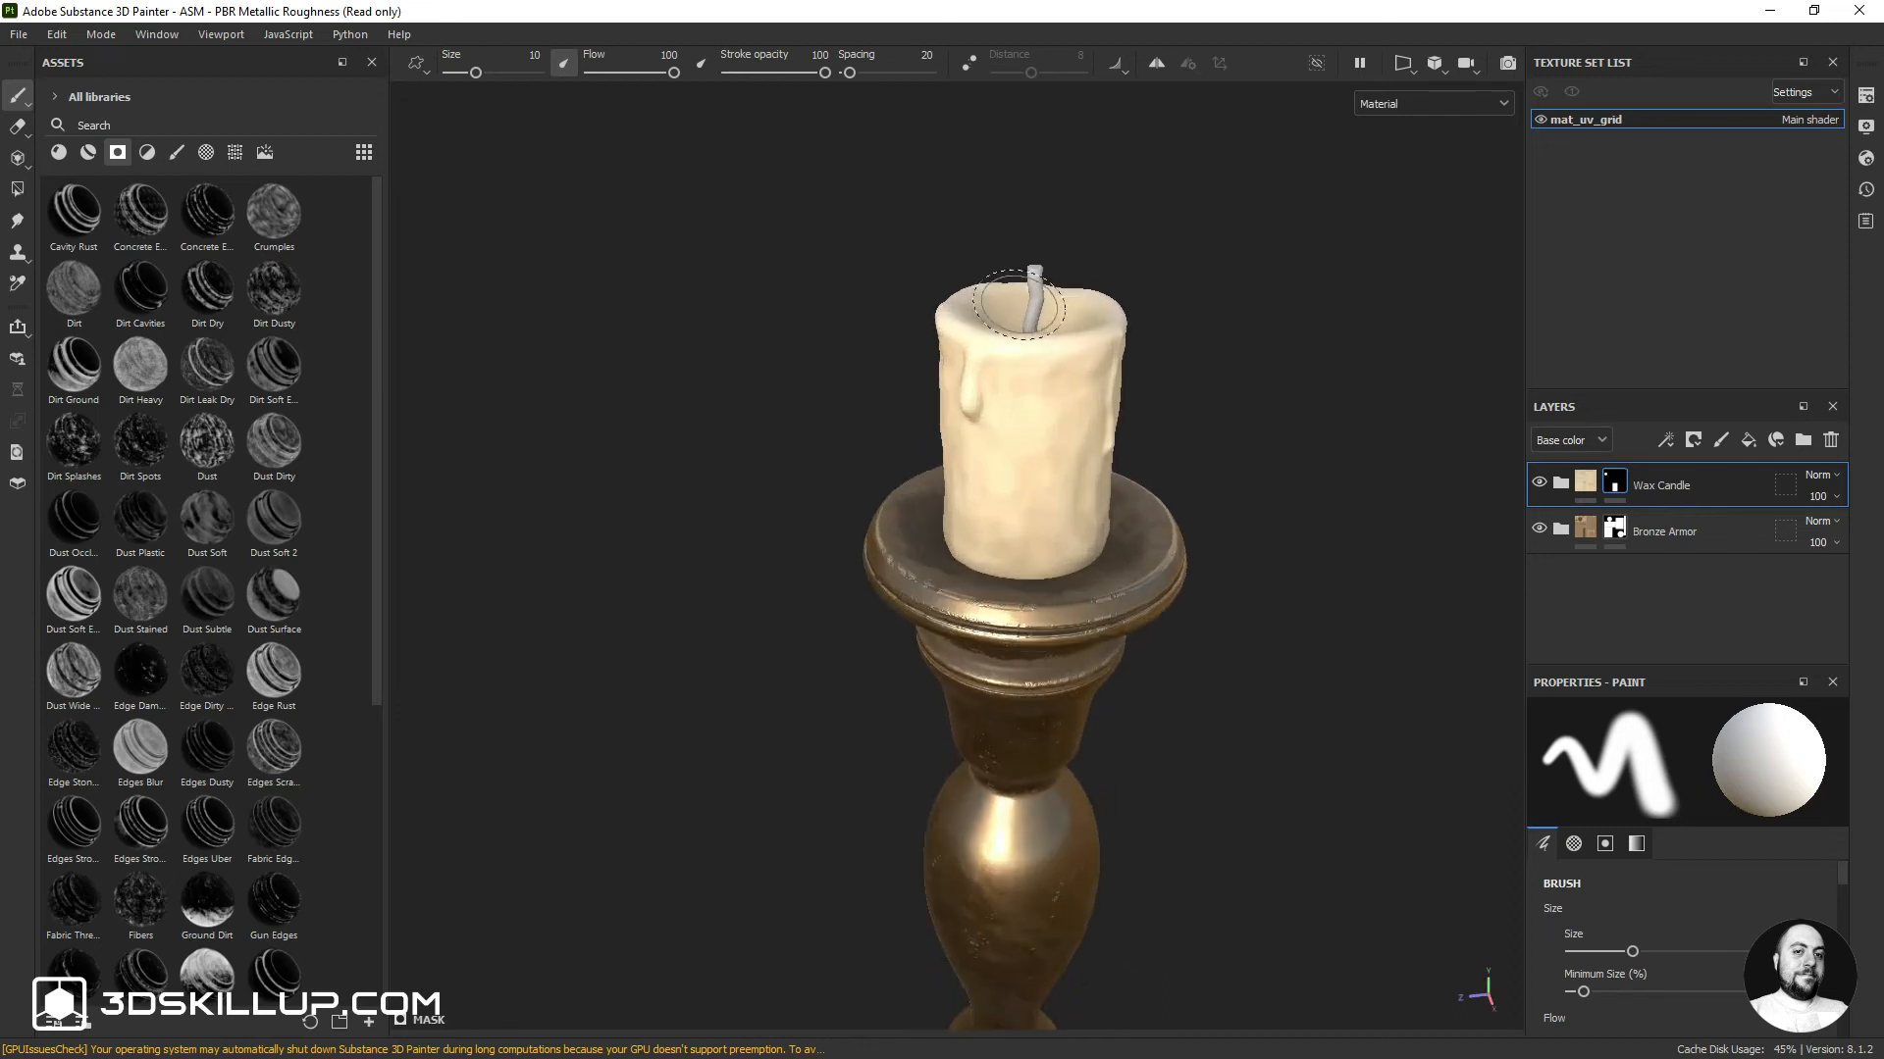
pyautogui.scroll(6, 1030, 299)
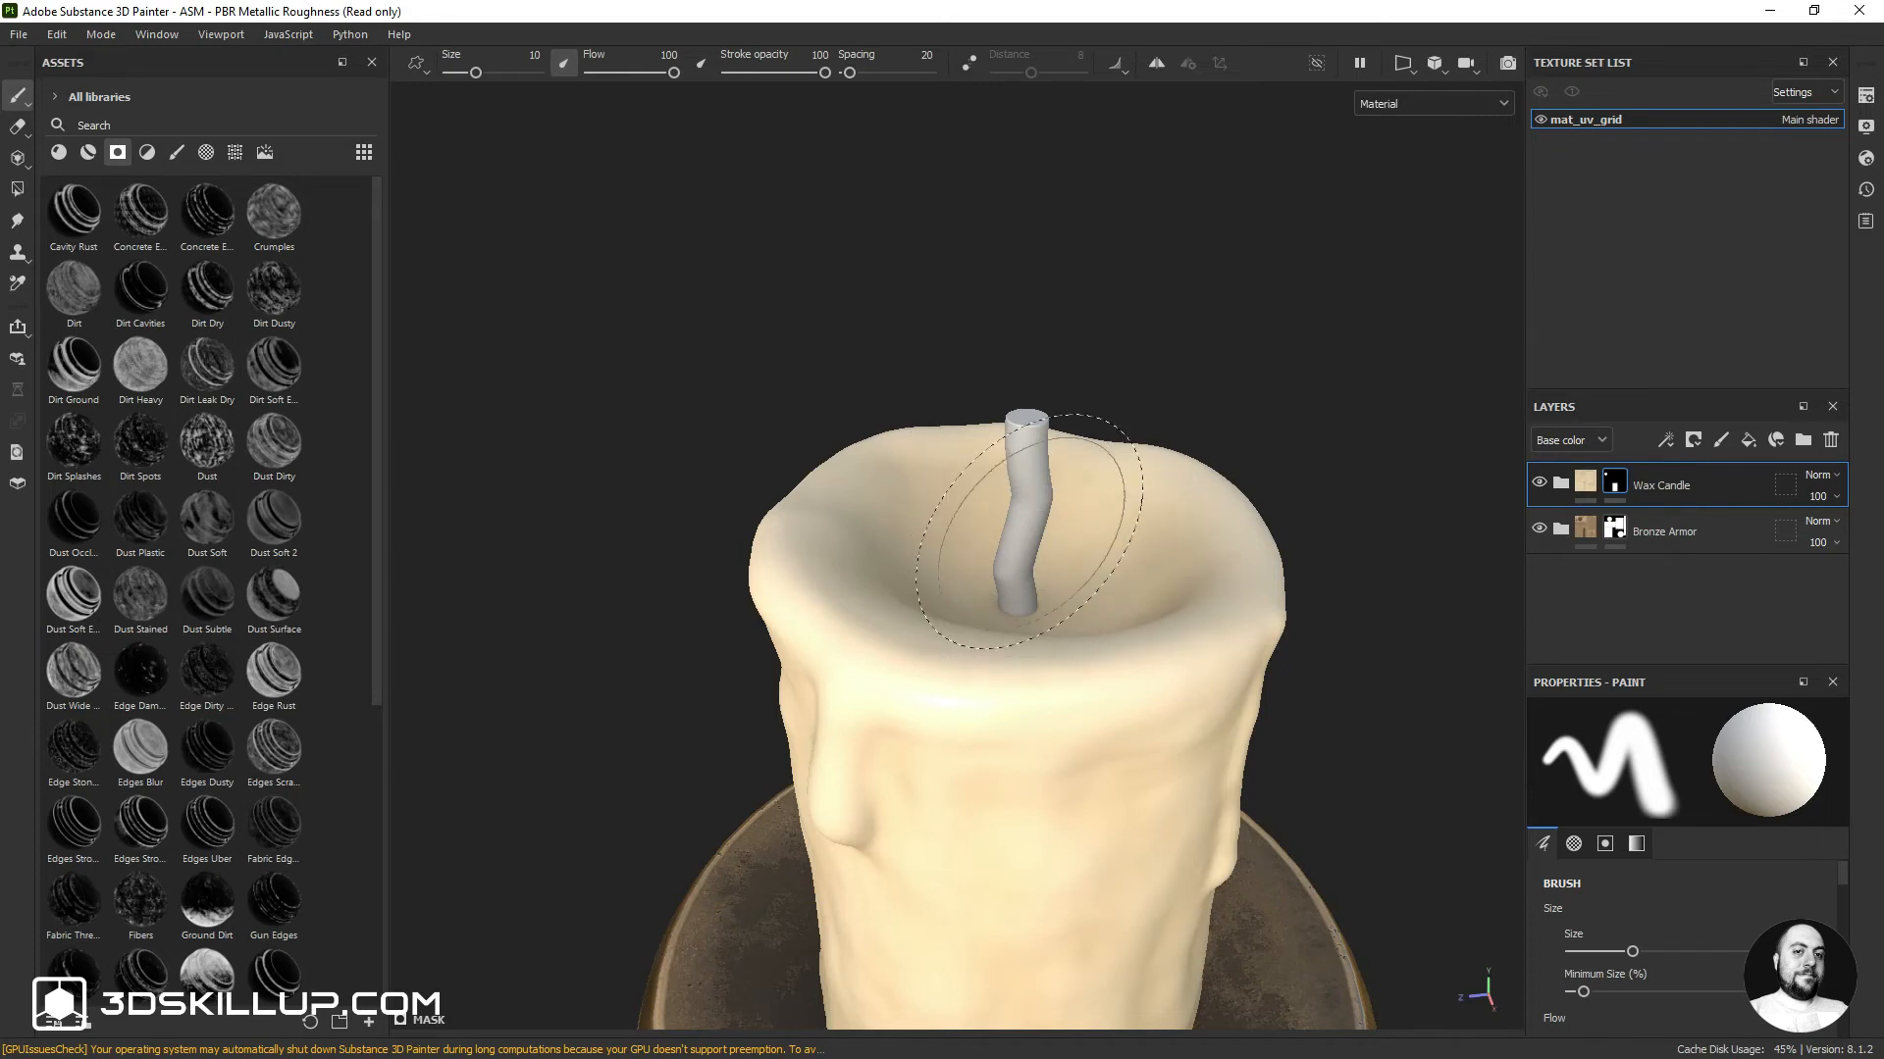
pyautogui.scroll(-5, 1030, 529)
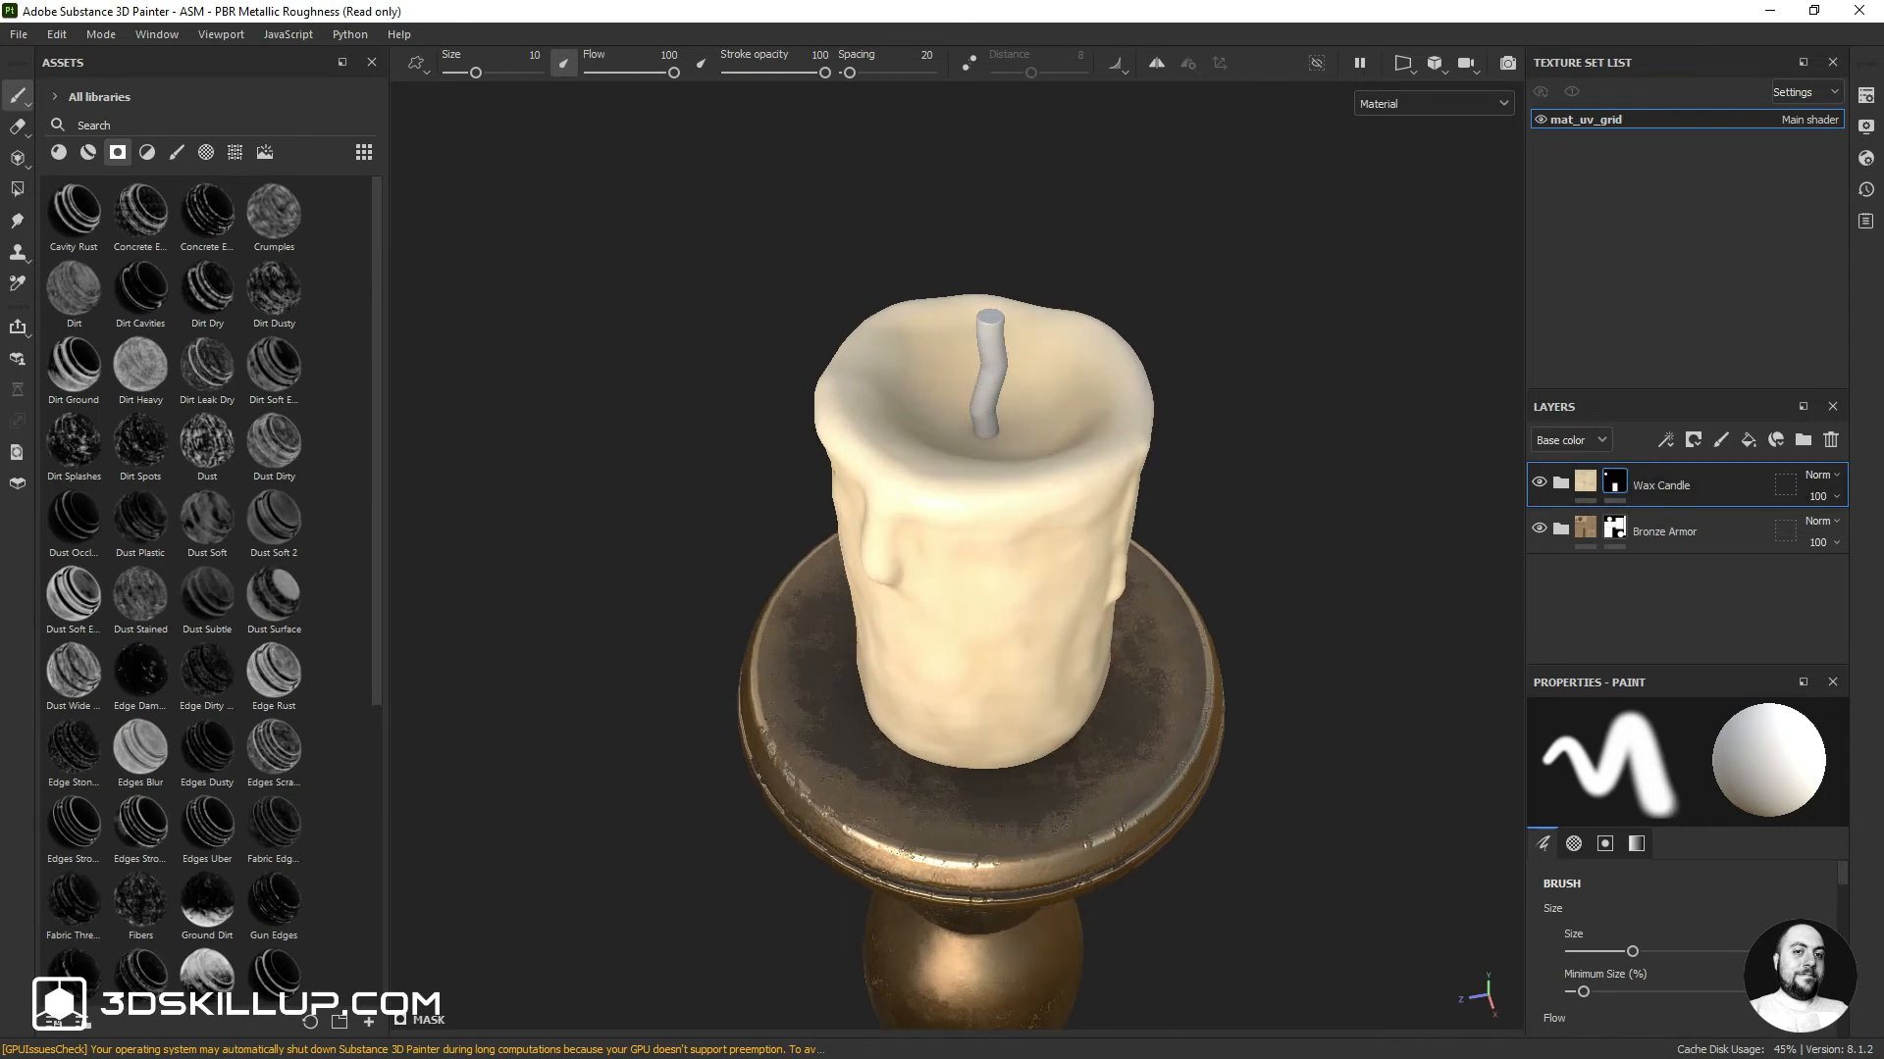
pyautogui.click(88, 154)
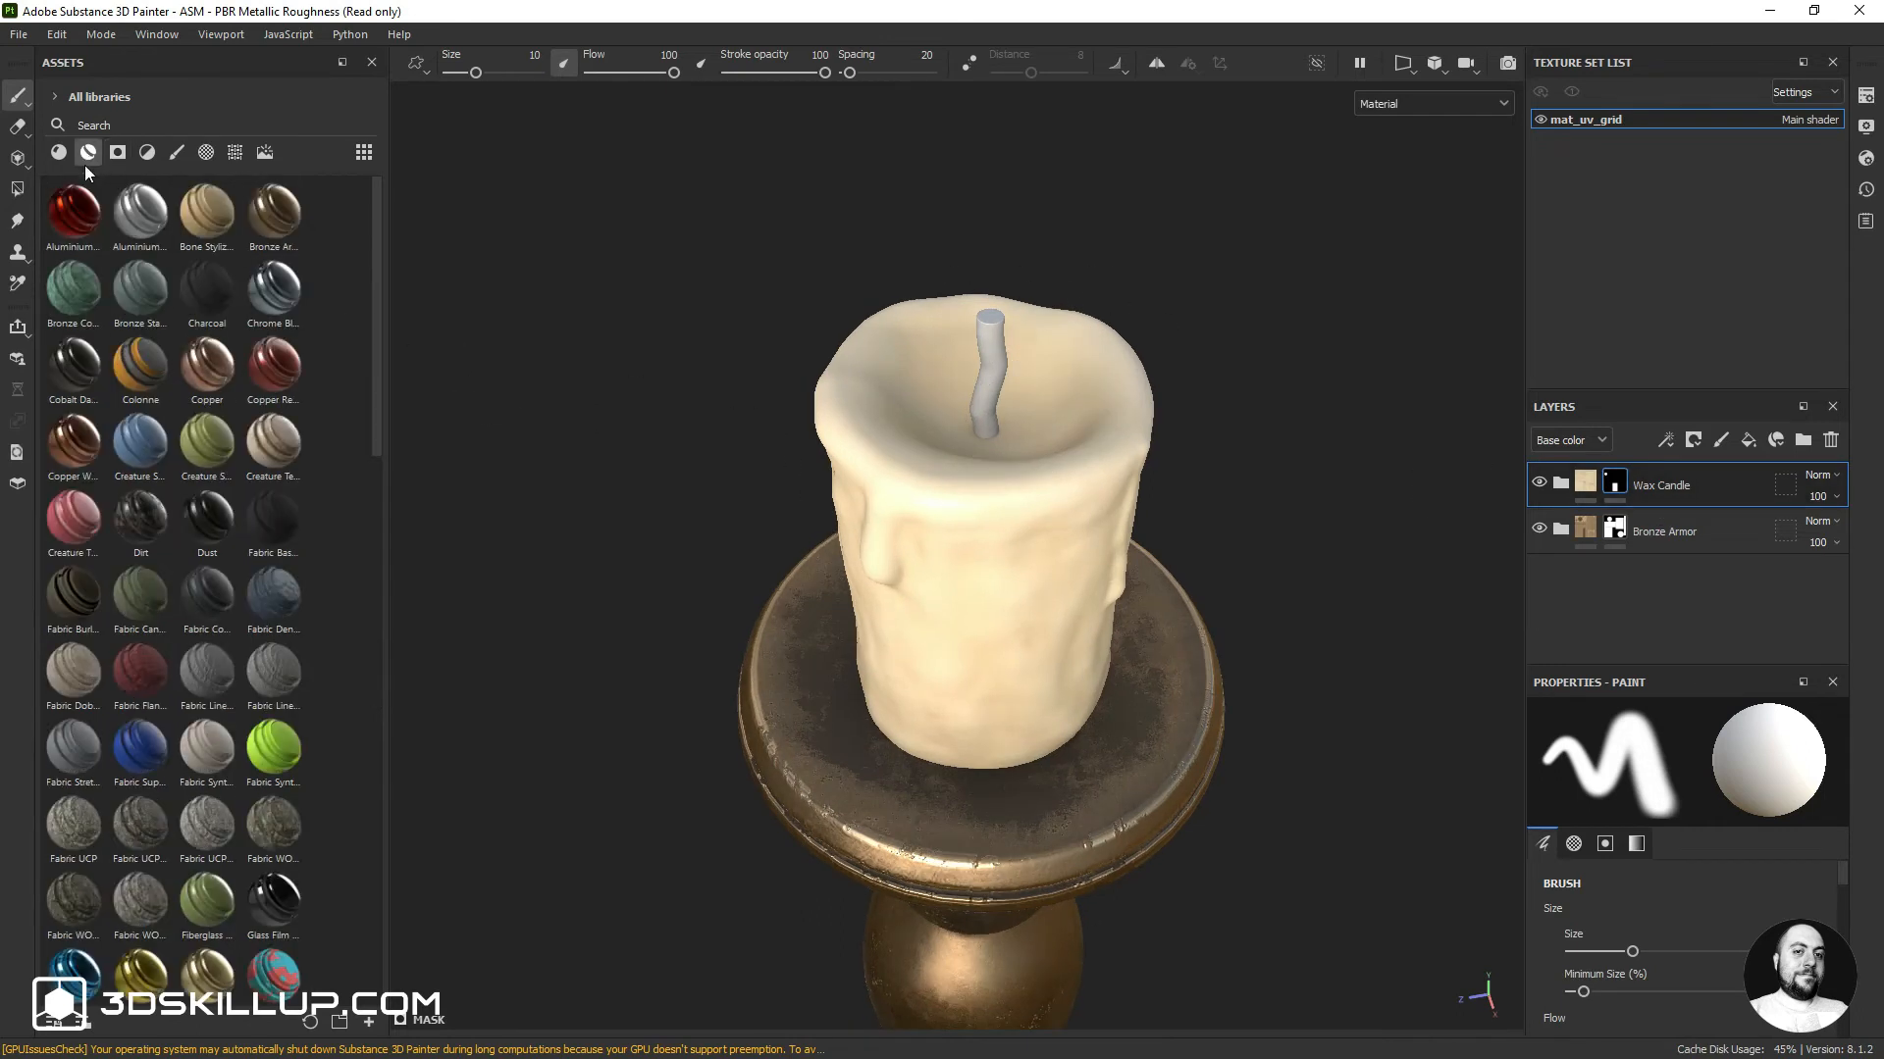
pyautogui.click(118, 119)
pyautogui.write('fabirc')
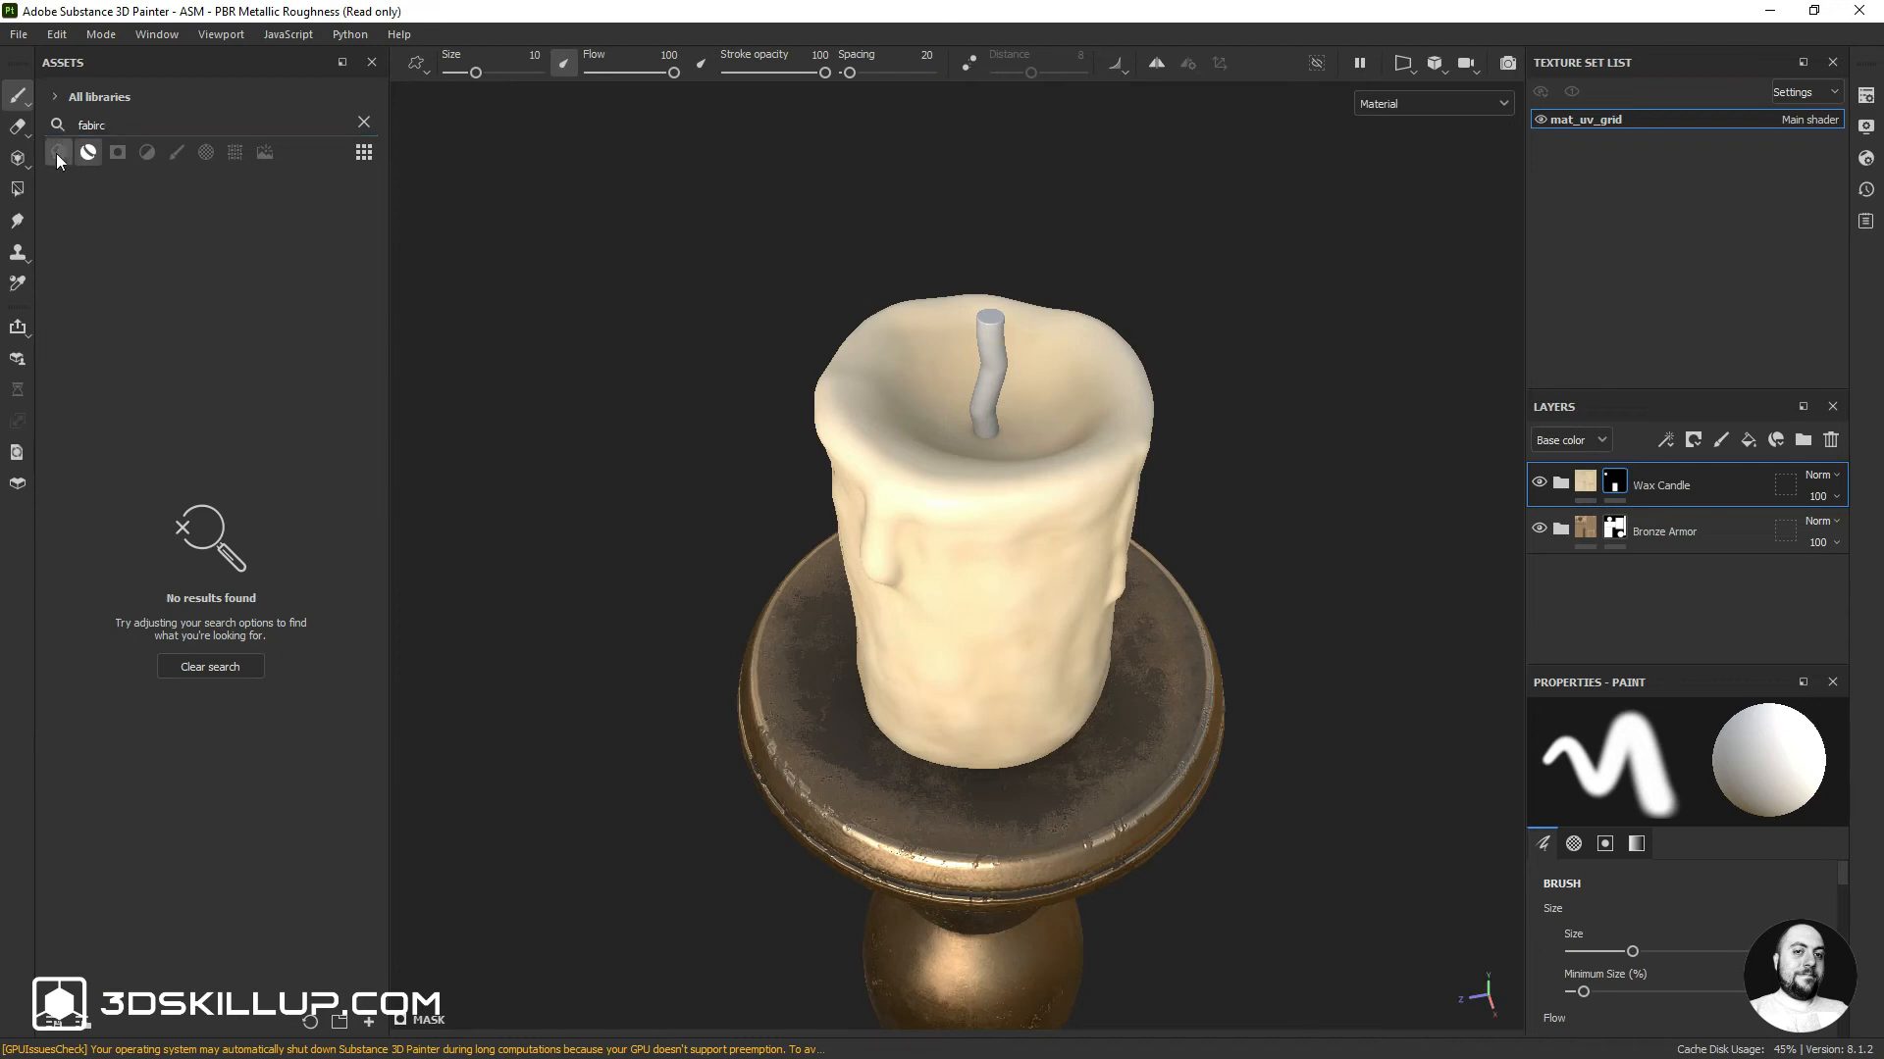
pyautogui.click(363, 122)
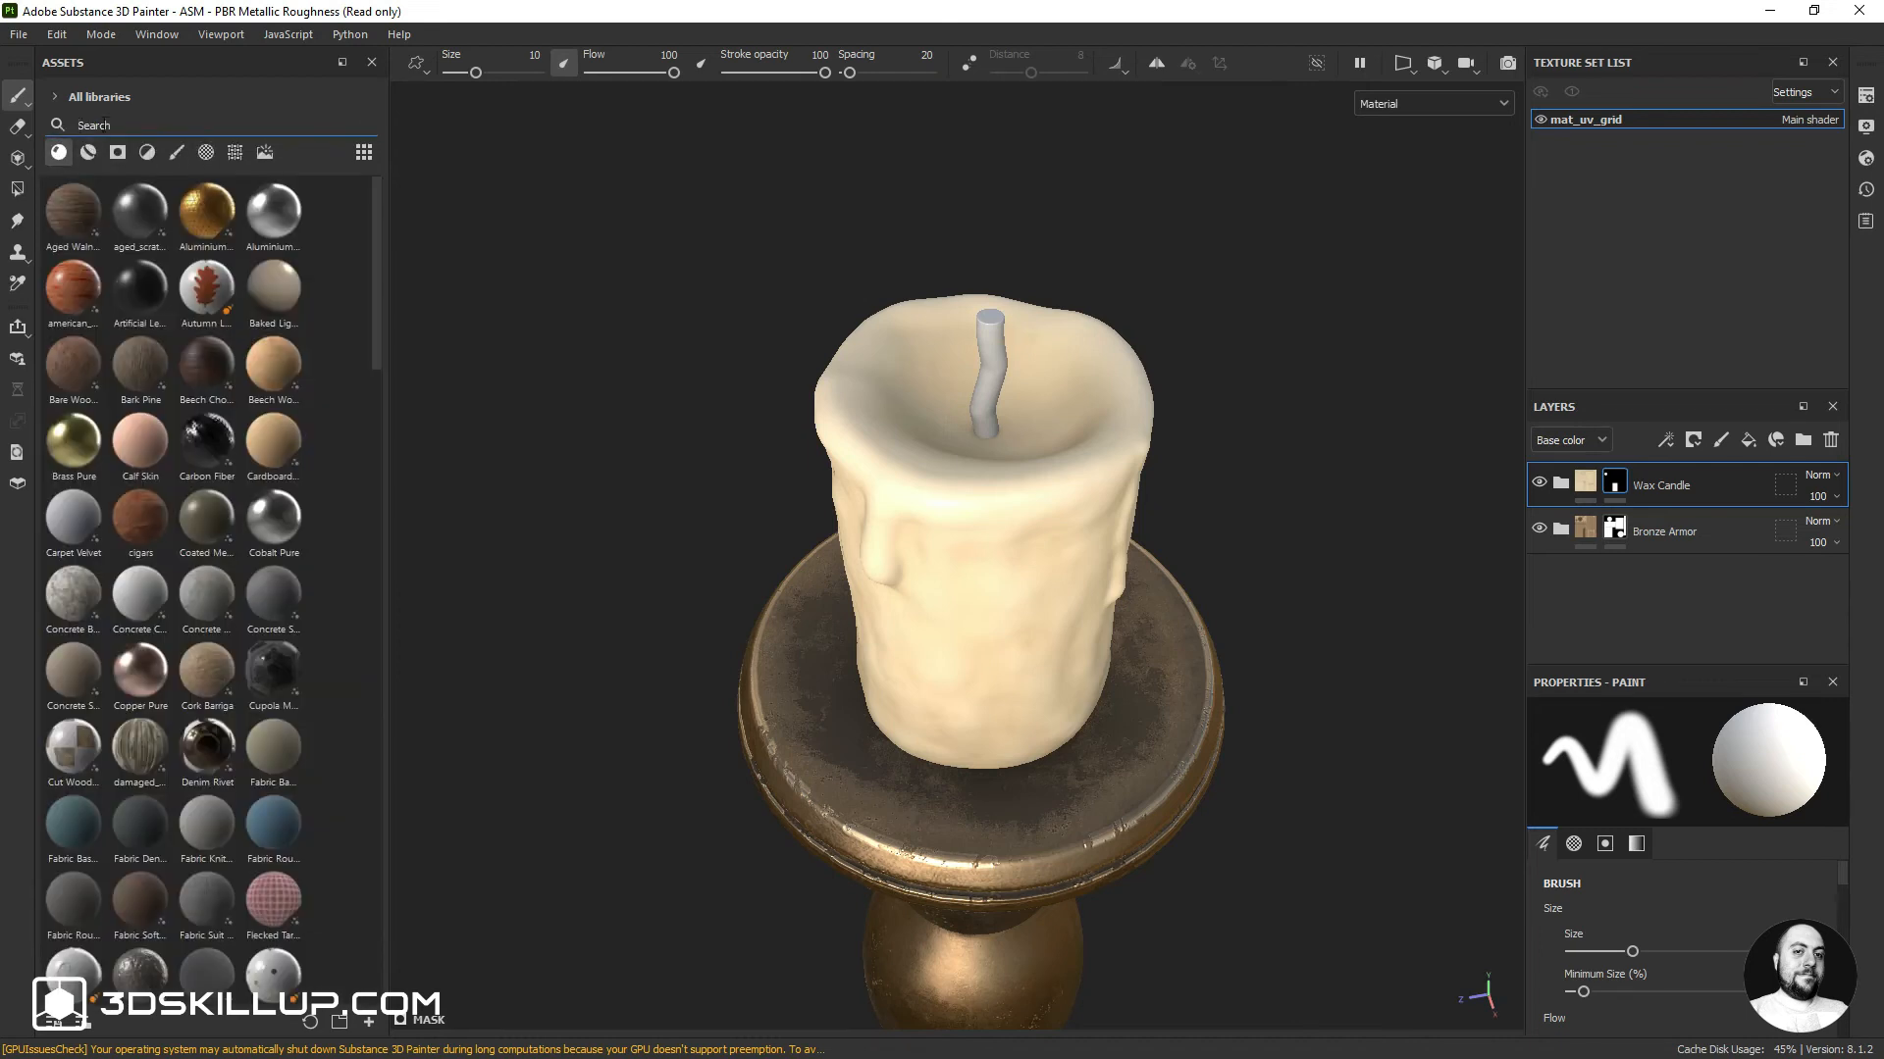
pyautogui.write('fabri')
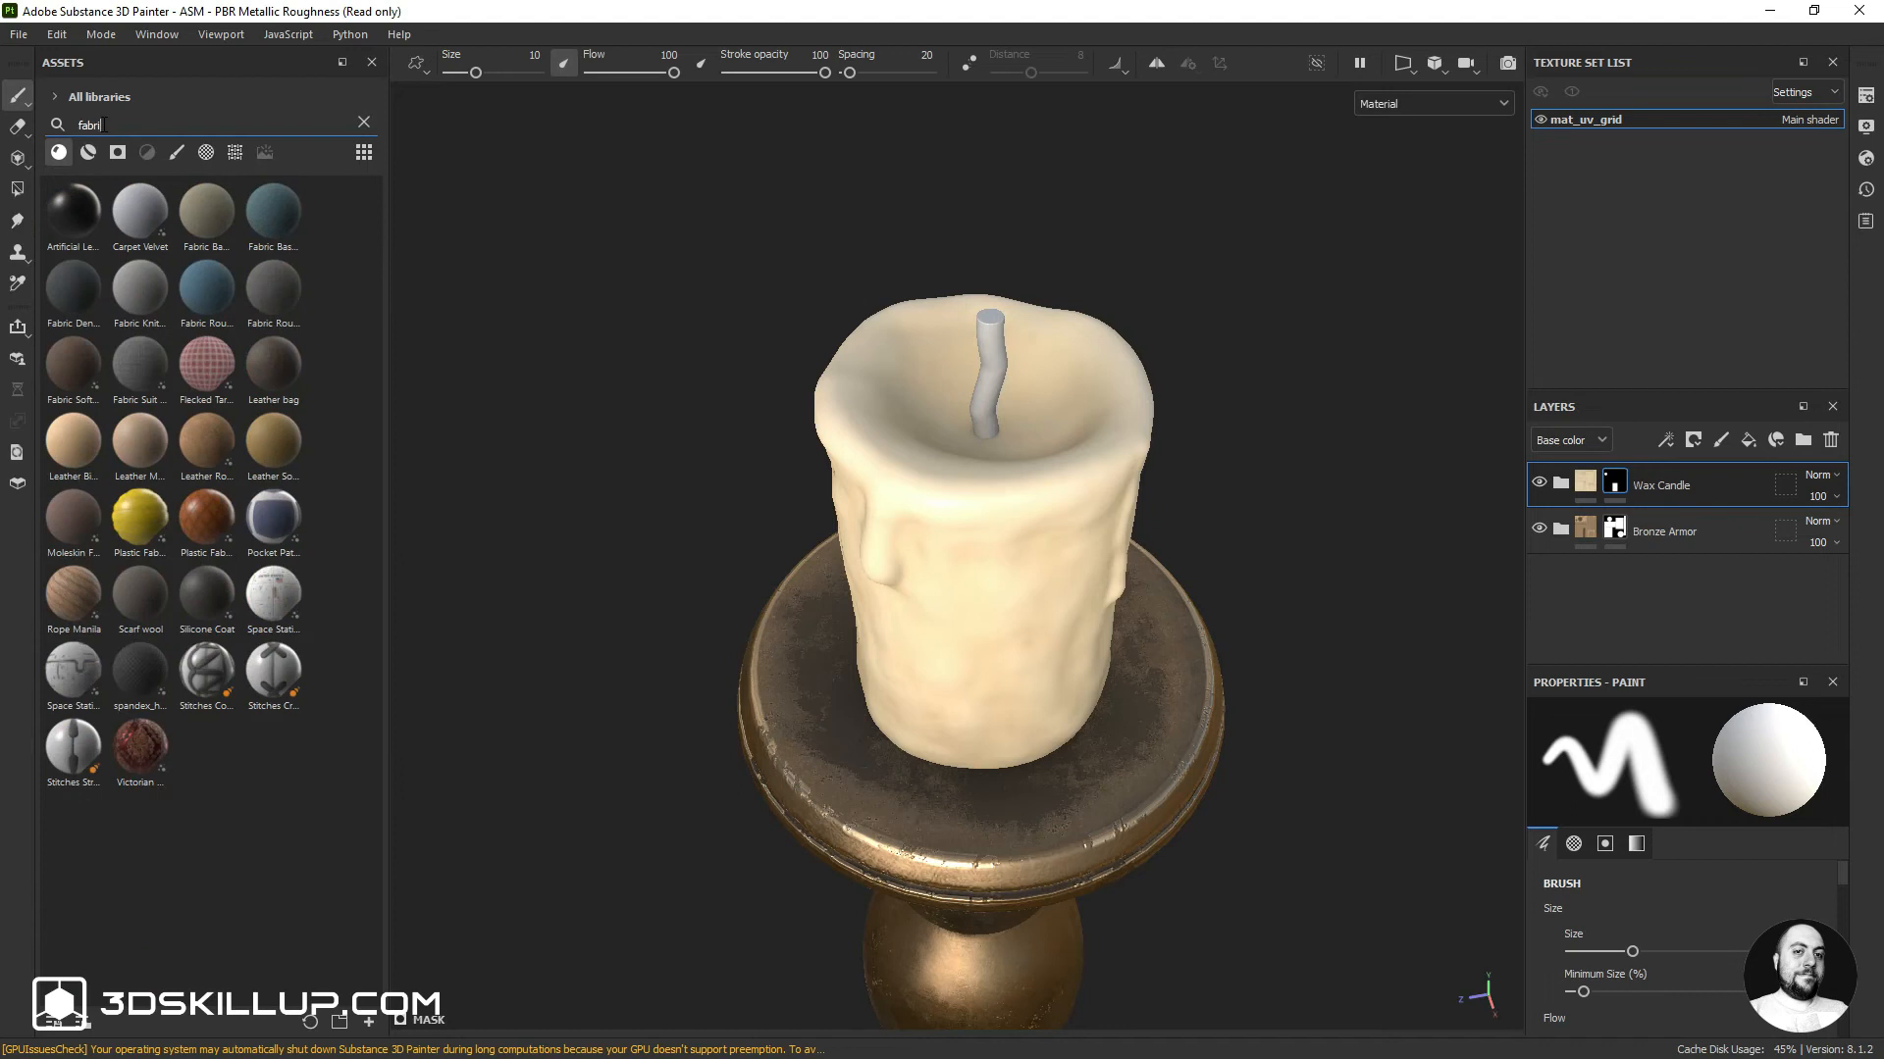
pyautogui.write('c')
pyautogui.moveTo(271, 290); pyautogui.dragTo(1627, 465)
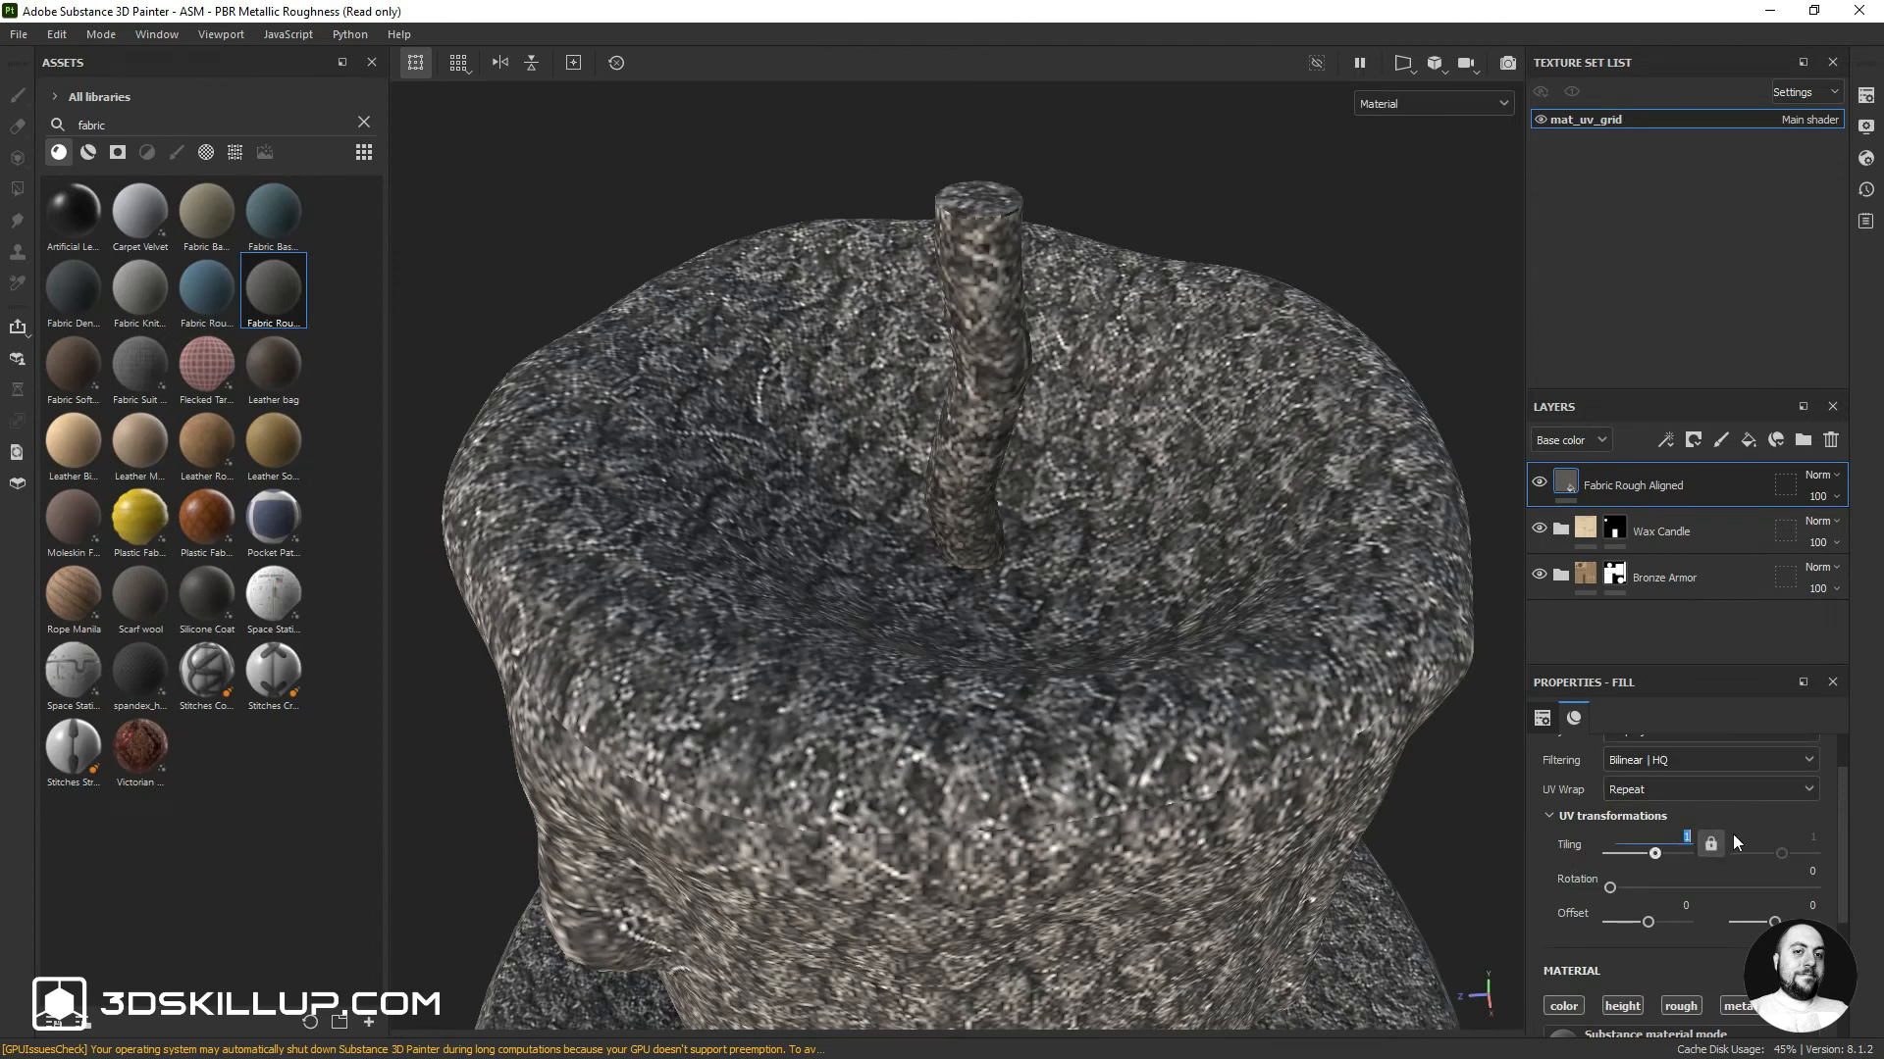
pyautogui.write('5')
pyautogui.press('Return')
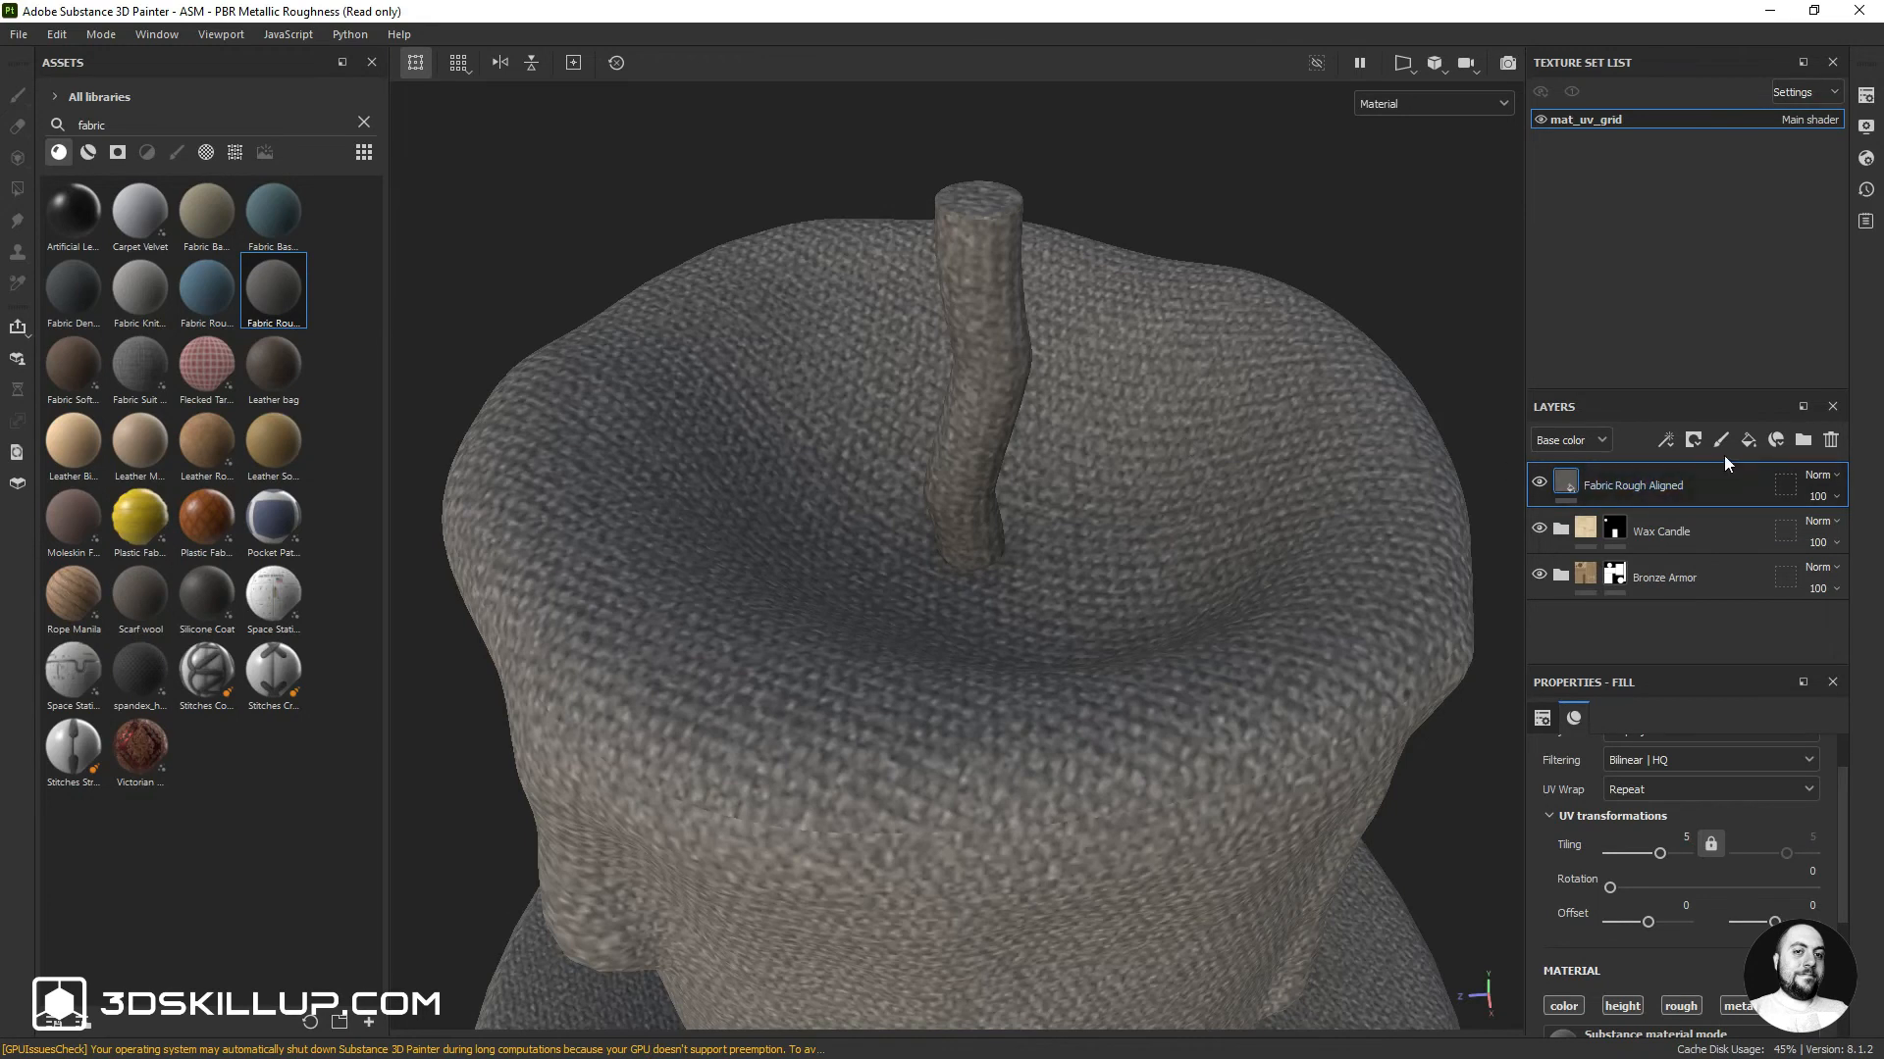
# Add a black mask to the Fabric Rough Aligned layer and reveal it only on the wick with Mesh fill
pyautogui.click(1692, 443)
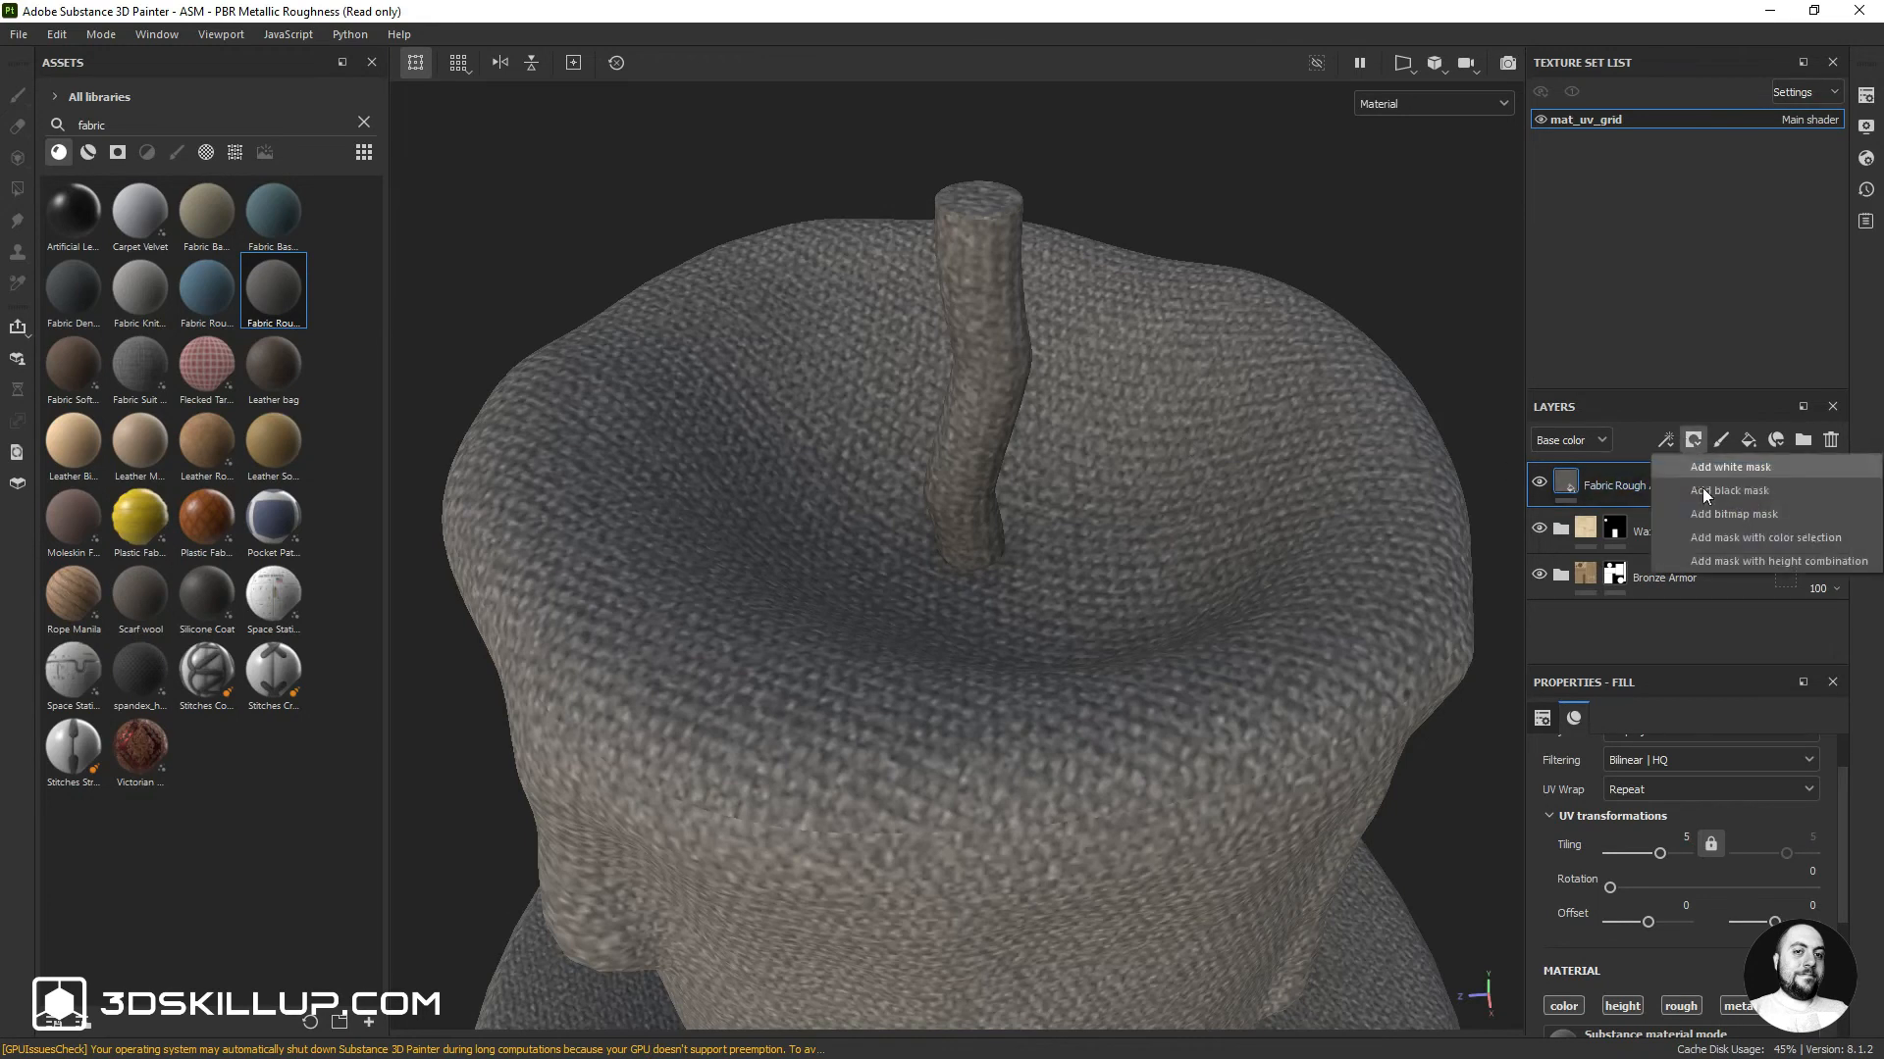
pyautogui.click(1709, 492)
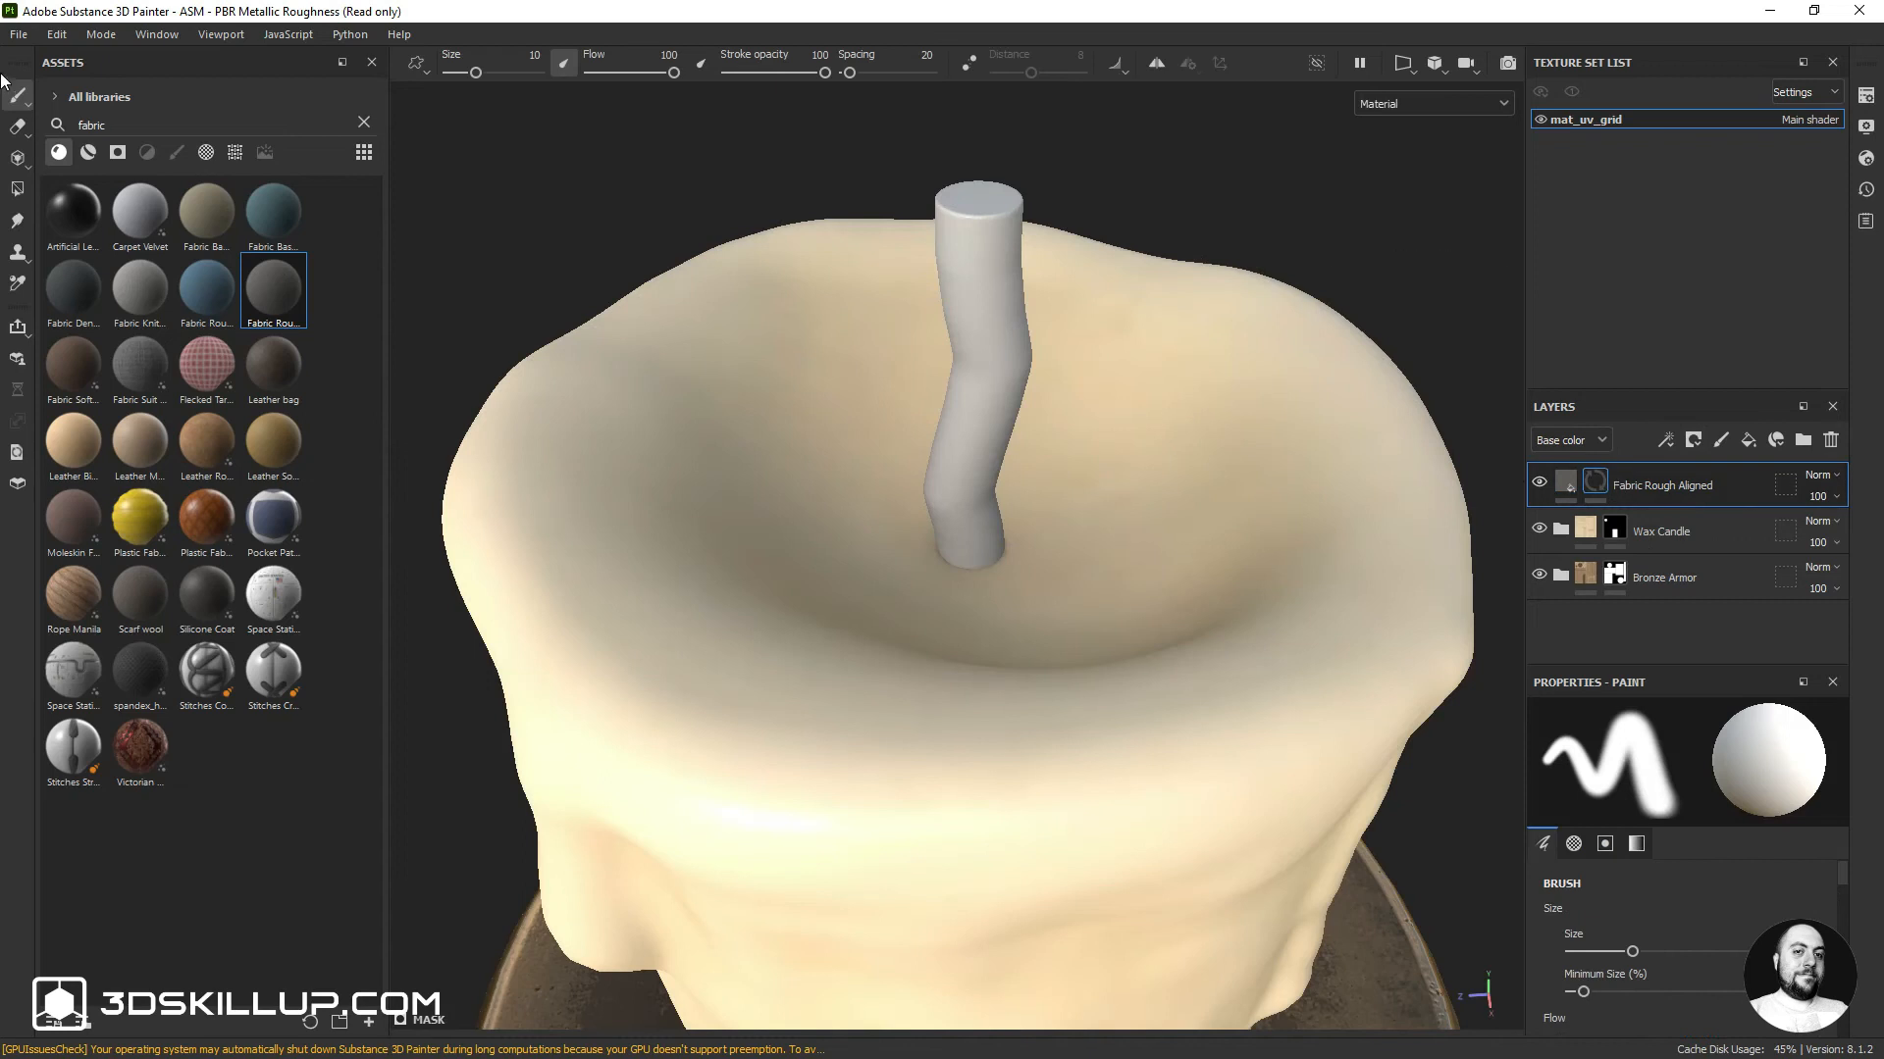
pyautogui.click(18, 188)
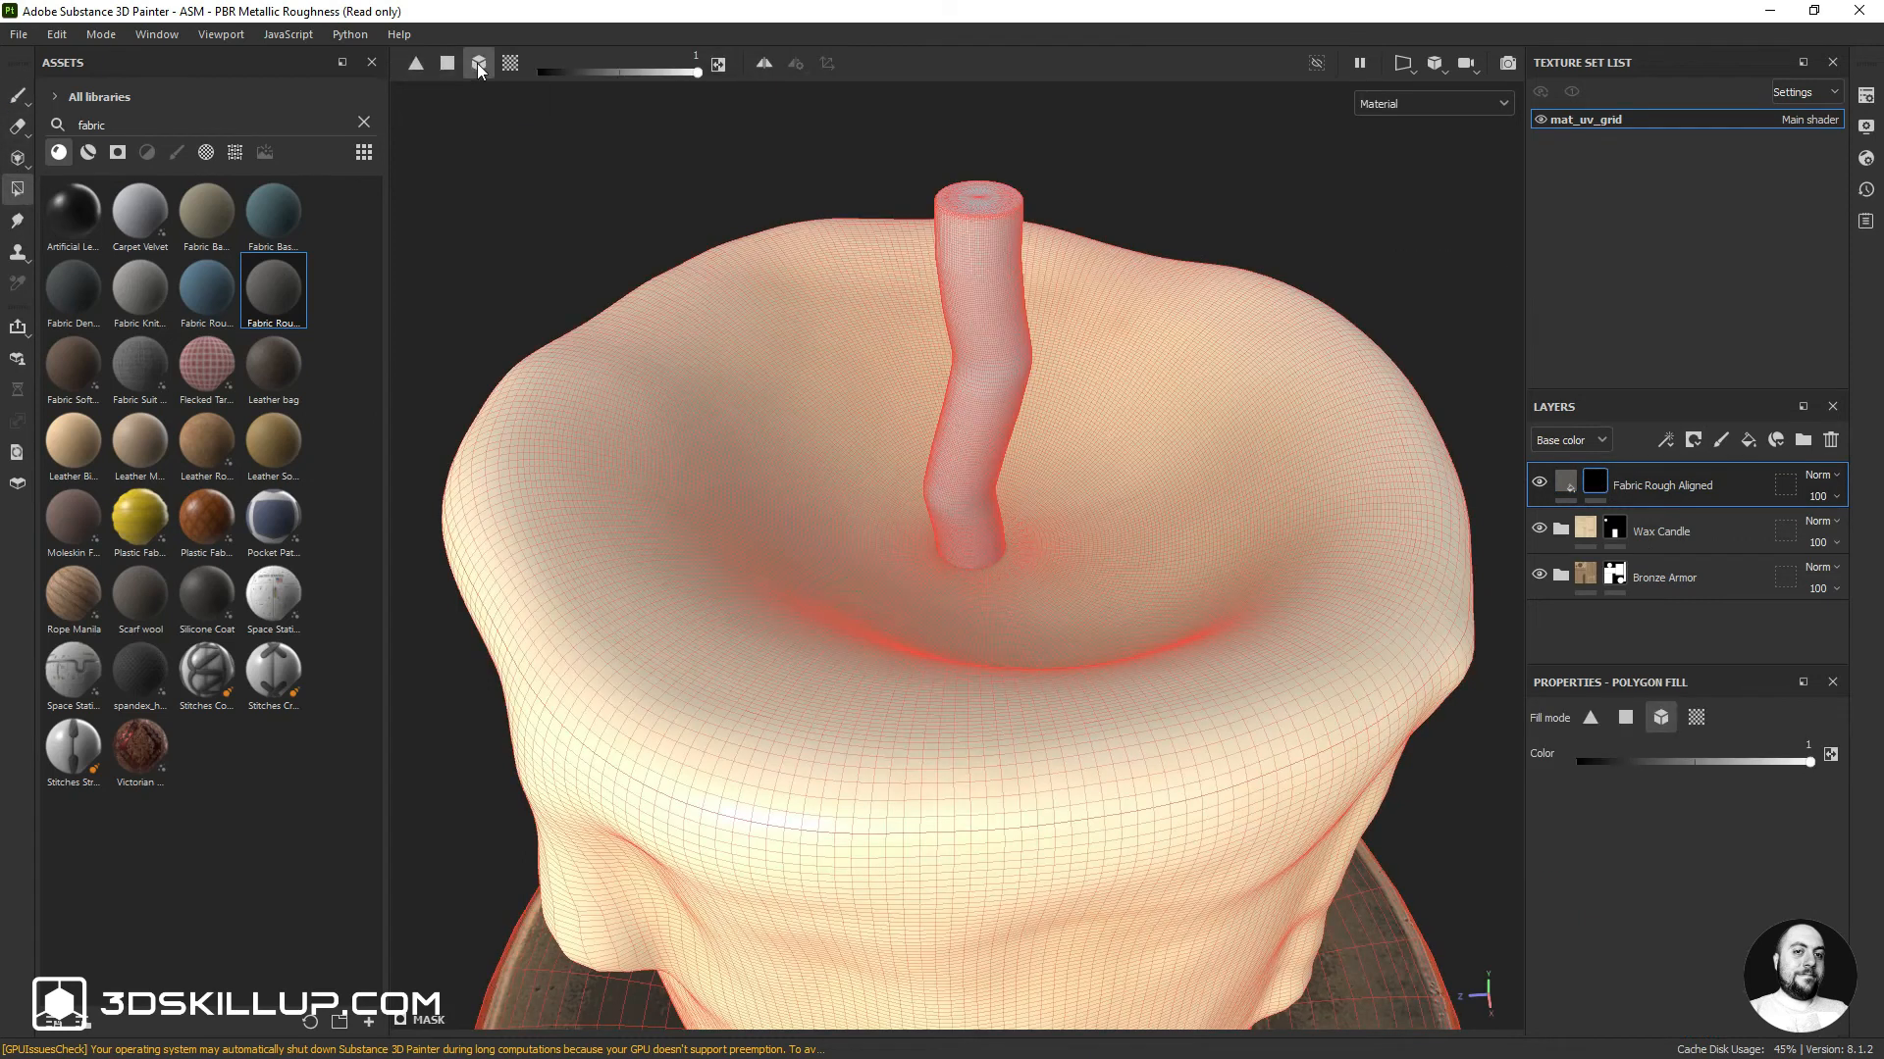
pyautogui.click(995, 265)
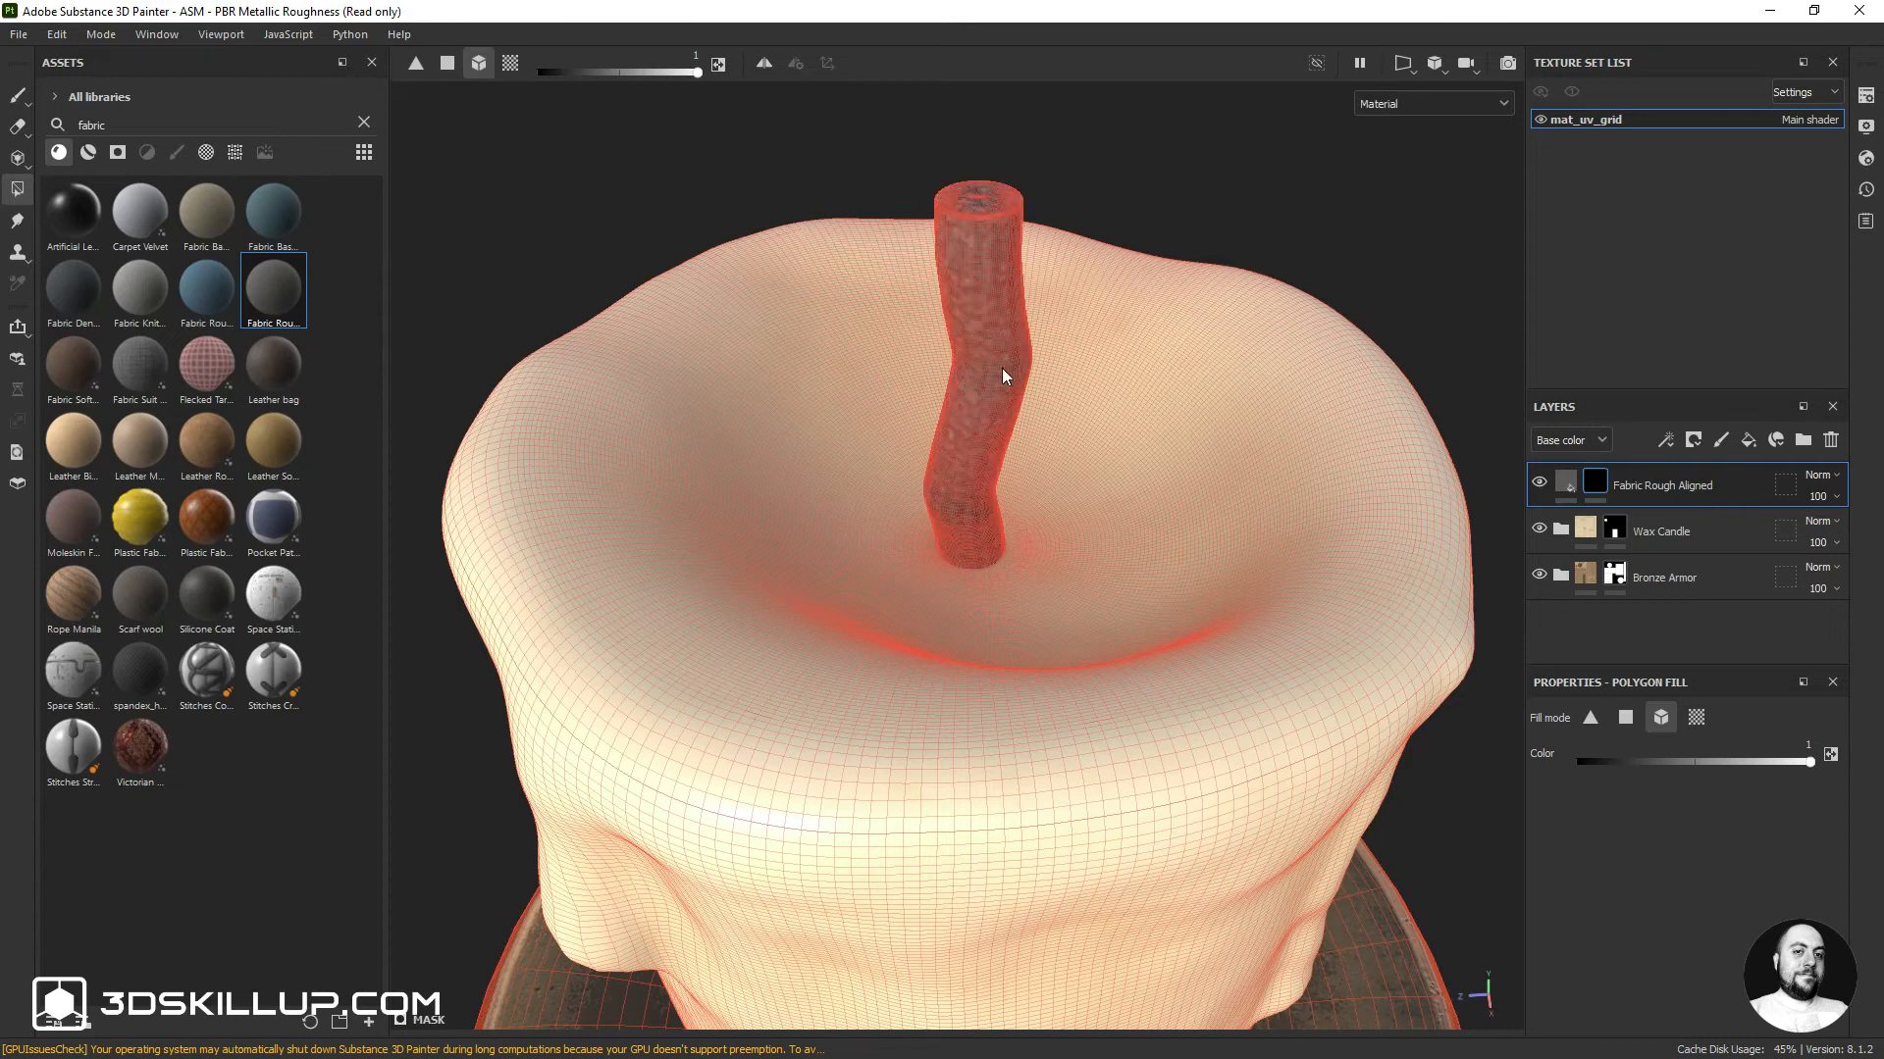
pyautogui.scroll(-3, 1003, 368)
pyautogui.click(16, 97)
pyautogui.scroll(-3, 799, 382)
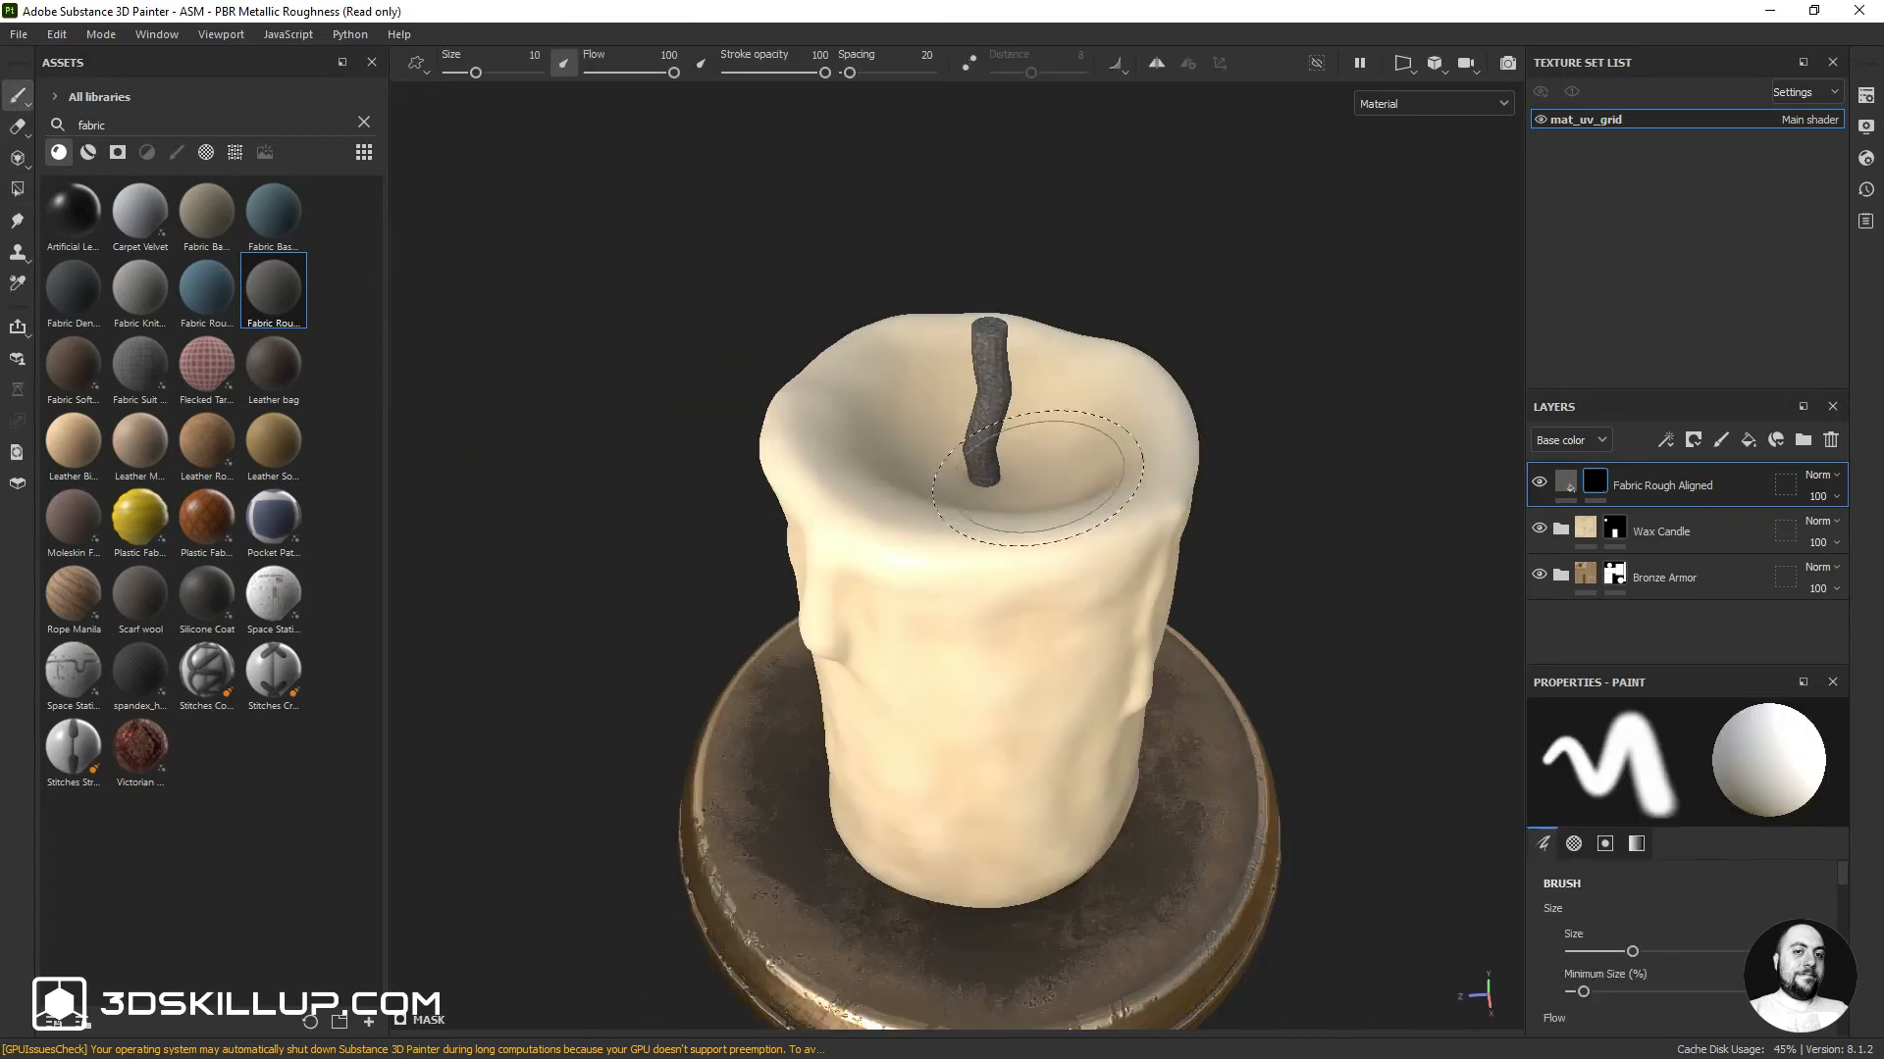
# Add a Paint effect to the content of the Fabric Rough Aligned layer
pyautogui.click(1634, 473)
pyautogui.click(1666, 442)
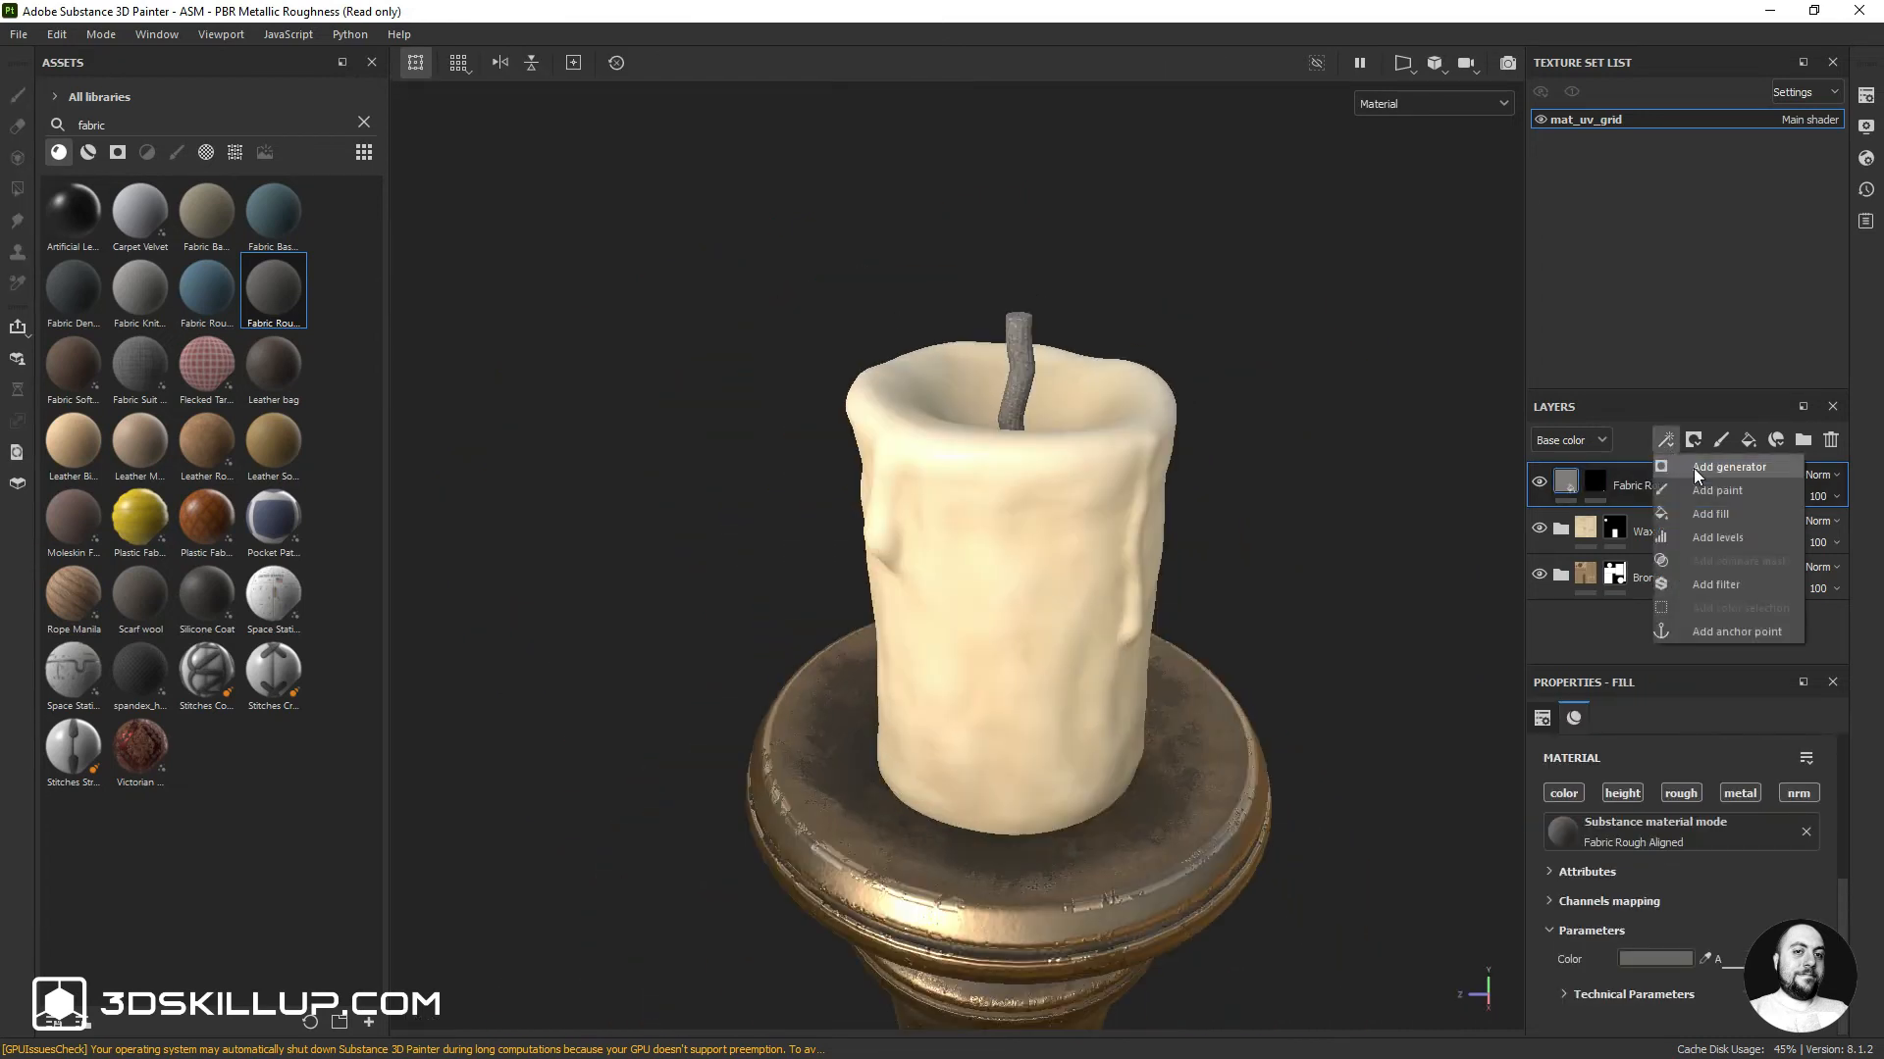
pyautogui.click(1709, 494)
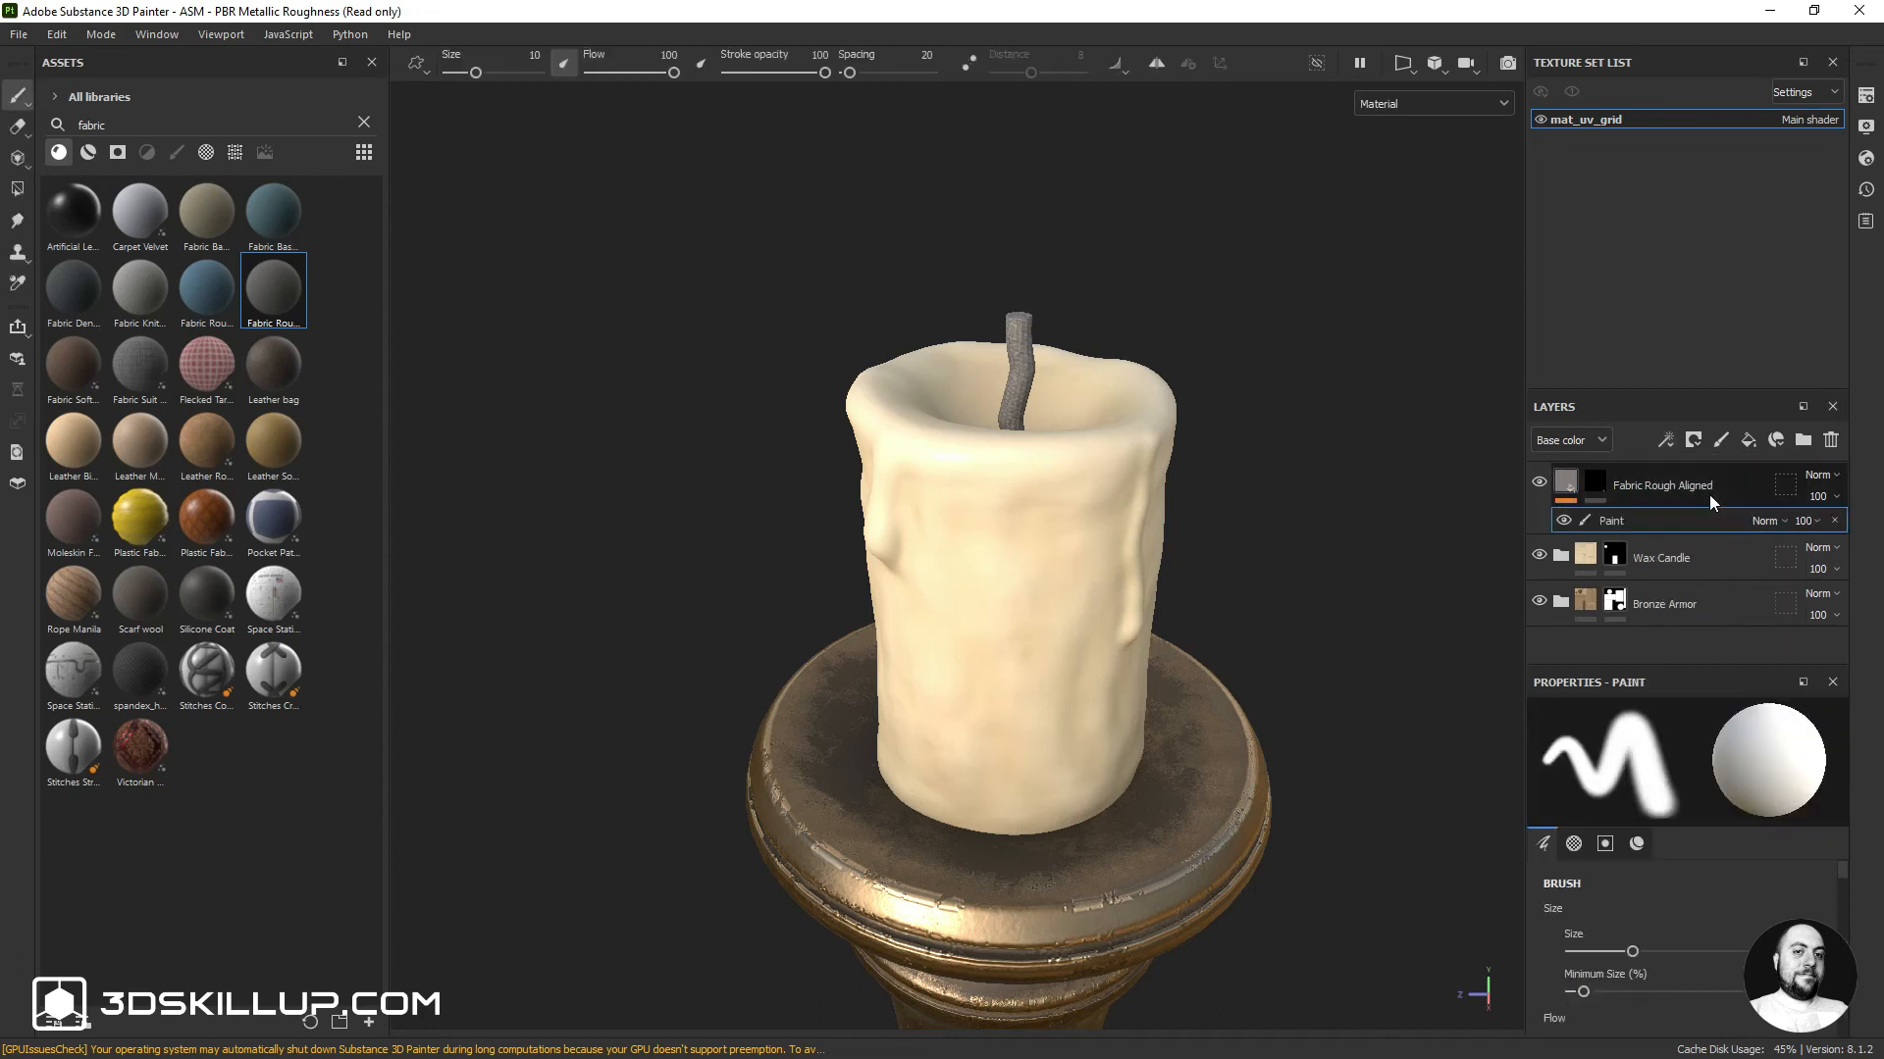
# Set the paint's base color to dark grey 303030 and raise its roughness to a high value
pyautogui.scroll(-10, 1661, 921)
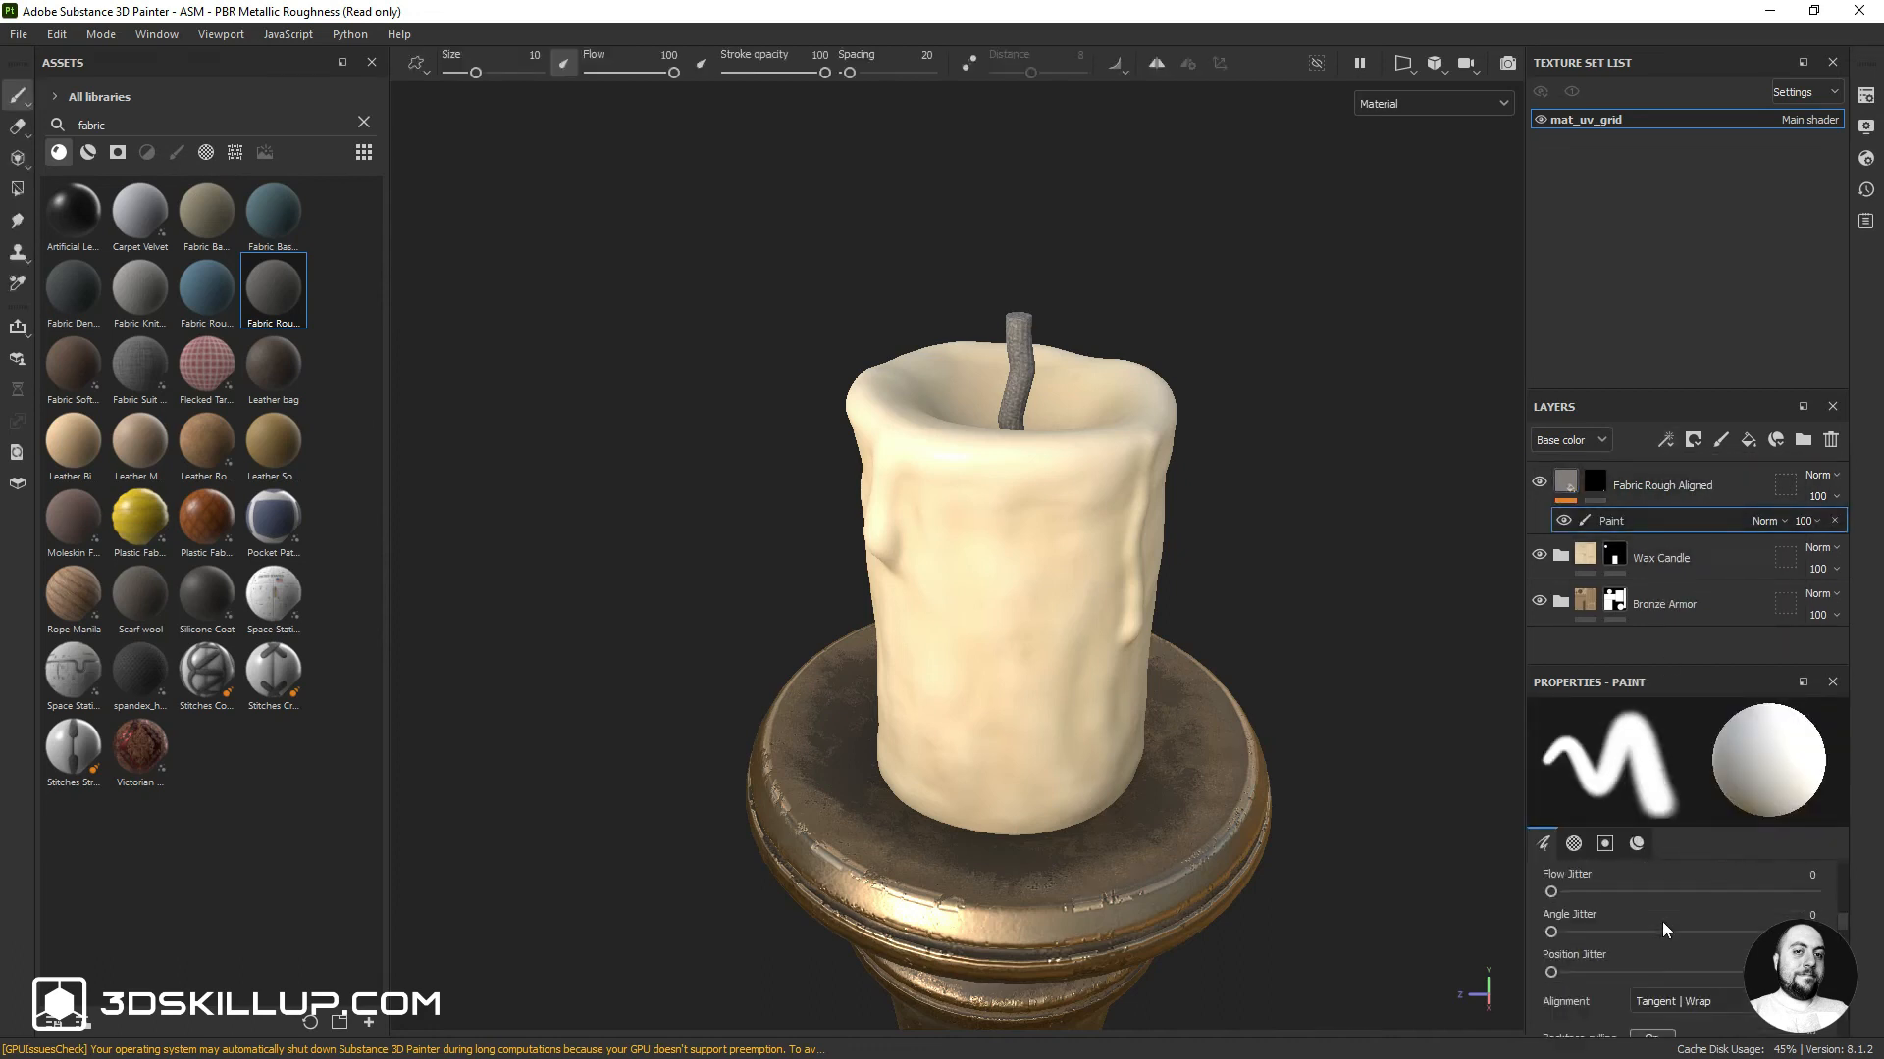
pyautogui.scroll(-3, 1662, 922)
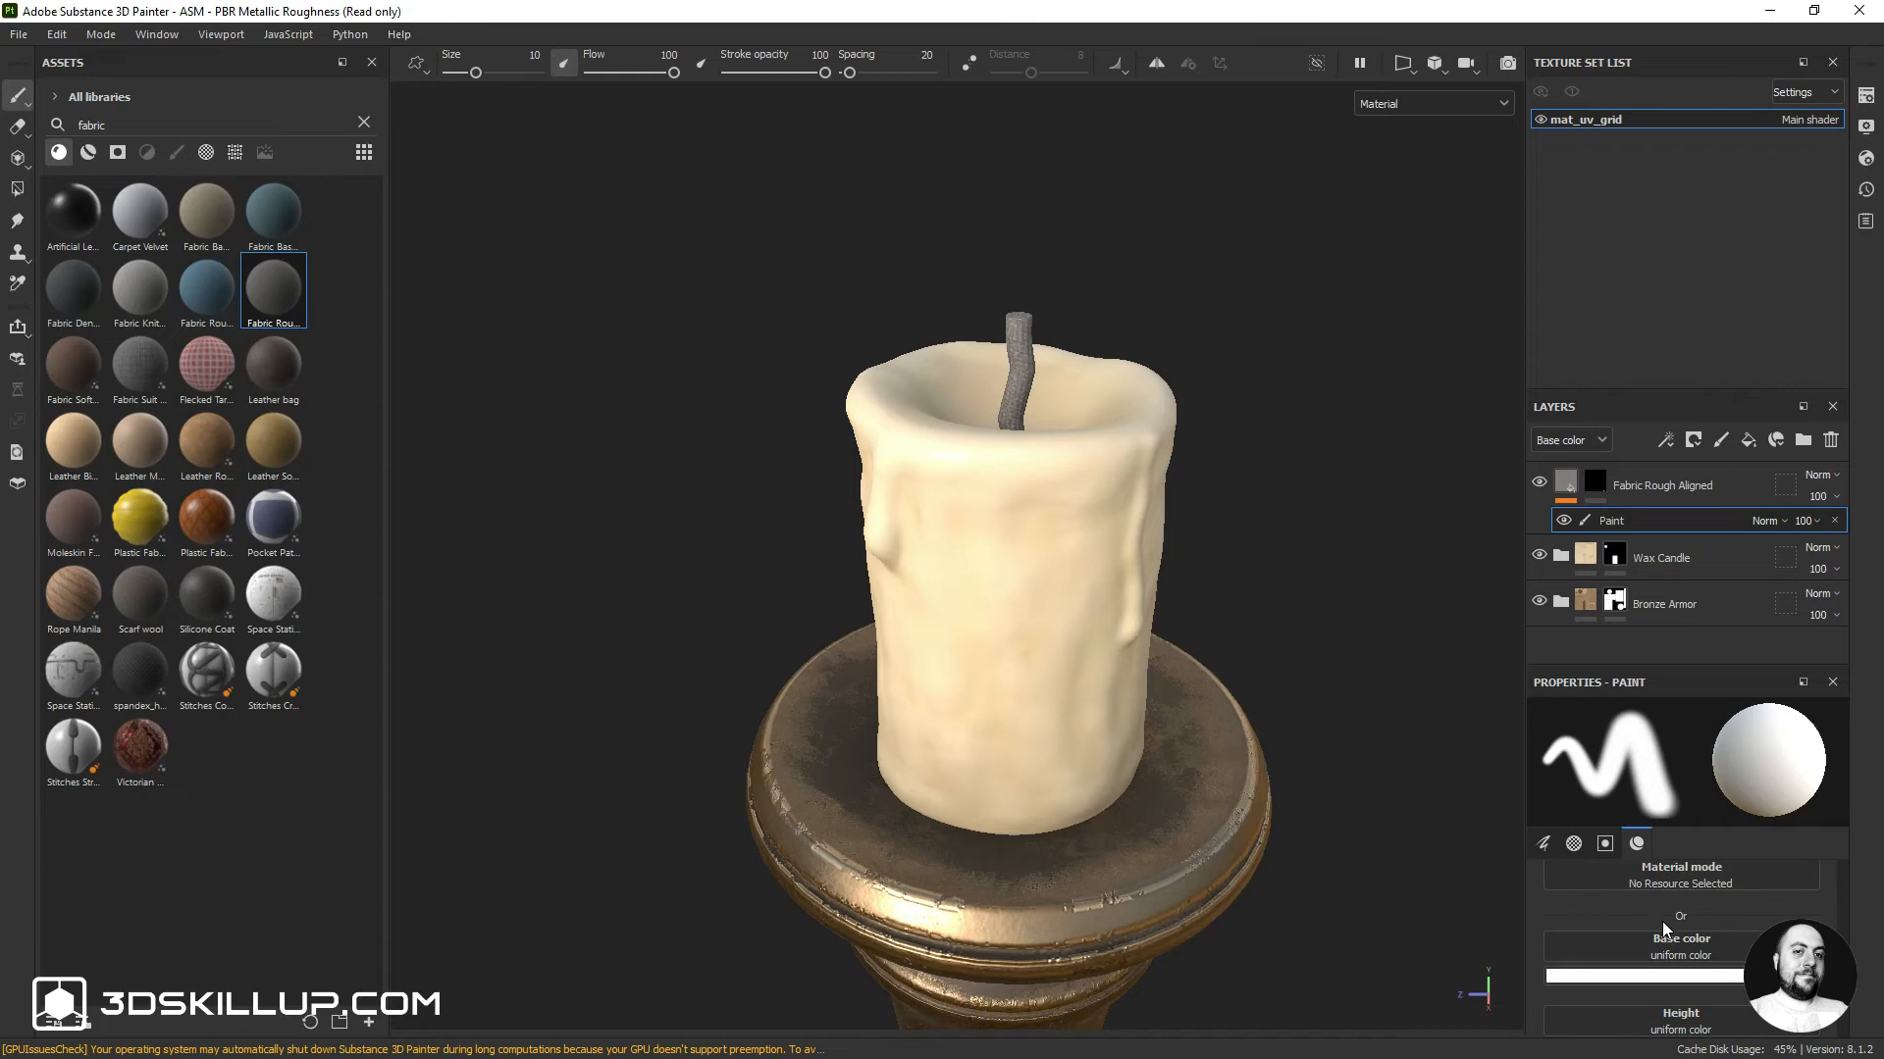
pyautogui.click(1639, 976)
pyautogui.moveTo(1408, 911); pyautogui.dragTo(1368, 914)
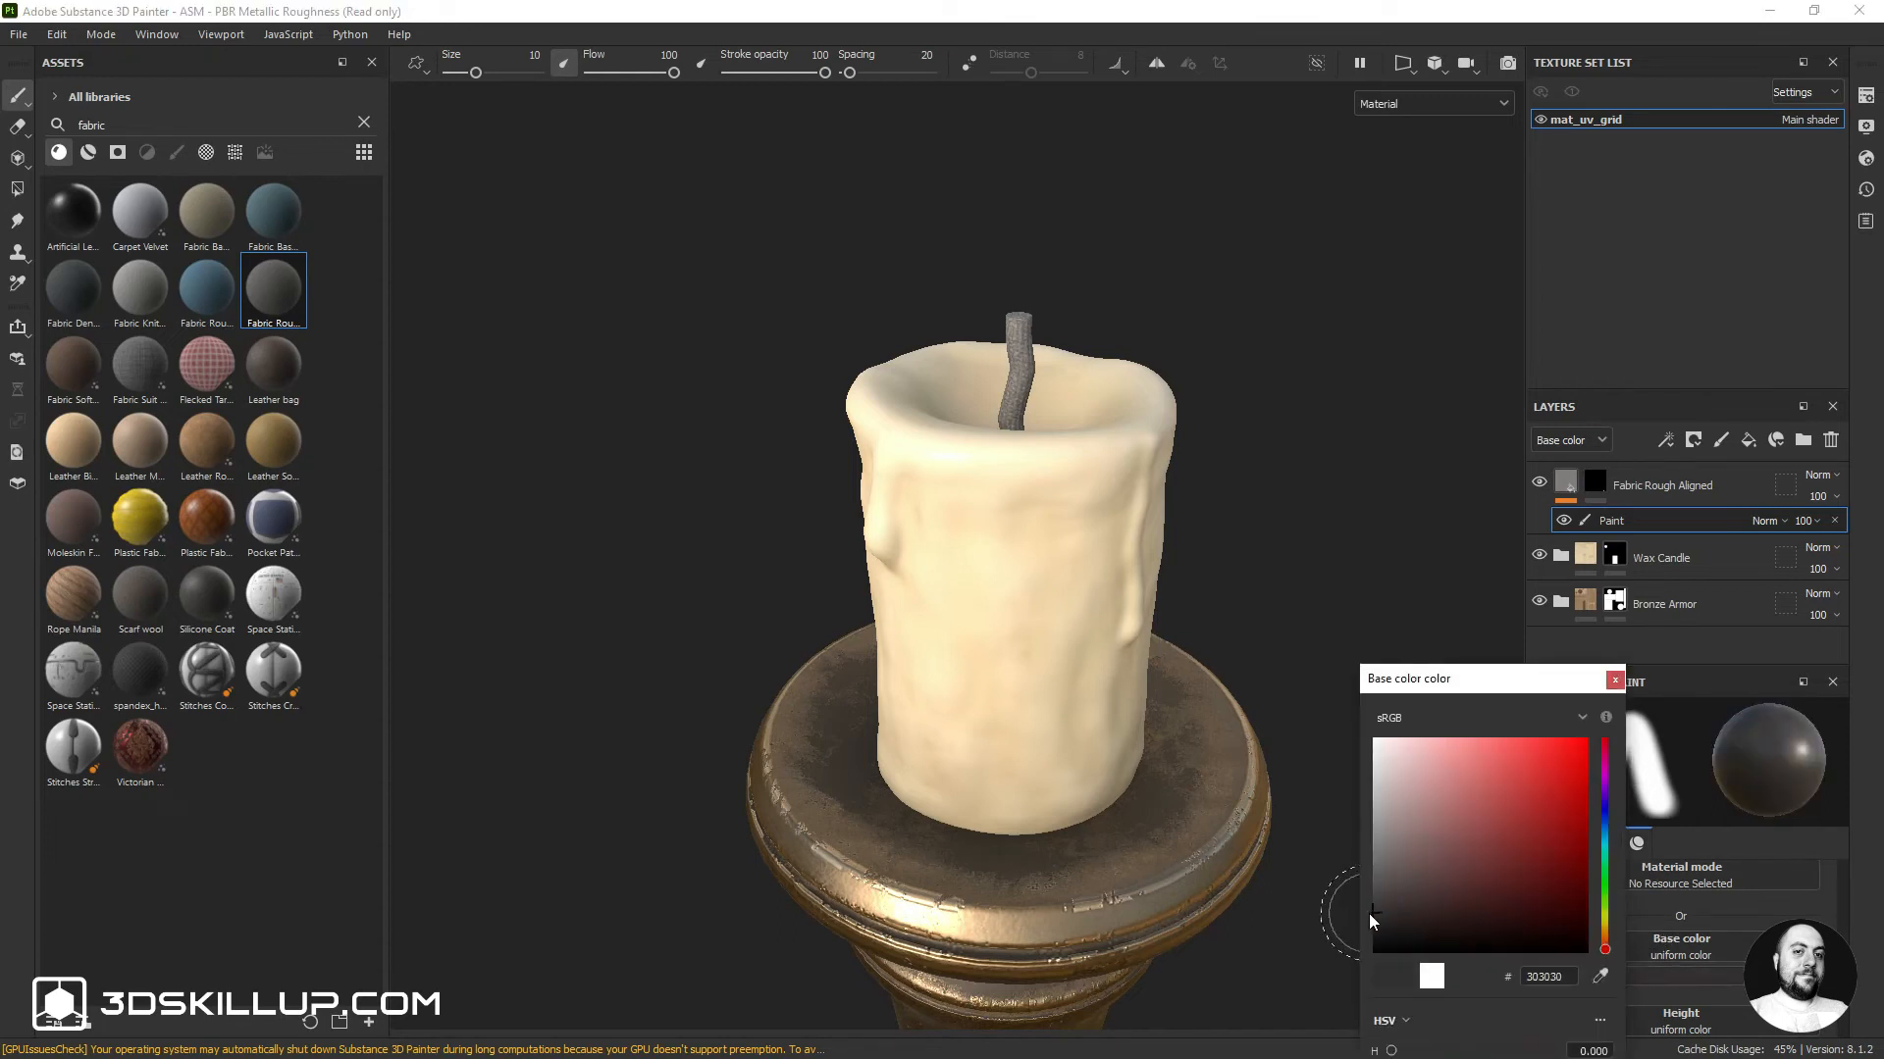
pyautogui.scroll(-4, 1672, 933)
pyautogui.scroll(1, 1669, 934)
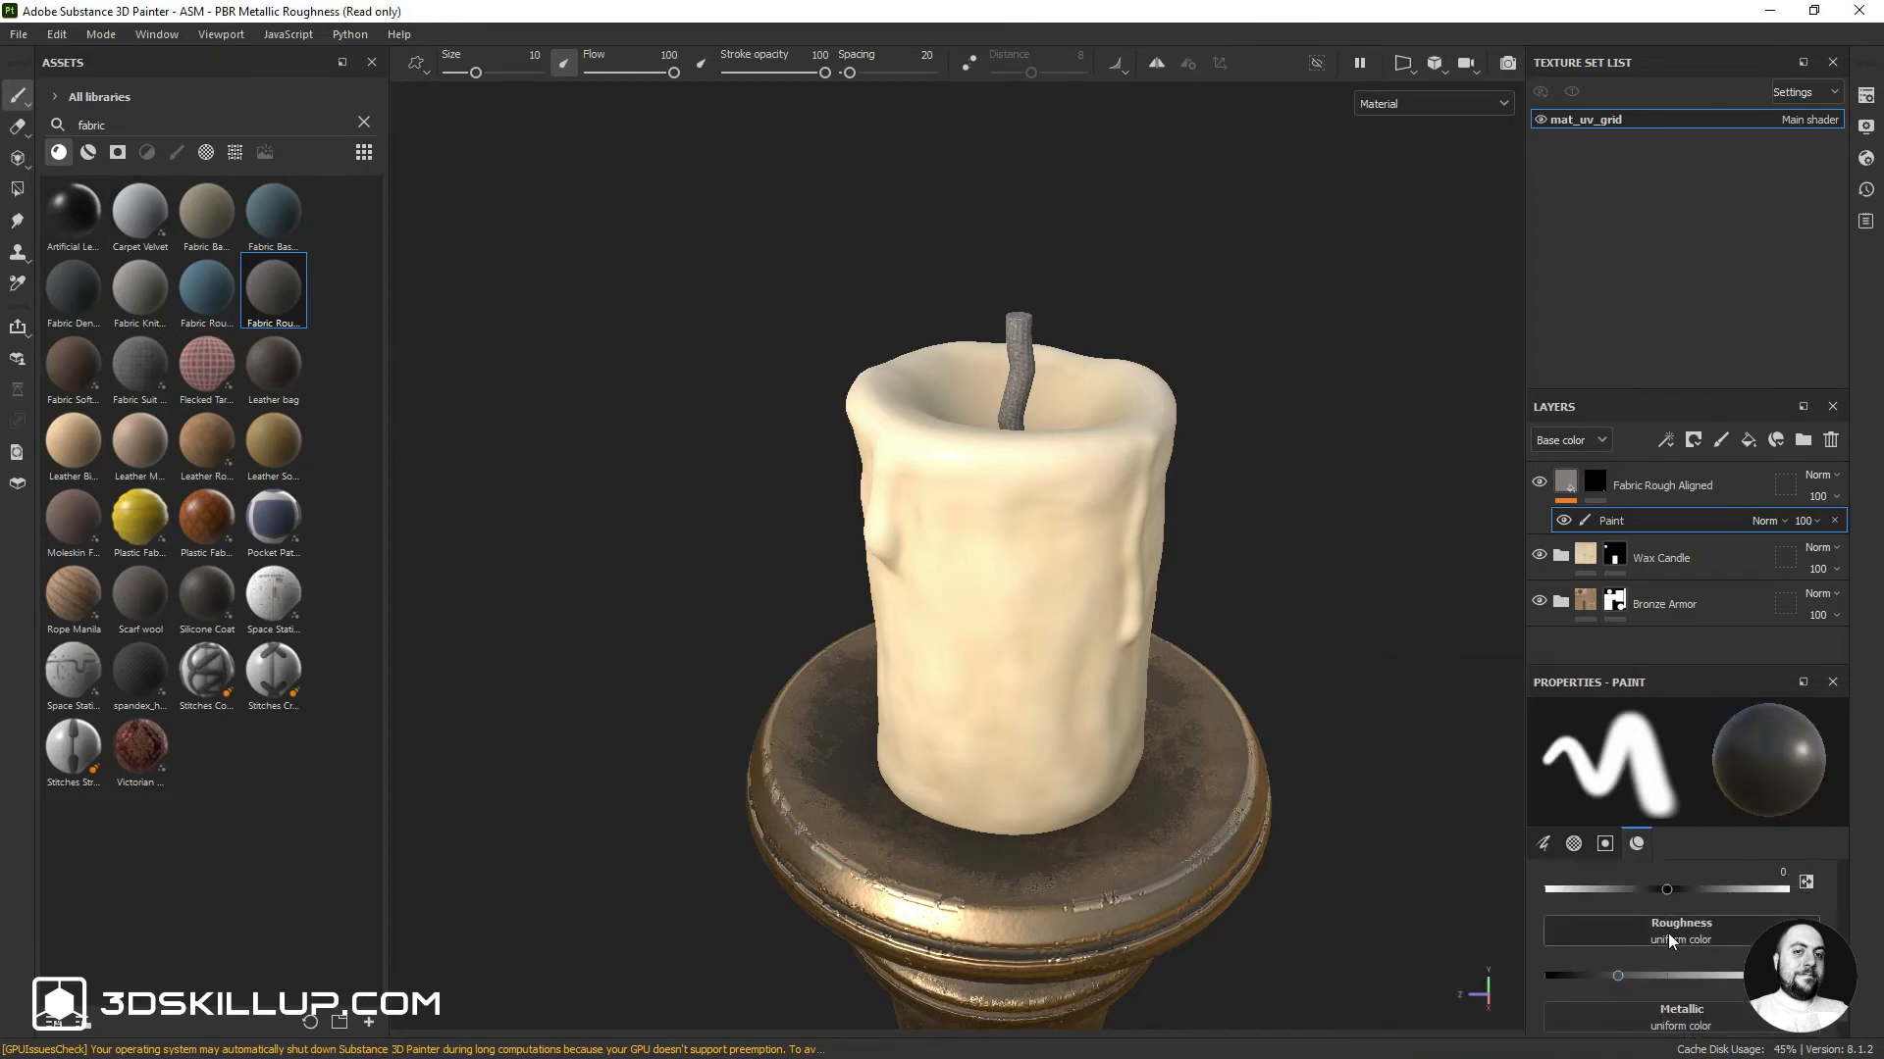
pyautogui.moveTo(1620, 976); pyautogui.dragTo(1738, 976)
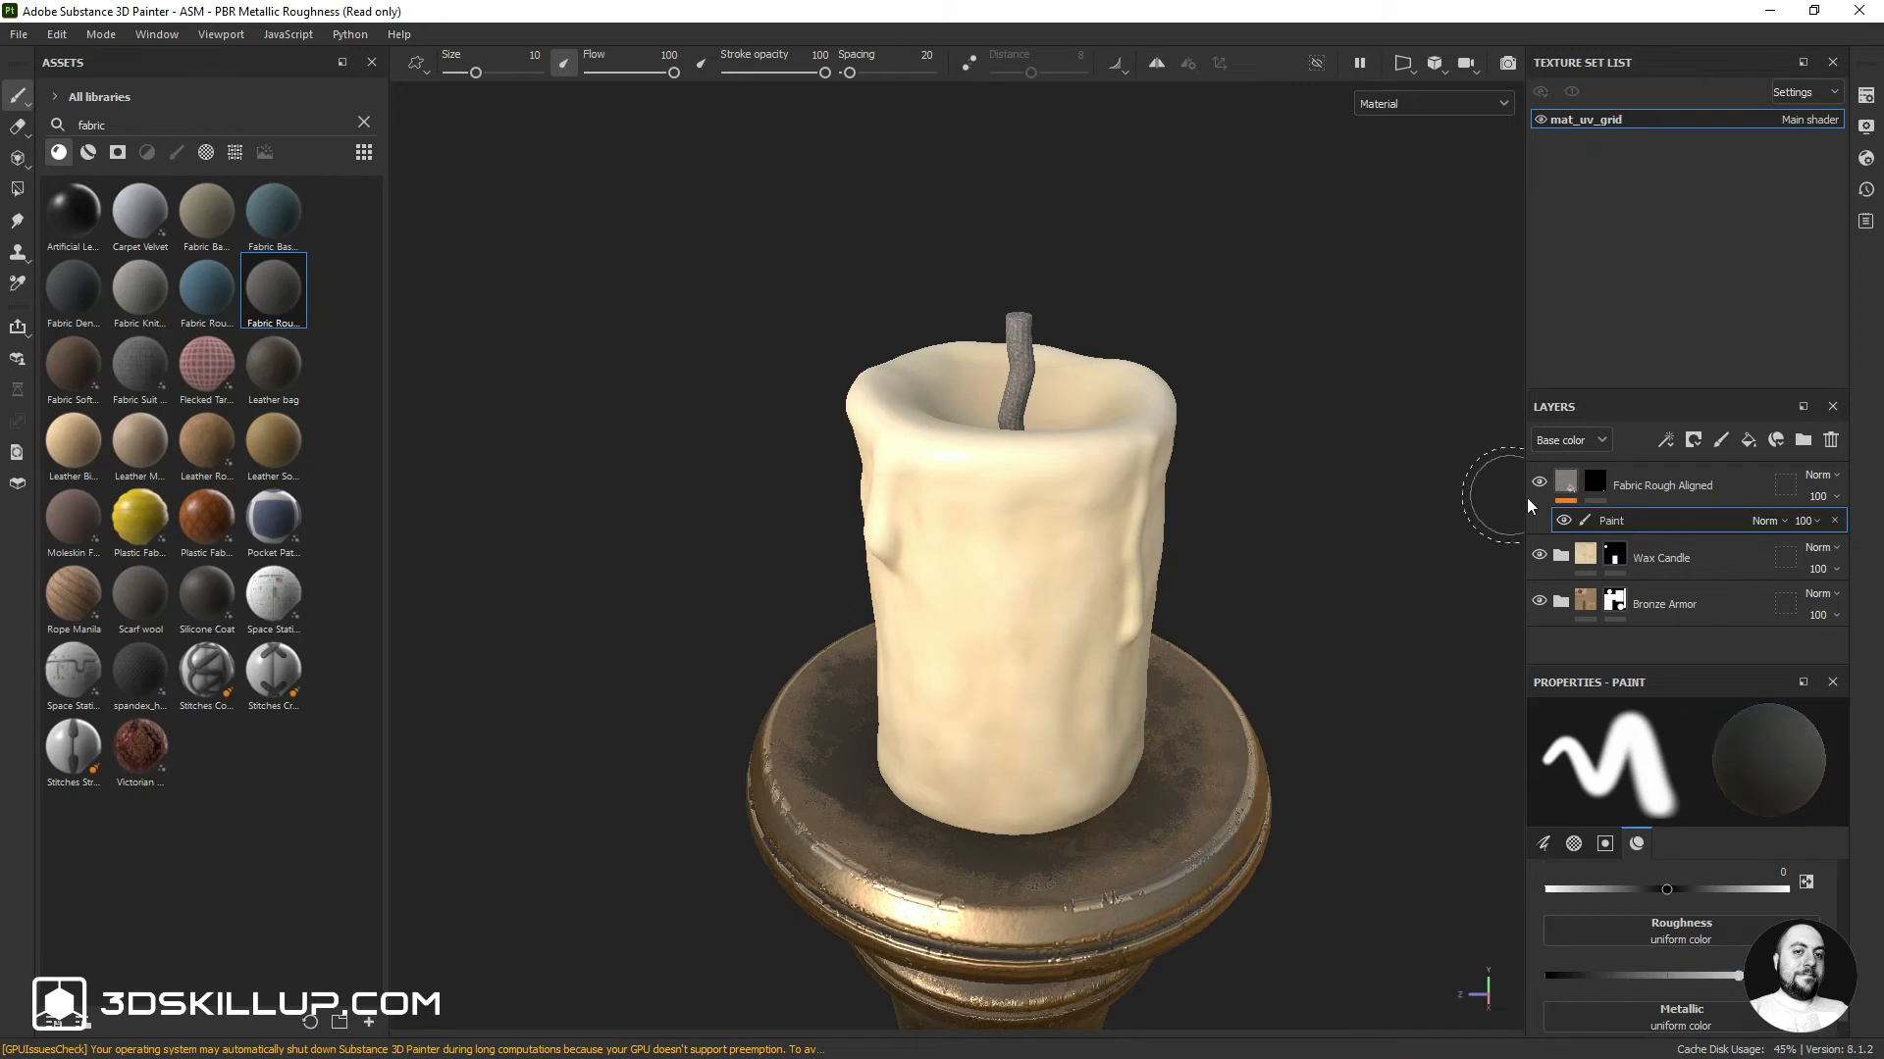
# Clear the fabric search and choose the broad, solid Charcoal brush for painting the wick
pyautogui.click(364, 121)
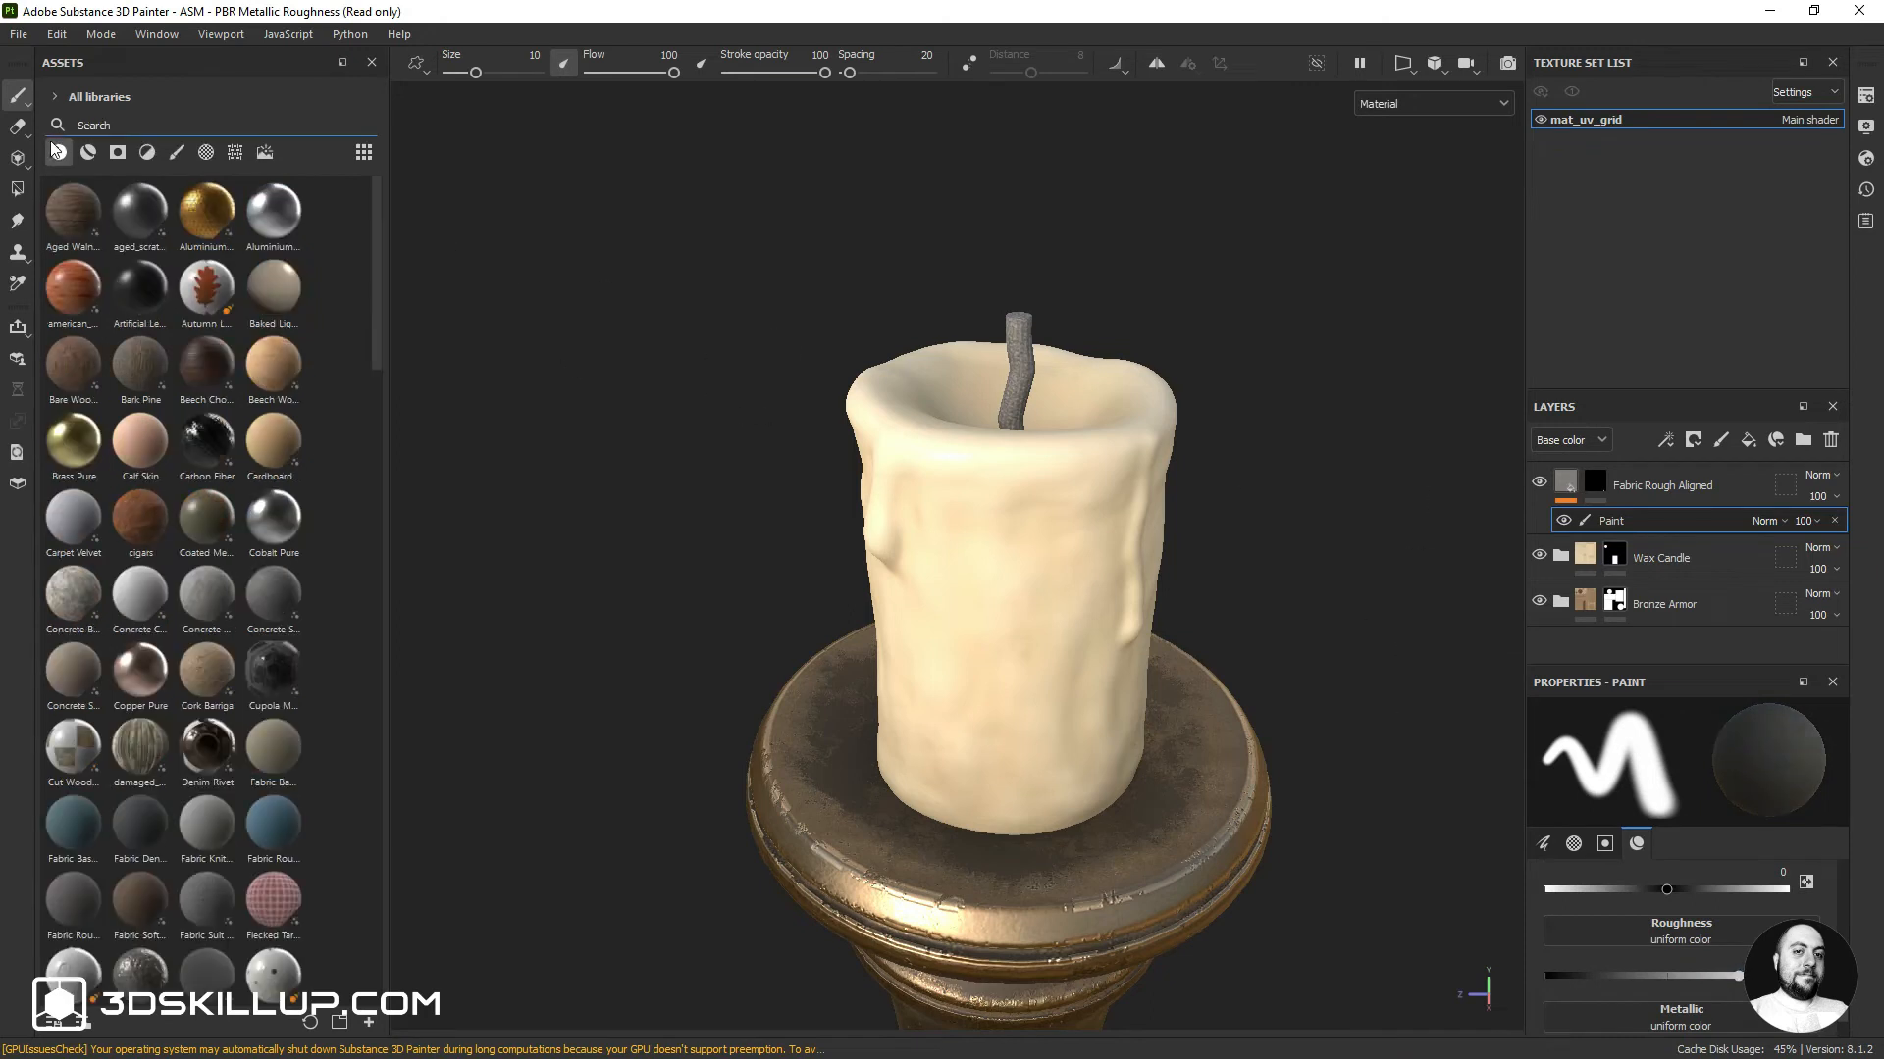
pyautogui.click(177, 154)
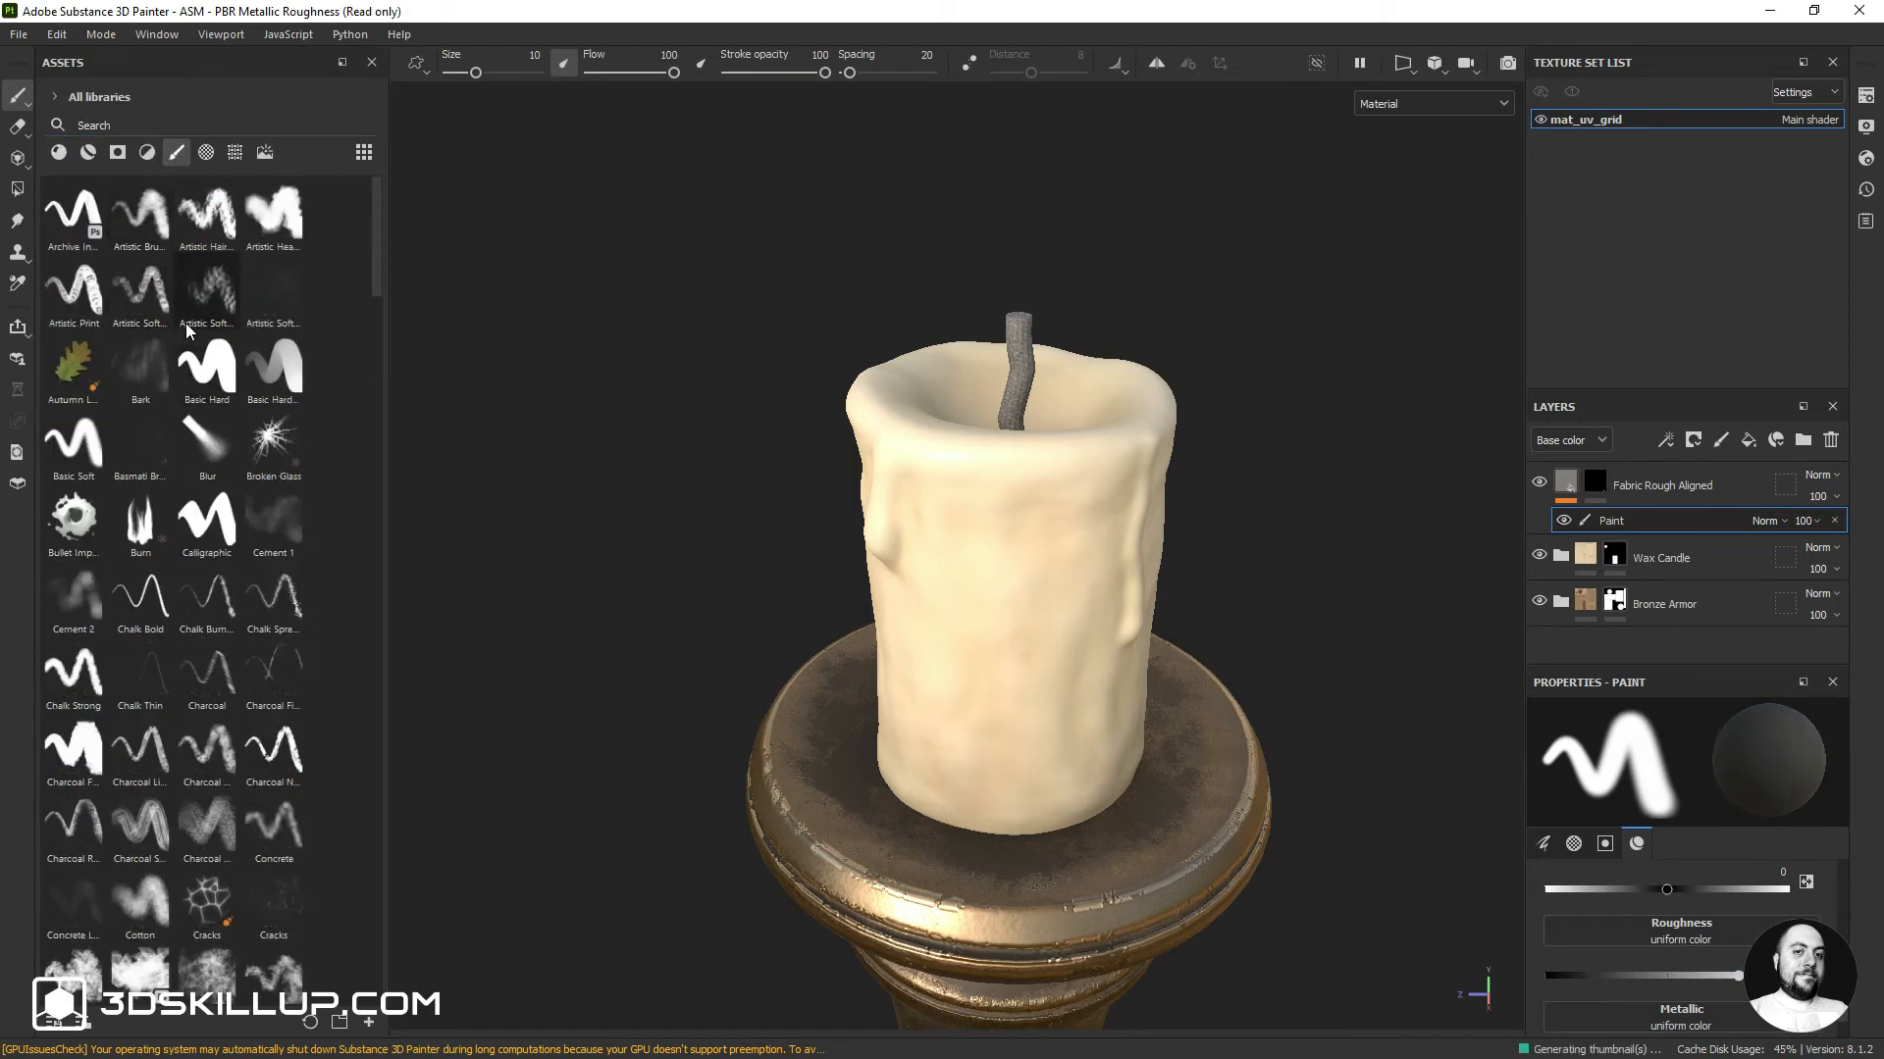
pyautogui.scroll(-3, 209, 622)
pyautogui.click(74, 508)
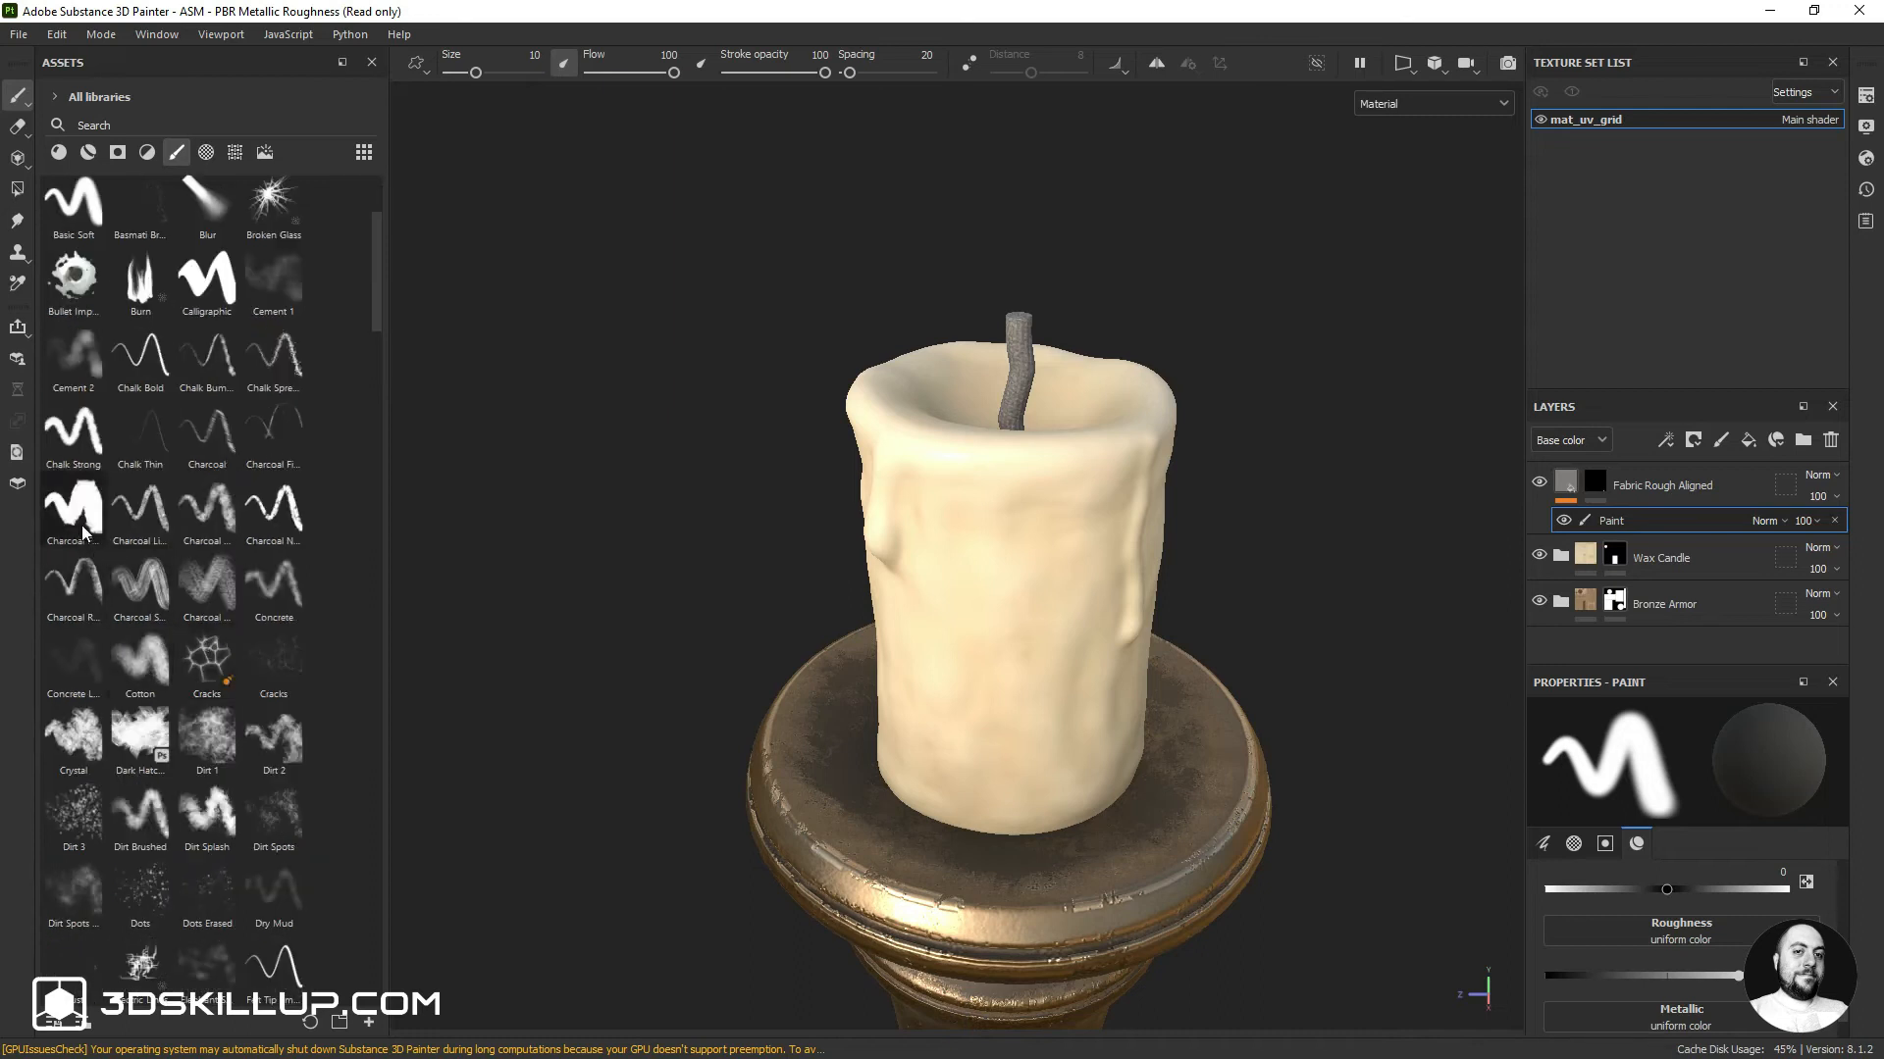
pyautogui.scroll(1, 1016, 289)
pyautogui.scroll(6, 1015, 321)
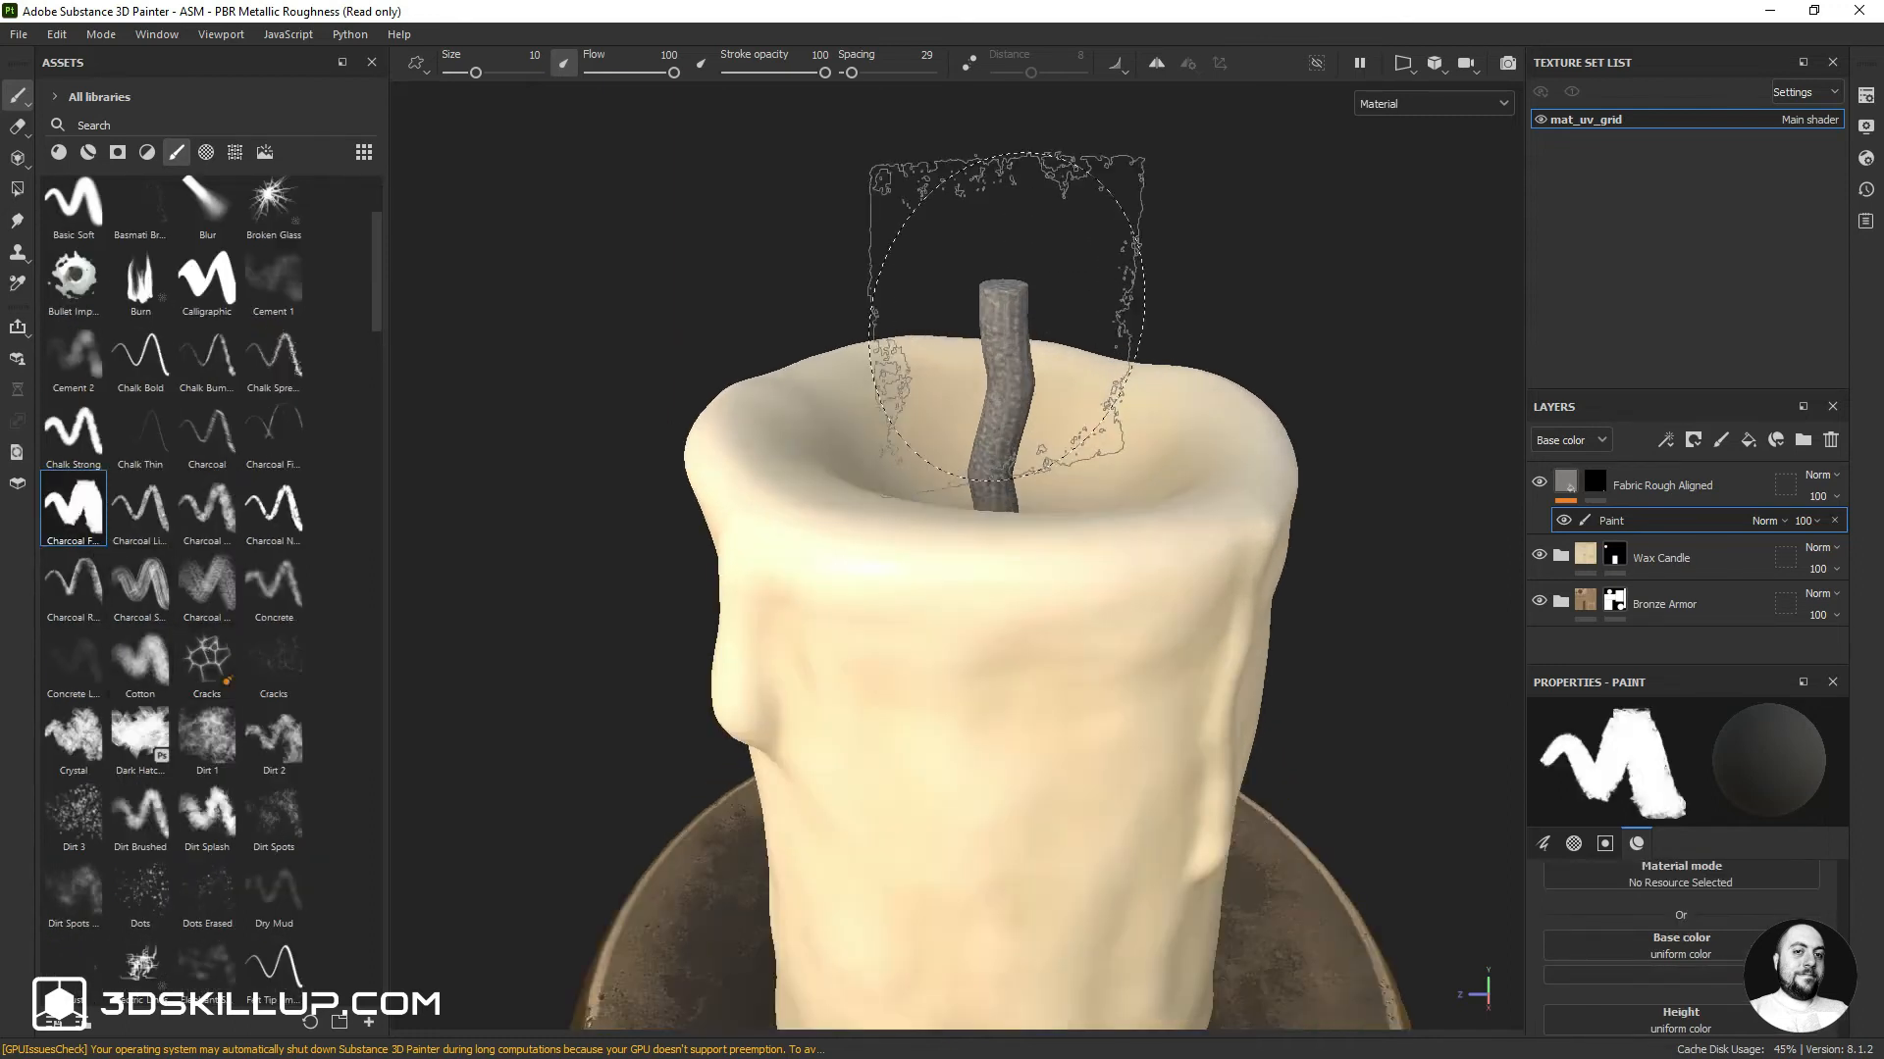
# Shrink the brush to about 1.11 and paint the upper part of the wick dark on all sides, including its tip
pyautogui.keyDown('ctrl'); pyautogui.moveTo(1013, 322); pyautogui.dragTo(946, 321, button='right'); pyautogui.keyUp('ctrl')
pyautogui.scroll(1, 1014, 320)
pyautogui.scroll(2, 1013, 321)
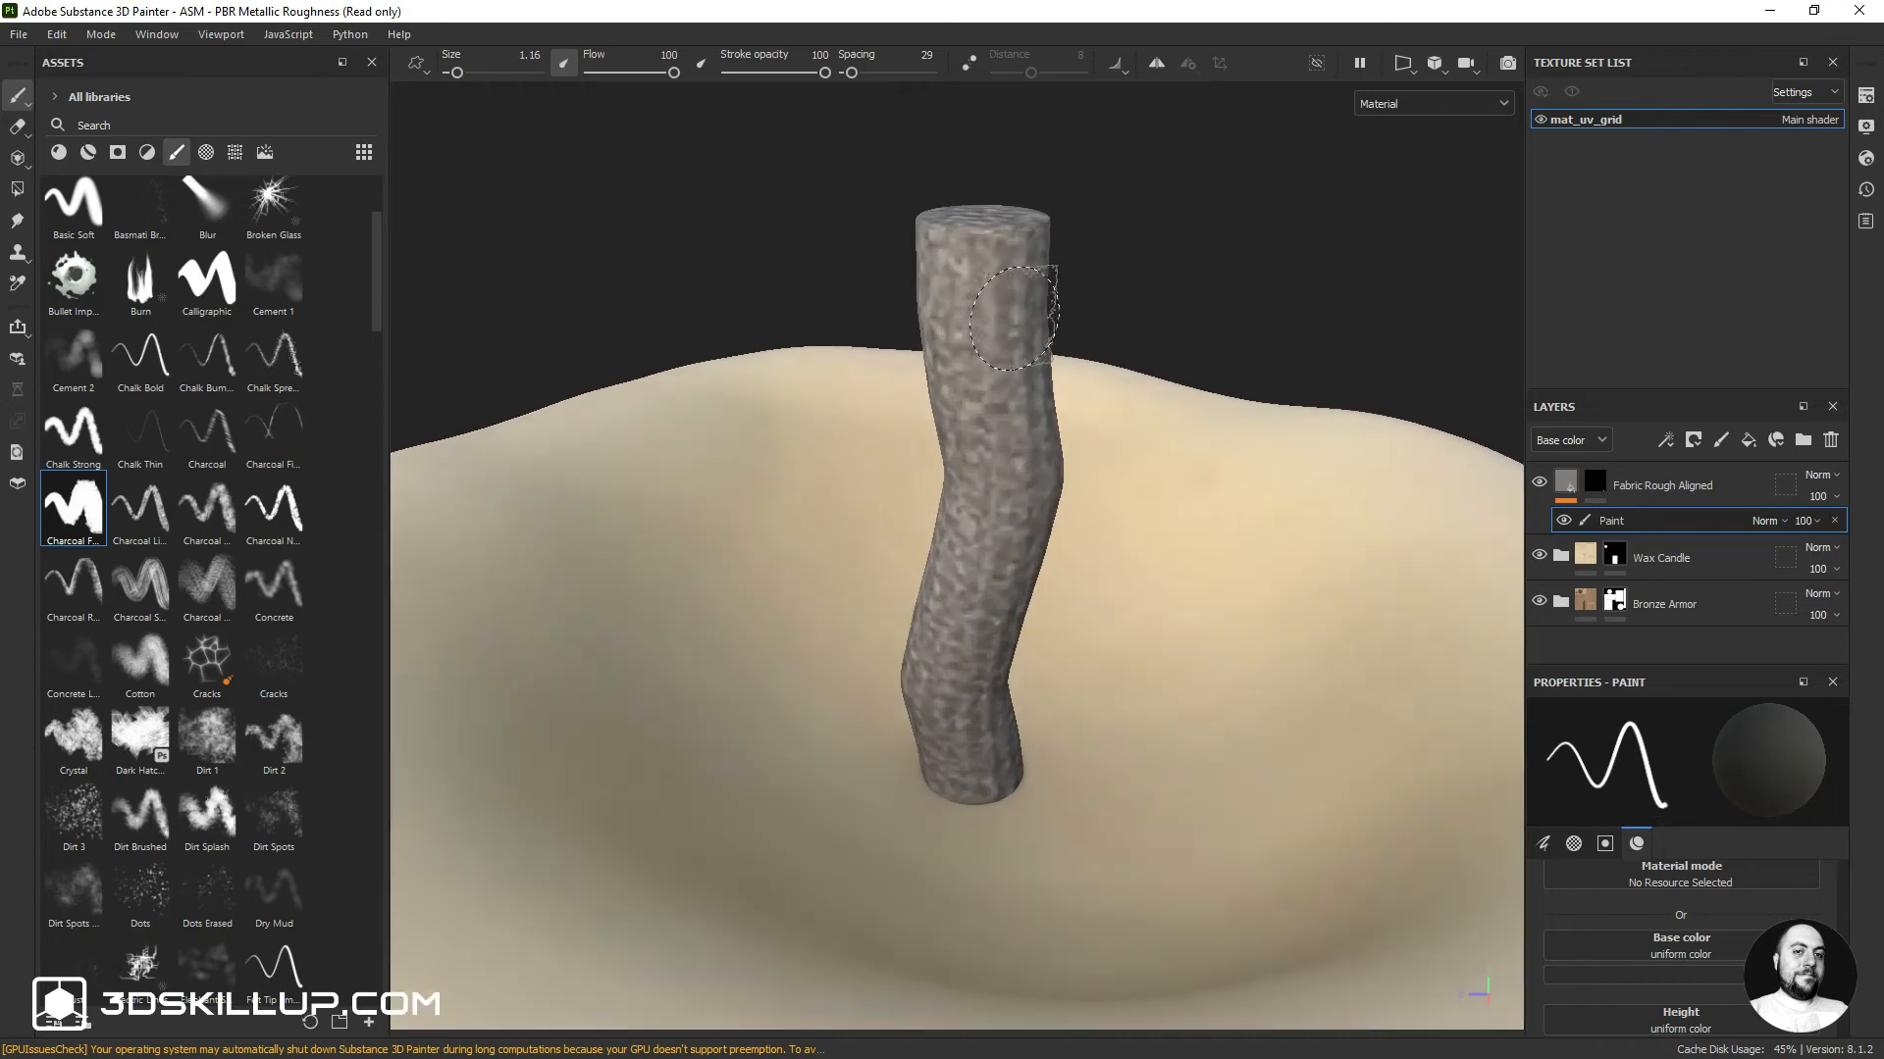
pyautogui.scroll(1, 1014, 319)
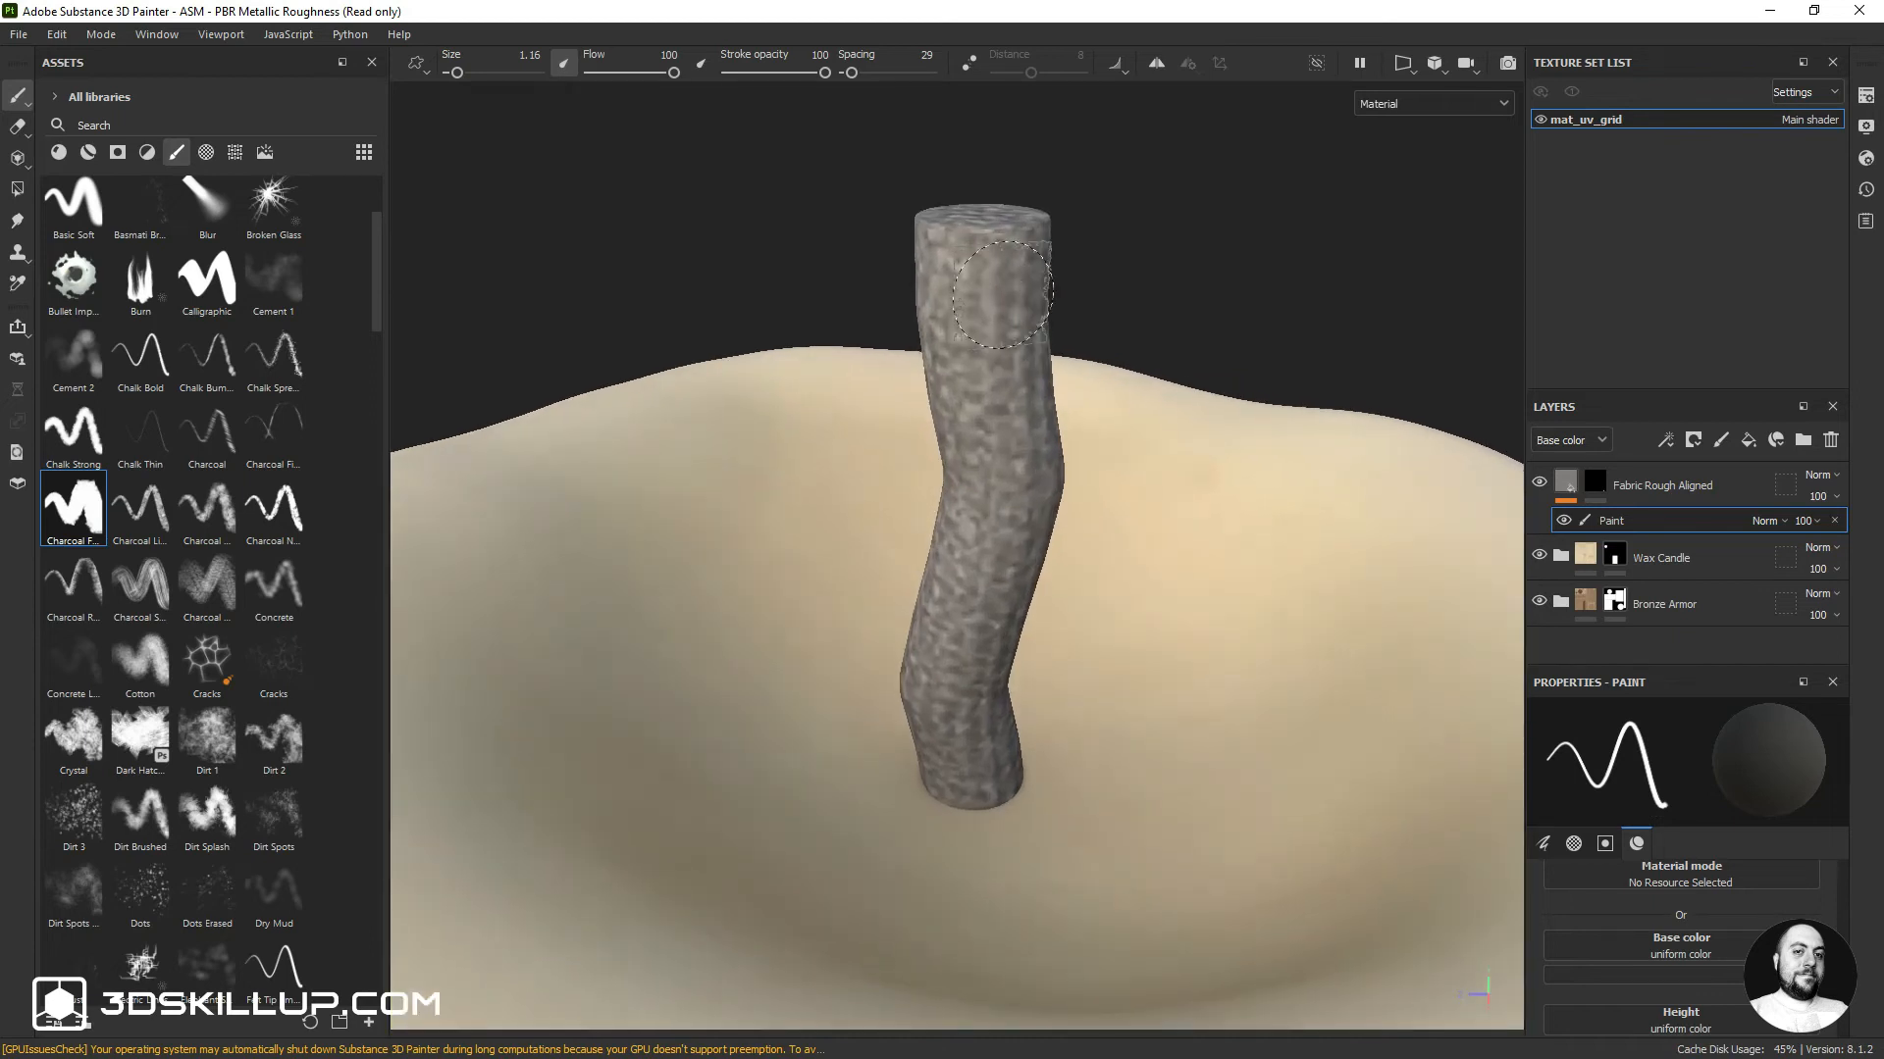
pyautogui.moveTo(1001, 291)
pyautogui.keyDown('ctrl'); pyautogui.mouseDown(button='right')
pyautogui.moveTo(1050, 291)
pyautogui.moveTo(950, 291)
pyautogui.mouseUp(button='right'); pyautogui.keyUp('ctrl')
pyautogui.moveTo(987, 270)
pyautogui.mouseDown()
pyautogui.moveTo(987, 316)
pyautogui.moveTo(955, 300)
pyautogui.moveTo(1207, 311)
pyautogui.moveTo(922, 316)
pyautogui.moveTo(1064, 324)
pyautogui.moveTo(959, 285)
pyautogui.mouseUp()
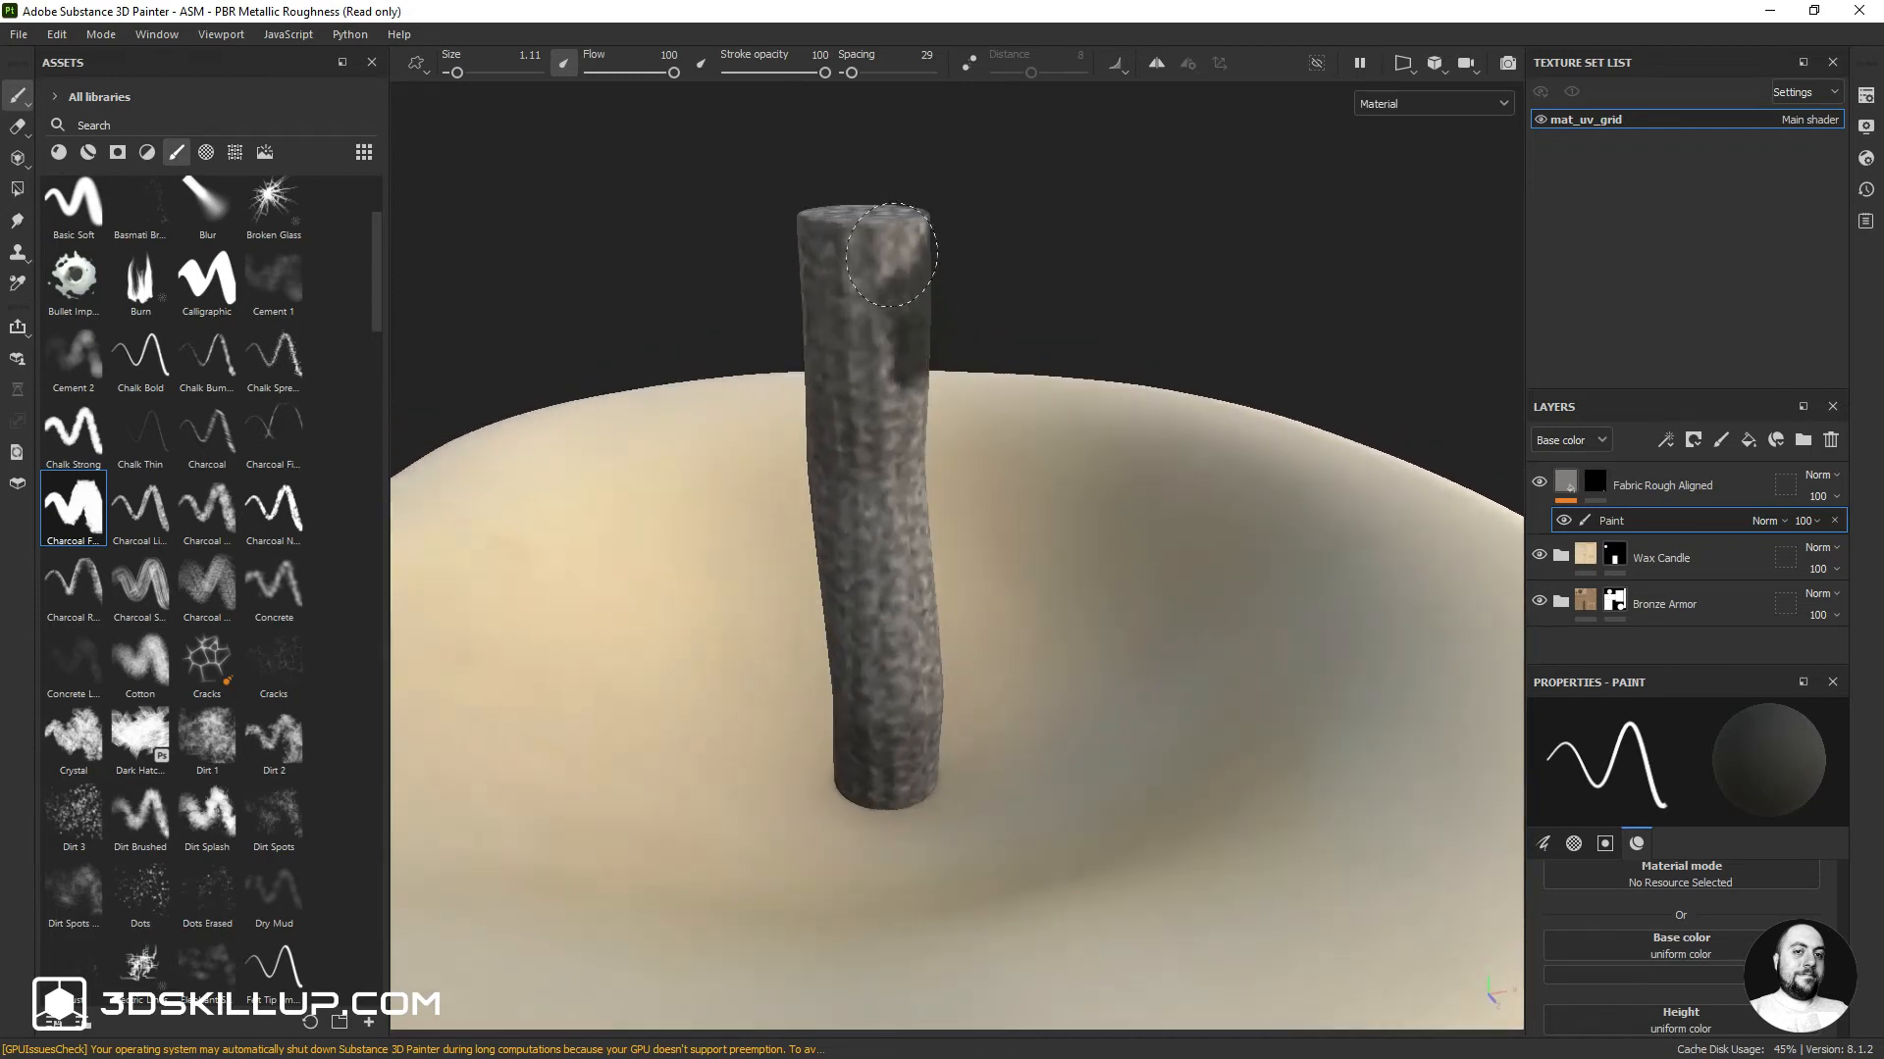
pyautogui.moveTo(888, 230); pyautogui.dragTo(861, 373)
pyautogui.keyDown('alt'); pyautogui.moveTo(940, 319); pyautogui.dragTo(1169, 322); pyautogui.keyUp('alt')
pyautogui.moveTo(822, 263); pyautogui.dragTo(768, 338)
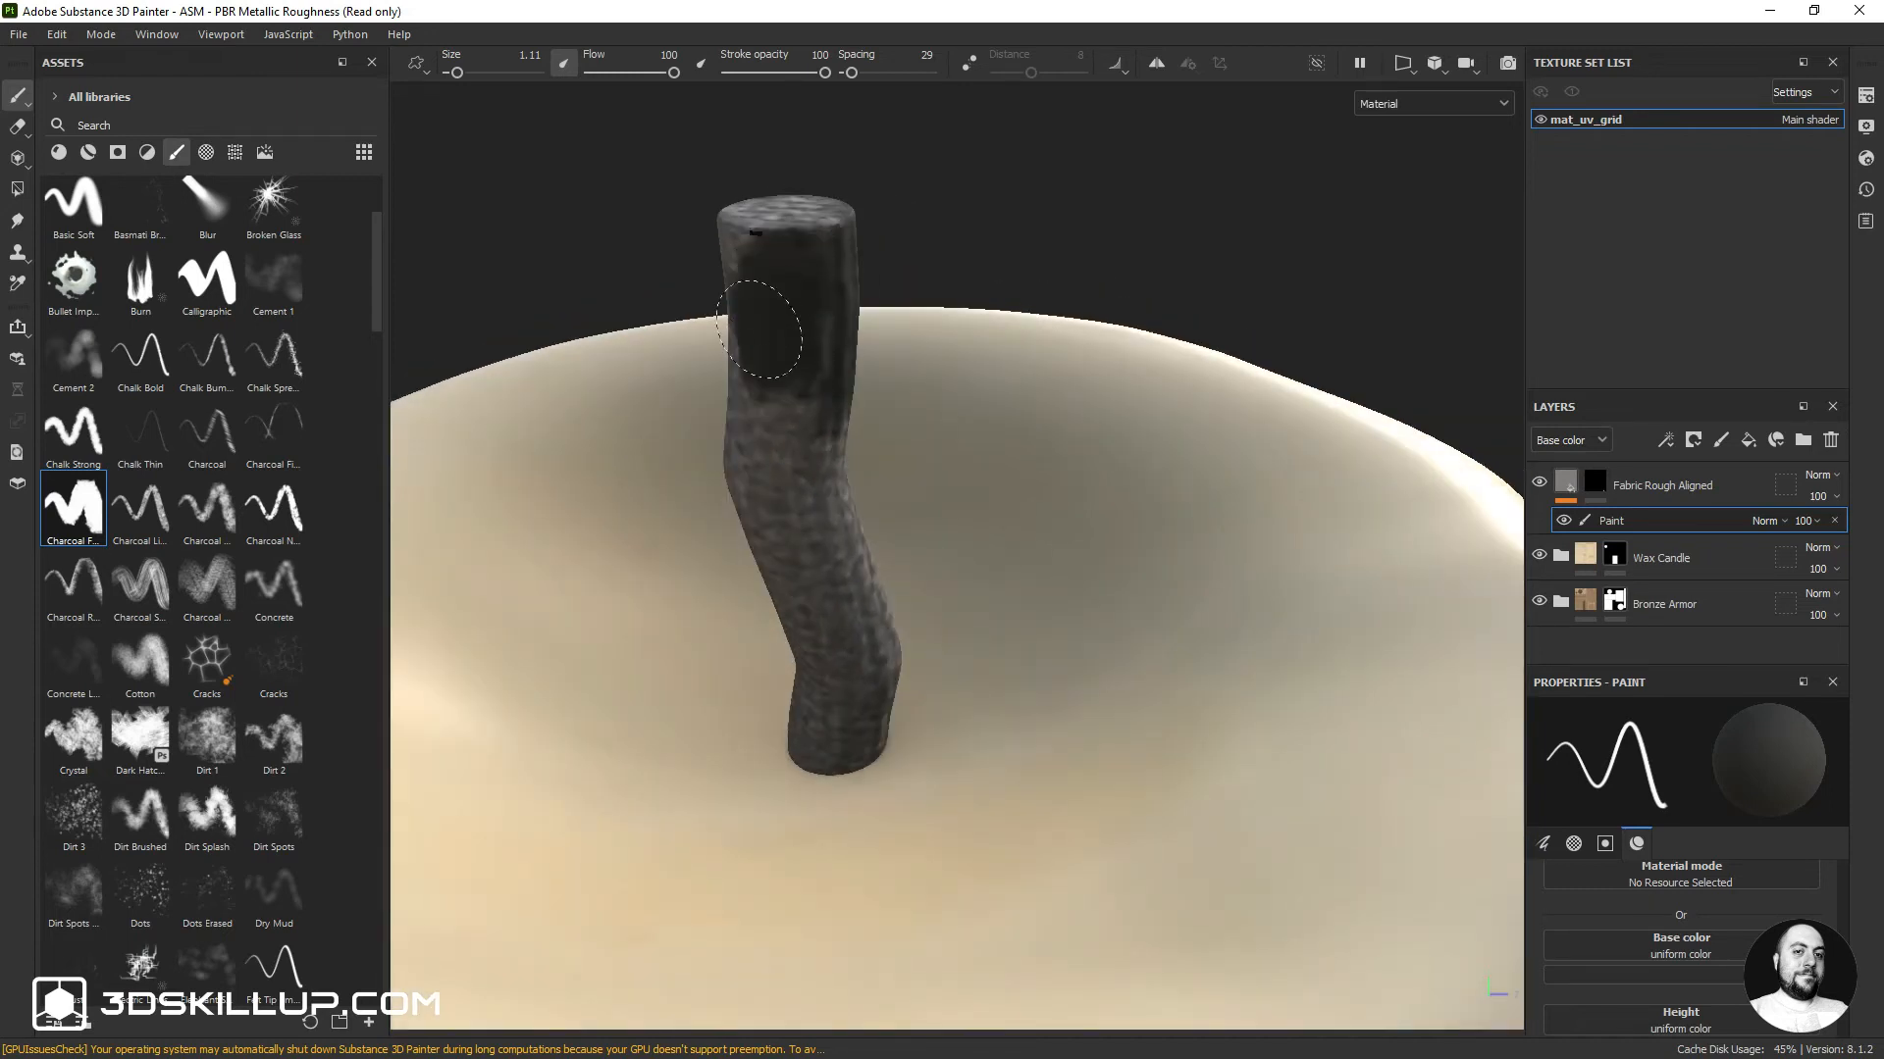
pyautogui.keyDown('alt'); pyautogui.moveTo(888, 333); pyautogui.dragTo(1189, 343); pyautogui.keyUp('alt')
pyautogui.moveTo(1058, 267)
pyautogui.mouseDown()
pyautogui.moveTo(1060, 353)
pyautogui.moveTo(1187, 355)
pyautogui.moveTo(1131, 349)
pyautogui.mouseUp()
pyautogui.keyDown('alt'); pyautogui.moveTo(1131, 349); pyautogui.dragTo(892, 408, button='middle'); pyautogui.keyUp('alt')
pyautogui.moveTo(1124, 392)
pyautogui.mouseDown()
pyautogui.moveTo(1127, 294)
pyautogui.moveTo(1065, 432)
pyautogui.mouseUp()
pyautogui.moveTo(1113, 221)
pyautogui.mouseDown()
pyautogui.moveTo(1177, 246)
pyautogui.moveTo(1123, 240)
pyautogui.mouseUp()
pyautogui.keyDown('alt'); pyautogui.moveTo(1197, 393); pyautogui.dragTo(1313, 266); pyautogui.keyUp('alt')
pyautogui.moveTo(1095, 233); pyautogui.dragTo(1041, 238)
pyautogui.moveTo(942, 333)
pyautogui.keyDown('alt'); pyautogui.mouseDown()
pyautogui.moveTo(1138, 343)
pyautogui.moveTo(1065, 392)
pyautogui.moveTo(904, 336)
pyautogui.mouseUp(); pyautogui.keyUp('alt')
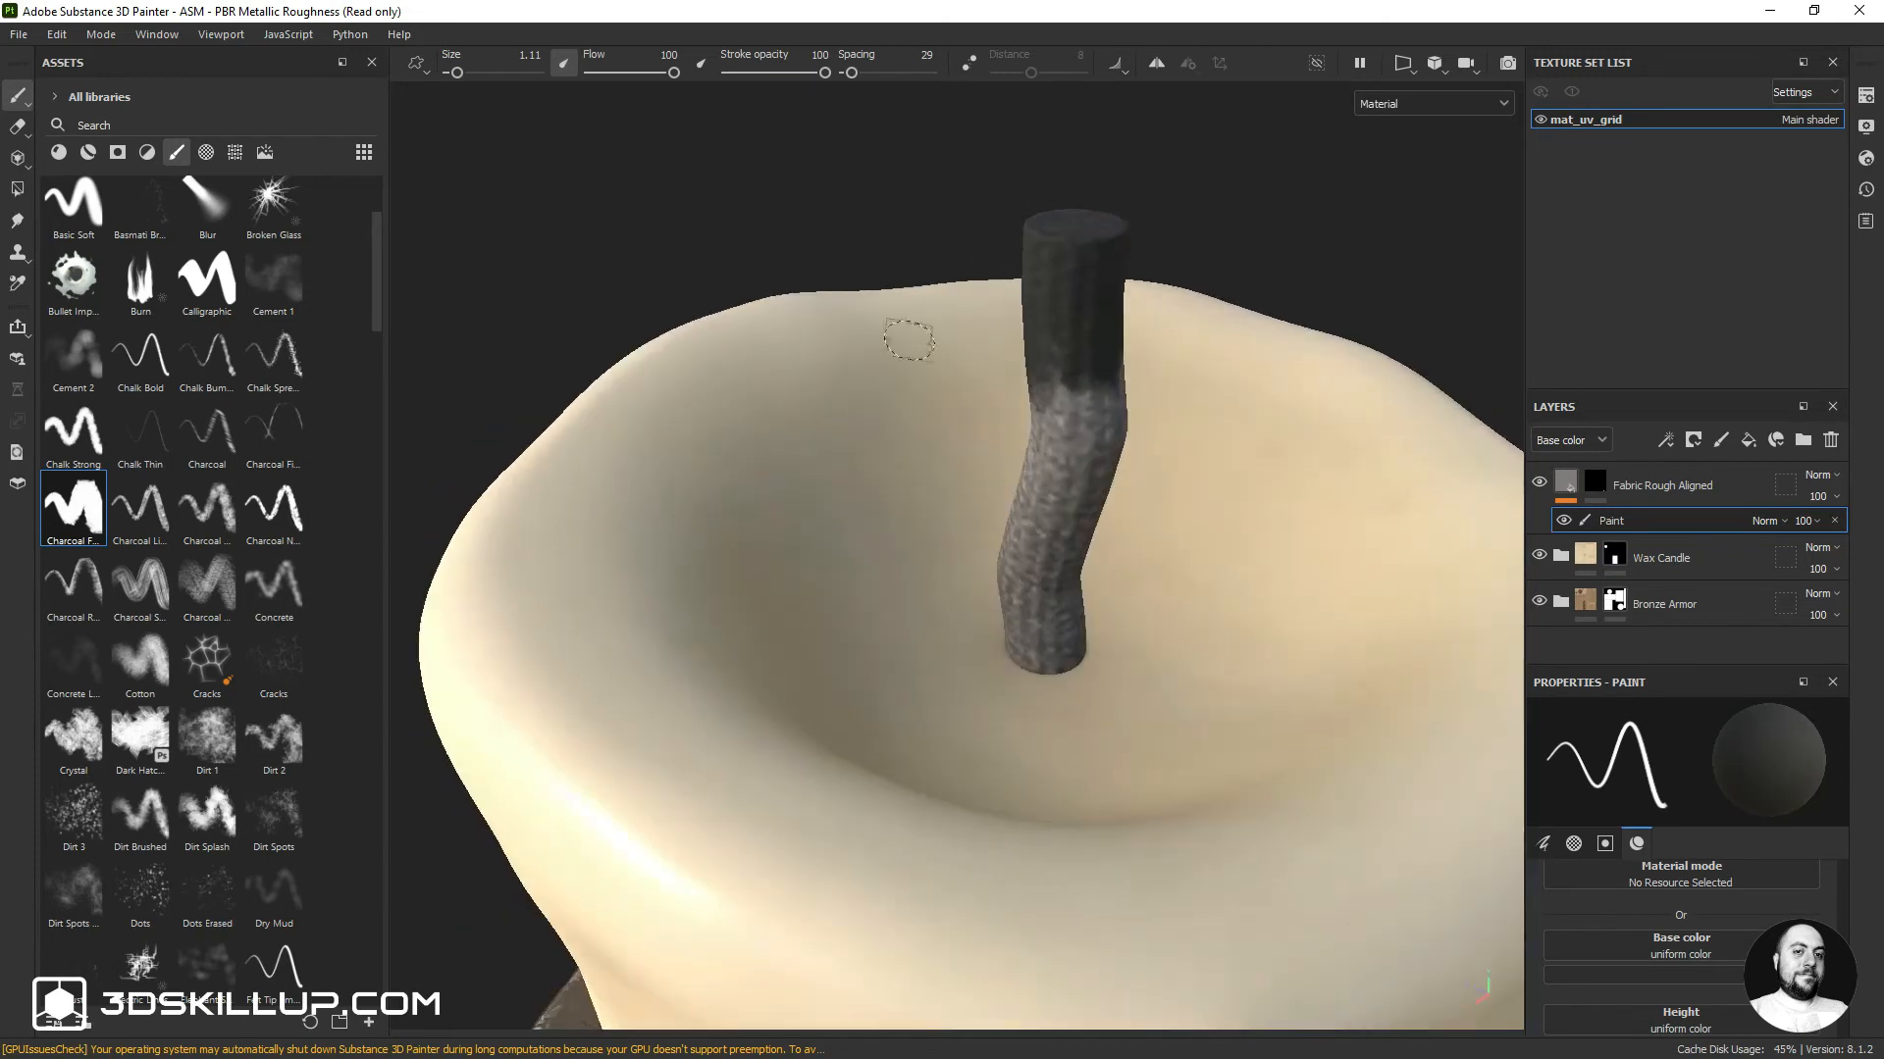
pyautogui.moveTo(1049, 377); pyautogui.dragTo(1114, 392)
pyautogui.keyDown('alt'); pyautogui.moveTo(1206, 392); pyautogui.dragTo(1177, 431); pyautogui.keyUp('alt')
# Set the opacity of the wick's Paint effect to 81 with Normal blending
pyautogui.click(1769, 521)
pyautogui.click(1756, 458)
pyautogui.click(1769, 520)
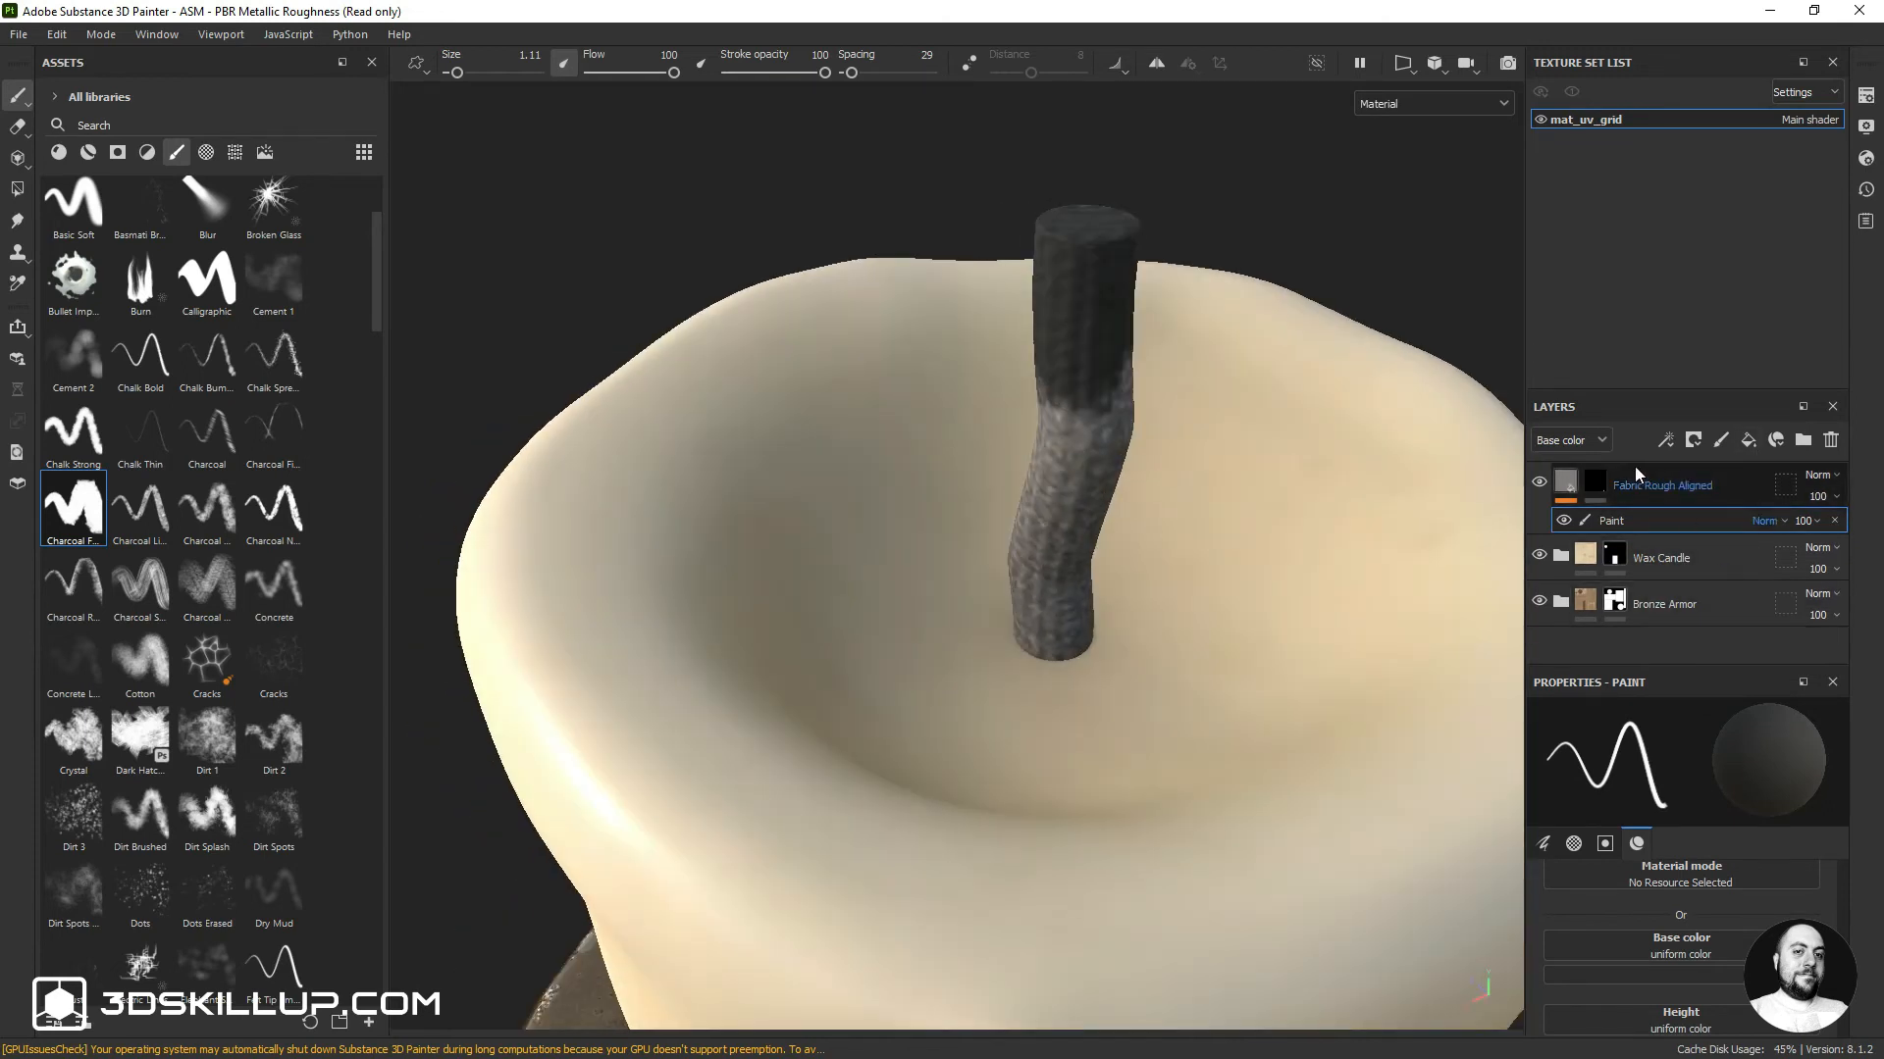
pyautogui.click(1780, 539)
pyautogui.click(1808, 521)
pyautogui.moveTo(1878, 556)
pyautogui.mouseDown()
pyautogui.moveTo(1813, 556)
pyautogui.moveTo(1862, 557)
pyautogui.mouseUp()
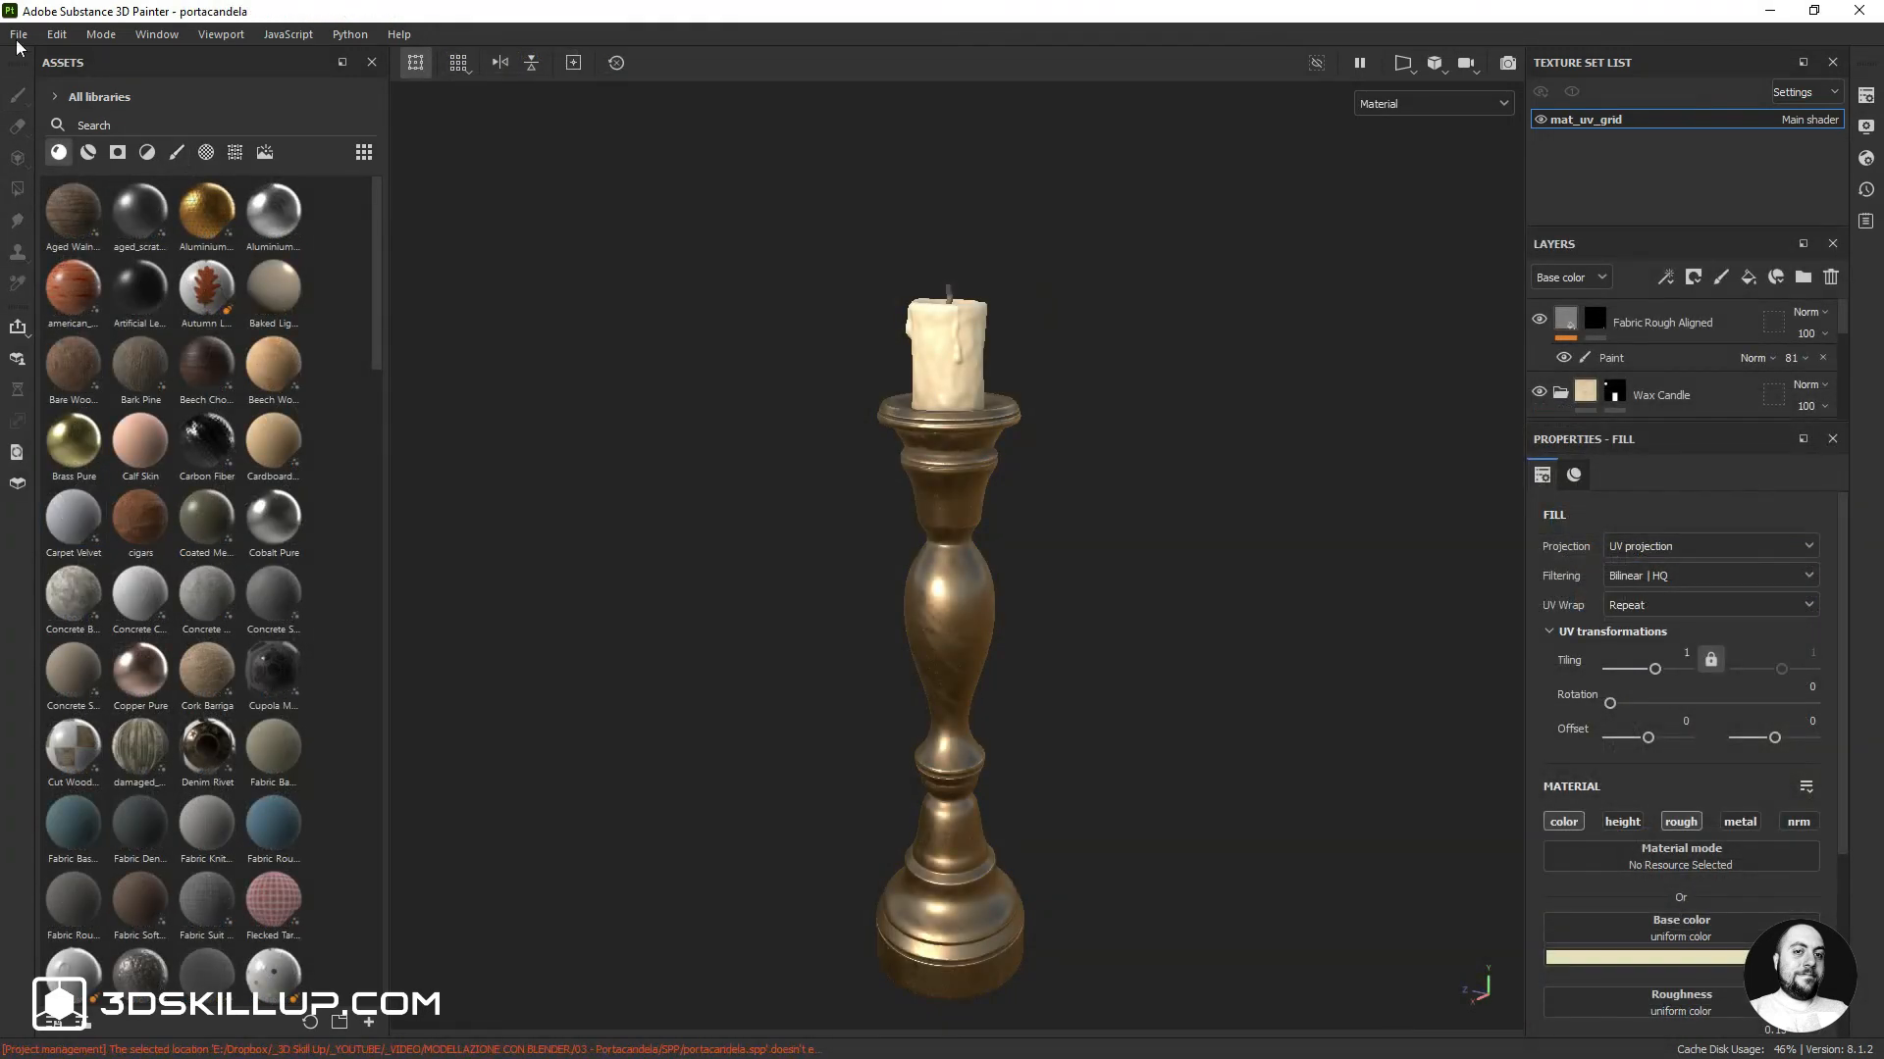
# Open the texture export settings and examine the maps in the Blender (Principled BSDF) output template
pyautogui.click(17, 35)
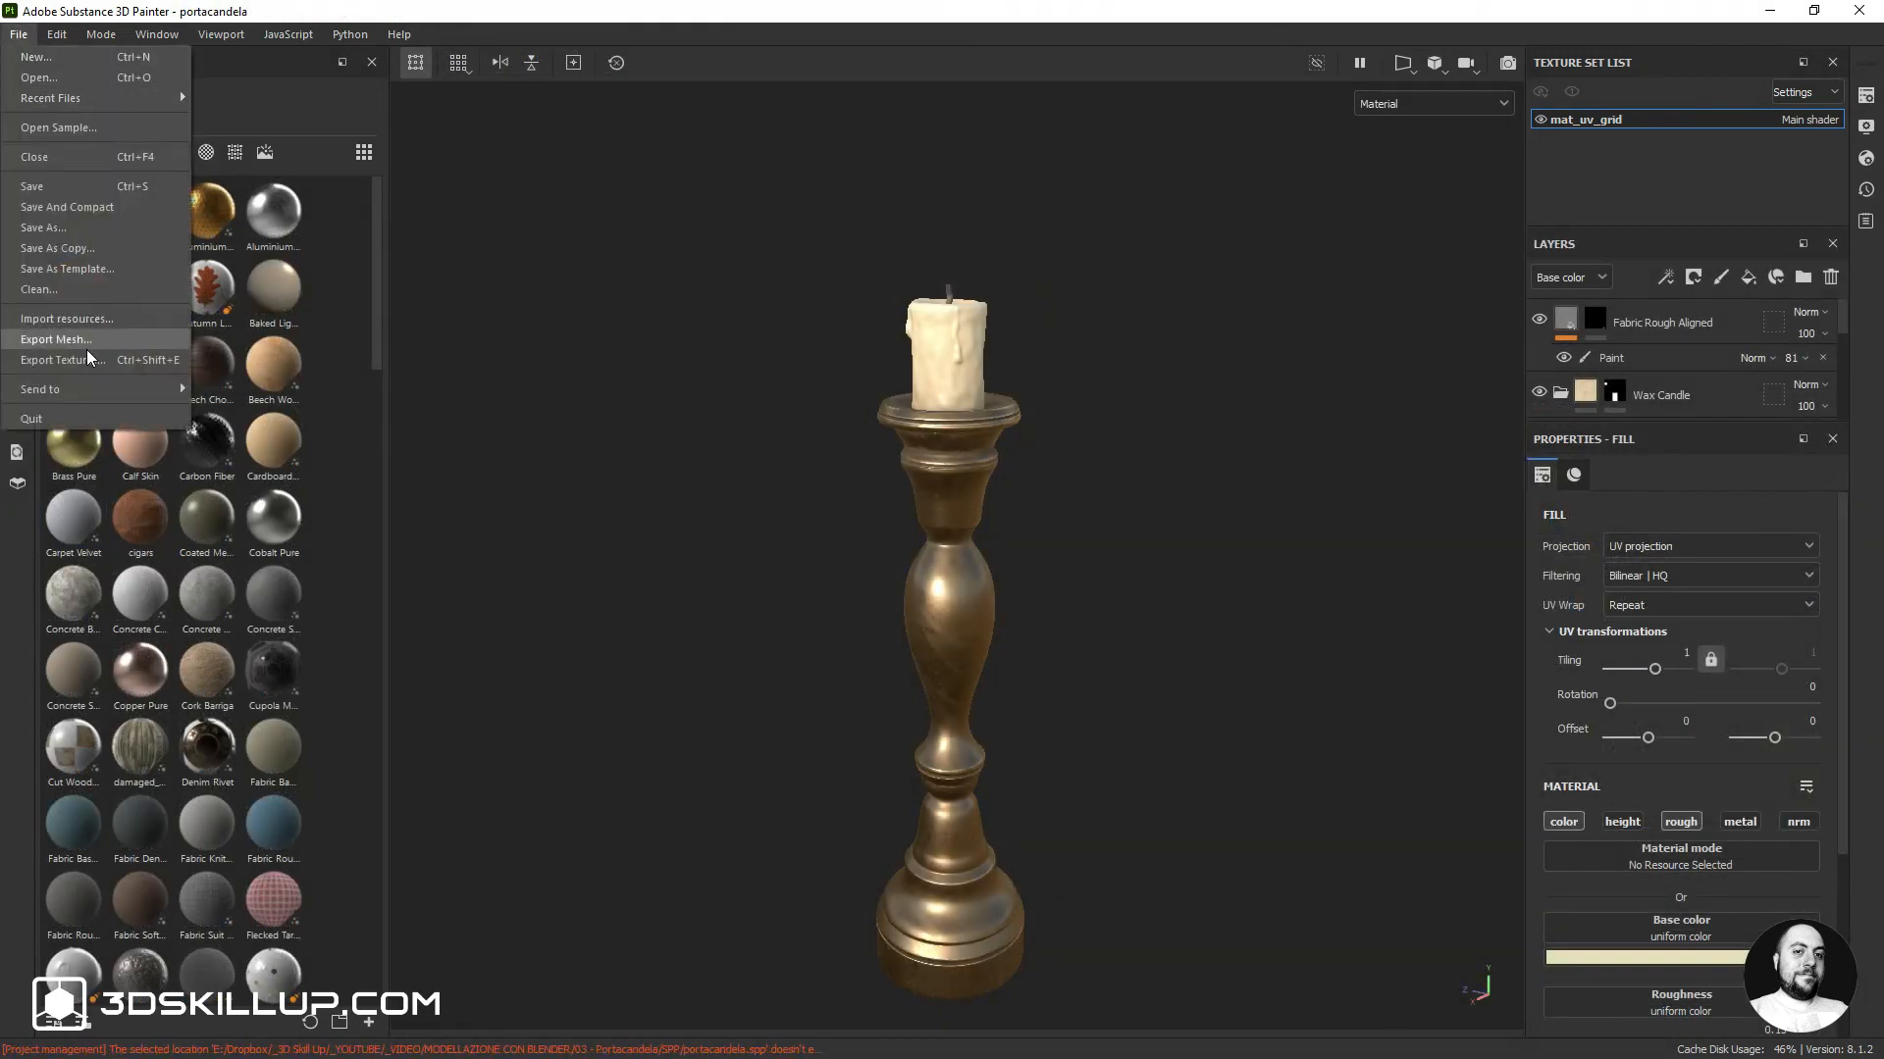
pyautogui.click(71, 355)
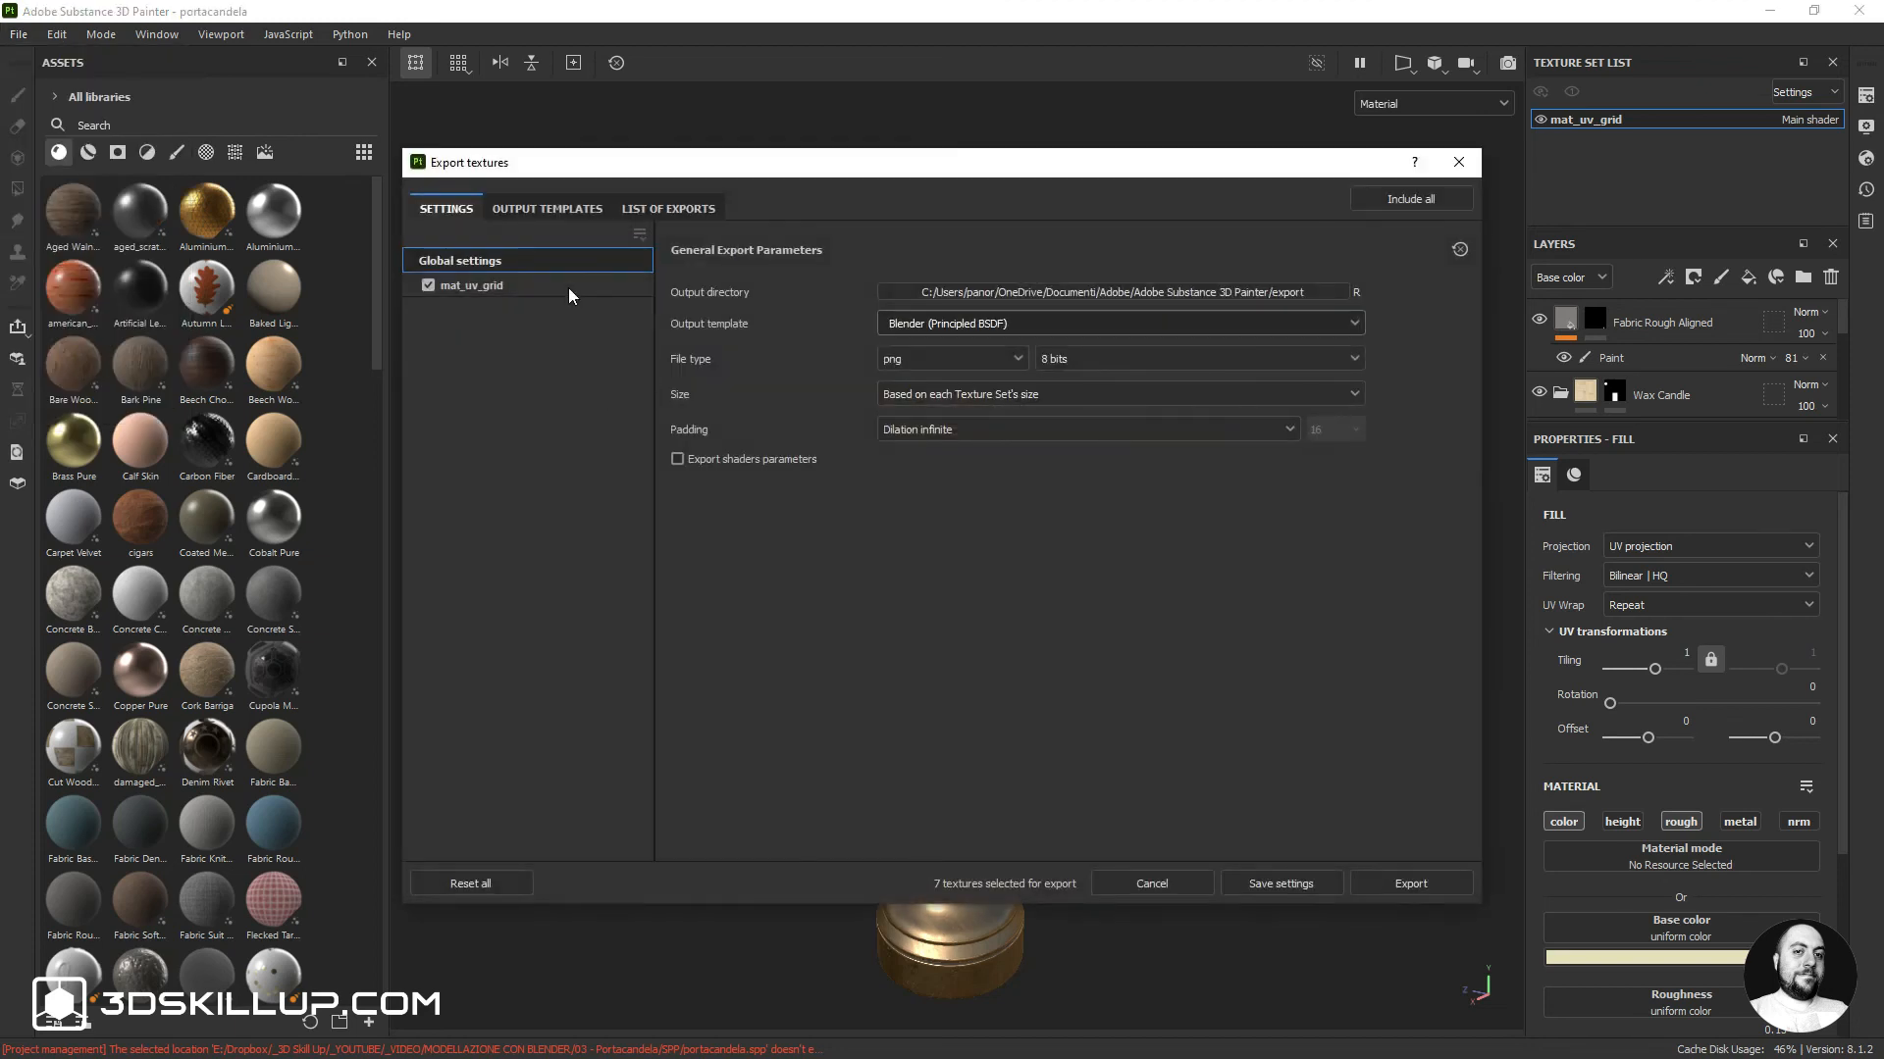
pyautogui.click(538, 214)
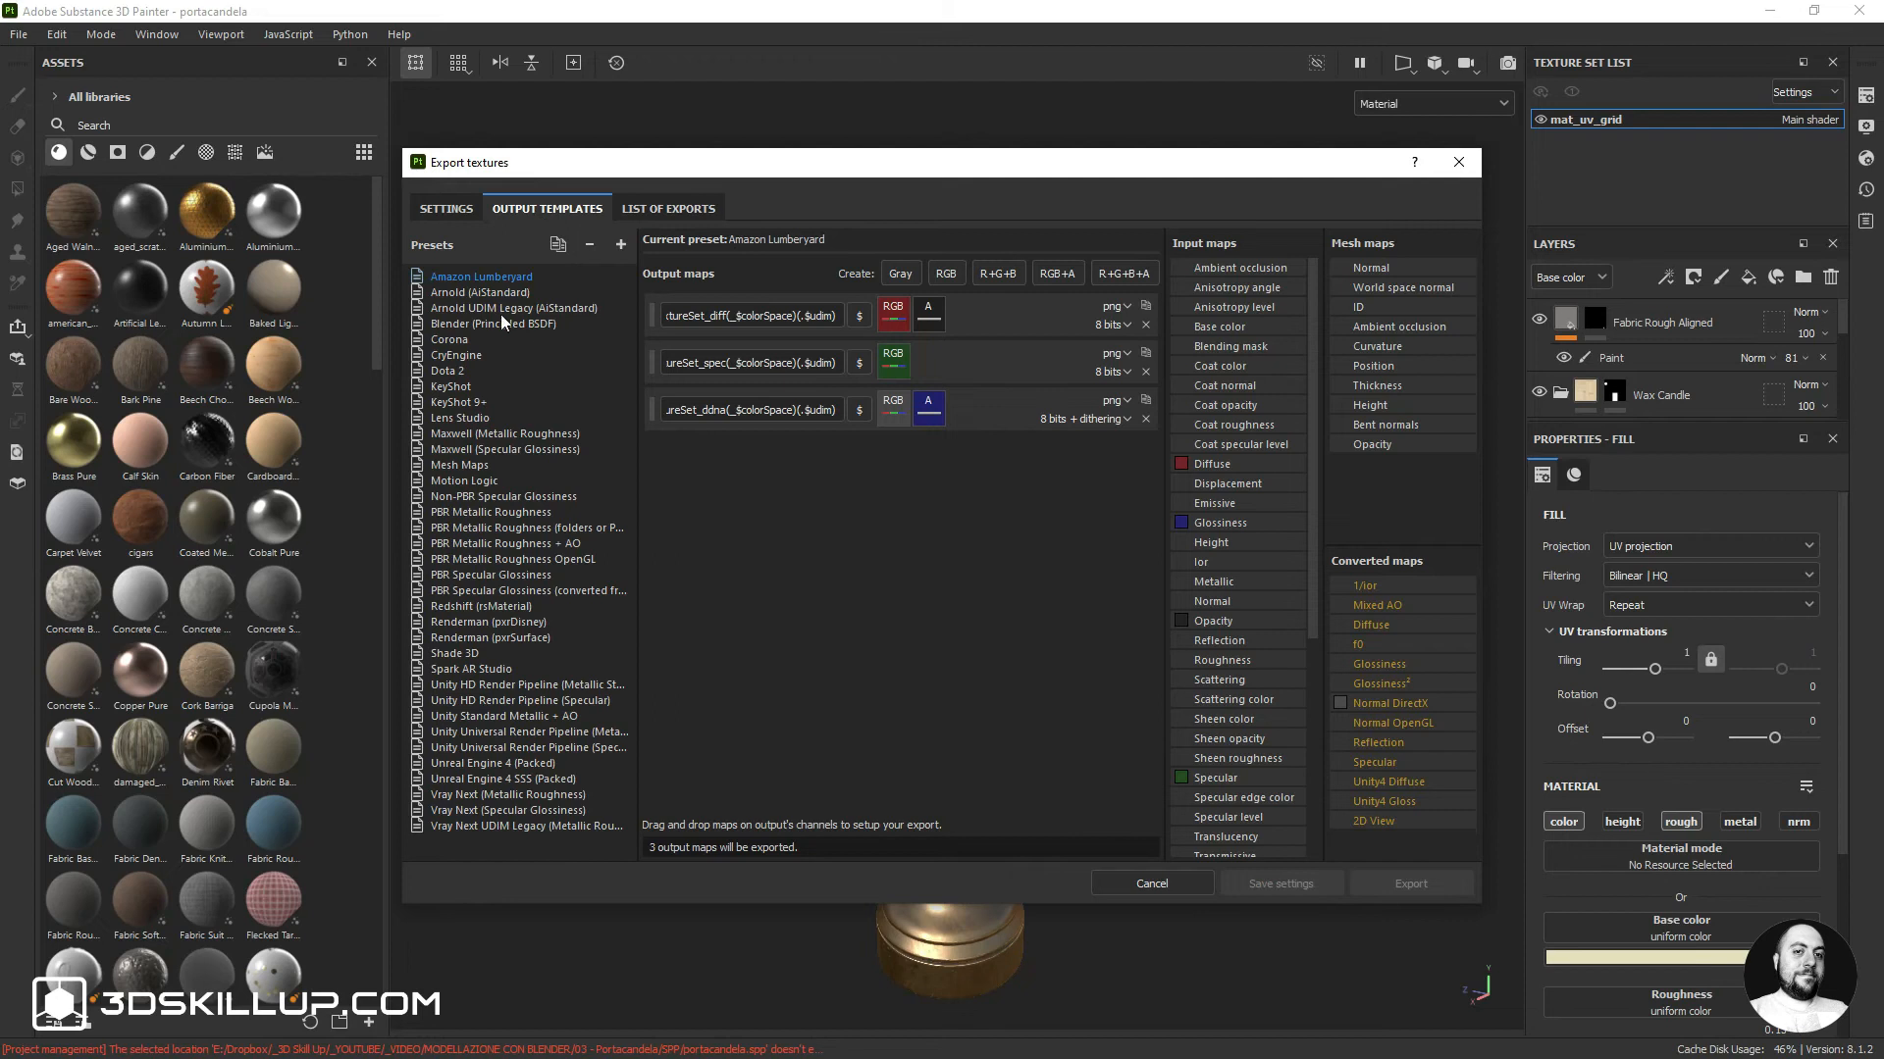
pyautogui.click(456, 324)
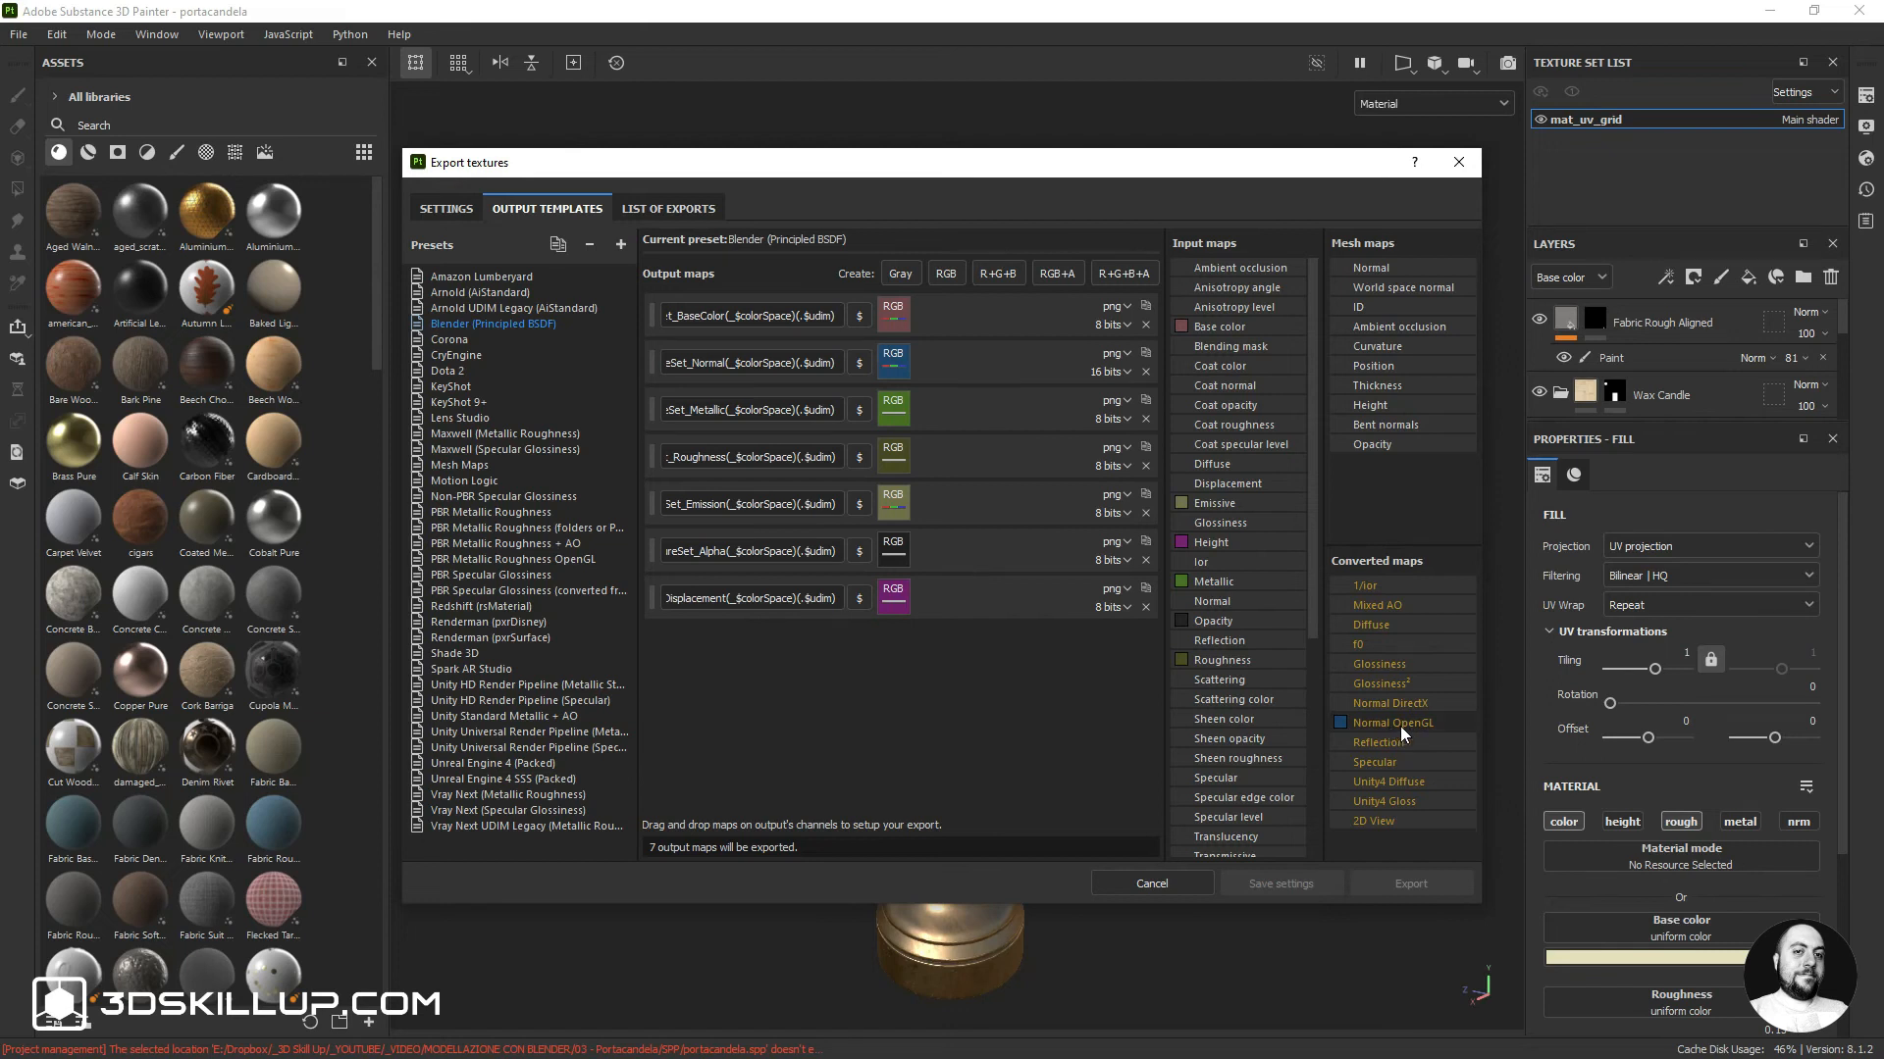
pyautogui.click(448, 209)
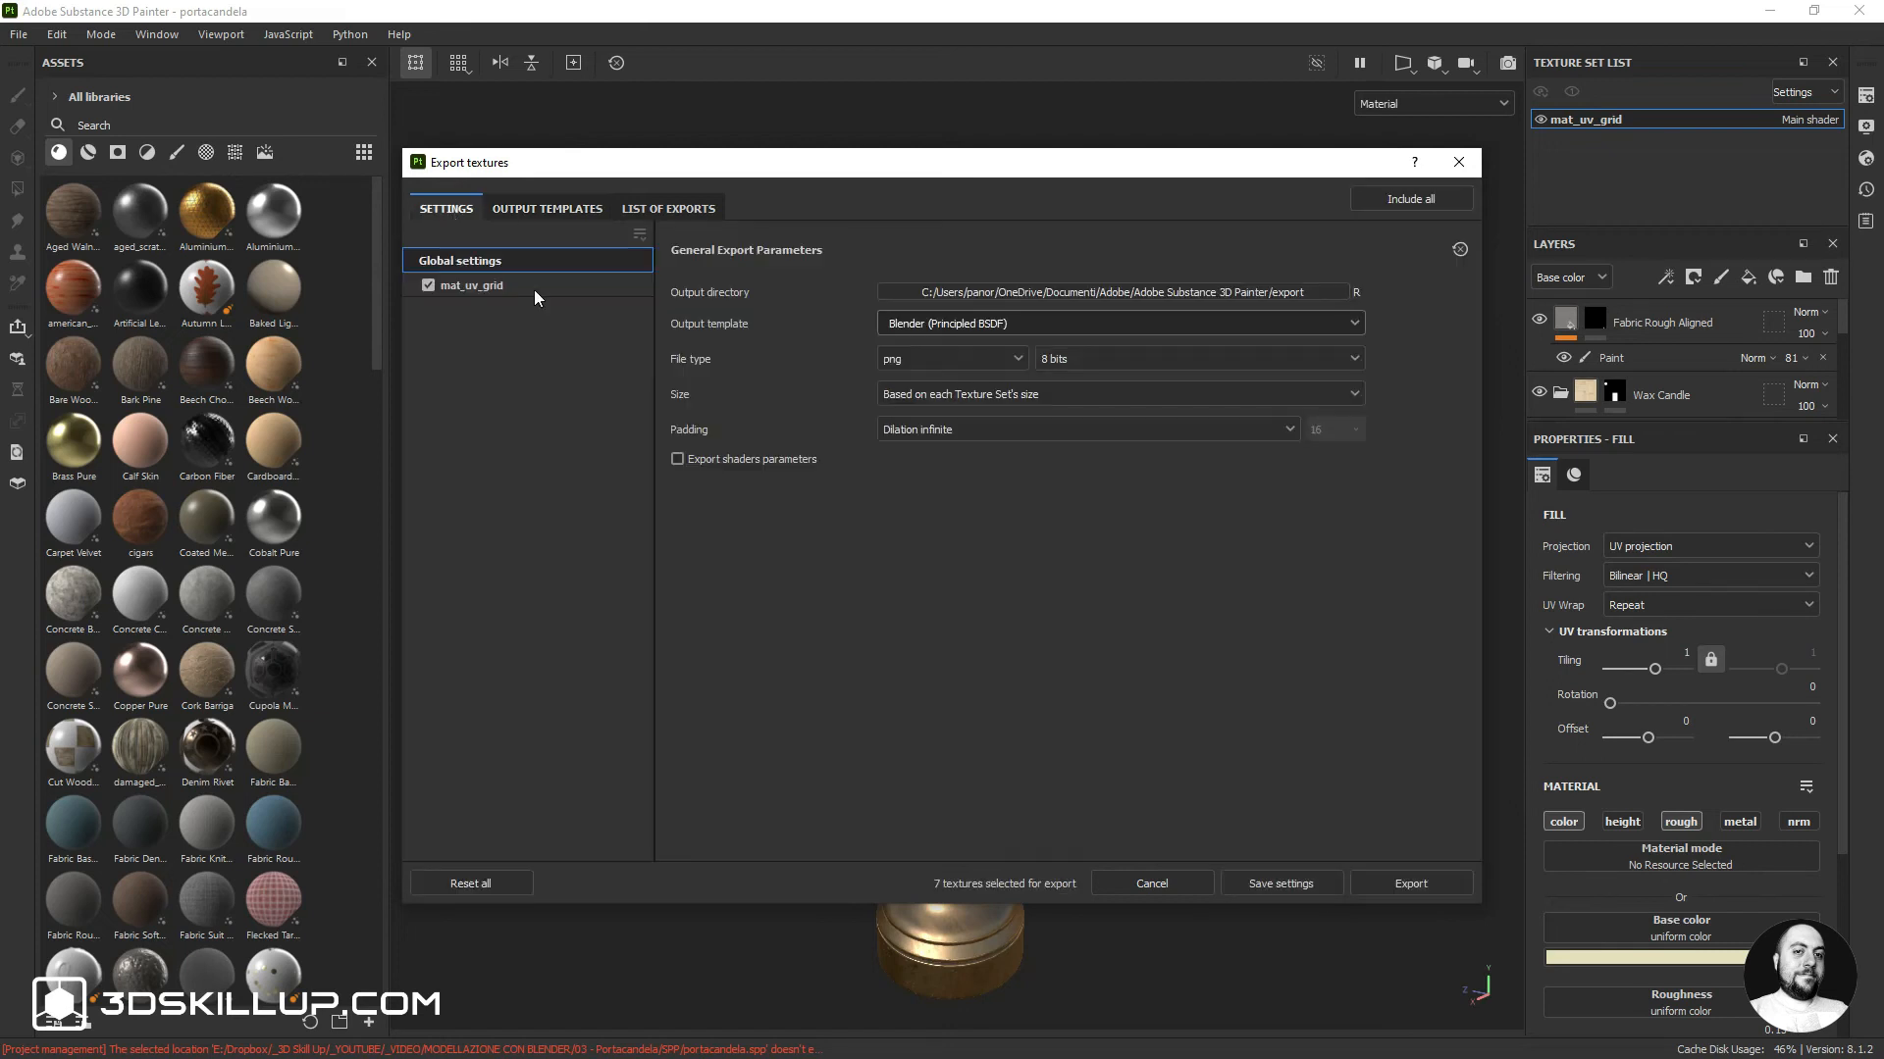
# Create a folder named Textures inside 03 - Portacandela and choose it as the export output directory
pyautogui.click(1167, 293)
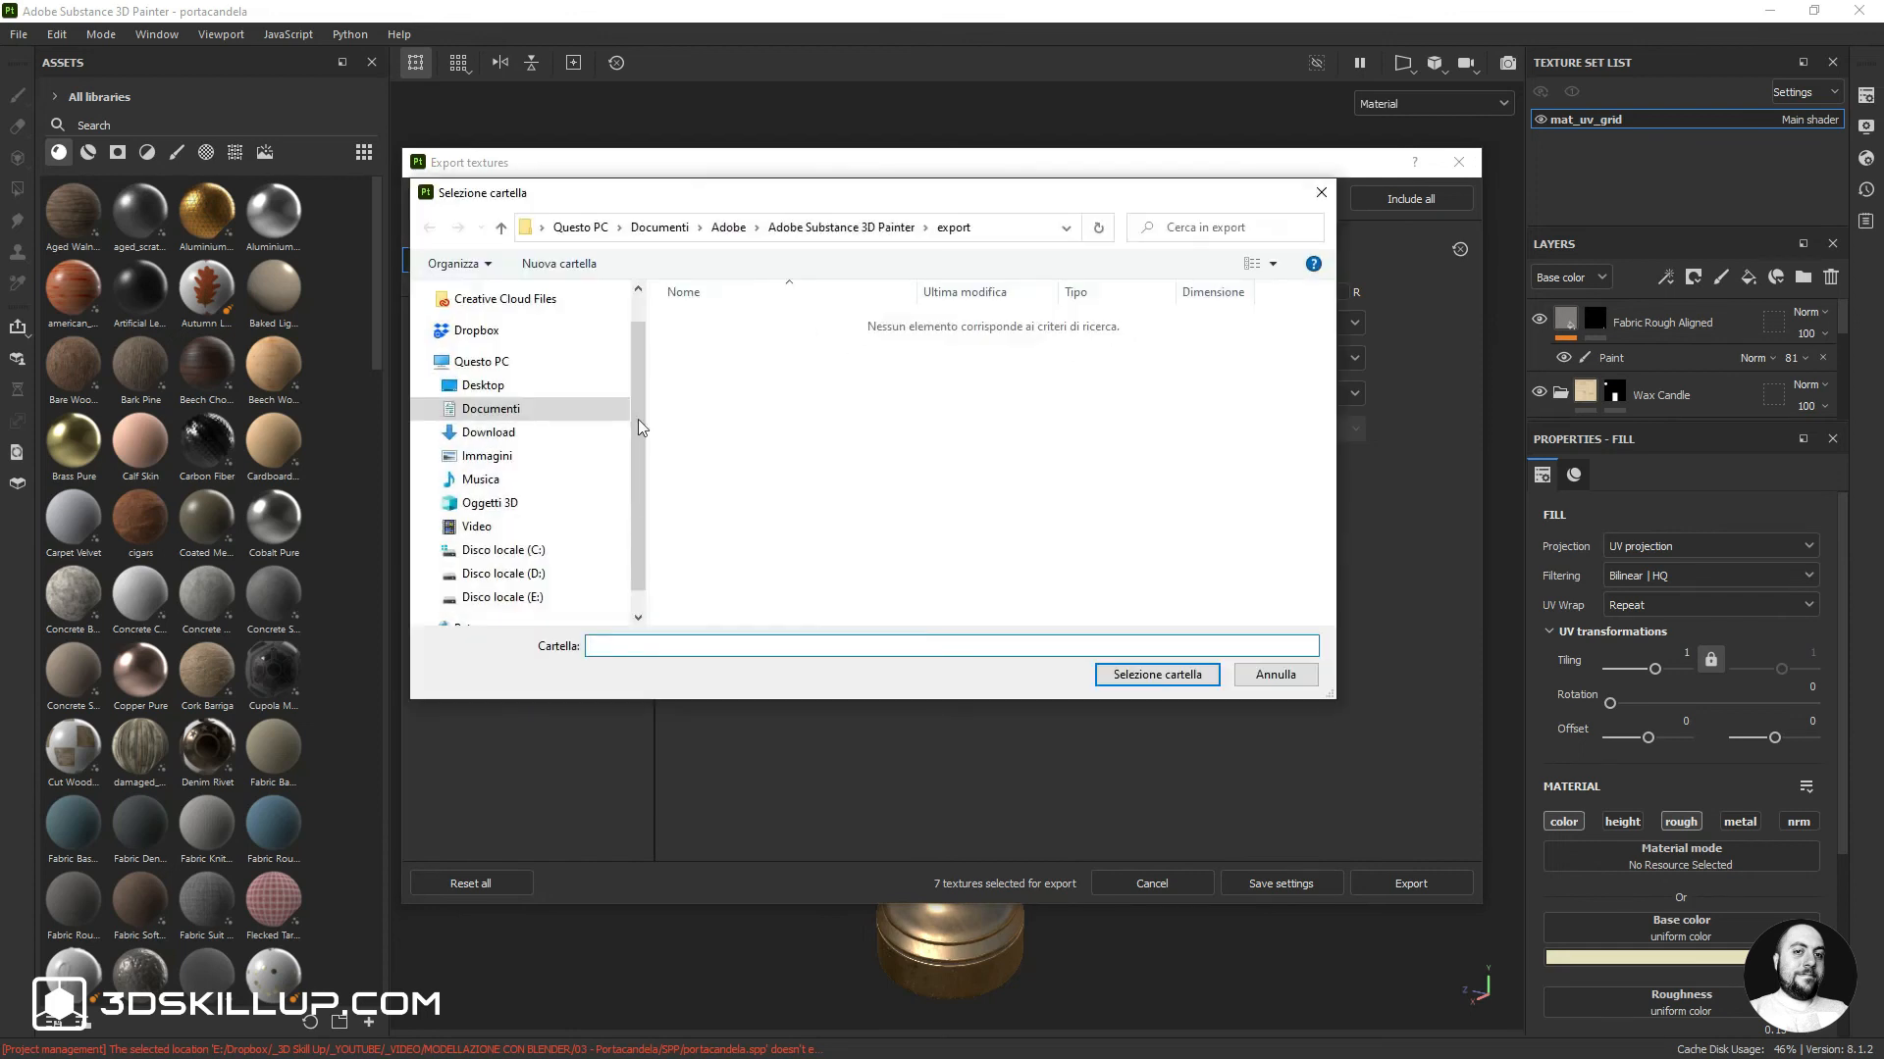
pyautogui.click(473, 330)
pyautogui.click(574, 265)
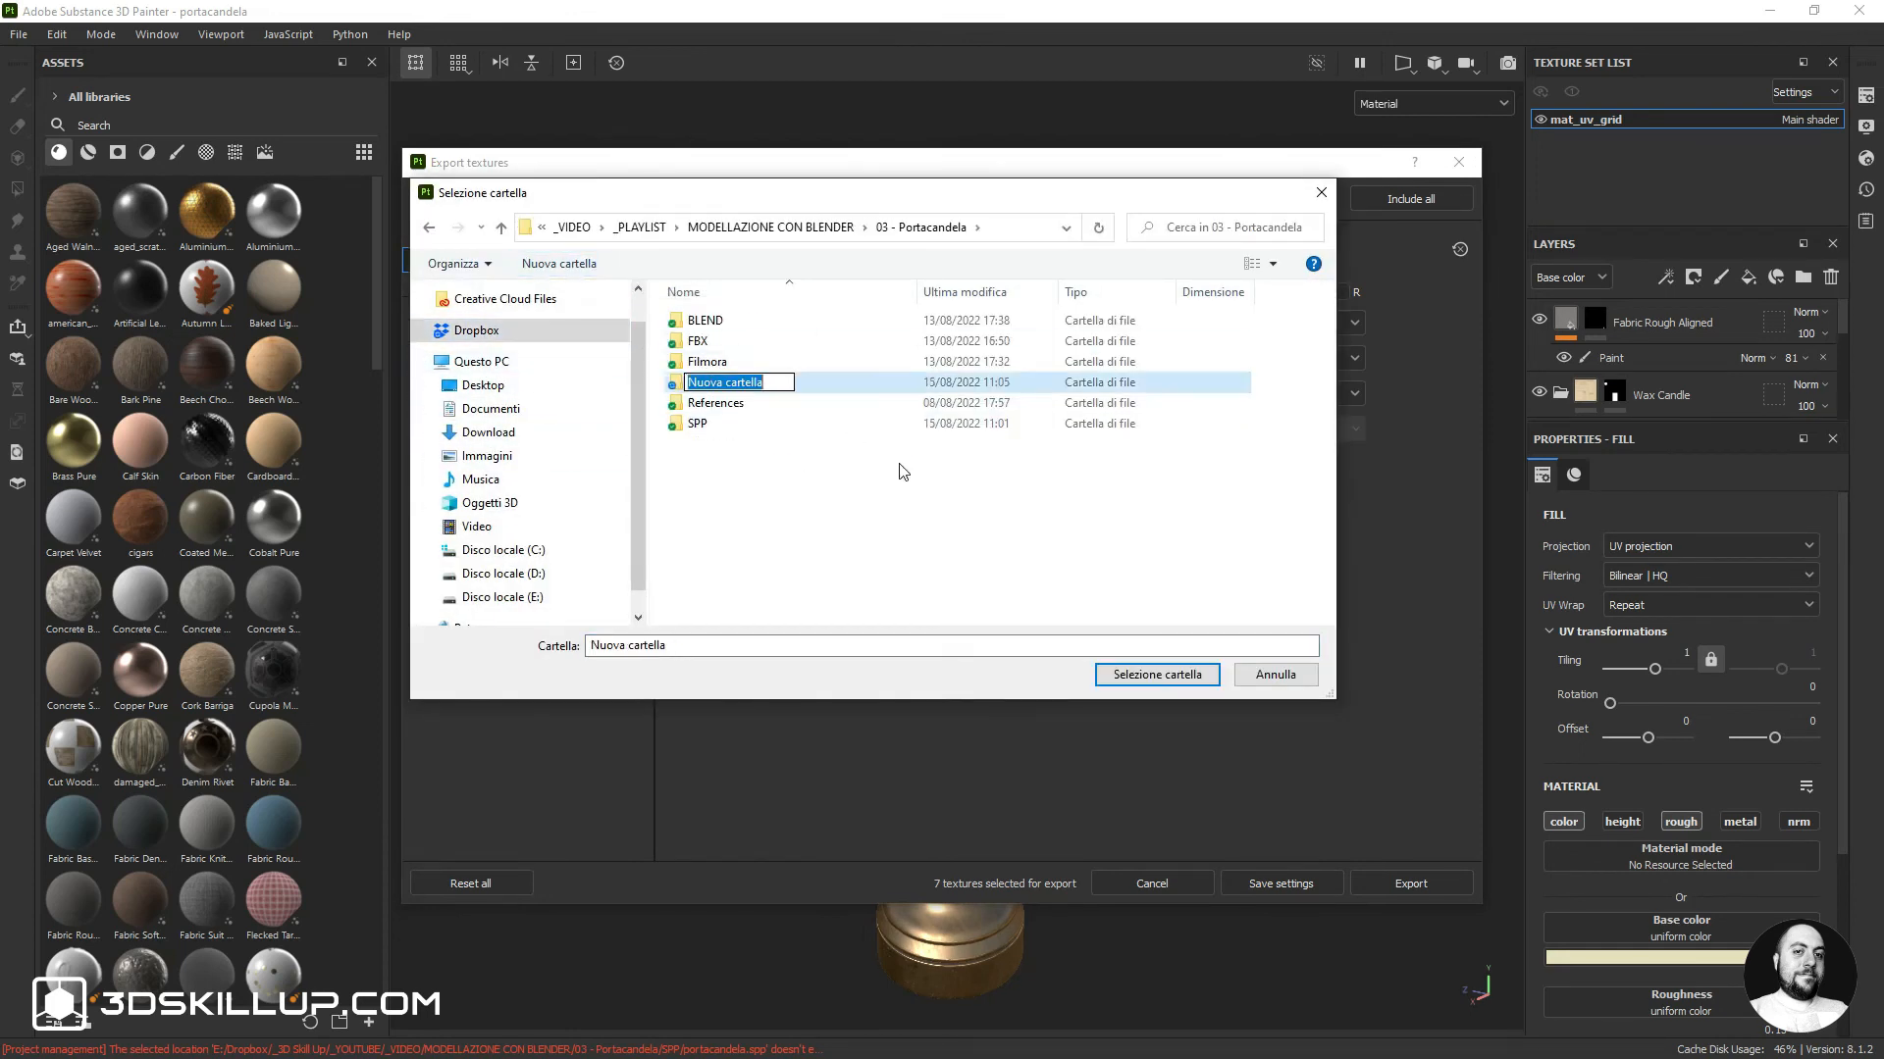
pyautogui.write('Textures')
pyautogui.press('Return')
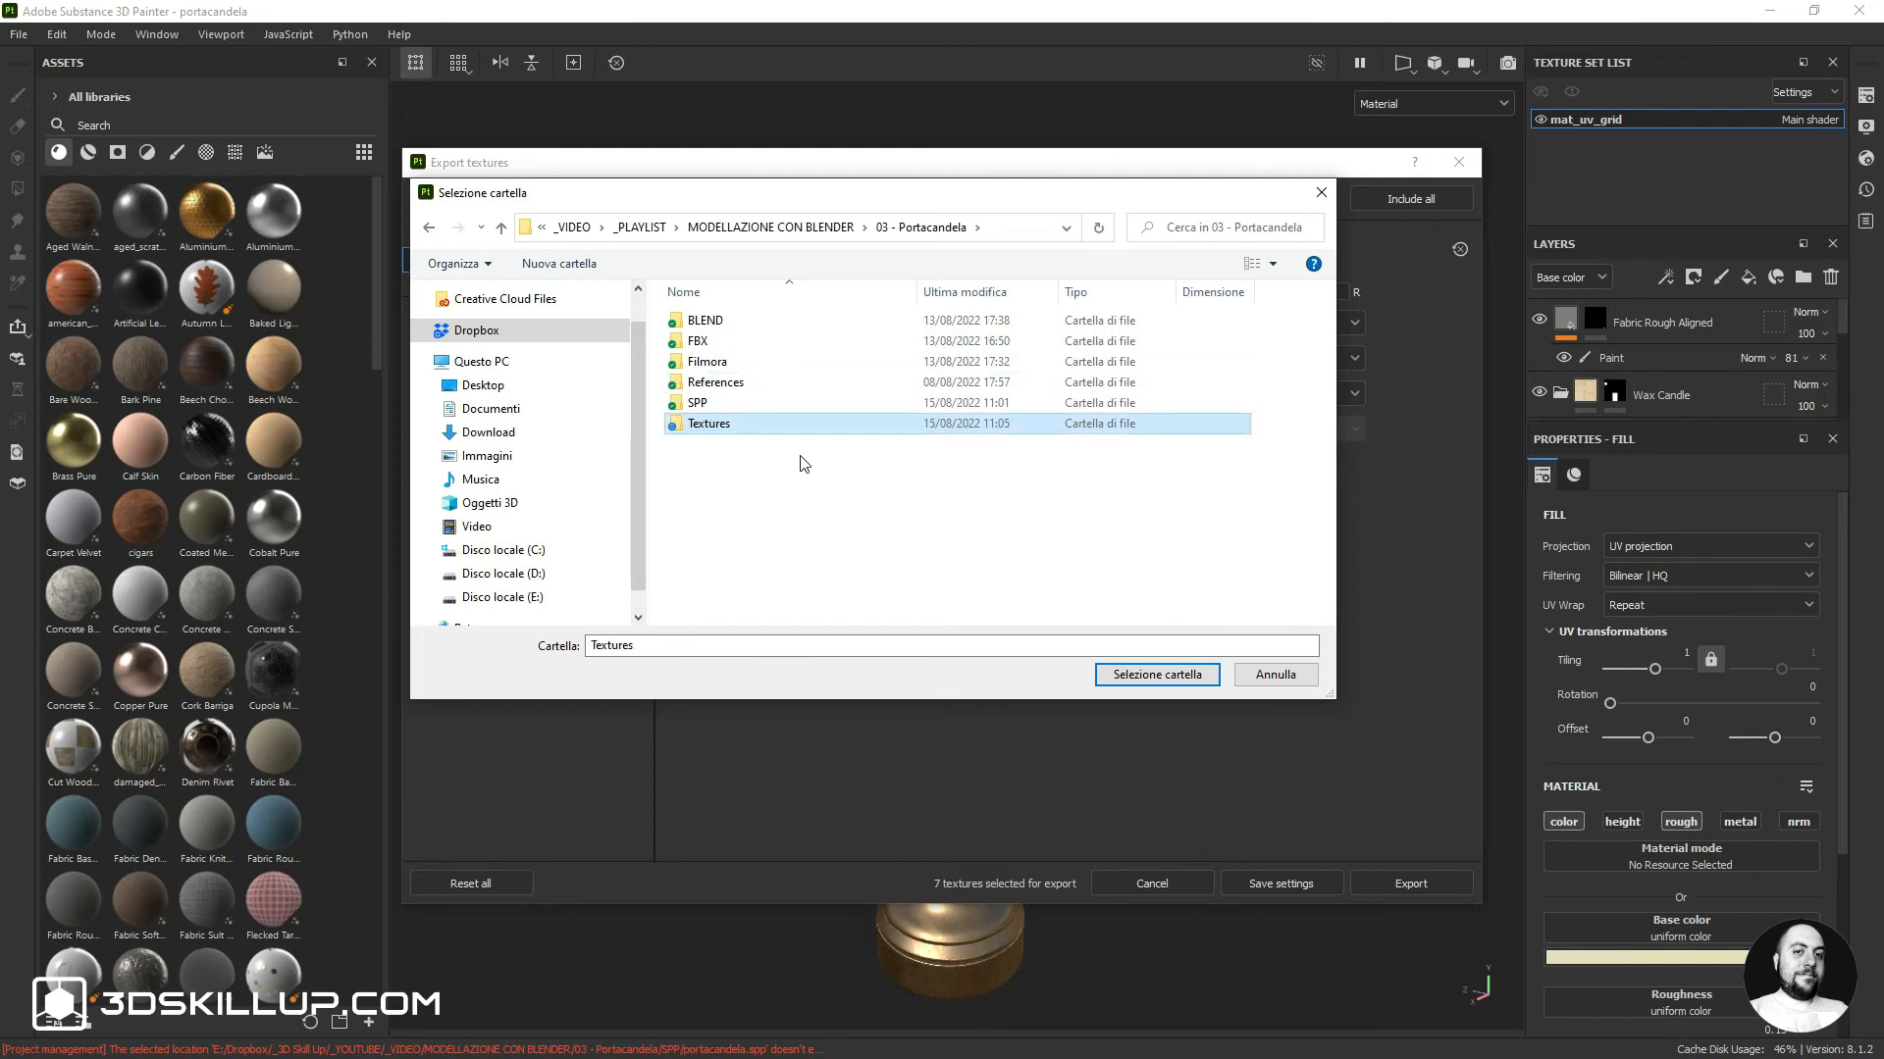
pyautogui.doubleClick(736, 431)
pyautogui.click(1166, 682)
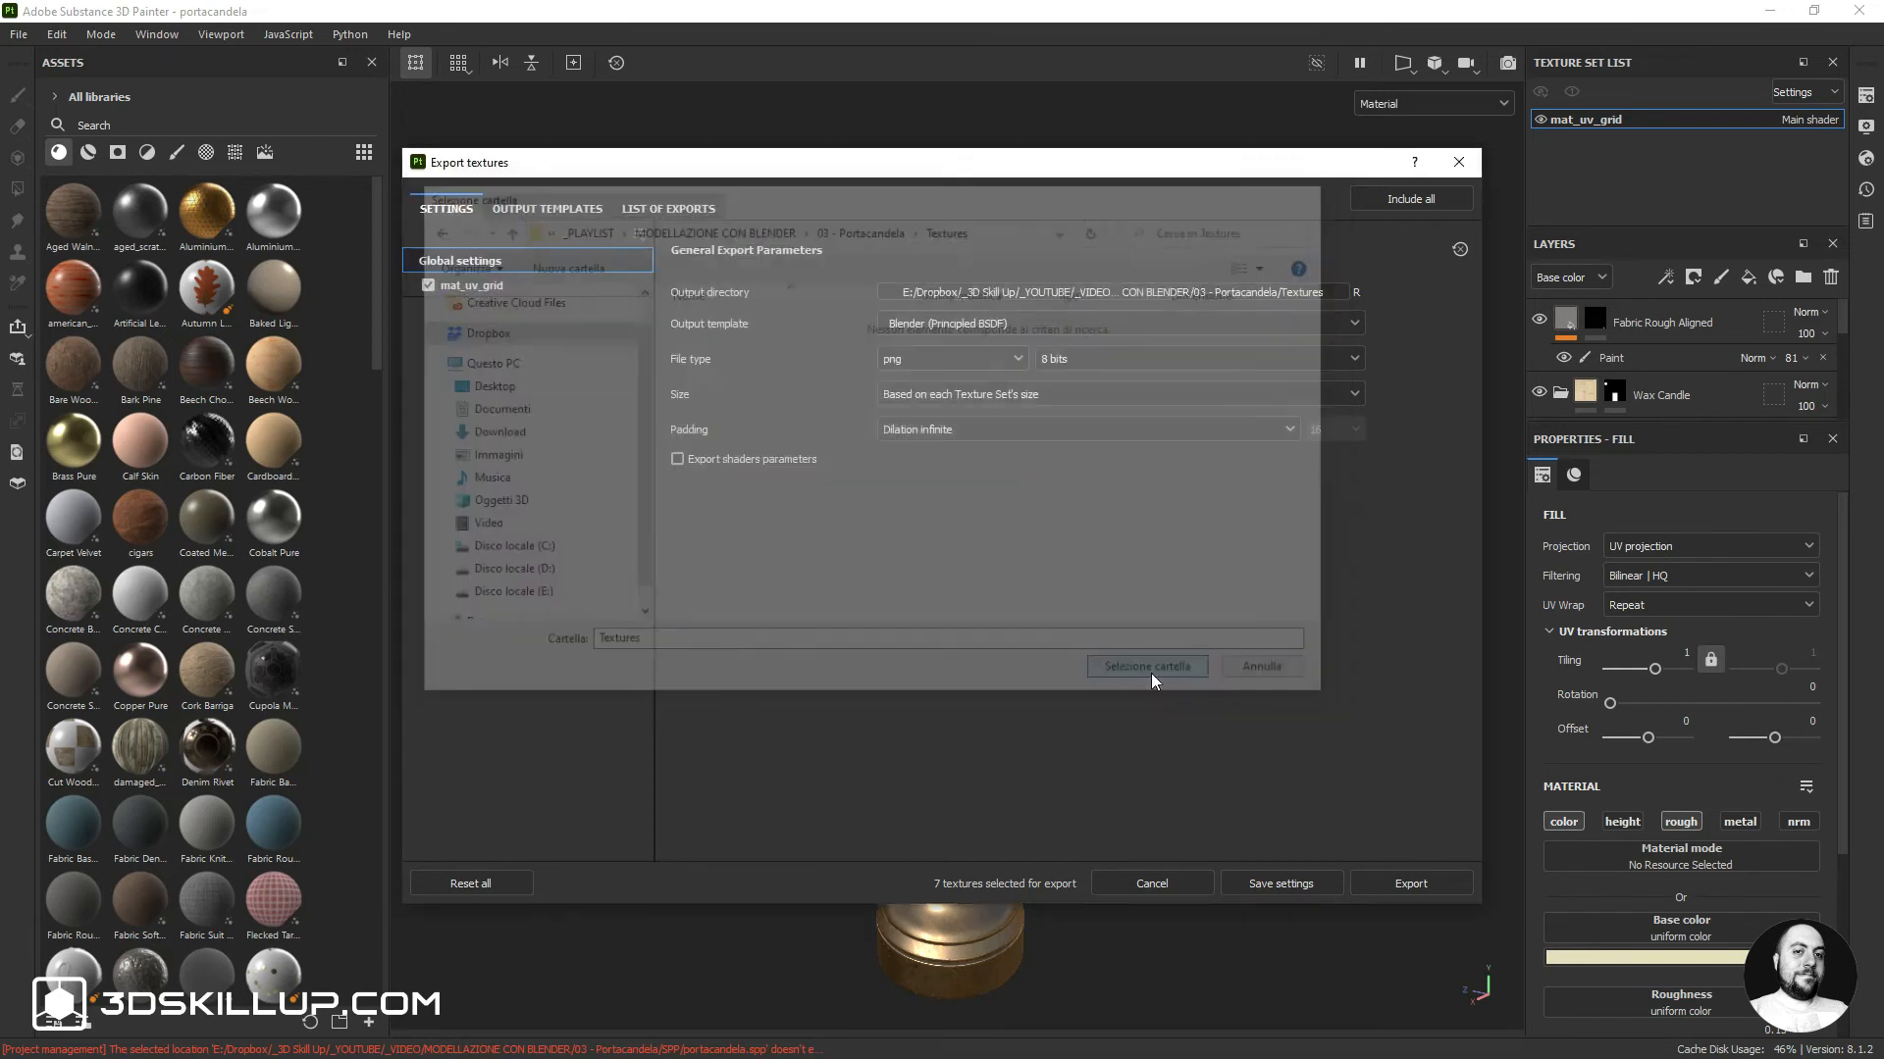
# Set the export size of the mat_uv_grid texture set to 4096x4096
pyautogui.click(506, 285)
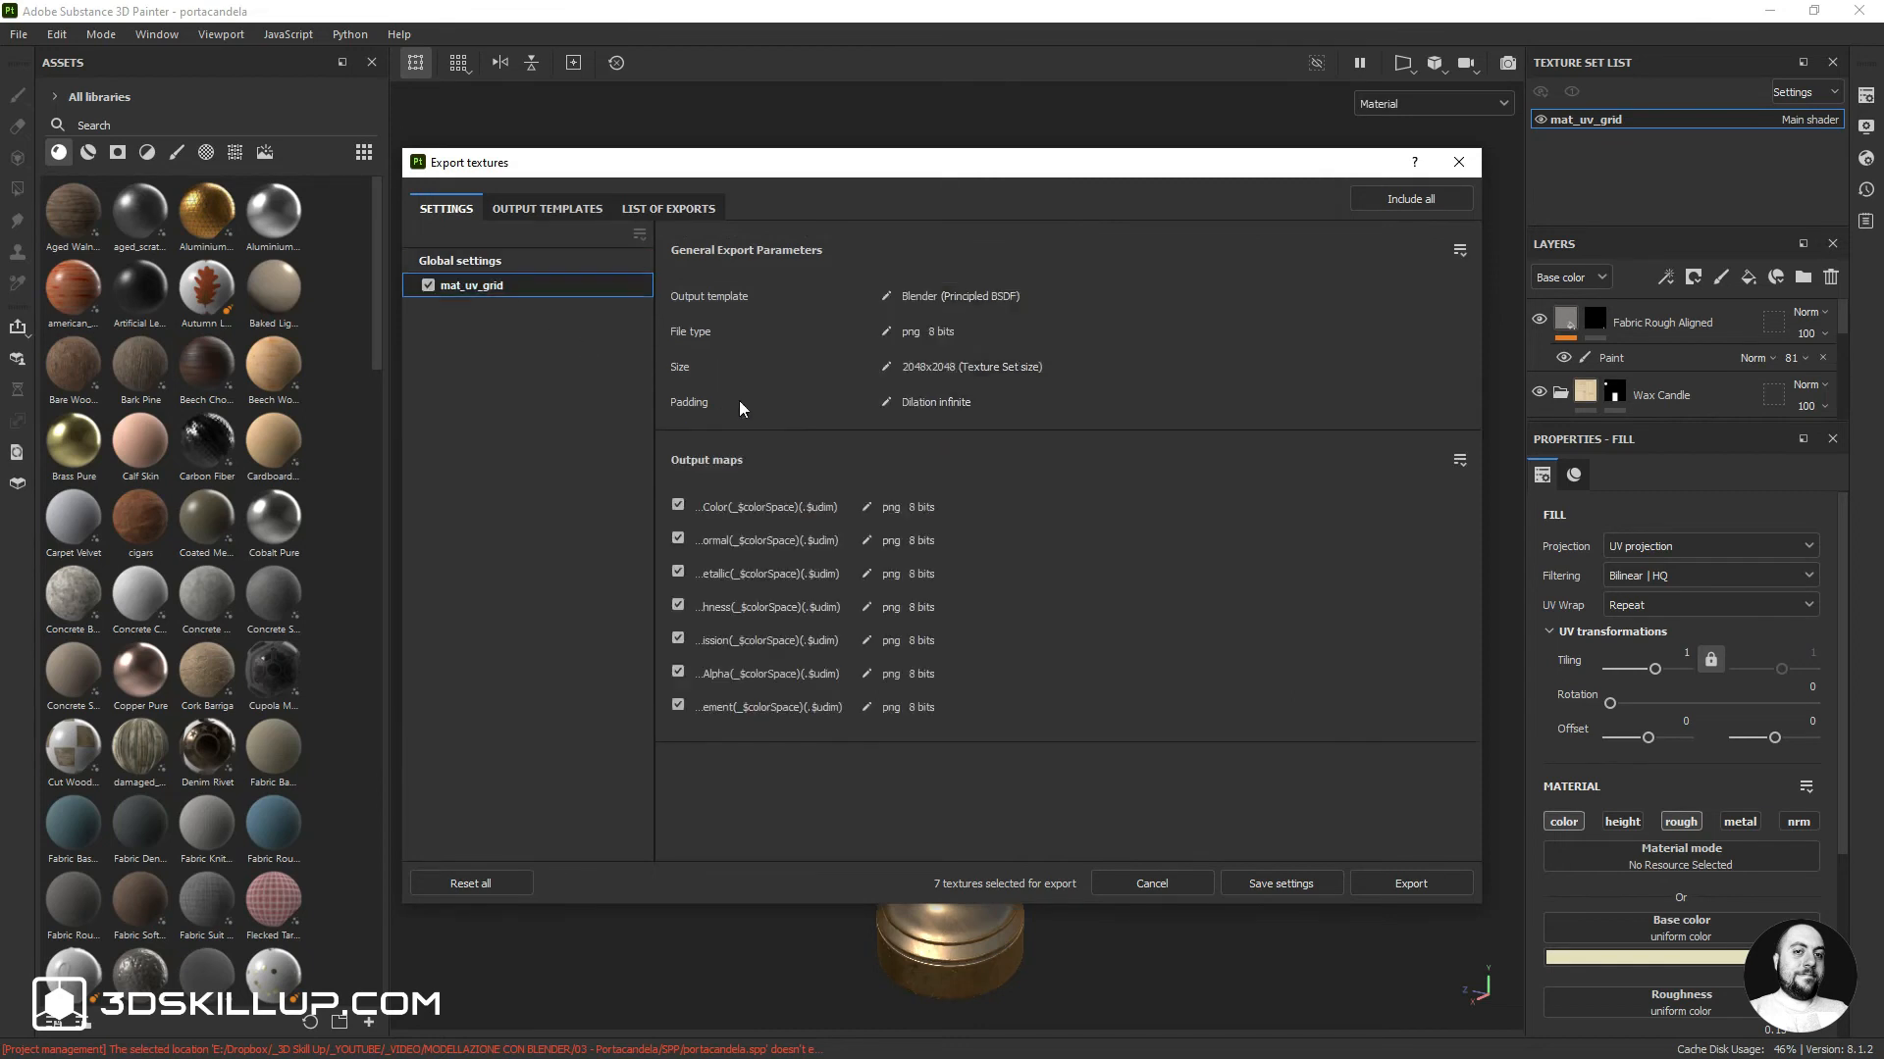
pyautogui.click(885, 368)
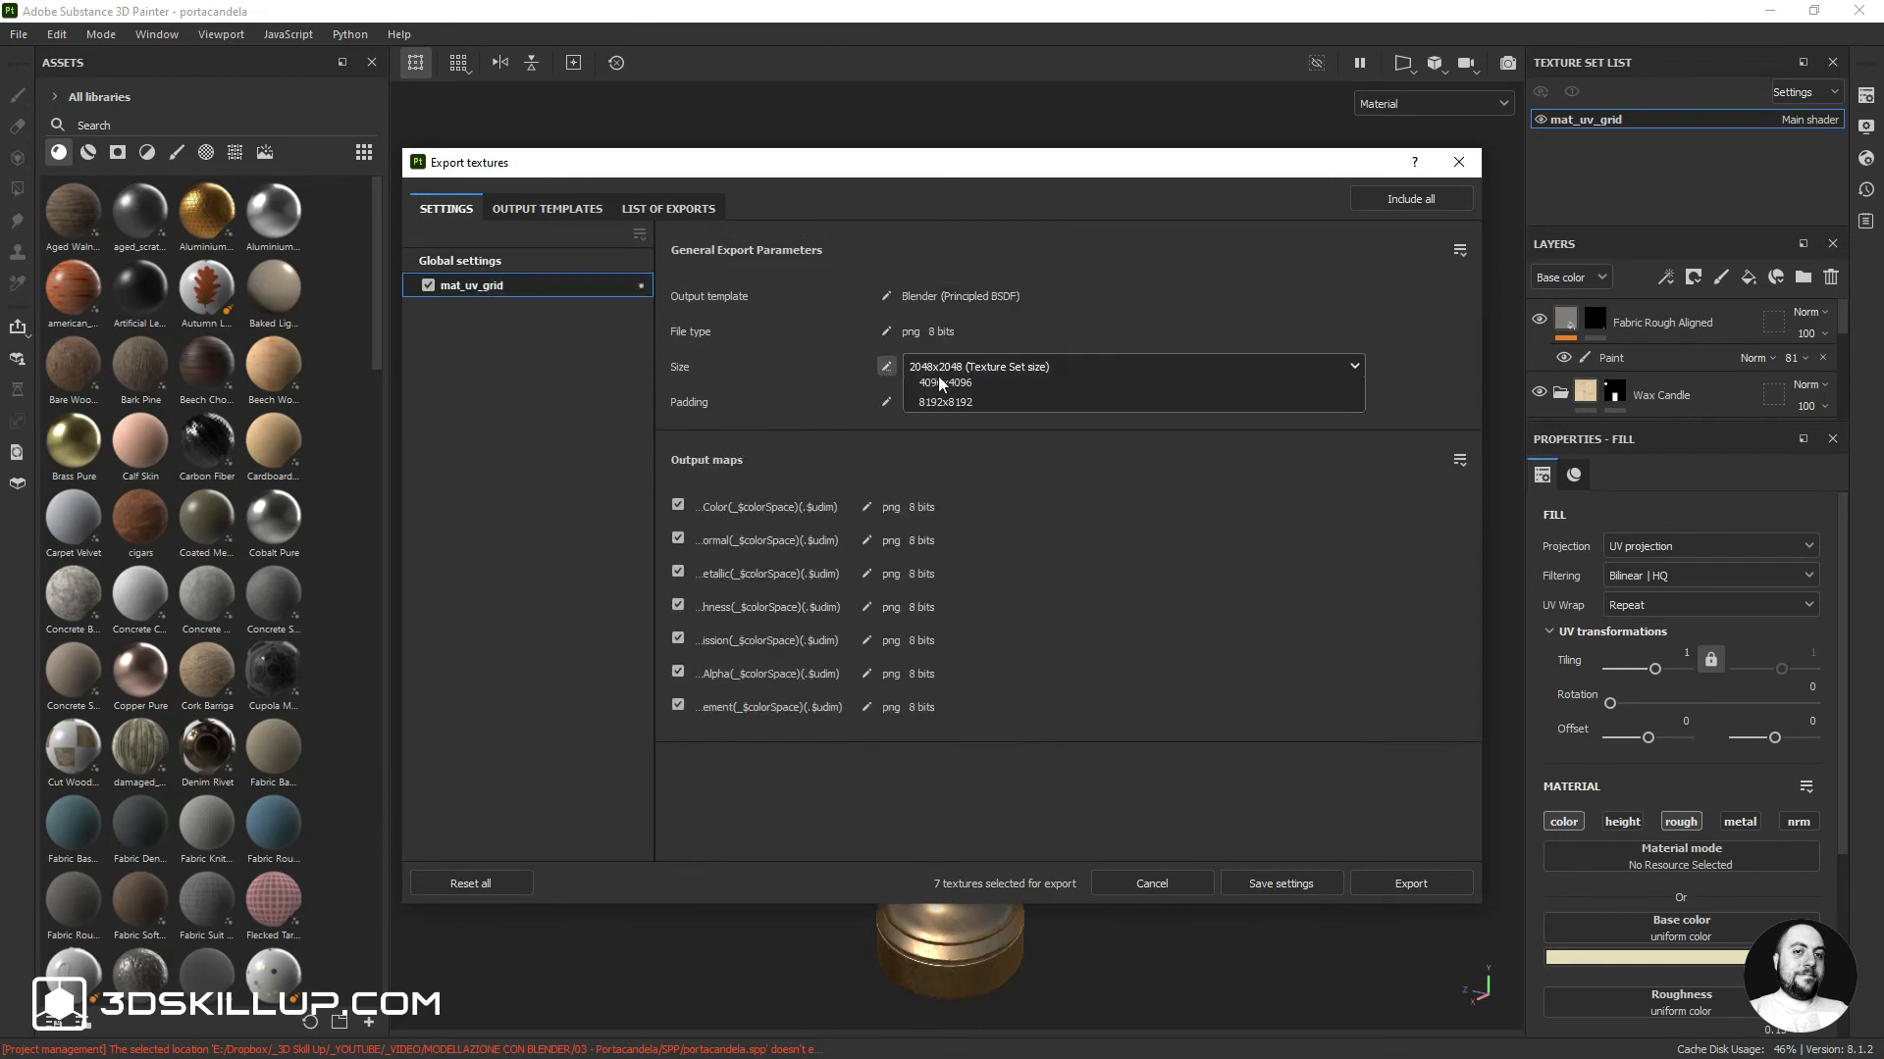
pyautogui.click(938, 375)
pyautogui.click(958, 490)
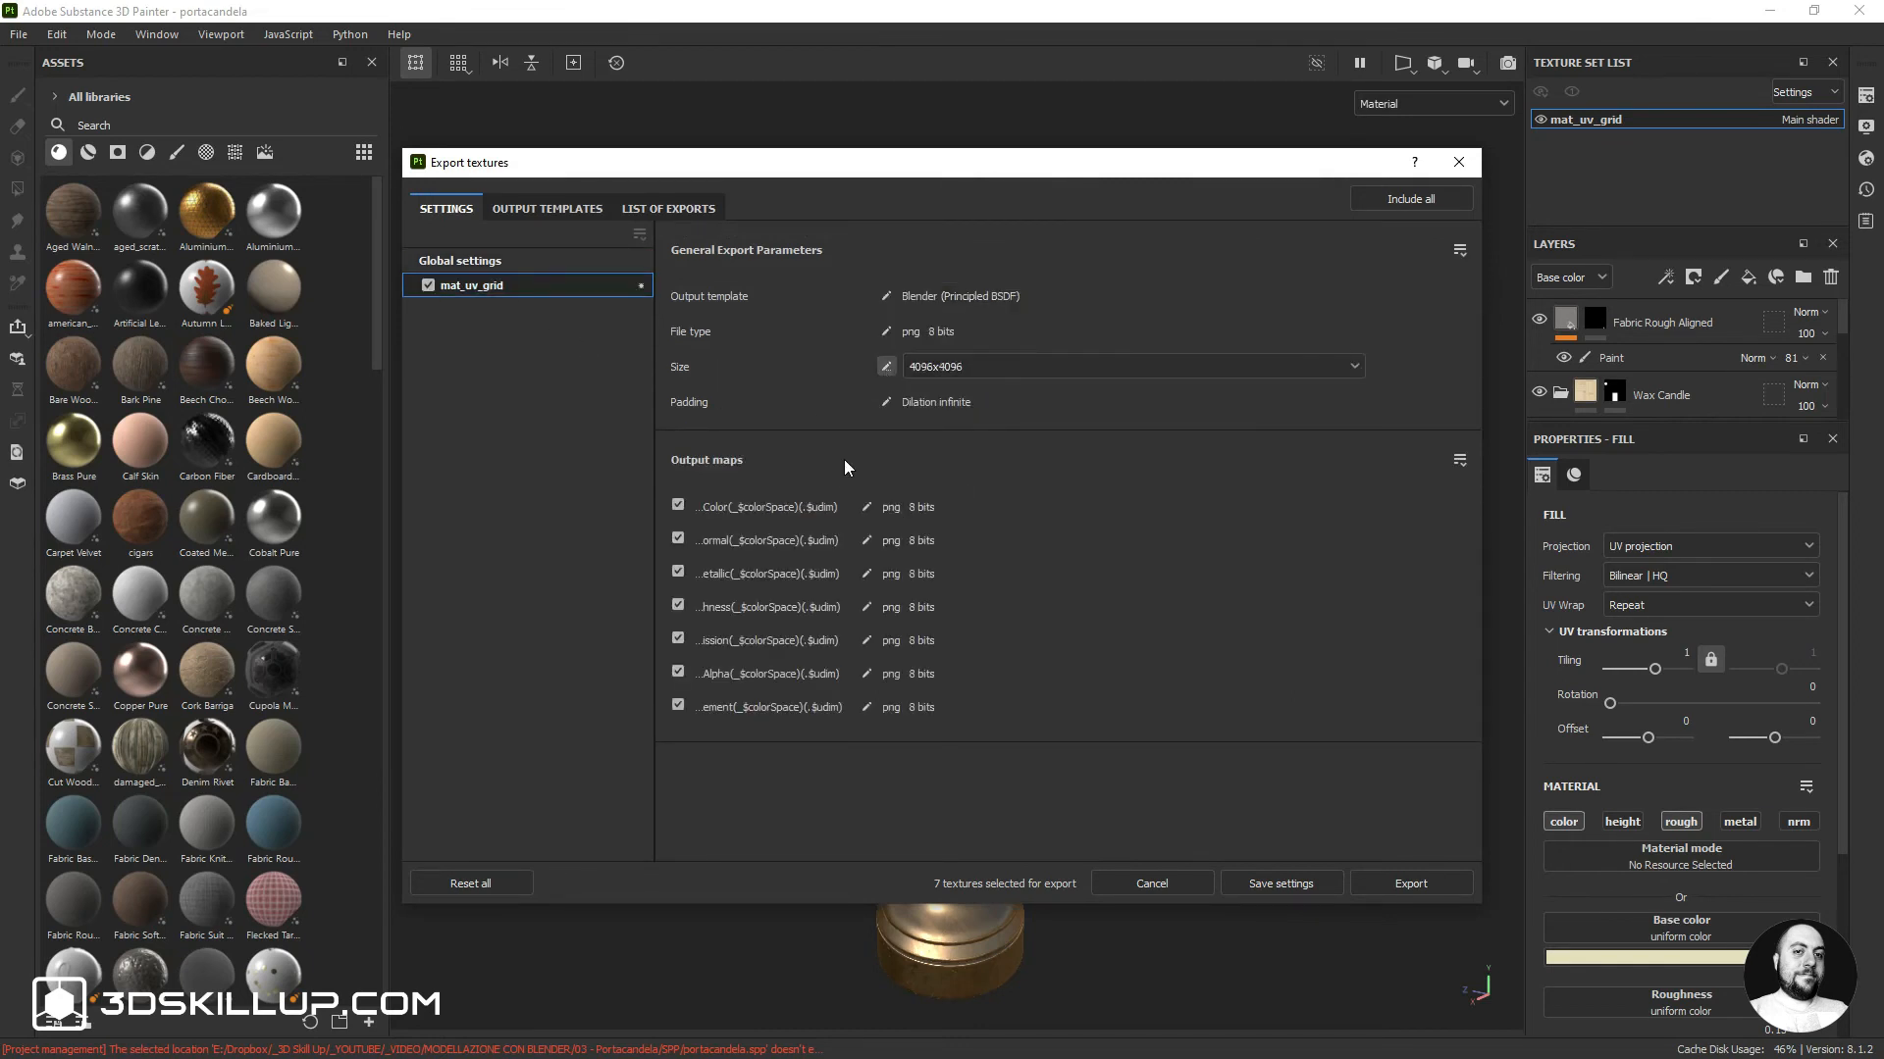
# Set the Normal output map to 16 bits and export the textures
pyautogui.click(868, 541)
pyautogui.click(981, 540)
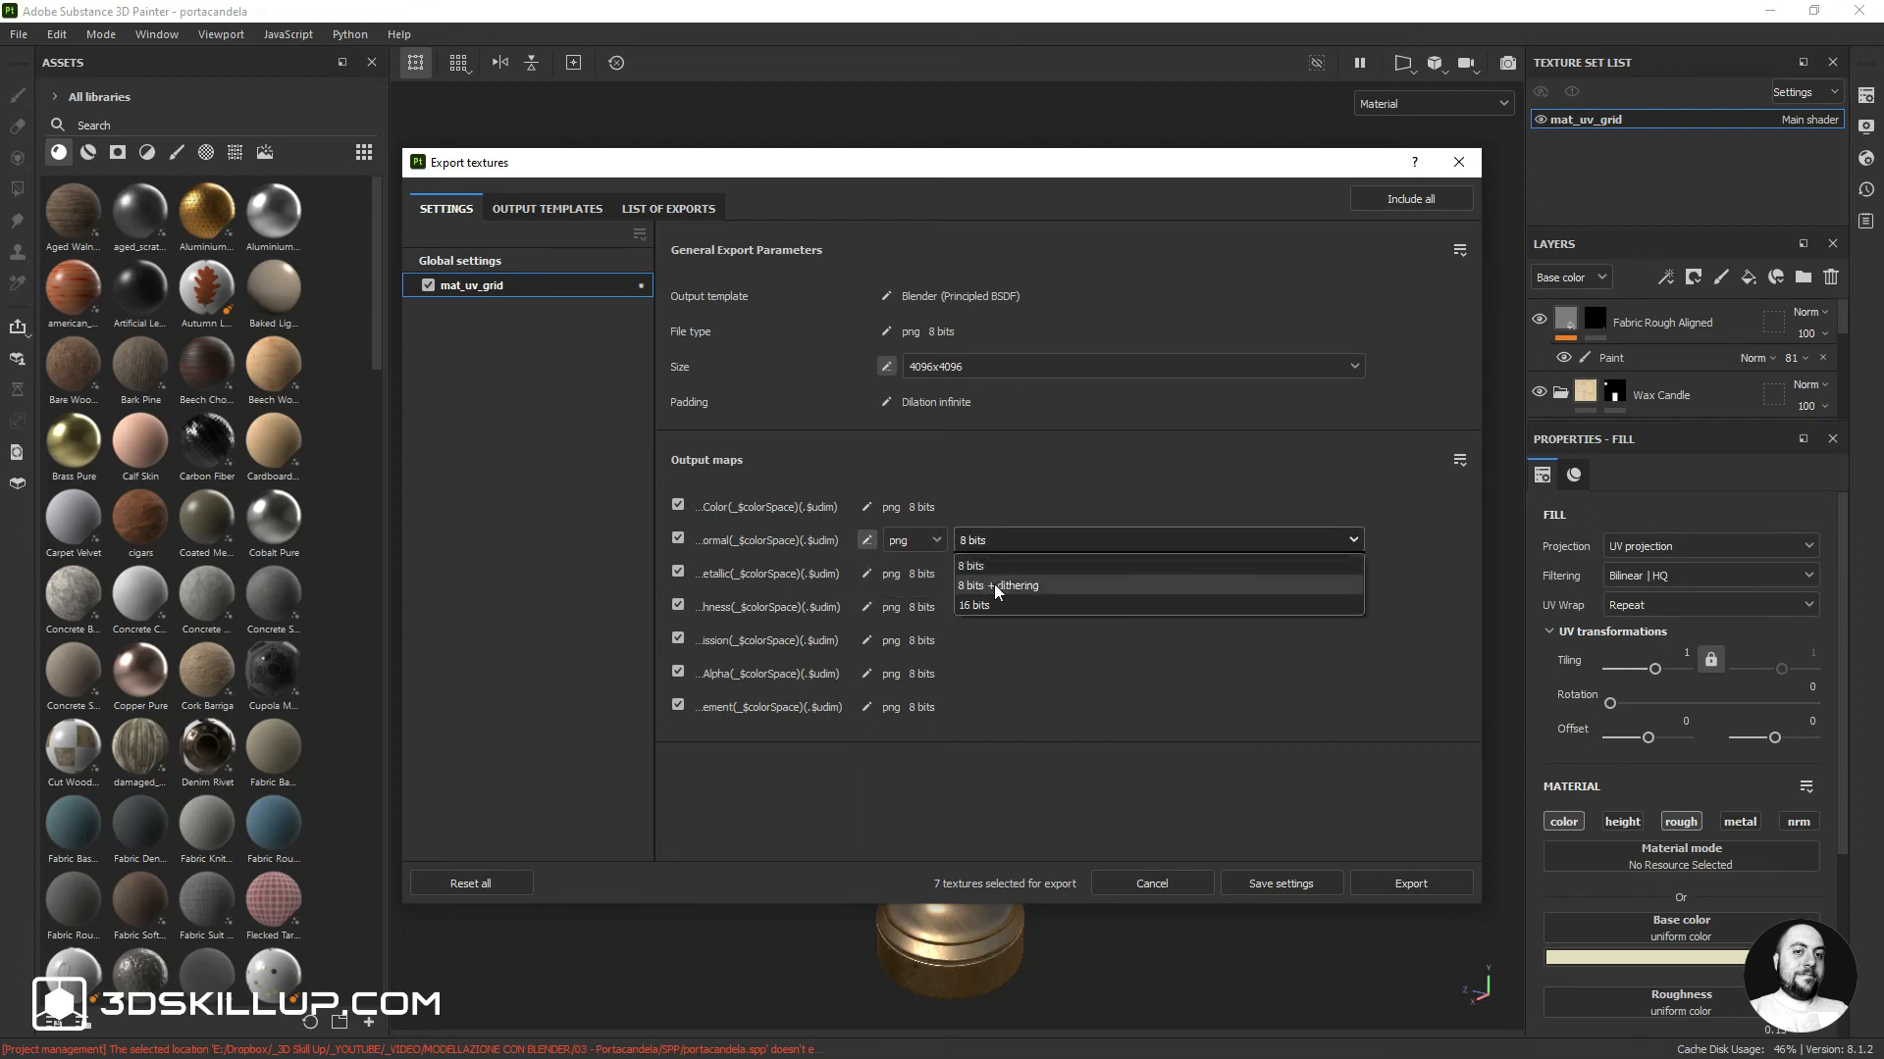
pyautogui.click(973, 602)
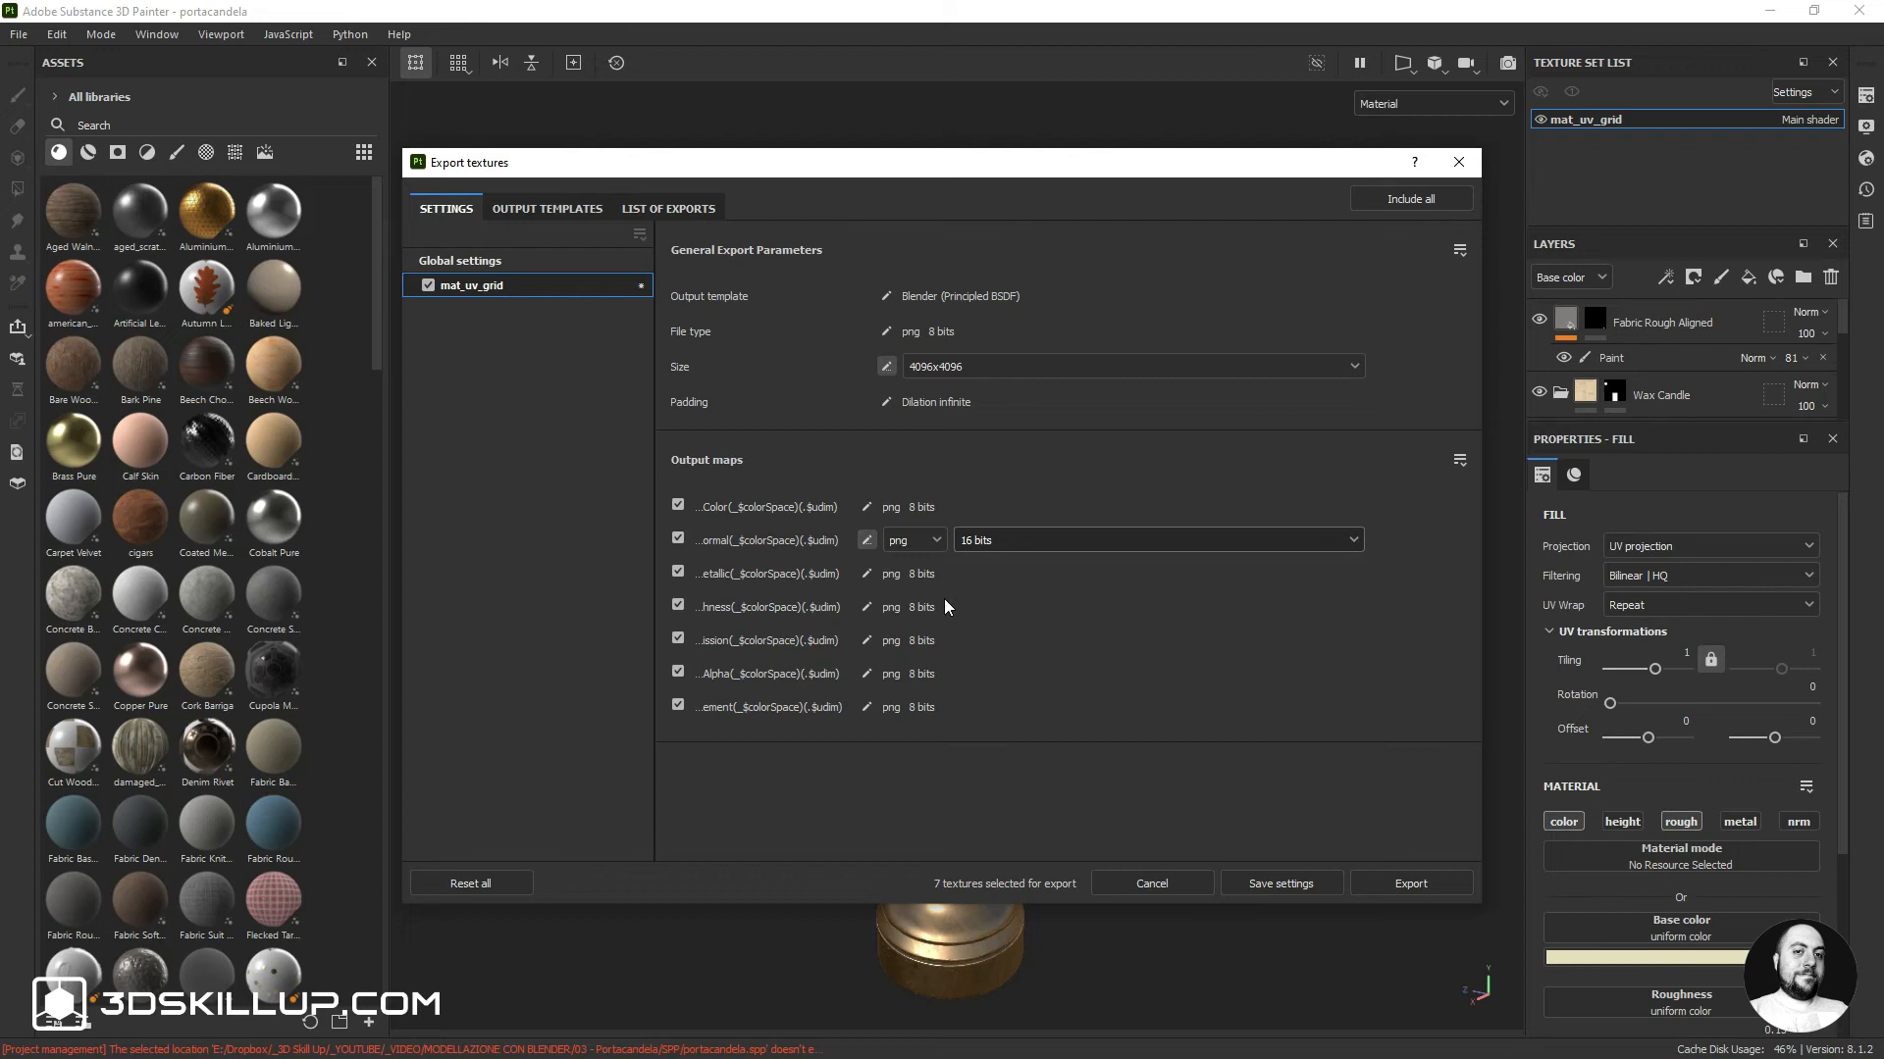
pyautogui.click(1410, 884)
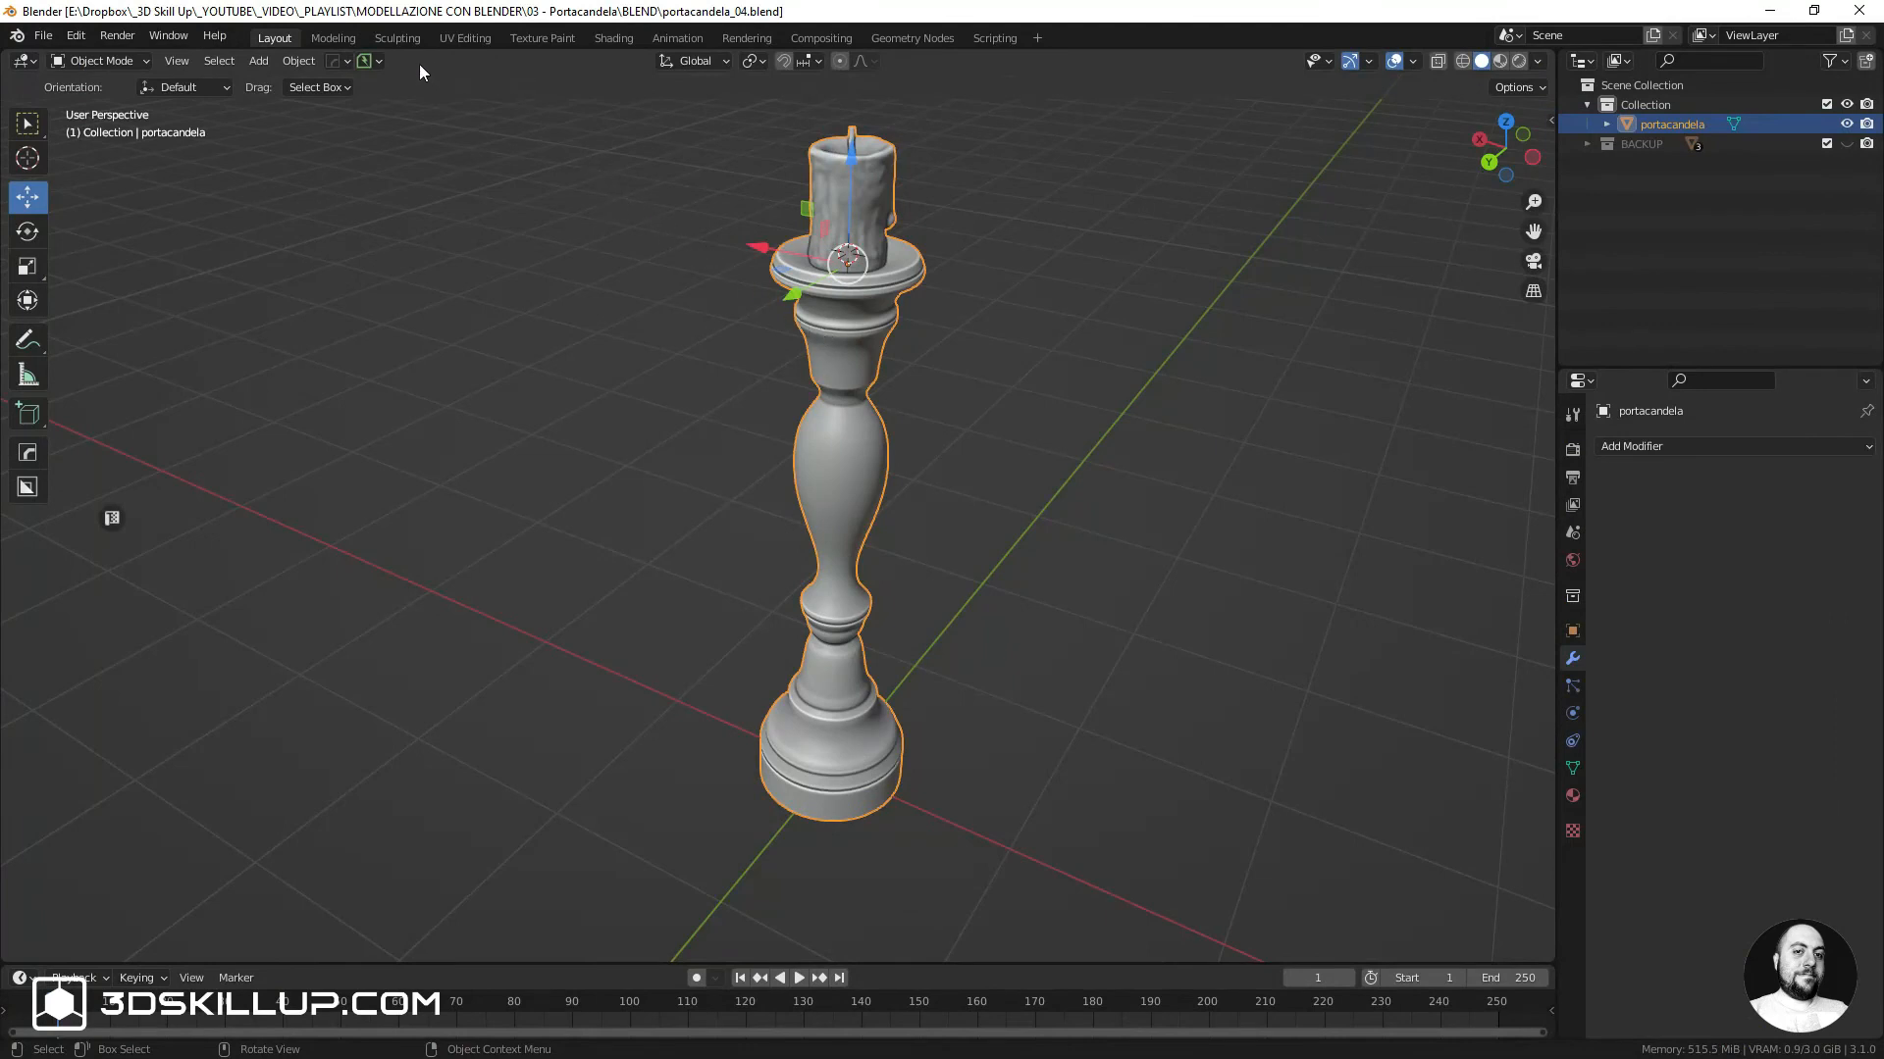
# Switch to Blender's Shading workspace and check the add-on preferences for Node Wrangler by searching "wra"
pyautogui.click(609, 43)
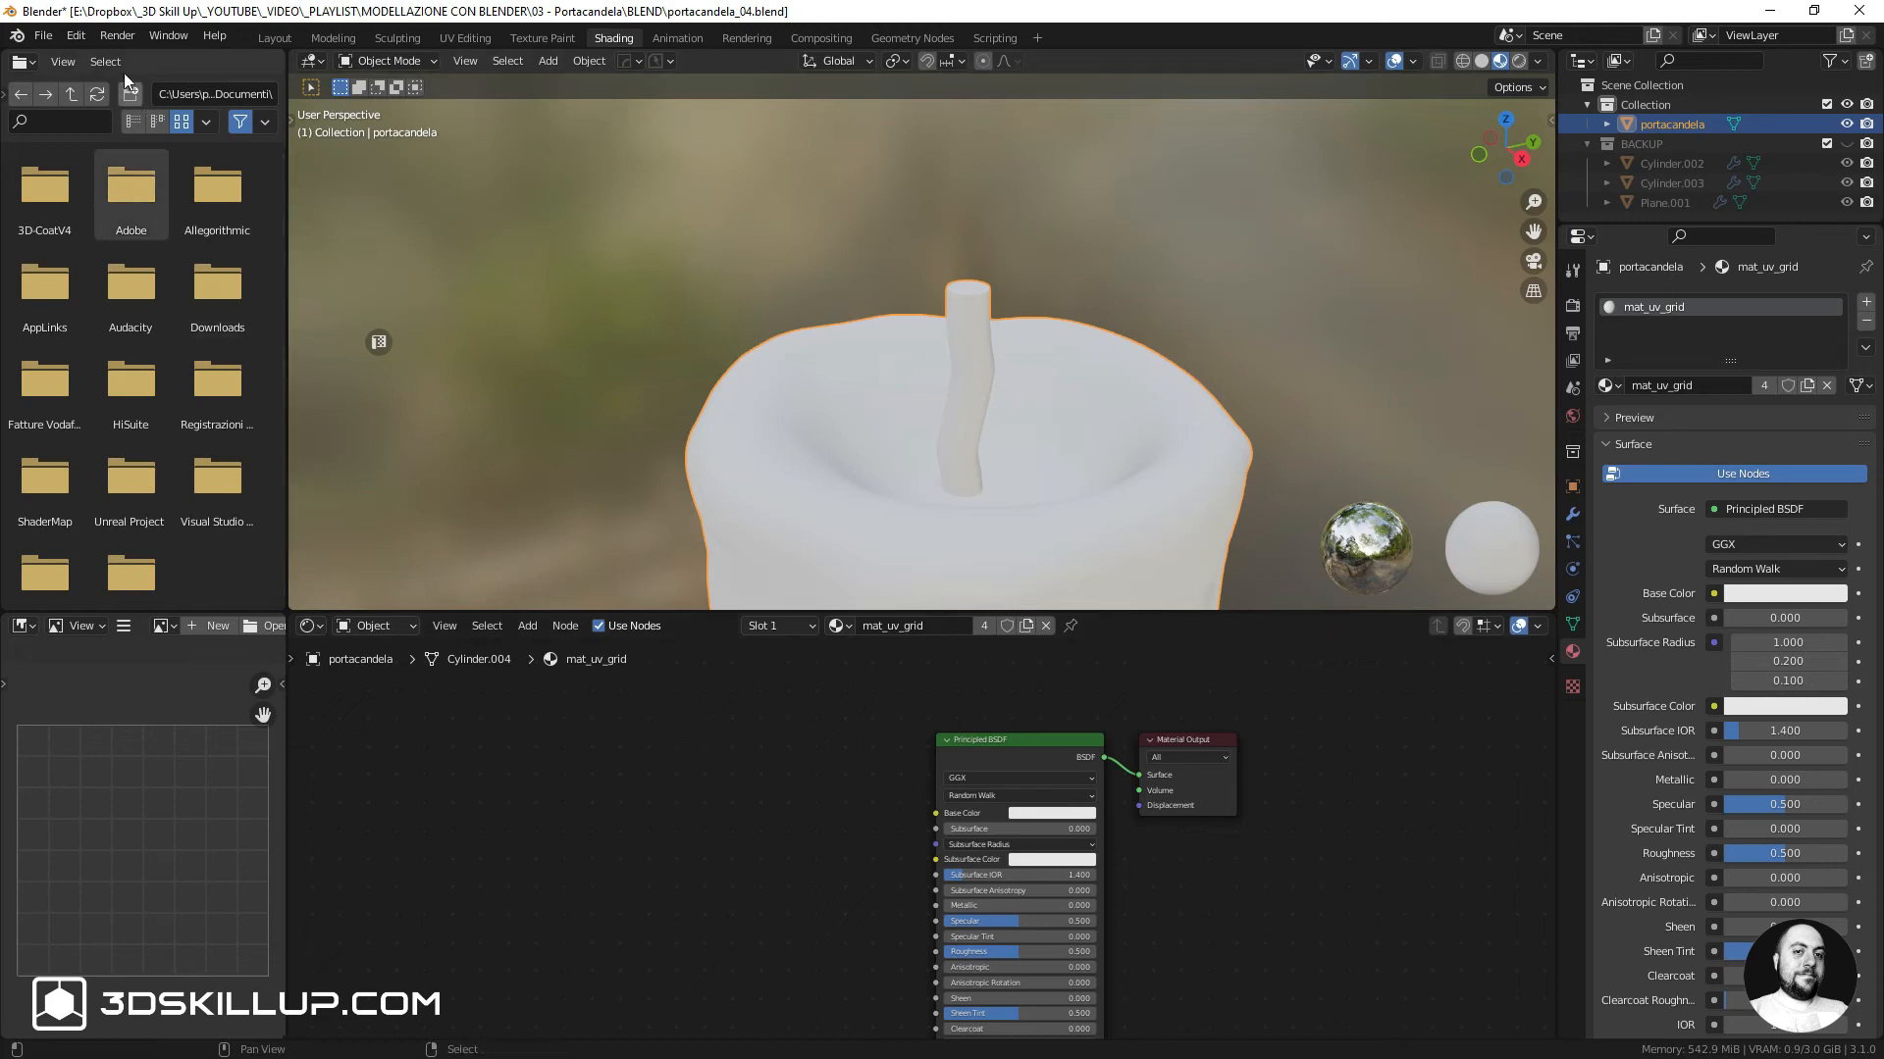
pyautogui.click(44, 35)
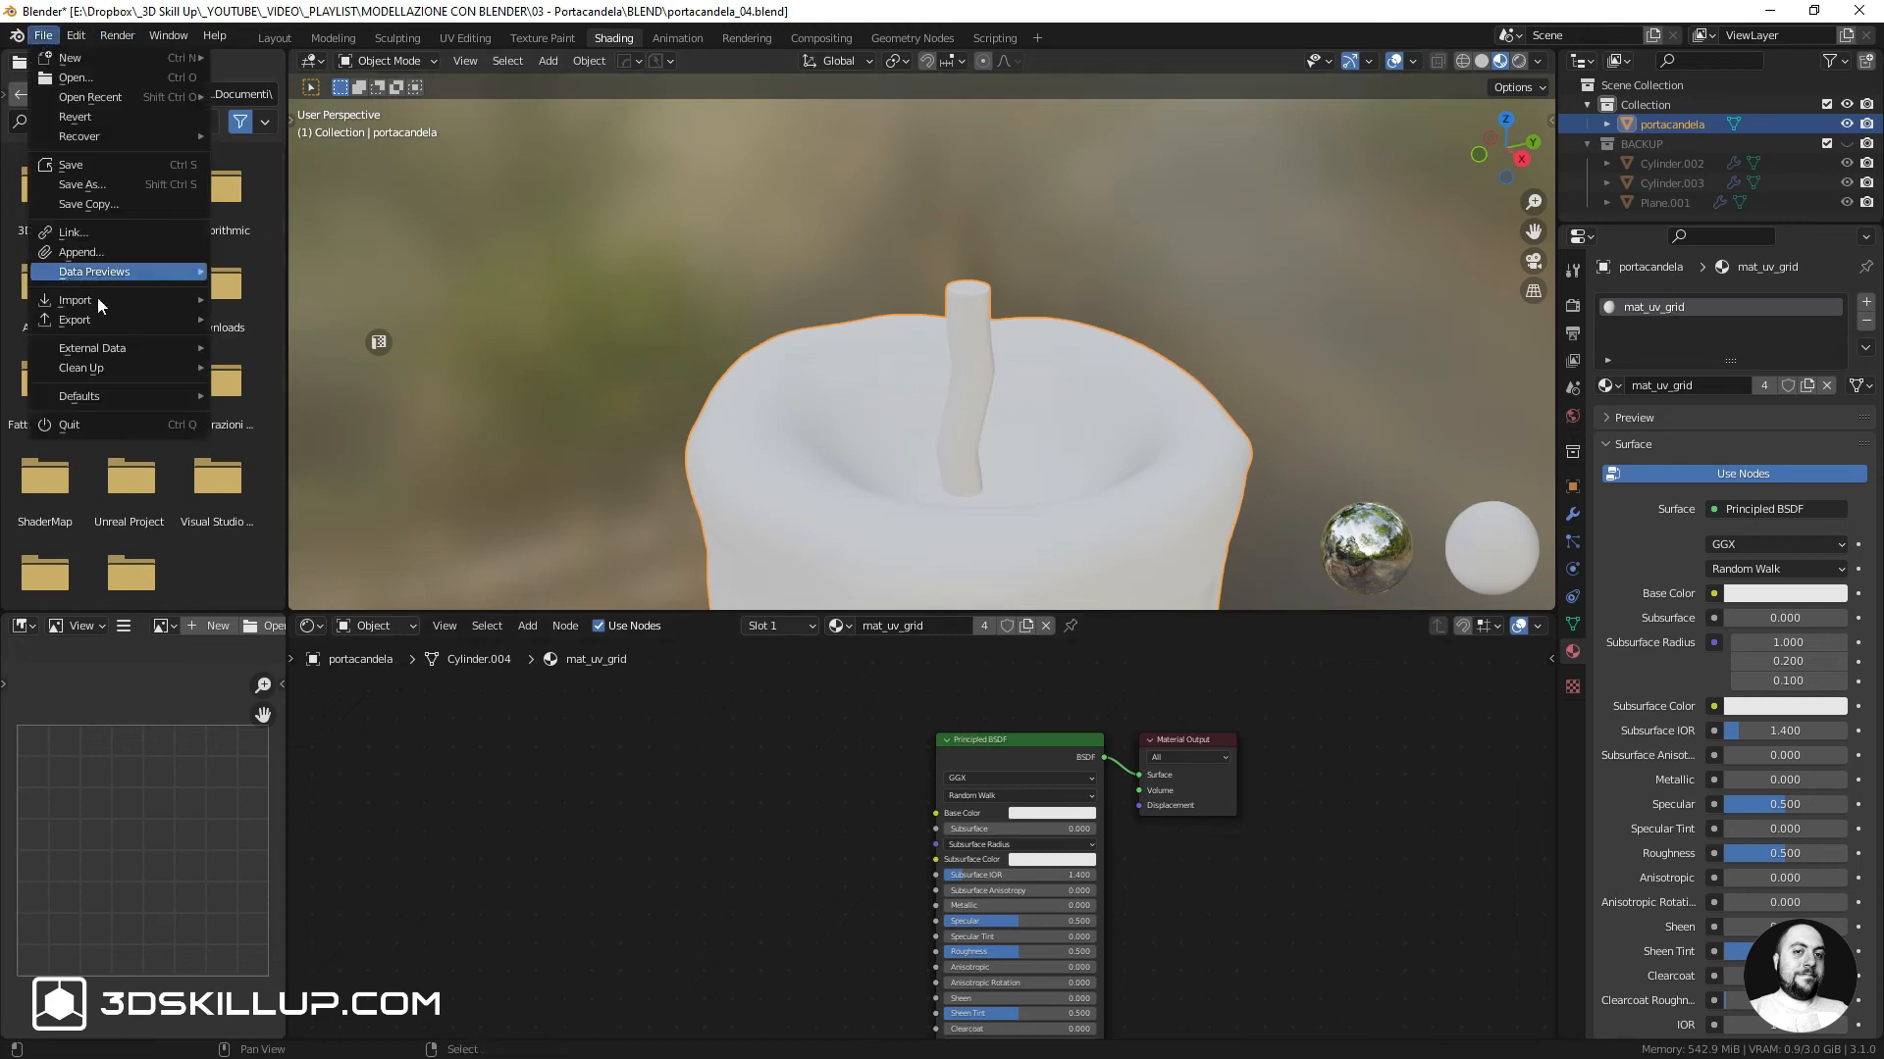
pyautogui.moveTo(112, 354)
pyautogui.moveTo(74, 35)
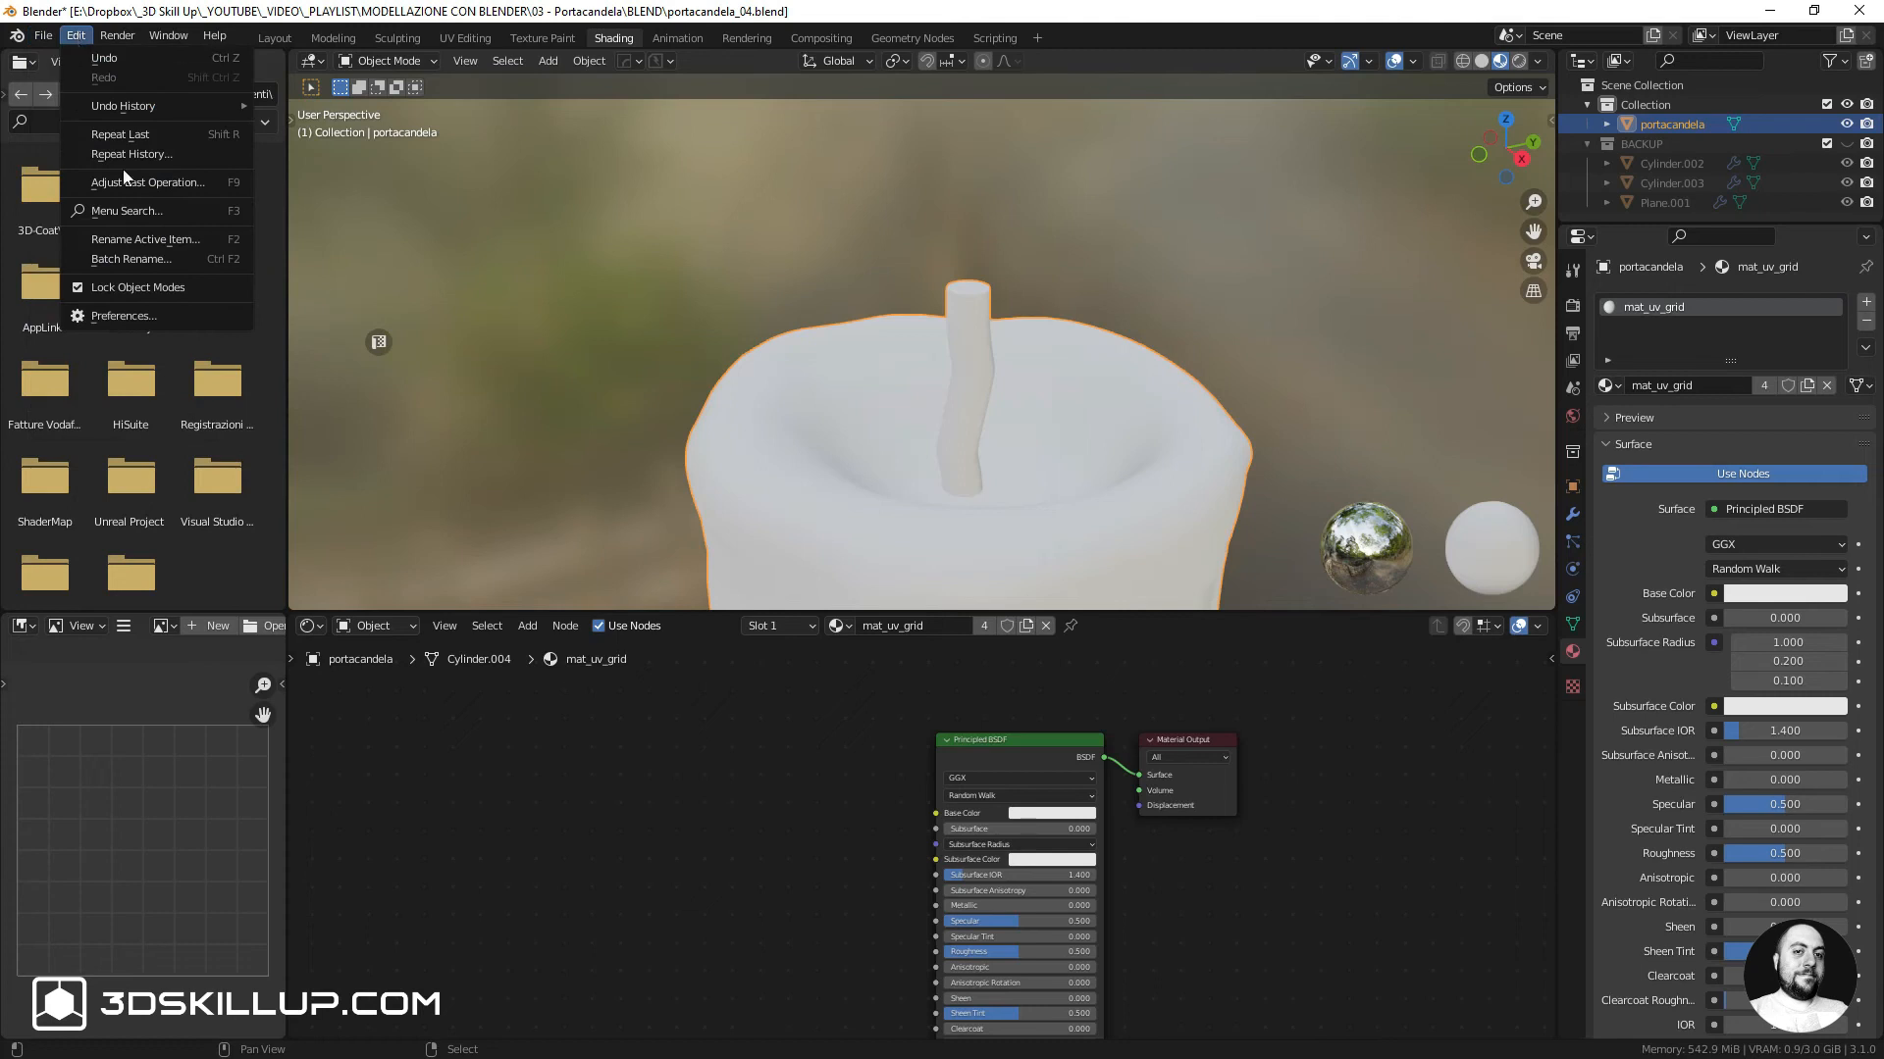
pyautogui.click(120, 314)
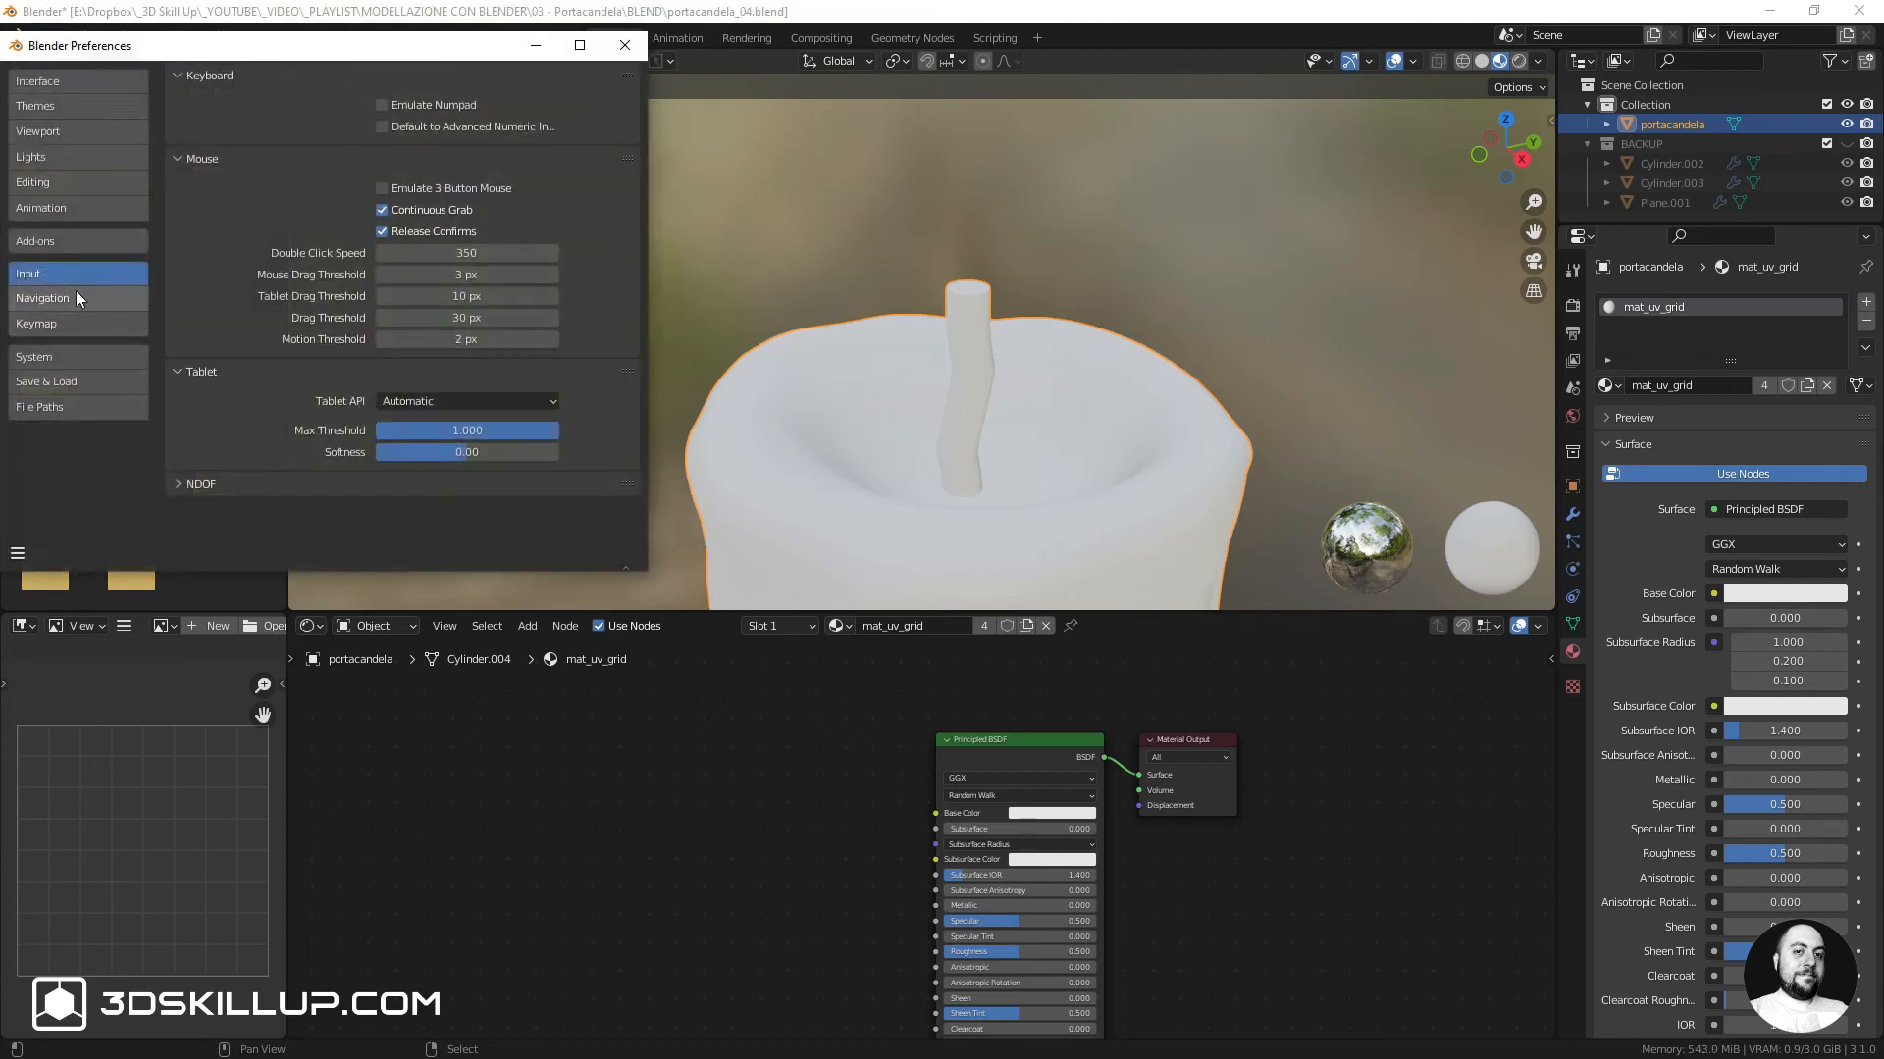
pyautogui.click(37, 240)
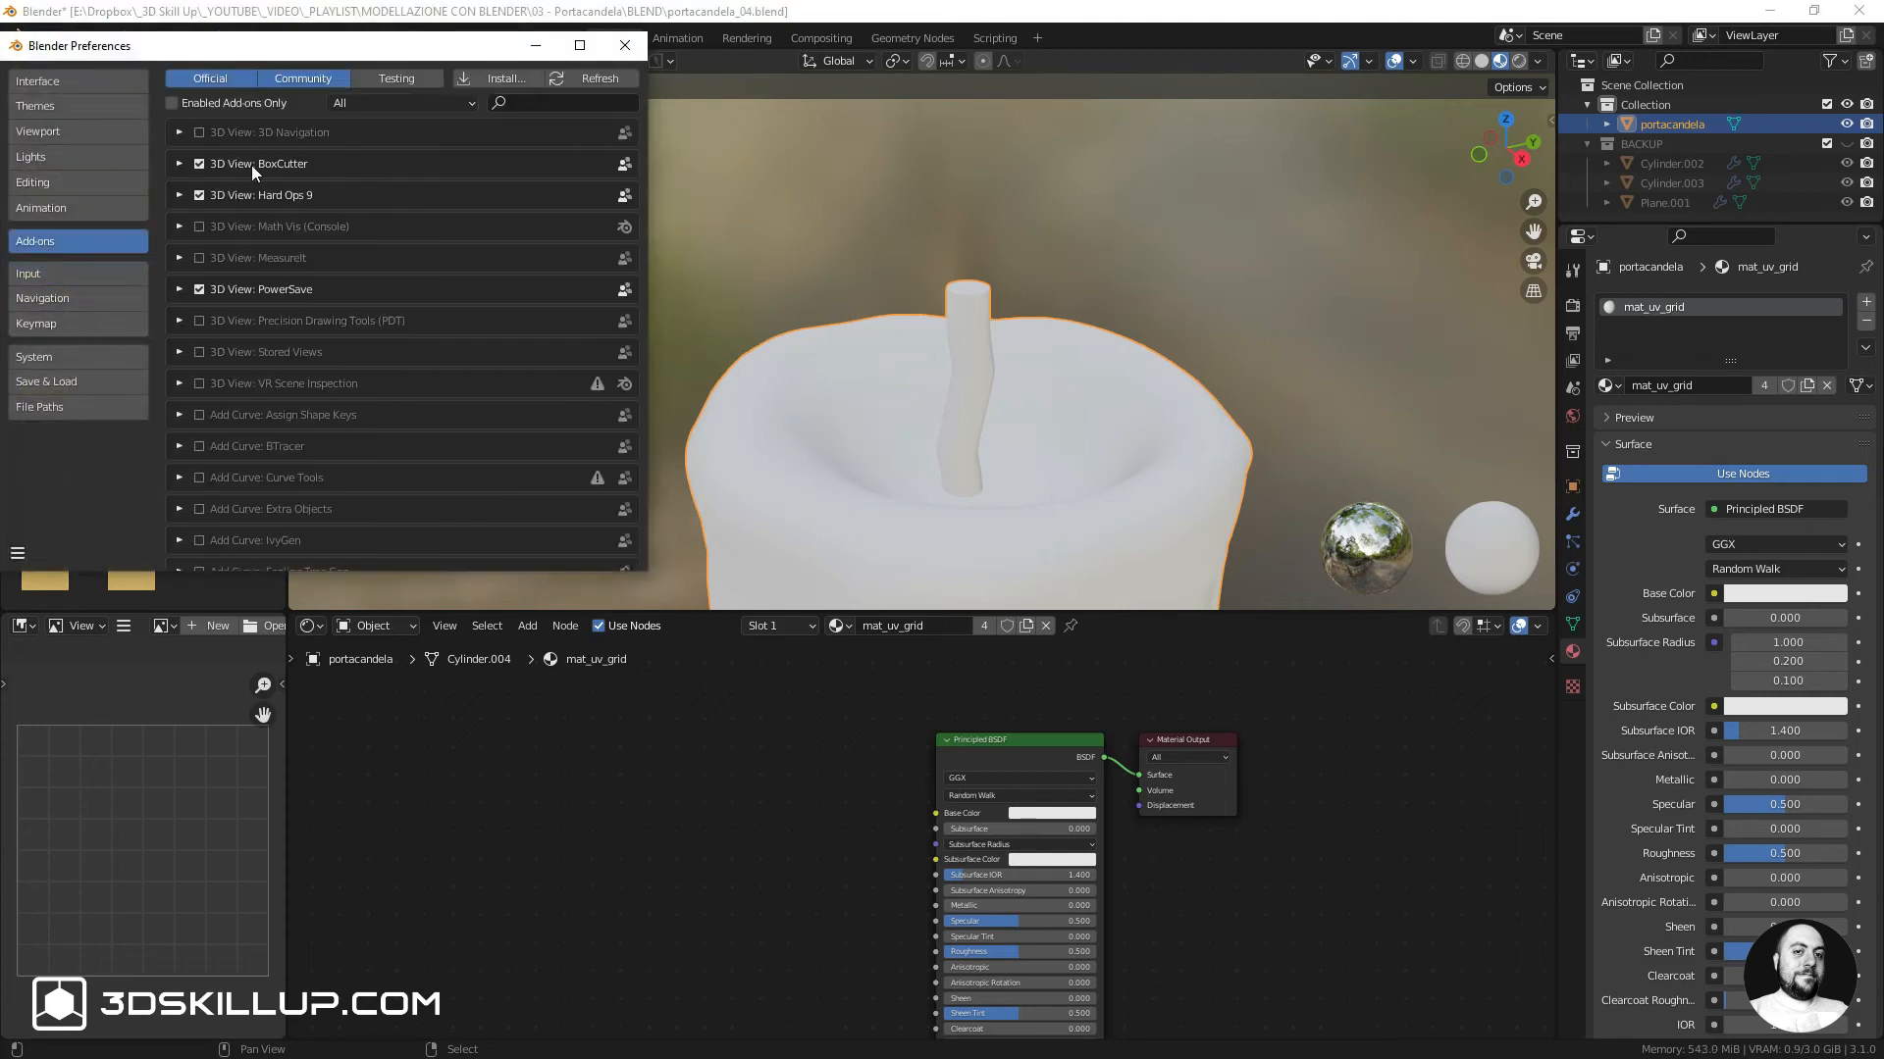
pyautogui.click(544, 103)
pyautogui.write('wr')
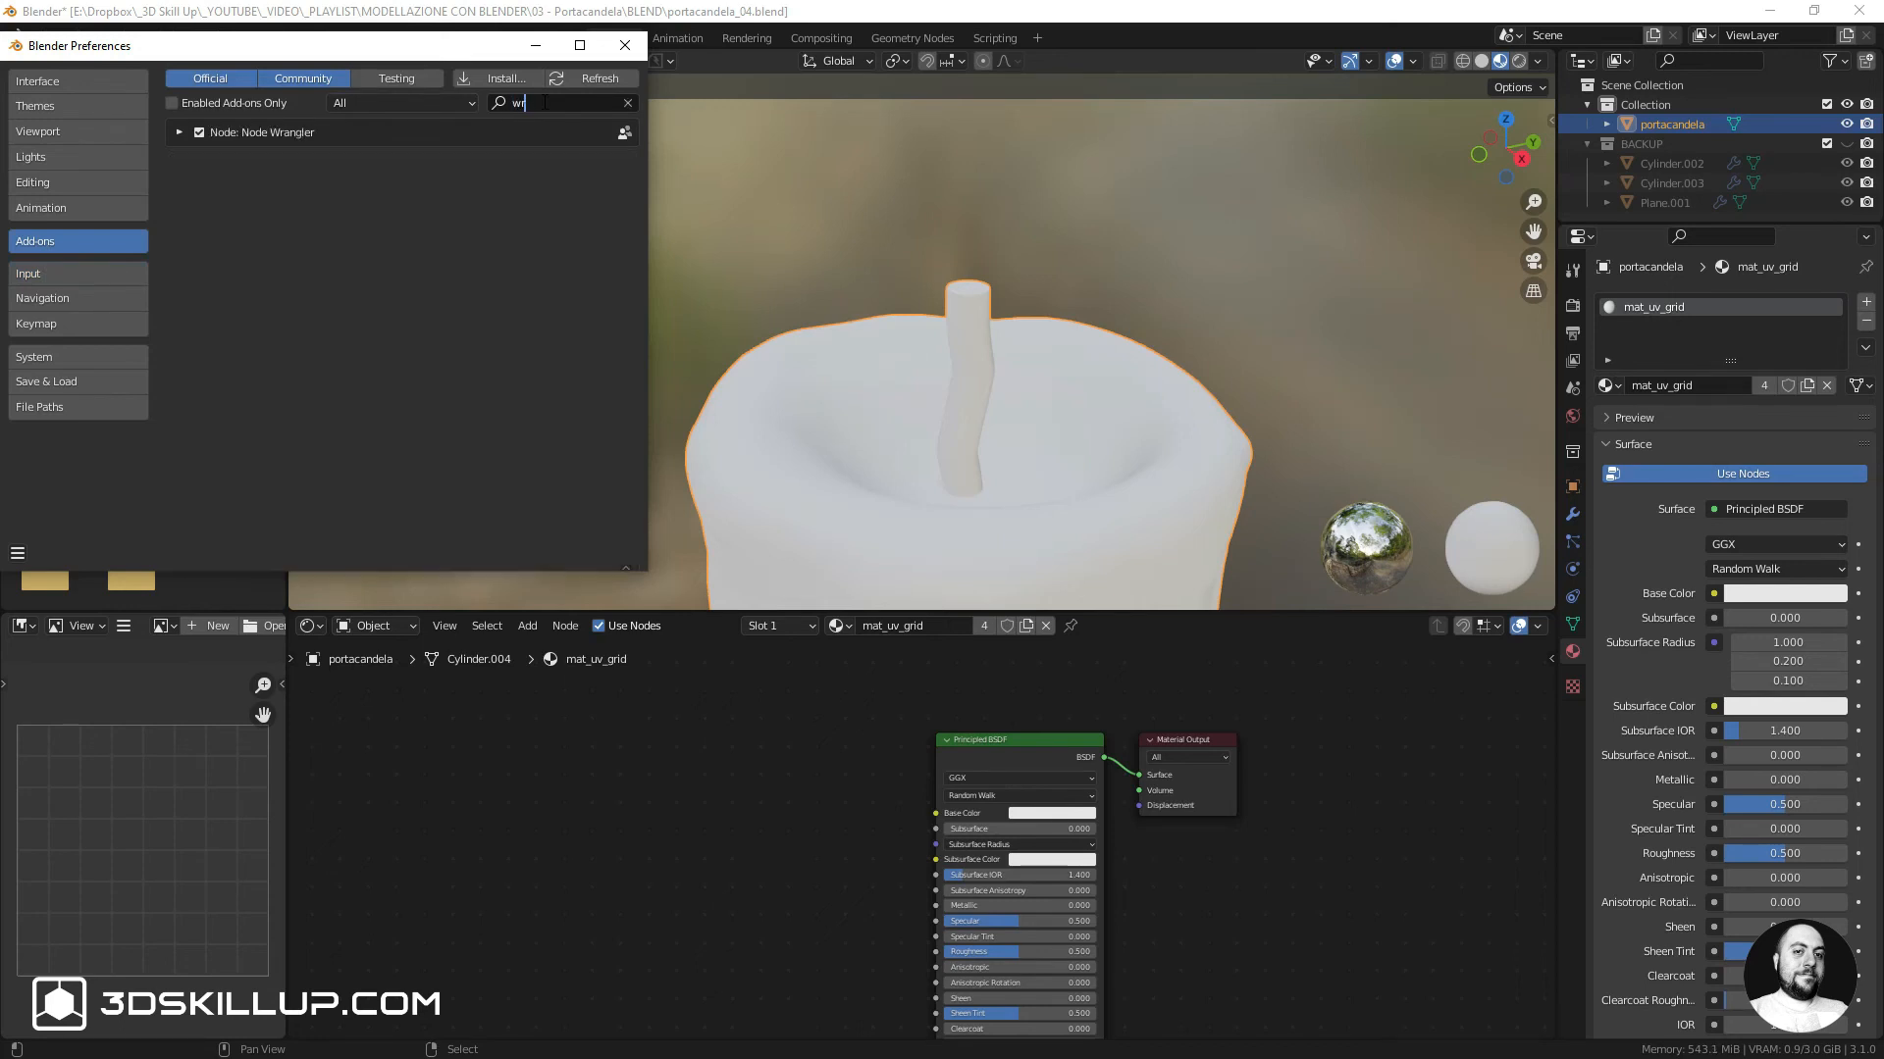
pyautogui.write('a')
pyautogui.click(625, 46)
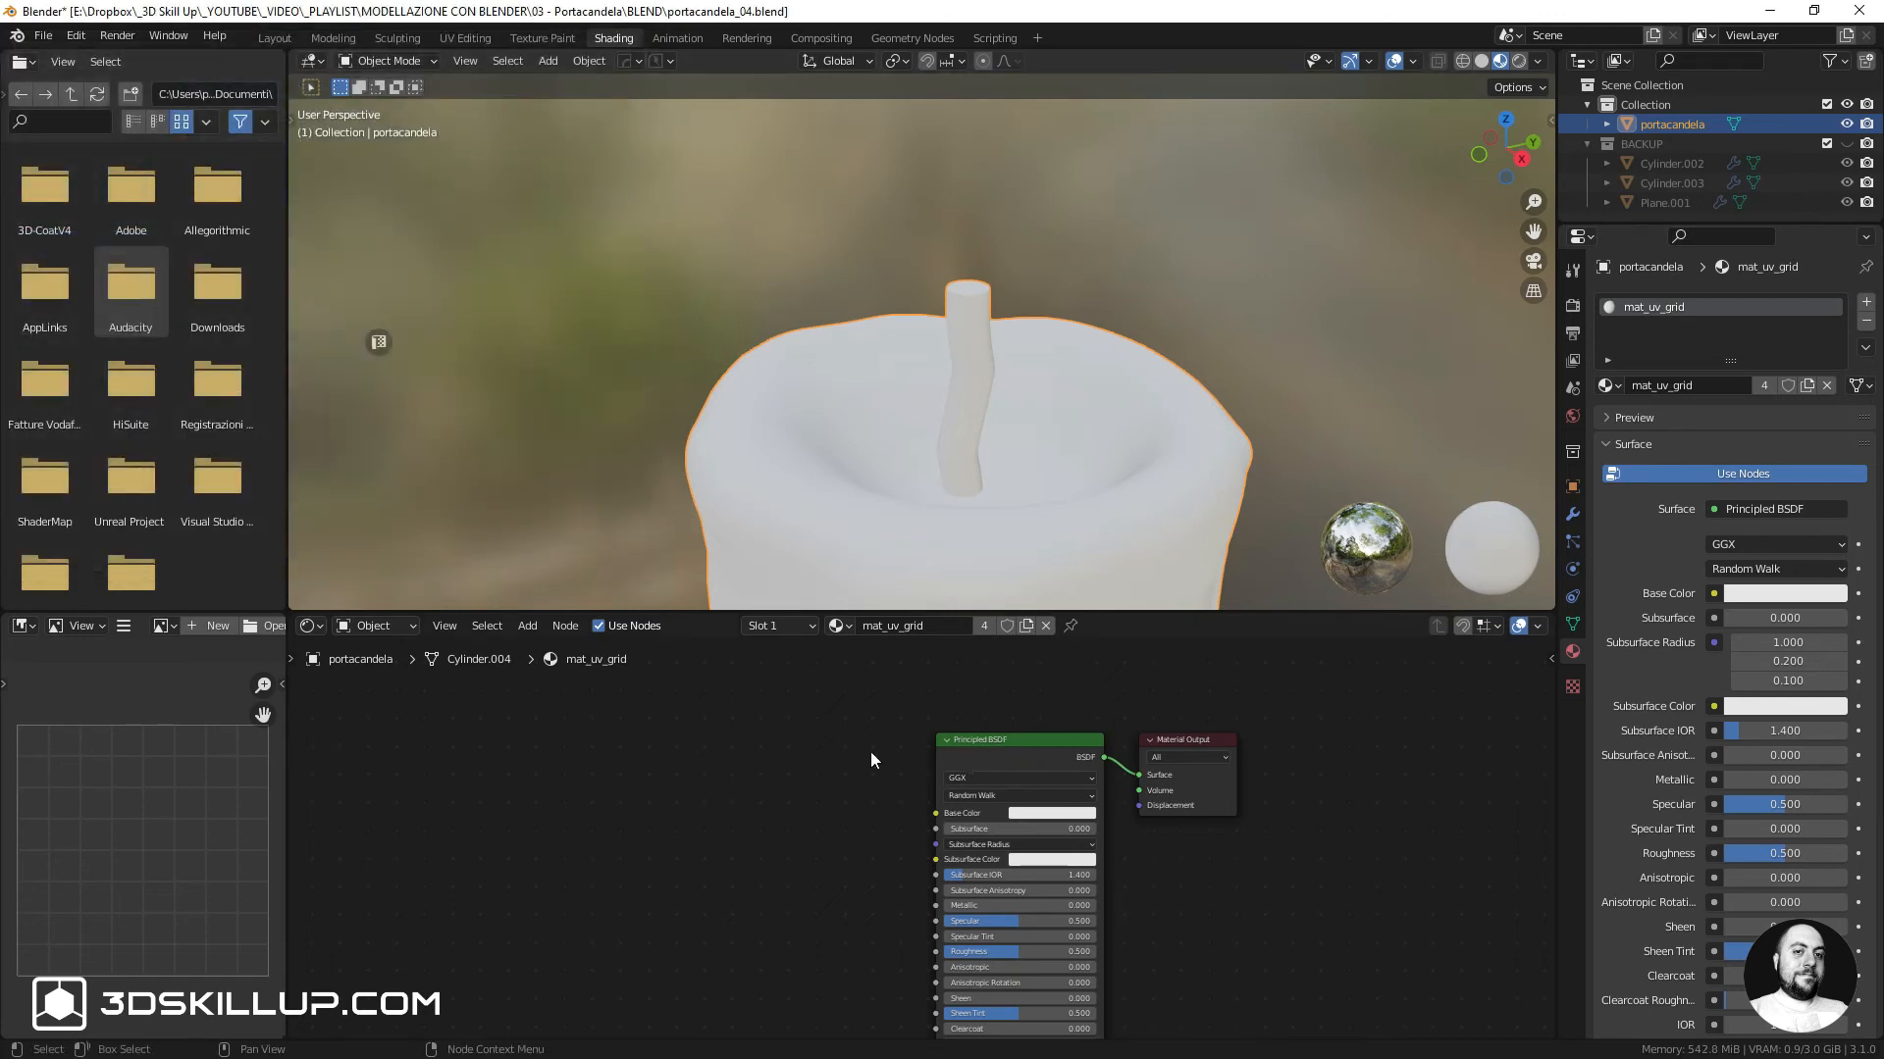
# Run Principled Texture Setup on the Principled BSDF node with the BaseColor, Metallic, Normal and Roughness maps from the Textures folder
pyautogui.click(959, 751)
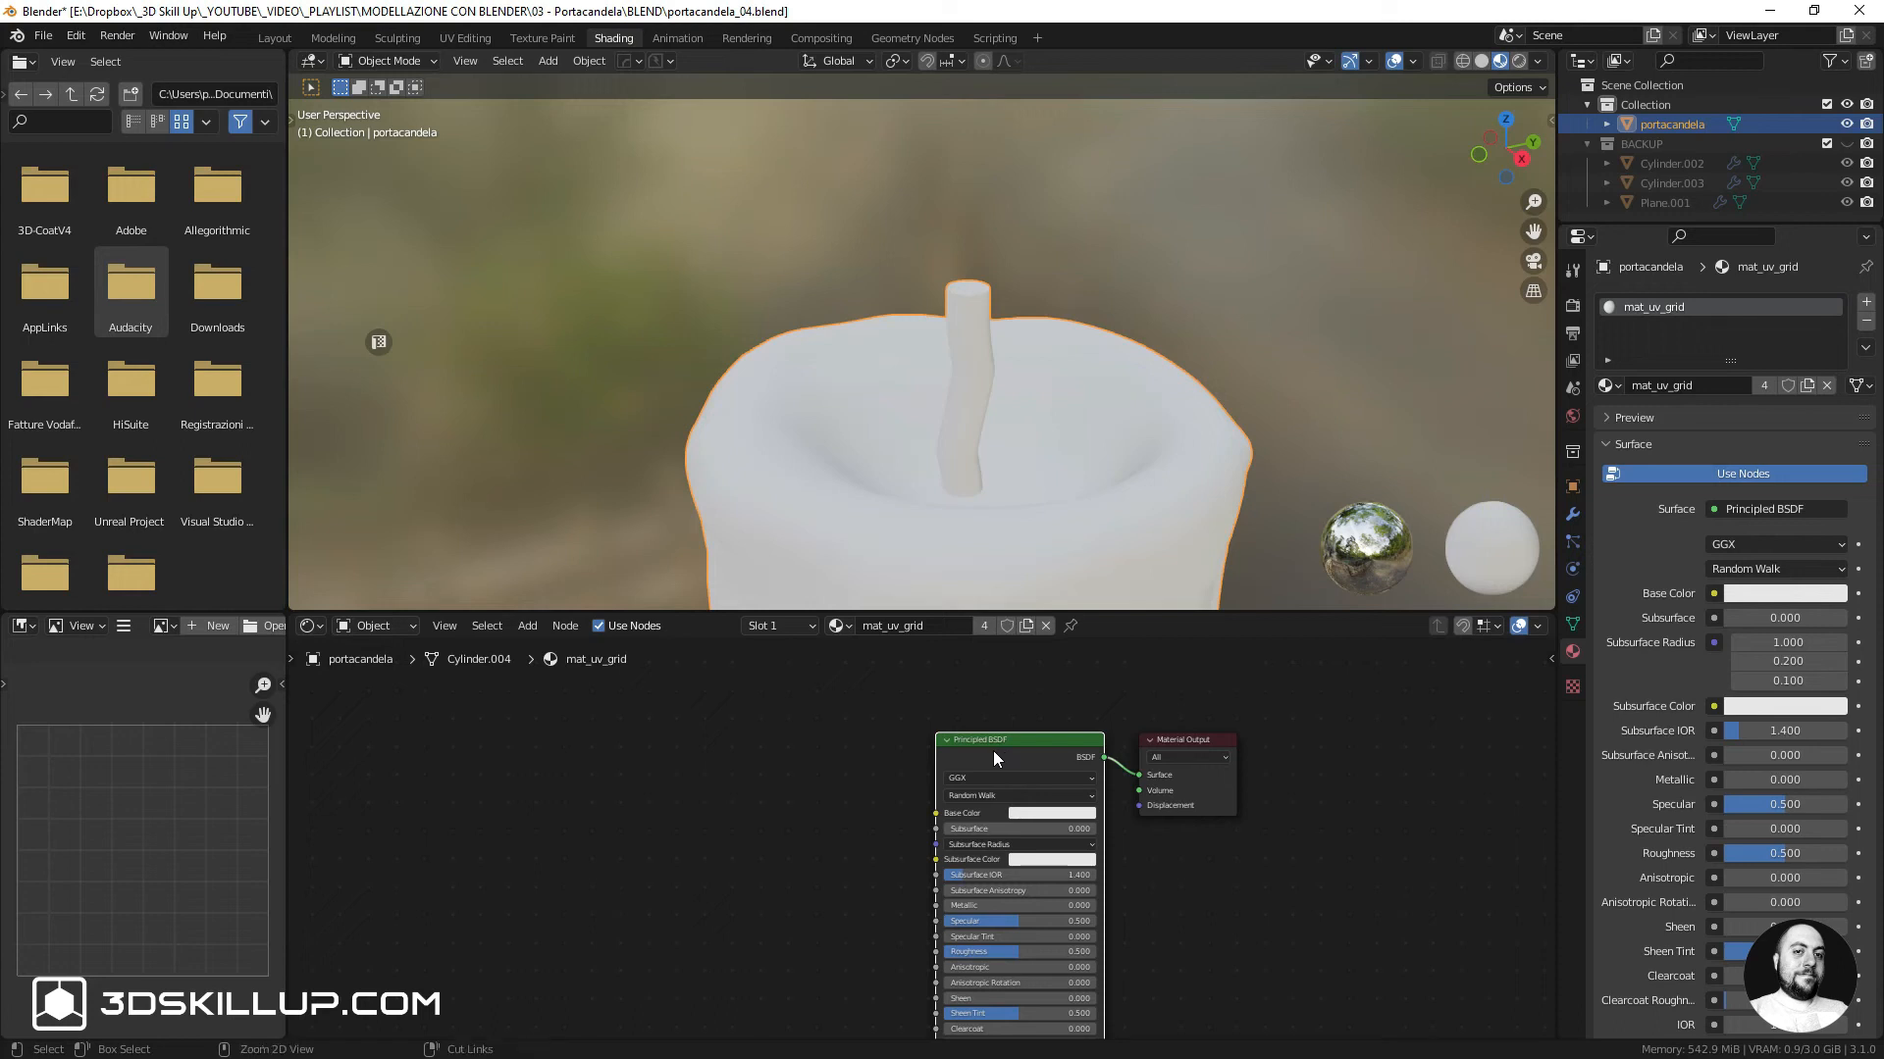
pyautogui.hotkey('ctrl', 'shift', 't')
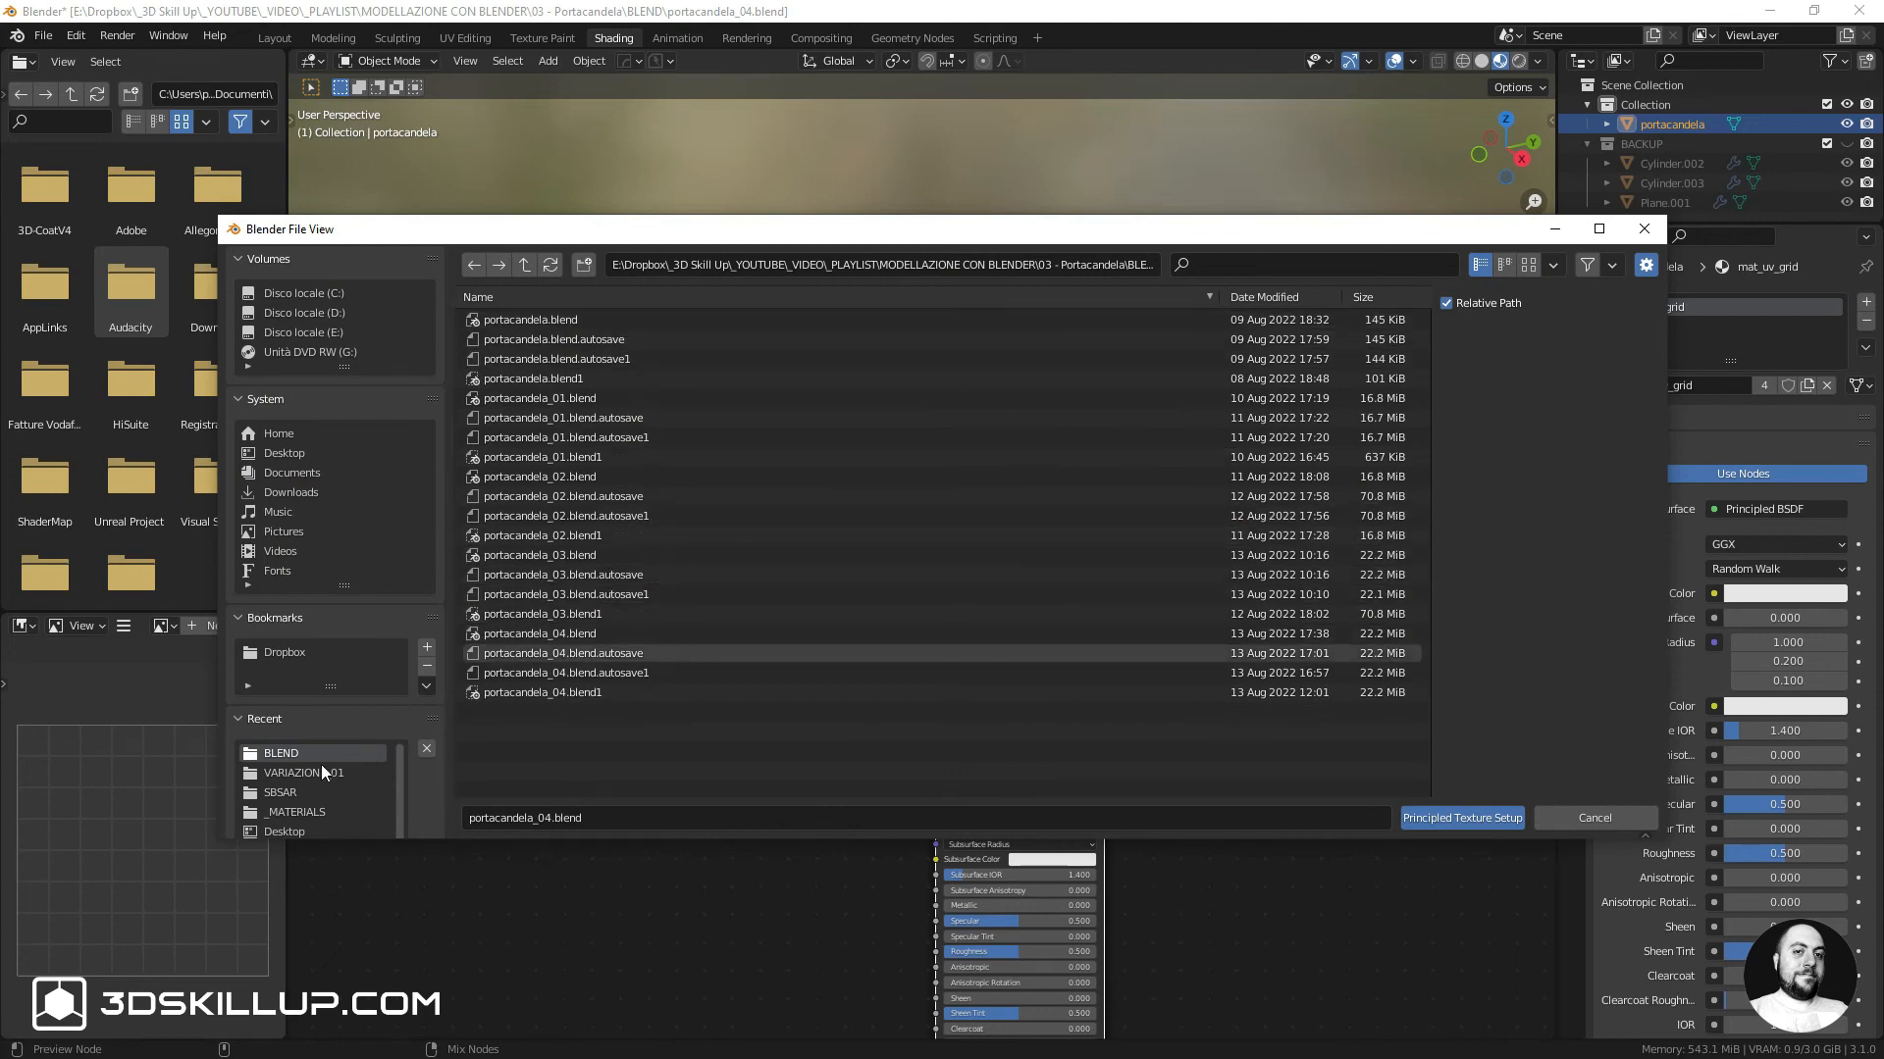
pyautogui.click(302, 653)
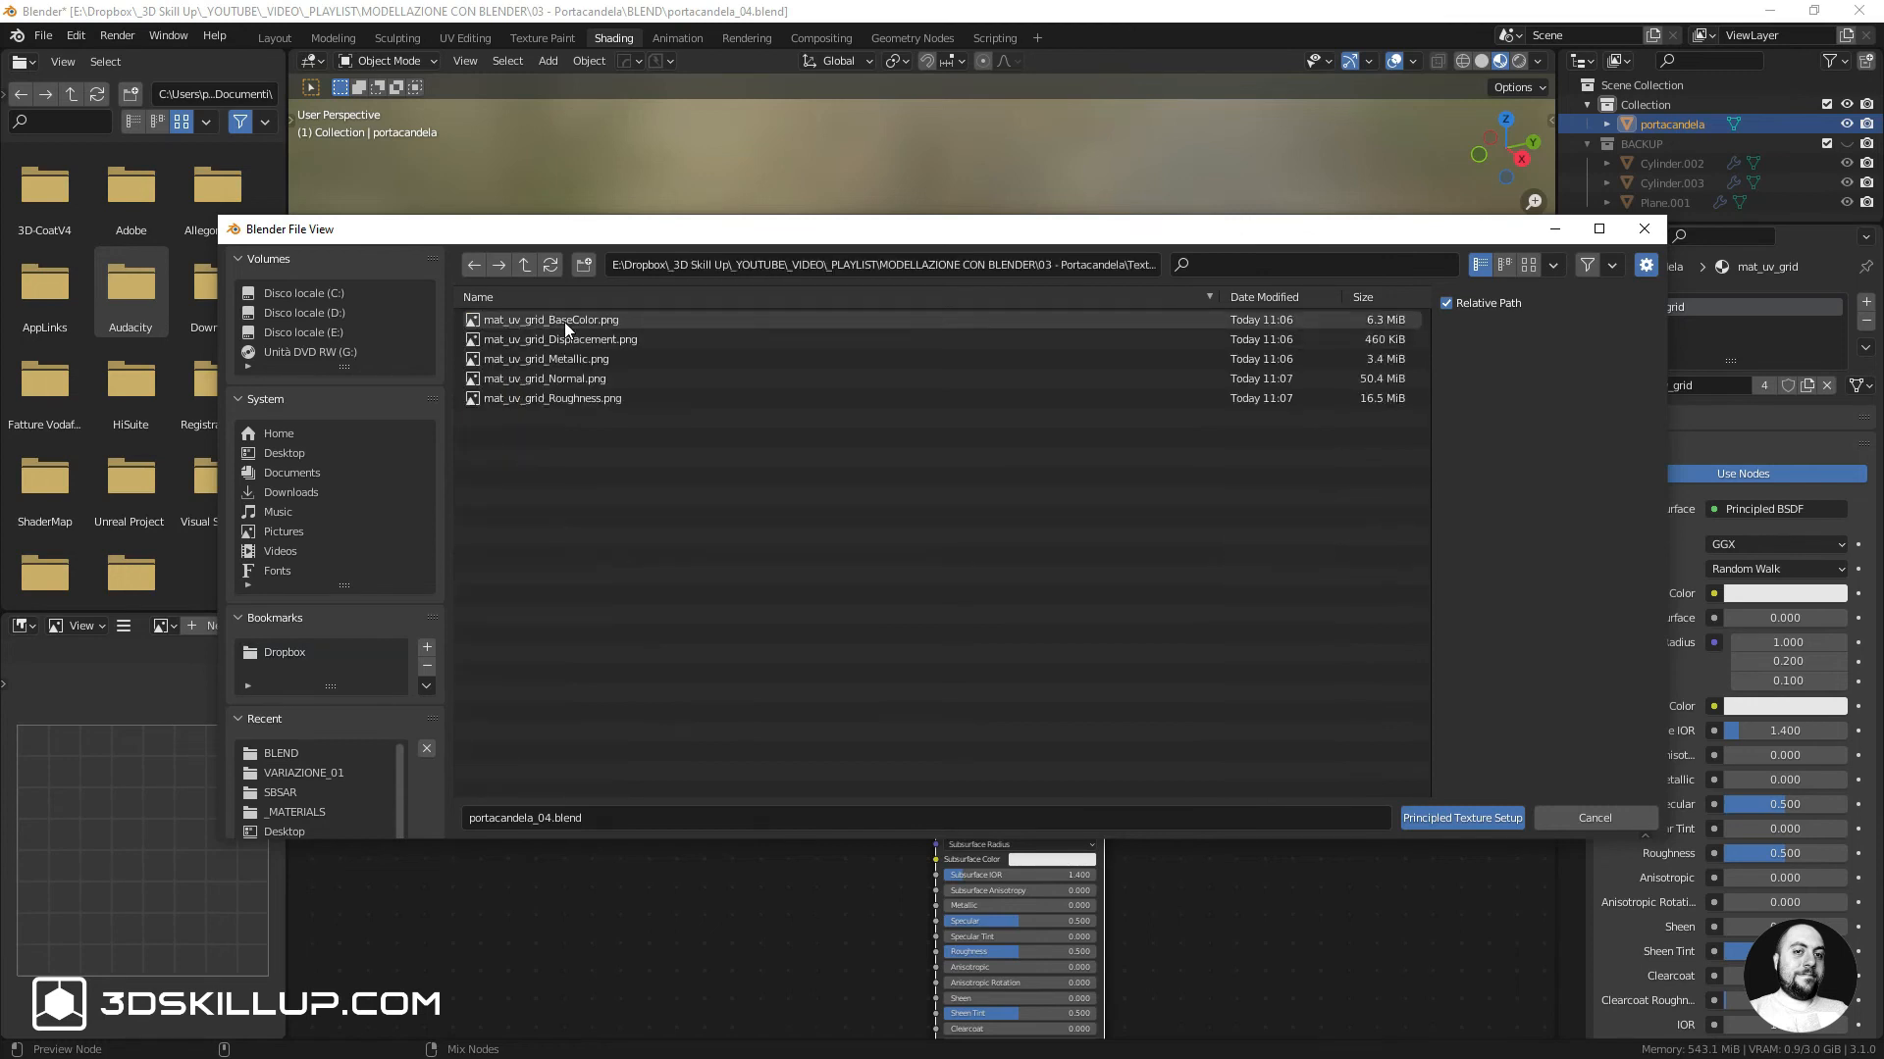
pyautogui.click(563, 322)
pyautogui.keyDown('ctrl'); pyautogui.click(583, 360); pyautogui.keyUp('ctrl')
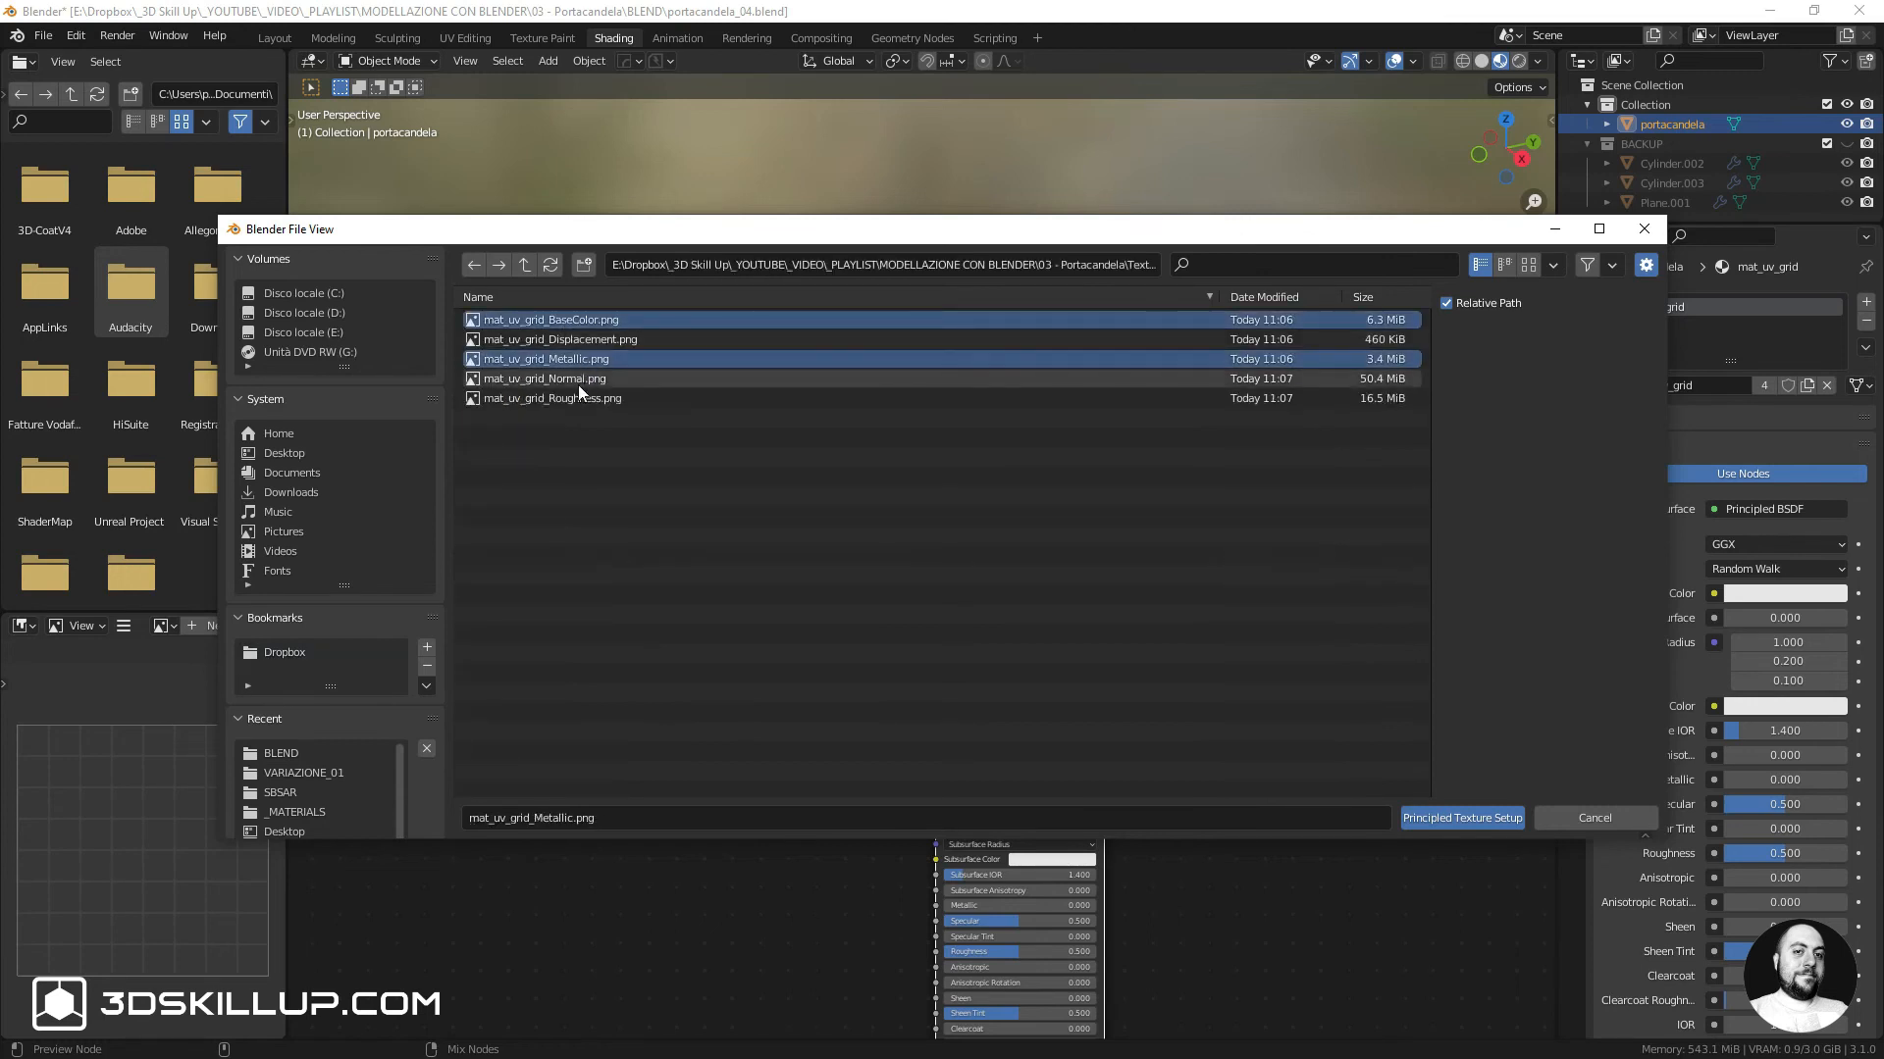
pyautogui.keyDown('ctrl'); pyautogui.click(577, 381); pyautogui.keyUp('ctrl')
pyautogui.keyDown('ctrl'); pyautogui.click(578, 398); pyautogui.keyUp('ctrl')
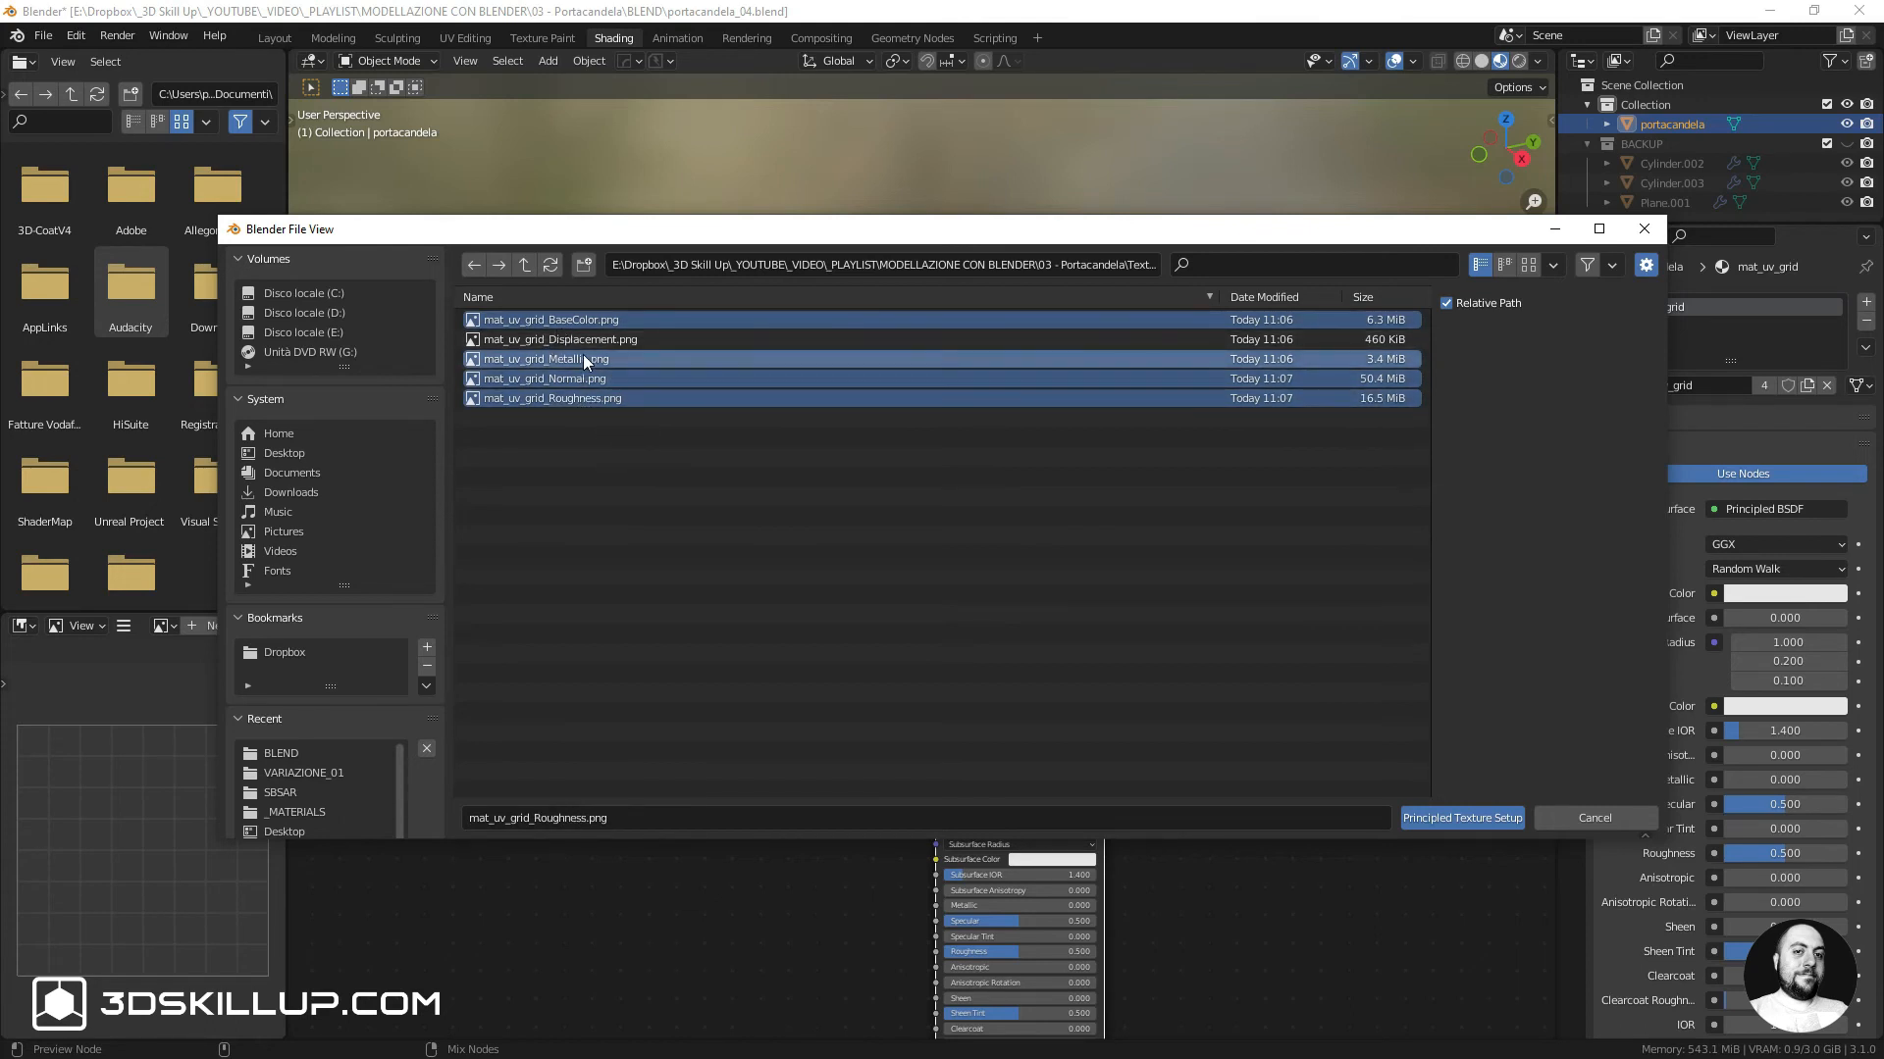
pyautogui.click(1442, 822)
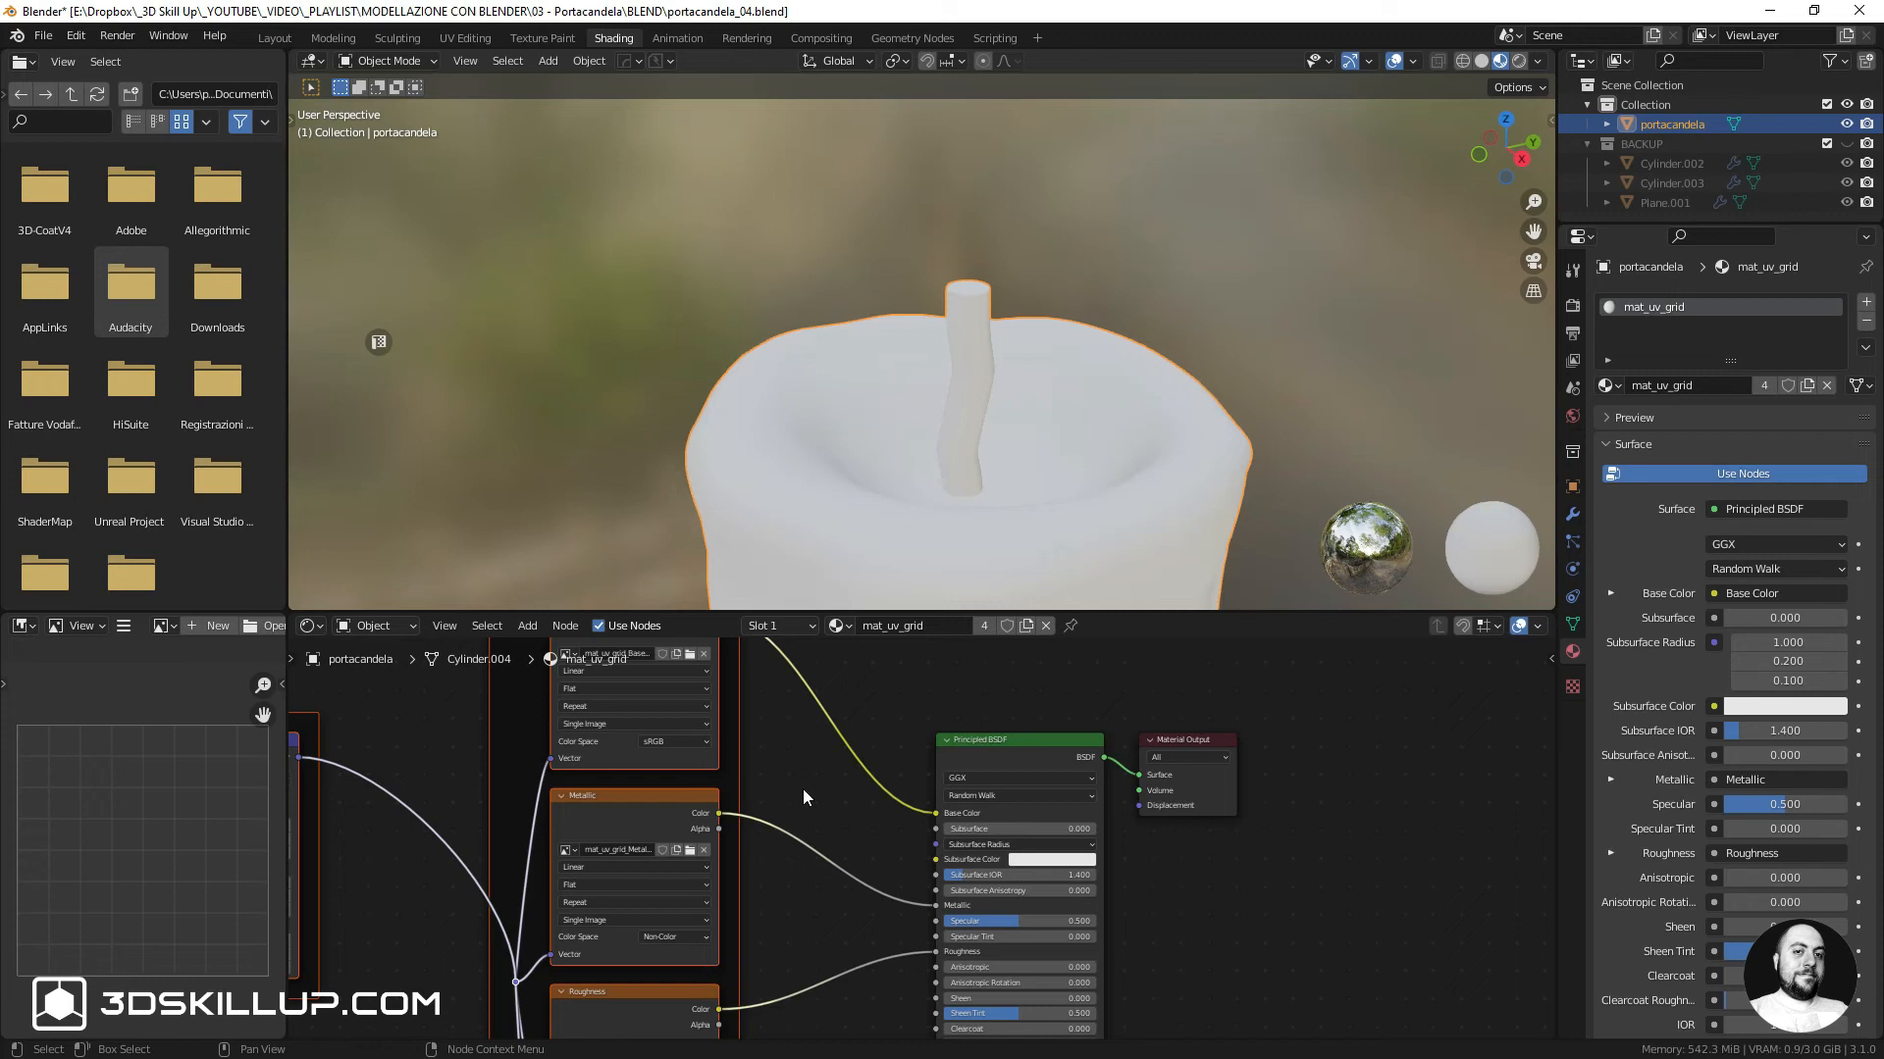
# Examine the generated node setup, from the Mapping and Textures frames to the Principled BSDF links and the Normal Map node
pyautogui.scroll(-12, 802, 789)
pyautogui.scroll(4, 899, 802)
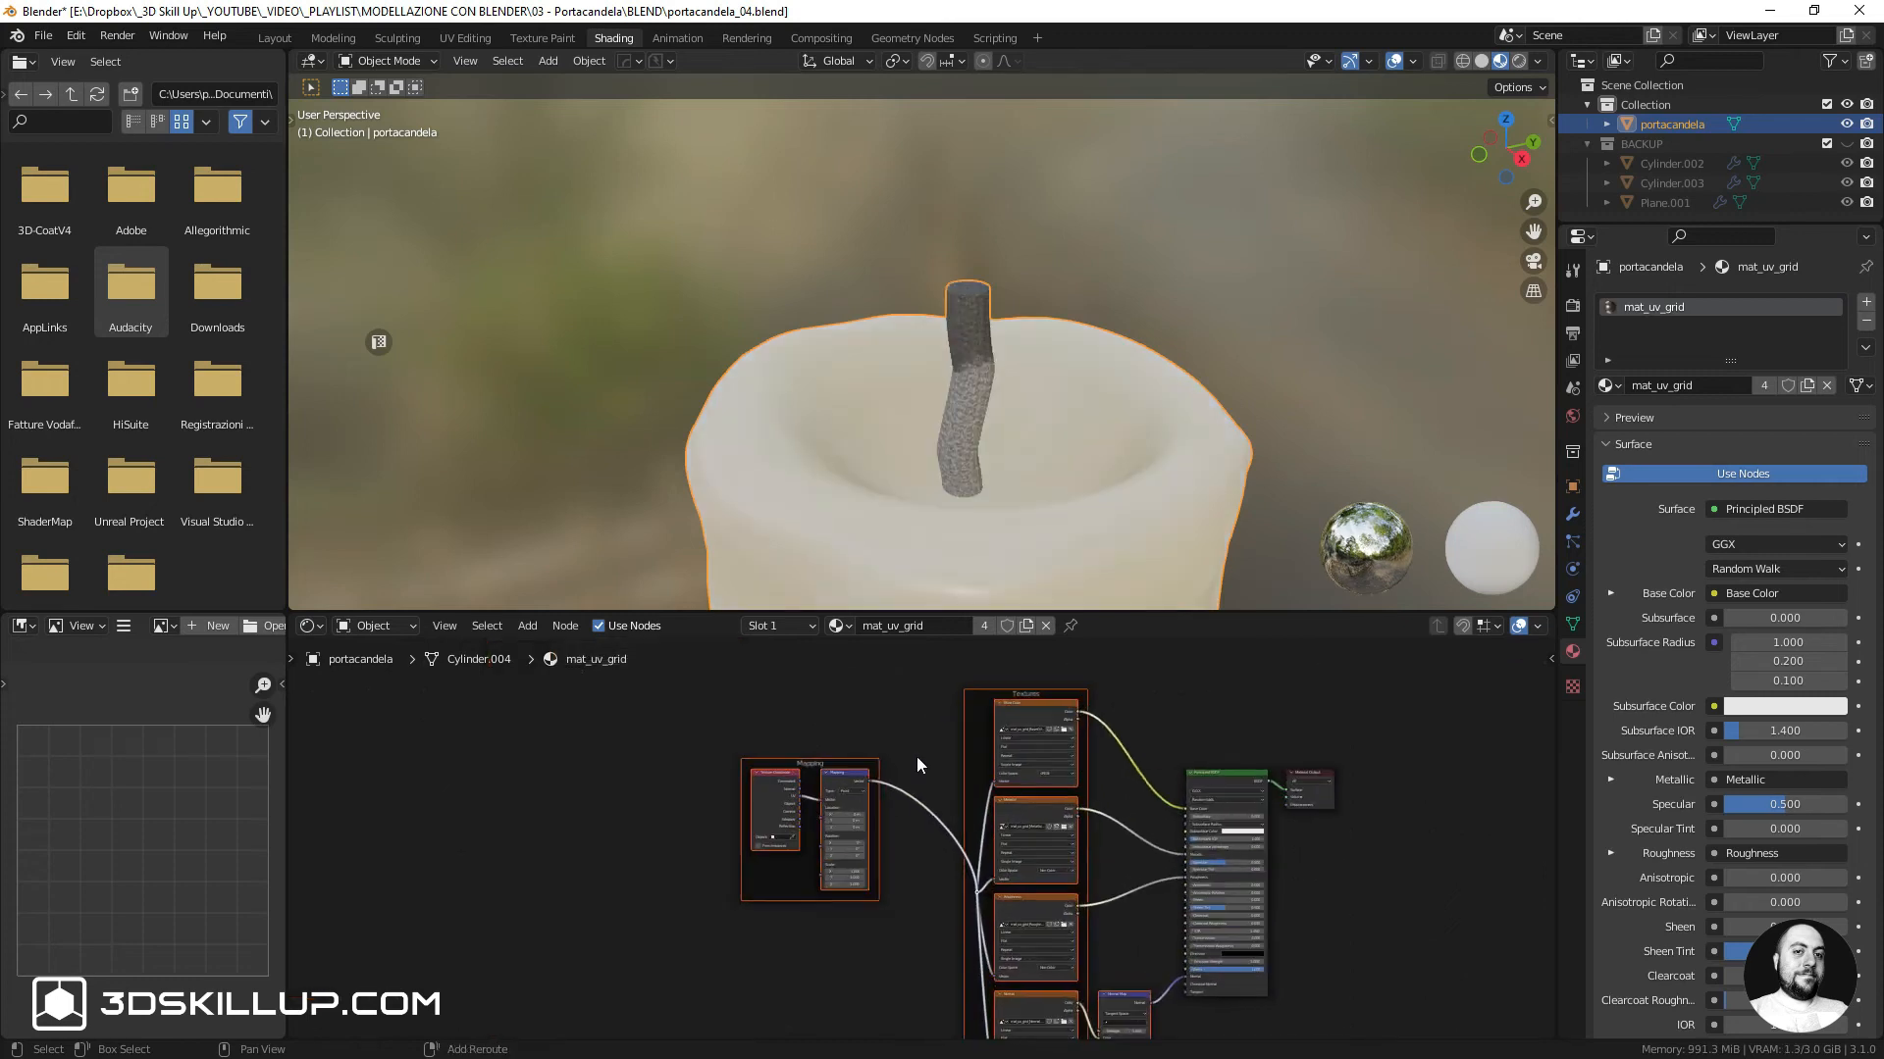
pyautogui.moveTo(916, 756); pyautogui.dragTo(789, 805, button='middle')
pyautogui.scroll(4, 899, 792)
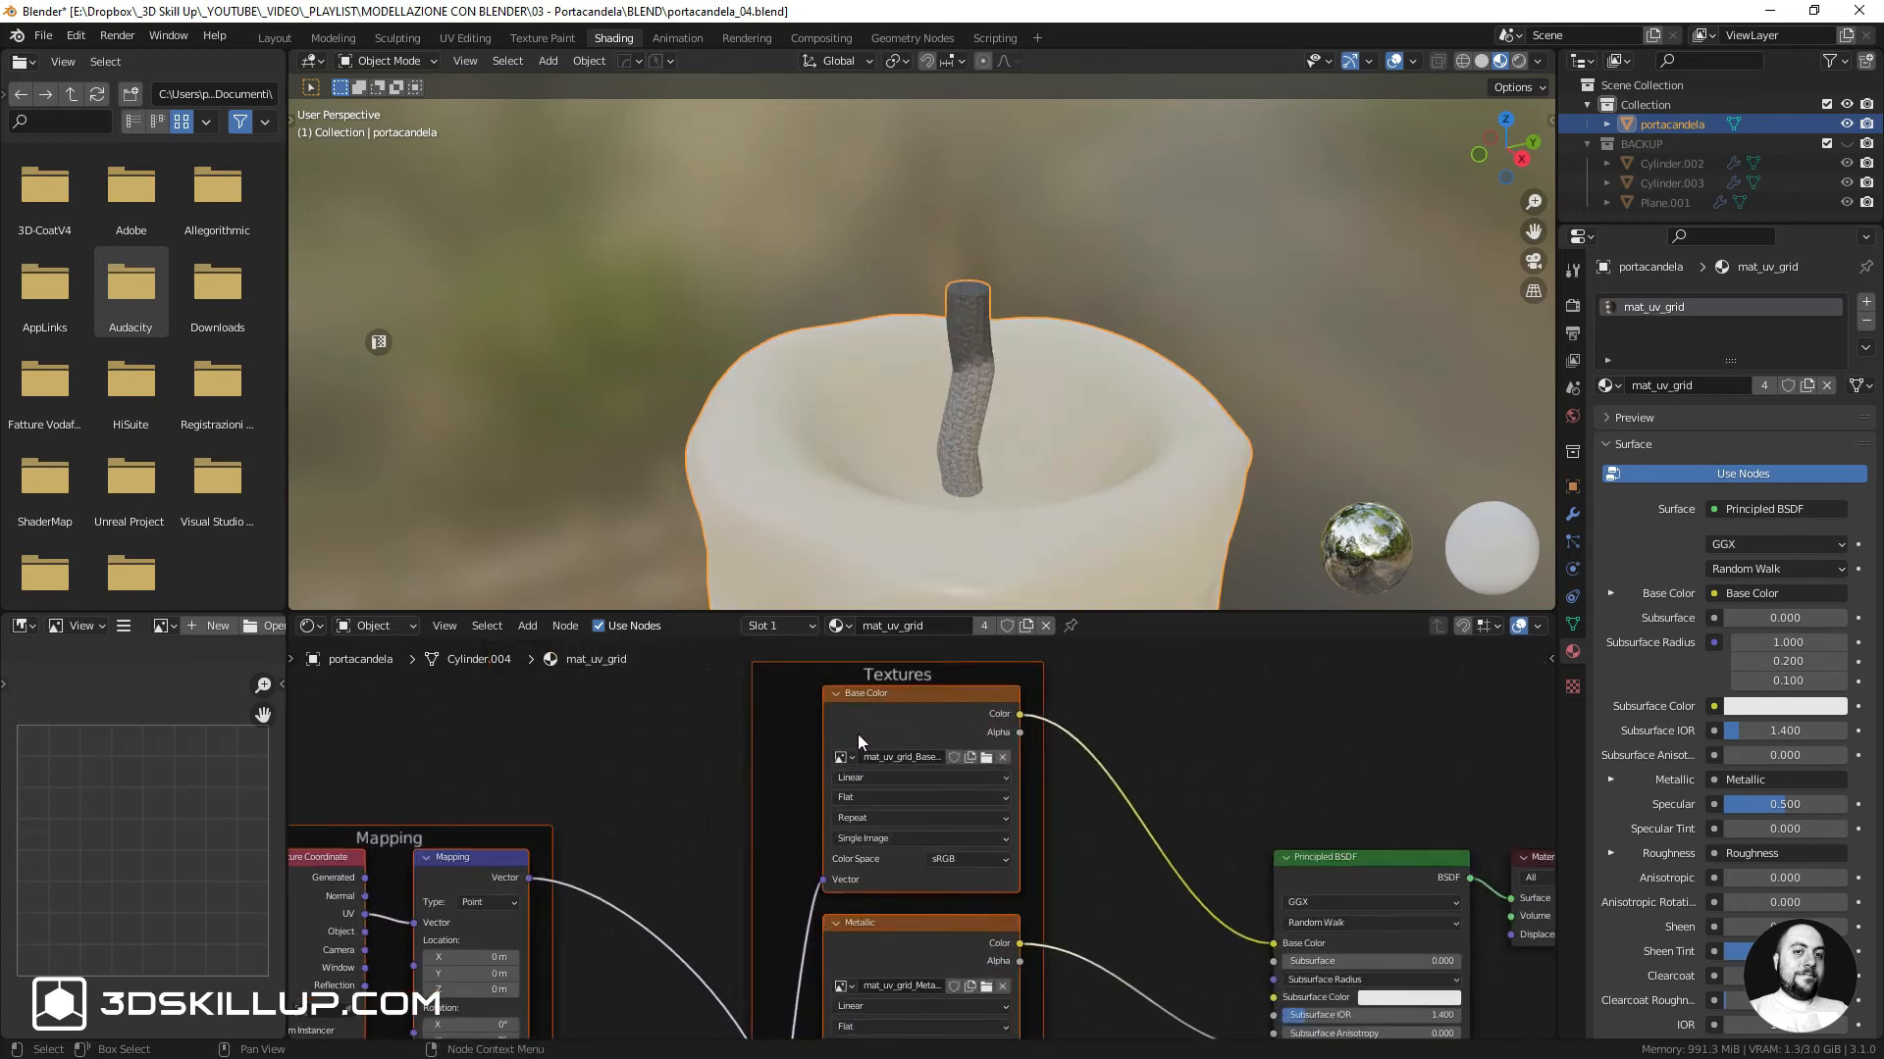
pyautogui.scroll(-5, 936, 816)
pyautogui.moveTo(947, 873); pyautogui.dragTo(951, 706, button='middle')
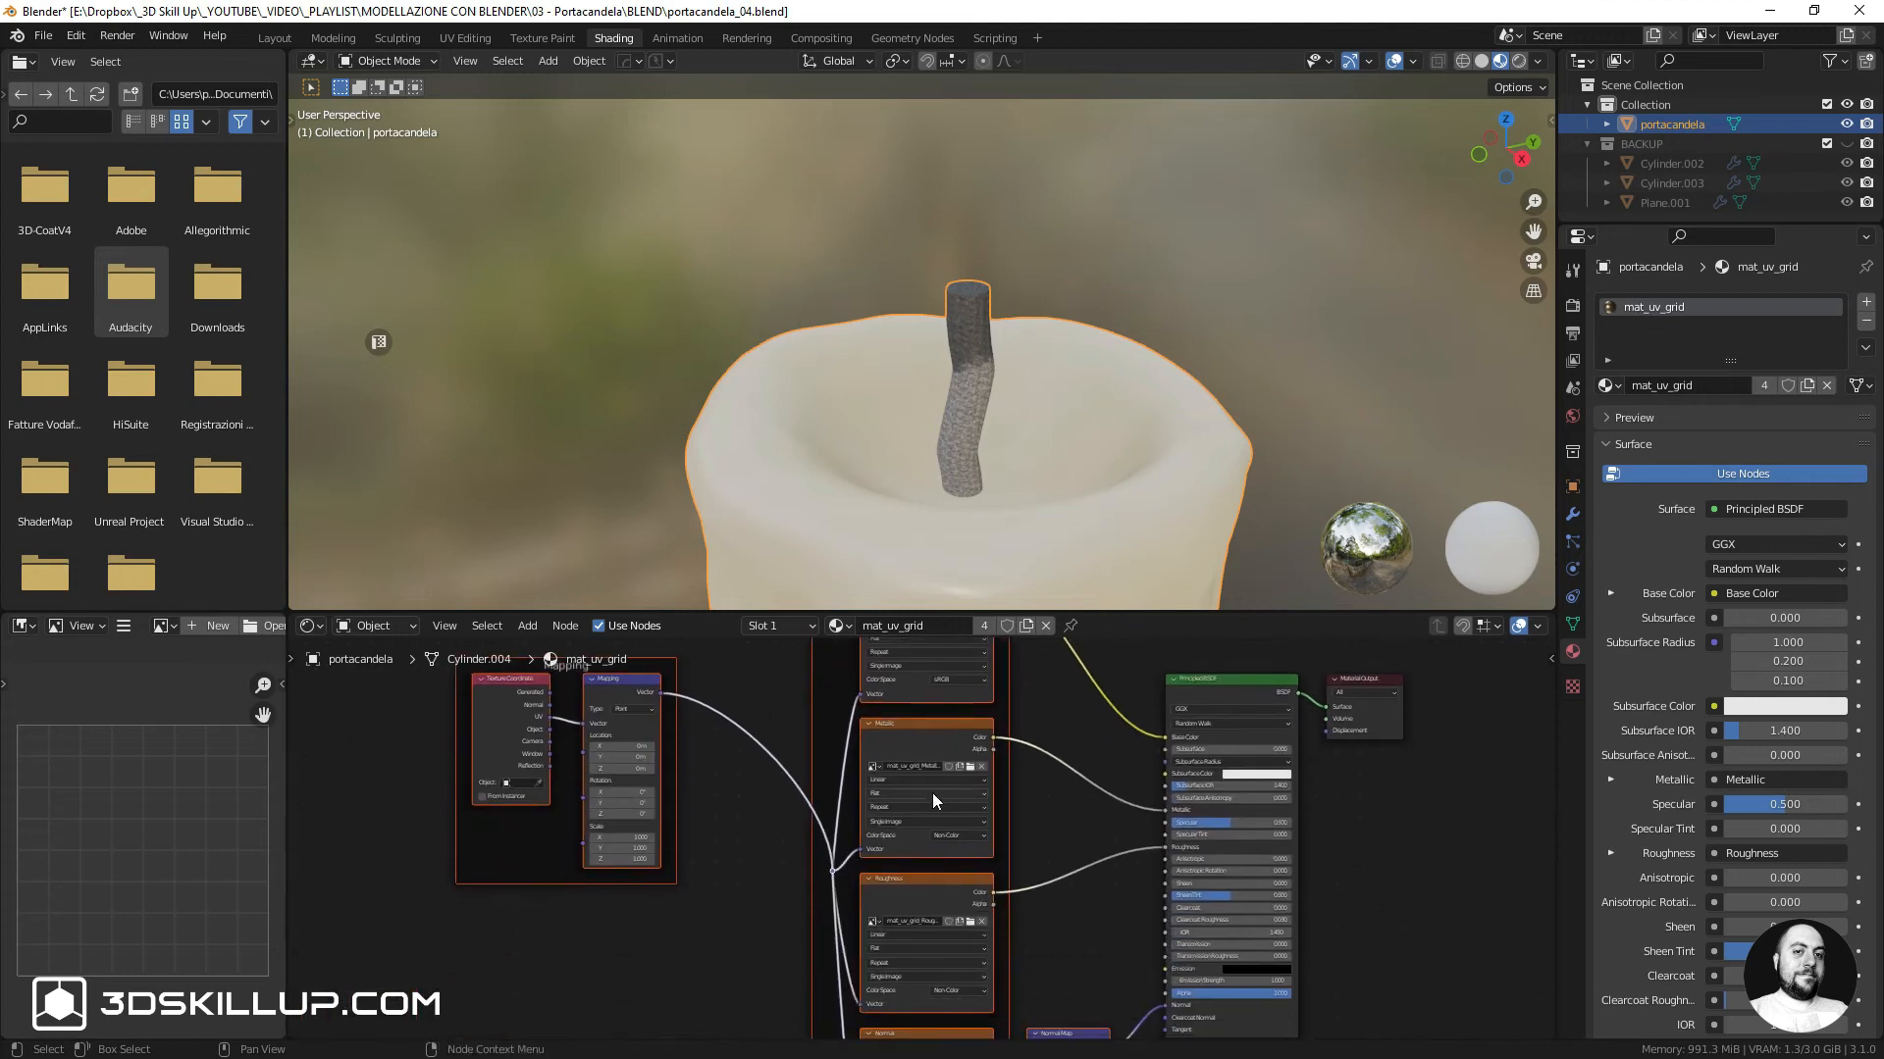
pyautogui.scroll(2, 928, 793)
pyautogui.scroll(1, 921, 800)
pyautogui.scroll(3, 1179, 806)
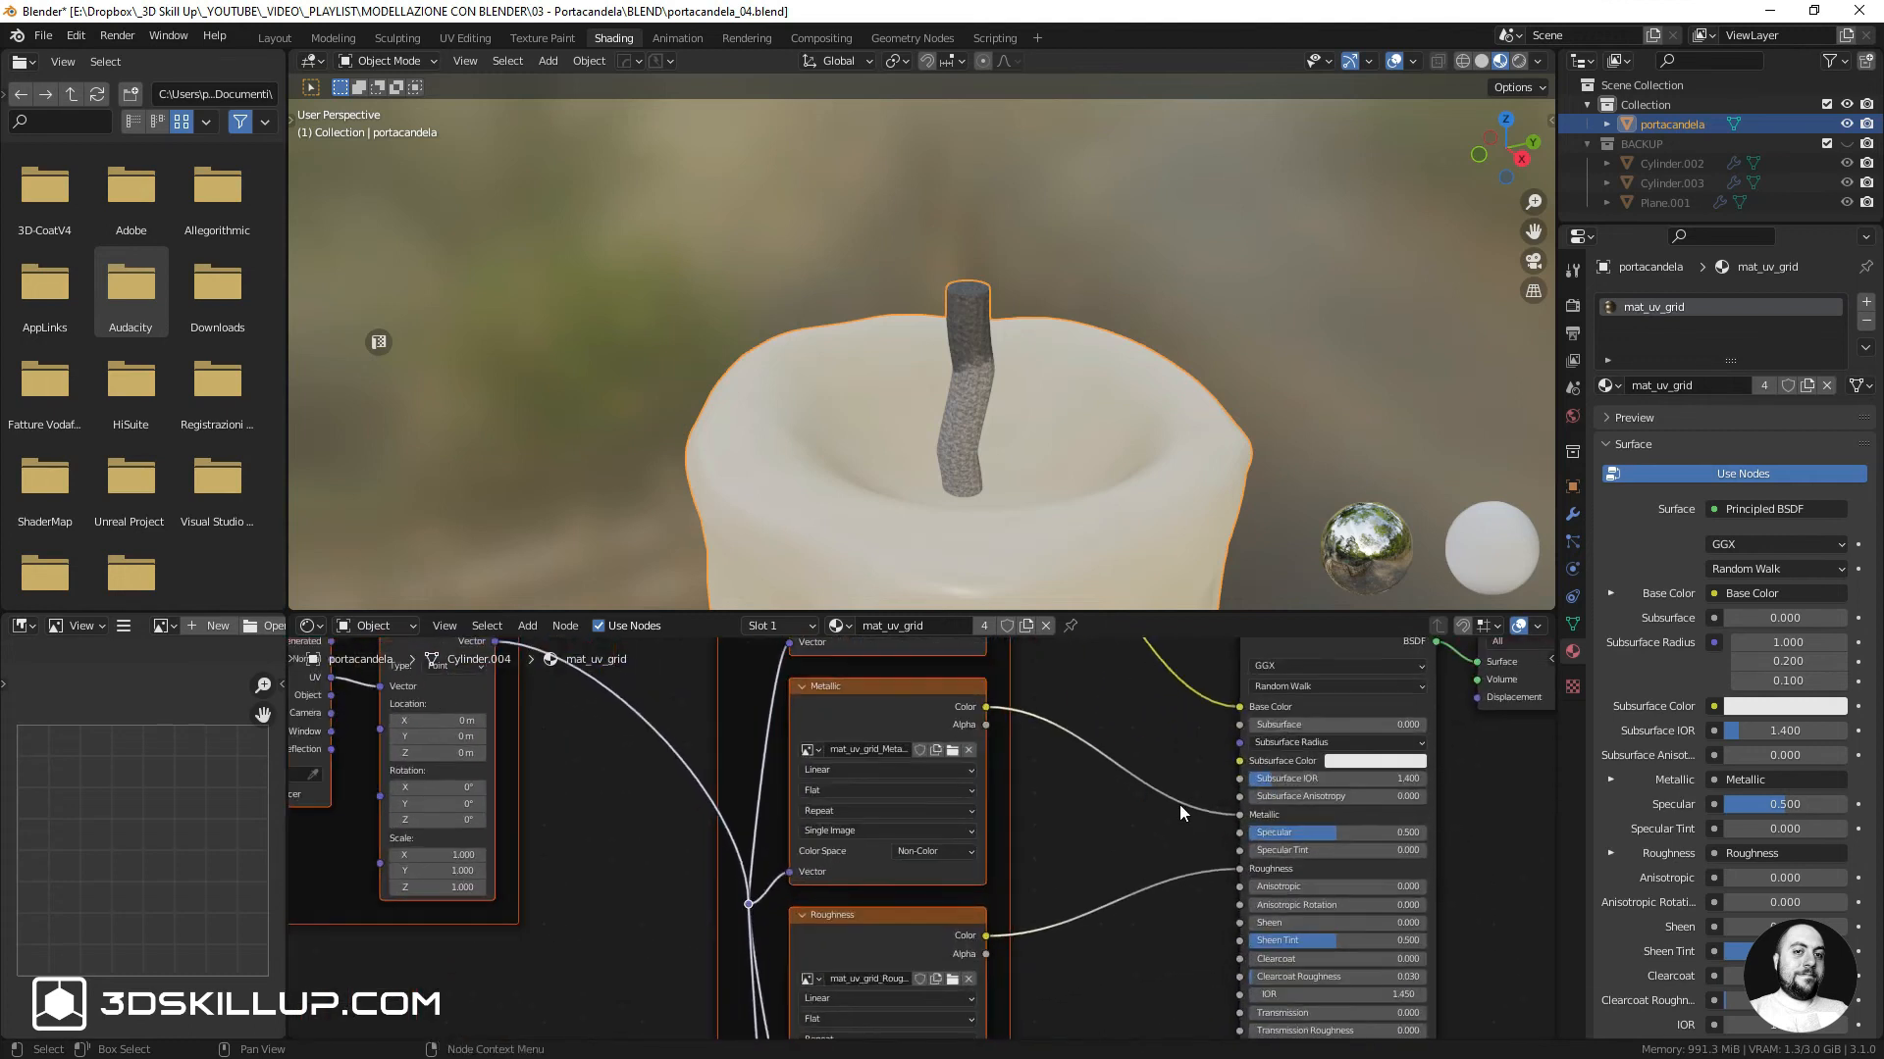
pyautogui.scroll(-5, 1158, 801)
pyautogui.scroll(3, 1150, 804)
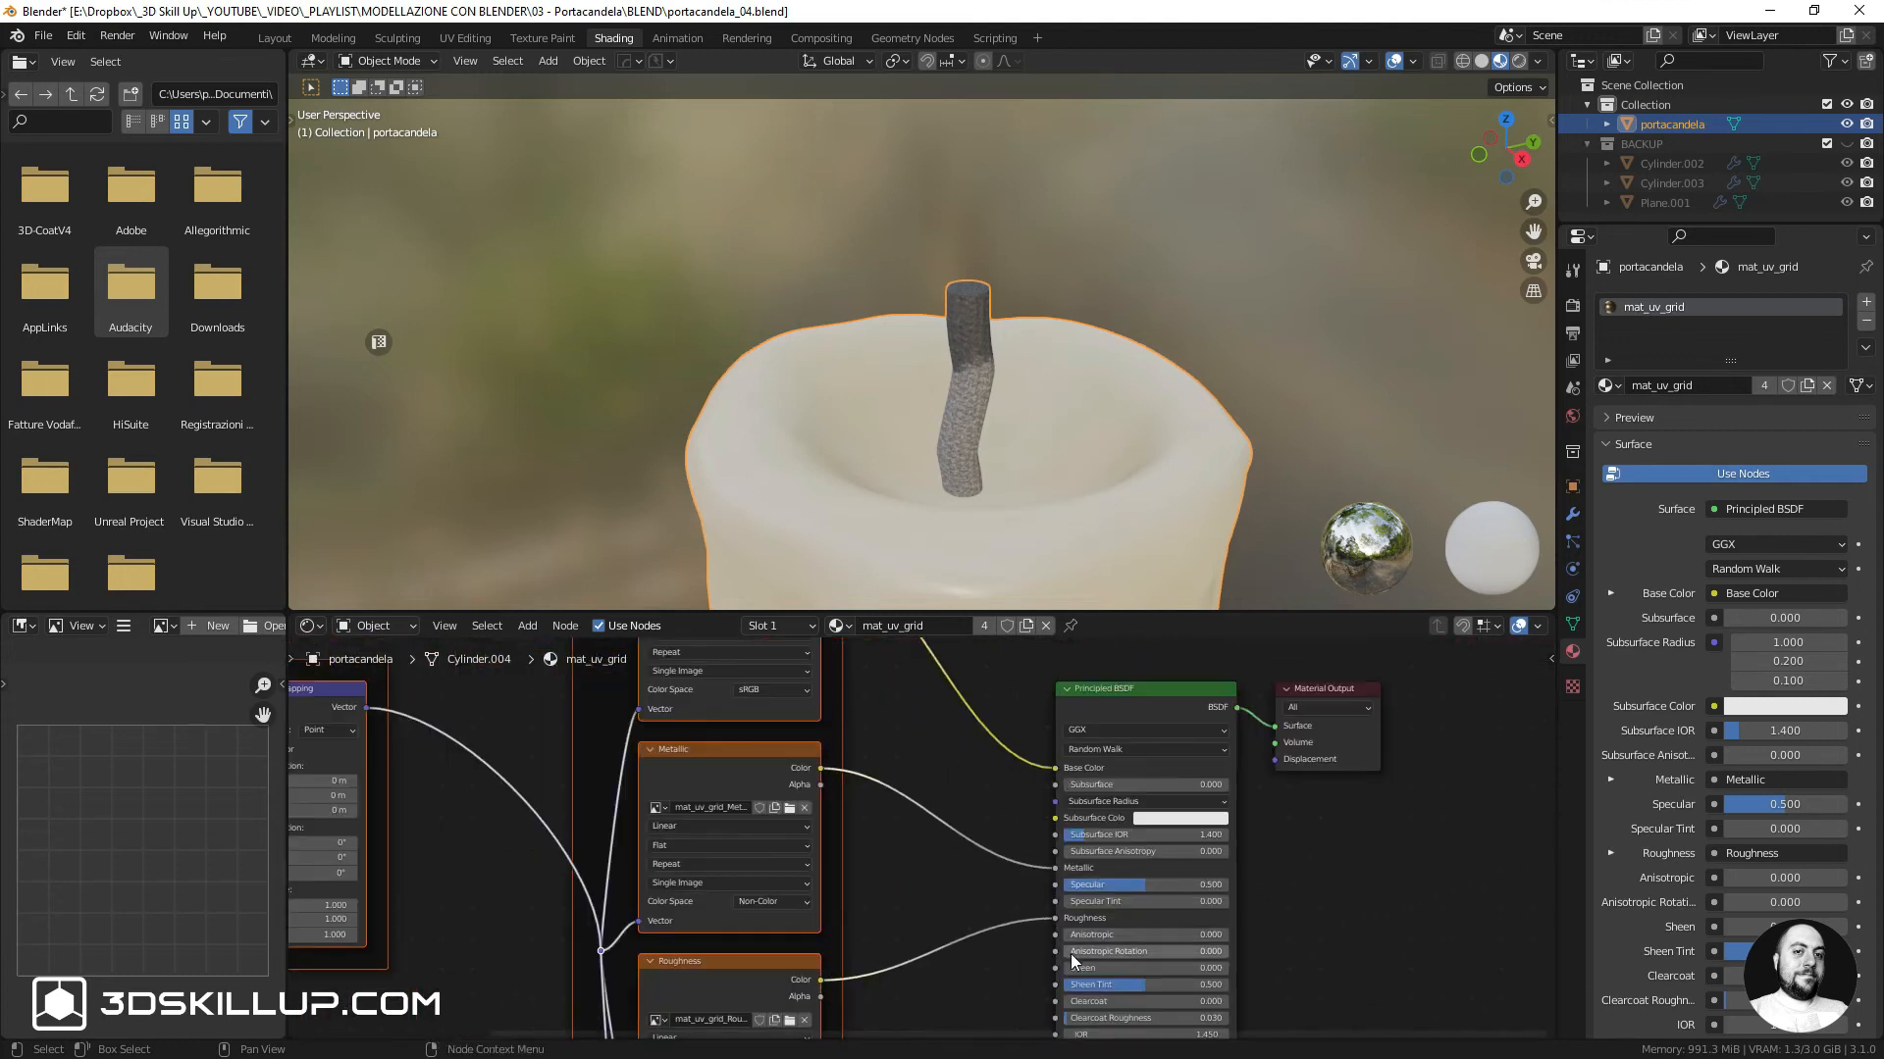
pyautogui.moveTo(1080, 825); pyautogui.dragTo(1077, 769, button='middle')
pyautogui.scroll(-6, 1070, 822)
pyautogui.moveTo(1078, 675); pyautogui.dragTo(1079, 837, button='middle')
pyautogui.scroll(1, 1080, 842)
pyautogui.scroll(2, 992, 870)
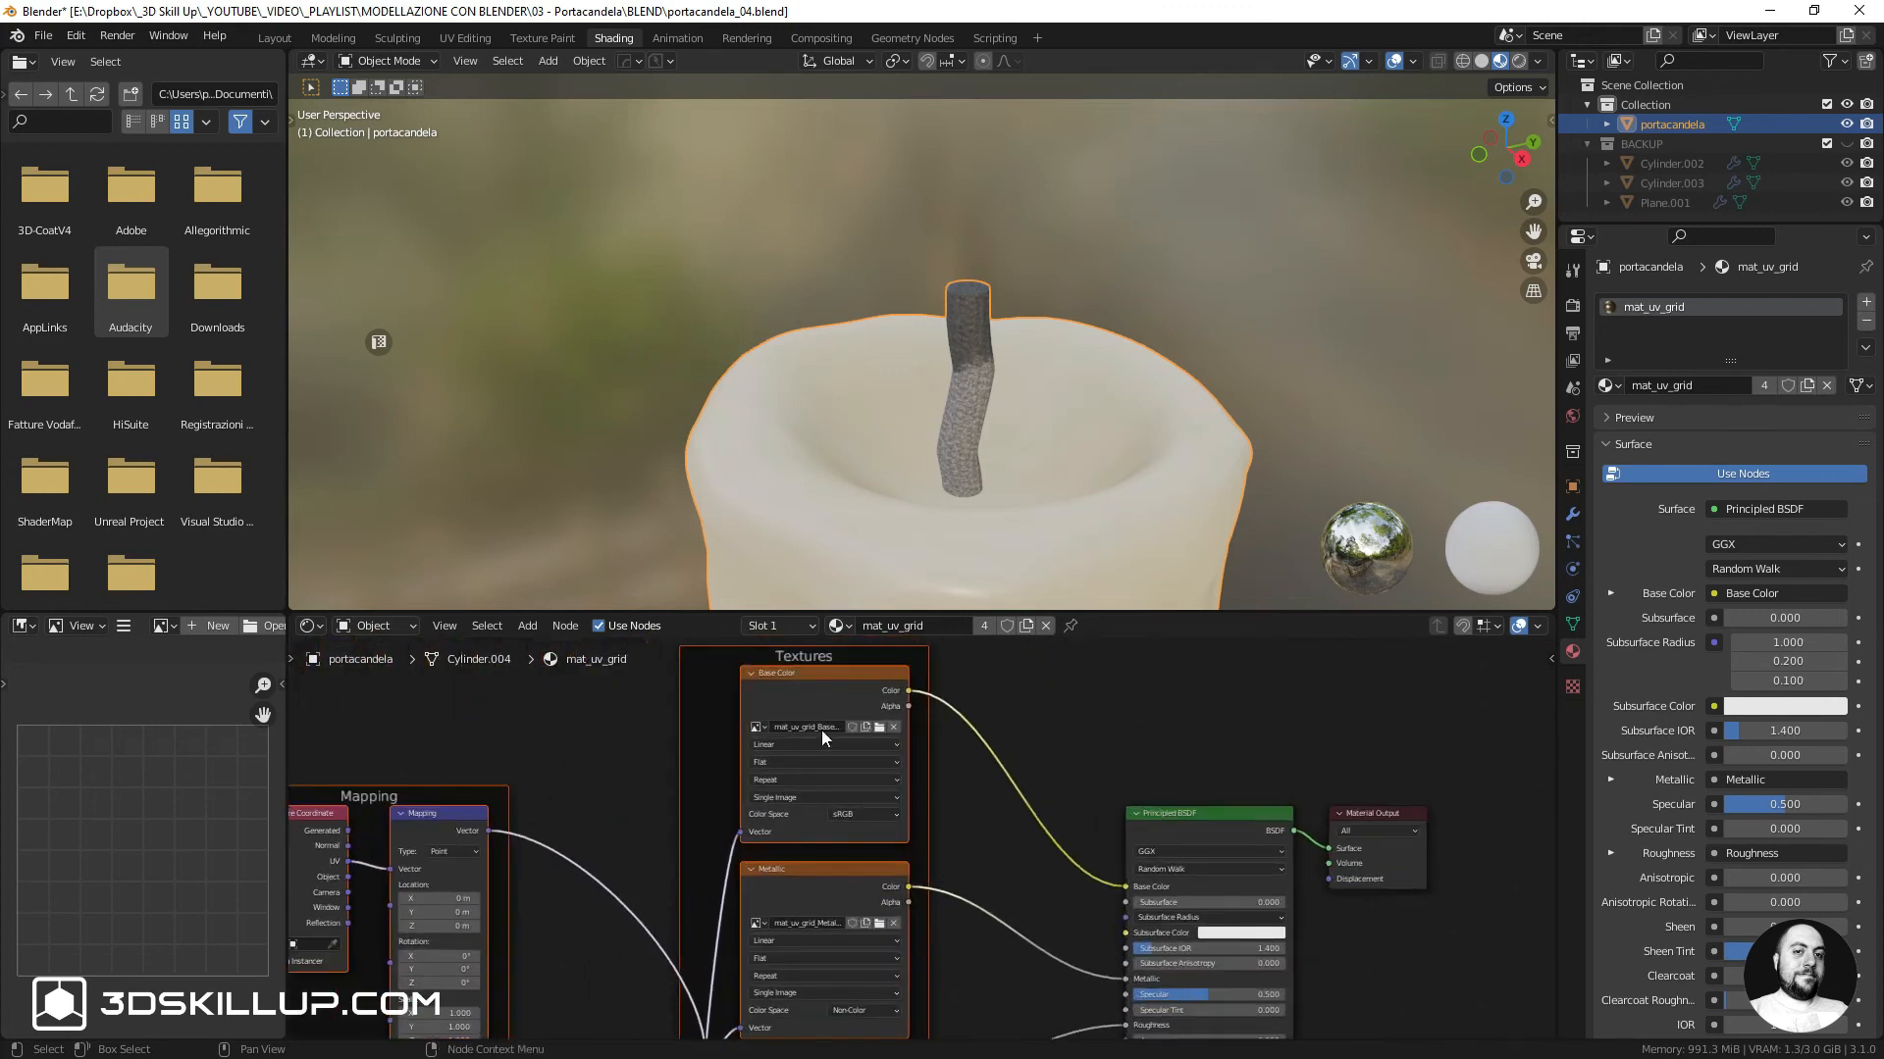
pyautogui.moveTo(1128, 897); pyautogui.dragTo(1101, 710, button='middle')
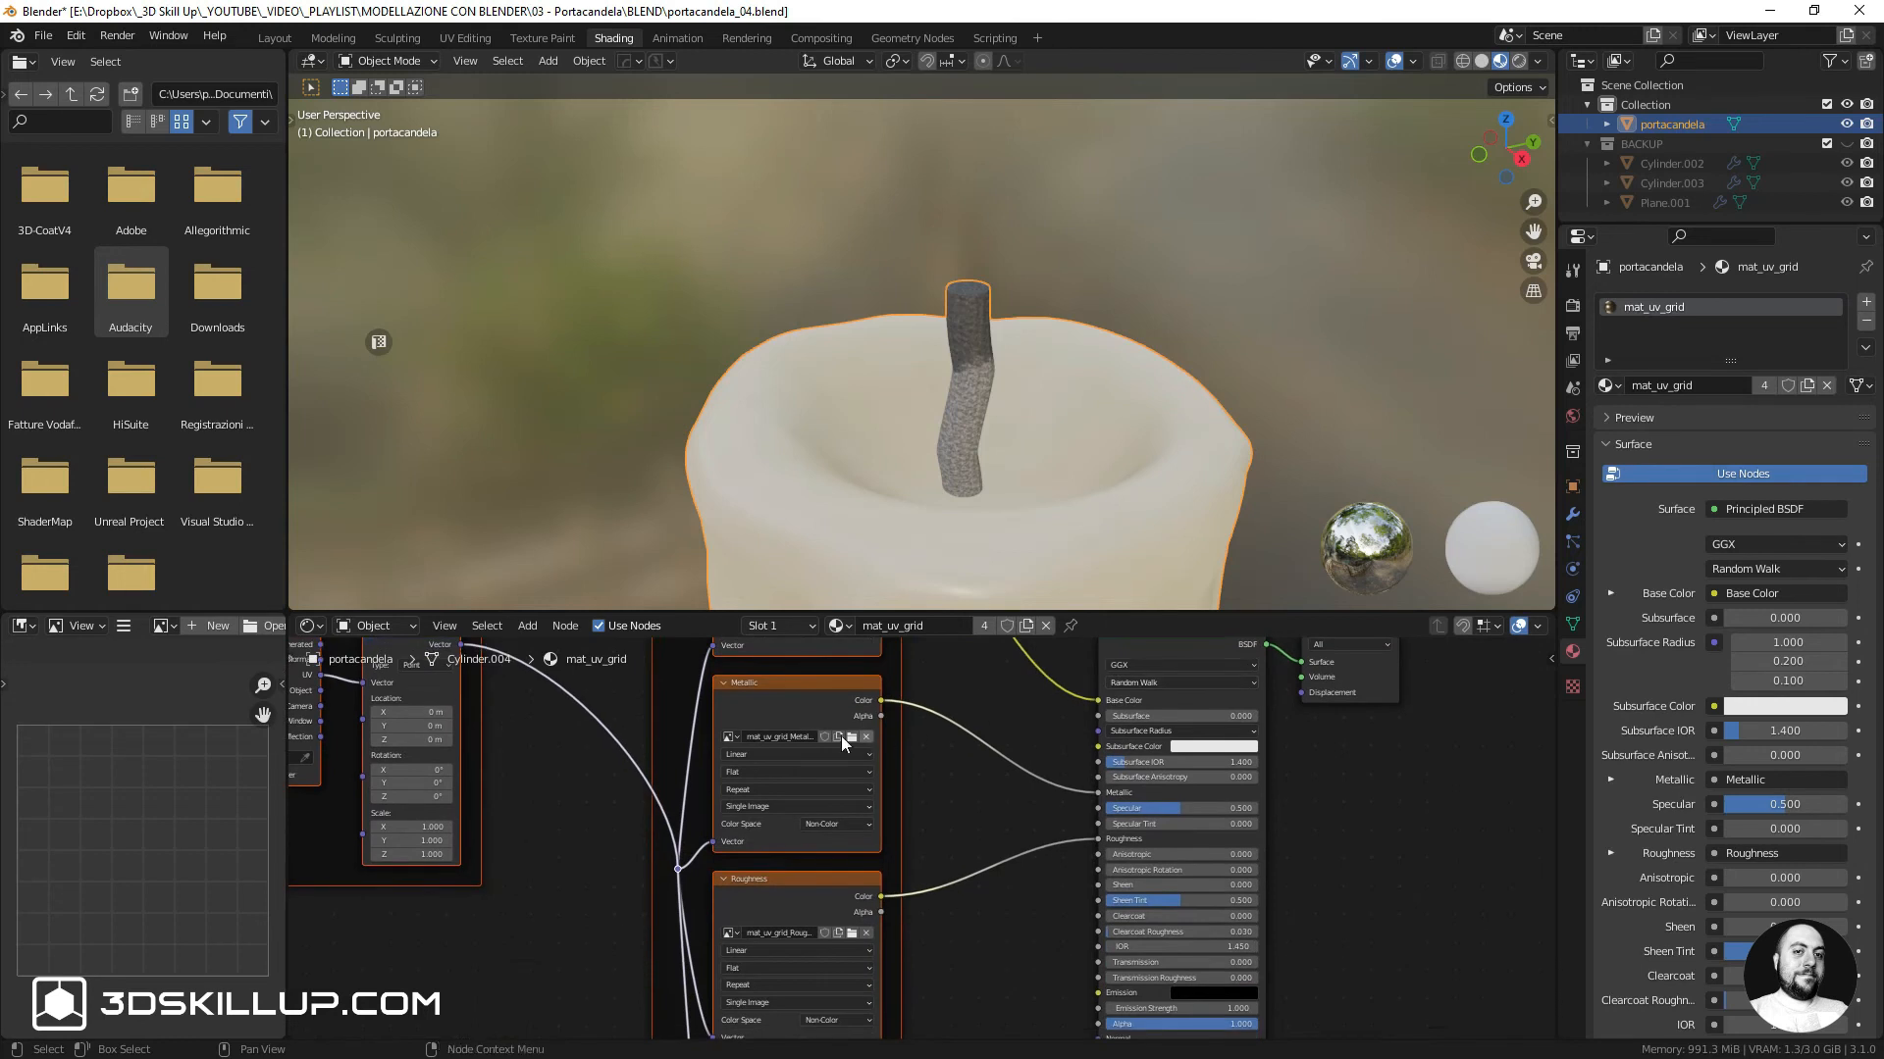
pyautogui.moveTo(1069, 879); pyautogui.dragTo(1068, 759, button='middle')
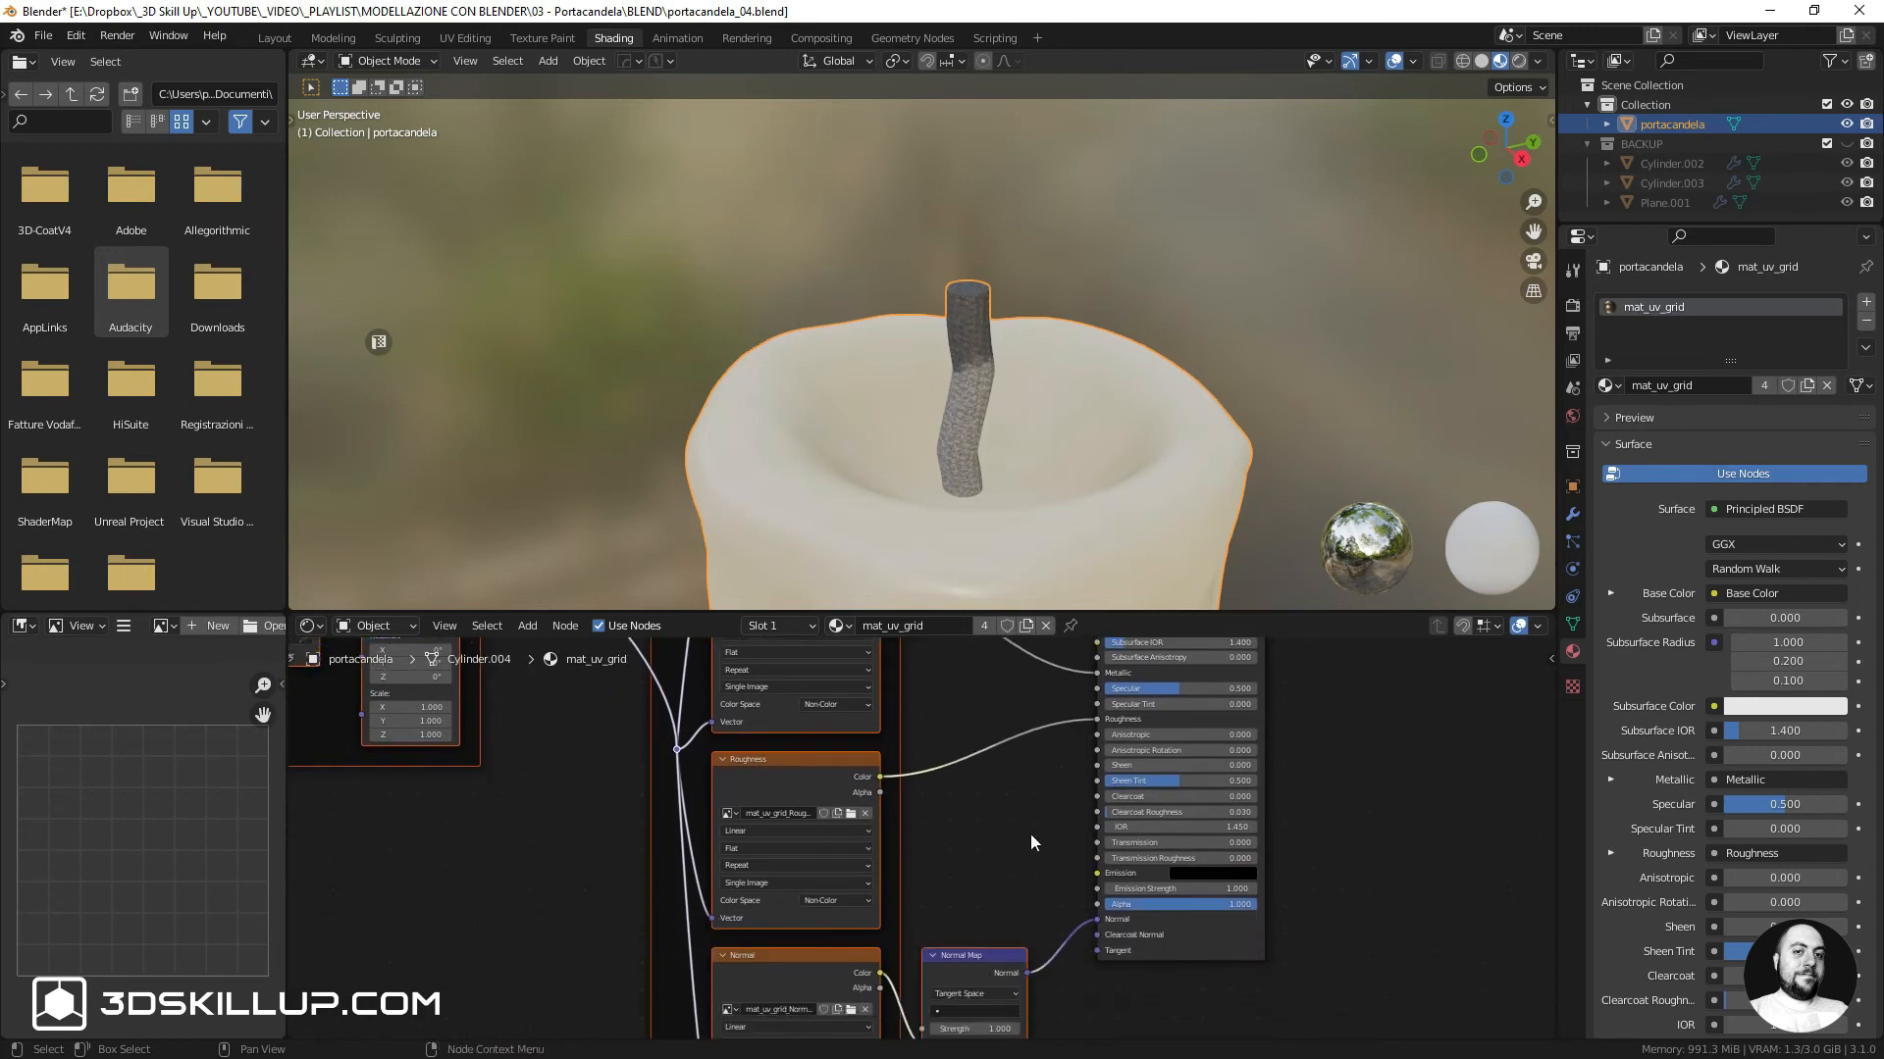
pyautogui.moveTo(985, 866); pyautogui.dragTo(984, 713, button='middle')
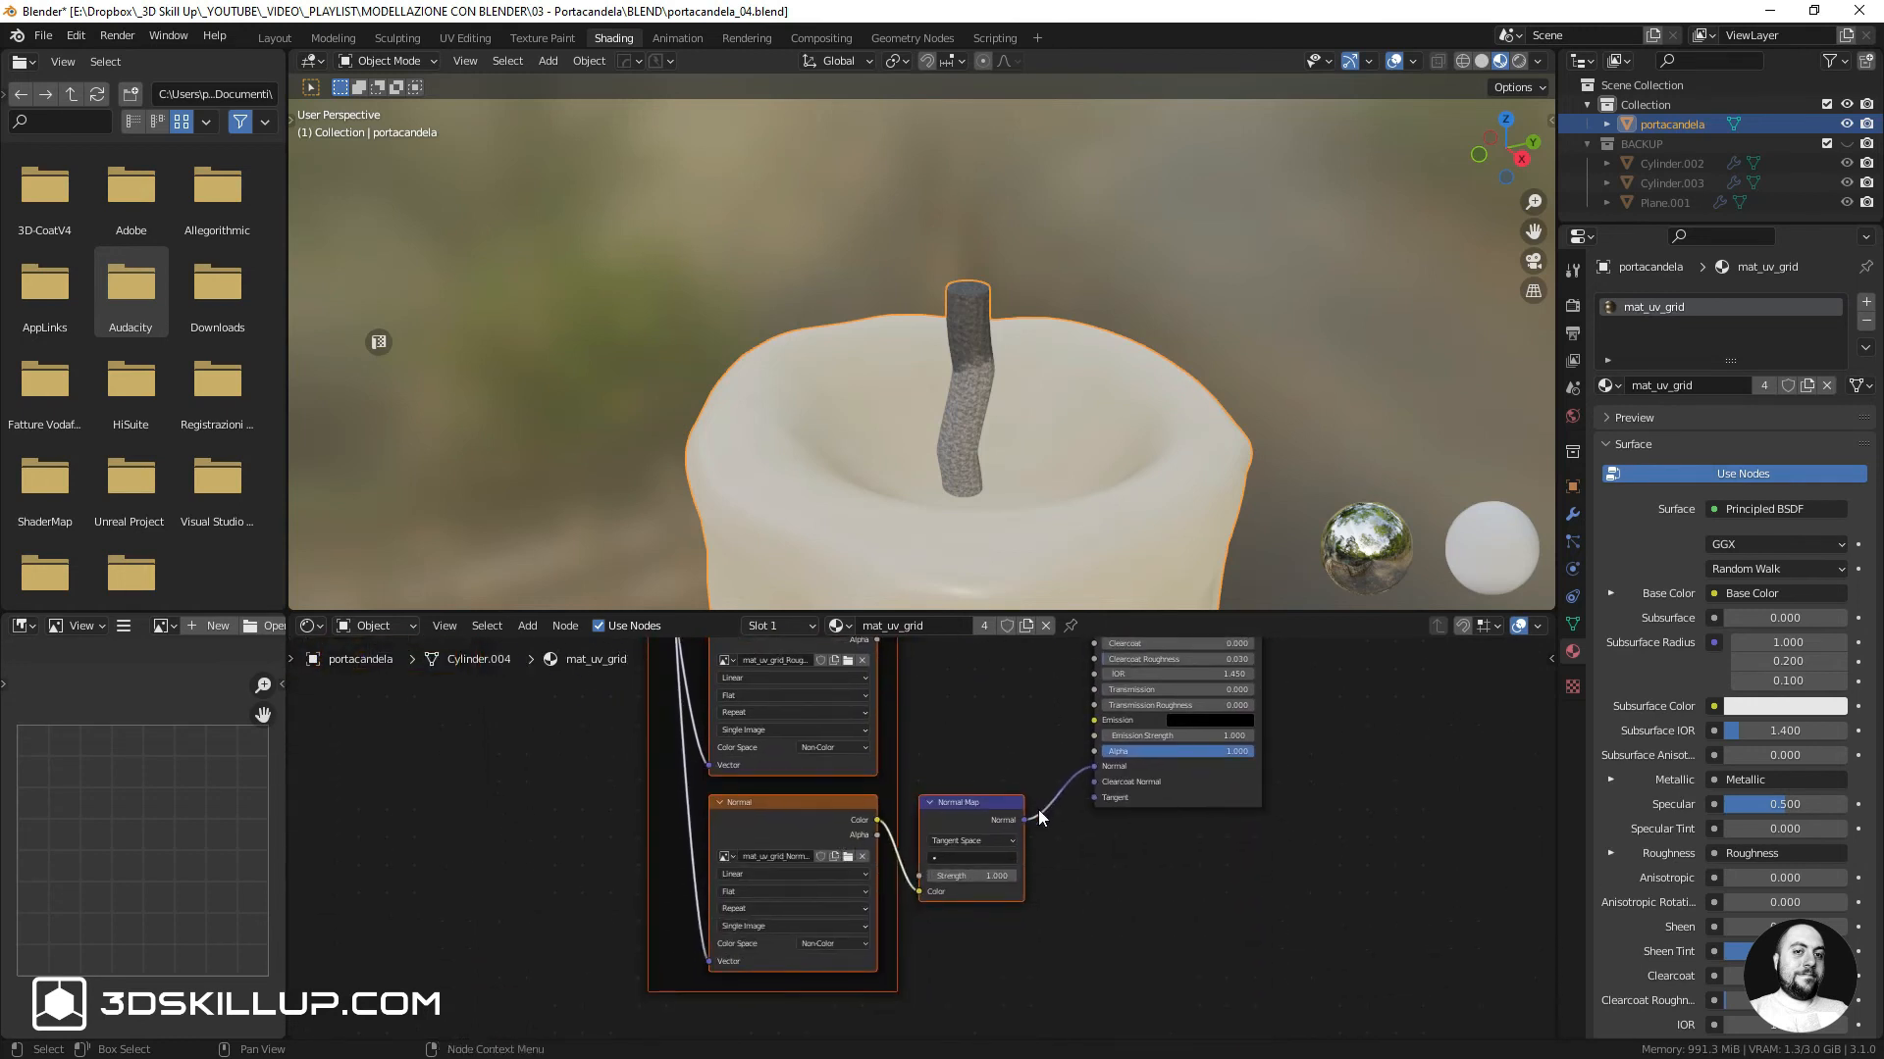
pyautogui.scroll(2, 1063, 826)
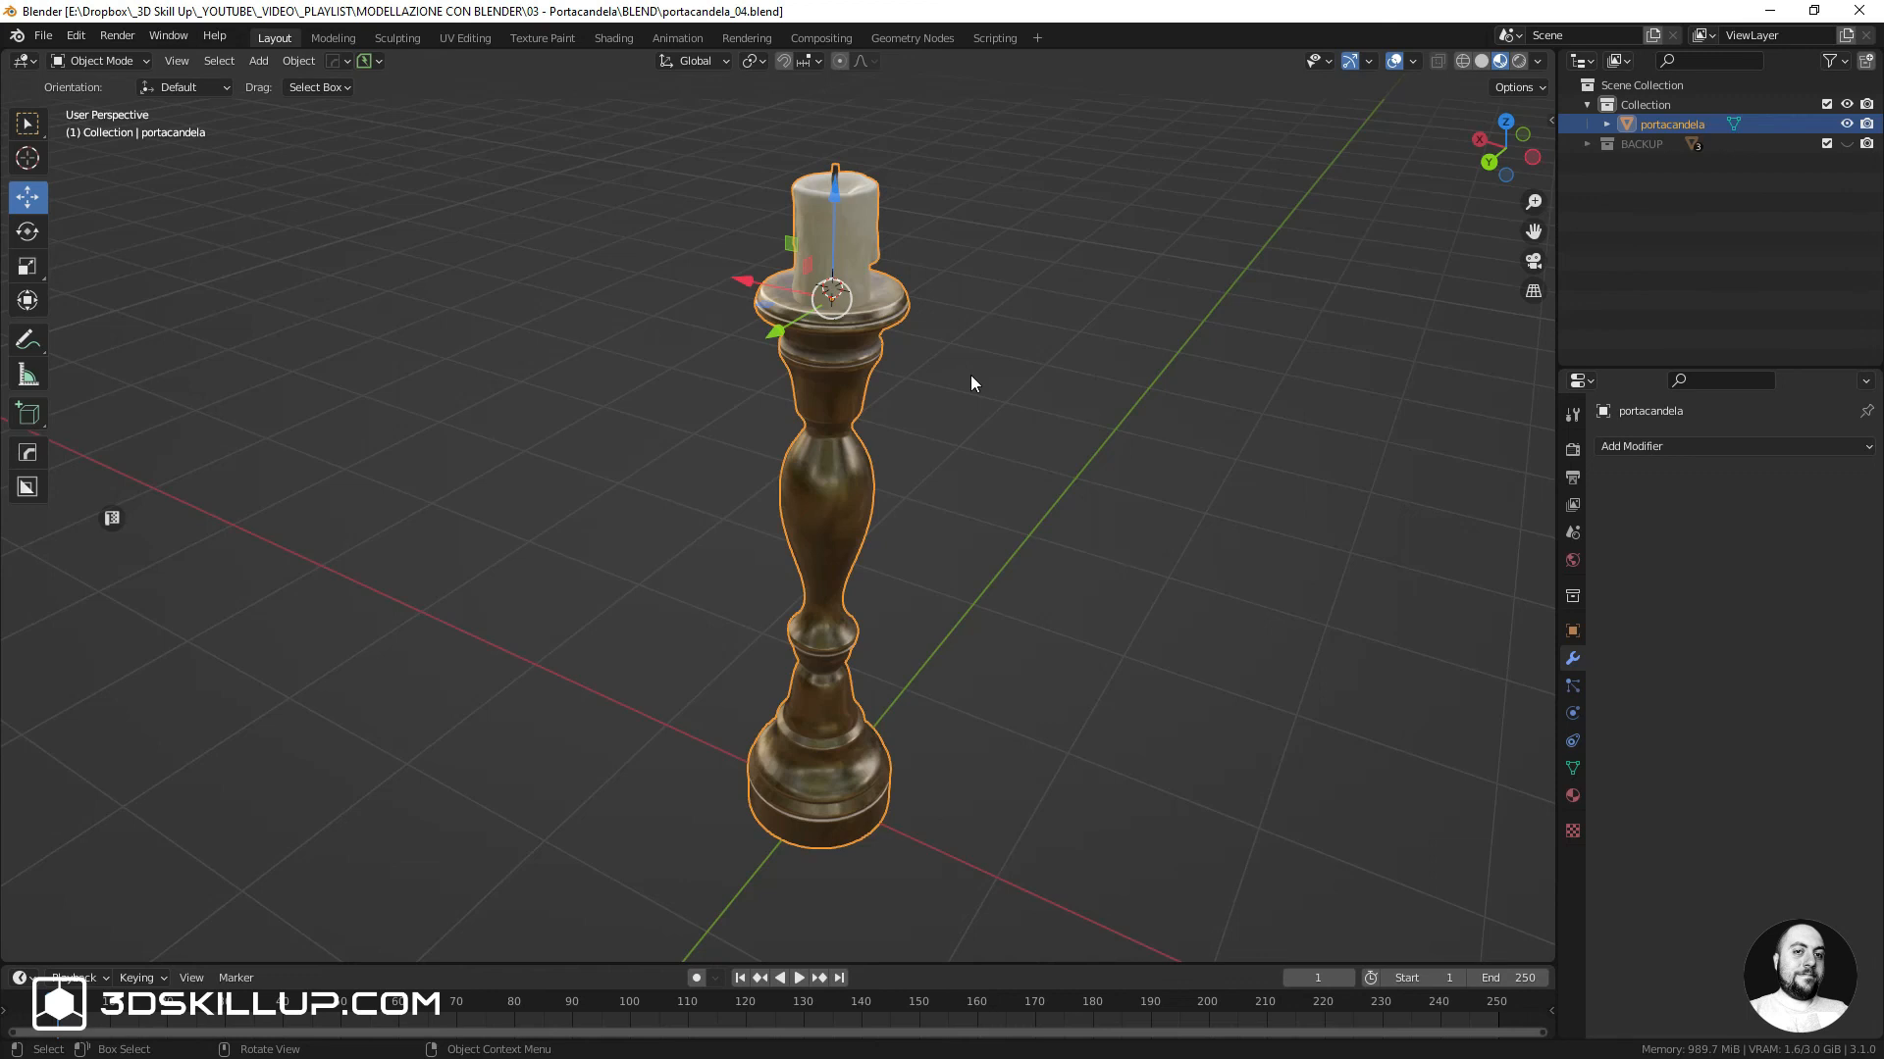
# Separate the candle's linked faces from the portacandela mesh into their own object and return to Object Mode
pyautogui.hotkey('ctrl', 'Tab')
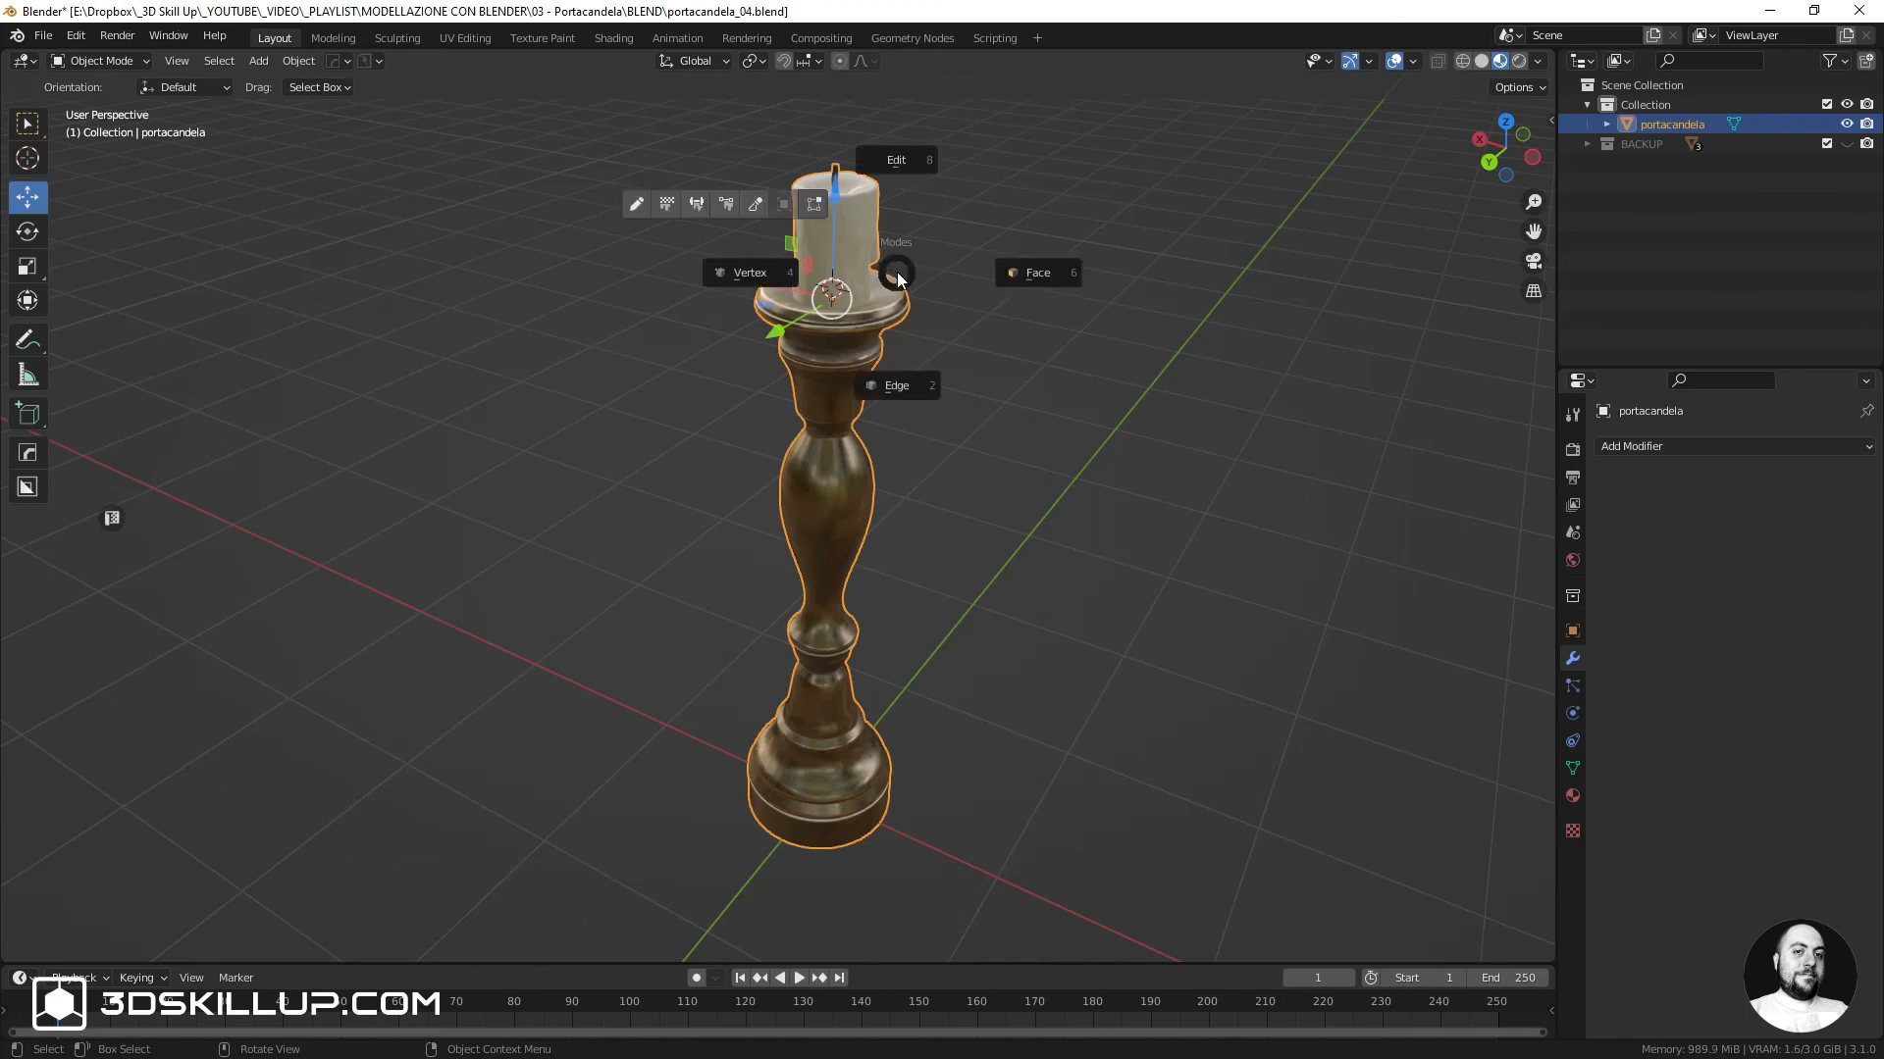
pyautogui.click(901, 169)
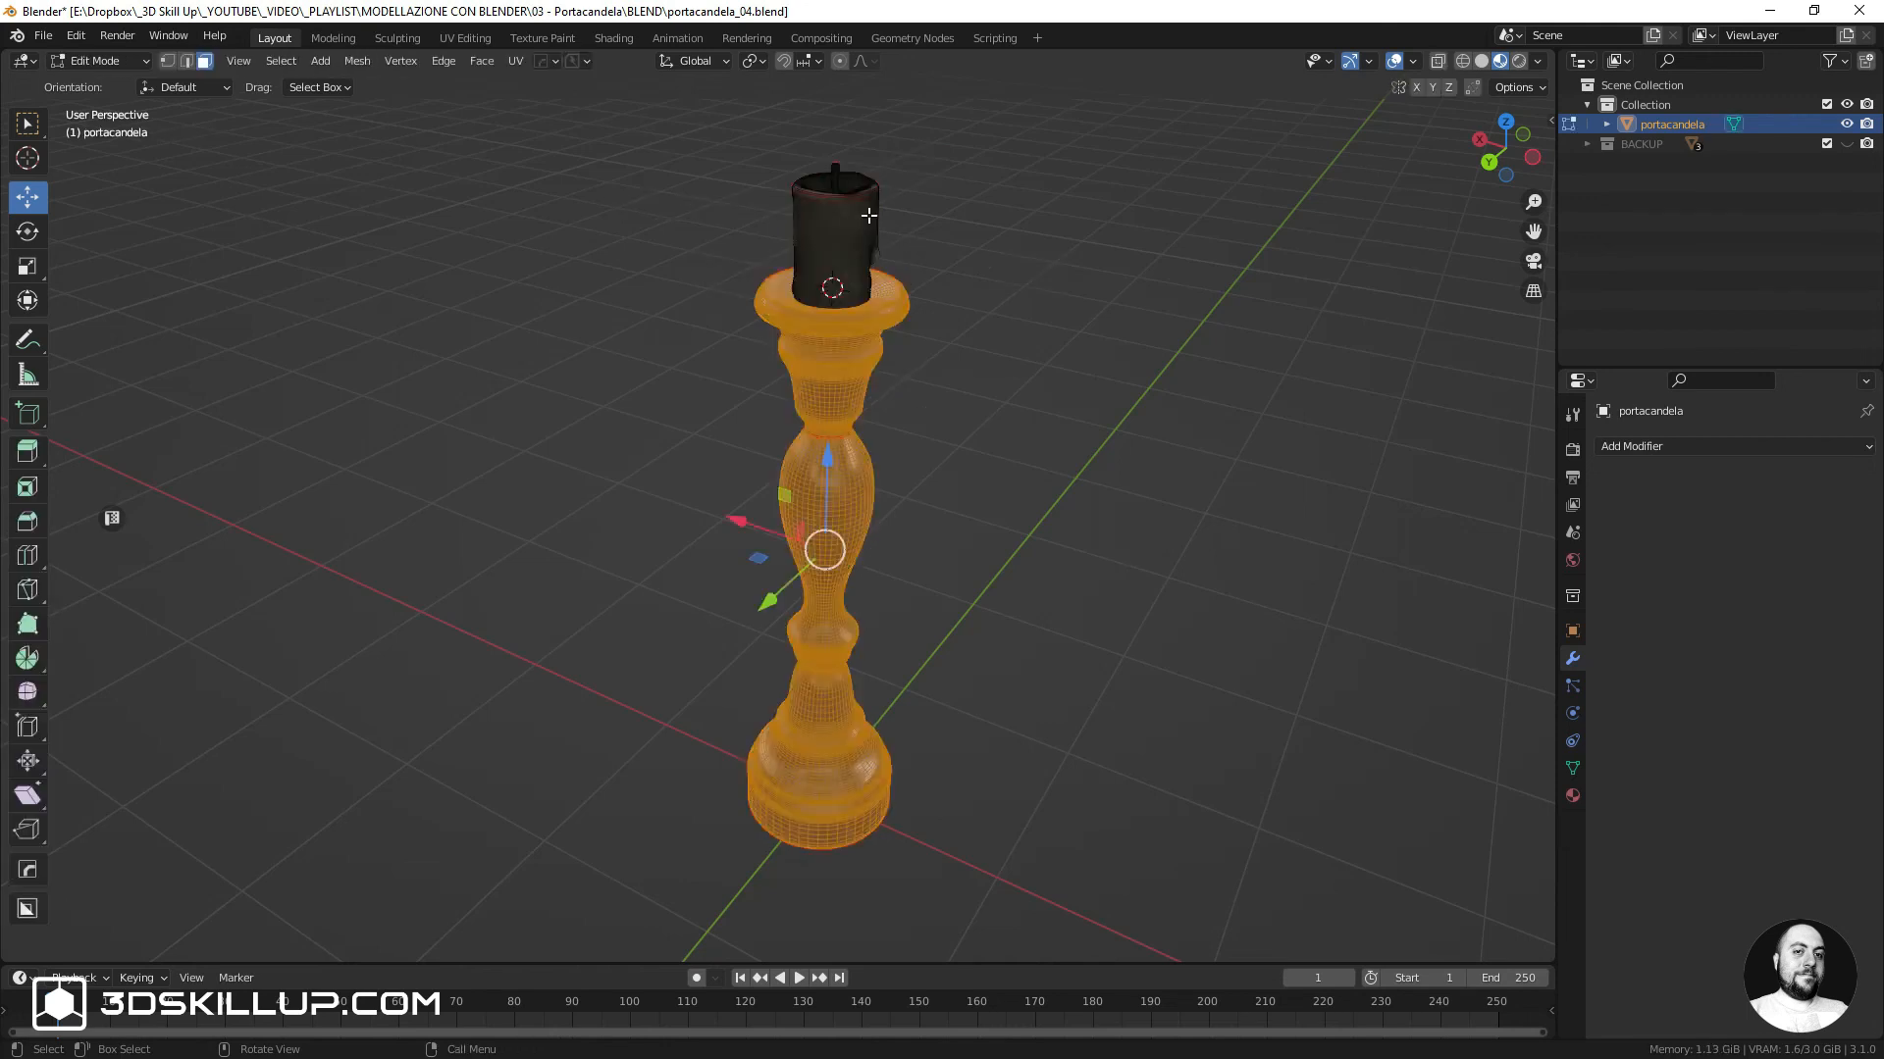
pyautogui.hotkey('alt', 'a')
pyautogui.press('l')
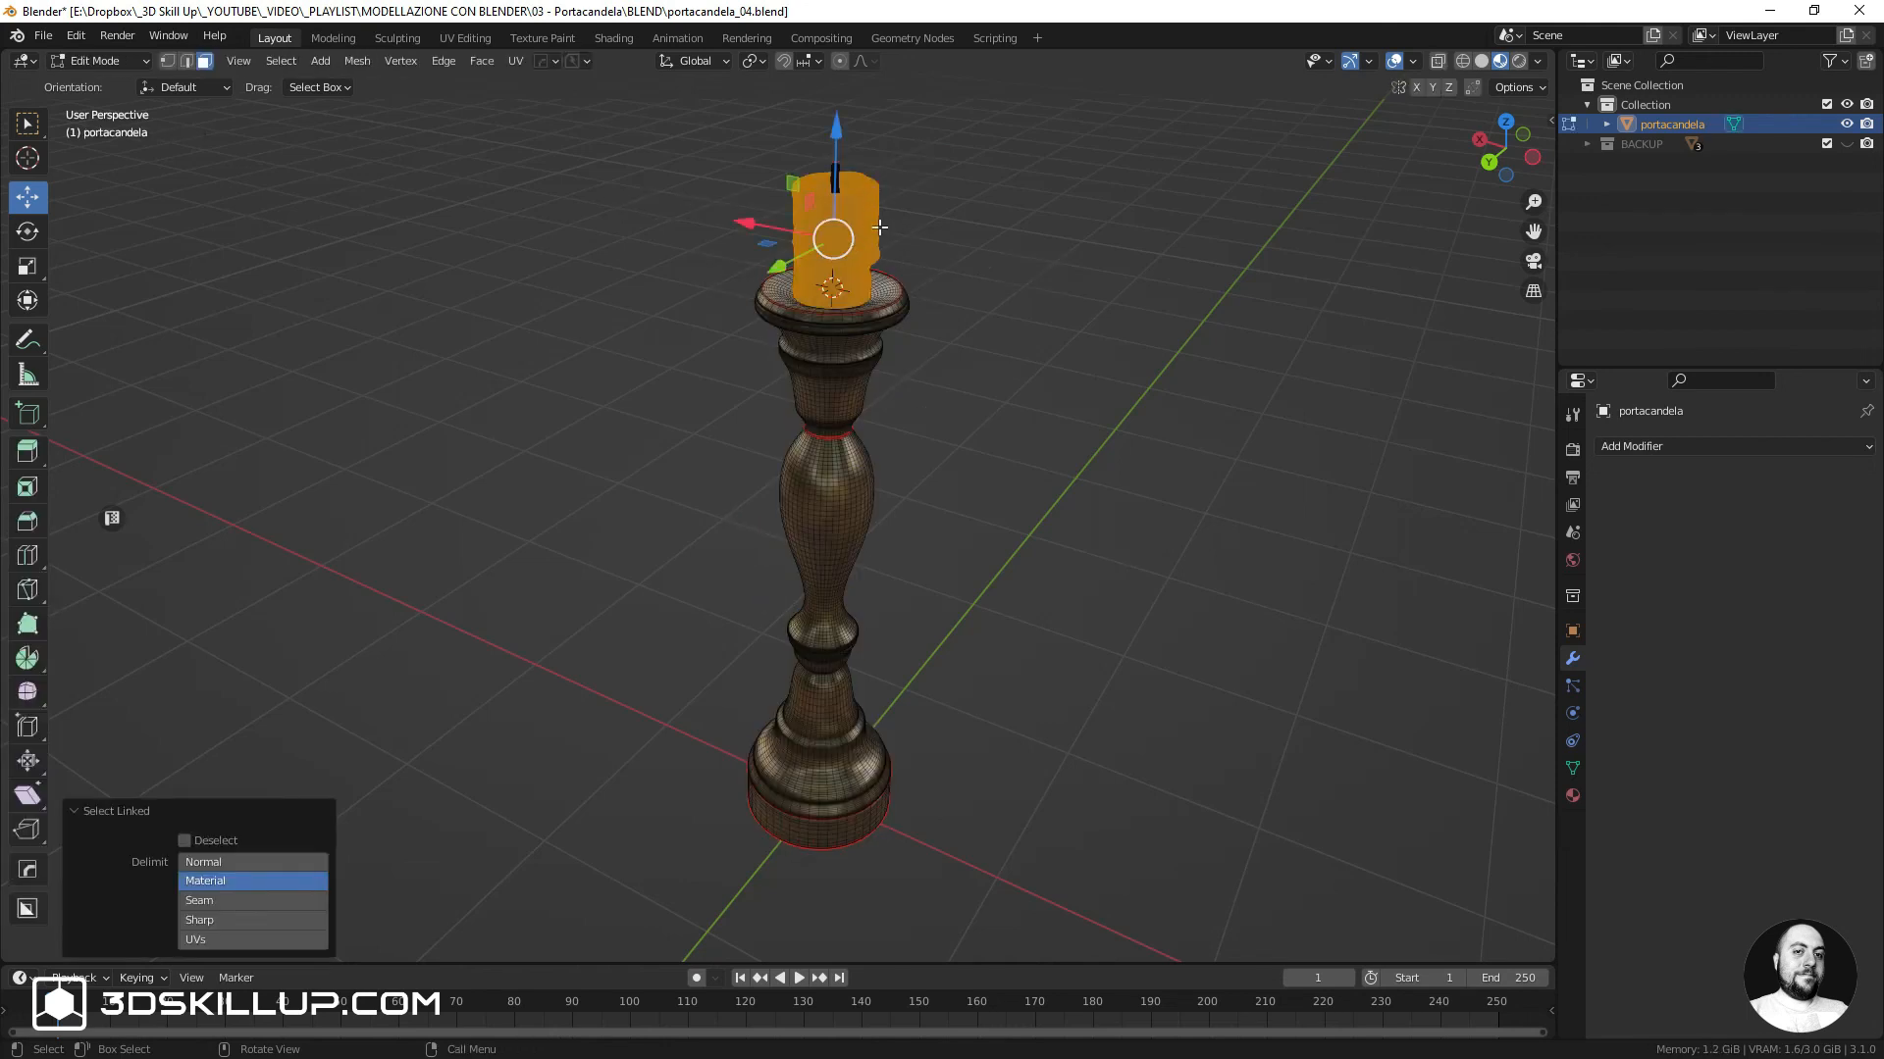
pyautogui.press('p')
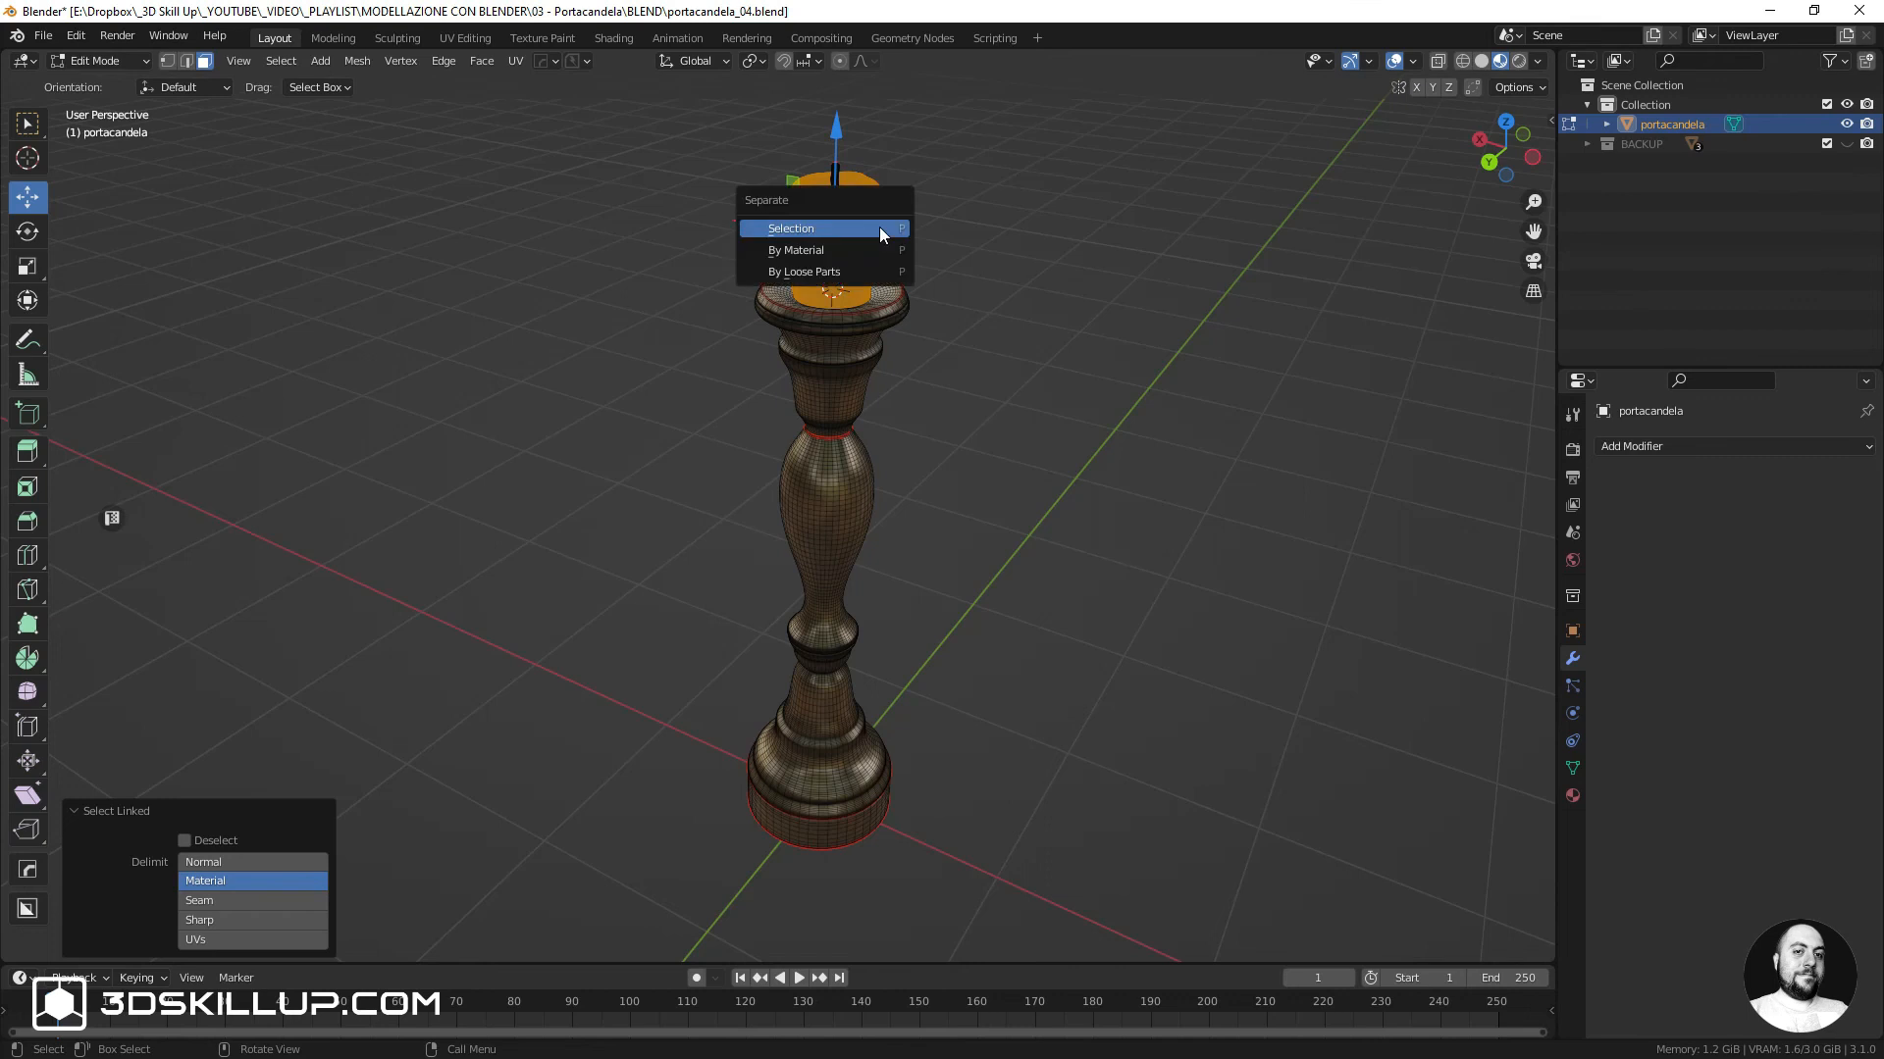
pyautogui.click(786, 231)
pyautogui.press('Tab')
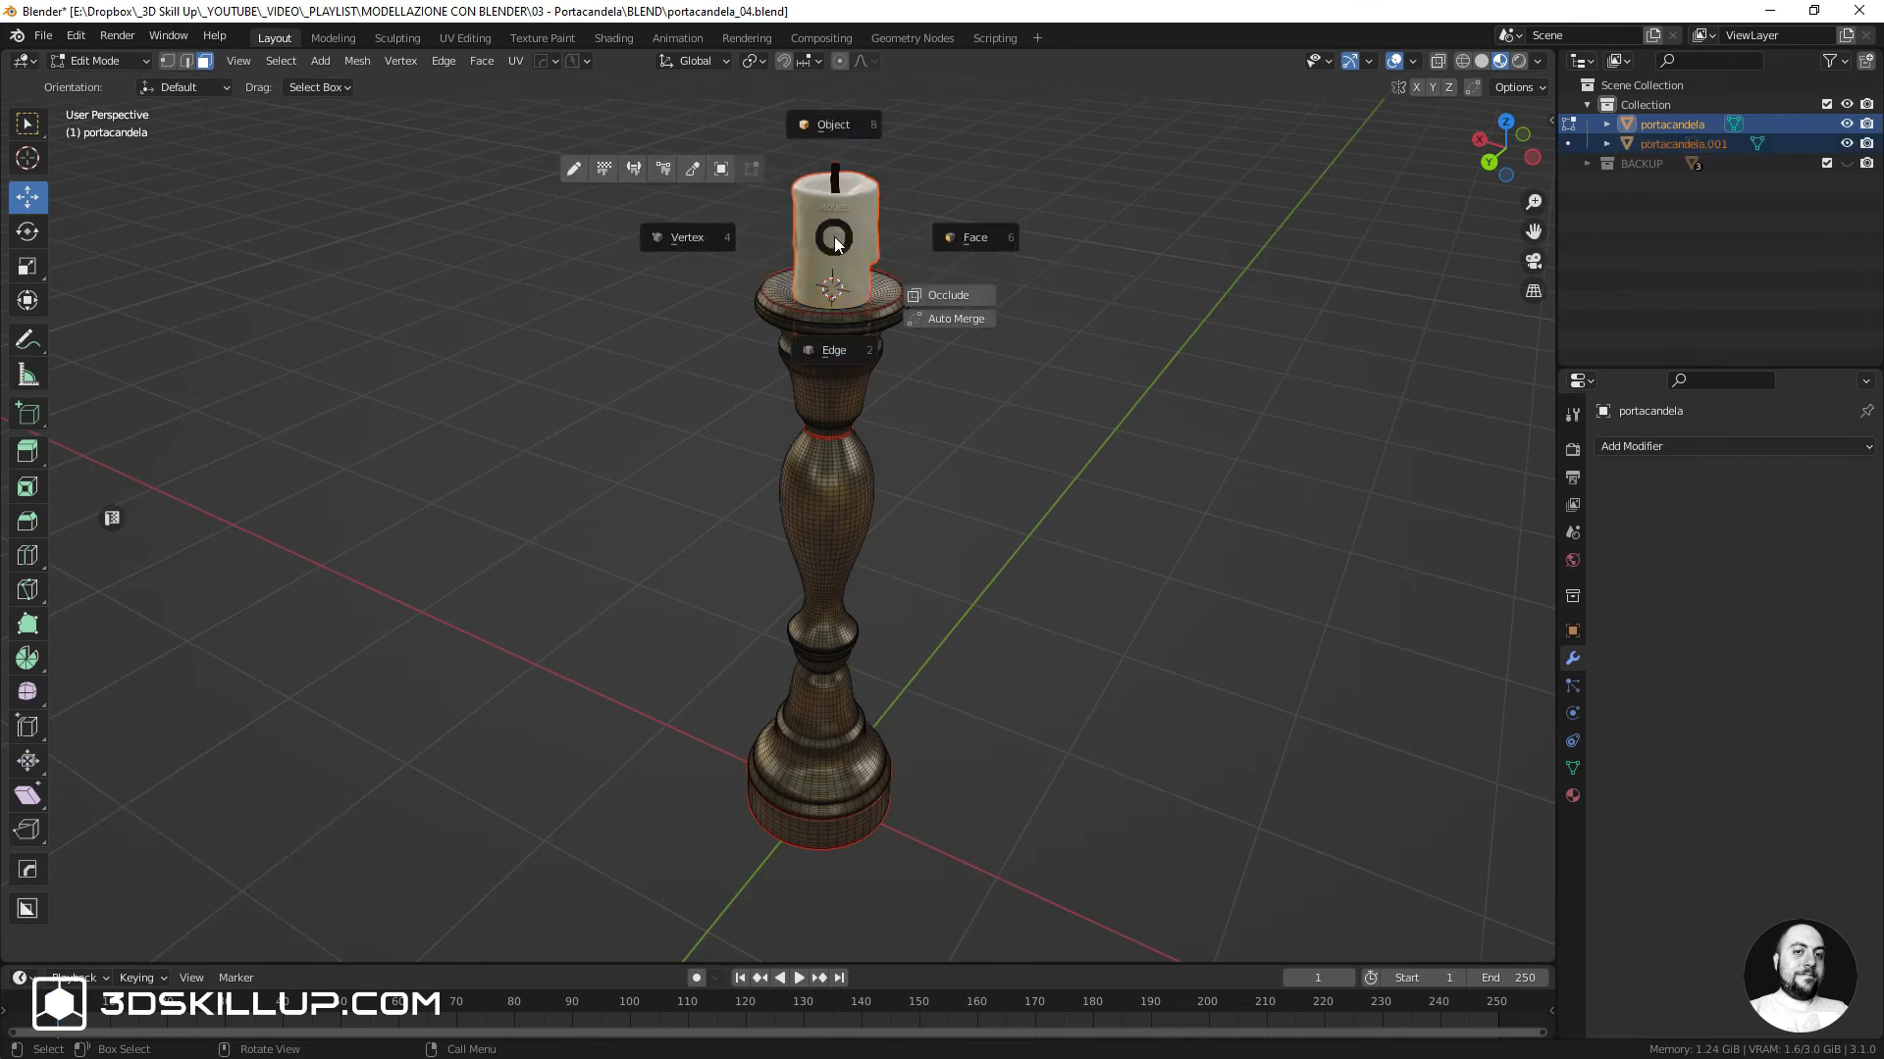
pyautogui.click(830, 132)
# Make the mat_uv_grid material of the separated candle object a single-user copy
pyautogui.click(851, 216)
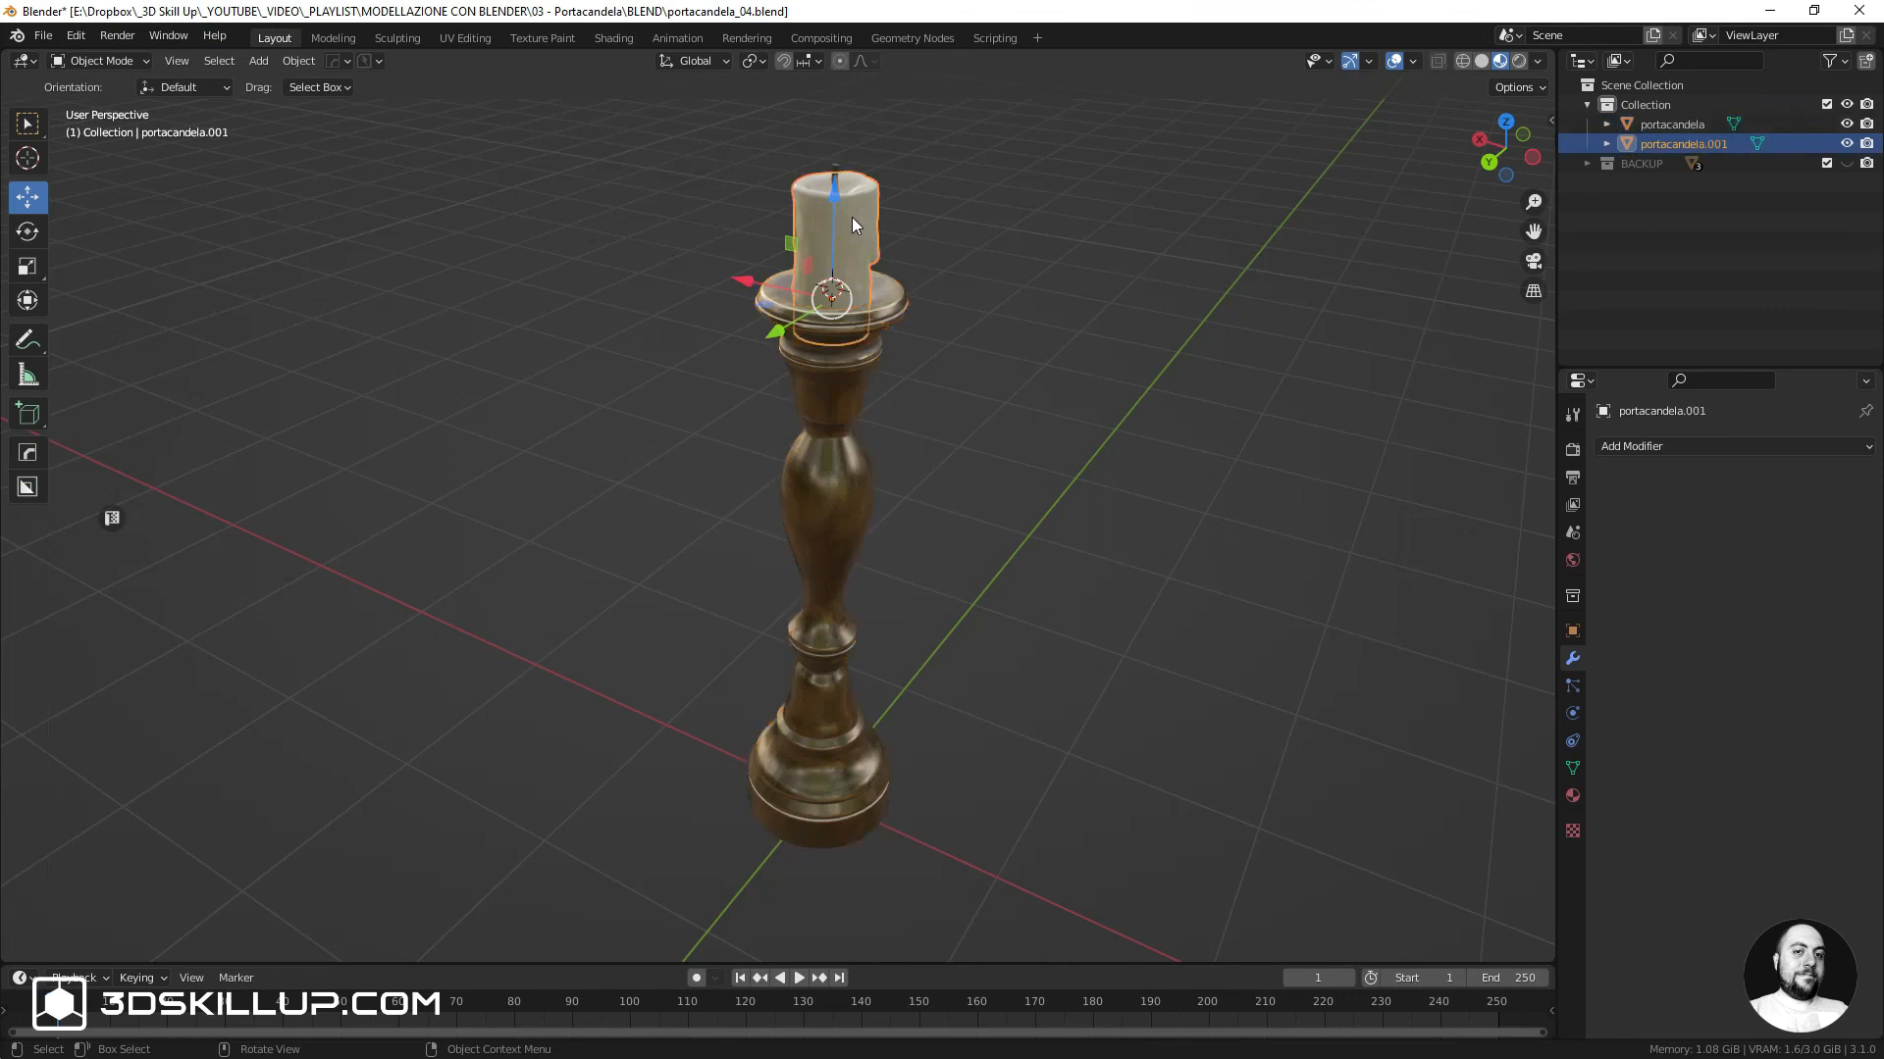
pyautogui.click(1572, 795)
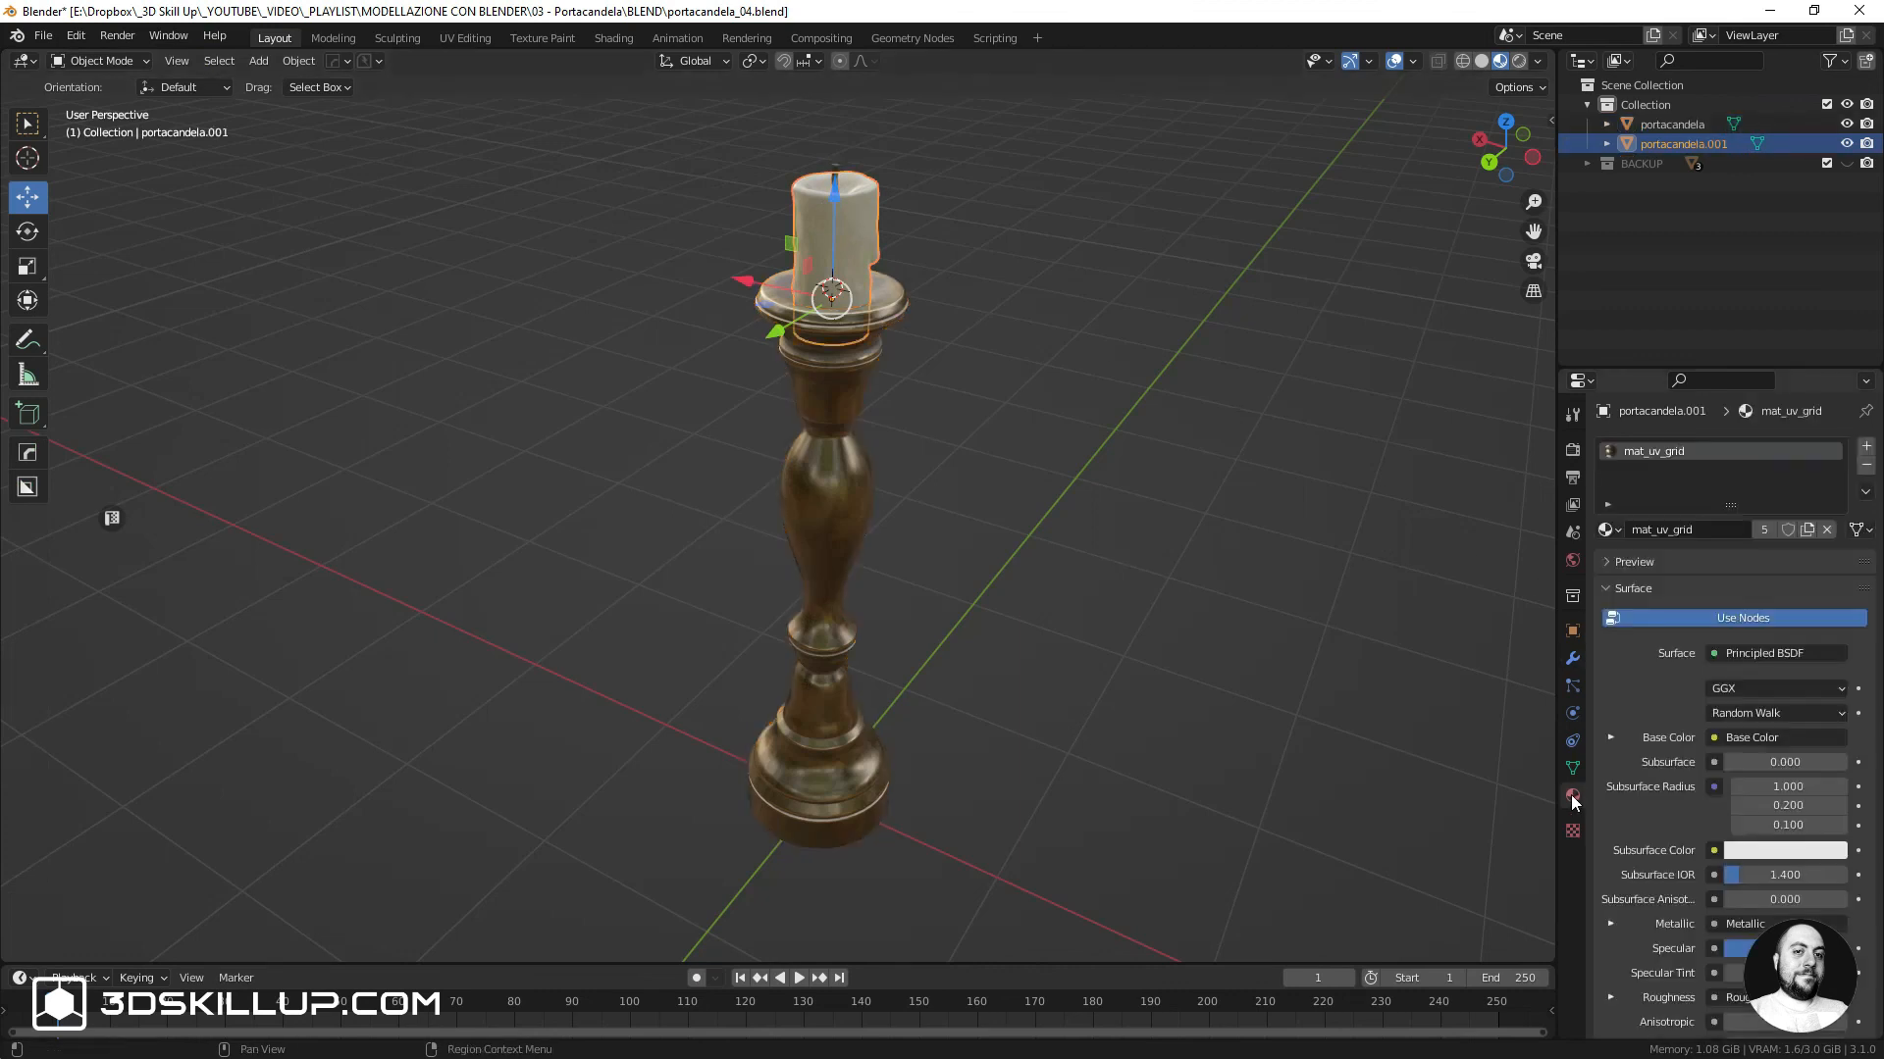
pyautogui.click(1763, 530)
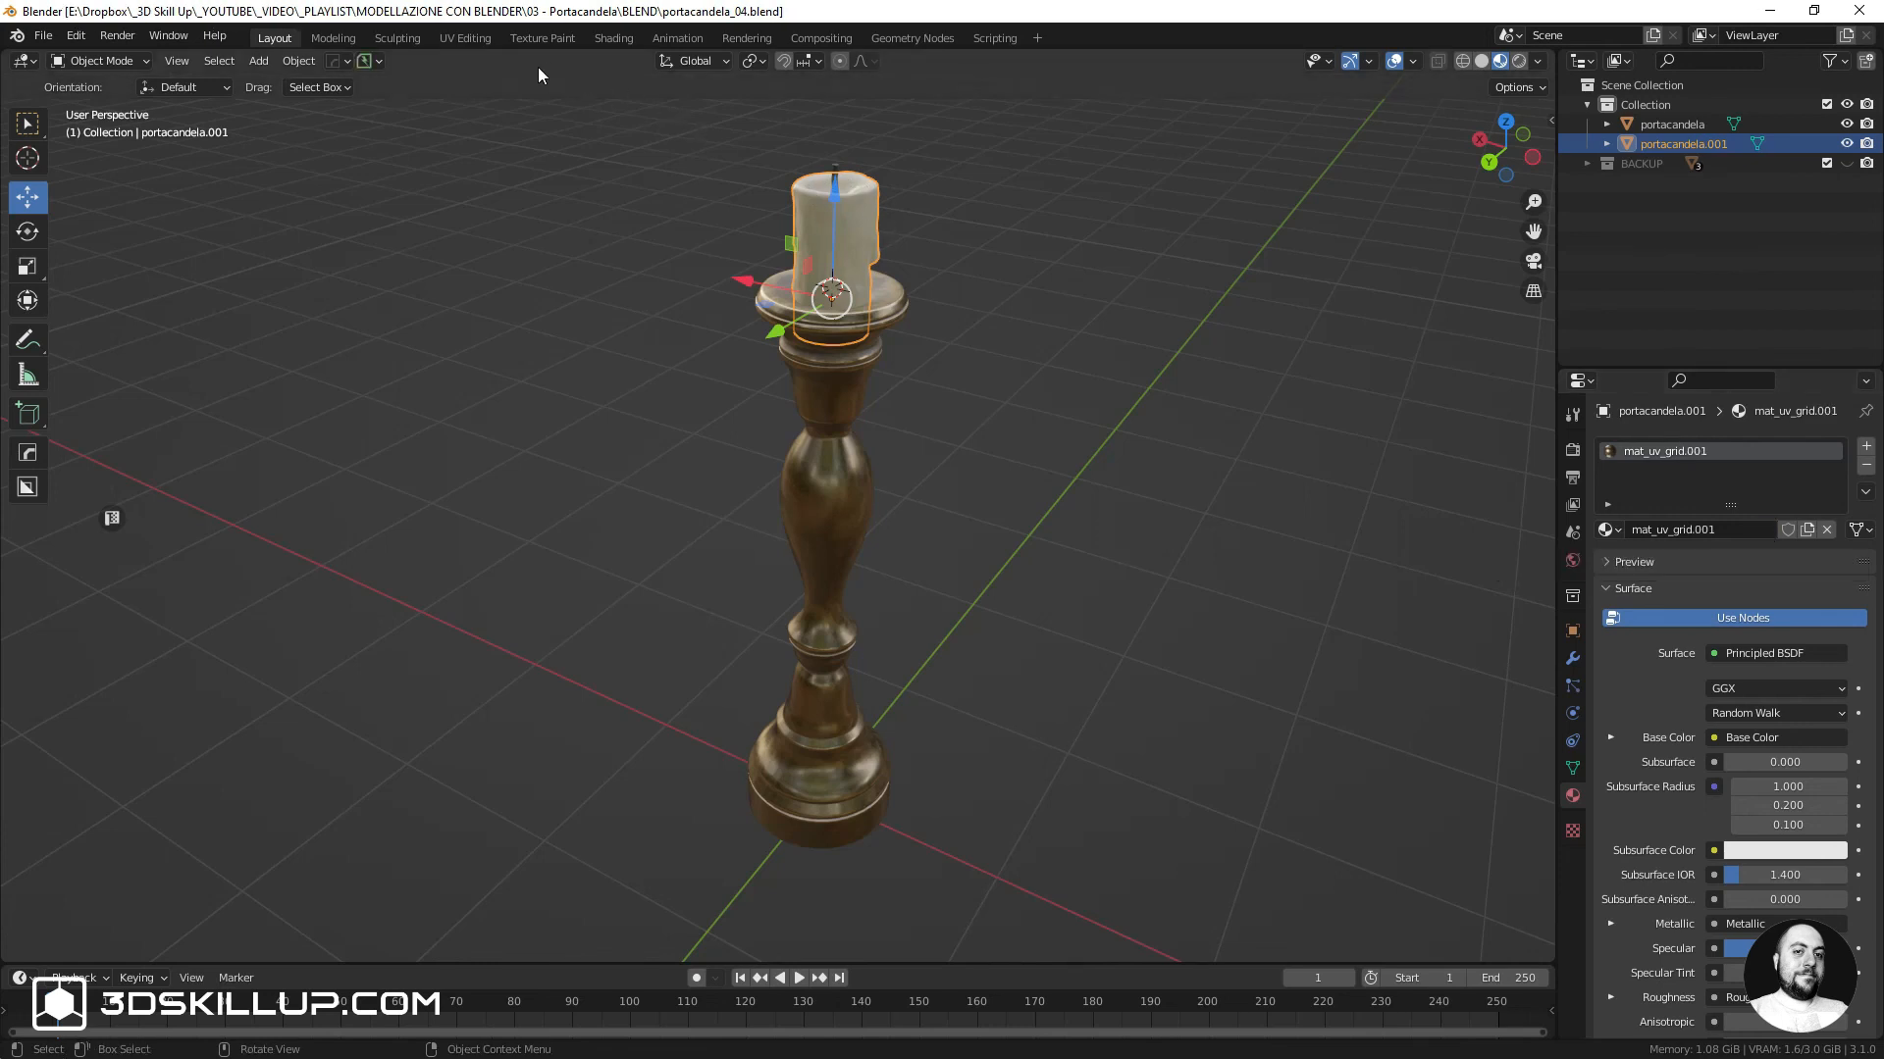
# In the Shading workspace, set the candle material's Subsurface to about 0.191 and its Subsurface Color to a warm yellow-orange
pyautogui.click(606, 41)
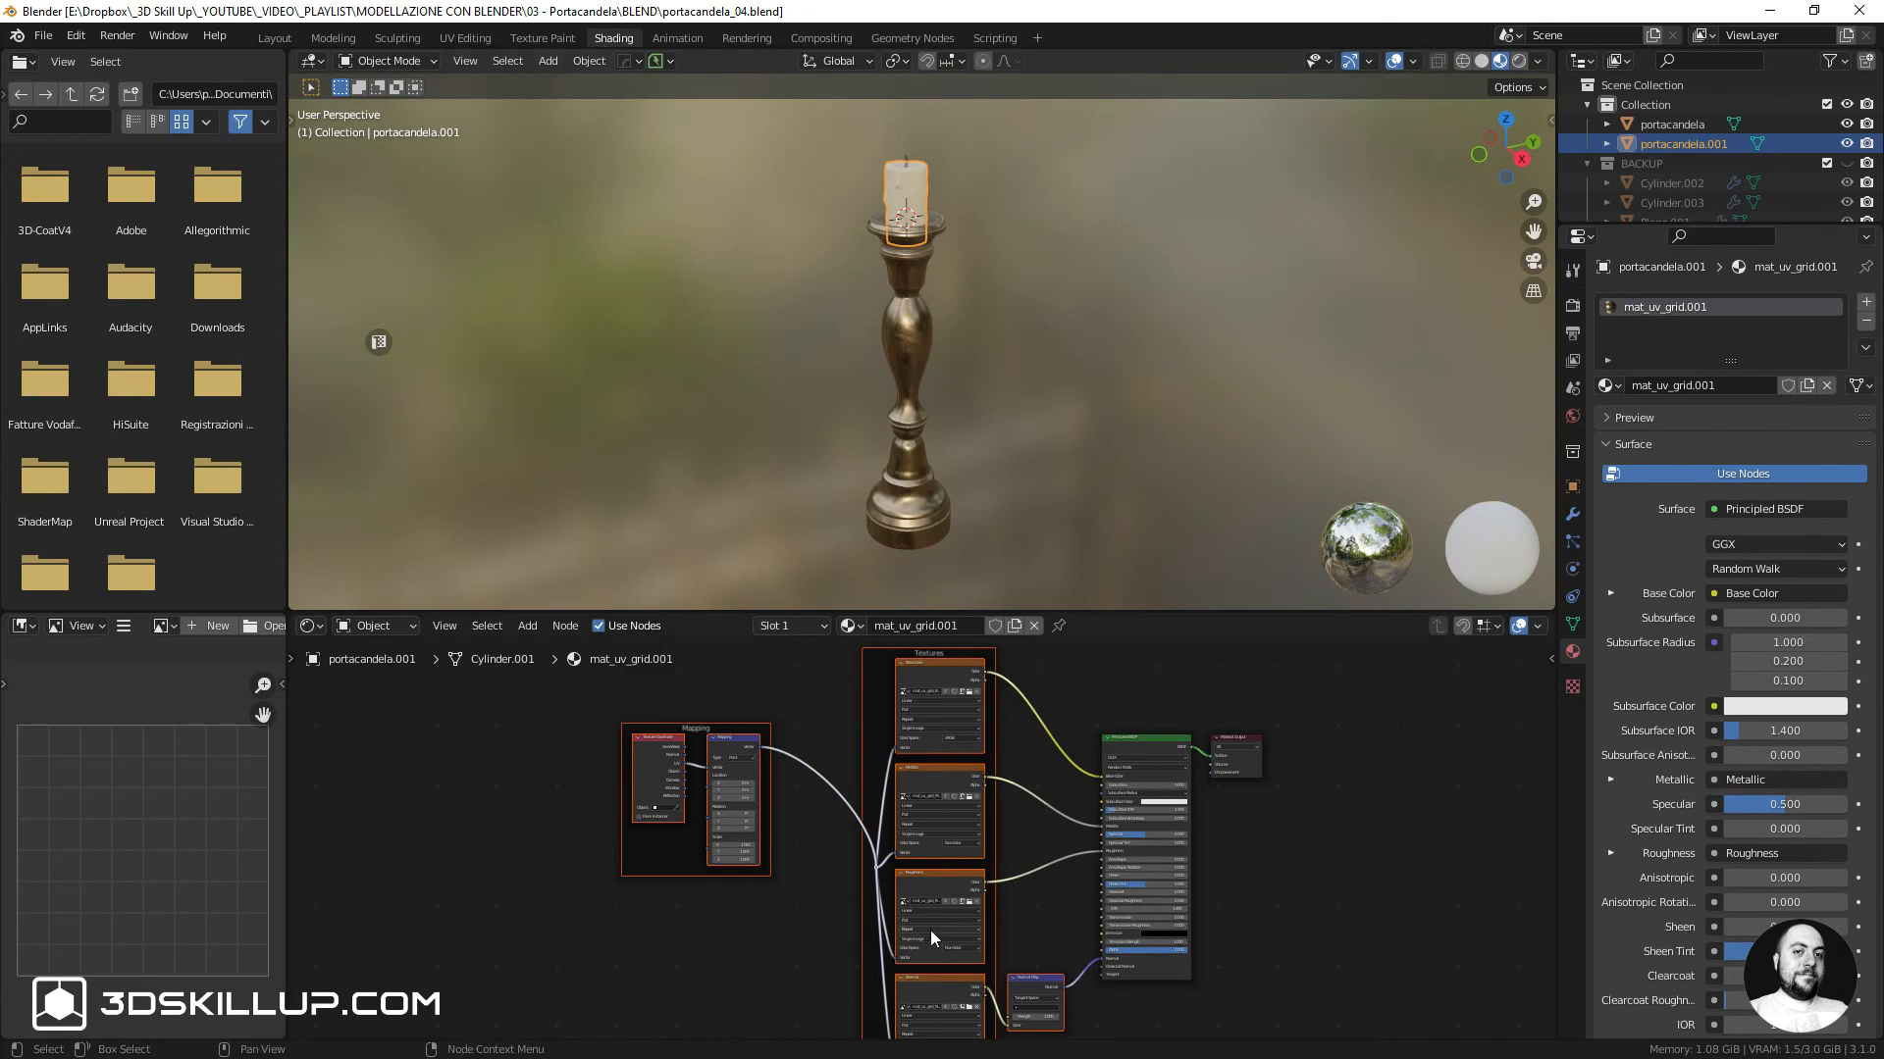
pyautogui.scroll(1, 1057, 797)
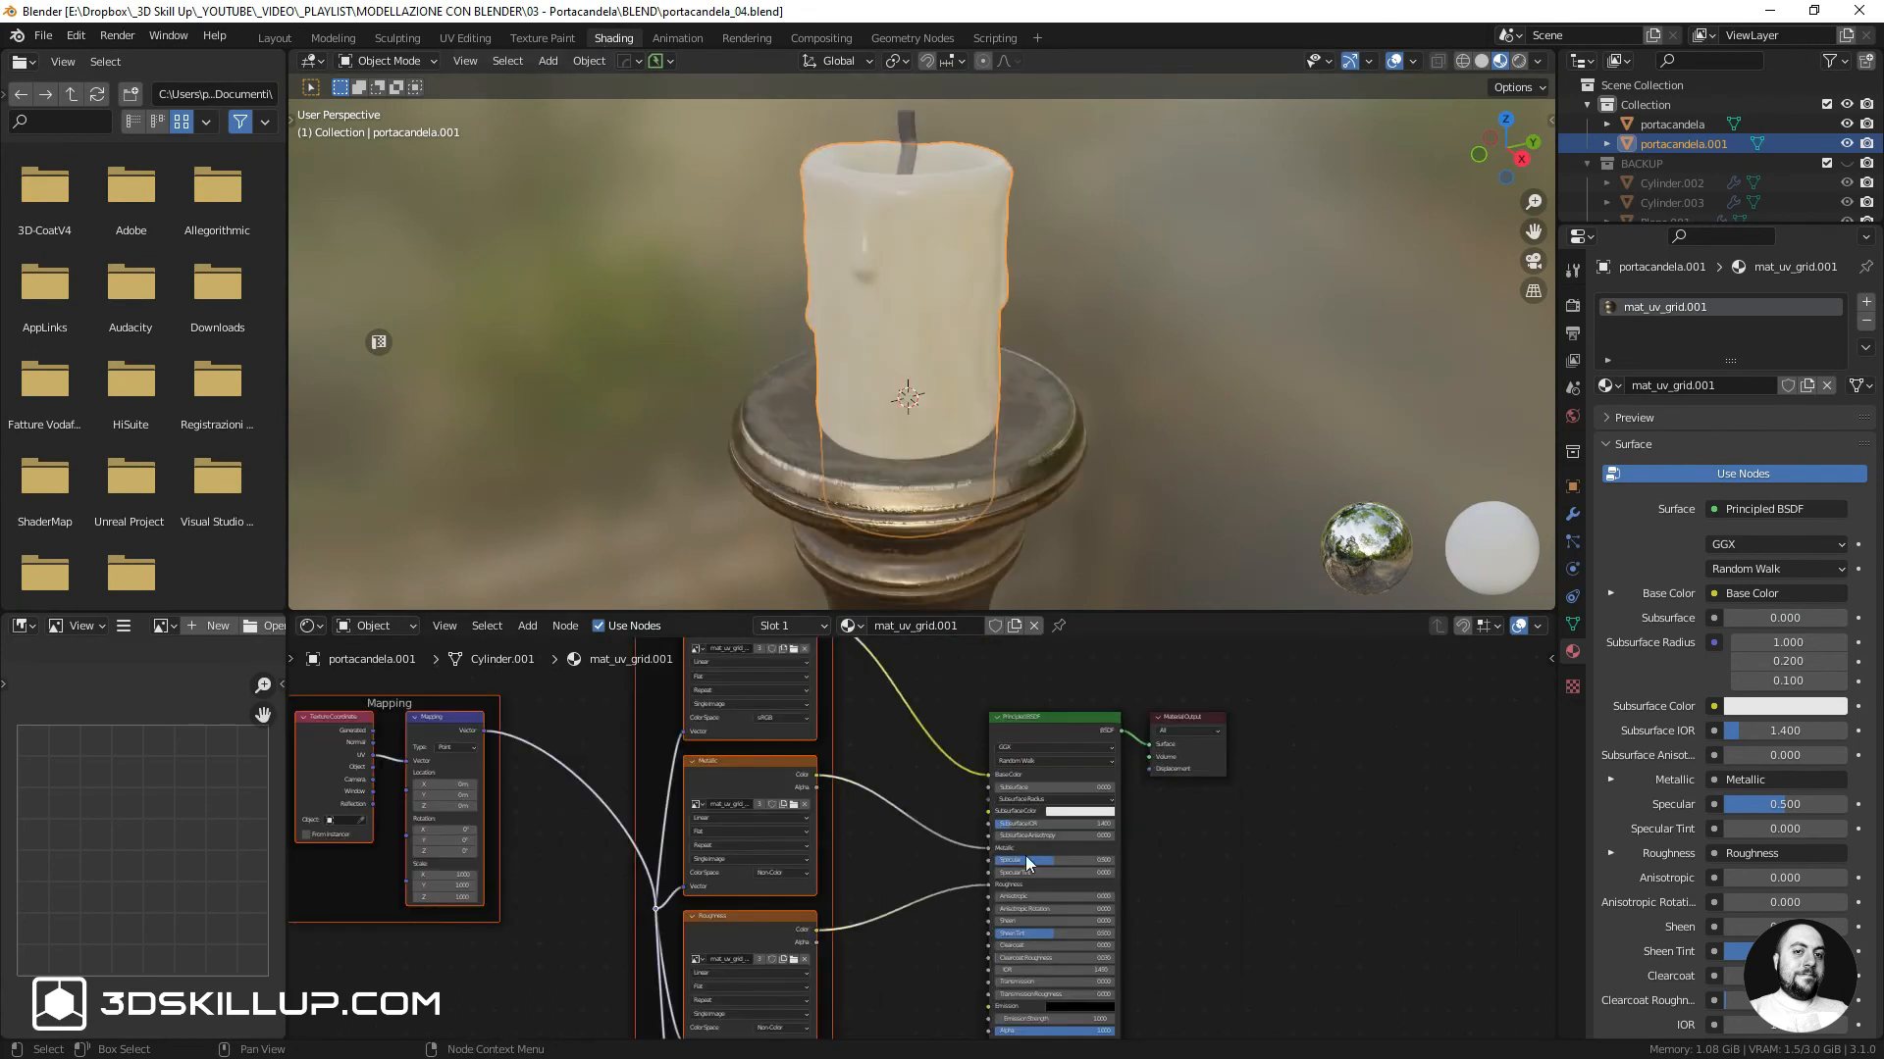
pyautogui.scroll(5, 1032, 850)
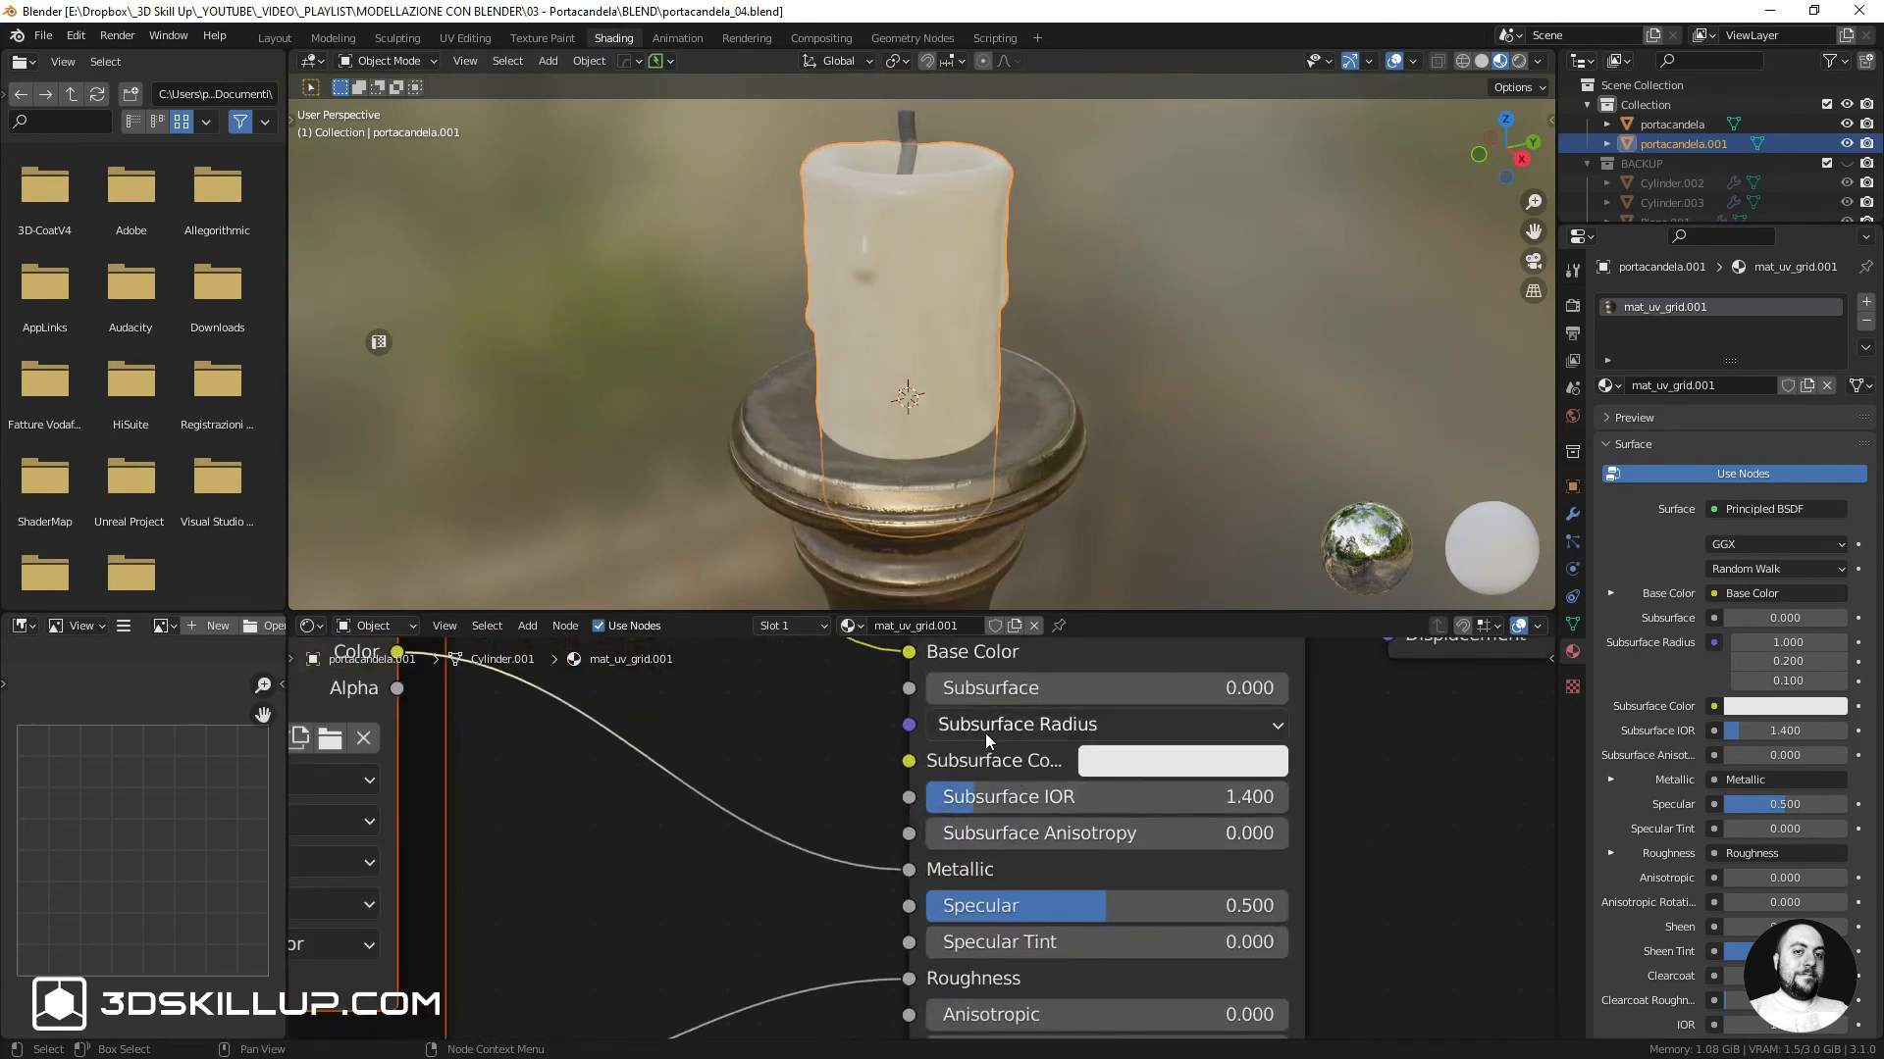
pyautogui.moveTo(963, 693); pyautogui.dragTo(1042, 692)
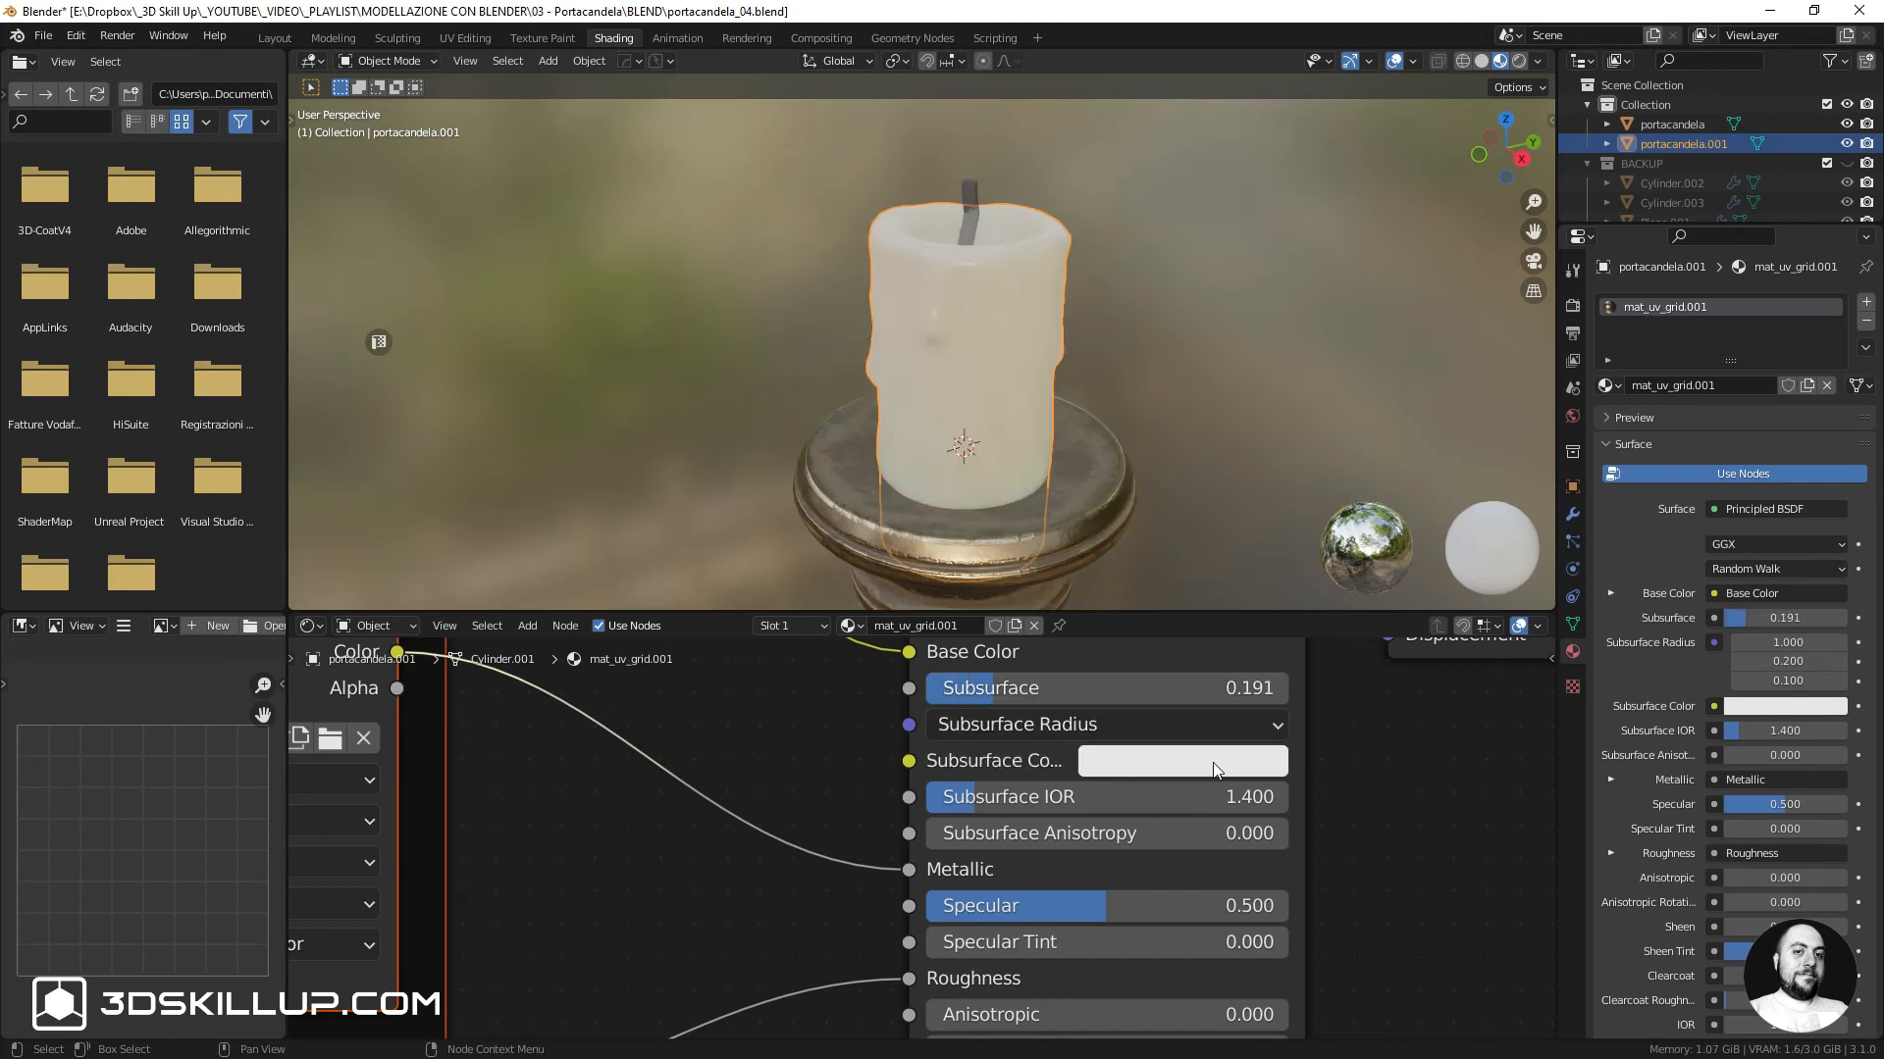
pyautogui.click(1128, 765)
pyautogui.moveTo(1214, 415); pyautogui.dragTo(1185, 450)
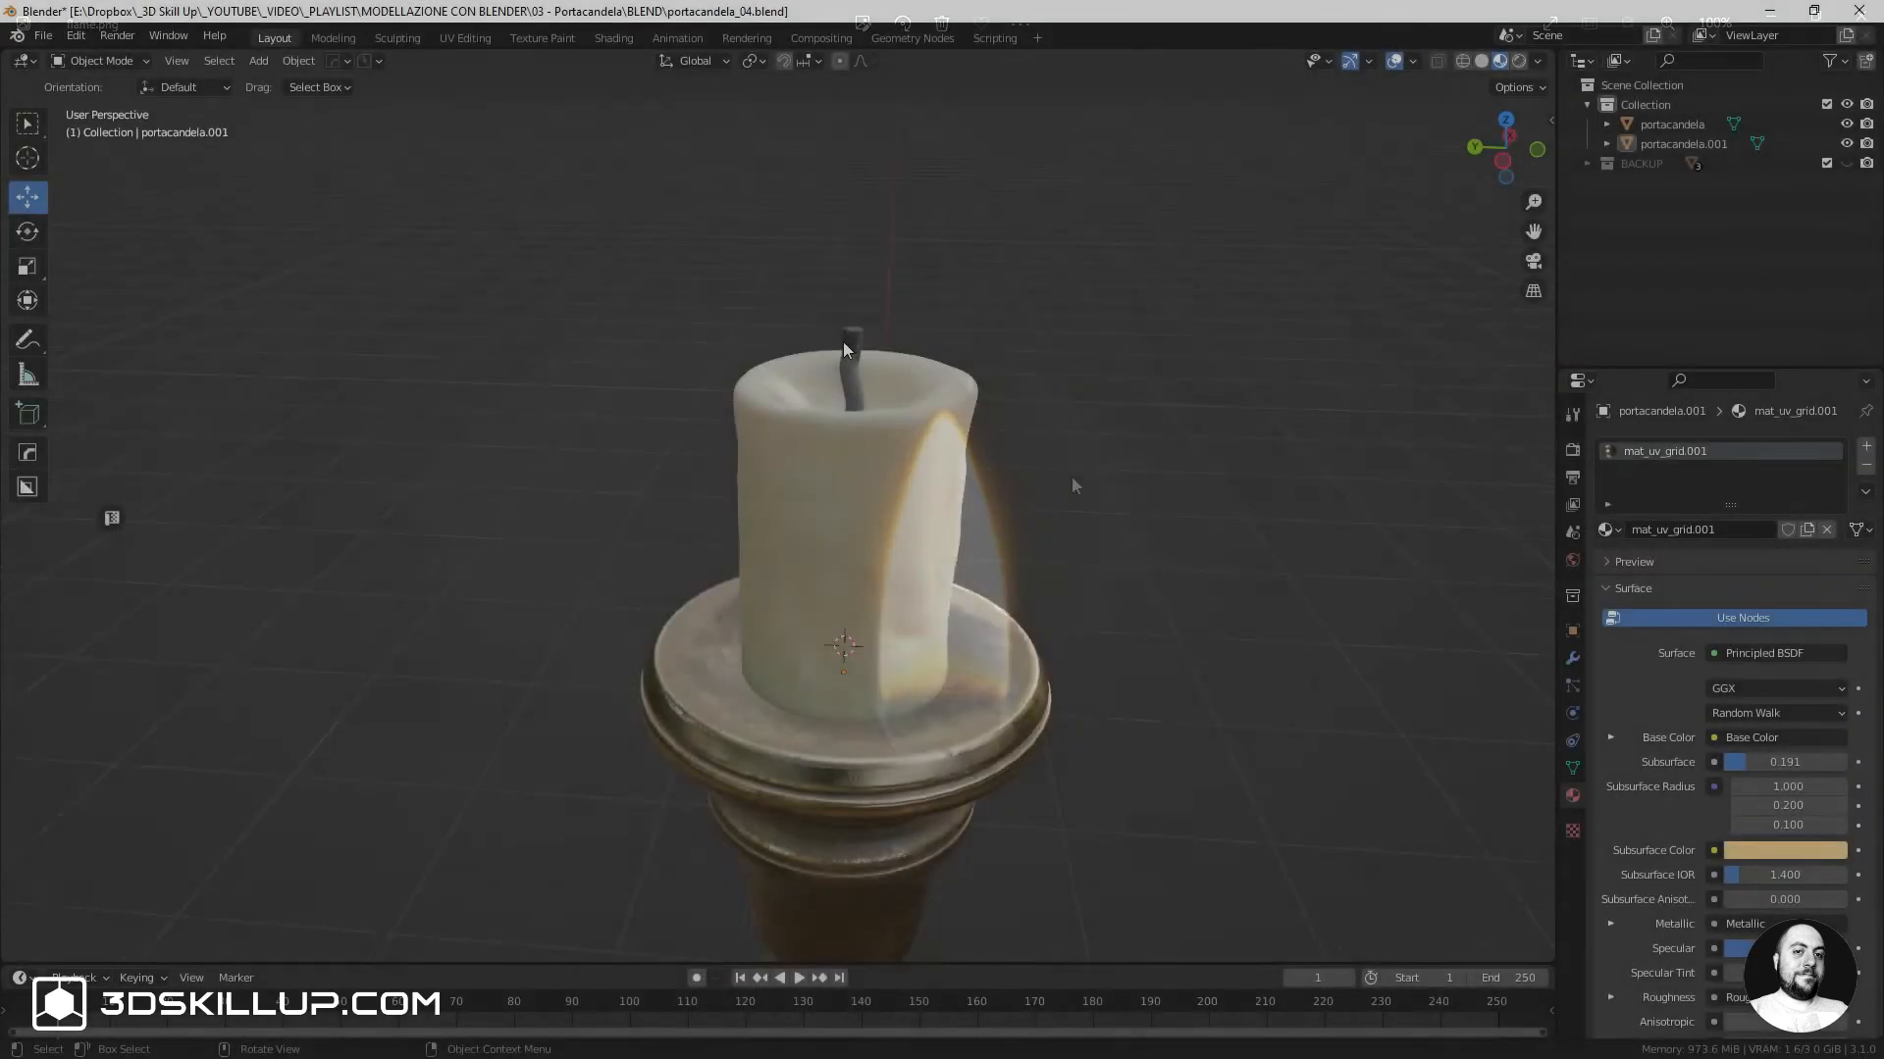
# Place the 3D cursor on the top of the candle's wick
pyautogui.scroll(5, 846, 345)
pyautogui.moveTo(849, 343); pyautogui.dragTo(886, 363, button='middle')
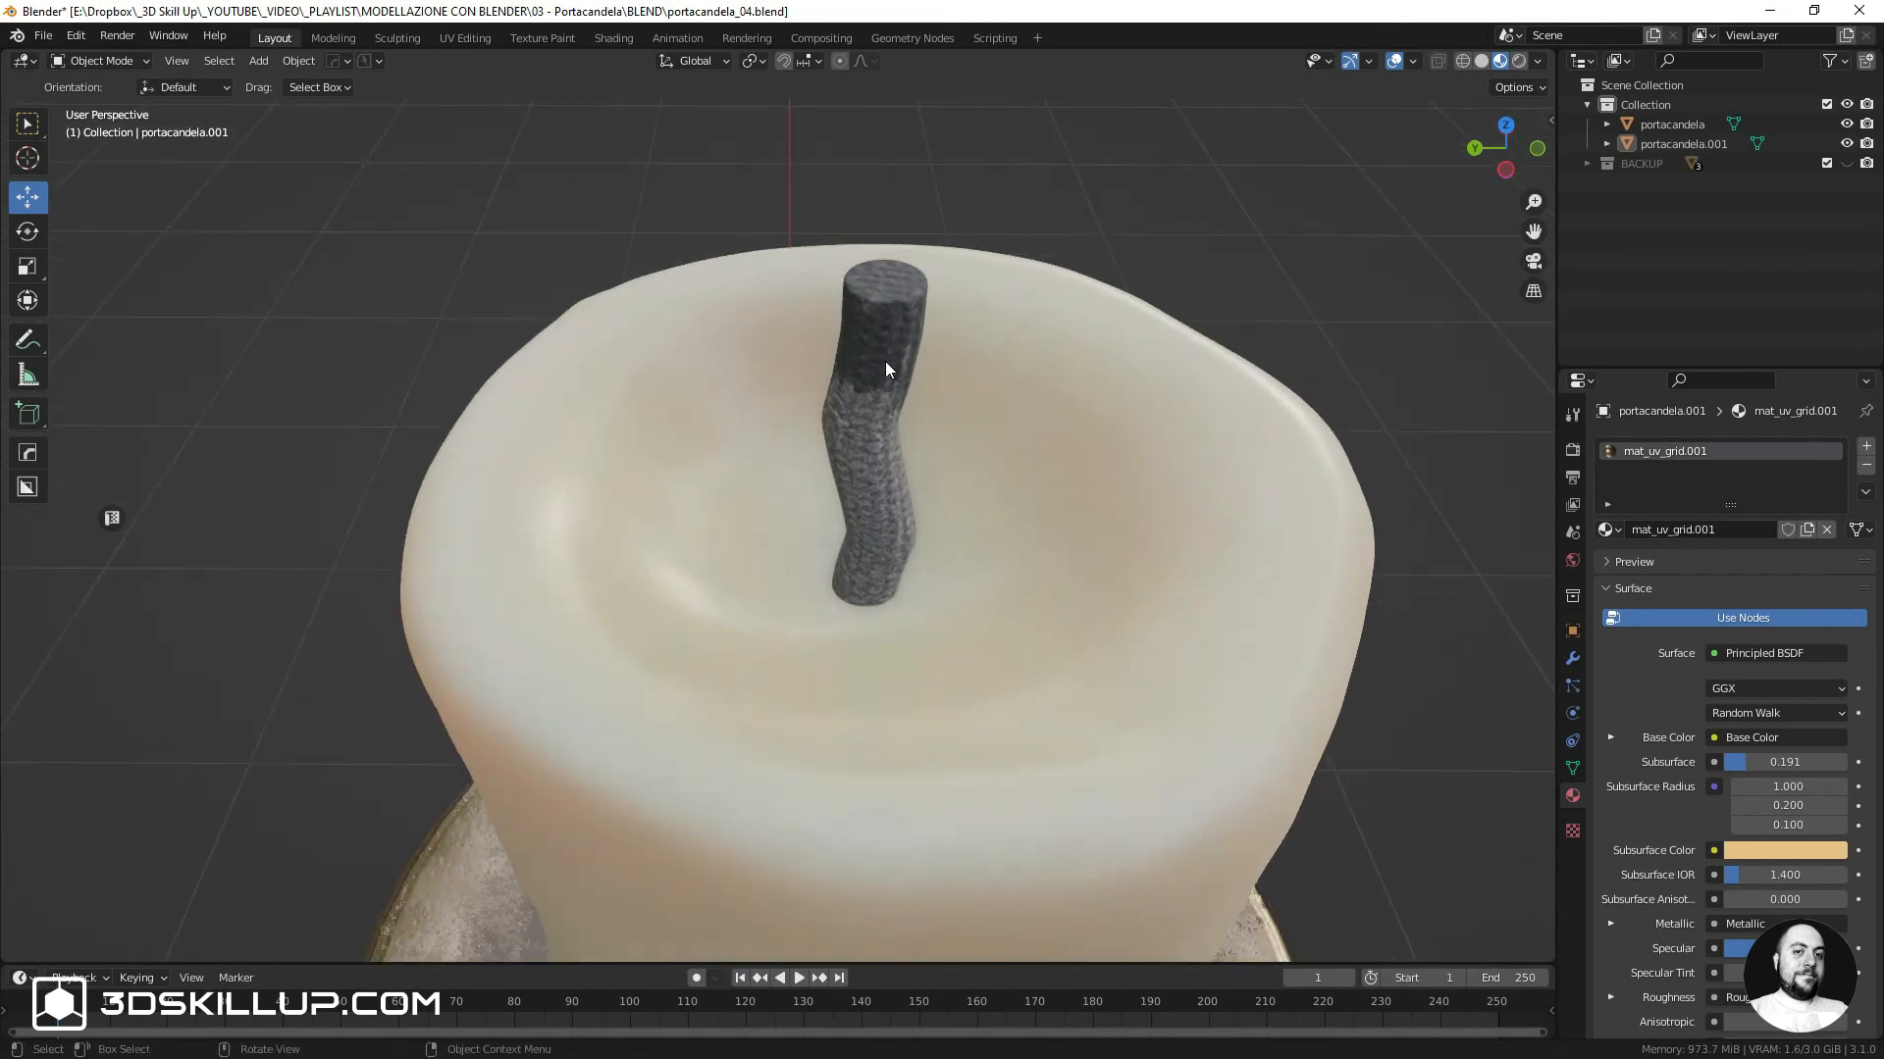
pyautogui.keyDown('shift'); pyautogui.rightClick(883, 286); pyautogui.keyUp('shift')
pyautogui.scroll(-4, 881, 314)
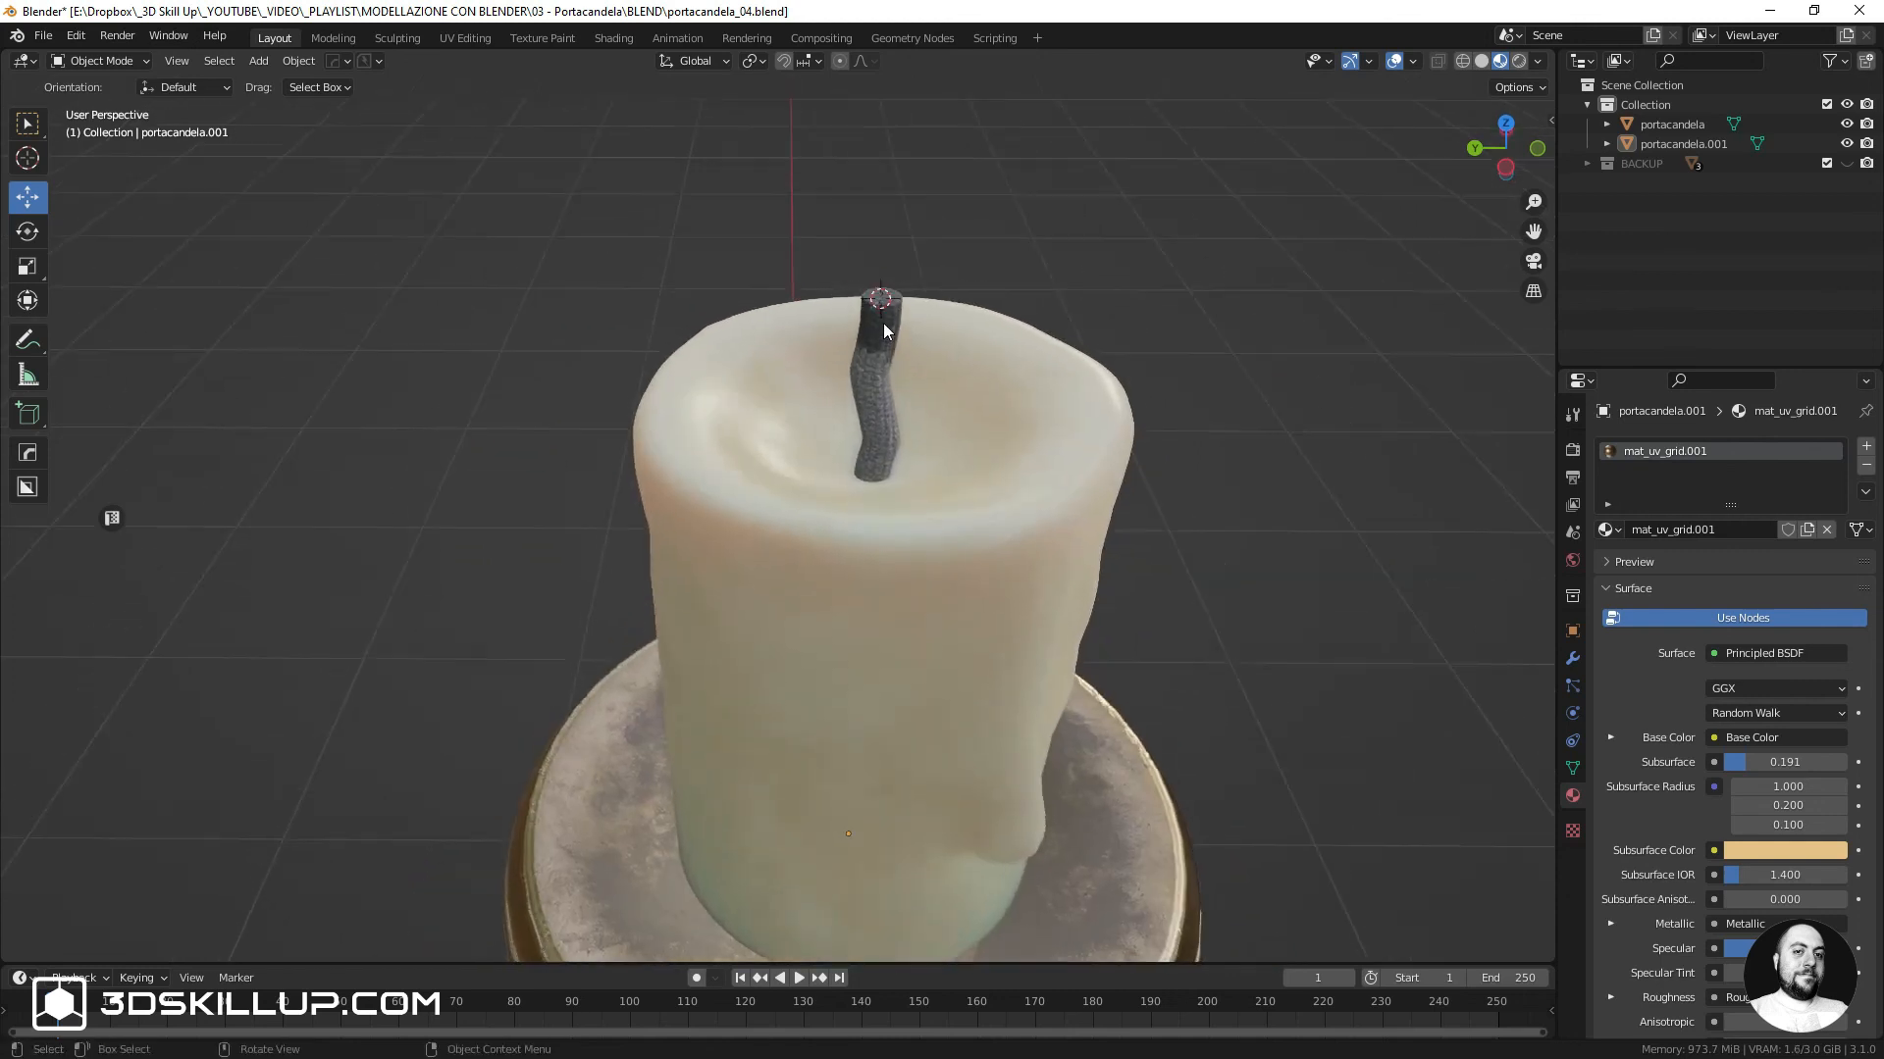
# Import flame.png from the 03 - Portacandela folder as an image plane at the 3D cursor
pyautogui.hotkey('shift', 'a')
pyautogui.moveTo(834, 318)
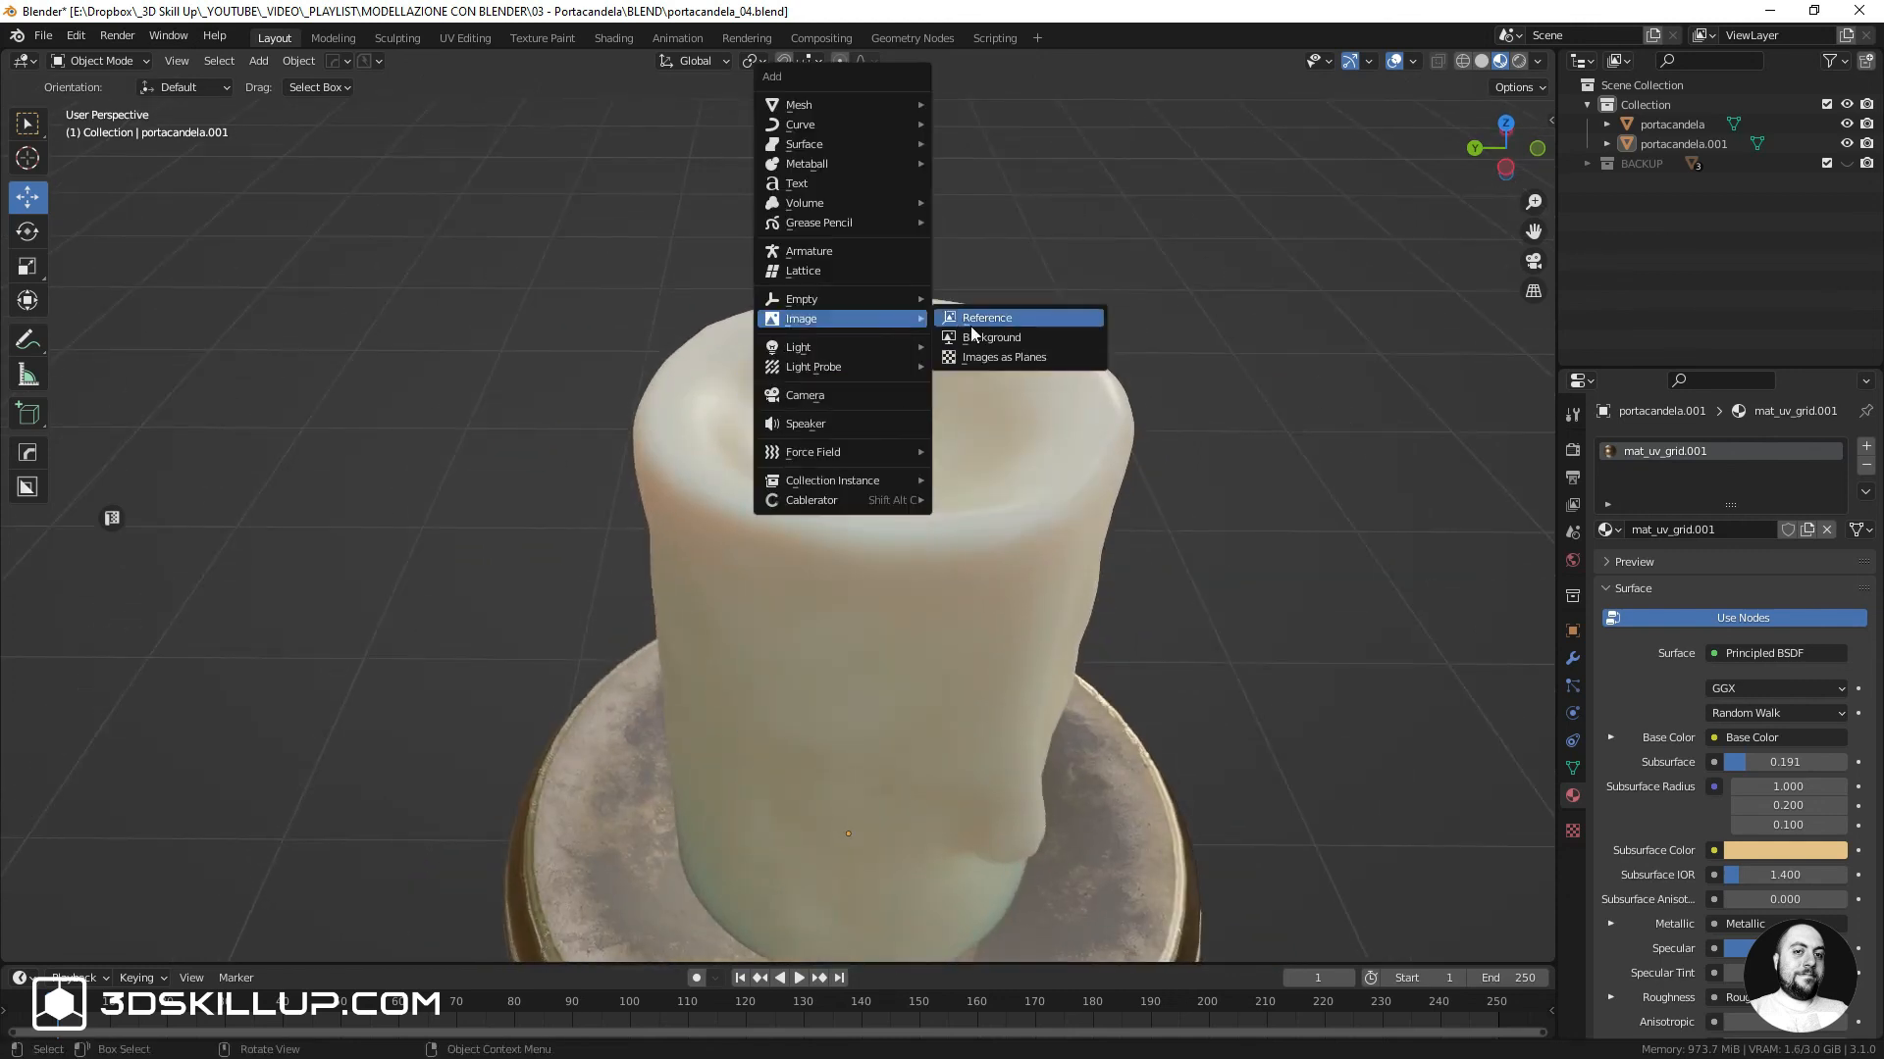
pyautogui.click(979, 357)
pyautogui.click(307, 753)
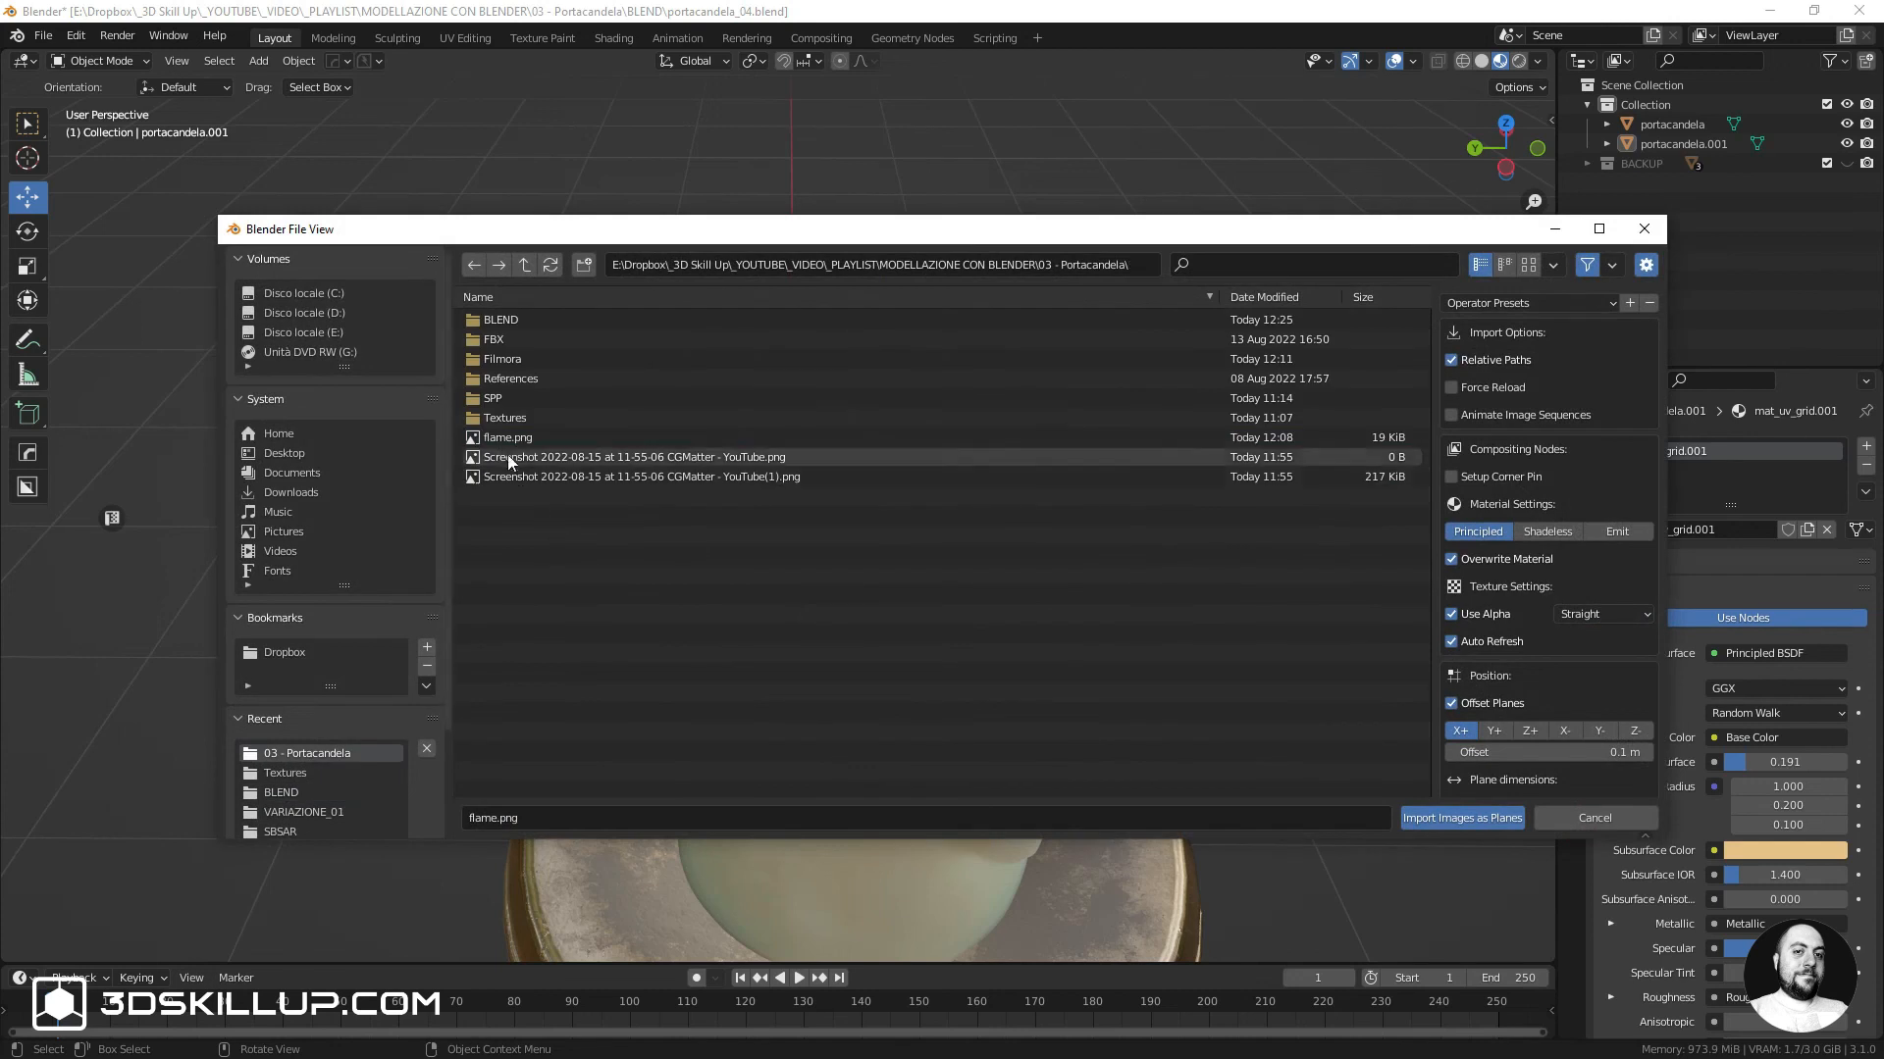
pyautogui.click(589, 438)
pyautogui.click(1460, 818)
# Rotate the flame plane 90° around the X axis so it stands upright
pyautogui.write('r')
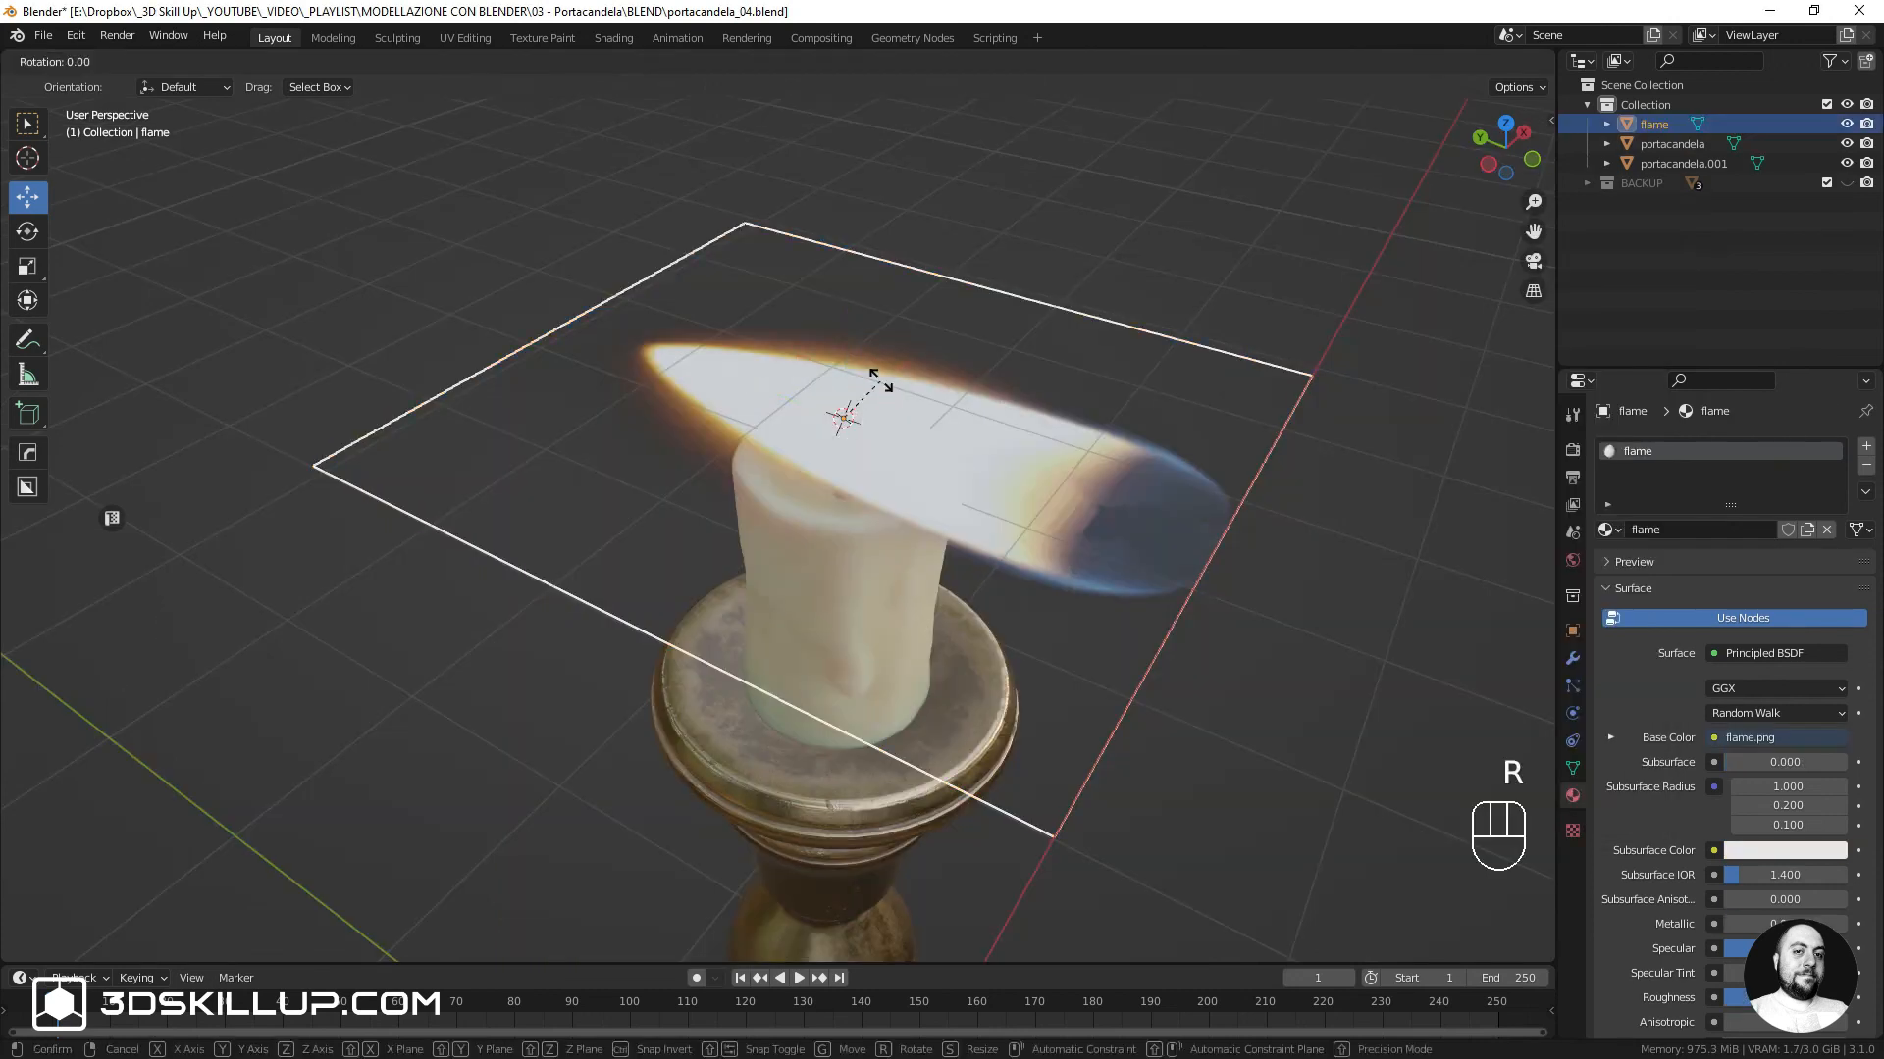
pyautogui.write('x')
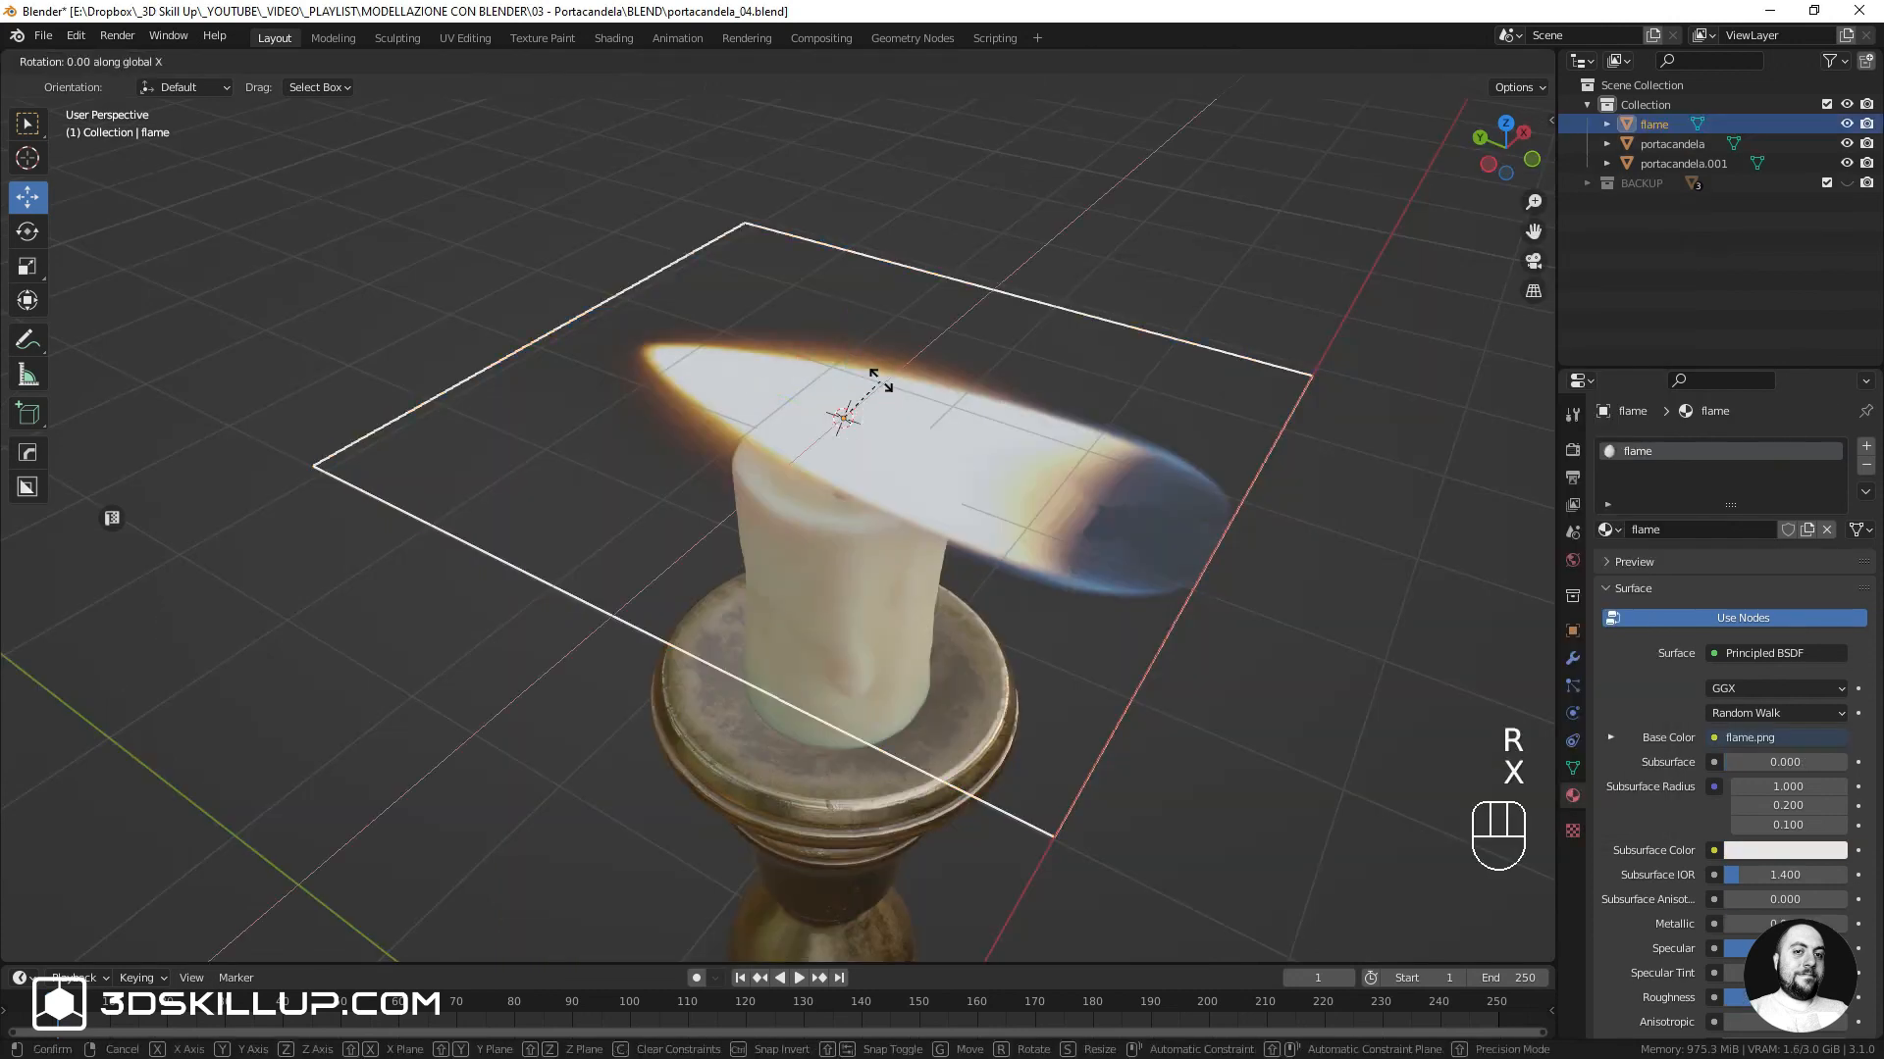
pyautogui.write('90')
pyautogui.press('Return')
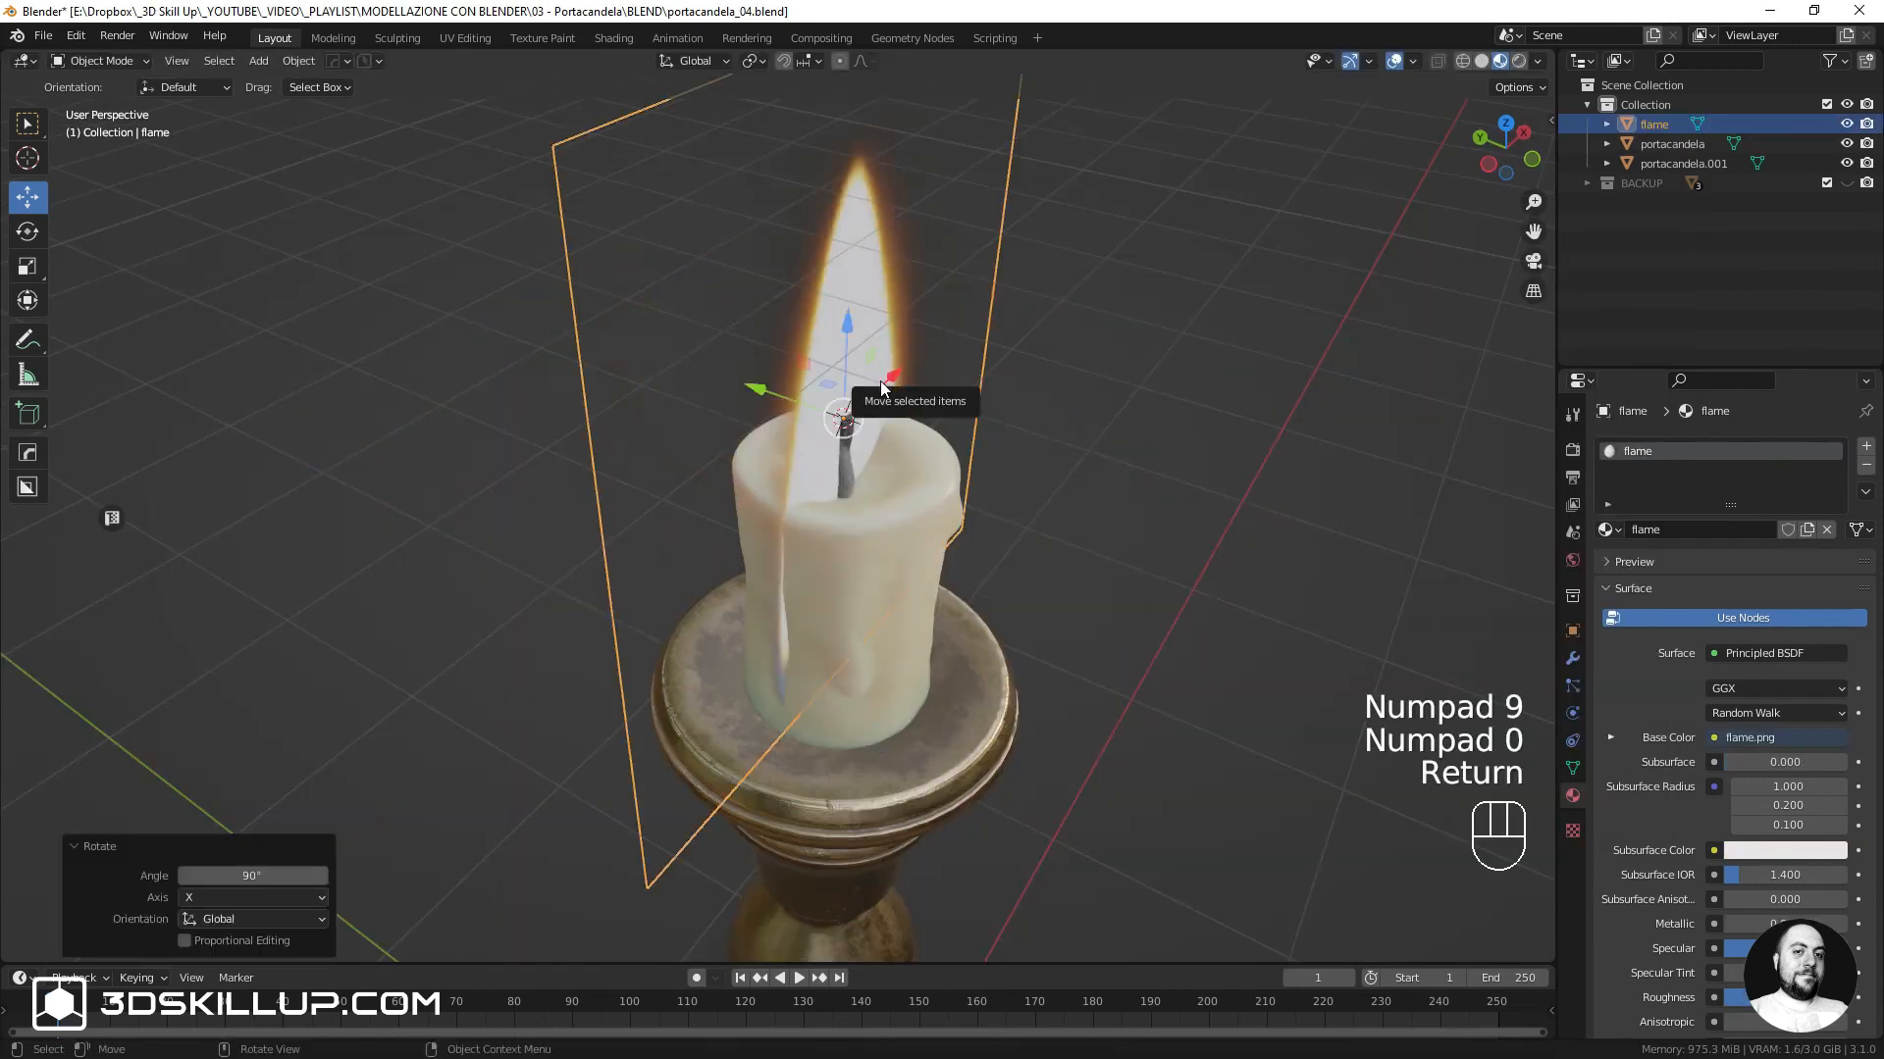
# In front view, raise the flame plane about 0.47 m along Z and scale it down to about 0.25
pyautogui.press('KP_1')
pyautogui.keyDown('shift'); pyautogui.moveTo(880, 381); pyautogui.dragTo(850, 455, button='middle'); pyautogui.keyUp('shift')
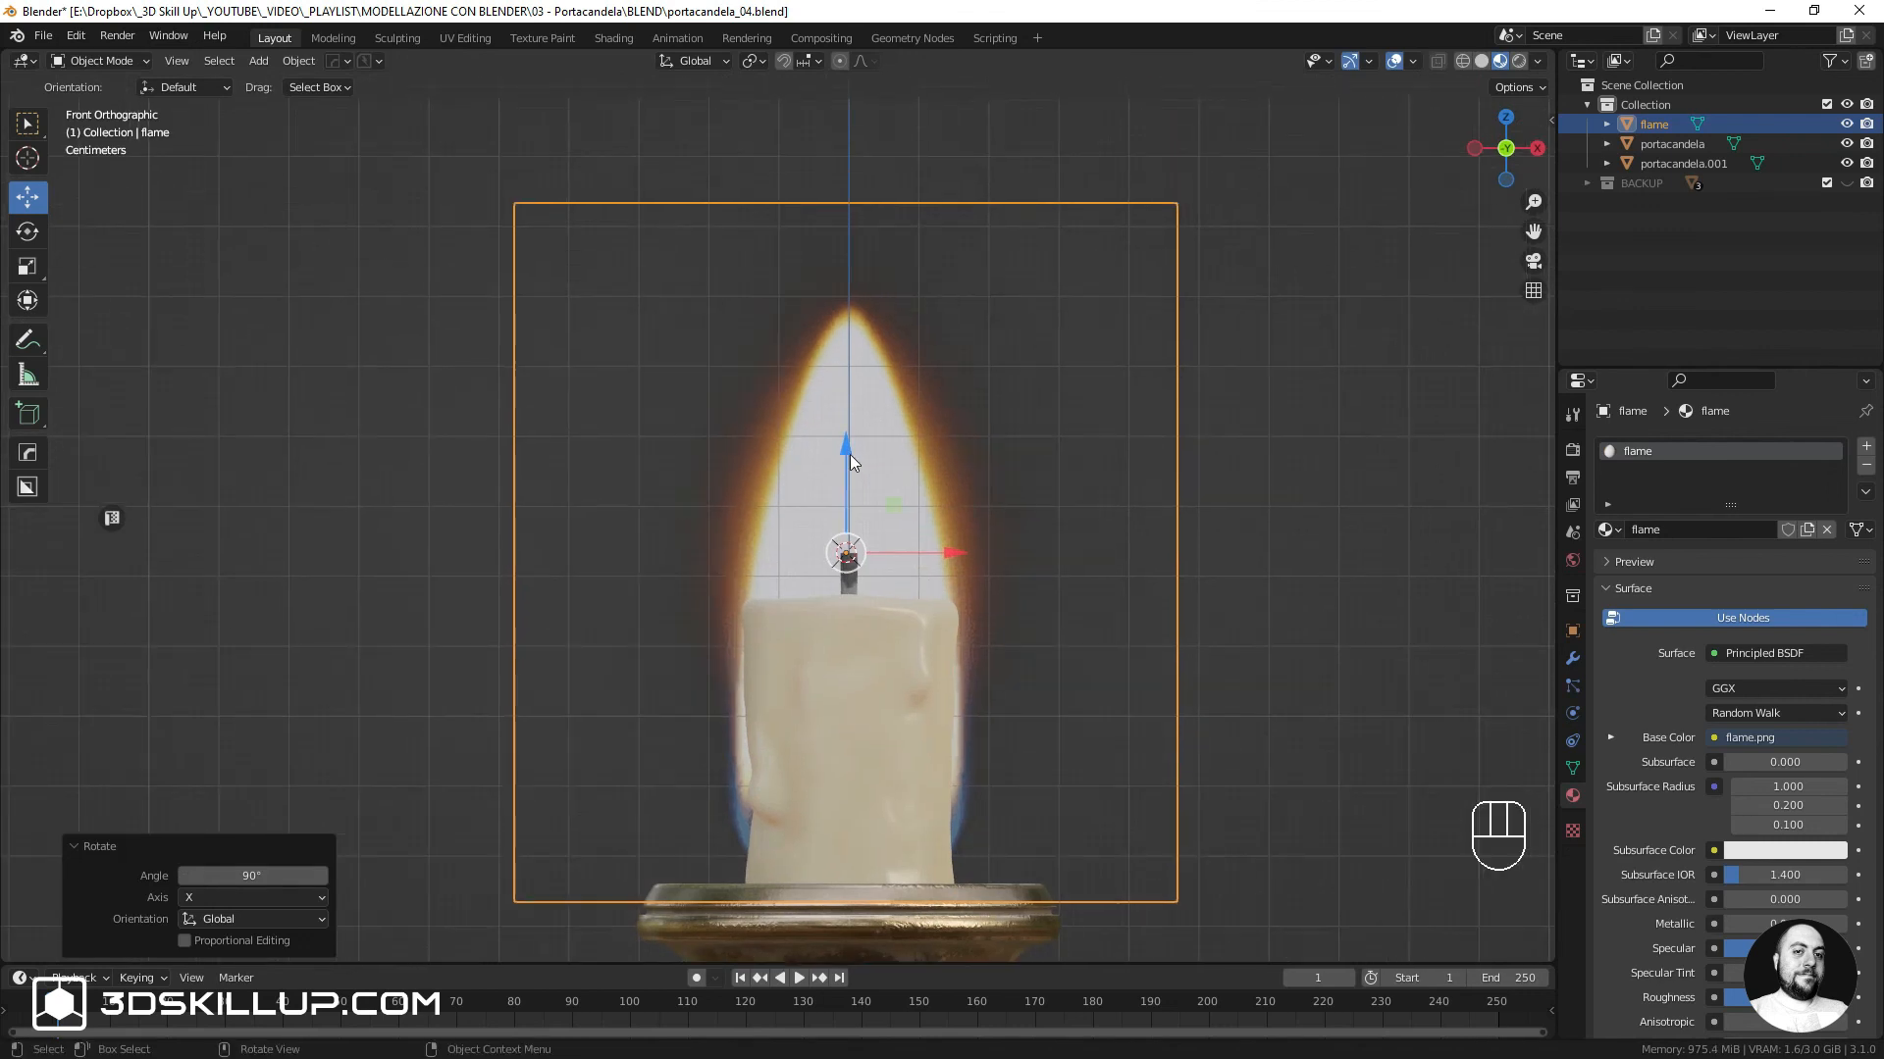
pyautogui.moveTo(846, 451); pyautogui.dragTo(847, 106)
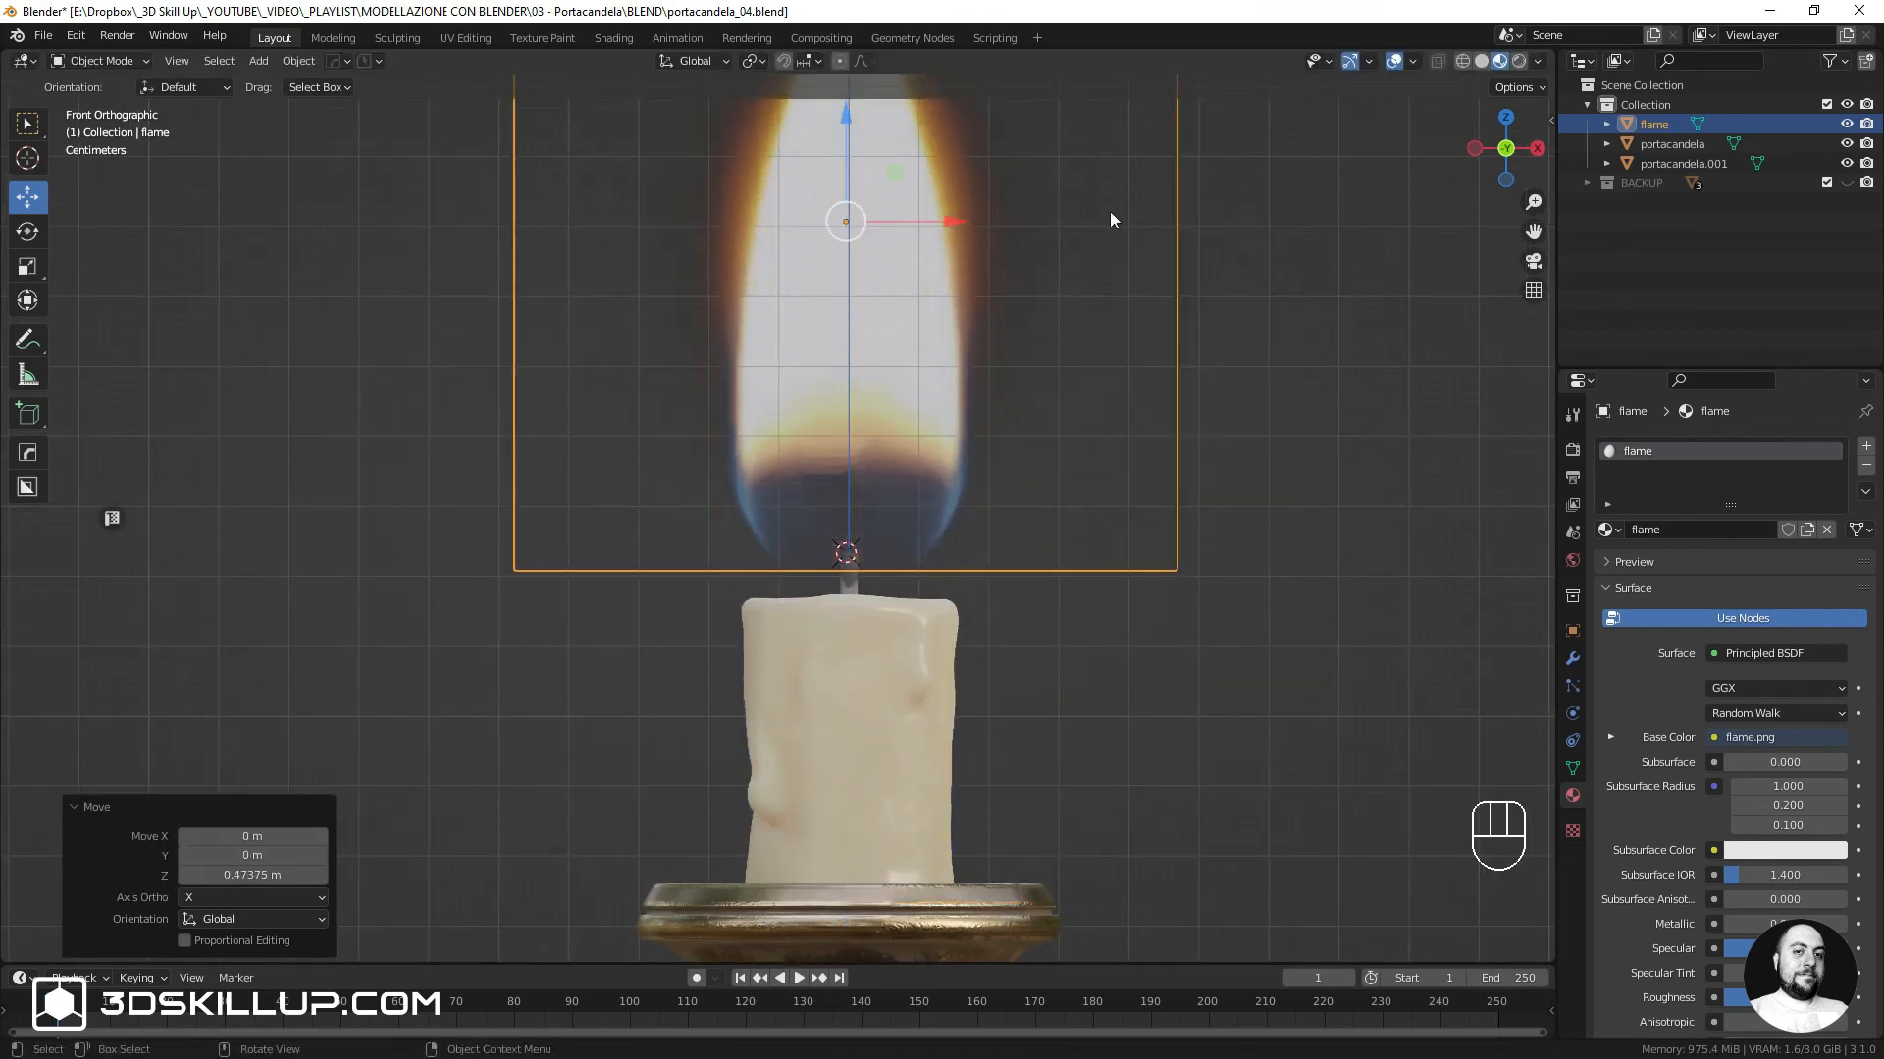
pyautogui.press('s')
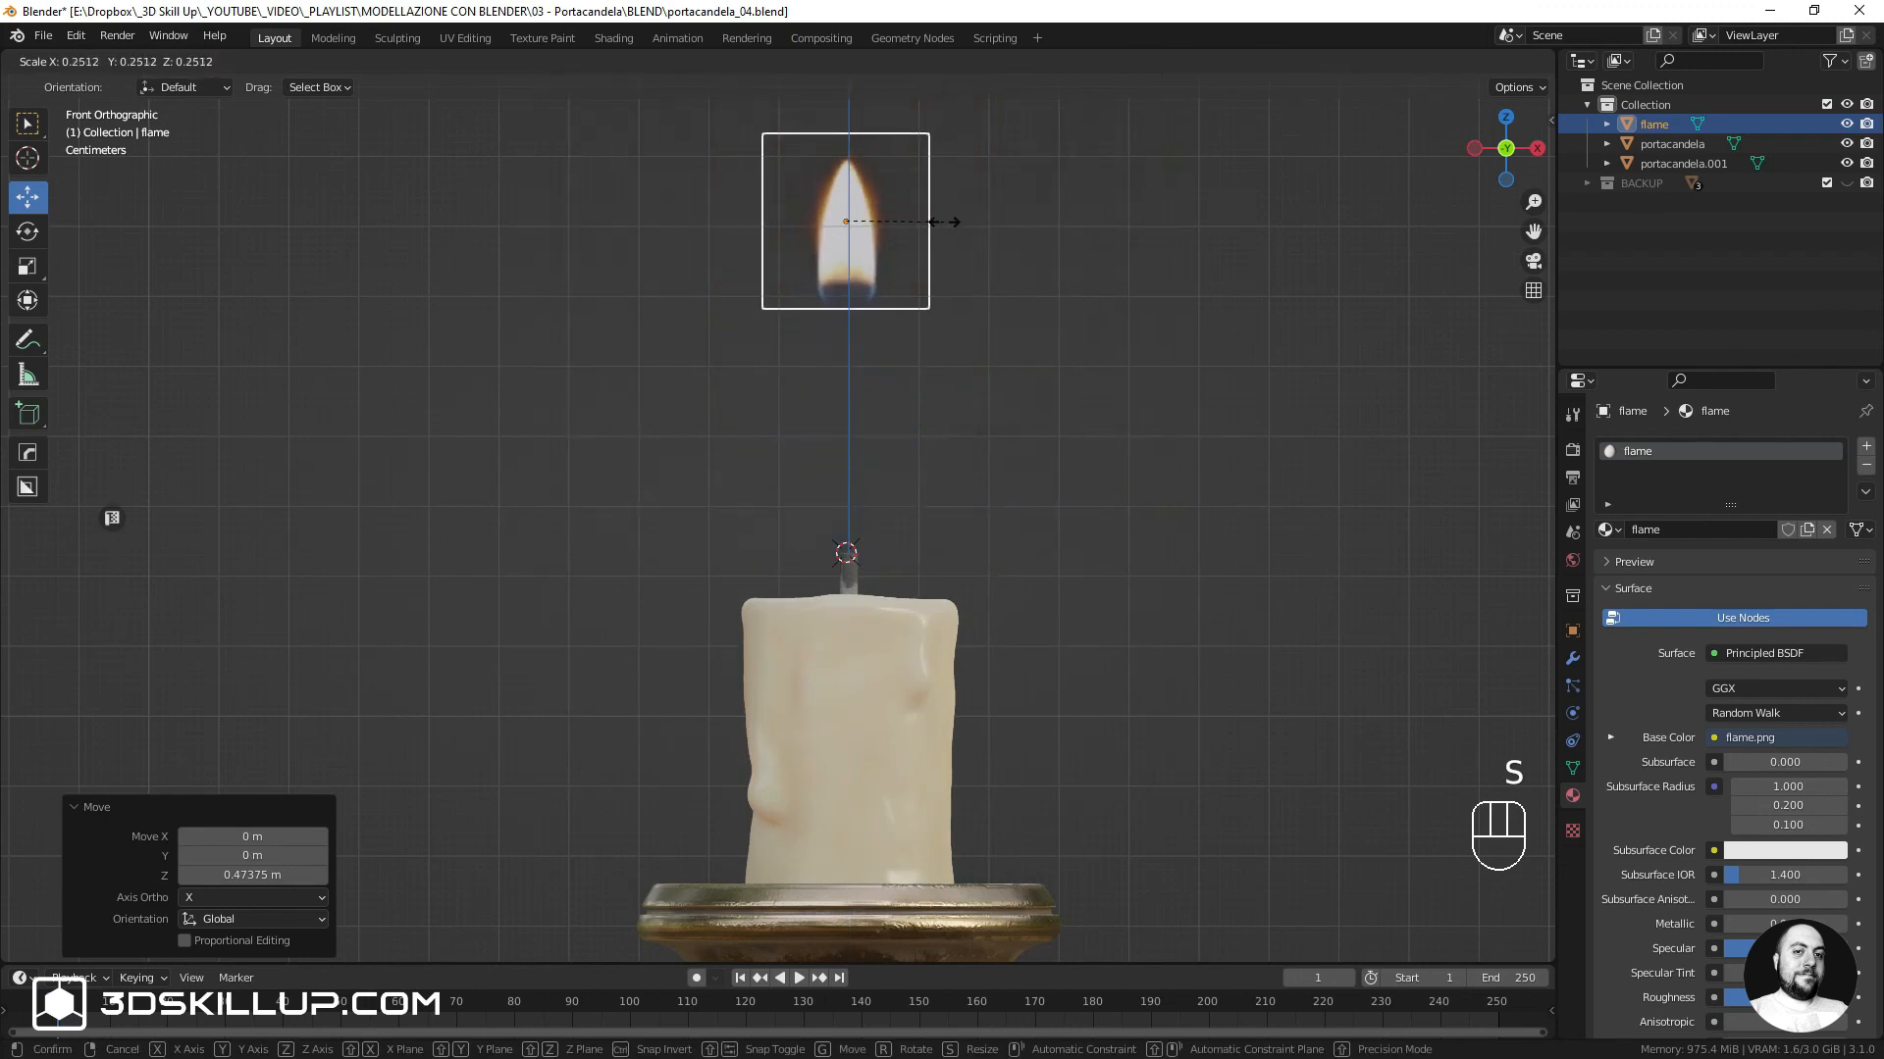
pyautogui.click(833, 193)
# Lower the flame plane about 0.36 m along Z onto the wick's tip and deselect everything
pyautogui.moveTo(842, 125); pyautogui.dragTo(849, 375)
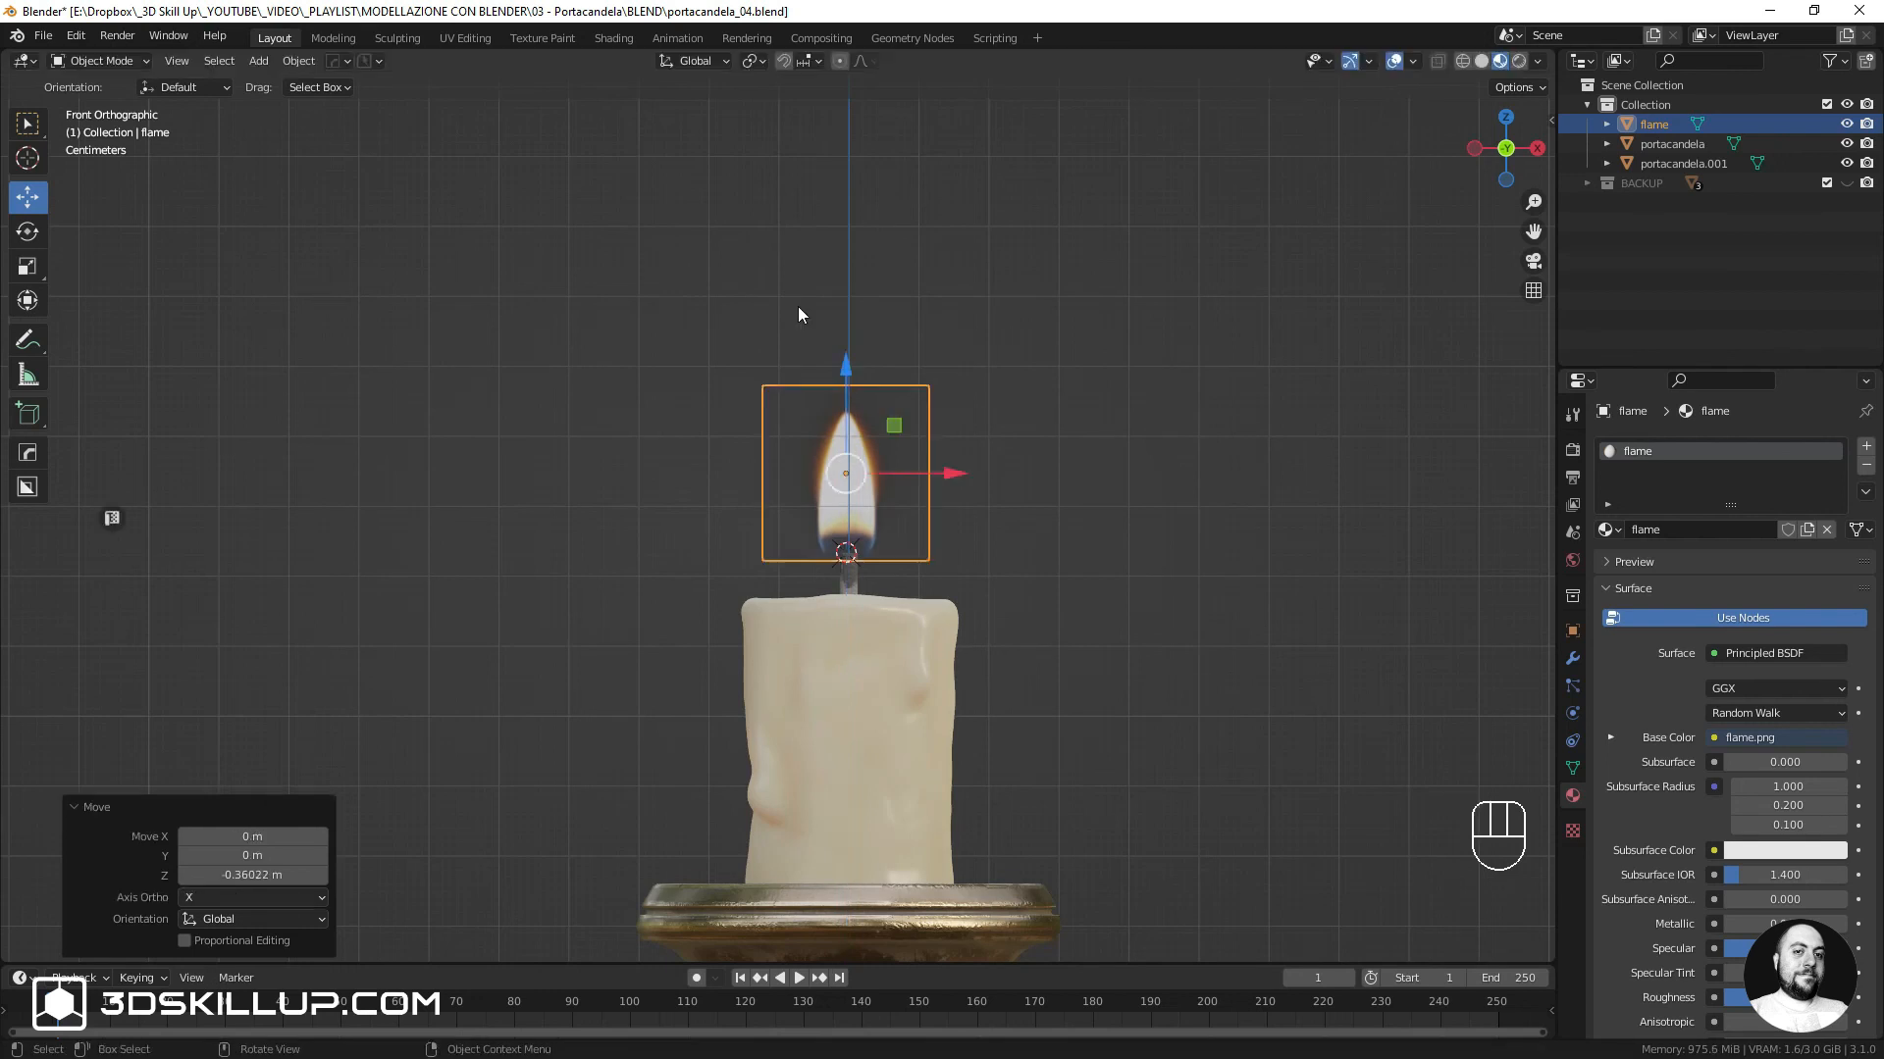
pyautogui.moveTo(797, 306); pyautogui.dragTo(858, 403, button='middle')
pyautogui.press('a')
pyautogui.press('a')
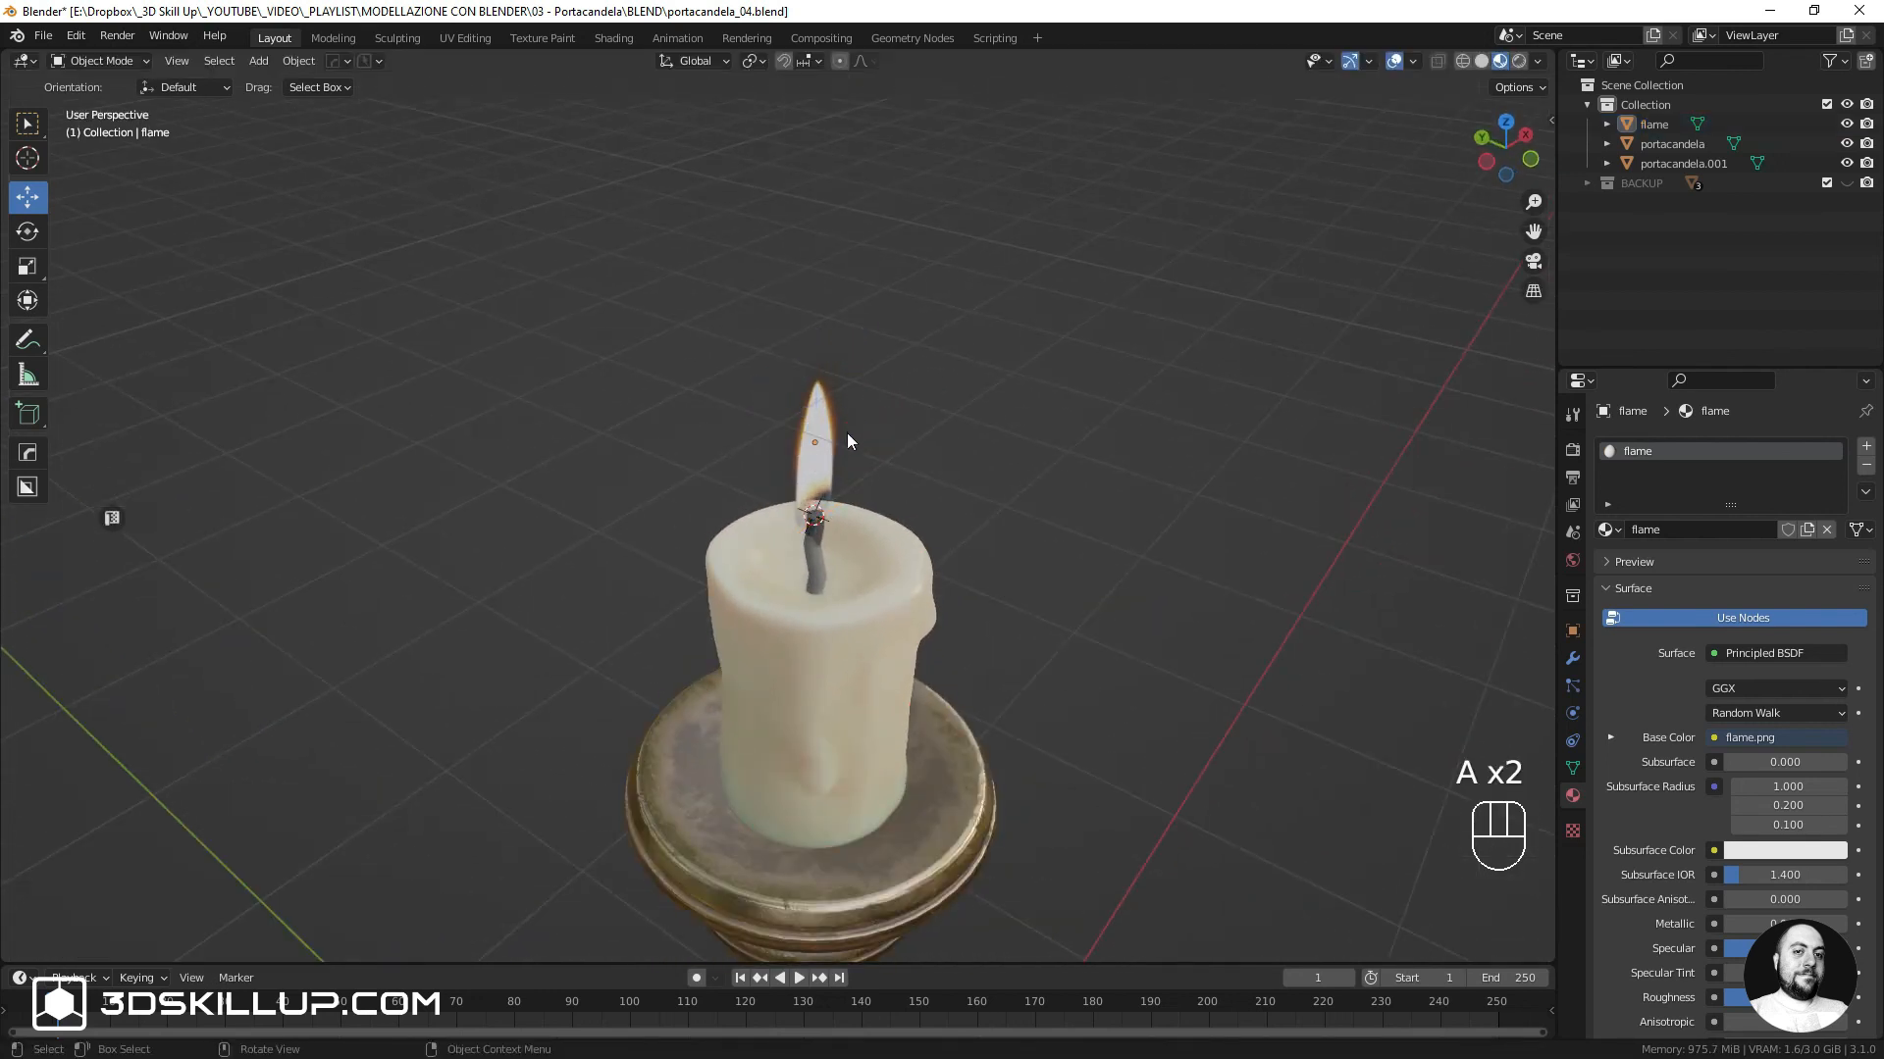
# Open the flame plane's material in the Shading workspace, move its image texture node aside, and delete the Principled BSDF node
pyautogui.scroll(4, 814, 436)
pyautogui.click(786, 410)
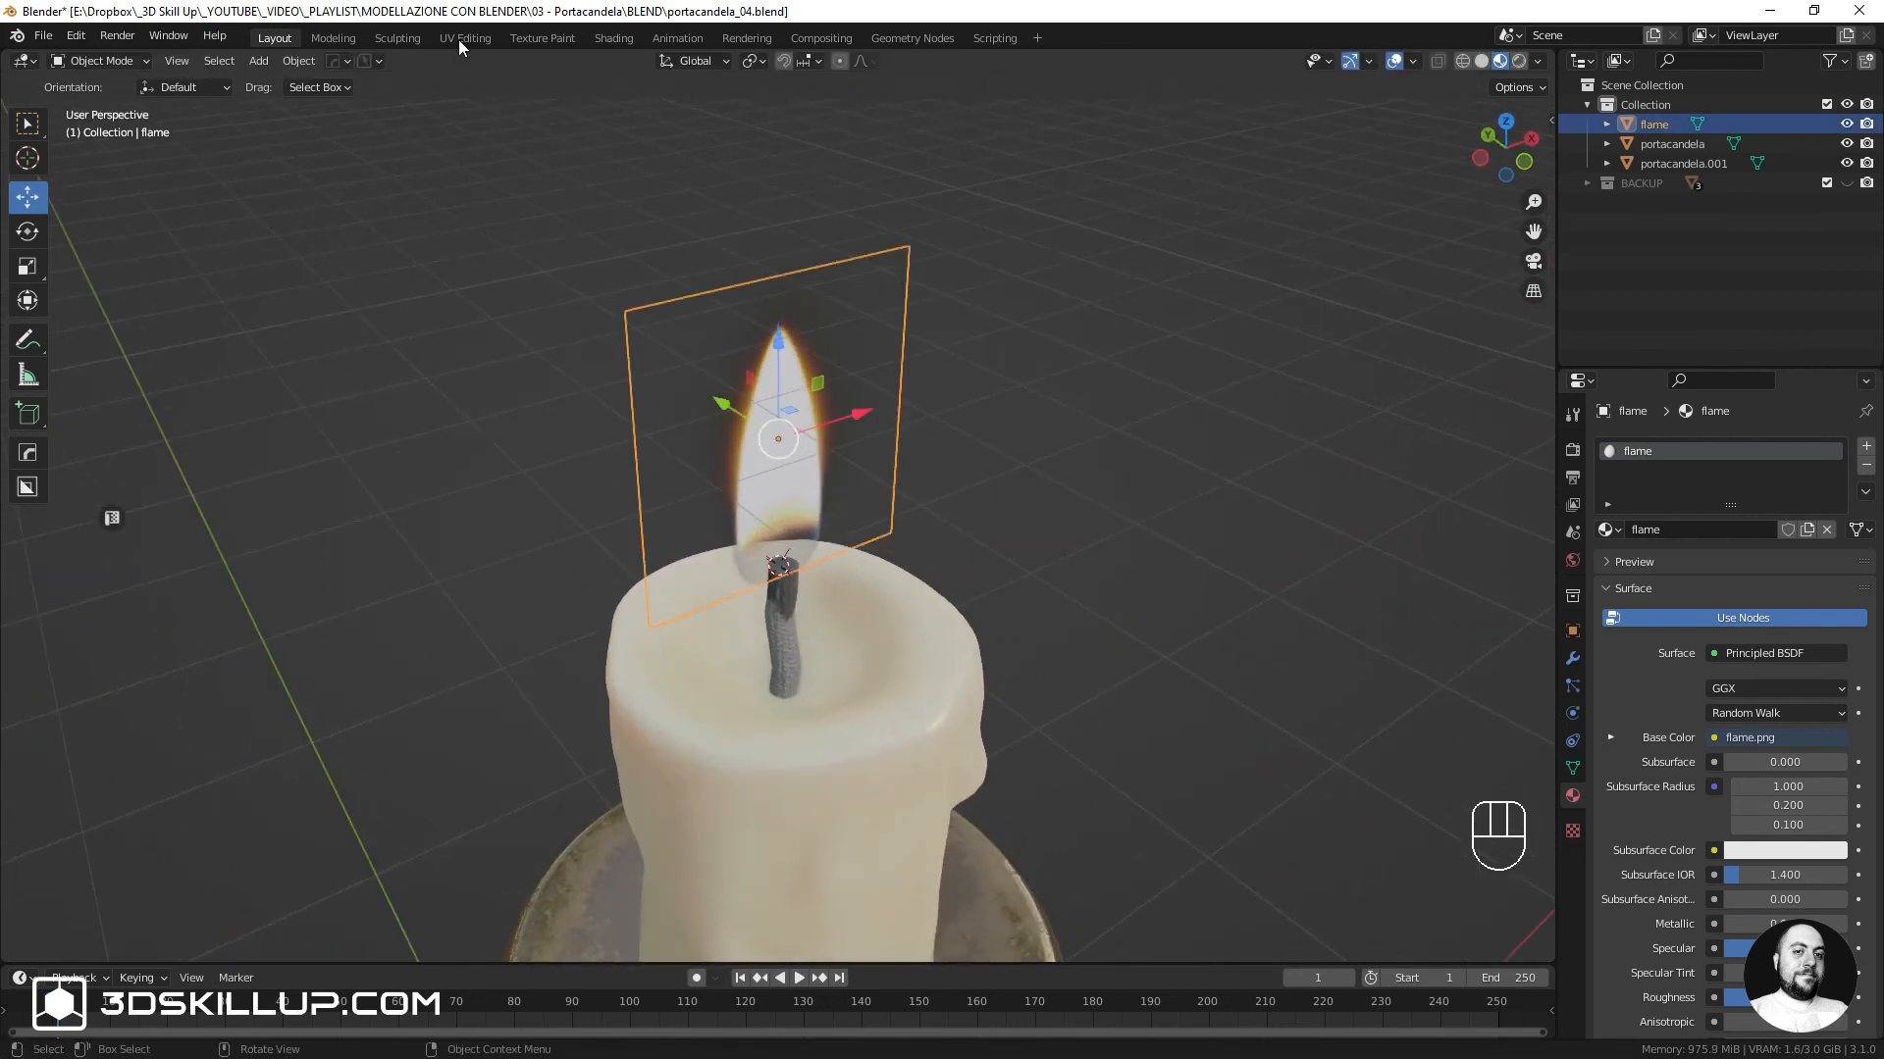
pyautogui.click(610, 37)
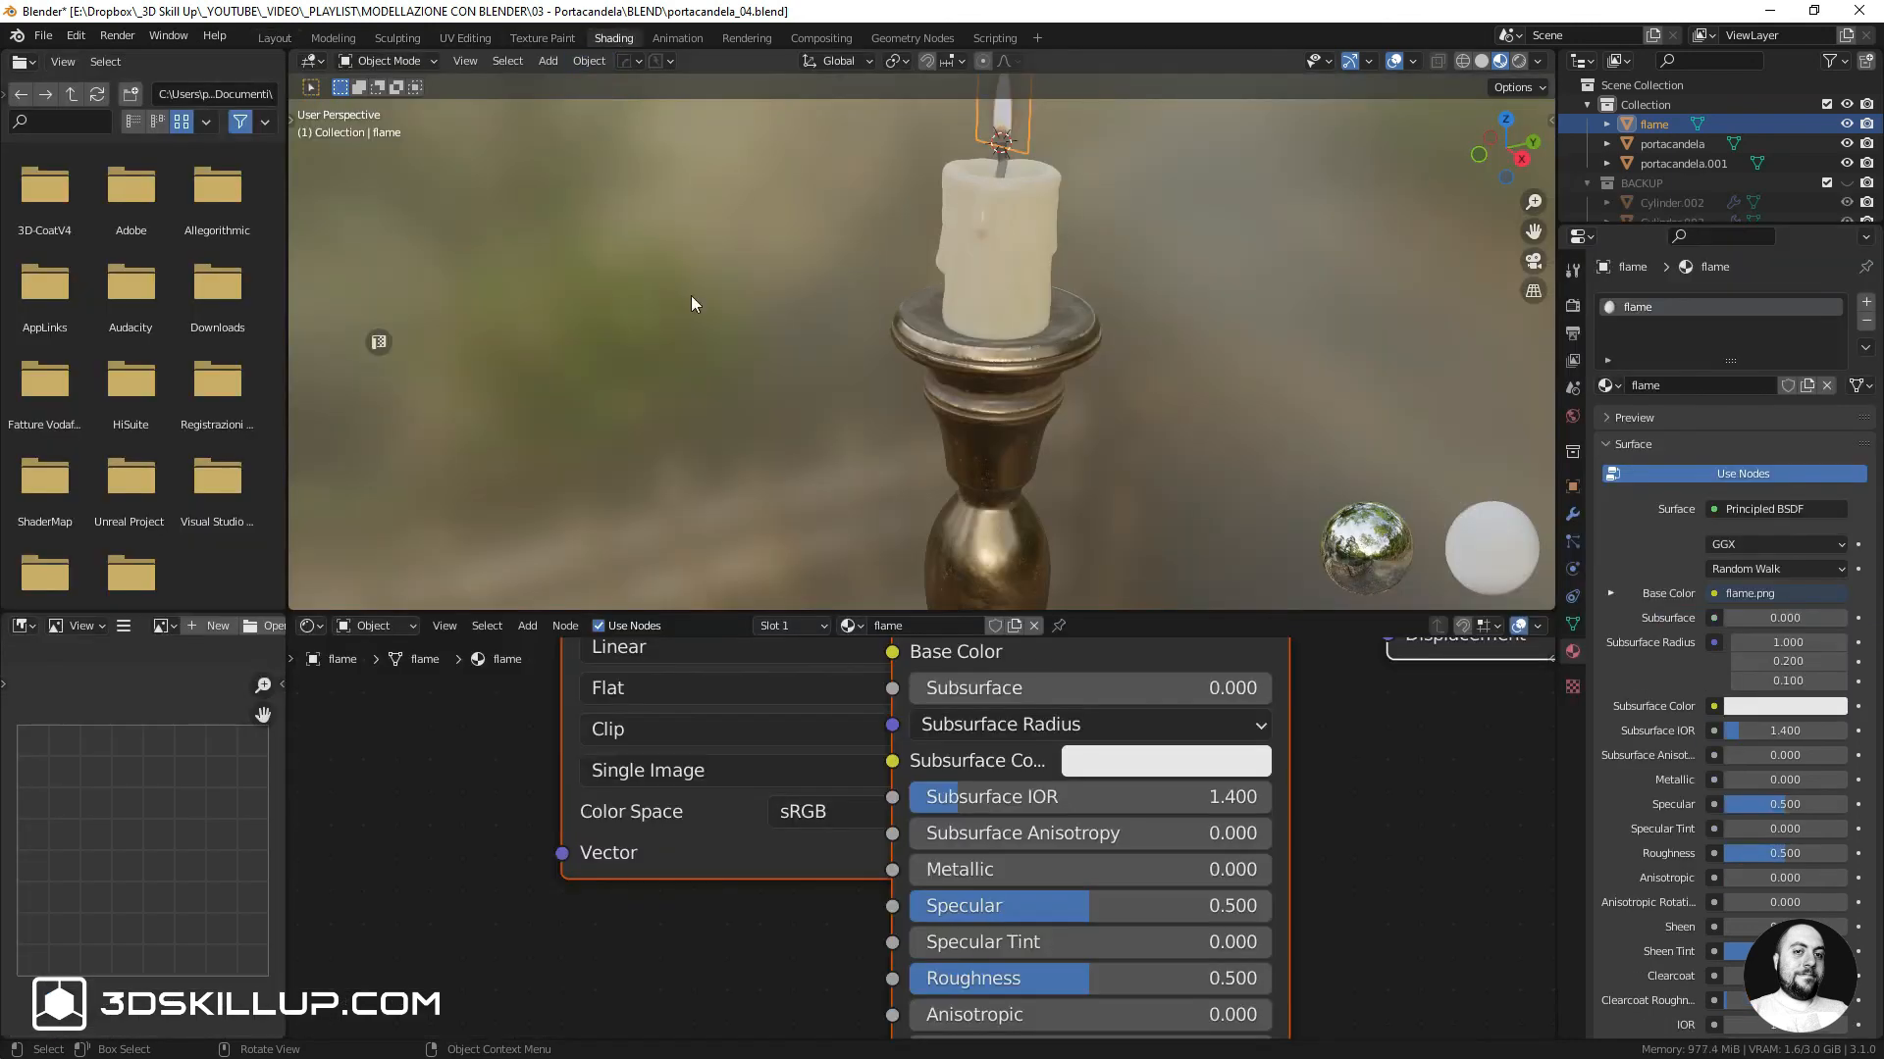
pyautogui.scroll(-2, 765, 736)
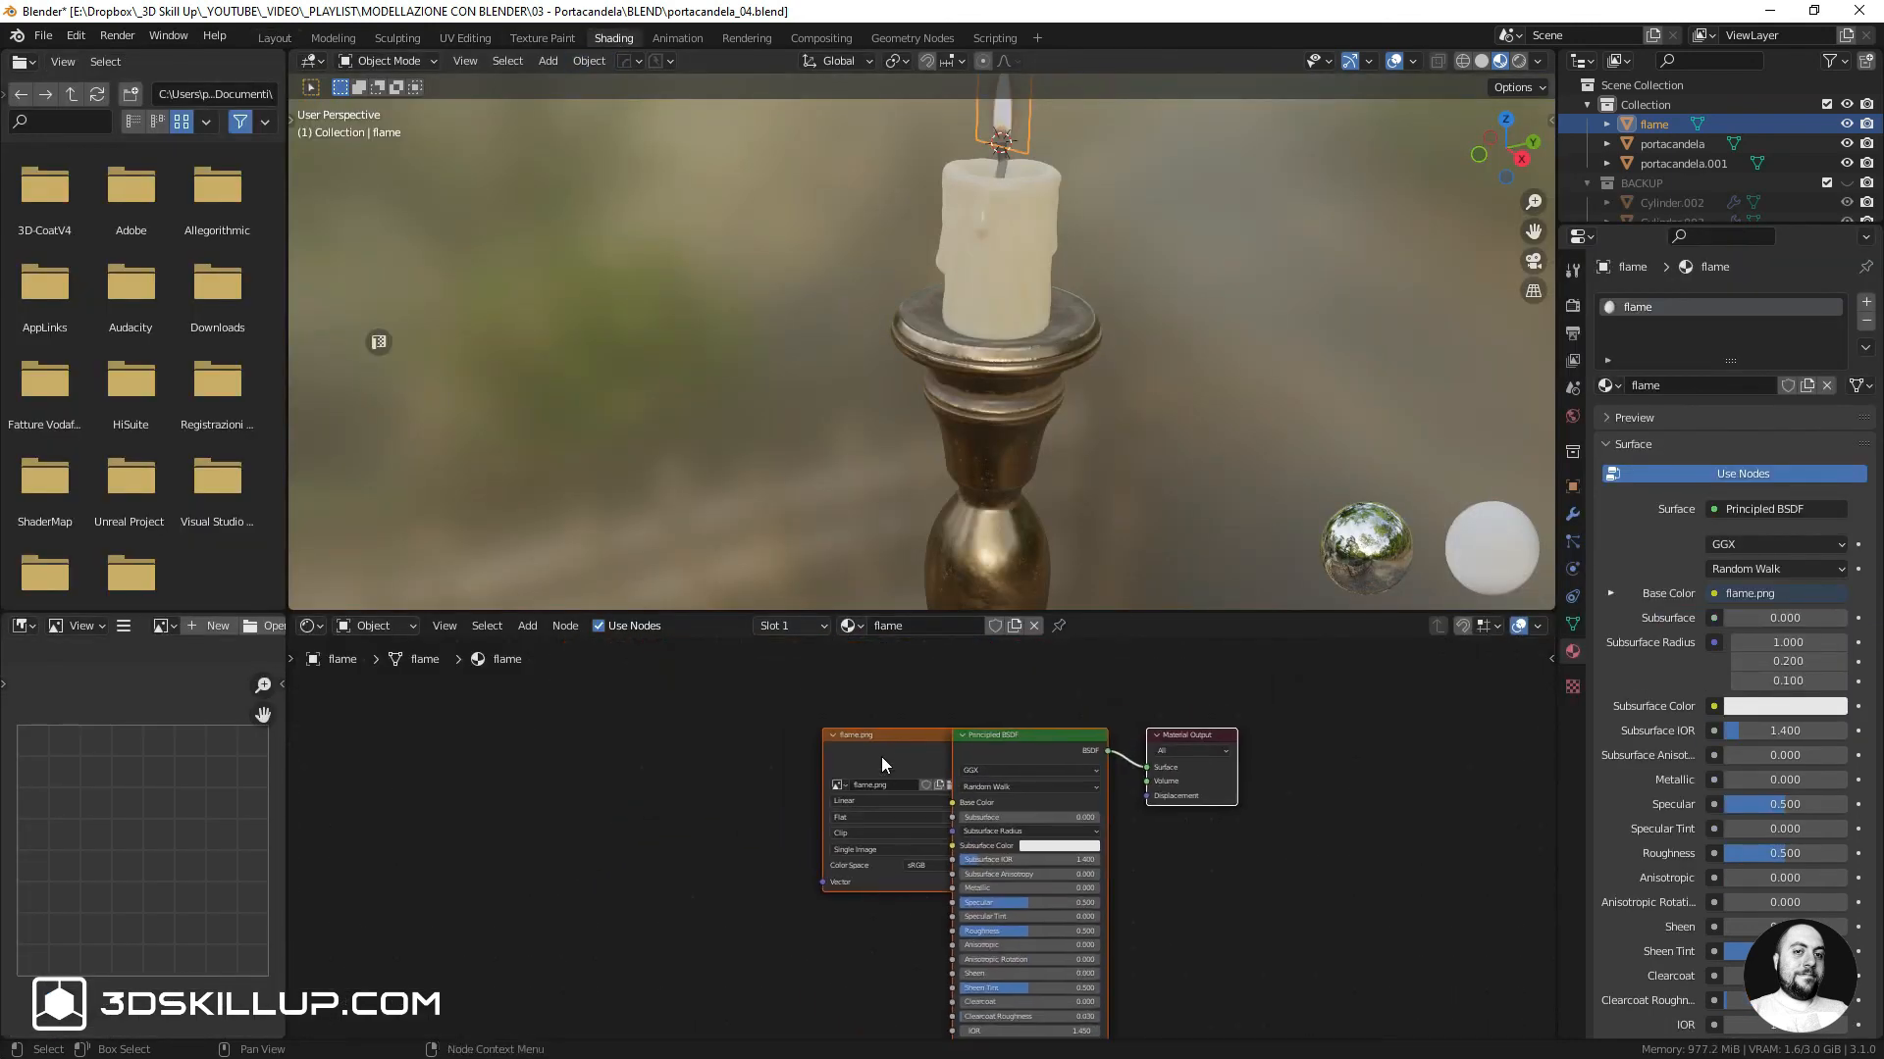
pyautogui.moveTo(885, 740); pyautogui.dragTo(645, 715)
pyautogui.click(983, 739)
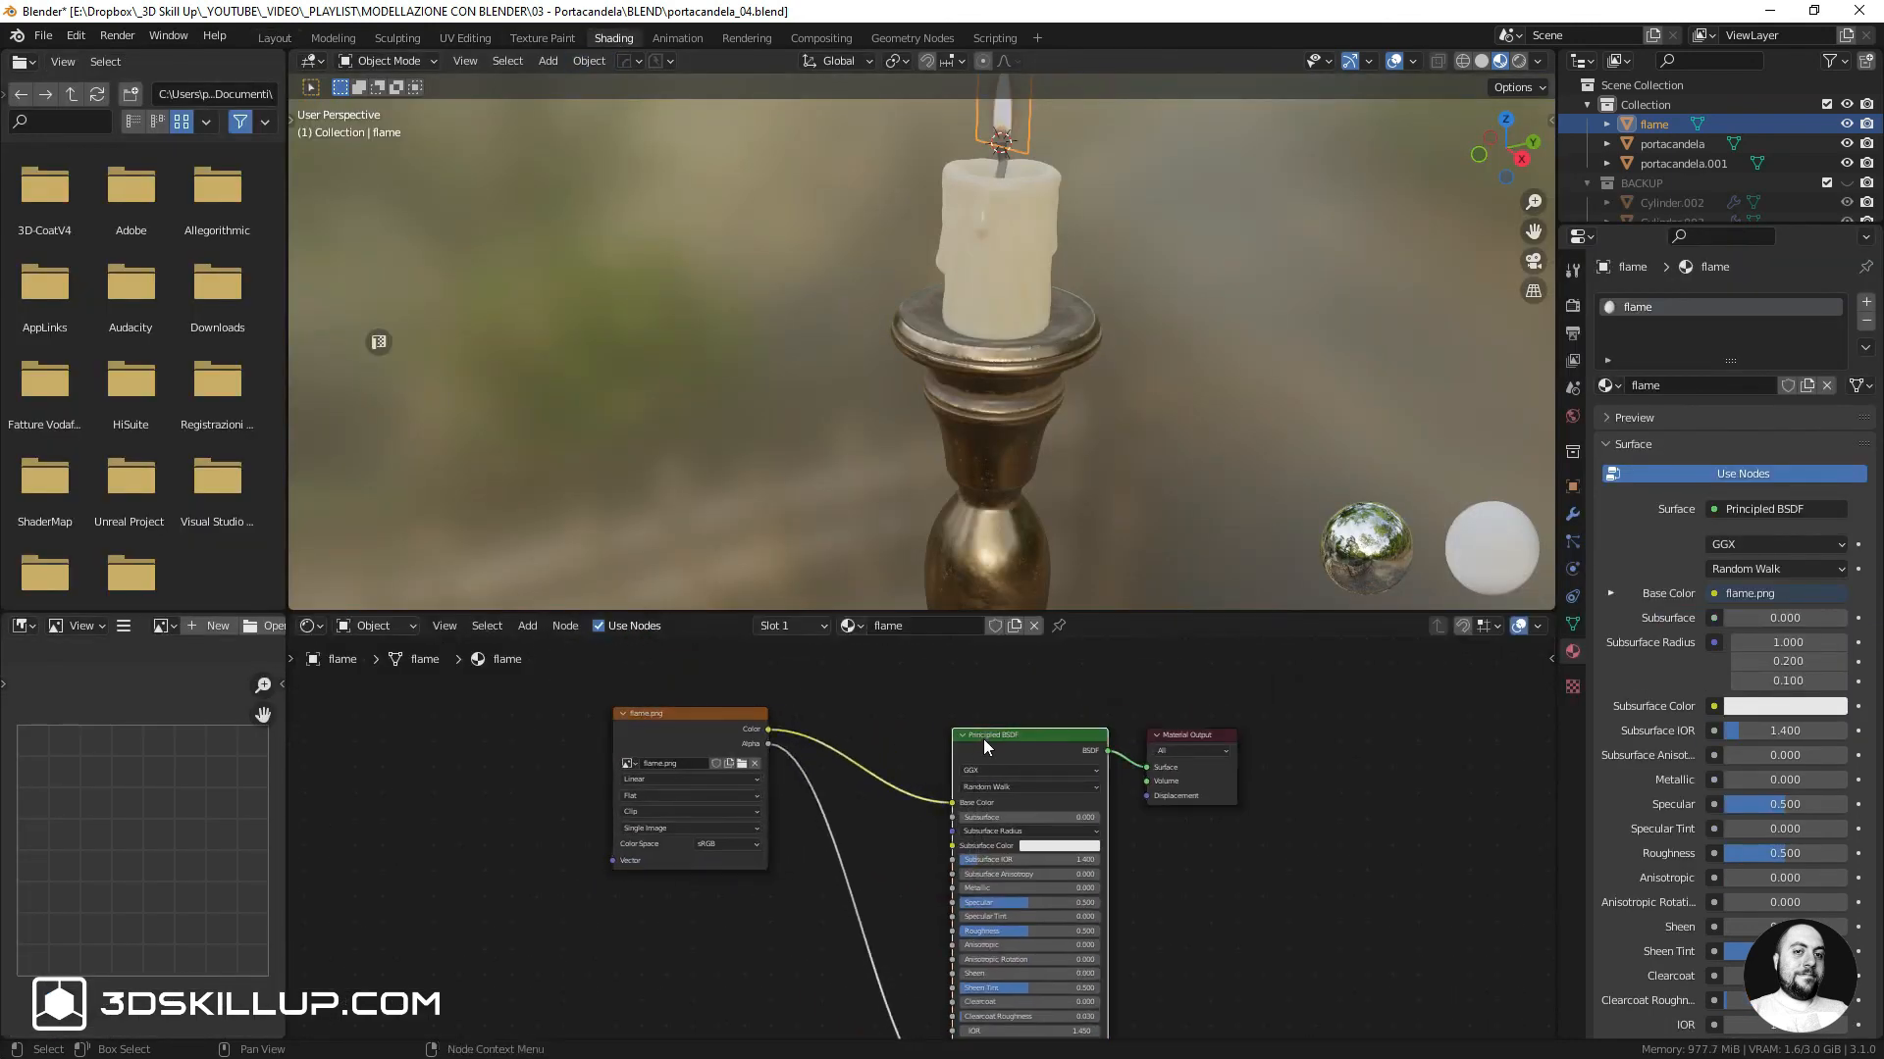
pyautogui.press('x')
# Add an Emission node between the flame.png texture node and the Material Output
pyautogui.scroll(3, 791, 757)
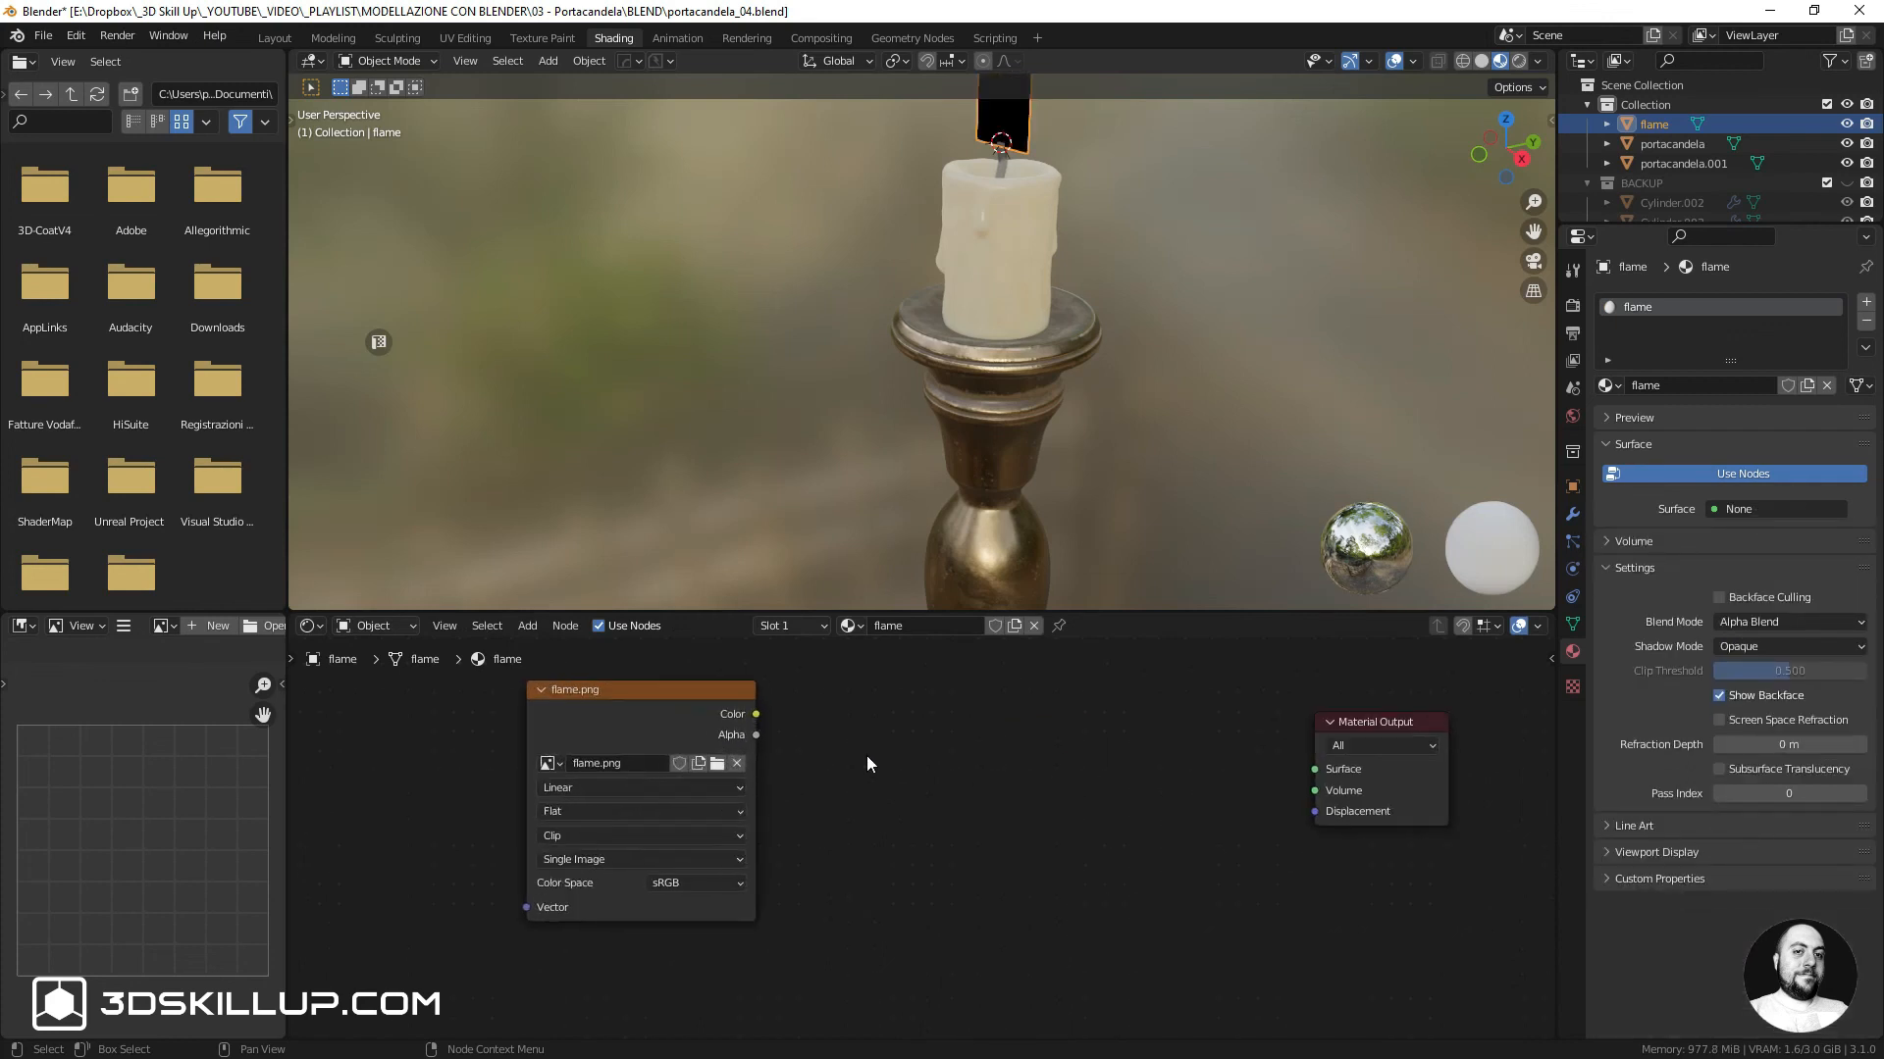
pyautogui.hotkey('shift', 'a')
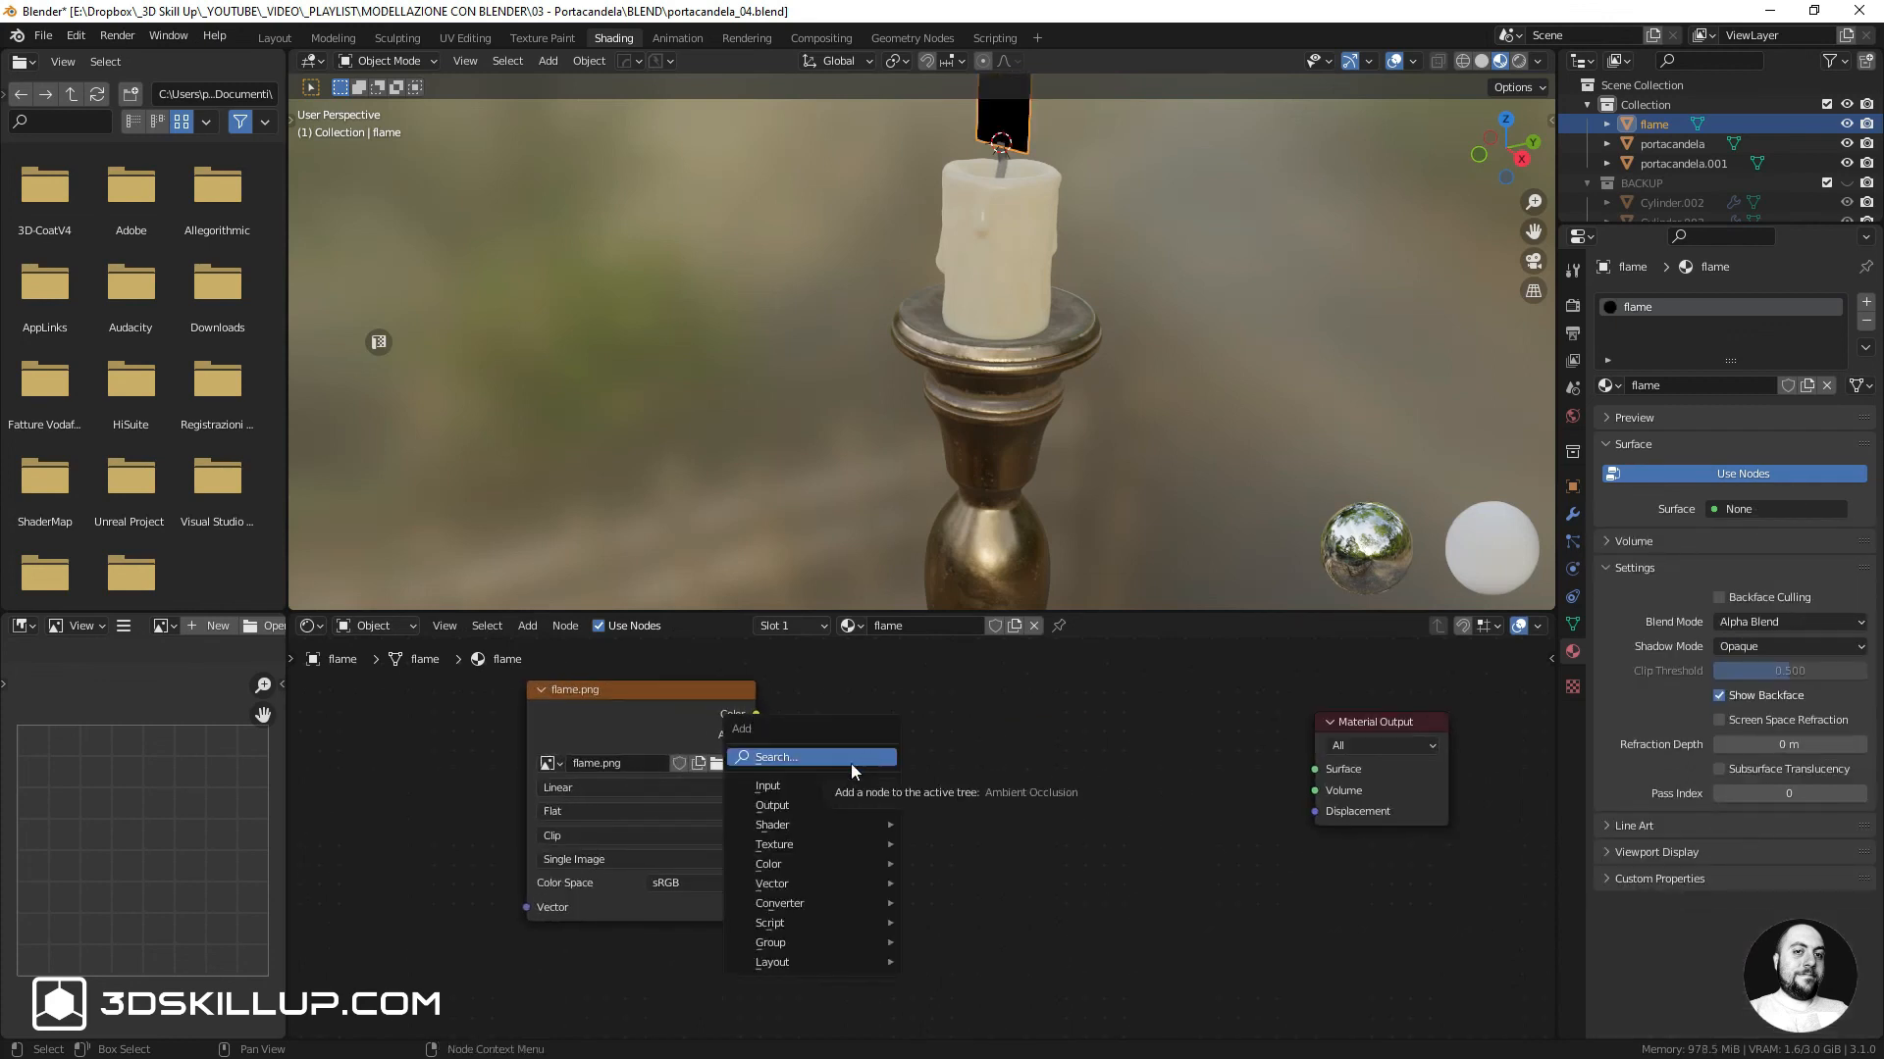
pyautogui.click(850, 757)
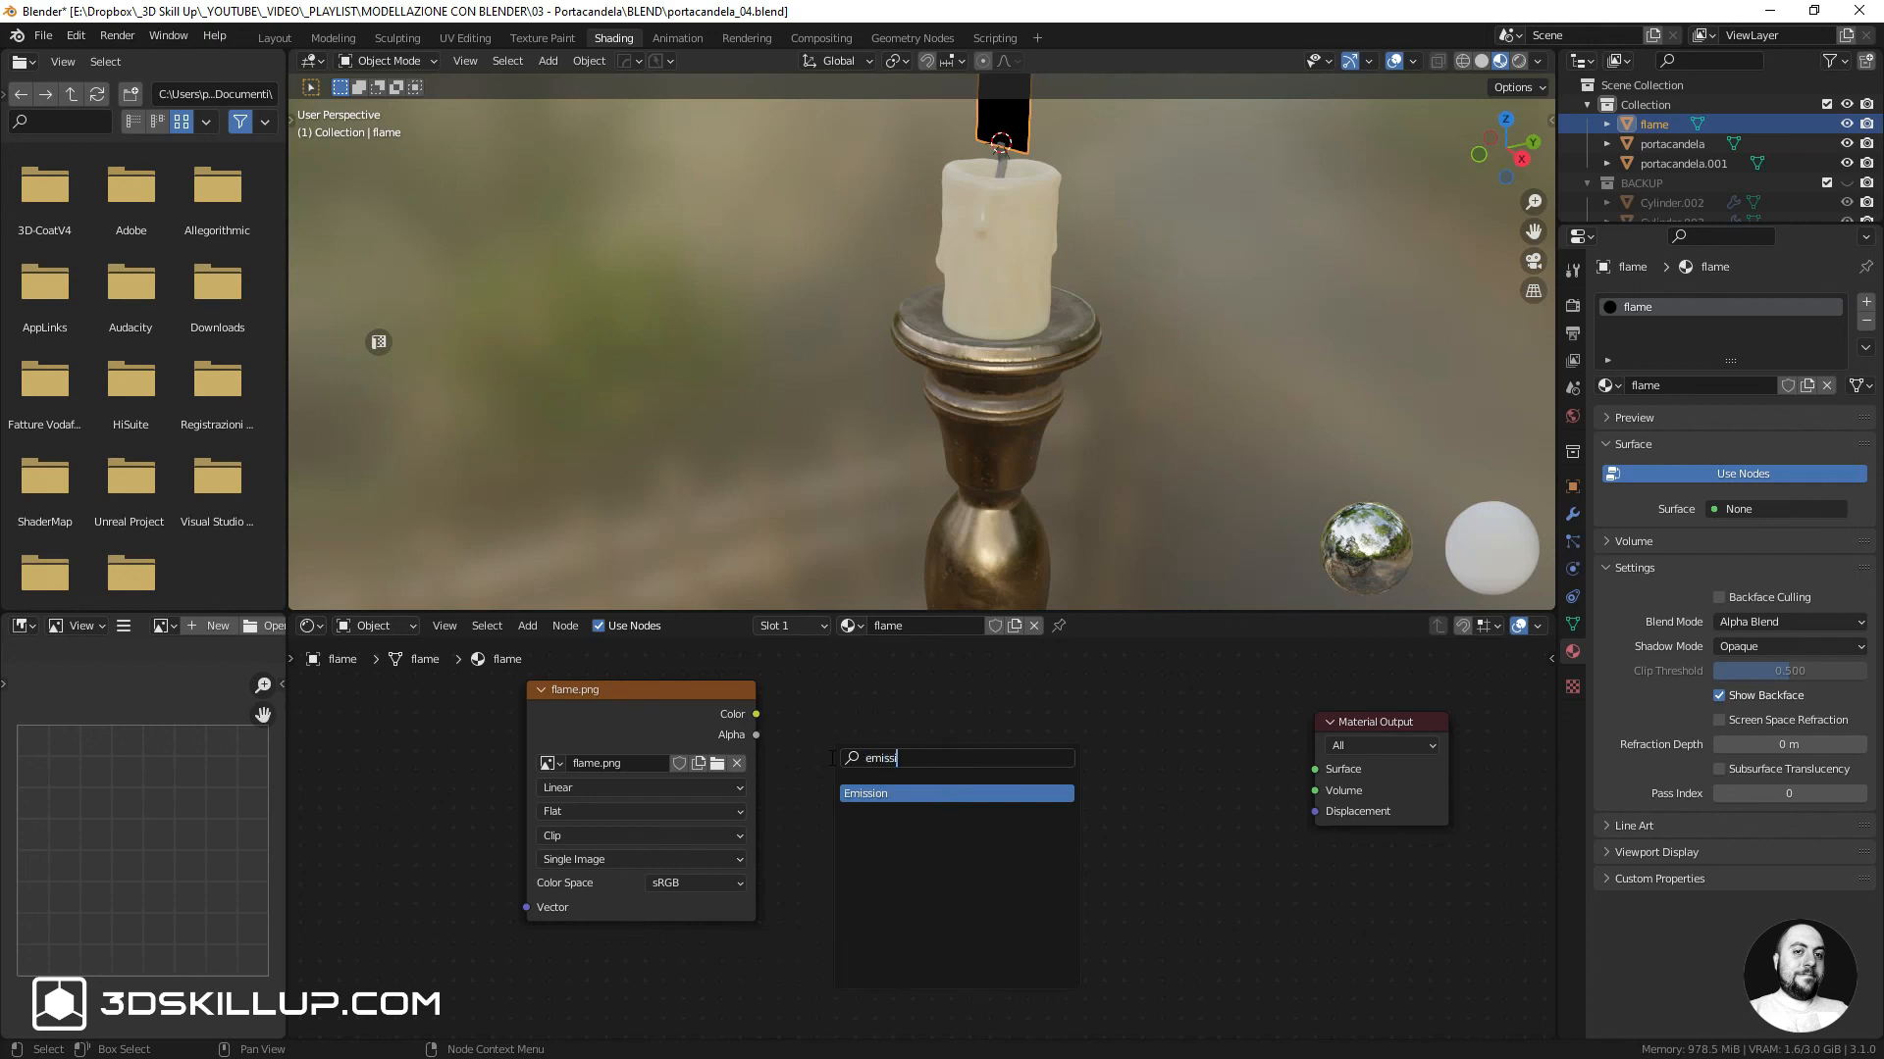
pyautogui.click(892, 792)
pyautogui.click(926, 717)
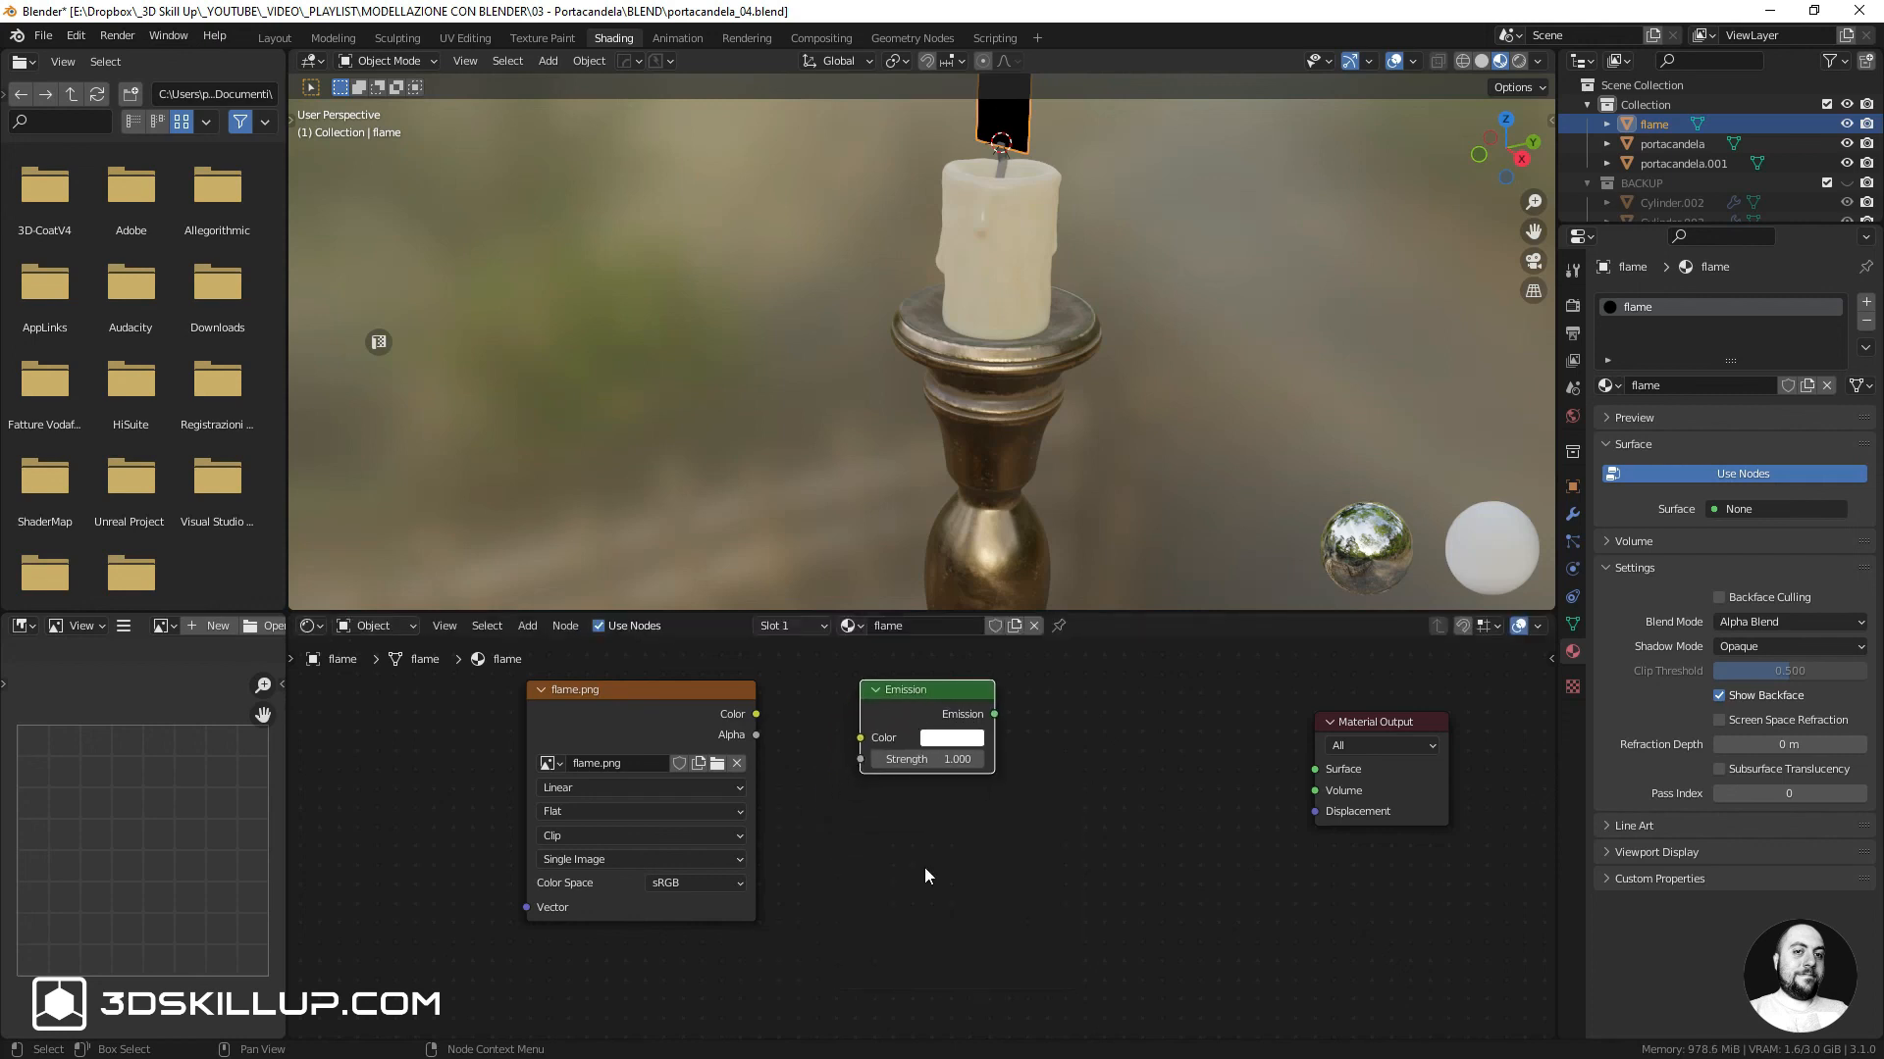
# Add a Transparent BSDF node and place it directly below the Emission node
pyautogui.hotkey('shift', 'a')
pyautogui.write('tr')
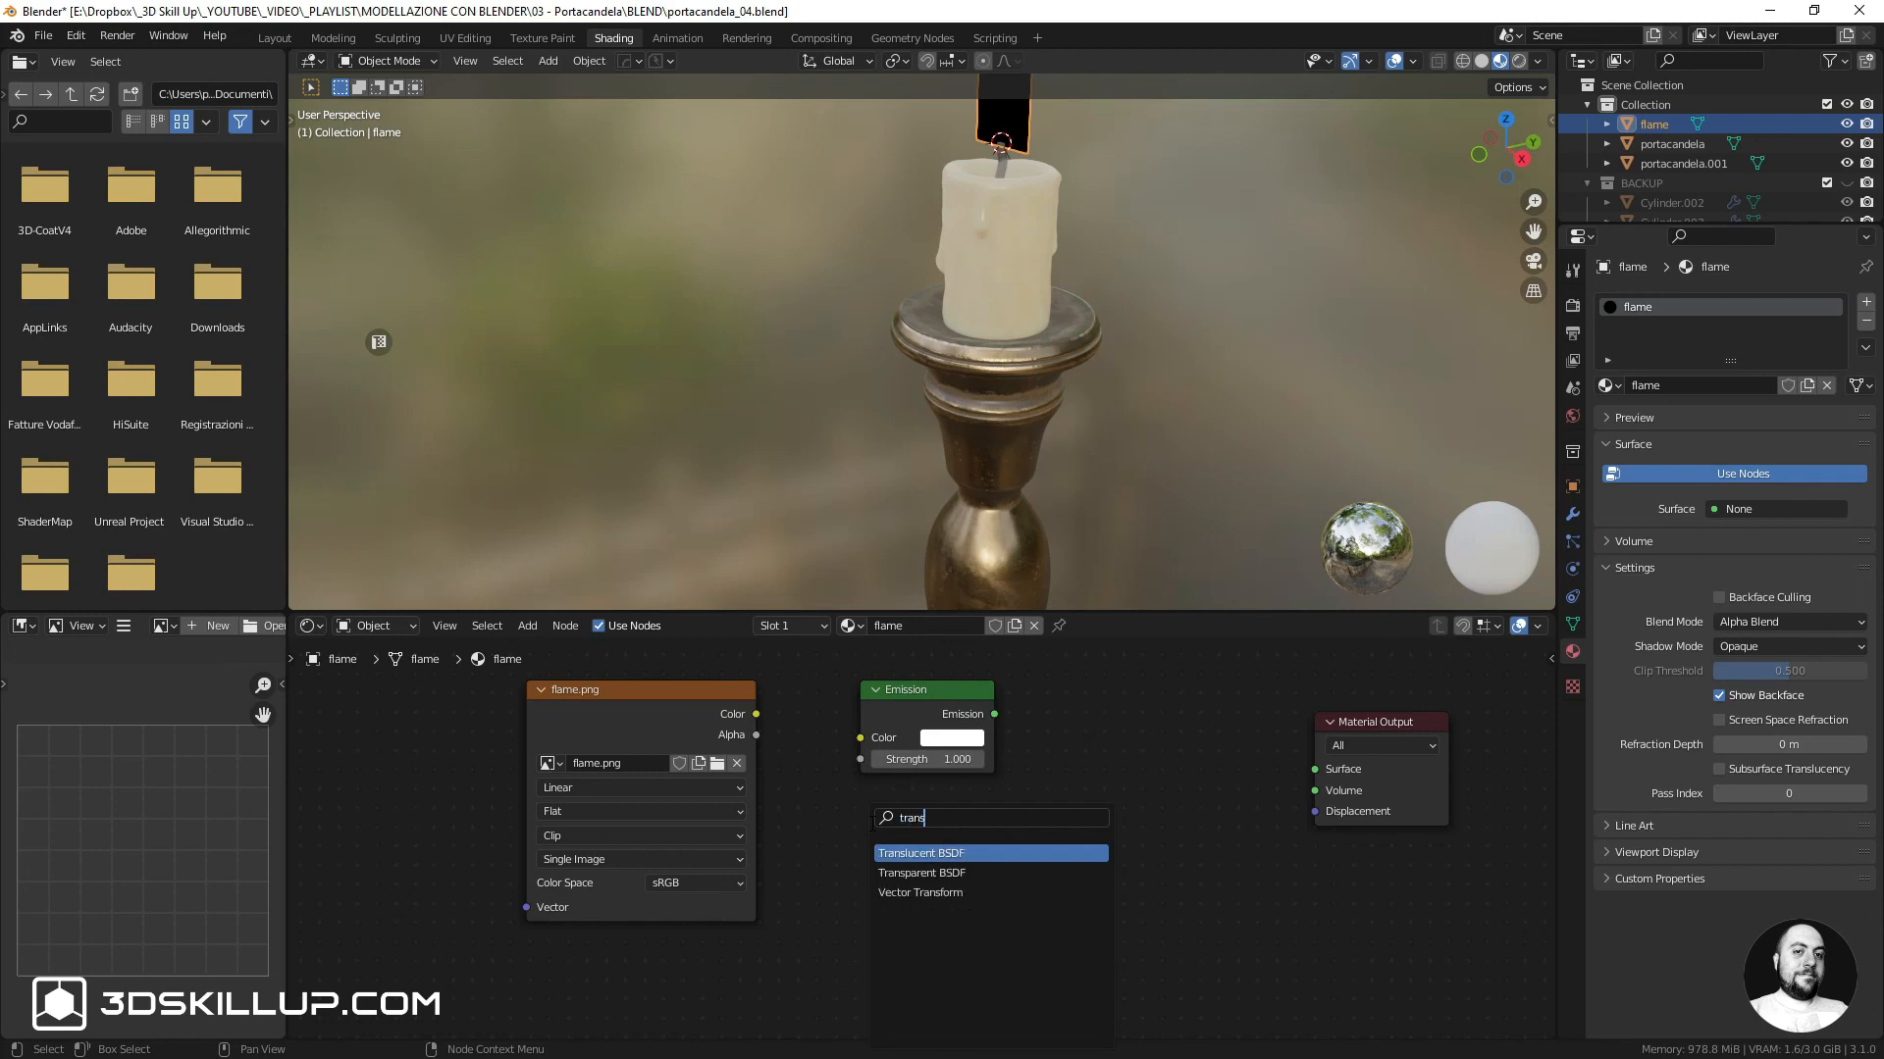
pyautogui.write('ans')
pyautogui.click(901, 873)
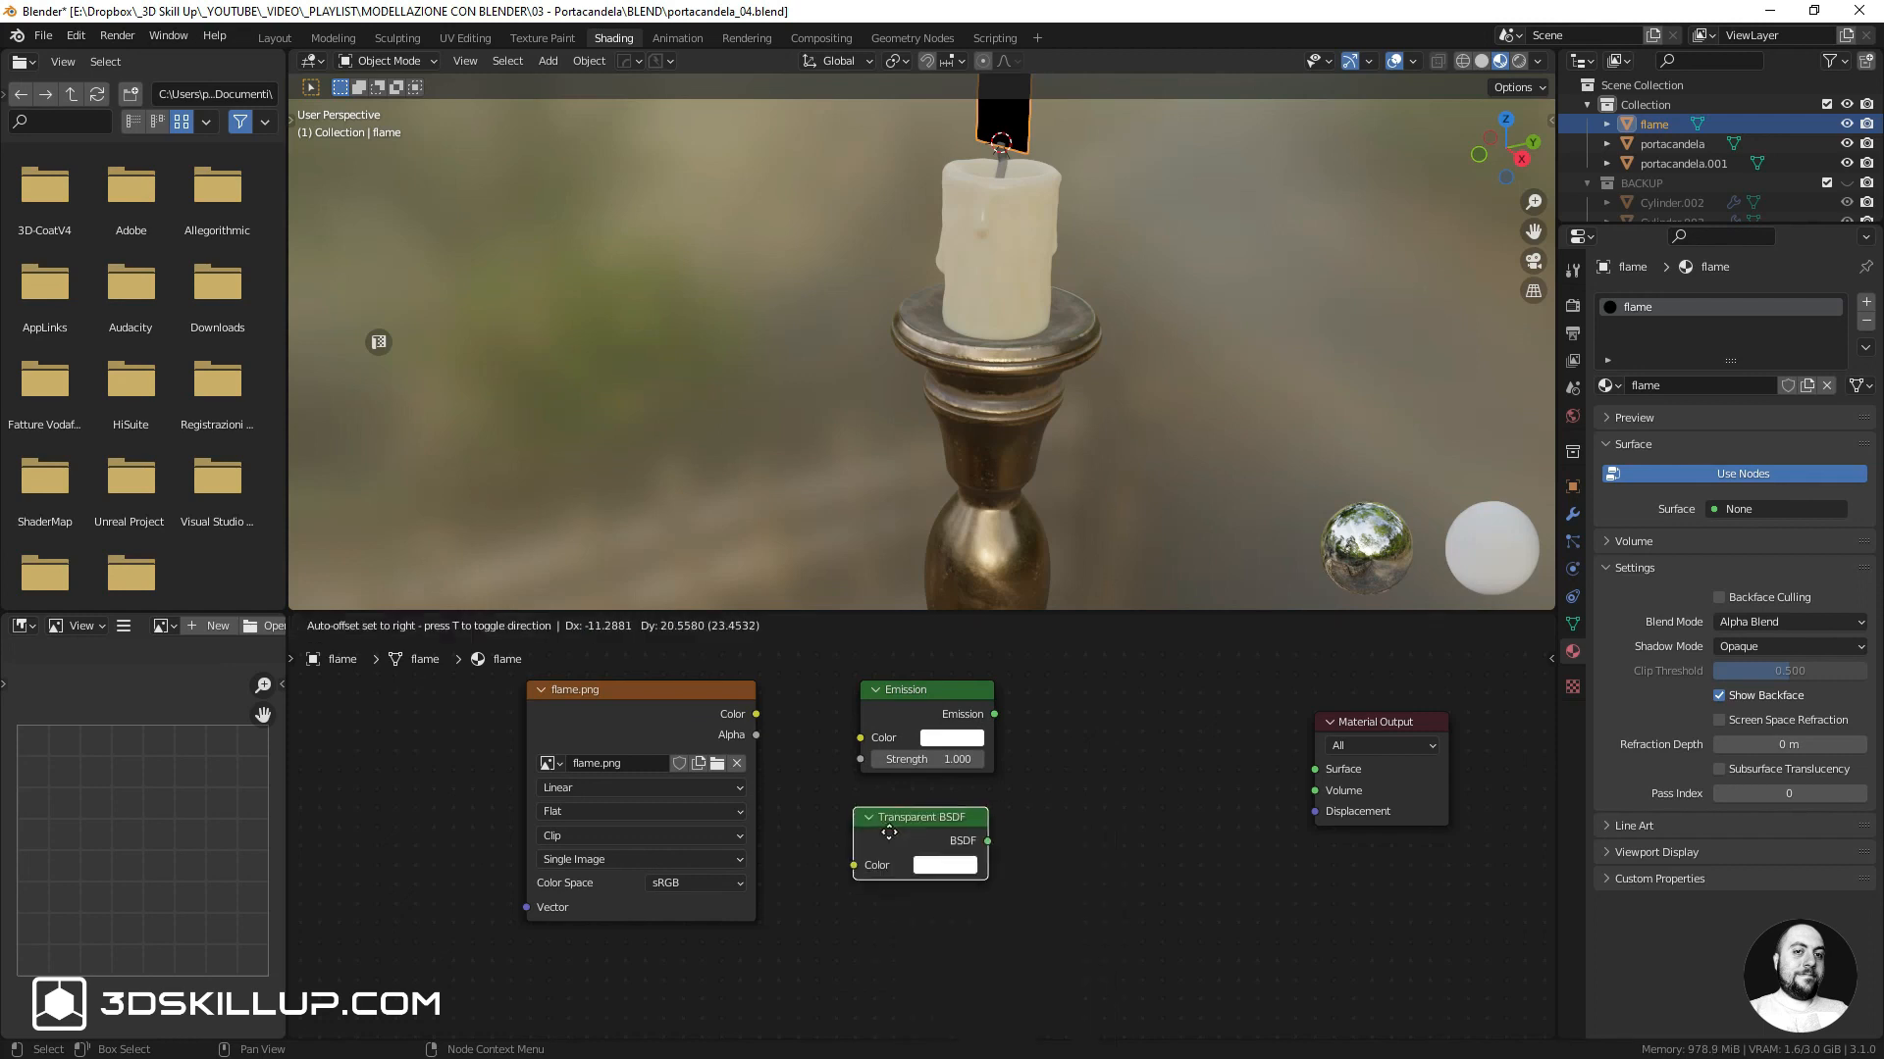
pyautogui.click(902, 865)
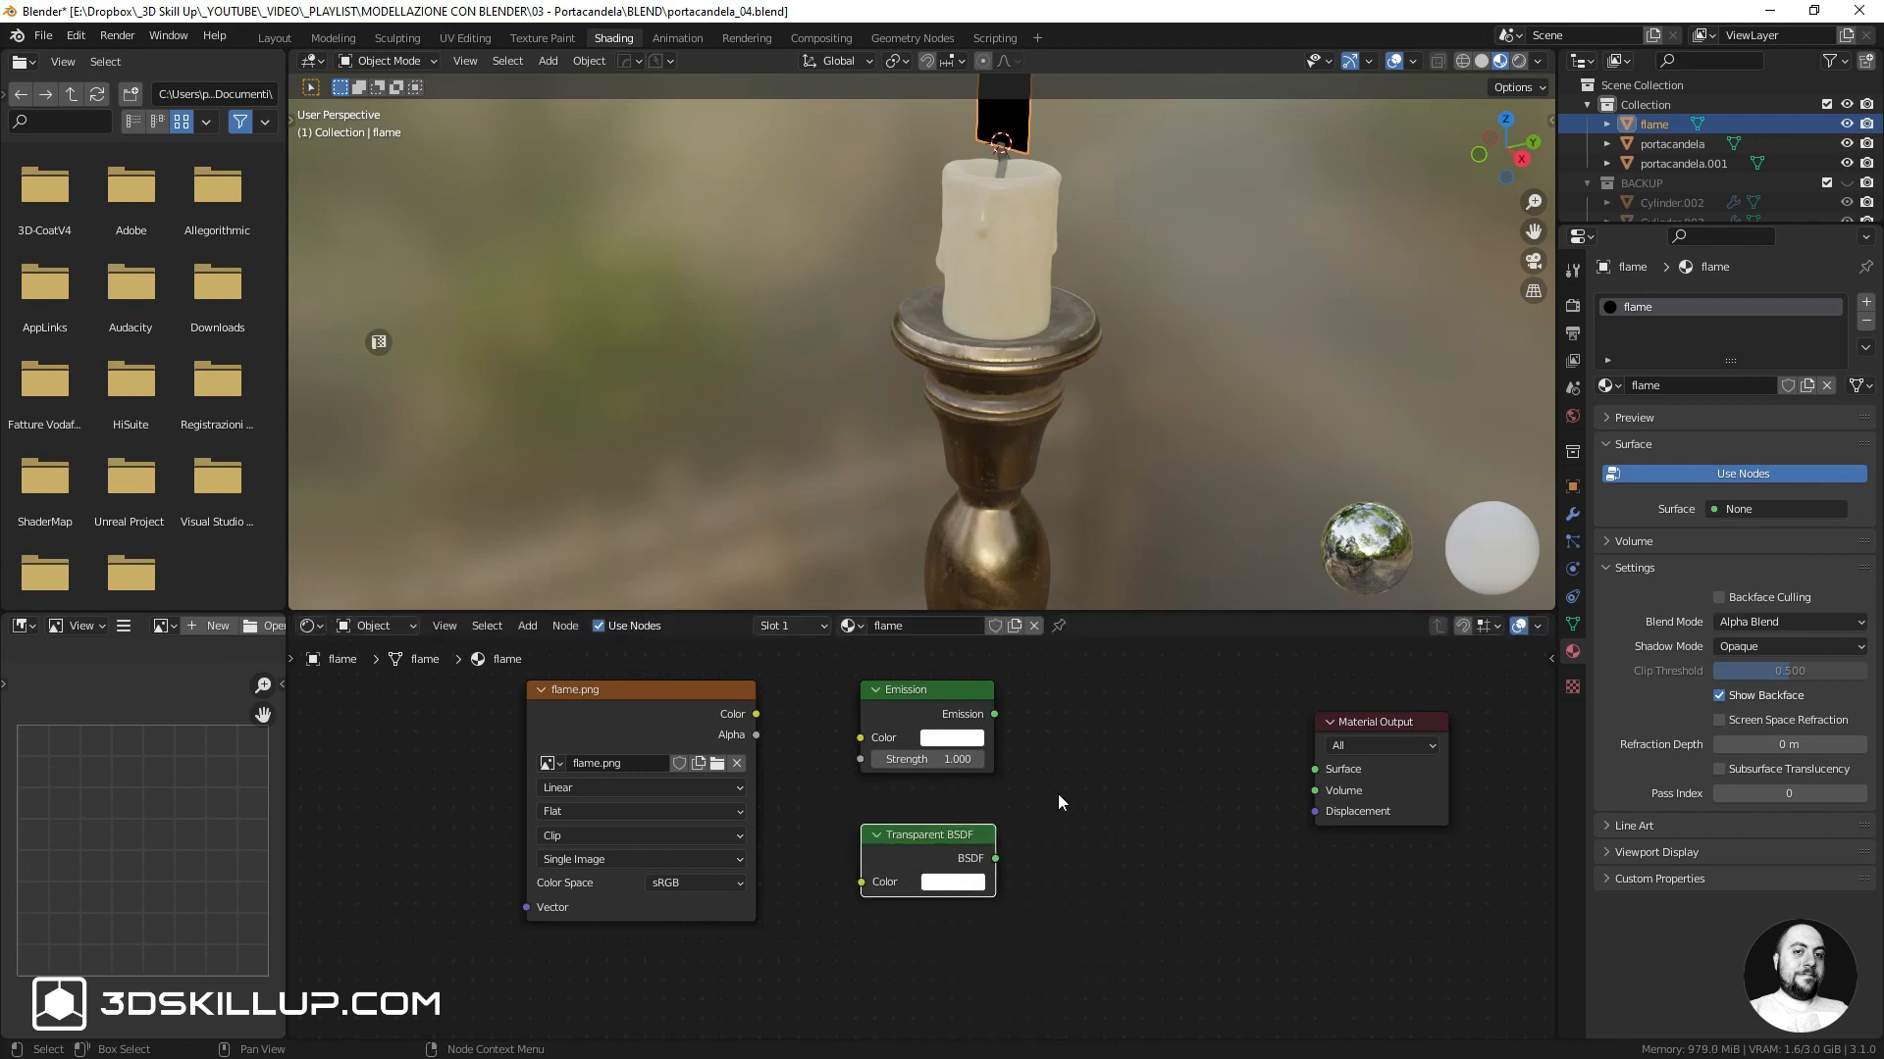
# Add a Mix Shader, feeding the Transparent BSDF into its first Shader input and the Emission into its second
pyautogui.hotkey('shift', 'a')
pyautogui.click(1059, 792)
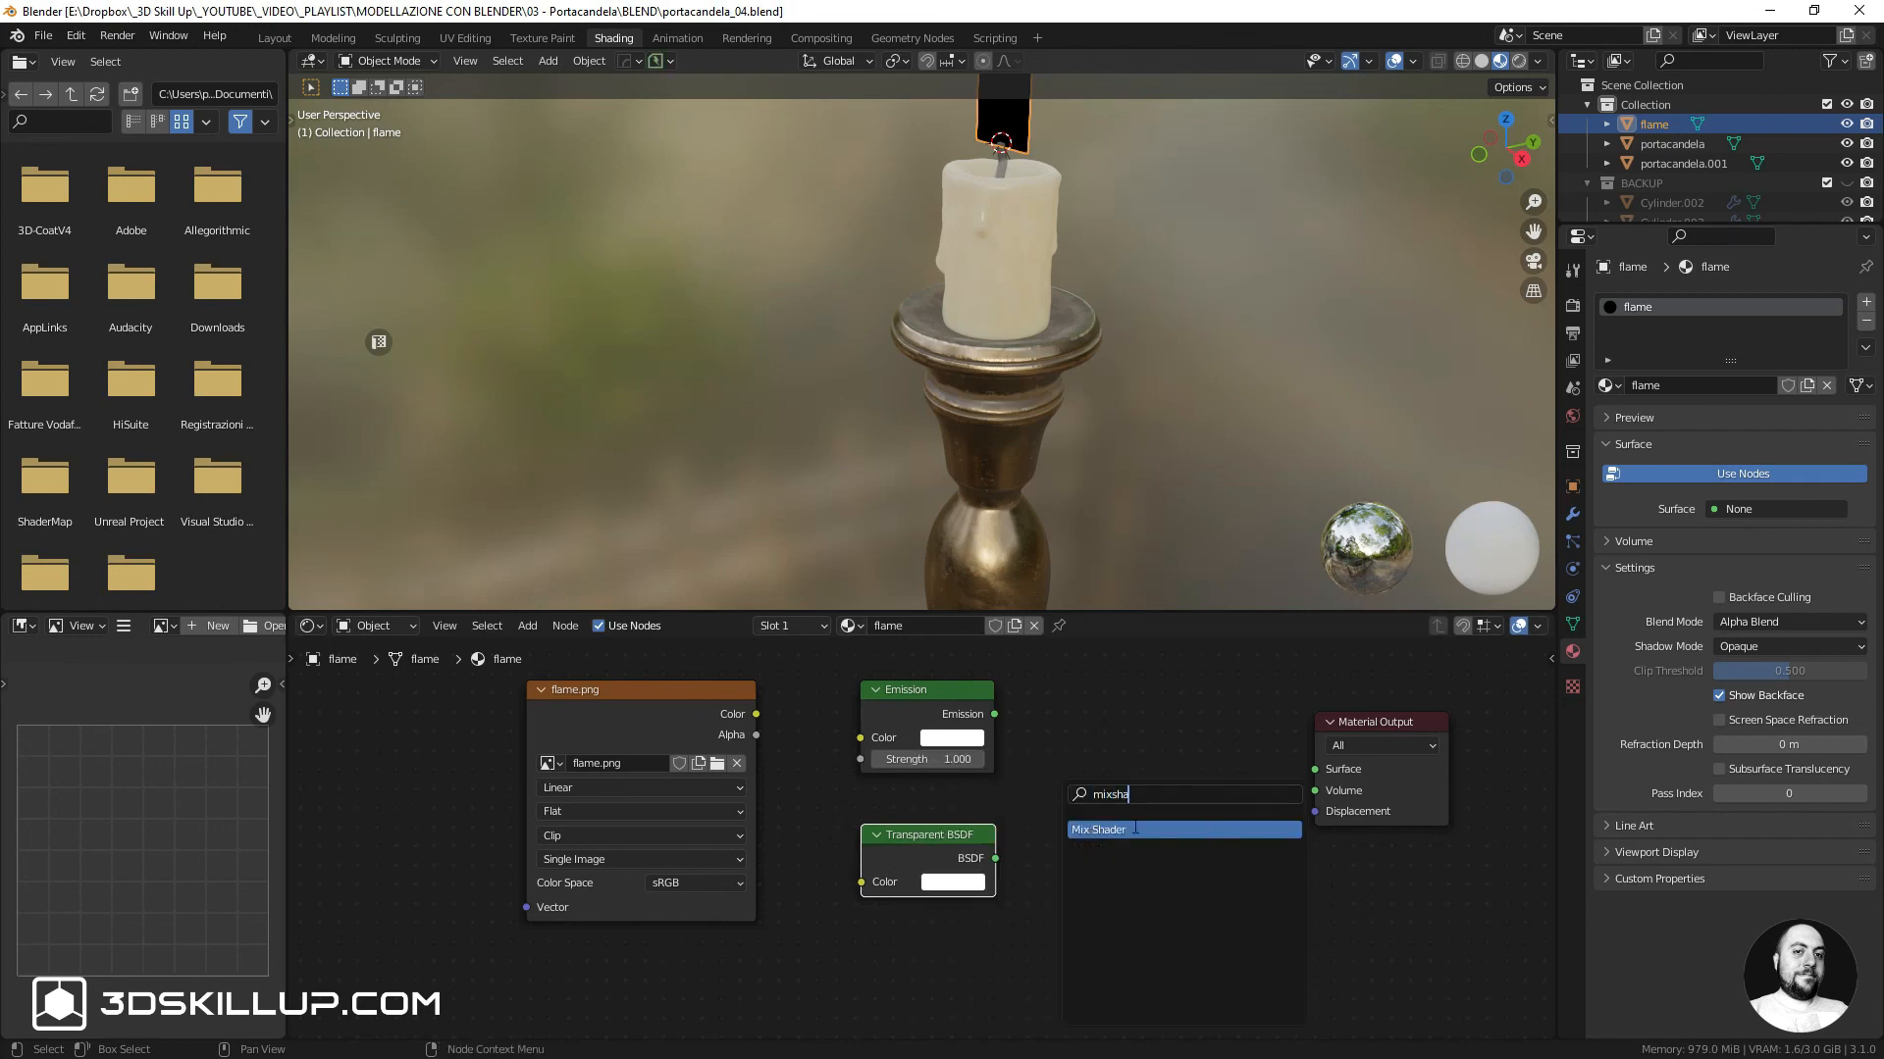
pyautogui.write('mixsha')
pyautogui.click(1136, 830)
pyautogui.click(1044, 851)
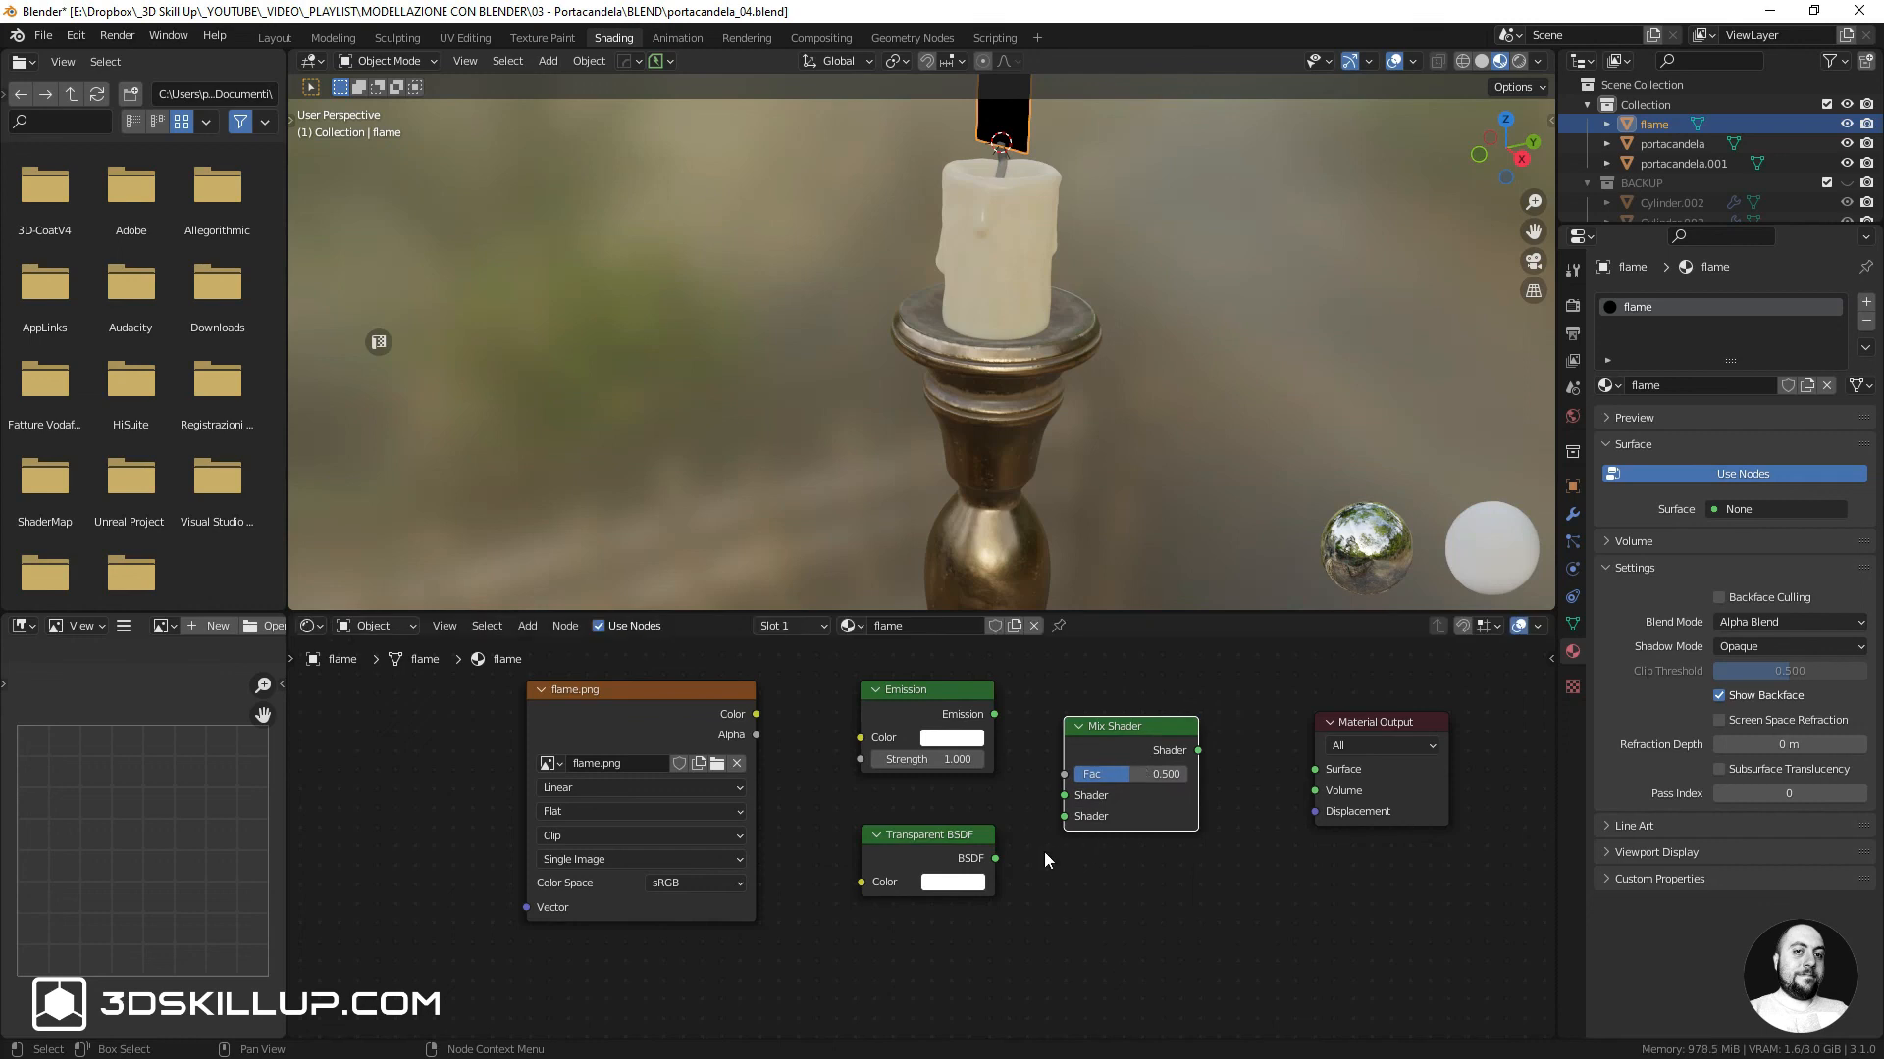
pyautogui.moveTo(995, 858); pyautogui.dragTo(1040, 815)
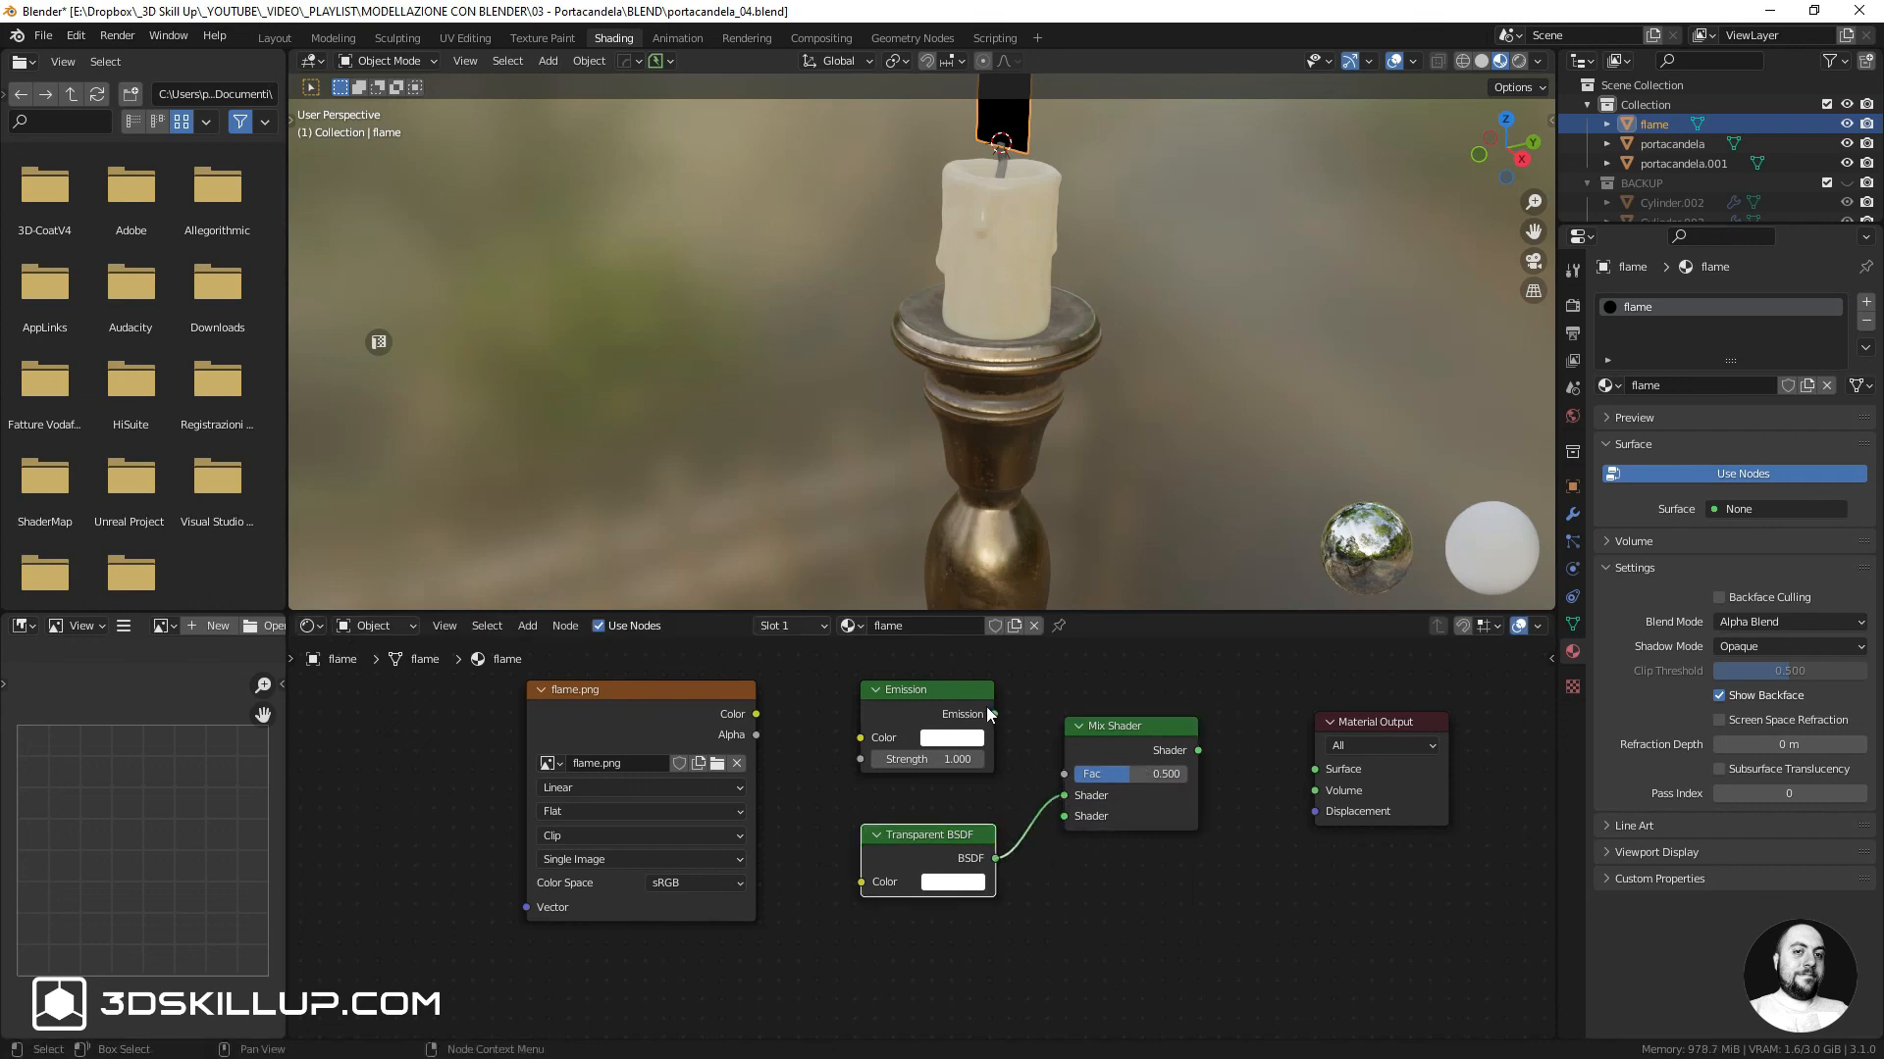
pyautogui.moveTo(993, 714); pyautogui.dragTo(1064, 796)
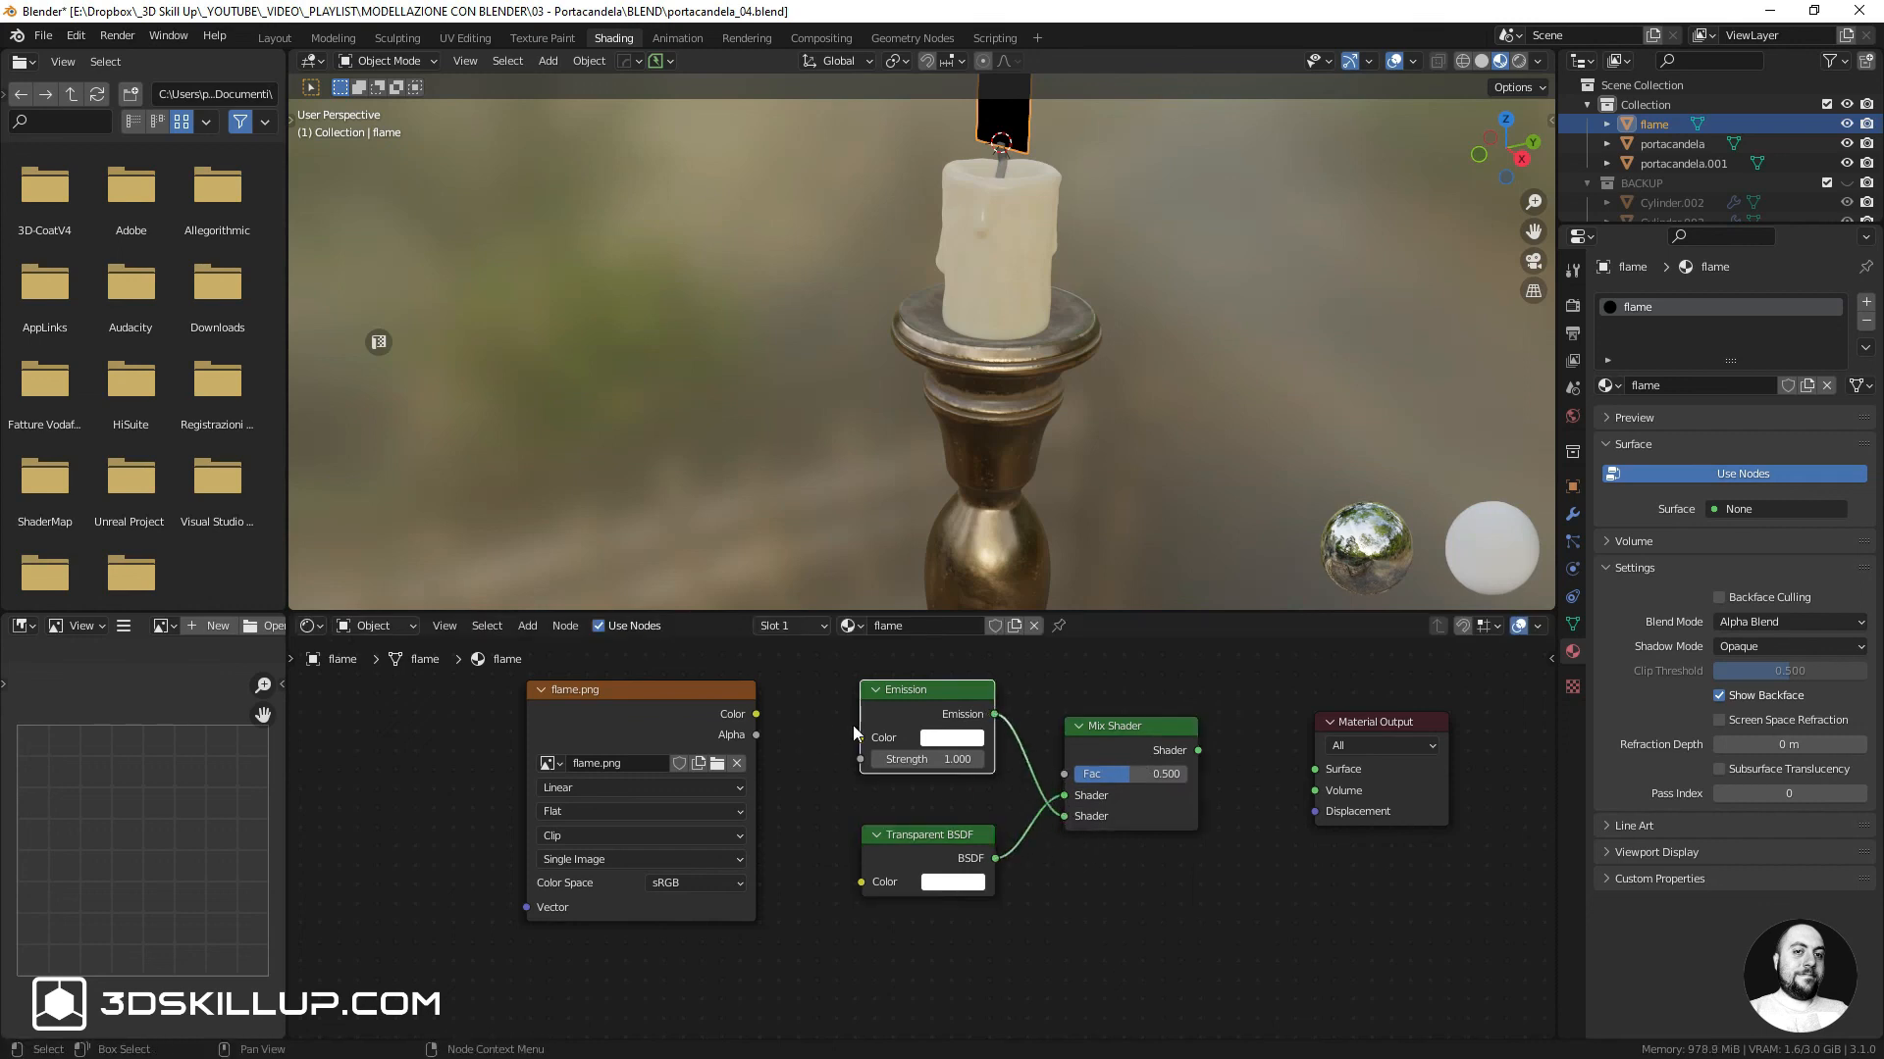
# Connect flame.png's Color to the Emission Color, its Alpha to the Mix Shader's Fac, and the Mix Shader to the output's Surface
pyautogui.moveTo(852, 744); pyautogui.dragTo(1065, 779)
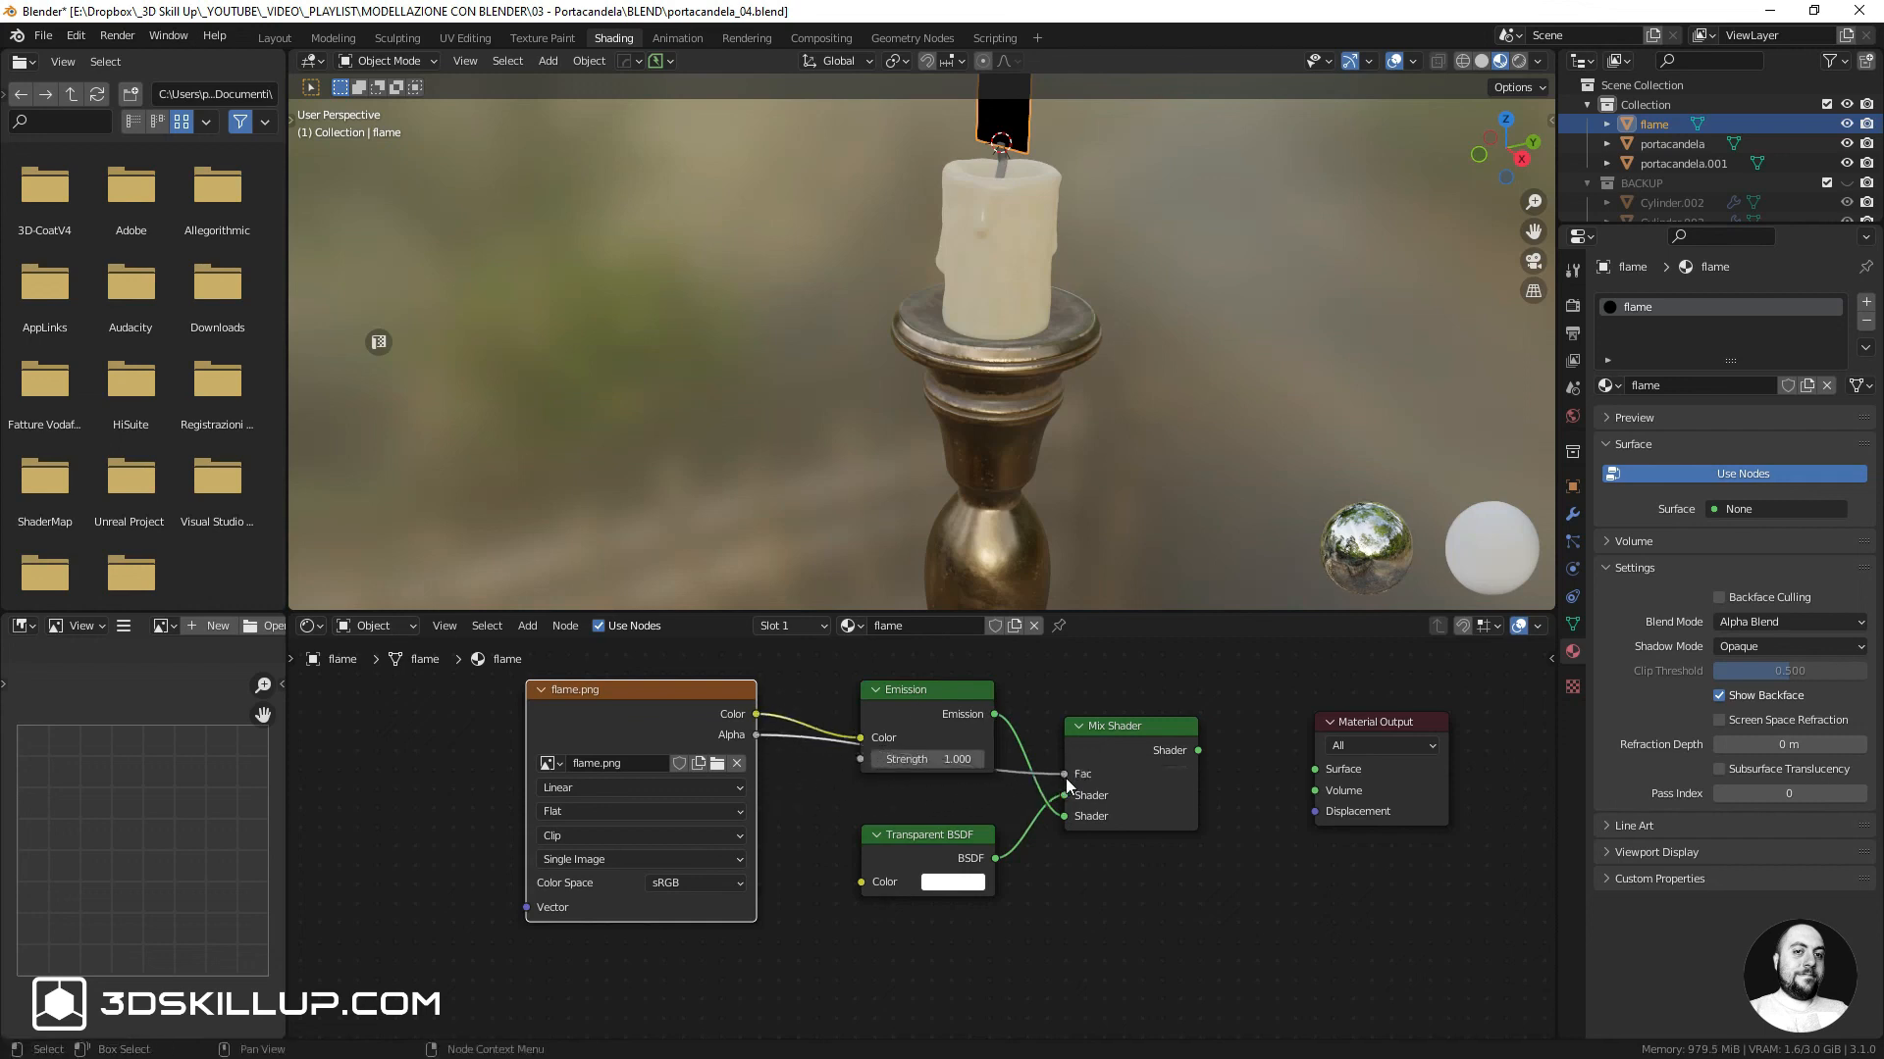
pyautogui.scroll(-1, 1075, 772)
pyautogui.scroll(2, 1070, 770)
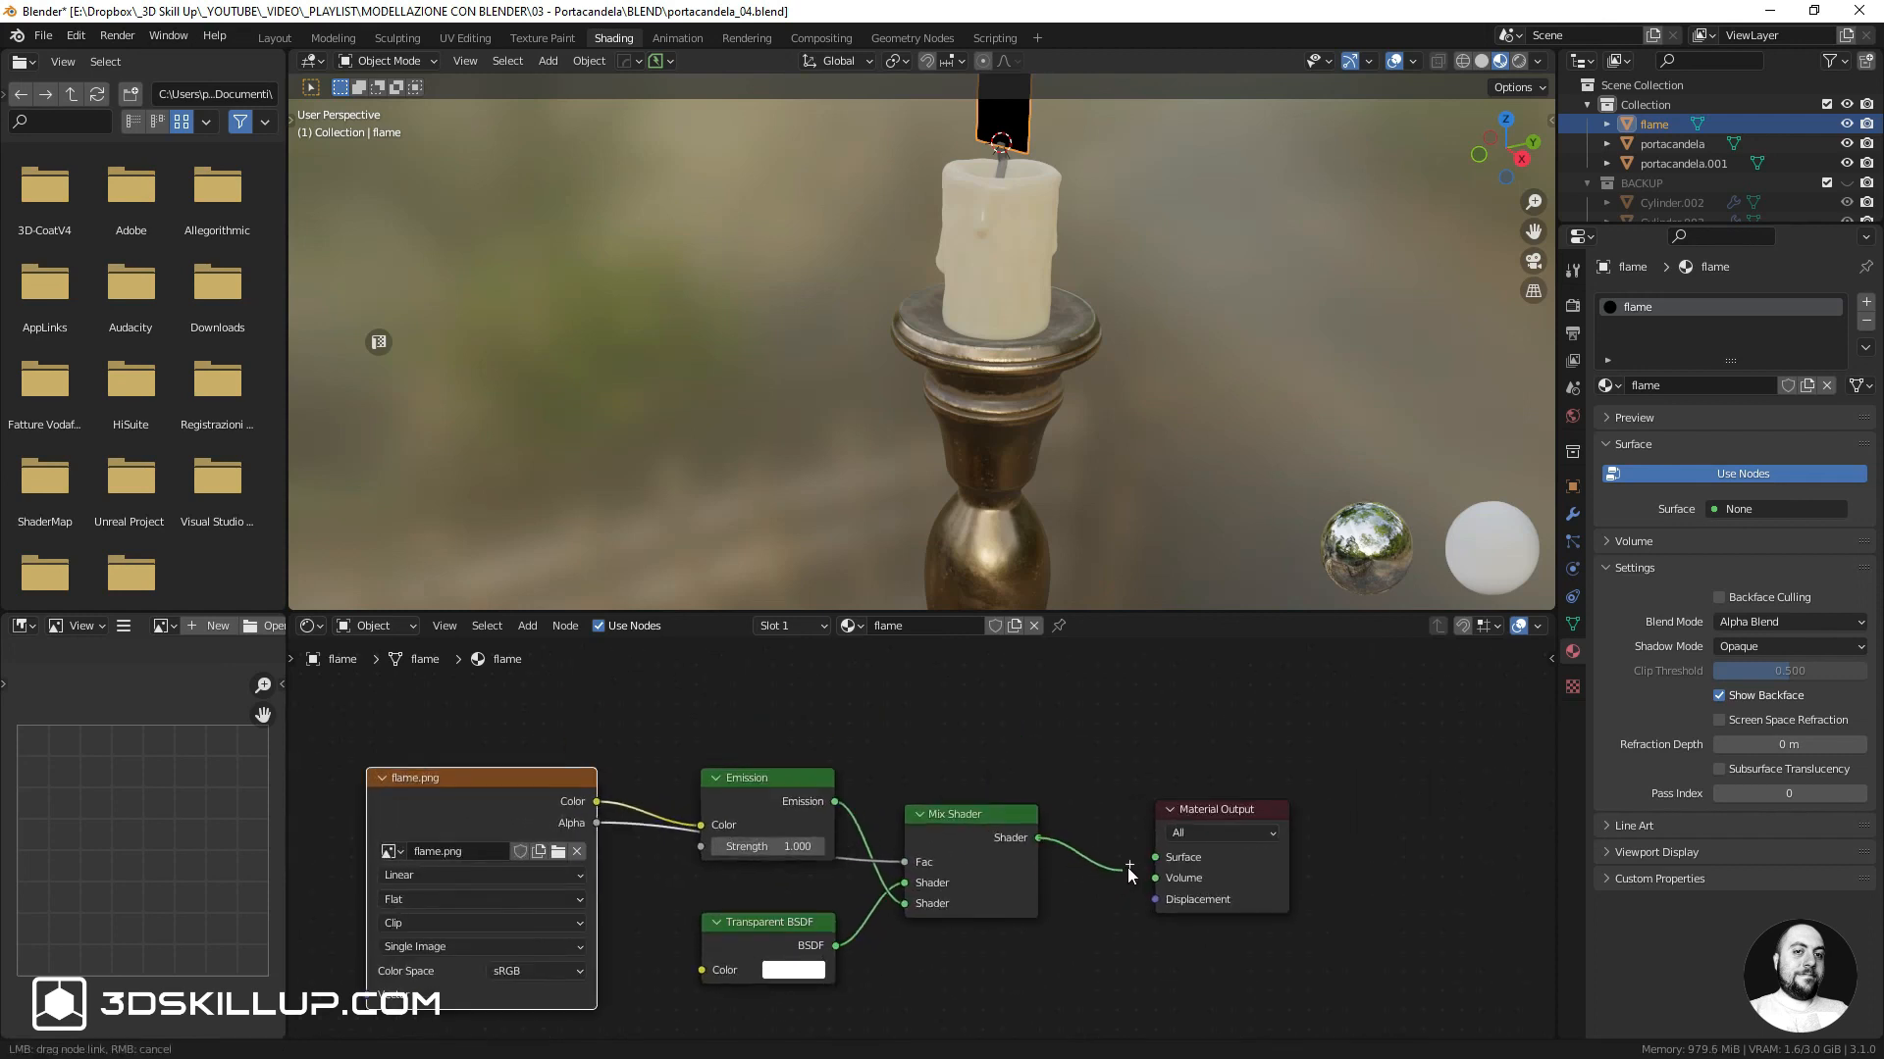
pyautogui.moveTo(1158, 865); pyautogui.dragTo(1155, 858)
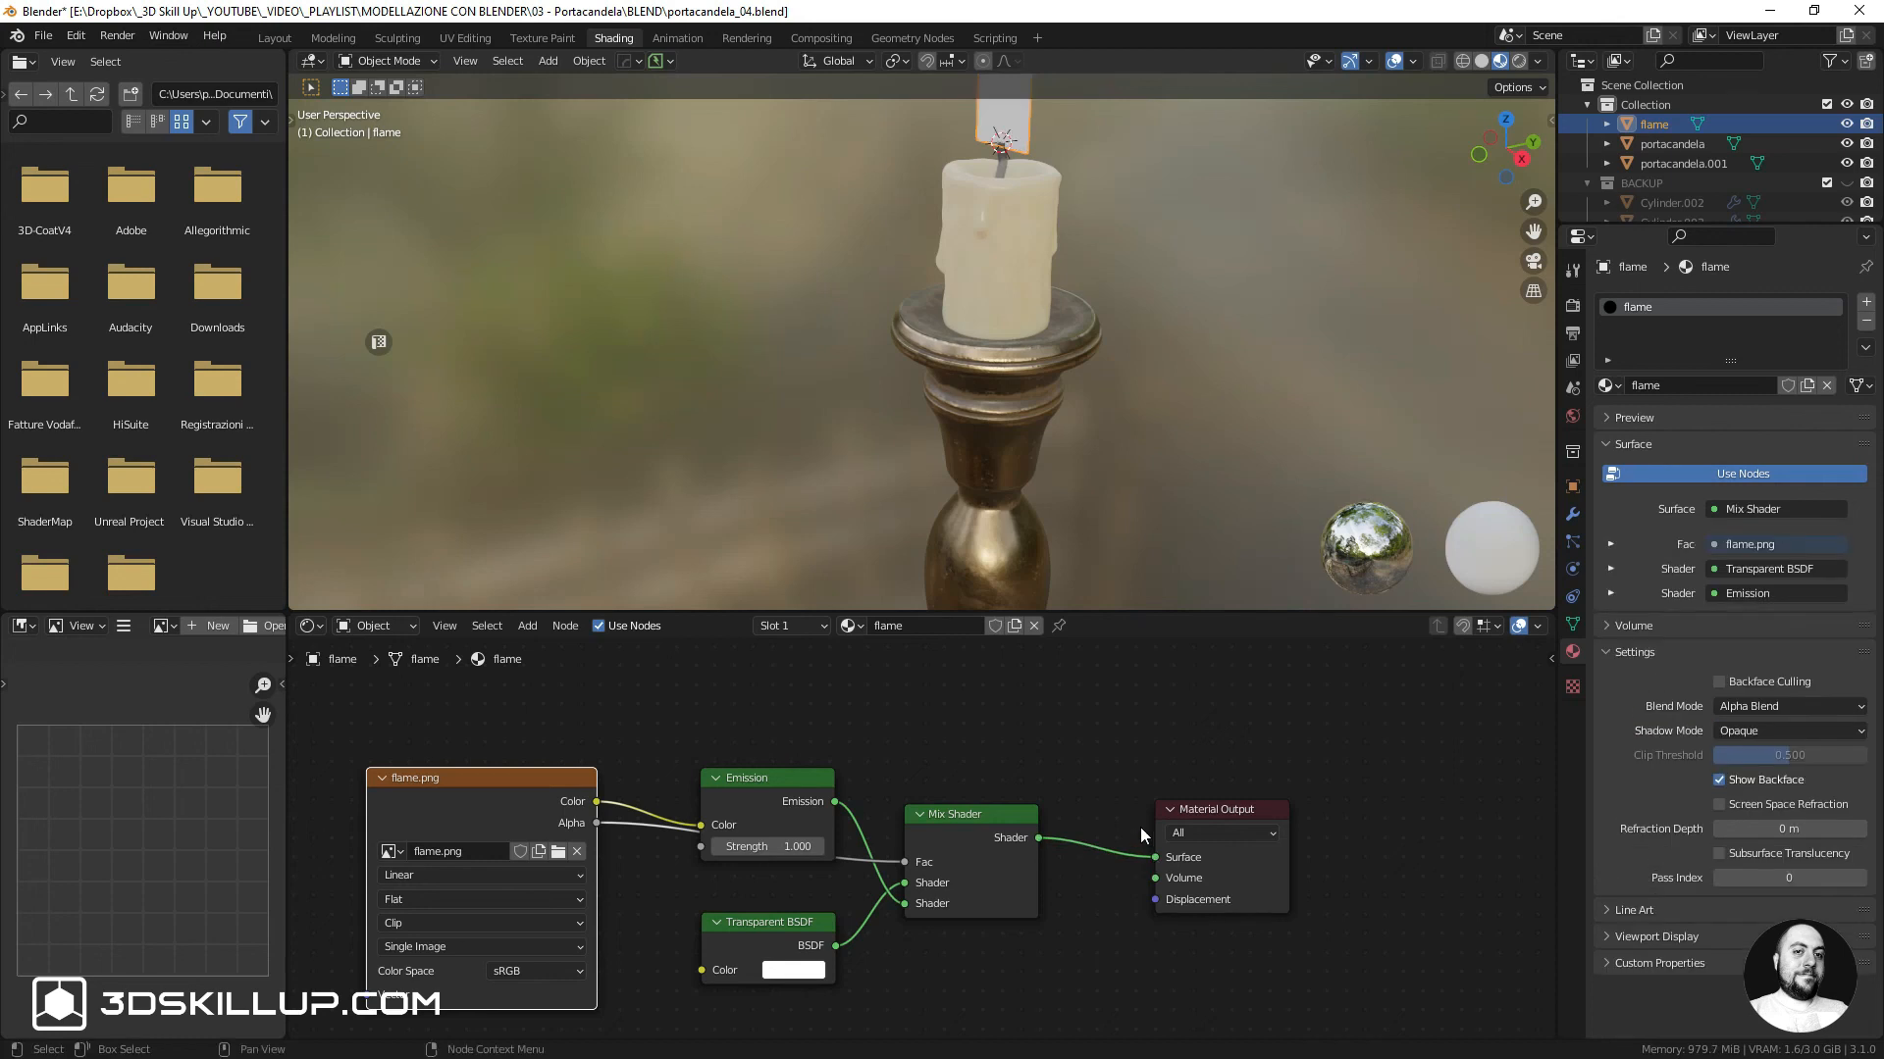
# Change the scene's render engine to Cycles
pyautogui.scroll(-1, 1135, 785)
pyautogui.moveTo(1042, 723); pyautogui.dragTo(1122, 739, button='middle')
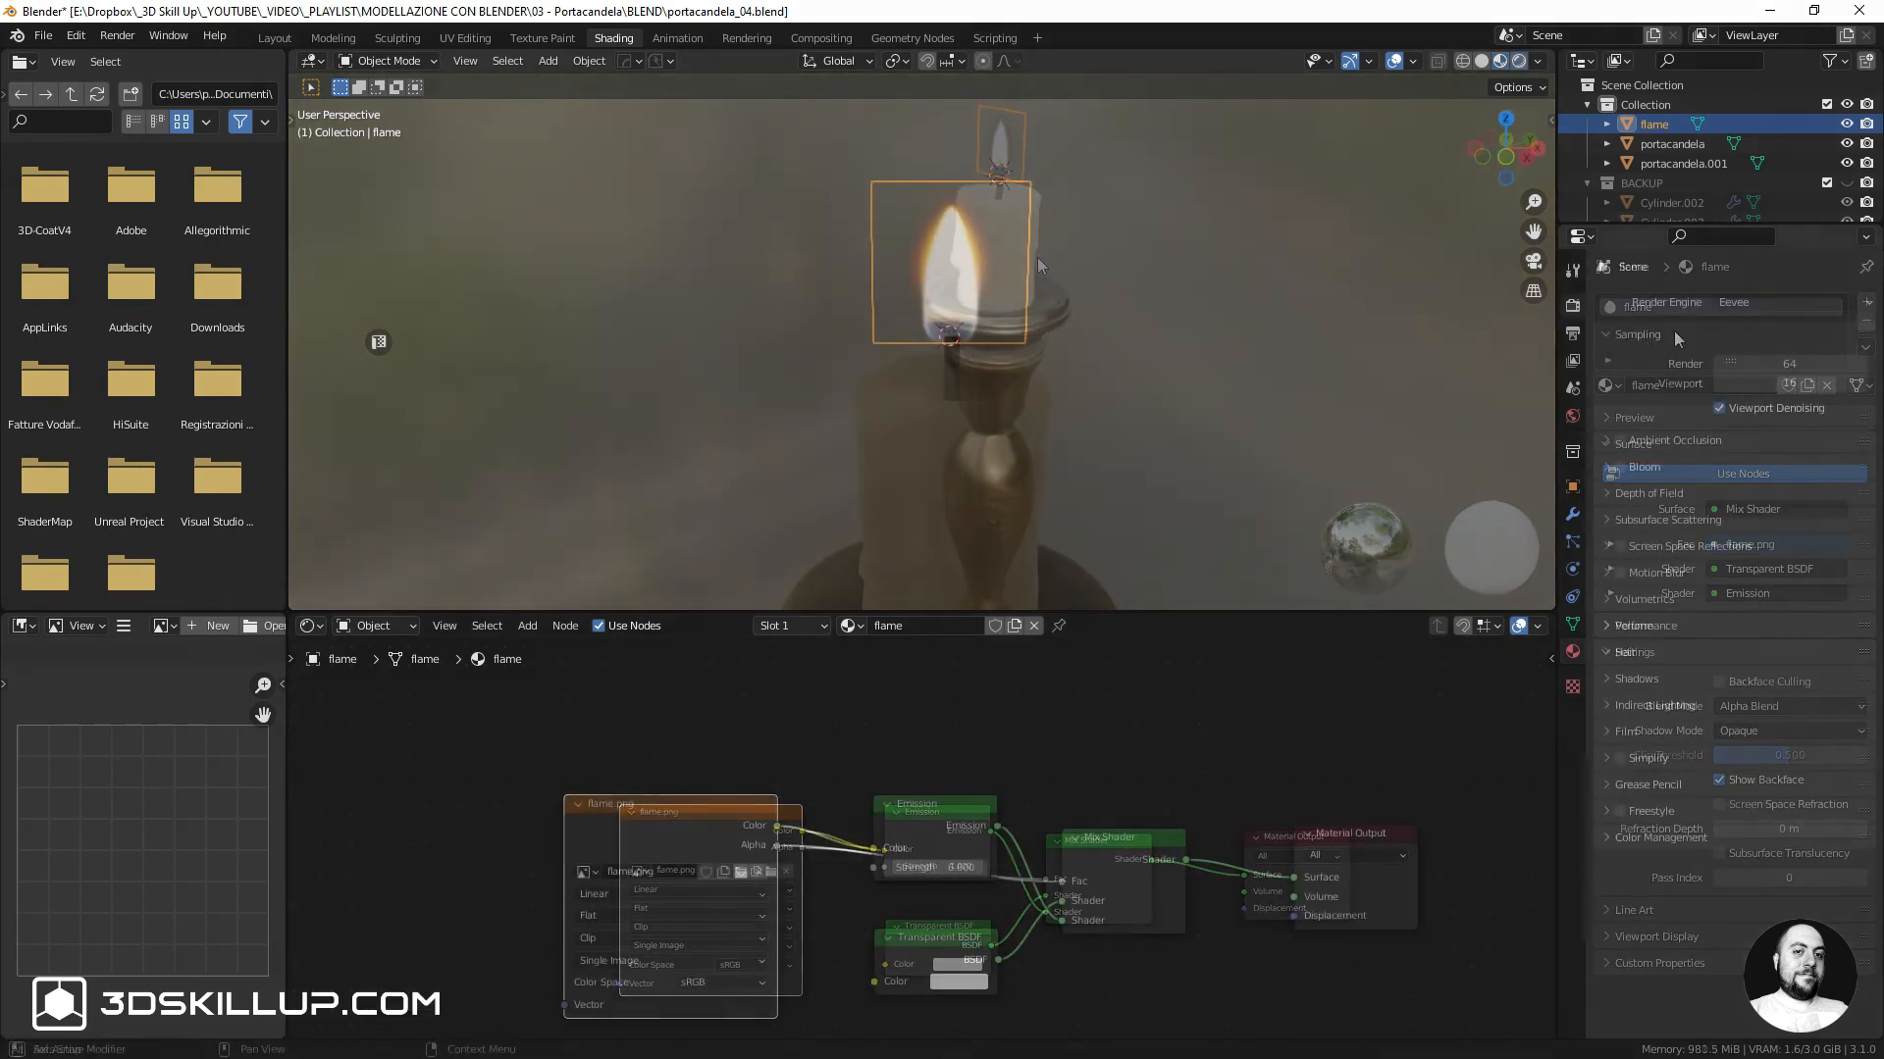
pyautogui.click(1733, 302)
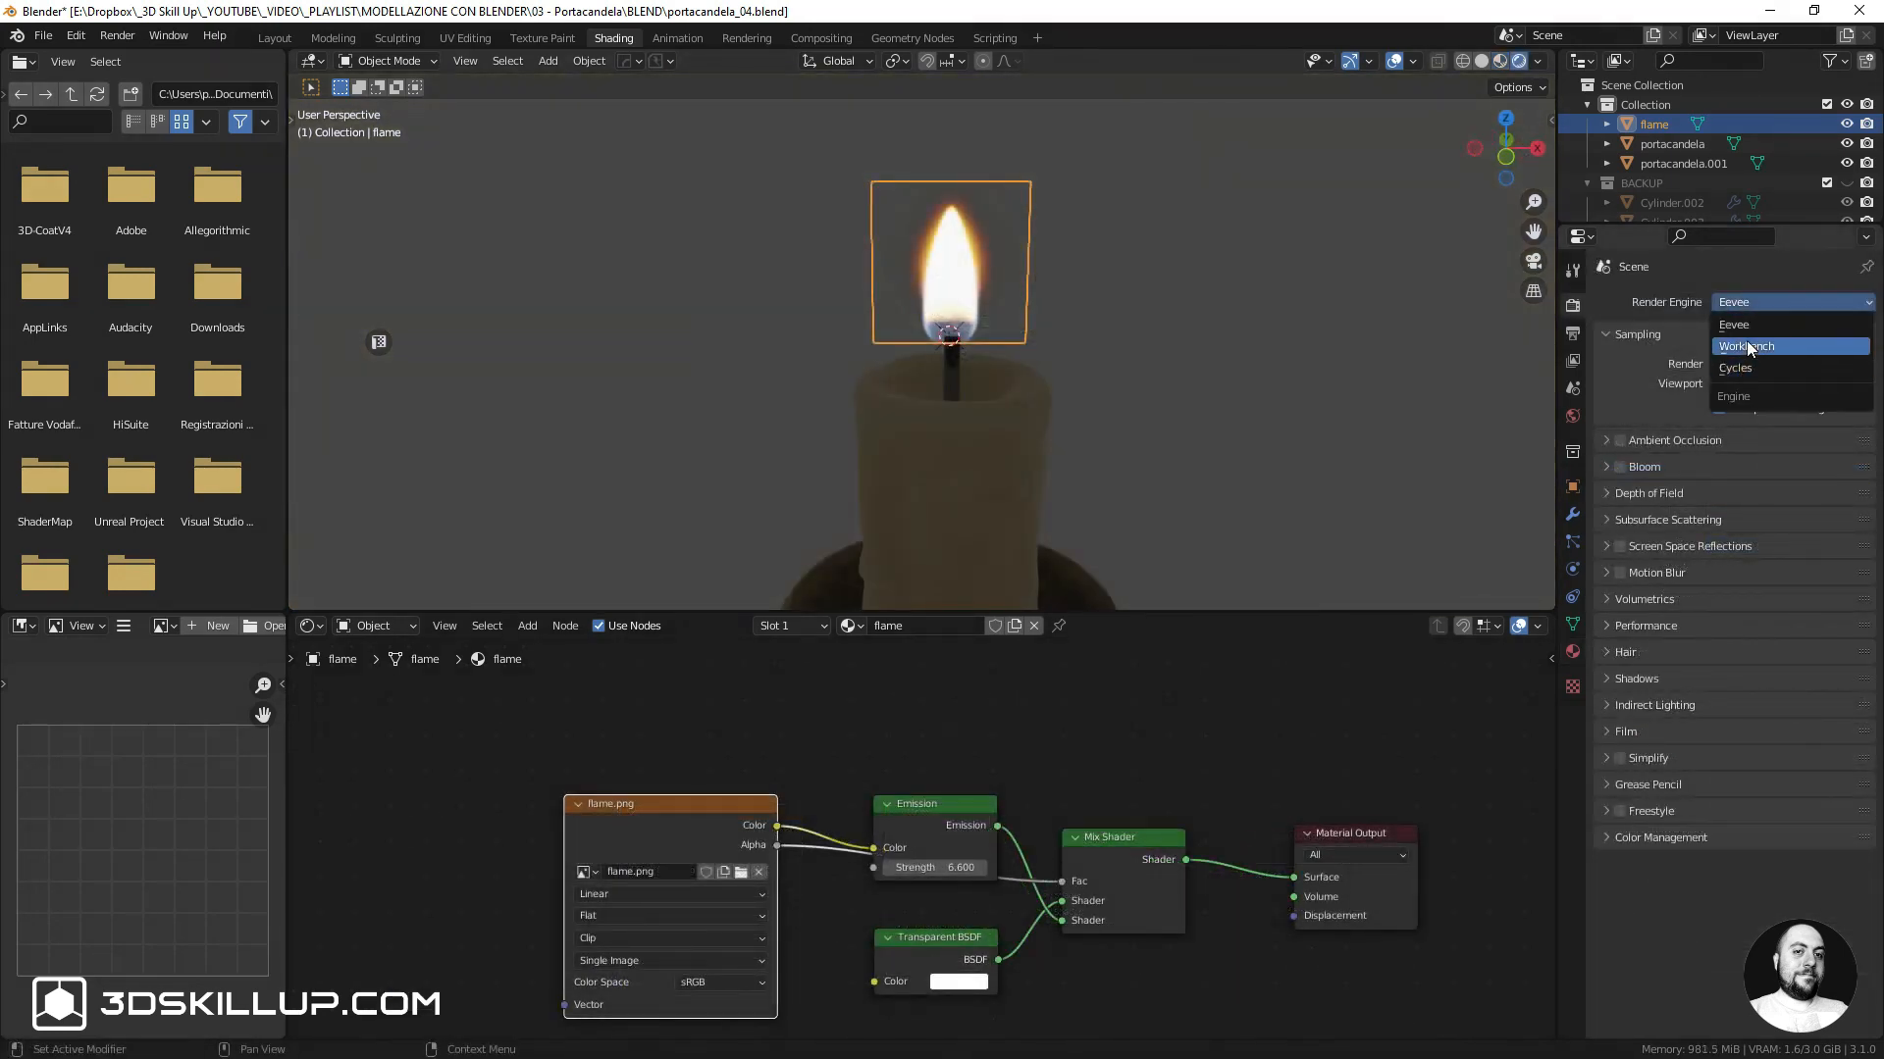
pyautogui.click(1745, 368)
# Raise the flame's Emission strength to about 18.2 and the candle material's Subsurface to about 0.523
pyautogui.moveTo(938, 869); pyautogui.dragTo(998, 868)
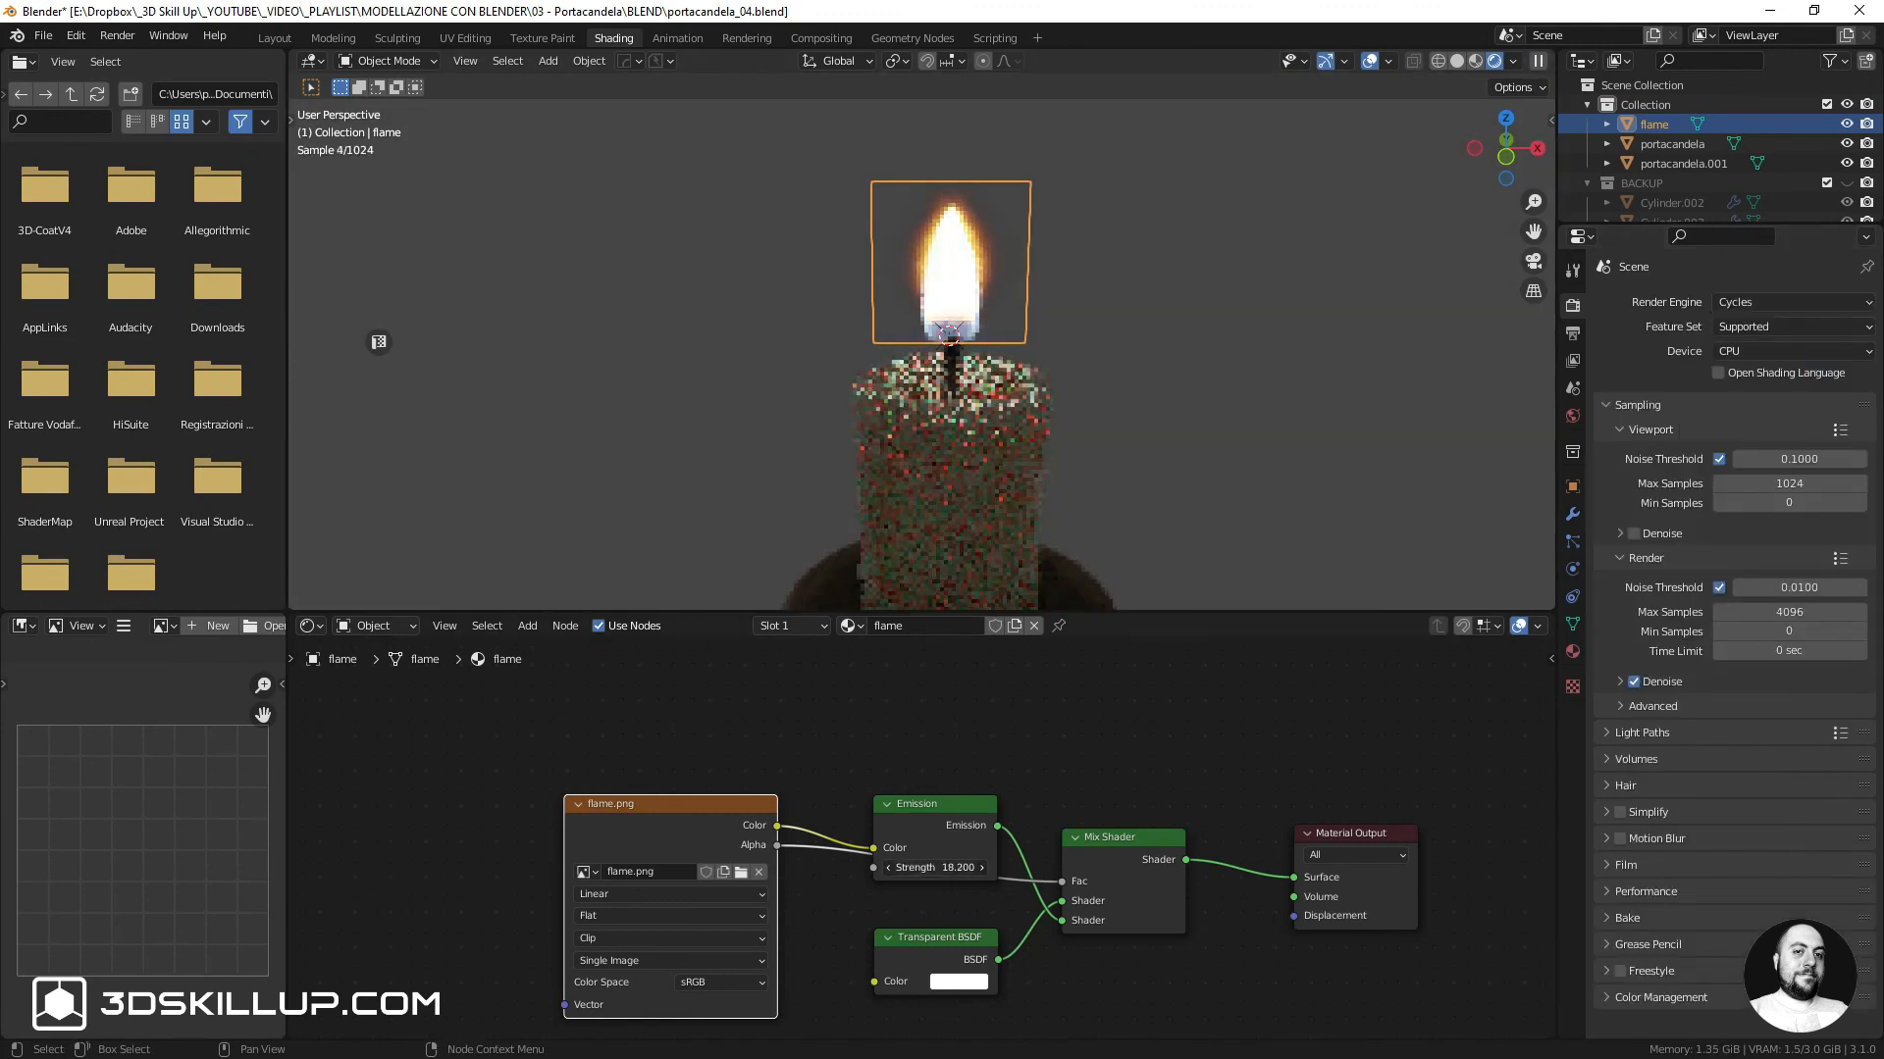
pyautogui.click(972, 490)
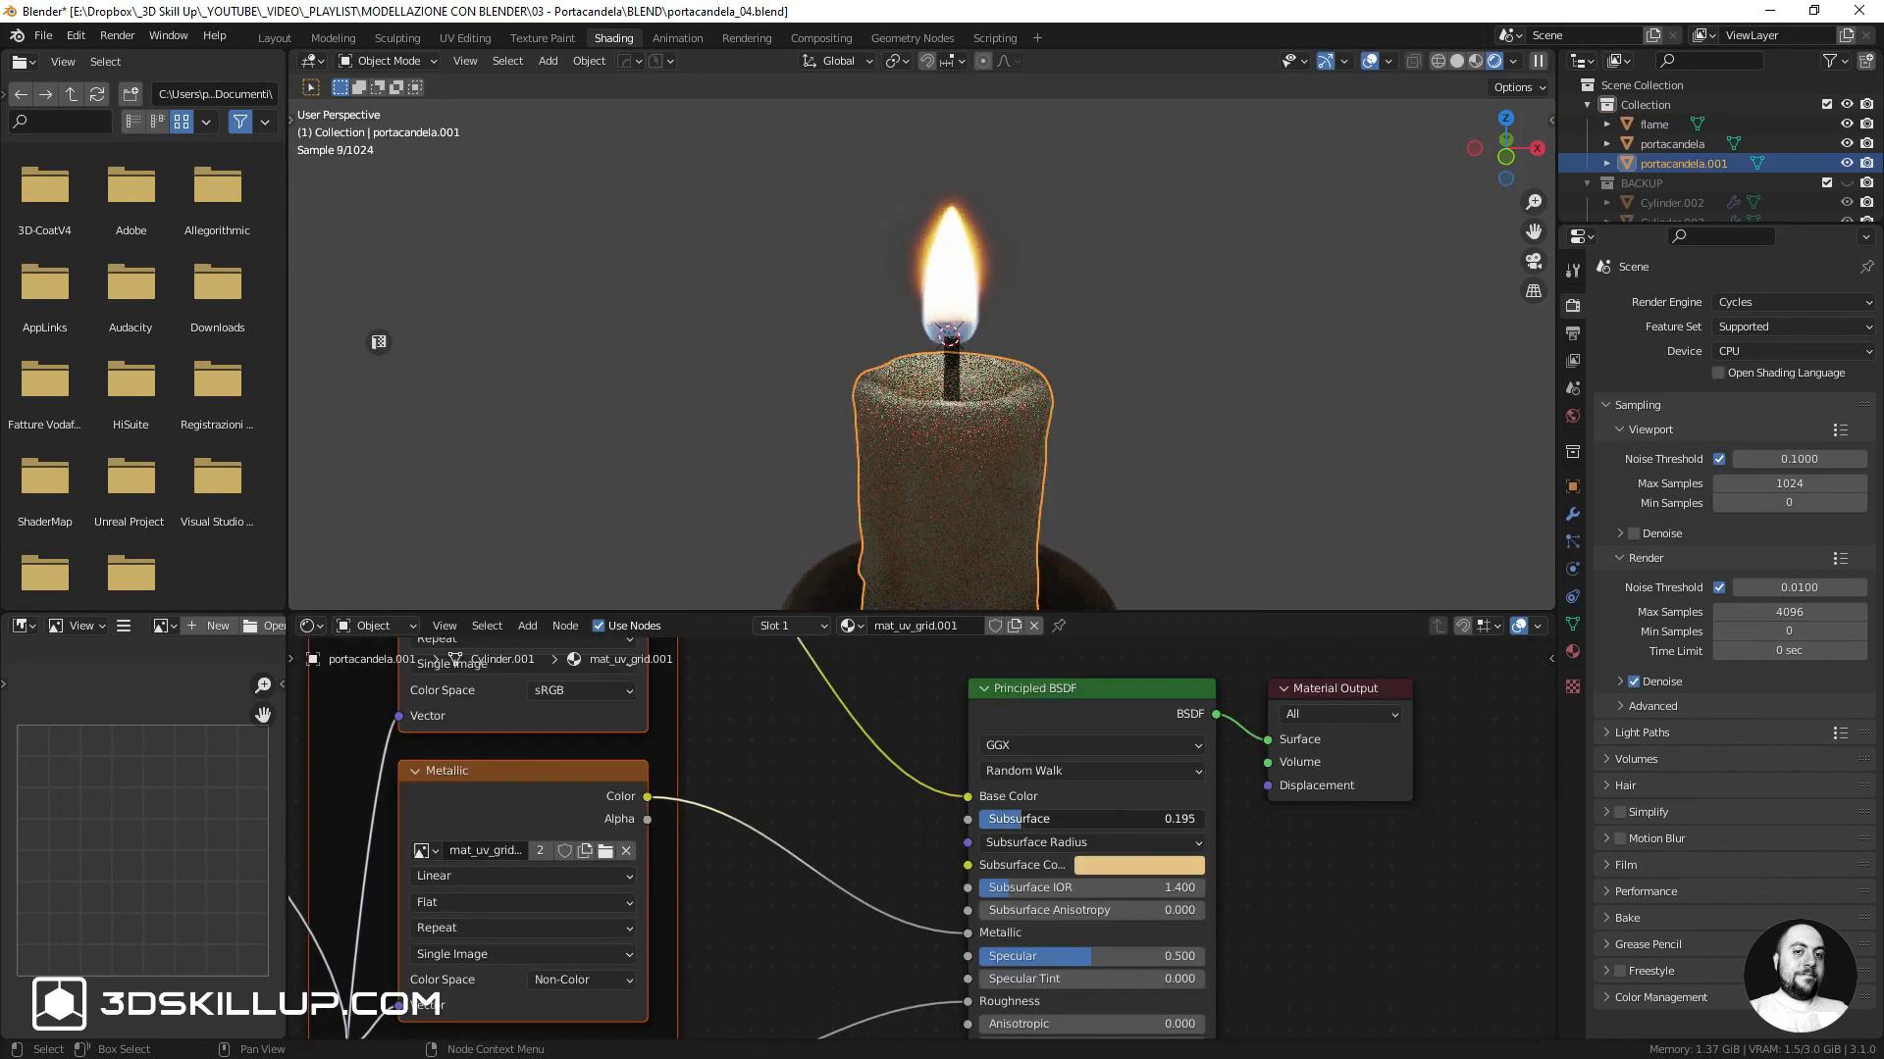
pyautogui.moveTo(1024, 818); pyautogui.dragTo(1097, 818)
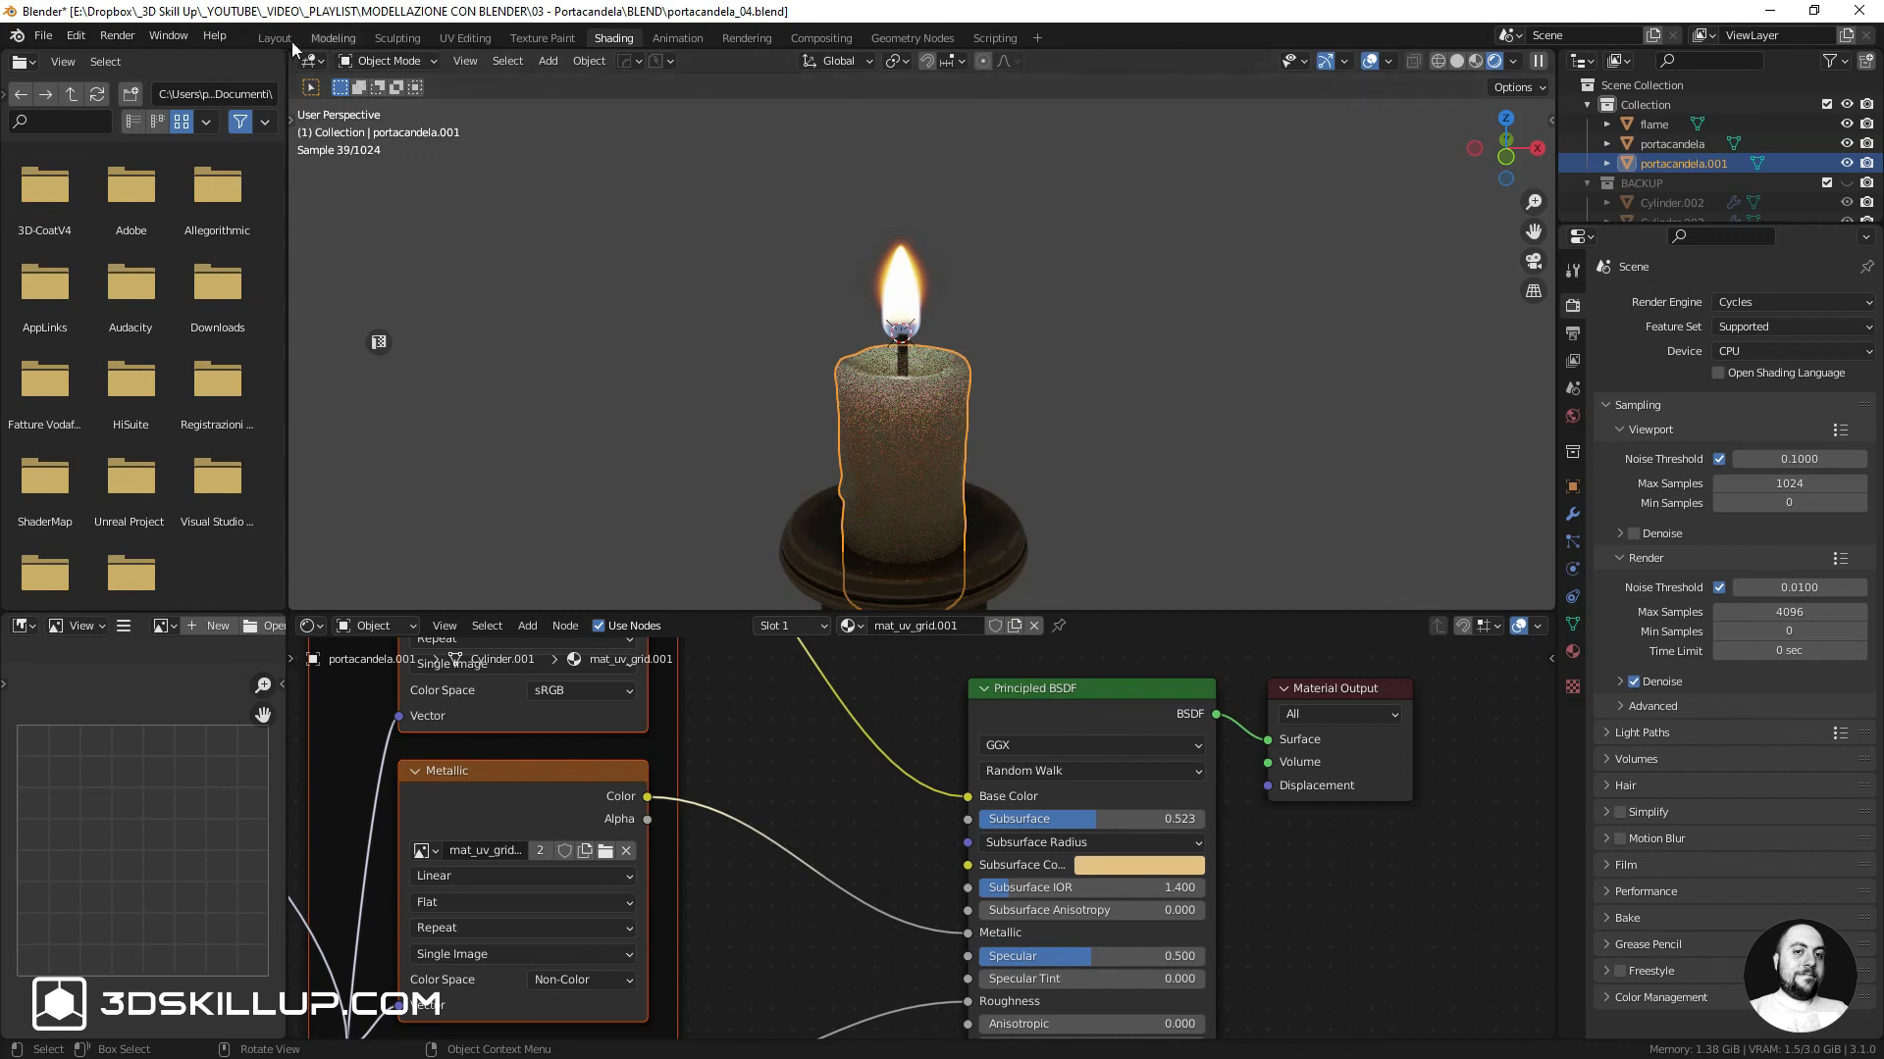
# Switch to the Layout workspace with rendered viewport shading and examine the flame plane from the front and the side
pyautogui.click(281, 41)
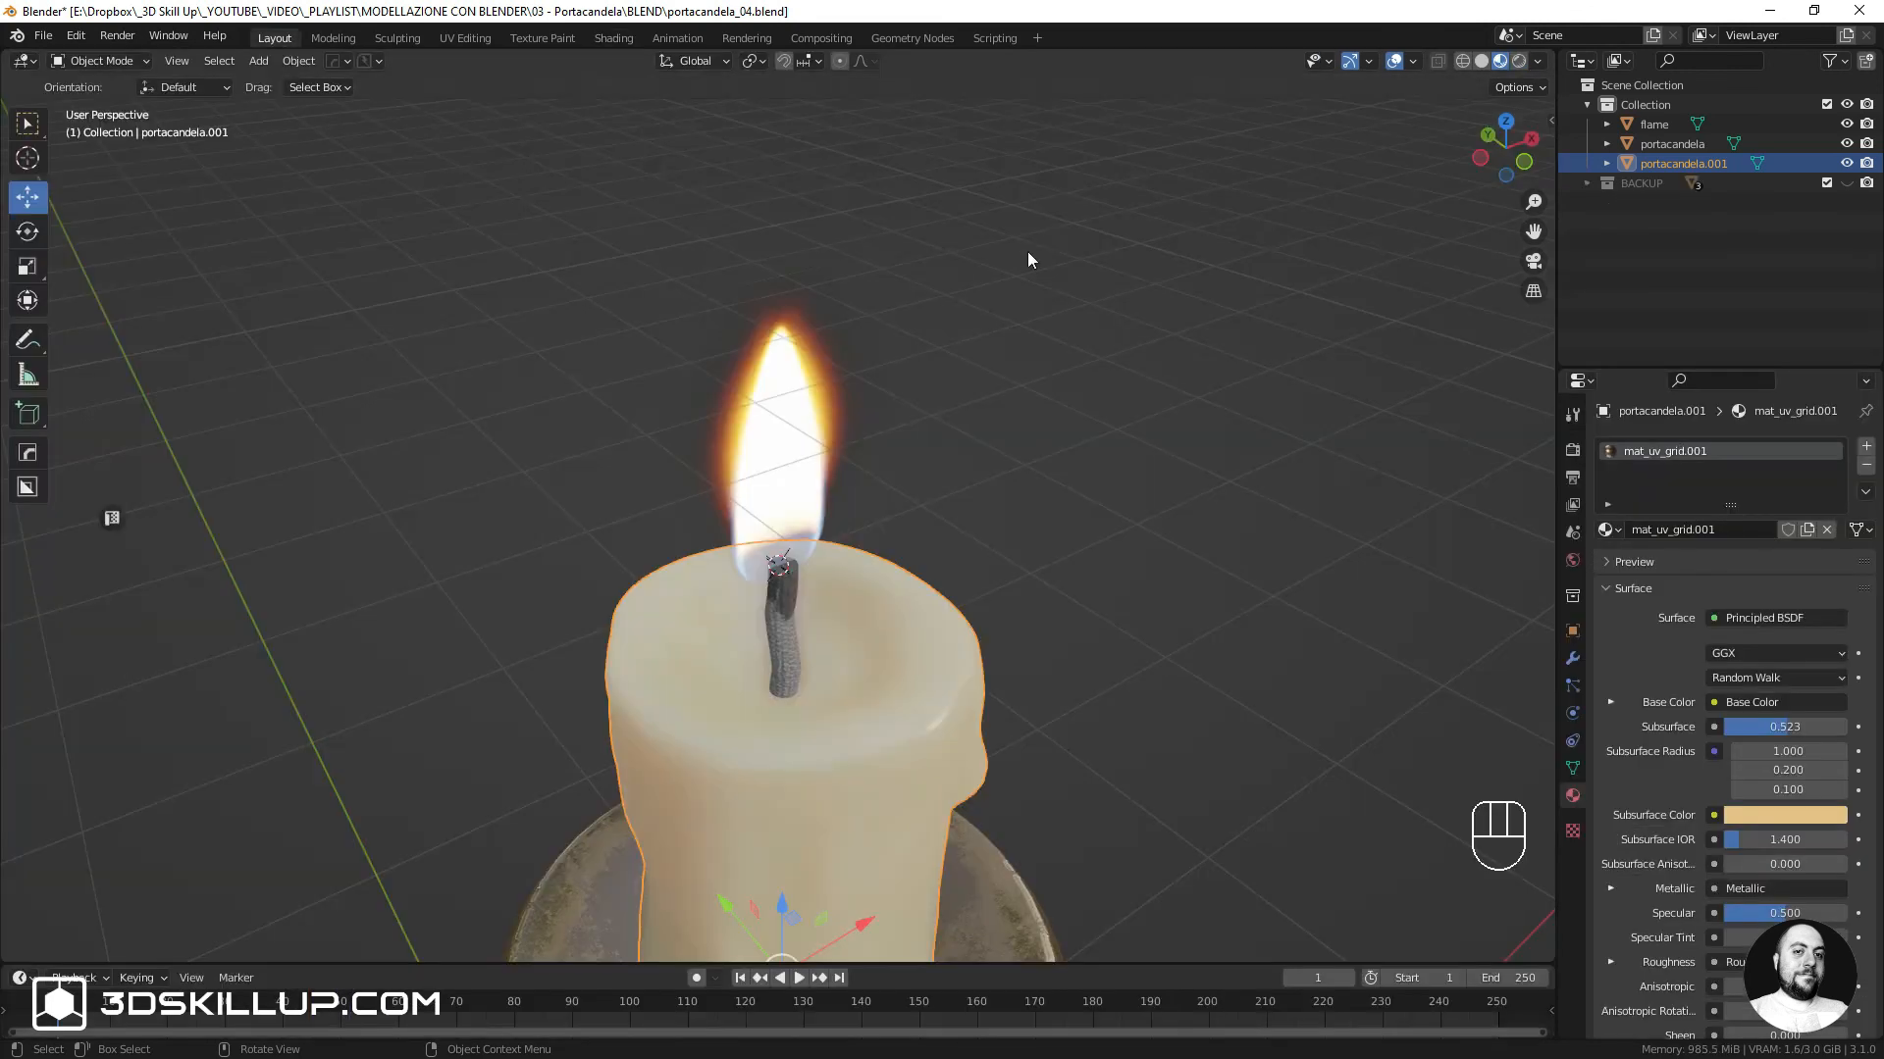
pyautogui.click(1520, 62)
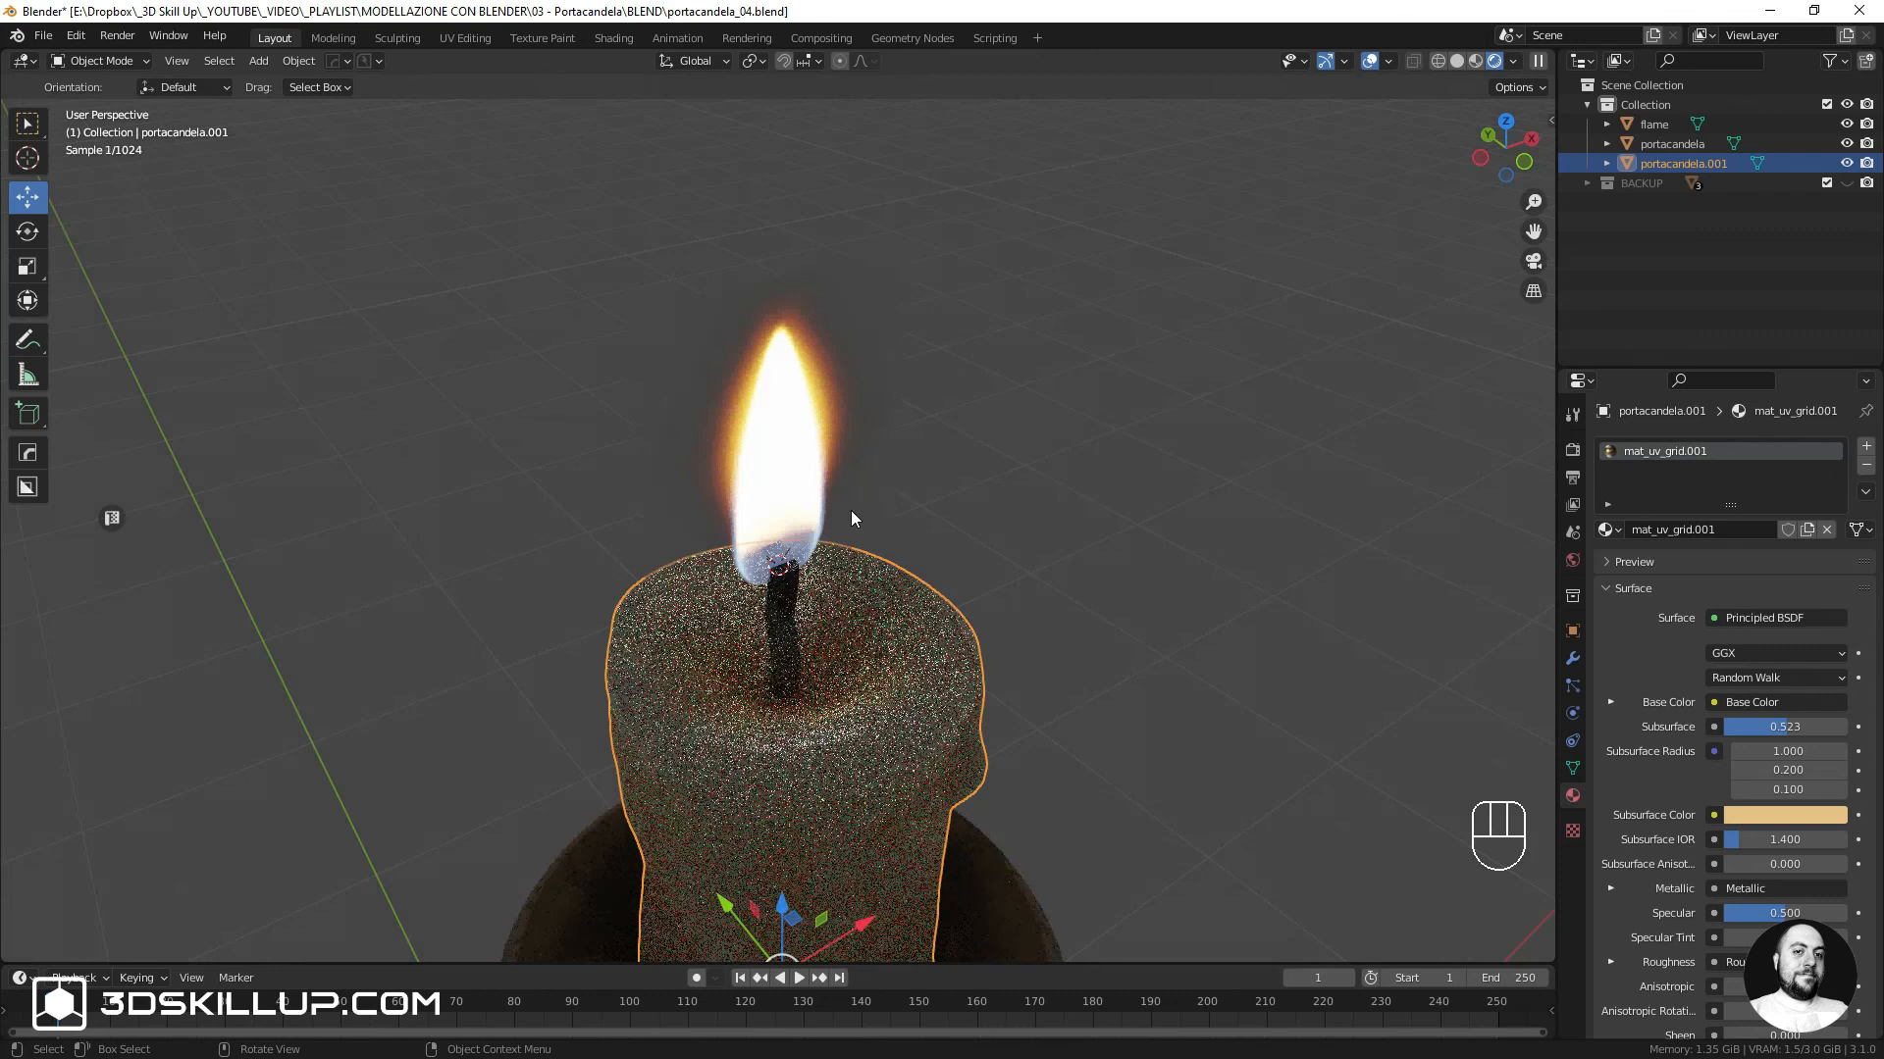
pyautogui.keyDown('shift'); pyautogui.moveTo(850, 511); pyautogui.dragTo(905, 428, button='middle'); pyautogui.keyUp('shift')
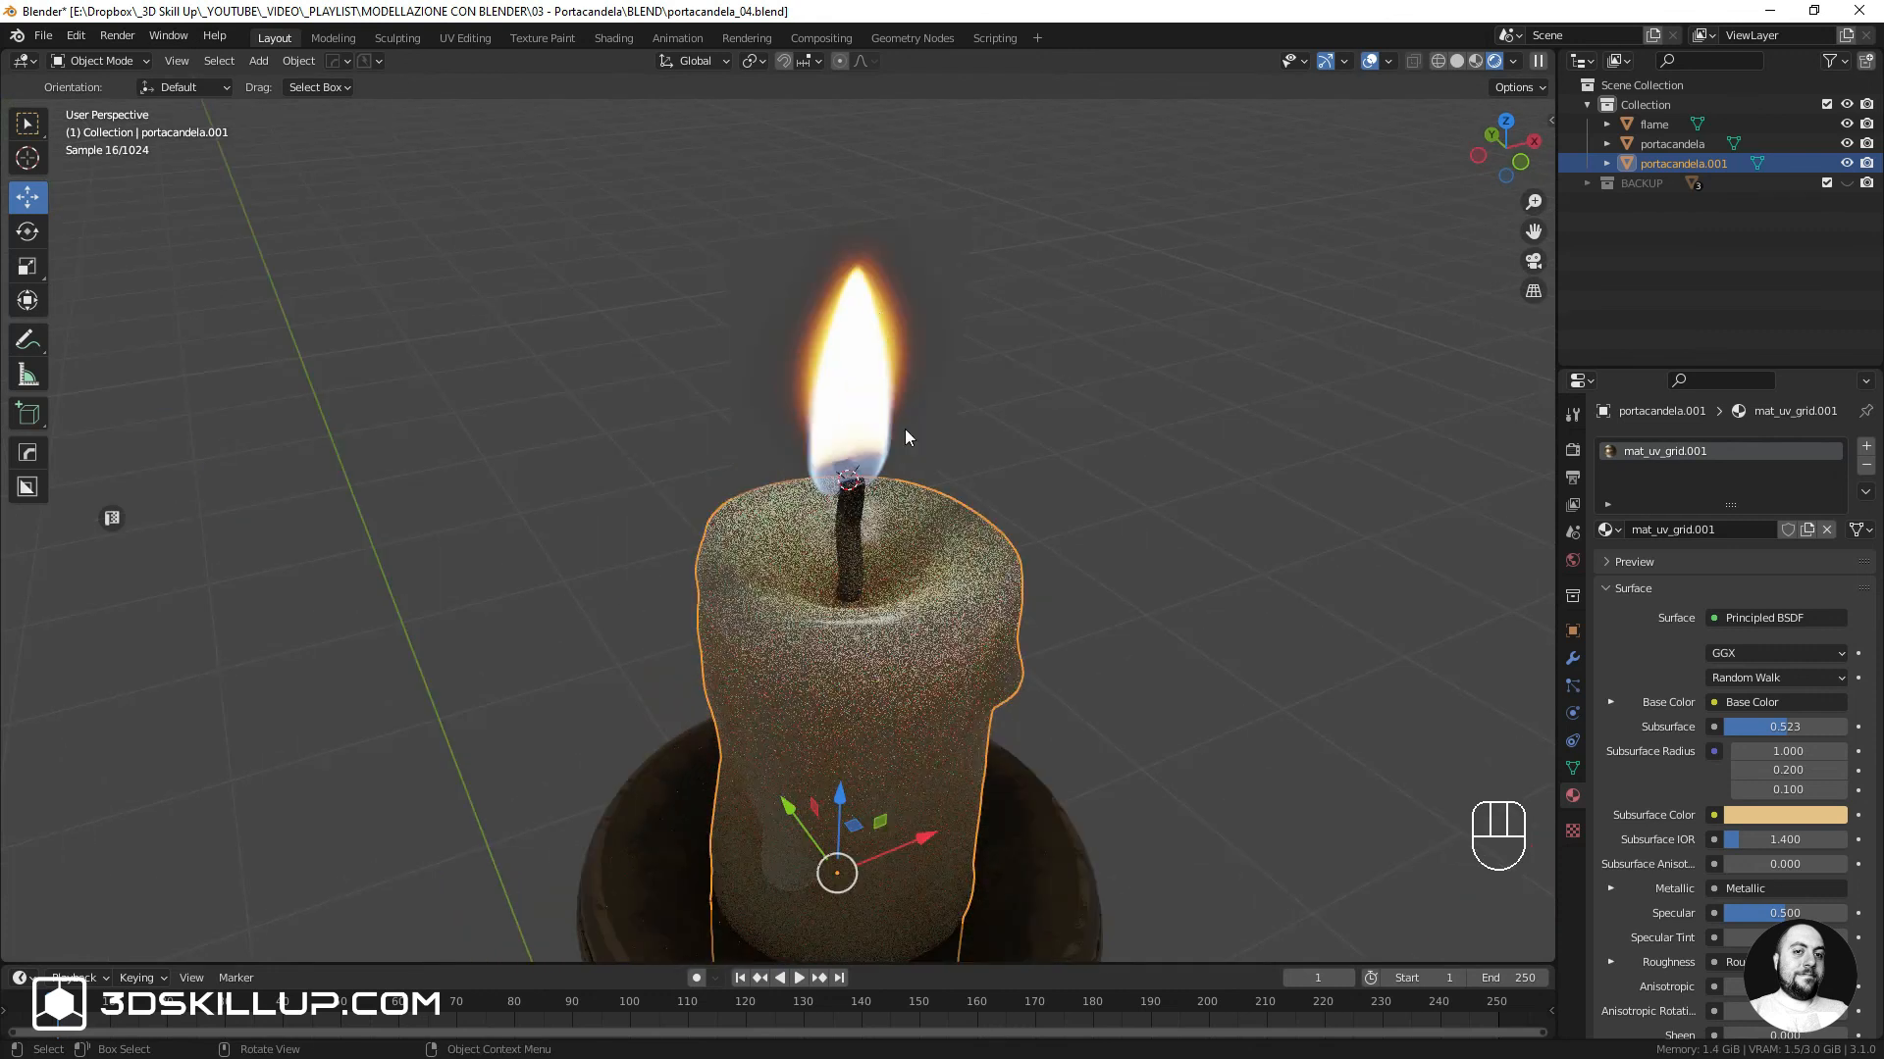
pyautogui.moveTo(724, 397); pyautogui.dragTo(851, 374, button='middle')
pyautogui.scroll(2, 775, 353)
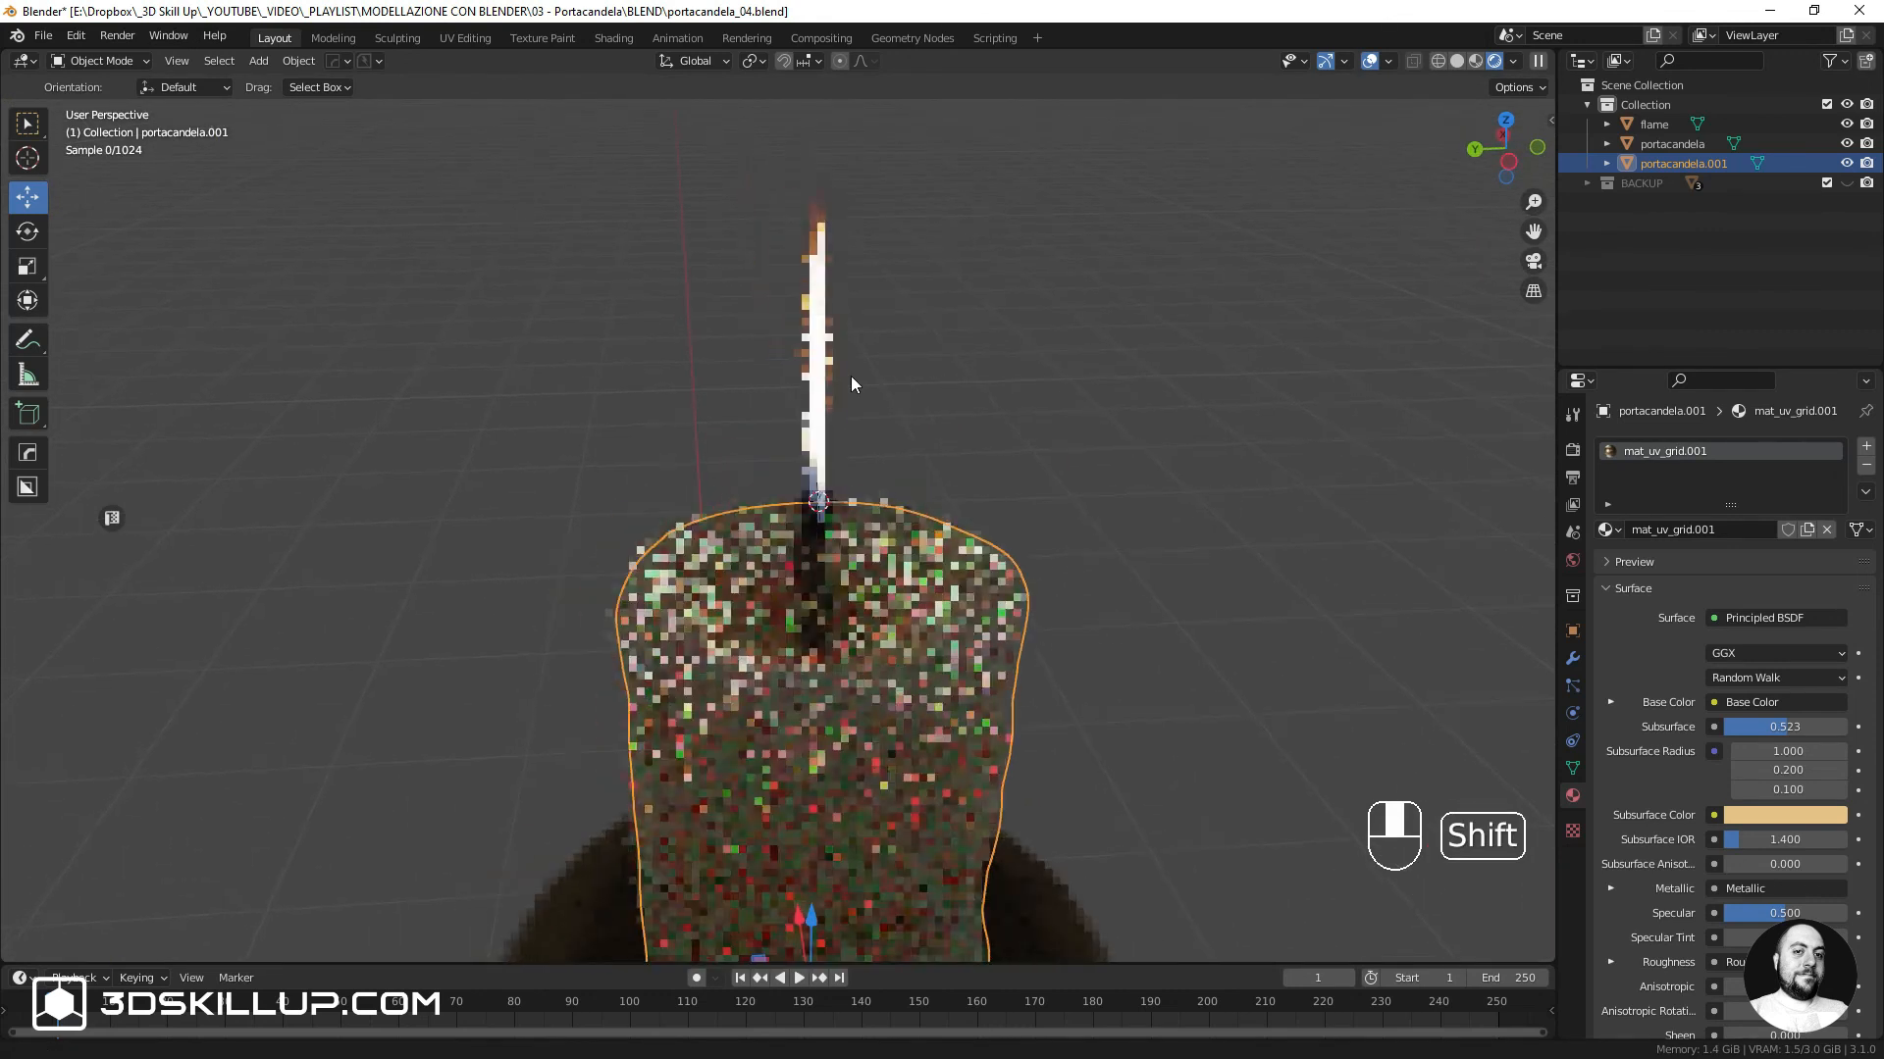
pyautogui.moveTo(820, 483); pyautogui.dragTo(872, 417, button='middle')
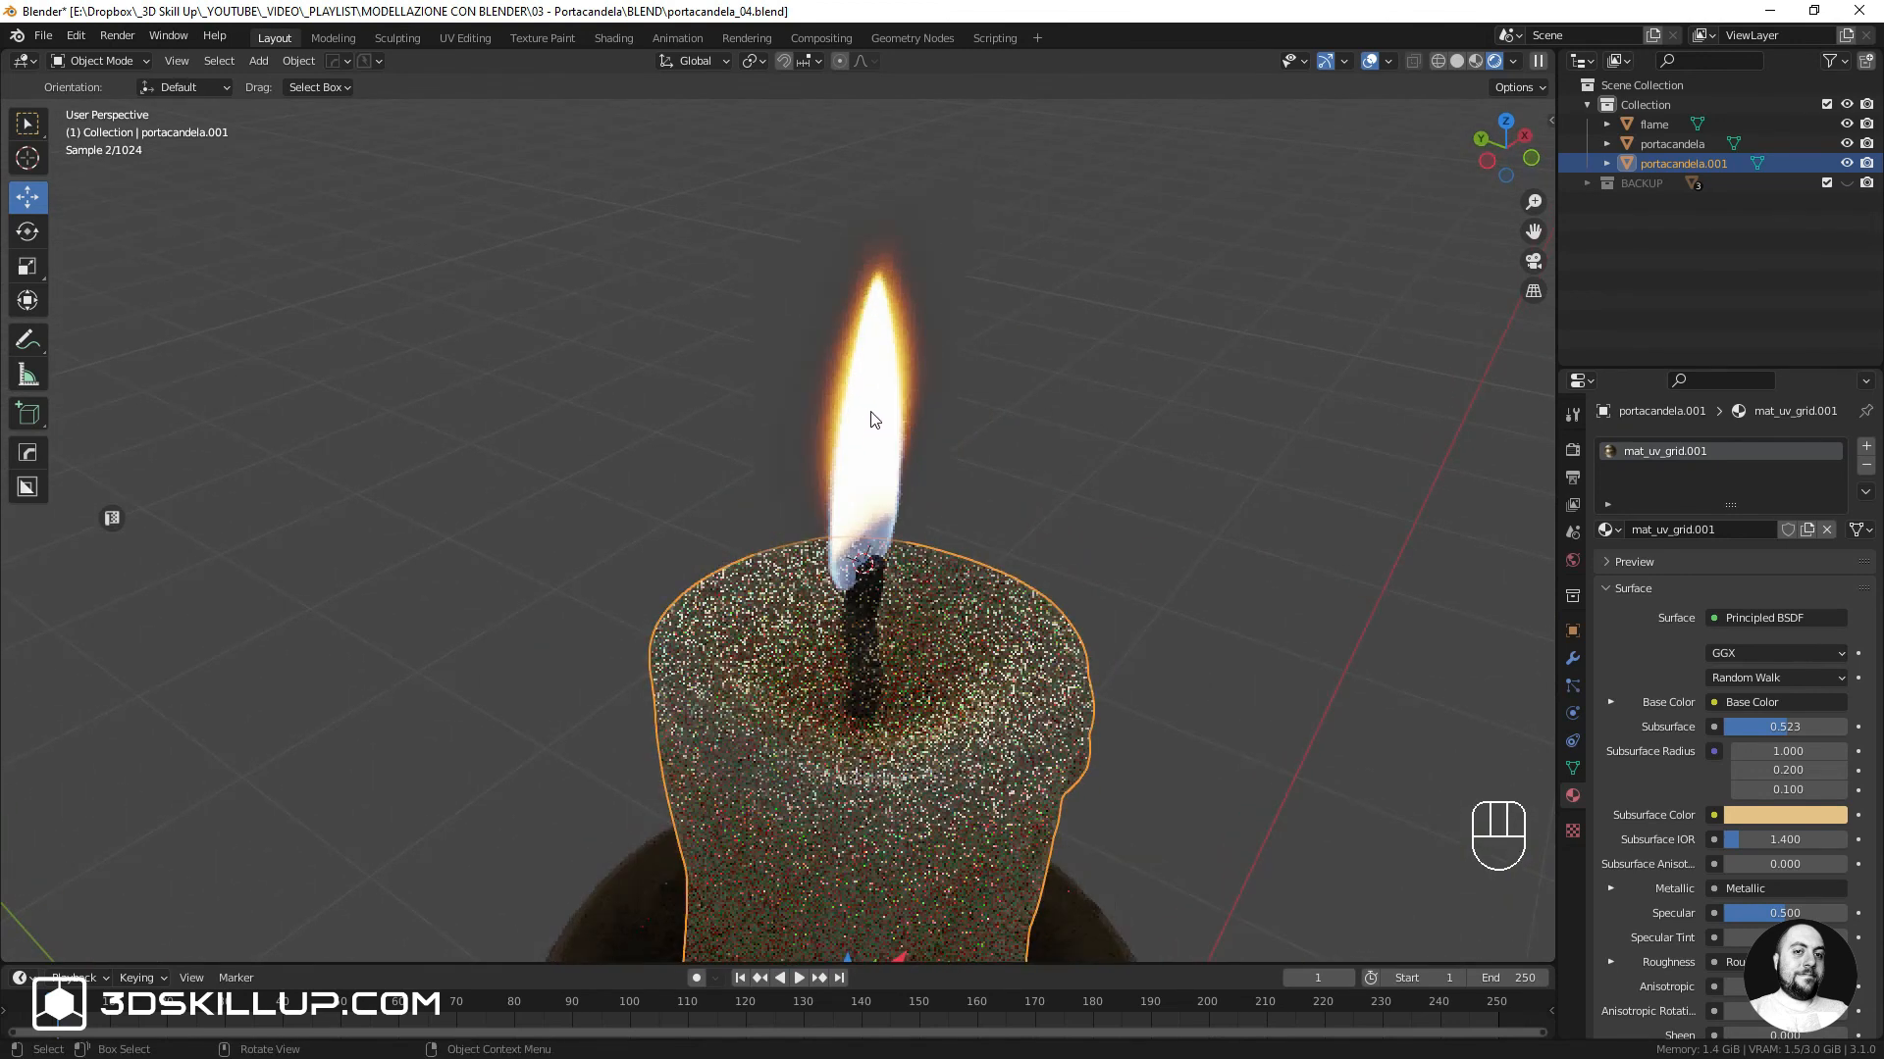
# Duplicate the flame plane in place and rotate the copy 90° around the Z axis
pyautogui.click(872, 418)
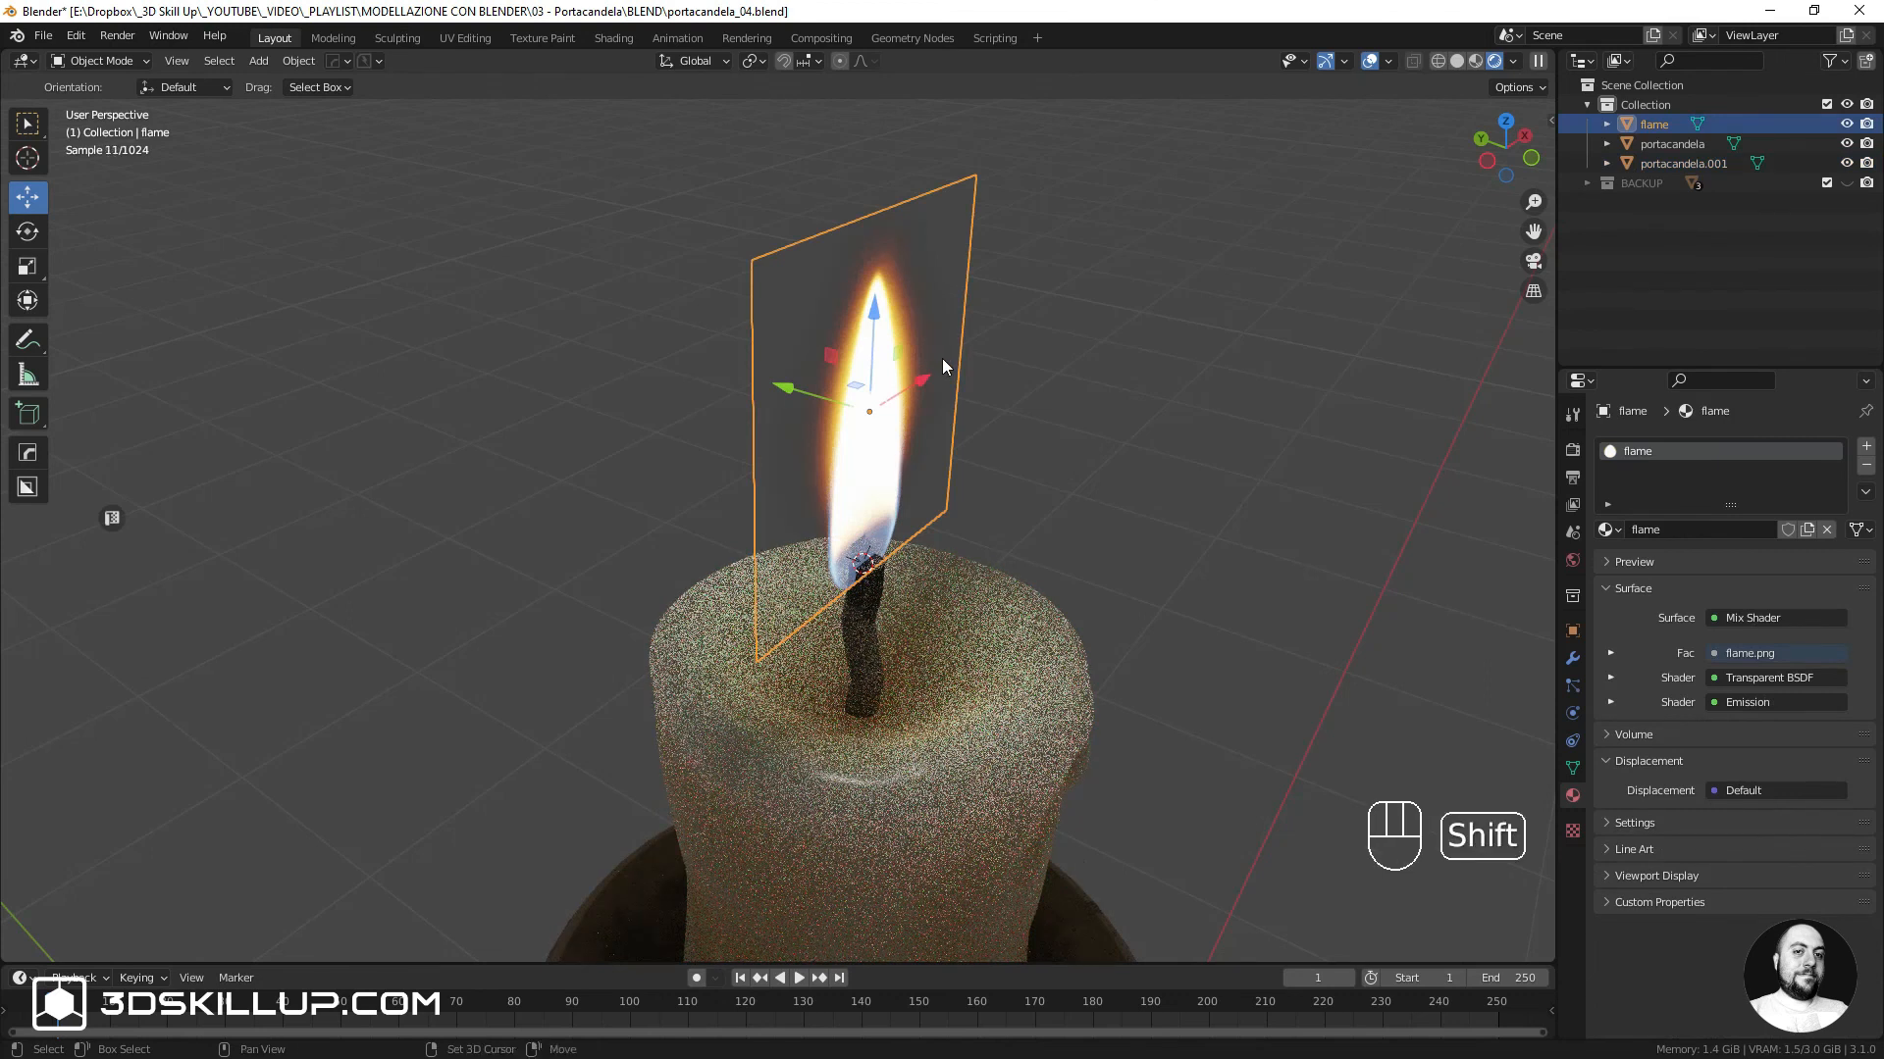
pyautogui.hotkey('shift', 'd')
pyautogui.press('Return')
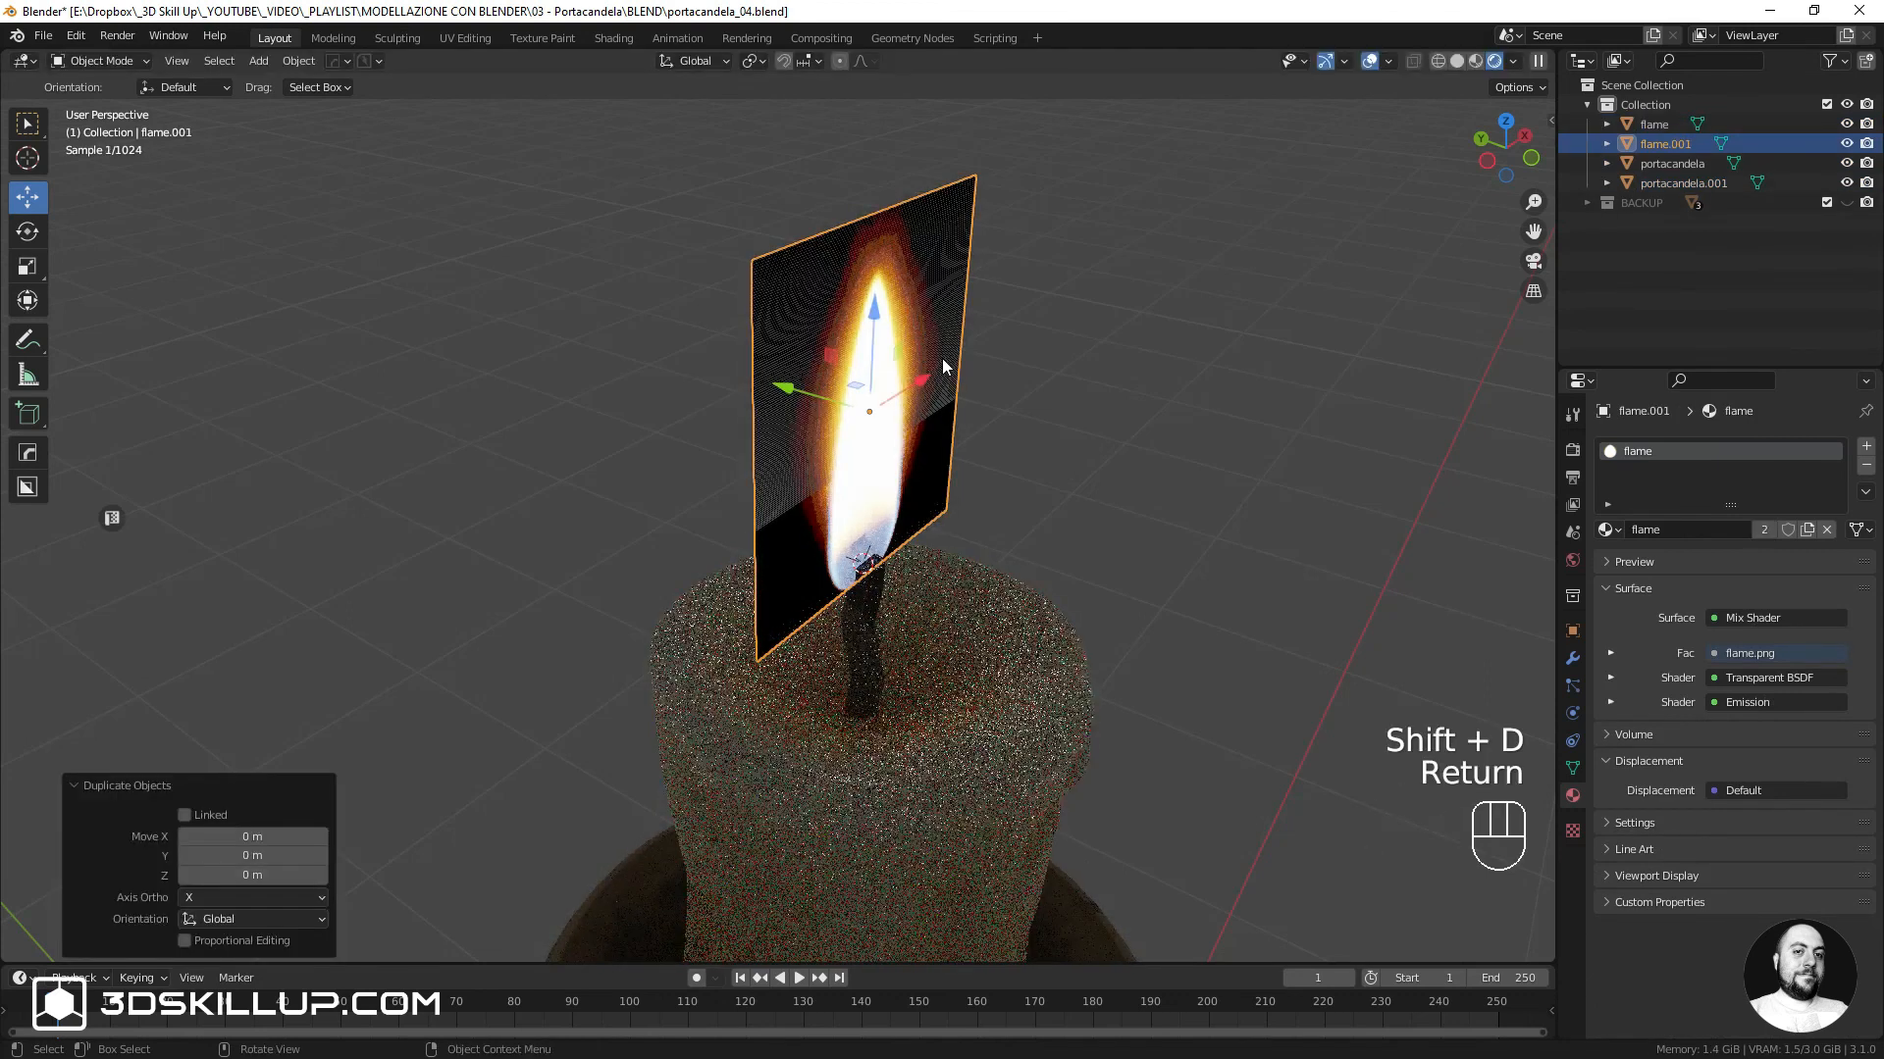
pyautogui.write('rz90')
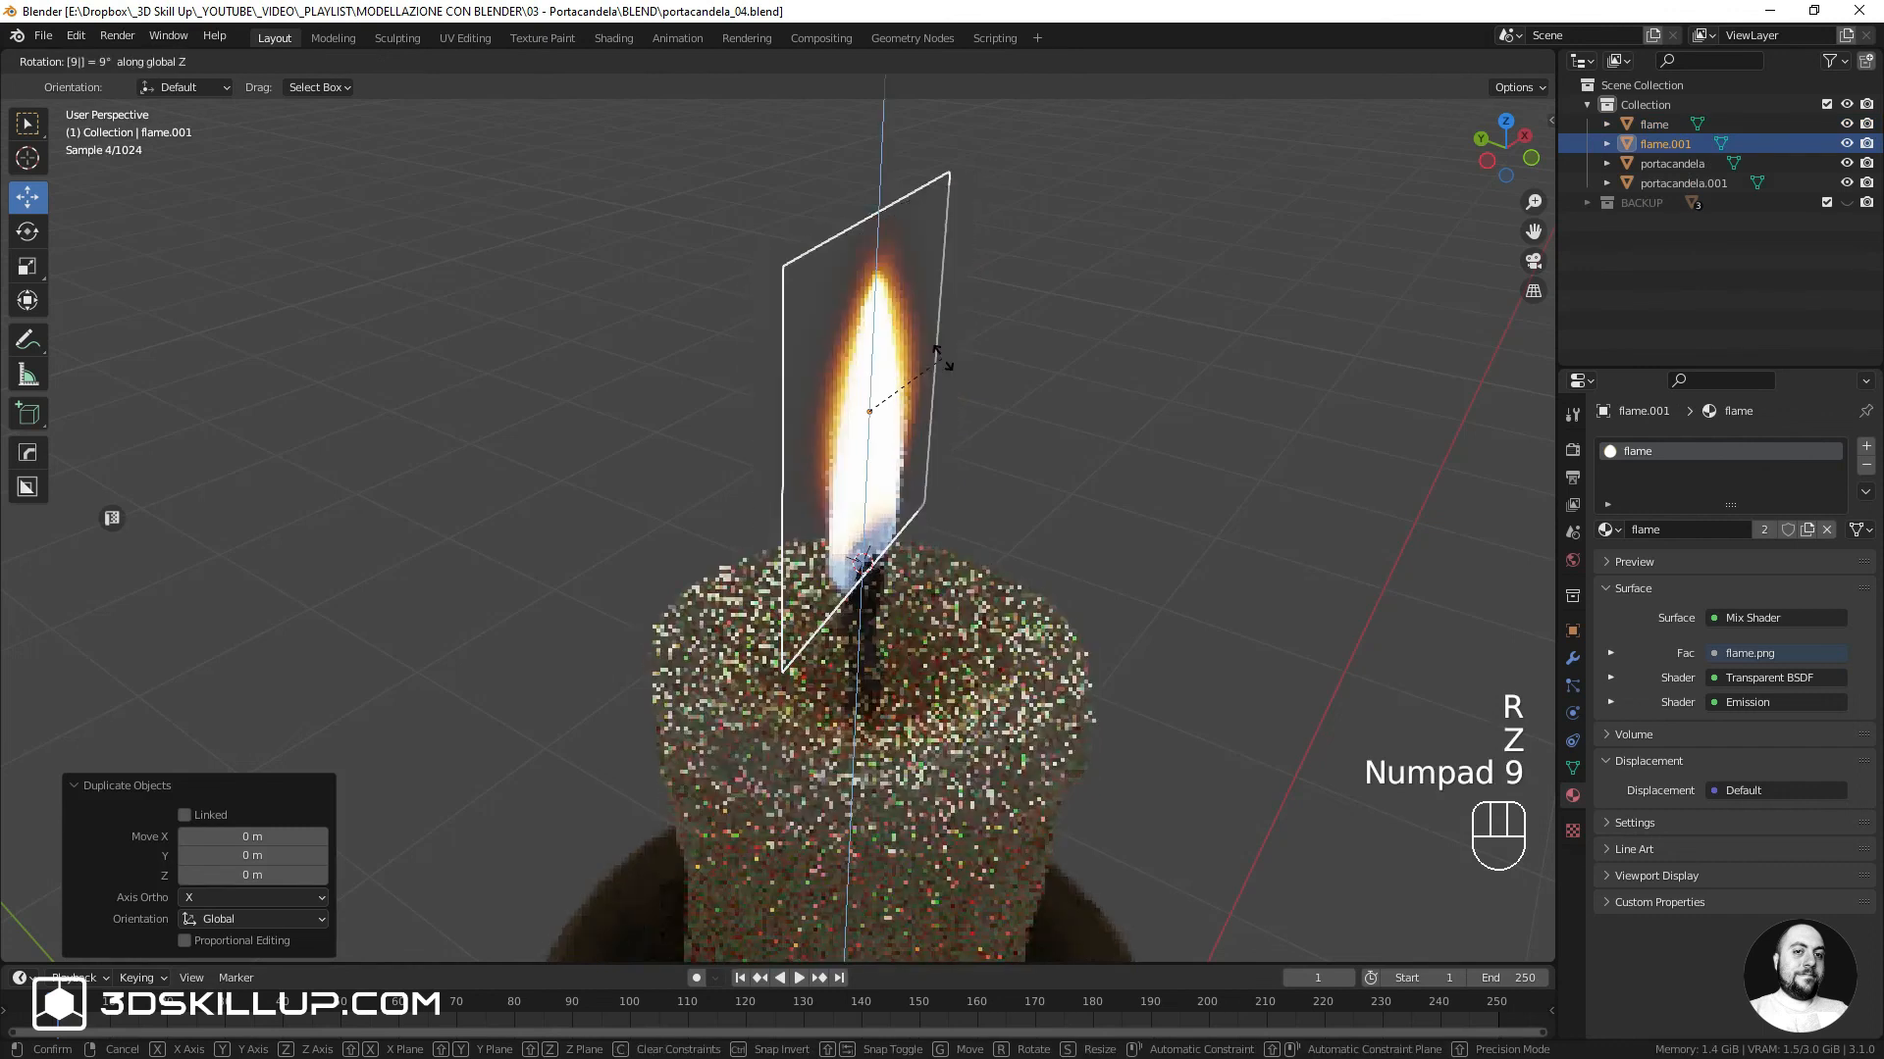
pyautogui.press('Return')
# Duplicate the rotated flame plane in place and turn the new copy 45° around the Z axis
pyautogui.moveTo(856, 366); pyautogui.dragTo(963, 382, button='middle')
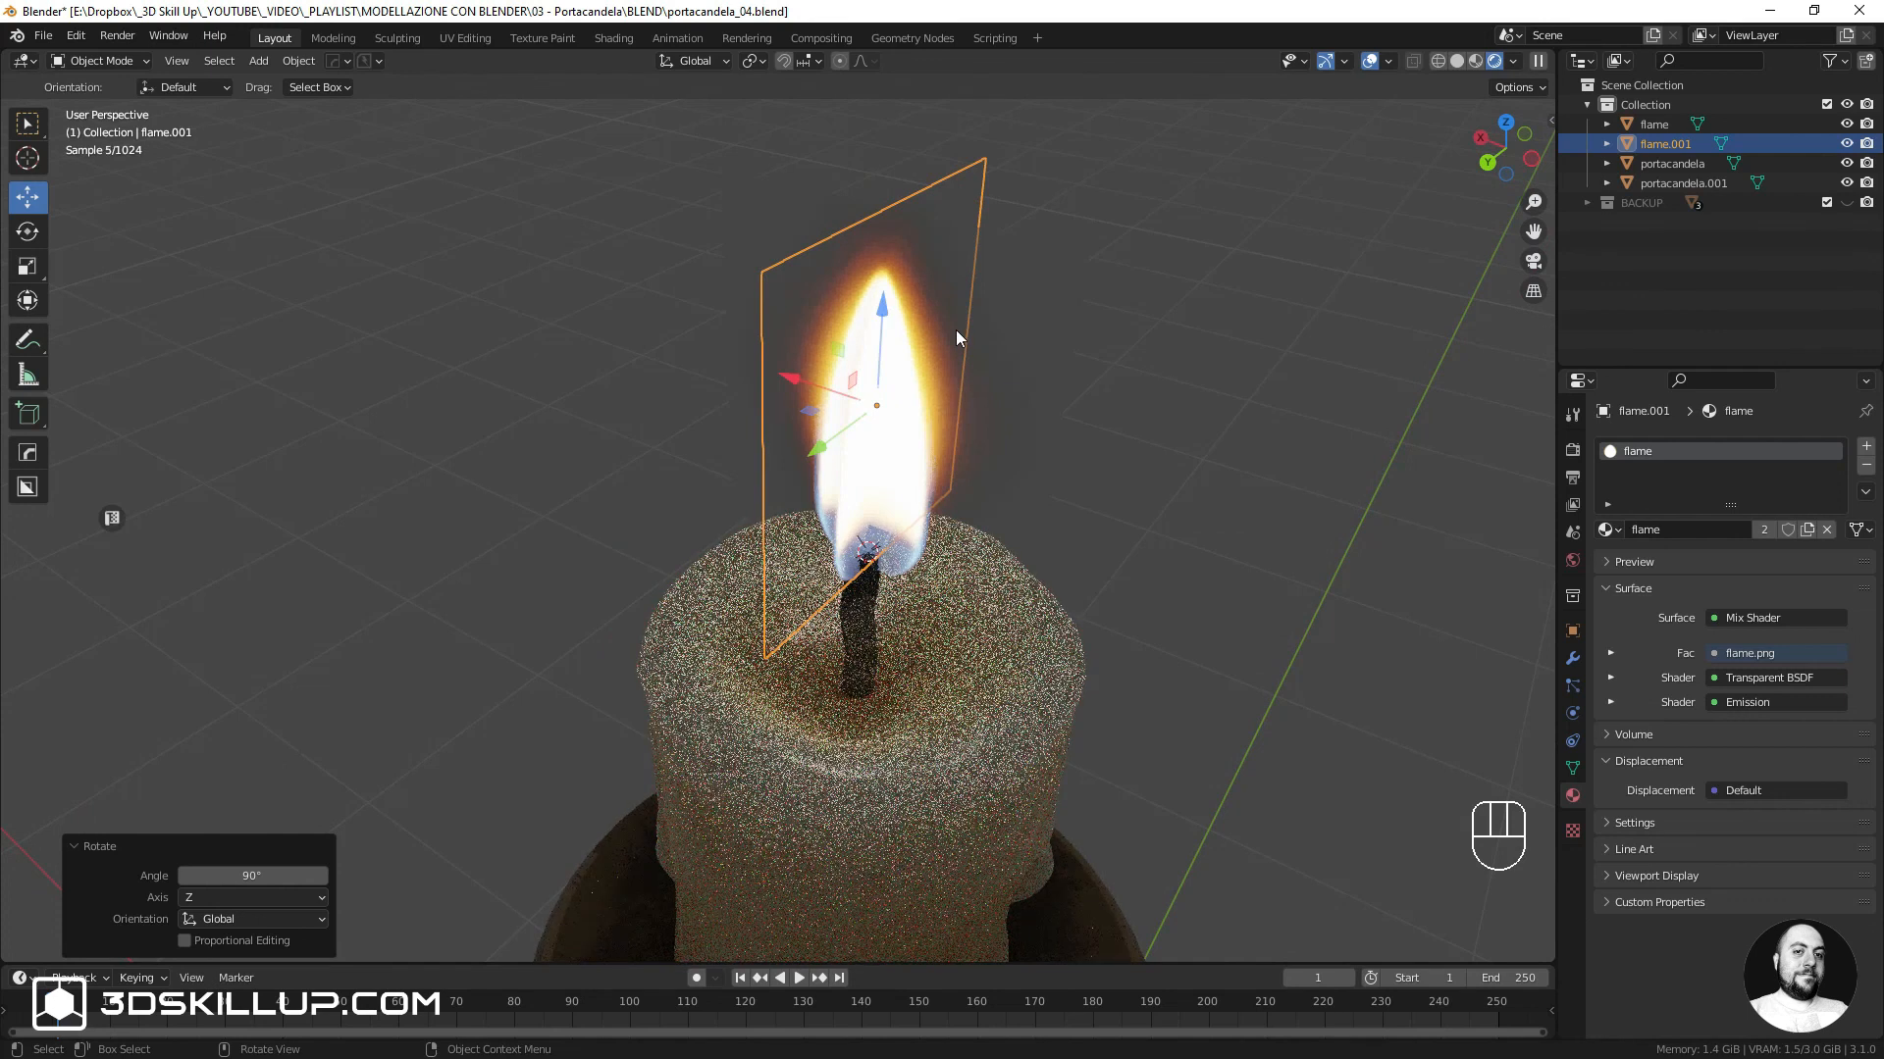
pyautogui.hotkey('shift', 'd')
pyautogui.press('Return')
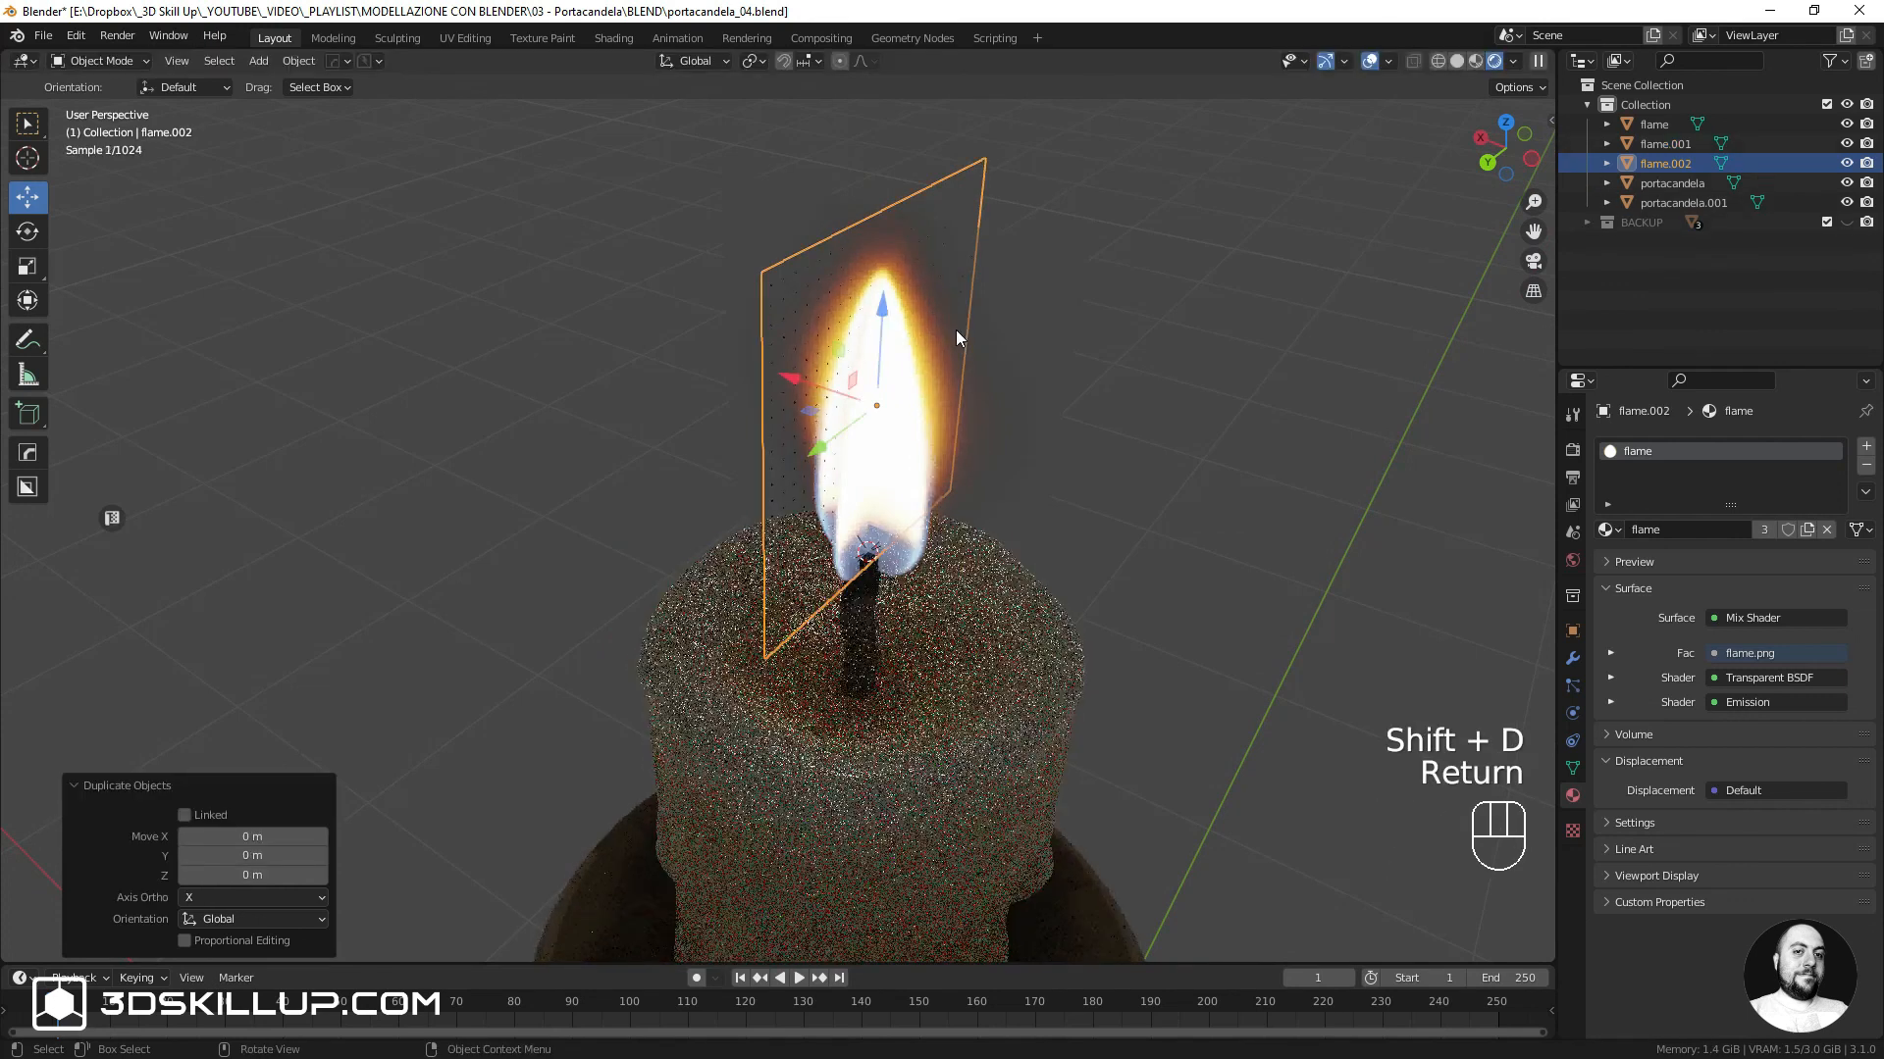
pyautogui.press('r')
pyautogui.press('KP_4')
pyautogui.press('KP_5')
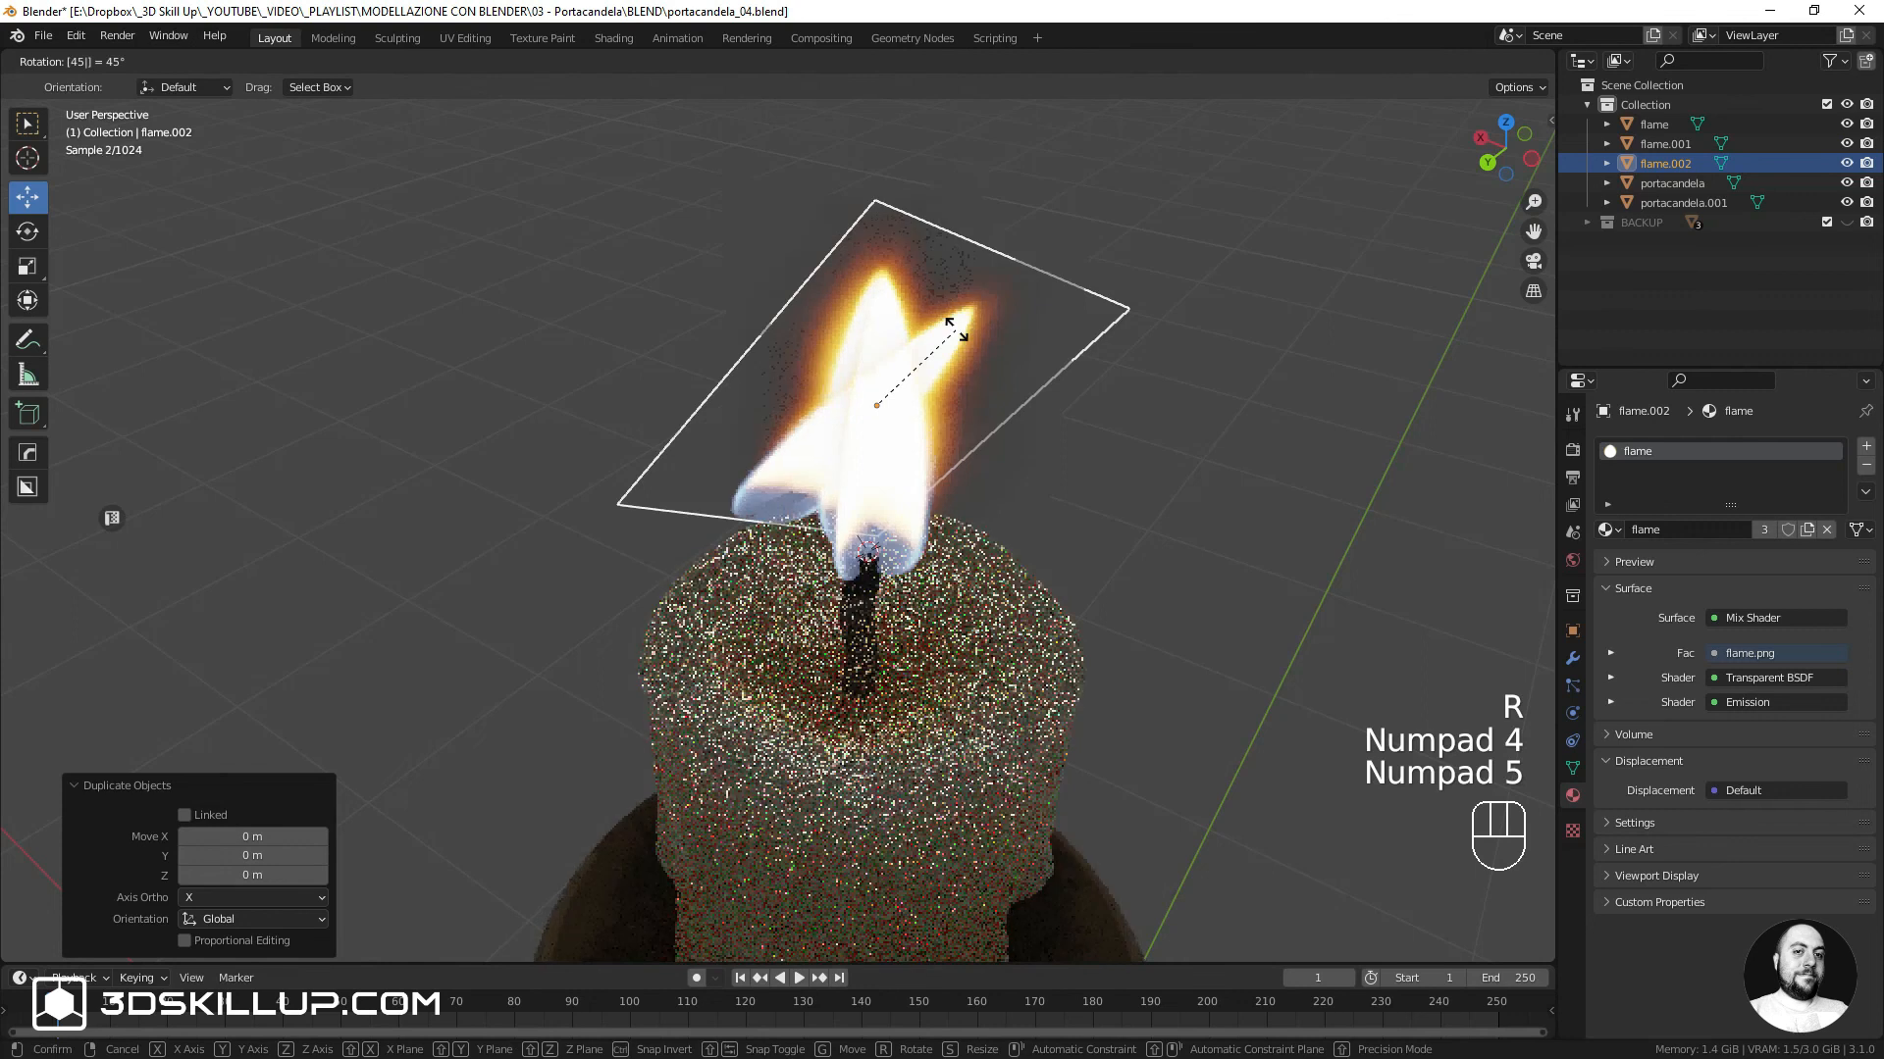
pyautogui.press('z')
pyautogui.press('Return')
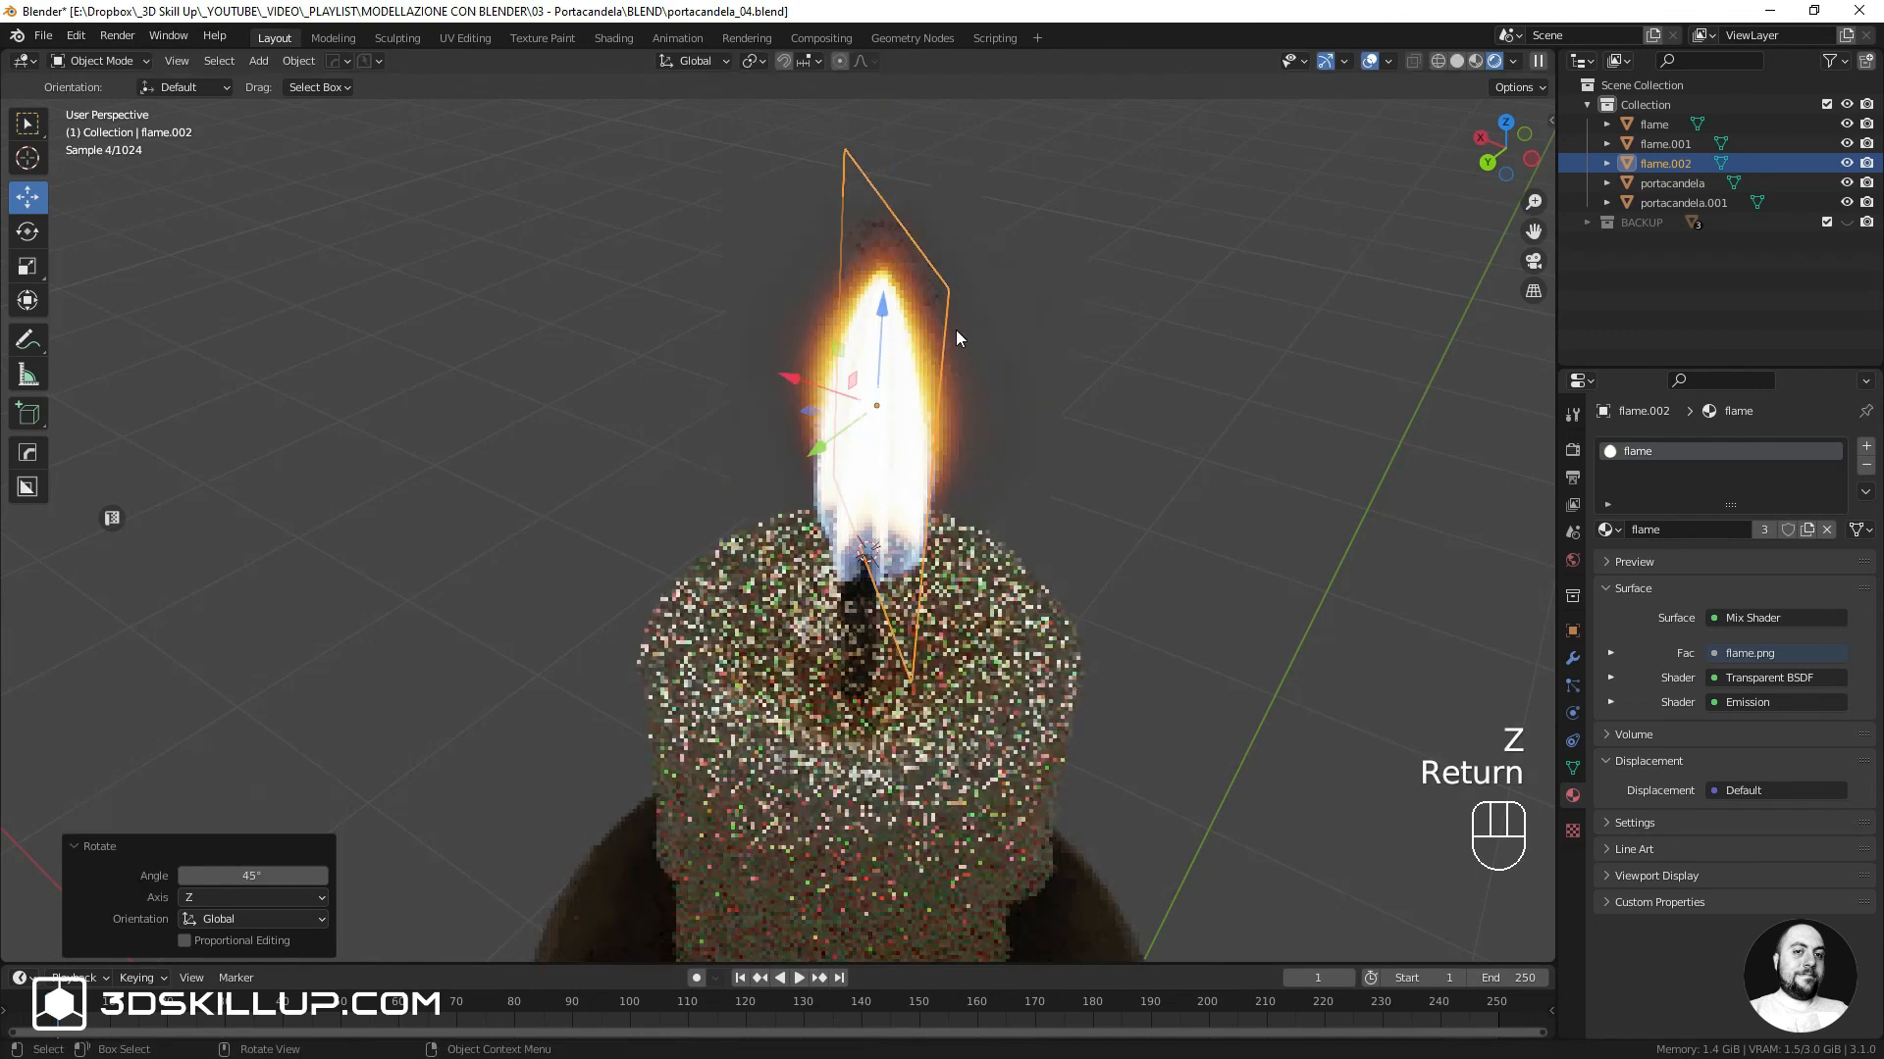
# Duplicate the flame.001 plane in place and rotate the new copy -45° around the global Z axis
pyautogui.press('a')
pyautogui.press('a')
pyautogui.click(867, 533)
pyautogui.click(867, 533)
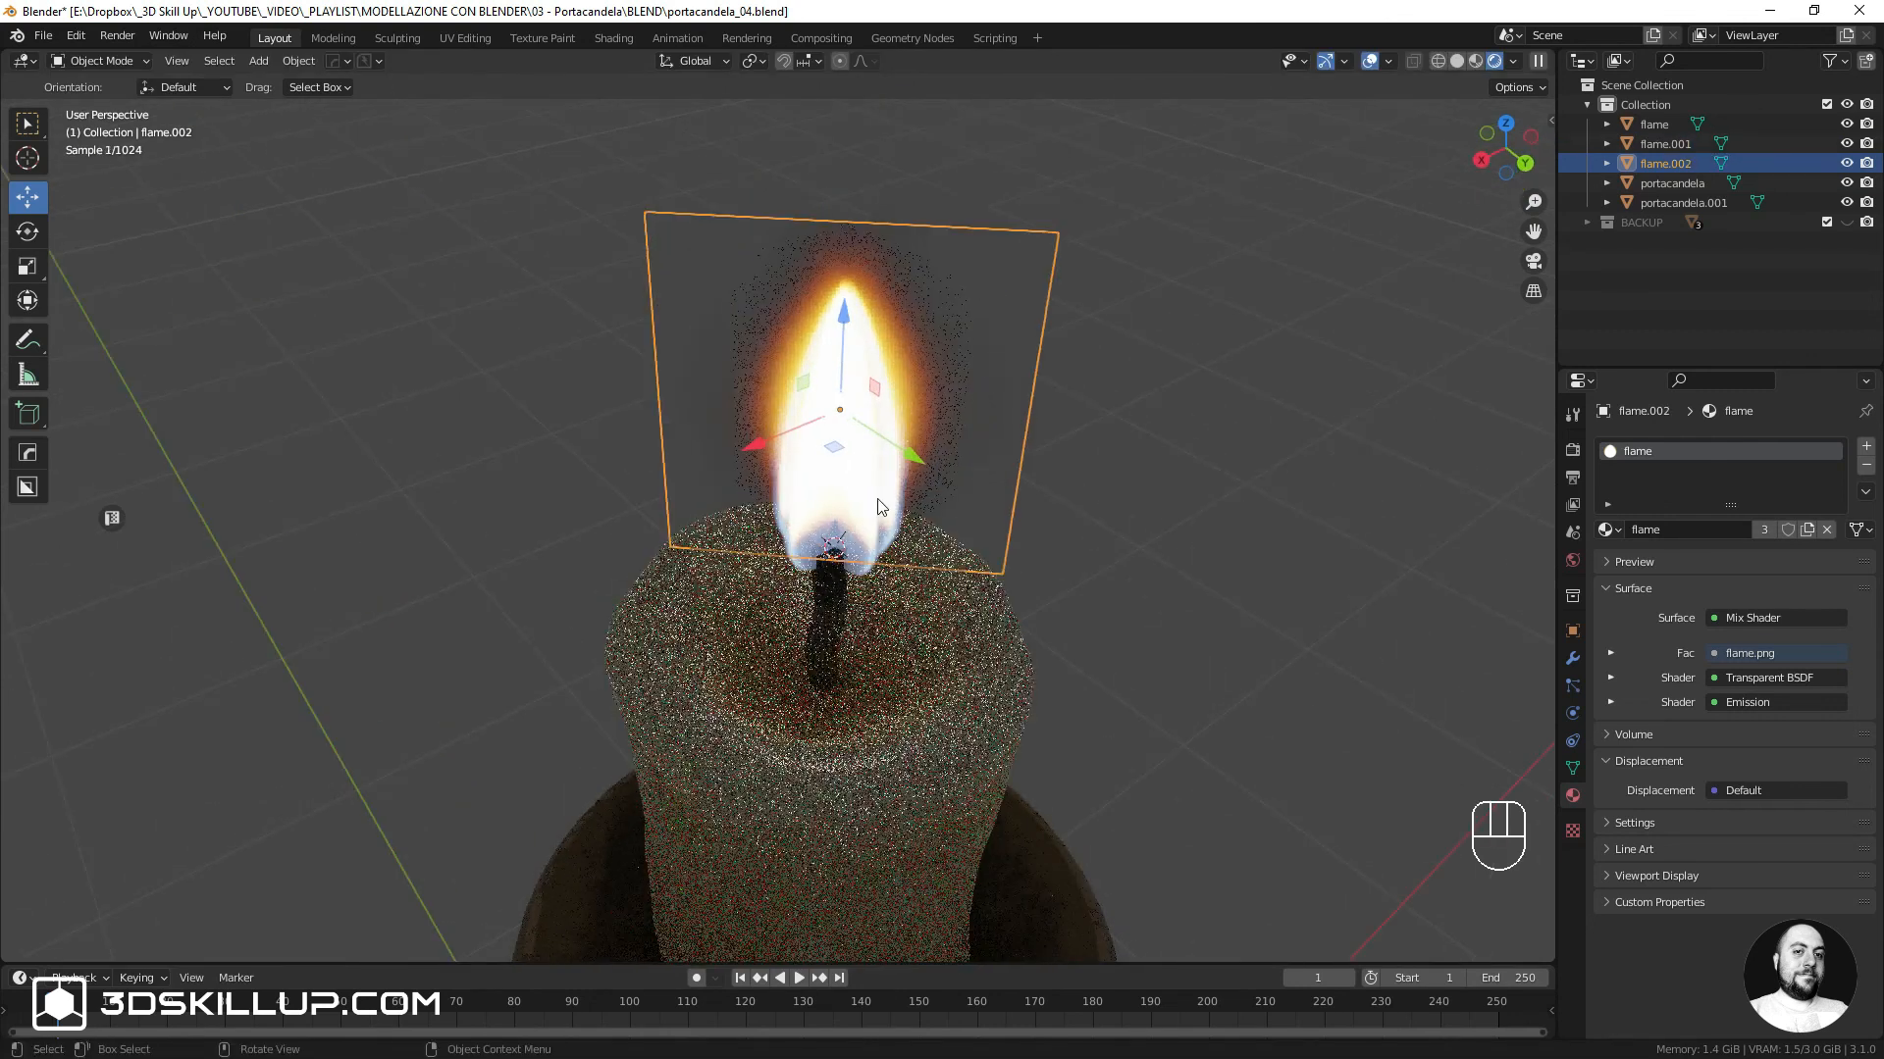
pyautogui.click(868, 526)
pyautogui.moveTo(868, 526); pyautogui.dragTo(916, 465, button='middle')
pyautogui.press('r')
pyautogui.click(947, 439)
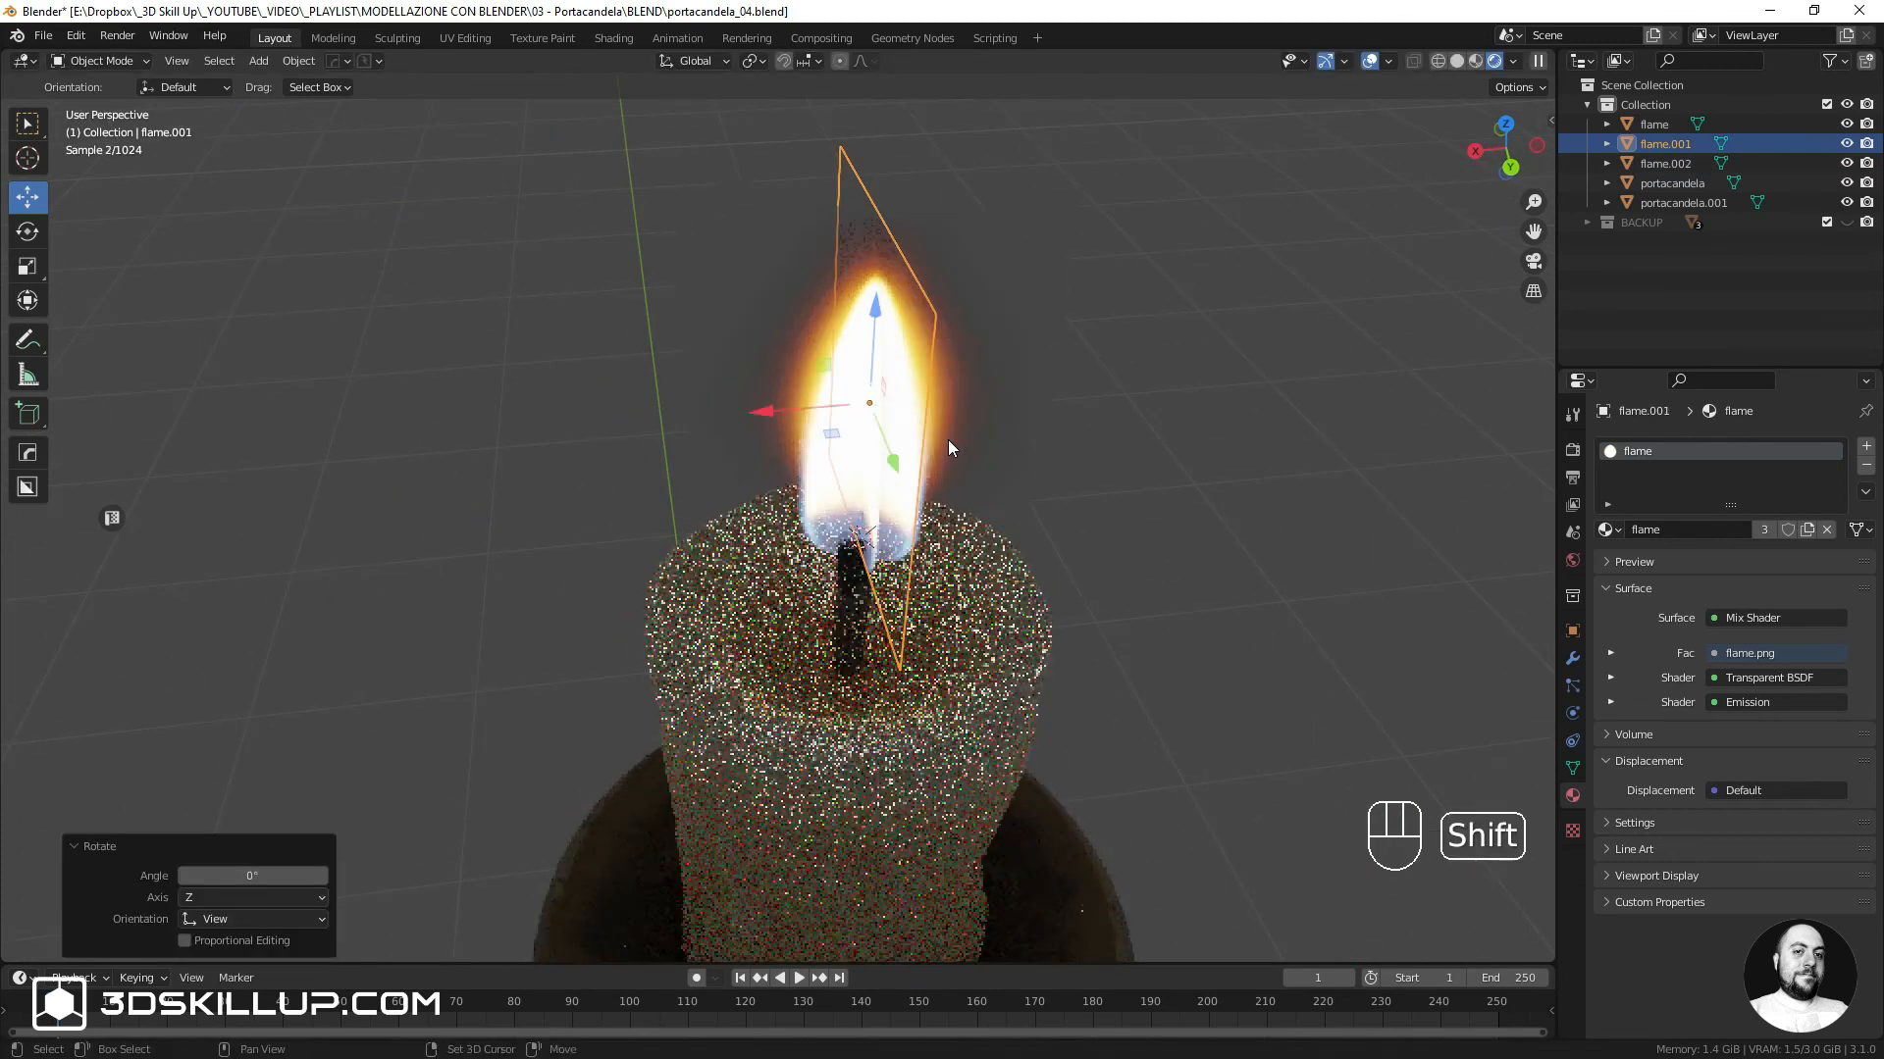
pyautogui.hotkey('shift', 'd')
pyautogui.press('r')
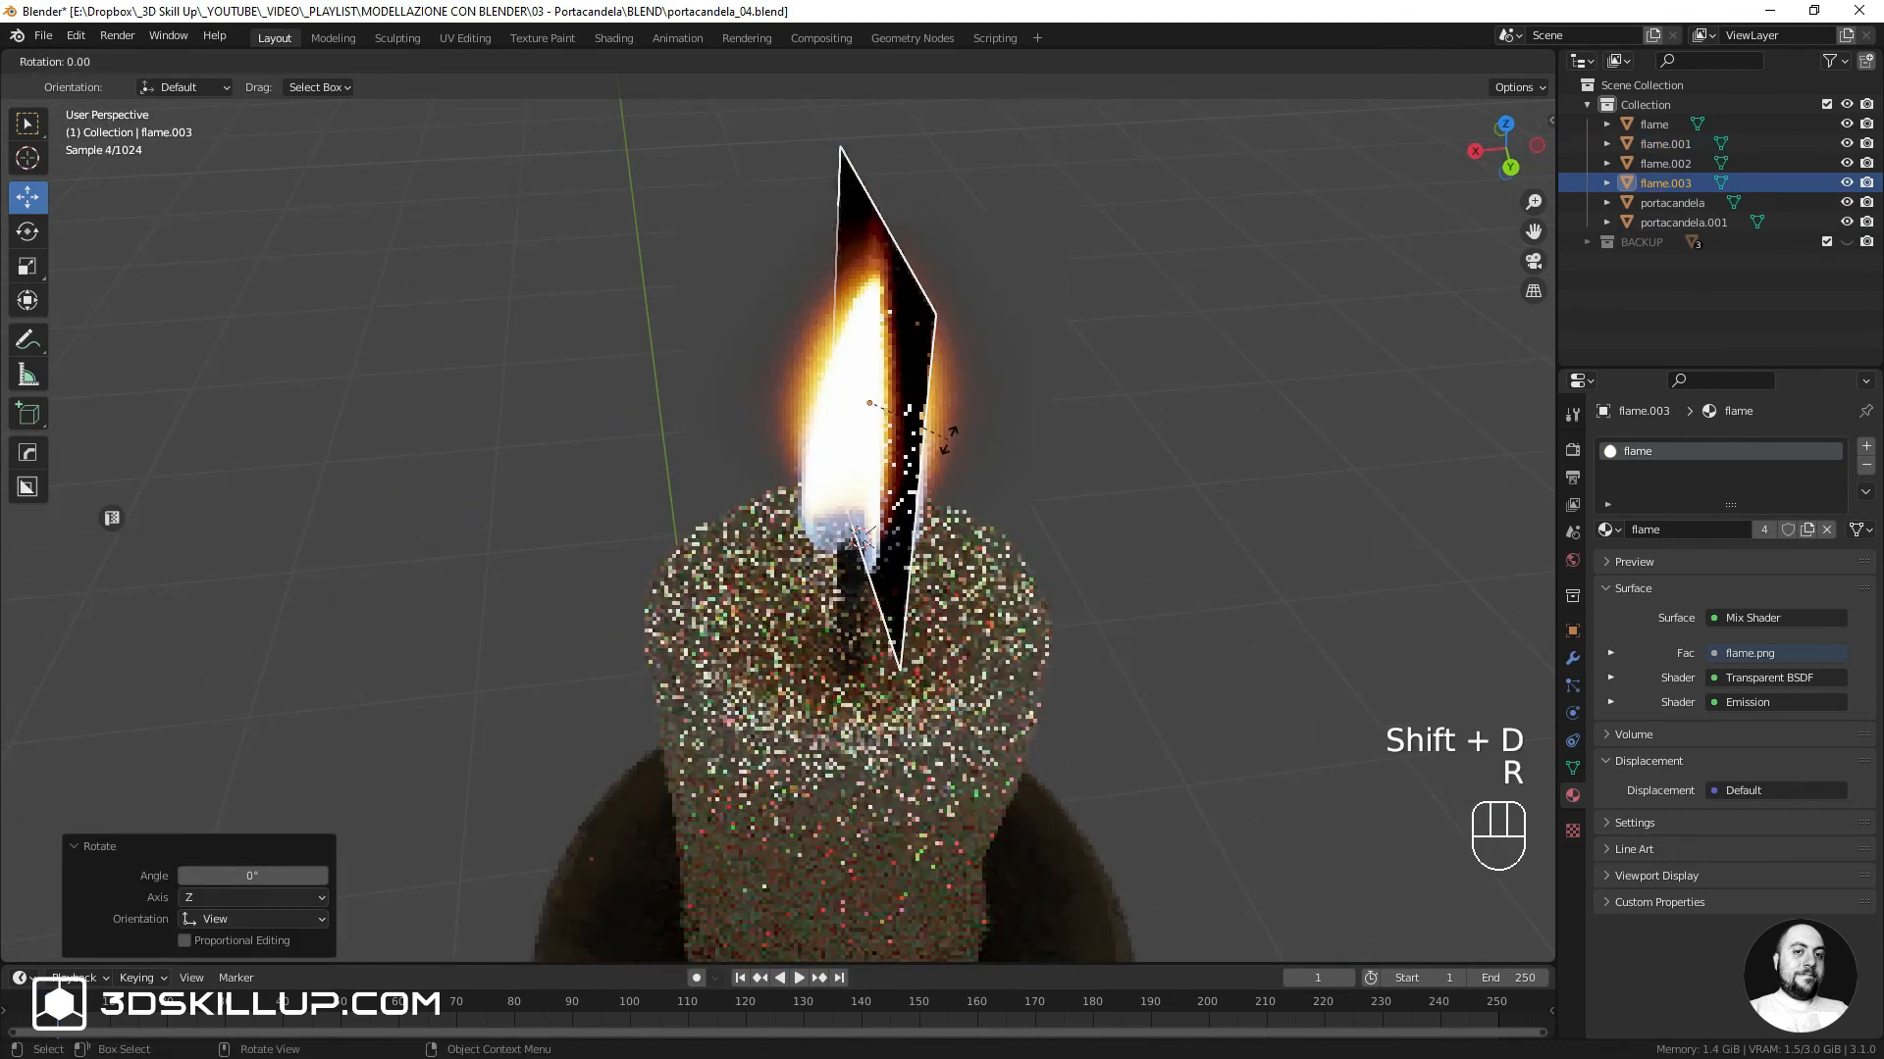
pyautogui.press('z')
pyautogui.press('KP_Subtract')
pyautogui.press('KP_4')
pyautogui.press('KP_5')
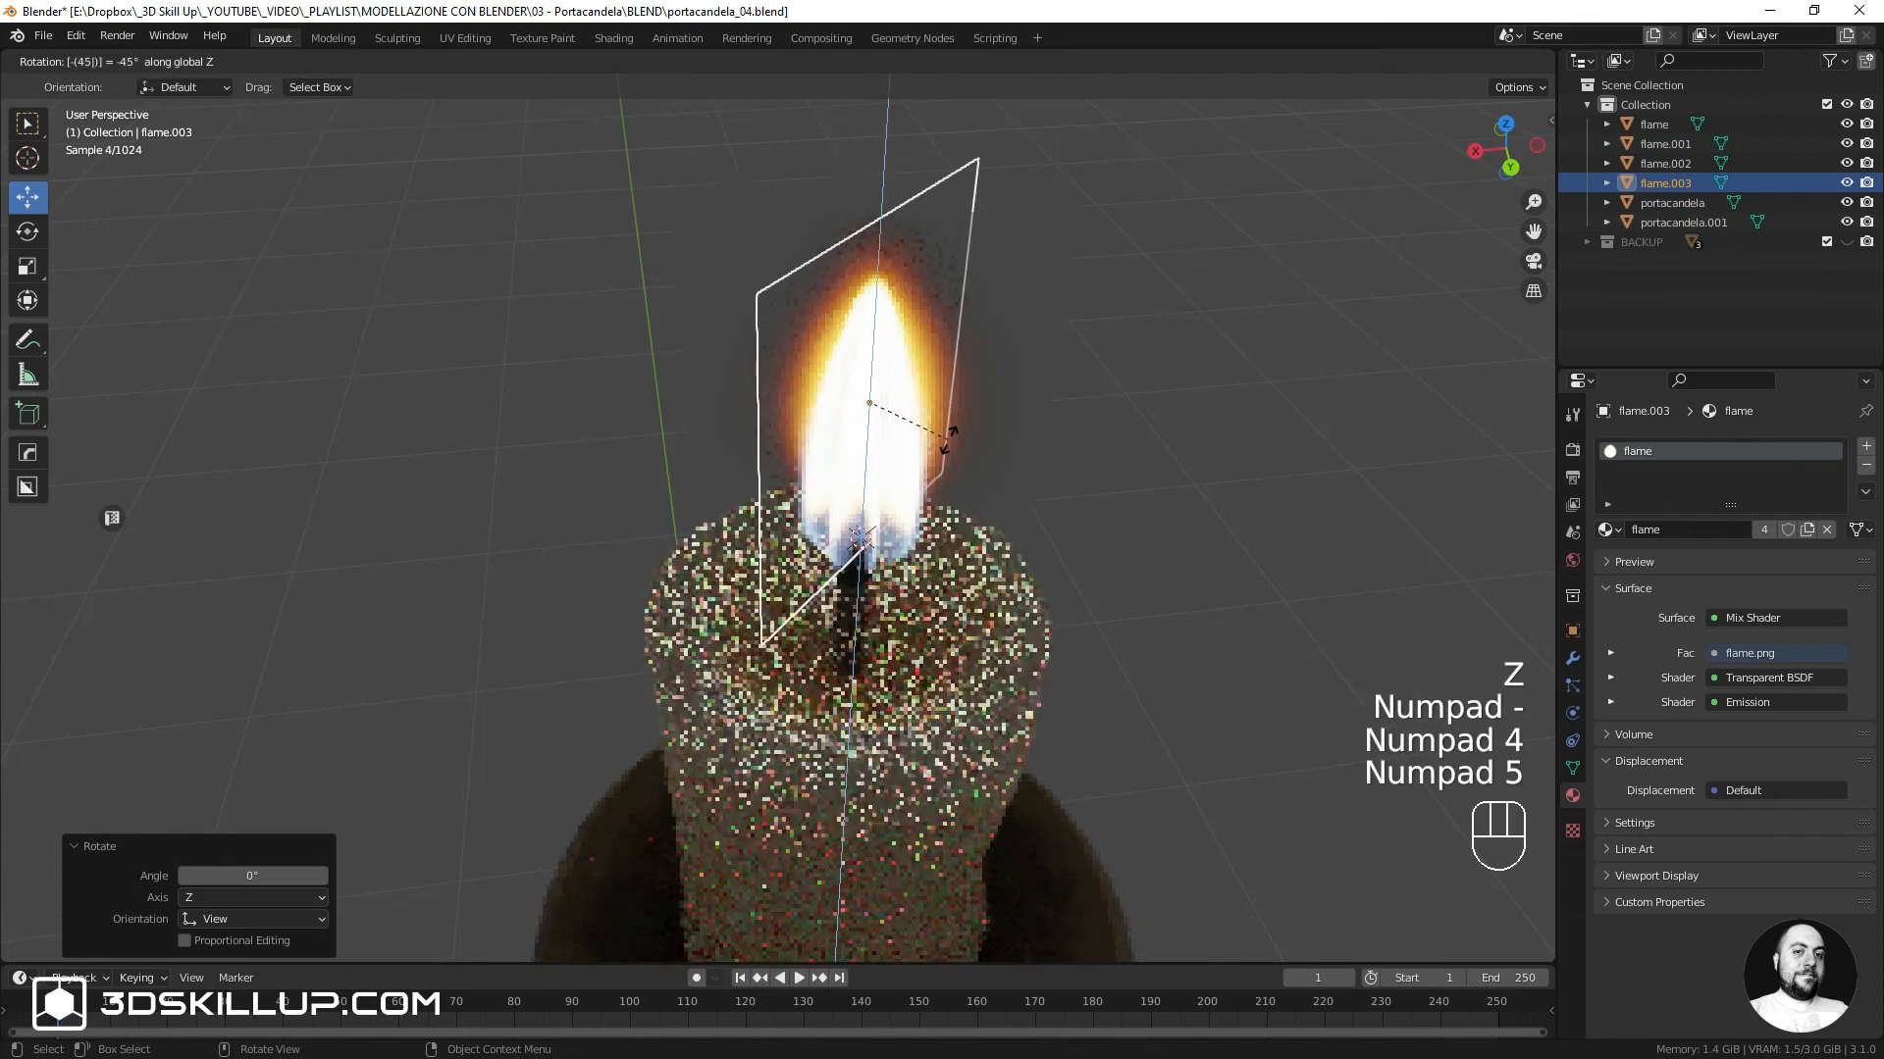
pyautogui.press('Return')
# Clear the selection and examine the crossed flame planes above the candle from several angles and distances
pyautogui.press('a')
pyautogui.press('a')
pyautogui.scroll(-3, 1121, 518)
pyautogui.moveTo(1132, 541); pyautogui.dragTo(991, 496, button='middle')
pyautogui.keyDown('shift'); pyautogui.moveTo(1106, 514); pyautogui.dragTo(846, 461, button='middle'); pyautogui.keyUp('shift')
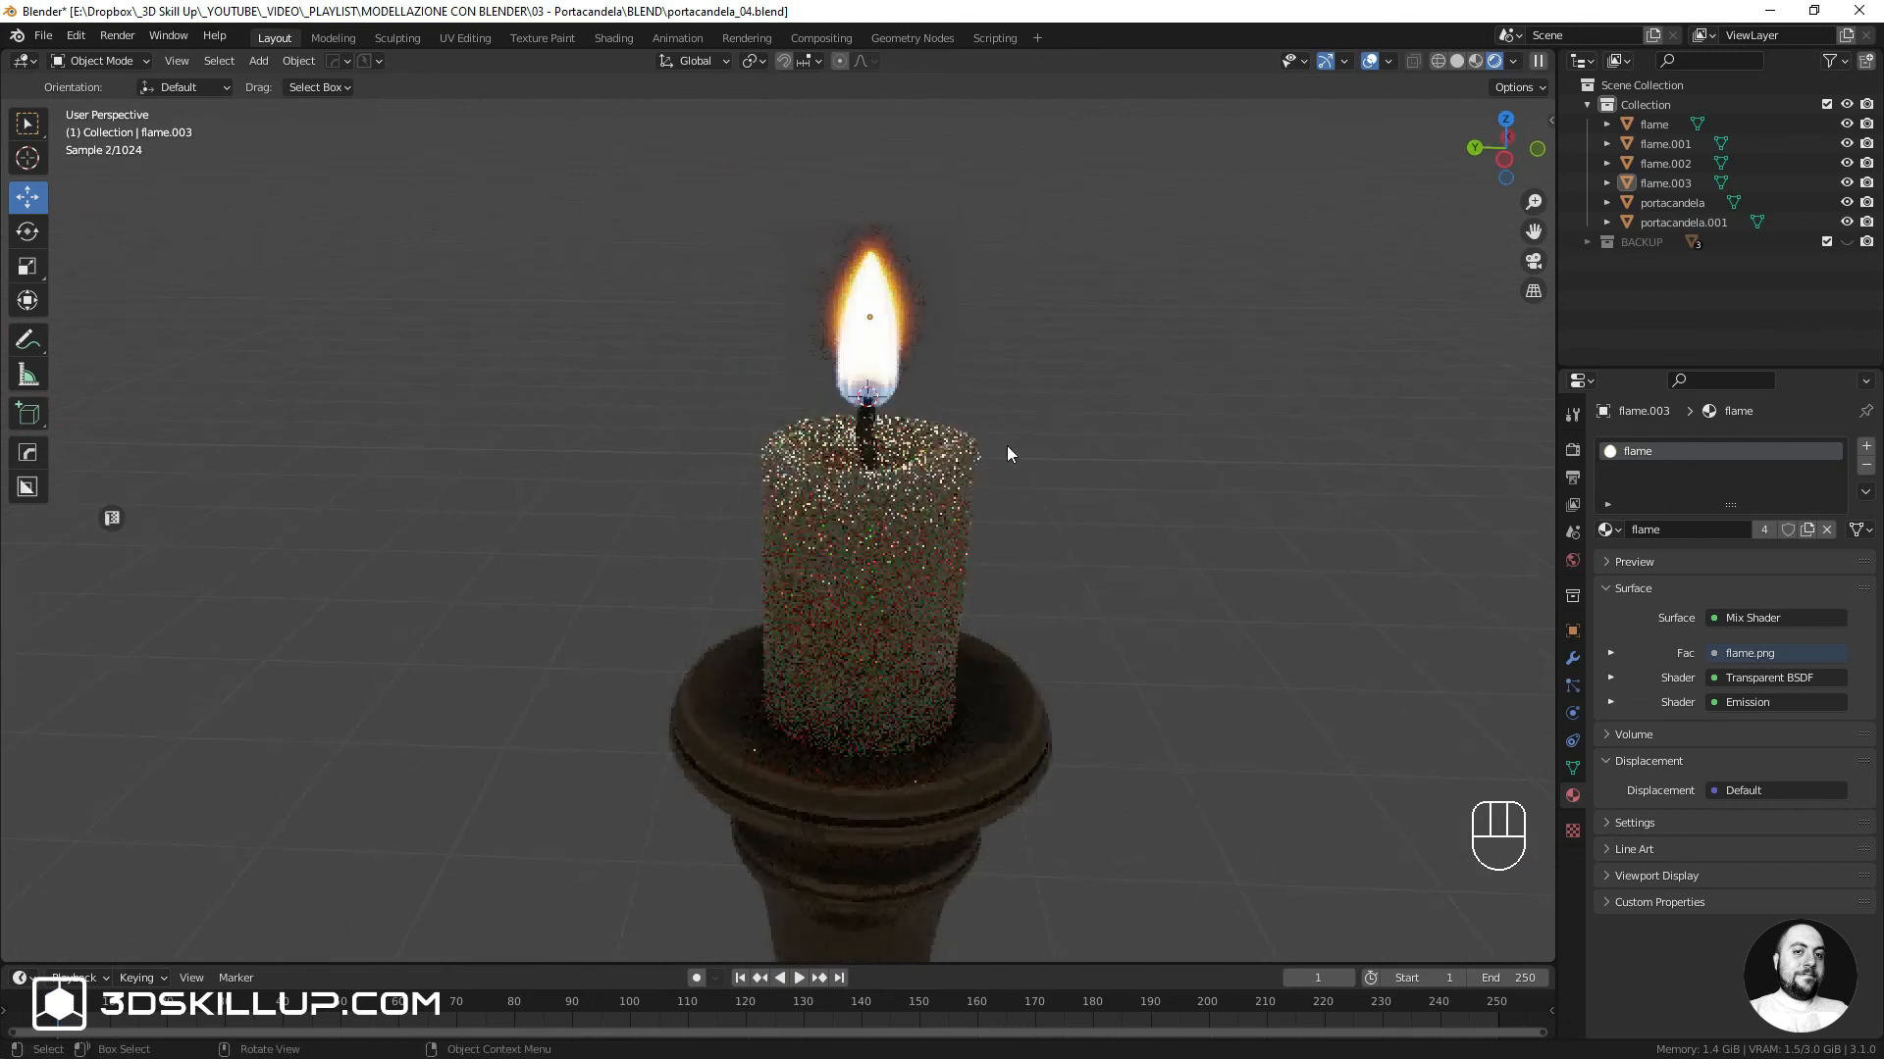
pyautogui.scroll(-1, 1051, 461)
pyautogui.scroll(-1, 1051, 461)
pyautogui.moveTo(1051, 461); pyautogui.dragTo(915, 465, button='middle')
pyautogui.moveTo(1001, 473); pyautogui.dragTo(903, 473, button='middle')
pyautogui.keyDown('shift'); pyautogui.moveTo(1057, 487); pyautogui.dragTo(934, 375, button='middle'); pyautogui.keyUp('shift')
pyautogui.scroll(1, 932, 486)
pyautogui.scroll(-3, 899, 490)
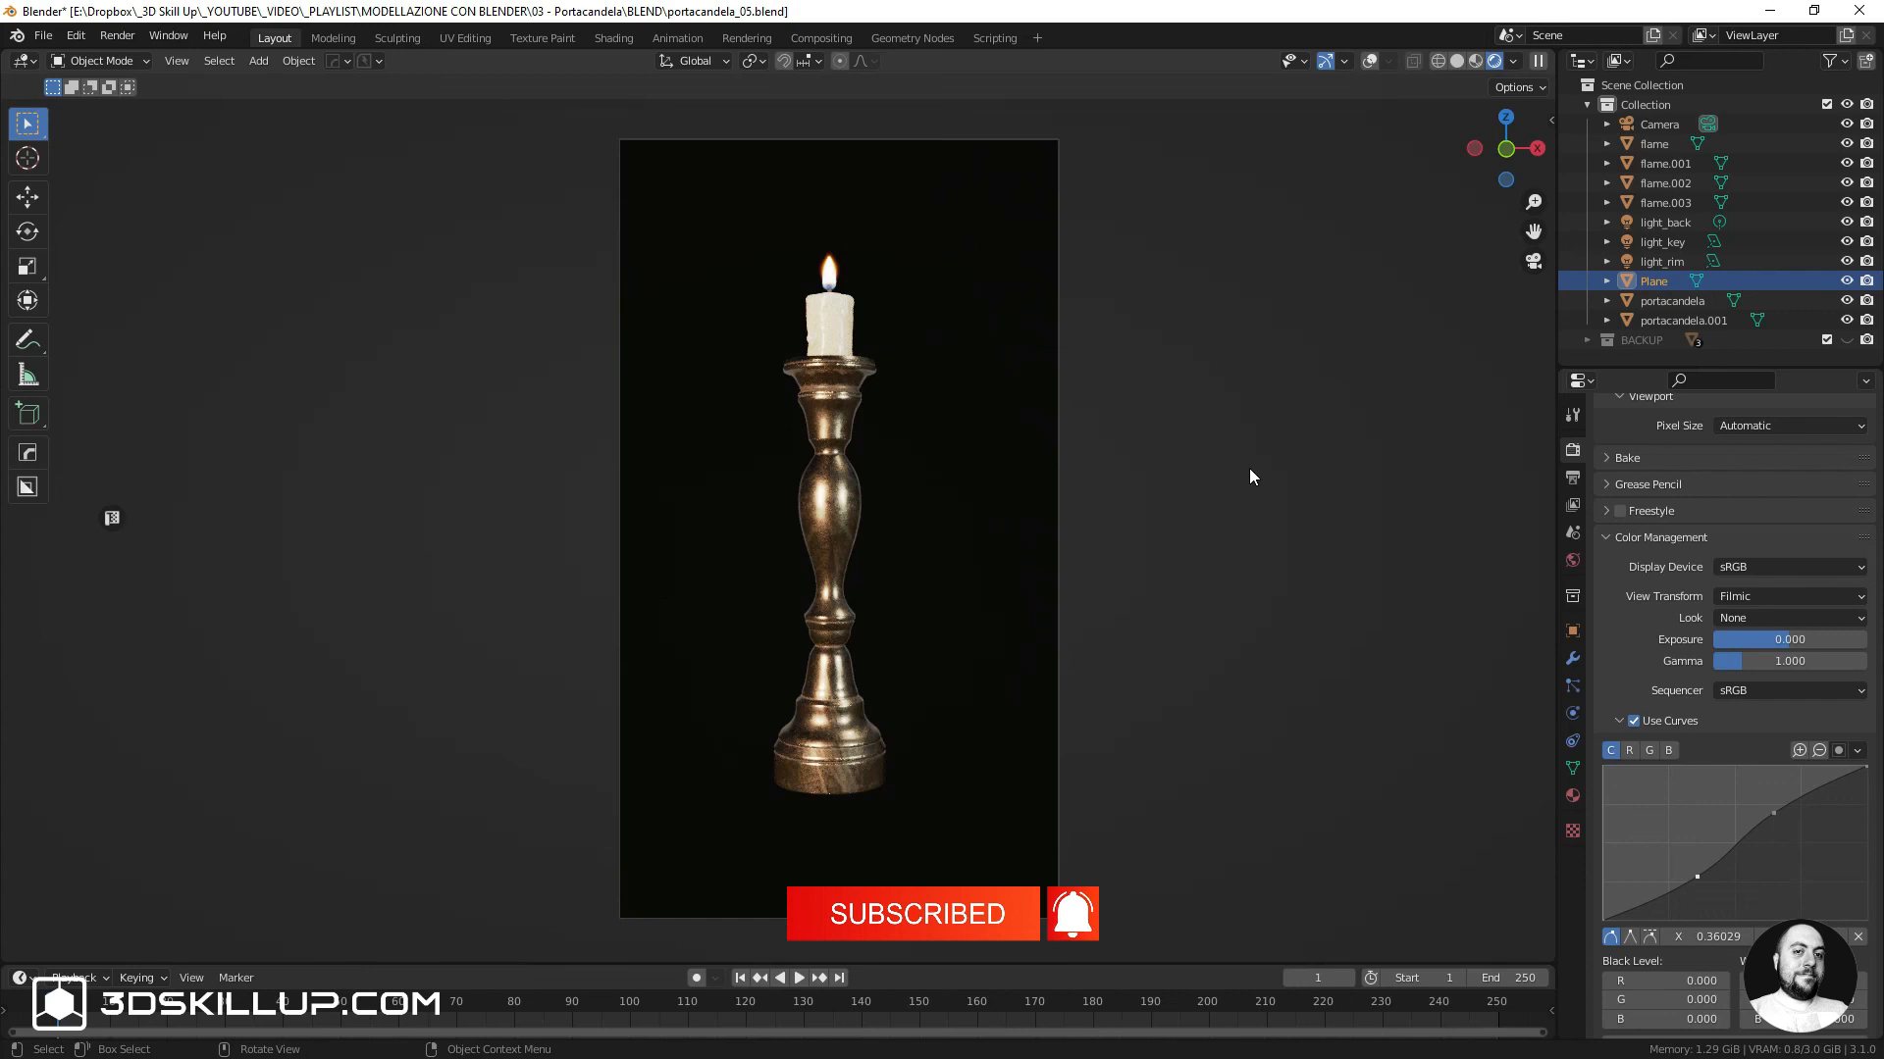
# Save the lit candlestick scene to portacandela_05.blend
pyautogui.hotkey('ctrl', 's')
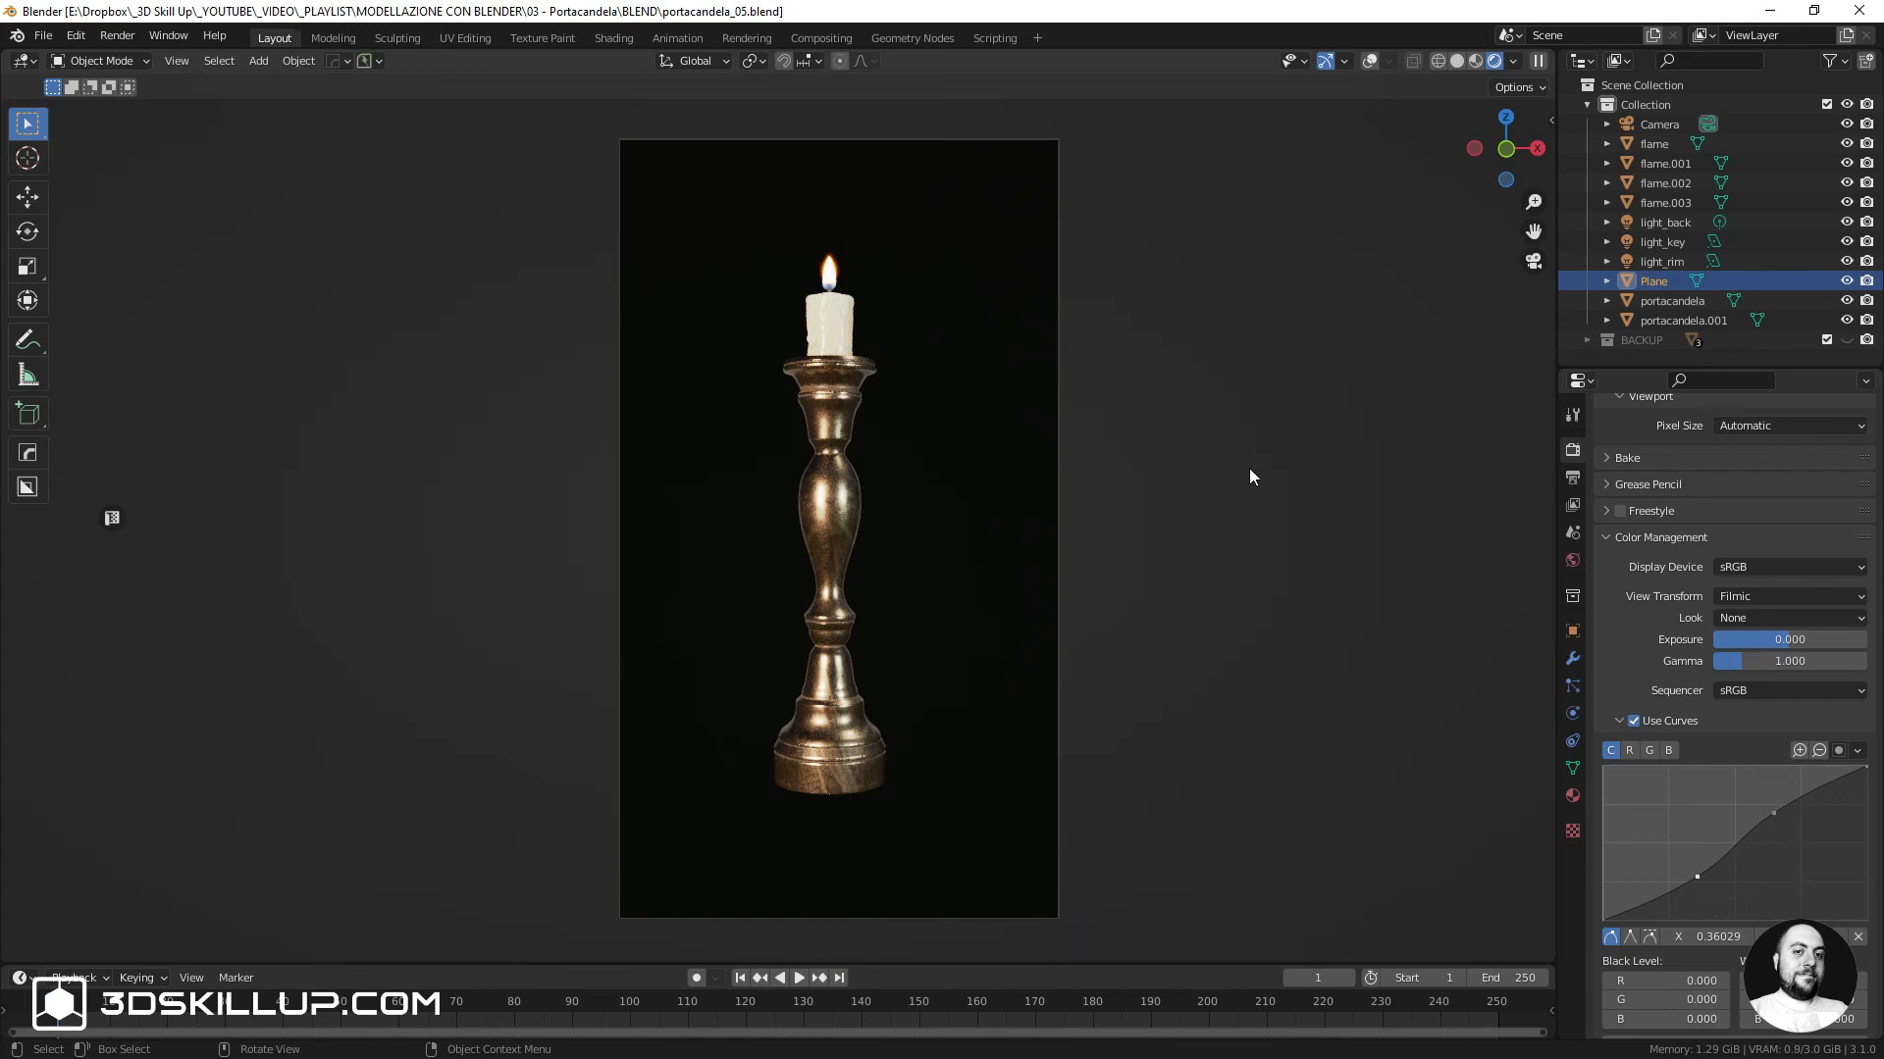